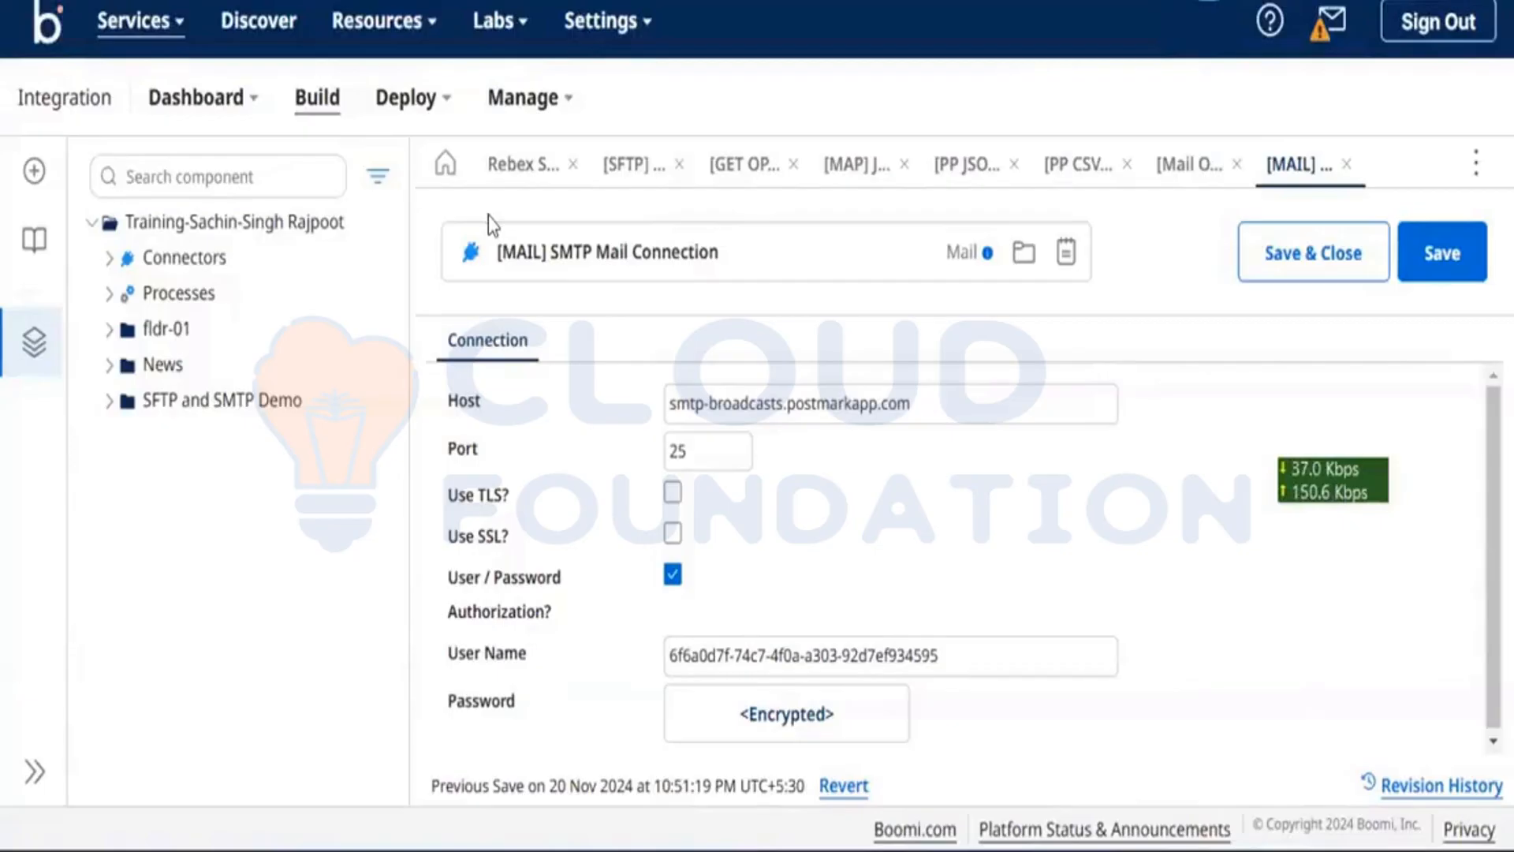
Step: Open the [Mail OP] Rebex operation with subject Test Mail, Inline disposition and text/plain content
click(1175, 180)
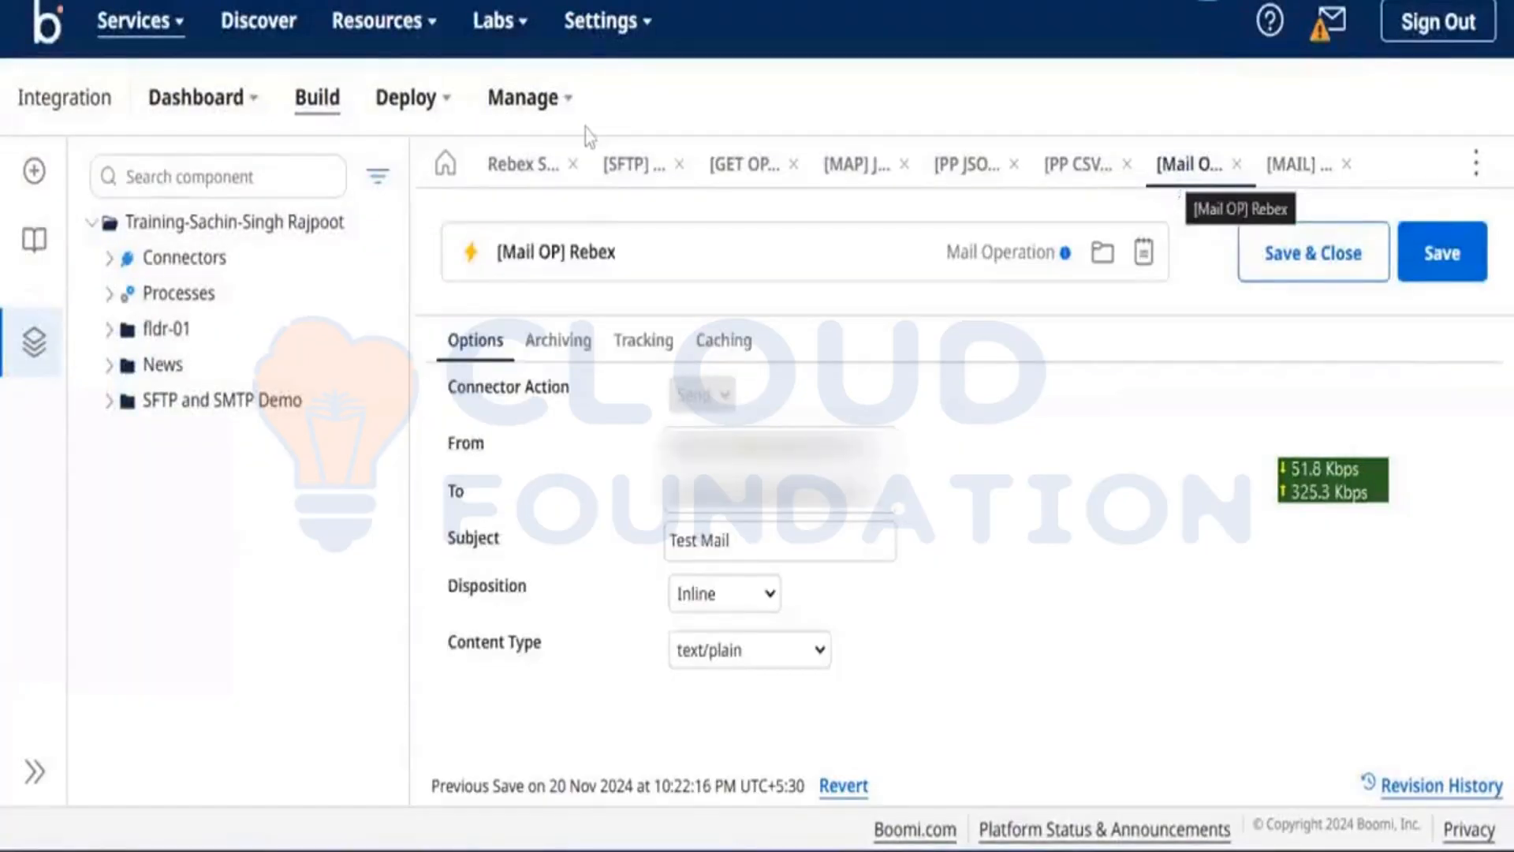
Step: Open the Mail step's [Mail OP] Rebex operation for editing and check its To address
click(523, 175)
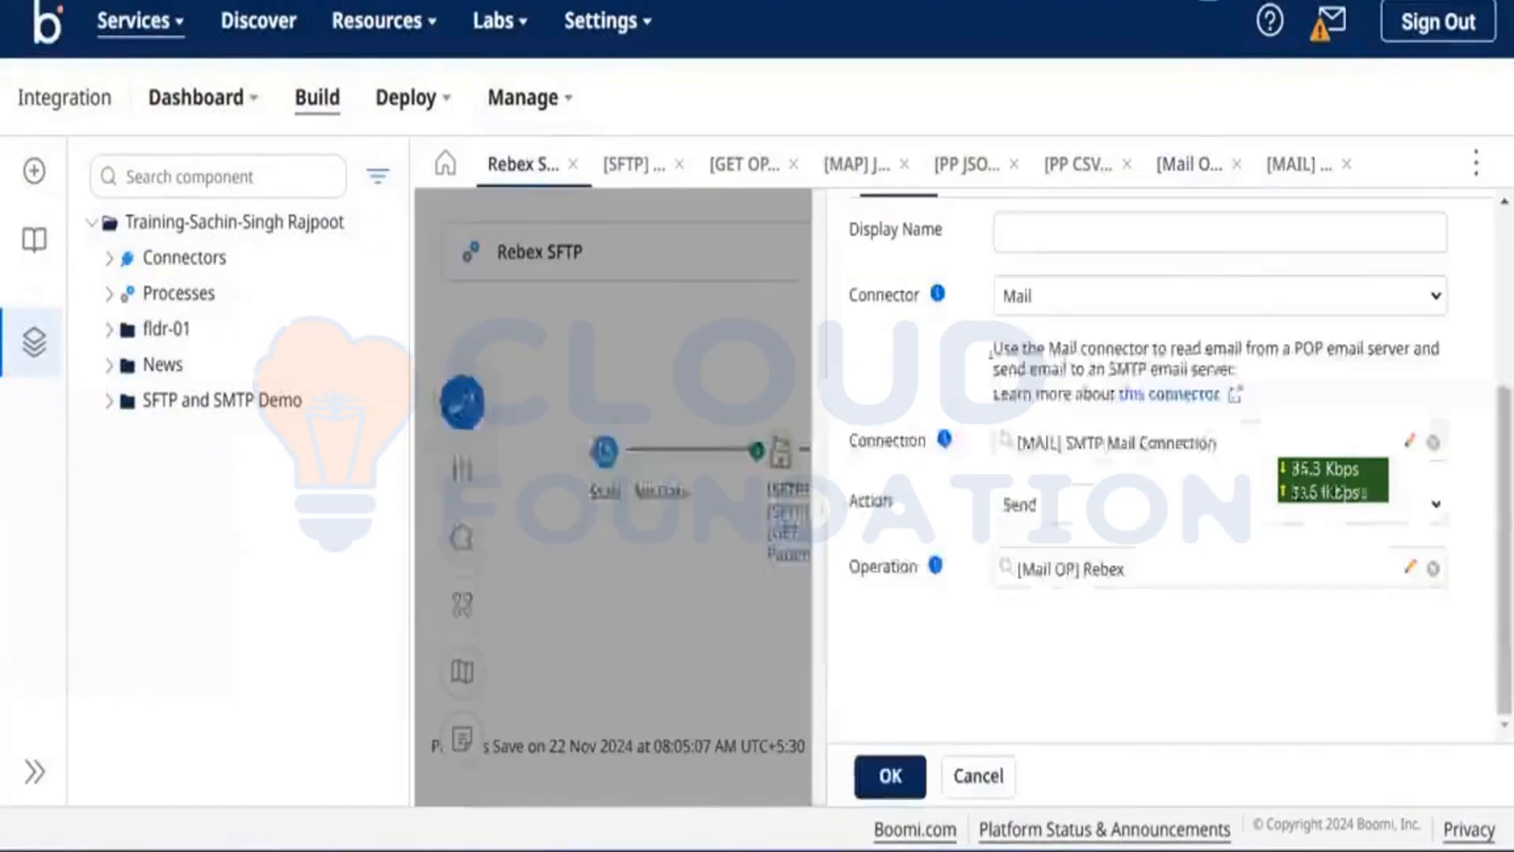
click(1409, 569)
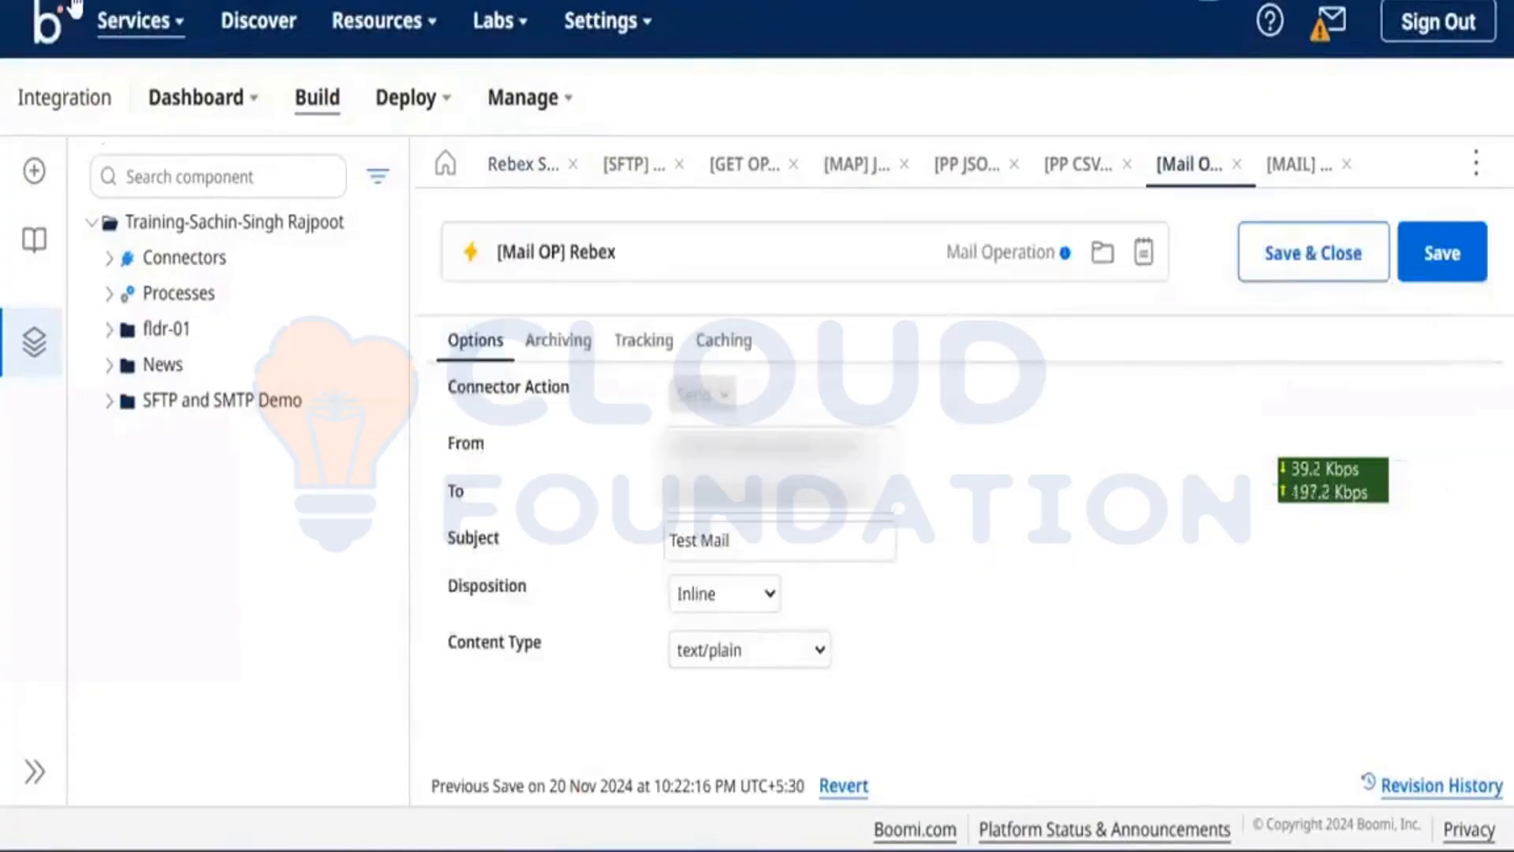
click(779, 490)
click(1072, 576)
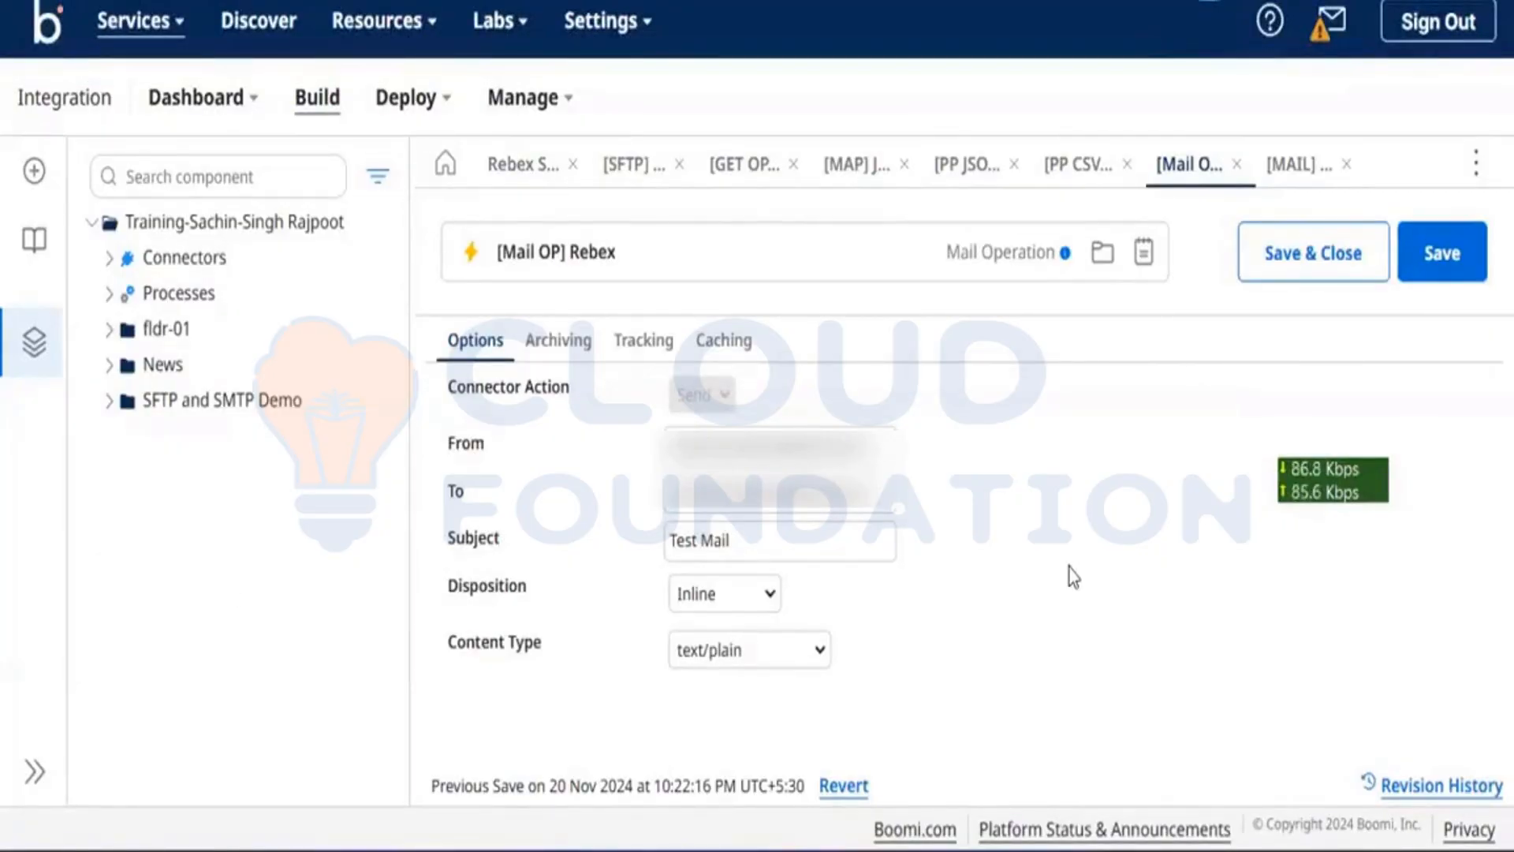
Step: Back in the Rebex SFTP process, review the Mail step dialog, leaving the display name blank
click(520, 166)
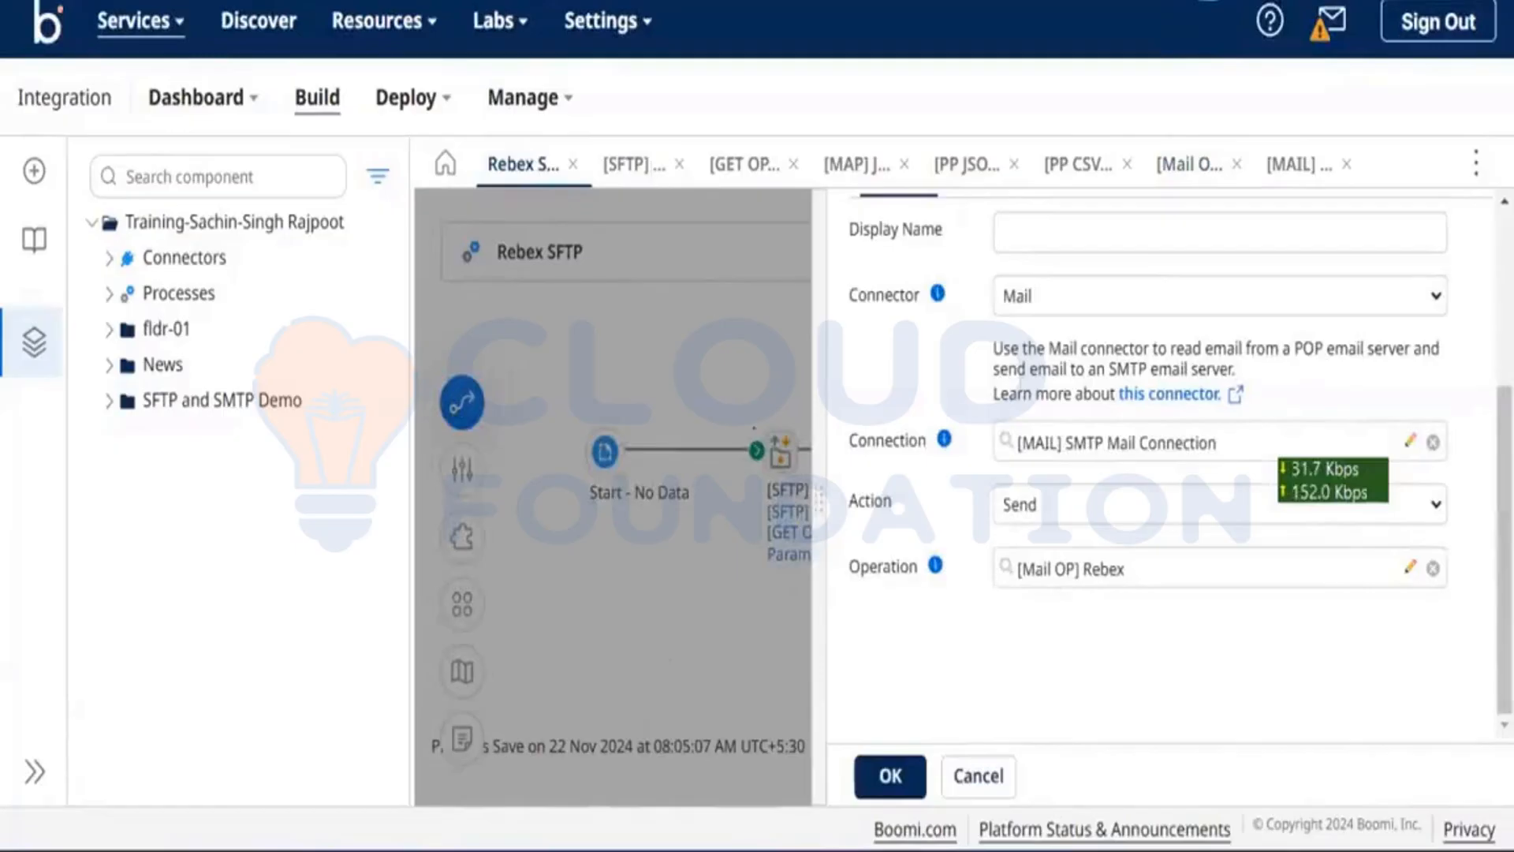
scroll(862, 331, up, 2)
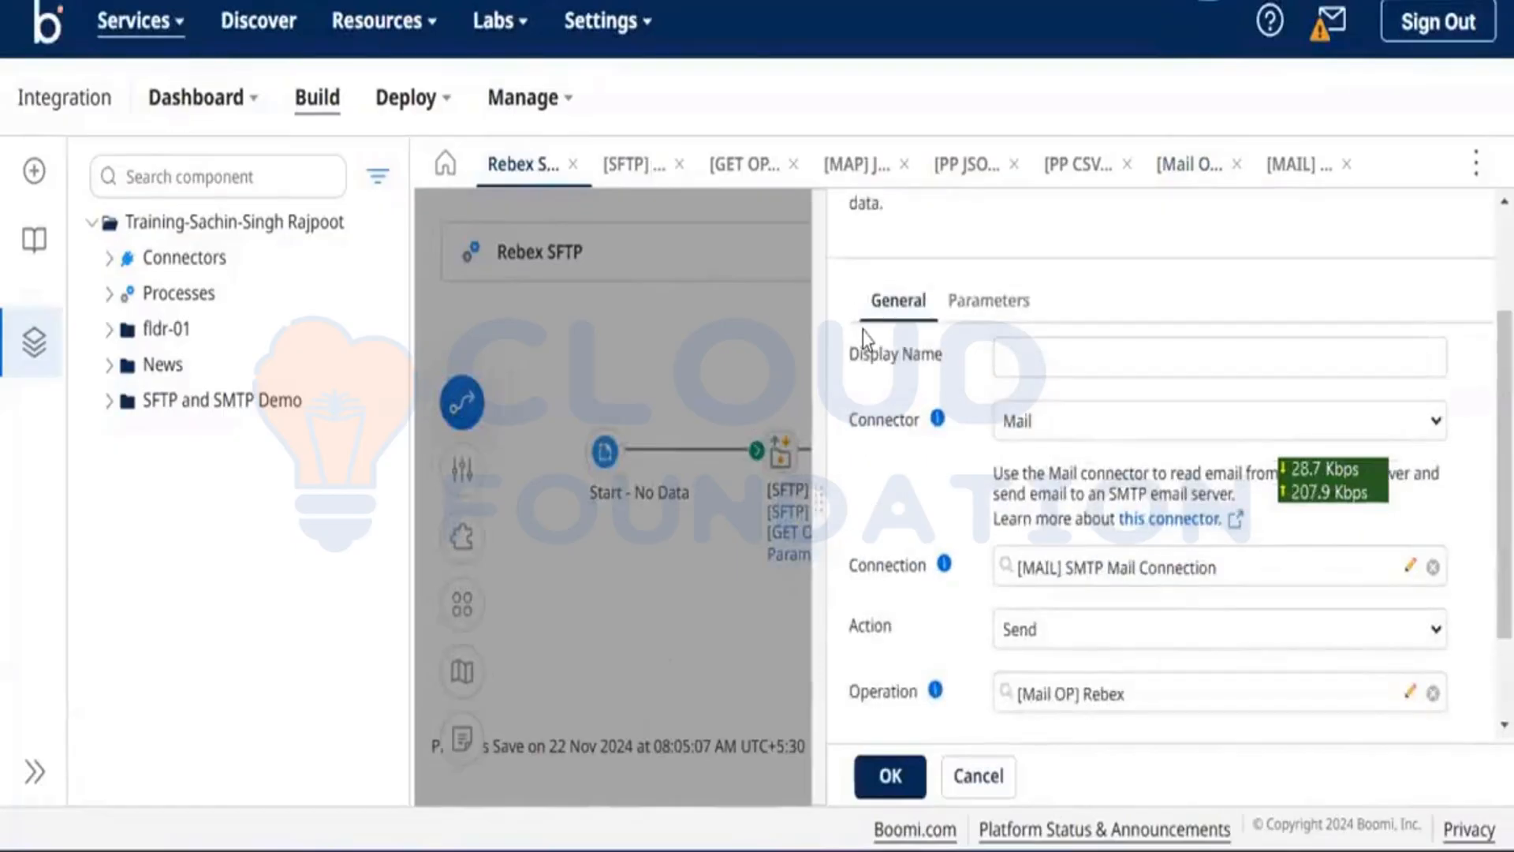
click(862, 332)
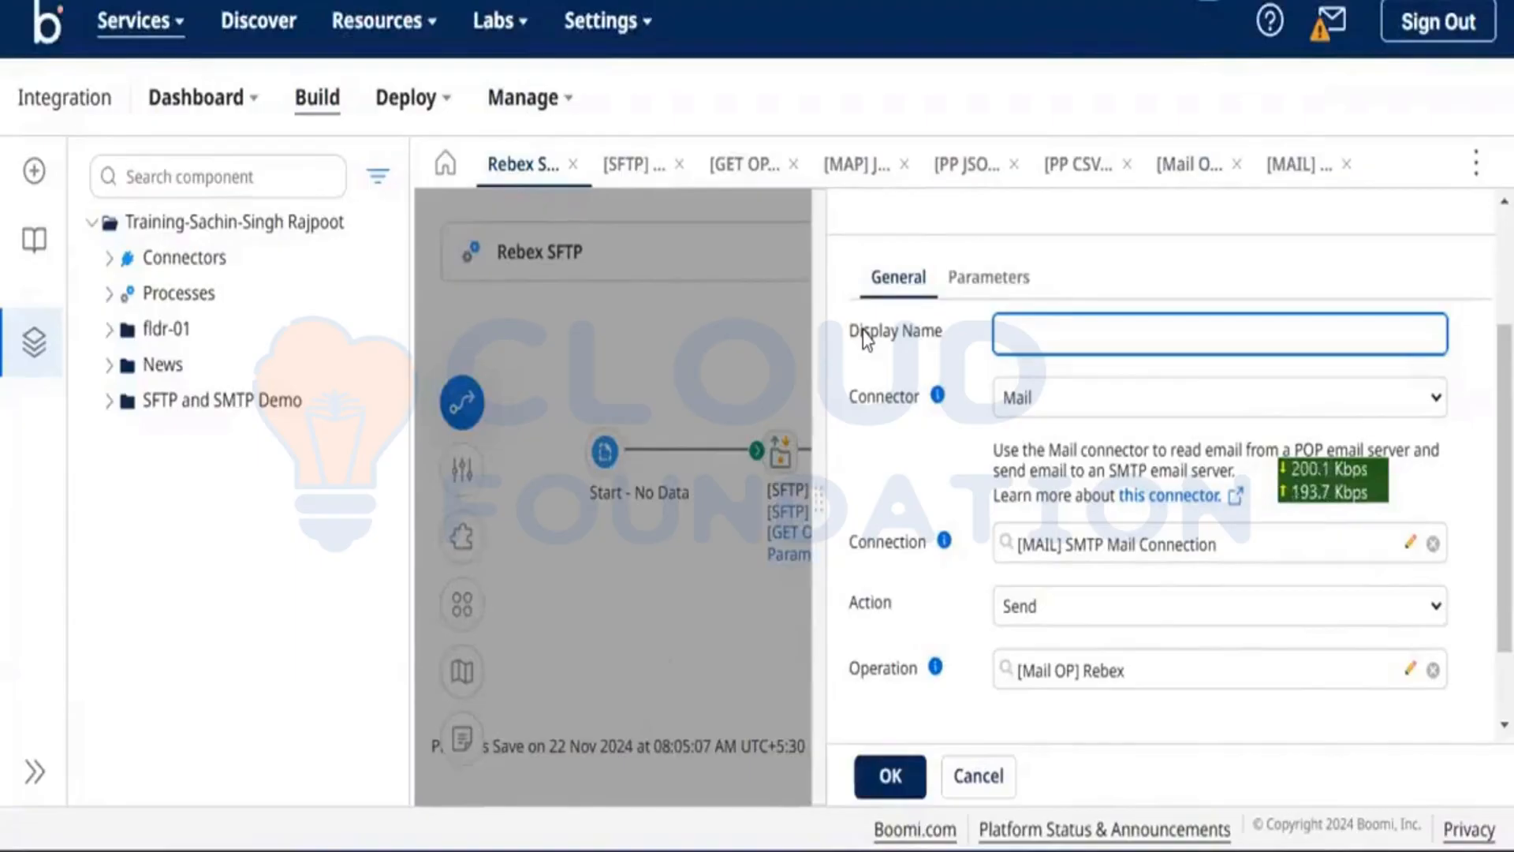
click(820, 373)
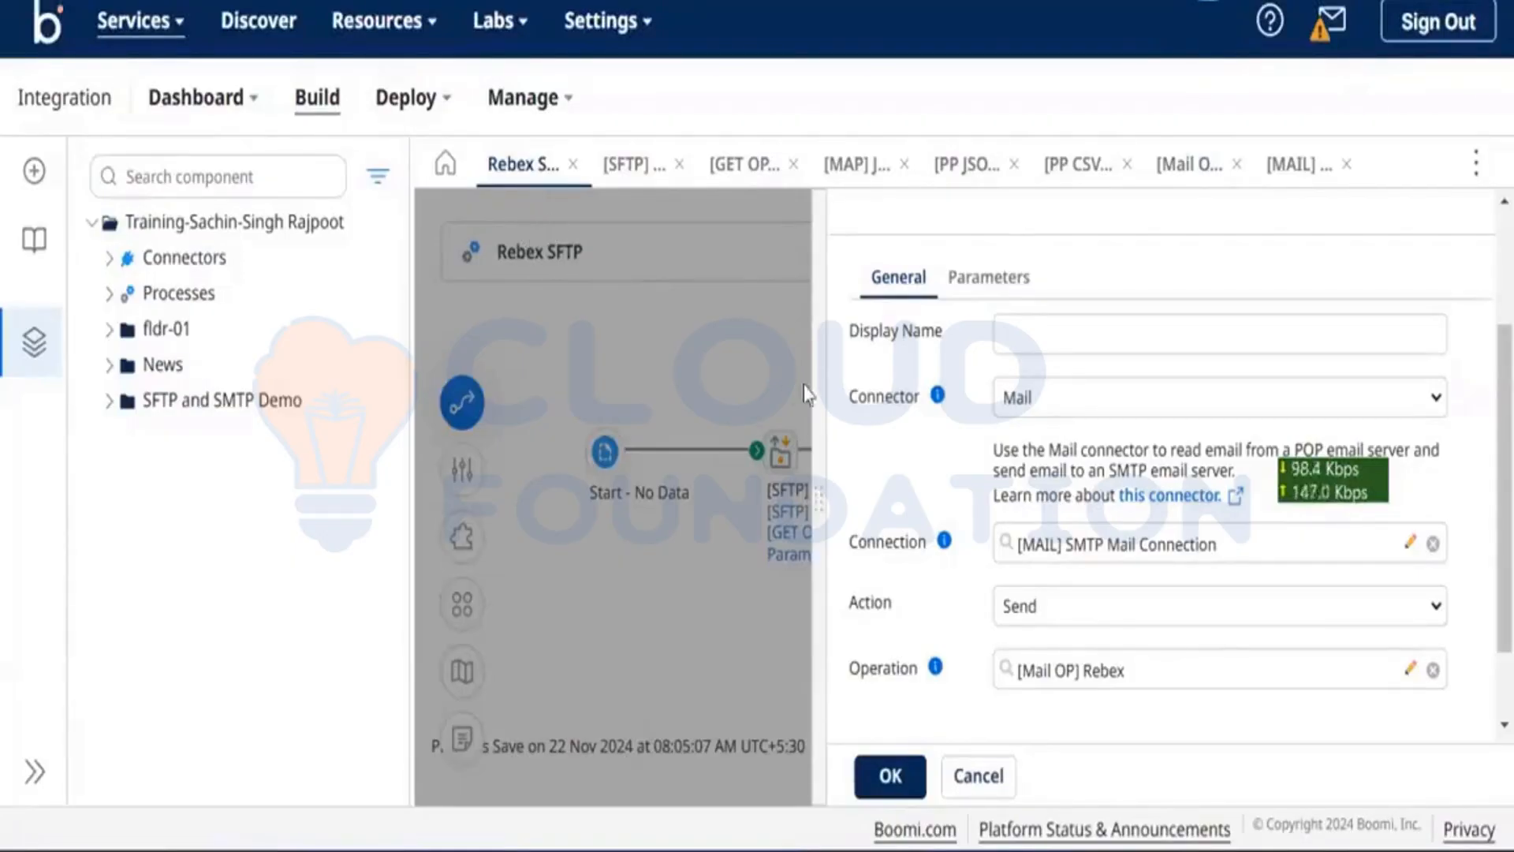
scroll(1161, 444, down, 2)
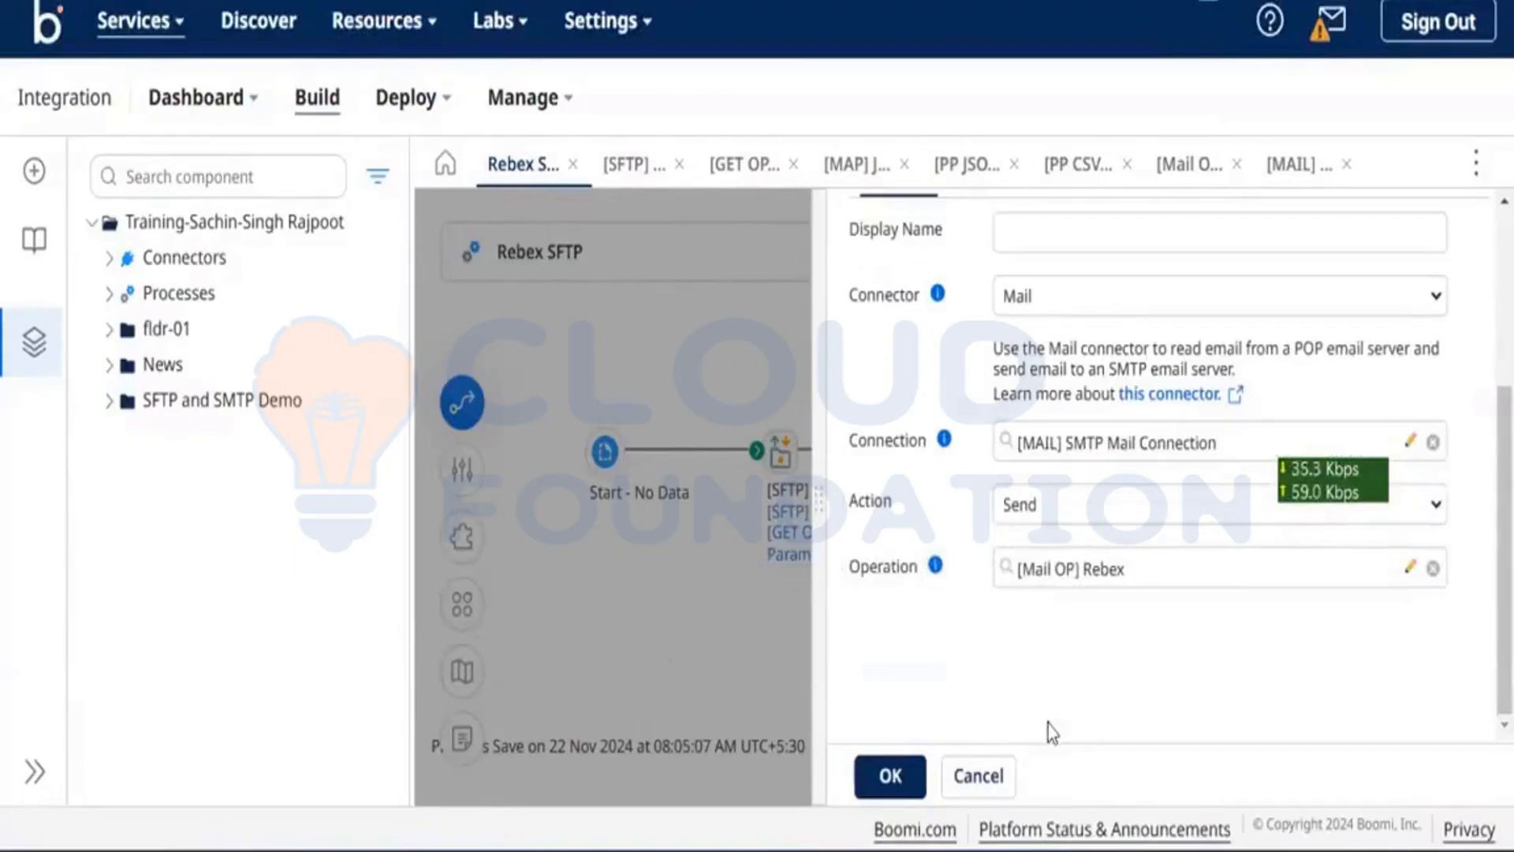
Step: Confirm the Mail step settings and launch a test run of the Rebex SFTP process
click(874, 775)
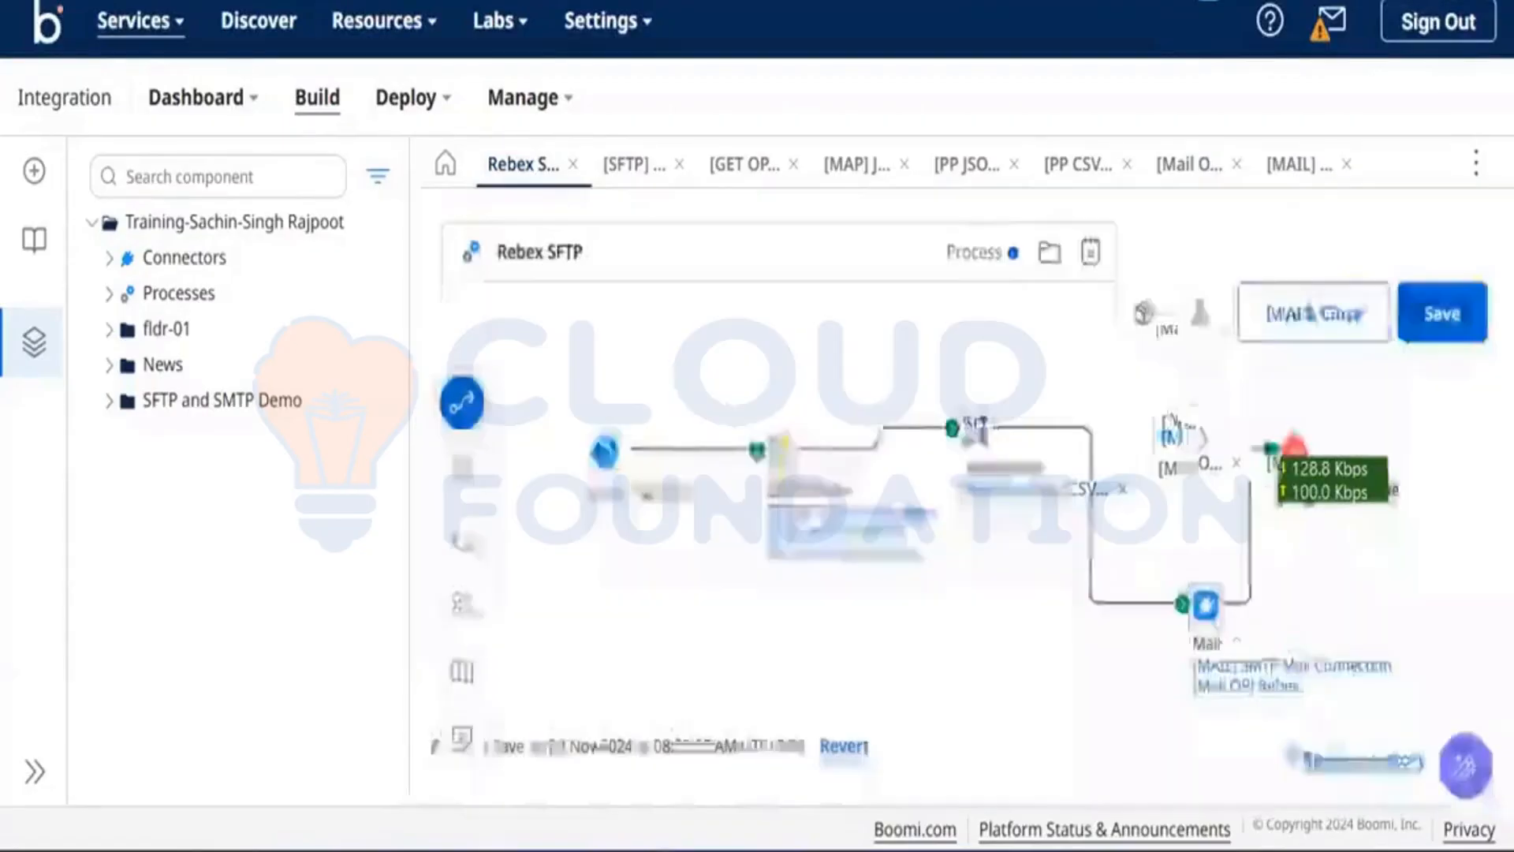
click(1198, 317)
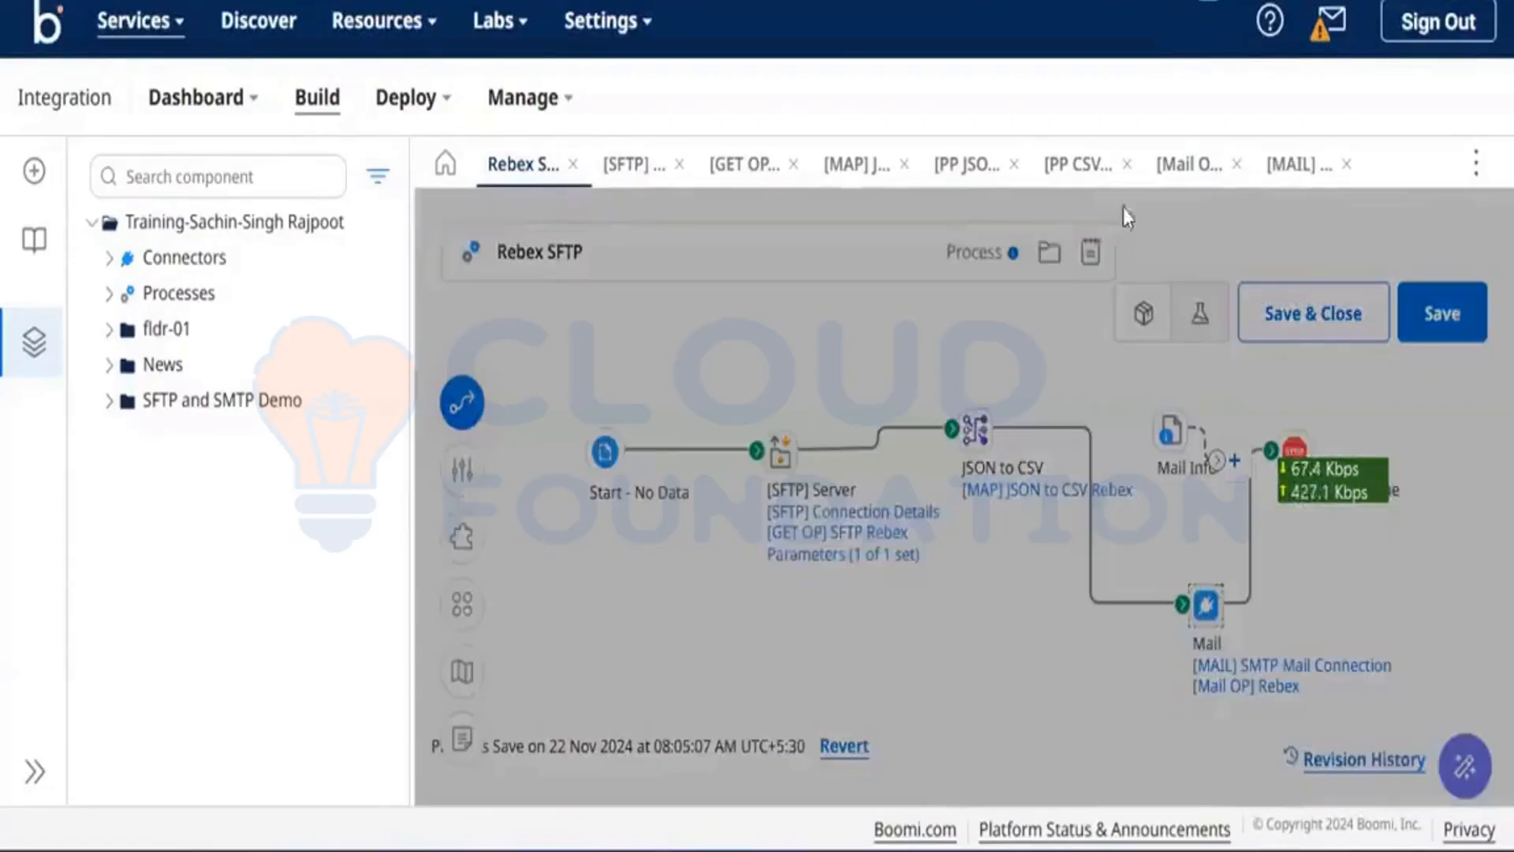
click(1168, 189)
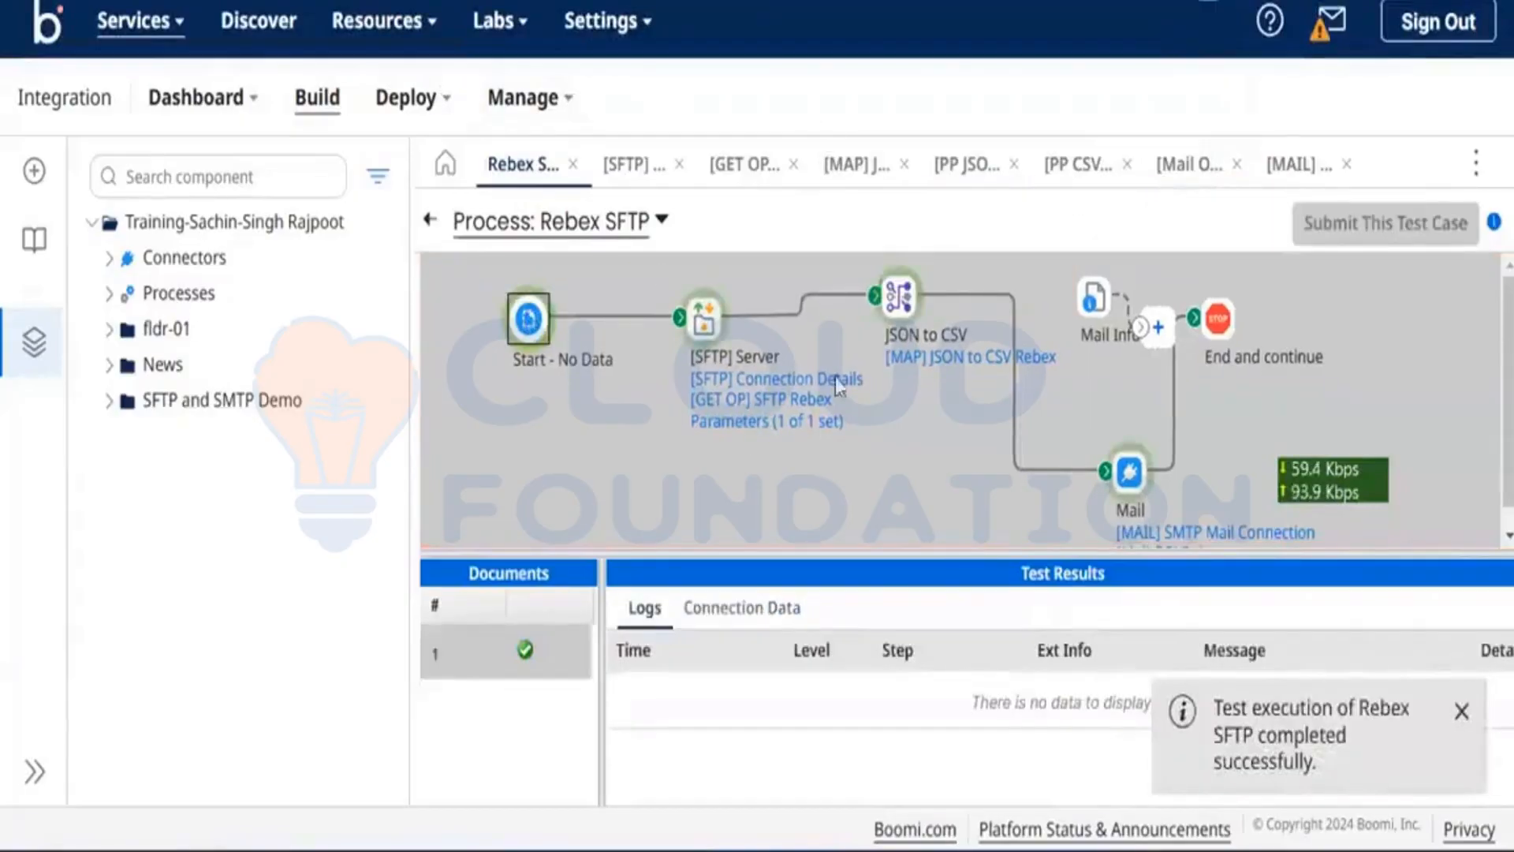
Step: Open the Mail step's test Connection Data and view the full To Address and Host values
click(1129, 473)
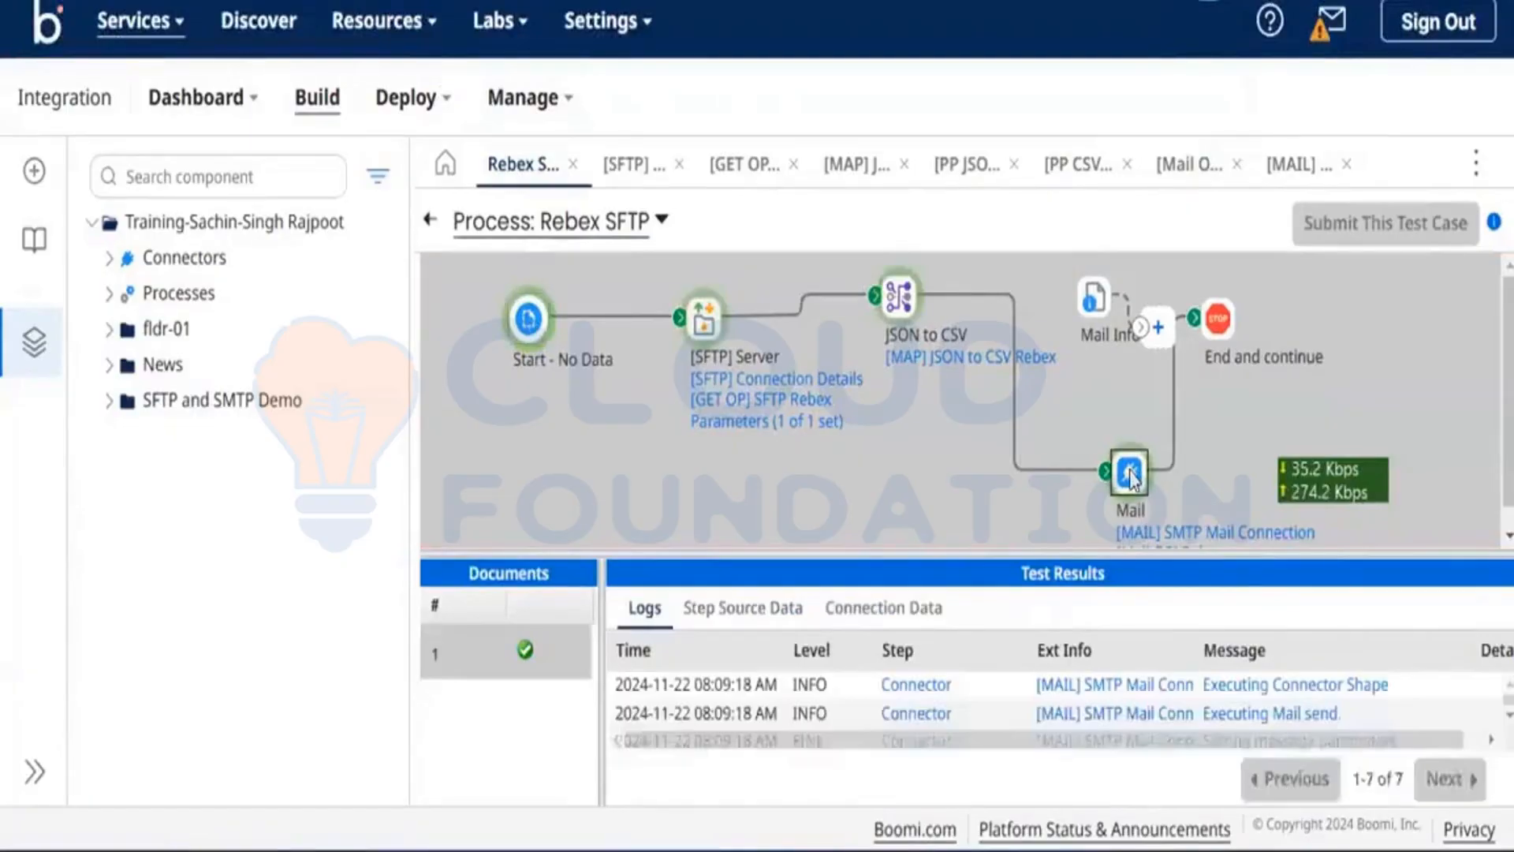
click(845, 607)
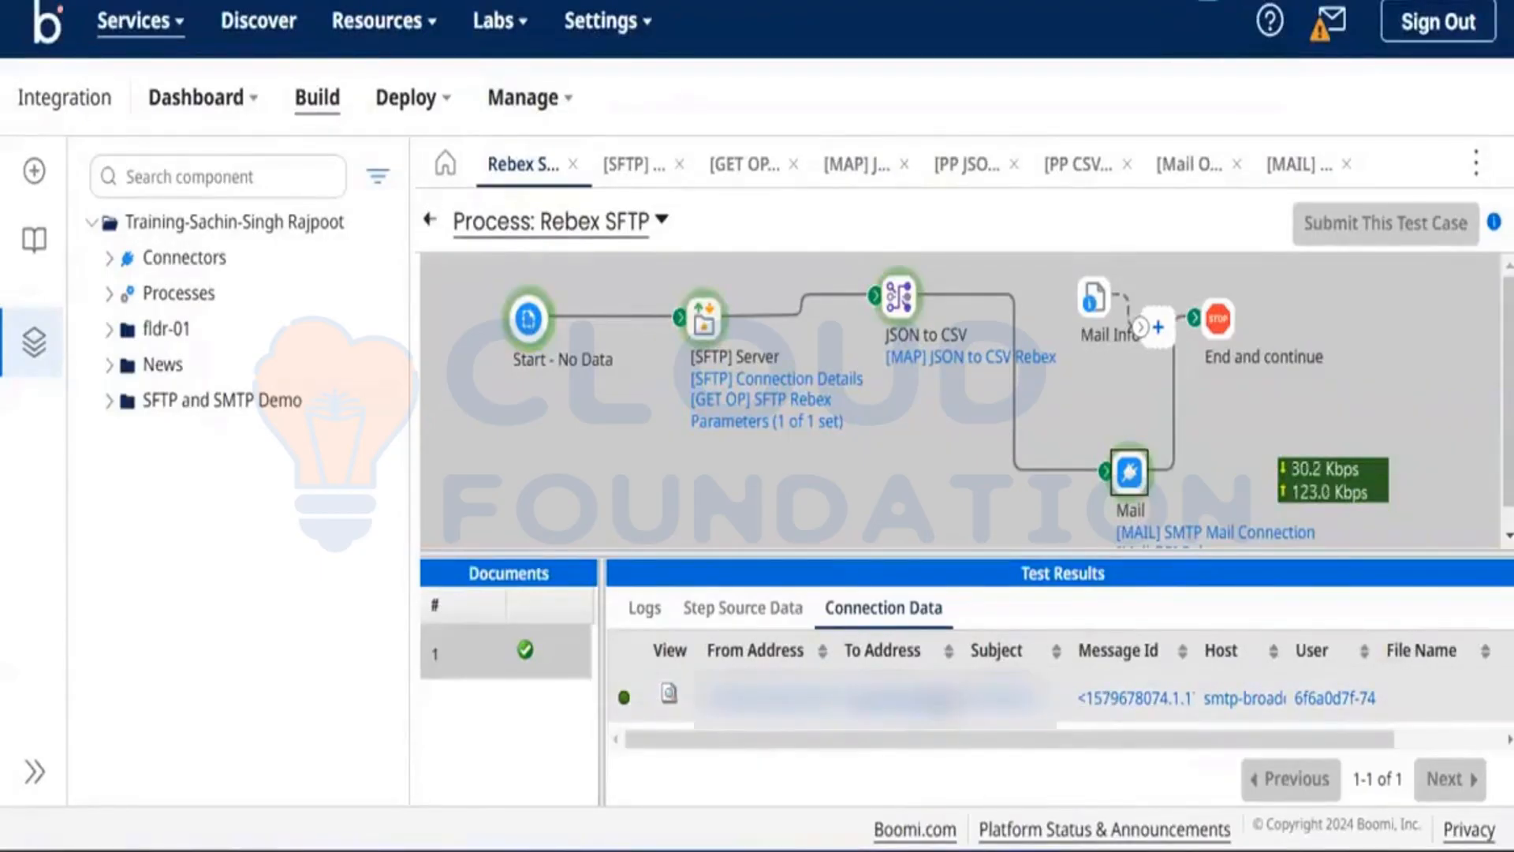
click(883, 697)
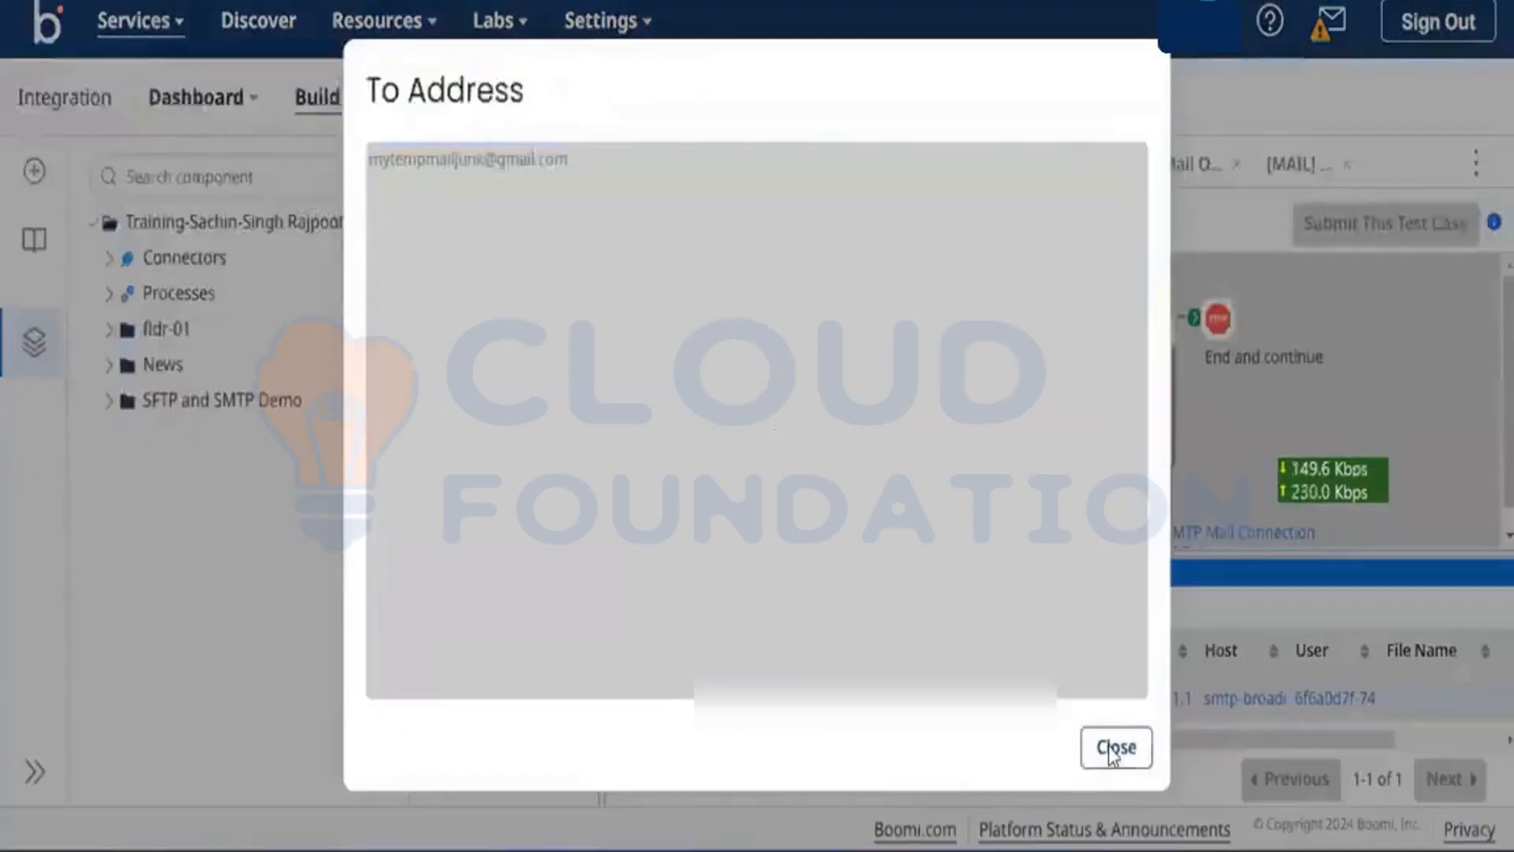
click(1114, 749)
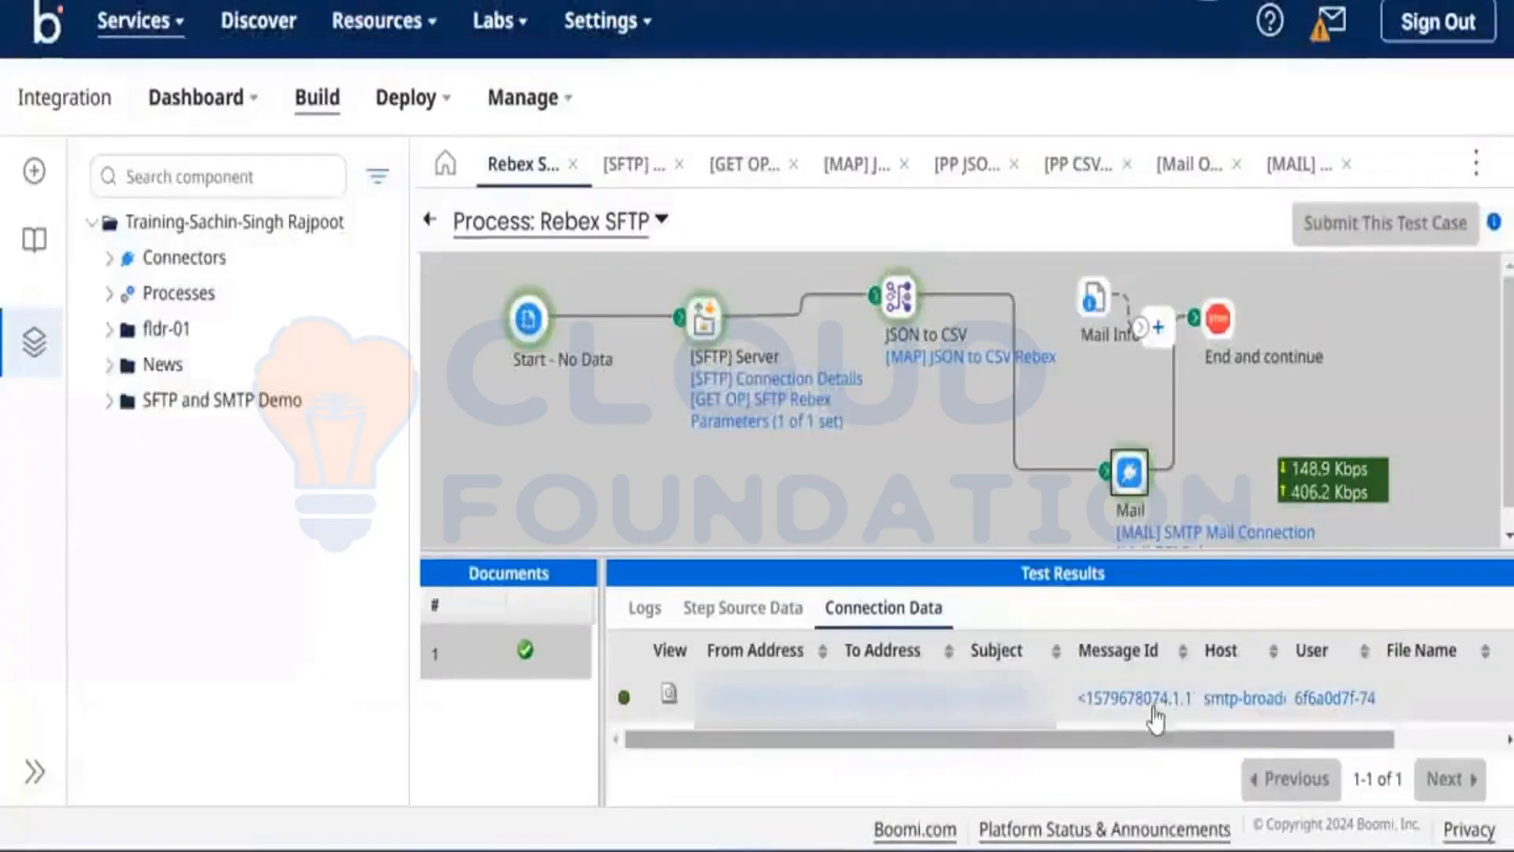
click(1246, 698)
click(444, 244)
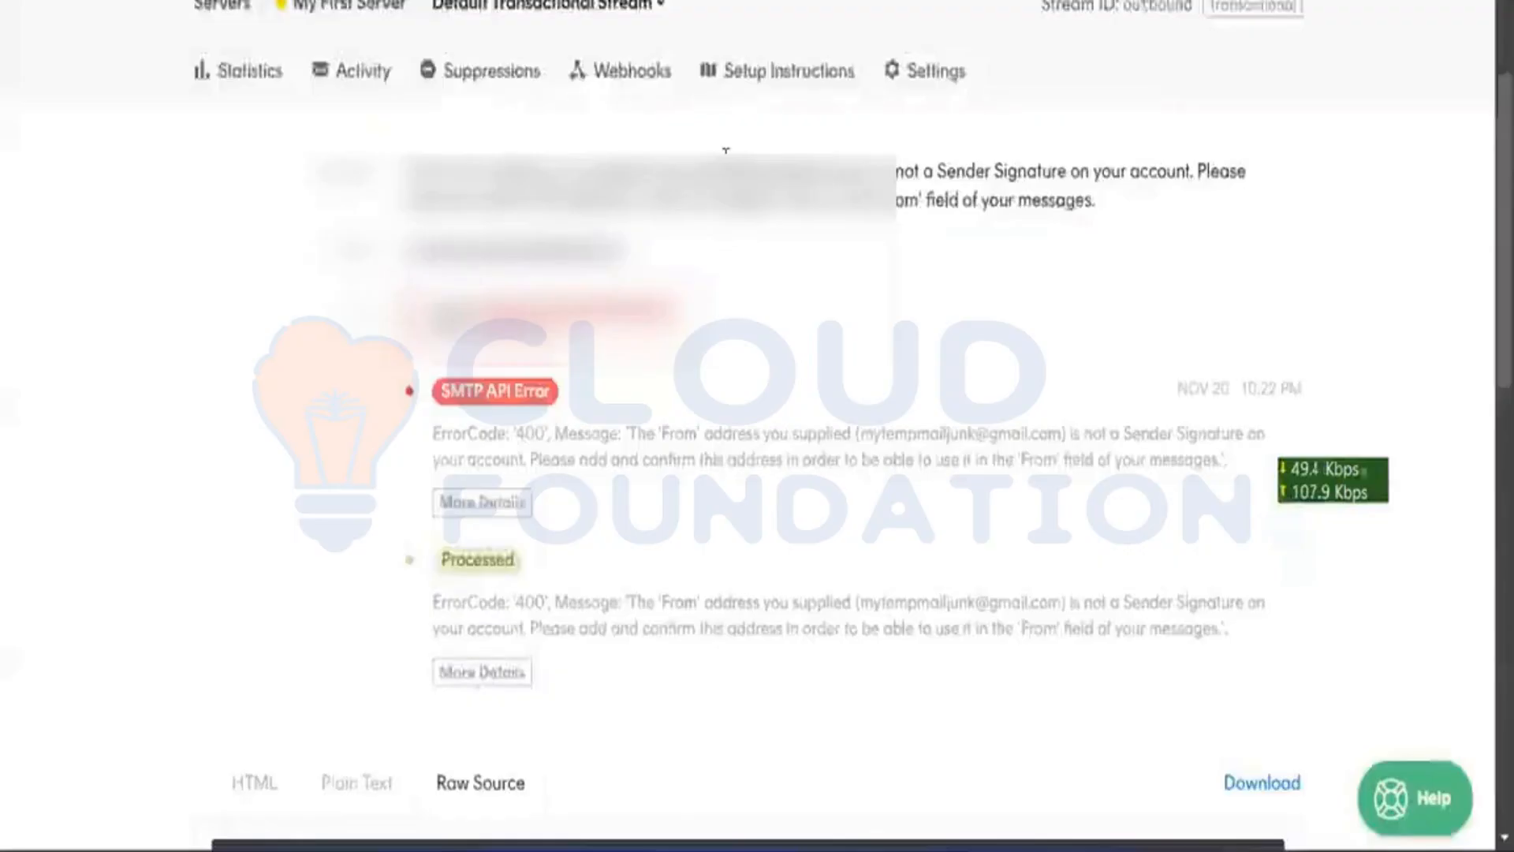
Step: Open My First Server's Default Broadcast Stream in Postmark
scroll(723, 156, up, 3)
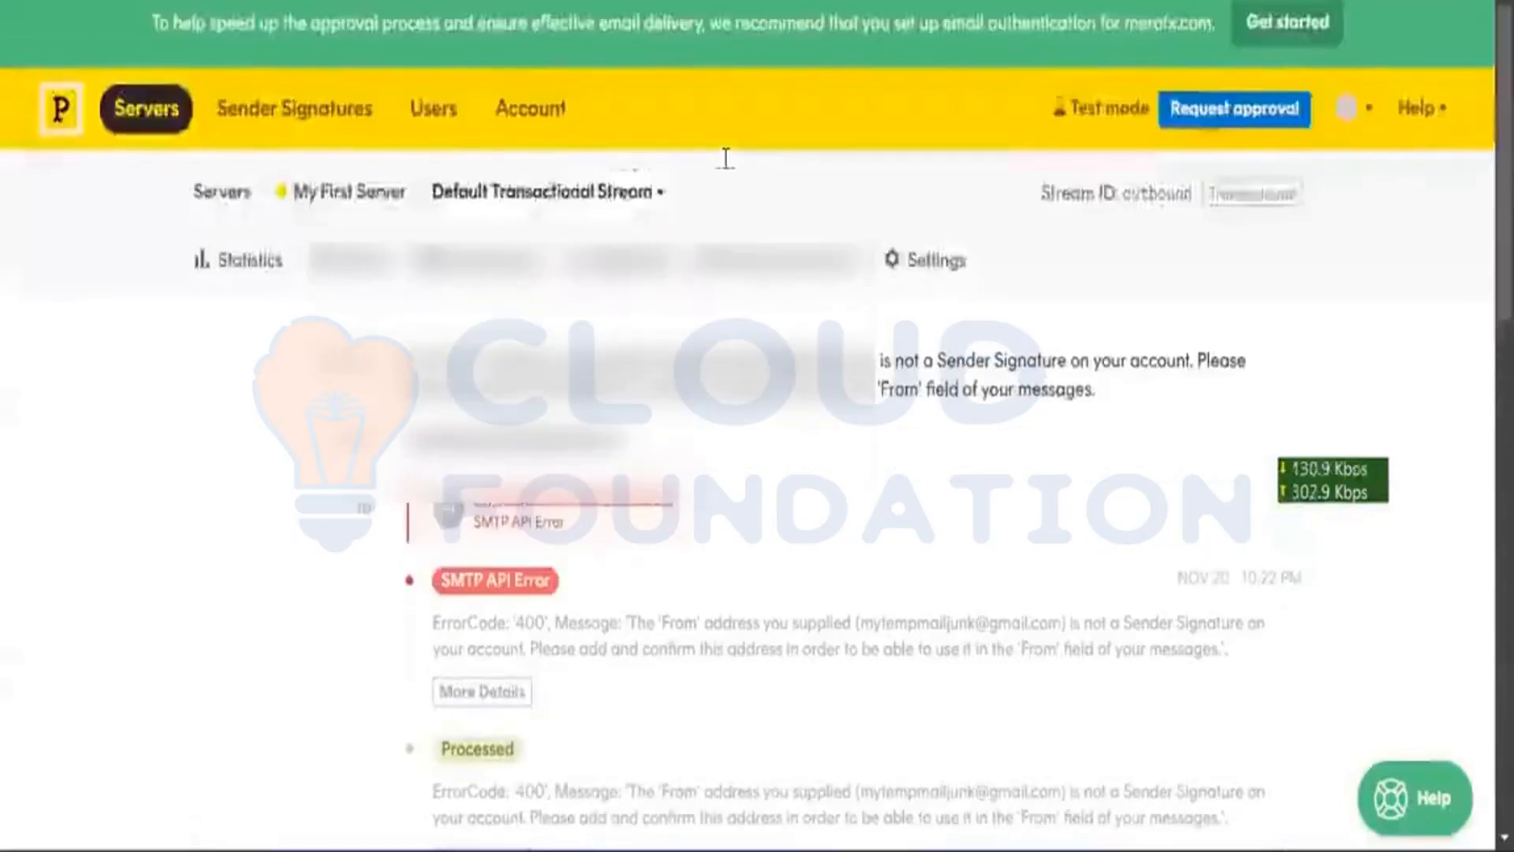
scroll(719, 168, down, 2)
scroll(720, 168, up, 1)
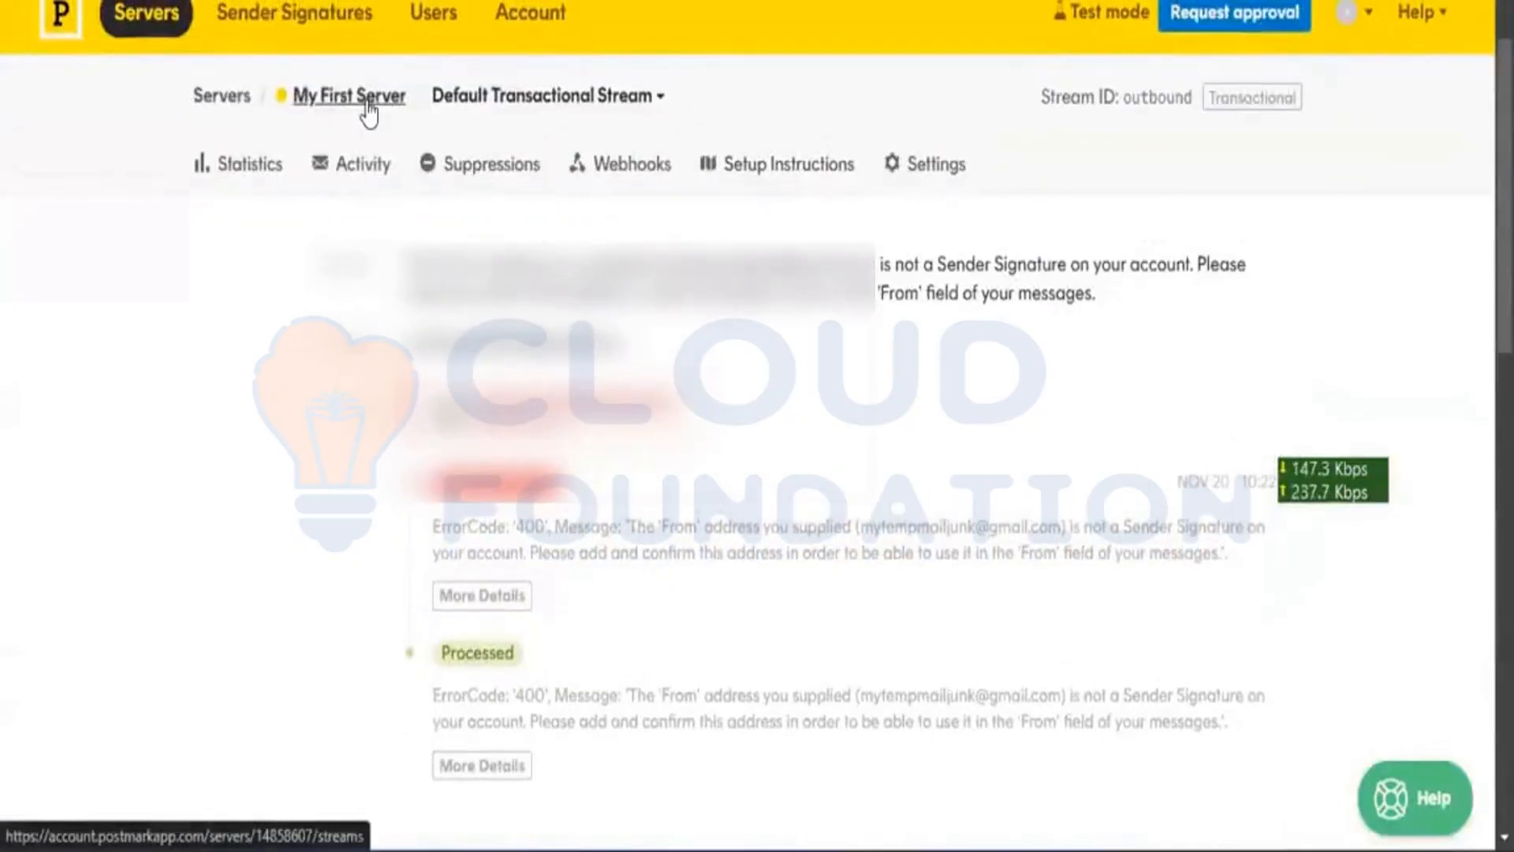
click(367, 109)
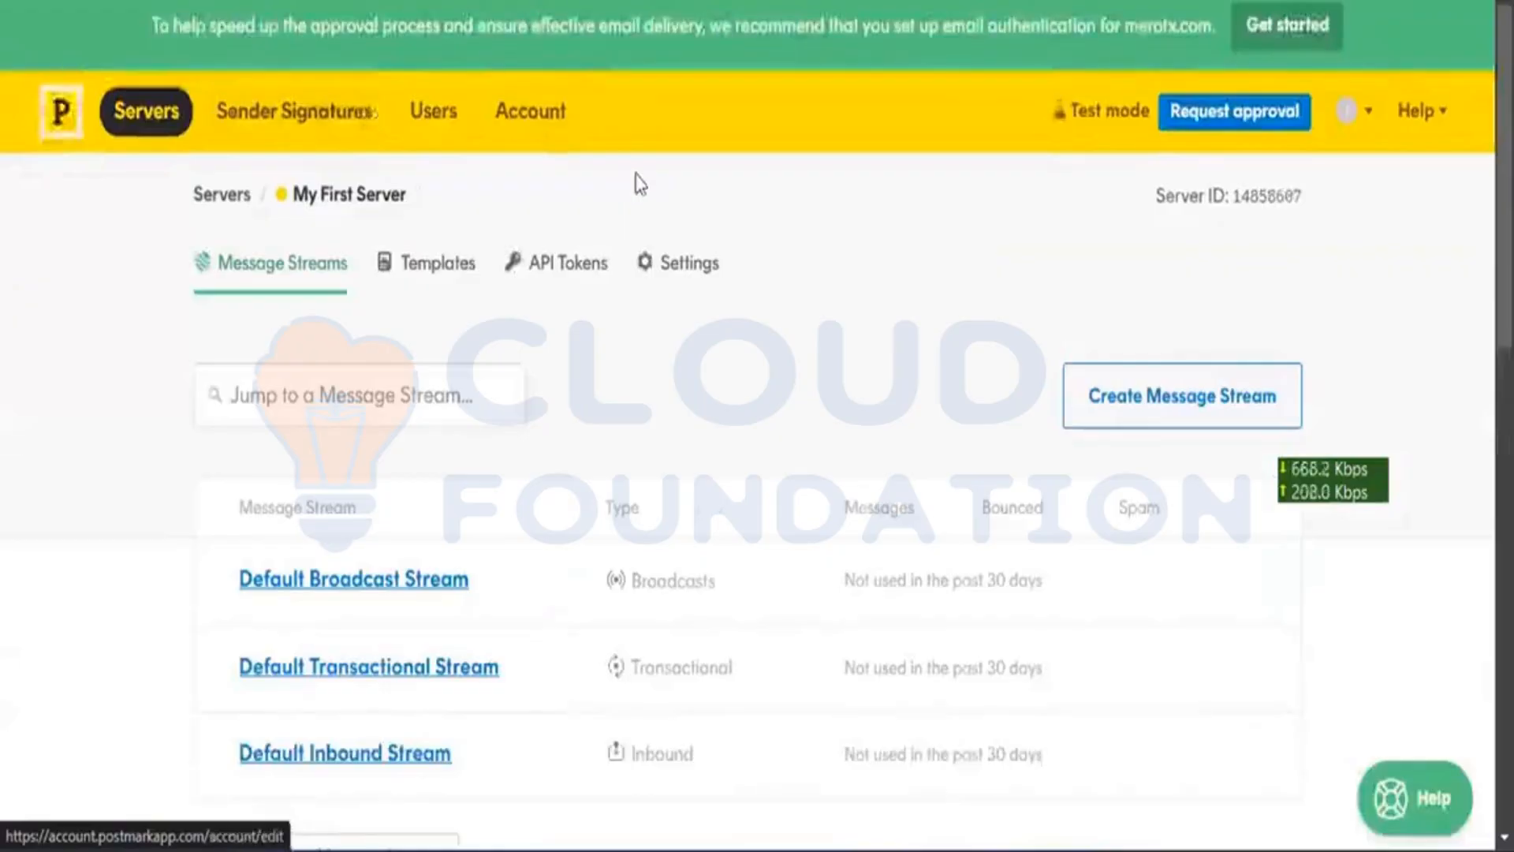
scroll(640, 184, down, 1)
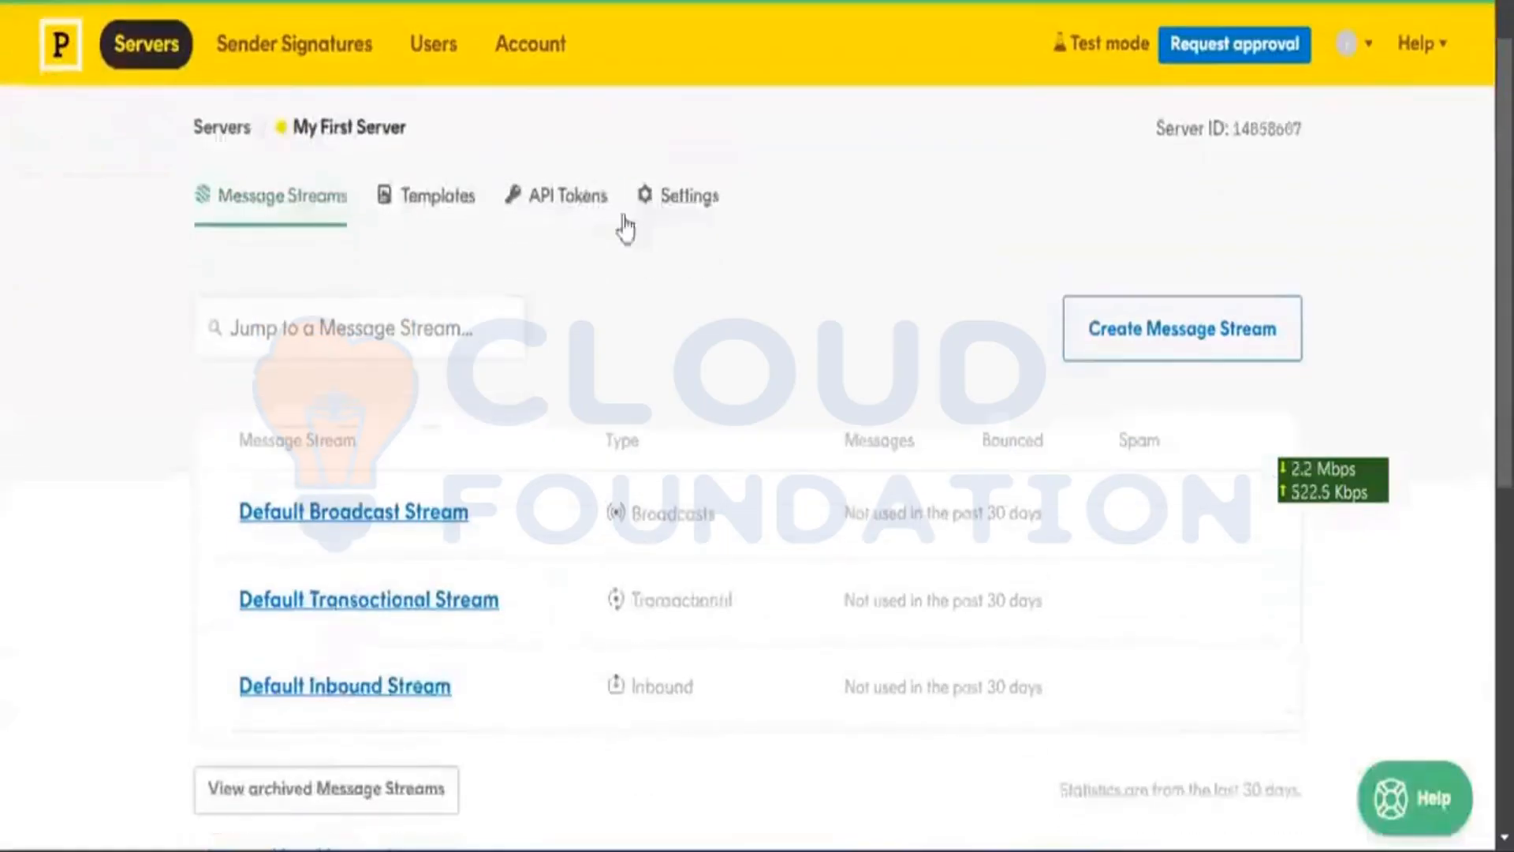
click(398, 520)
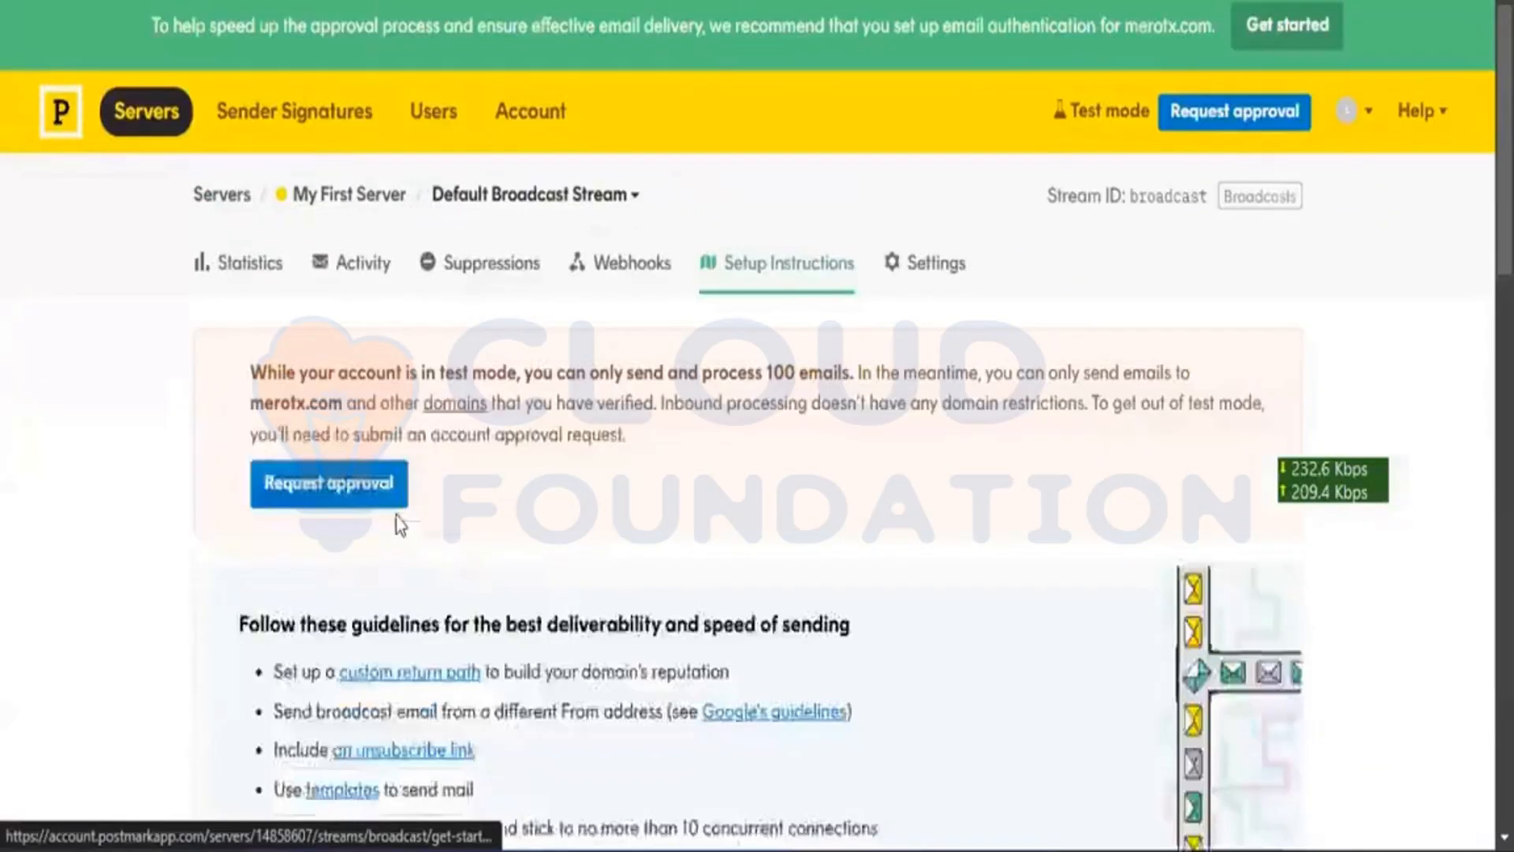
Step: Show the SMTP setup instructions and select the server address smtp-broadcasts.postmarkapp.com
scroll(749, 203, down, 2)
scroll(749, 203, down, 3)
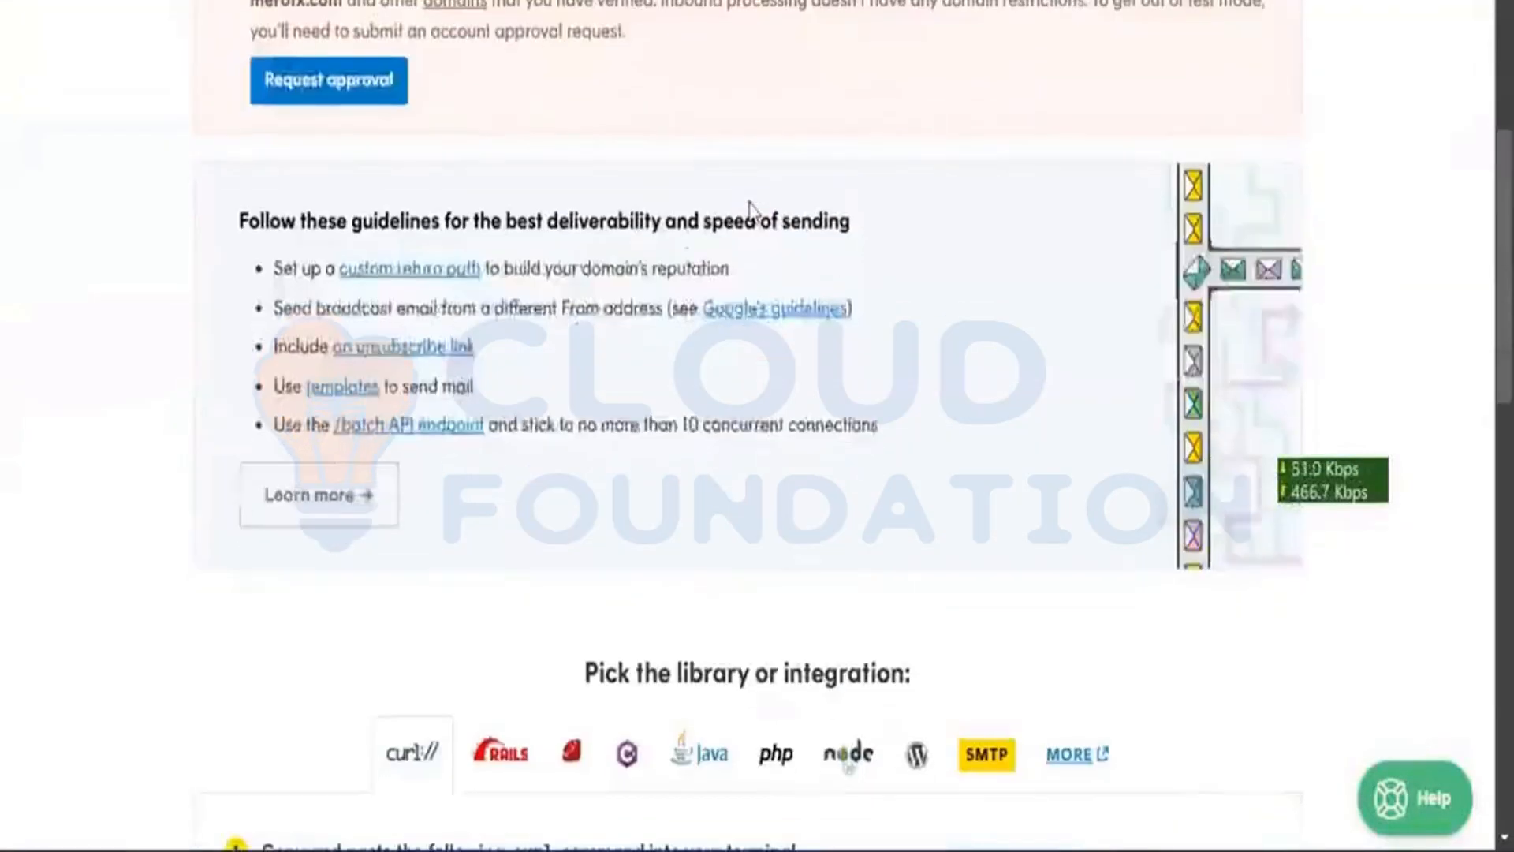
scroll(749, 203, down, 5)
scroll(751, 209, up, 1)
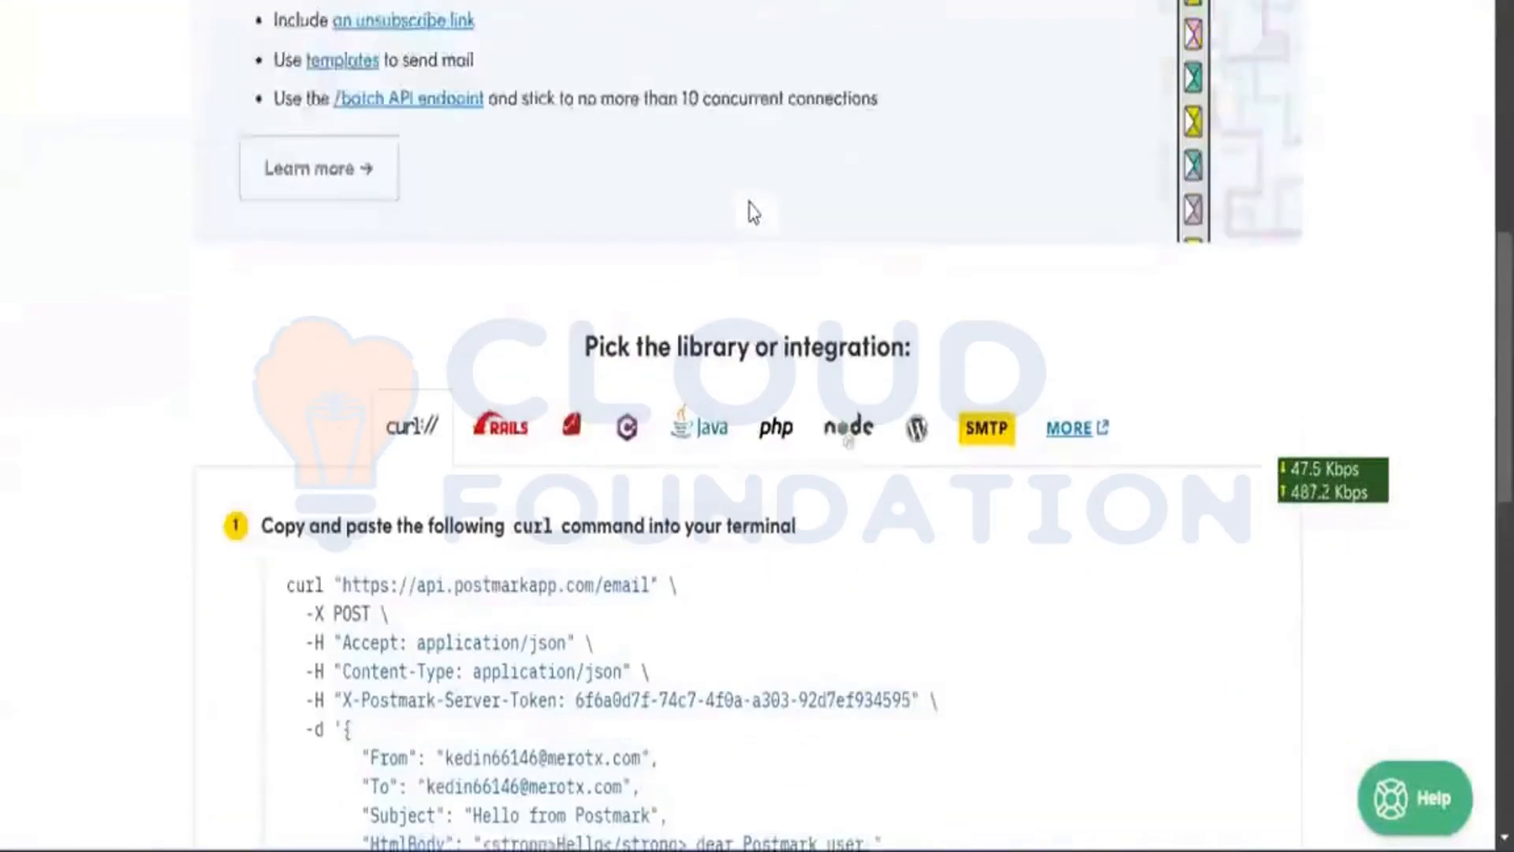
click(986, 444)
scroll(934, 565, down, 1)
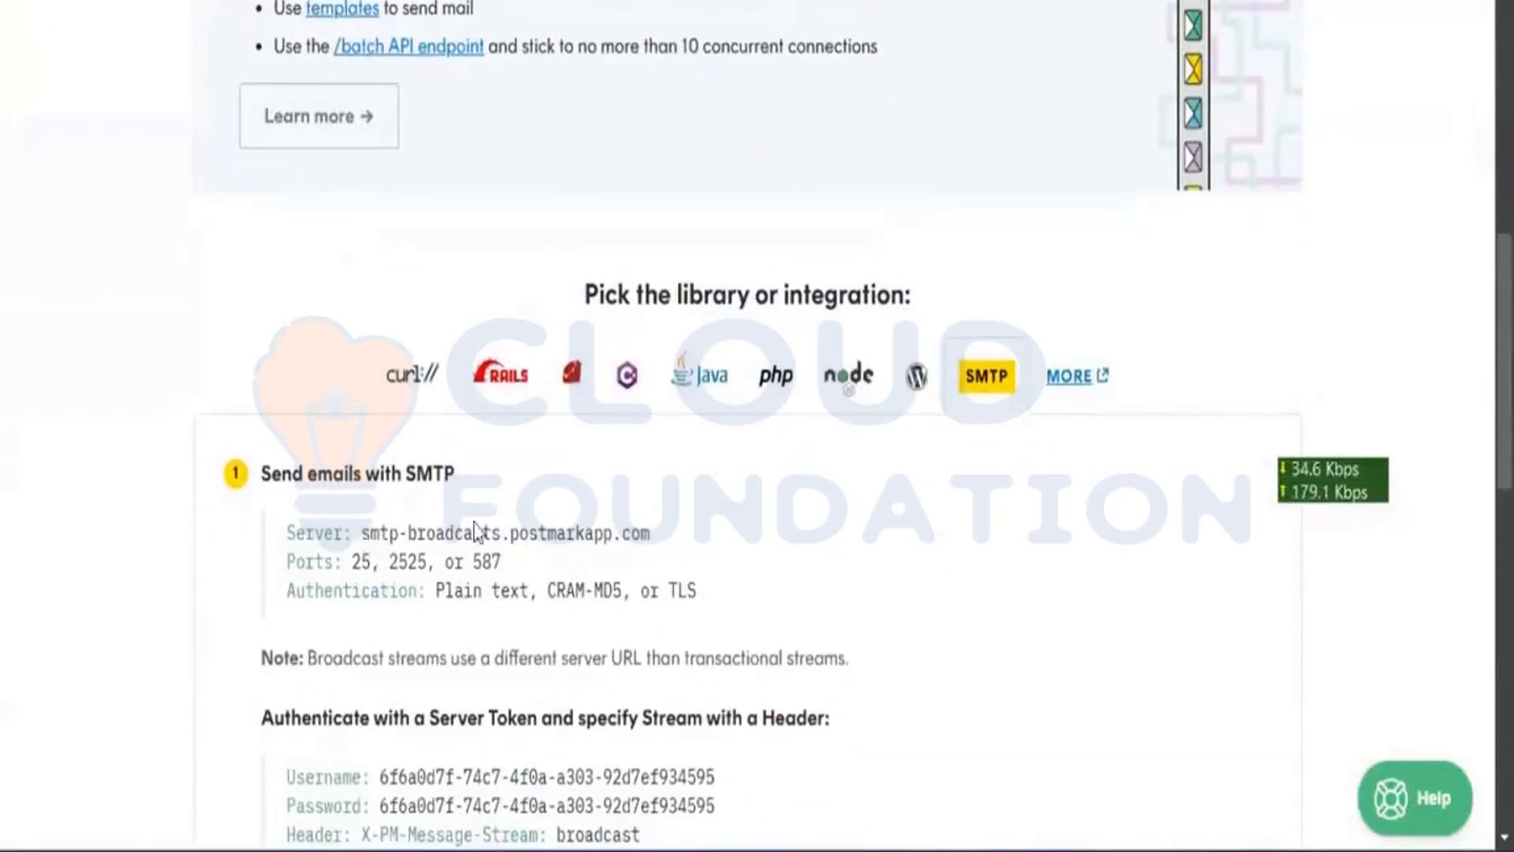
drag(362, 535, 682, 538)
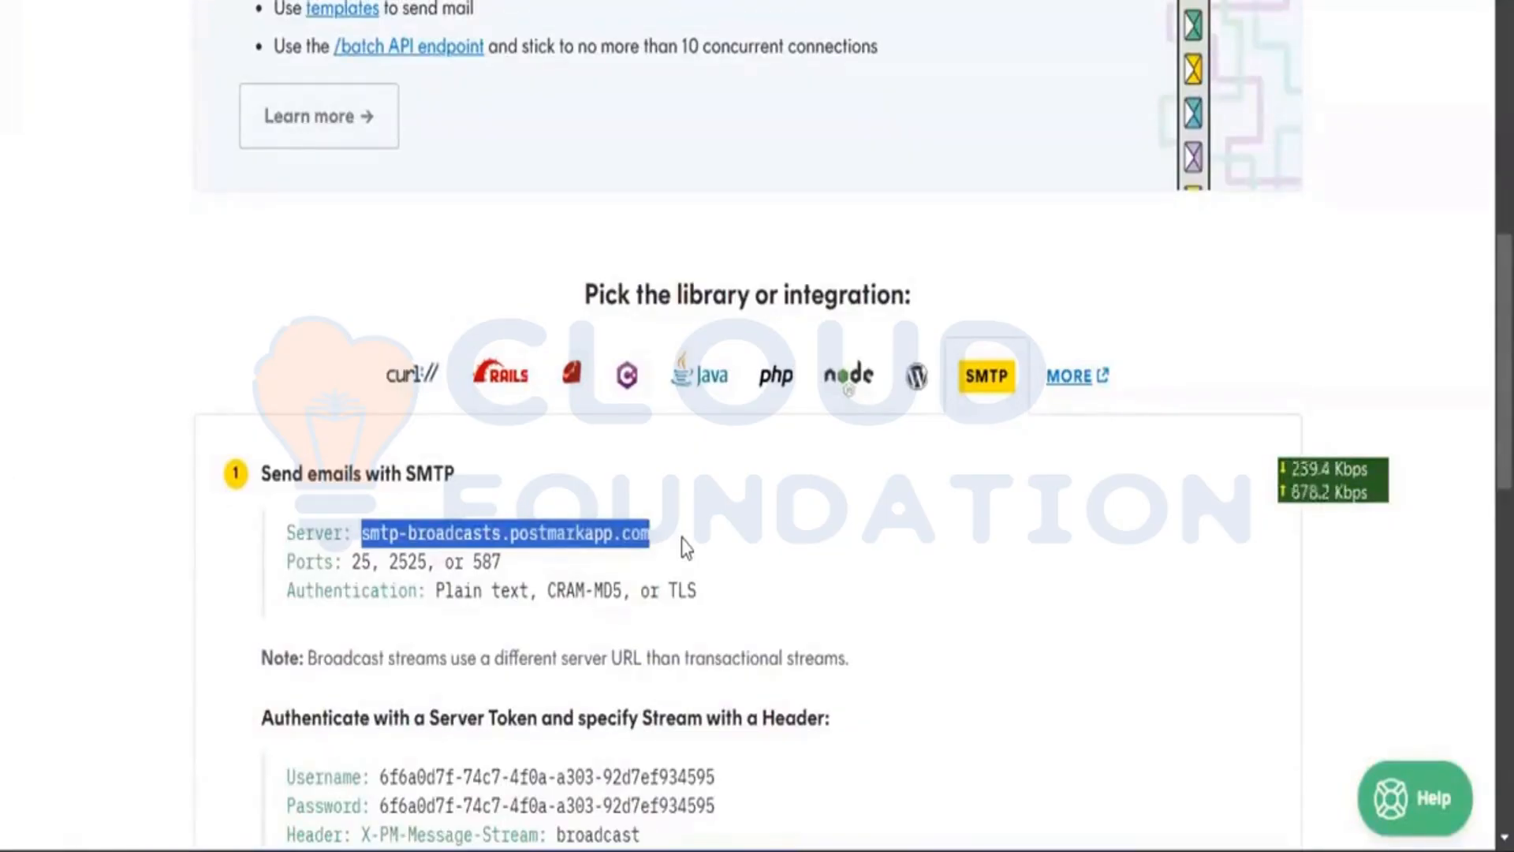
scroll(683, 544, down, 3)
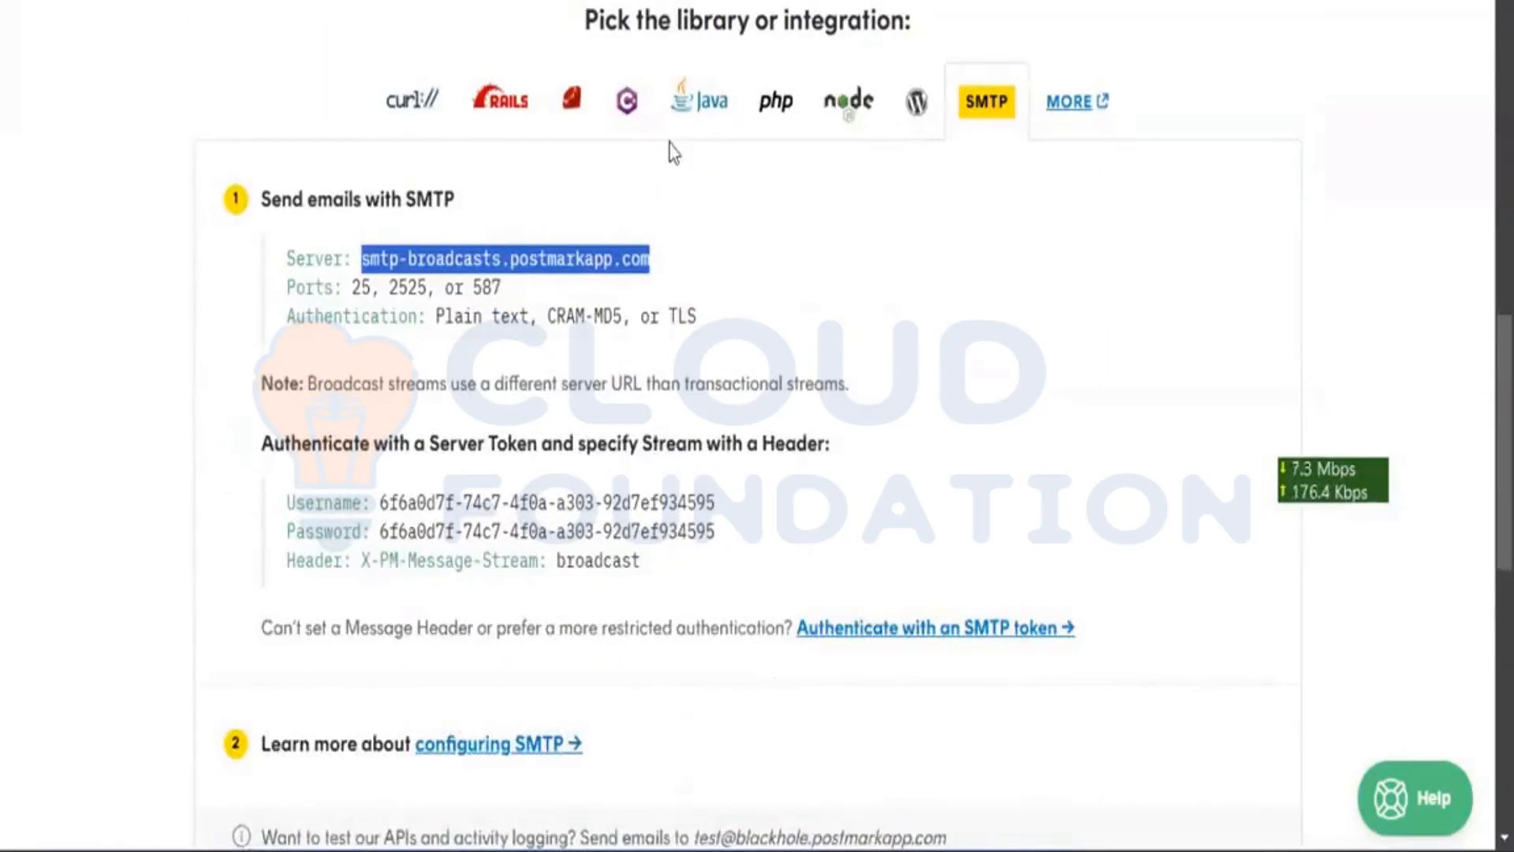
scroll(670, 145, up, 10)
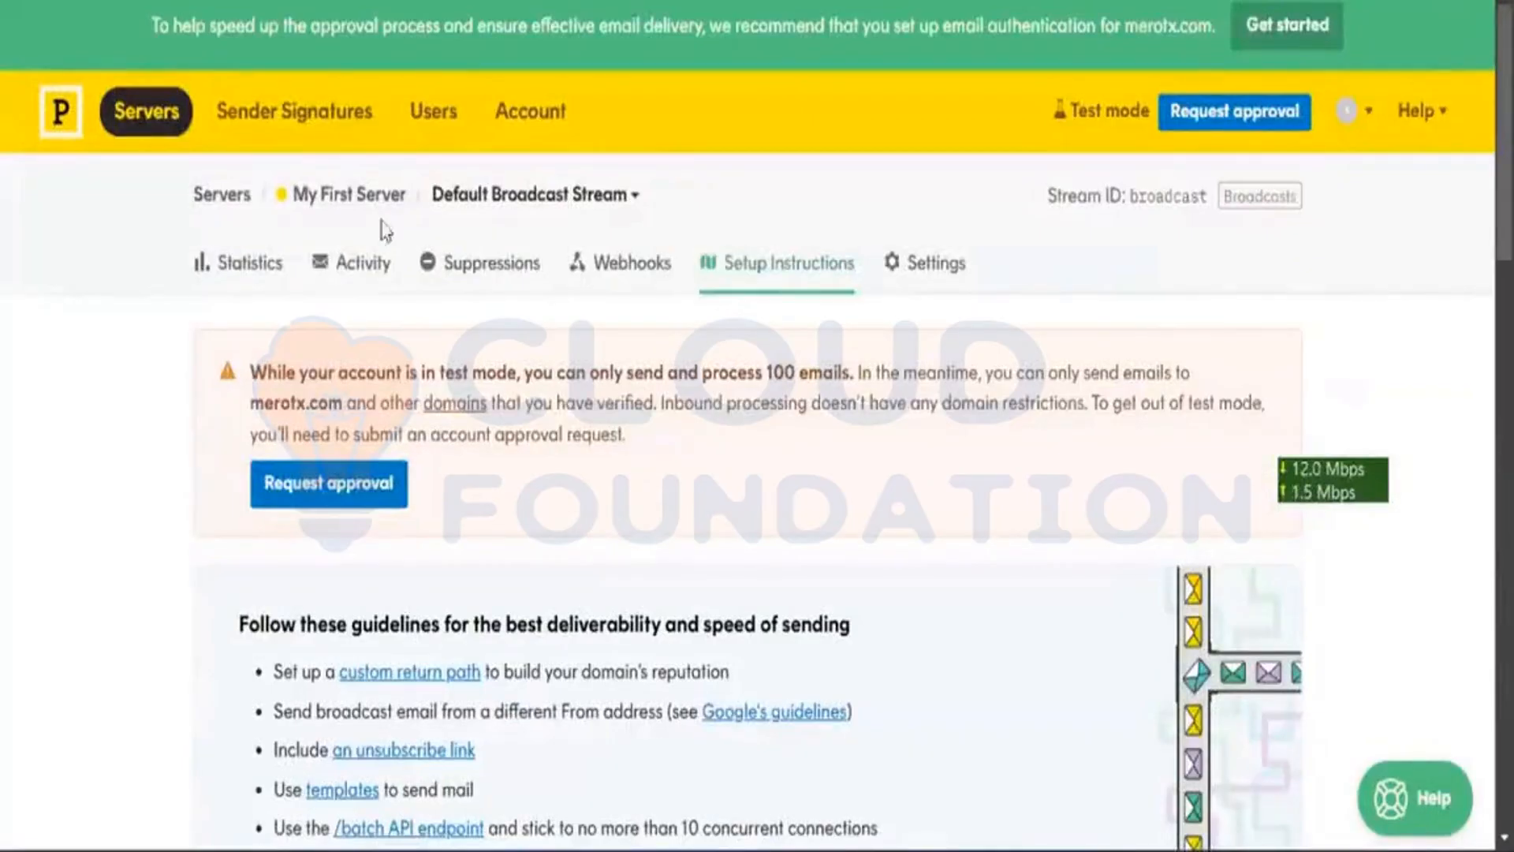
Step: Look at the broadcast stream's activity and its start-sending page
click(357, 264)
scroll(565, 173, down, 4)
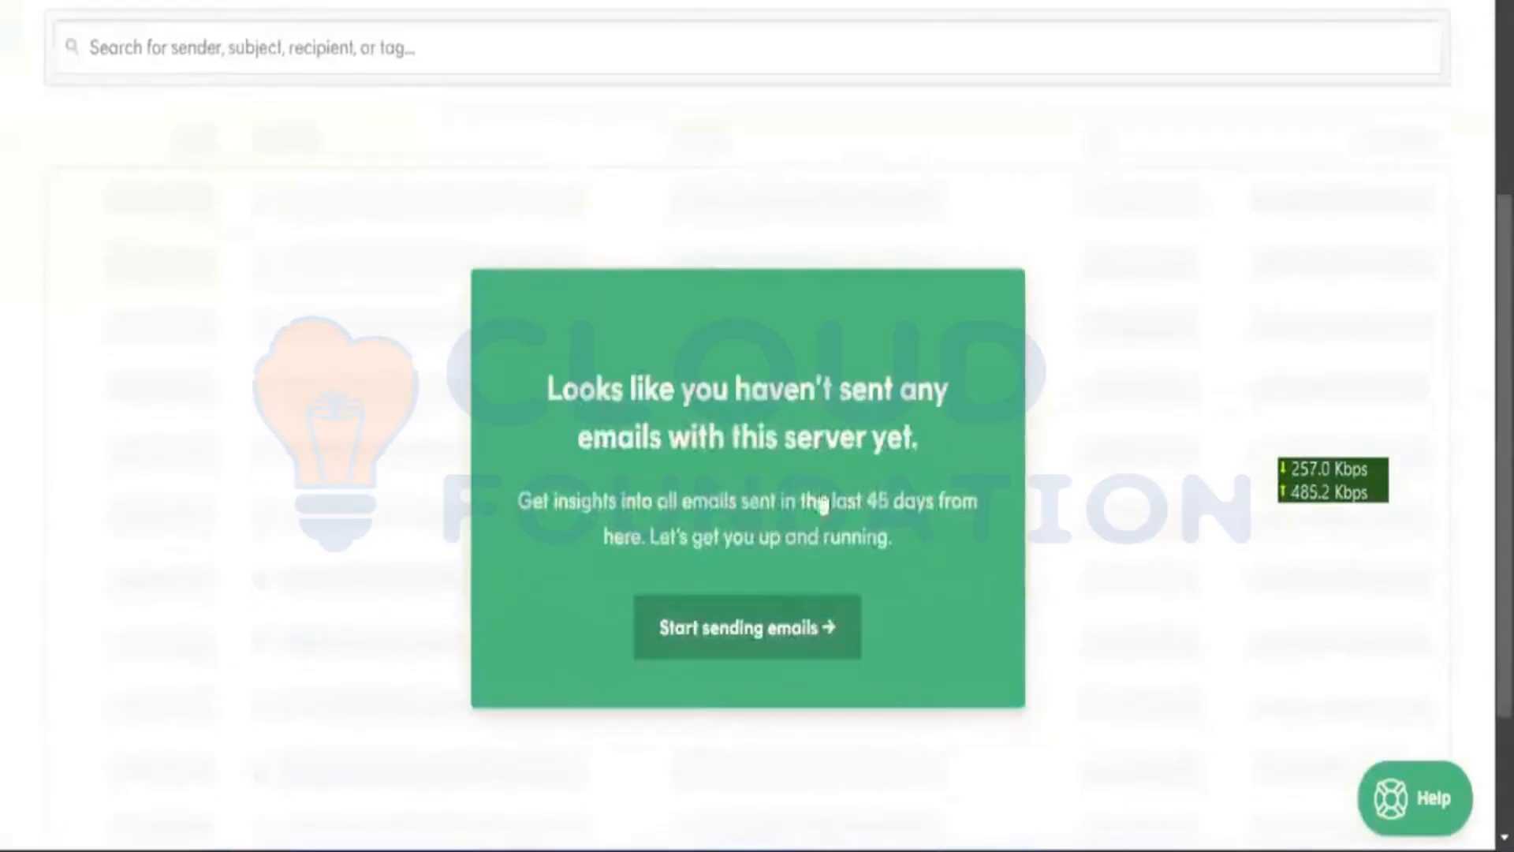
scroll(789, 504, down, 3)
click(757, 473)
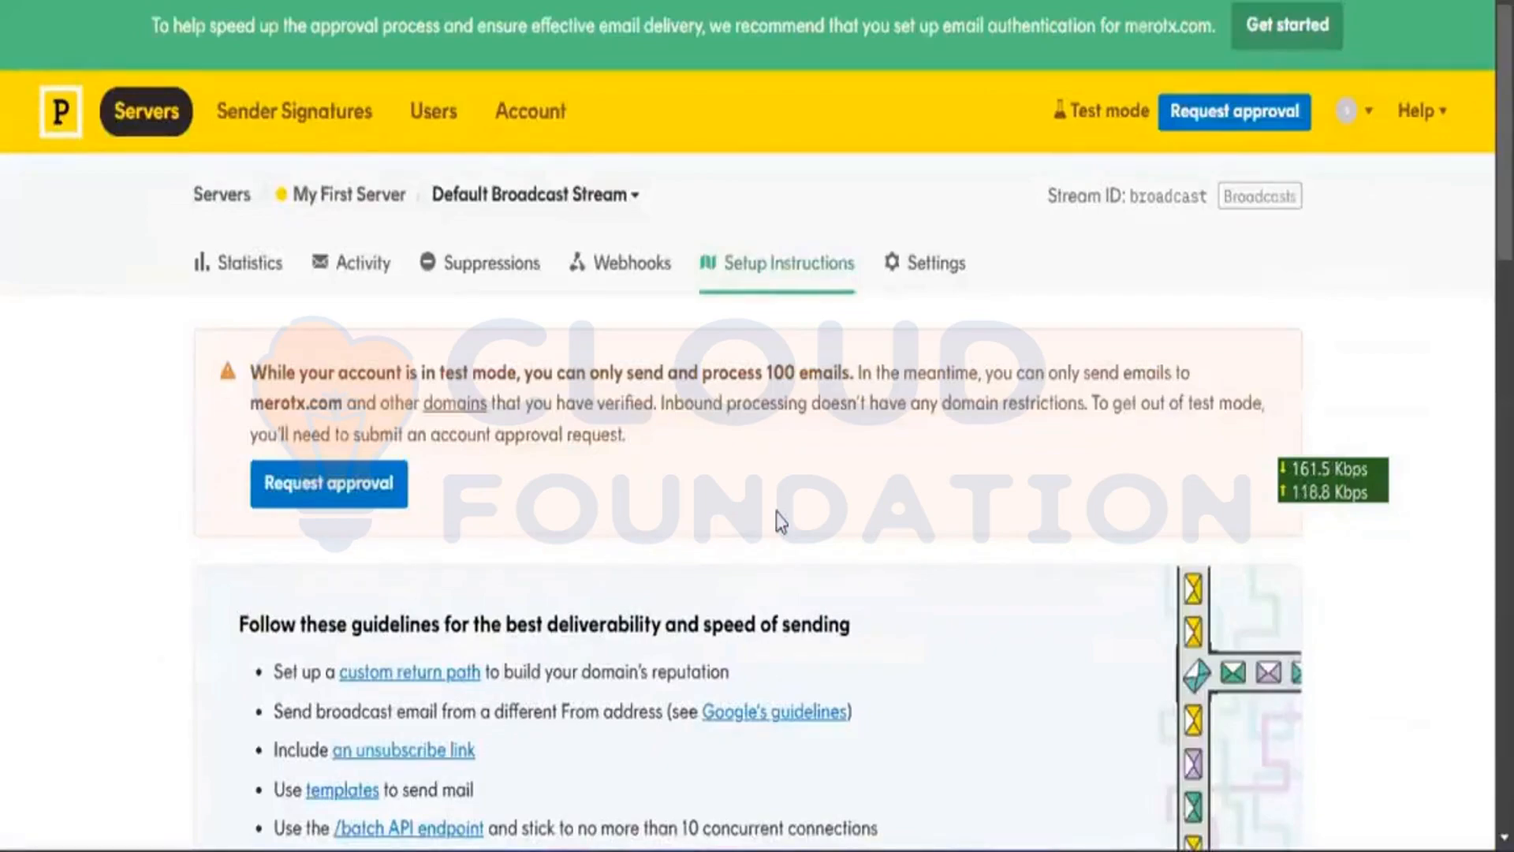
scroll(781, 520, down, 3)
scroll(781, 521, up, 2)
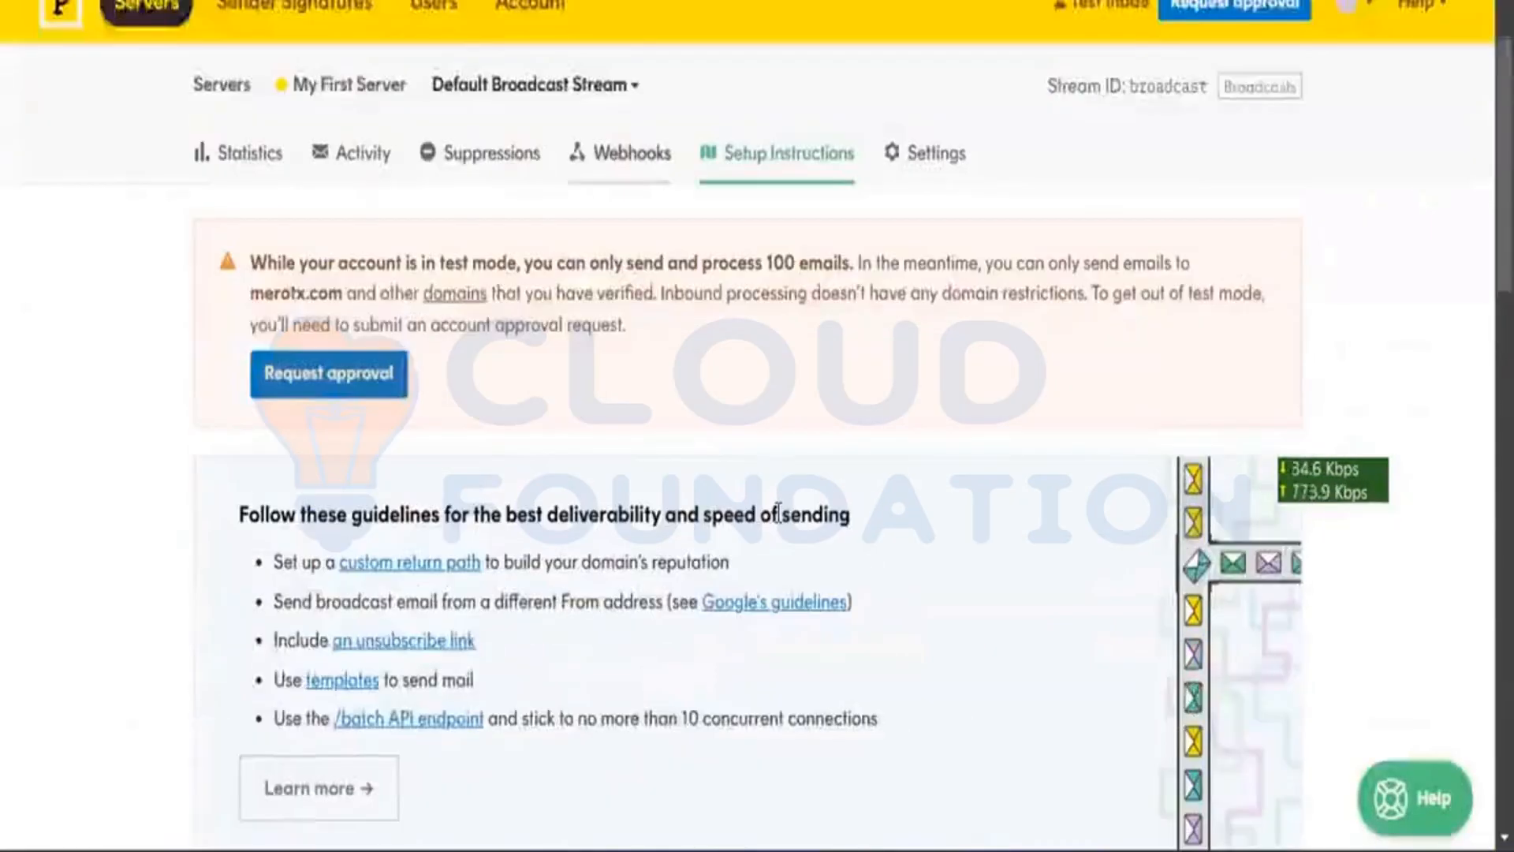
Step: Check the stream's Webhooks, Suppressions and Activity tabs, returning to Statistics after each
click(631, 163)
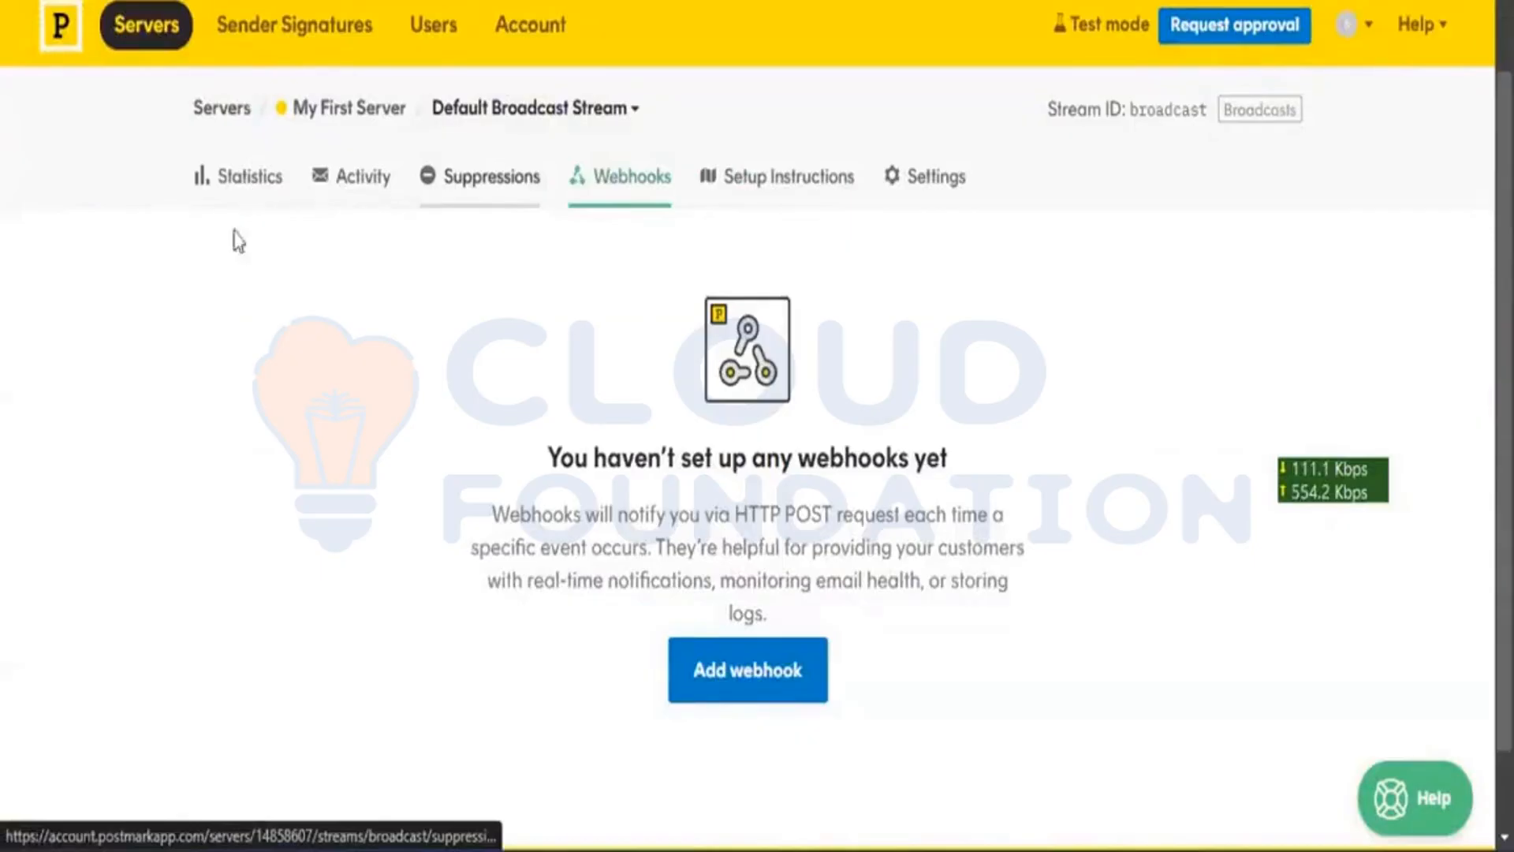
click(466, 177)
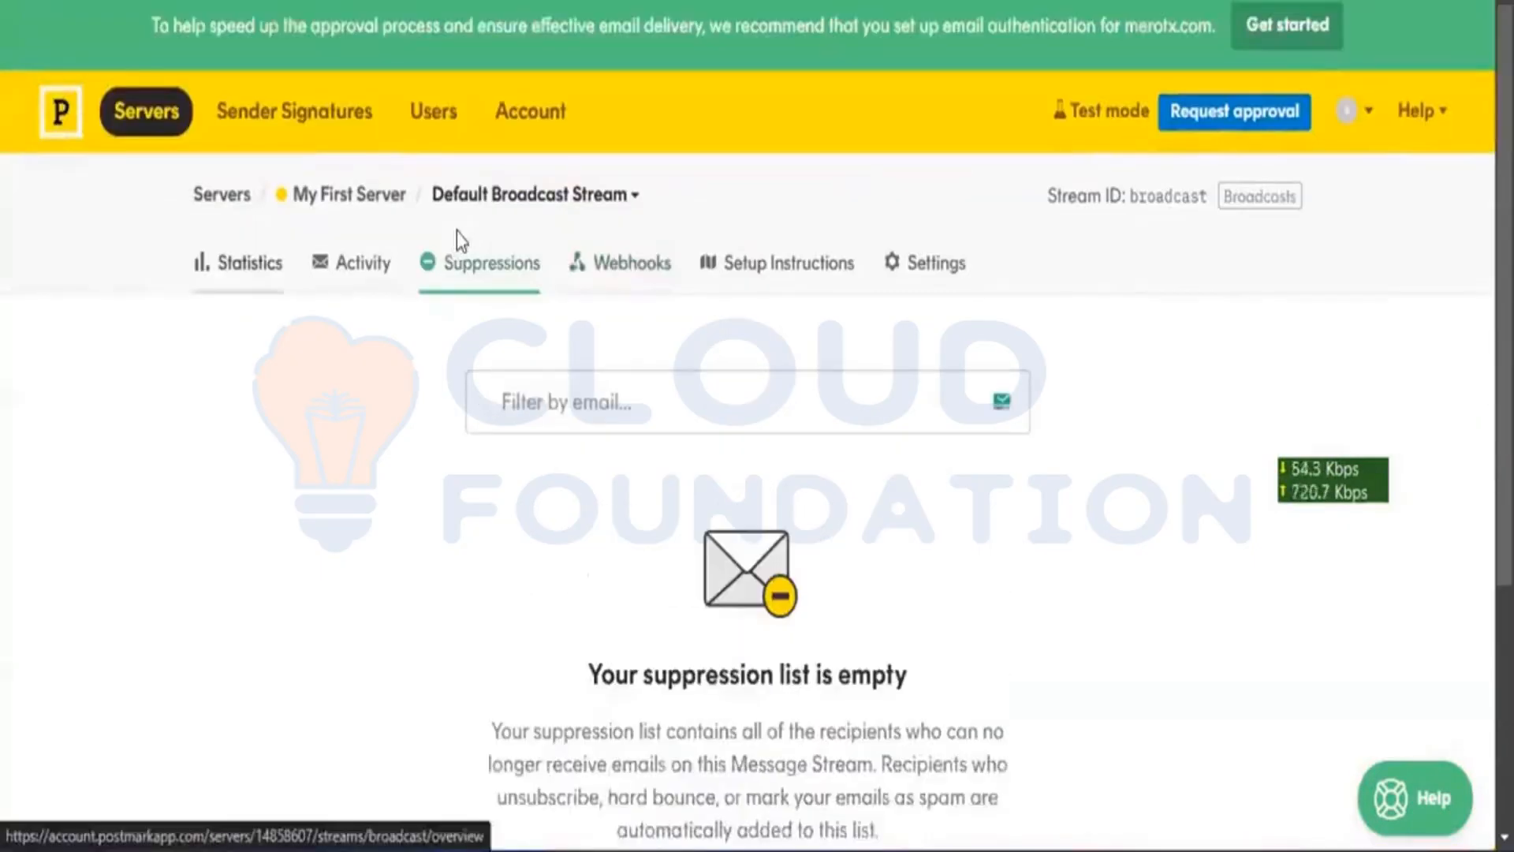
scroll(459, 236, down, 4)
key(alt+Left)
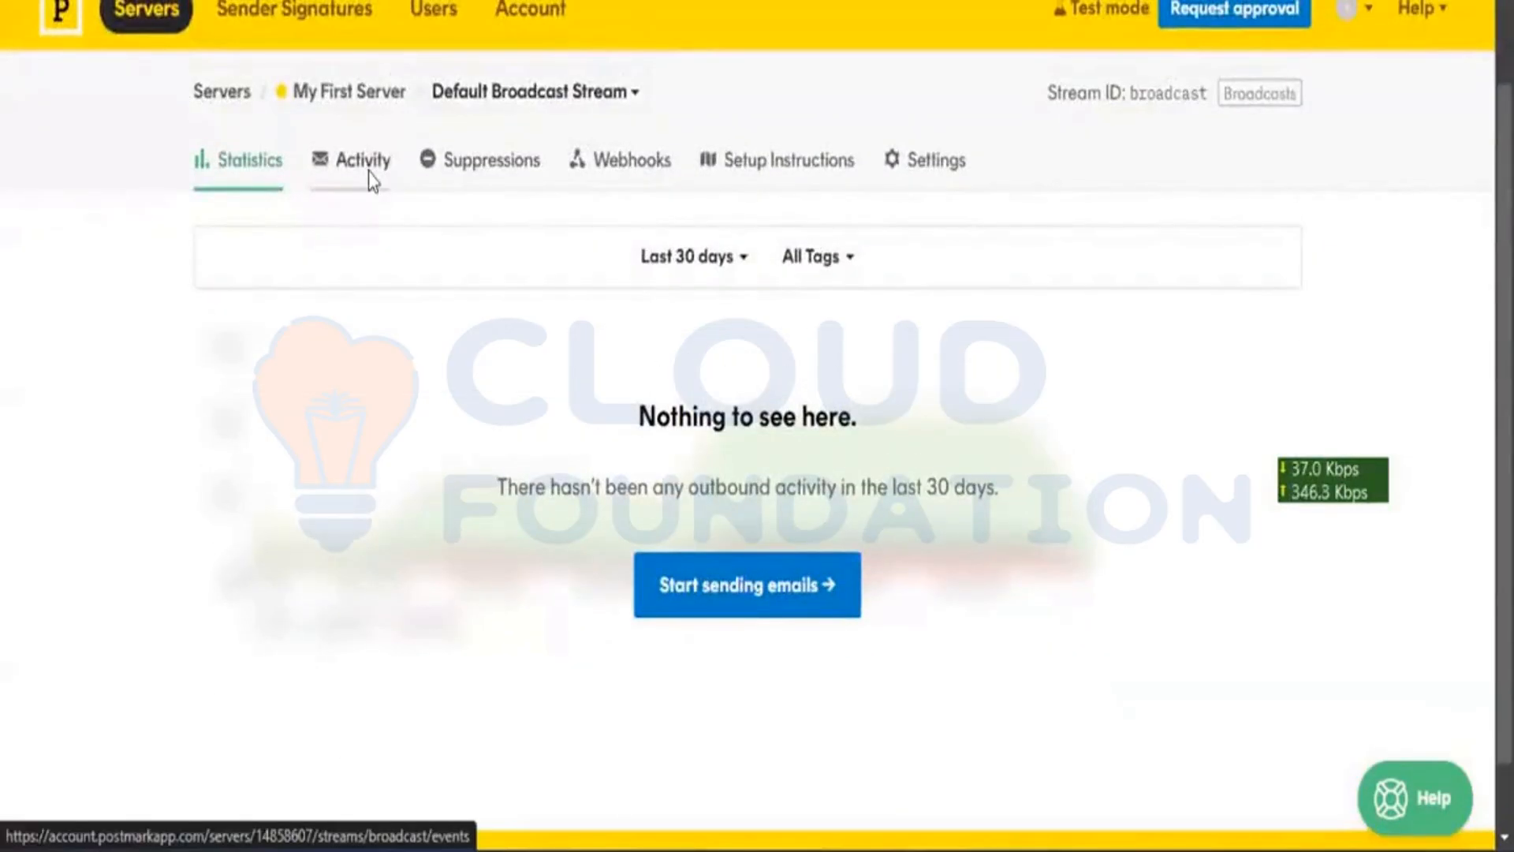
click(371, 178)
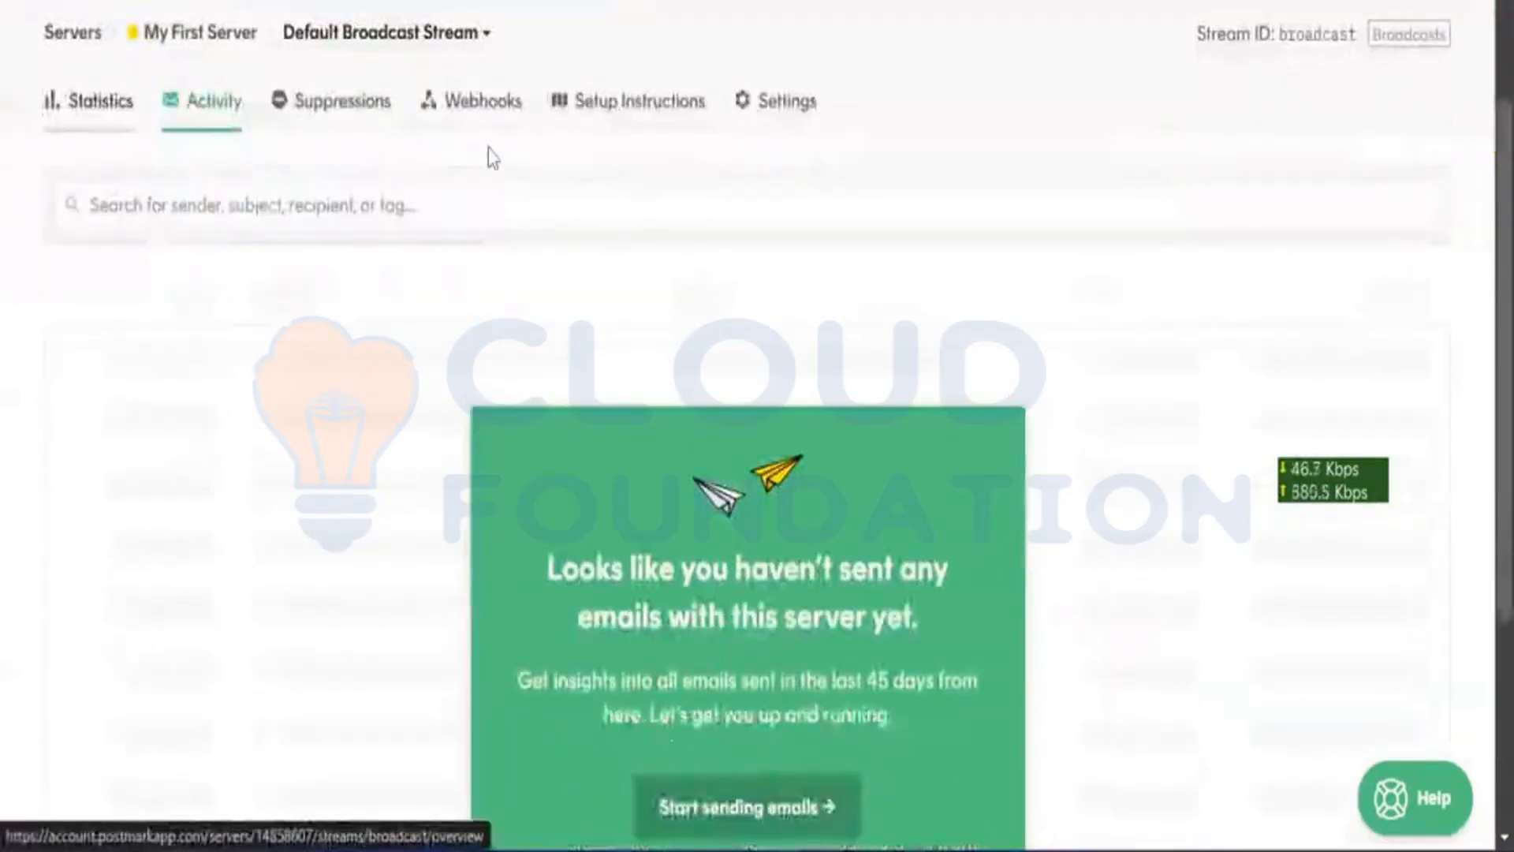
key(alt+Left)
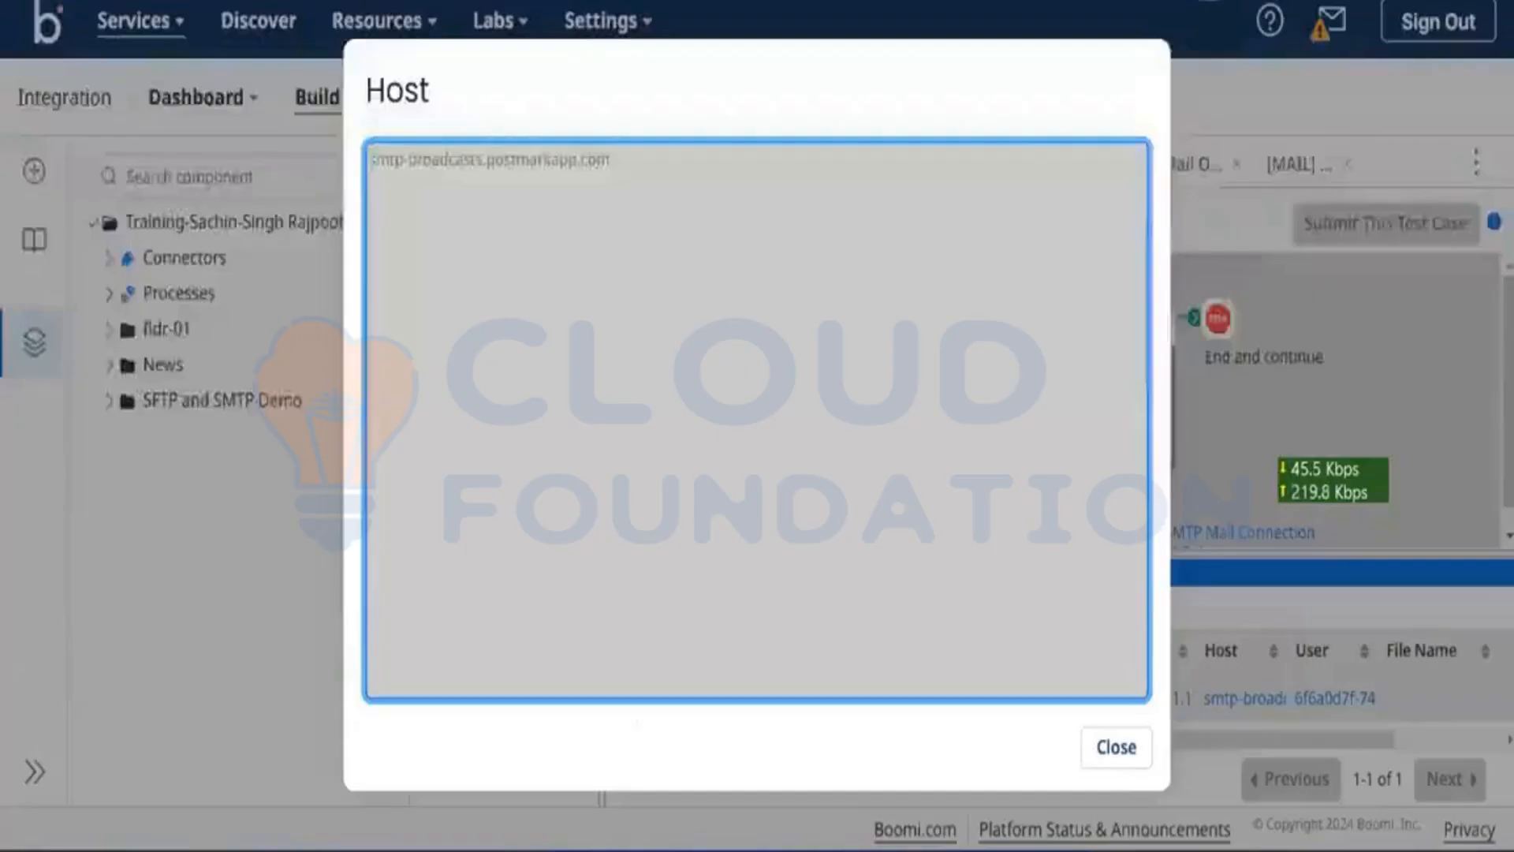
Step: Close the Host value popup and open the broadcast stream's Activity log in Postmark
click(1123, 747)
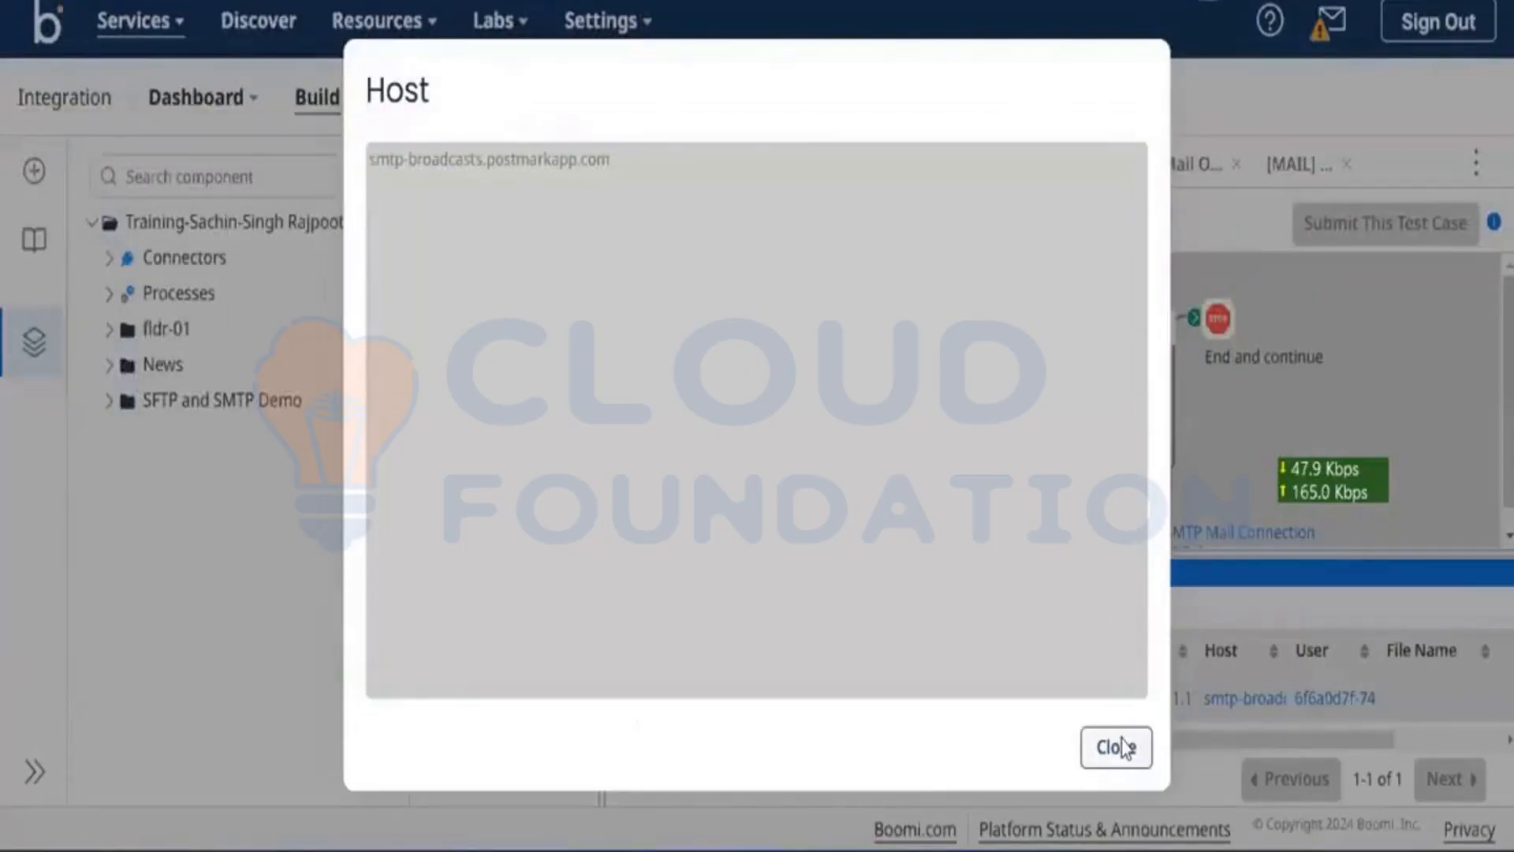
click(1123, 748)
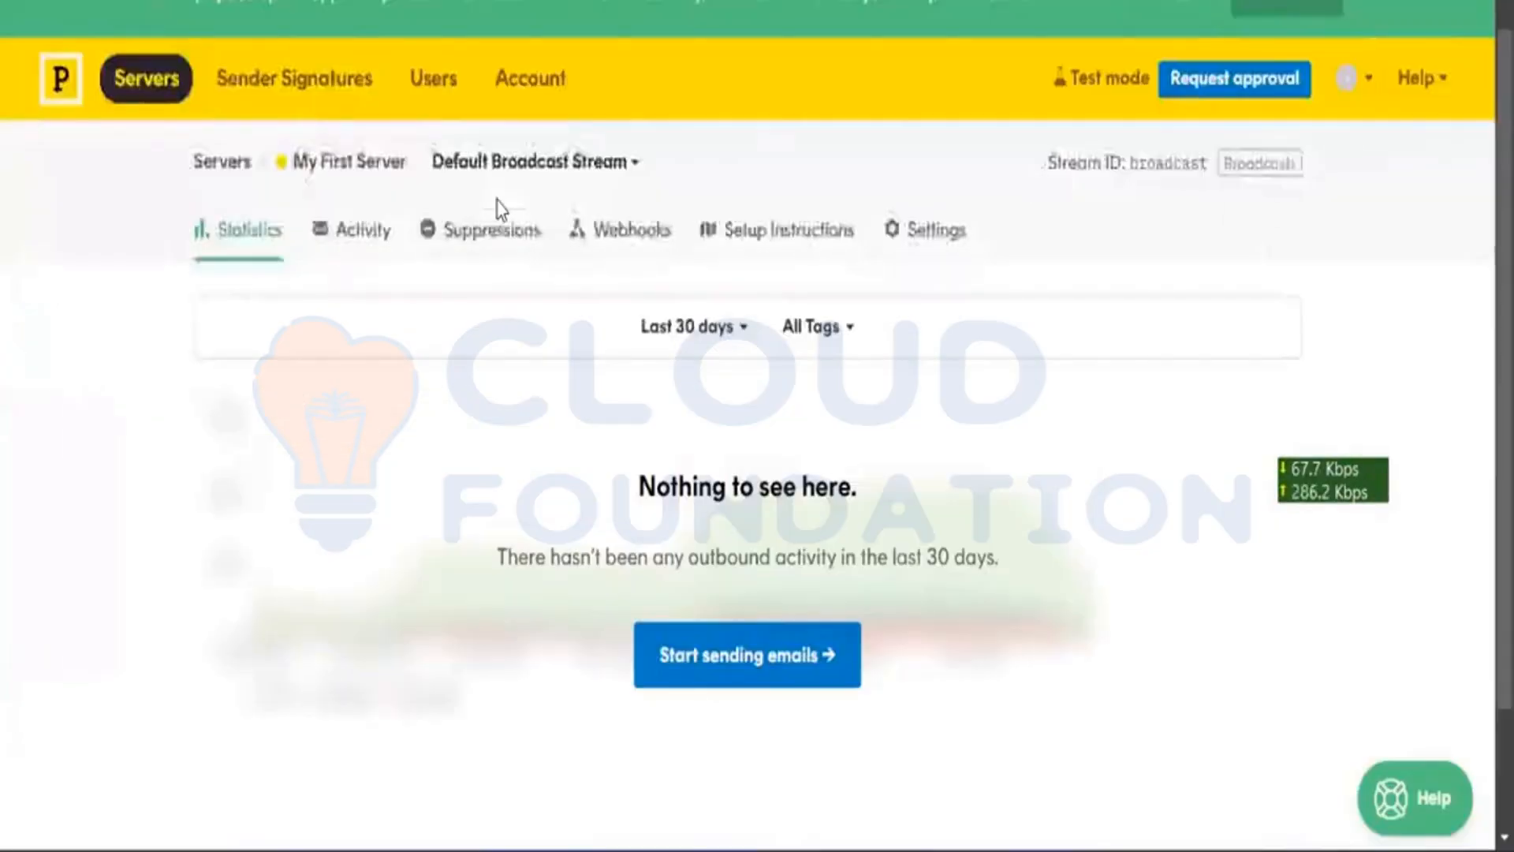
scroll(499, 209, up, 1)
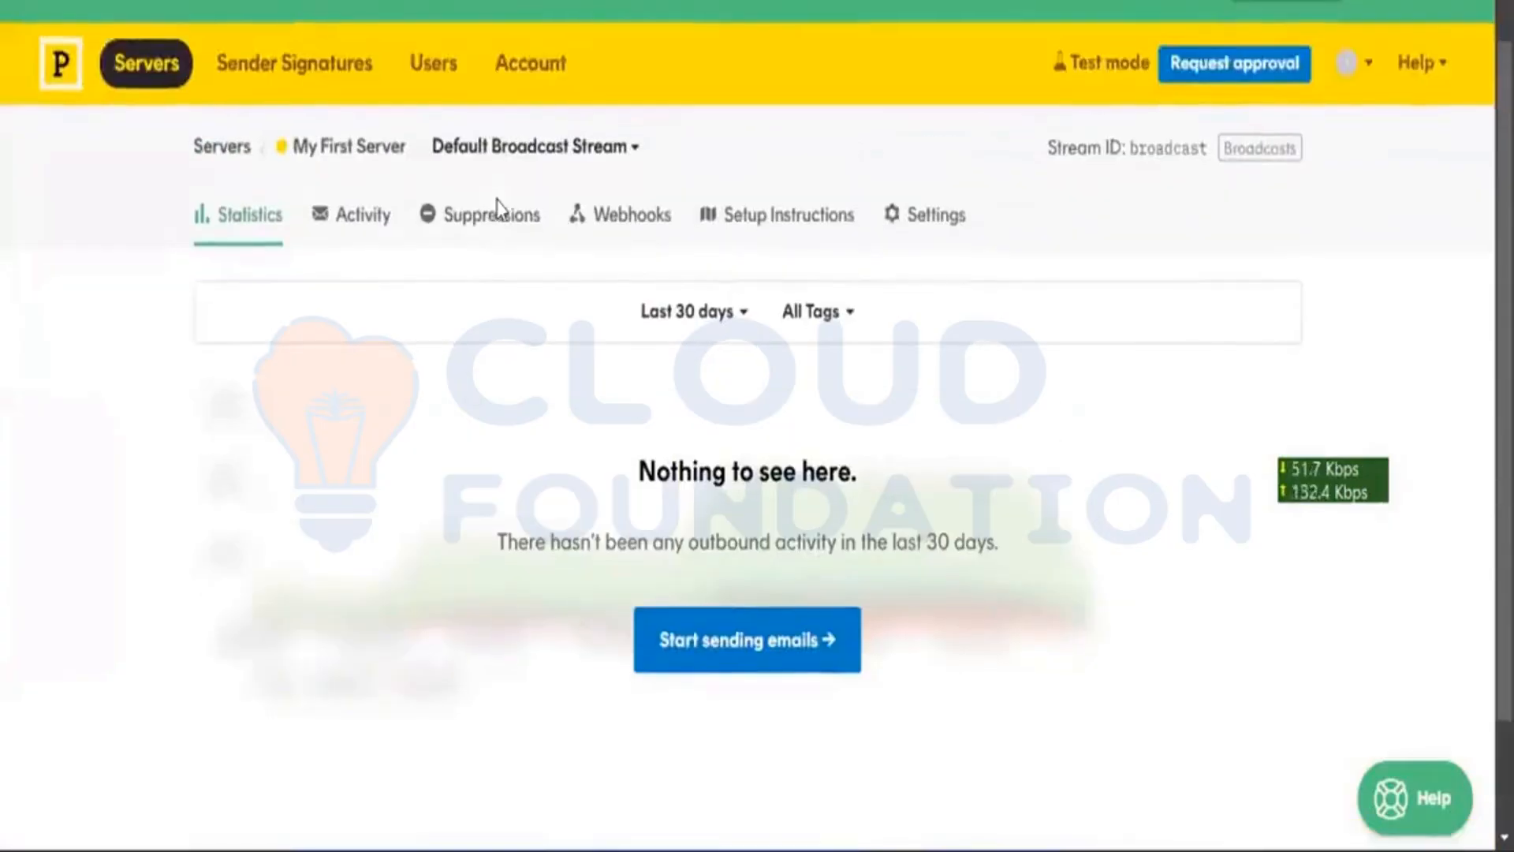
scroll(496, 207, down, 1)
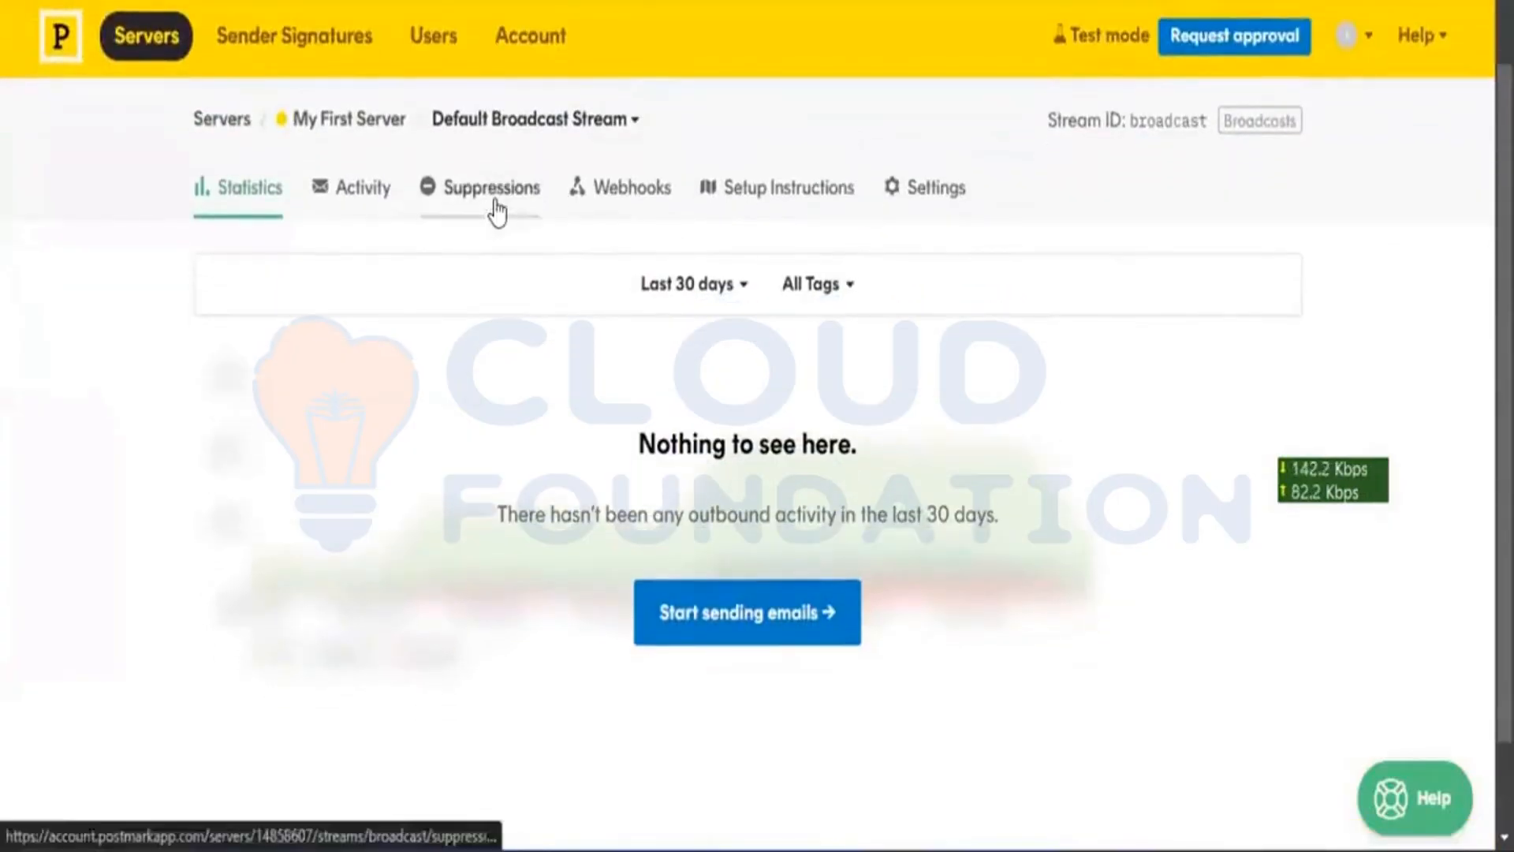
click(382, 212)
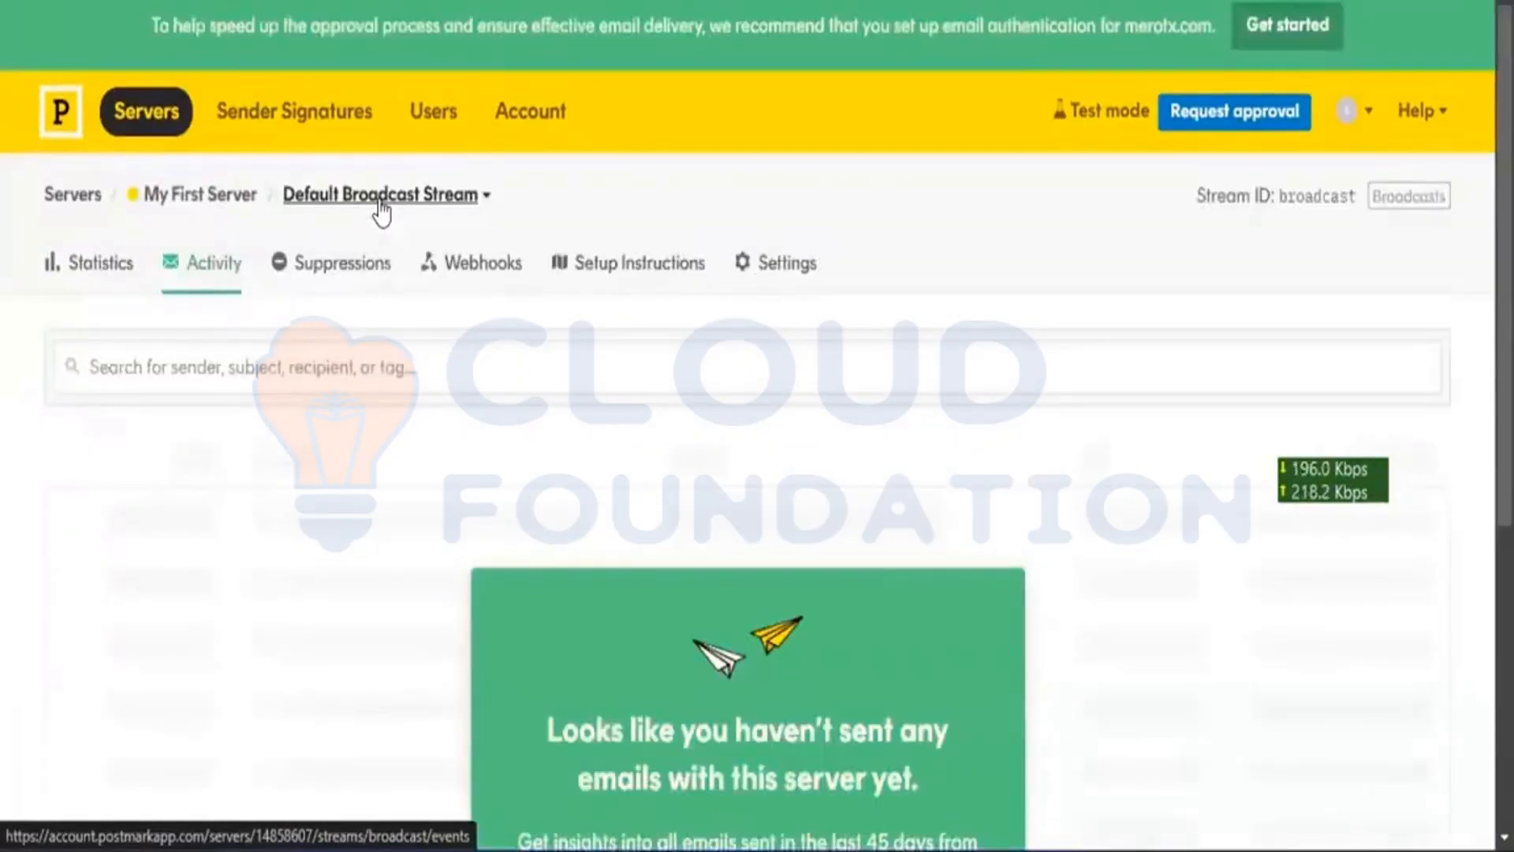
scroll(381, 212, down, 2)
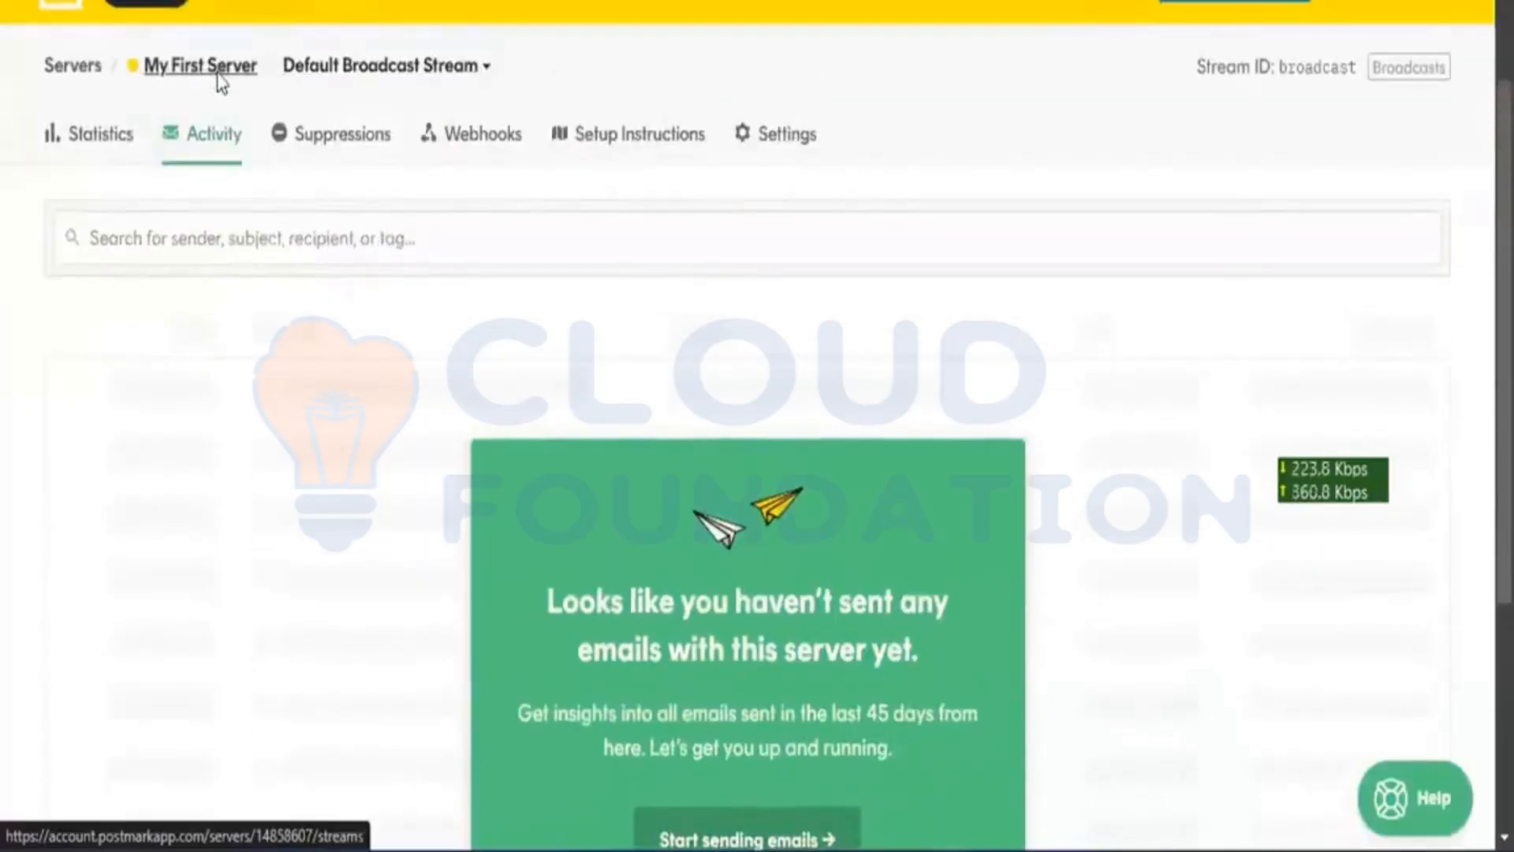
scroll(218, 81, up, 1)
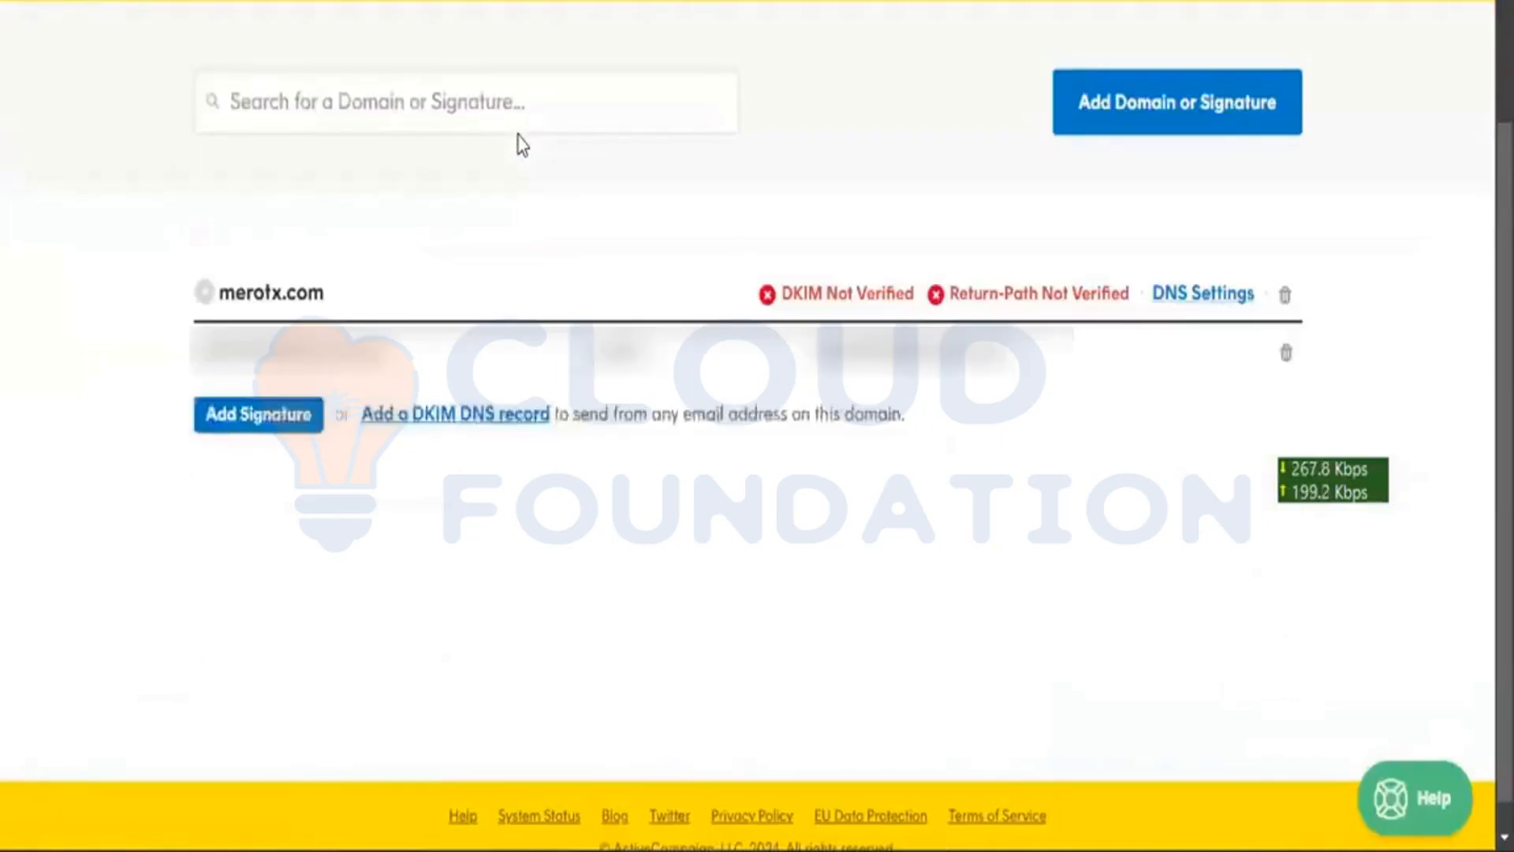
Step: Start adding a sender signature for merotx.com and highlight the existing signature's email address
scroll(521, 144, up, 3)
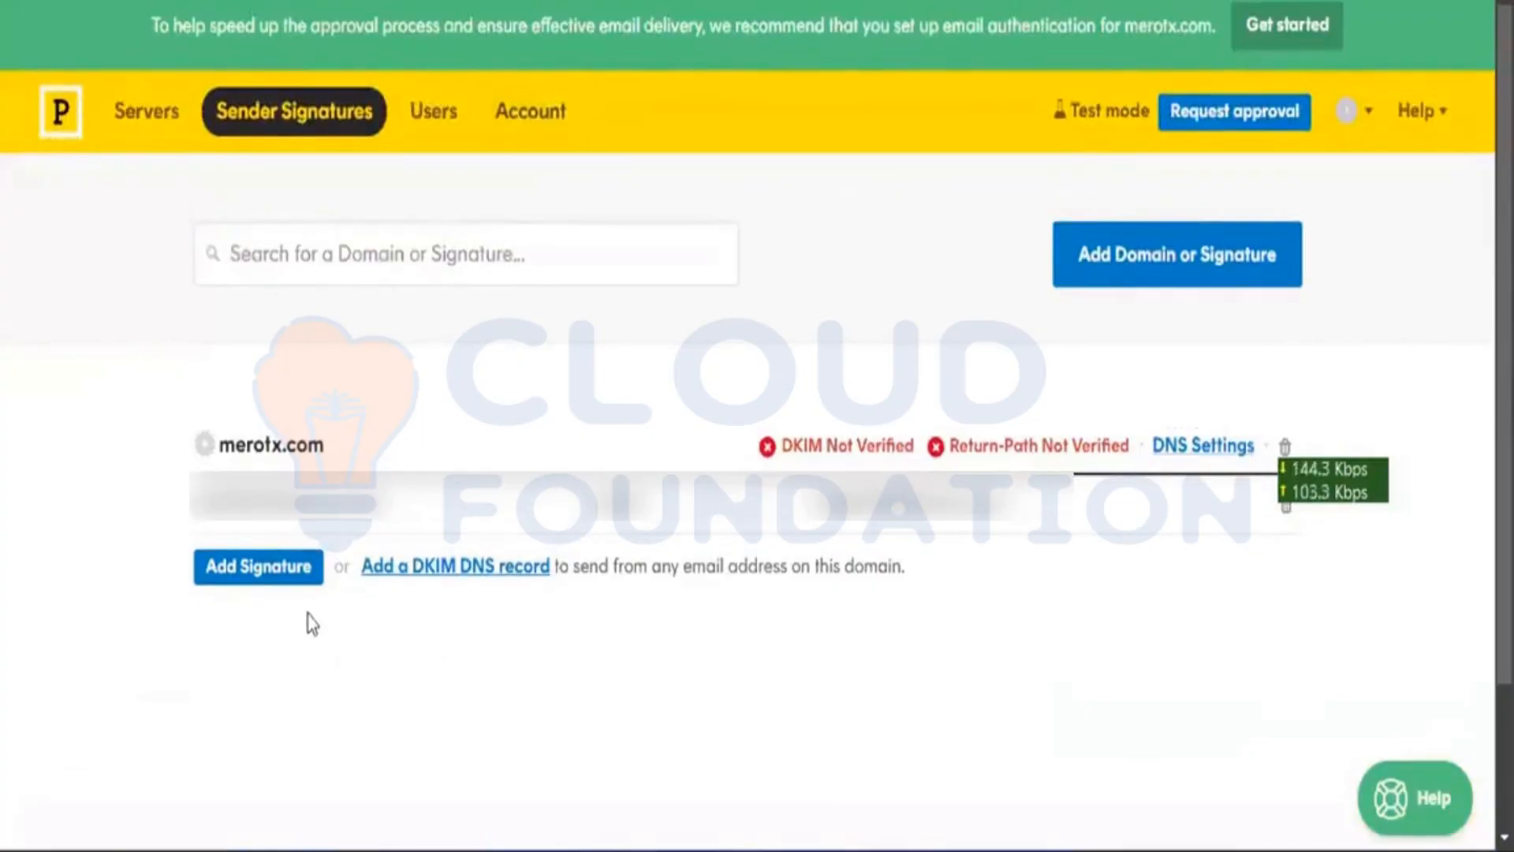
click(293, 571)
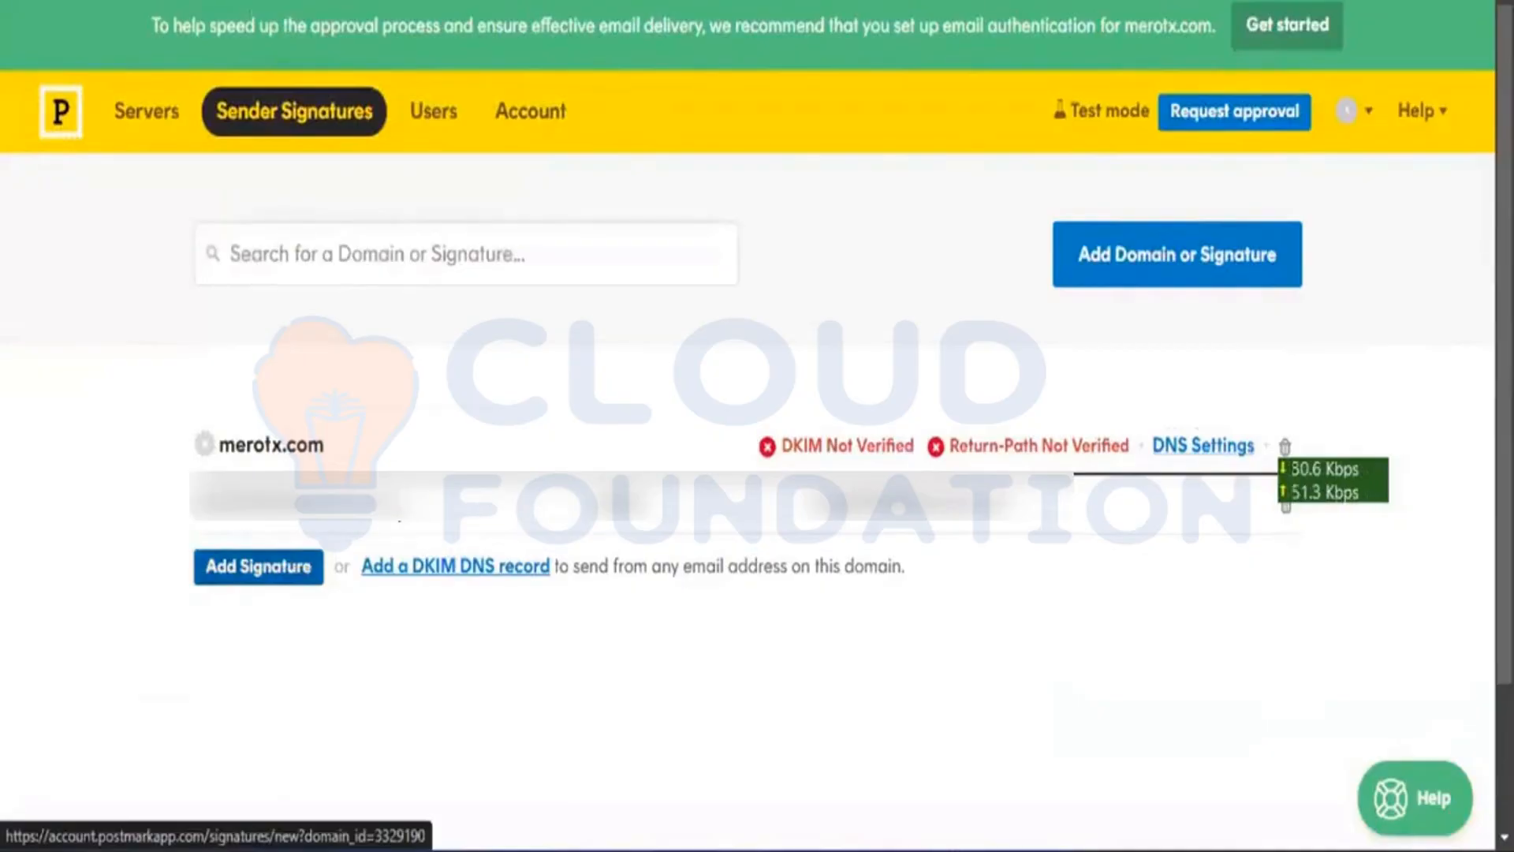
drag(399, 510, 190, 490)
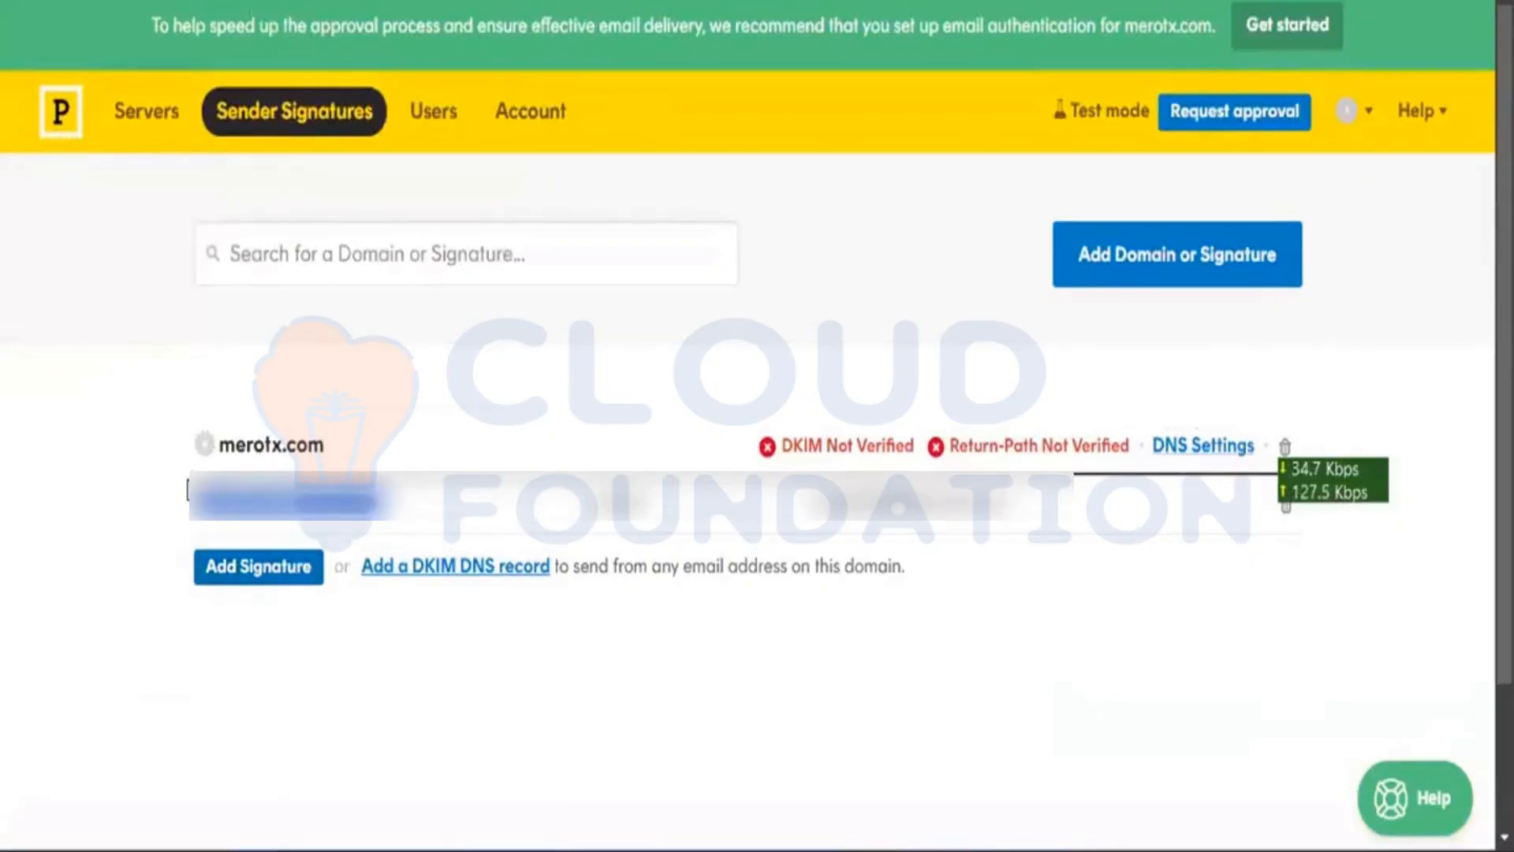
Step: Begin a new sender signature and enter a From email address on the merotx domain
click(256, 575)
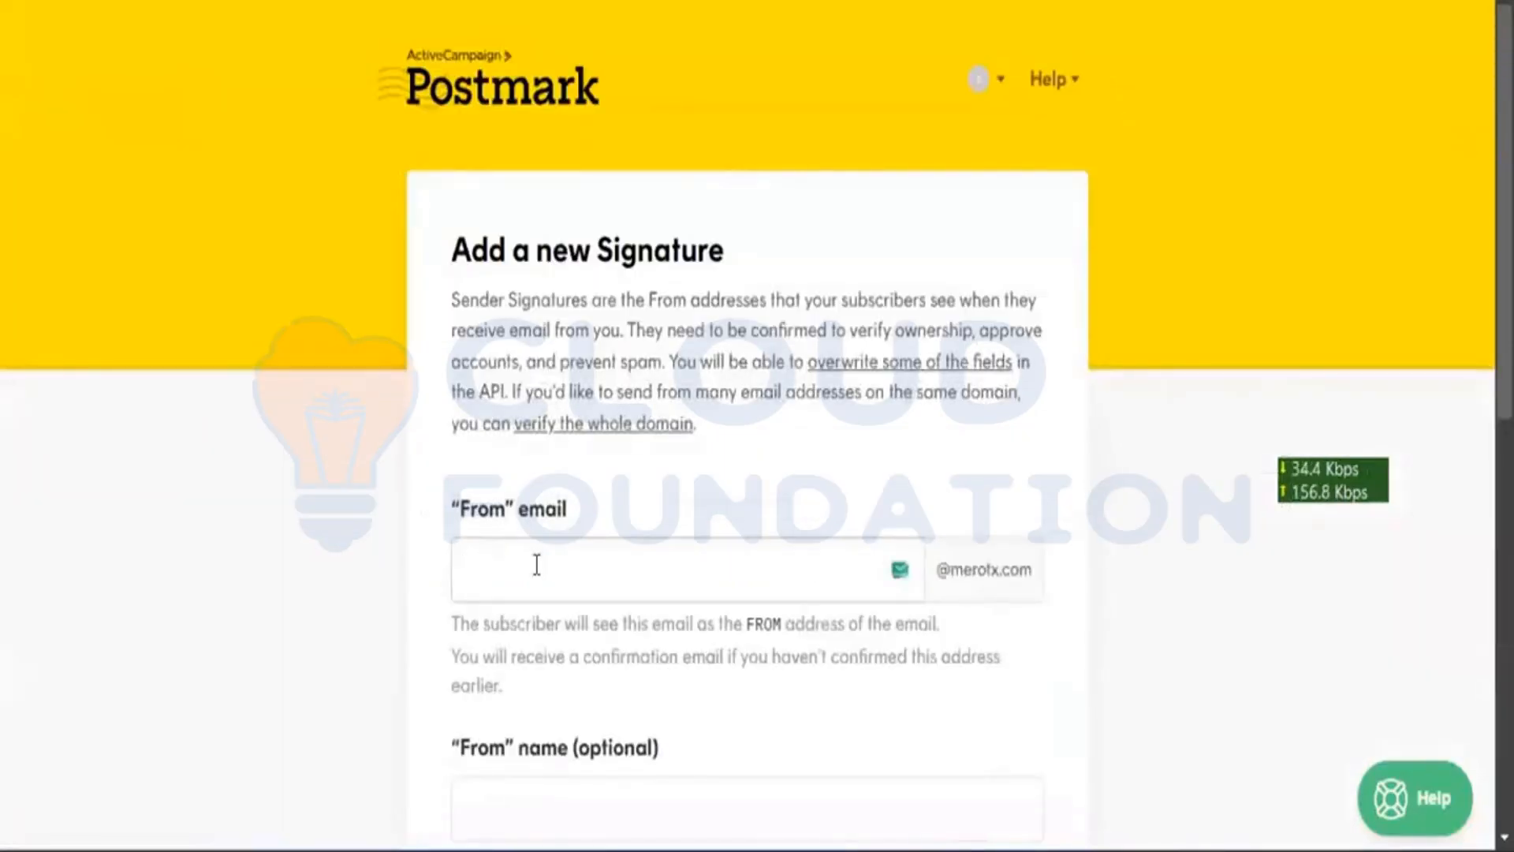
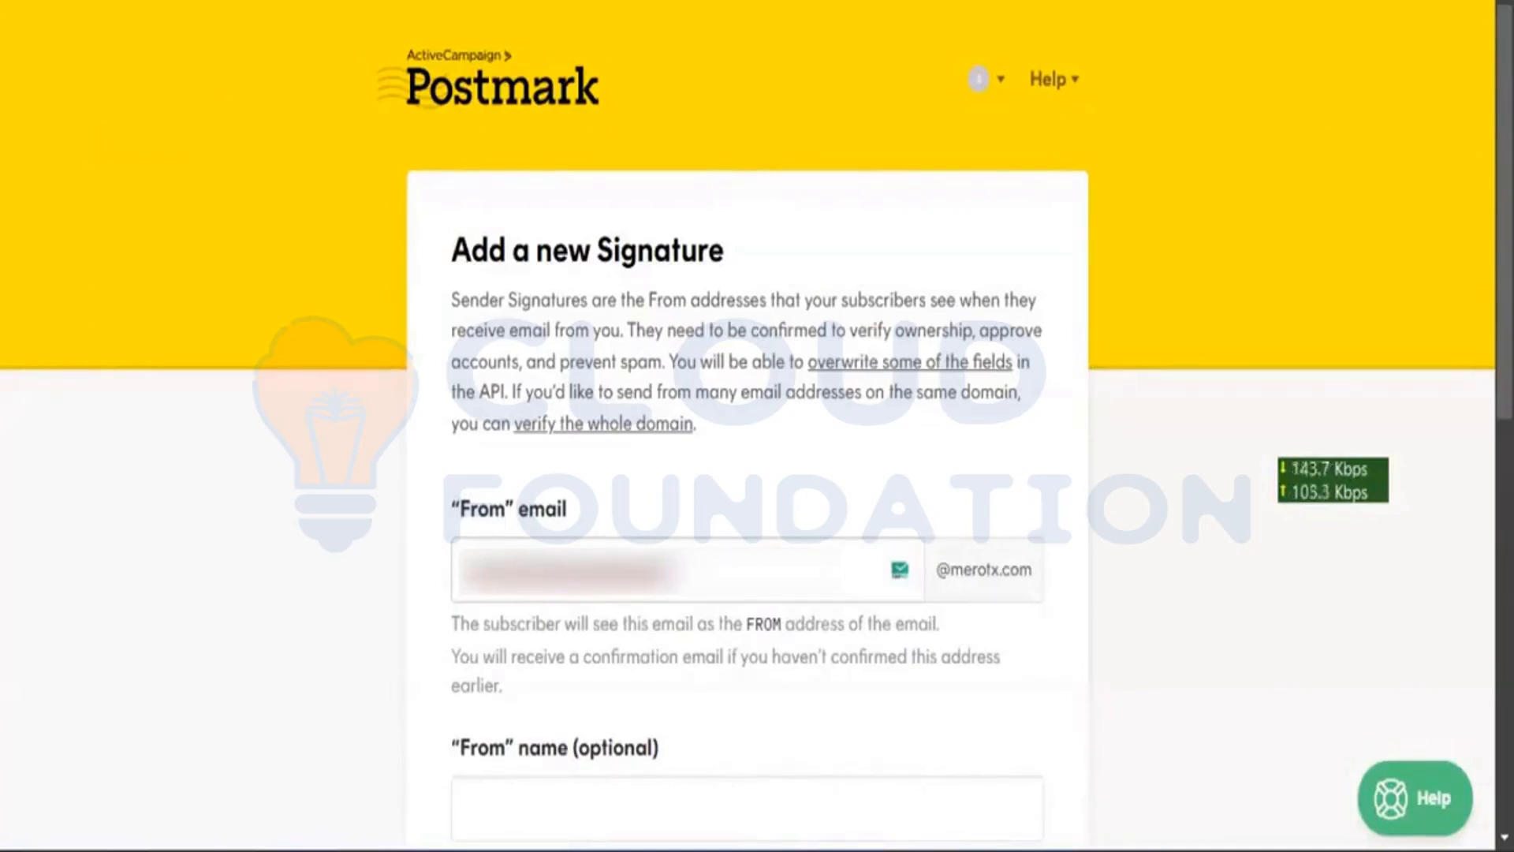
scroll(534, 574, down, 2)
scroll(534, 575, up, 1)
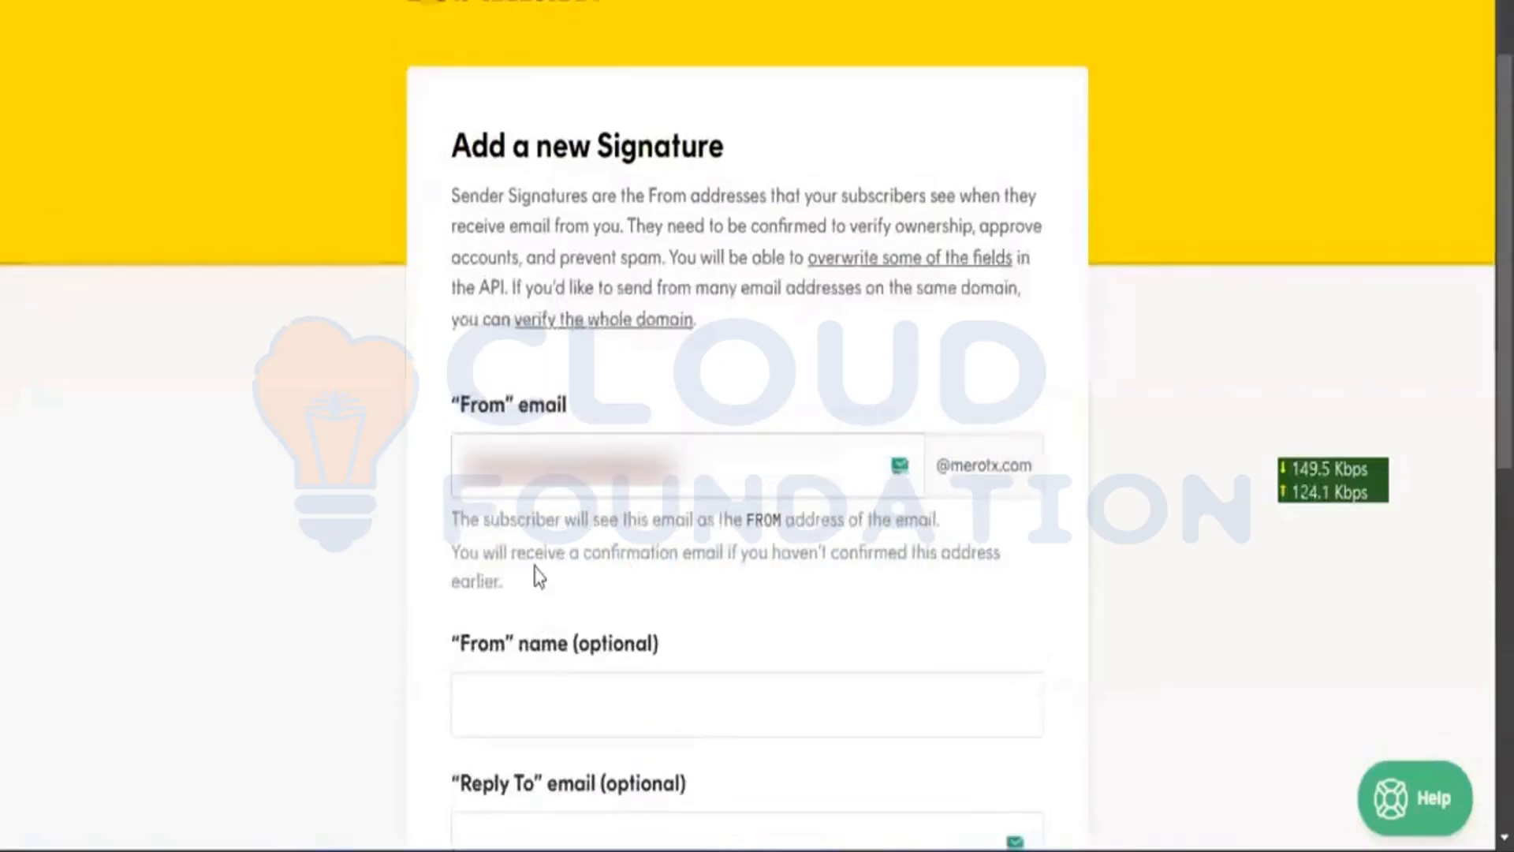
key(BackSpace)
key(BackSpace)
key(BackSpace)
key(BackSpace)
key(BackSpace)
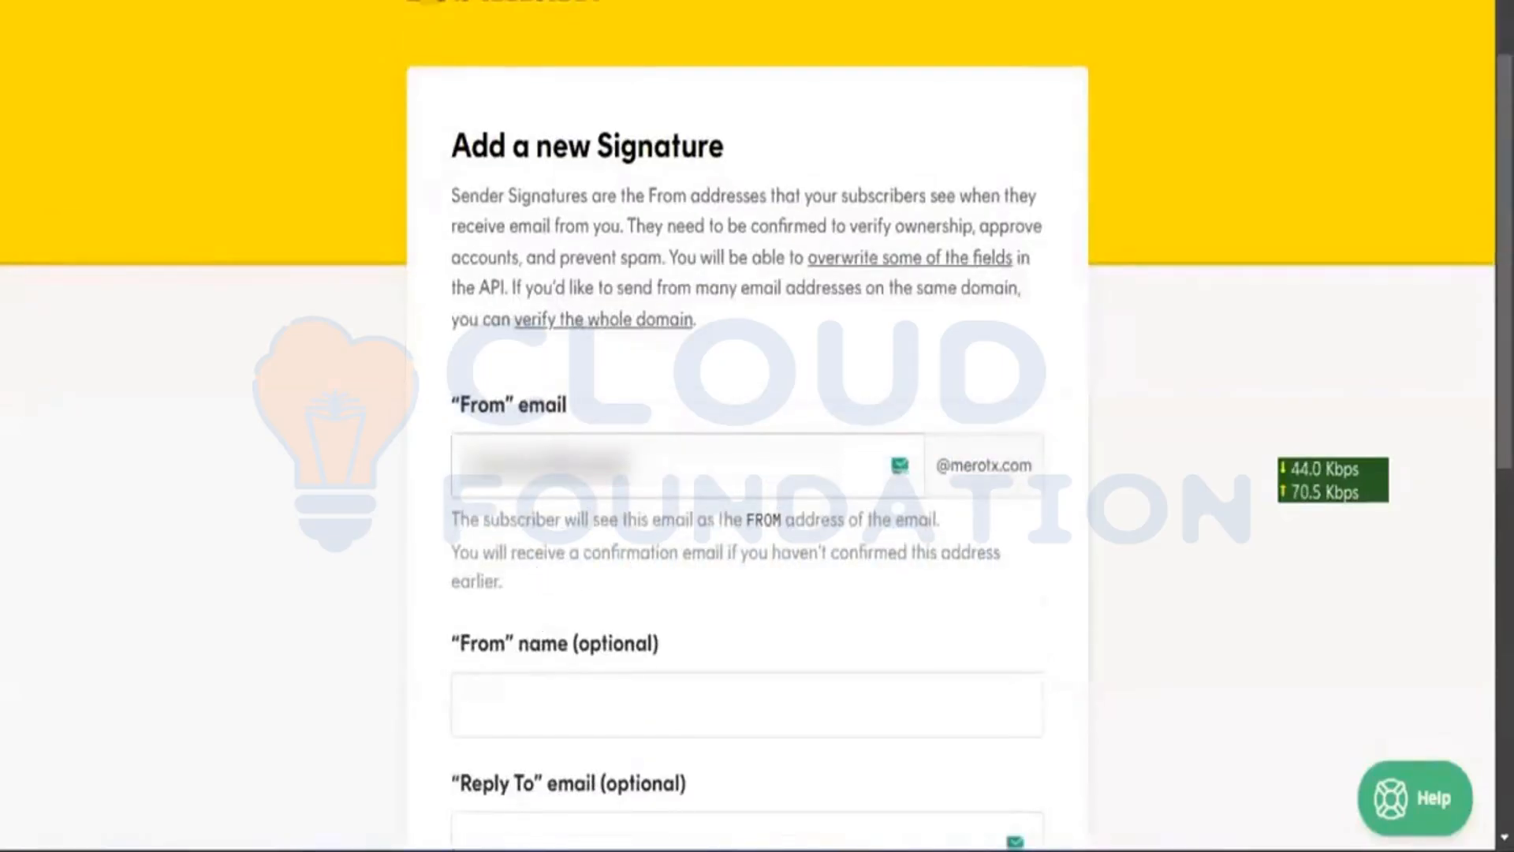
key(ctrl+a)
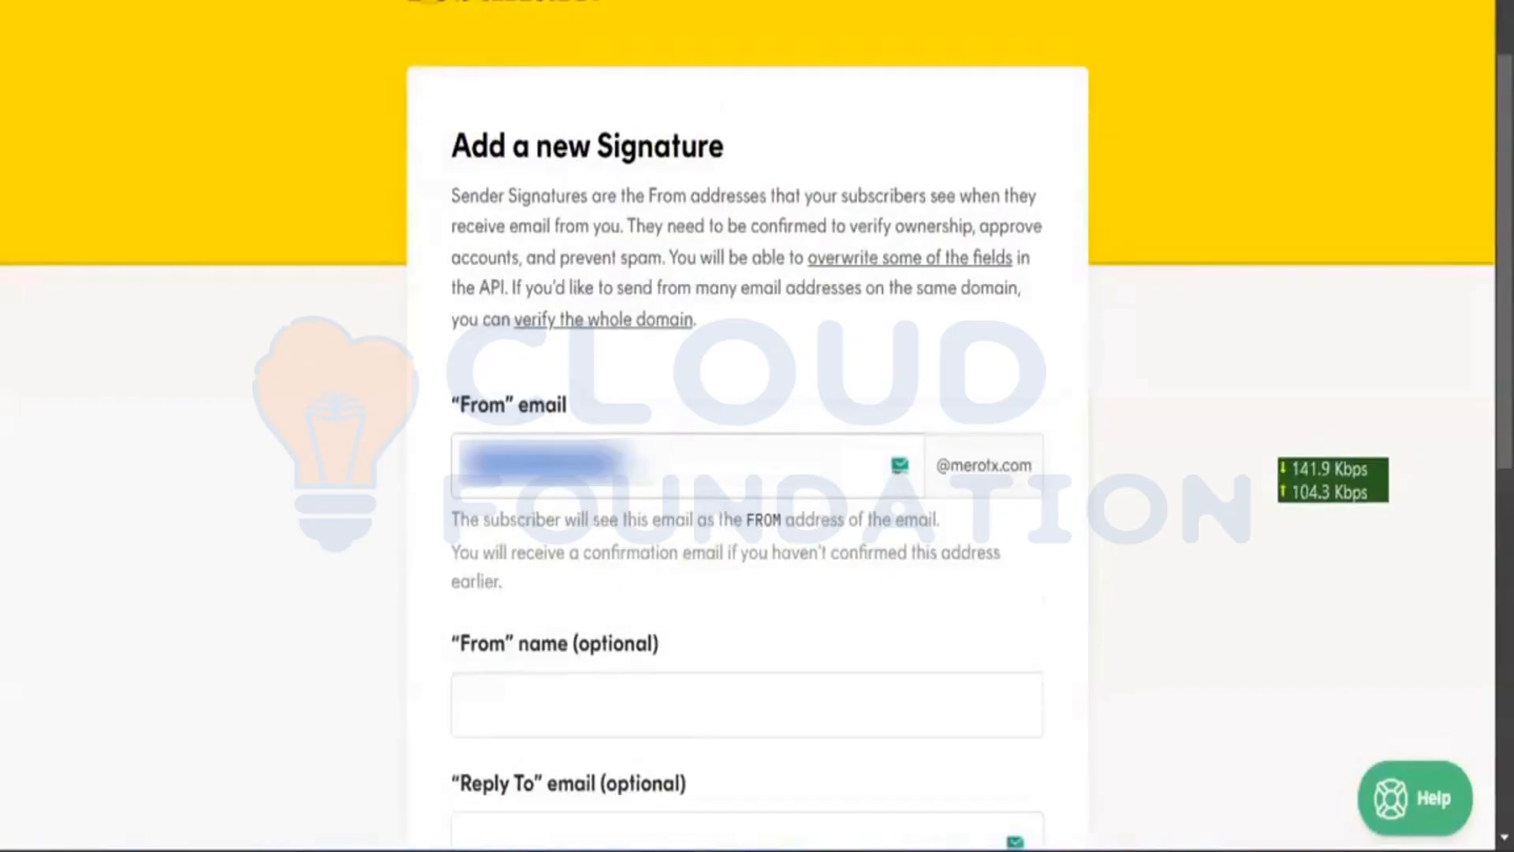
key(Right)
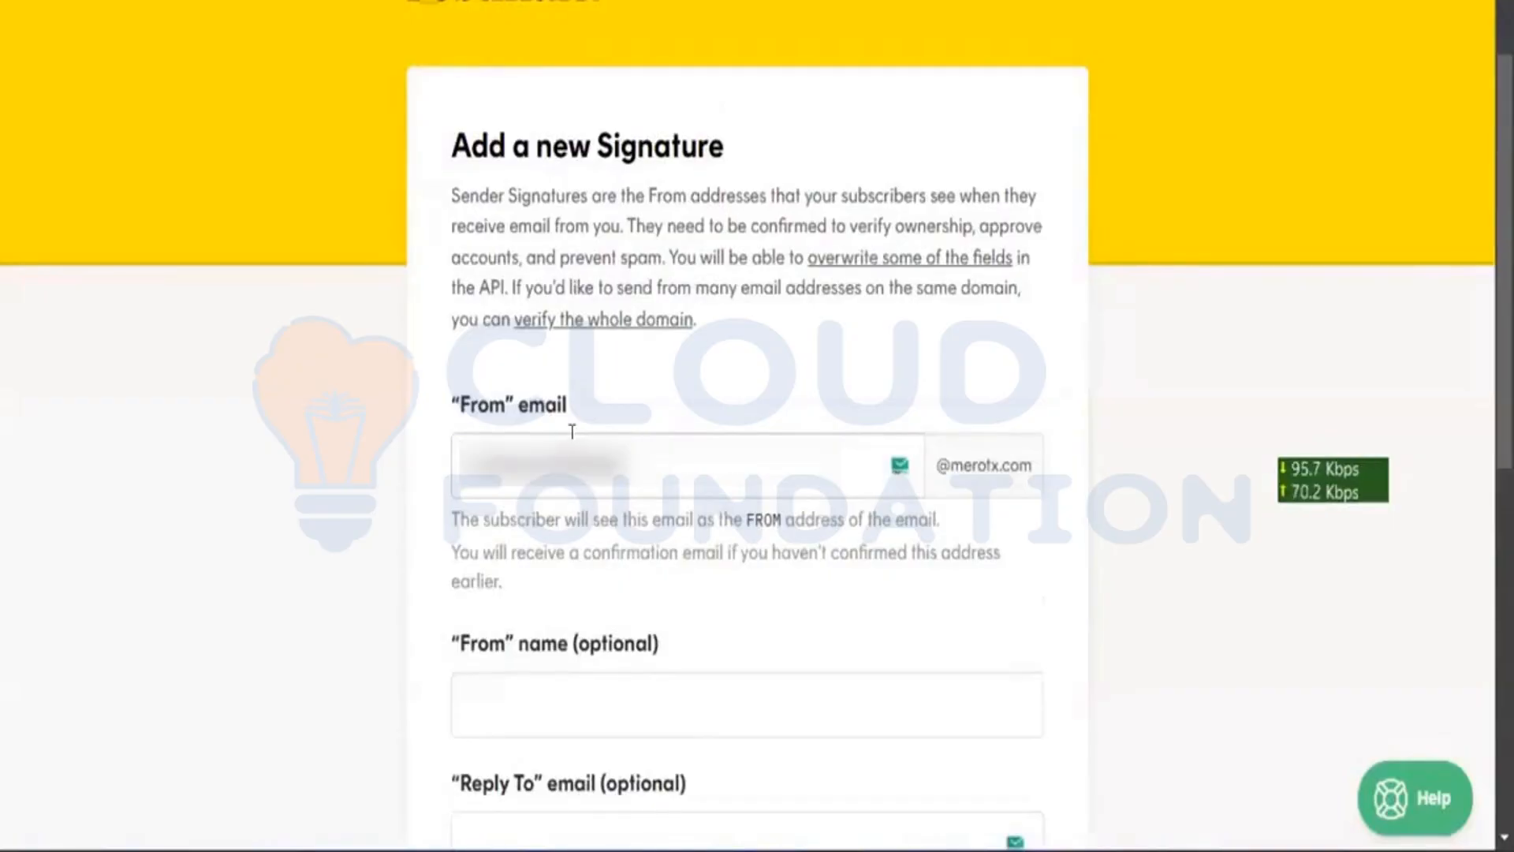
key(ctrl+a)
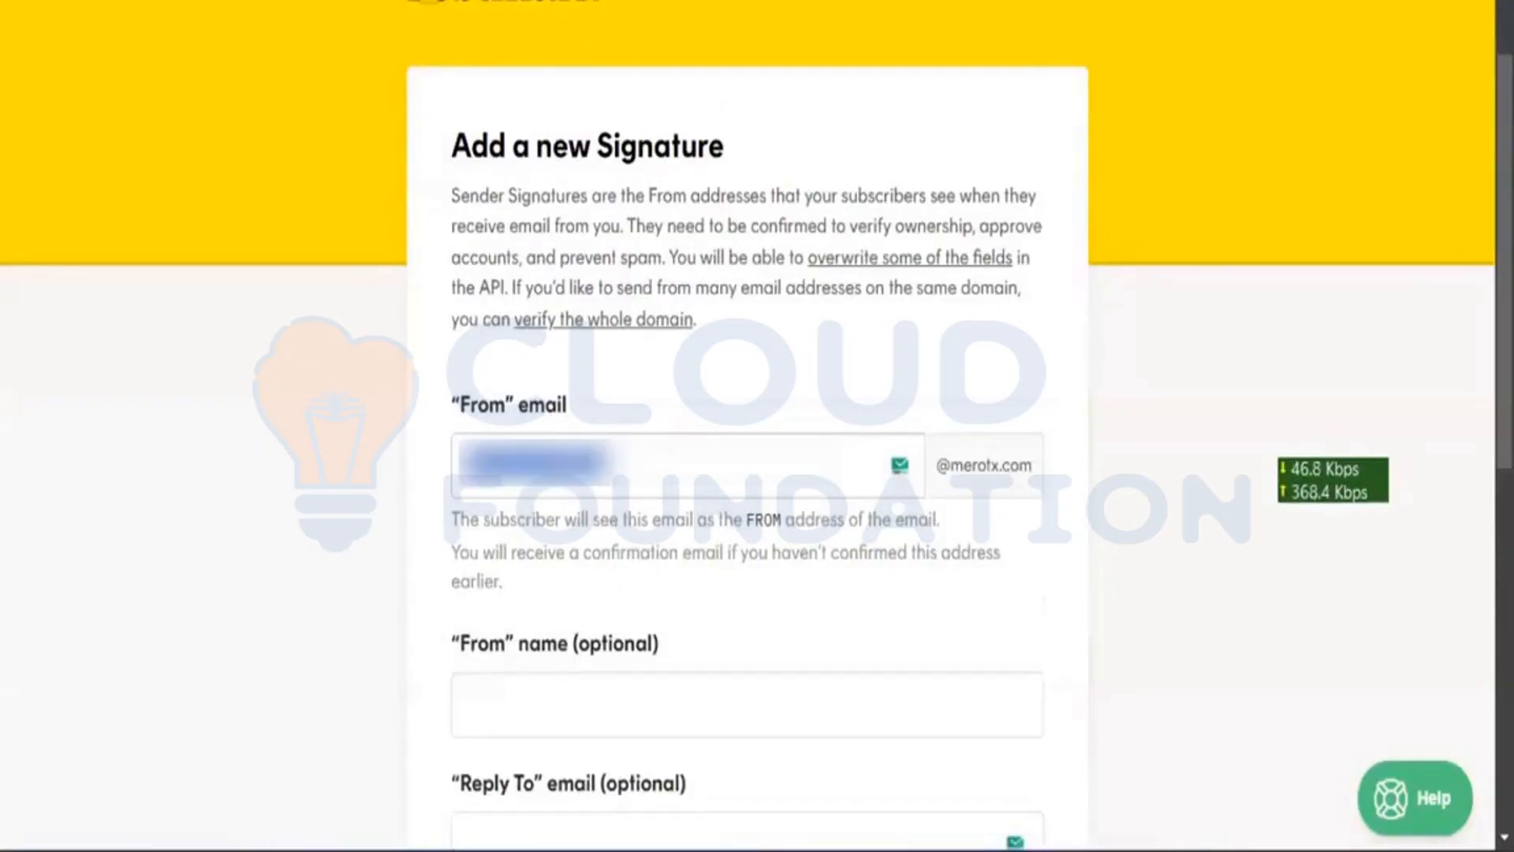
click(591, 595)
Step: Paste the Reply To address, submit the signature, and select the sender address under merotx.com
scroll(589, 593, down, 2)
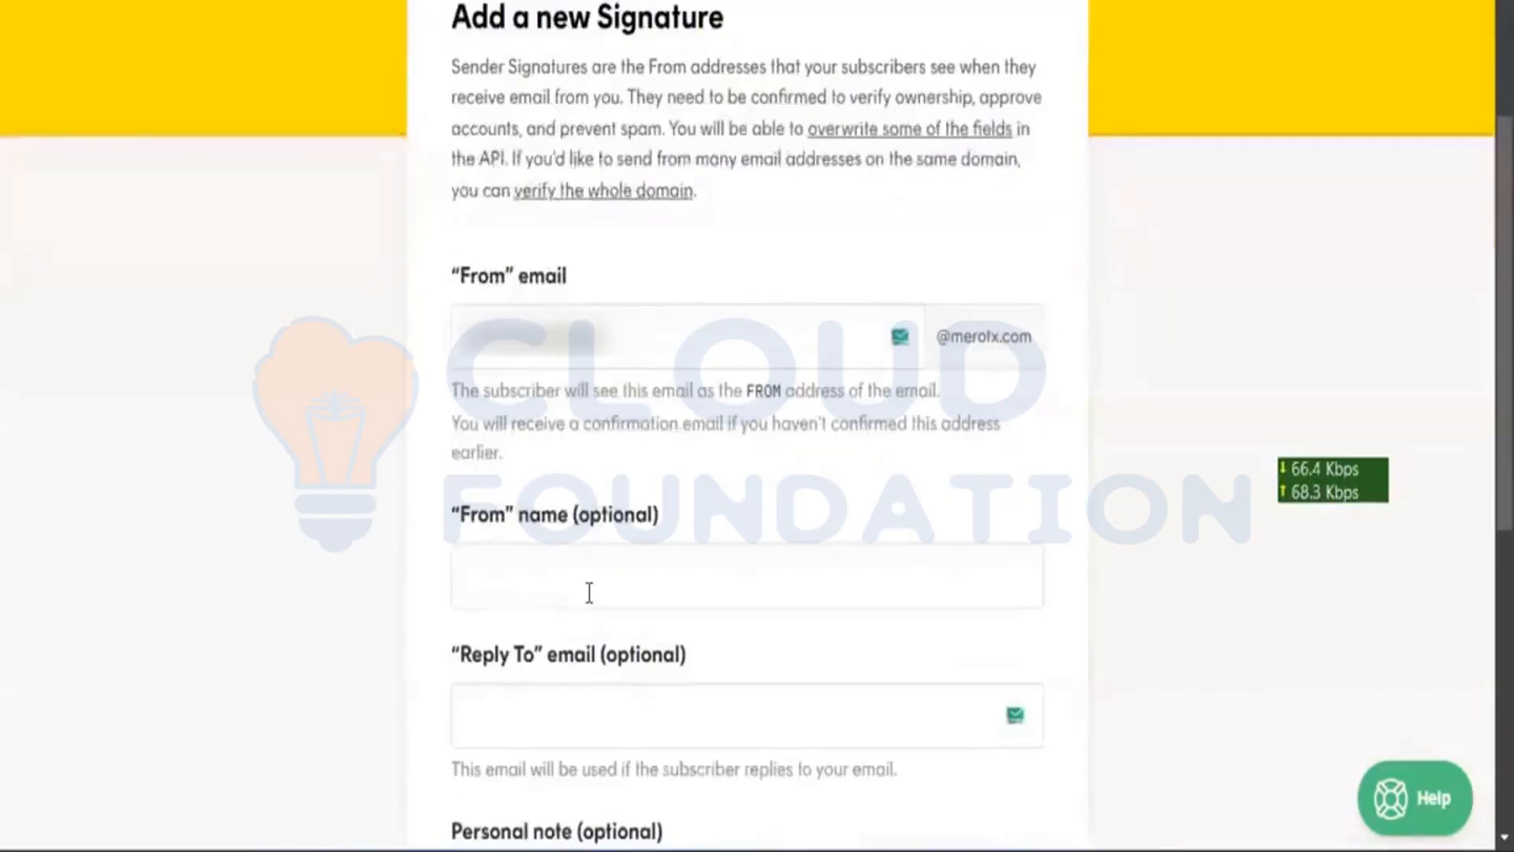
click(589, 593)
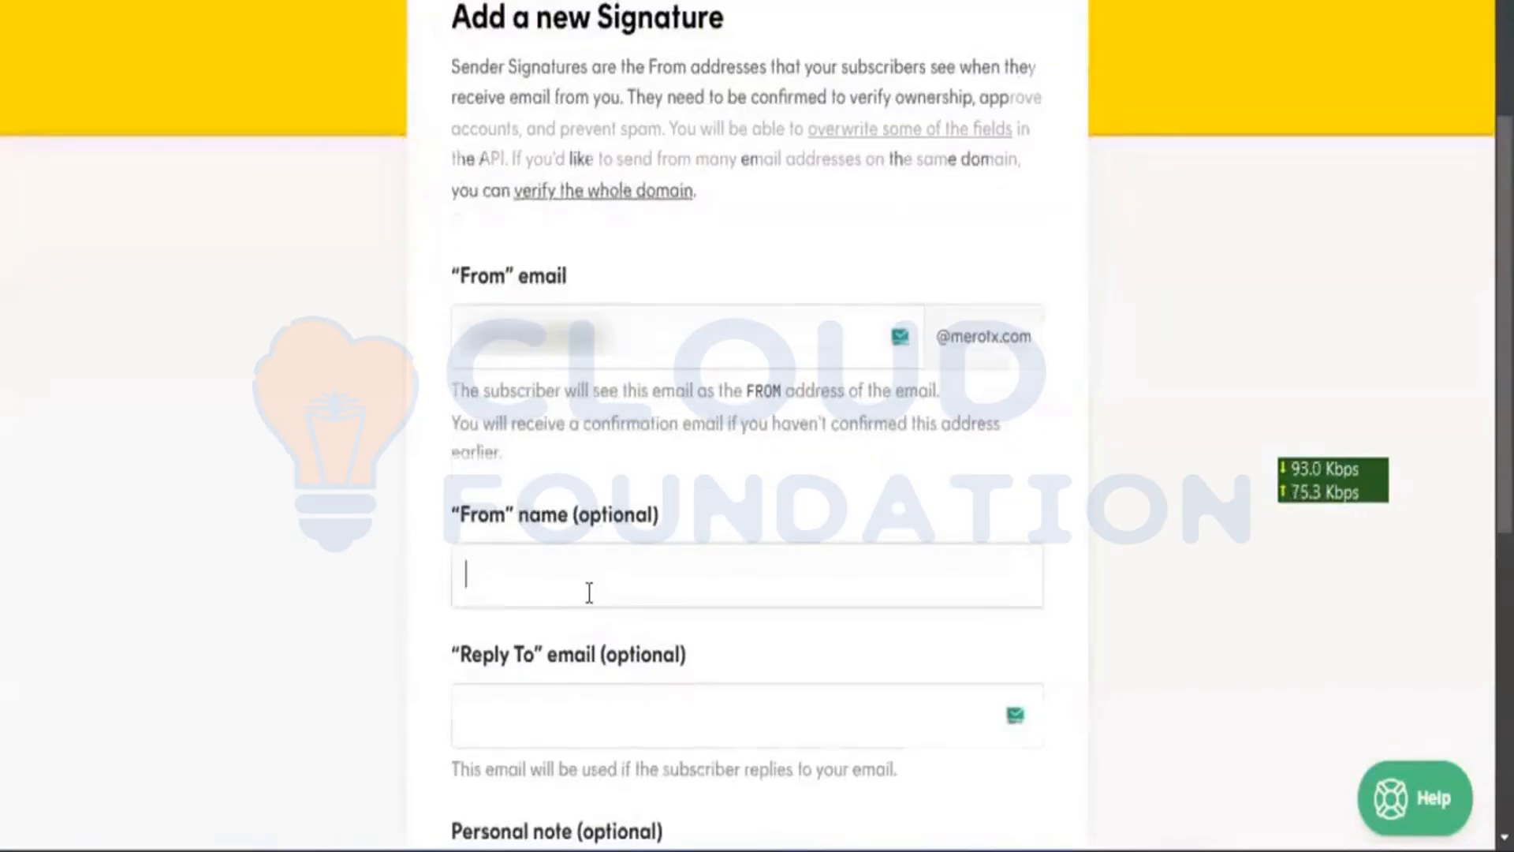
scroll(589, 593, down, 2)
click(589, 593)
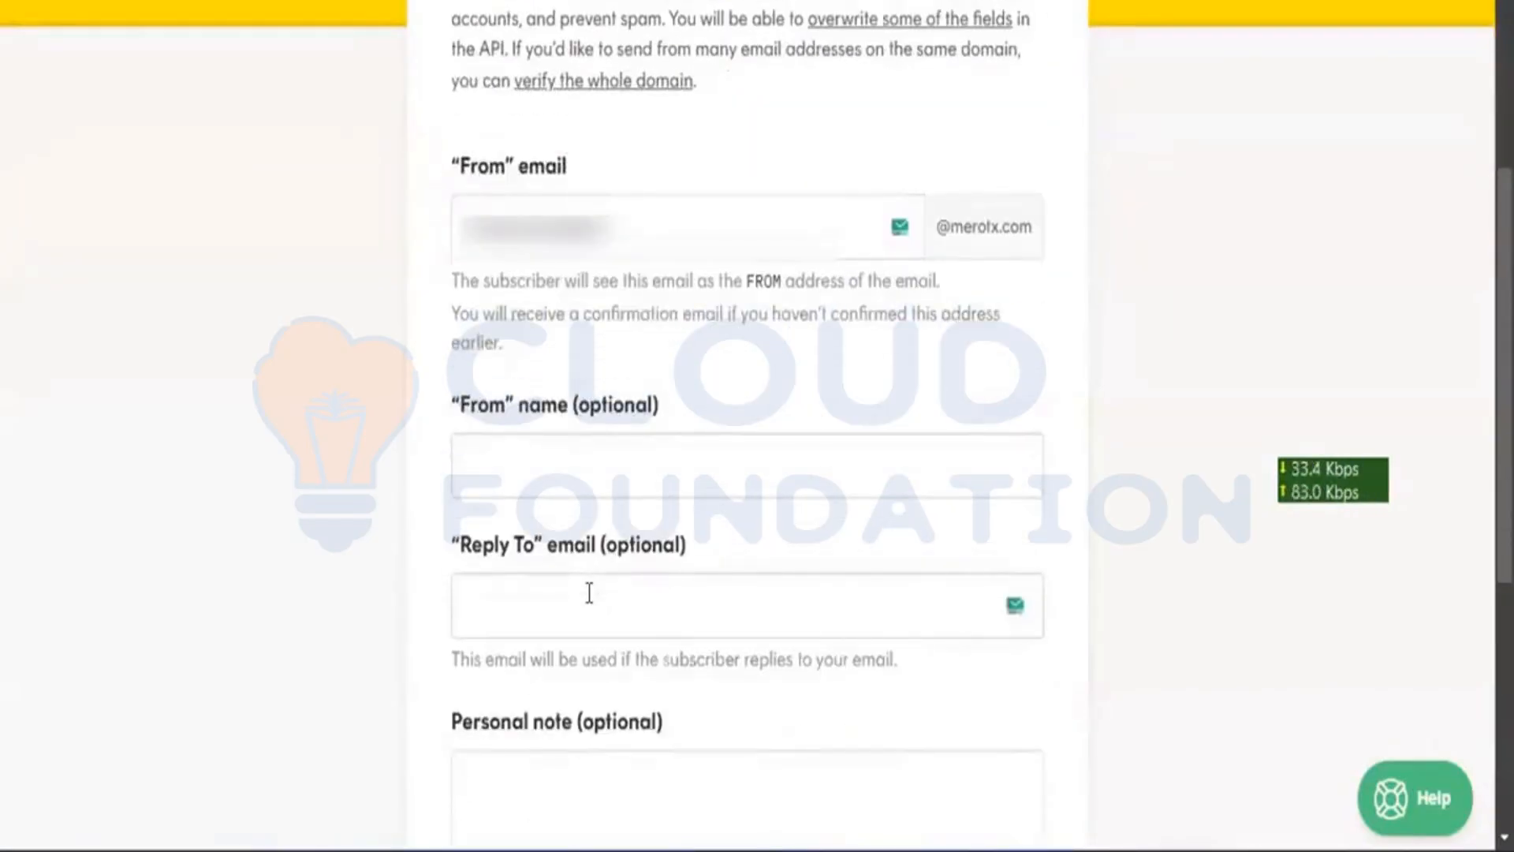
scroll(591, 603, down, 4)
scroll(593, 603, down, 3)
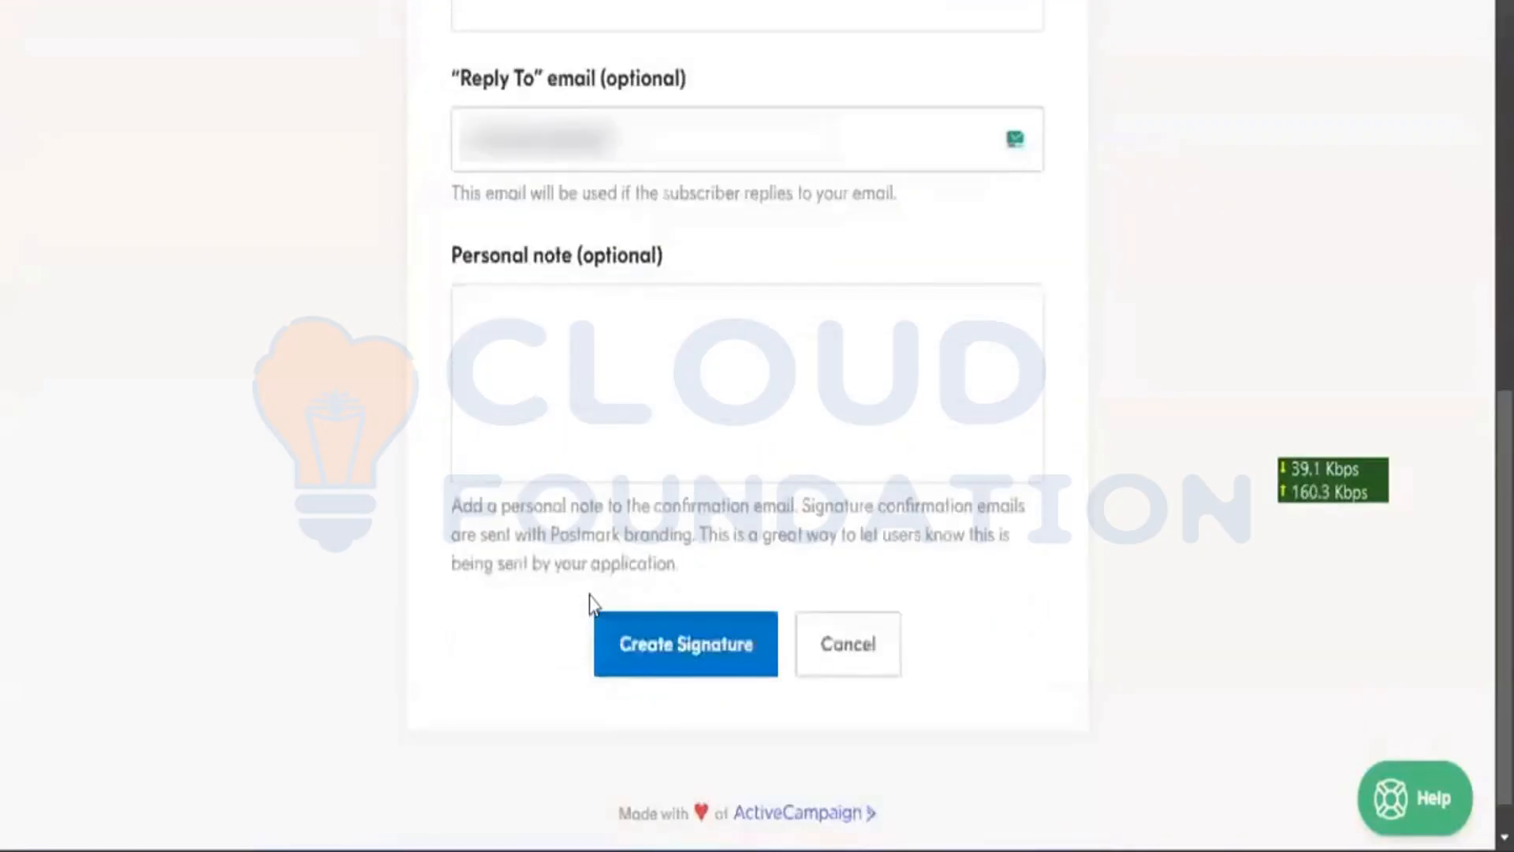
click(644, 645)
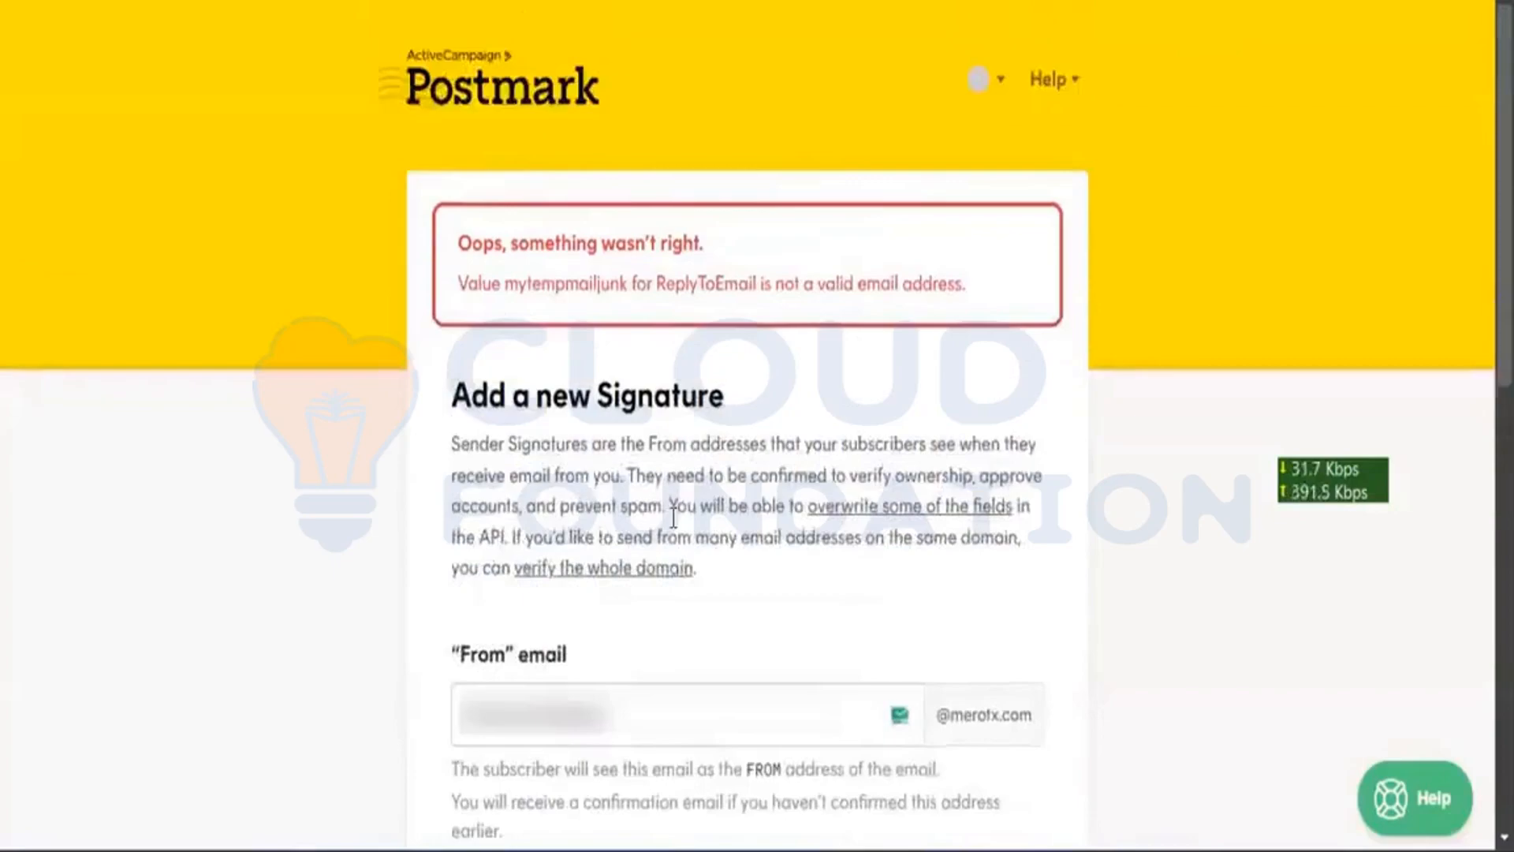
scroll(358, 604, down, 4)
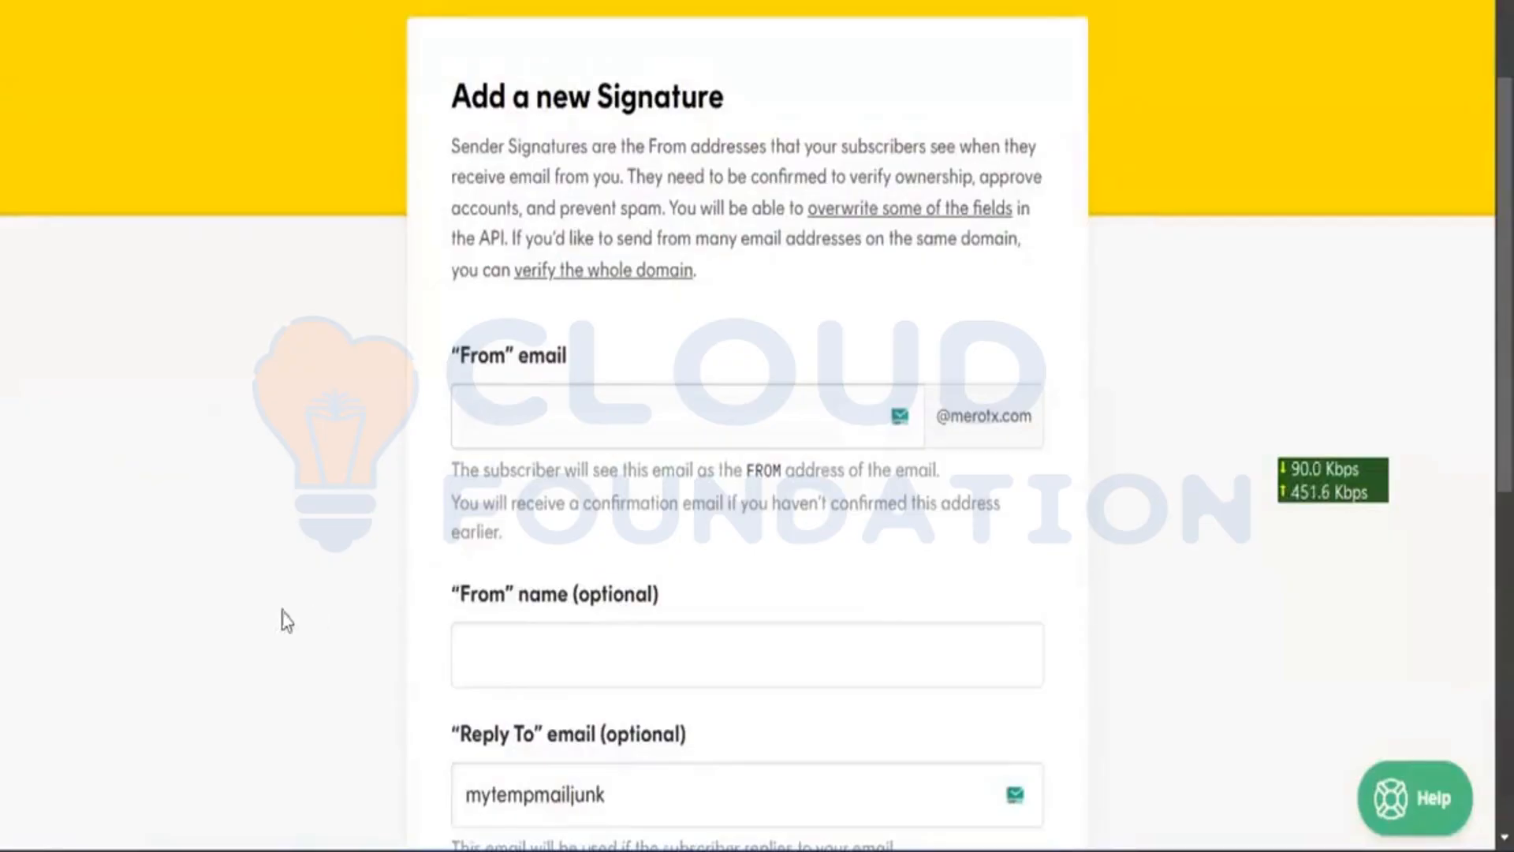
scroll(259, 608, left, 5)
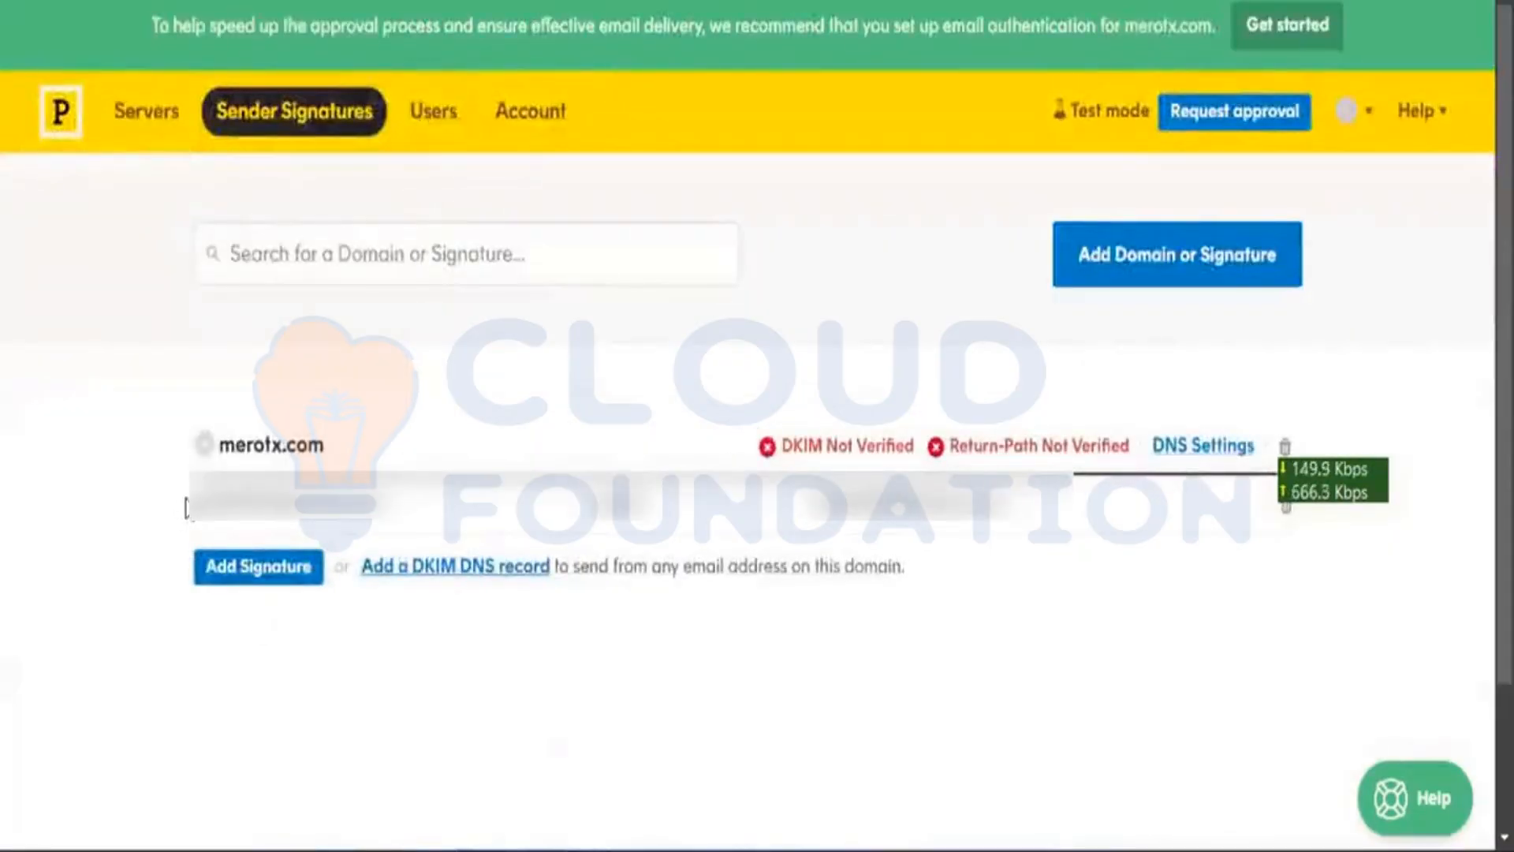
drag(195, 506, 401, 504)
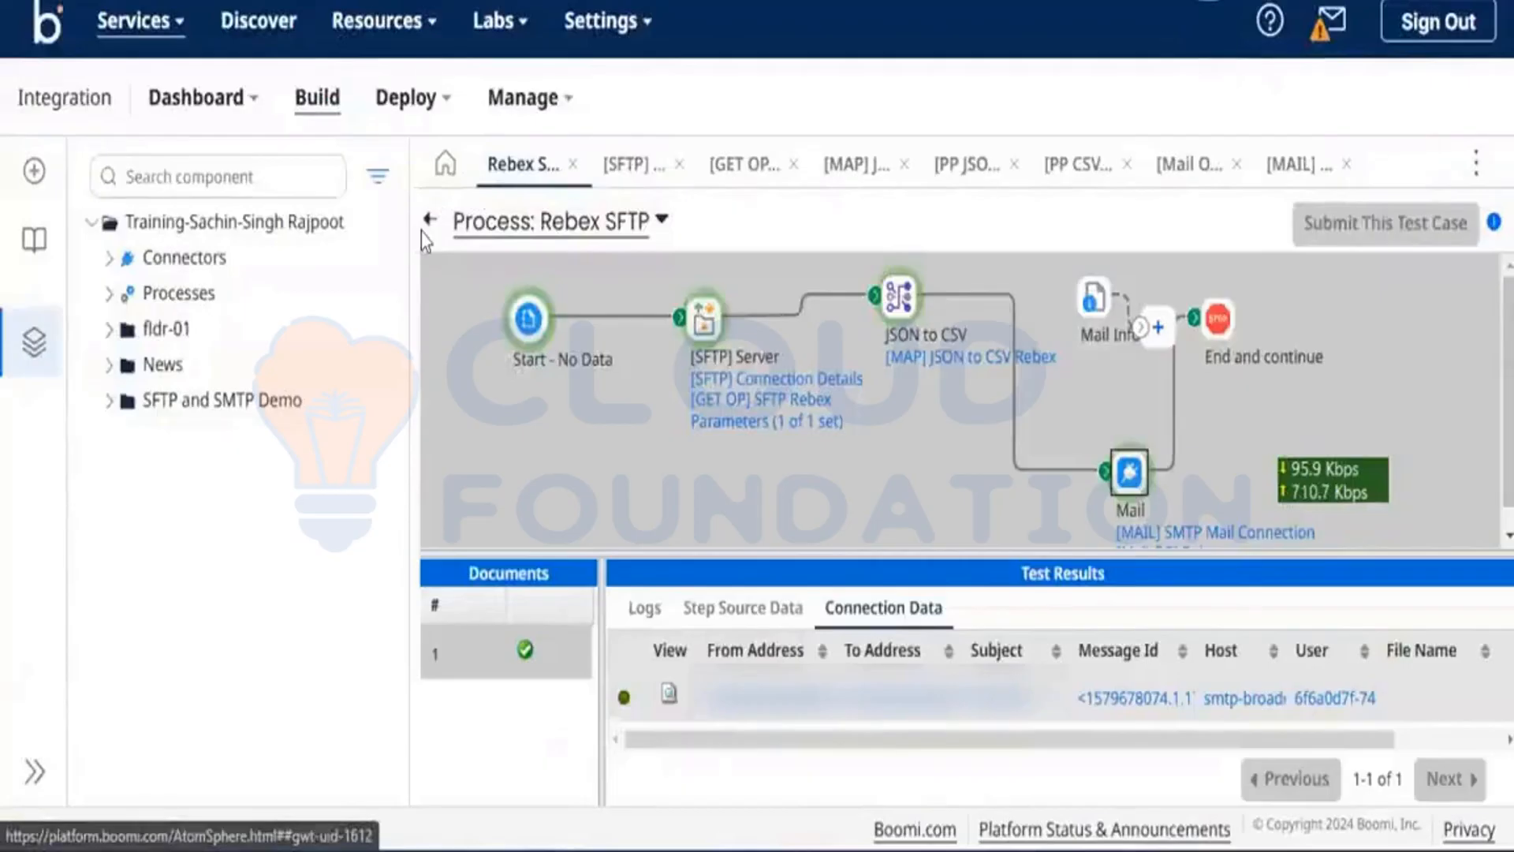
Step: Exit test mode, review the Mail step settings without changes, and open the [PP JSON] Rebex profile
click(427, 221)
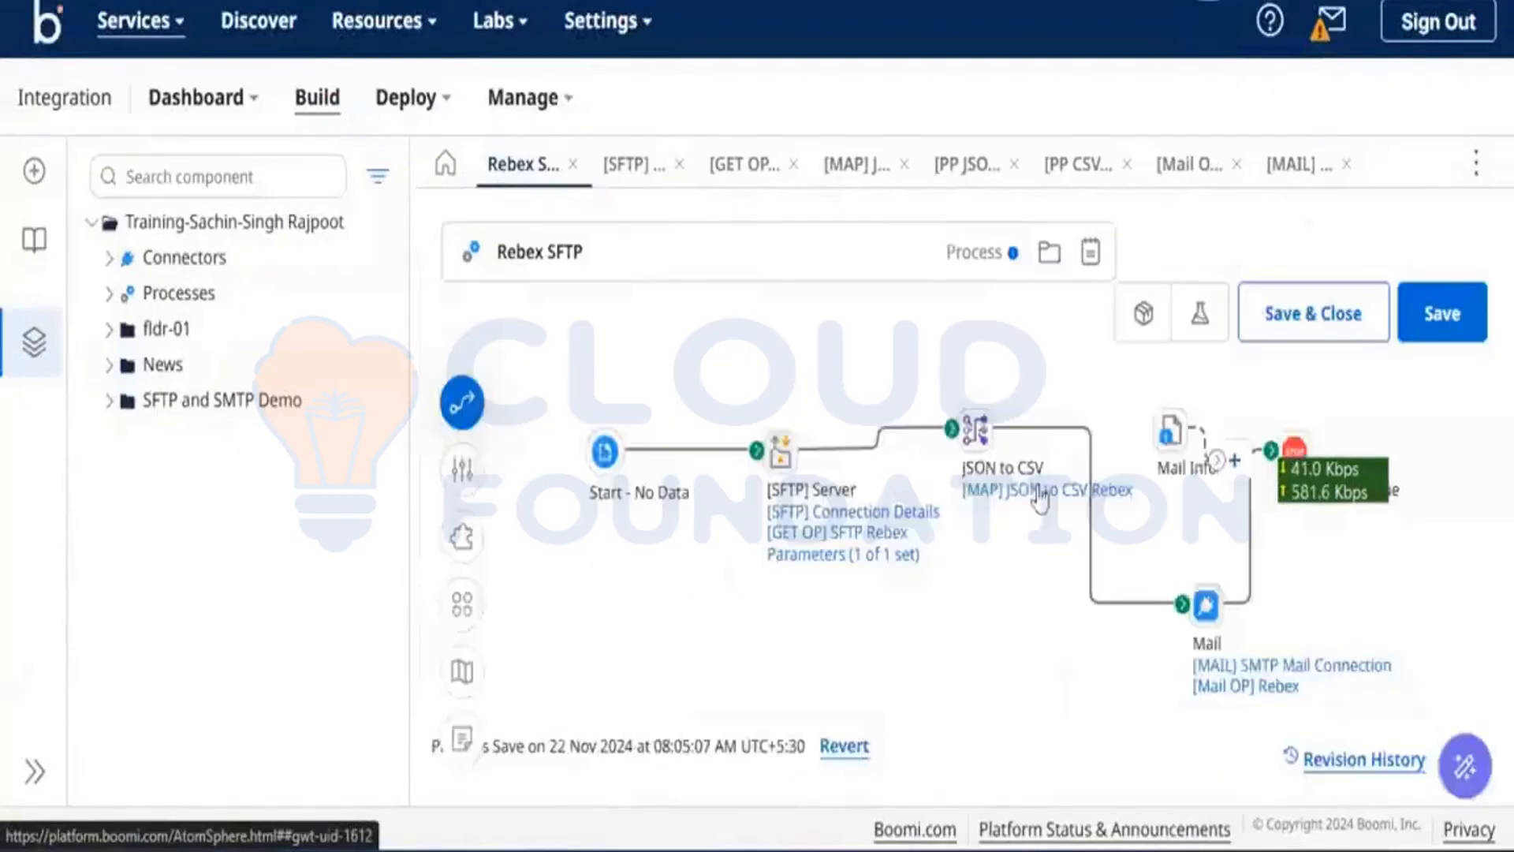
click(1214, 615)
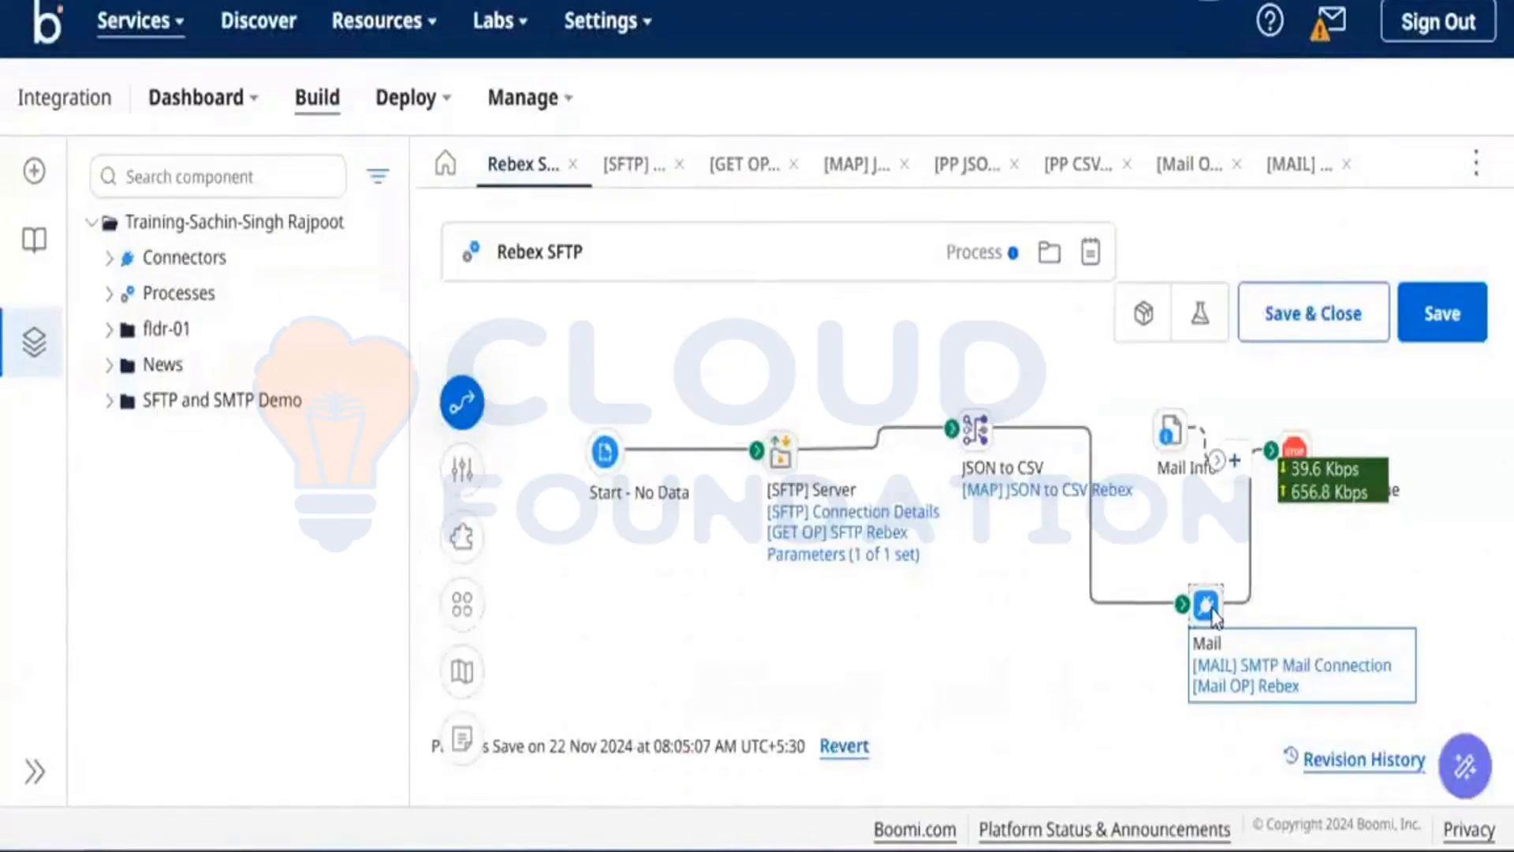
double_click(1215, 617)
scroll(1411, 628, down, 3)
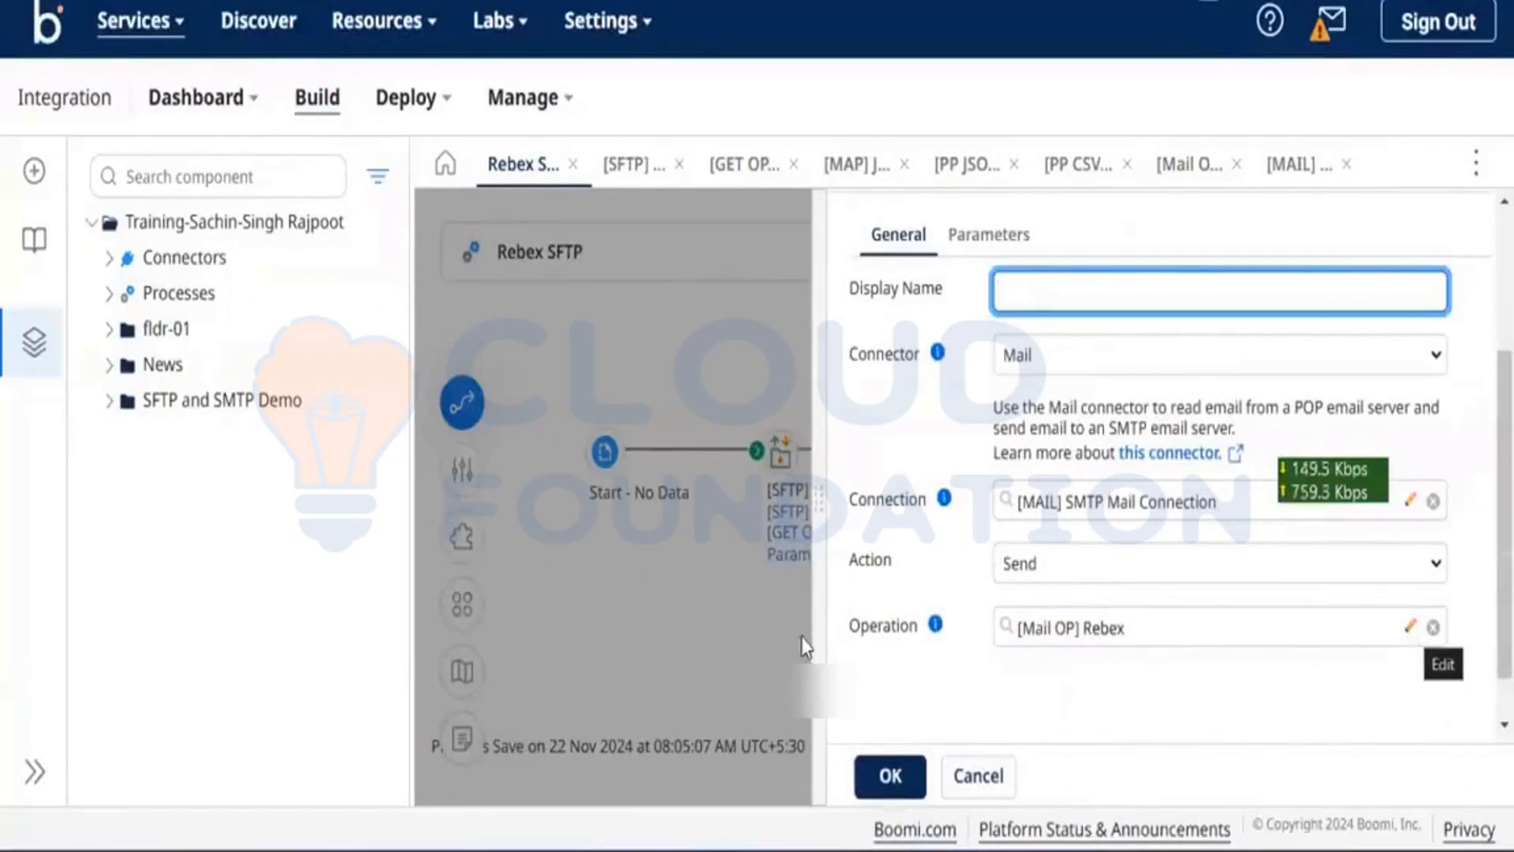
click(969, 775)
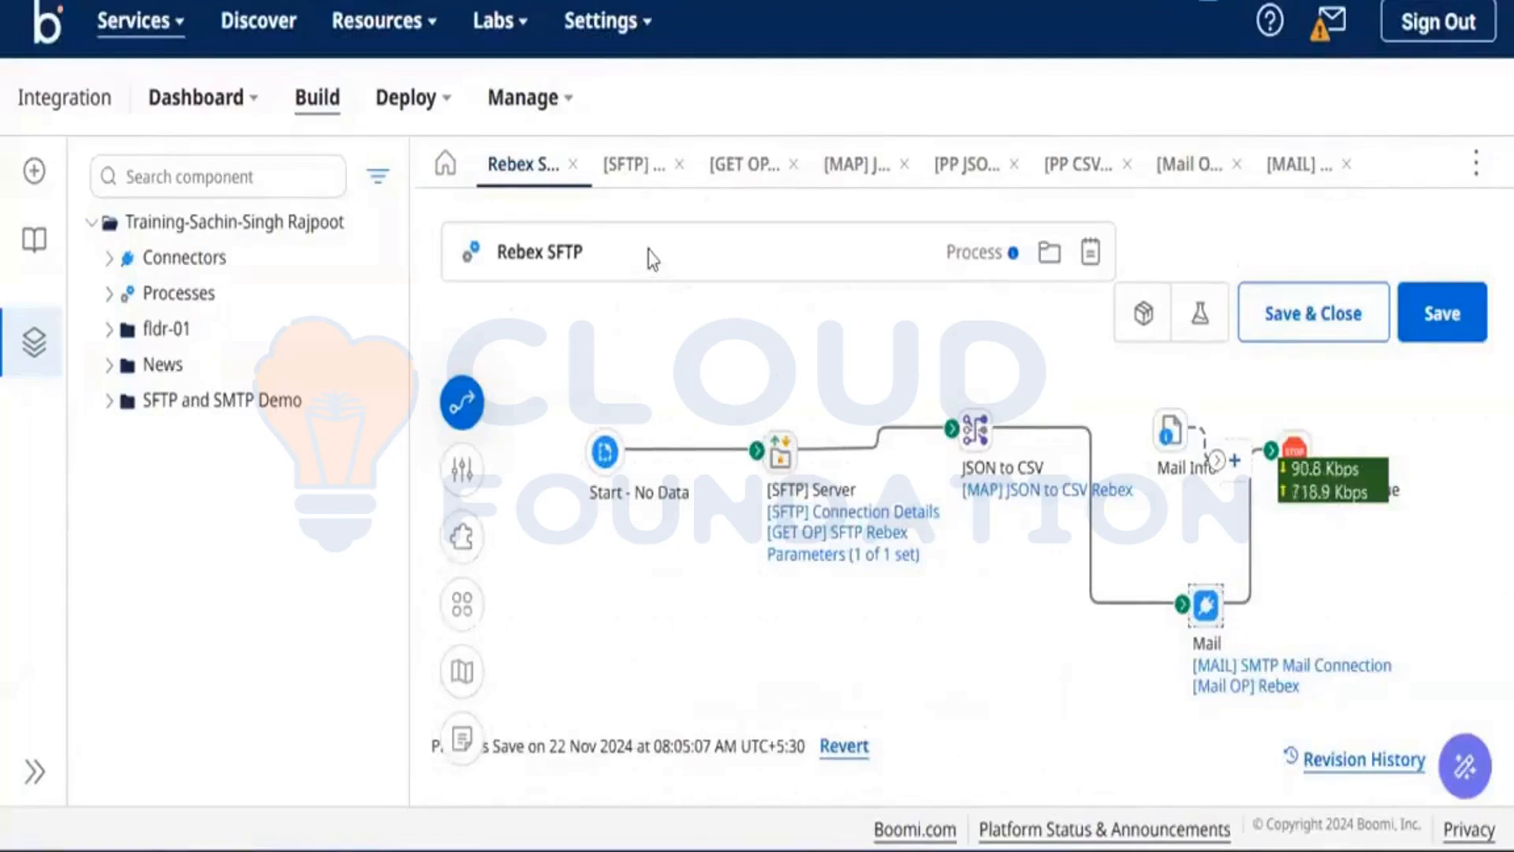
mouse_move(909, 511)
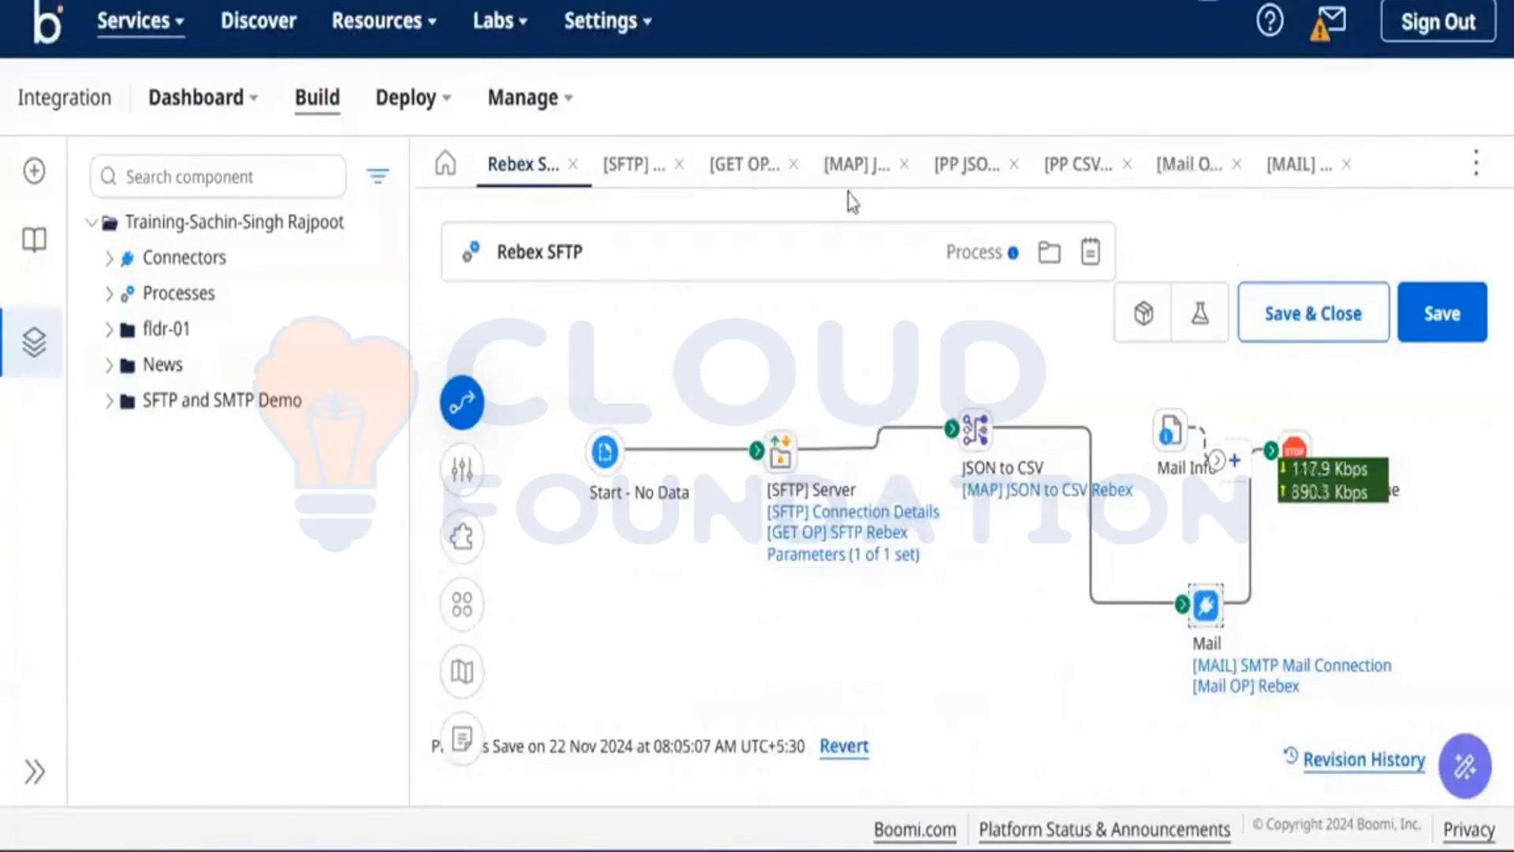
click(949, 188)
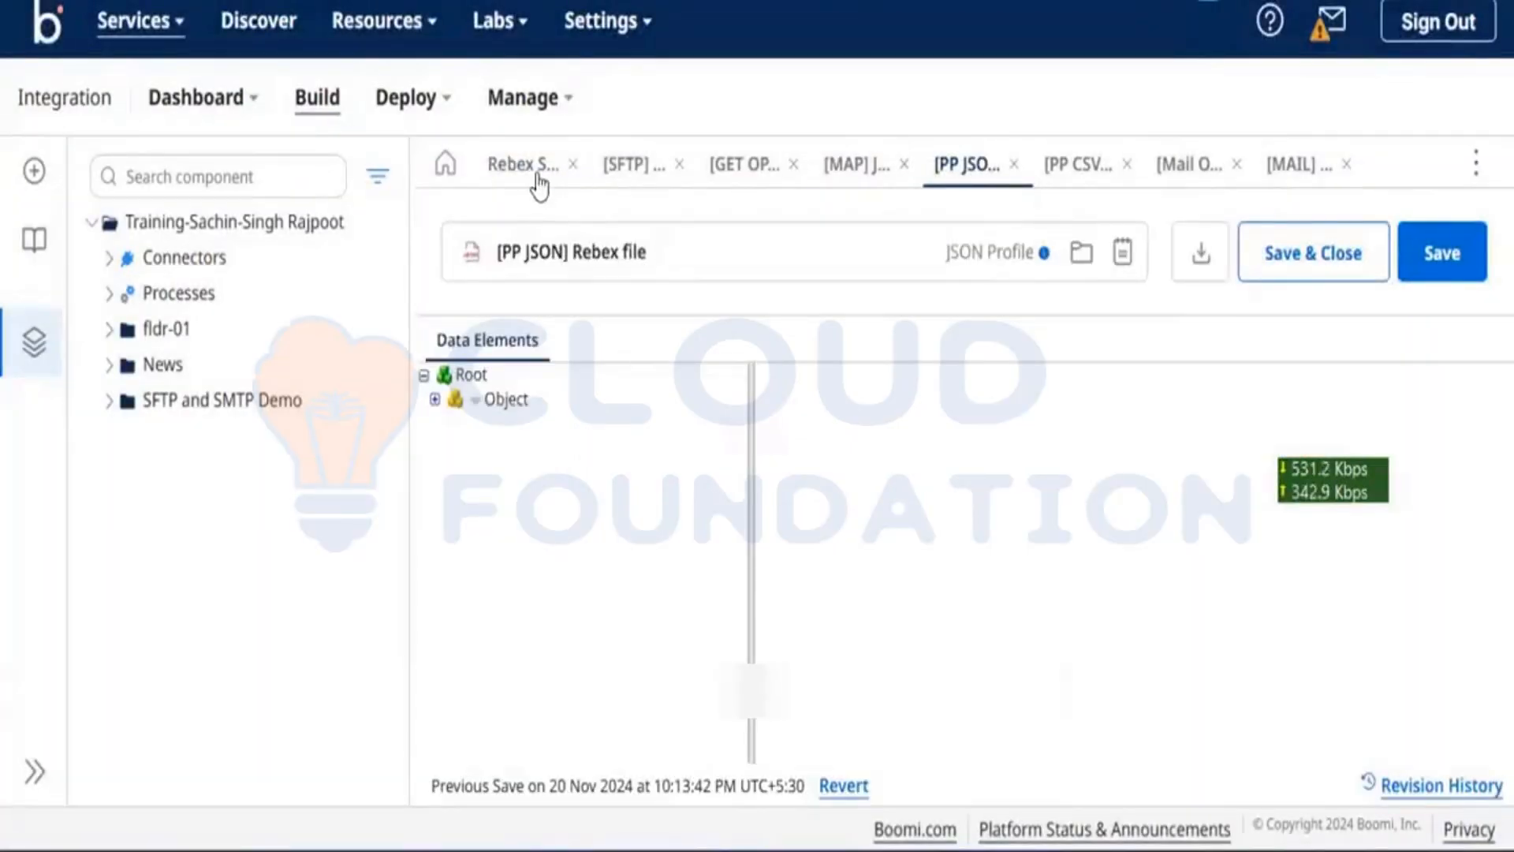
Step: Open the [Mail OP] Rebex operation from Rebex SFTP and check its From and To addresses
click(540, 186)
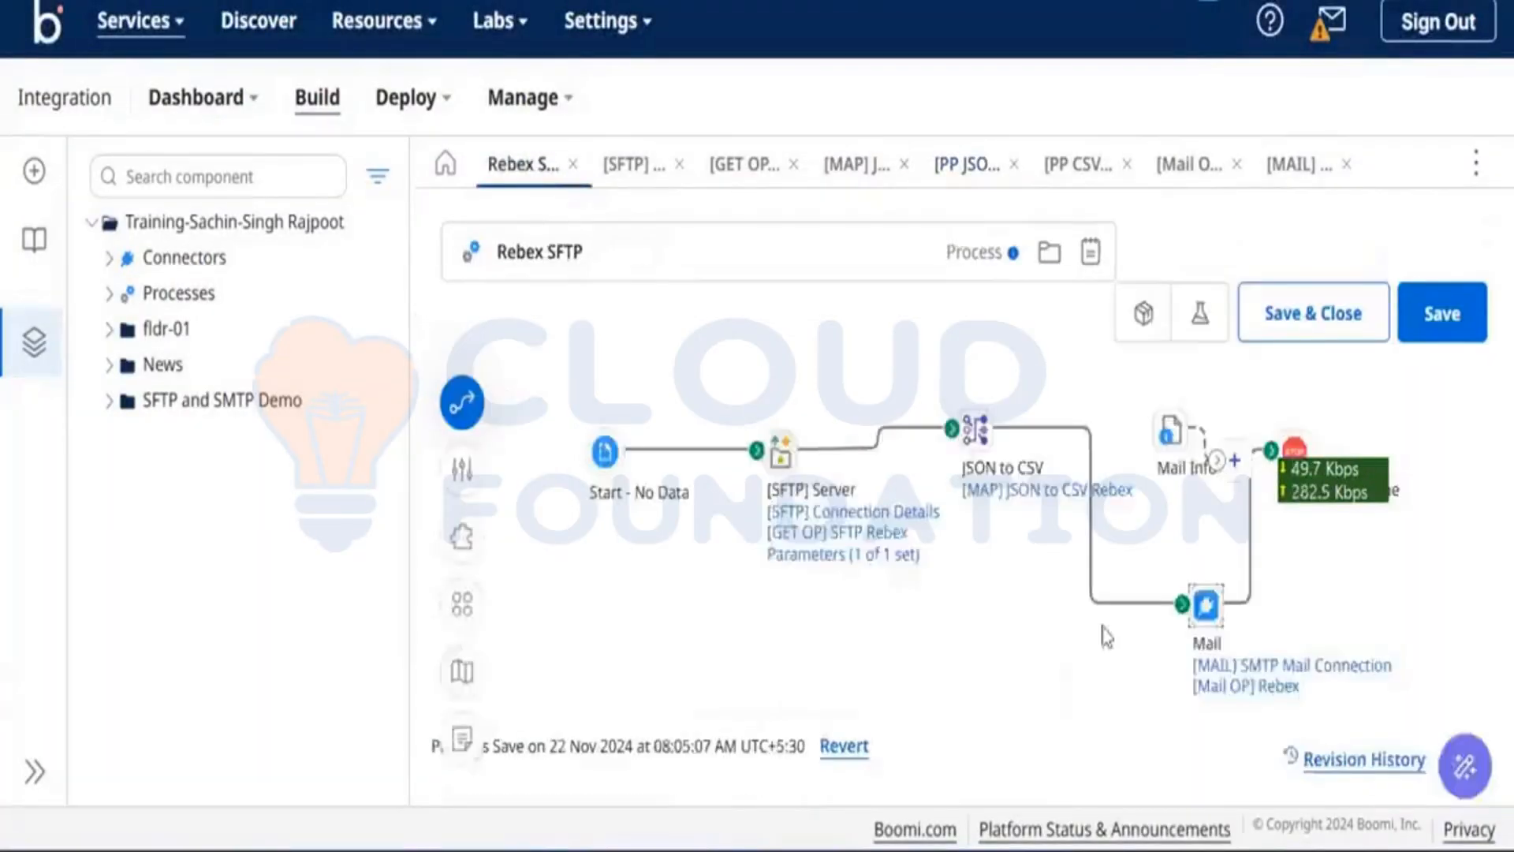
click(1227, 693)
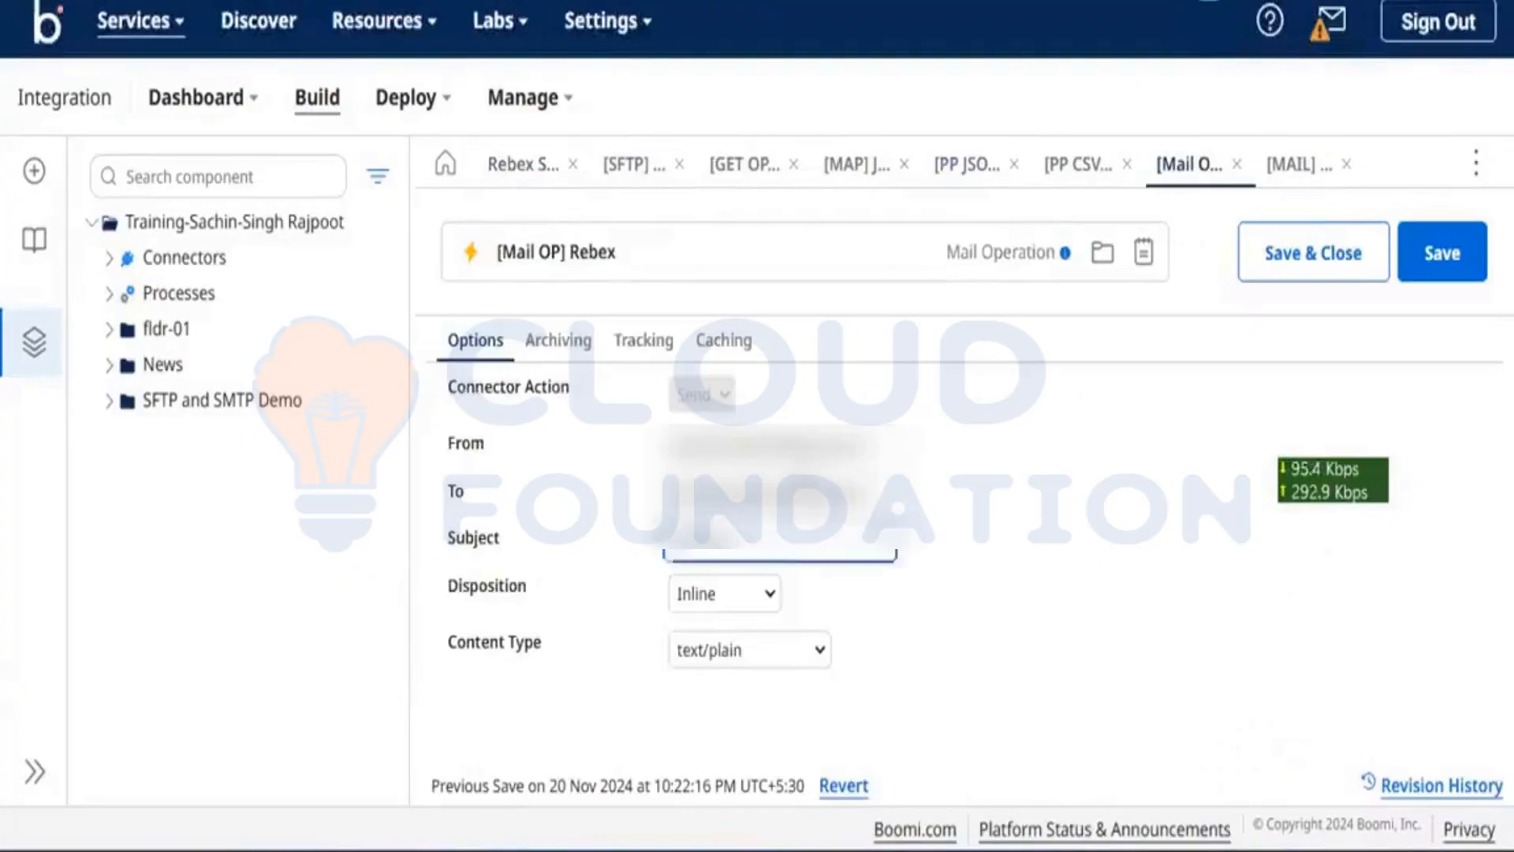
triple_click(818, 449)
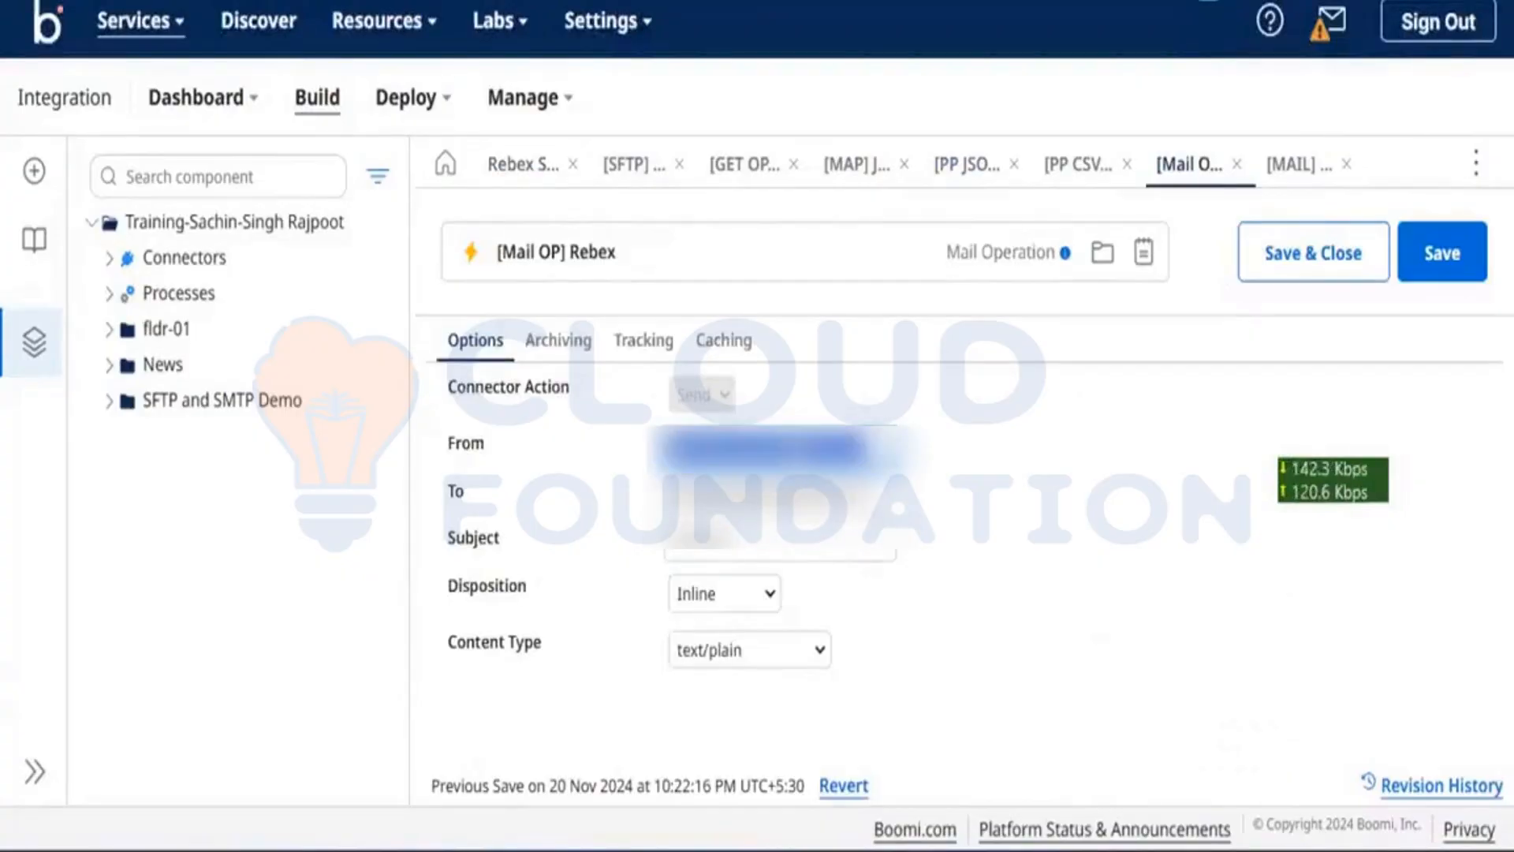
click(818, 450)
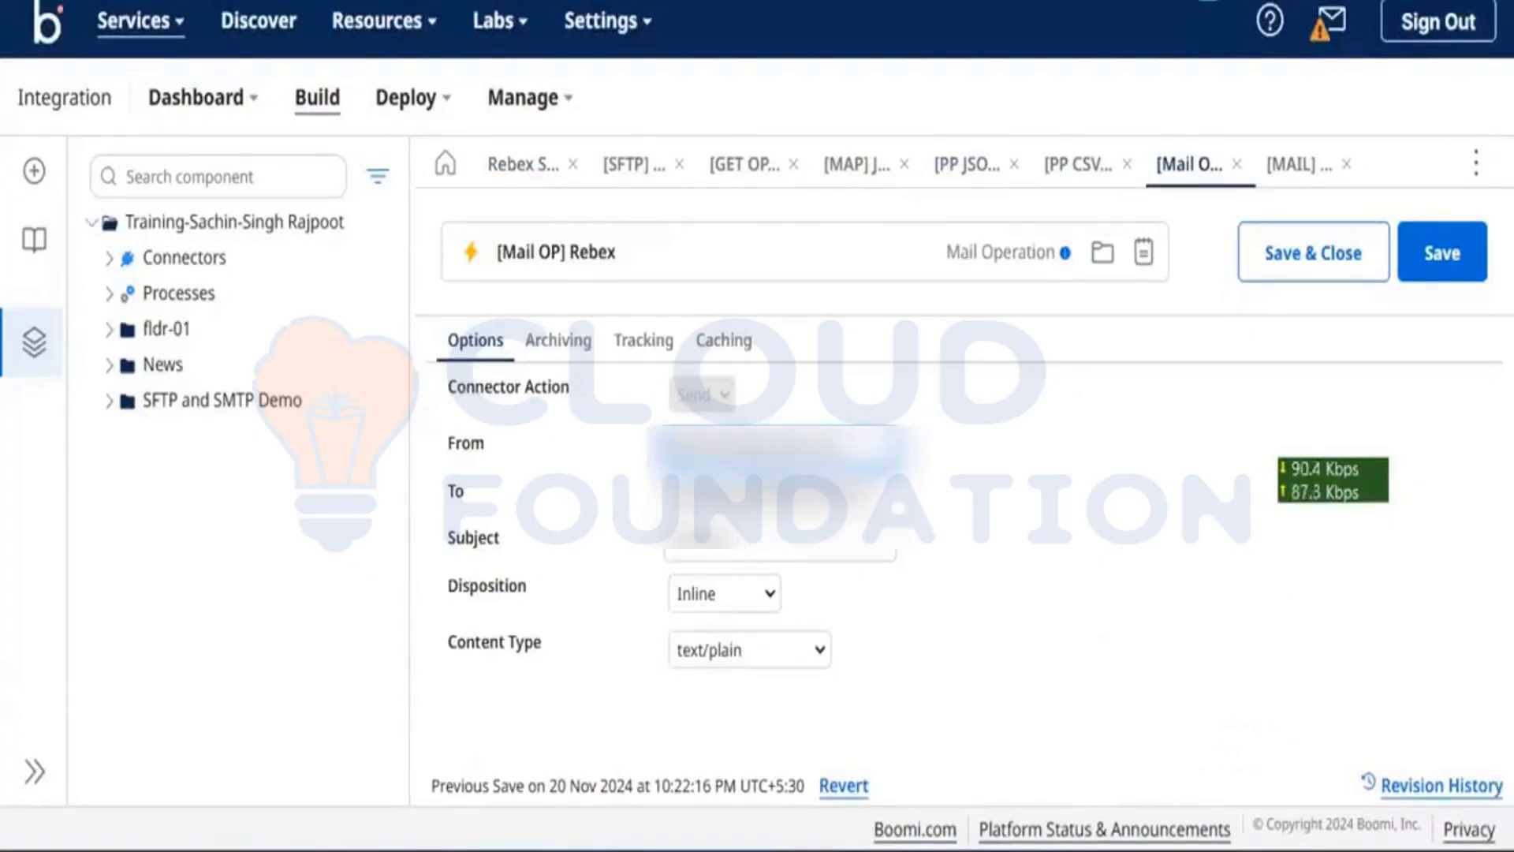
triple_click(749, 496)
click(789, 497)
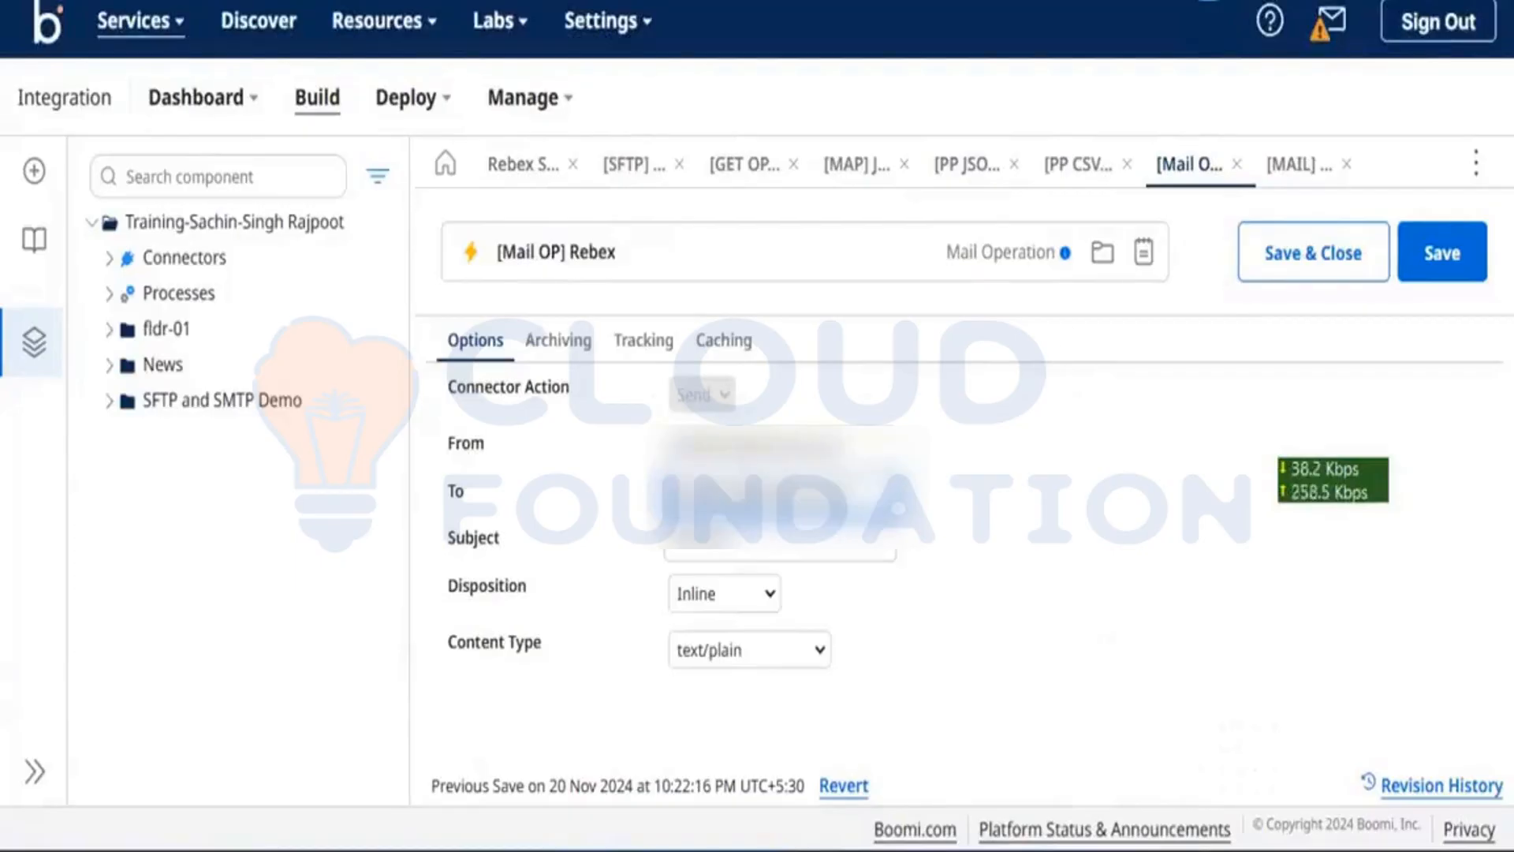
Step: Save the [Mail OP] Rebex operation, then save the Rebex SFTP process
click(1442, 252)
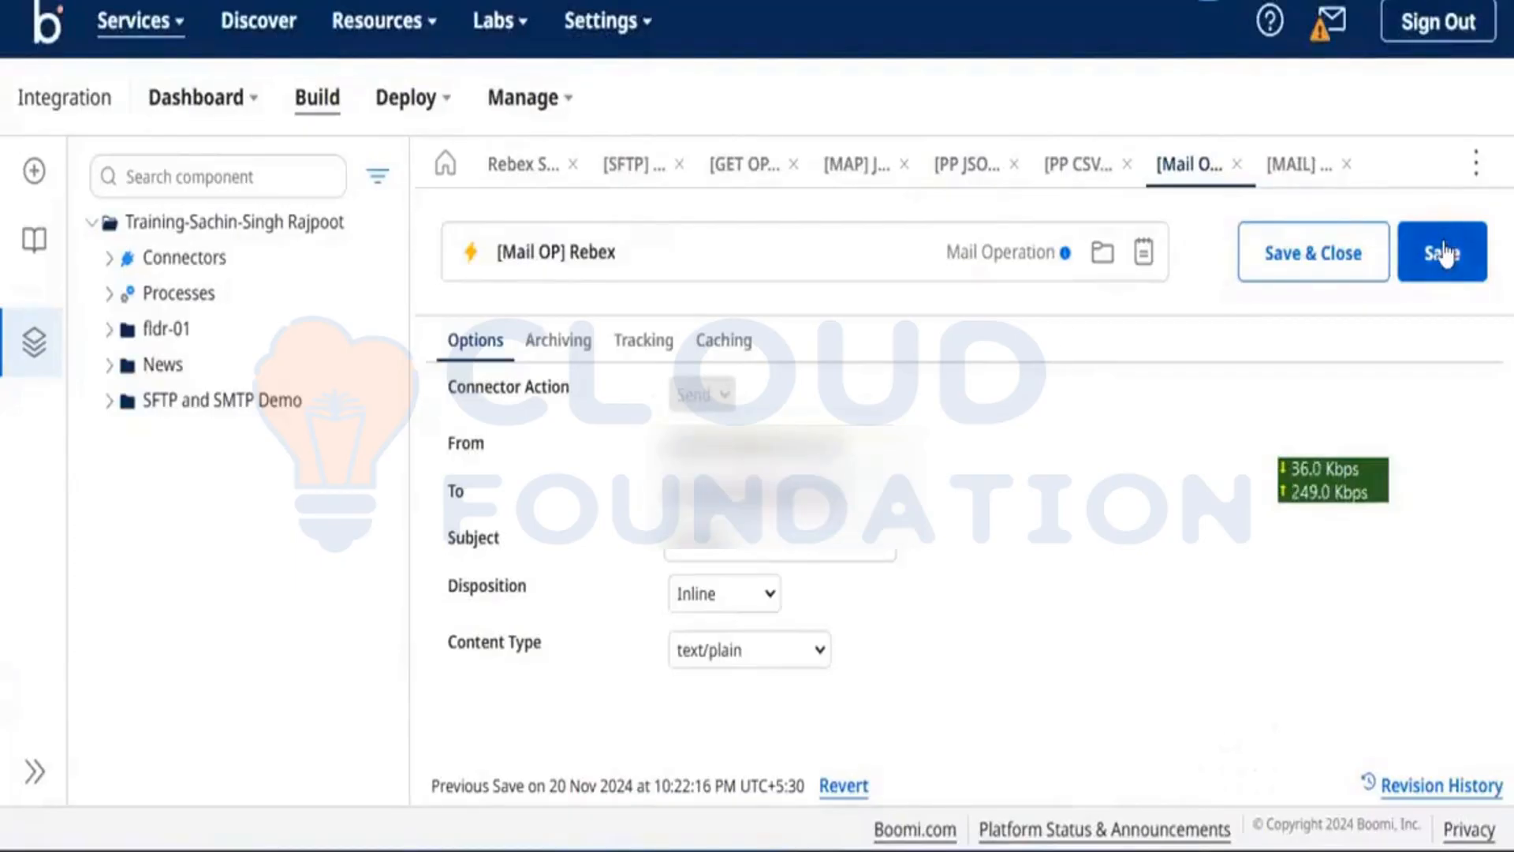
click(520, 167)
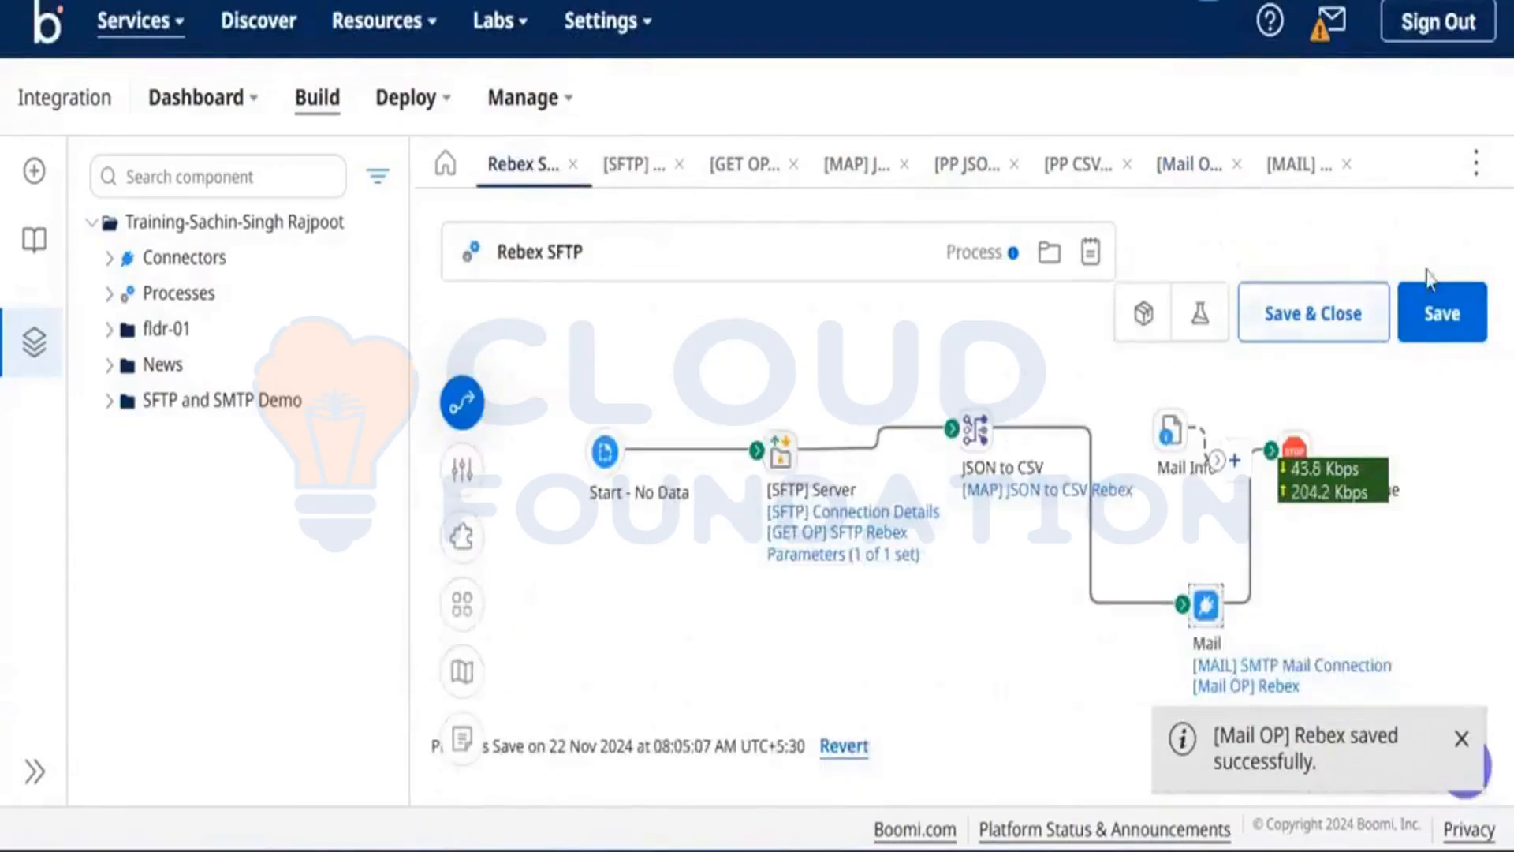
click(1451, 316)
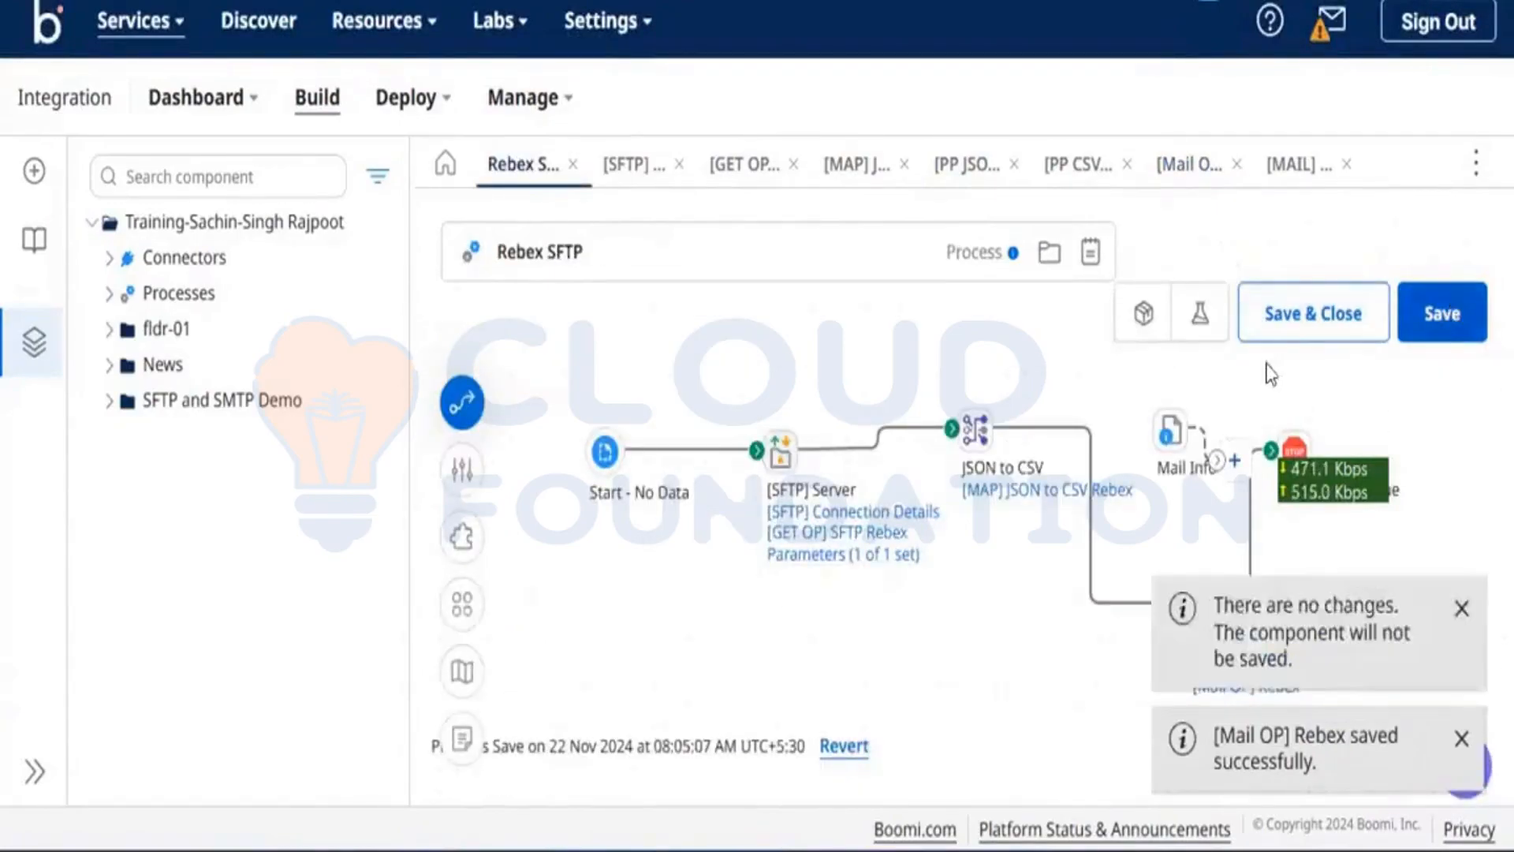
Step: Test-run Rebex SFTP and confirm the Connection Data host is smtp-broadcasts.postmarkapp.com
click(1200, 320)
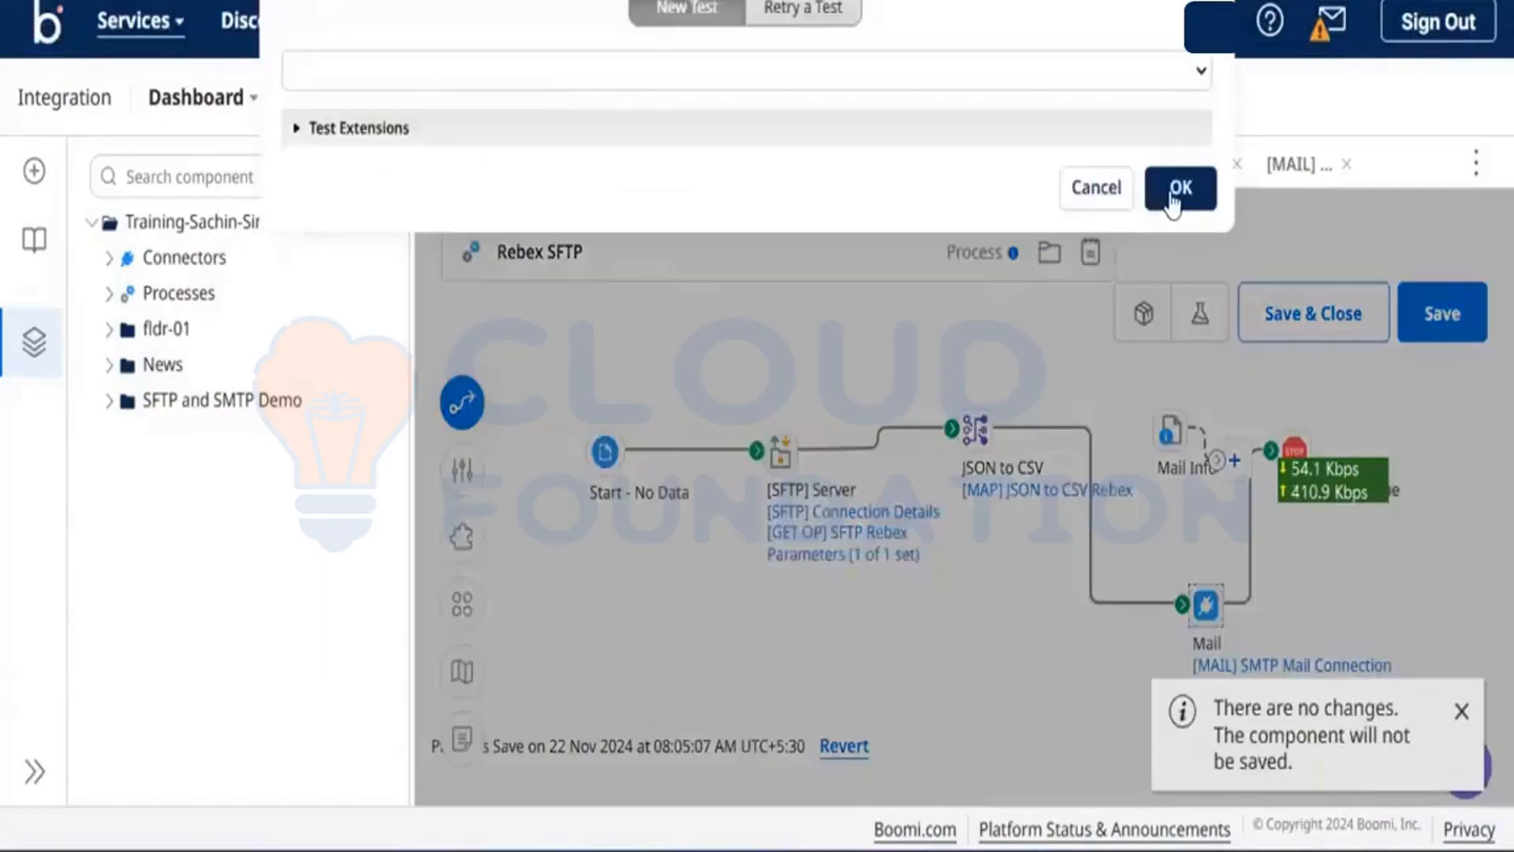
click(1176, 201)
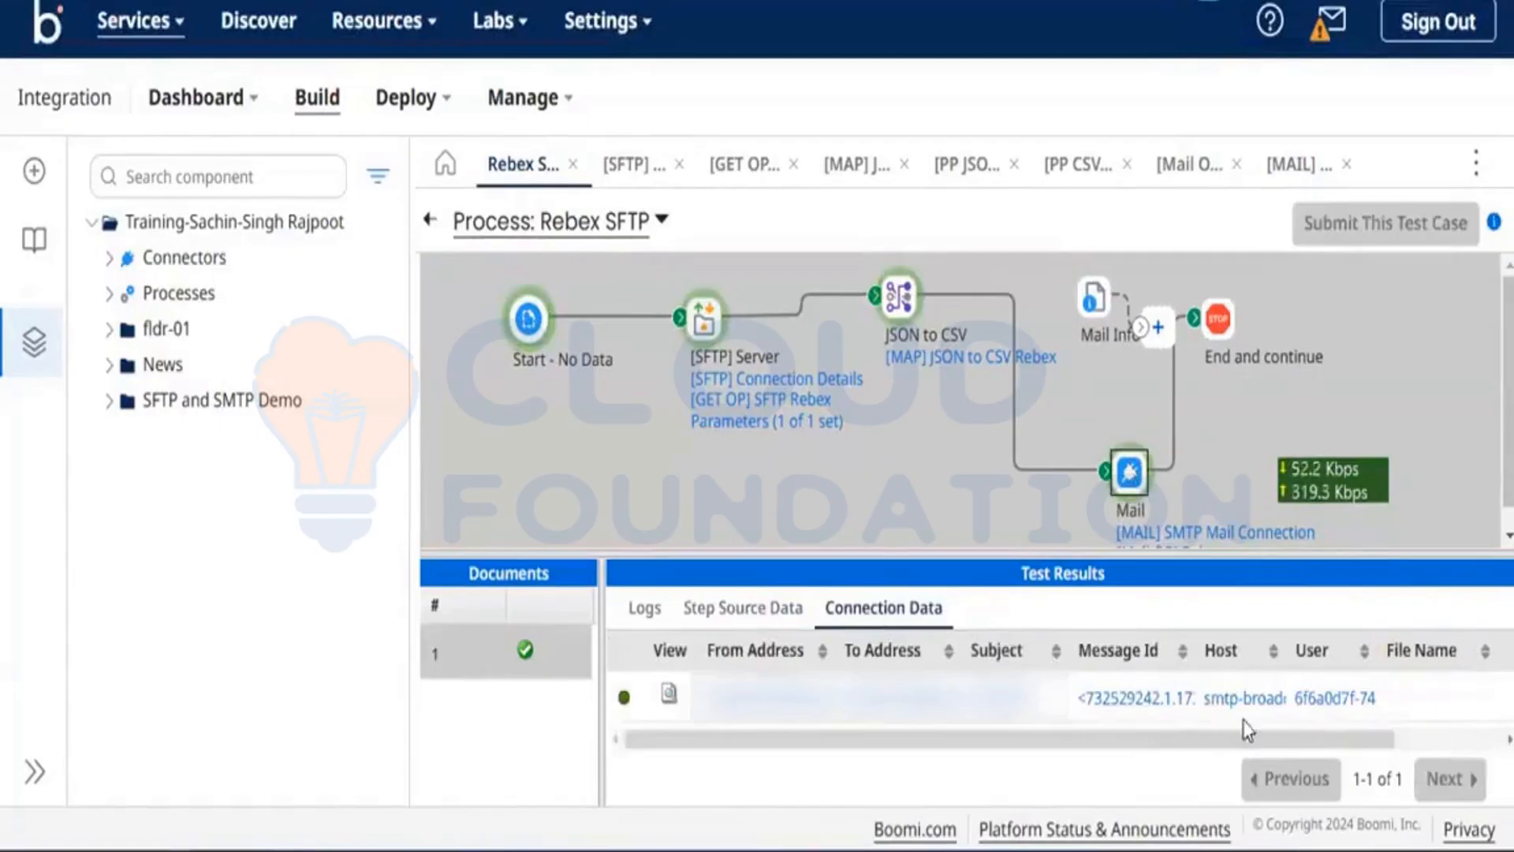
click(1237, 699)
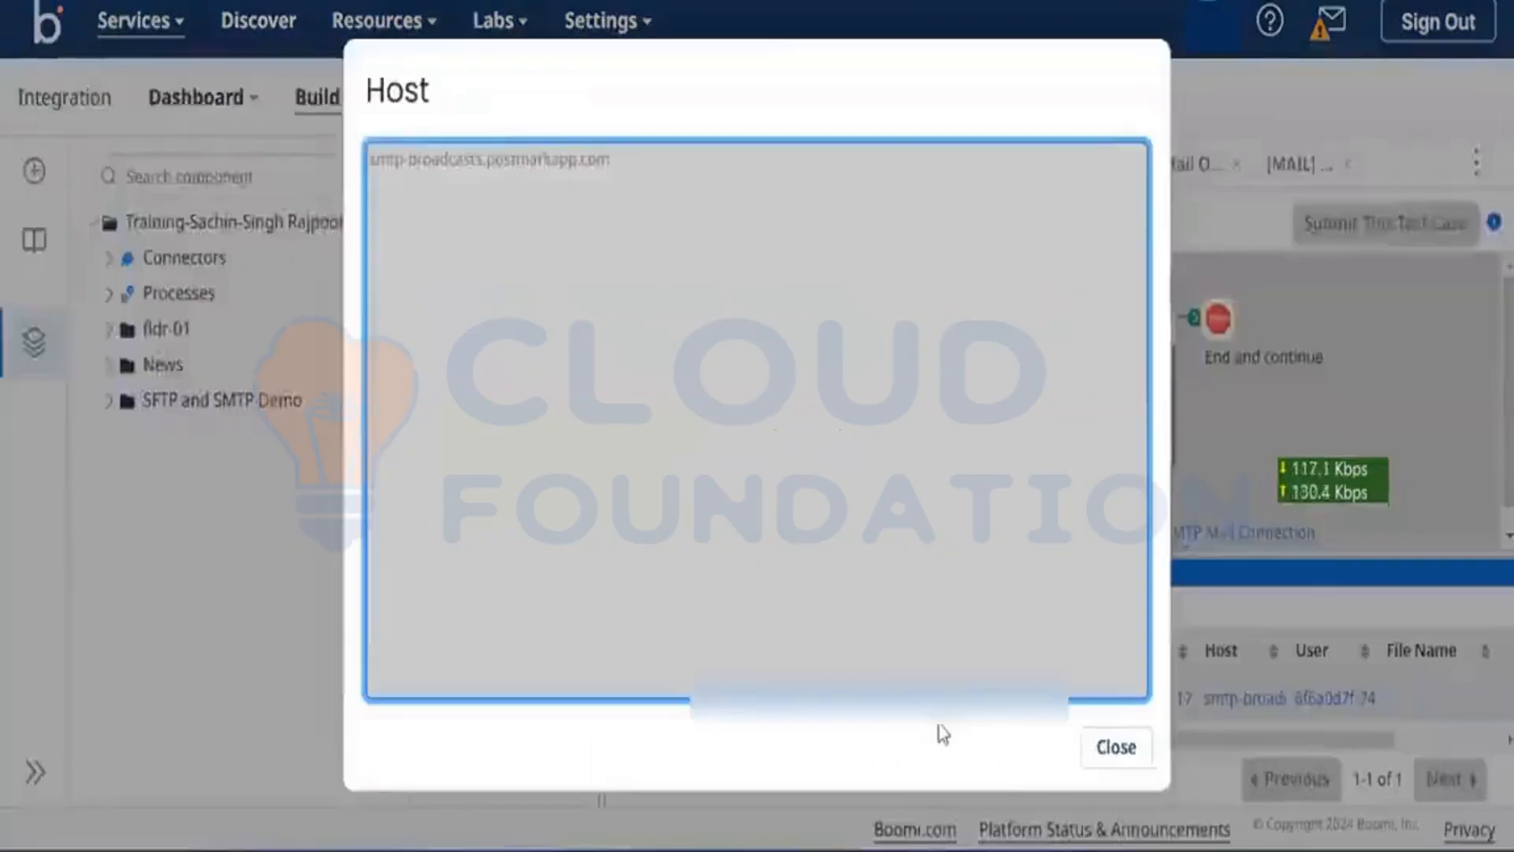
click(700, 4)
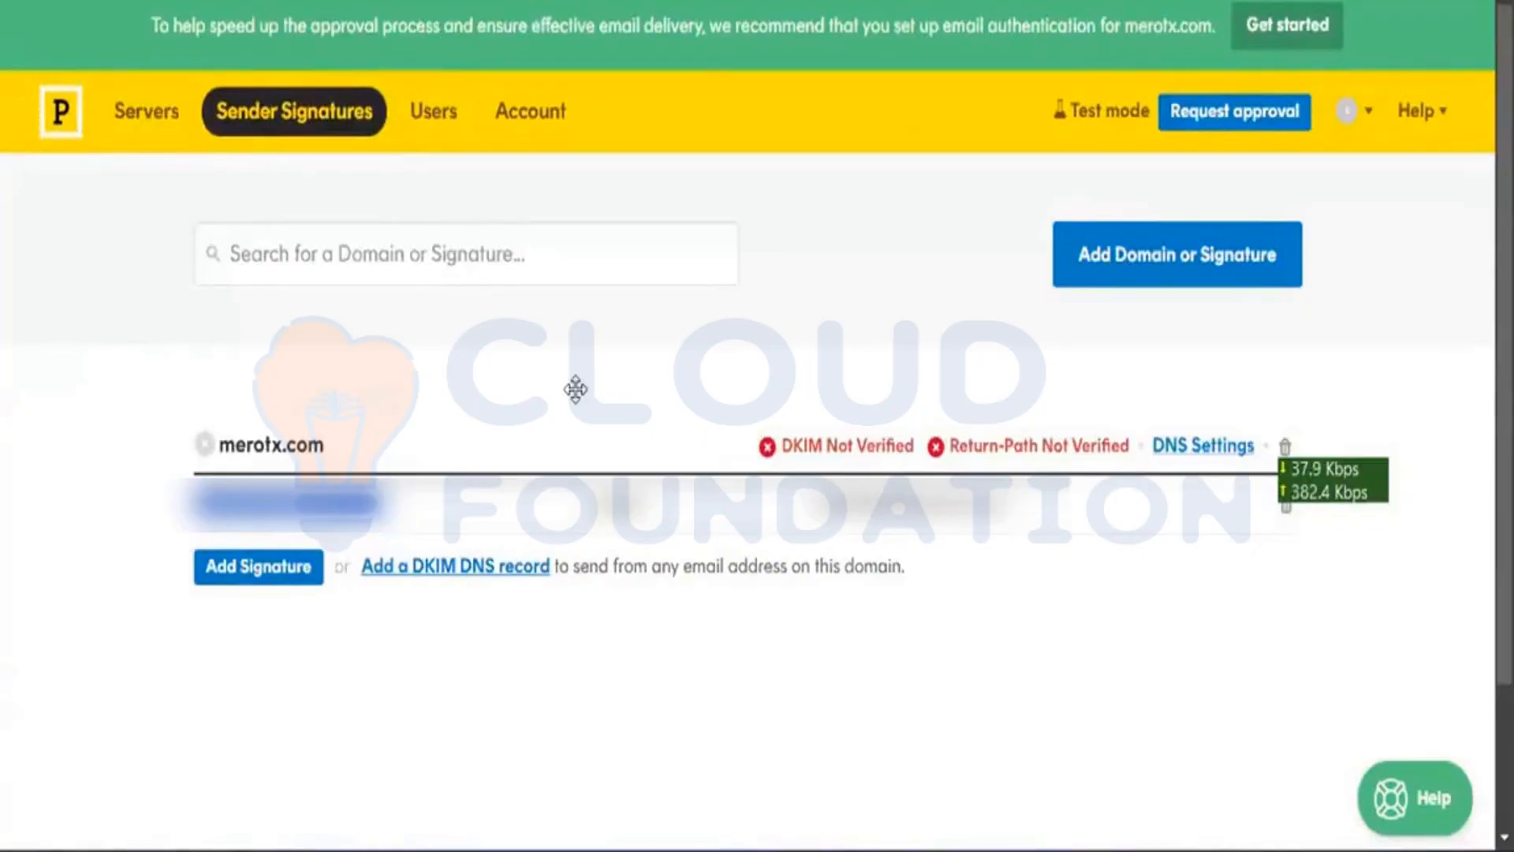
Step: Go to My First Server's Default Broadcast Stream and review its setup instructions
click(156, 126)
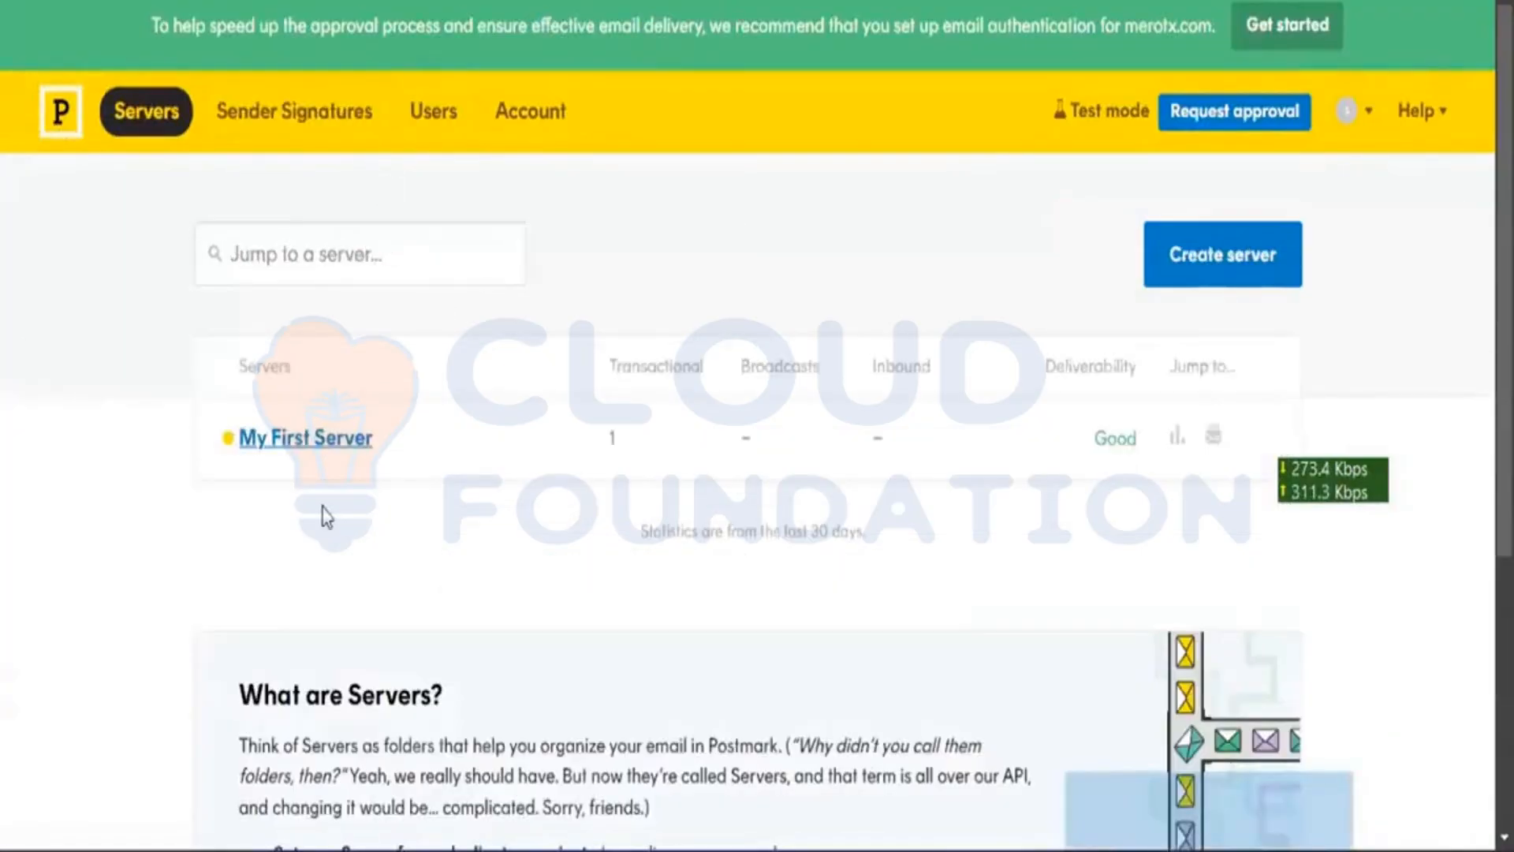
scroll(321, 435, down, 3)
scroll(321, 231, up, 1)
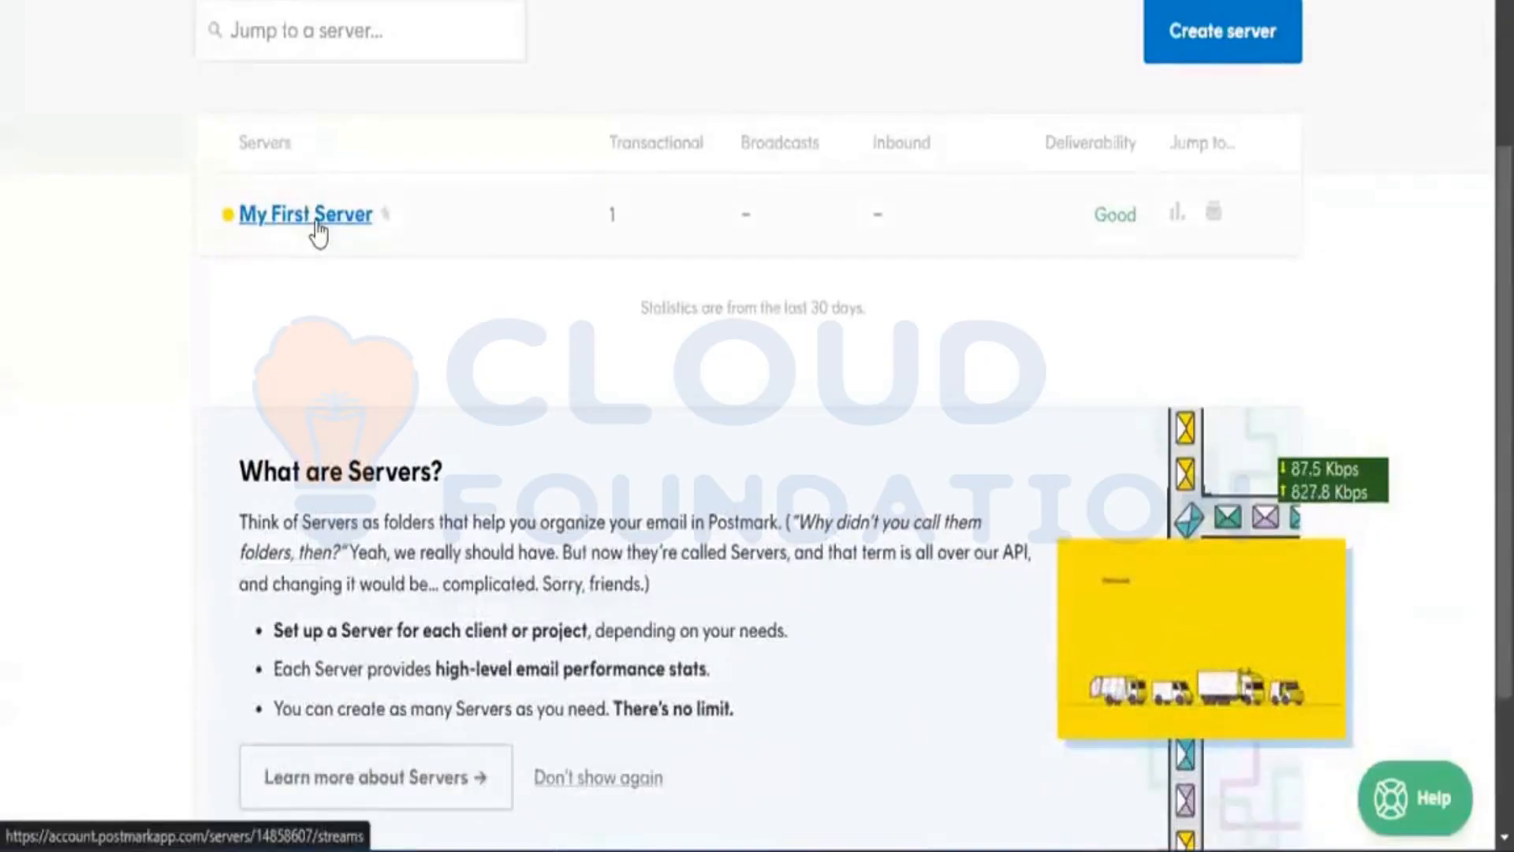
click(319, 233)
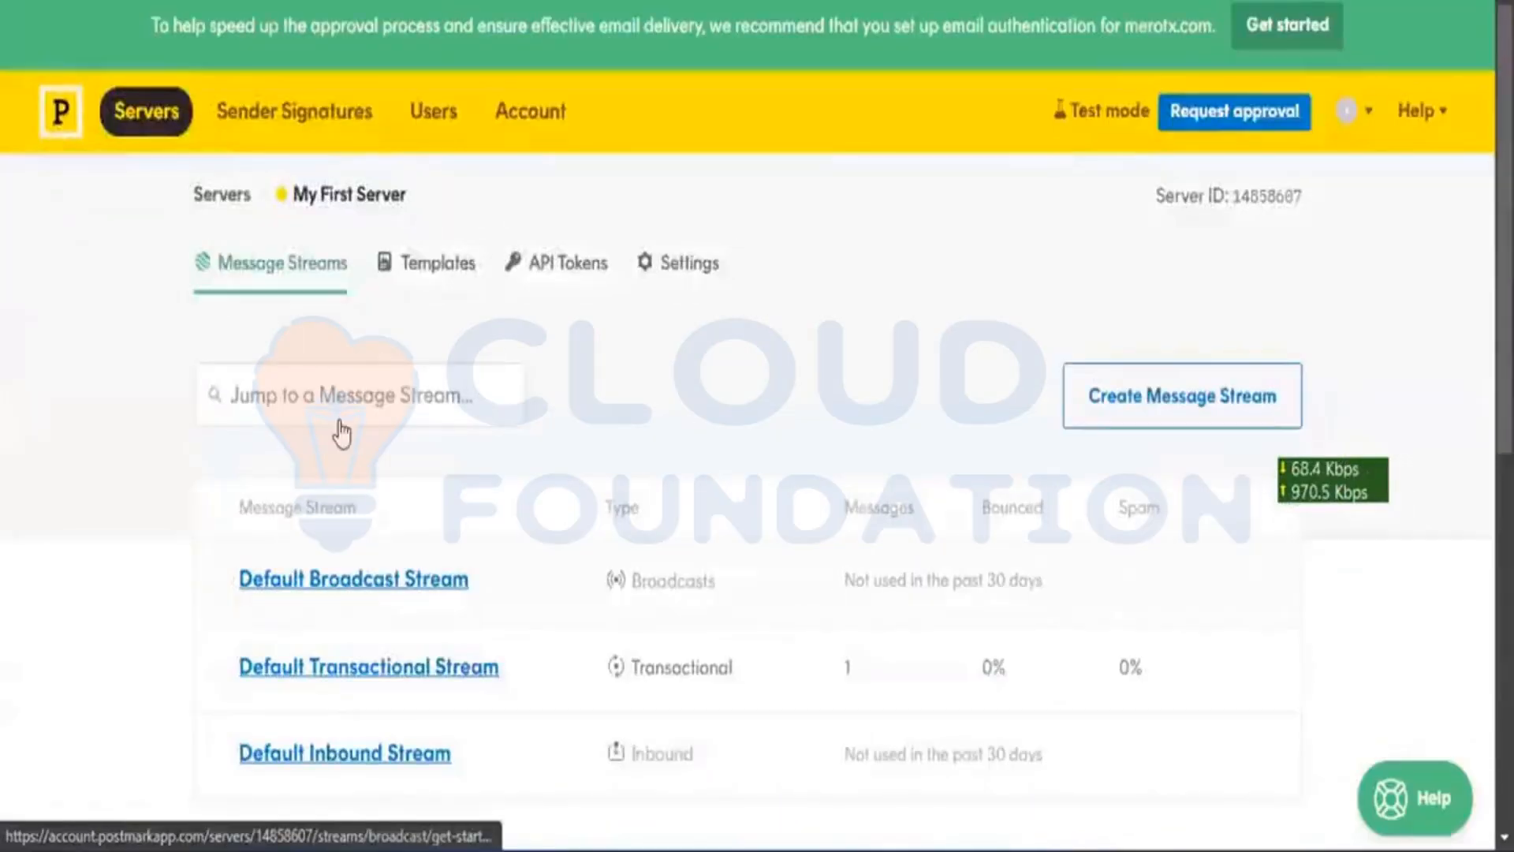
scroll(339, 429, down, 2)
click(435, 417)
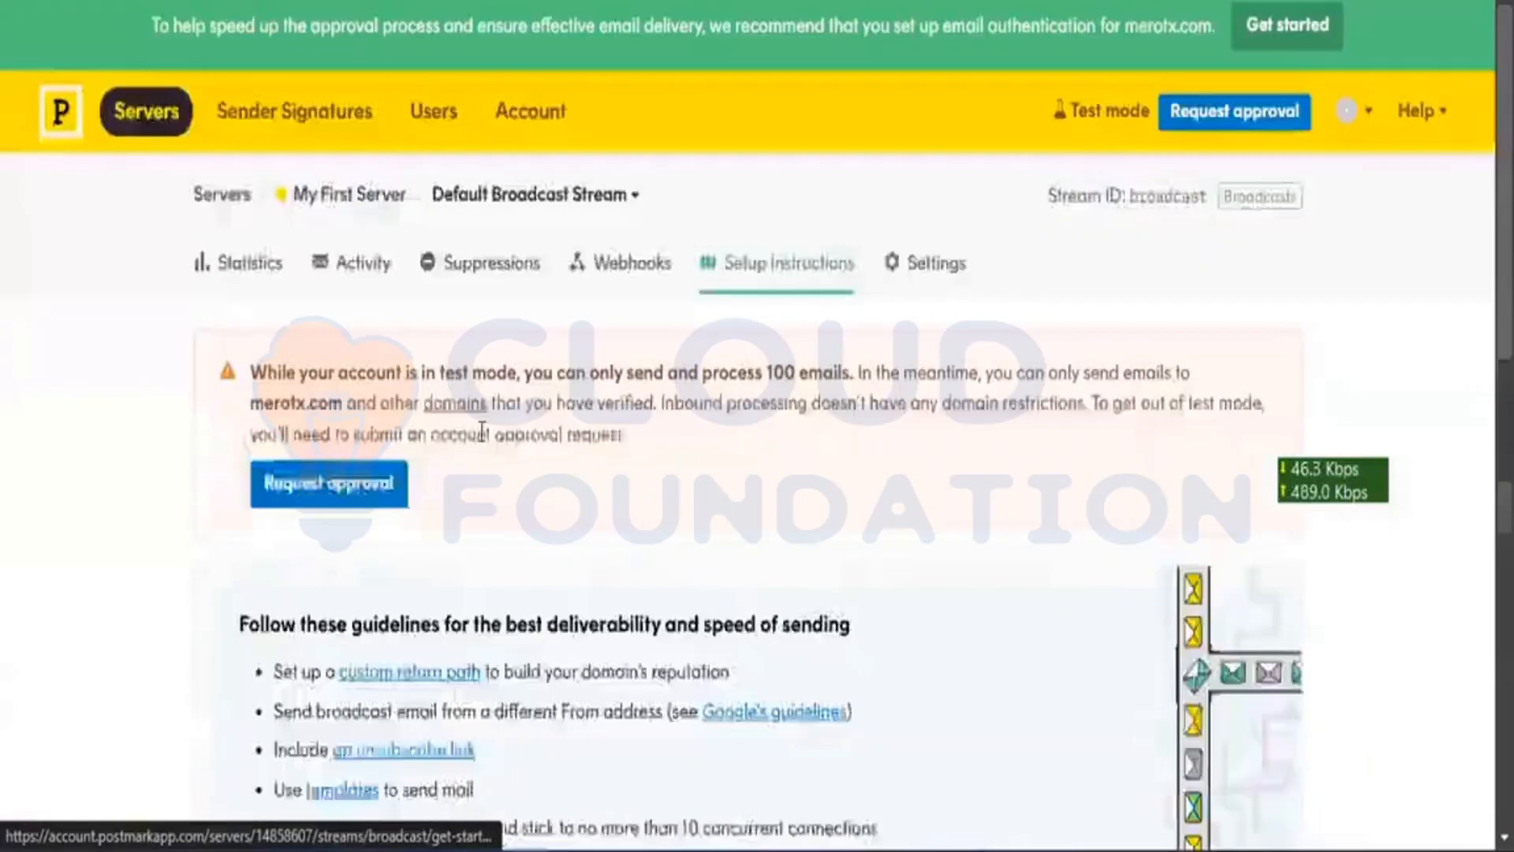
scroll(480, 437, down, 15)
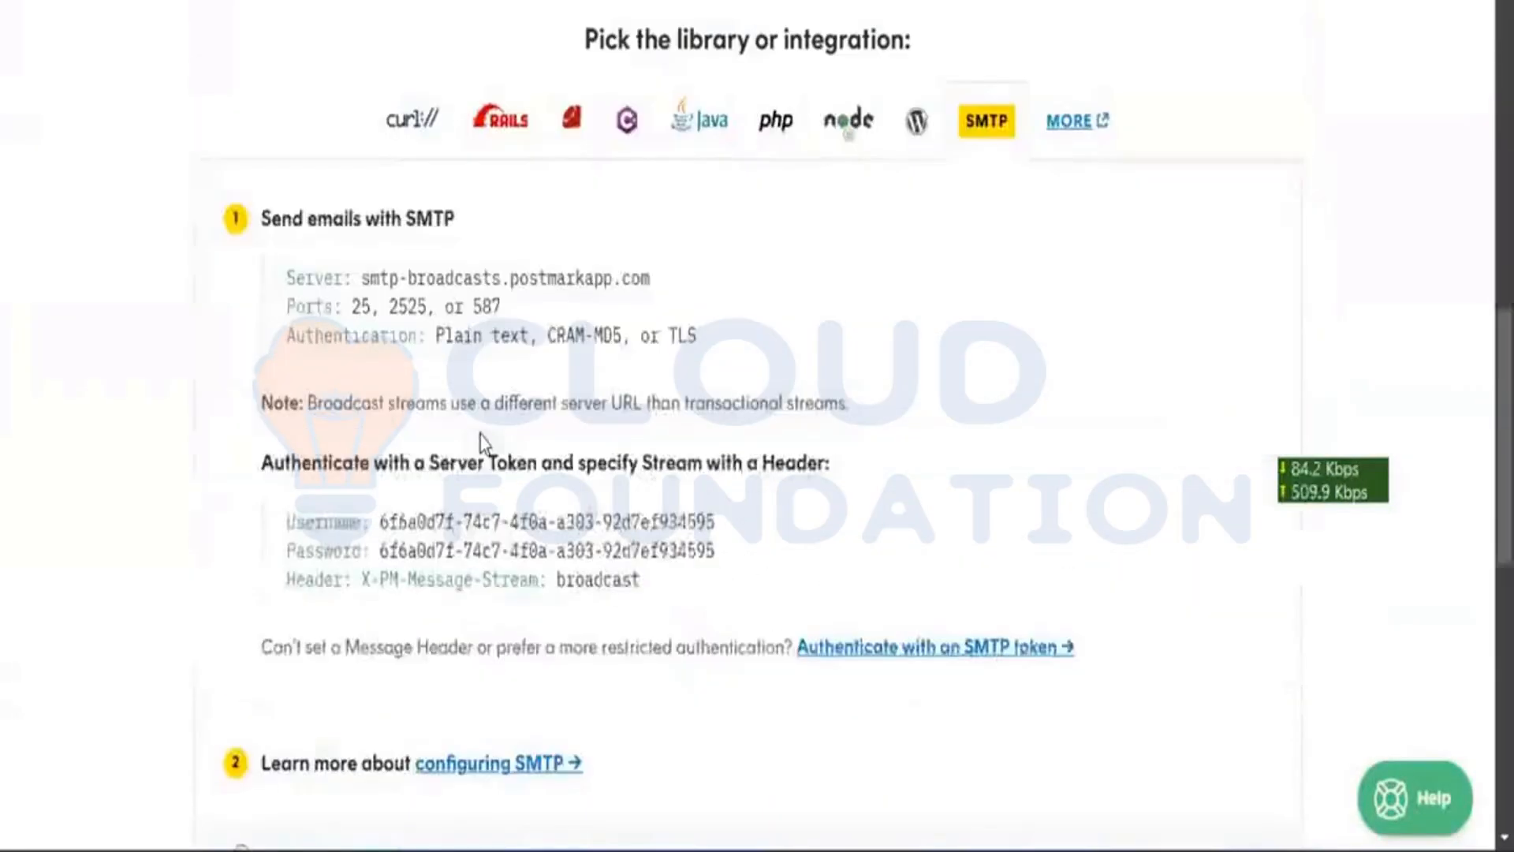
scroll(480, 436, down, 8)
scroll(480, 437, up, 13)
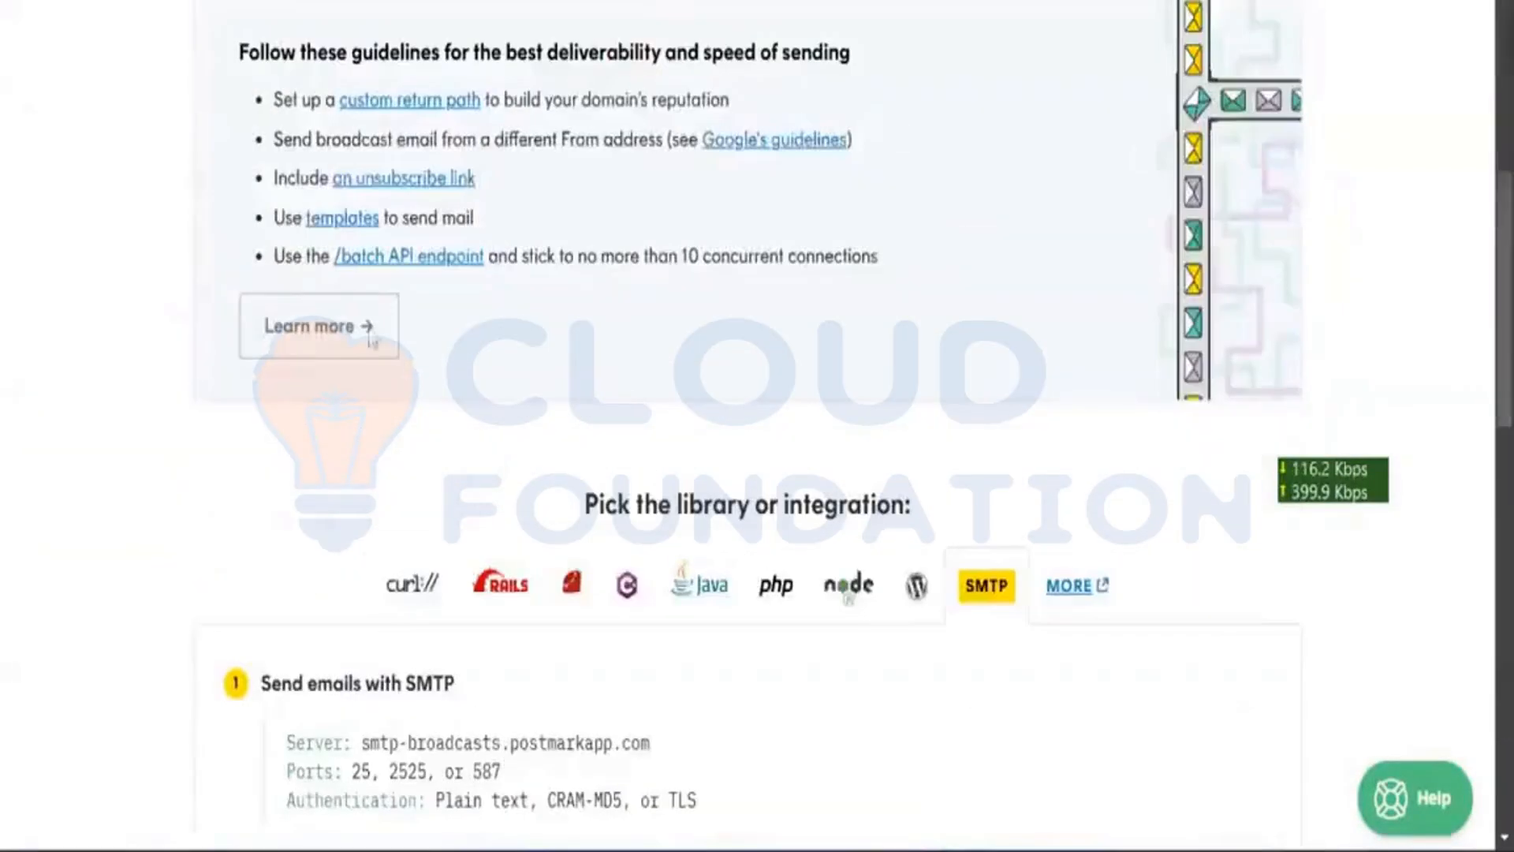
scroll(370, 339, up, 7)
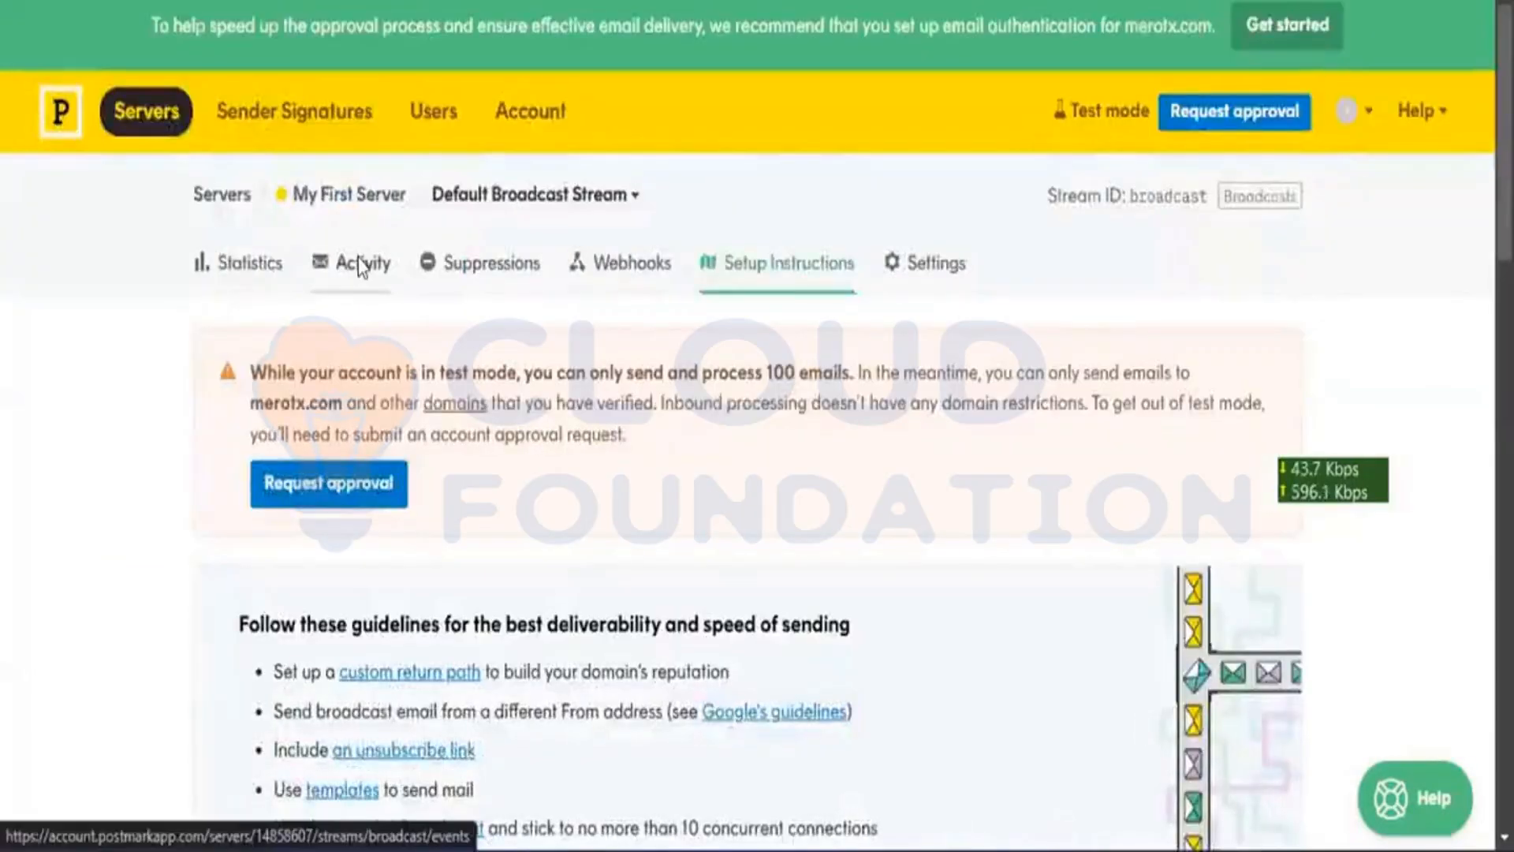
Step: Check the stream's Activity and Statistics pages, which show no outbound activity
click(362, 265)
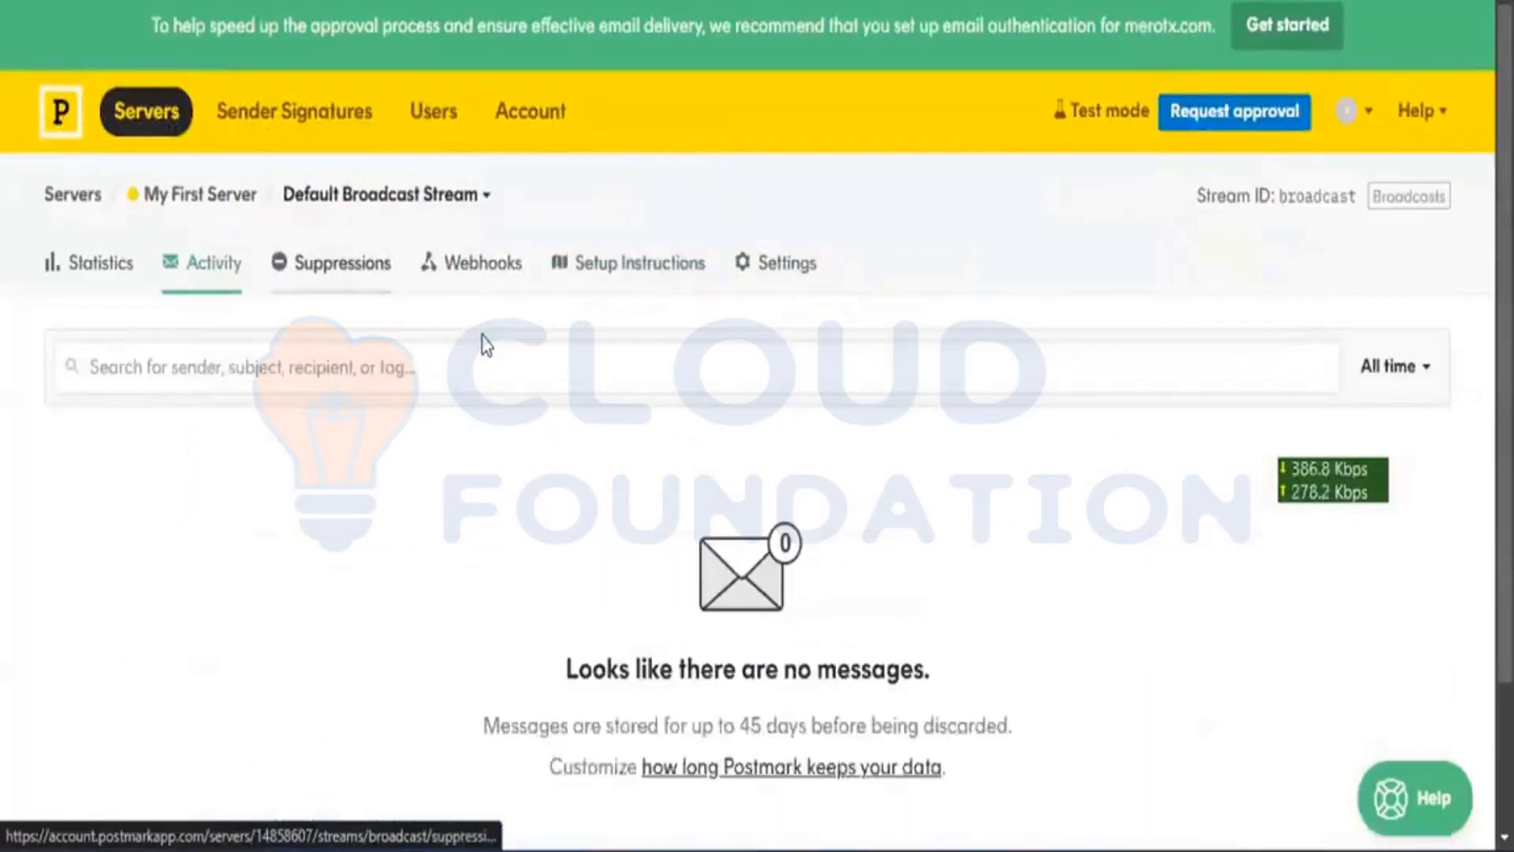
scroll(483, 344, down, 3)
scroll(484, 342, up, 3)
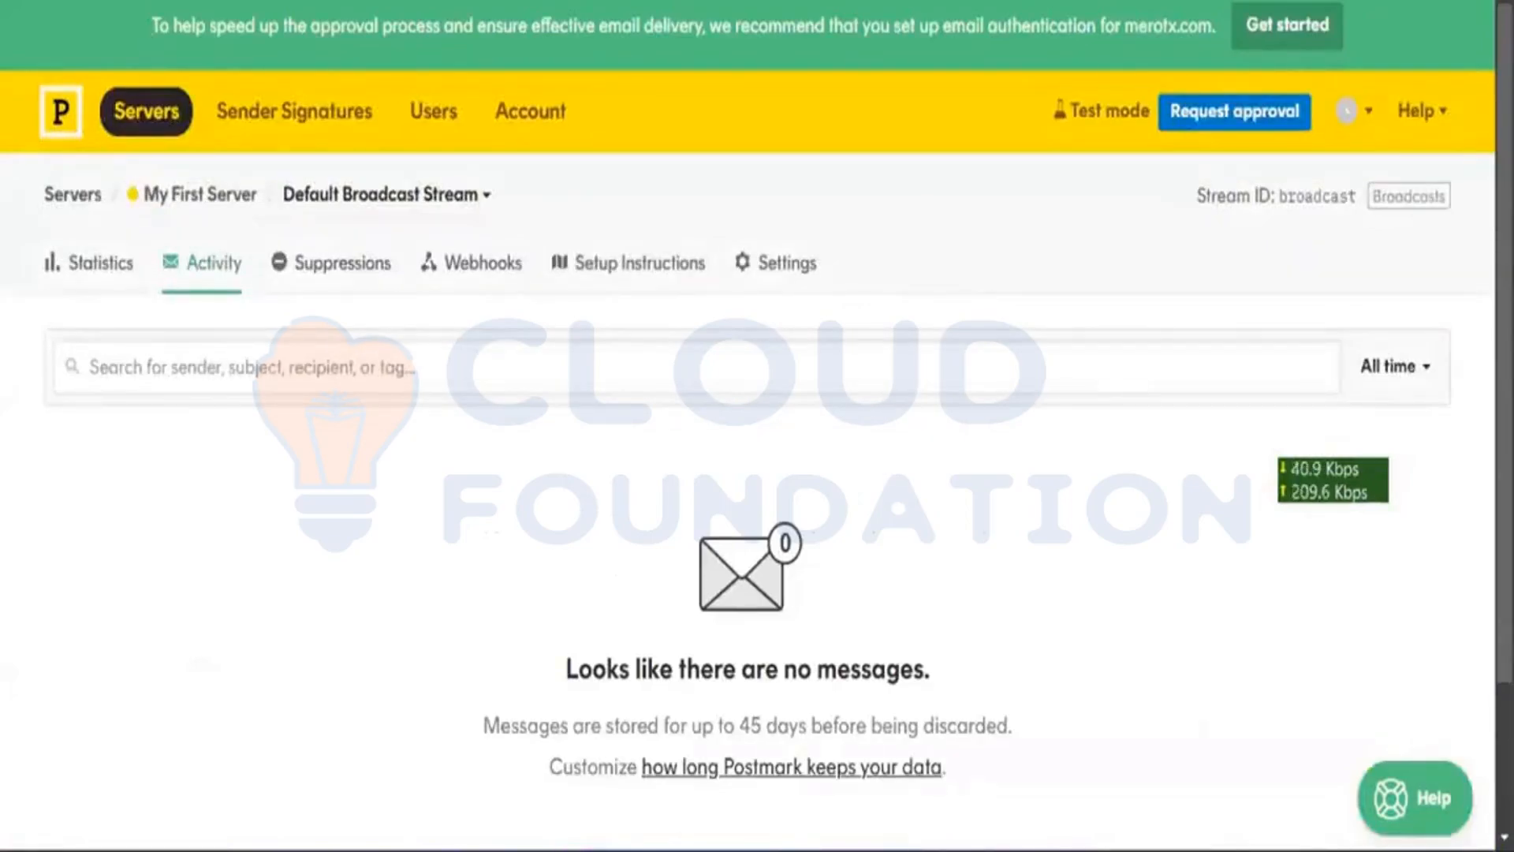
click(98, 268)
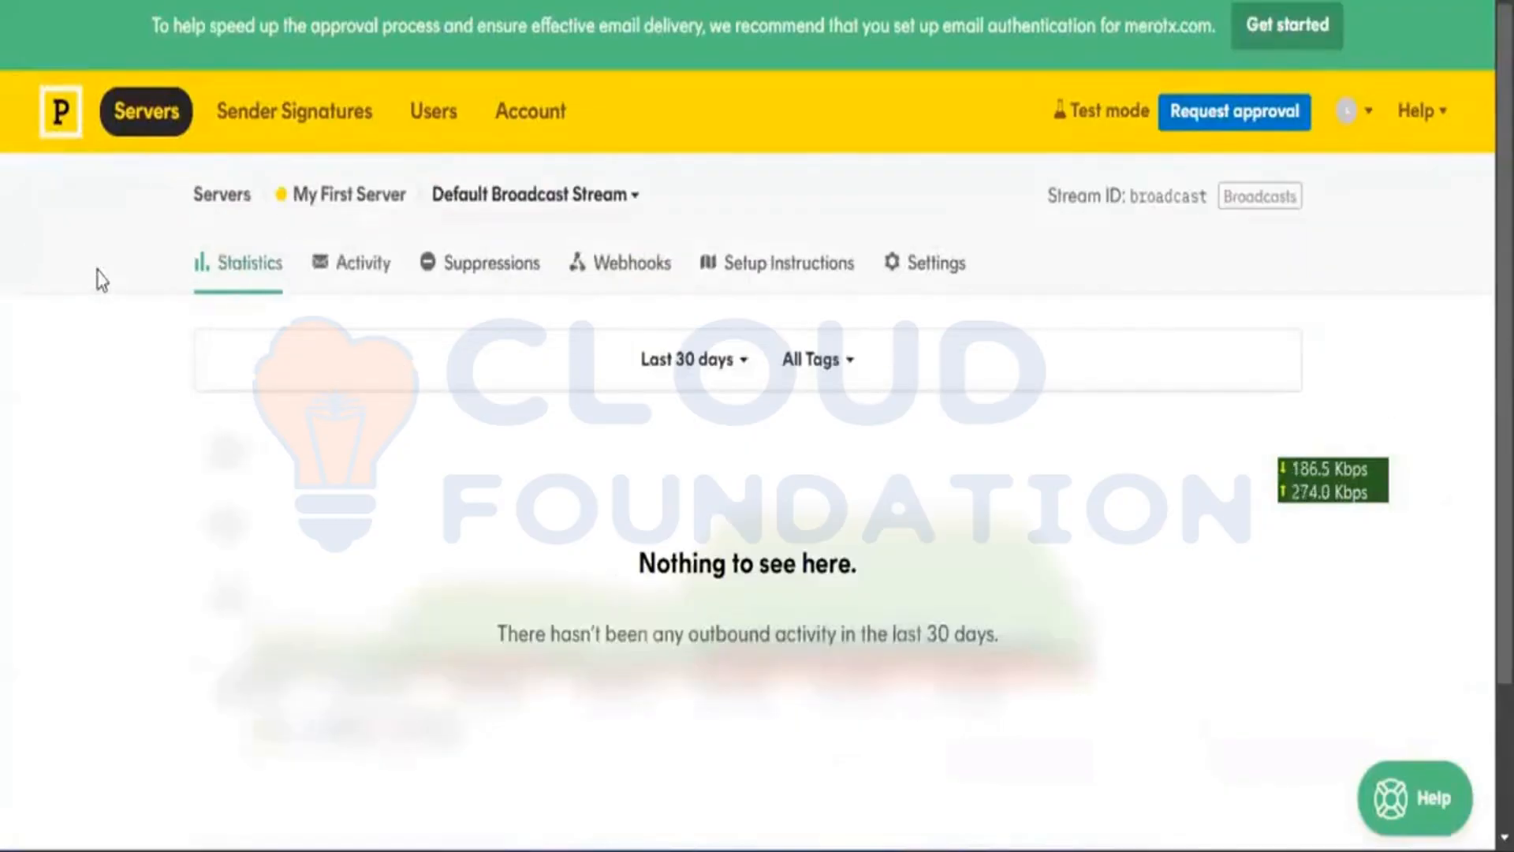
scroll(99, 272, down, 3)
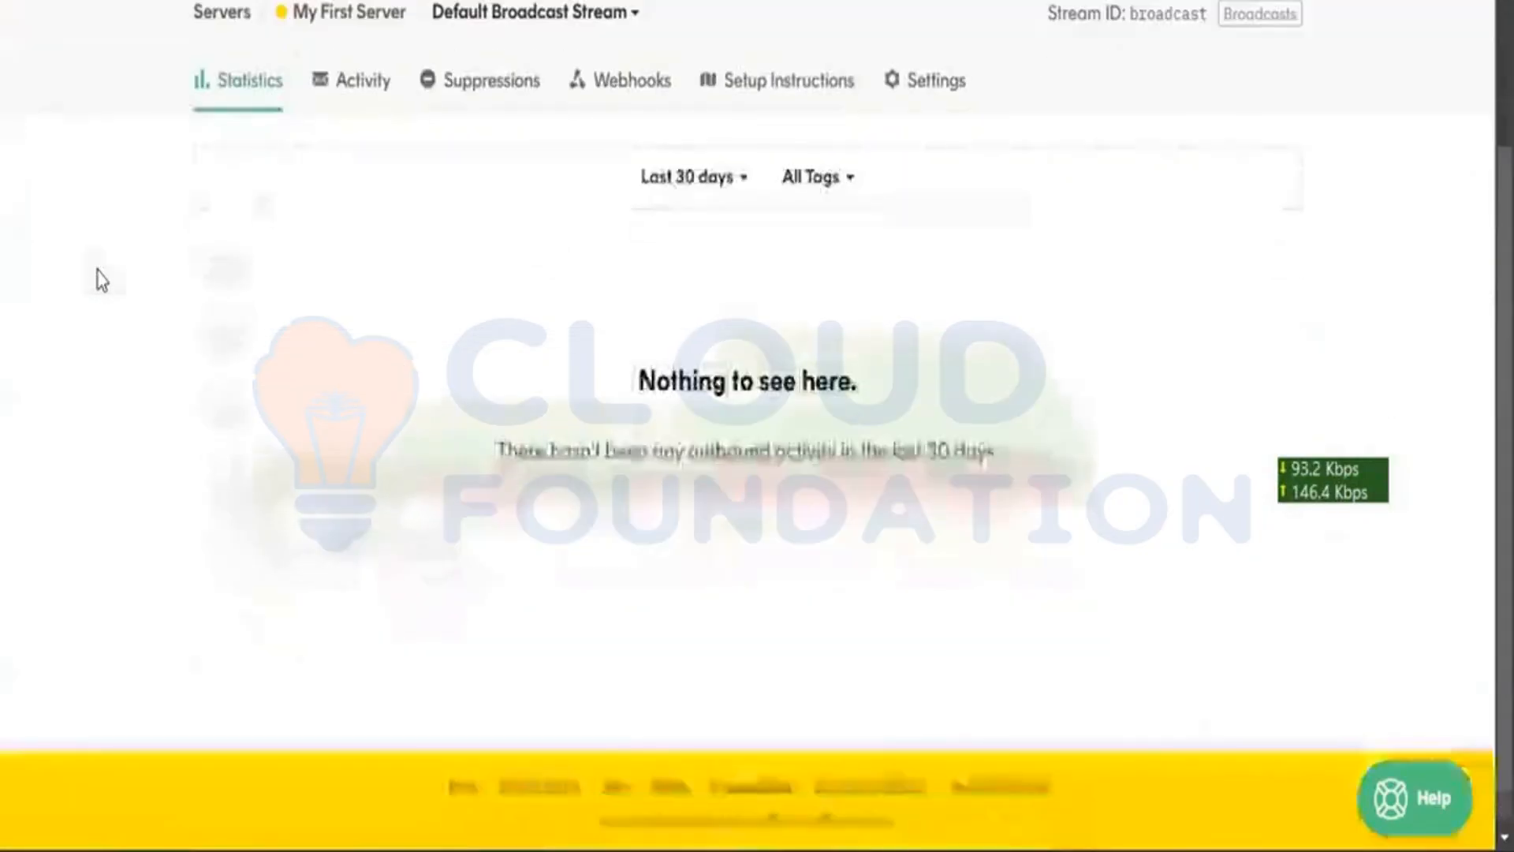
scroll(101, 280, up, 3)
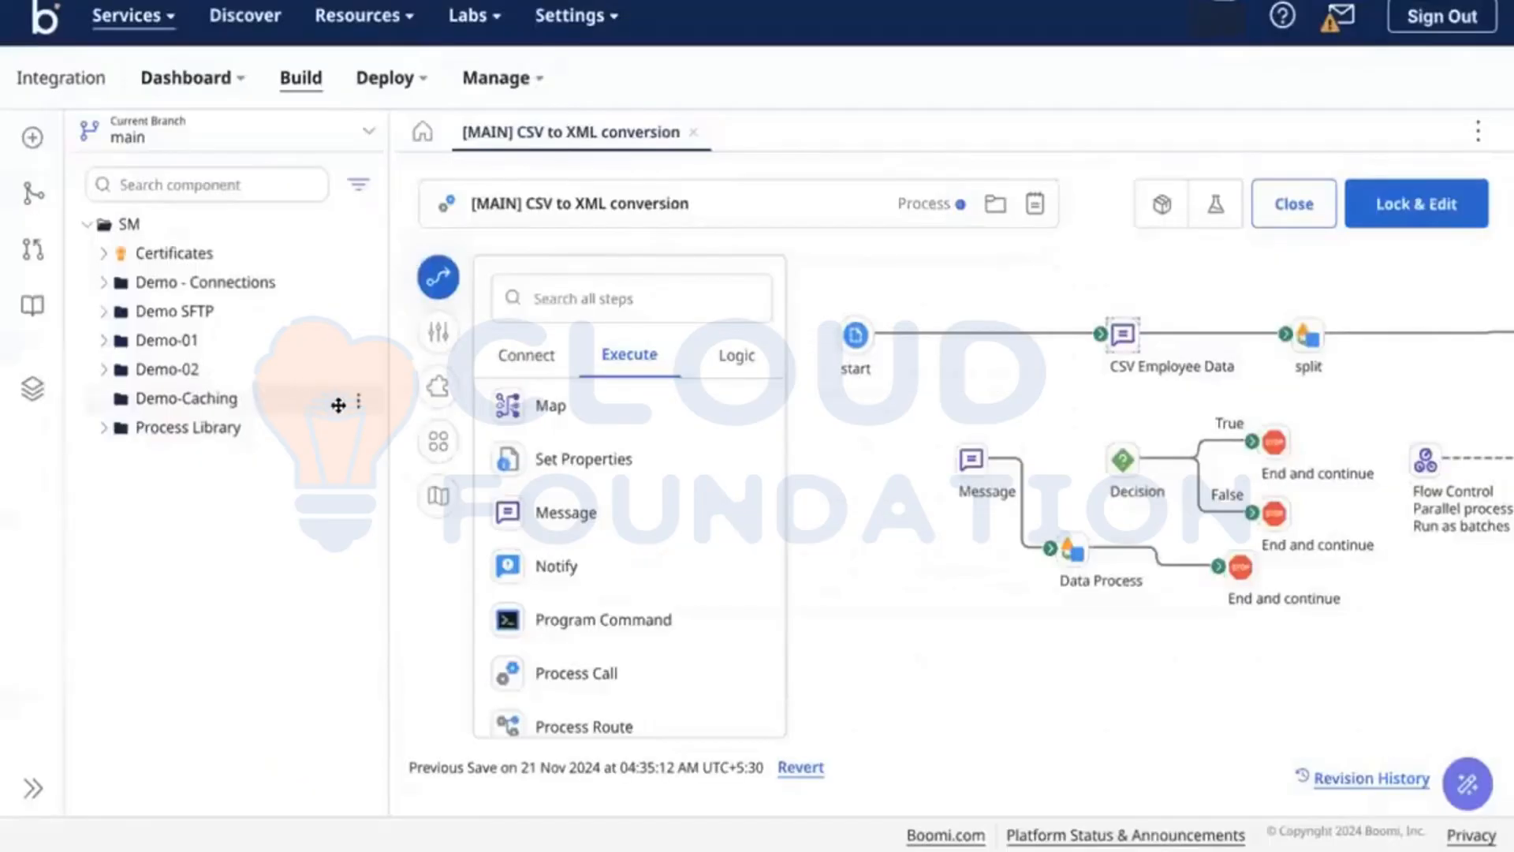
Step: Create a new process in Demo-Caching with a No Data start step
click(352, 406)
click(386, 430)
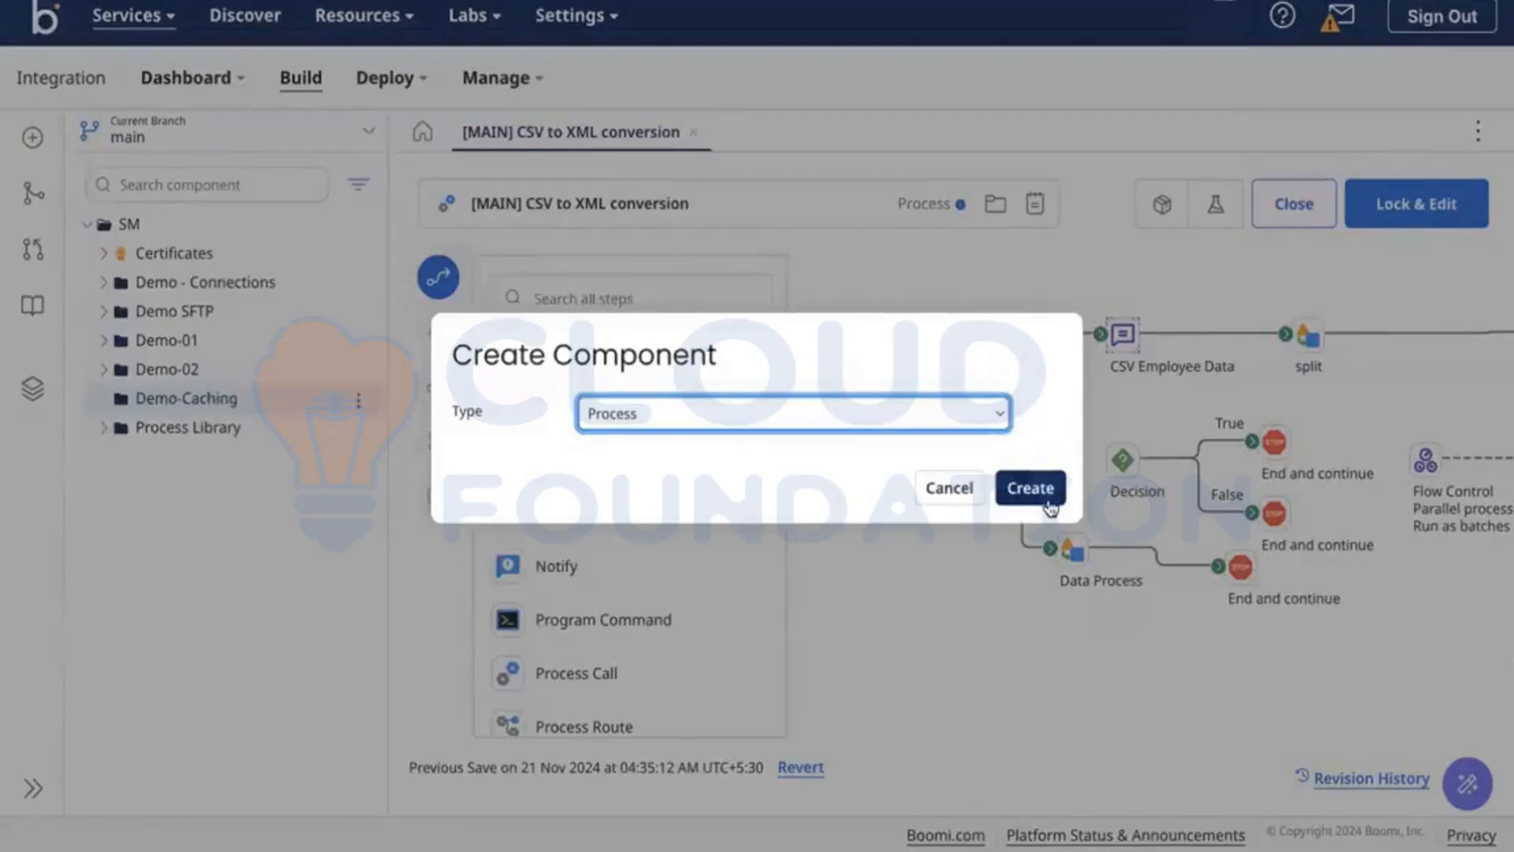
click(1030, 488)
click(1385, 360)
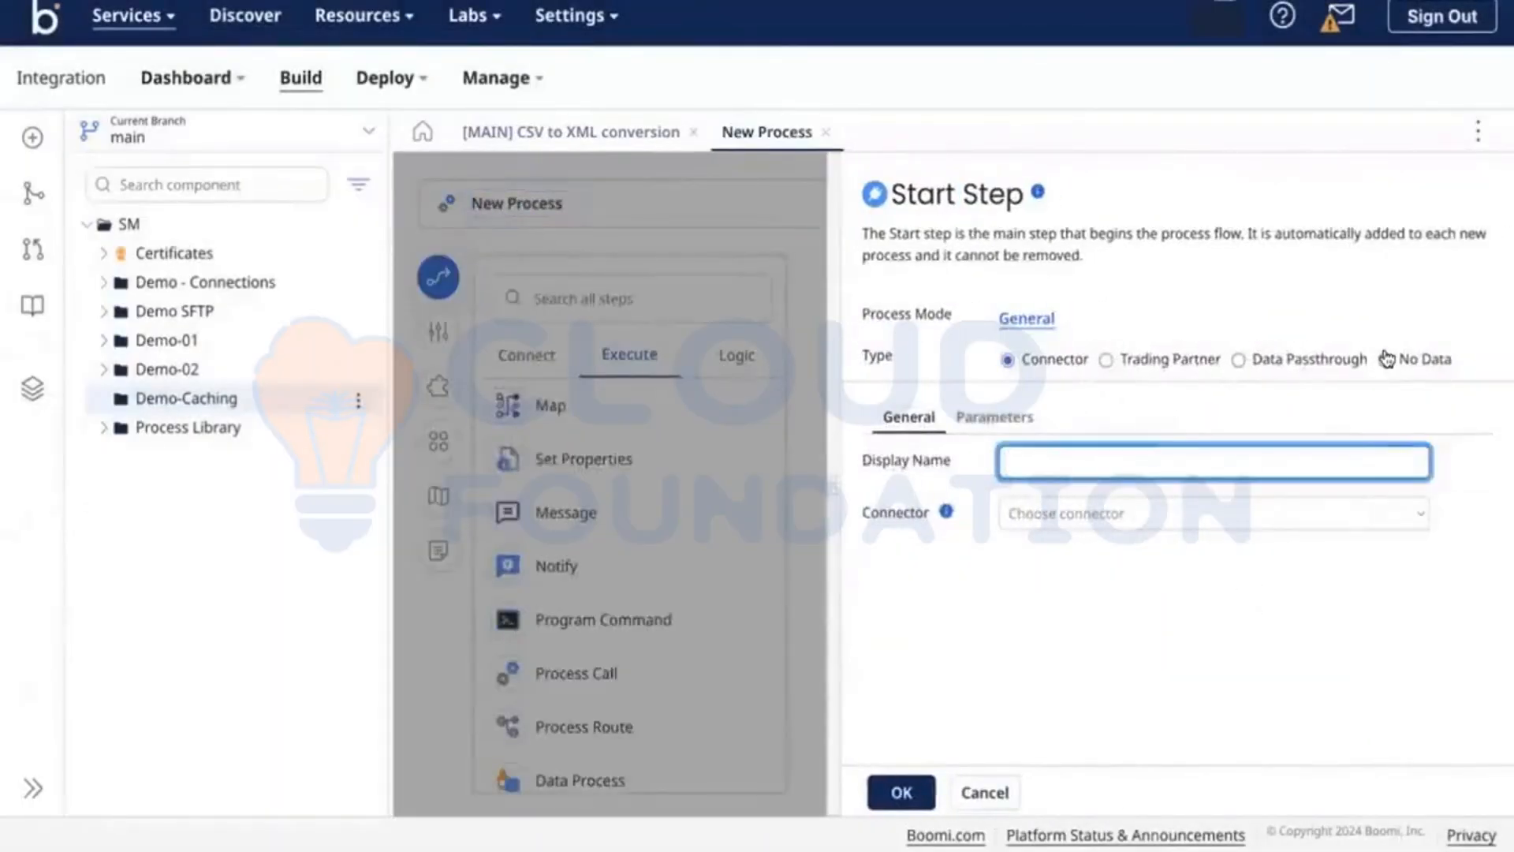
click(914, 791)
Step: Rename the process to [MAIN] Cache and save it
click(590, 201)
key(ctrl+a)
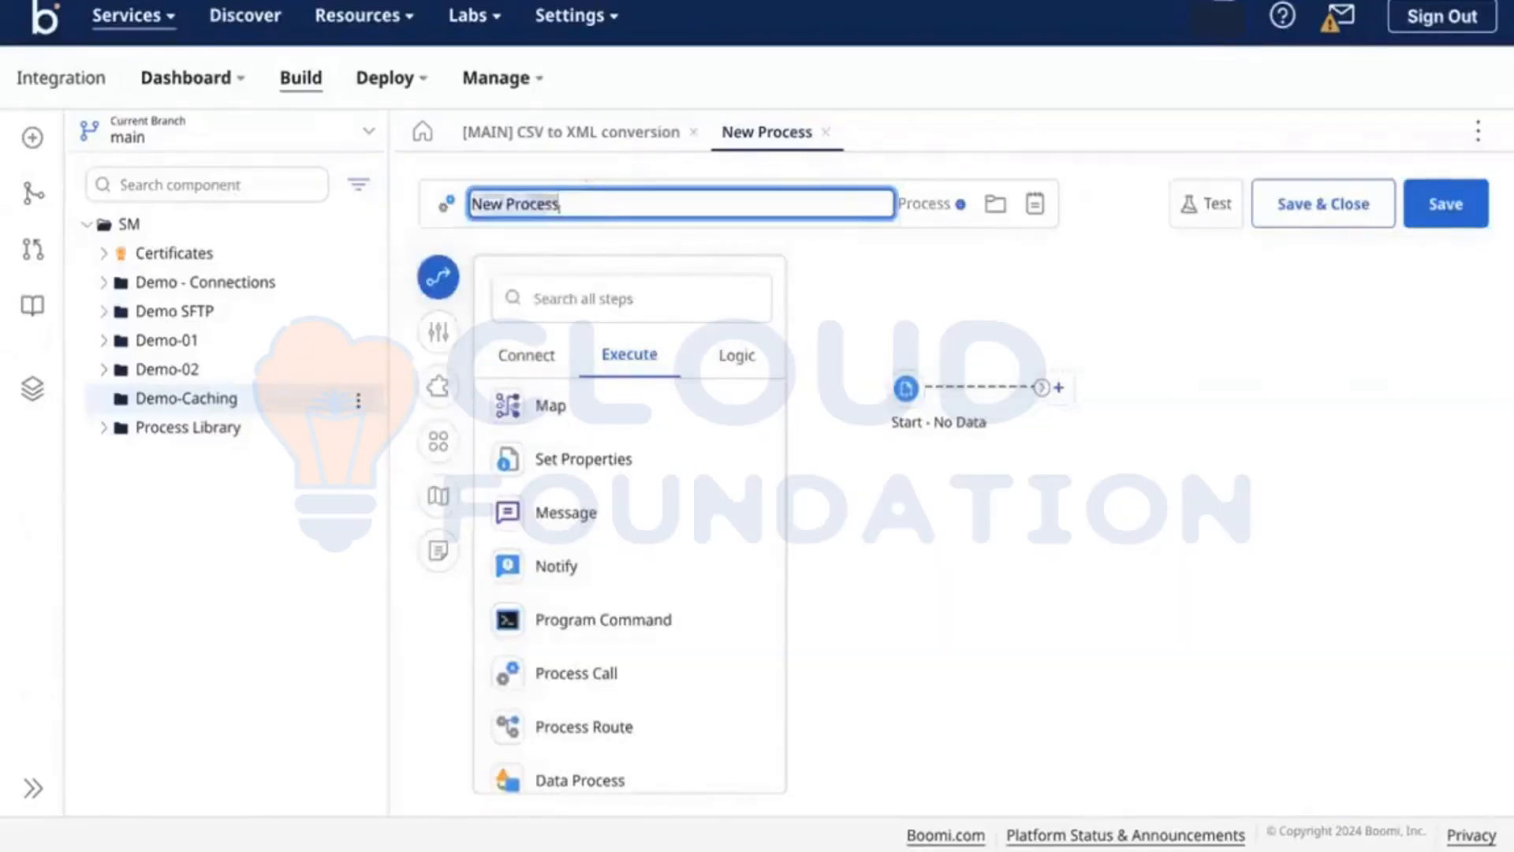
key(BackSpace)
text([]MAN)
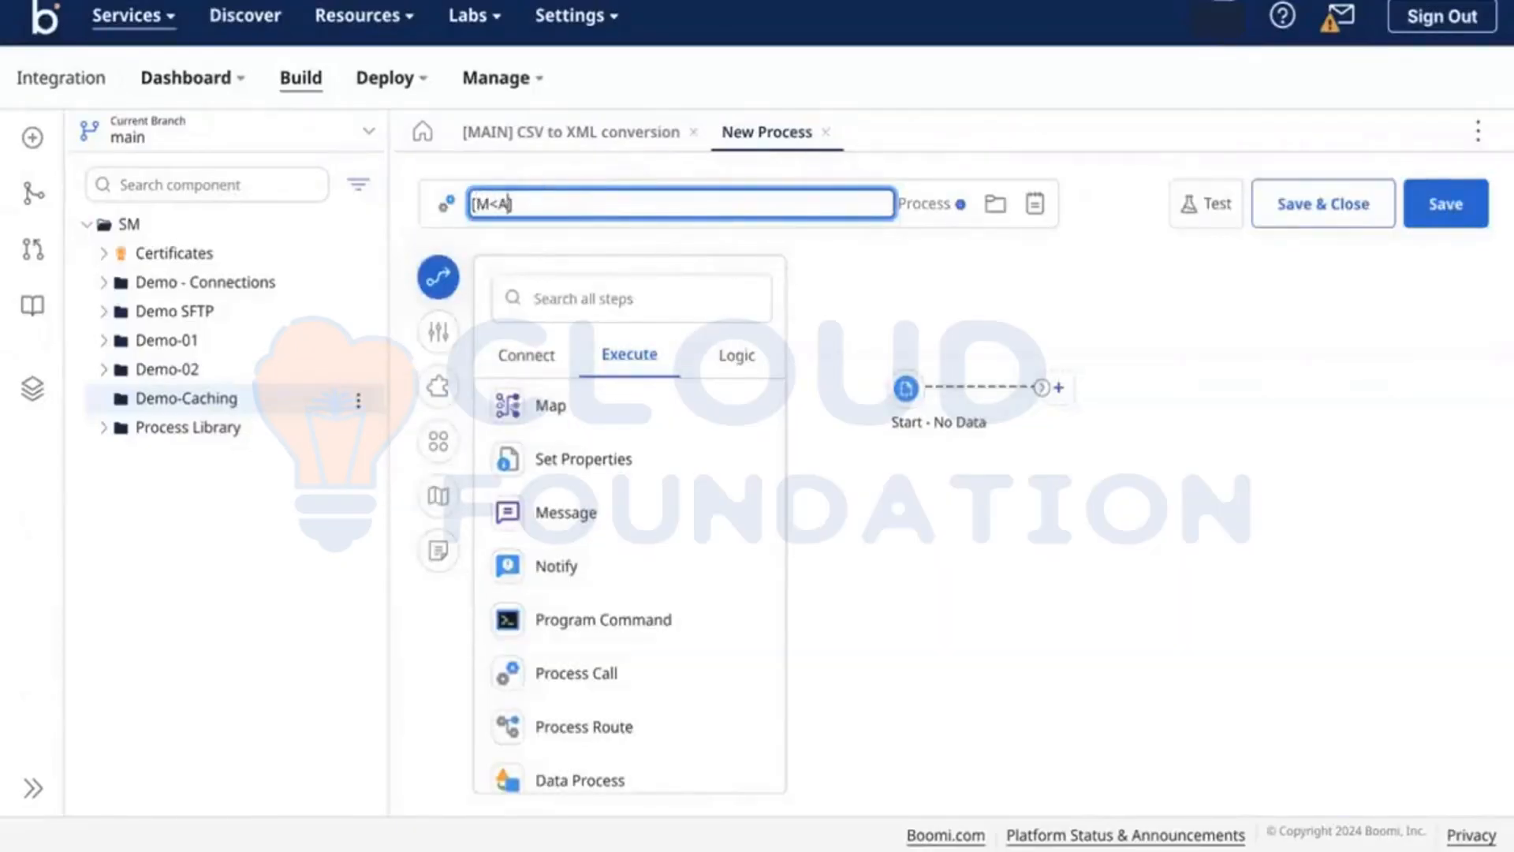
key(BackSpace)
key(BackSpace)
text(AIN)
key(End)
text(Cad)
text(he)
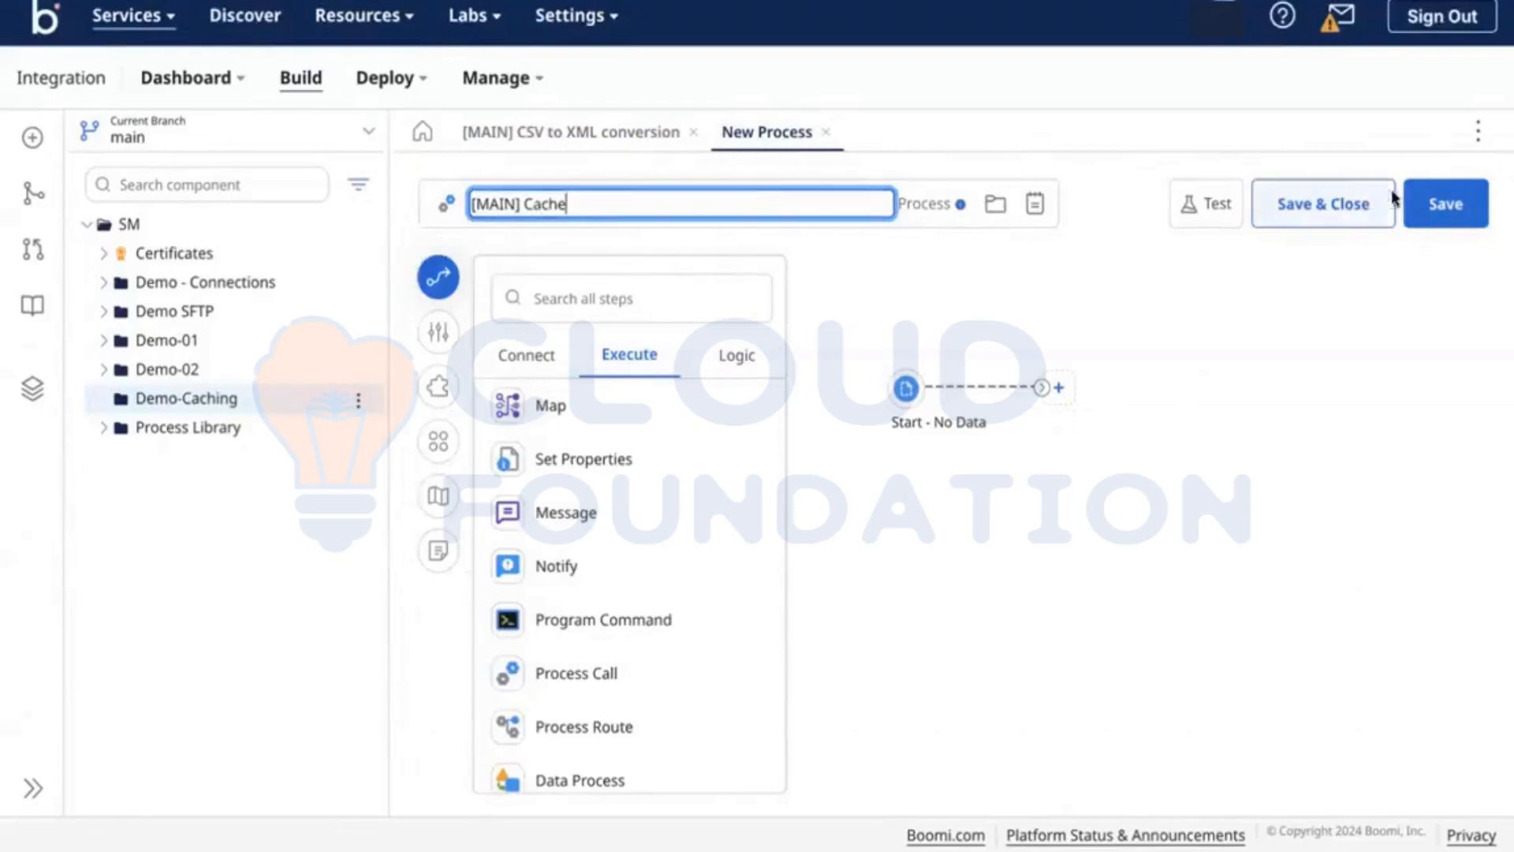
click(1443, 207)
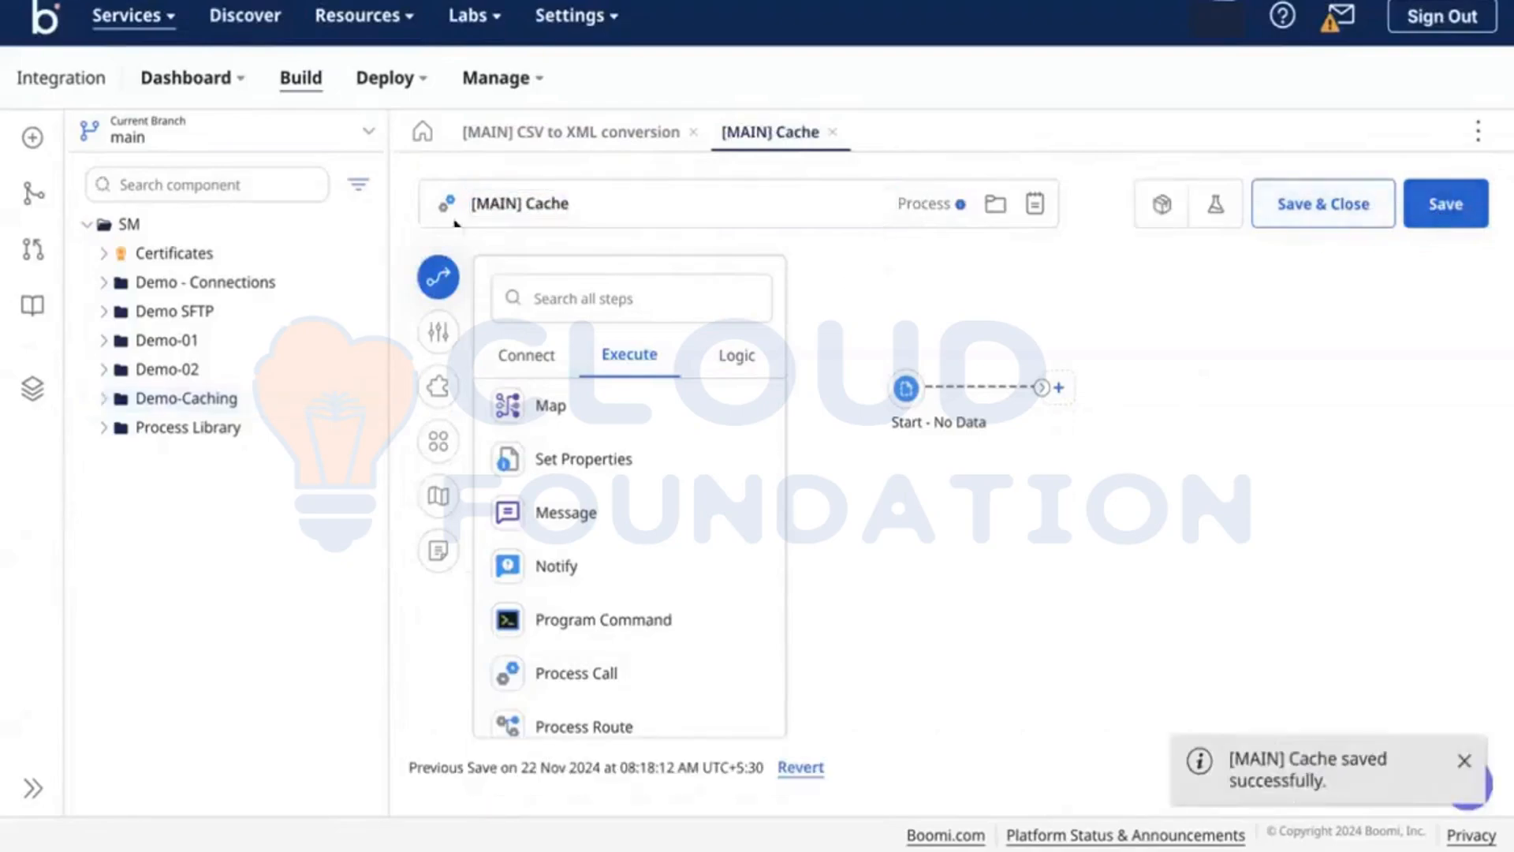
click(34, 394)
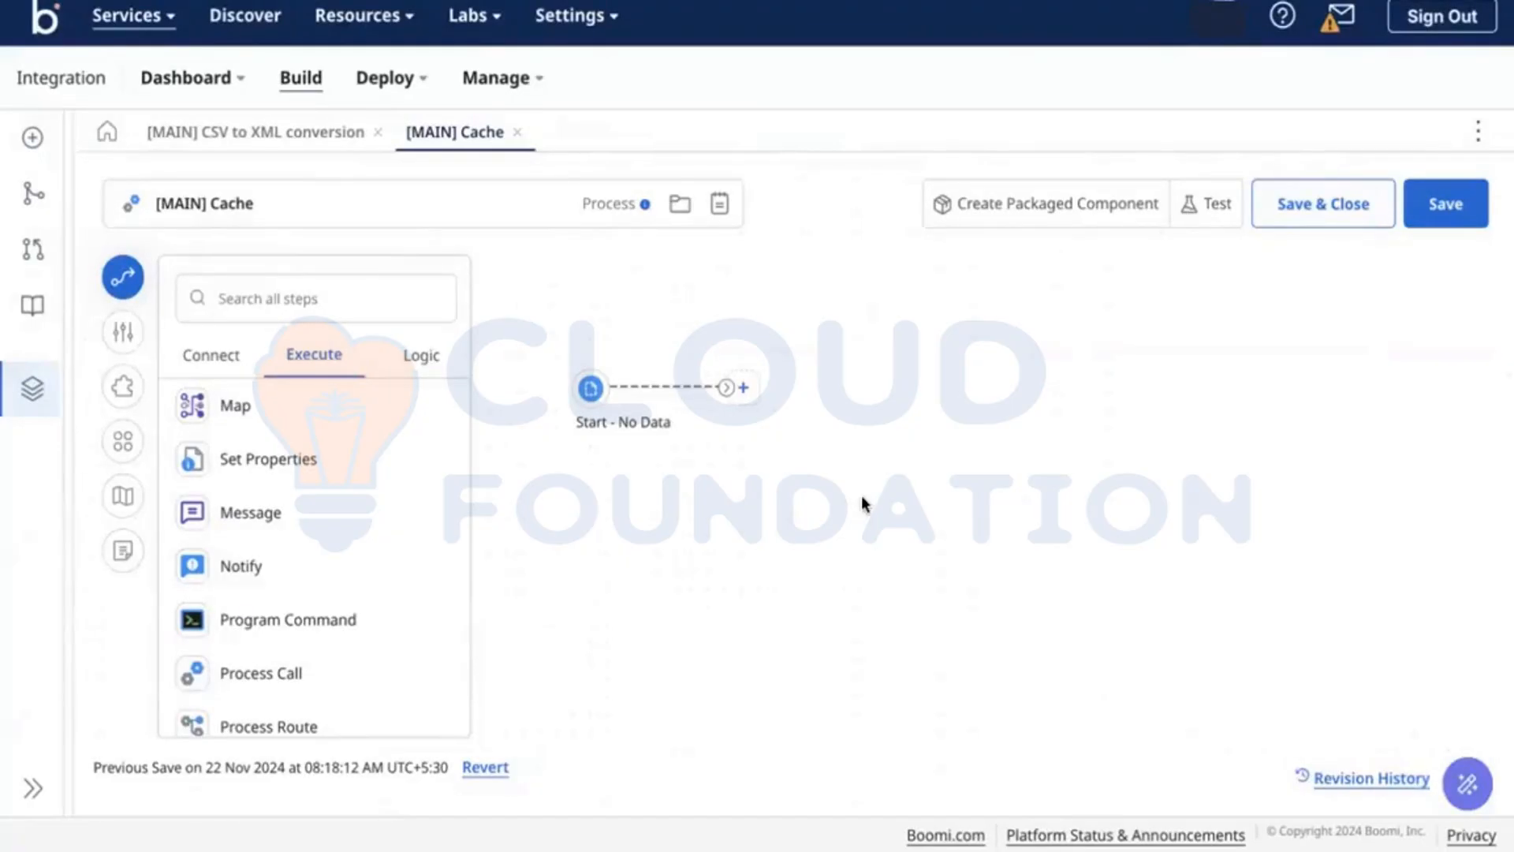
Step: Add 'Workday - Employee Data' and 'ADP - Payroll Data' lines to the session notes
key(ctrl+Tab)
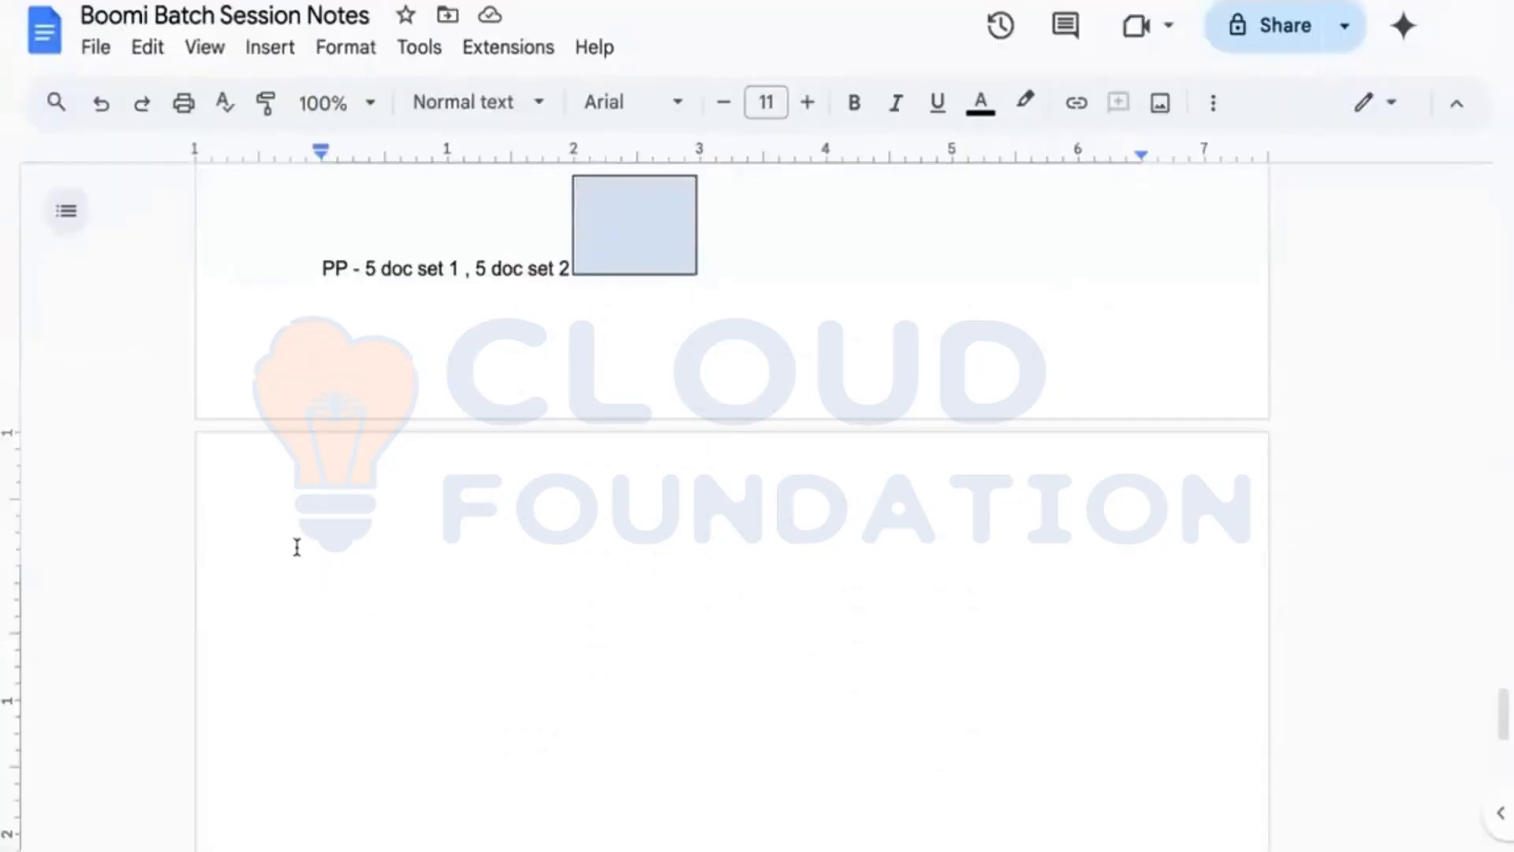
scroll(297, 547, down, 2)
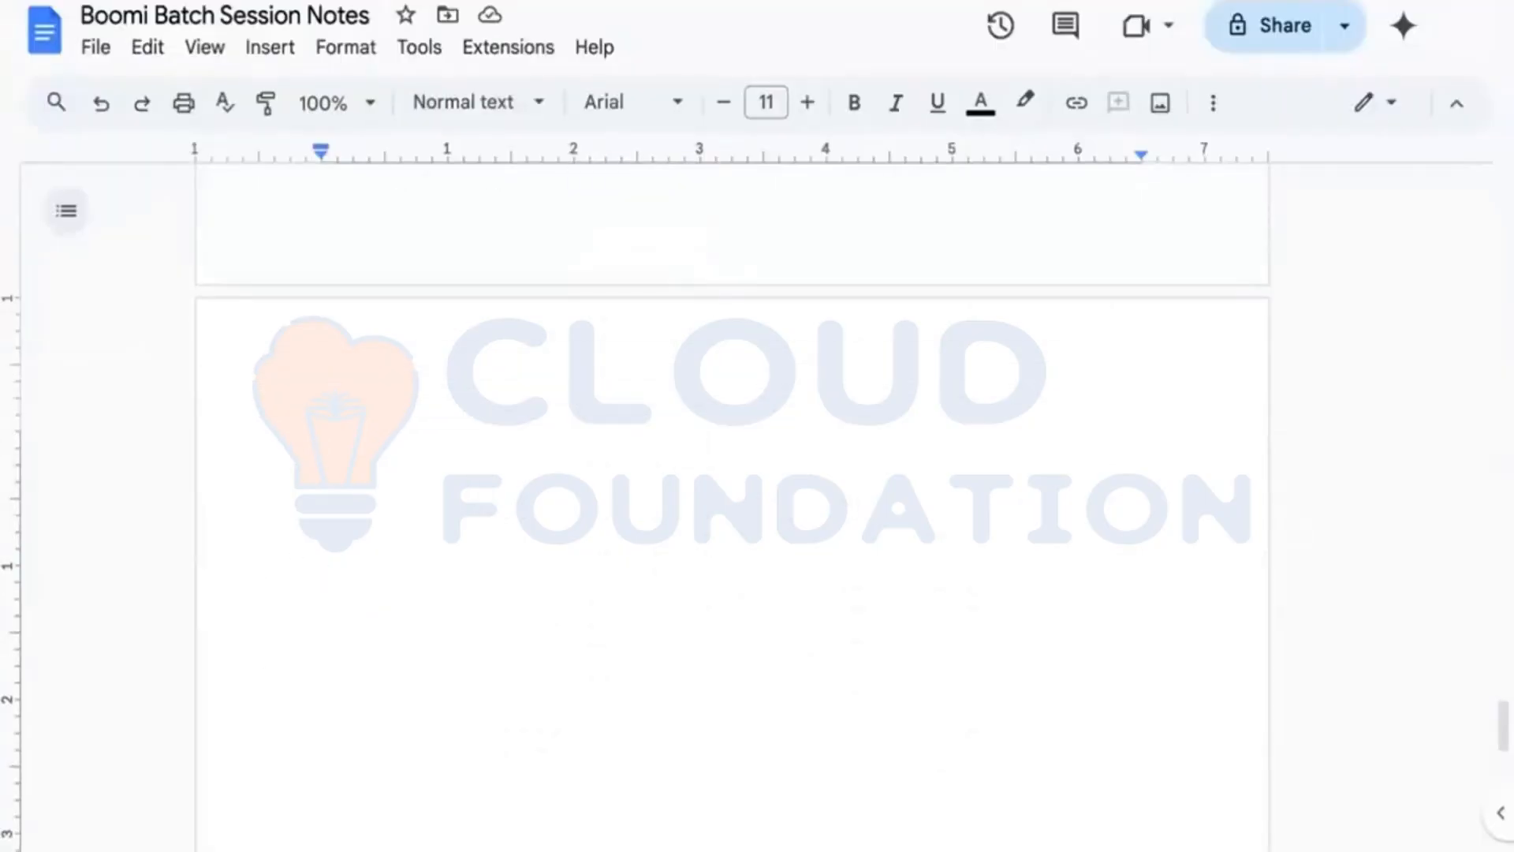
text(Workday )
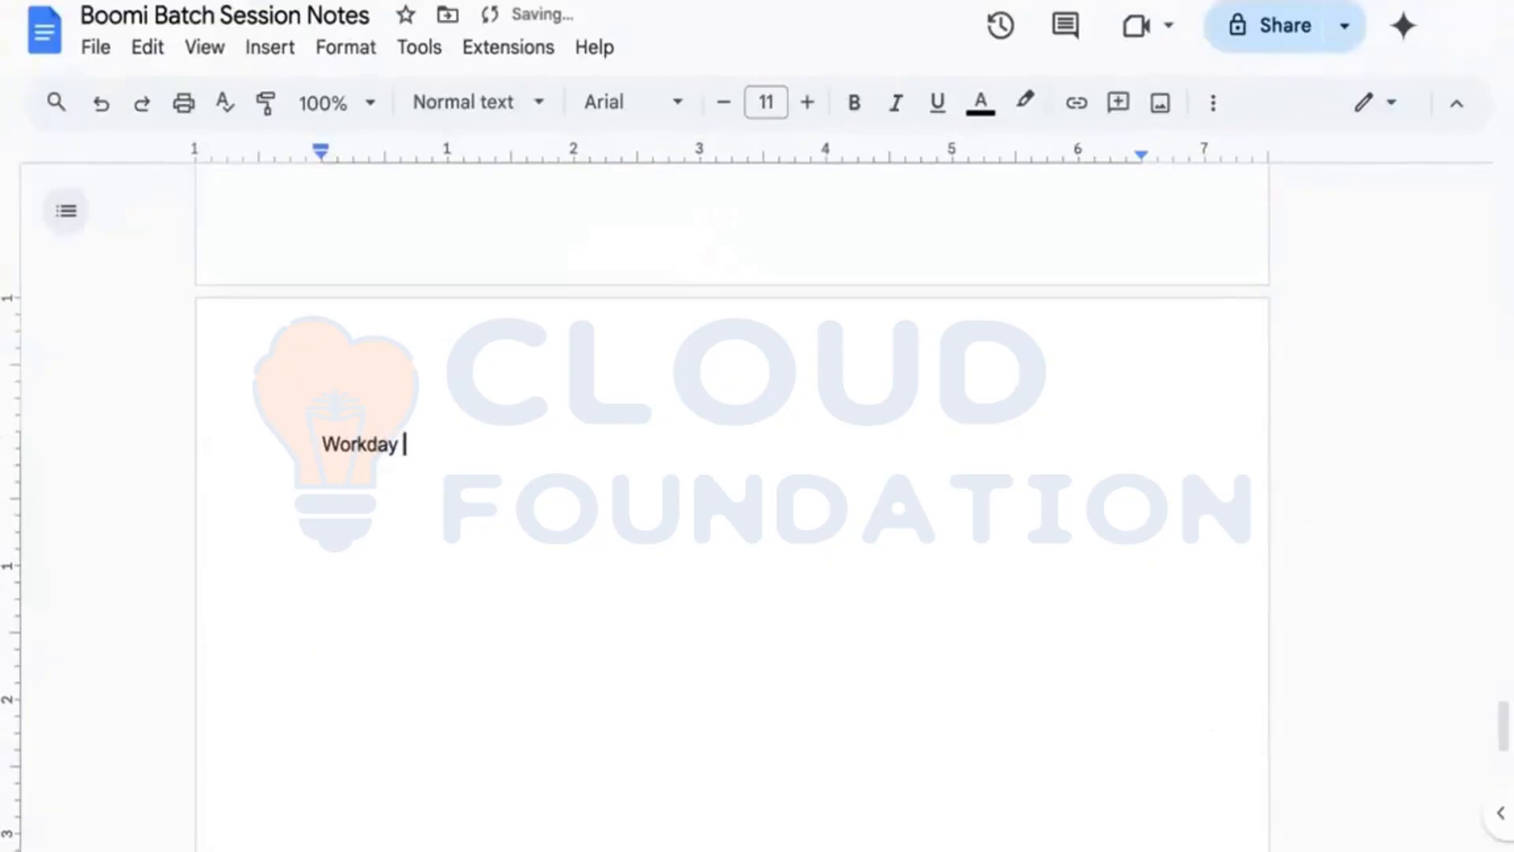
text(- Employee d)
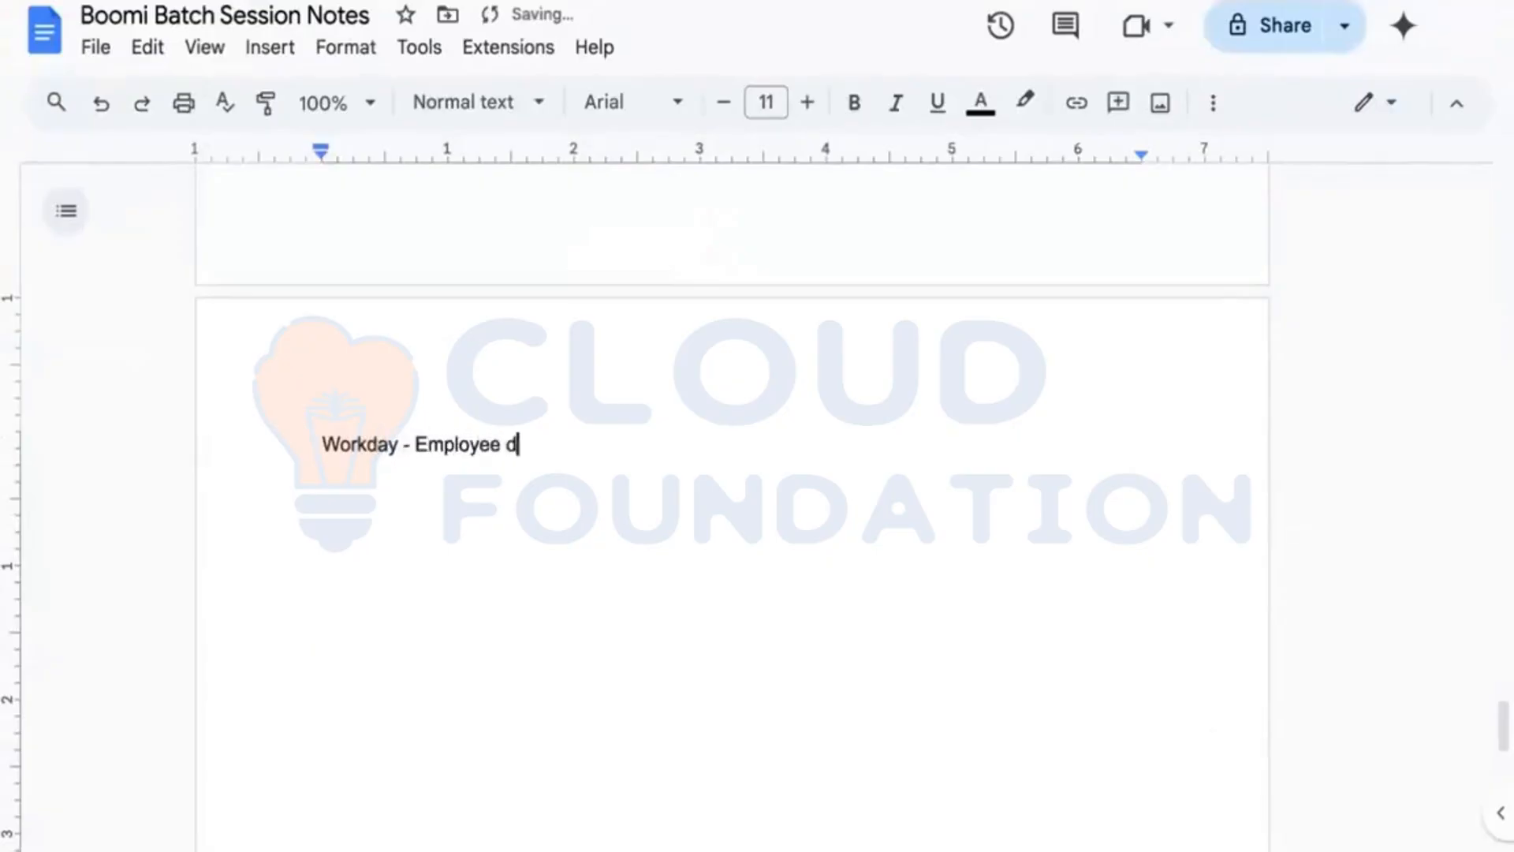
text(ata)
key(Return)
text(ADP - Payroll)
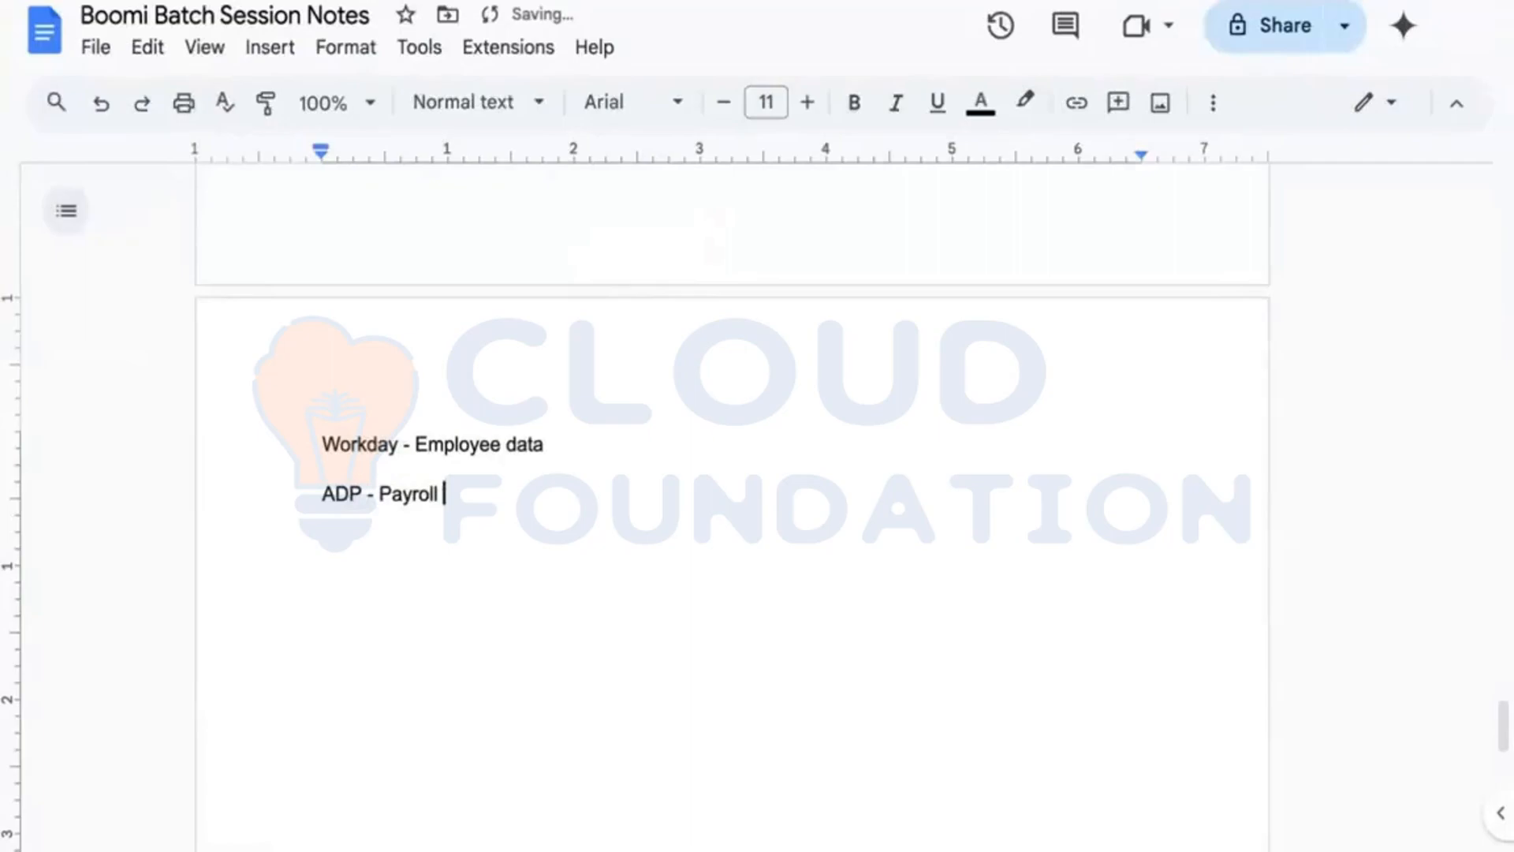
key(BackSpace)
text(Data)
click(519, 447)
key(BackSpace)
text(D)
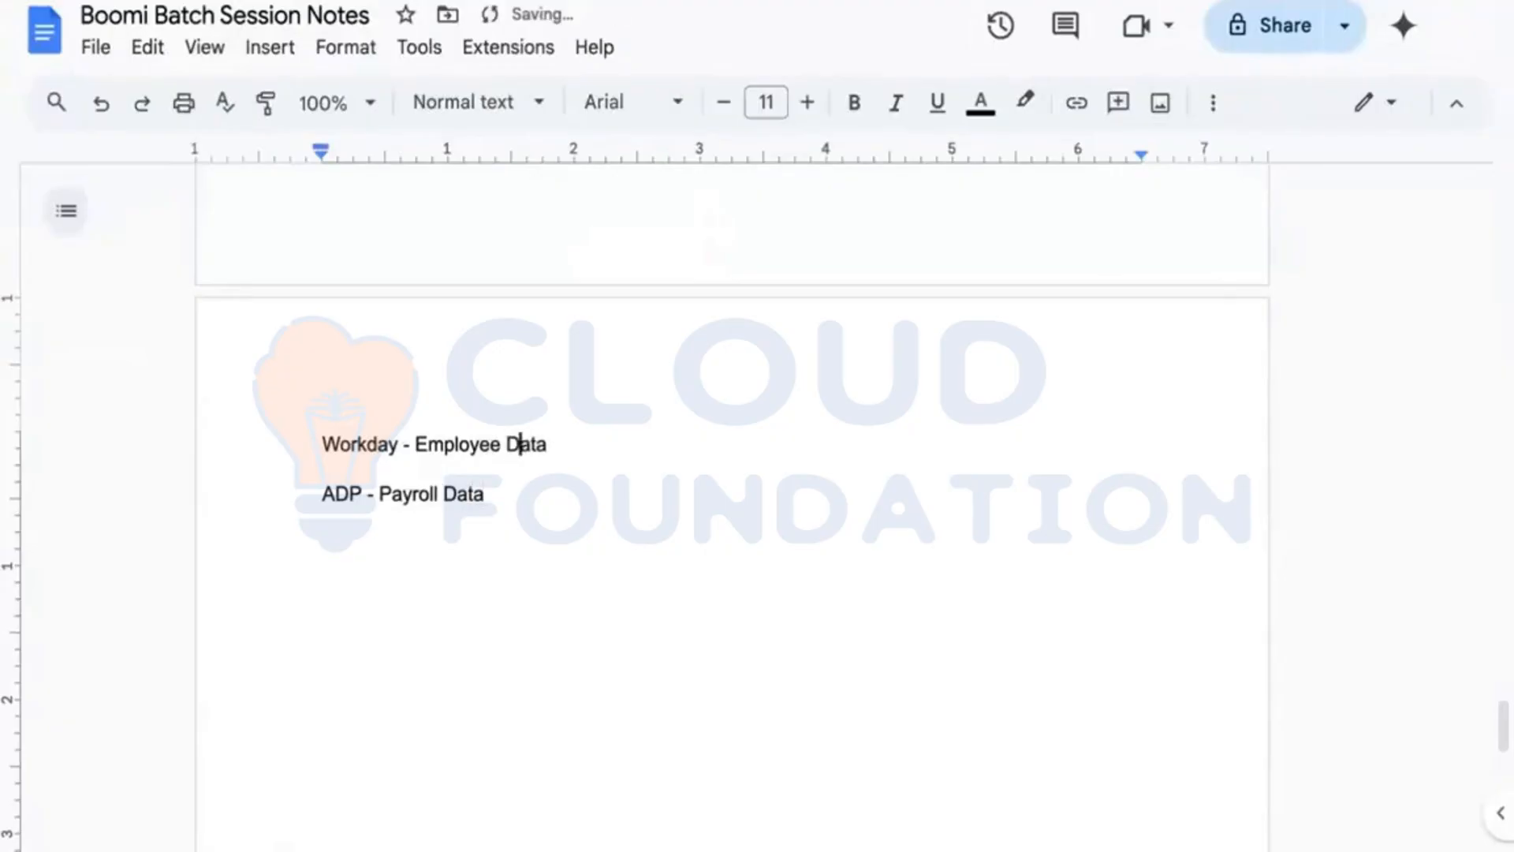
click(595, 444)
Step: List Workday's emp ID, personal, job, compensation and learning info, and ADP's emp ID - salary info
text(- emp ID - )
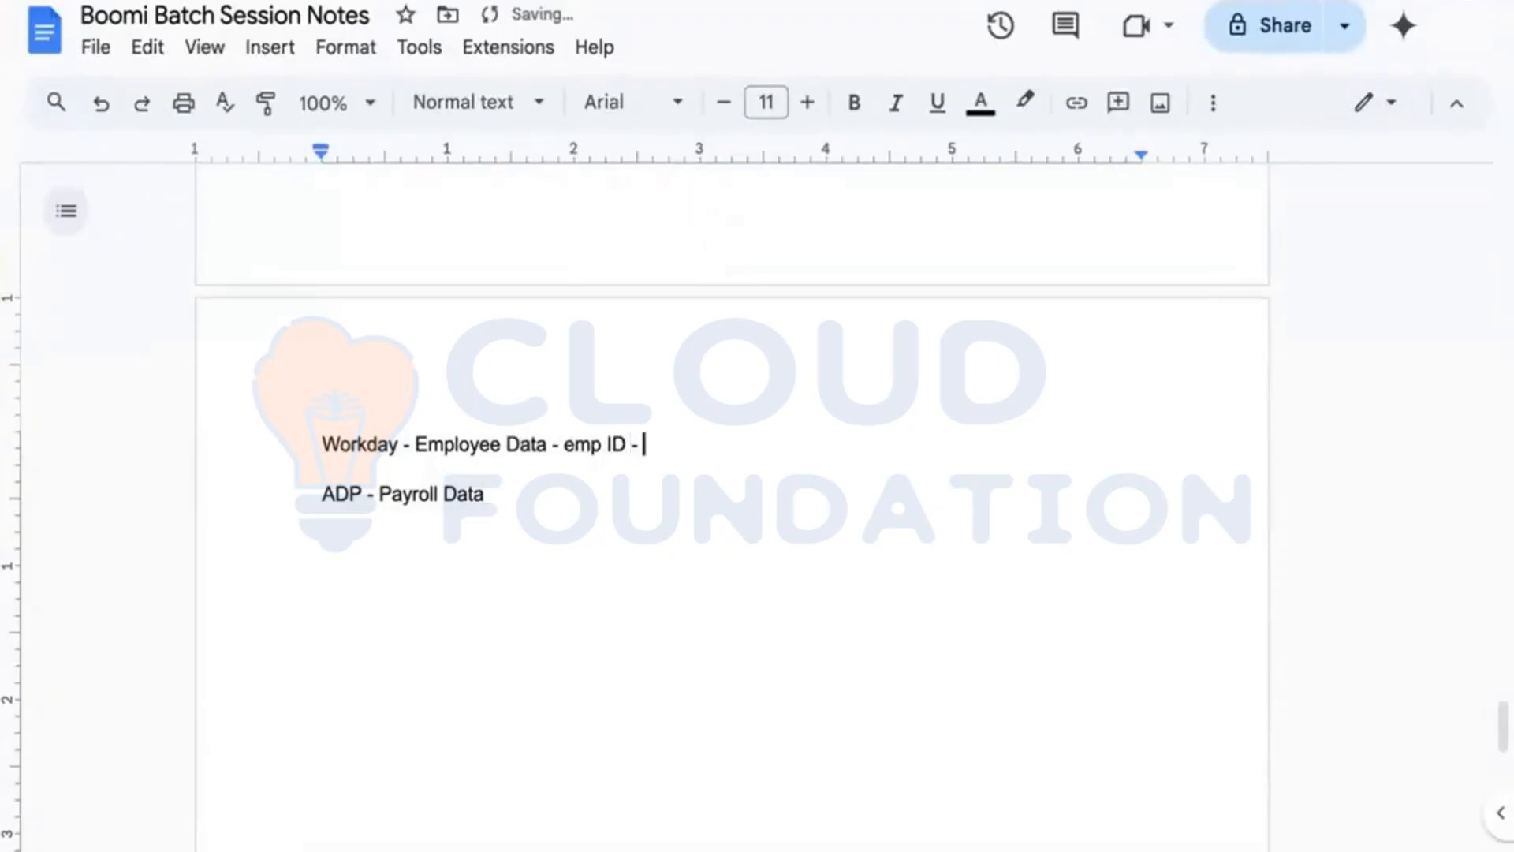
text(personal info, )
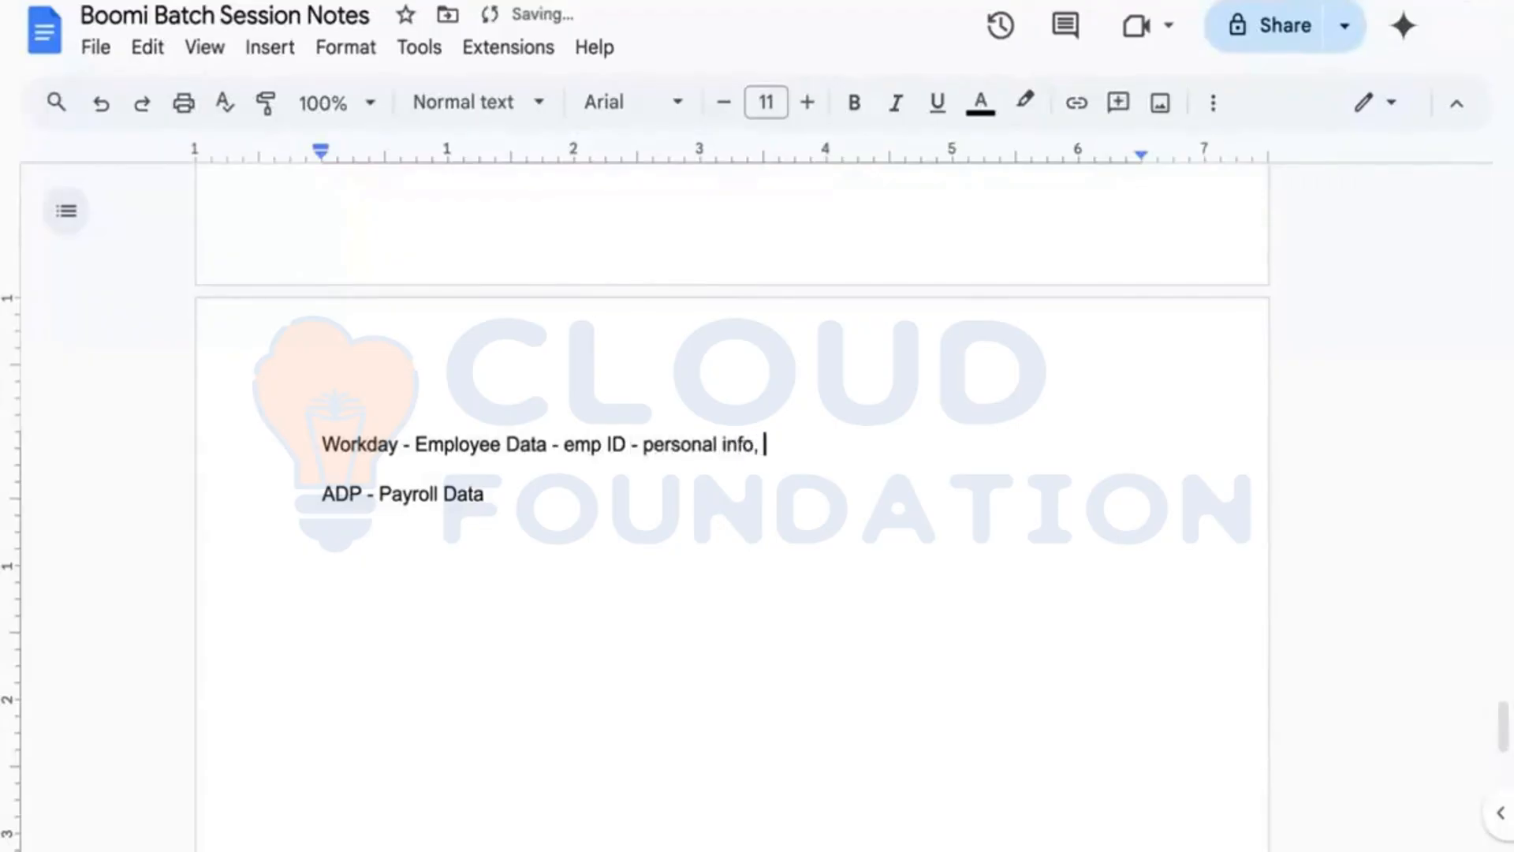
text(job info, comp)
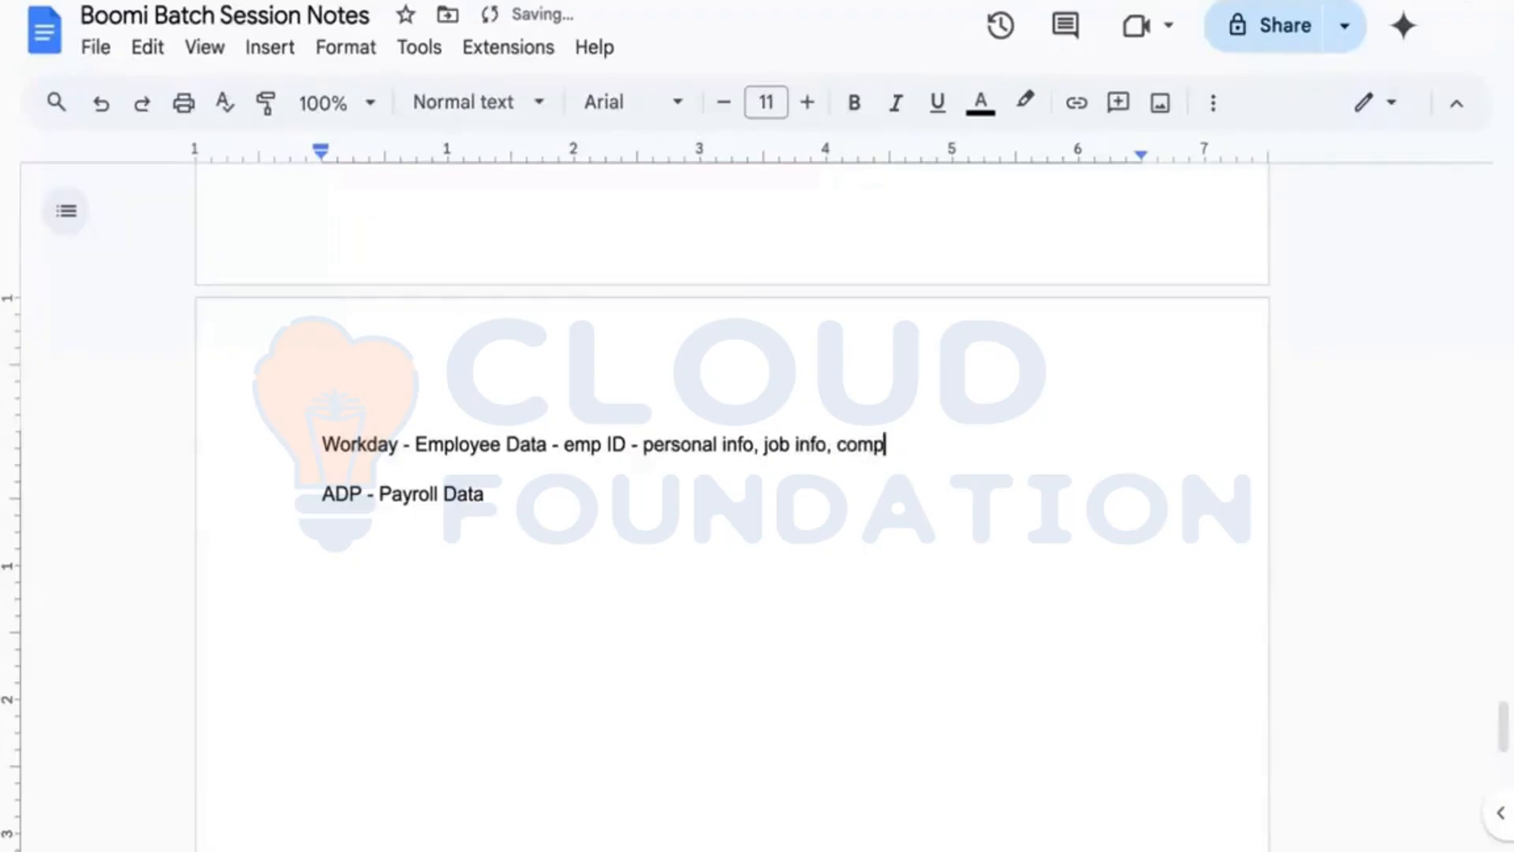
text(ensation info)
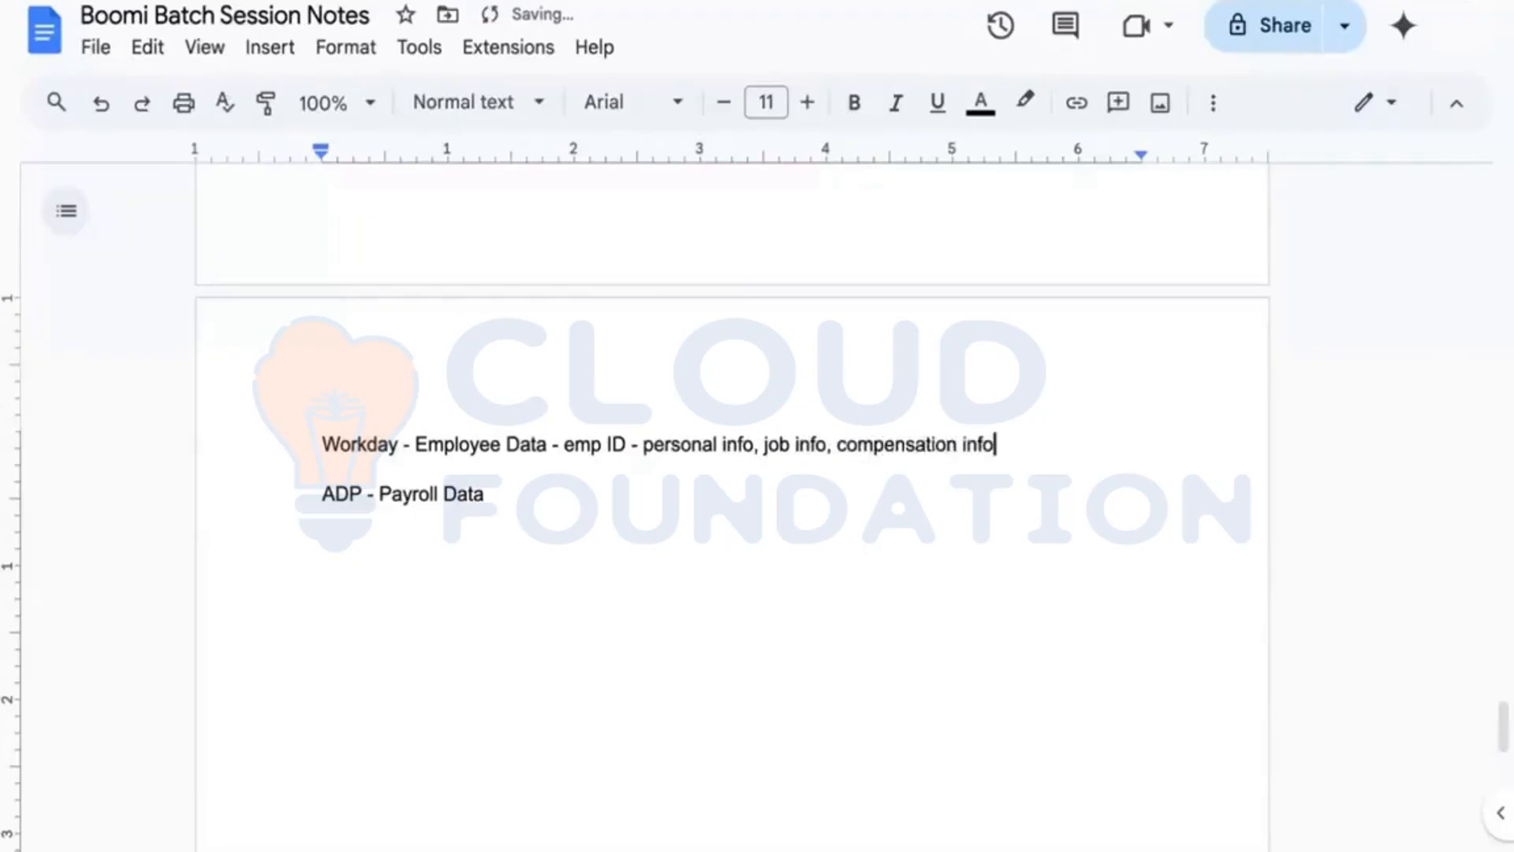
text(, )
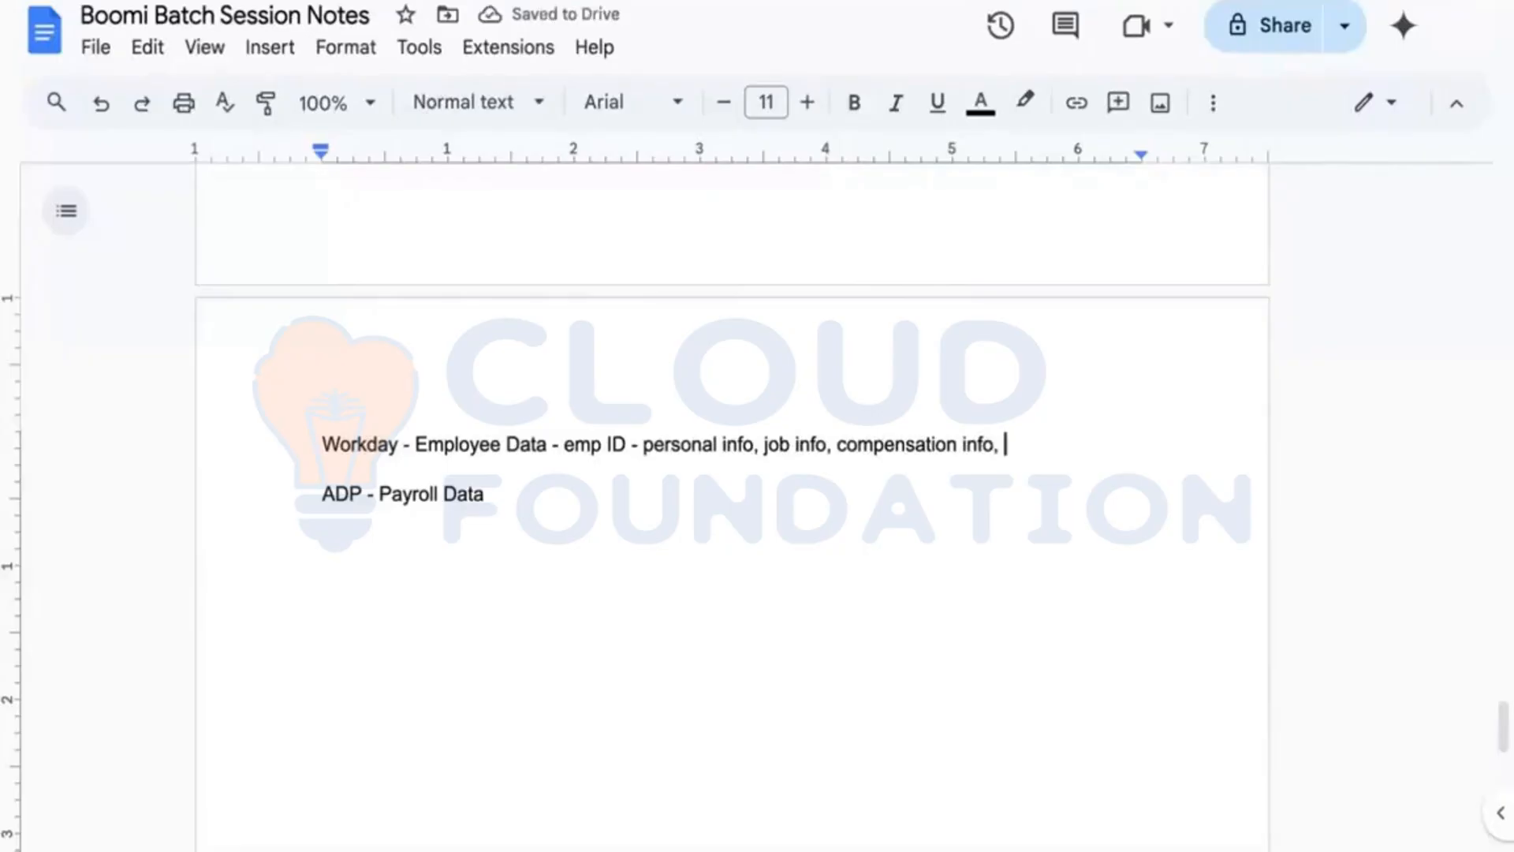
text(learning info)
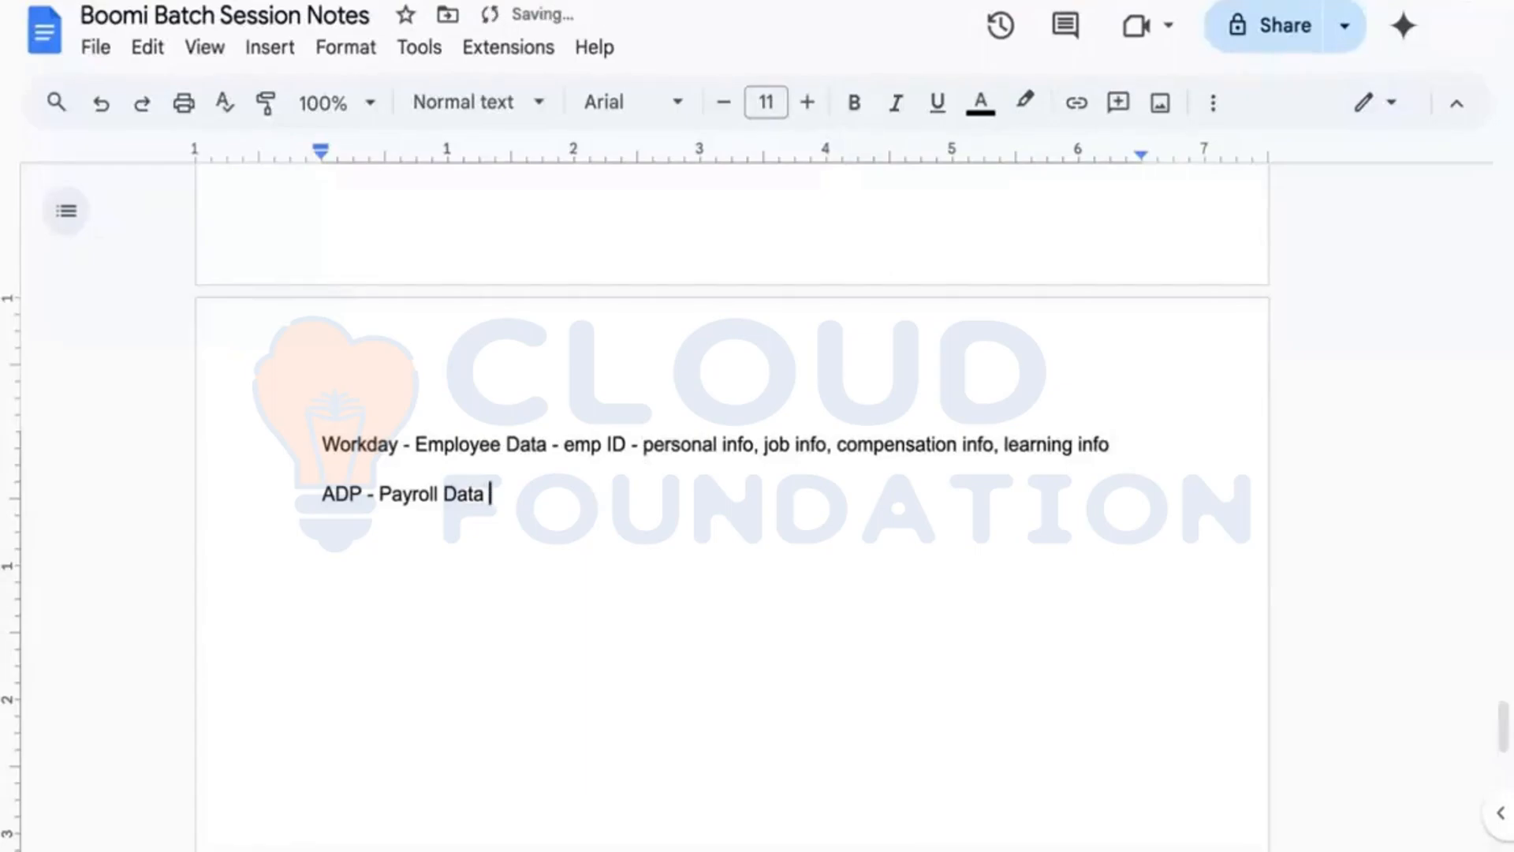
text( -)
text(emp ID - salr)
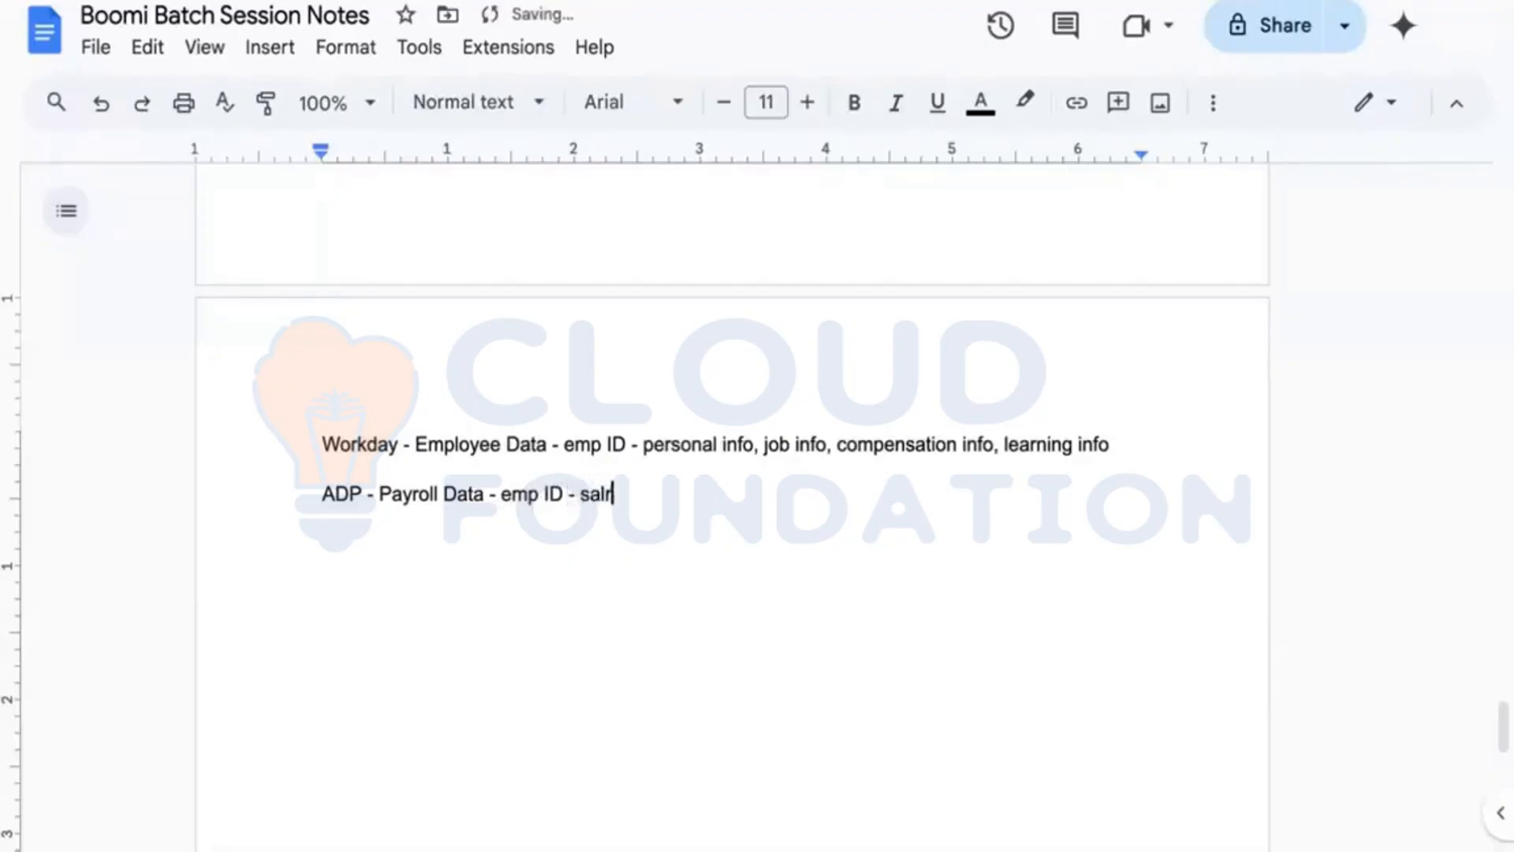
key(BackSpace)
text(ary info)
Step: Add a third line for SAP HCM
key(Return)
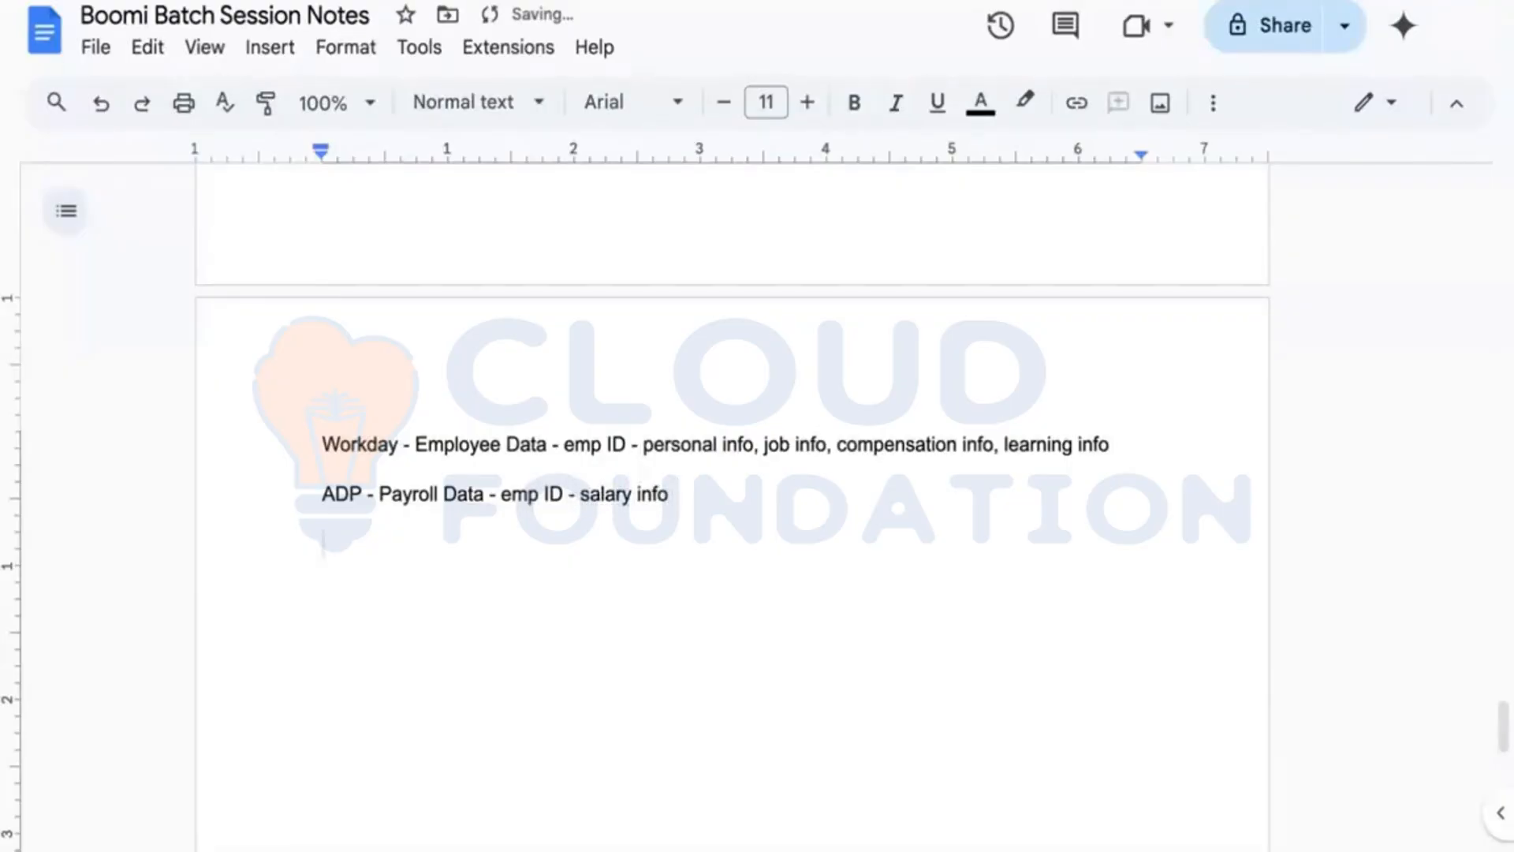
text(HCM)
key(Left)
key(Left)
key(Left)
text(SAP)
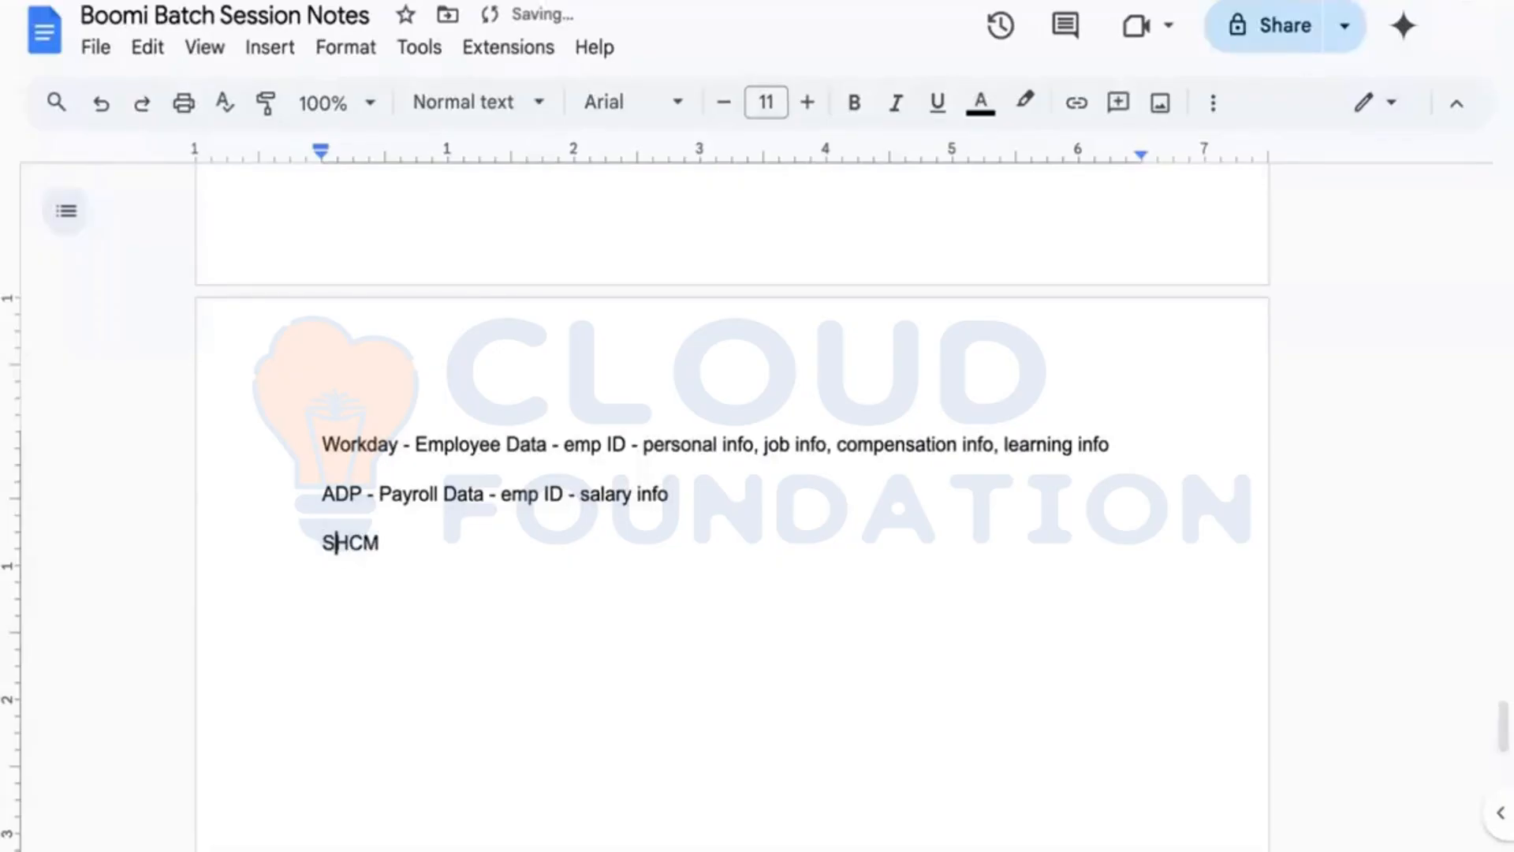
key(Right)
key(Right)
key(Right)
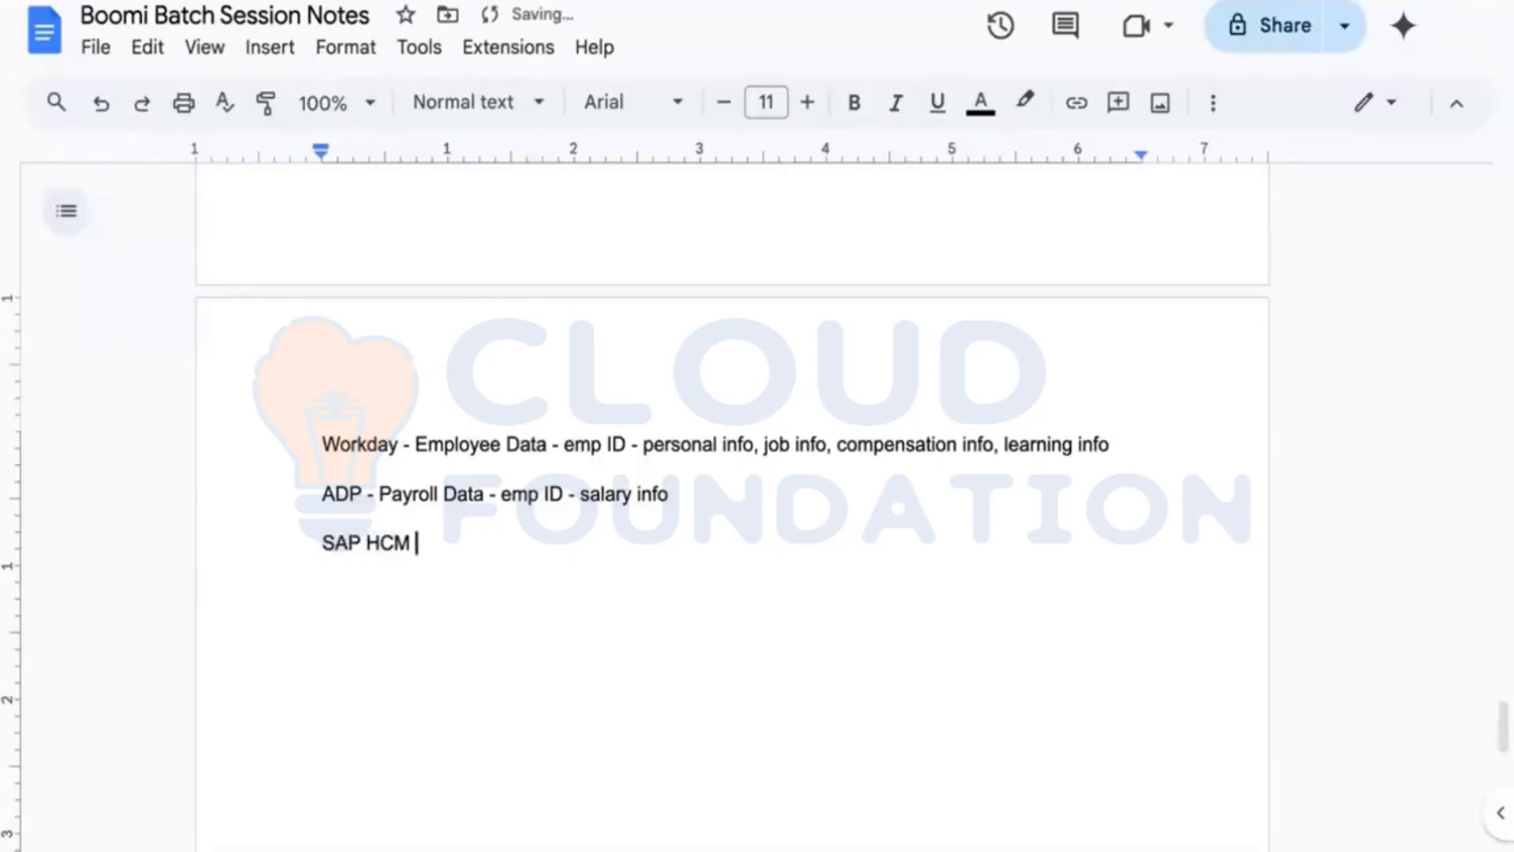
text(-)
Step: Prefix the three lines with Source:, Lookup: and Target: labels
click(304, 439)
text(Sp)
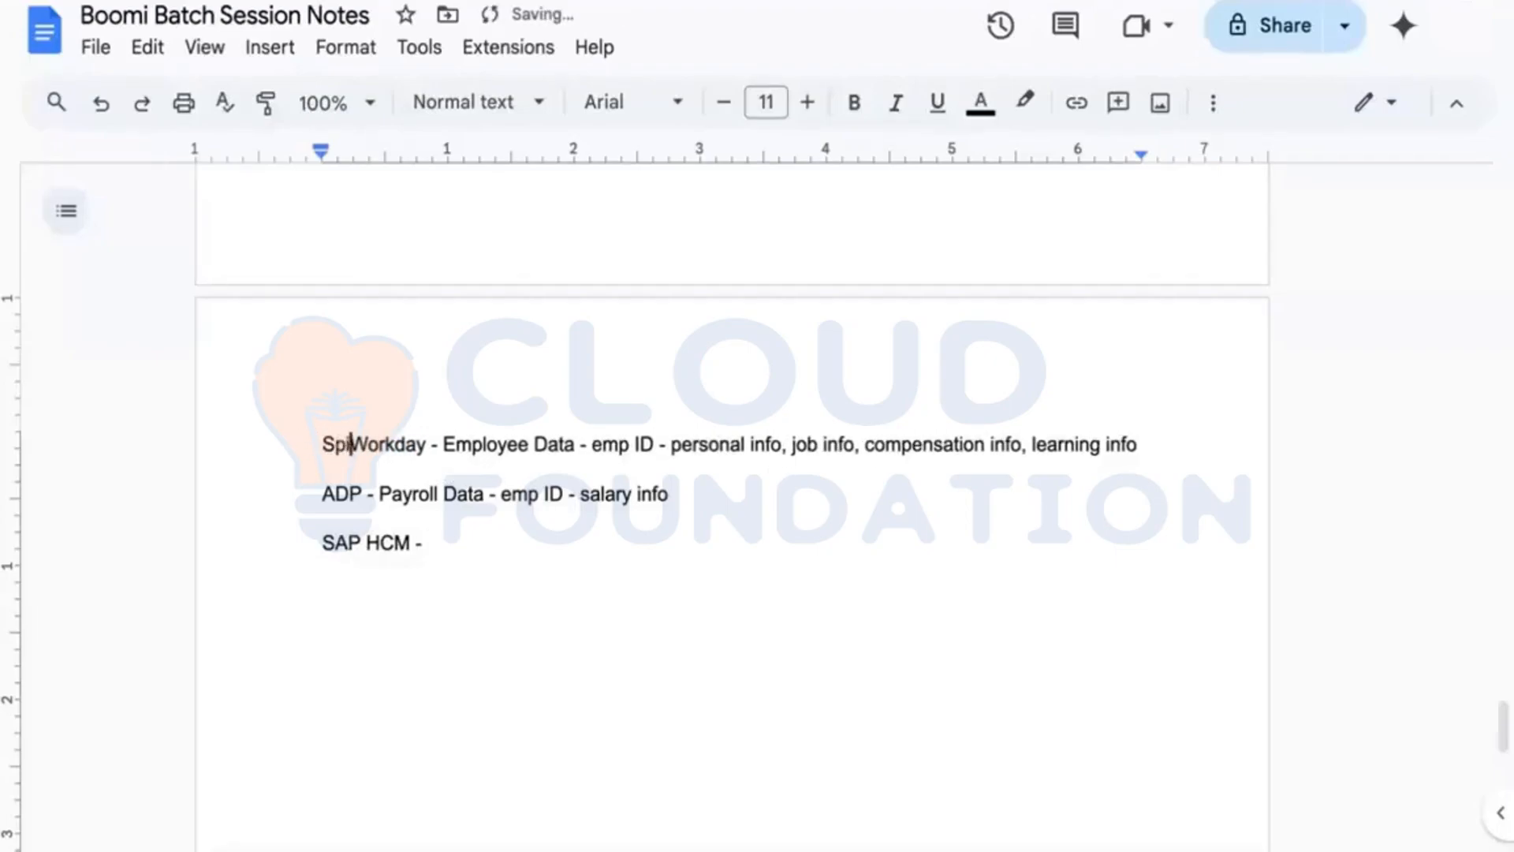
key(BackSpace)
text(ource)
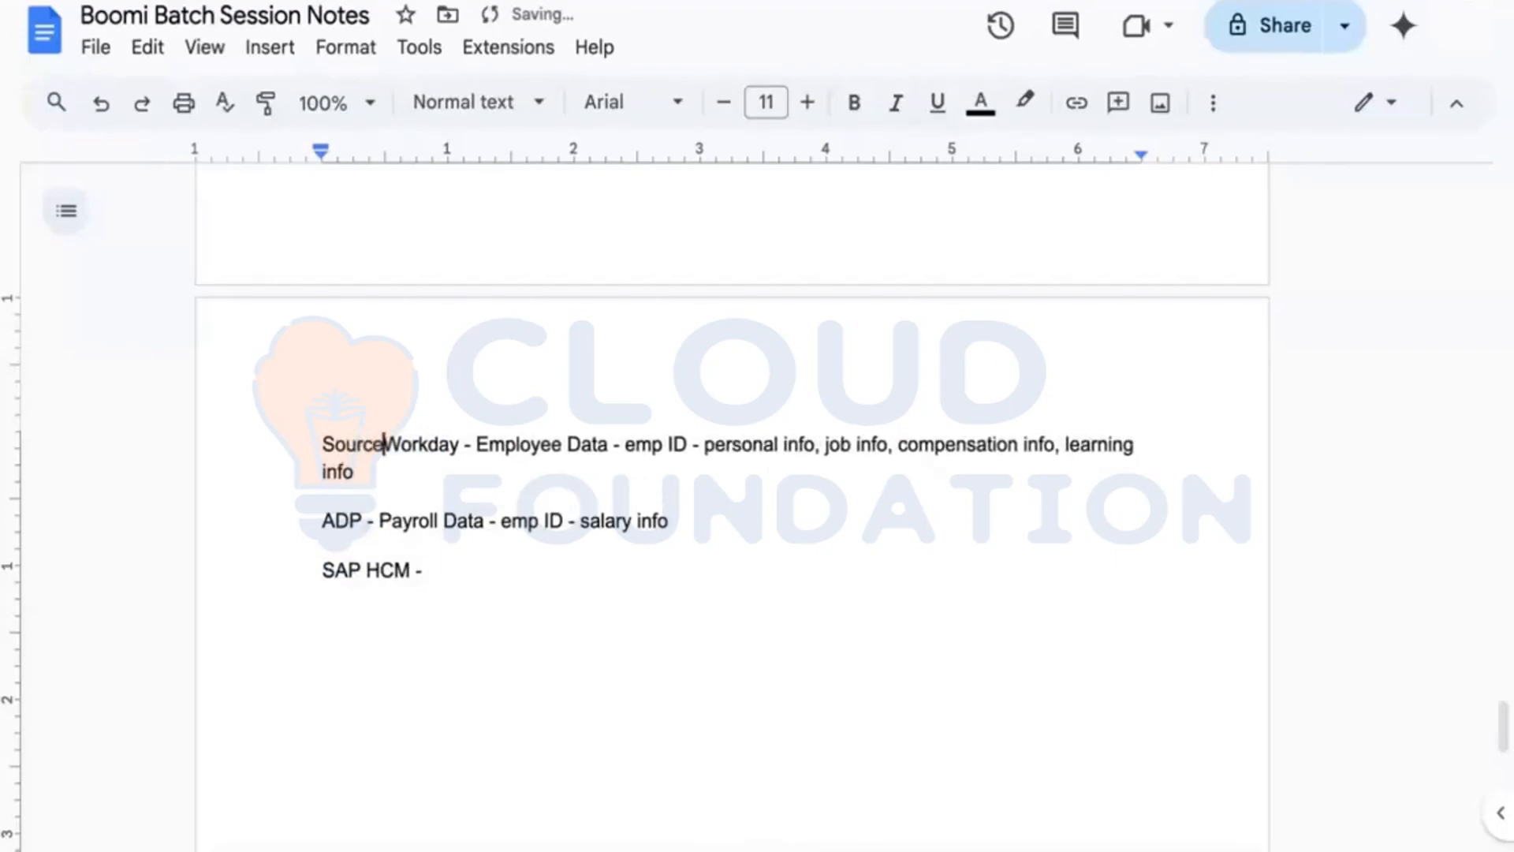
text(:)
key(Down)
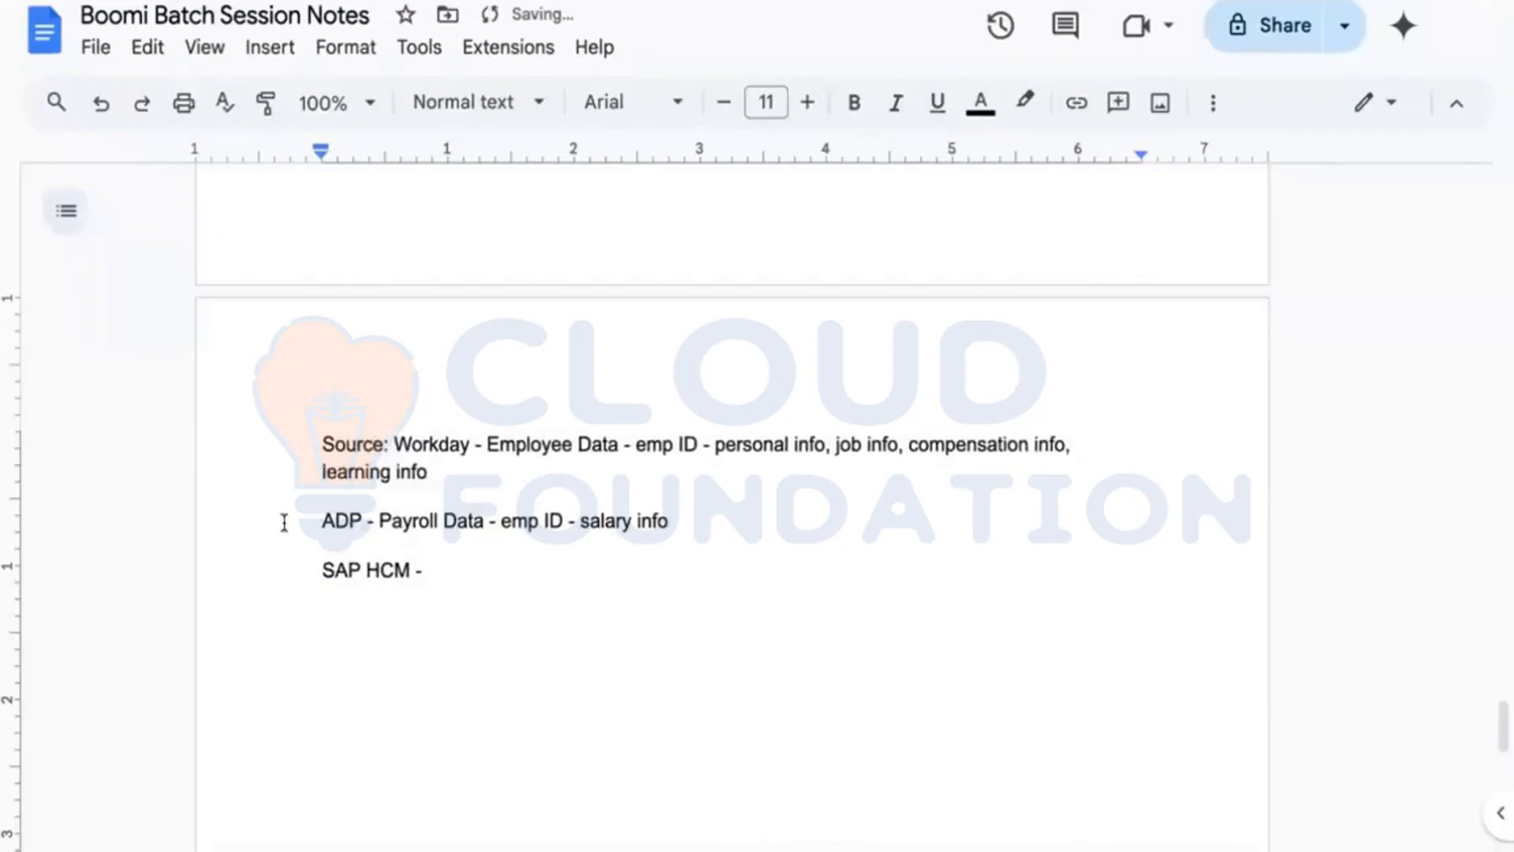
click(318, 521)
text(Lookup)
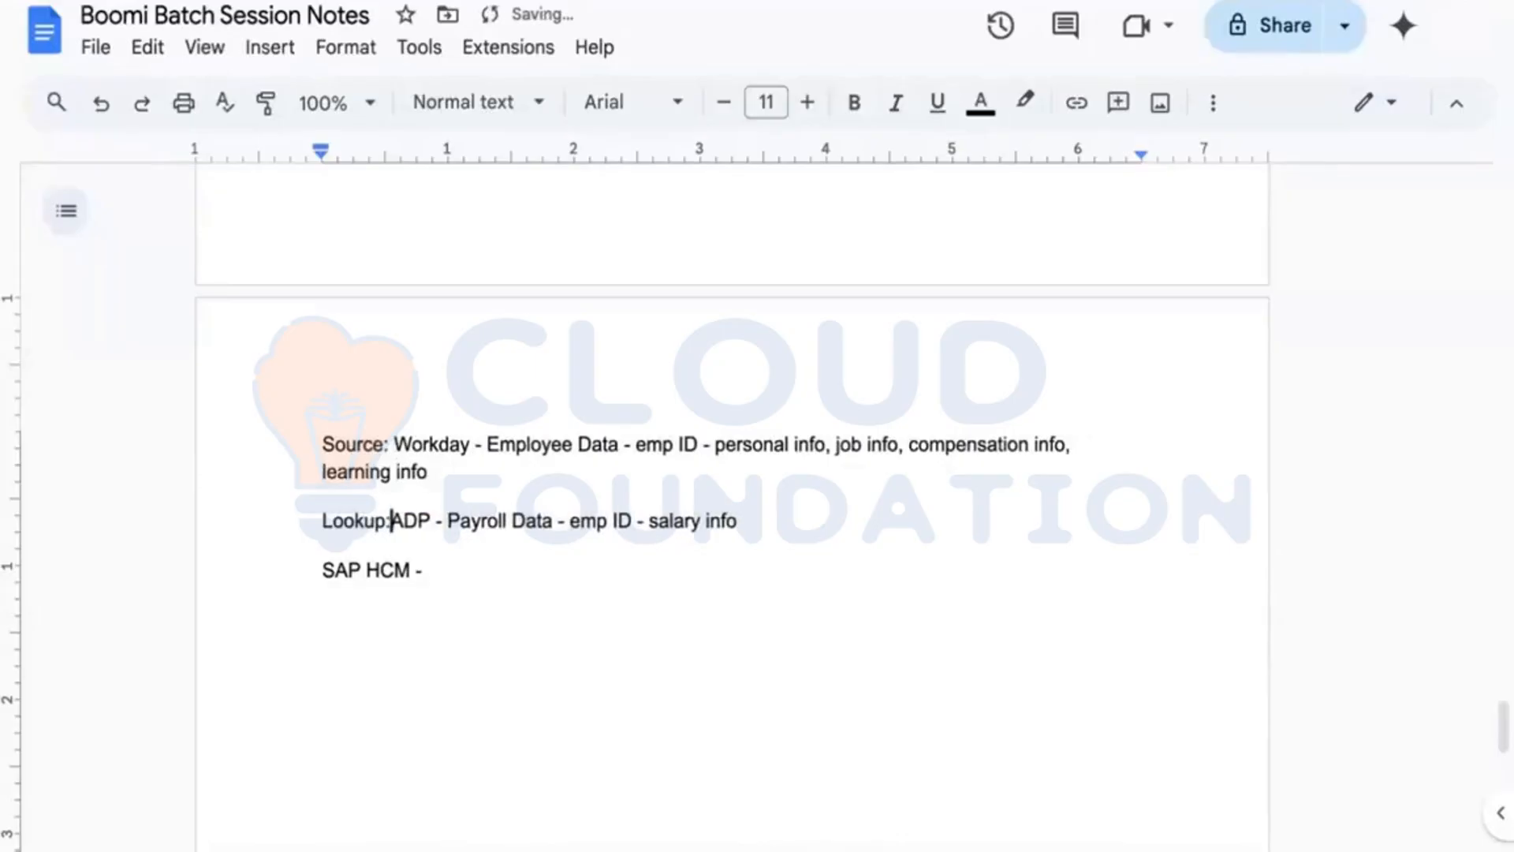
text(:)
click(319, 570)
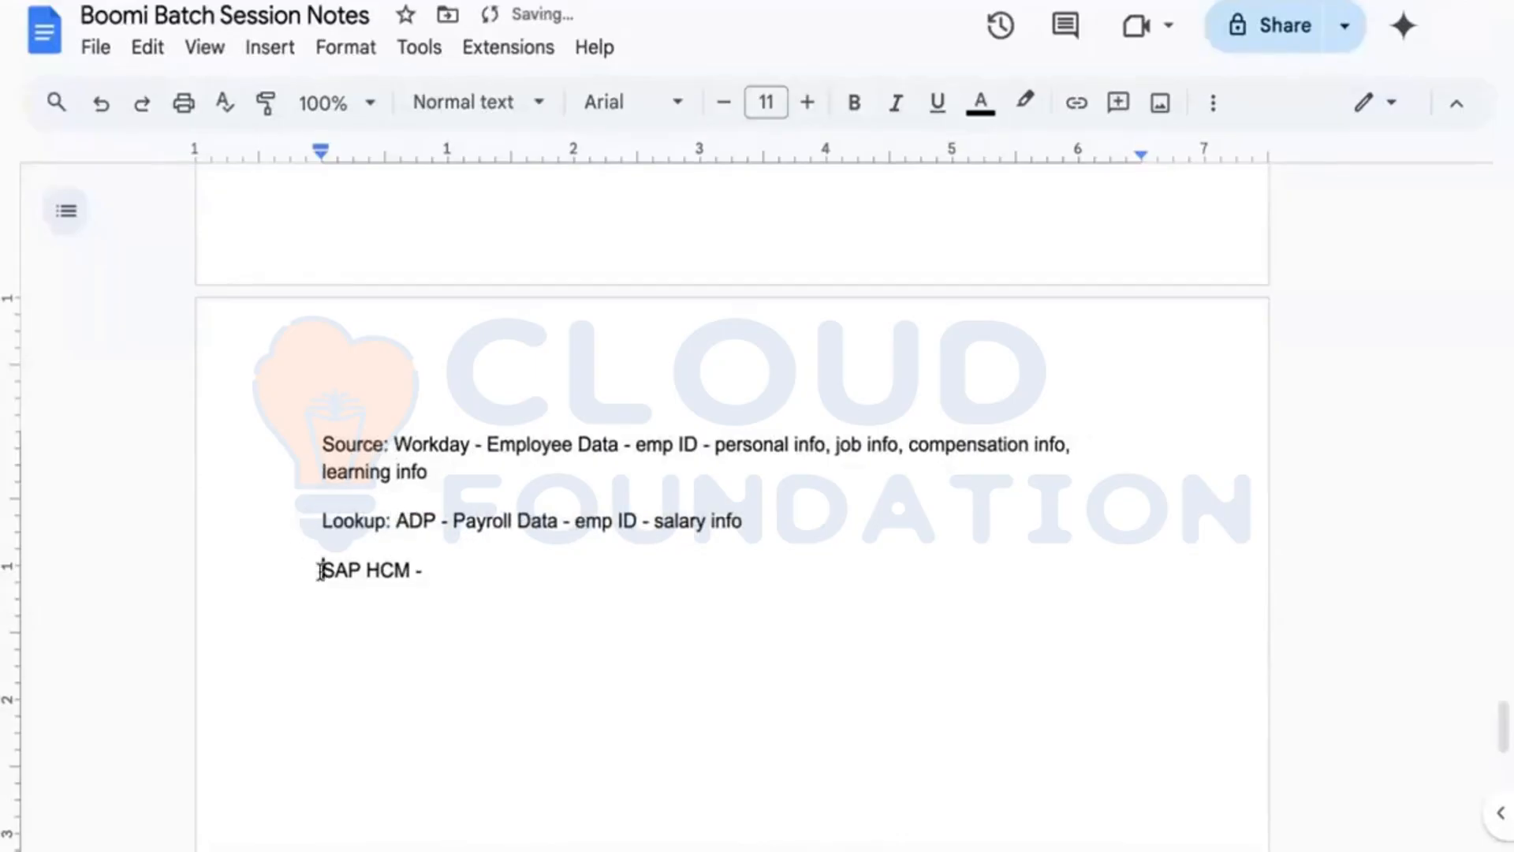
text(Target)
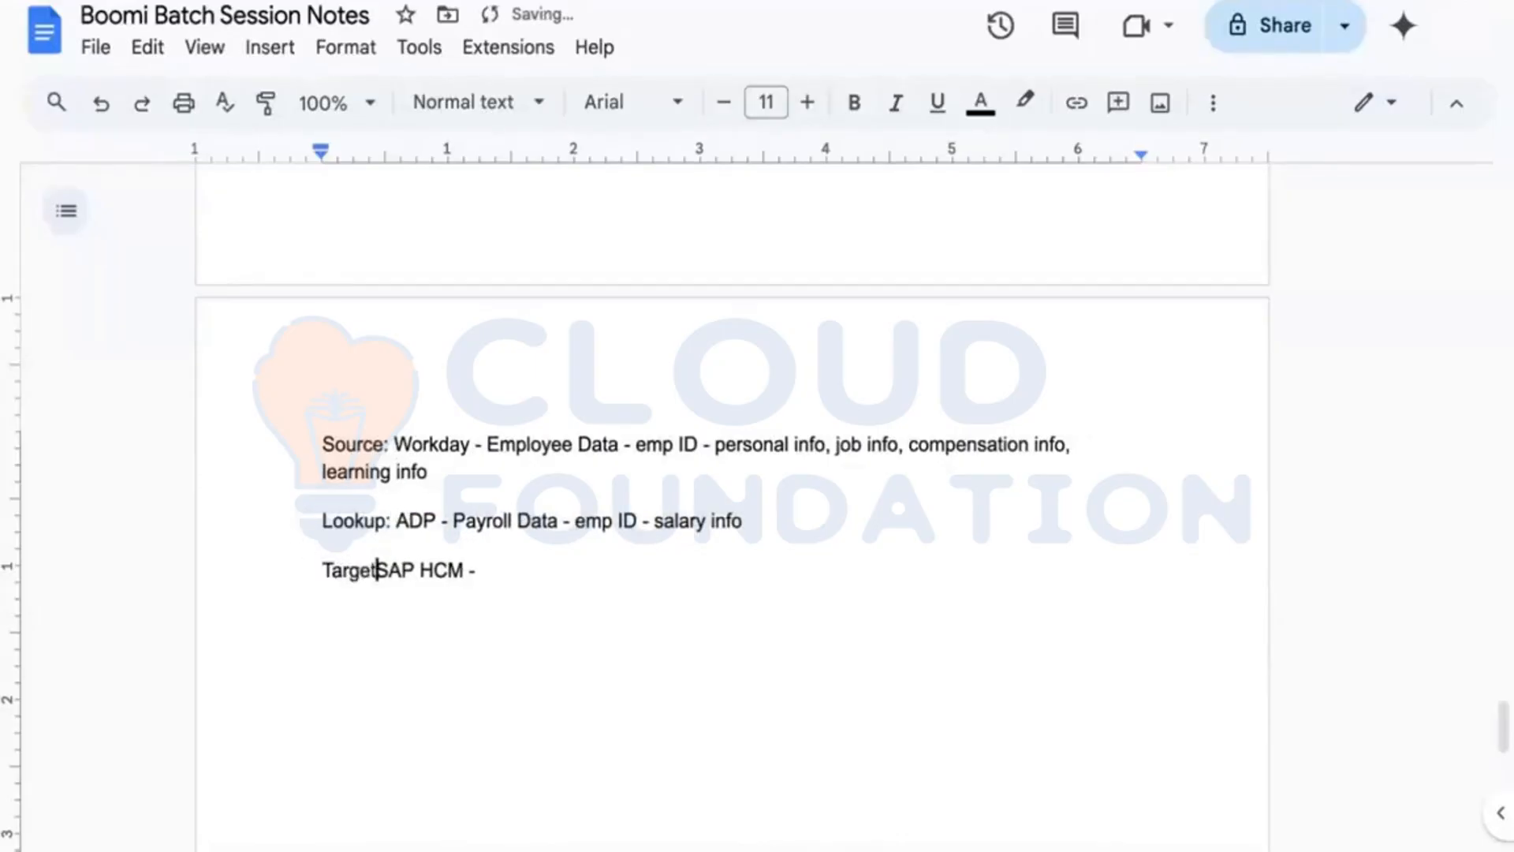
text(:)
Step: Append 'Employee Data compensation + salary' to the SAP HCM Target line
click(521, 569)
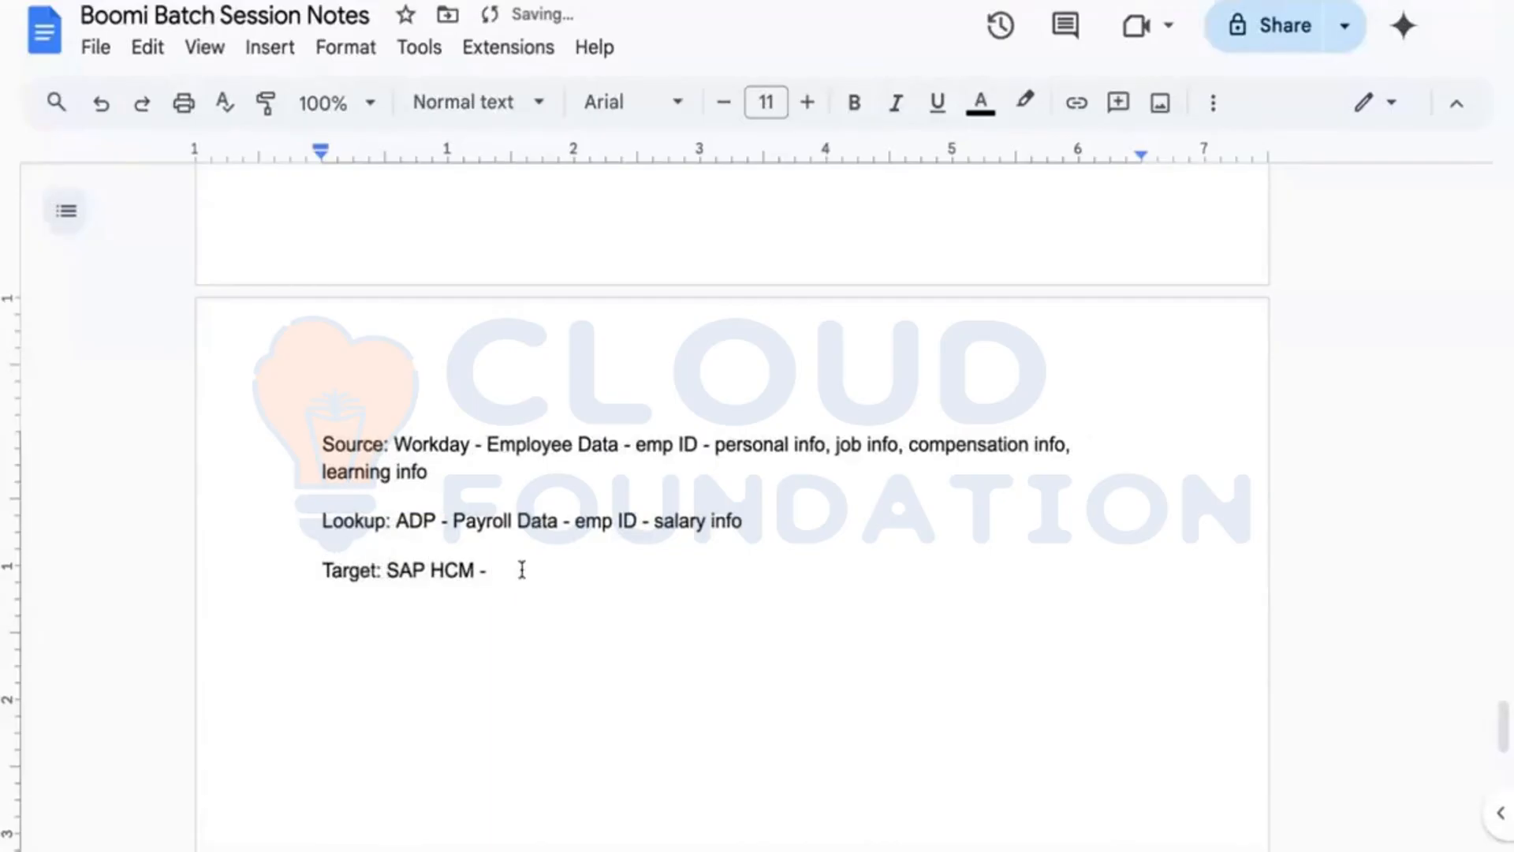
text(Employee Data )
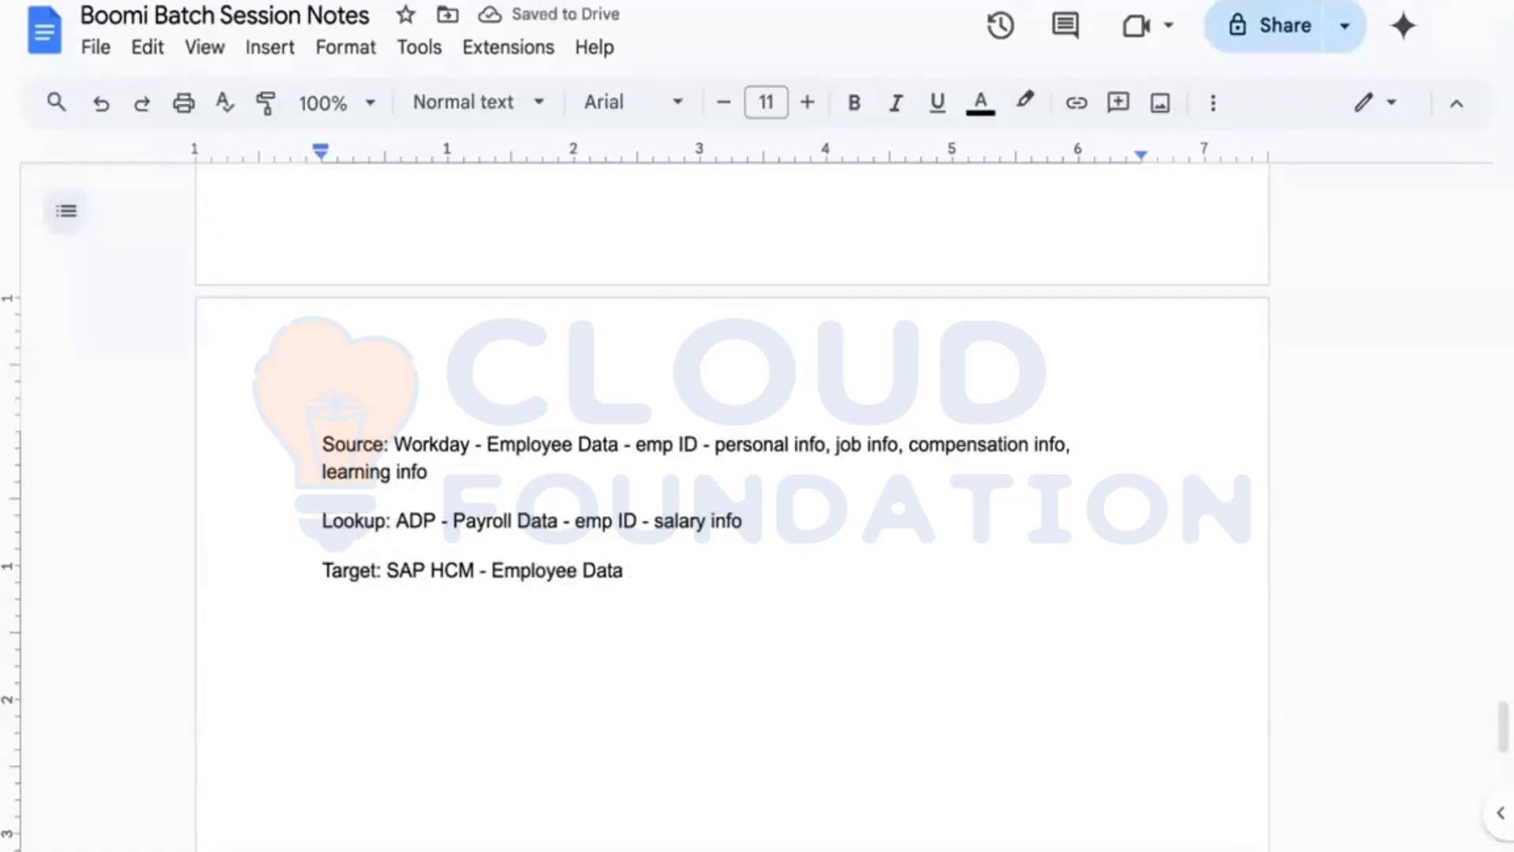
text(compensation)
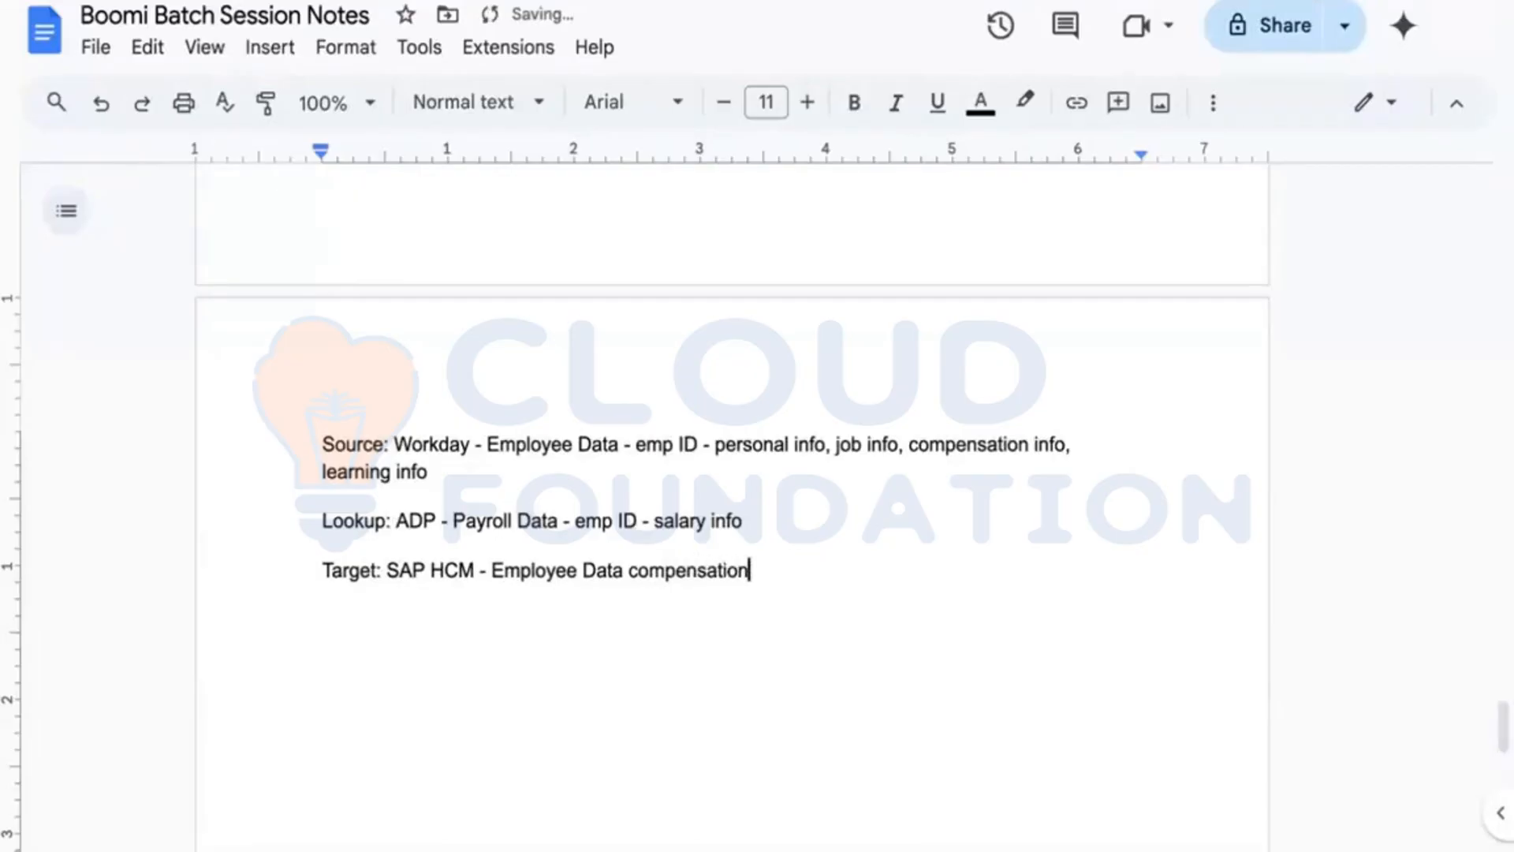
text(& salary)
click(771, 570)
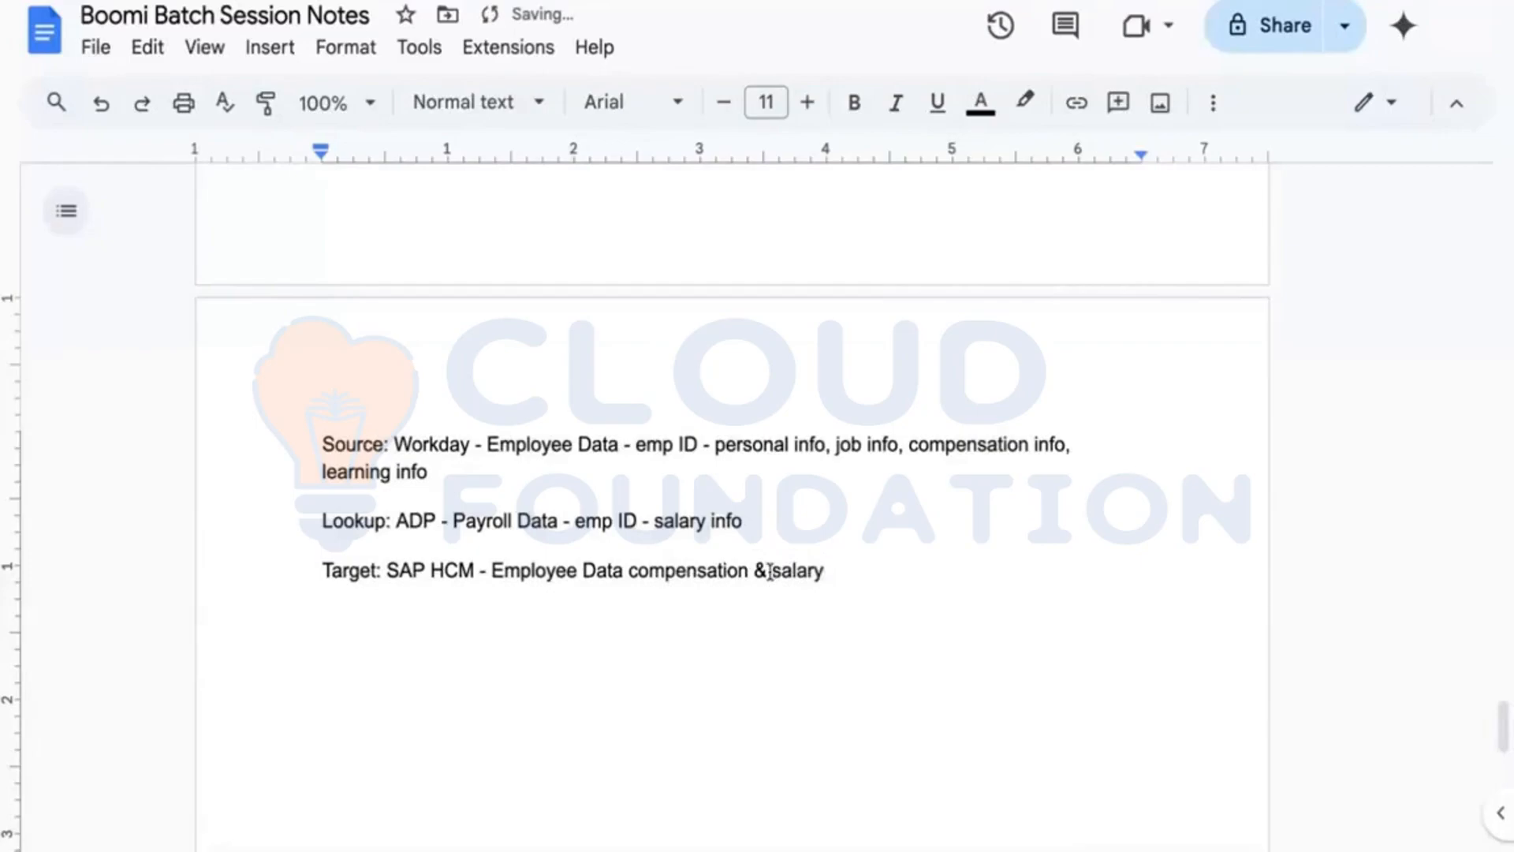
key(BackSpace)
key(BackSpace)
text(+)
click(822, 570)
scroll(876, 549, down, 1)
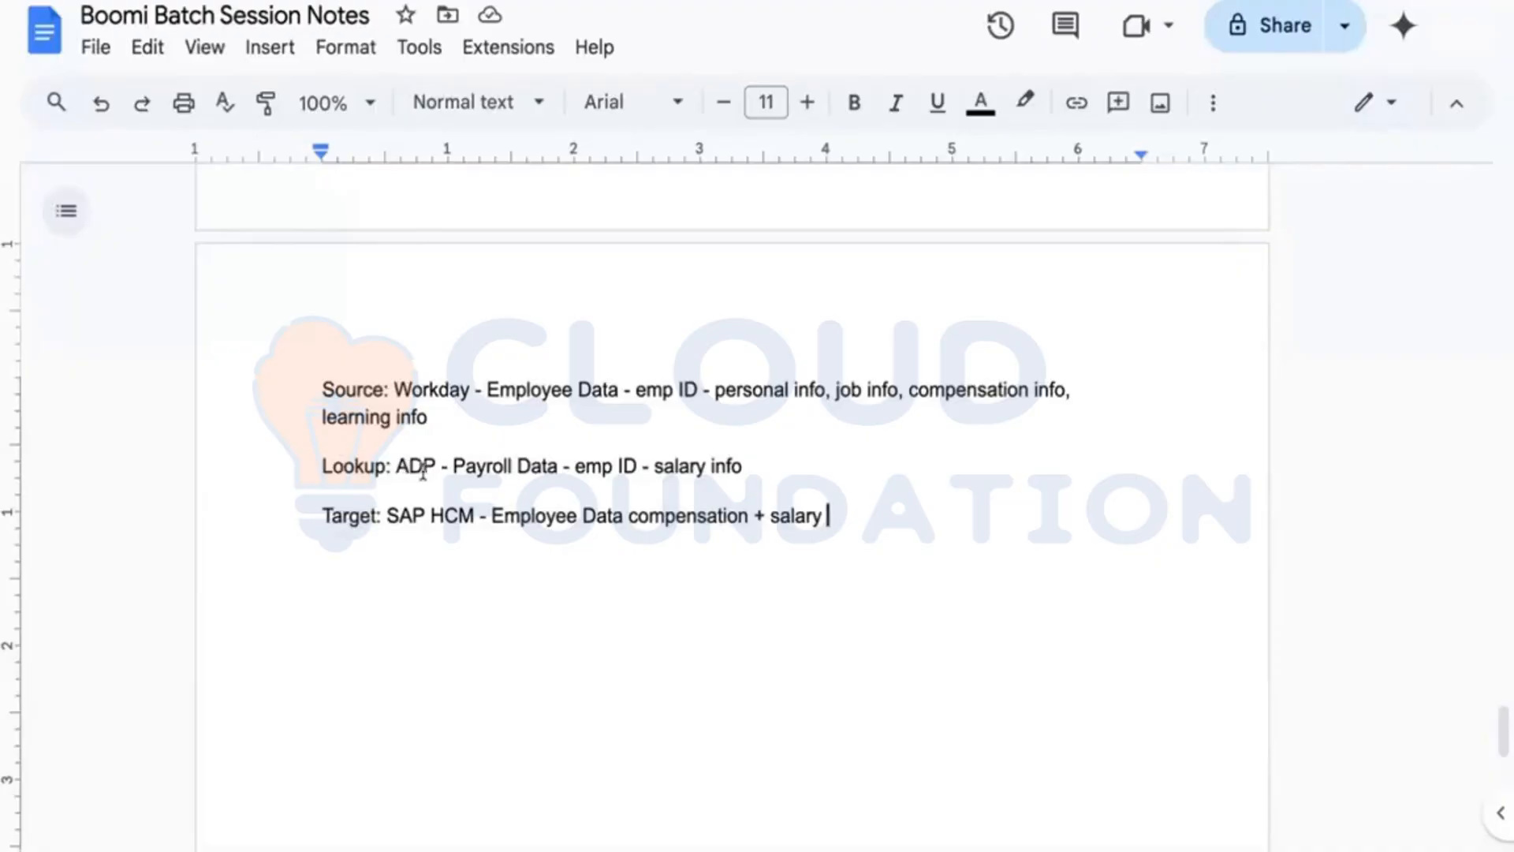
double_click(422, 468)
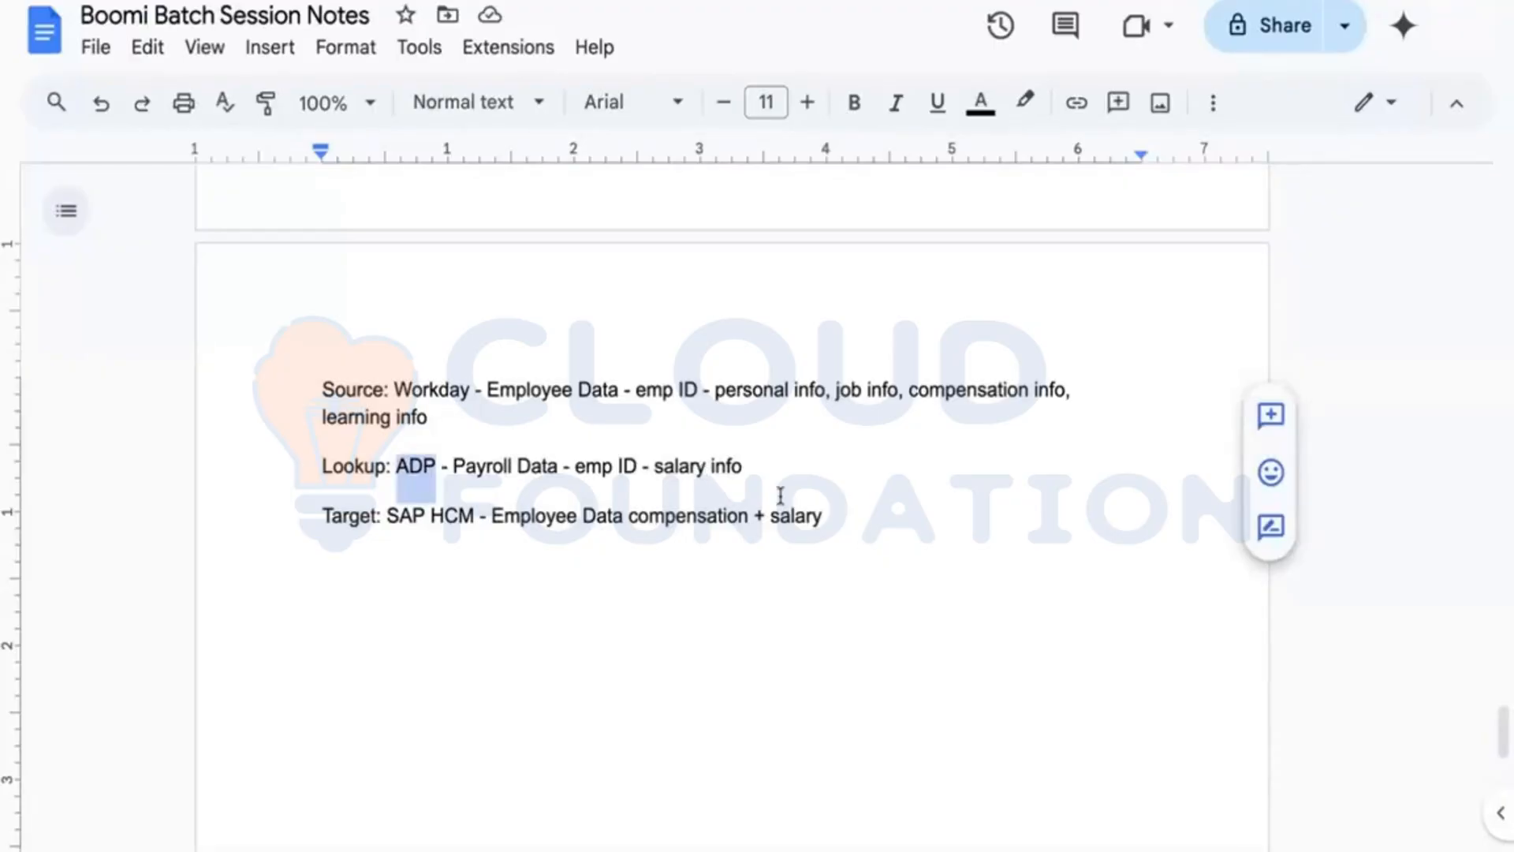
click(570, 464)
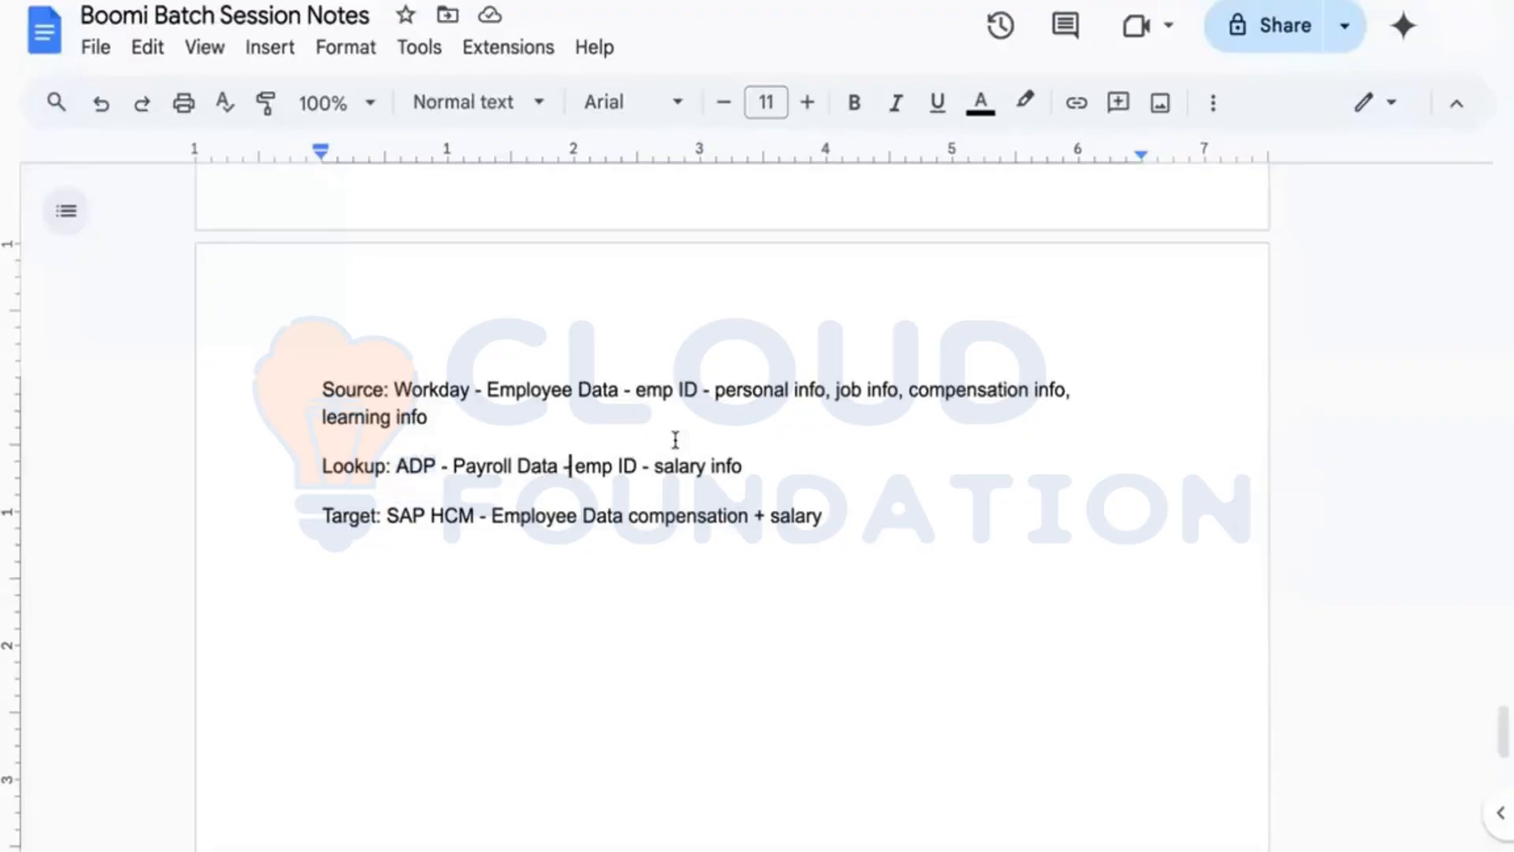
click(602, 466)
click(753, 466)
Step: Insert a 'Map' line below the Lookup line
click(786, 489)
key(Return)
key(Return)
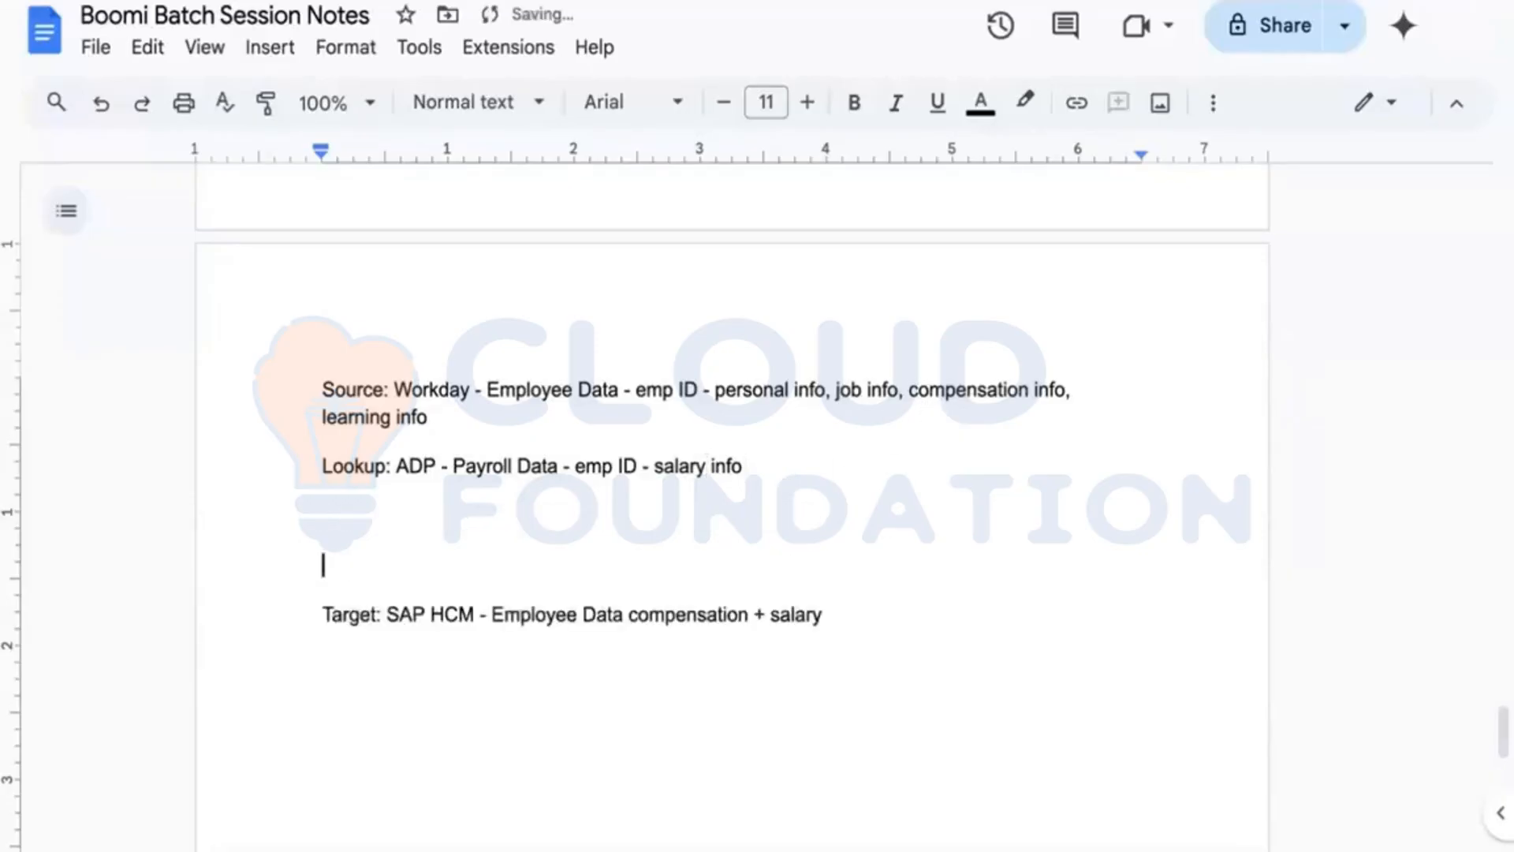
key(BackSpace)
text(Map -)
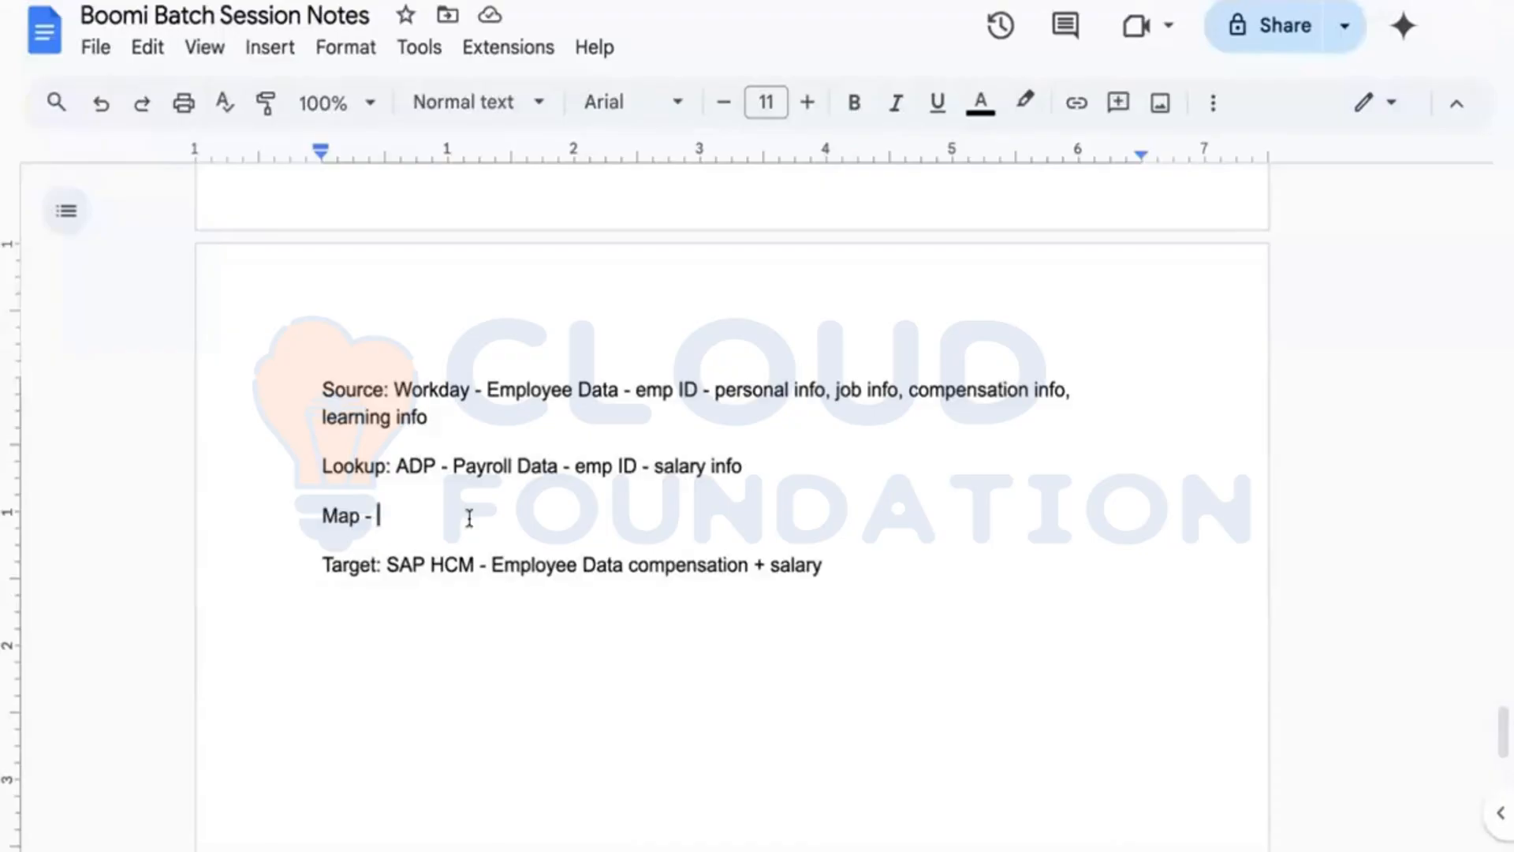
key(BackSpace)
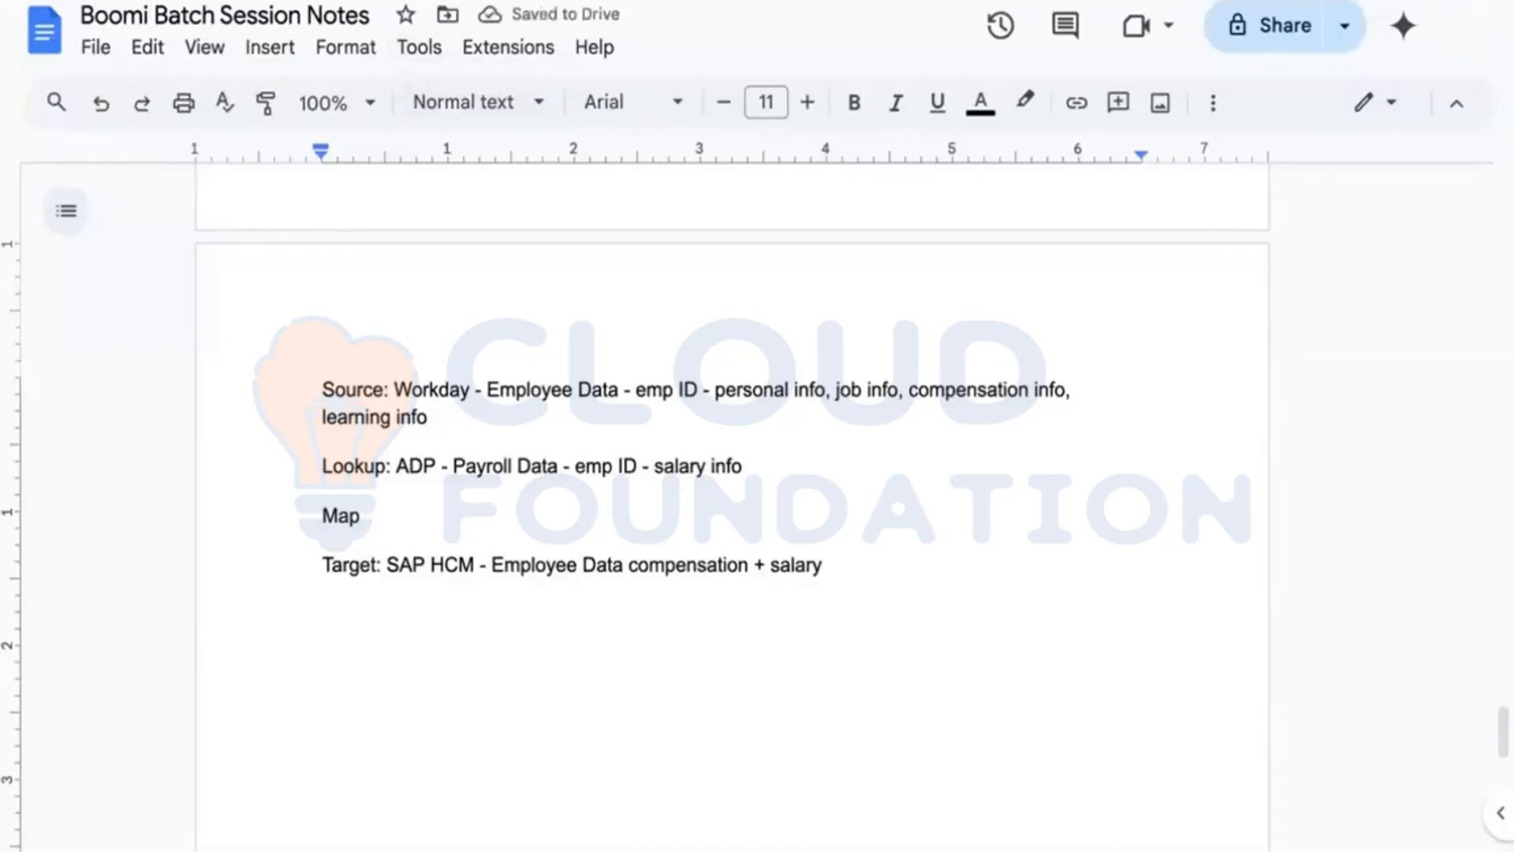
click(814, 483)
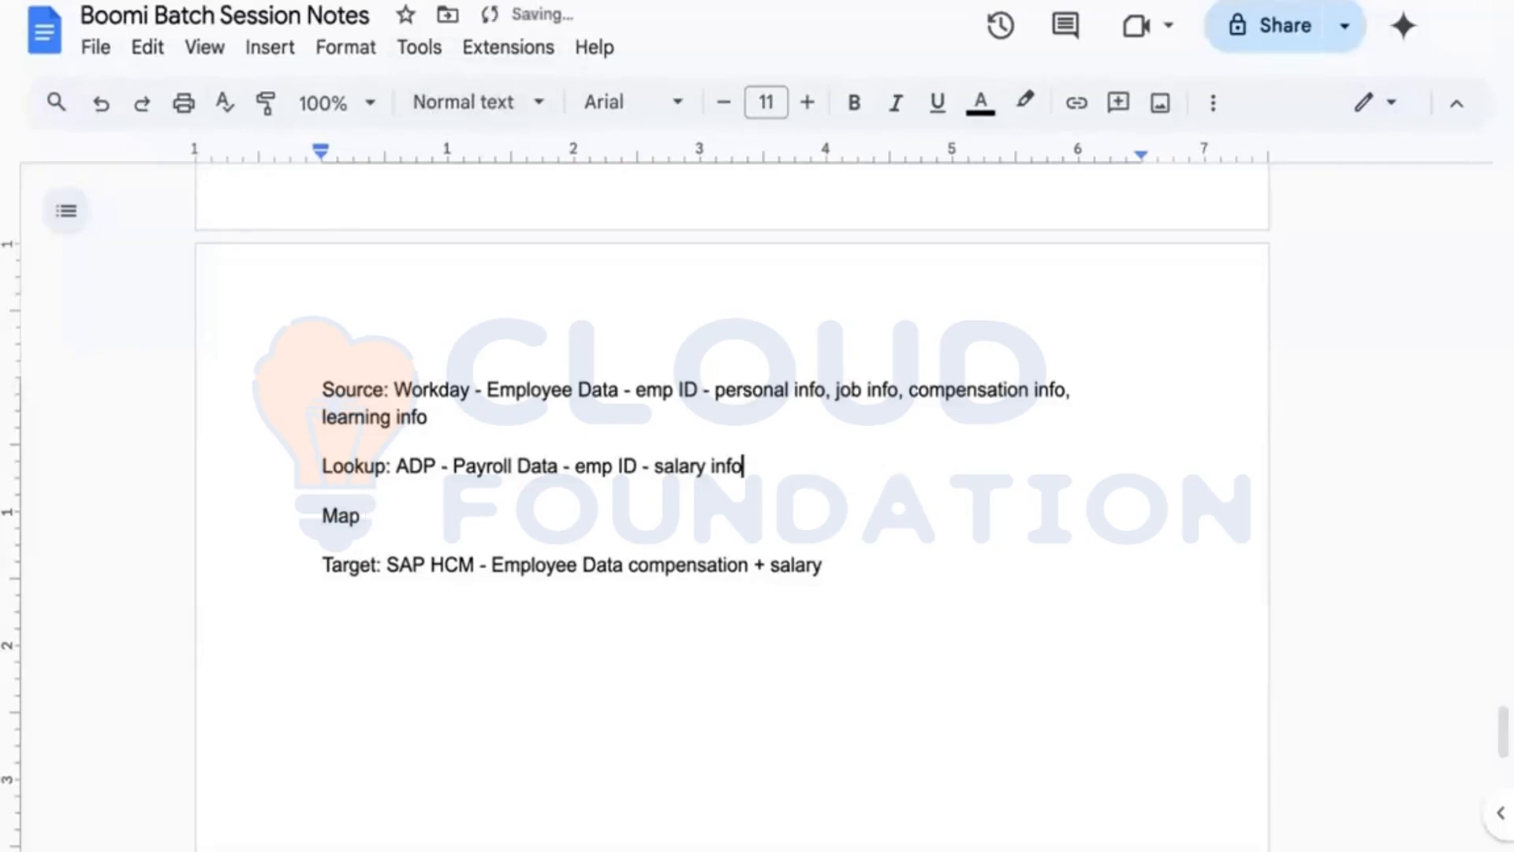
Step: Retype the comma before learning info on the Source line
click(1110, 395)
key(BackSpace)
key(BackSpace)
text(,)
double_click(418, 466)
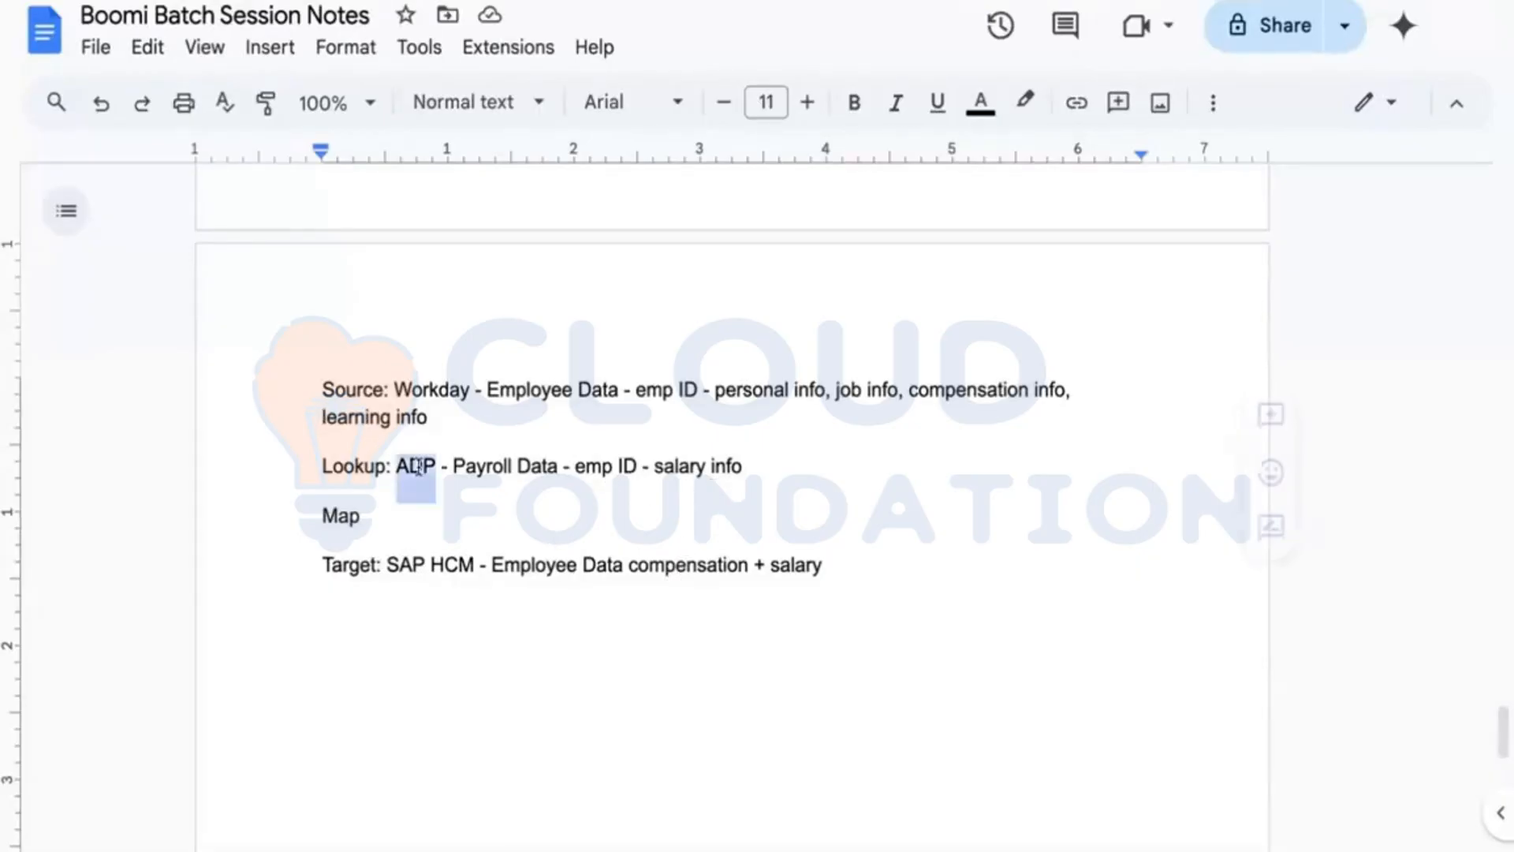
double_click(494, 466)
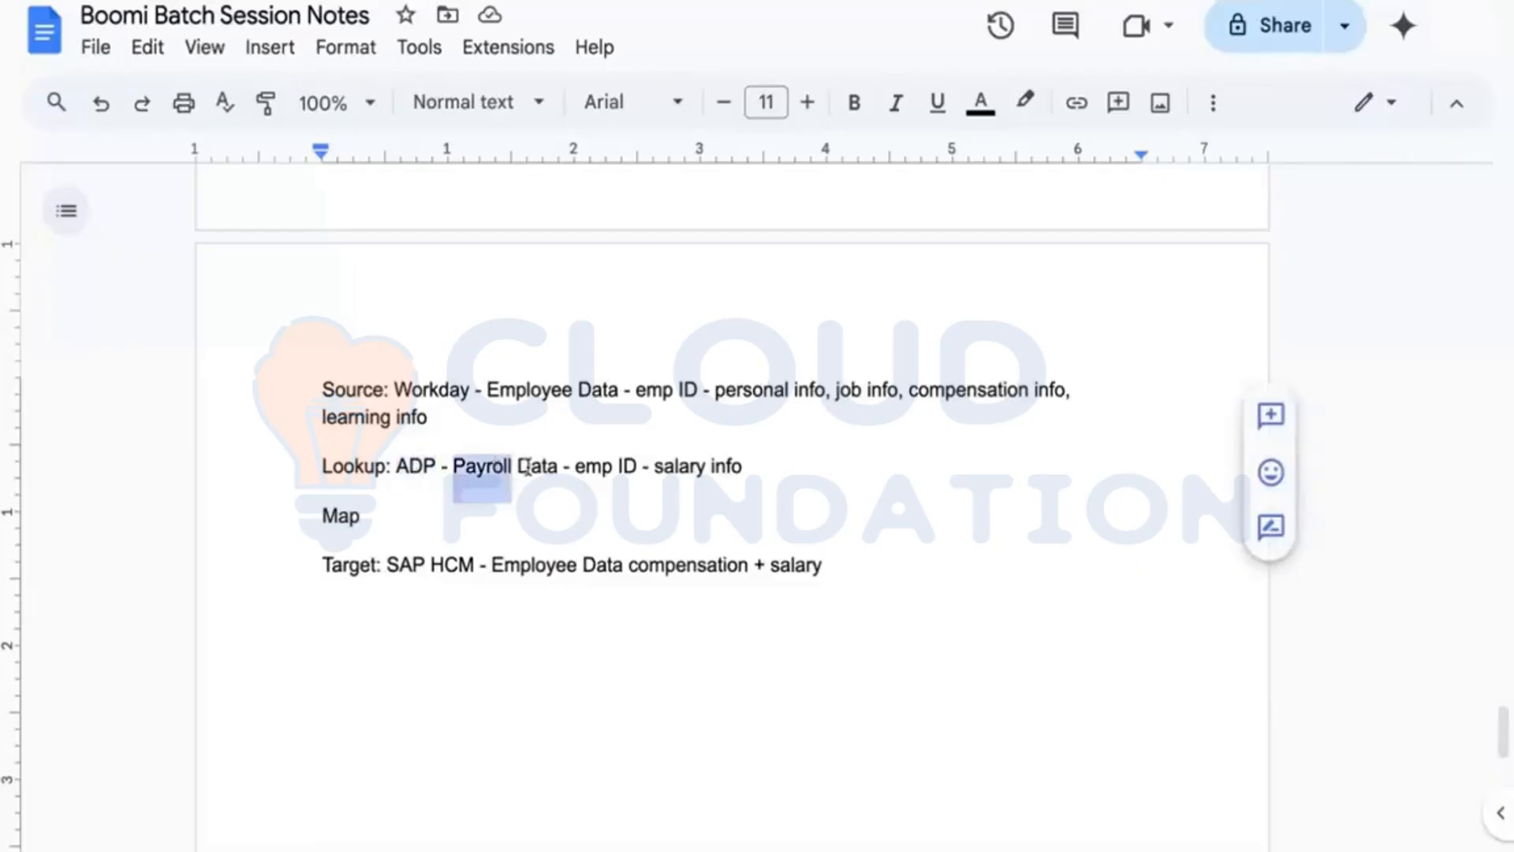
double_click(530, 466)
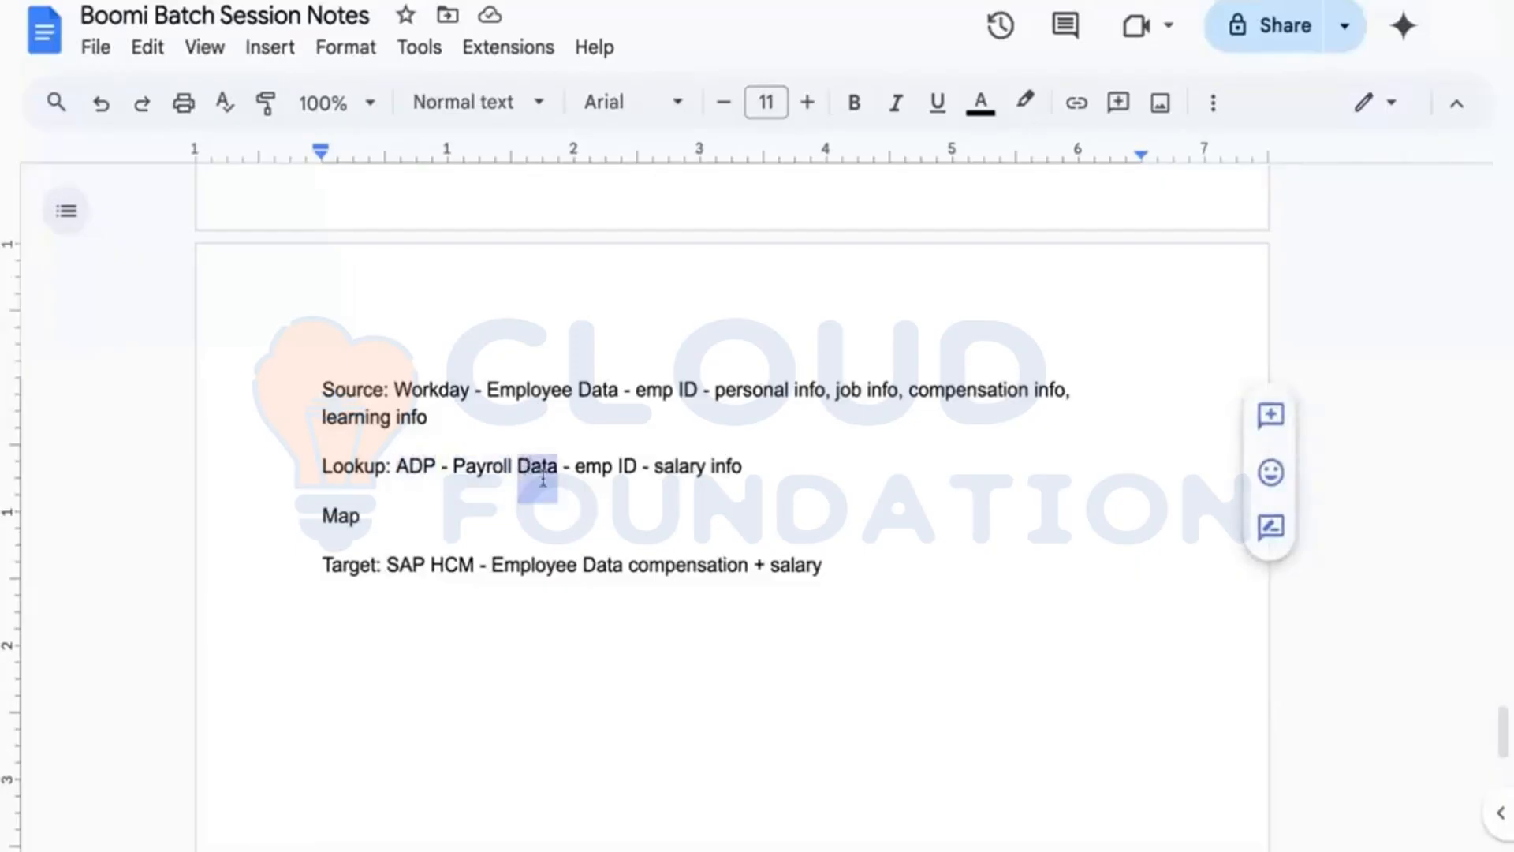
click(648, 473)
click(763, 473)
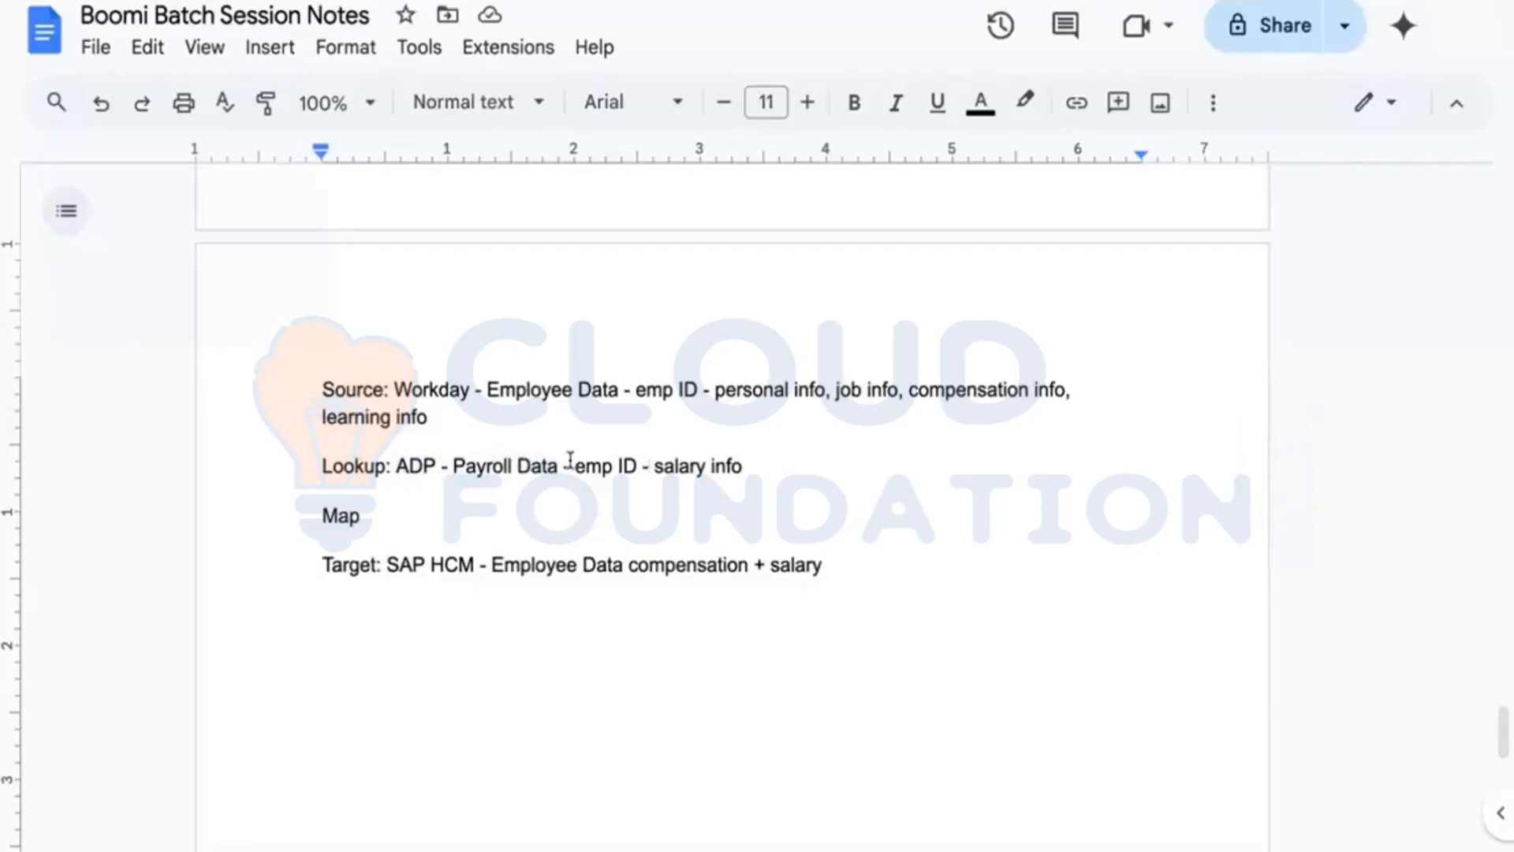
click(637, 465)
click(760, 482)
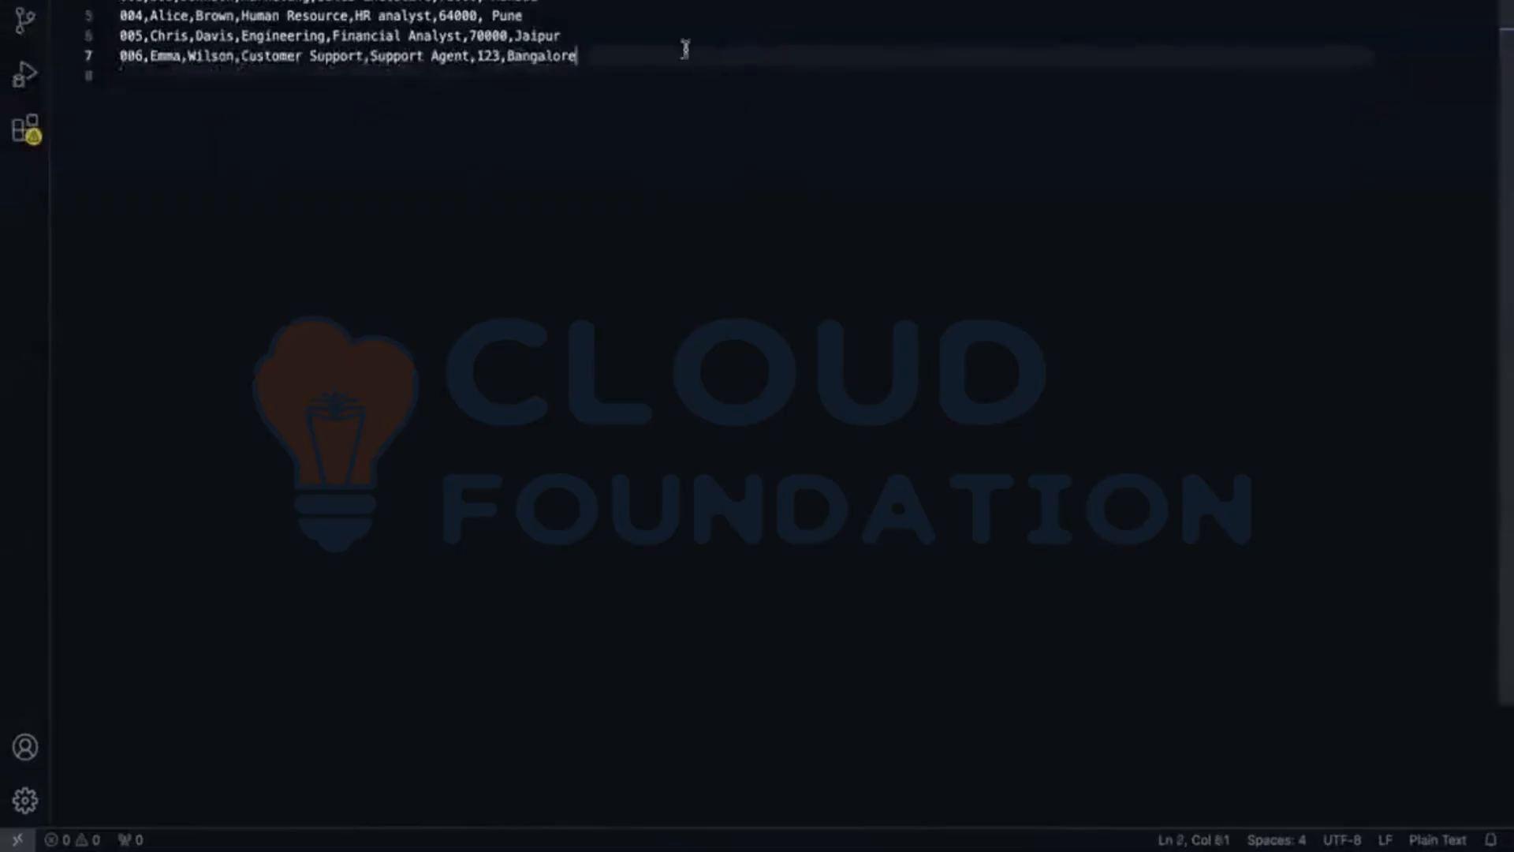
Step: Add blank lines after the last CSV row ending in Bangalore, then select and copy the whole file
double_click(686, 48)
click(654, 78)
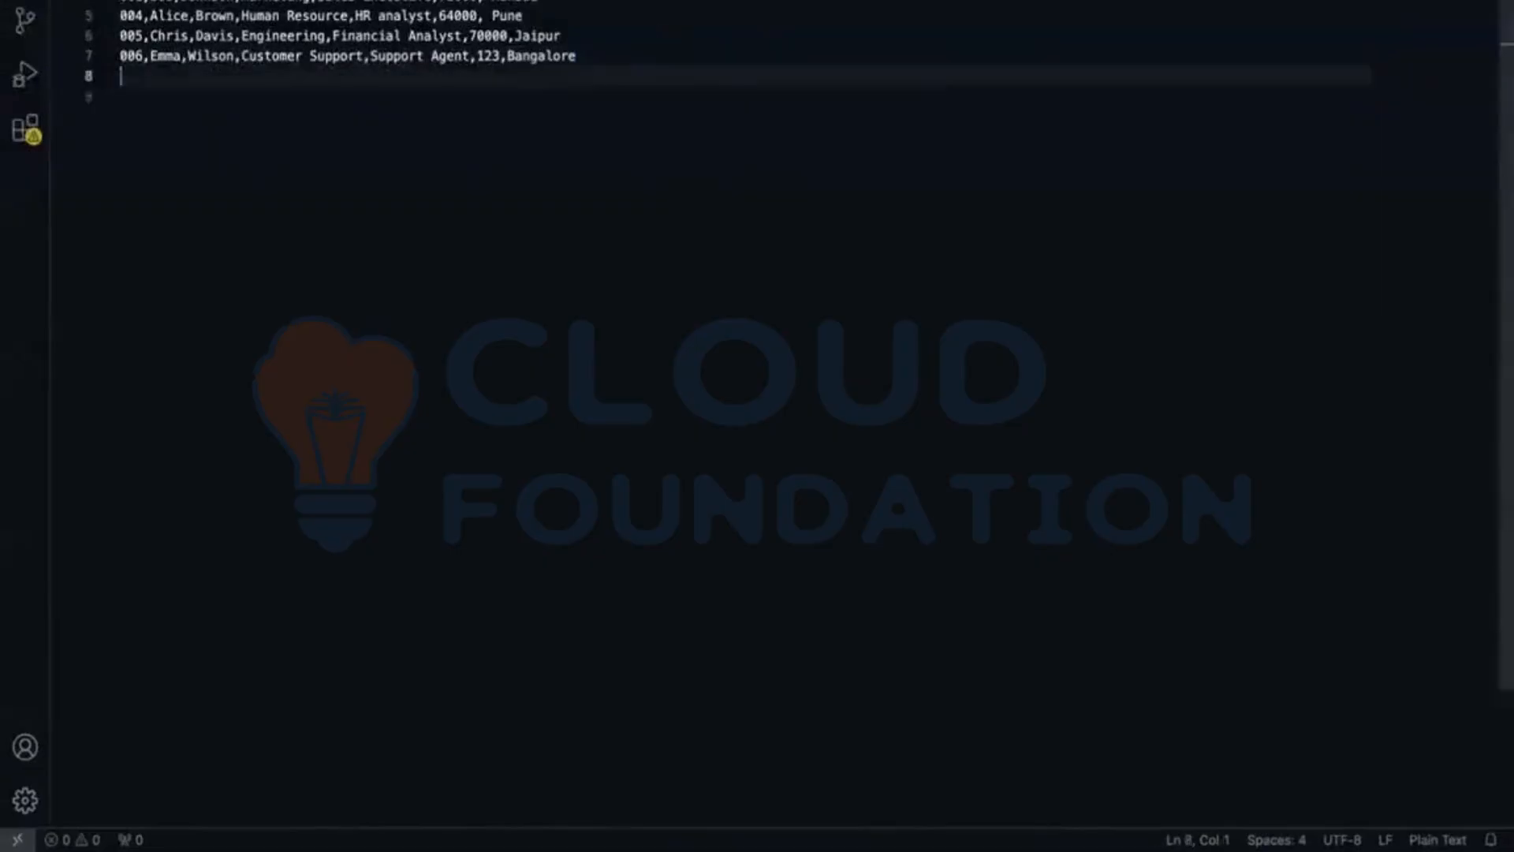
key(Return)
key(Return)
key(Return)
key(Up)
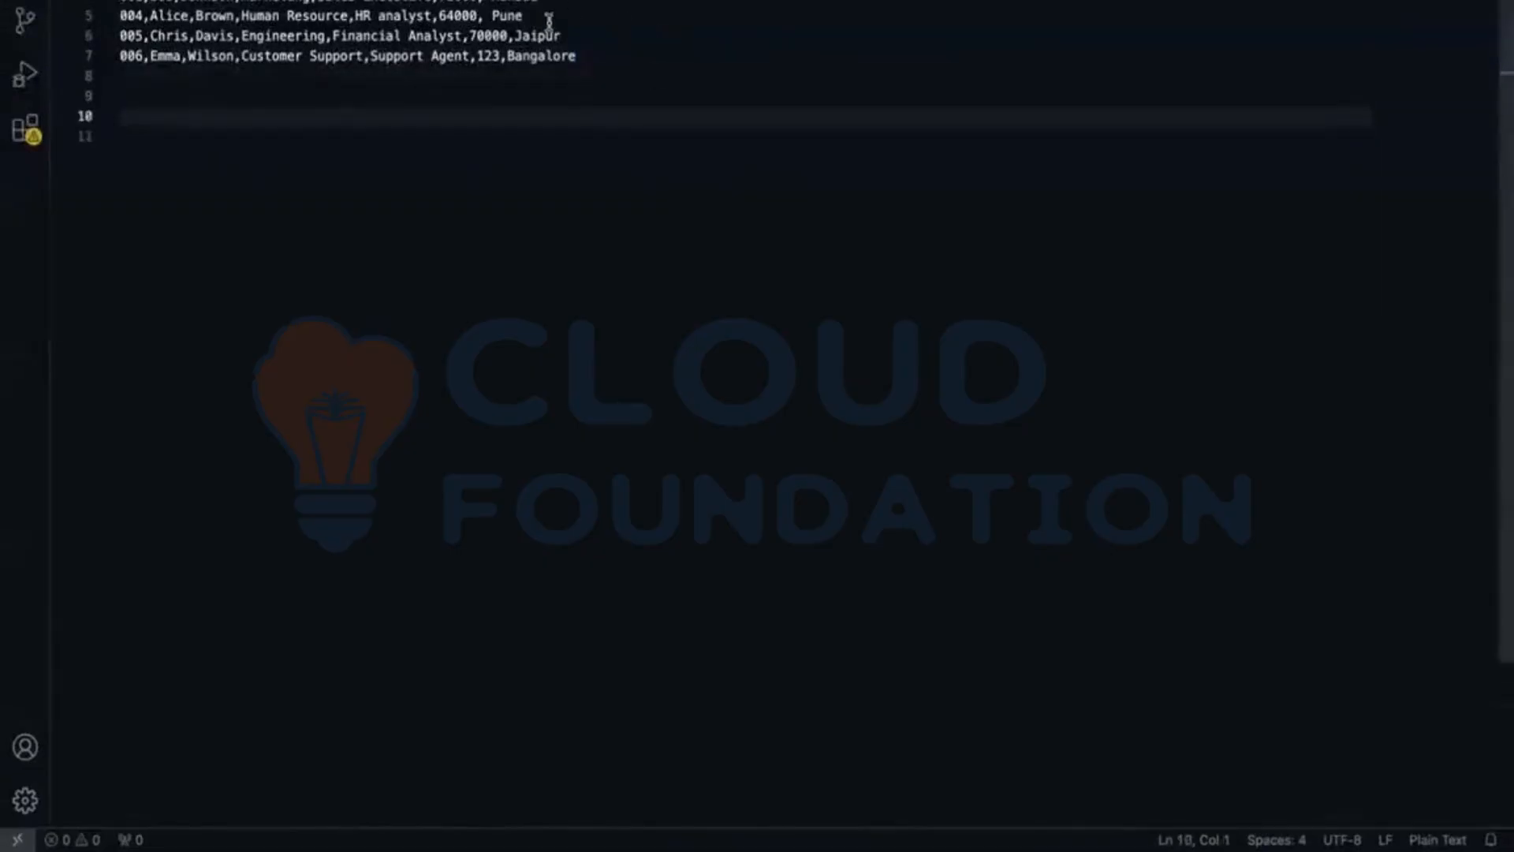
double_click(622, 61)
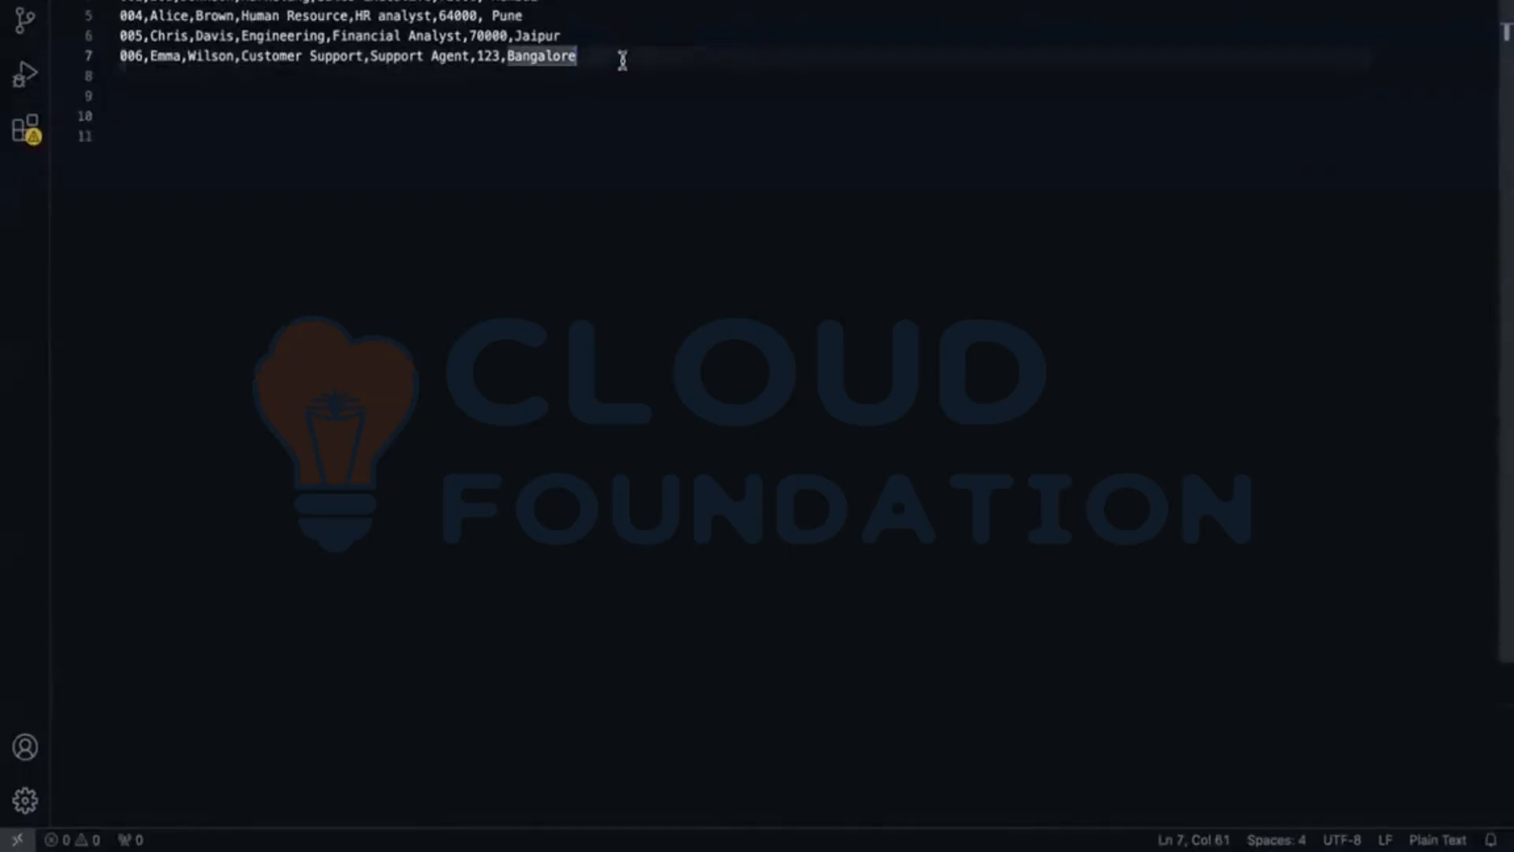
key(ctrl+a)
key(ctrl+c)
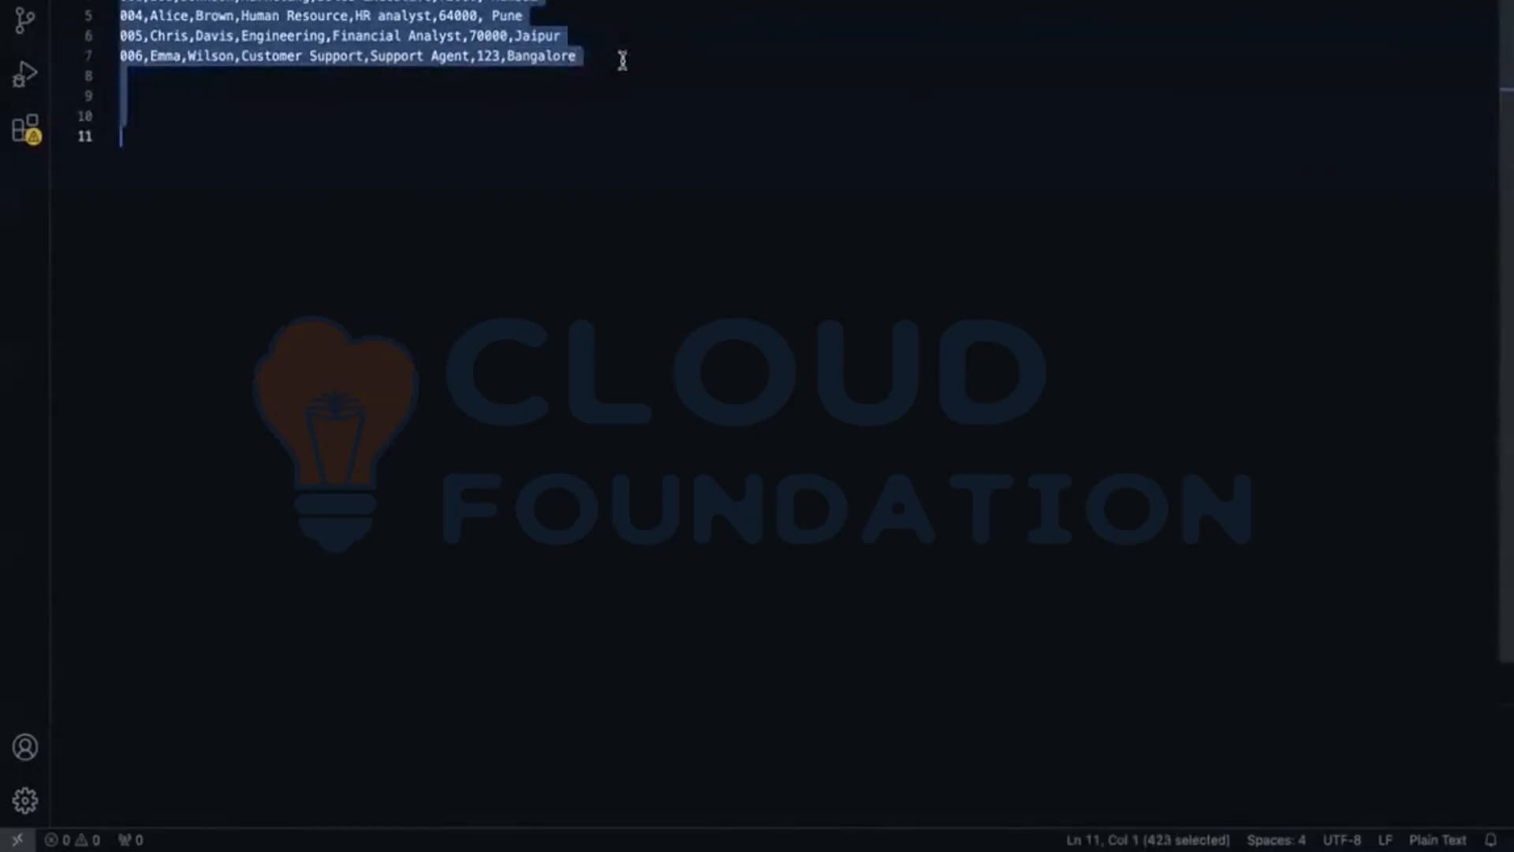
click(501, 114)
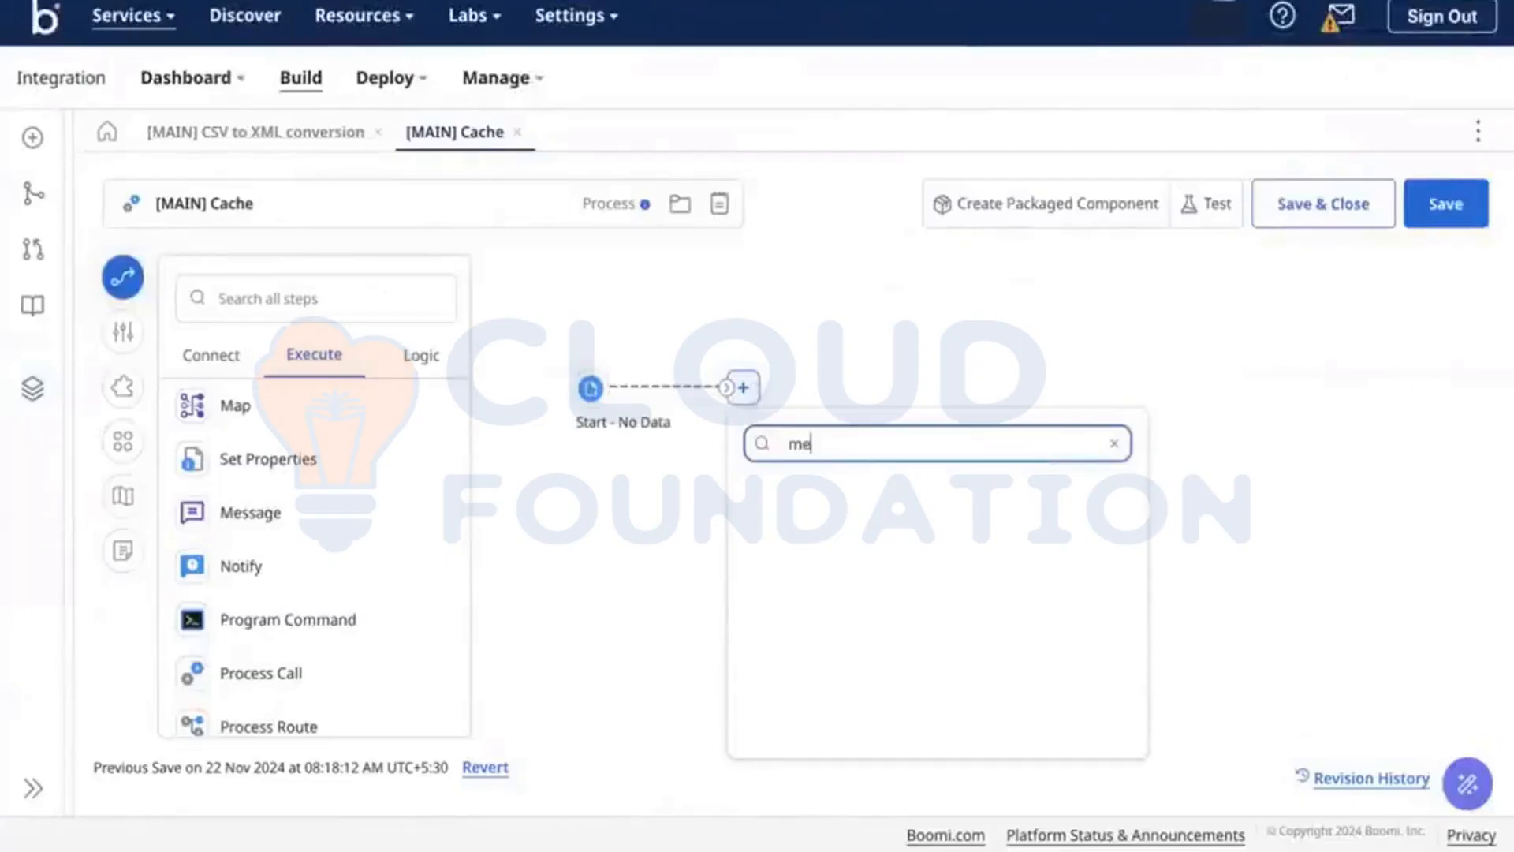
Step: Pick Message from the 'mess' step search, name it 'Emp Data', and paste the employee CSV into its body
text(ss)
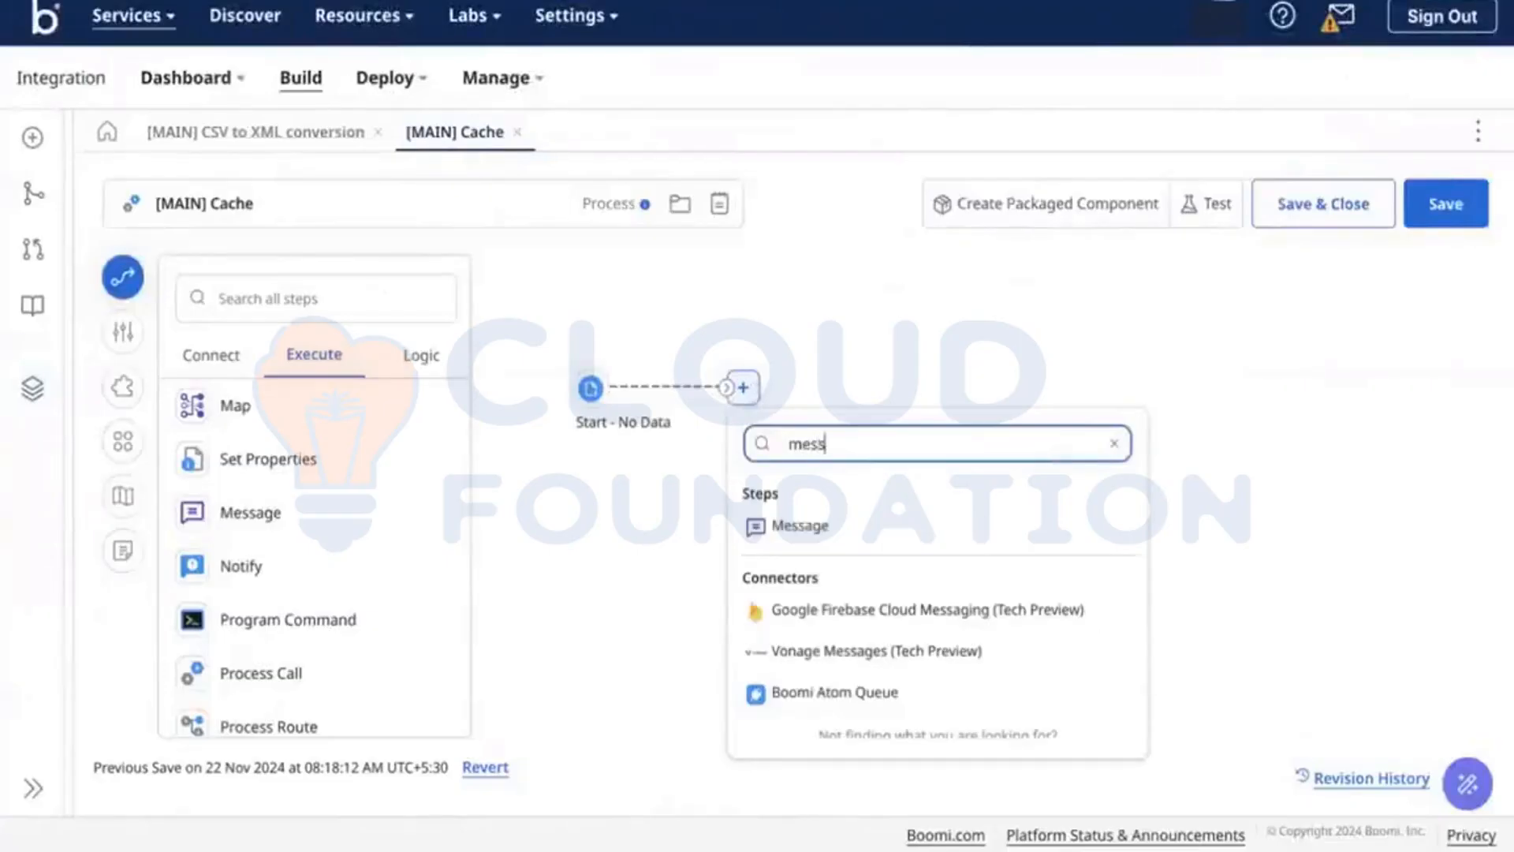
click(833, 535)
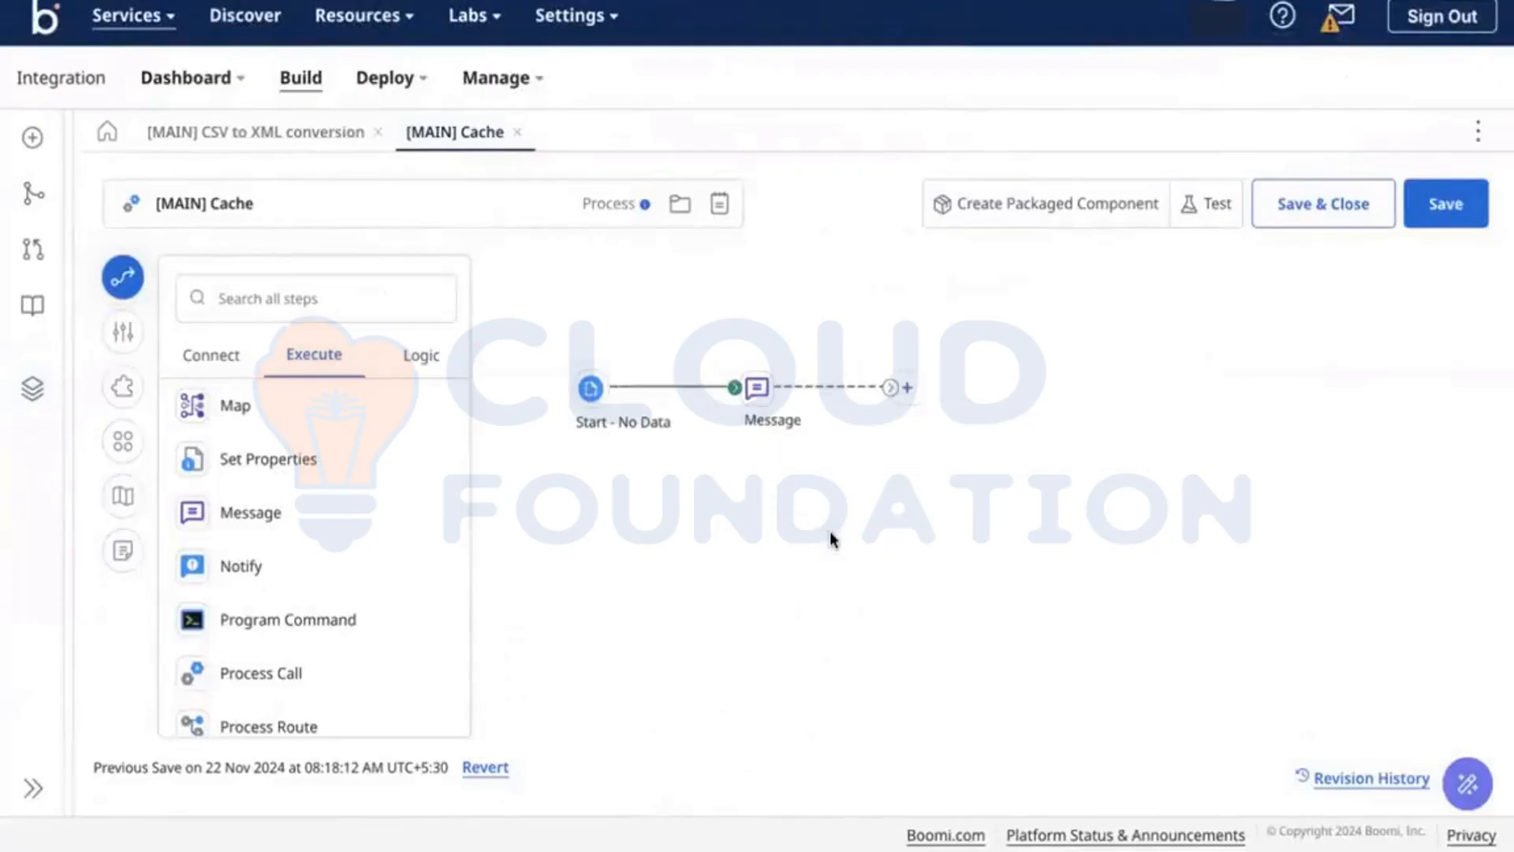
click(759, 391)
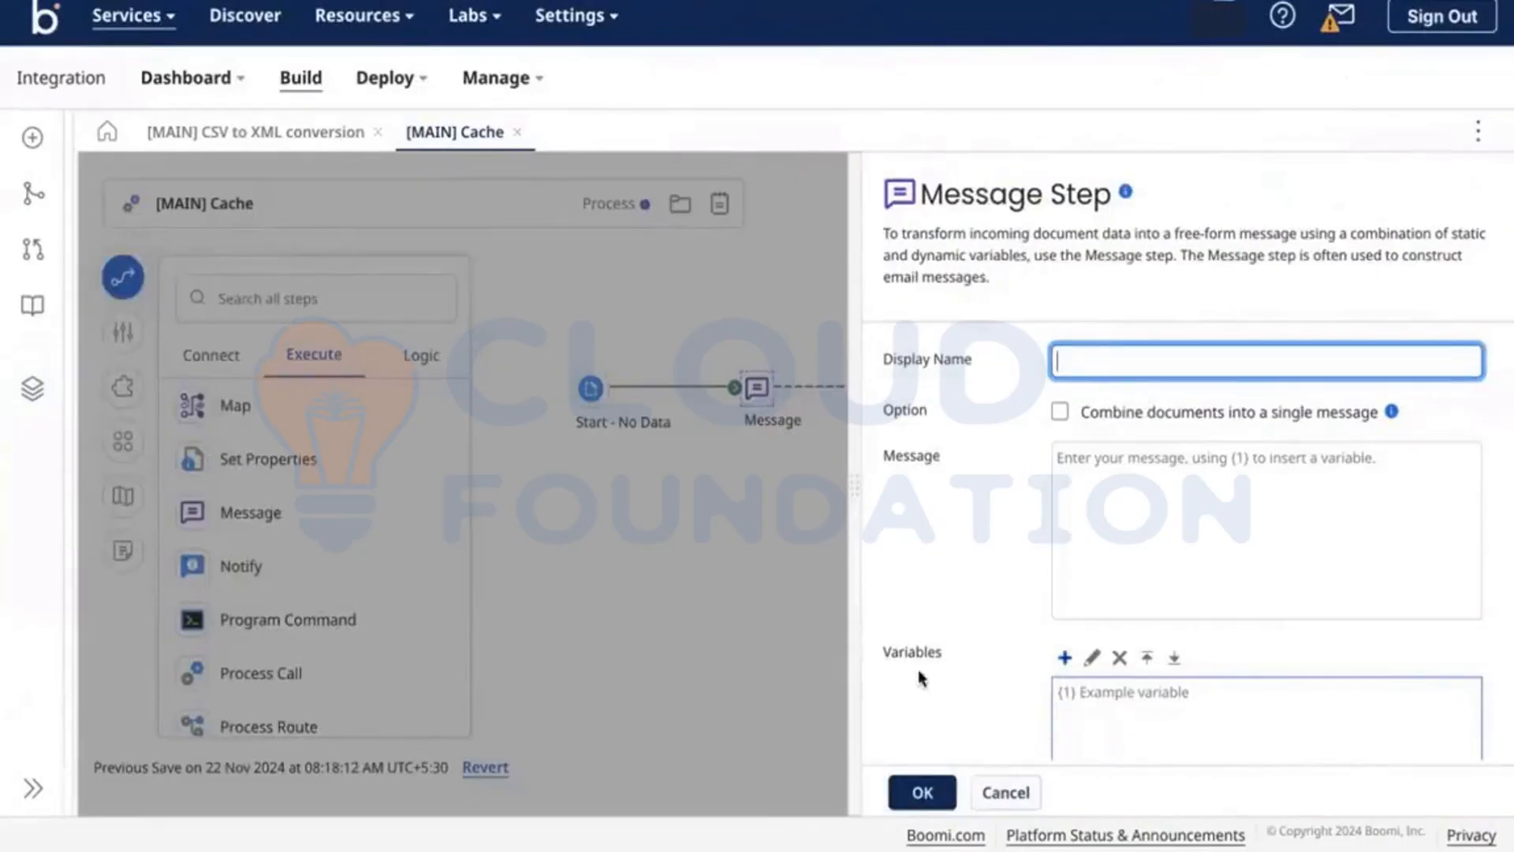
text(Emp Data)
click(1257, 486)
key(ctrl+v)
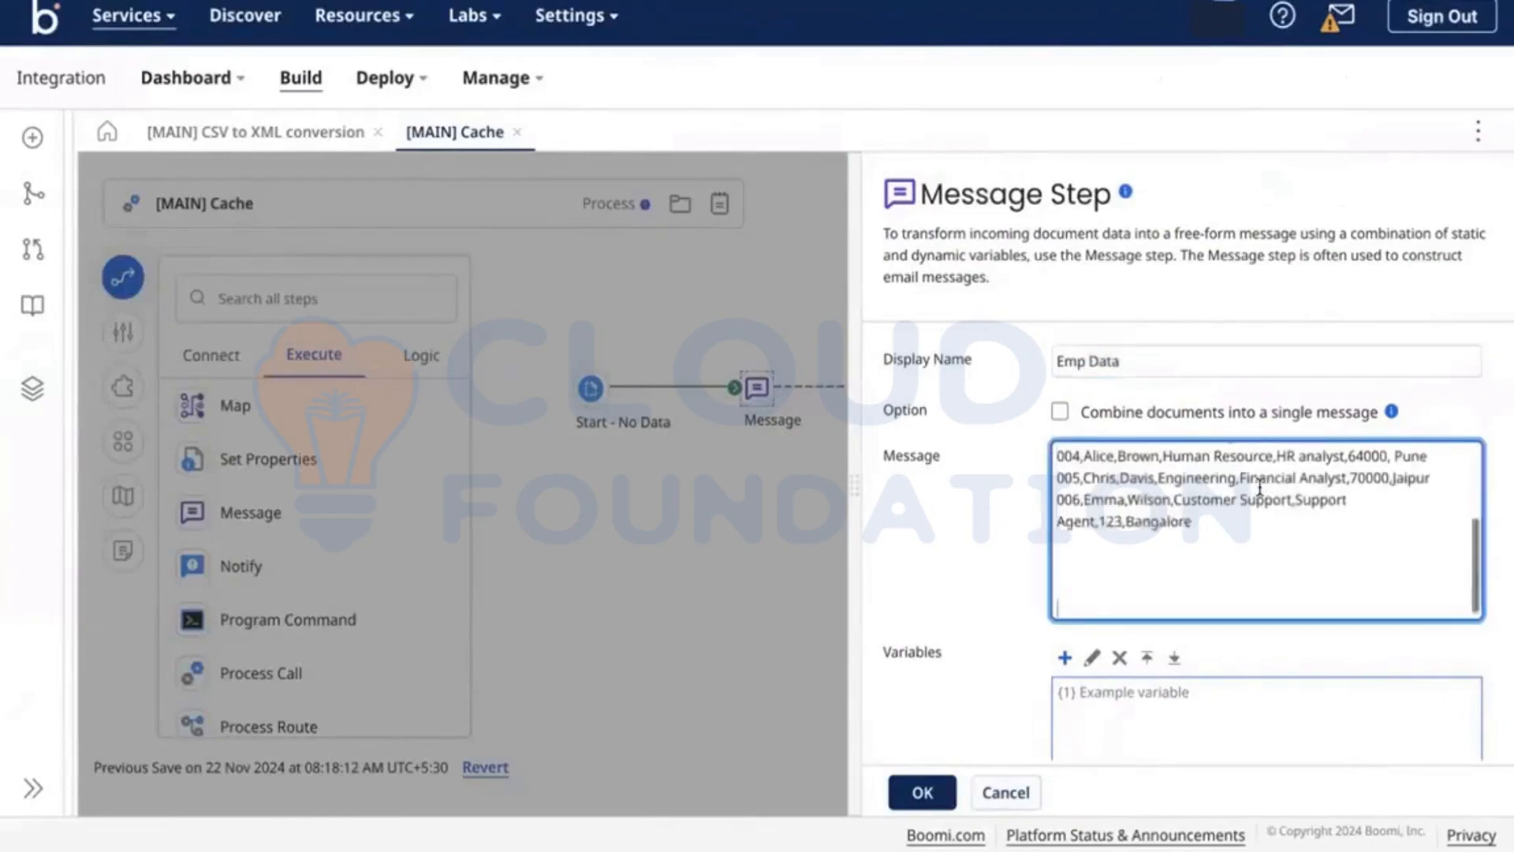
scroll(1266, 528, up, 3)
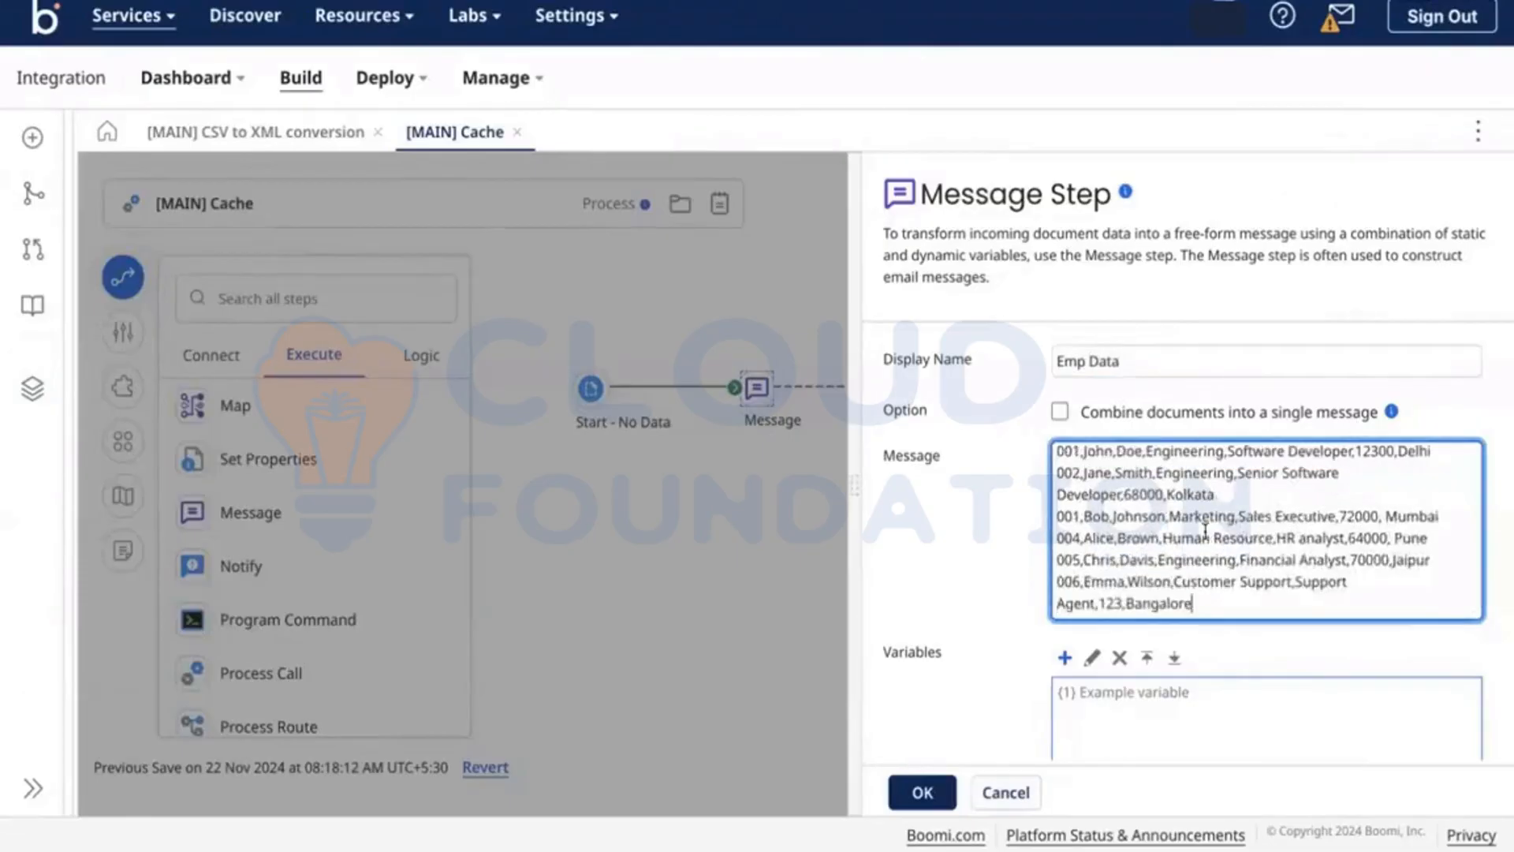
scroll(1183, 537, up, 1)
click(921, 790)
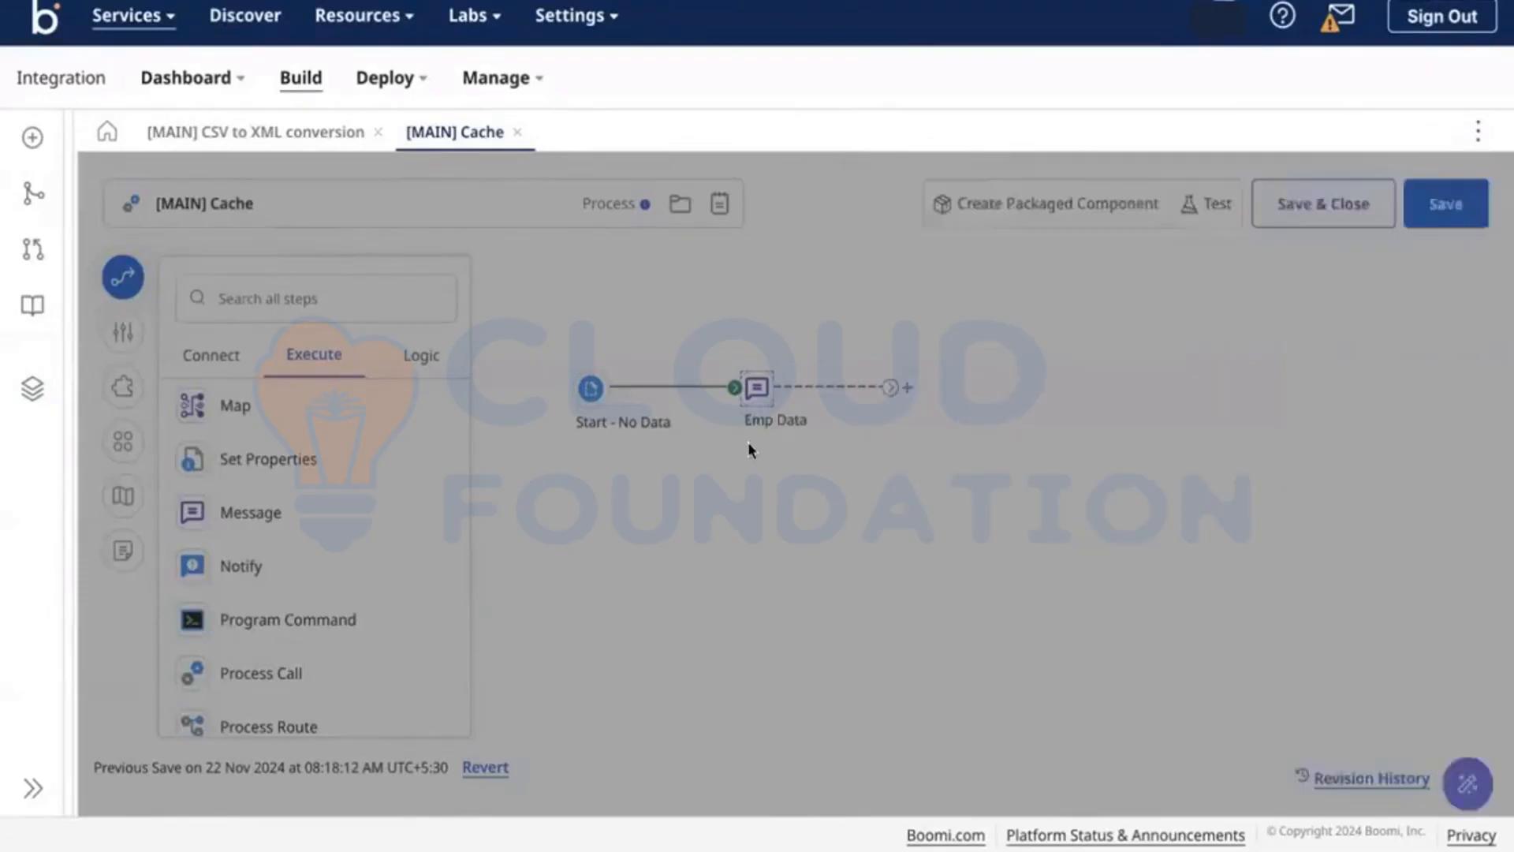
key(ctrl+Left)
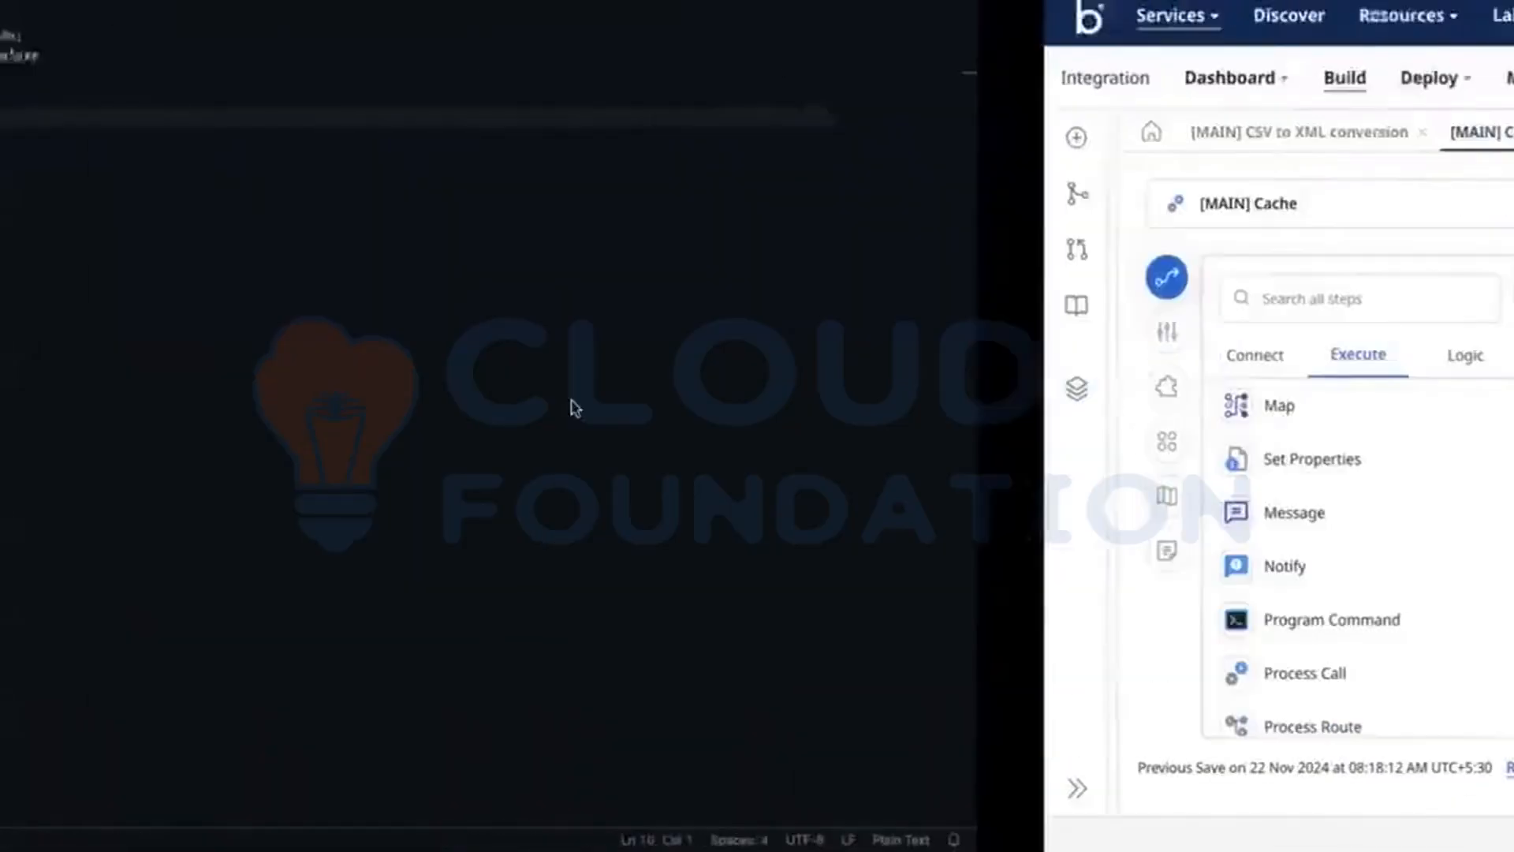
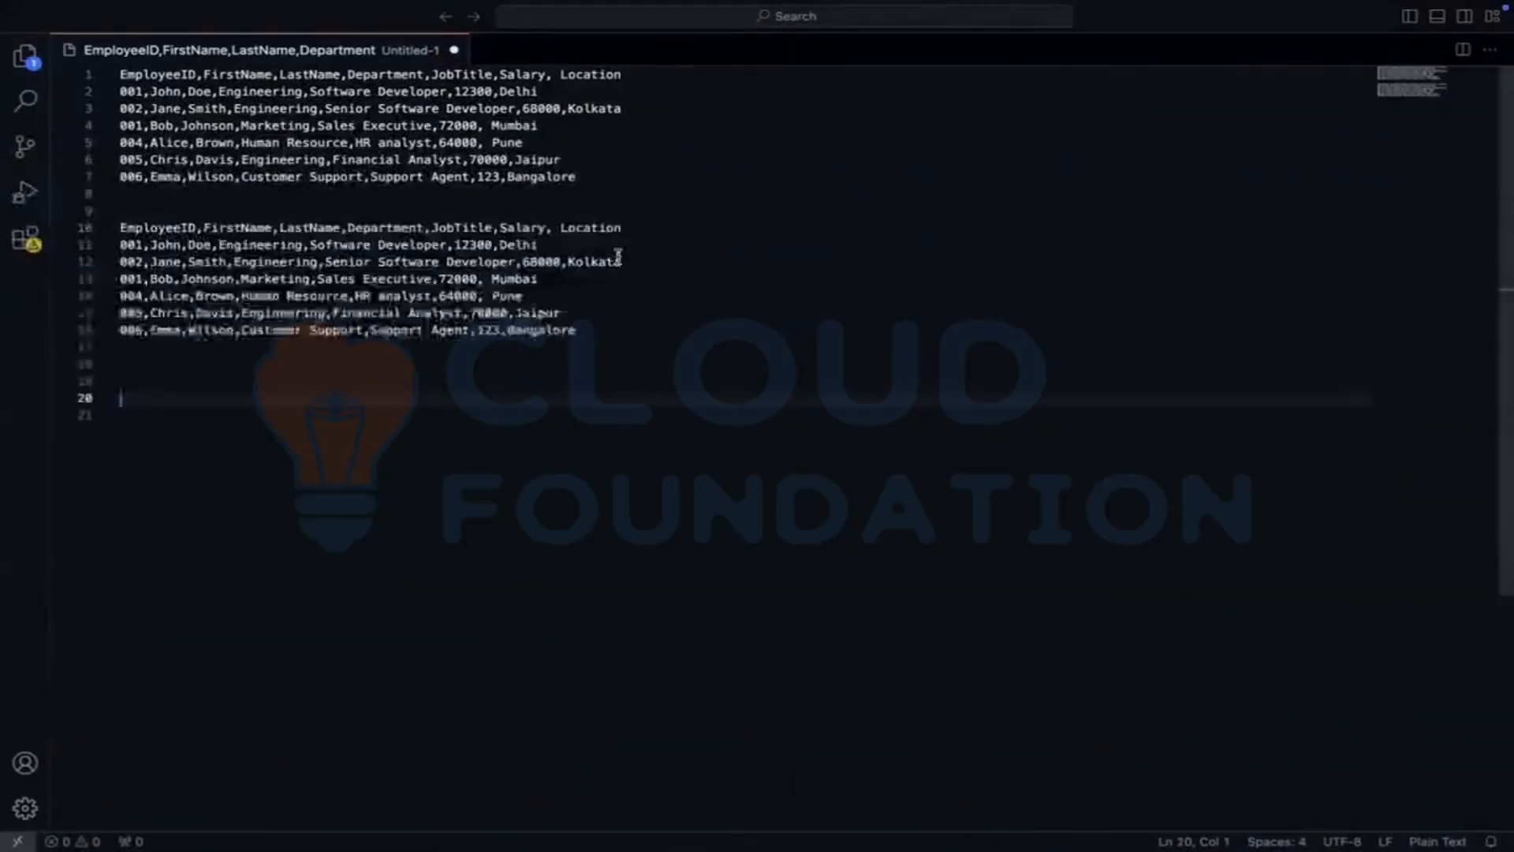
Step: Paste the employee CSV again at line 10 and select the last three headers on that line
click(632, 229)
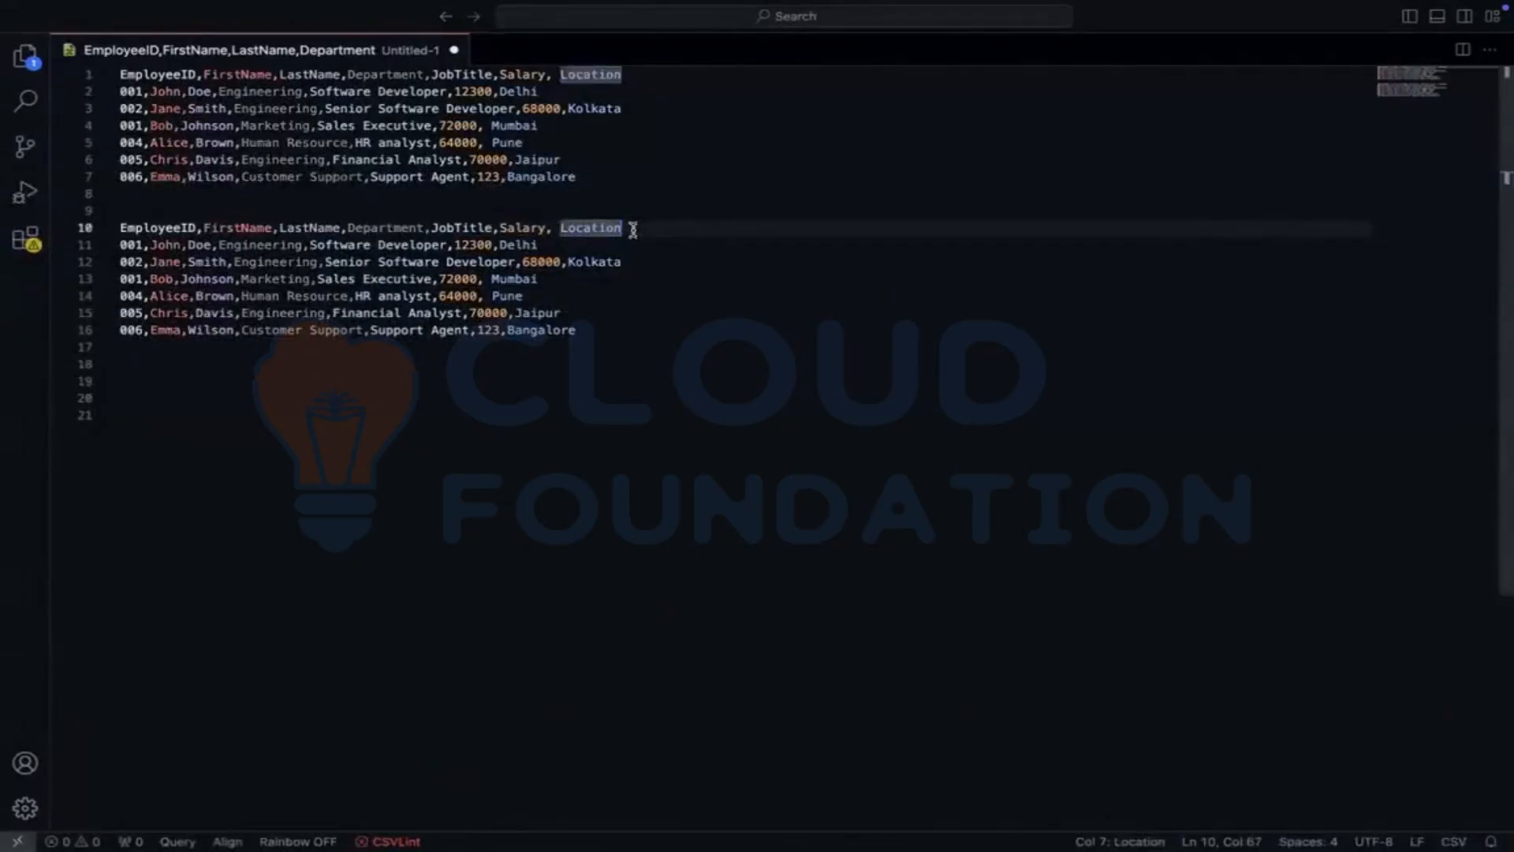
drag(633, 229, 436, 227)
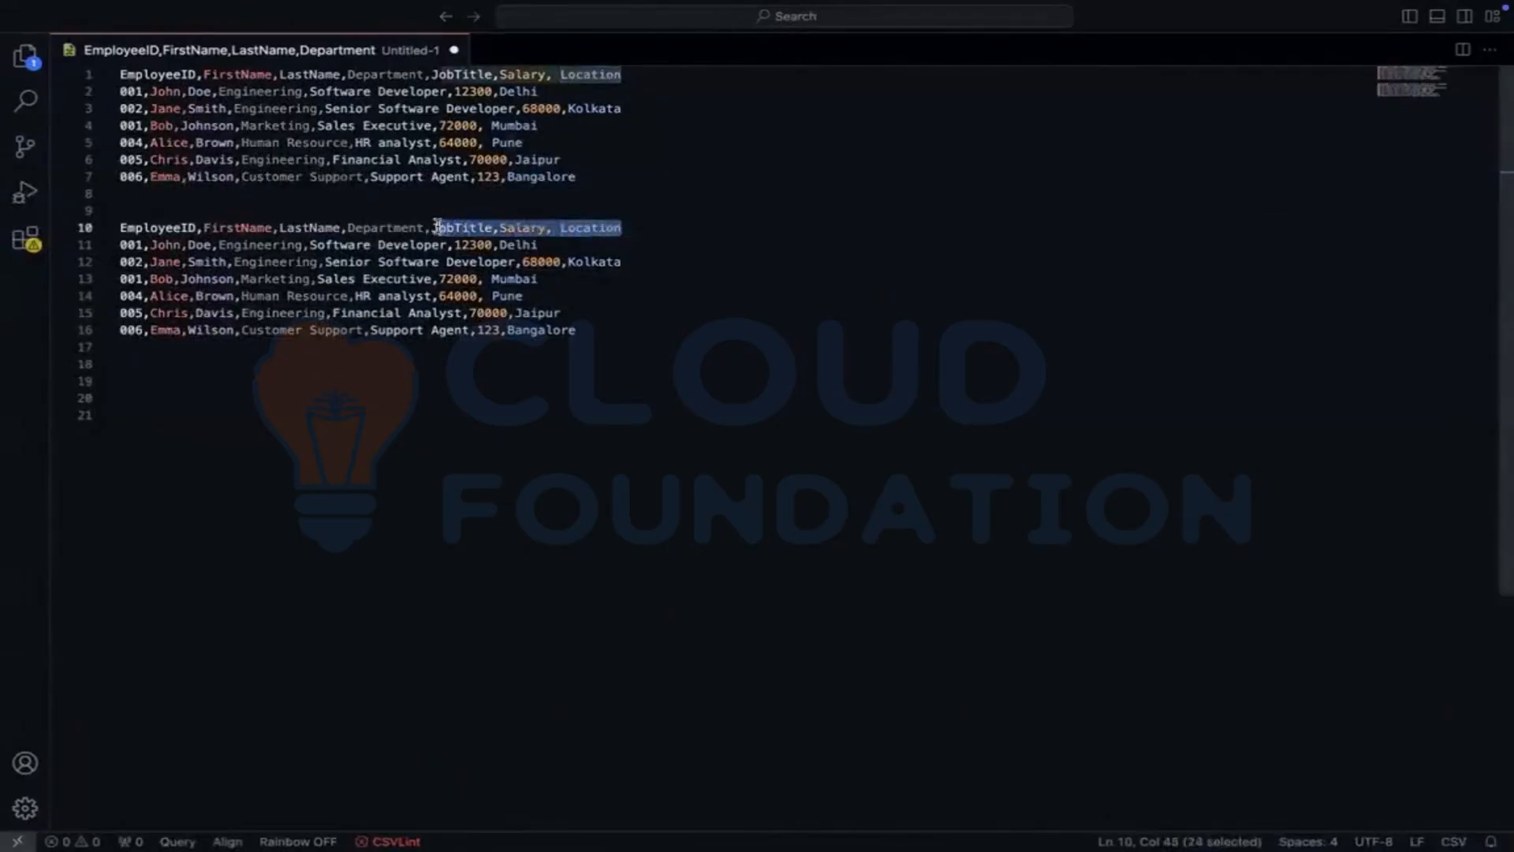
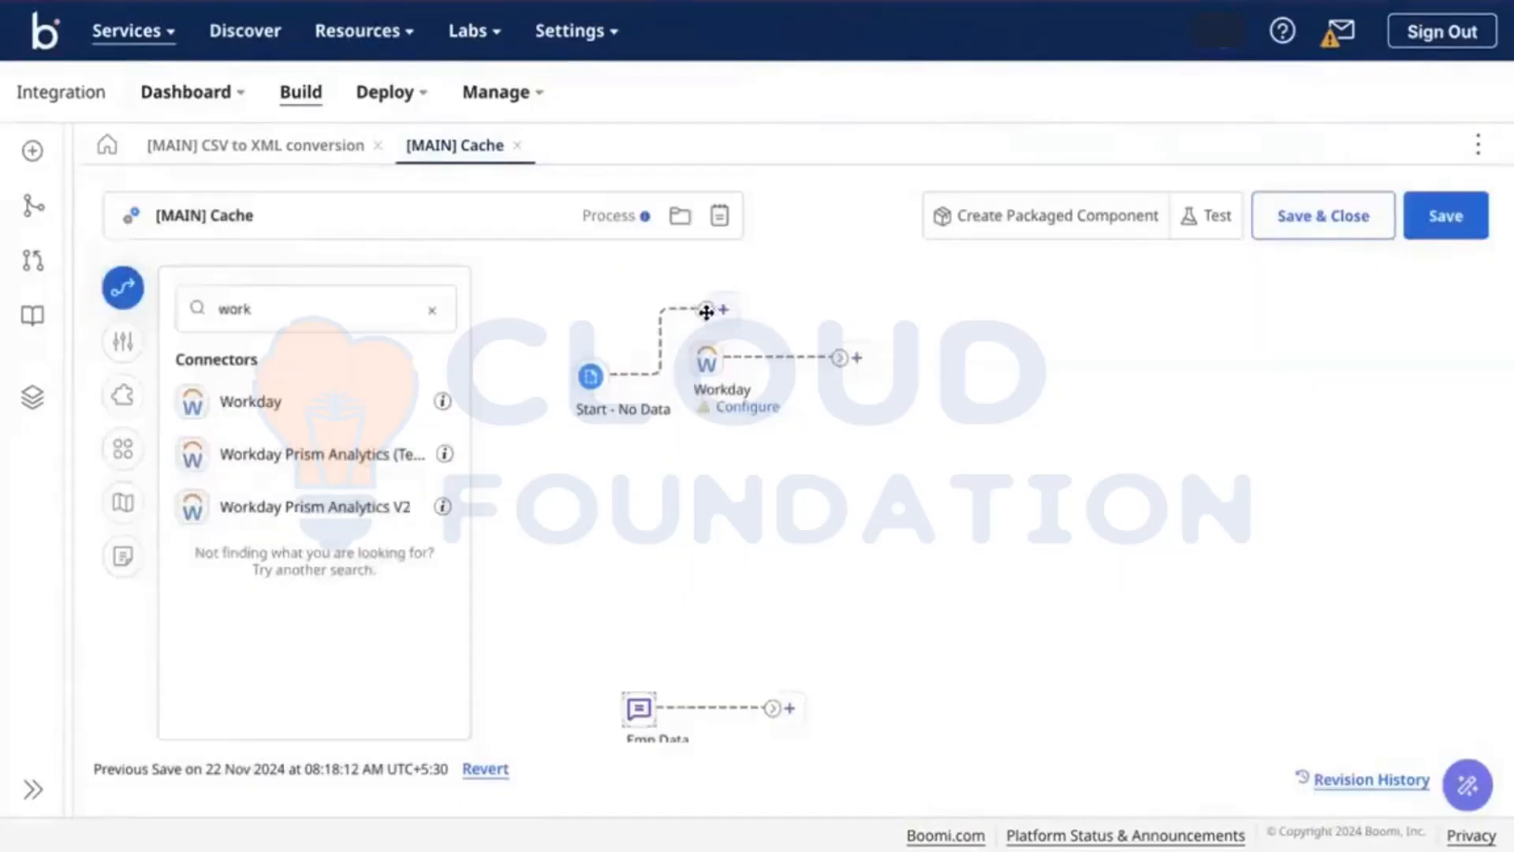
Step: Link Start into Workday, then add a Set Properties step named 'extract EMP ID' after Workday
drag(705, 308, 706, 365)
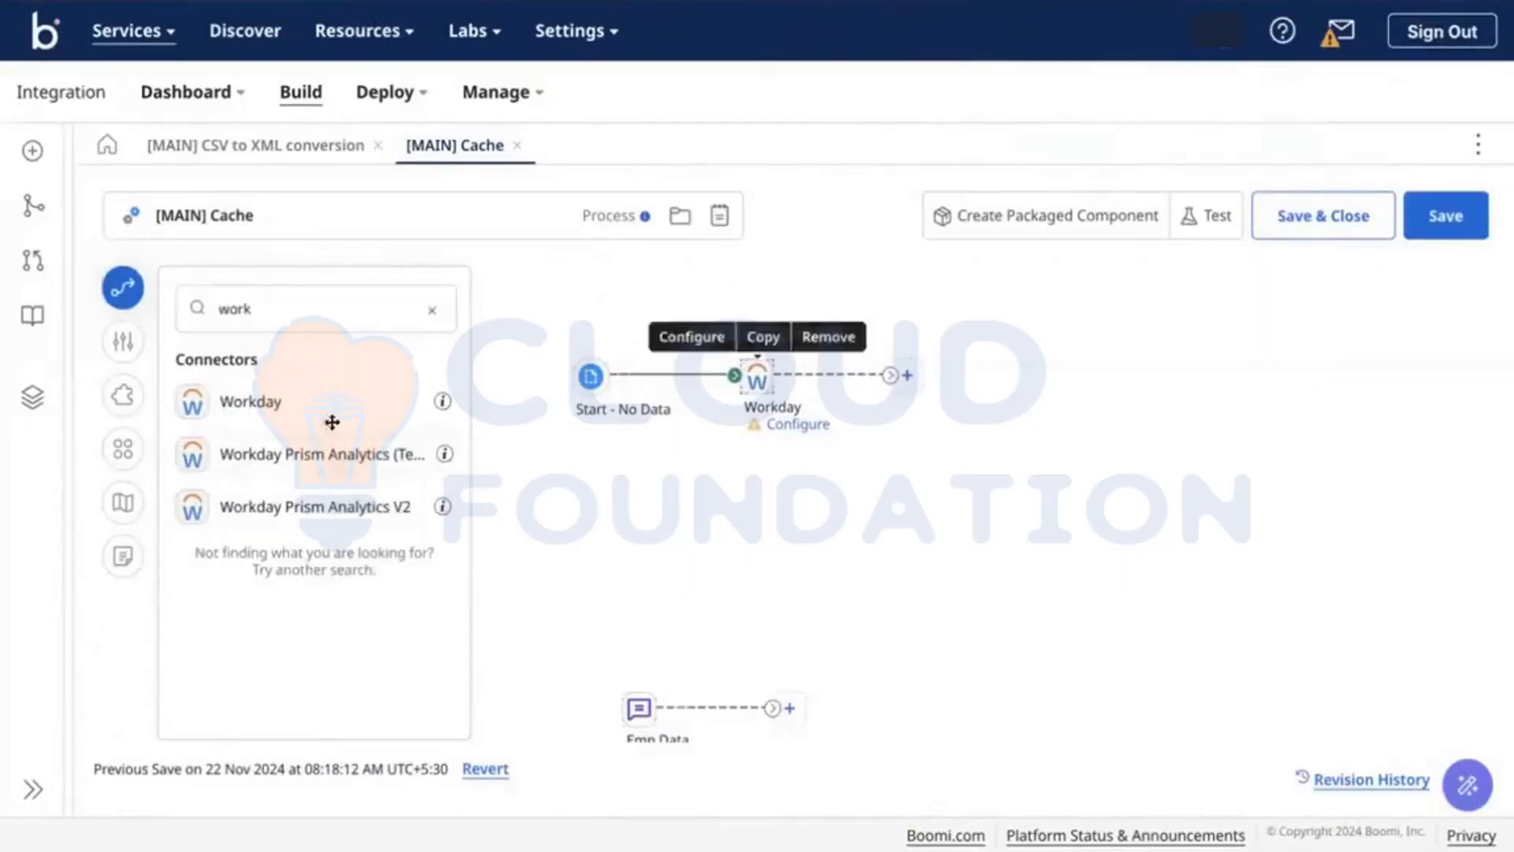
click(432, 310)
text(set)
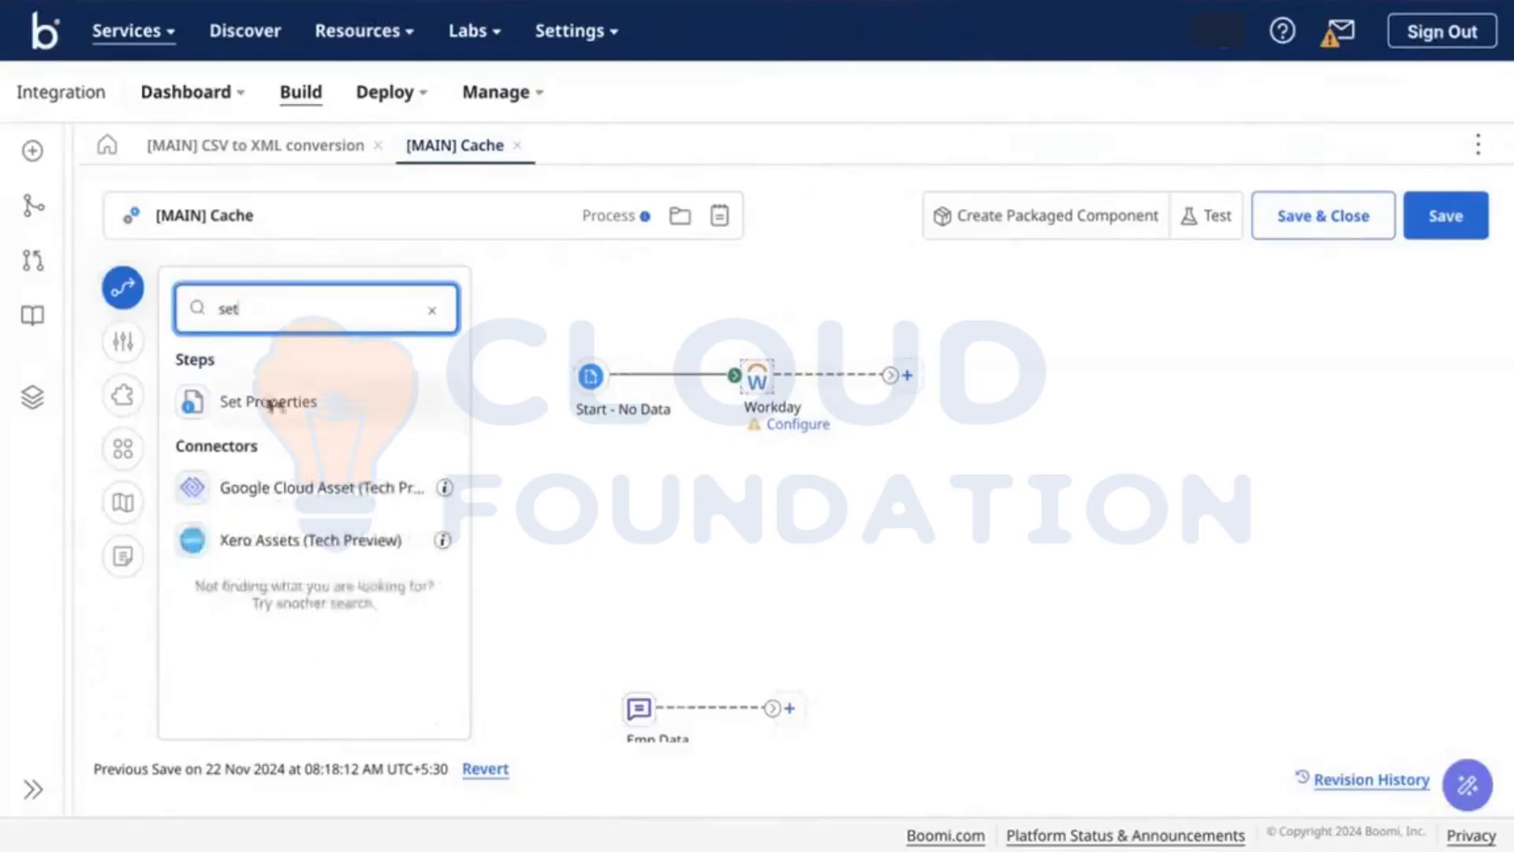
drag(268, 402, 1010, 394)
click(921, 799)
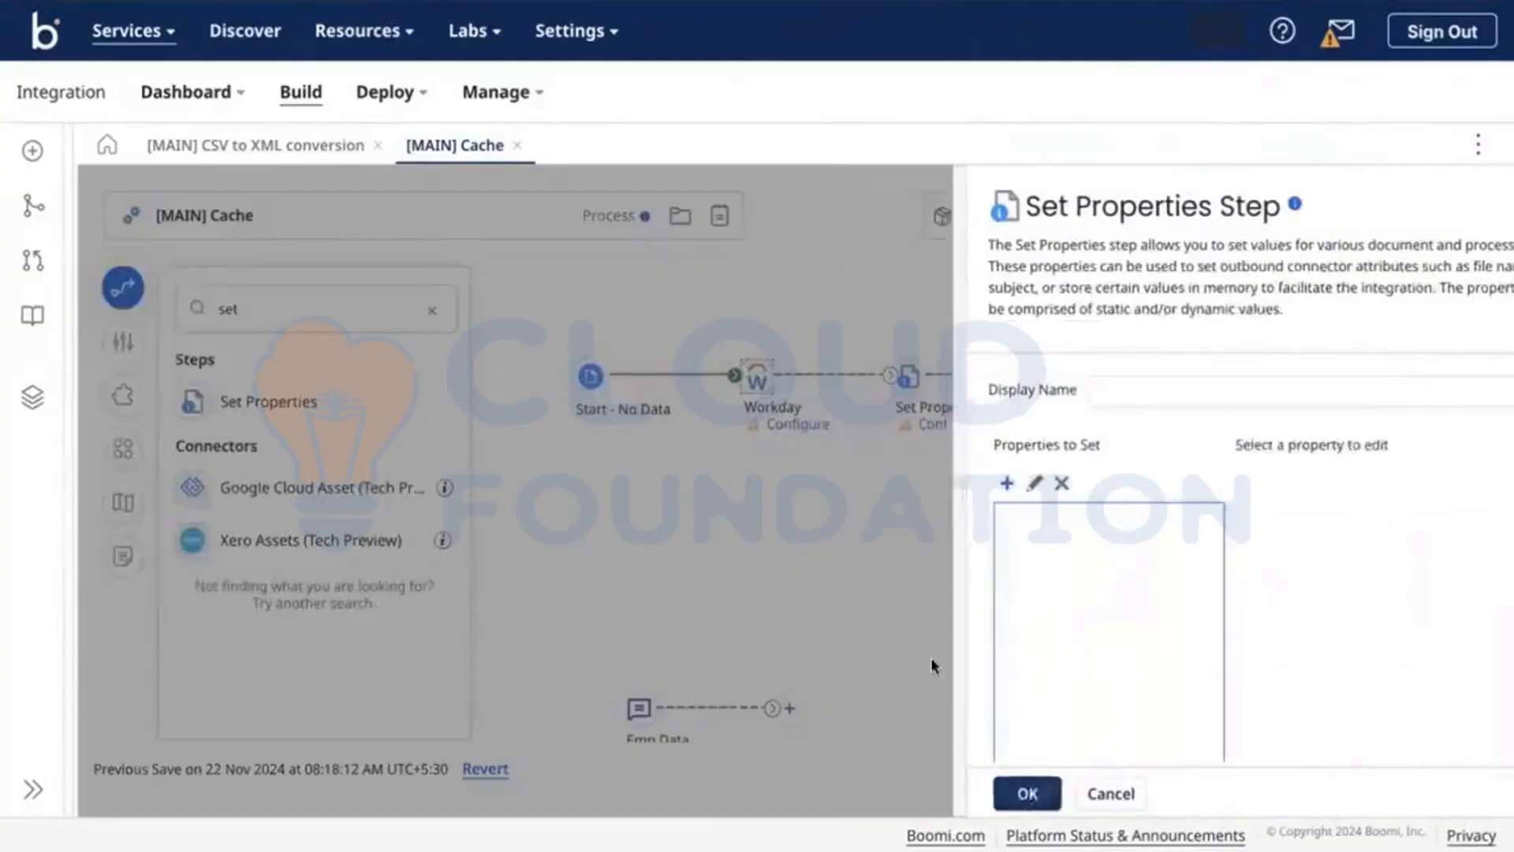
drag(892, 377, 908, 377)
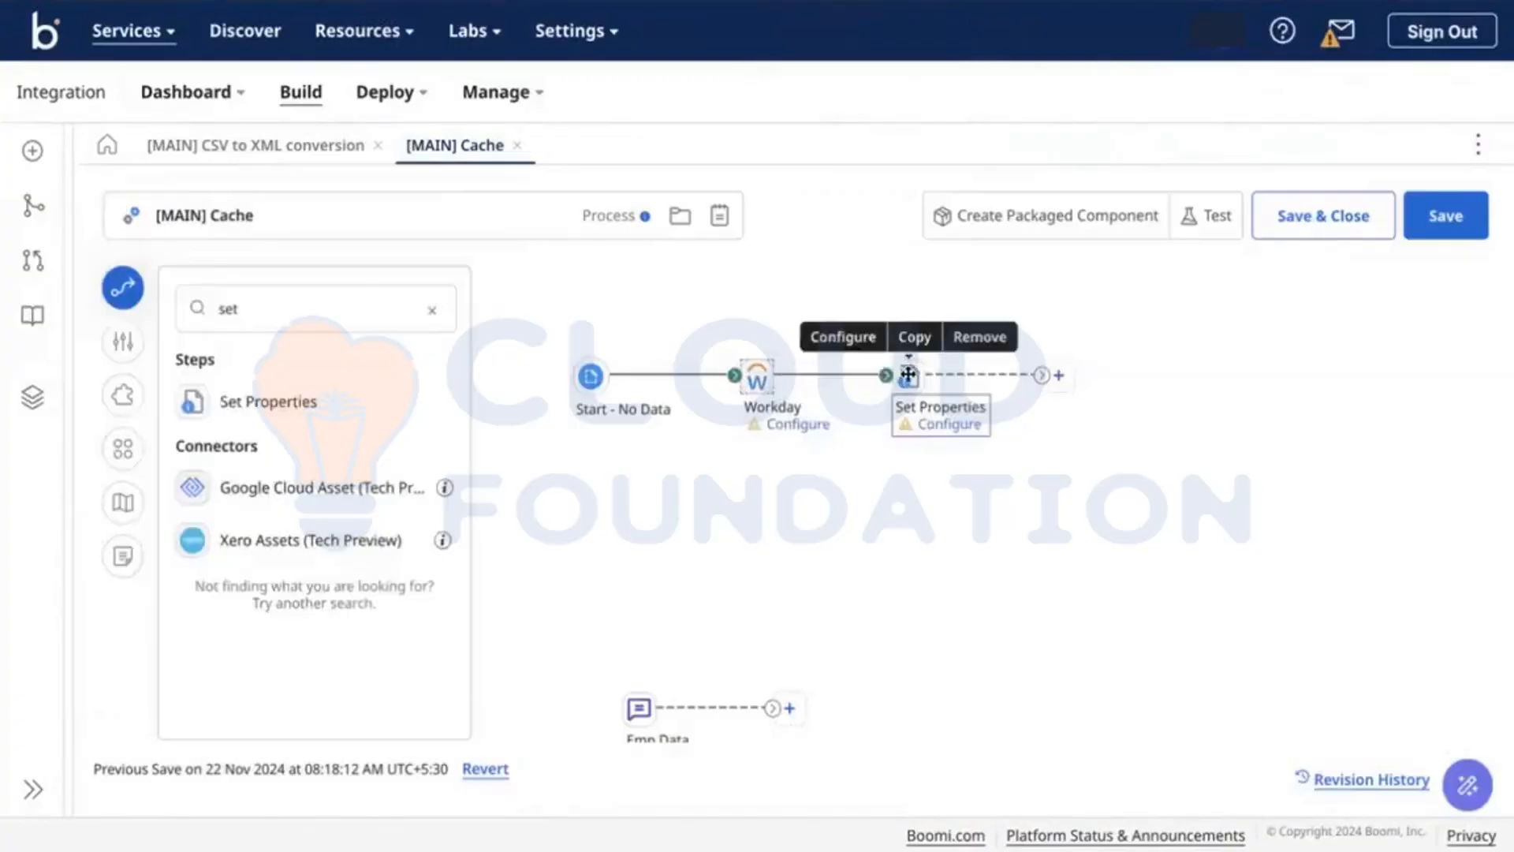
click(909, 378)
click(1081, 390)
text(extract EMP ID)
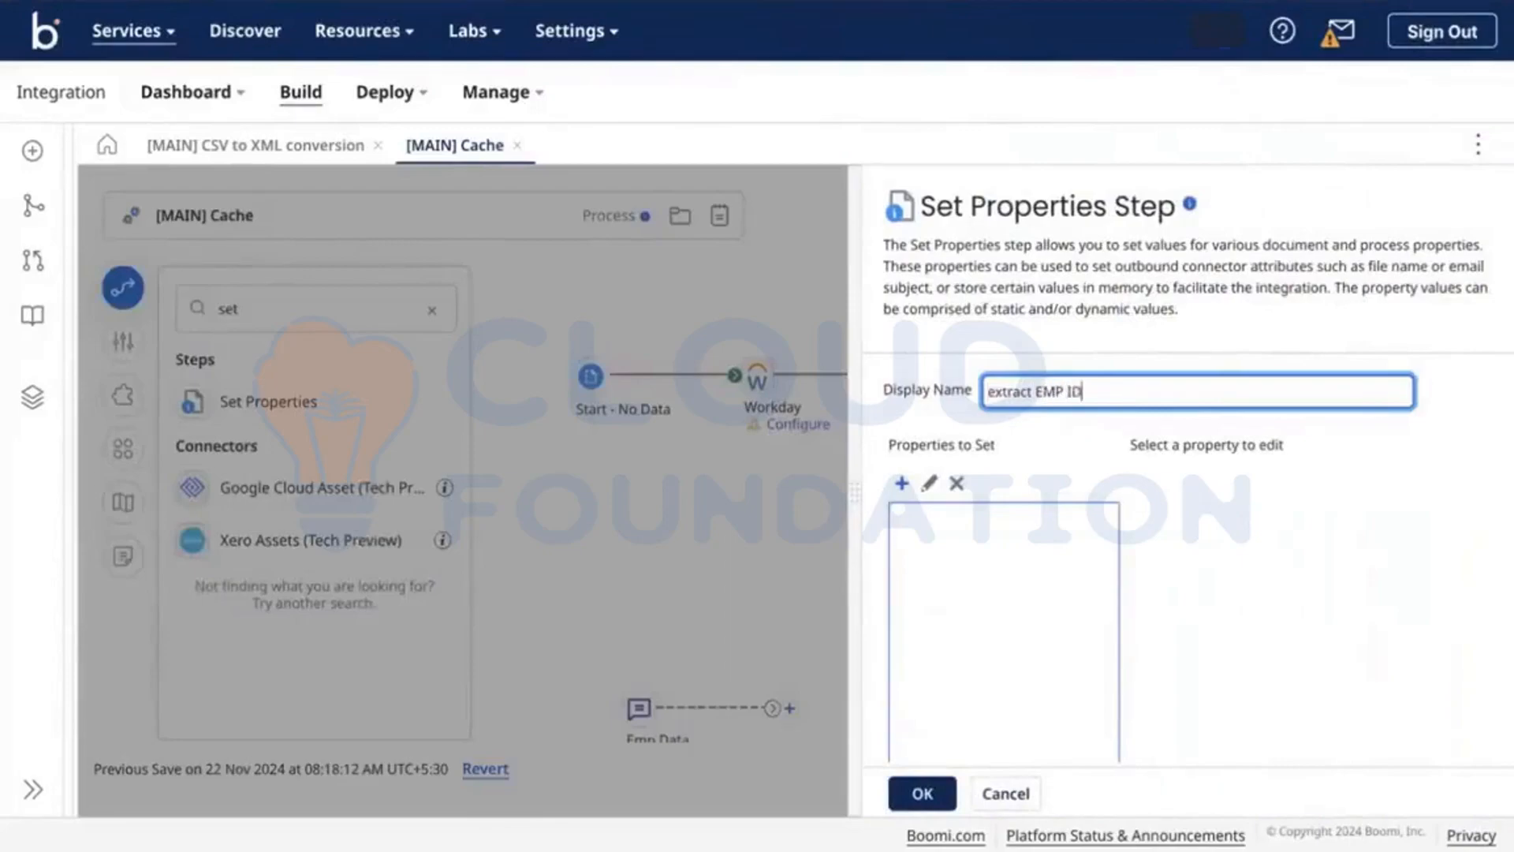
click(921, 793)
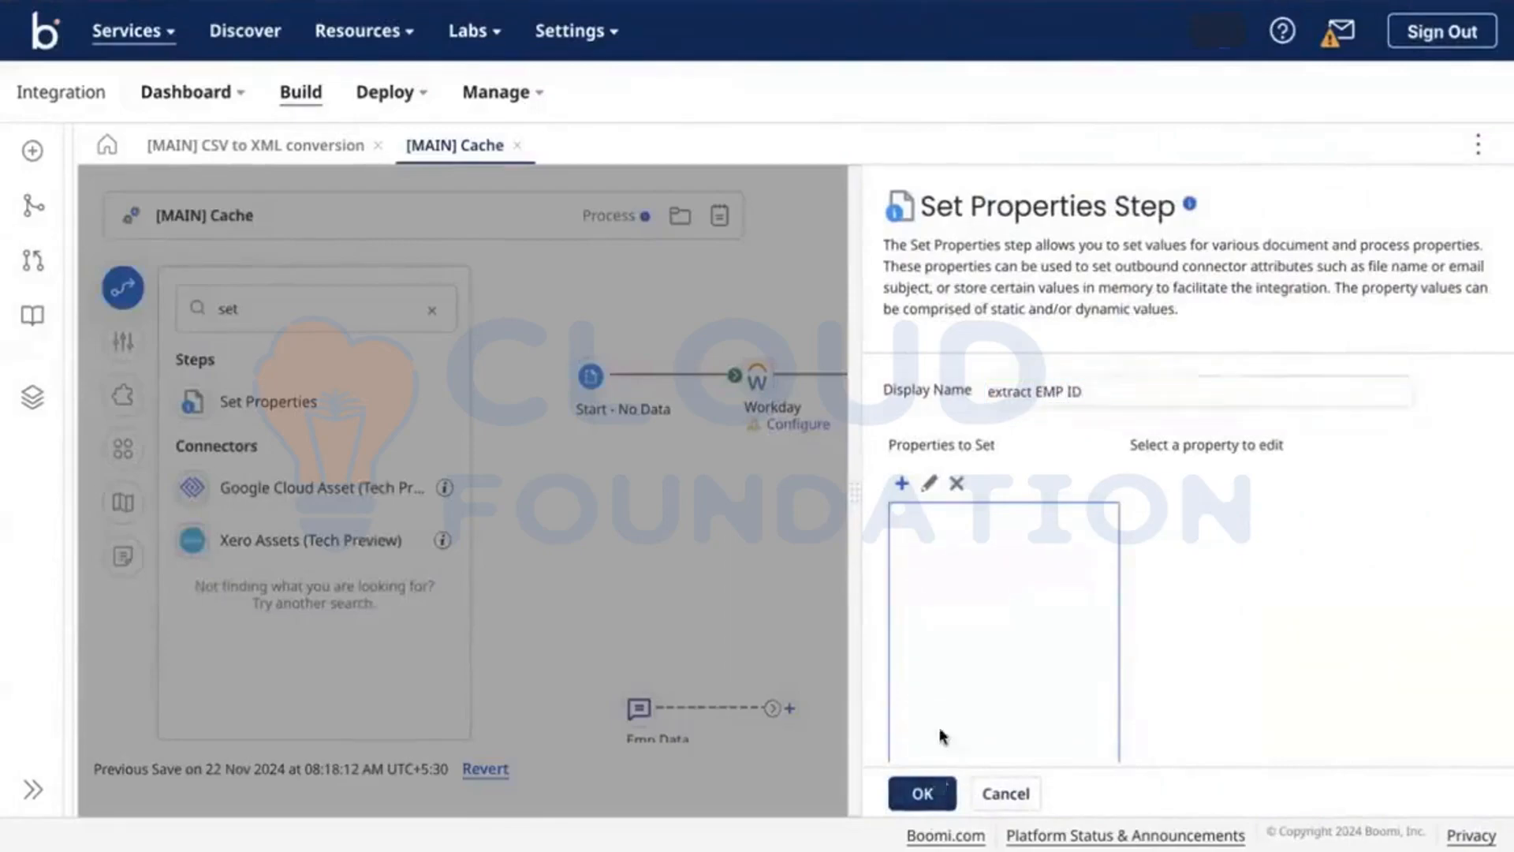
Step: Rename the Workday connector step to 'GET EMP Data'
click(759, 369)
click(1102, 419)
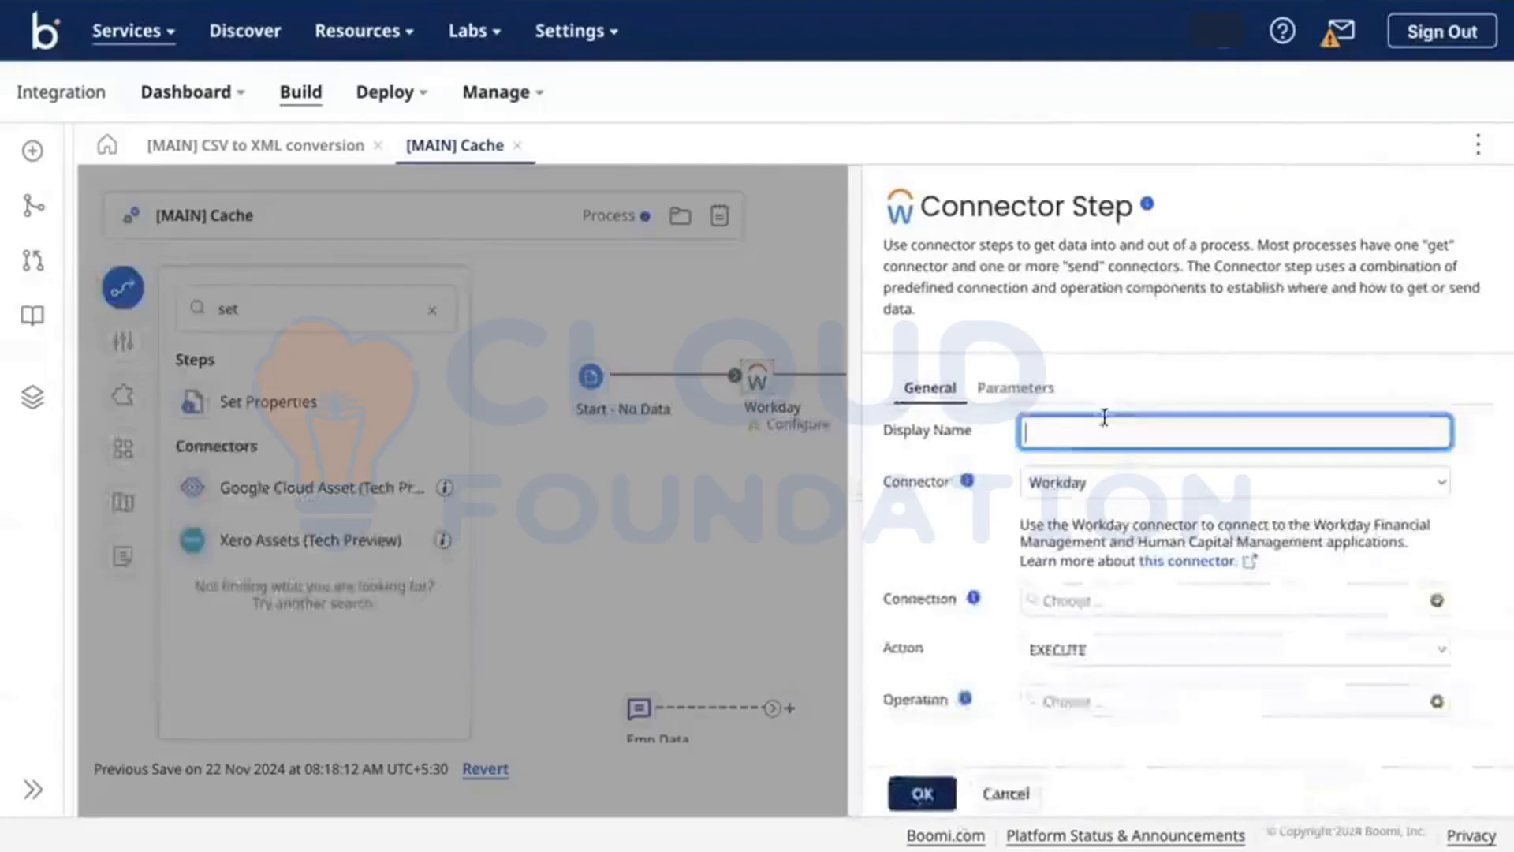
text(GET EMP)
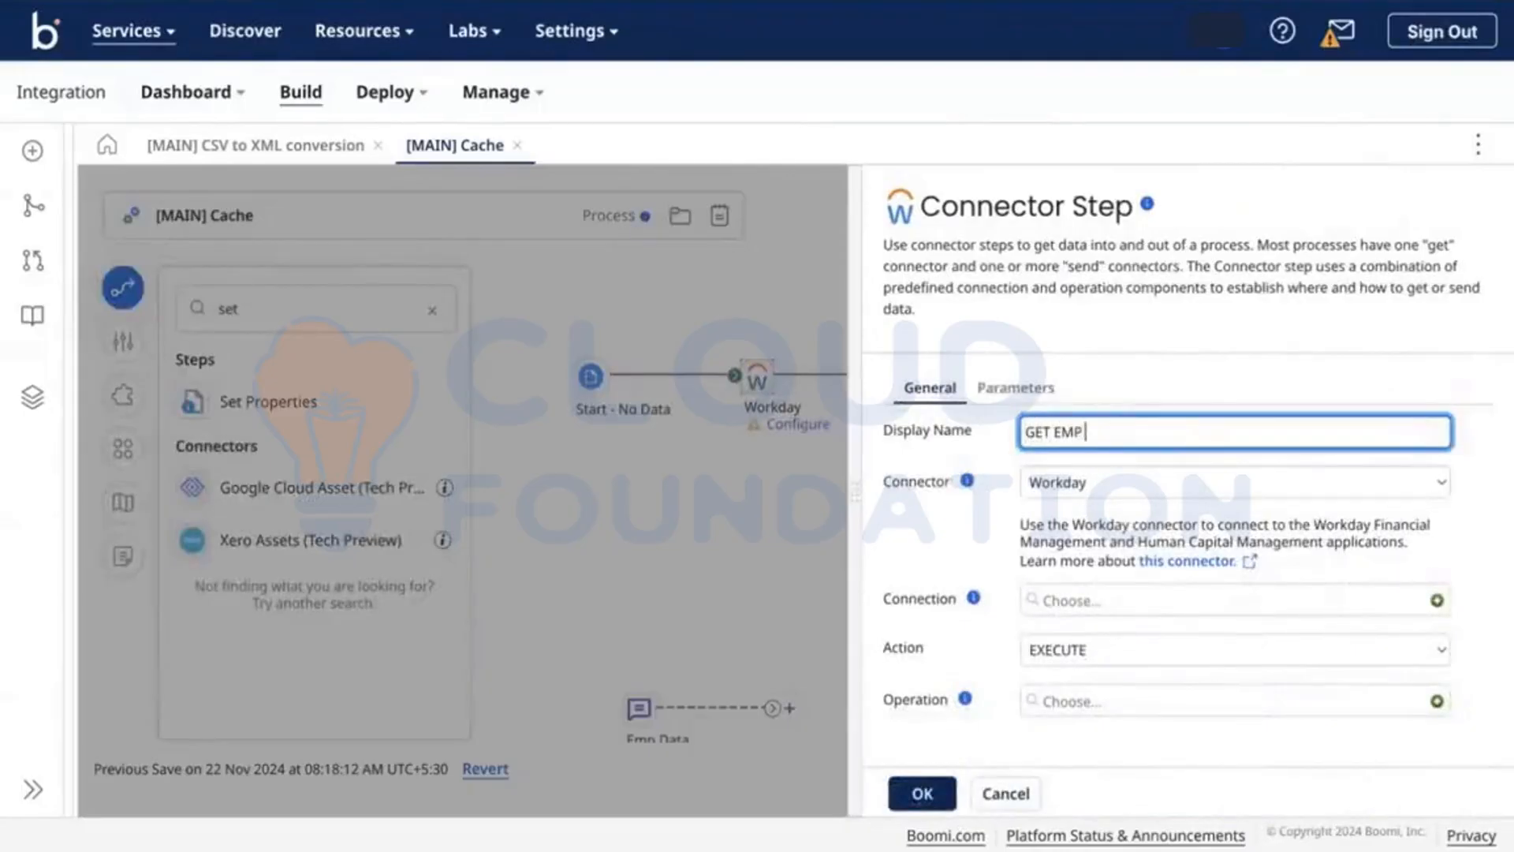
text( Data)
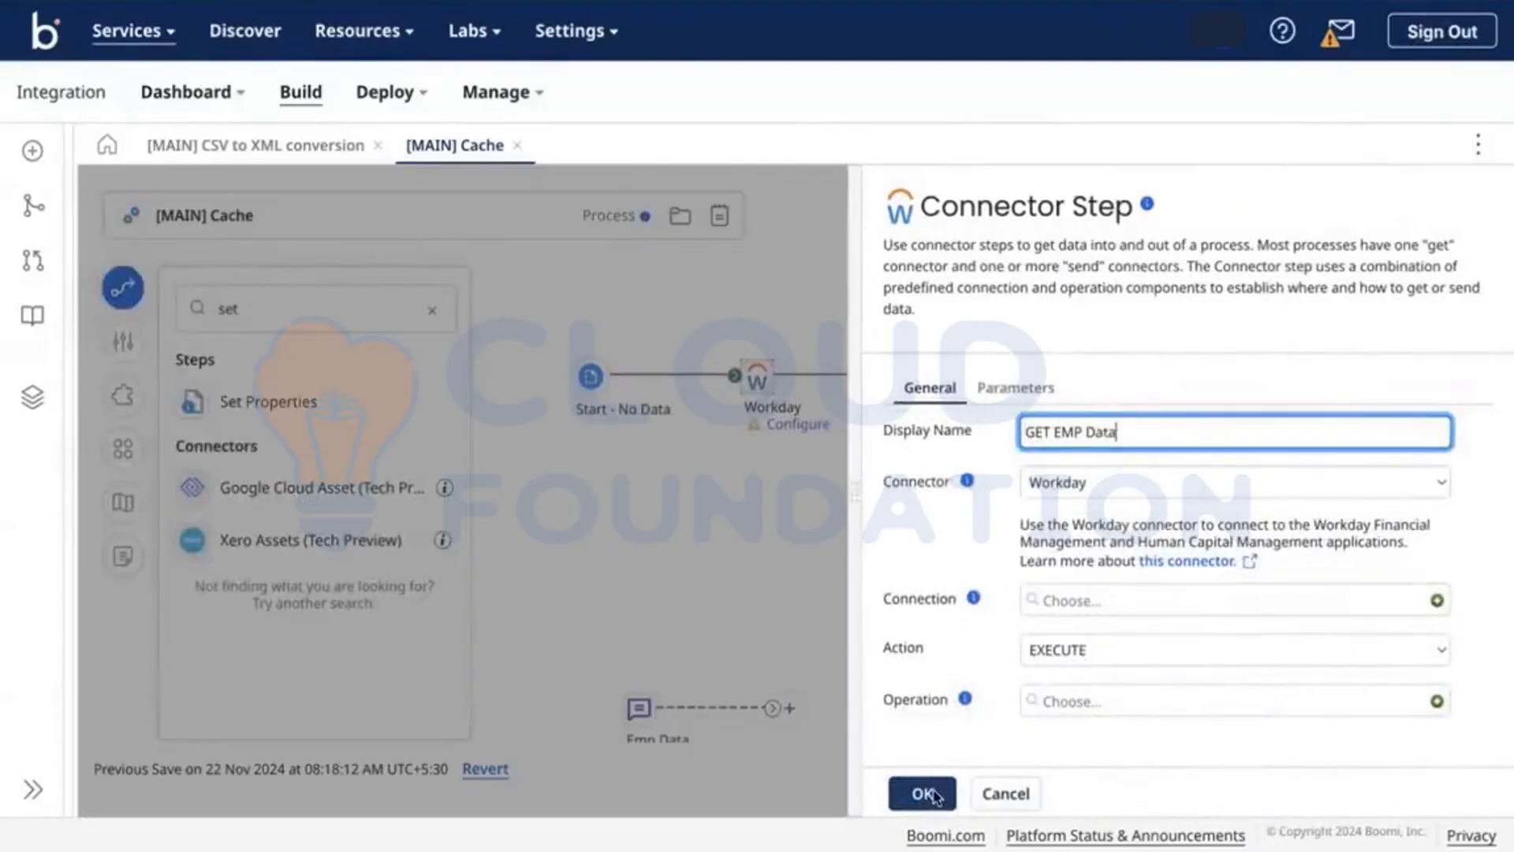
click(924, 793)
Step: Search the step palette for ADP, then browse the full All Connectors list
click(430, 309)
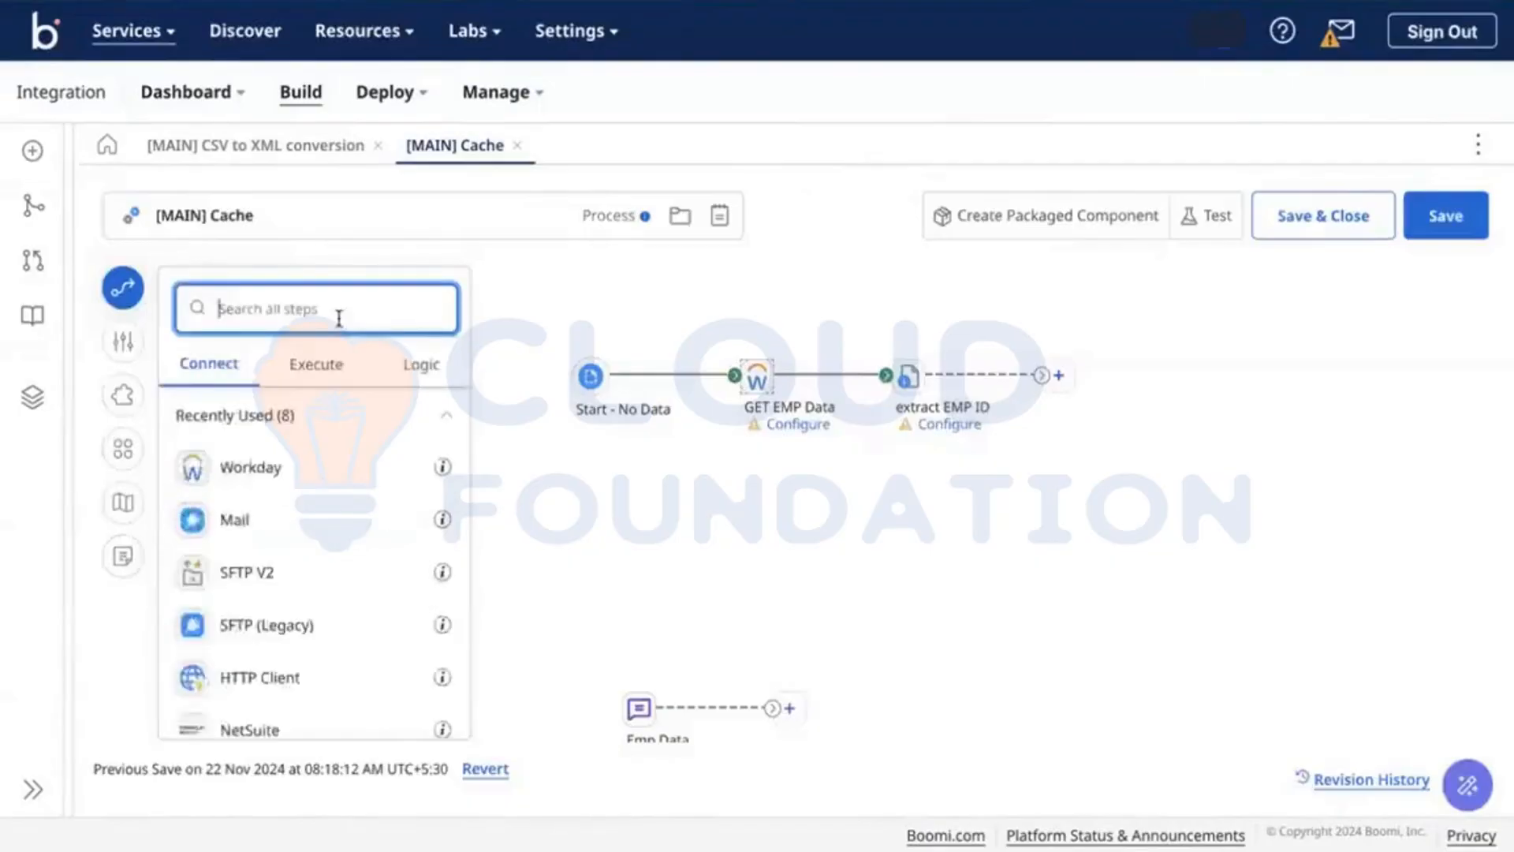
text(ADP)
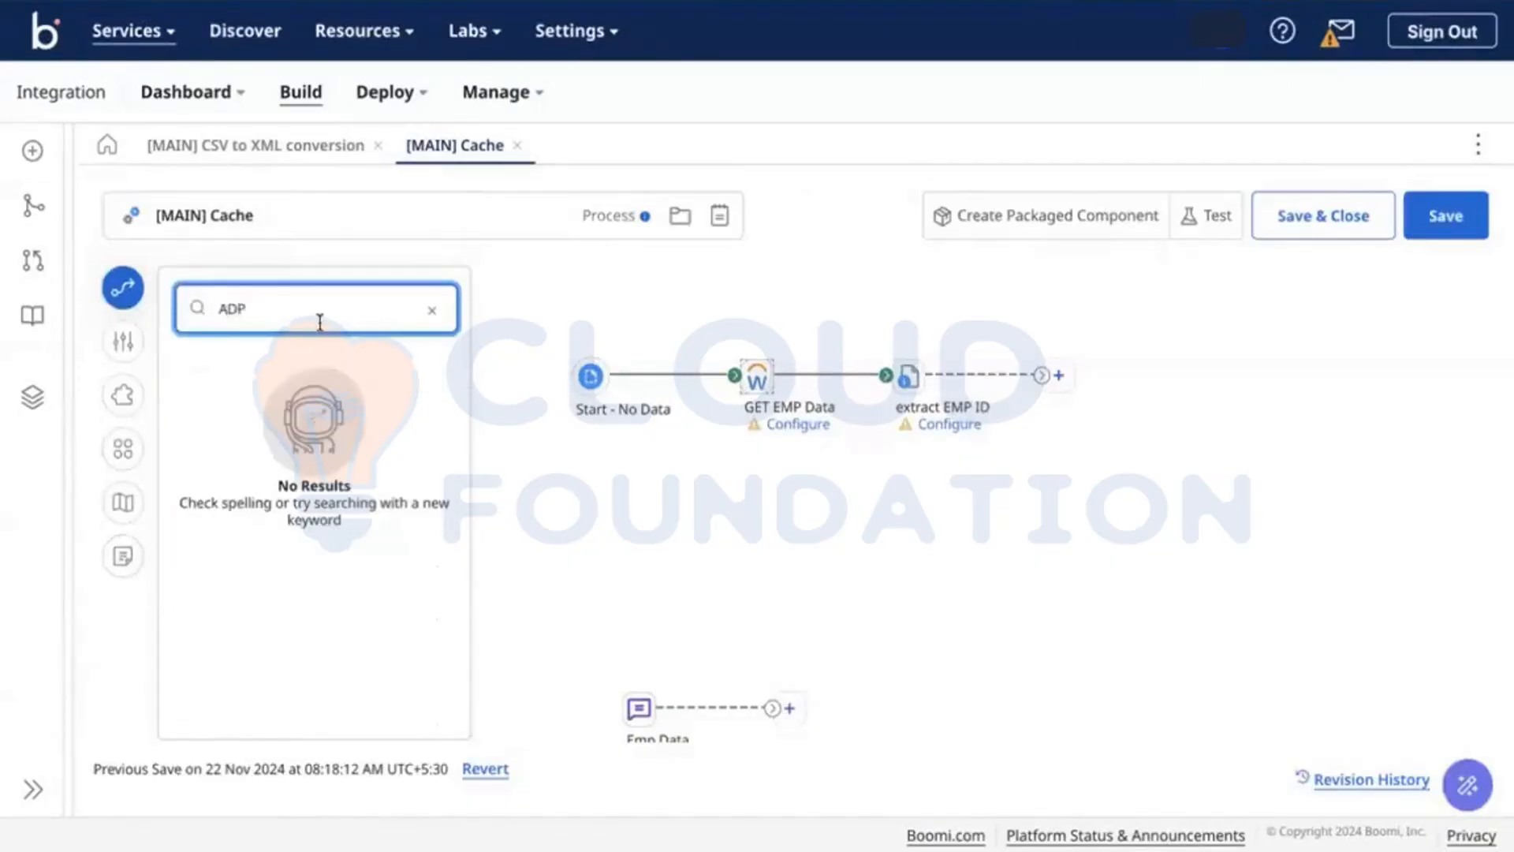
key(BackSpace)
key(BackSpace)
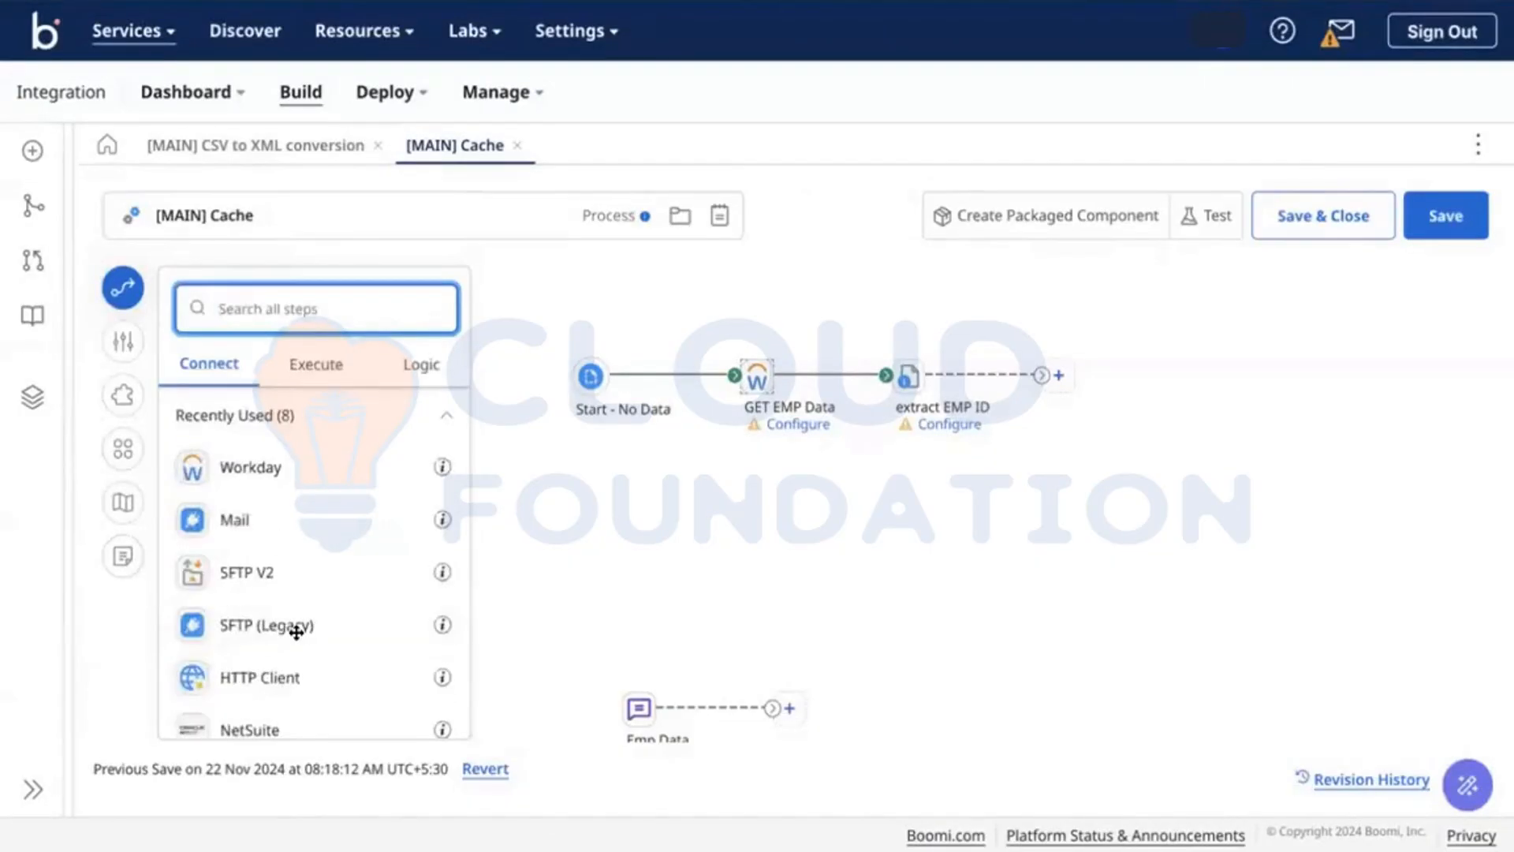
scroll(304, 623, down, 3)
click(267, 710)
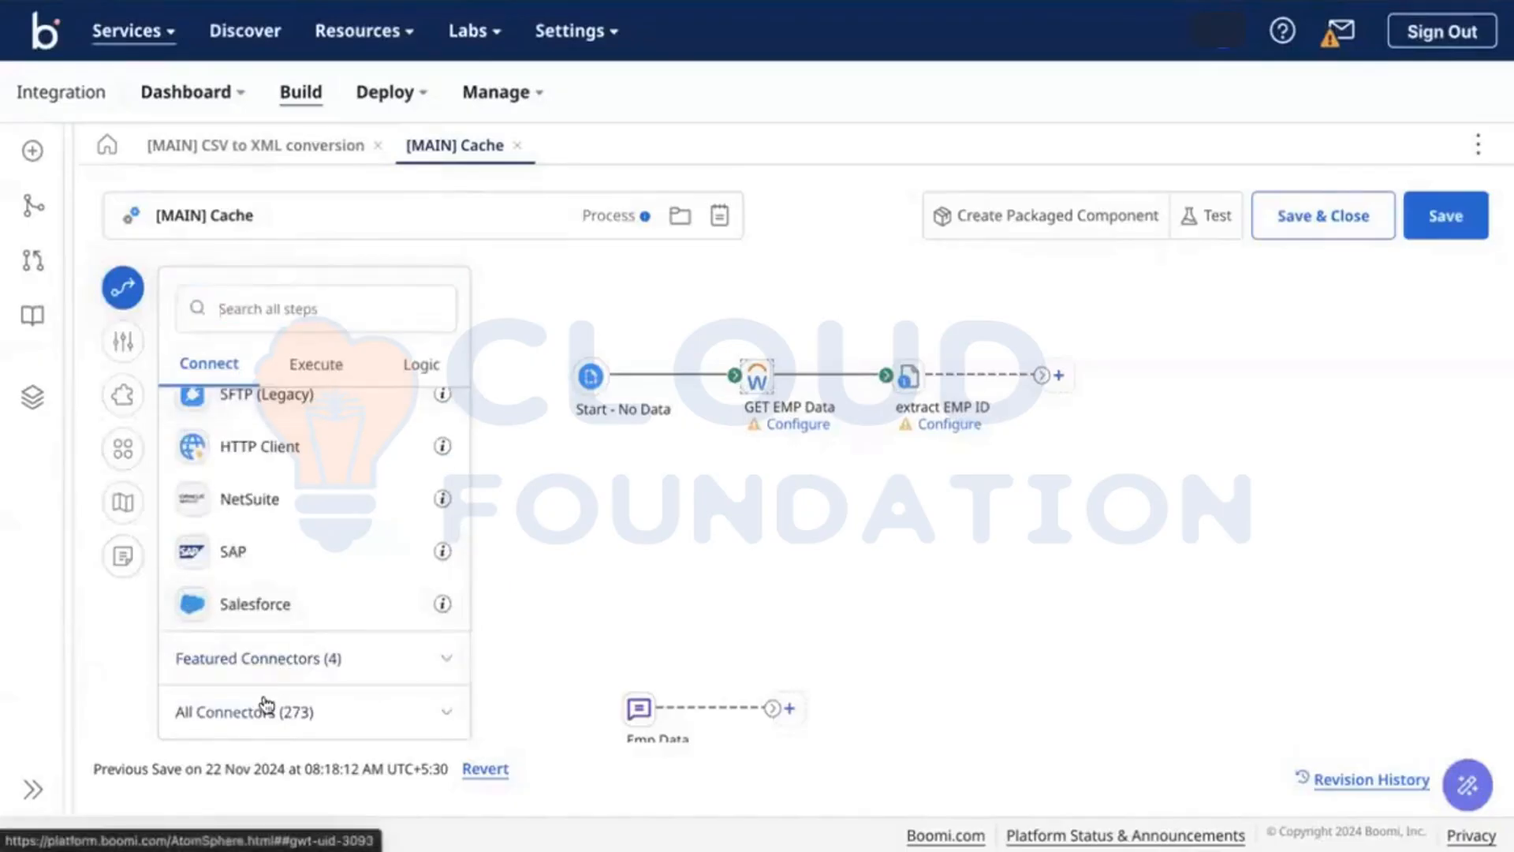
scroll(266, 702, down, 5)
scroll(265, 698, down, 10)
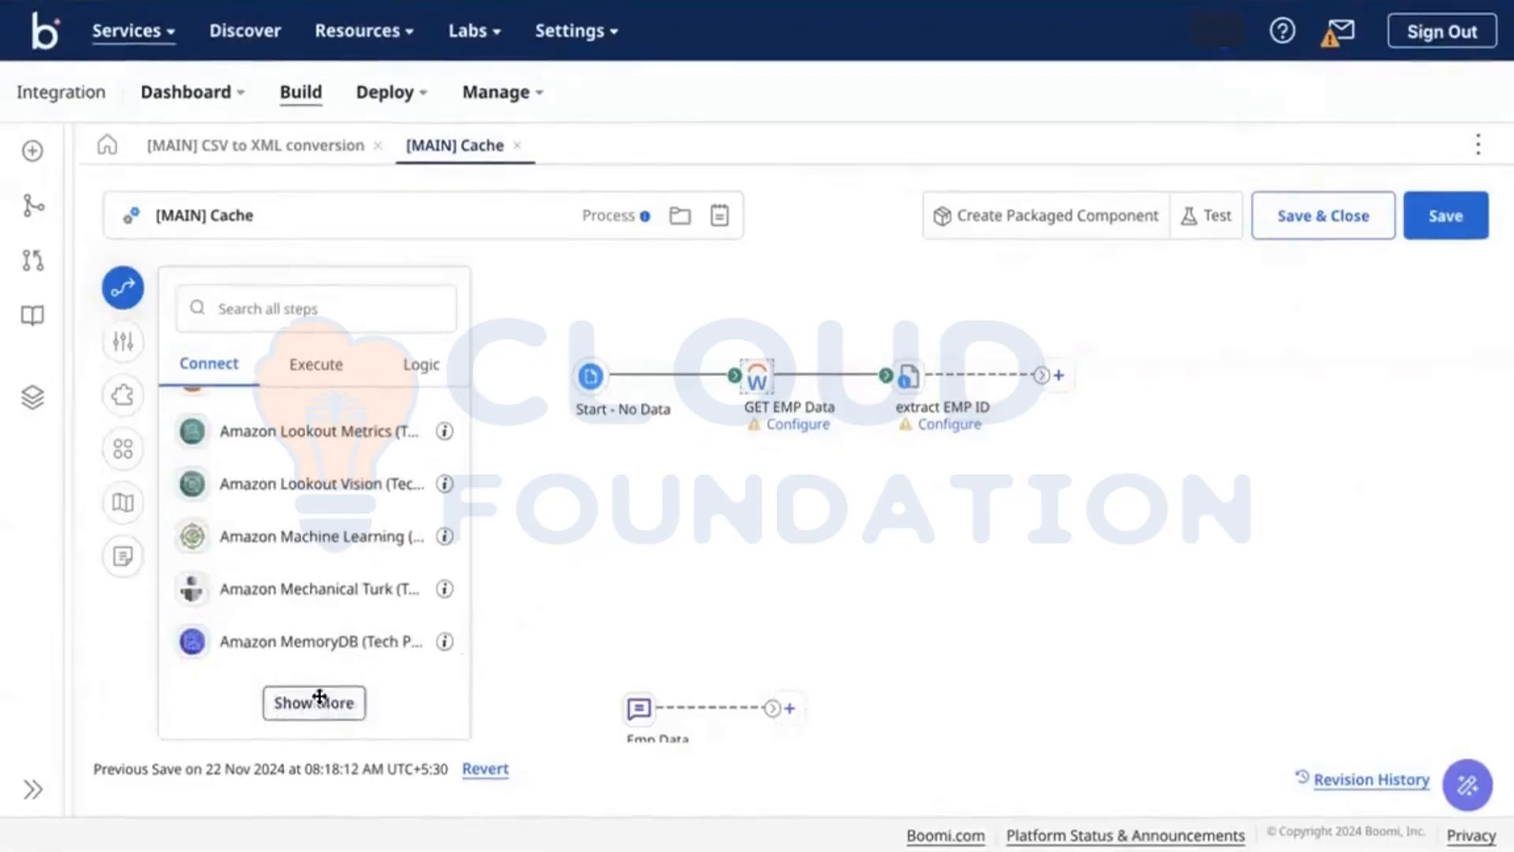
click(317, 701)
scroll(362, 599, down, 10)
scroll(361, 599, down, 10)
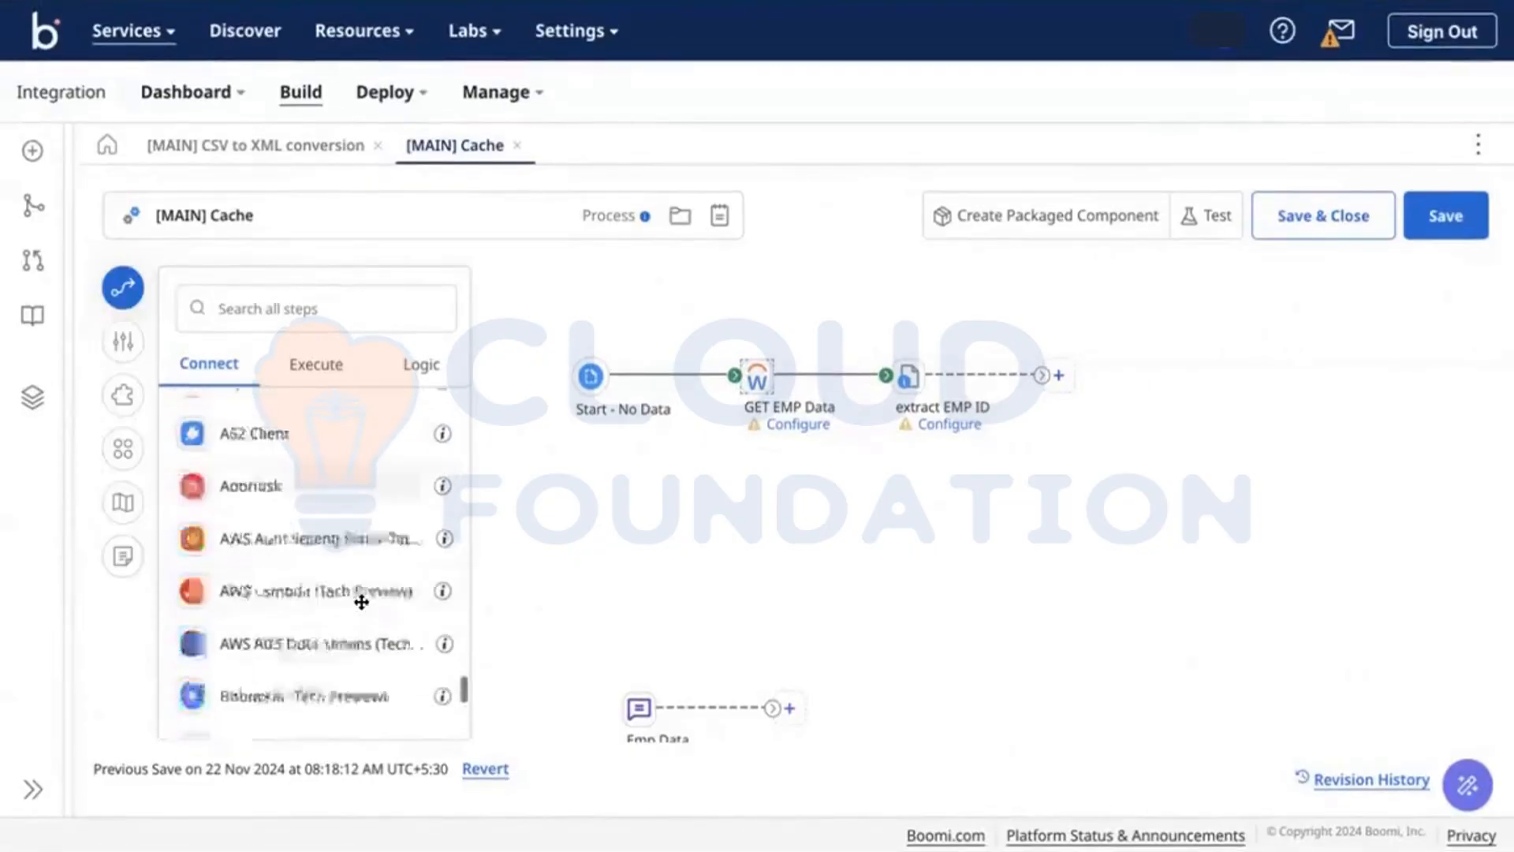
Step: Search the connectors for Ult, SAP and AD, scanning each result list
click(281, 308)
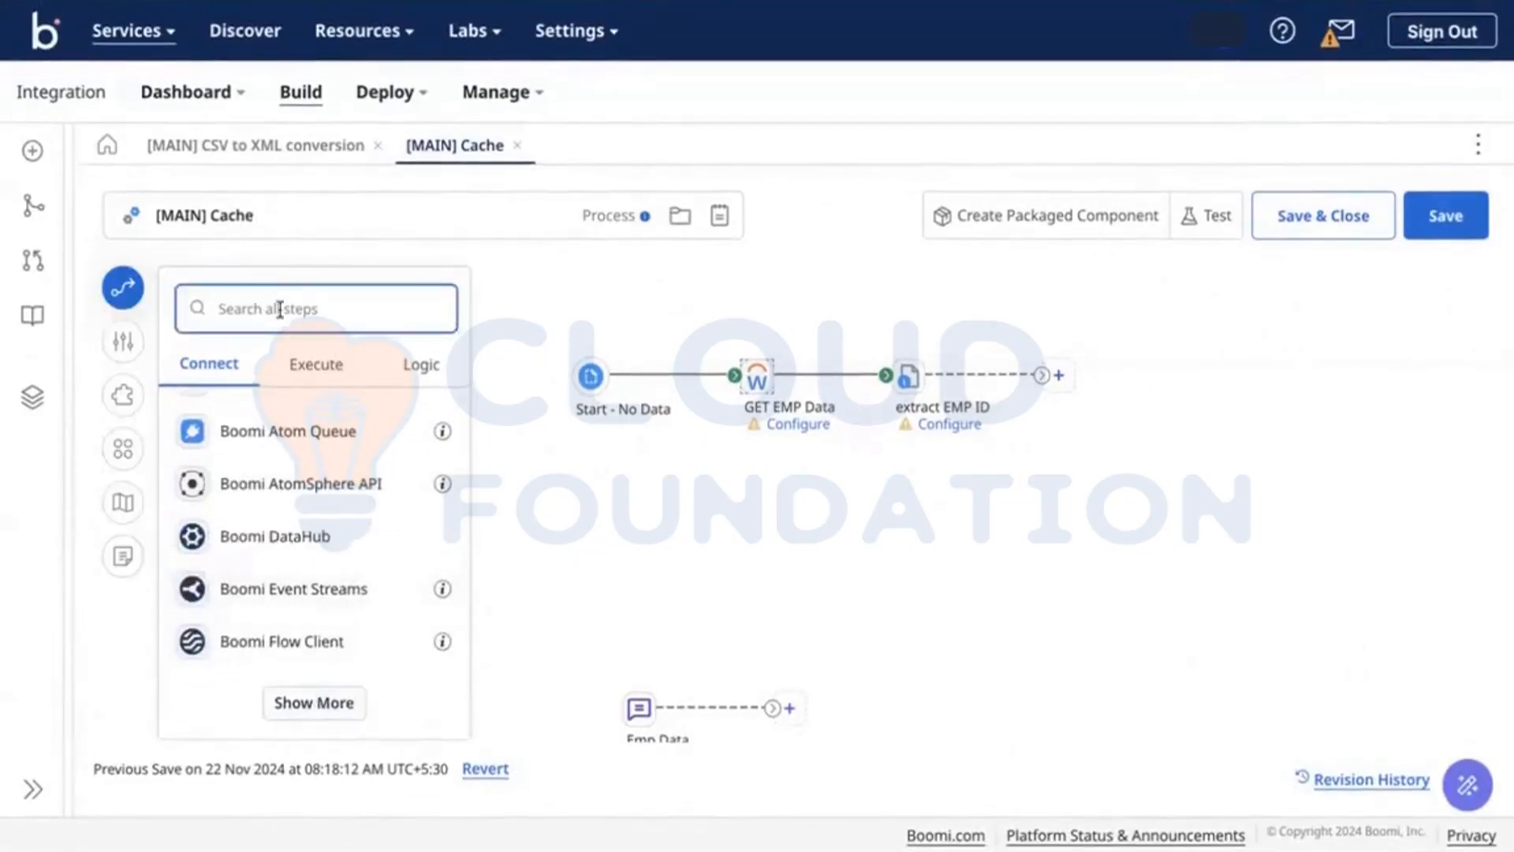
text(Ul)
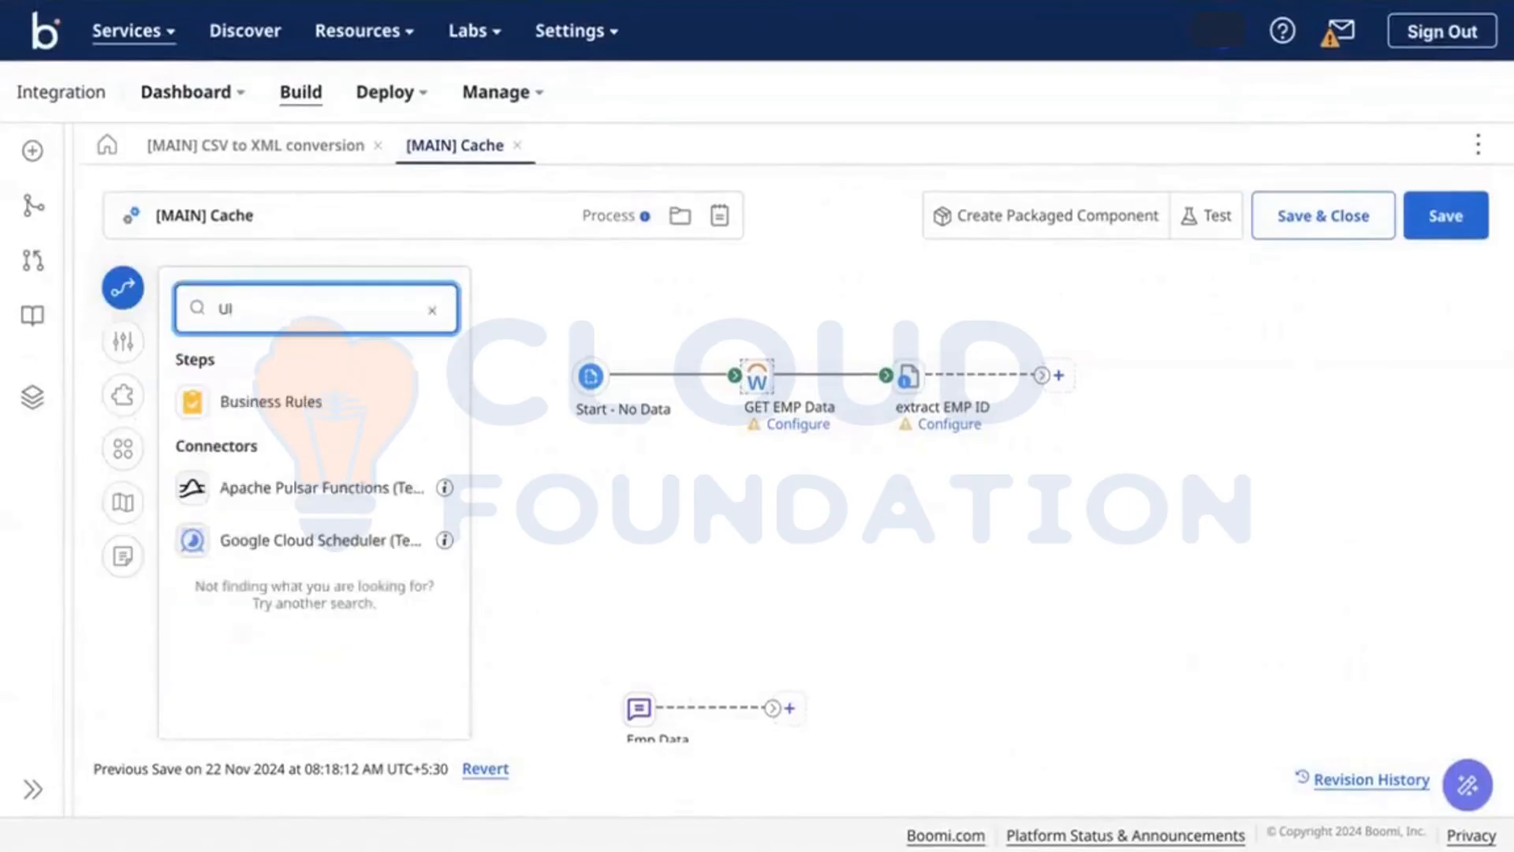
text(t)
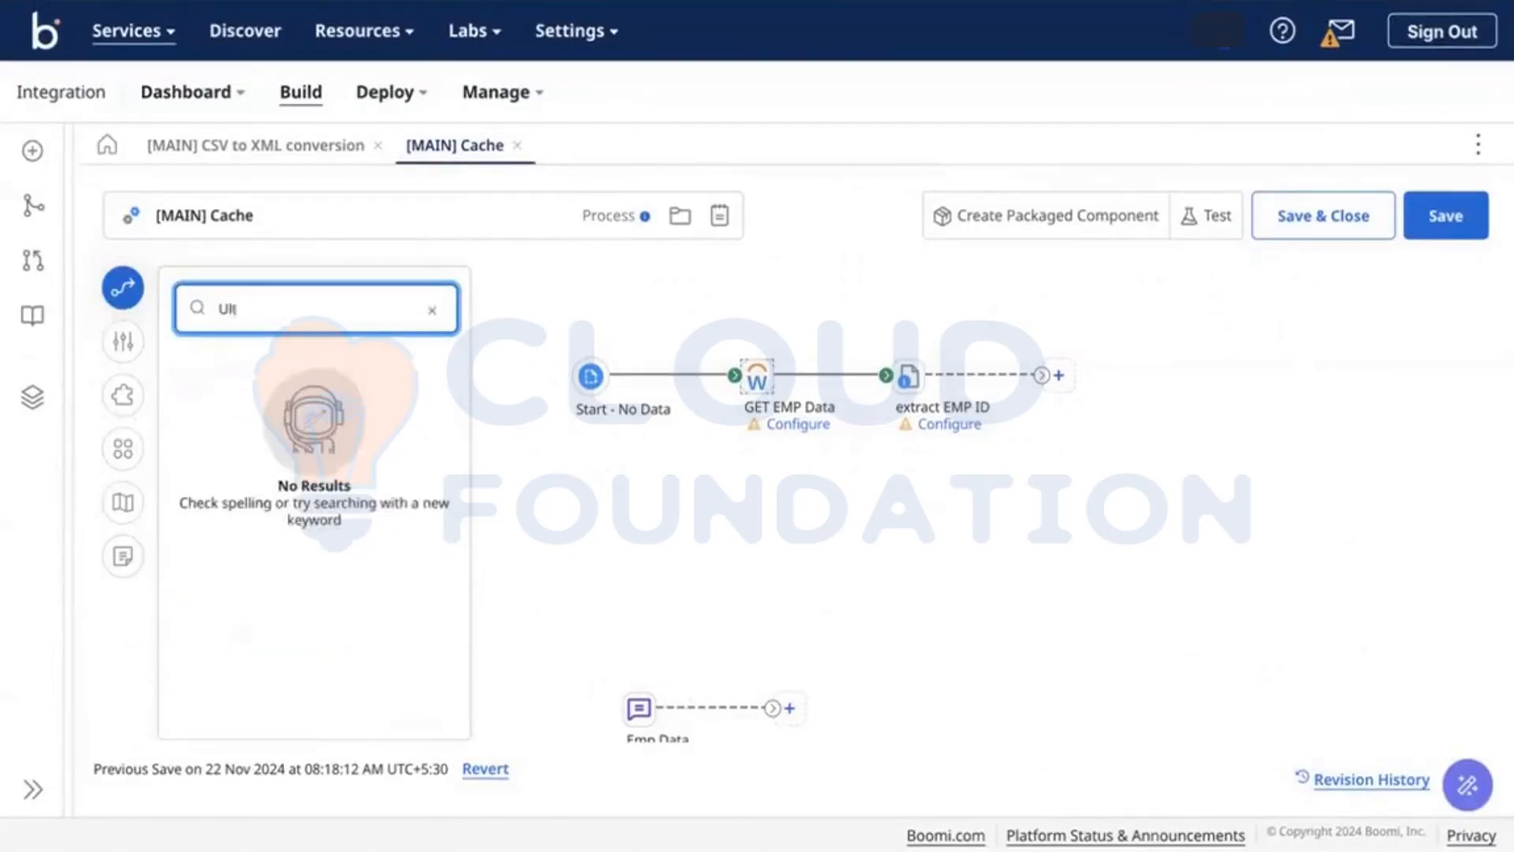
key(BackSpace)
key(BackSpace)
key(BackSpace)
text(SAP)
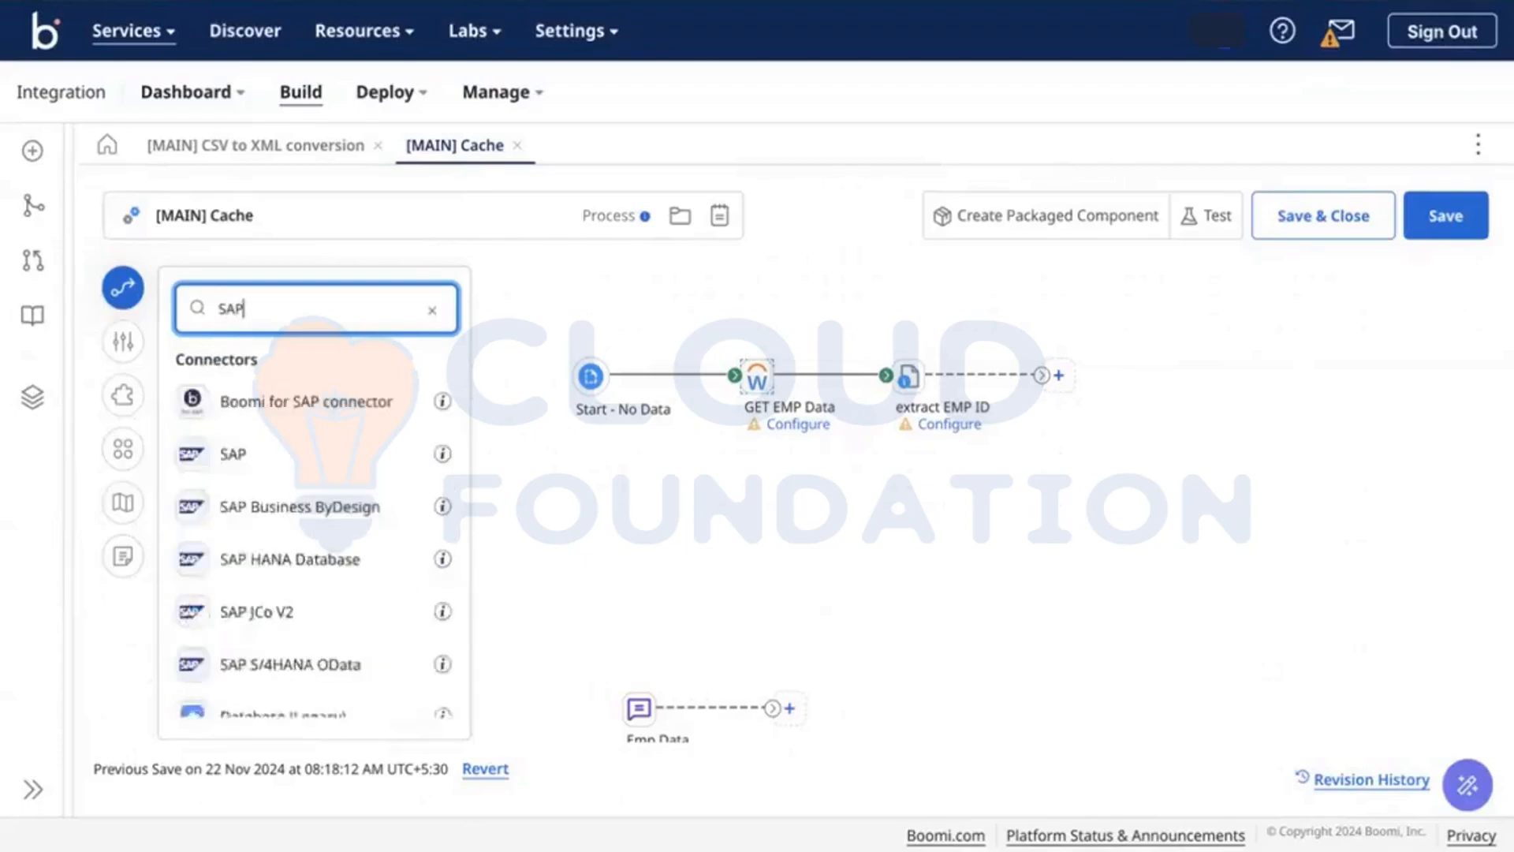
scroll(294, 514, down, 3)
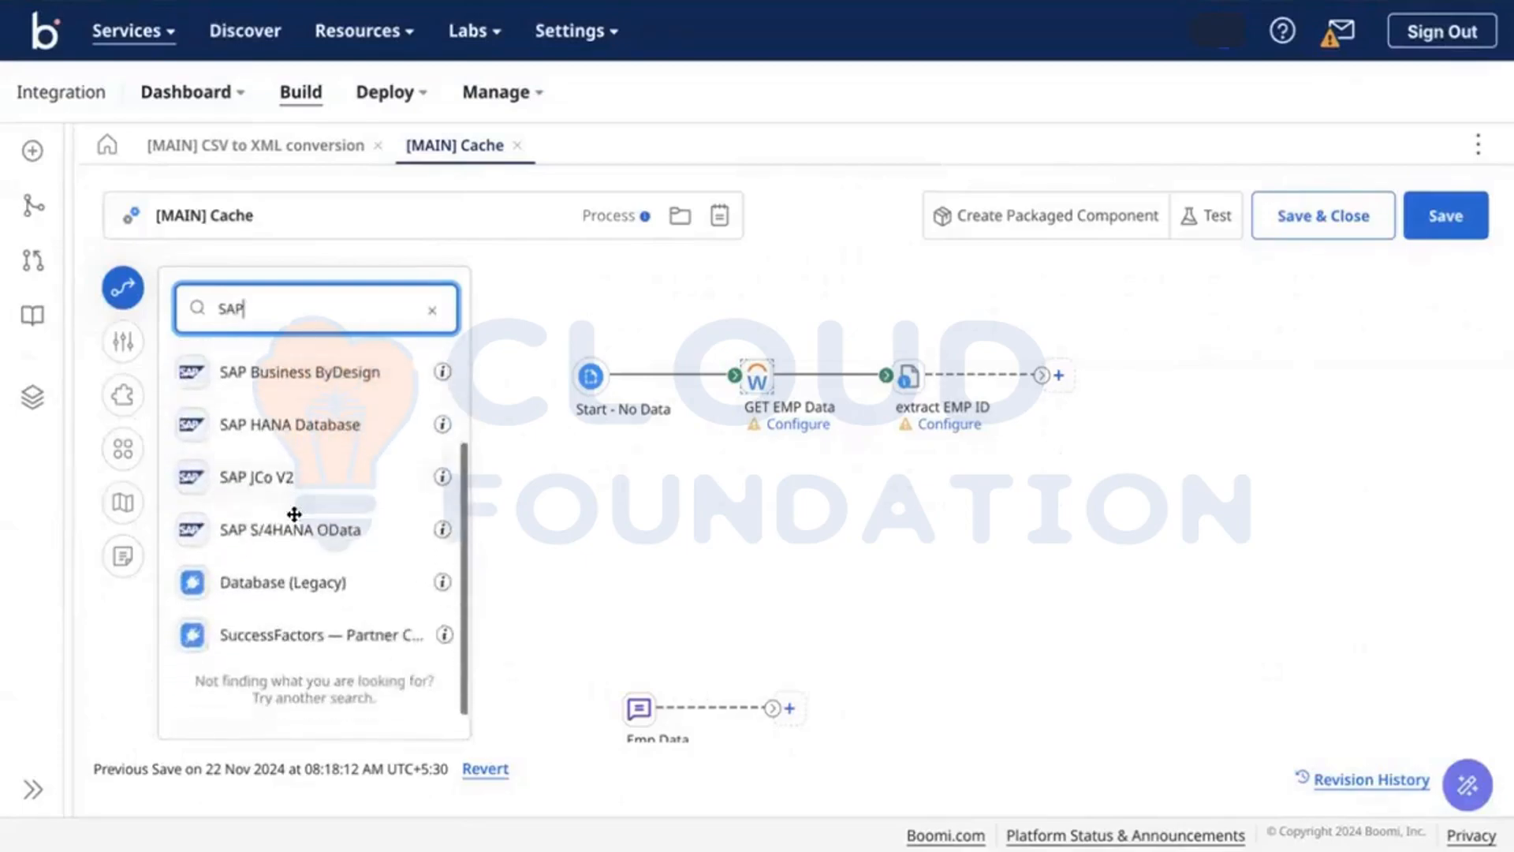
scroll(294, 514, up, 3)
key(BackSpace)
key(BackSpace)
key(BackSpace)
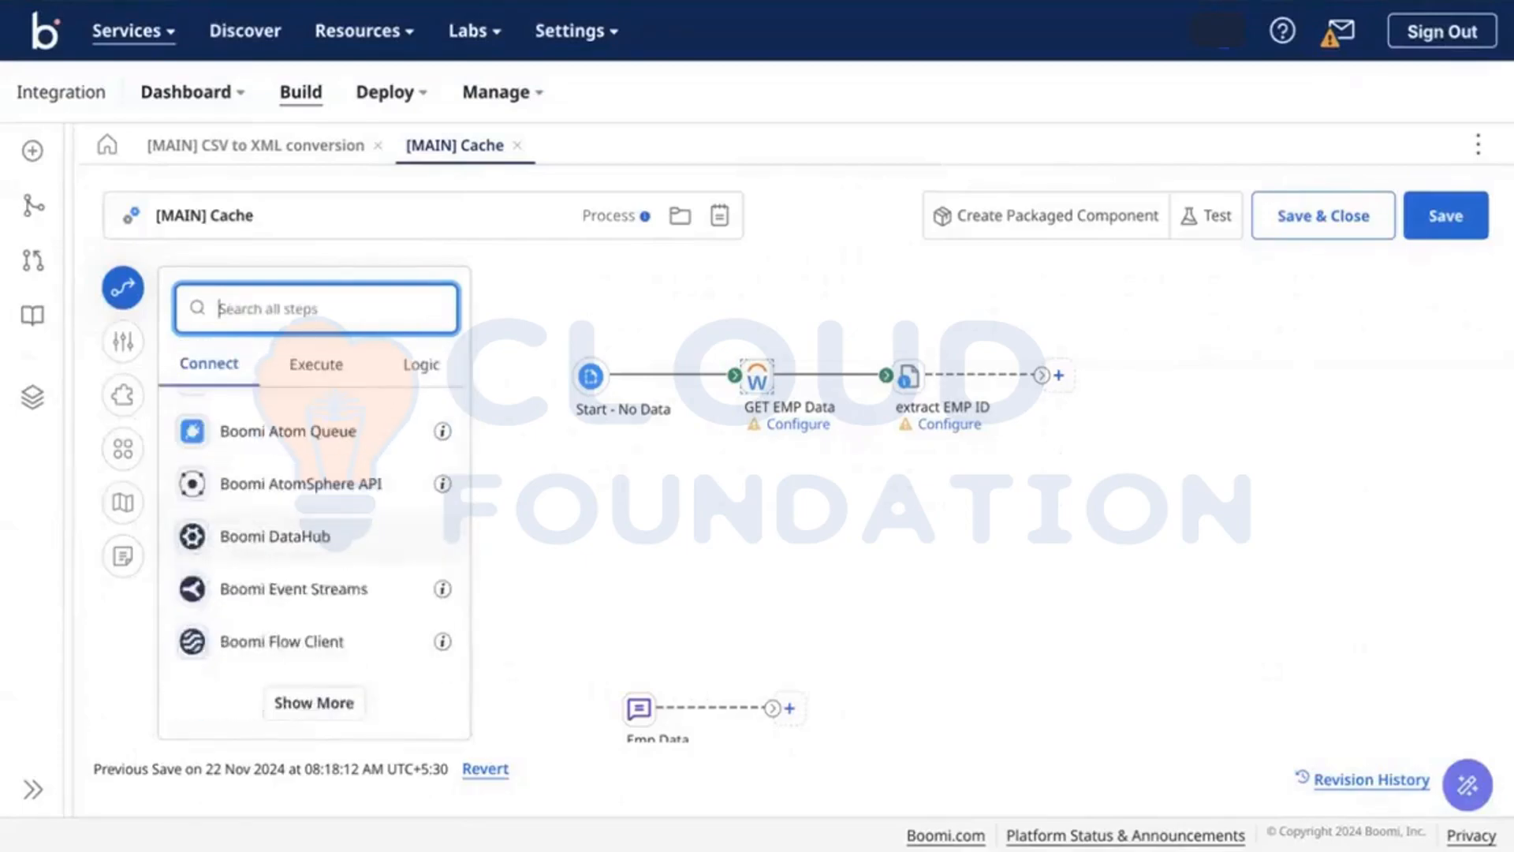
text(AD)
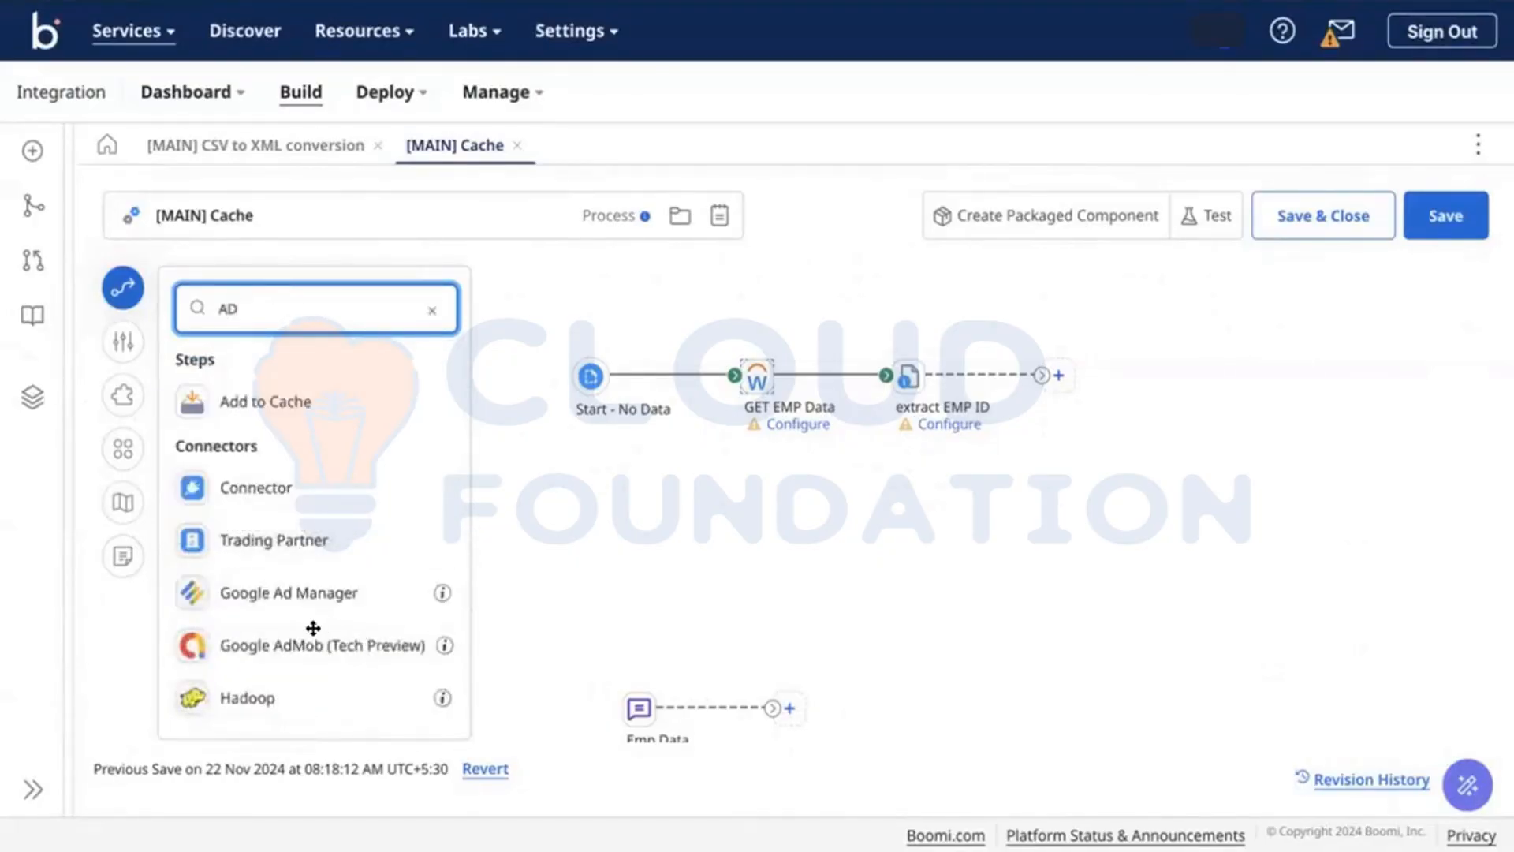
scroll(313, 627, down, 1)
scroll(314, 627, down, 3)
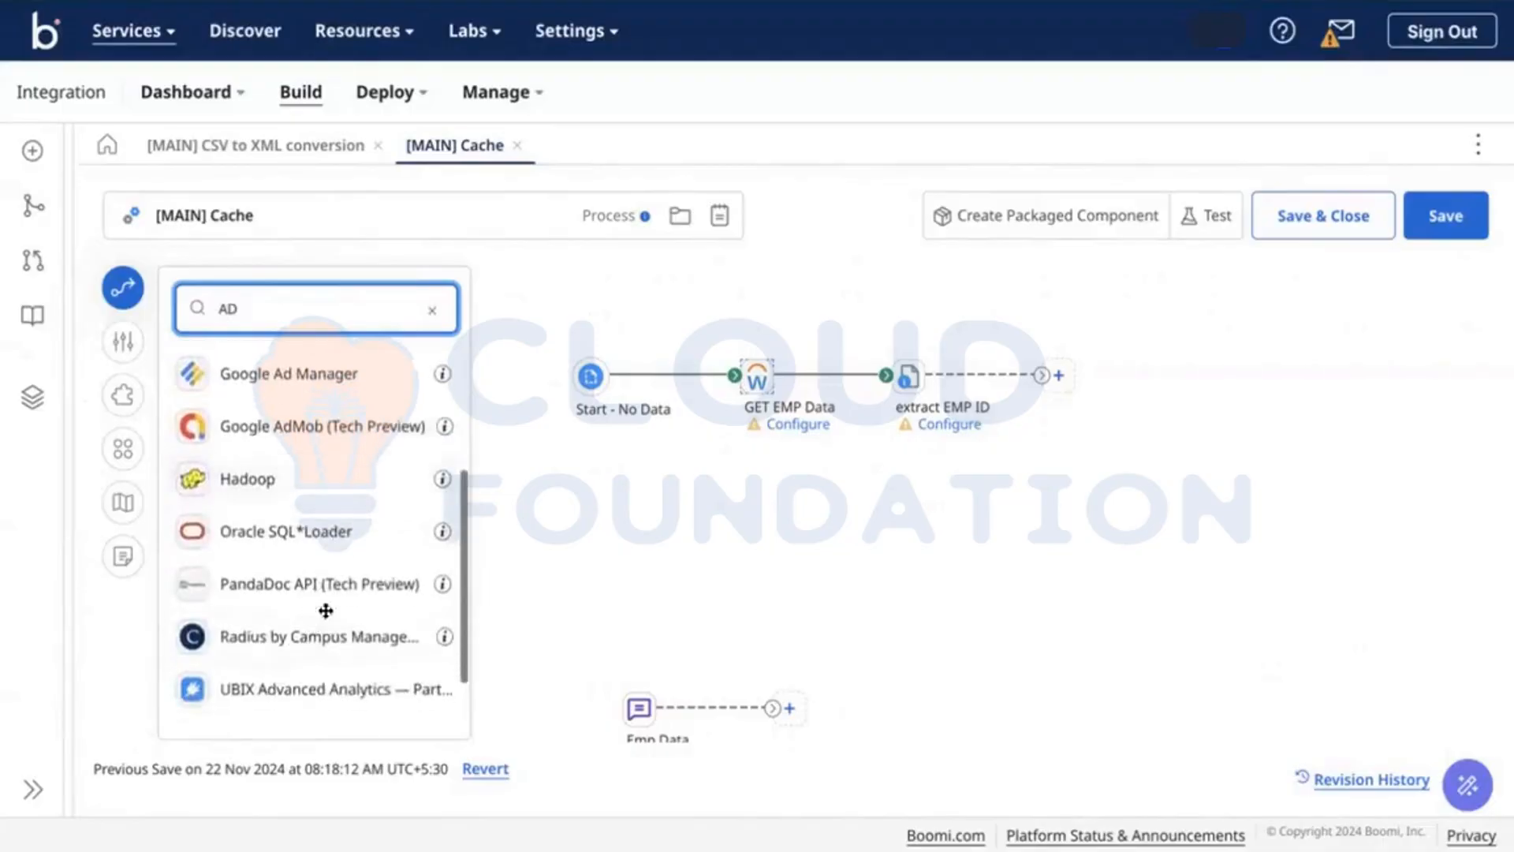
scroll(319, 587, up, 3)
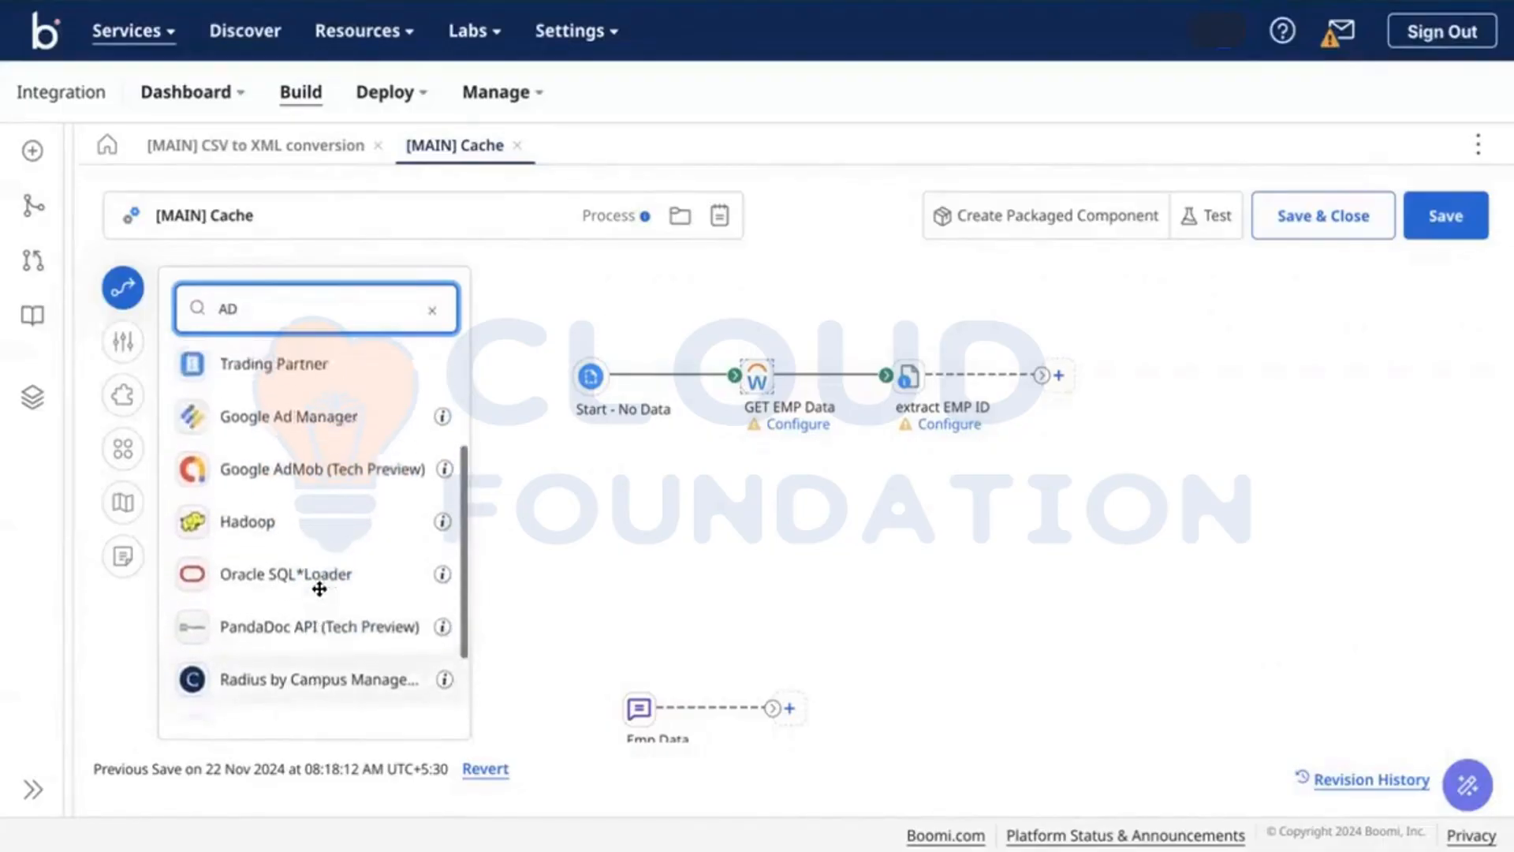
scroll(319, 587, down, 1)
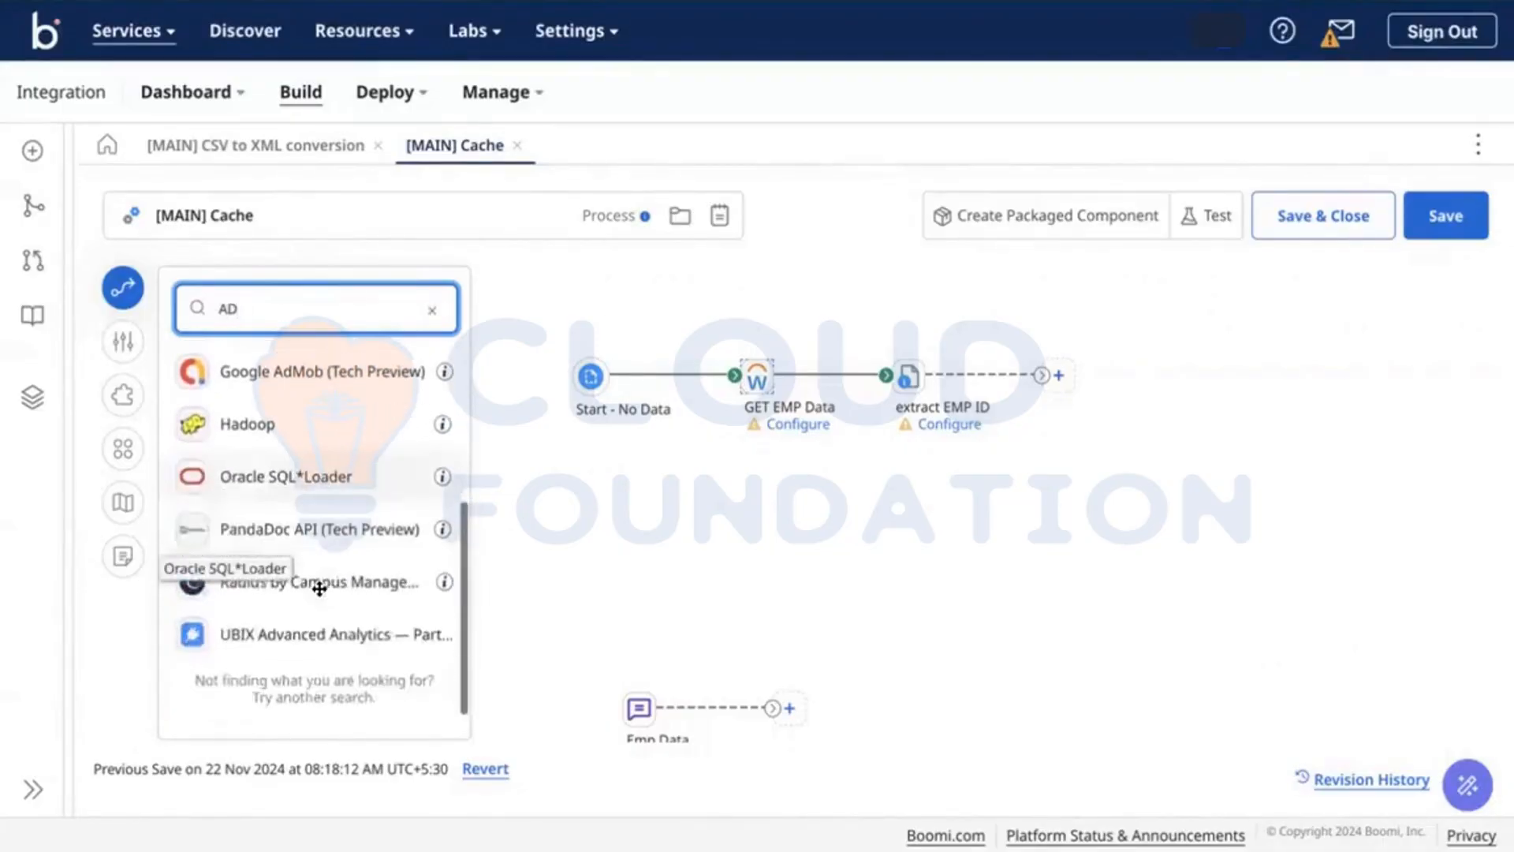
scroll(319, 588, up, 3)
Step: Search 'Pay' to list the Xero Payroll NZ and UK connectors
key(BackSpace)
key(BackSpace)
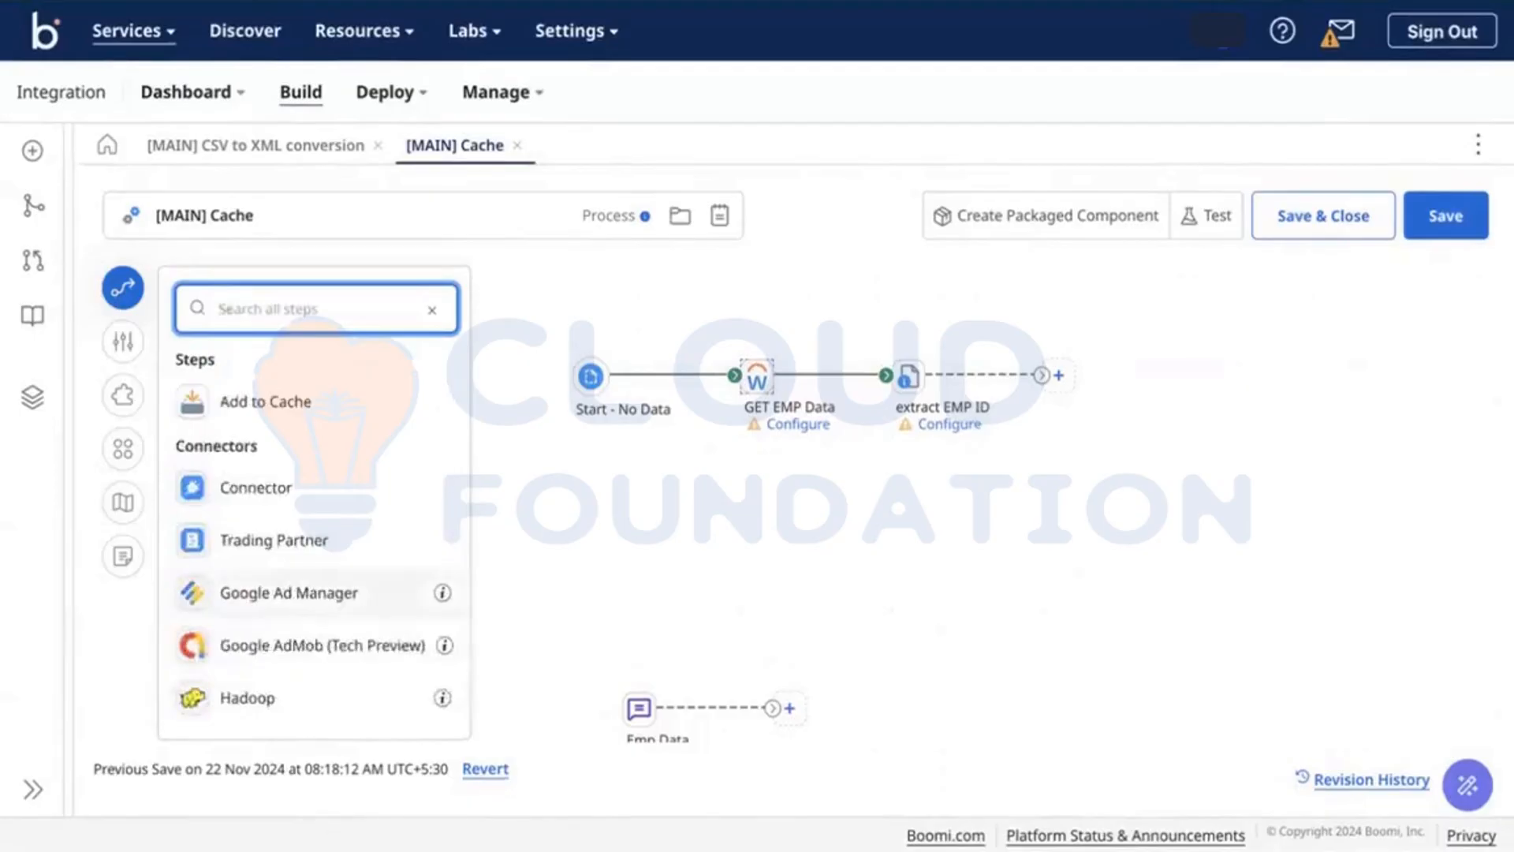
text(s)
key(BackSpace)
text(Pay)
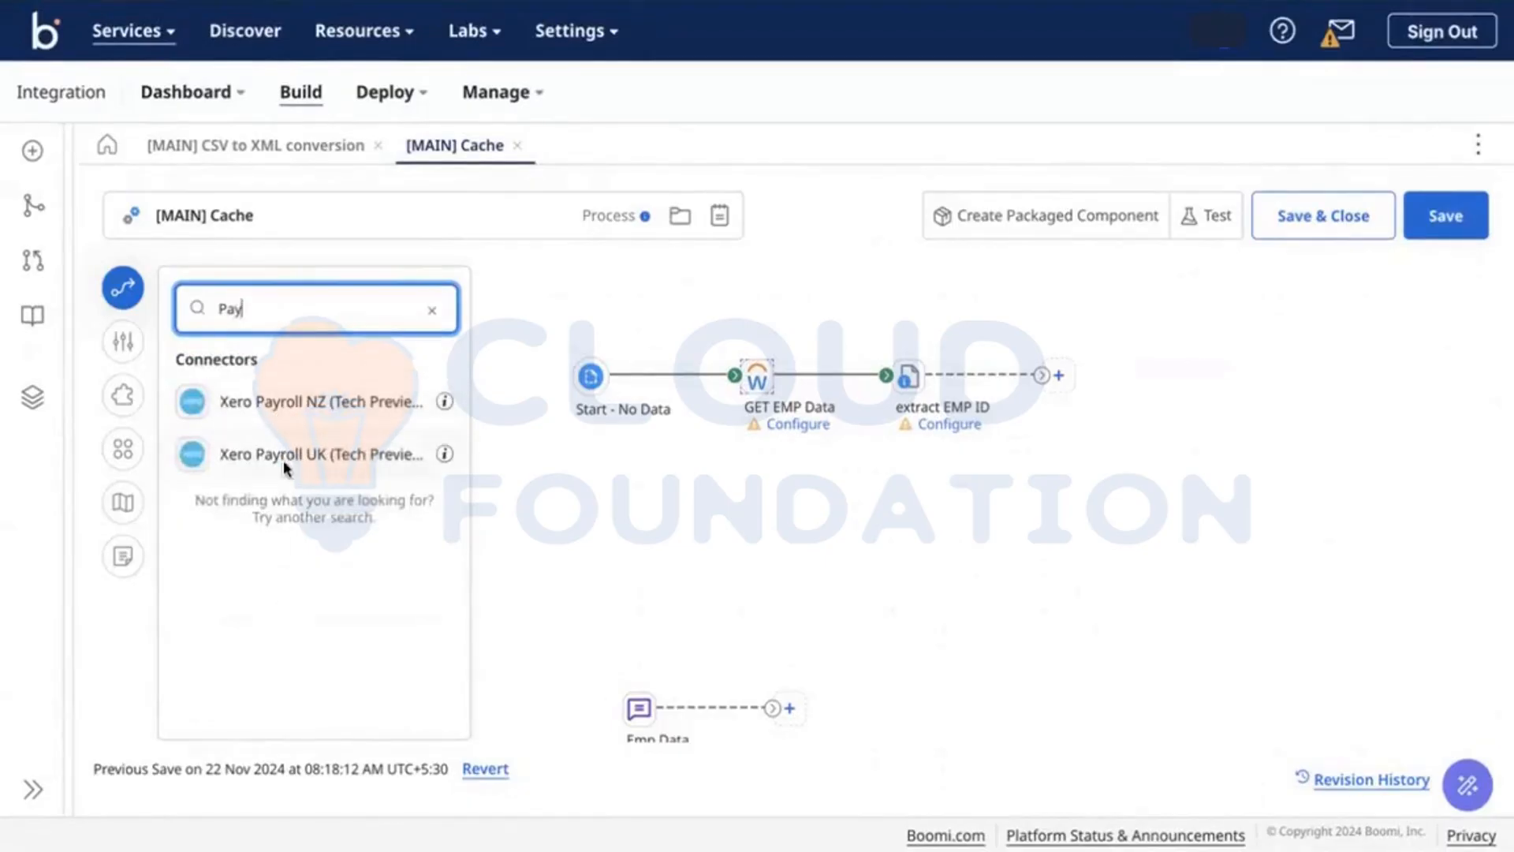
Step: Add the Xero Payroll UK connector as Get Payroll Data after extract EMP ID
drag(283, 460, 1188, 410)
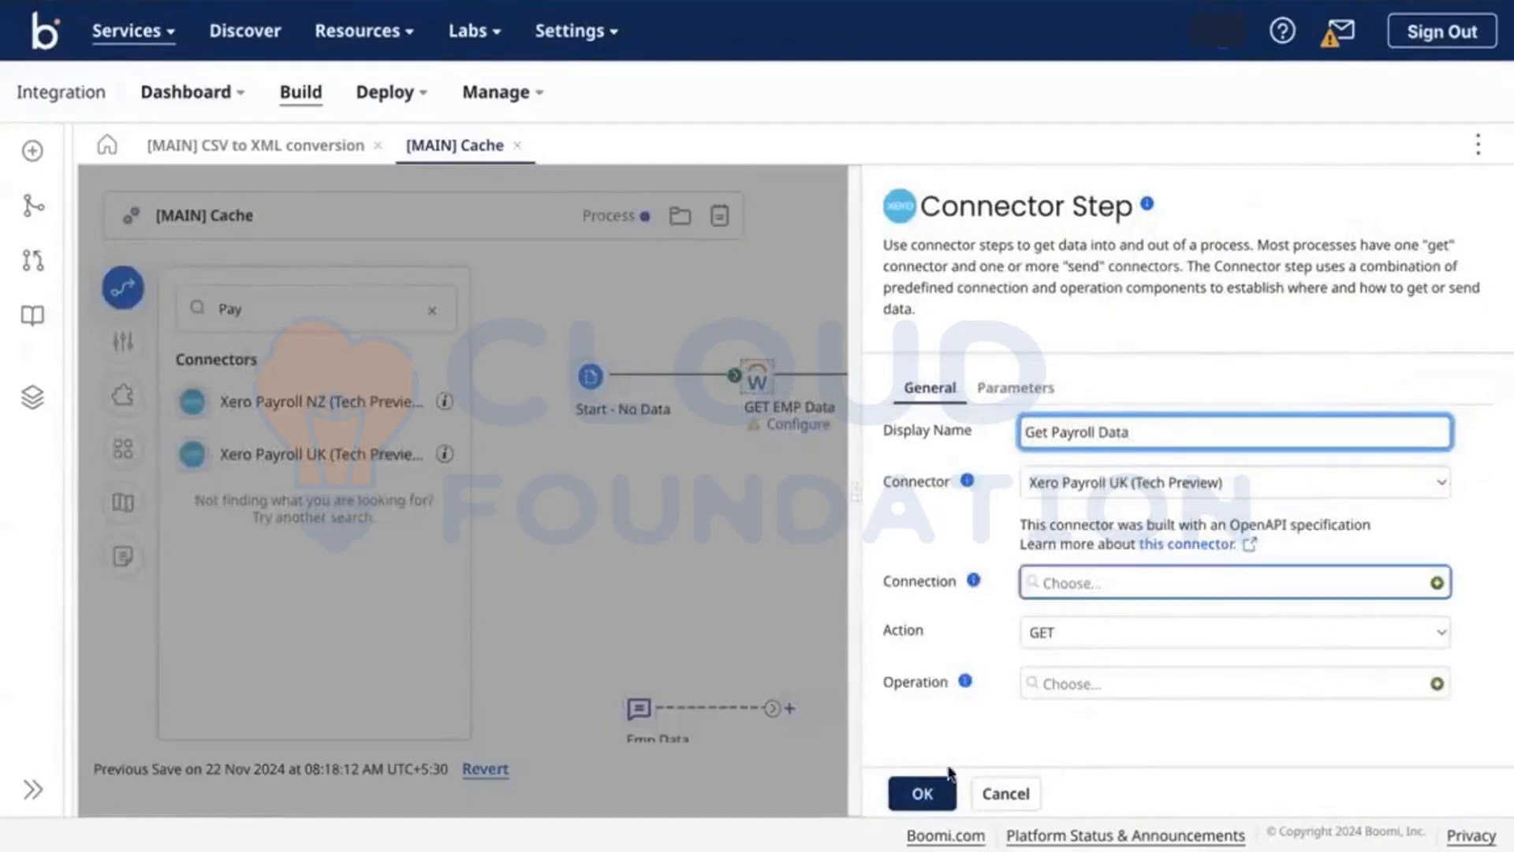
click(923, 793)
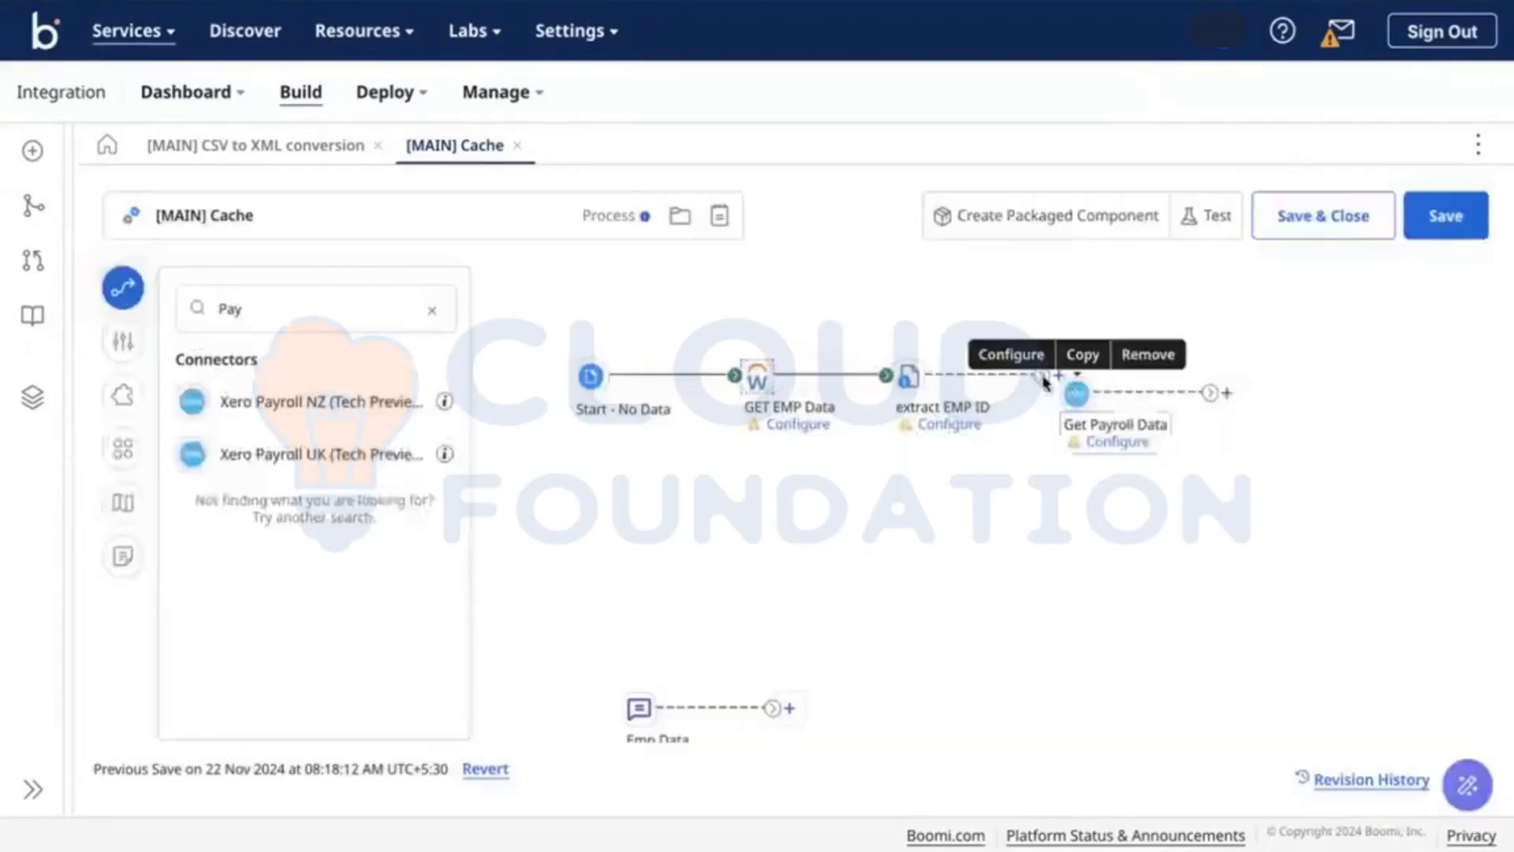
drag(1036, 369, 1069, 395)
drag(1069, 395, 1087, 378)
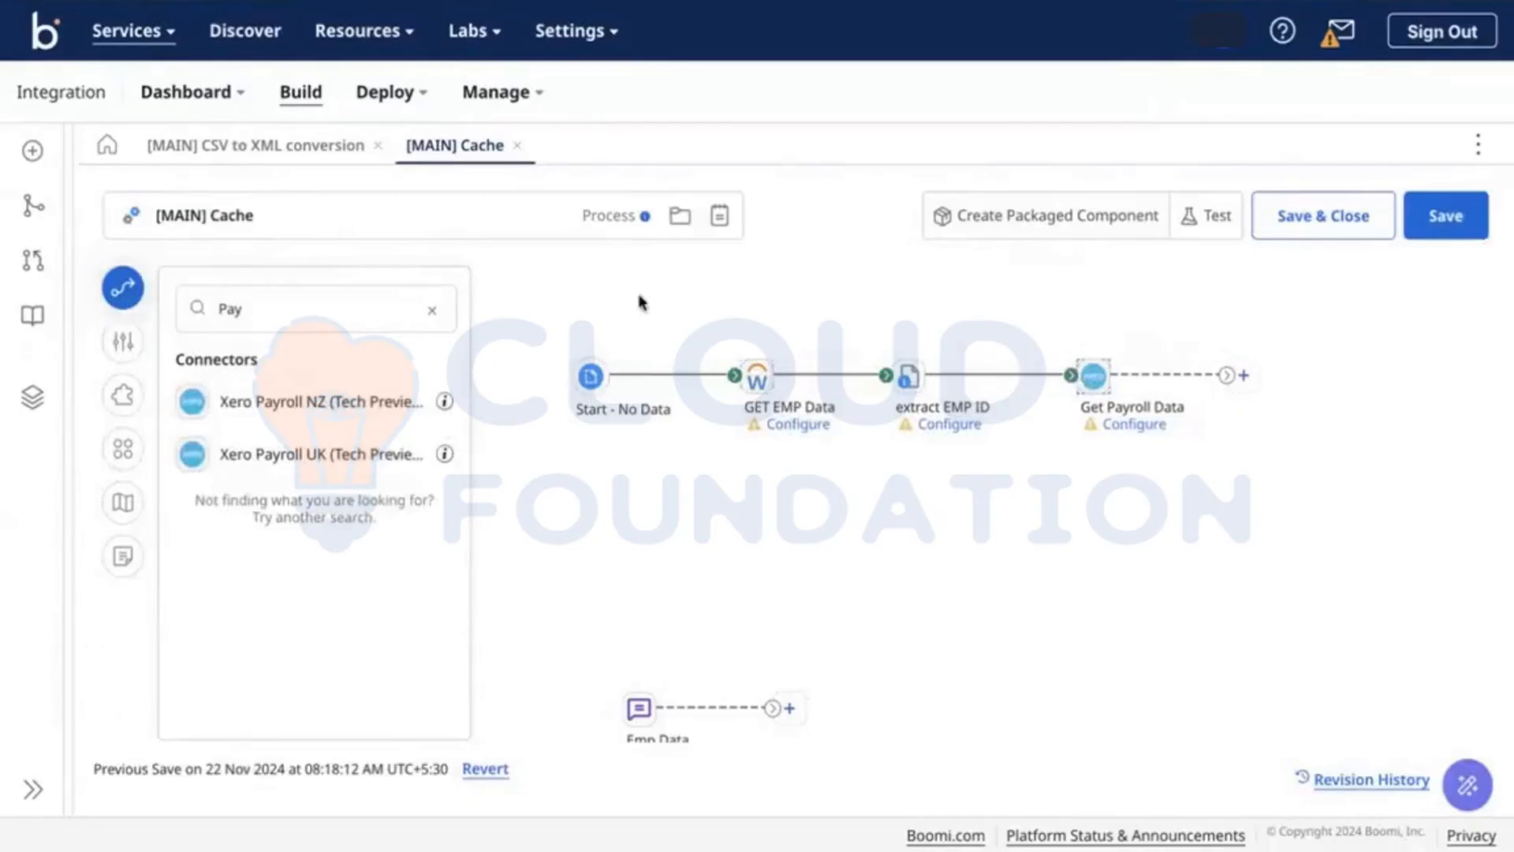
Step: Add an Add to Cache step named '[Cache] Payroll Data' connected after Get Payroll Data
click(432, 310)
text(cach)
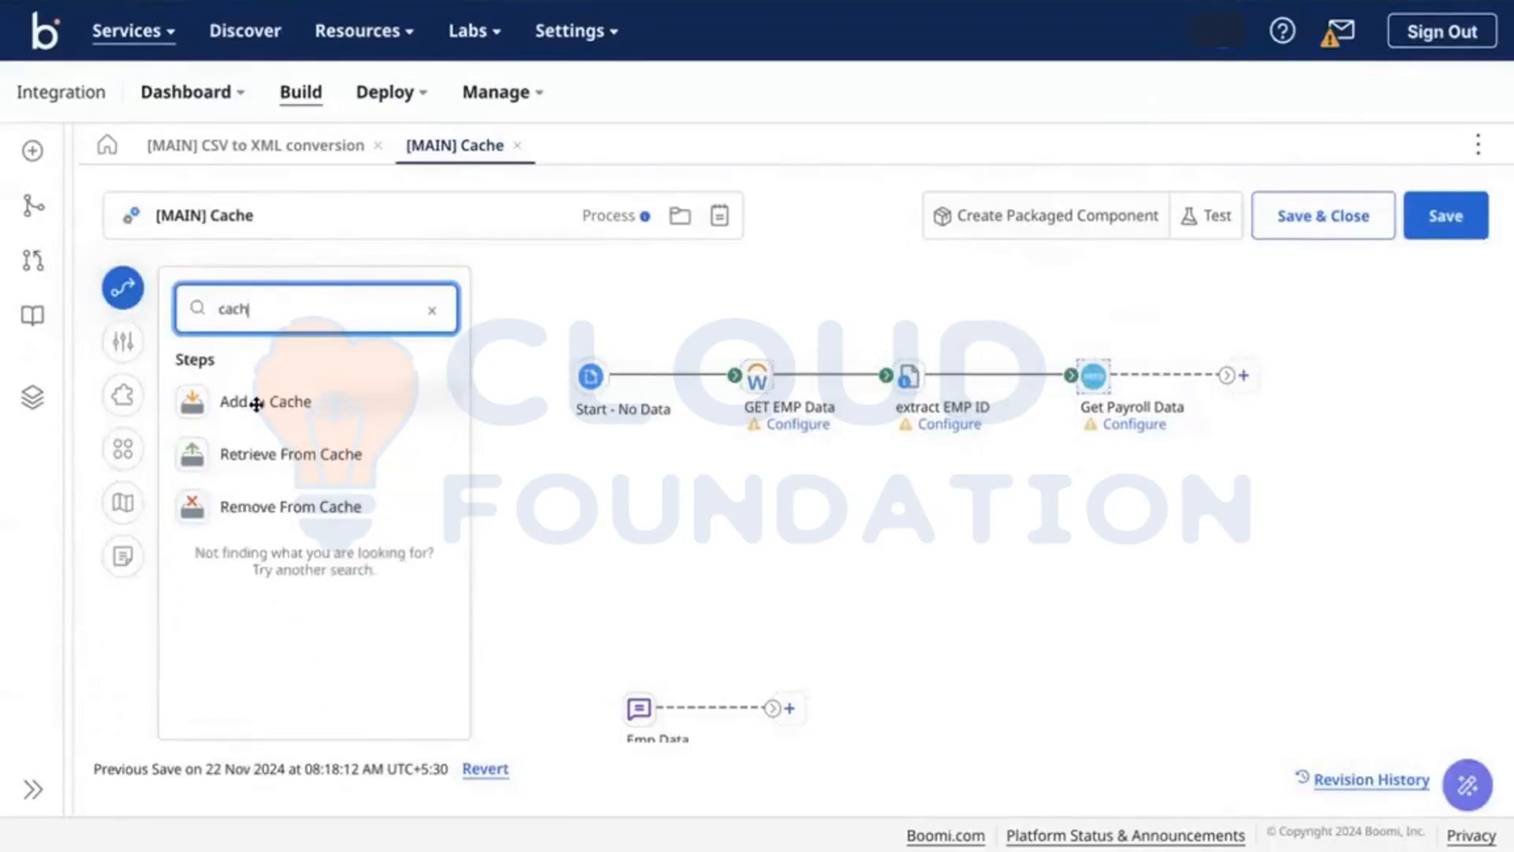
drag(253, 402, 1365, 418)
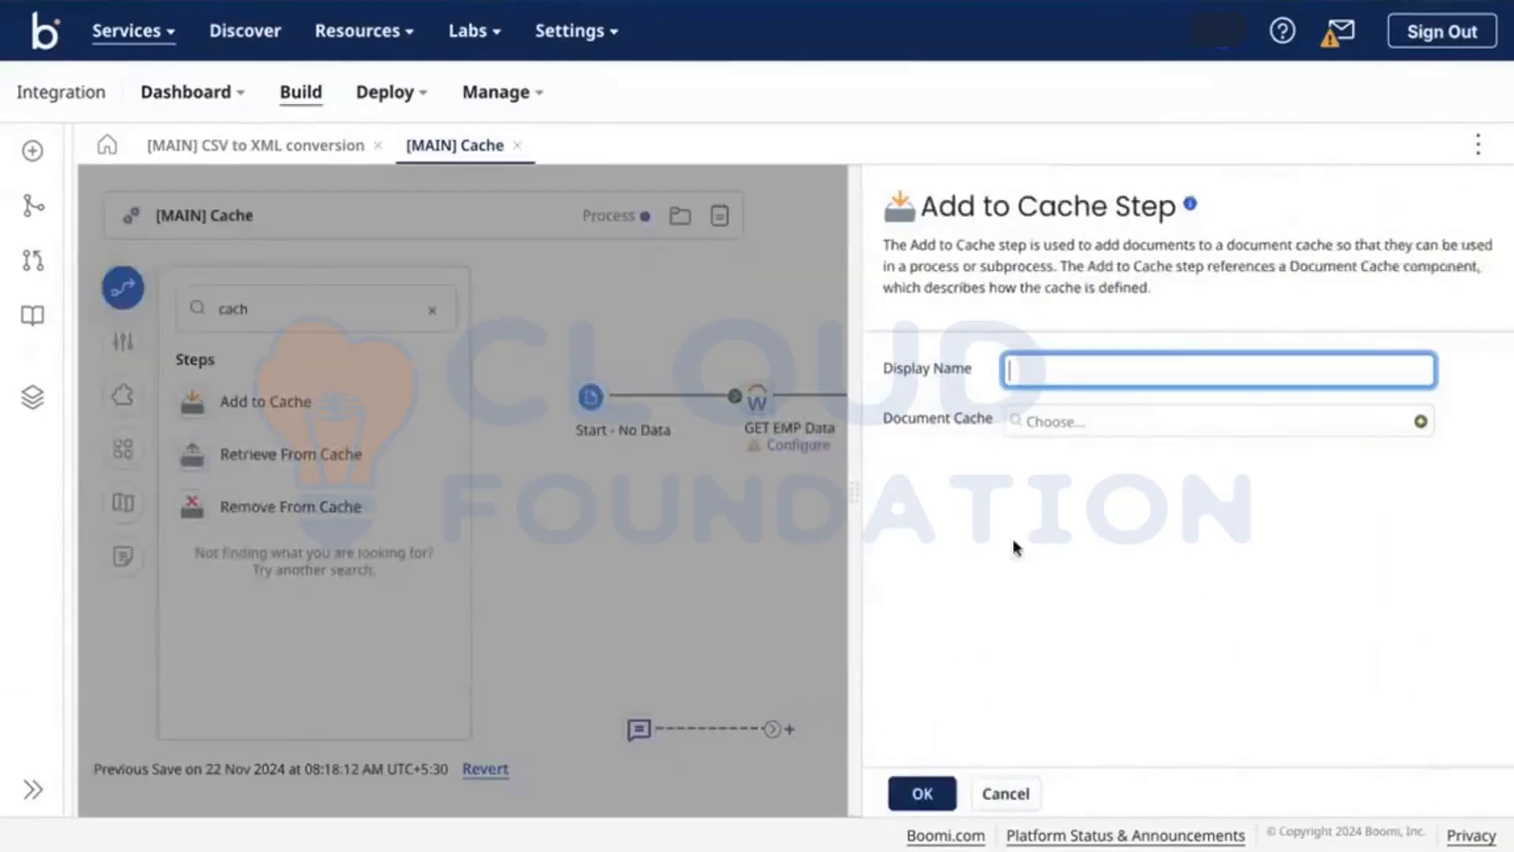
text(S)
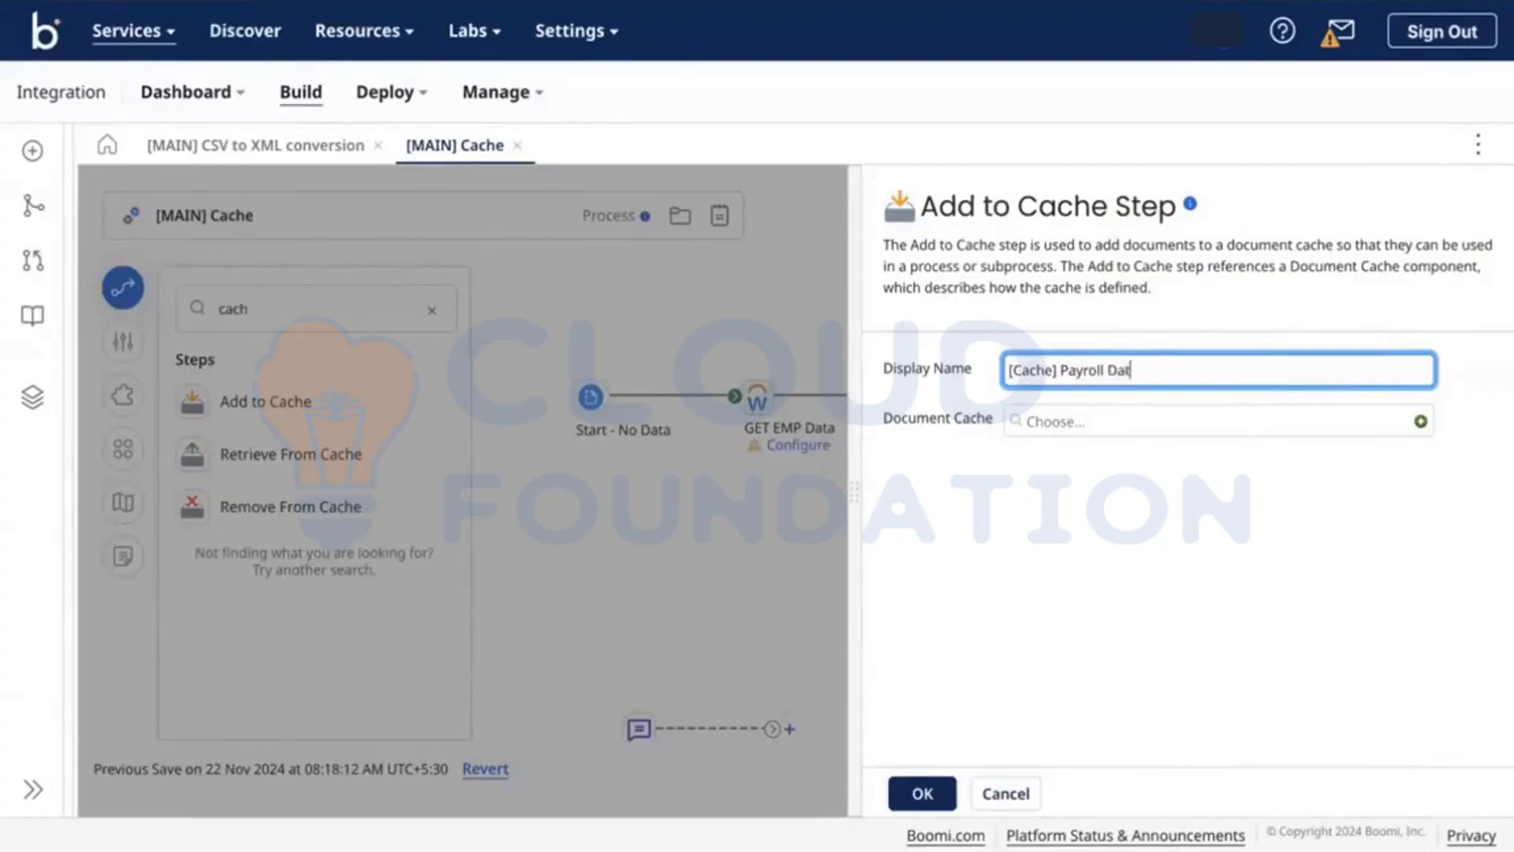
click(915, 797)
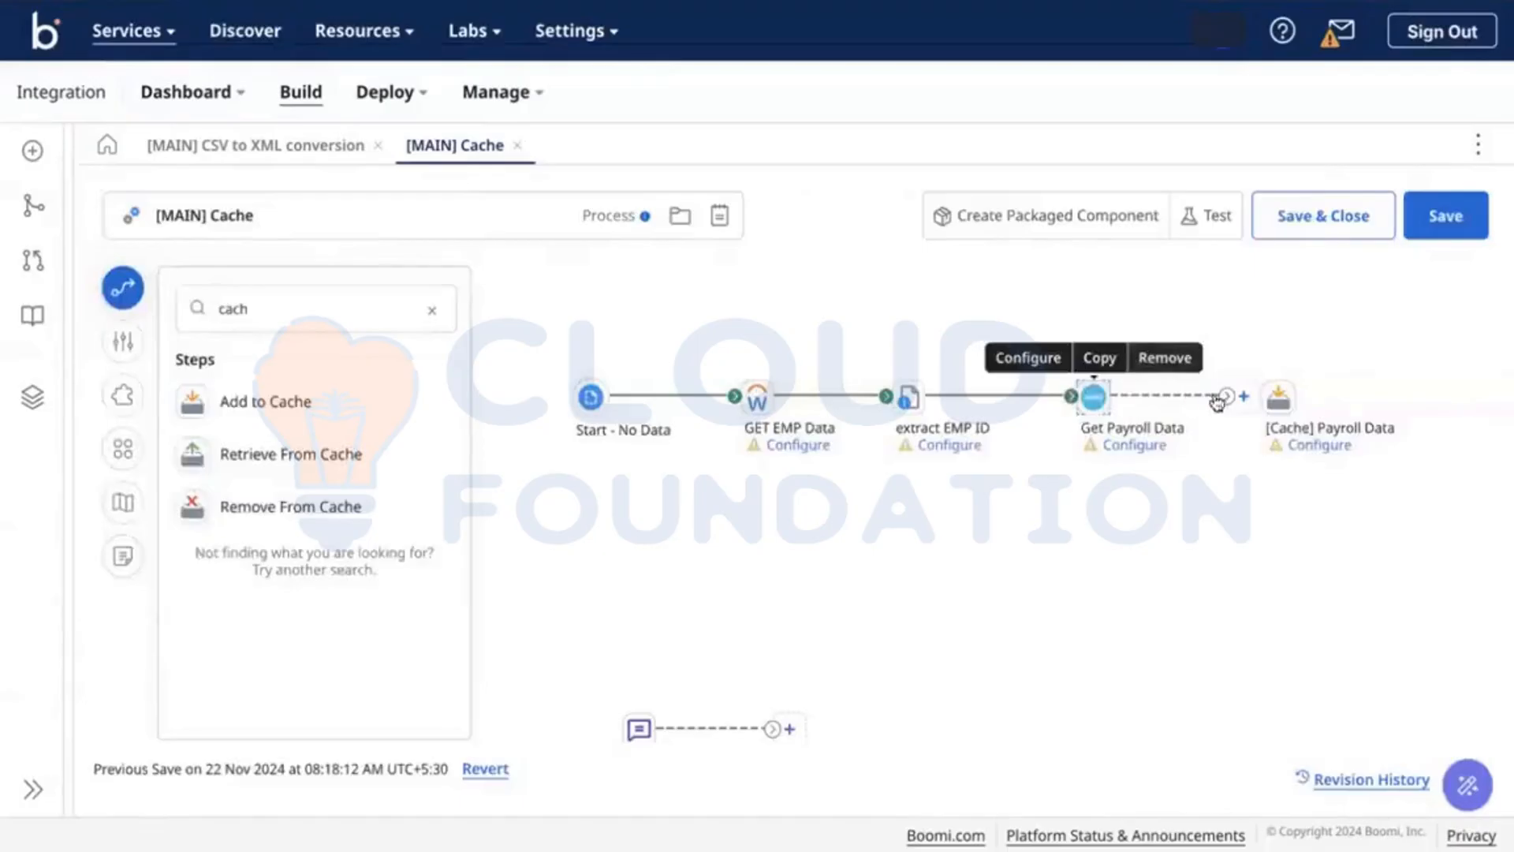
drag(1218, 402, 1272, 398)
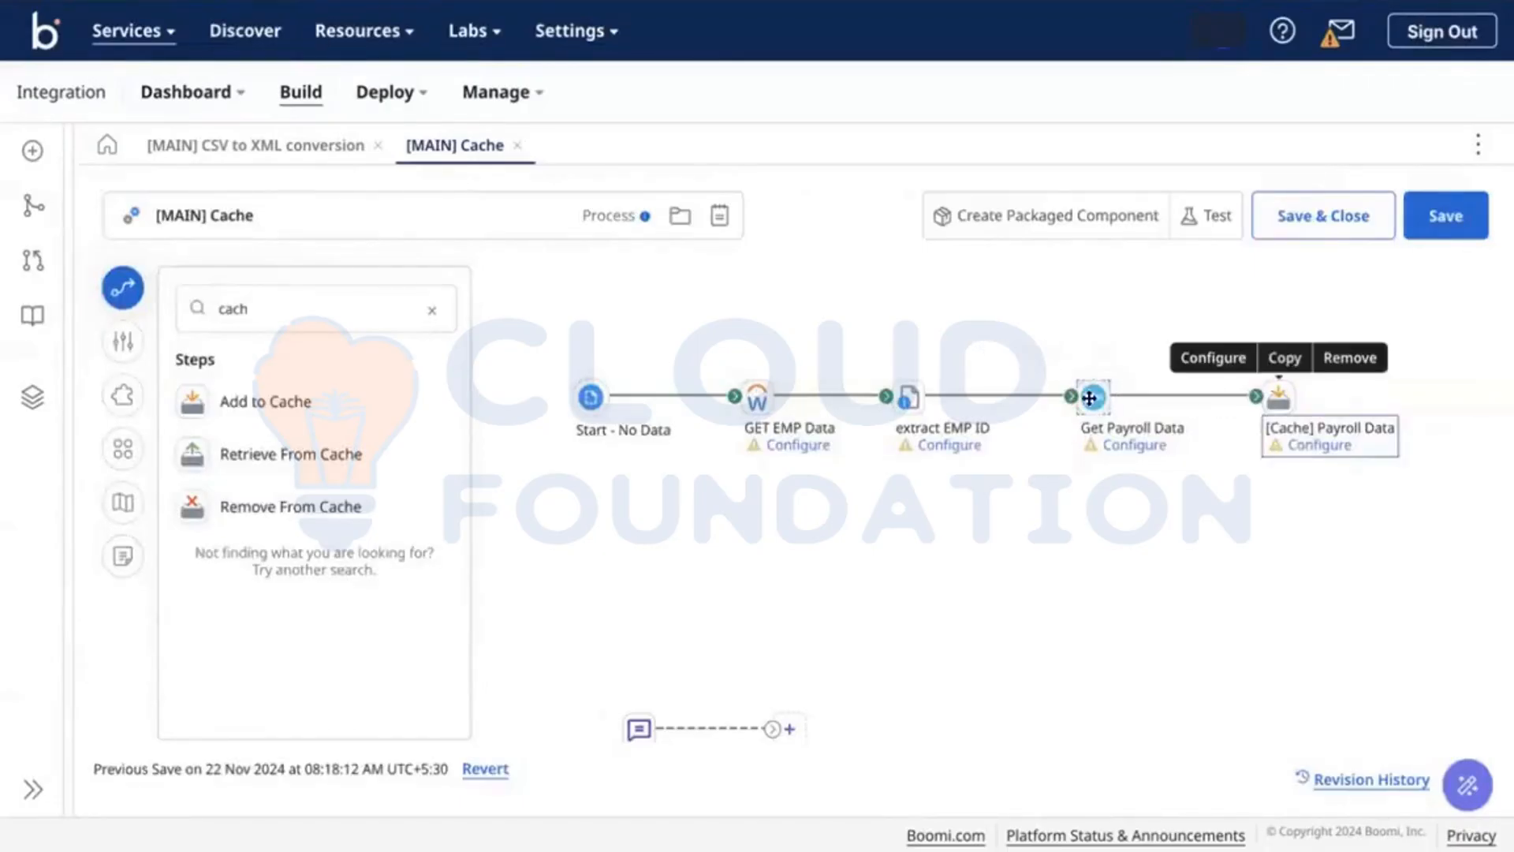
Step: Disconnect extract EMP ID from Get Payroll Data and shift both payroll steps right
drag(1072, 397, 991, 400)
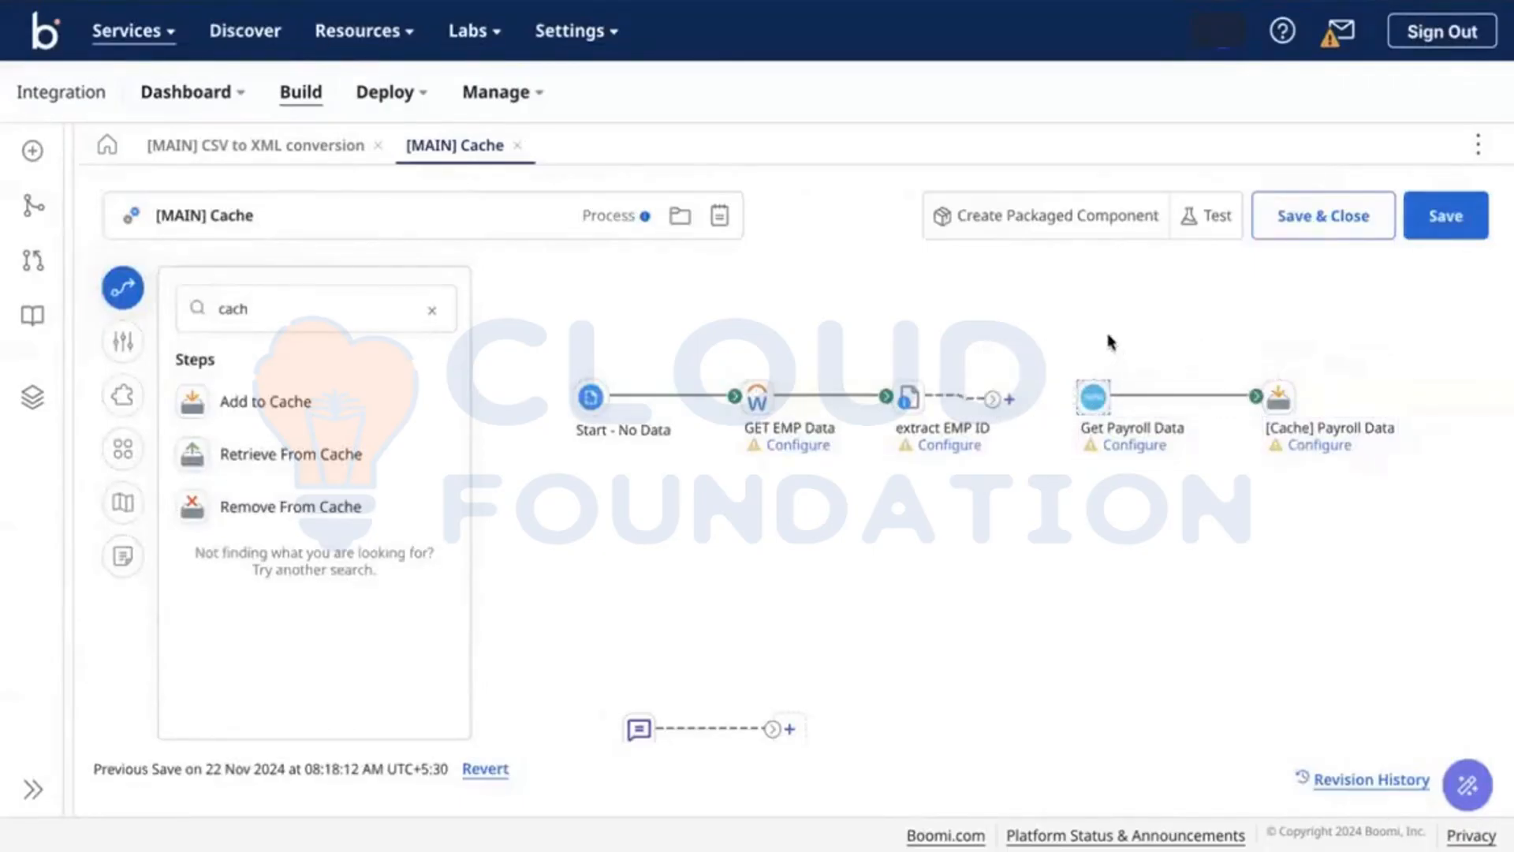
drag(1059, 354, 1380, 459)
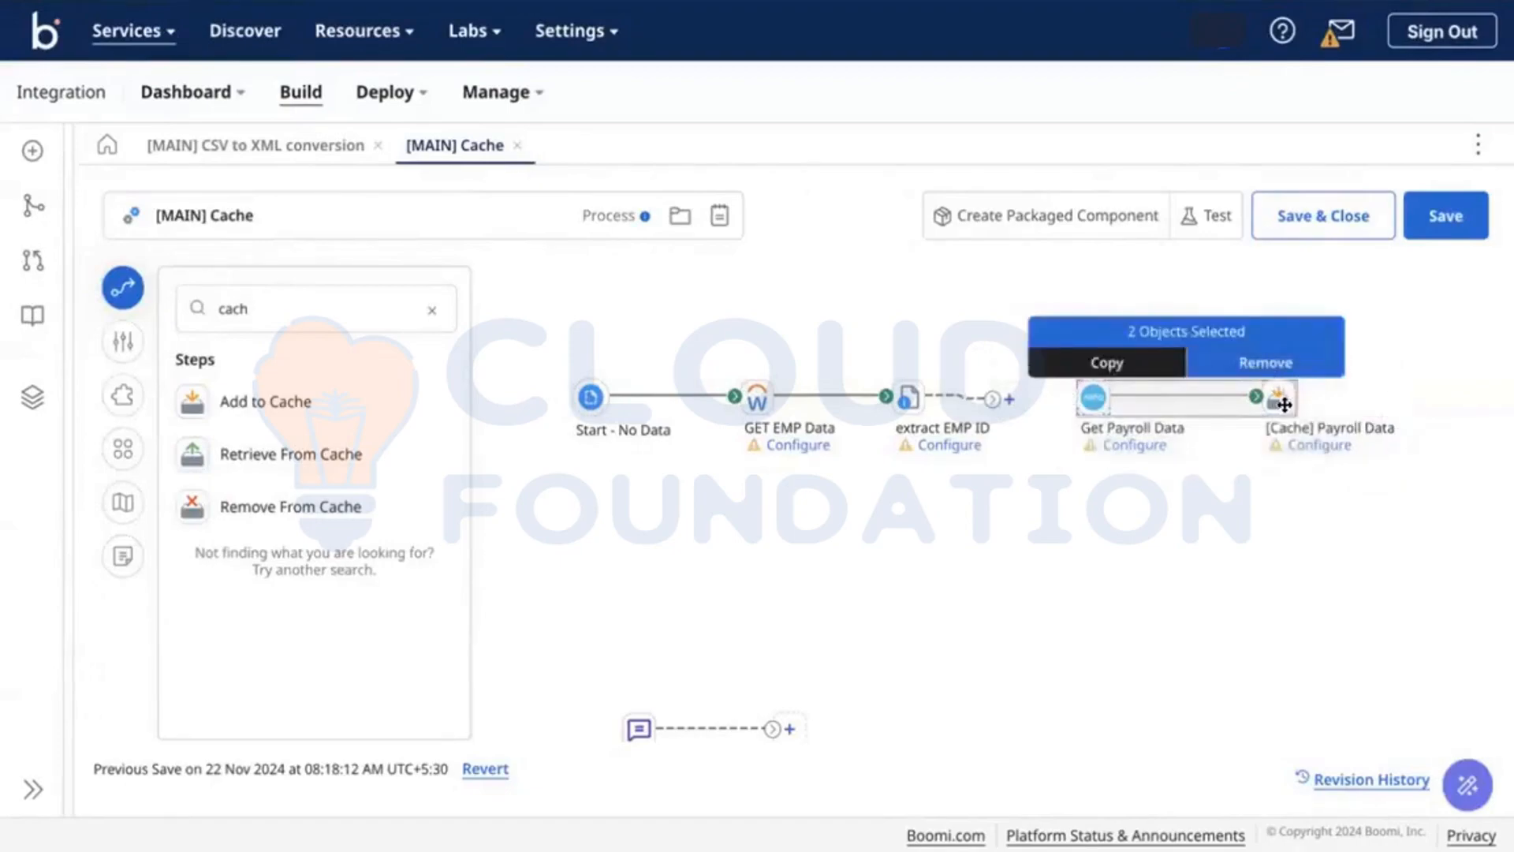
drag(1278, 398, 1402, 396)
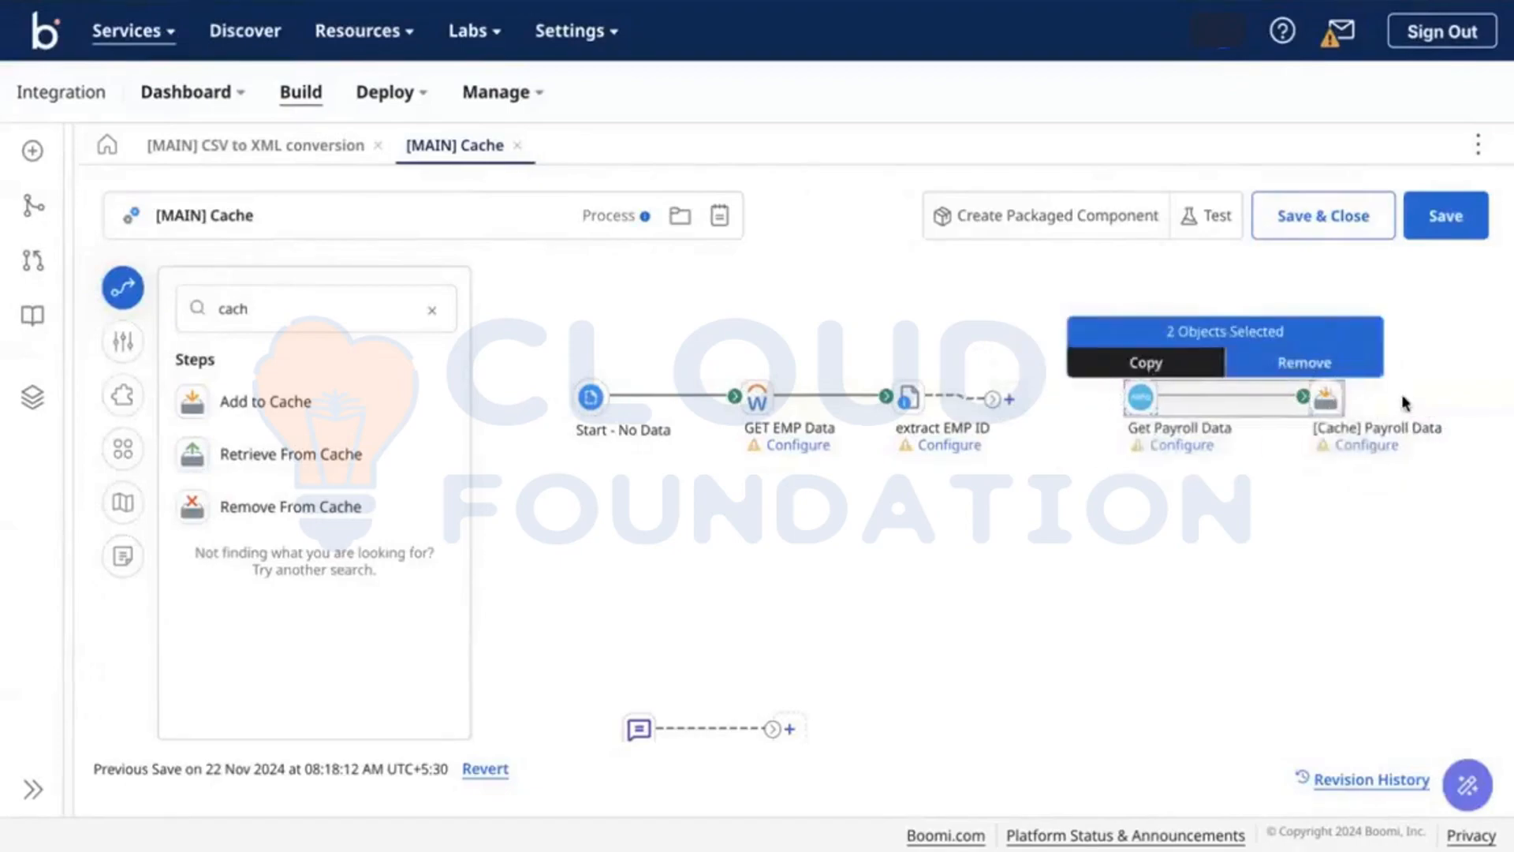
Step: Add a Branch after extract EMP ID, path 1 into Get Payroll Data, path 2 below
click(432, 309)
text(bran)
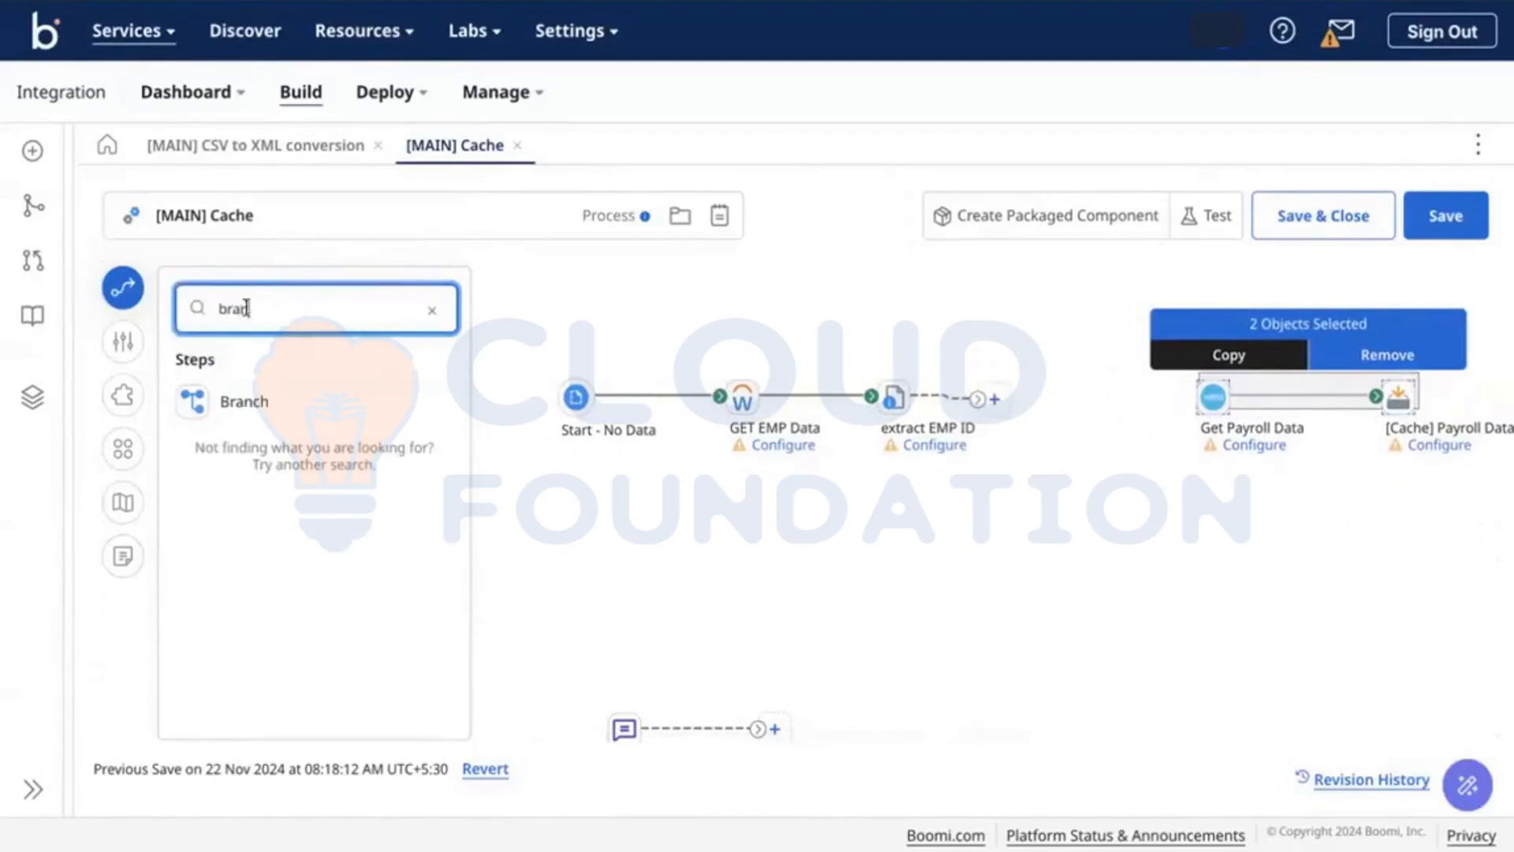
drag(227, 413, 1139, 448)
click(1101, 793)
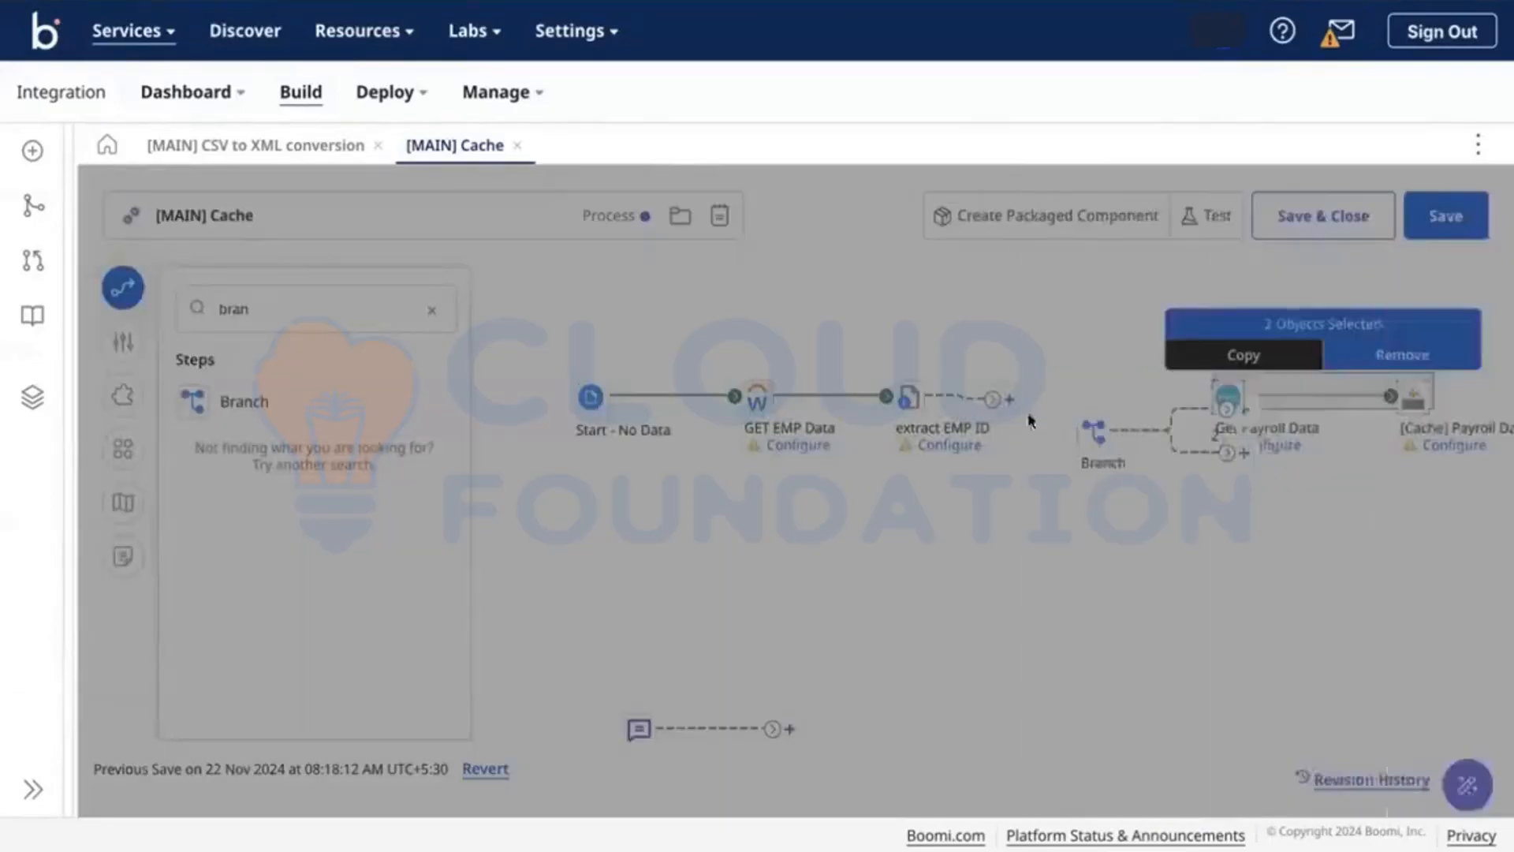
drag(995, 404, 1092, 431)
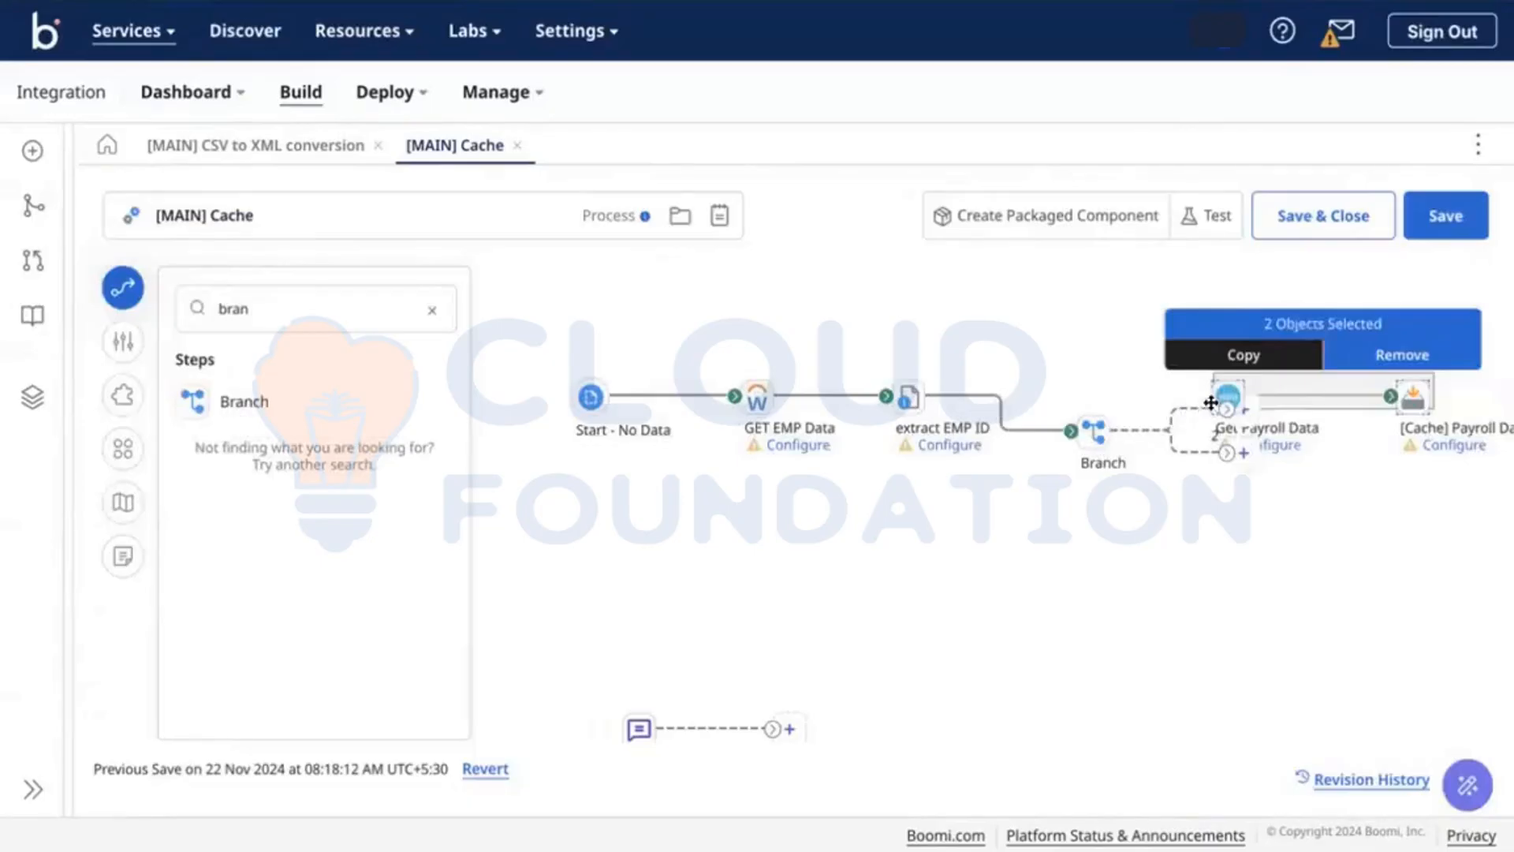
drag(1225, 403, 1227, 399)
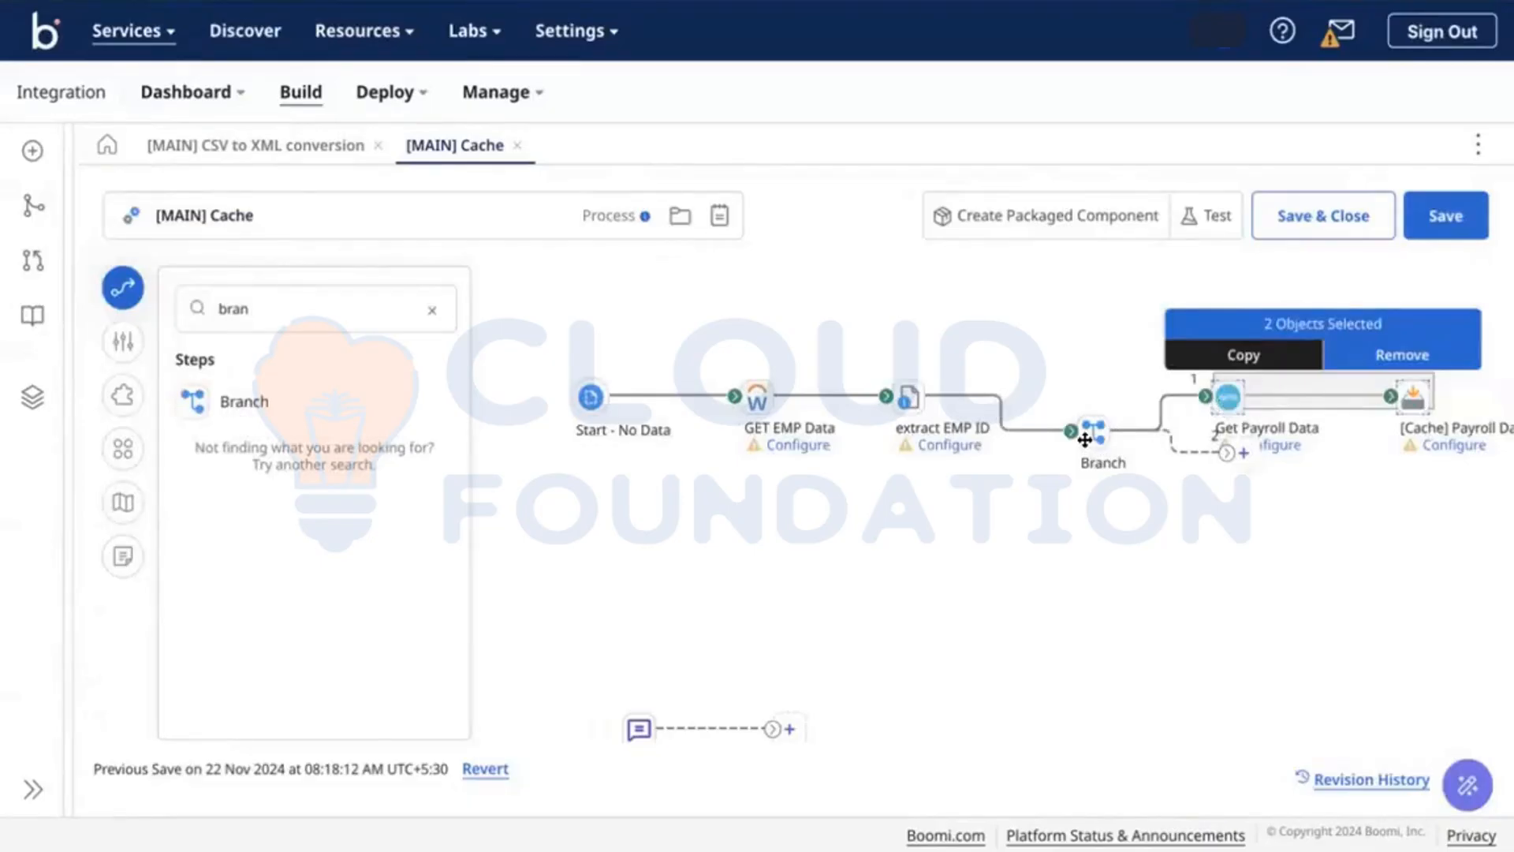
drag(1085, 439, 1068, 405)
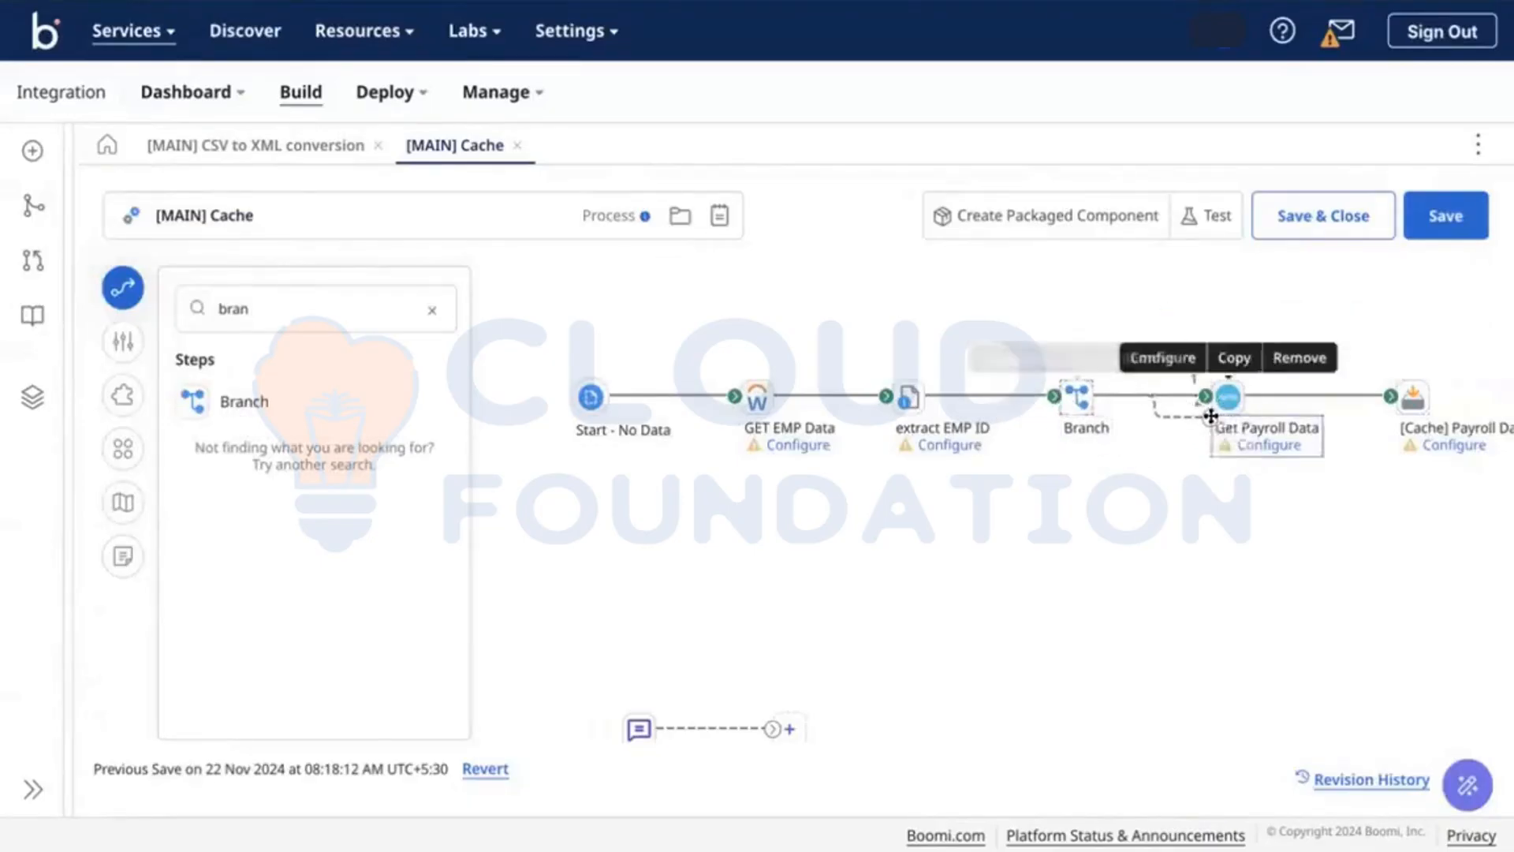
drag(1210, 416, 1202, 556)
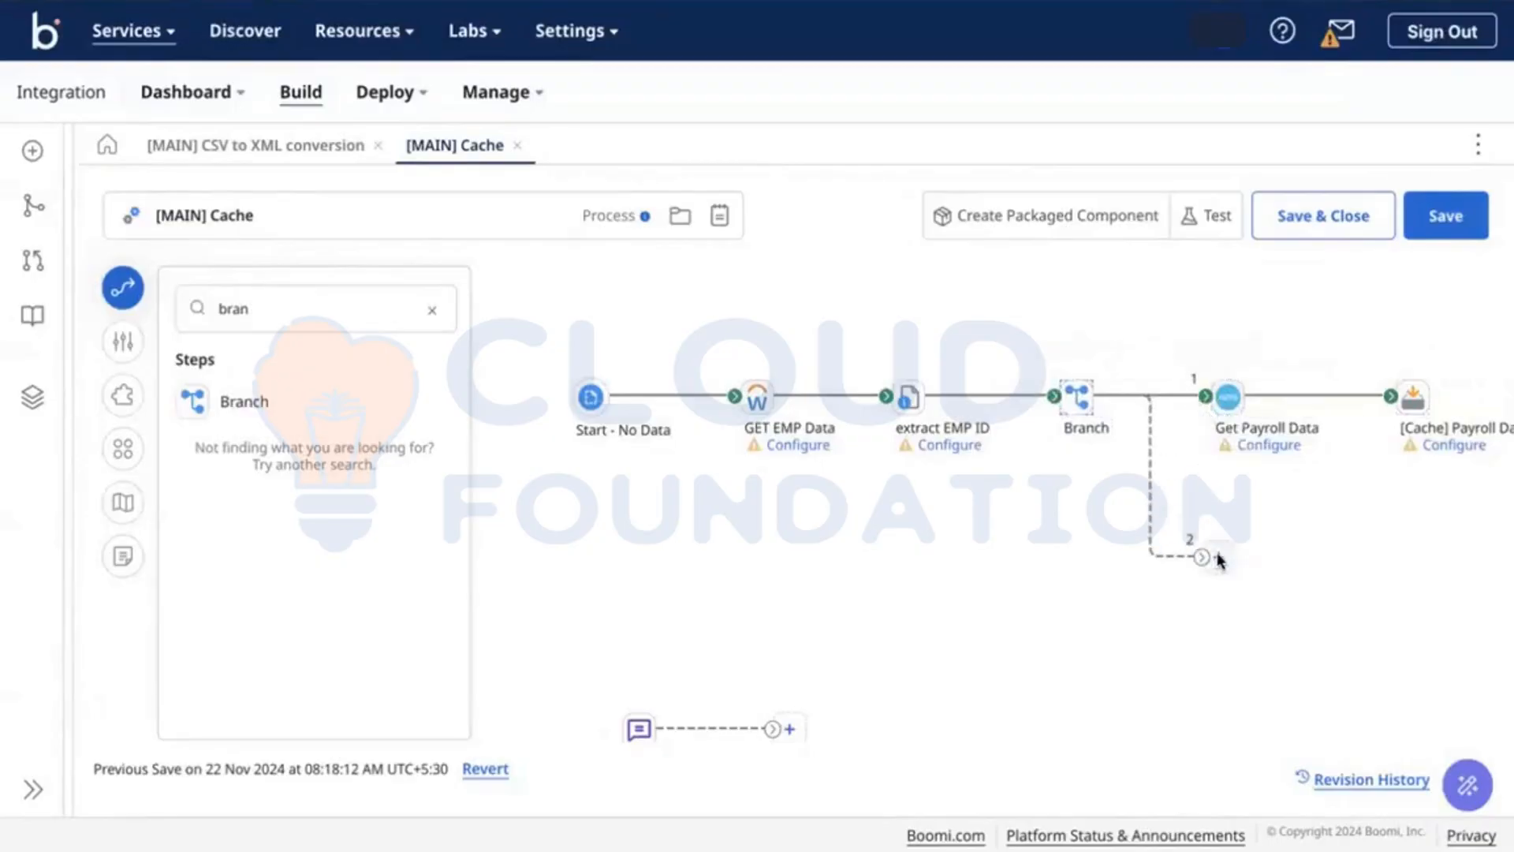
Step: Put a Map step on Branch path 2, followed by a Stop step (End and continue)
click(1218, 558)
text(map)
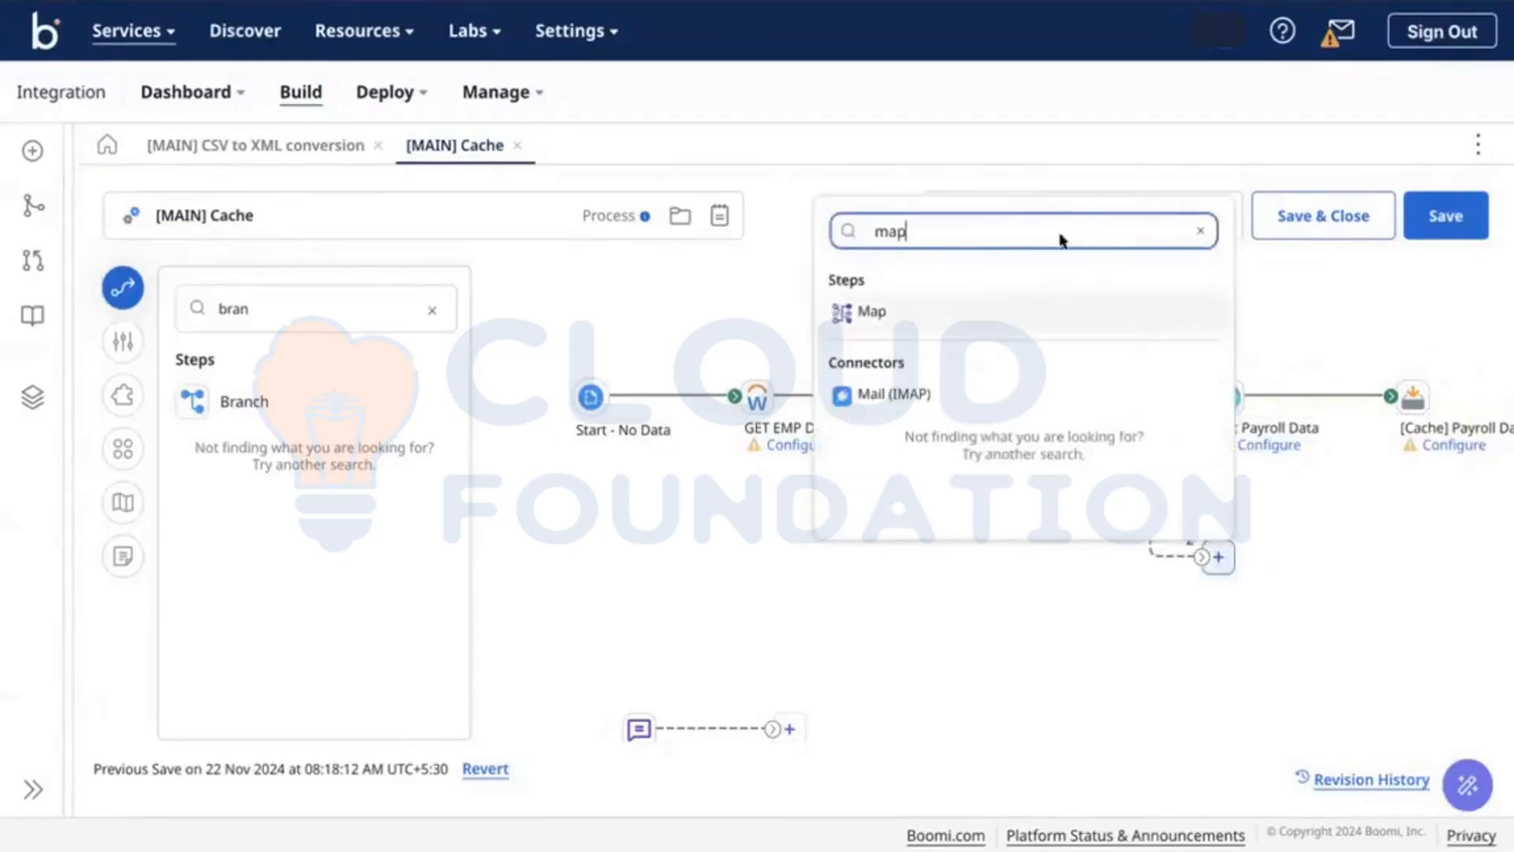
click(991, 320)
click(1387, 552)
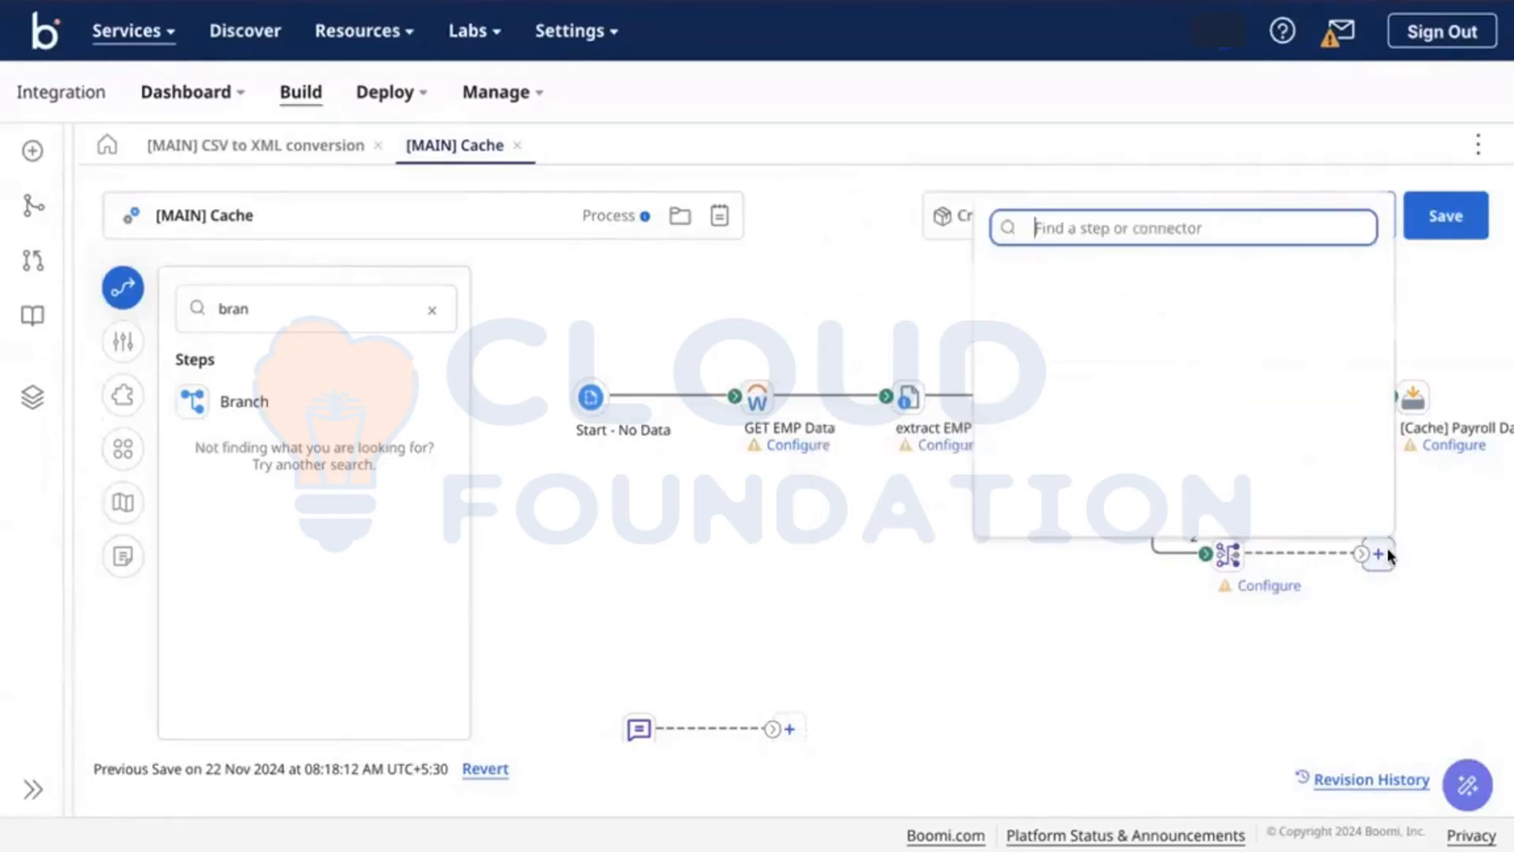
text(st)
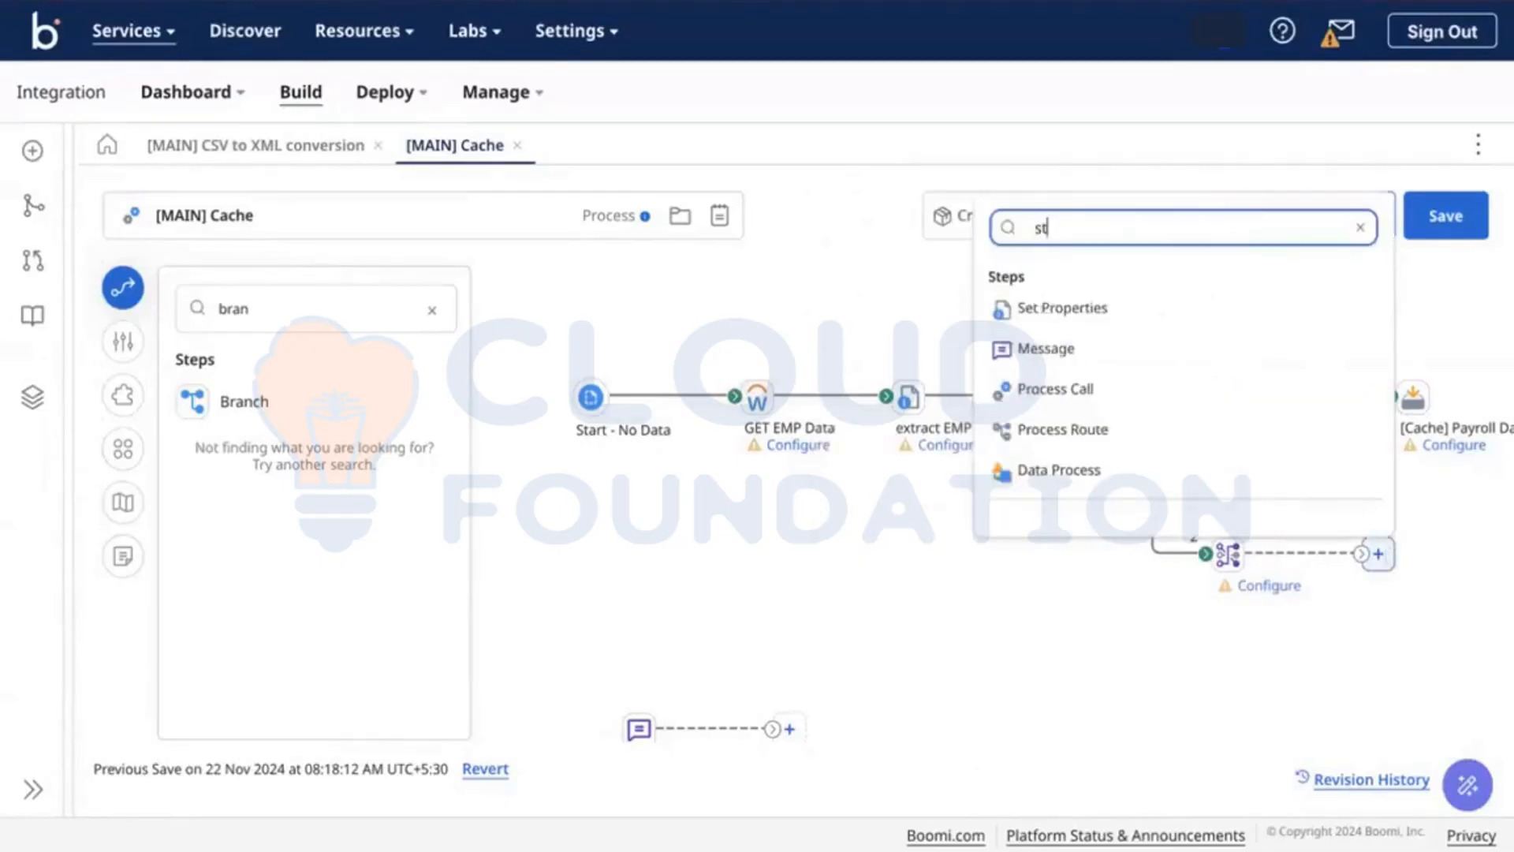
text(o)
click(1243, 313)
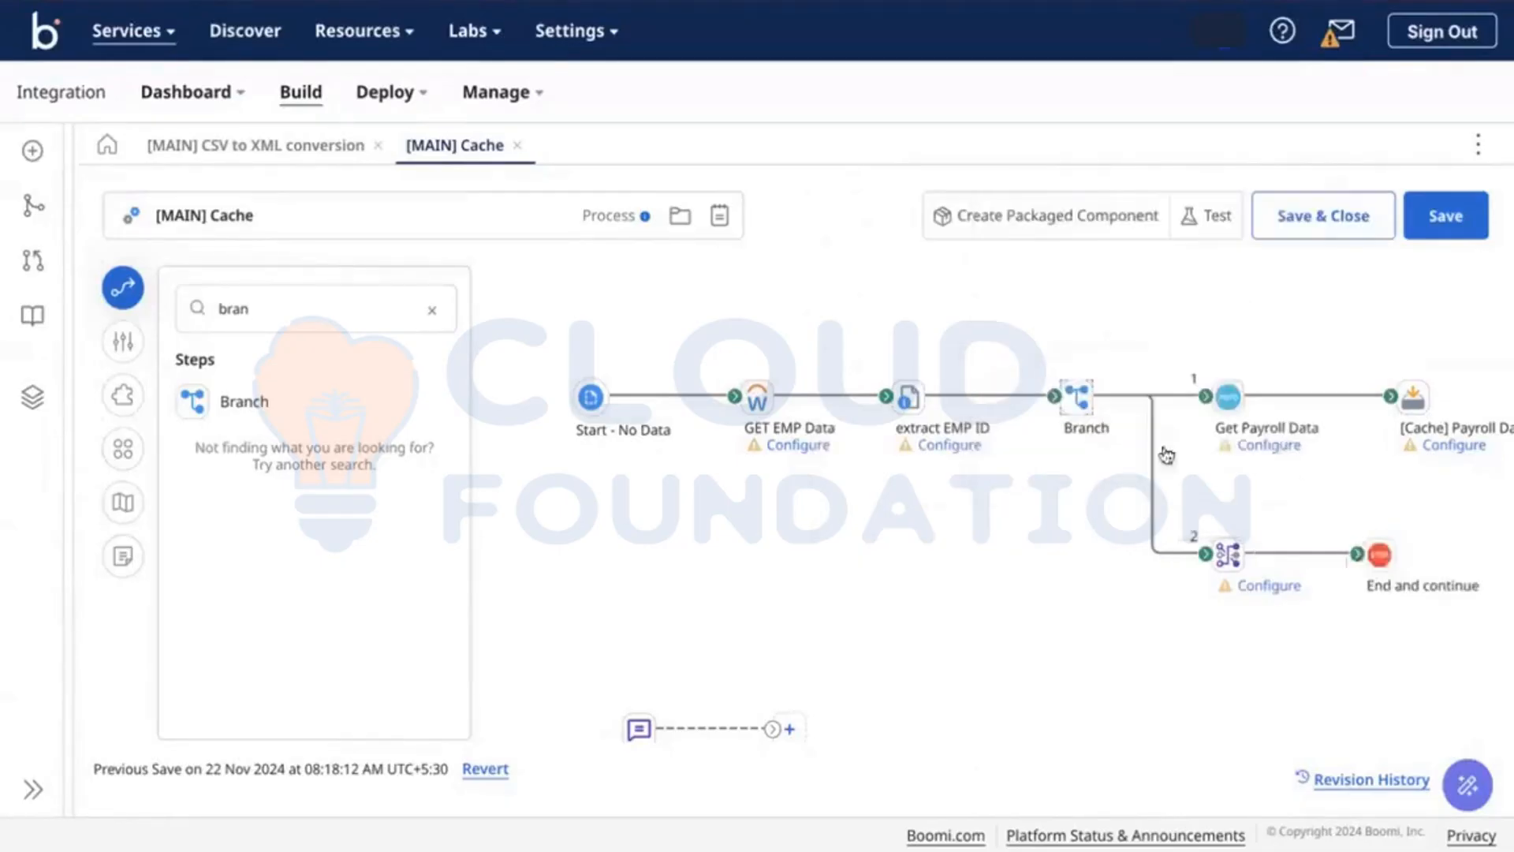
click(123, 303)
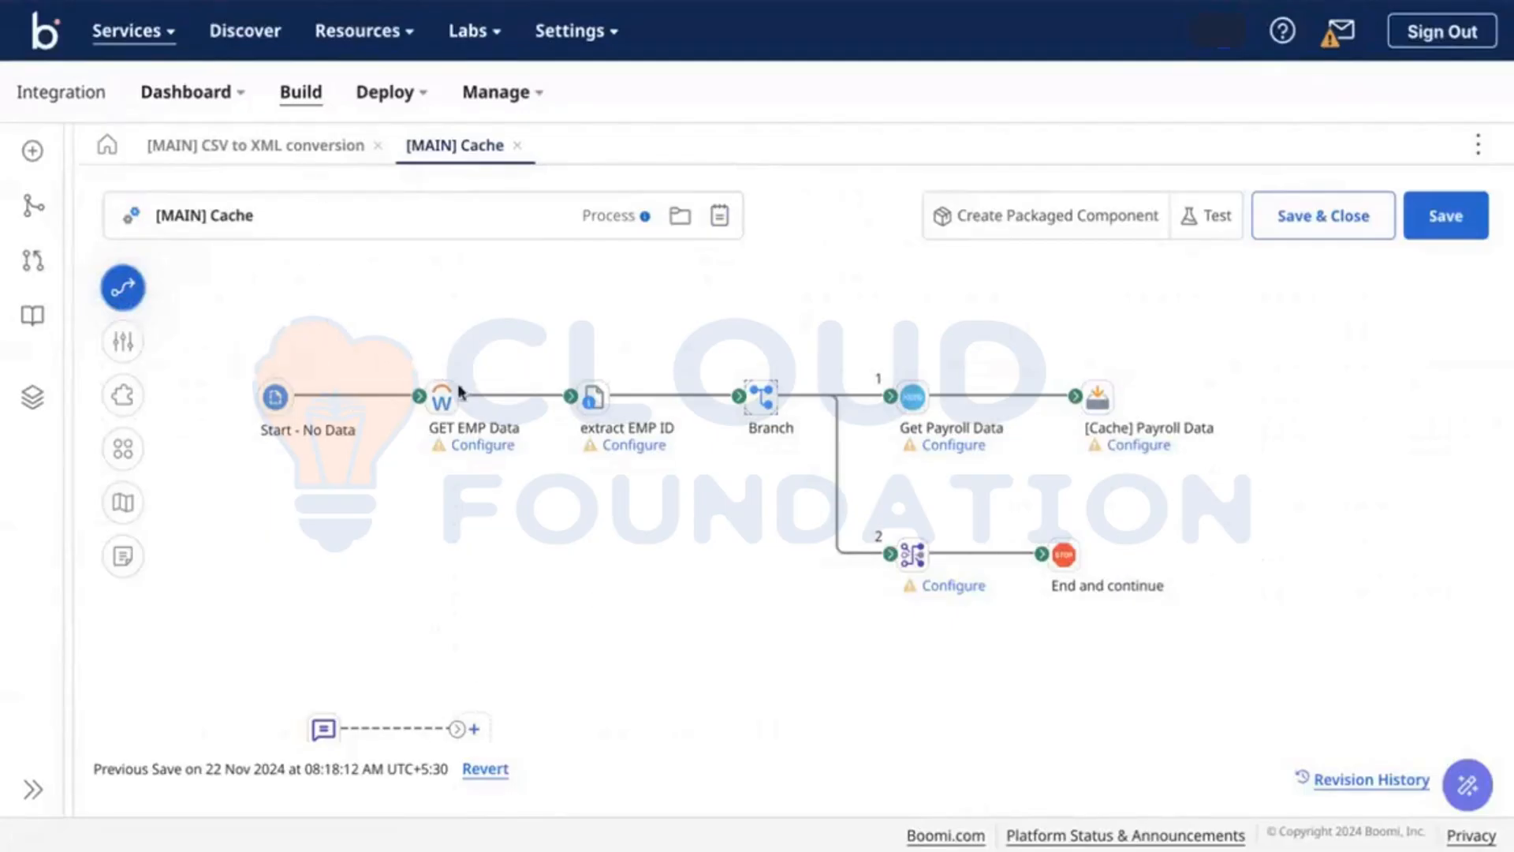
Step: Review the GET EMP Data step's Action choices without changing them
mouse_move(445, 396)
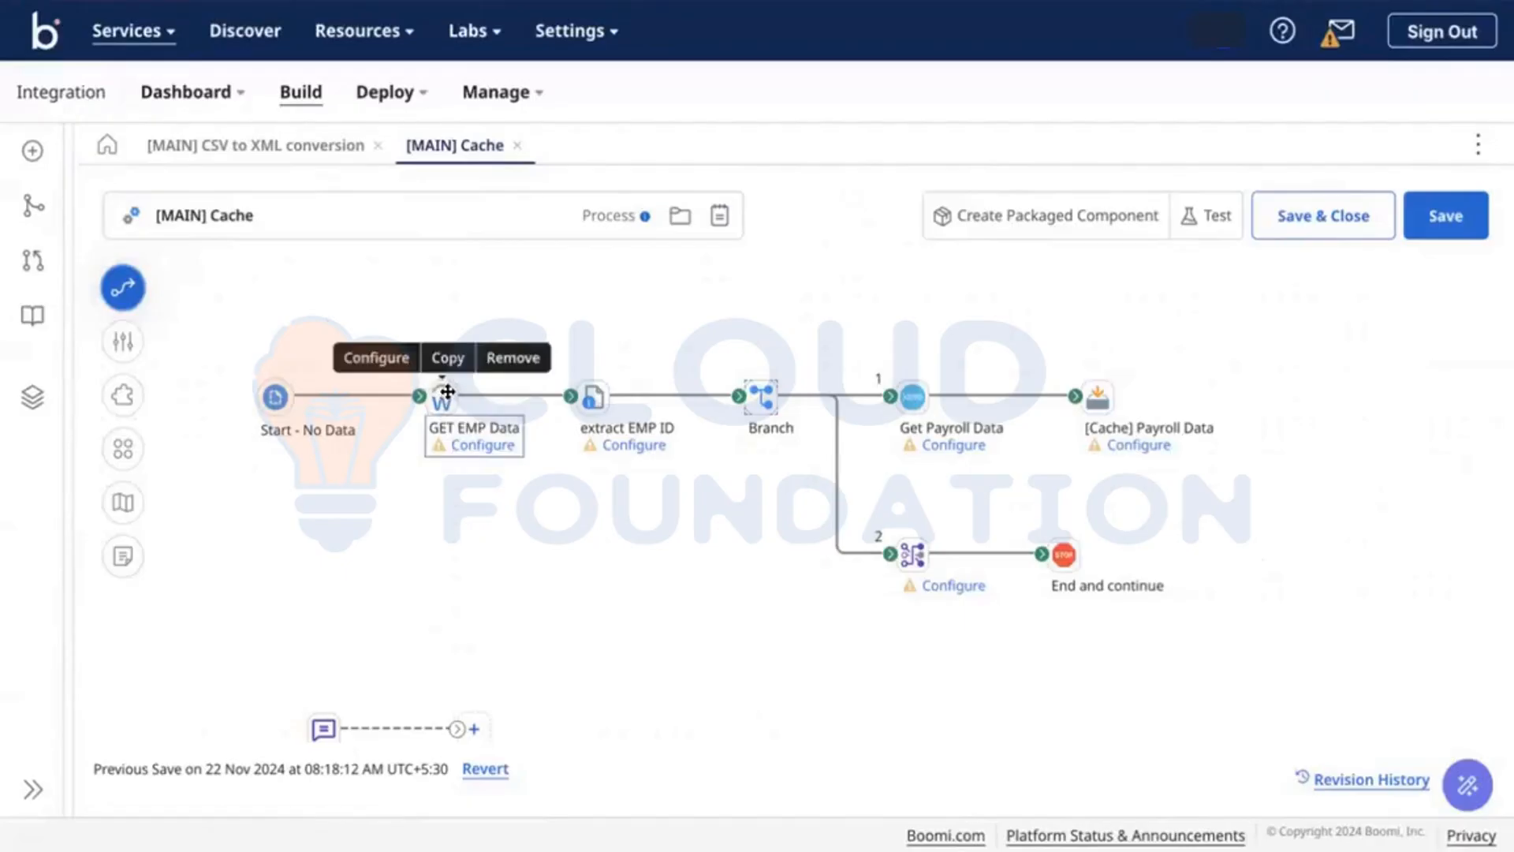
click(447, 398)
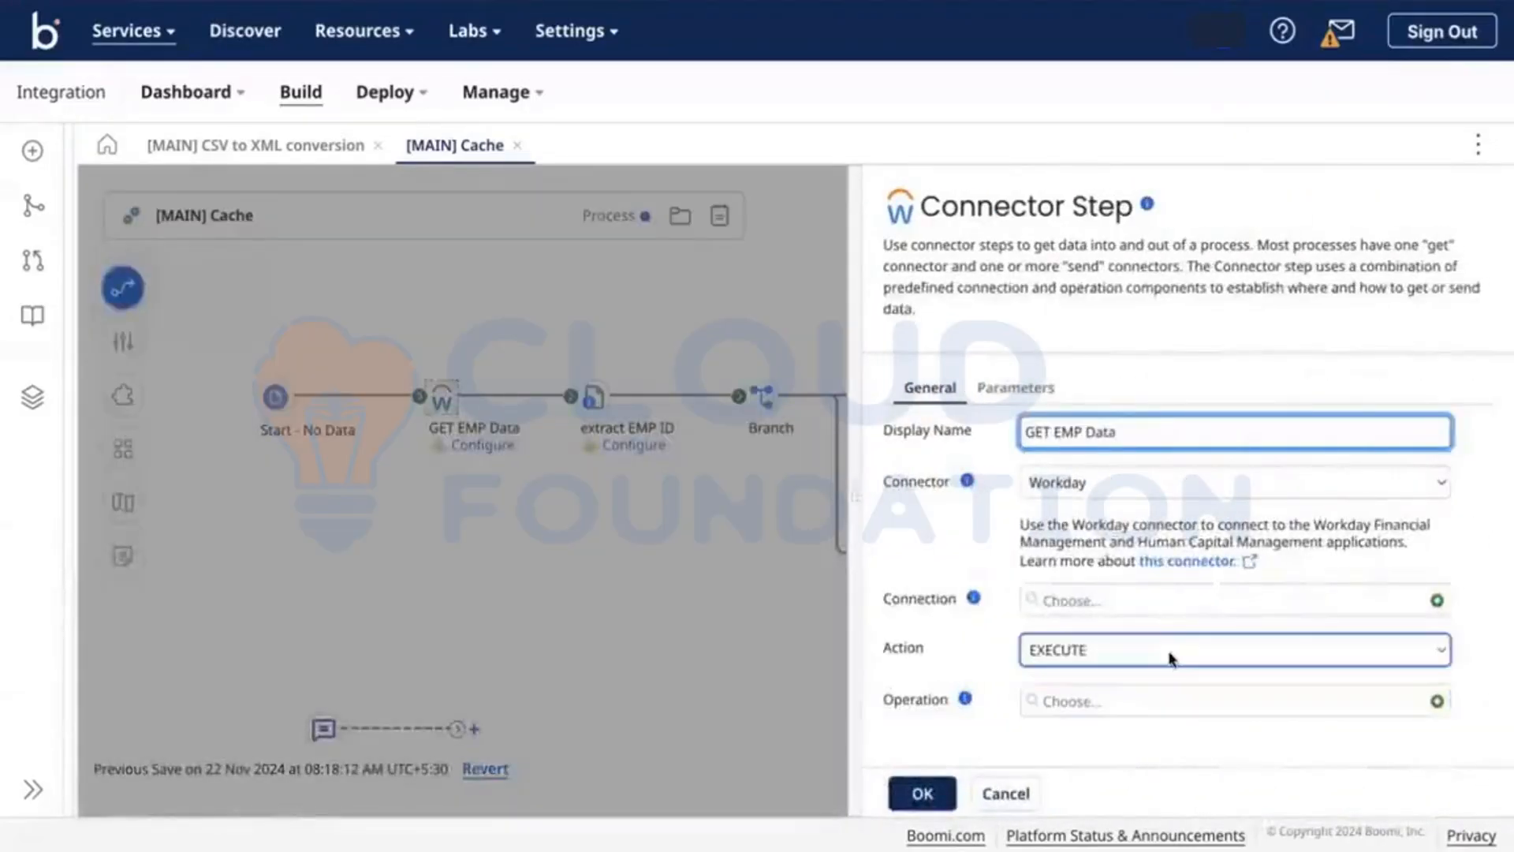
click(1171, 653)
click(954, 650)
click(426, 627)
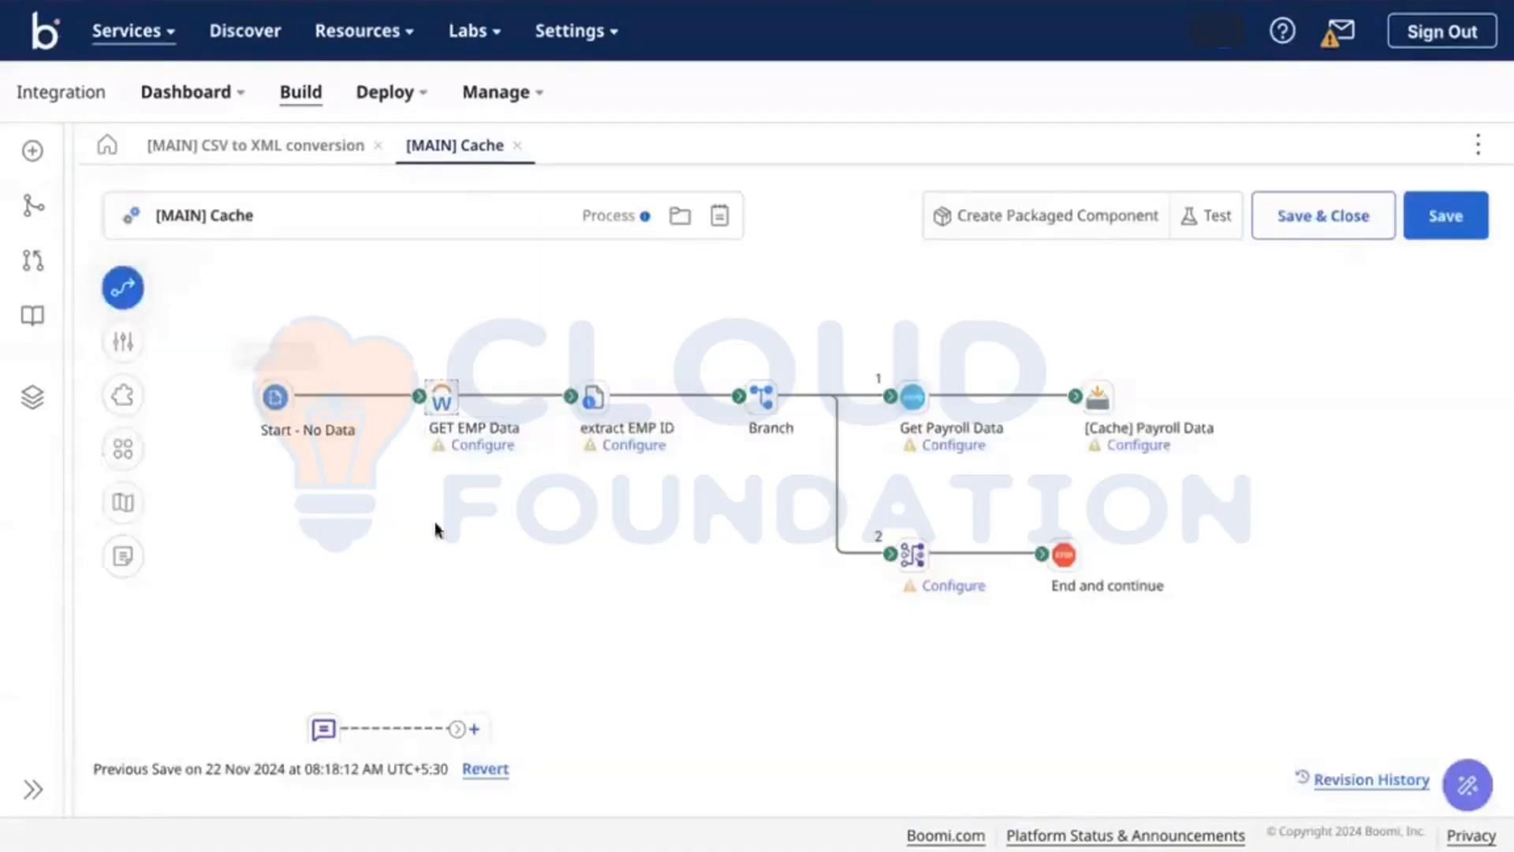
Step: Change the Set Properties display name from 'extract EMP ID' to 'extract EMP ID DDP'
click(593, 397)
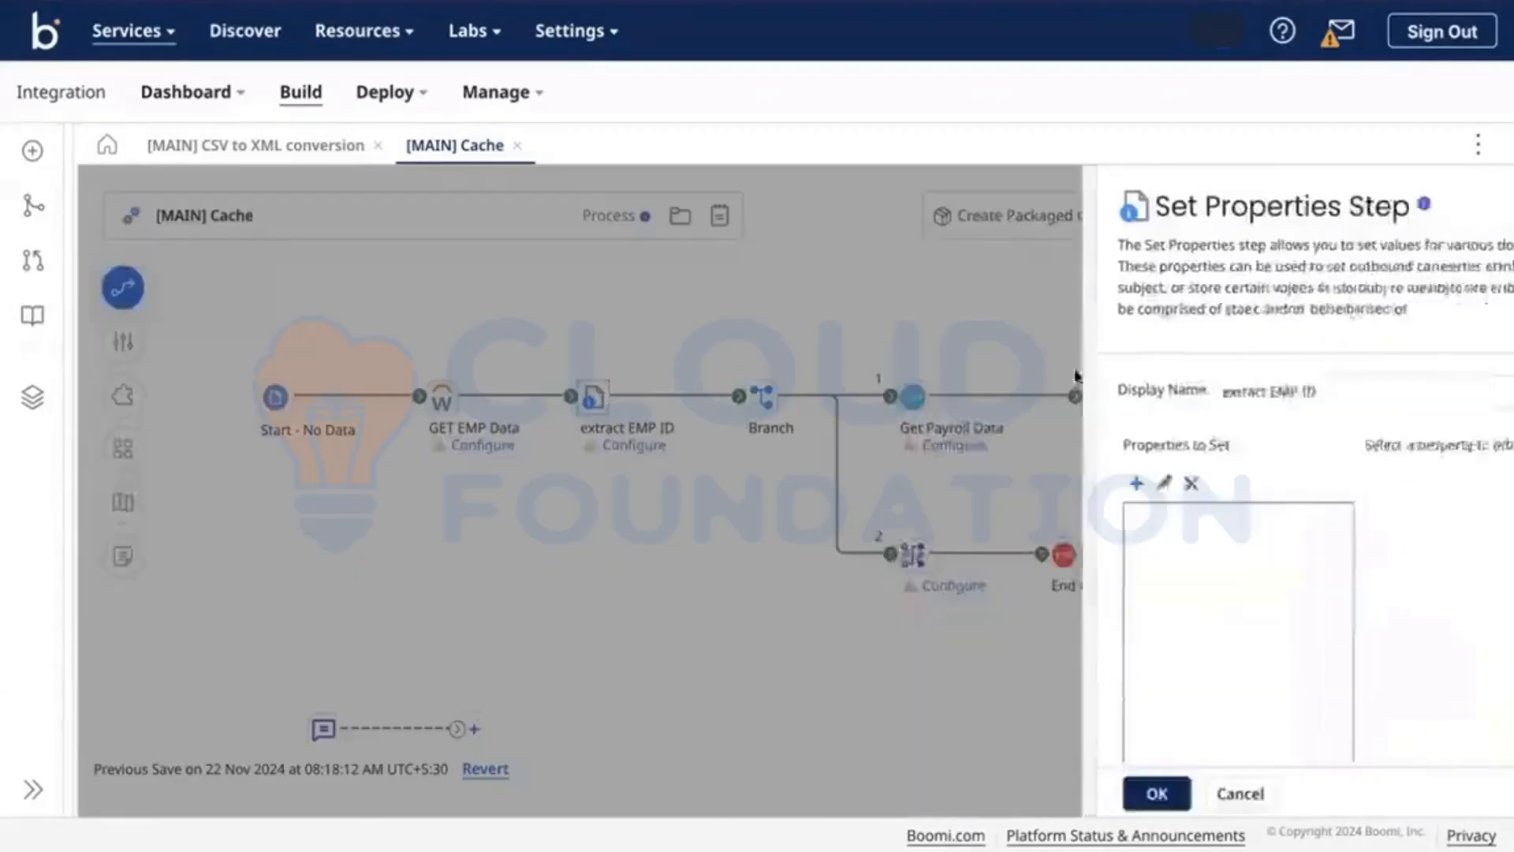
click(1159, 368)
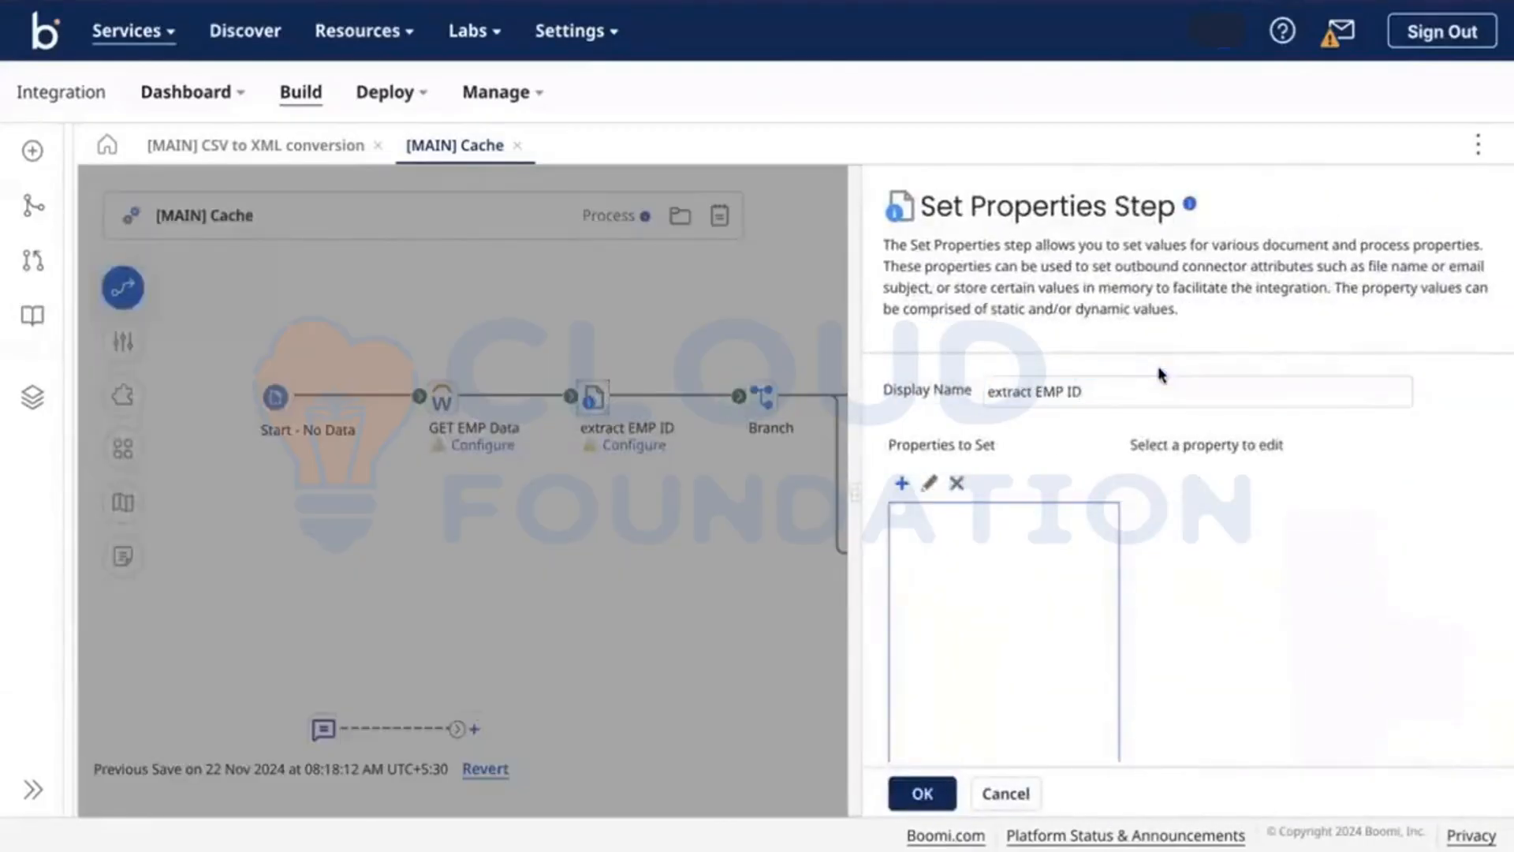
click(1153, 377)
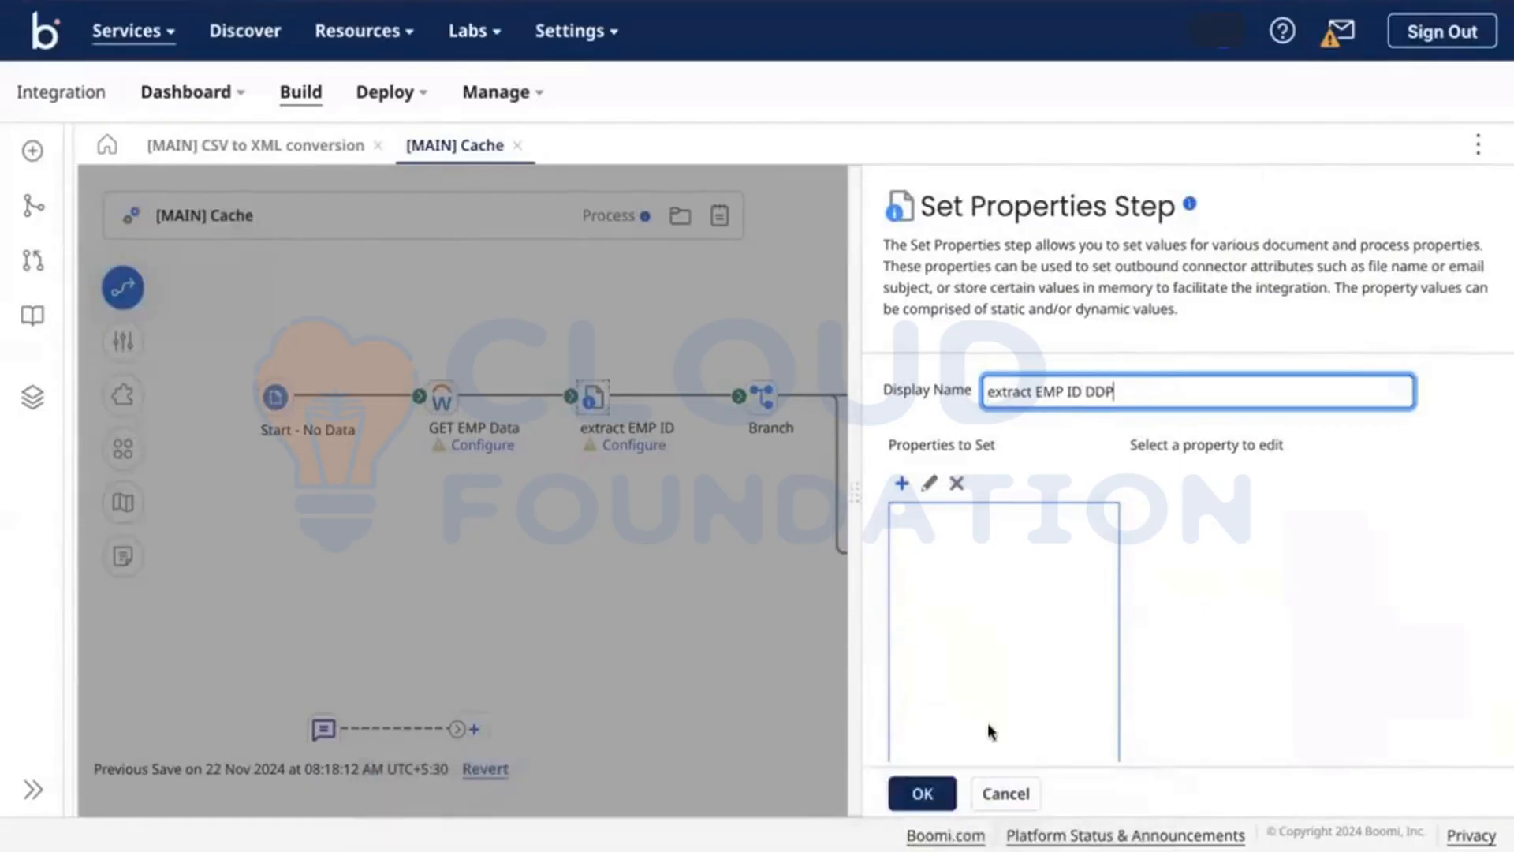
click(917, 803)
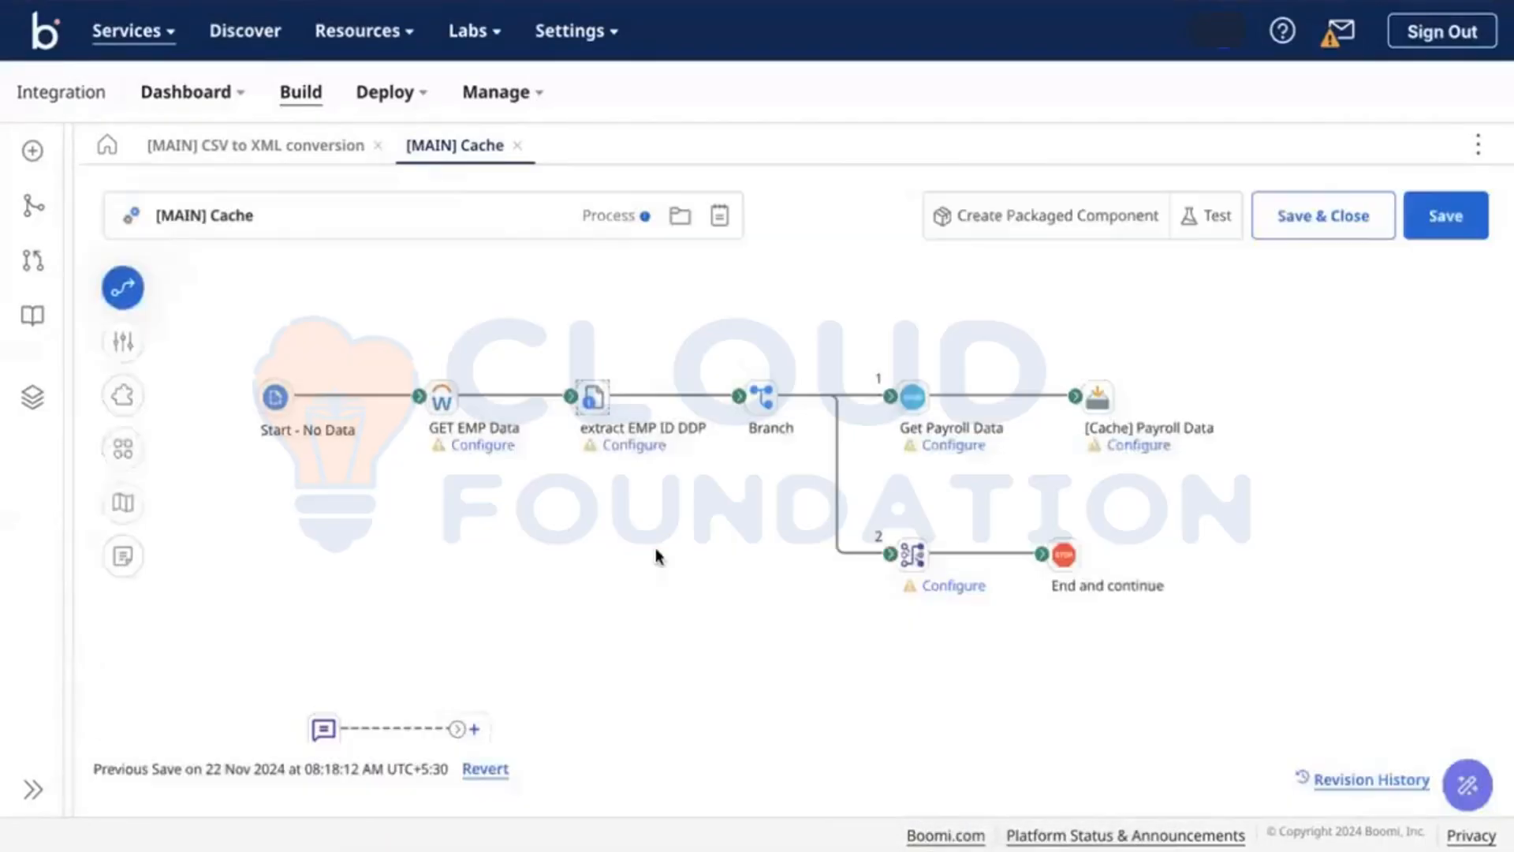
mouse_move(622, 449)
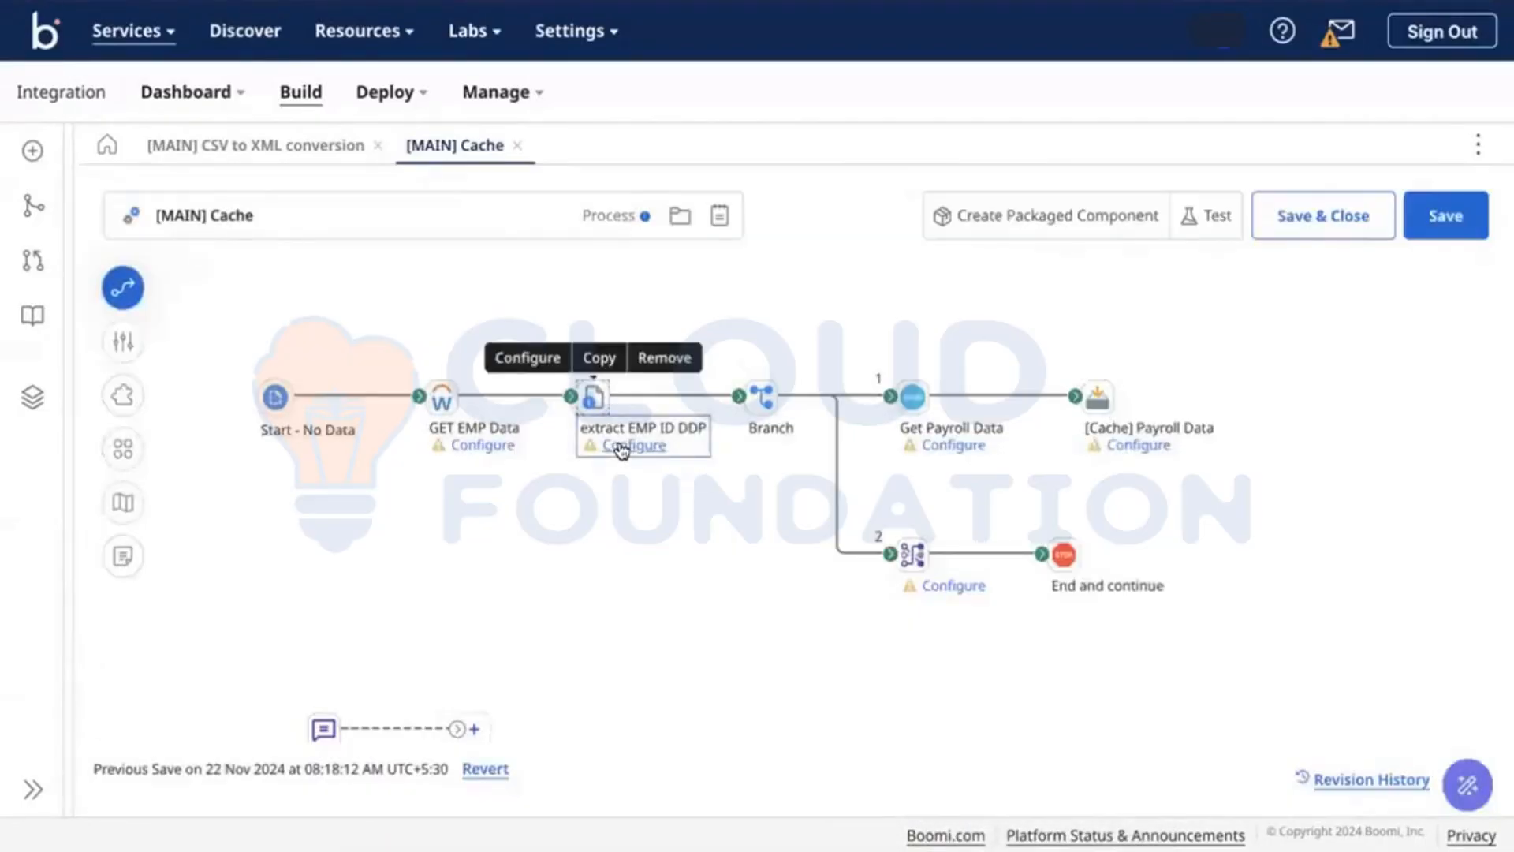
mouse_move(773, 406)
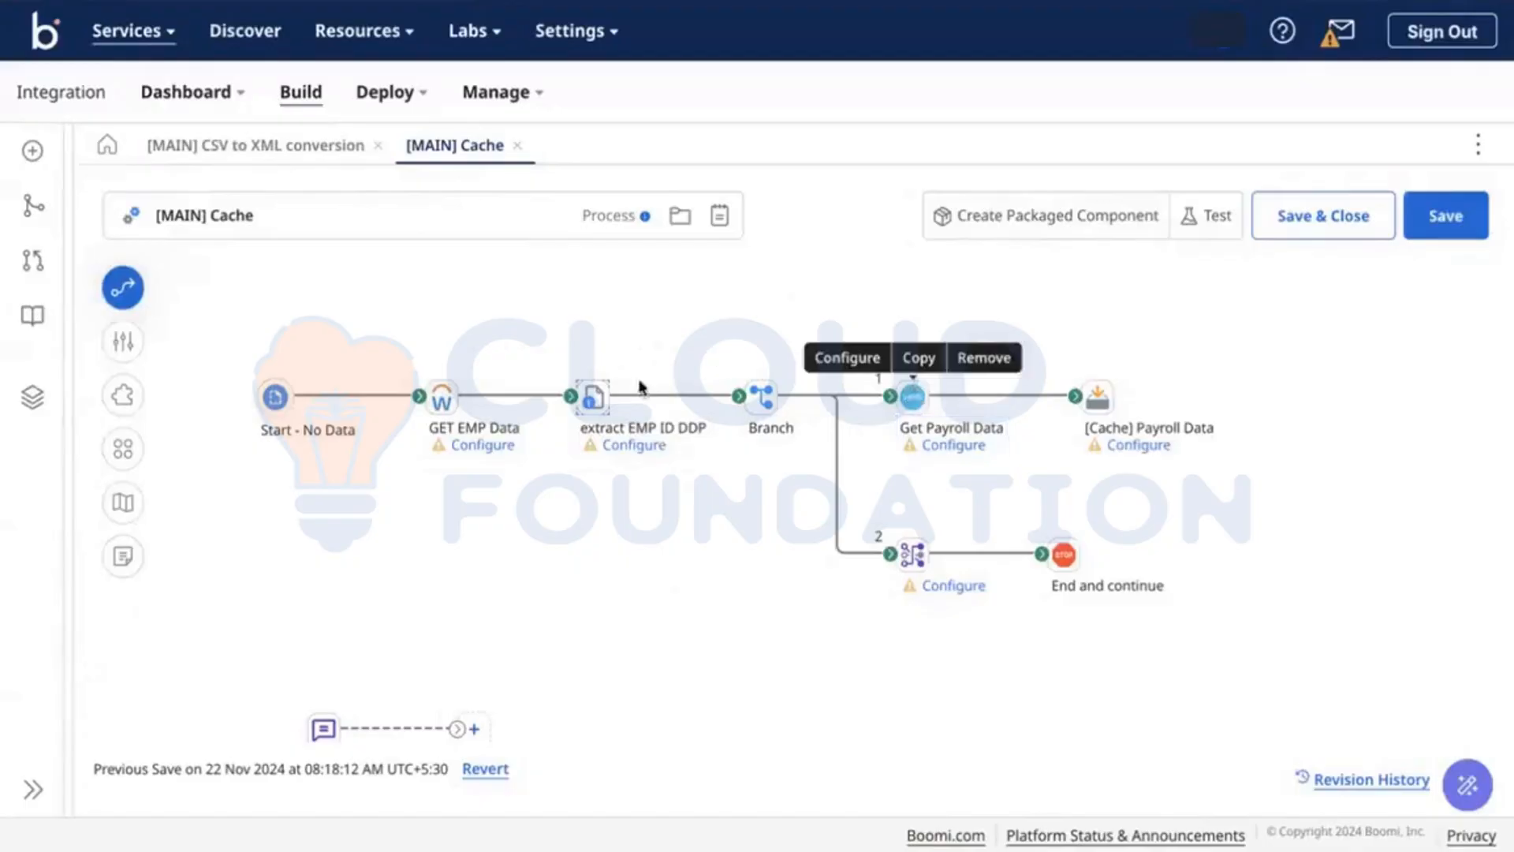
mouse_move(605, 388)
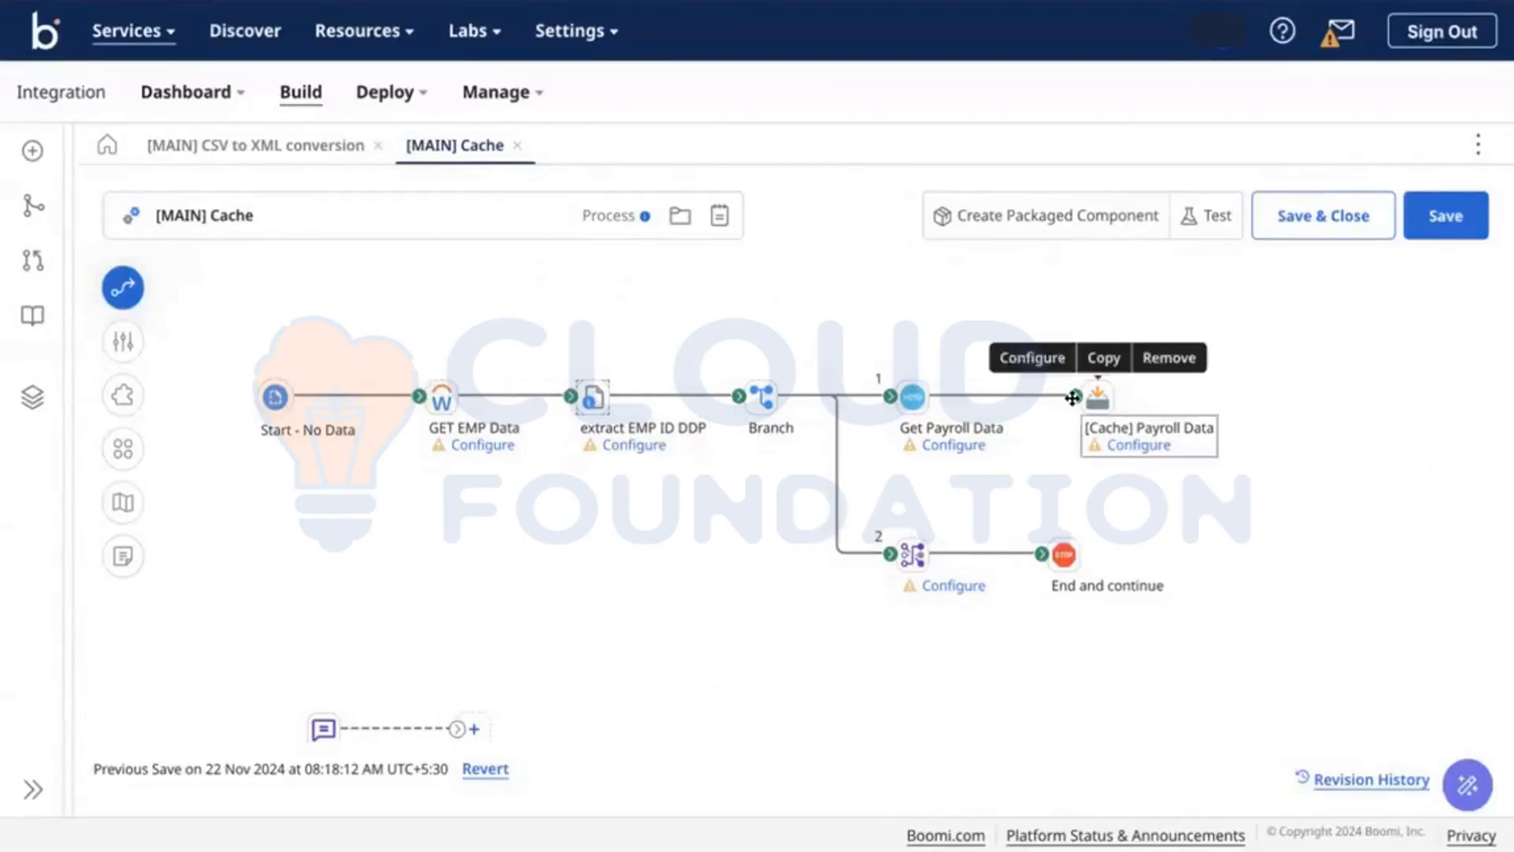
click(912, 554)
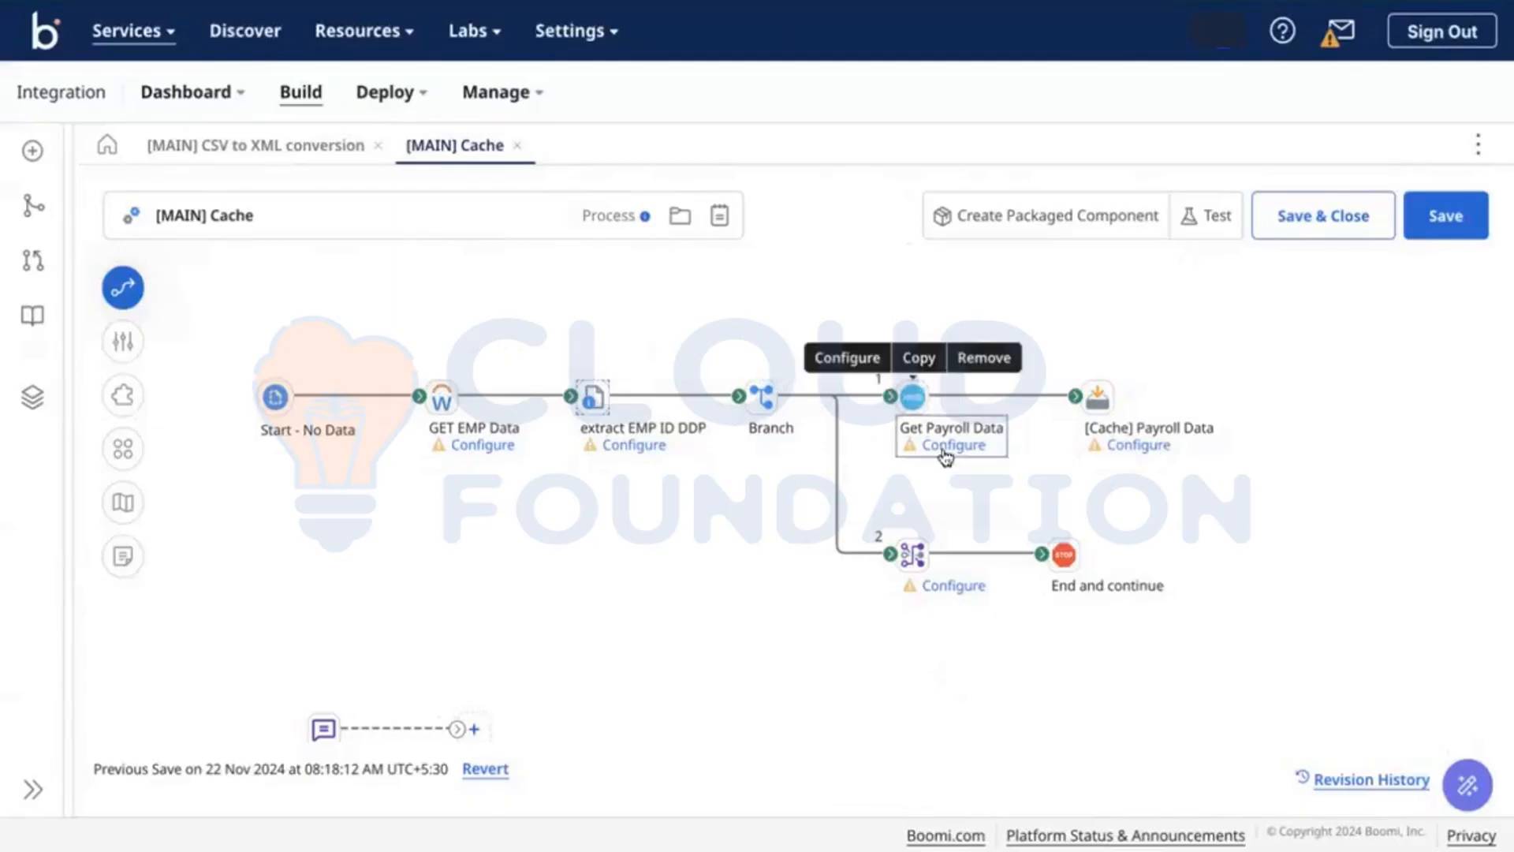
Step: Check Get Payroll Data's connector parameters, then confirm the '[Cache] Payroll Data' step name
click(911, 394)
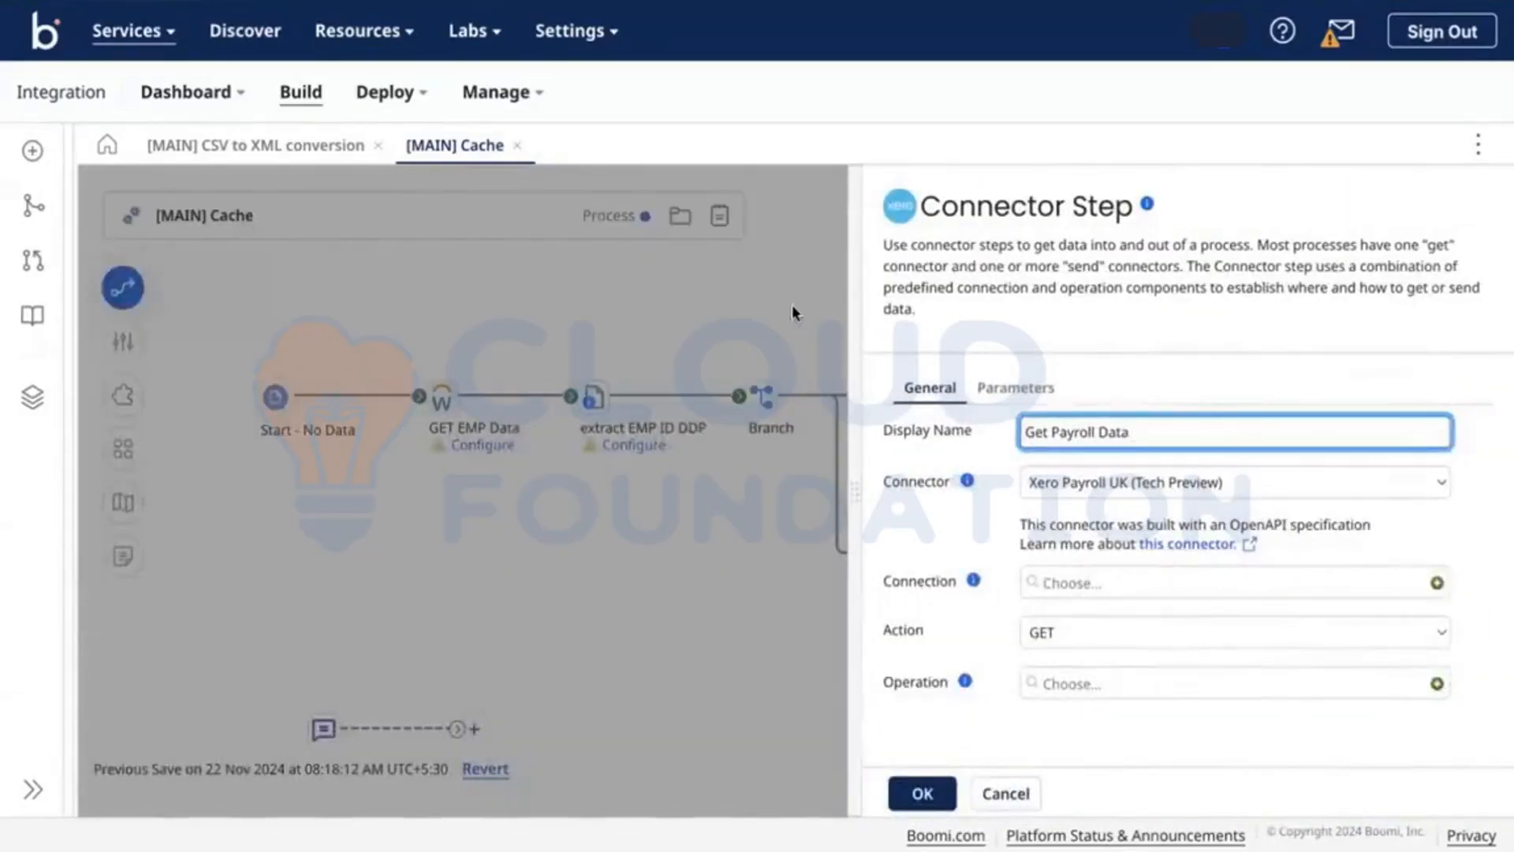
click(791, 305)
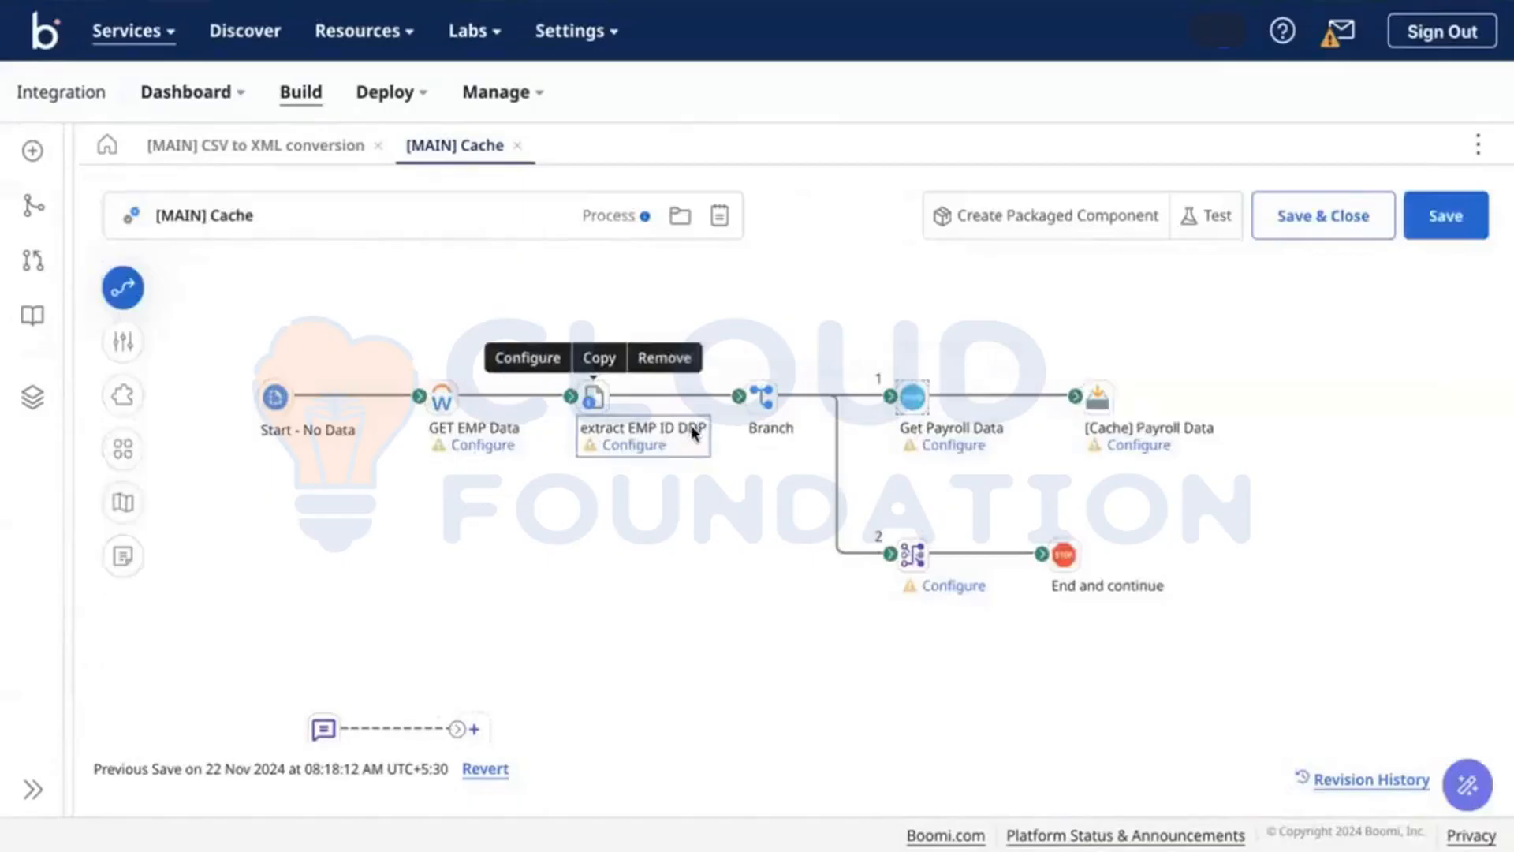
click(916, 397)
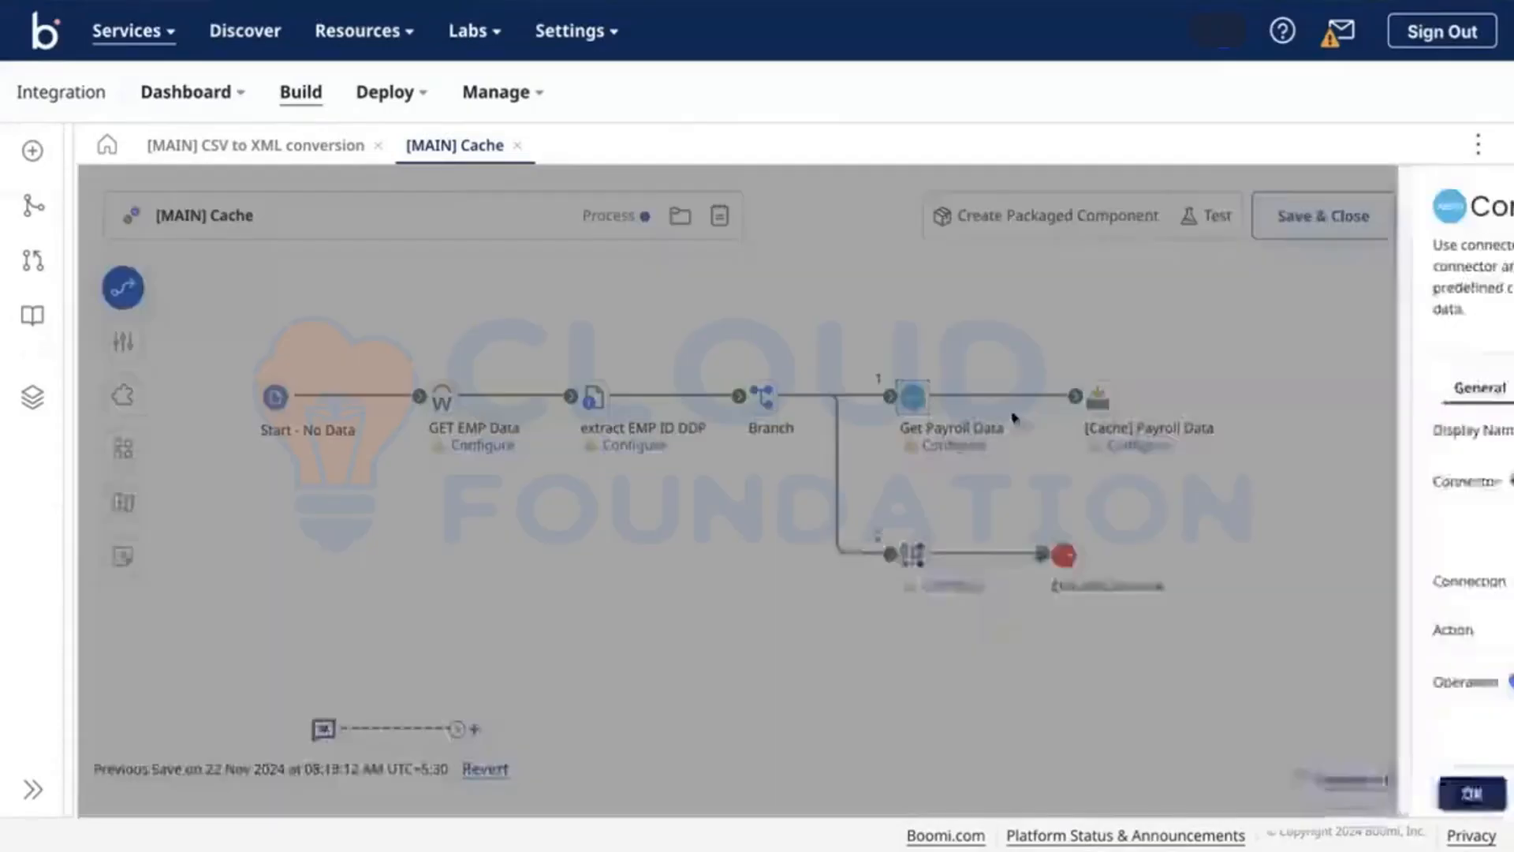
click(1015, 388)
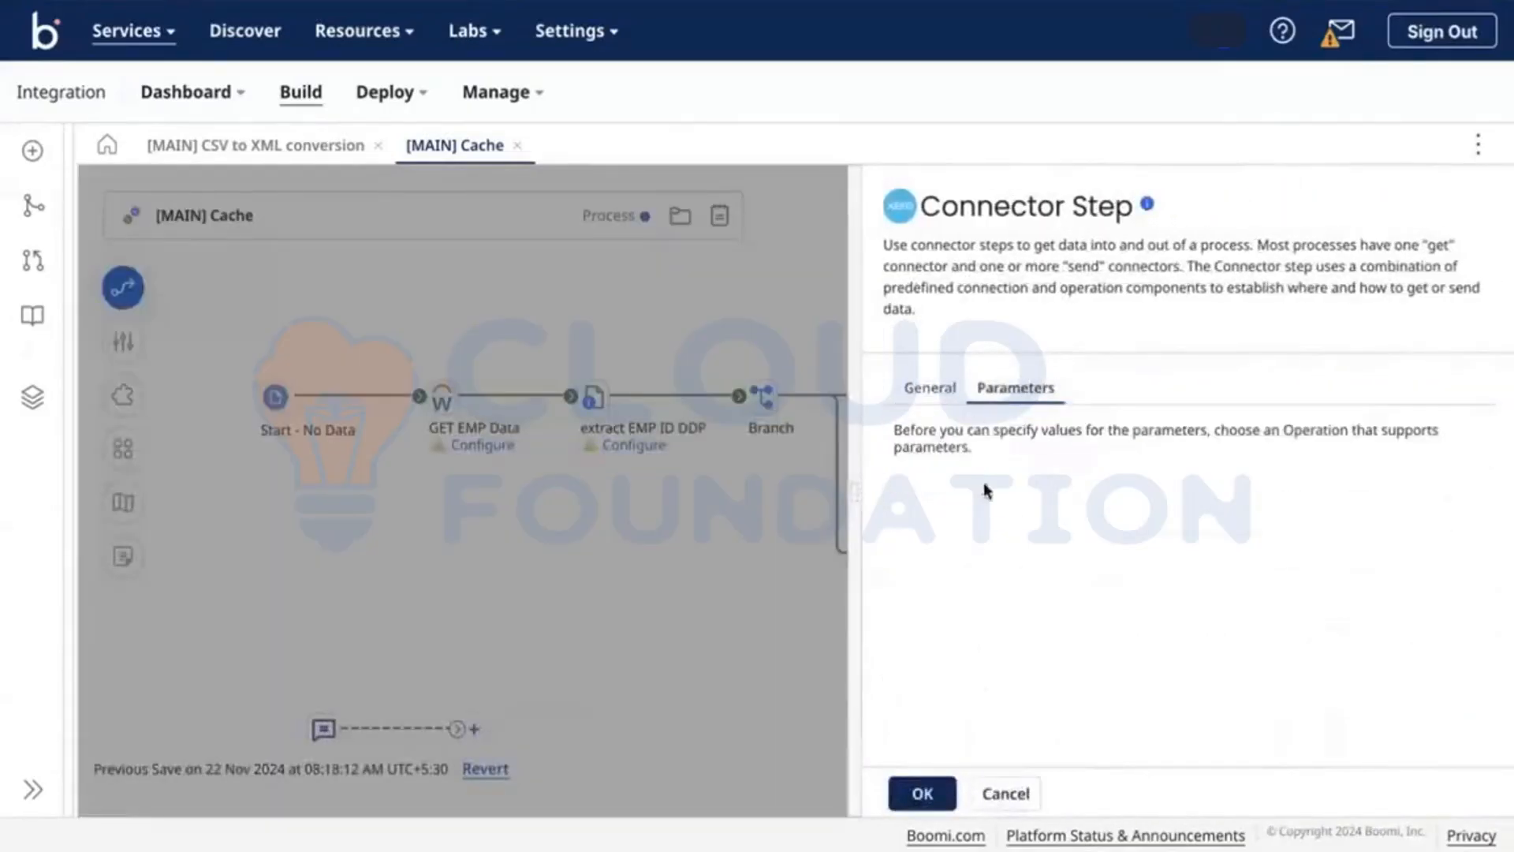
click(820, 368)
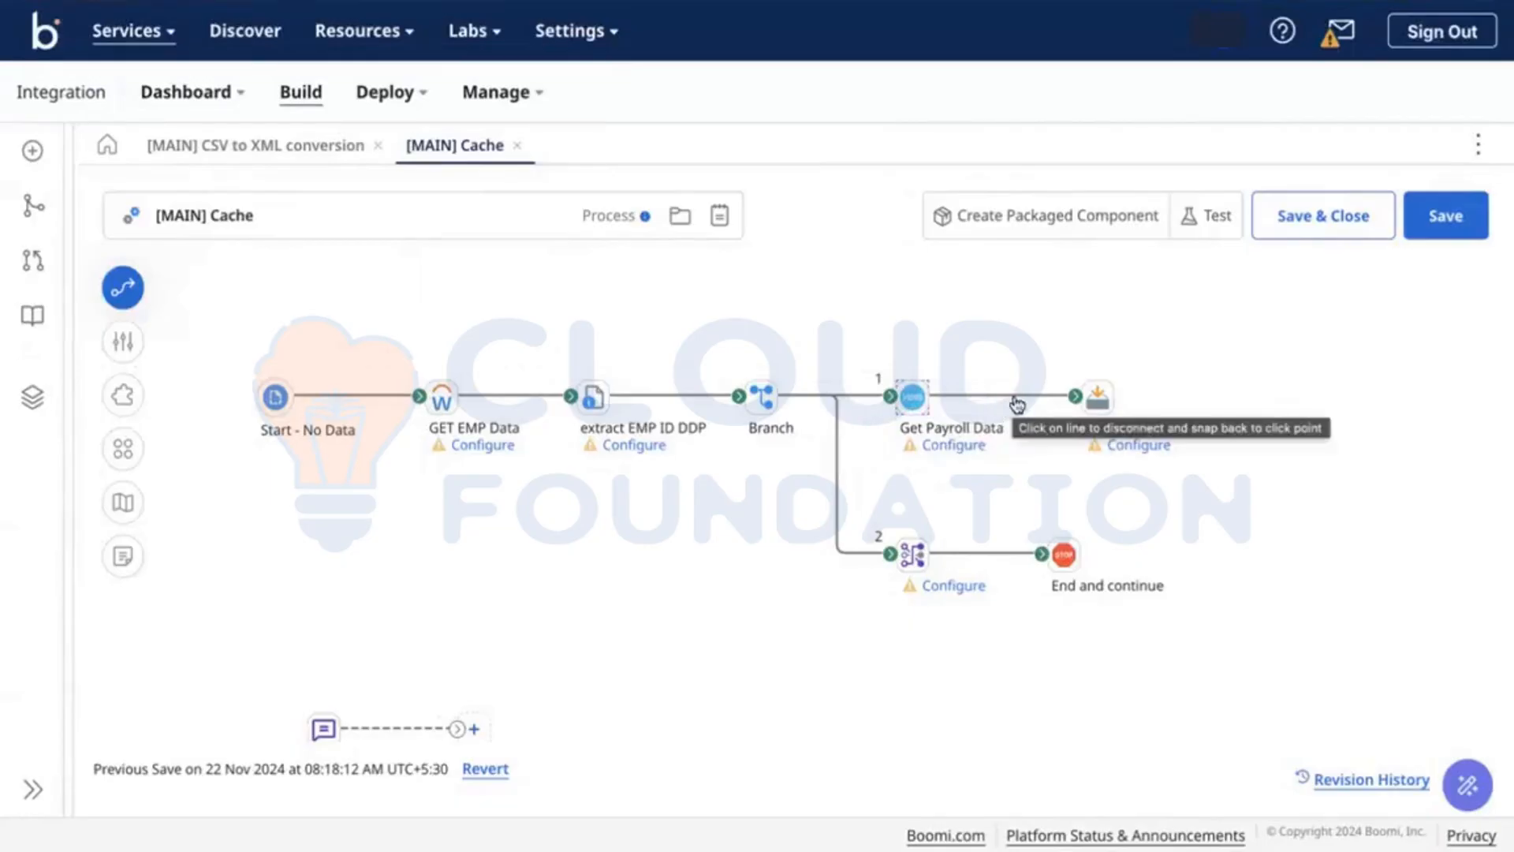
click(1096, 396)
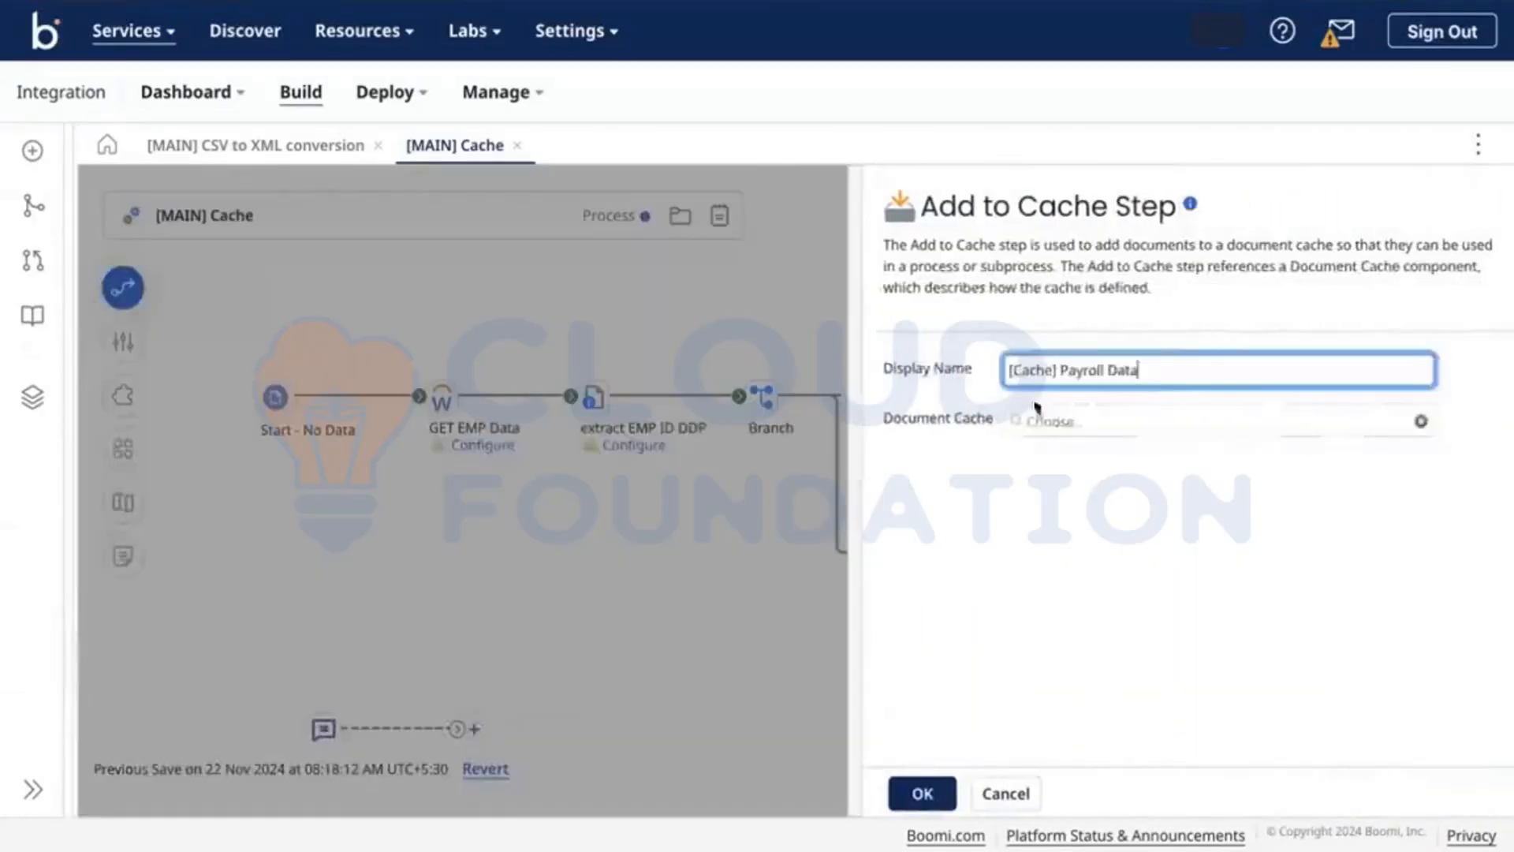
click(788, 309)
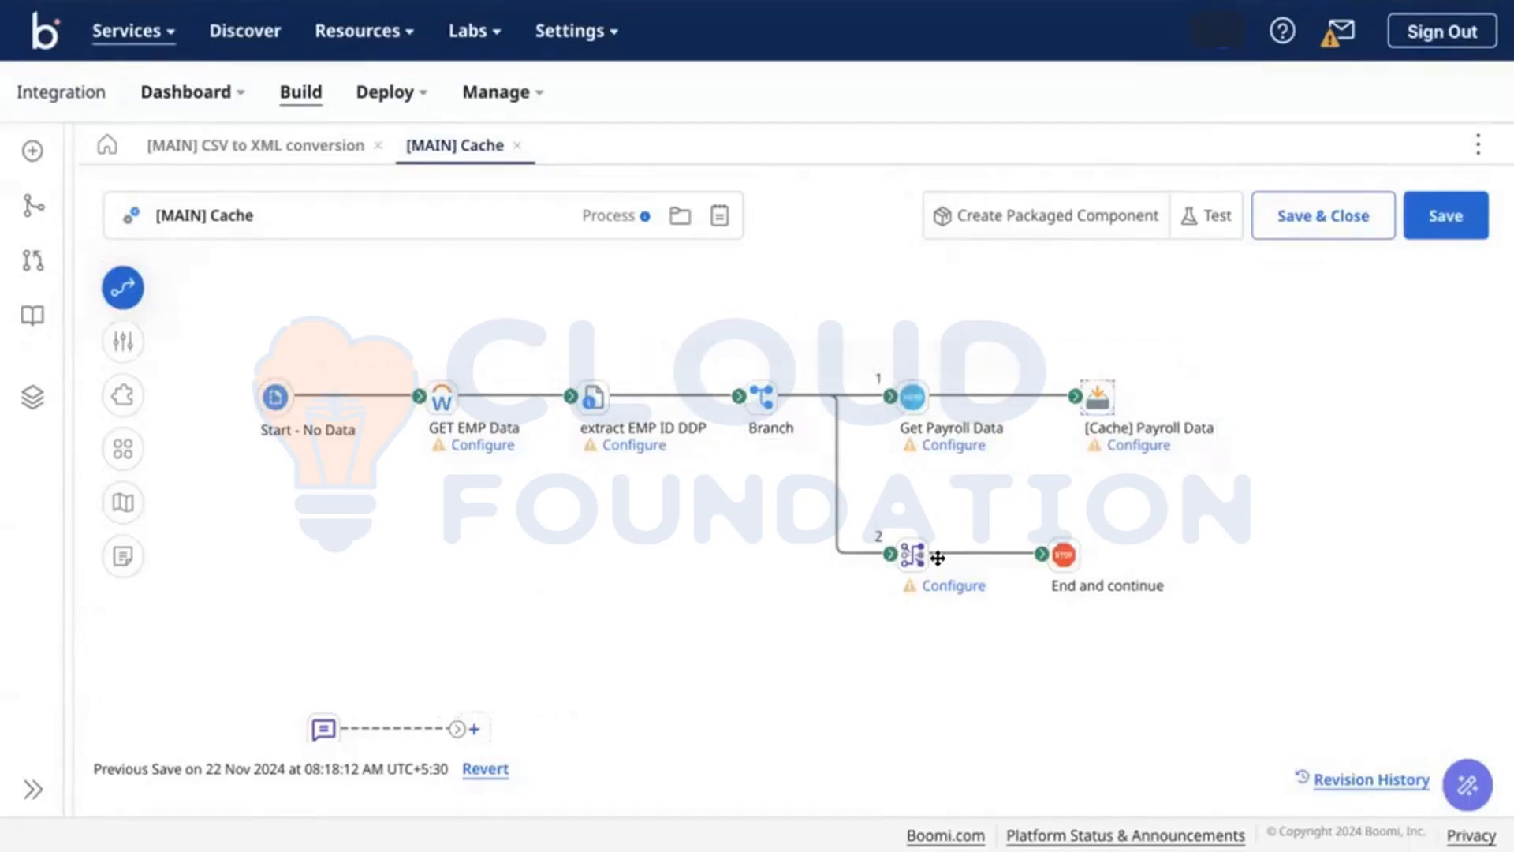
mouse_move(717, 387)
click(944, 591)
click(753, 486)
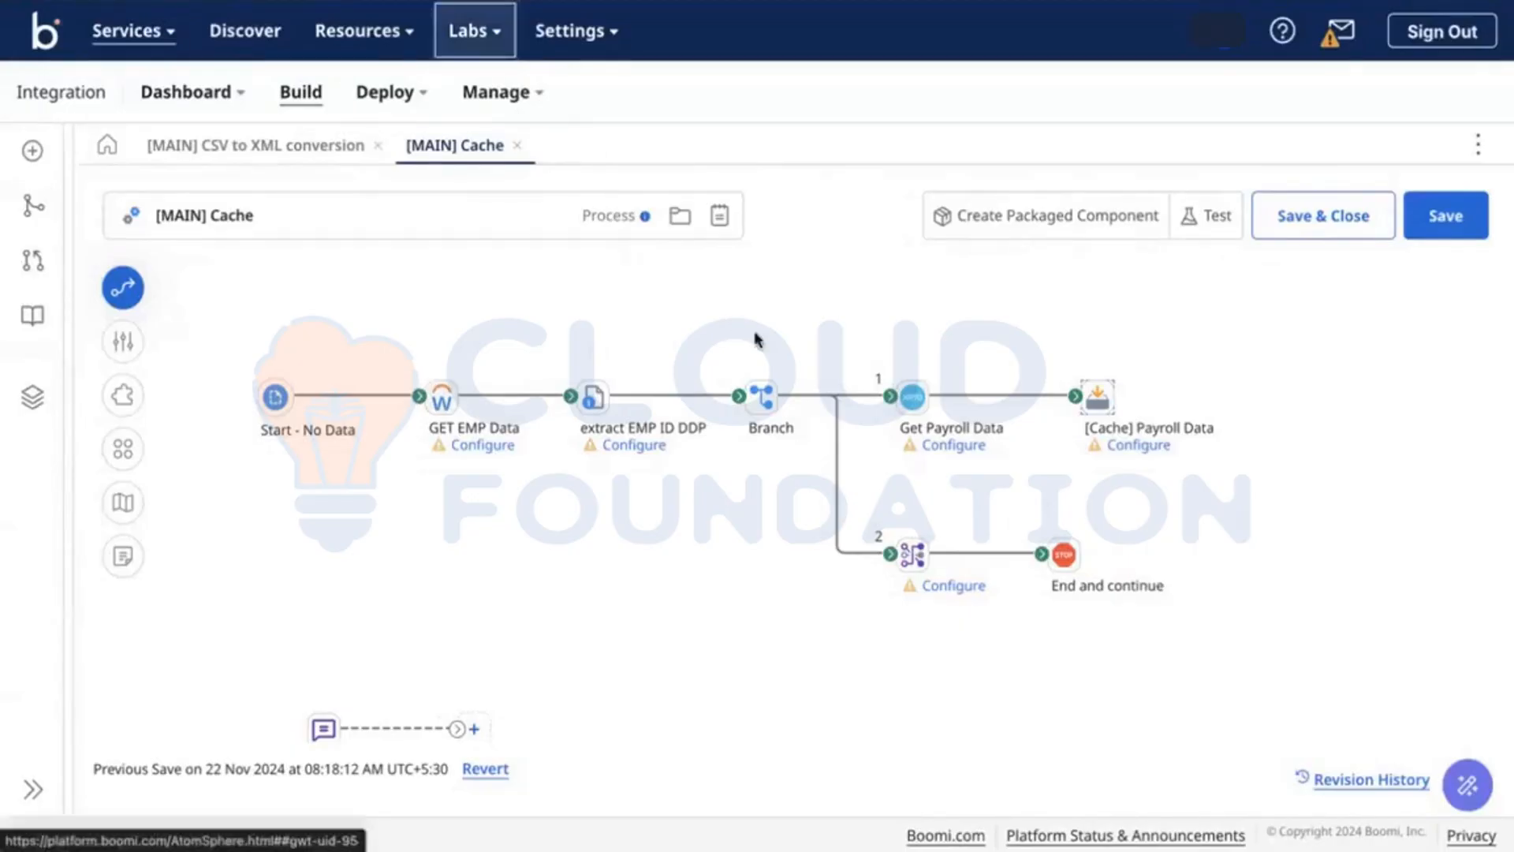
click(916, 399)
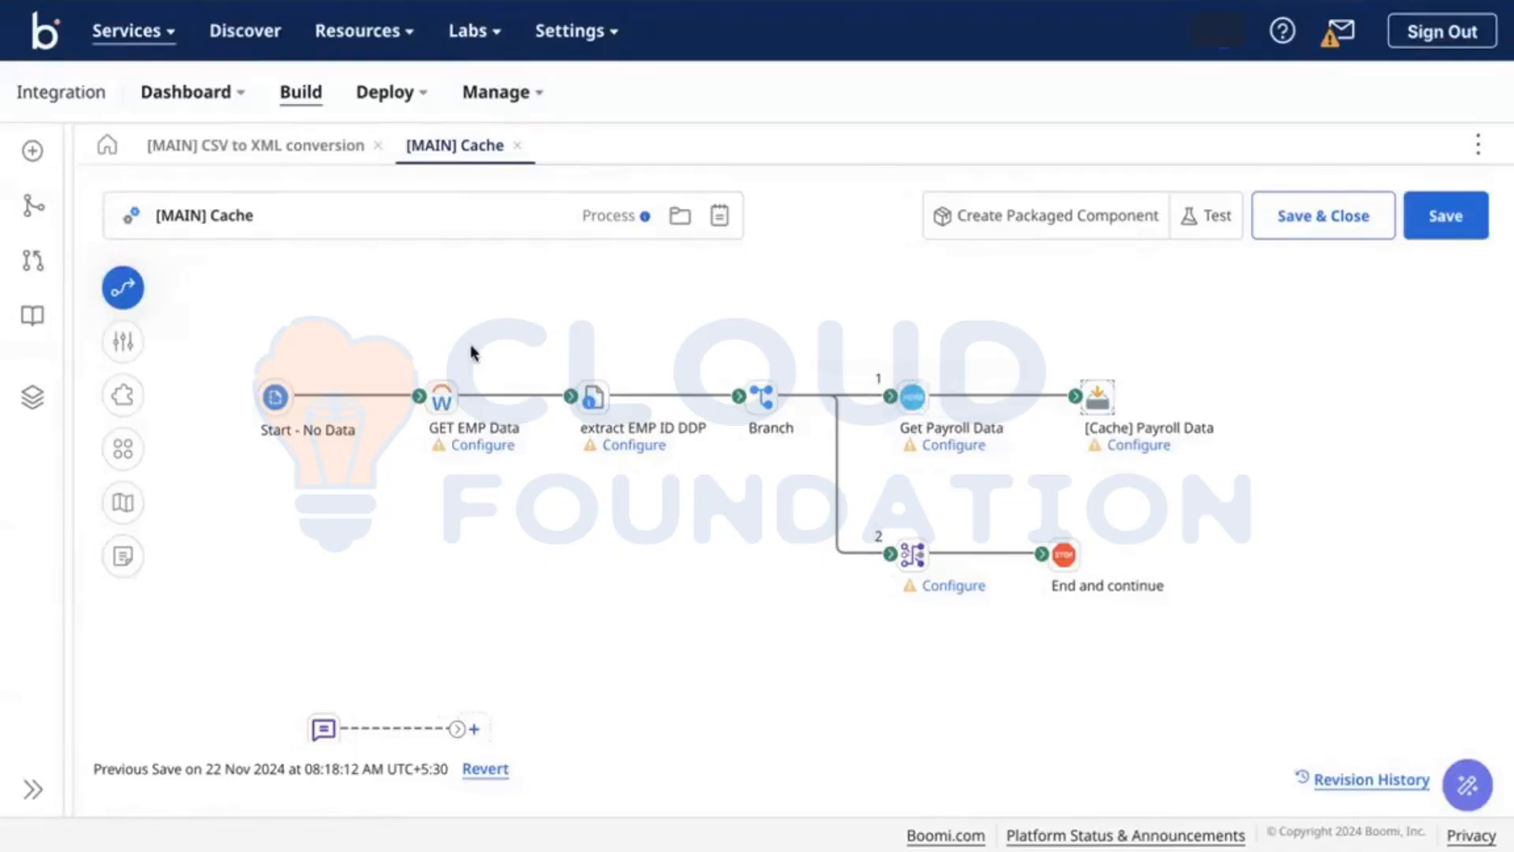
click(442, 396)
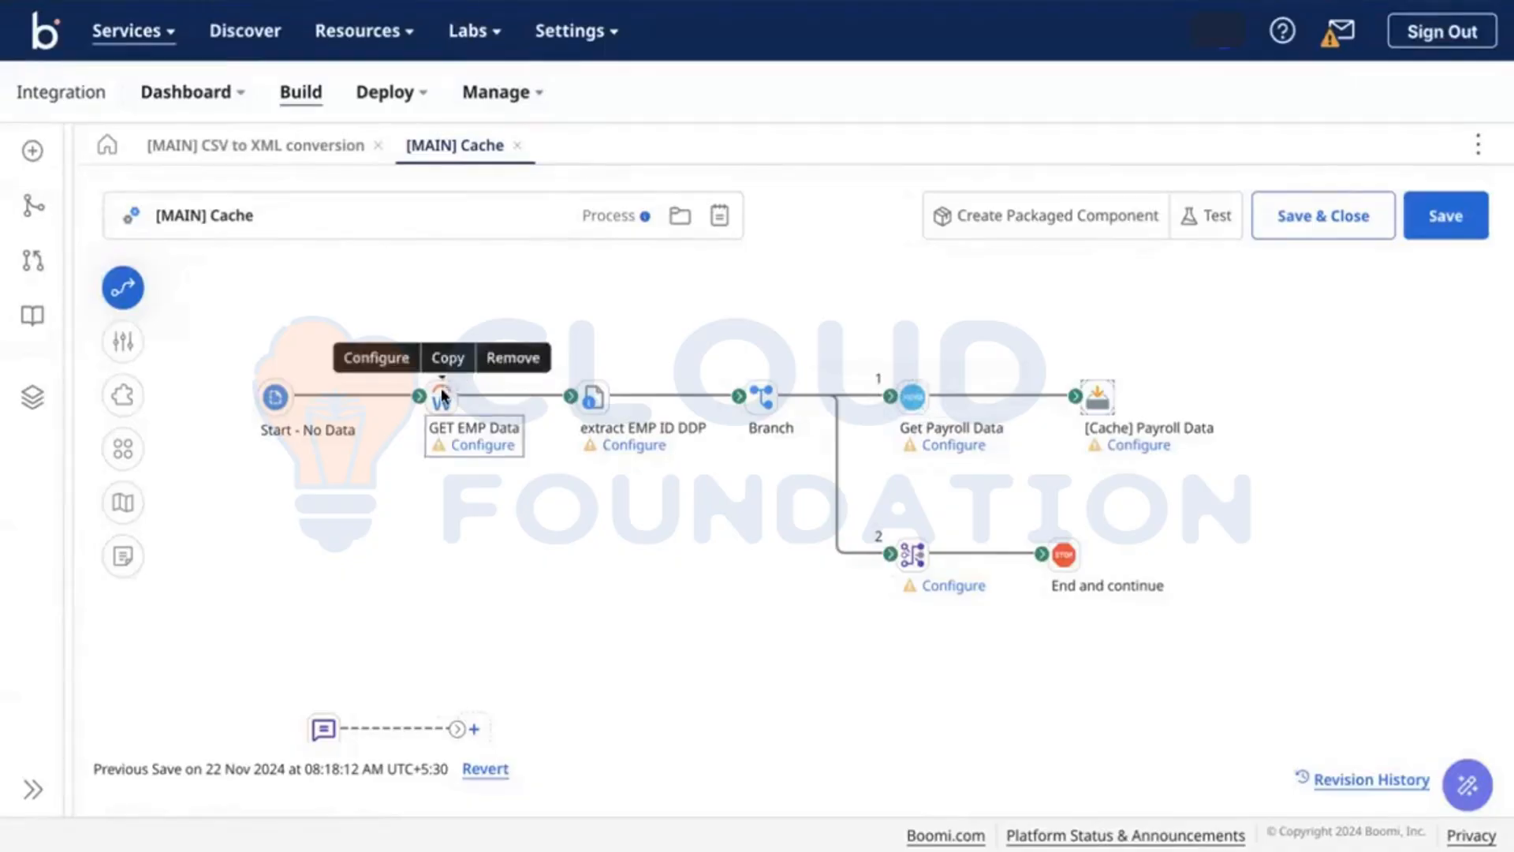
click(438, 394)
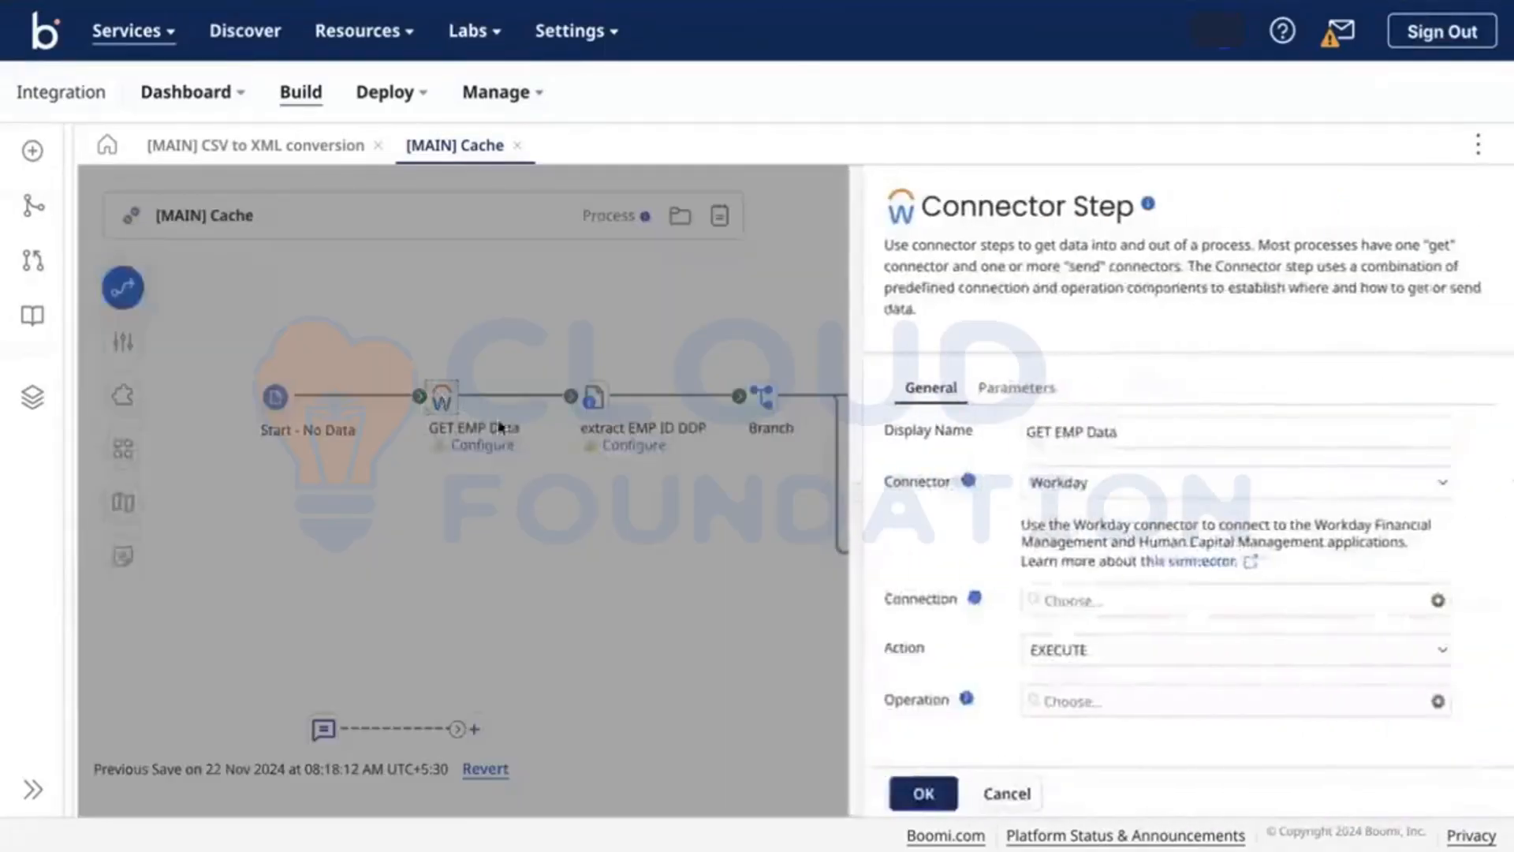
click(517, 519)
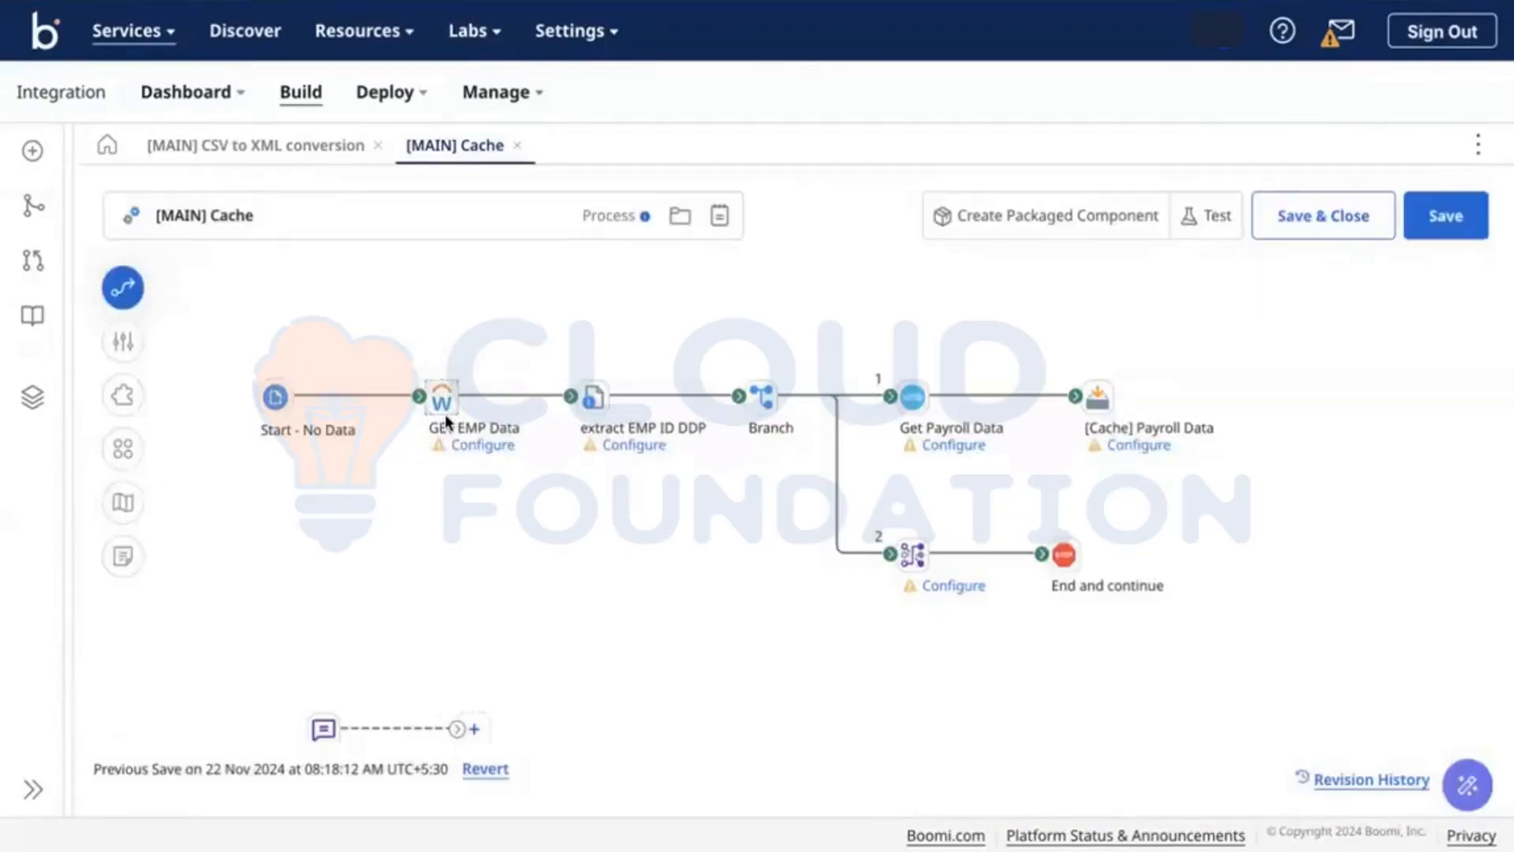
mouse_move(445, 422)
click(372, 2)
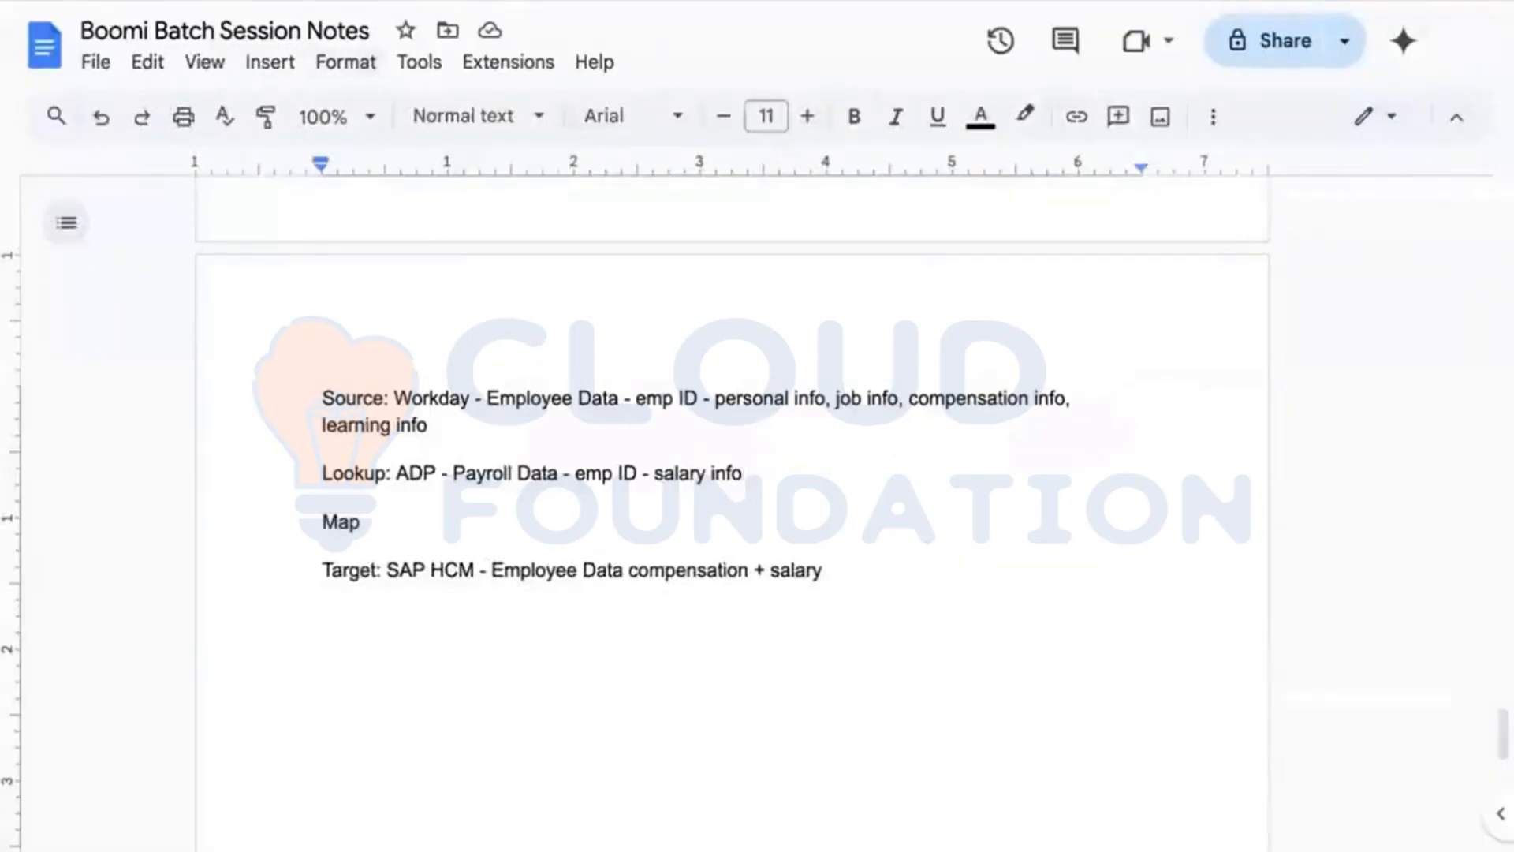
click(395, 2)
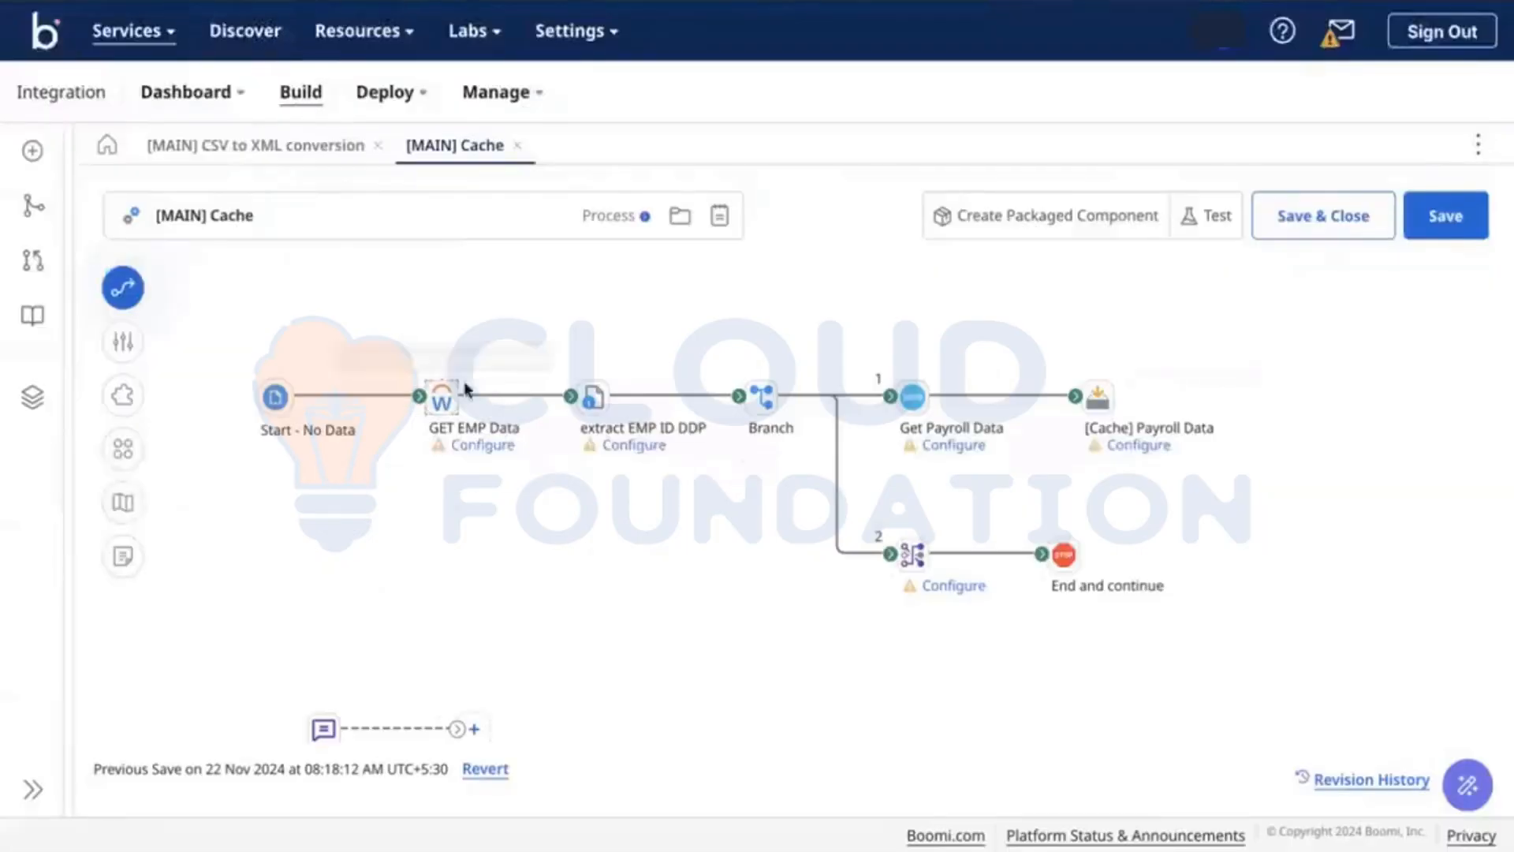
Step: Add a Dynamic Document Property EMPID_DDP to extract EMP ID DDP's properties to set
click(593, 392)
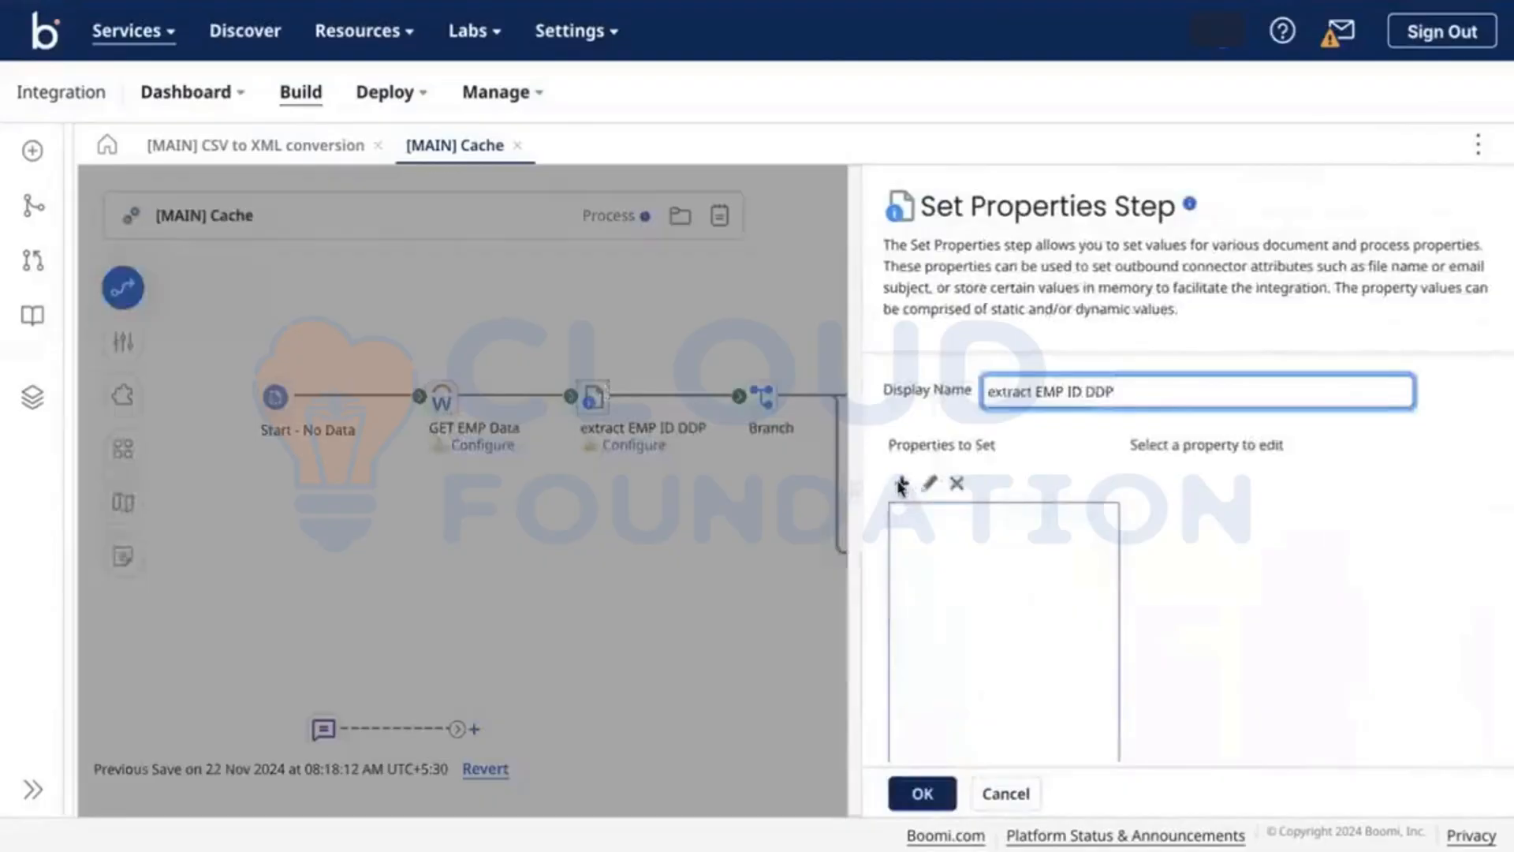
click(899, 484)
click(704, 229)
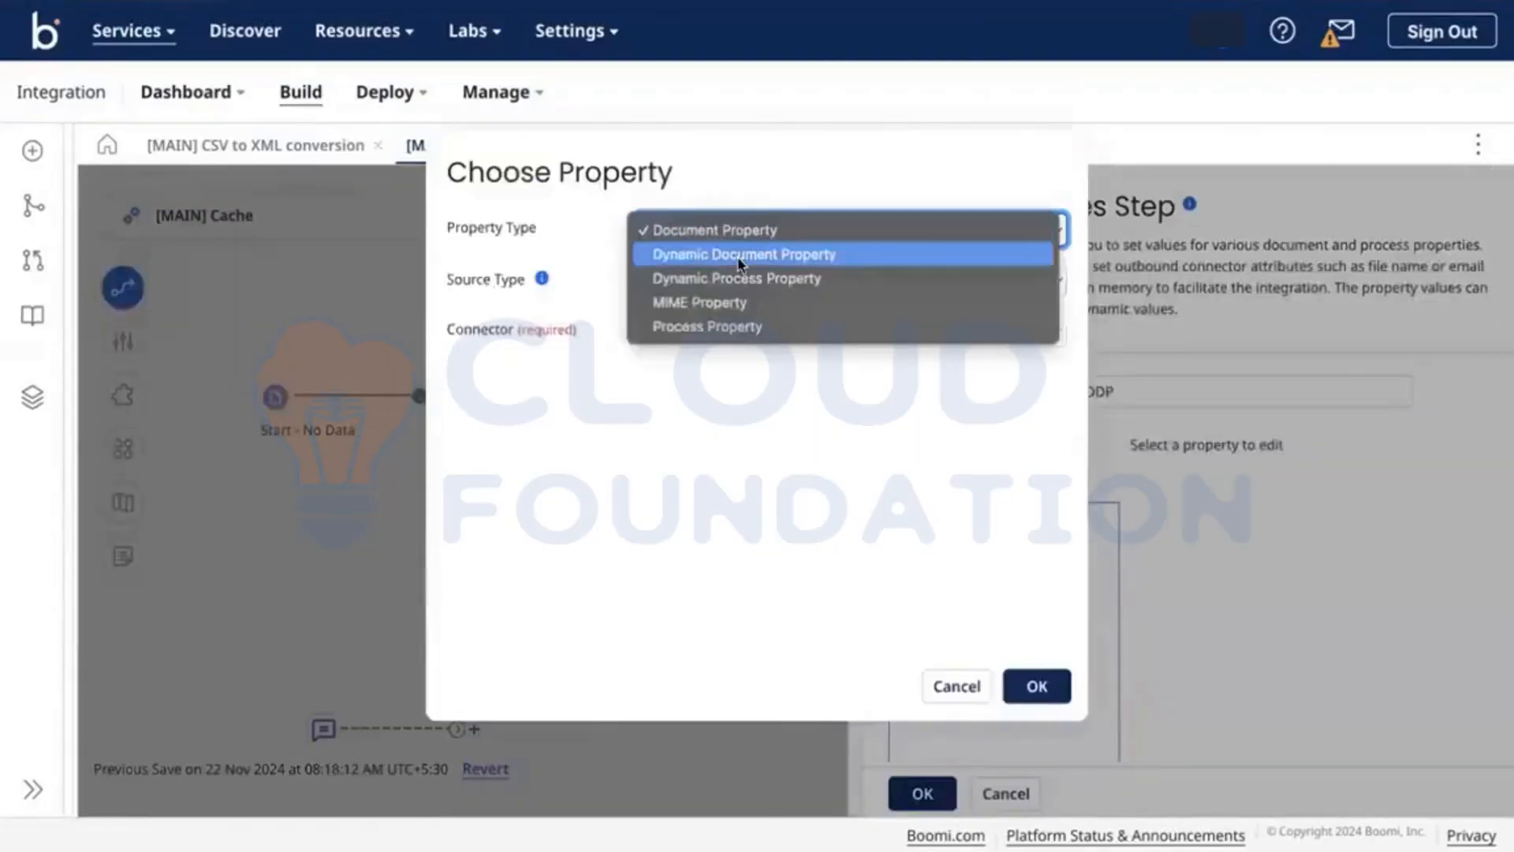
click(730, 256)
click(706, 293)
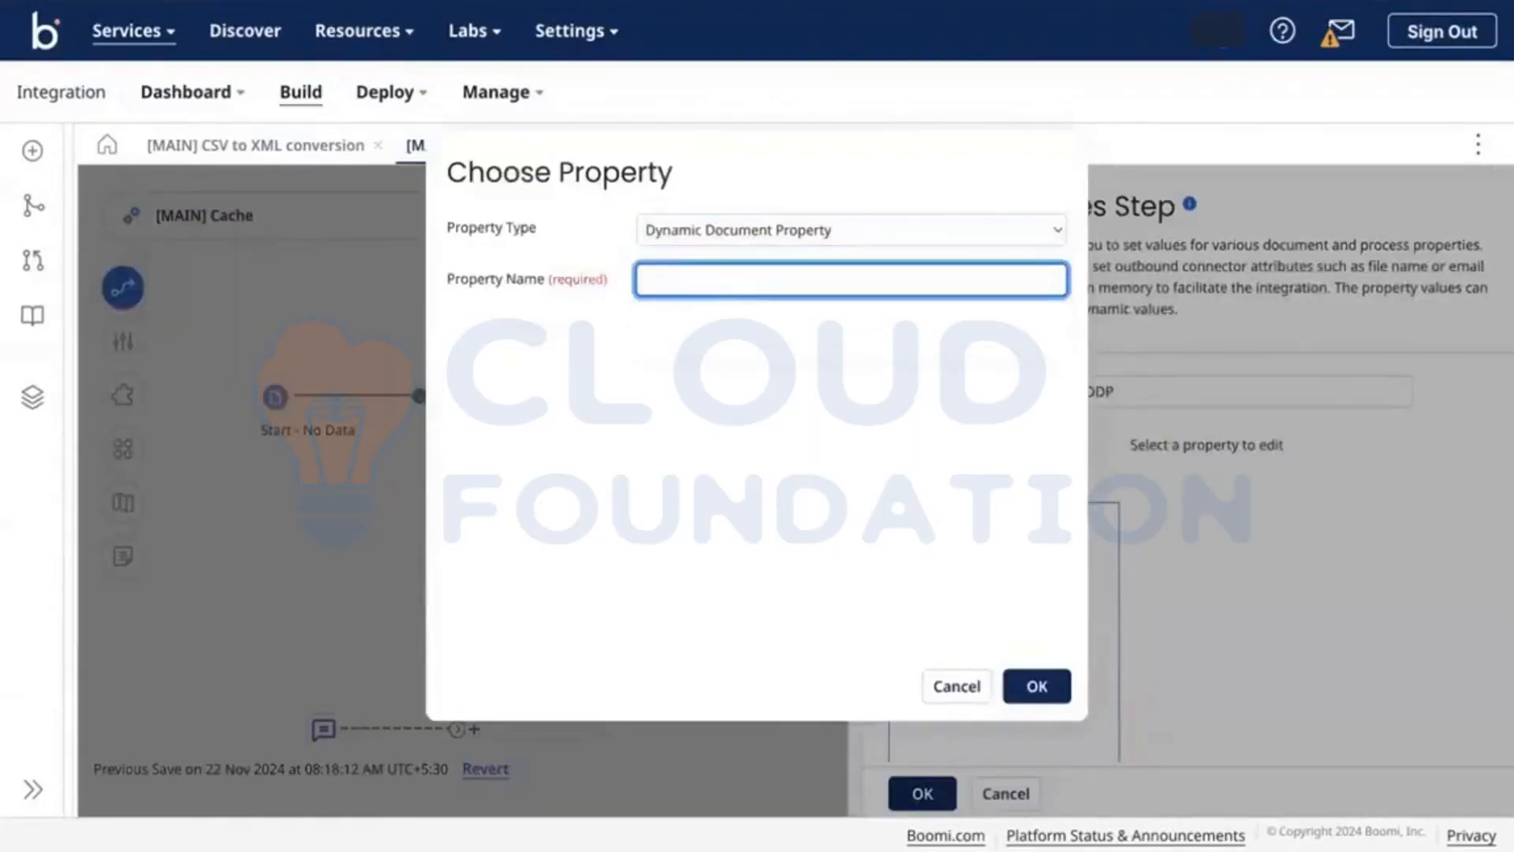
text(S)
key(BackSpace)
text(EMPID_DDP)
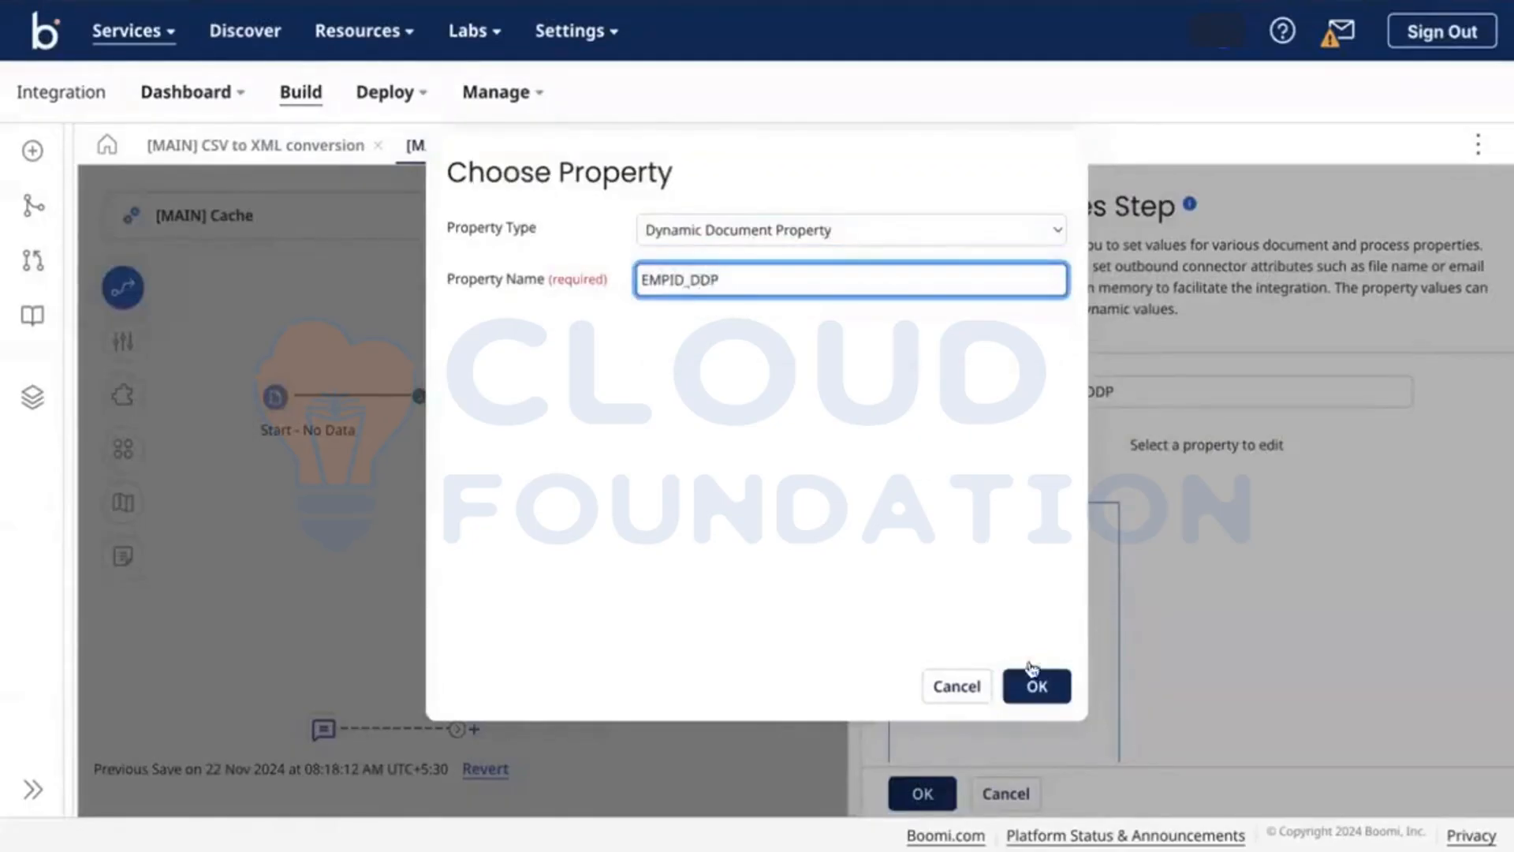
click(1054, 697)
click(1077, 529)
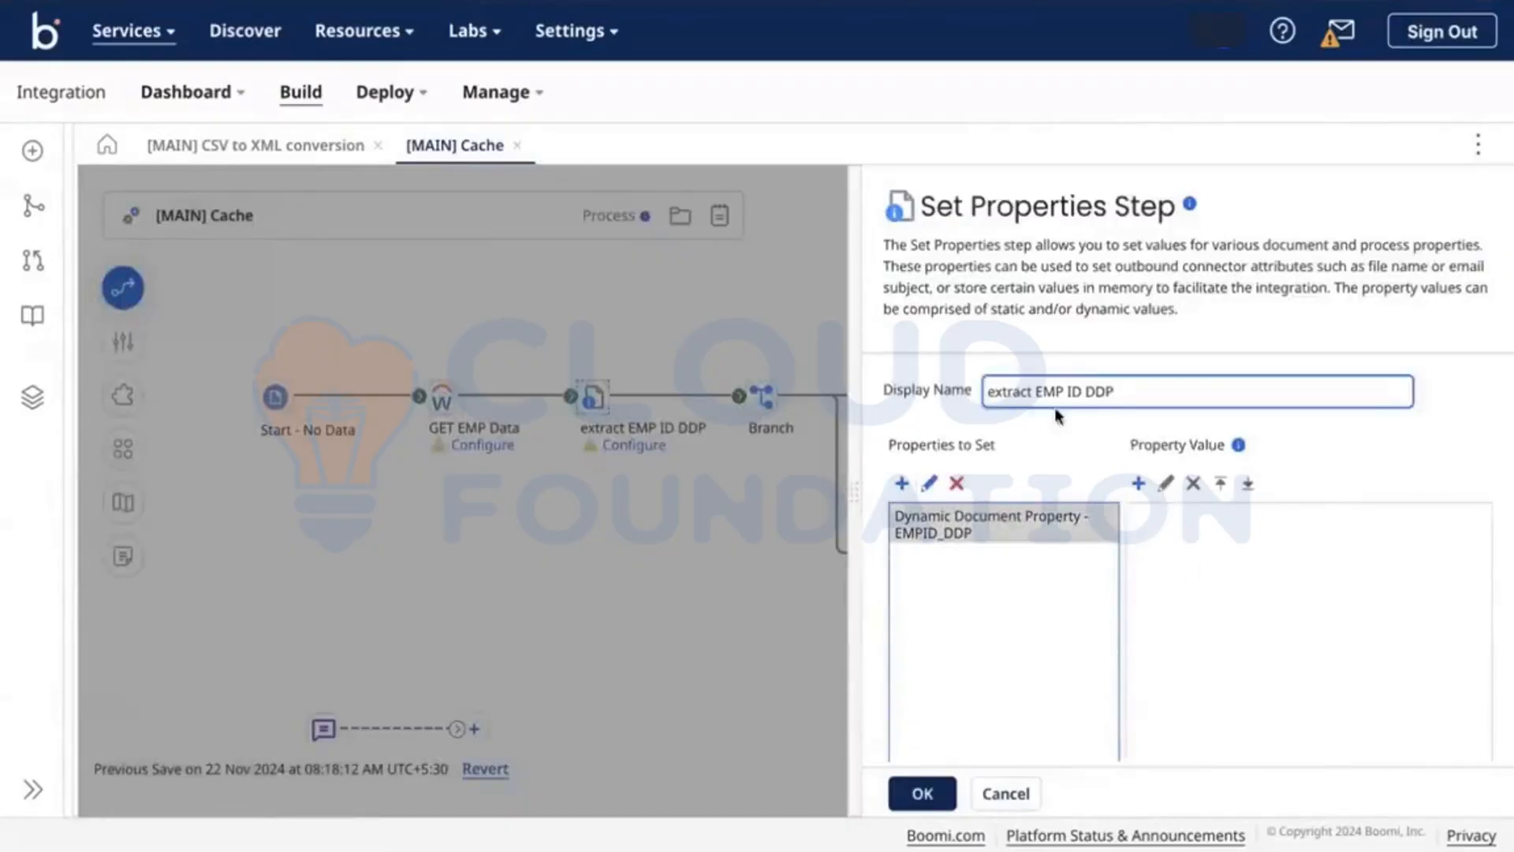
click(940, 786)
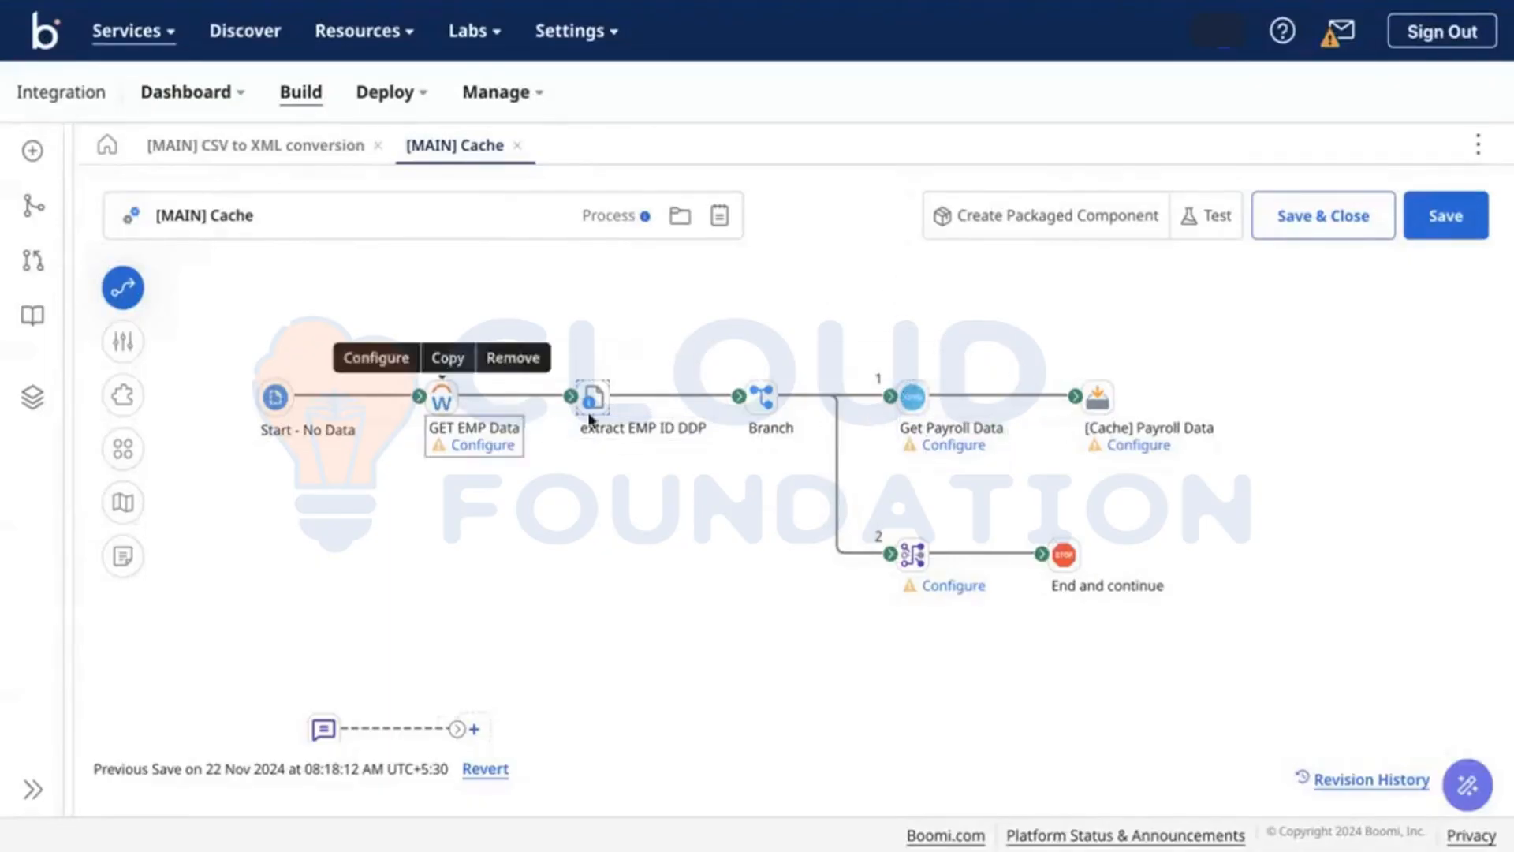
double_click(927, 395)
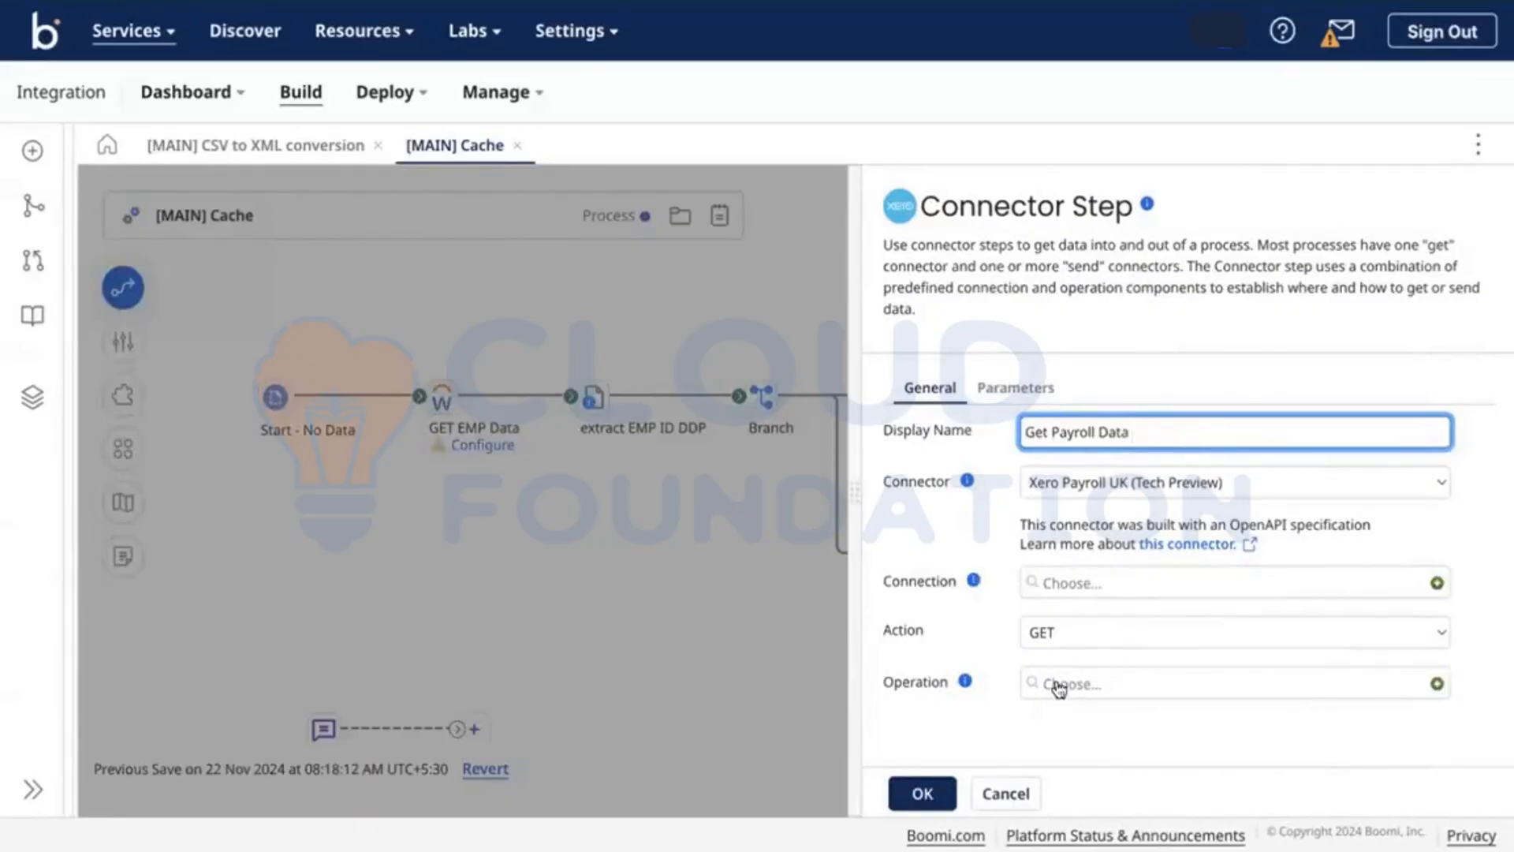
click(707, 564)
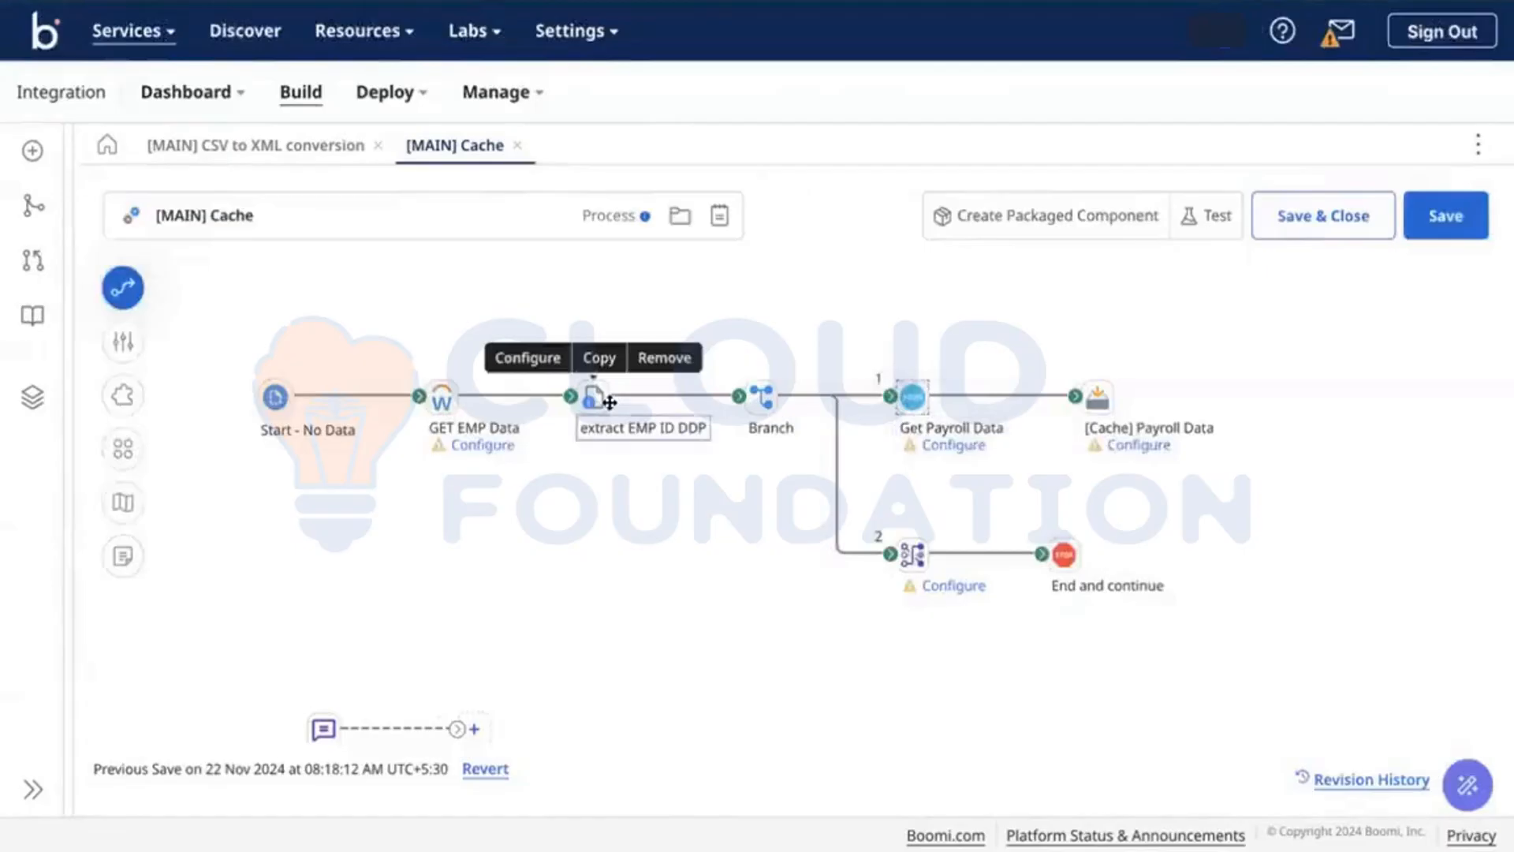
click(921, 401)
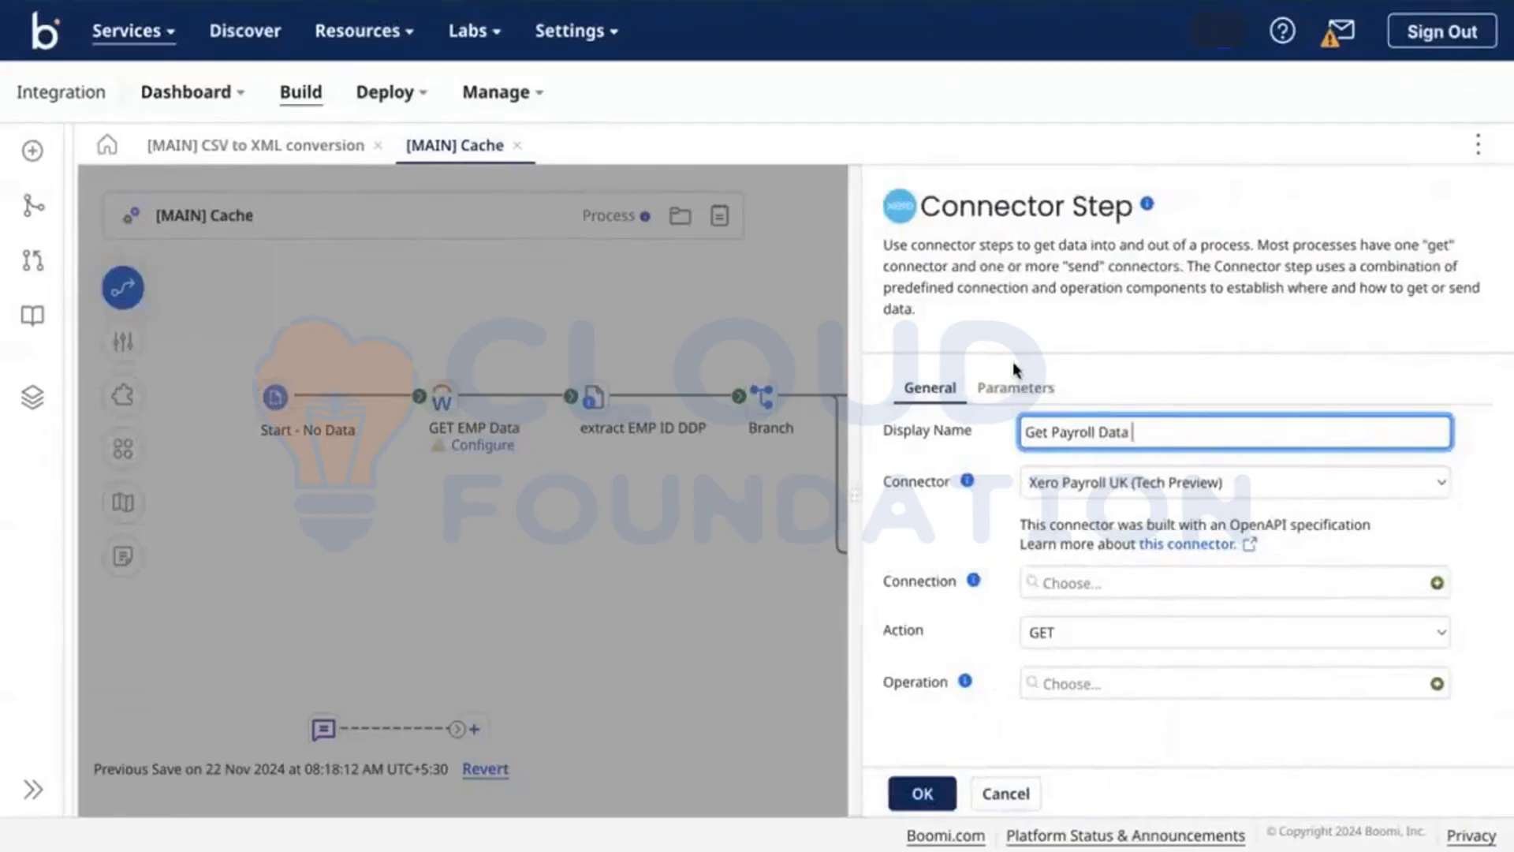
click(837, 326)
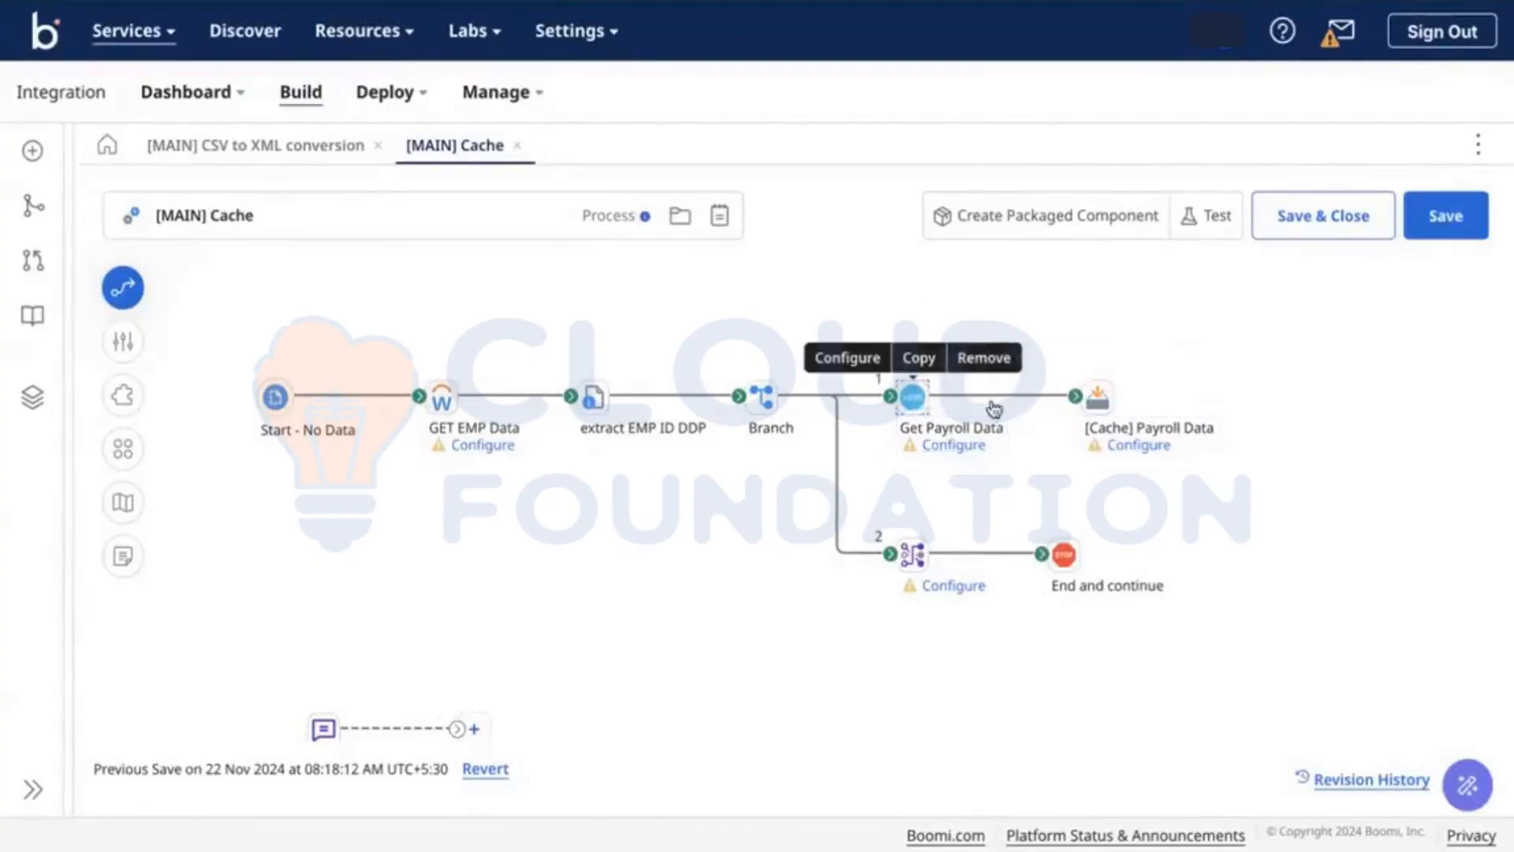
mouse_move(1097, 398)
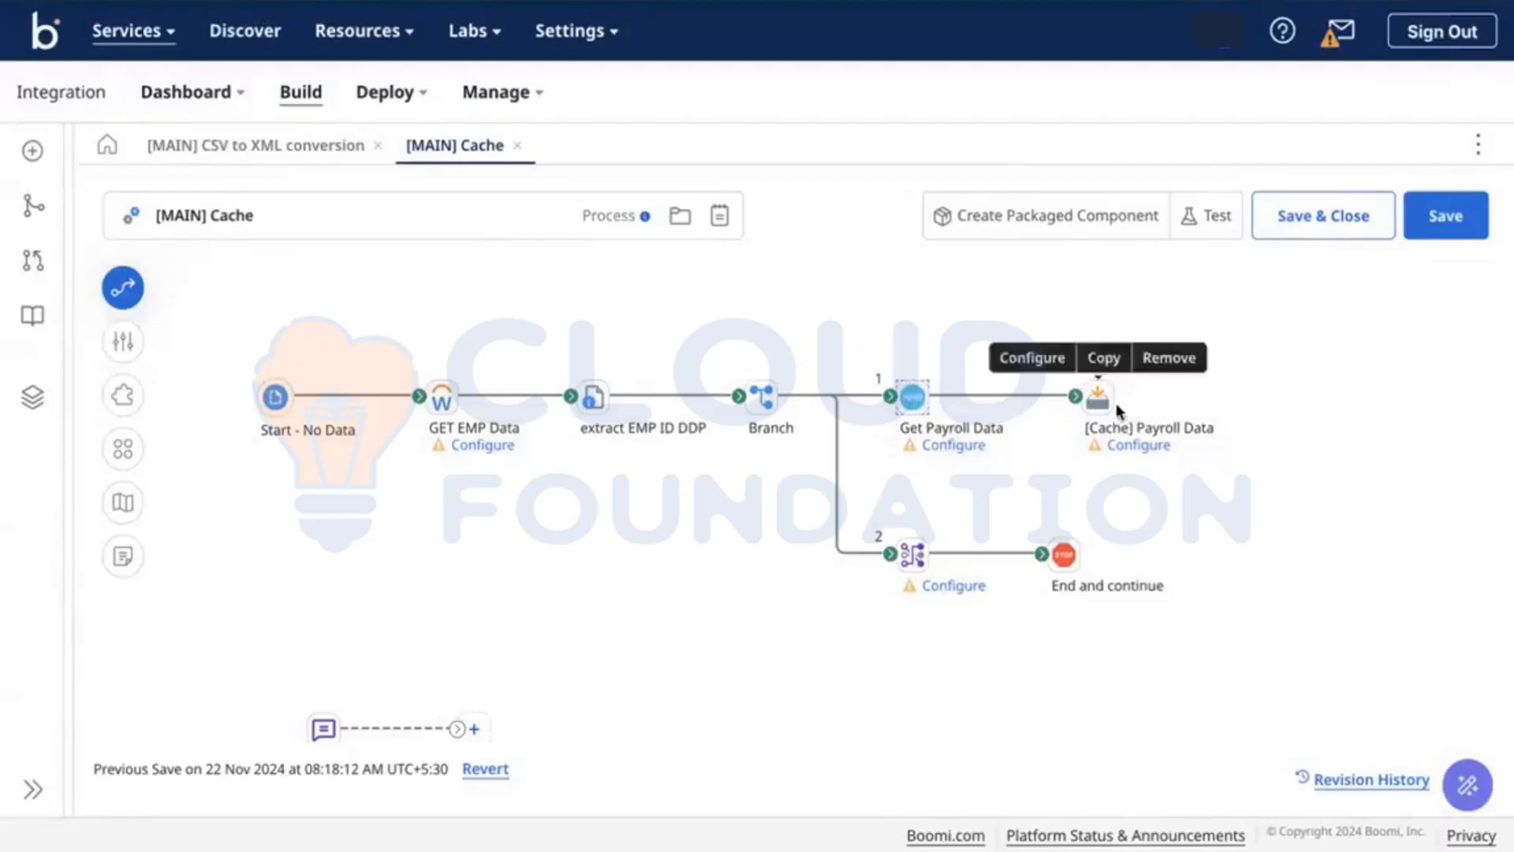
click(1097, 400)
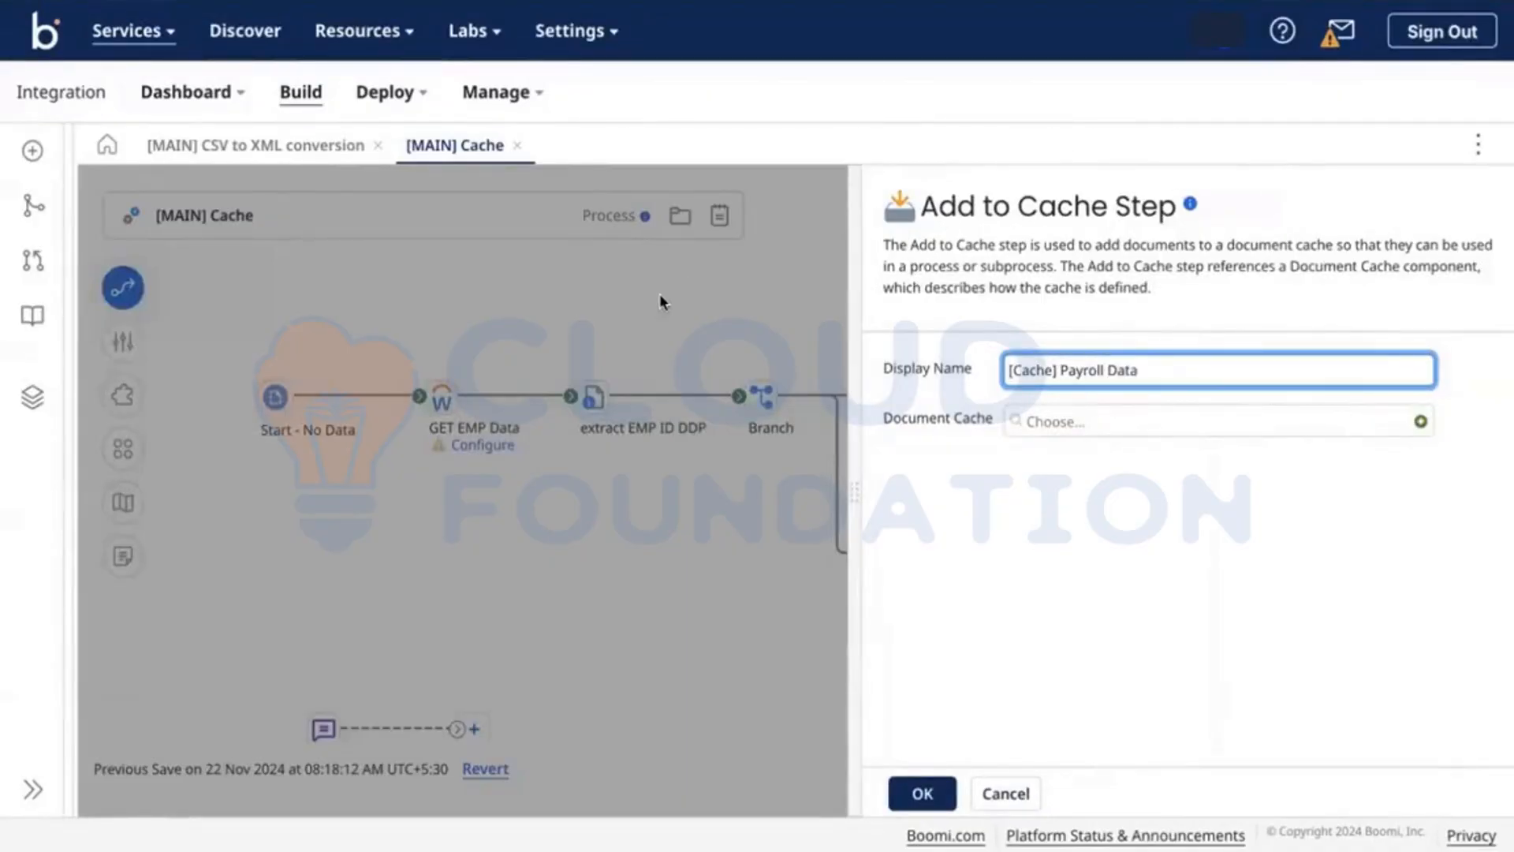
key(Return)
mouse_move(1136, 410)
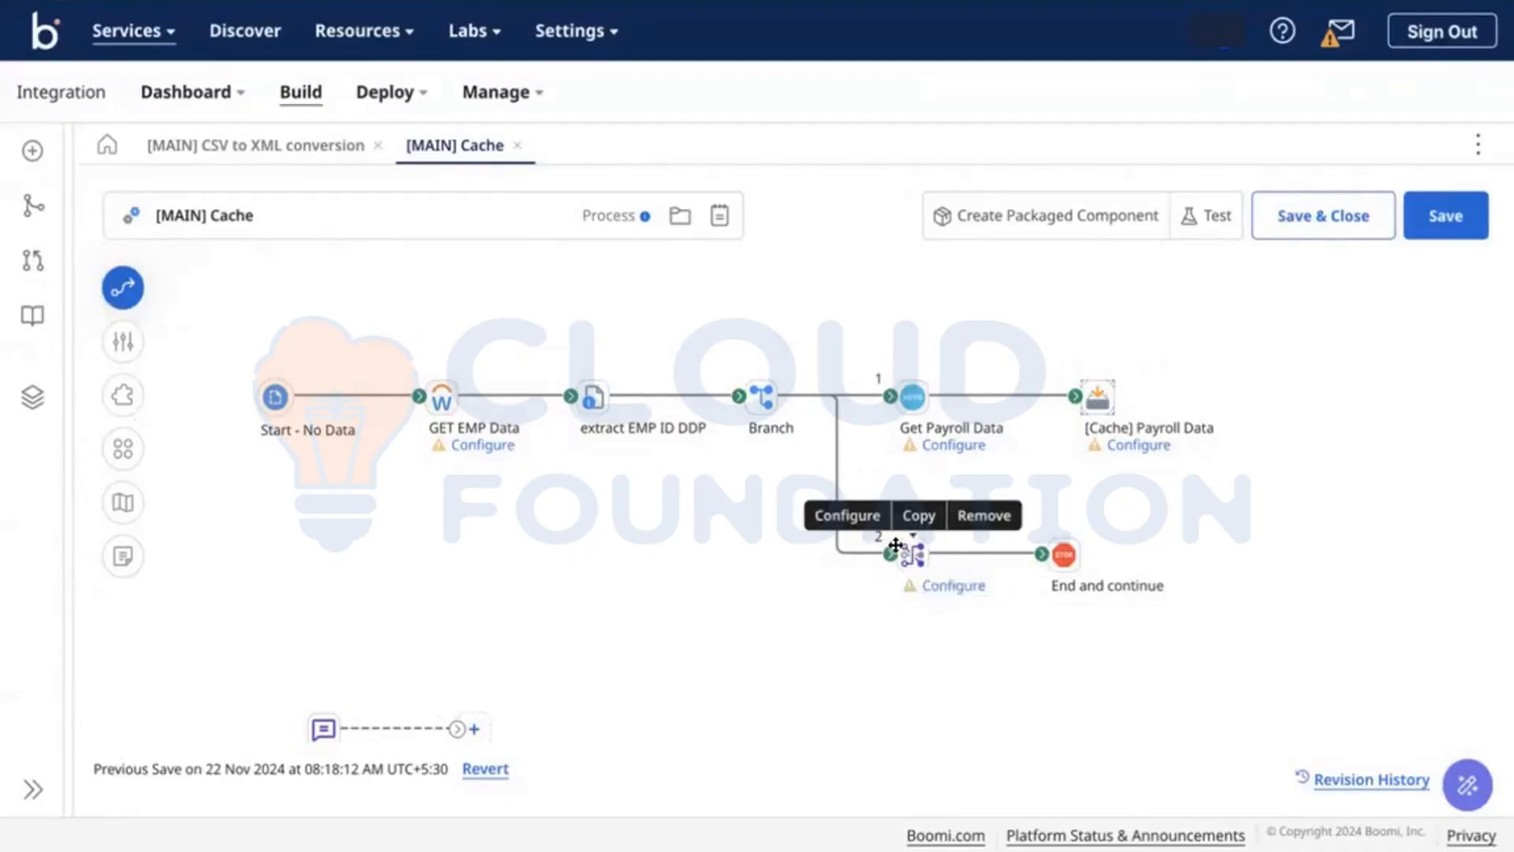
Step: Create a new map for the Map step with [CSV] Employee as source profile
click(946, 593)
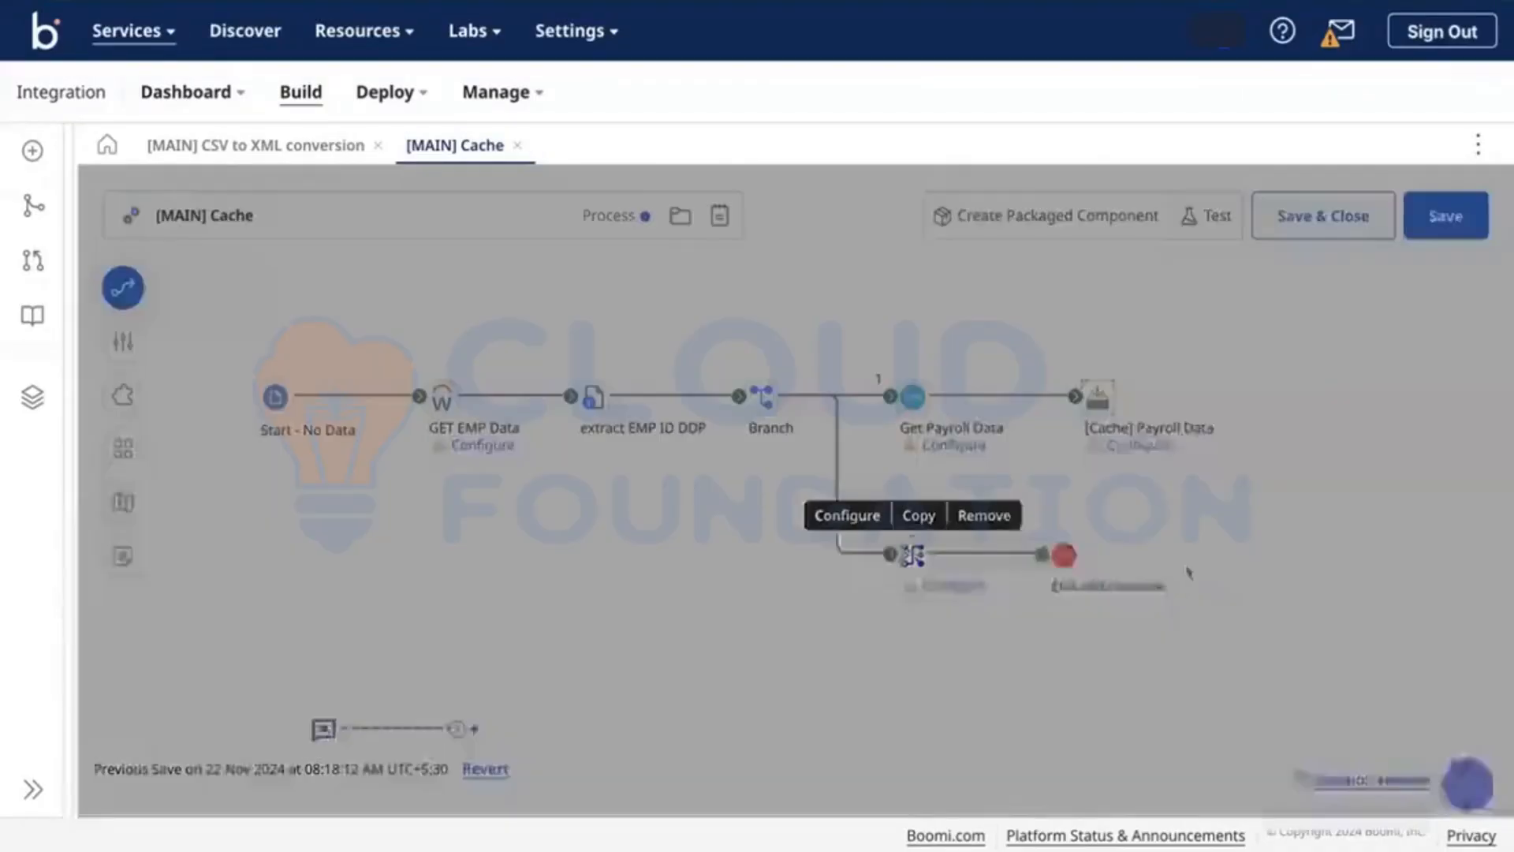
click(1466, 401)
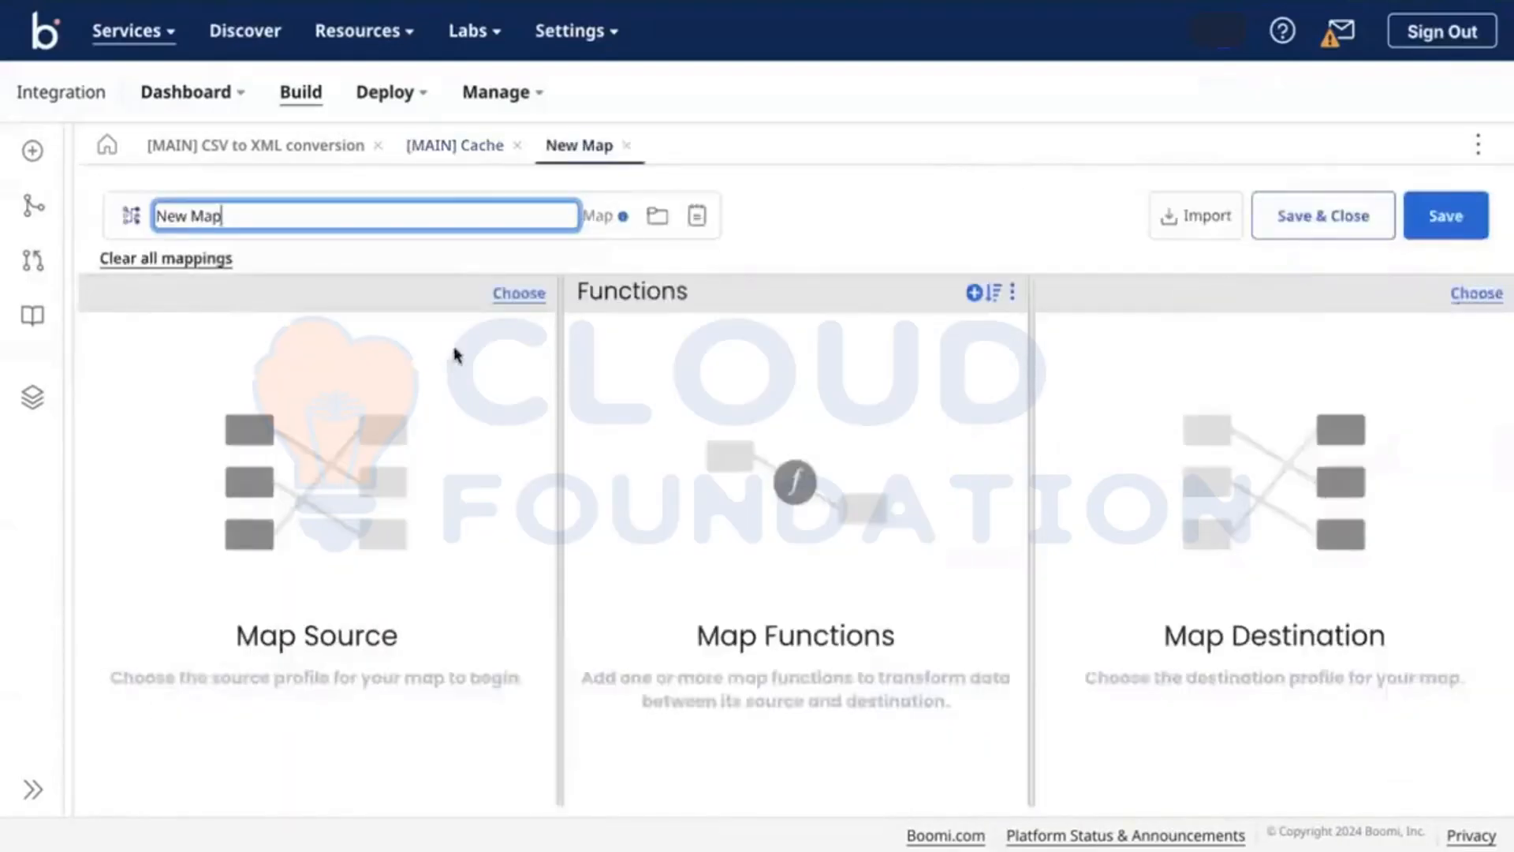
click(514, 292)
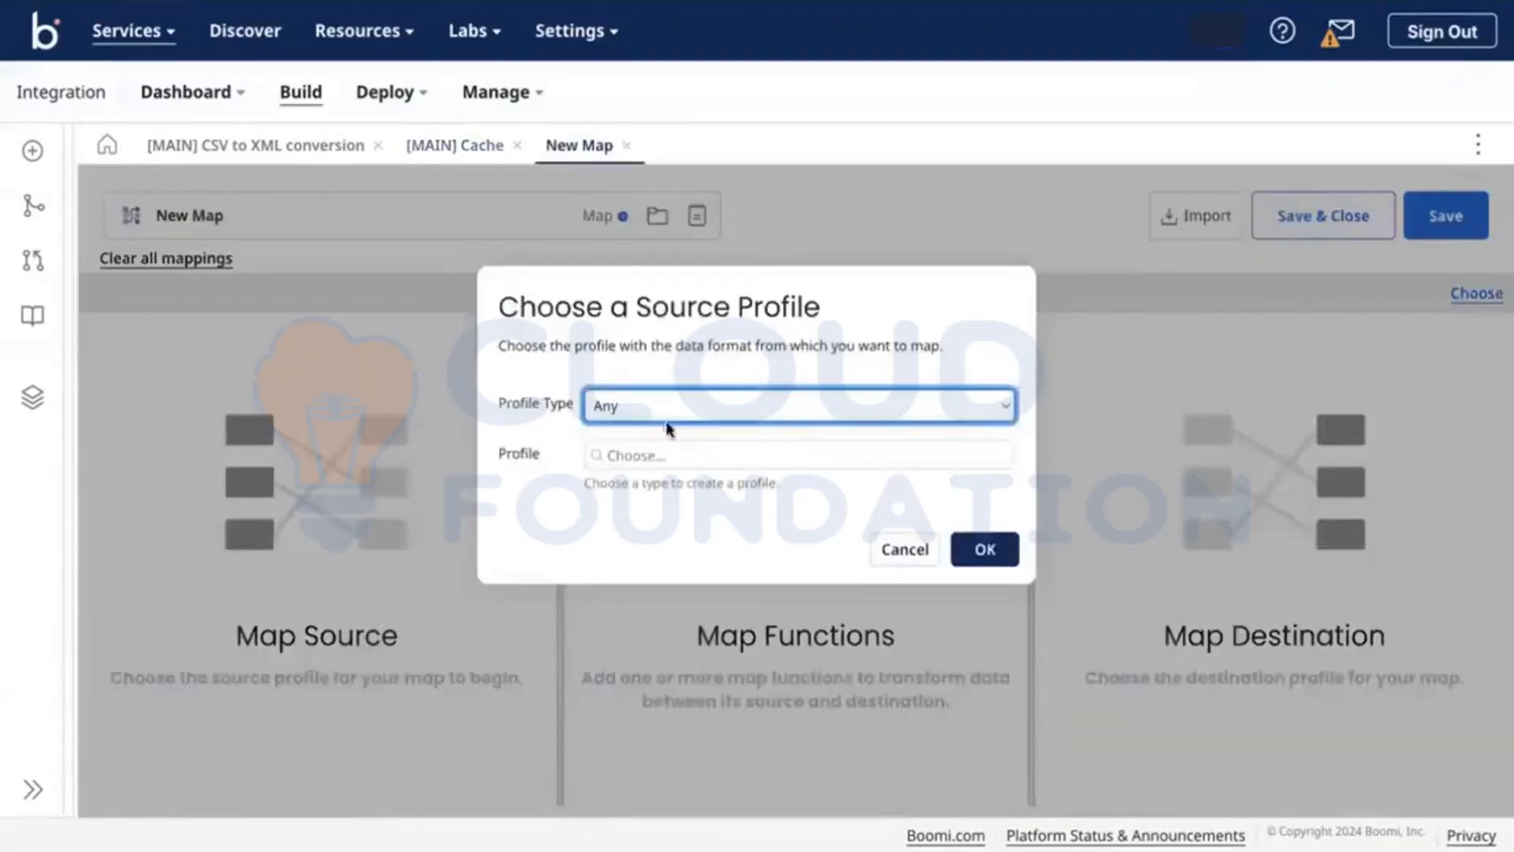
click(642, 456)
click(661, 546)
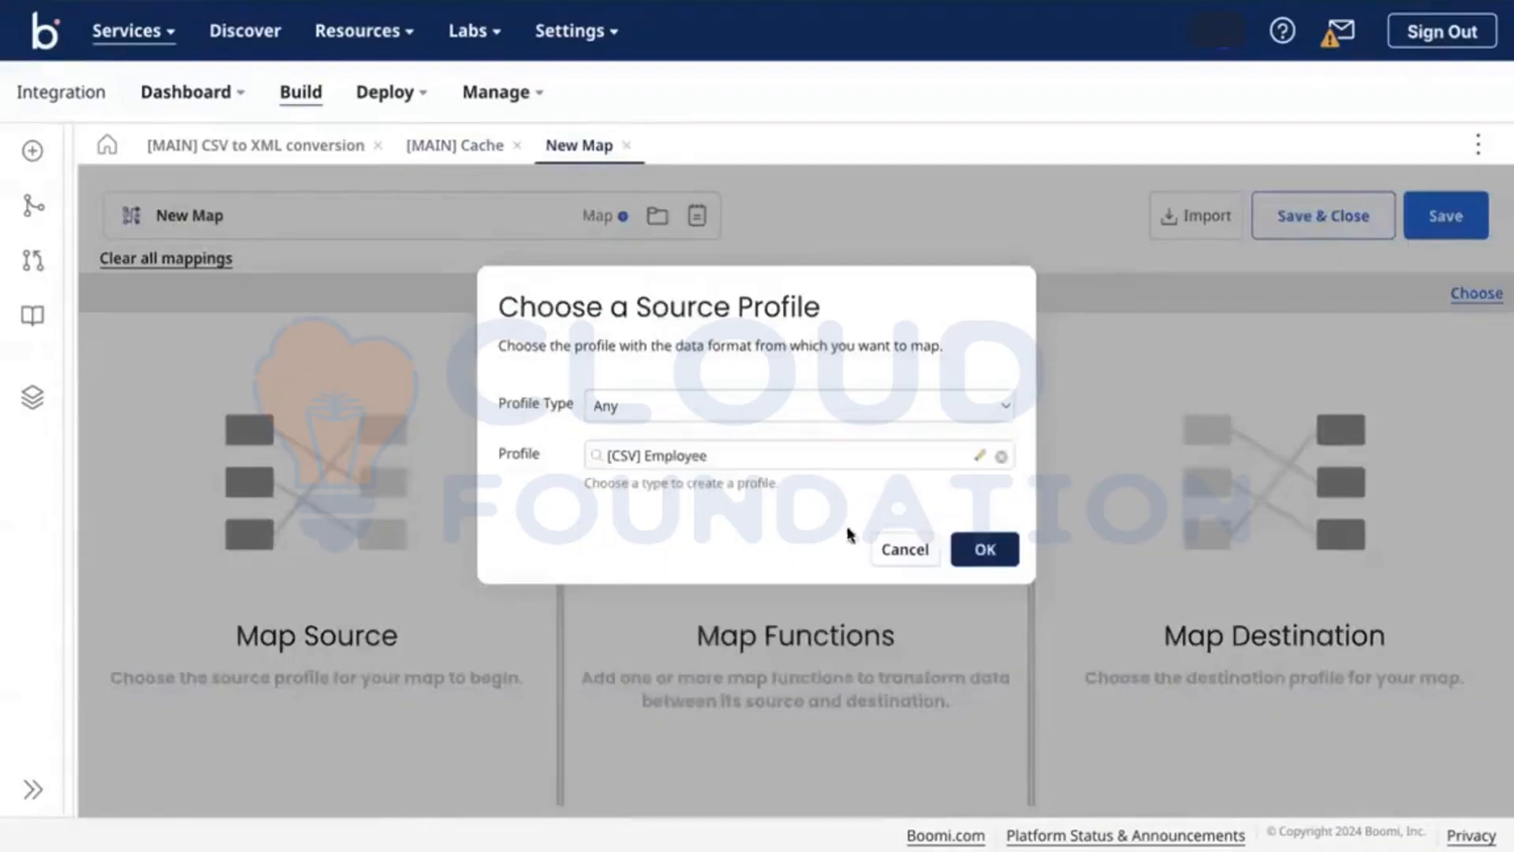
click(983, 547)
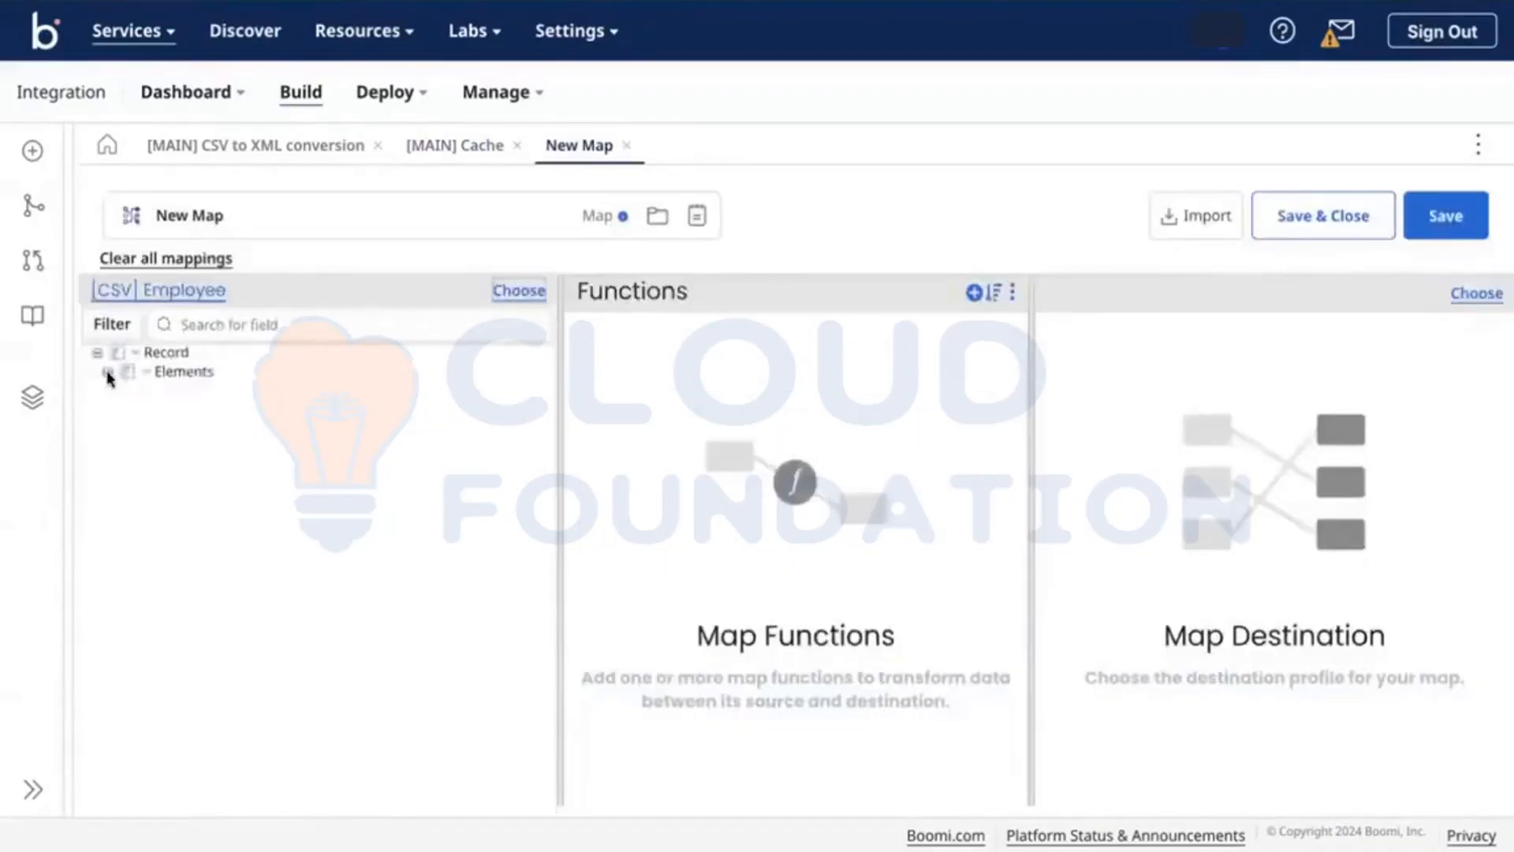
Step: Try adding cached data to the Record element, then cancel and close the unsaved map
click(108, 373)
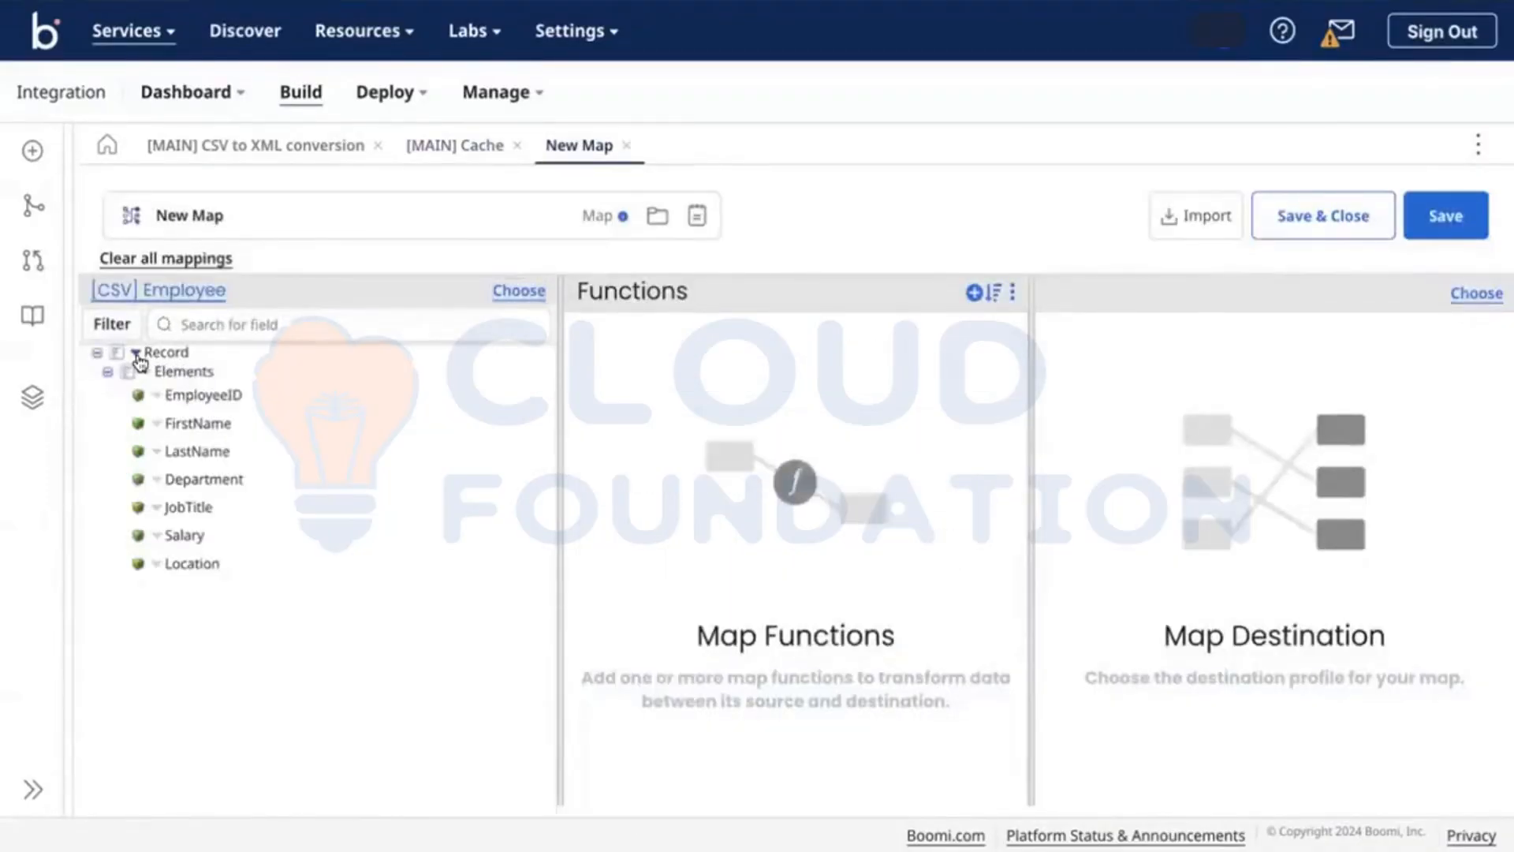
click(138, 358)
click(155, 395)
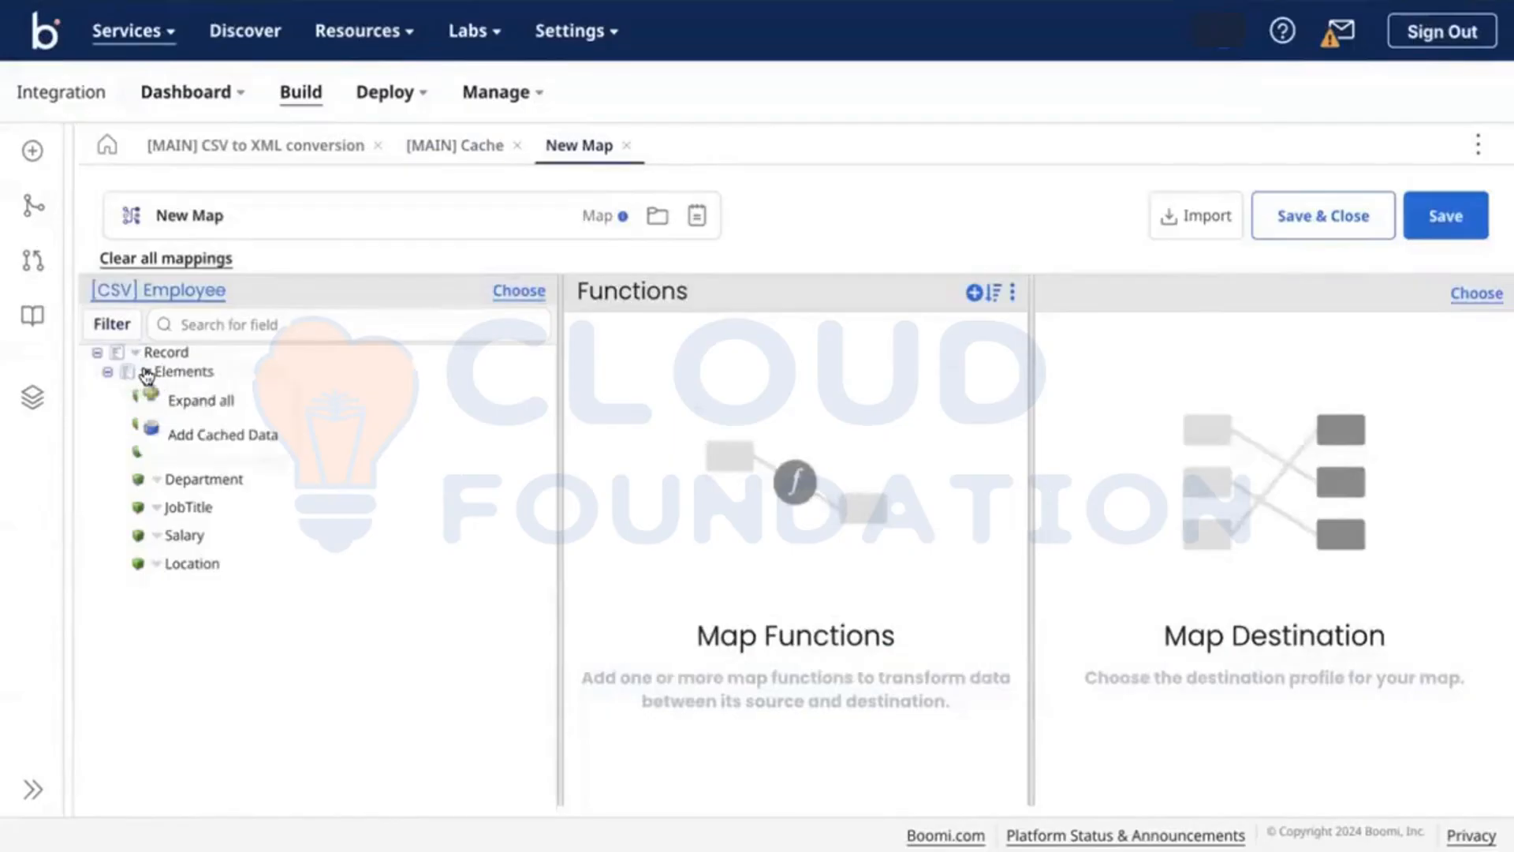
click(216, 434)
click(626, 280)
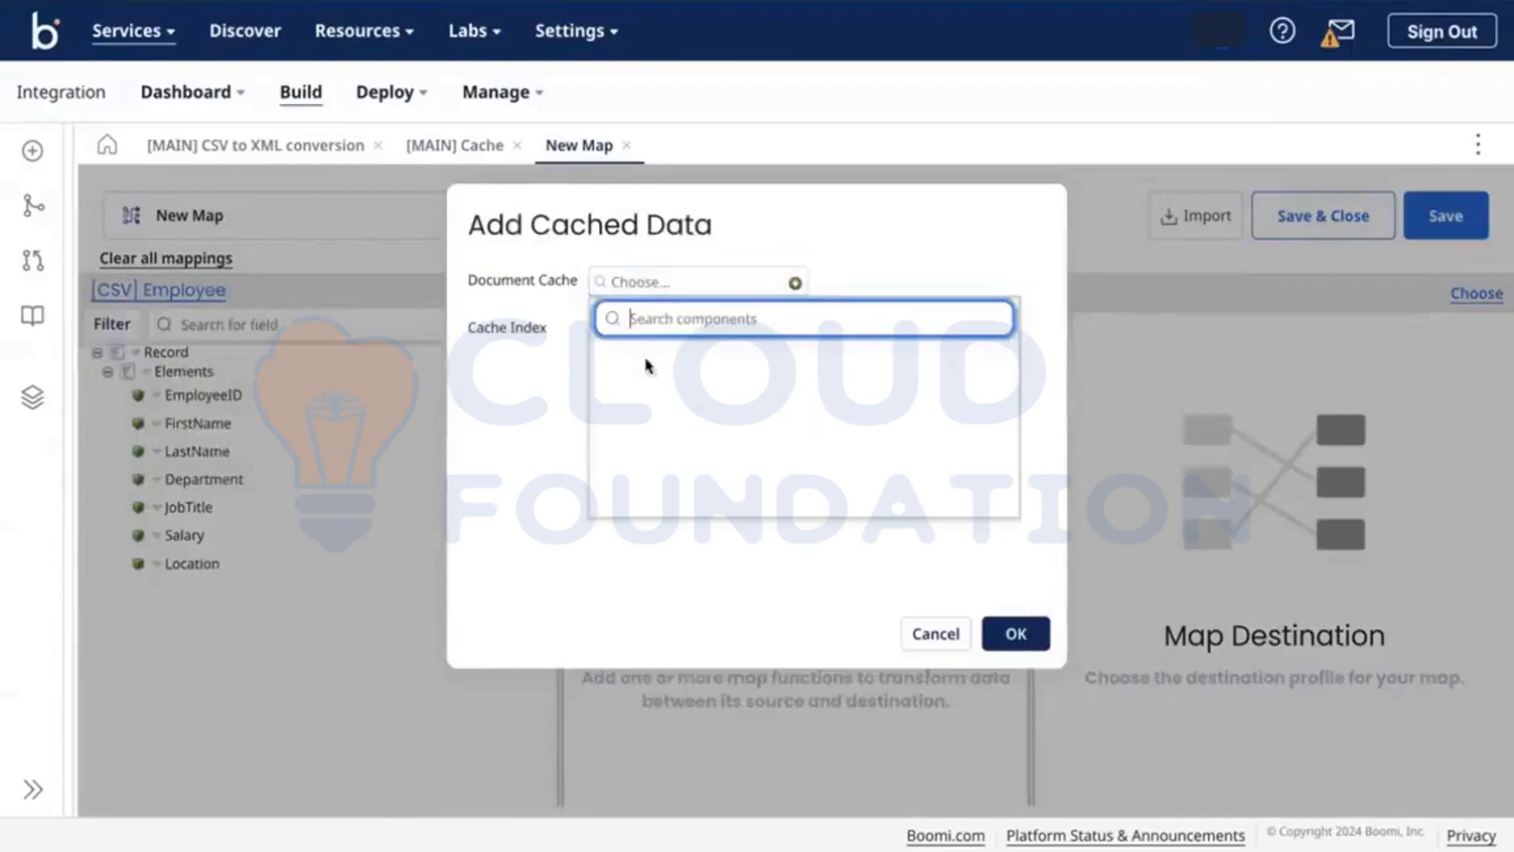
click(731, 233)
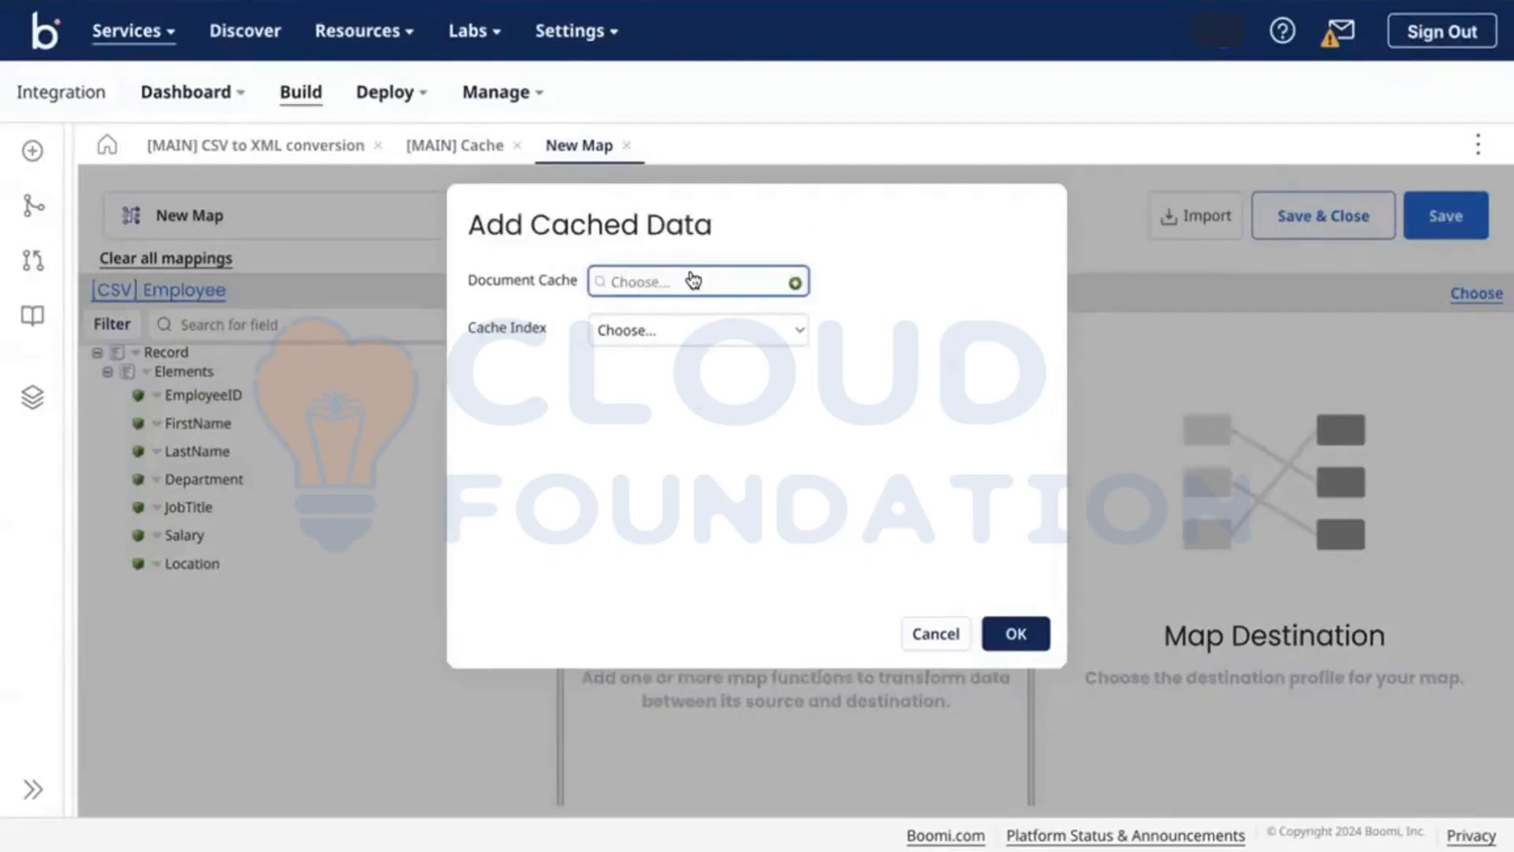
click(631, 329)
click(556, 353)
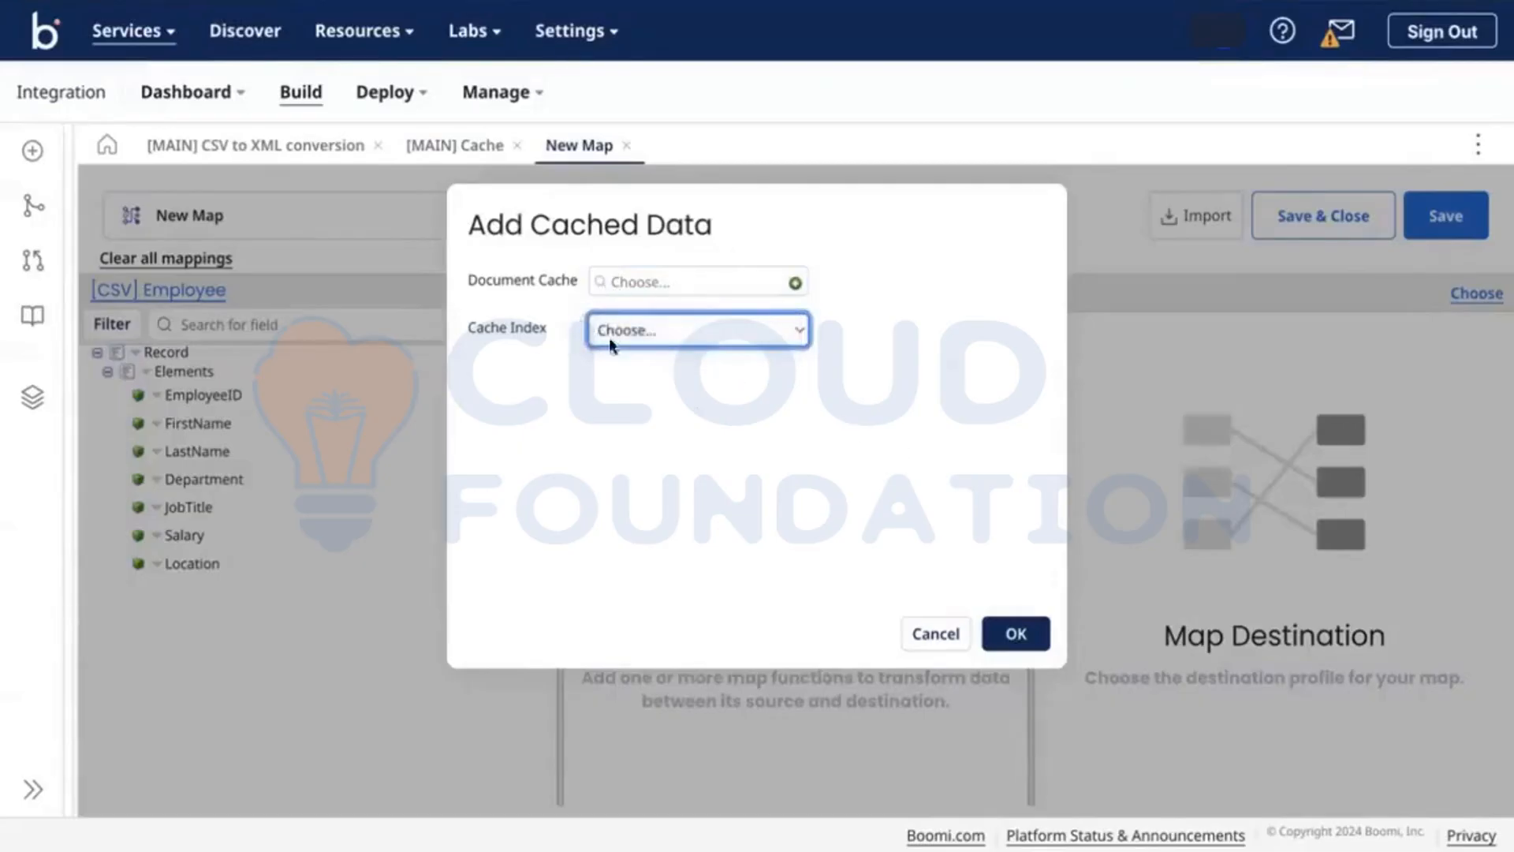
click(934, 630)
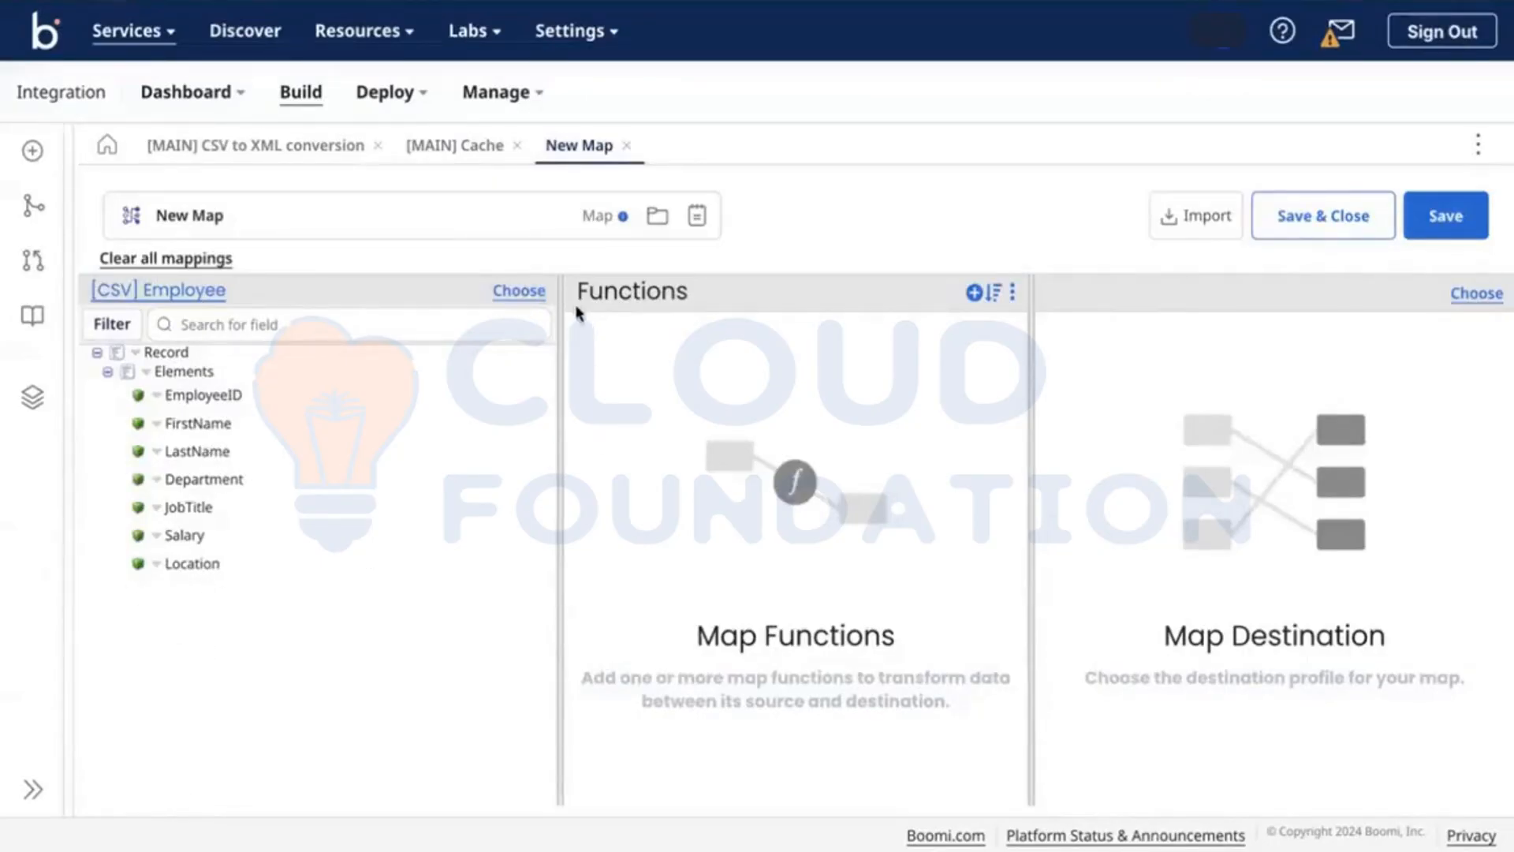
click(625, 146)
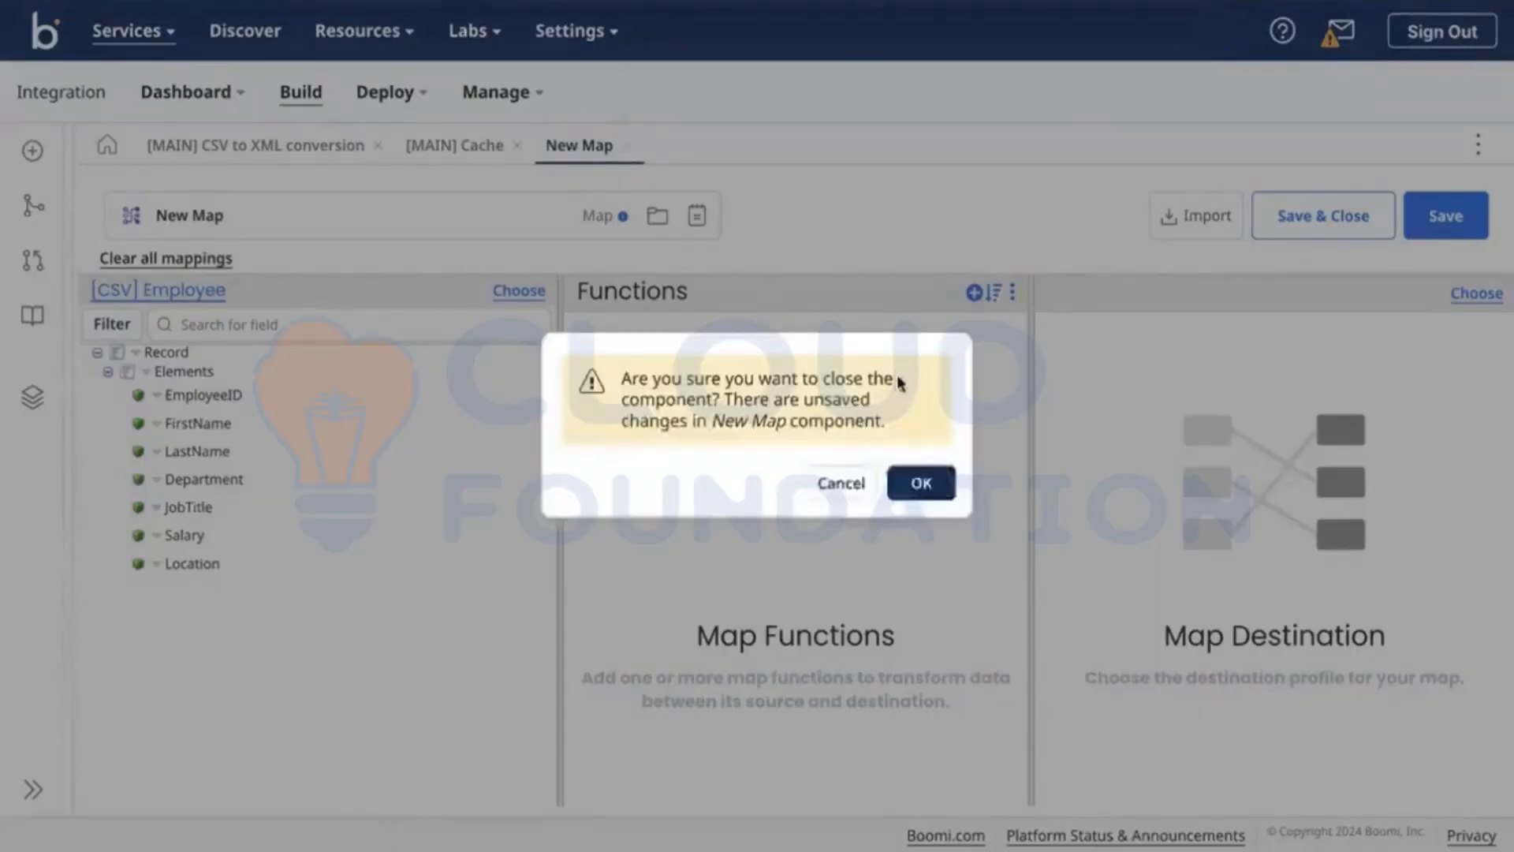
Step: Discard the unsaved map, close the Map step settings, and nudge End and continue right
click(912, 490)
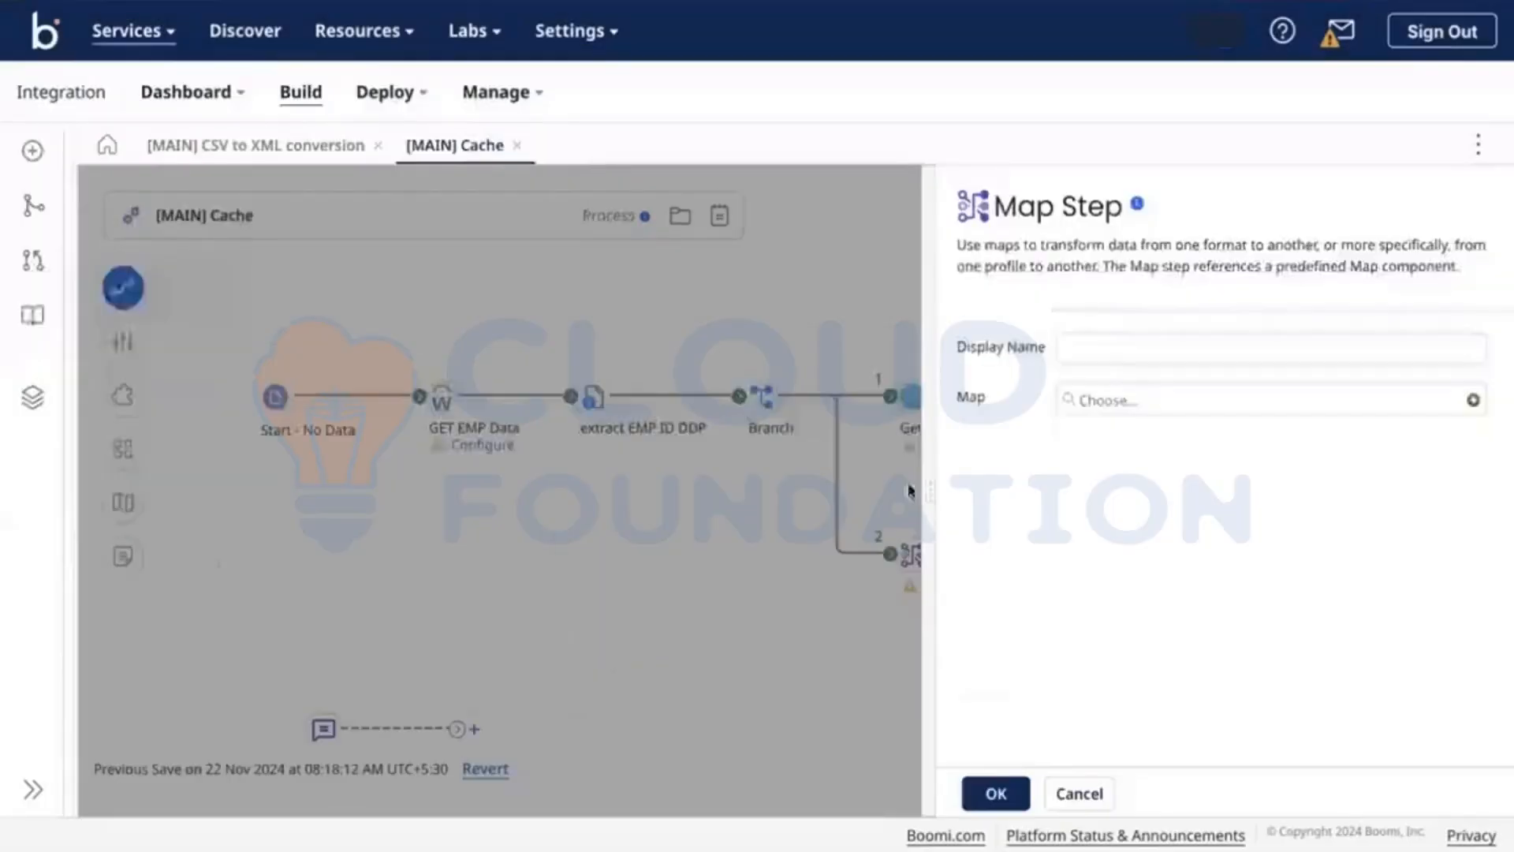
click(1077, 793)
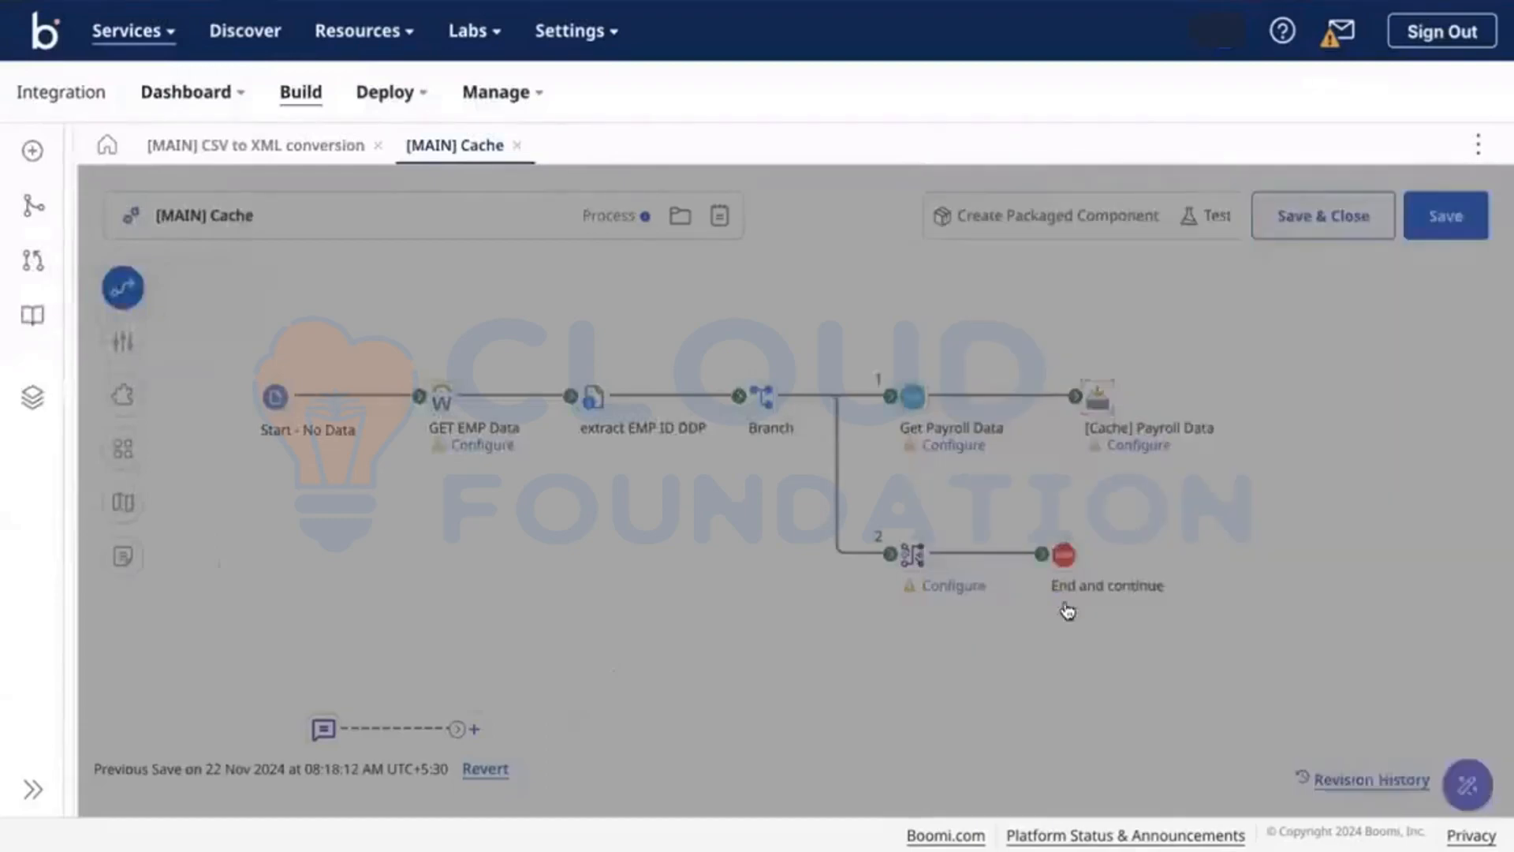
mouse_move(1060, 556)
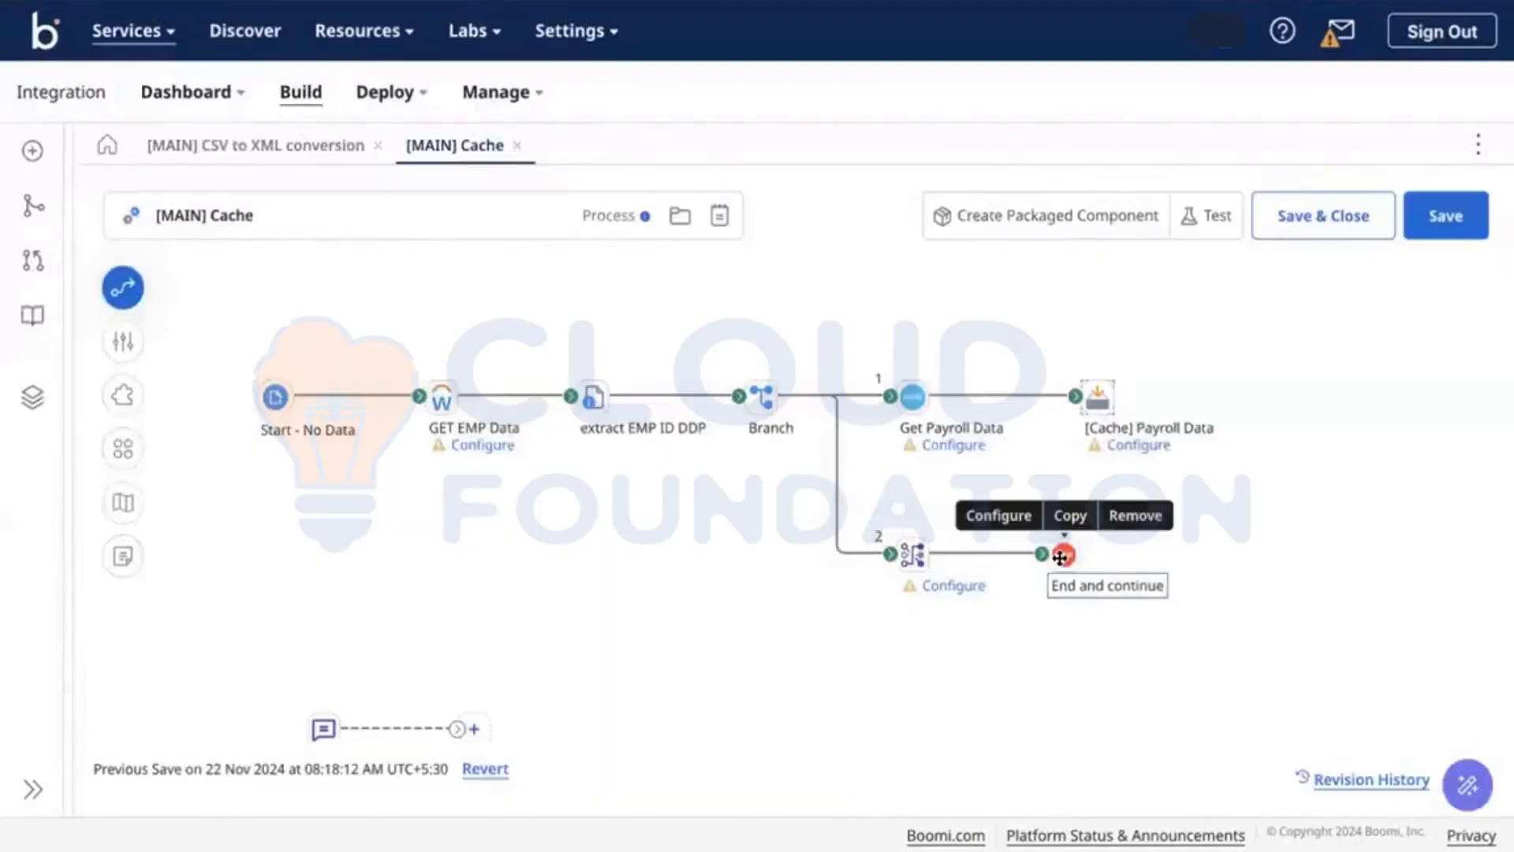
drag(1072, 559, 1123, 560)
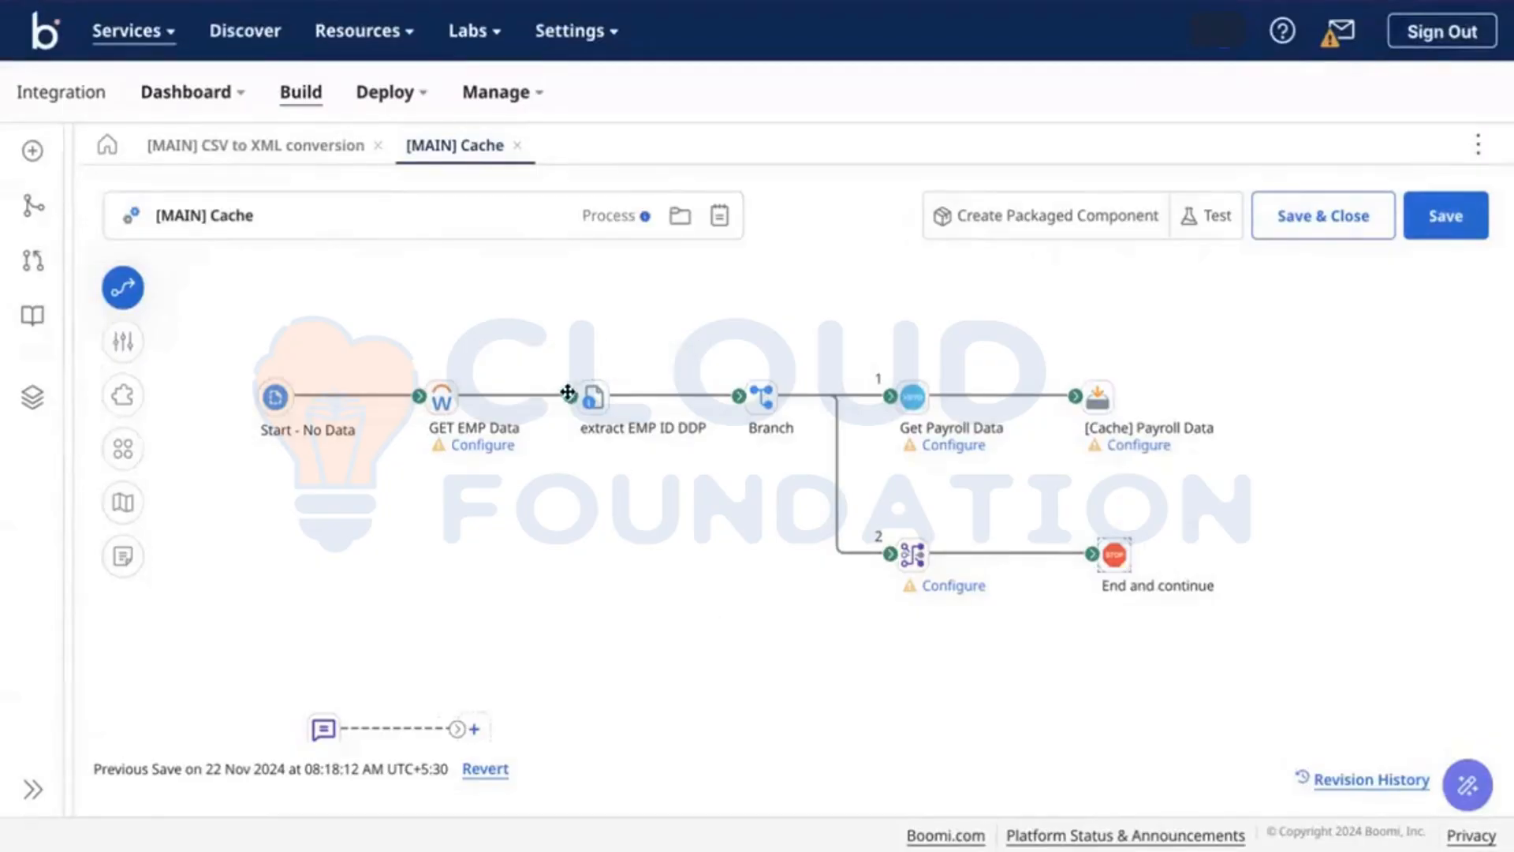
Step: Rewire the Map step to follow GET EMP Data instead of Branch path 2
drag(587, 398, 820, 688)
drag(890, 554, 894, 473)
mouse_move(439, 396)
drag(442, 397, 456, 433)
drag(832, 723, 890, 538)
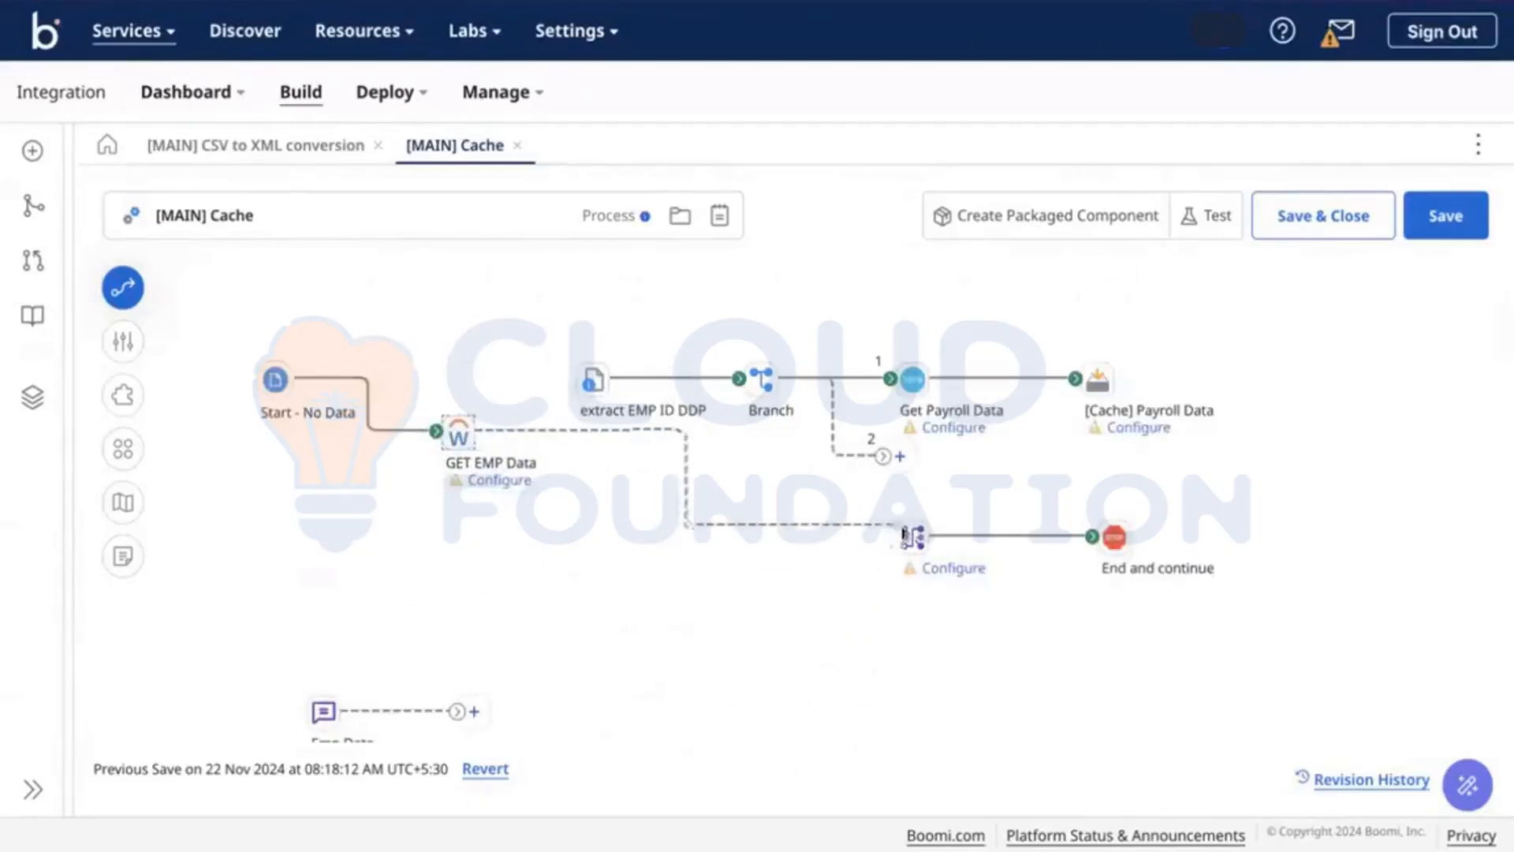
drag(245, 430, 226, 432)
click(912, 537)
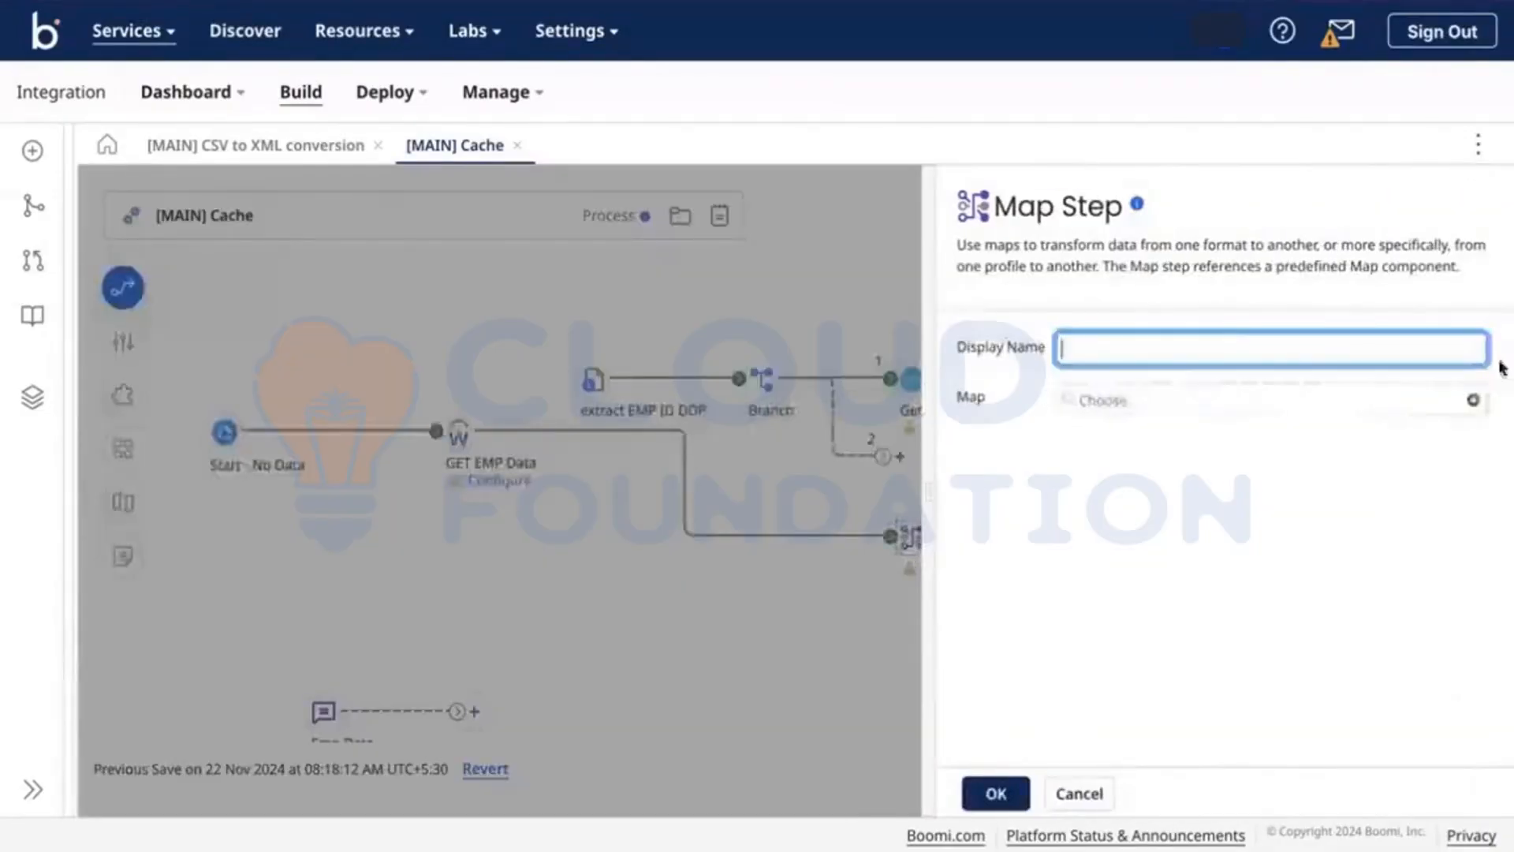
Step: Create a new map and try a Connector Call function for Xero Payroll UK, then cancel it
click(1474, 402)
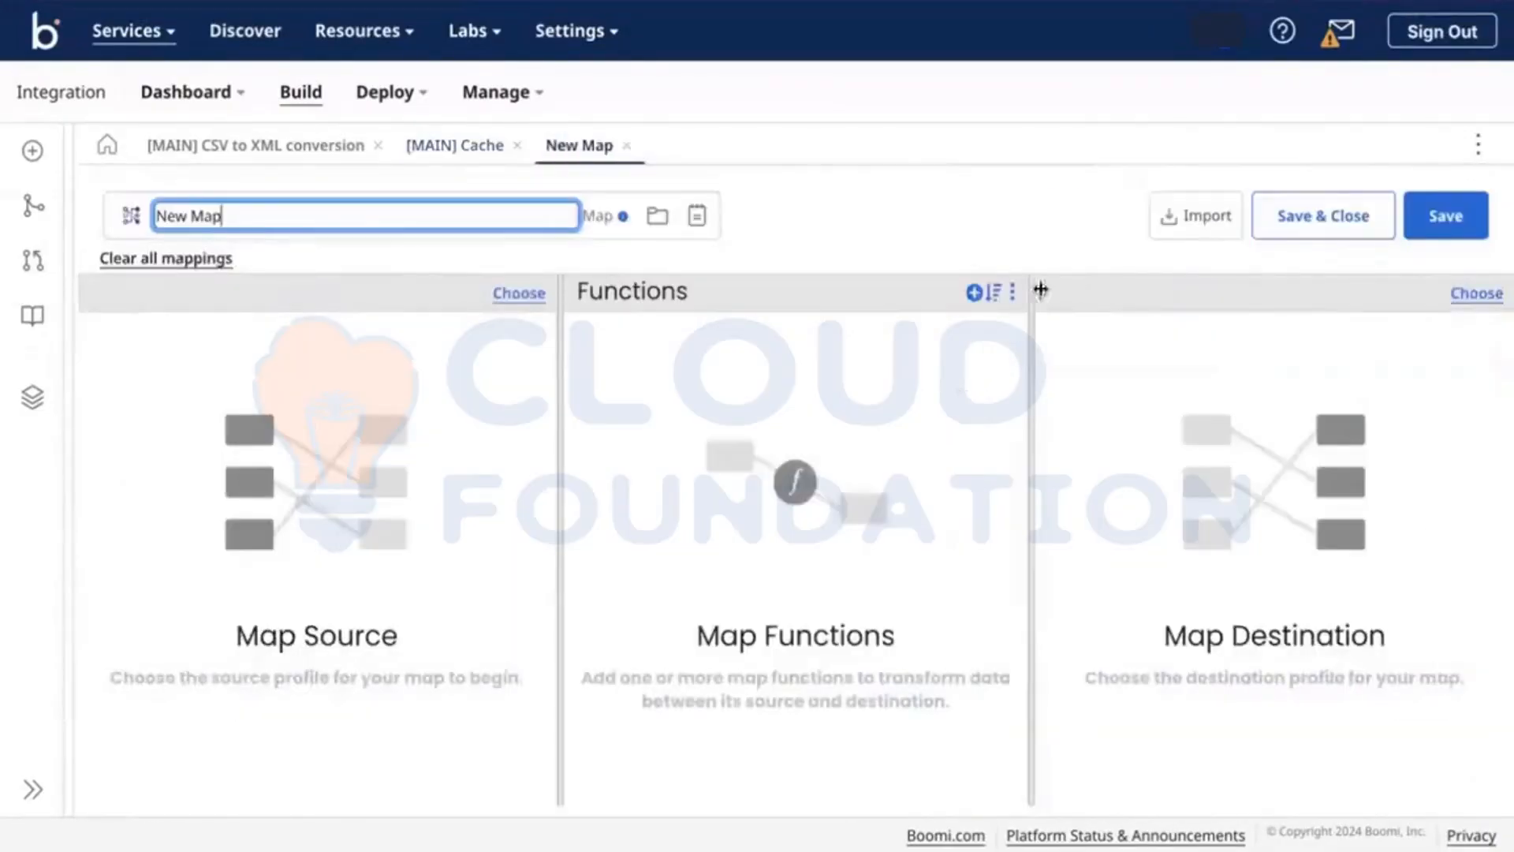
click(974, 292)
click(741, 242)
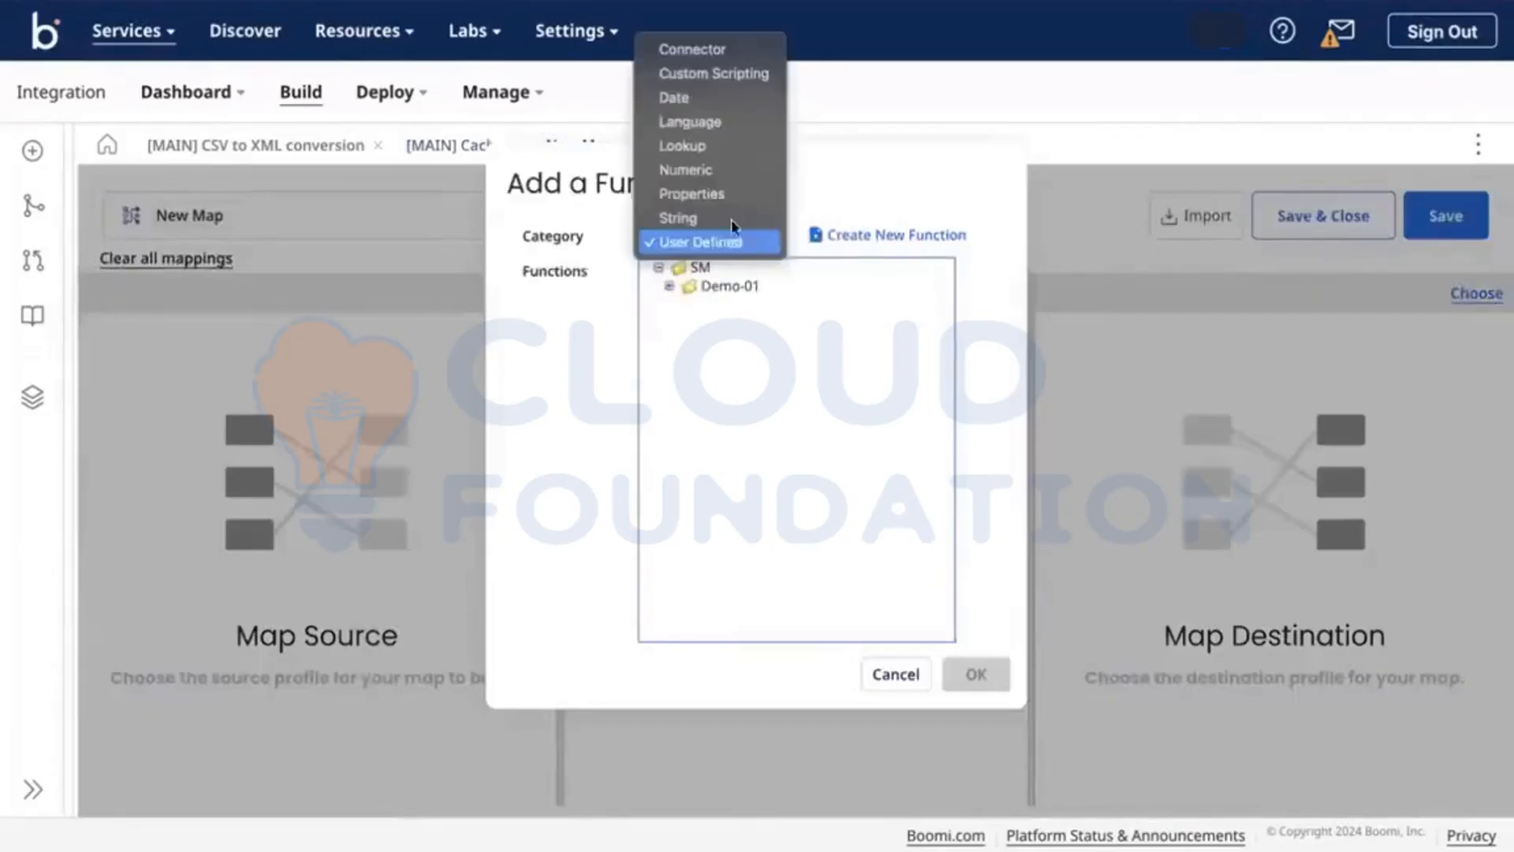
click(694, 49)
click(726, 276)
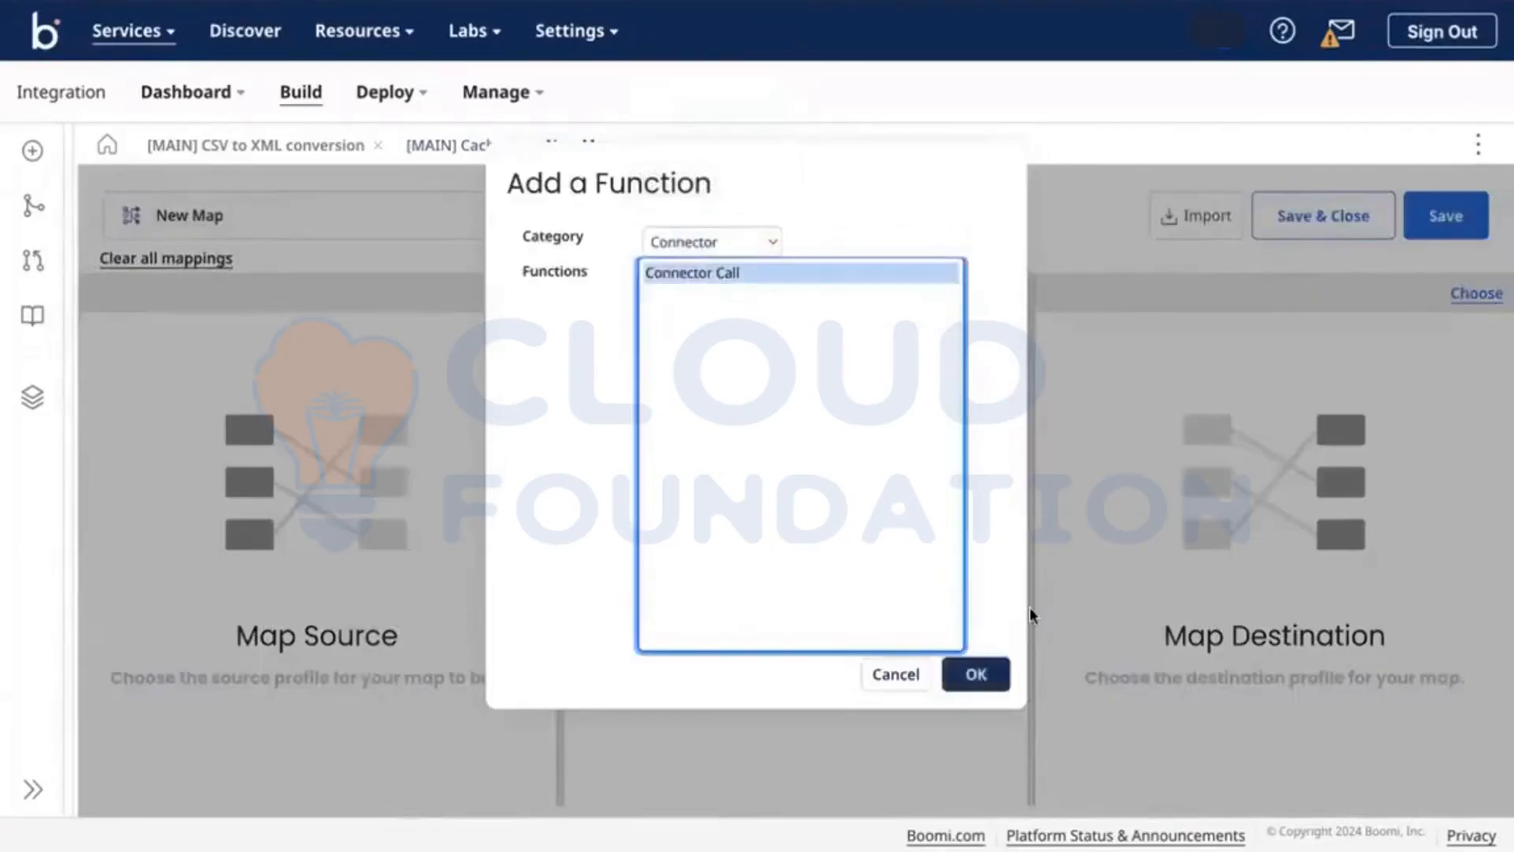
click(976, 673)
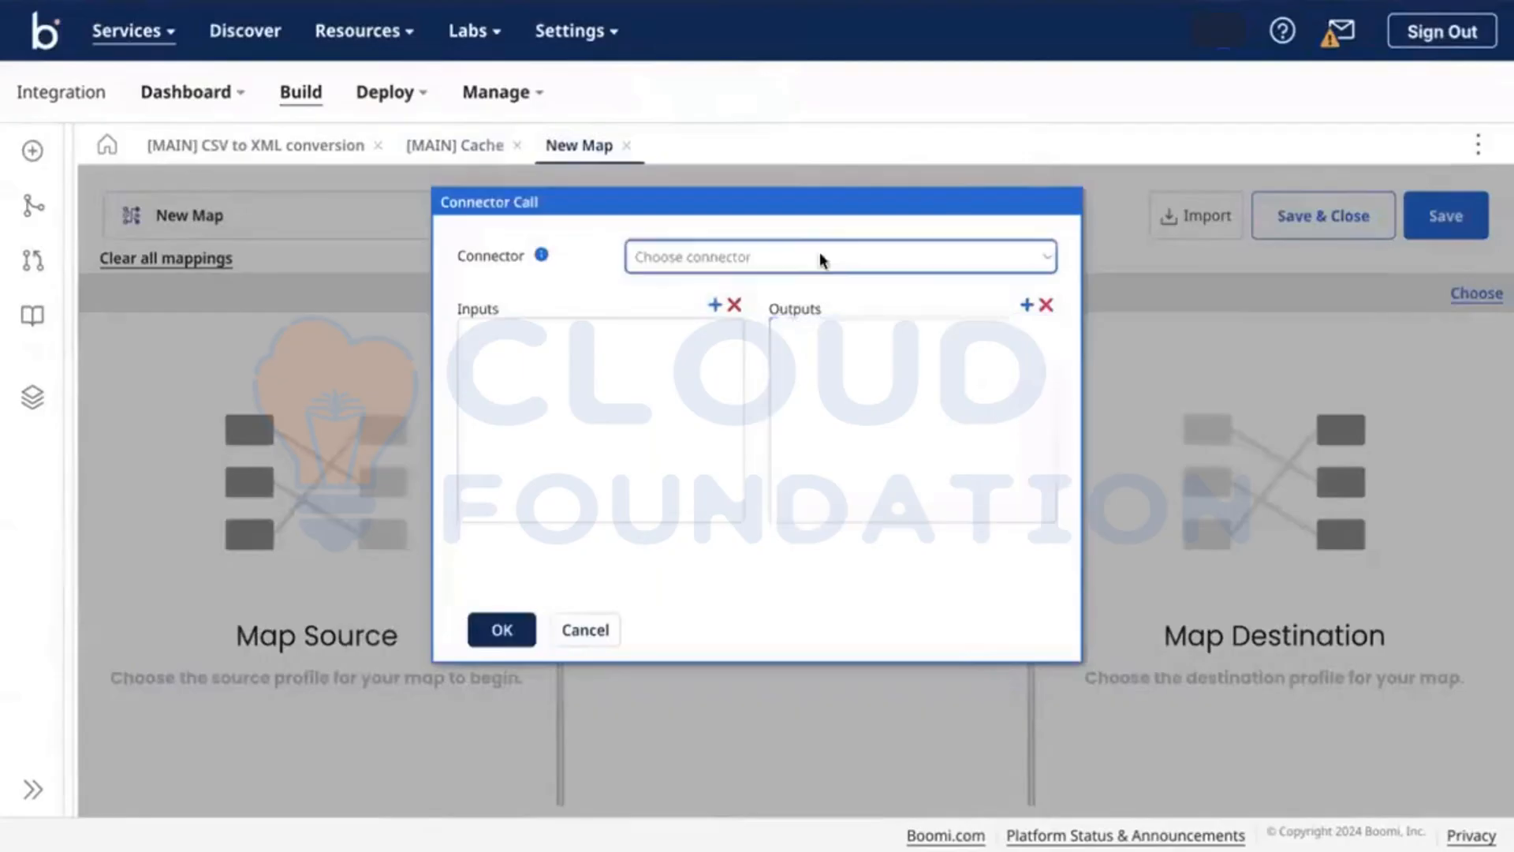
click(818, 257)
text(xer)
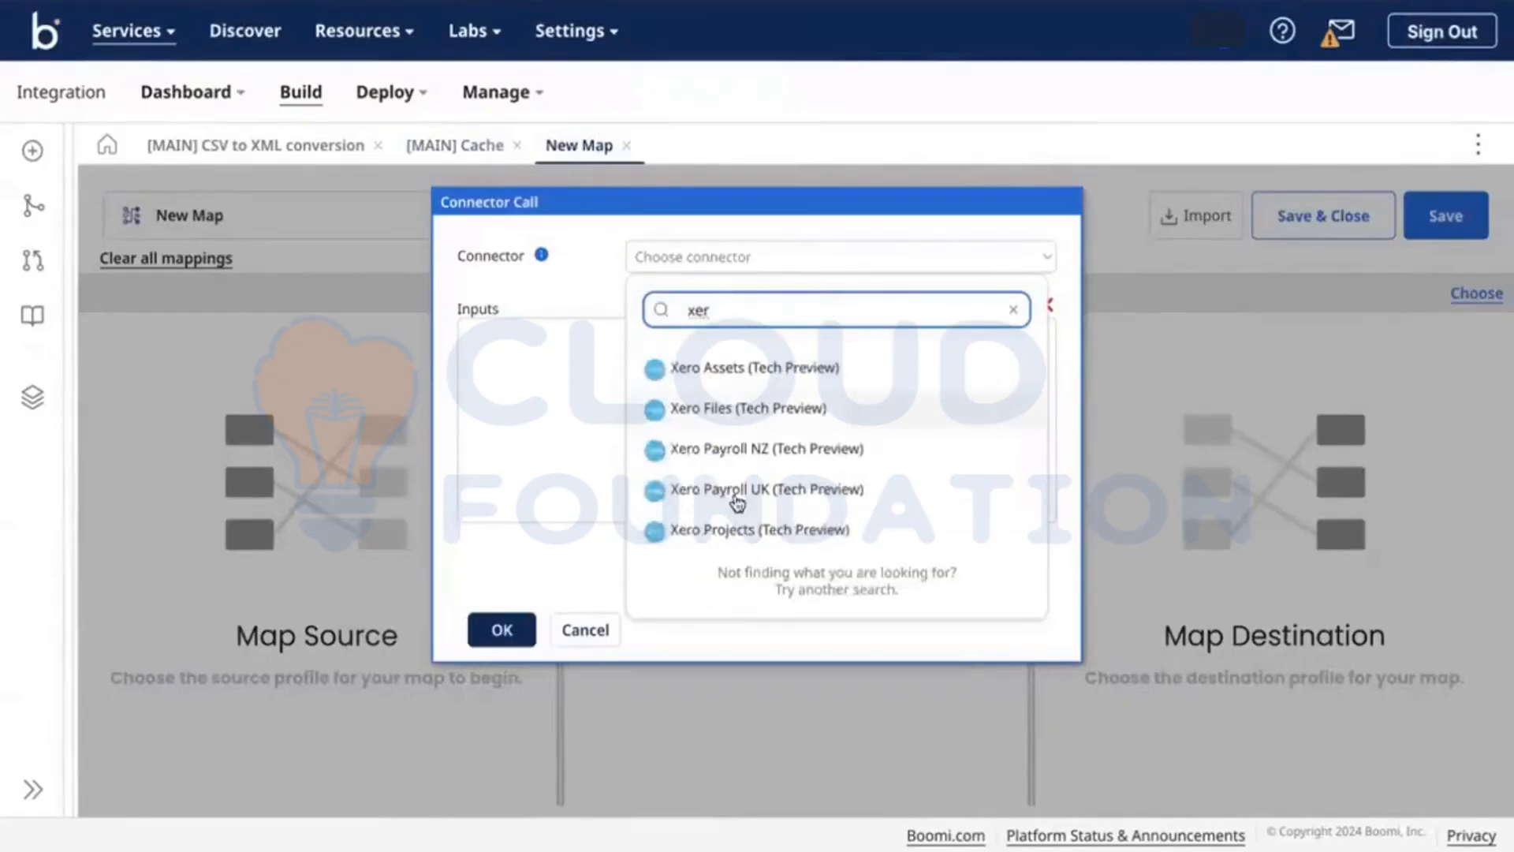
click(732, 495)
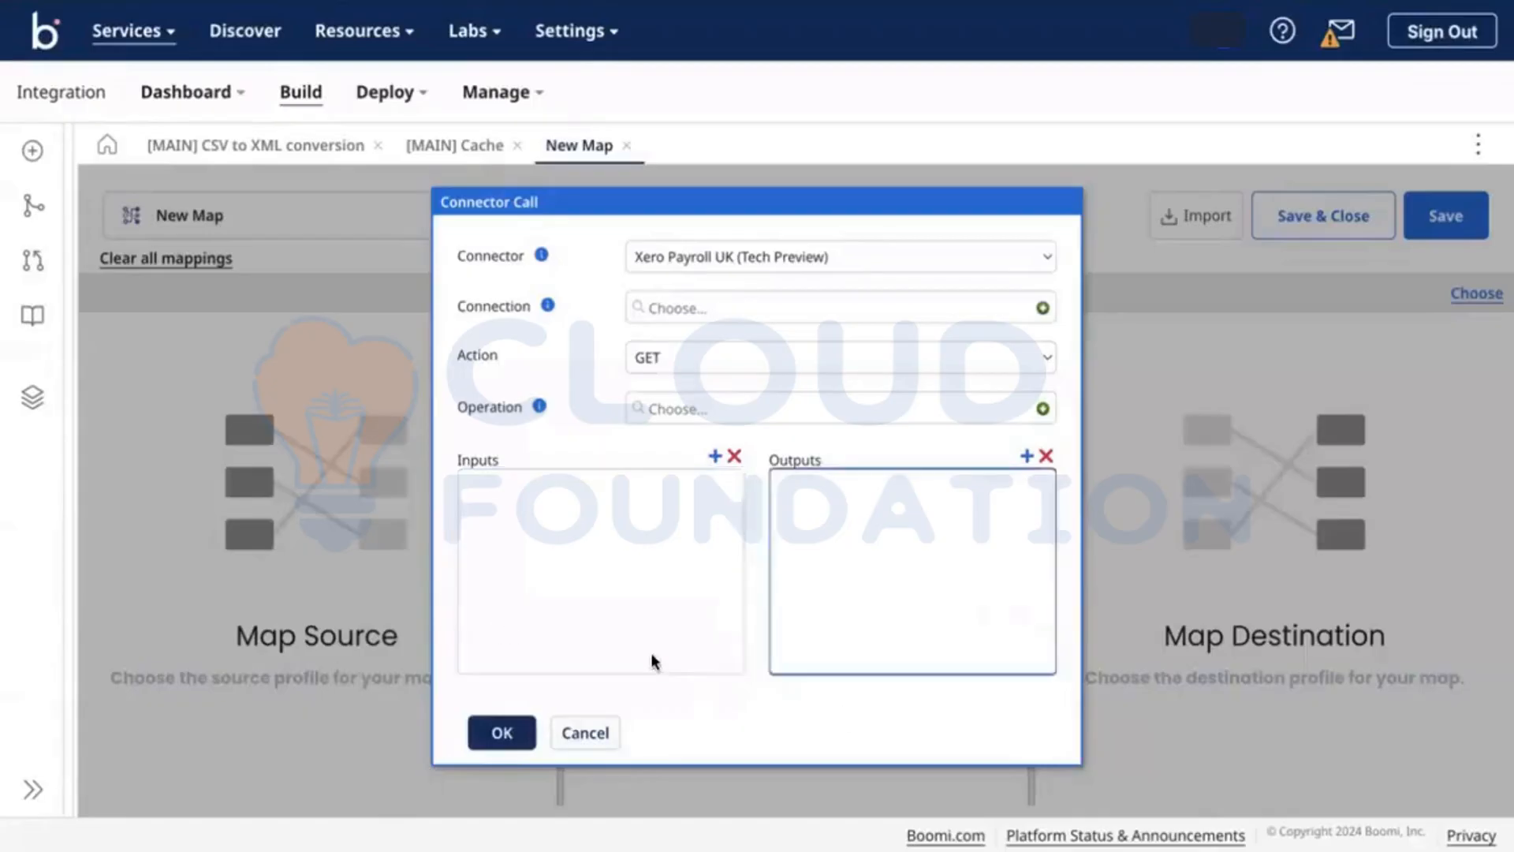
click(575, 727)
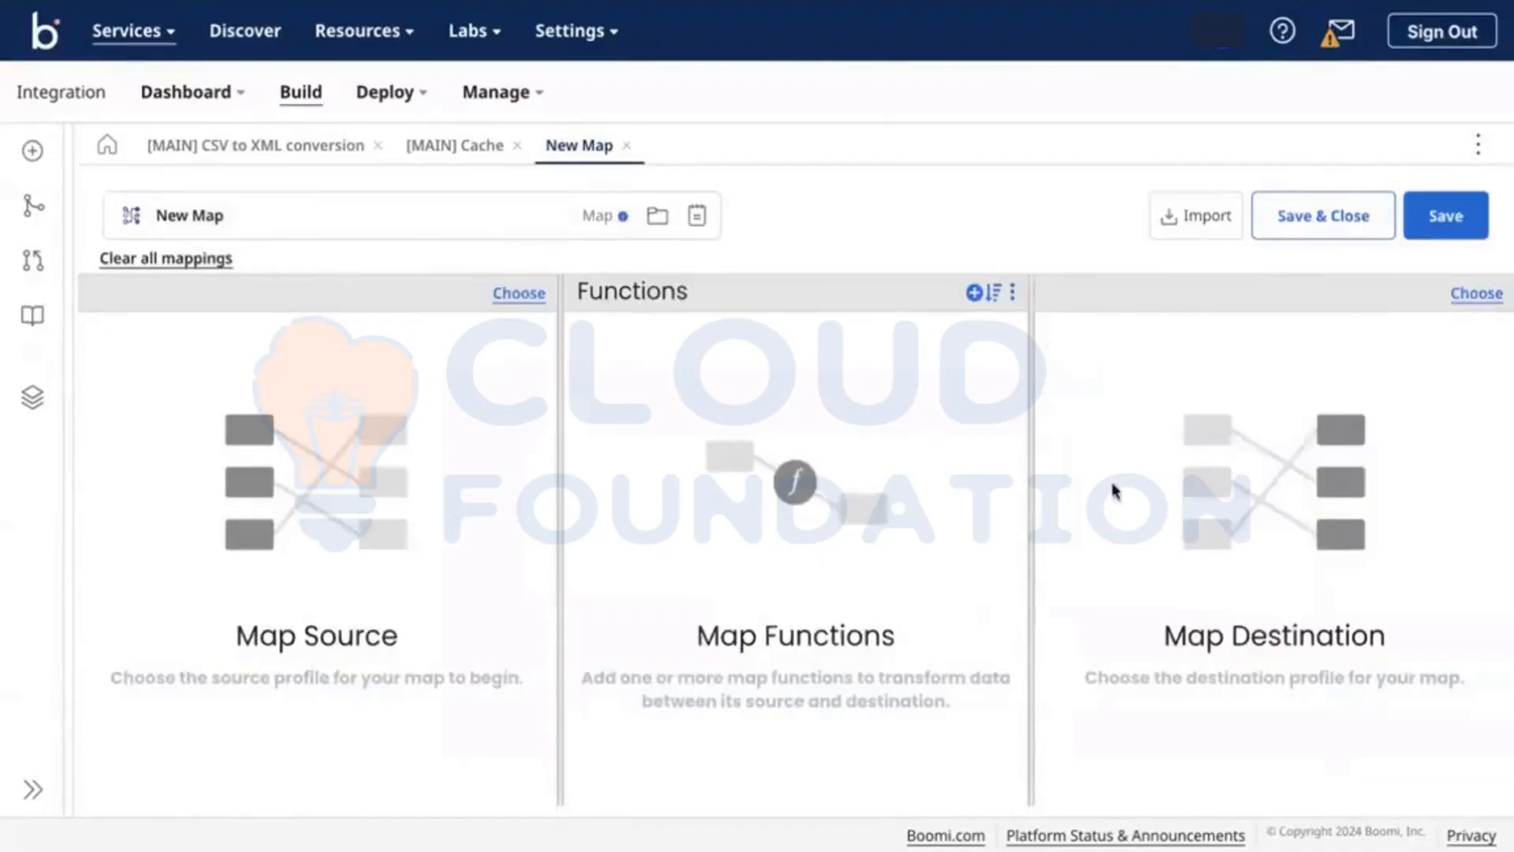
Step: Pick the Connector Call function again, dismiss it without adding anything, and return to [MAIN] Cache
click(974, 292)
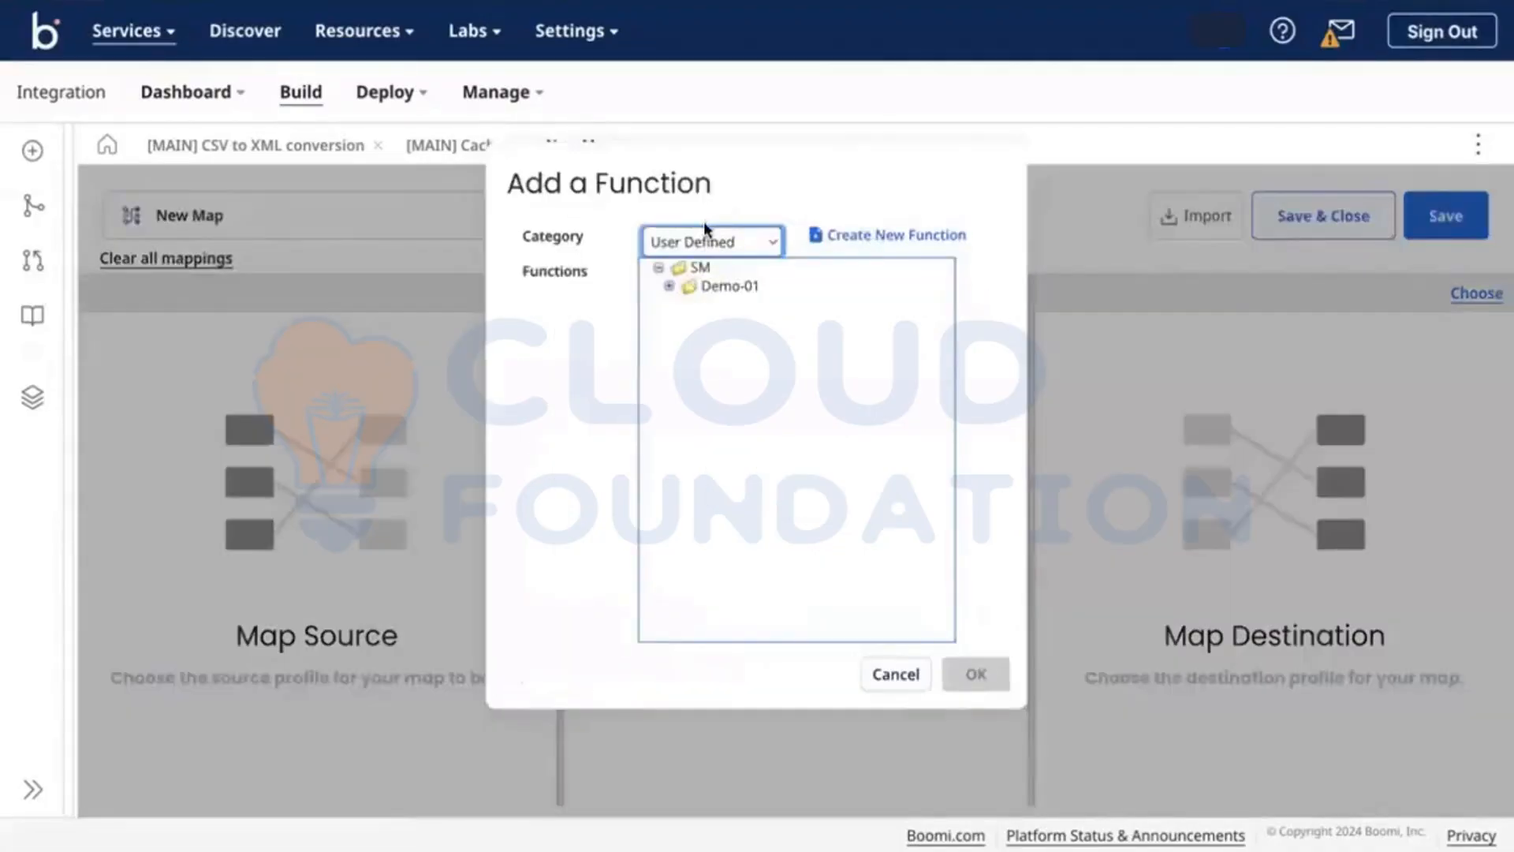
click(663, 253)
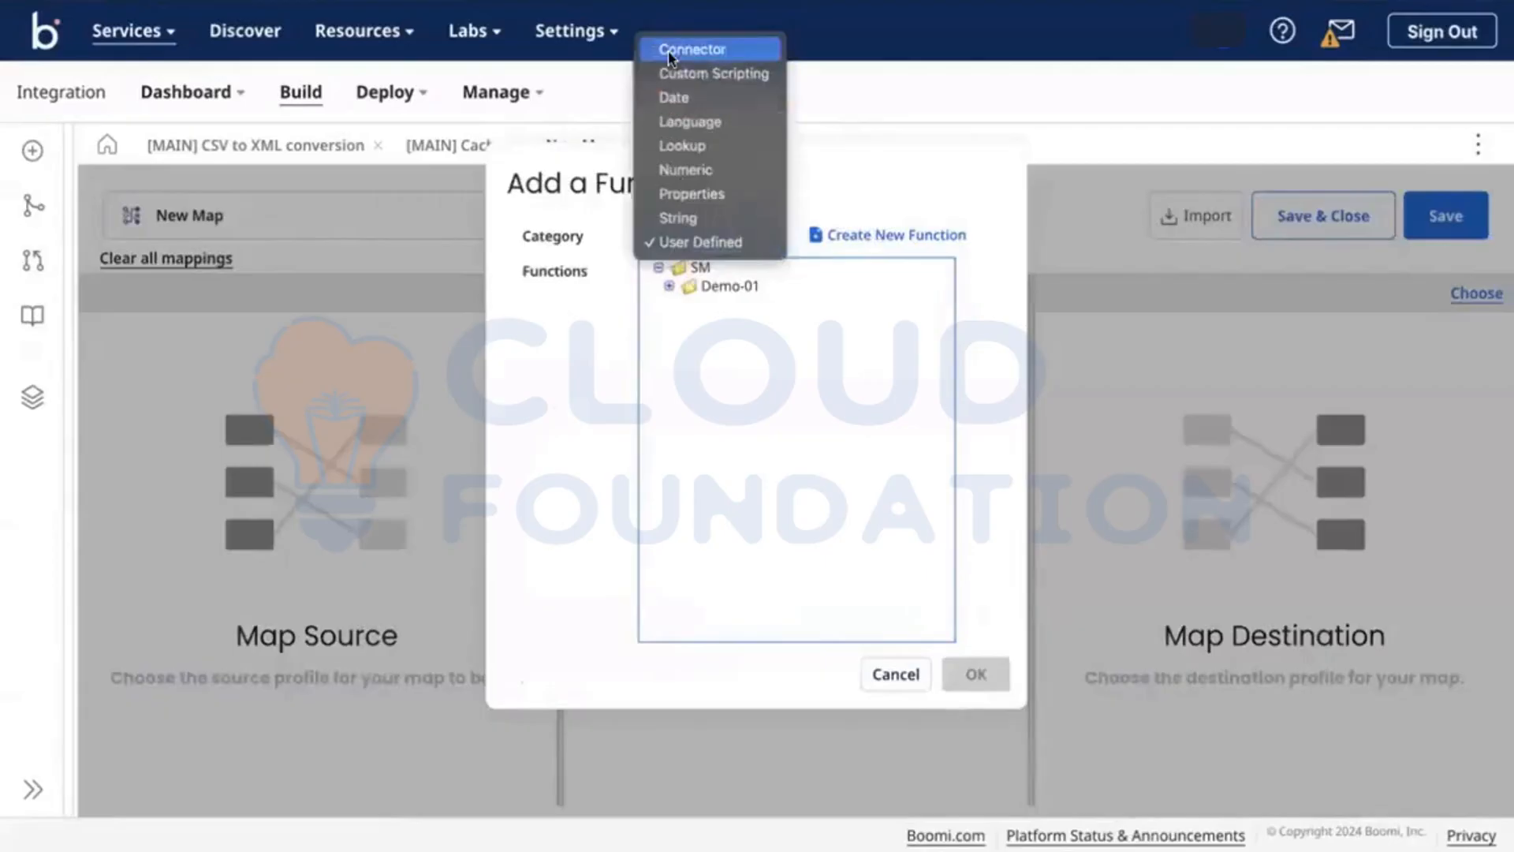
click(772, 326)
click(725, 281)
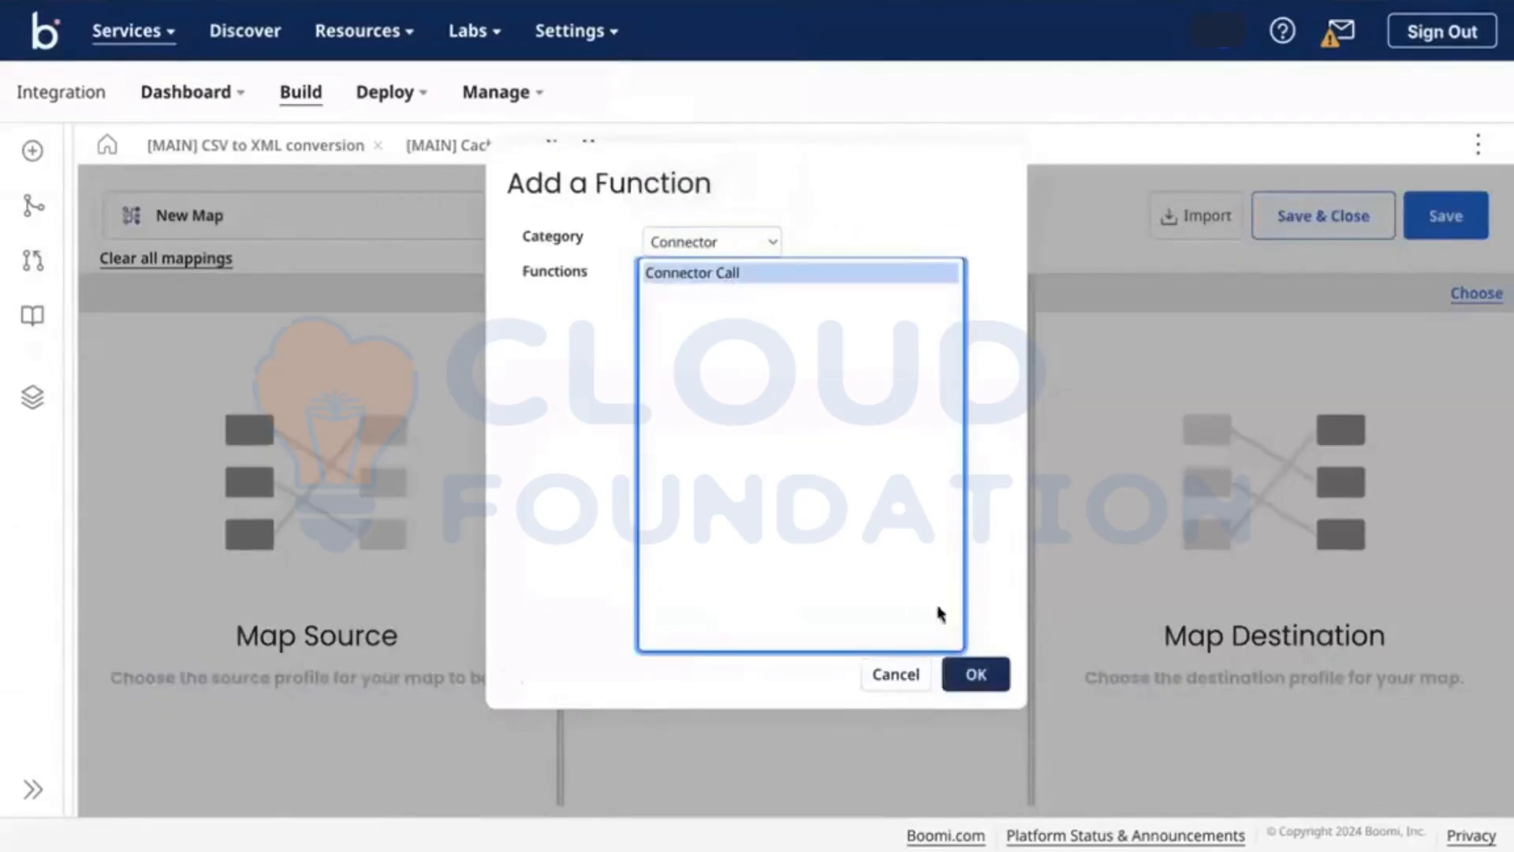
click(913, 682)
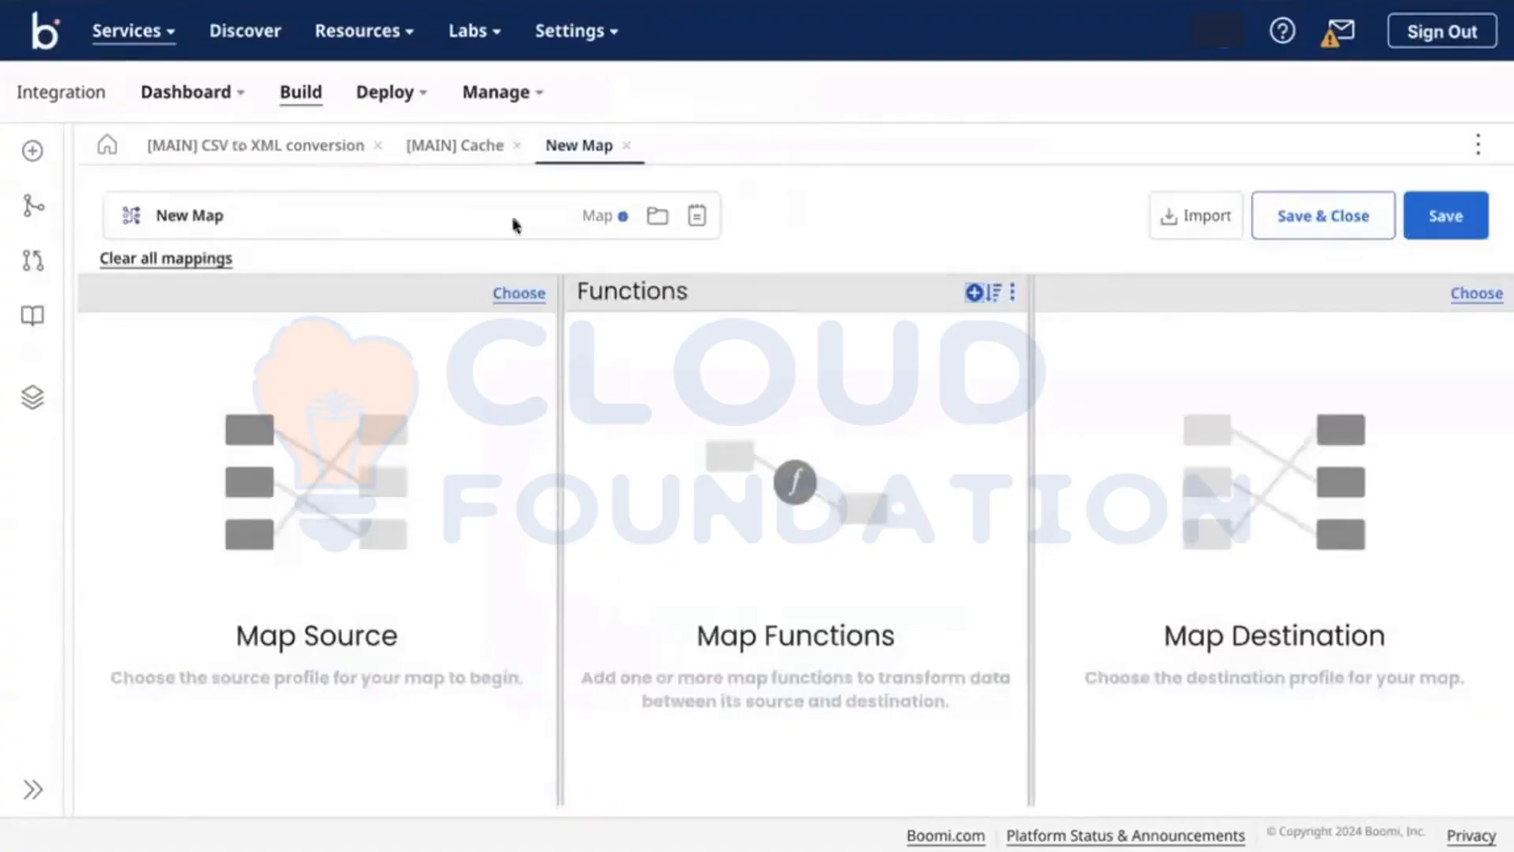
click(452, 149)
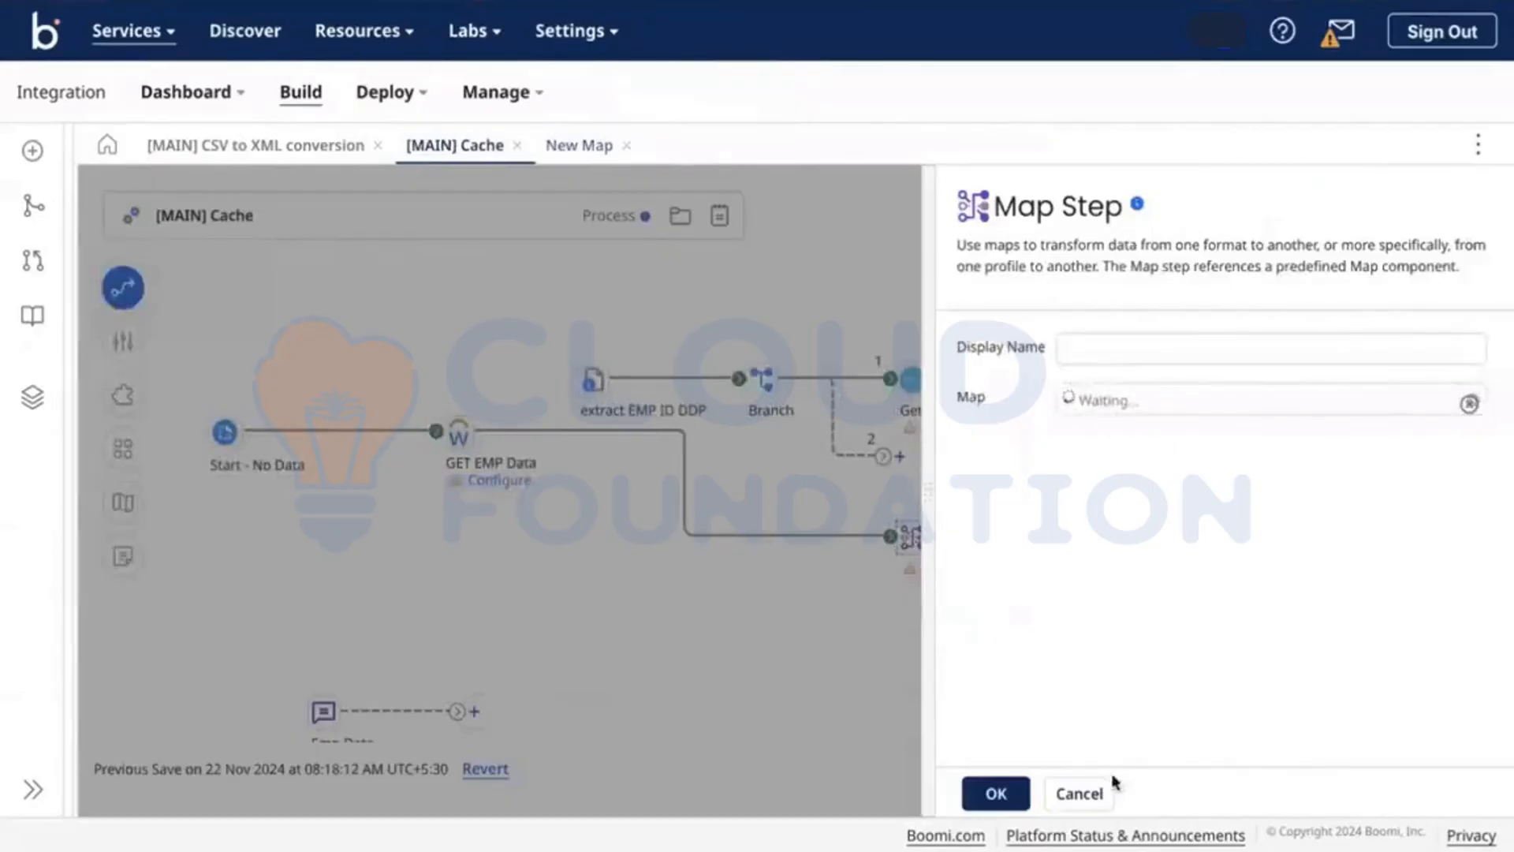
Step: Close the Map step settings and move GET EMP Data and Start - No Data back onto the main line
click(1094, 793)
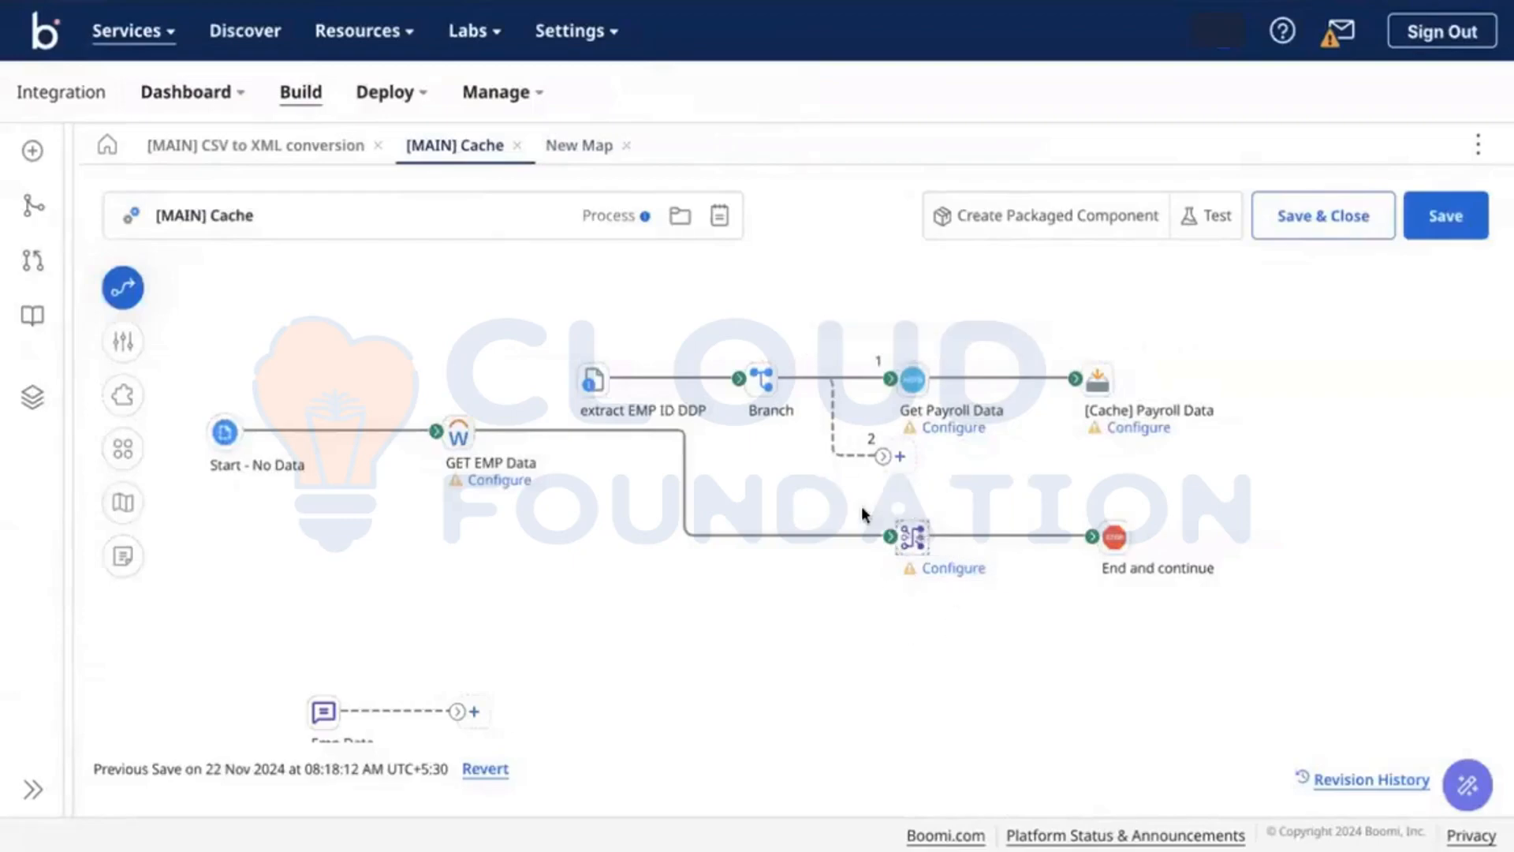
mouse_move(913, 548)
drag(889, 536, 596, 385)
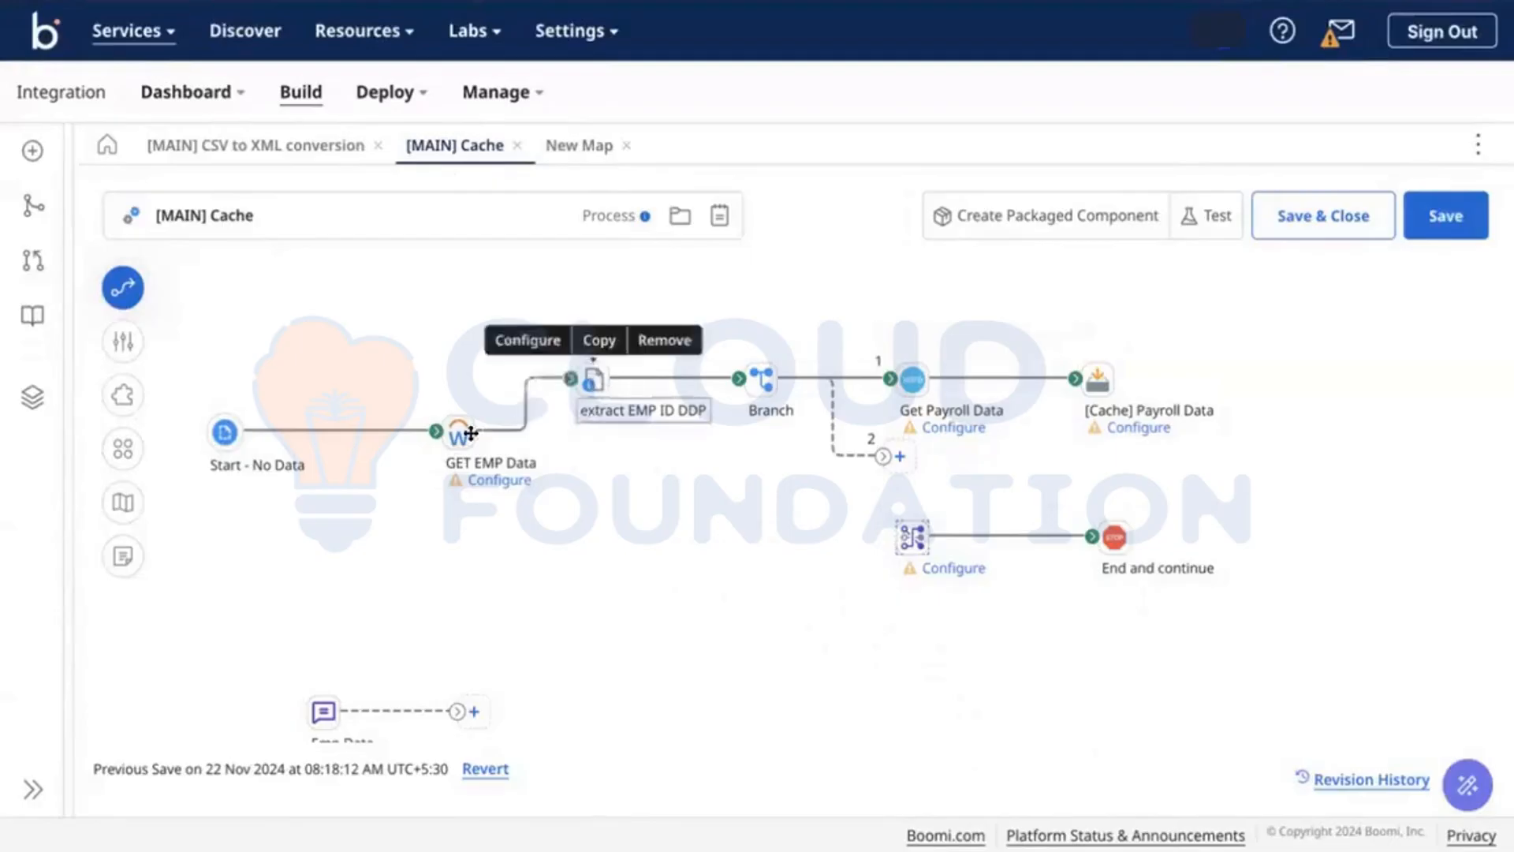
drag(470, 429, 454, 377)
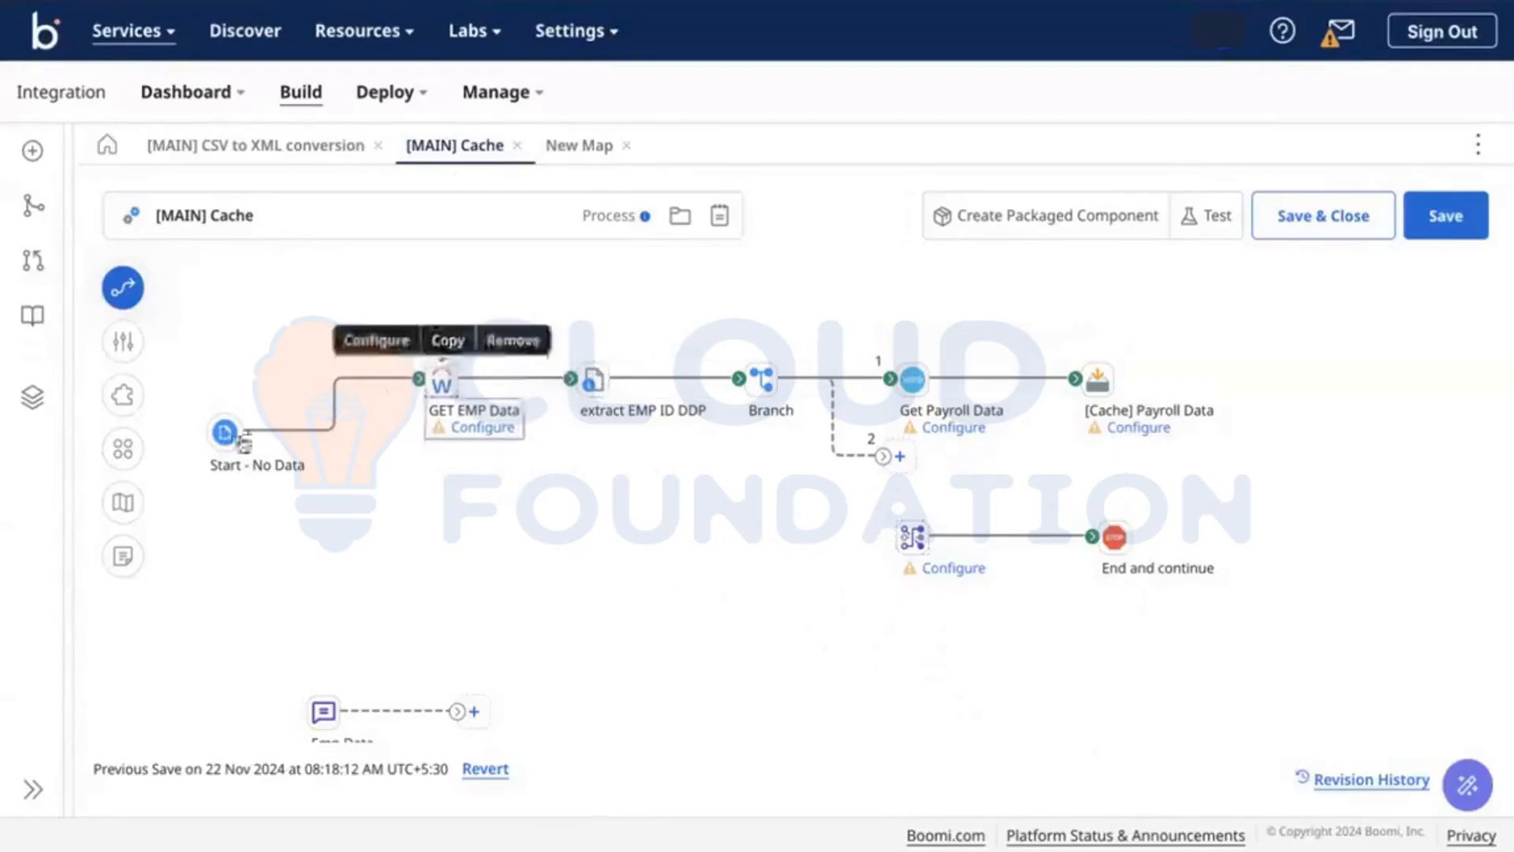
drag(229, 433, 226, 380)
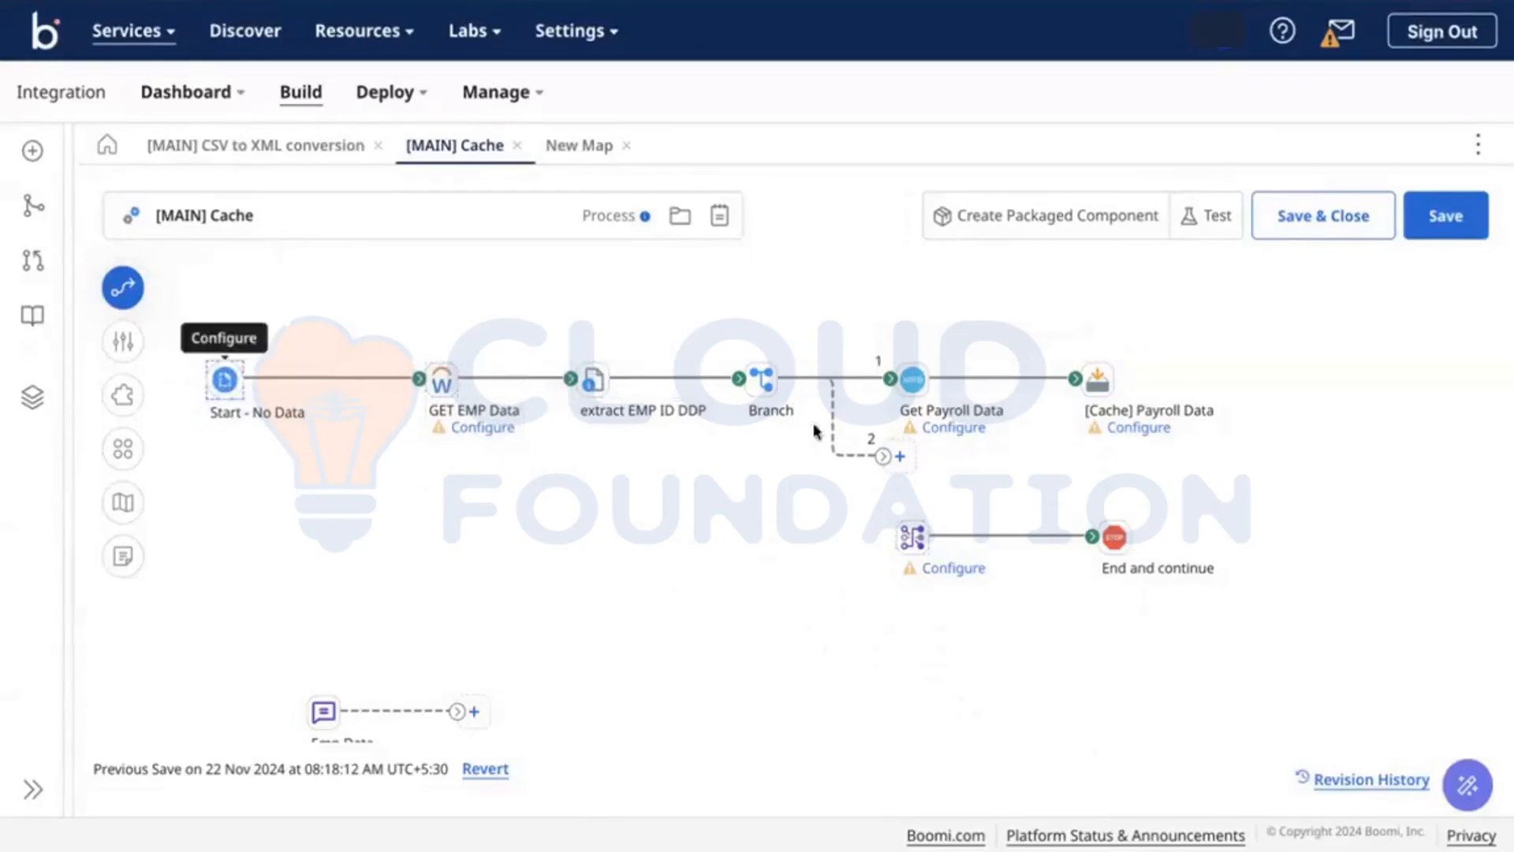
Step: Reconnect branch 2 to the Map shape, keeping the New Map open
drag(883, 457, 901, 534)
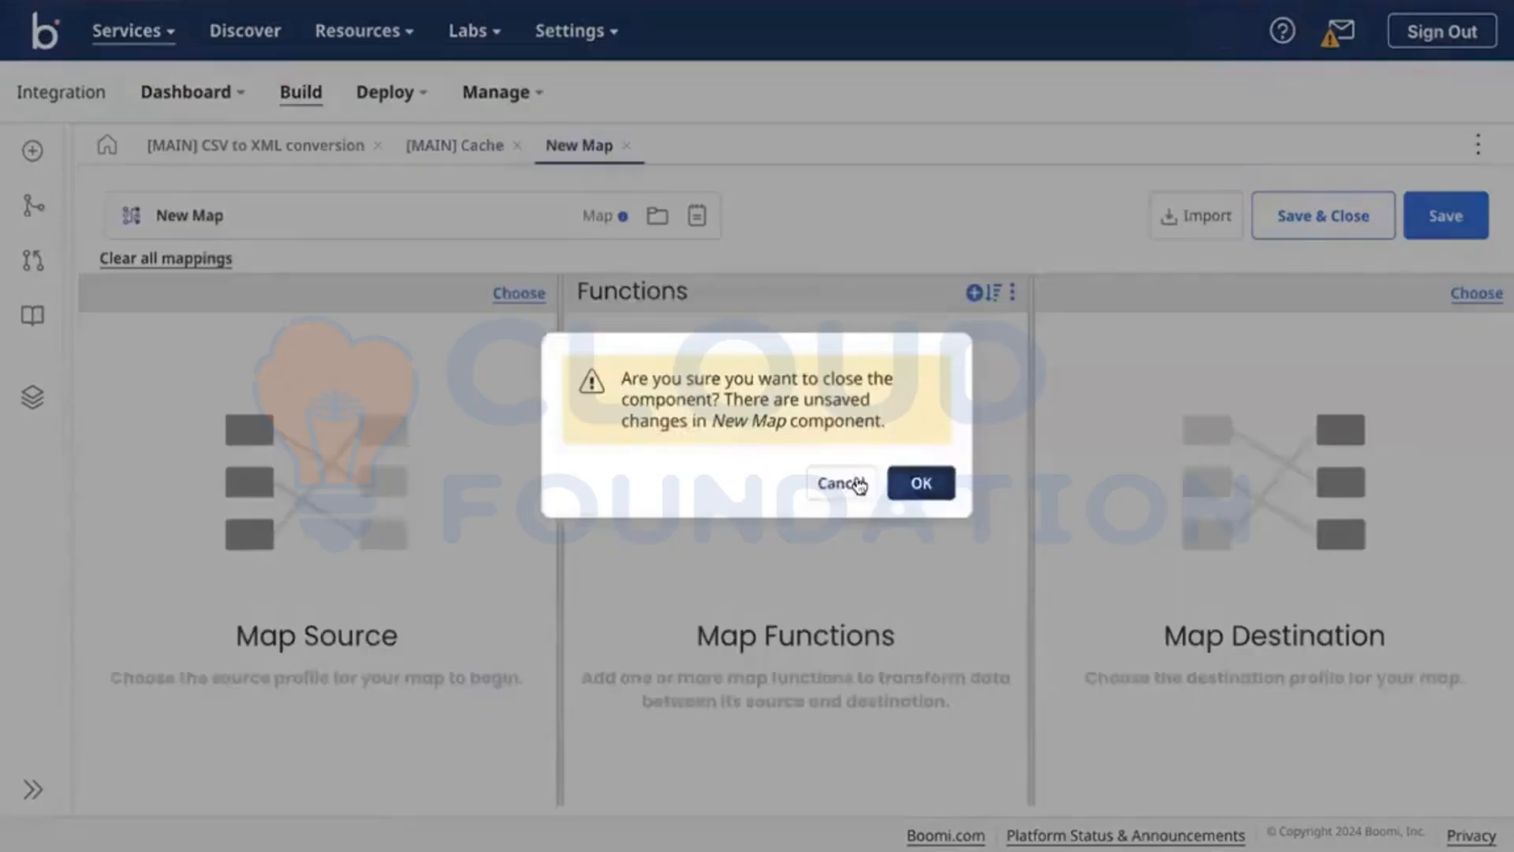
click(860, 485)
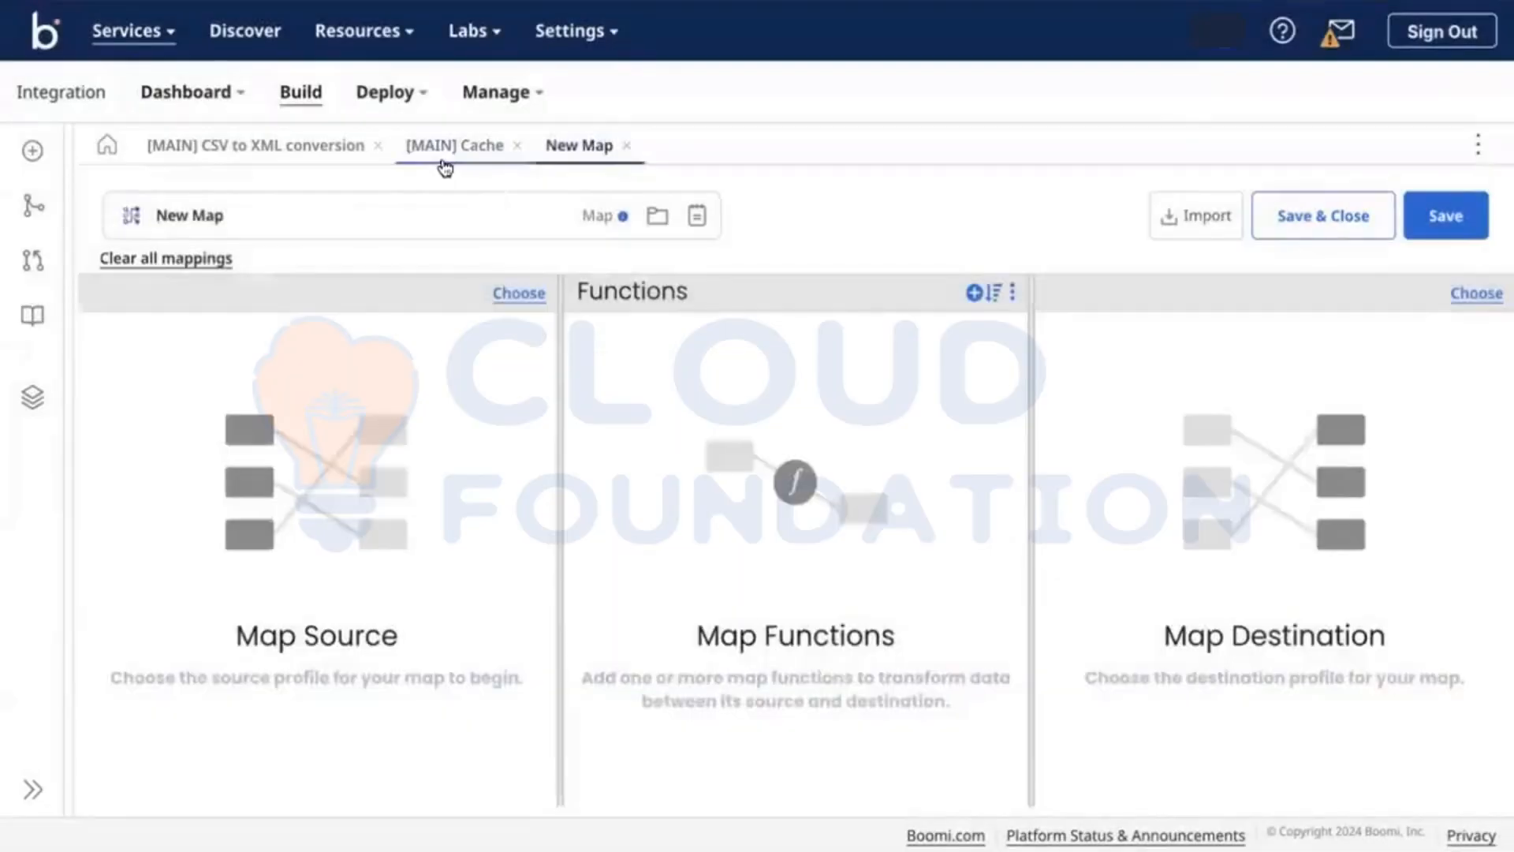
click(443, 158)
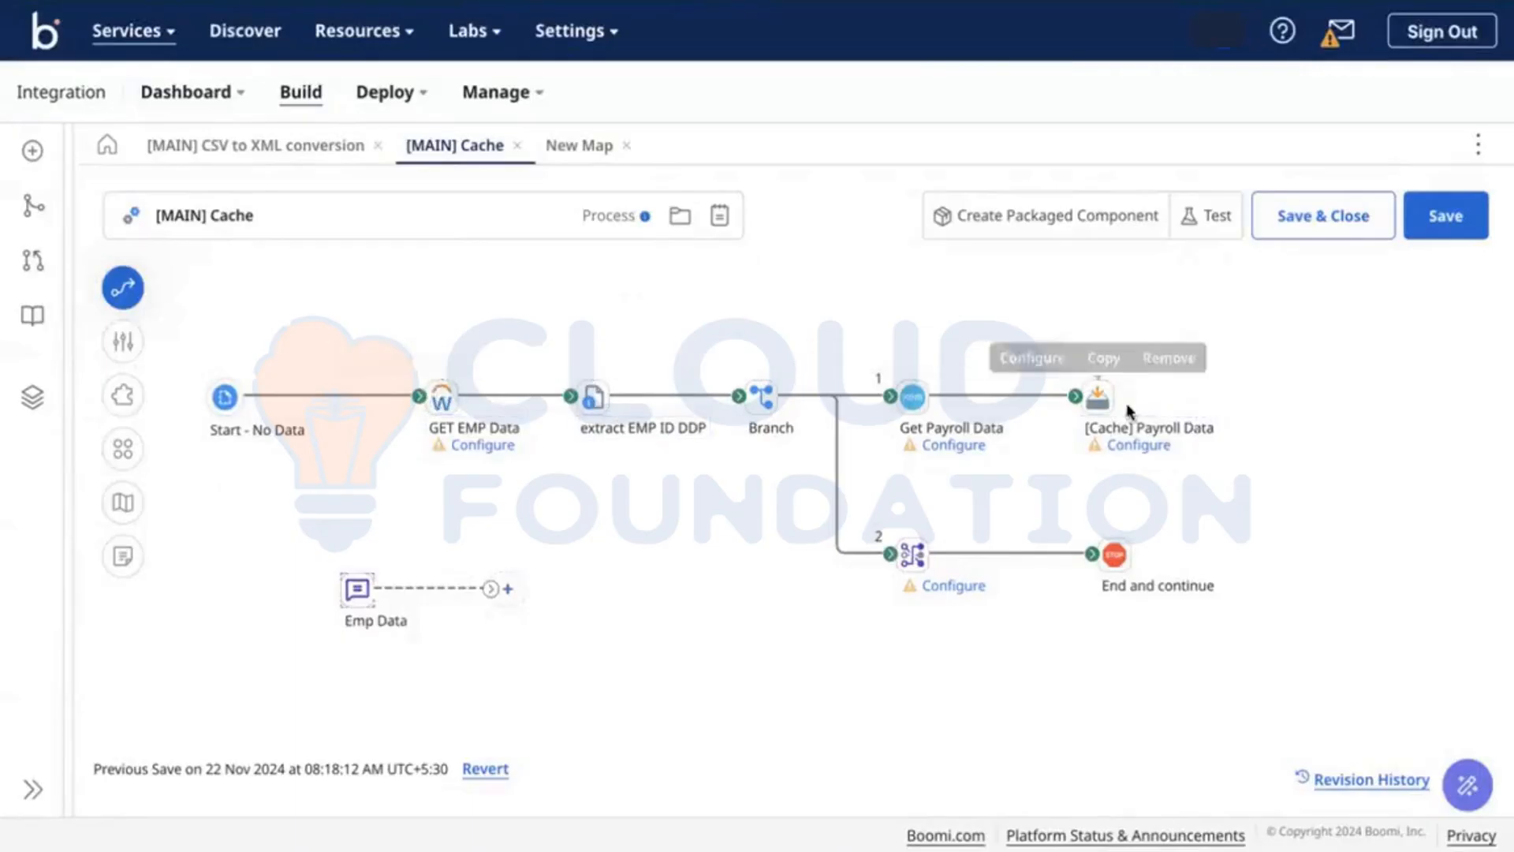
Step: Open and close the extract EMP ID DDP set properties settings twice
click(593, 398)
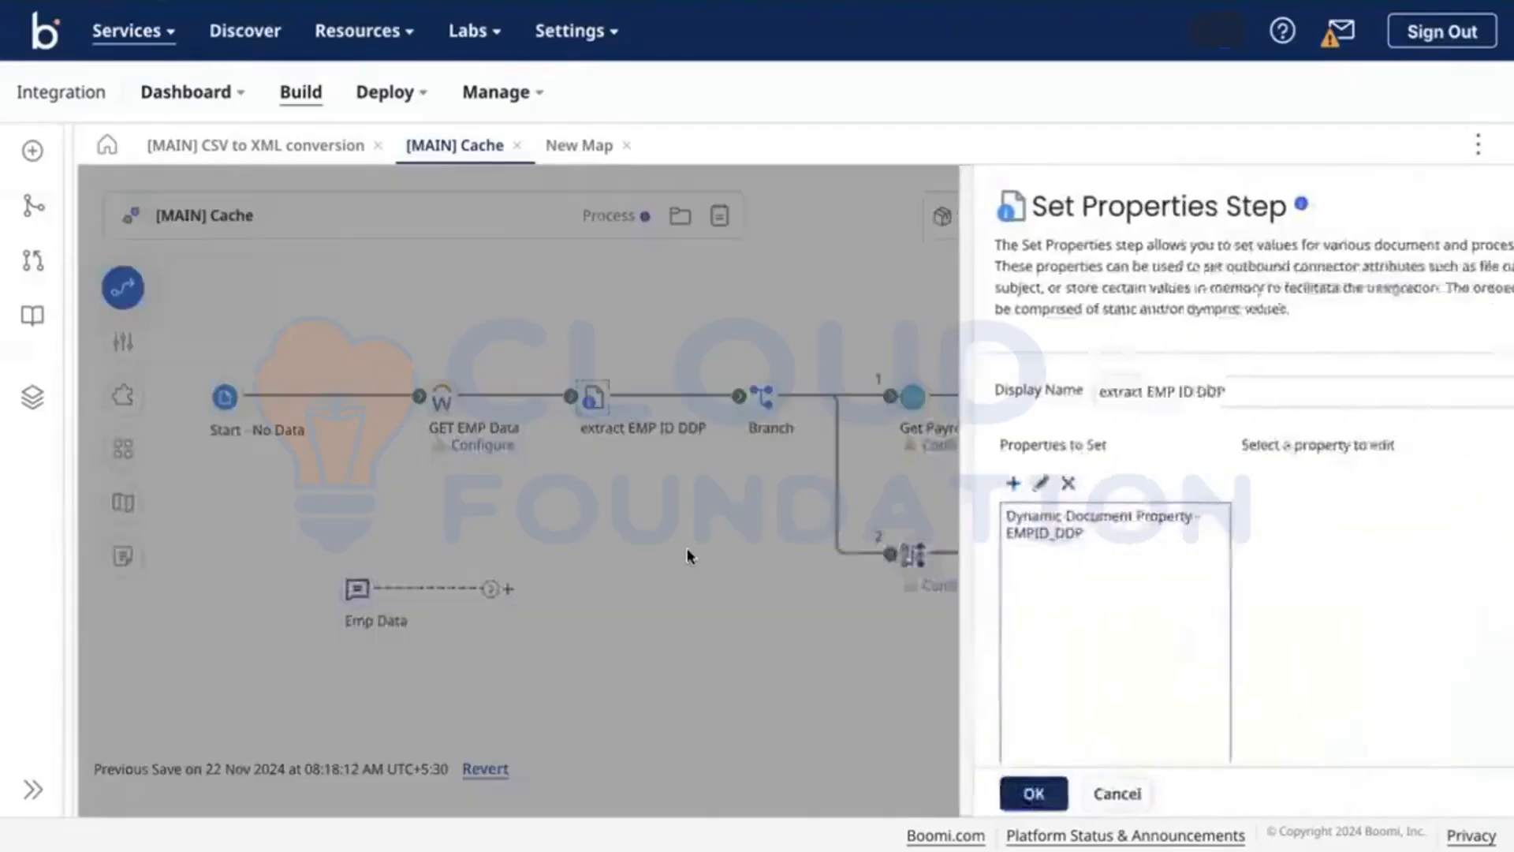
click(617, 542)
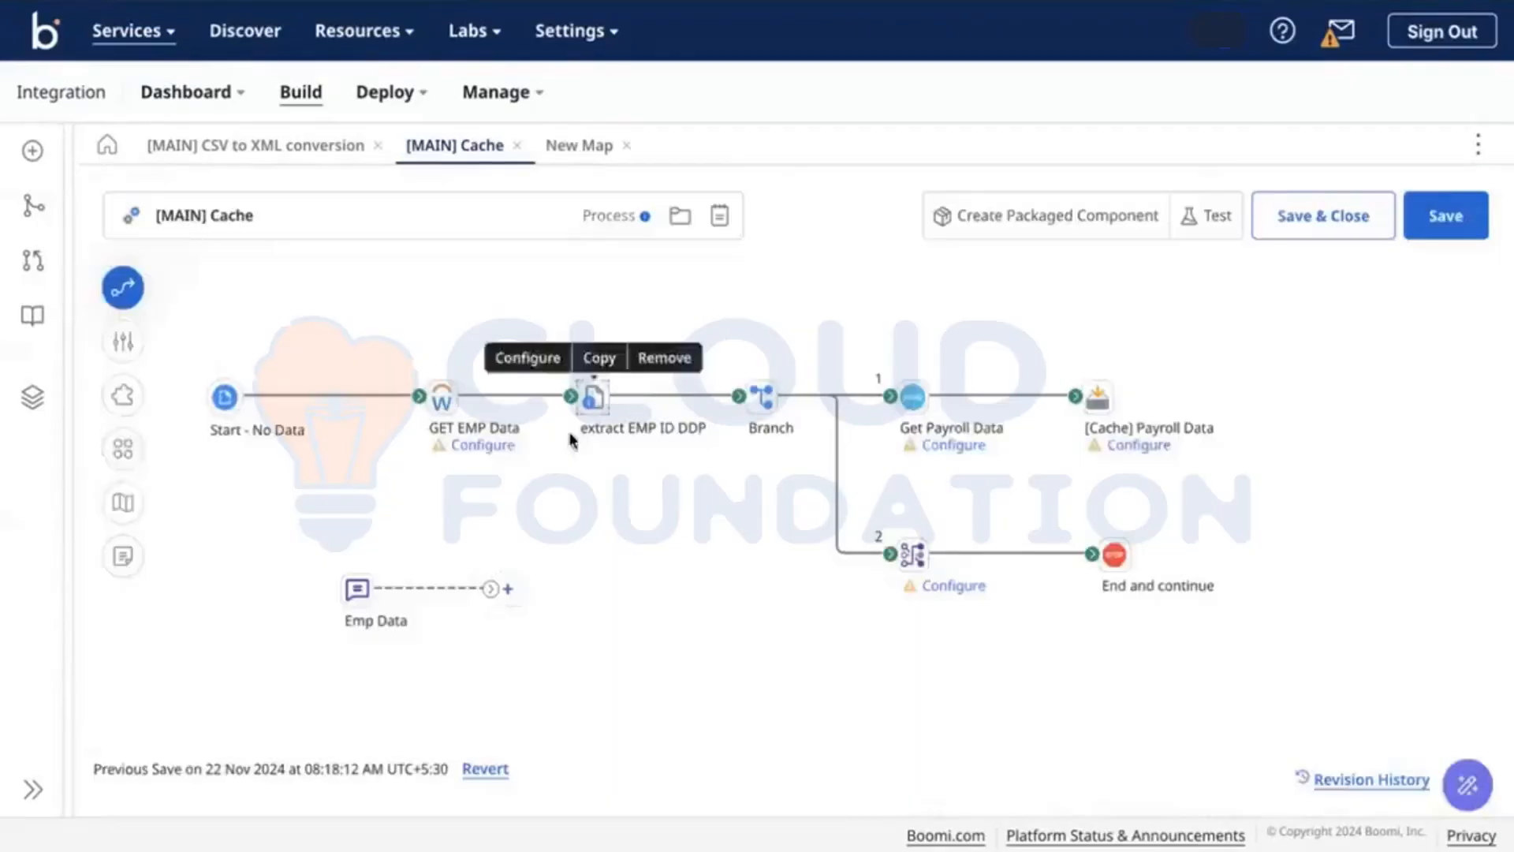
click(593, 397)
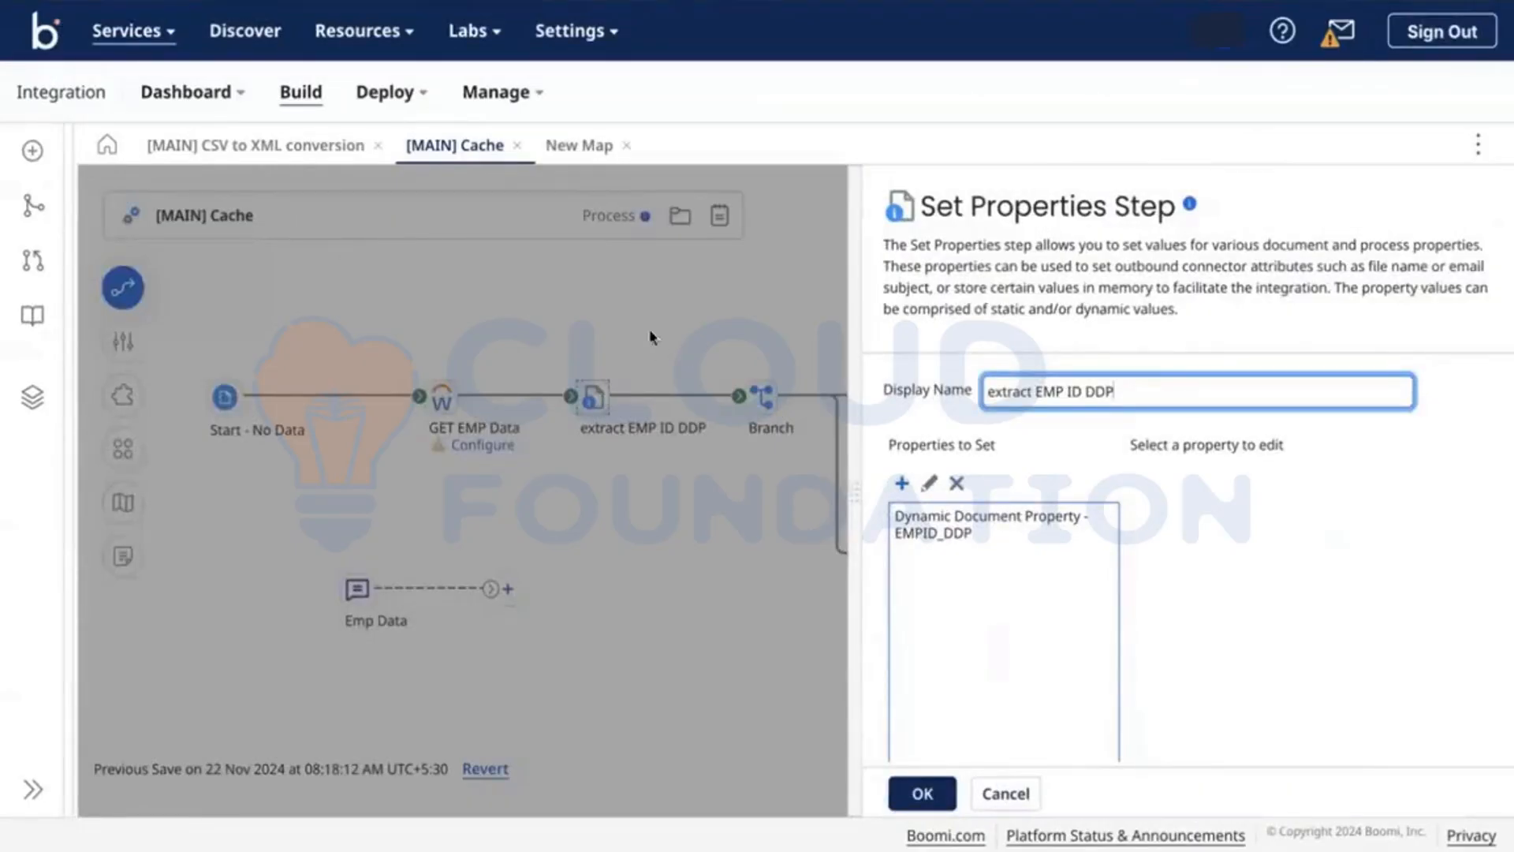
click(623, 329)
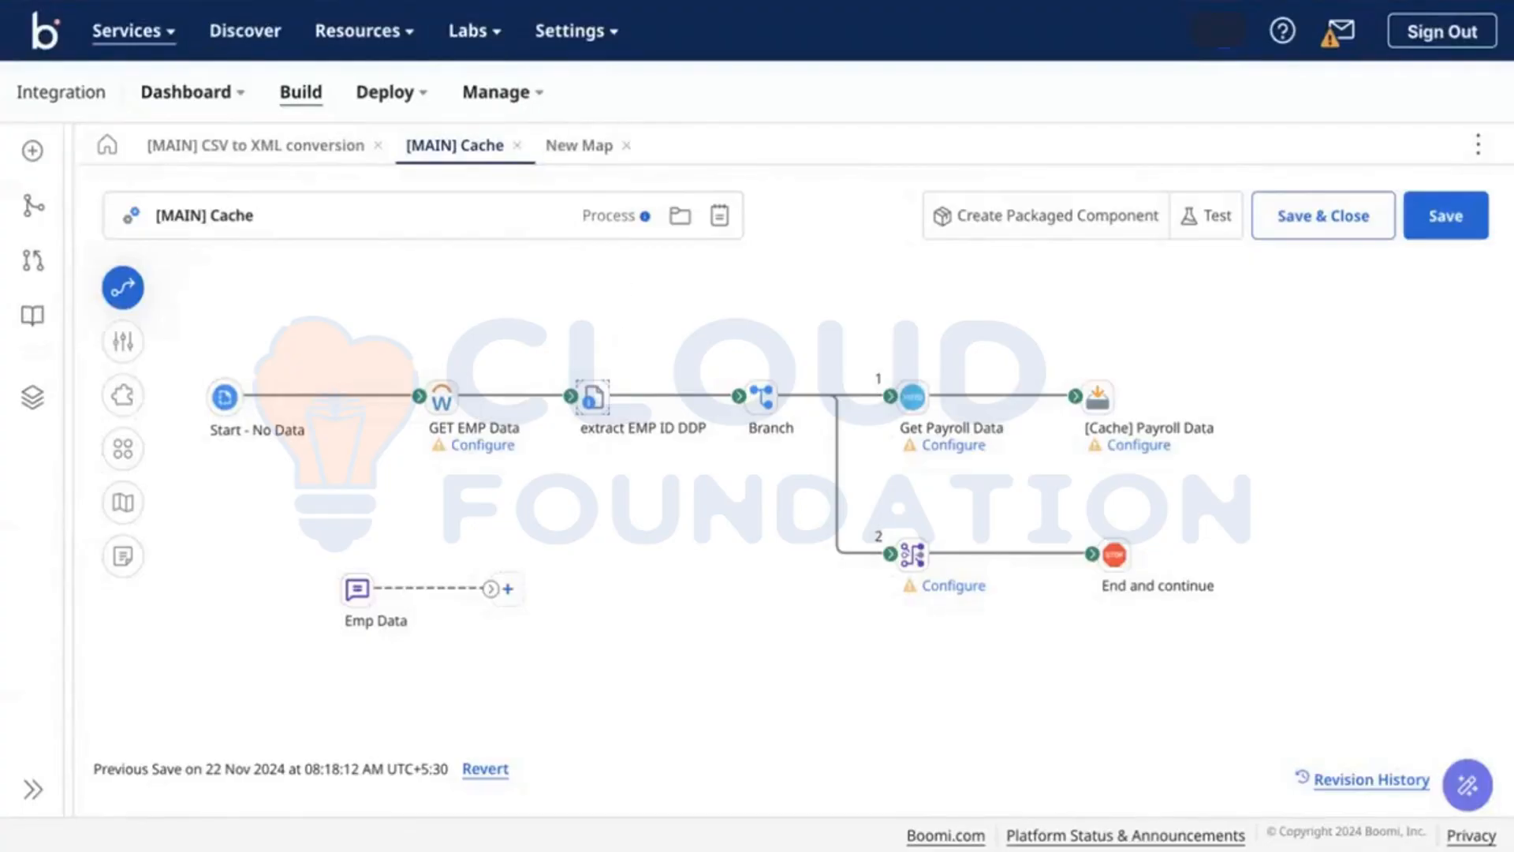
Step: In the session notes, add the line 'EMP_ID_DDP -> DocumentID 1' below Target
click(473, 2)
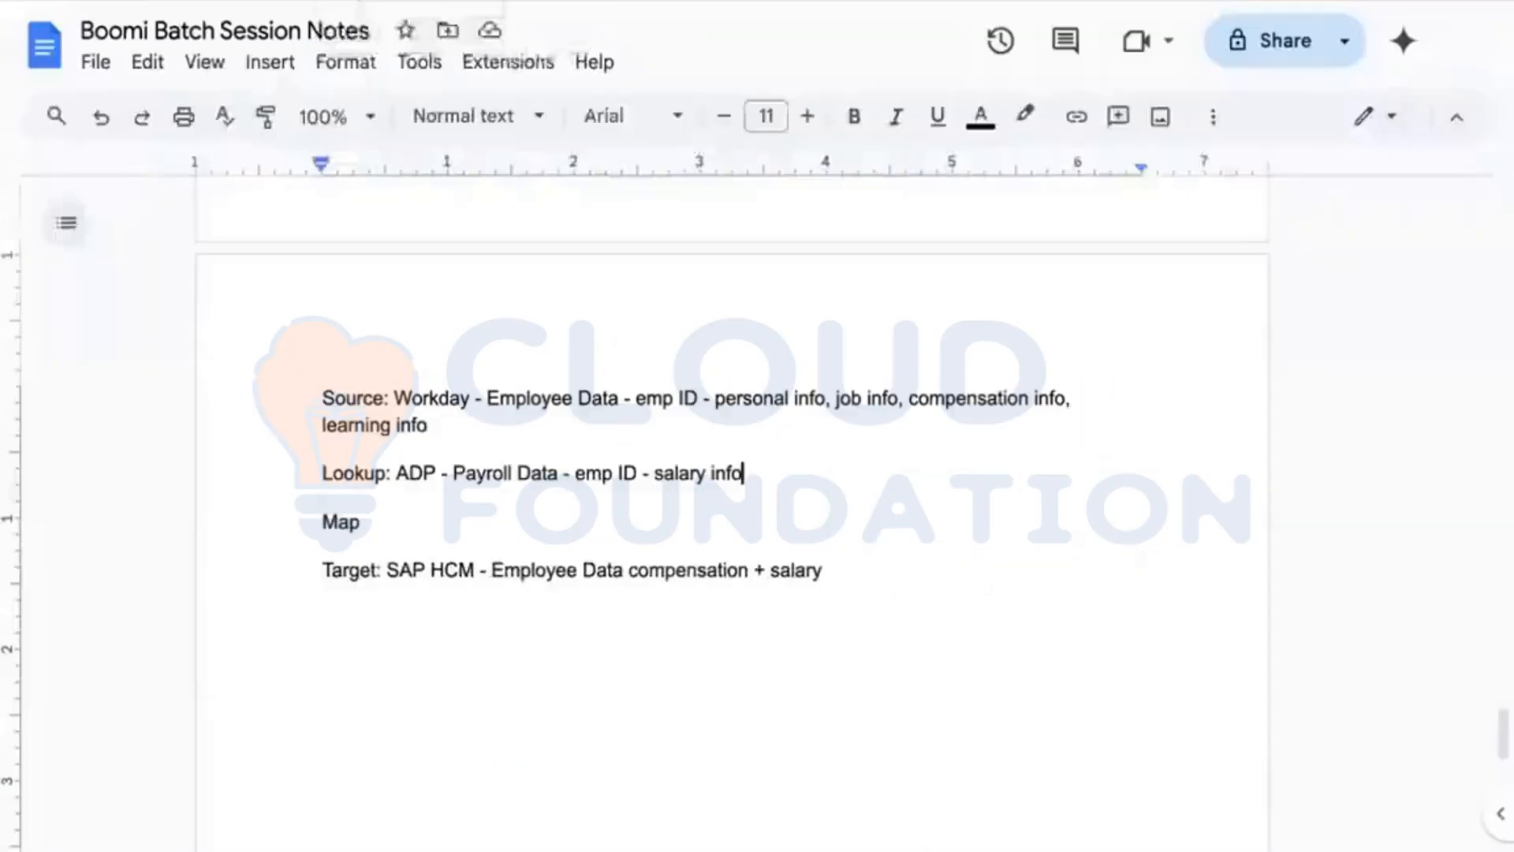
click(902, 615)
key(Return)
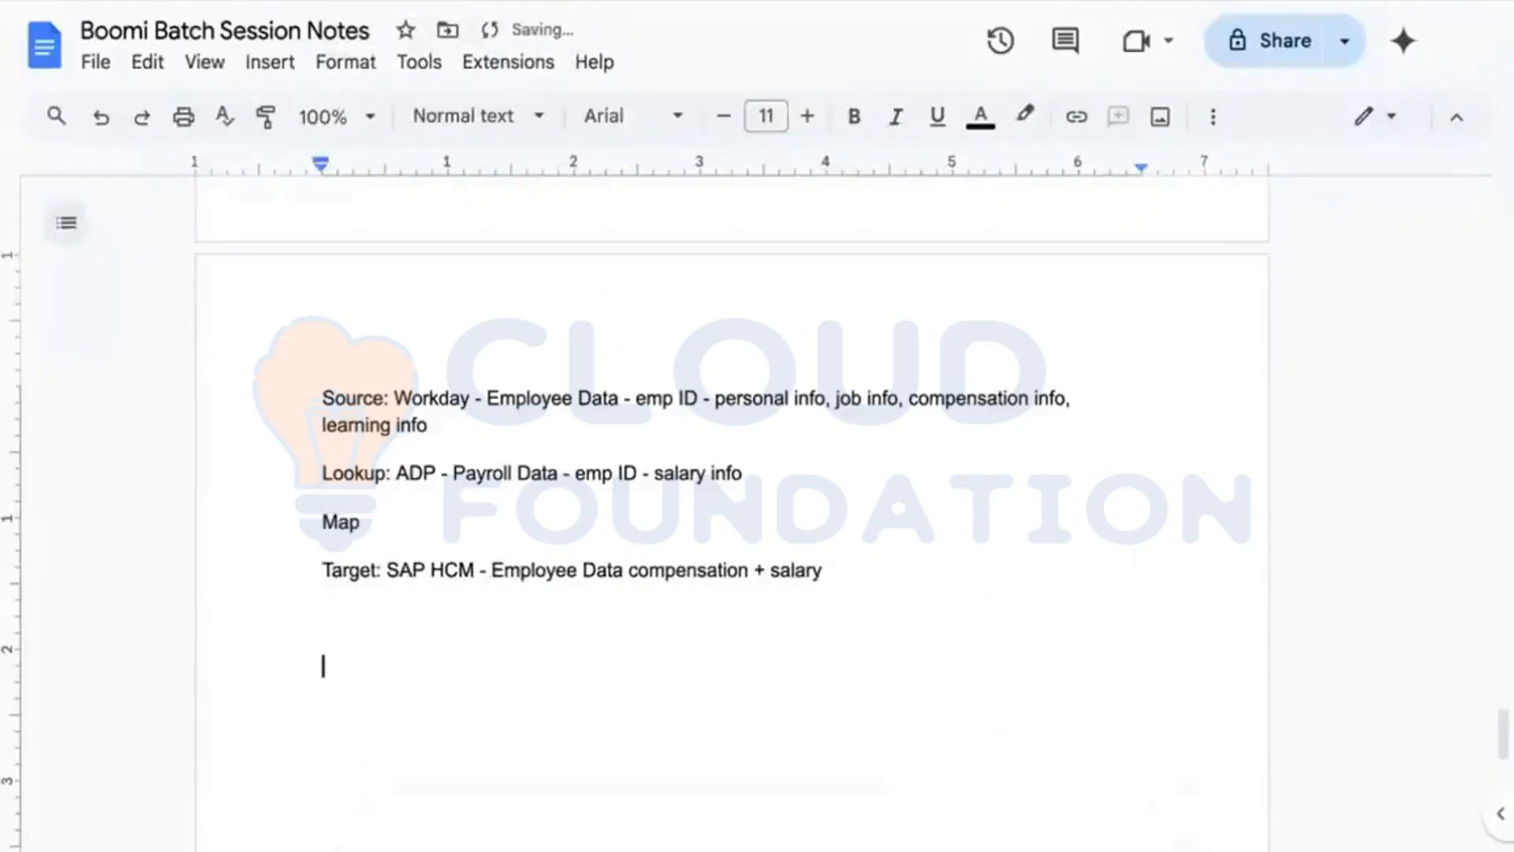
text(EMP ID )
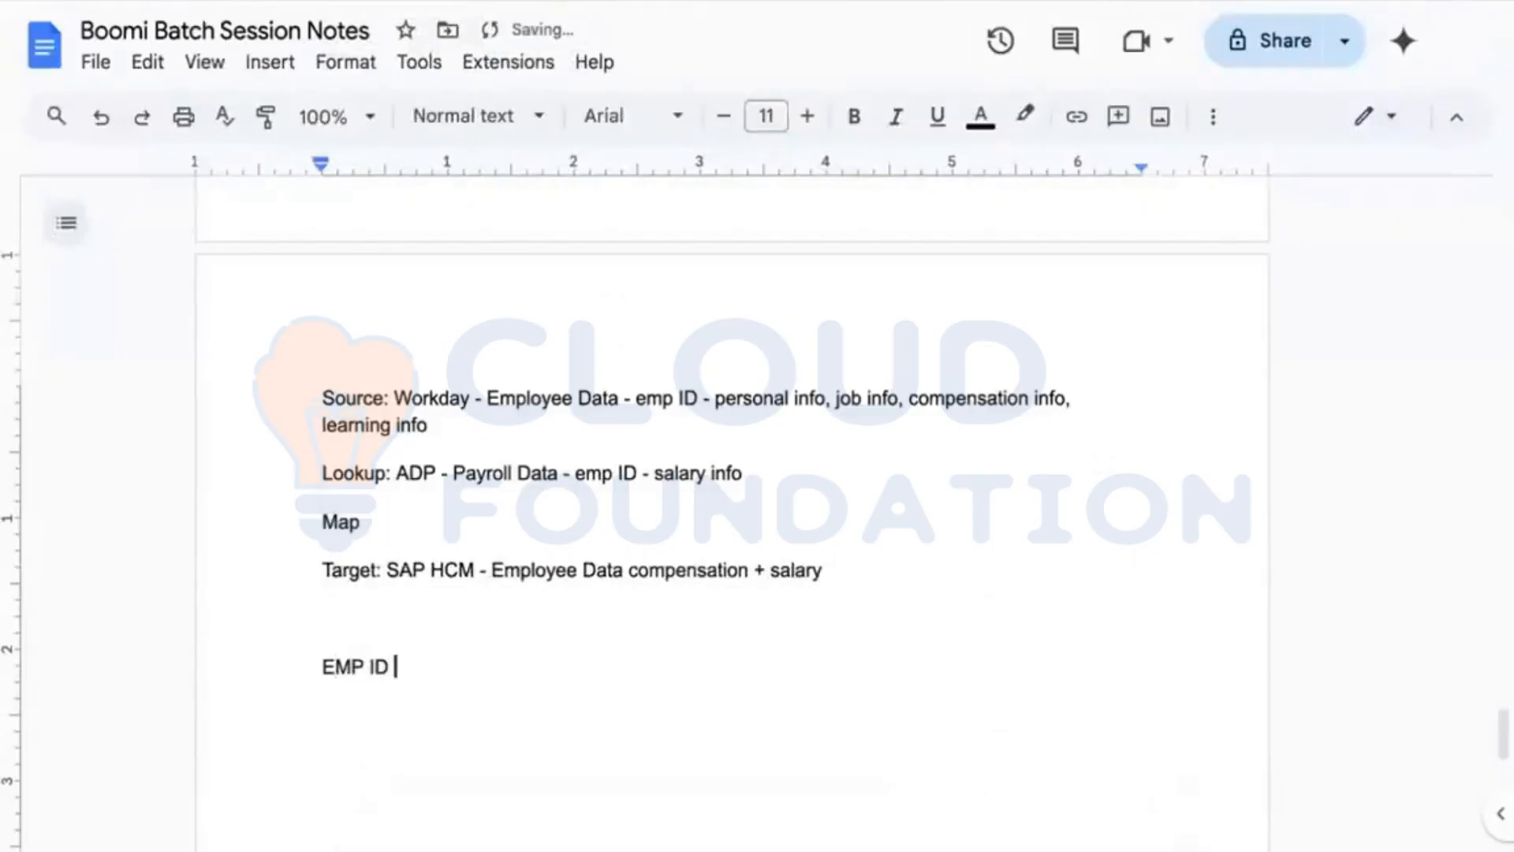
text(DDP)
key(Left)
key(Left)
key(Left)
key(BackSpace)
text(_)
key(Left)
key(Left)
key(Left)
key(BackSpace)
text(_)
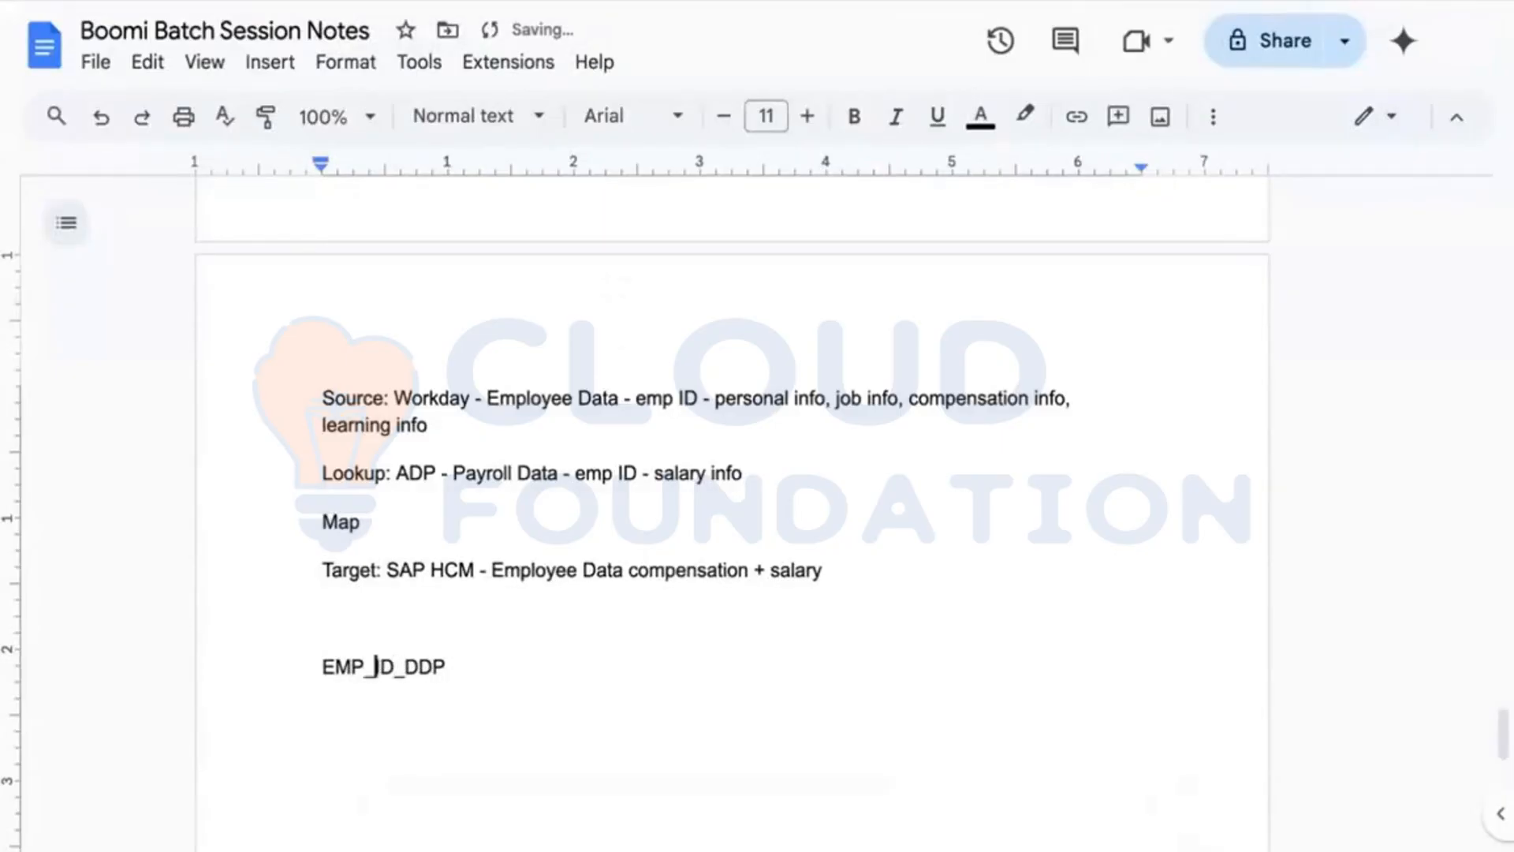
key(Right)
key(Right)
key(Right)
key(Right)
key(Right)
key(Right)
text(-> DocumentID)
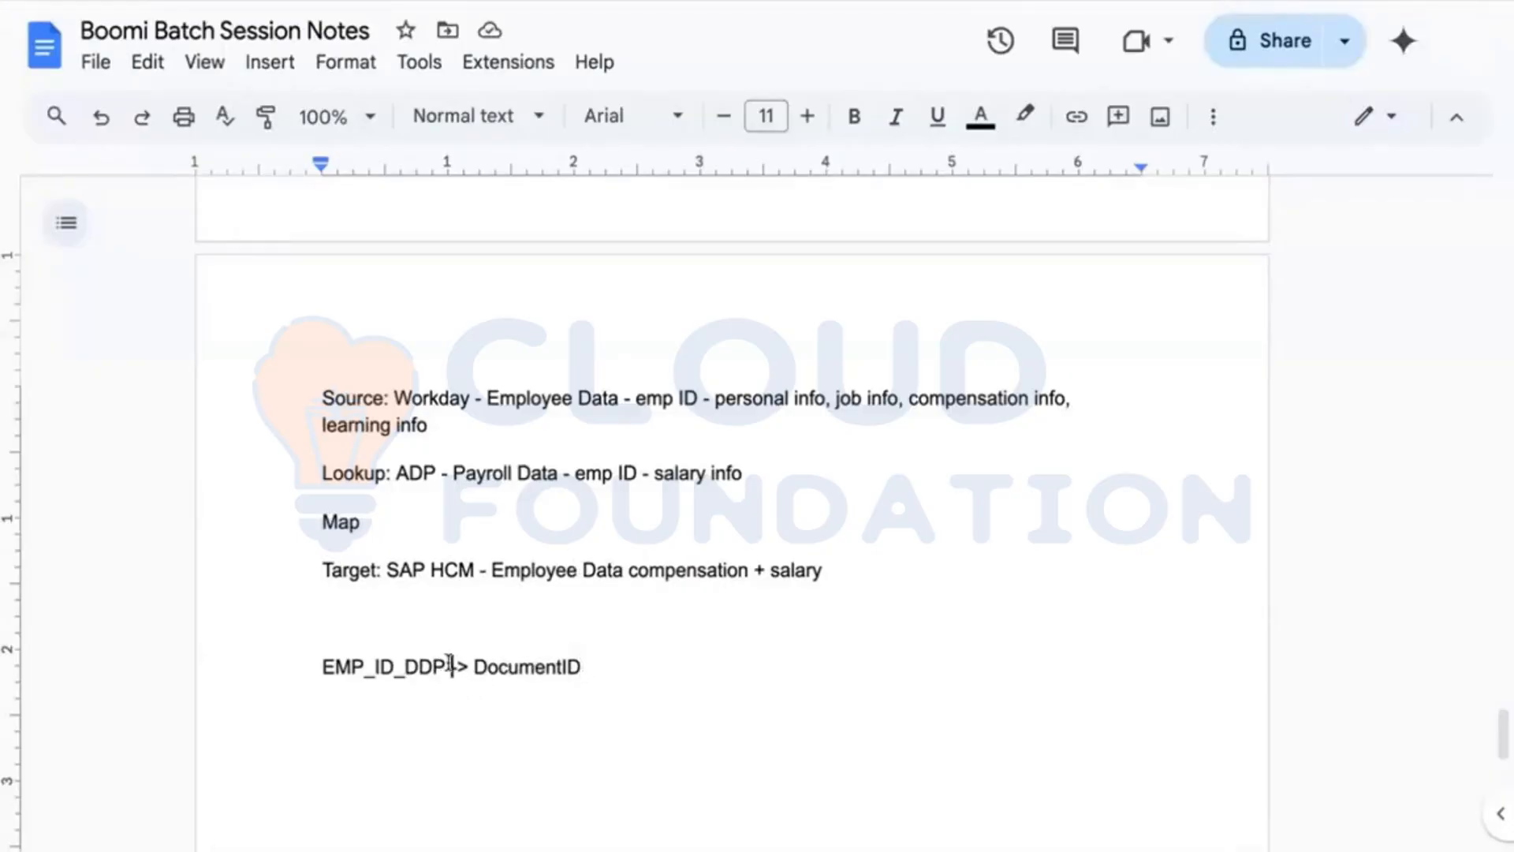
drag(450, 665, 598, 667)
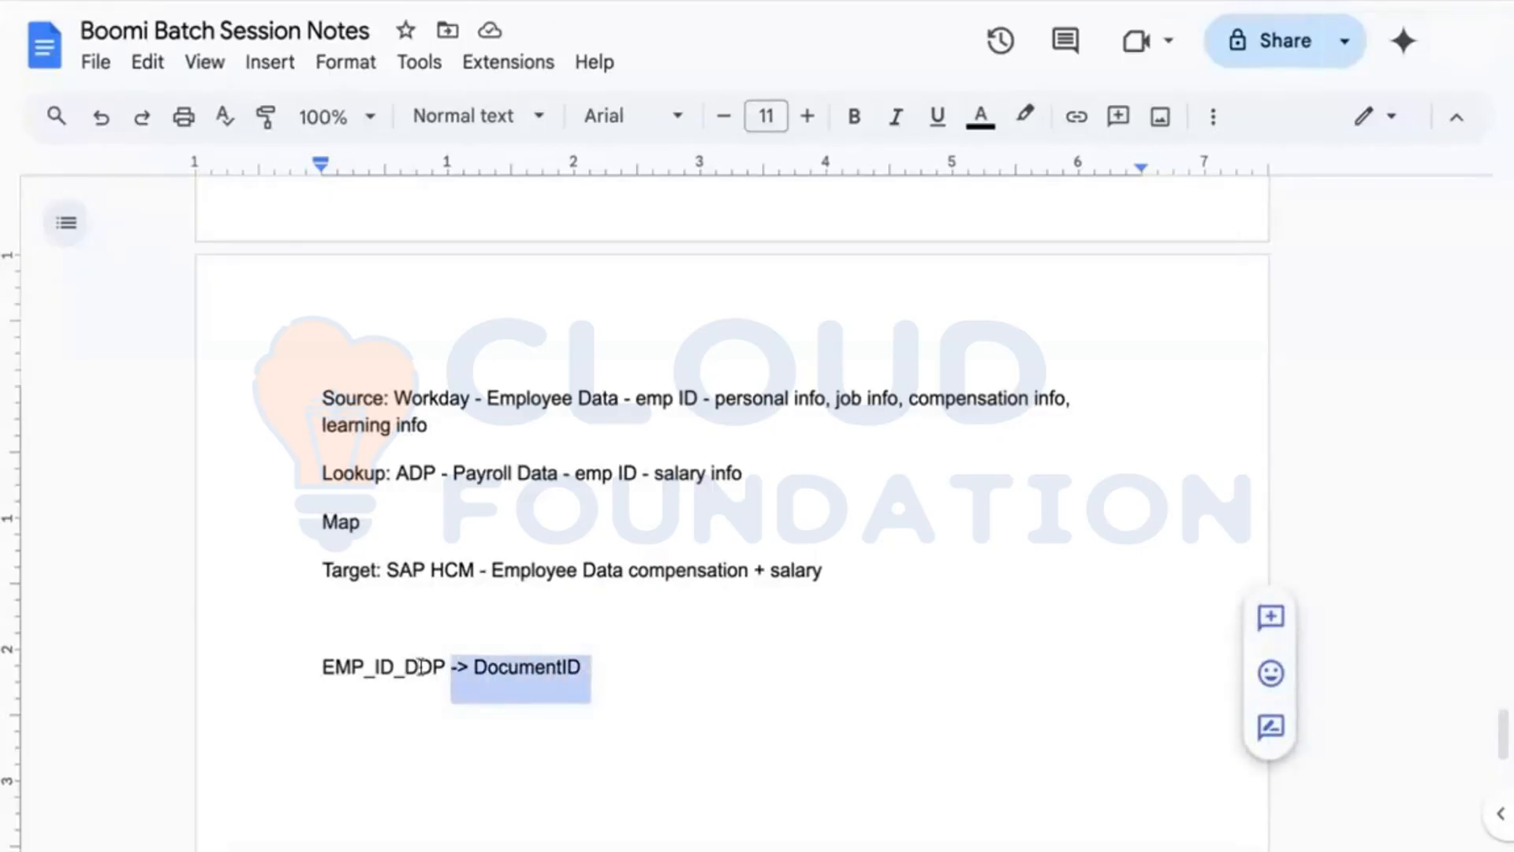
click(419, 666)
click(585, 667)
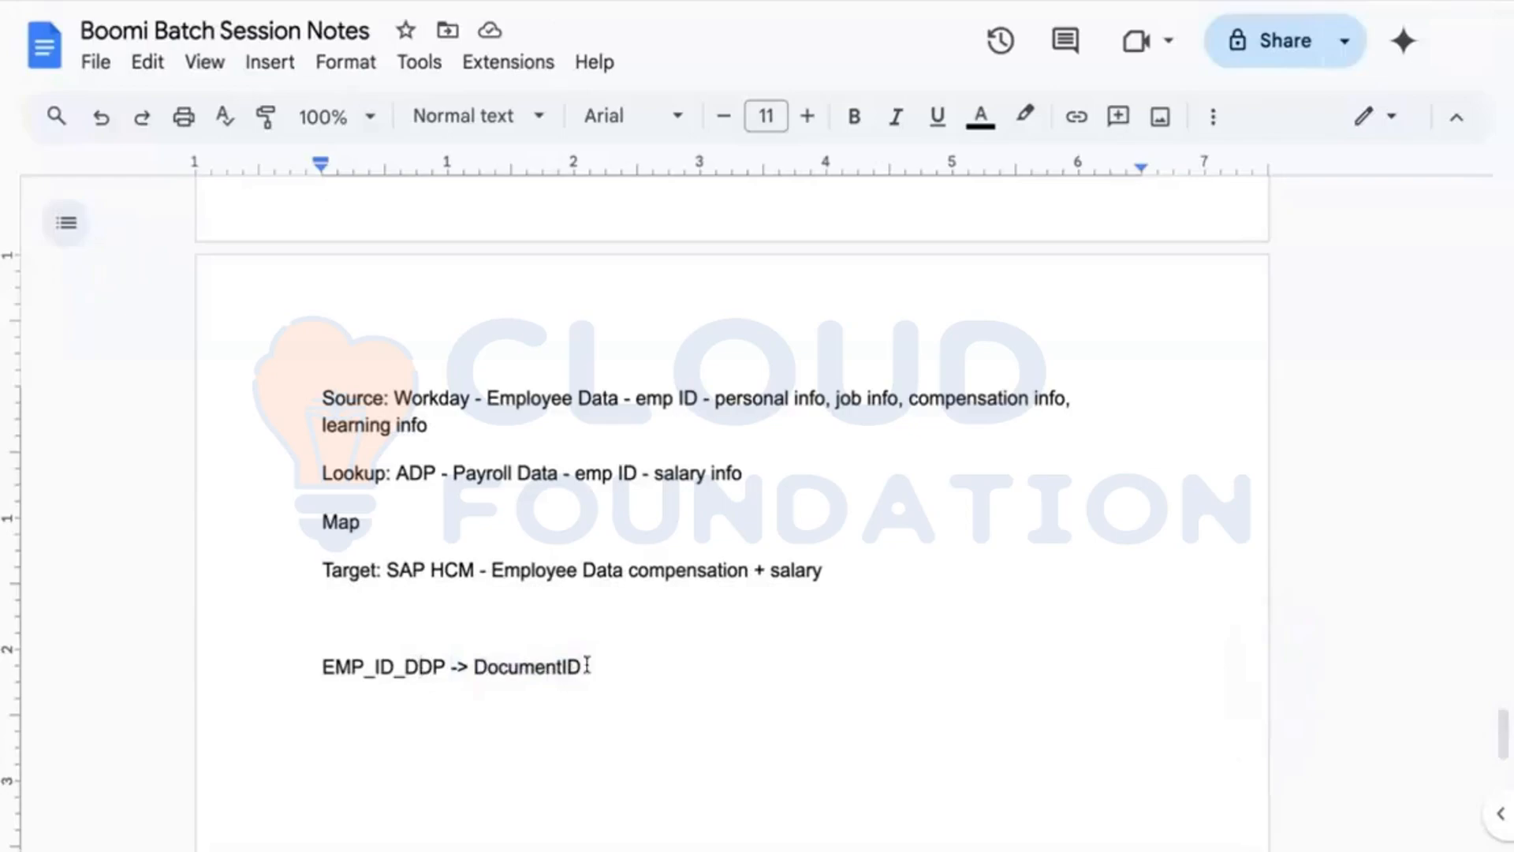
text(1)
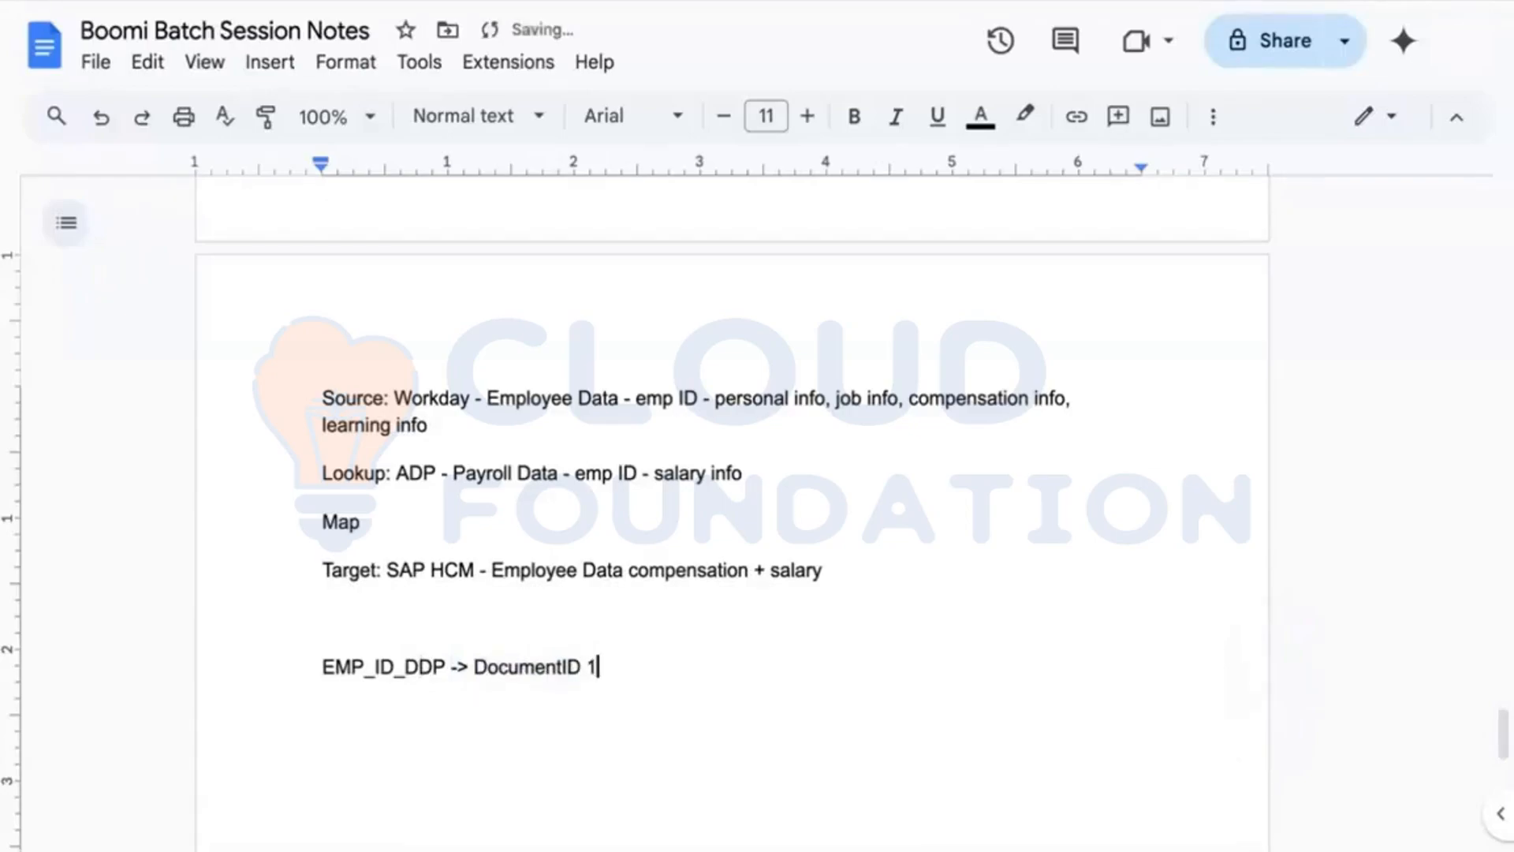
Step: Copy the mapping line onto the next line and delete its trailing 1
key(Return)
drag(321, 665, 602, 666)
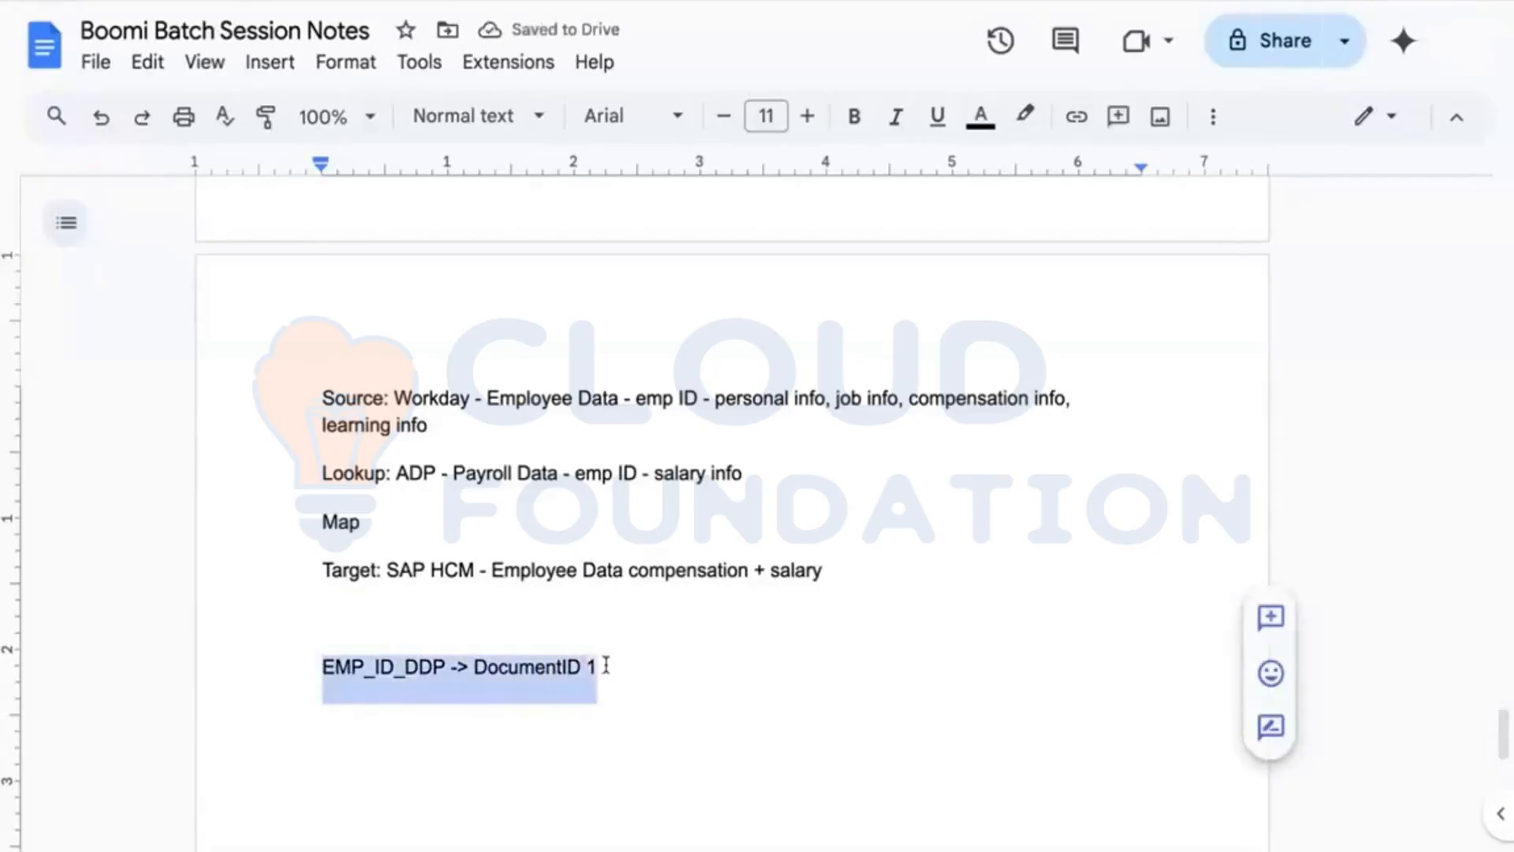
key(ctrl+c)
click(507, 713)
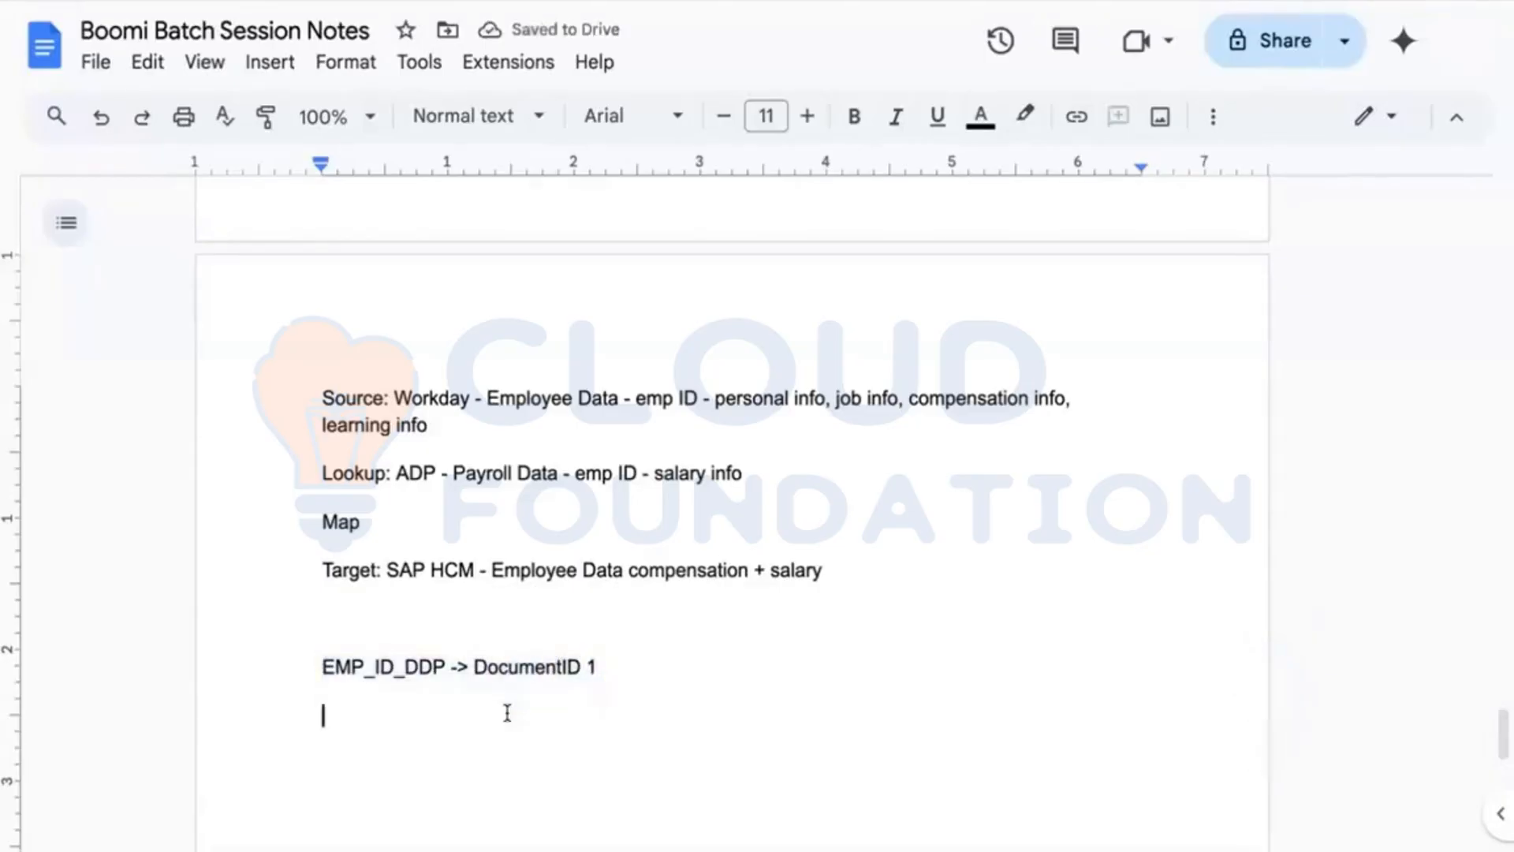
key(ctrl+v)
key(BackSpace)
key(BackSpace)
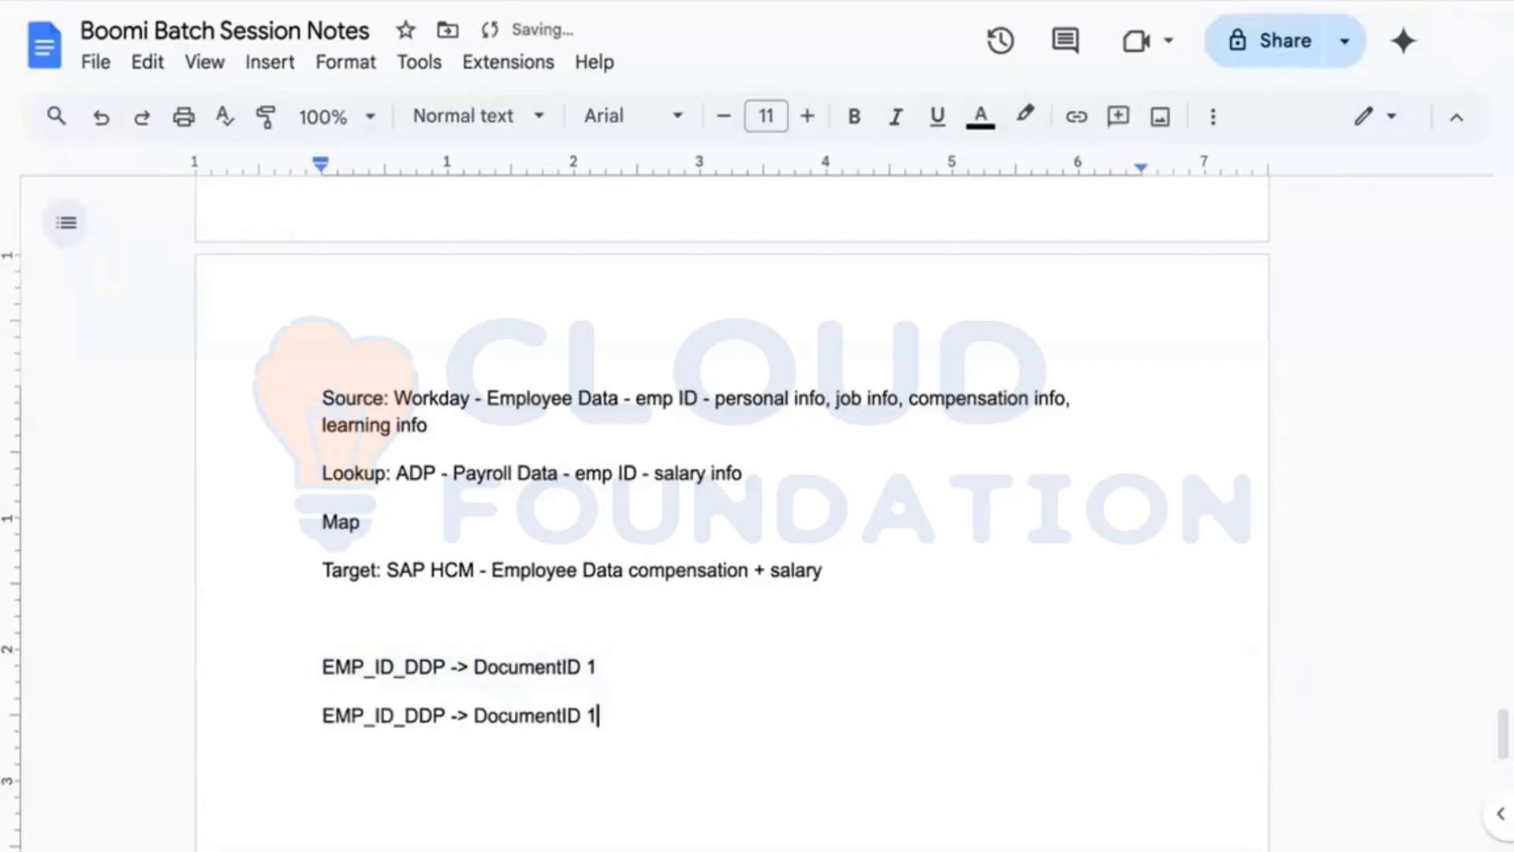
Step: Finish the copied line as 'EMP_ID_DDP -> DocumentID 2', review the notes, and return to Boomi
text(2)
scroll(552, 702, down, 1)
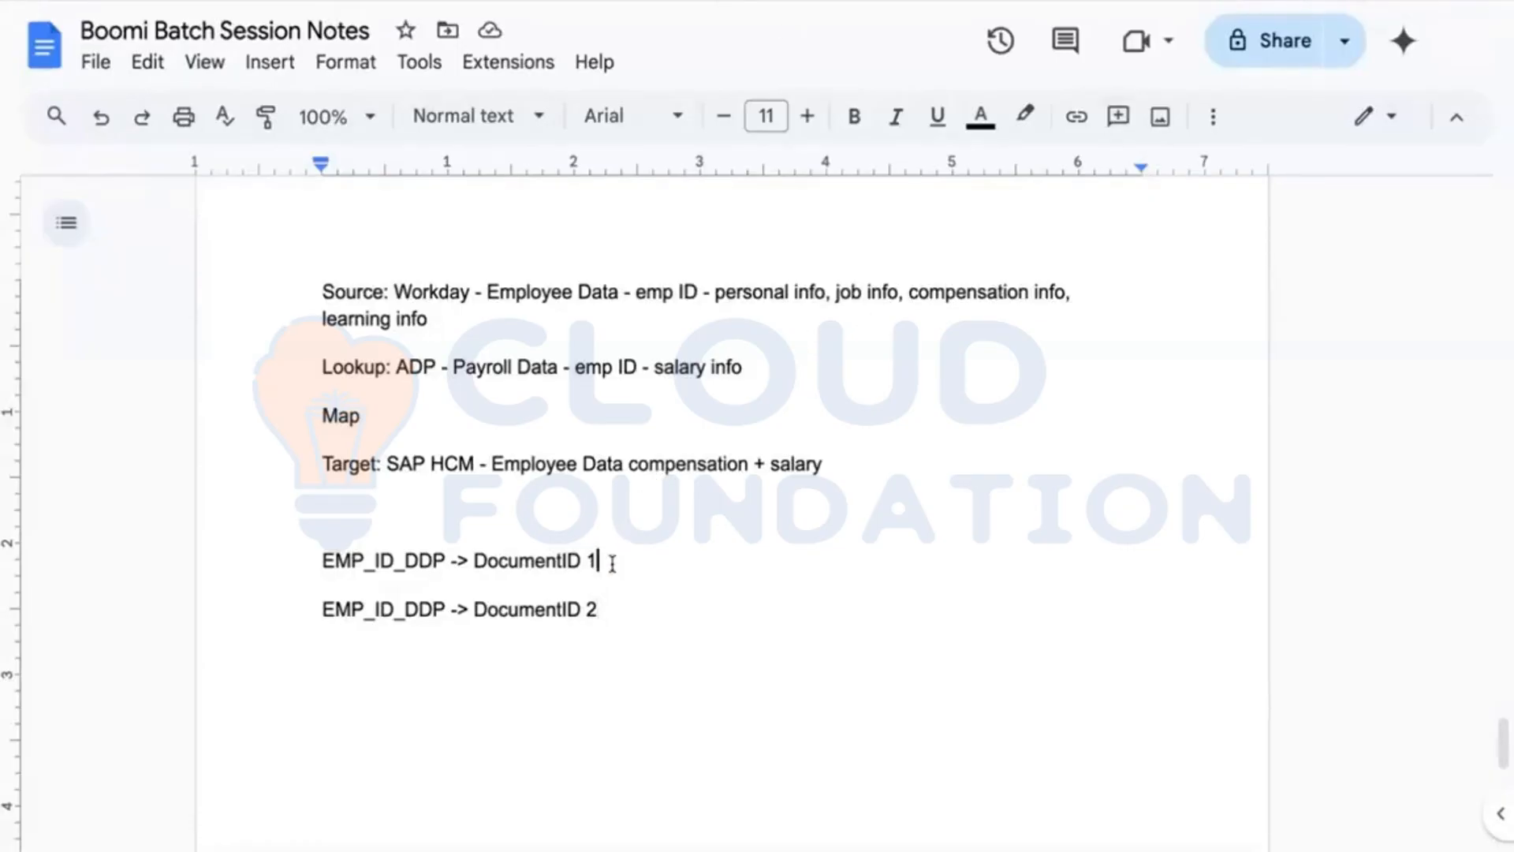
click(616, 601)
drag(321, 560, 513, 560)
click(641, 544)
click(606, 601)
mouse_move(405, 5)
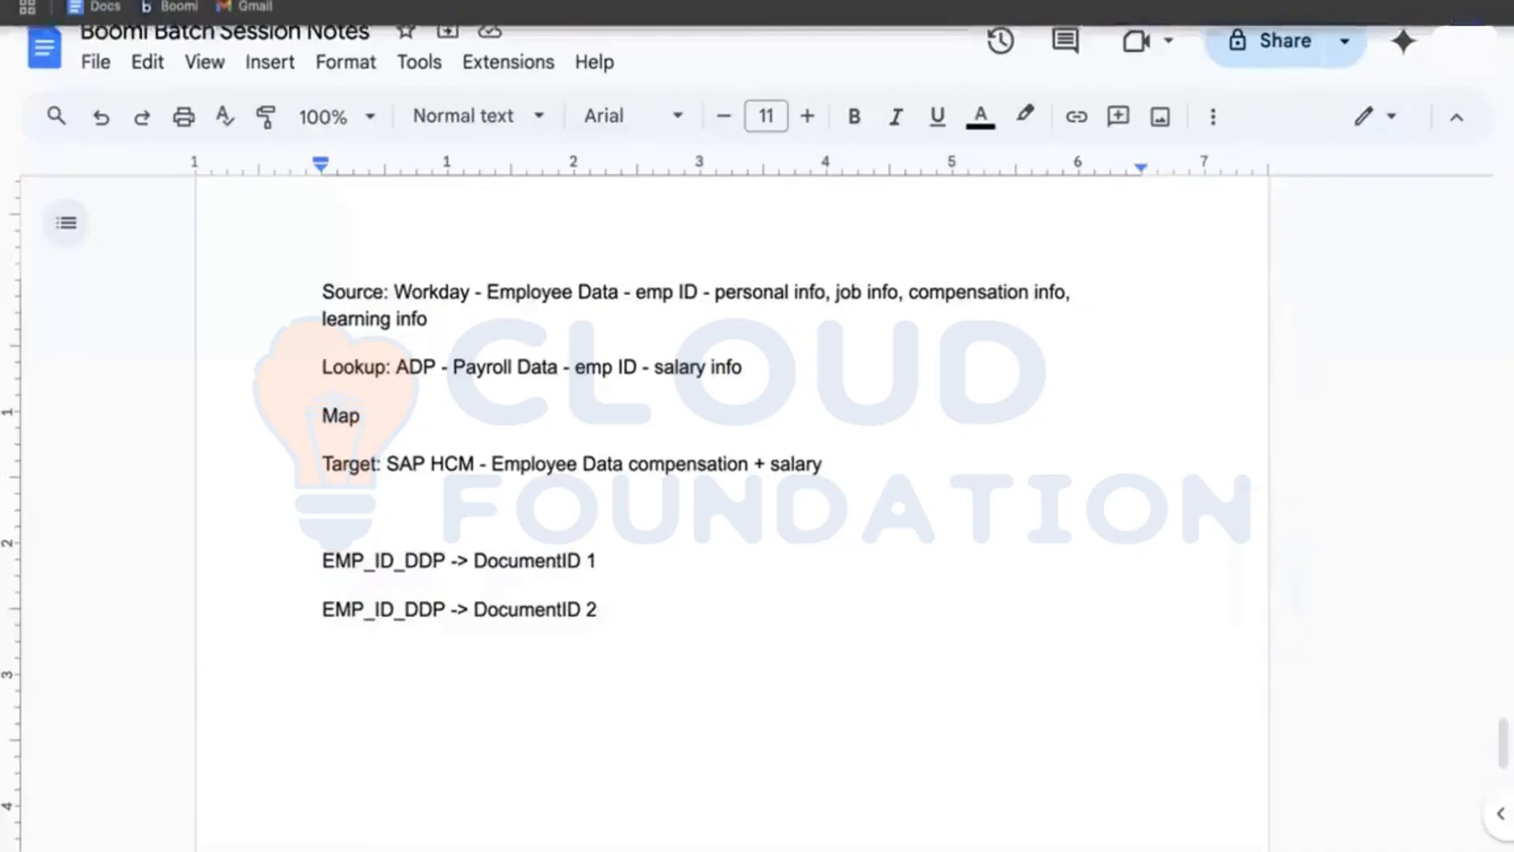
click(172, 6)
mouse_move(961, 434)
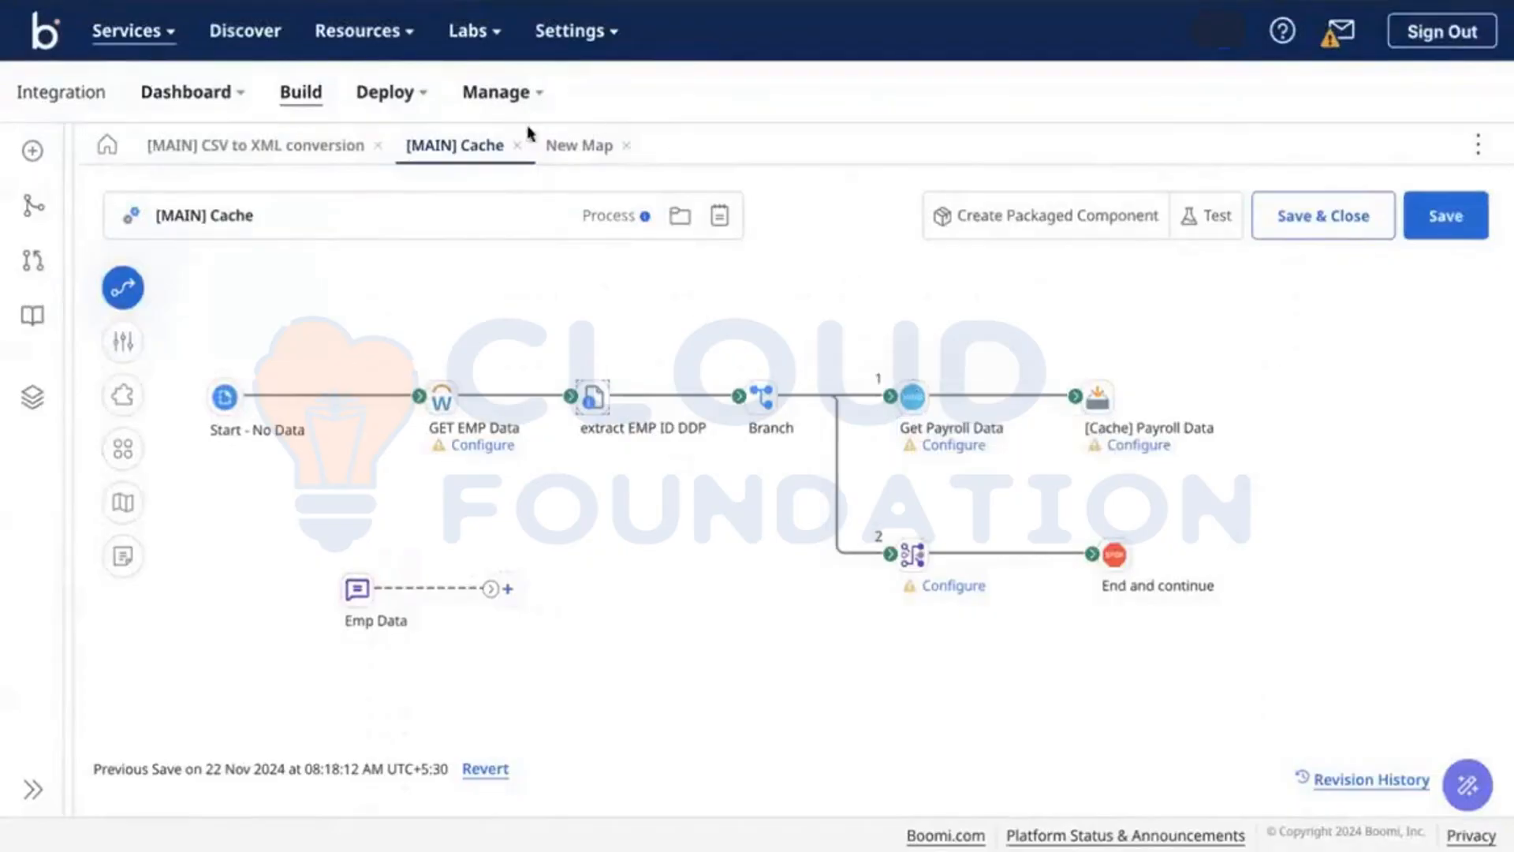
mouse_move(618, 411)
click(912, 396)
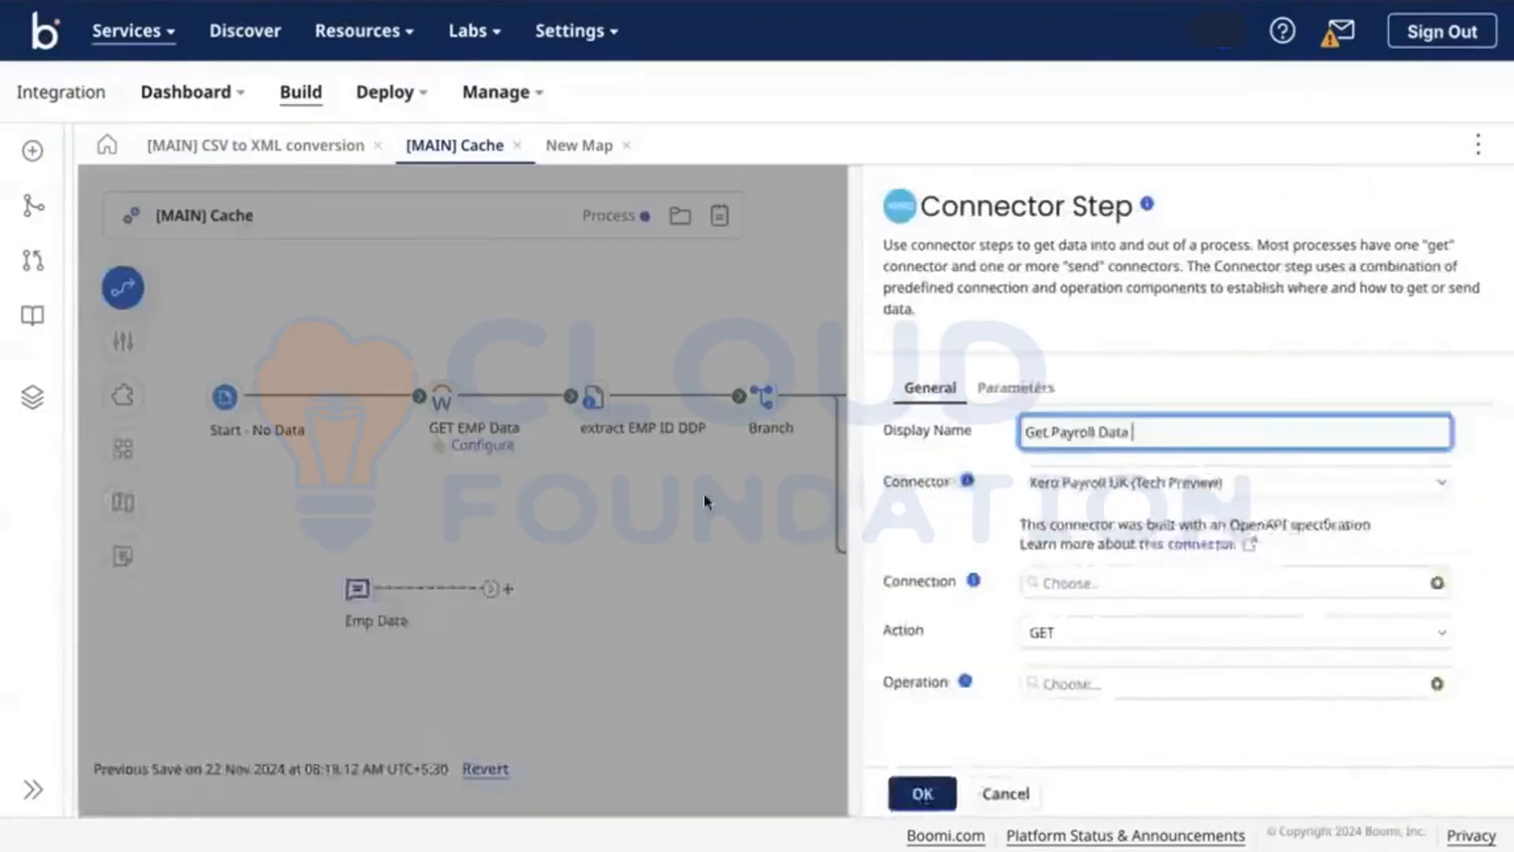
click(703, 493)
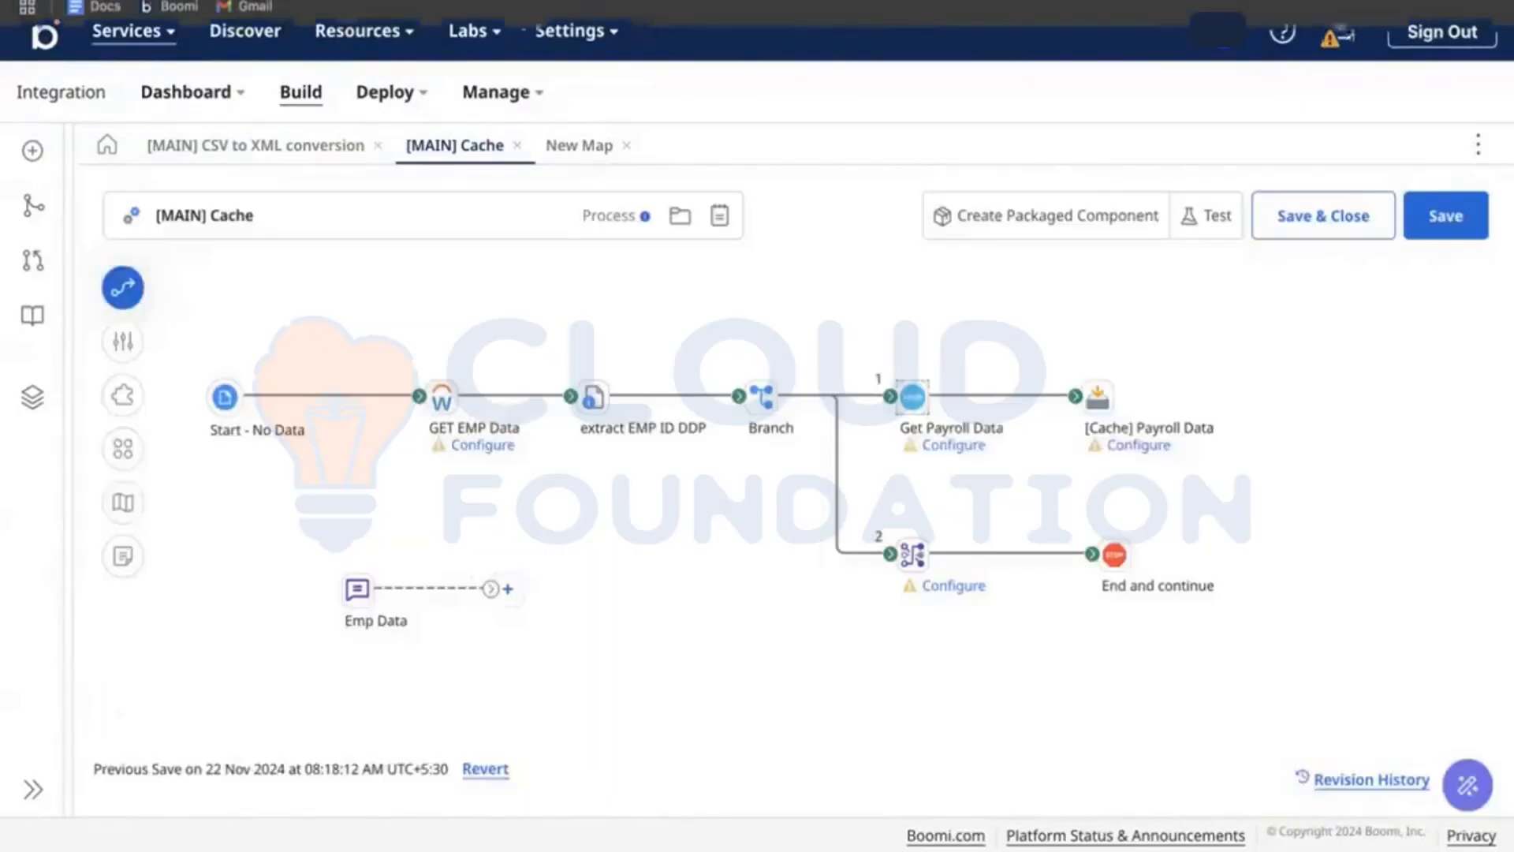
click(584, 2)
mouse_move(710, 2)
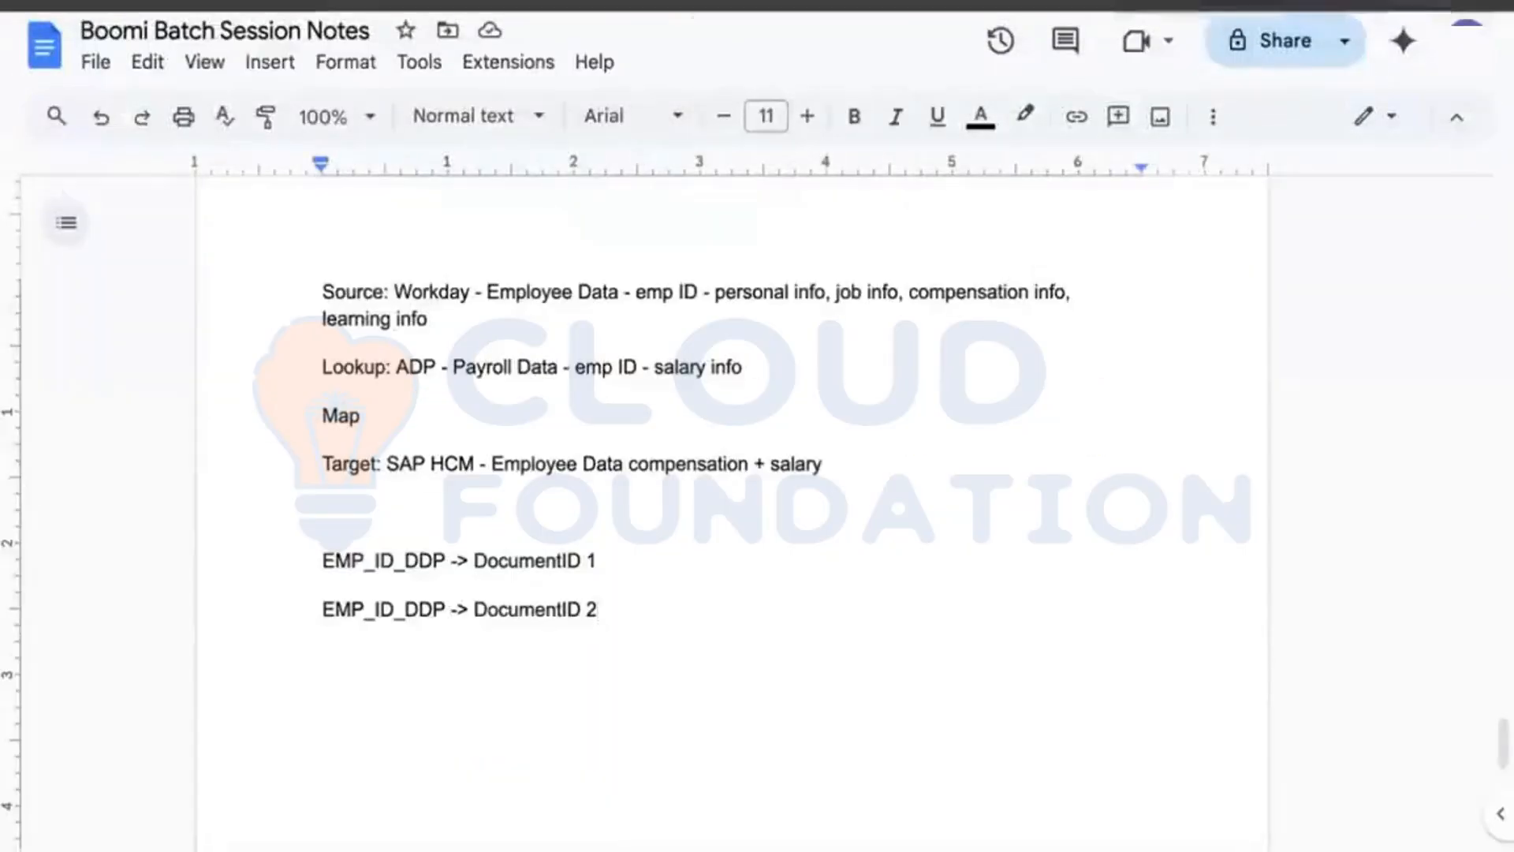
click(473, 1)
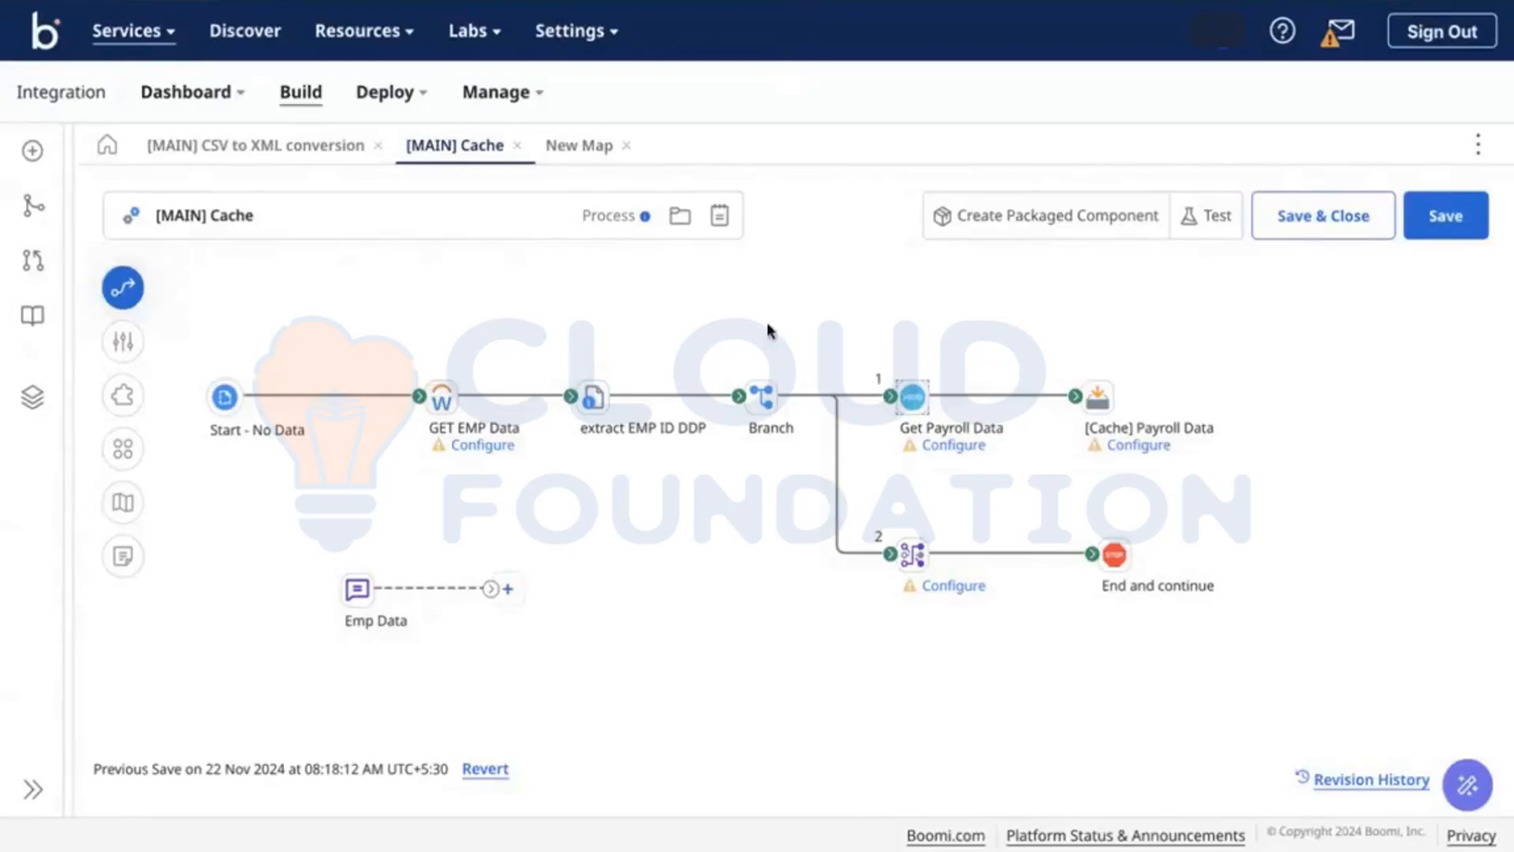
click(957, 431)
Step: Open the Add to Cache documentation from the [Cache] Payroll Data step's help and scroll through it
mouse_move(1103, 406)
click(1098, 398)
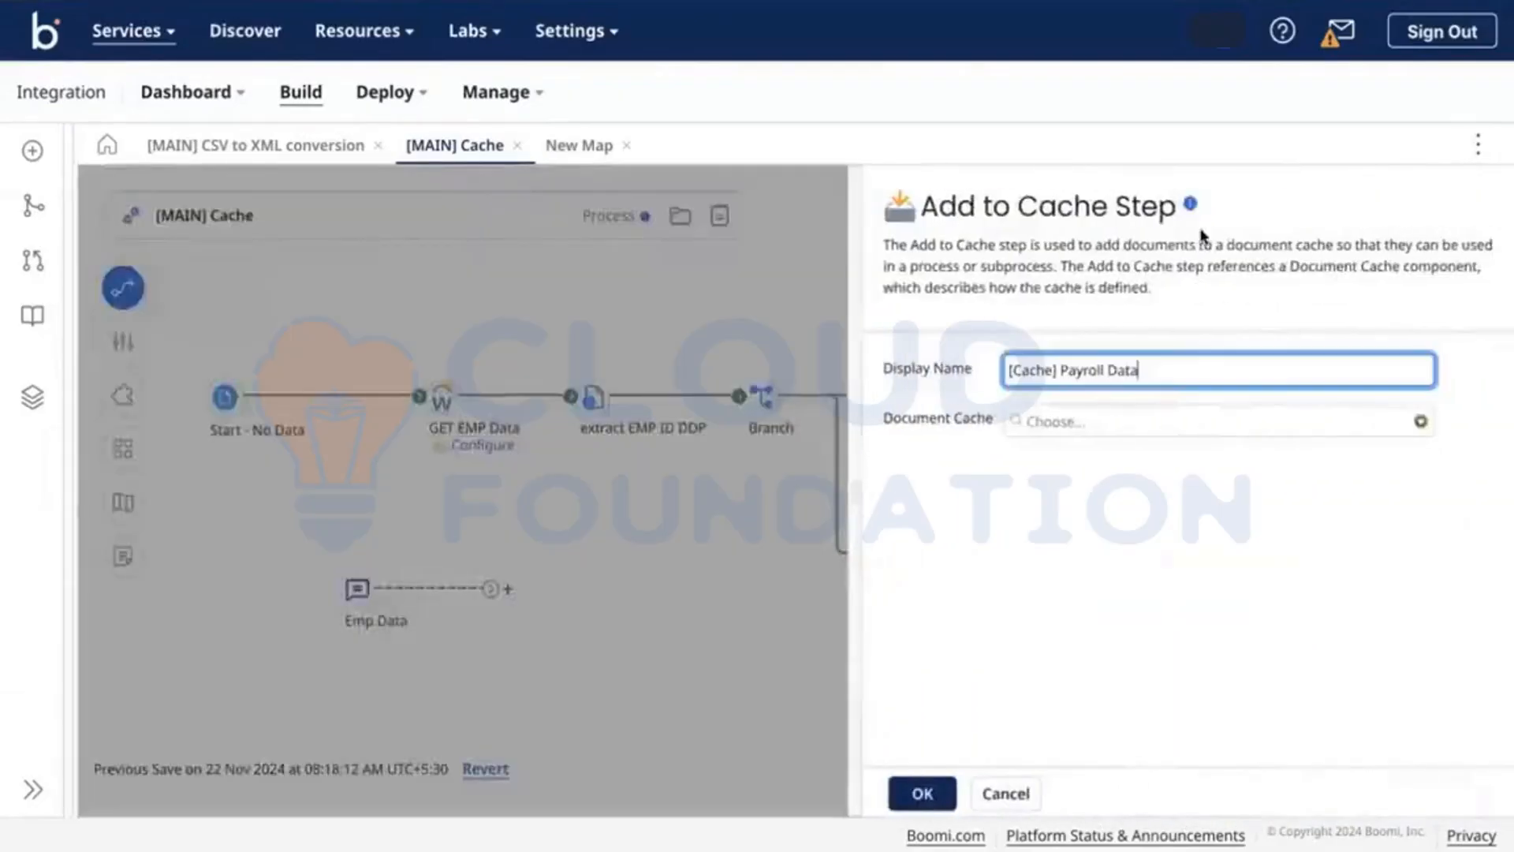
click(1190, 205)
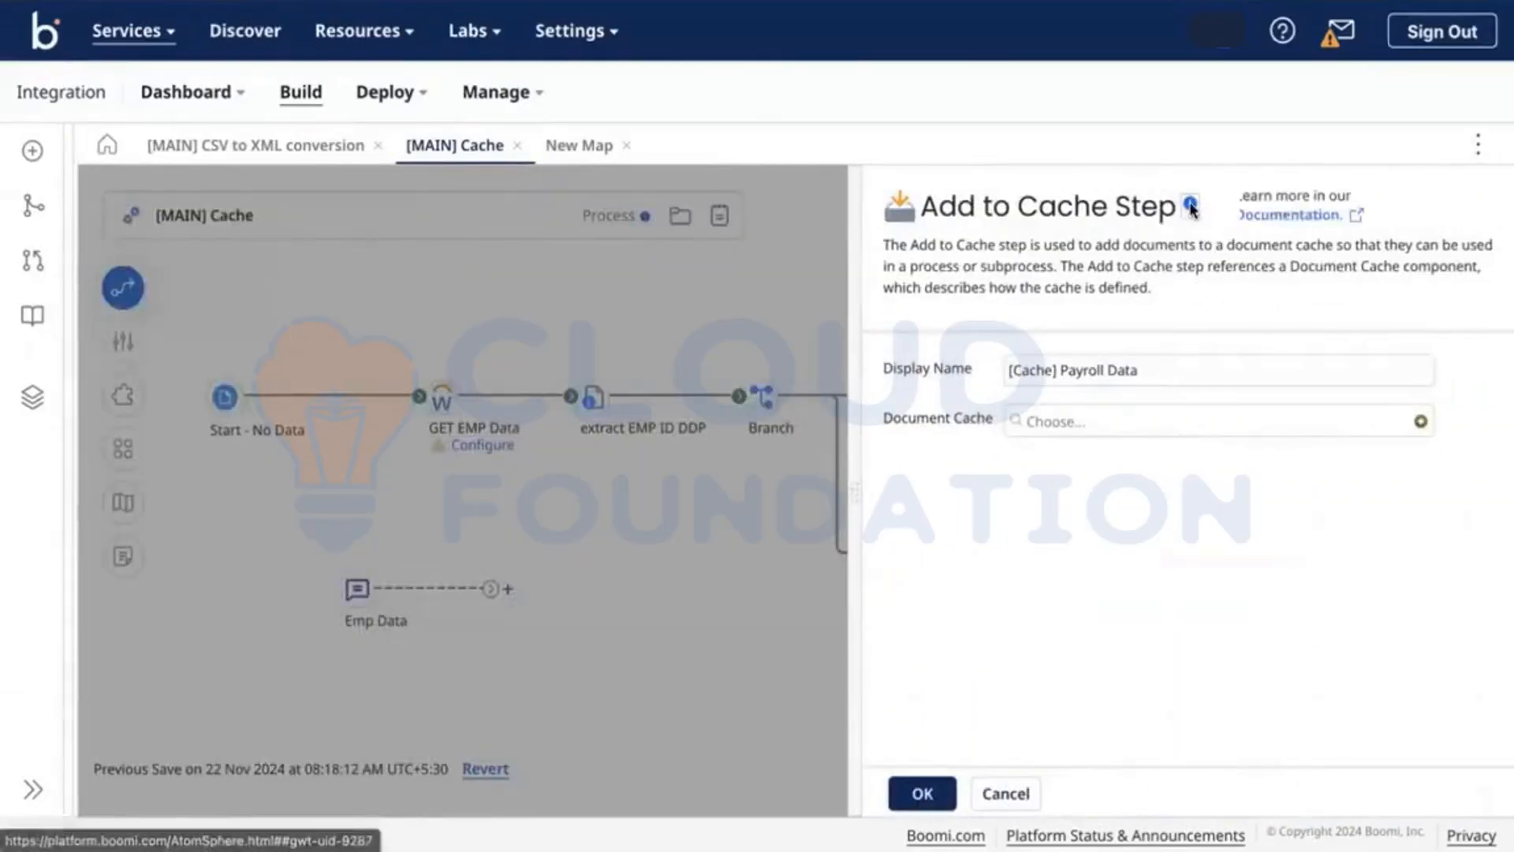
click(1268, 219)
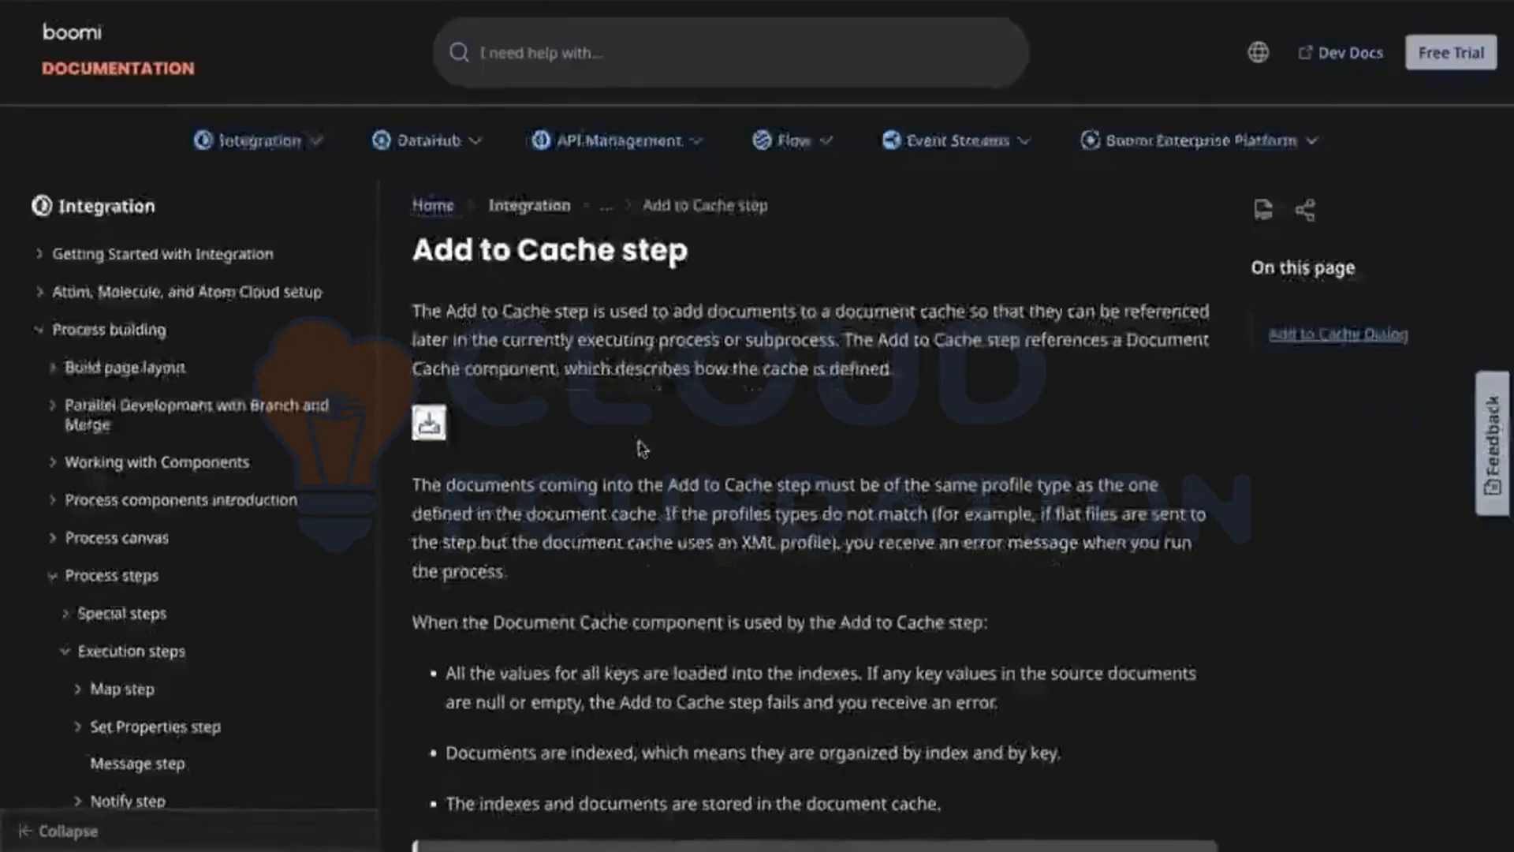
scroll(641, 448, down, 3)
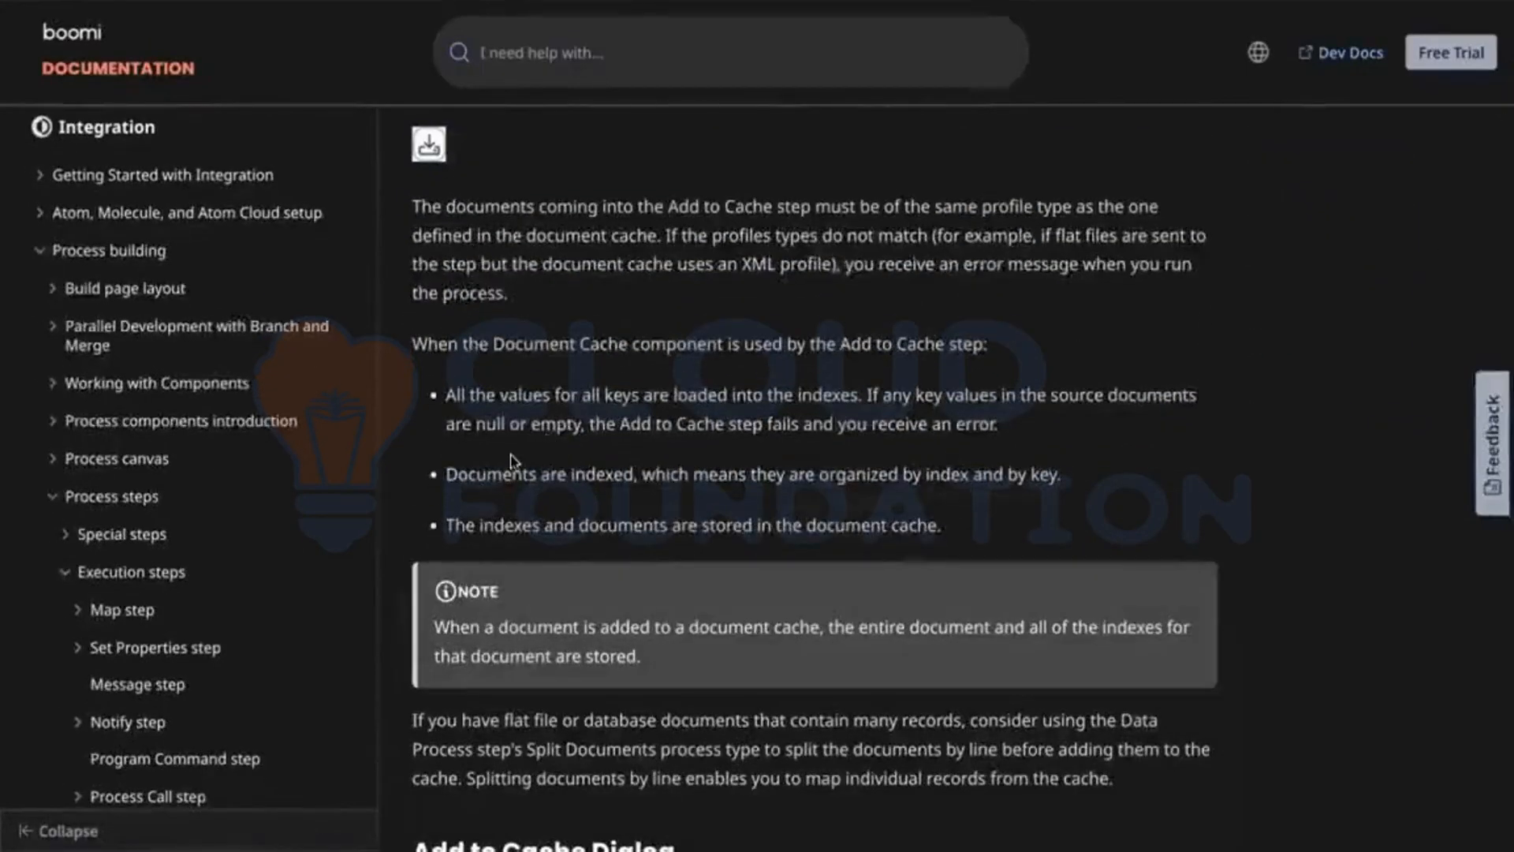
scroll(887, 536, down, 2)
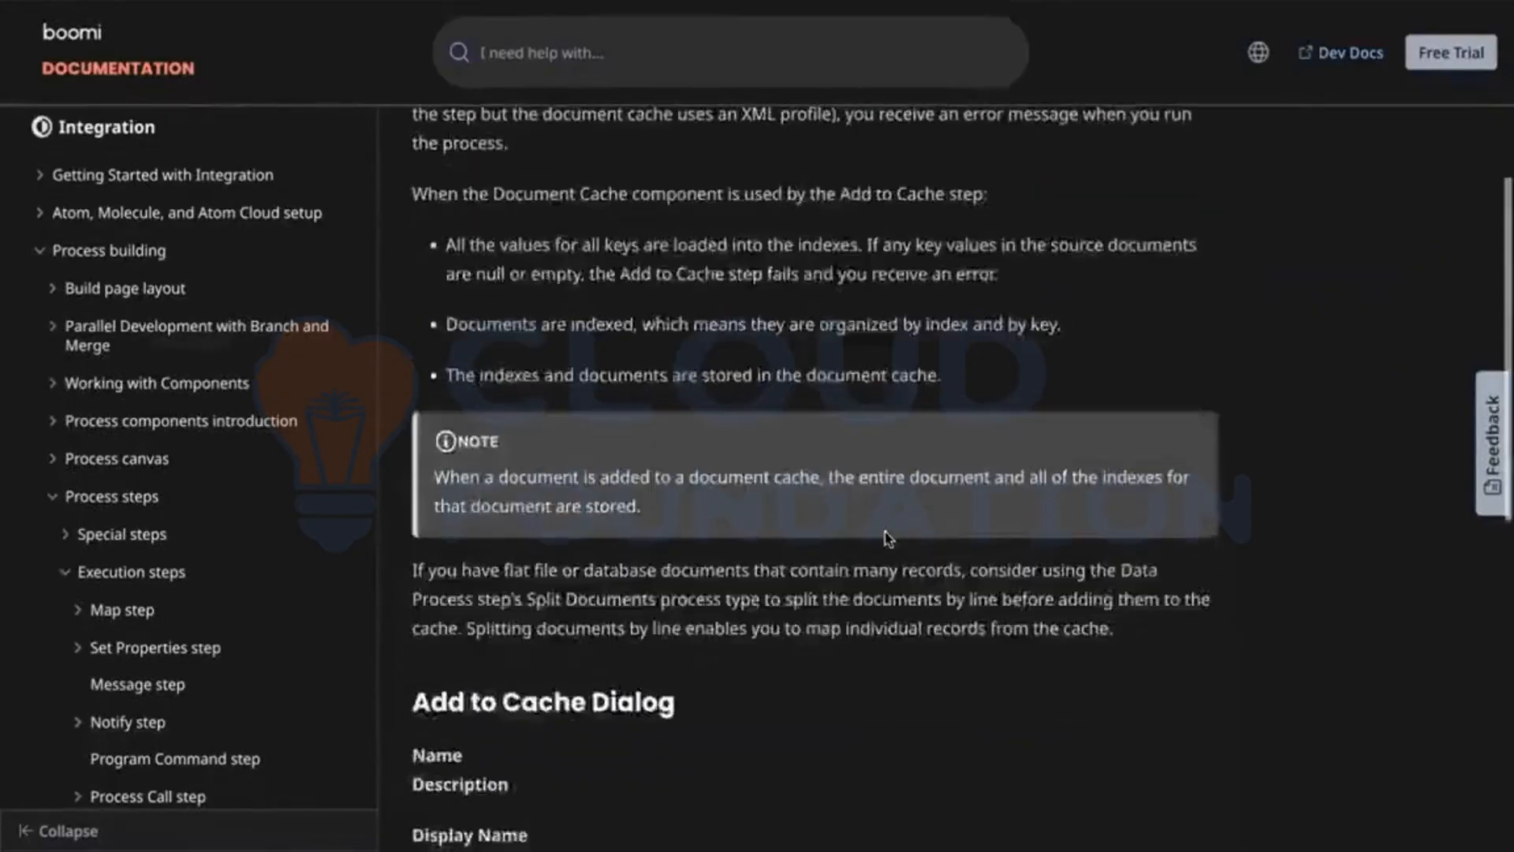
scroll(887, 536, down, 3)
scroll(749, 410, down, 4)
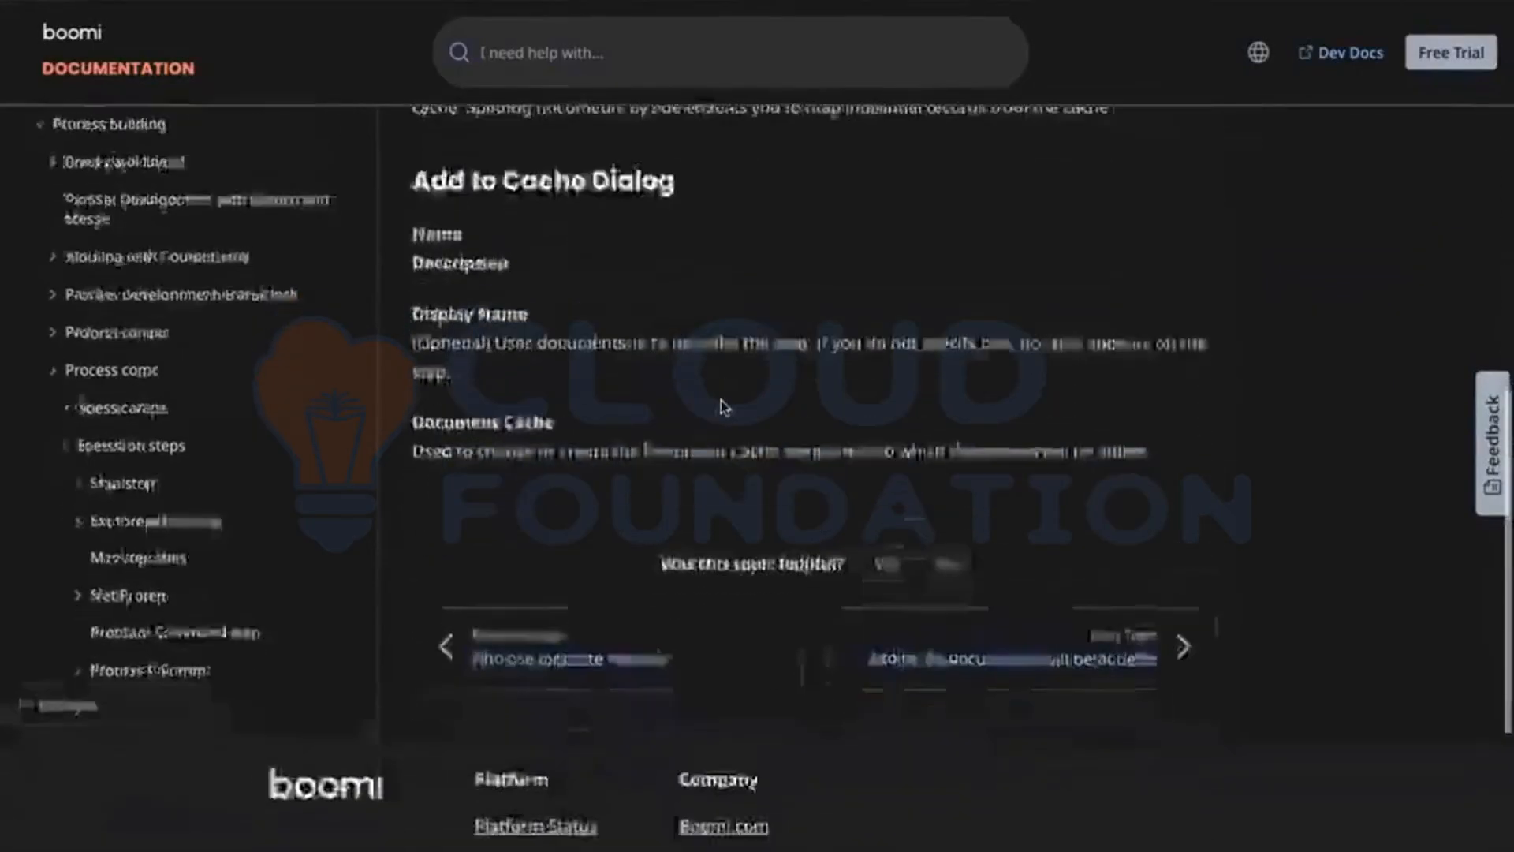
scroll(724, 406, up, 15)
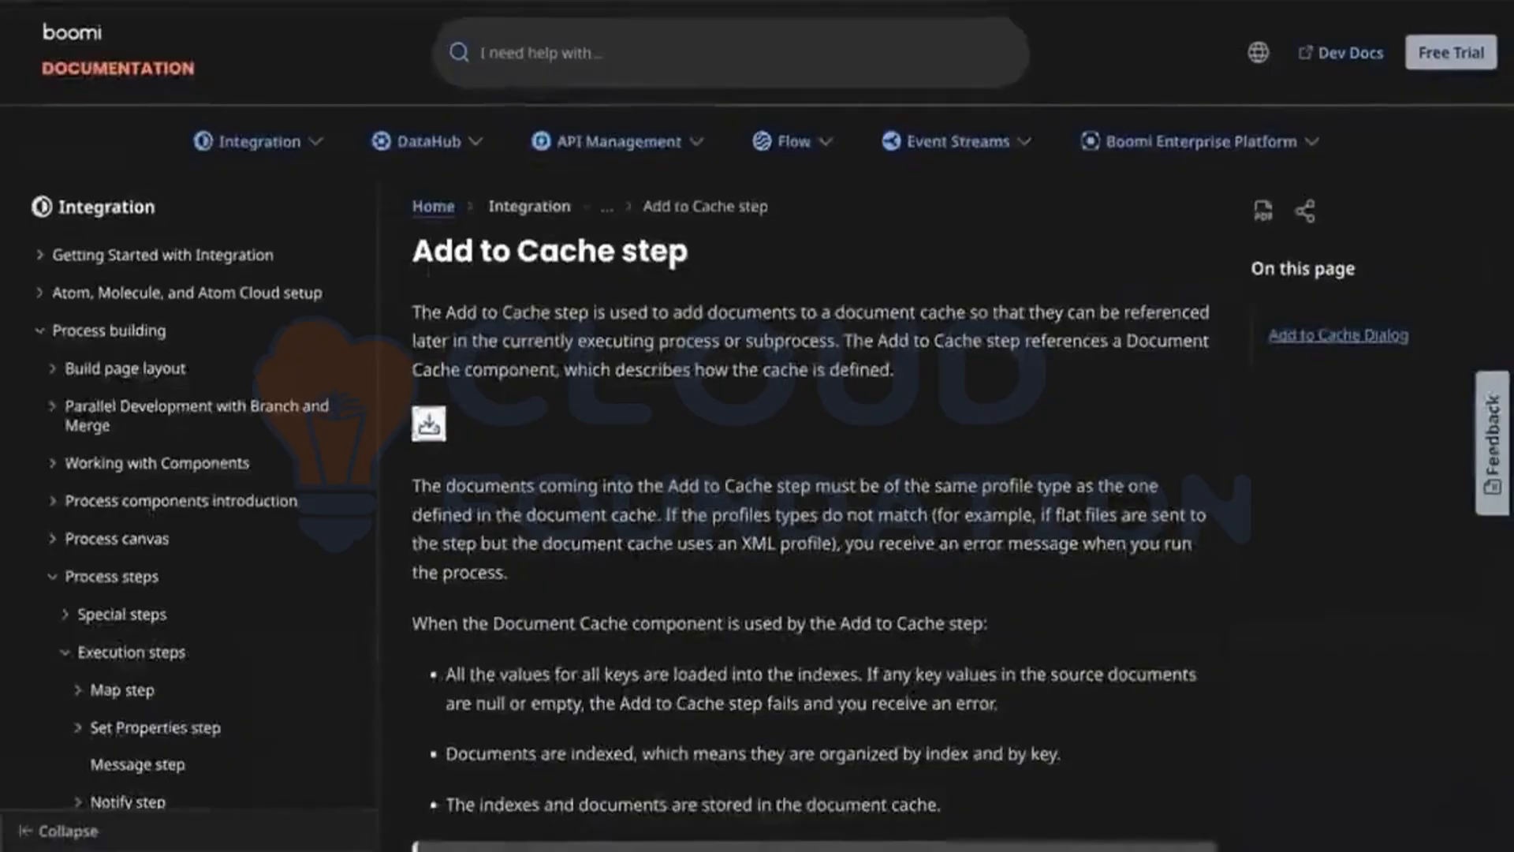
Step: Search Google for 'boomi cache size limit' in a new tab
key(super+t)
text(boomi cac)
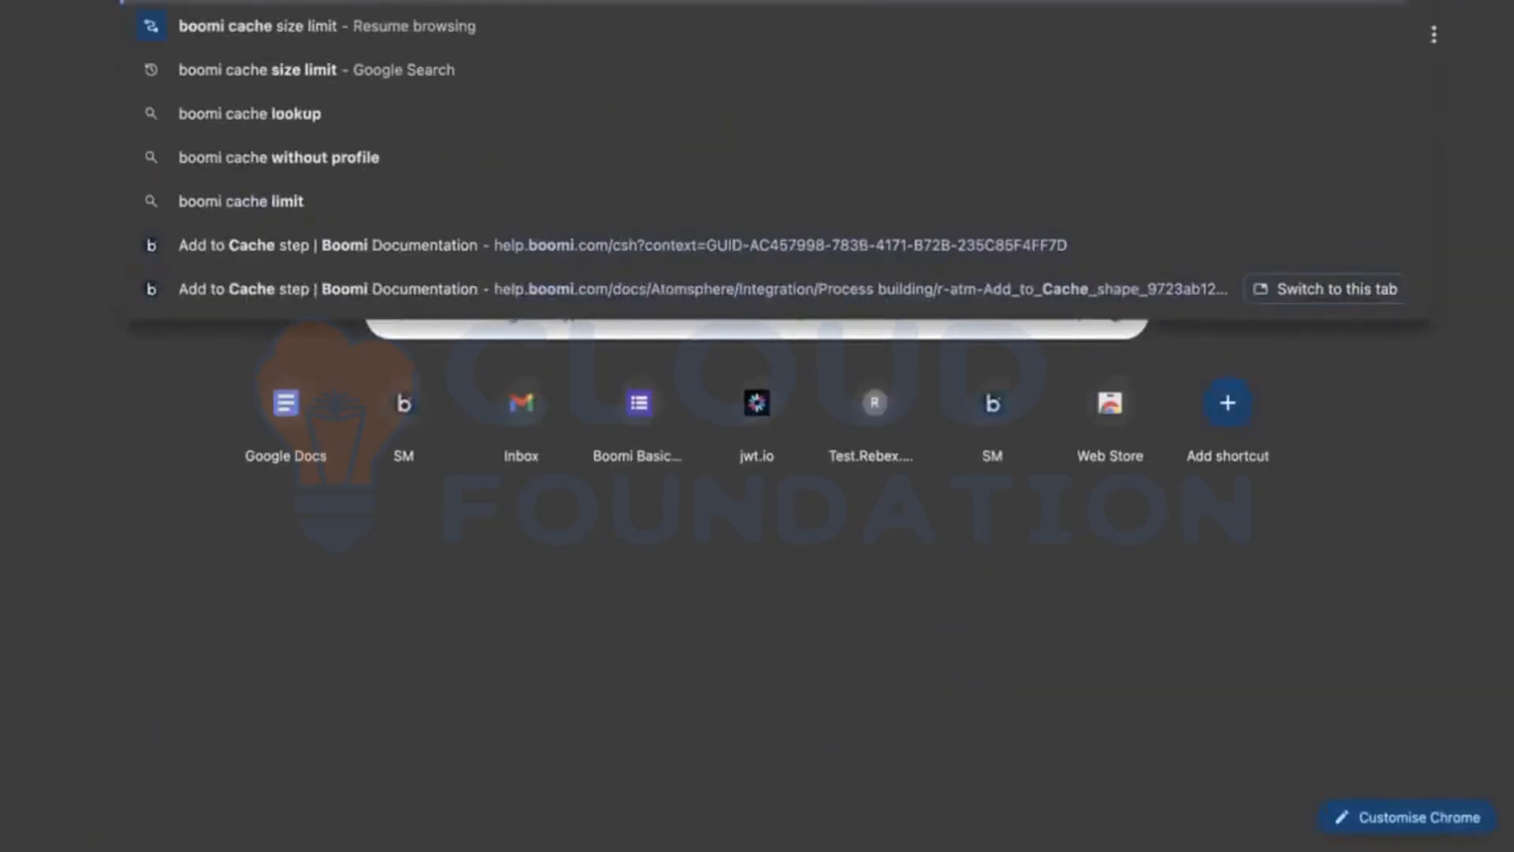
key(Return)
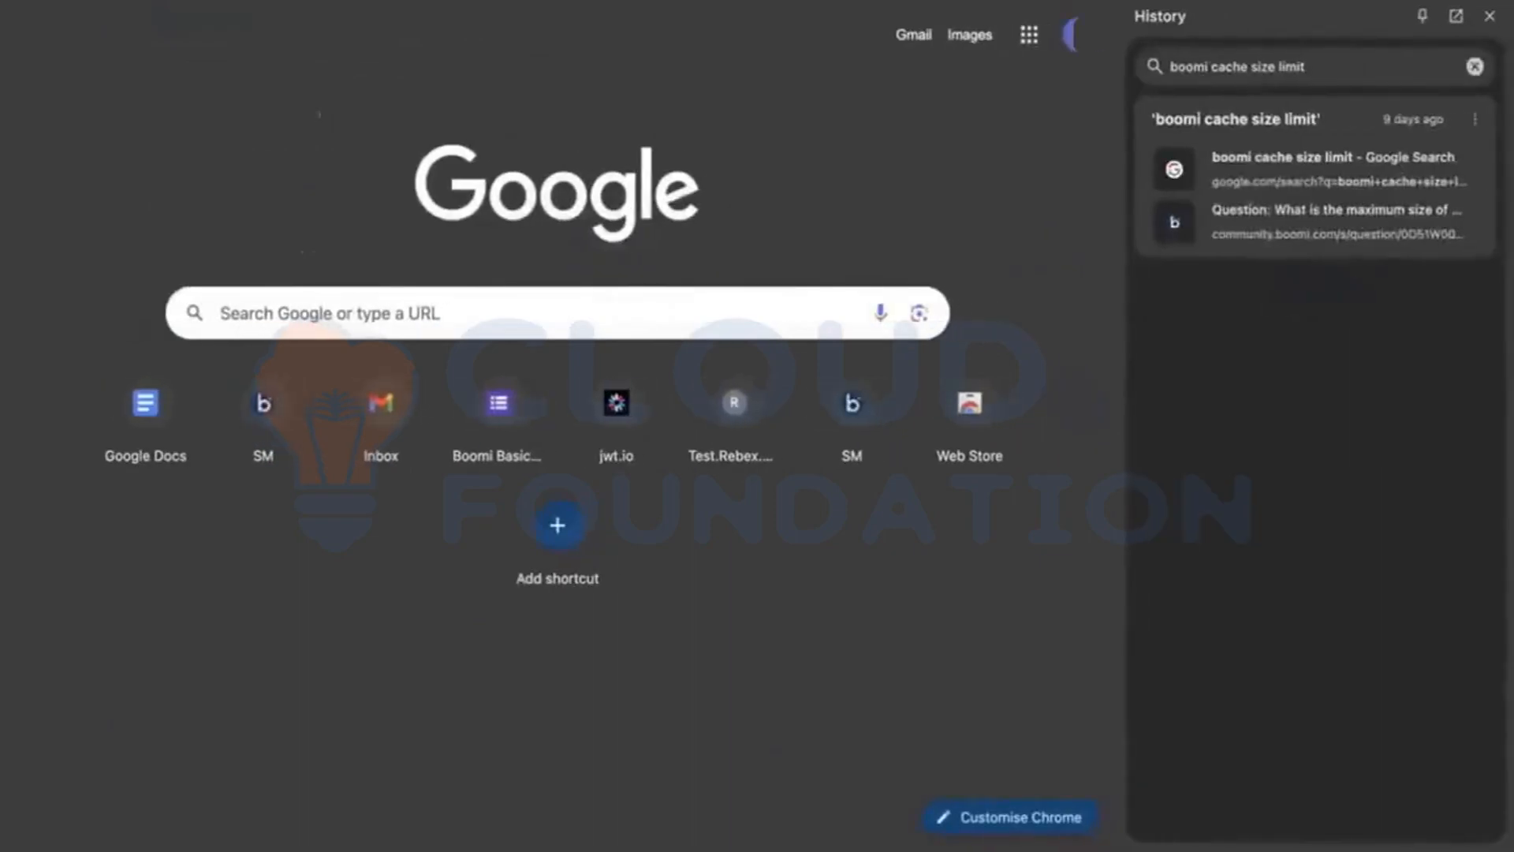
key(super+l)
text(boomi )
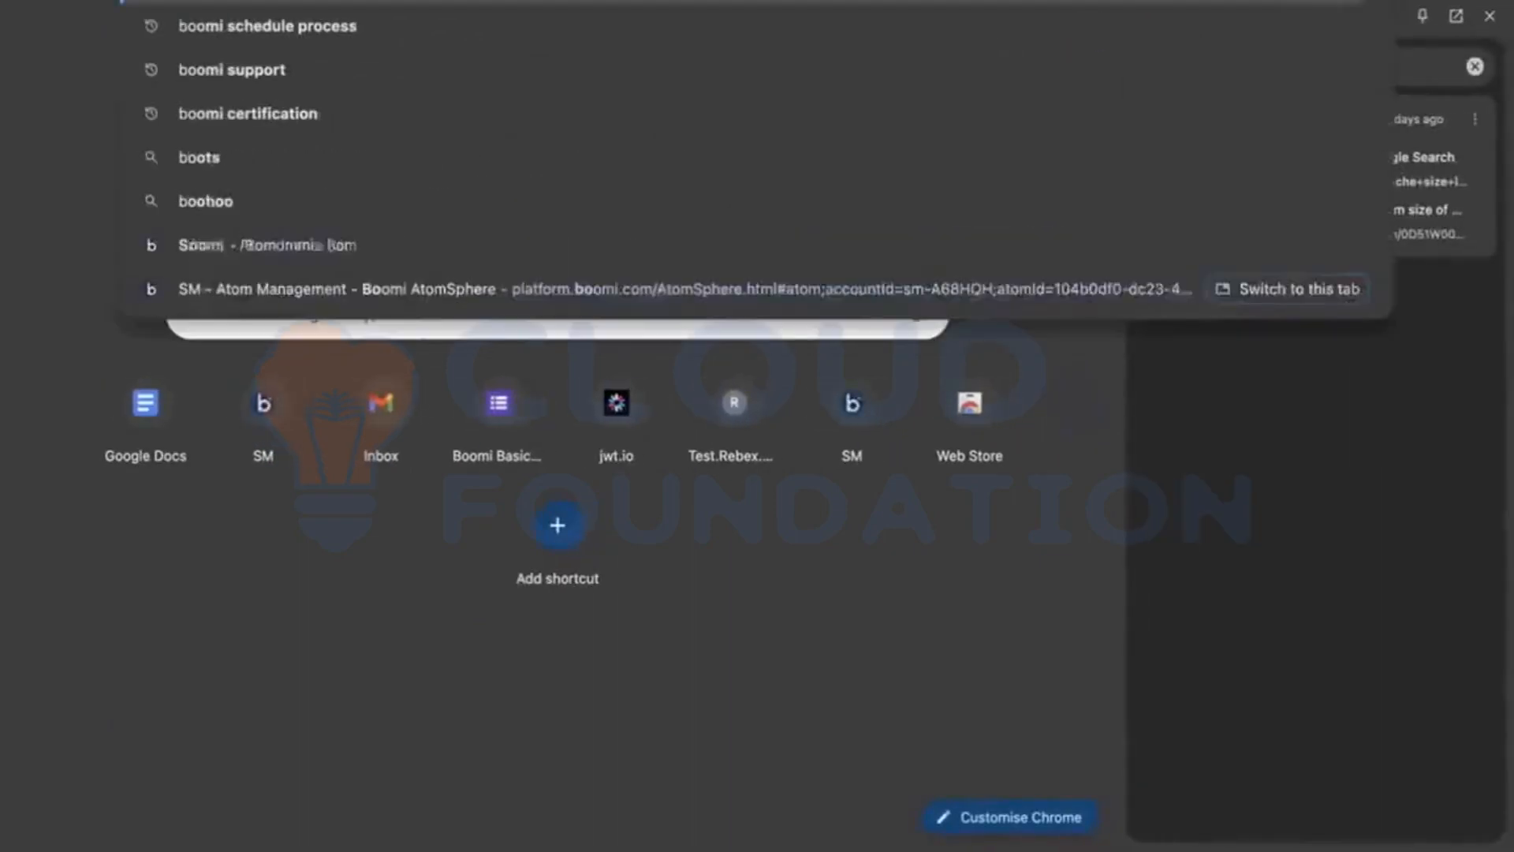
text(cache size)
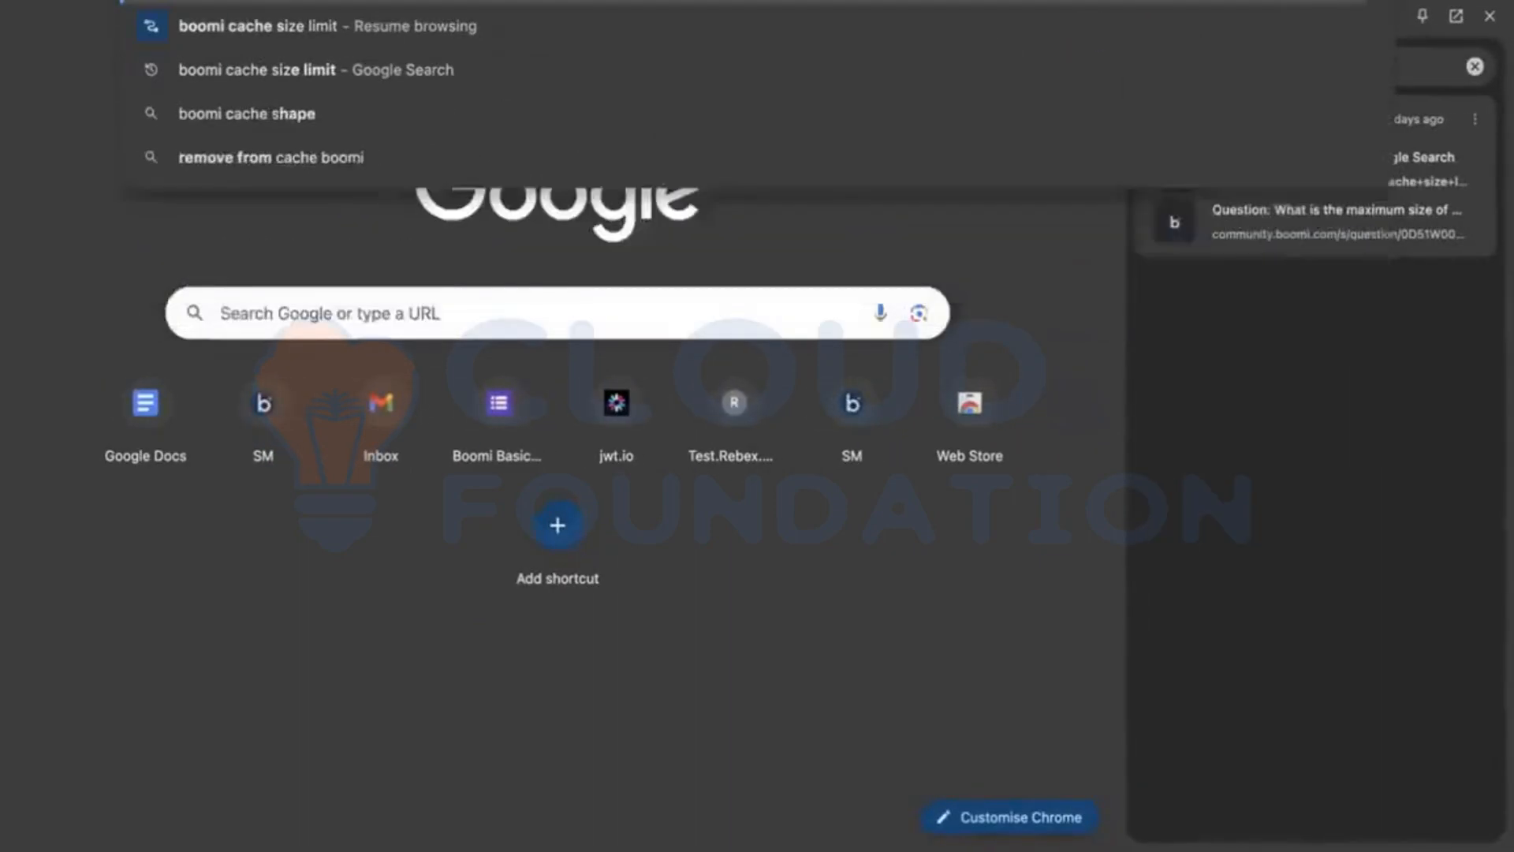
key(Down)
key(Return)
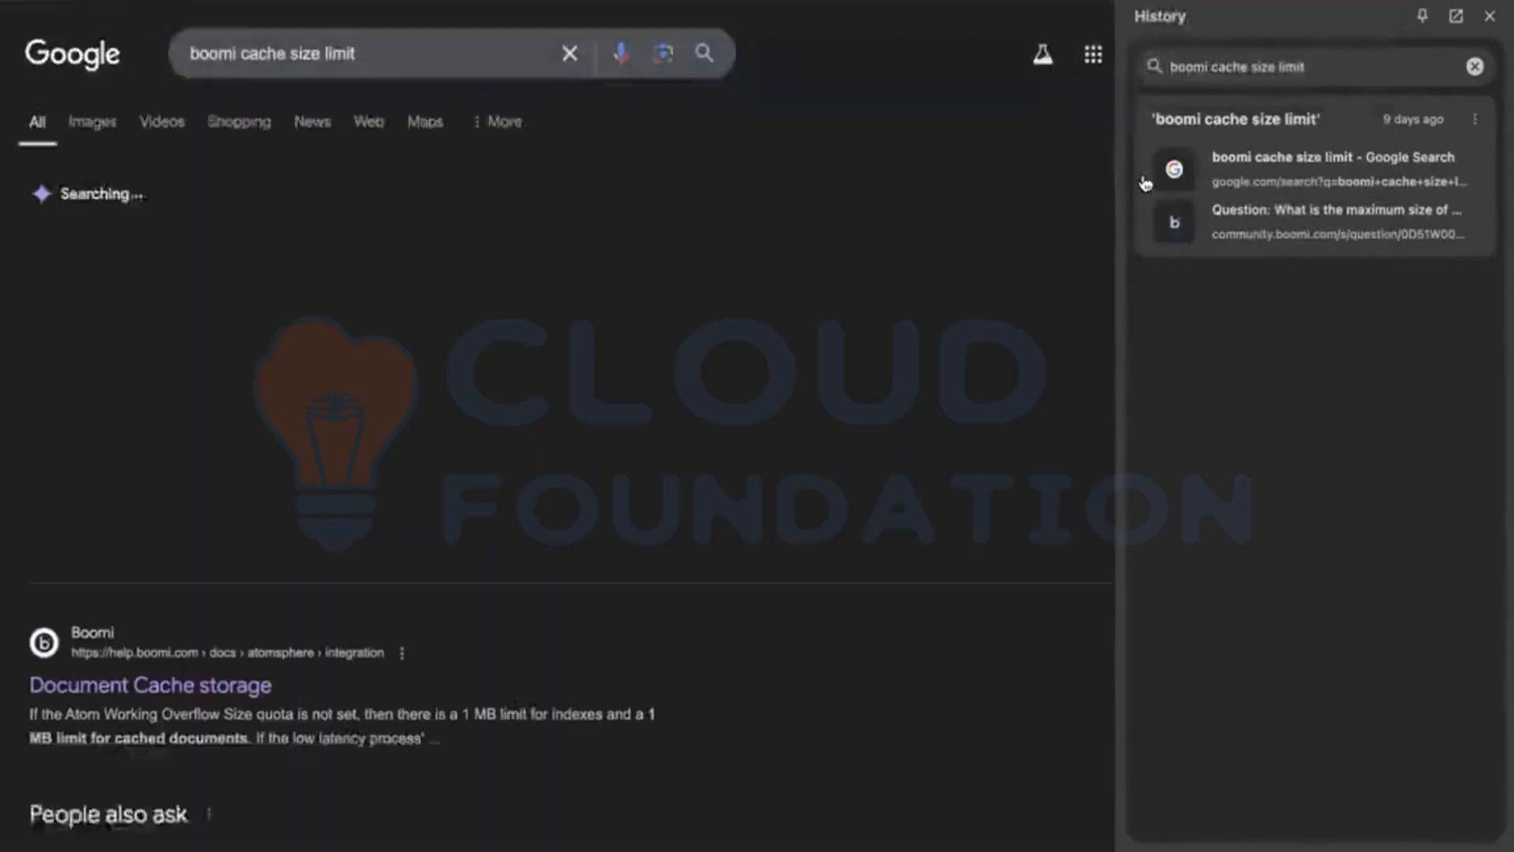
click(1491, 17)
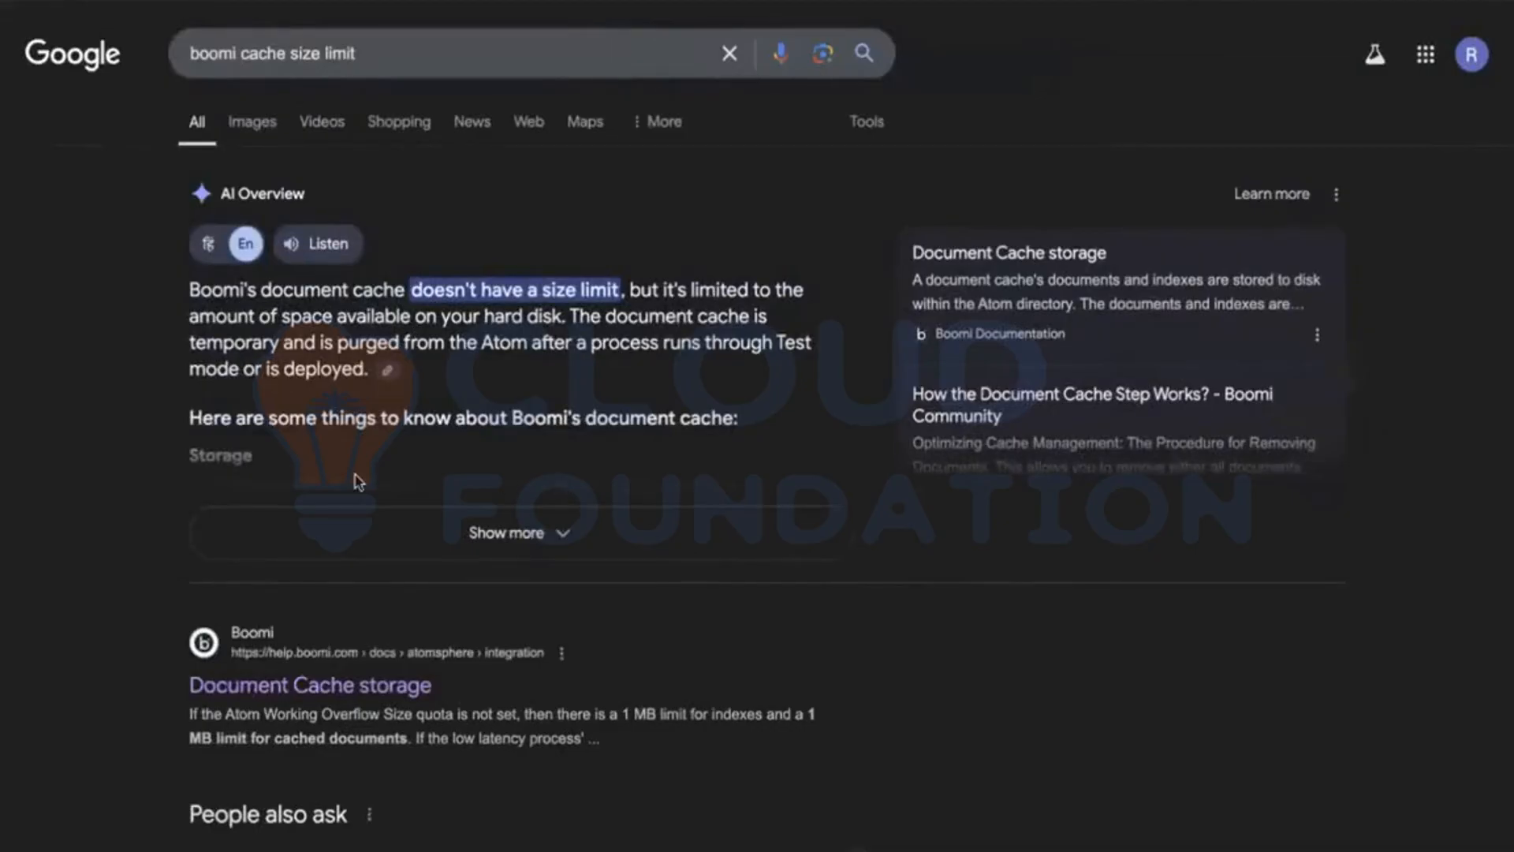
Step: Expand the AI Overview answer about the Document Cache storage size limit
scroll(358, 481, down, 3)
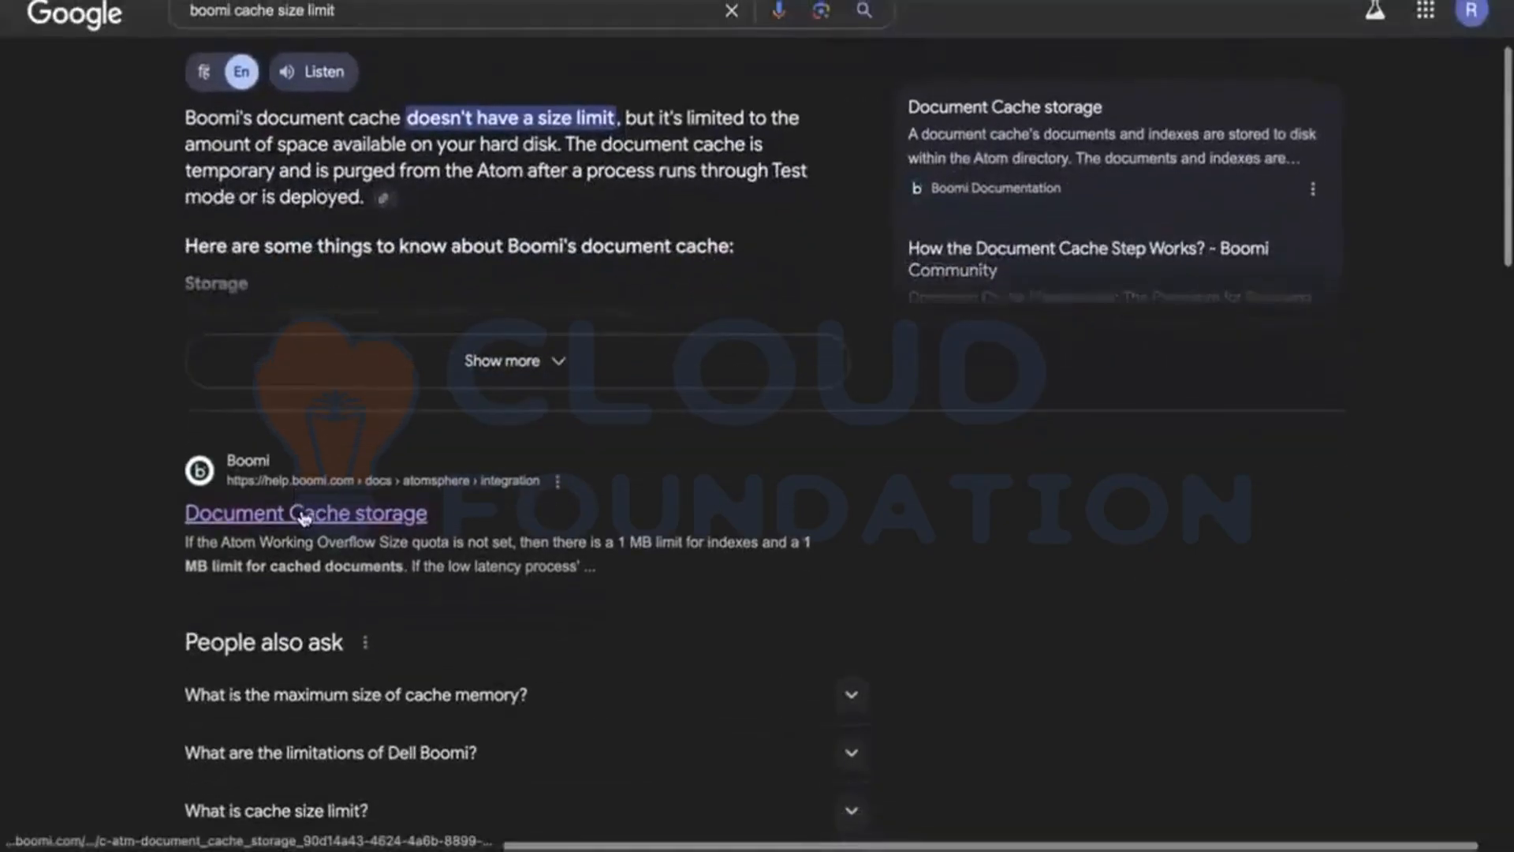
right_click(305, 516)
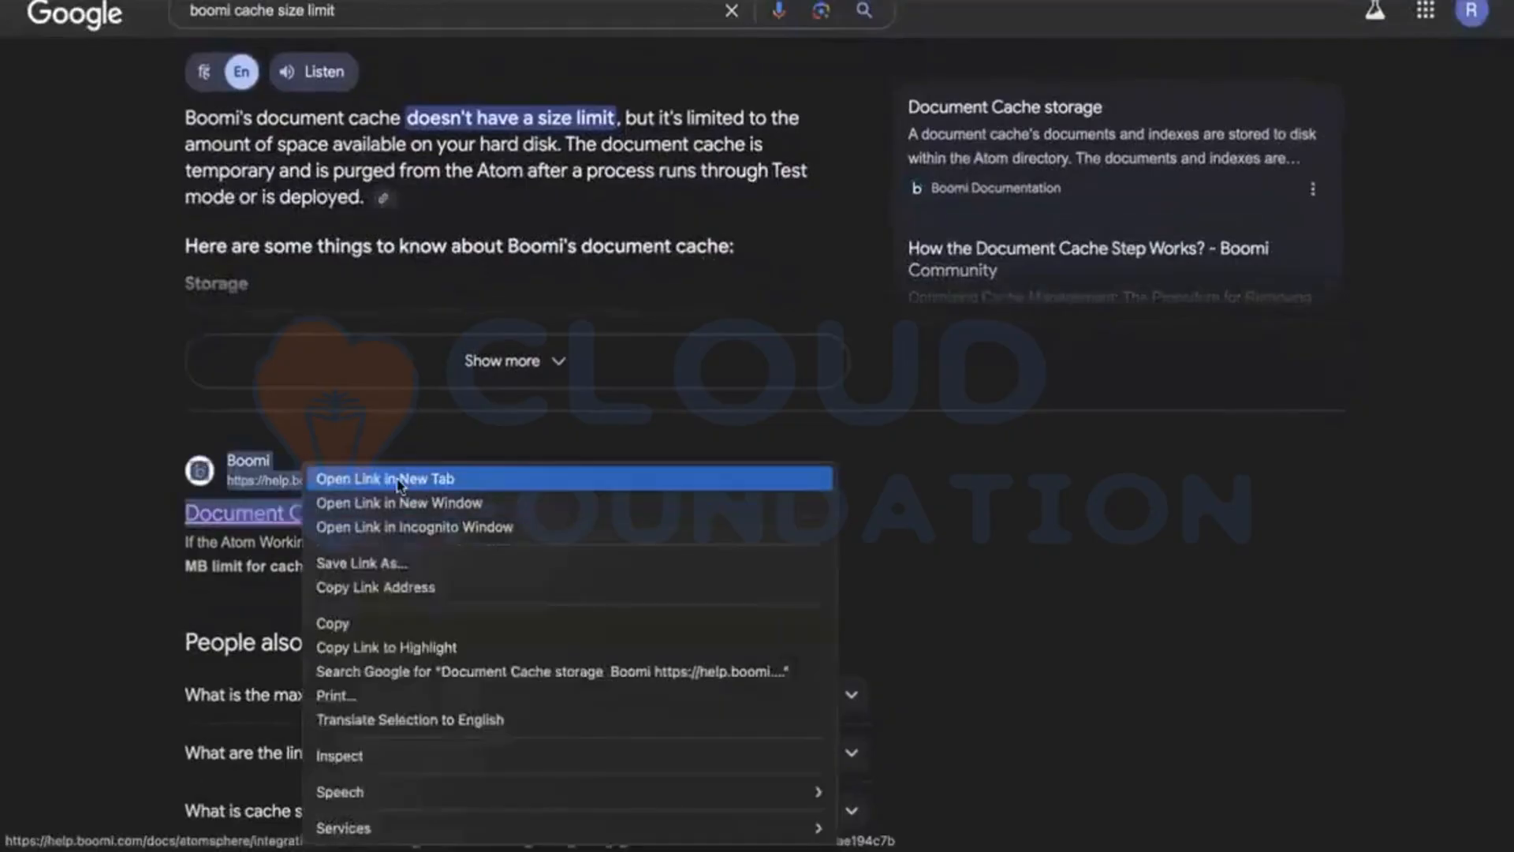
click(558, 433)
scroll(561, 362, up, 1)
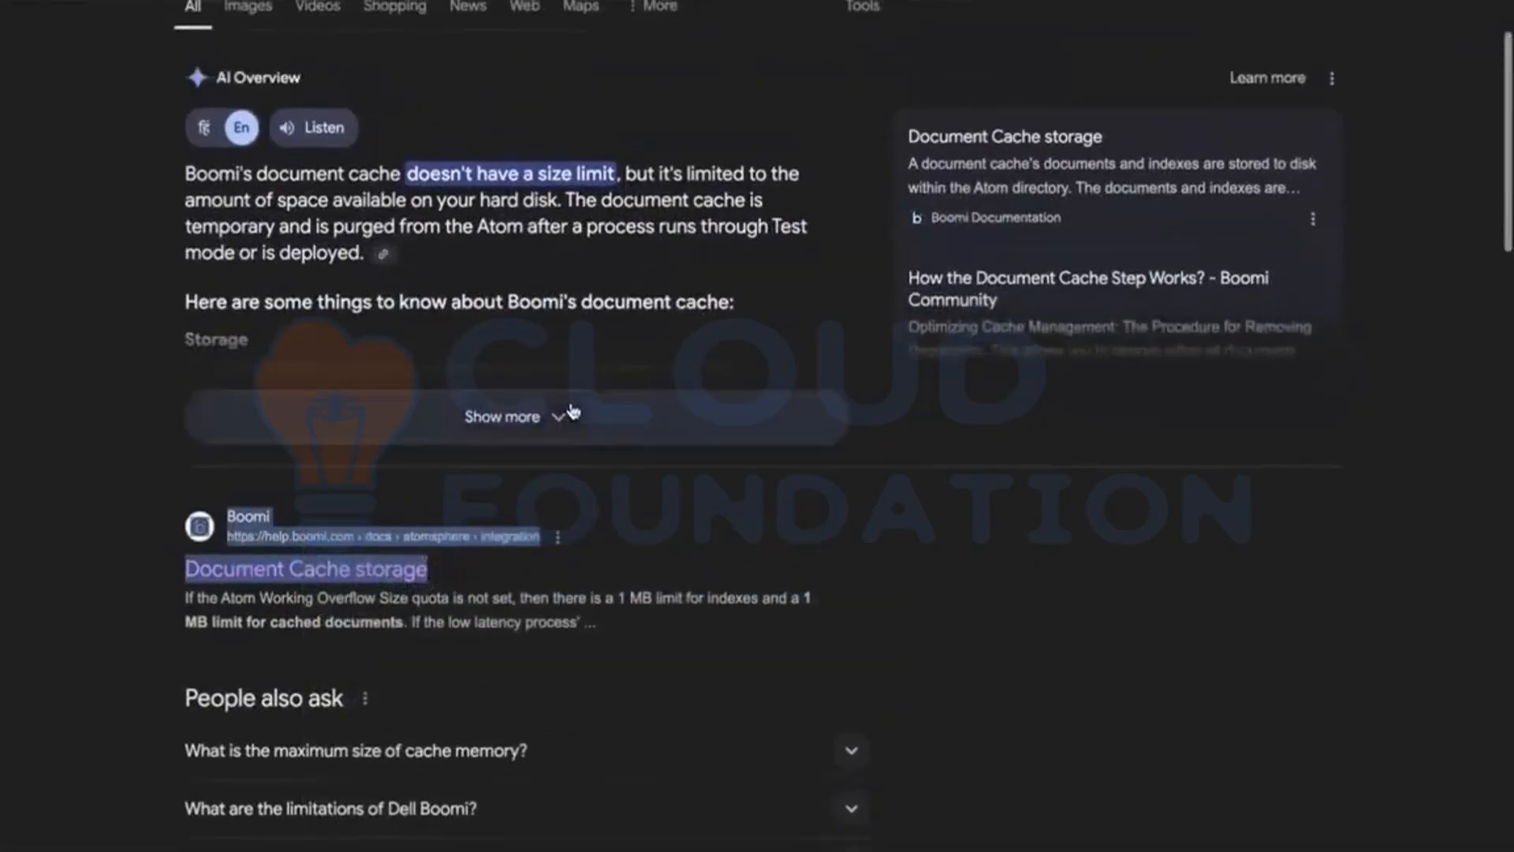
click(572, 410)
scroll(513, 355, up, 1)
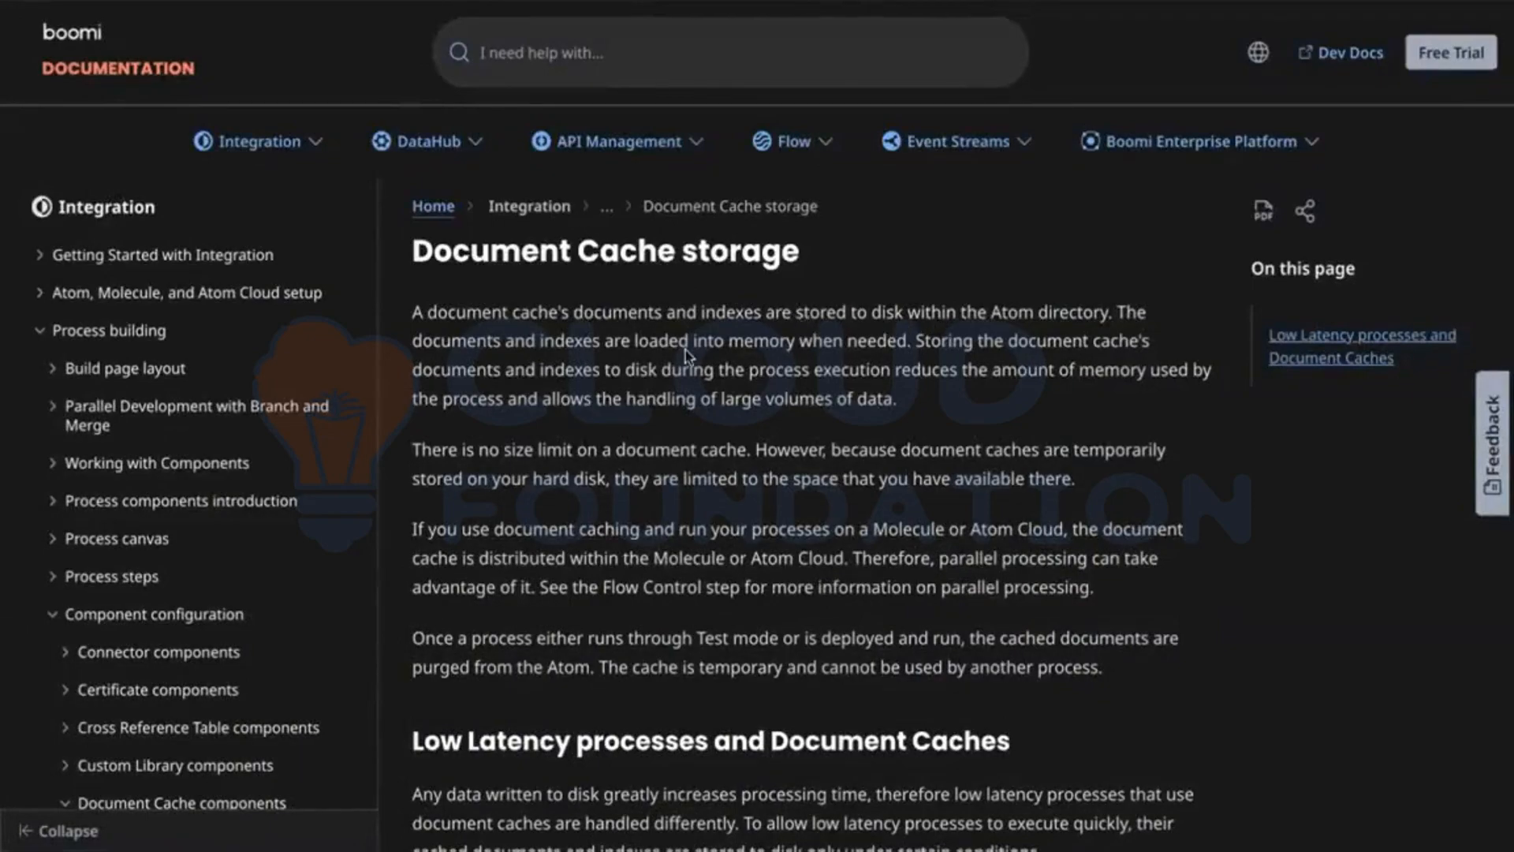
Step: Scroll Document Cache storage to the low-latency limits and highlight the Atom Working Overflow Size quota sentences
scroll(621, 389, down, 1)
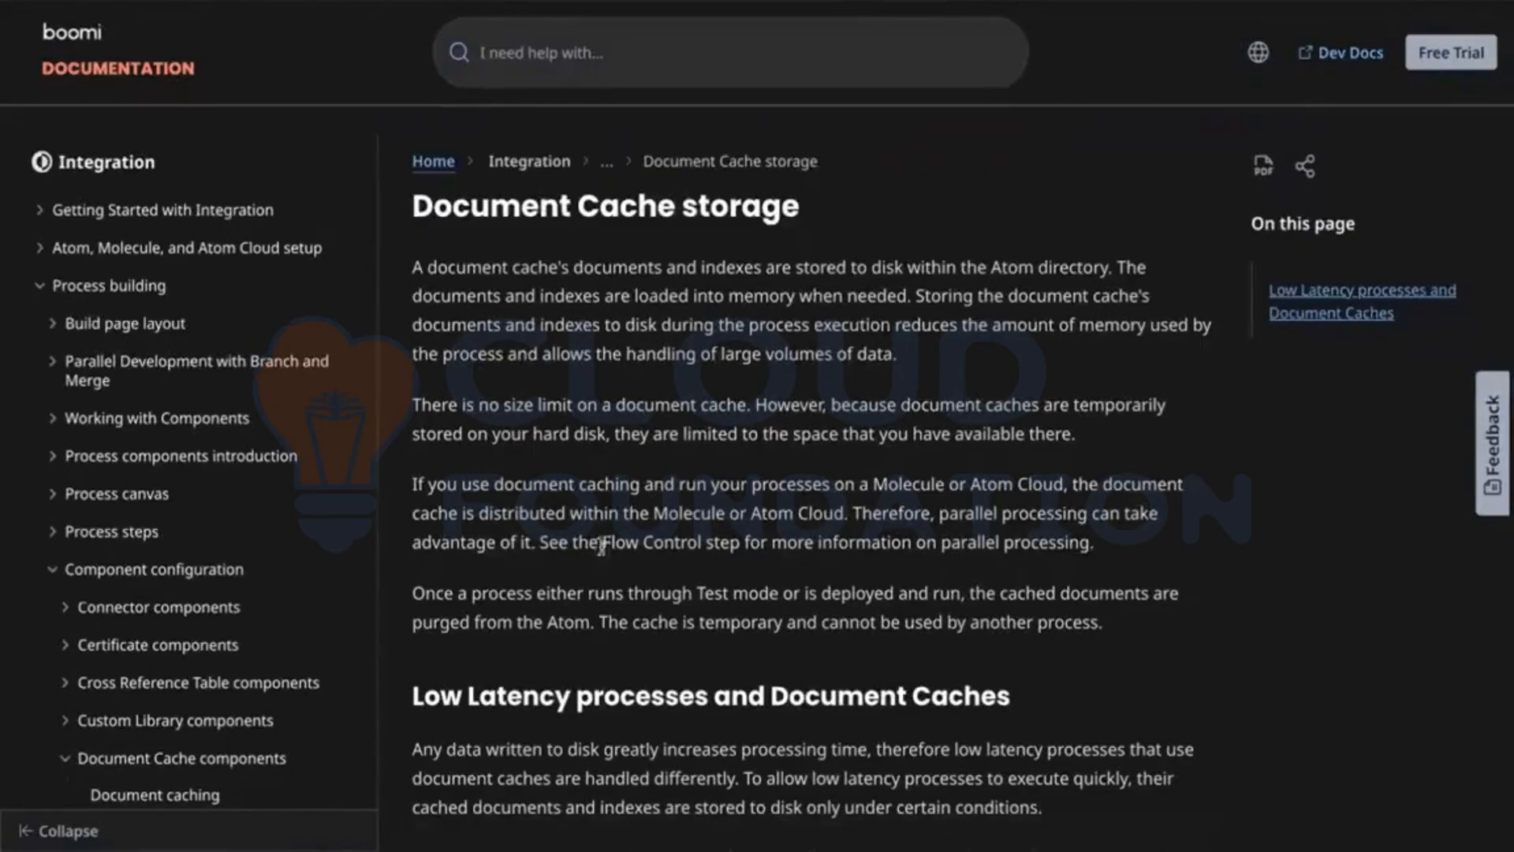
scroll(588, 542, down, 1)
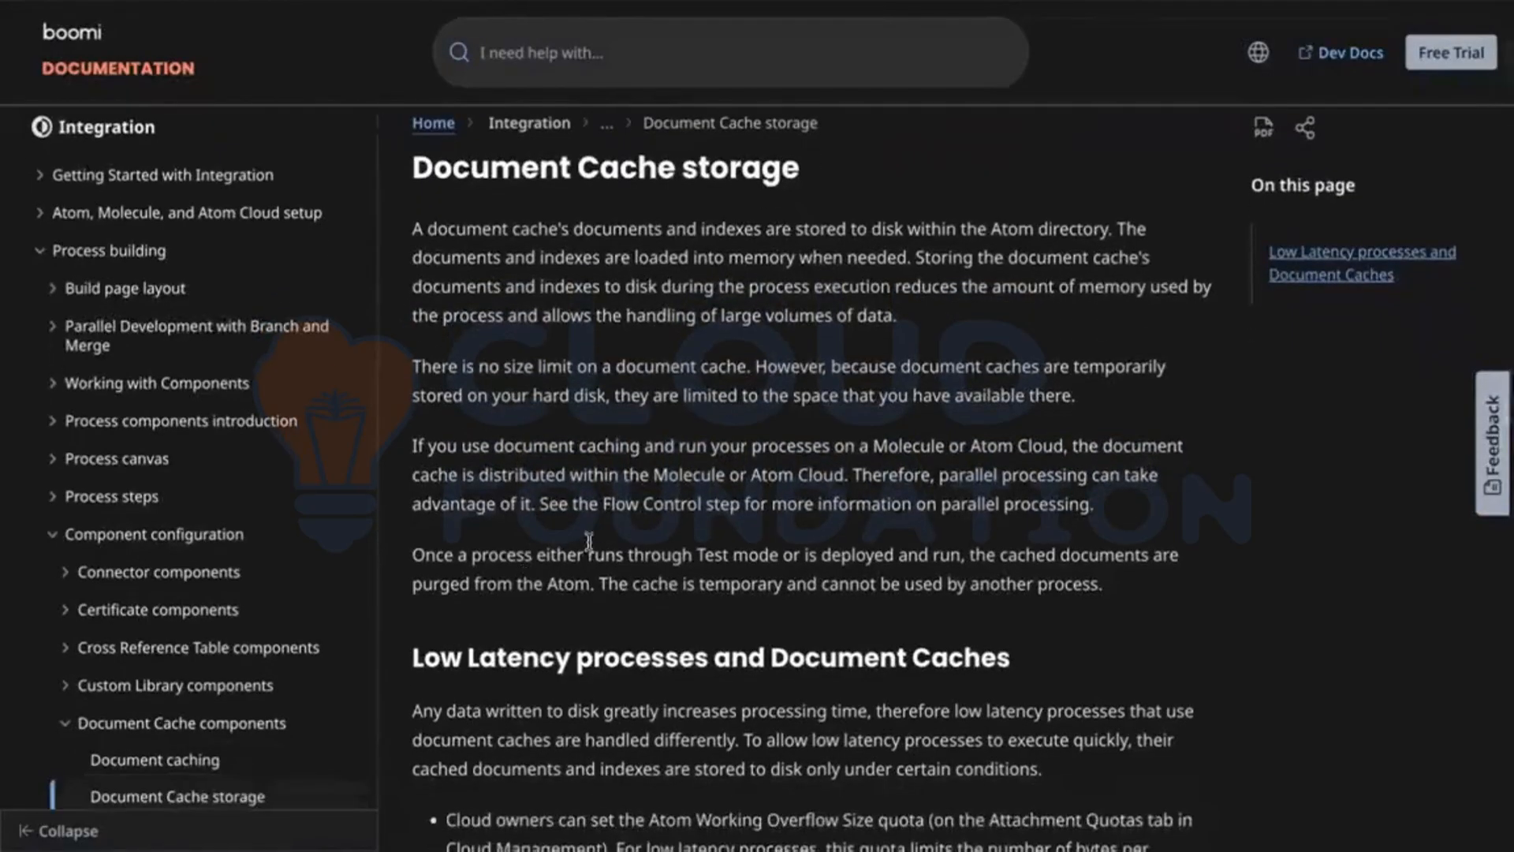
scroll(588, 542, down, 5)
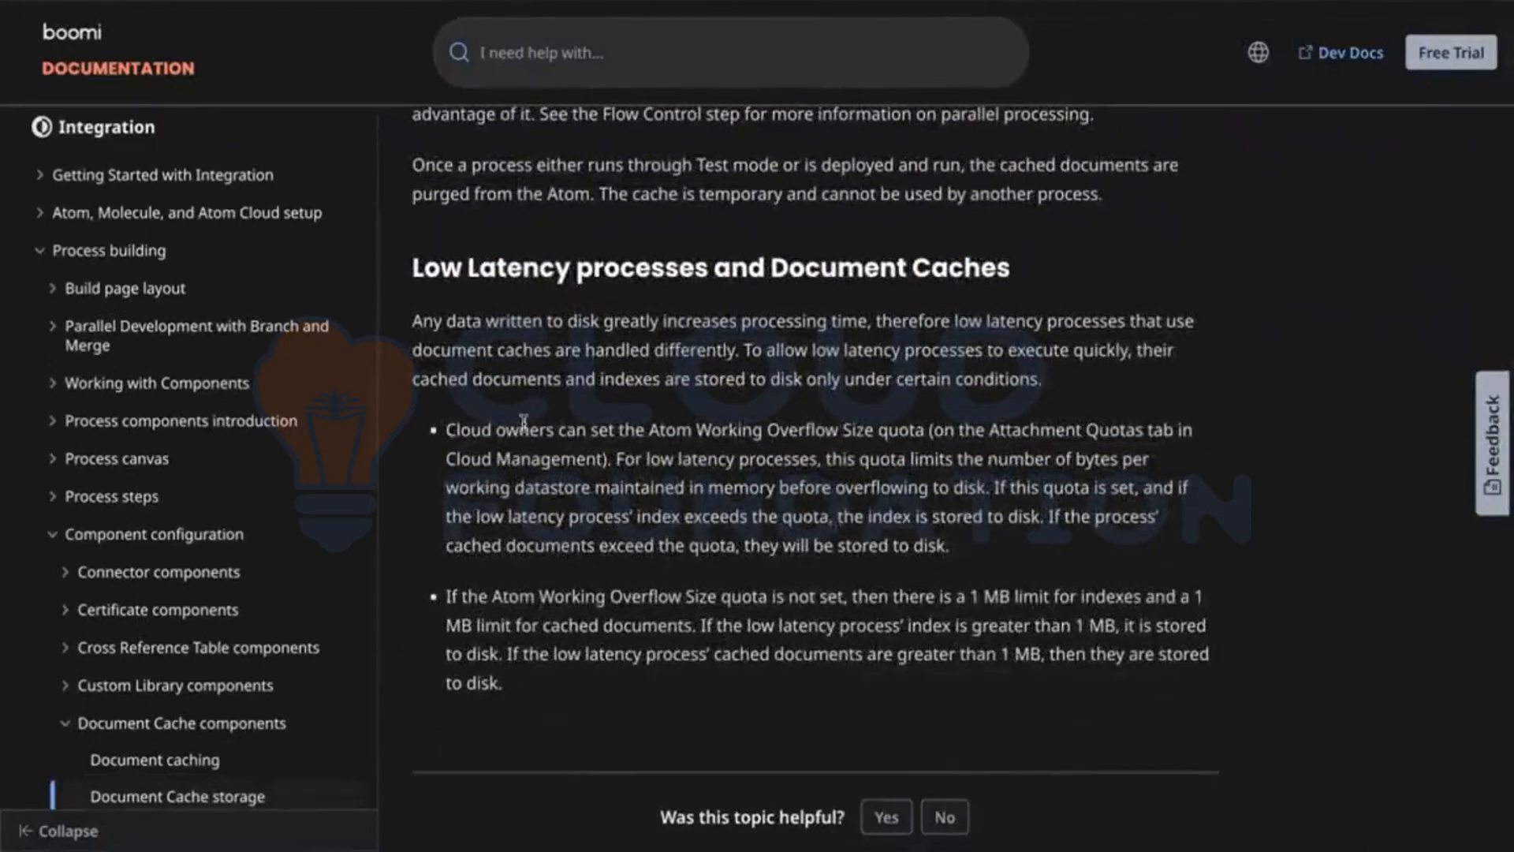
drag(525, 423, 978, 481)
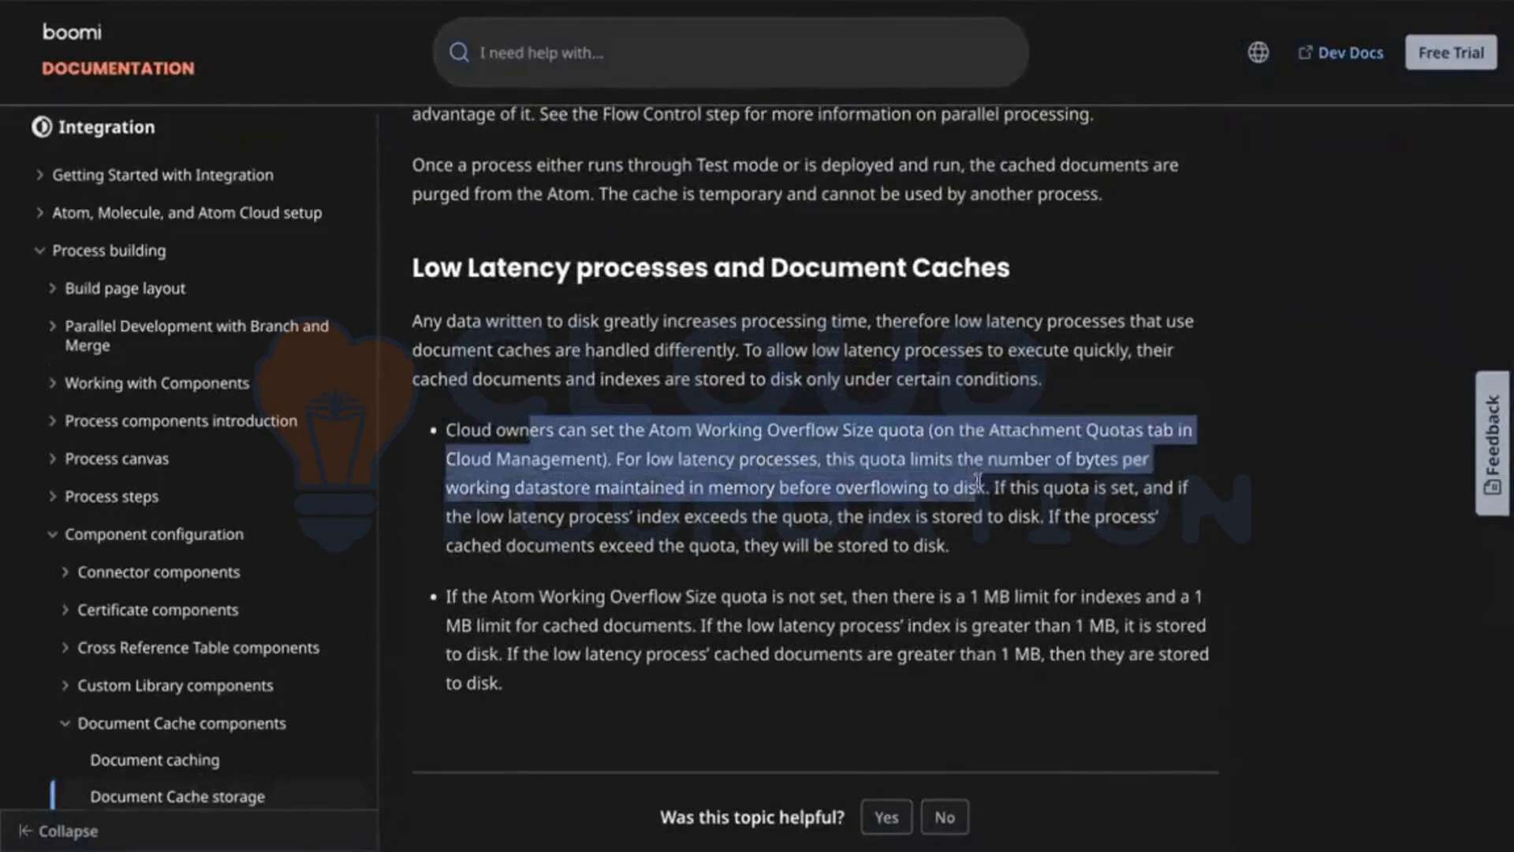
click(999, 493)
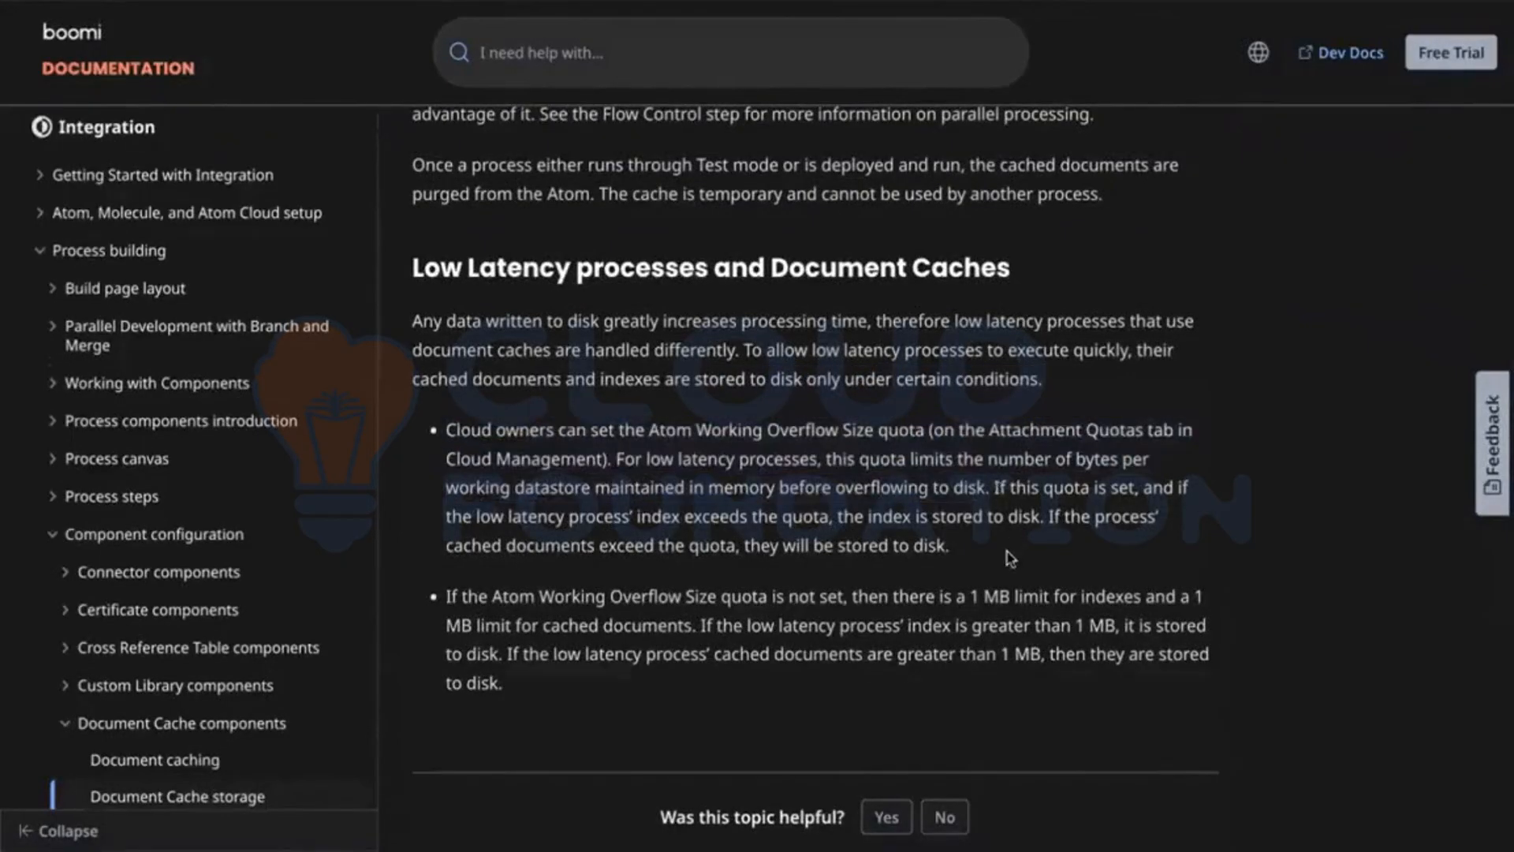
drag(1005, 551, 448, 459)
click(675, 423)
scroll(666, 429, up, 1)
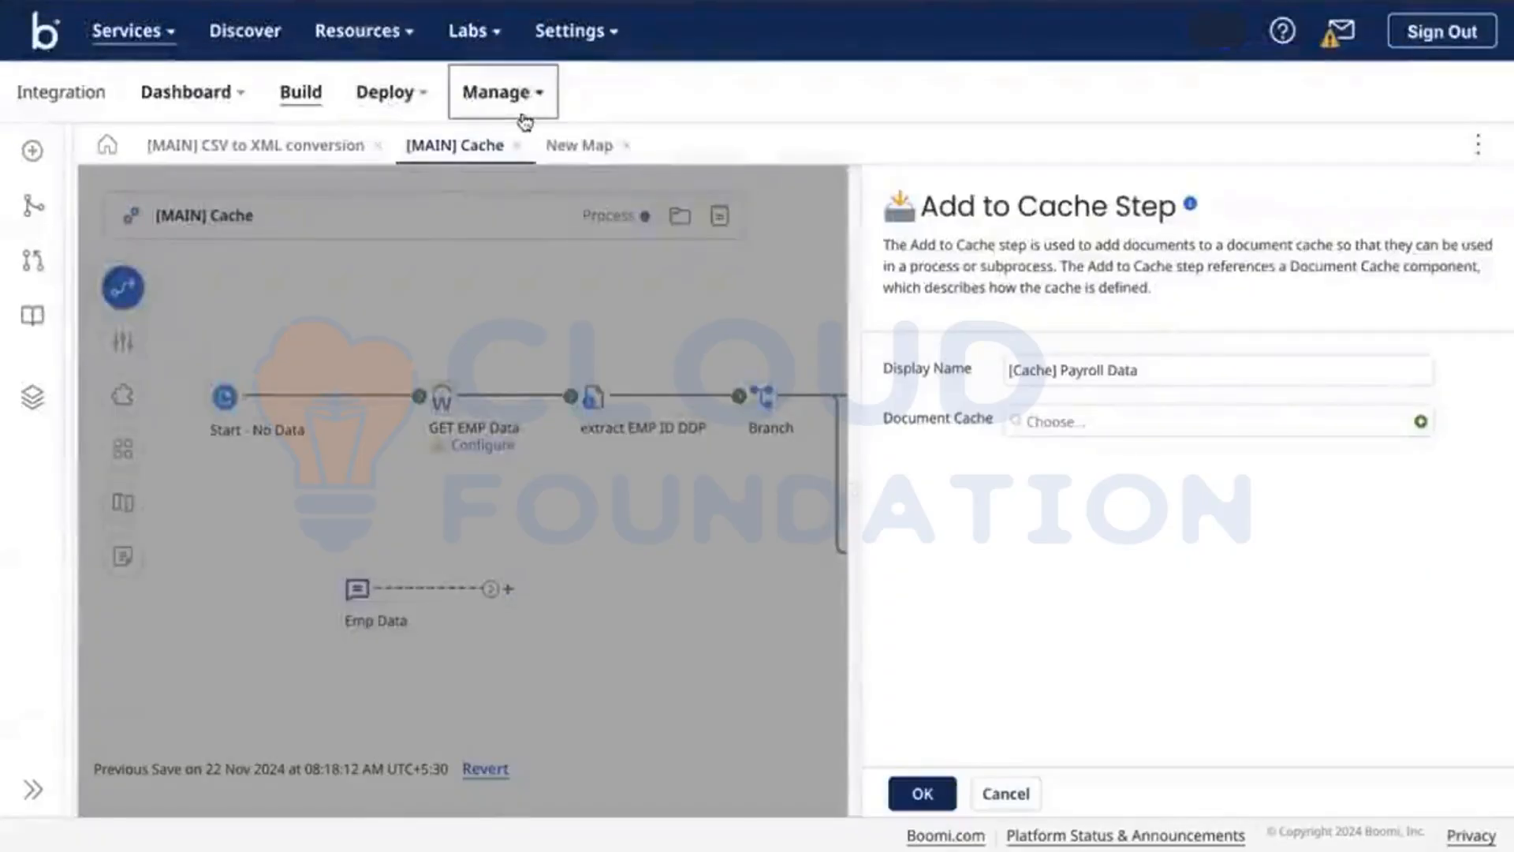
Step: In Atom Management, show Test-DV's Account Properties on the Cloud Attachment Quotas tab
click(525, 118)
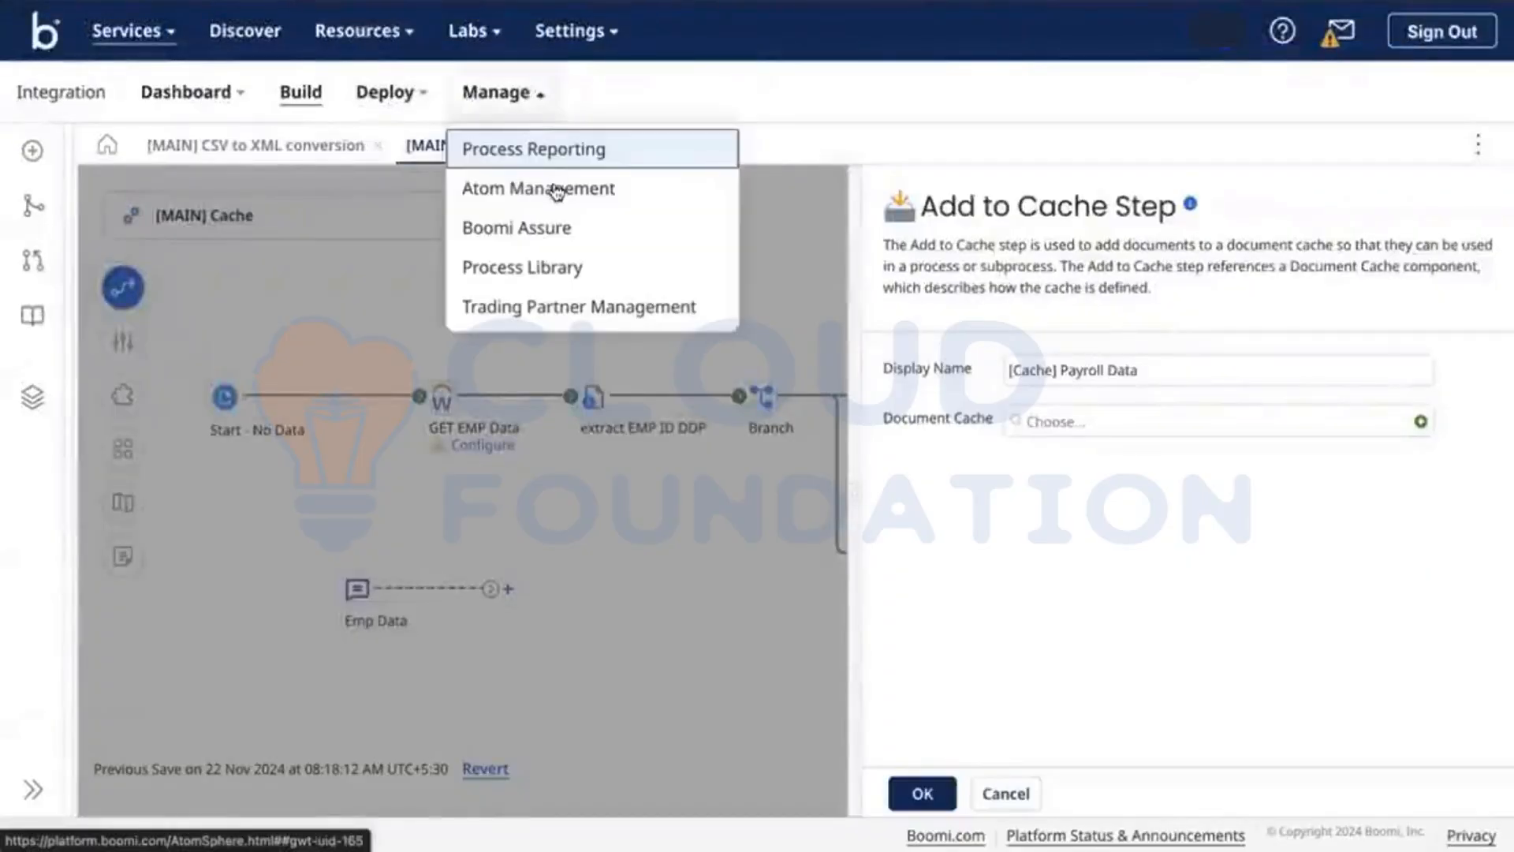
right_click(591, 203)
click(591, 198)
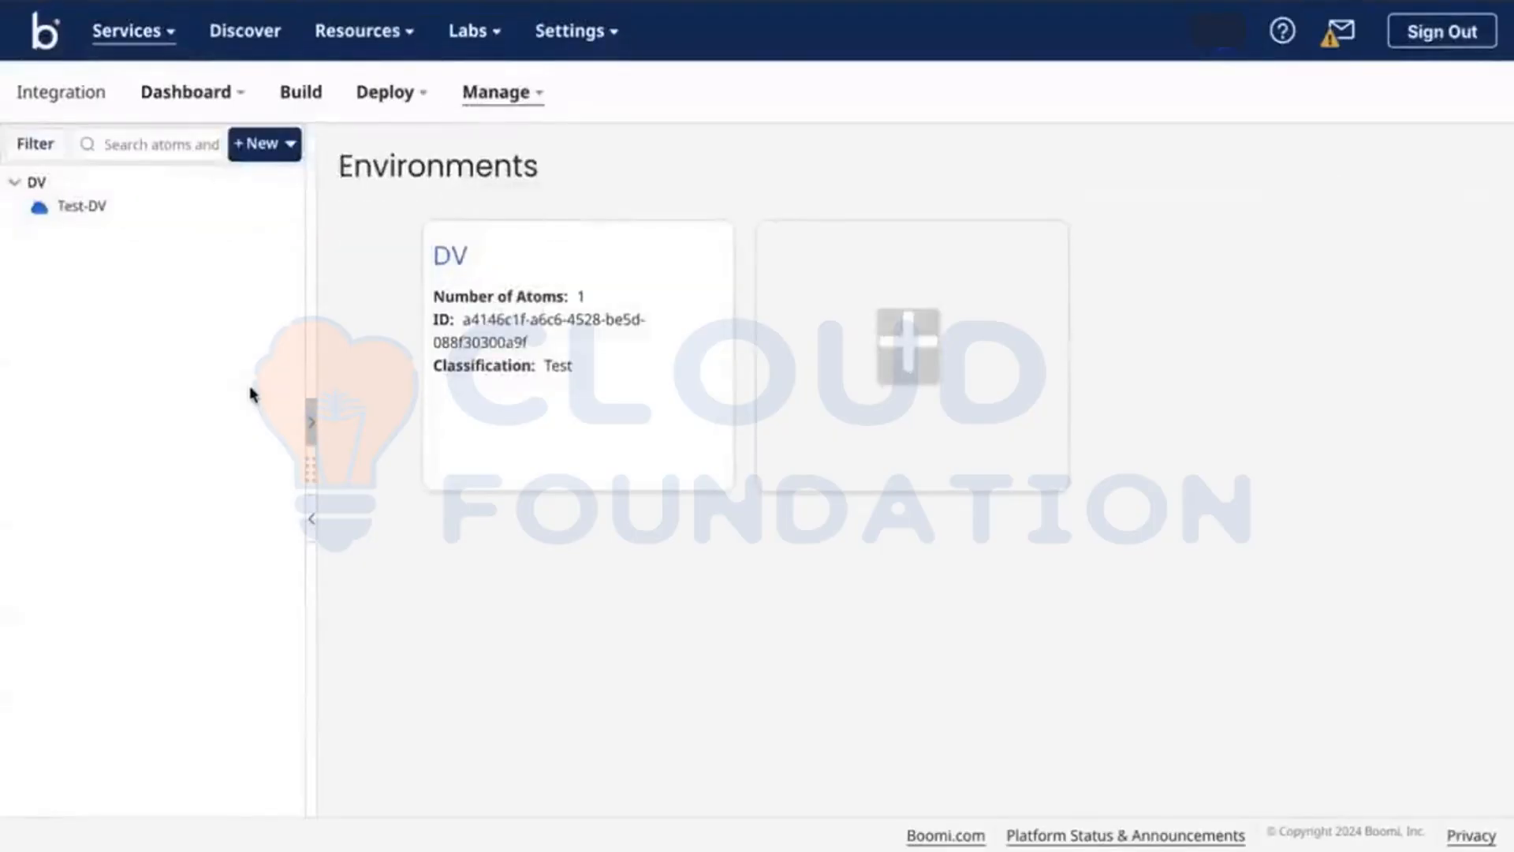
click(65, 203)
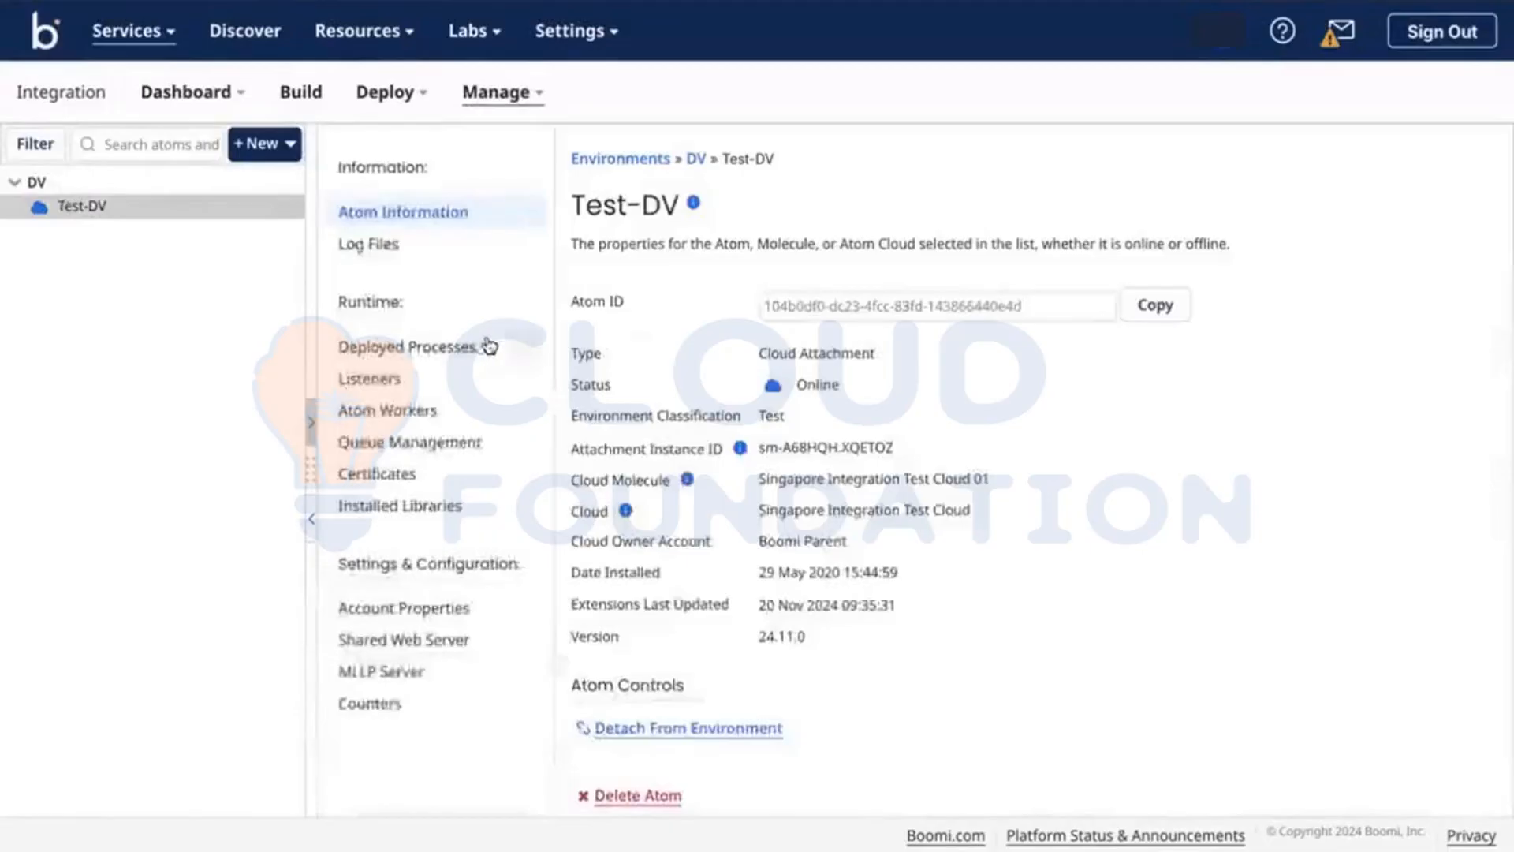
scroll(575, 567, down, 1)
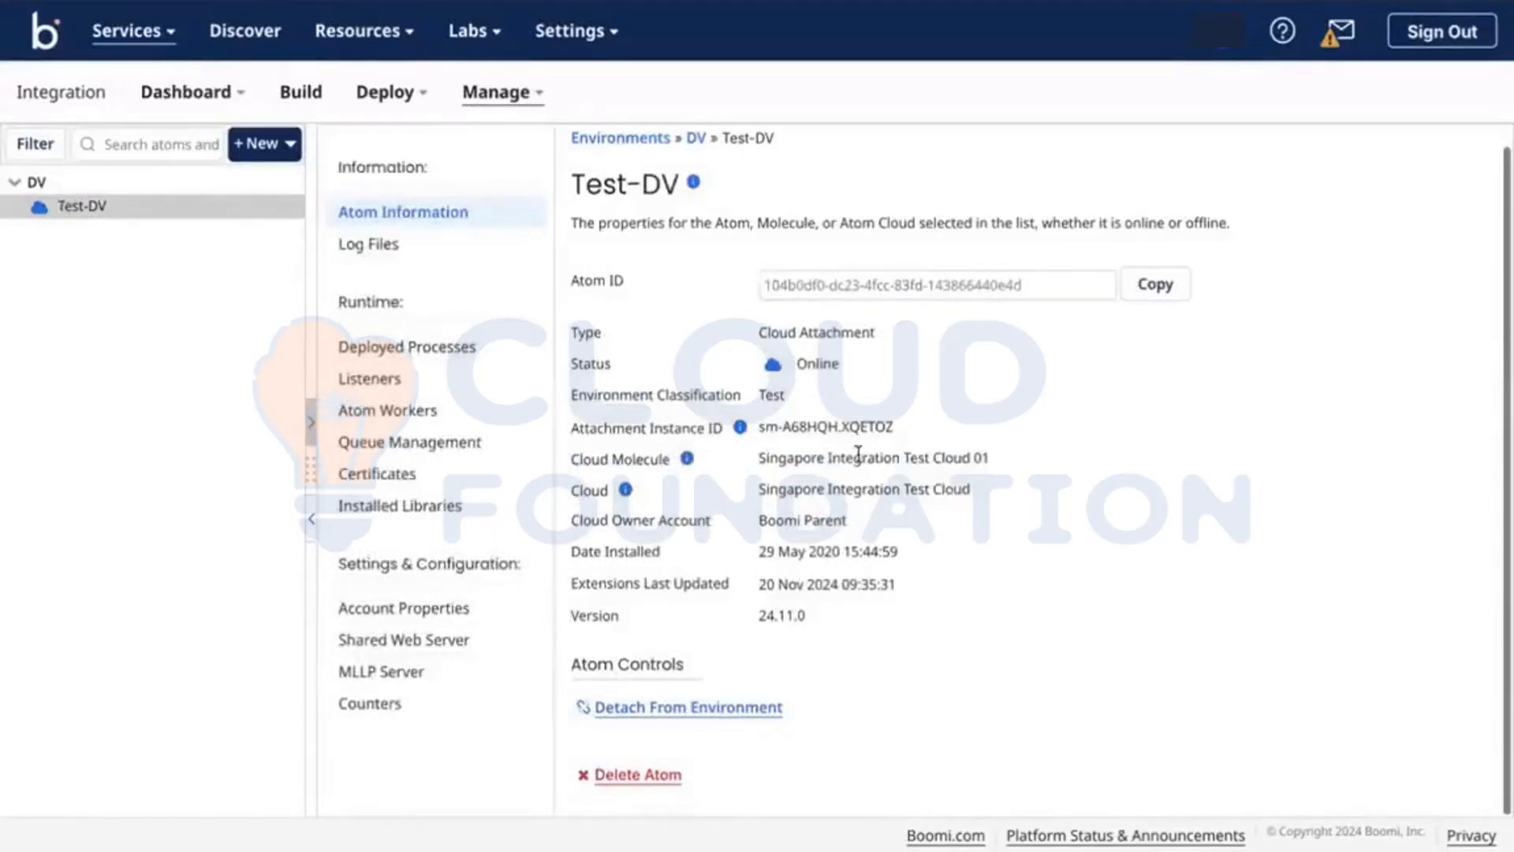
click(436, 611)
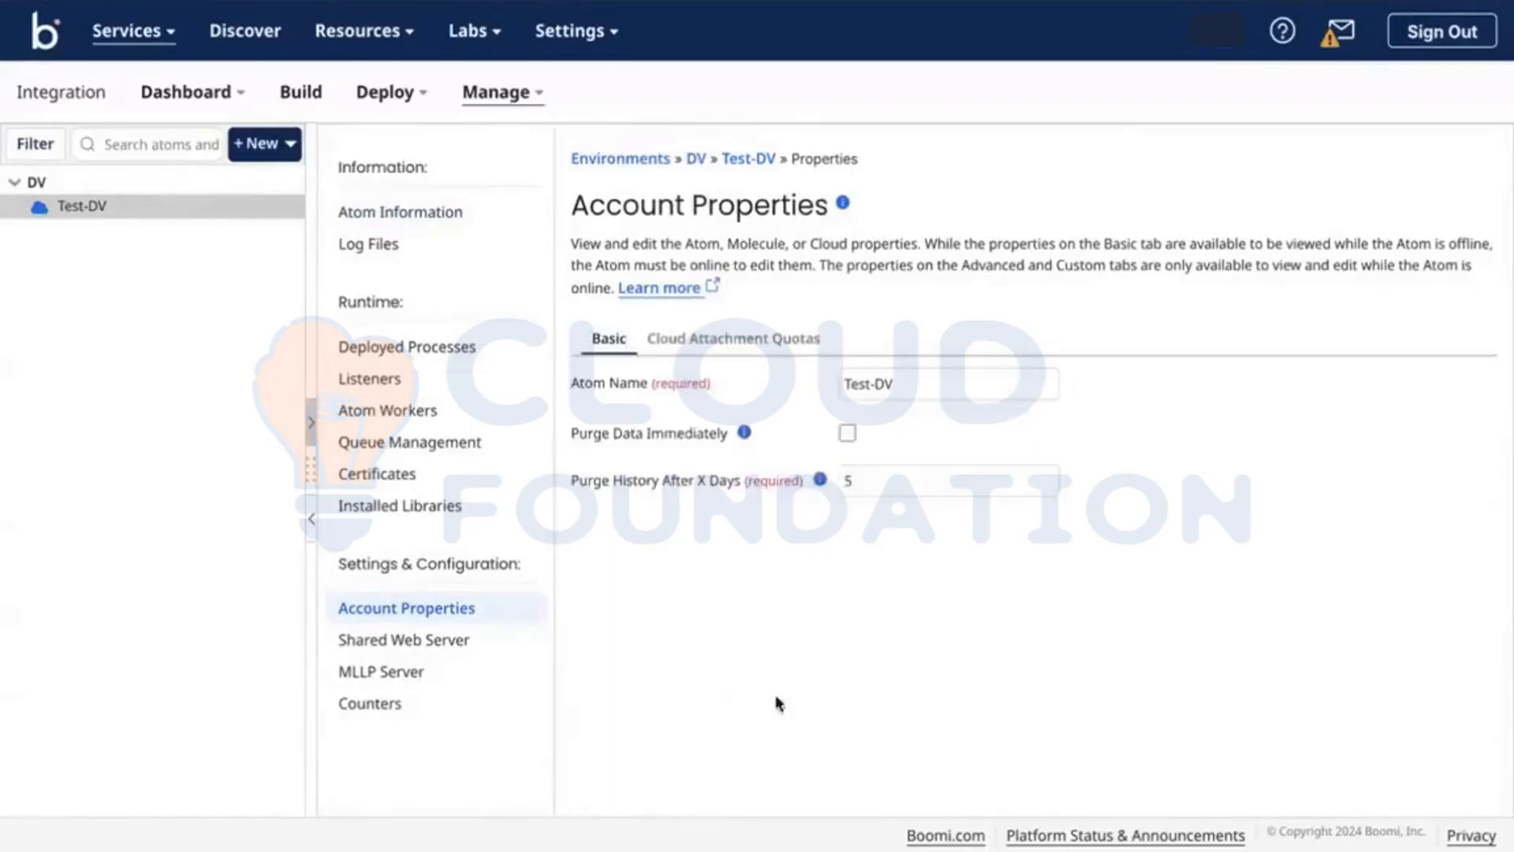
click(764, 343)
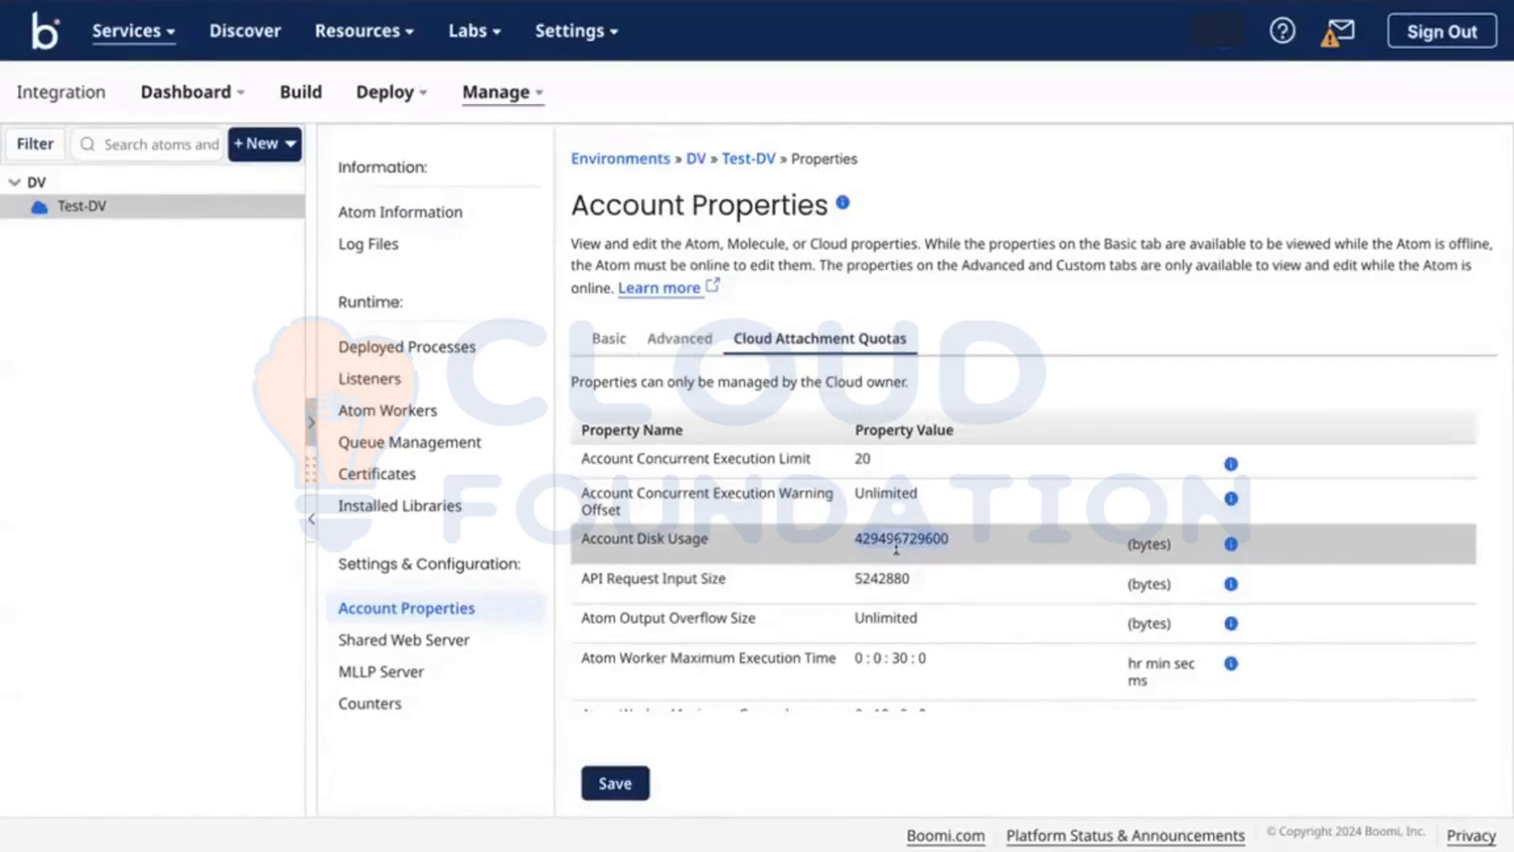
key(super+t)
text(byte)
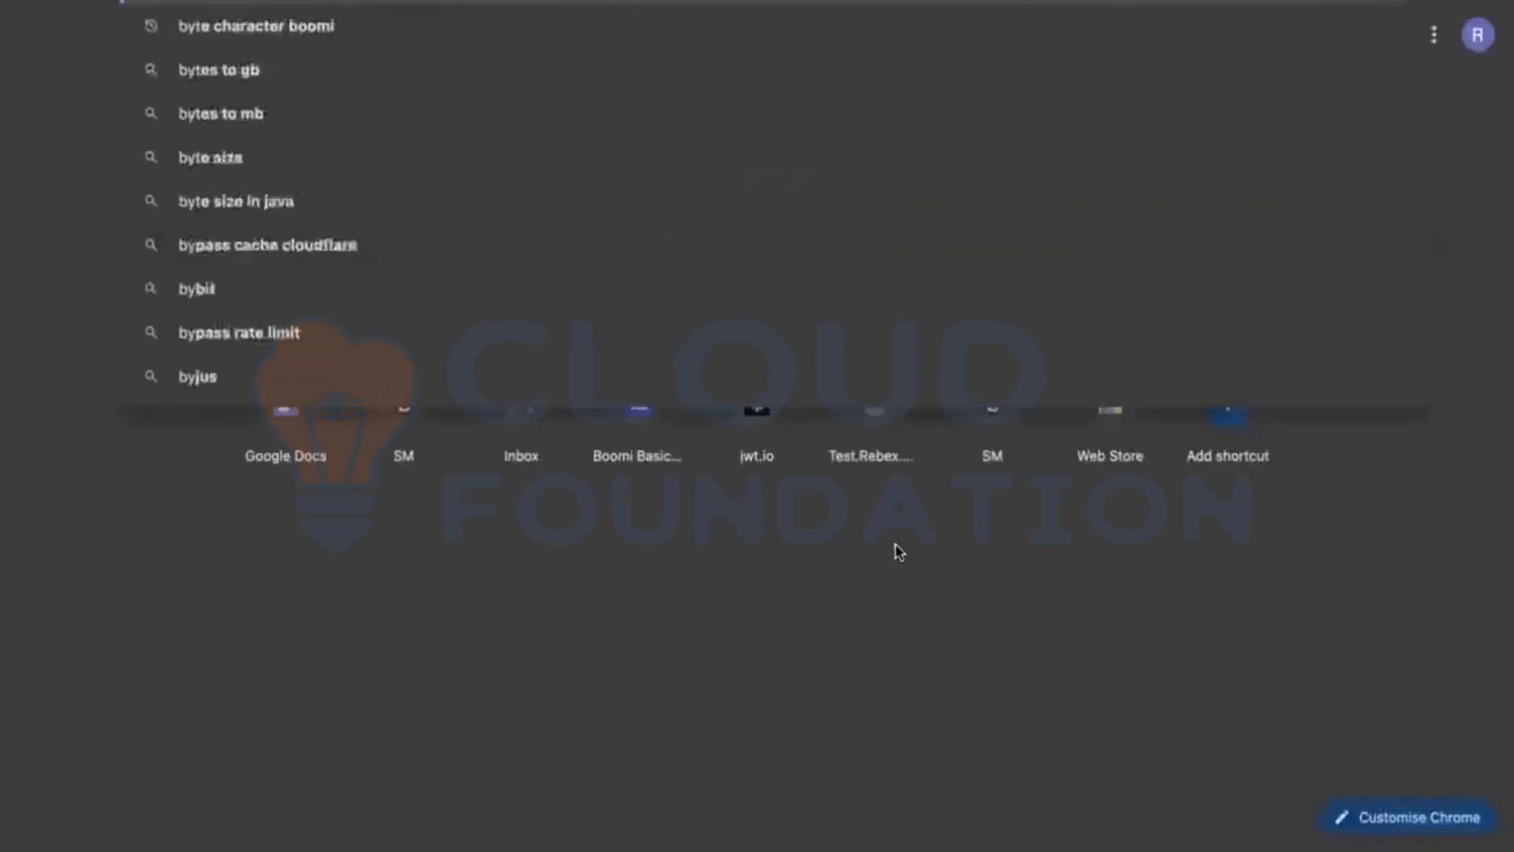
text(s to gb)
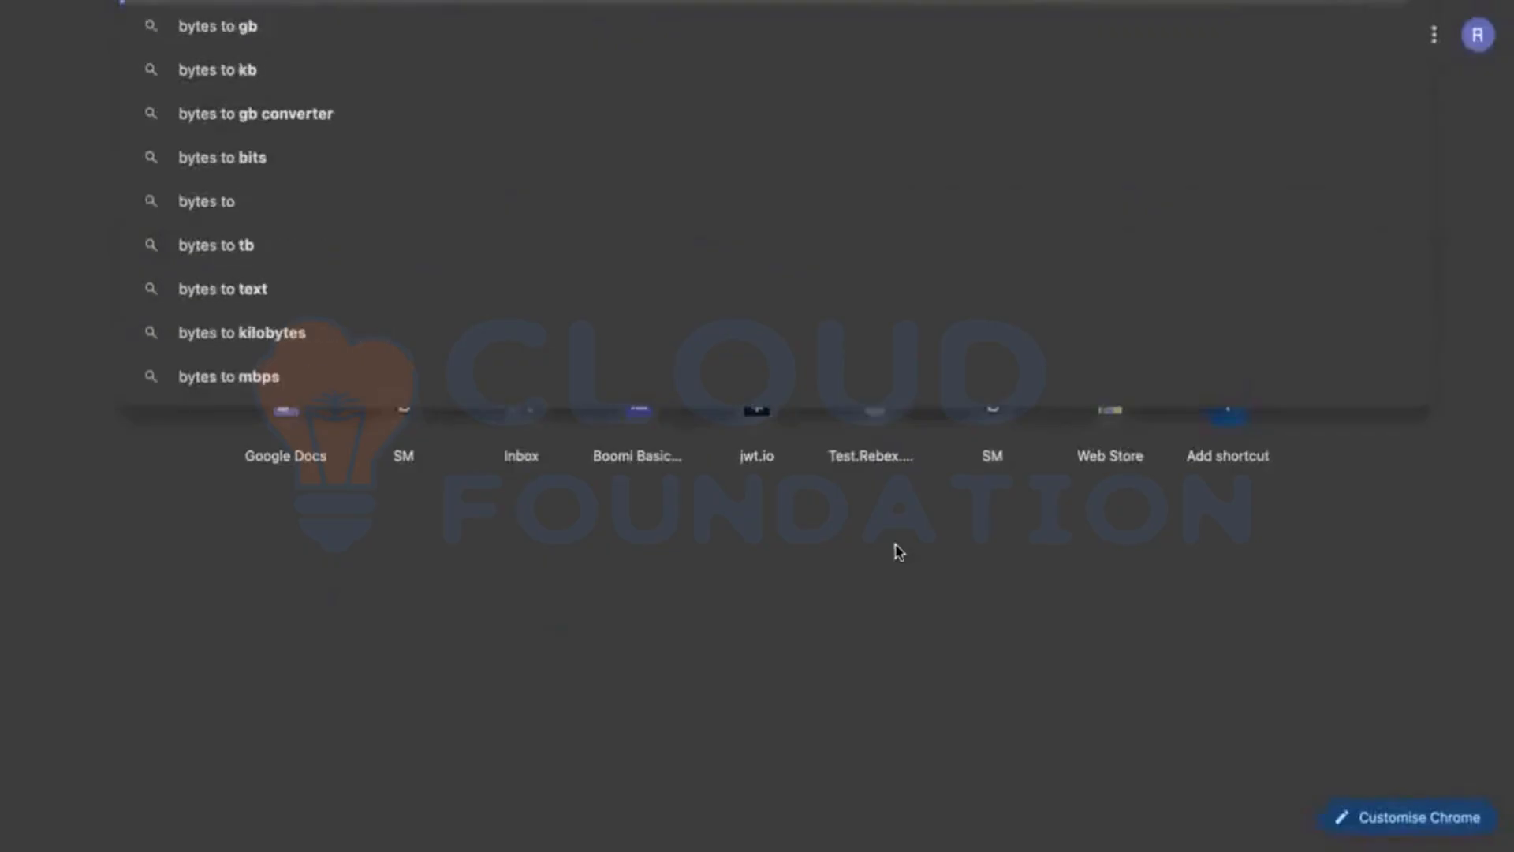
key(Return)
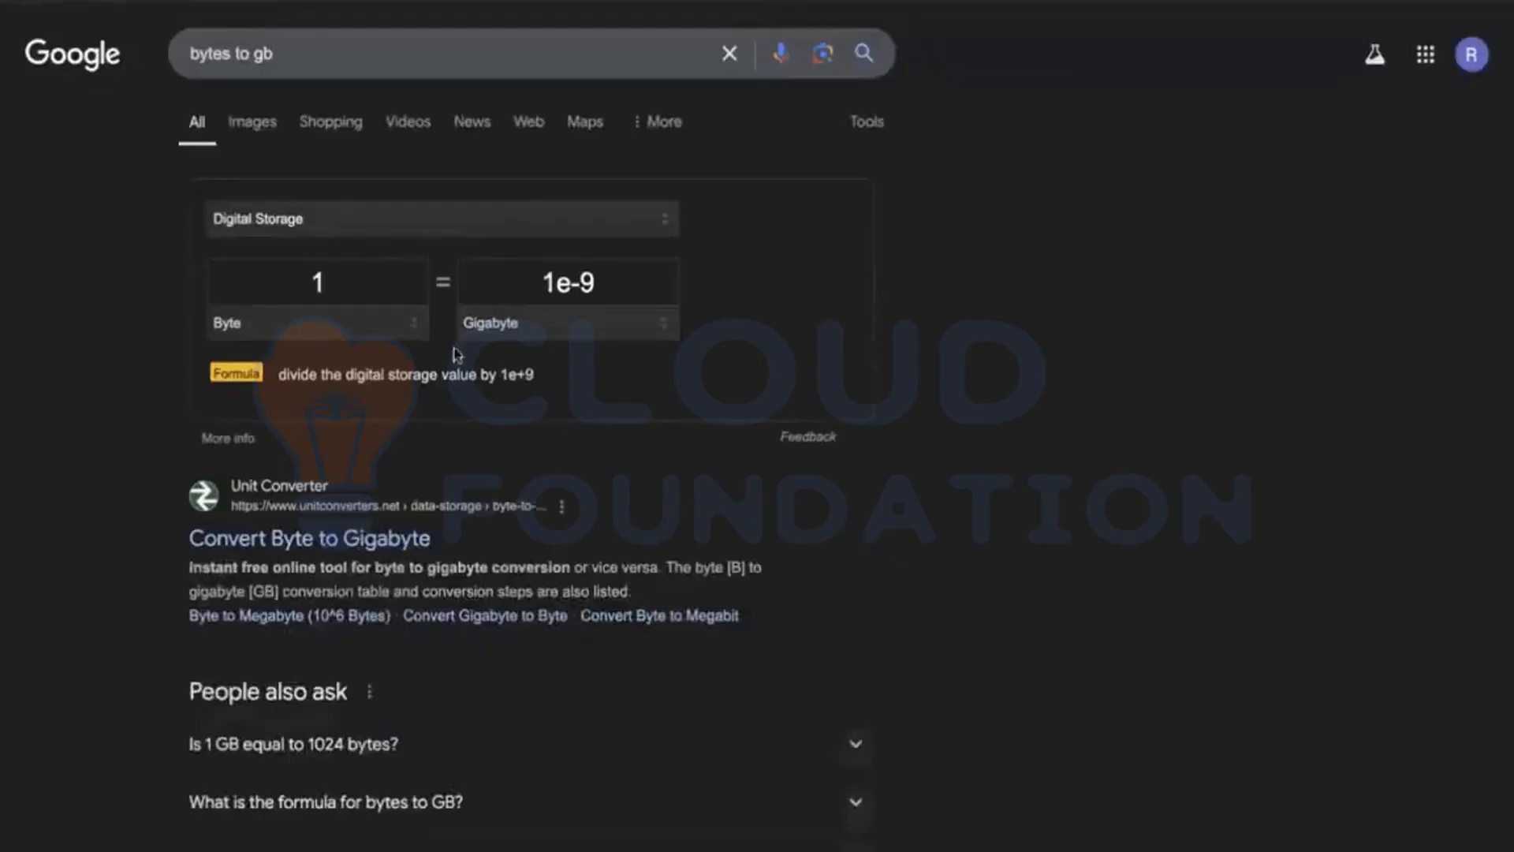
click(357, 287)
key(super+v)
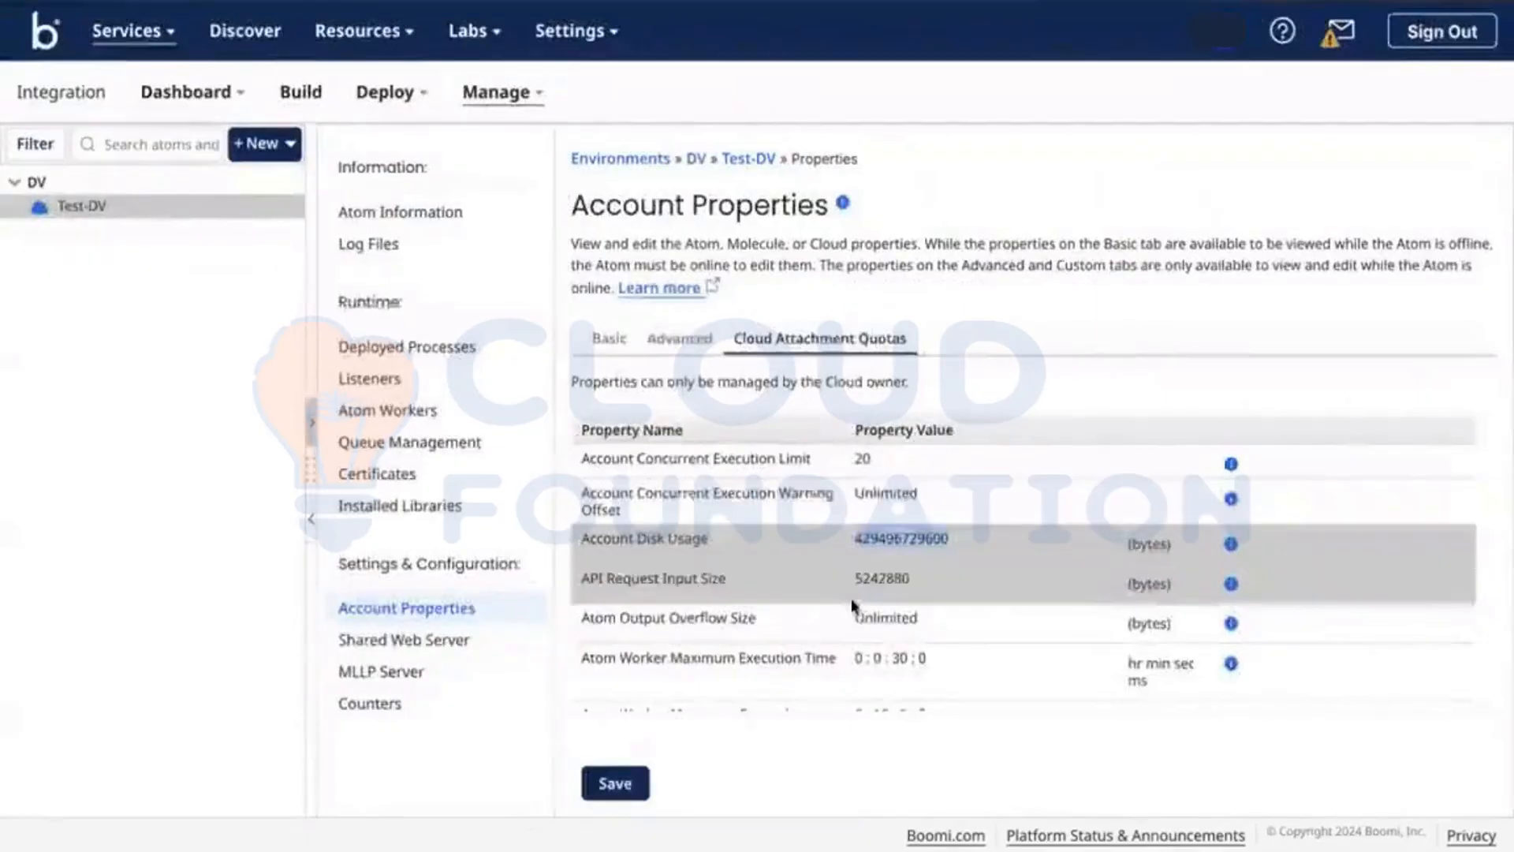
Step: Scroll up and down the Cloud Attachment Quotas table to review the remaining quotas
scroll(911, 544, down, 3)
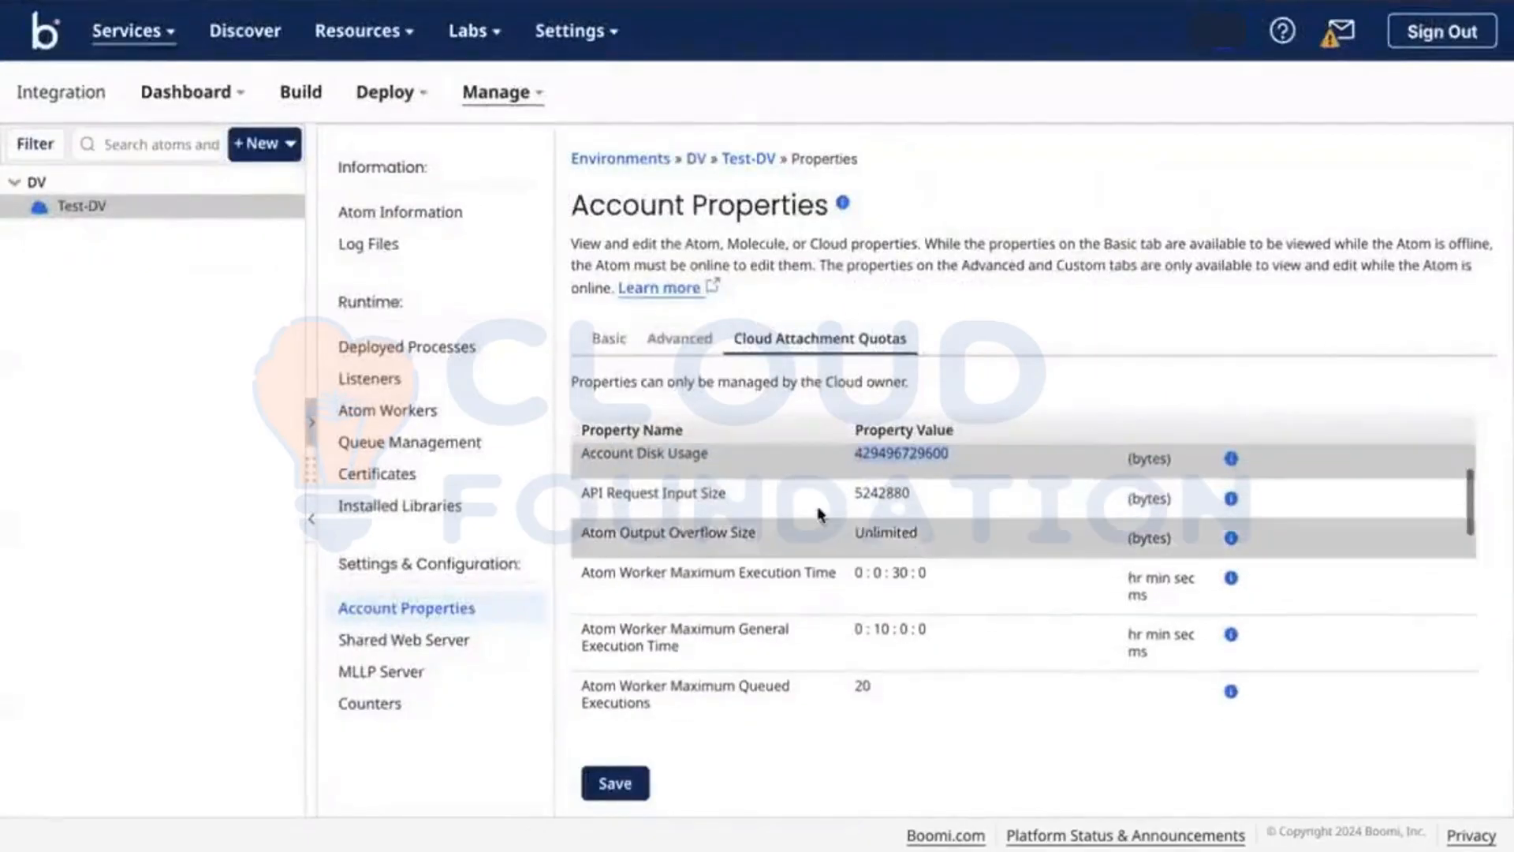
scroll(830, 605, down, 5)
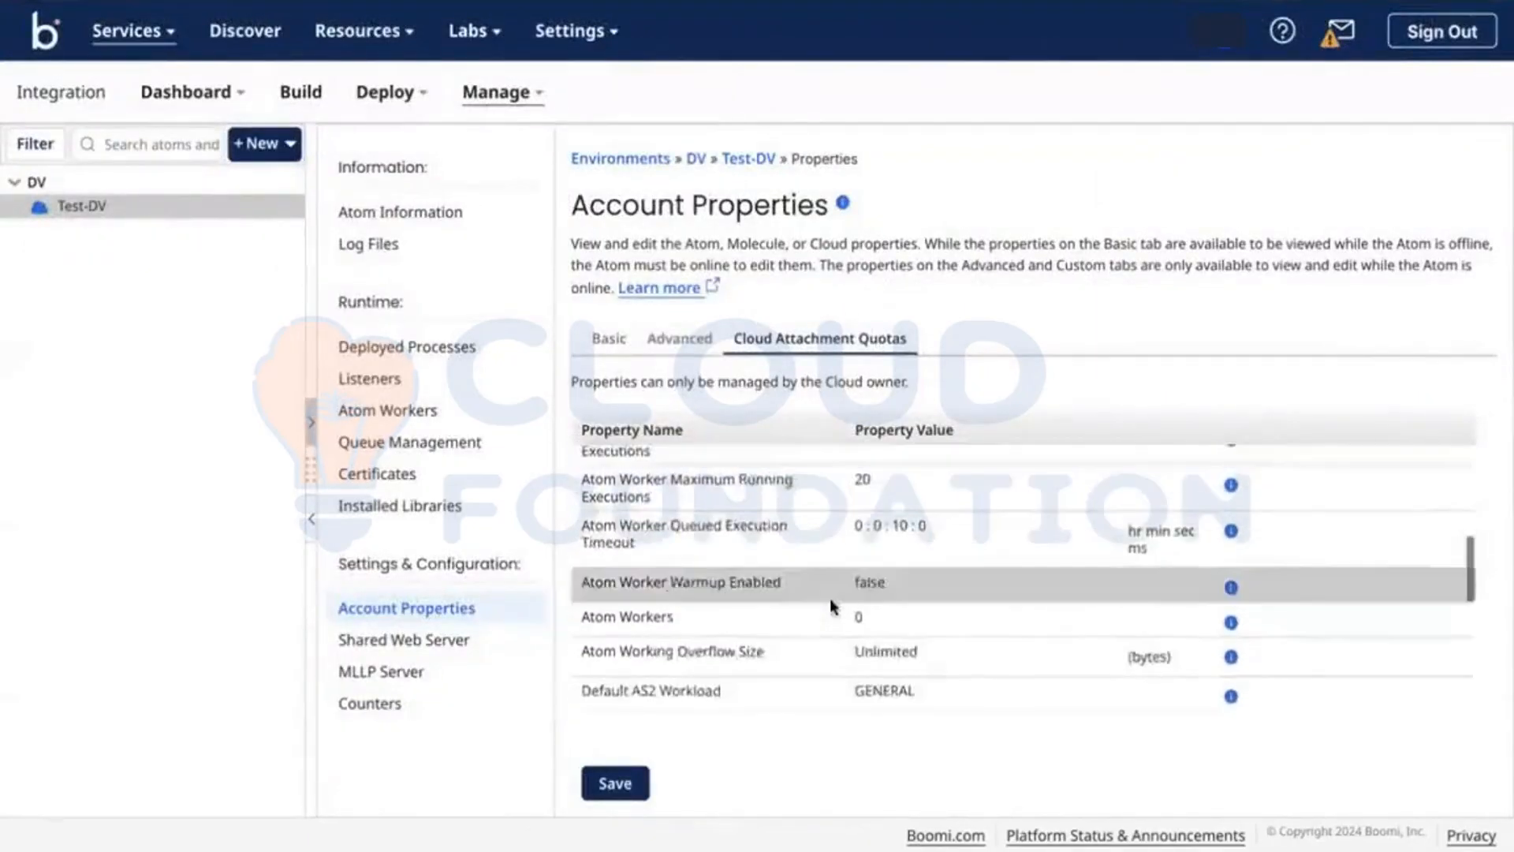
scroll(830, 605, down, 5)
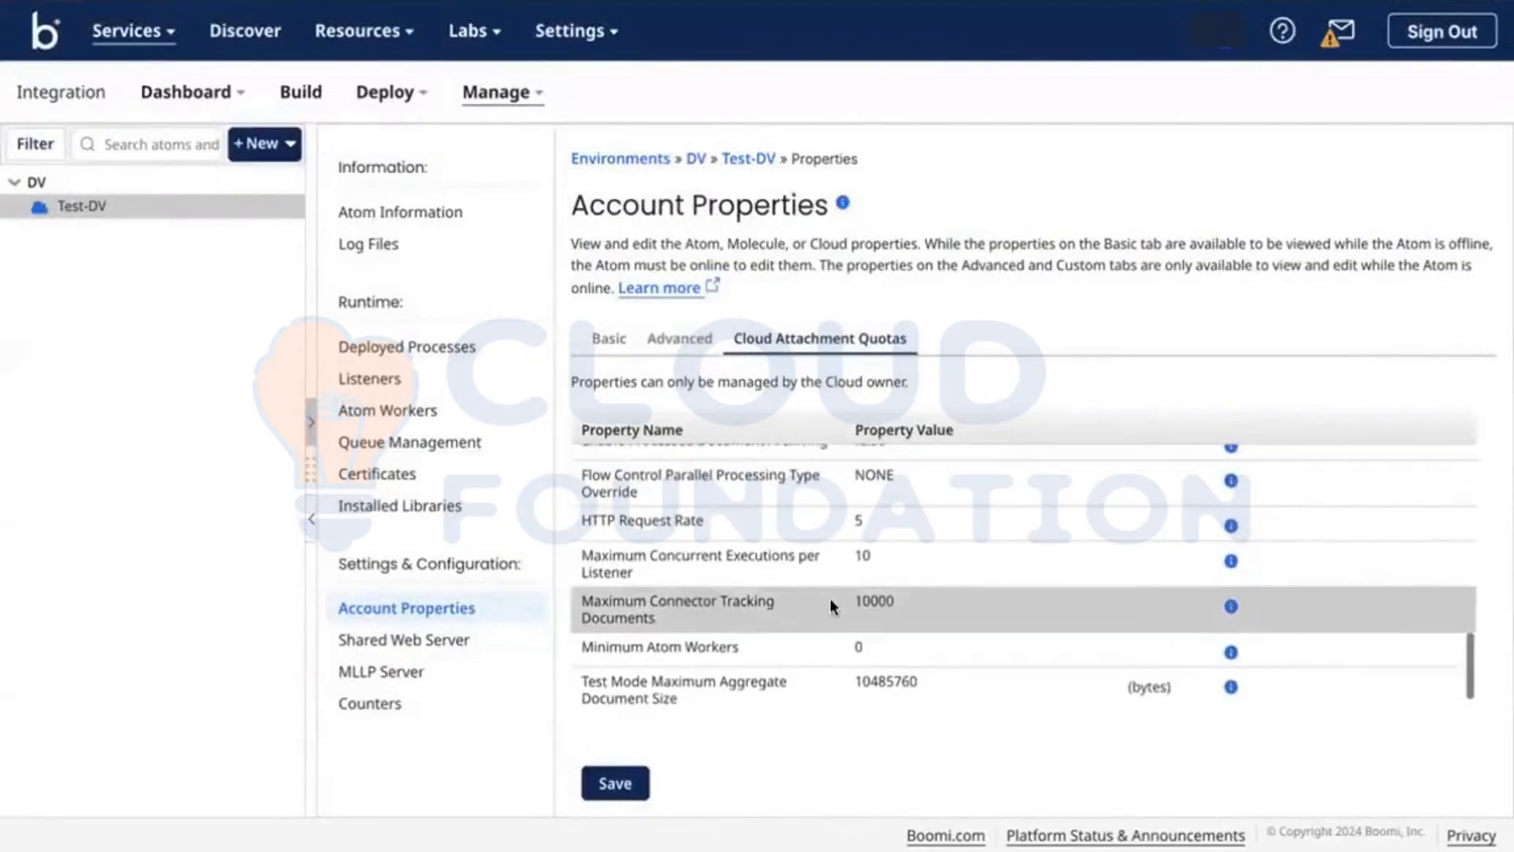
scroll(833, 606, down, 1)
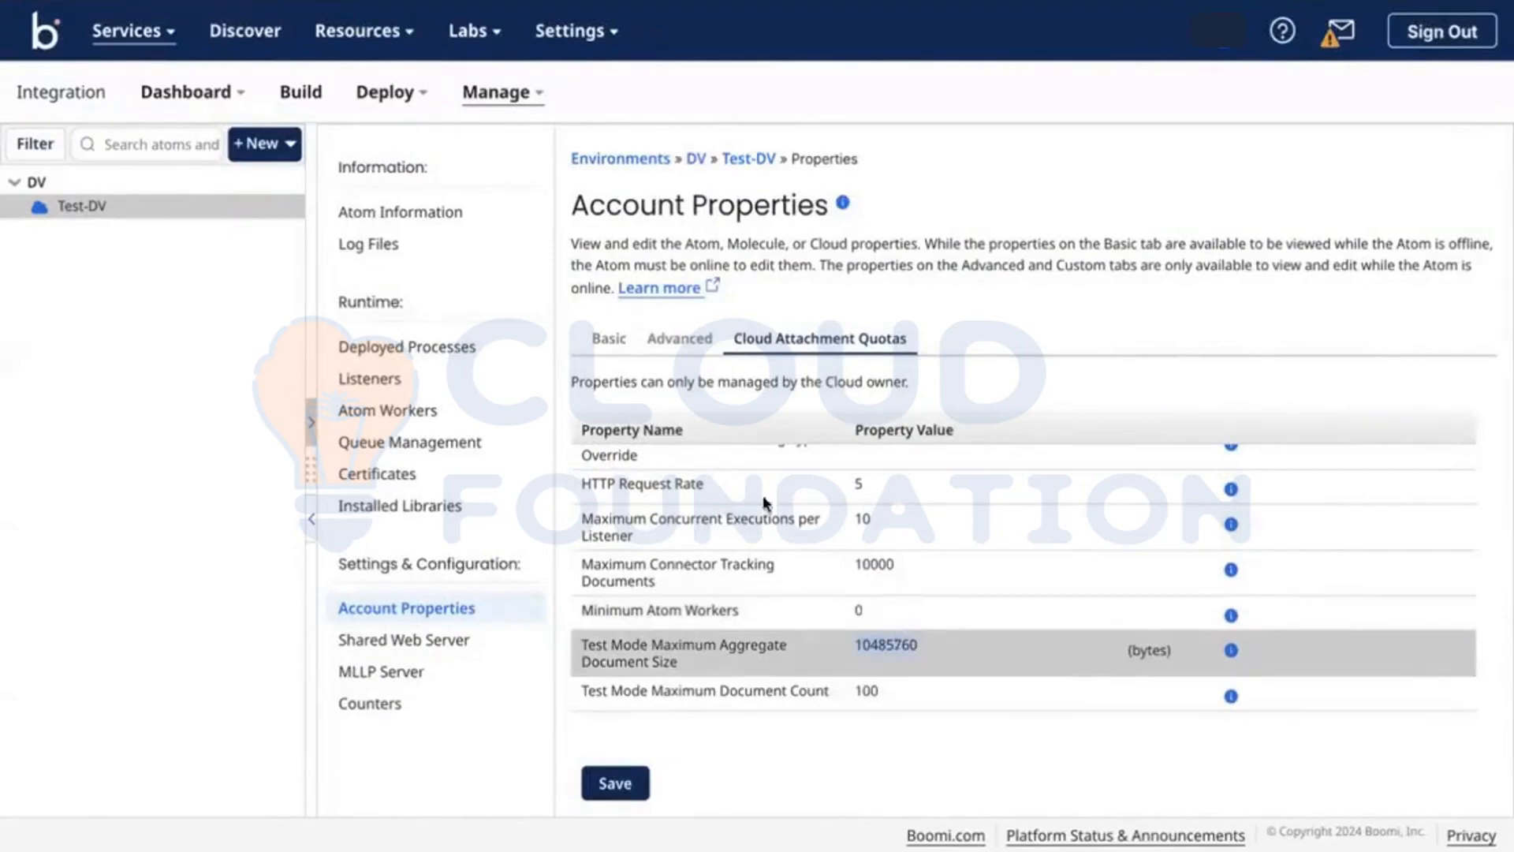
scroll(755, 476, up, 5)
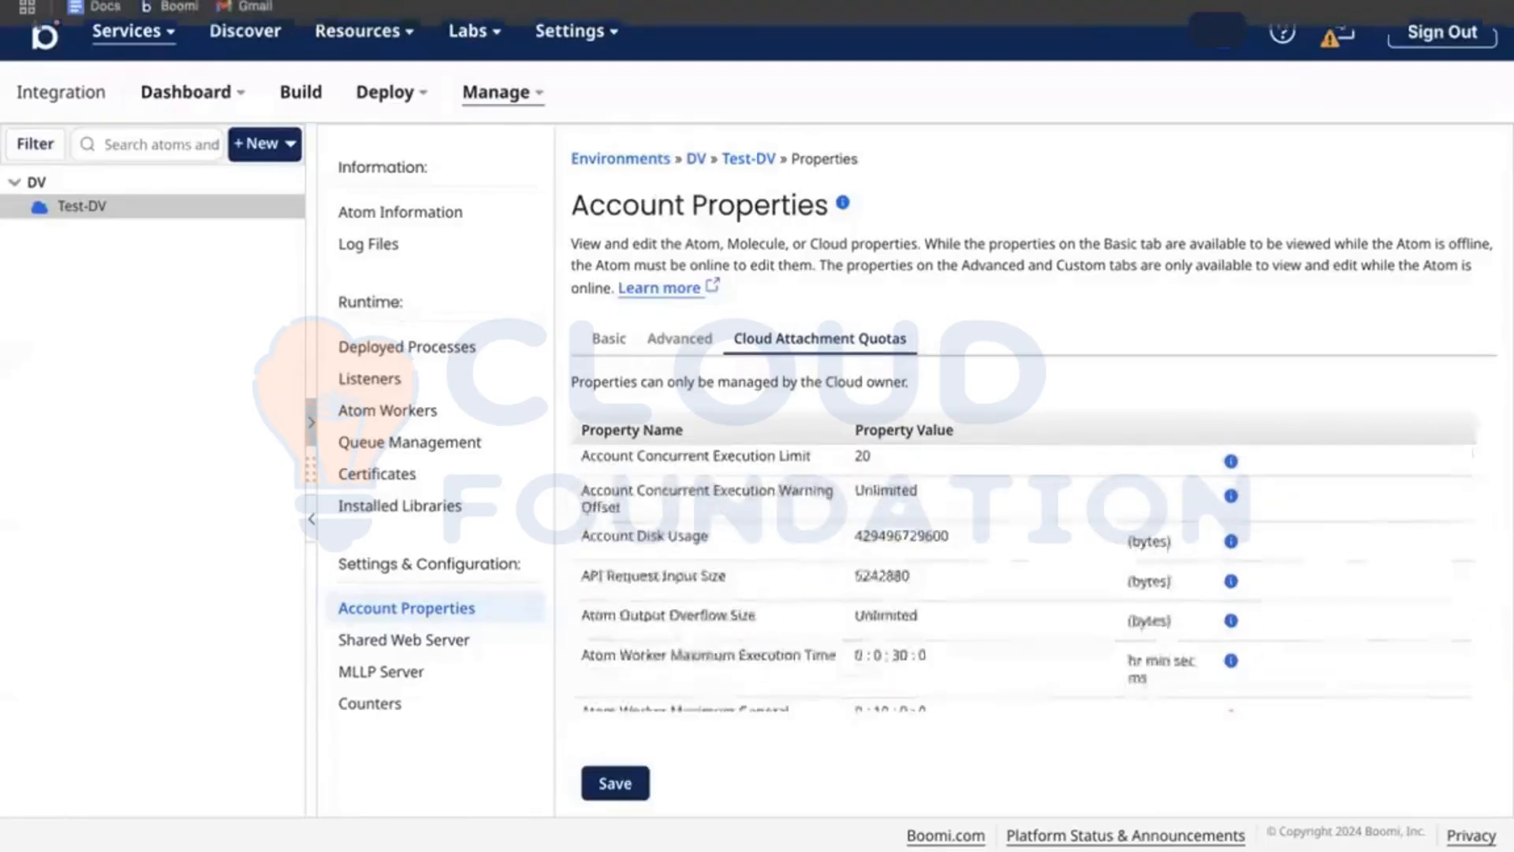
scroll(803, 554, down, 2)
scroll(802, 554, down, 5)
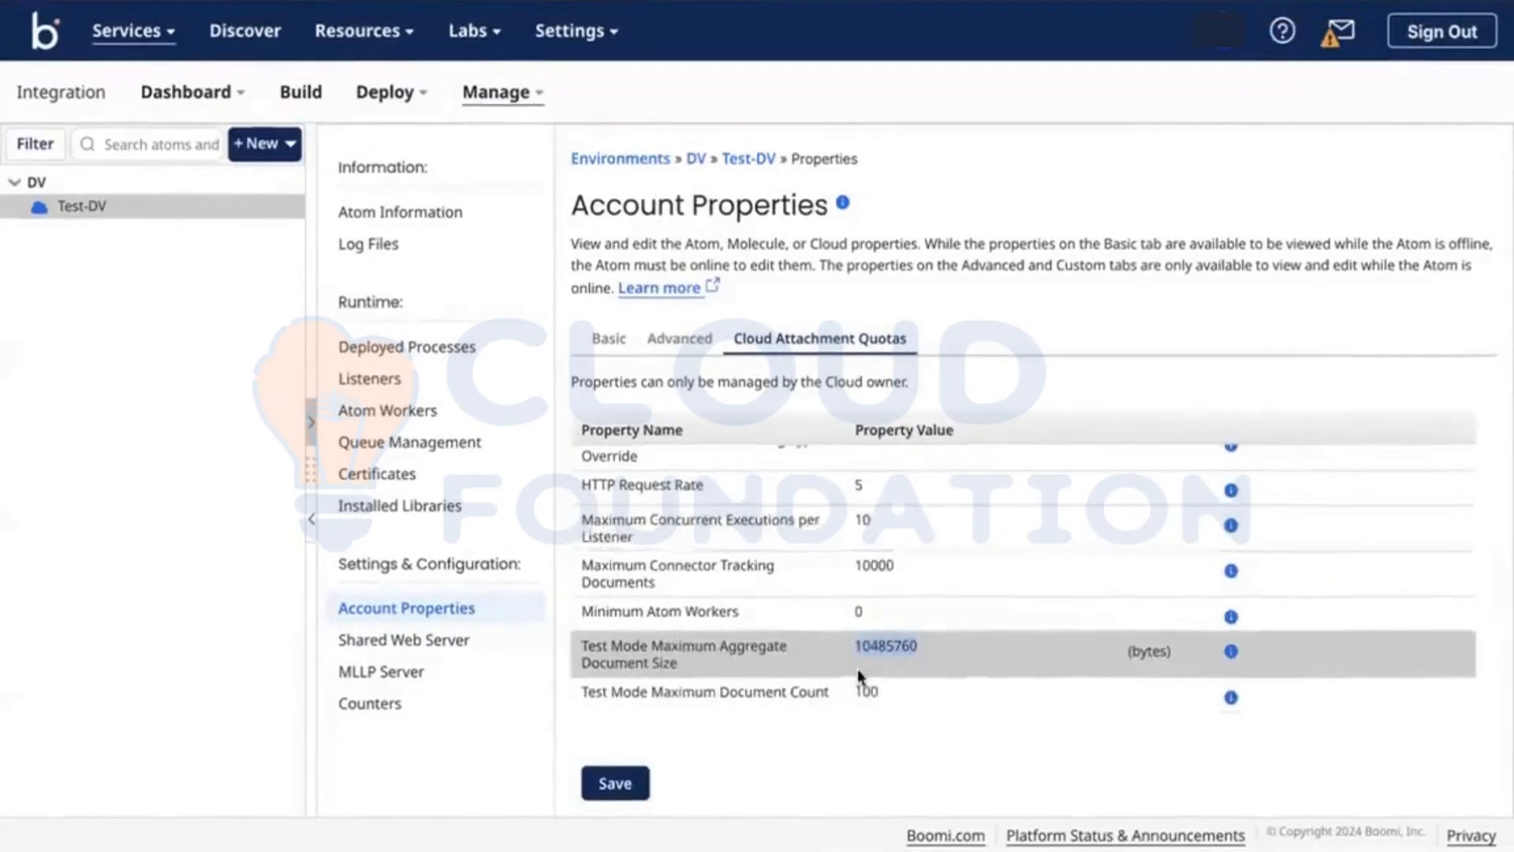
scroll(857, 668, up, 5)
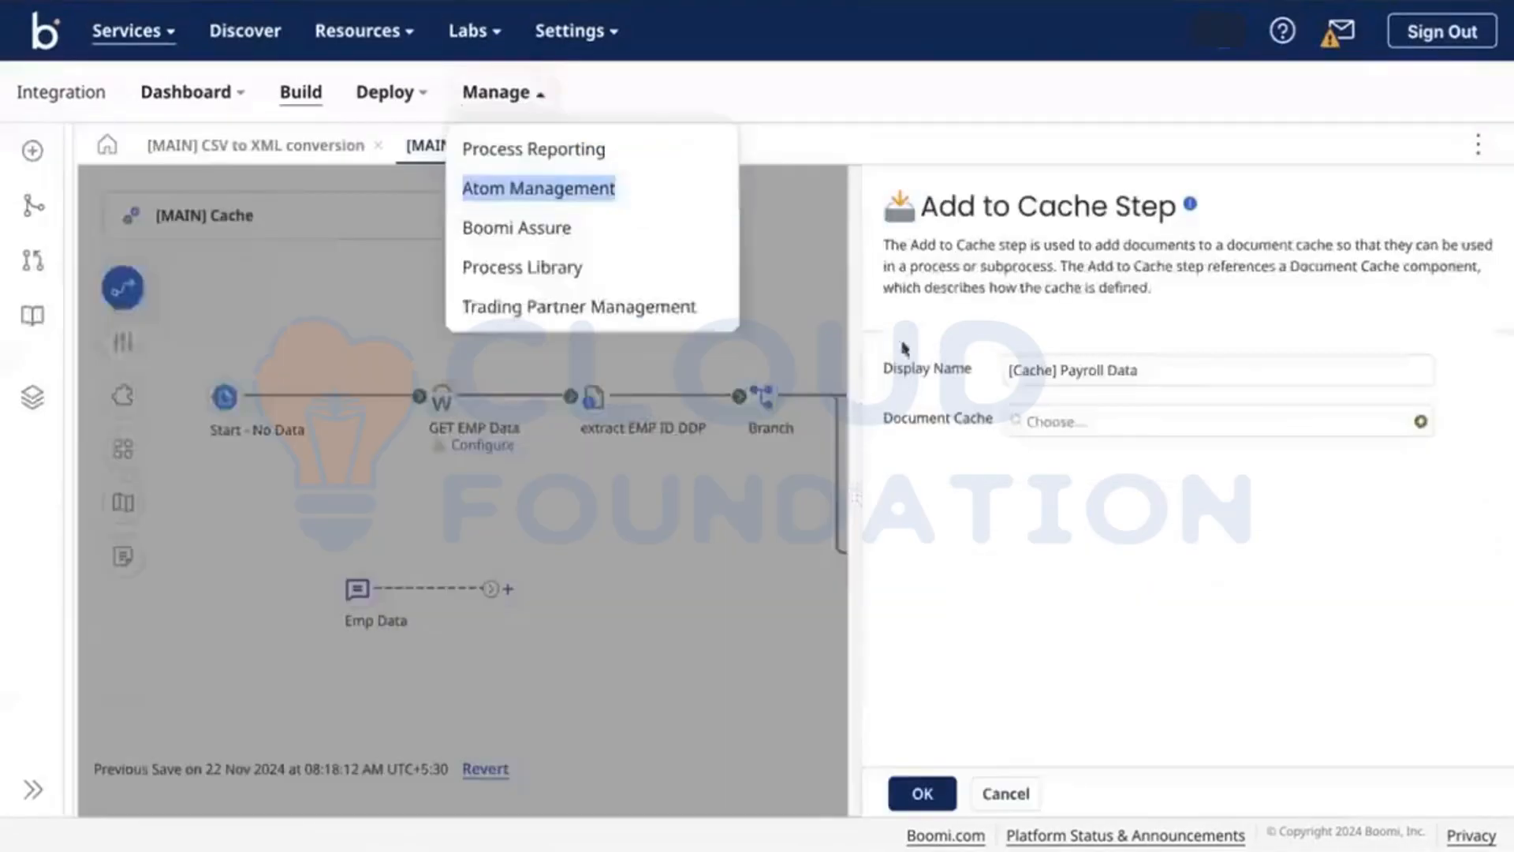
Step: Start a New Document Cache, close it without saving, and dismiss the Add to Cache settings
click(1417, 426)
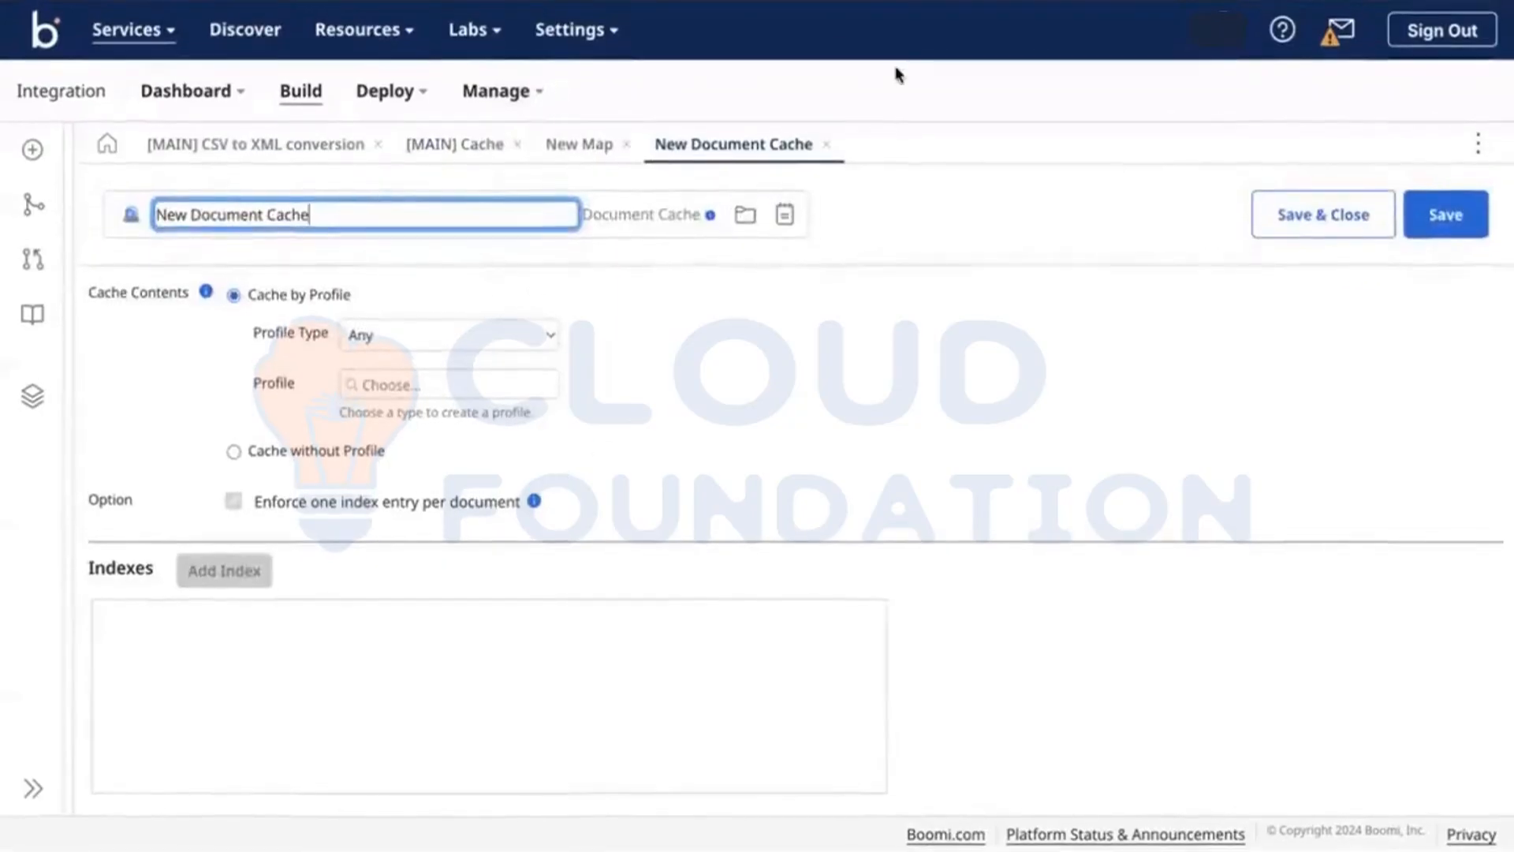
click(826, 143)
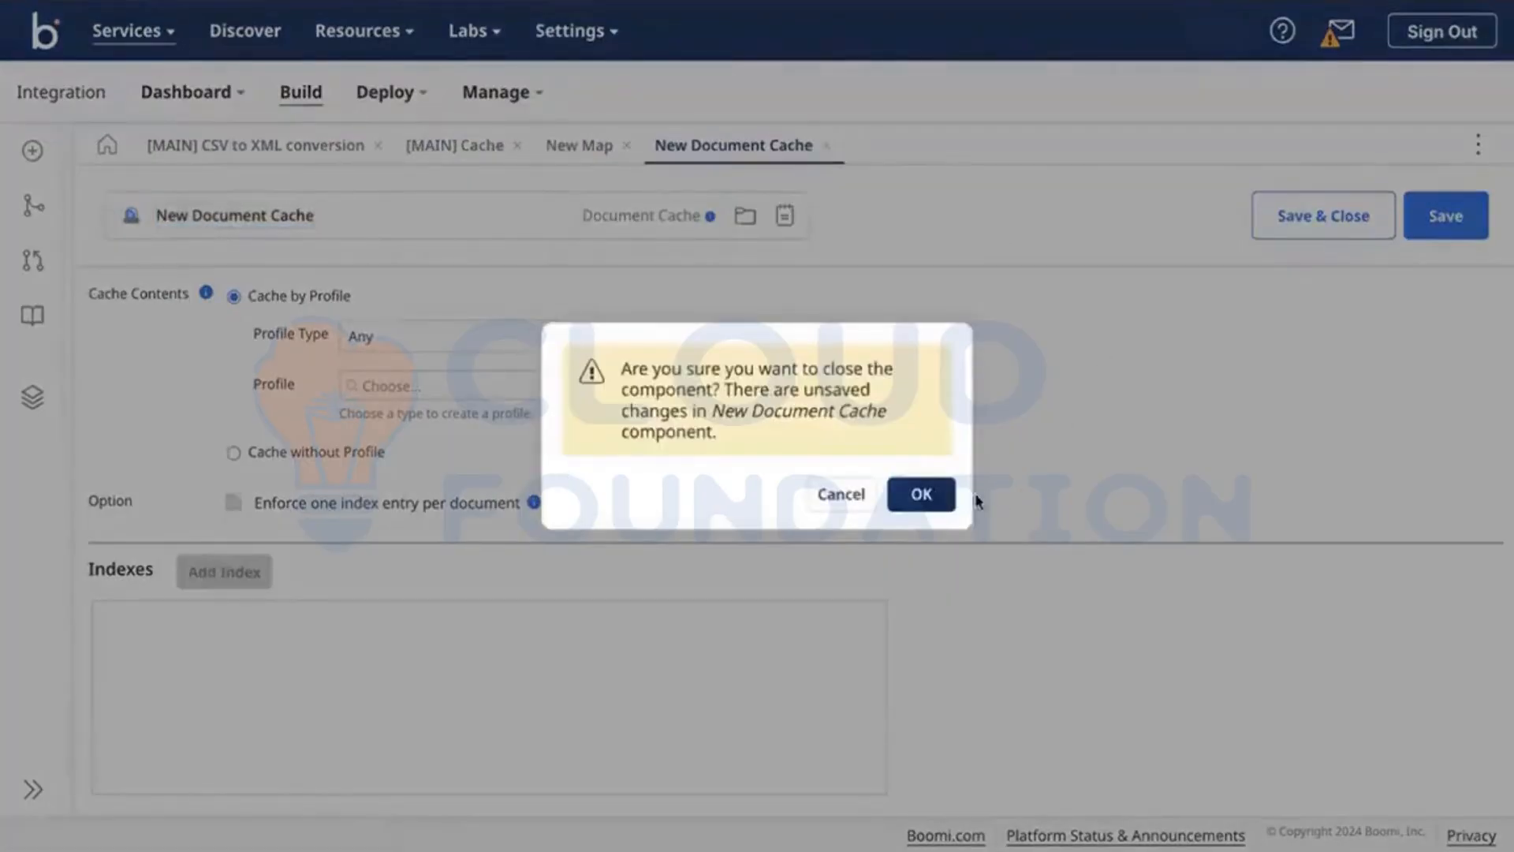
click(931, 495)
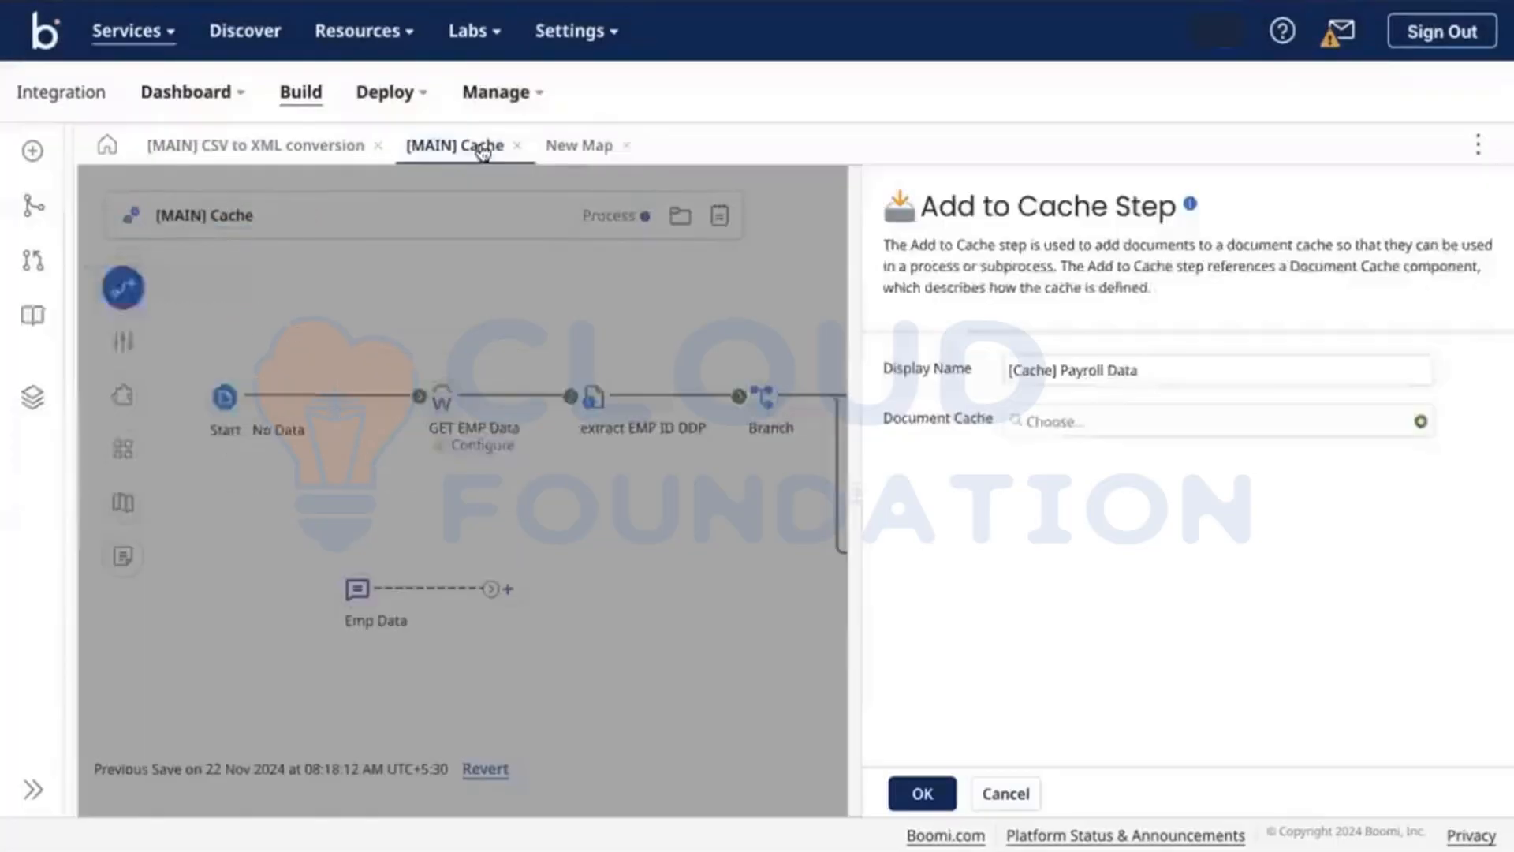
click(679, 295)
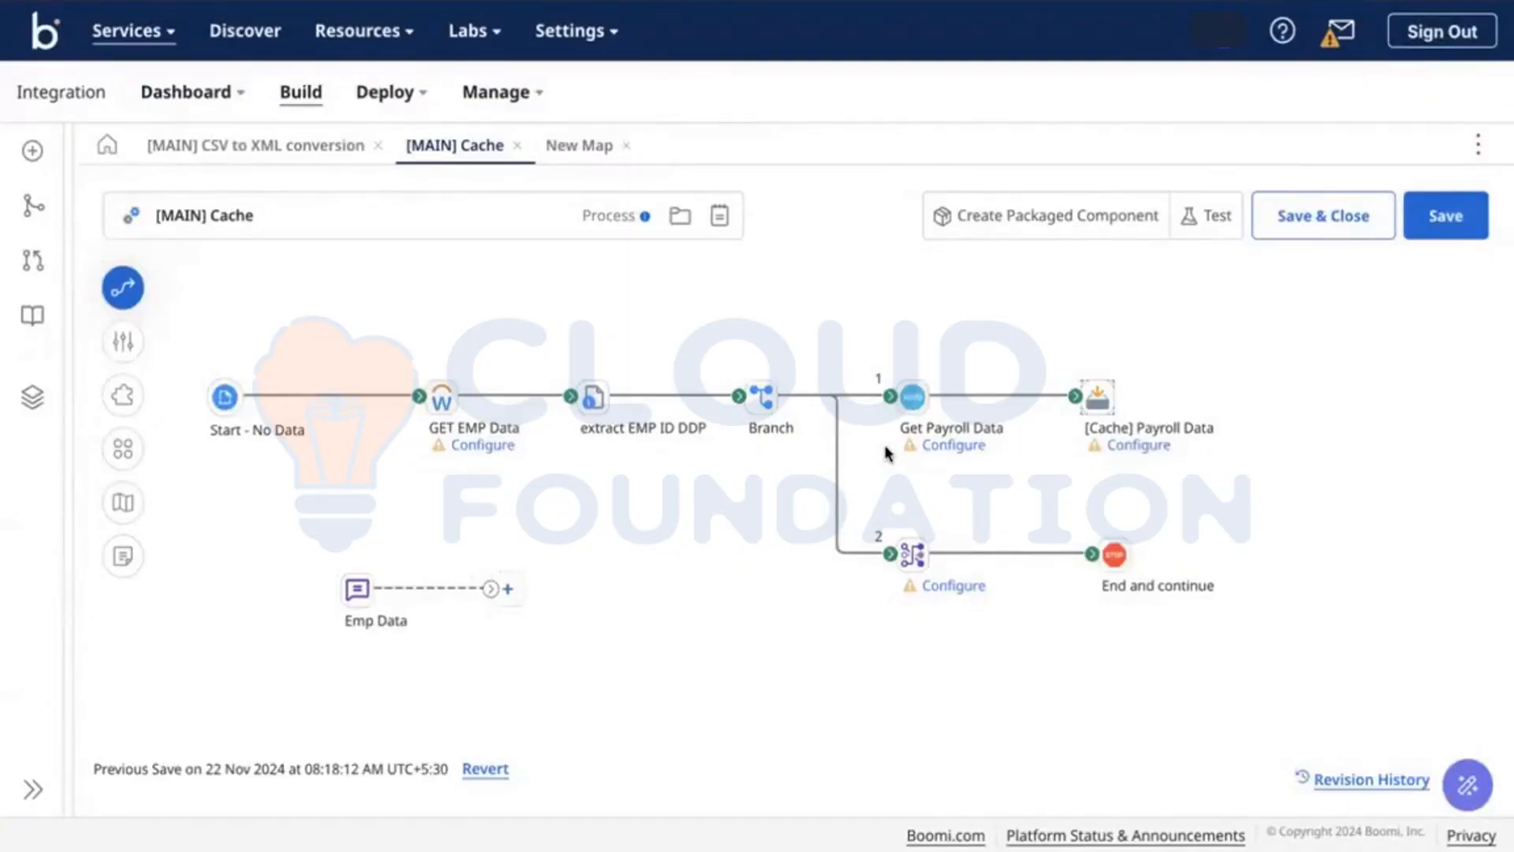
Step: Search the step palette for 're' and place a Retrieve From Cache step on the canvas
click(122, 287)
click(337, 308)
double_click(338, 308)
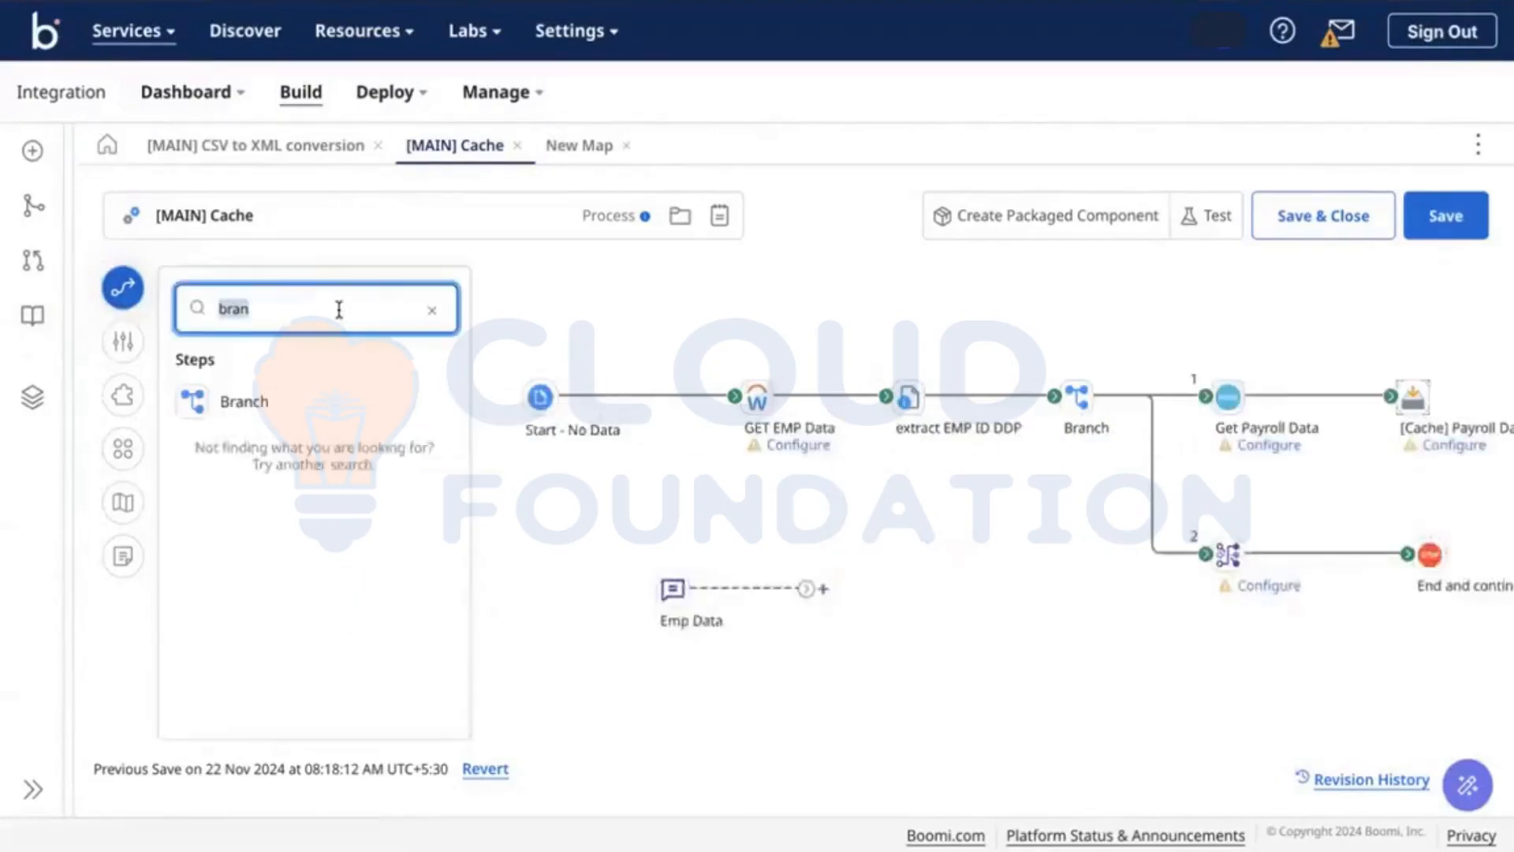
text(re)
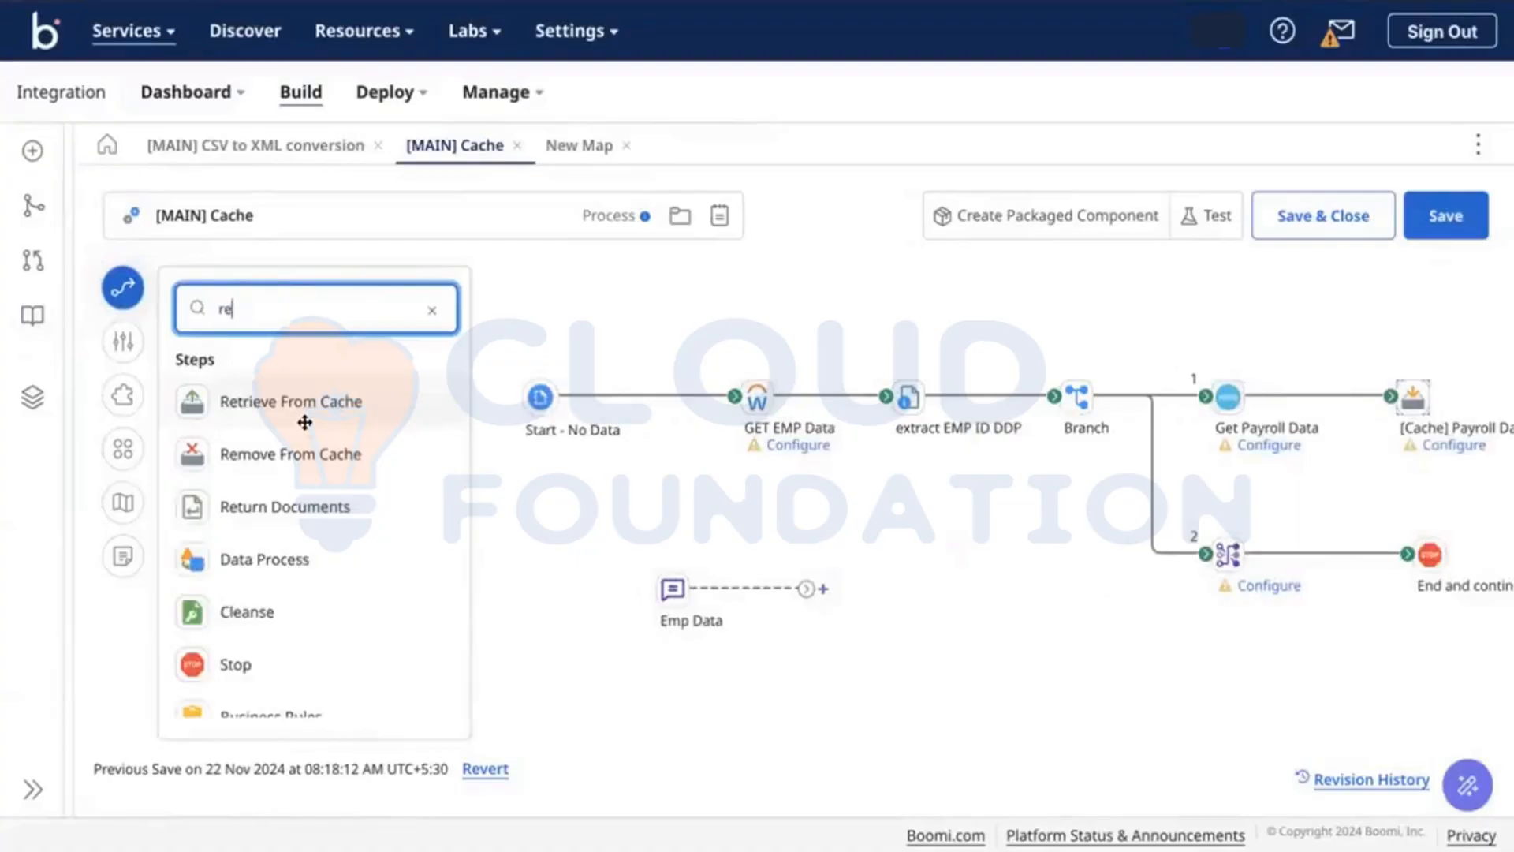
drag(253, 398, 1069, 579)
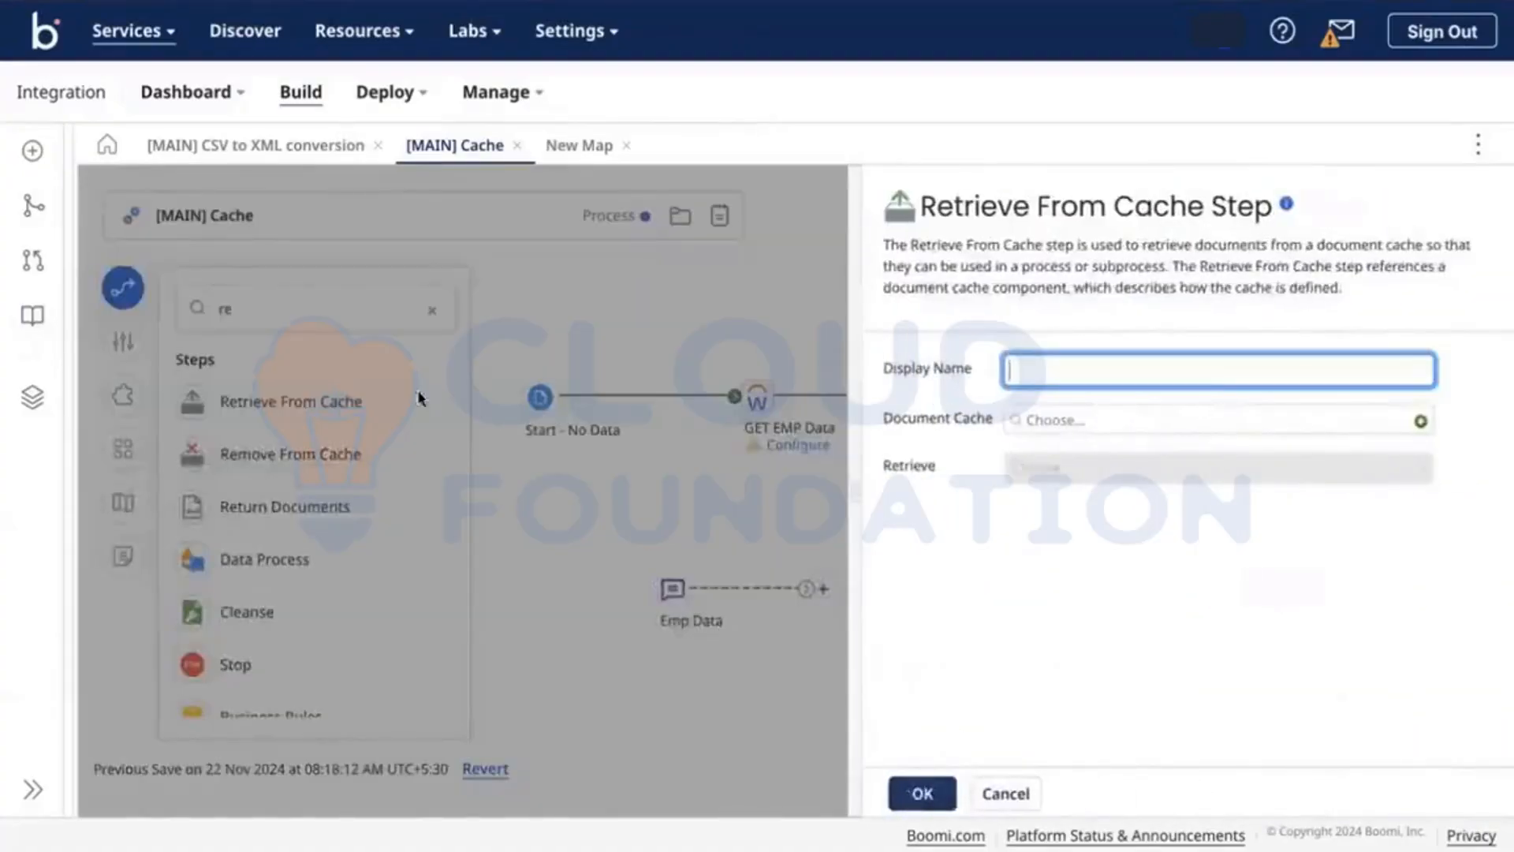
click(418, 398)
click(123, 288)
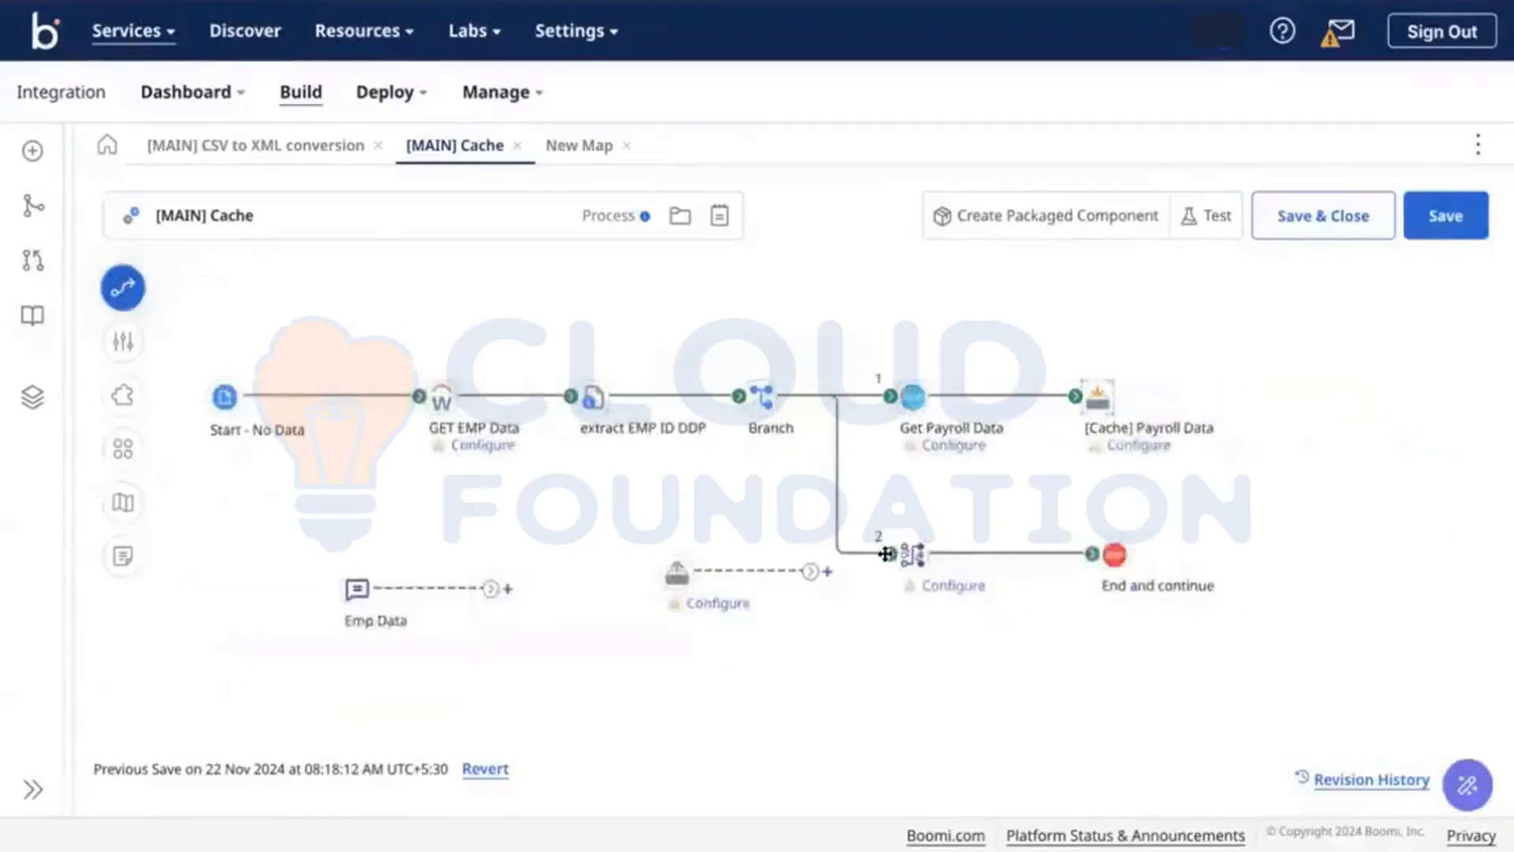
Step: Connect branch 2 to the Retrieve From Cache step and position it under Get Payroll Data
drag(887, 554, 663, 564)
drag(884, 515, 789, 760)
drag(681, 457, 937, 443)
click(929, 524)
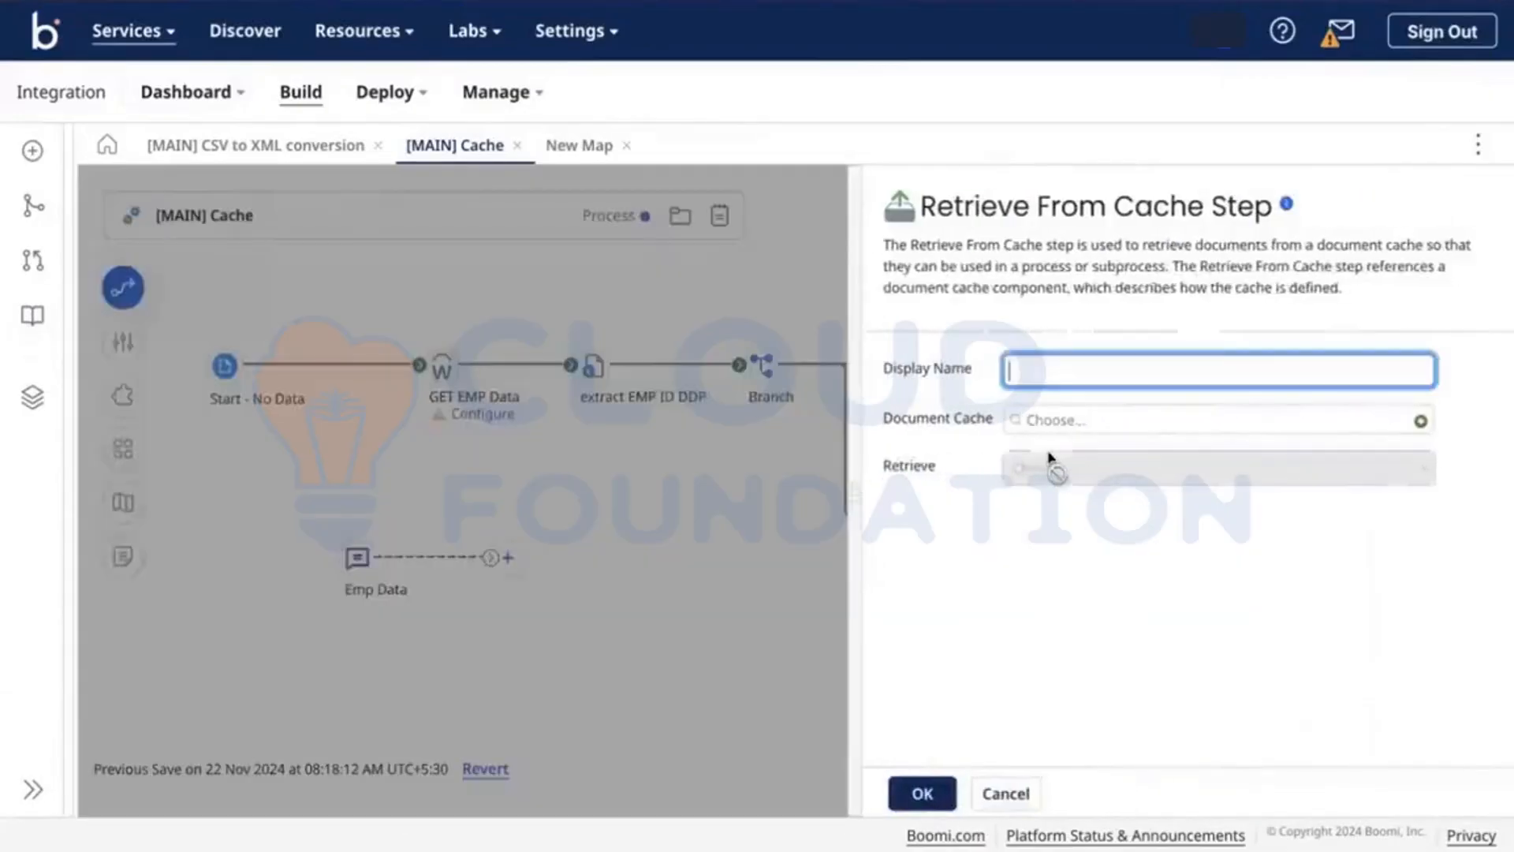
click(717, 513)
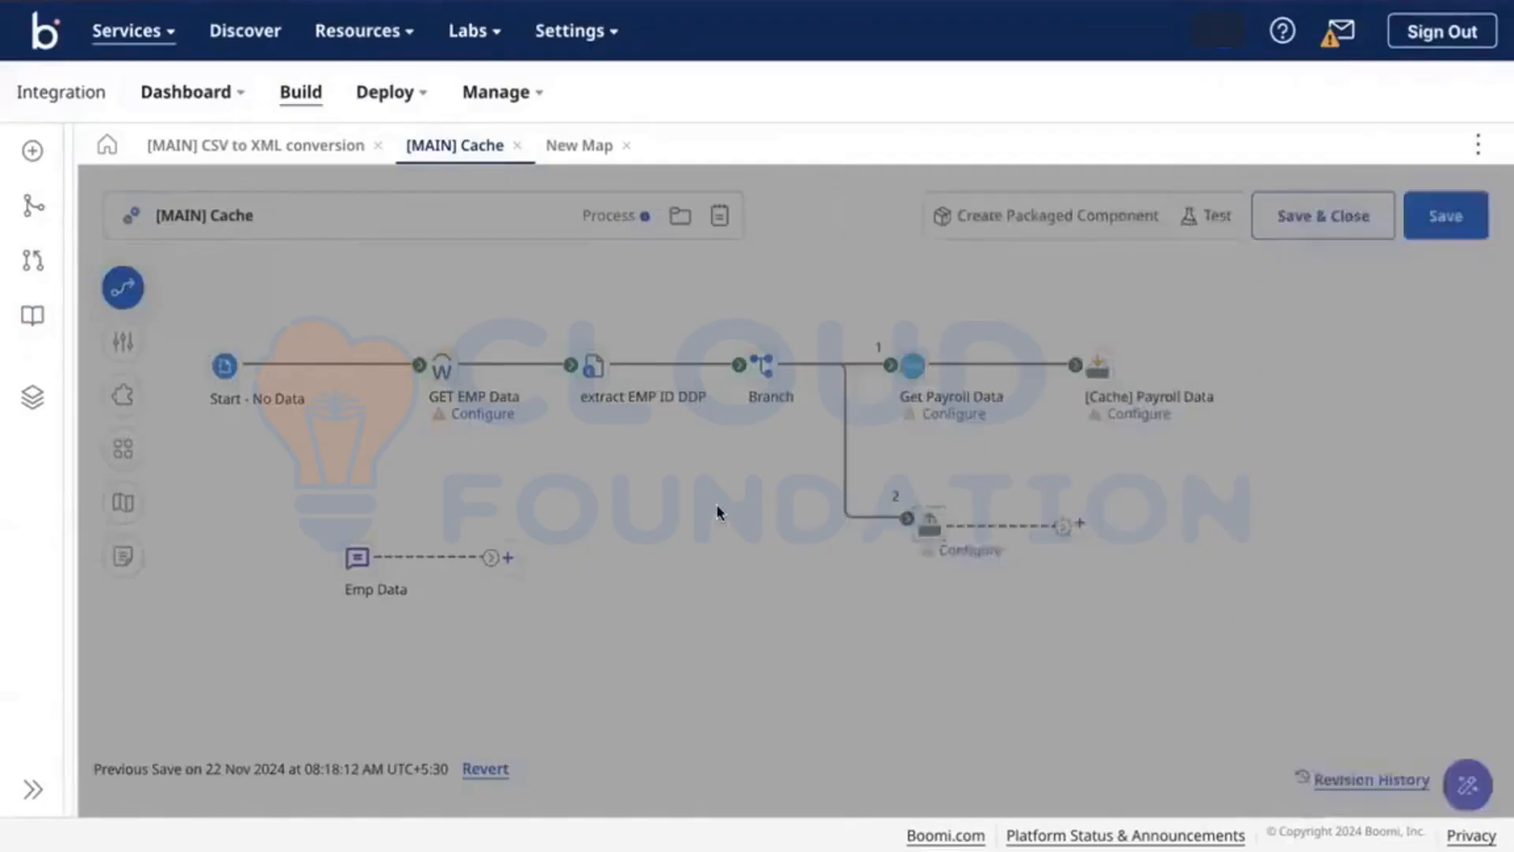
Step: Move the detached Map and Stop steps lower and open the Retrieve From Cache settings
scroll(631, 584, down, 2)
drag(544, 646, 783, 548)
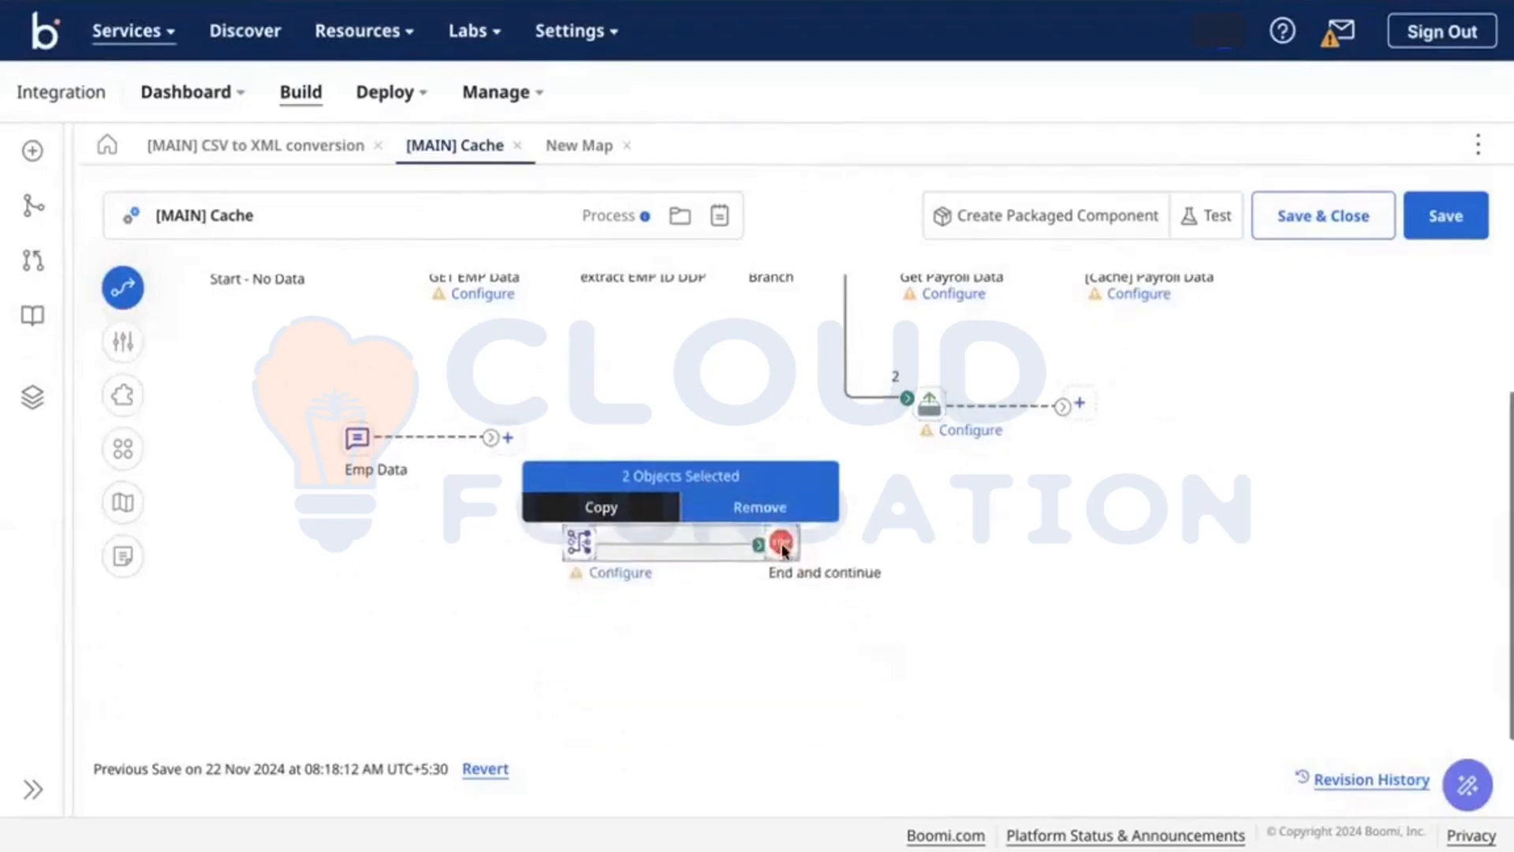
scroll(788, 552, up, 2)
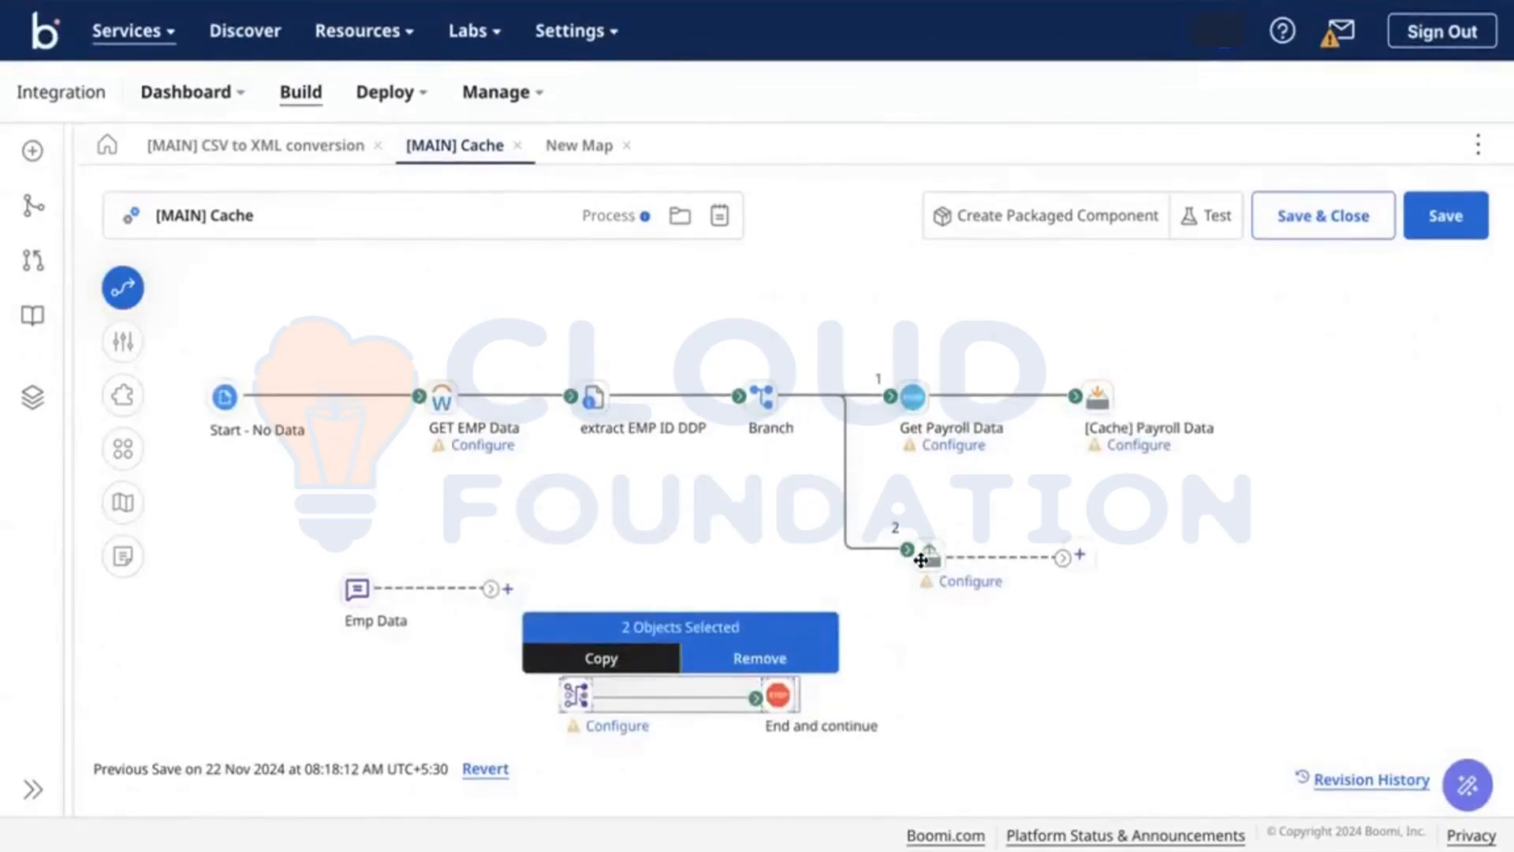
click(919, 556)
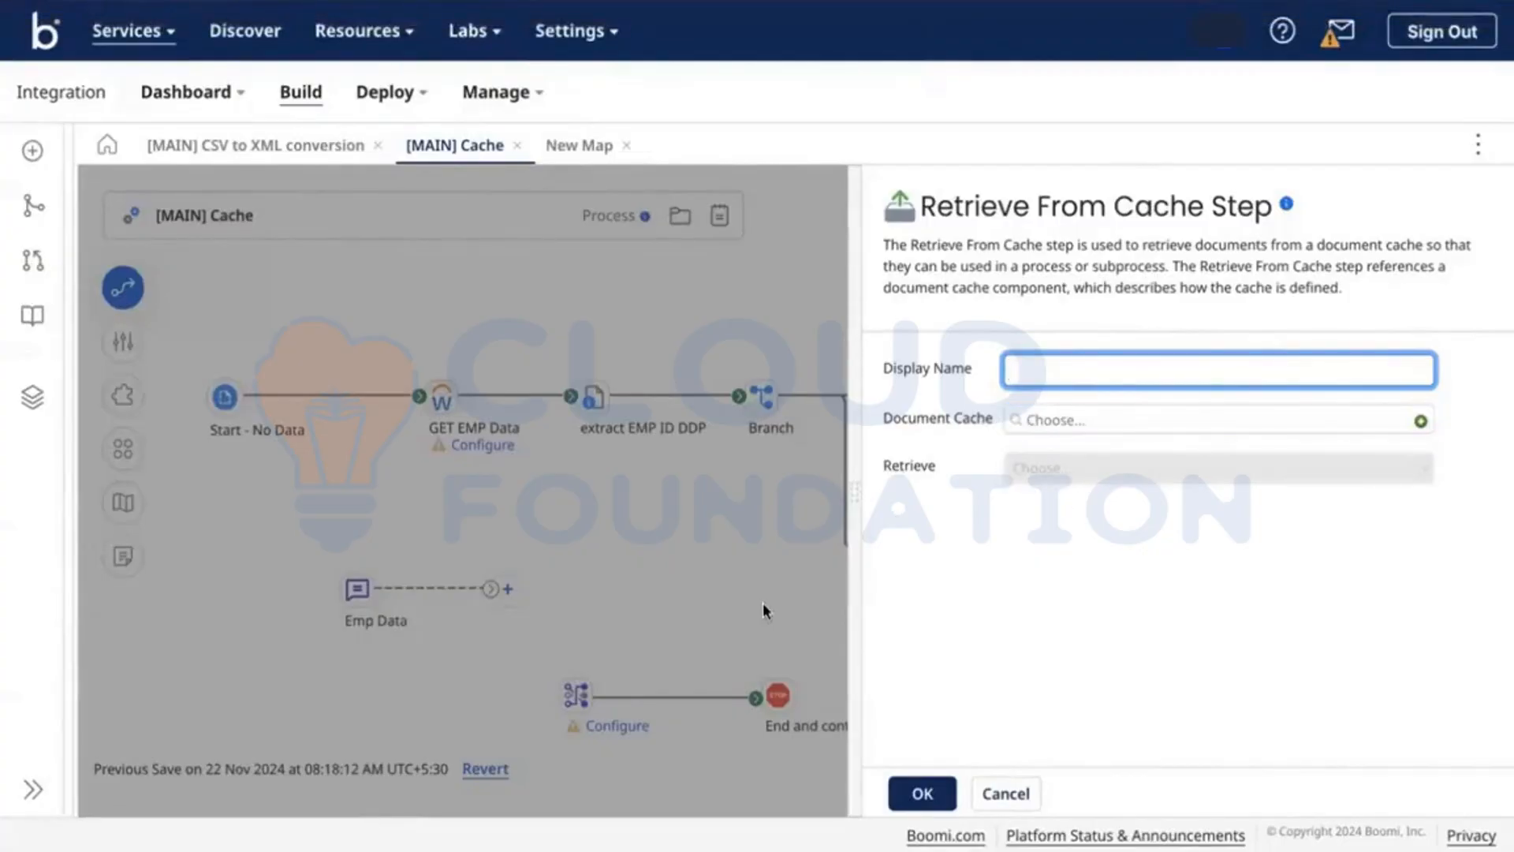
click(919, 793)
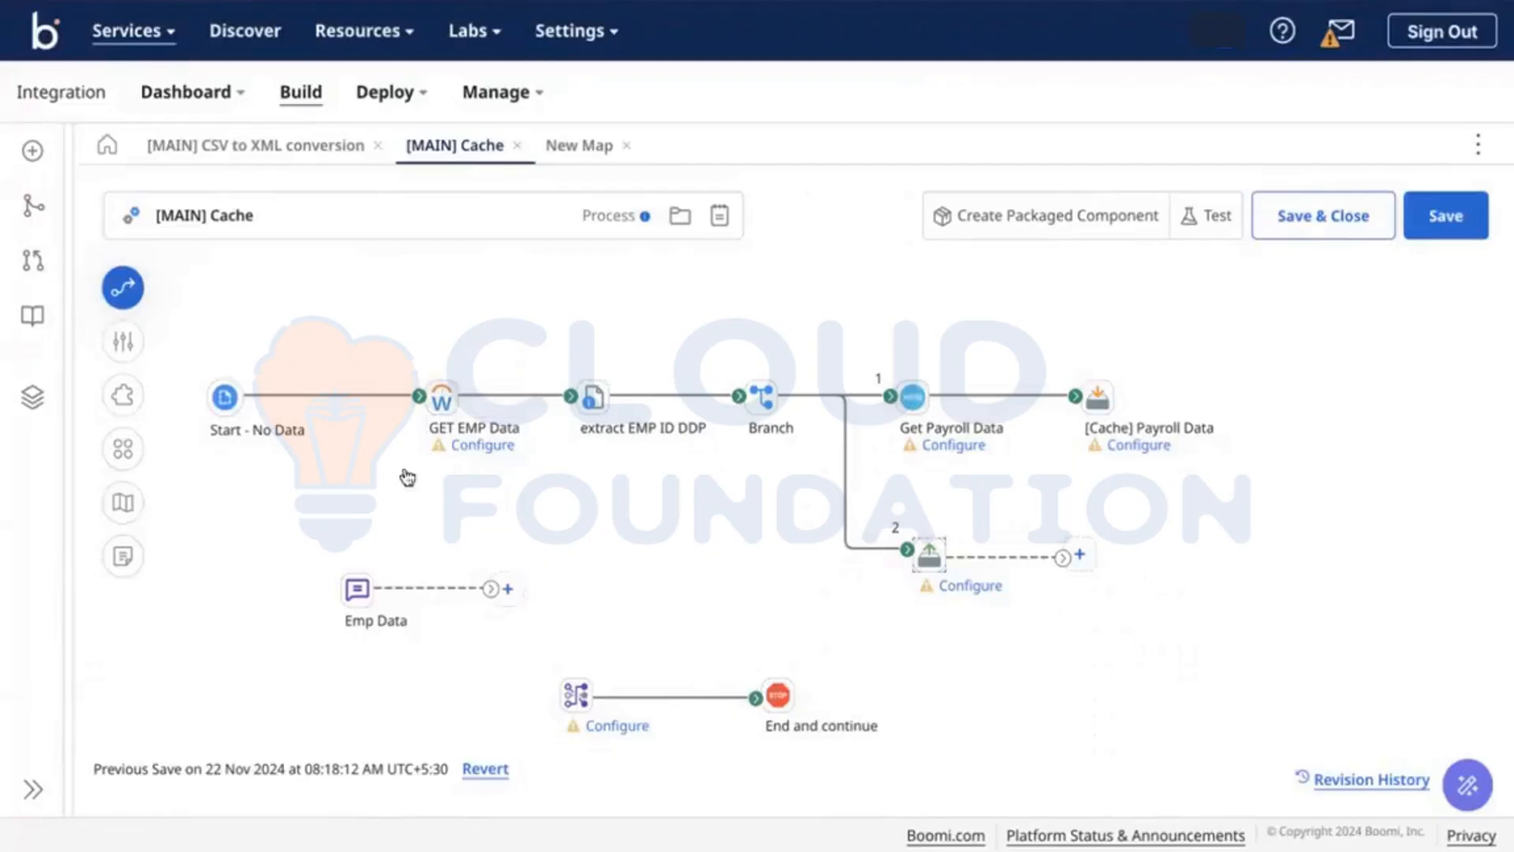
Step: Set the Branch step to 3 branches and connect branch 3 to the Map step
mouse_move(441, 388)
click(761, 398)
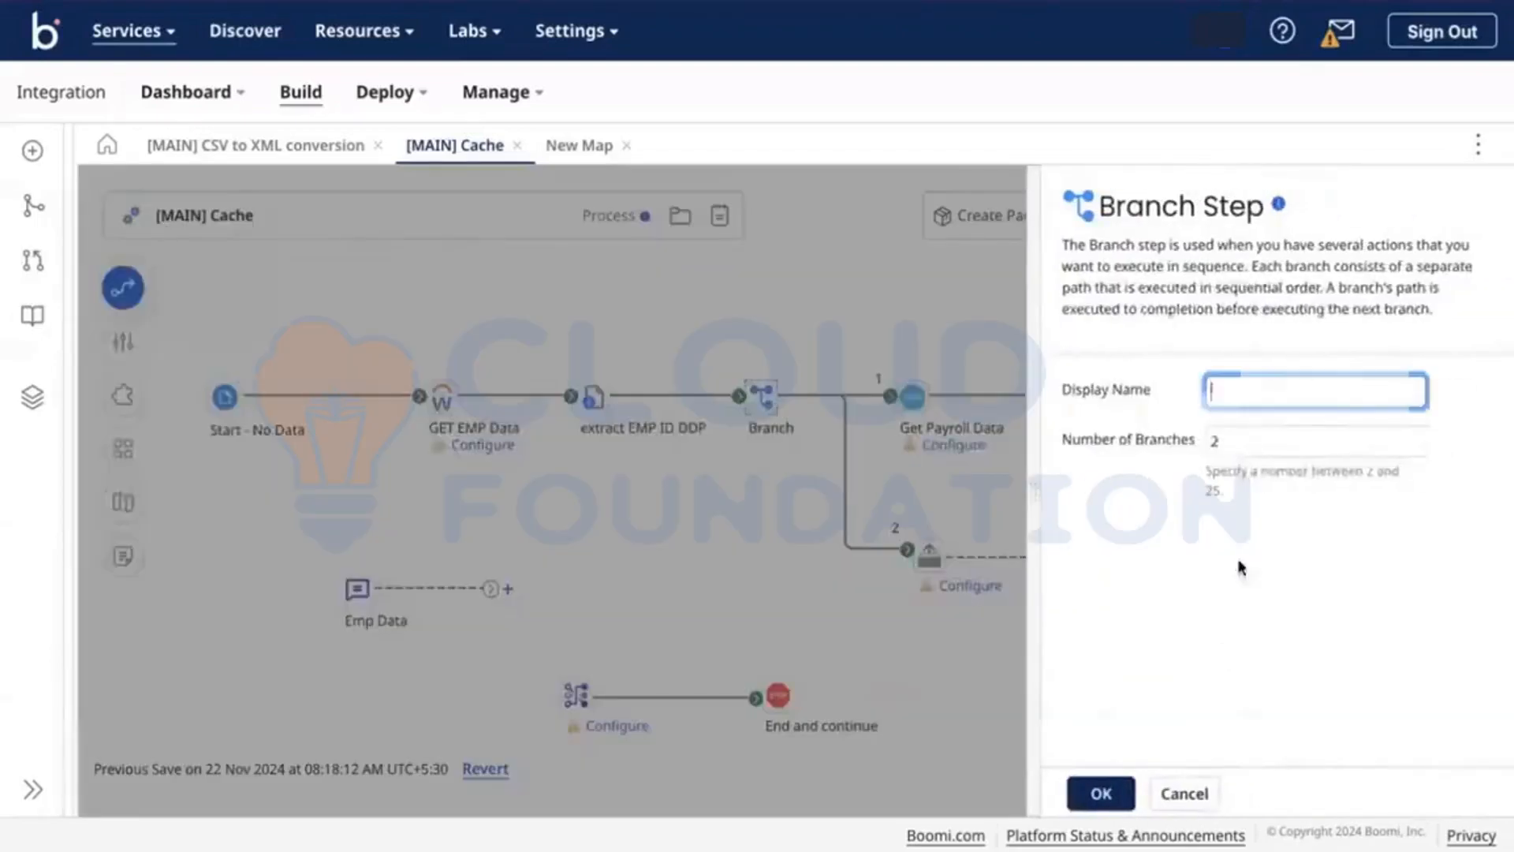
click(1230, 444)
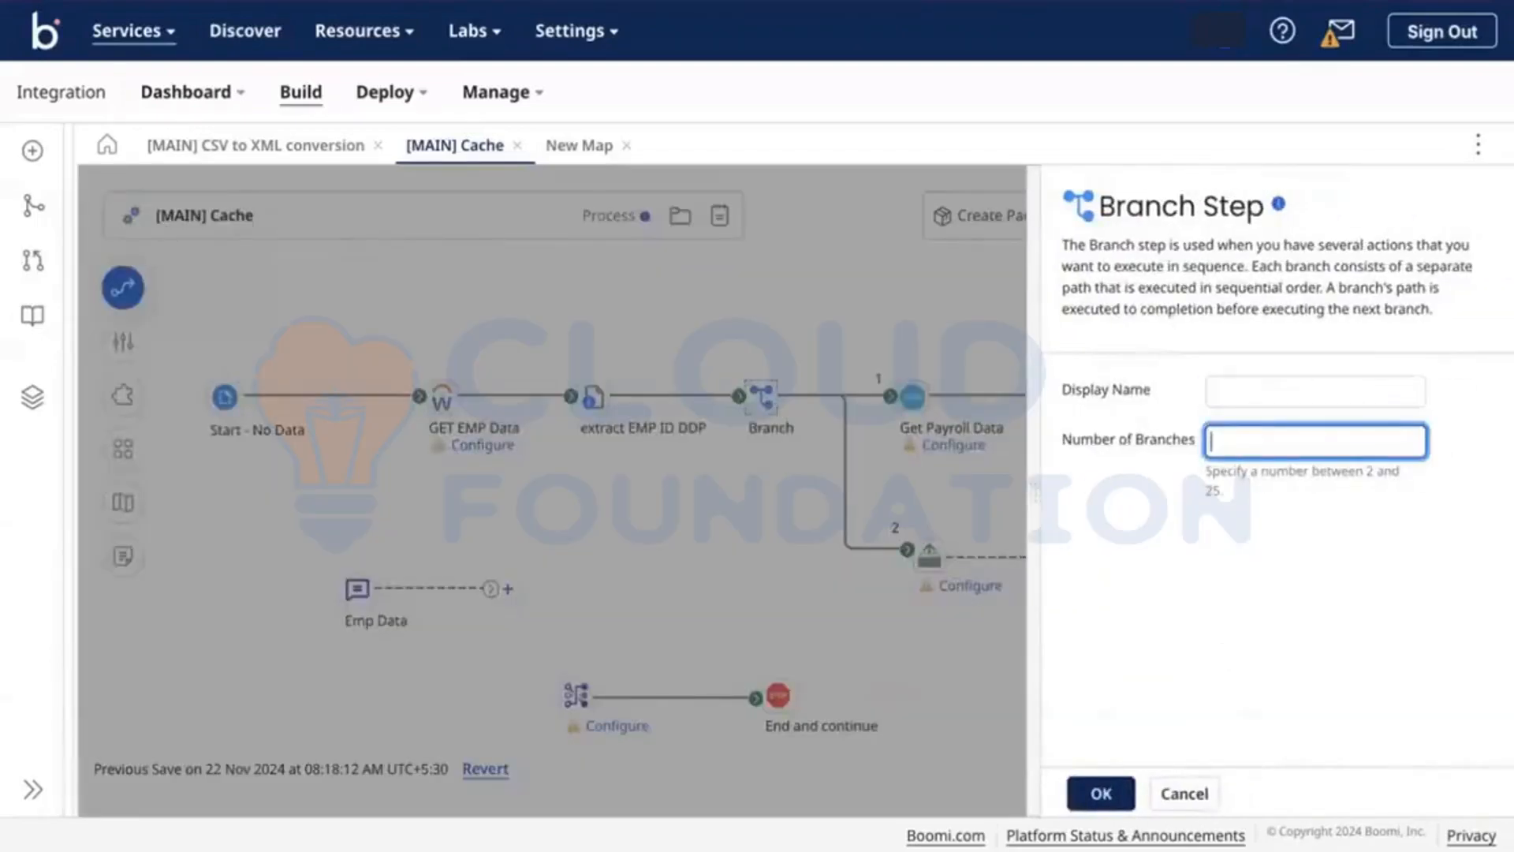
click(1101, 796)
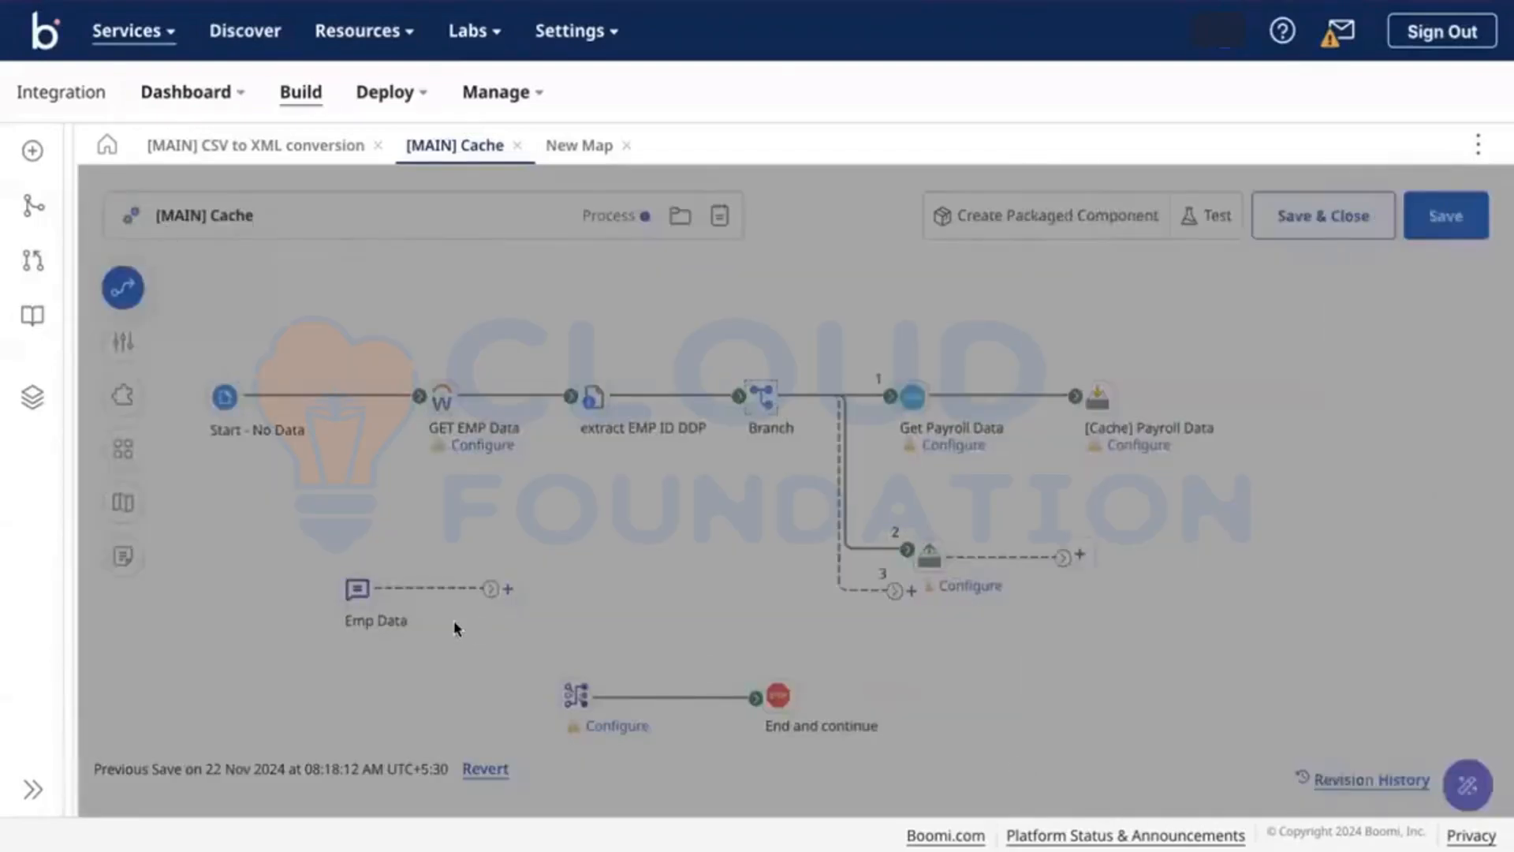
drag(894, 591, 555, 694)
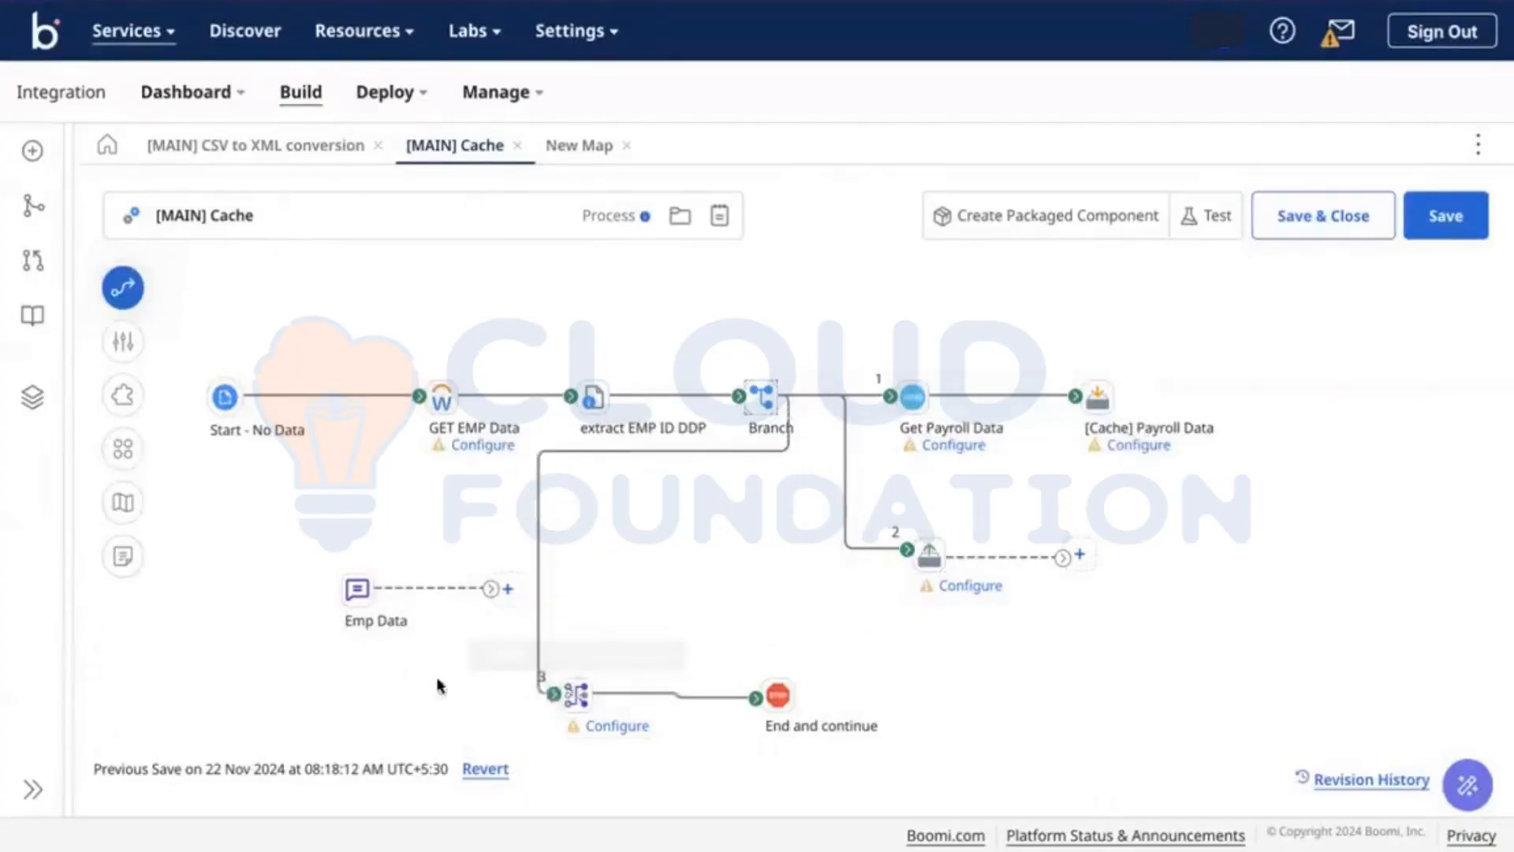
Step: Move the Map and Stop steps together so they line up below branch 2
drag(451, 670, 887, 735)
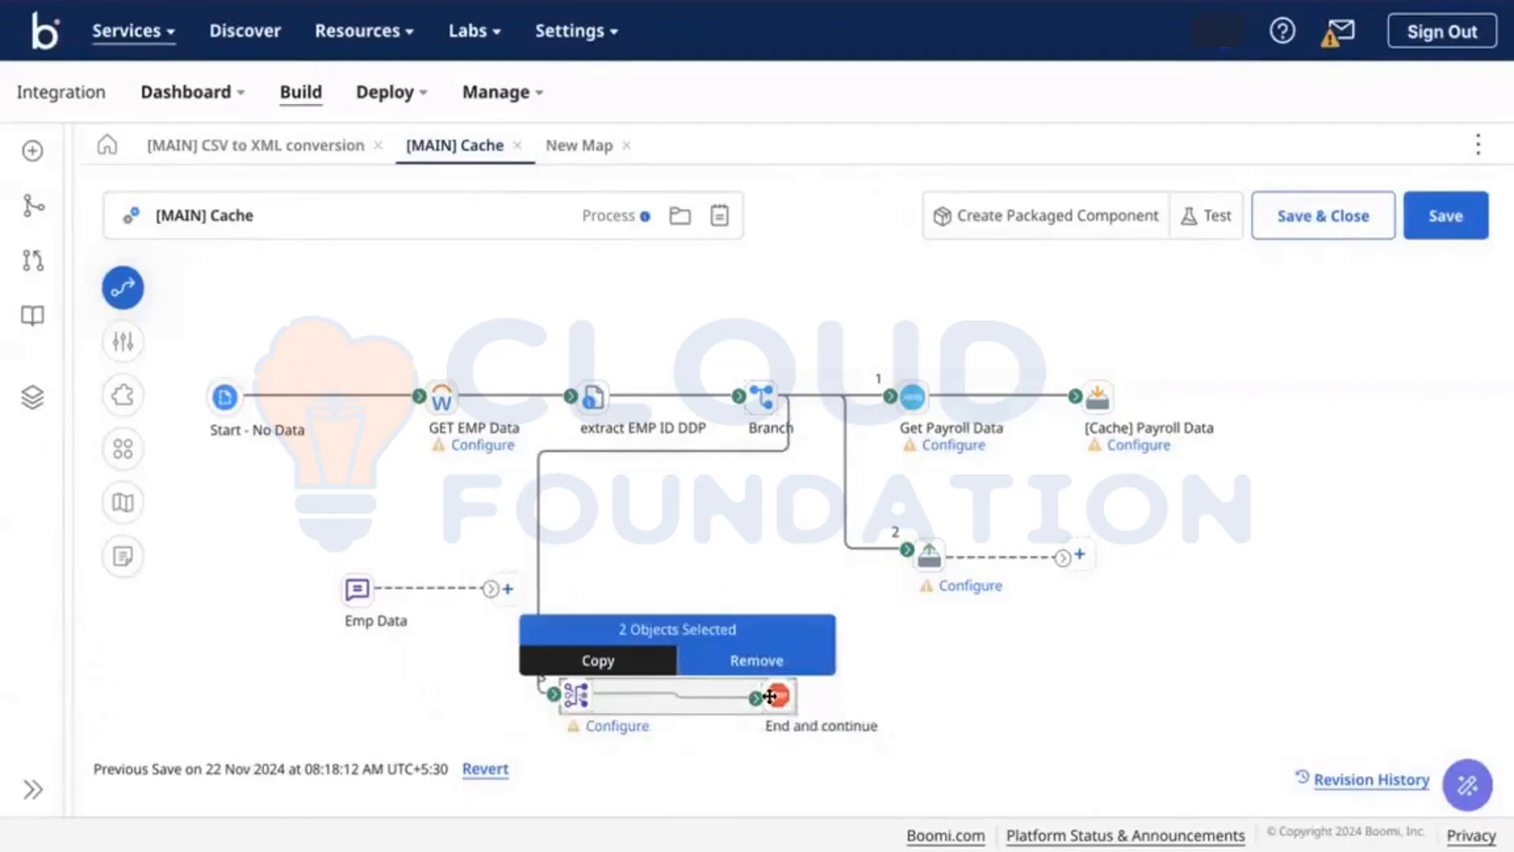
drag(769, 696, 920, 693)
drag(1189, 701, 1128, 683)
click(934, 550)
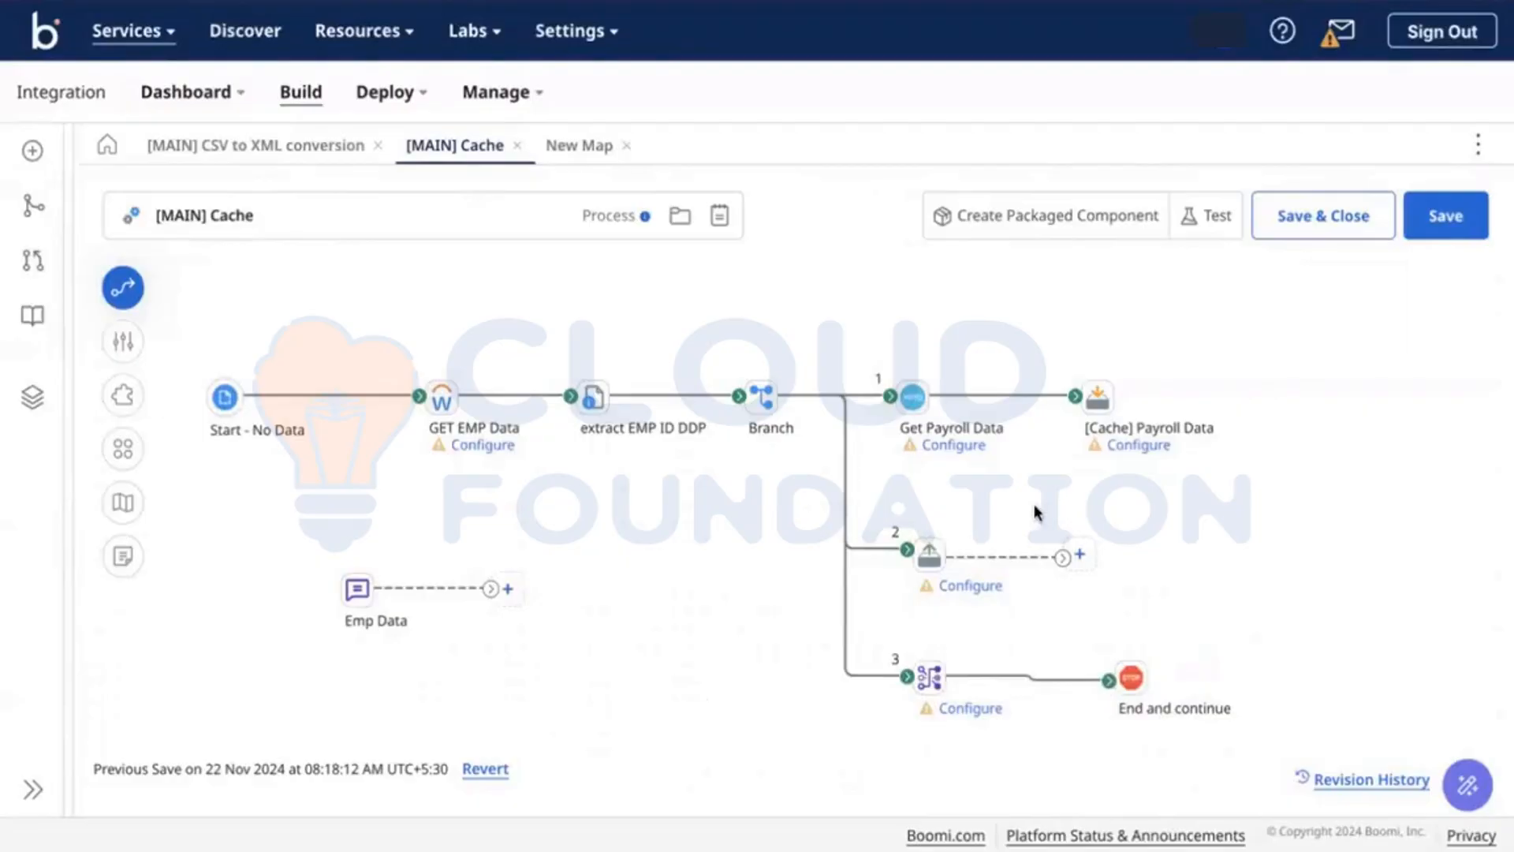
Step: Add a Map step, then an SFTP V2 connector, after Retrieve From Cache on branch 2
click(1078, 555)
text(map)
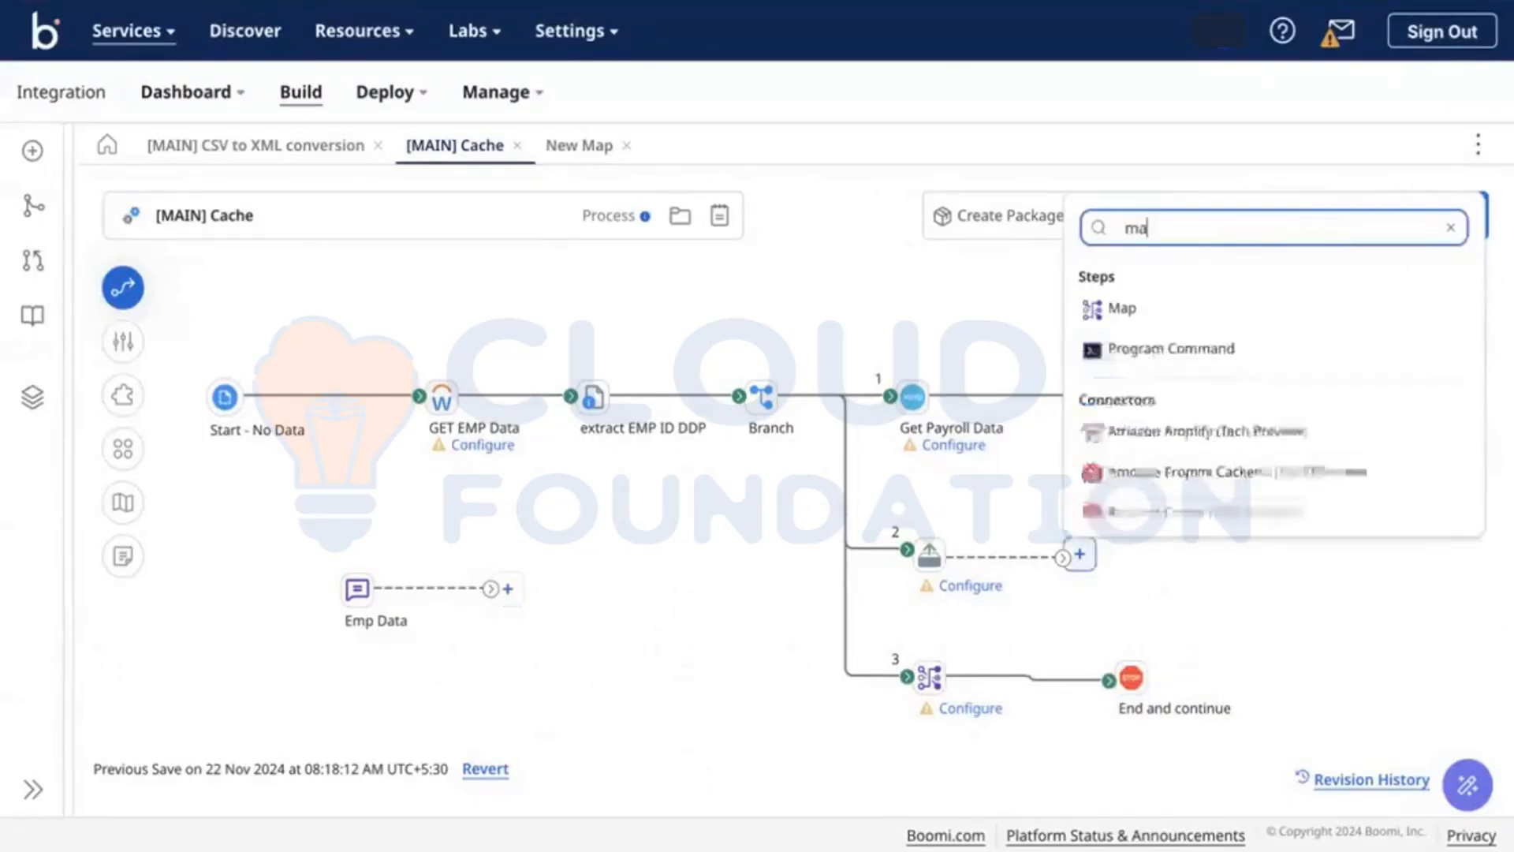
click(1133, 306)
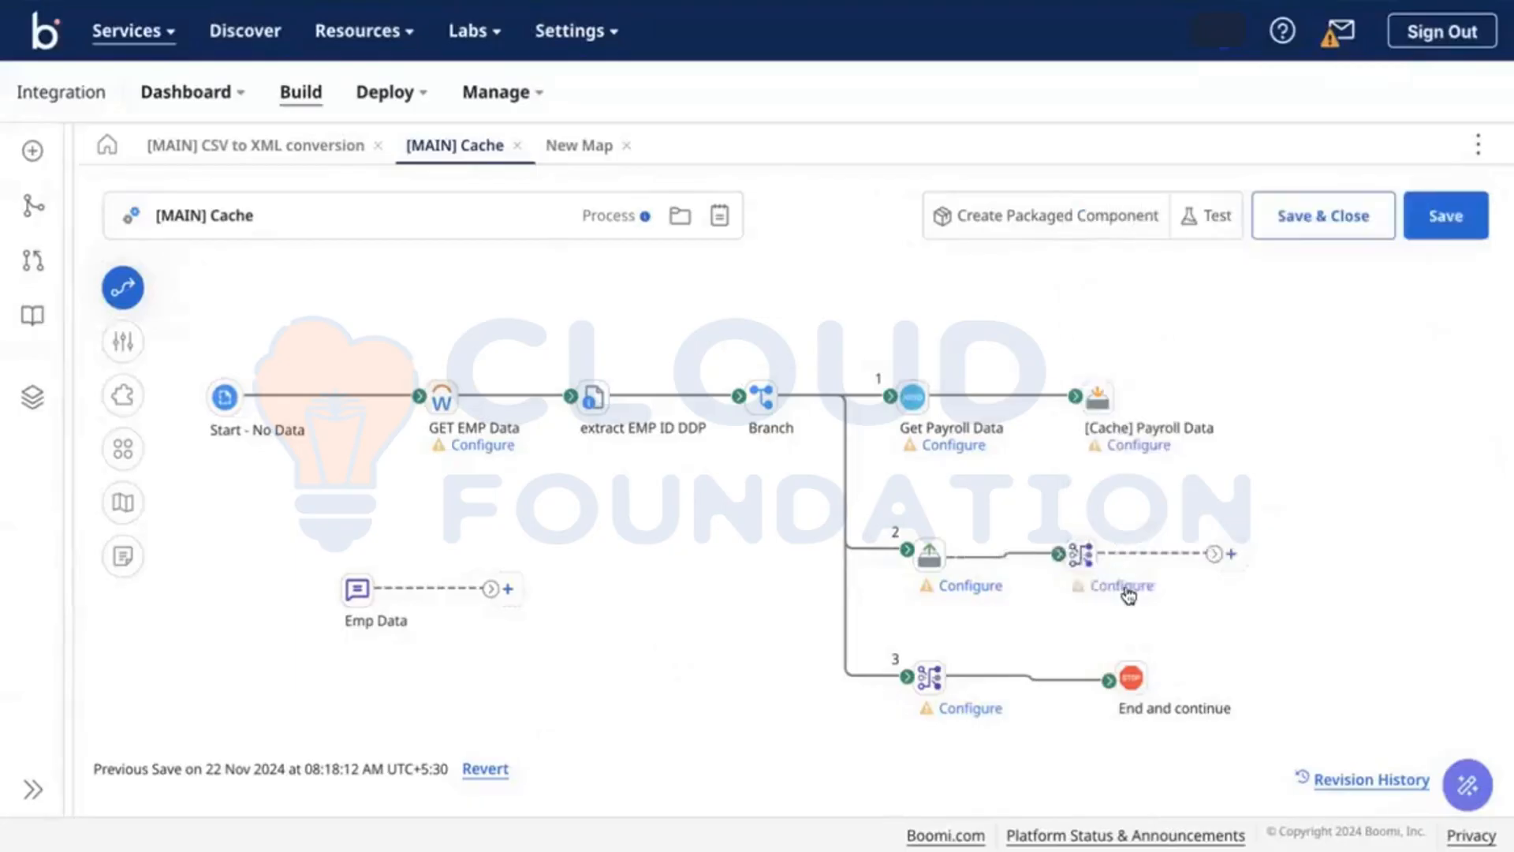
mouse_move(1081, 555)
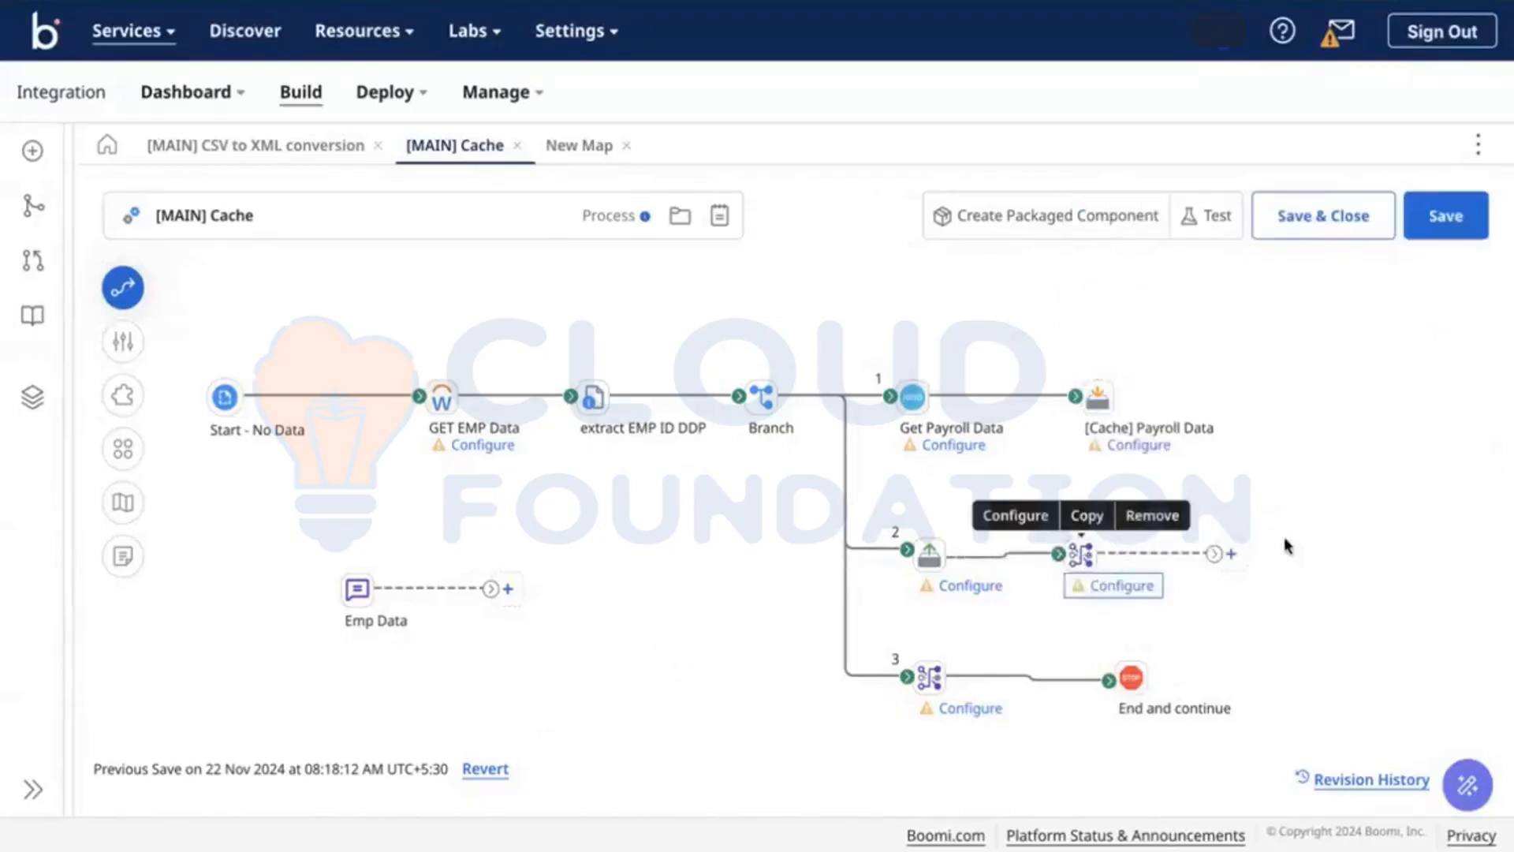
click(1237, 554)
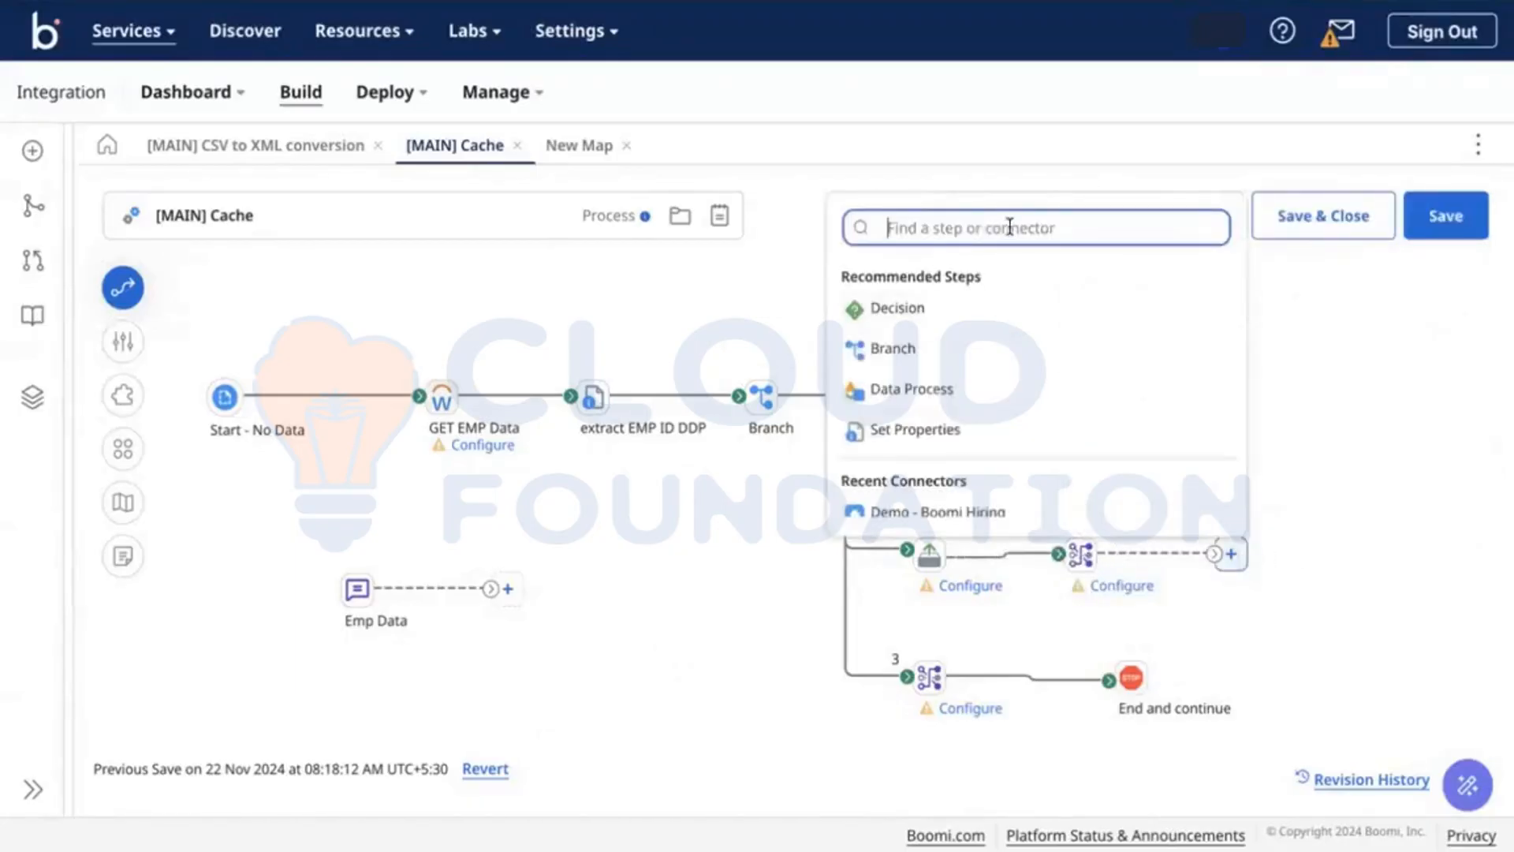
text(sft)
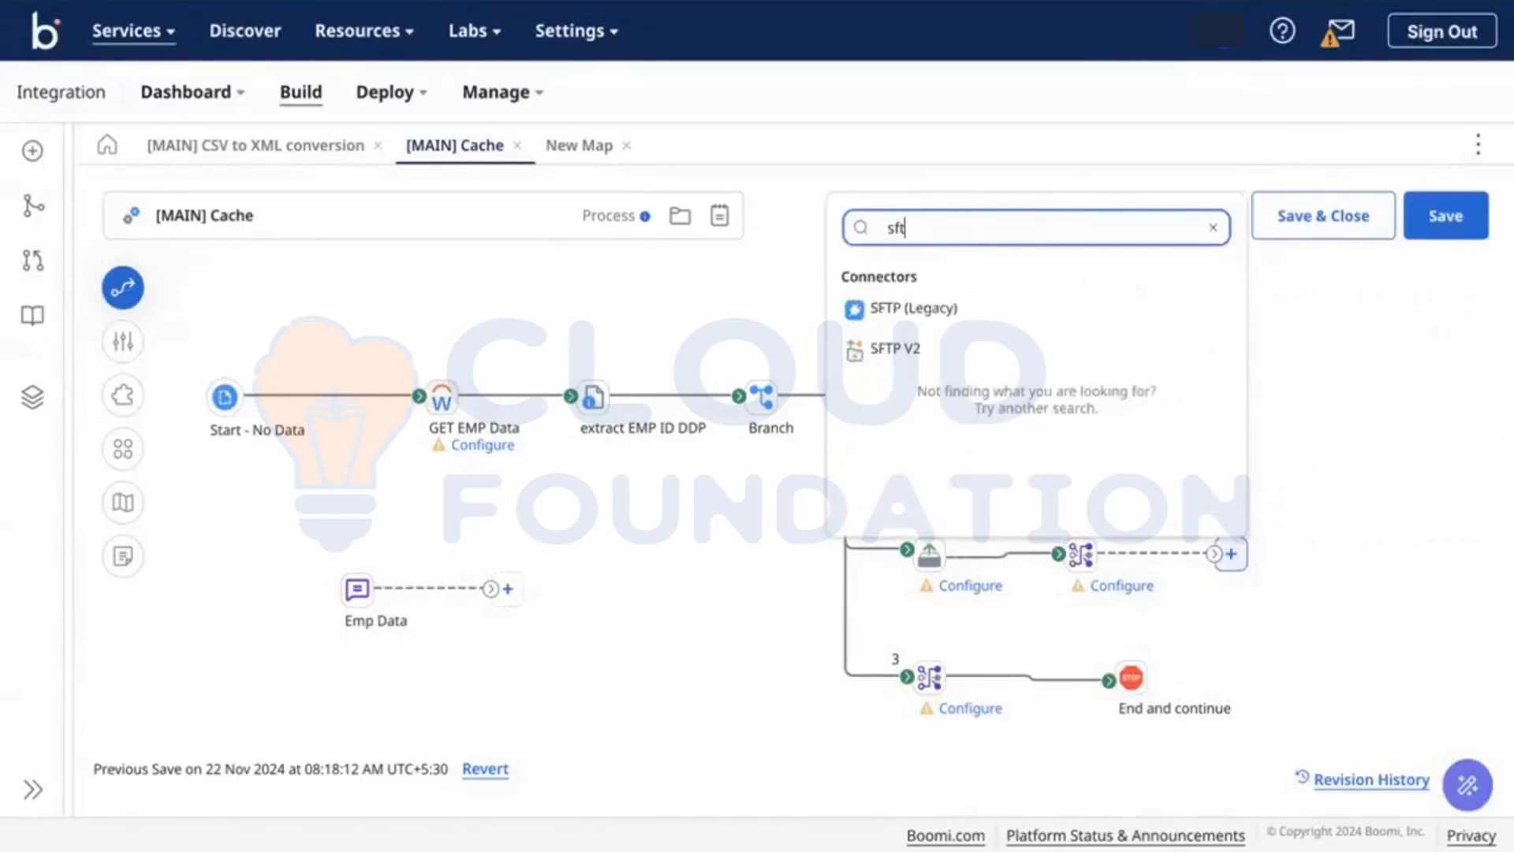
click(869, 345)
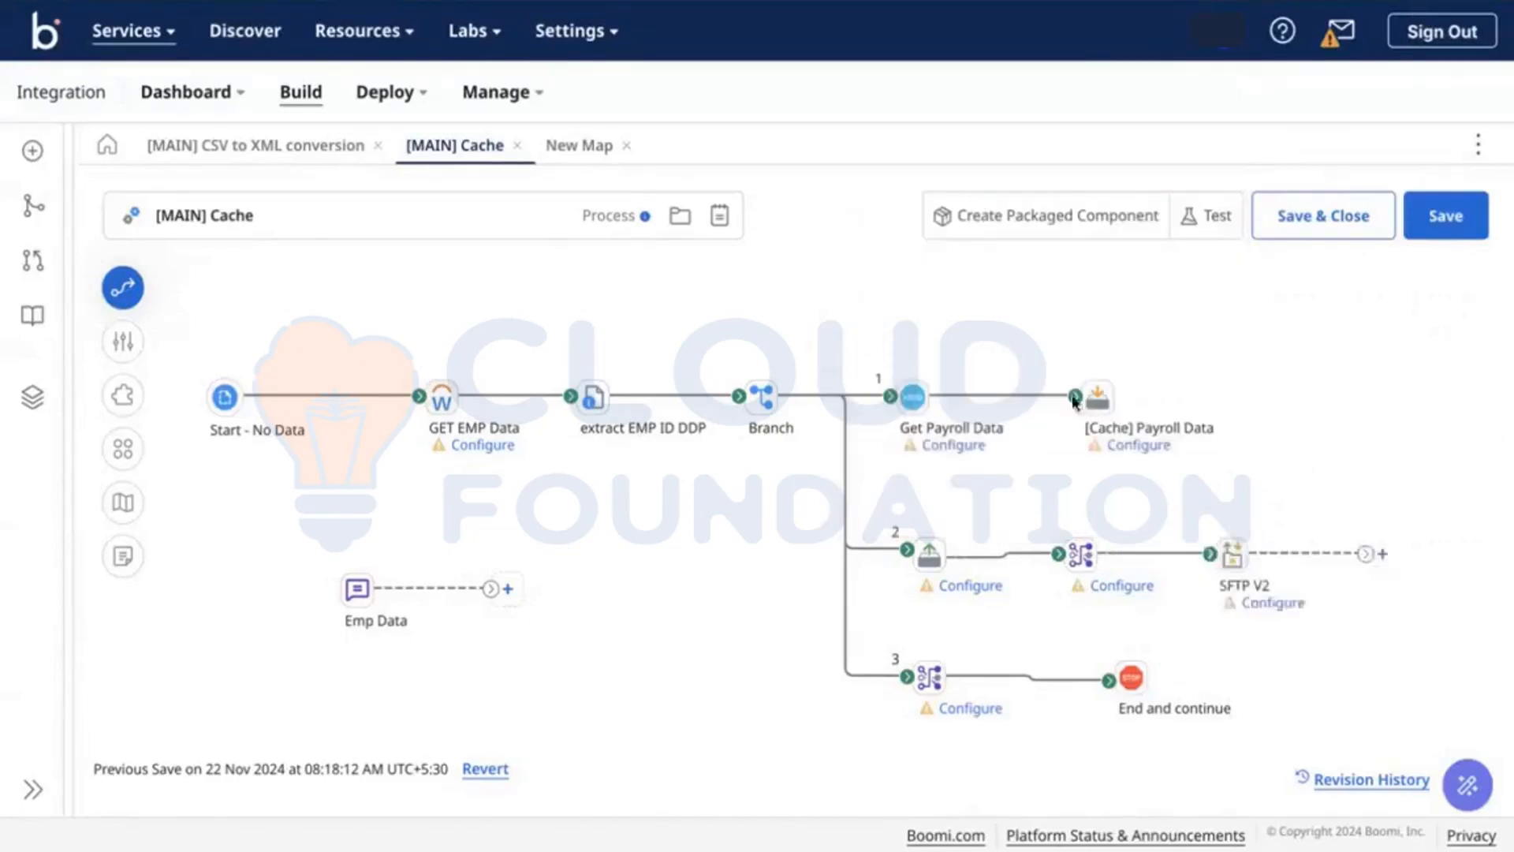
Step: End branch 2 with a Stop step and straighten the branch 3 Stop and cache step shapes
click(1380, 555)
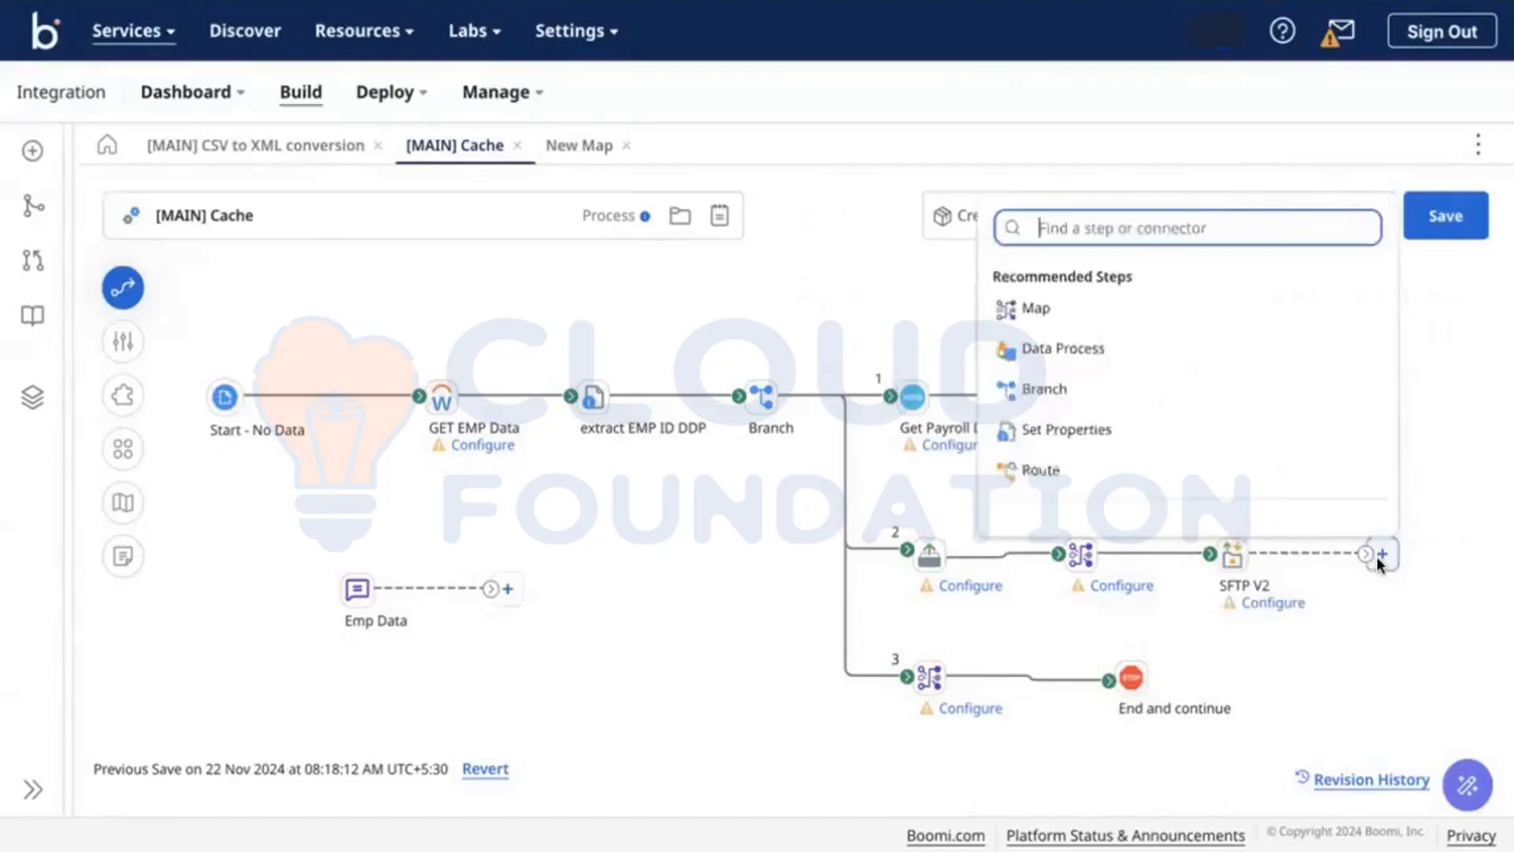
text(st)
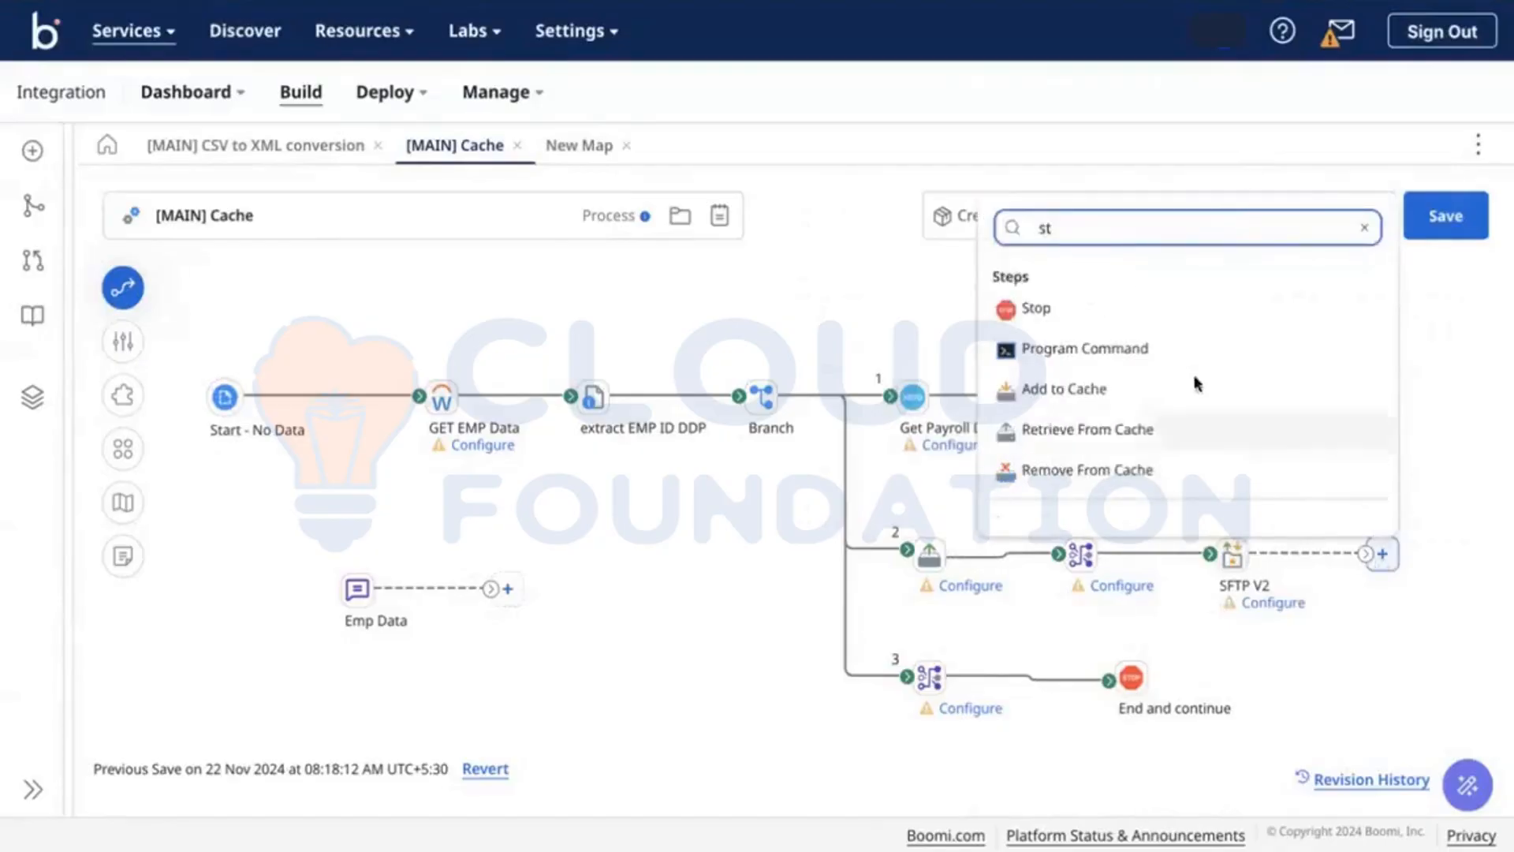
click(1172, 319)
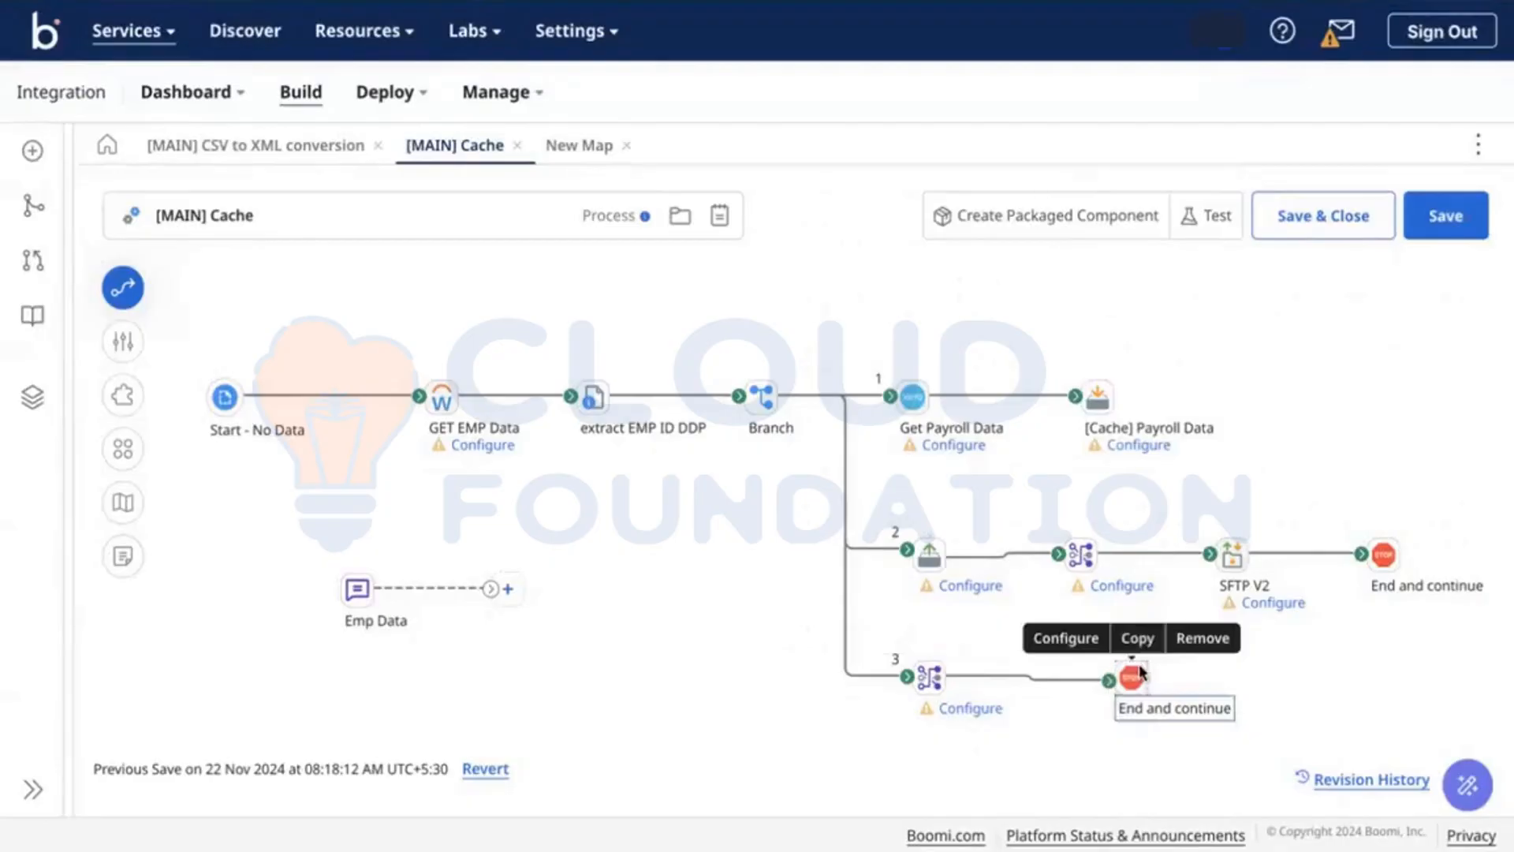
drag(1136, 675, 1151, 670)
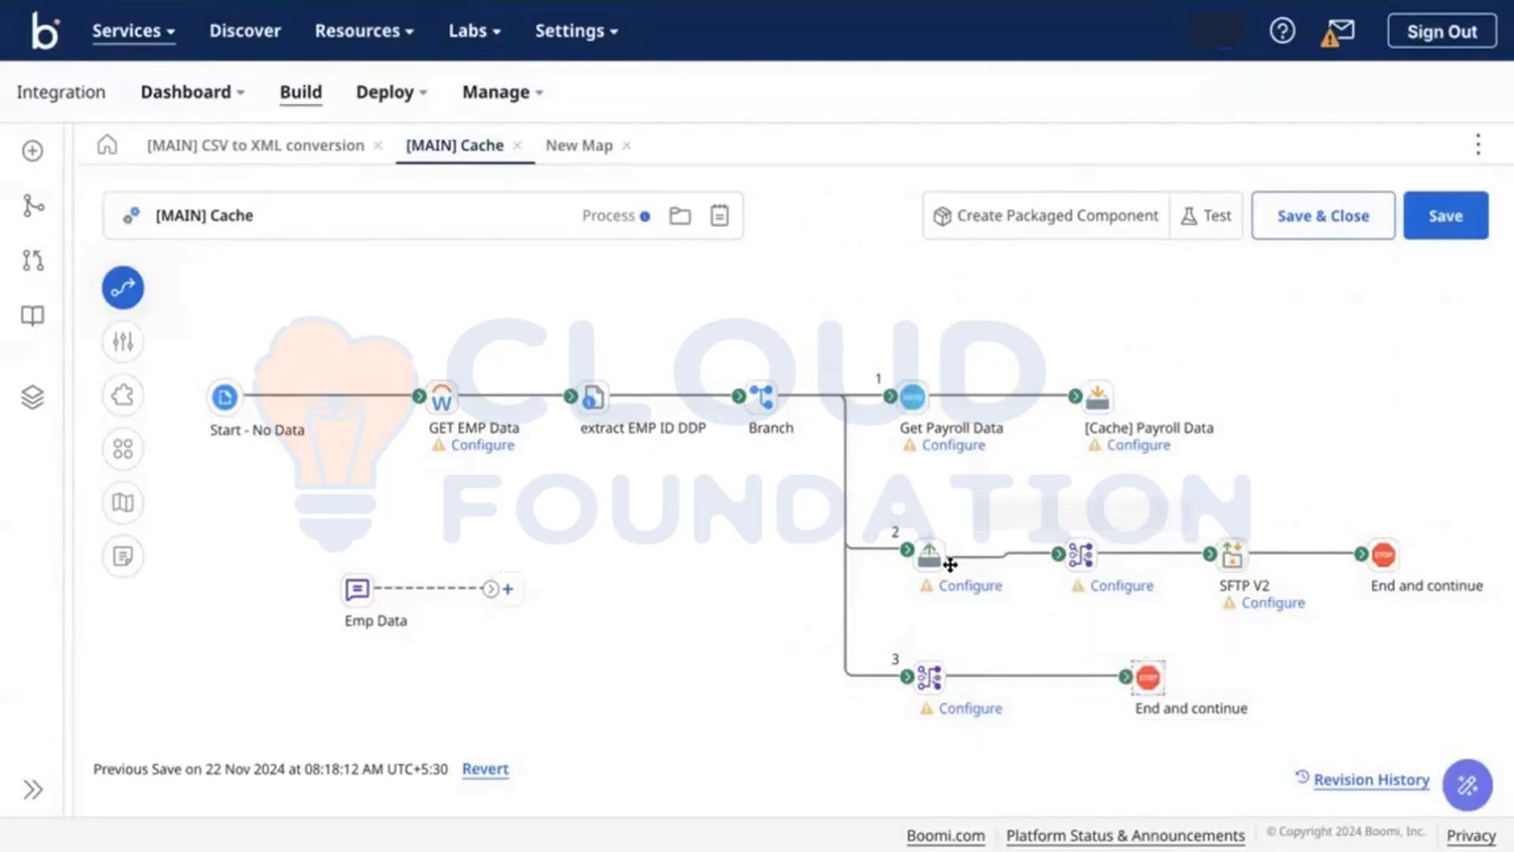
drag(935, 556, 929, 552)
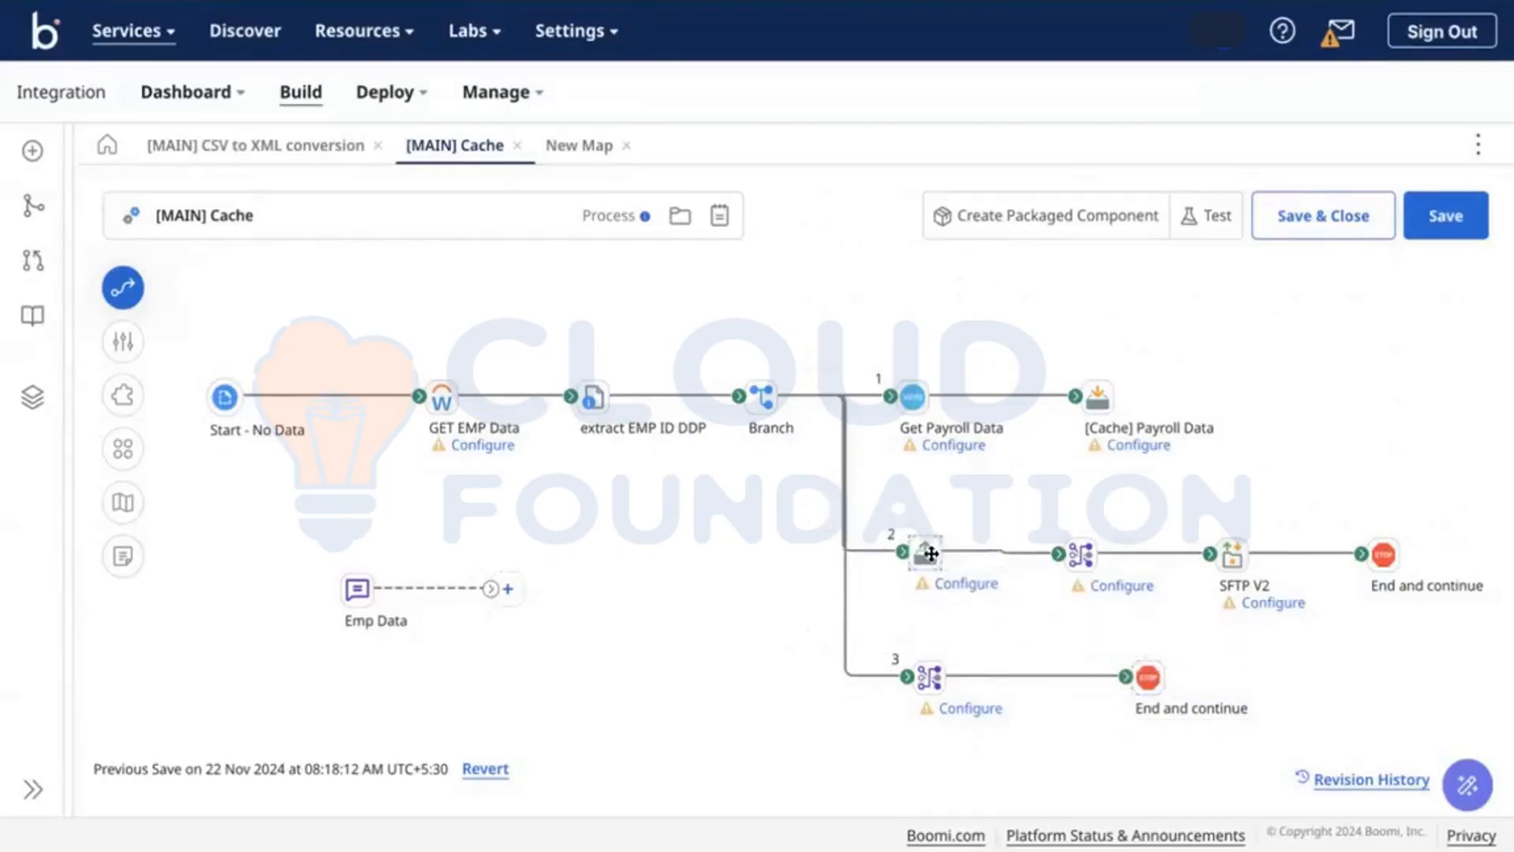
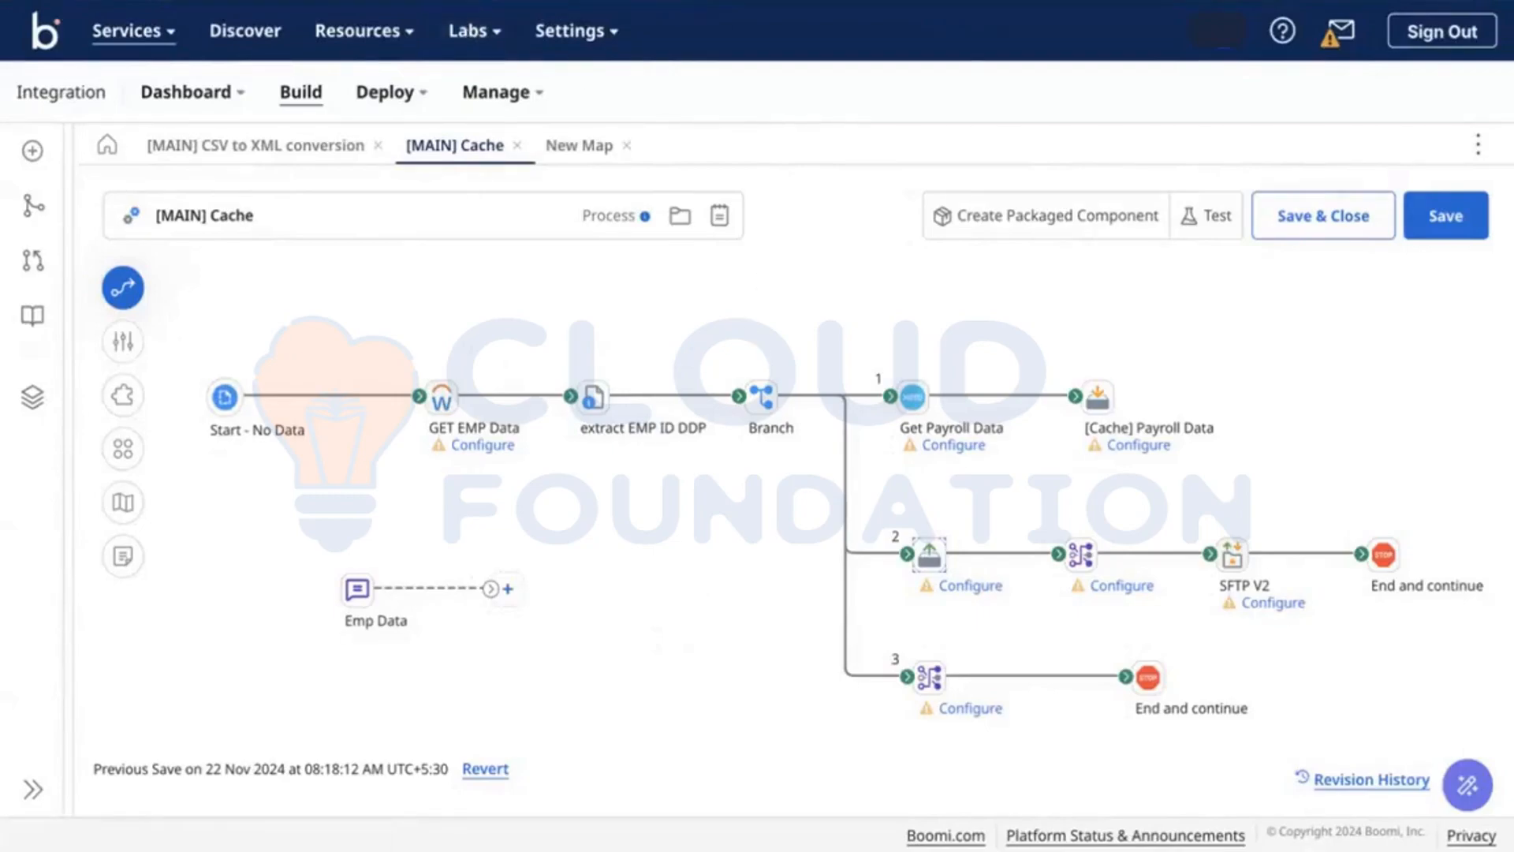
Step: Glance at the Emp Data message step, then detach Start - No Data's connector from GET EMP Data
mouse_move(474, 1)
click(359, 589)
key(Escape)
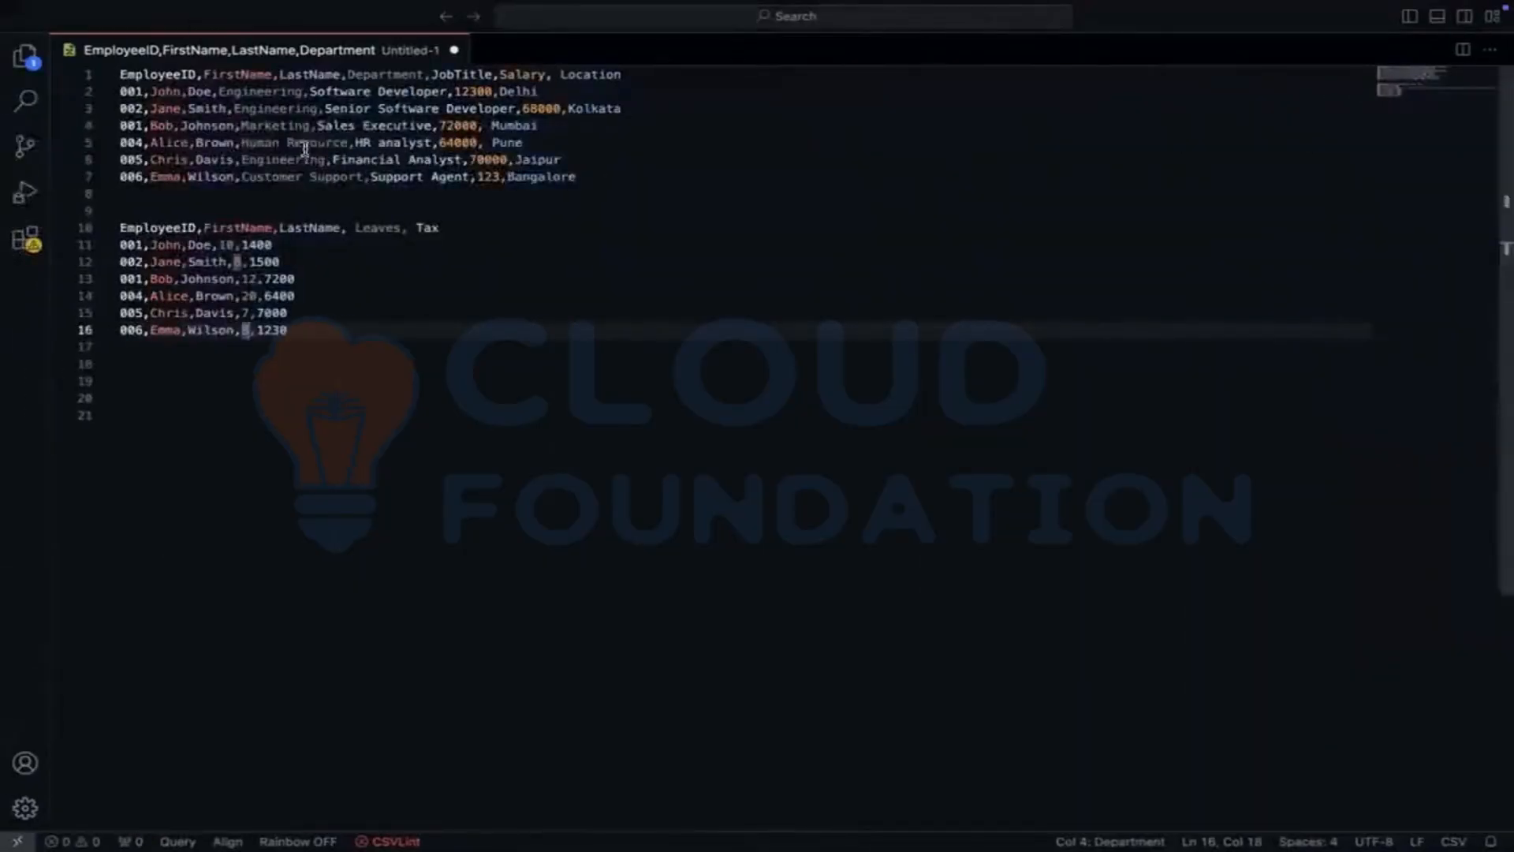
double_click(304, 144)
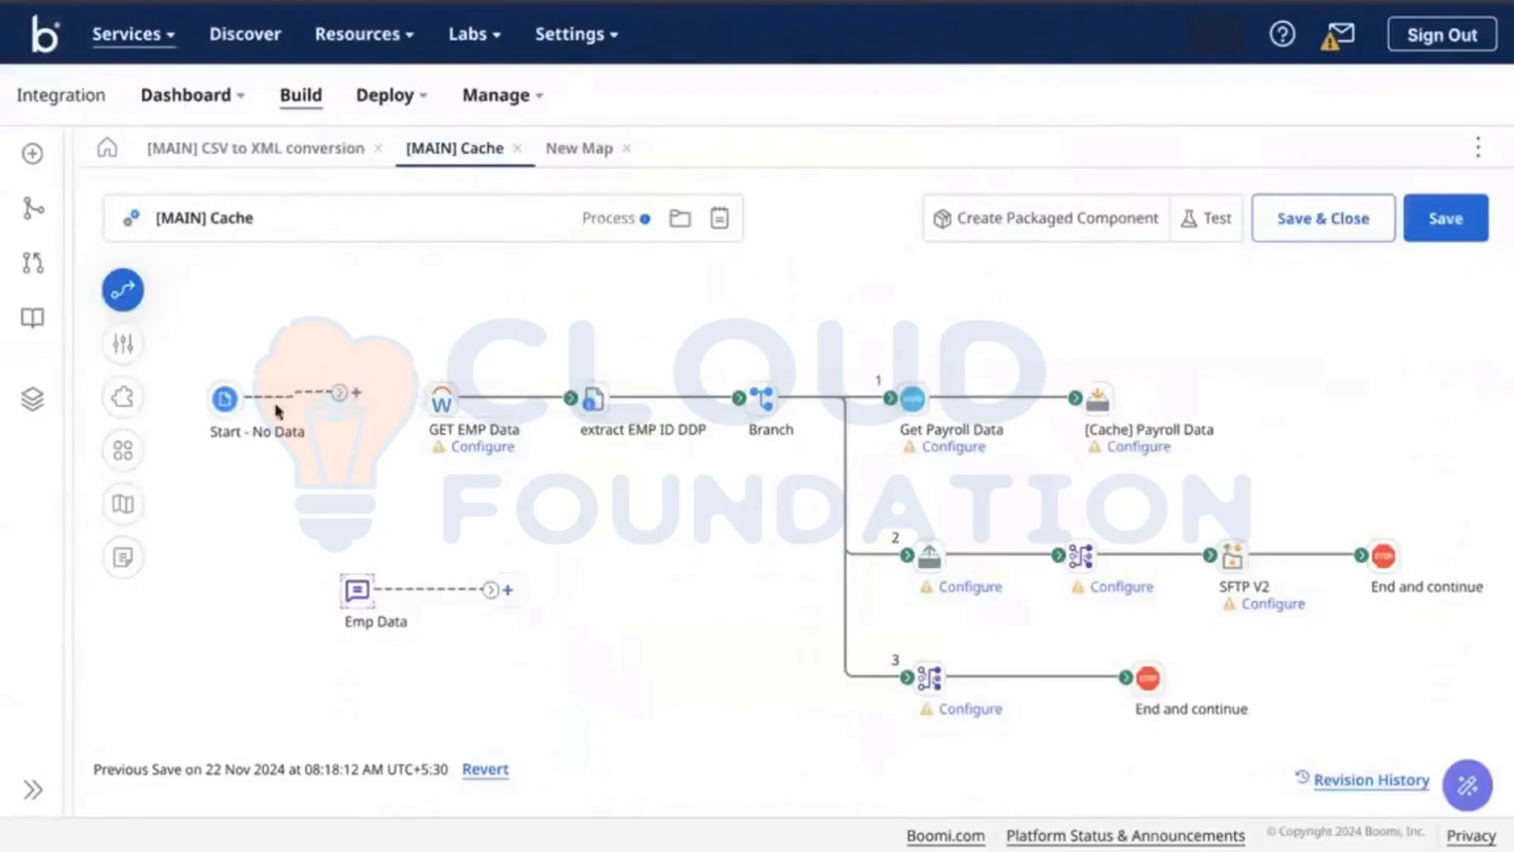
Step: Move Start - No Data and Emp Data into a lower linked row and rename the message step 'Workday Emp Data'
drag(223, 406, 239, 708)
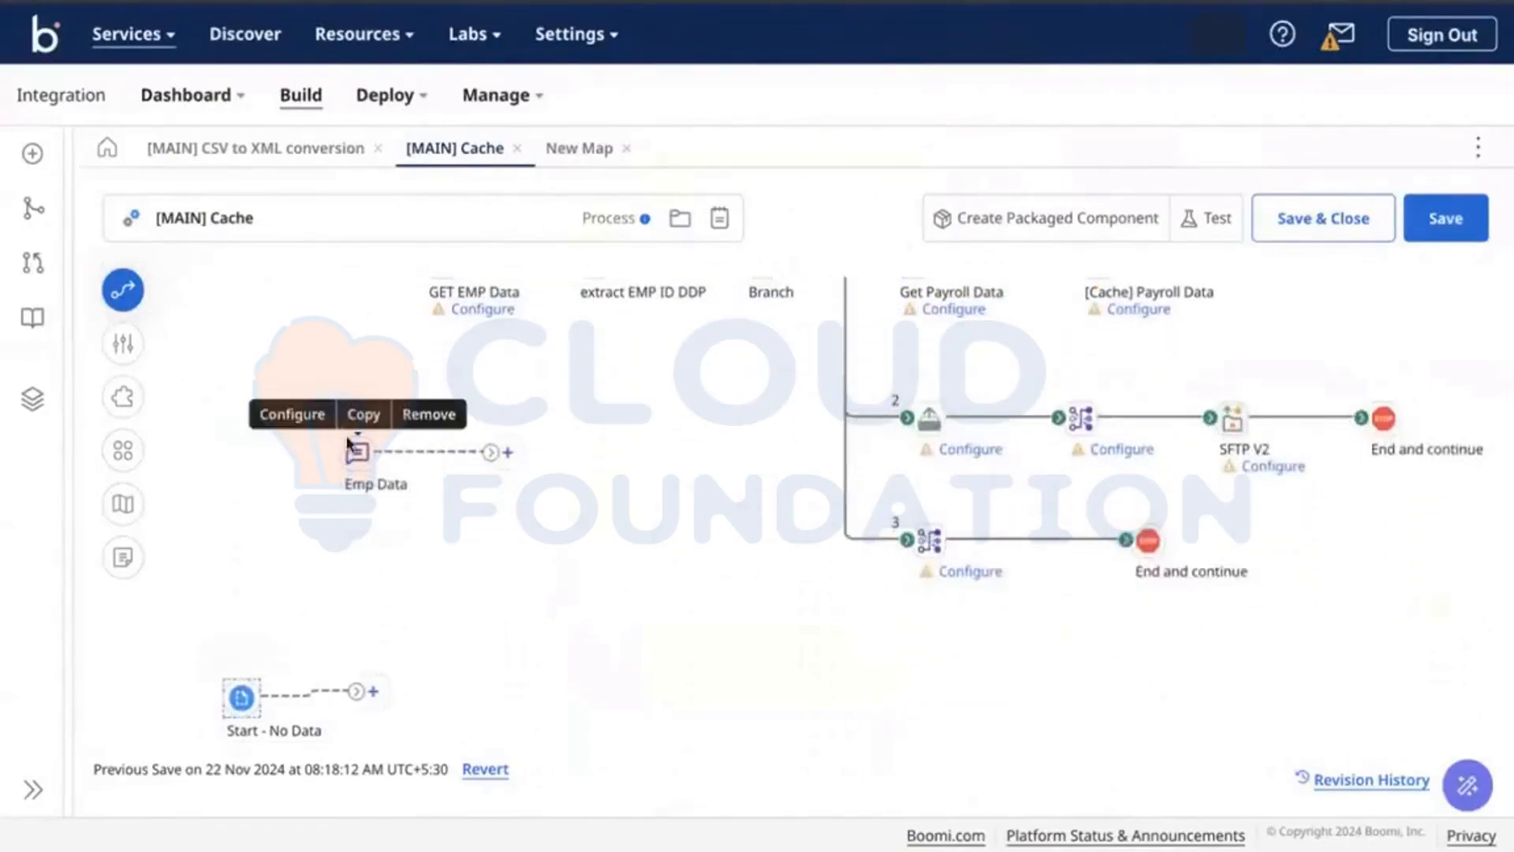
drag(355, 448, 406, 694)
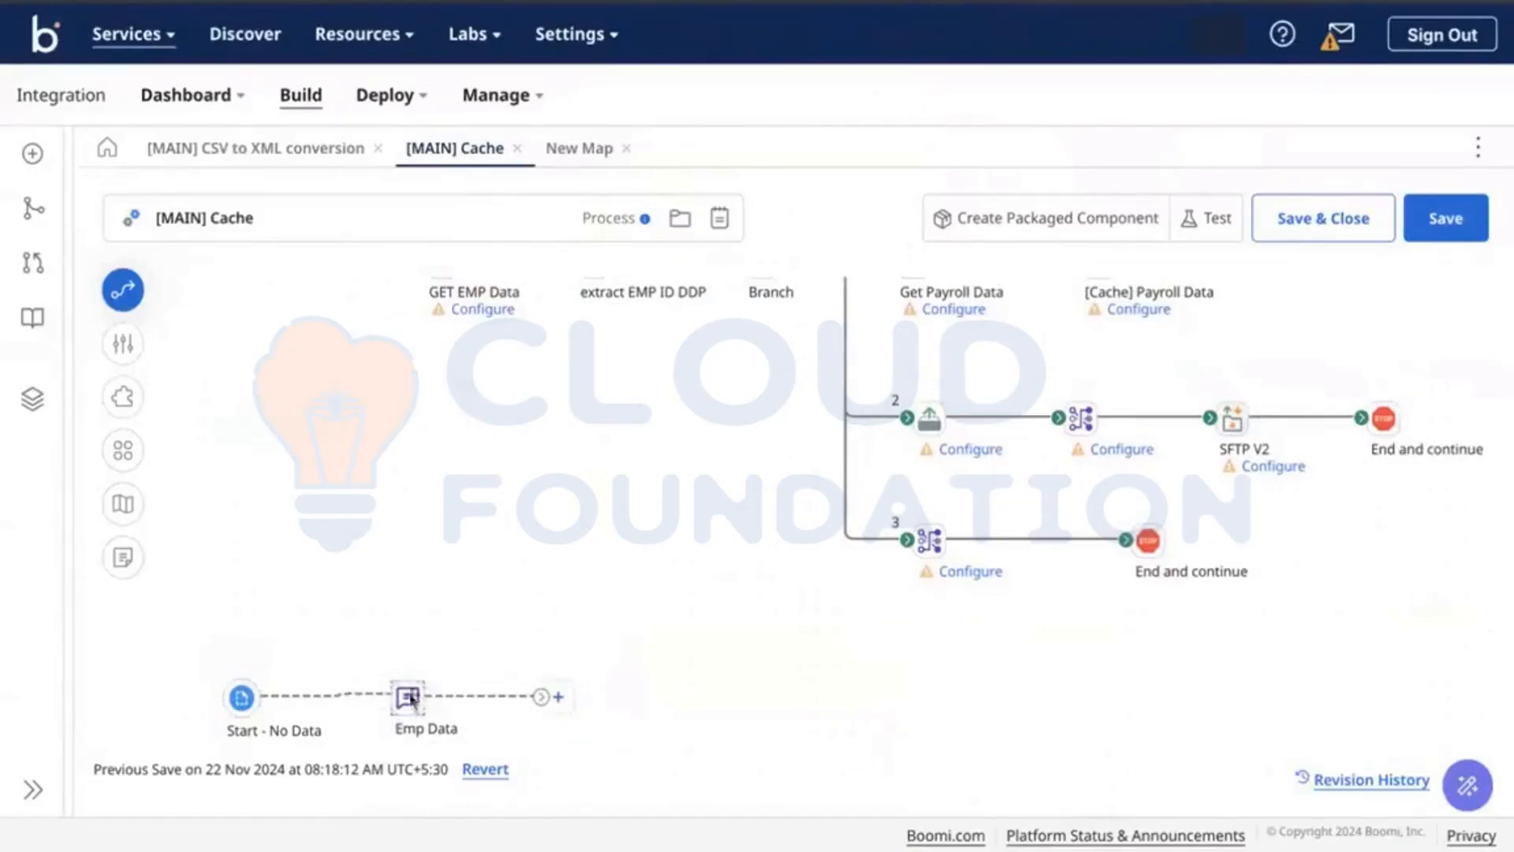
click(407, 696)
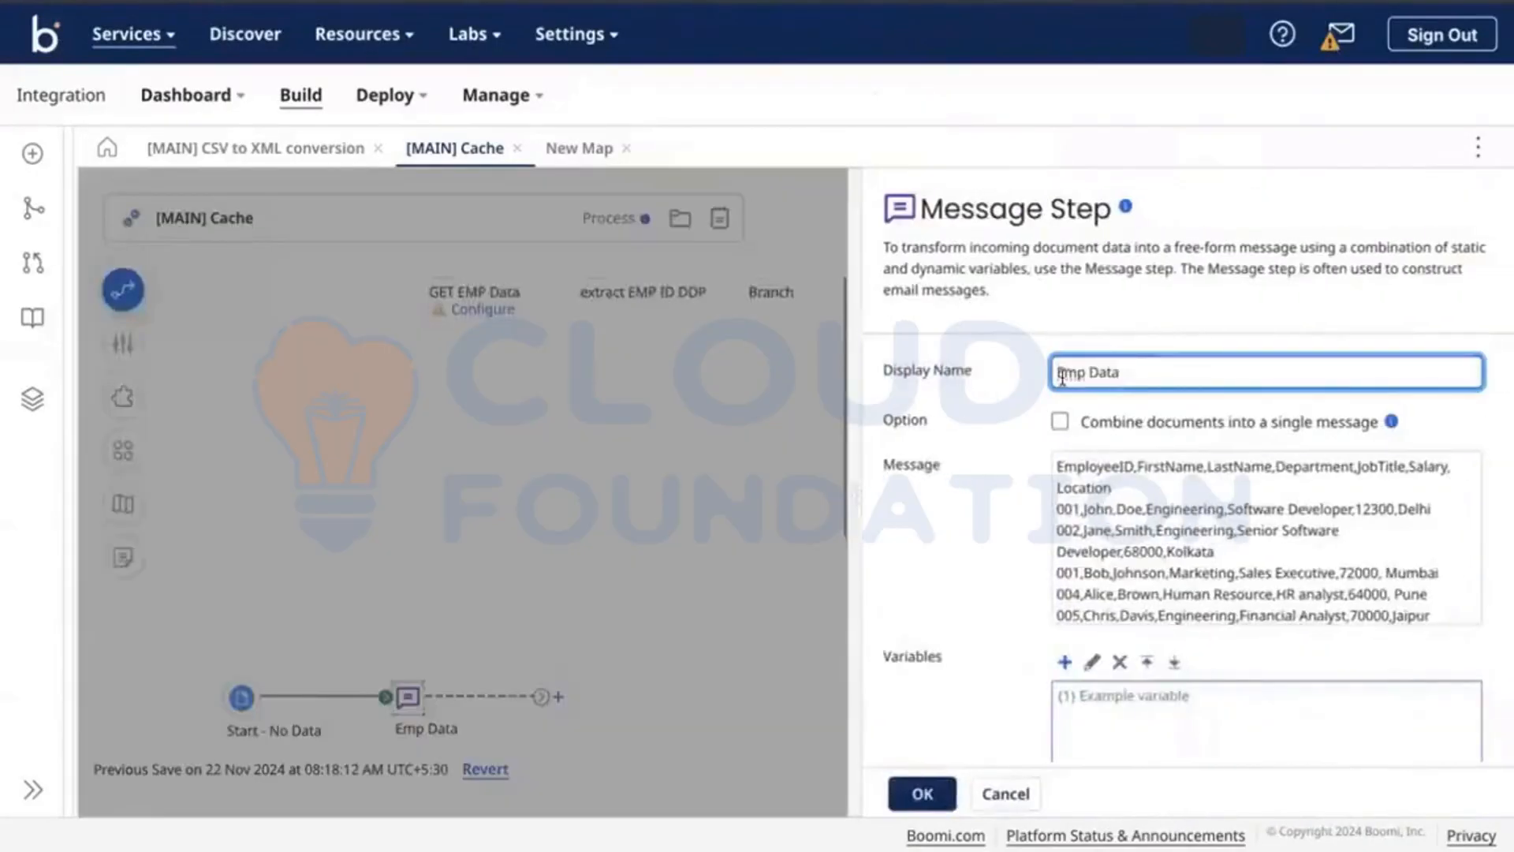
click(1059, 373)
text(Work)
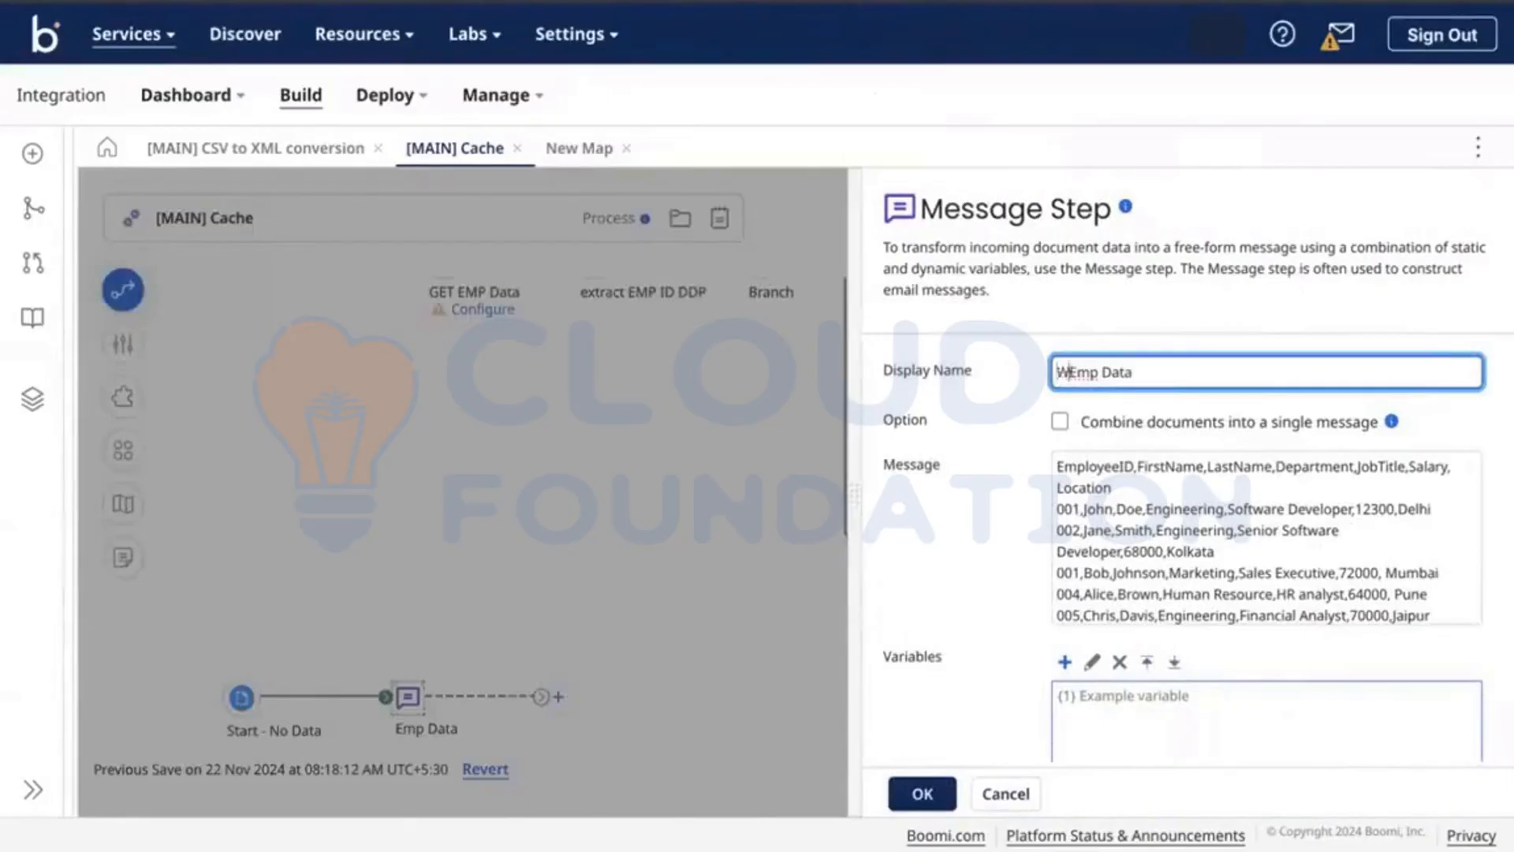
text(day)
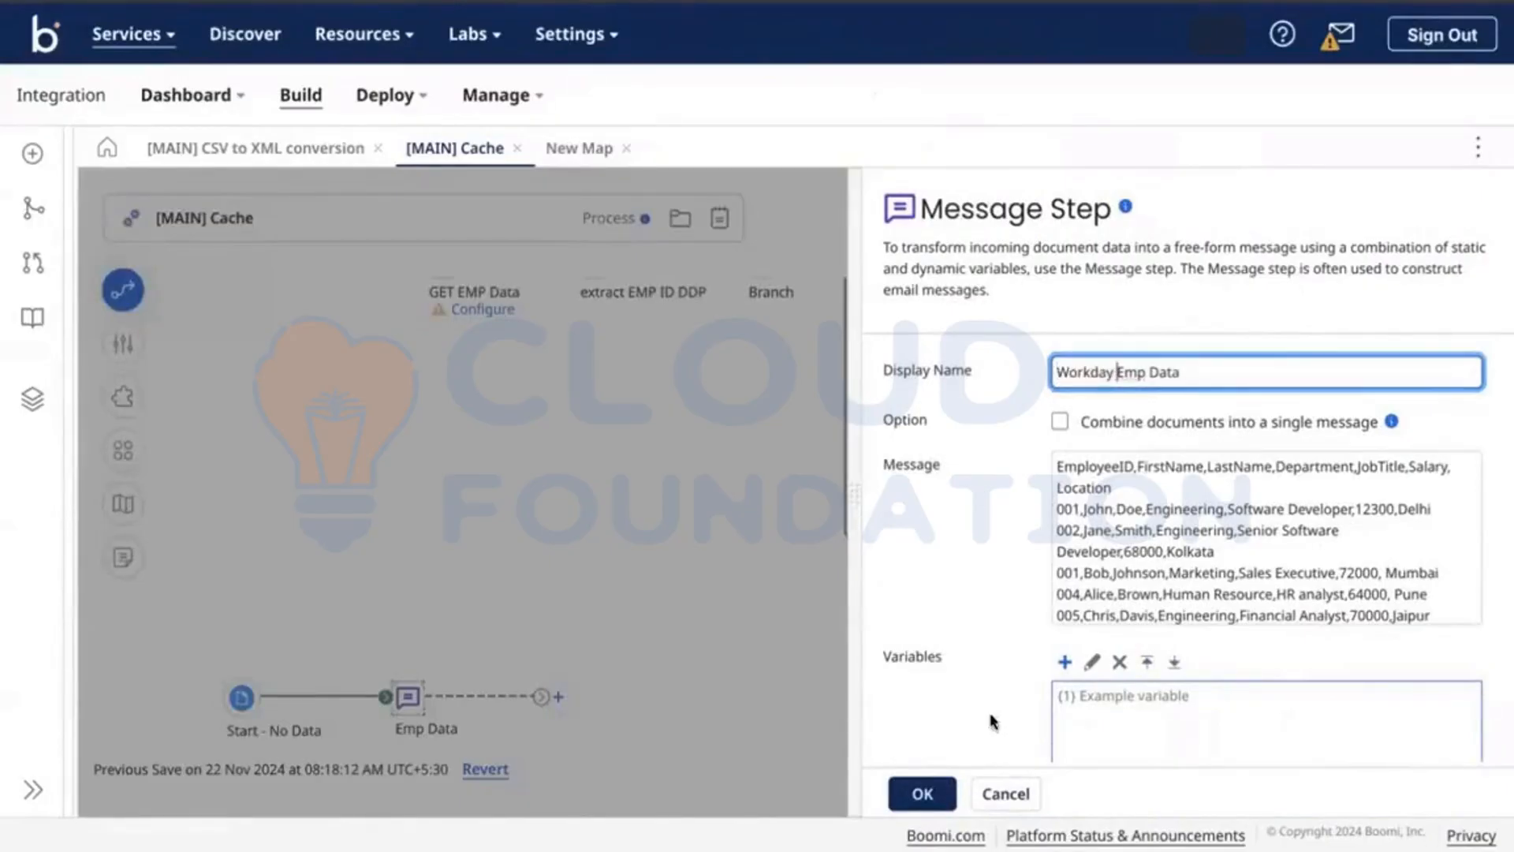
click(922, 793)
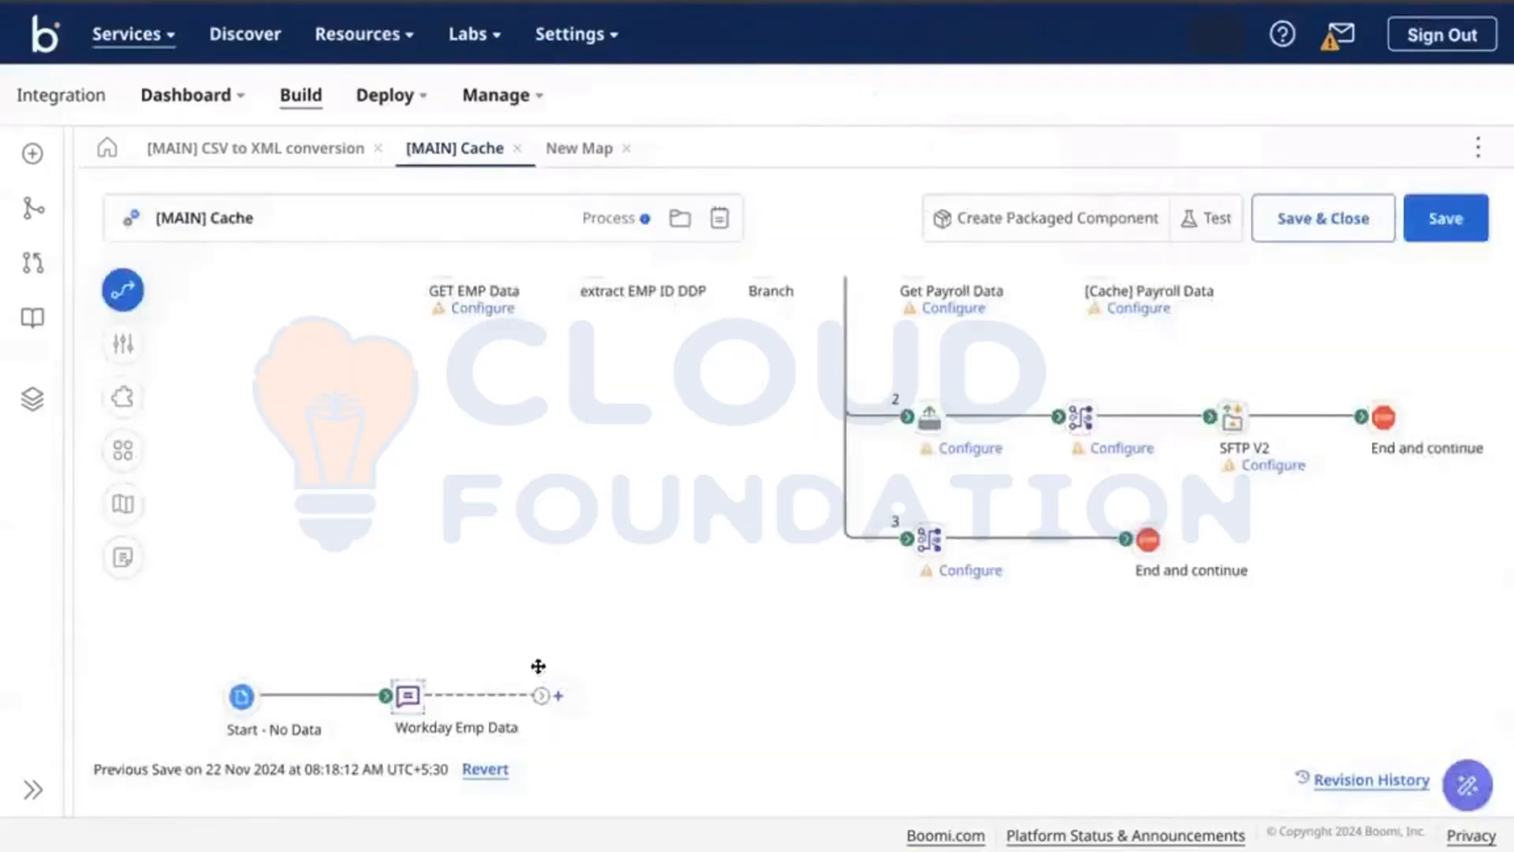
Step: Add a Branch step after Workday Emp Data and lengthen branch 1's path
click(558, 697)
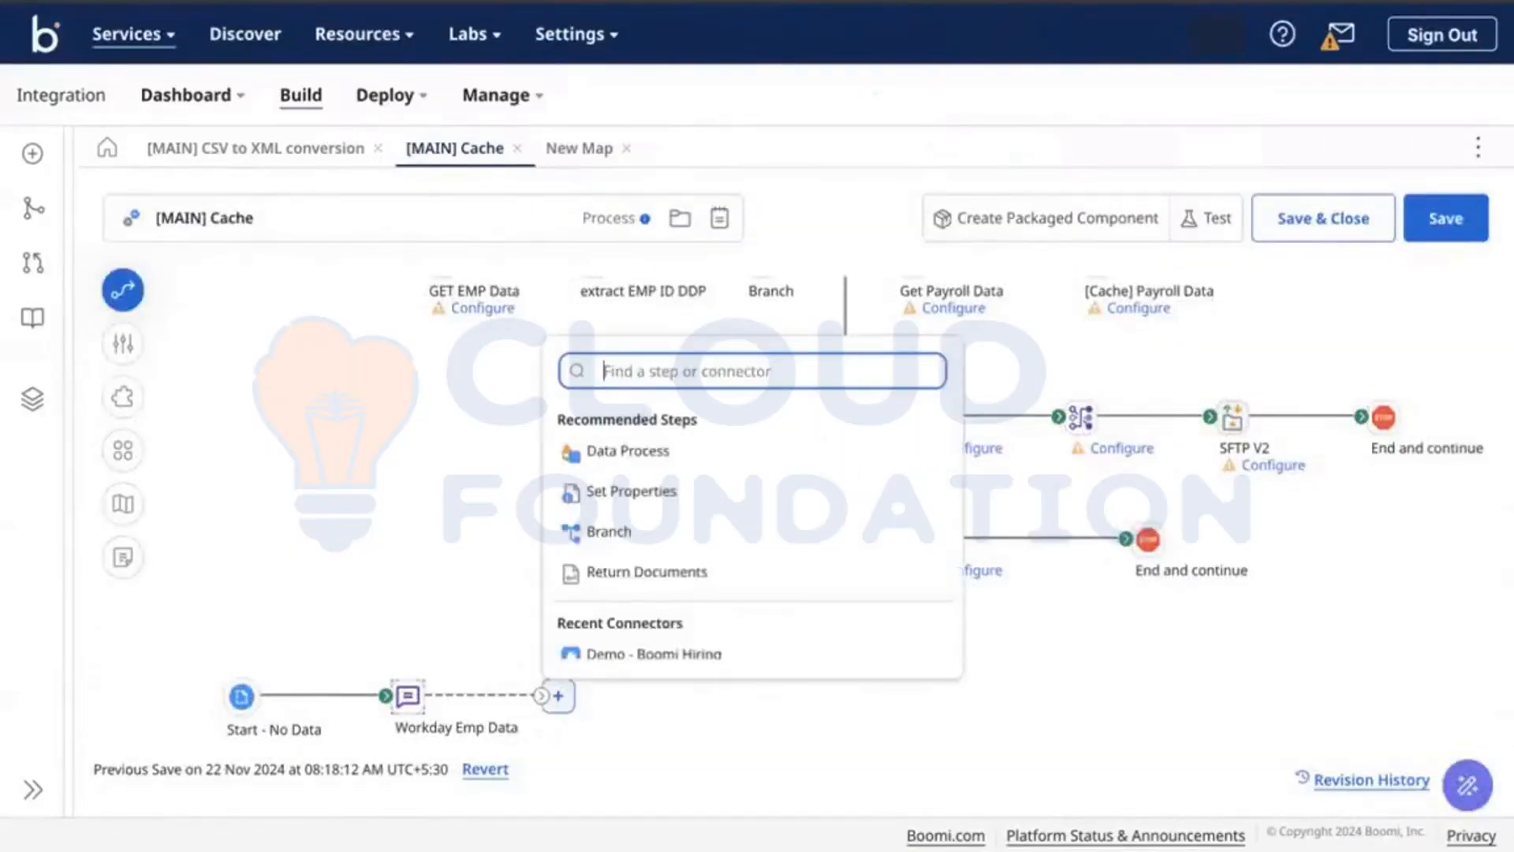
text(branc)
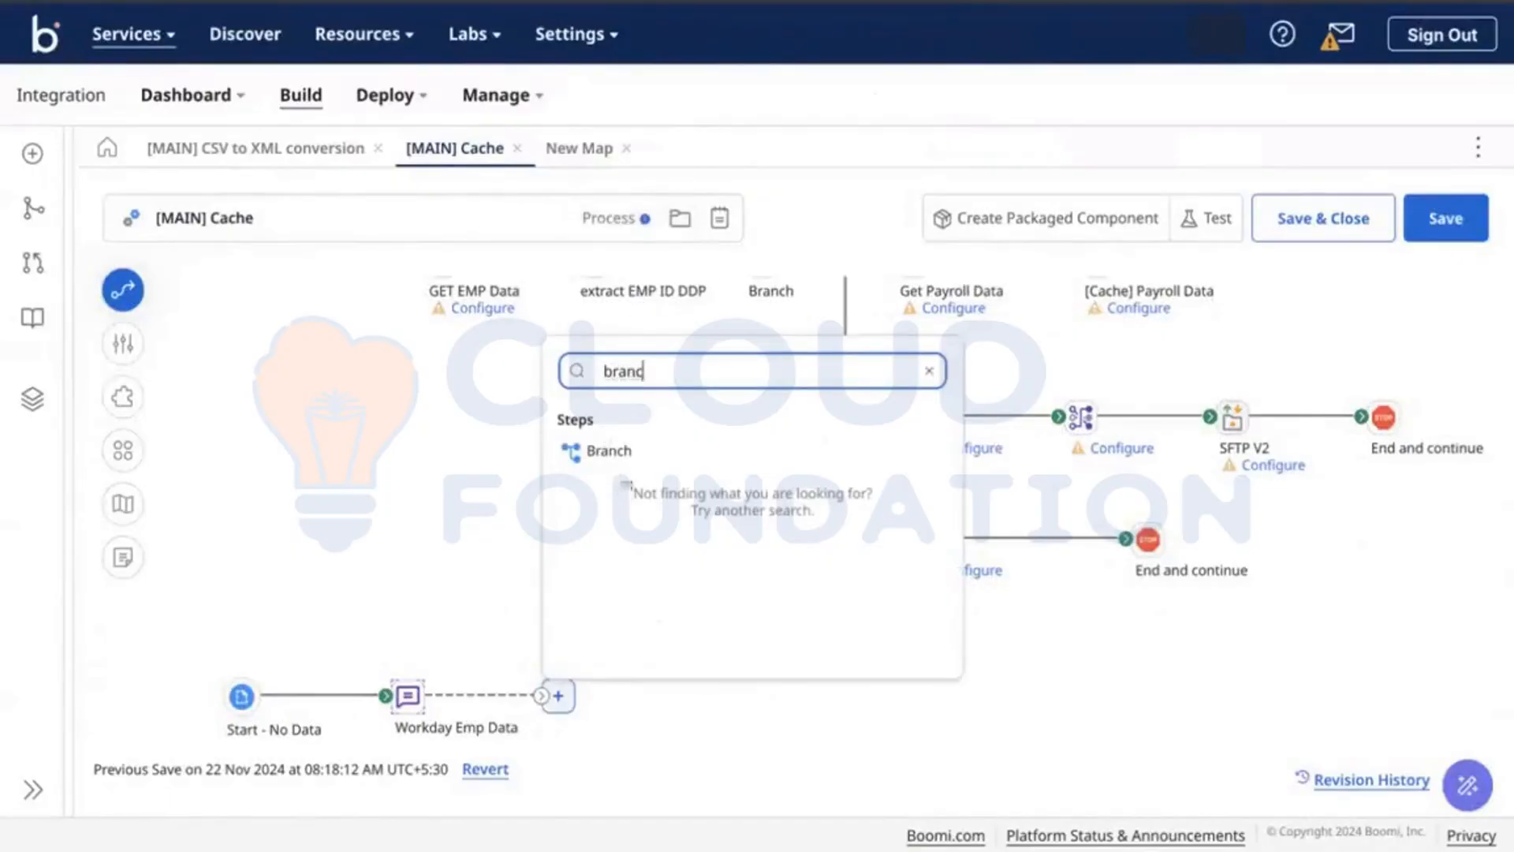
click(601, 463)
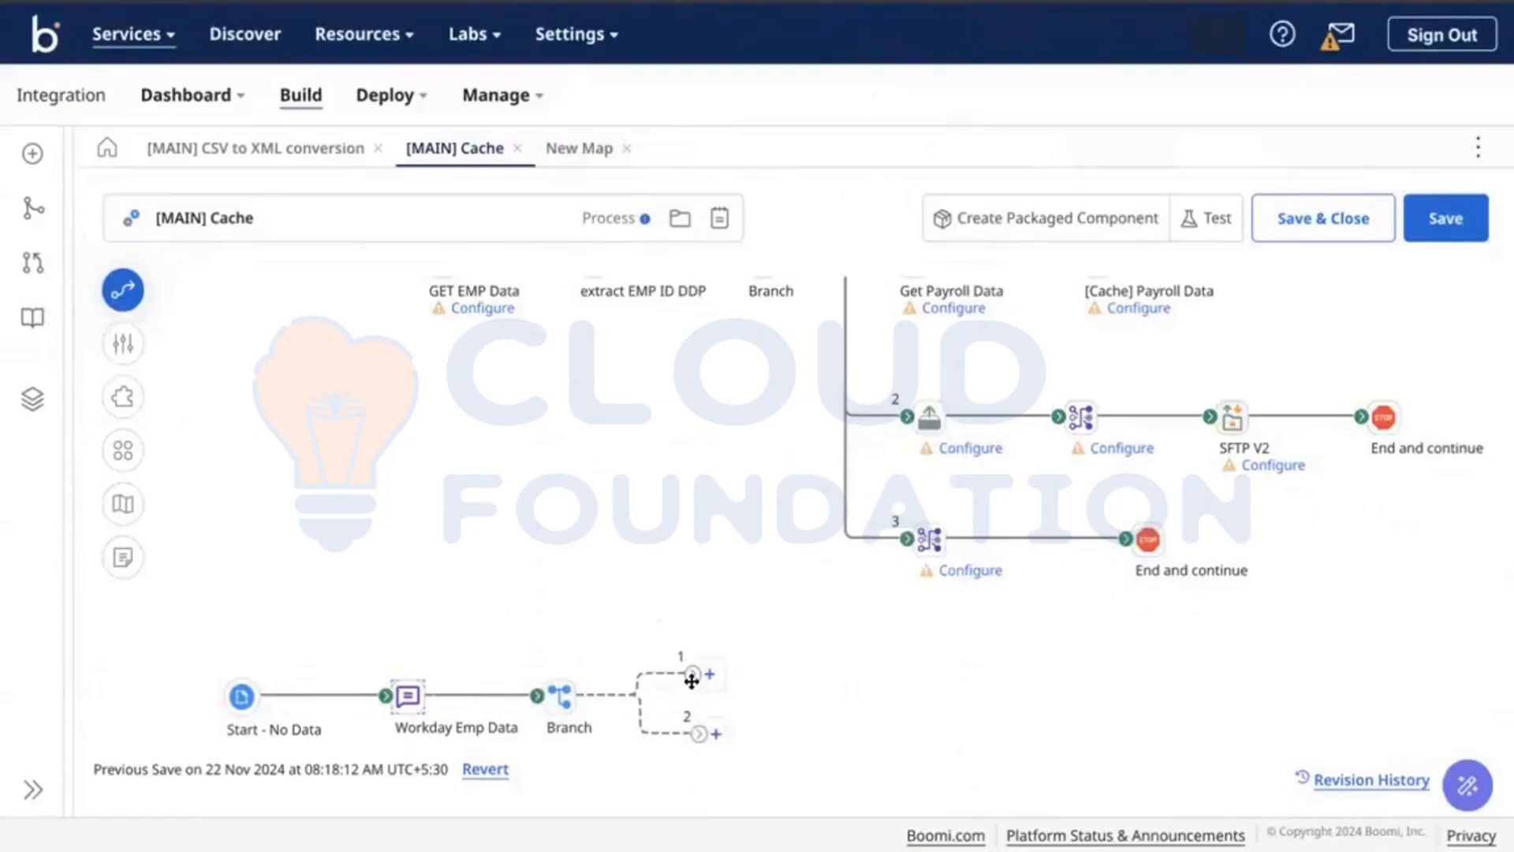
drag(693, 683, 758, 692)
Step: Add a Message step named 'ADP Salary Data' on branch 1
click(774, 691)
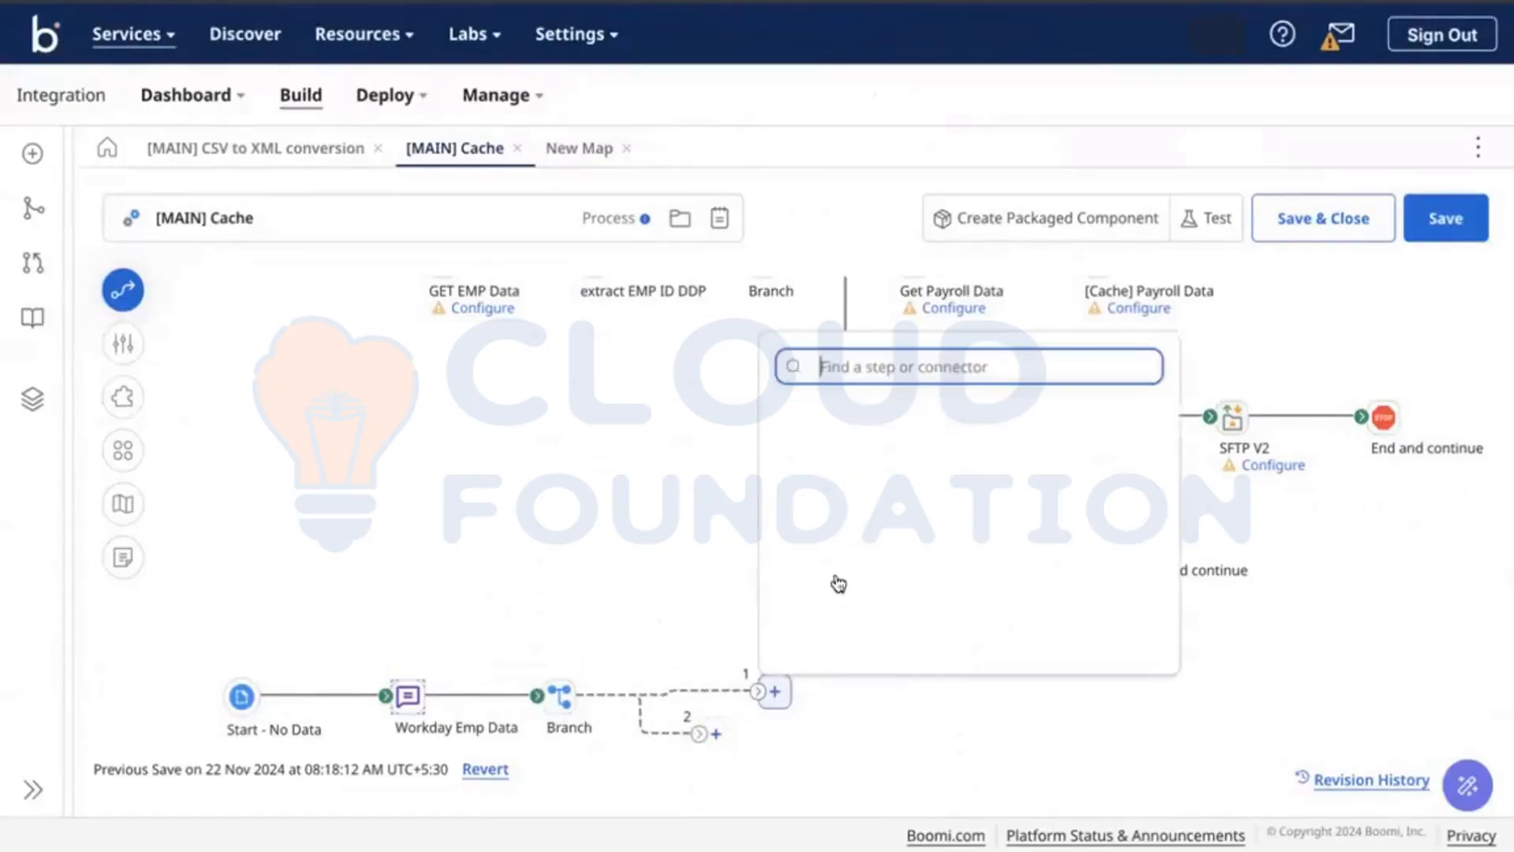
text(mess)
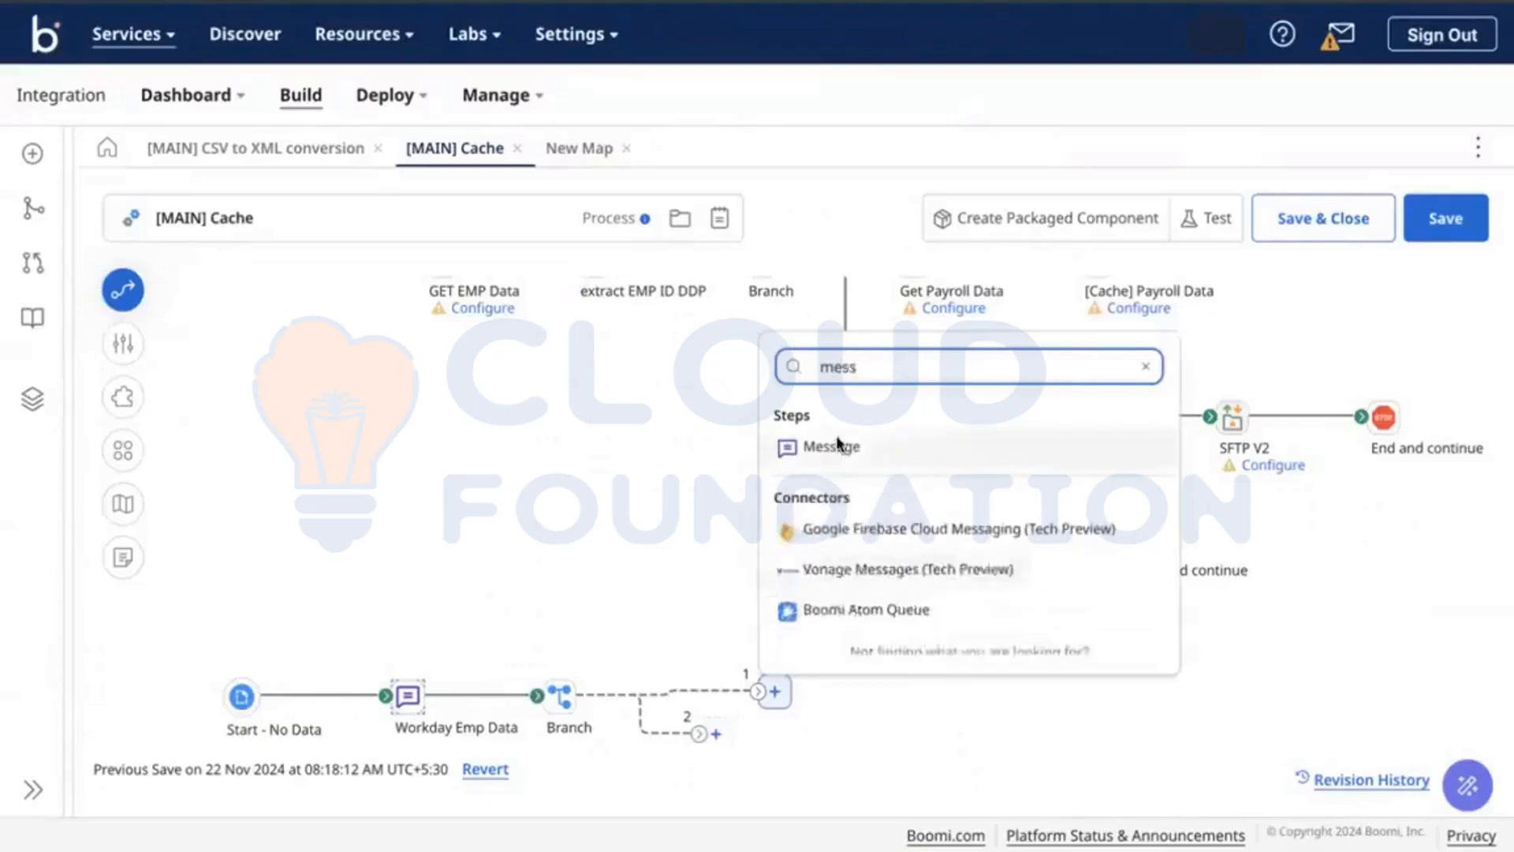
click(838, 446)
click(778, 693)
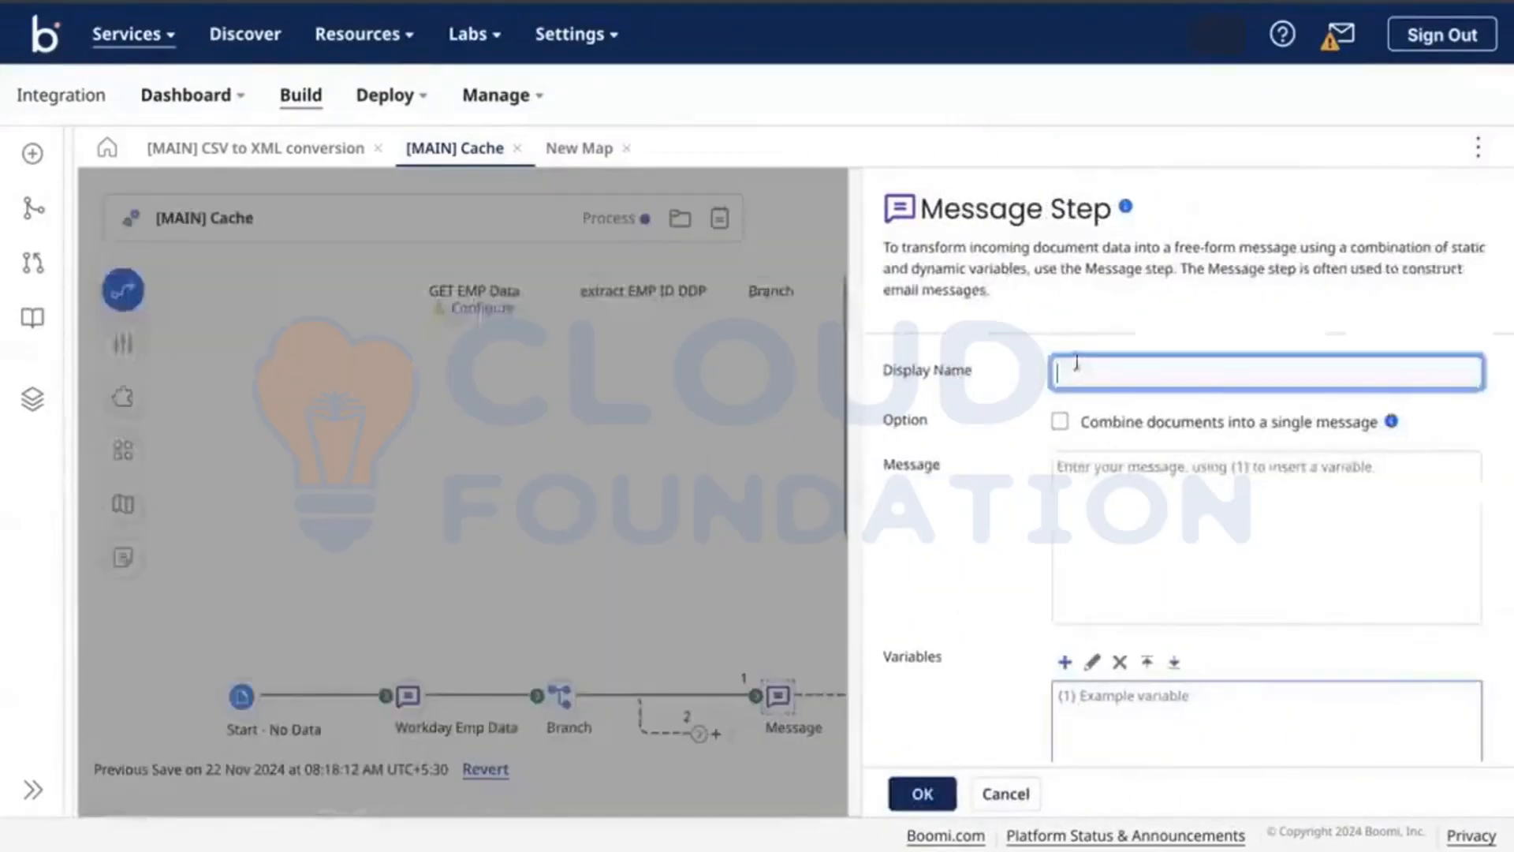
text(AD)
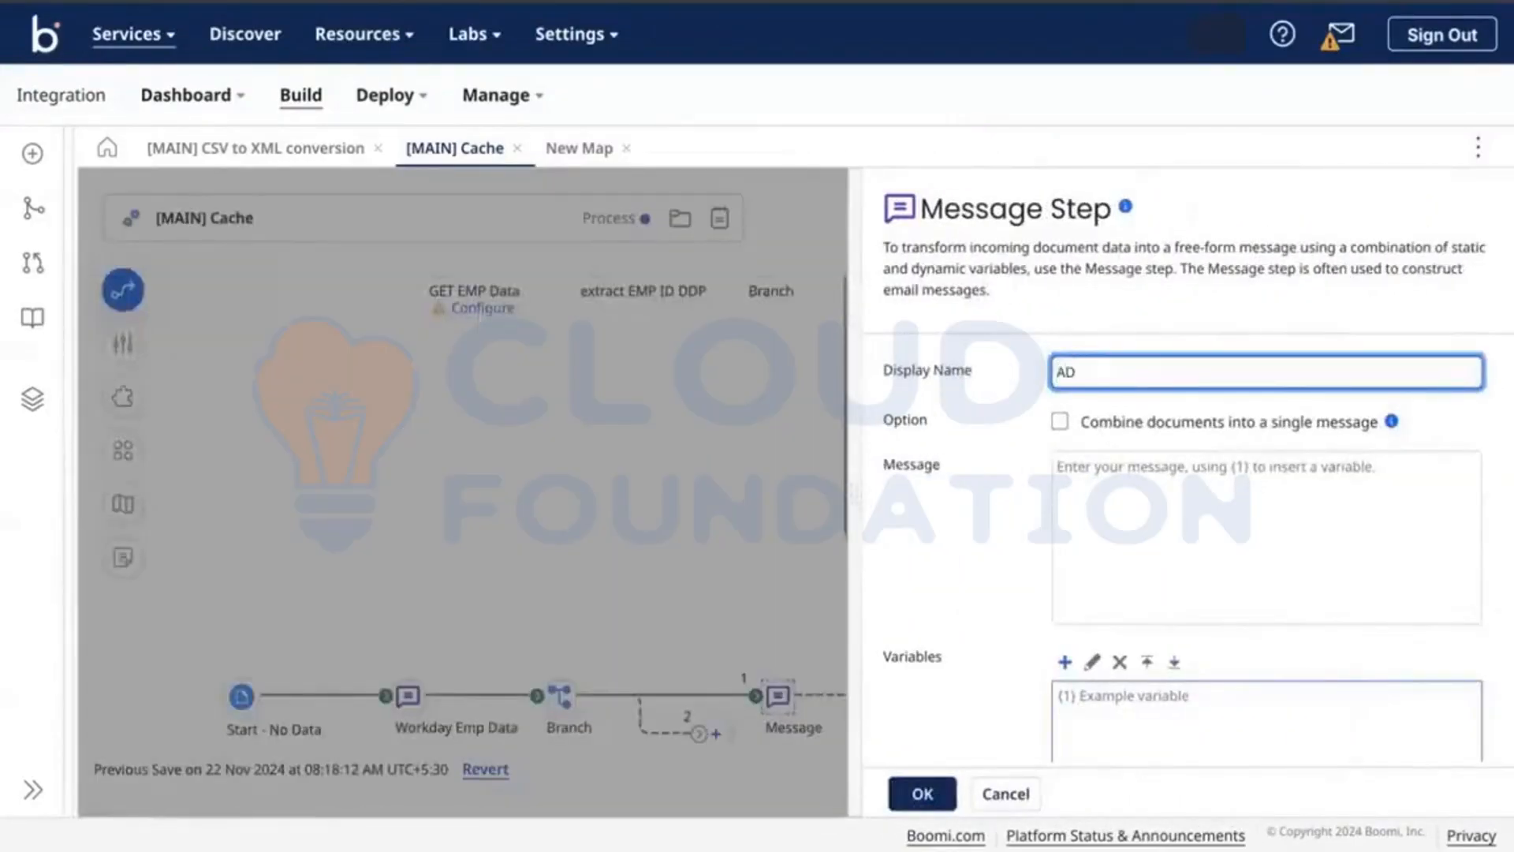
text(P Salary Data)
Step: In the CSV editor, select the payroll header and its six rows
key(ctrl+Right)
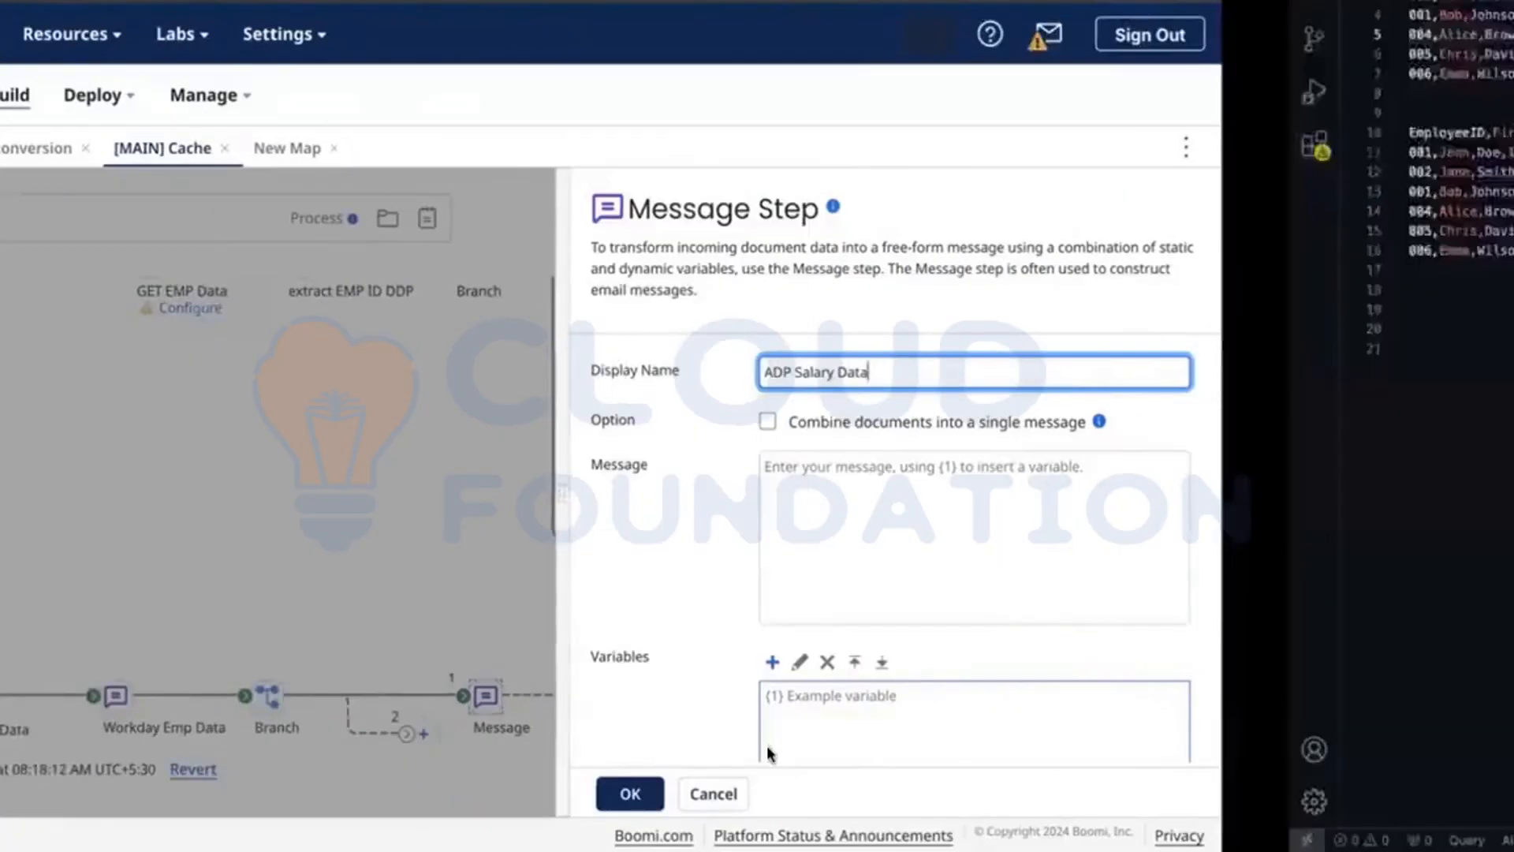
click(315, 336)
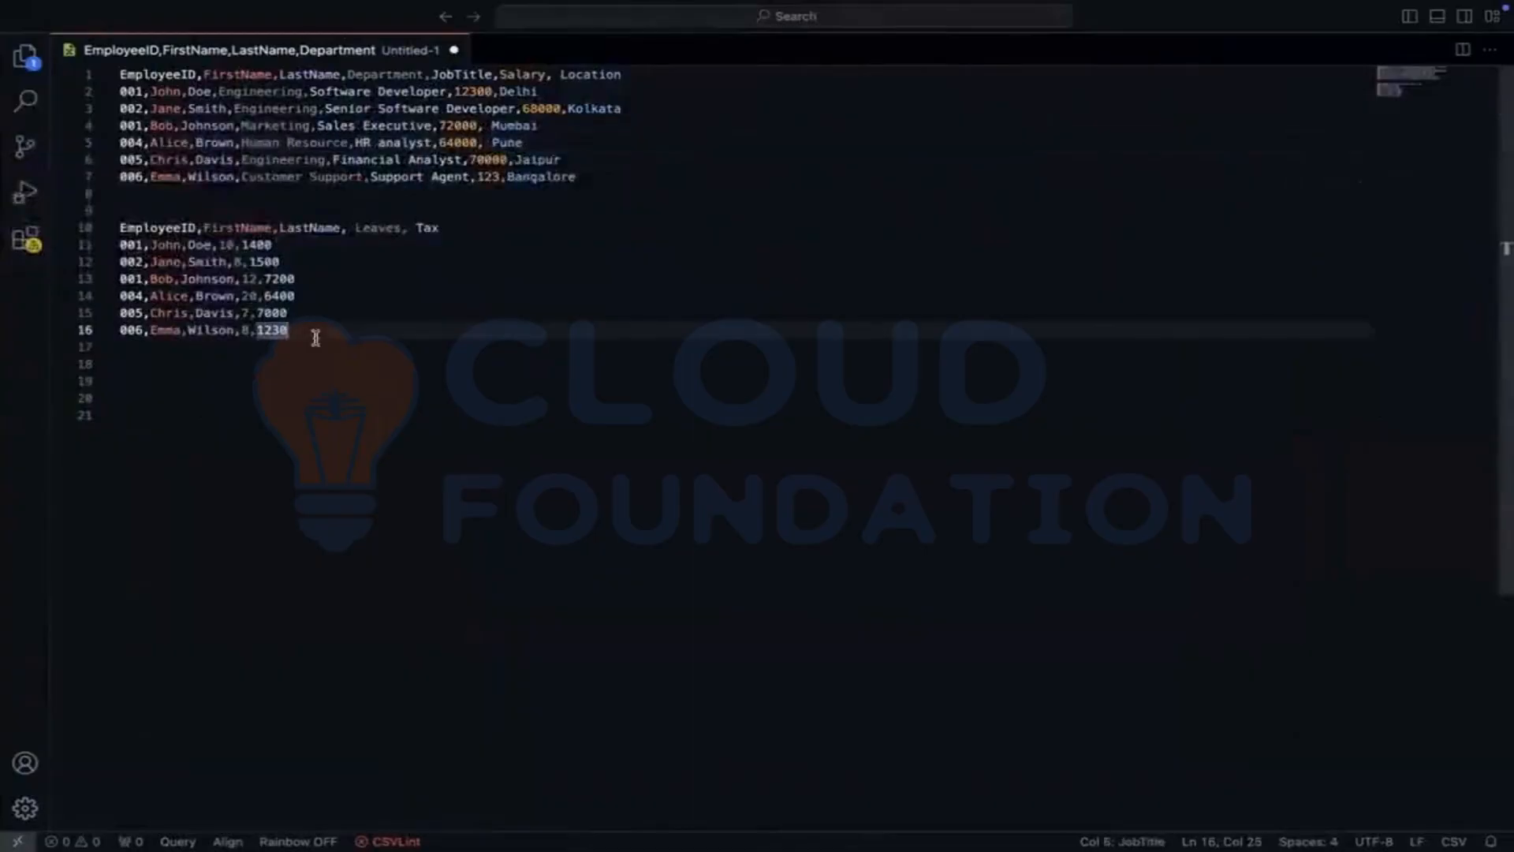
drag(316, 337, 122, 228)
key(super+c)
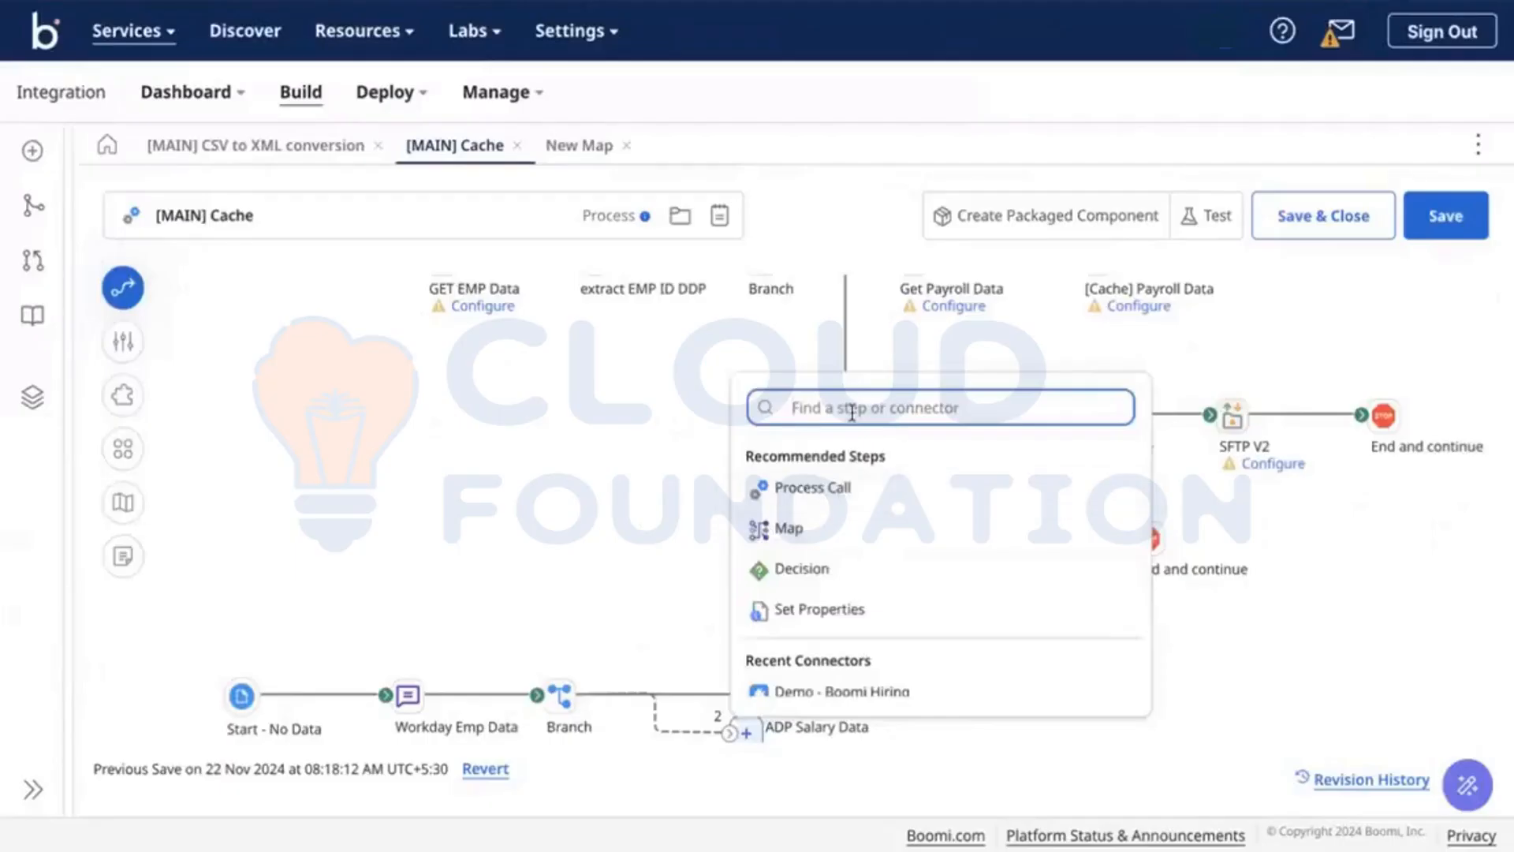
Step: Add a Map step and place it on branch 2
text(map)
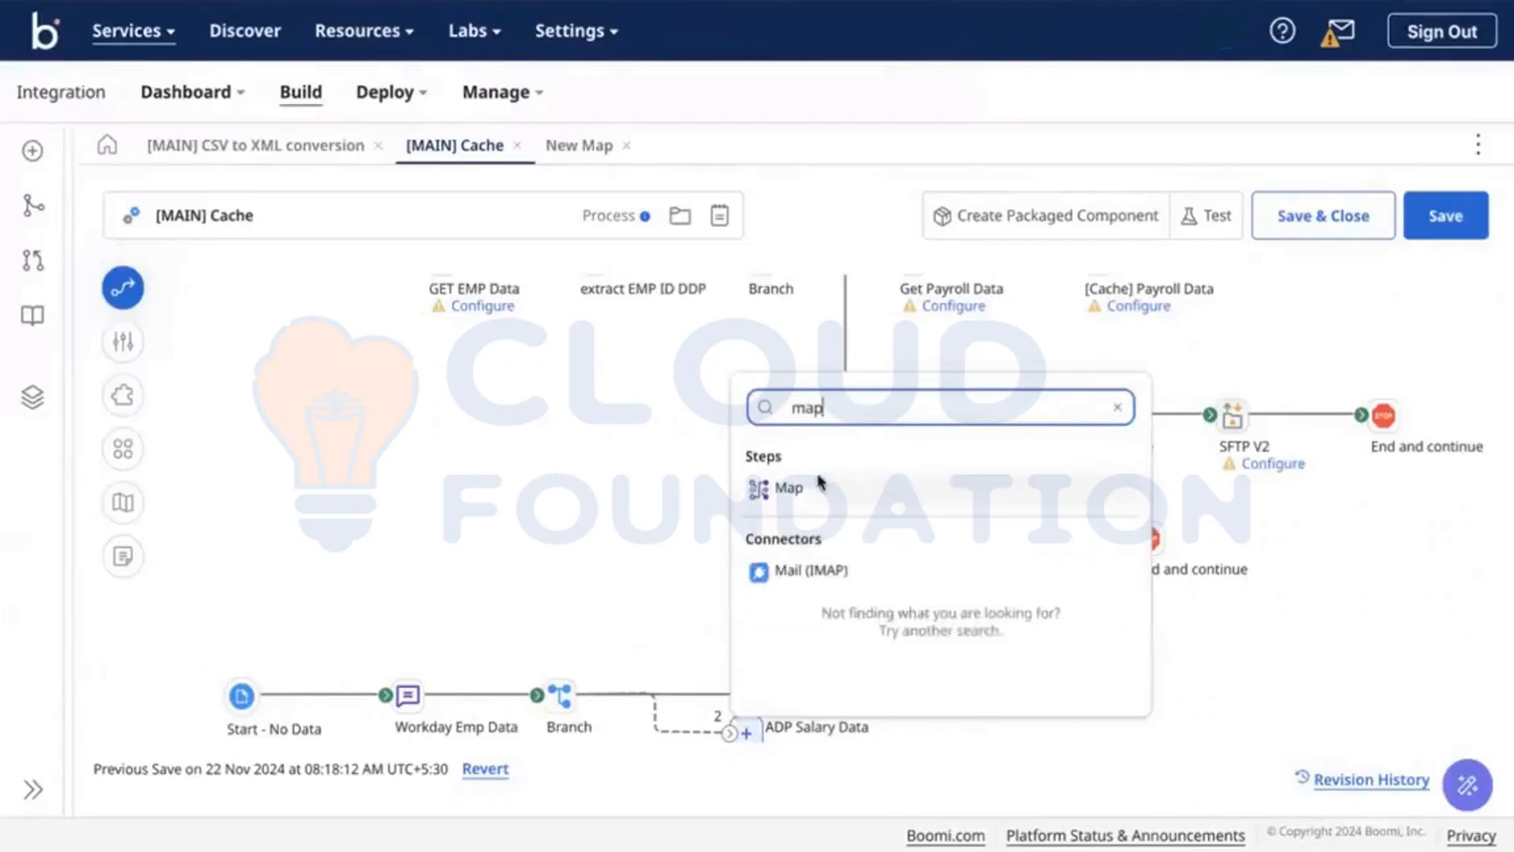
click(818, 481)
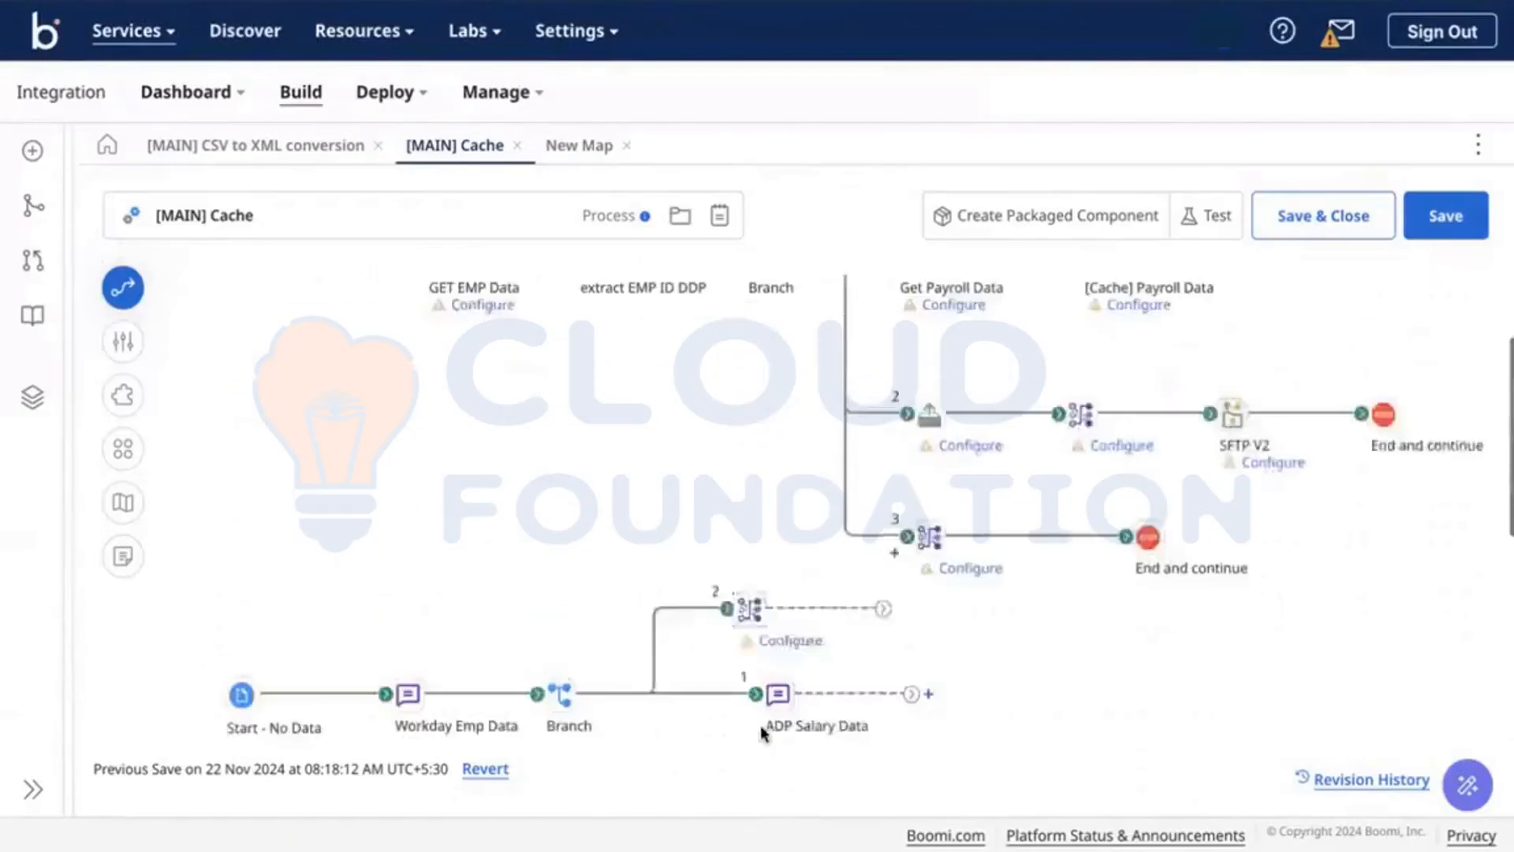
drag(761, 727, 782, 481)
Step: Add an Add to Cache step after ADP Salary Data
click(928, 539)
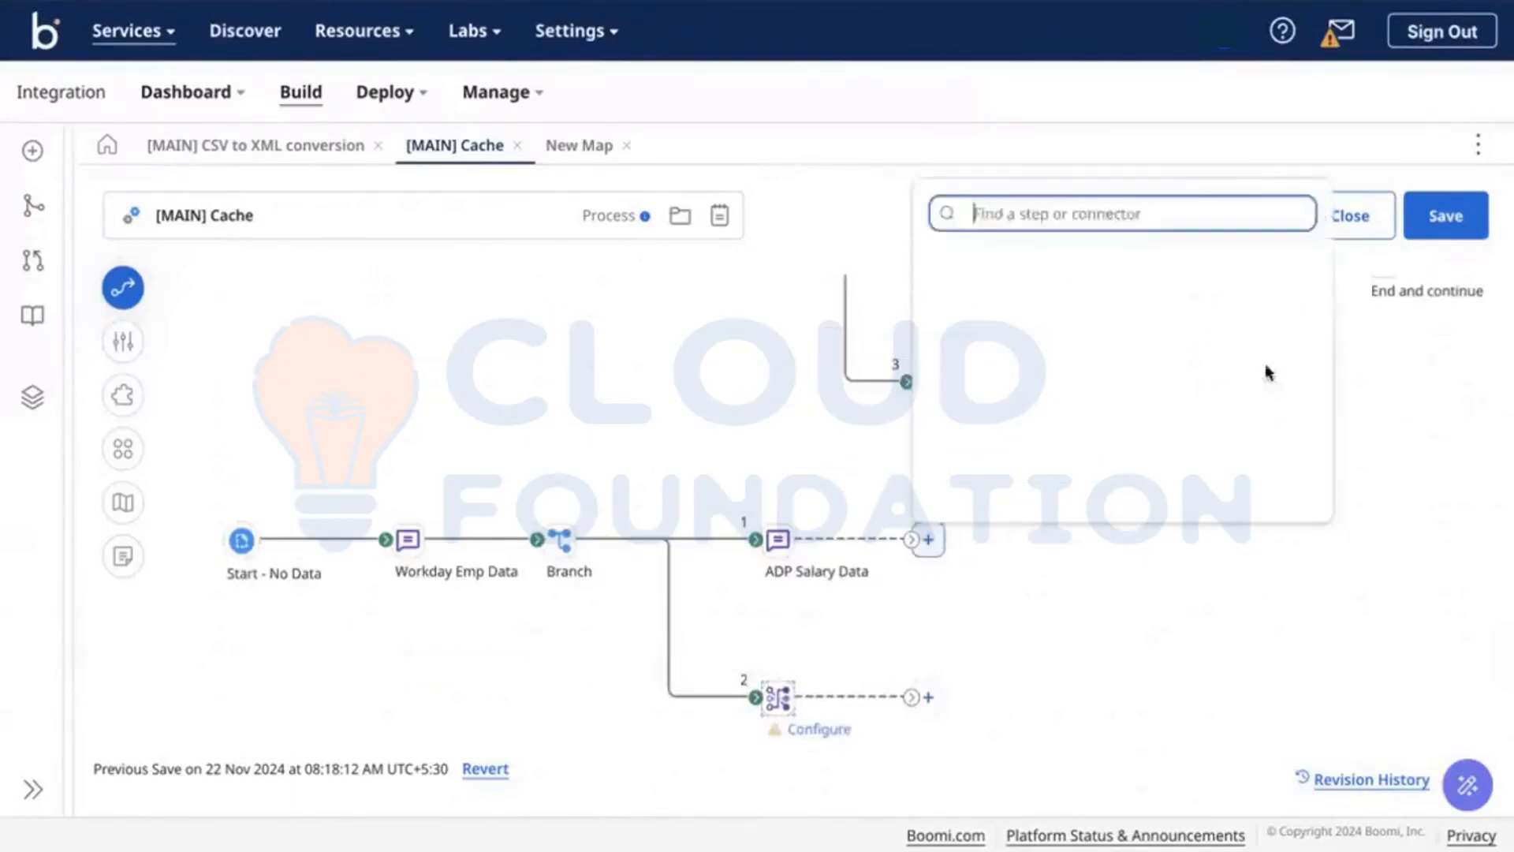
text(cach)
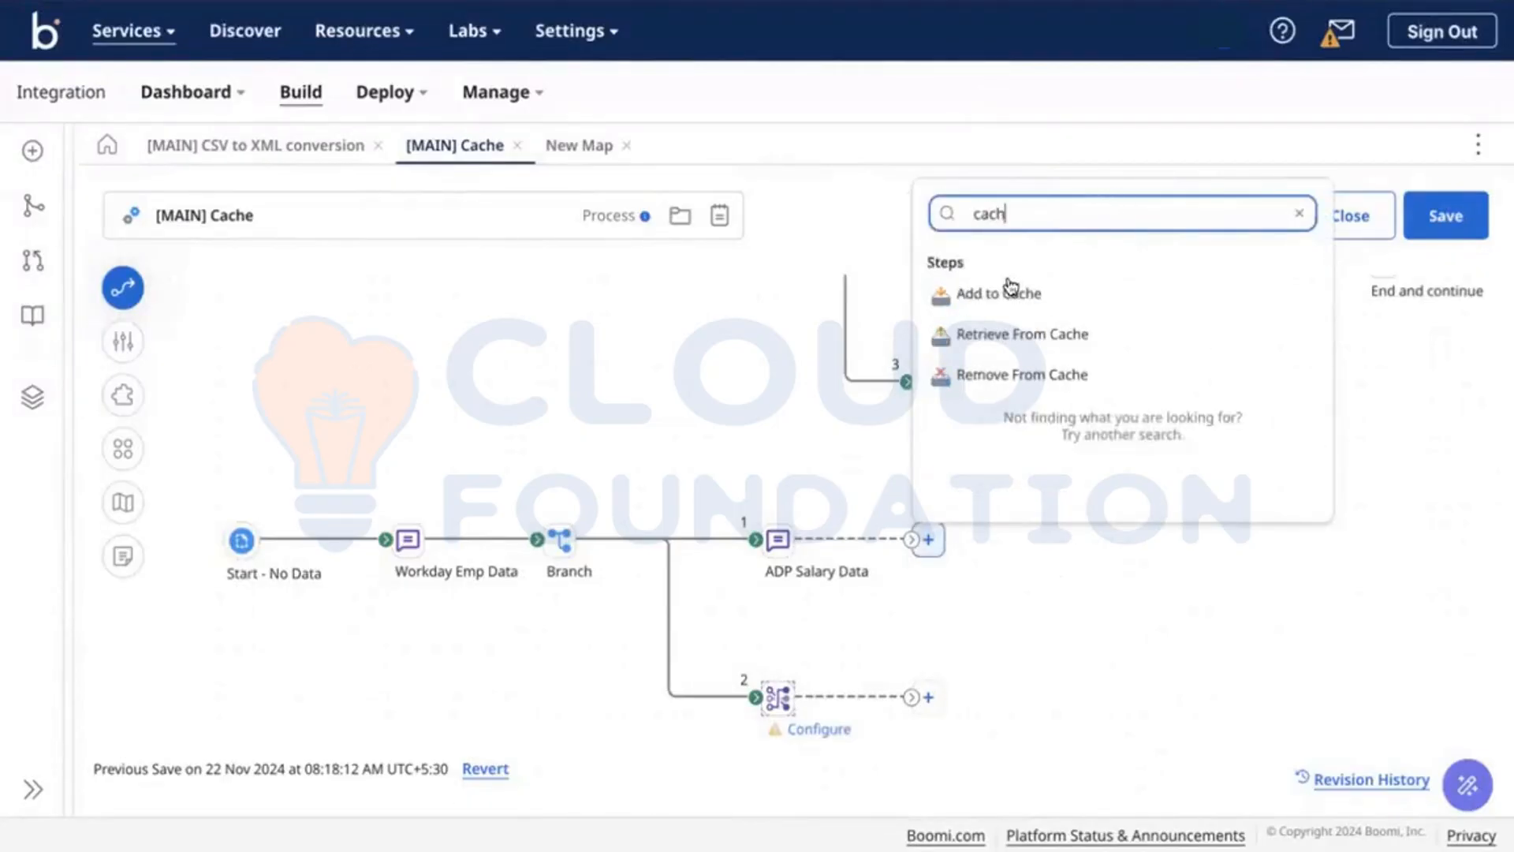
click(1012, 288)
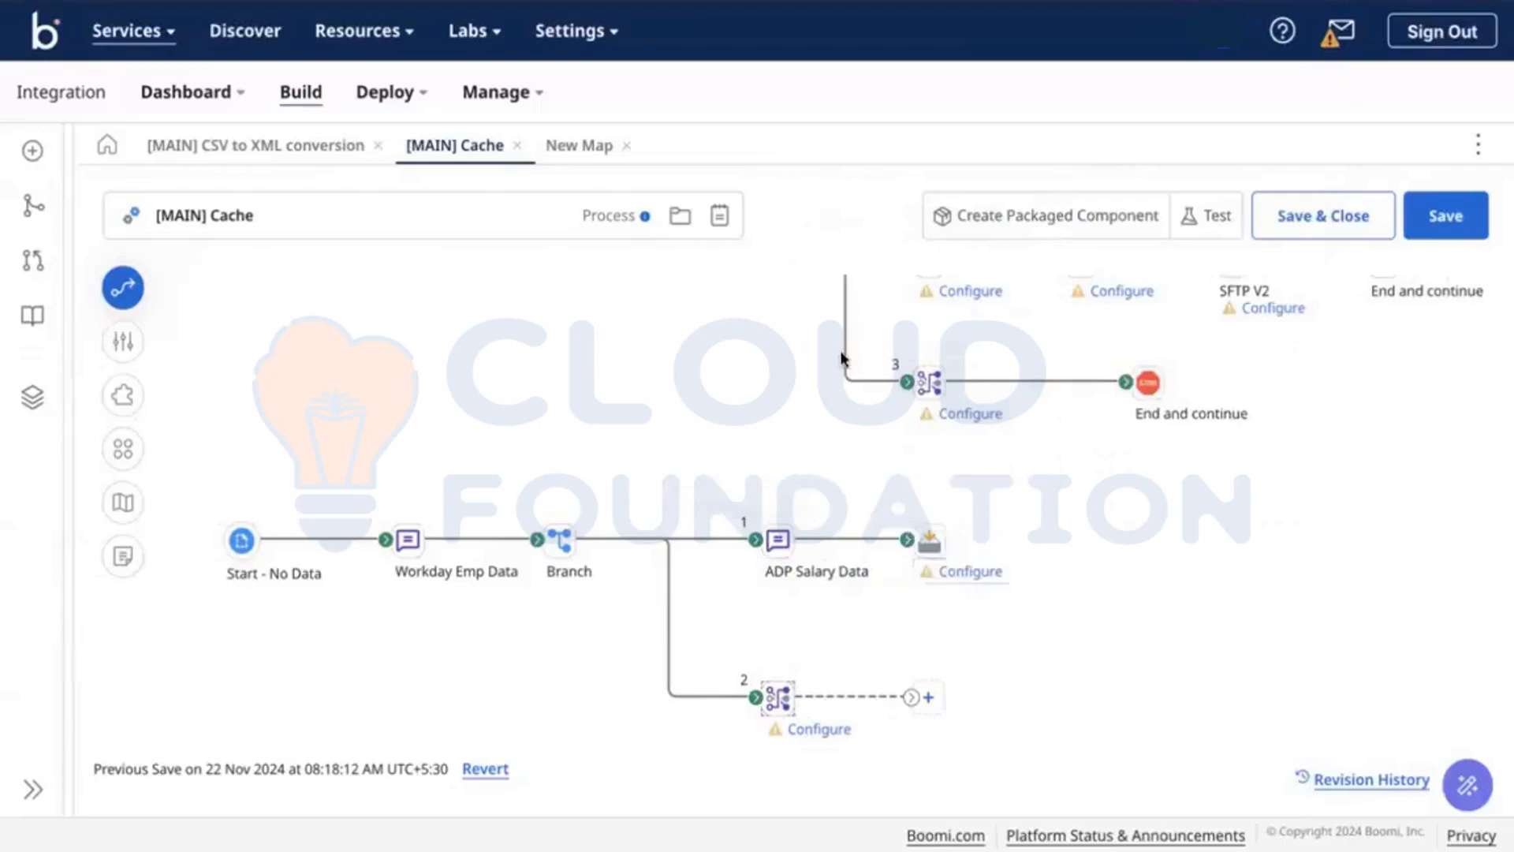
key(ctrl+Right)
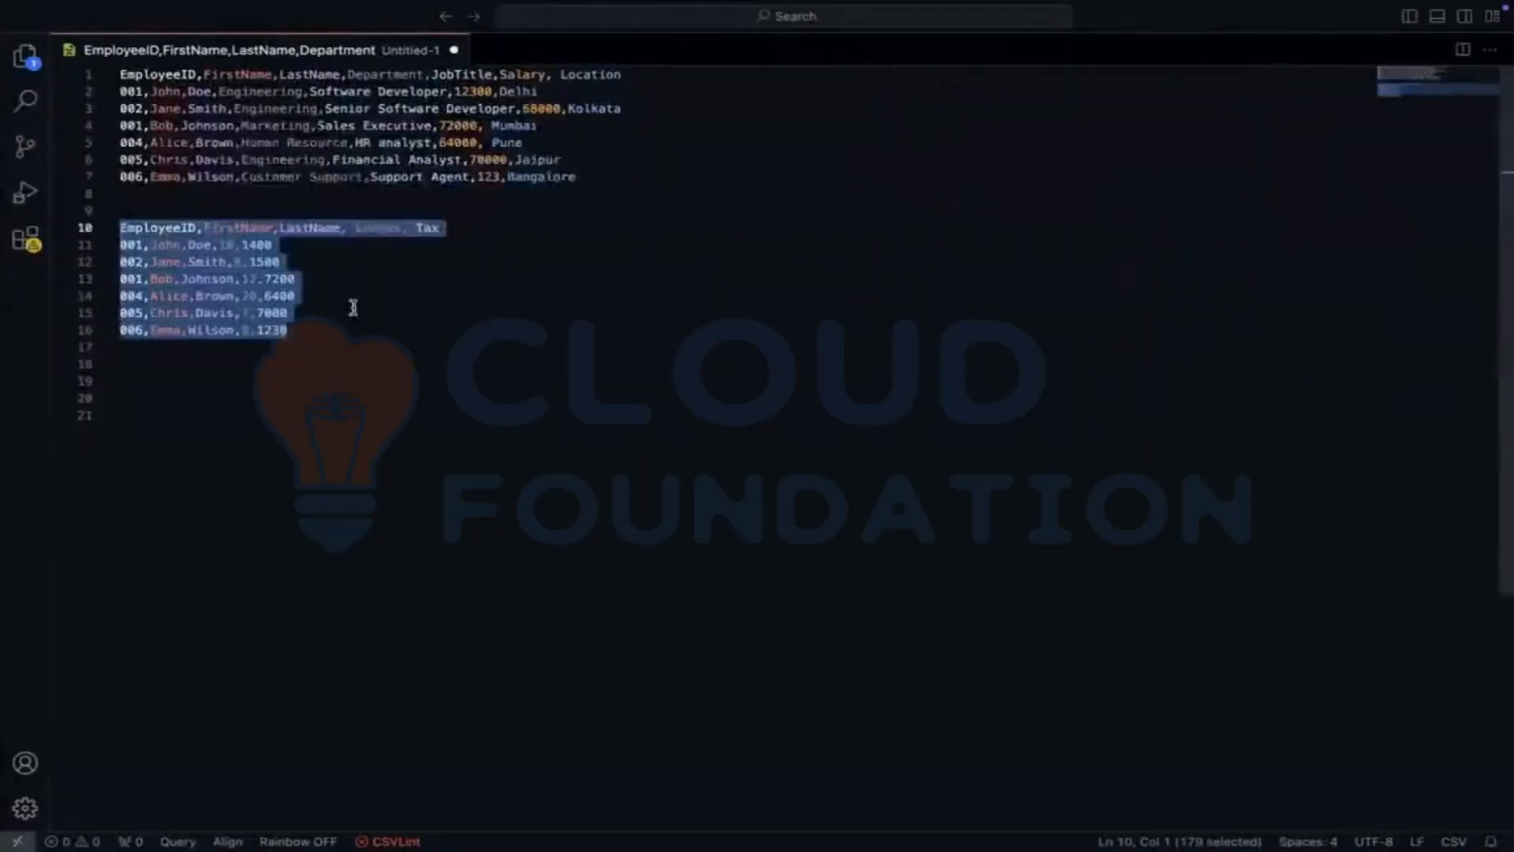
Step: Paste the copied payroll rows into a new file and save it as ADP_Payroll.csv
key(super+n)
key(super+v)
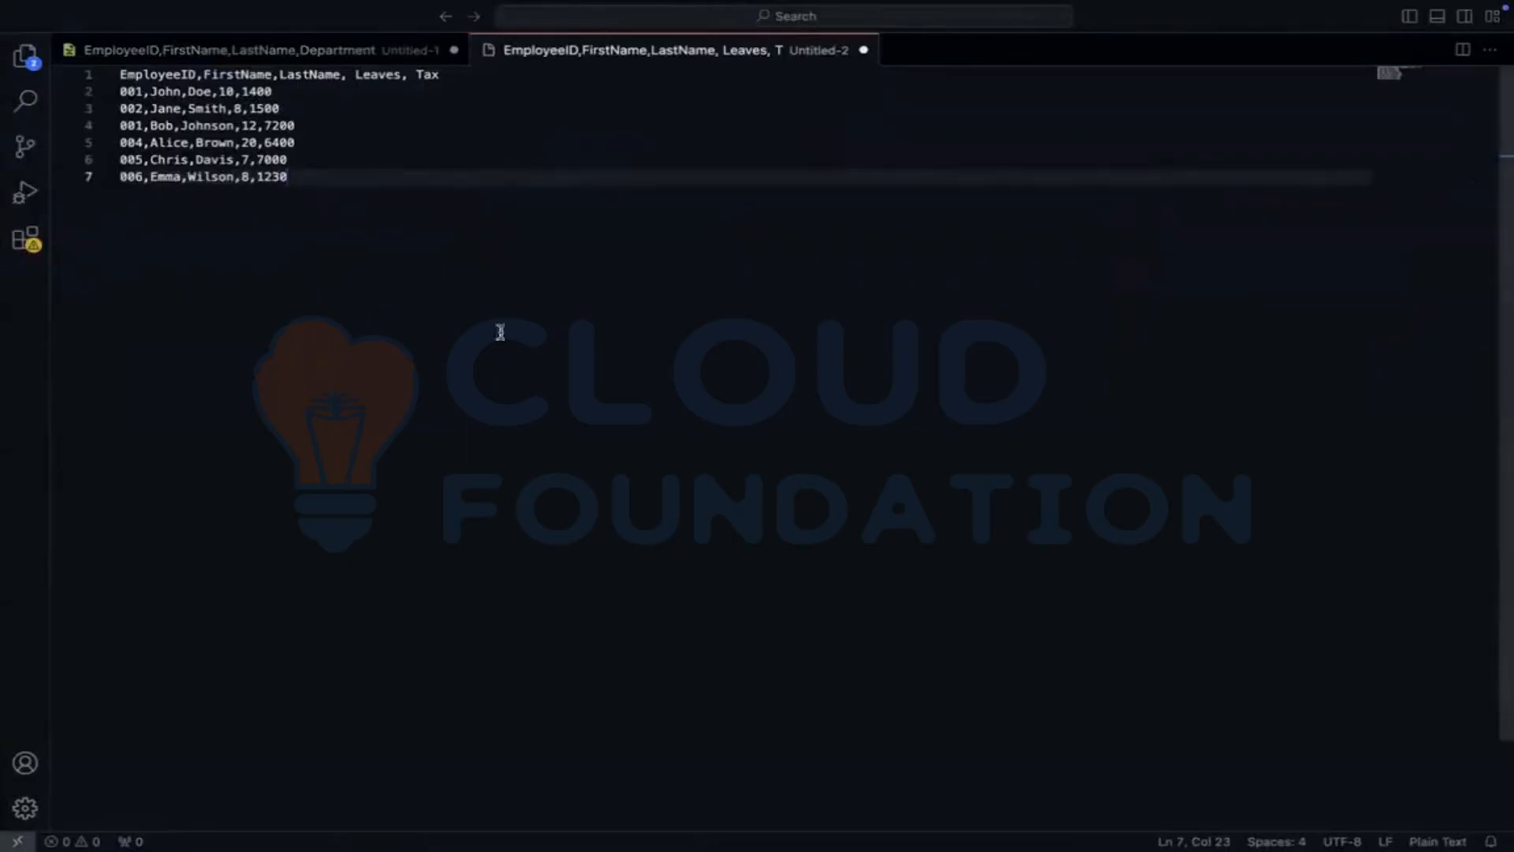
key(super+s)
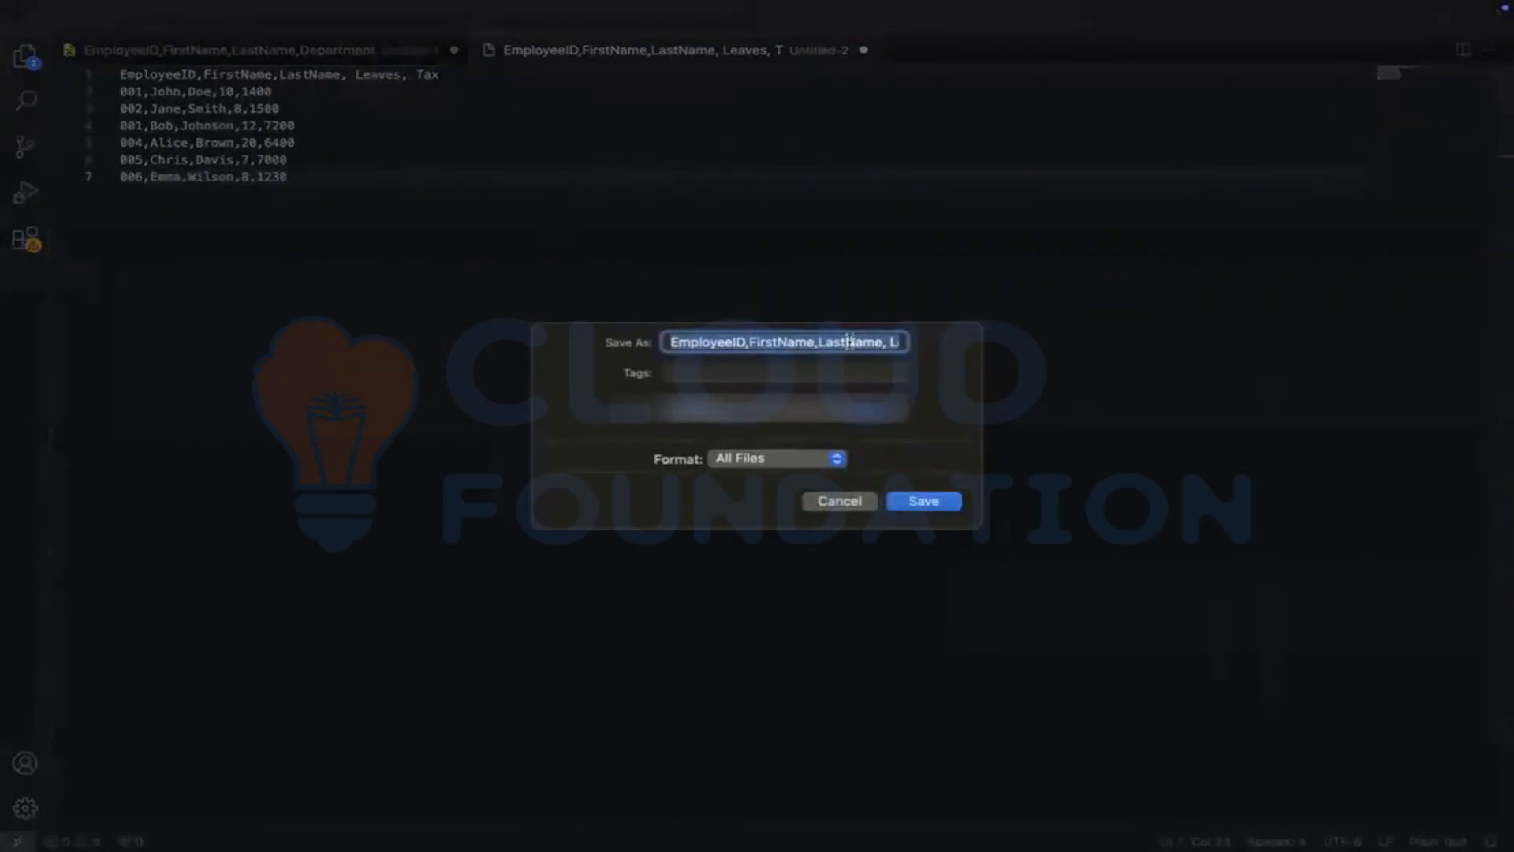
text(ADP)
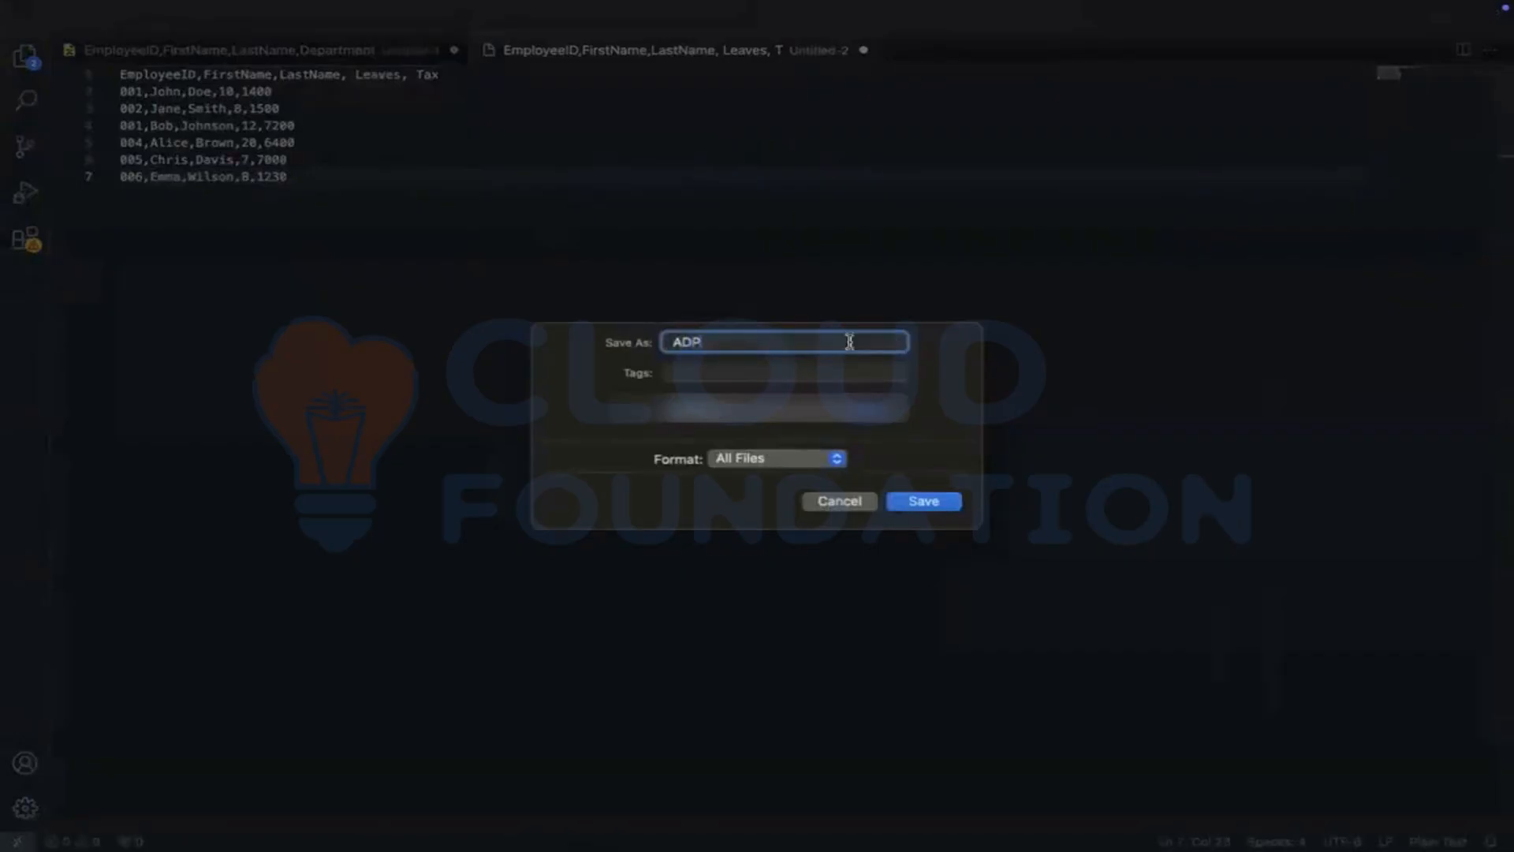
text(.csv)
click(704, 341)
text(_Payroll)
click(924, 500)
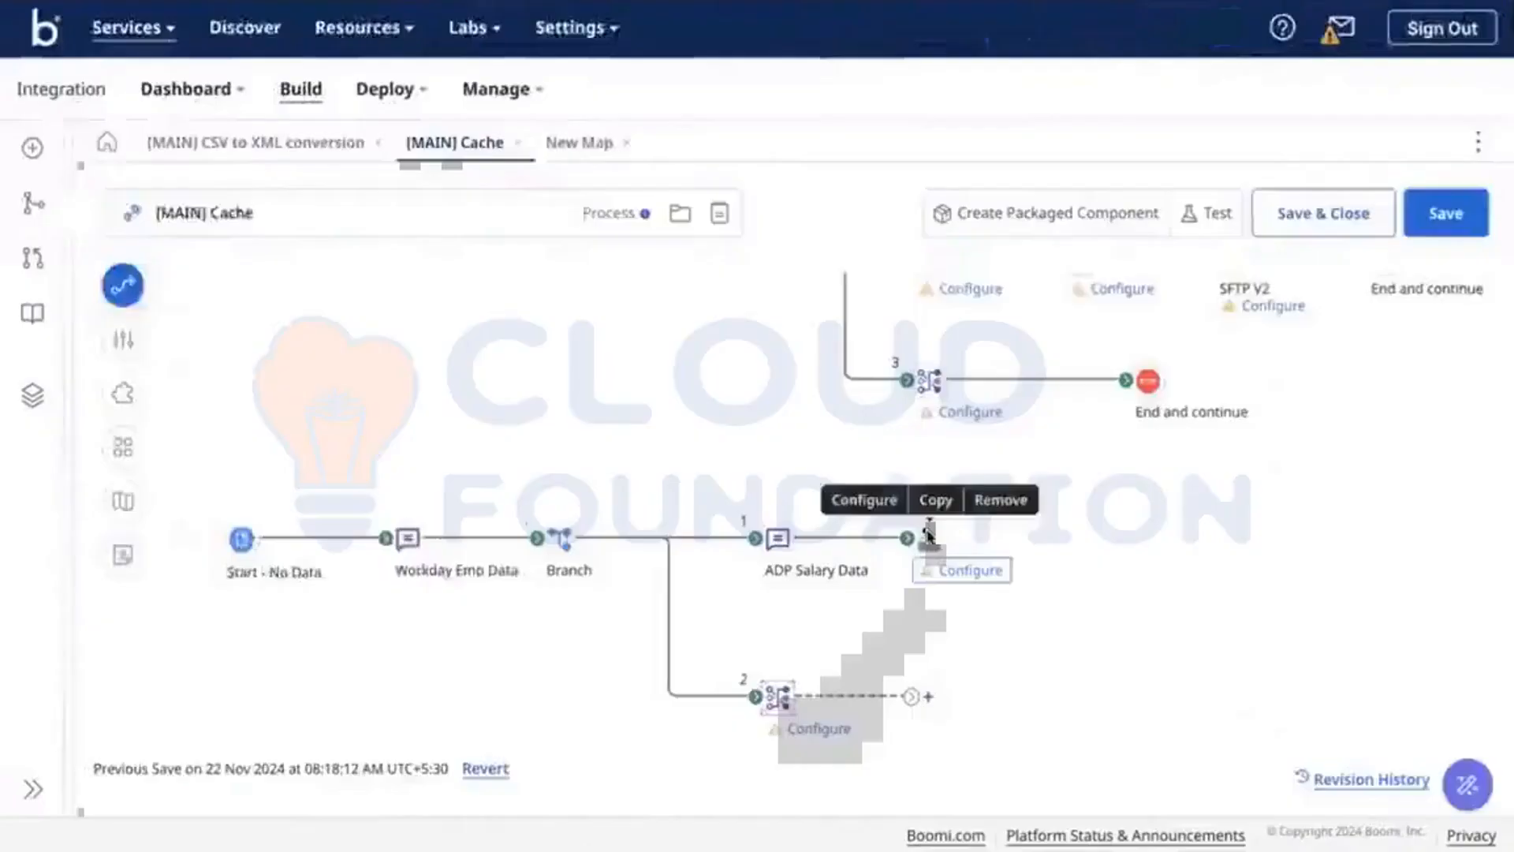
Step: Name the cache step and create and save a new document cache '[Cache] Add payroll Data'
click(930, 533)
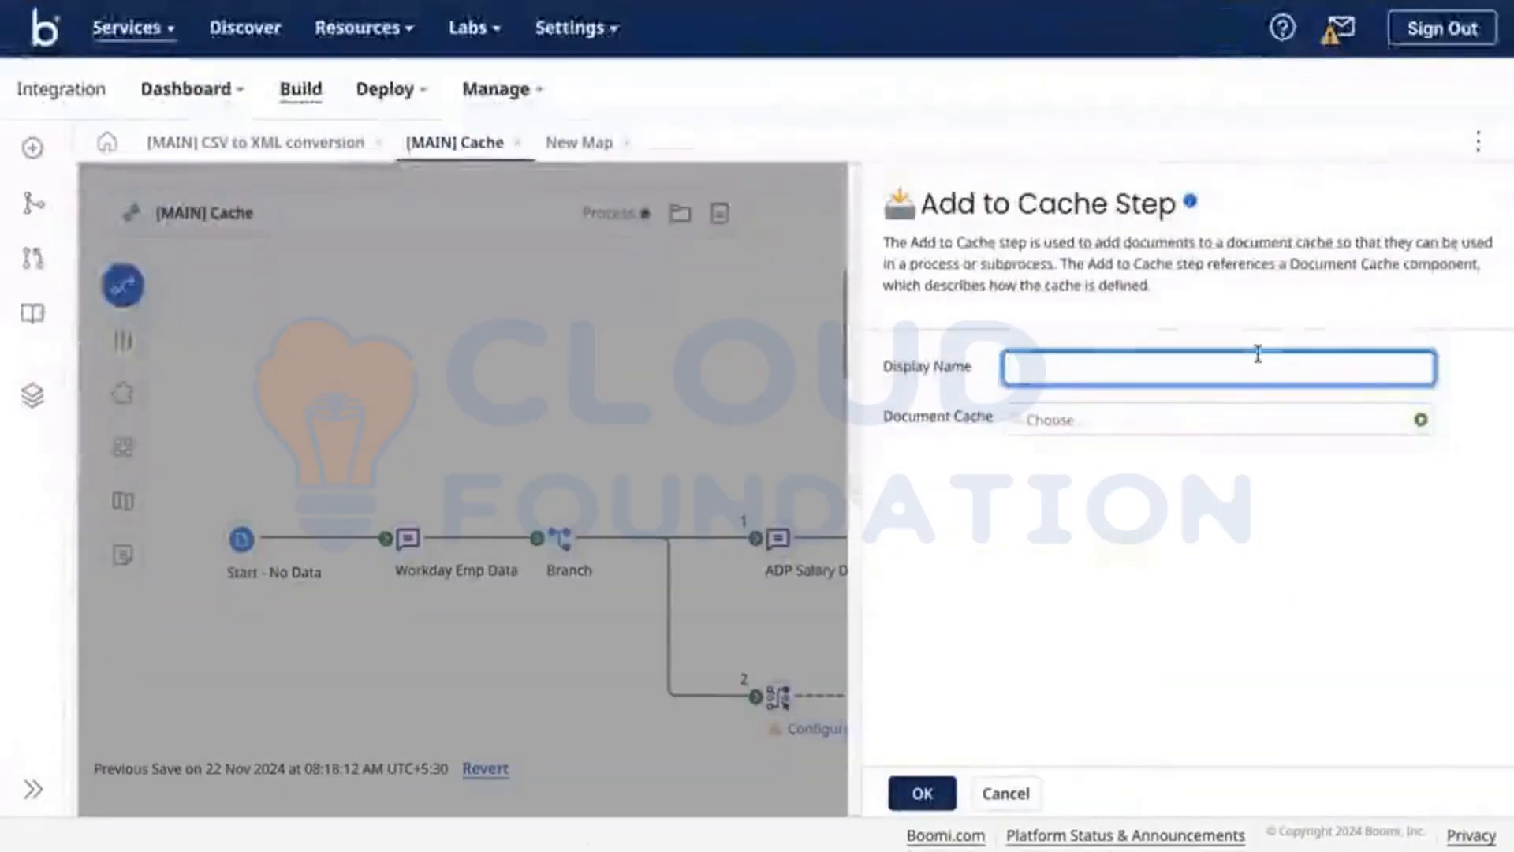
text(A)
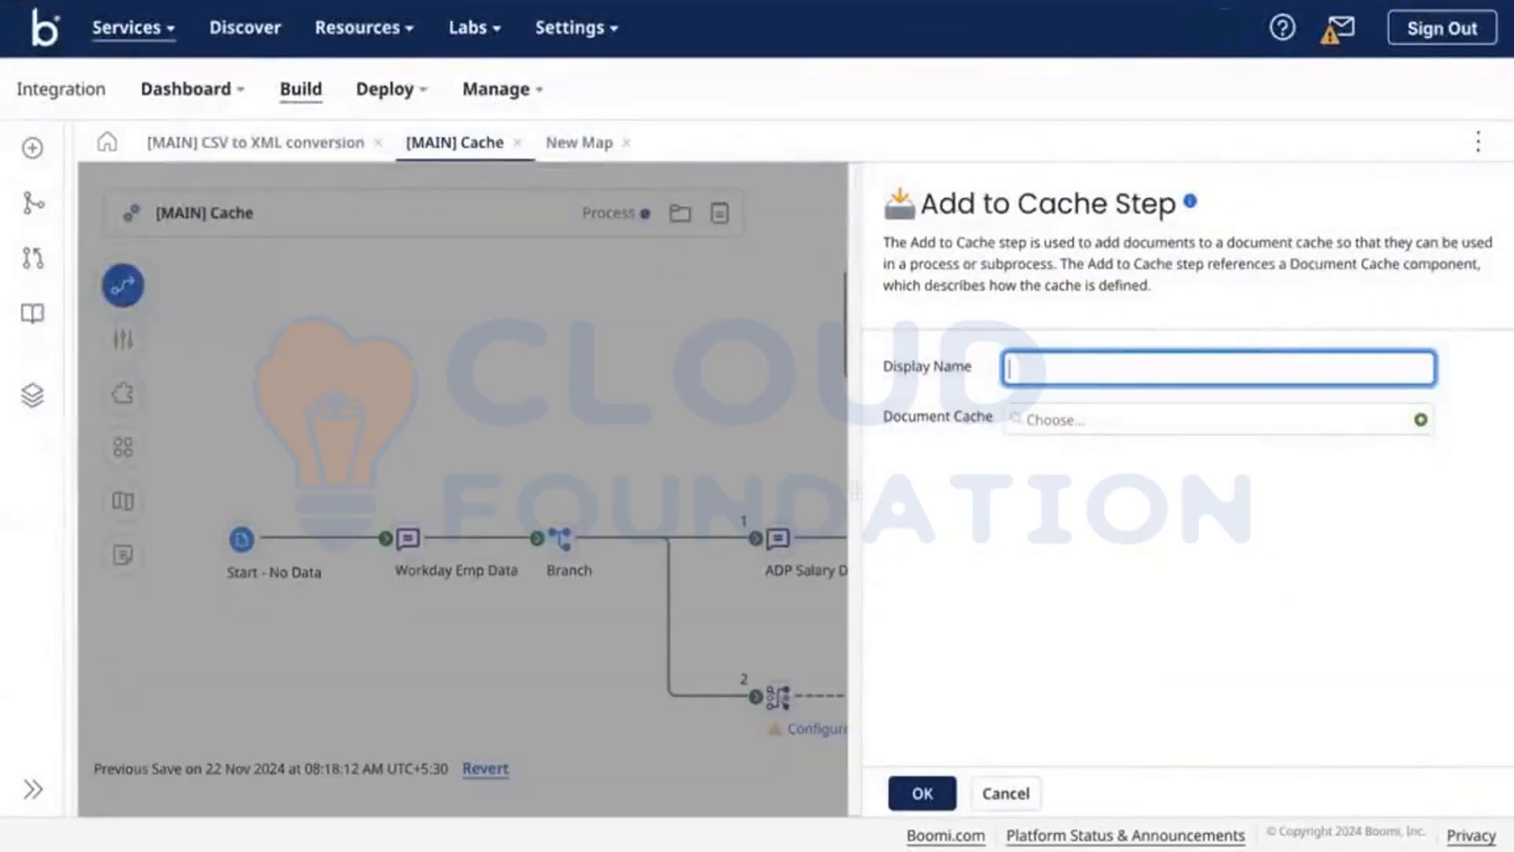
text([CACHE] Add )
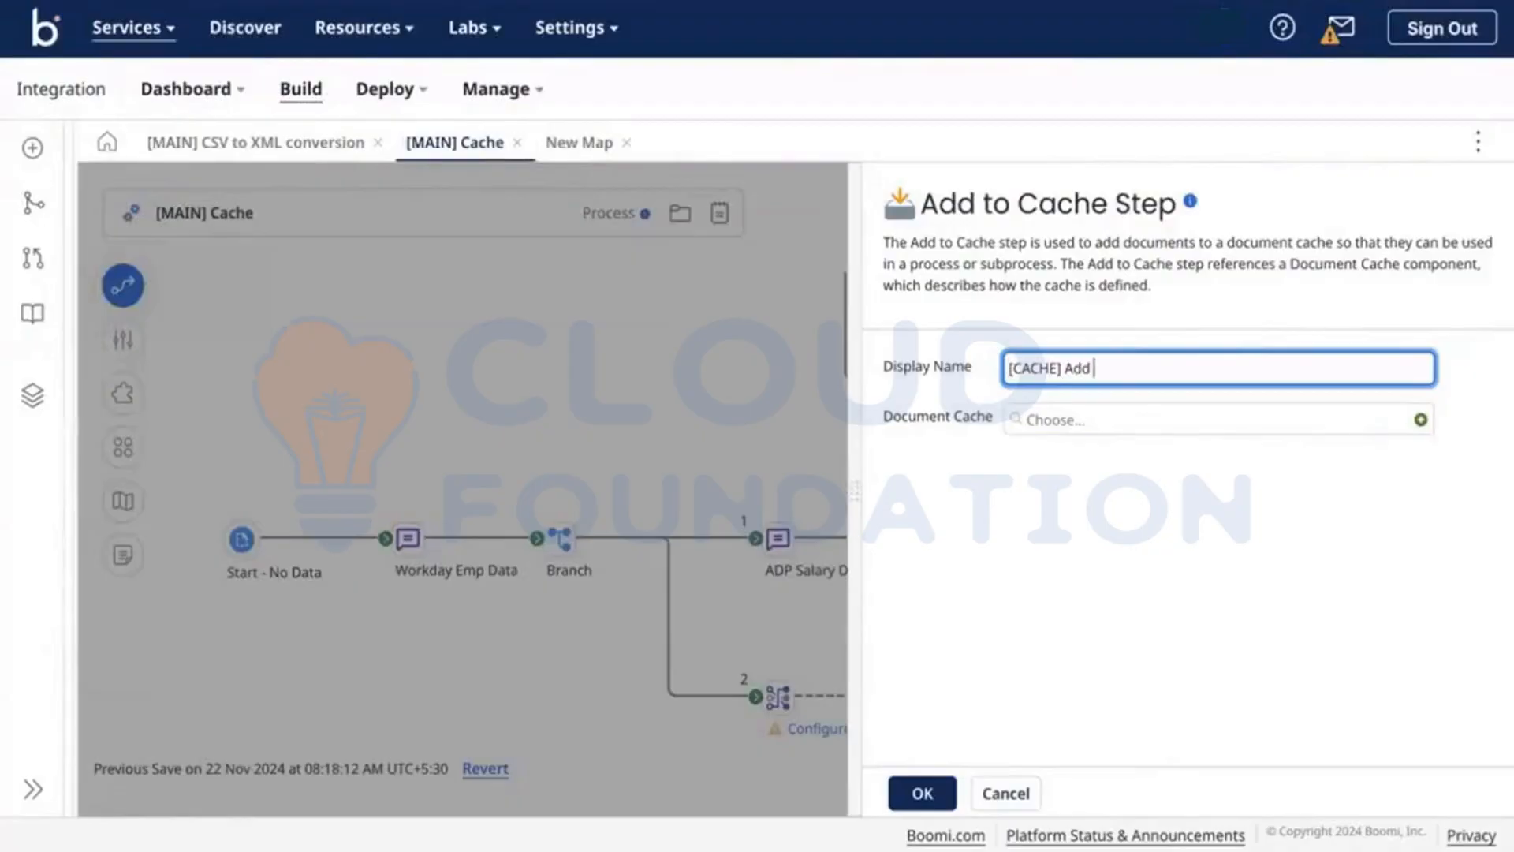
text(payroll Data)
click(1421, 419)
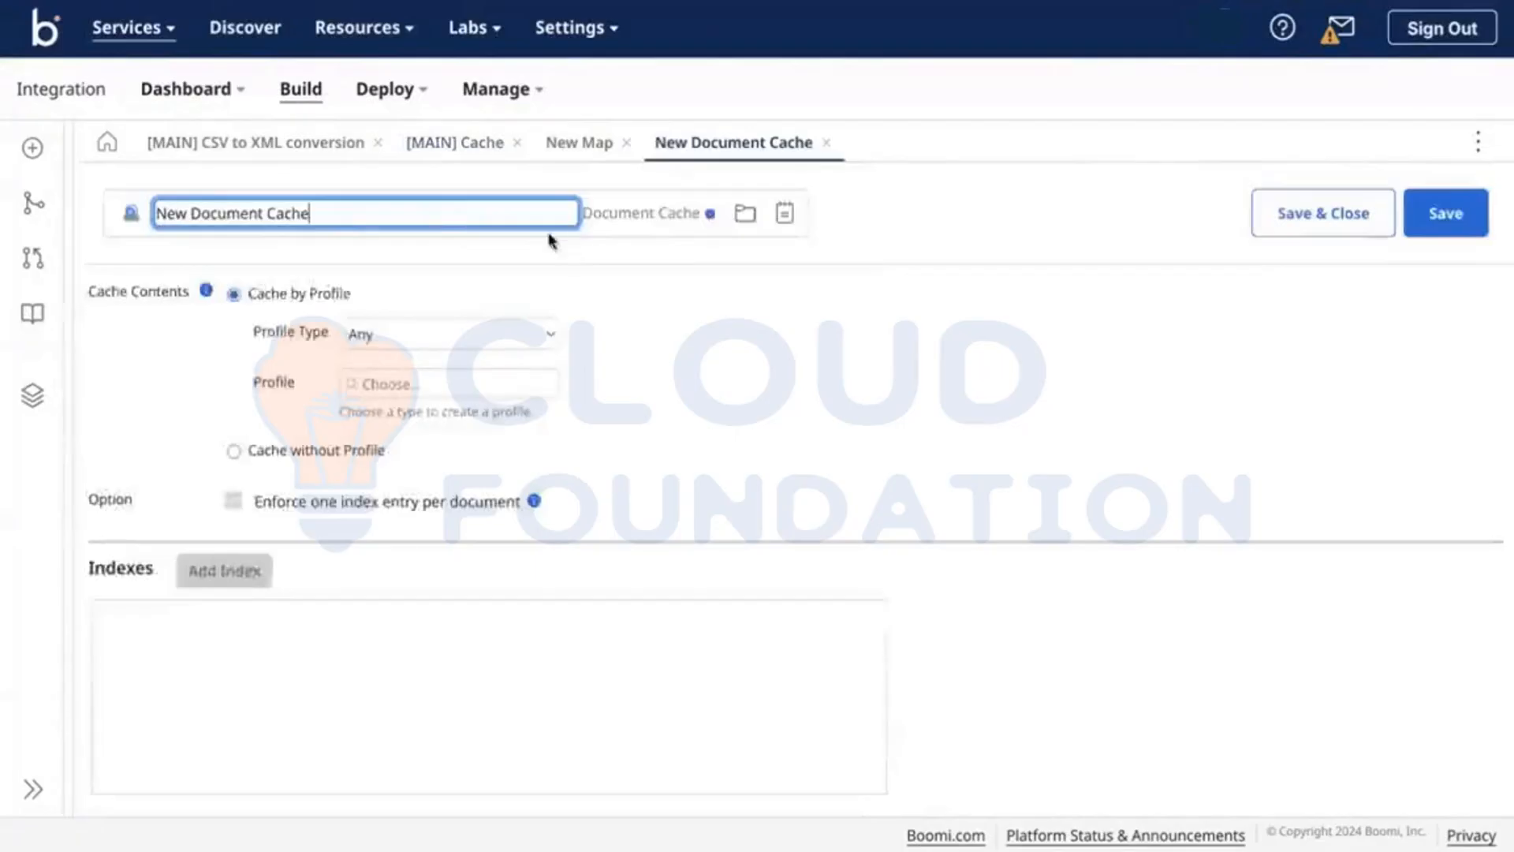
triple_click(403, 211)
text([Cache])
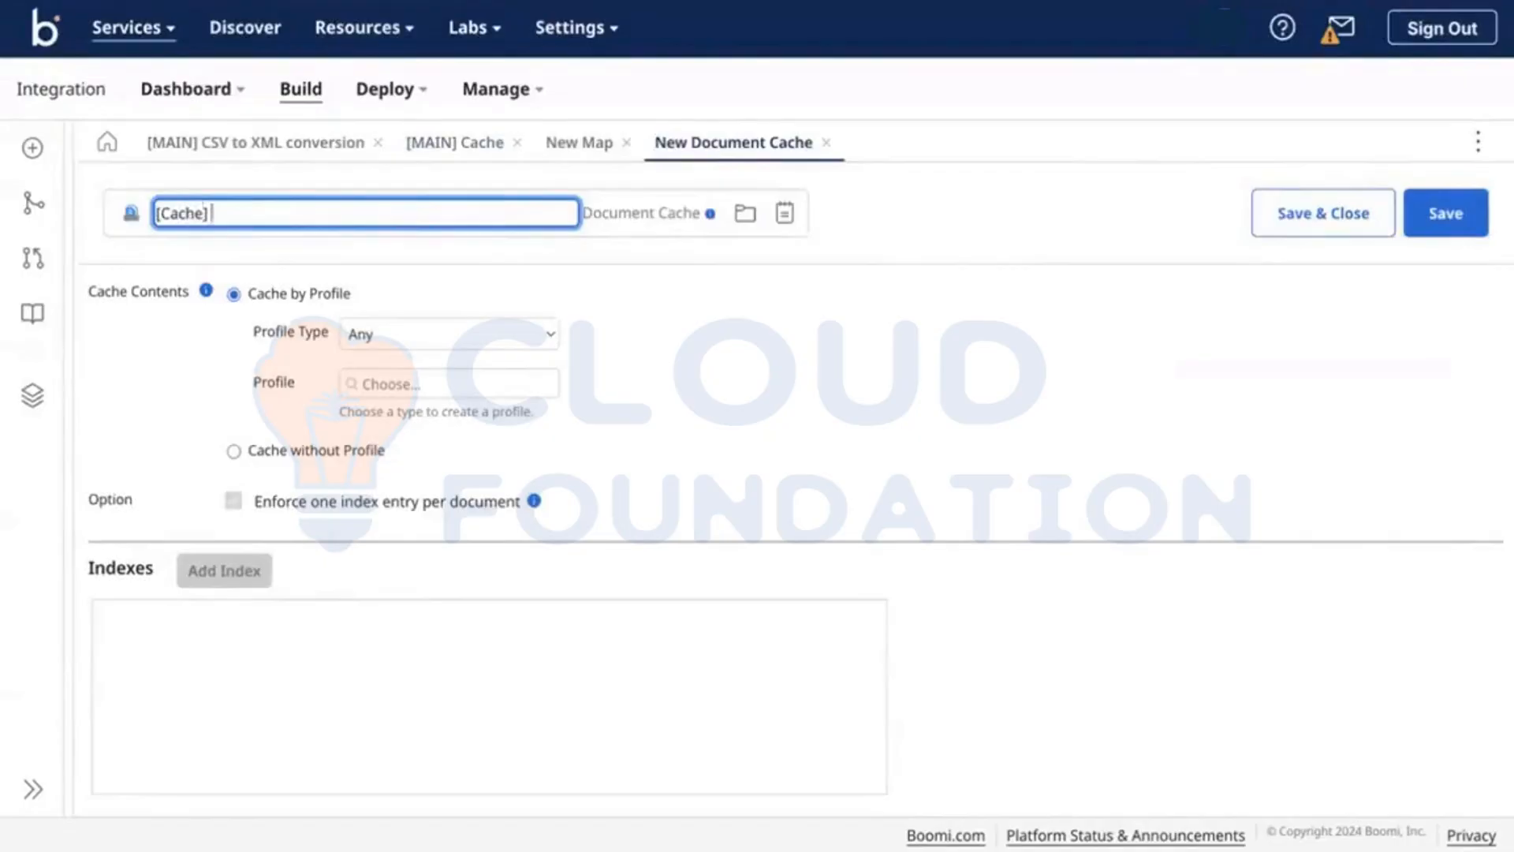
text( Add payroll Data)
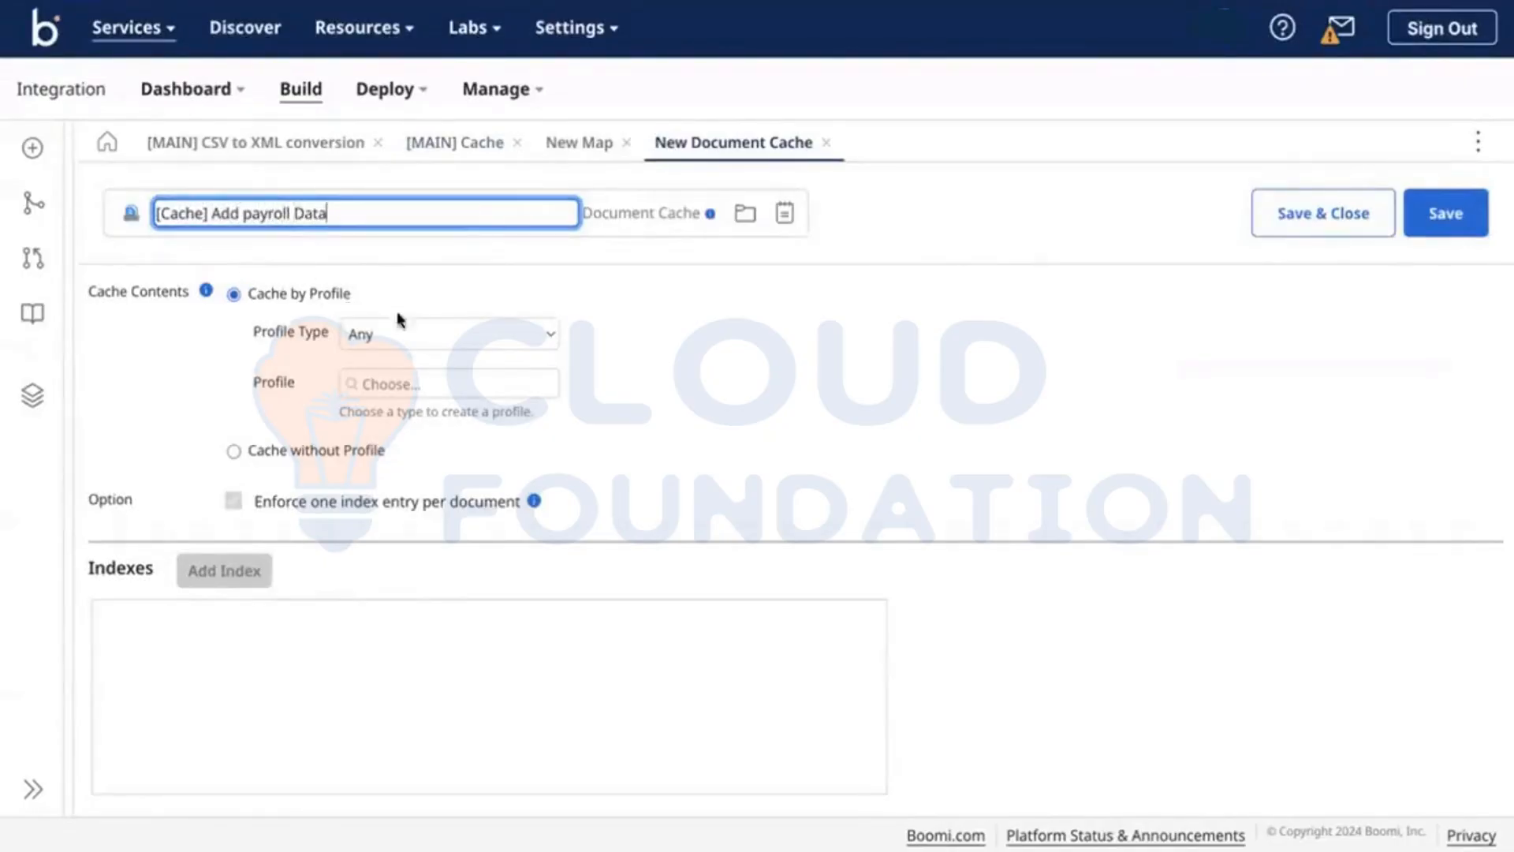
click(367, 382)
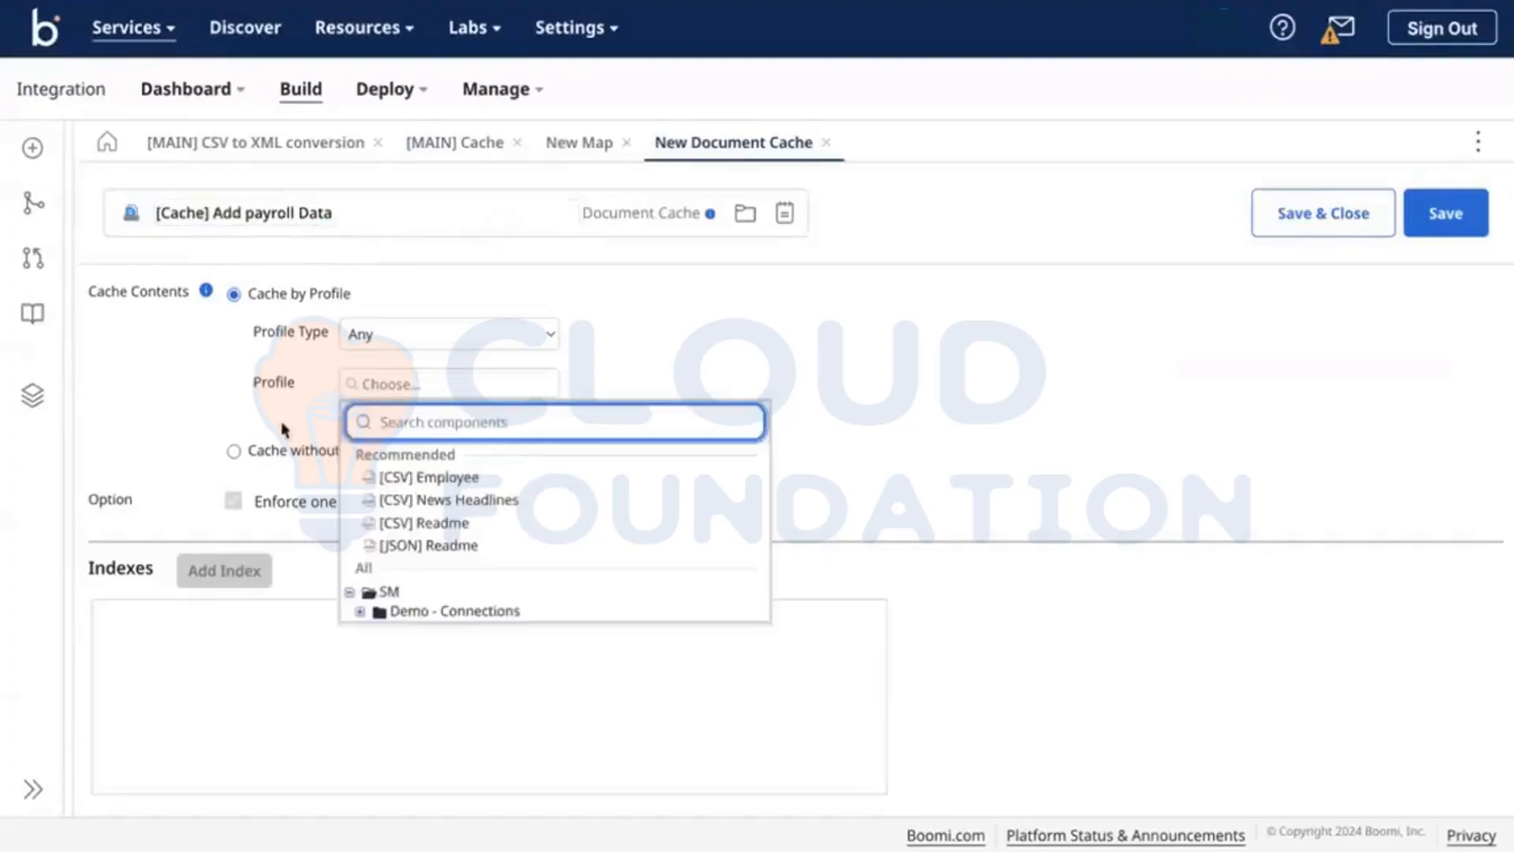
click(453, 162)
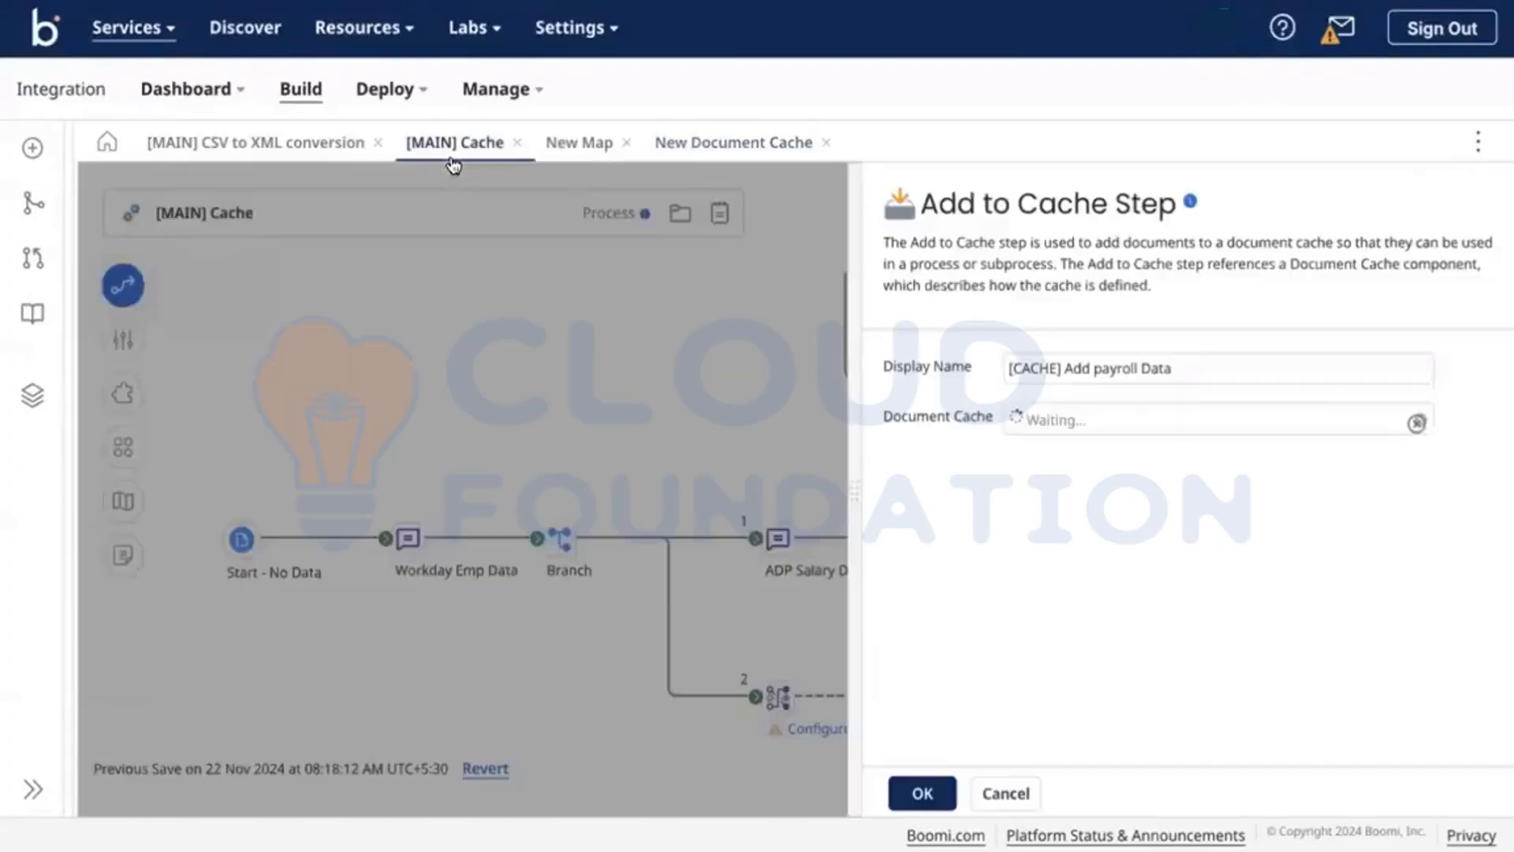
click(700, 148)
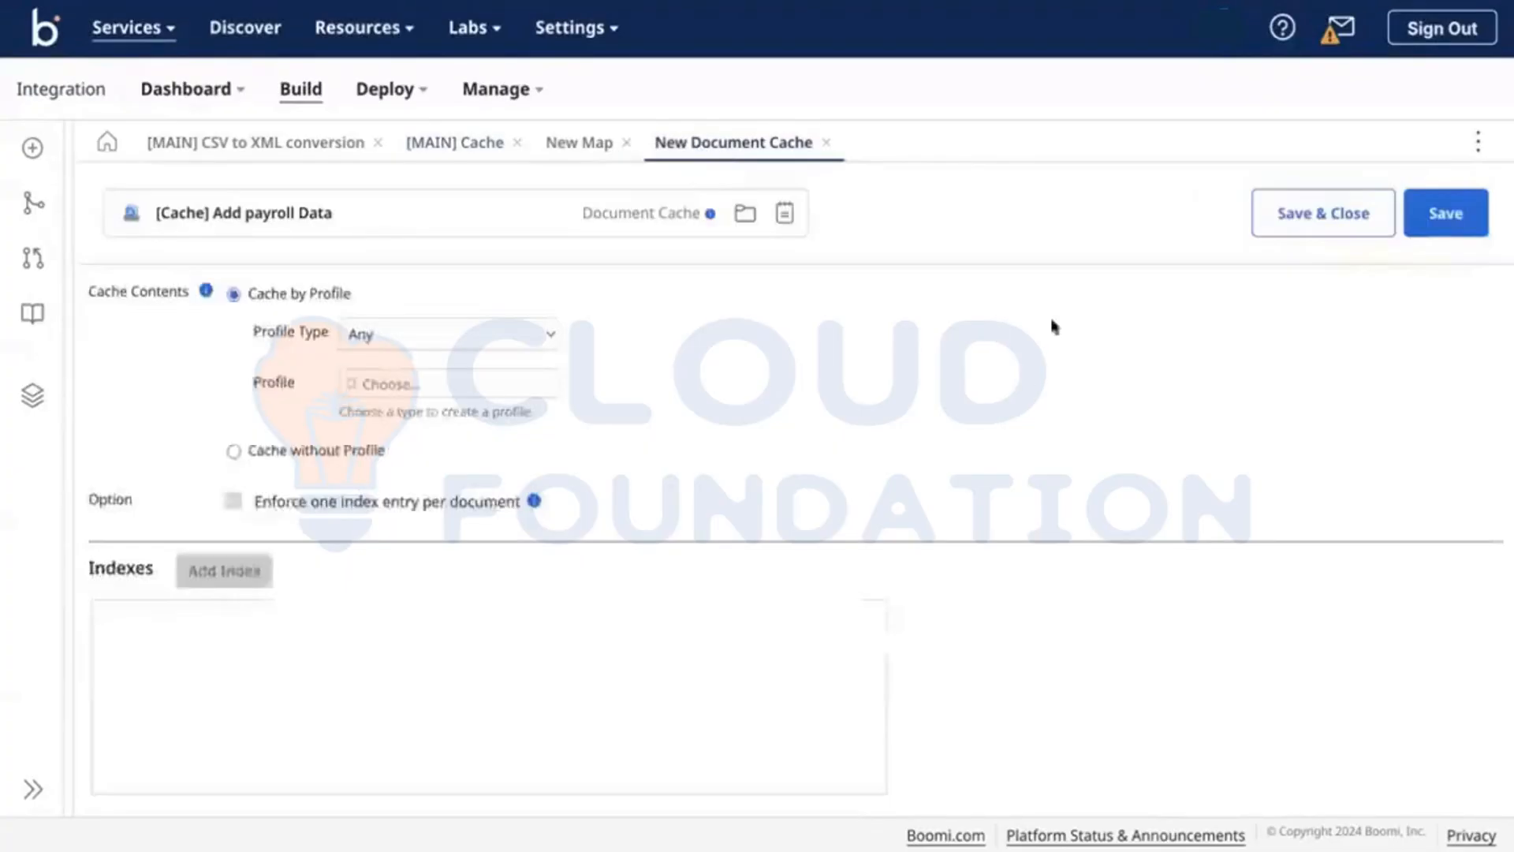
click(1450, 211)
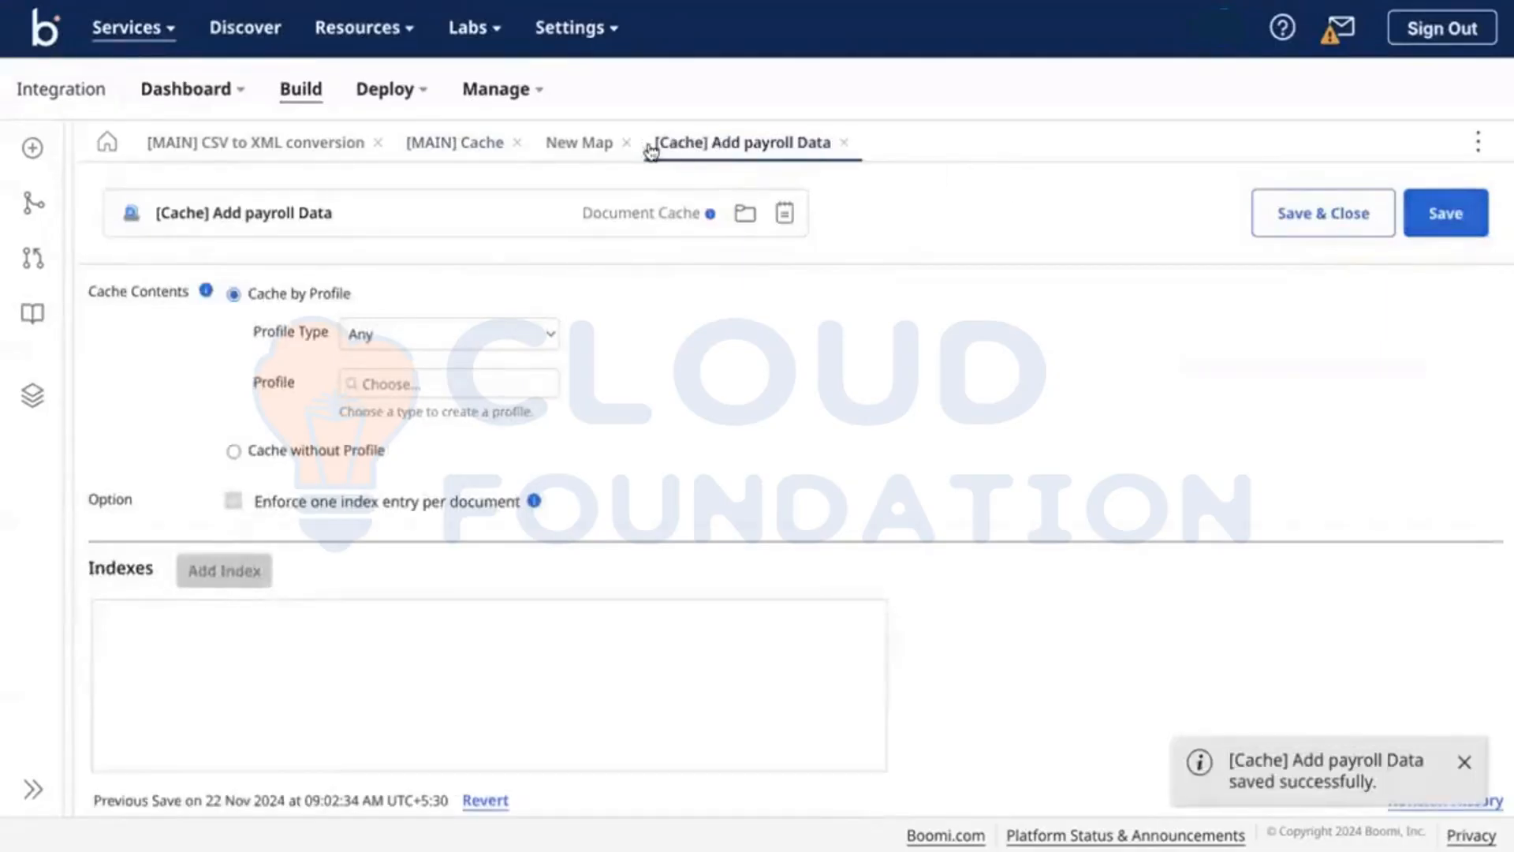
Step: Trim the [CACHE] prefix so the step is named 'Add payroll Data', and confirm its settings
click(595, 147)
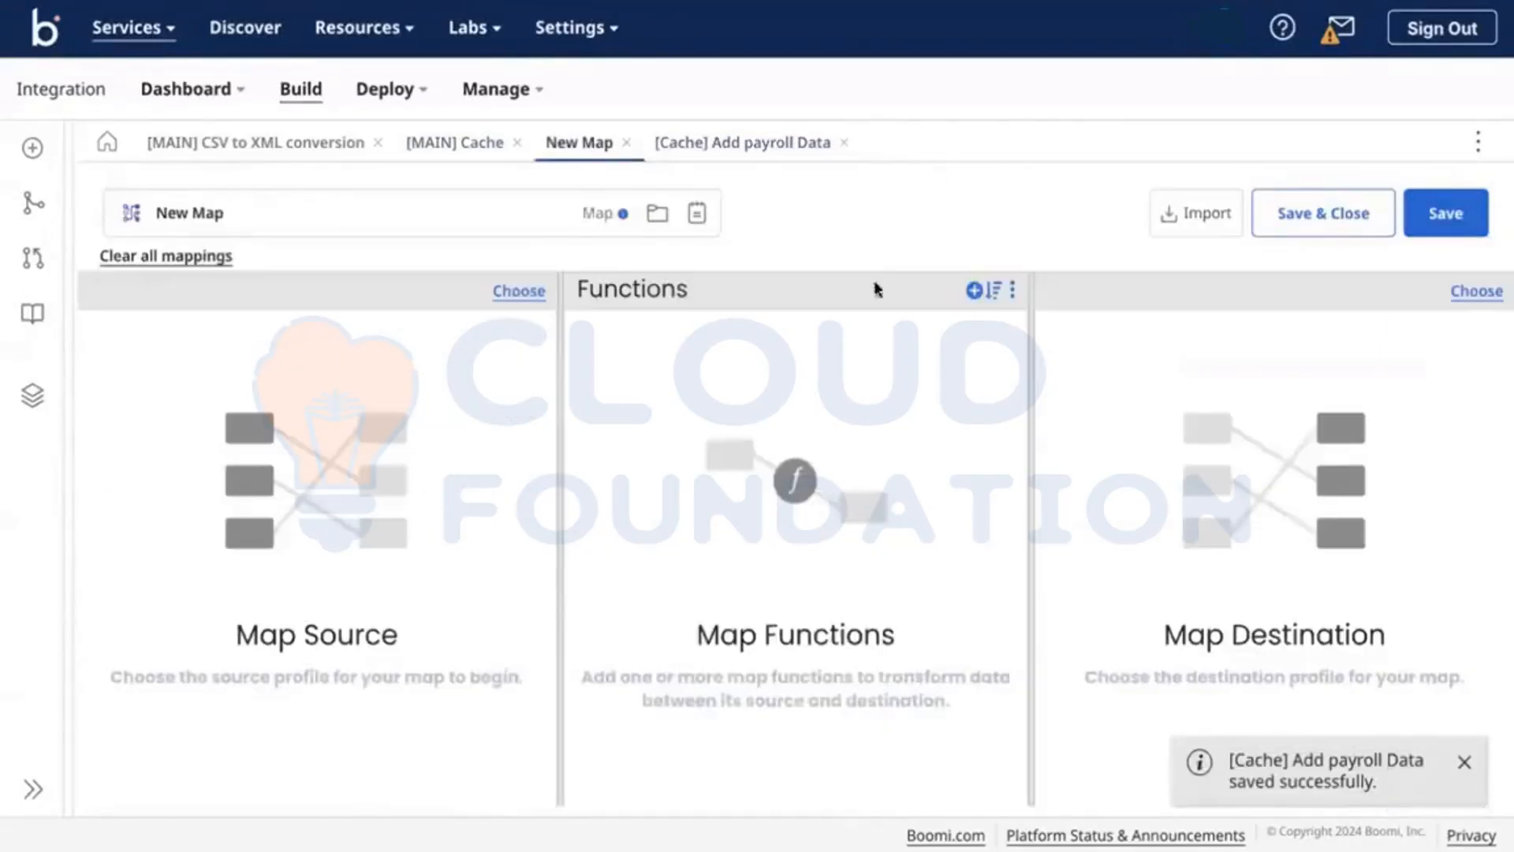
click(473, 140)
click(1074, 379)
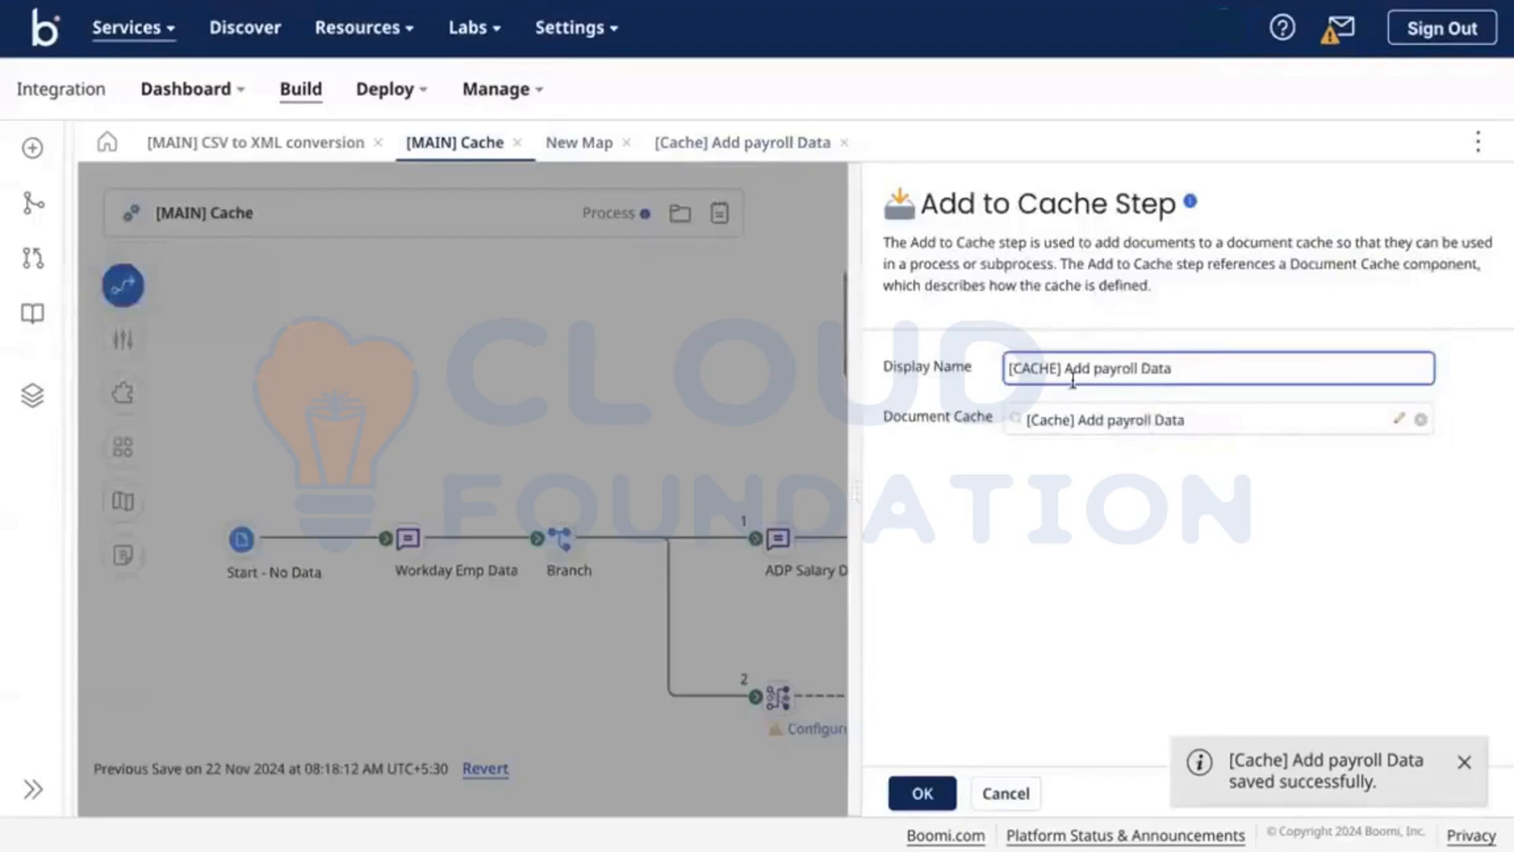
key(BackSpace)
key(BackSpace)
key(BackSpace)
key(BackSpace)
key(BackSpace)
key(BackSpace)
key(BackSpace)
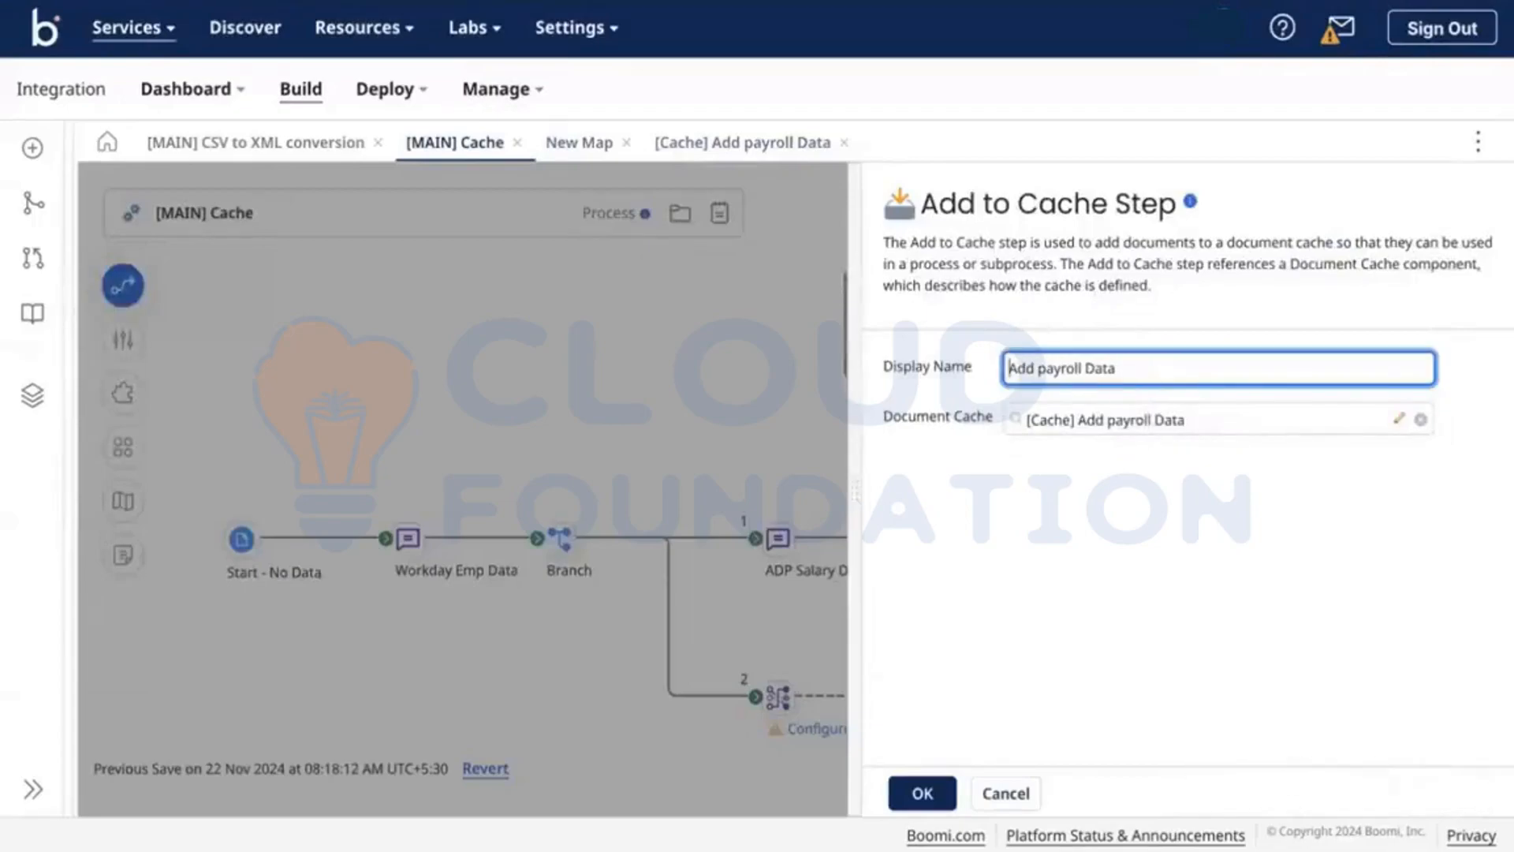
click(915, 794)
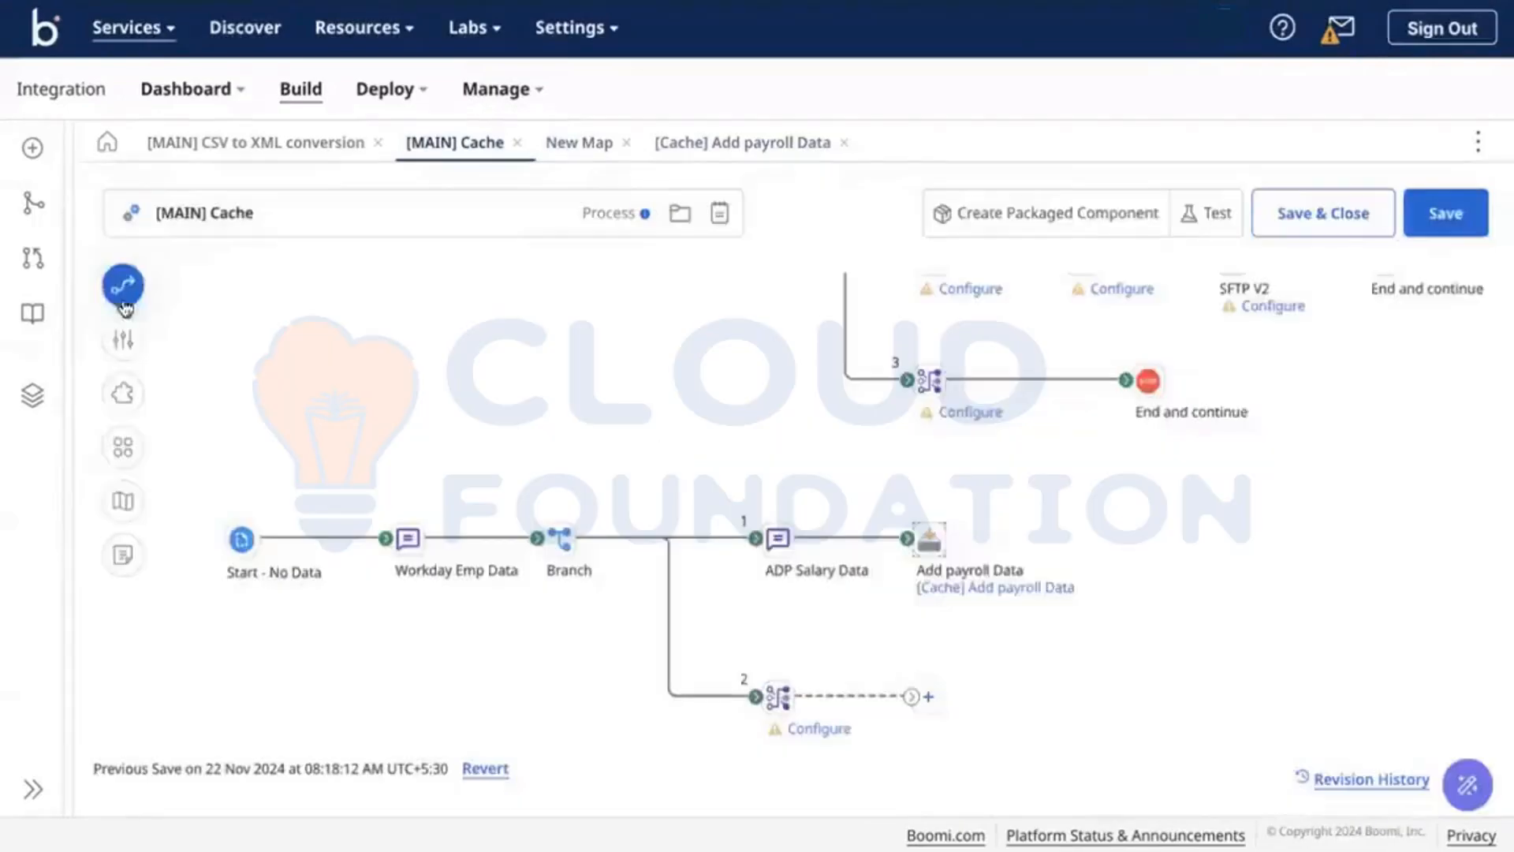
Step: Create a new Flat File Profile component in the Demo-Caching folder
click(32, 394)
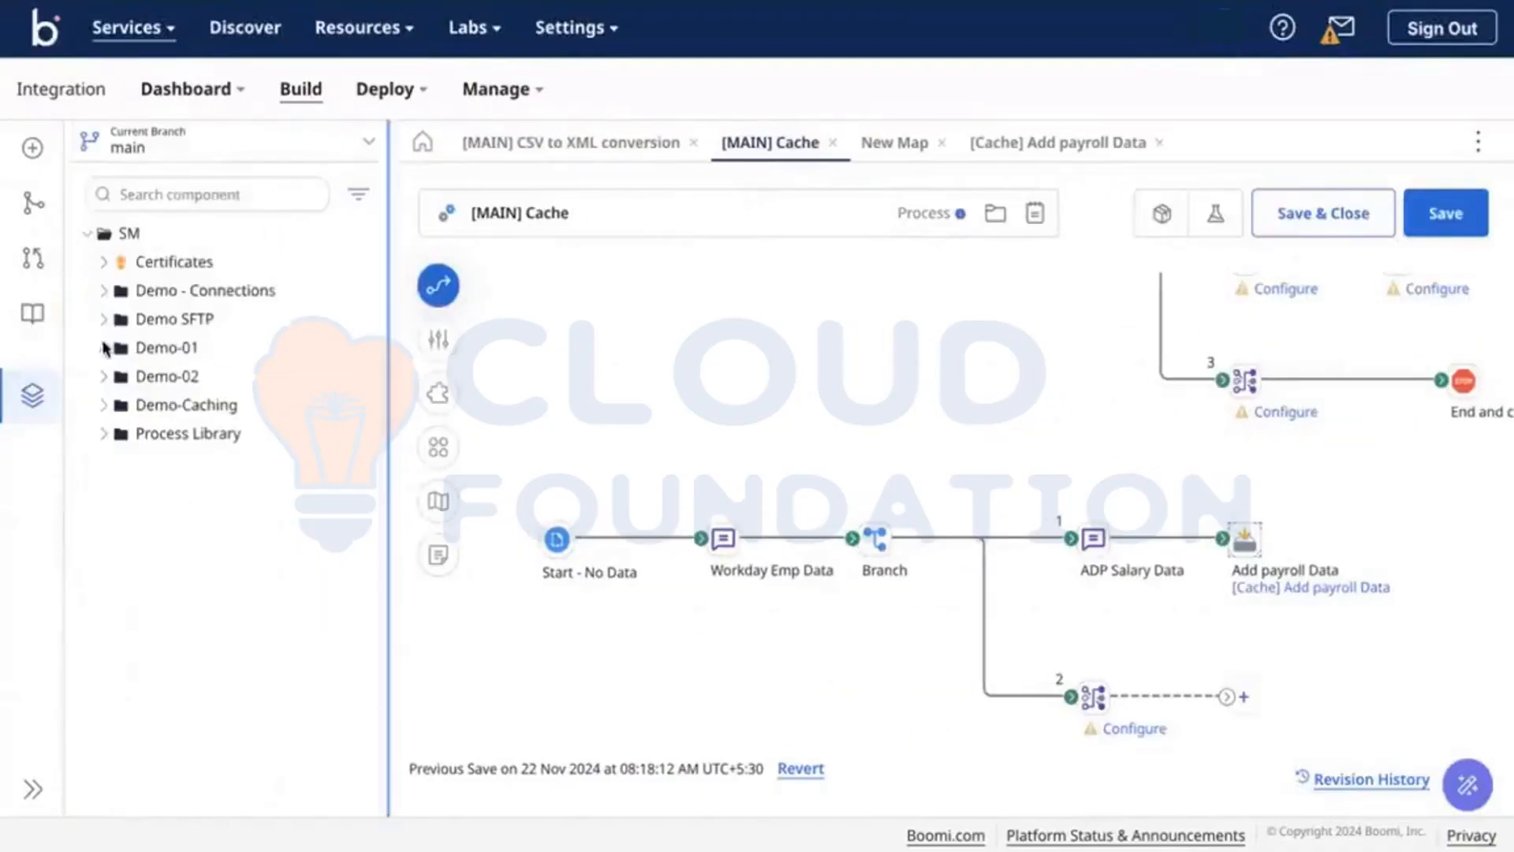
click(105, 405)
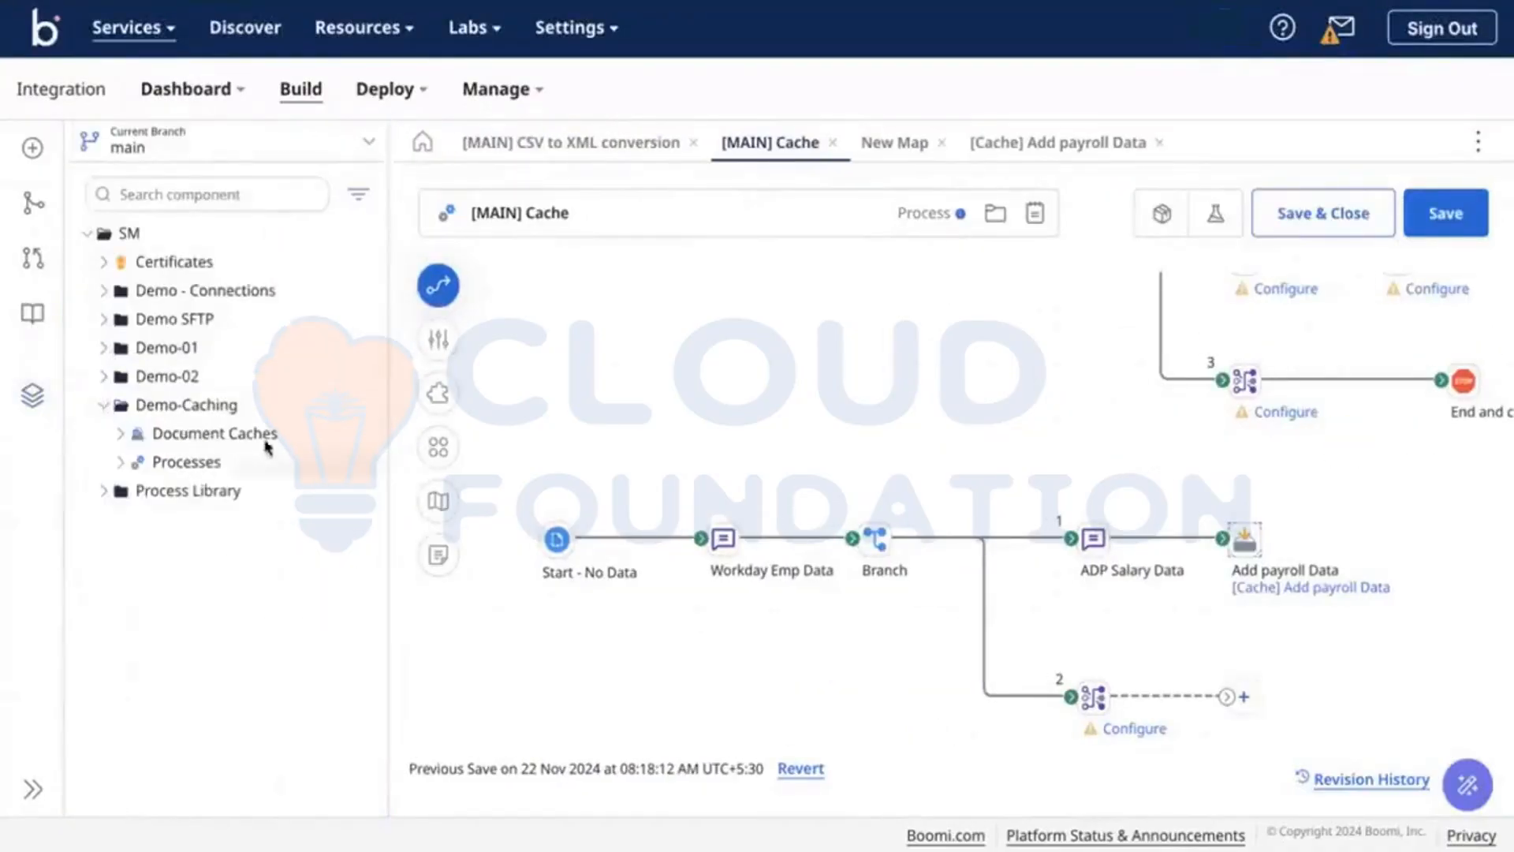
click(362, 407)
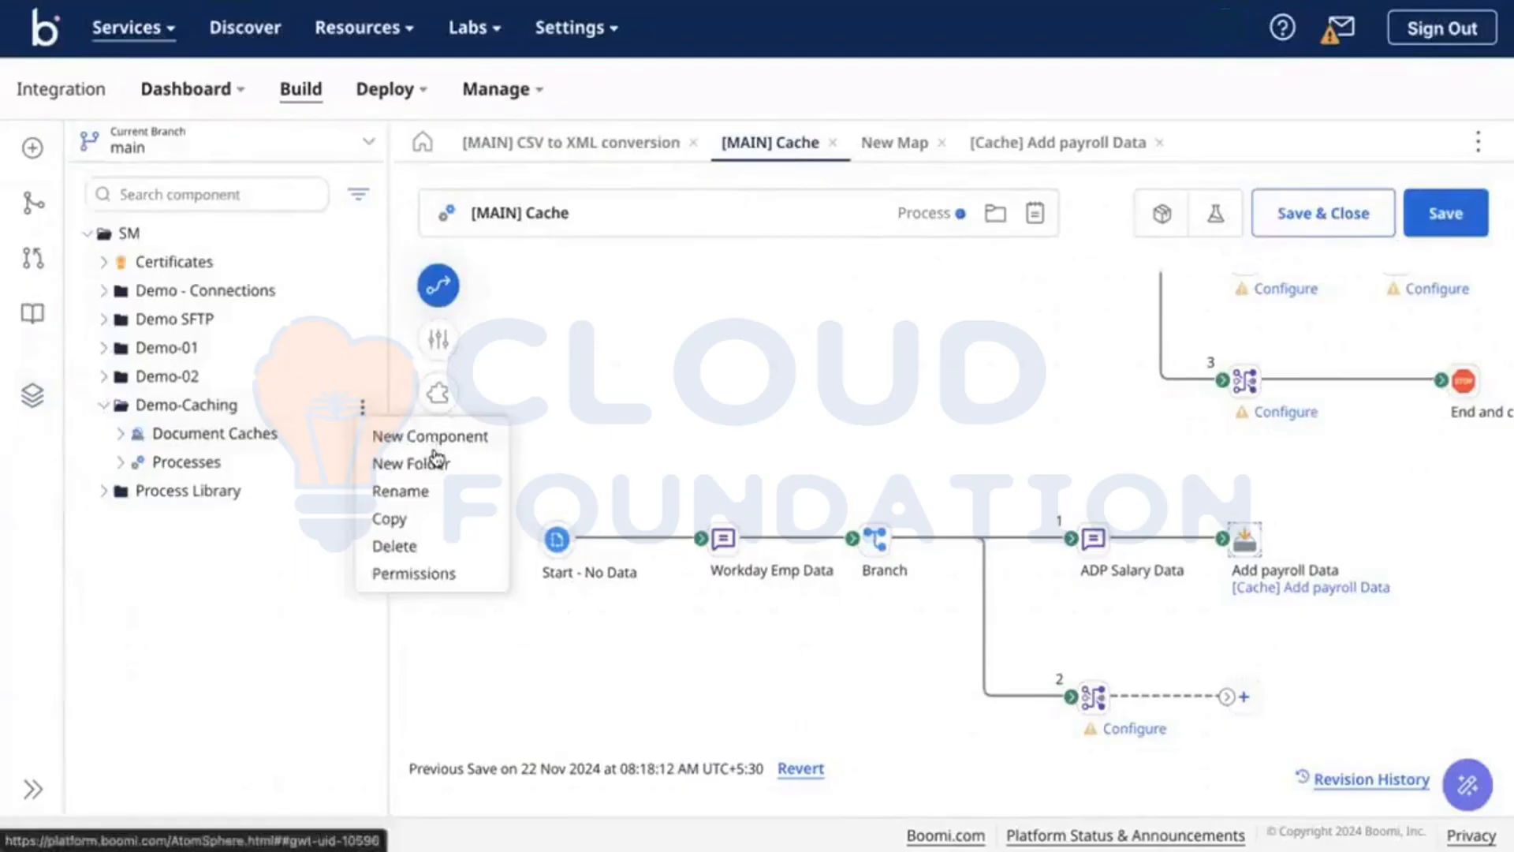
click(432, 440)
click(666, 433)
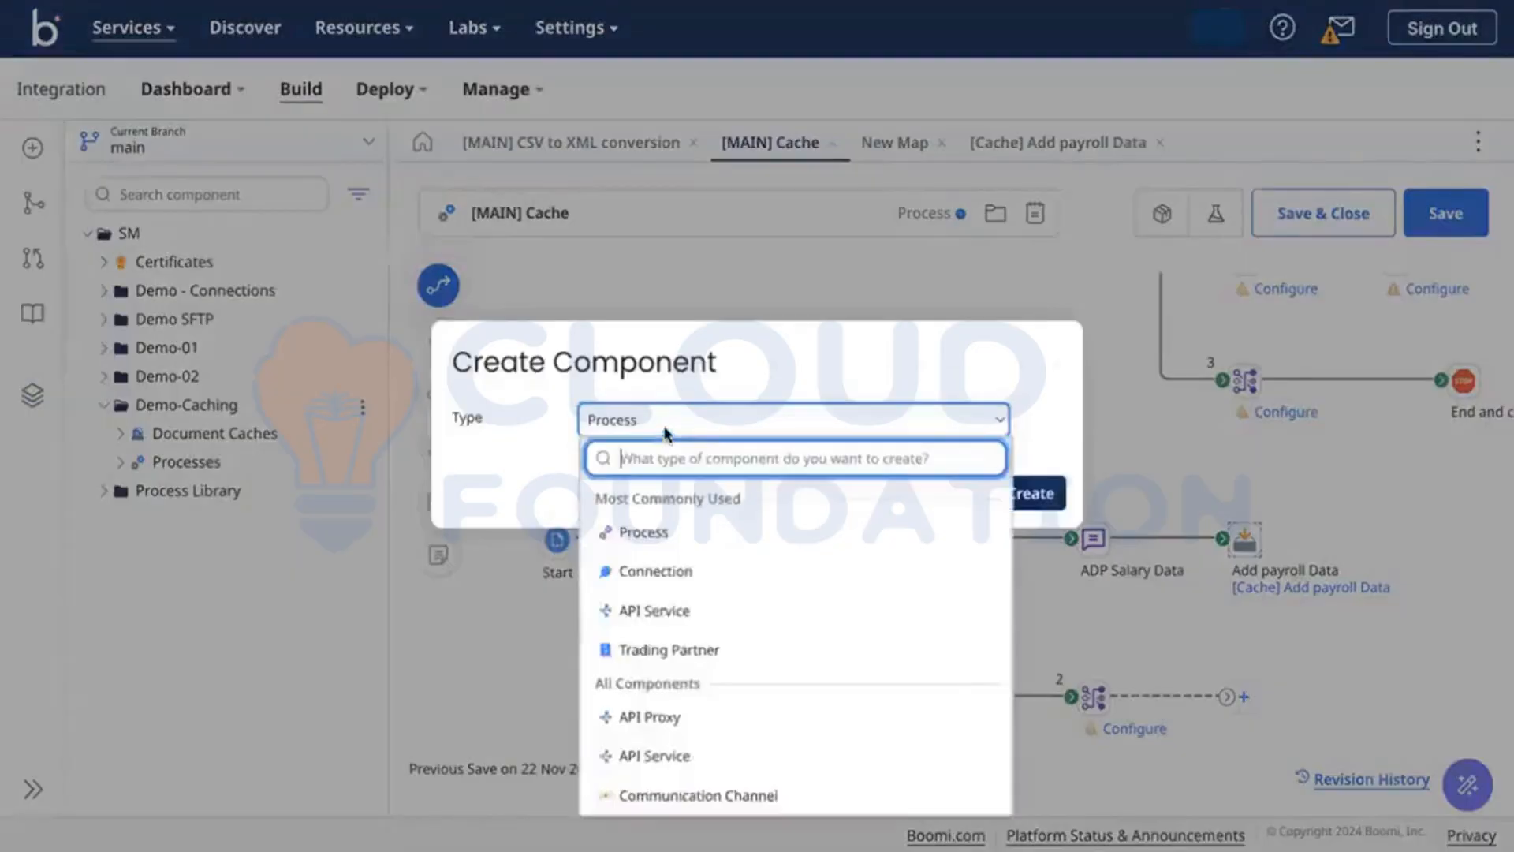
text(fl)
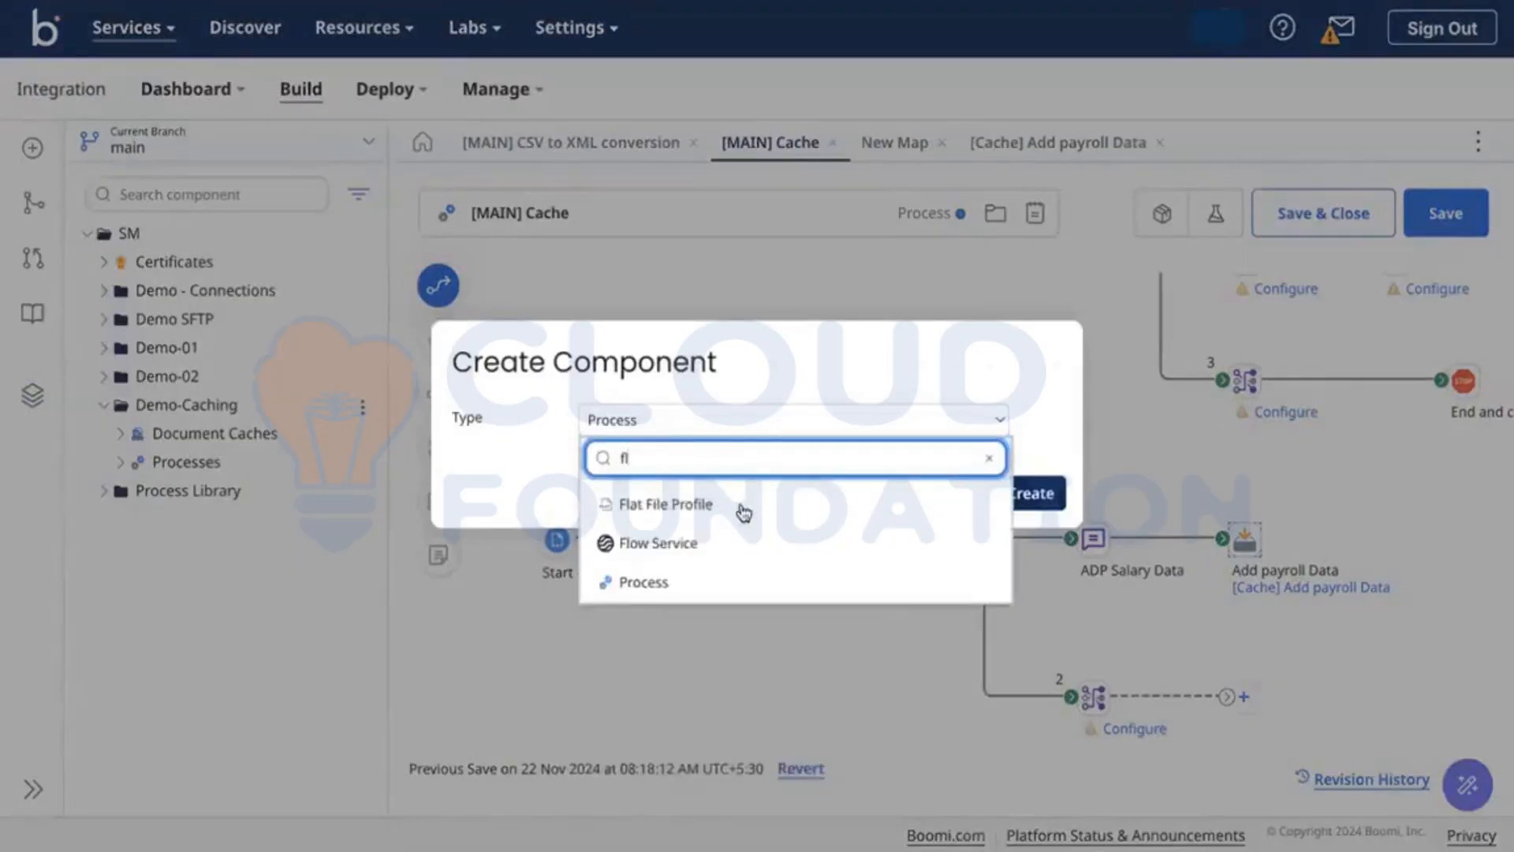
click(741, 508)
click(1030, 493)
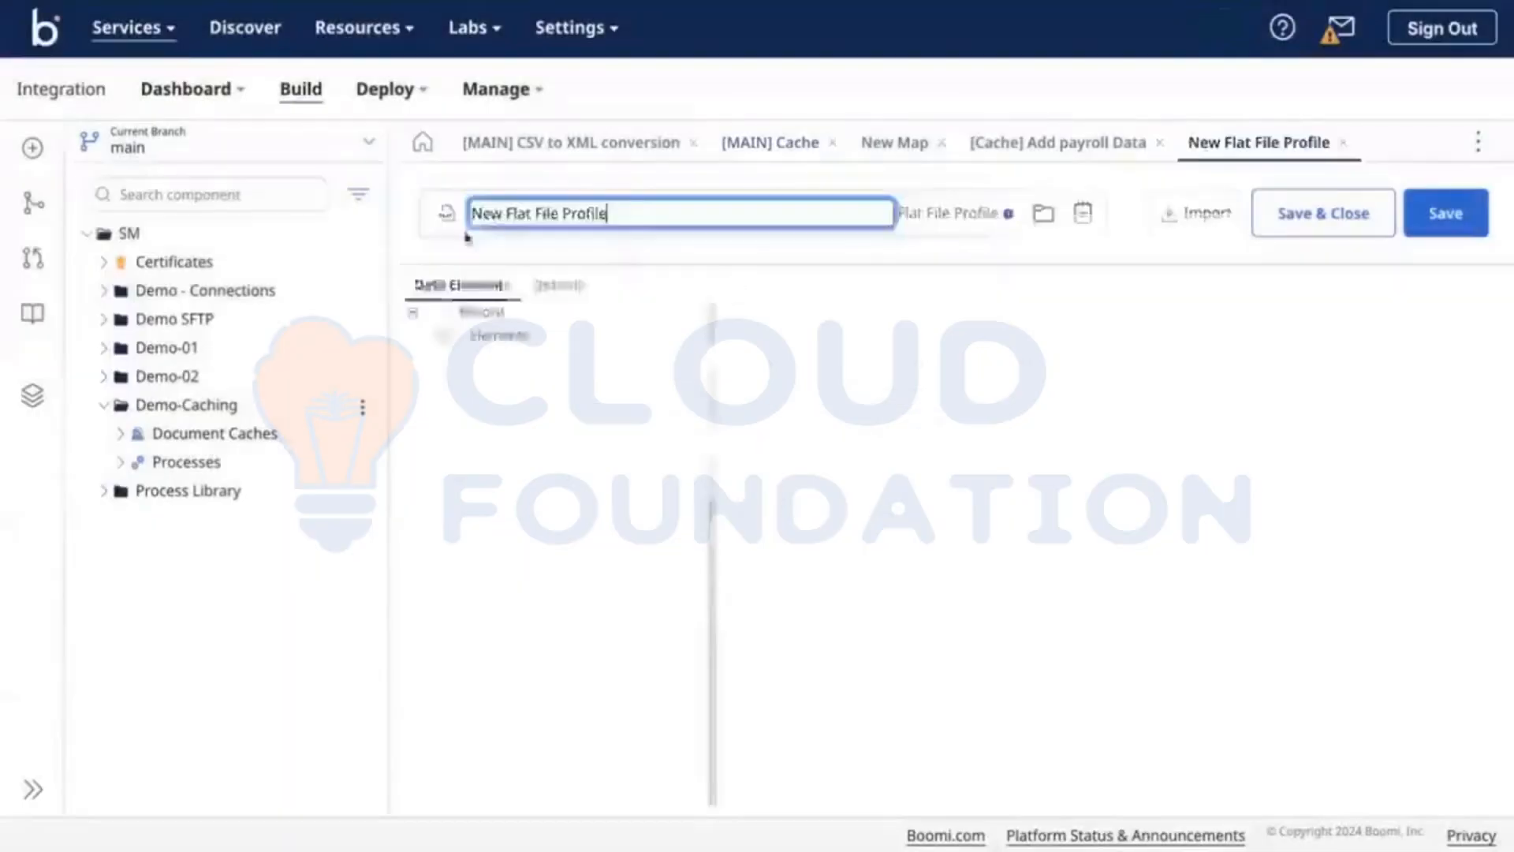
Step: Name the profile '[CSV] Payroll Data' and check the EmployeeID column header in the CSV
triple_click(496, 215)
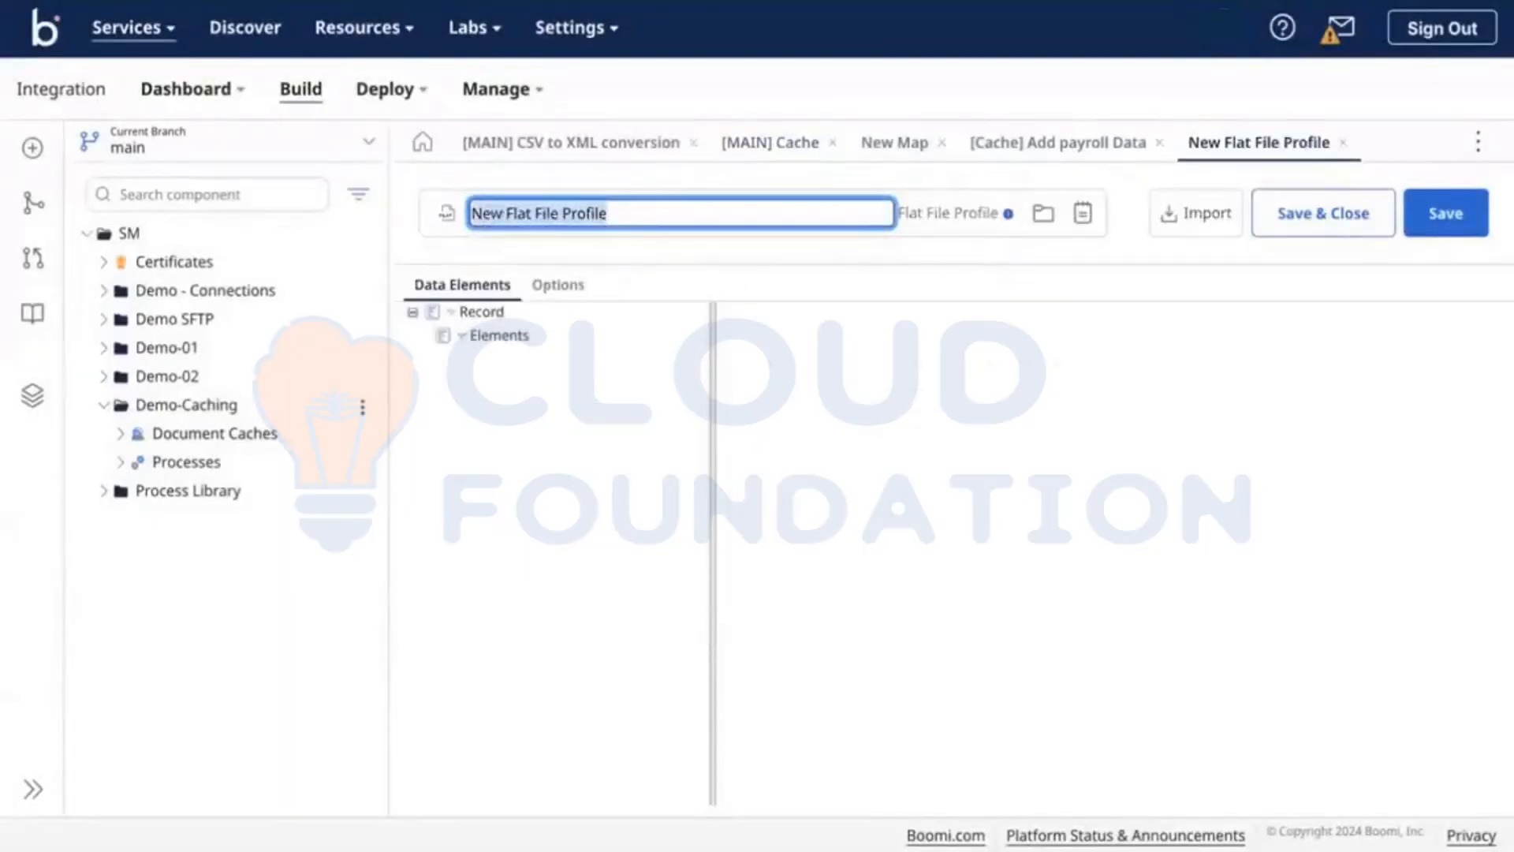
text(C)
text(CS)
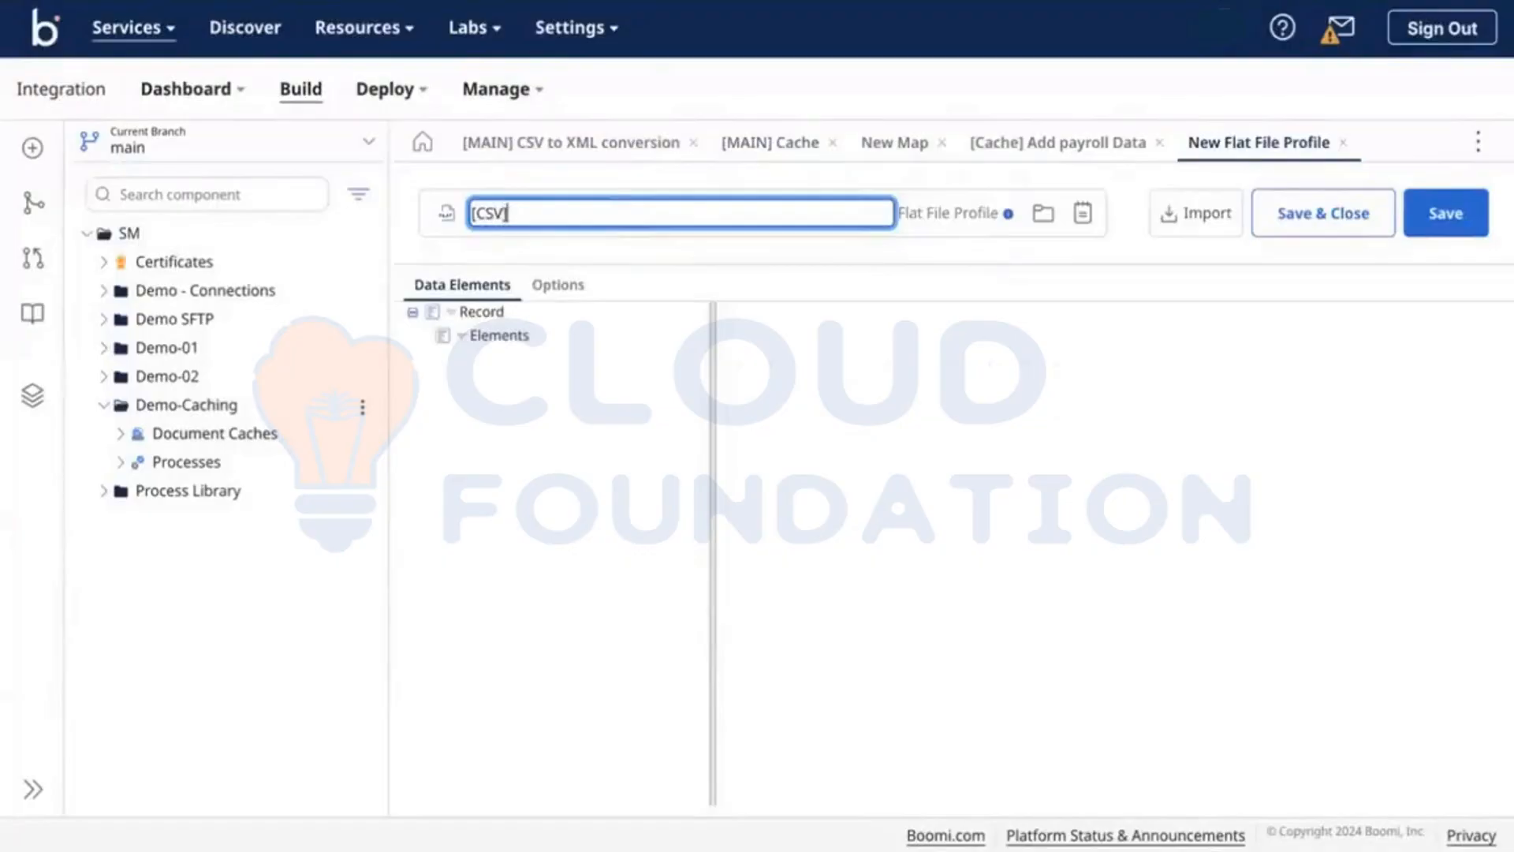
text(V] Par)
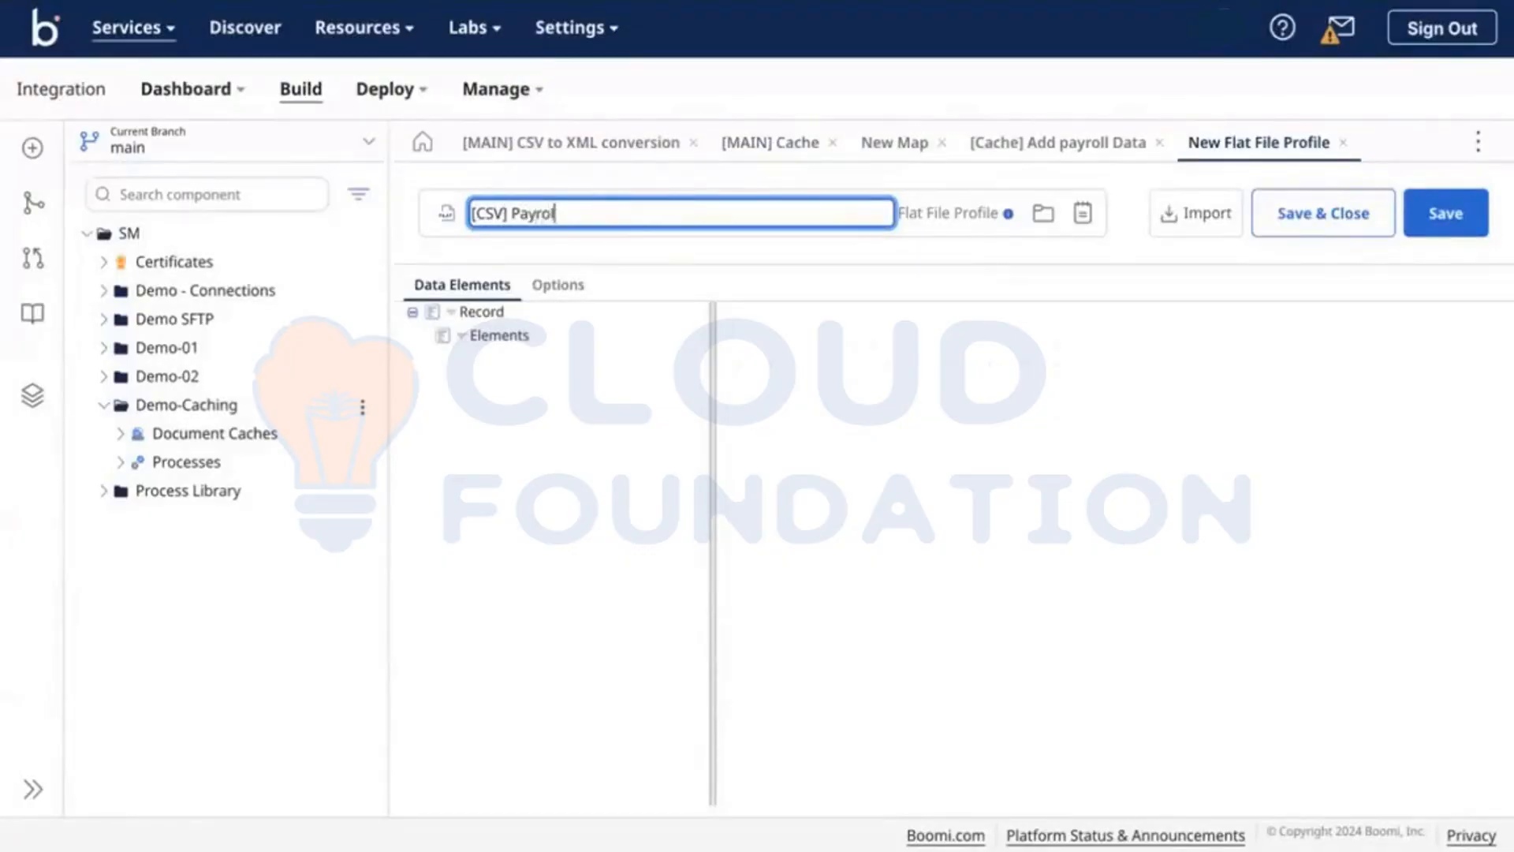
click(943, 361)
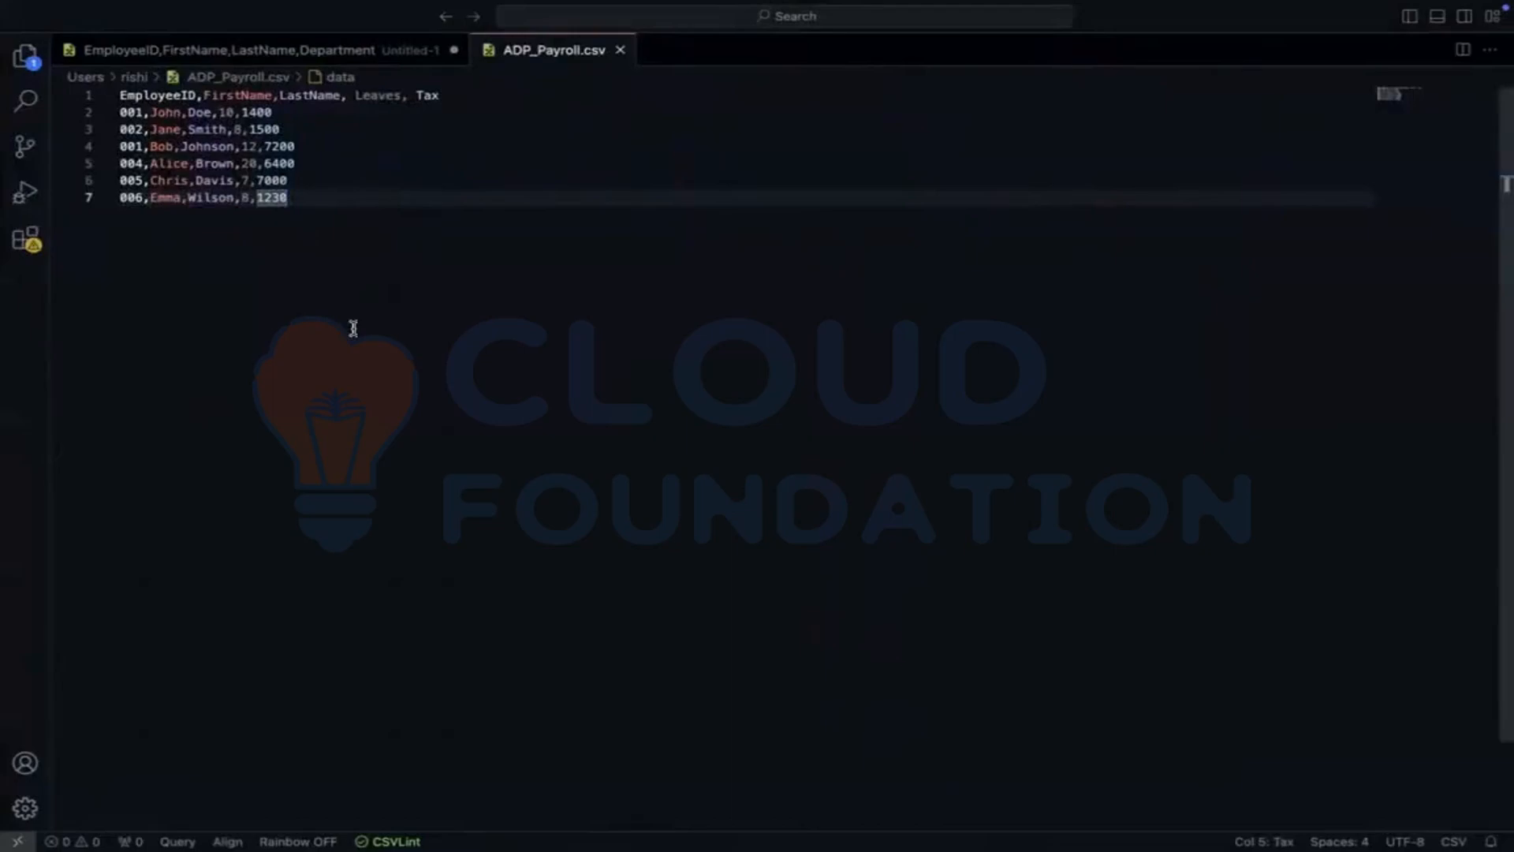
double_click(166, 94)
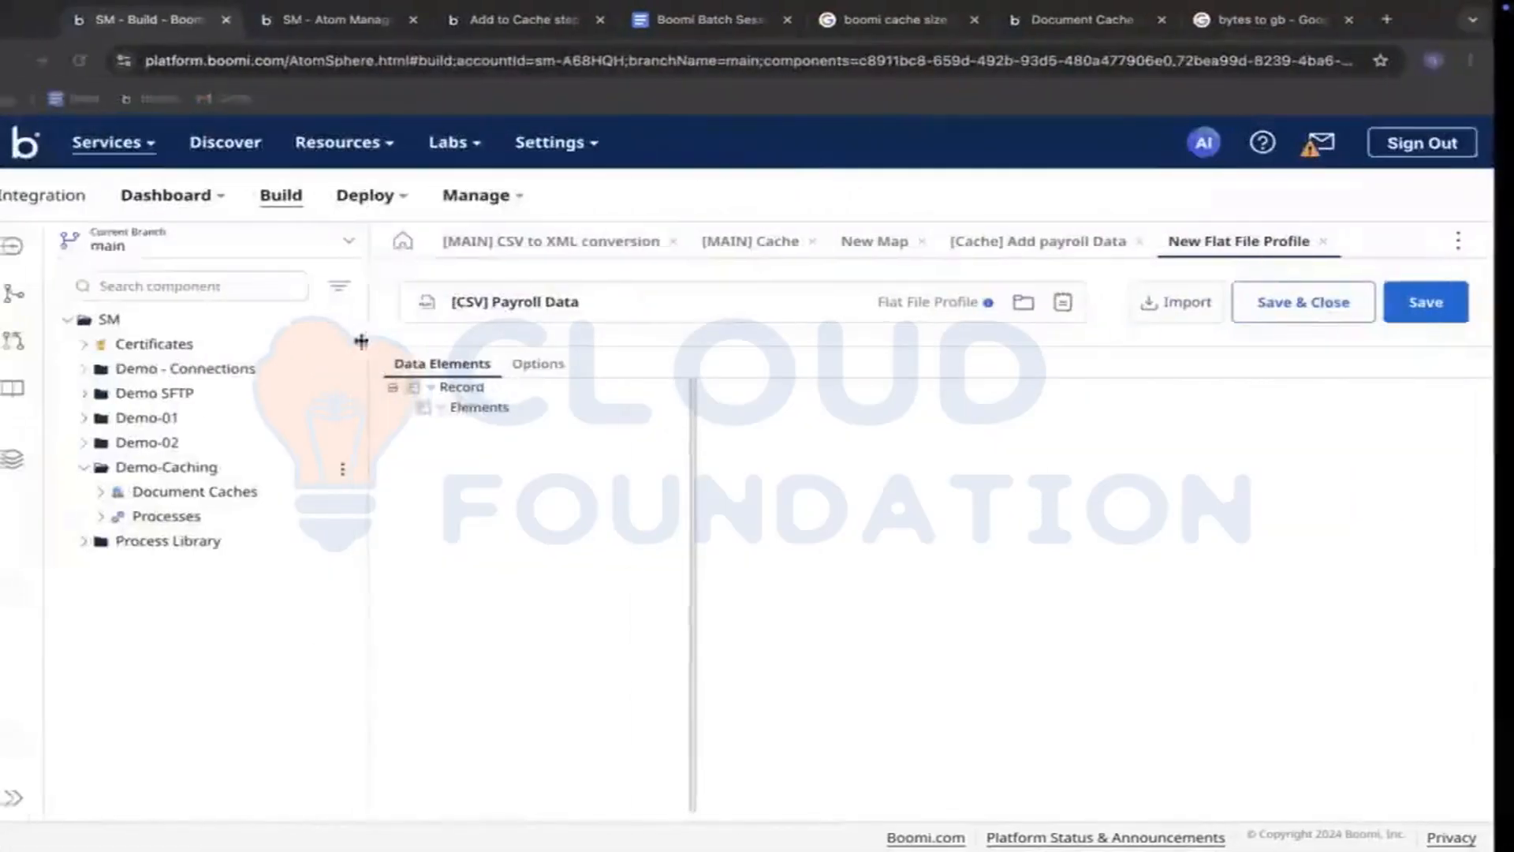
Step: Add five elements to the record and name the first one EmployeeID
click(460, 408)
click(500, 464)
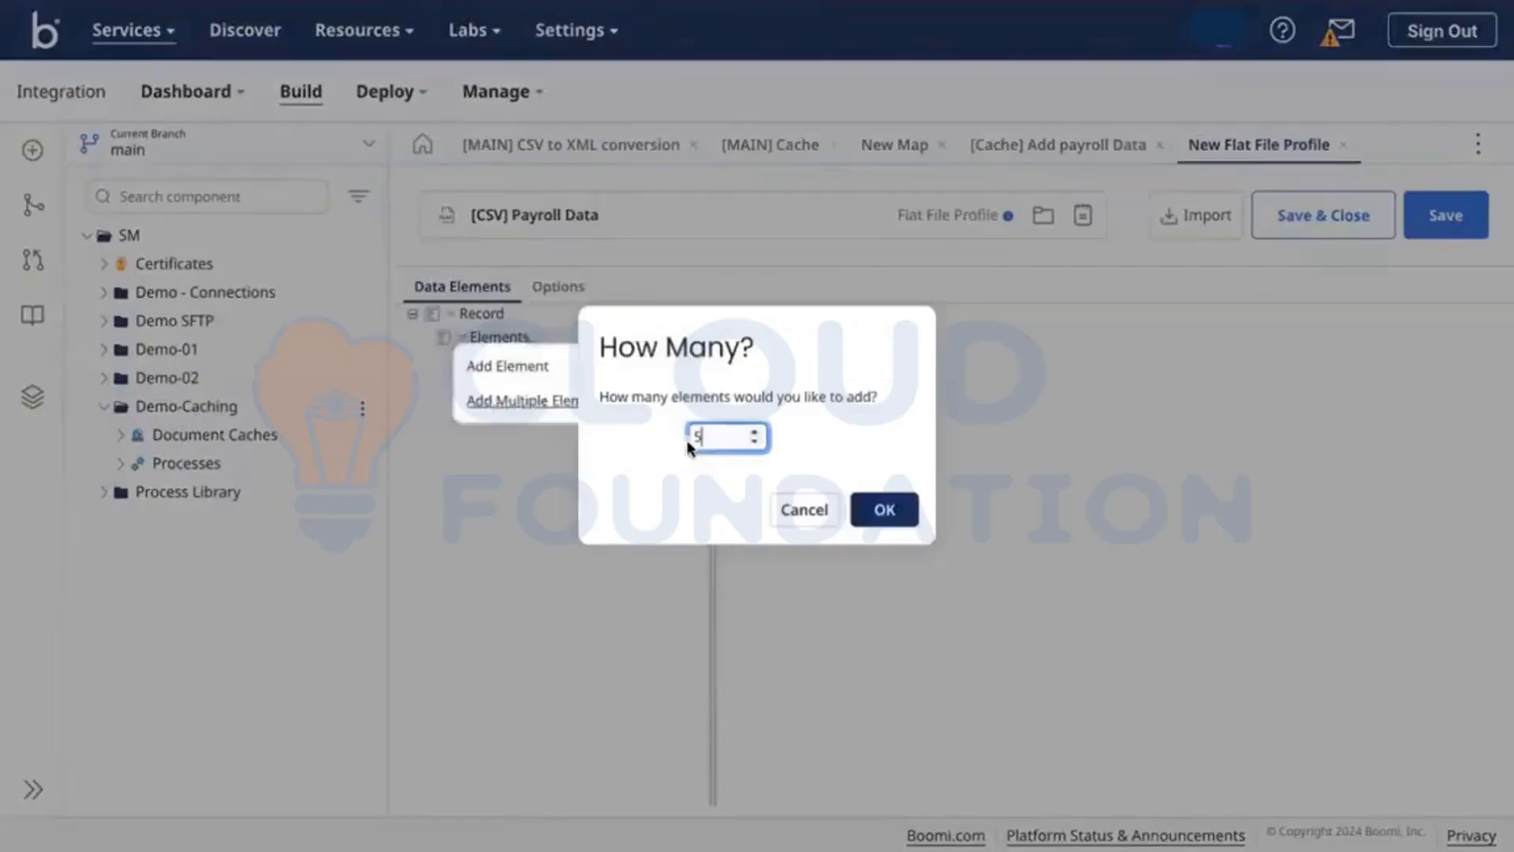
text(5)
click(878, 559)
click(584, 355)
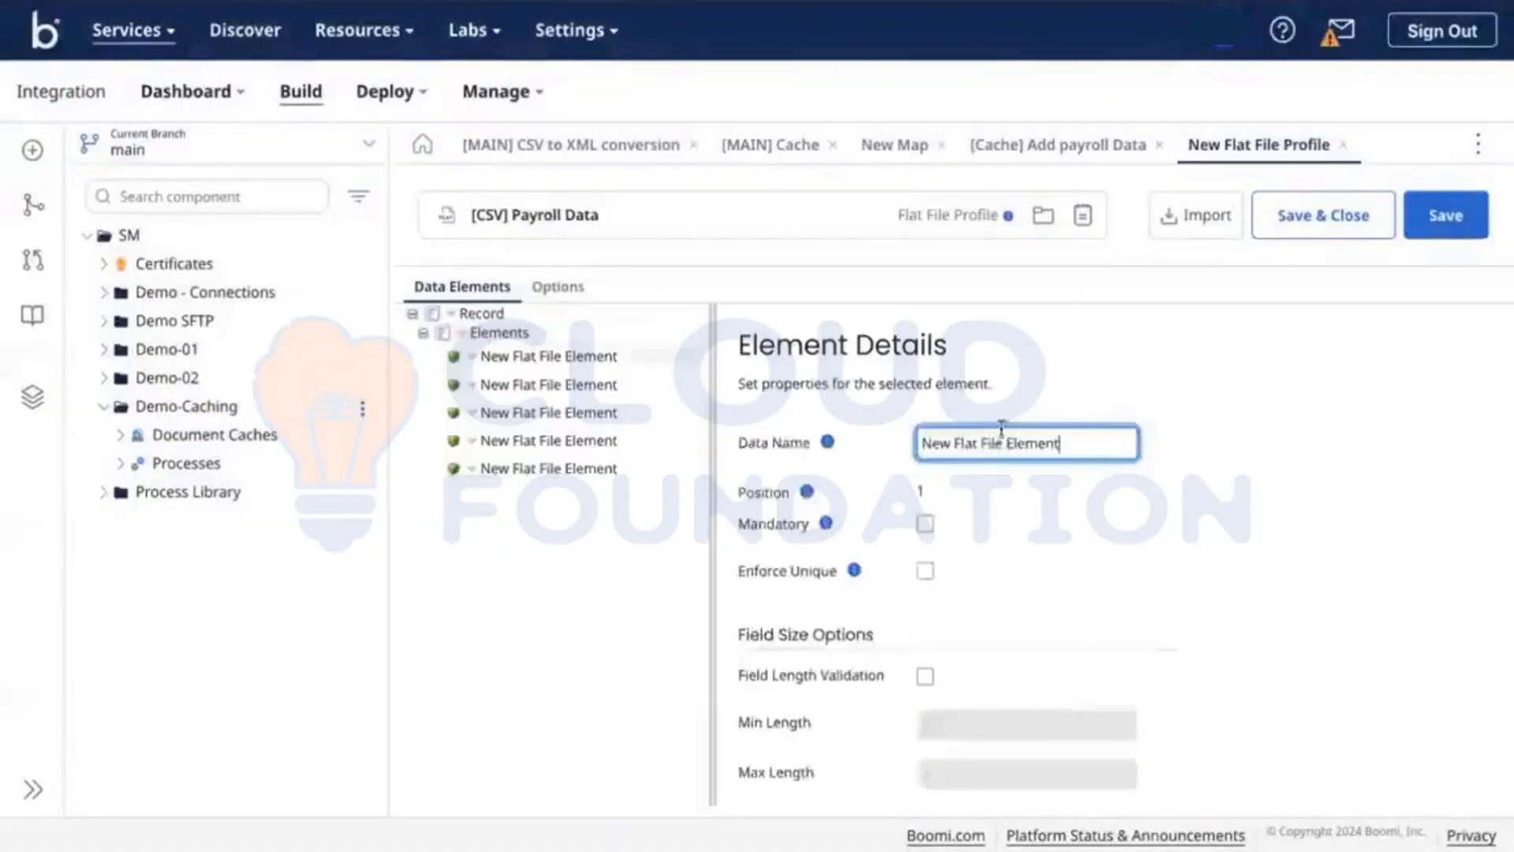
click(995, 442)
triple_click(995, 443)
text(EmployeeID)
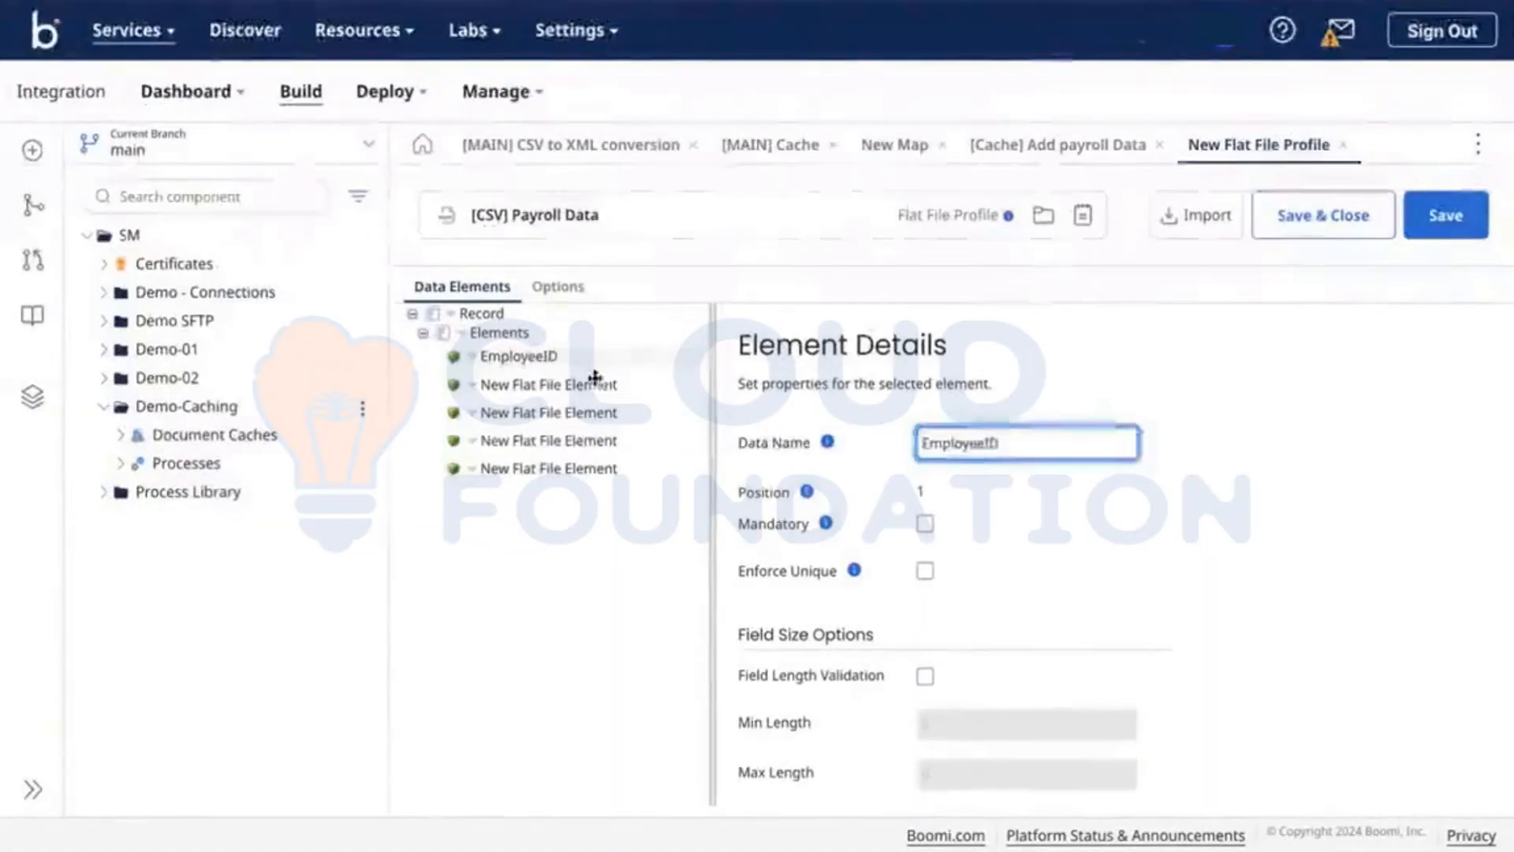
Step: Name the second element FirstName and the fifth element Tax
click(593, 383)
click(995, 445)
click(1008, 473)
click(1012, 453)
double_click(1015, 455)
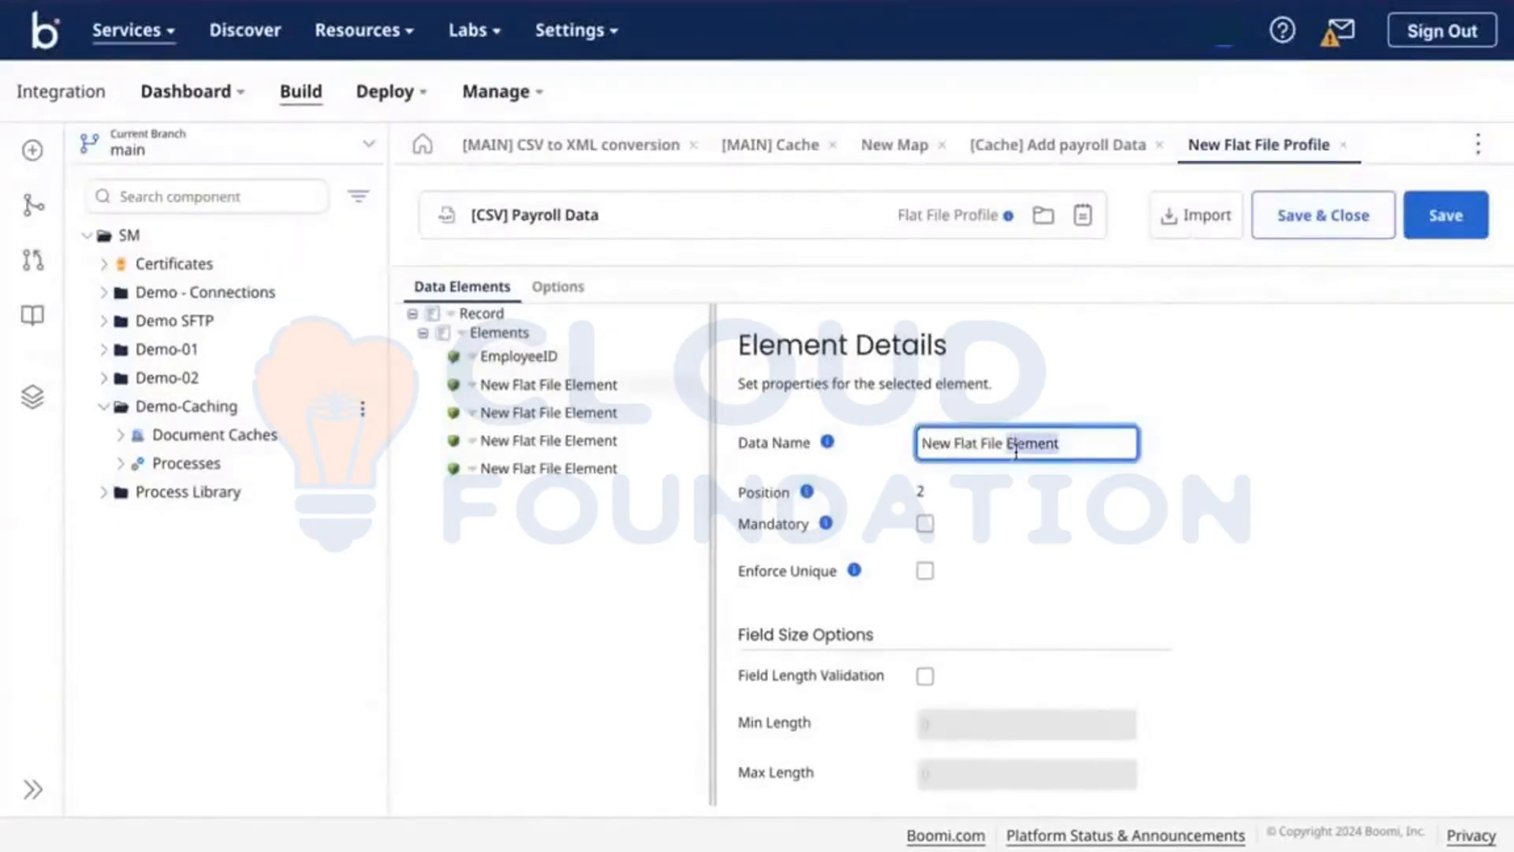
triple_click(1015, 454)
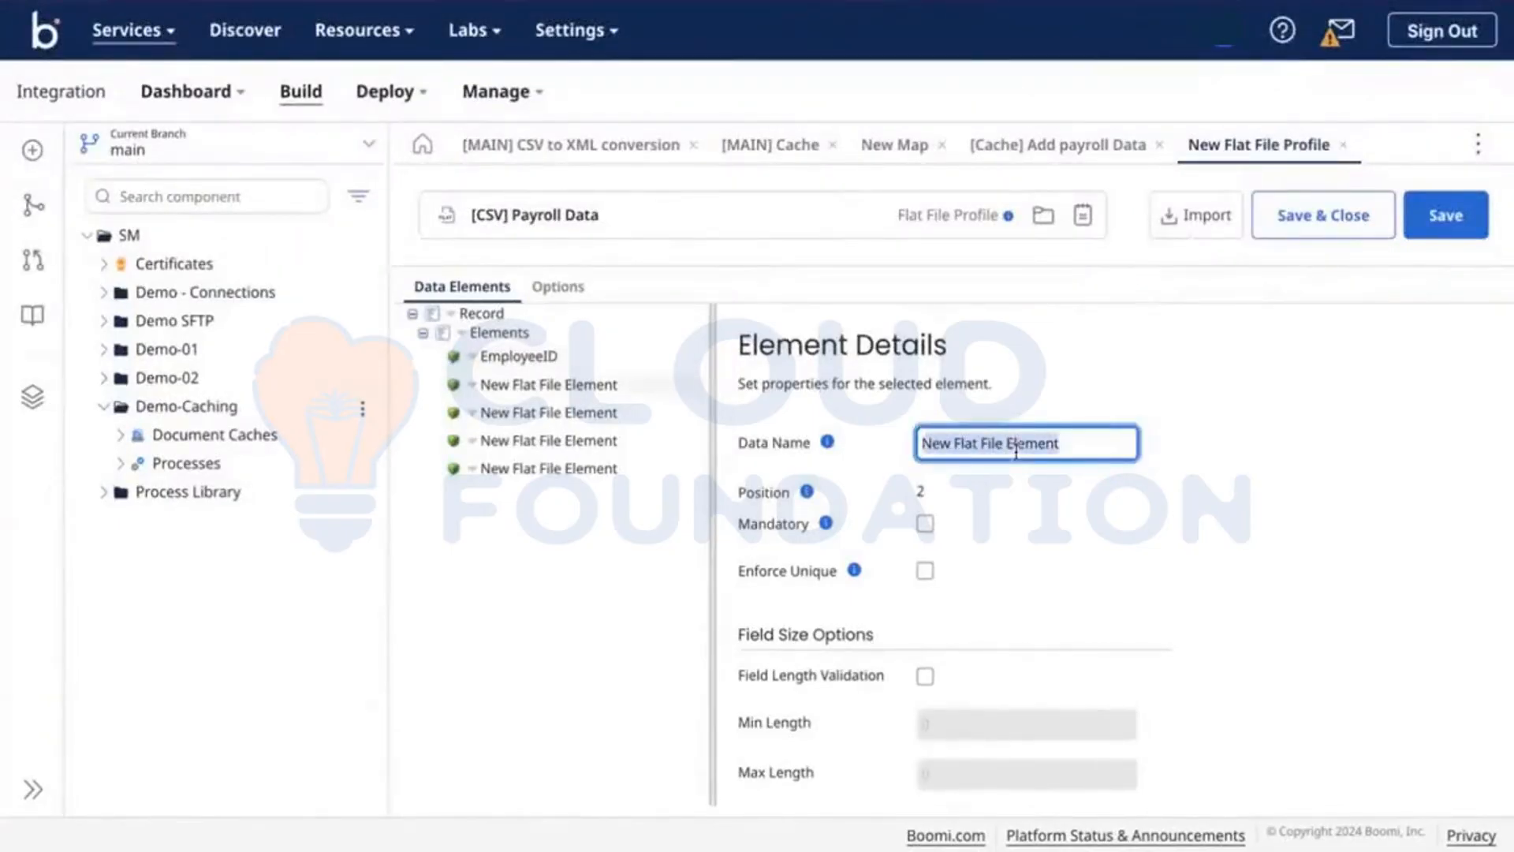
text(FirstName)
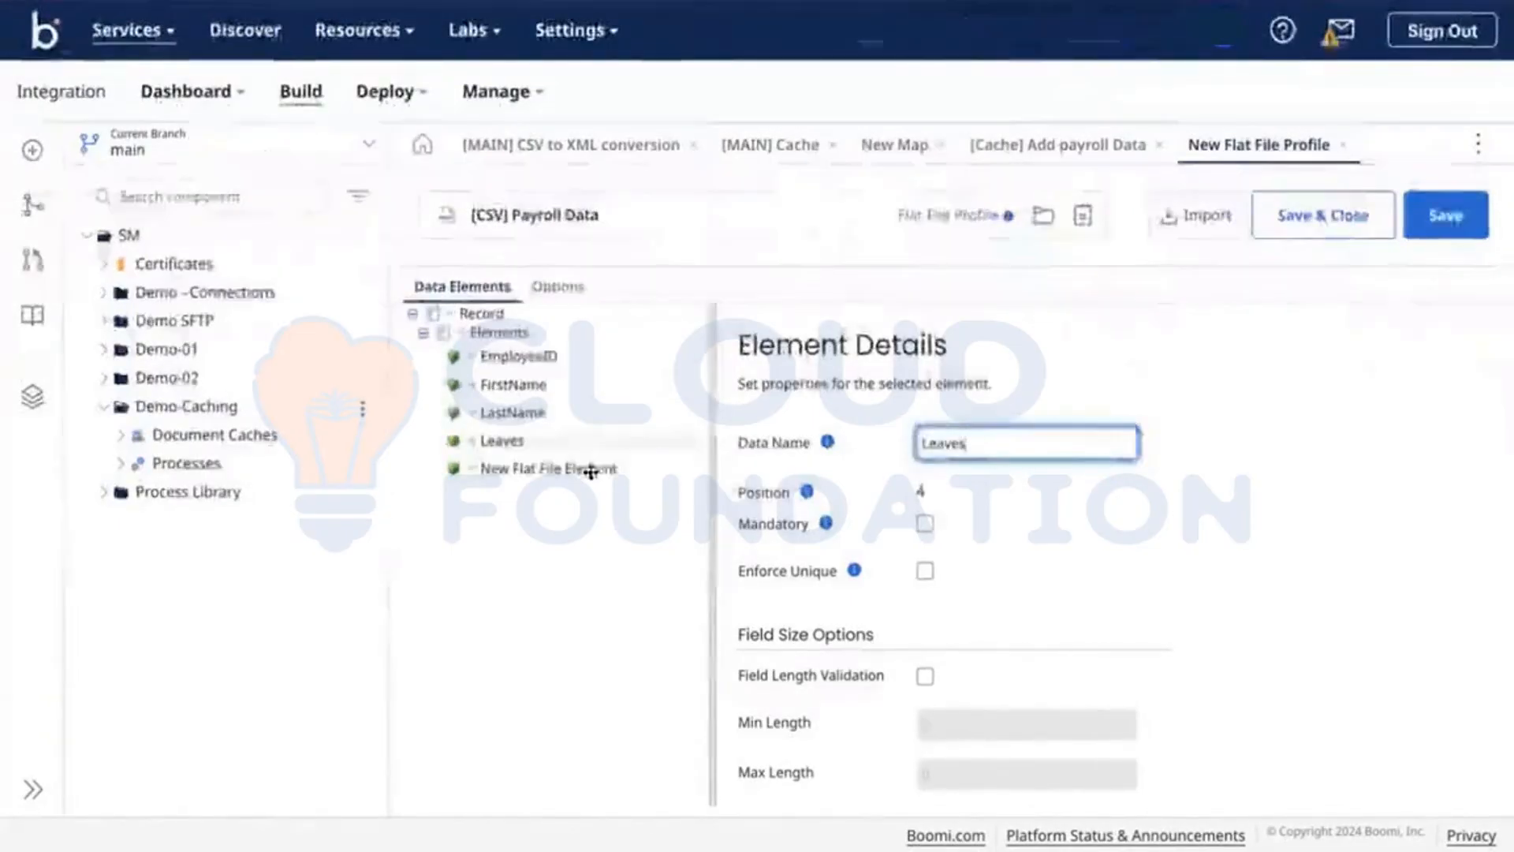
click(588, 470)
click(984, 439)
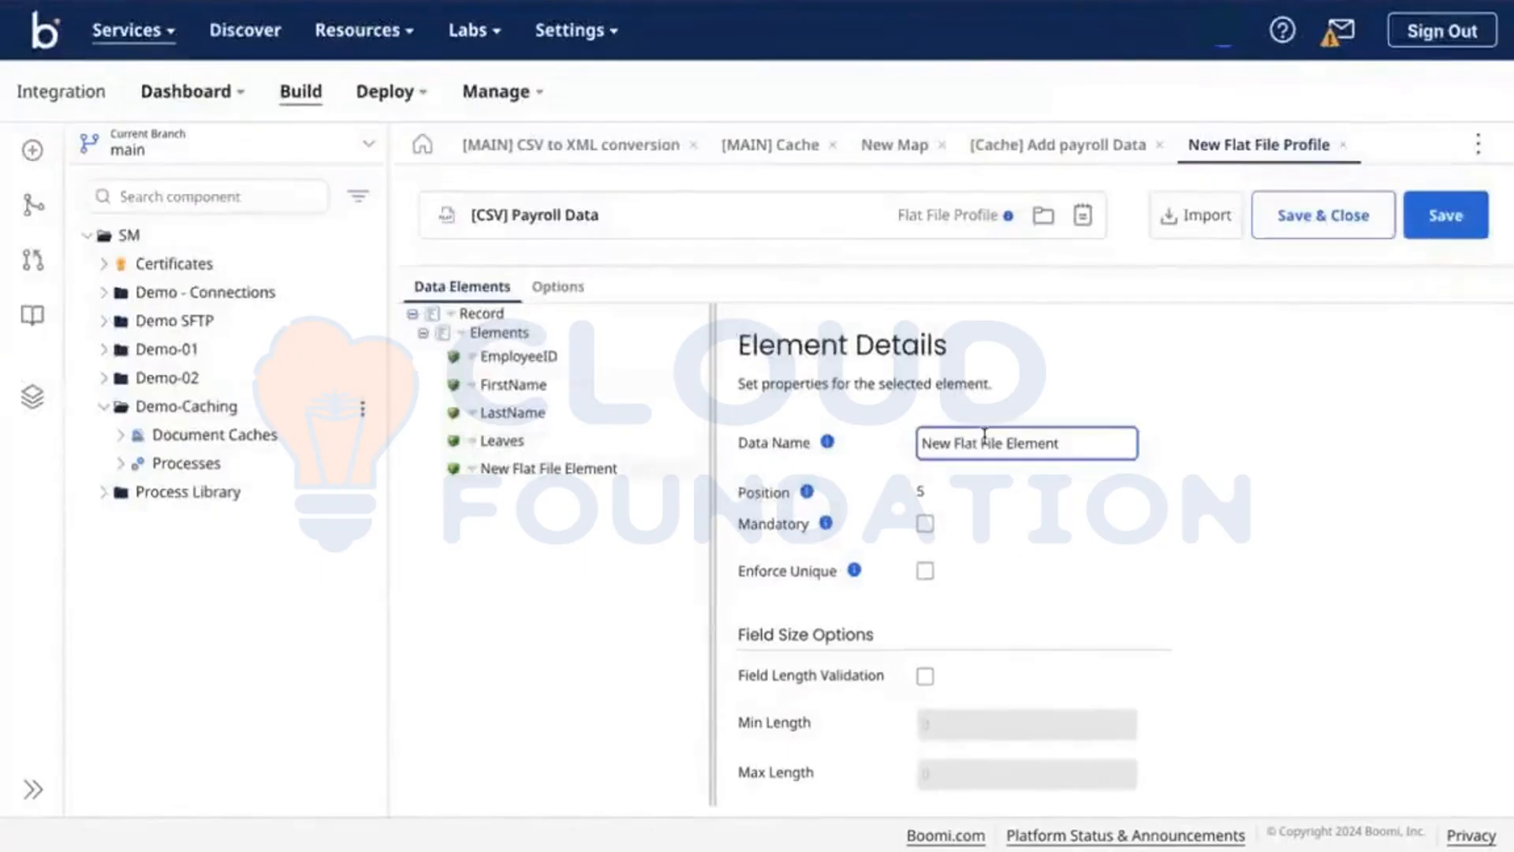
triple_click(984, 439)
text(Tax)
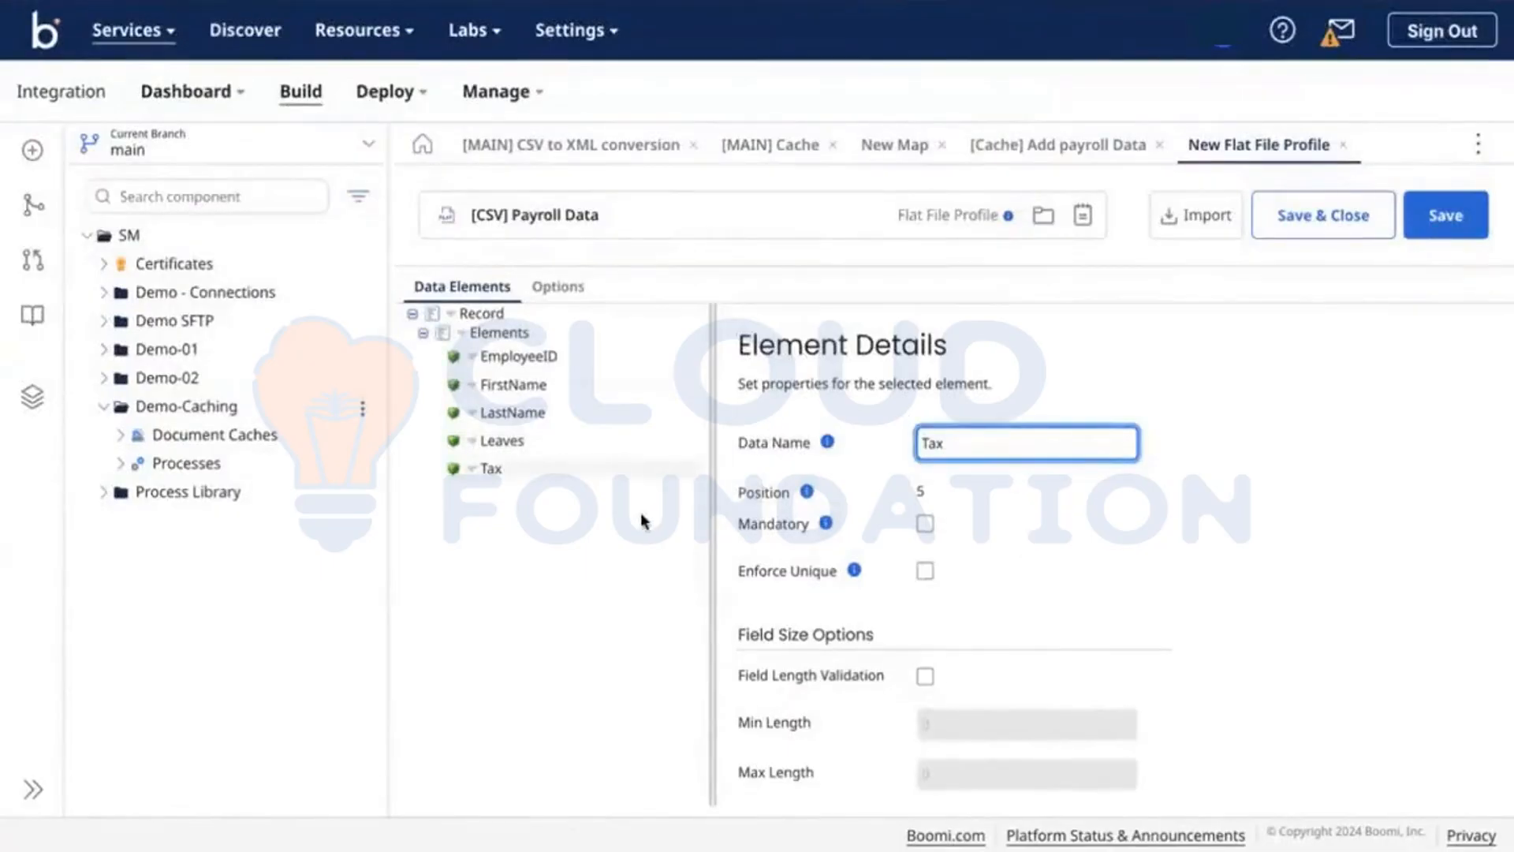
Step: Turn on column headers, set the delimiter to Comma Delimited, and save and close the profile
click(552, 288)
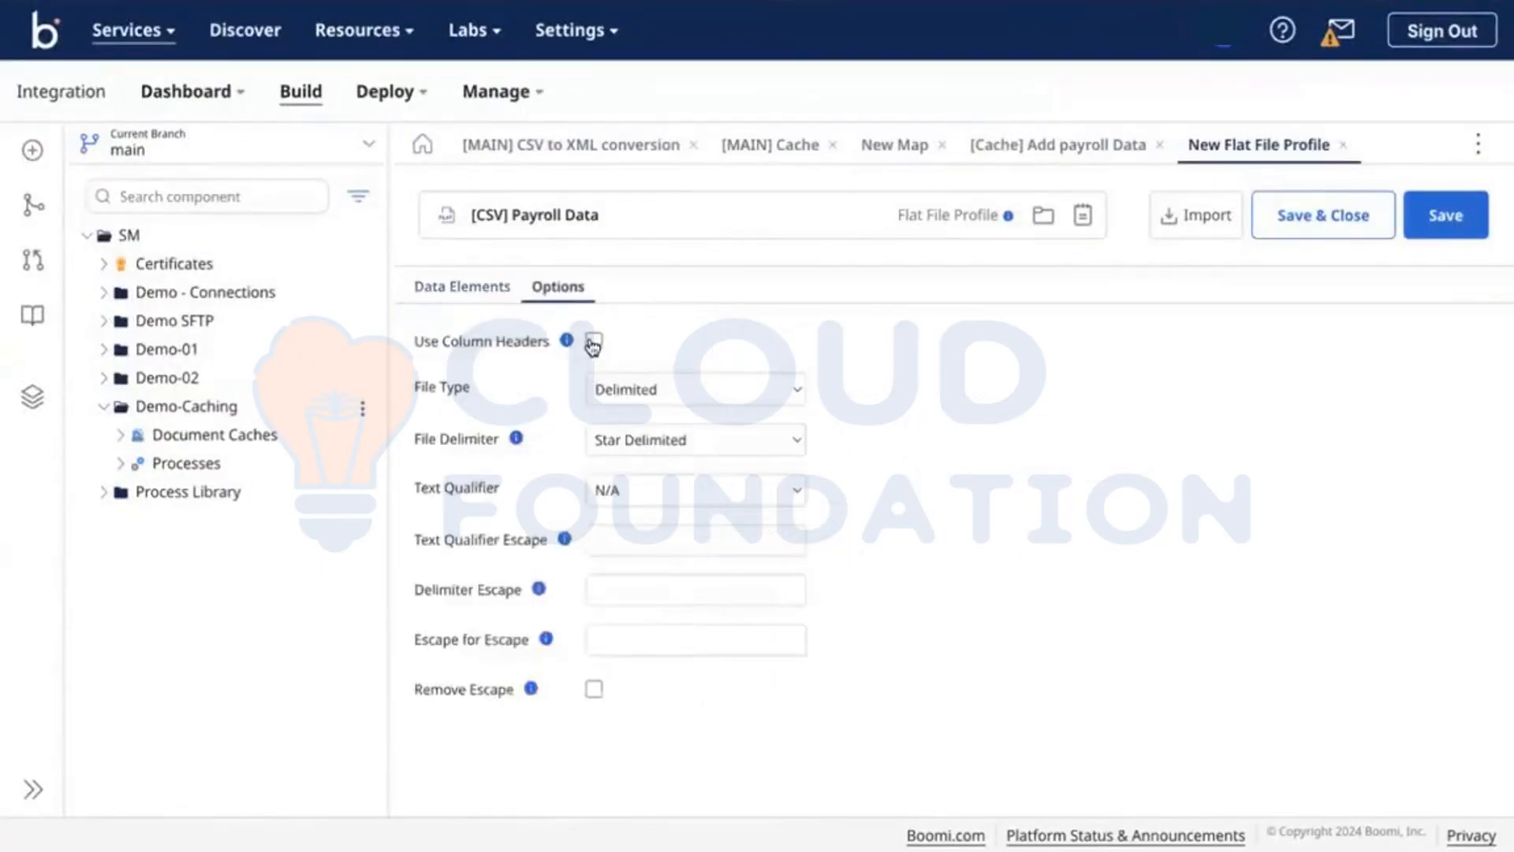
click(592, 343)
click(678, 439)
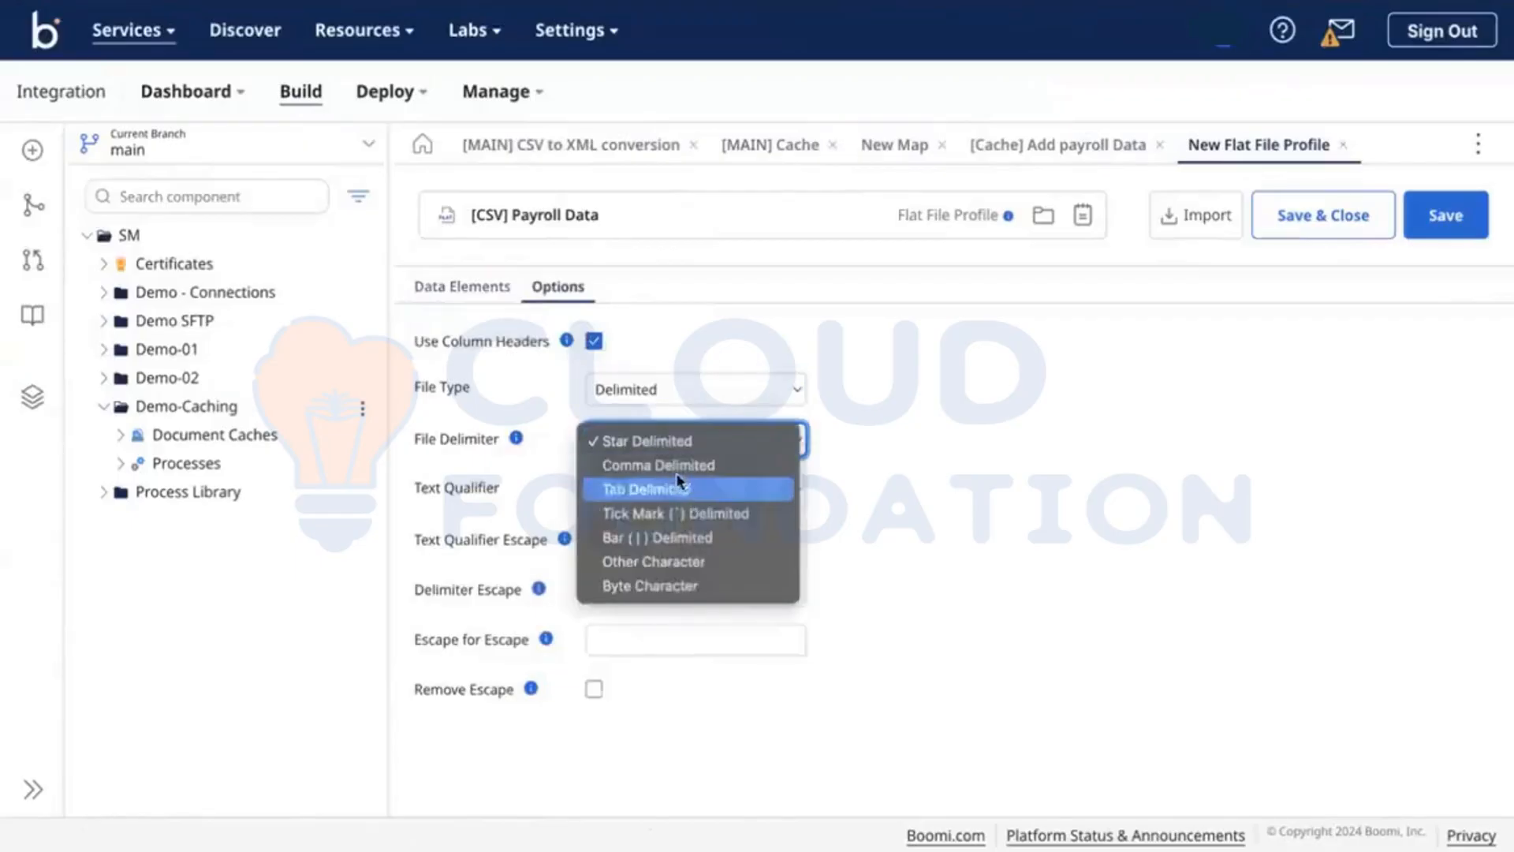
click(672, 466)
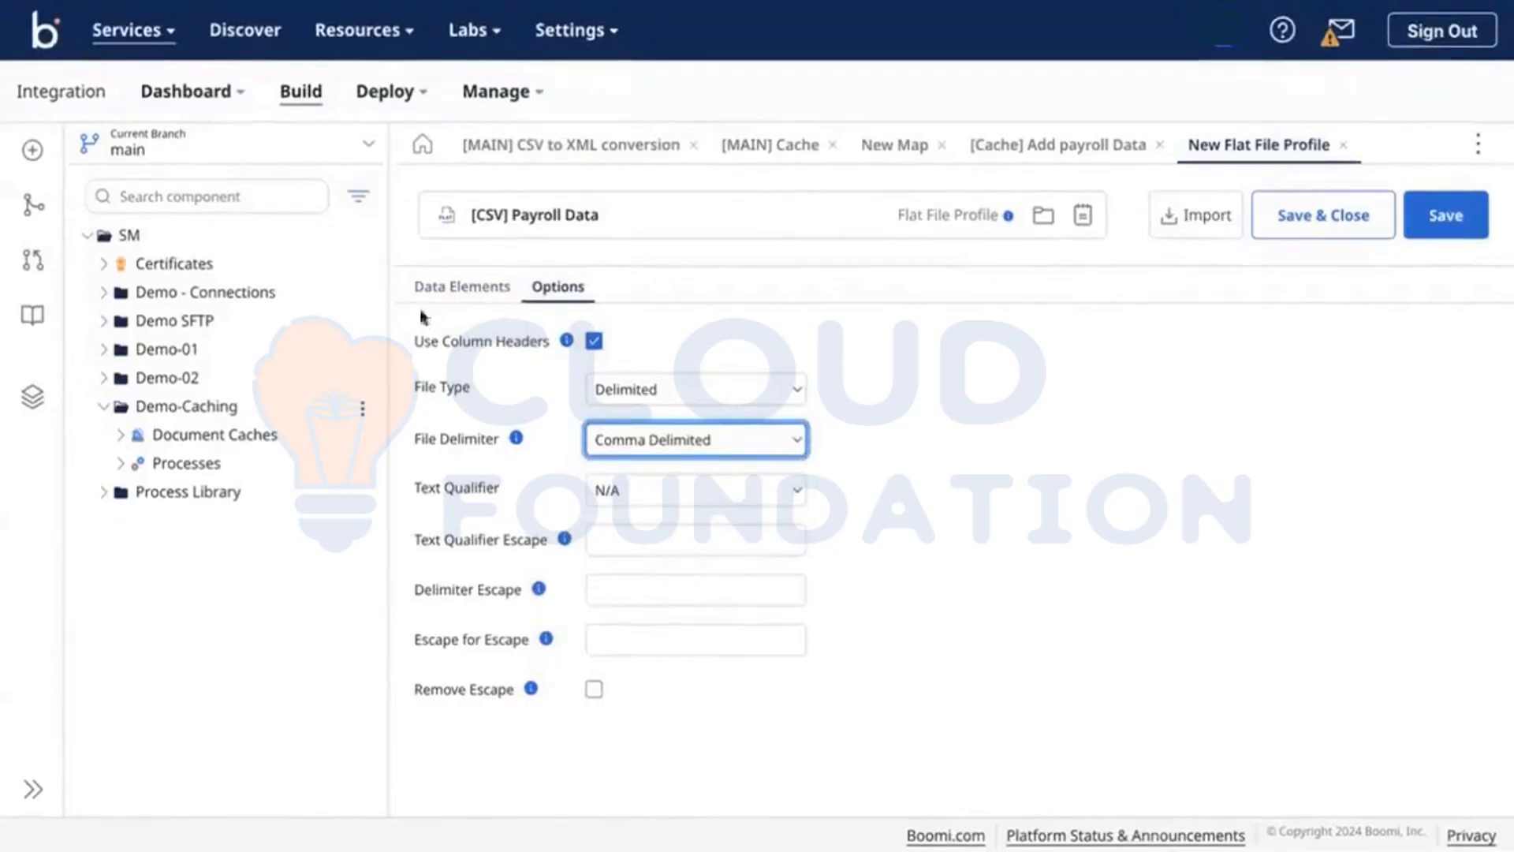
click(457, 281)
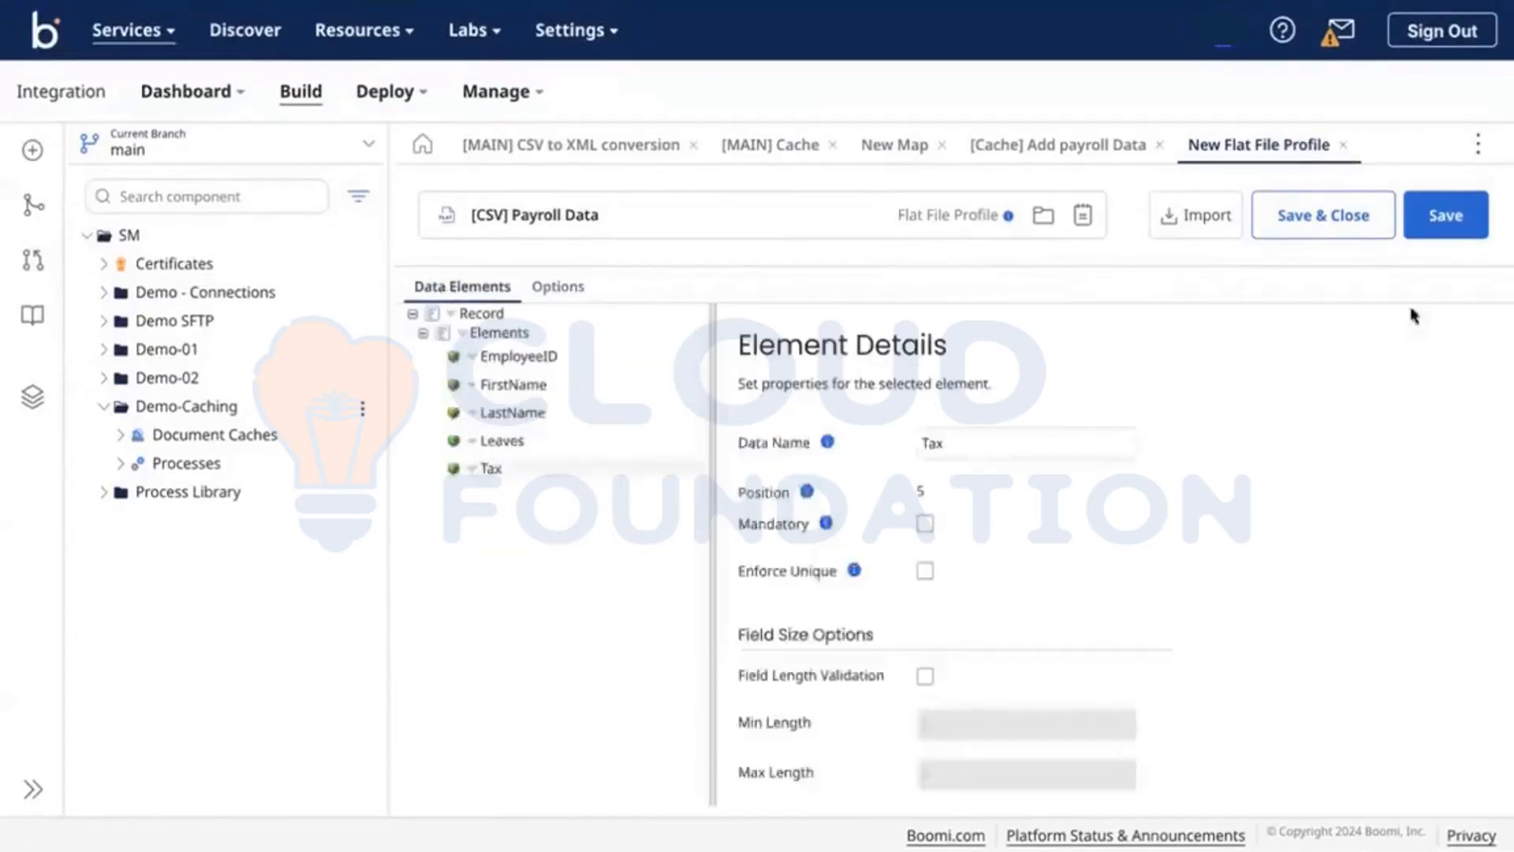
click(1353, 218)
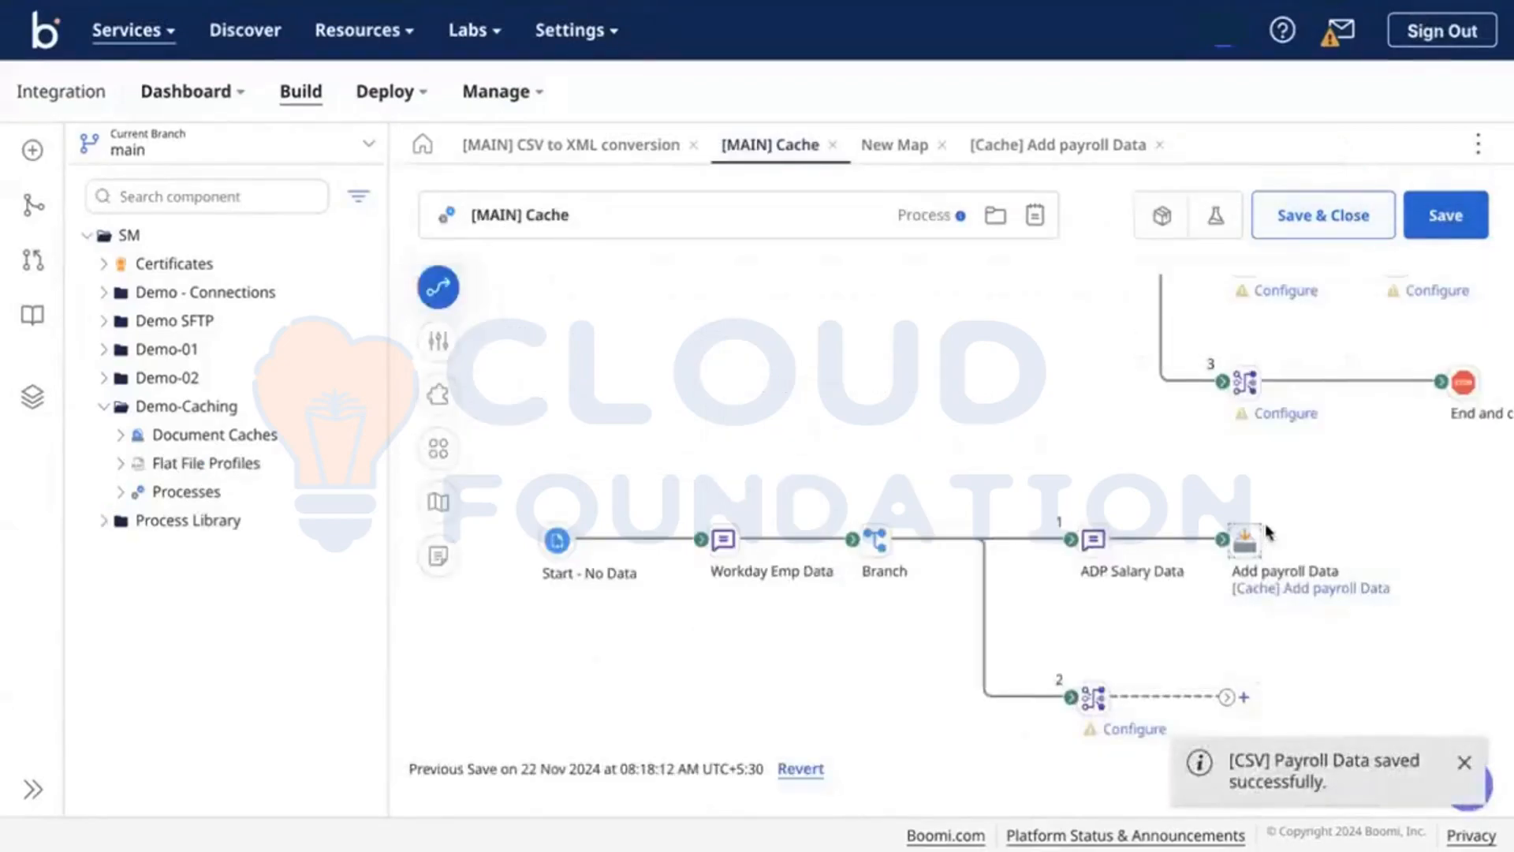
Step: Set the [Cache] Add payroll Data cache's profile to [CSV] Payroll Data
mouse_move(1267, 574)
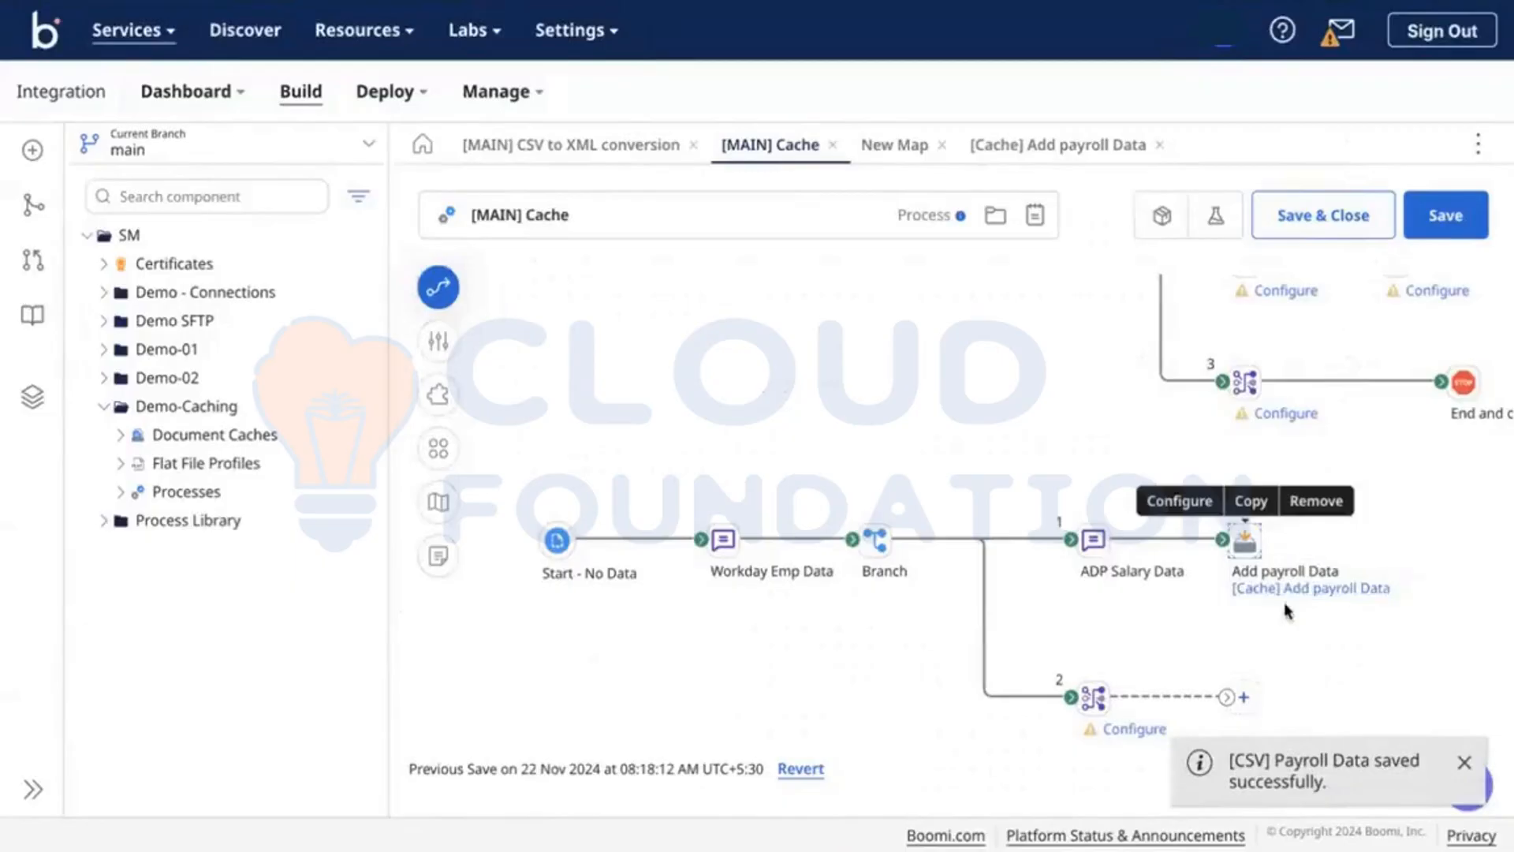
click(1308, 590)
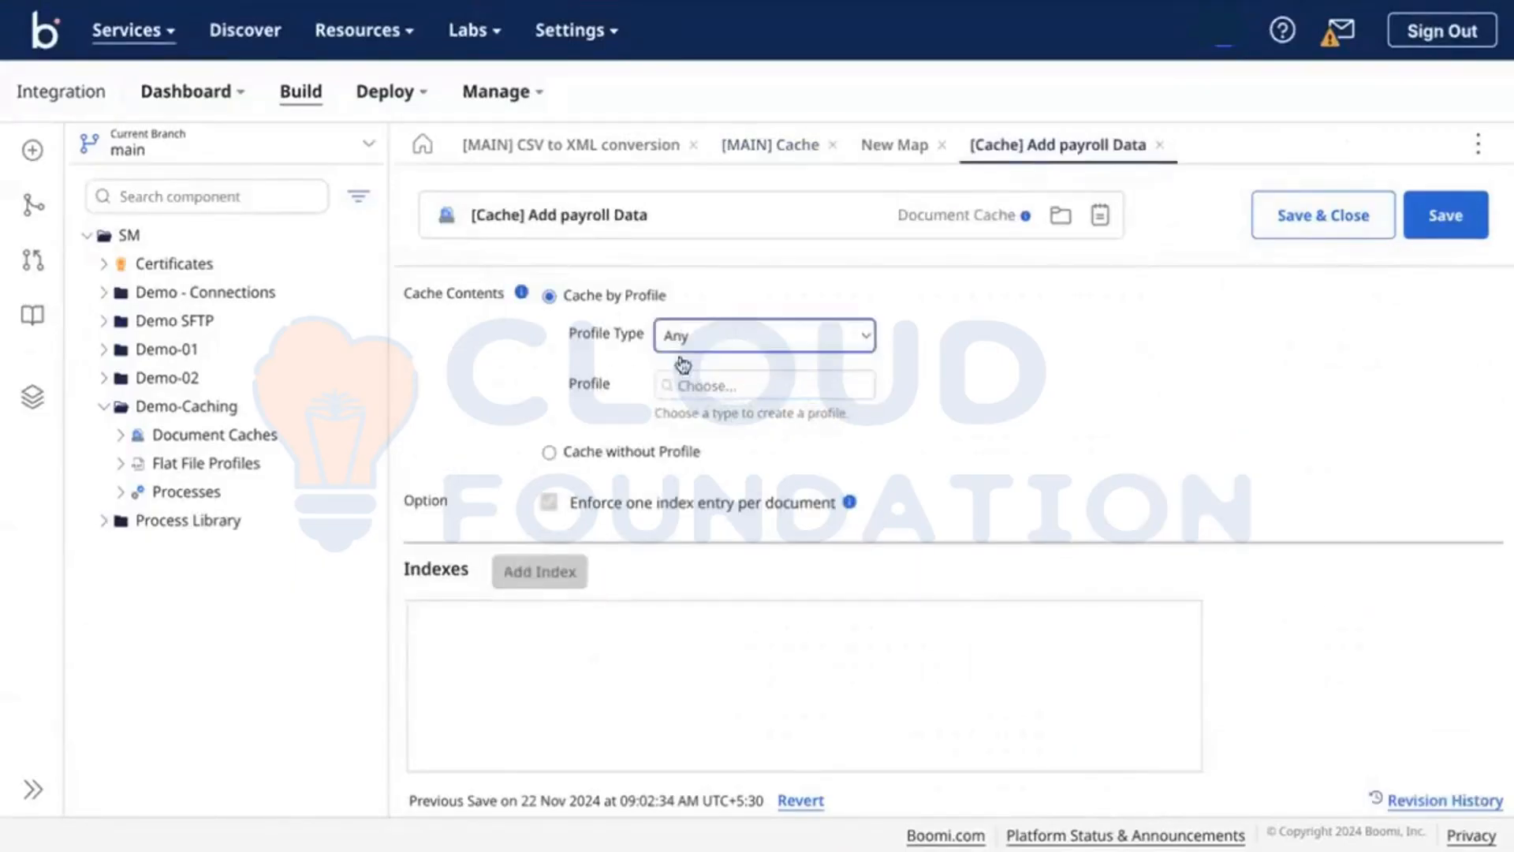
click(734, 386)
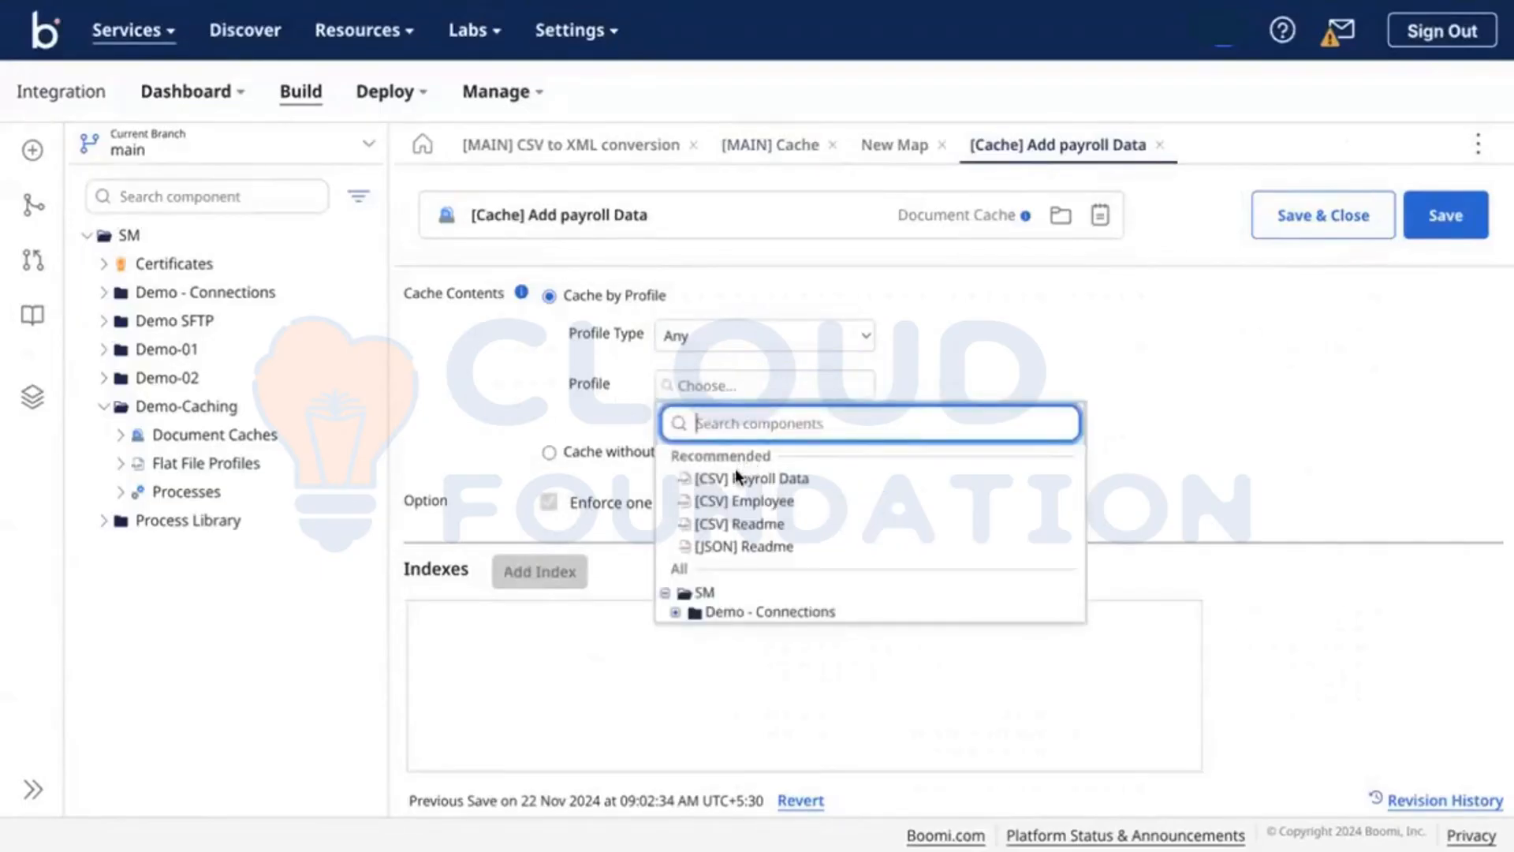
click(741, 478)
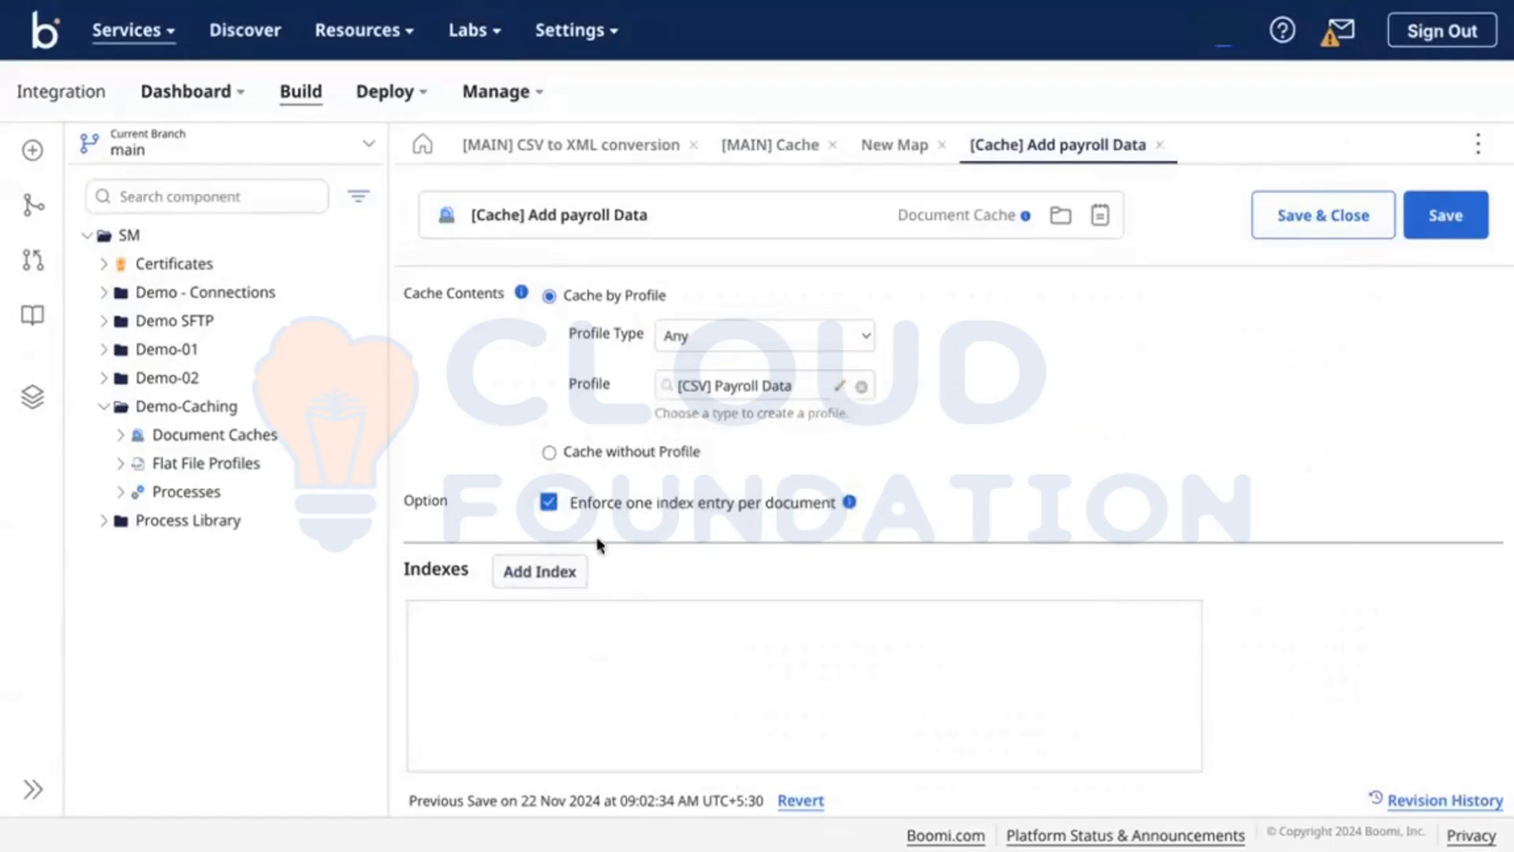
Step: Add an EMPID index keyed on the EmployeeID element, trimming the key name's path
click(546, 575)
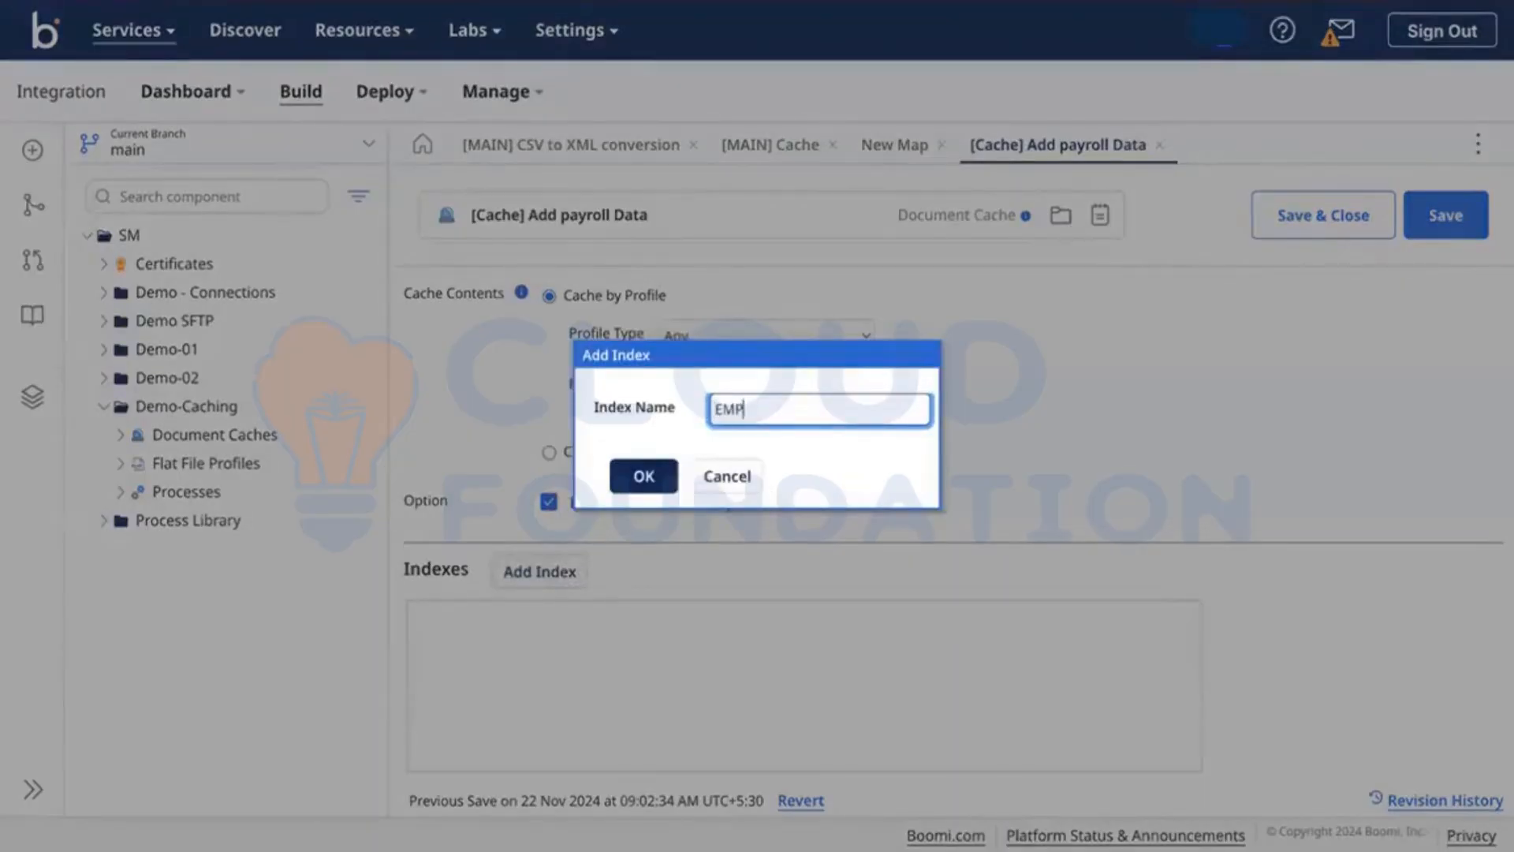
click(644, 476)
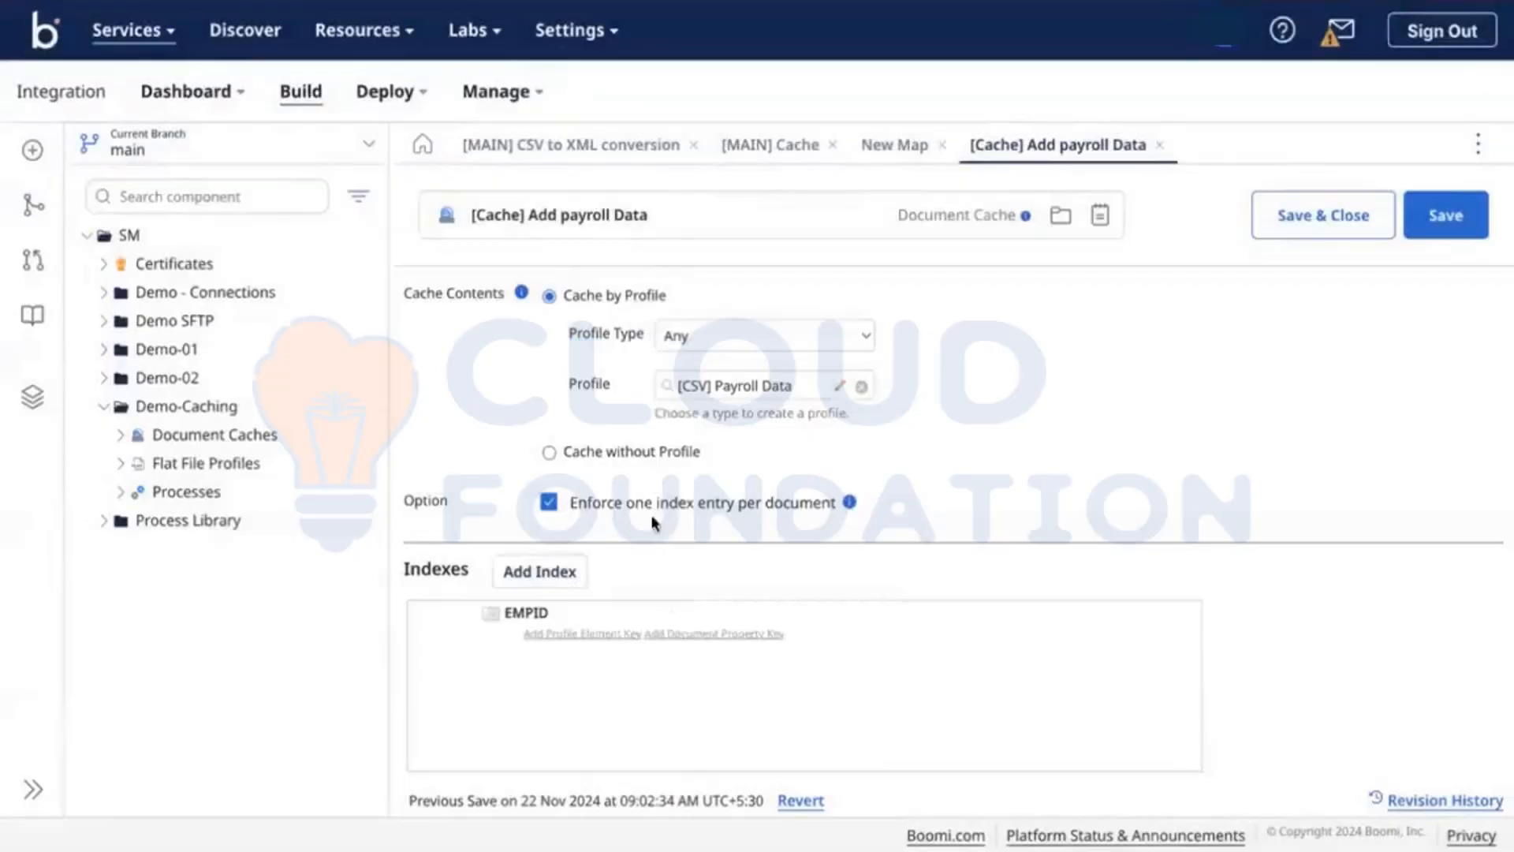
click(597, 631)
click(907, 639)
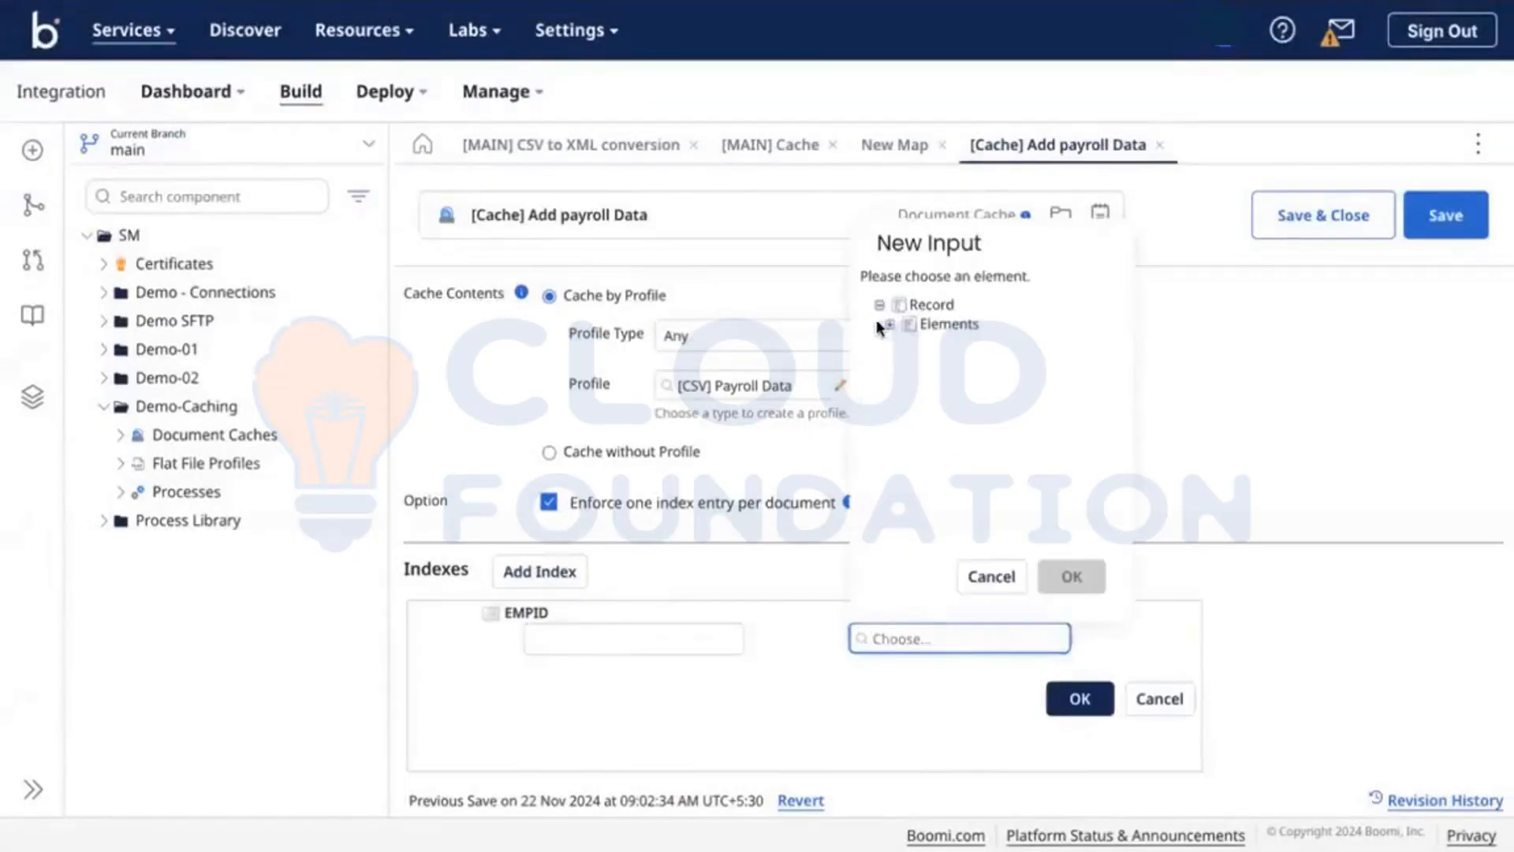
click(889, 323)
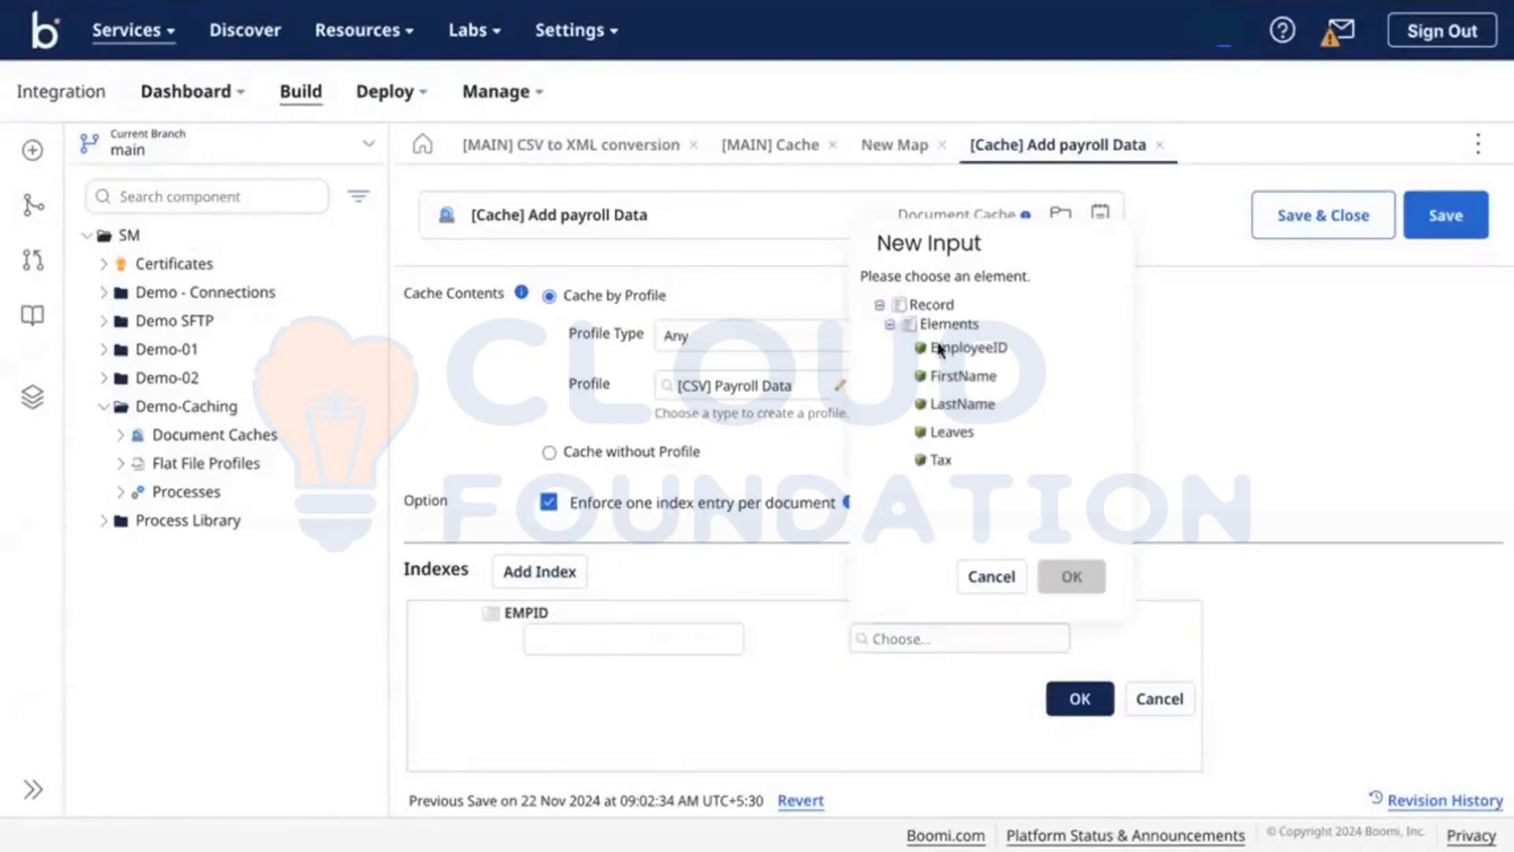
click(946, 348)
click(1062, 582)
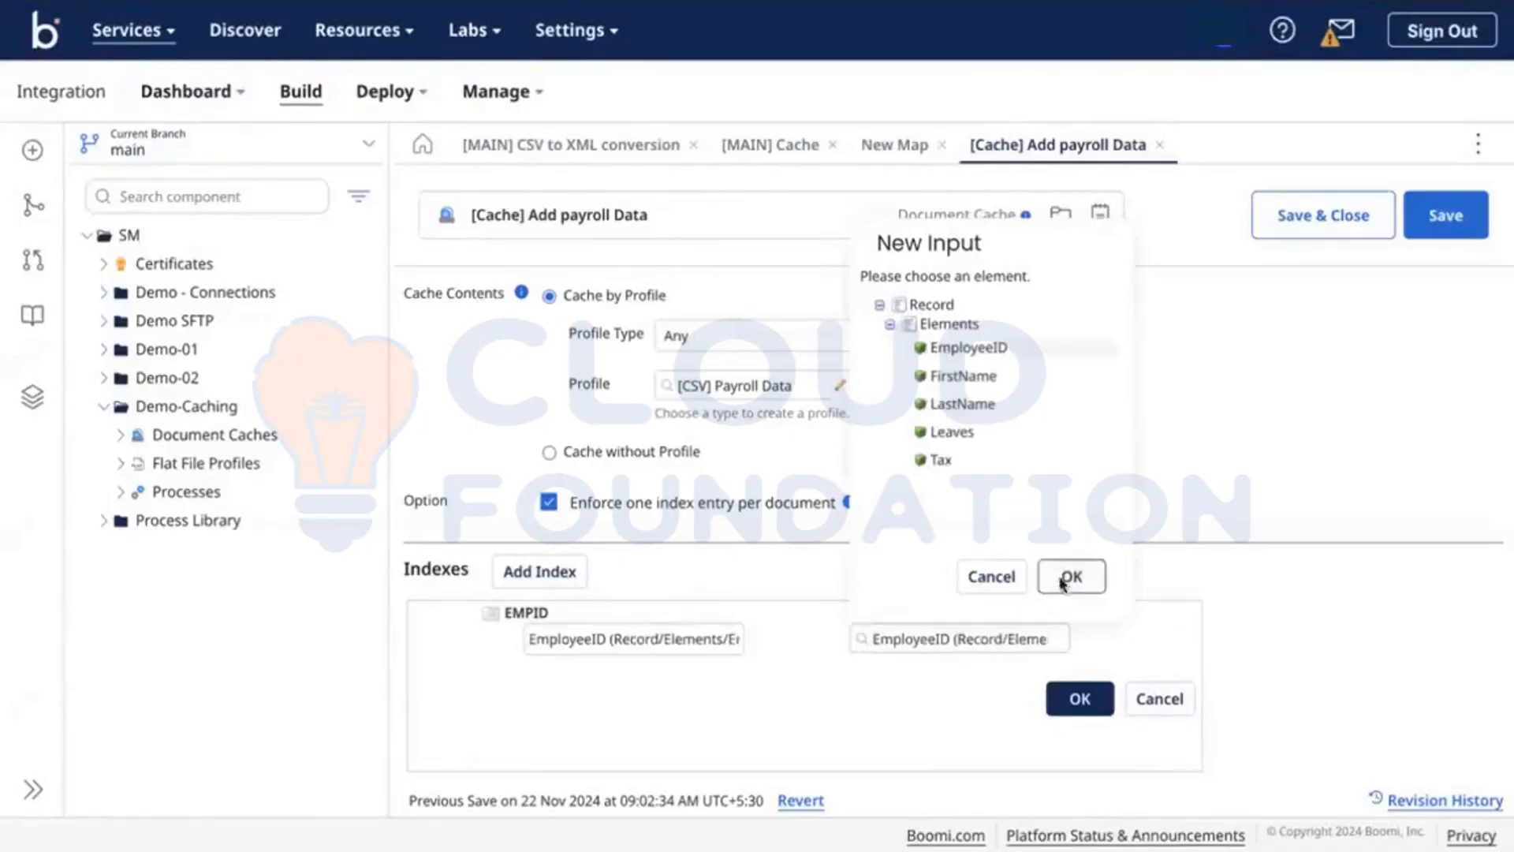
click(615, 641)
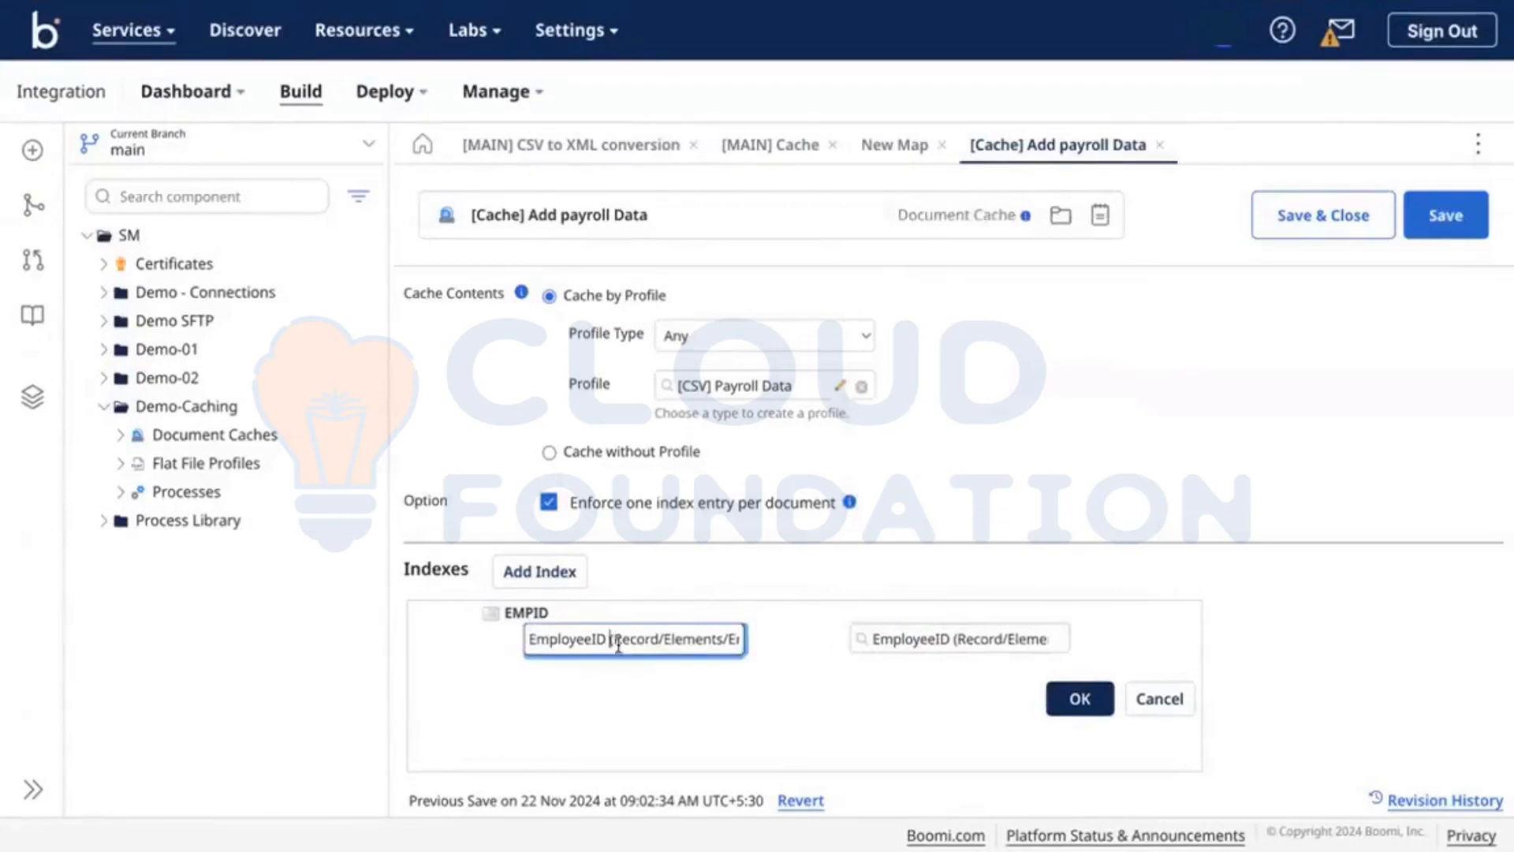
drag(611, 645, 763, 666)
key(BackSpace)
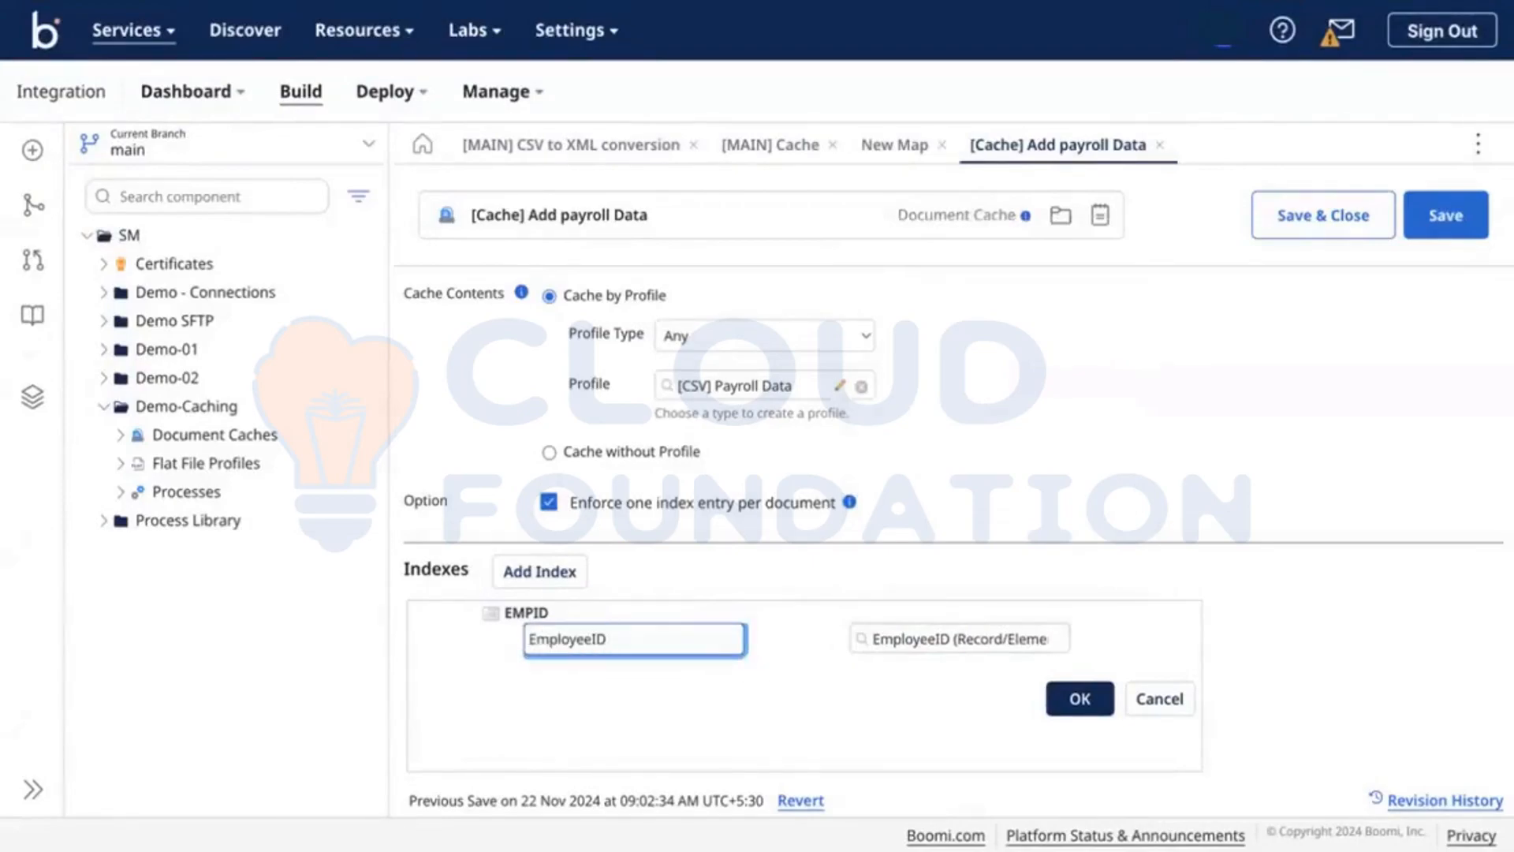
click(1052, 695)
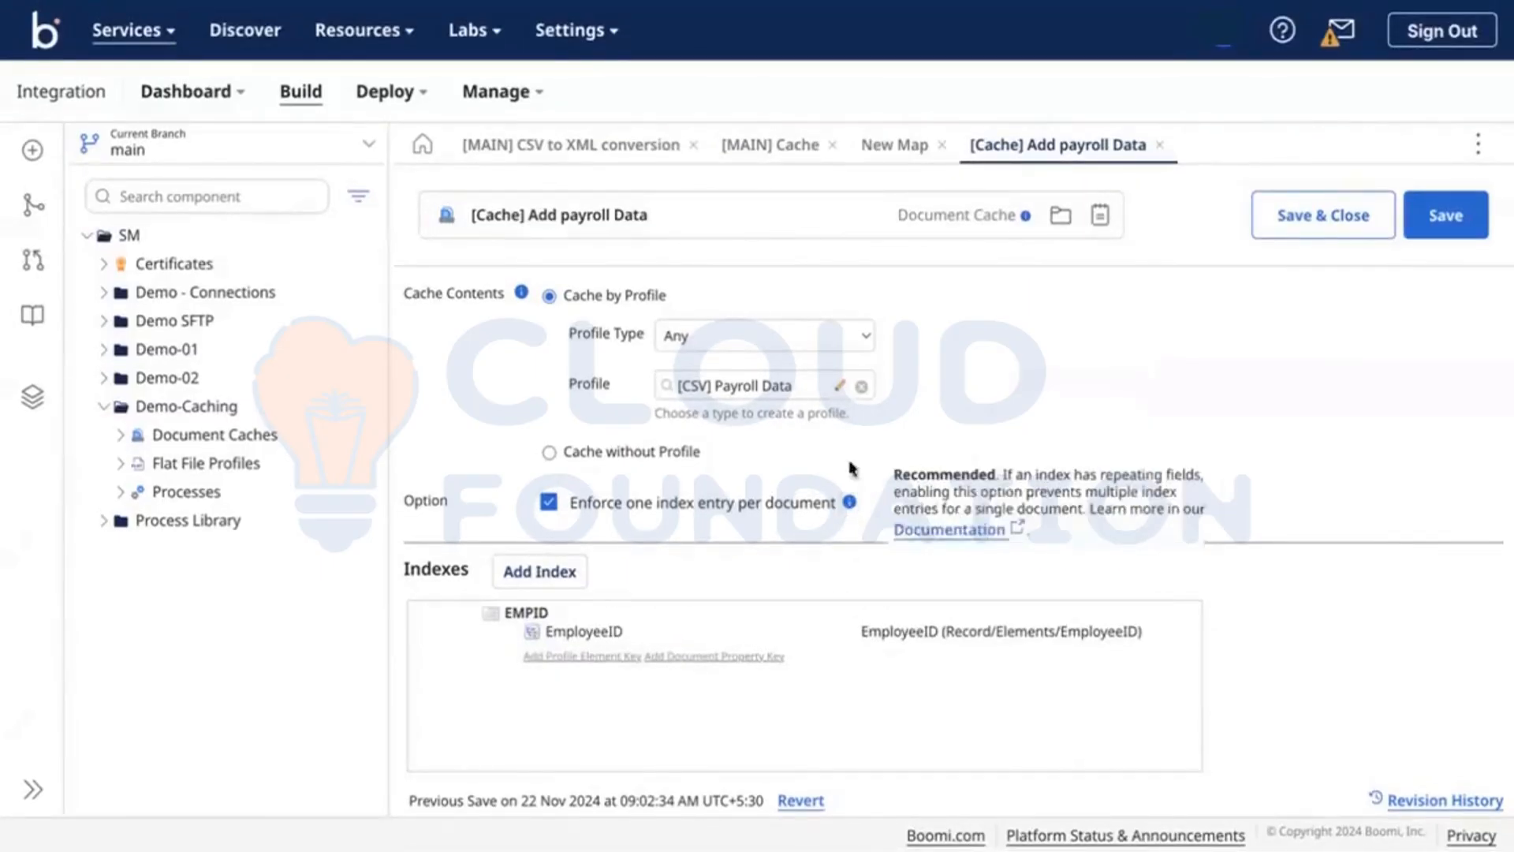
Step: Turn off Enforce one index entry per document and accept the warning
click(542, 507)
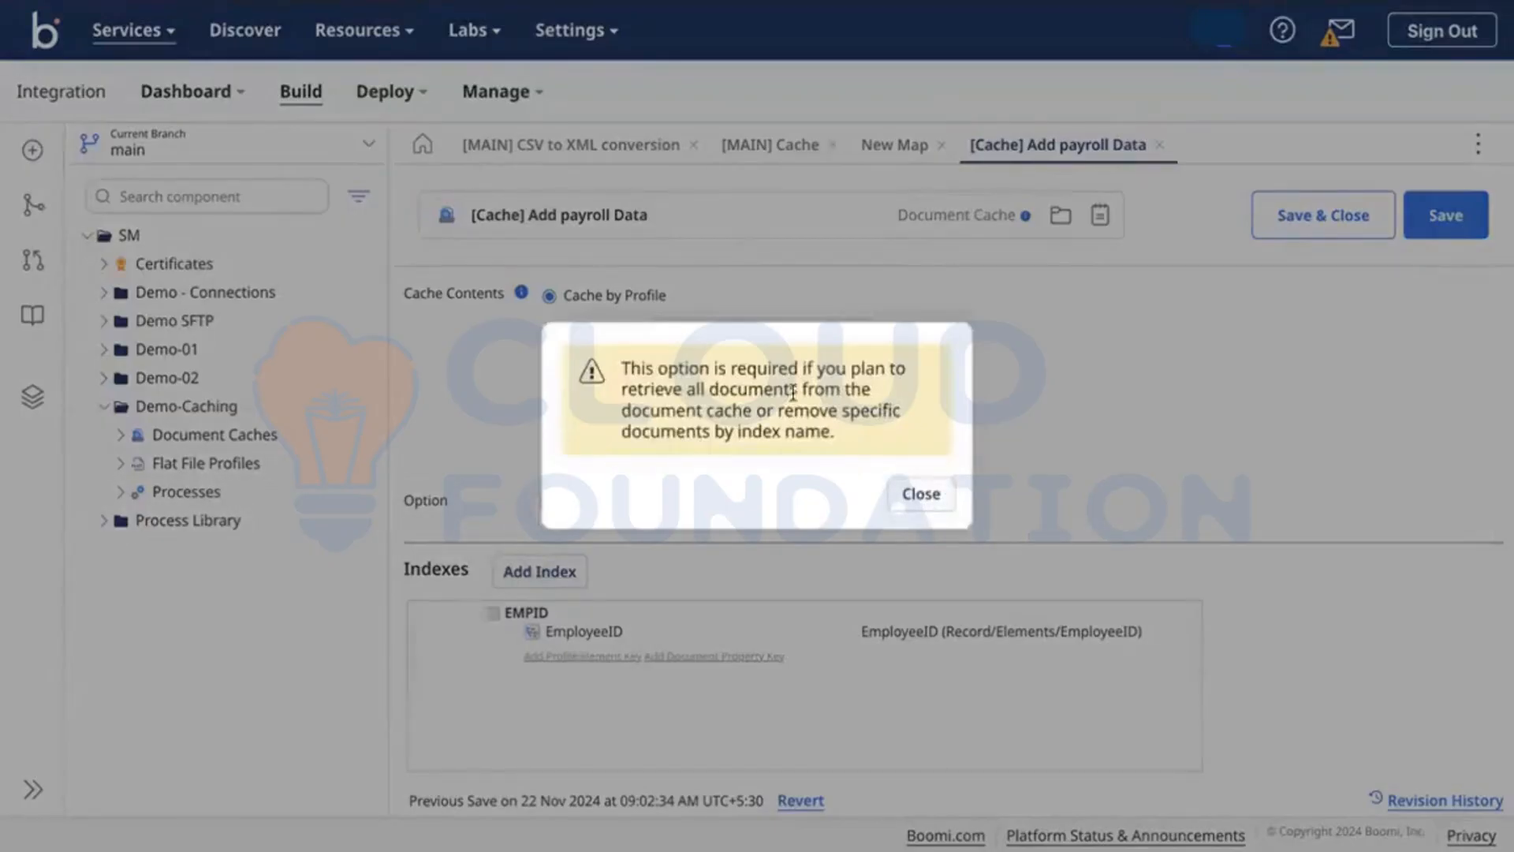
click(919, 495)
click(32, 397)
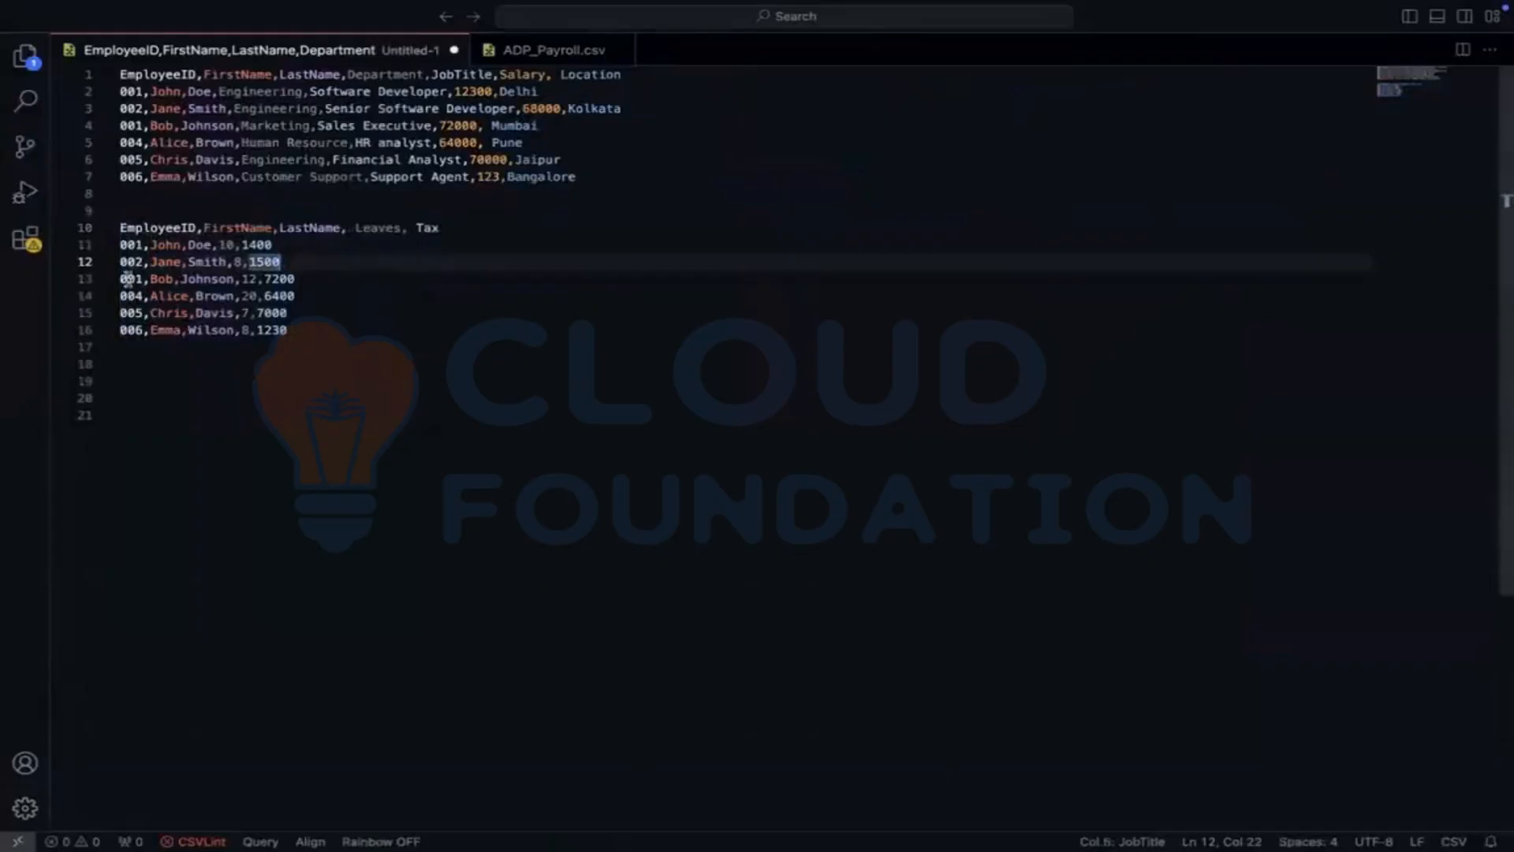
Step: Spot the repeated employee ID 001 in the CSV, then re-check Enforce one index entry per document
double_click(128, 278)
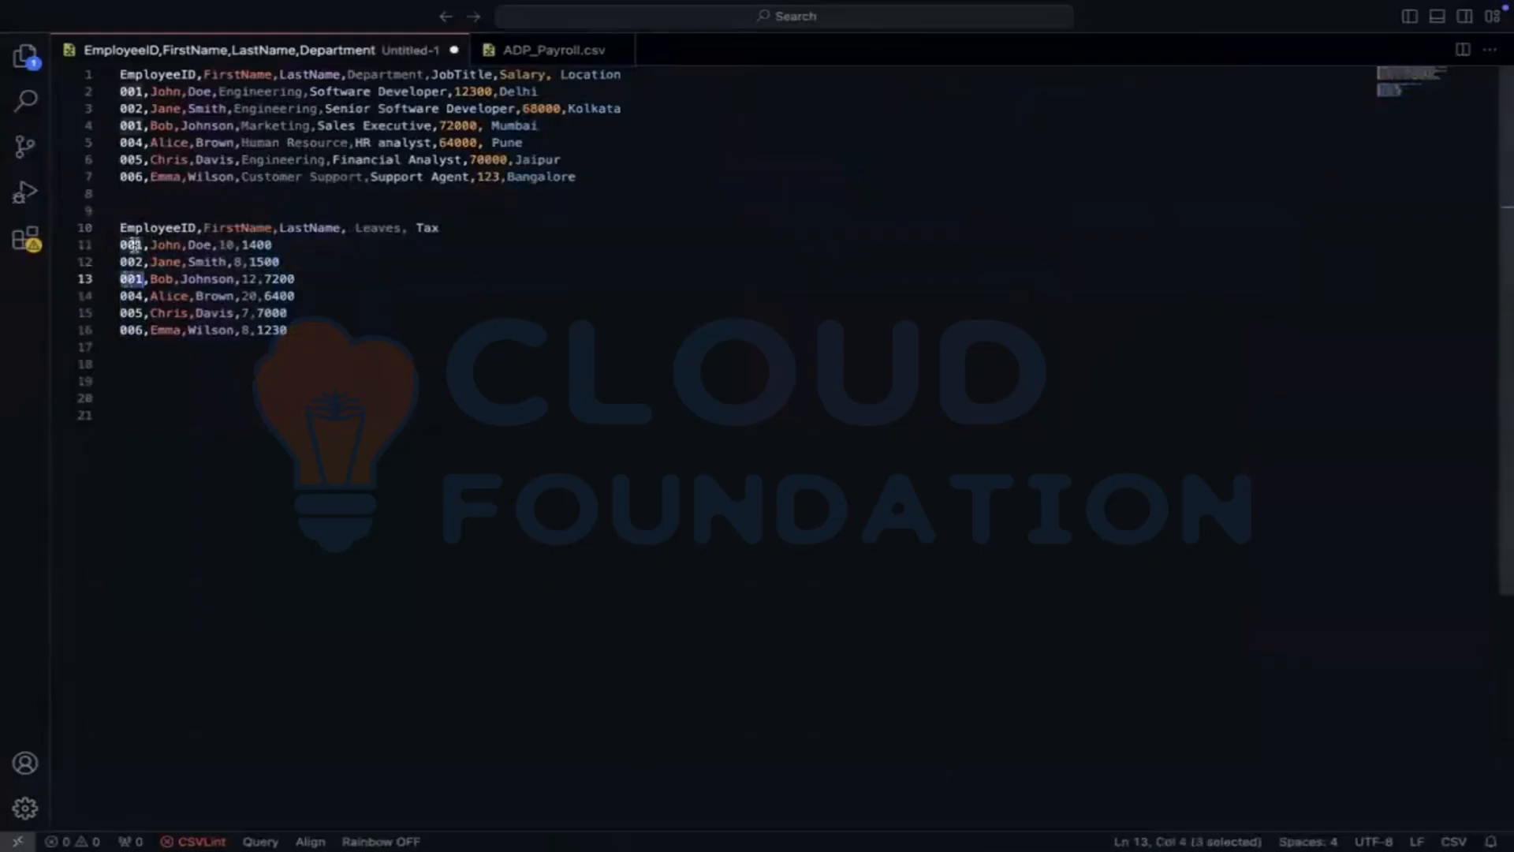
double_click(134, 245)
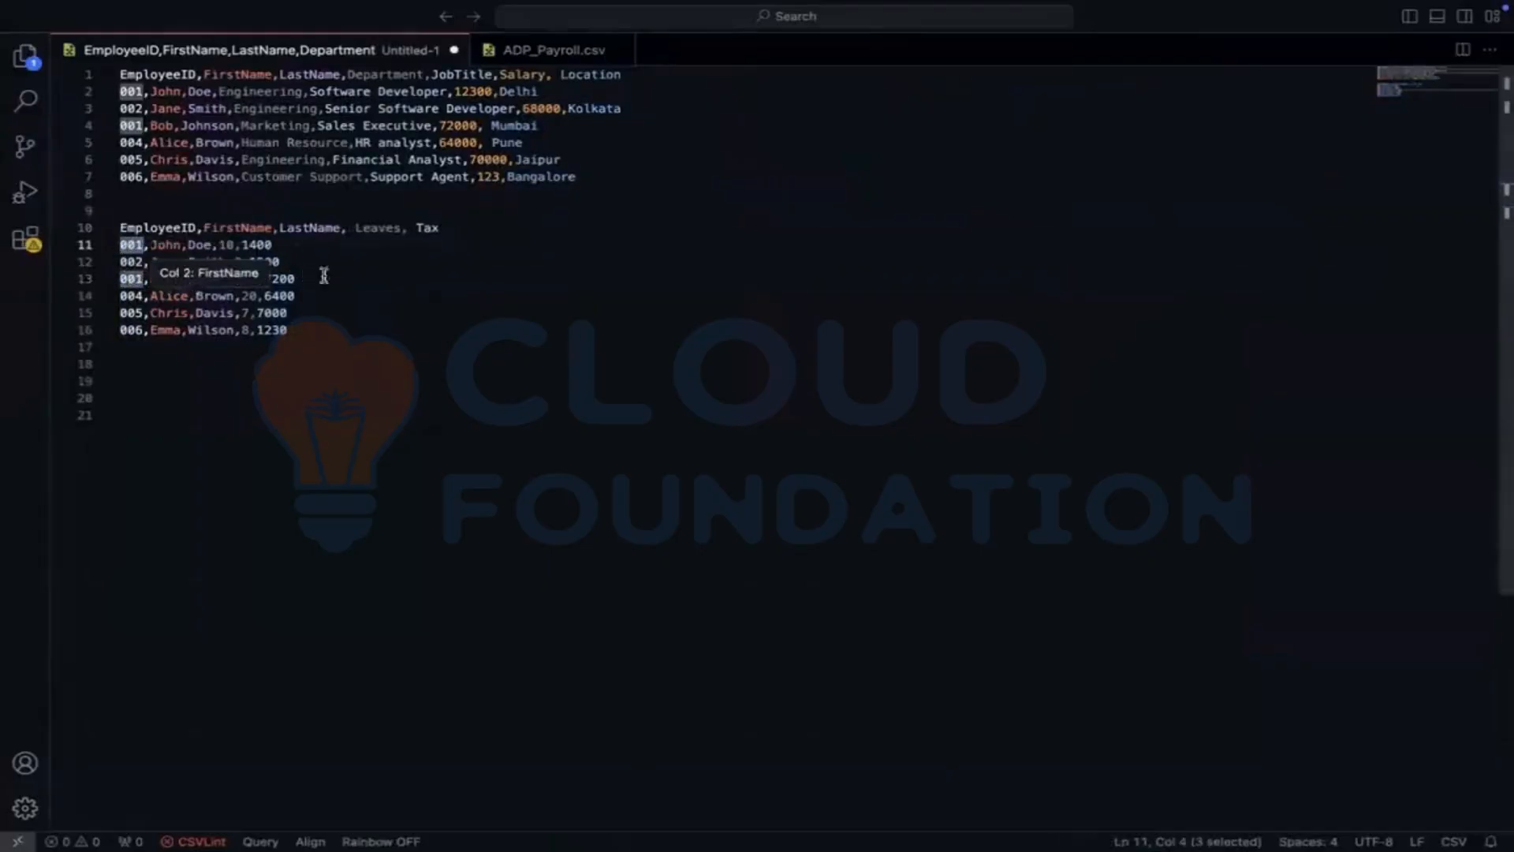
click(247, 280)
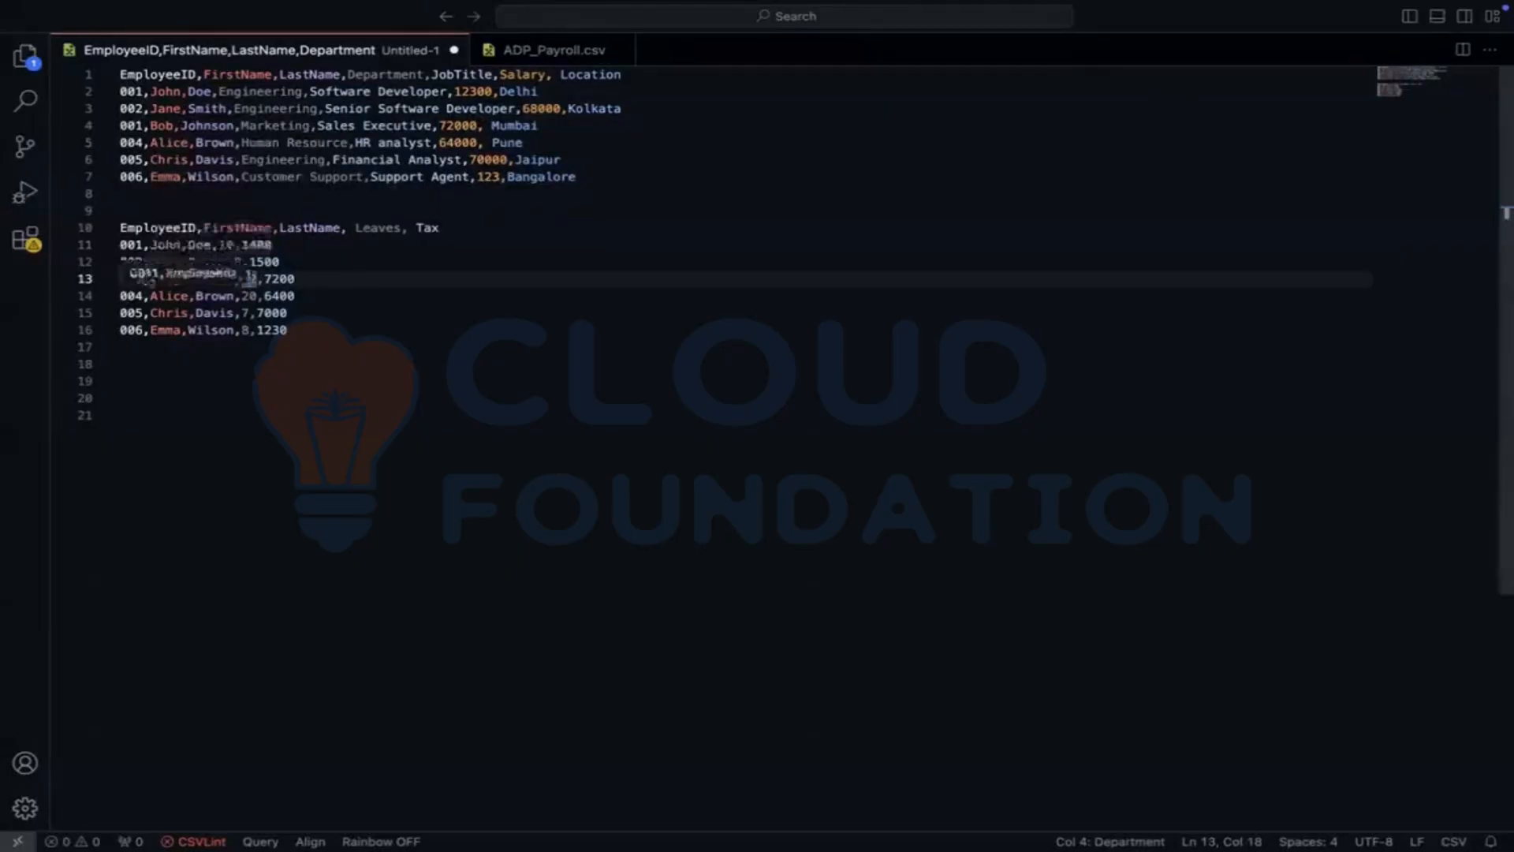
double_click(131, 279)
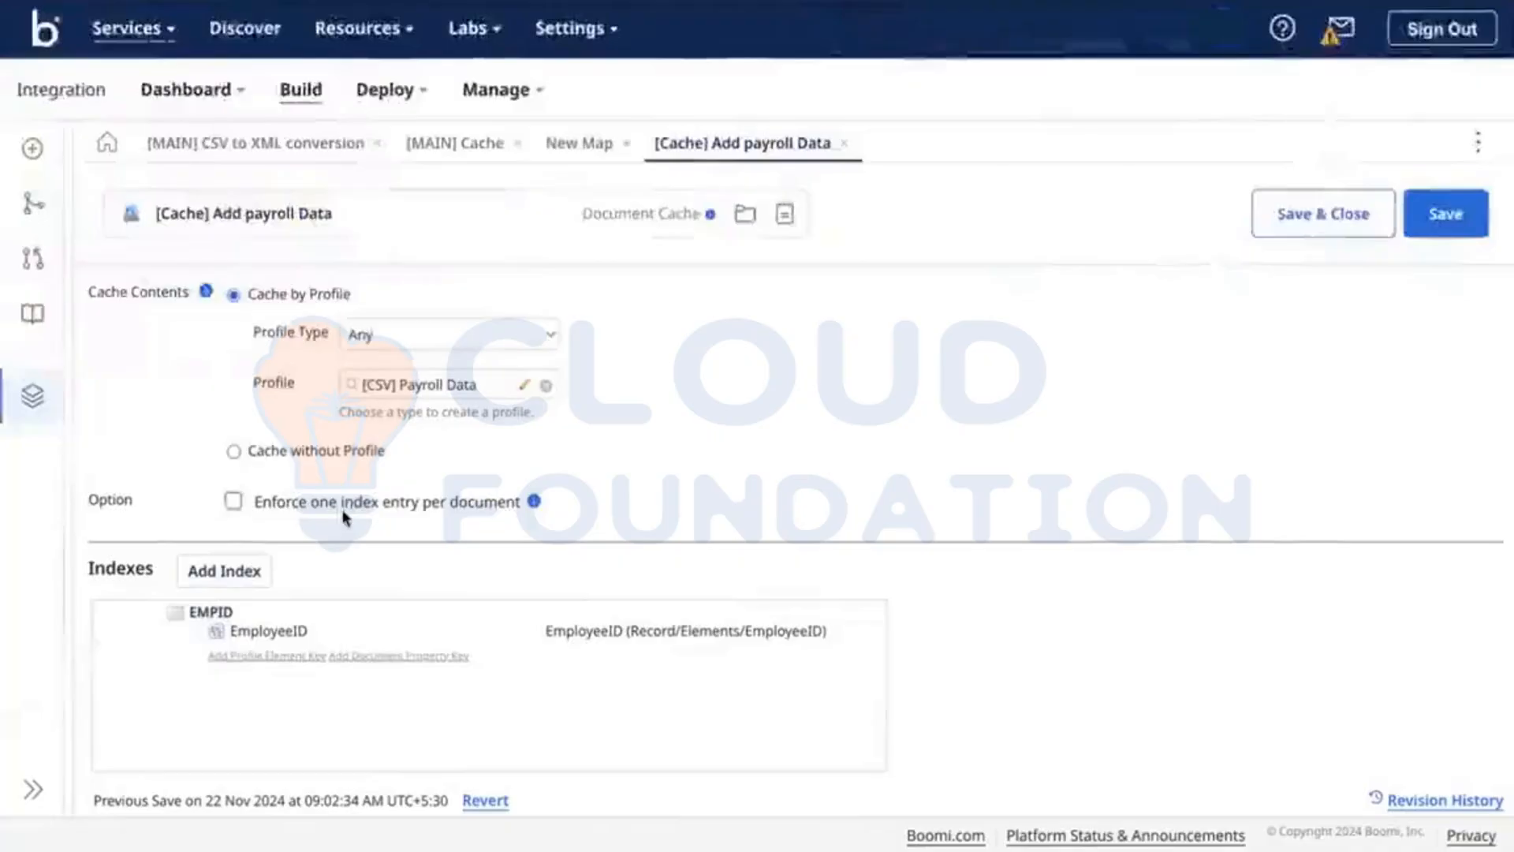
click(233, 501)
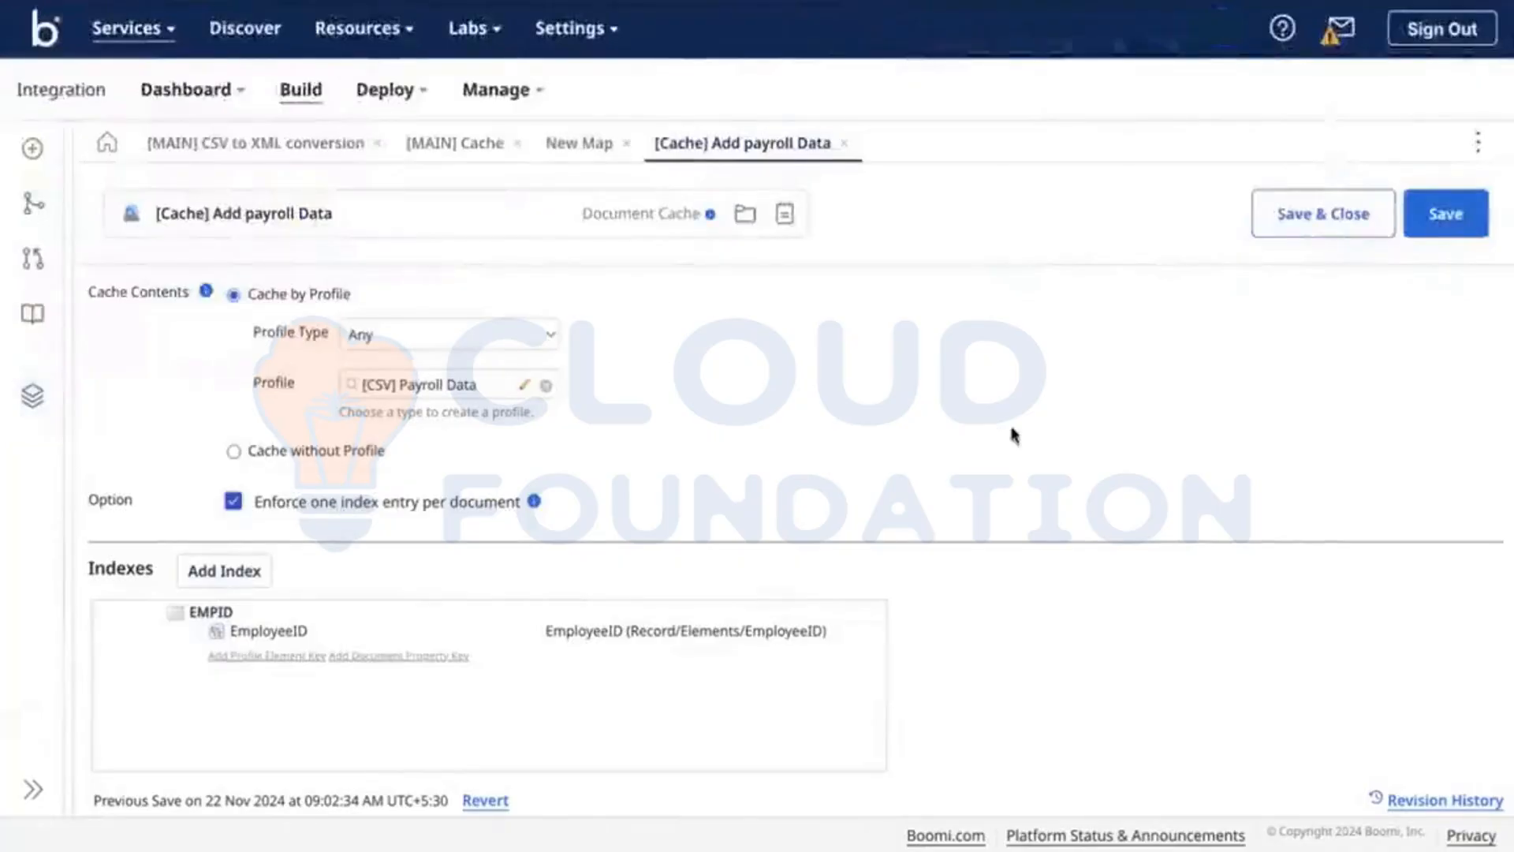
Step: Save the document cache, discard the unsaved New Map, and close the [MAIN] CSV to XML tab
click(1451, 211)
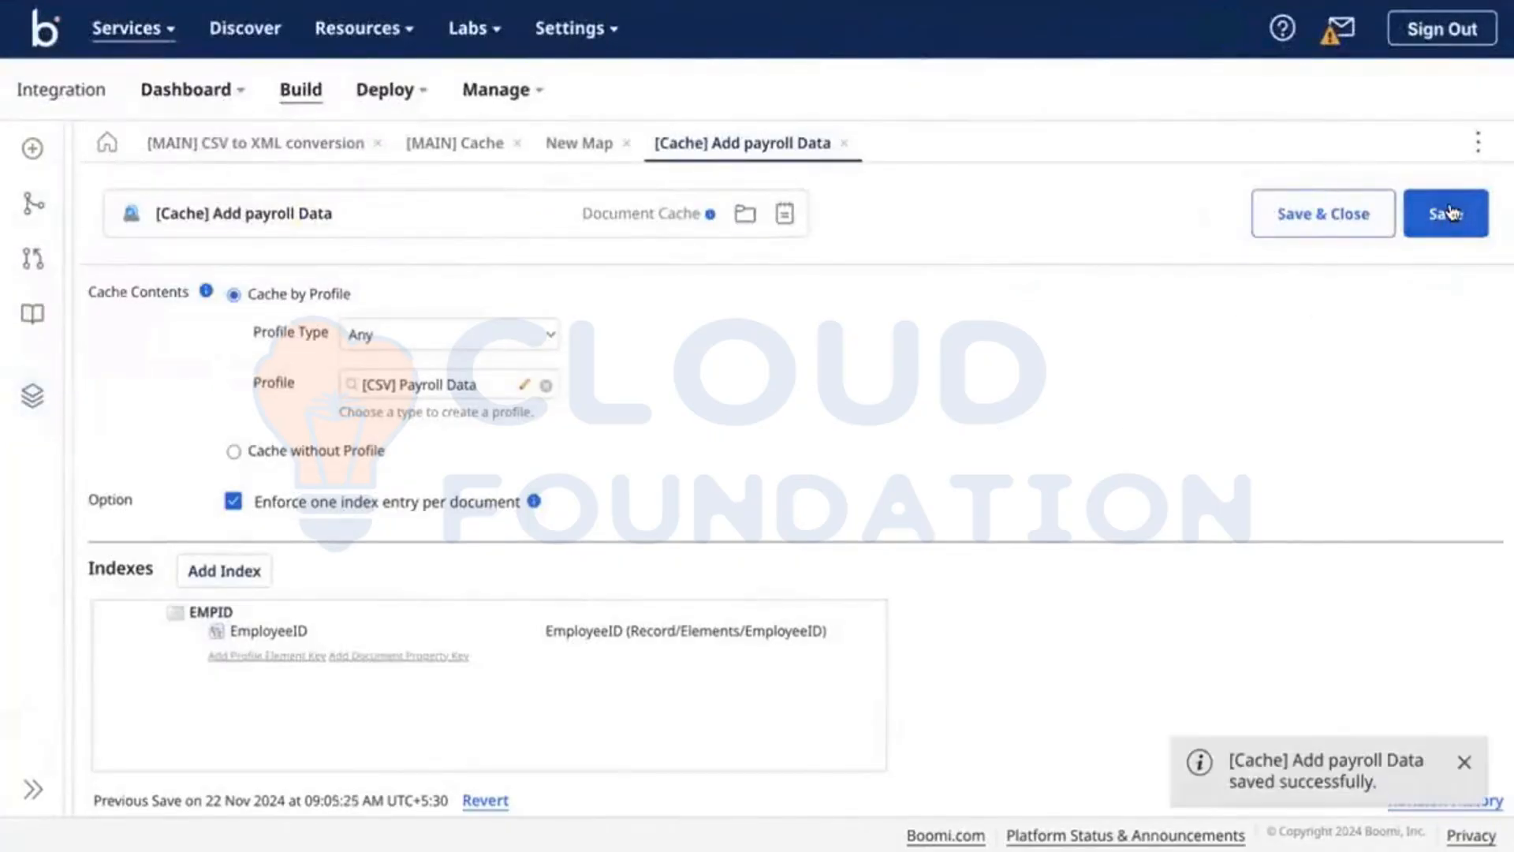
click(1448, 211)
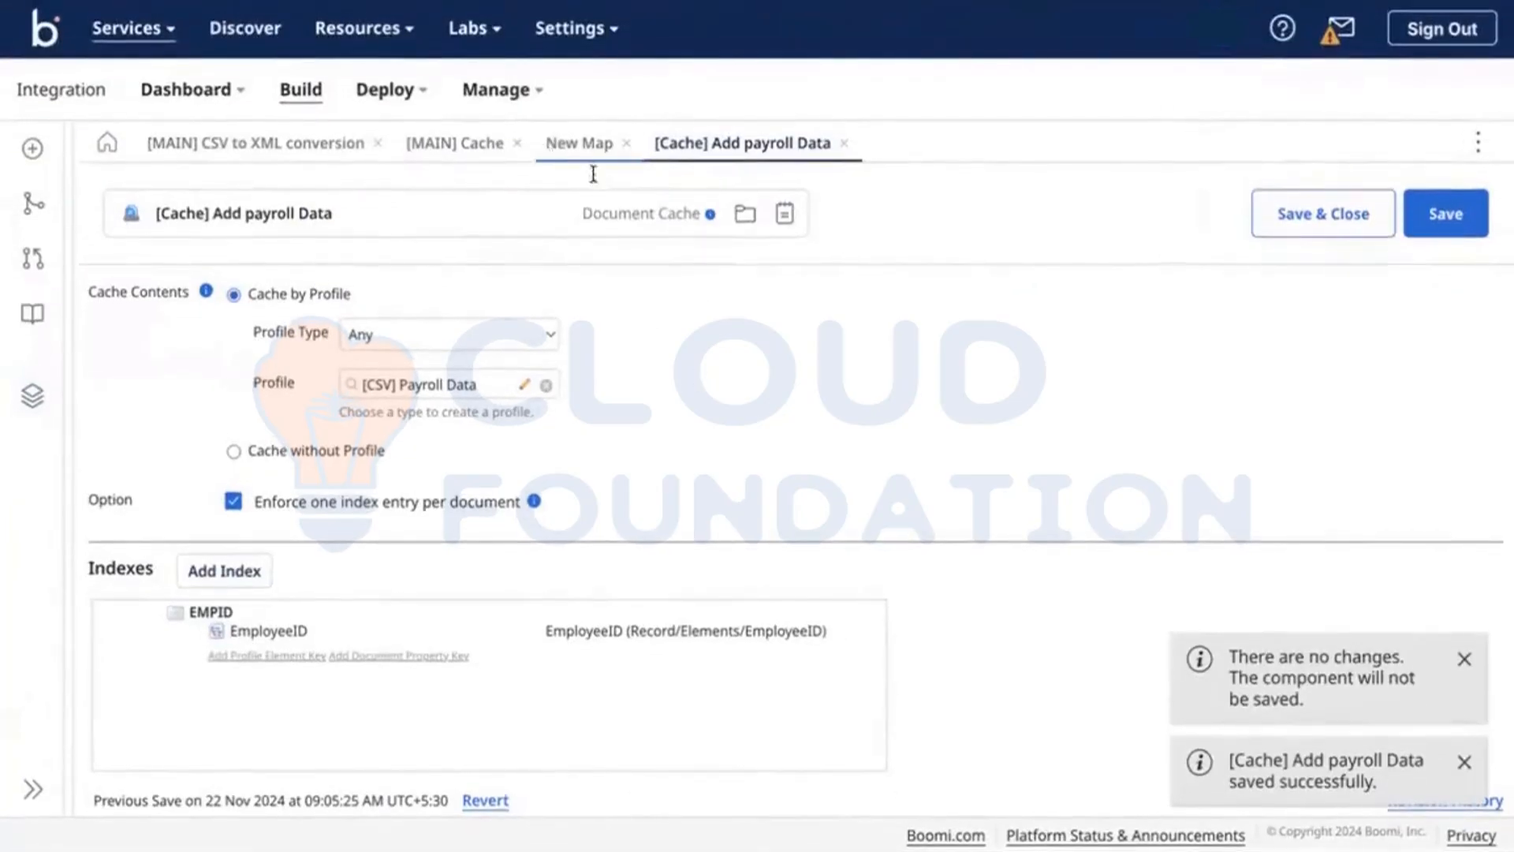
click(626, 143)
click(920, 482)
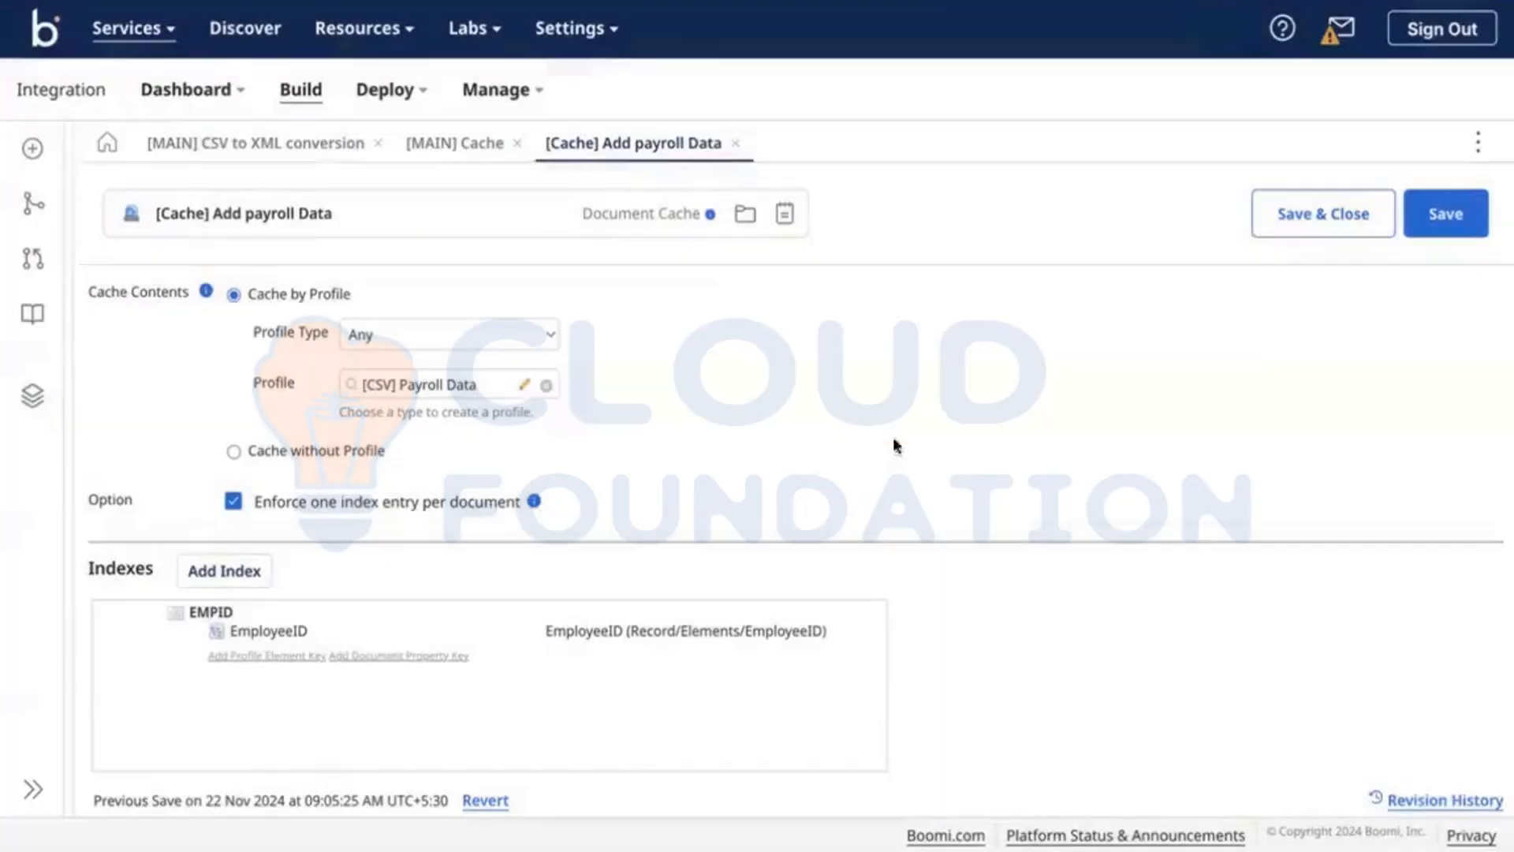
click(470, 156)
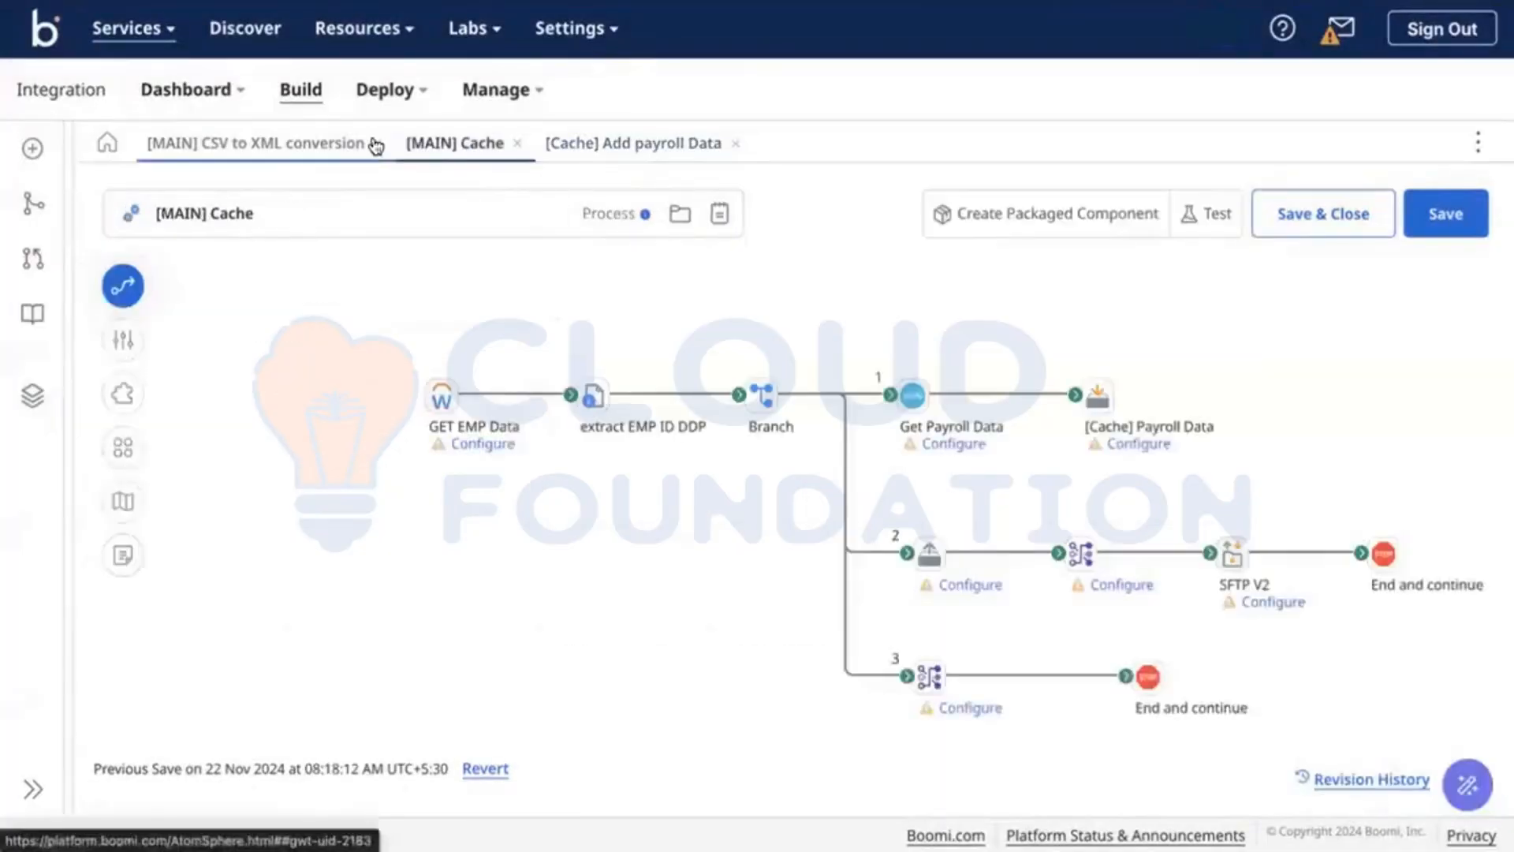
click(375, 143)
Step: Add a Stop step at the end of branch 2 and save [MAIN] Cache
scroll(828, 603, down, 3)
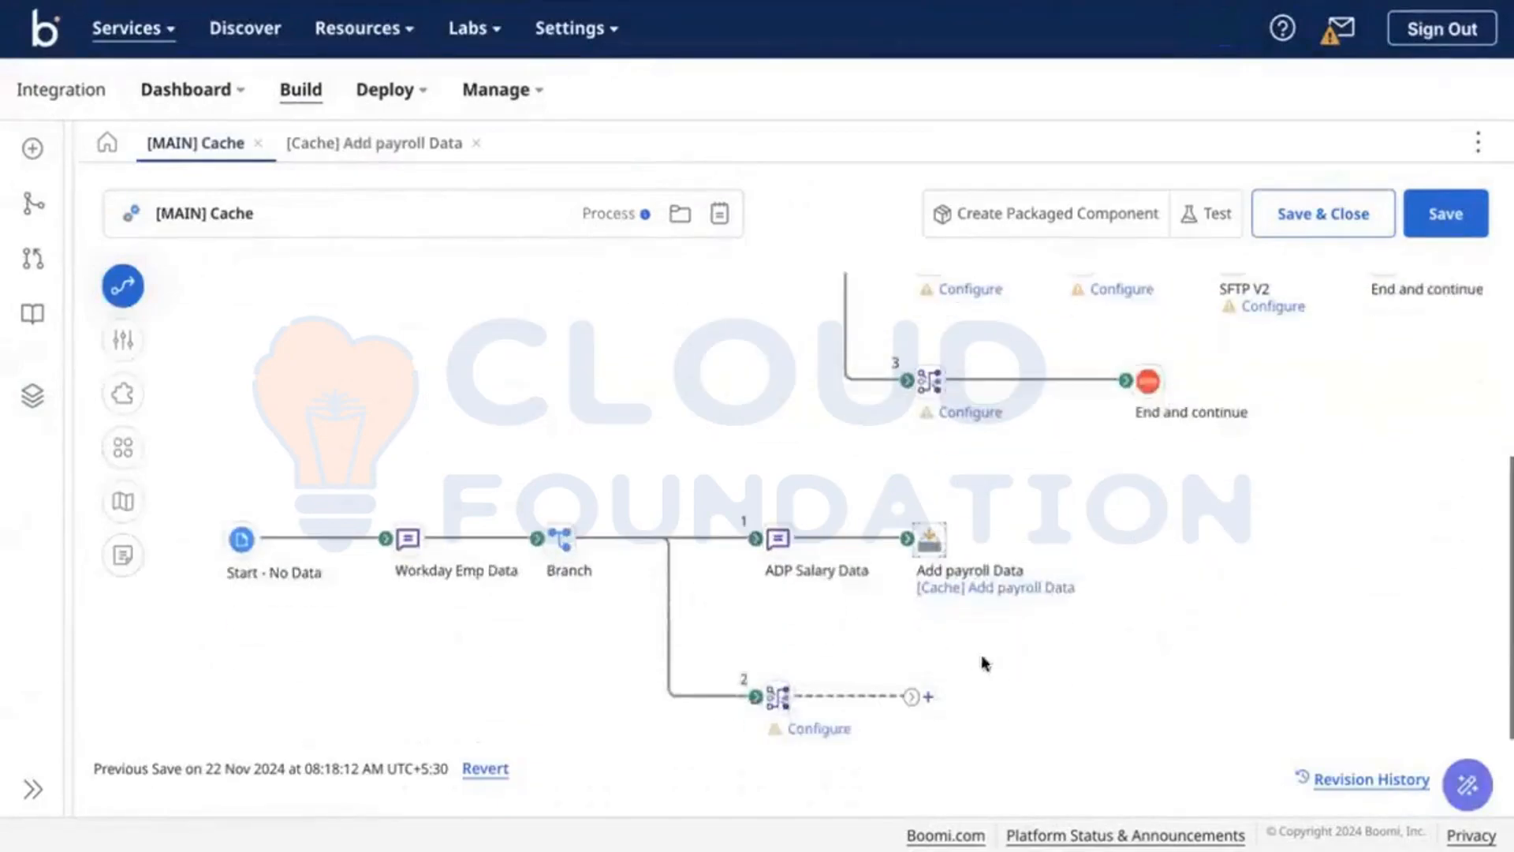
click(929, 697)
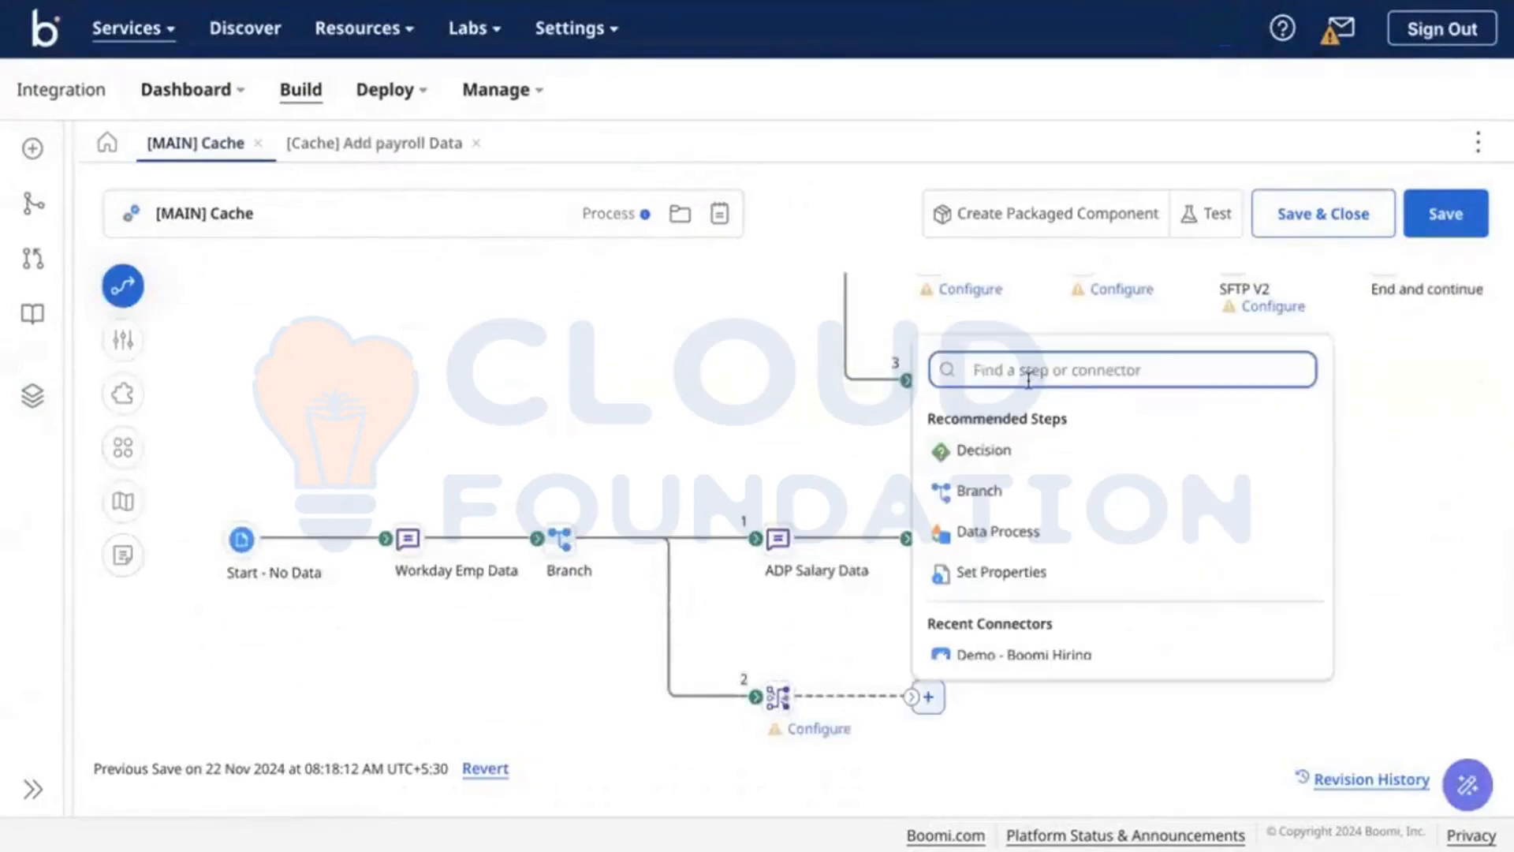
text(st)
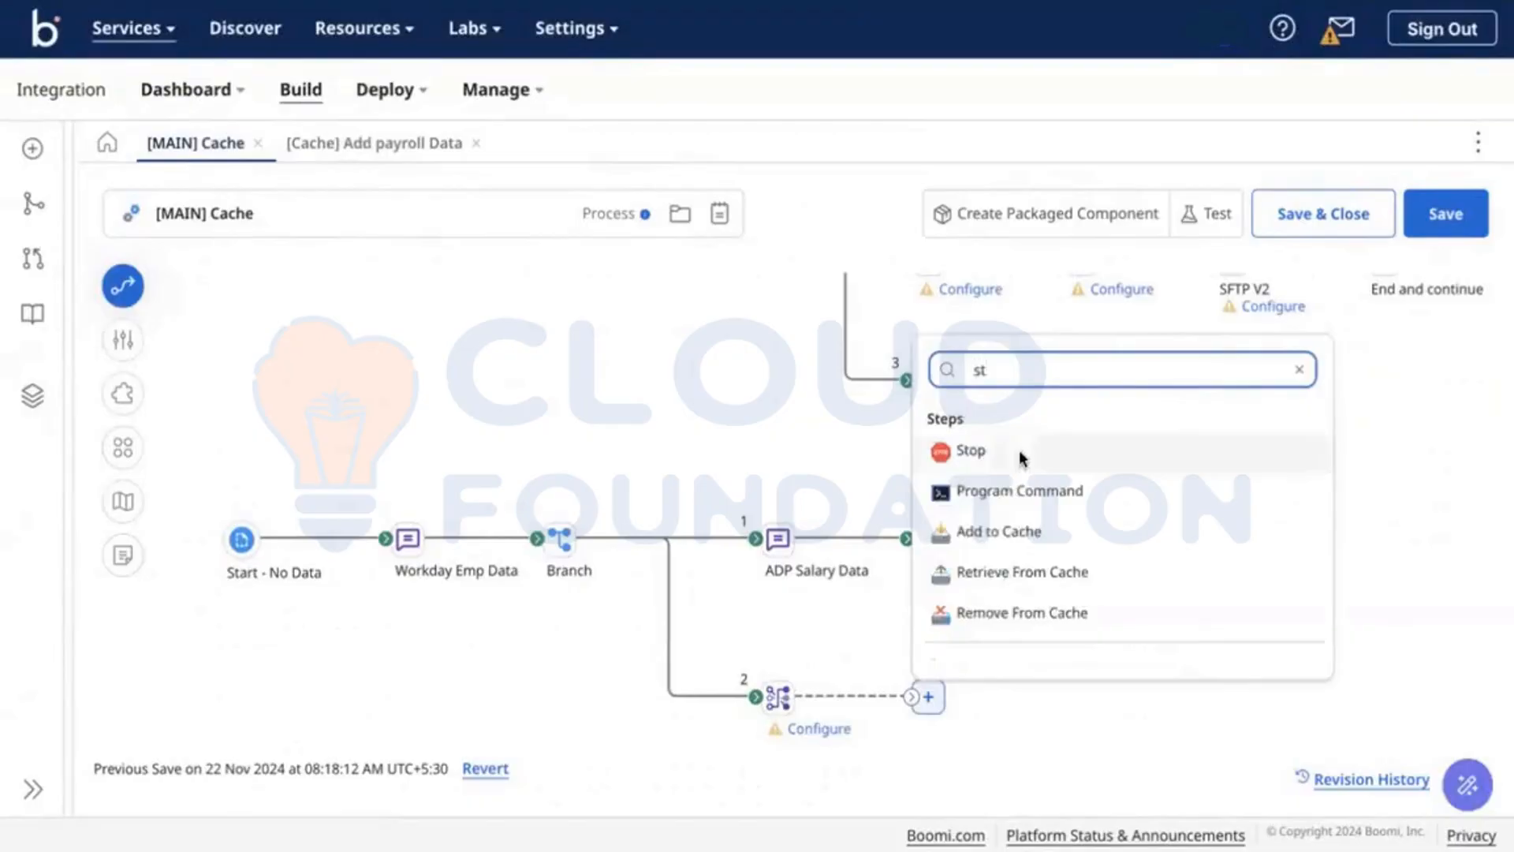
click(1020, 451)
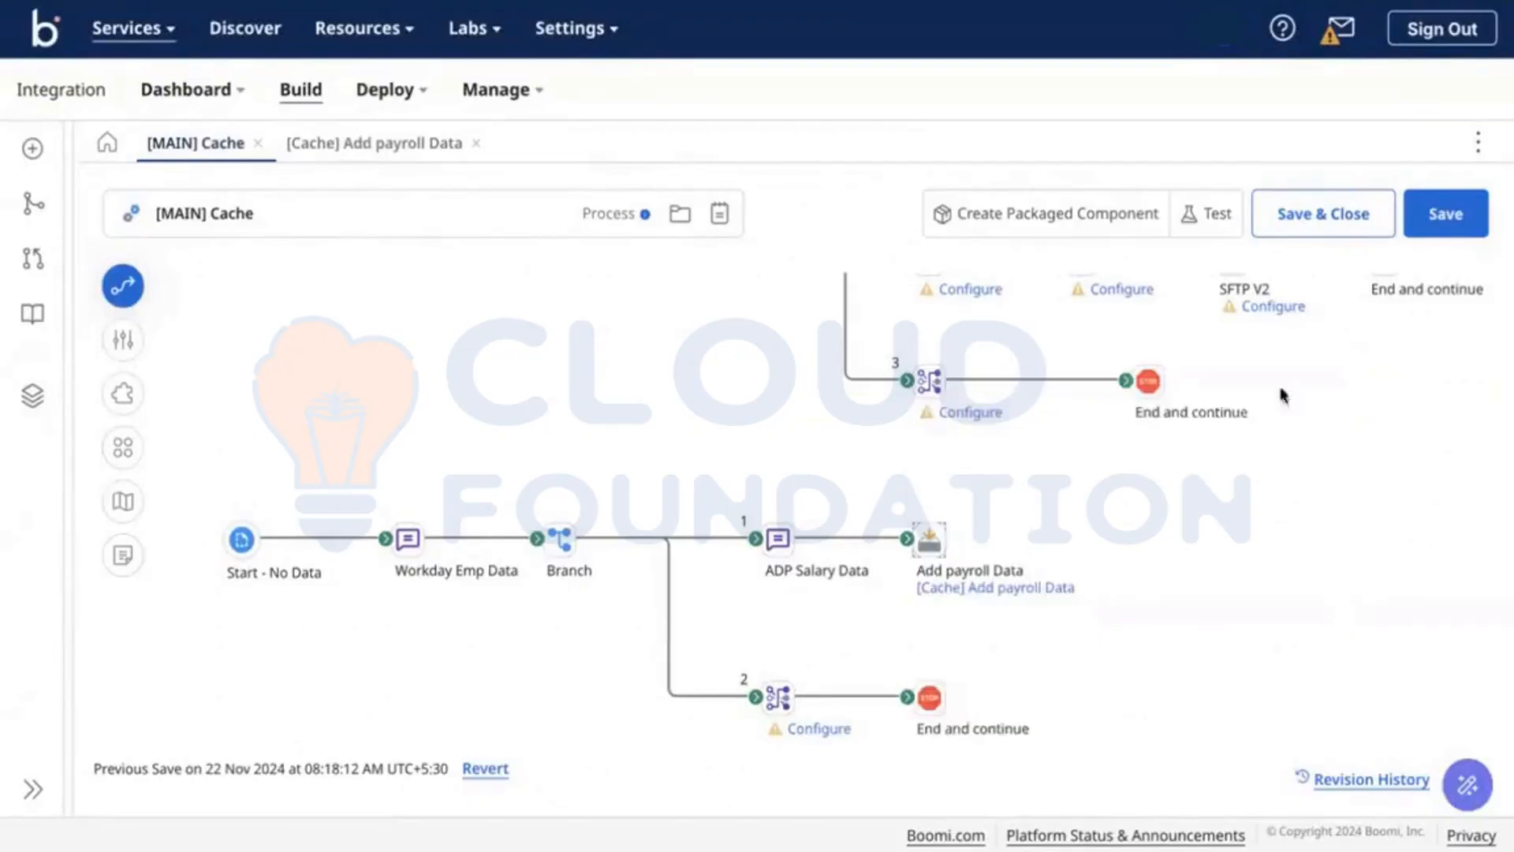
click(1447, 207)
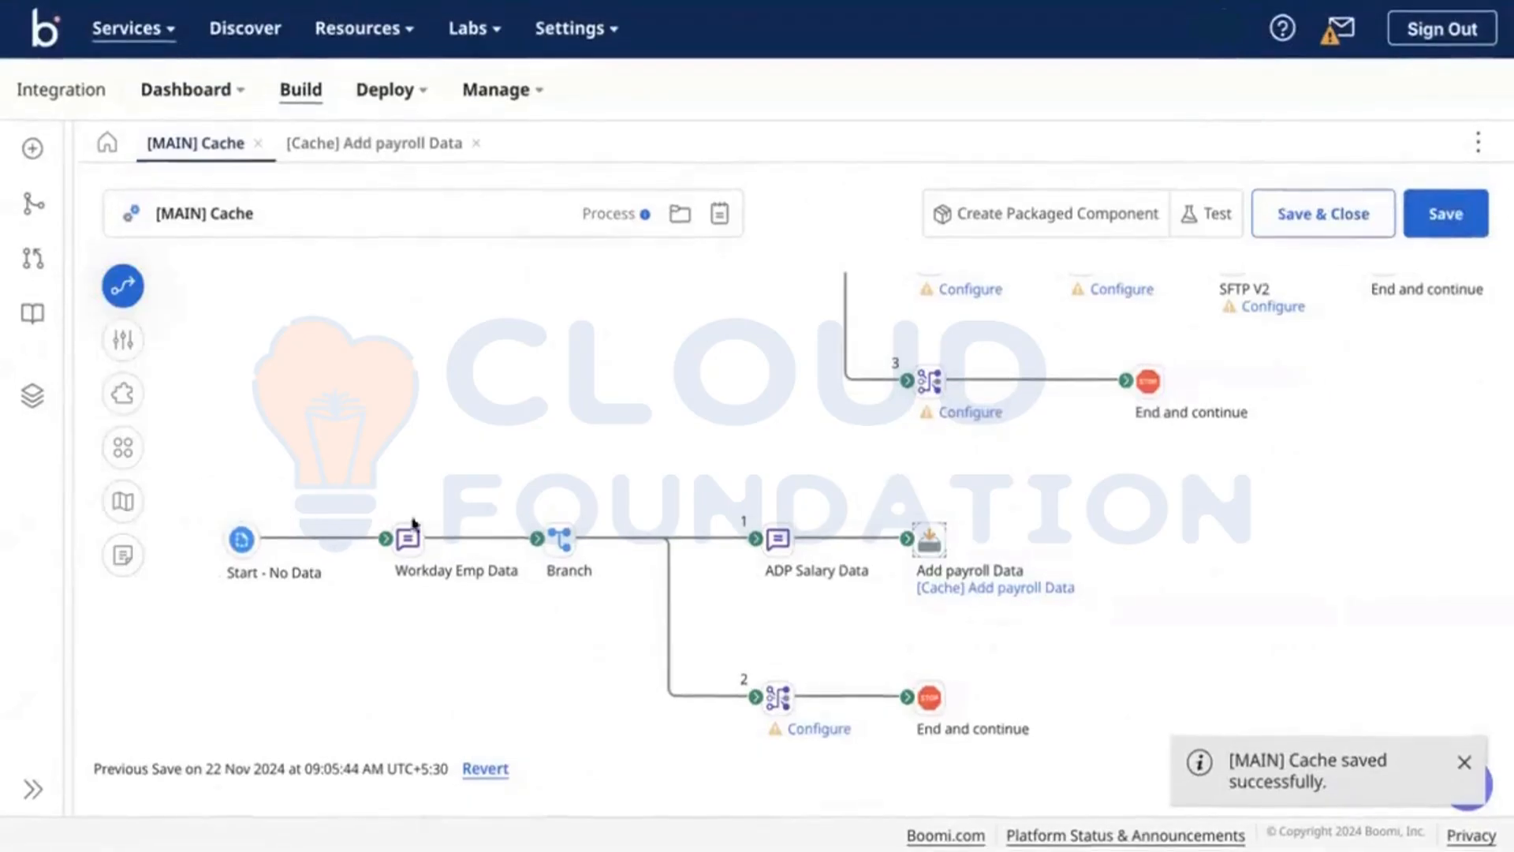
Step: Test-run [MAIN] Cache on the Test-DV atom, dismiss the no-map-selected error, and exit test mode
click(1218, 228)
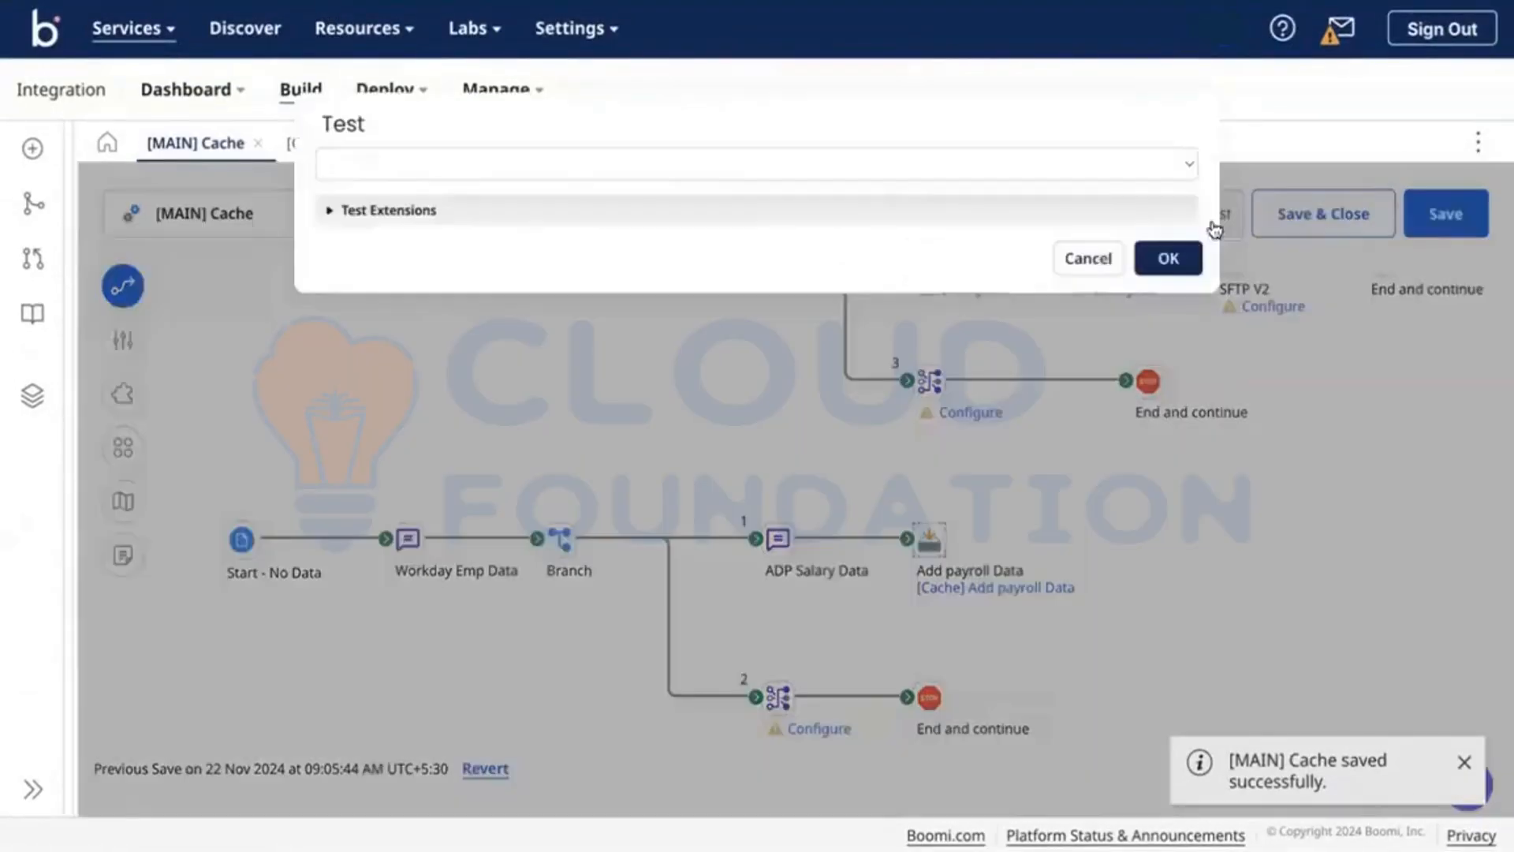
click(1085, 165)
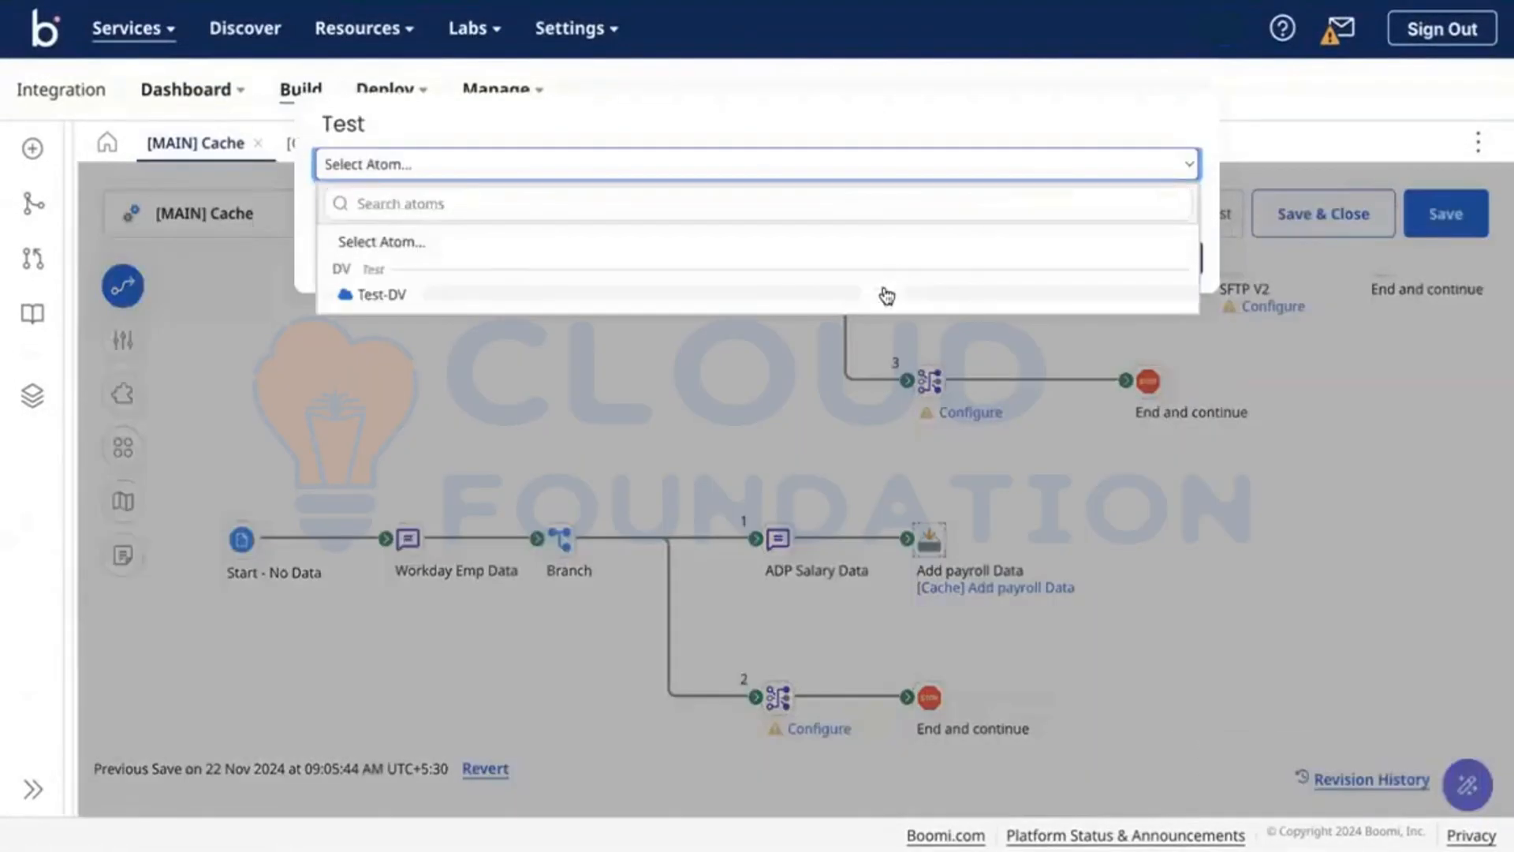
click(886, 294)
click(1159, 260)
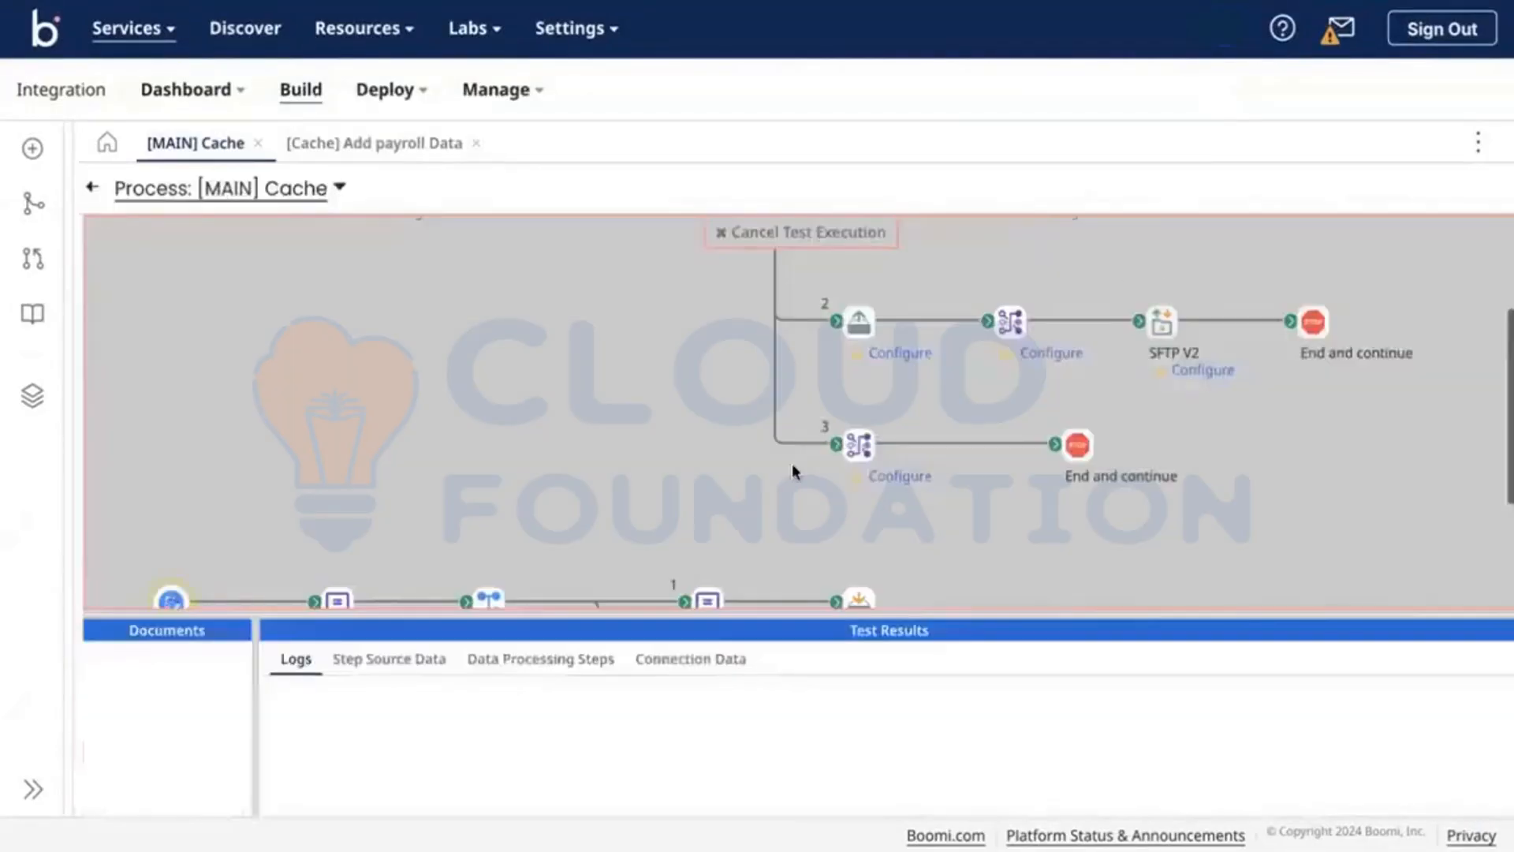
scroll(791, 462, down, 3)
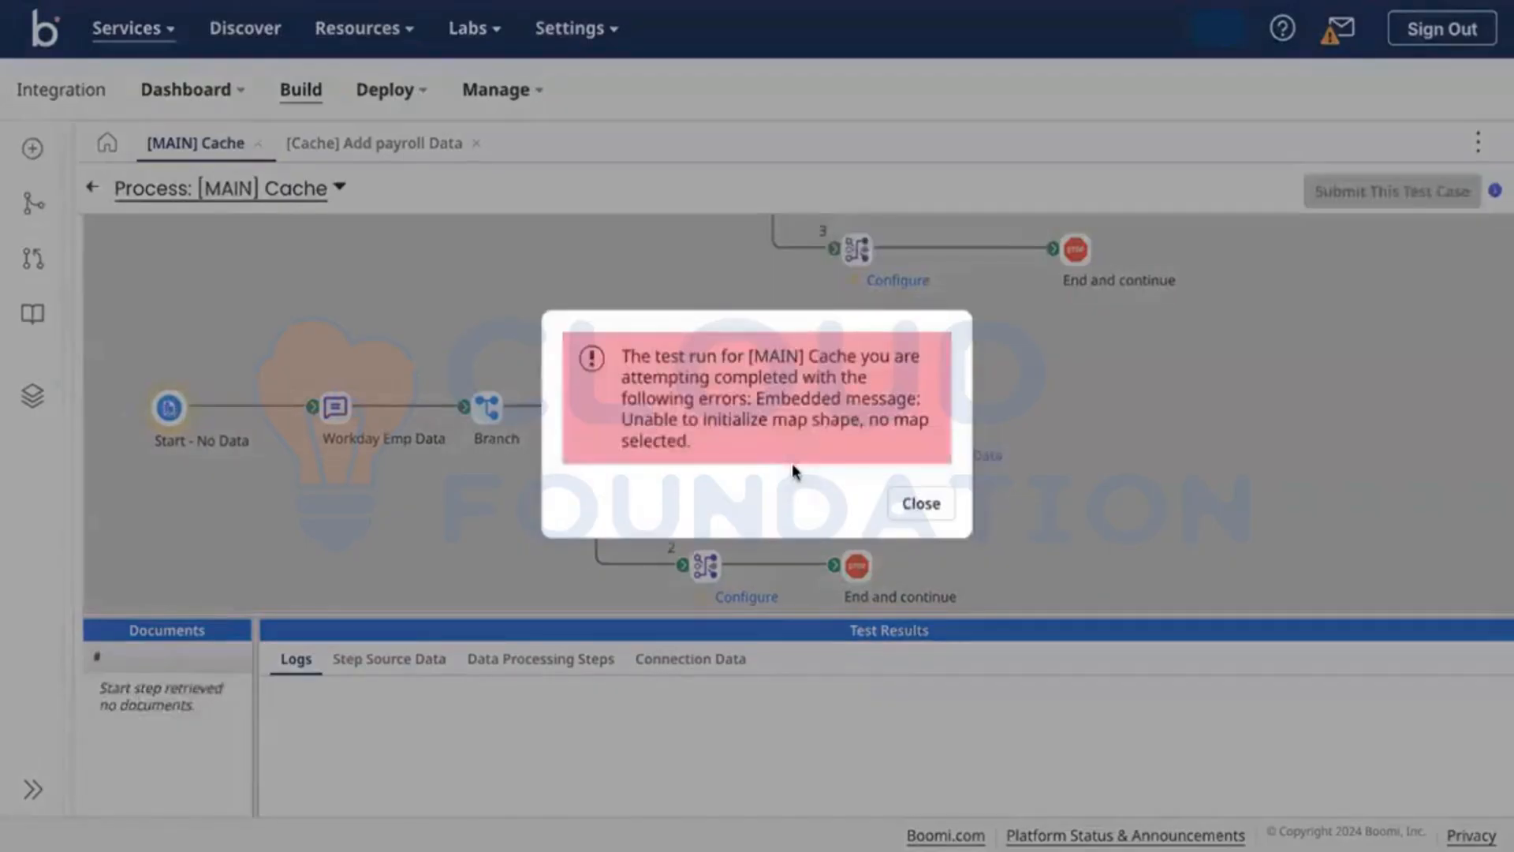
click(899, 503)
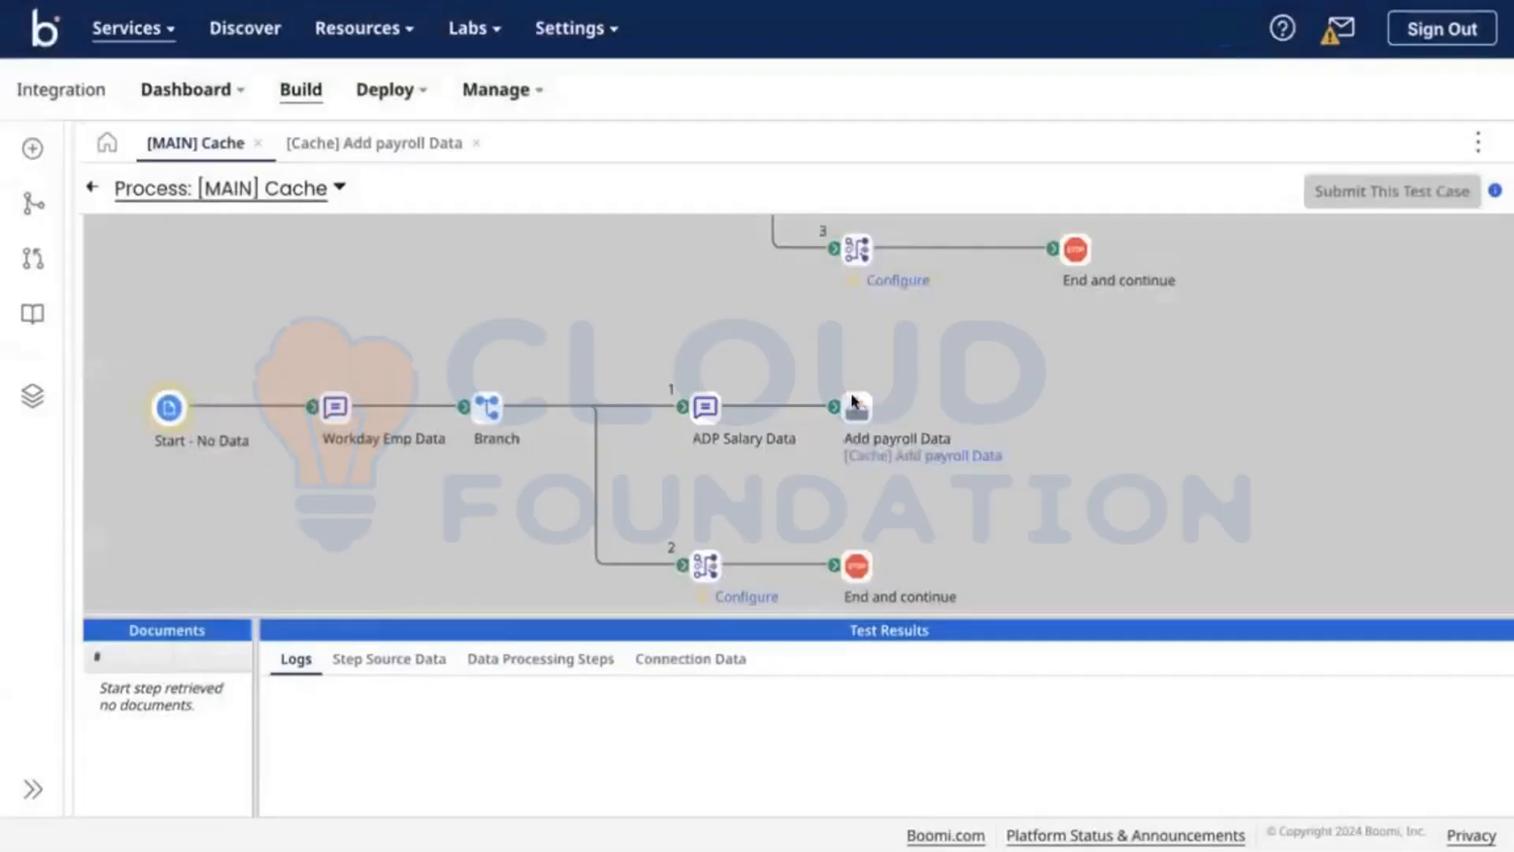
click(853, 402)
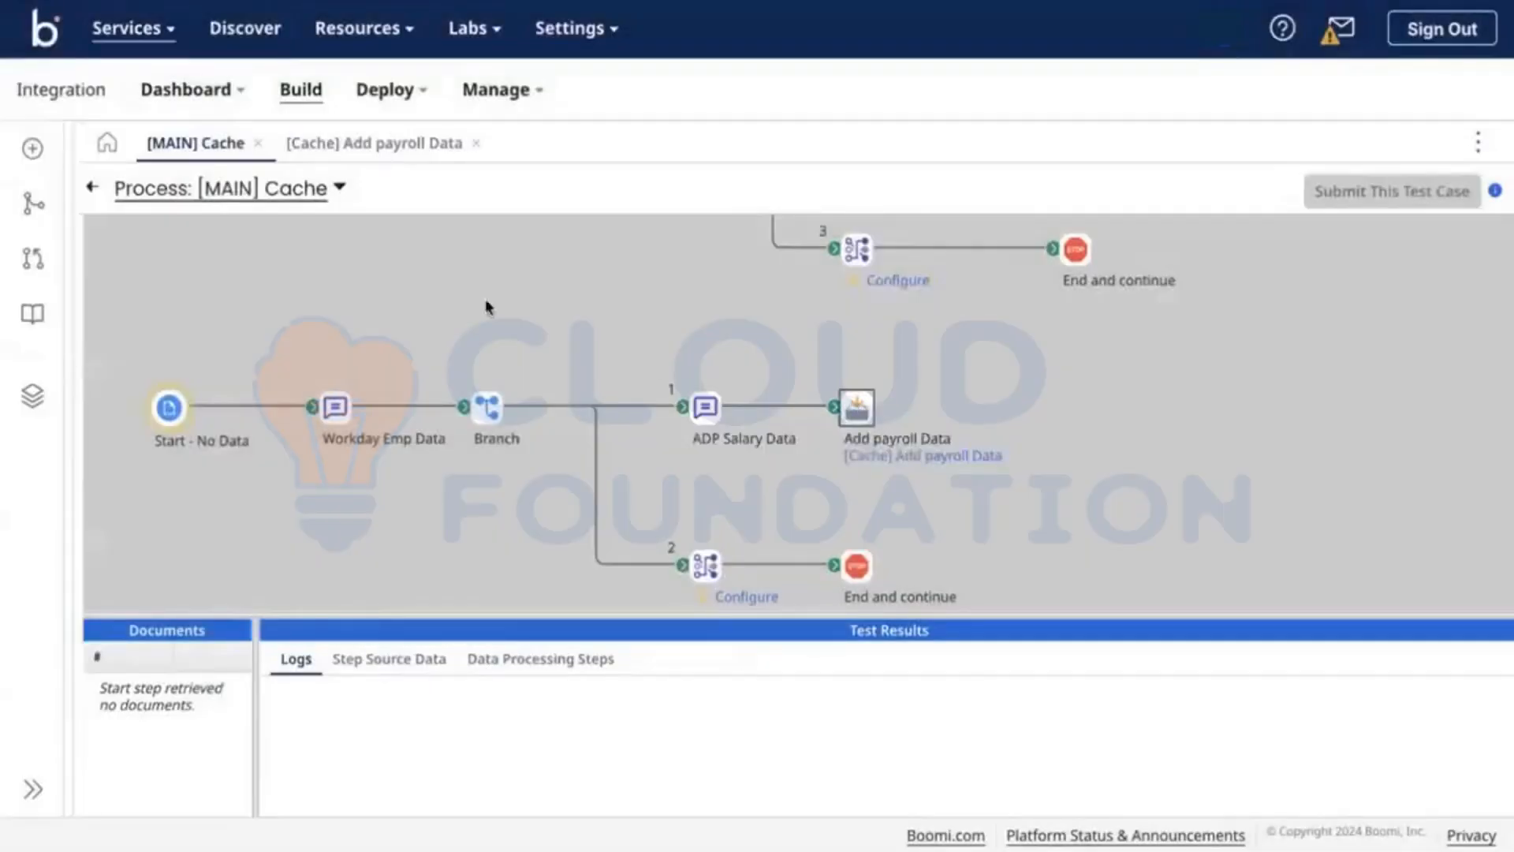
click(95, 189)
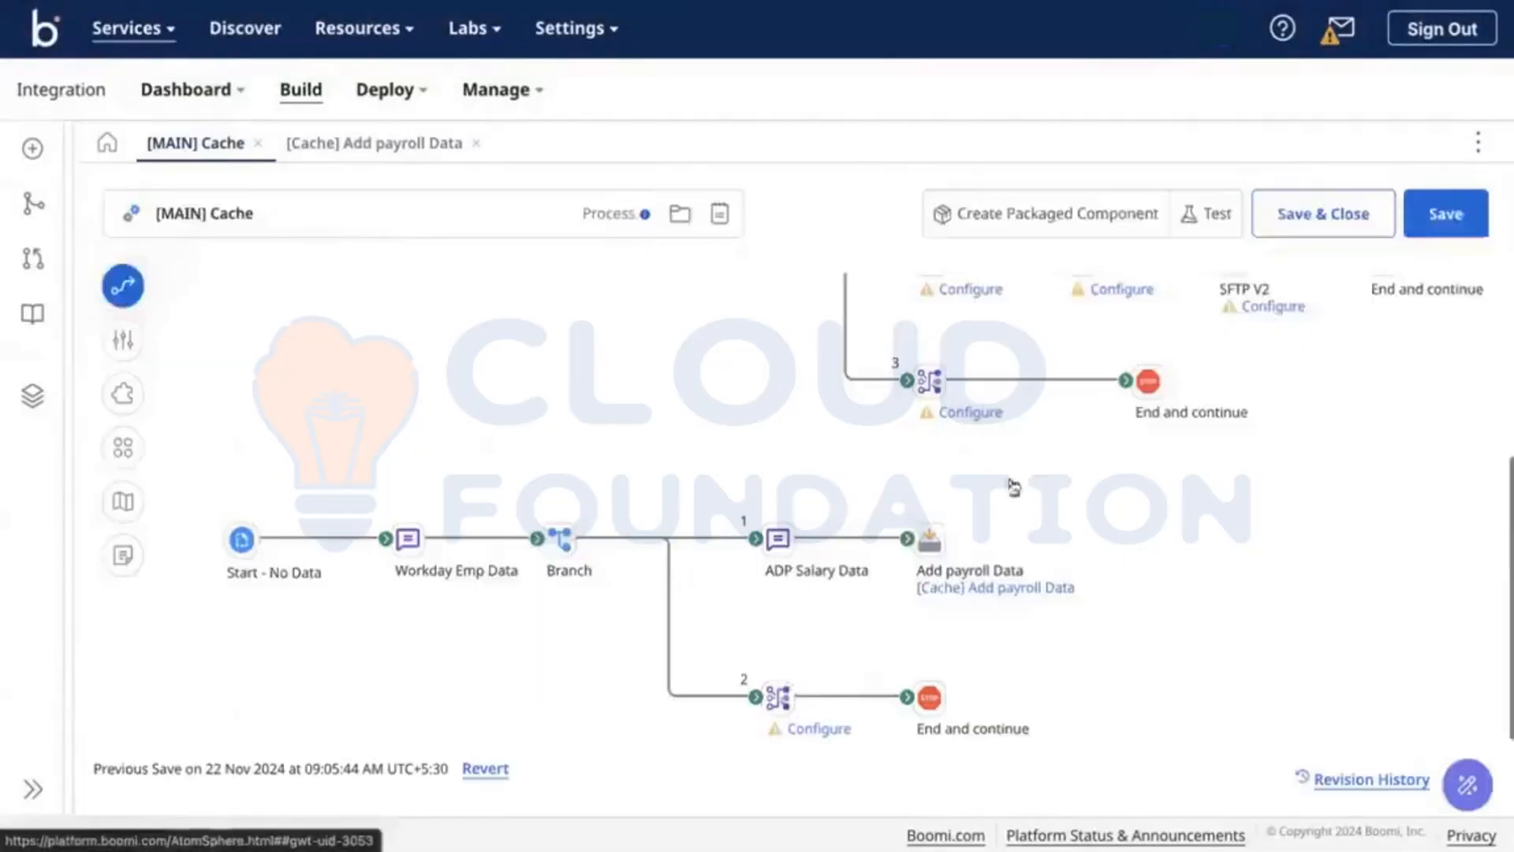
Step: Remove the unconfigured map step from branch 2 and connect the branch to End and continue
mouse_move(780, 692)
click(844, 661)
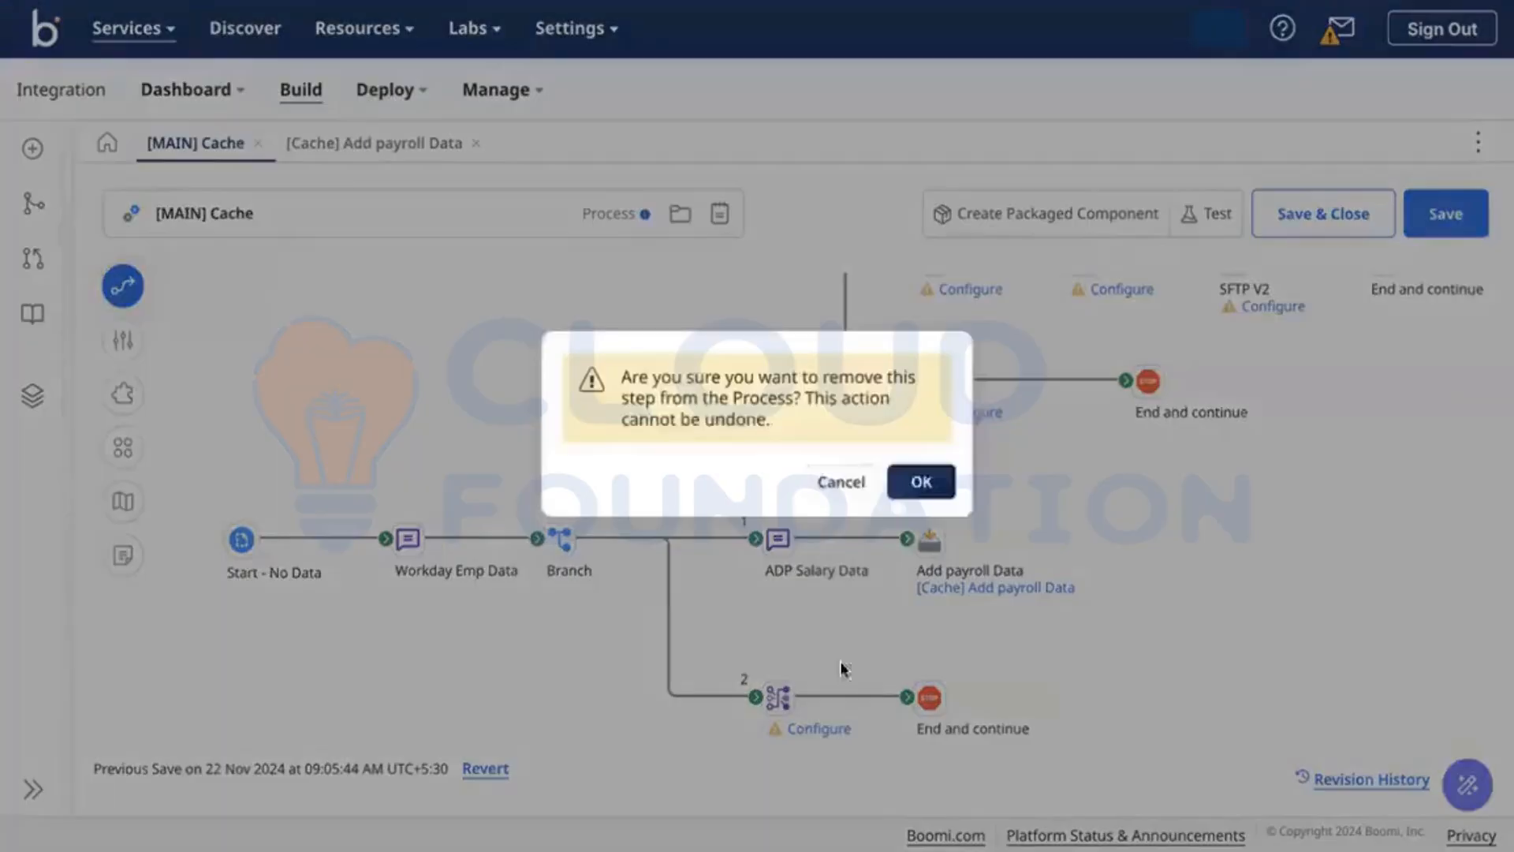
click(919, 491)
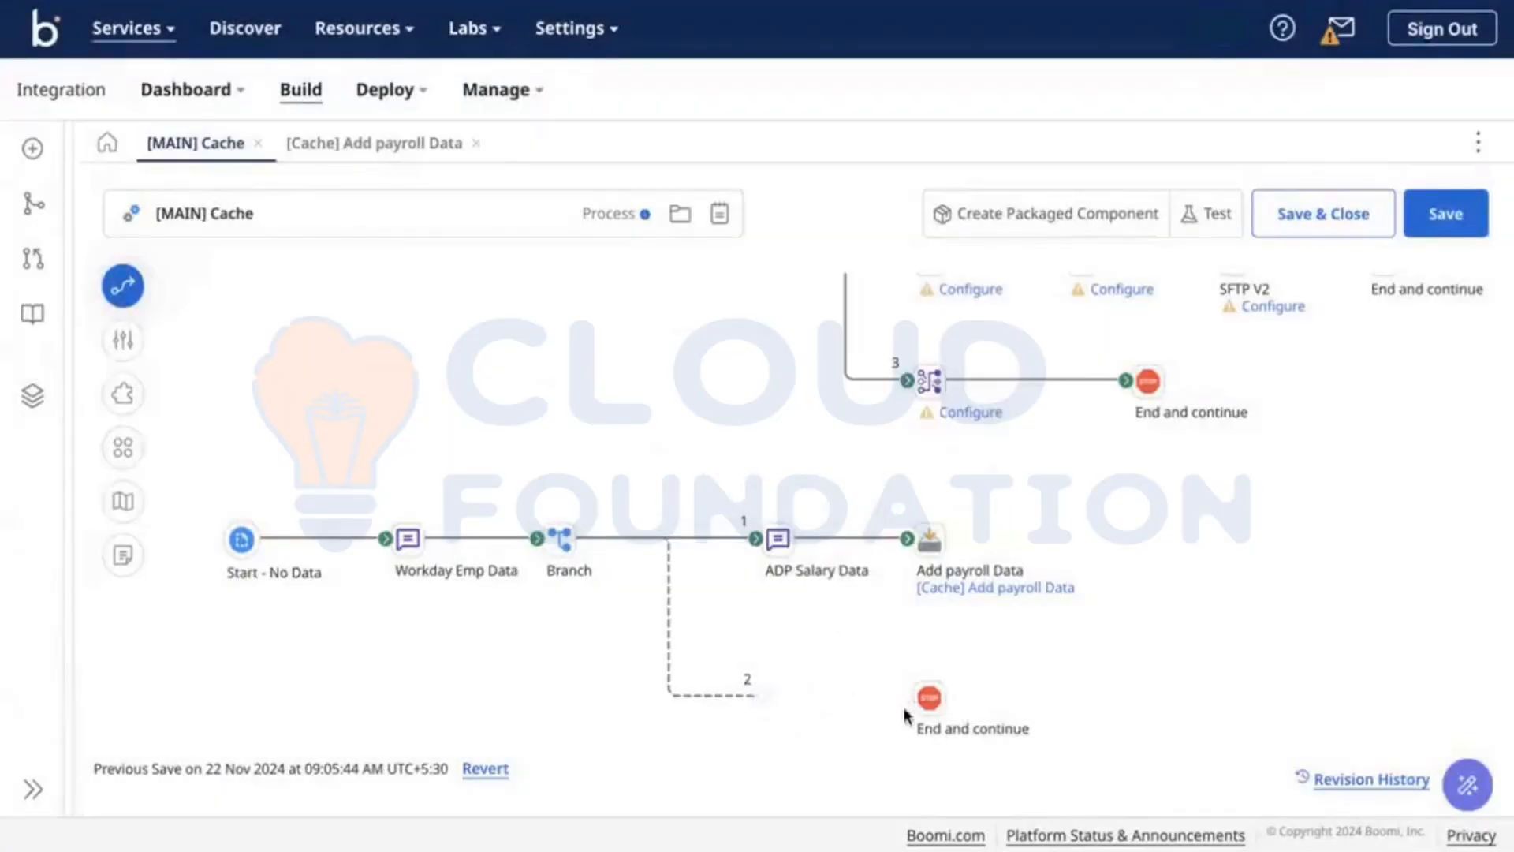
drag(905, 714, 927, 707)
drag(797, 695, 795, 689)
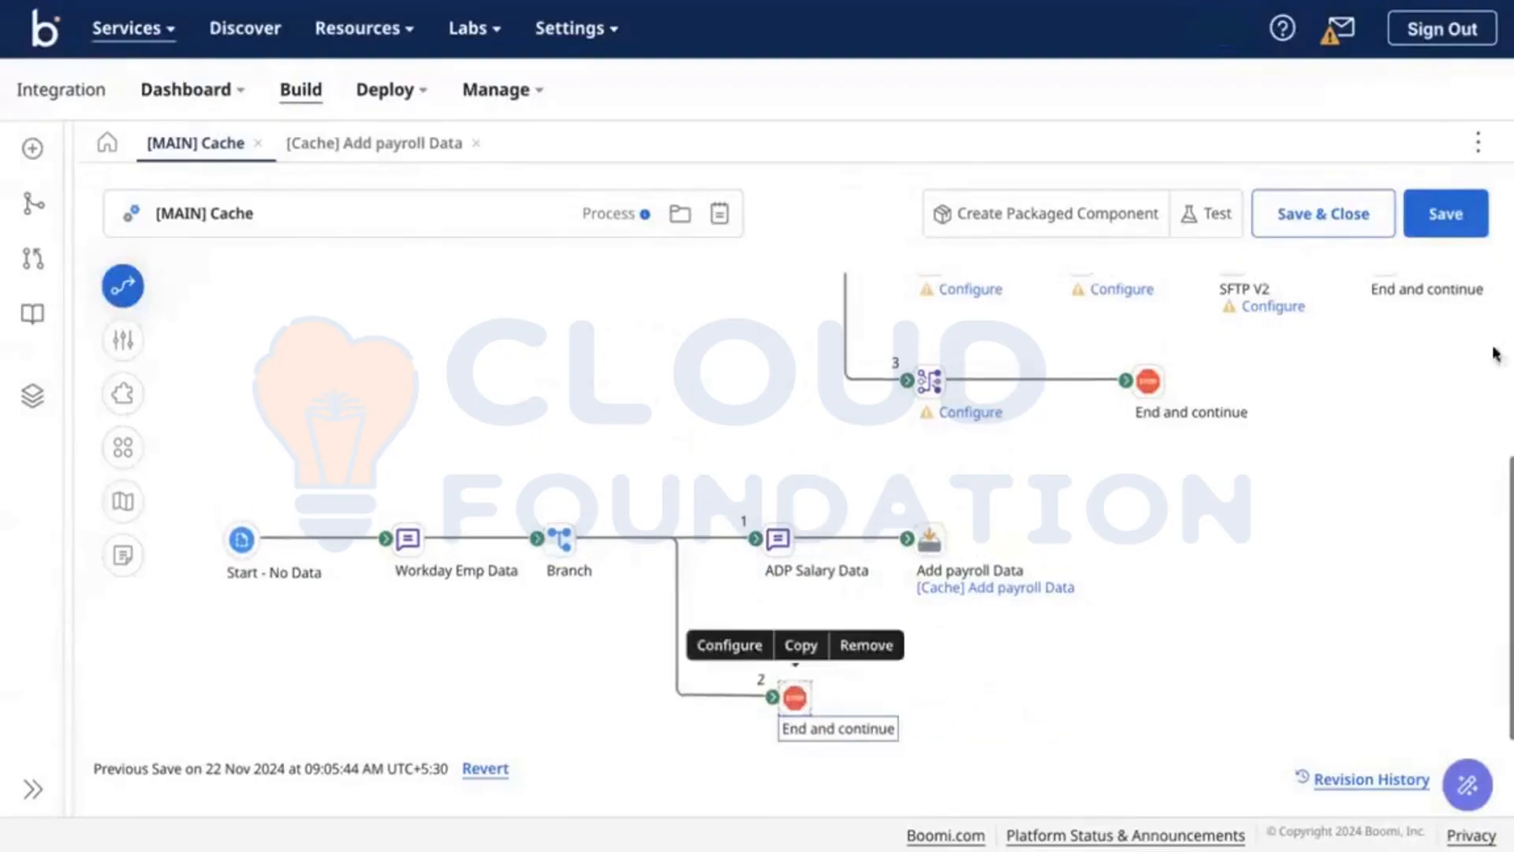
Step: Save [MAIN] Cache and rerun the test, which fails on duplicate EMPID index entries
click(1443, 212)
click(1231, 220)
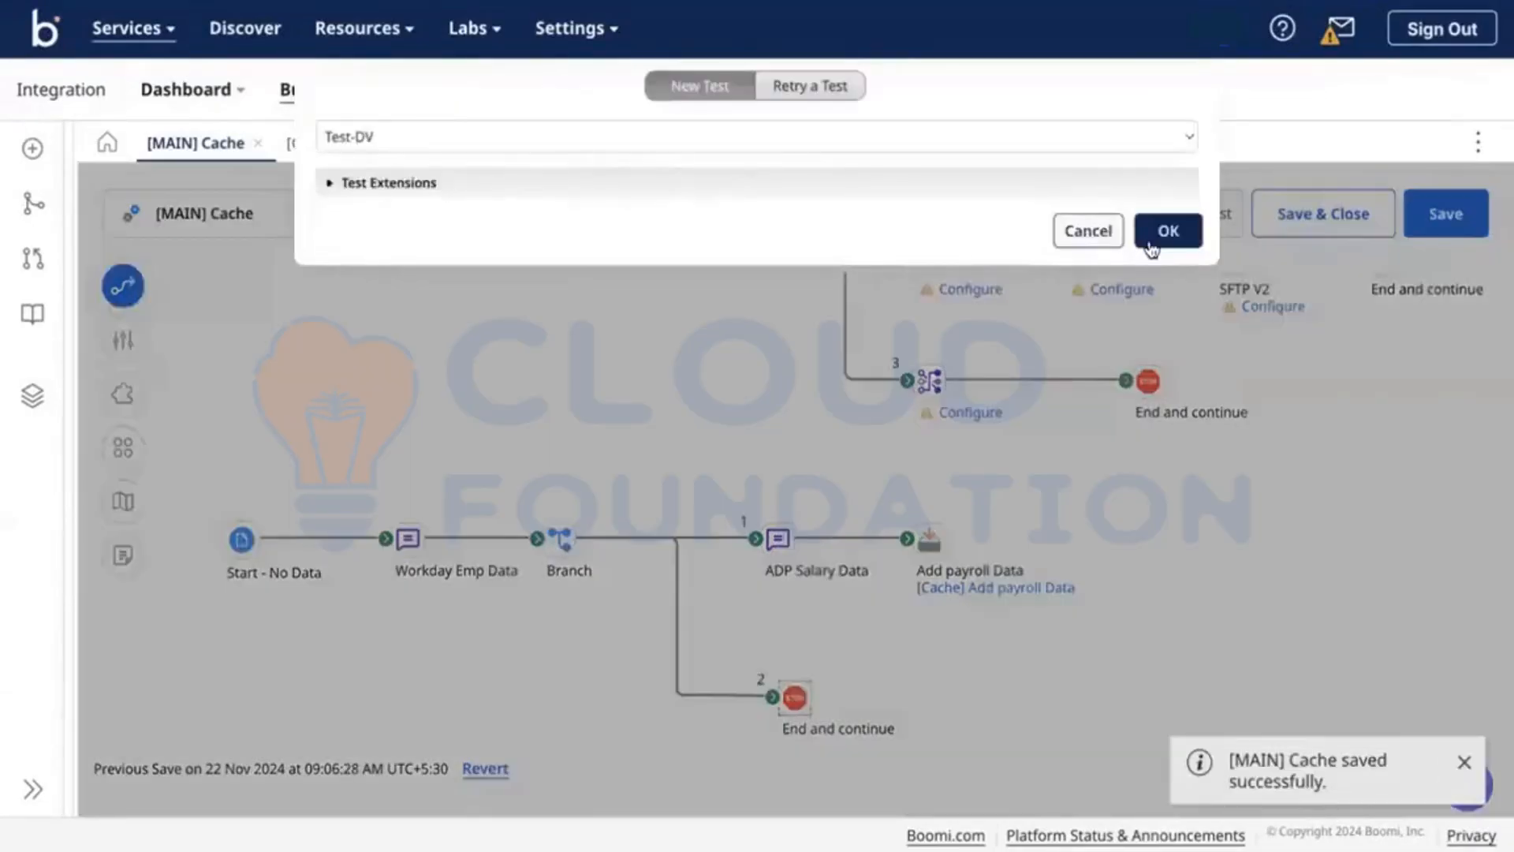
click(1151, 244)
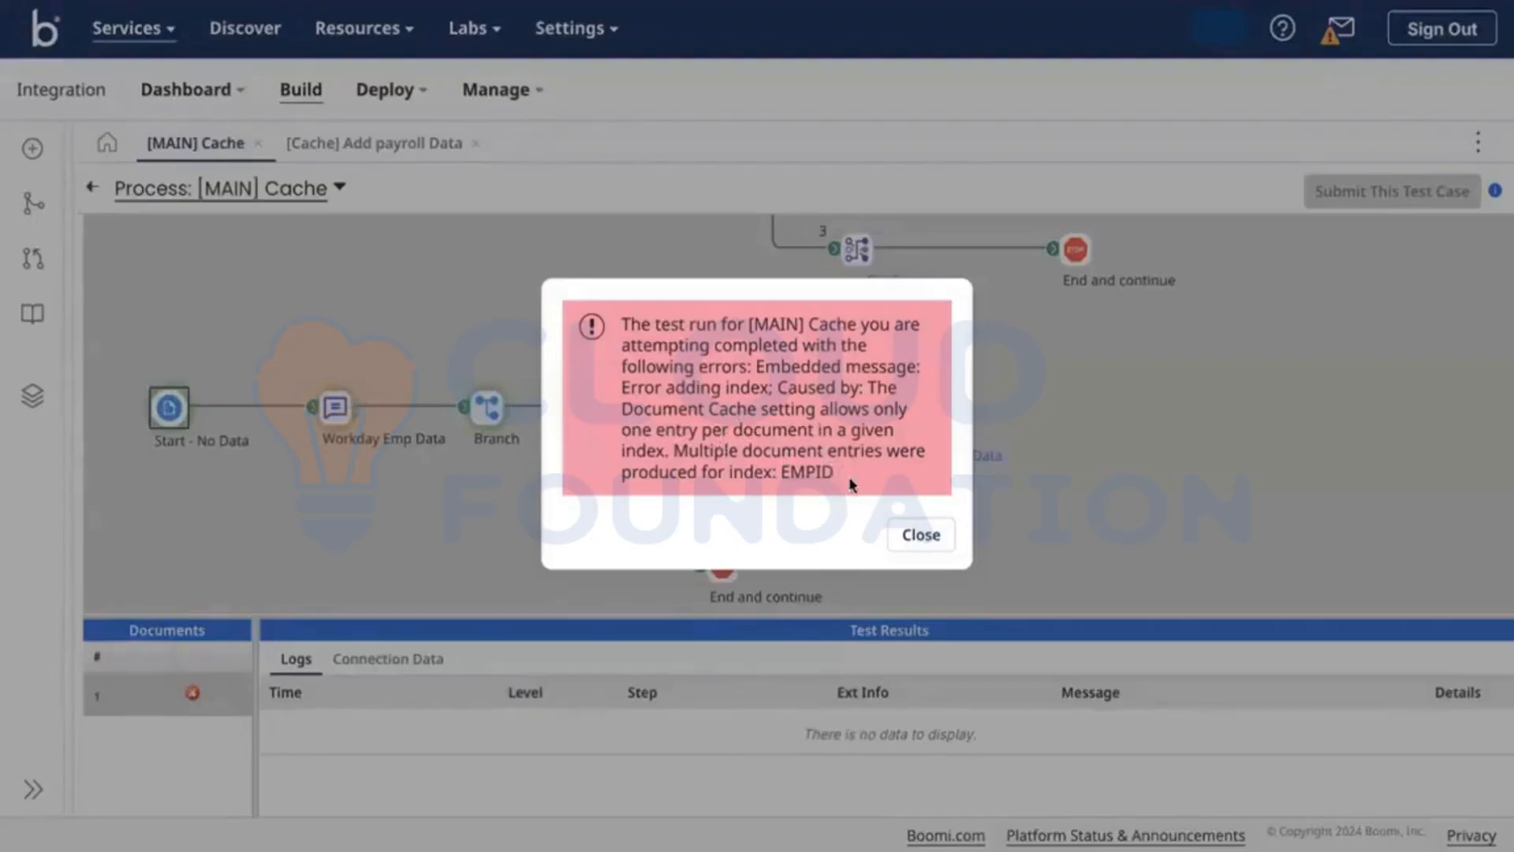
Step: Confirm employee ID 001 appears twice in both CSV tables and reopen the [Cache] Add payroll Data settings
drag(854, 484, 714, 455)
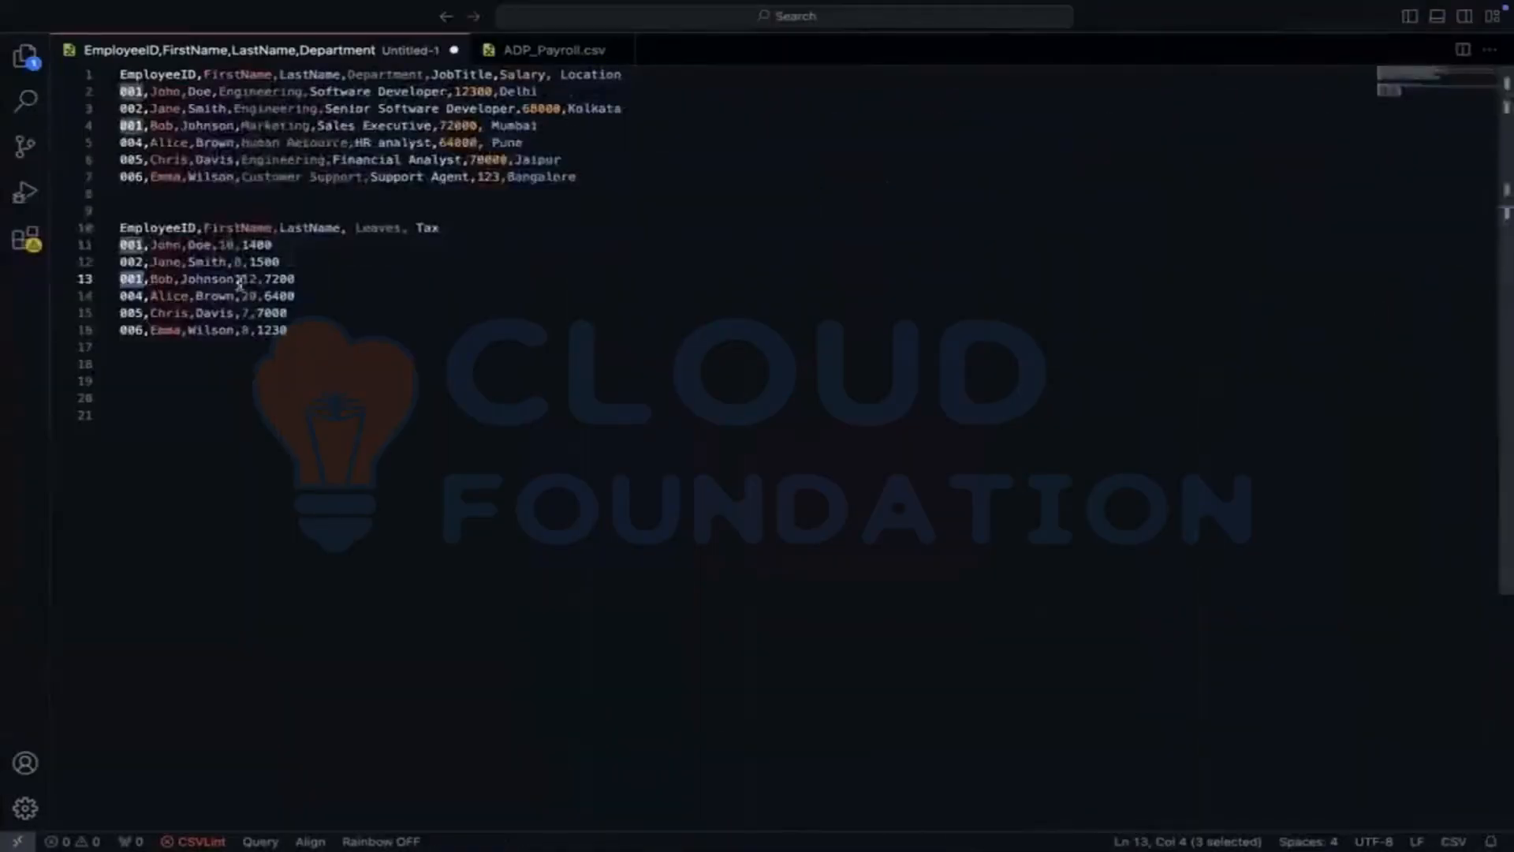
click(323, 364)
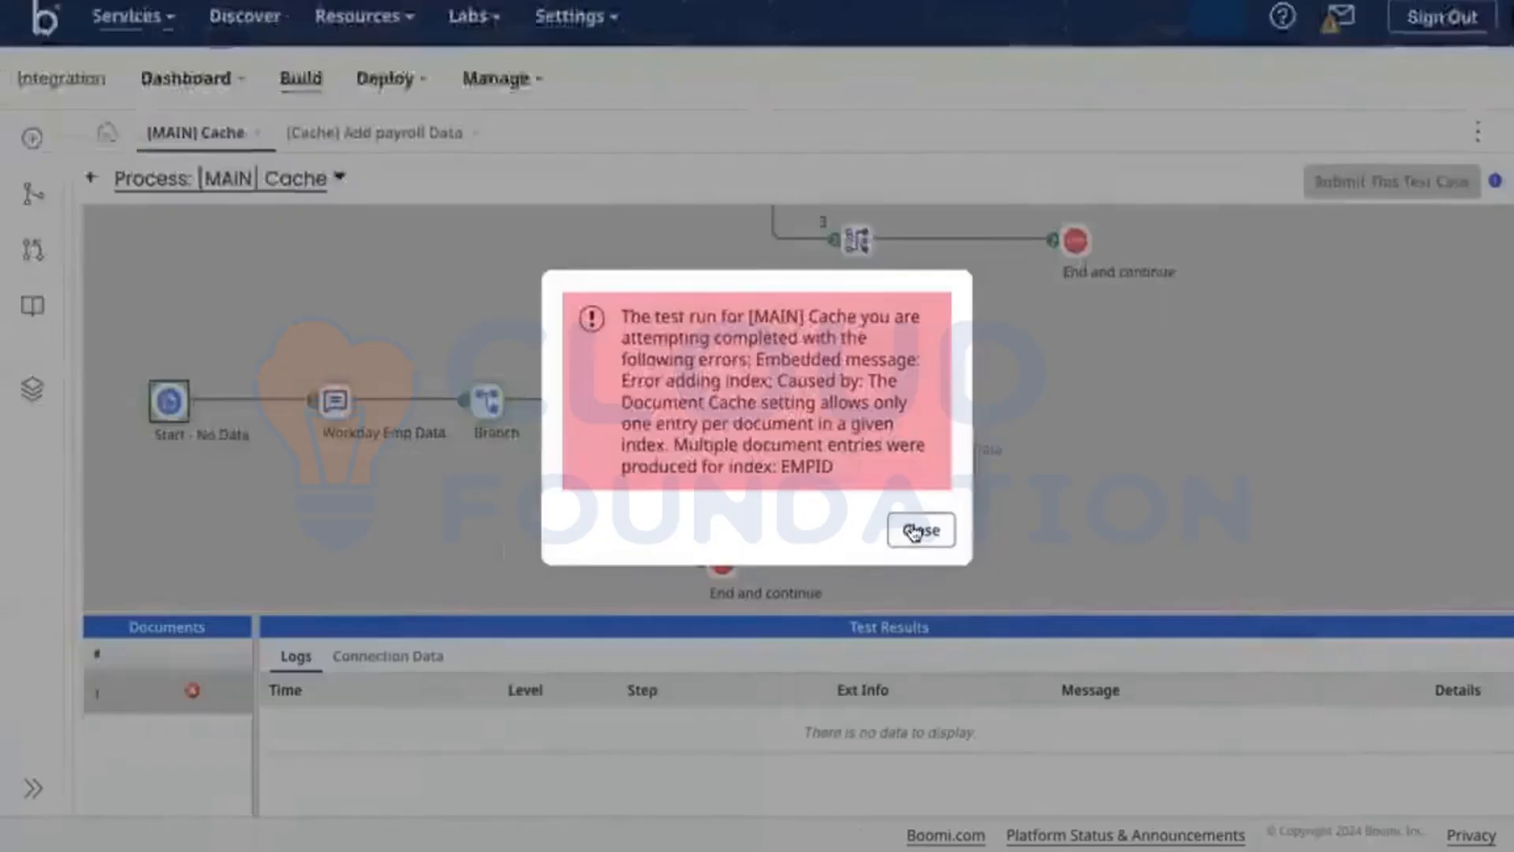
click(915, 528)
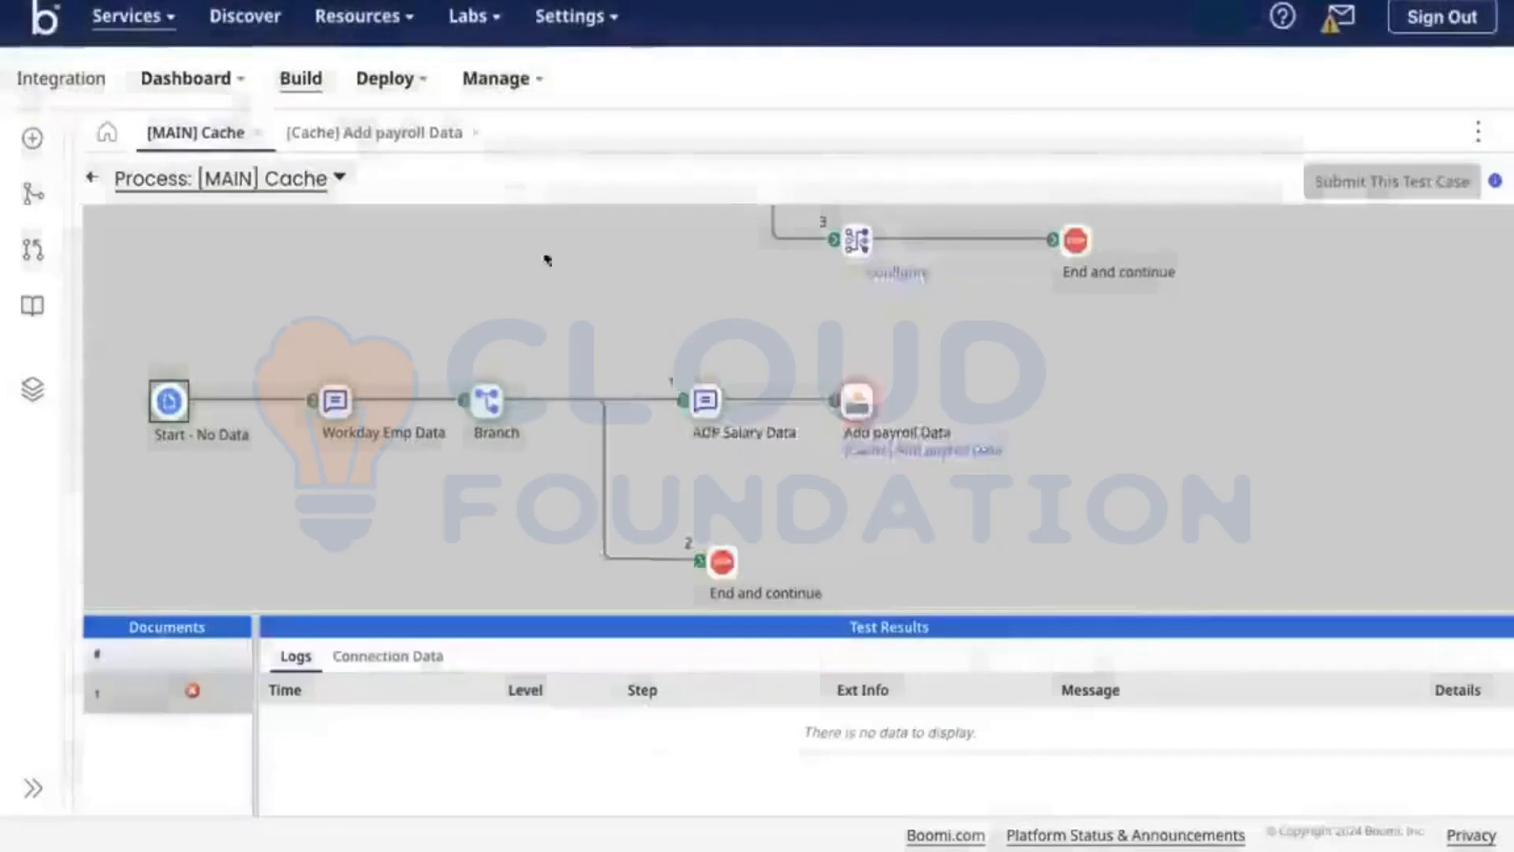
click(351, 130)
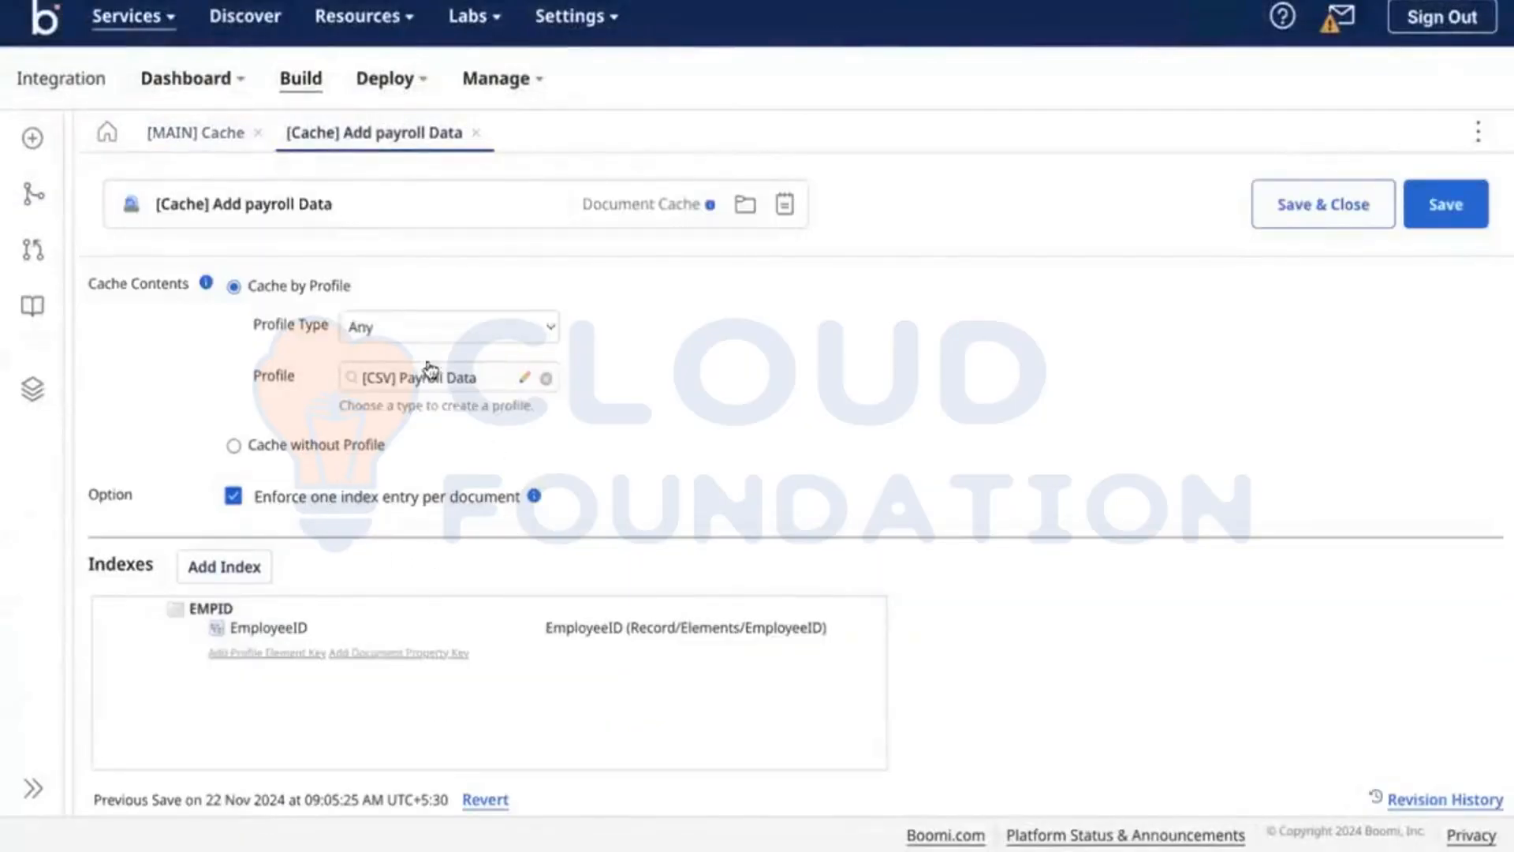
click(193, 132)
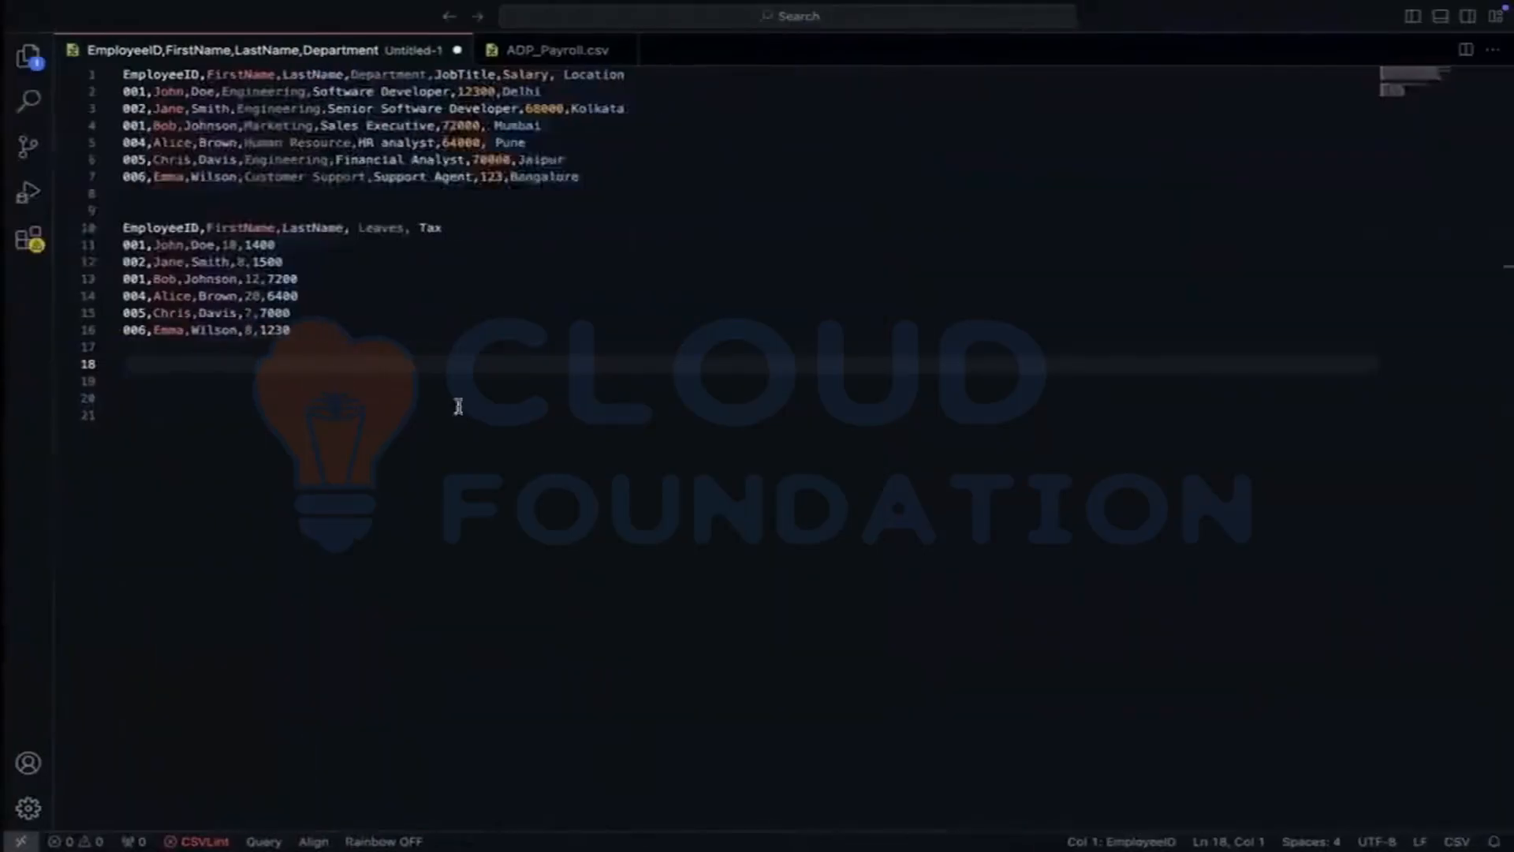
double_click(293, 280)
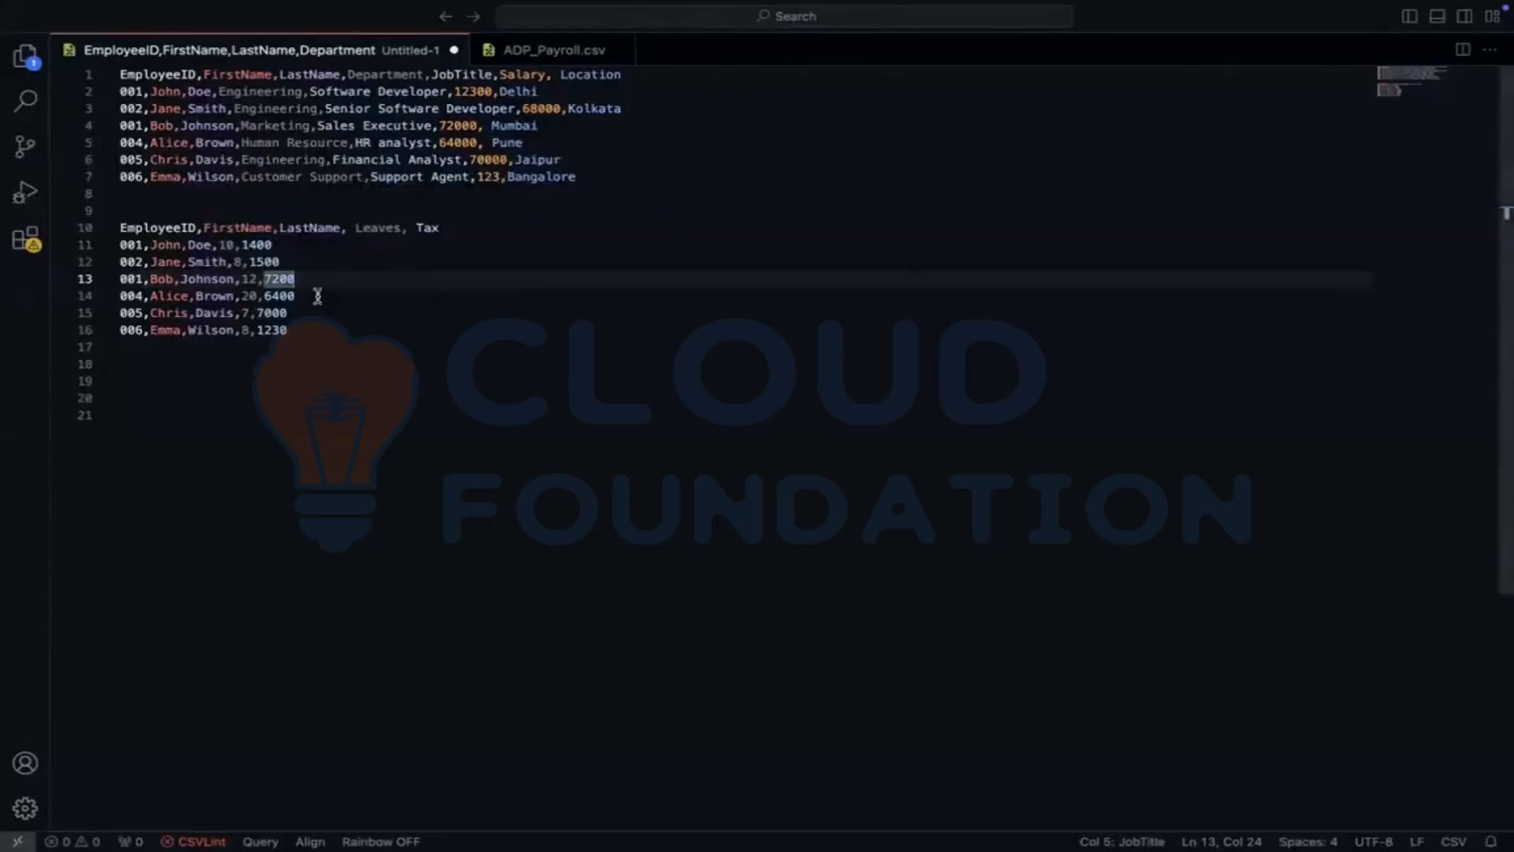
key(ctrl+Left)
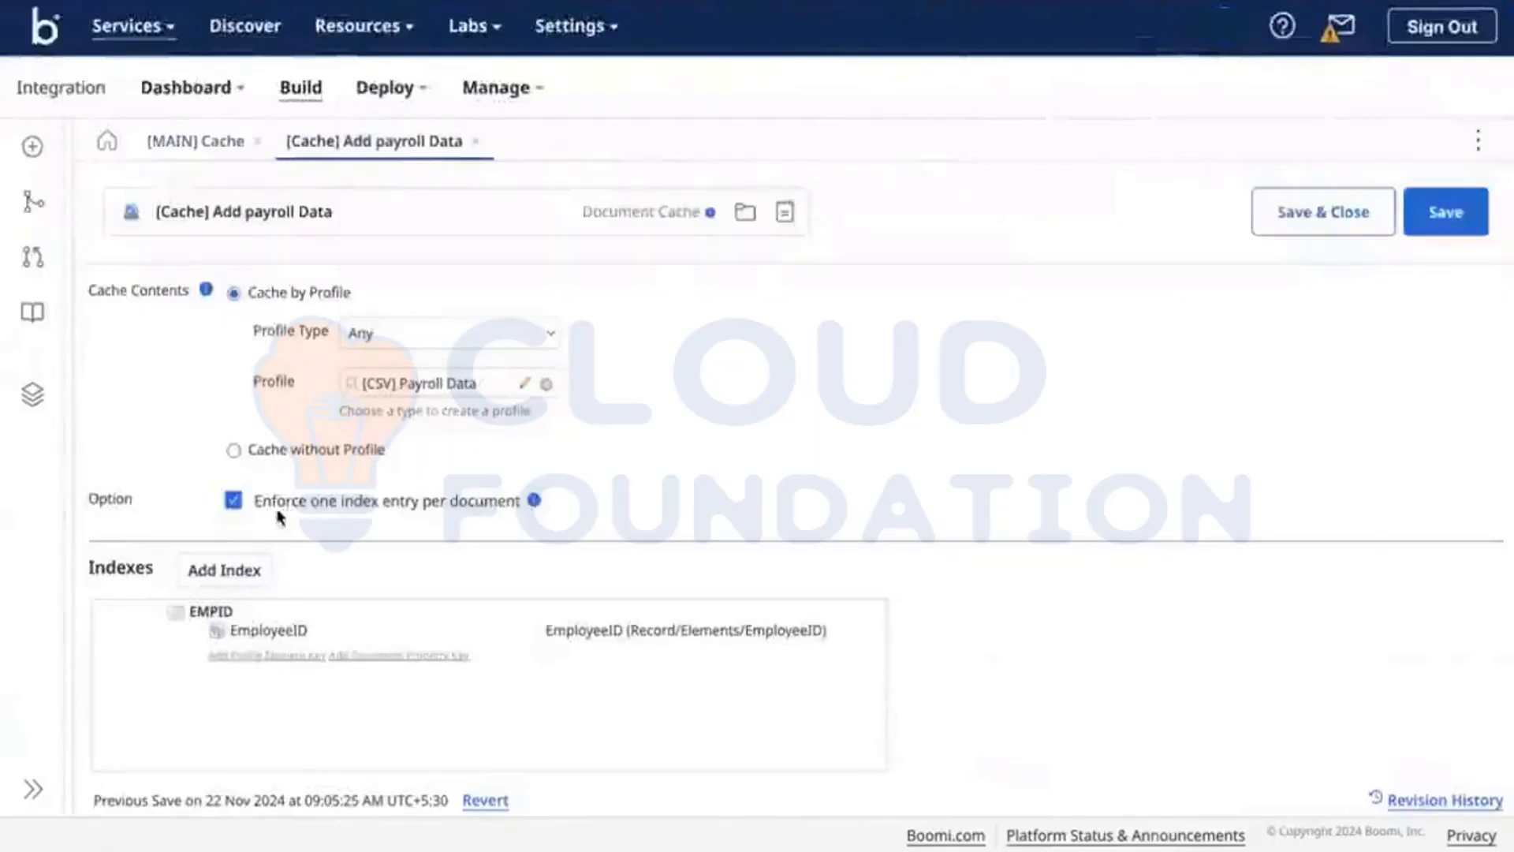
Step: Uncheck 'Enforce one index entry per document' for the payroll cache and return to the CSV data
click(272, 501)
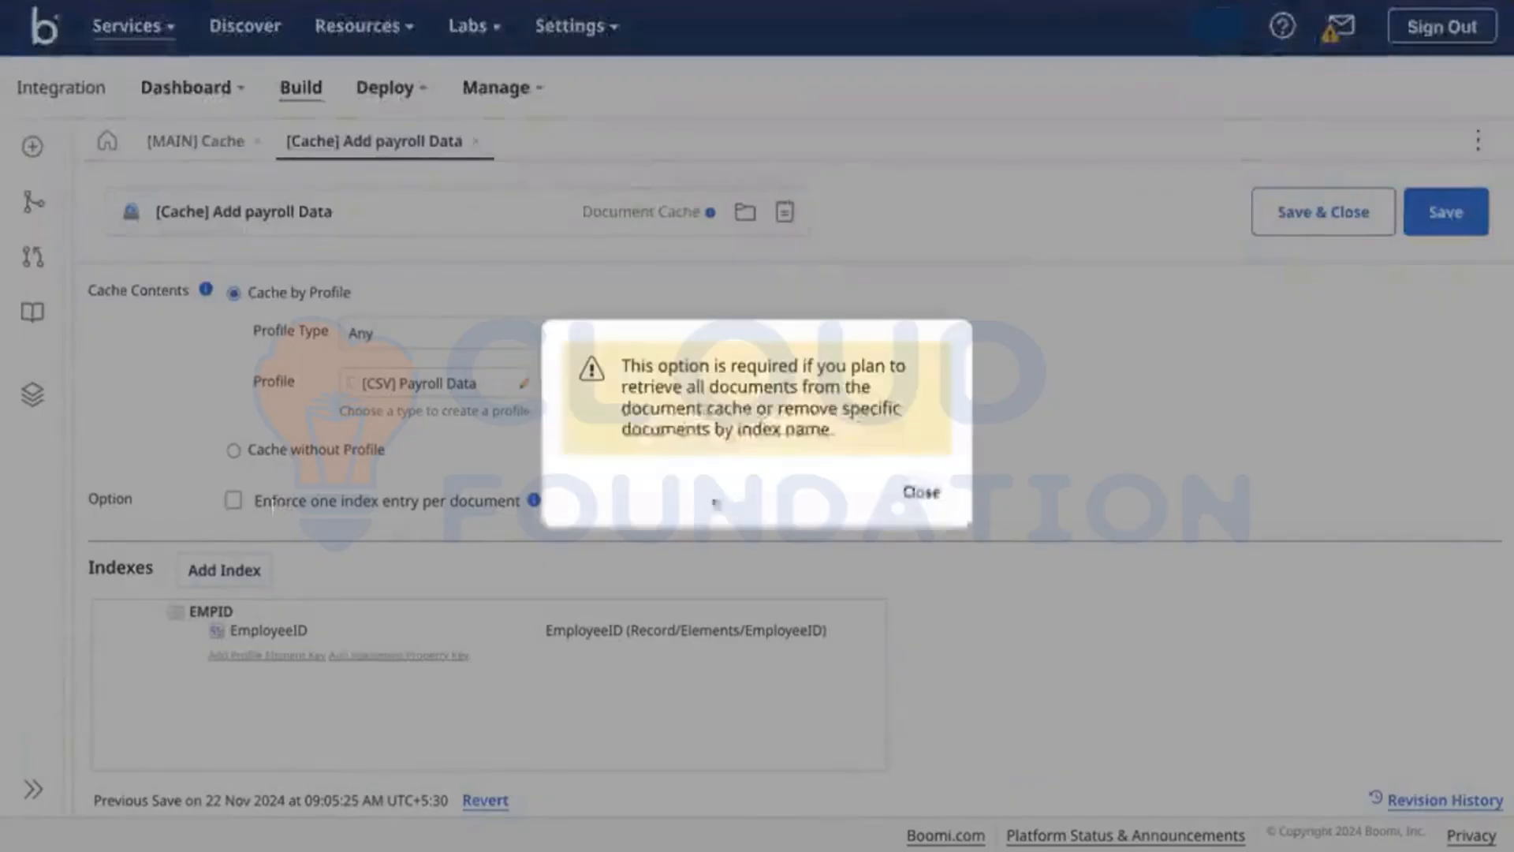
click(920, 491)
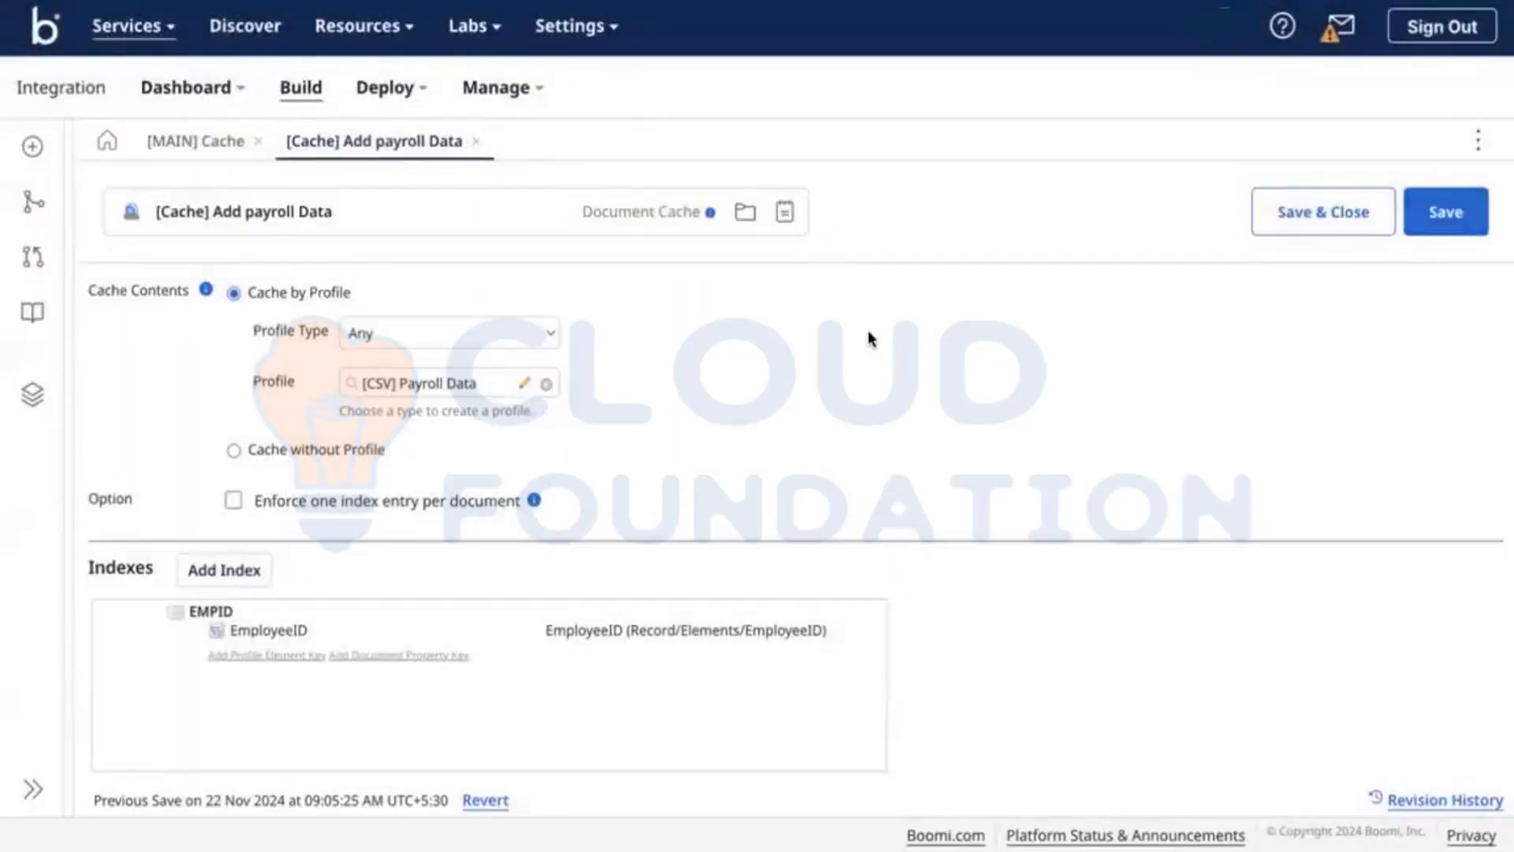
key(ctrl+Right)
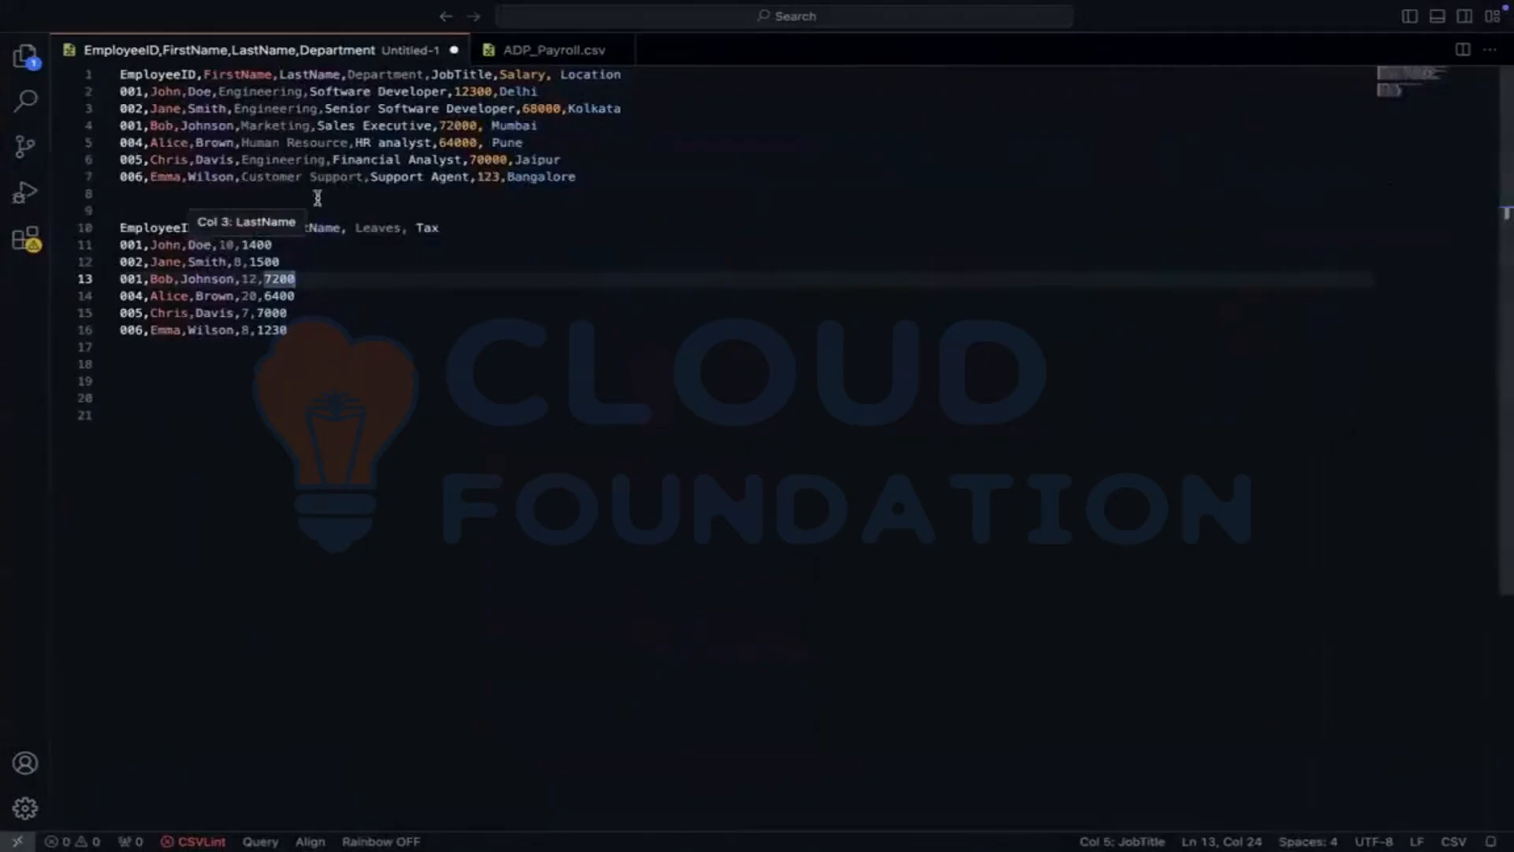
double_click(240, 228)
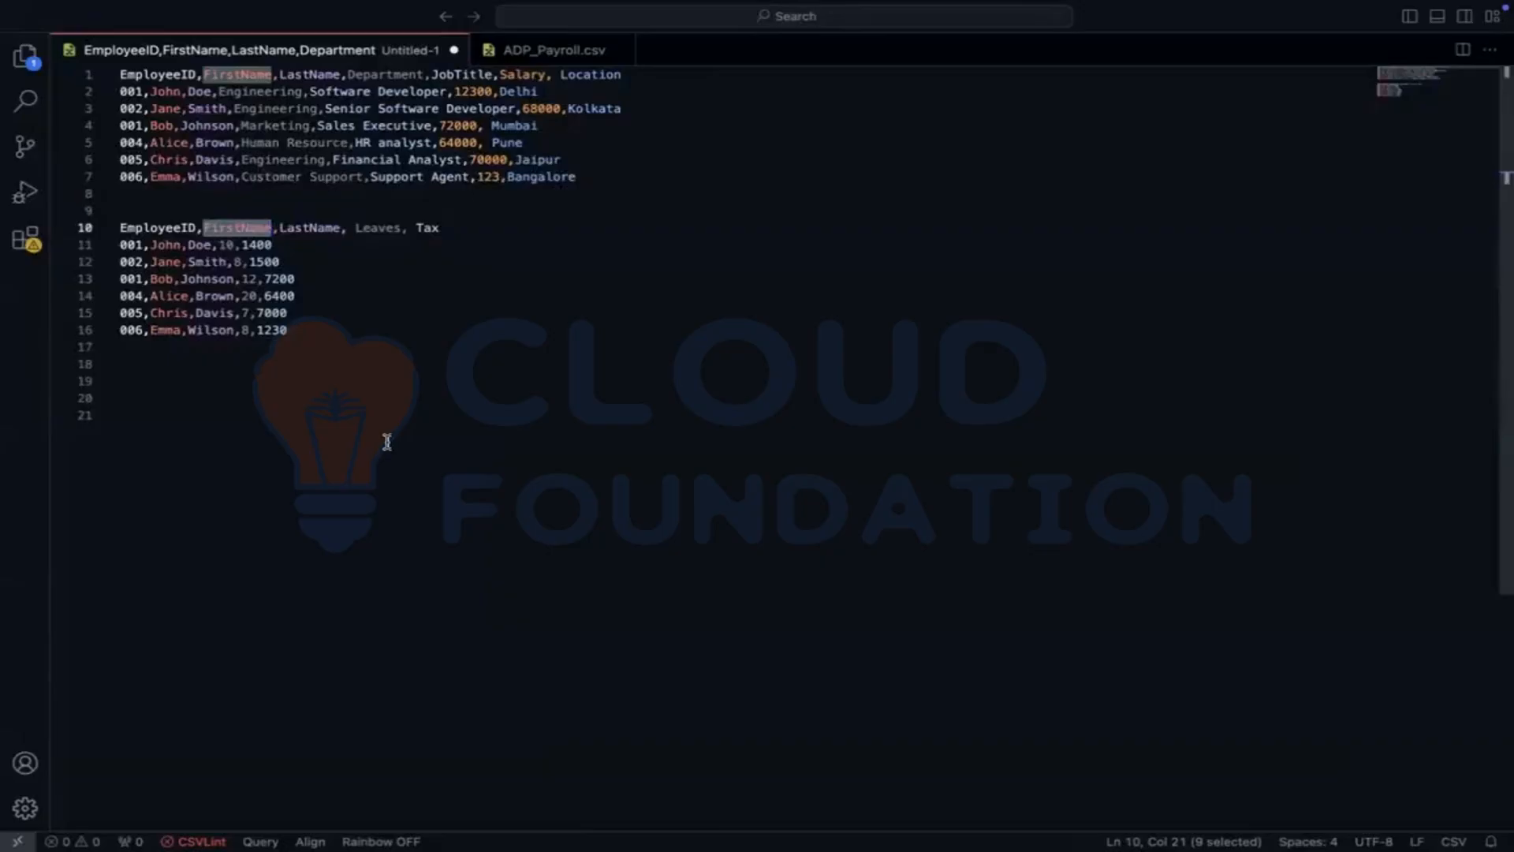
click(287, 331)
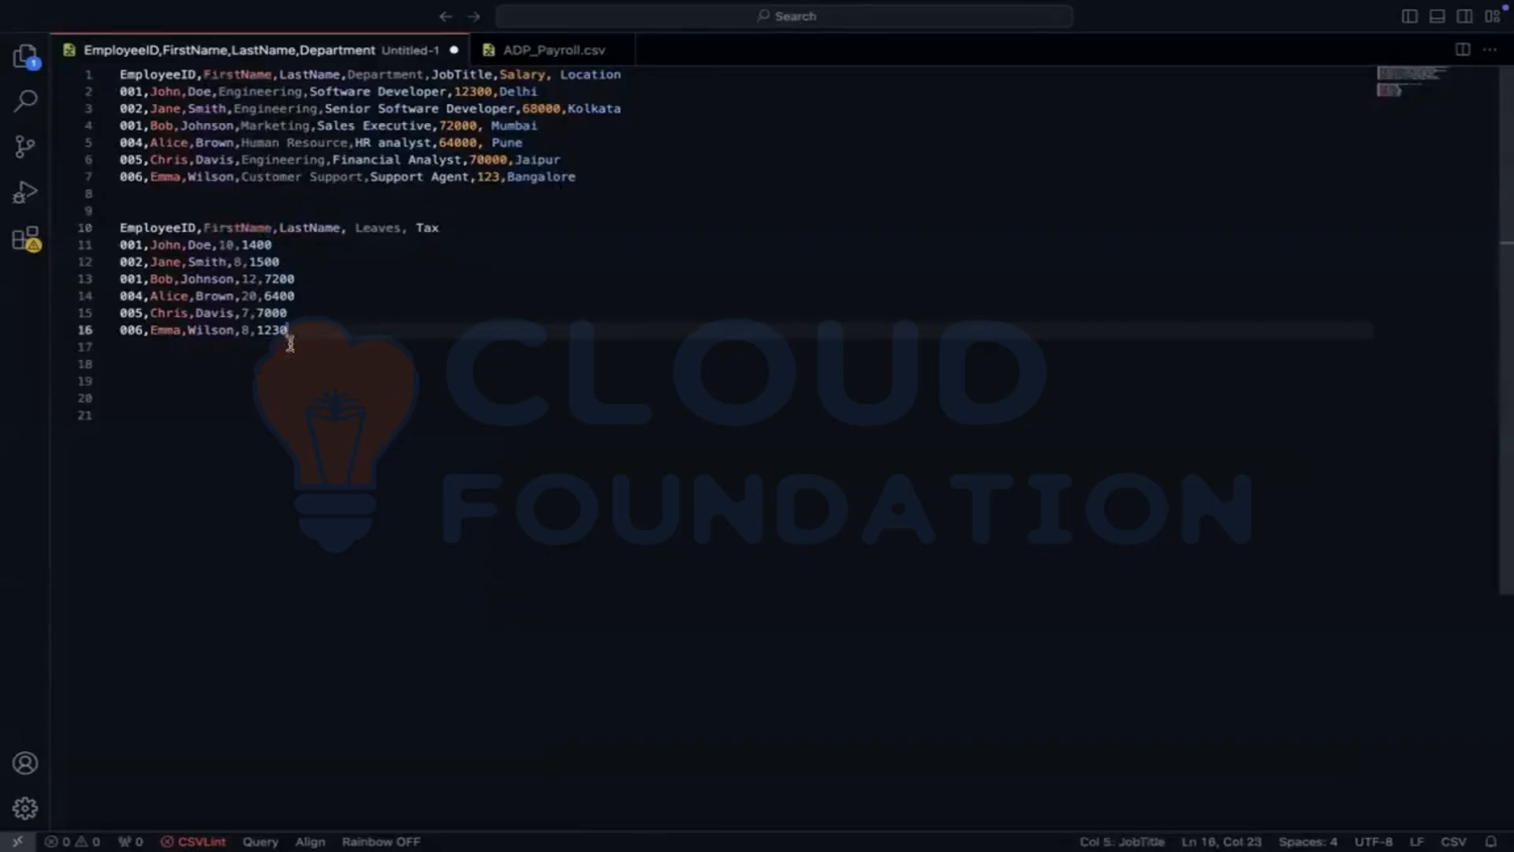
click(252, 347)
click(234, 363)
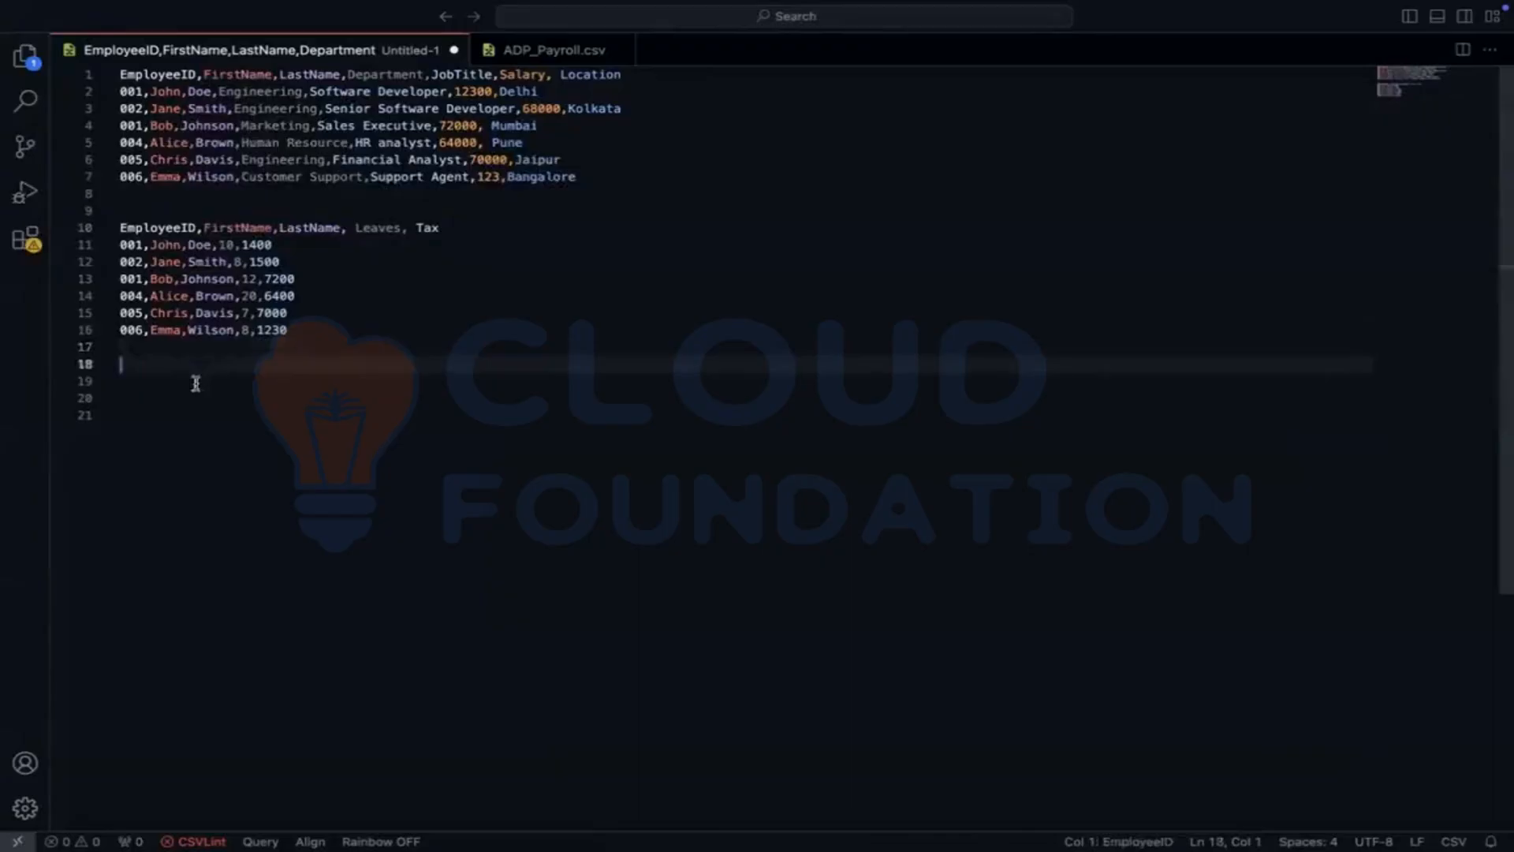
click(190, 383)
click(155, 398)
click(137, 415)
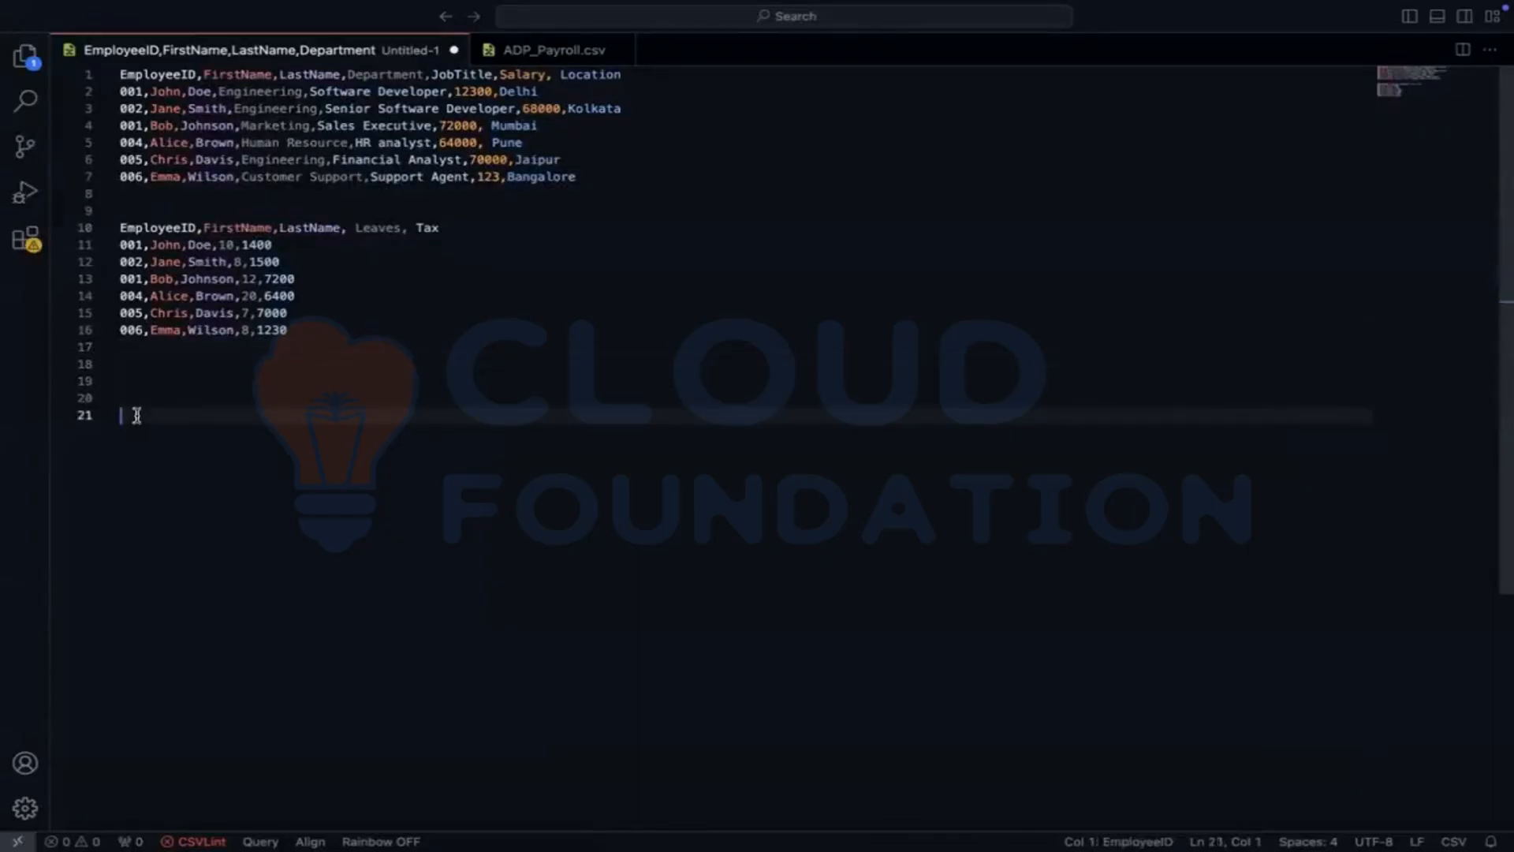
click(137, 378)
click(135, 367)
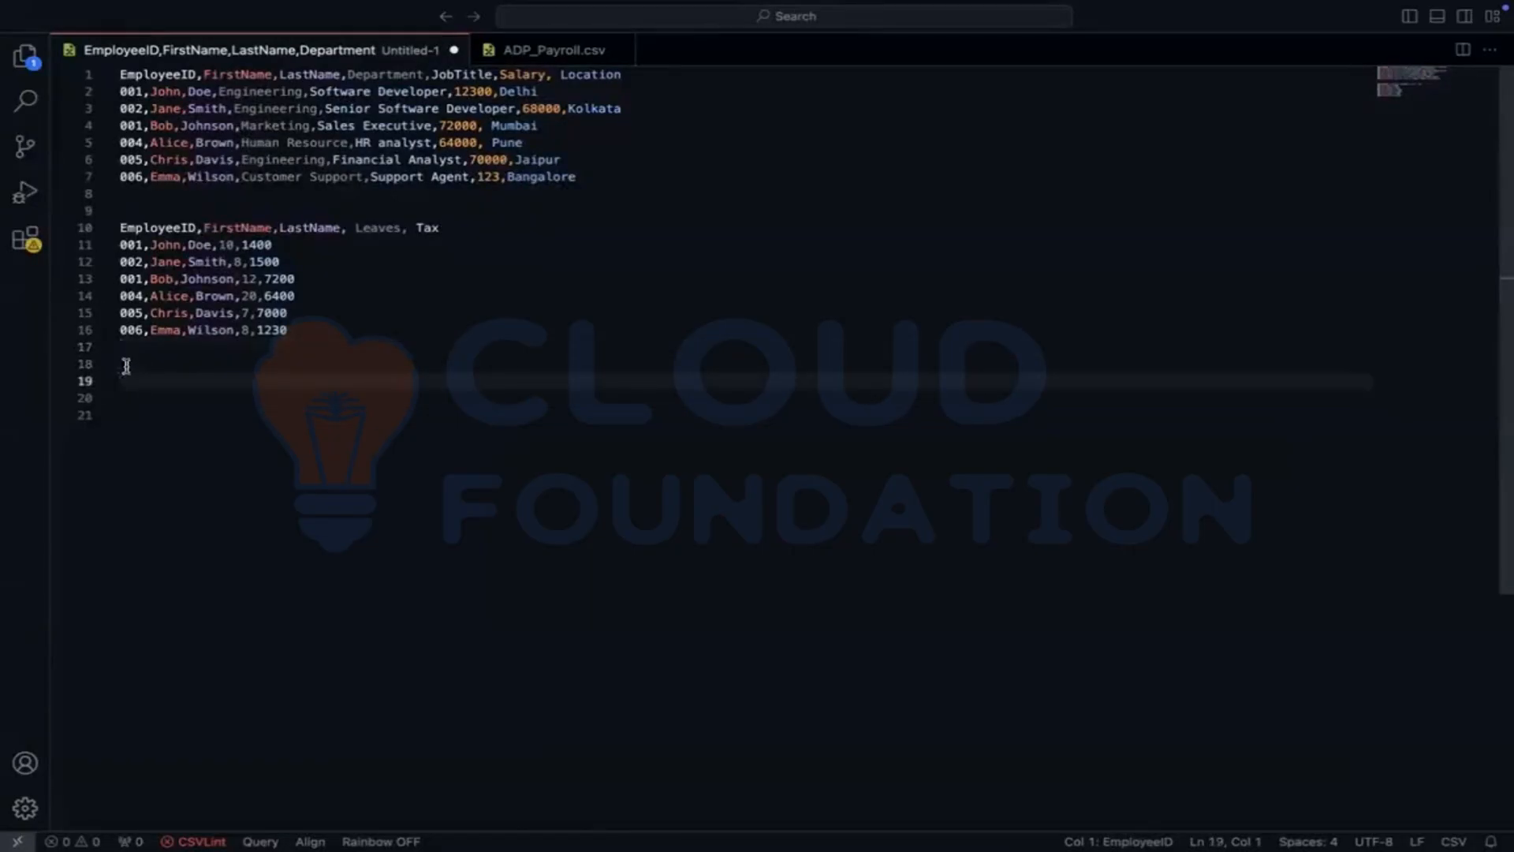
click(126, 396)
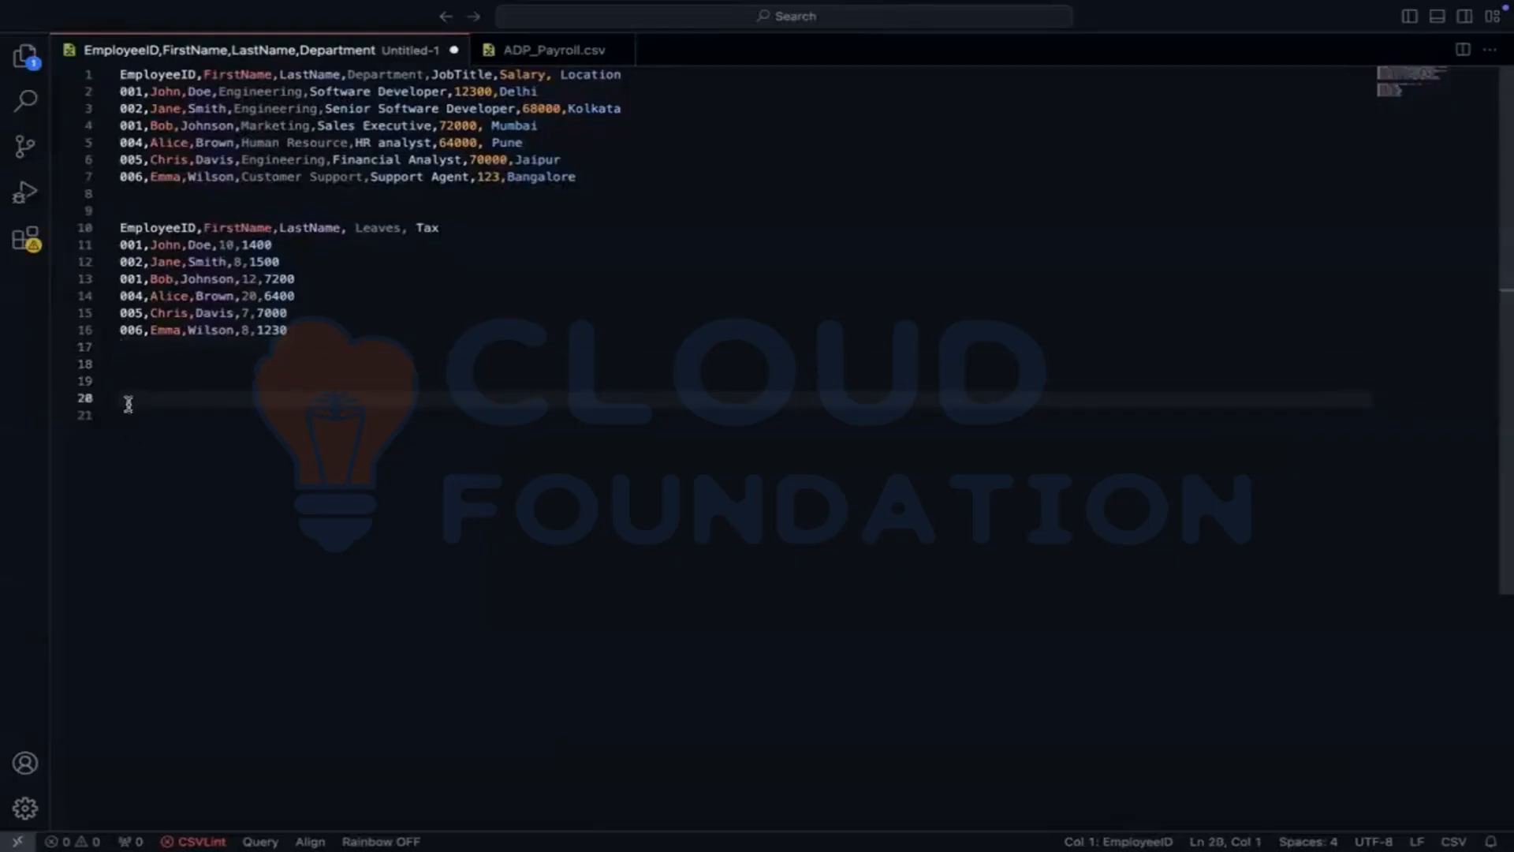
click(125, 415)
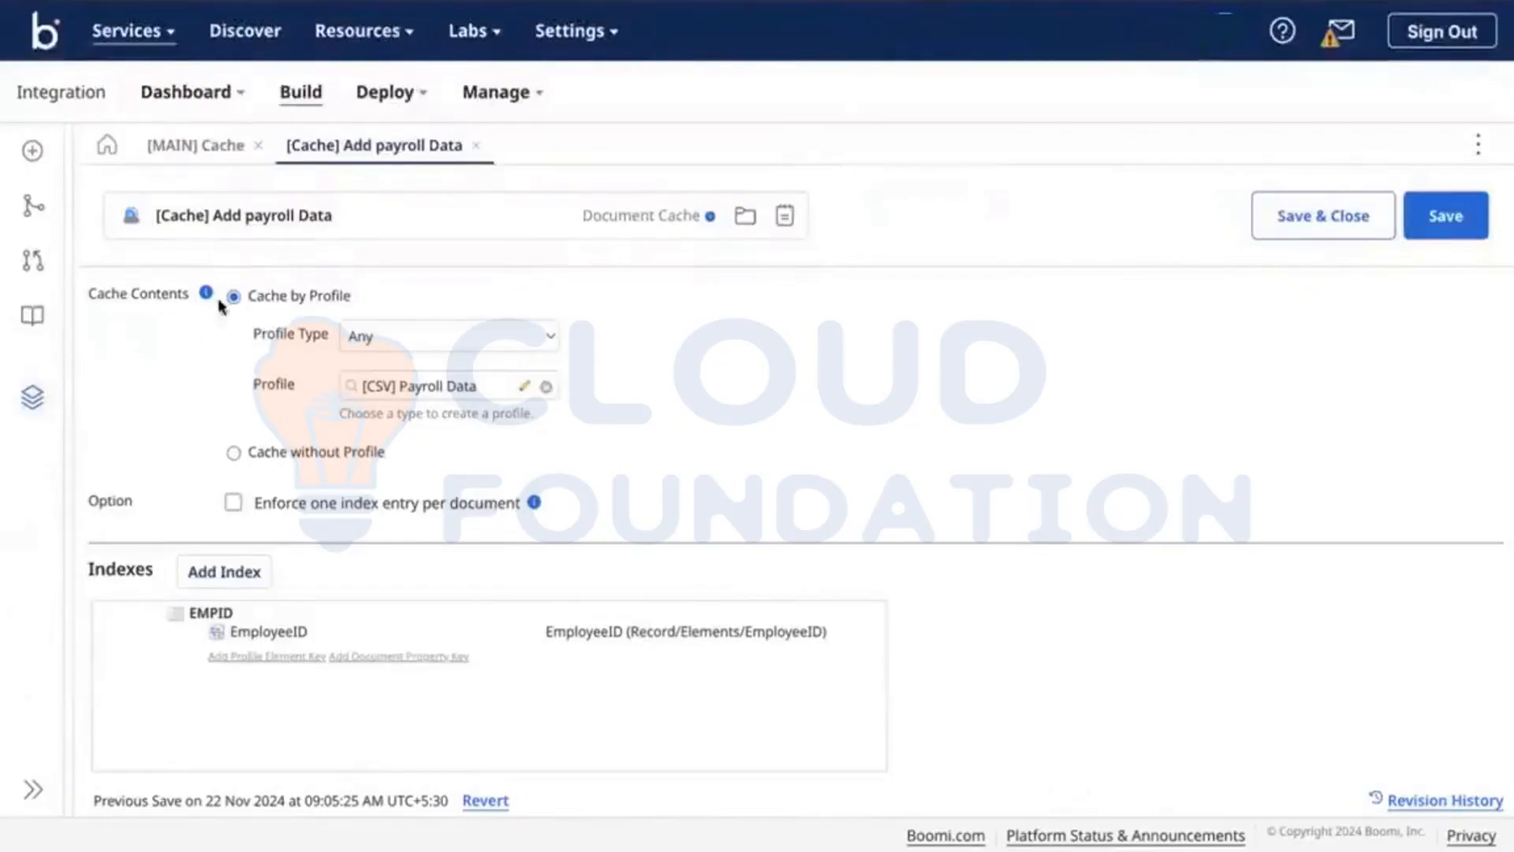
click(45, 394)
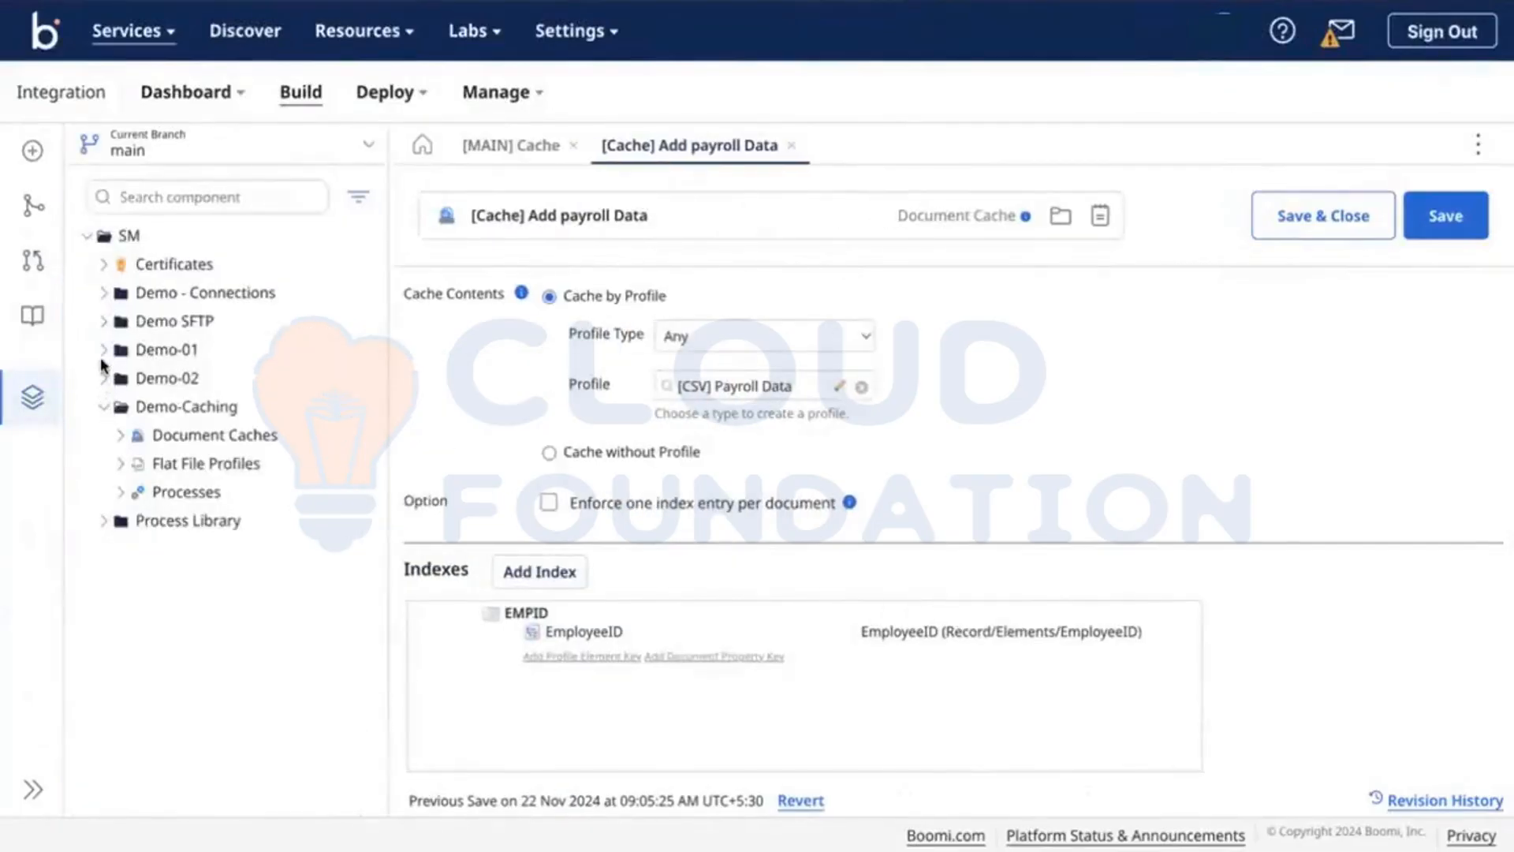
click(103, 351)
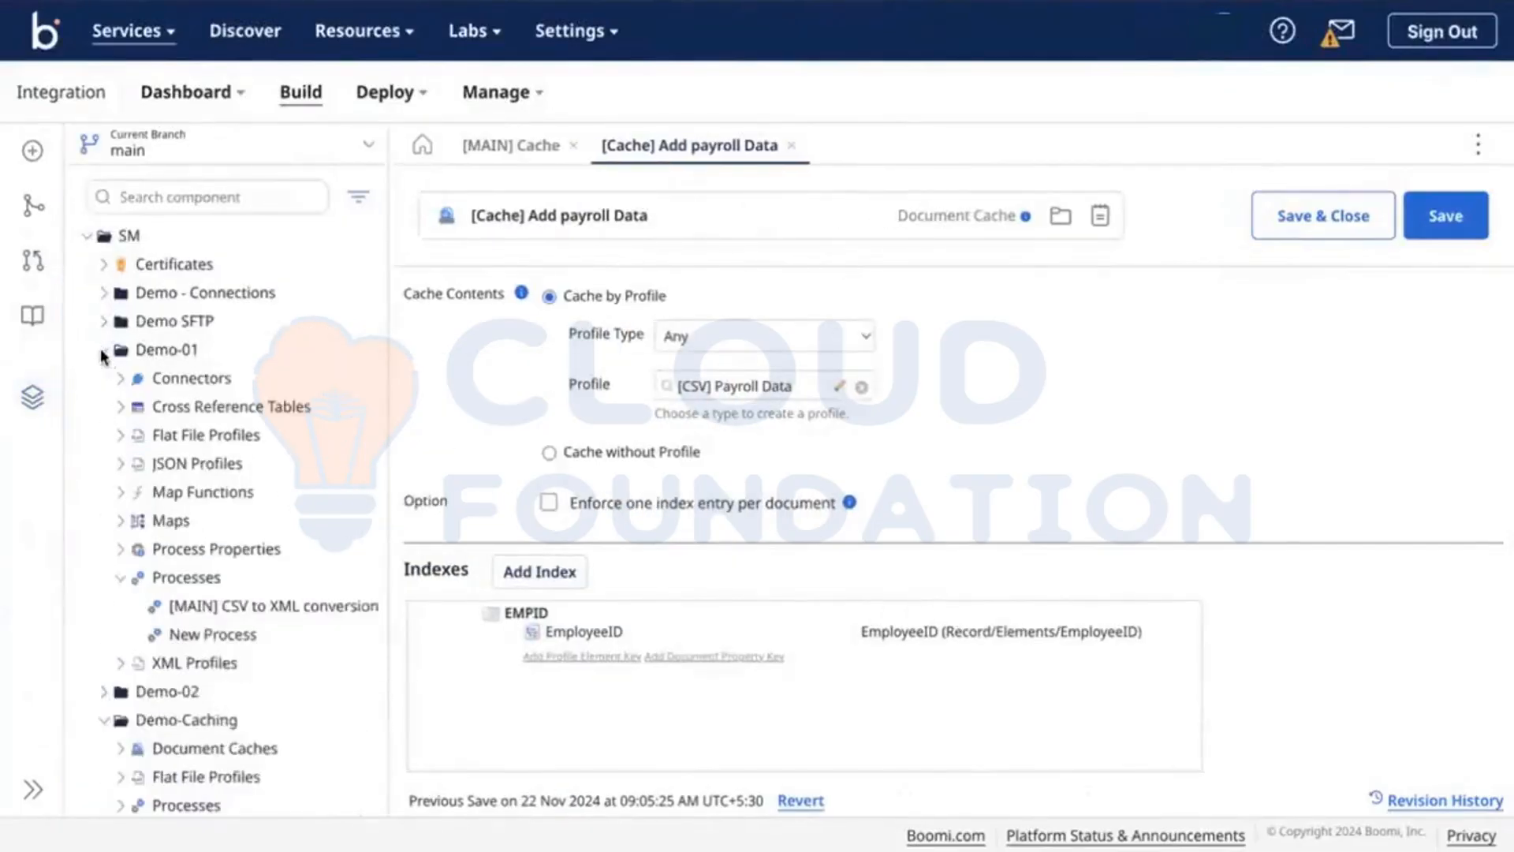
click(121, 463)
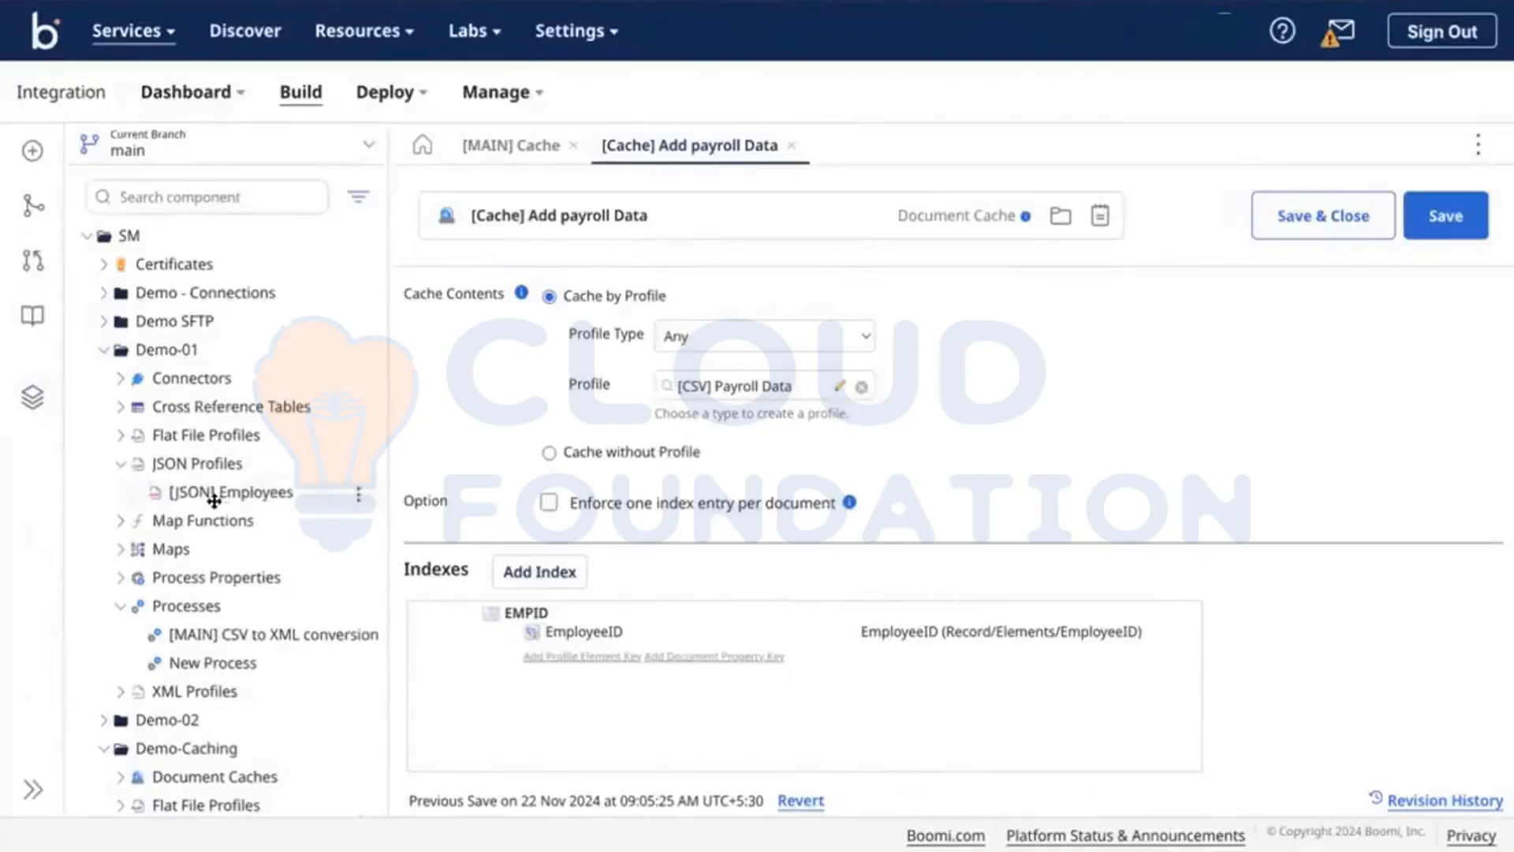
click(212, 492)
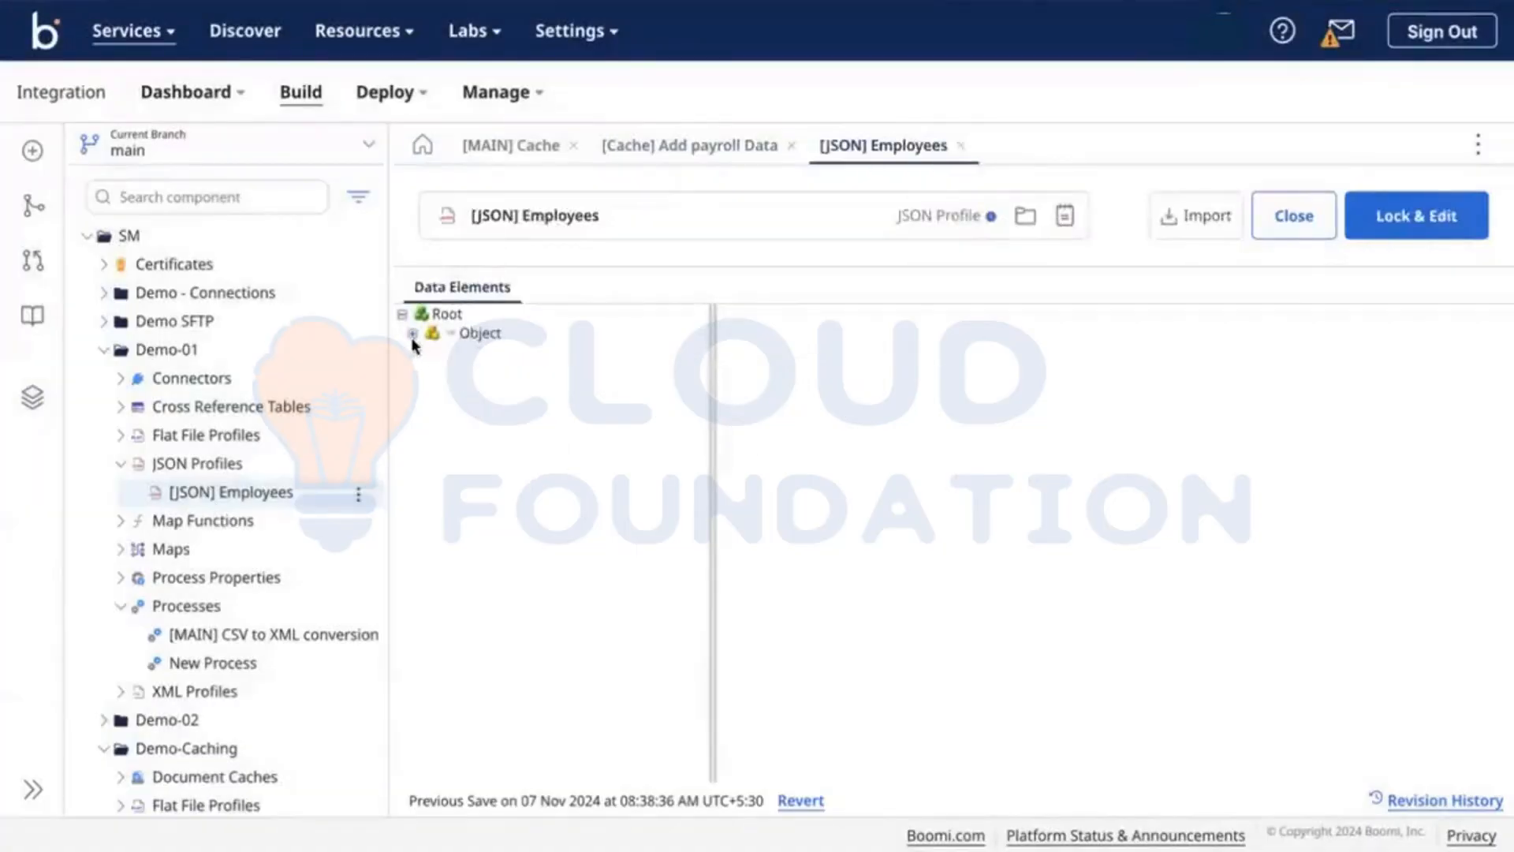
click(412, 334)
click(423, 353)
click(434, 371)
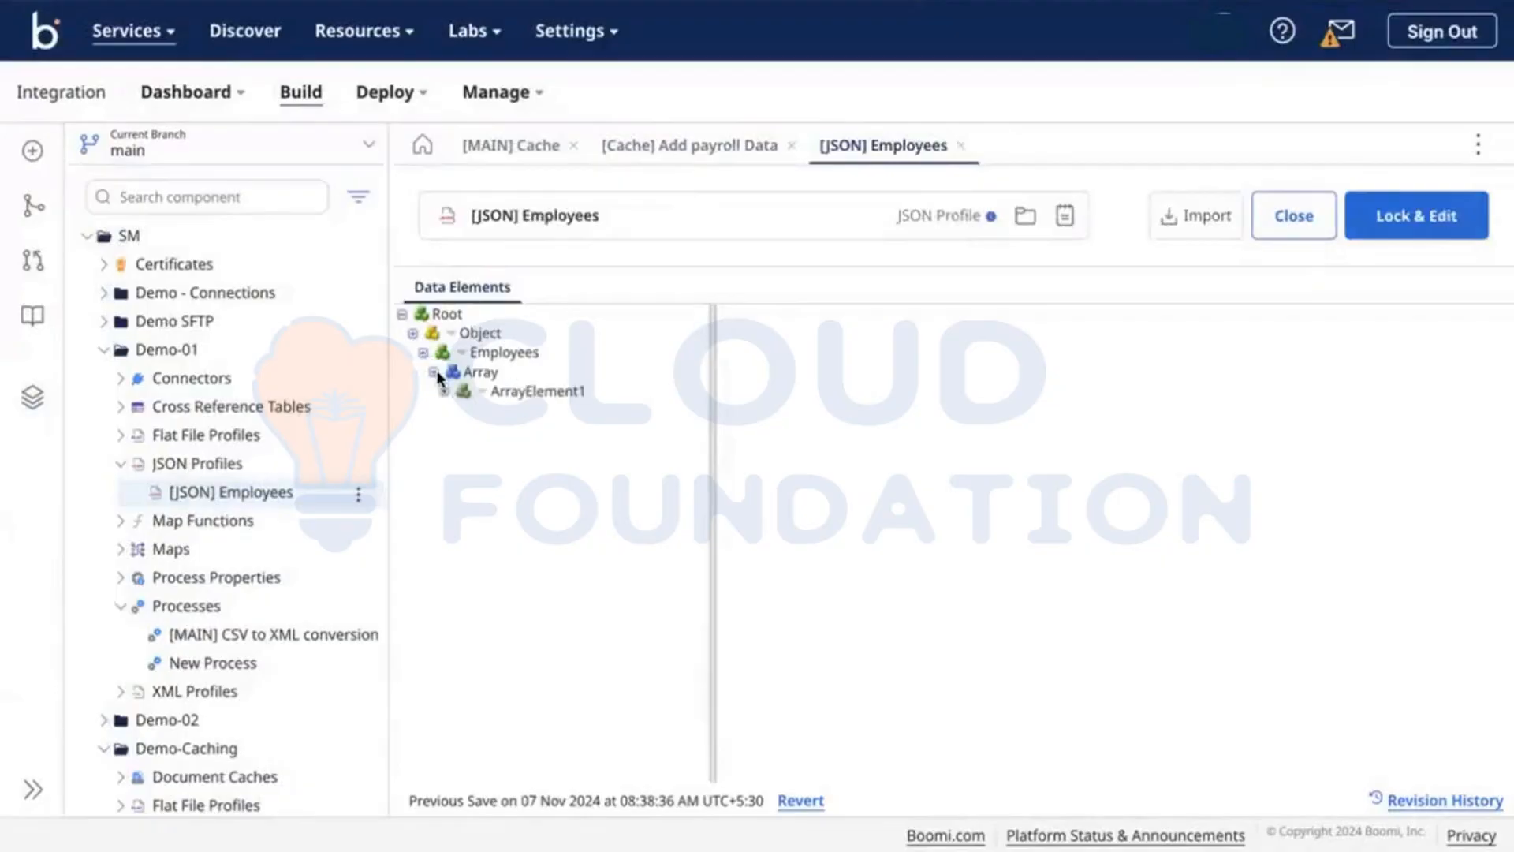
click(444, 391)
click(454, 410)
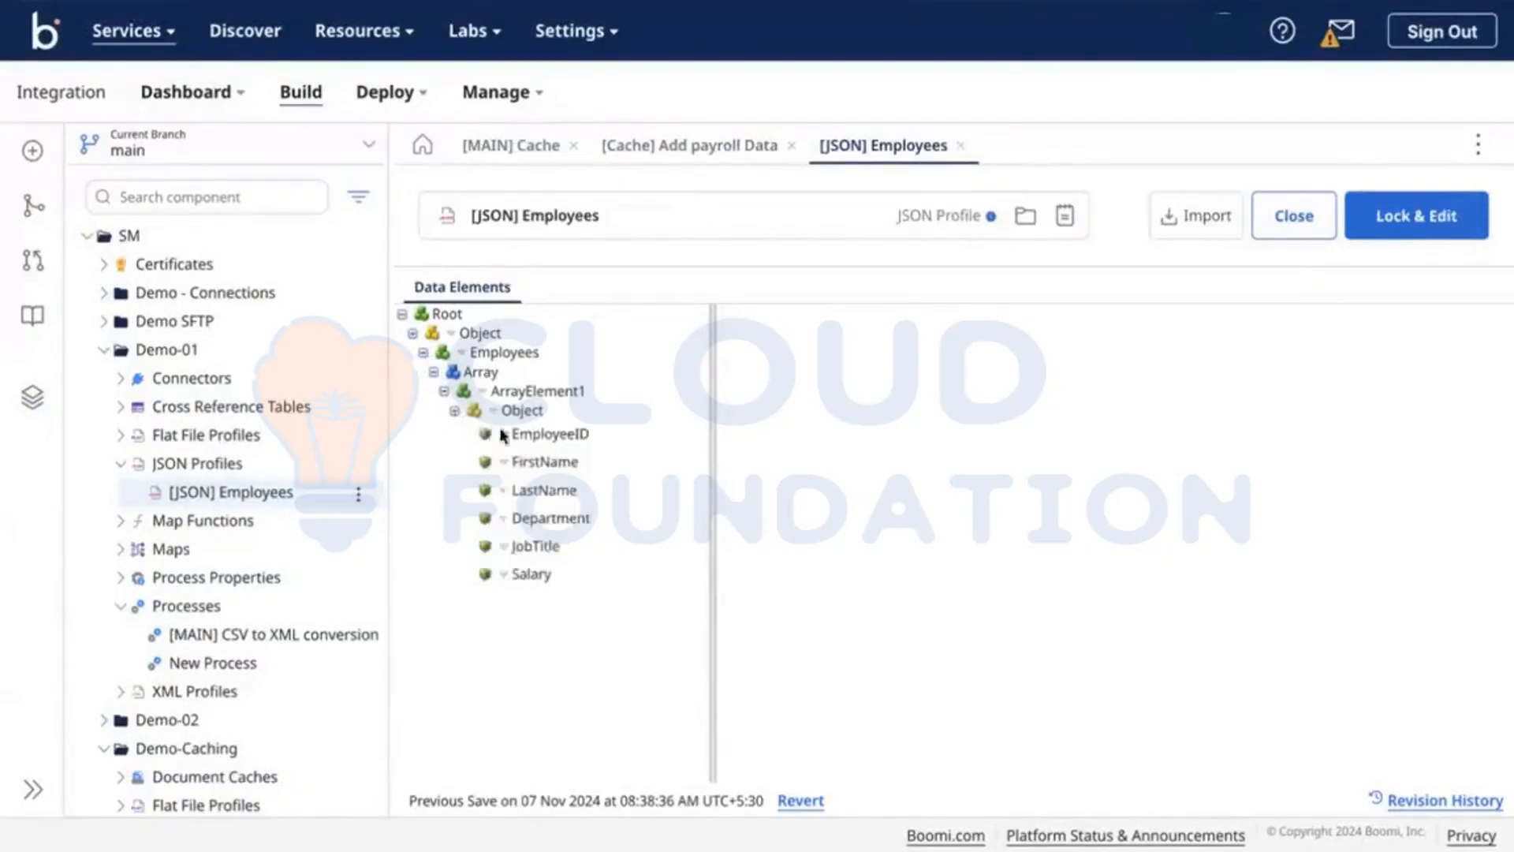
click(544, 433)
scroll(936, 566, down, 4)
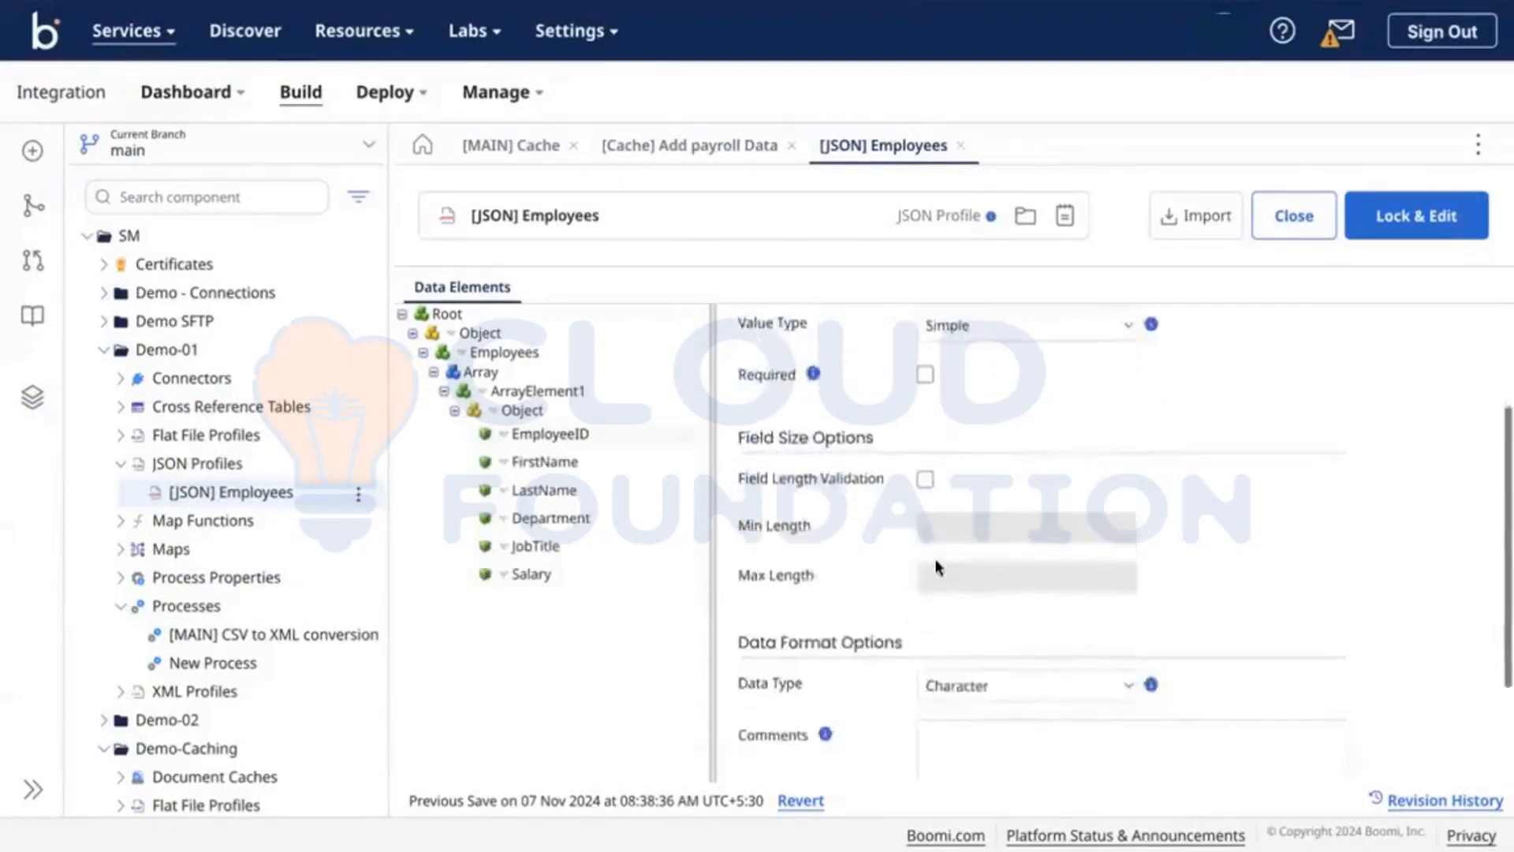
scroll(936, 568, up, 4)
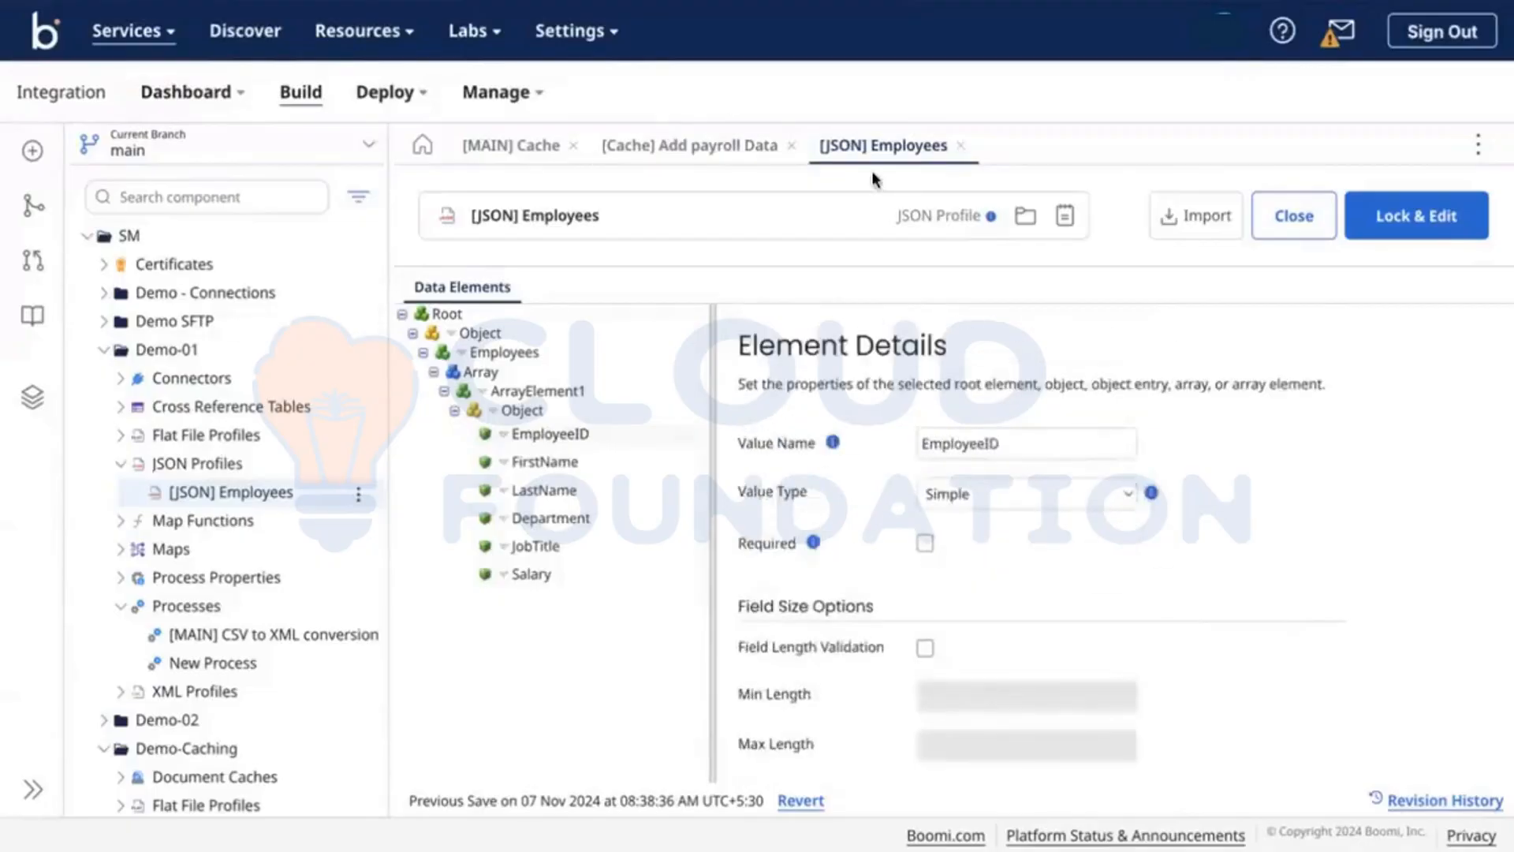
click(961, 145)
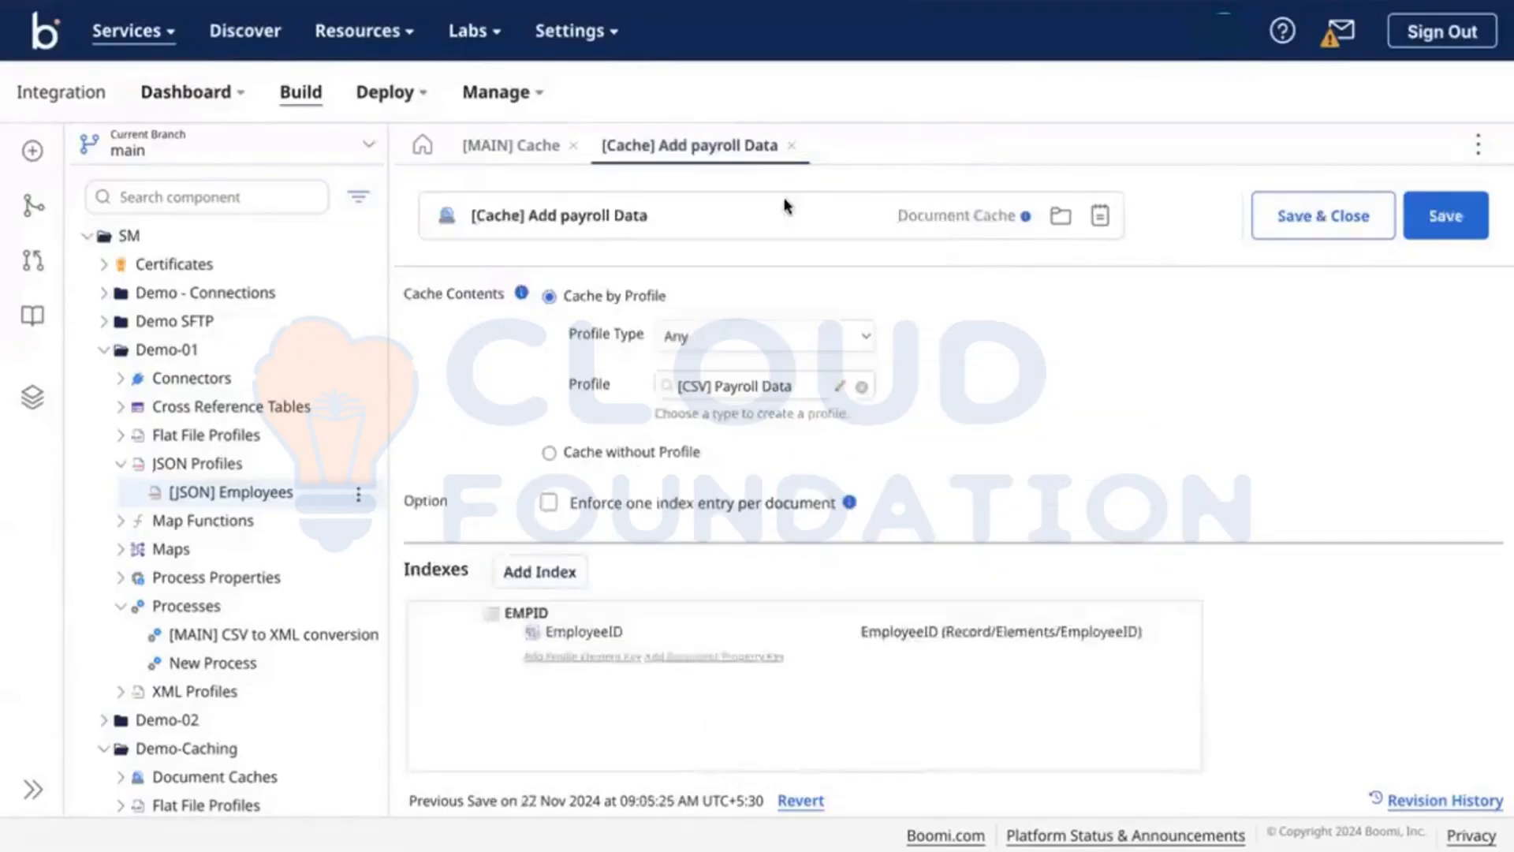
click(32, 397)
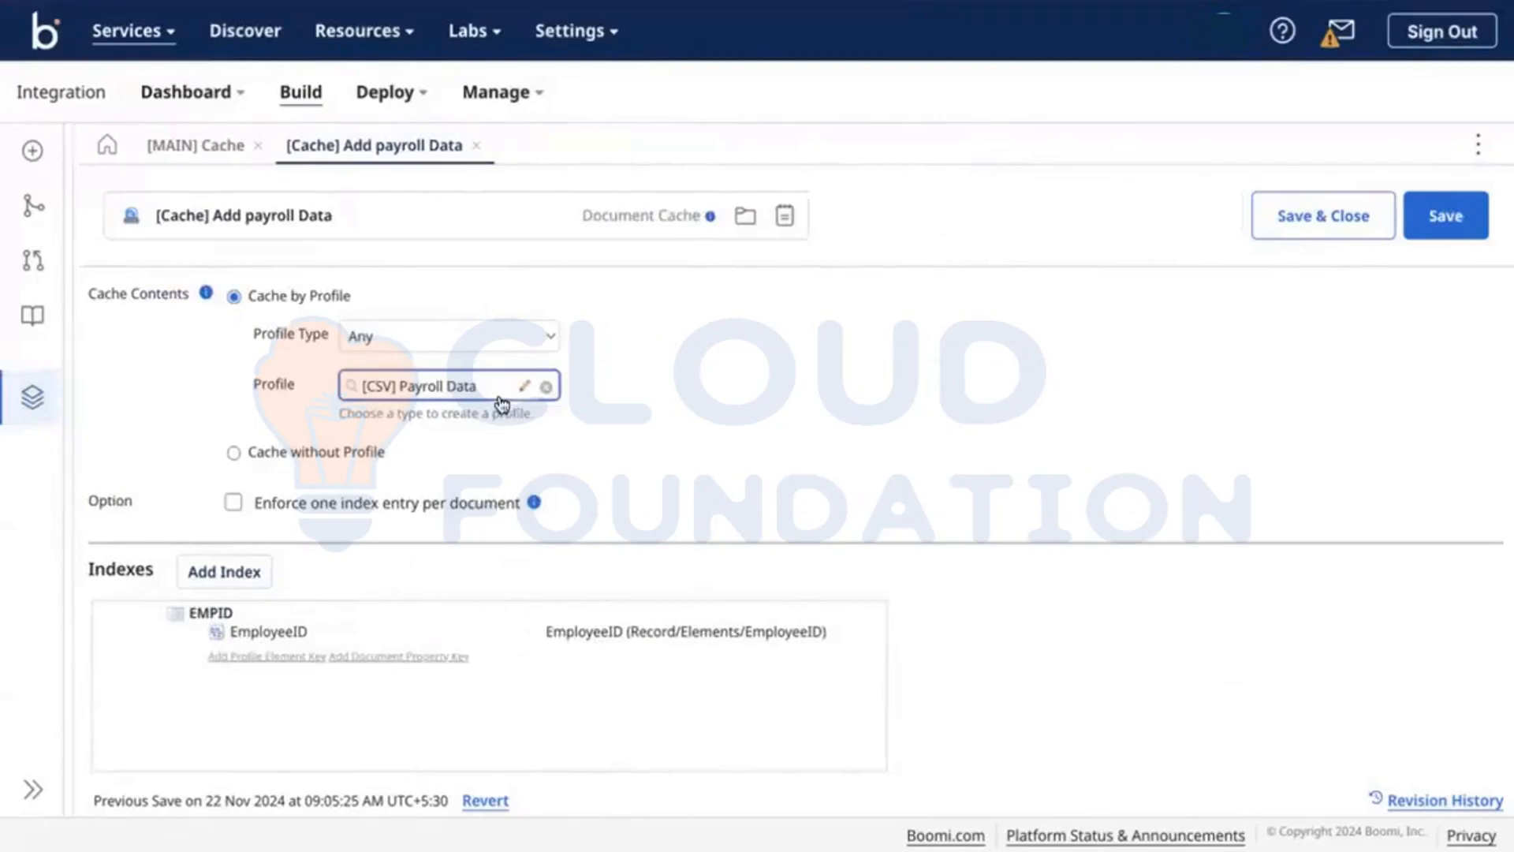
Step: Delete blank lines 17–21 below the payroll rows, leaving one empty line after line 16
key(ctrl+Right)
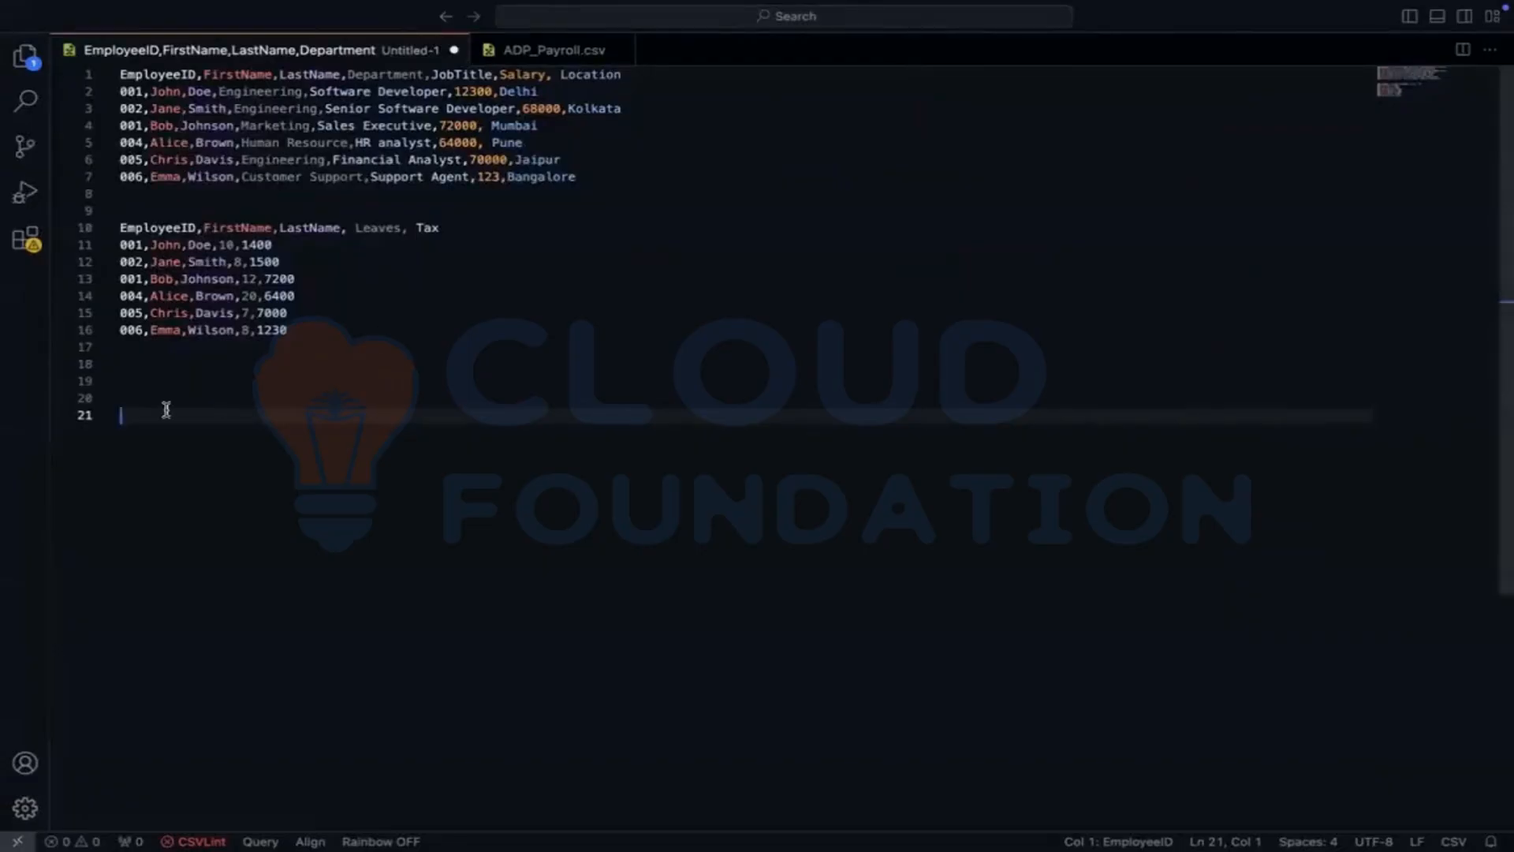
key(BackSpace)
key(BackSpace)
key(BackSpace)
key(BackSpace)
key(BackSpace)
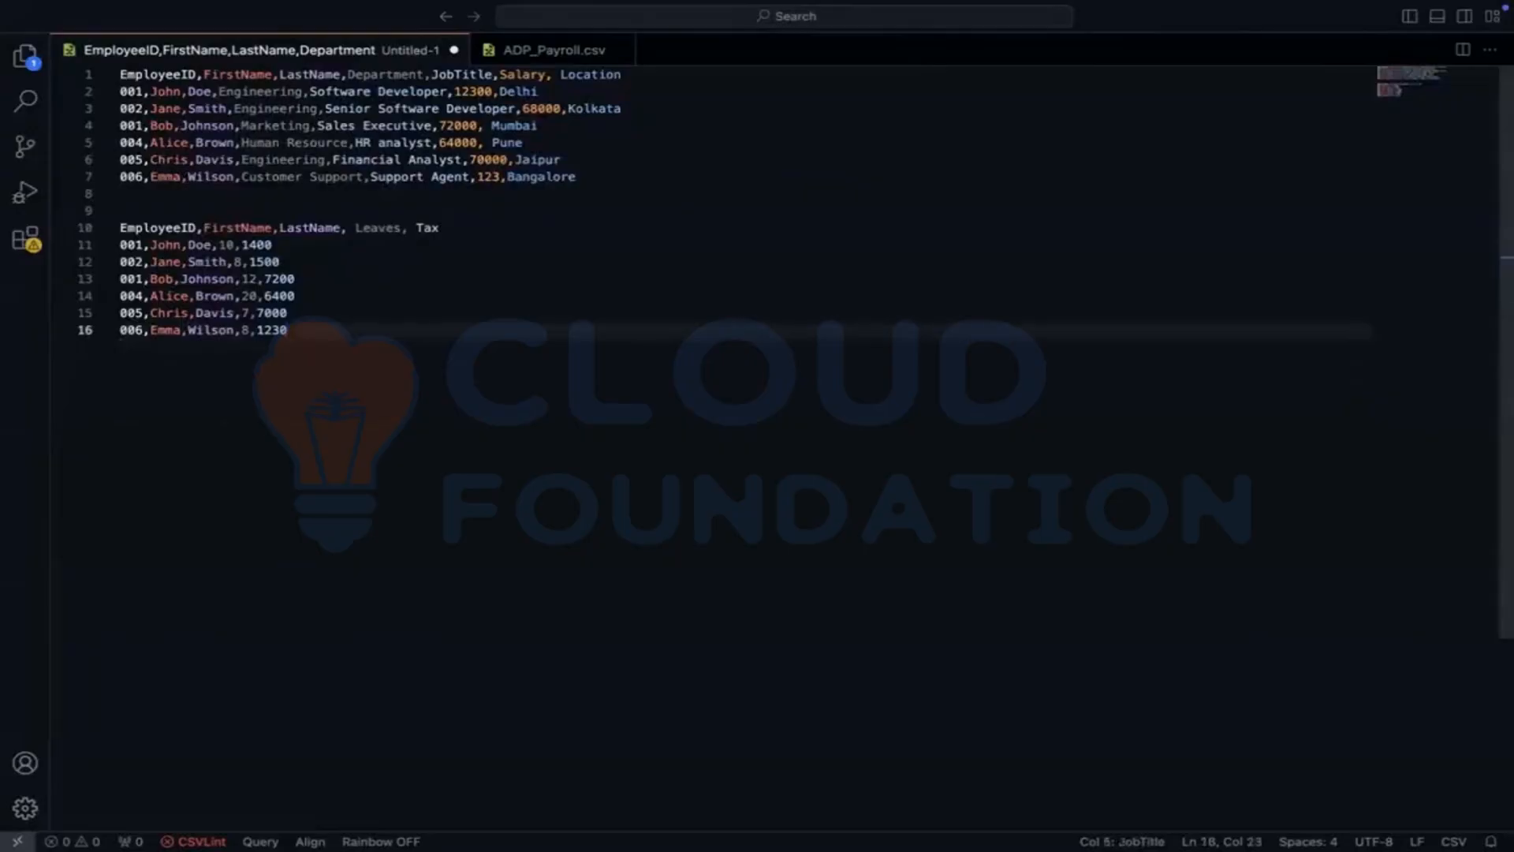
key(Return)
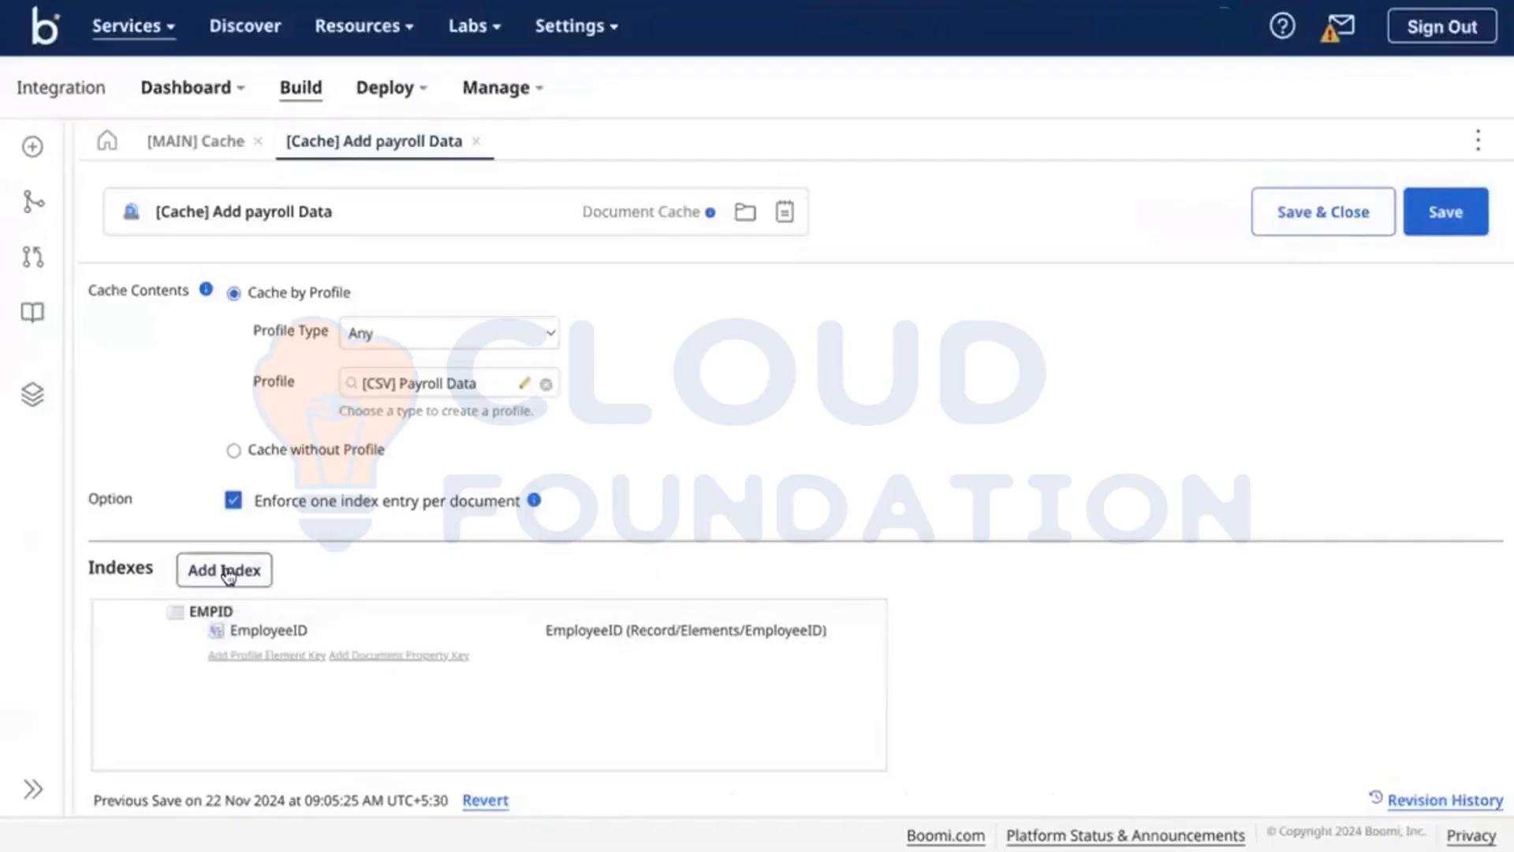
Step: Add FirstName as a second key to the EMPID cache index, trimming the path suffix from its name
click(226, 571)
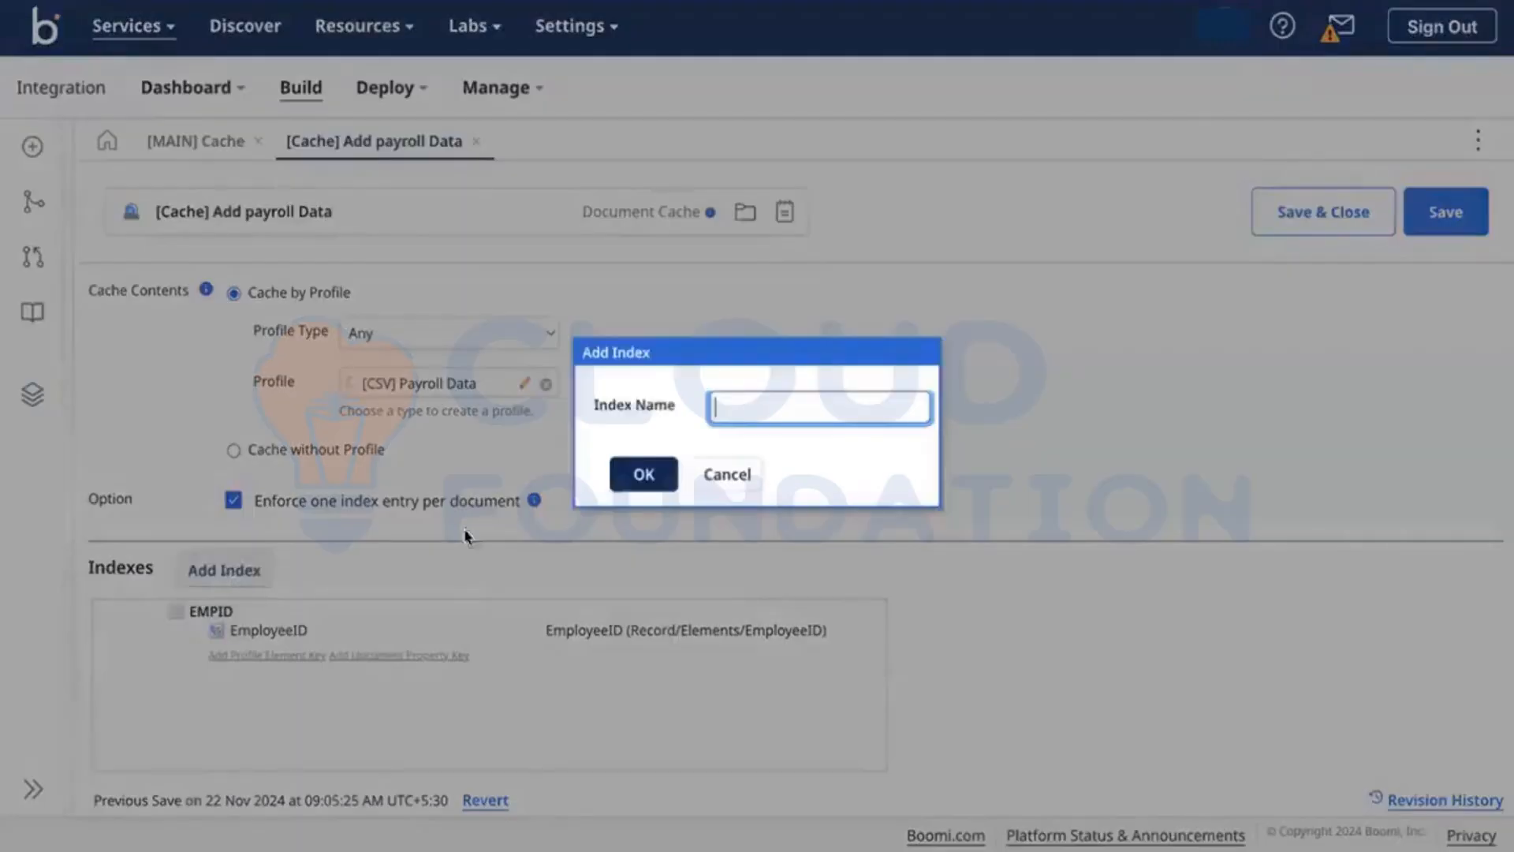
click(712, 471)
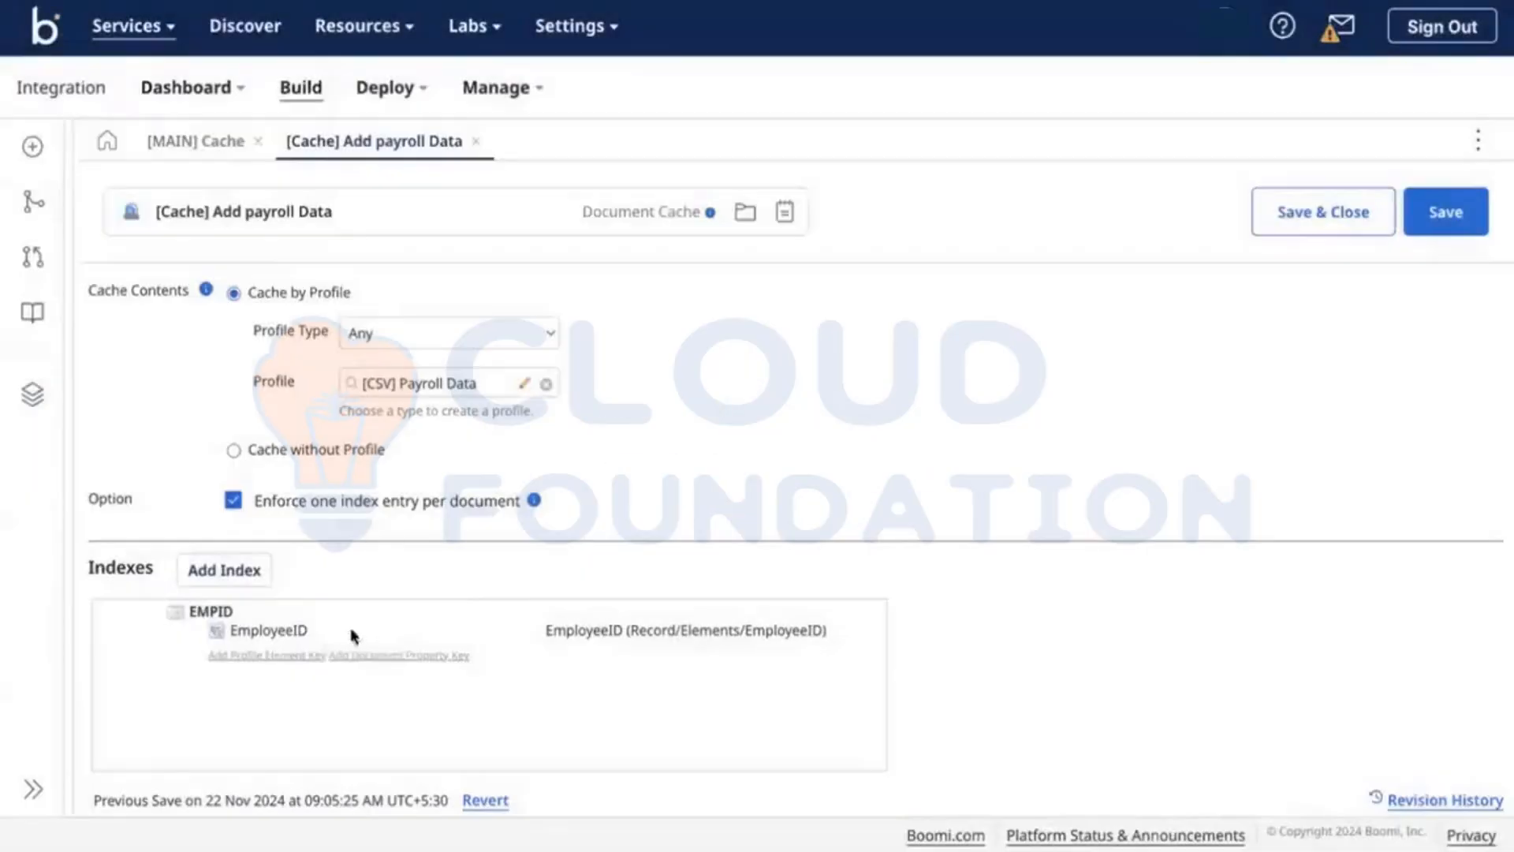
click(278, 670)
click(595, 662)
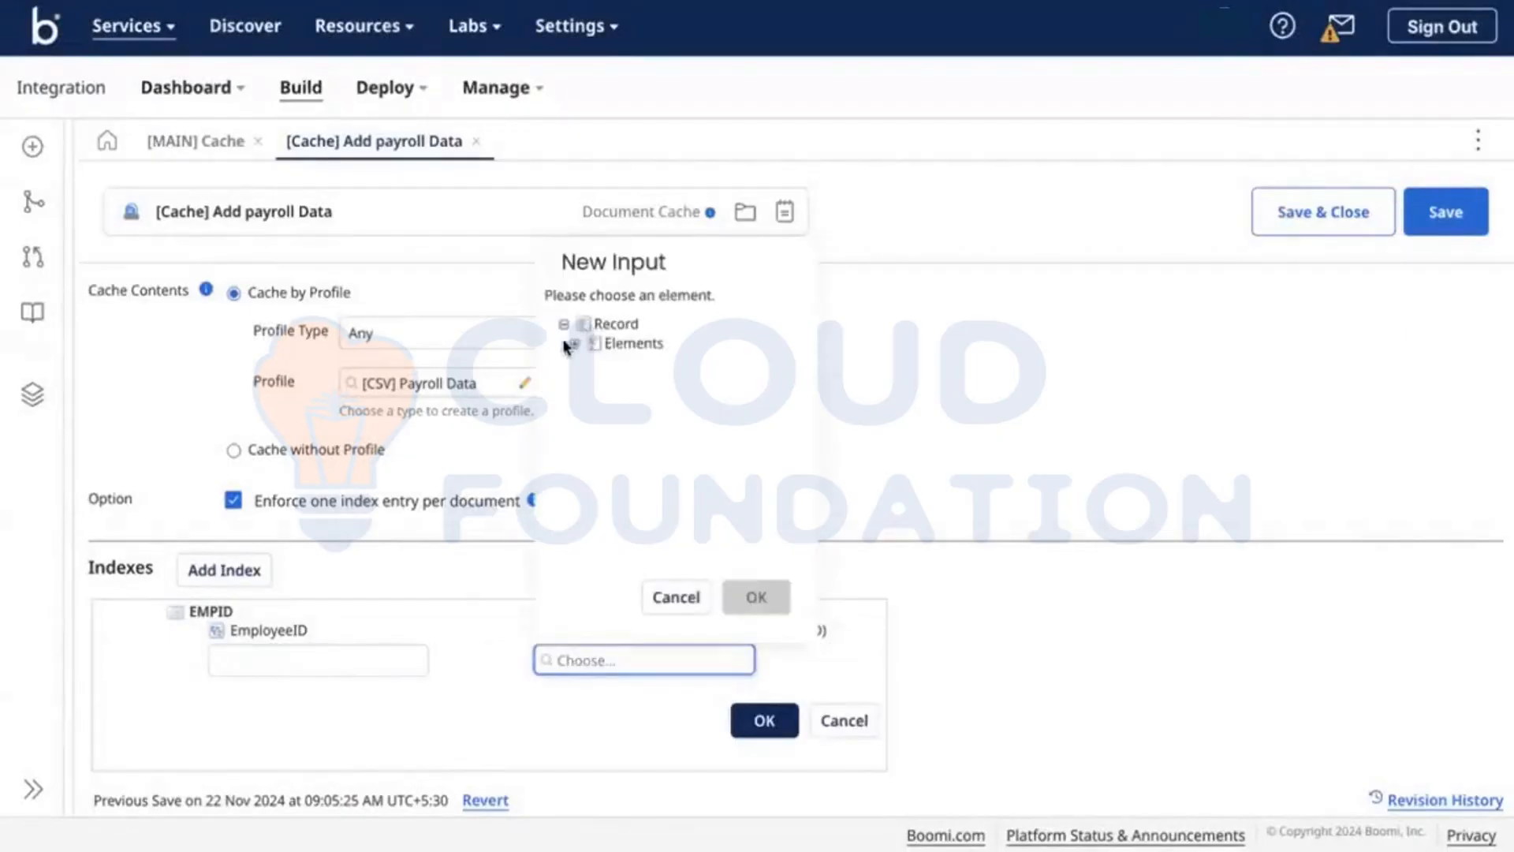
click(574, 345)
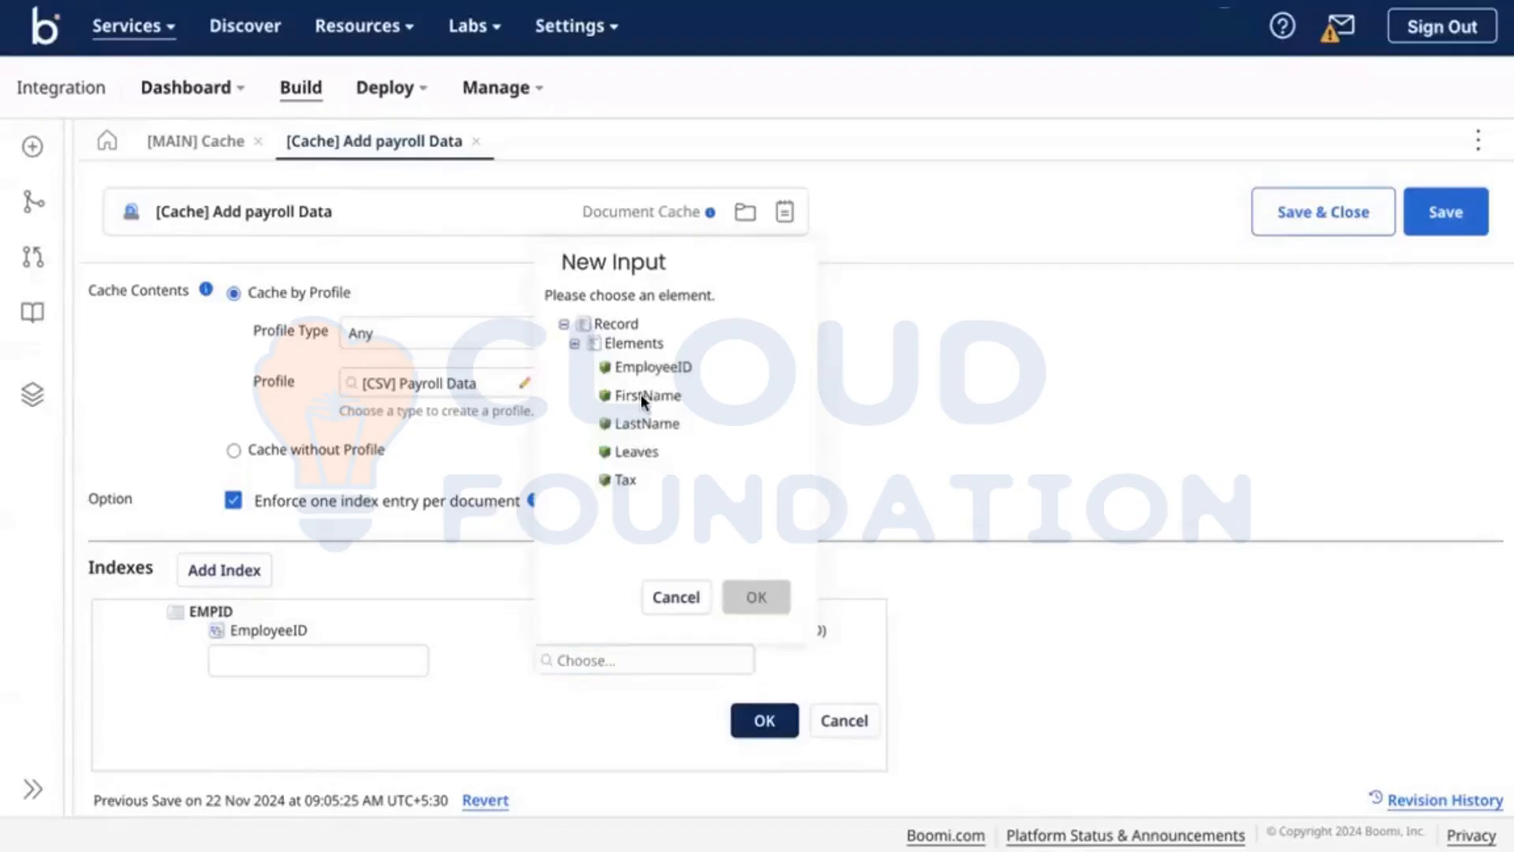
click(640, 395)
click(756, 596)
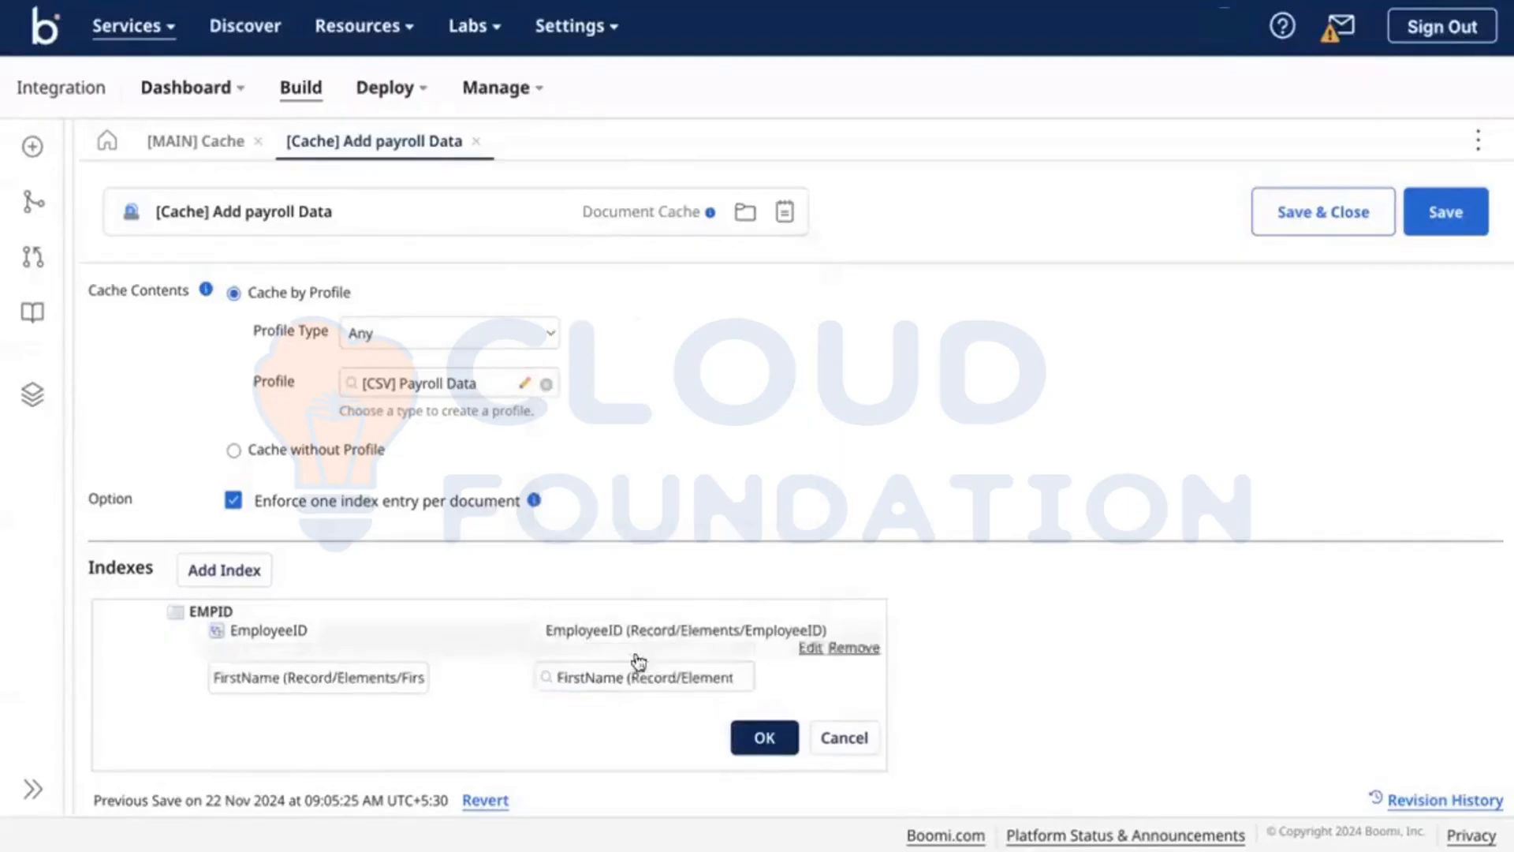
click(291, 661)
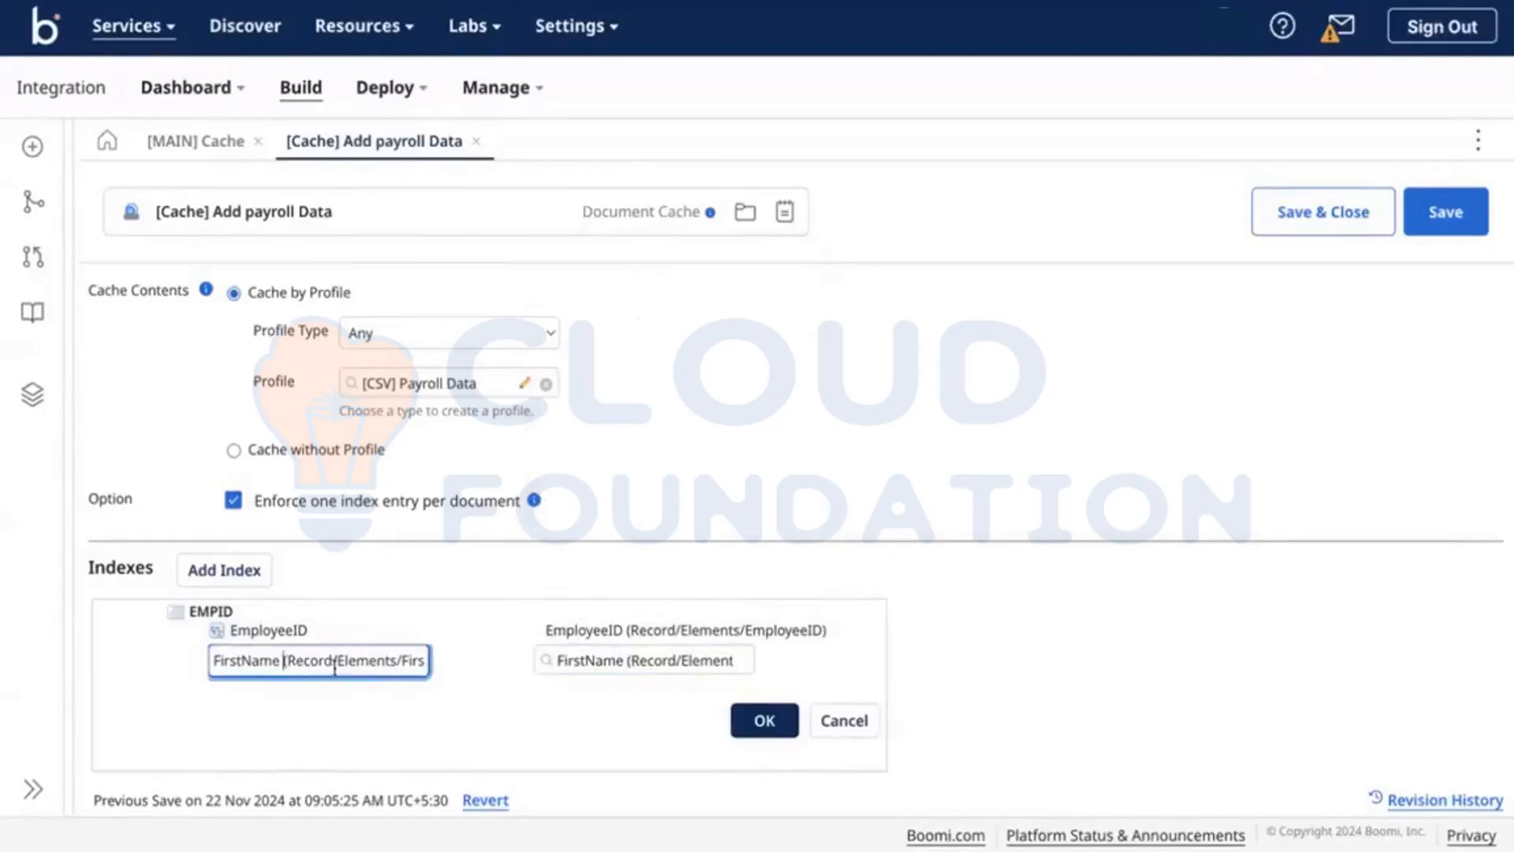
drag(284, 661, 494, 717)
key(BackSpace)
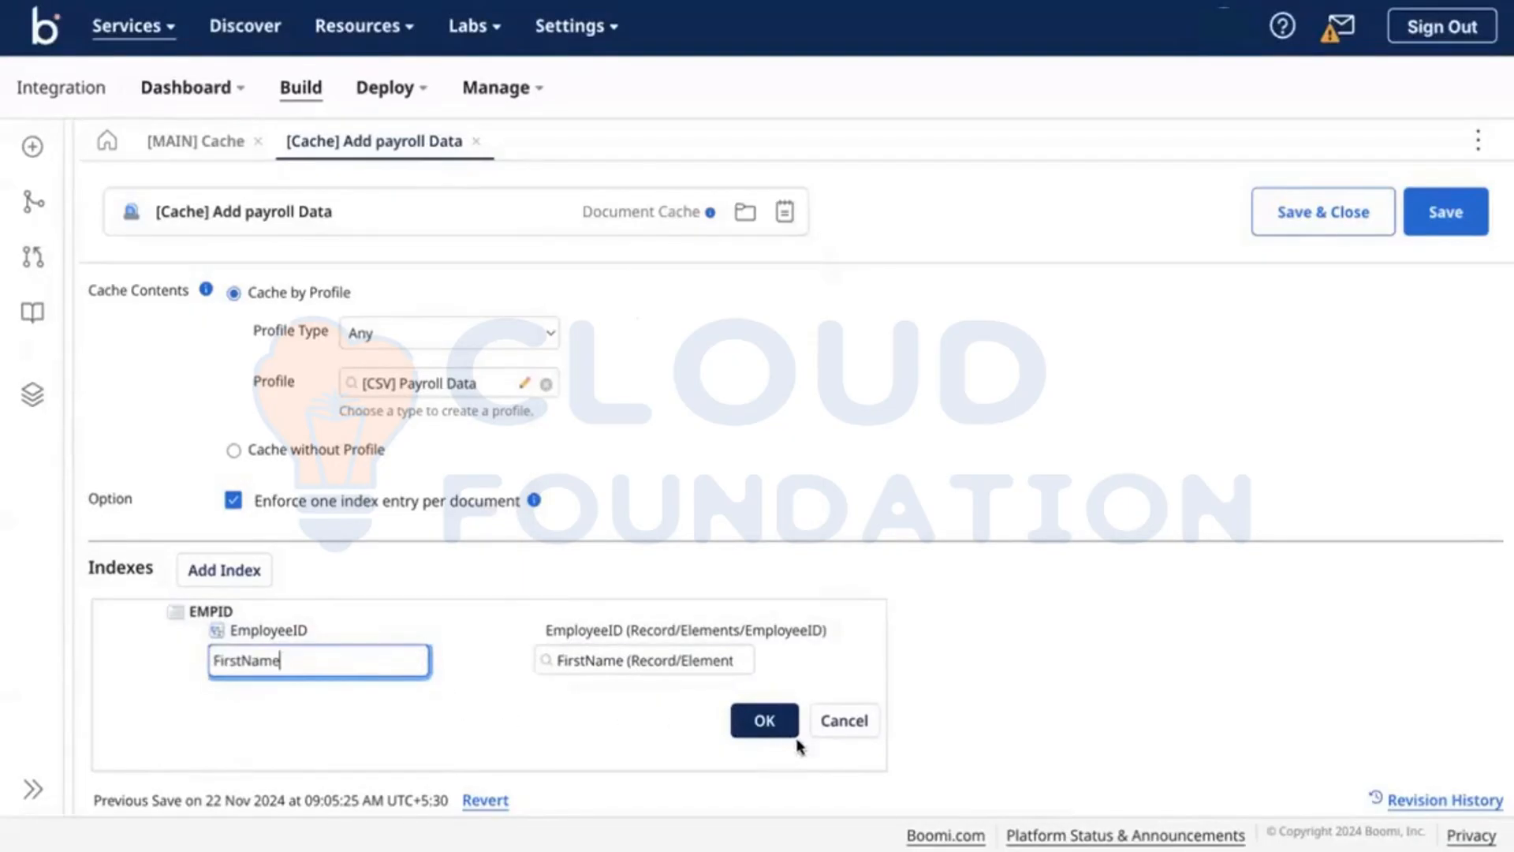
click(764, 720)
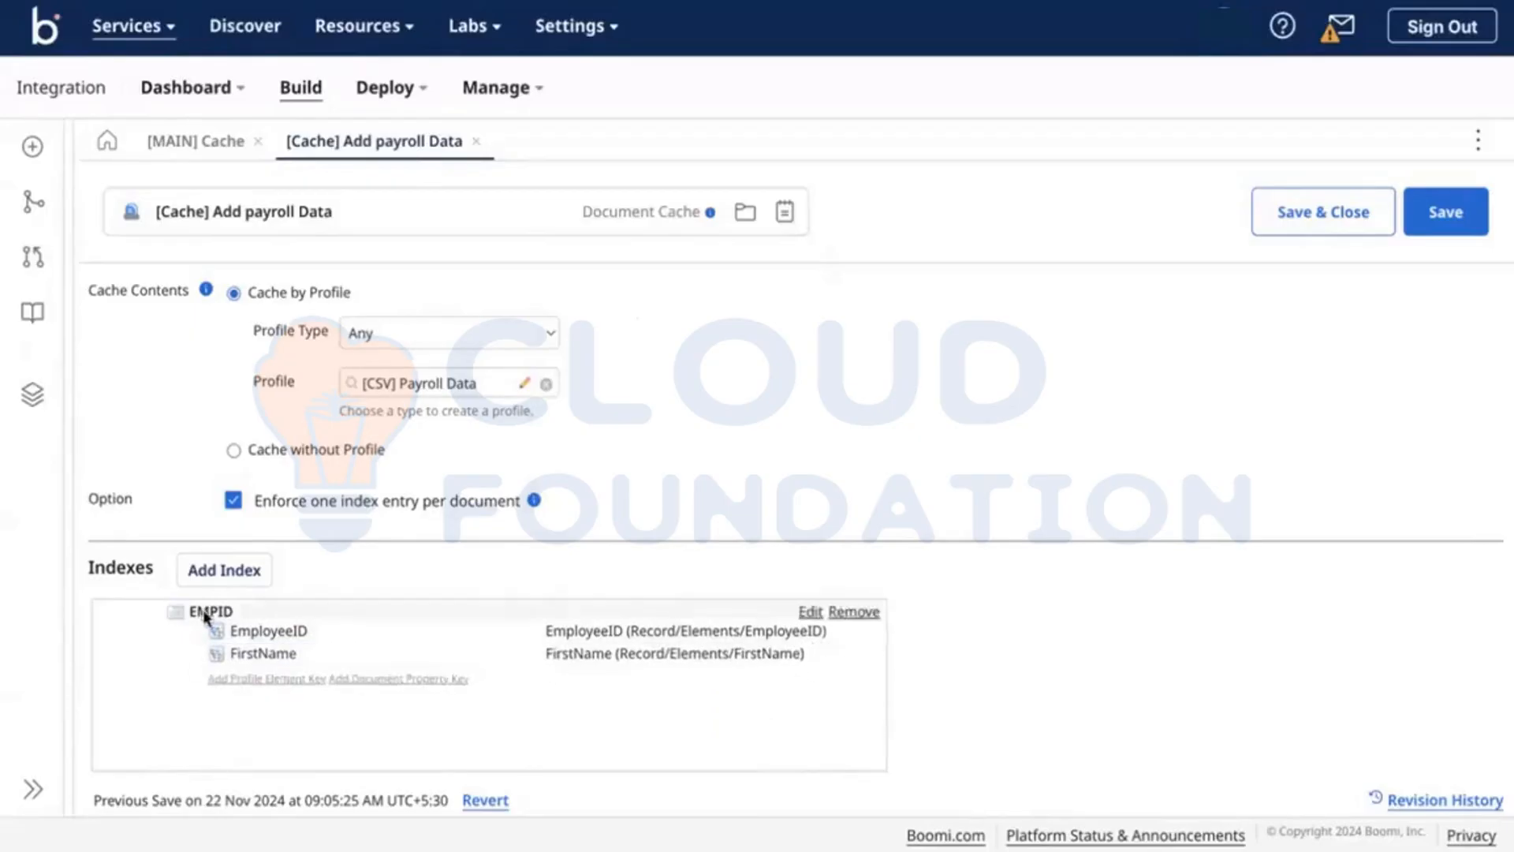
Step: Rename the index to EMPID-FirstName, save the payroll cache, and go back to [MAIN] Cache
click(810, 612)
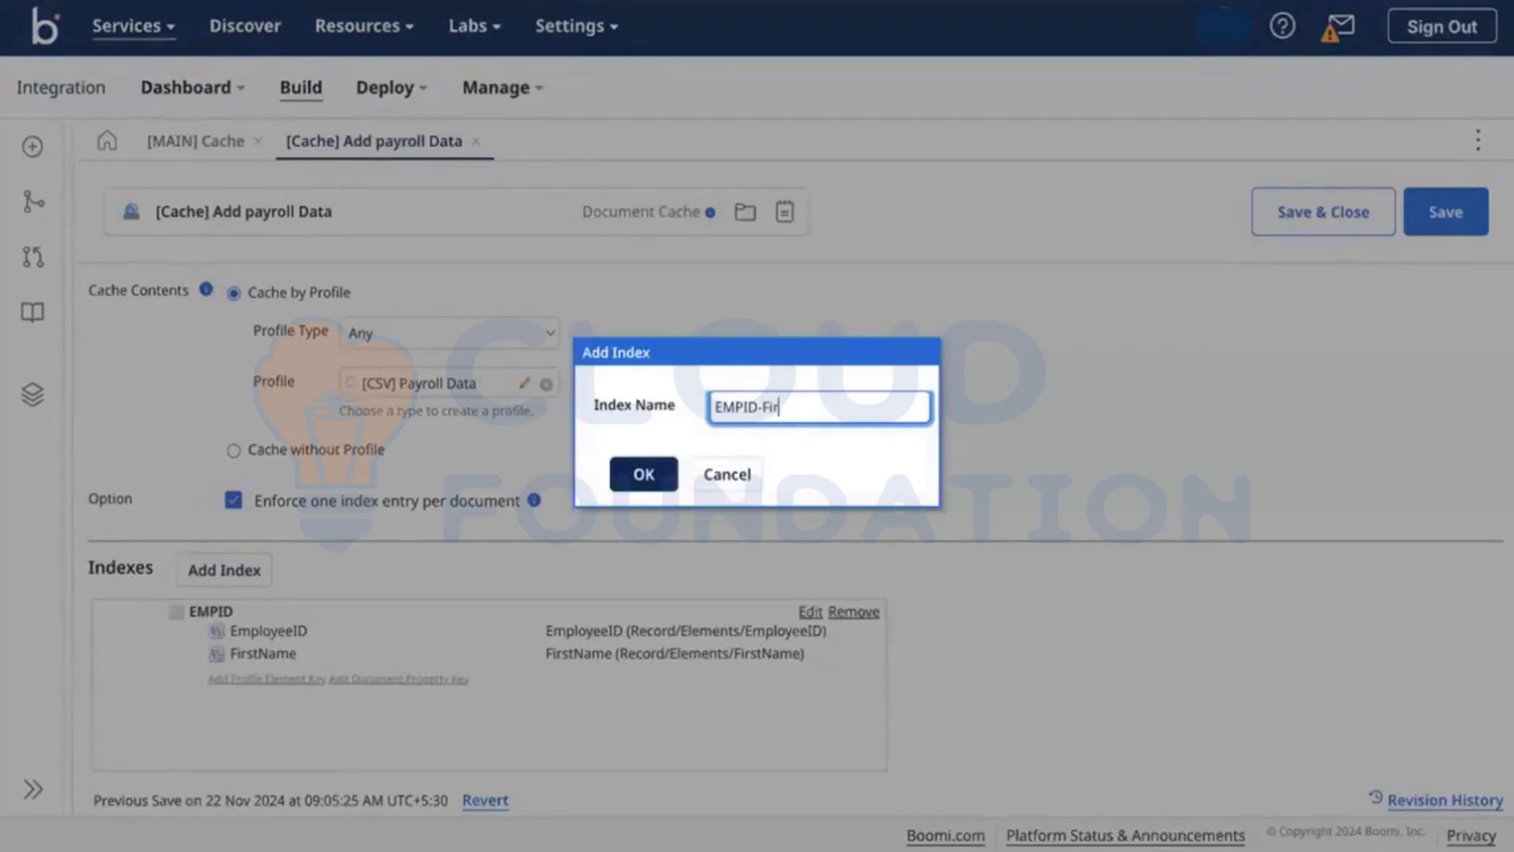
click(637, 477)
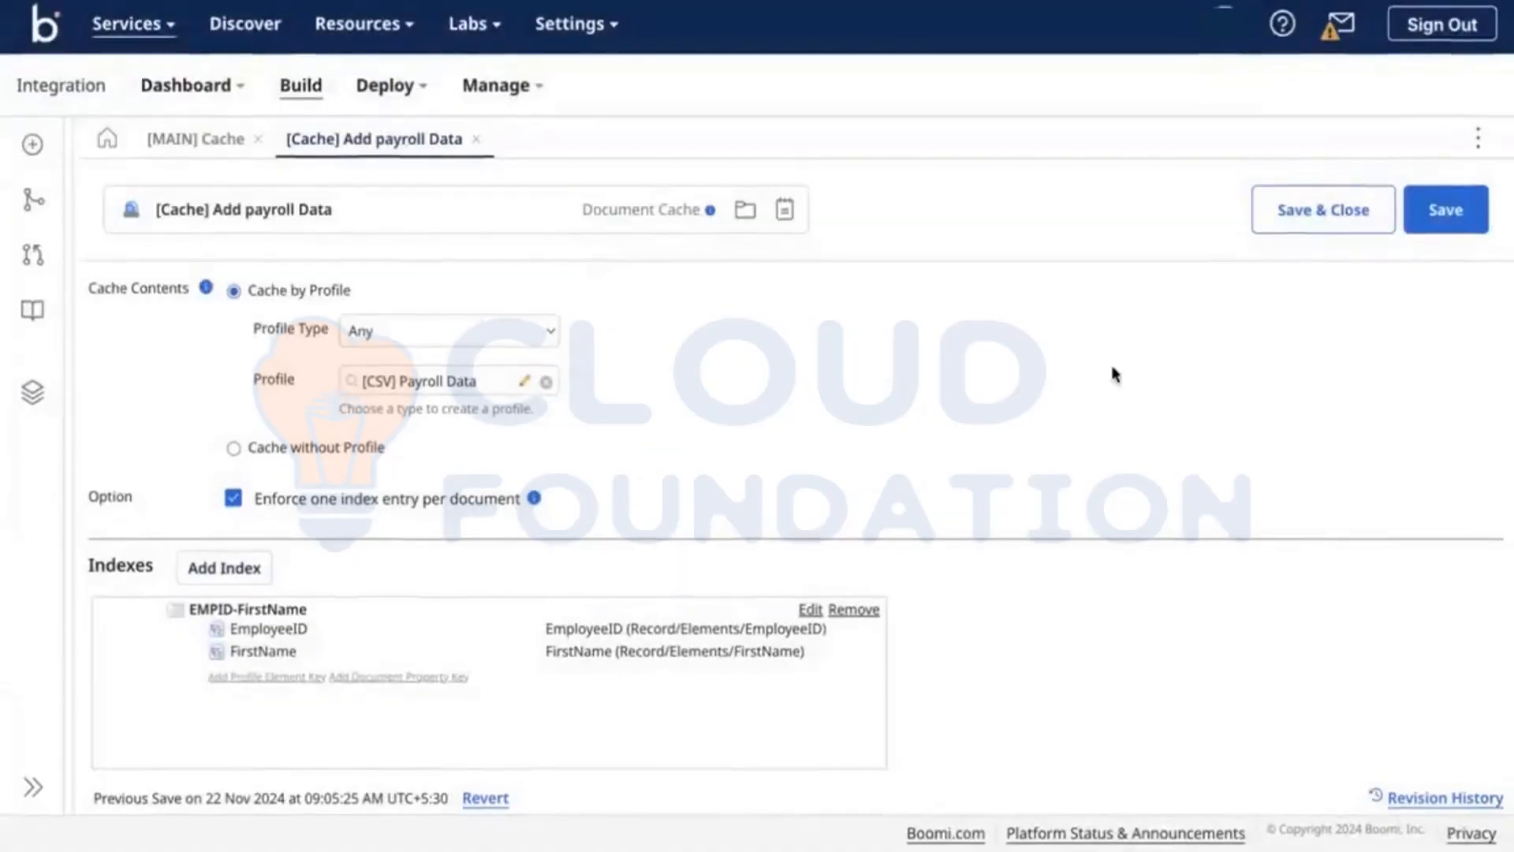
click(1424, 231)
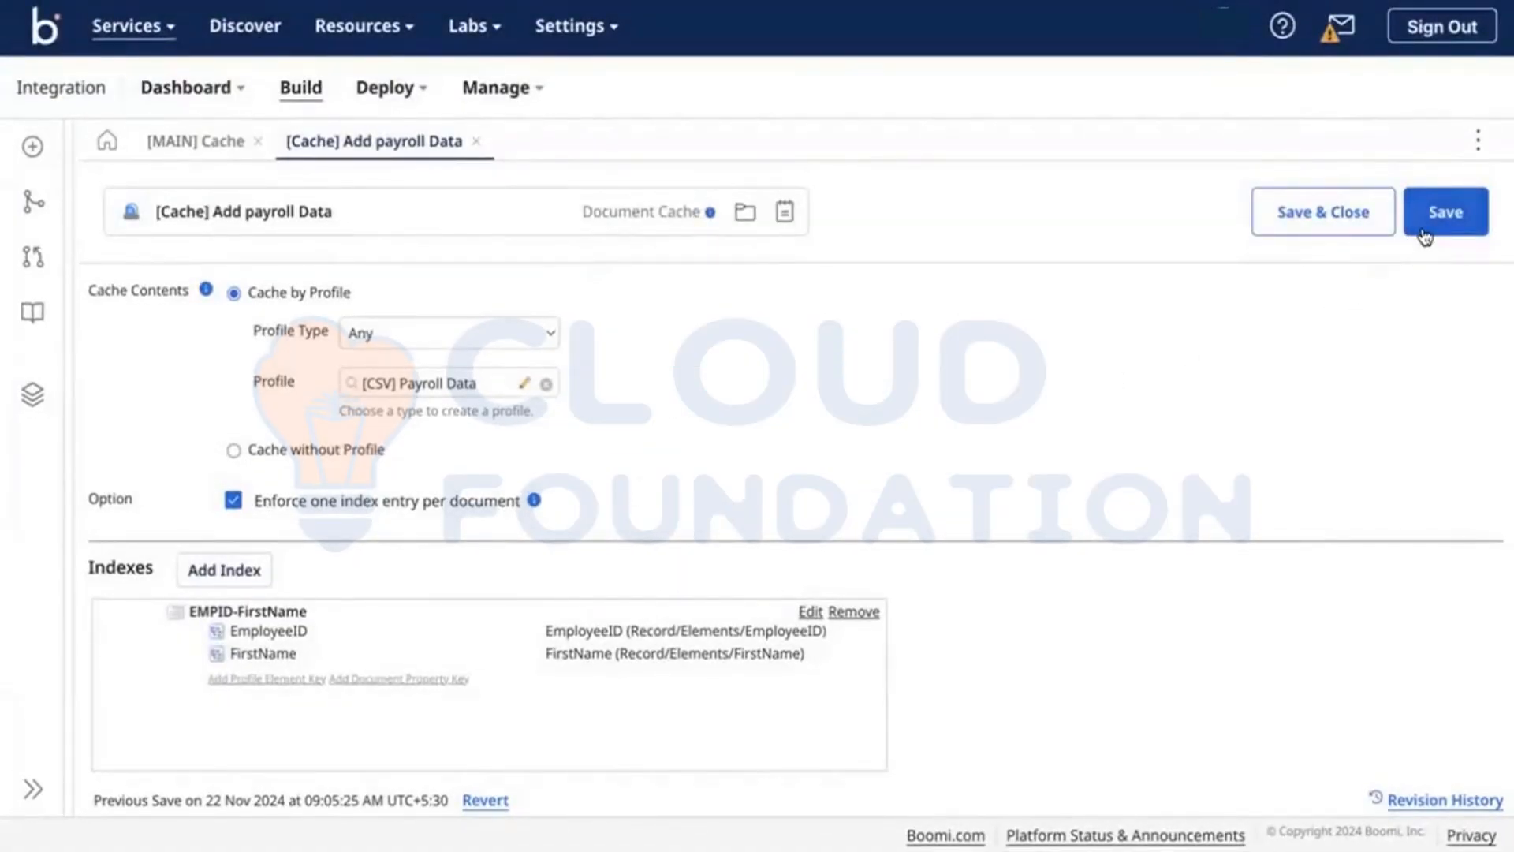
click(938, 781)
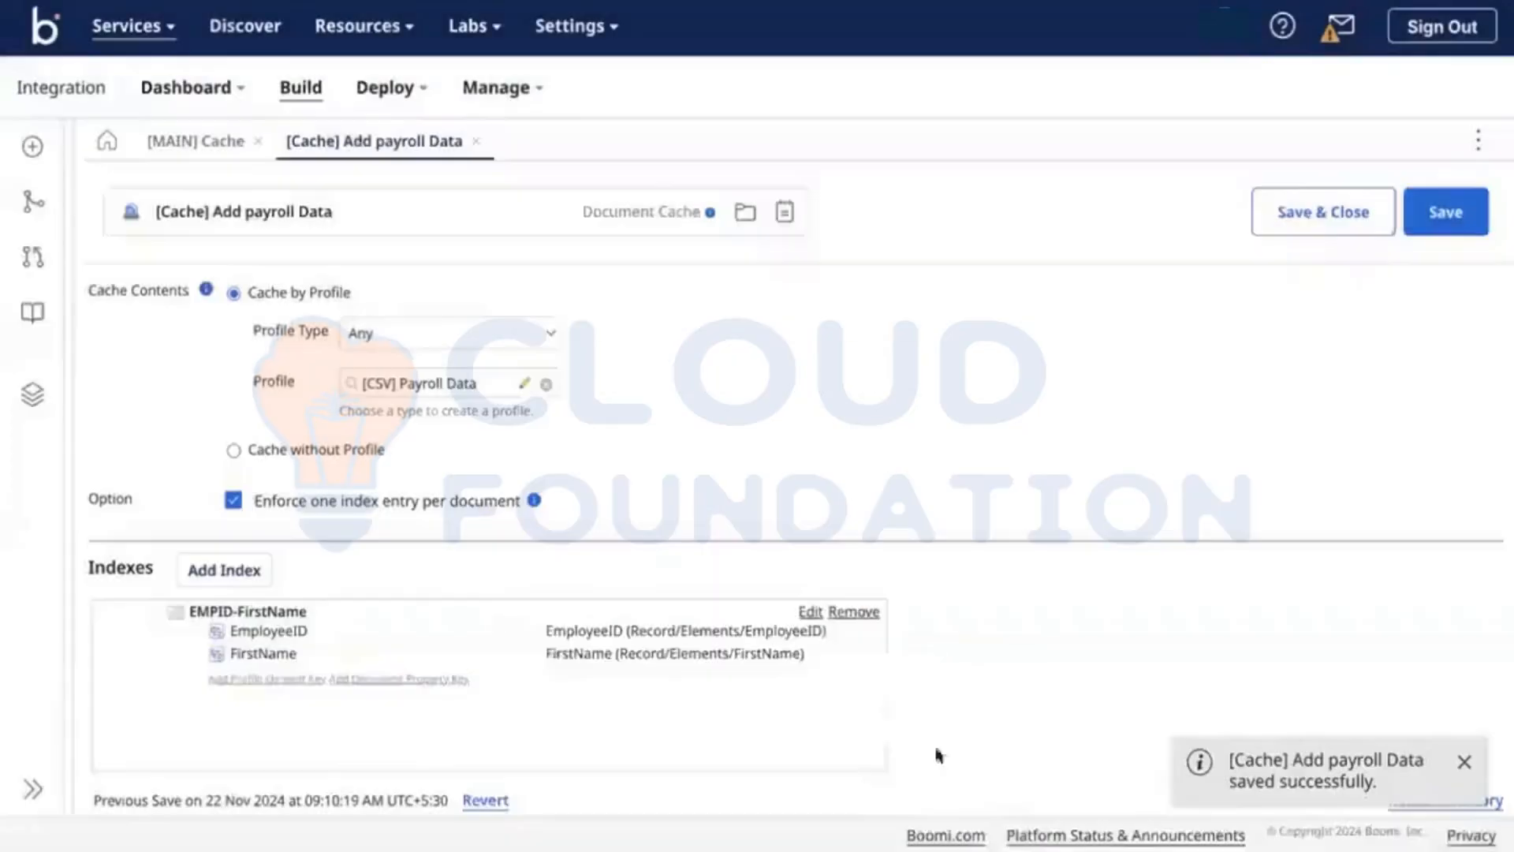
click(195, 141)
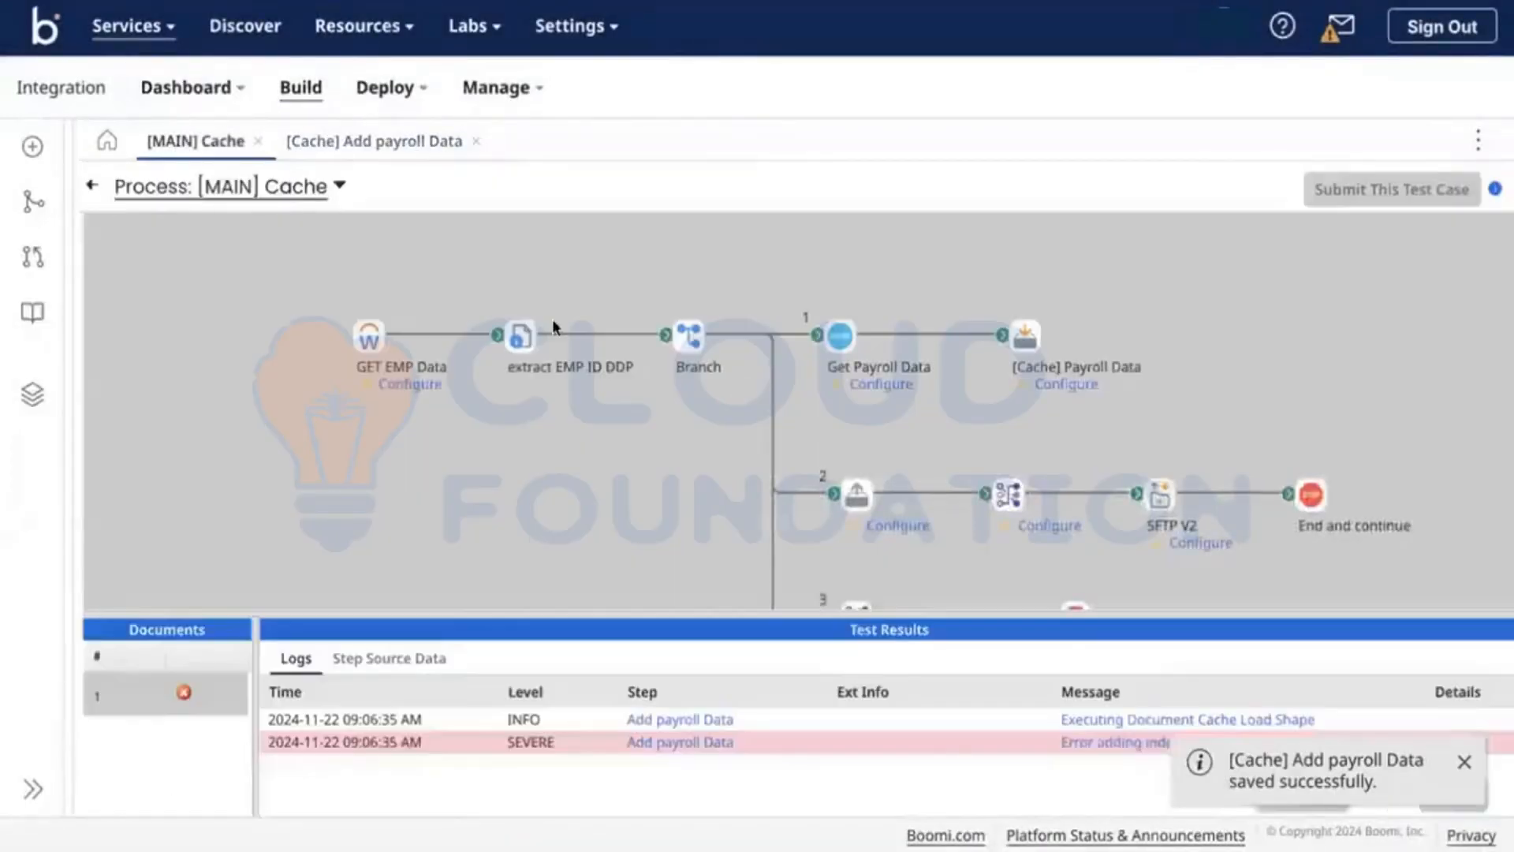
Step: Rerun the [MAIN] Cache test, which fails on duplicate EMPID-FirstName entries, then open the [Cache] Add payroll Data component
click(91, 188)
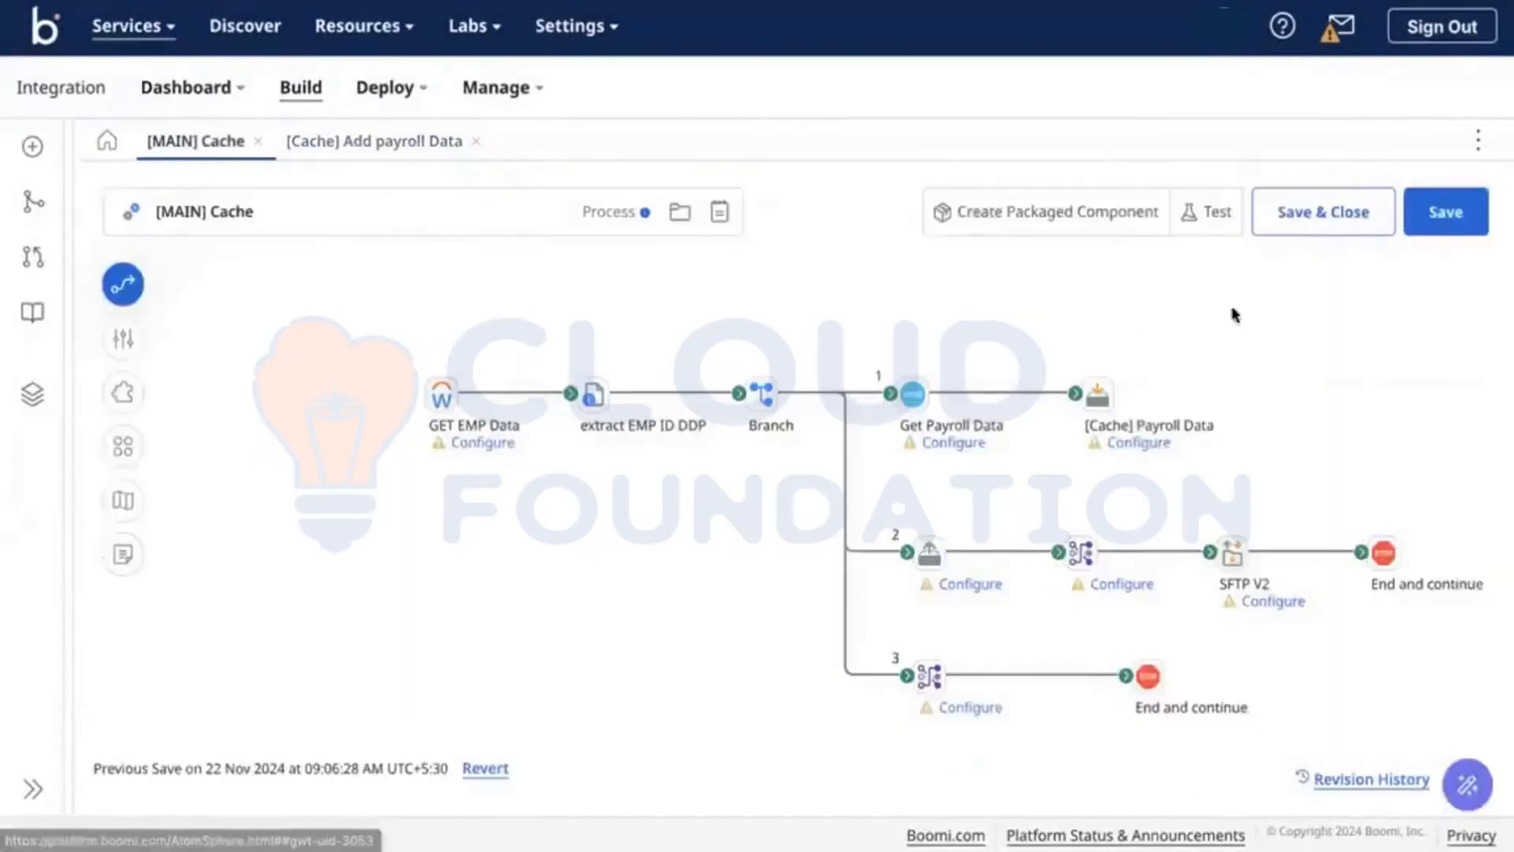
click(1209, 229)
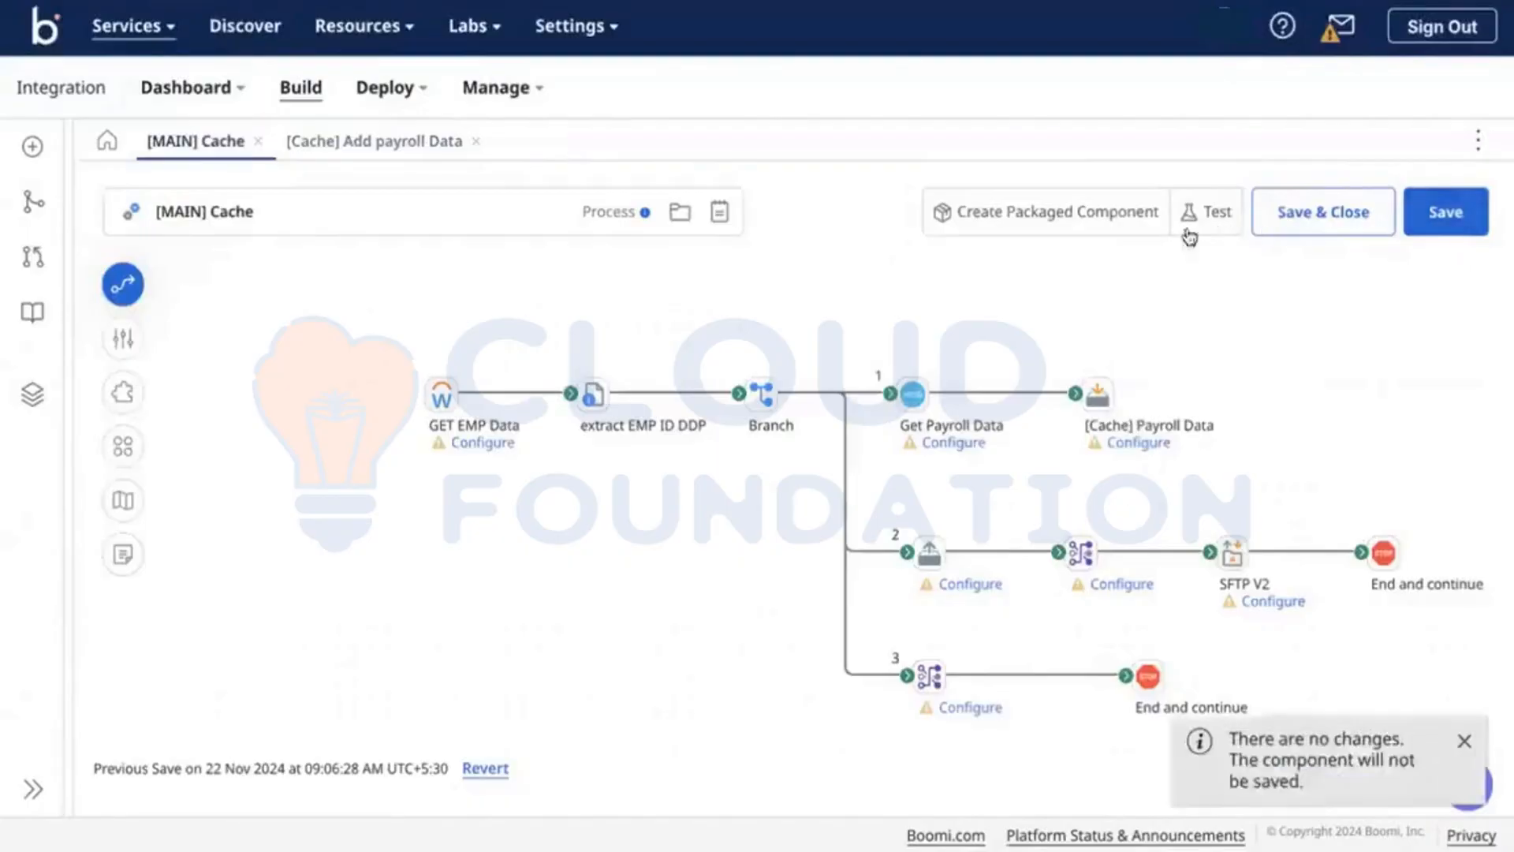
click(1171, 241)
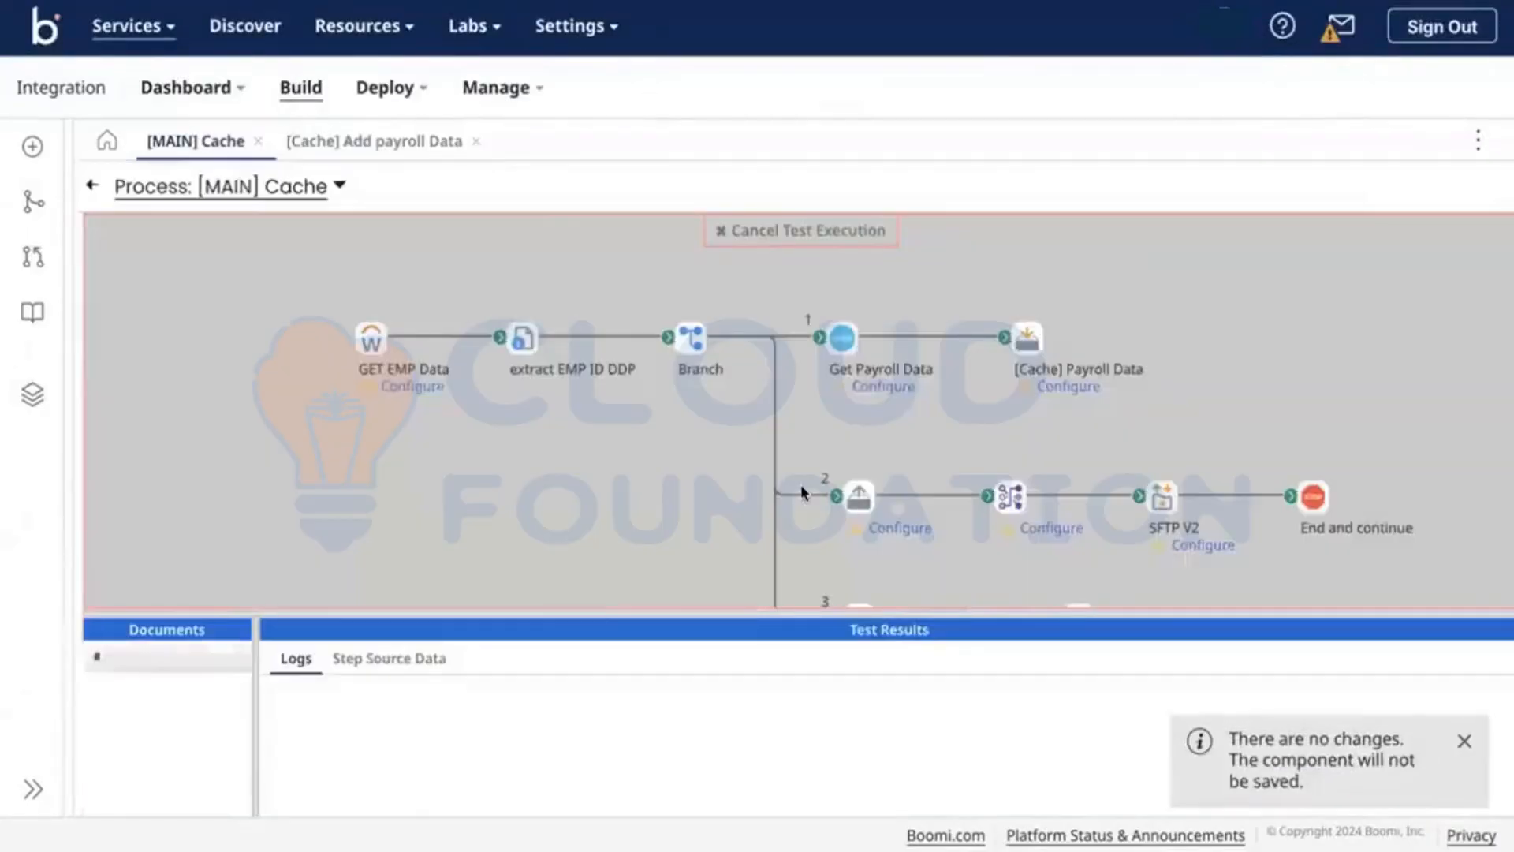
scroll(802, 492, down, 5)
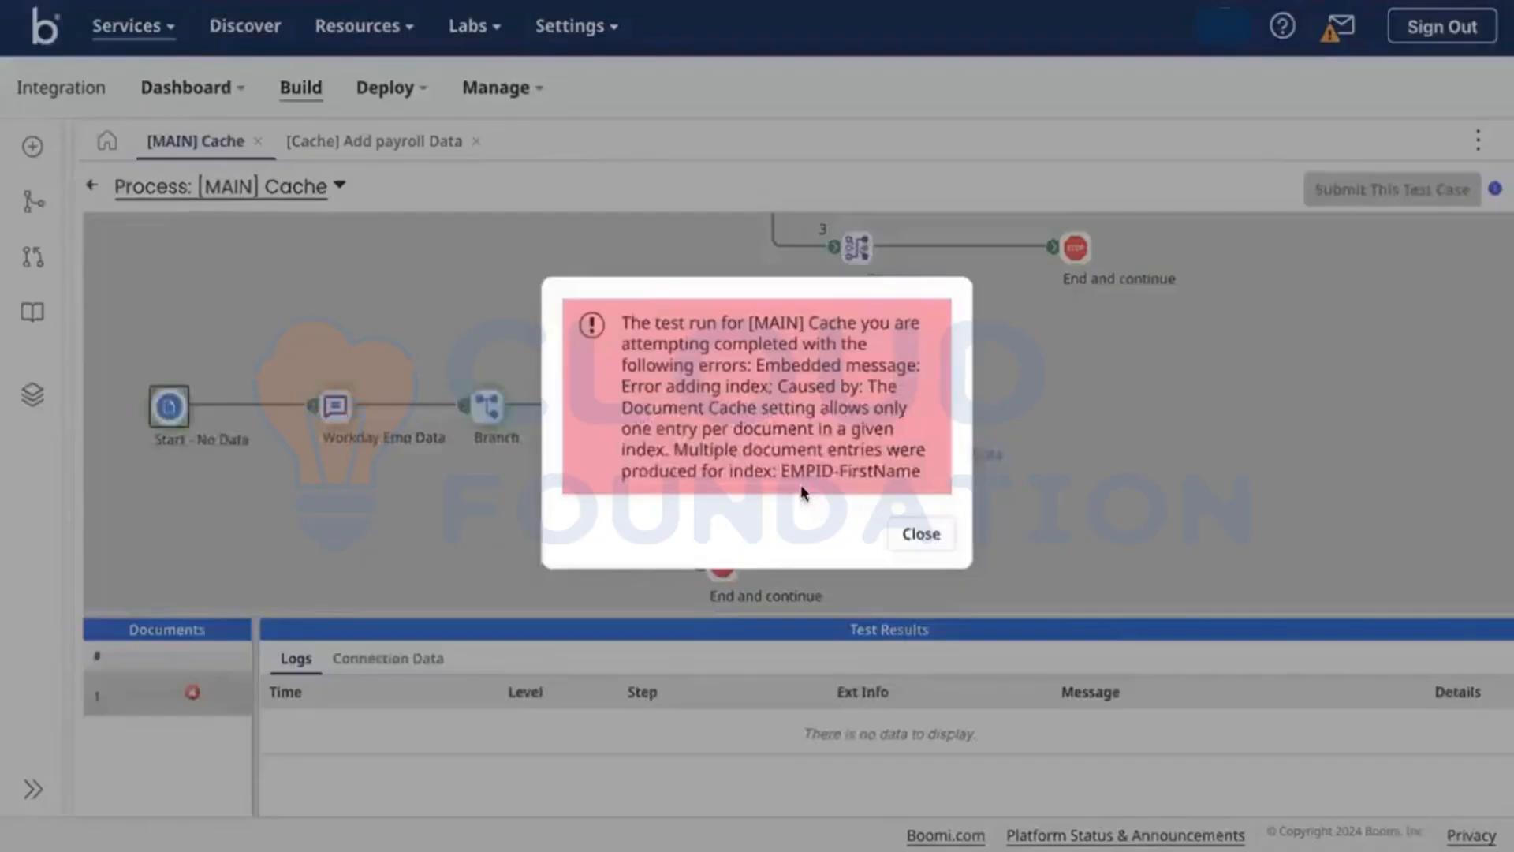
click(921, 533)
click(92, 186)
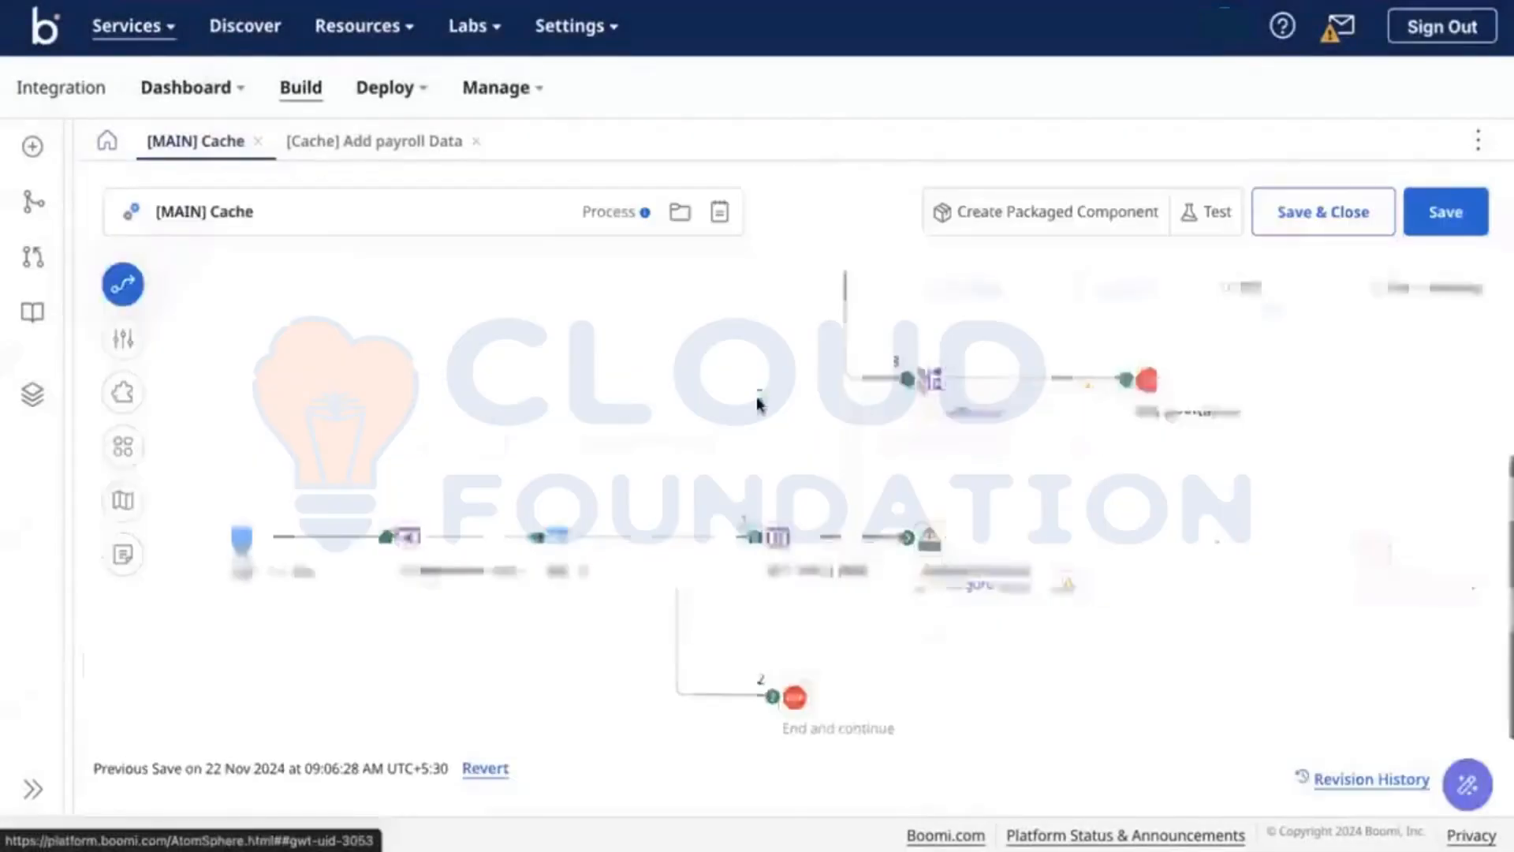
click(1034, 587)
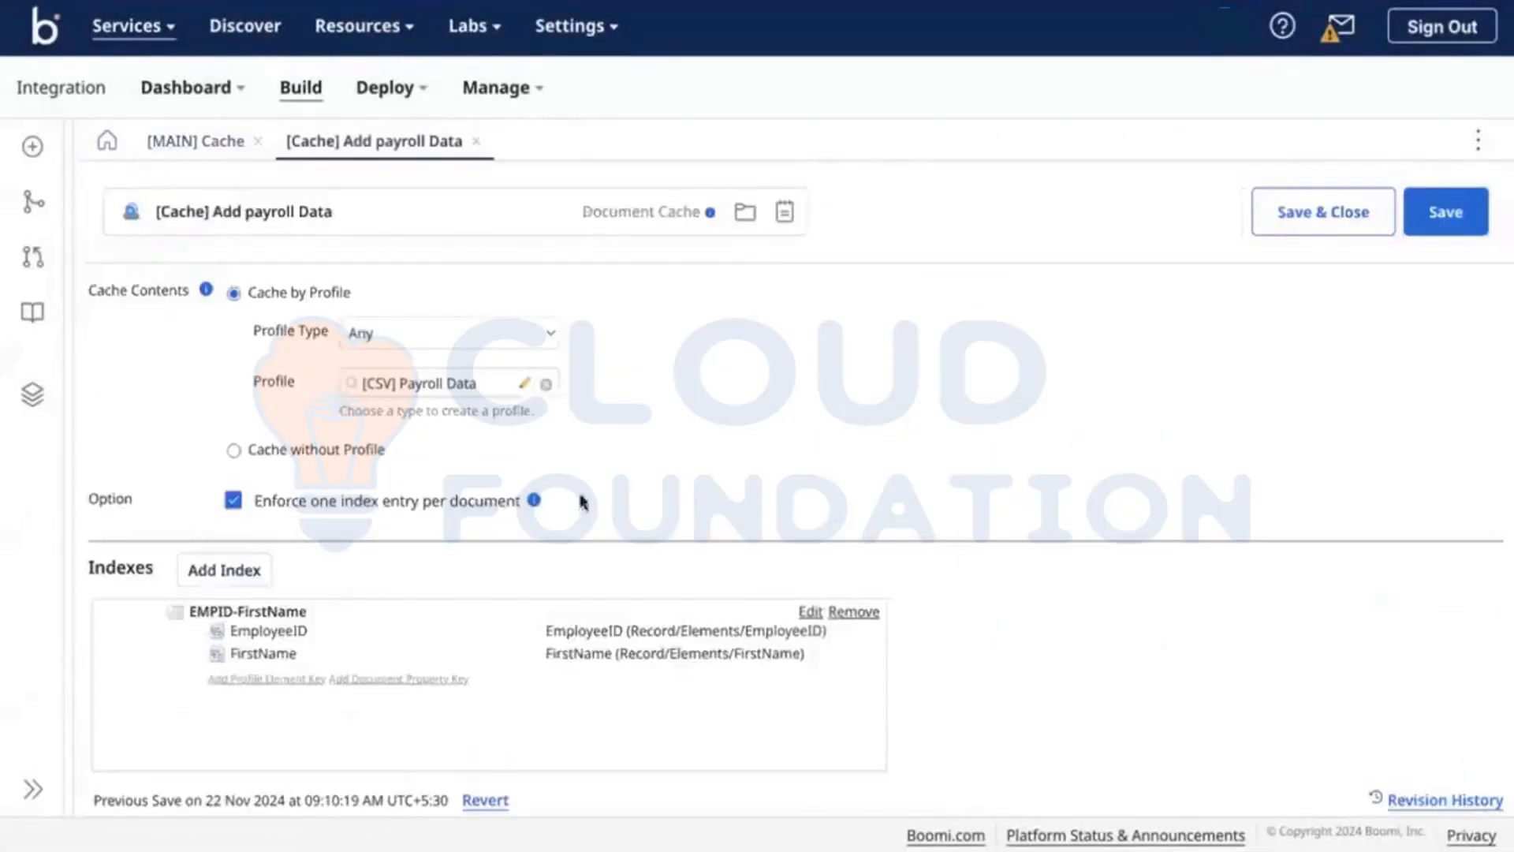
Step: Turn off 'Enforce one index entry per document' in the payroll cache and save it
click(463, 504)
click(917, 493)
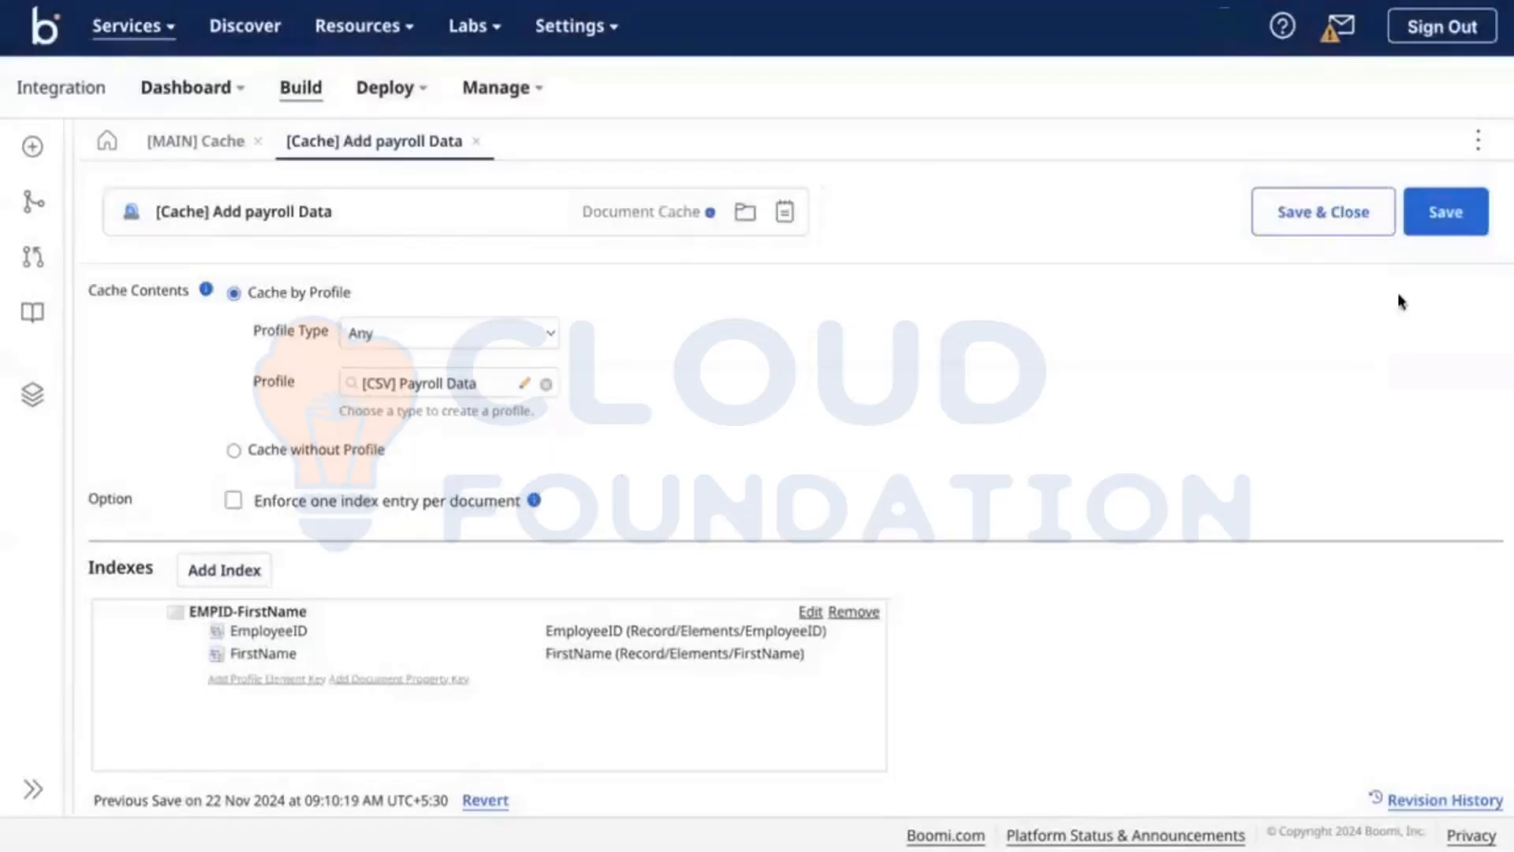
click(1465, 217)
click(201, 143)
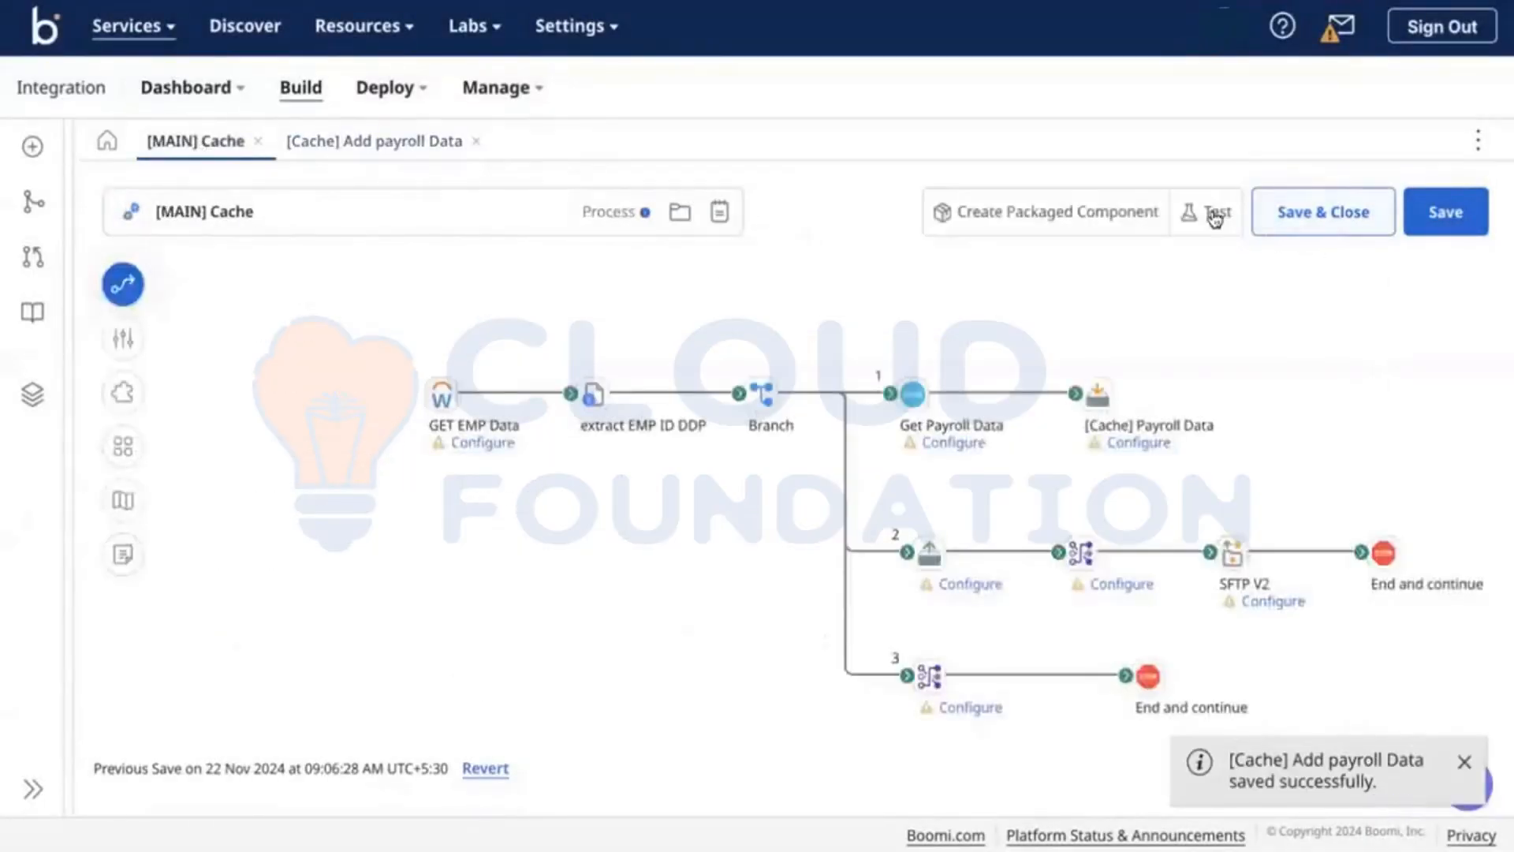
Step: Test [MAIN] Cache successfully and view the source documents of the payroll and Workday Emp Data steps
click(1213, 212)
click(1158, 229)
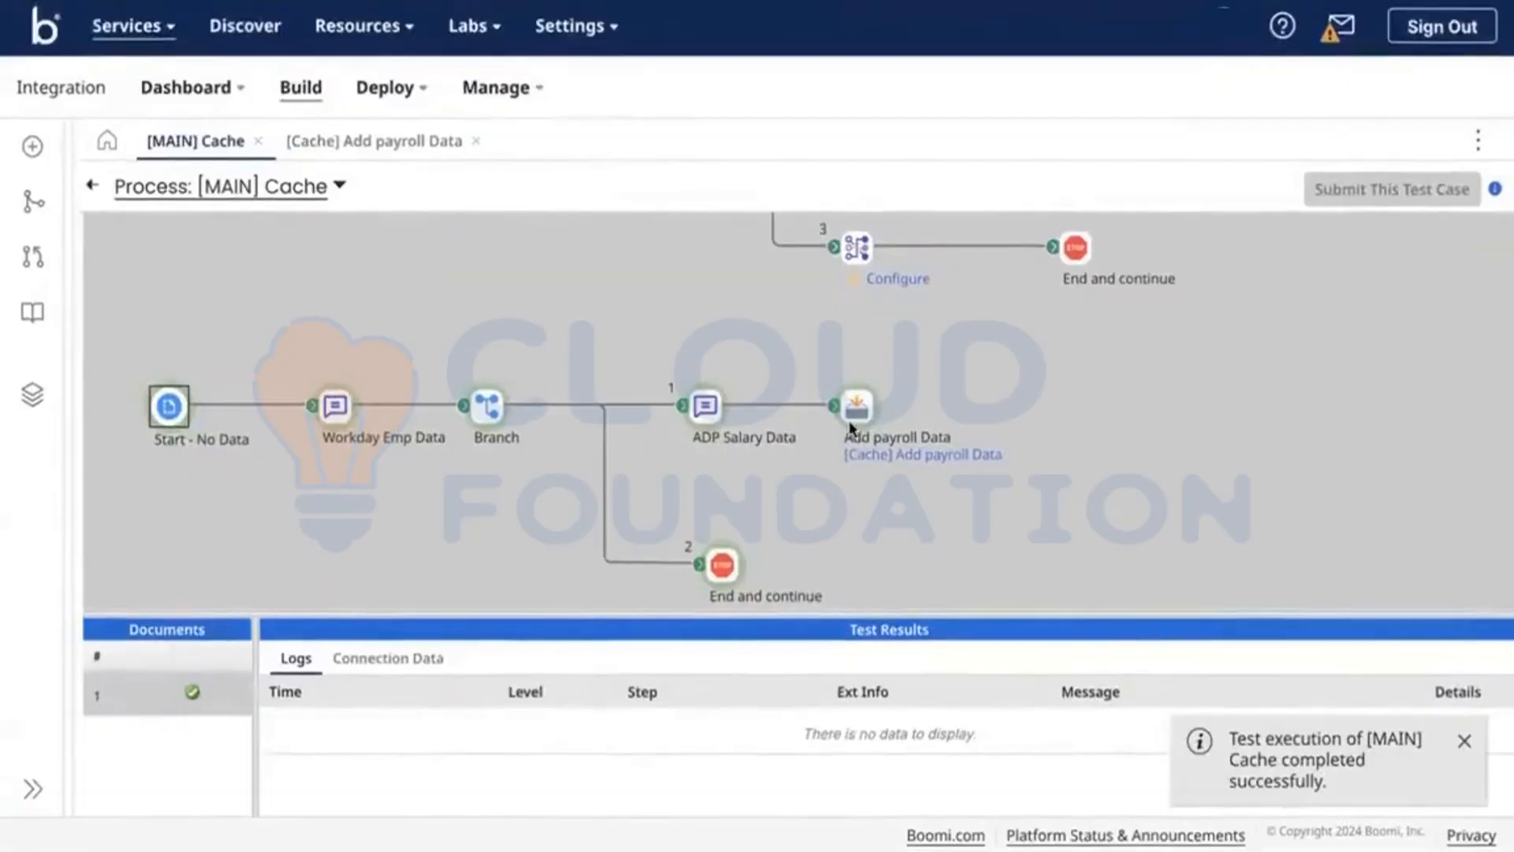
click(384, 662)
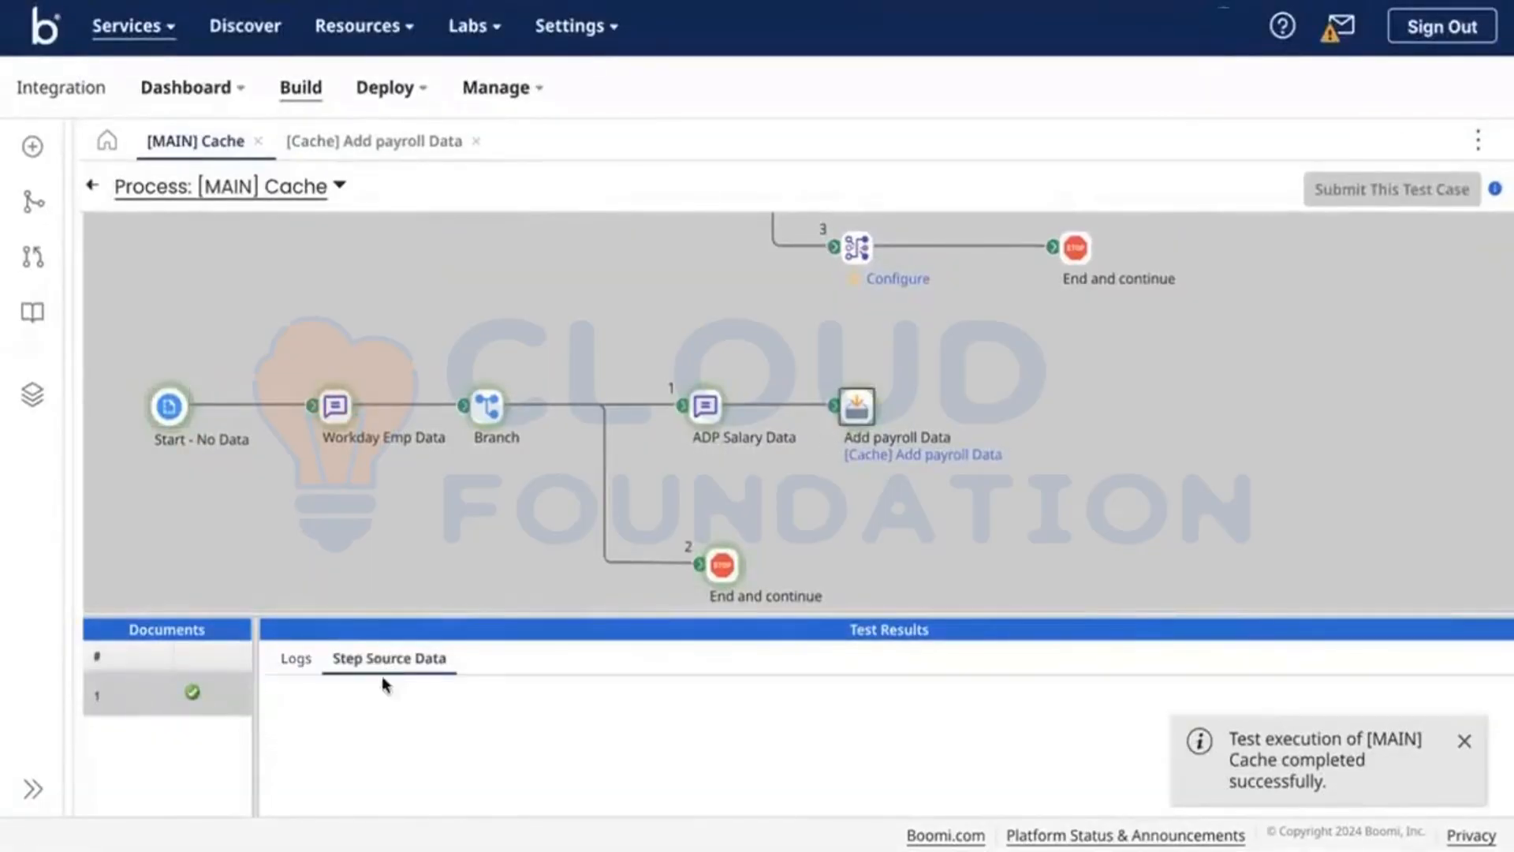
click(279, 727)
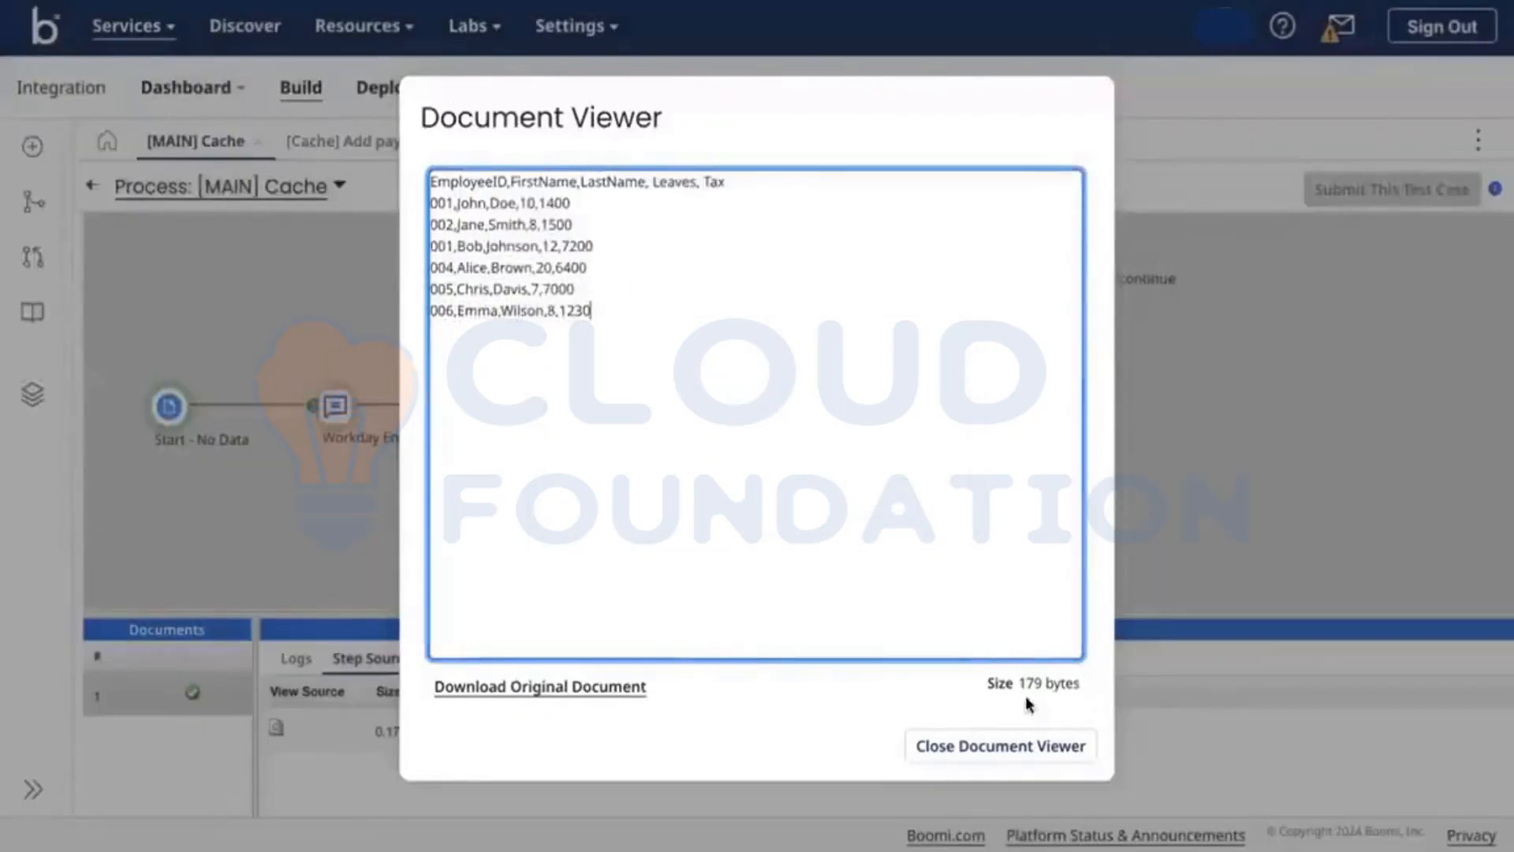
click(994, 741)
click(721, 565)
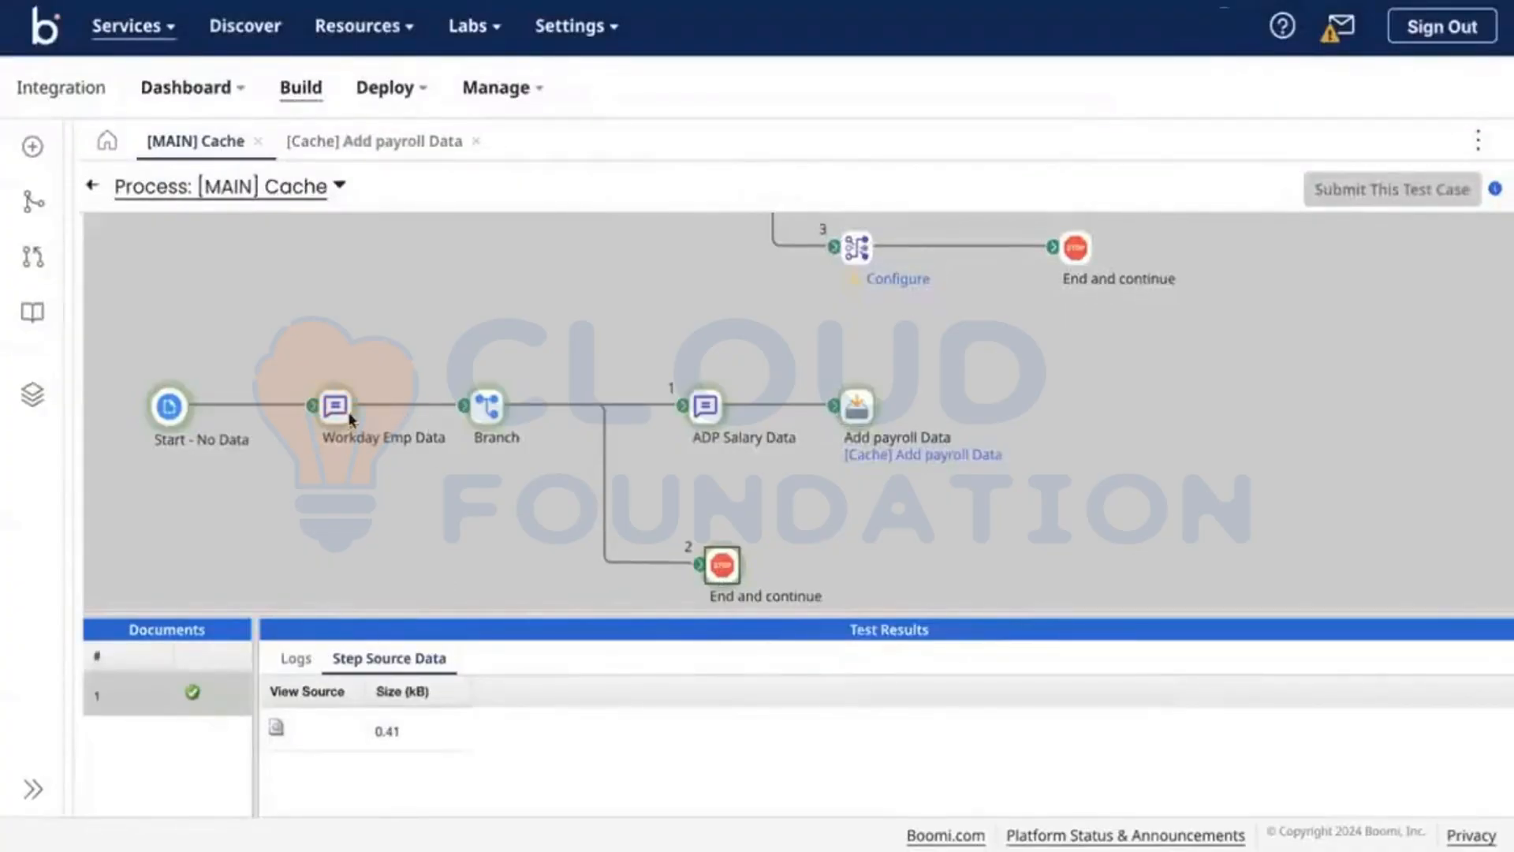
click(277, 727)
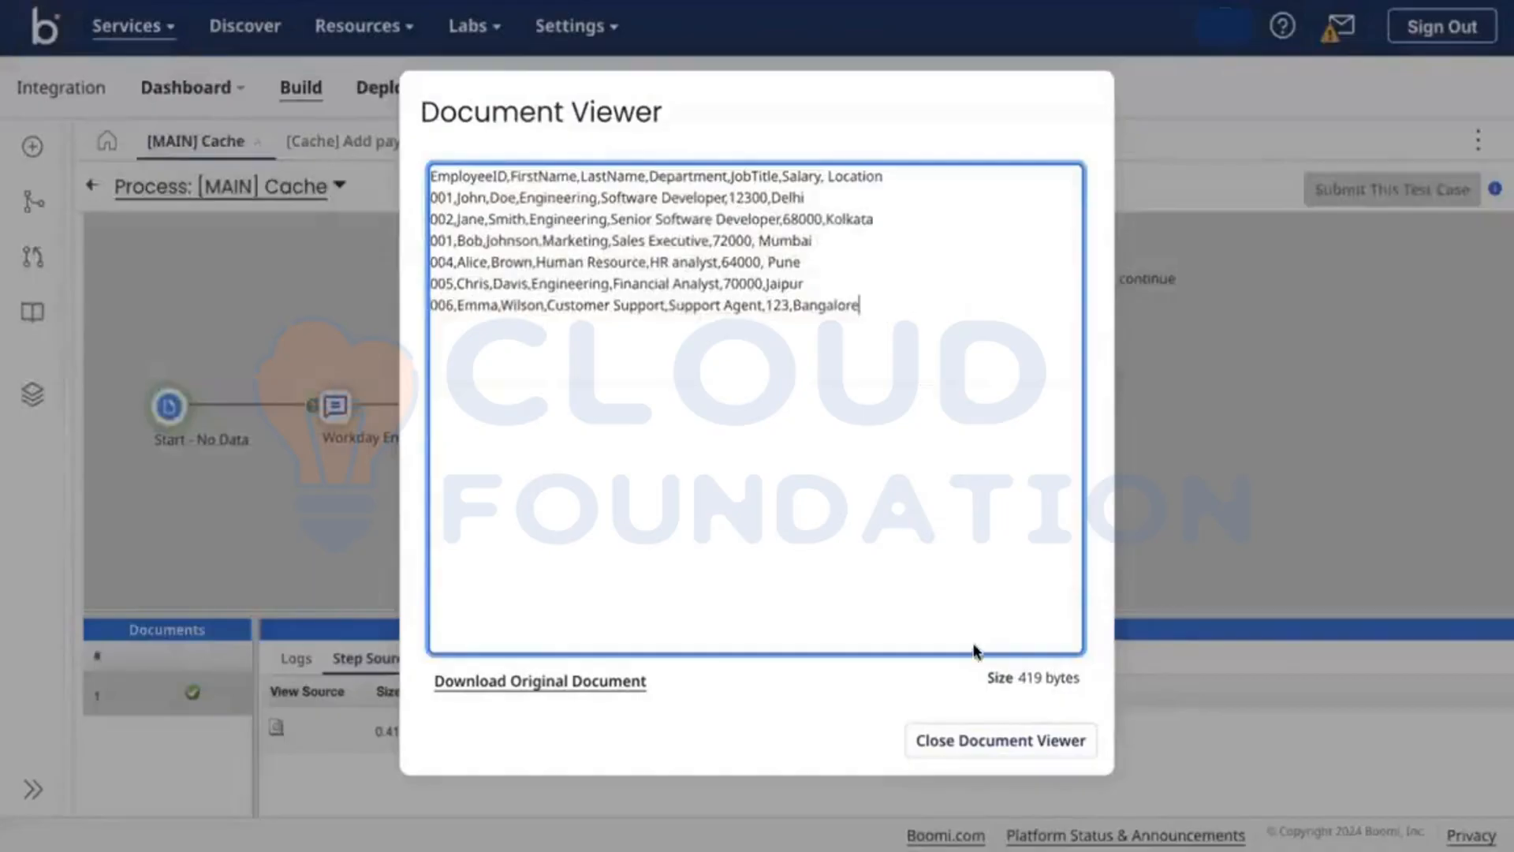
click(963, 734)
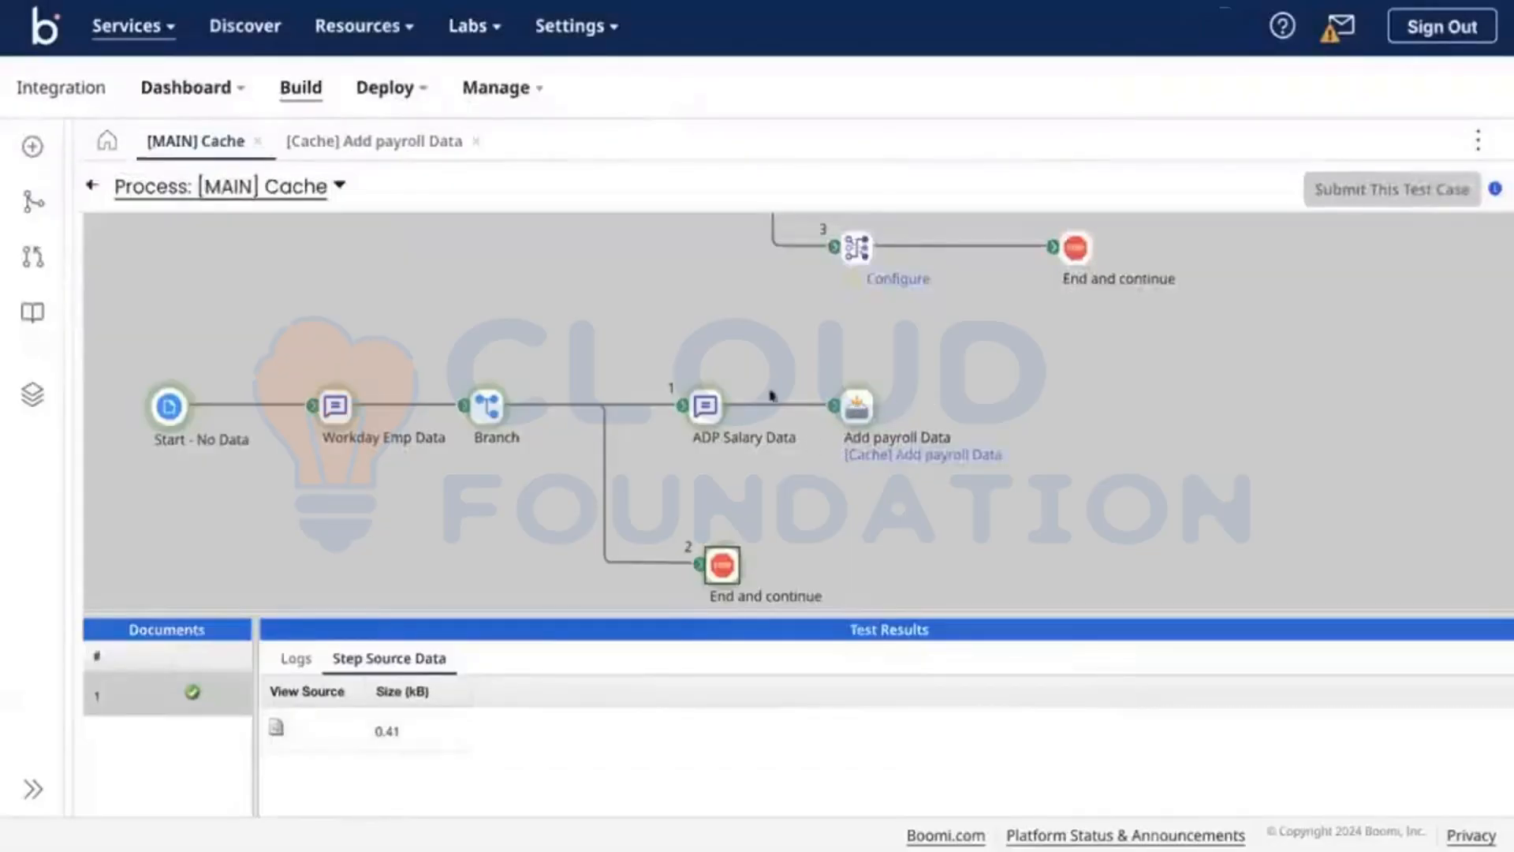
click(92, 185)
Step: Detach branch 2 from End and continue, reopen the payroll cache settings, then switch to the CSV editor
scroll(896, 526, up, 2)
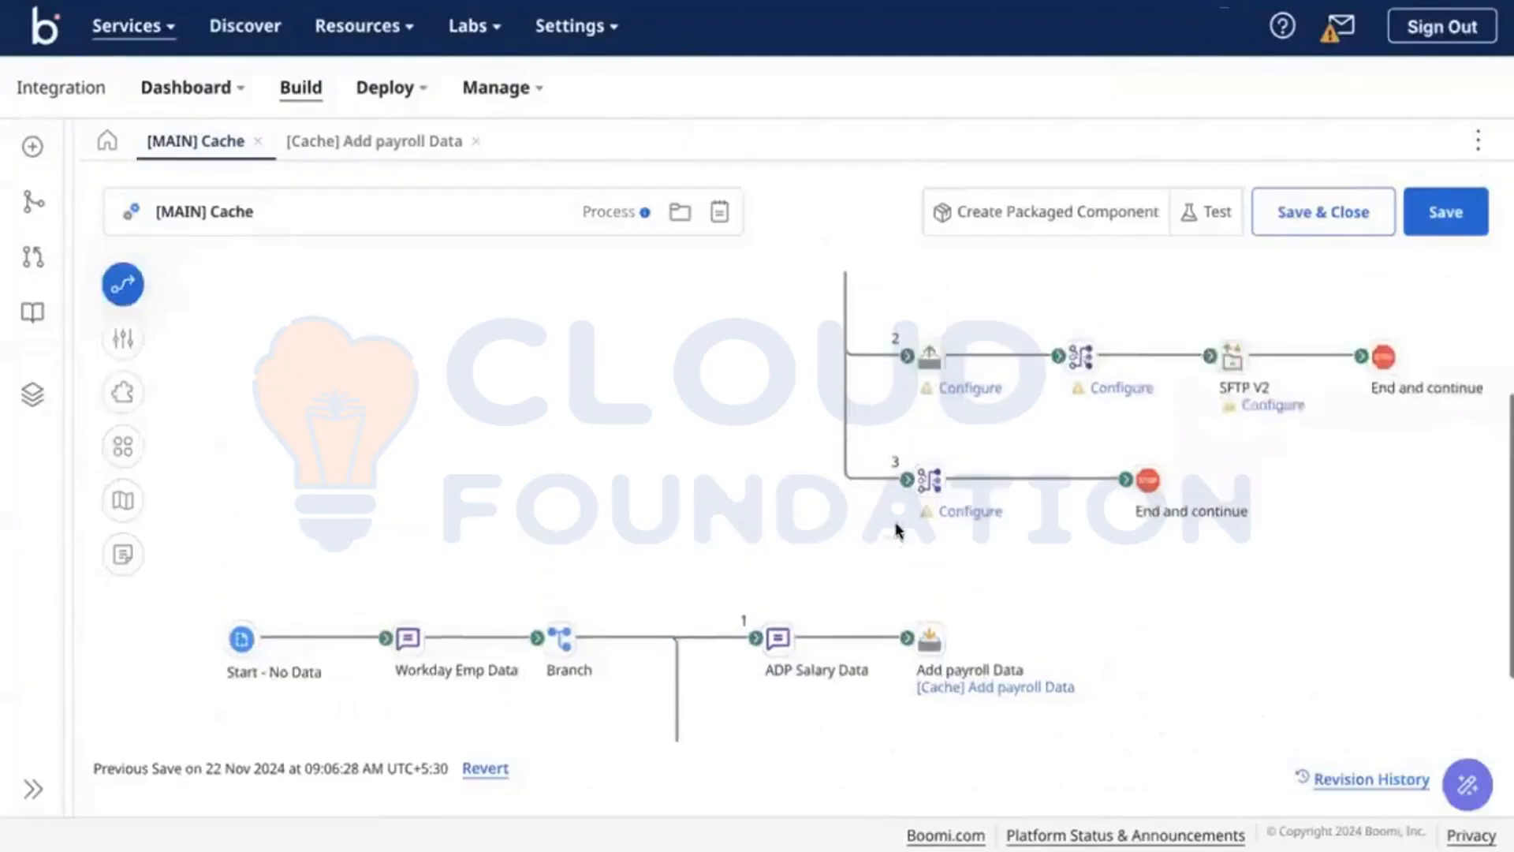
scroll(896, 526, down, 2)
mouse_move(936, 534)
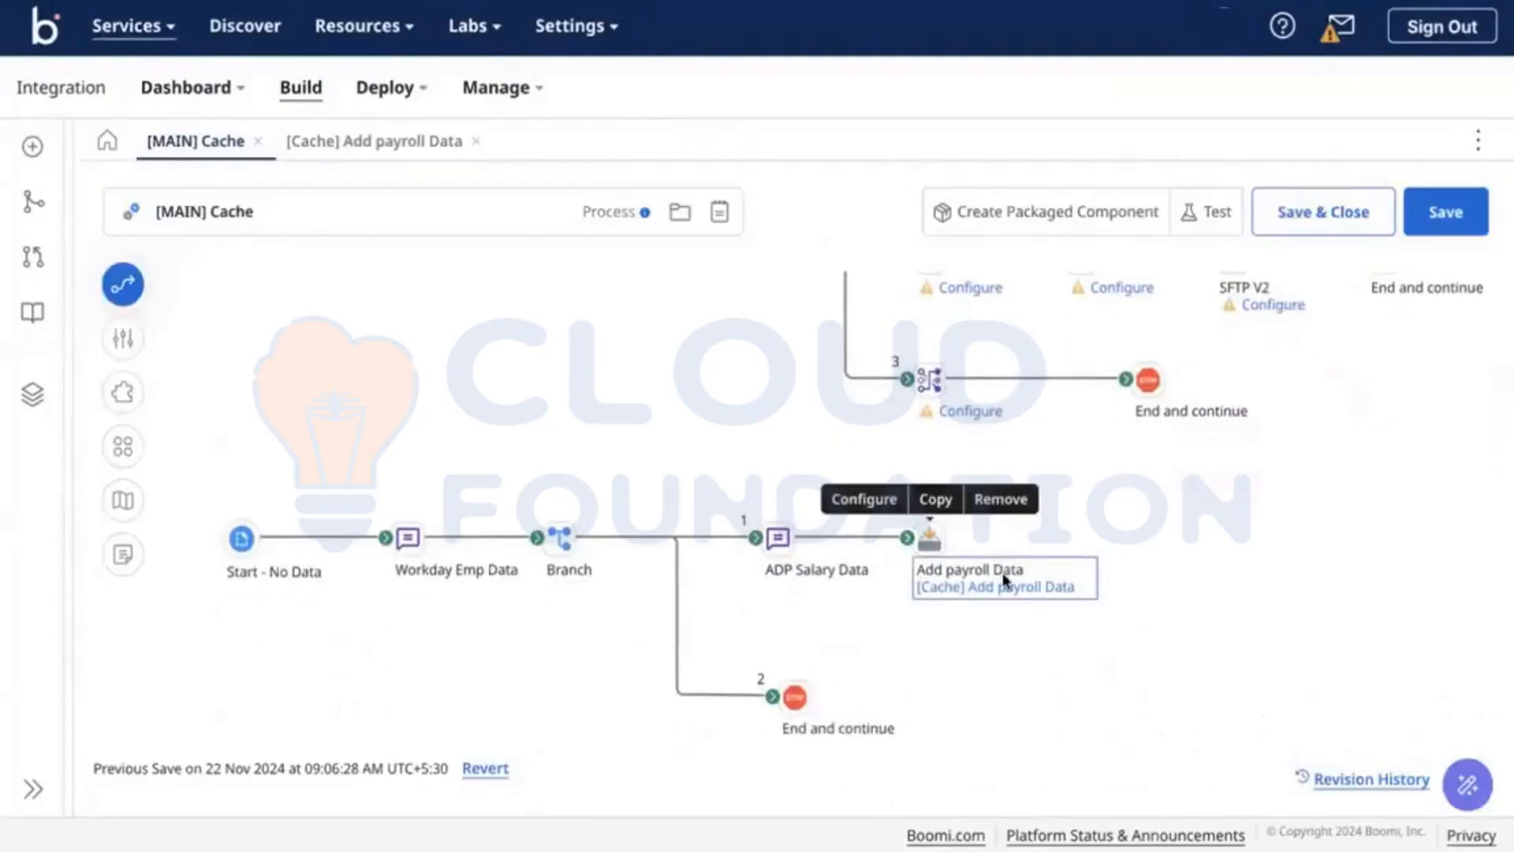
click(1050, 586)
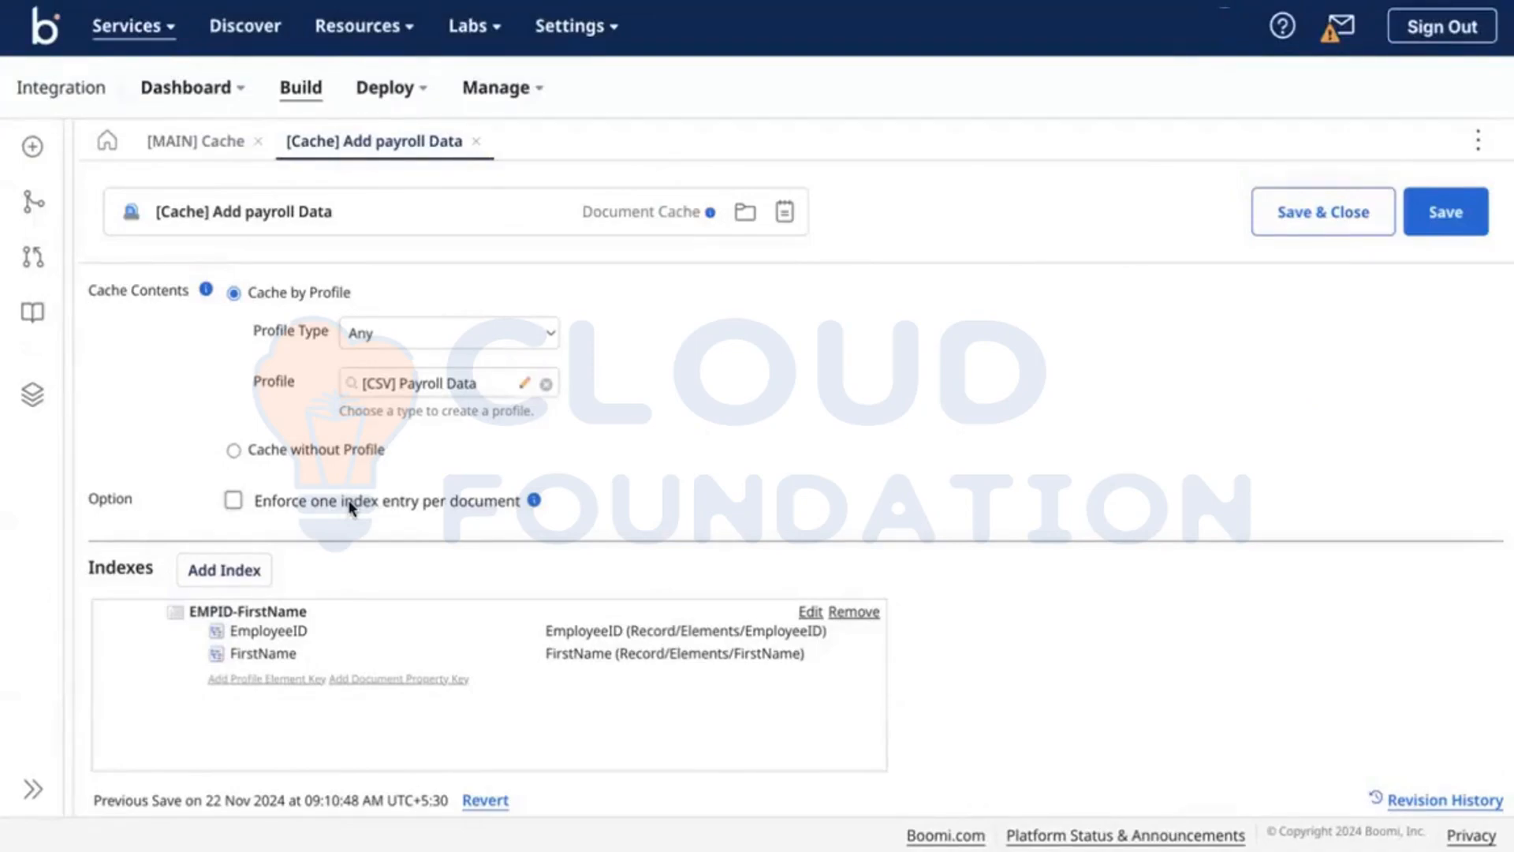
click(194, 151)
drag(772, 696, 898, 702)
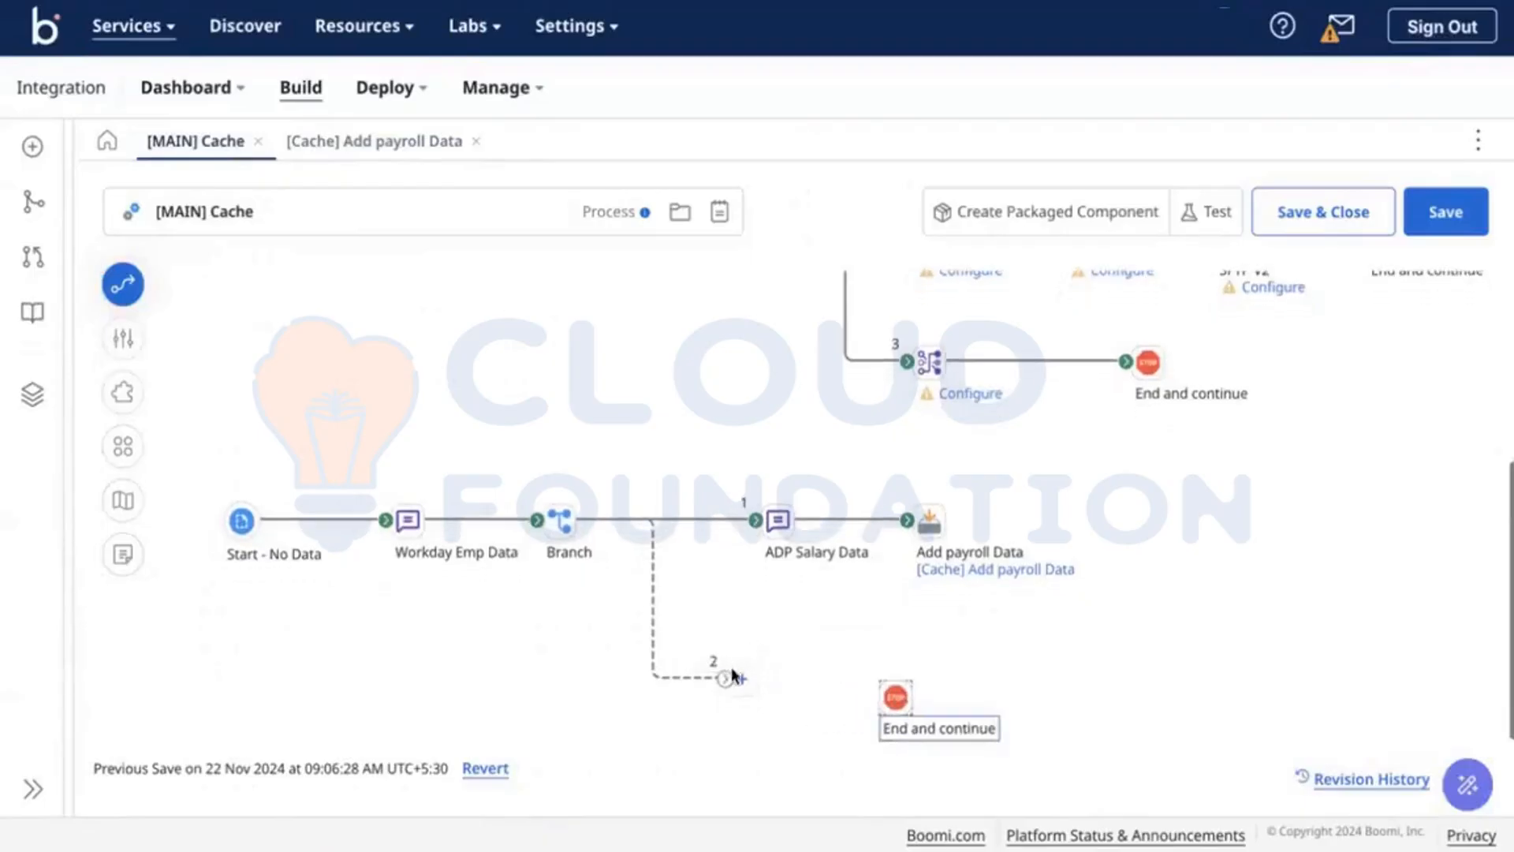
click(997, 569)
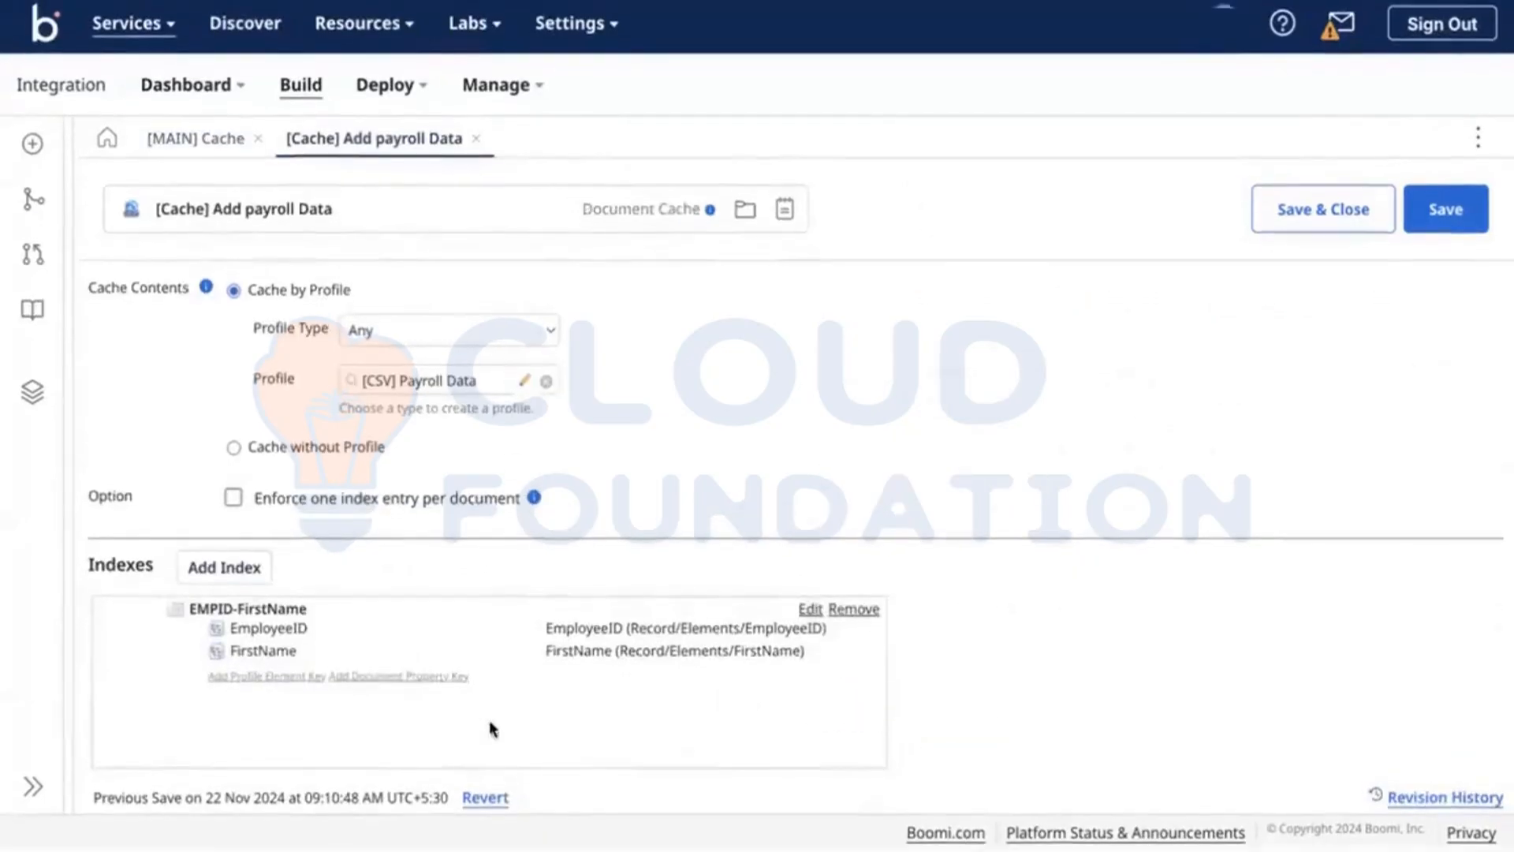
mouse_move(574, 656)
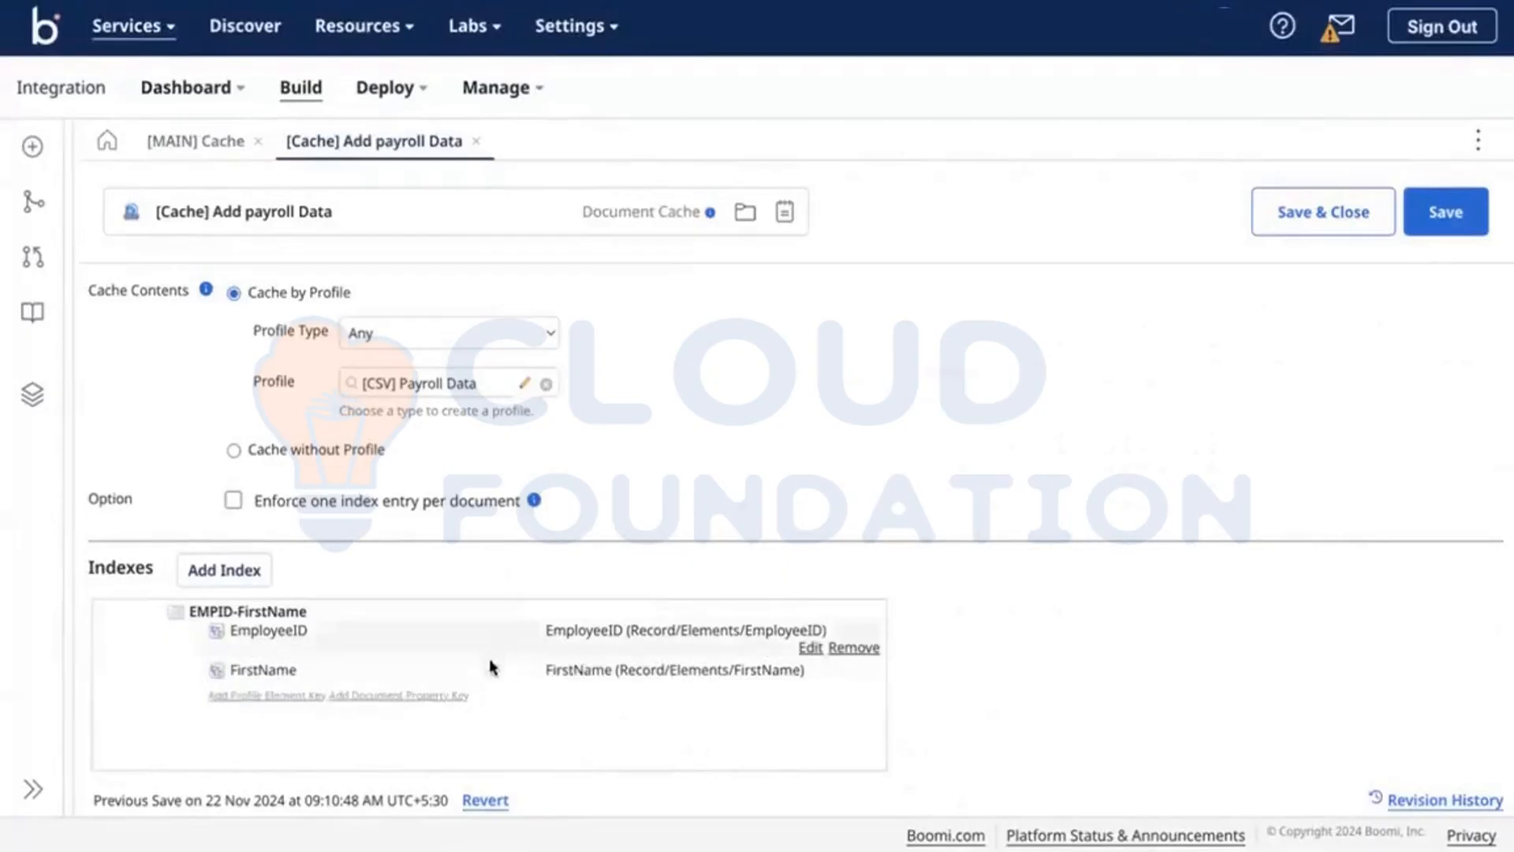
key(super+Tab)
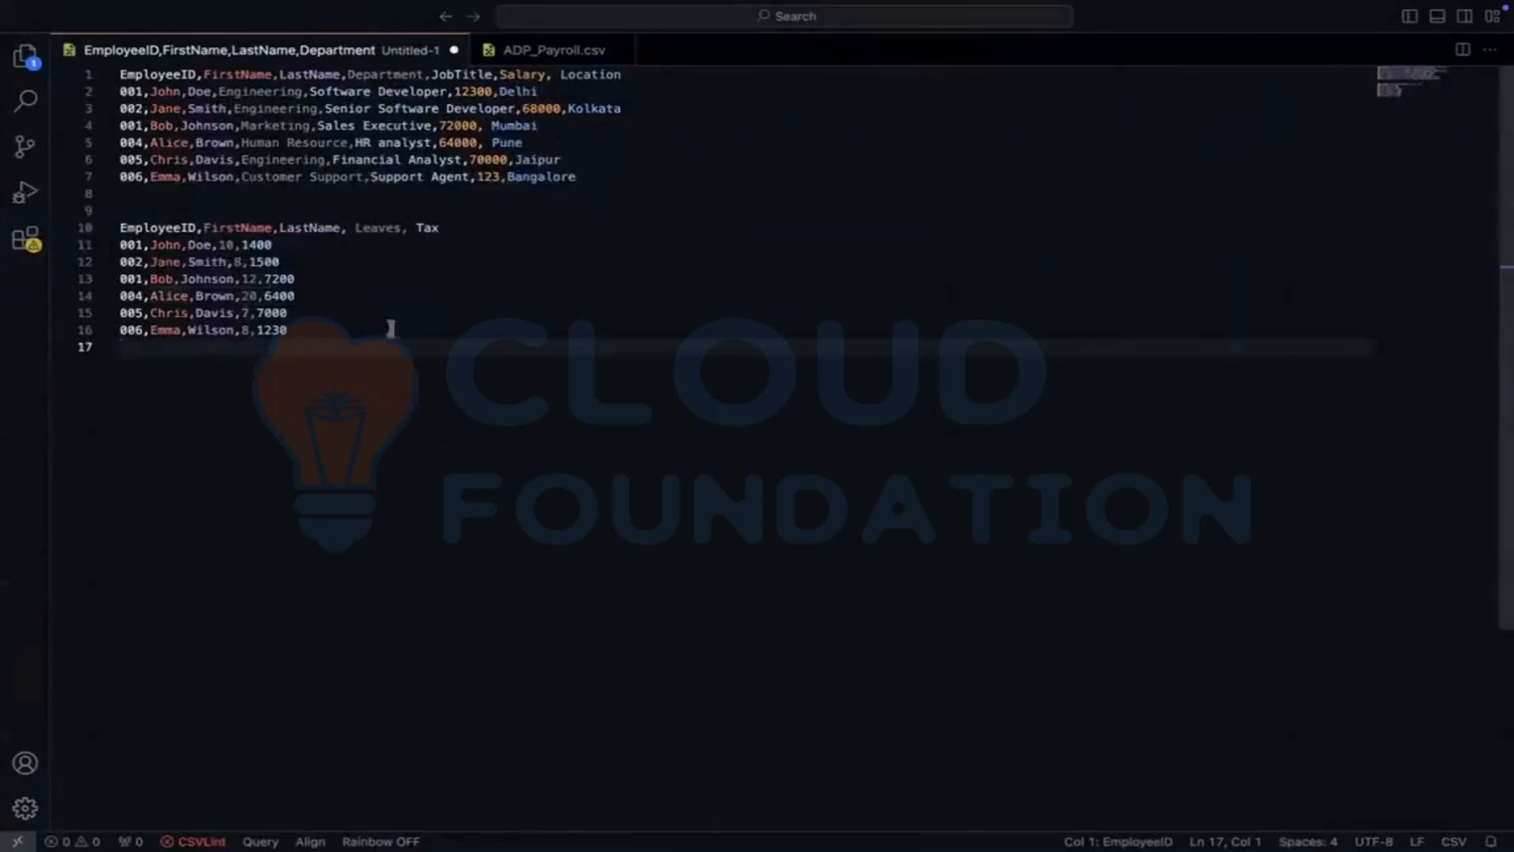
Step: Highlight the repeated employee ID 001 in VS Code, then return to Boomi's payroll cache settings
double_click(132, 278)
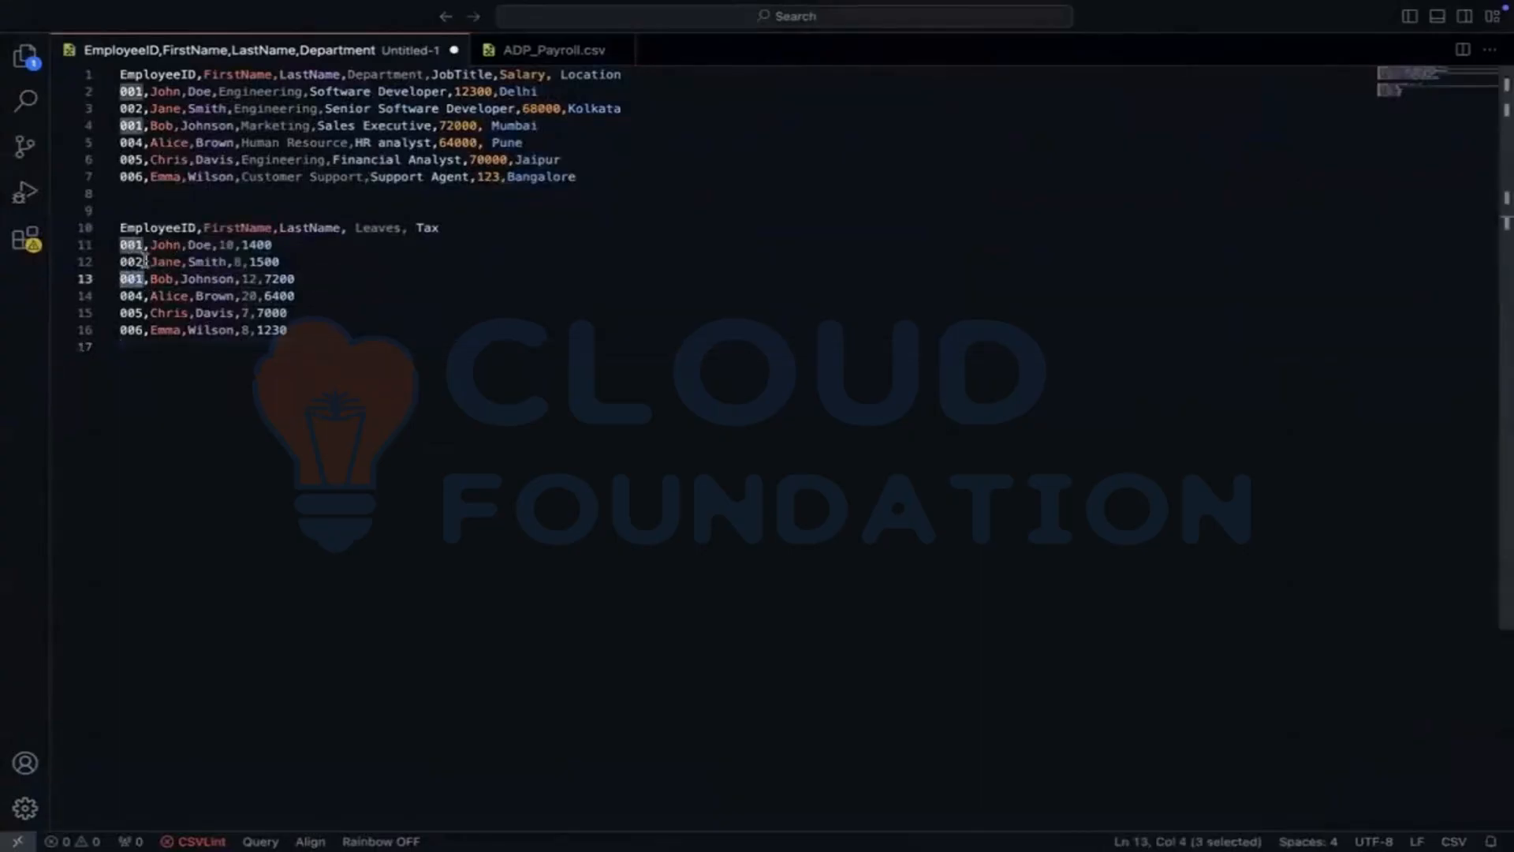
key(ctrl+Left)
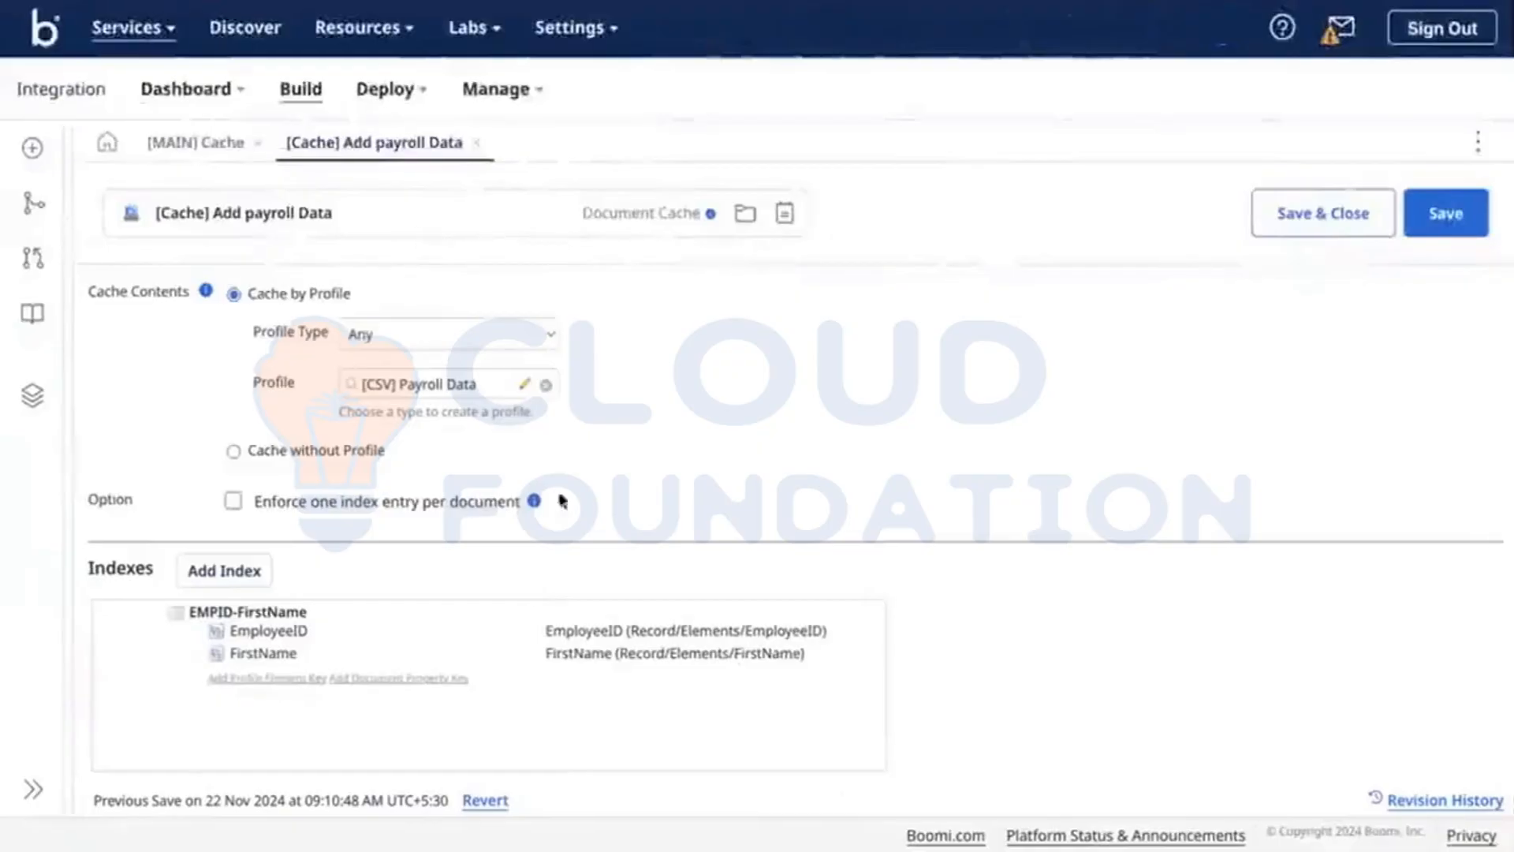
Step: Insert a Map step at the end of [MAIN] Cache branch 2, wired into End and continue
click(196, 142)
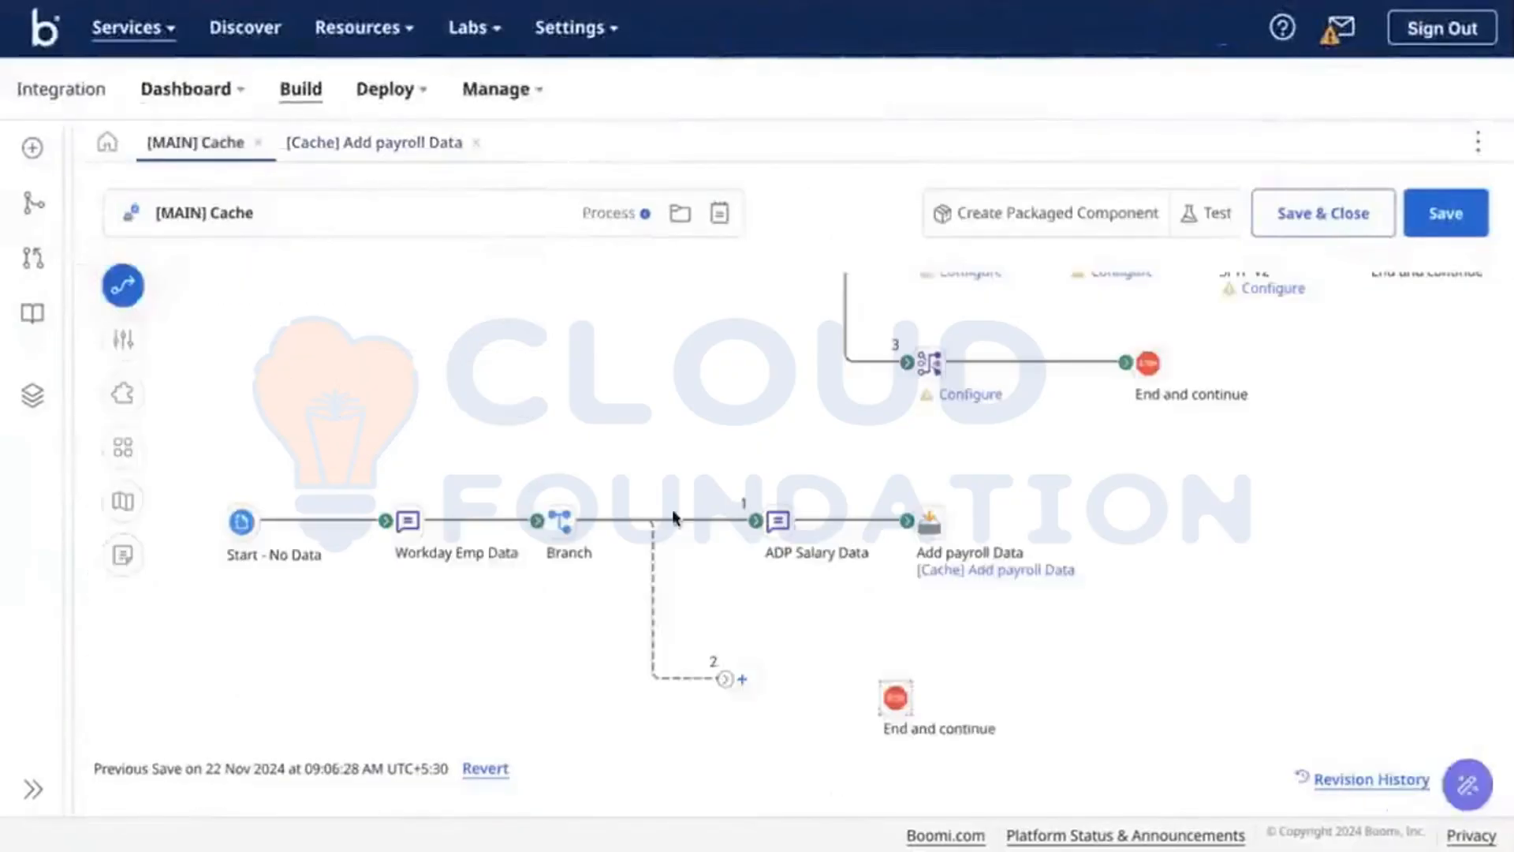
click(742, 679)
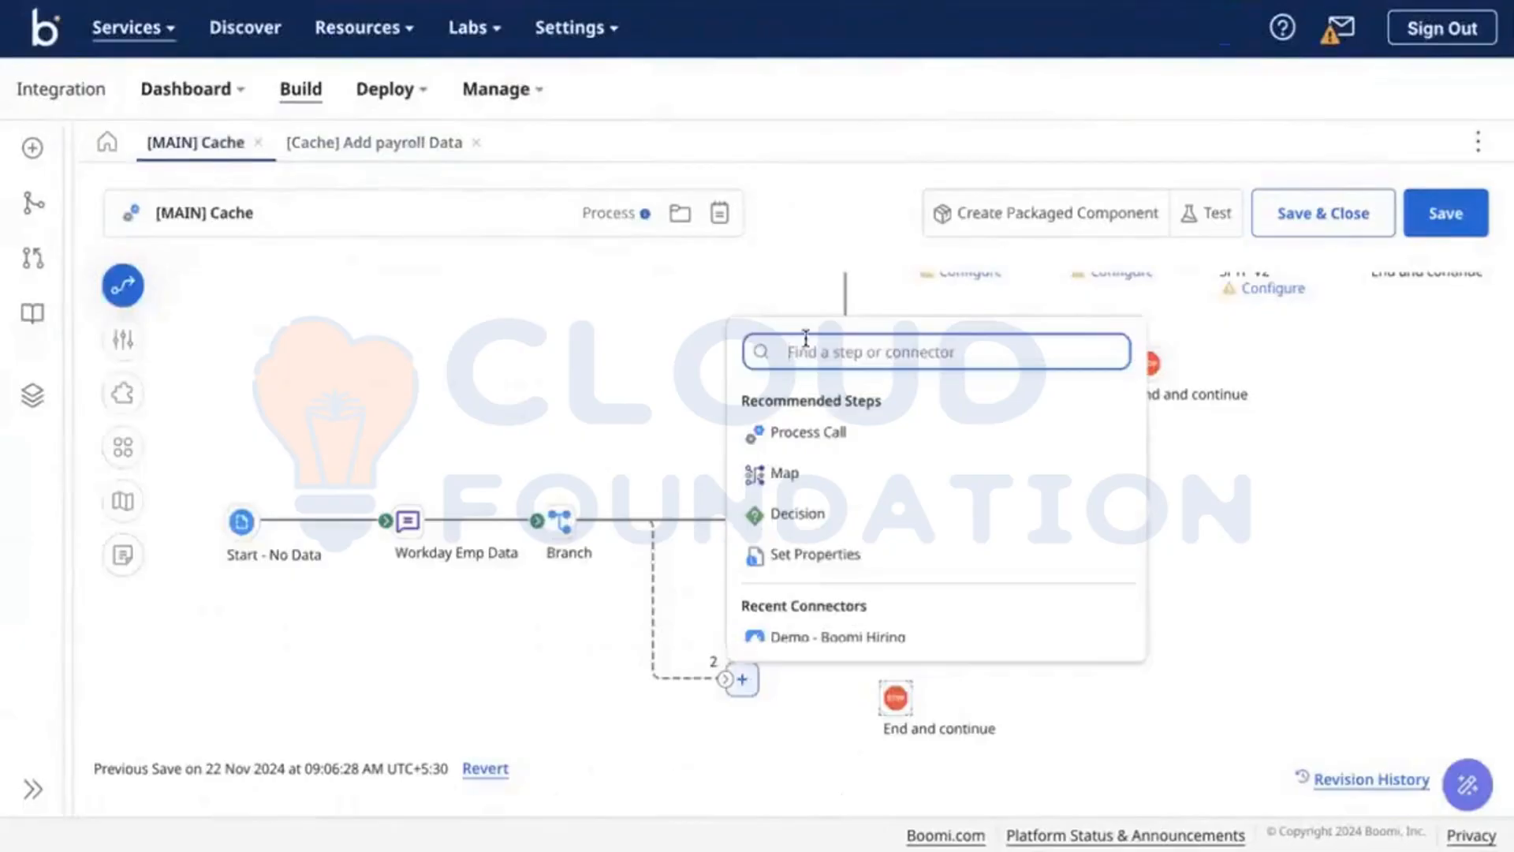
text(map)
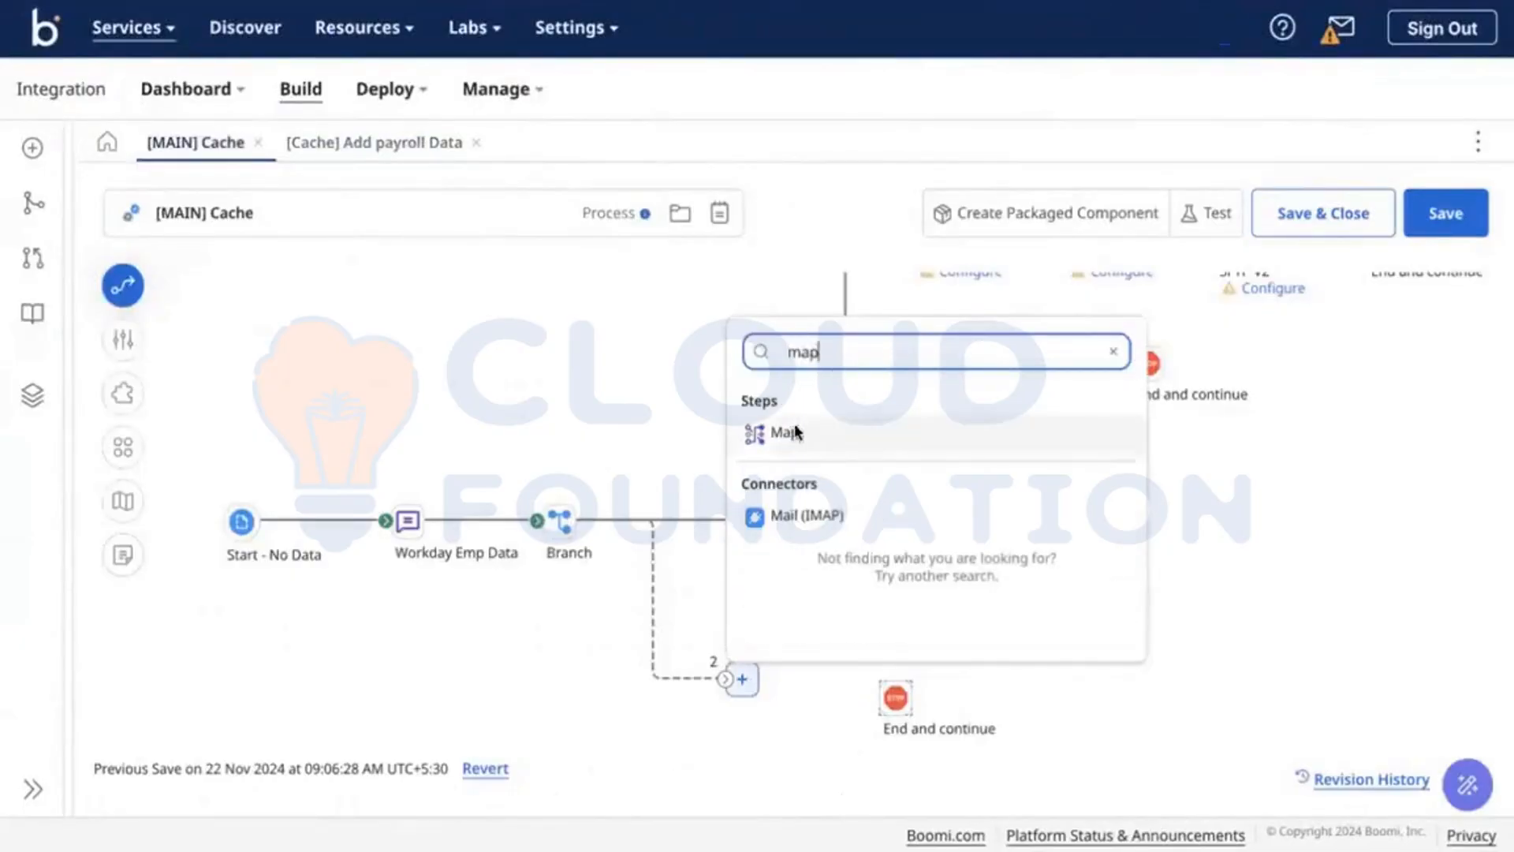
click(796, 431)
mouse_move(895, 686)
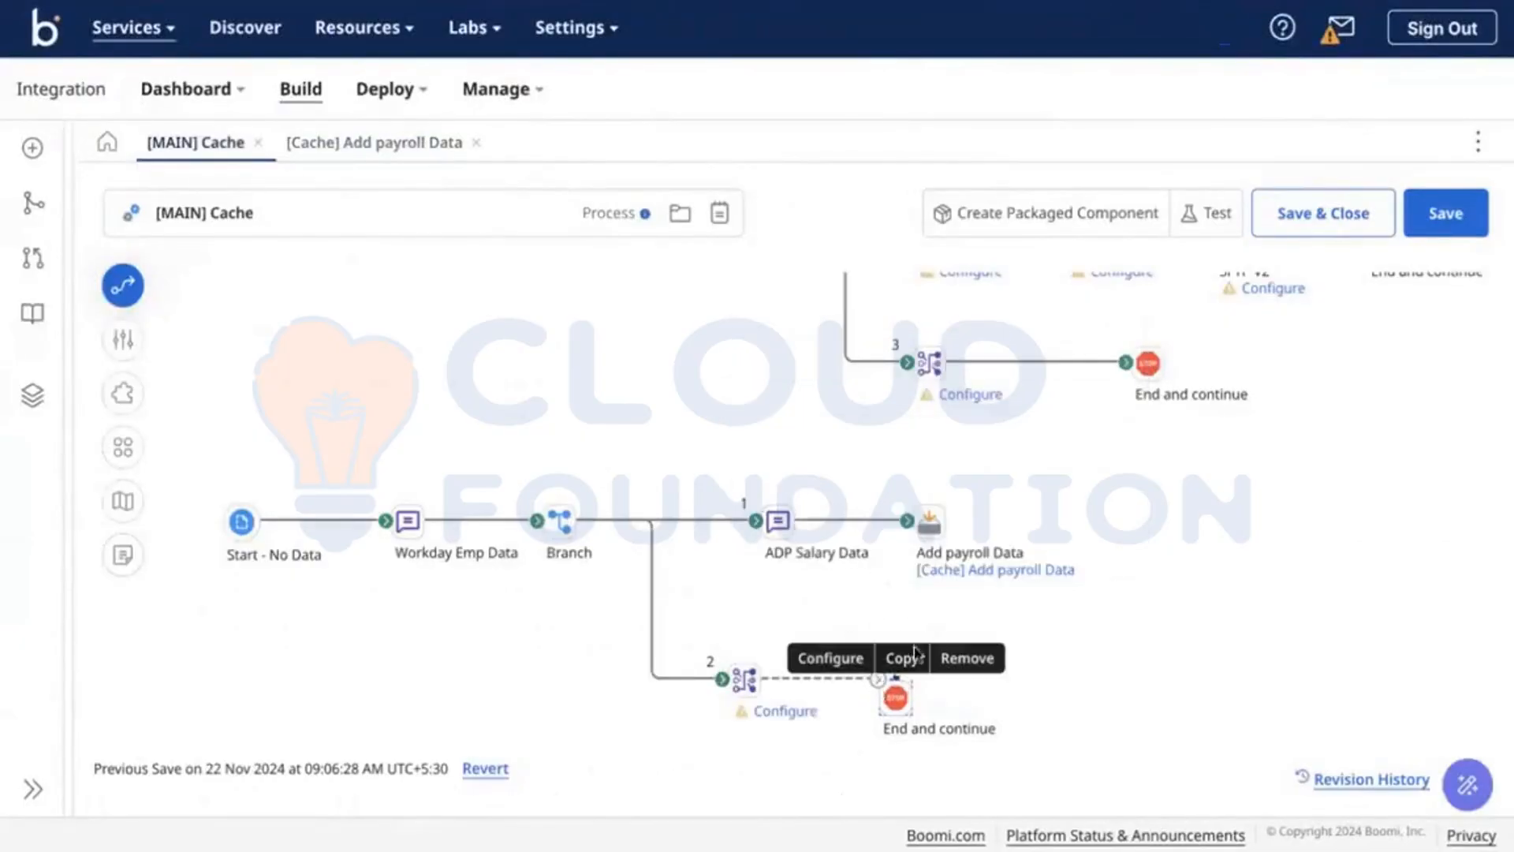
drag(877, 678, 950, 677)
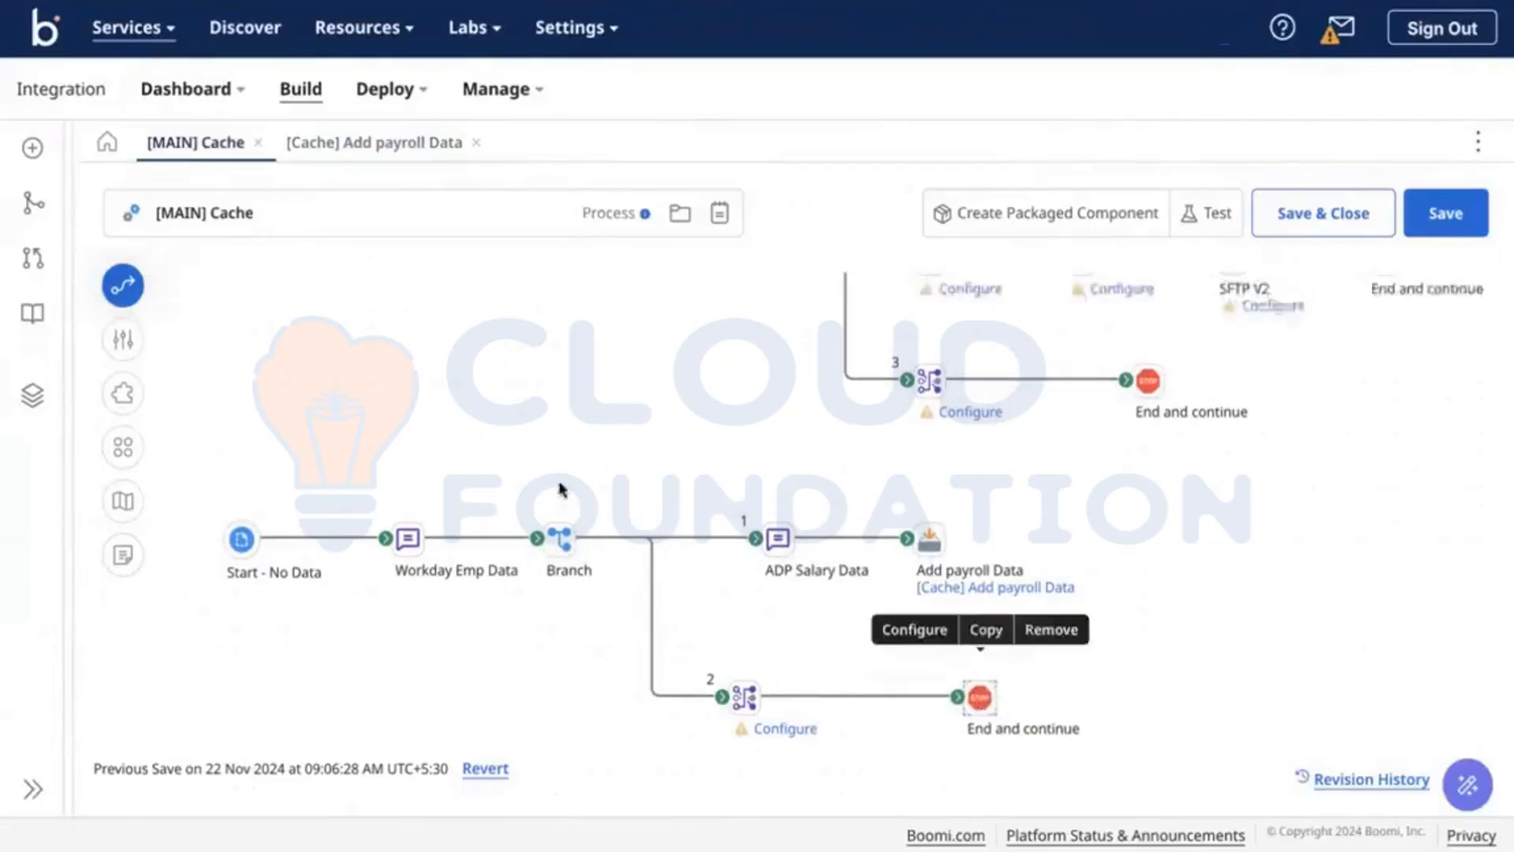
Step: Copy the [CSV] Employee flat file profile, without dependents, into the Demo-Caching folder
click(33, 394)
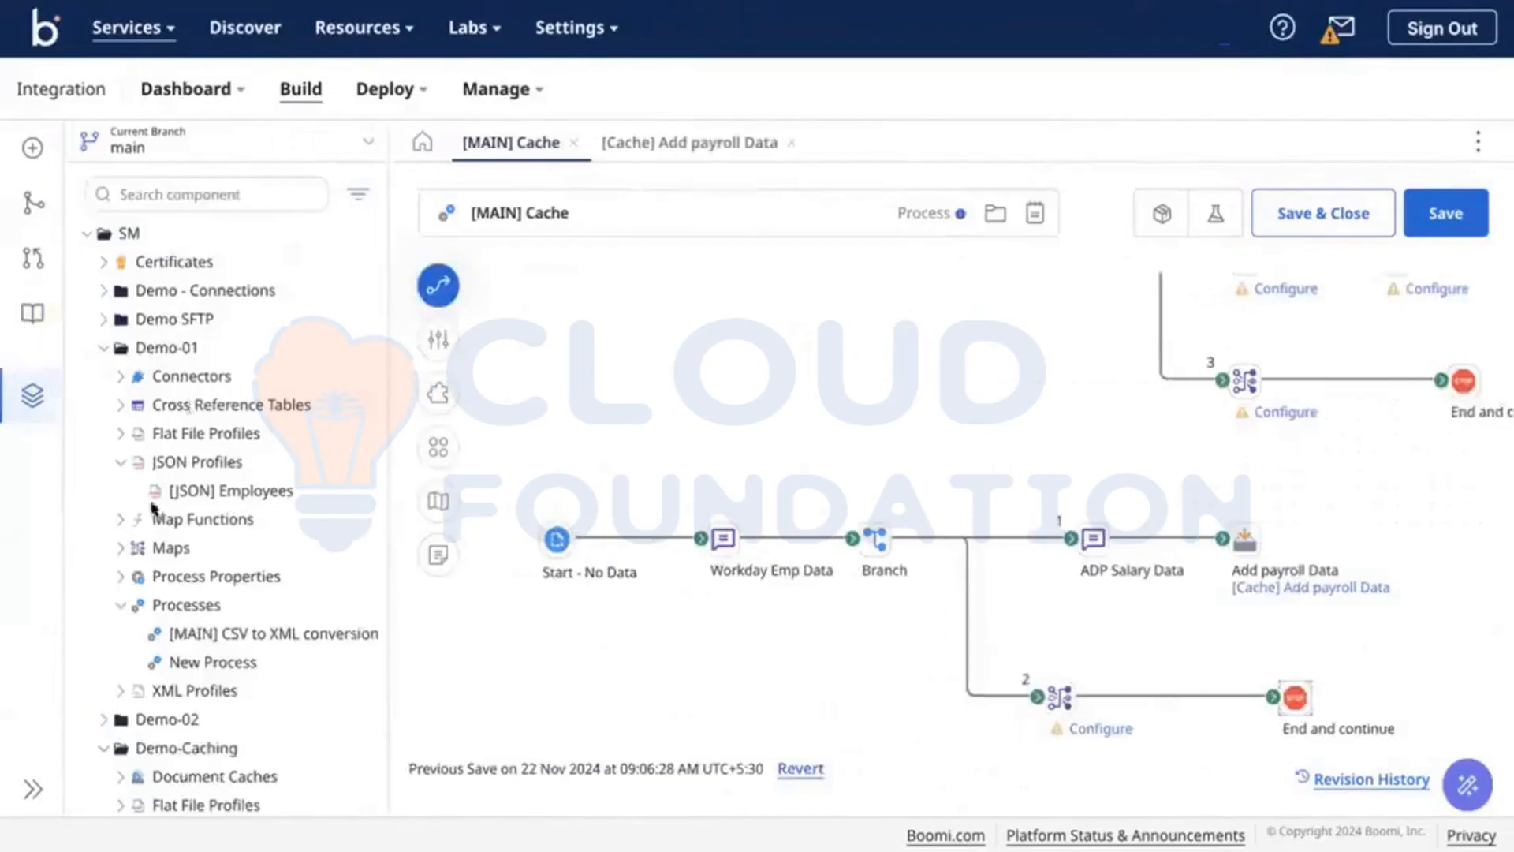
click(121, 433)
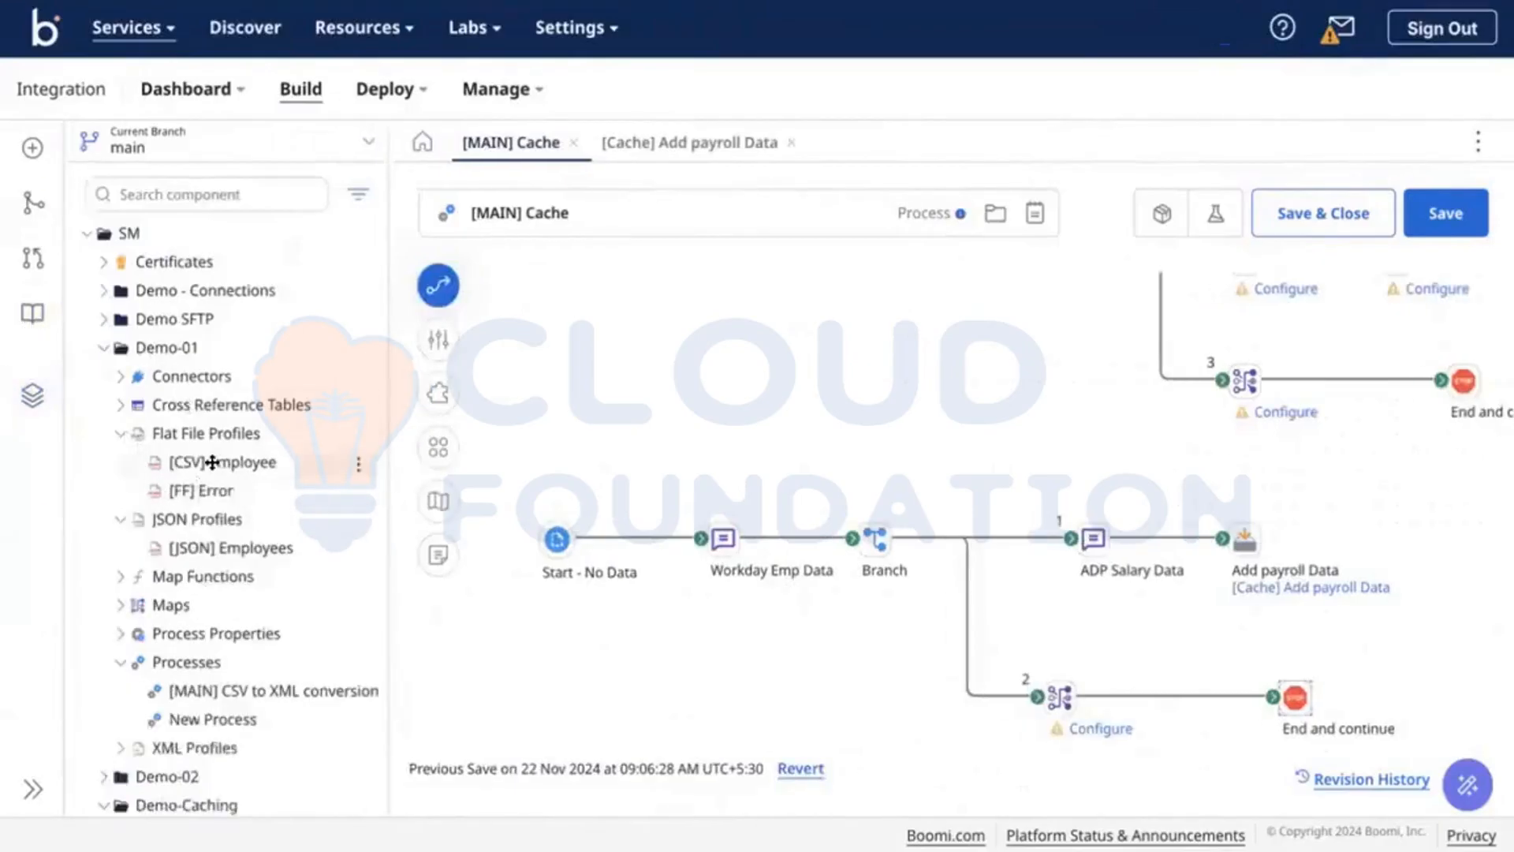
click(212, 462)
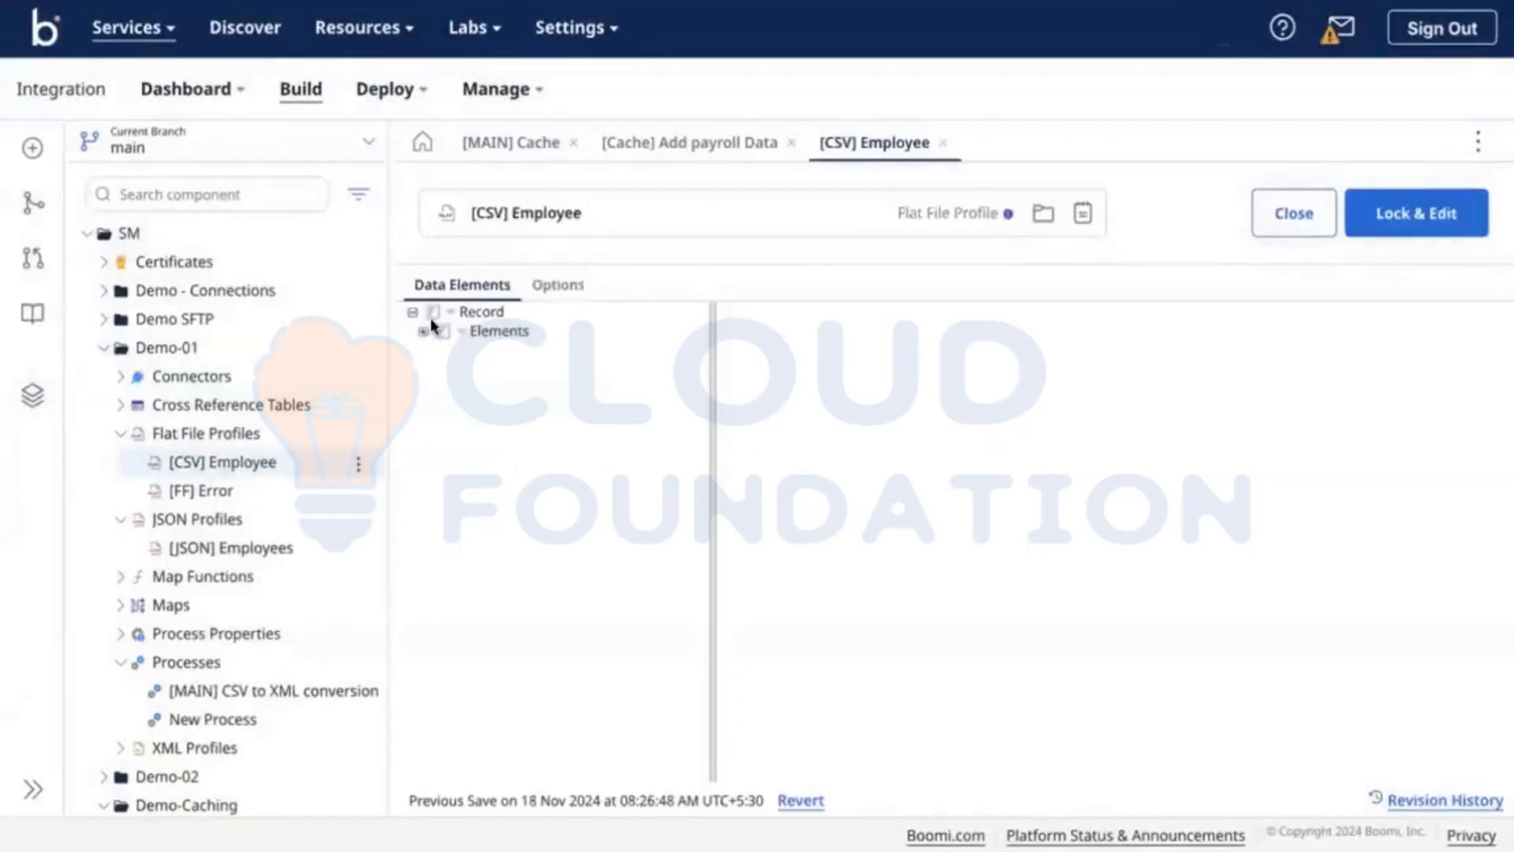
click(423, 331)
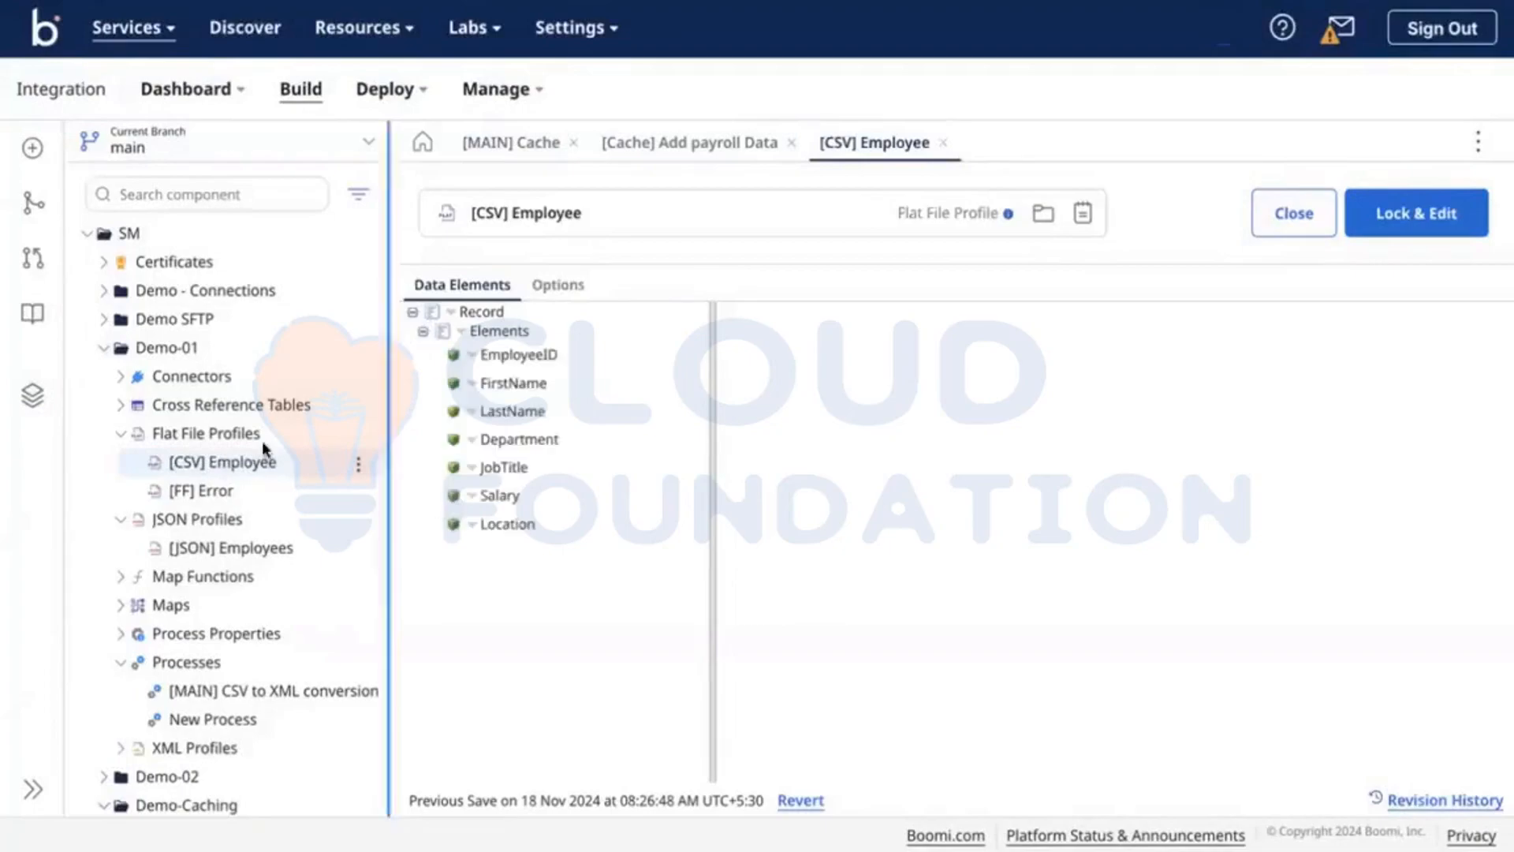
click(358, 465)
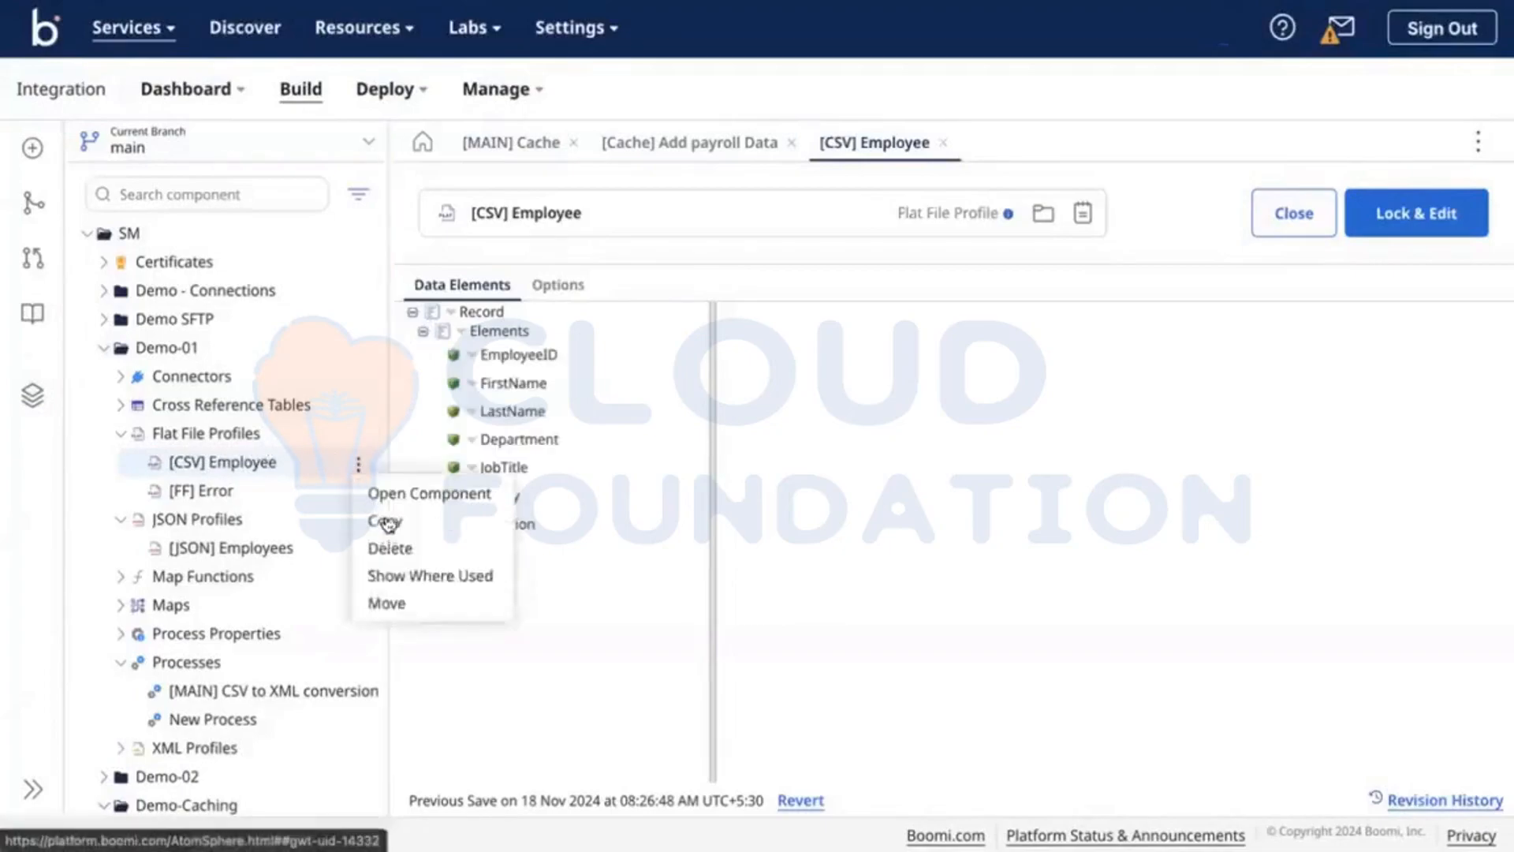
click(387, 521)
click(775, 481)
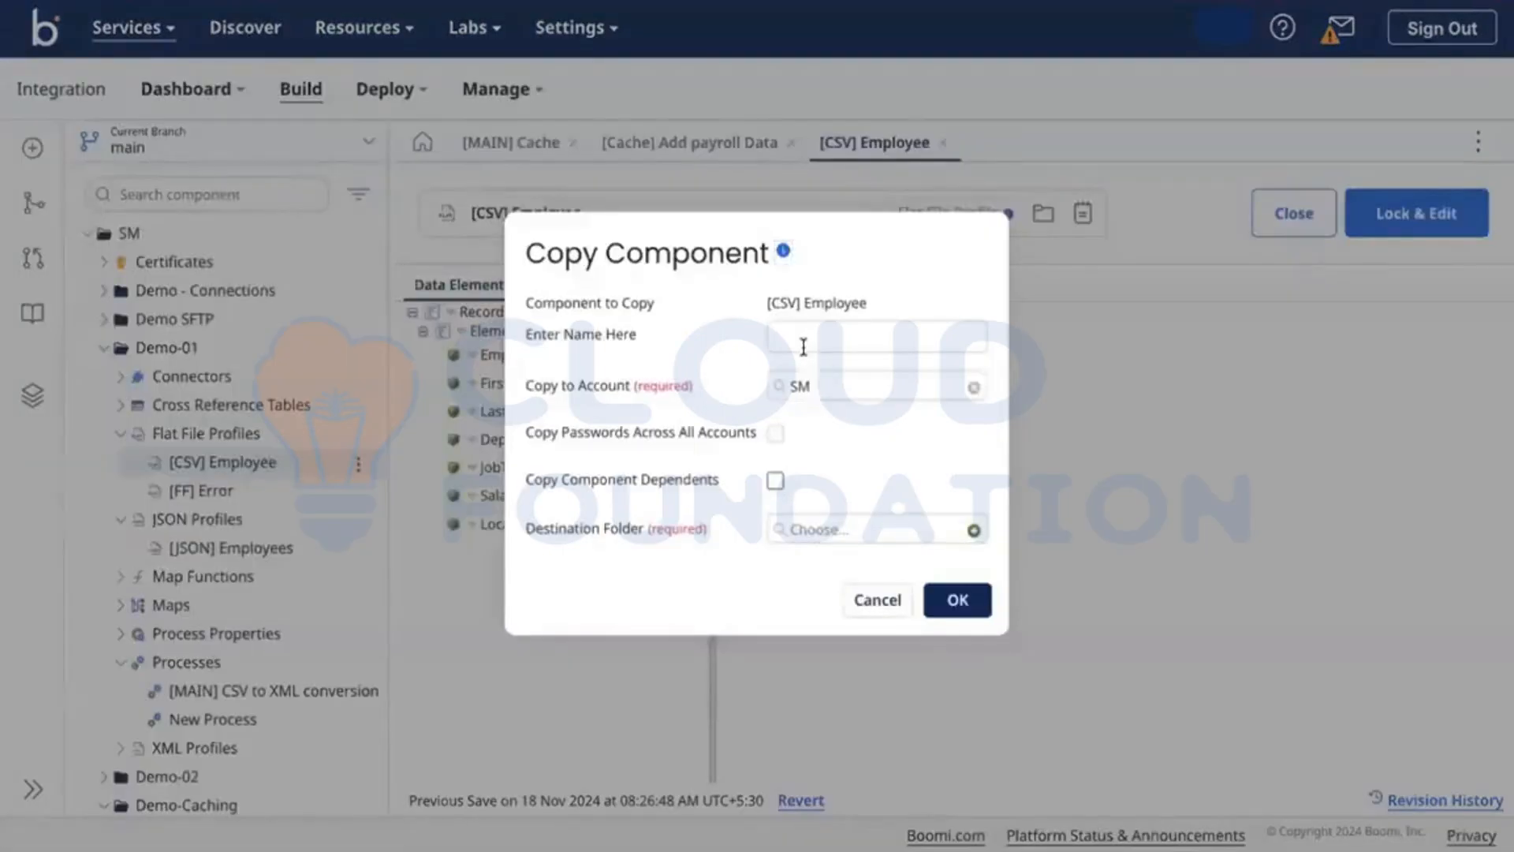
click(803, 346)
click(777, 530)
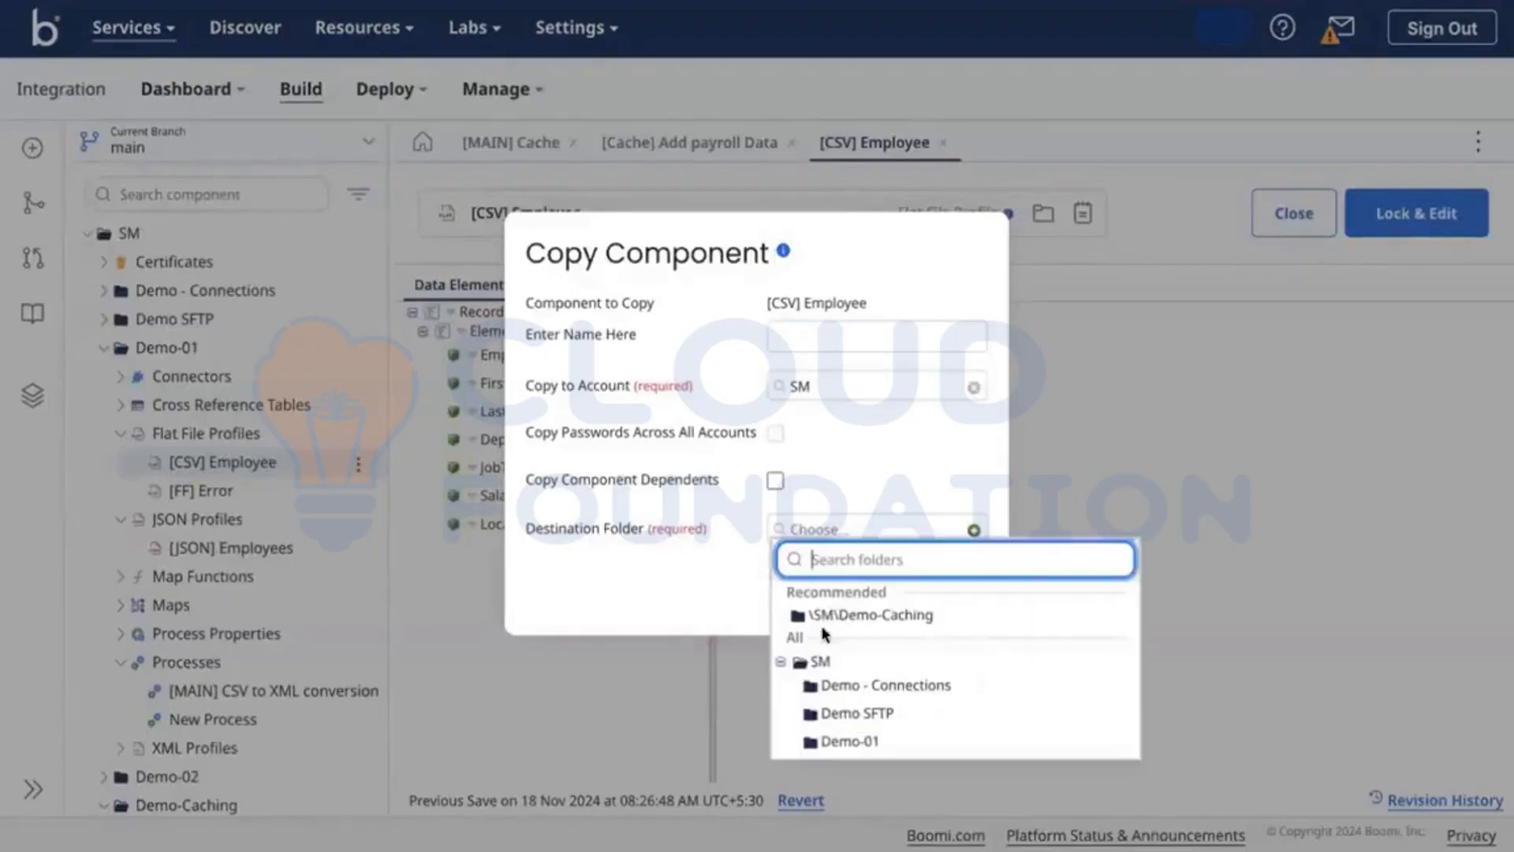
click(886, 614)
click(954, 603)
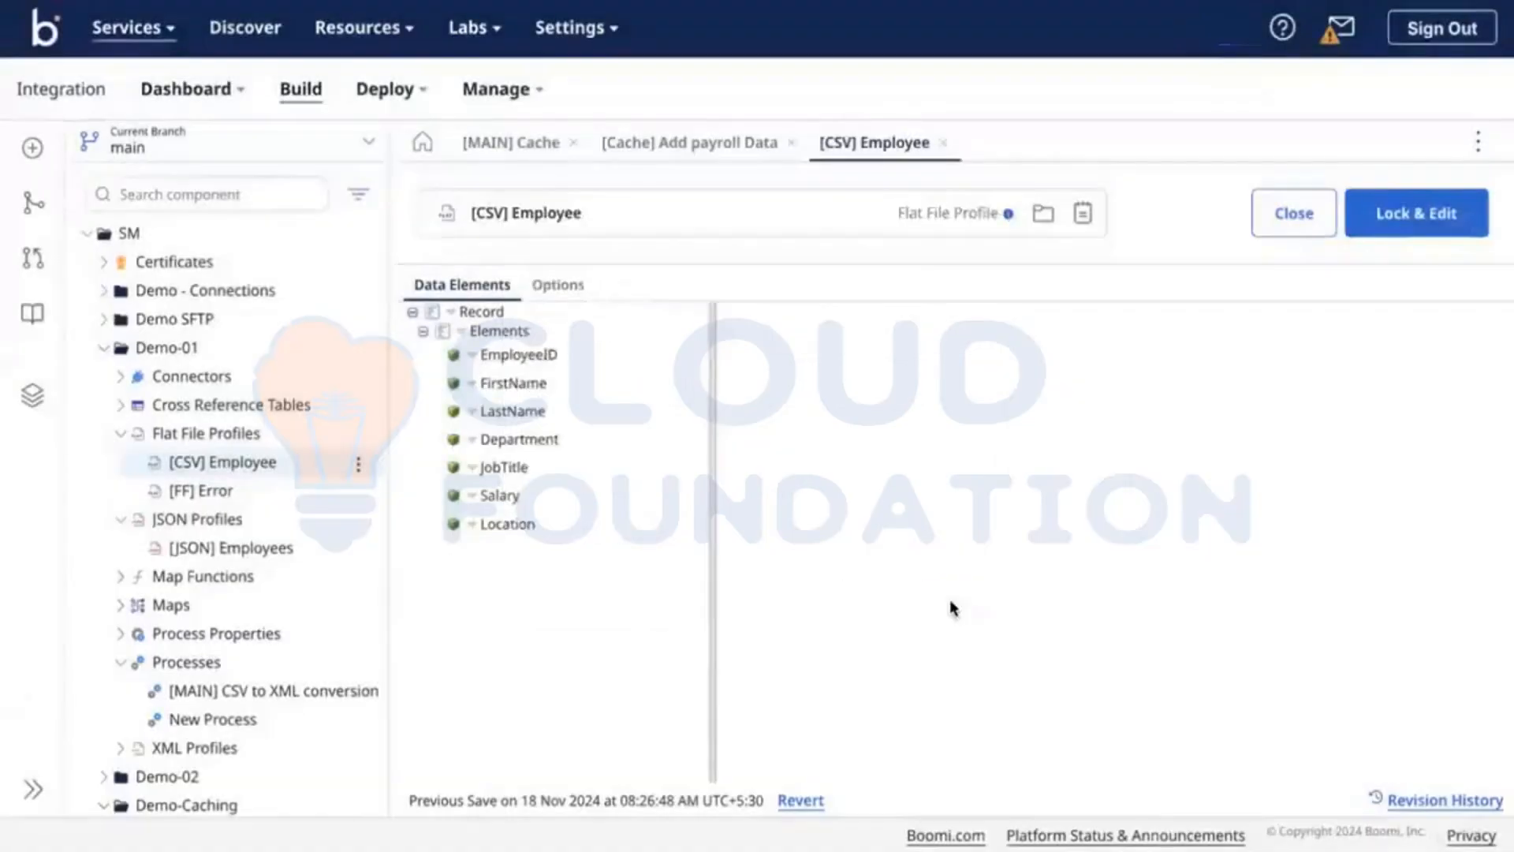
click(108, 350)
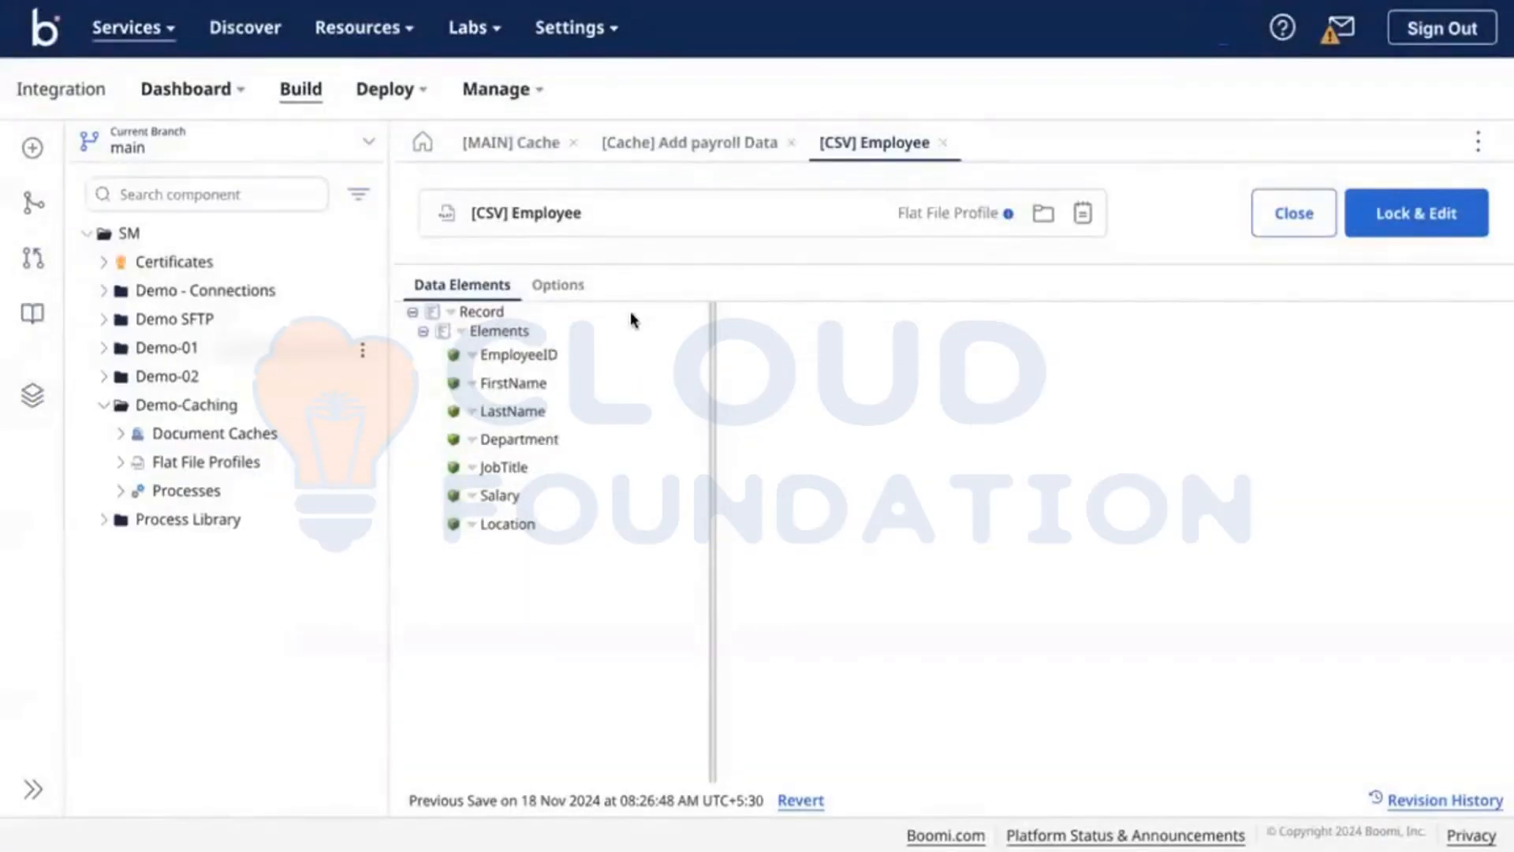
Step: Create a new map named [MAP] CSV to XML for the branch 2 Map step
click(497, 138)
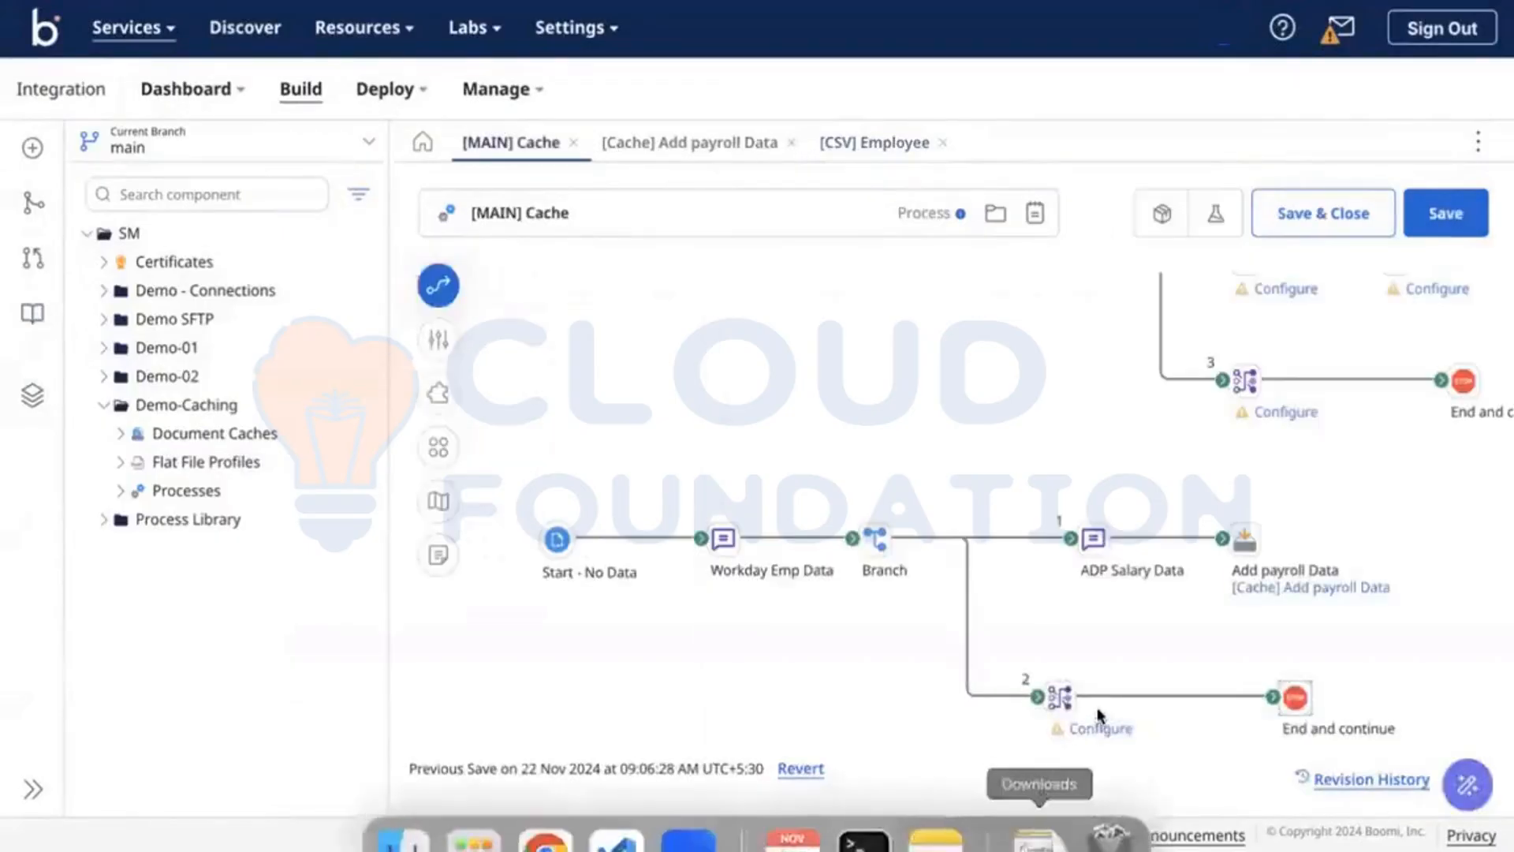
click(1096, 727)
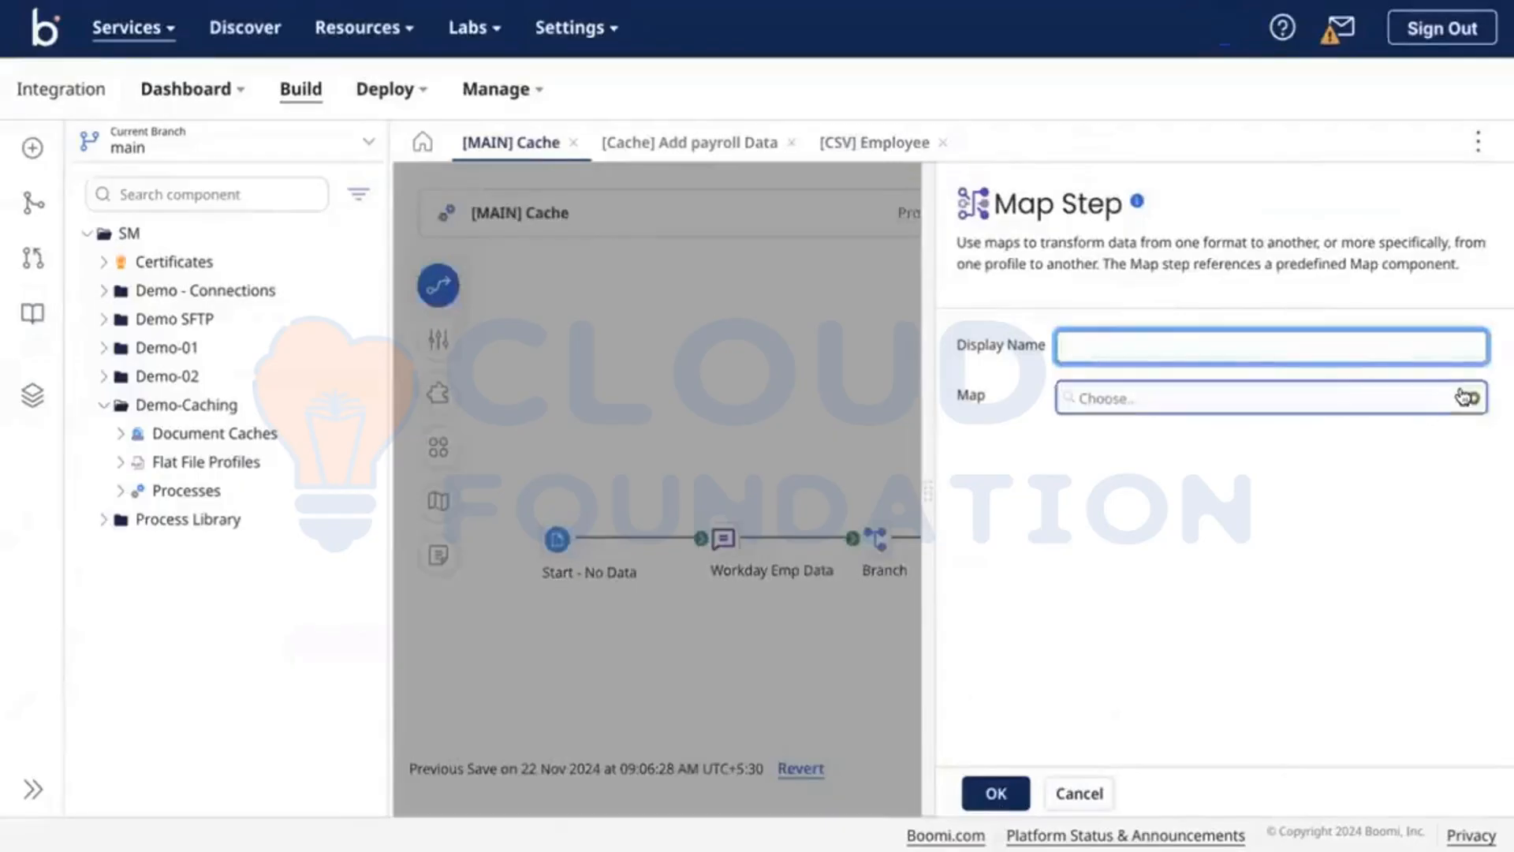
click(1473, 398)
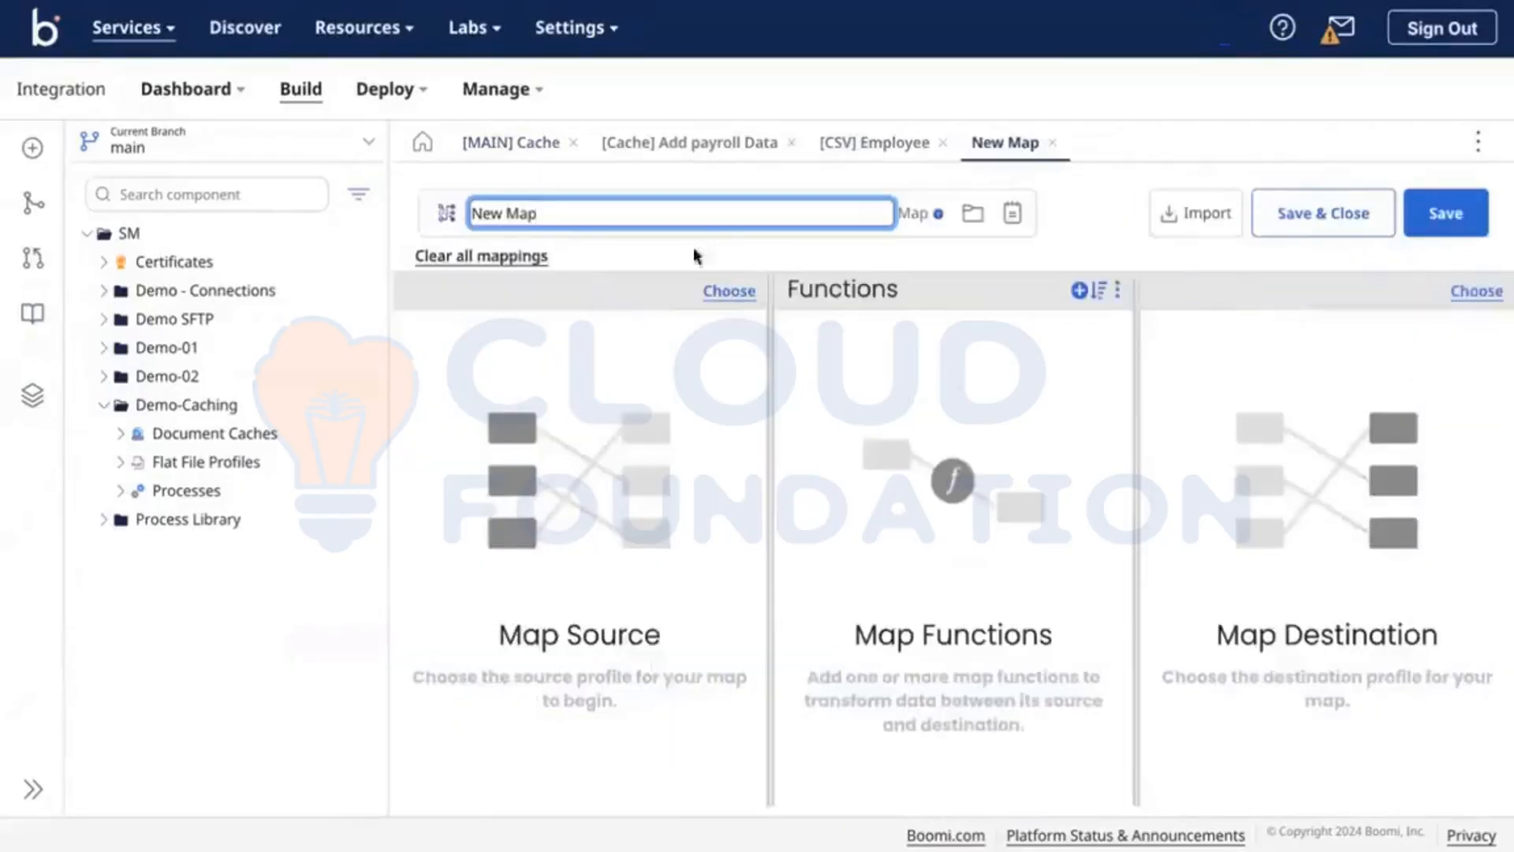
triple_click(692, 206)
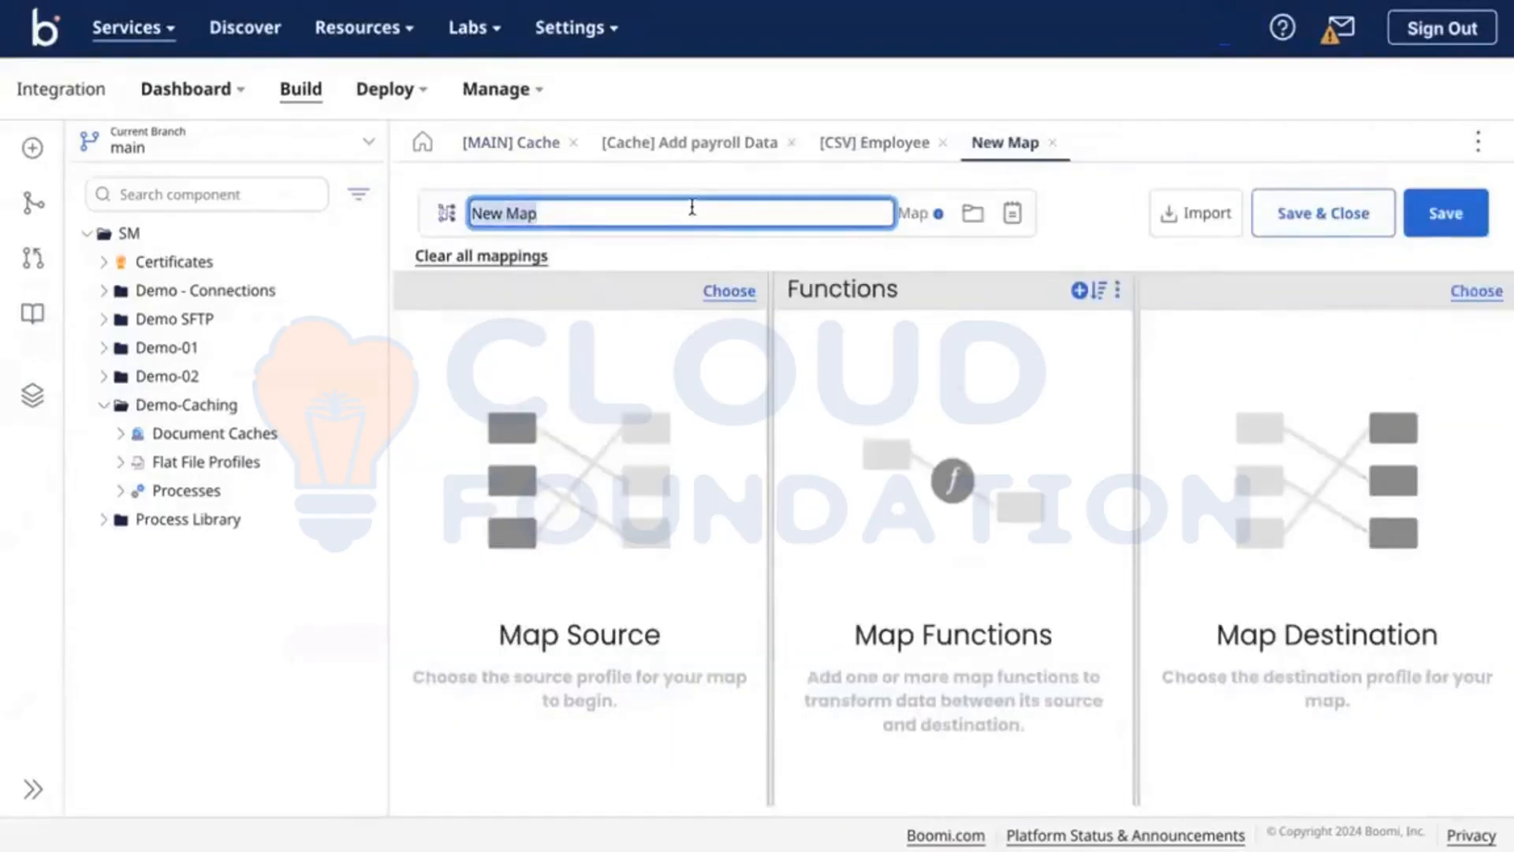
key(BackSpace)
text([MAP] CSV t)
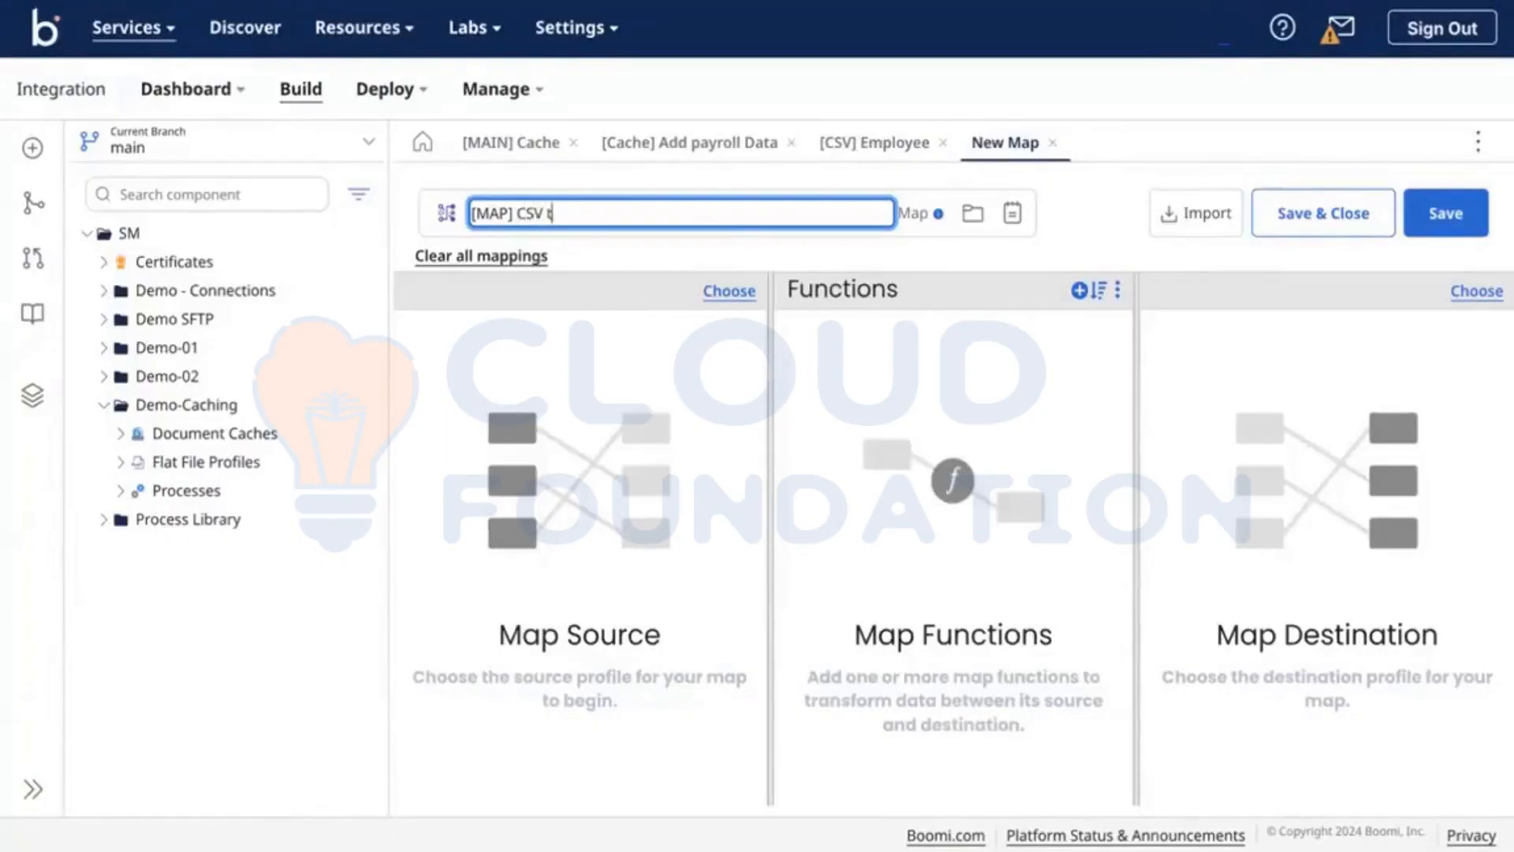
text(ML)
click(700, 340)
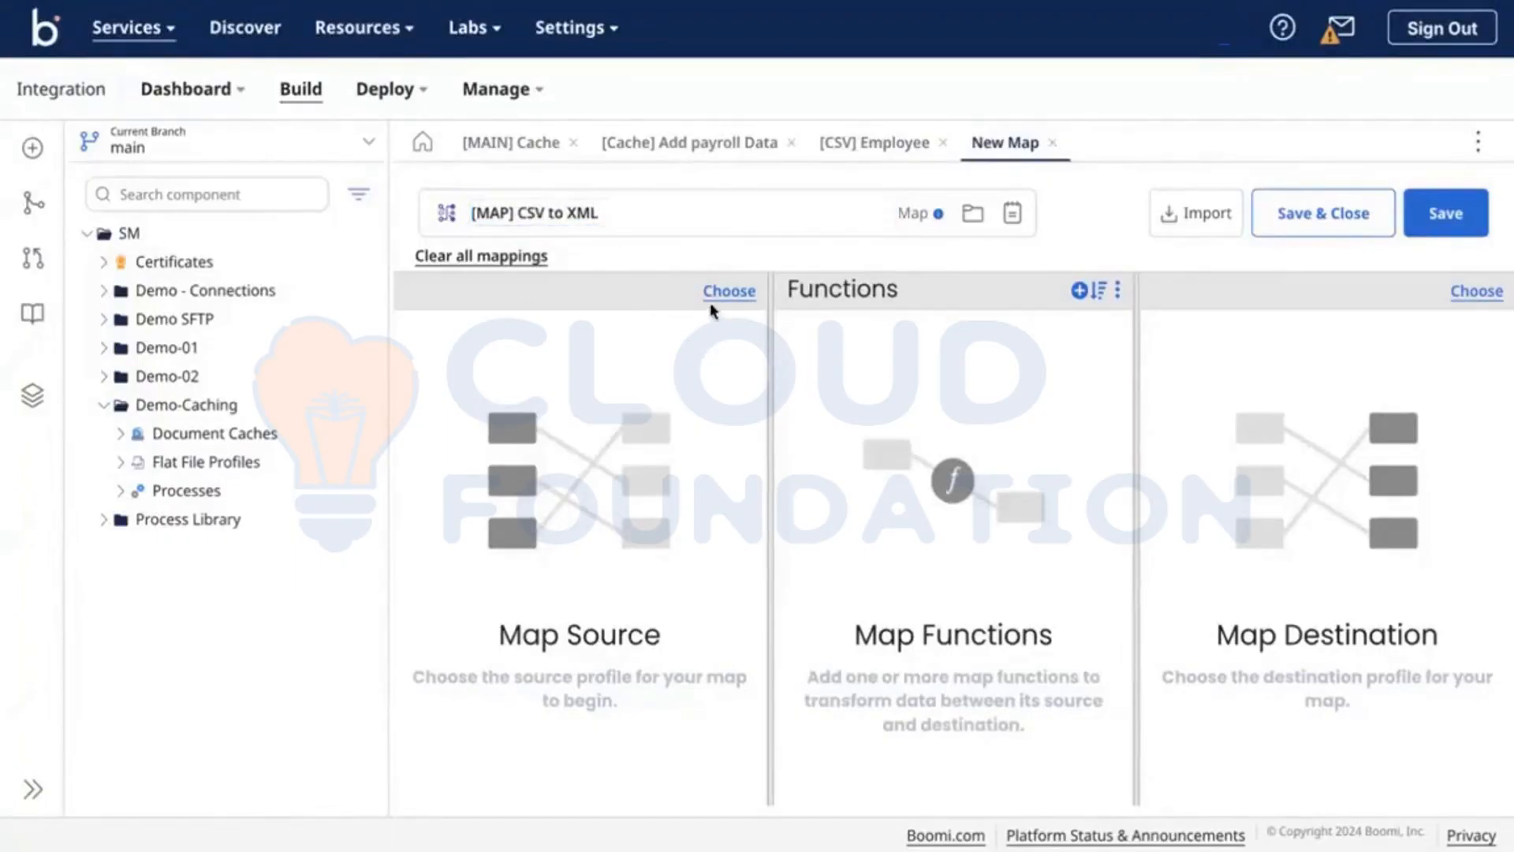
Step: Set the map's source to the Flat File profile [CSV] Employee from Demo-Caching
click(748, 289)
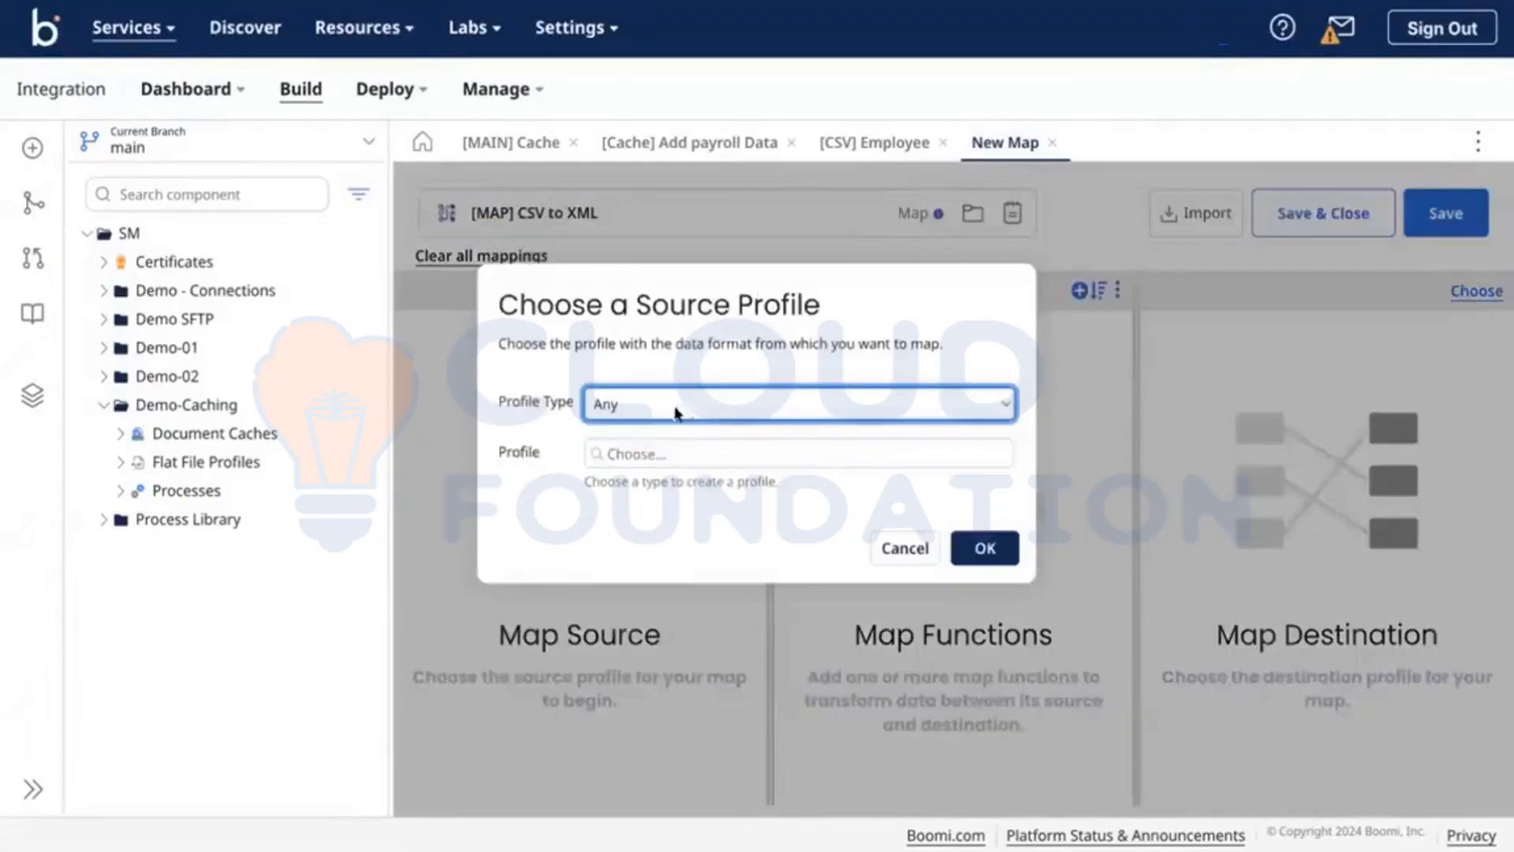
click(675, 412)
click(623, 476)
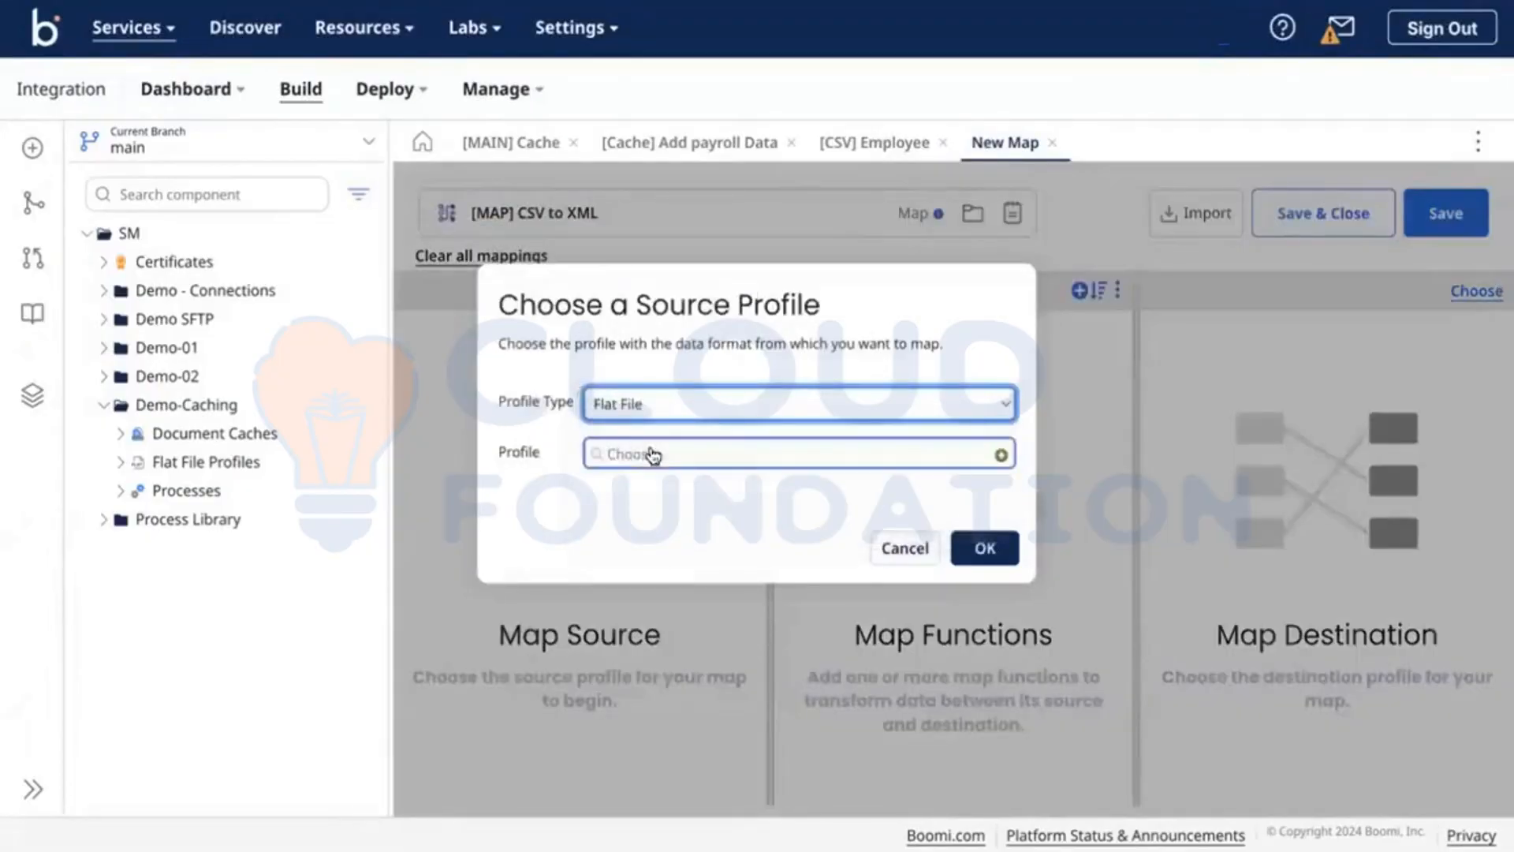
click(652, 455)
scroll(683, 583, down, 1)
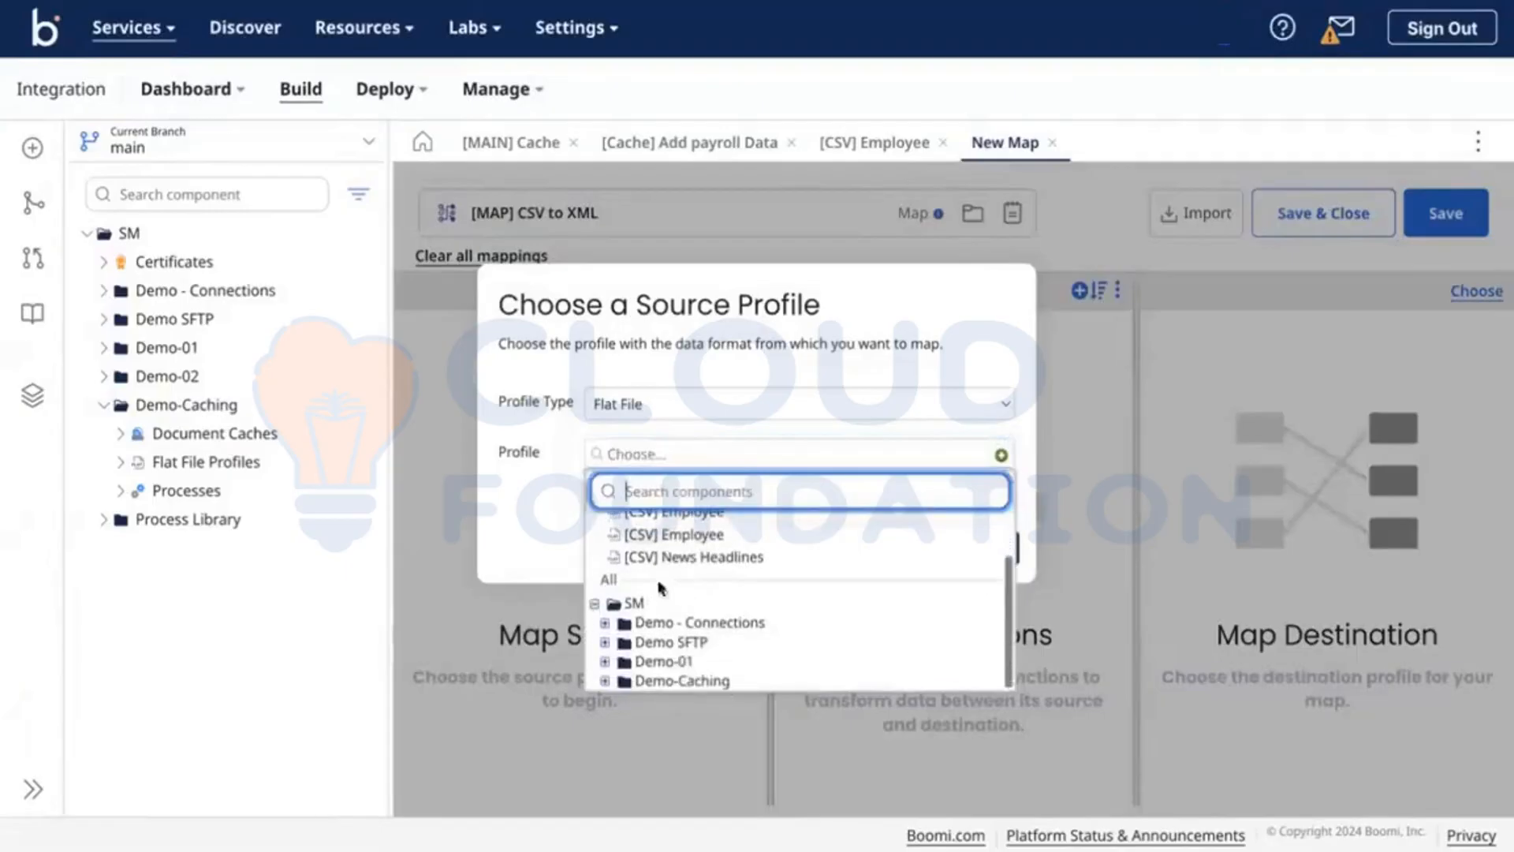
click(605, 681)
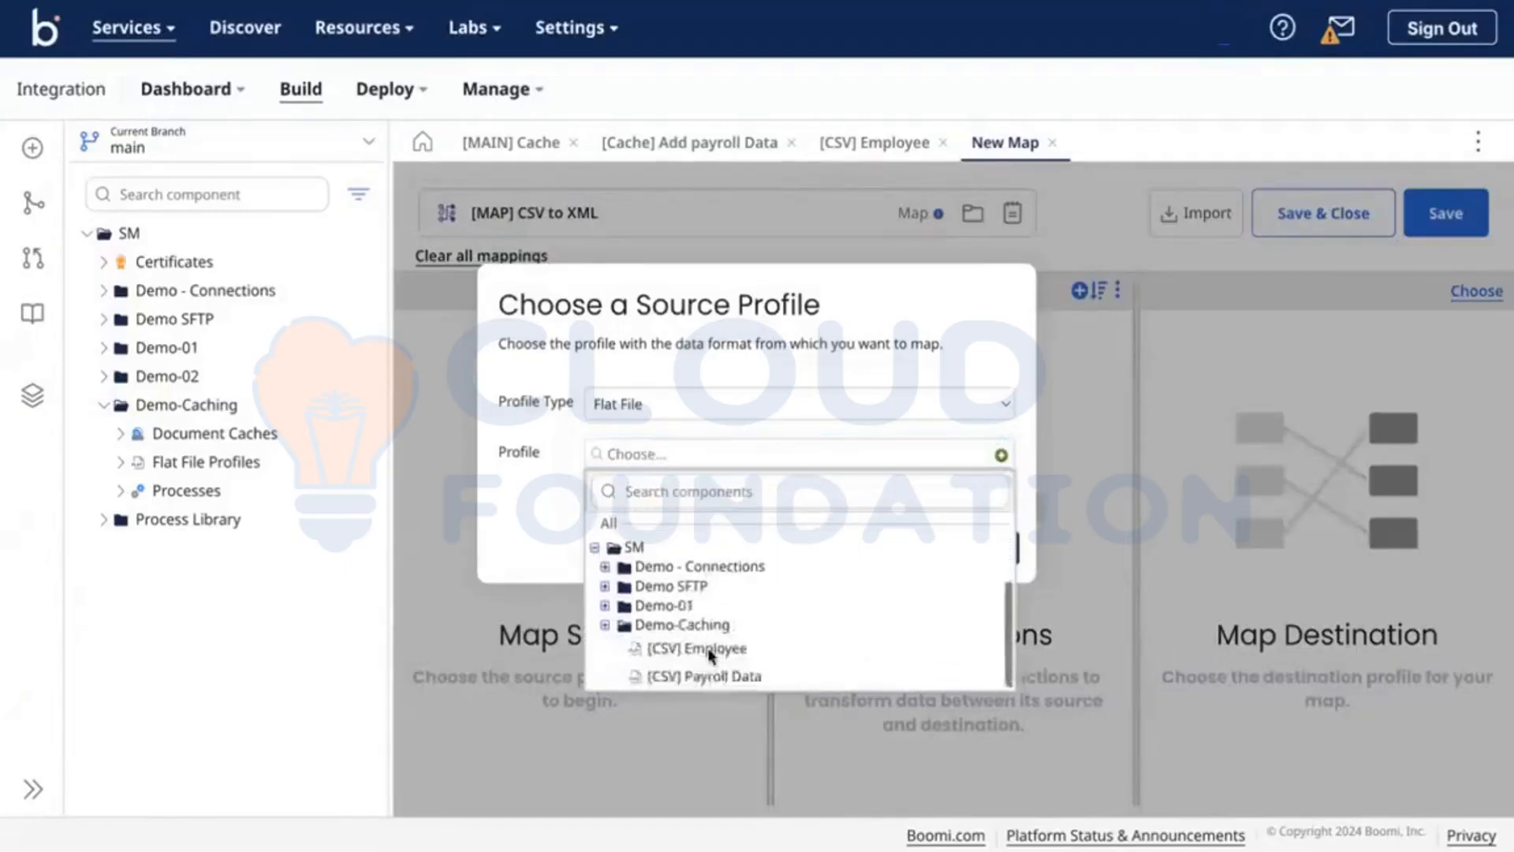
click(688, 647)
click(986, 552)
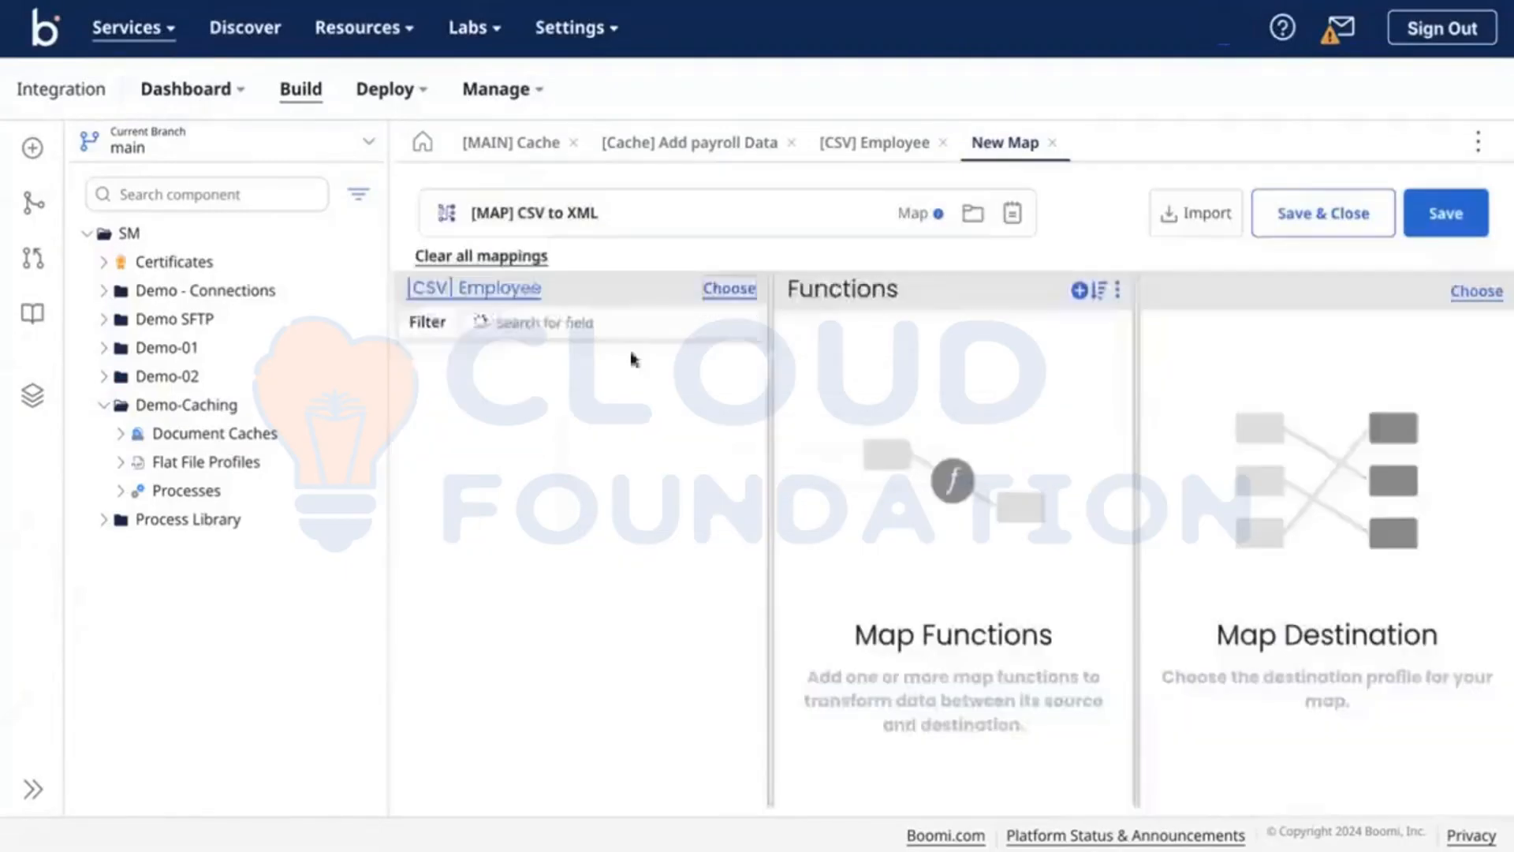
click(422, 370)
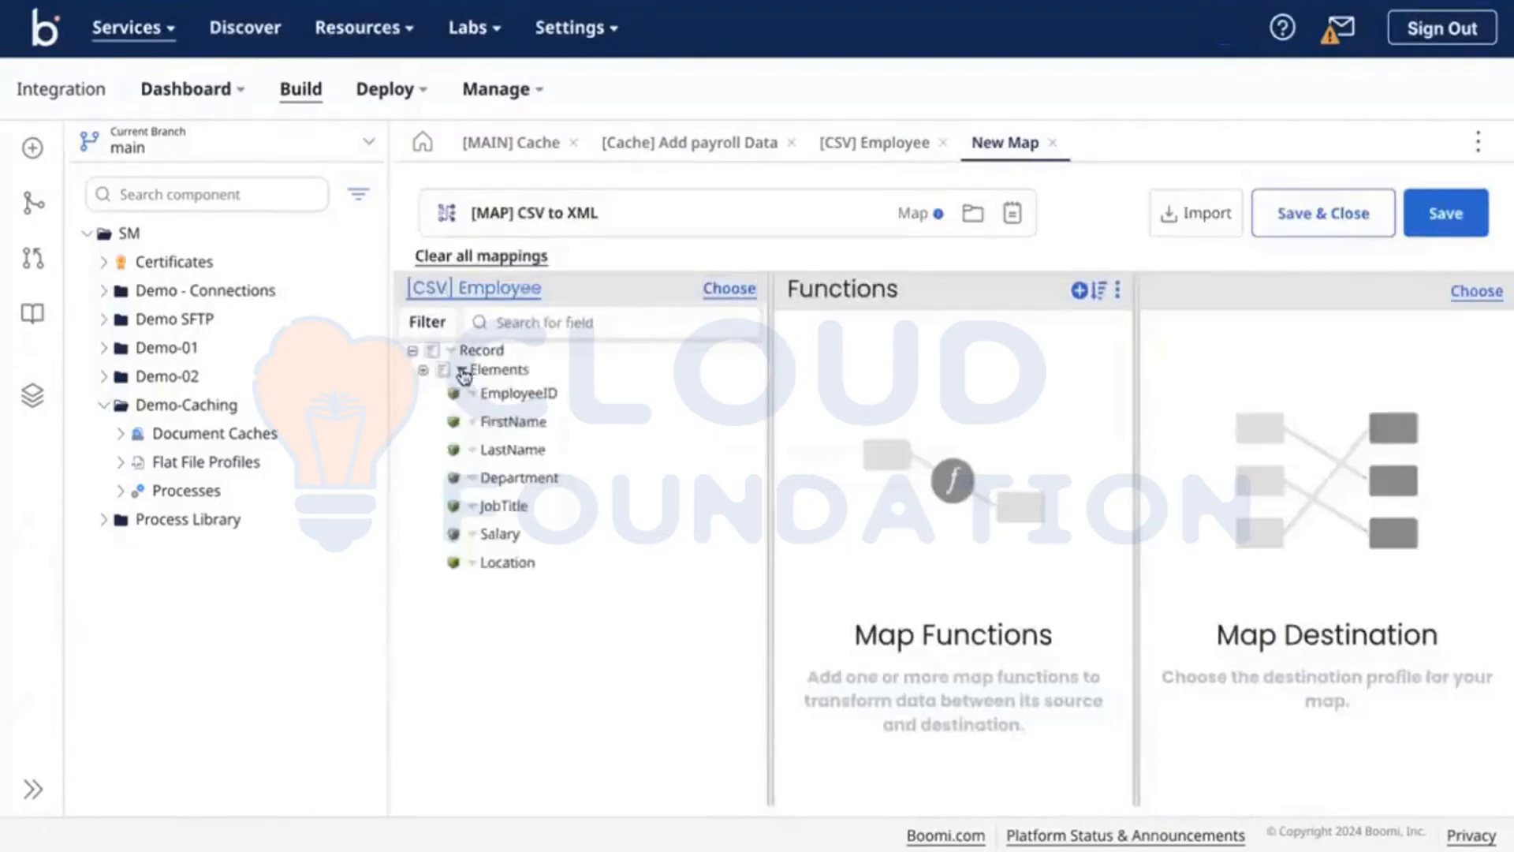
right_click(461, 372)
click(538, 434)
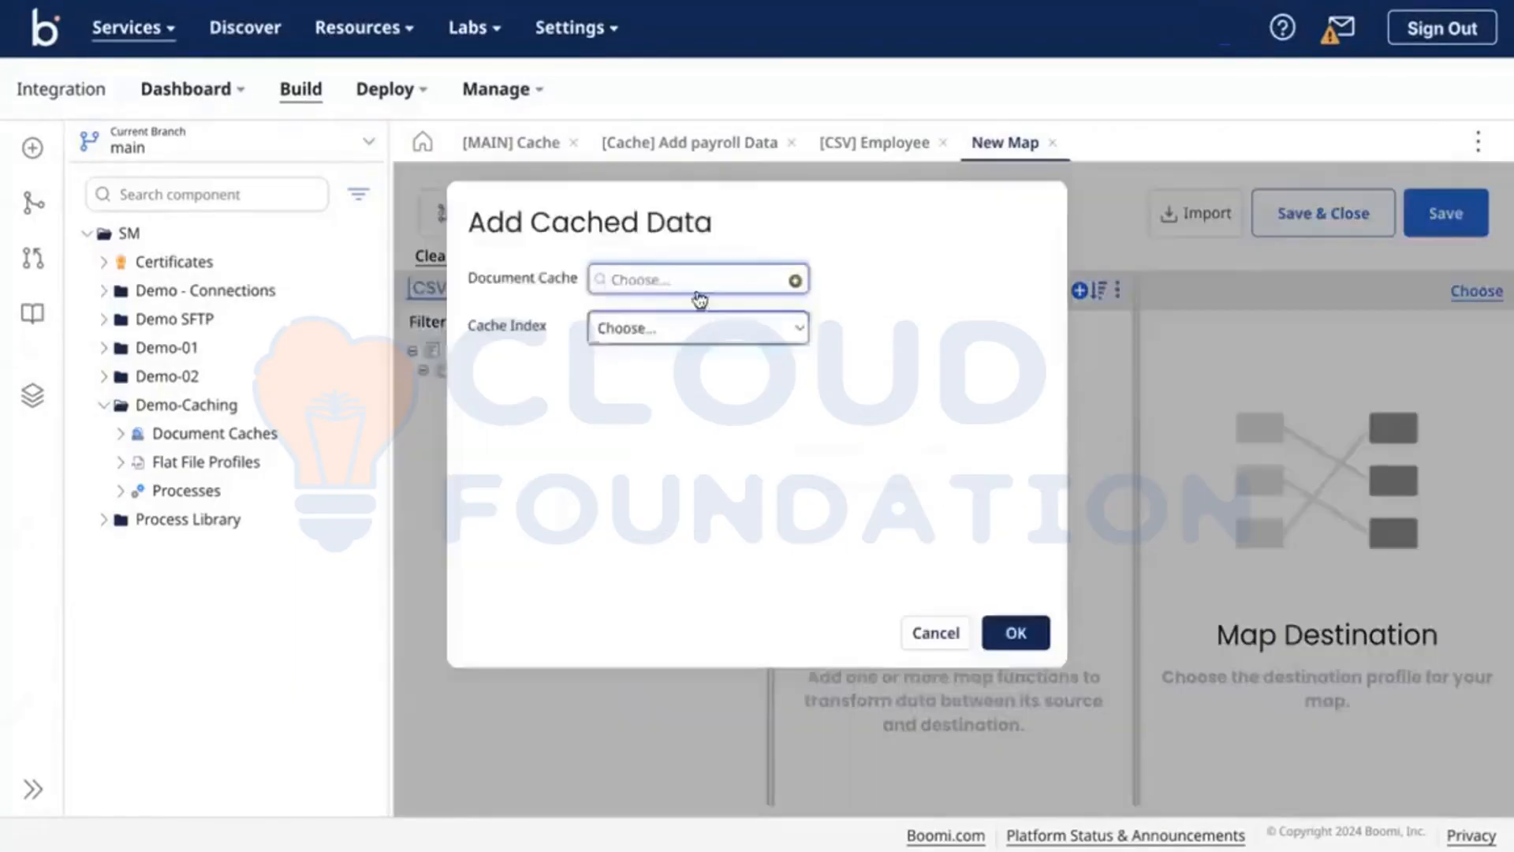
Step: Pick cache [Cache] Add payroll Data, index EMPID-FirstName, and key EmployeeID
click(653, 281)
click(698, 372)
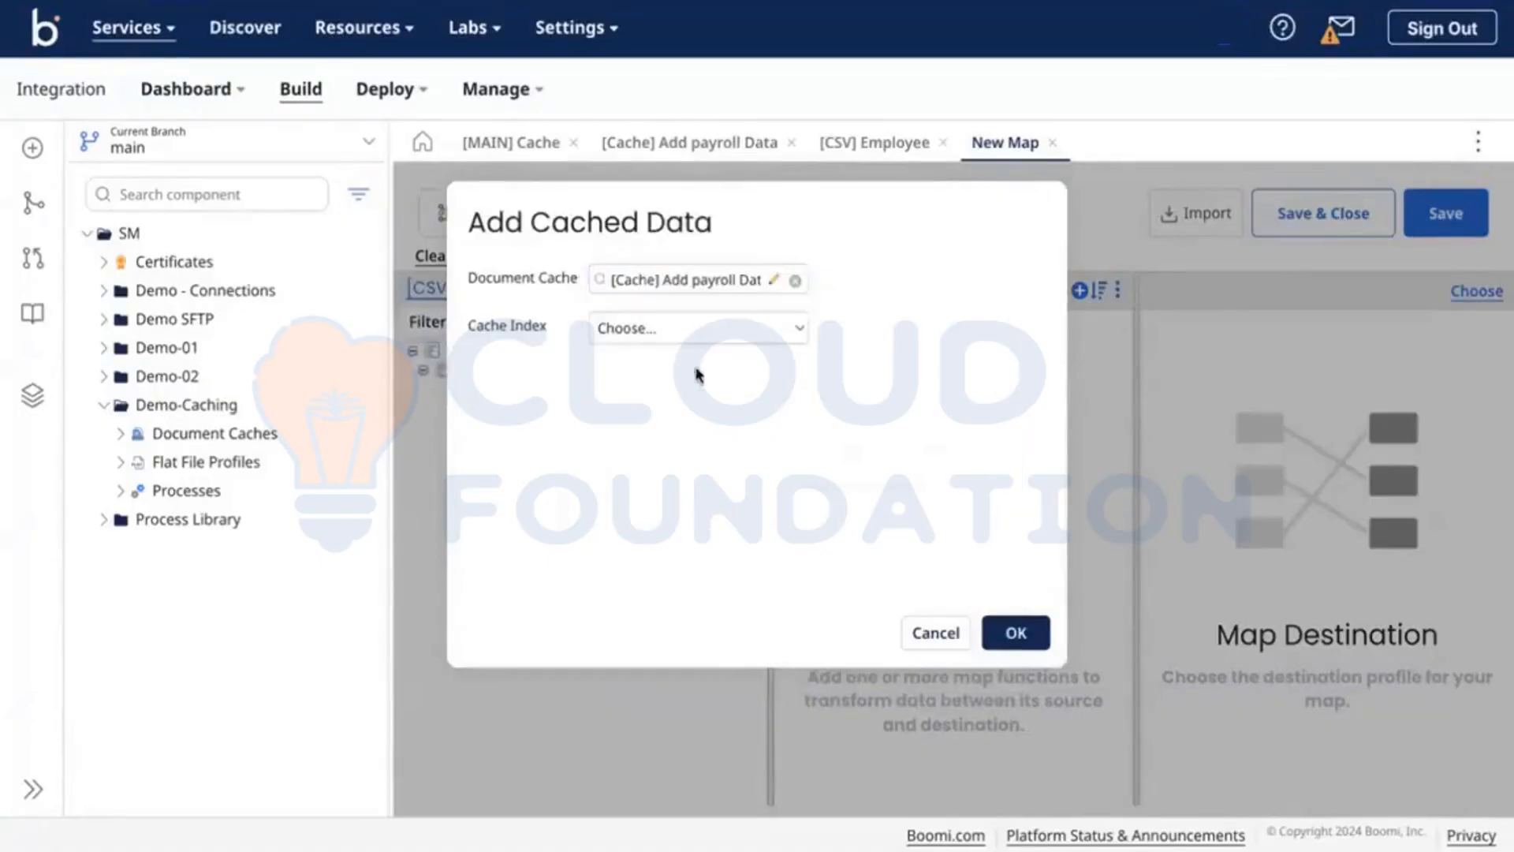
click(623, 324)
click(700, 351)
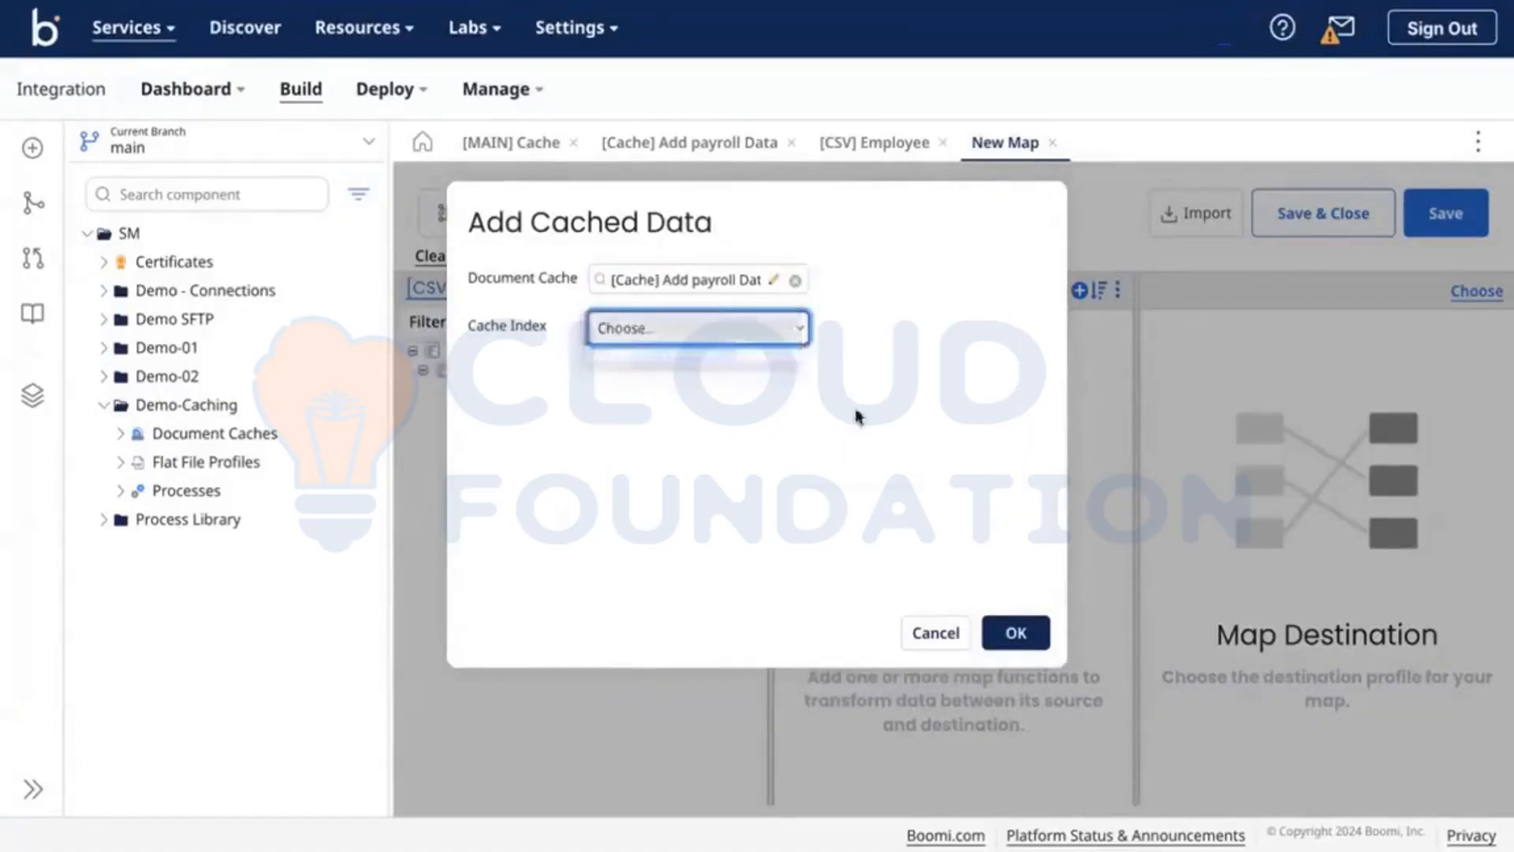
click(722, 447)
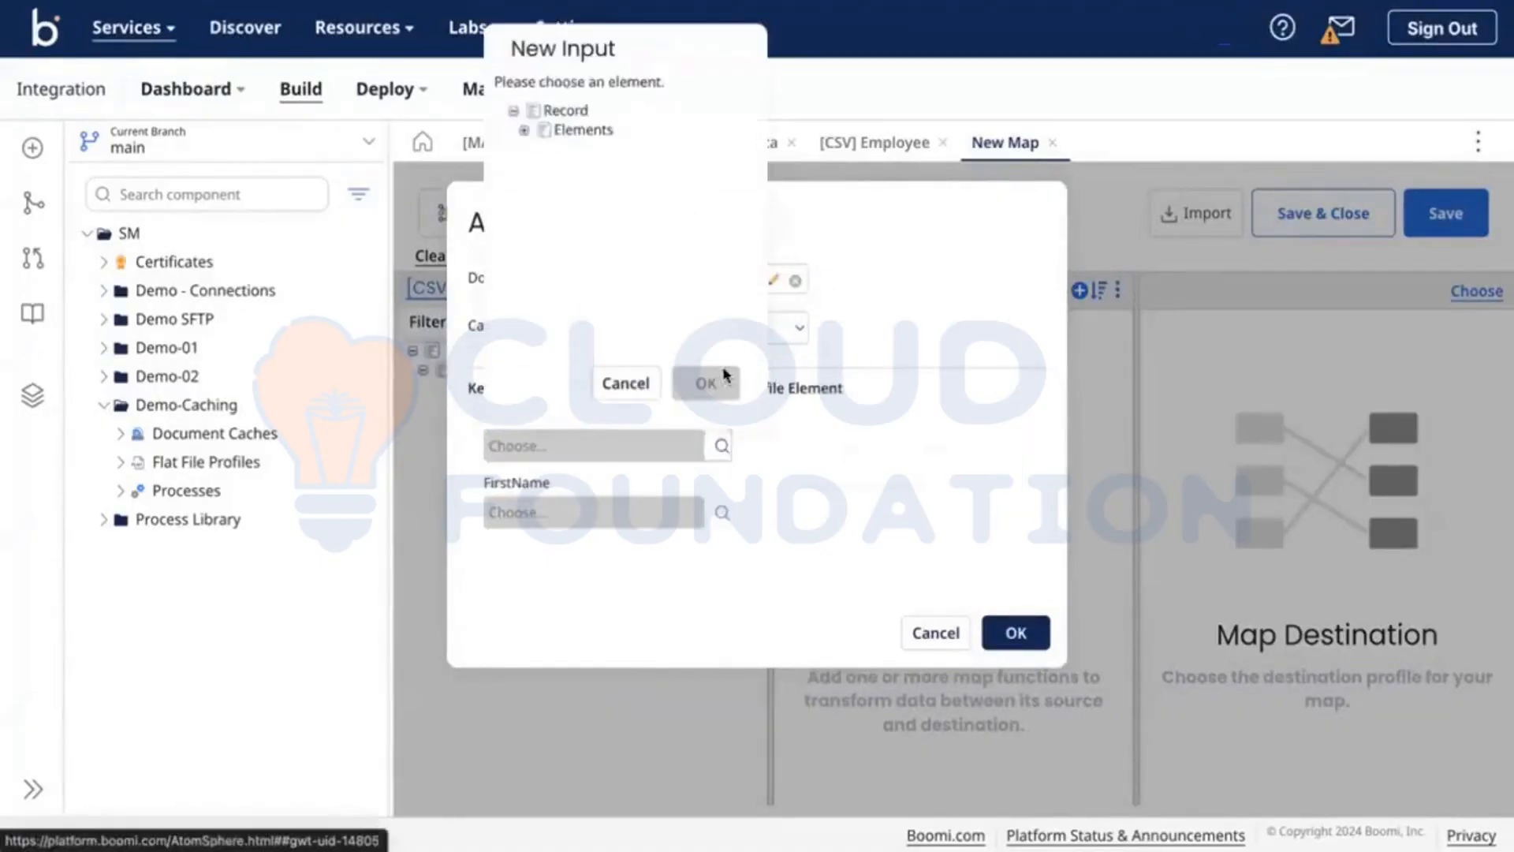
click(524, 131)
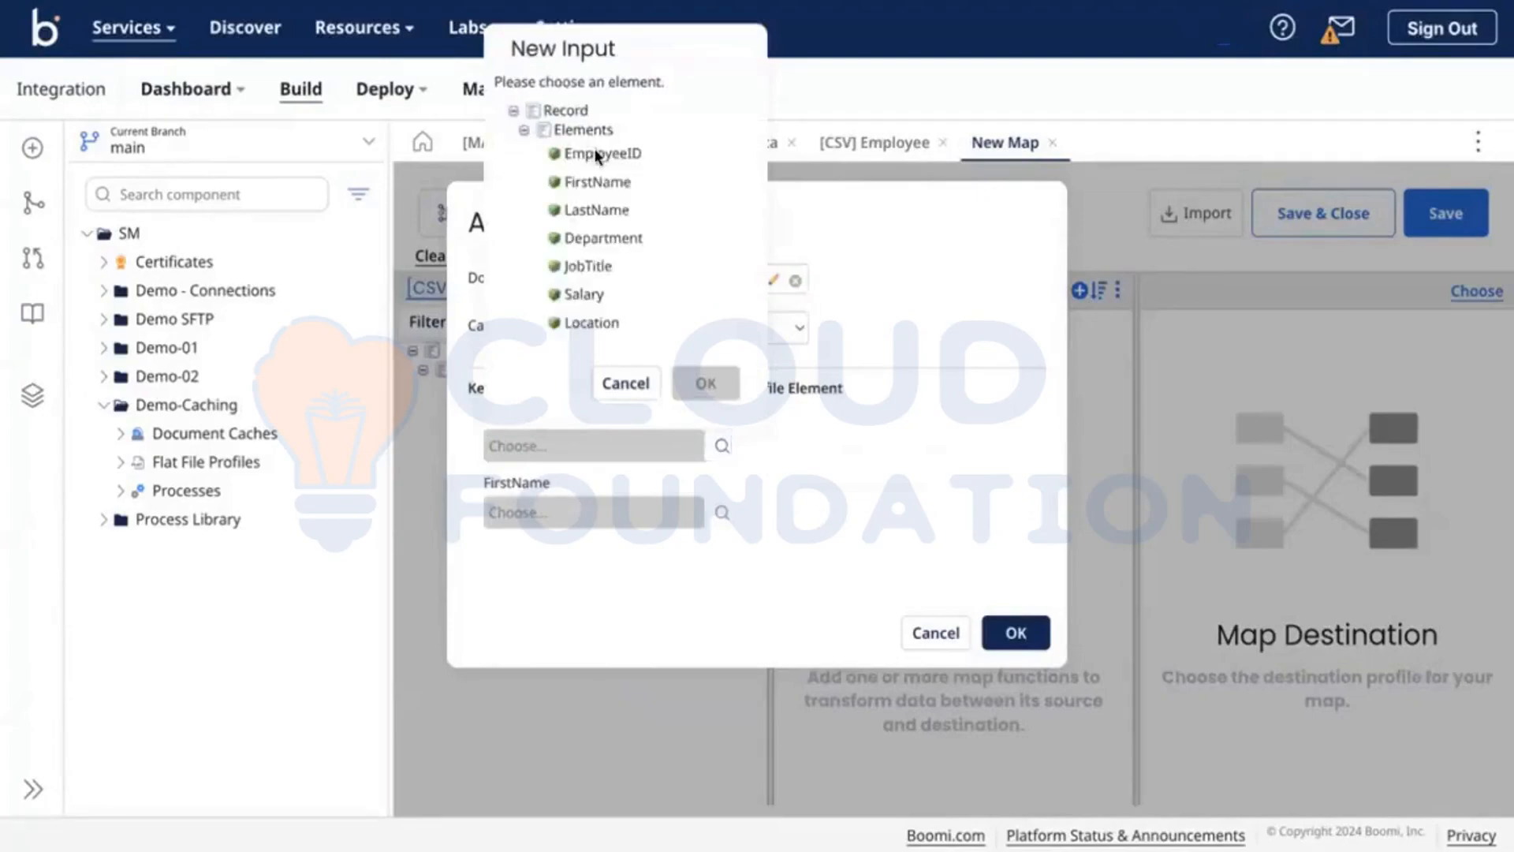
click(601, 153)
click(706, 392)
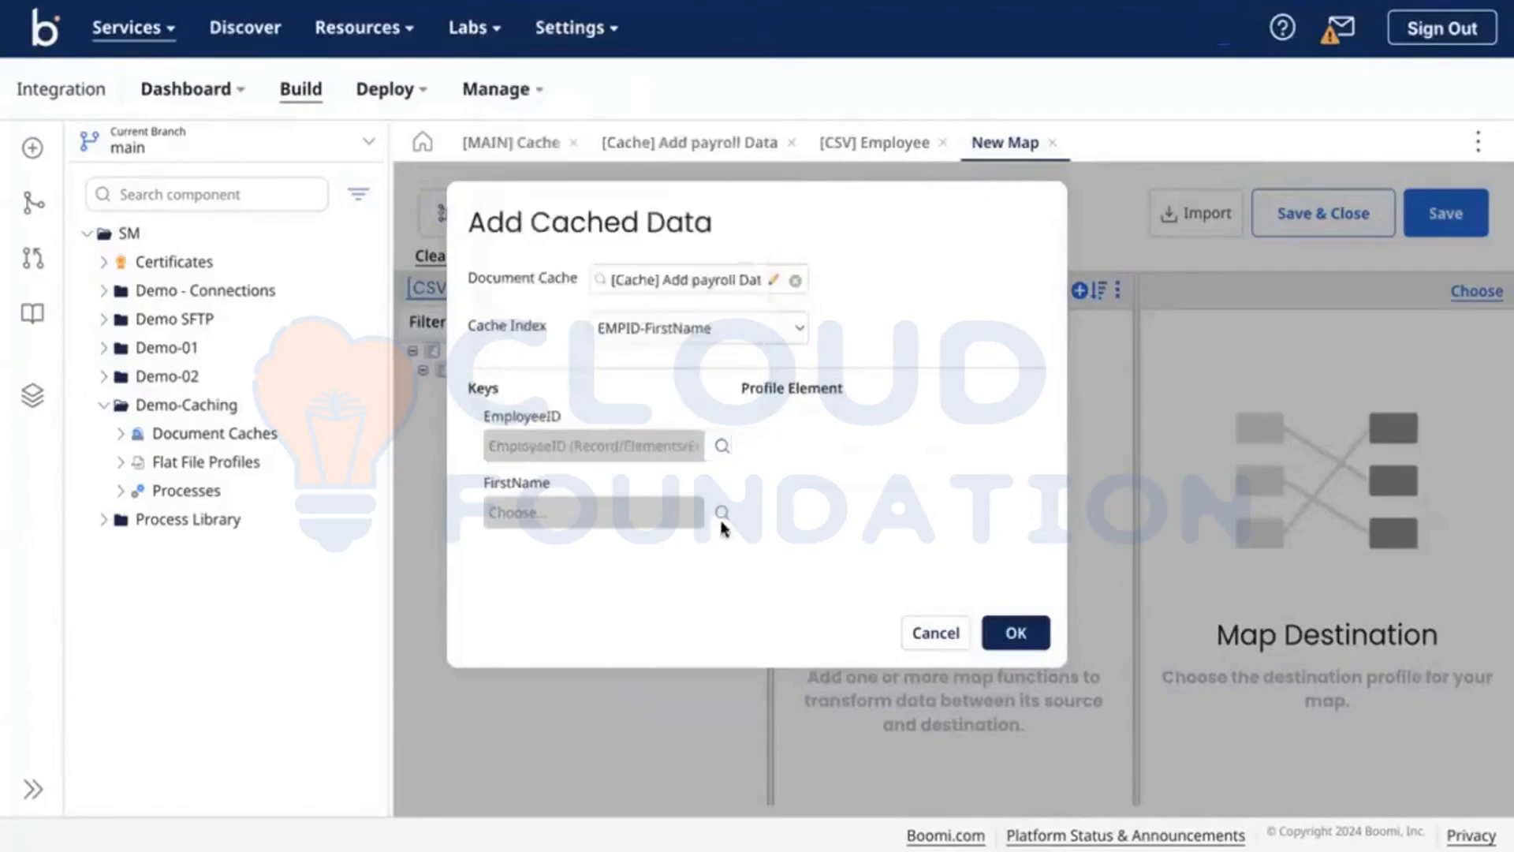
Step: Map the second key to FirstName and confirm the cached data lookup
click(722, 512)
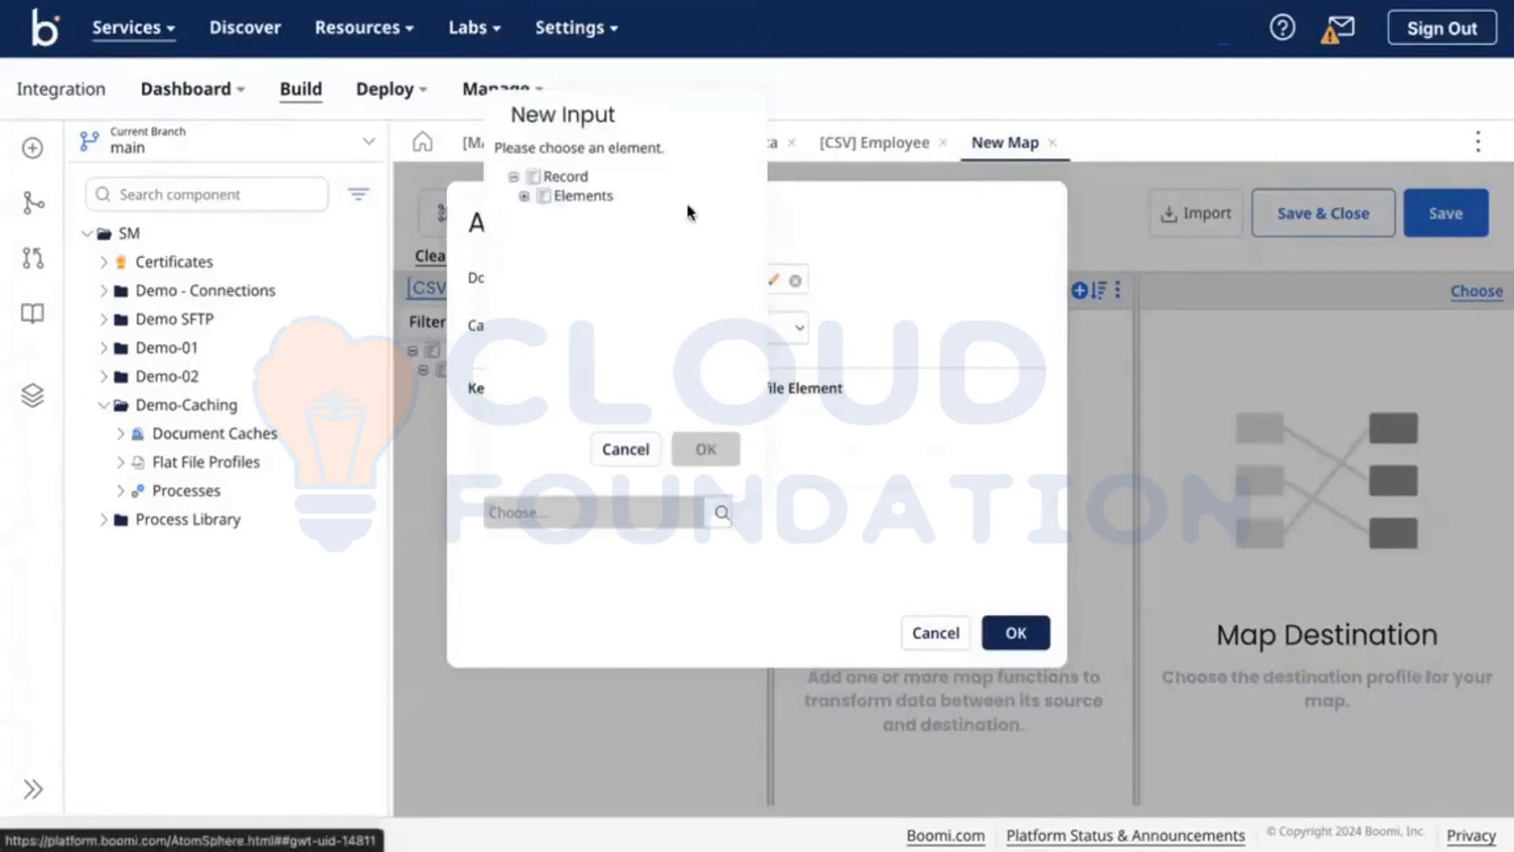
click(524, 197)
click(593, 246)
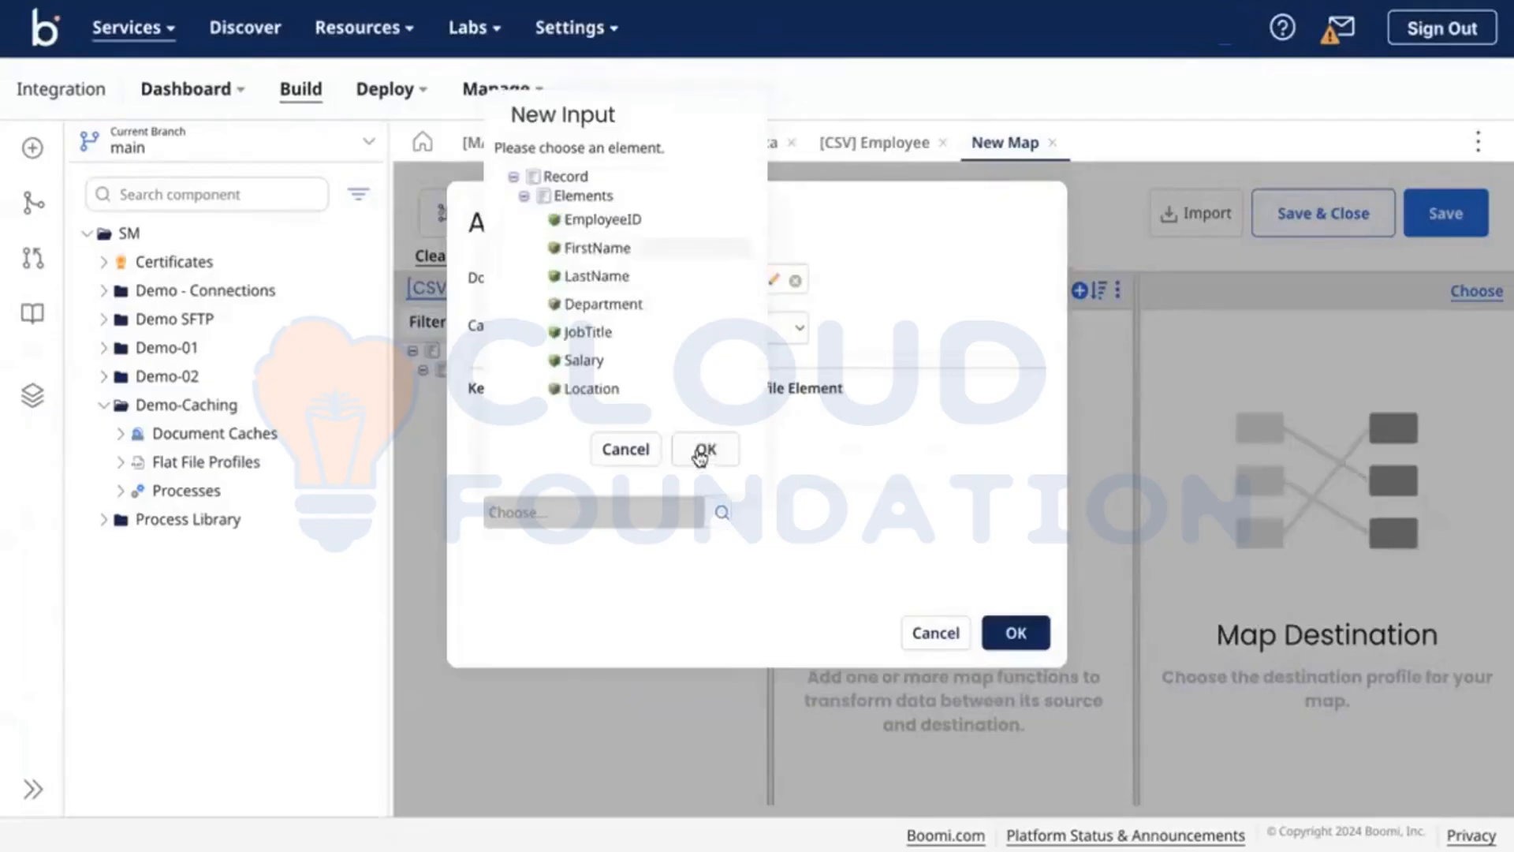
click(706, 448)
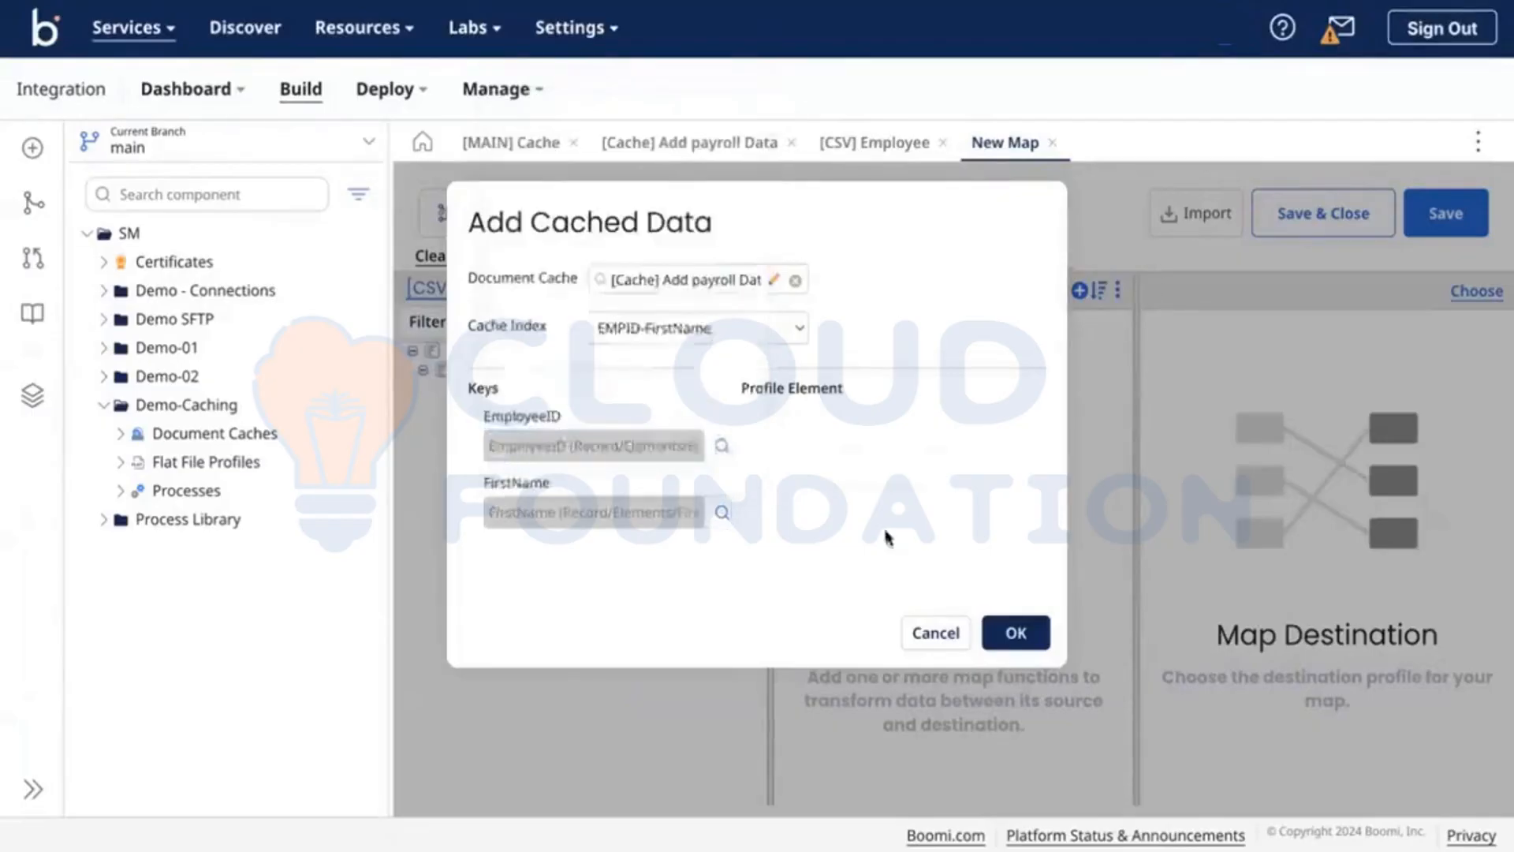
click(1015, 632)
click(691, 143)
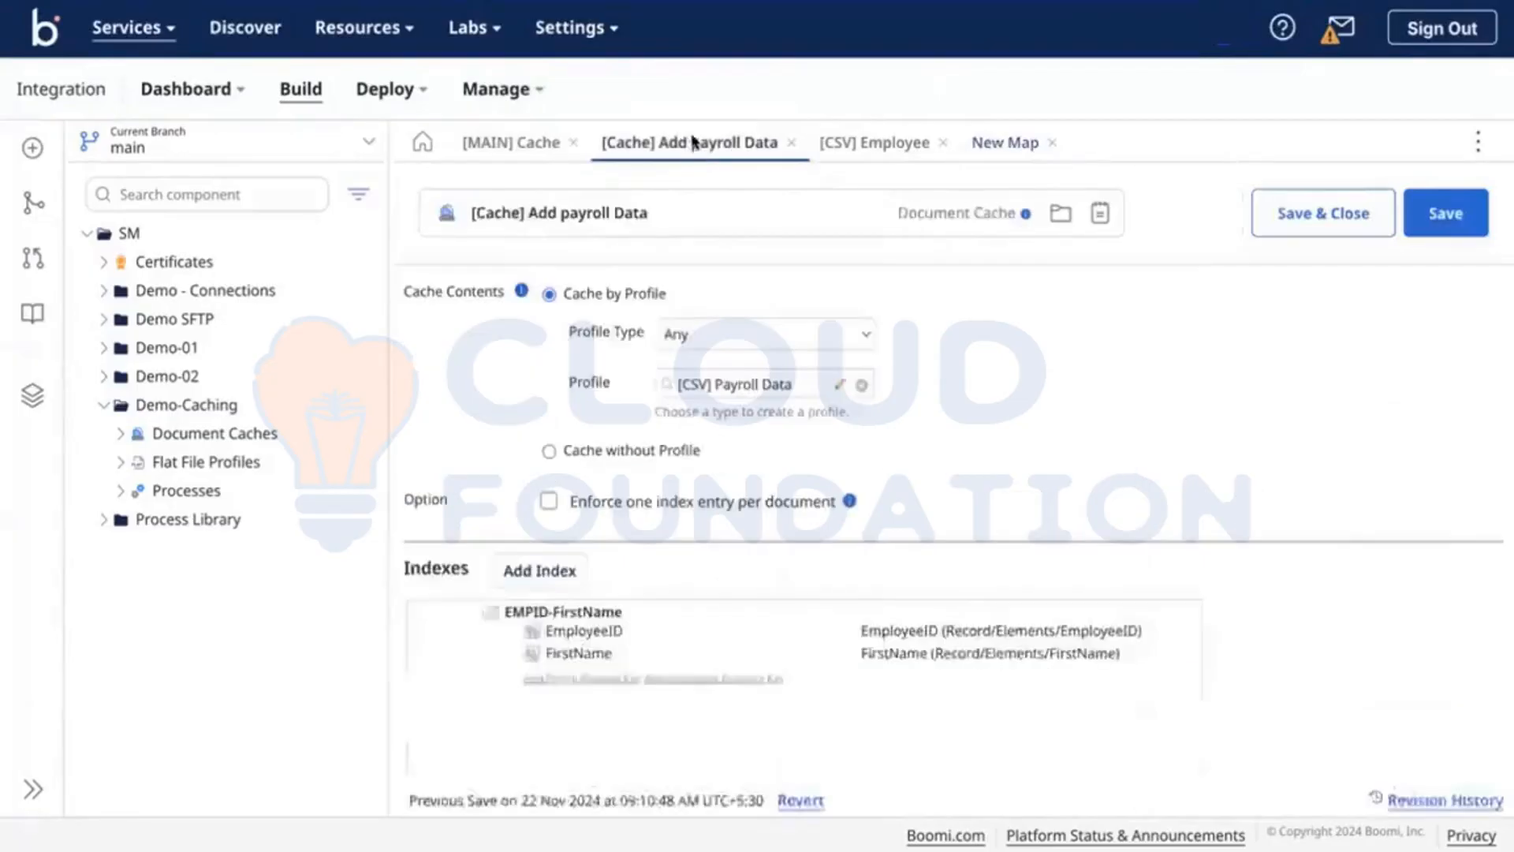
Step: Require one index entry per document in the payroll cache, keeping the FirstName key
click(674, 501)
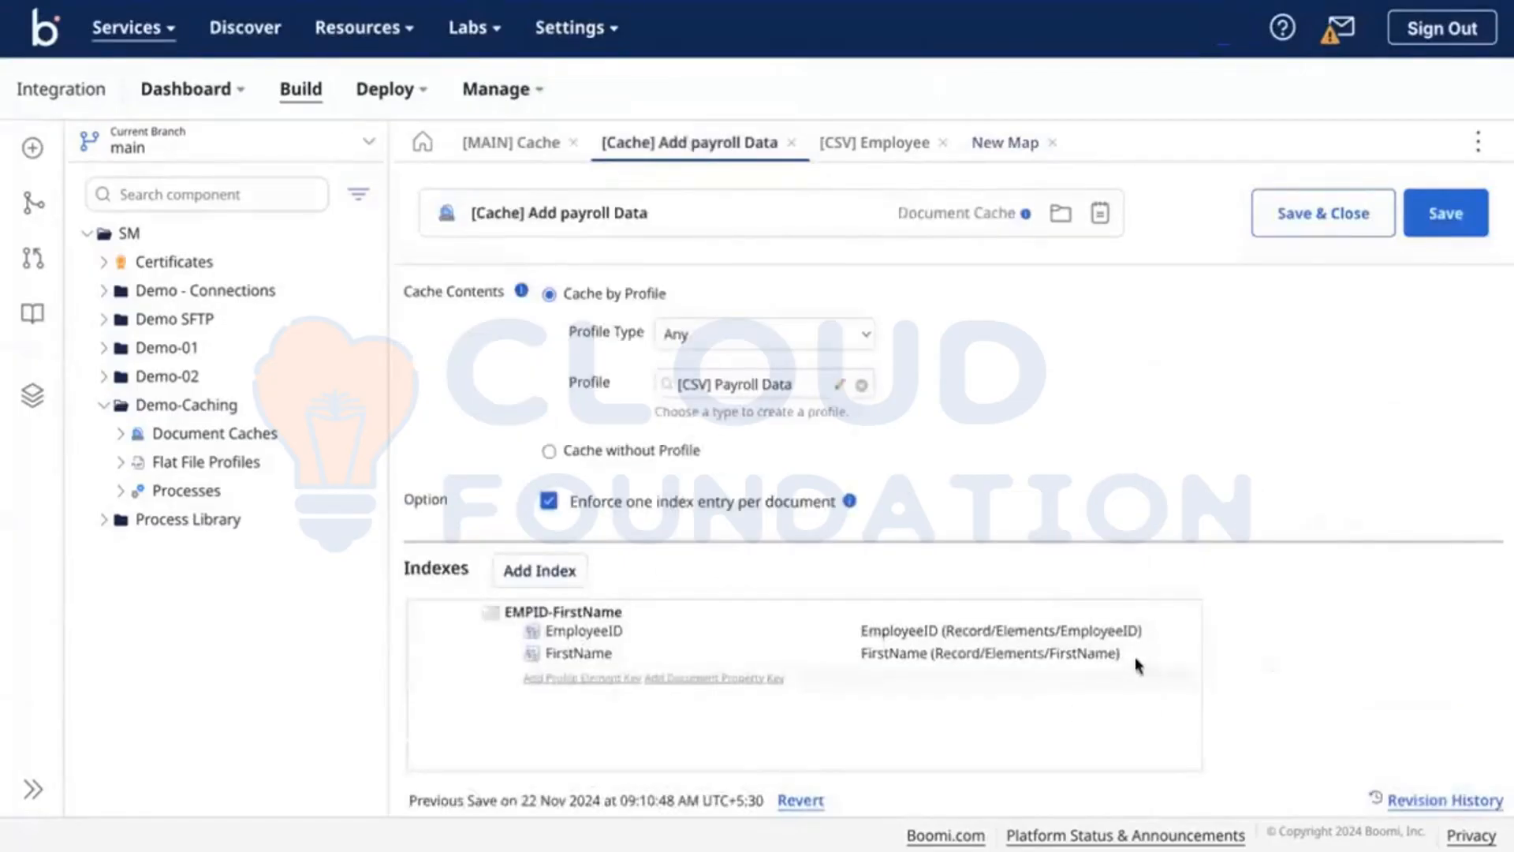
click(1167, 672)
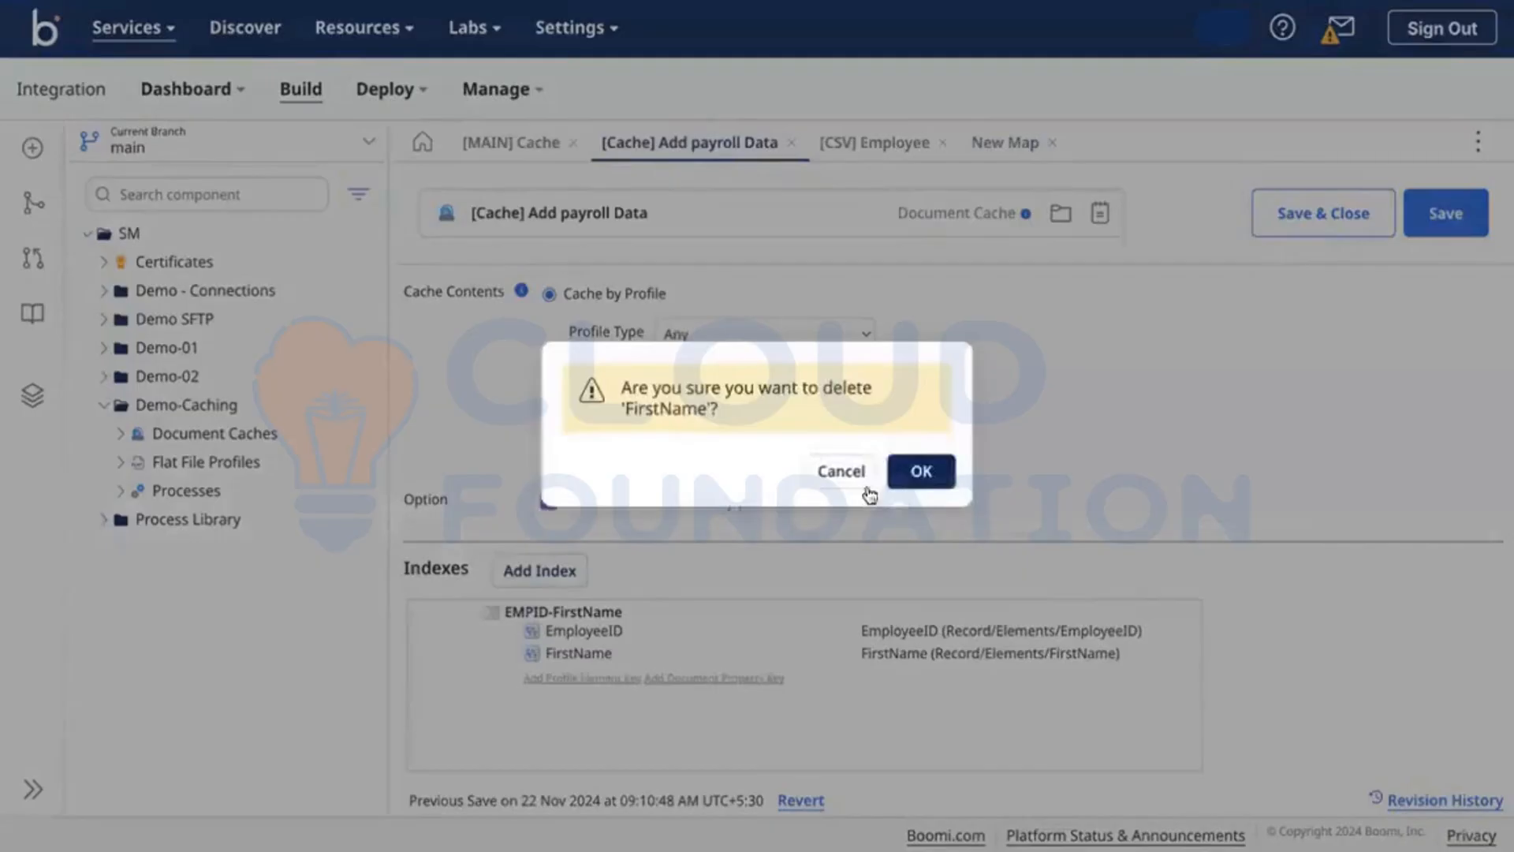
click(838, 472)
Step: Delete the cached payroll data node from the [MAP] CSV to XML source profile
click(982, 145)
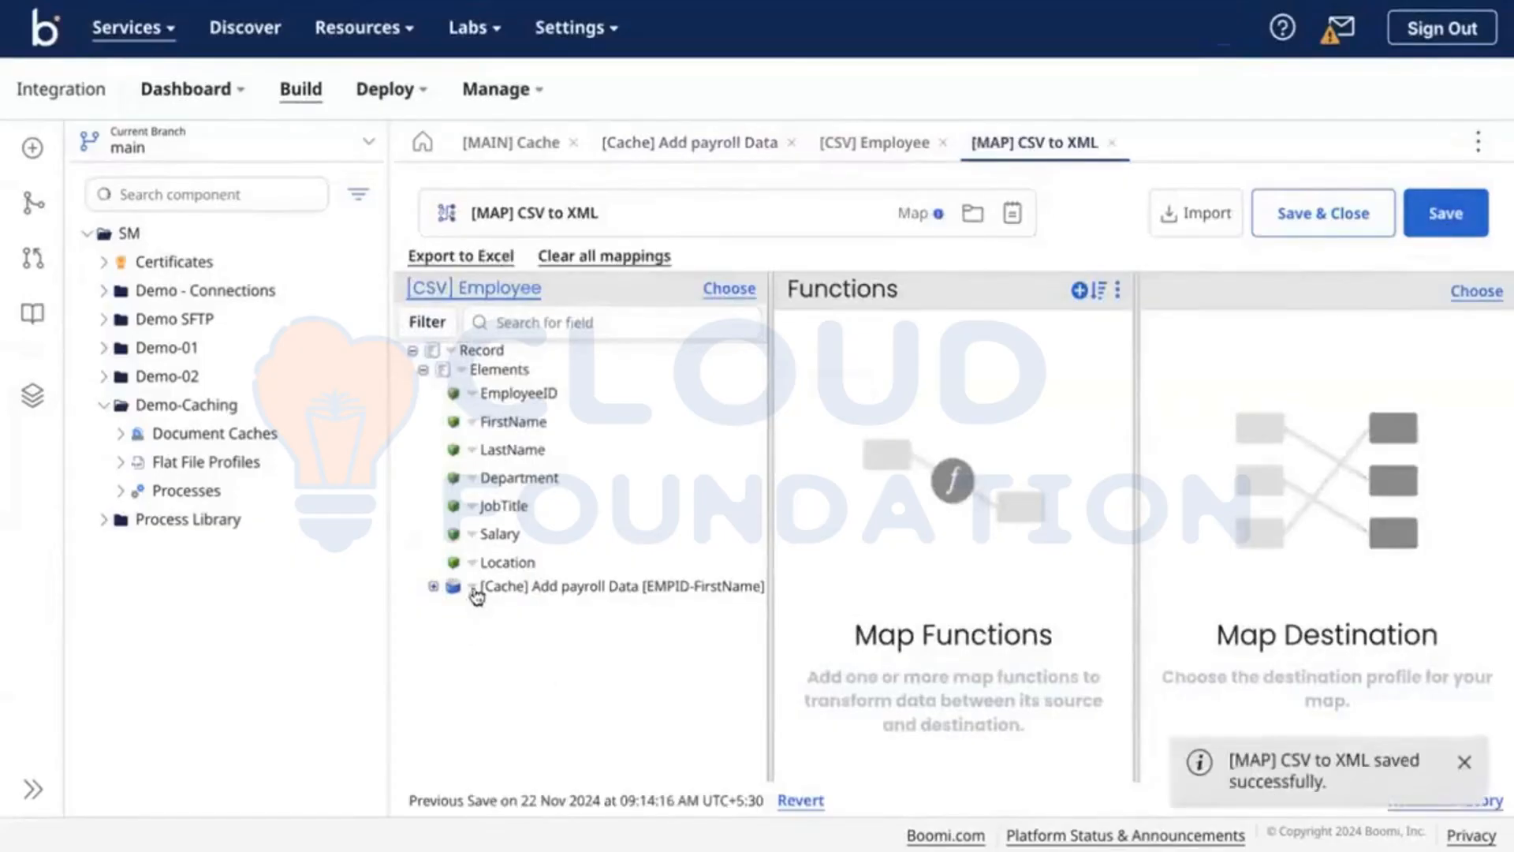
click(472, 587)
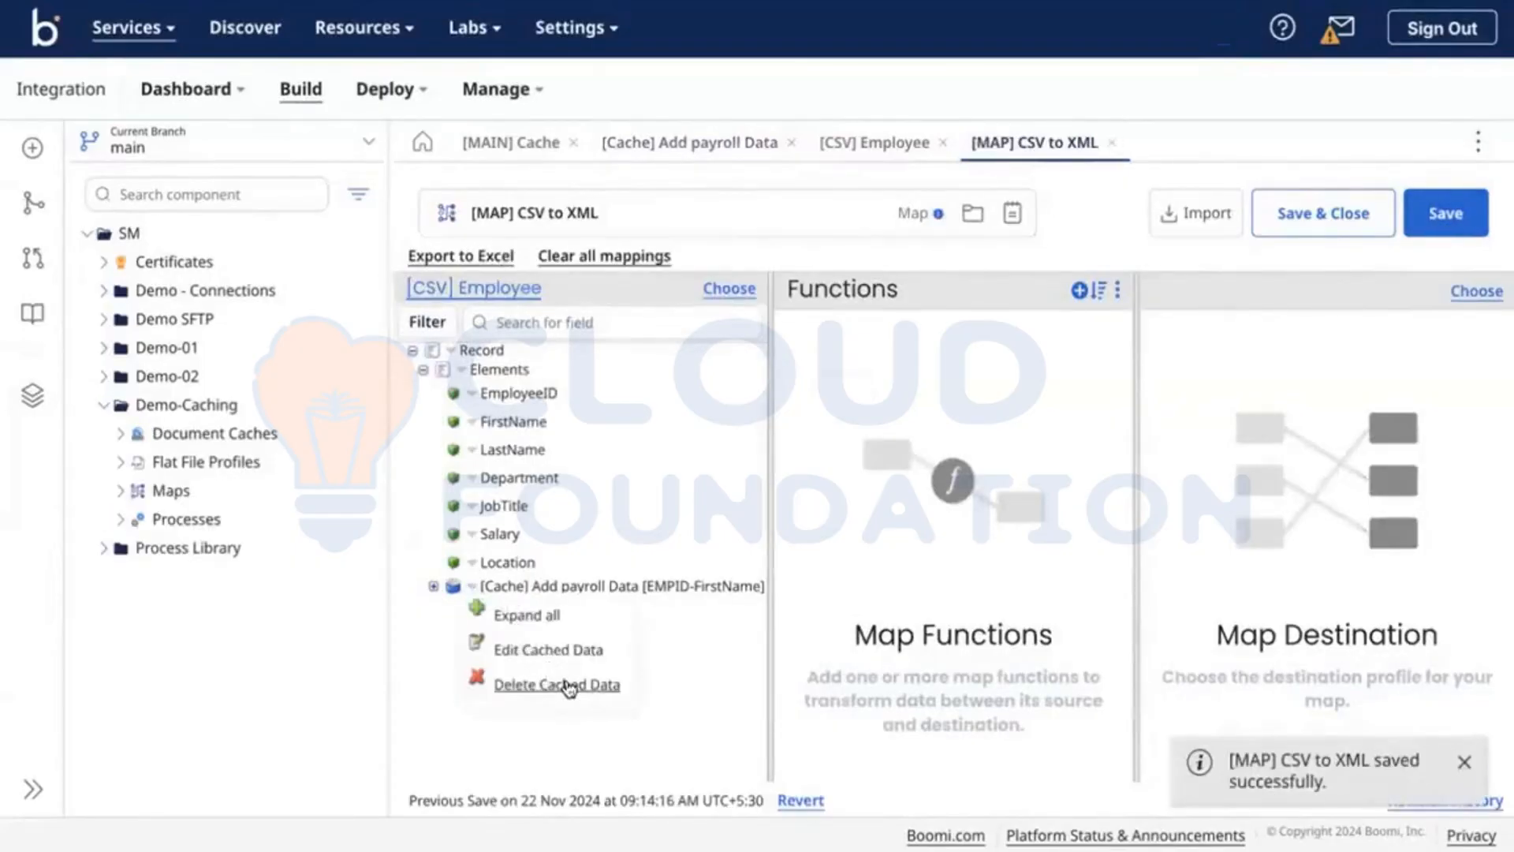
click(555, 677)
click(919, 479)
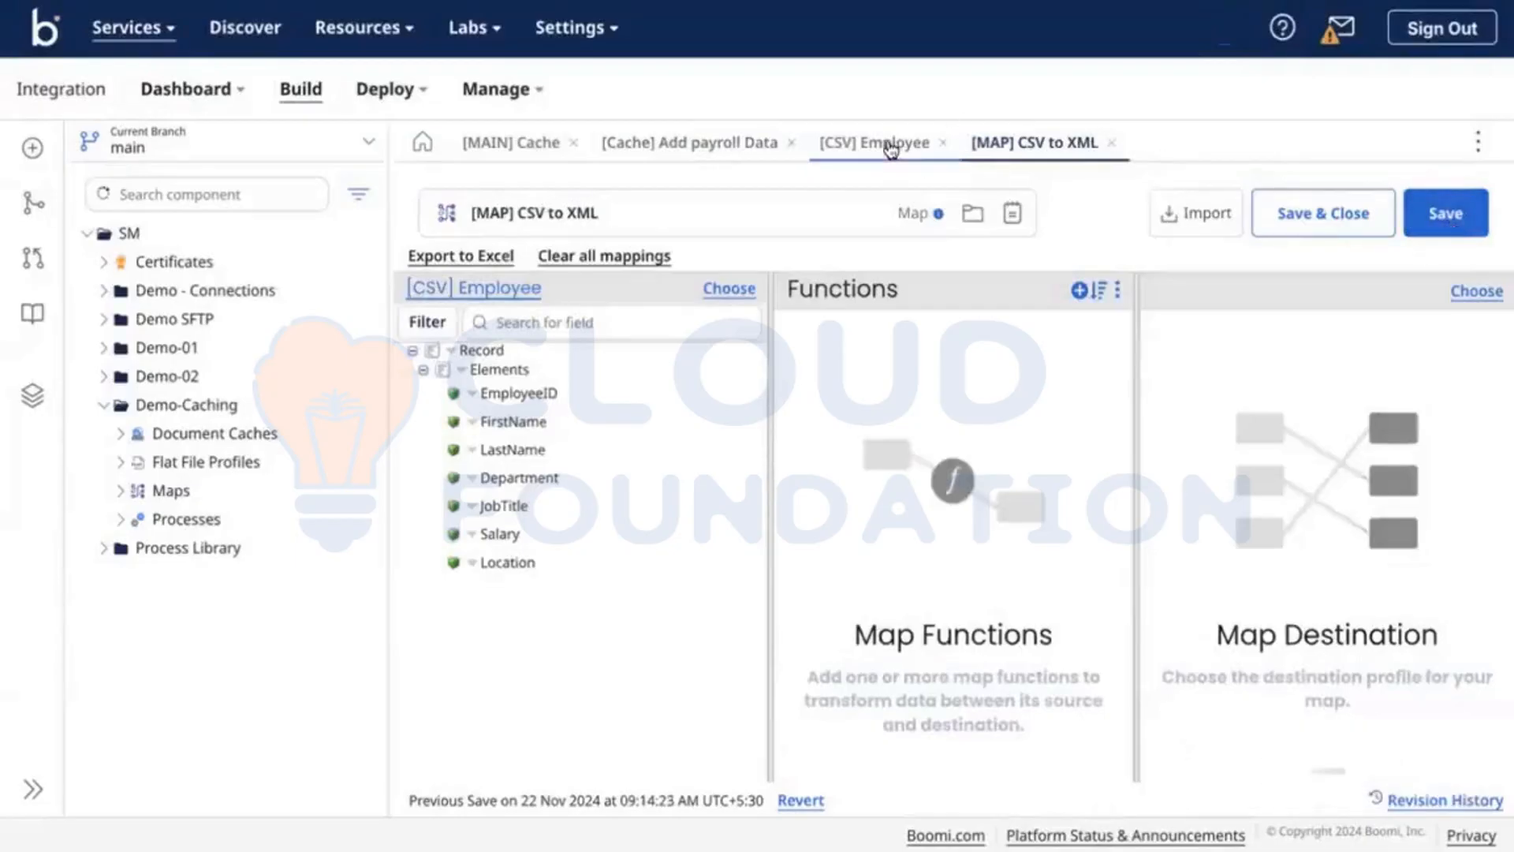
click(885, 145)
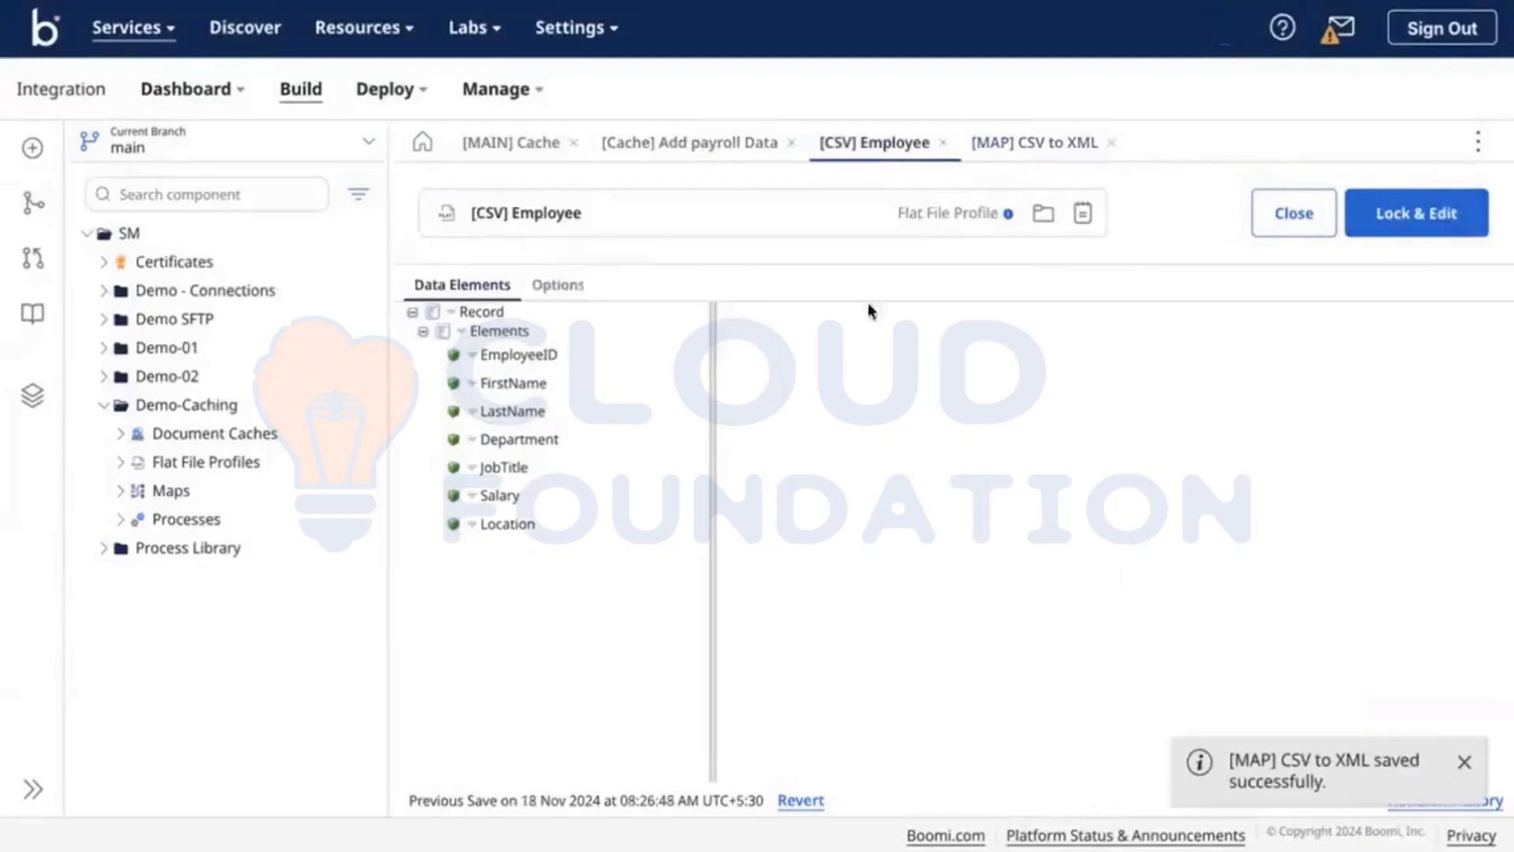
click(667, 143)
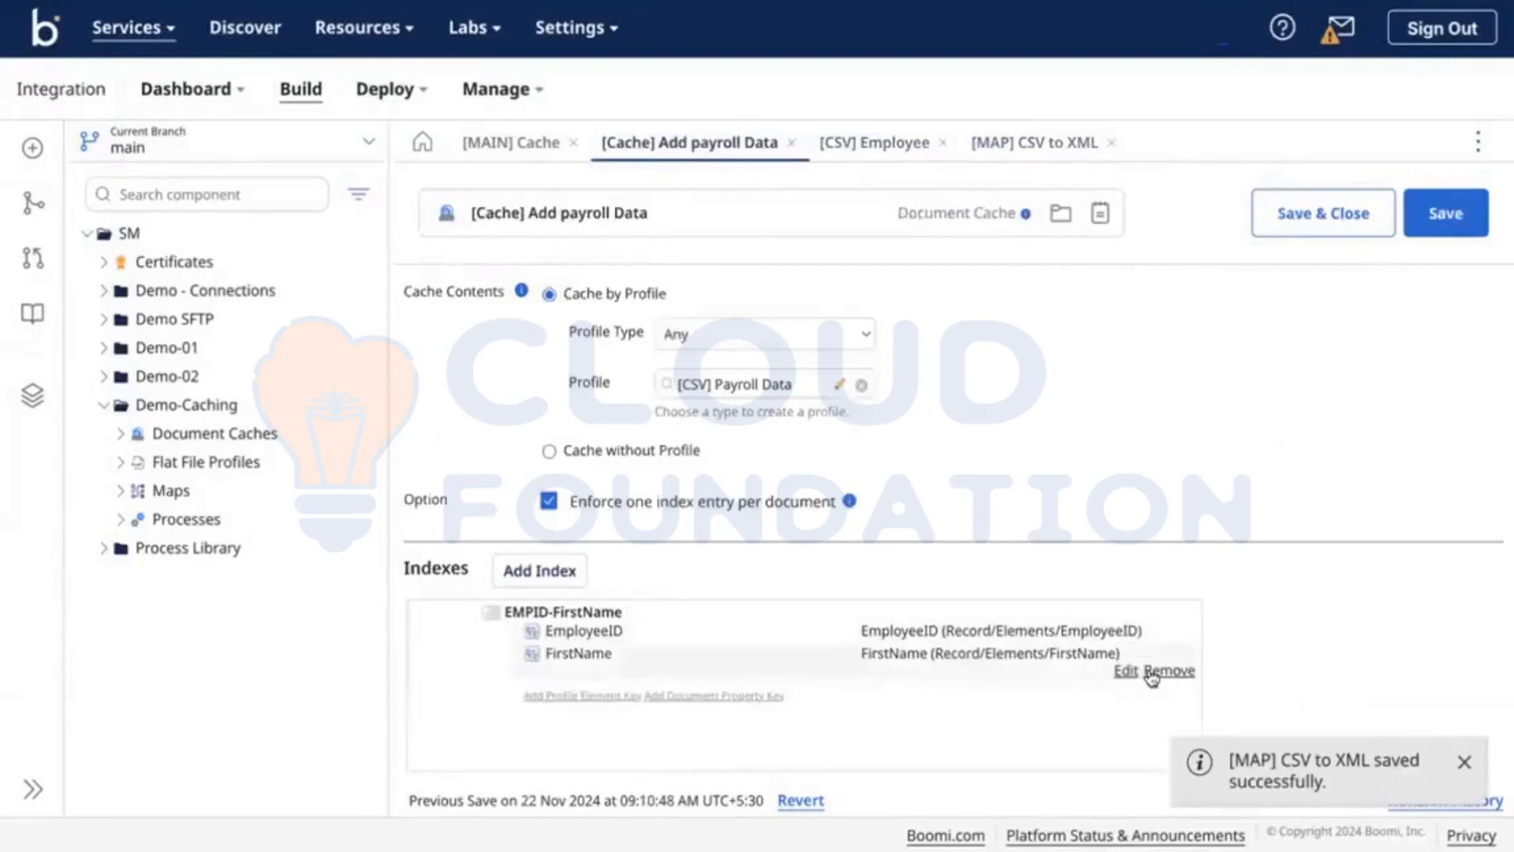
Step: Drop FirstName from the combined index and add a separate FirstName index keyed on FirstName
click(1164, 667)
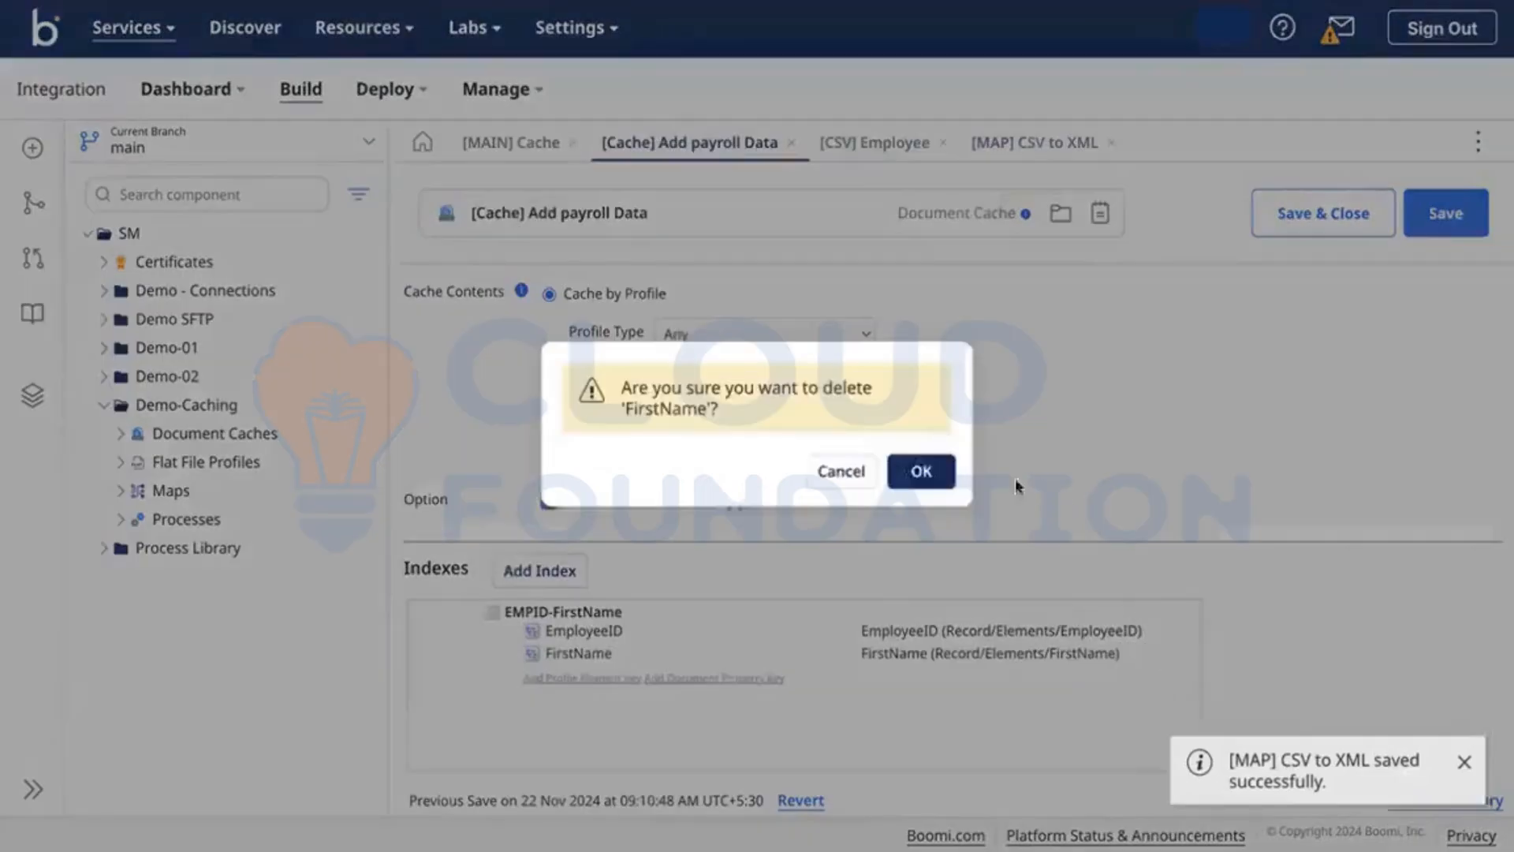
click(921, 471)
click(541, 569)
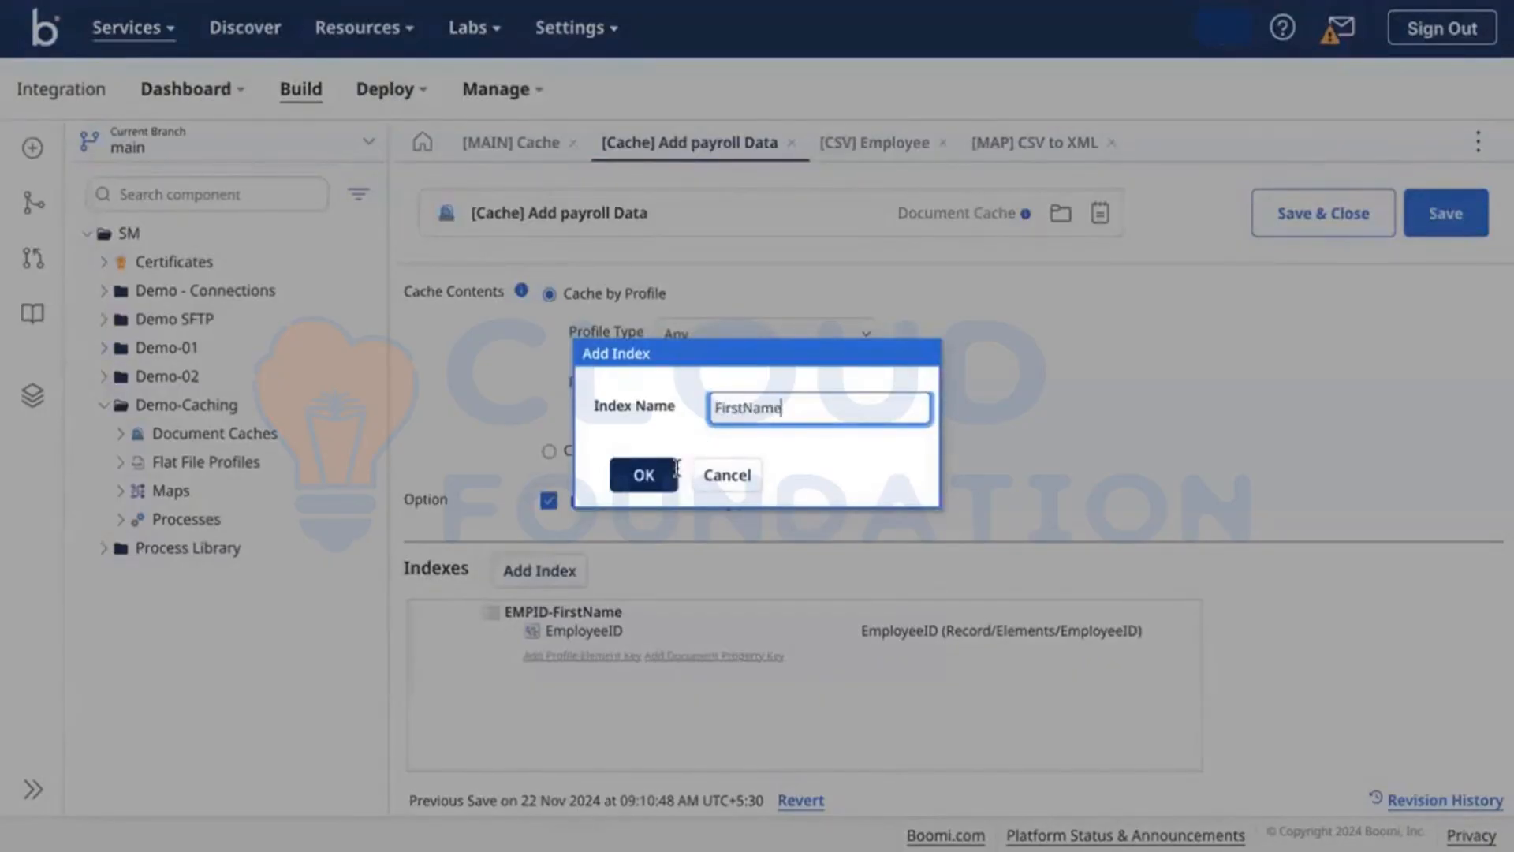
click(644, 475)
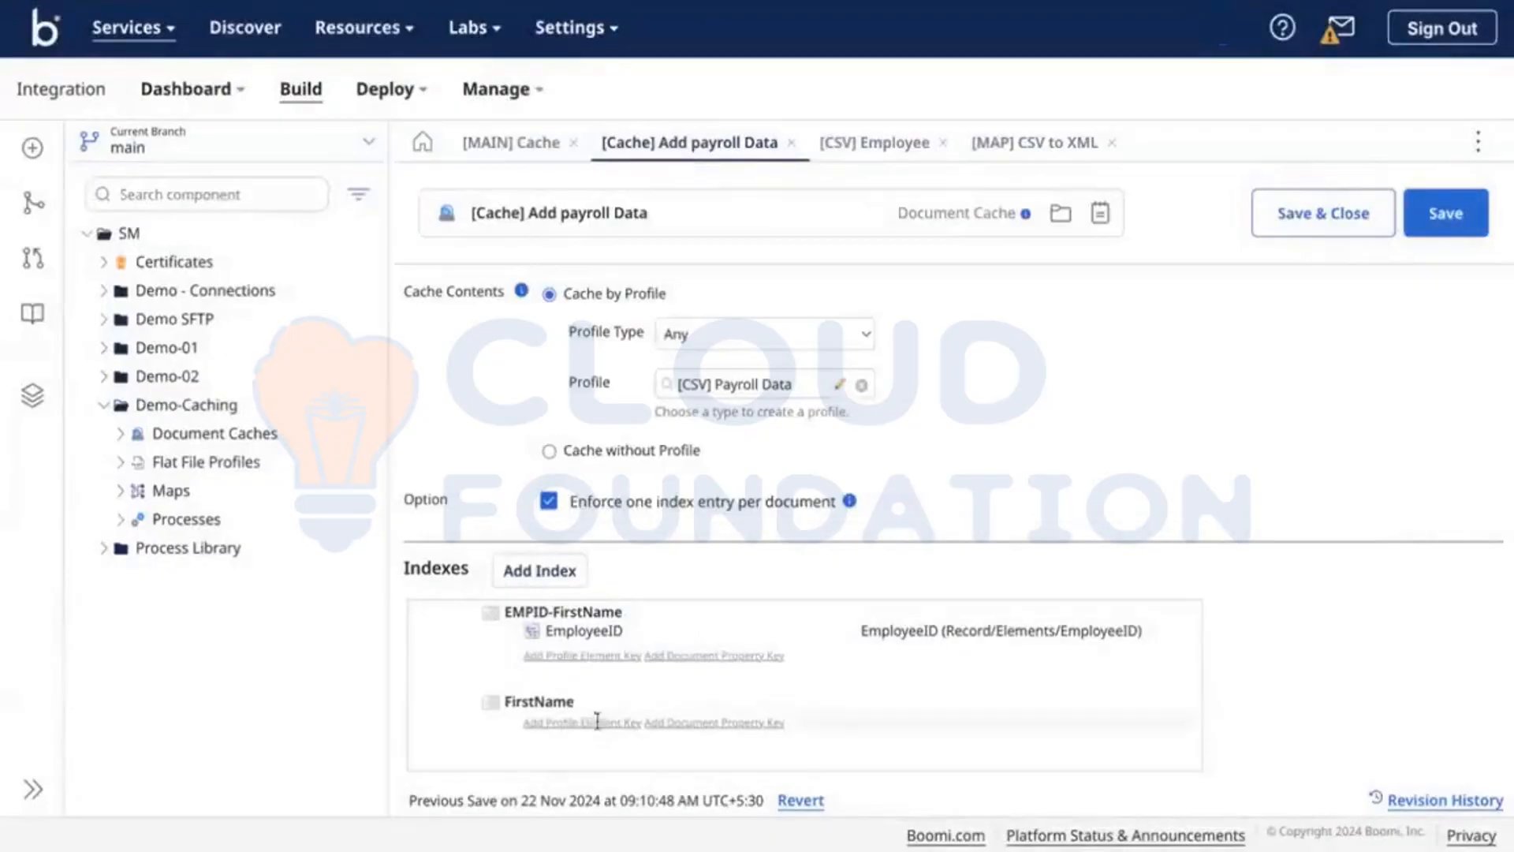
click(597, 720)
click(896, 726)
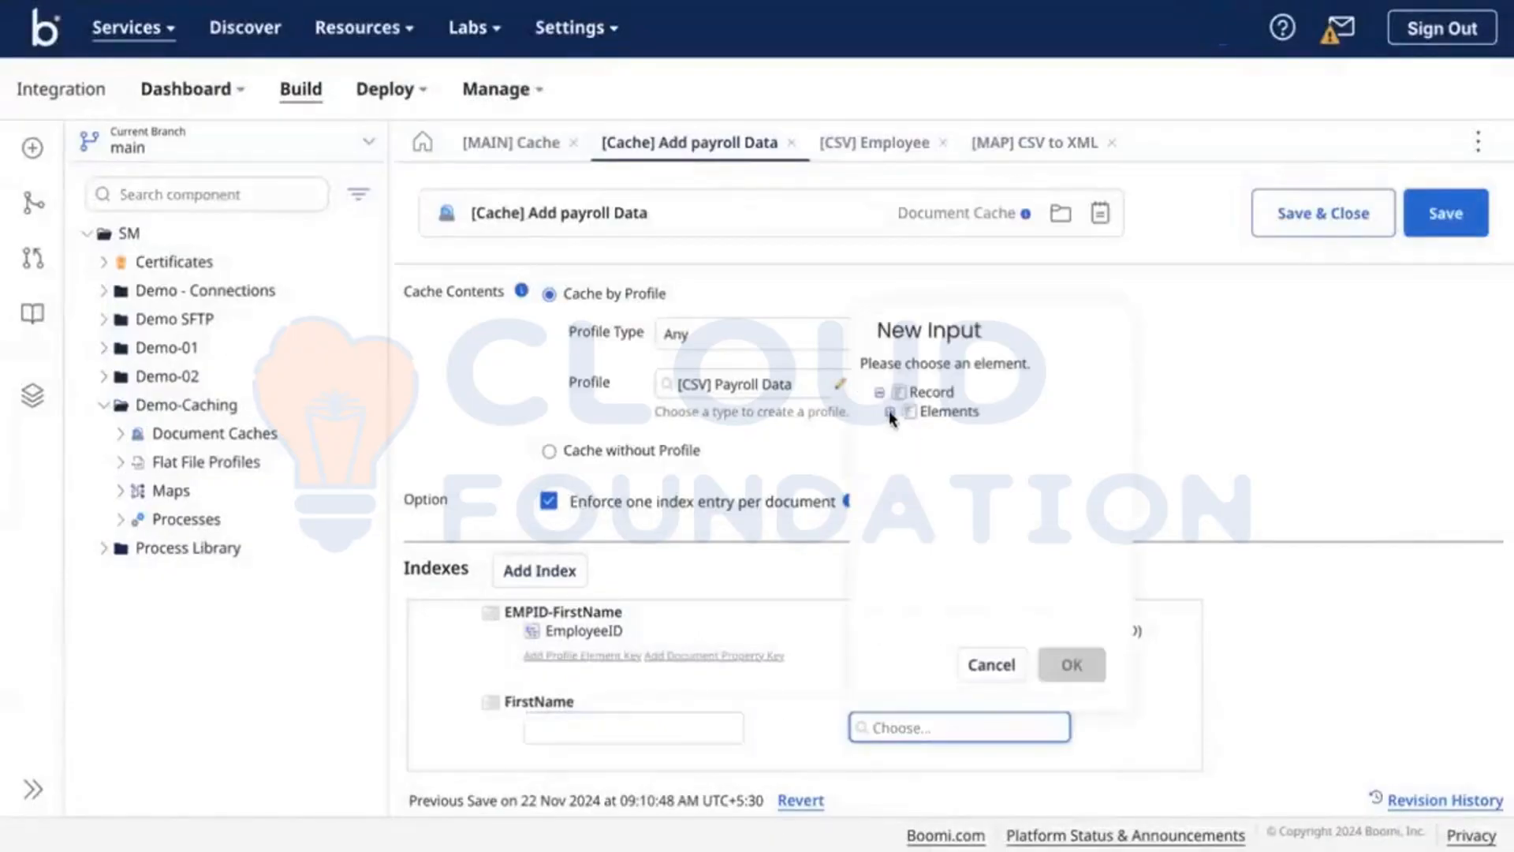
click(889, 410)
click(976, 474)
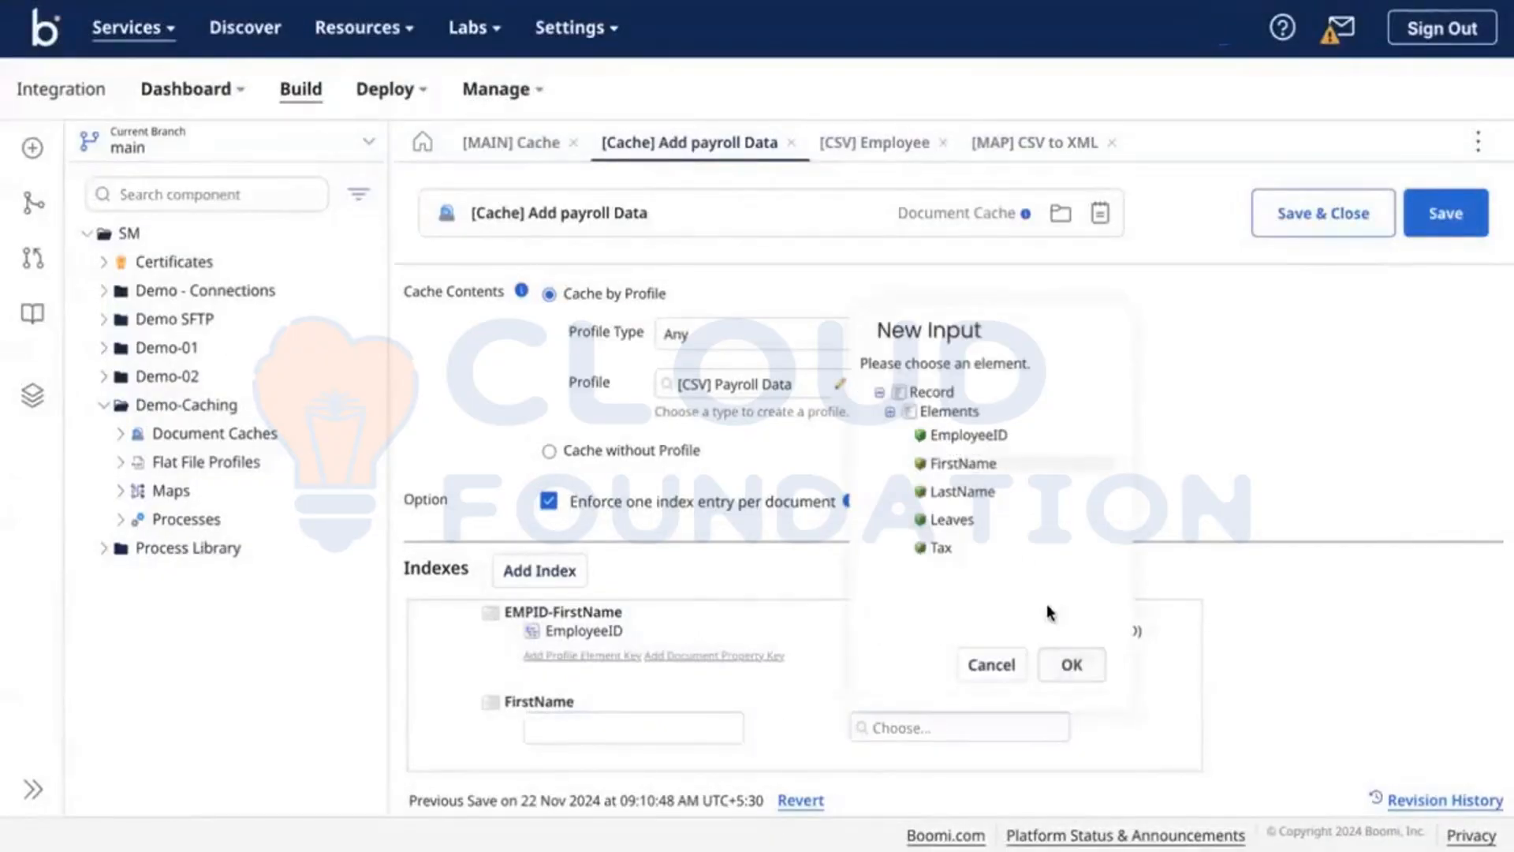
click(1069, 663)
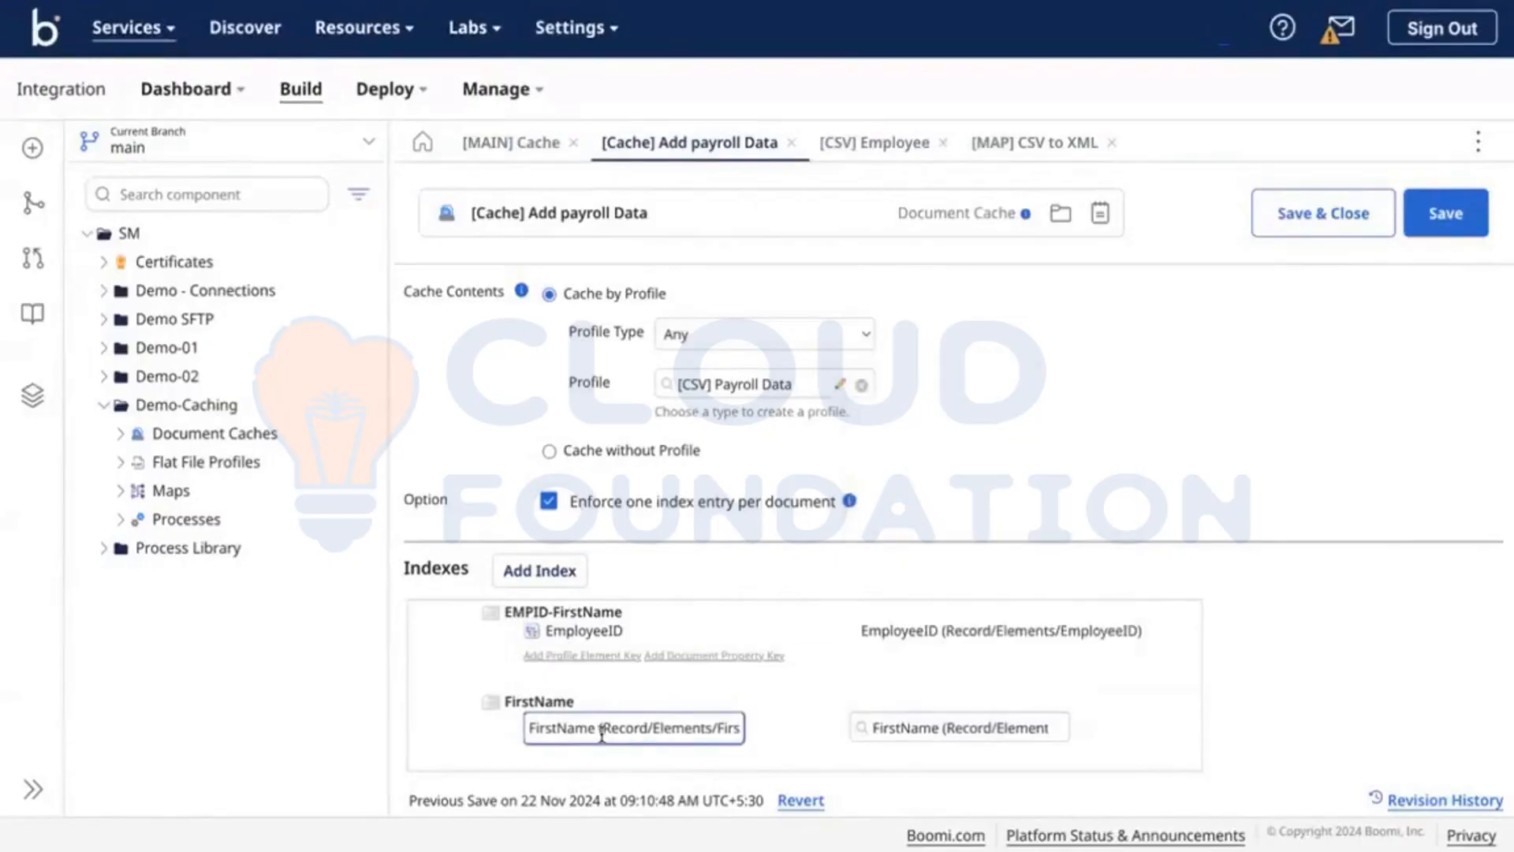
drag(599, 730, 804, 755)
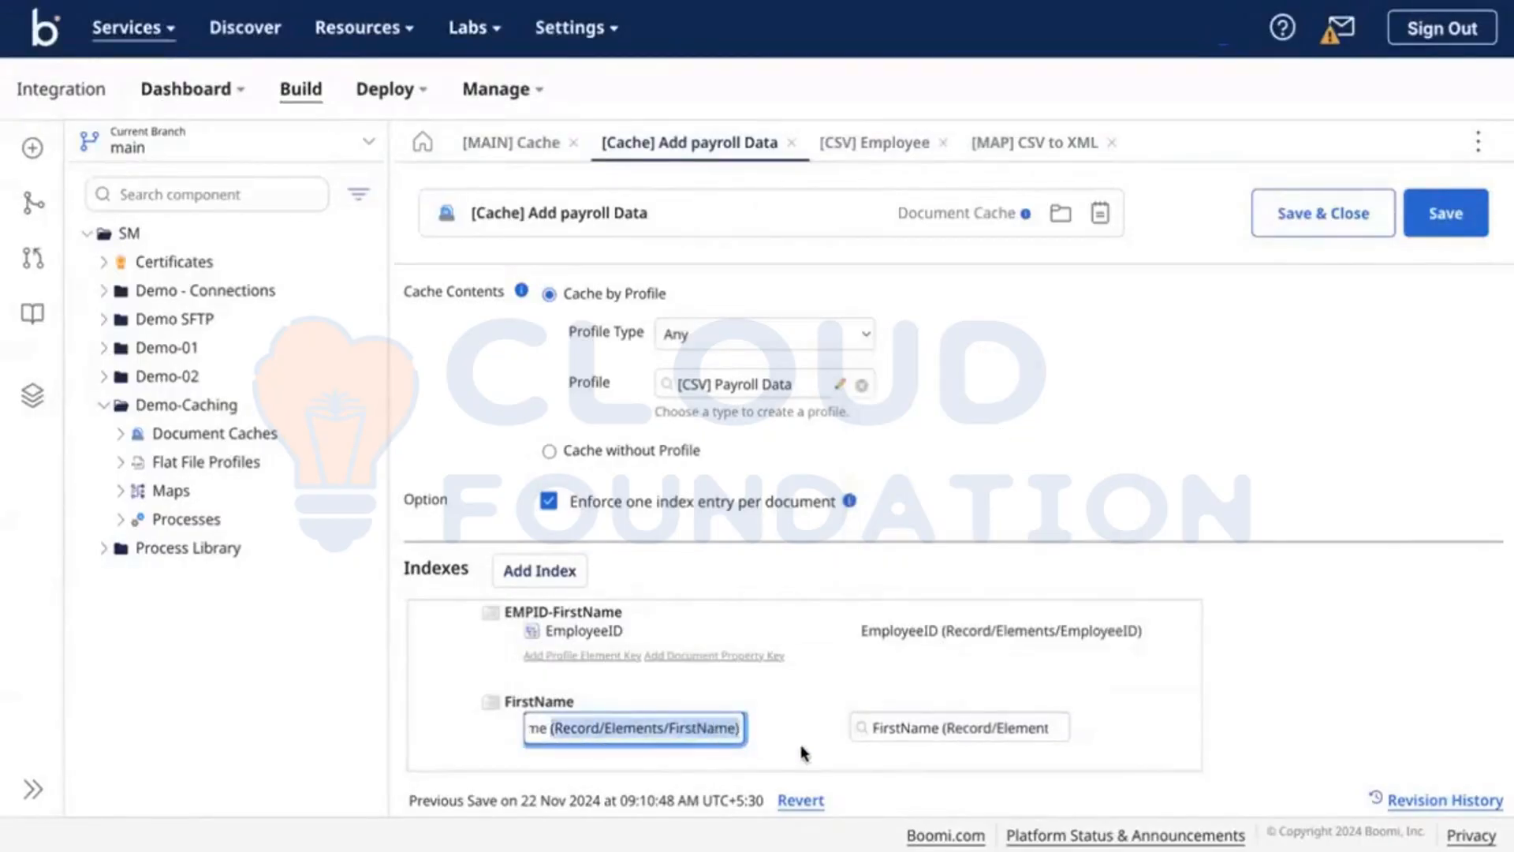
key(BackSpace)
click(1258, 431)
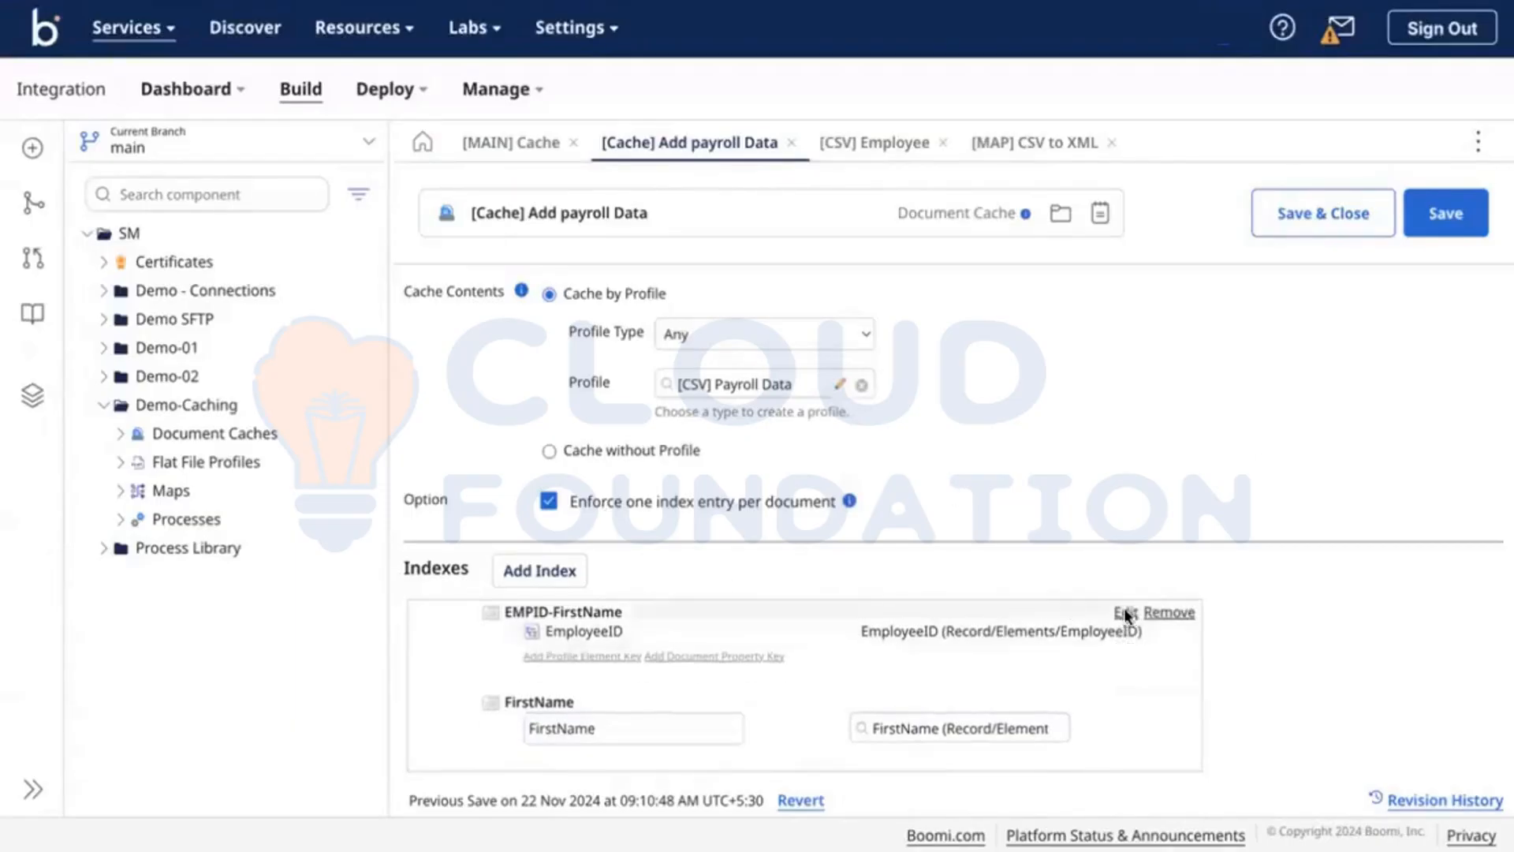
Step: Rename the EMPID-FirstName index to EMPID and save the payroll cache
click(1125, 611)
key(BackSpace)
key(BackSpace)
key(BackSpace)
key(BackSpace)
key(BackSpace)
key(BackSpace)
key(BackSpace)
key(BackSpace)
key(BackSpace)
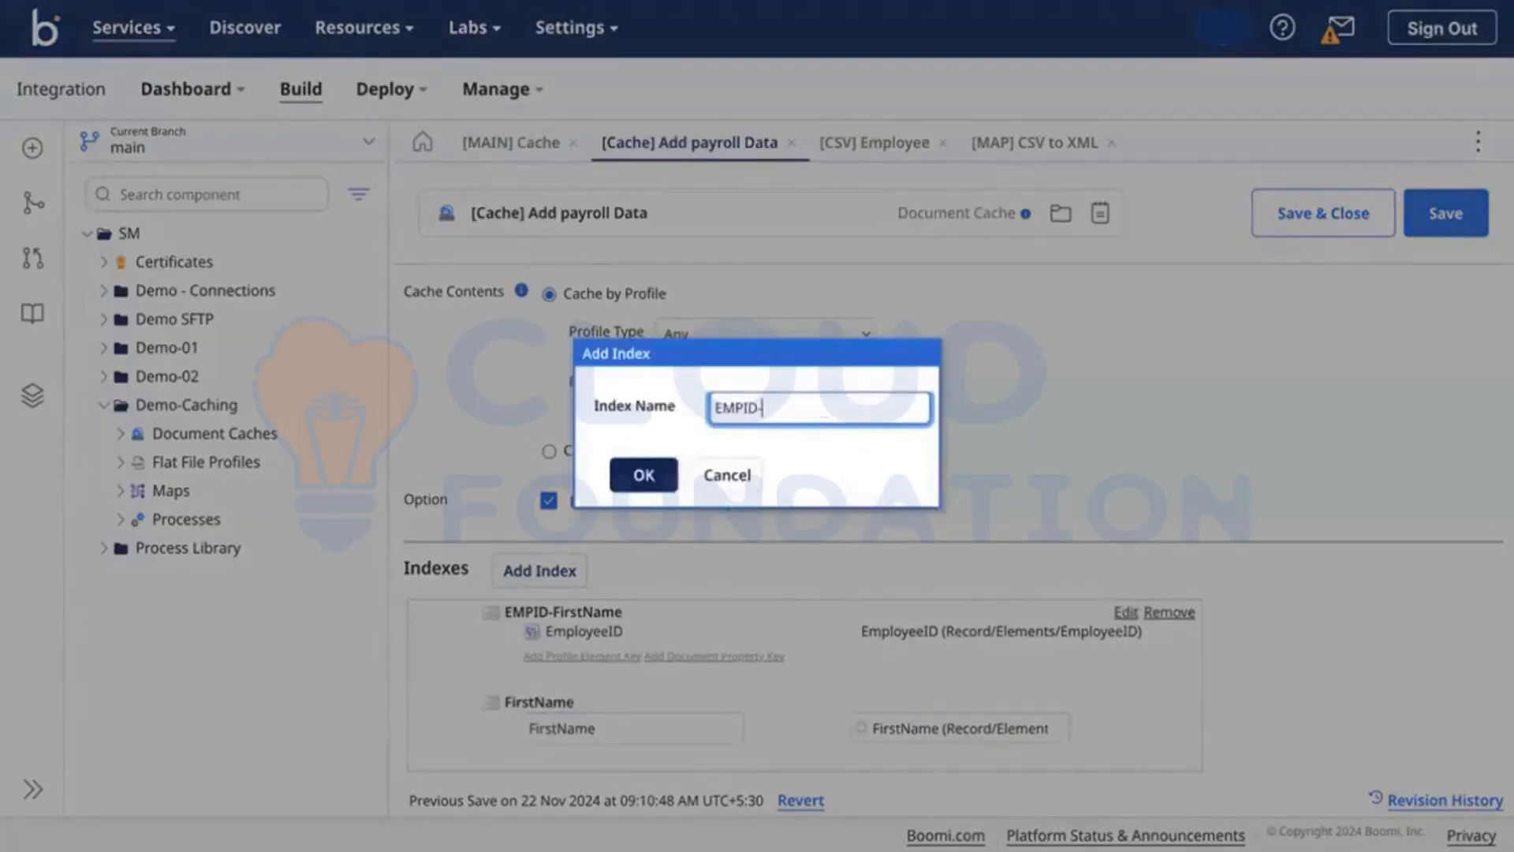
click(636, 473)
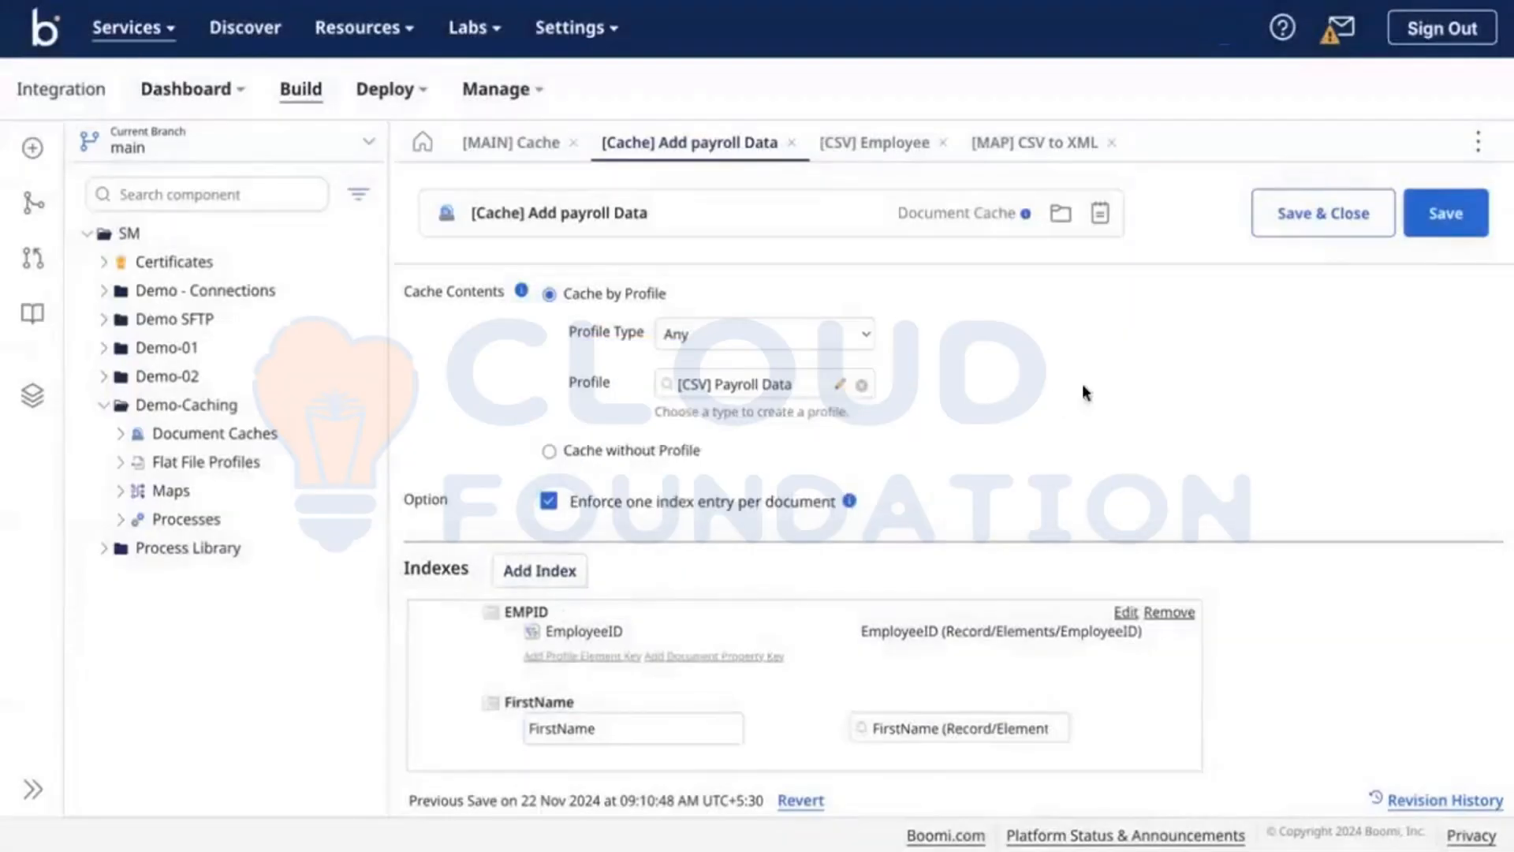
click(1440, 225)
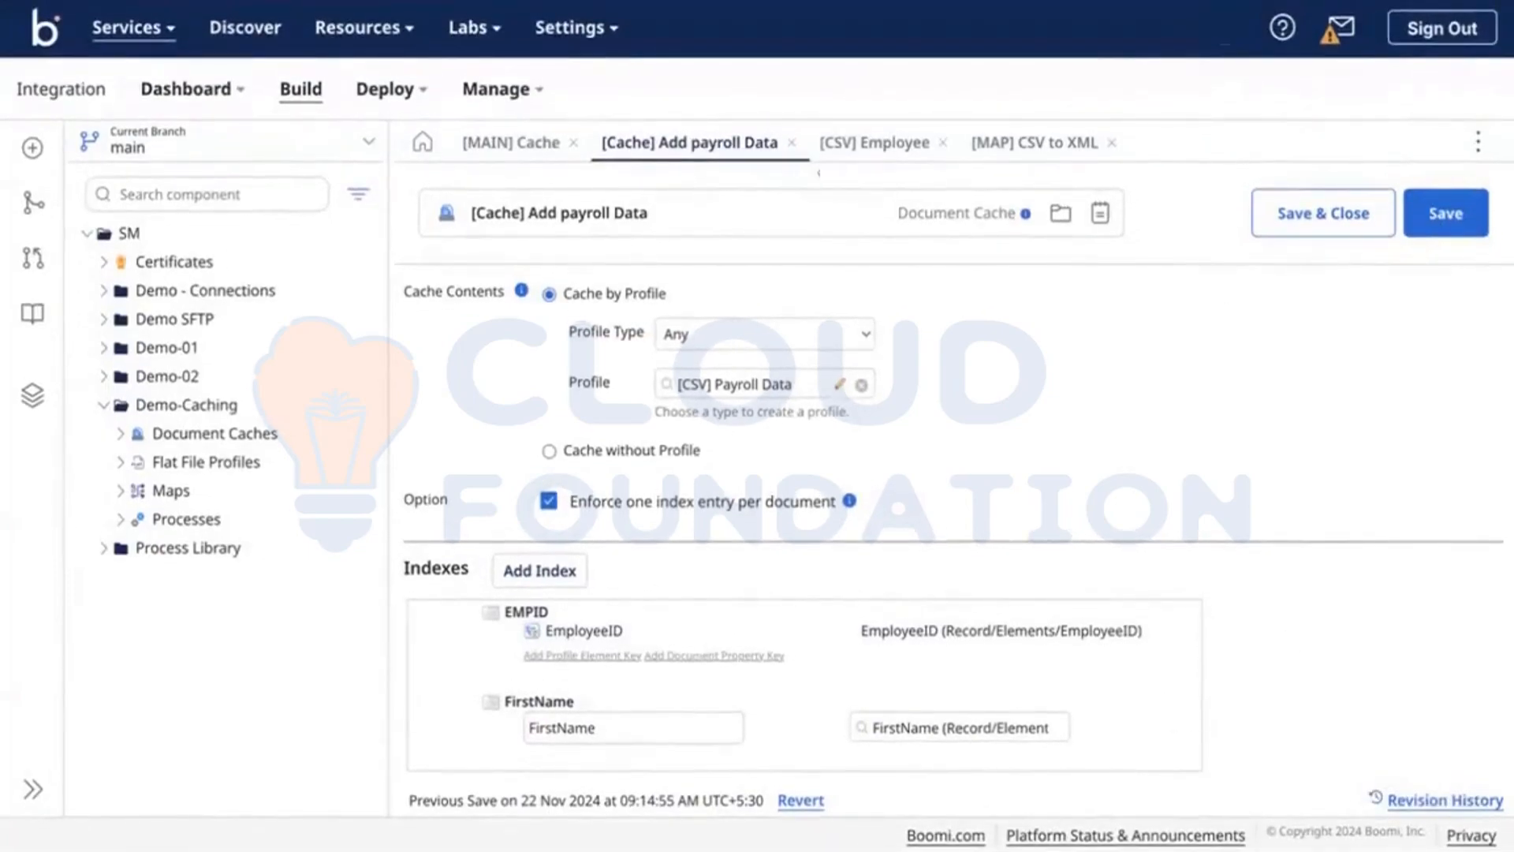
Step: Close the Map step panel, connect branch 2 to End and continue, and save [MAIN] Cache
click(511, 143)
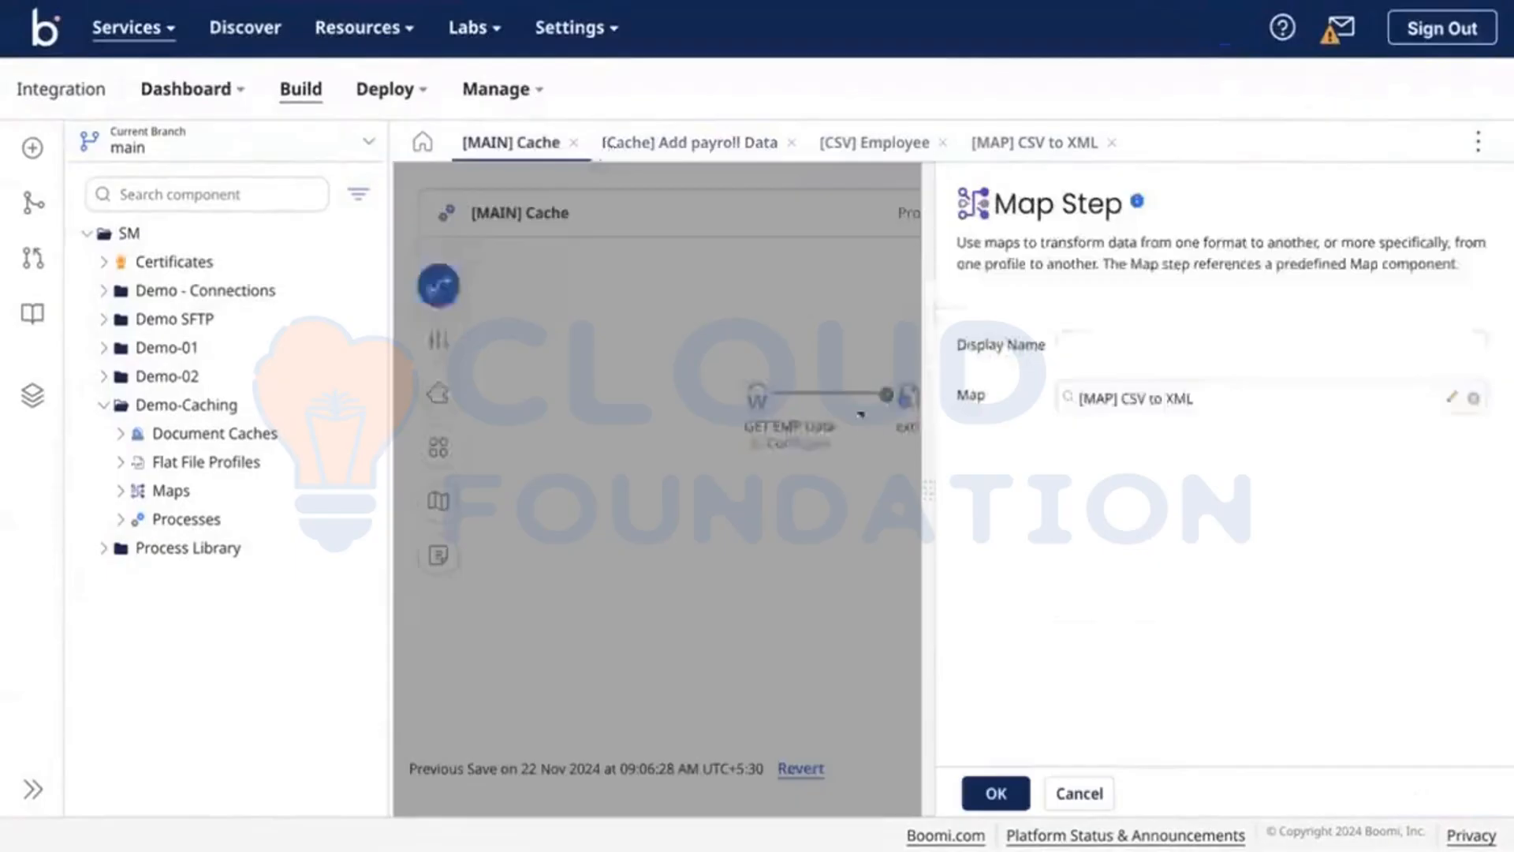
click(995, 792)
scroll(1037, 544, down, 4)
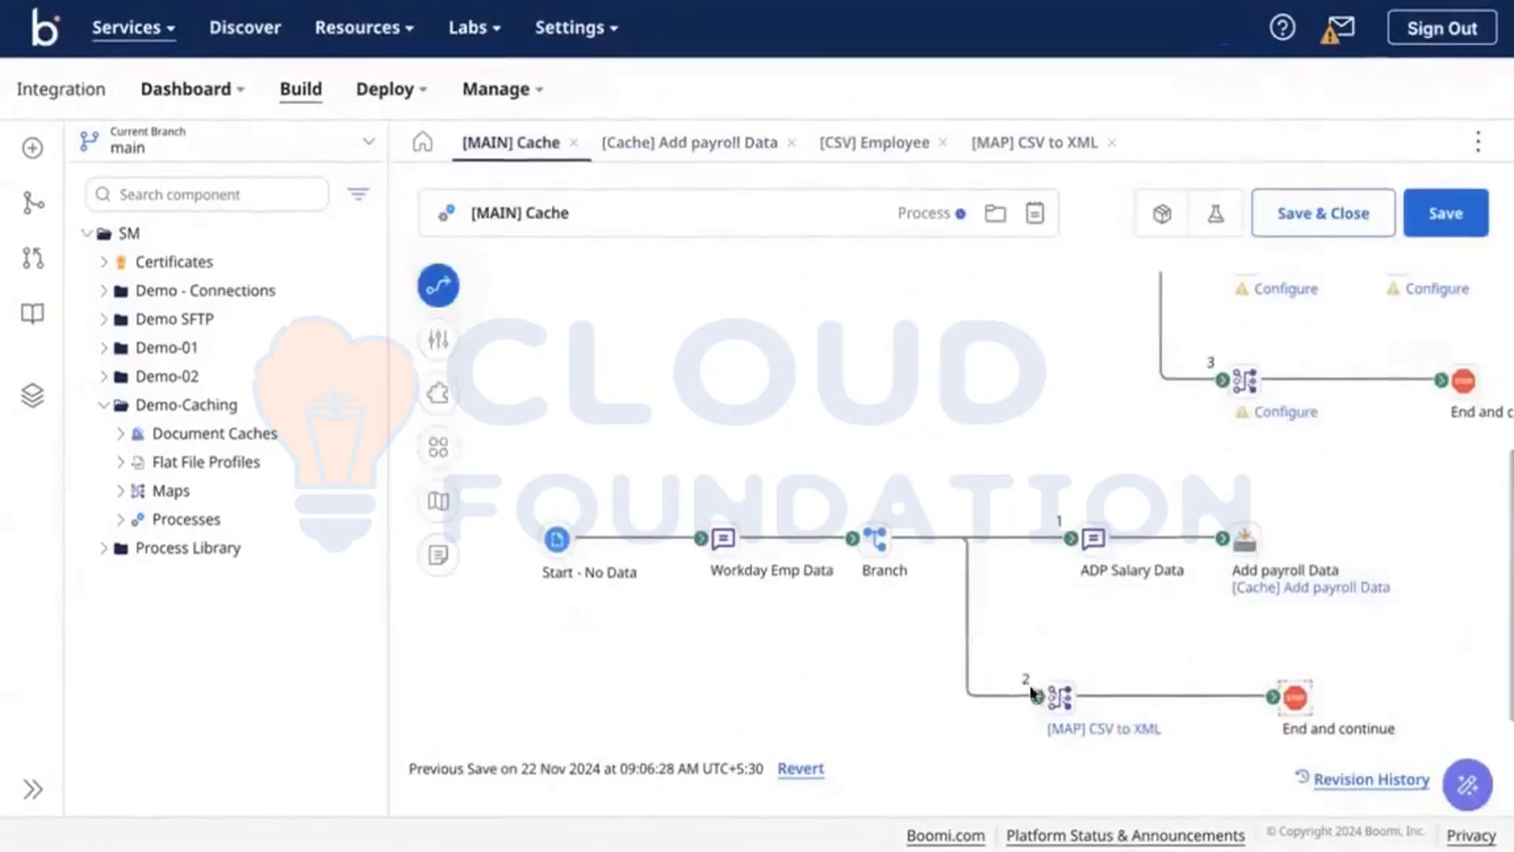
drag(1035, 694, 1294, 697)
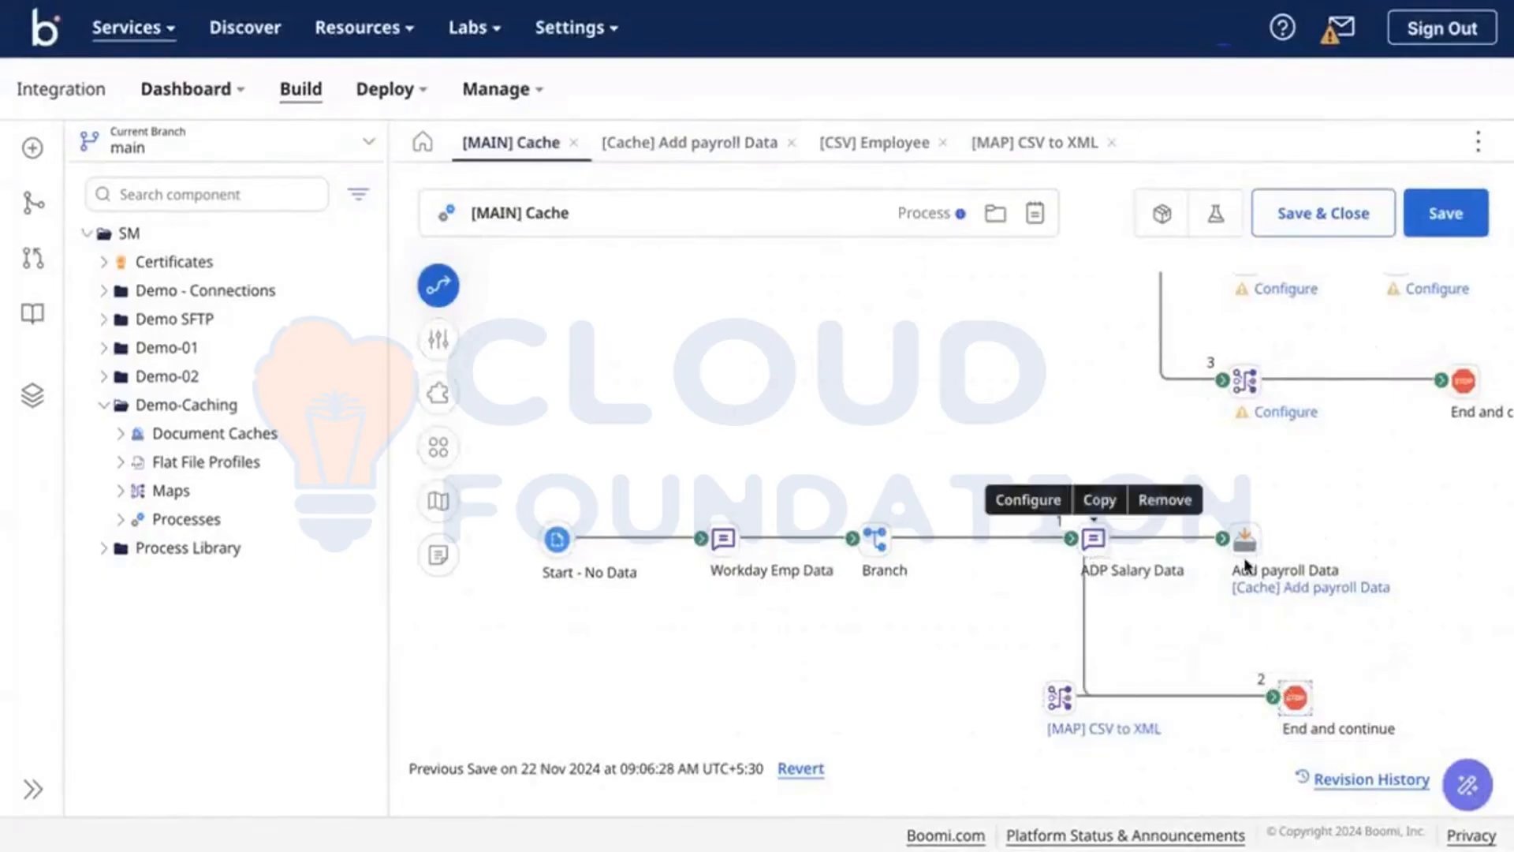
click(1452, 230)
Step: Test-run [MAIN] Cache on Test-DV, dismiss the duplicate EMPID index error, and clear the 001 highlights
click(1215, 213)
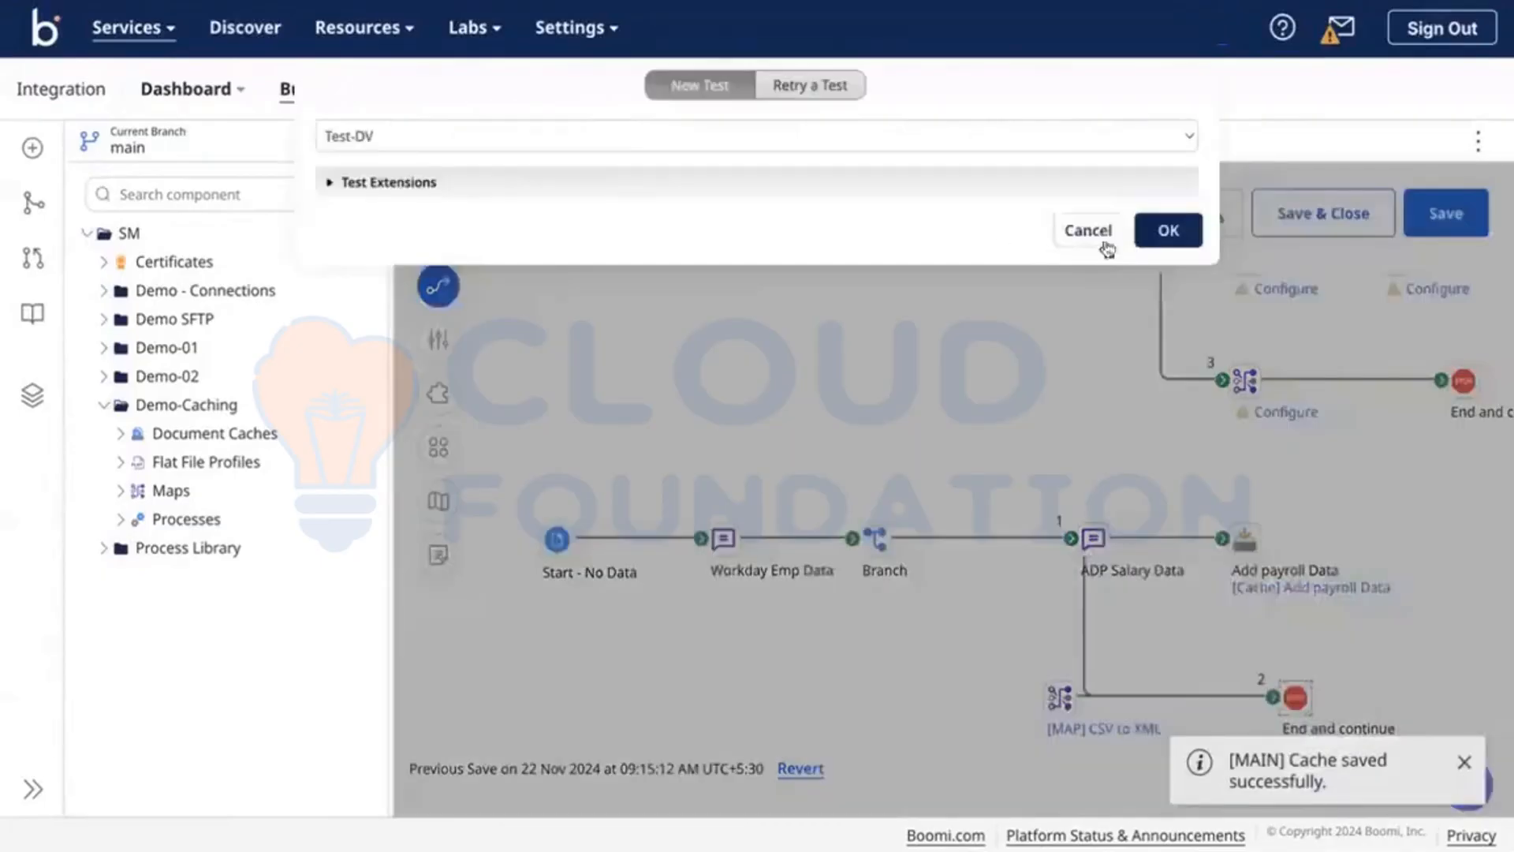
click(1162, 231)
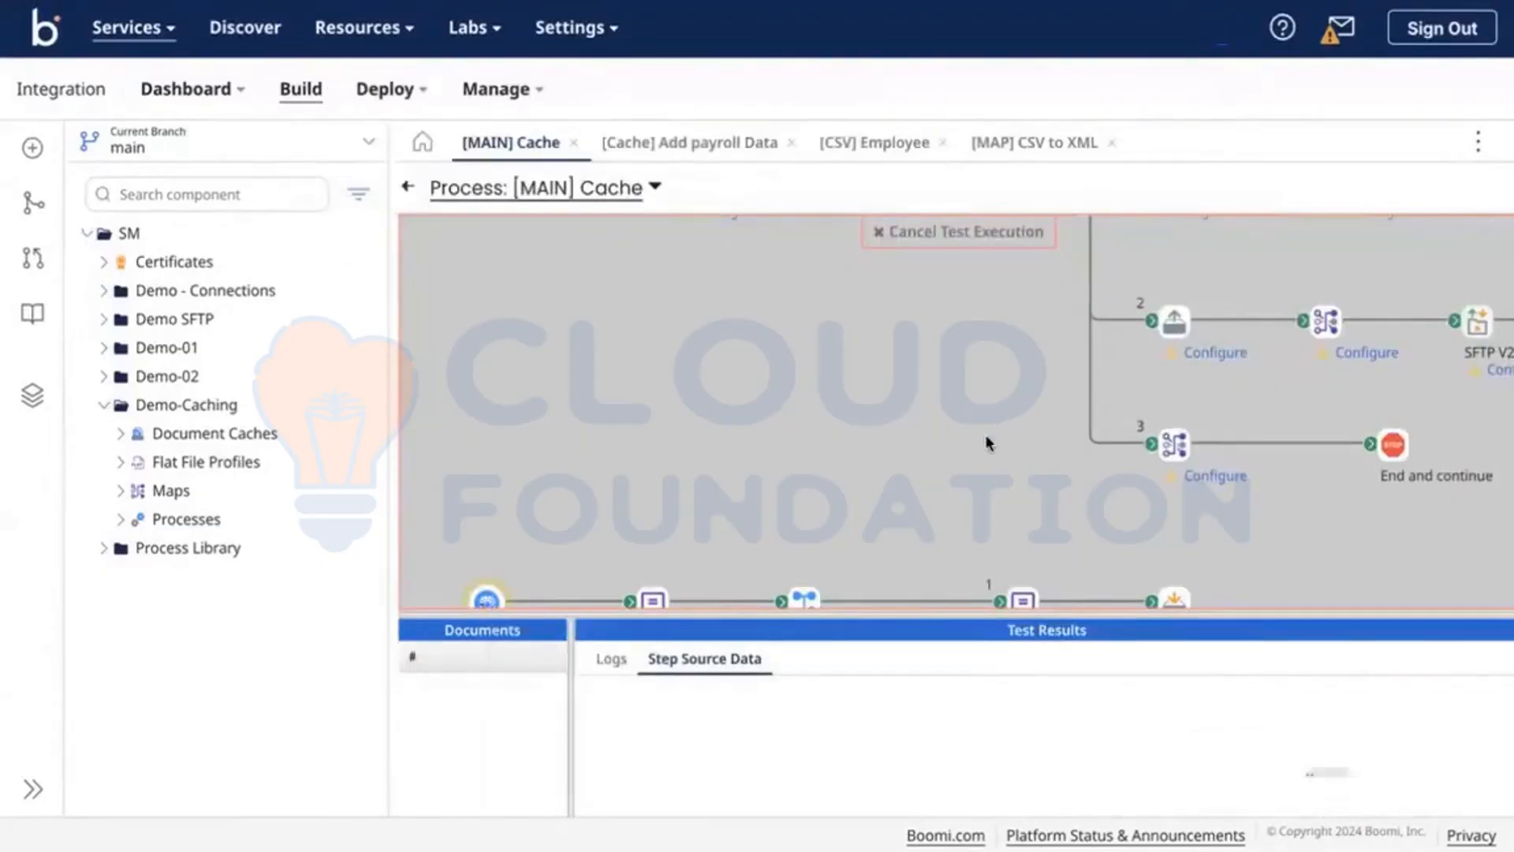
scroll(985, 434, down, 3)
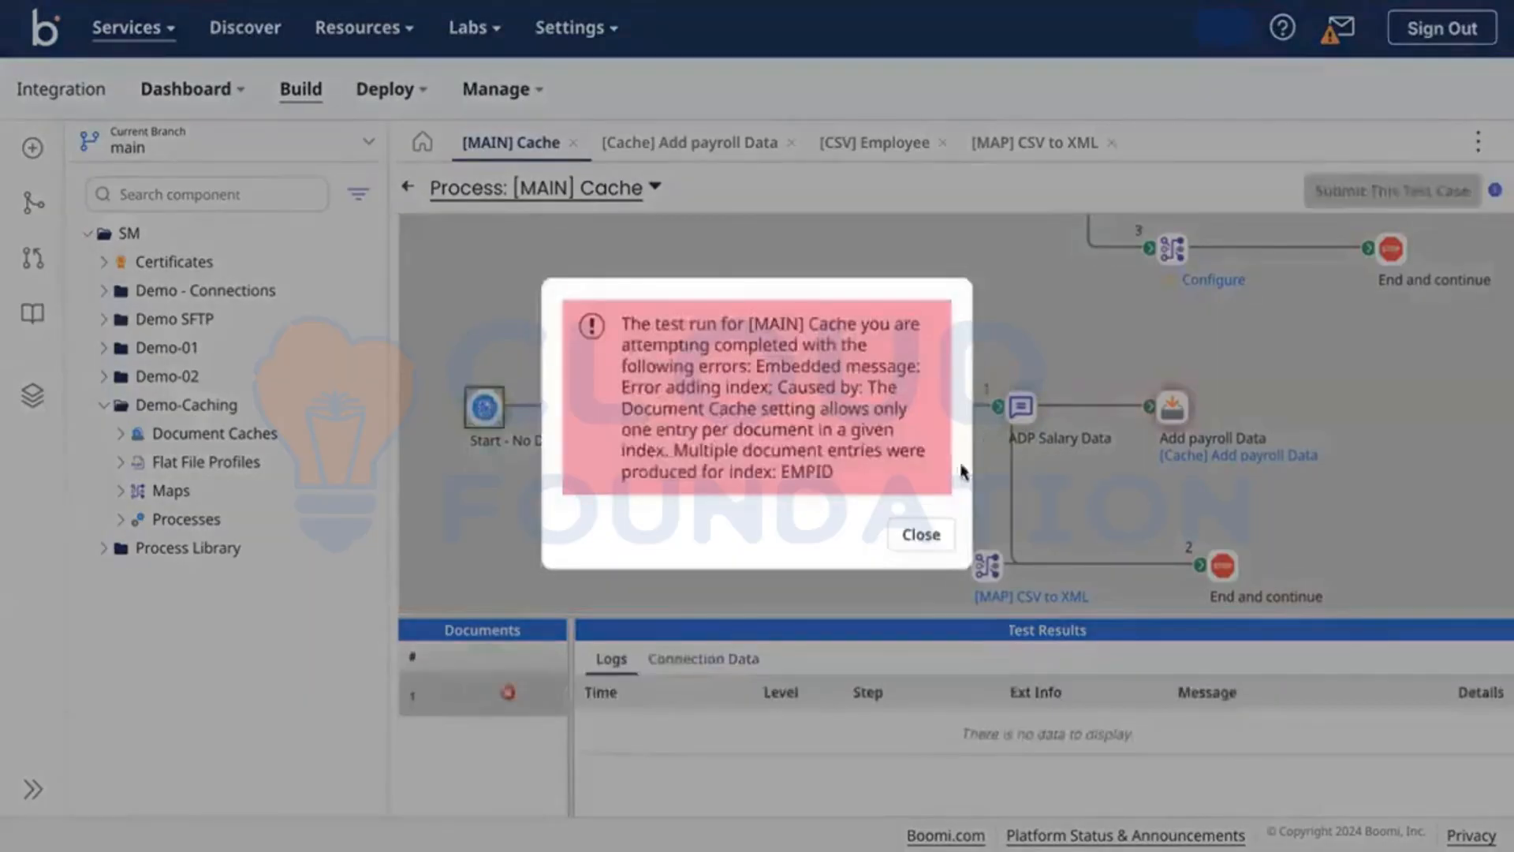
click(917, 535)
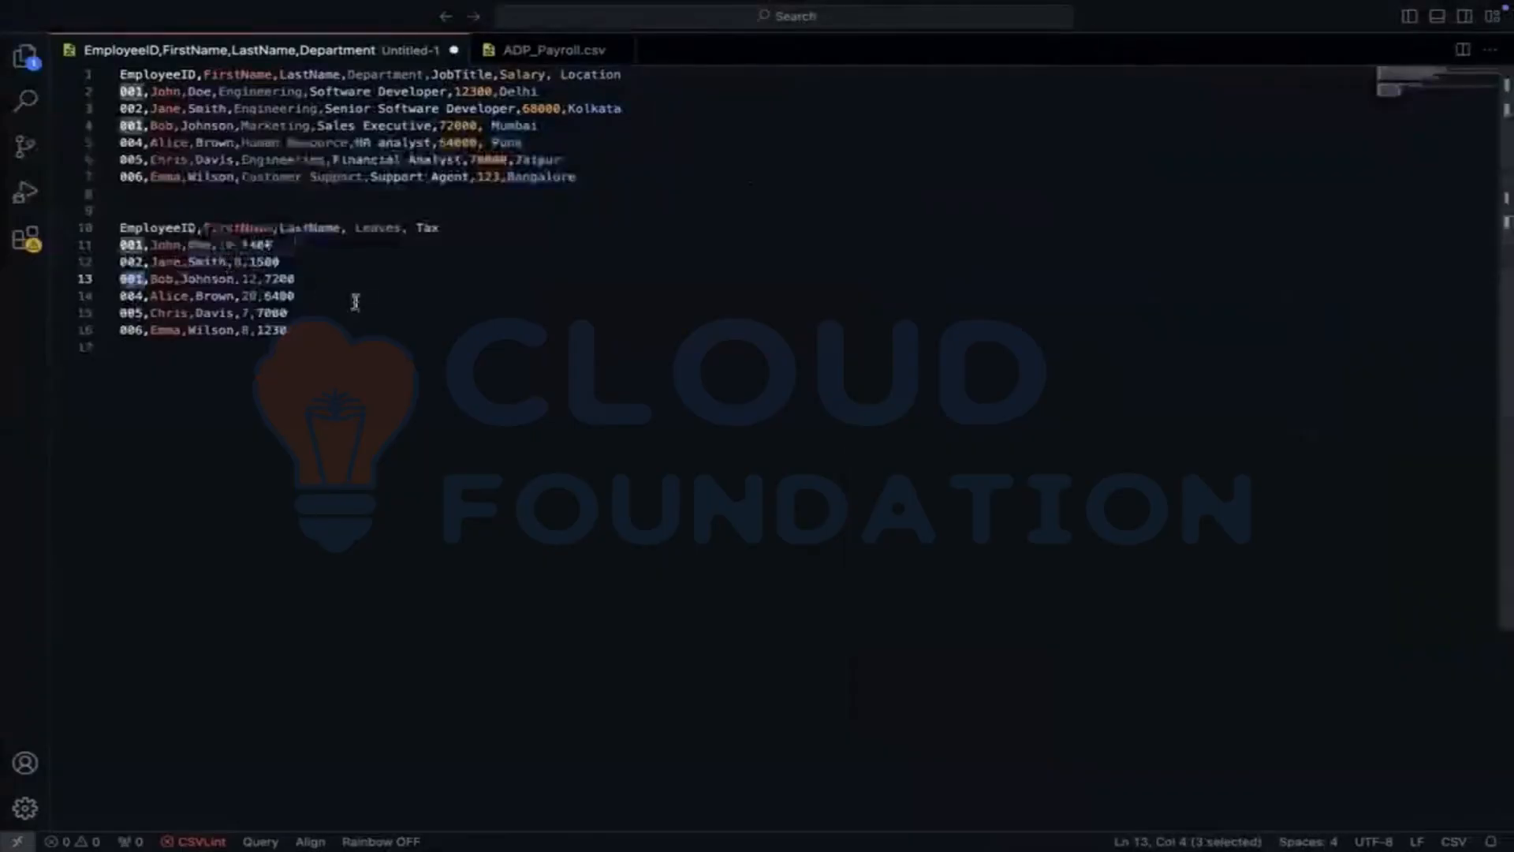
click(355, 302)
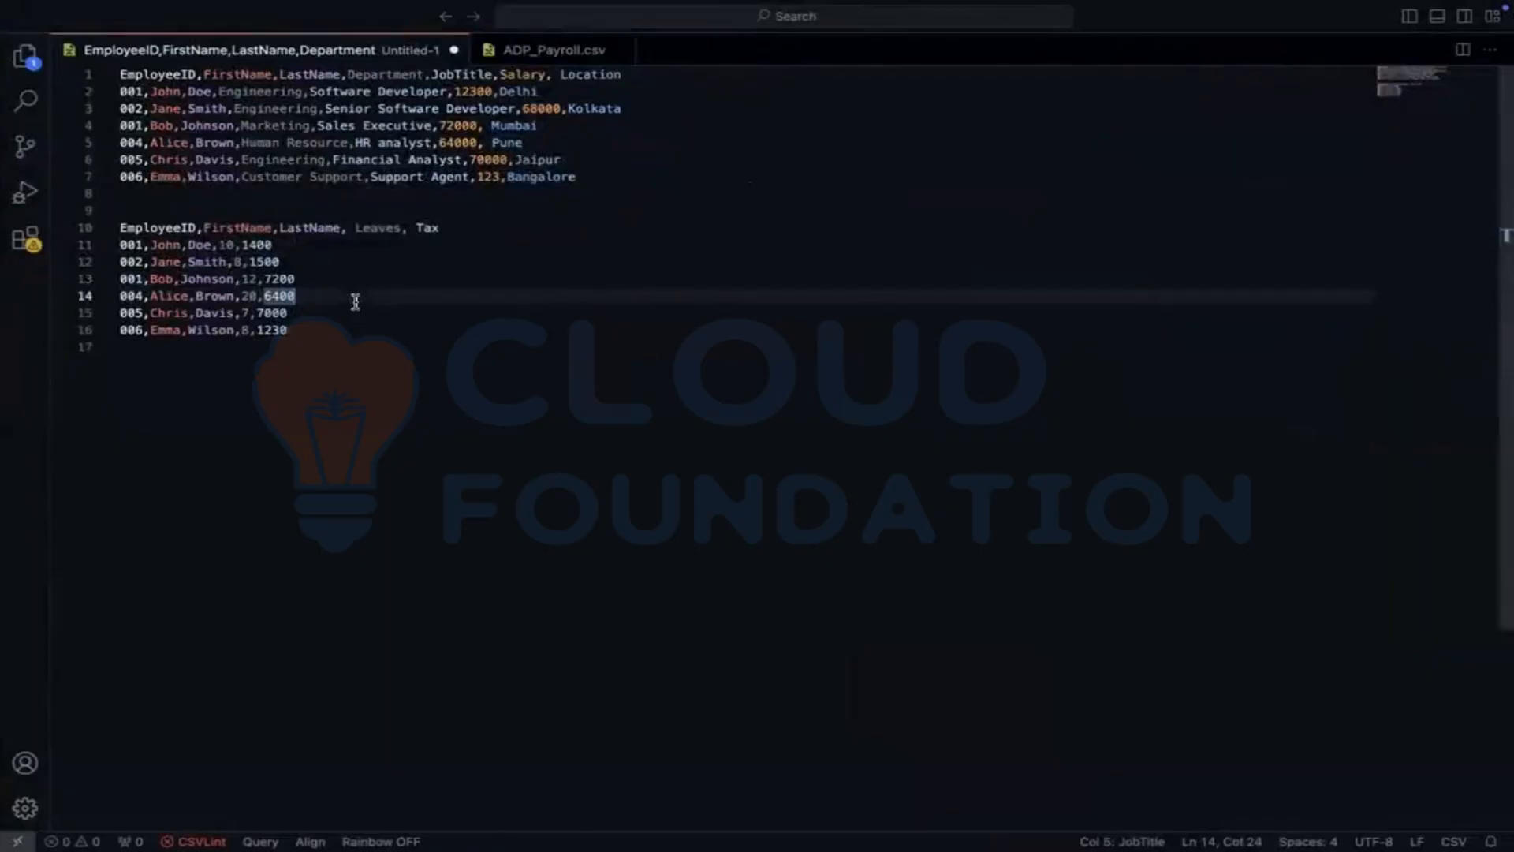
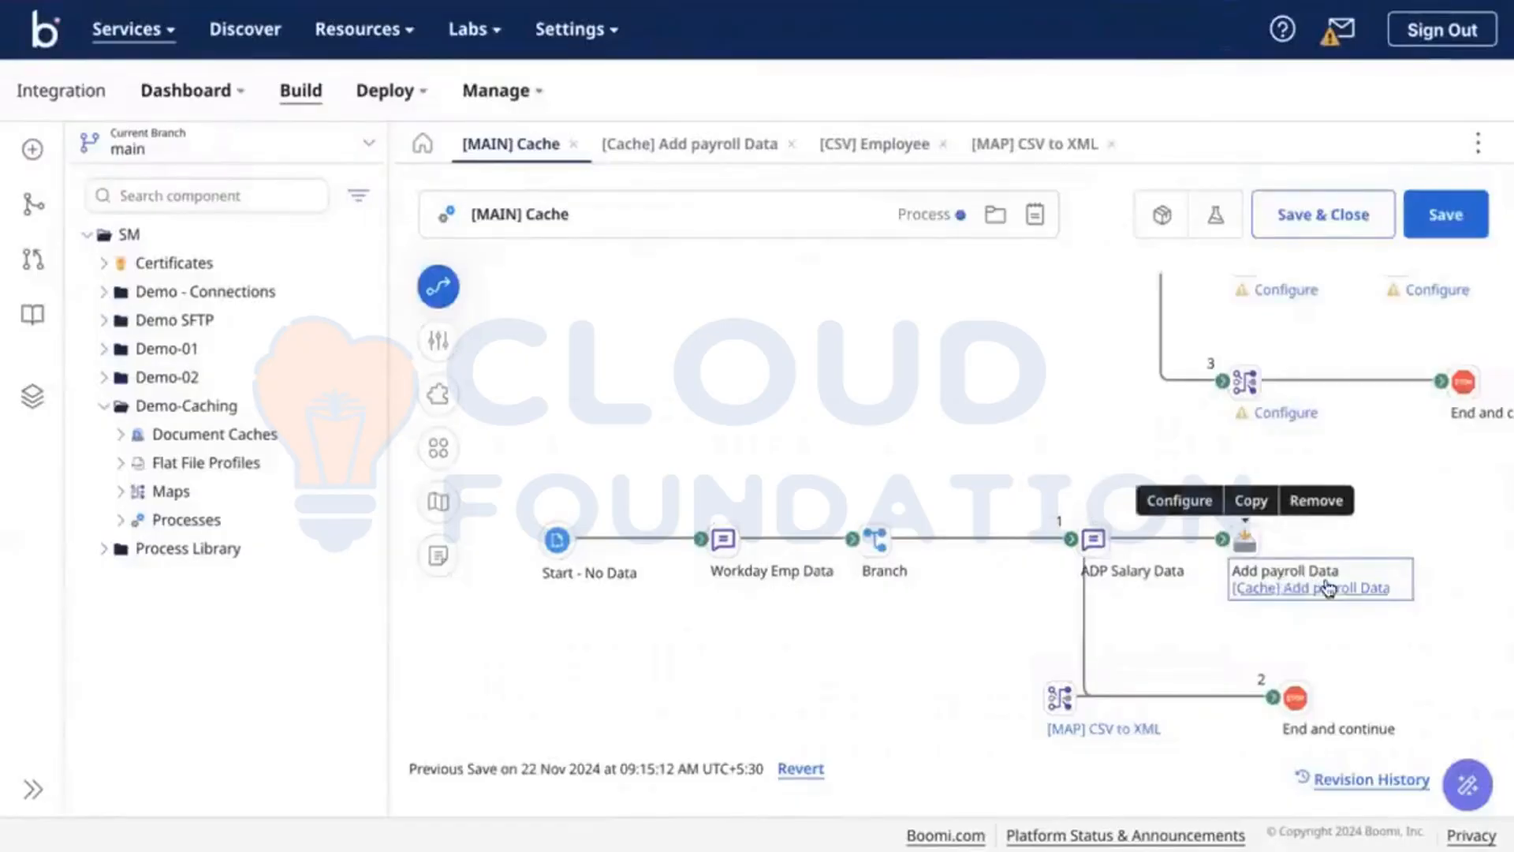
Step: Open the [Cache] Add payroll Data component from the Boomi process canvas
click(1309, 585)
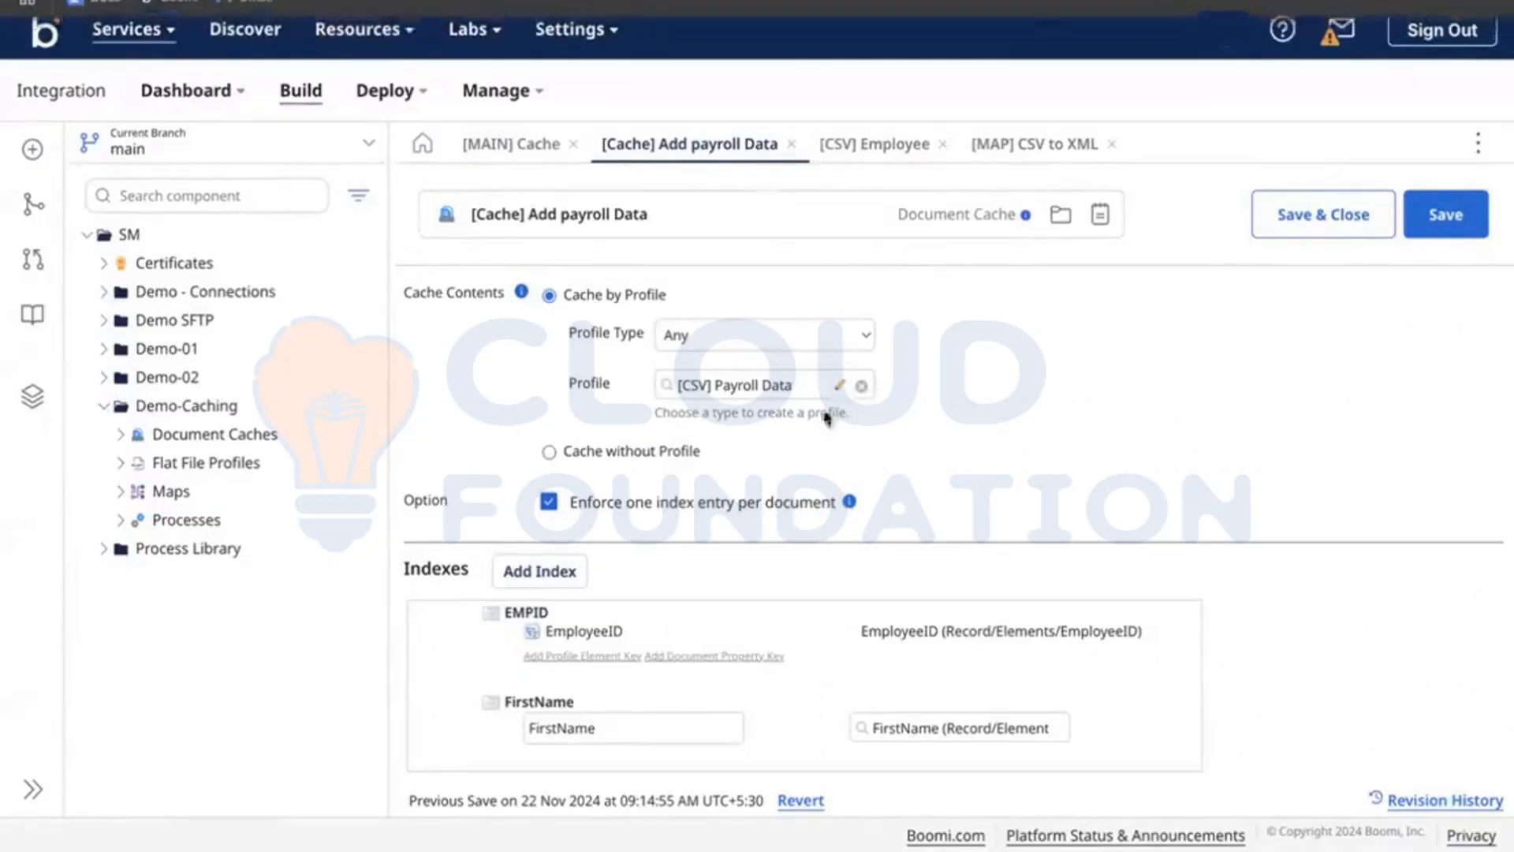
Step: Turn off 'Enforce one index entry per document' and delete the FirstName index
click(730, 506)
click(935, 498)
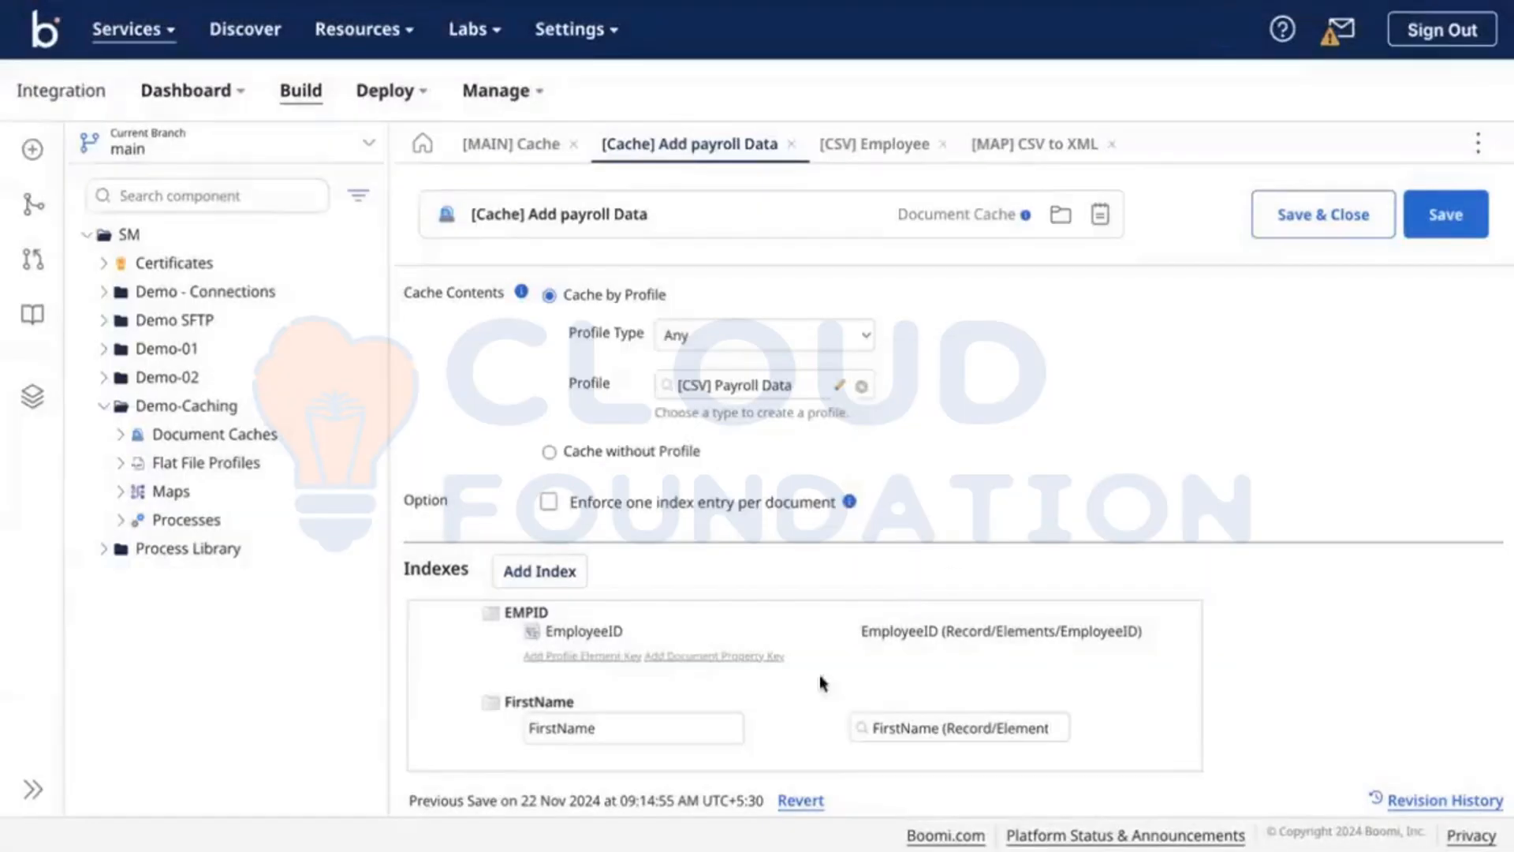
mouse_move(1140, 699)
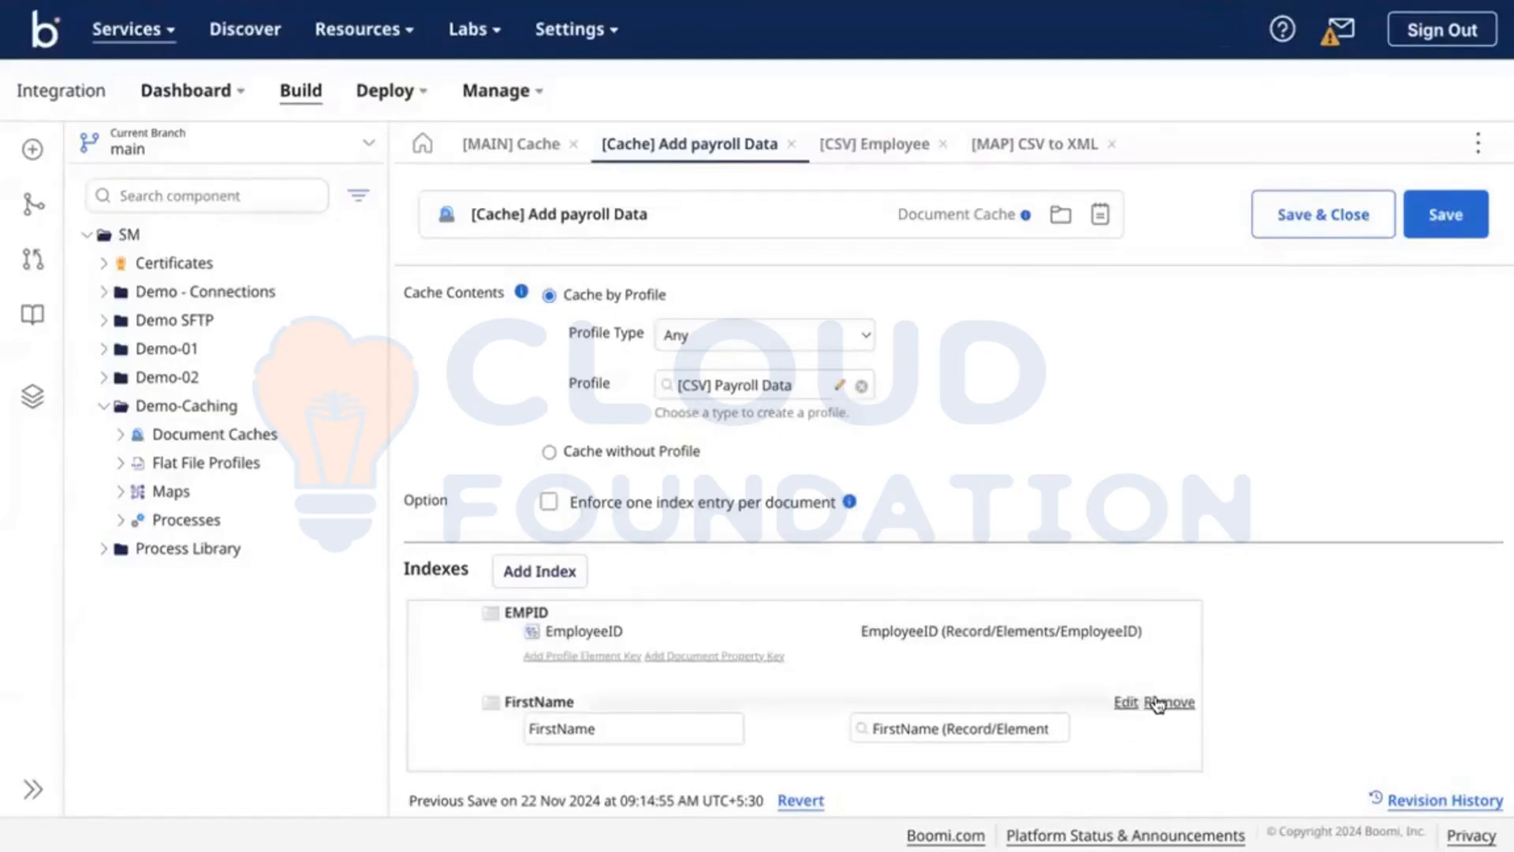
click(1156, 702)
click(922, 471)
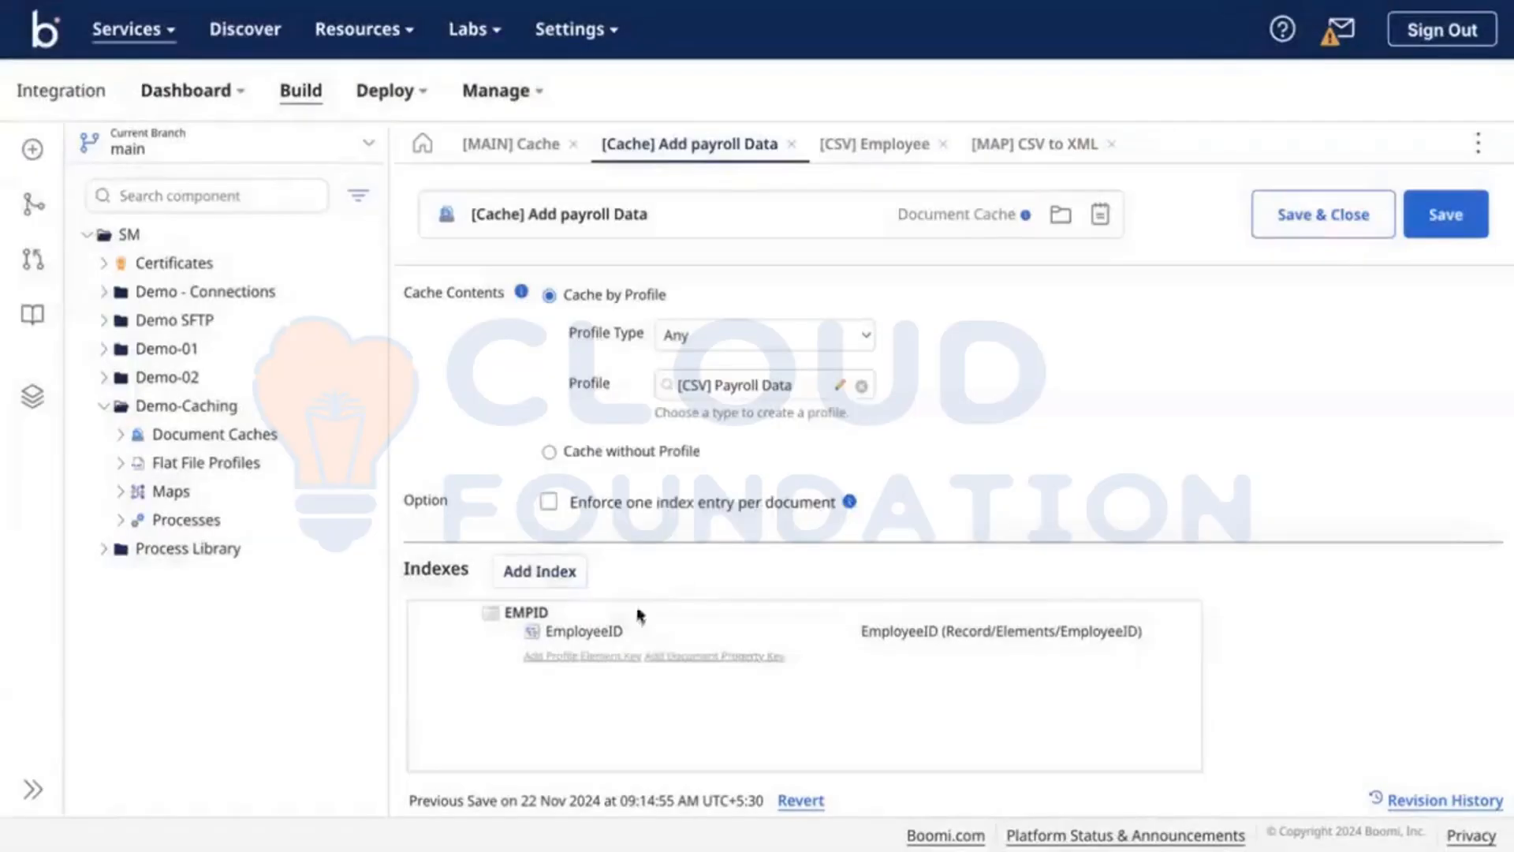
Step: Add FirstName as a second element key named FirstName on the EMPID index
click(580, 656)
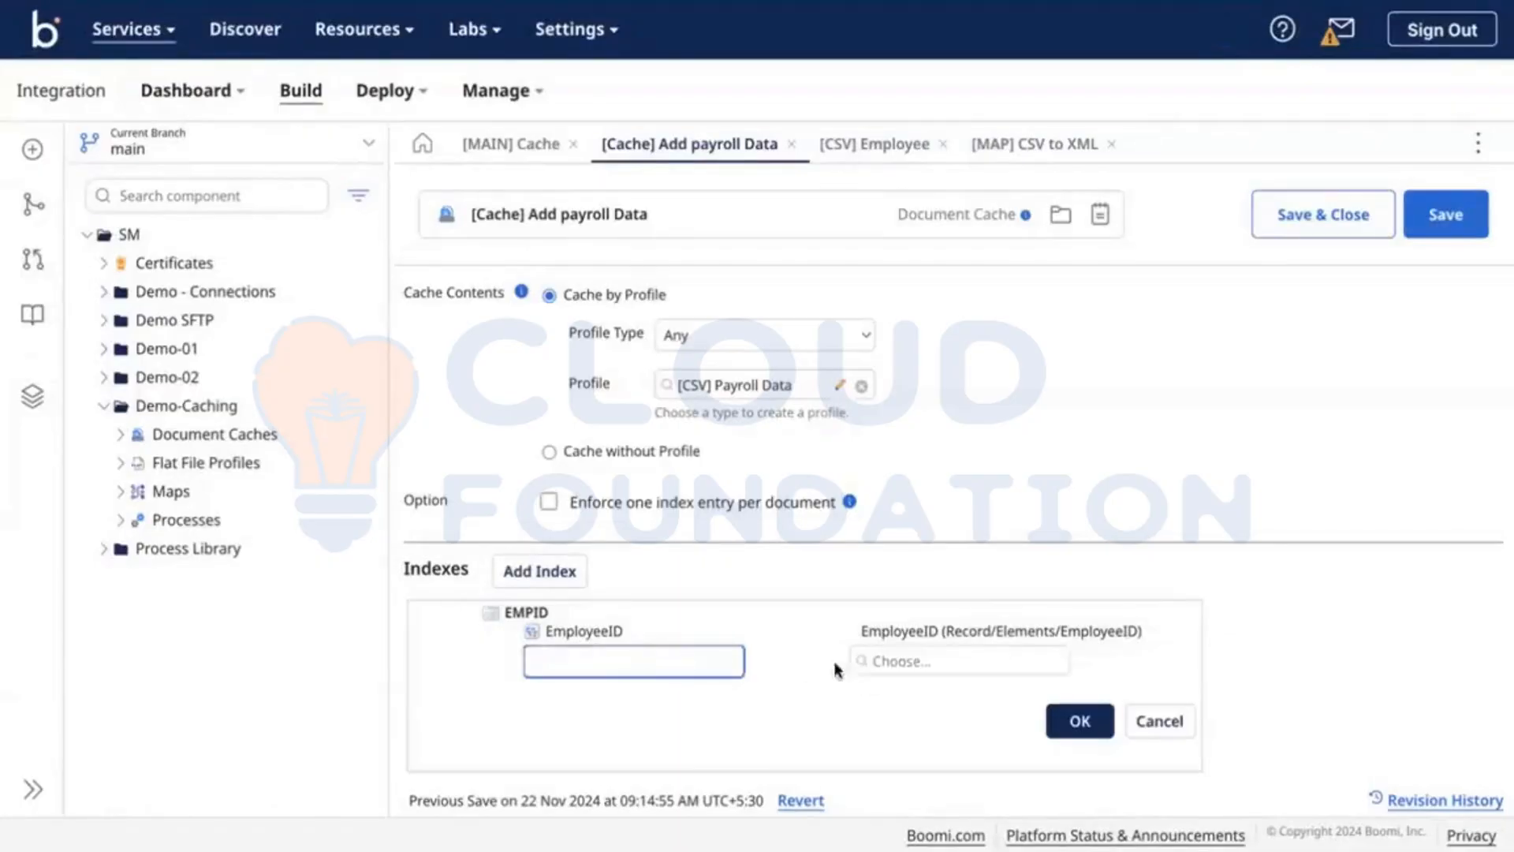
click(877, 667)
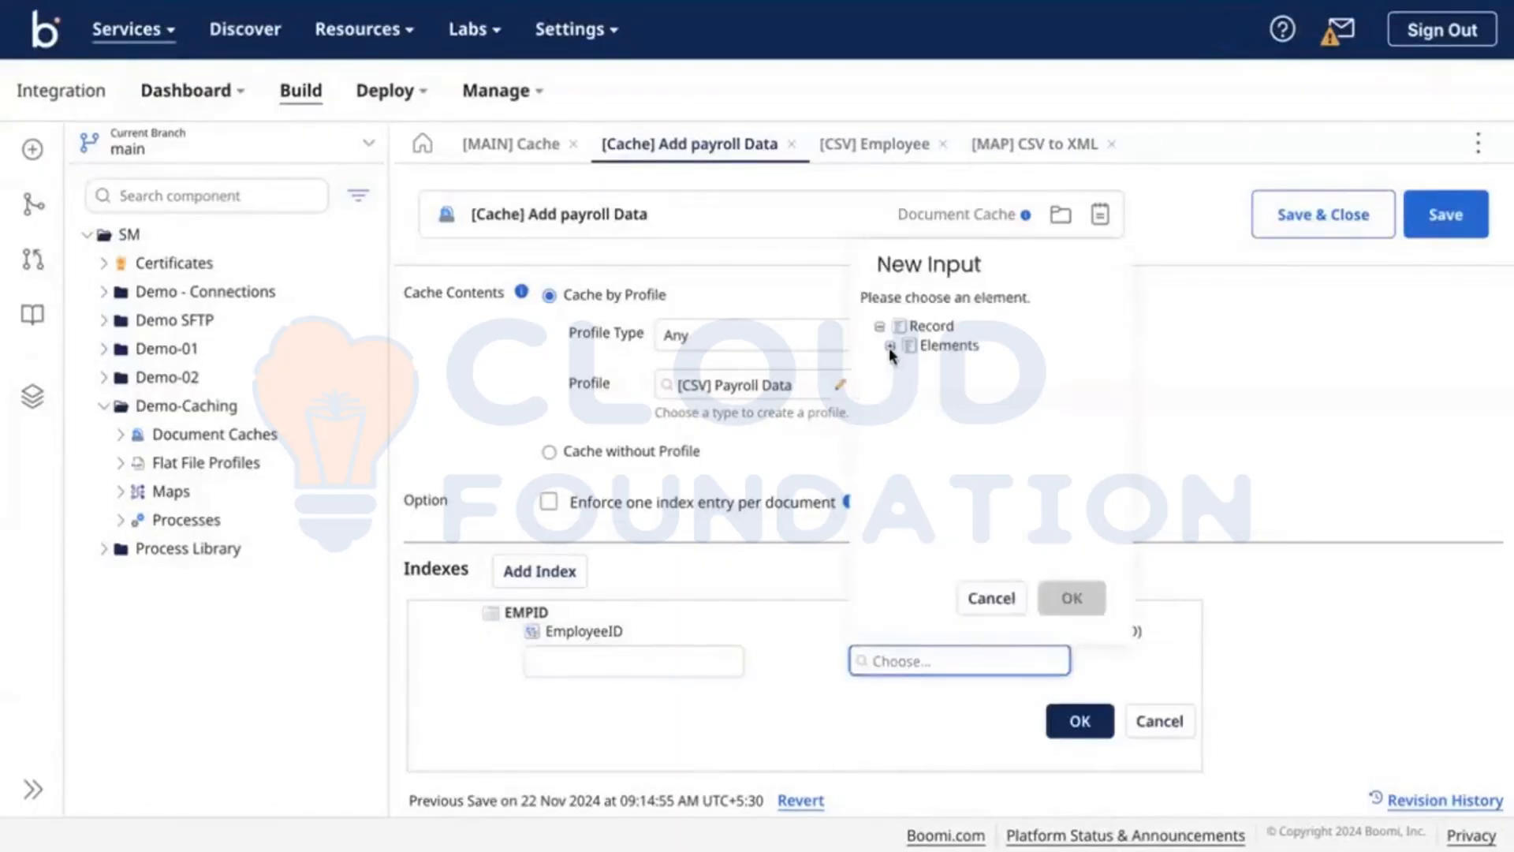
click(889, 347)
click(954, 399)
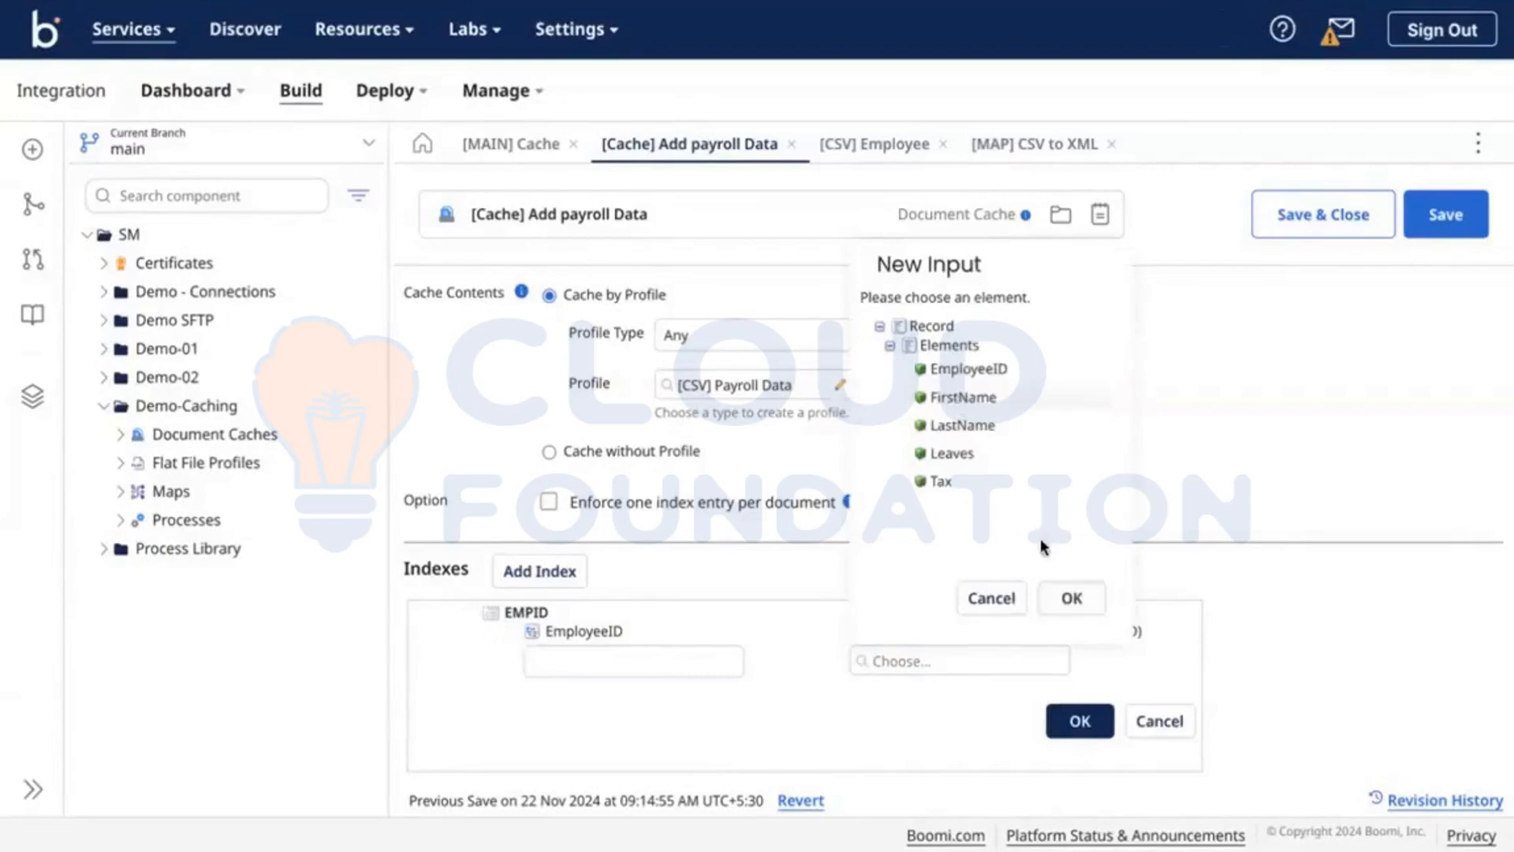
click(1070, 607)
click(595, 659)
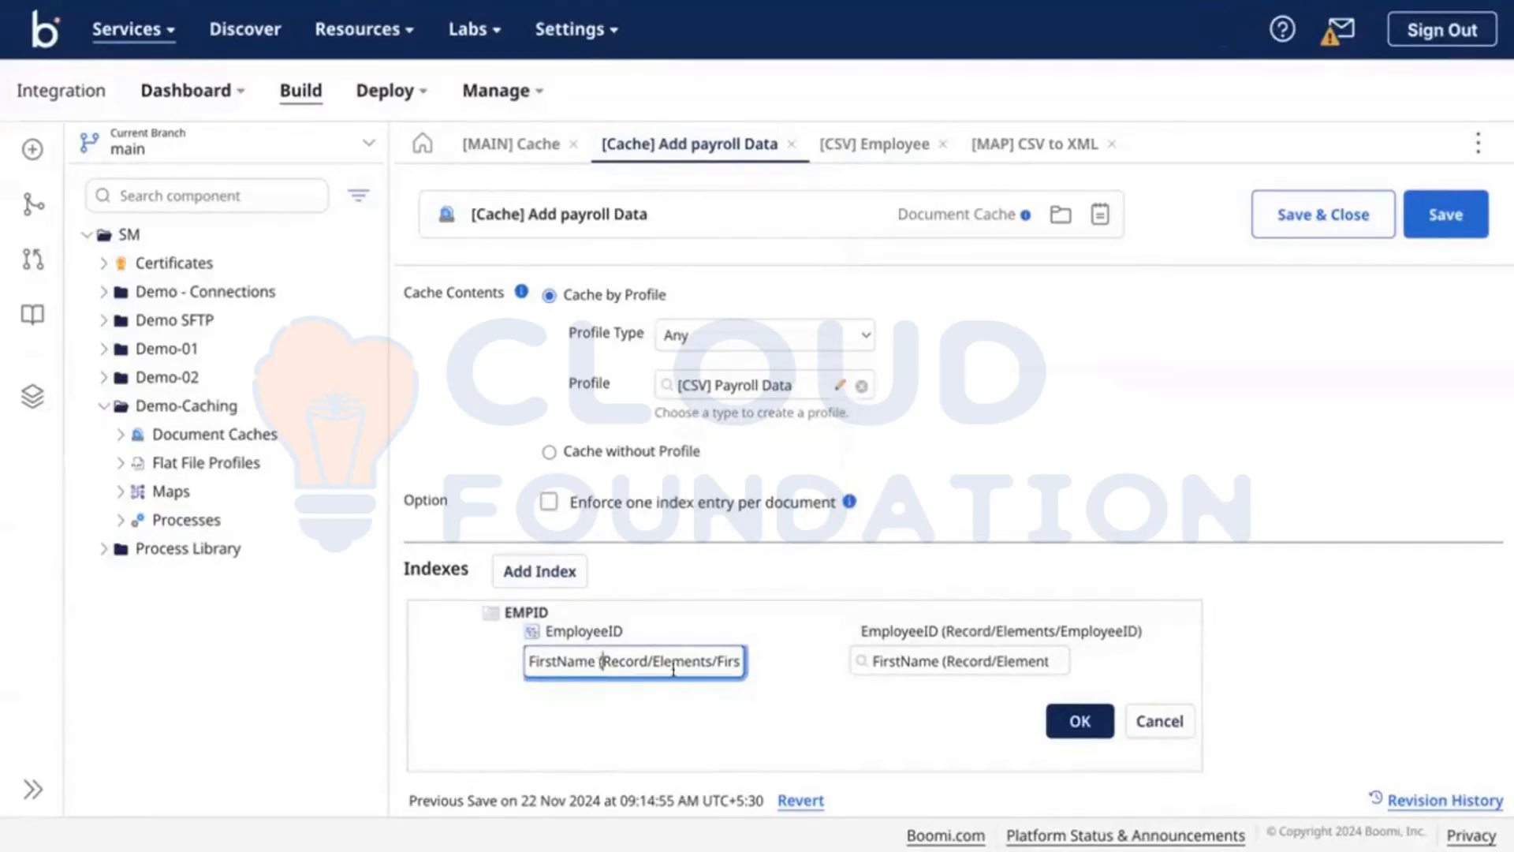
drag(673, 668, 826, 694)
key(BackSpace)
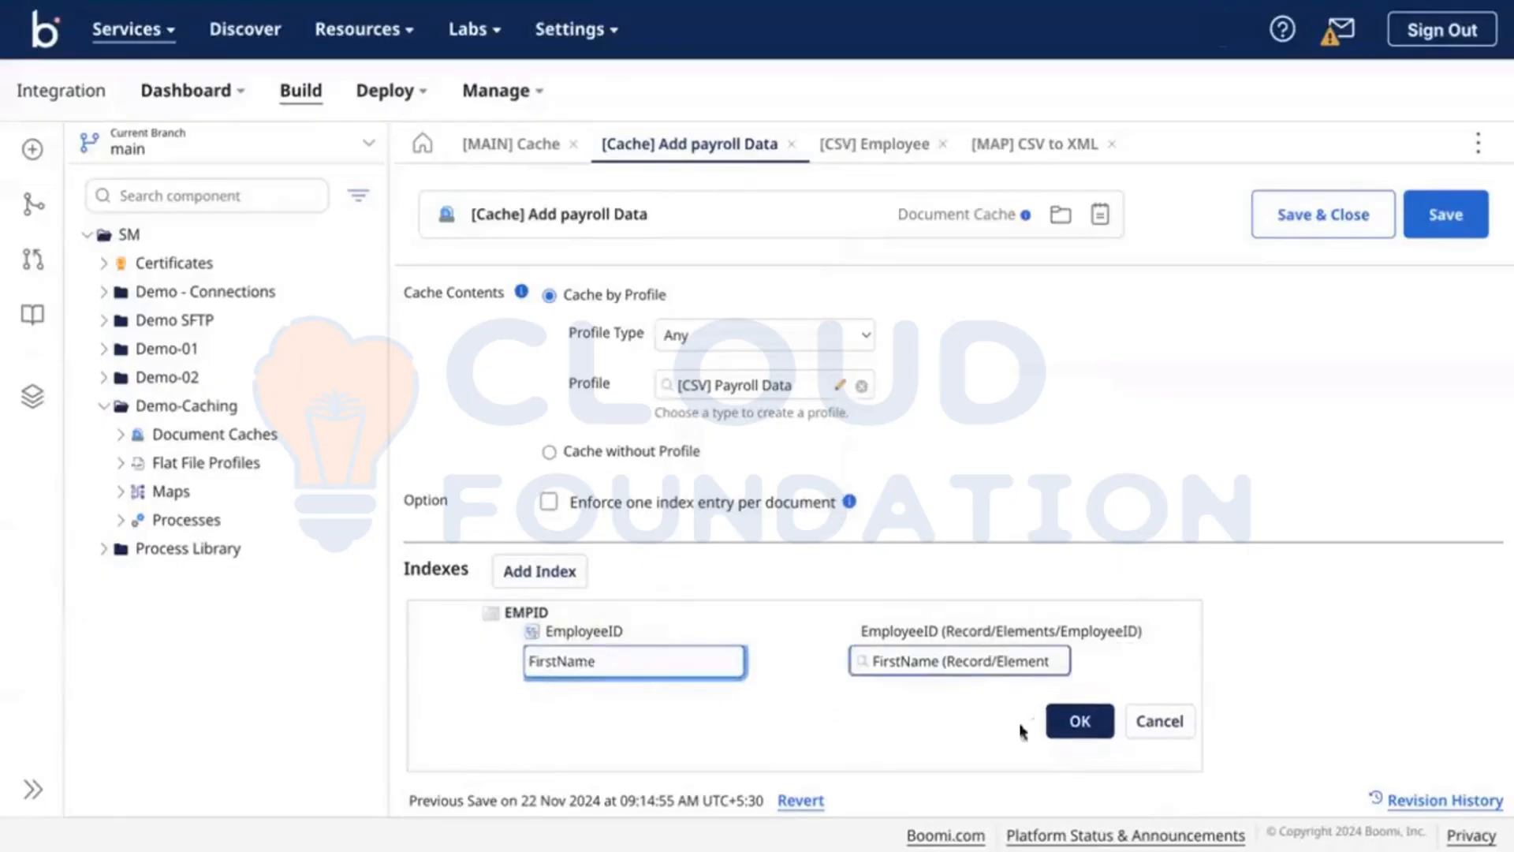
click(1074, 720)
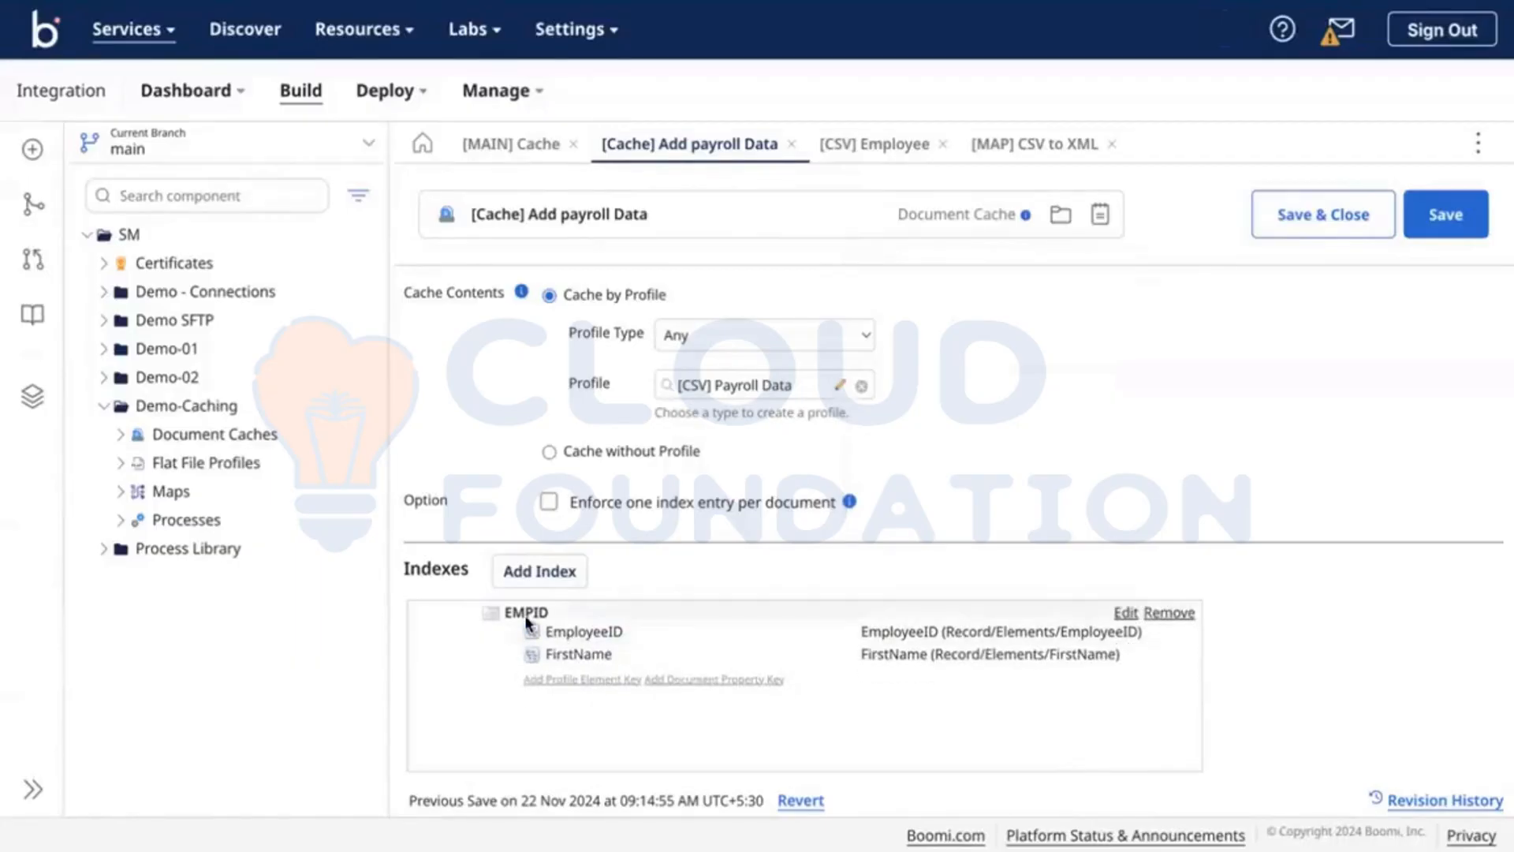
Step: Save the payroll cache and switch to the desktop showing the CSV data
click(1440, 232)
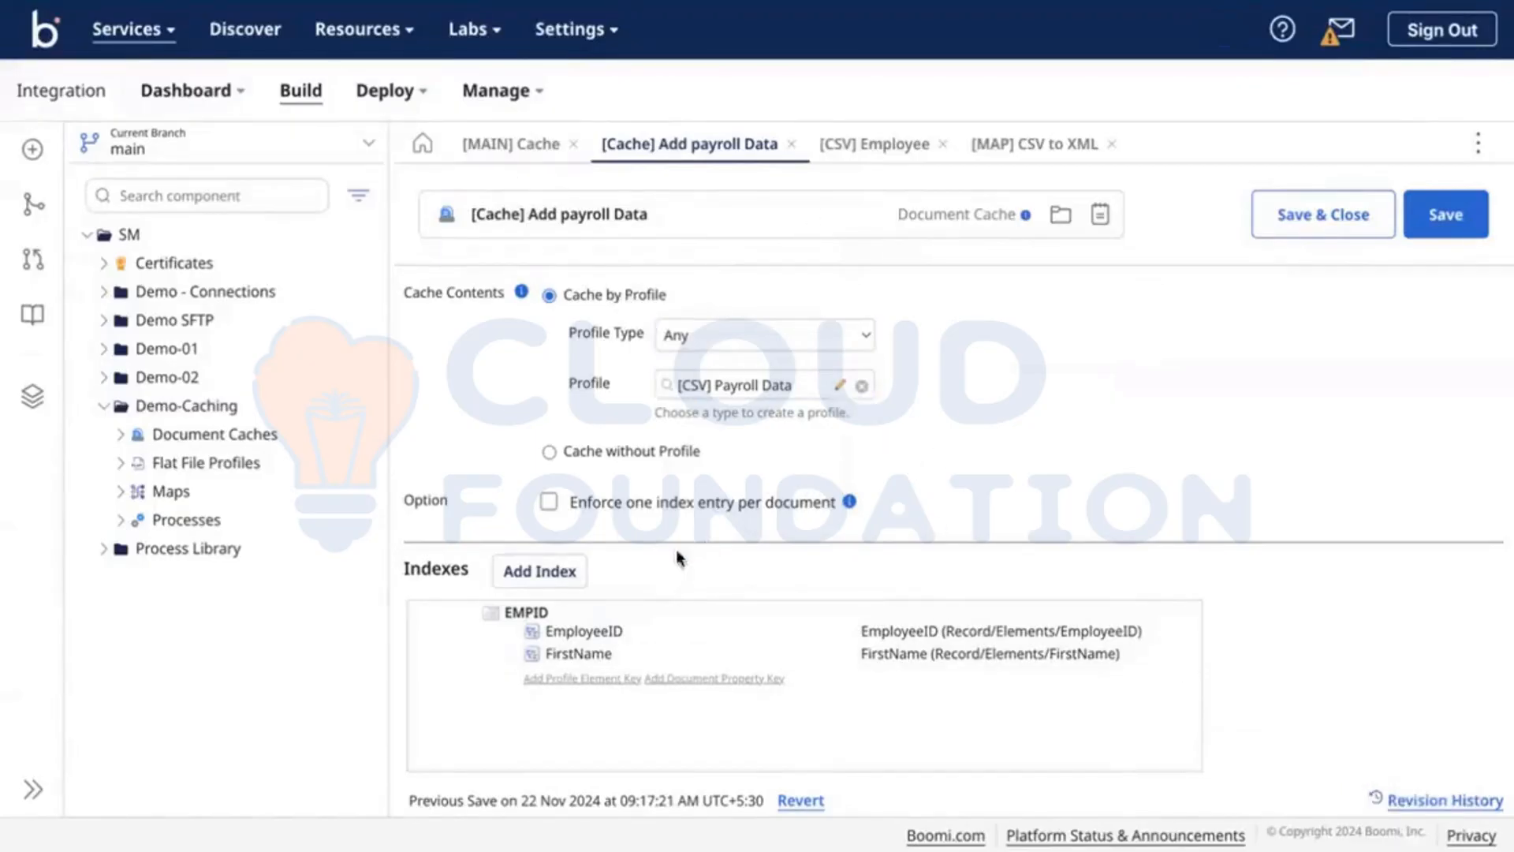
click(1024, 153)
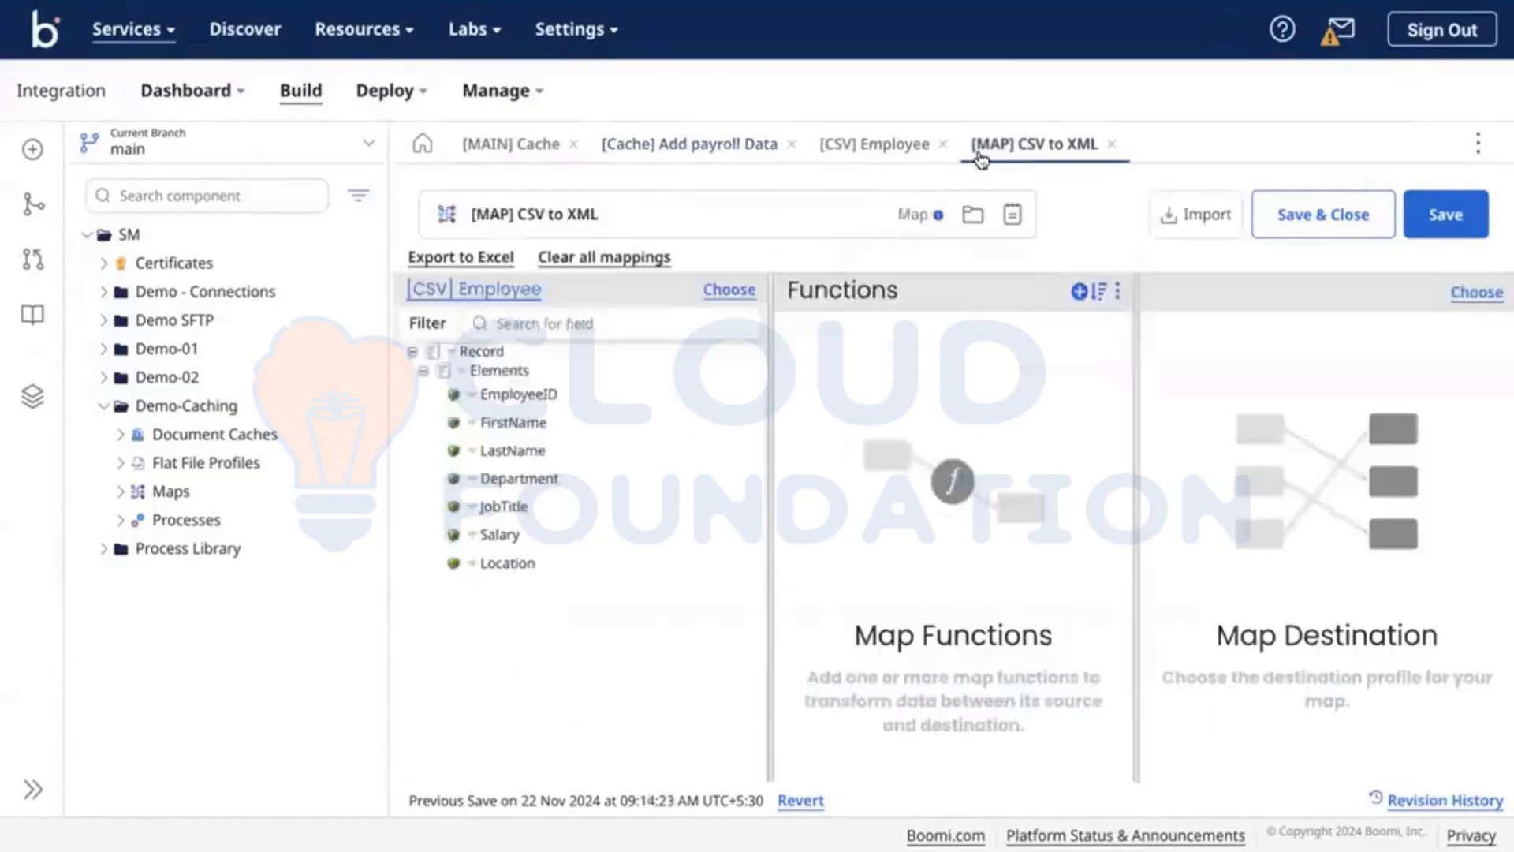
click(681, 157)
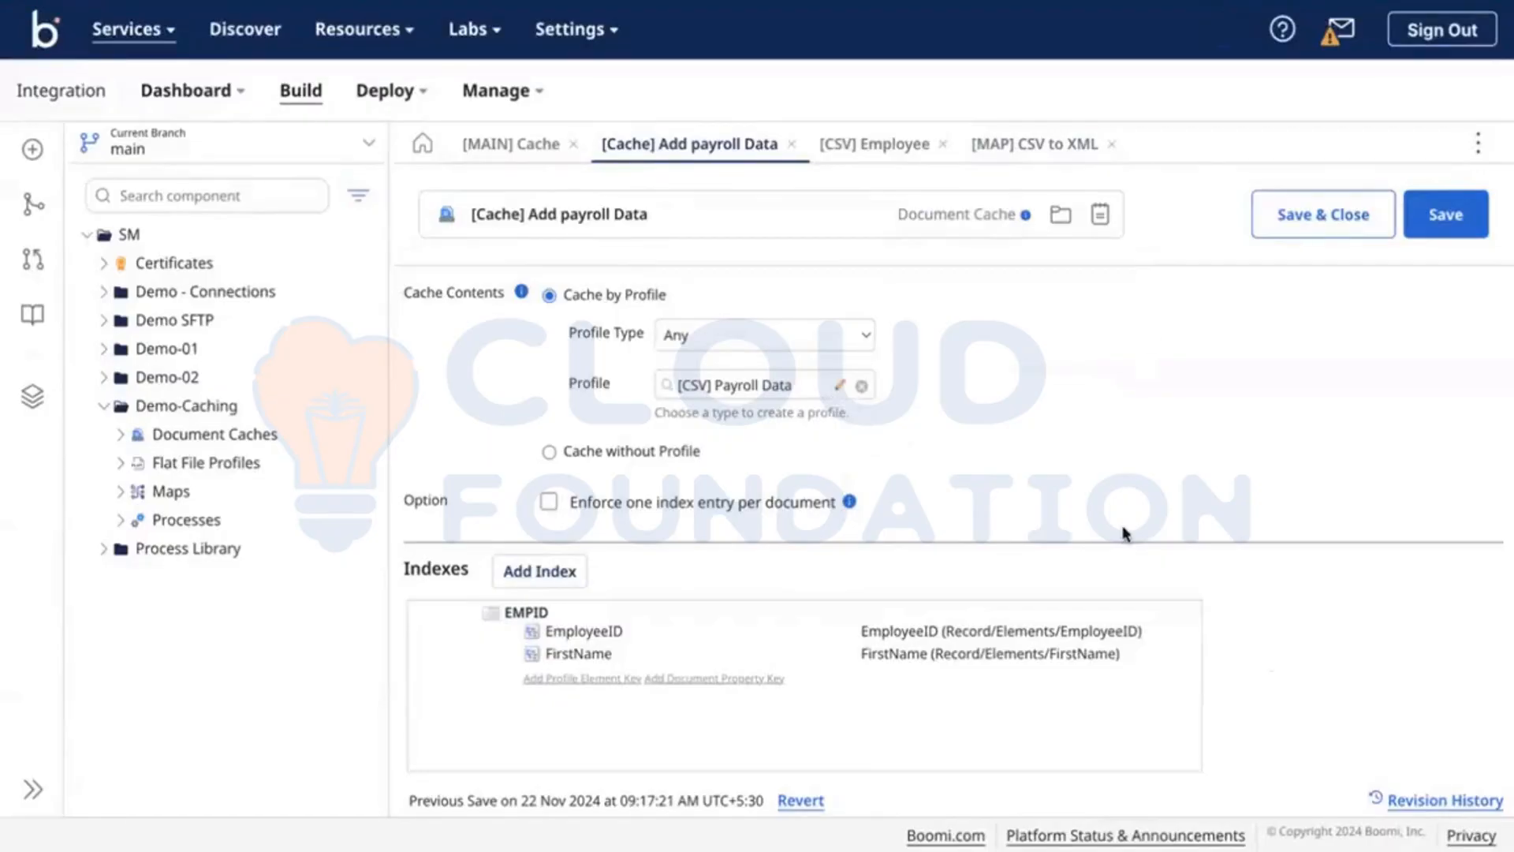
key(ctrl+Right)
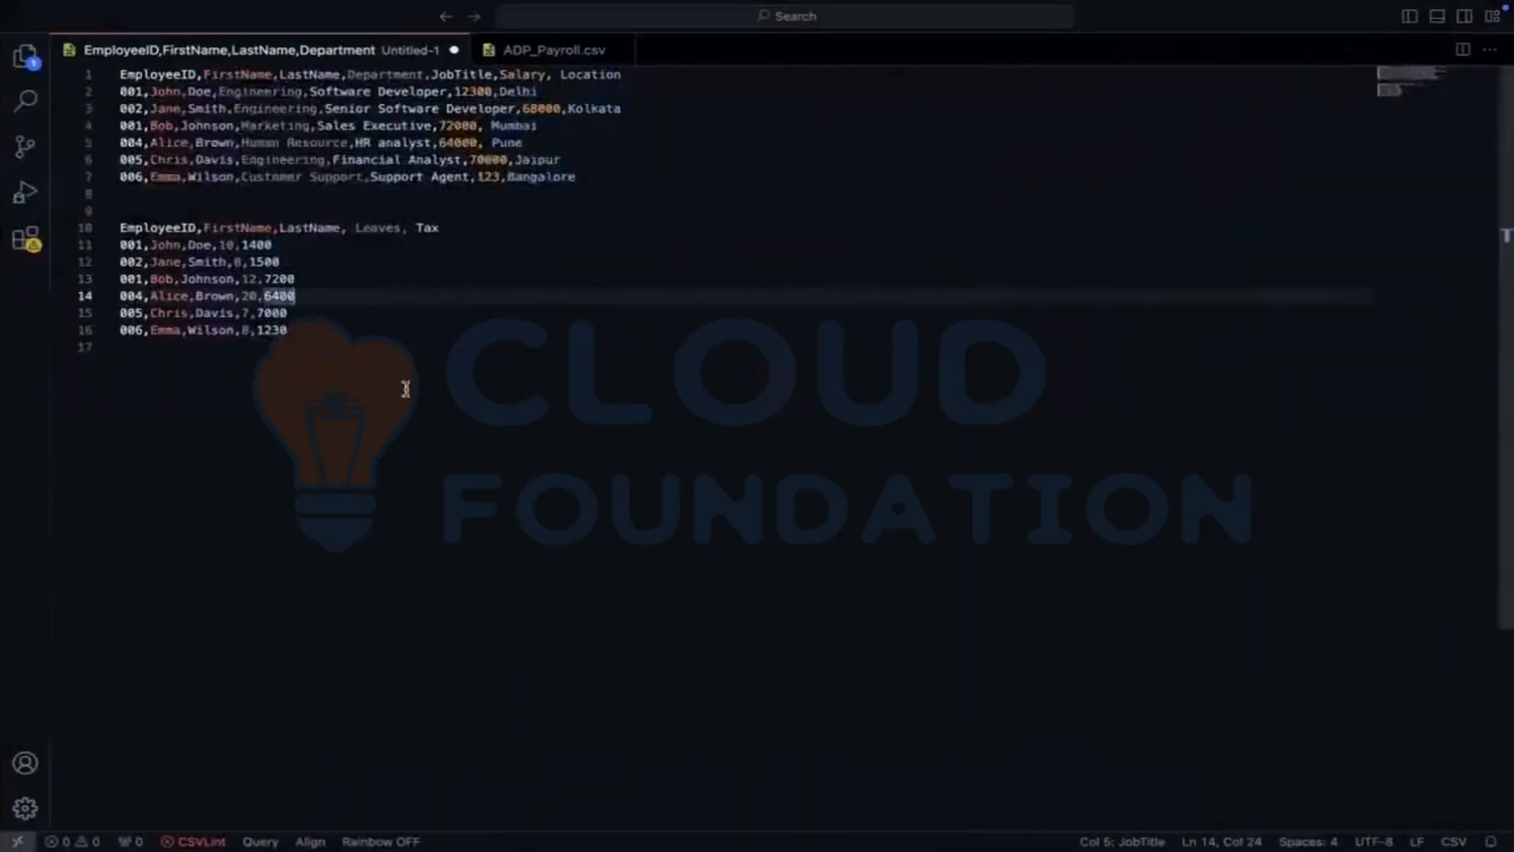
Step: Highlight the repeated employee ID 001 in the CSV data, then return to Boomi
click(406, 389)
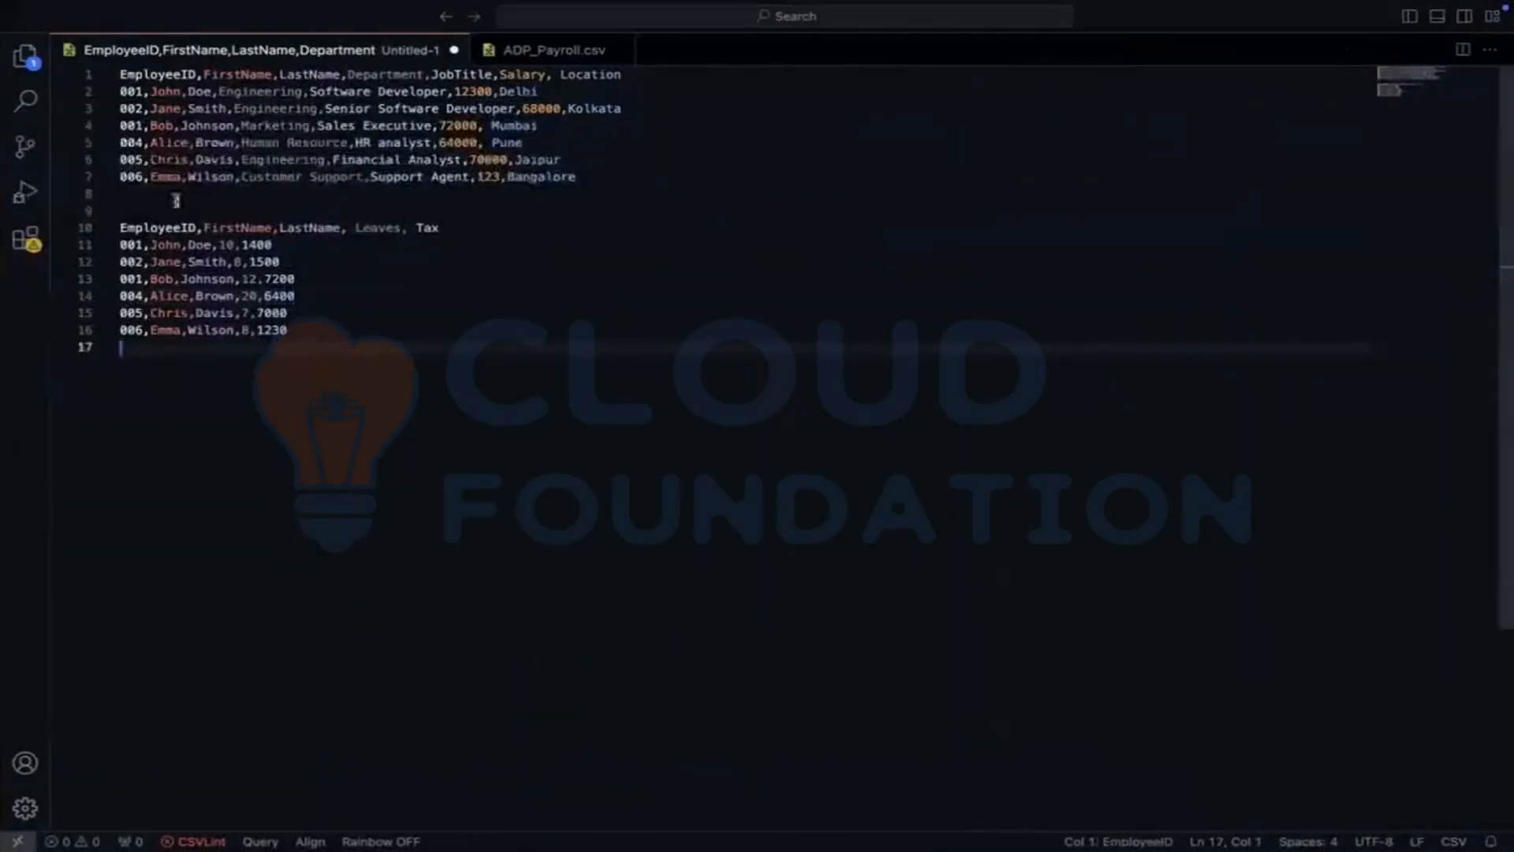
double_click(130, 91)
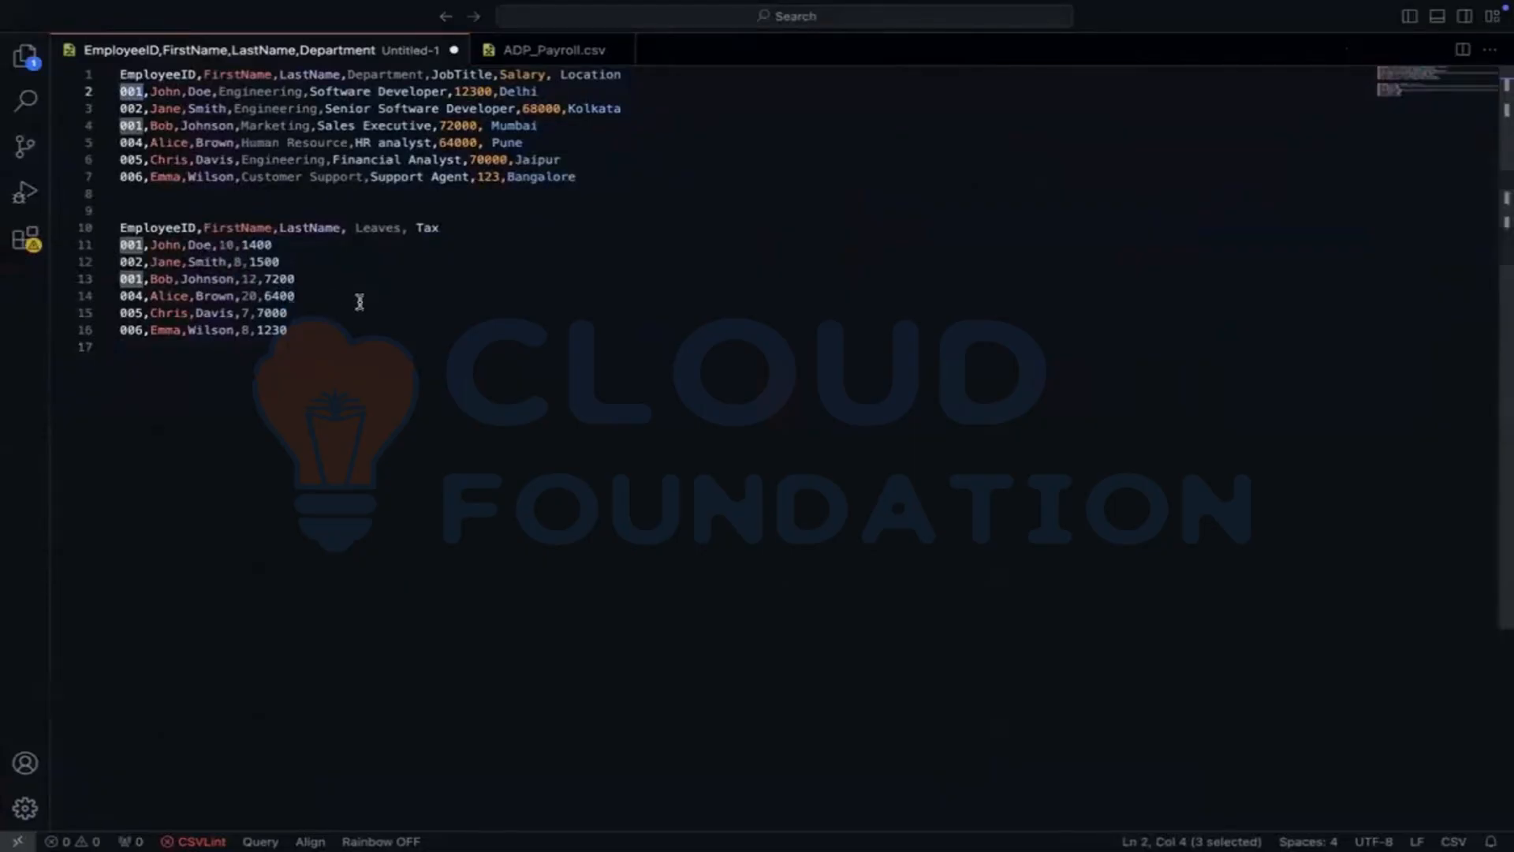
key(ctrl+Left)
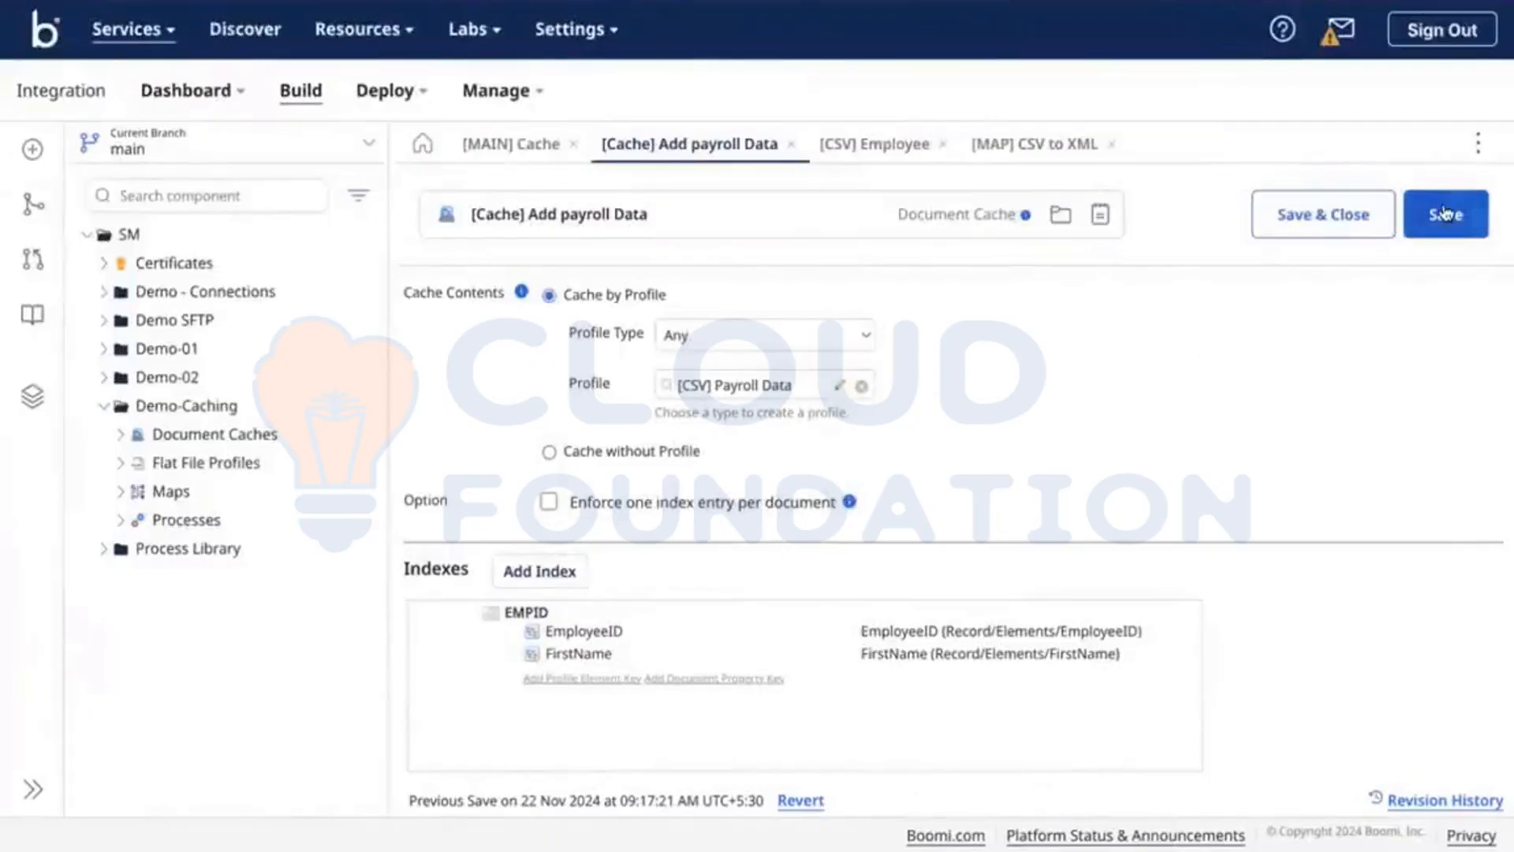
Step: Save the cache and add [Cache] Add payroll Data with the EMPID index as map source
click(1445, 213)
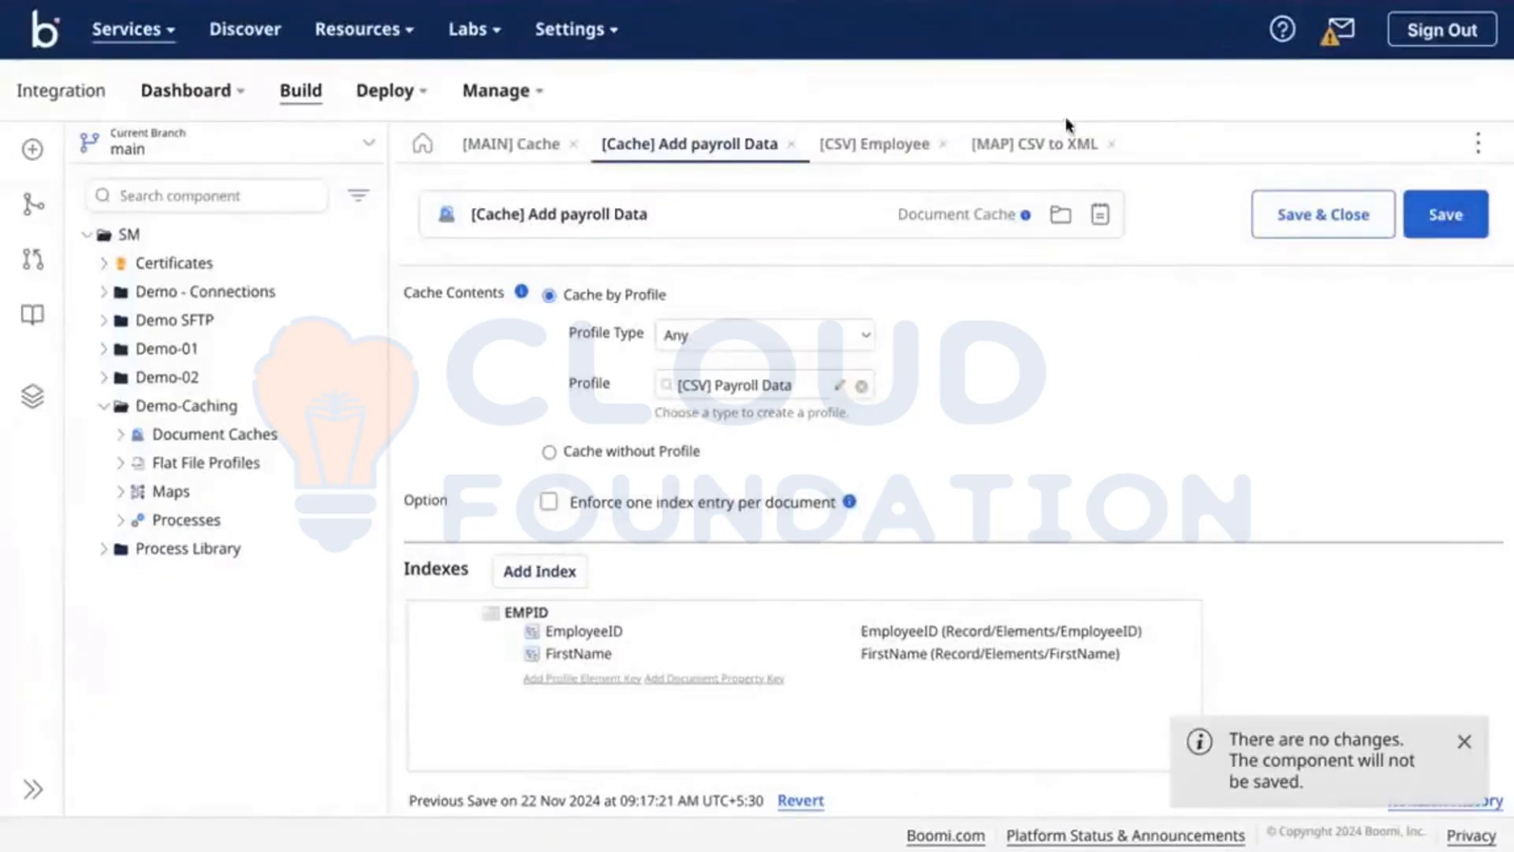
click(1007, 149)
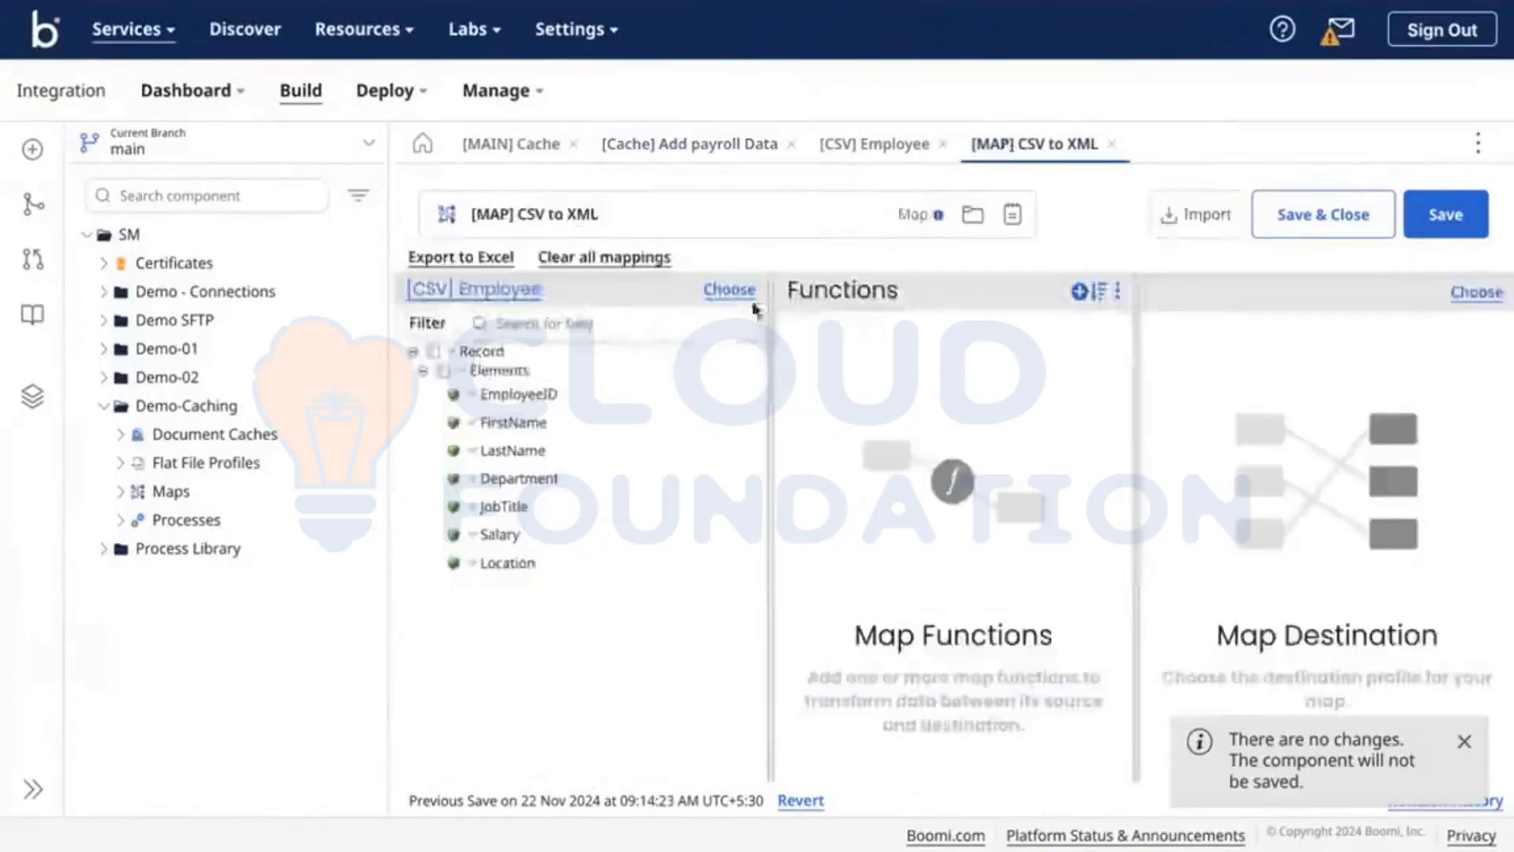
click(461, 372)
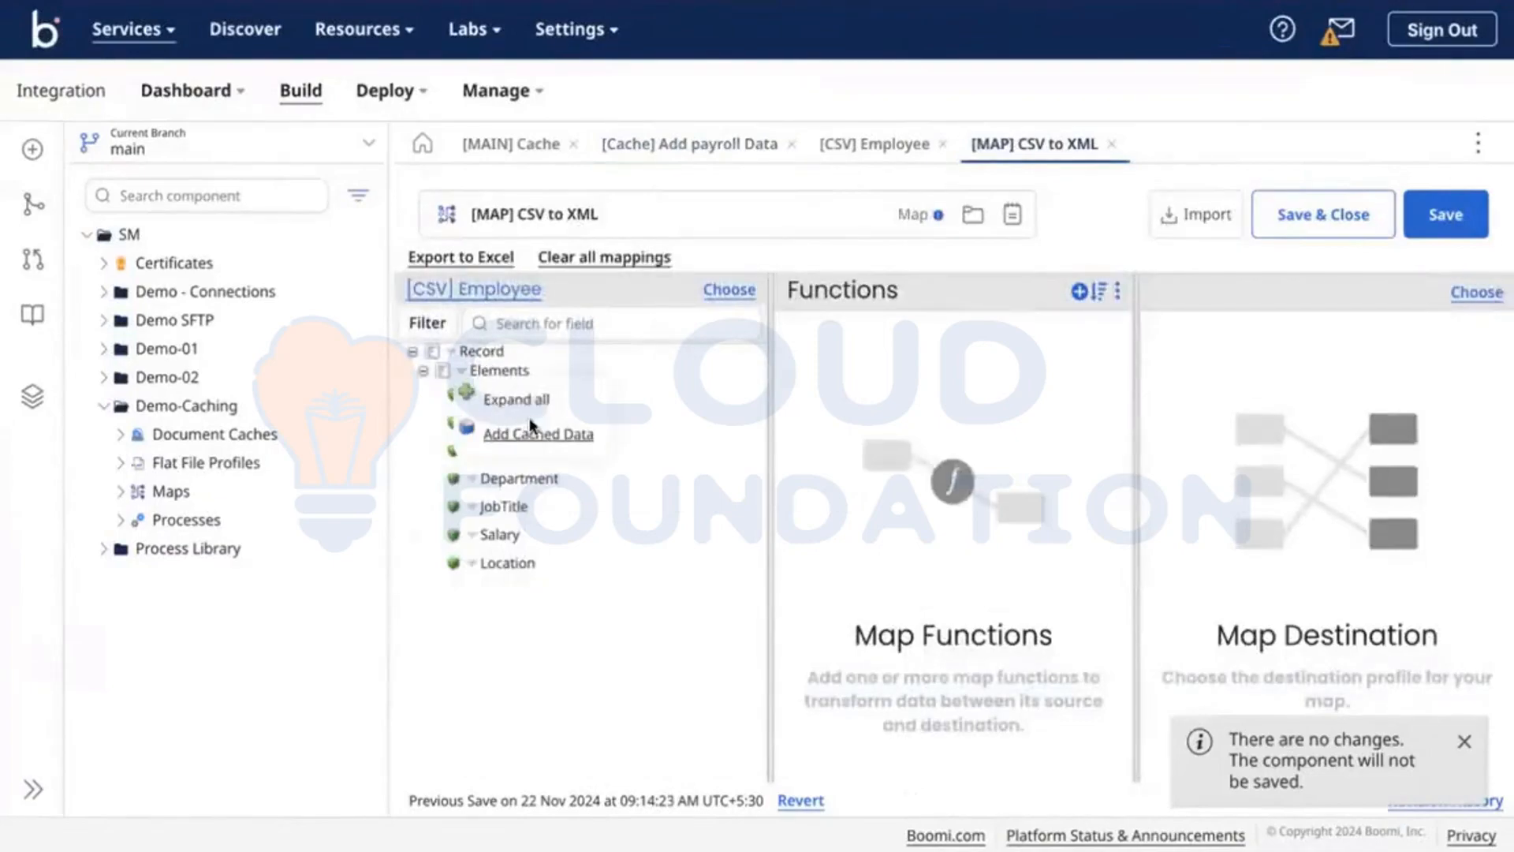
click(533, 432)
click(653, 284)
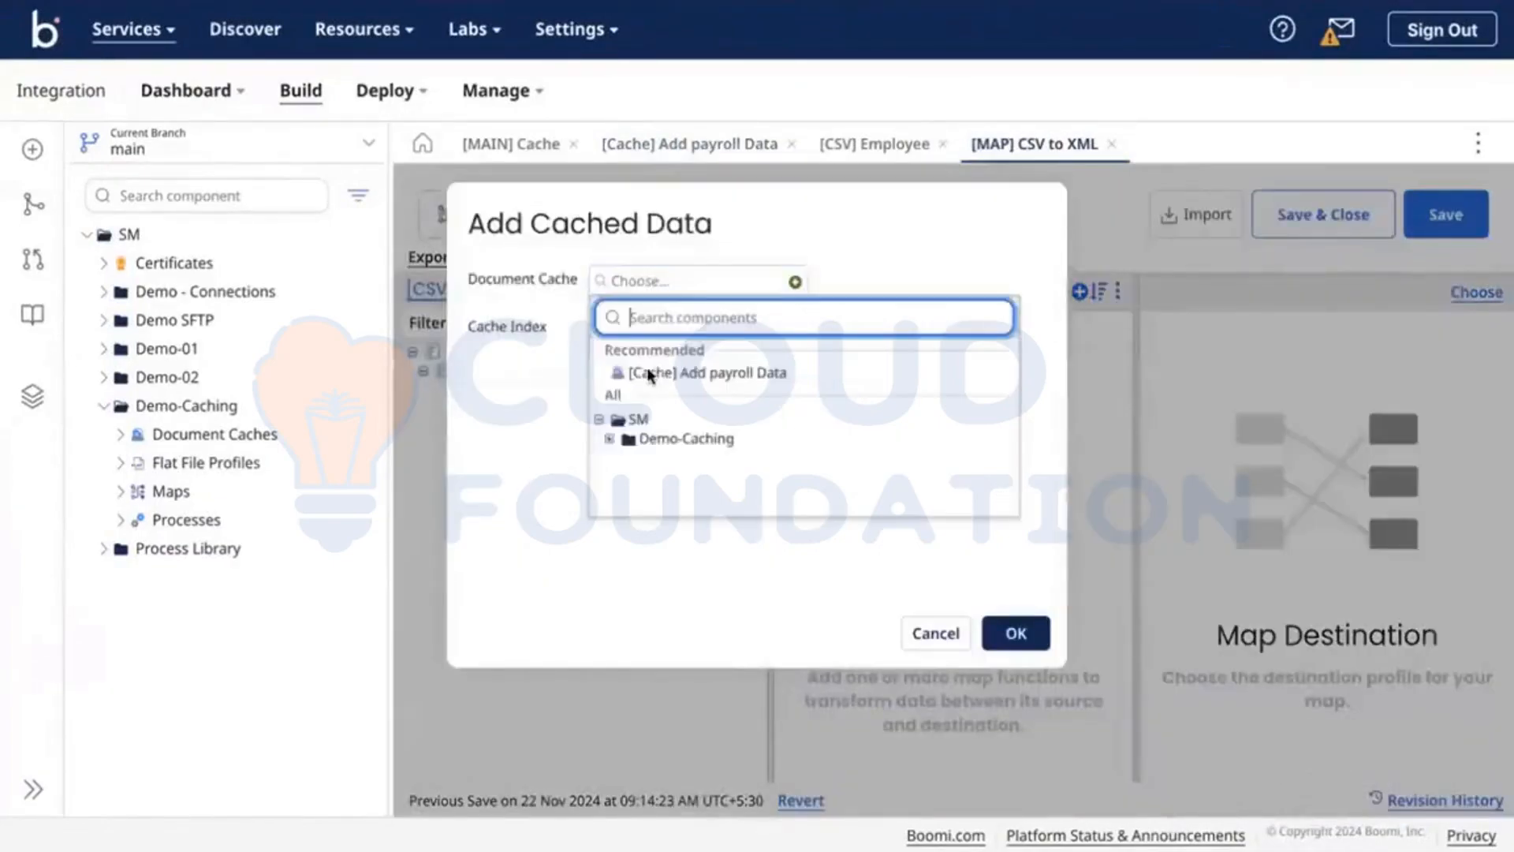
click(662, 371)
click(710, 328)
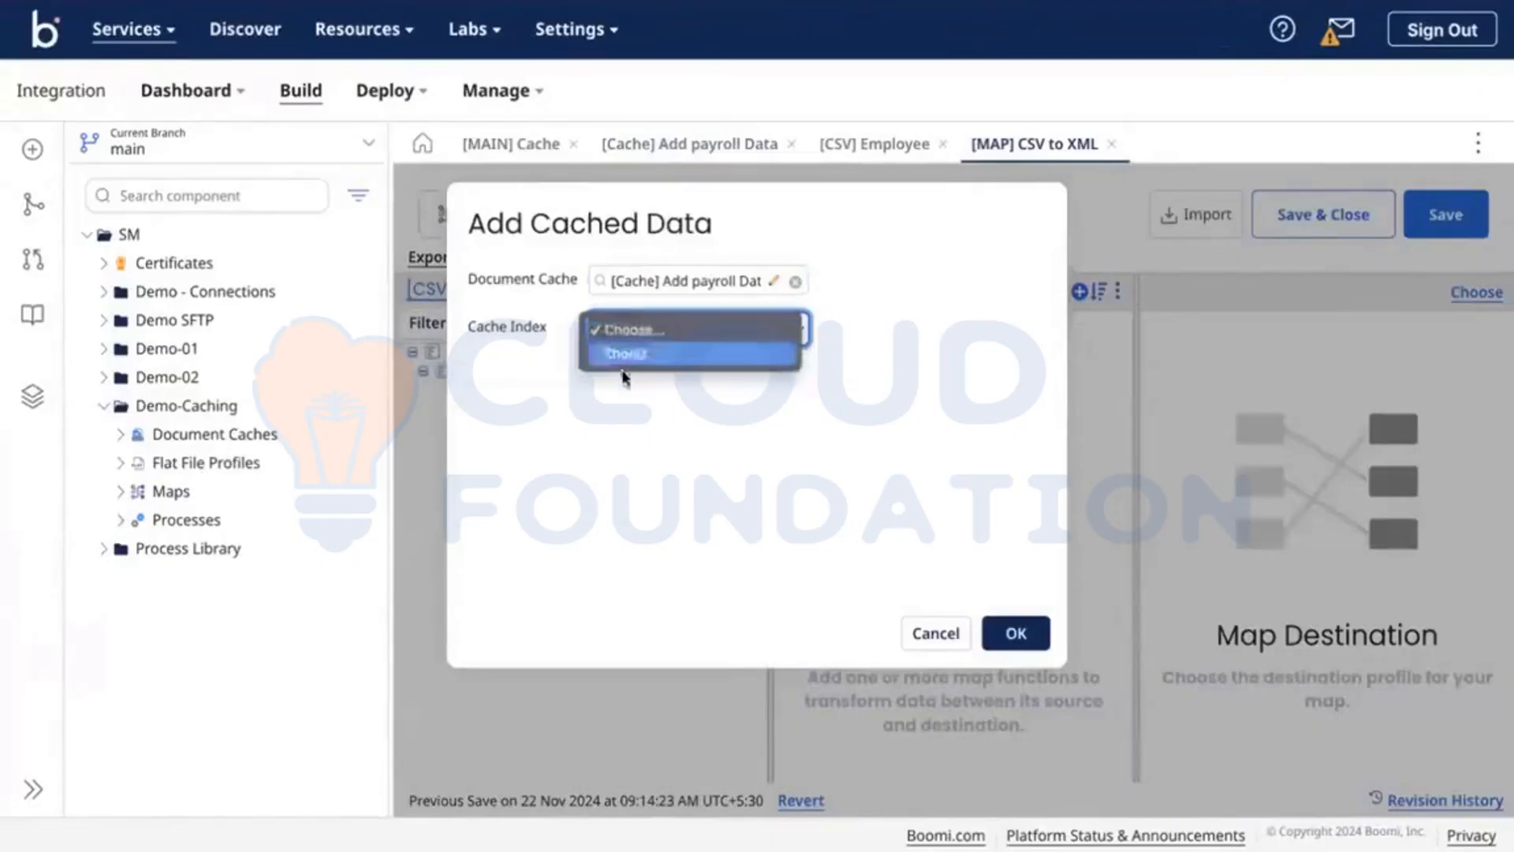
click(653, 355)
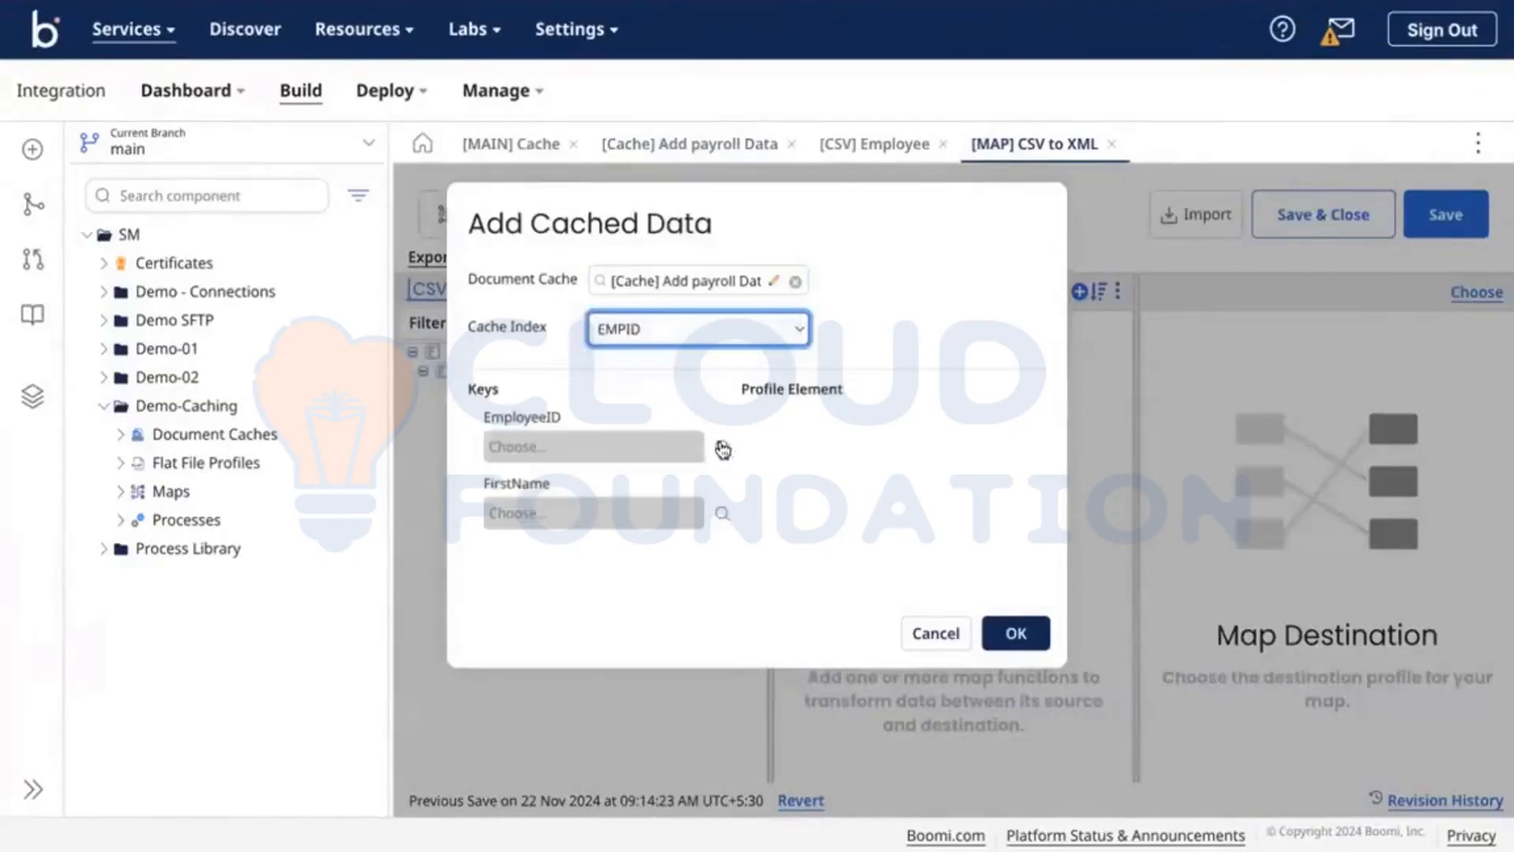
Step: Key the cached data on Employee's EmployeeID and FirstName, then expand its cached fields
click(721, 447)
click(523, 132)
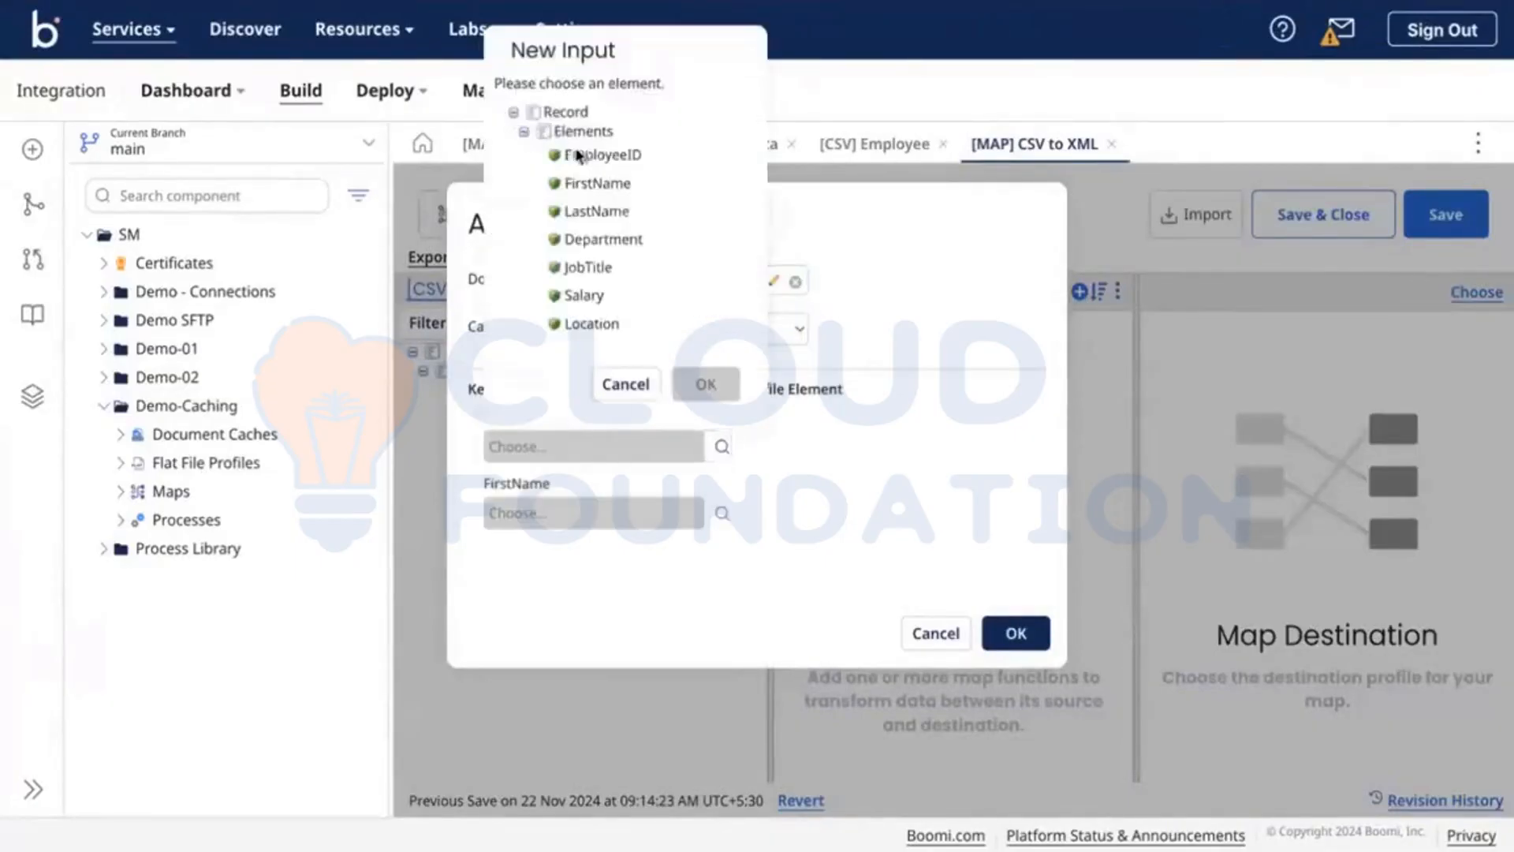
click(600, 155)
click(704, 385)
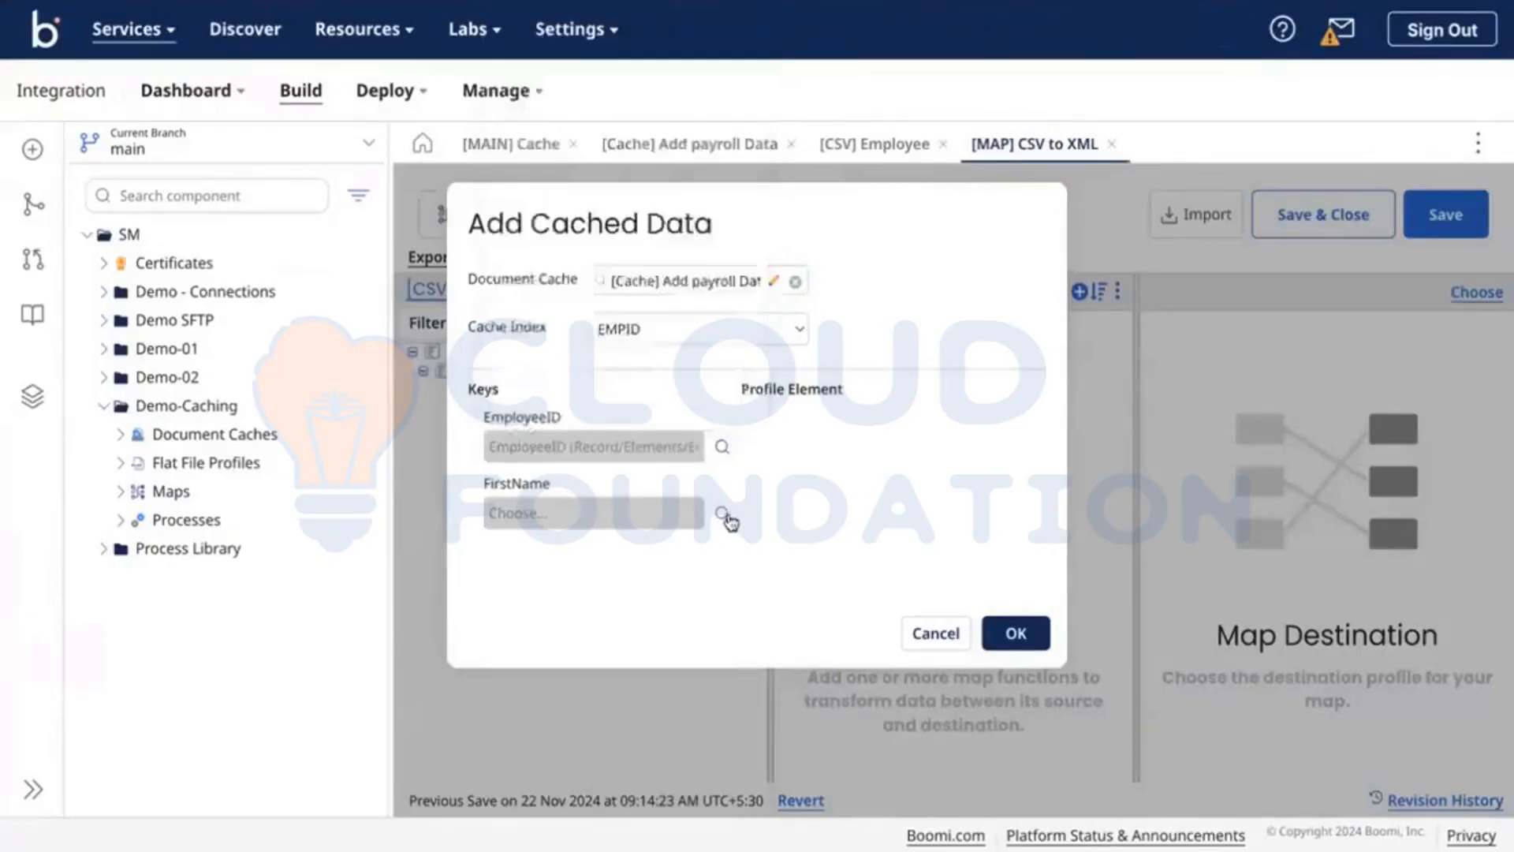
click(722, 513)
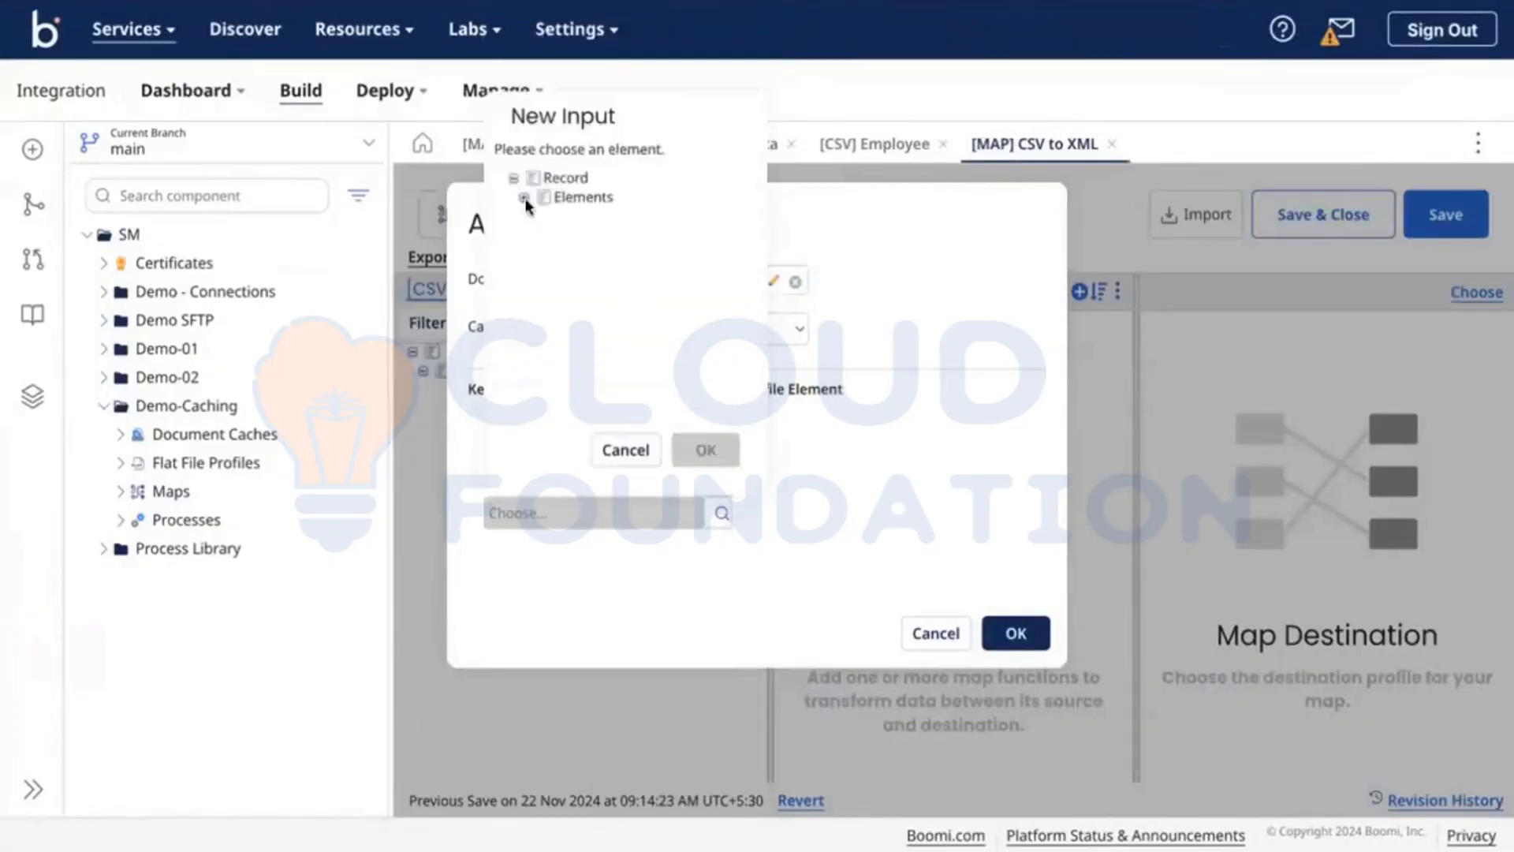
click(523, 197)
click(597, 249)
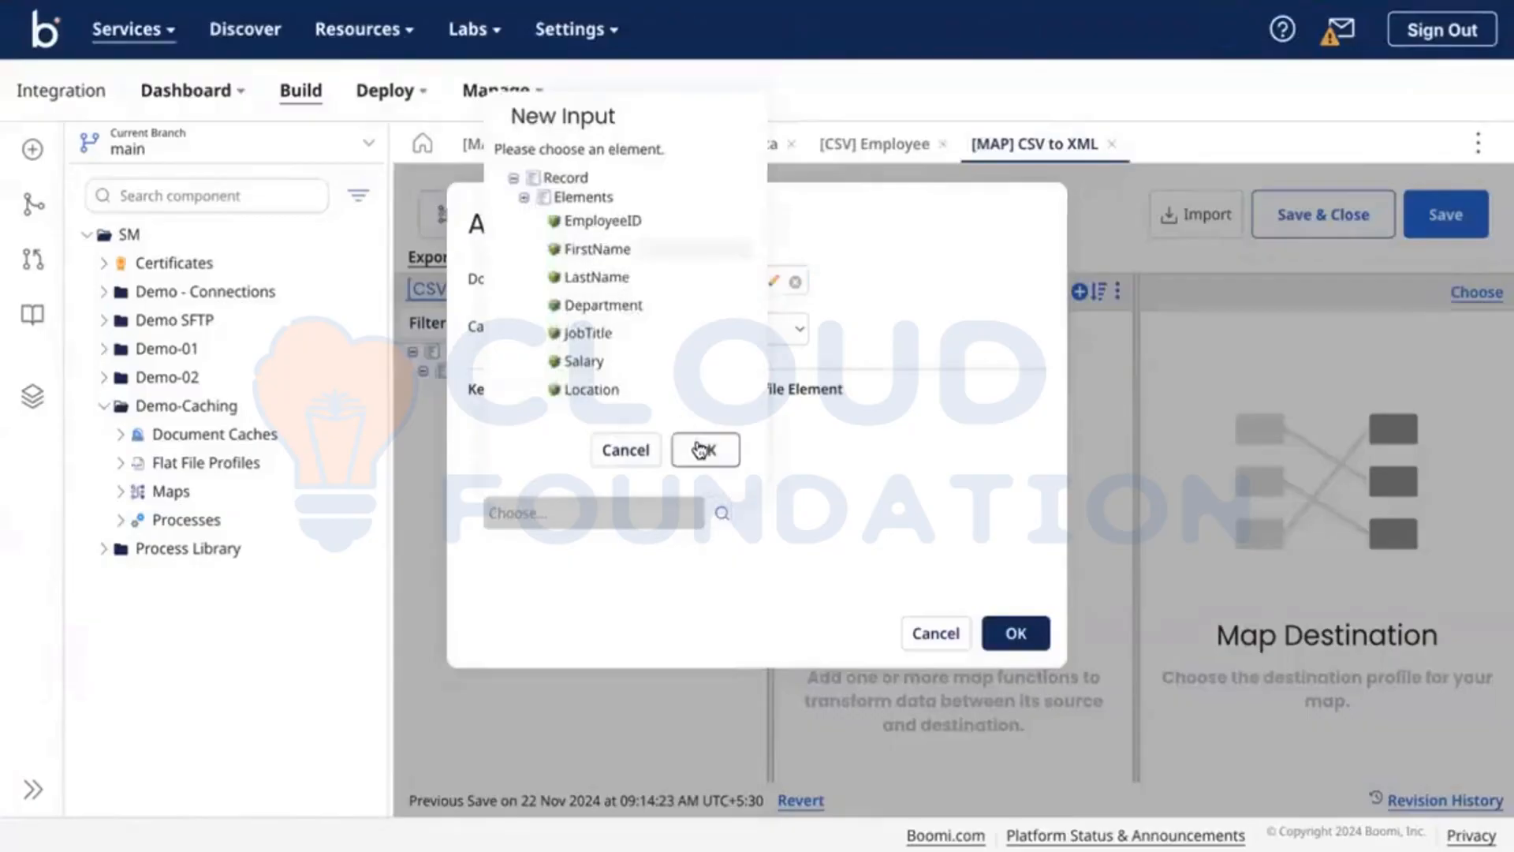
click(702, 450)
click(1015, 633)
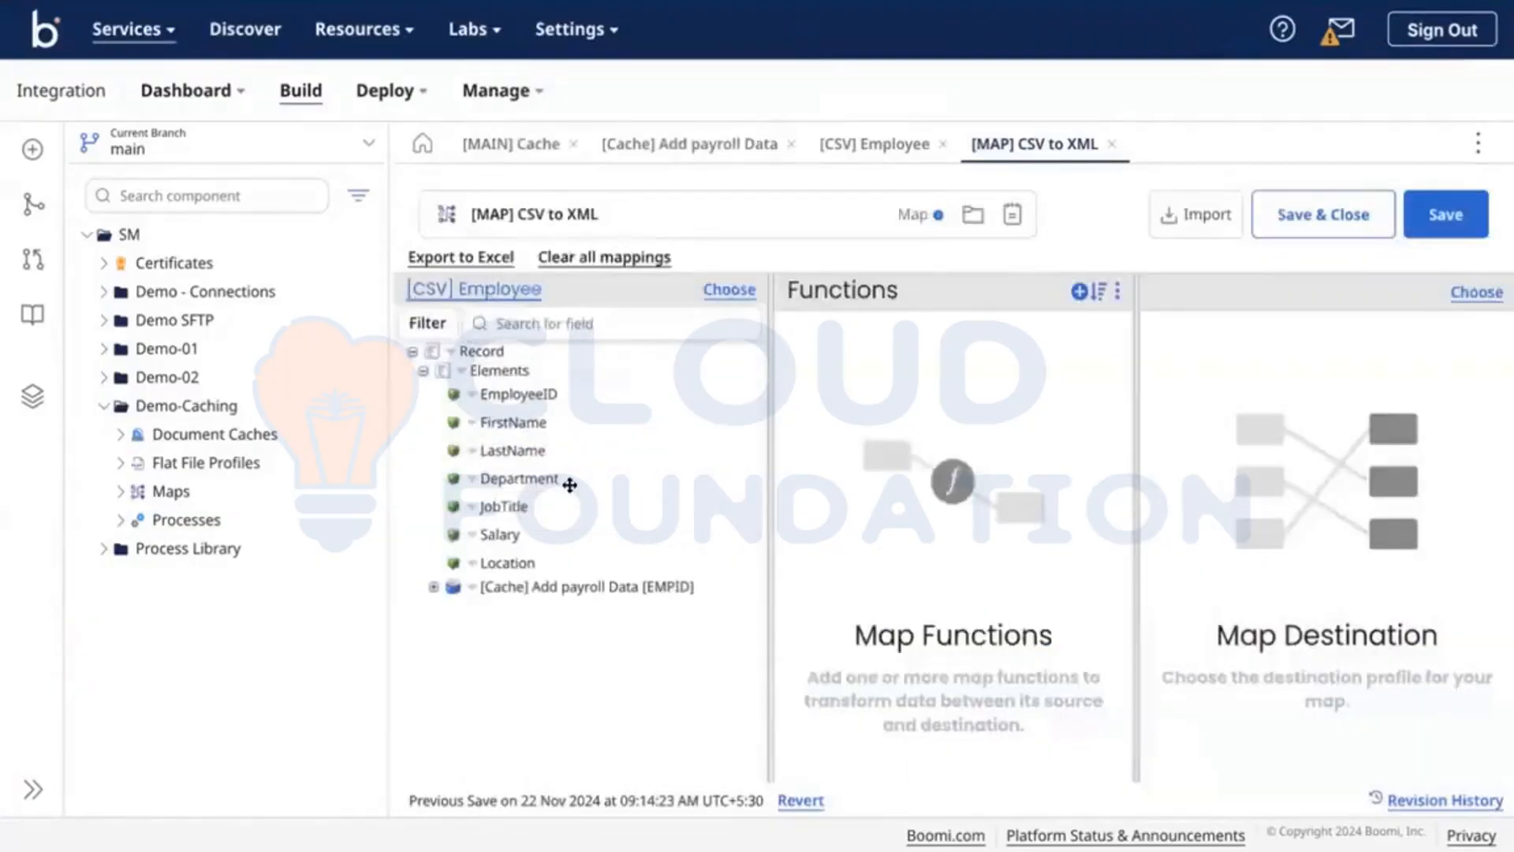
click(433, 587)
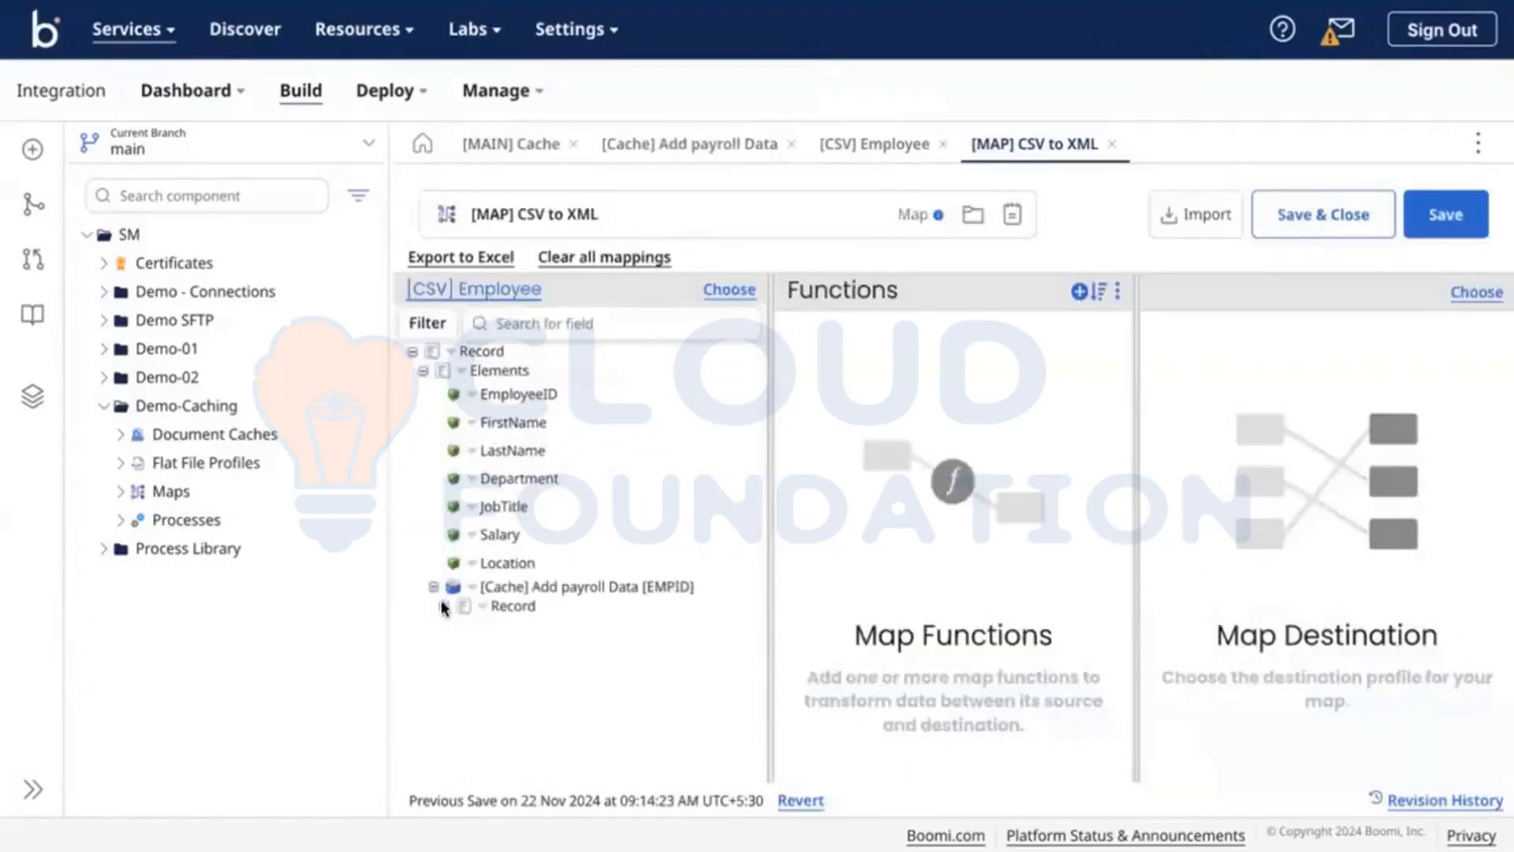
click(444, 606)
click(454, 624)
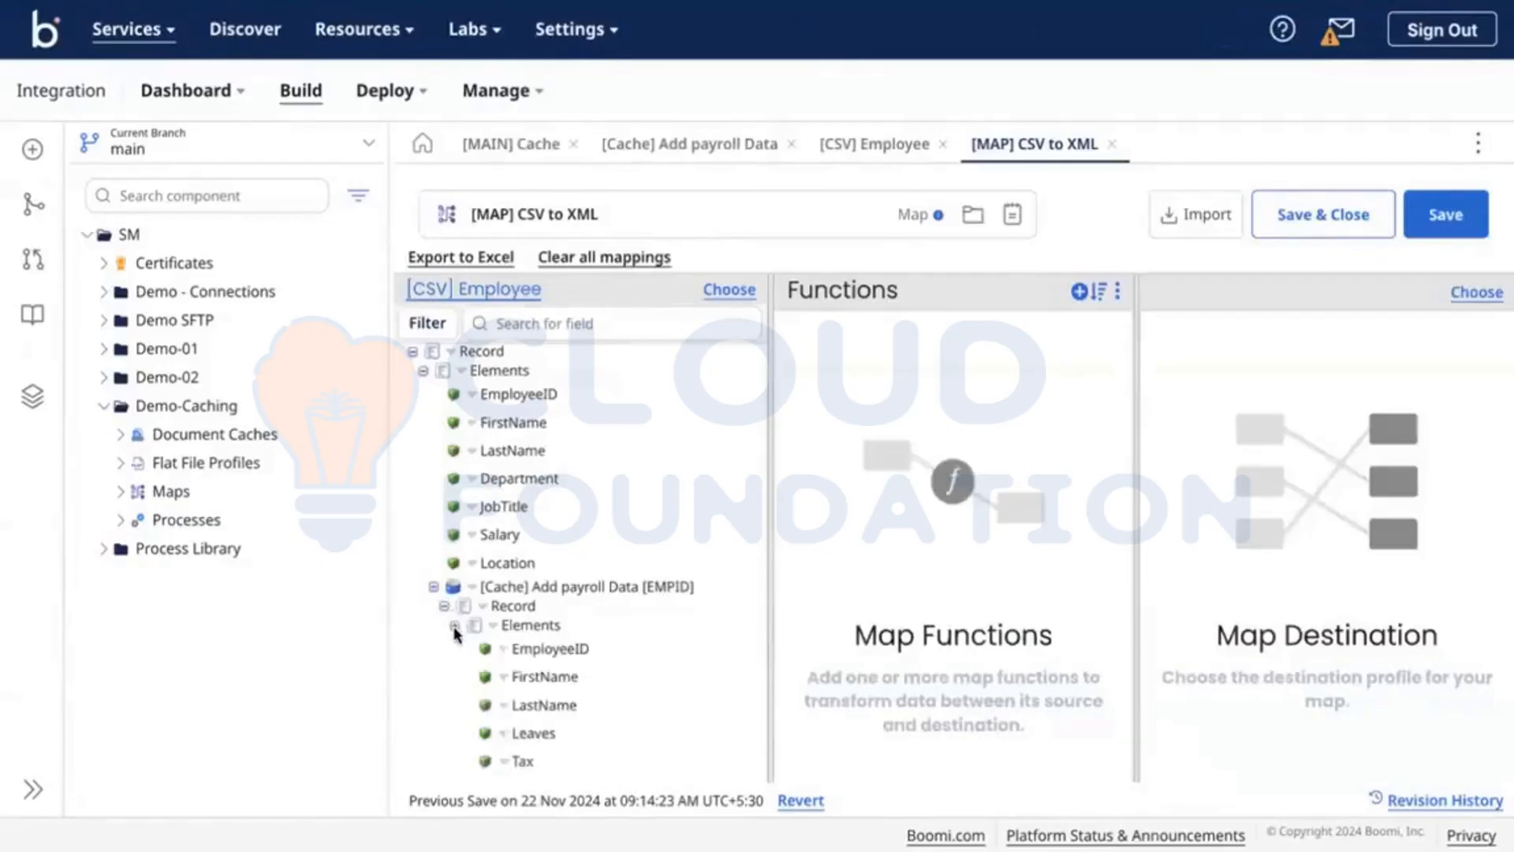
Step: Open the [XML] Employee profile from Demo-01 > XML Profiles
click(103, 349)
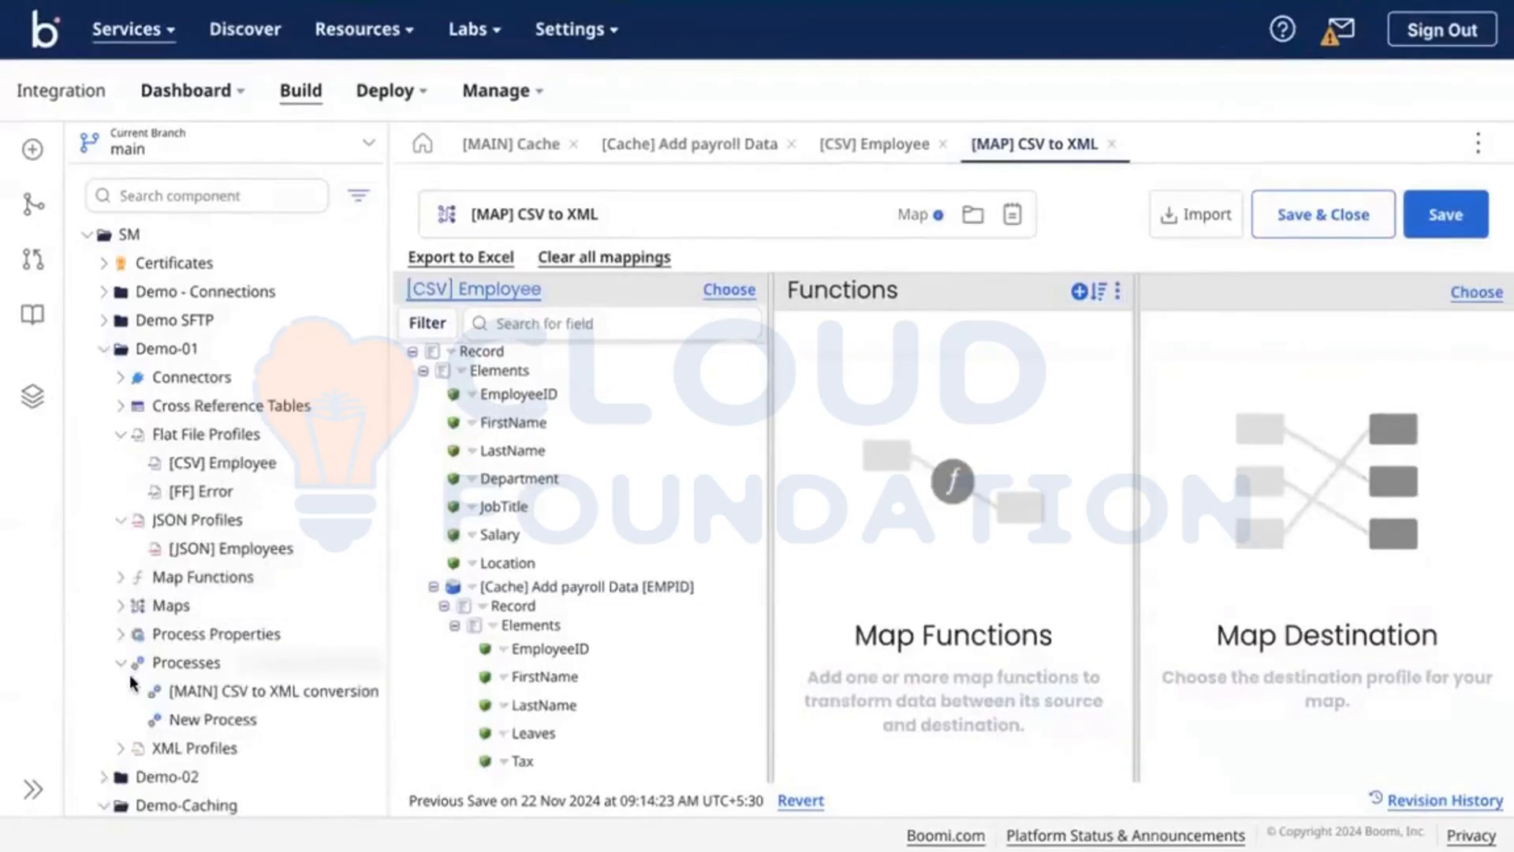
scroll(128, 687, down, 3)
click(120, 598)
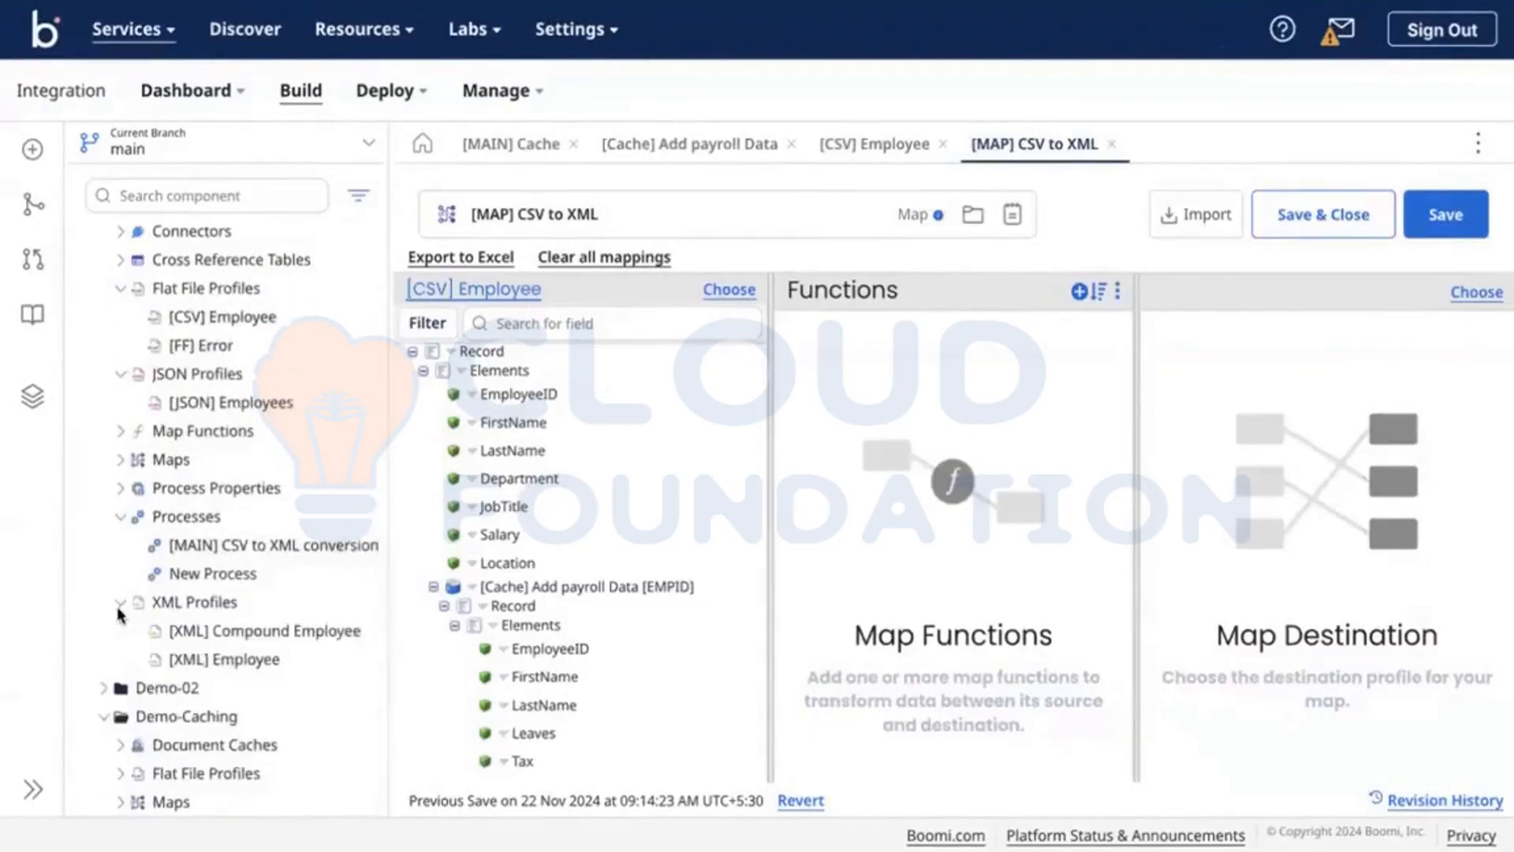
scroll(120, 613, down, 1)
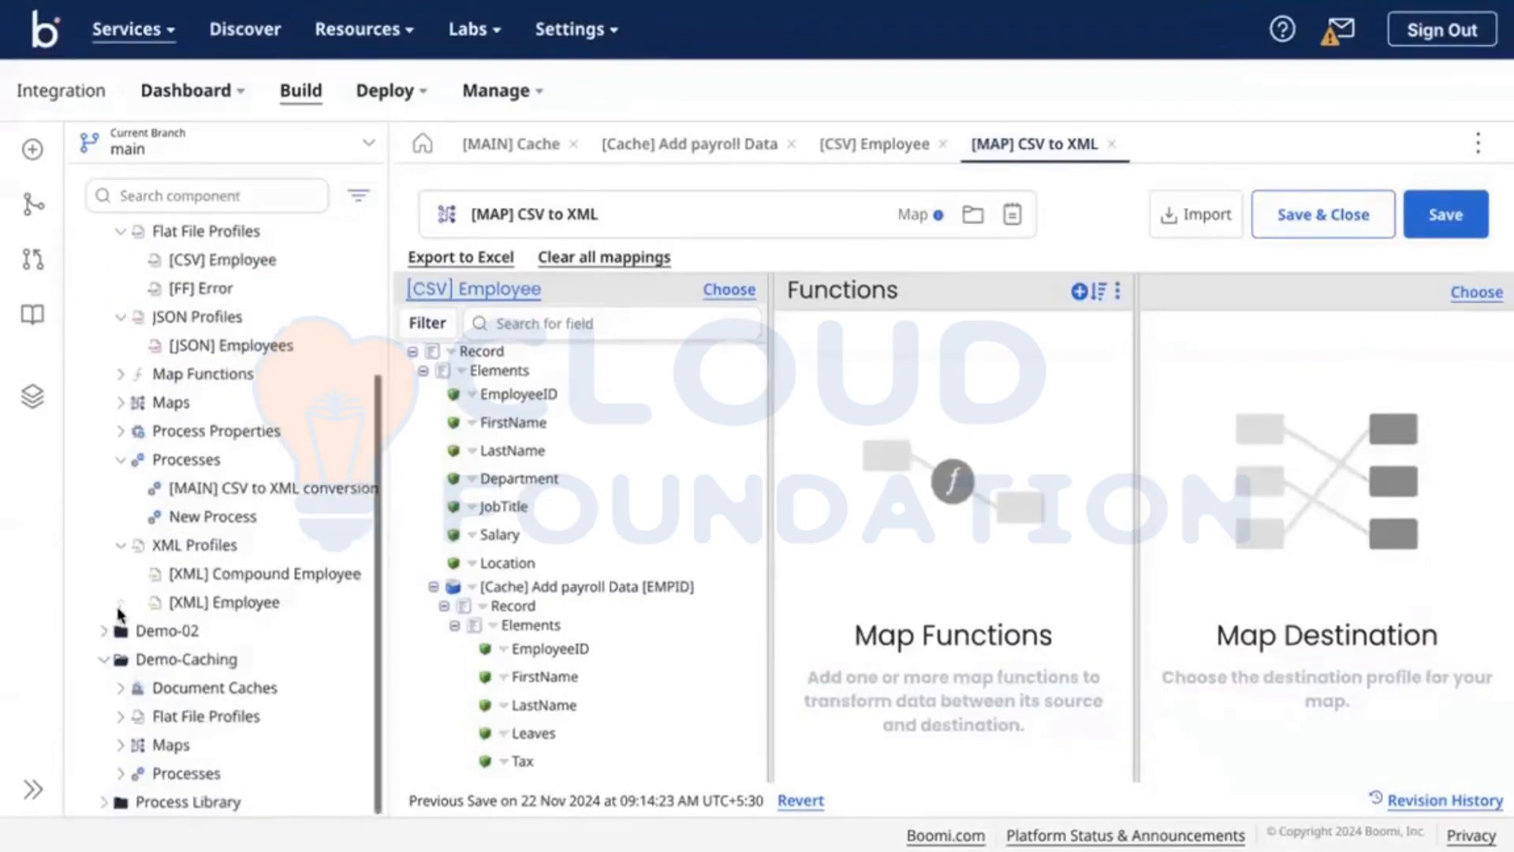
click(245, 603)
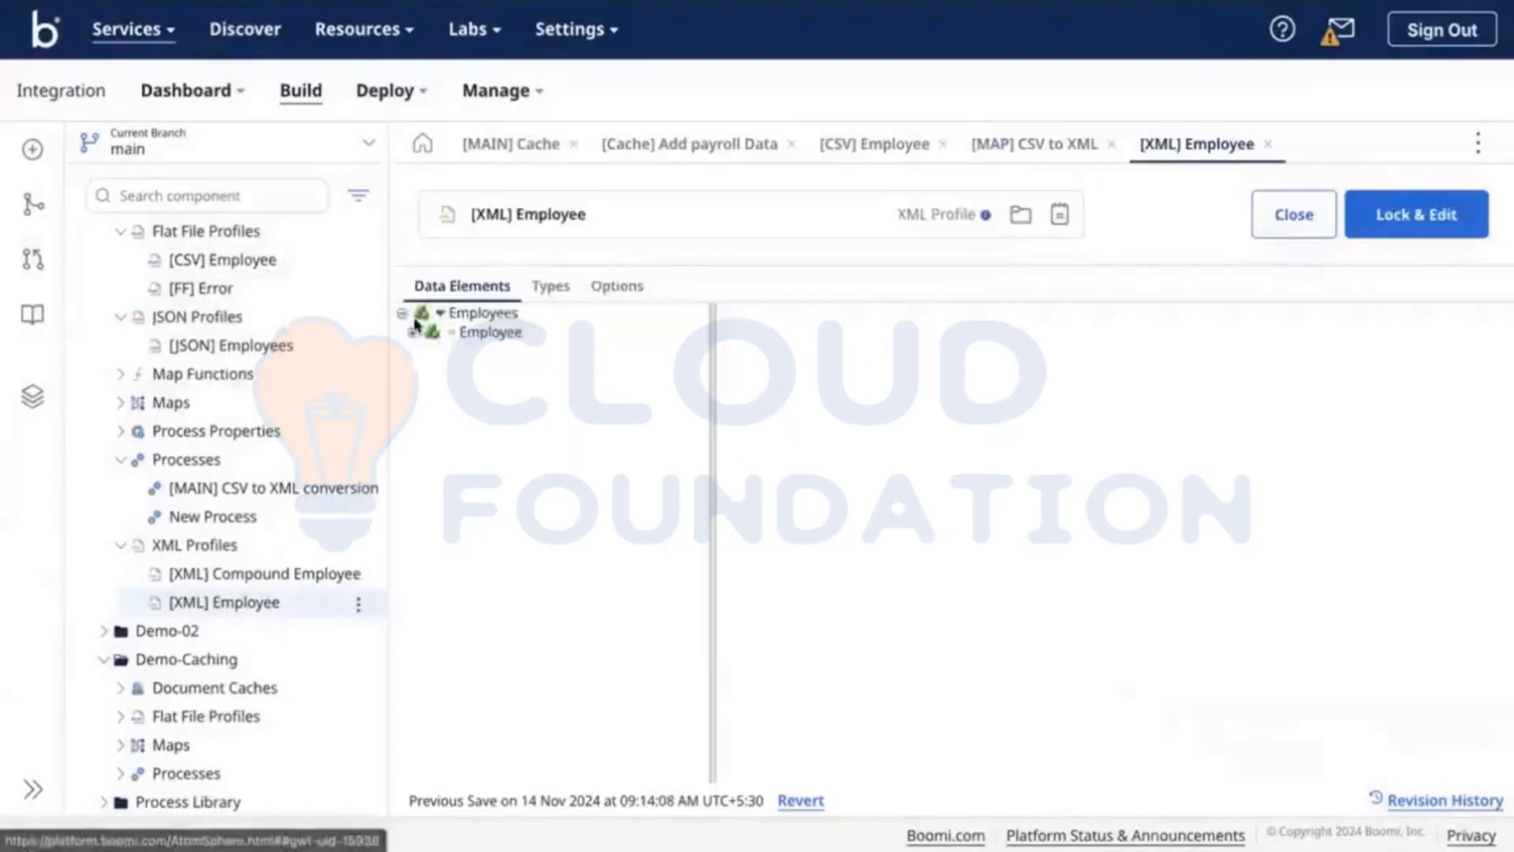
Step: Copy [XML] Employee into \SM\Demo-Caching without its component dependents
click(412, 331)
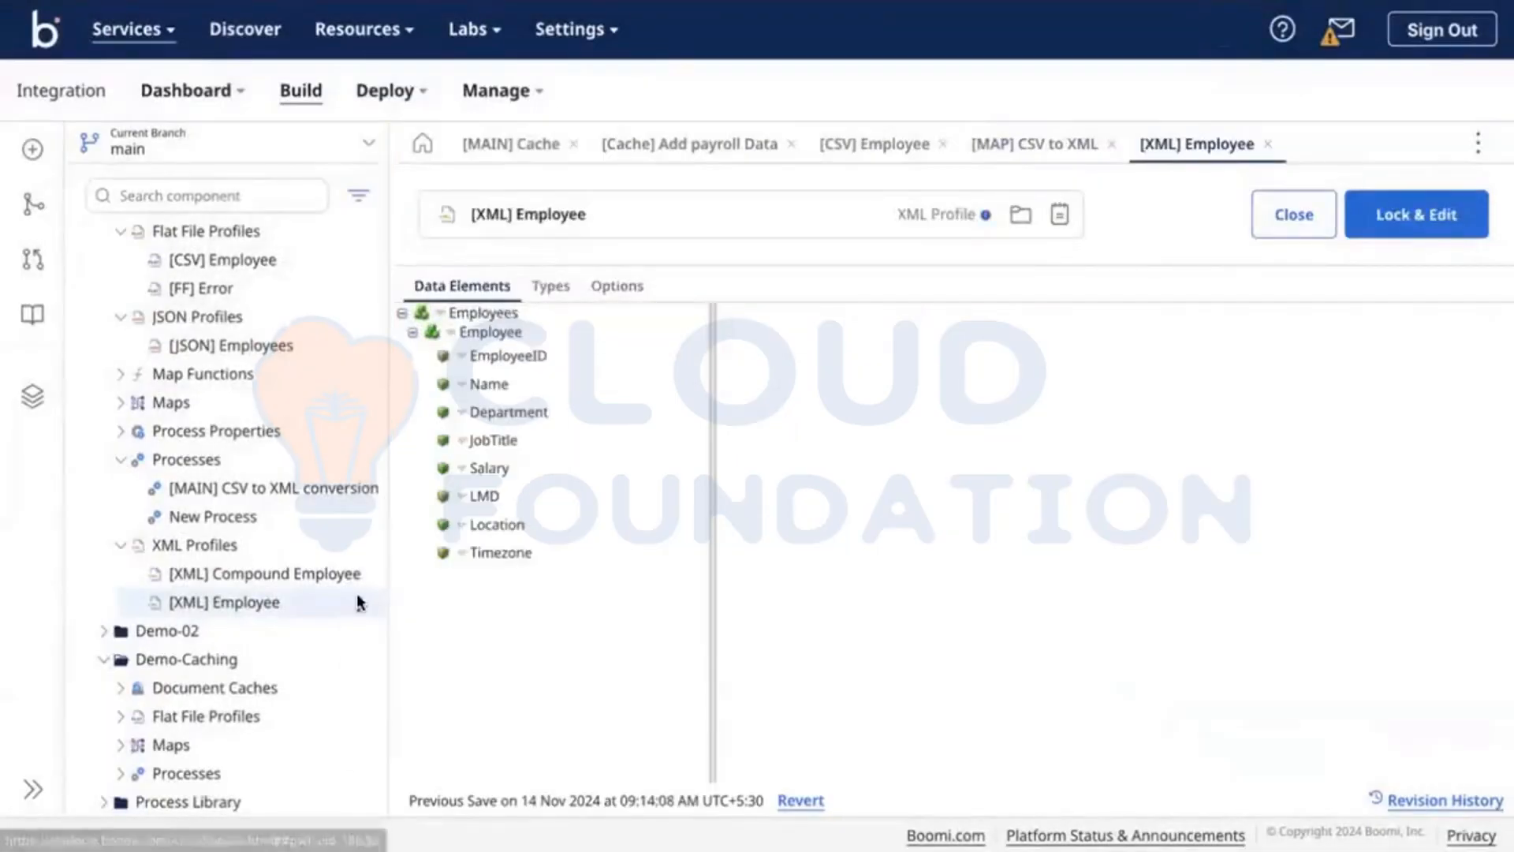
click(359, 603)
click(398, 663)
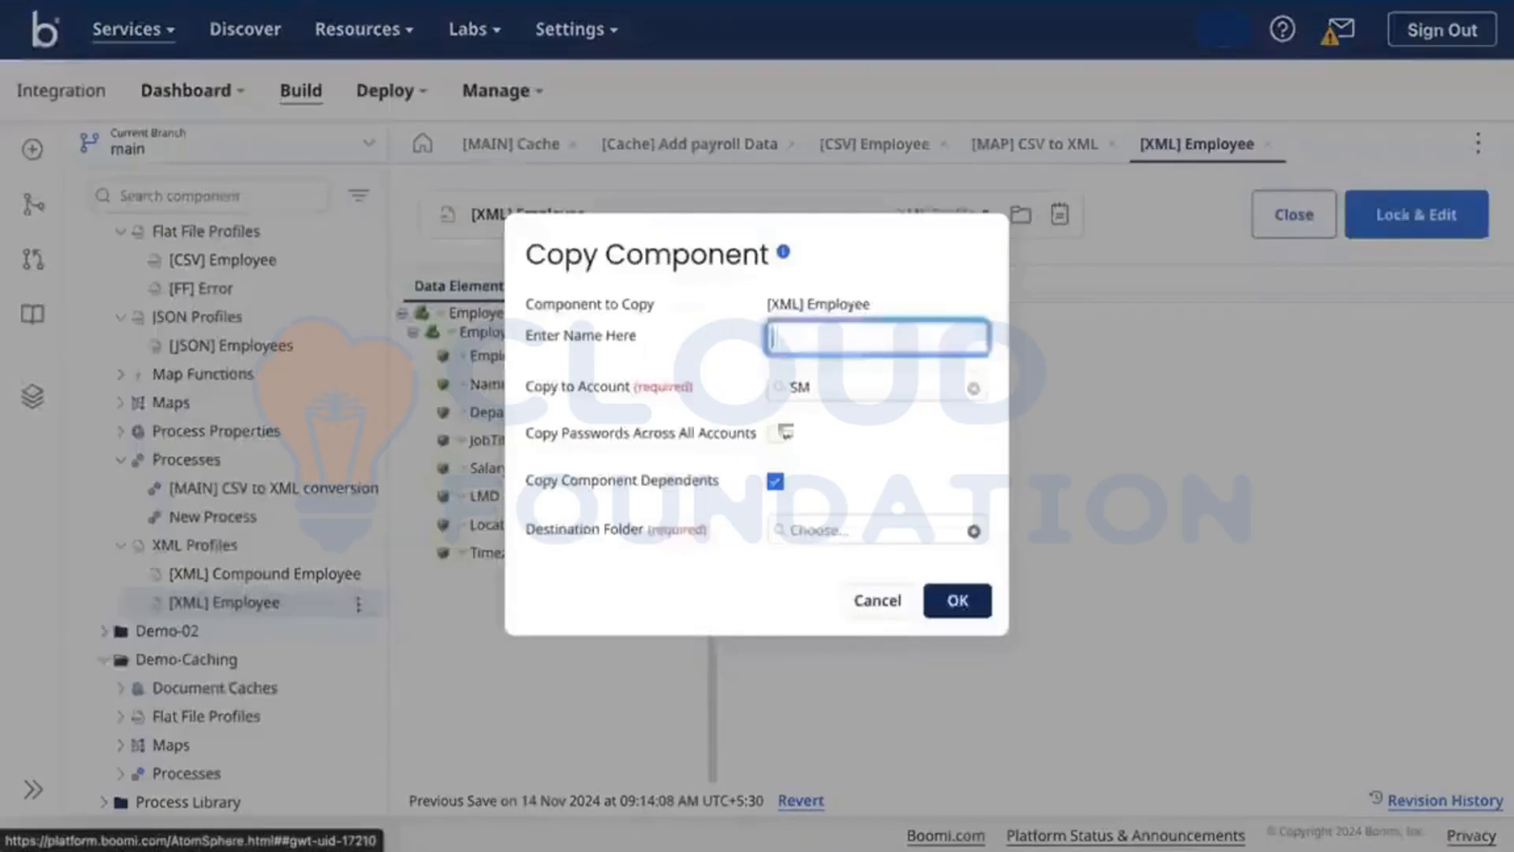
click(775, 481)
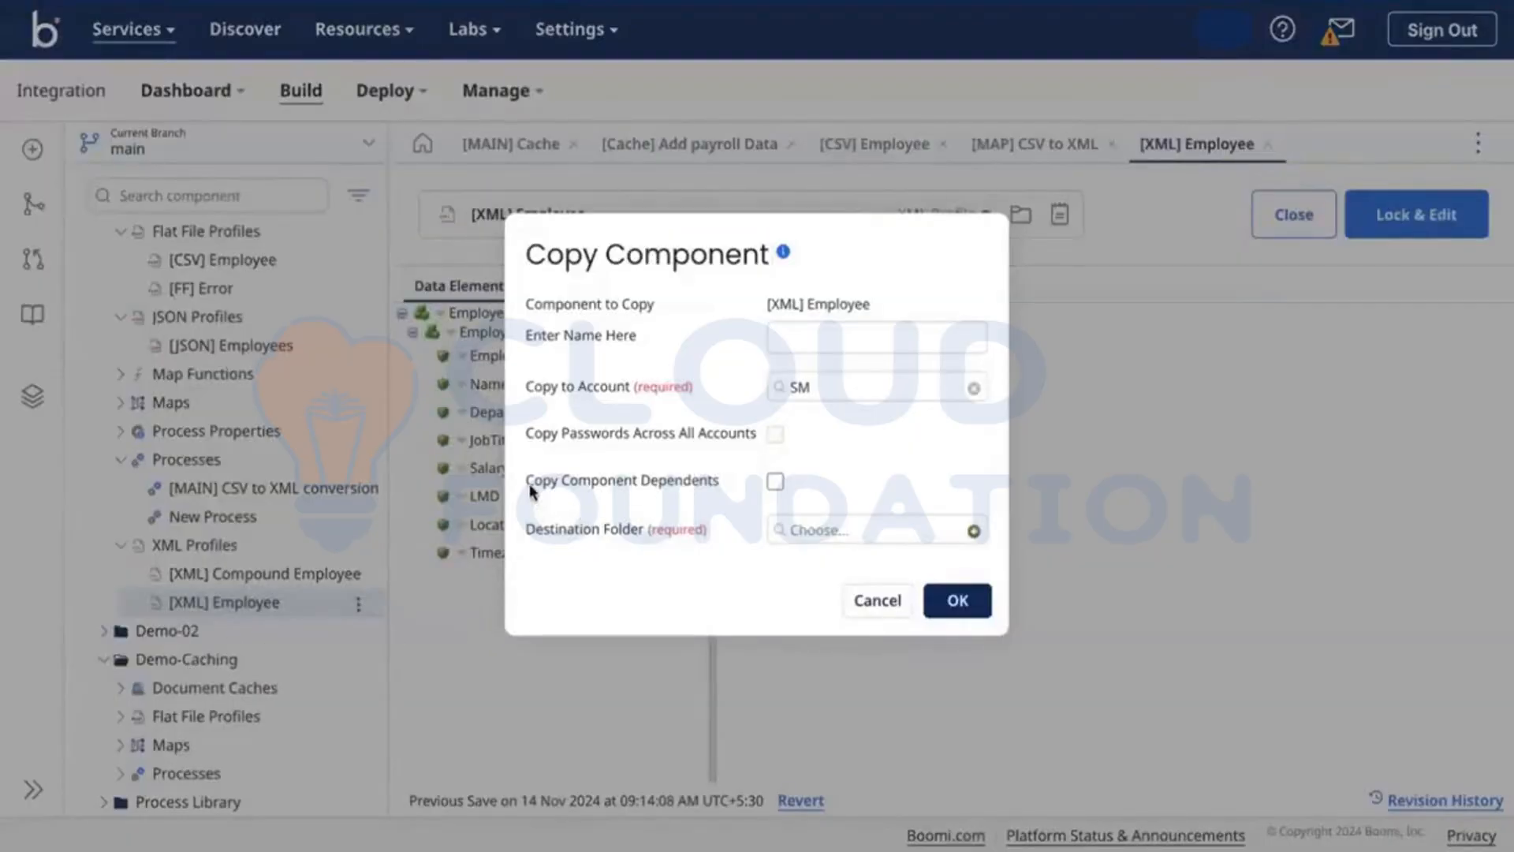
drag(526, 483, 749, 514)
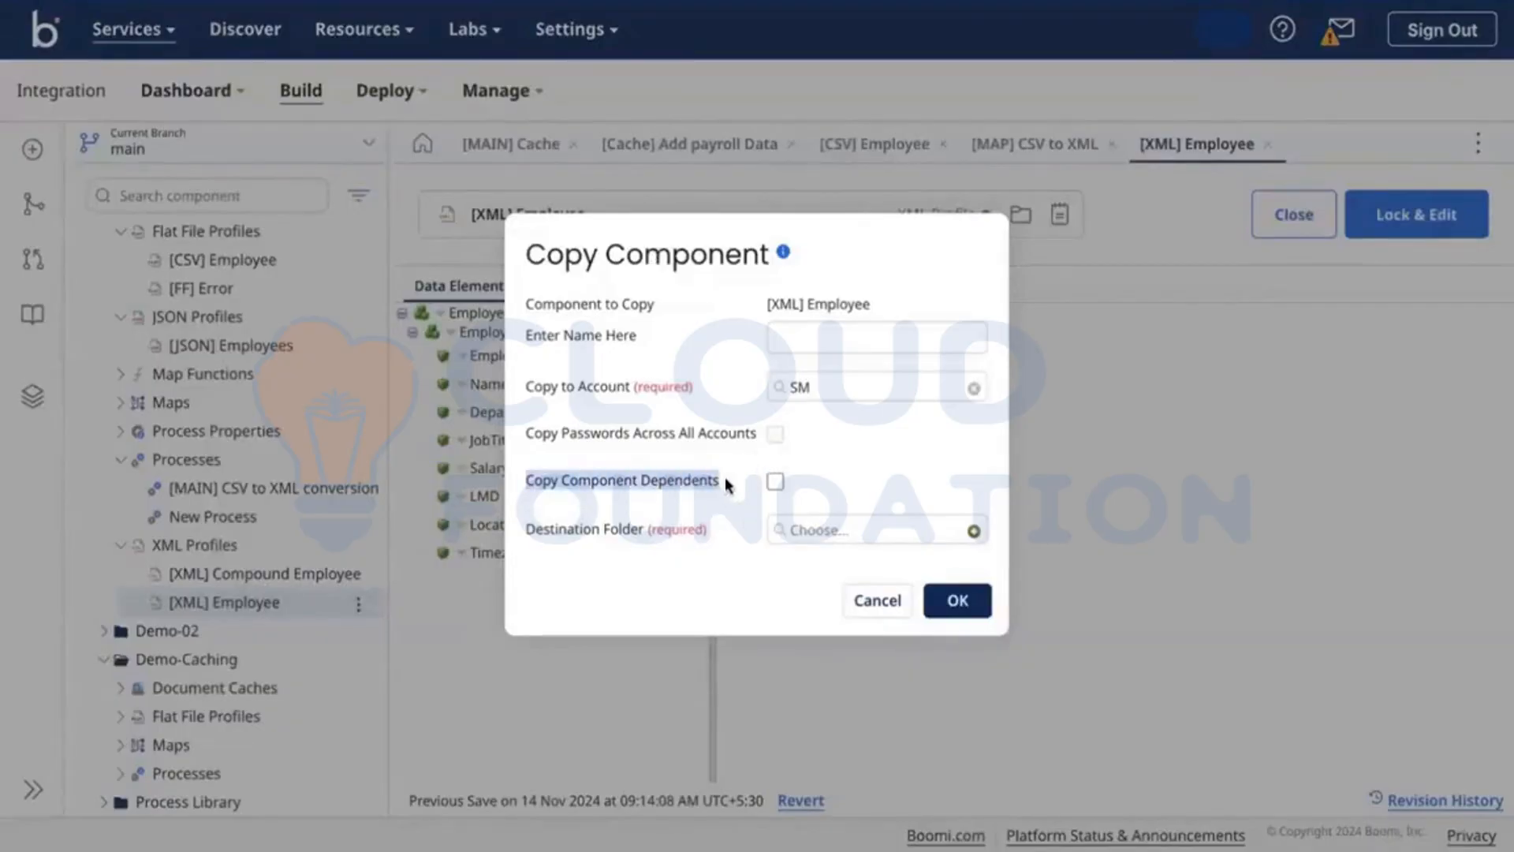
click(725, 476)
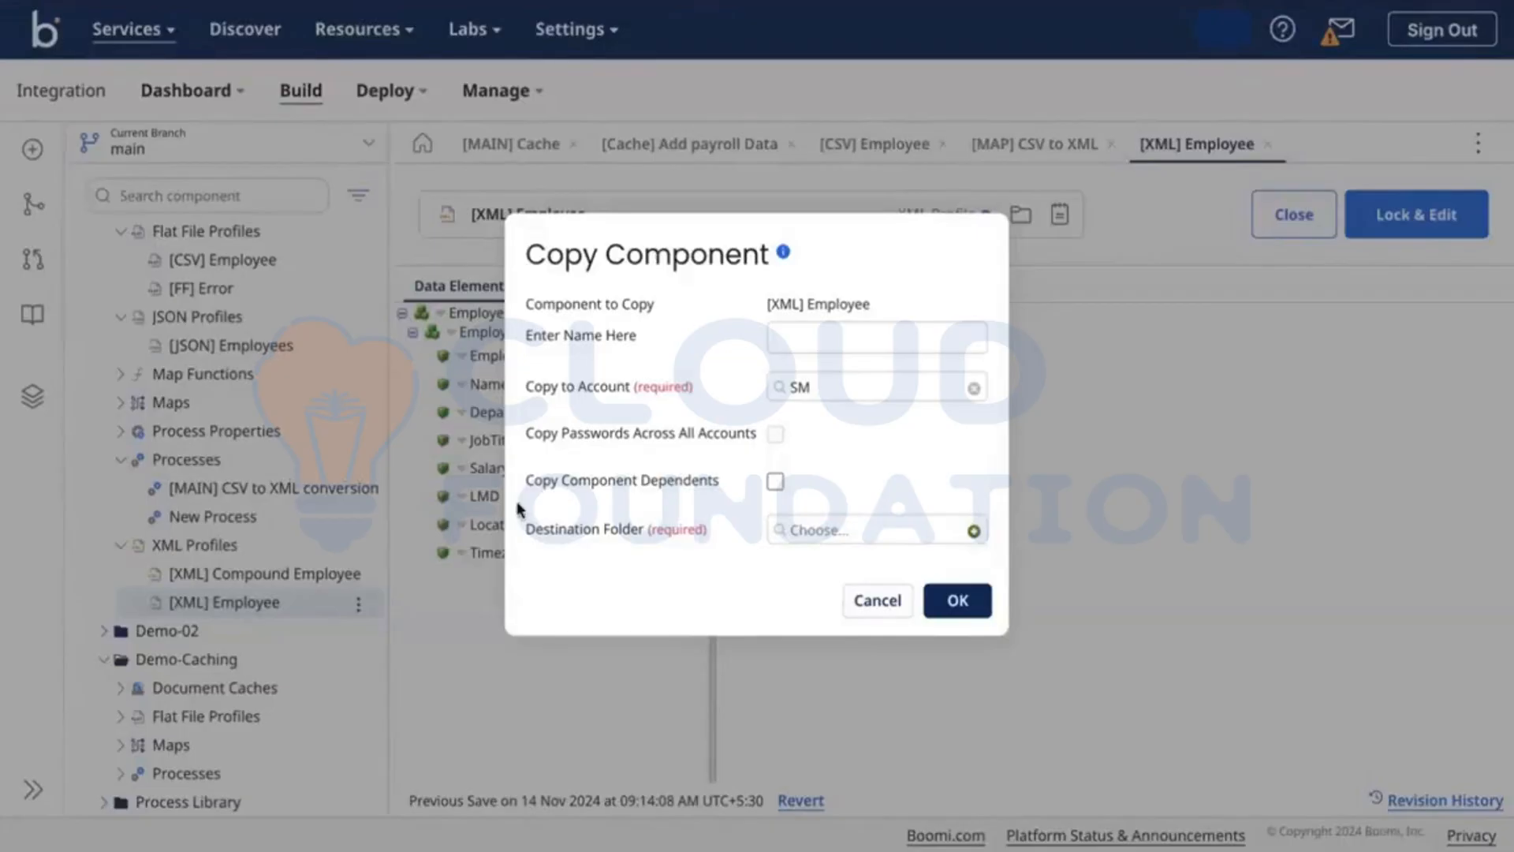
click(830, 535)
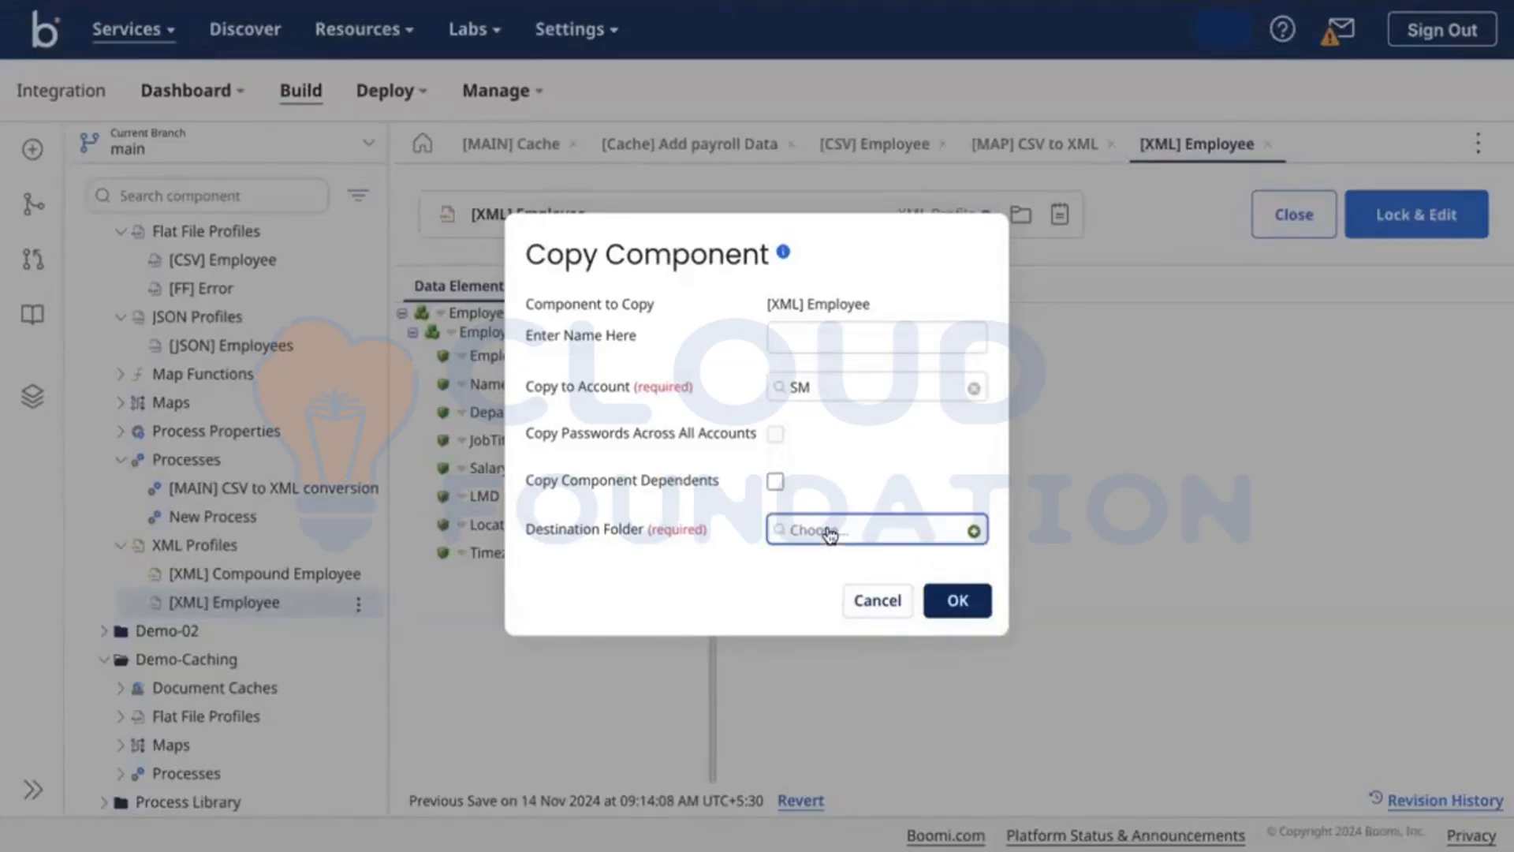
click(861, 623)
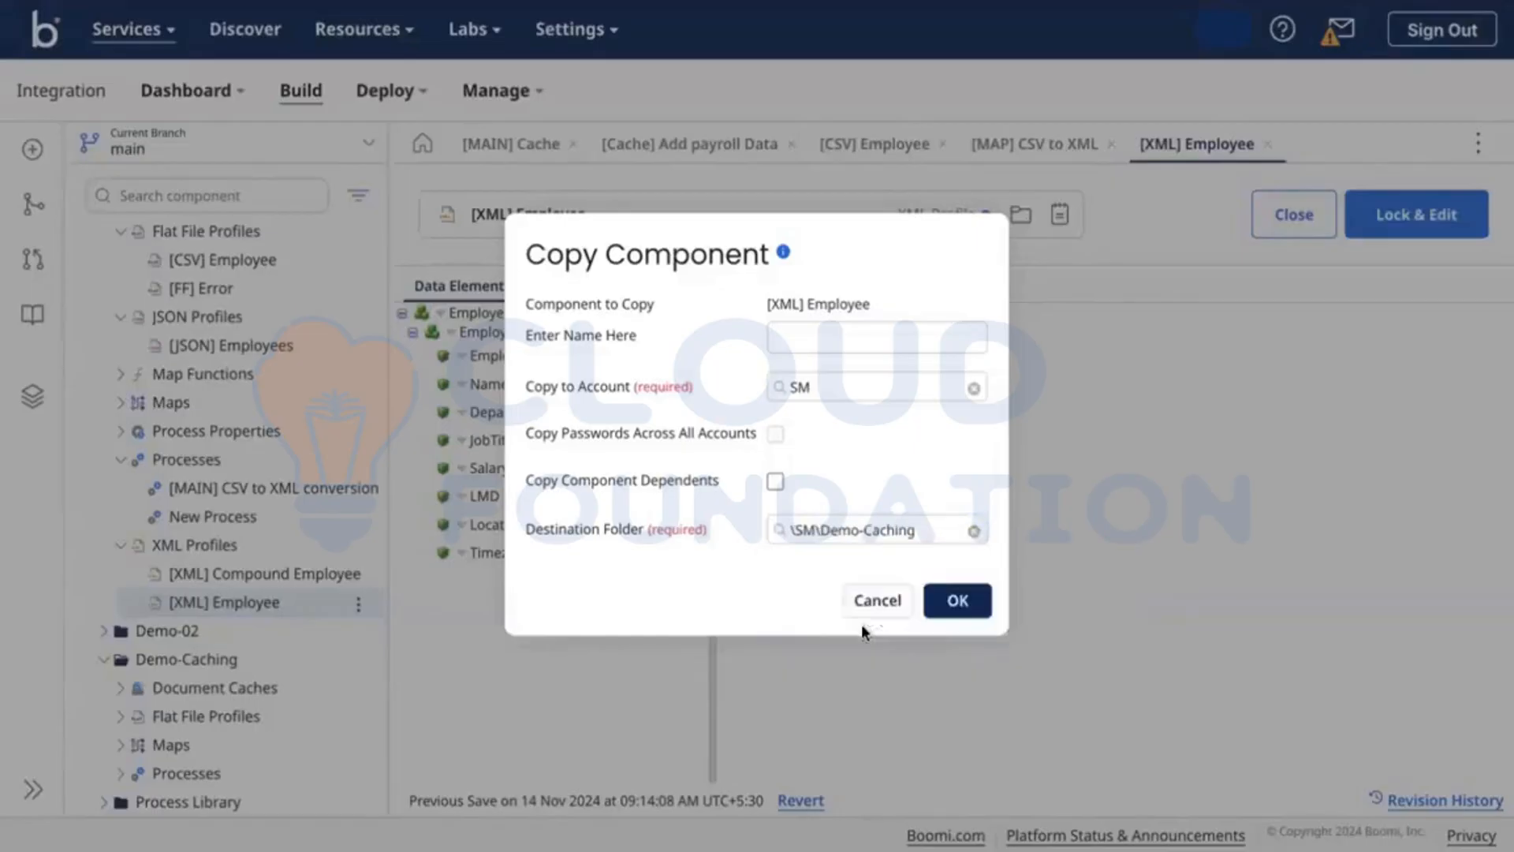
click(959, 602)
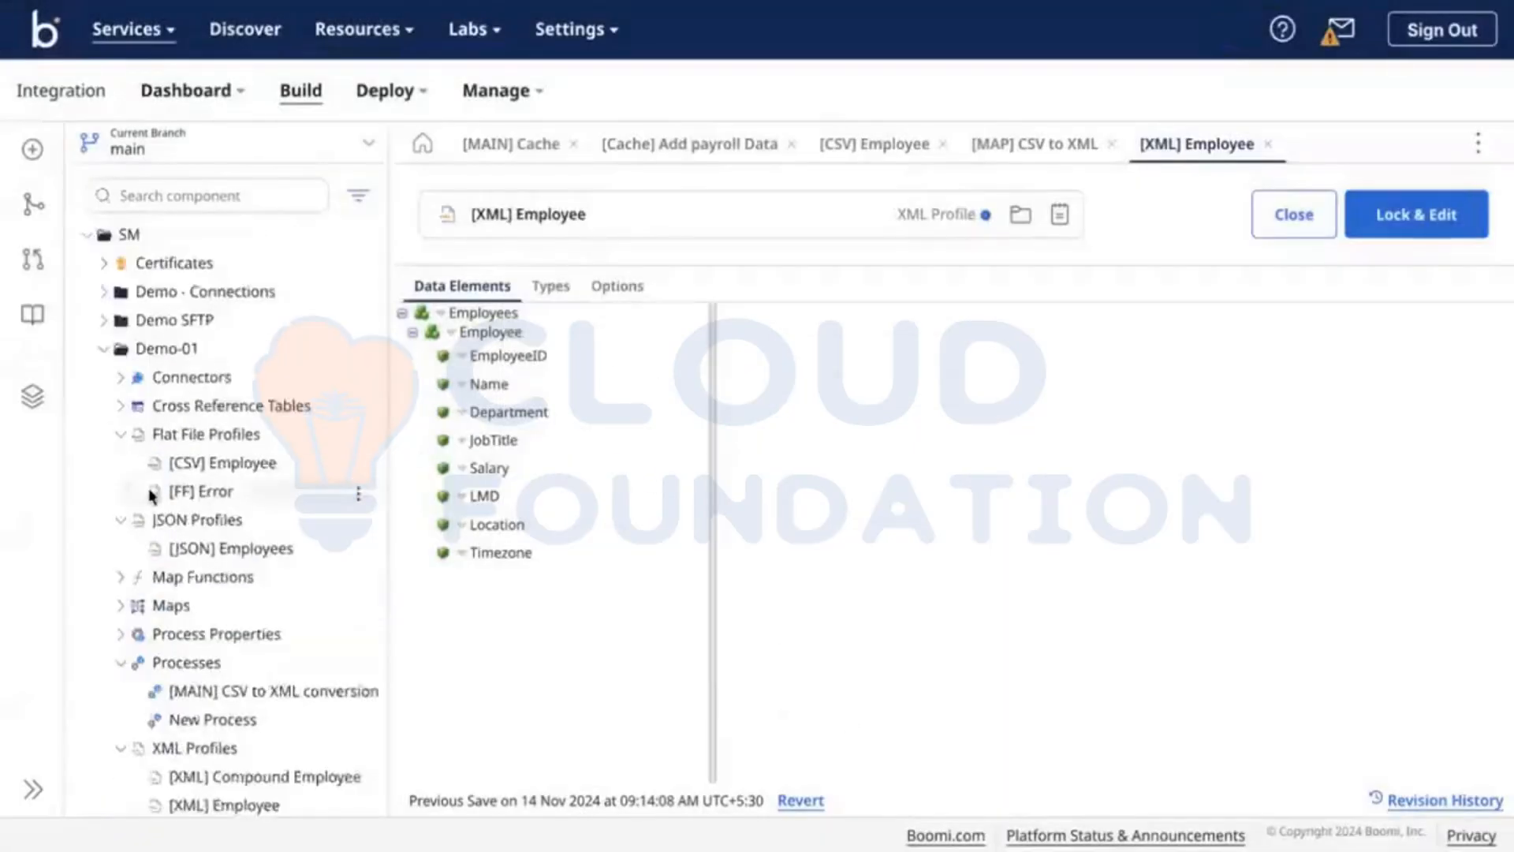
click(103, 348)
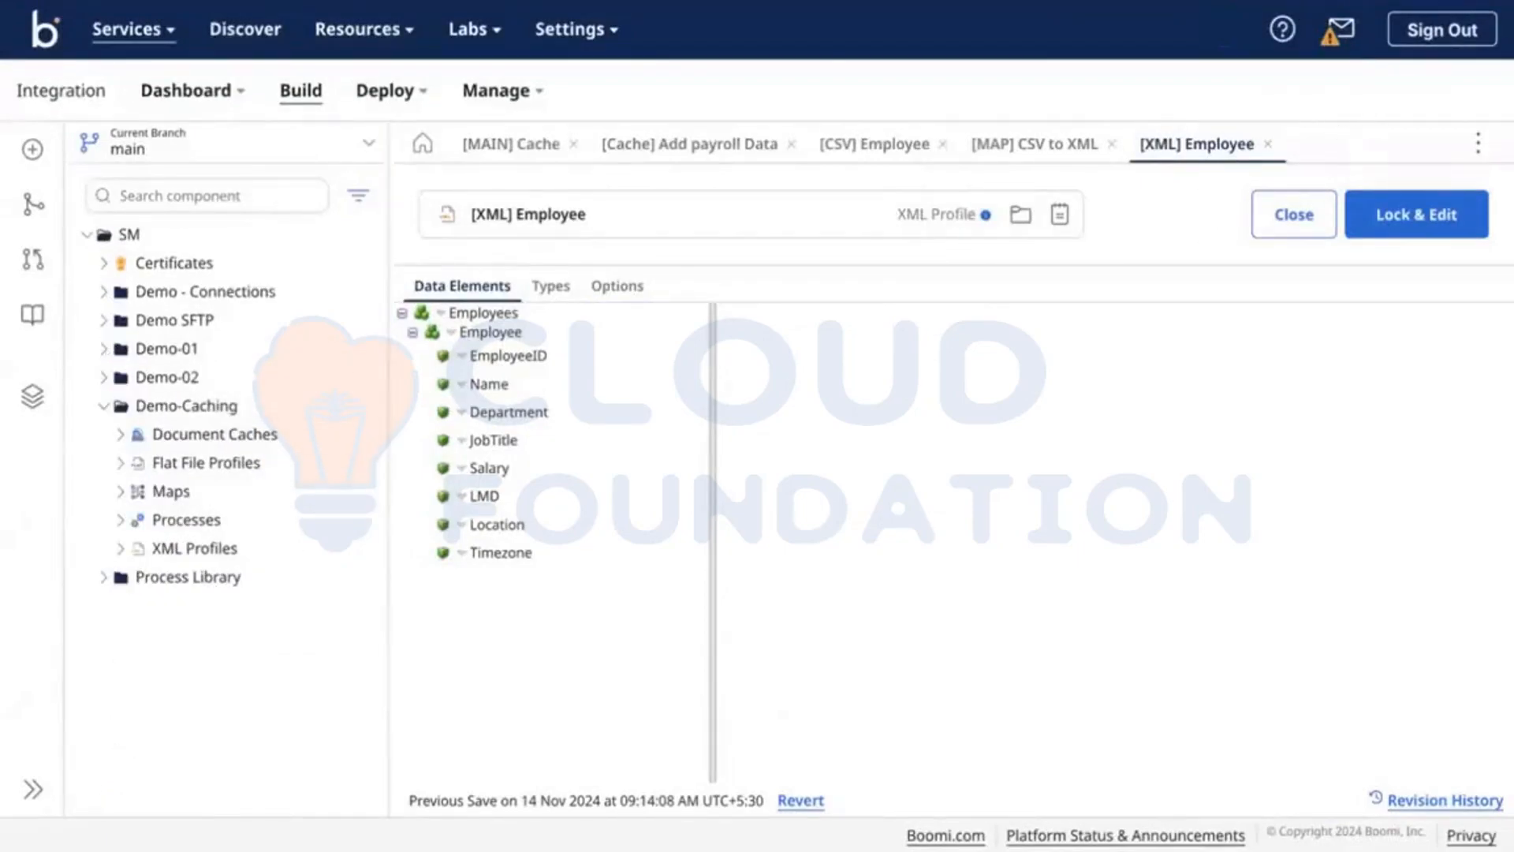
Step: Set the map destination to the XML profile Demo-Caching > [XML] Employee
click(1267, 144)
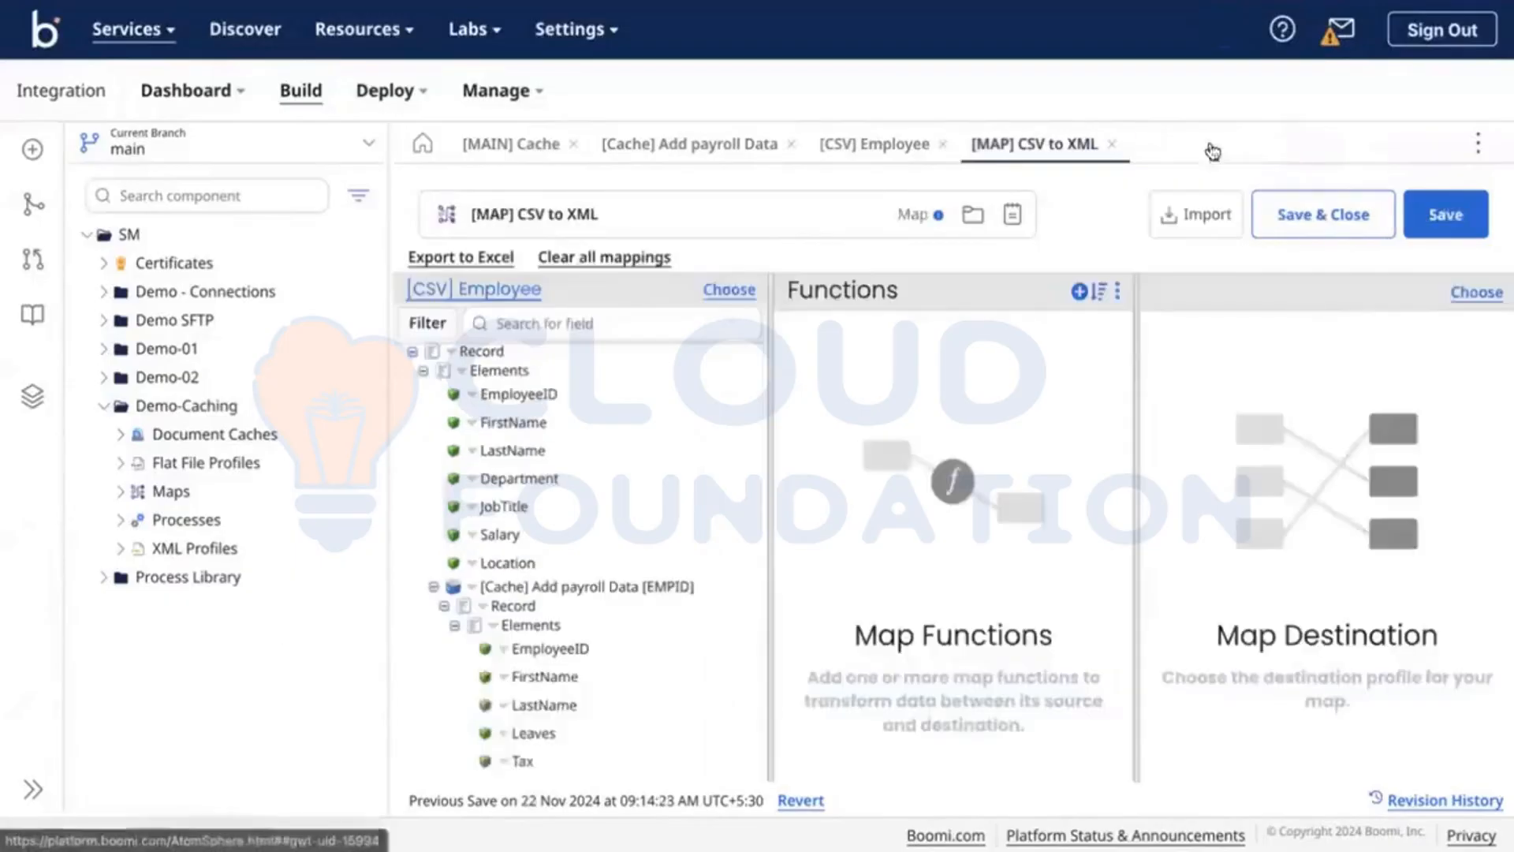
click(1476, 293)
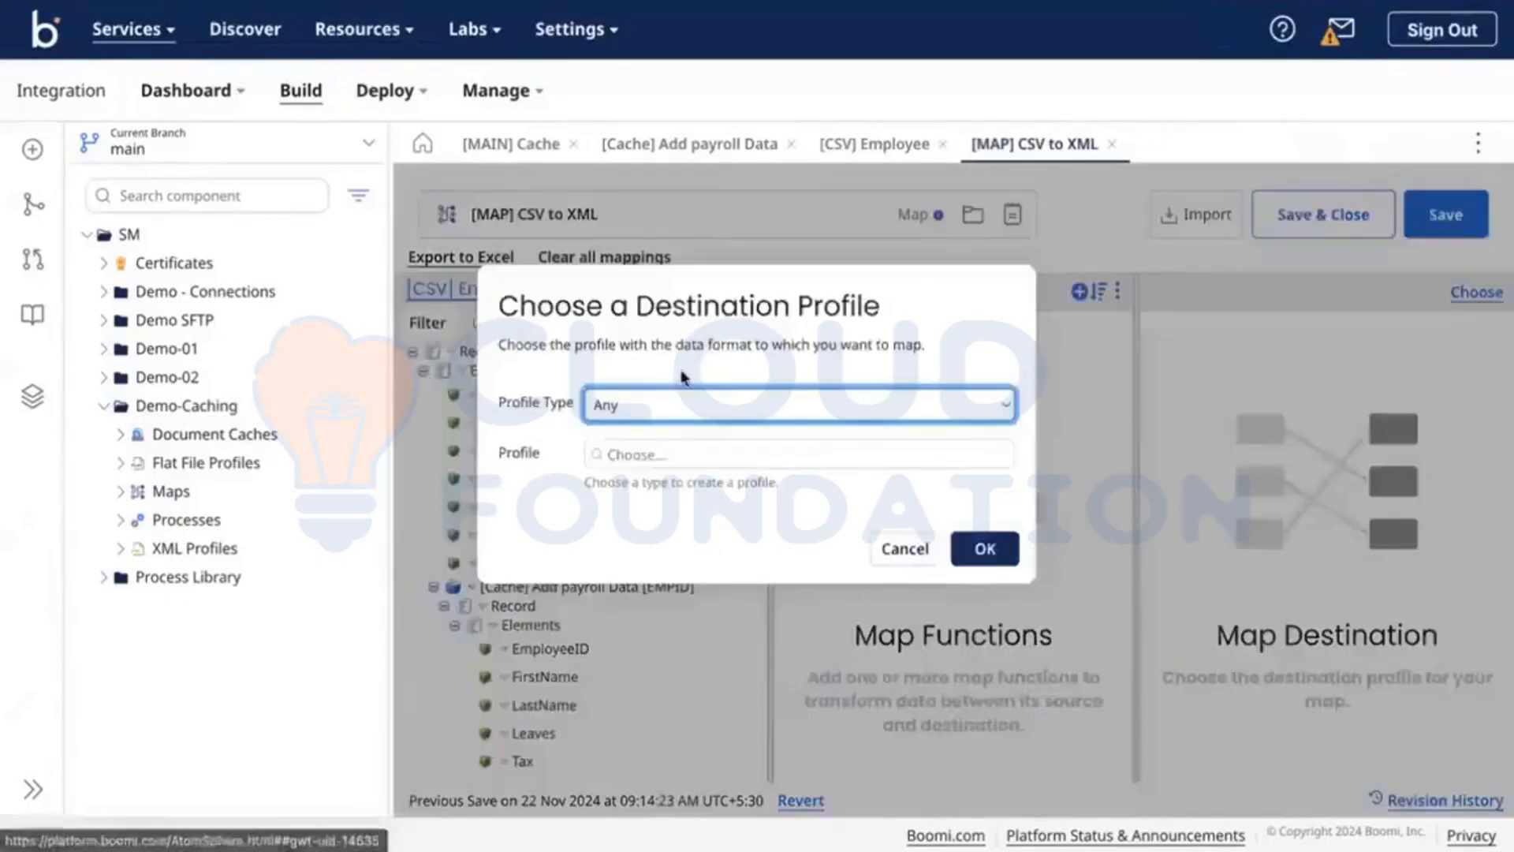
click(647, 404)
click(614, 525)
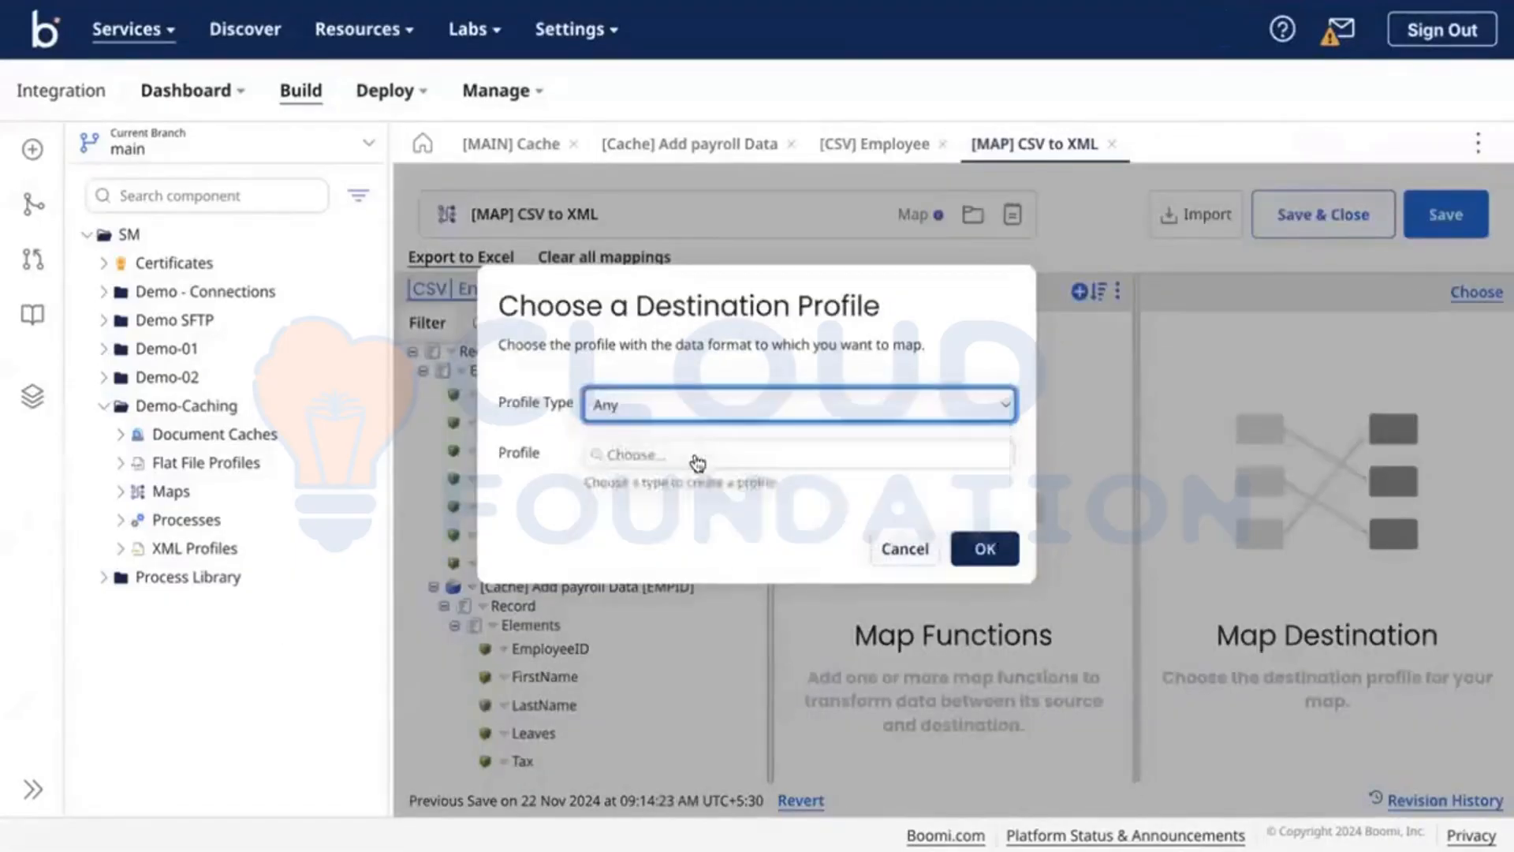
click(683, 467)
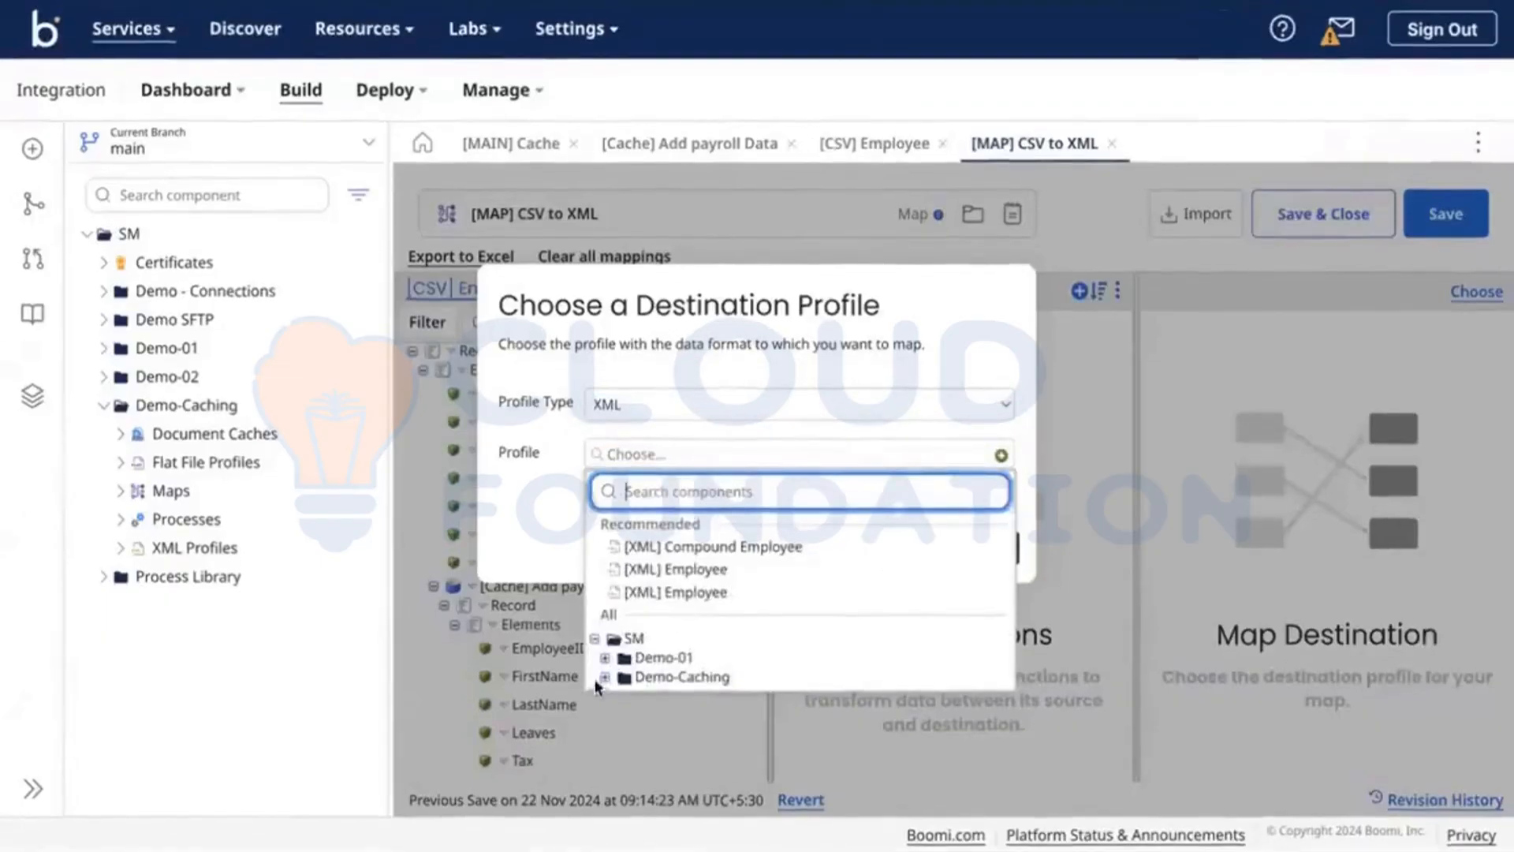
click(606, 677)
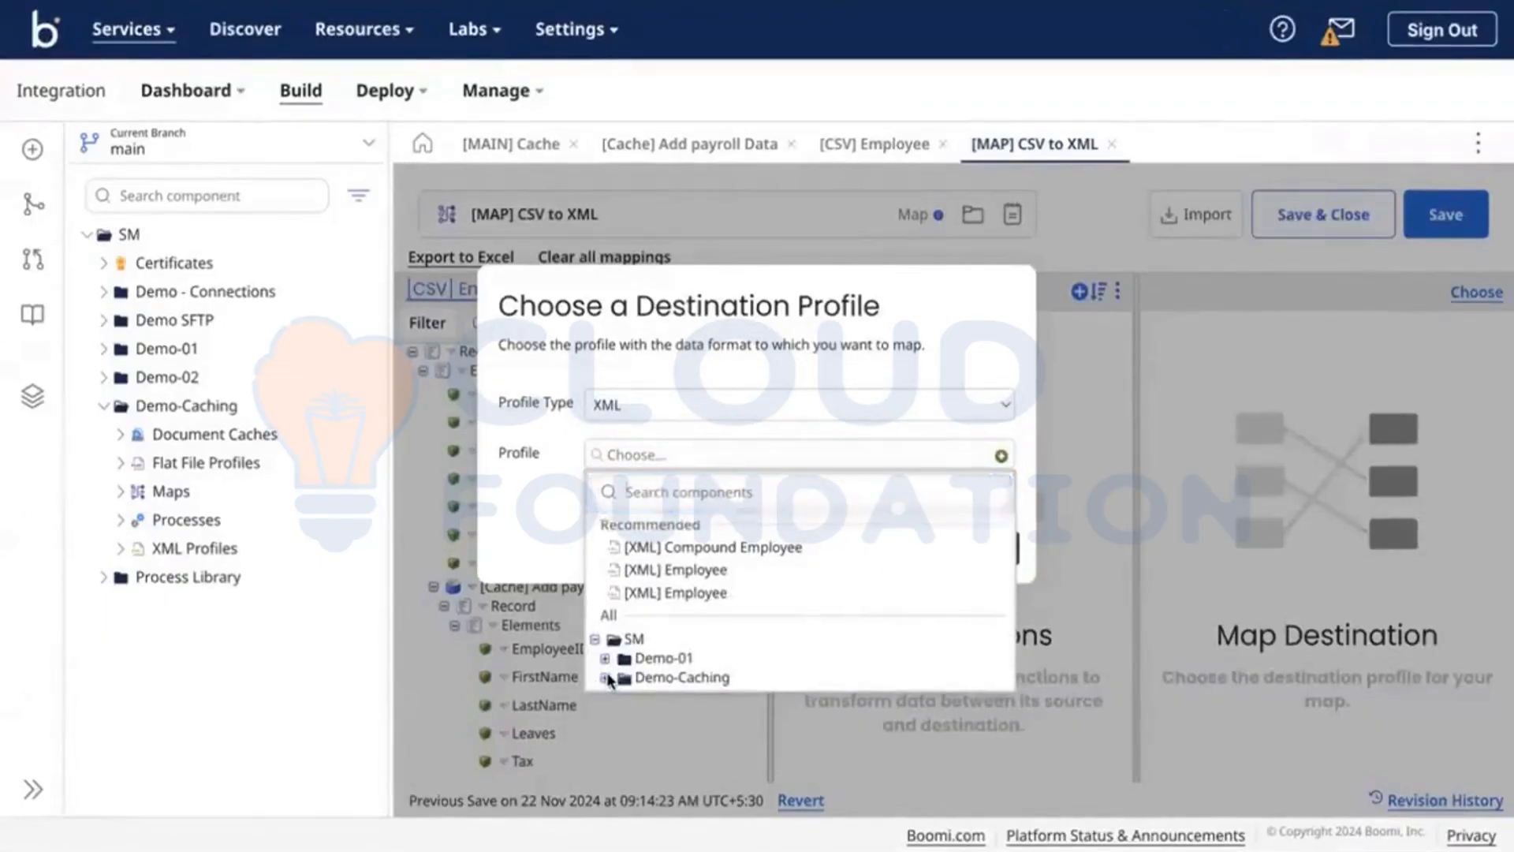
click(708, 671)
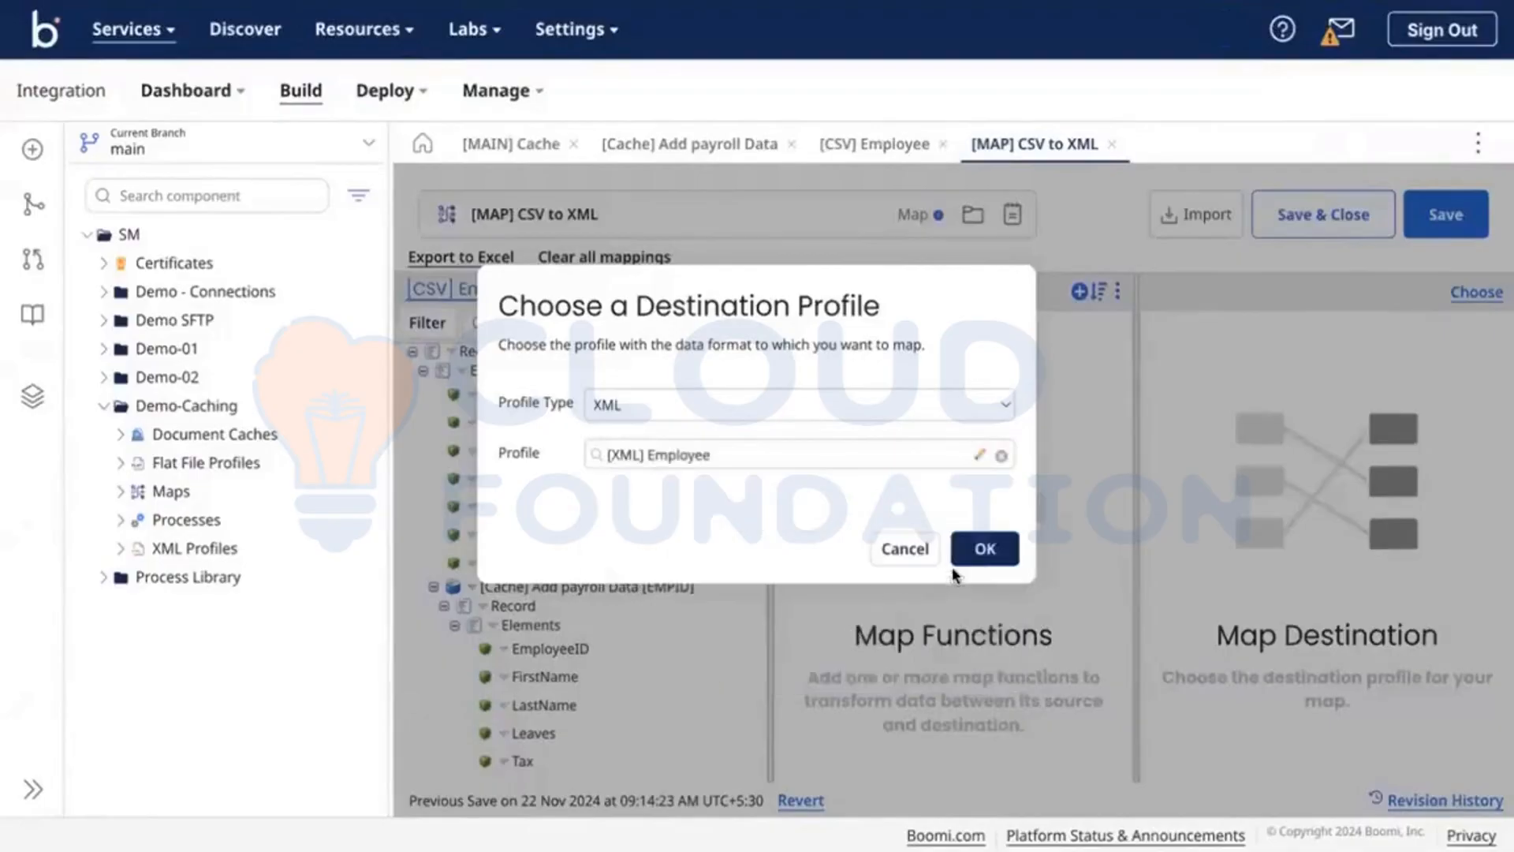
click(985, 548)
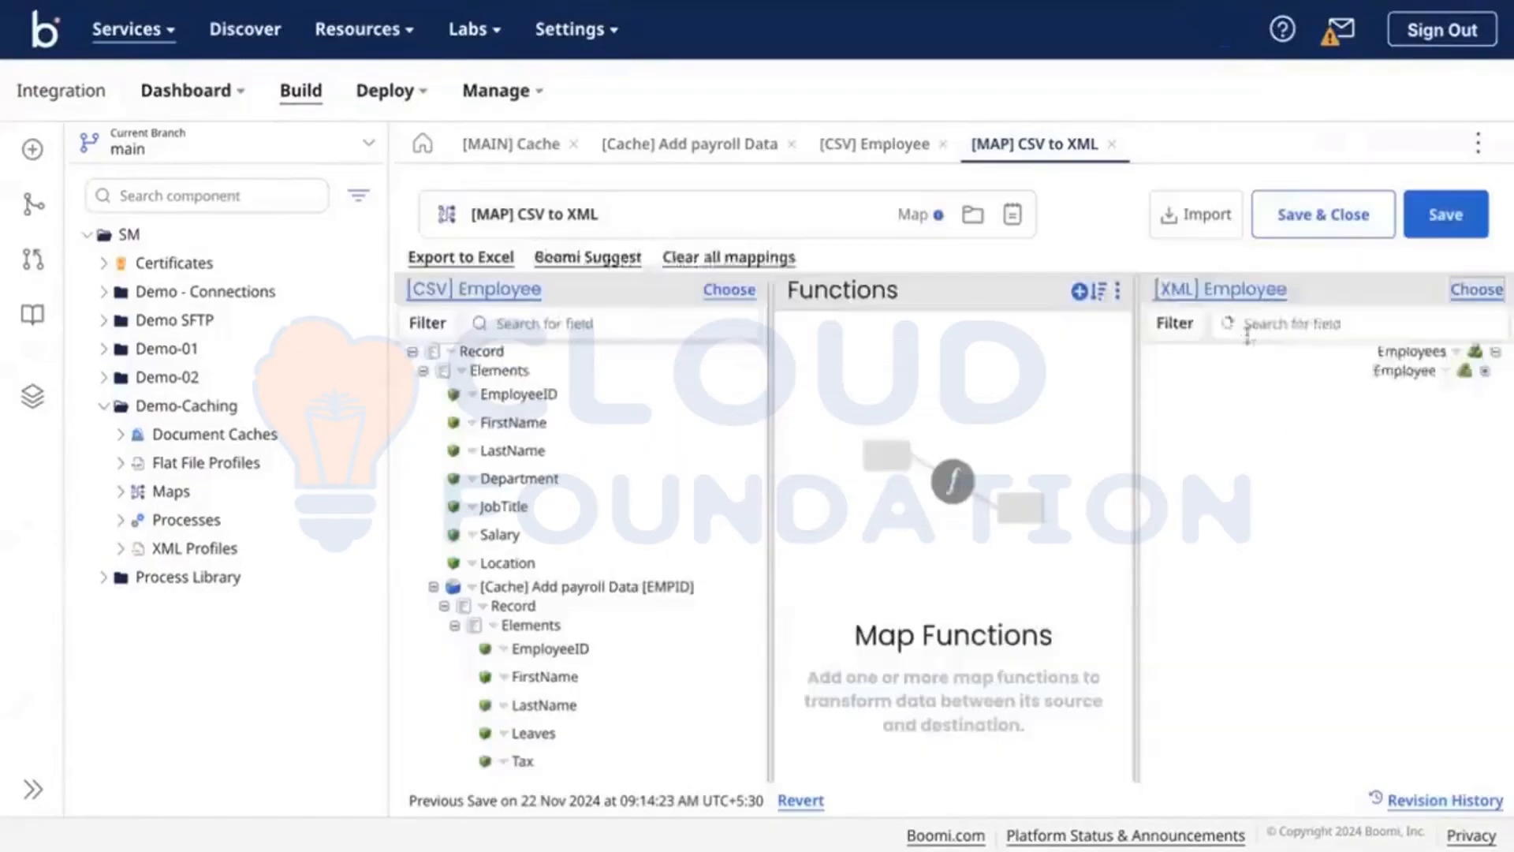
Step: Rename the profile elements LMD to Leaves Used, Timezone to Tax, and Location to Taxed Salary
click(1220, 293)
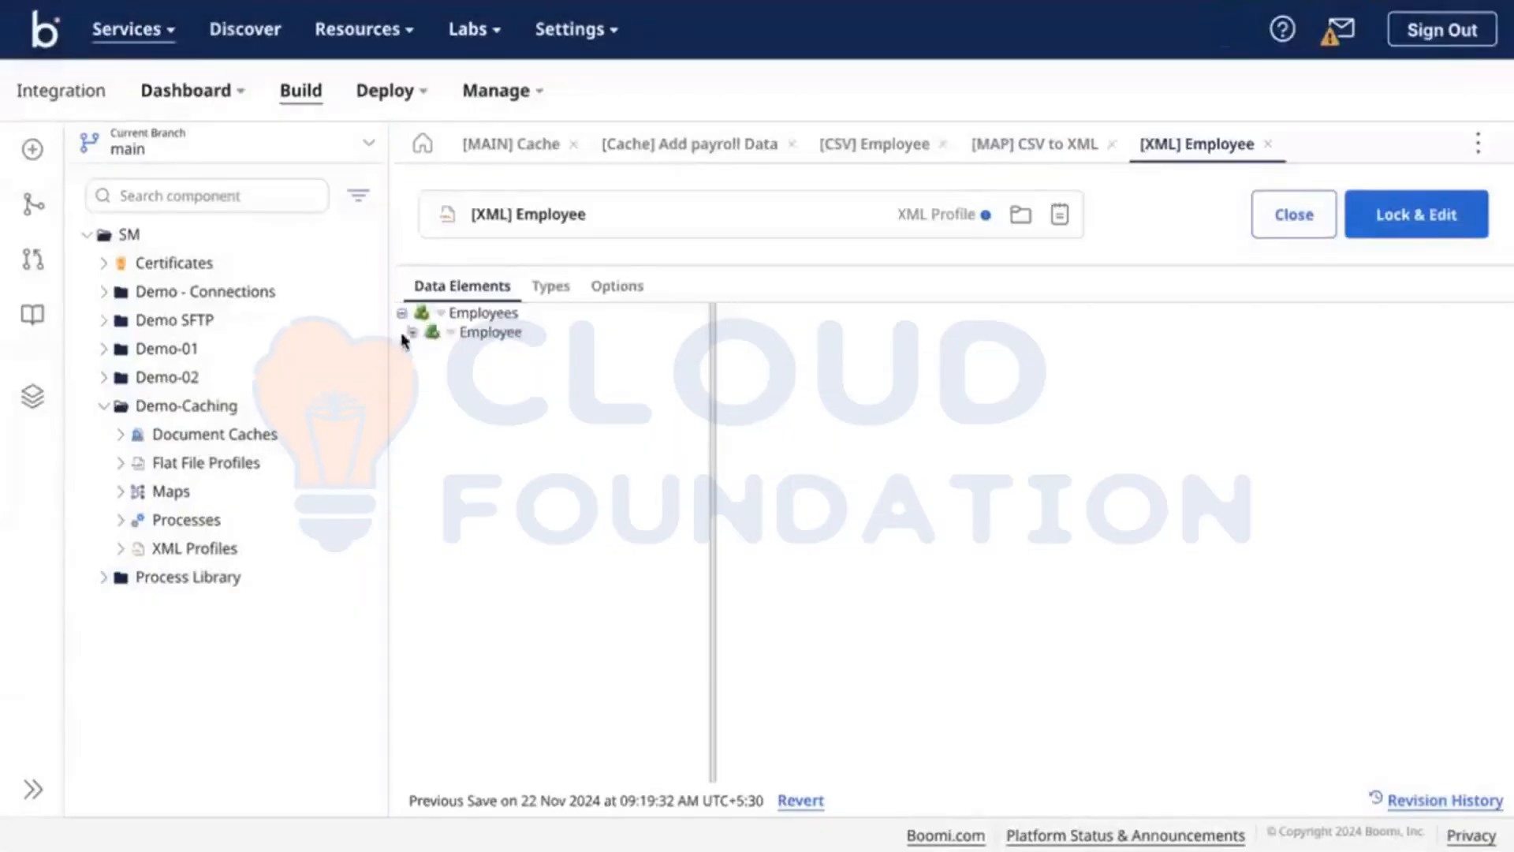
click(412, 333)
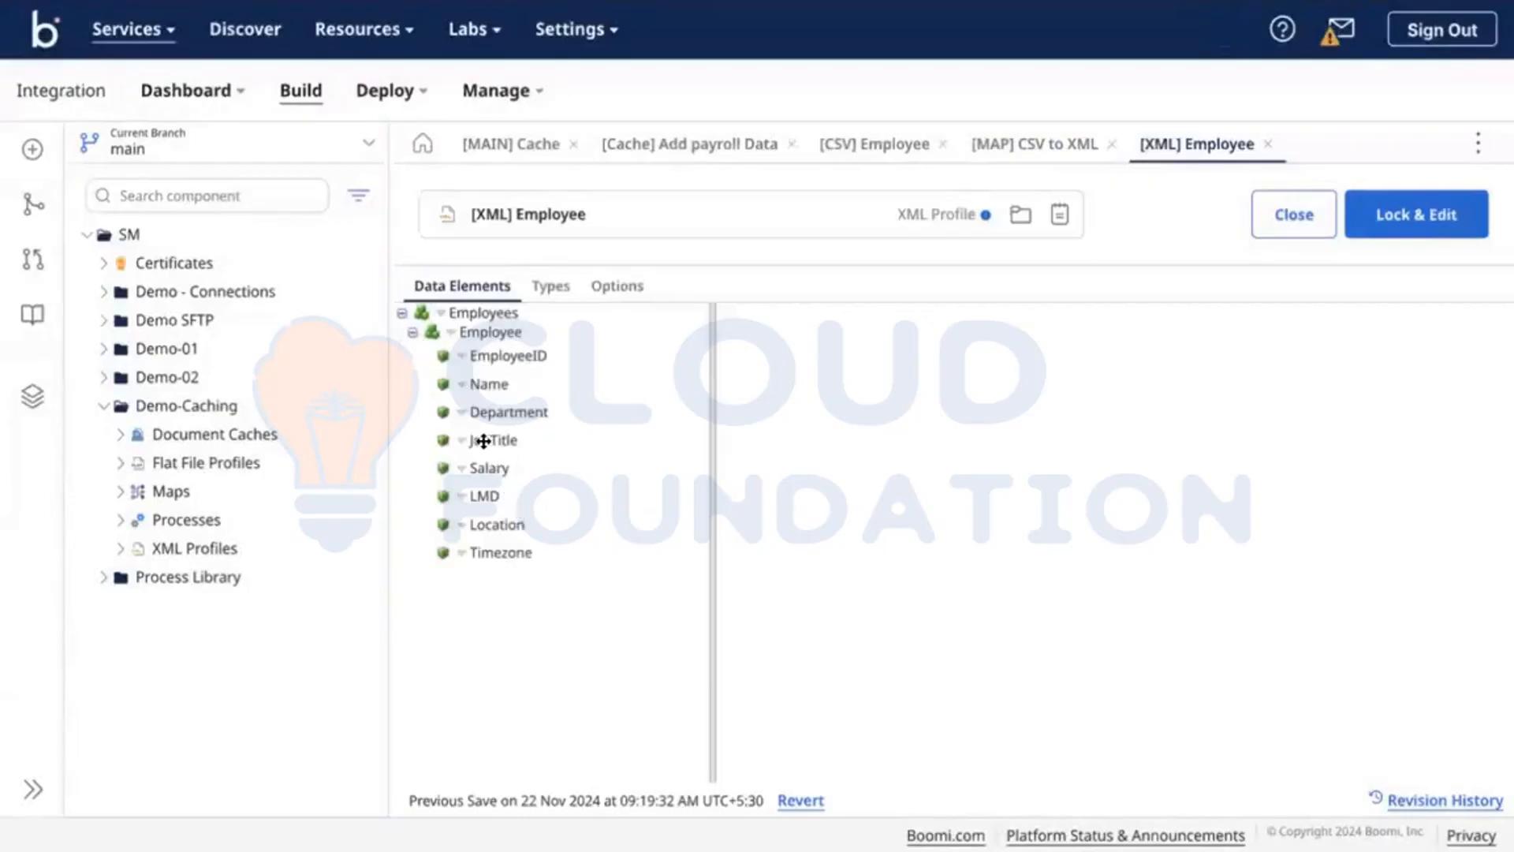
click(483, 497)
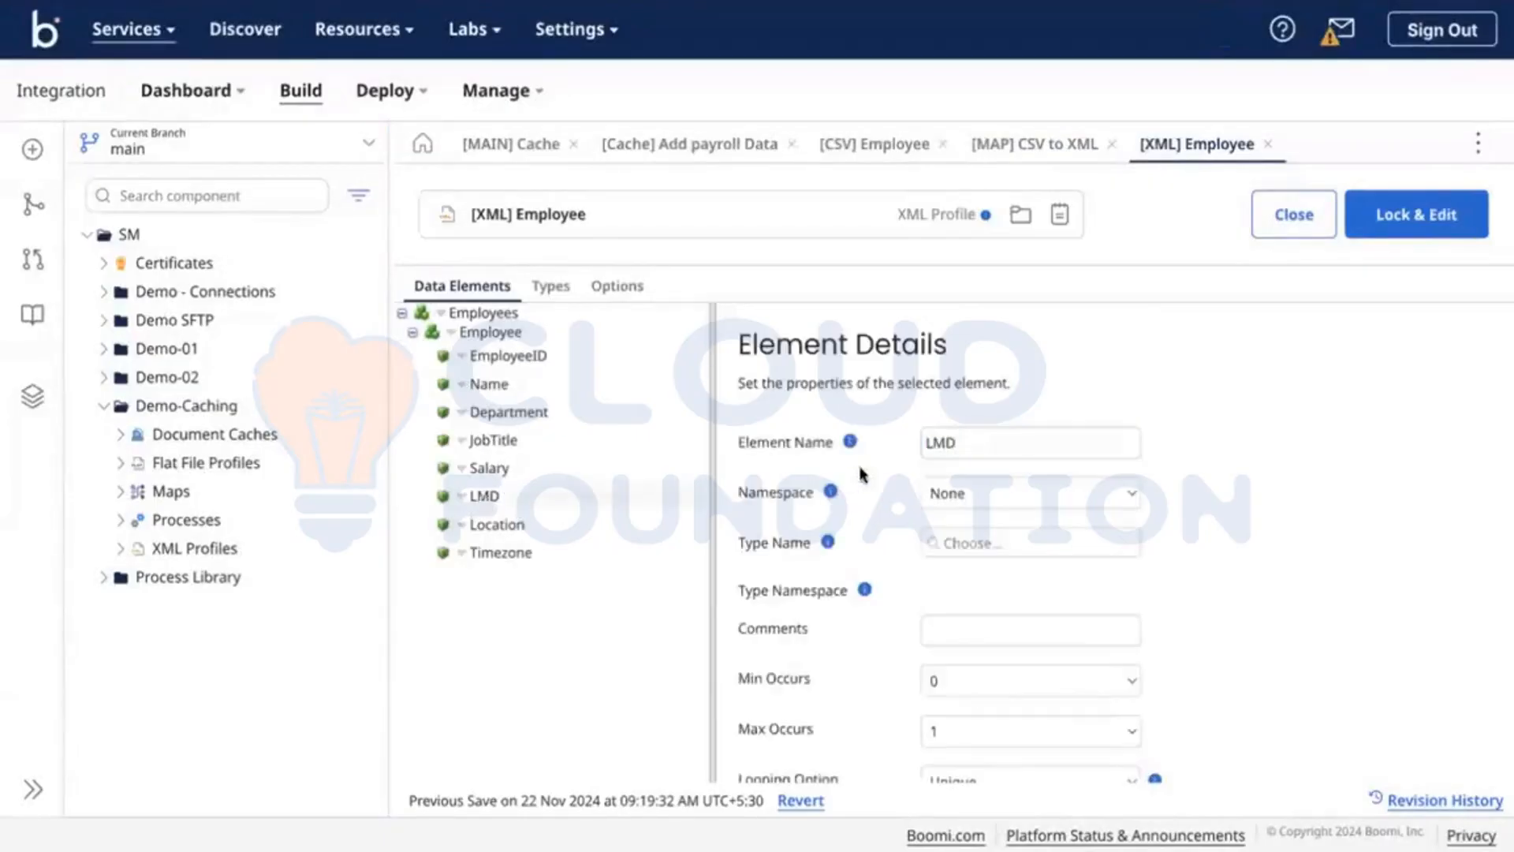
double_click(942, 441)
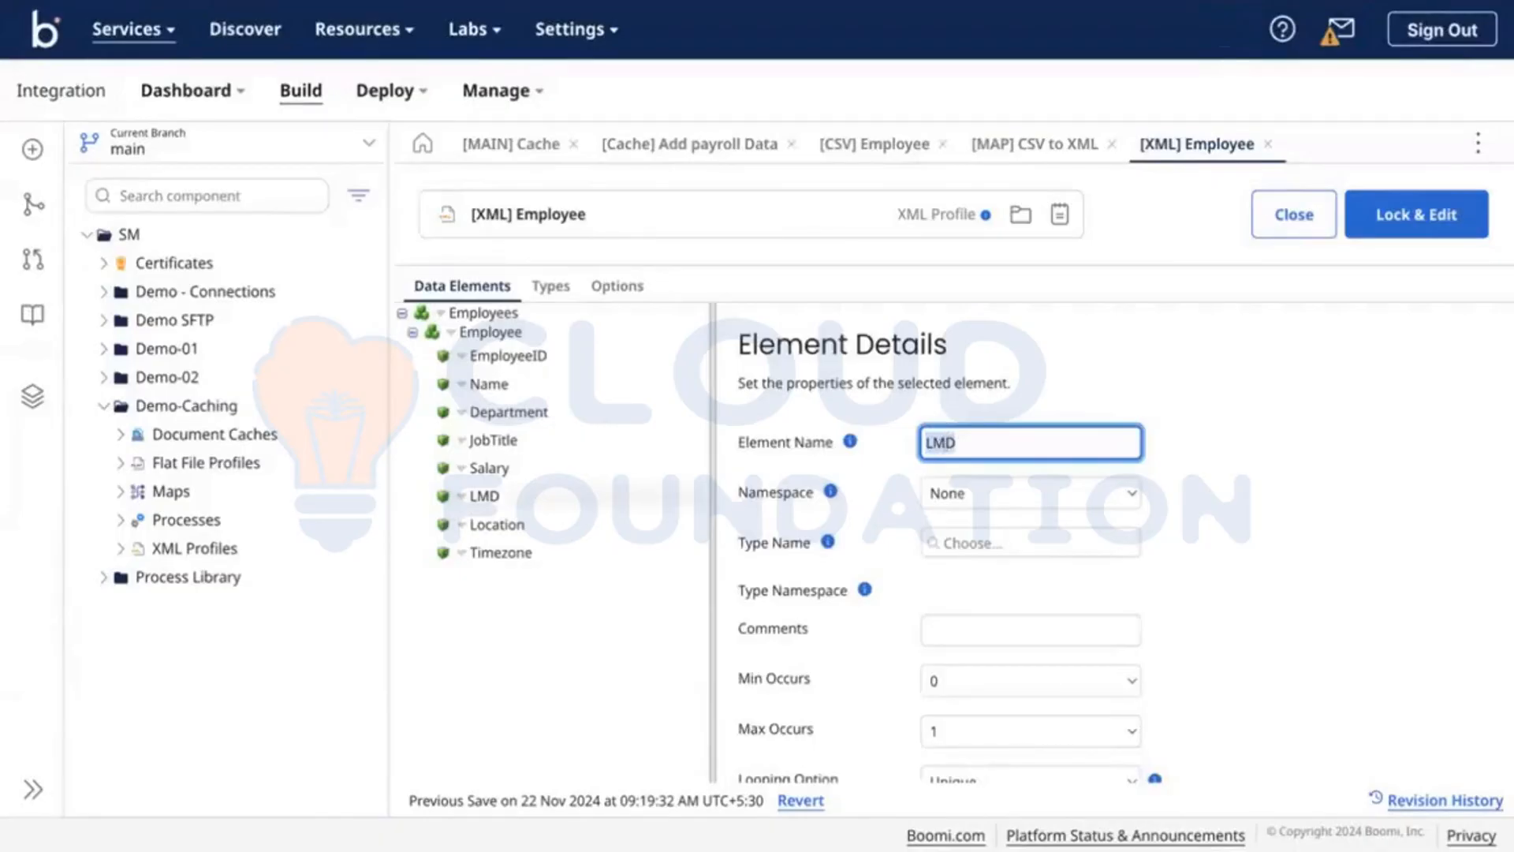
text(Leaves Use)
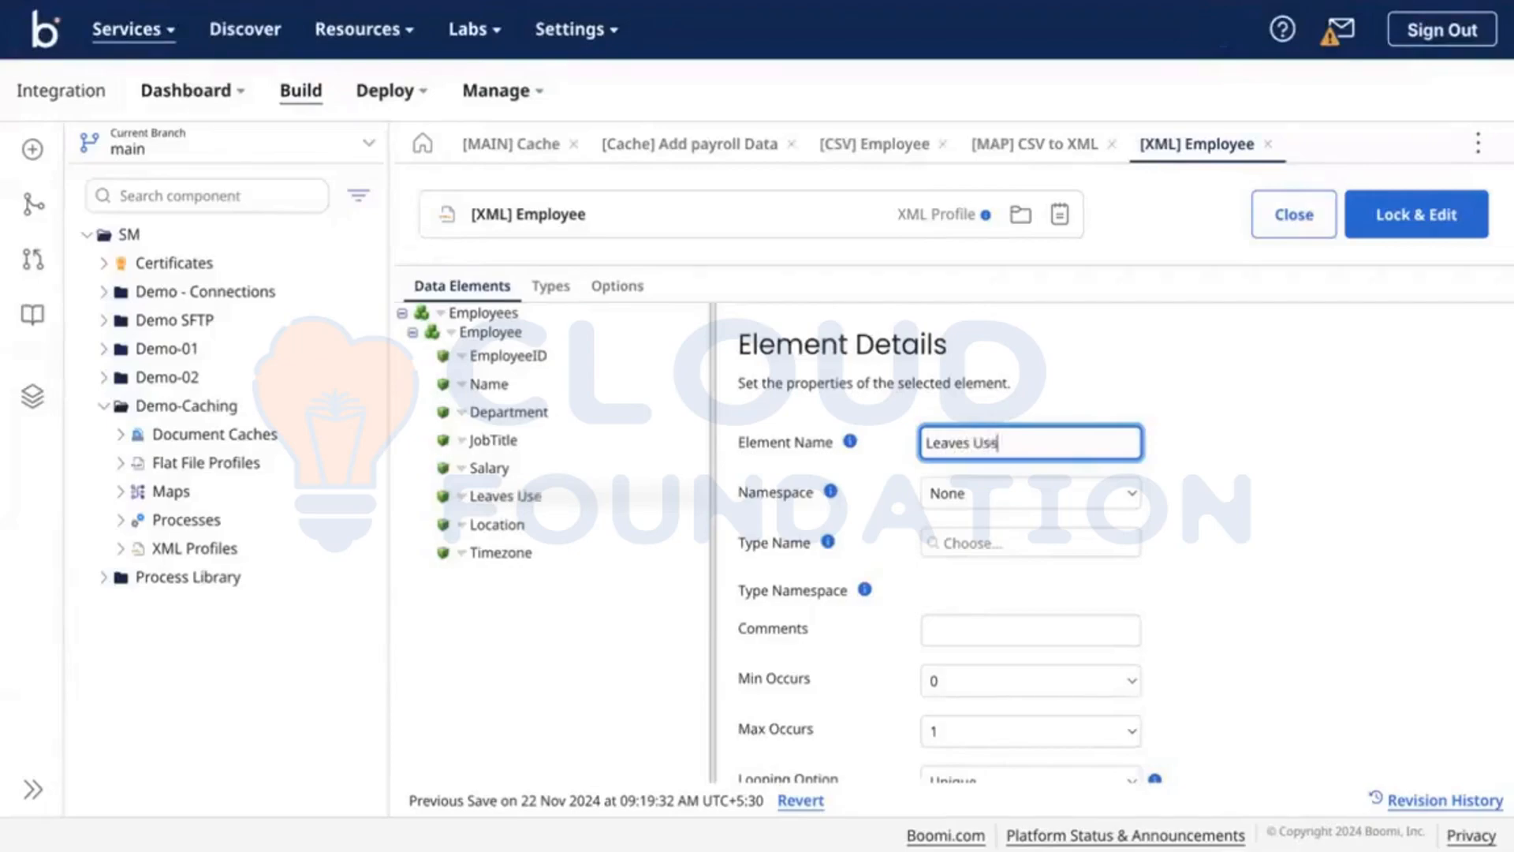
text(d)
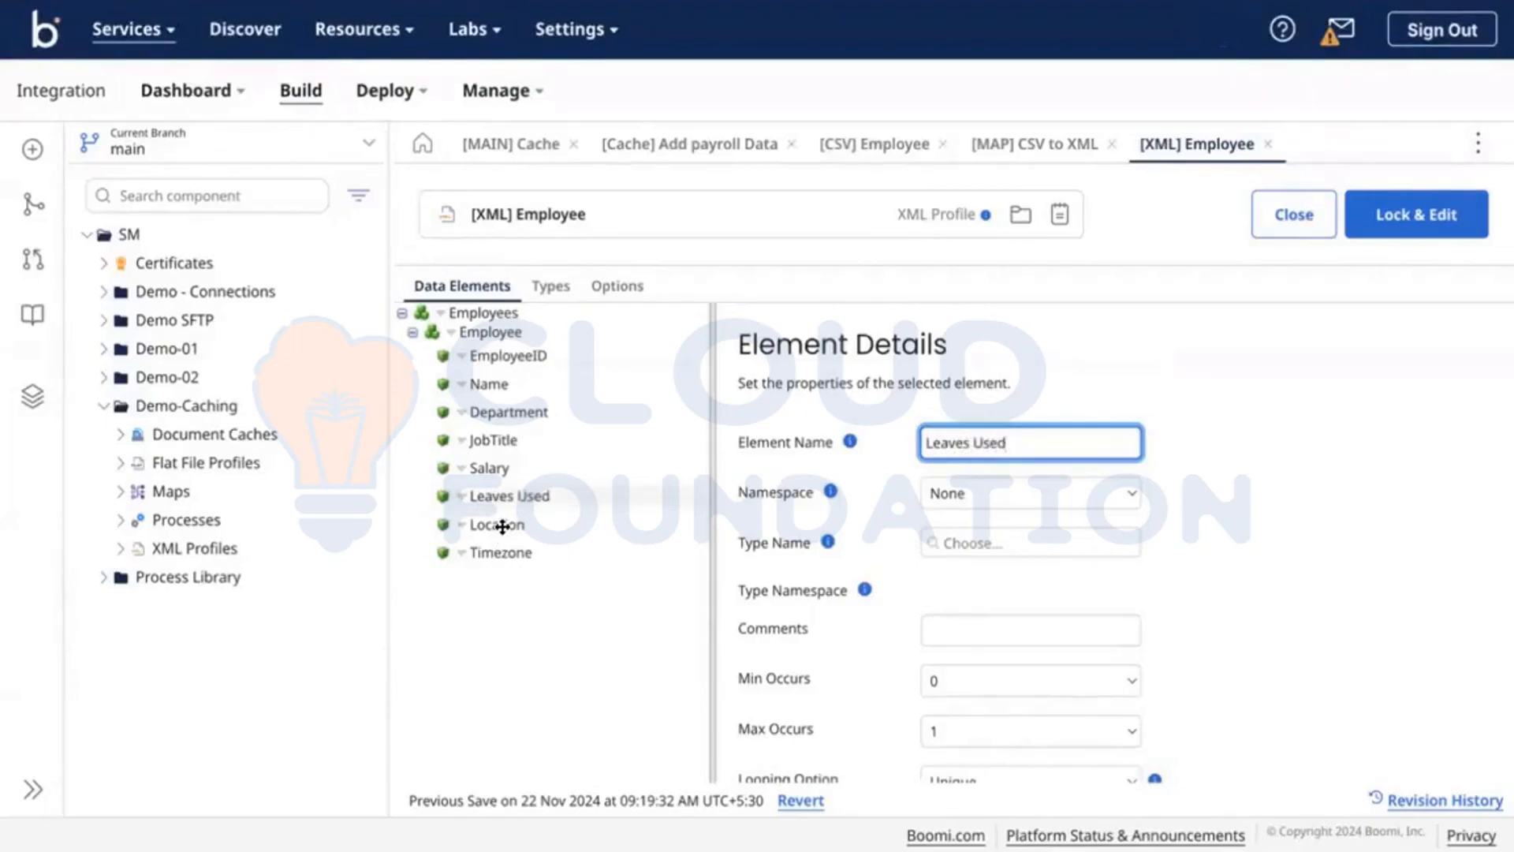
click(498, 525)
click(511, 551)
double_click(957, 430)
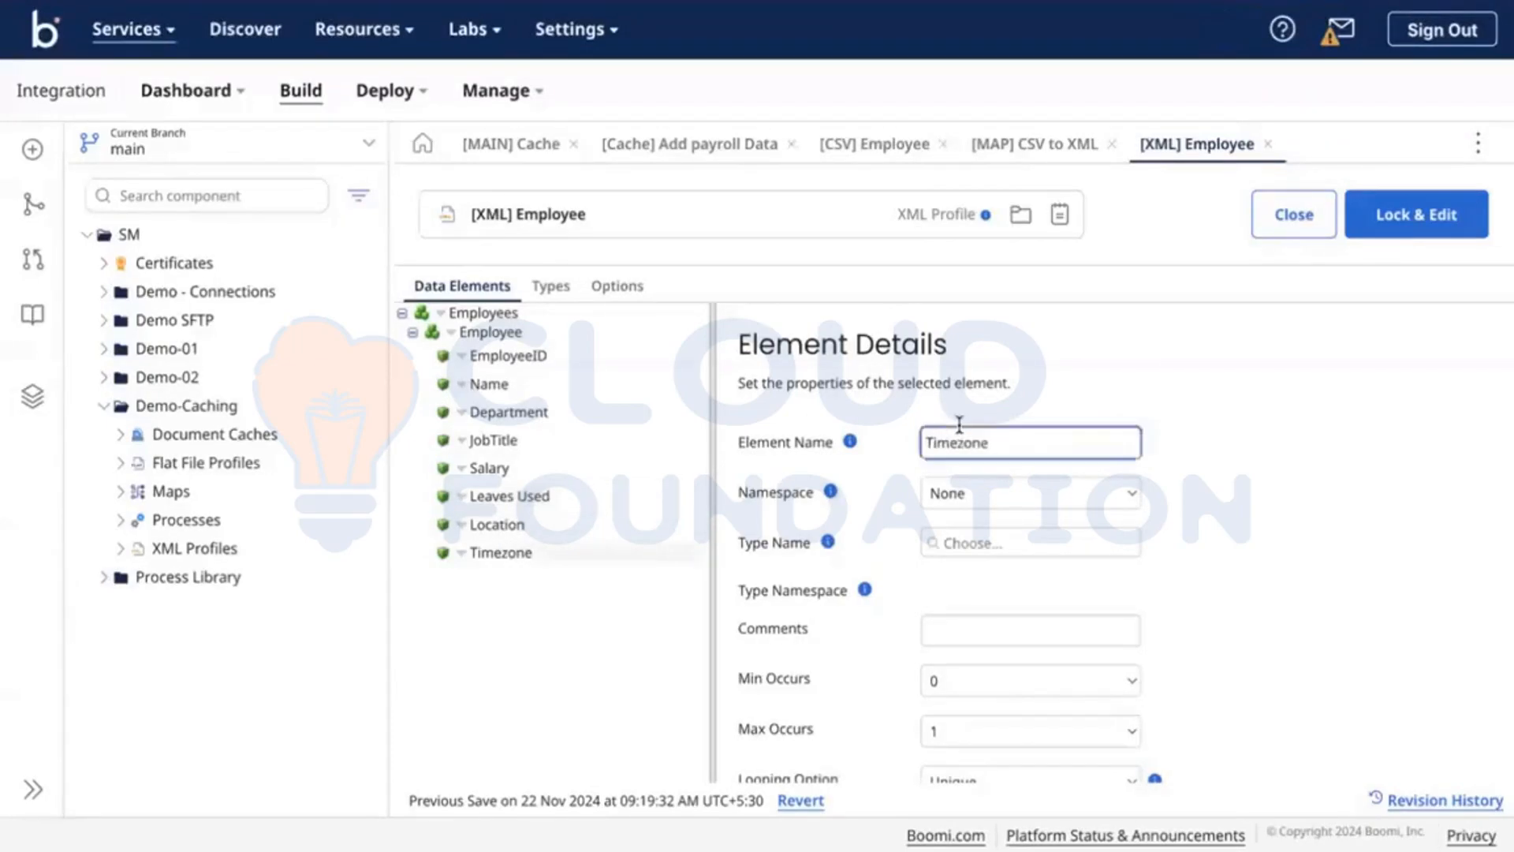
text(Tax)
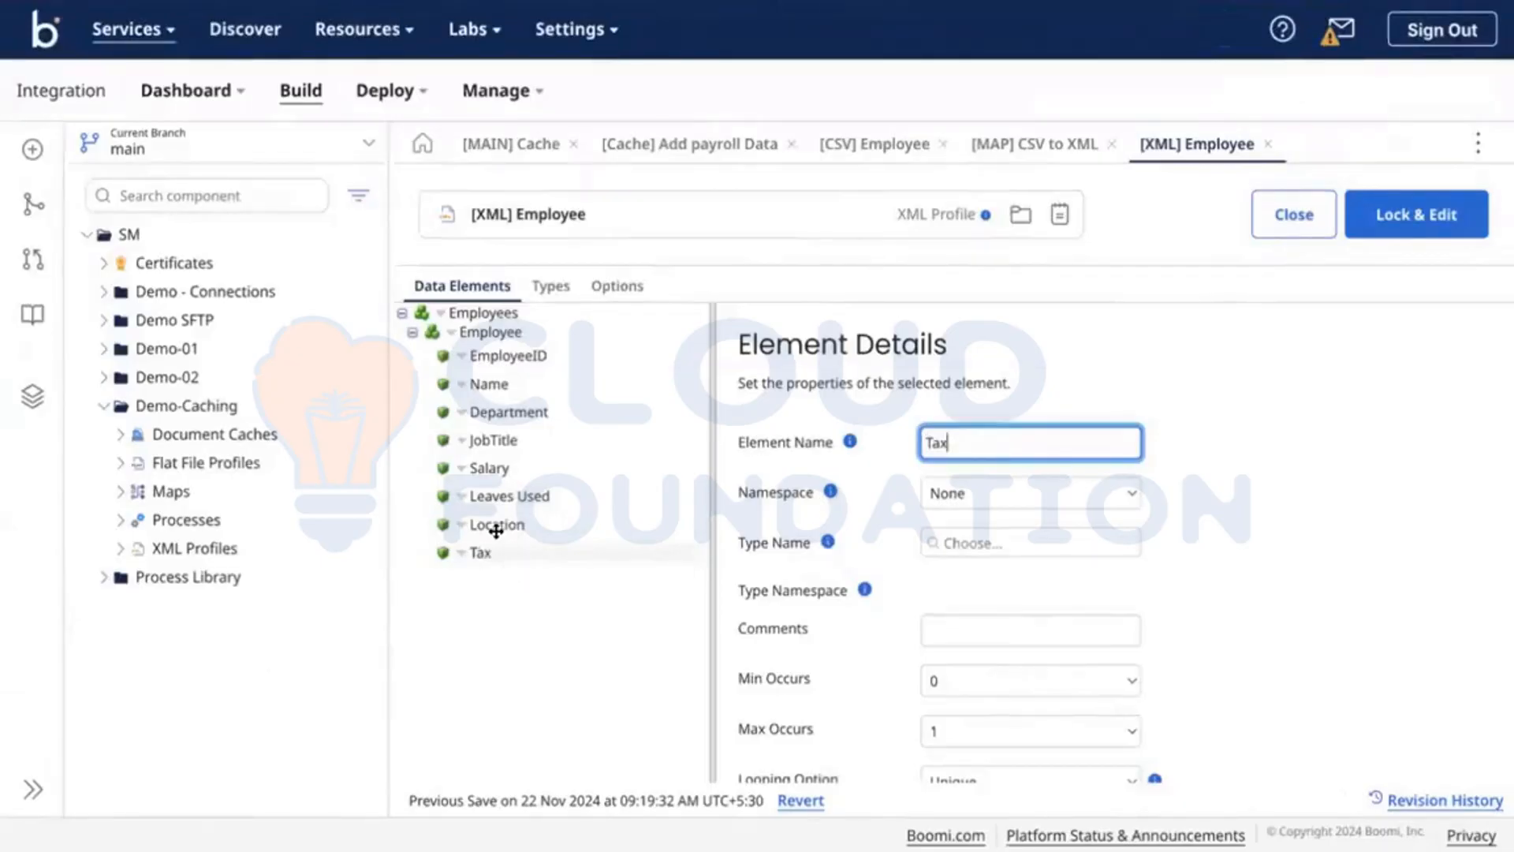
click(496, 525)
double_click(956, 432)
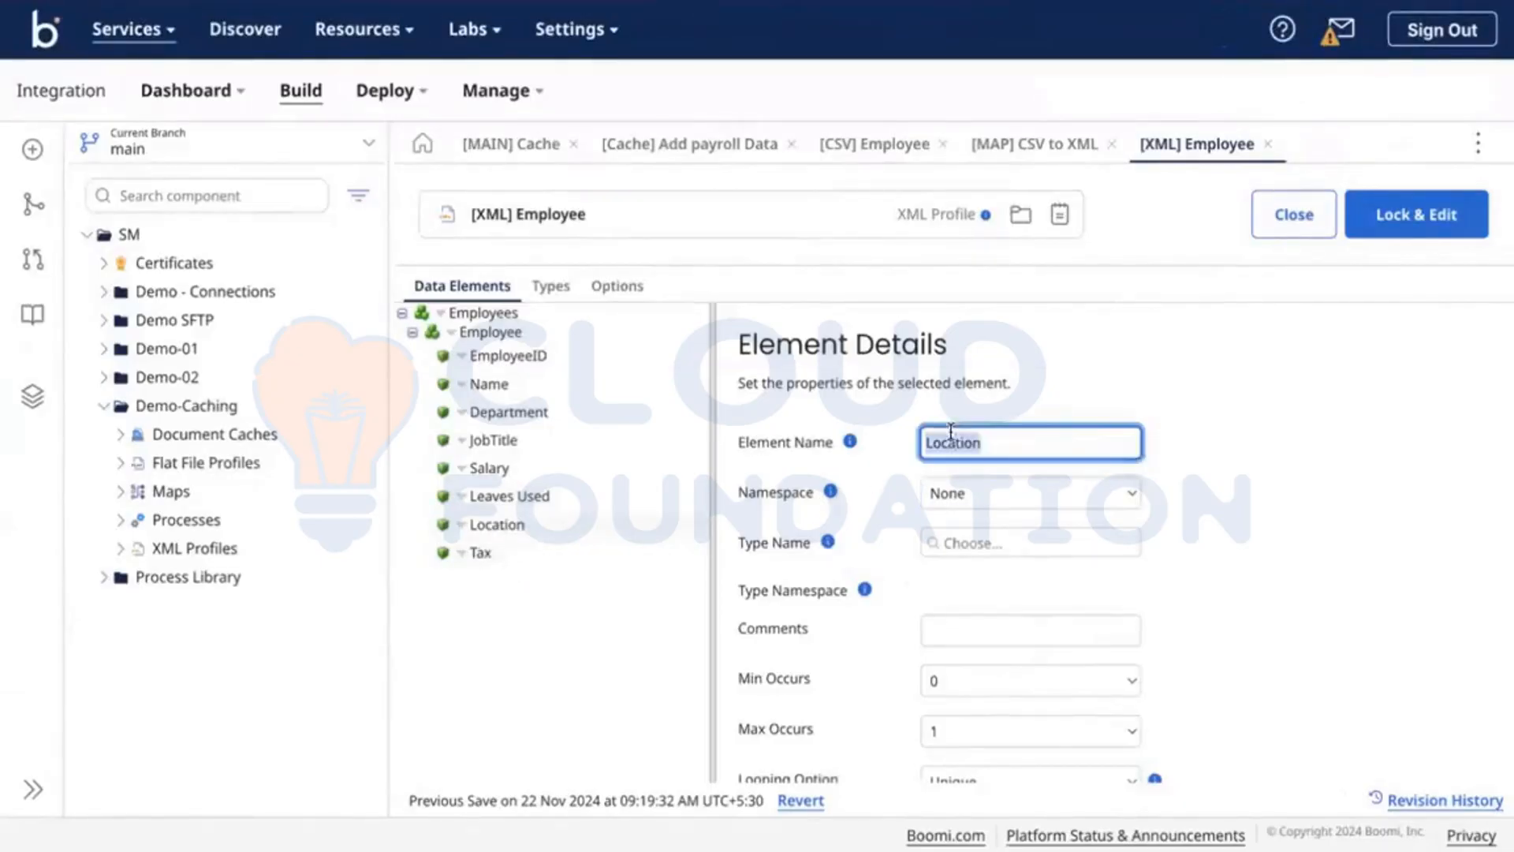
text(Taxed Sa)
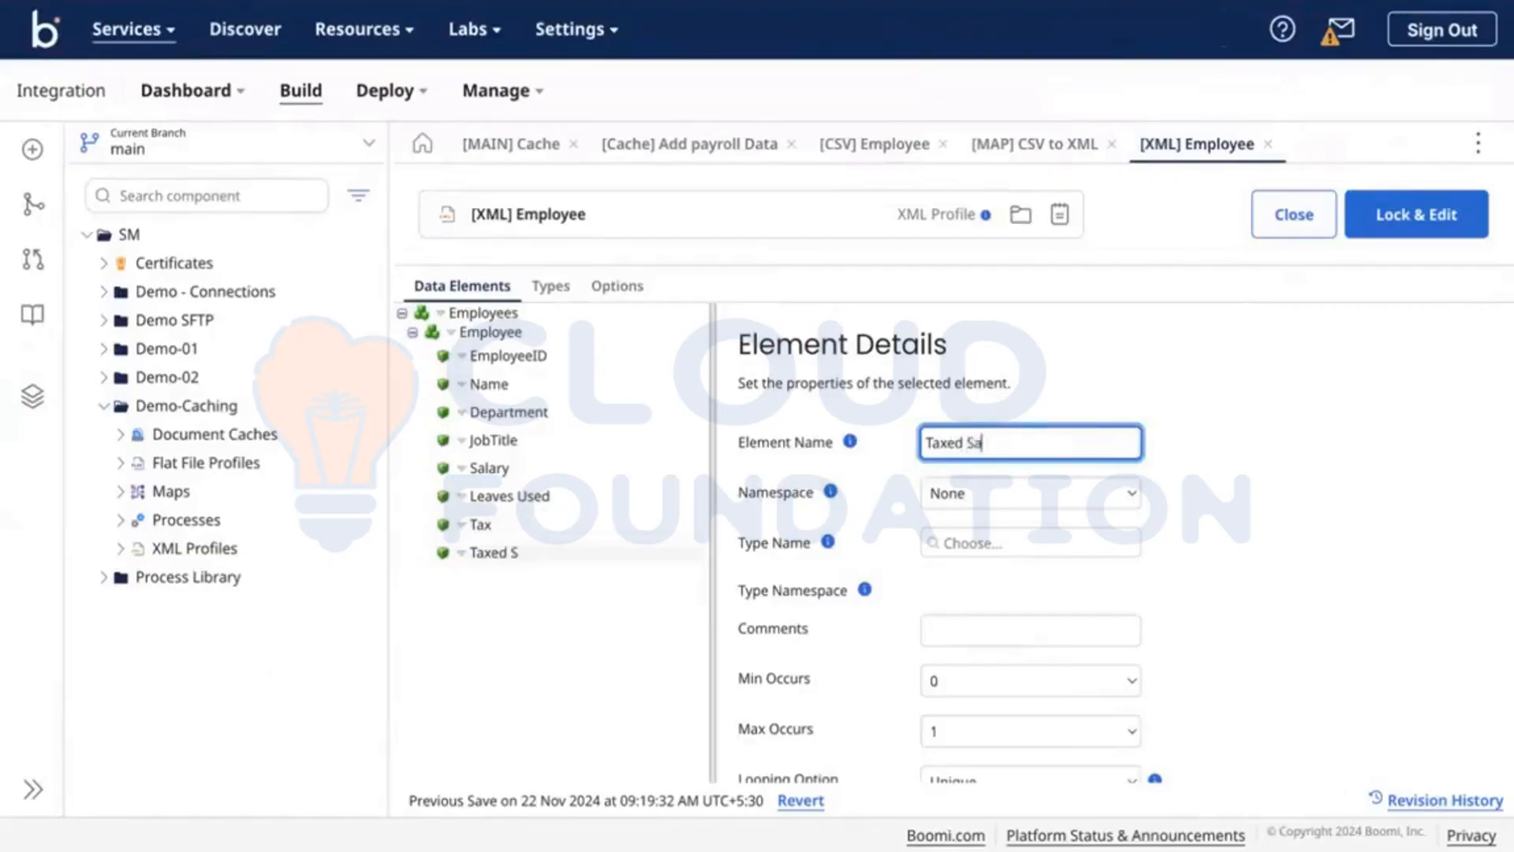
text(lary)
Step: Save the renamed elements and change Leaves Used's data type to Character
click(1431, 223)
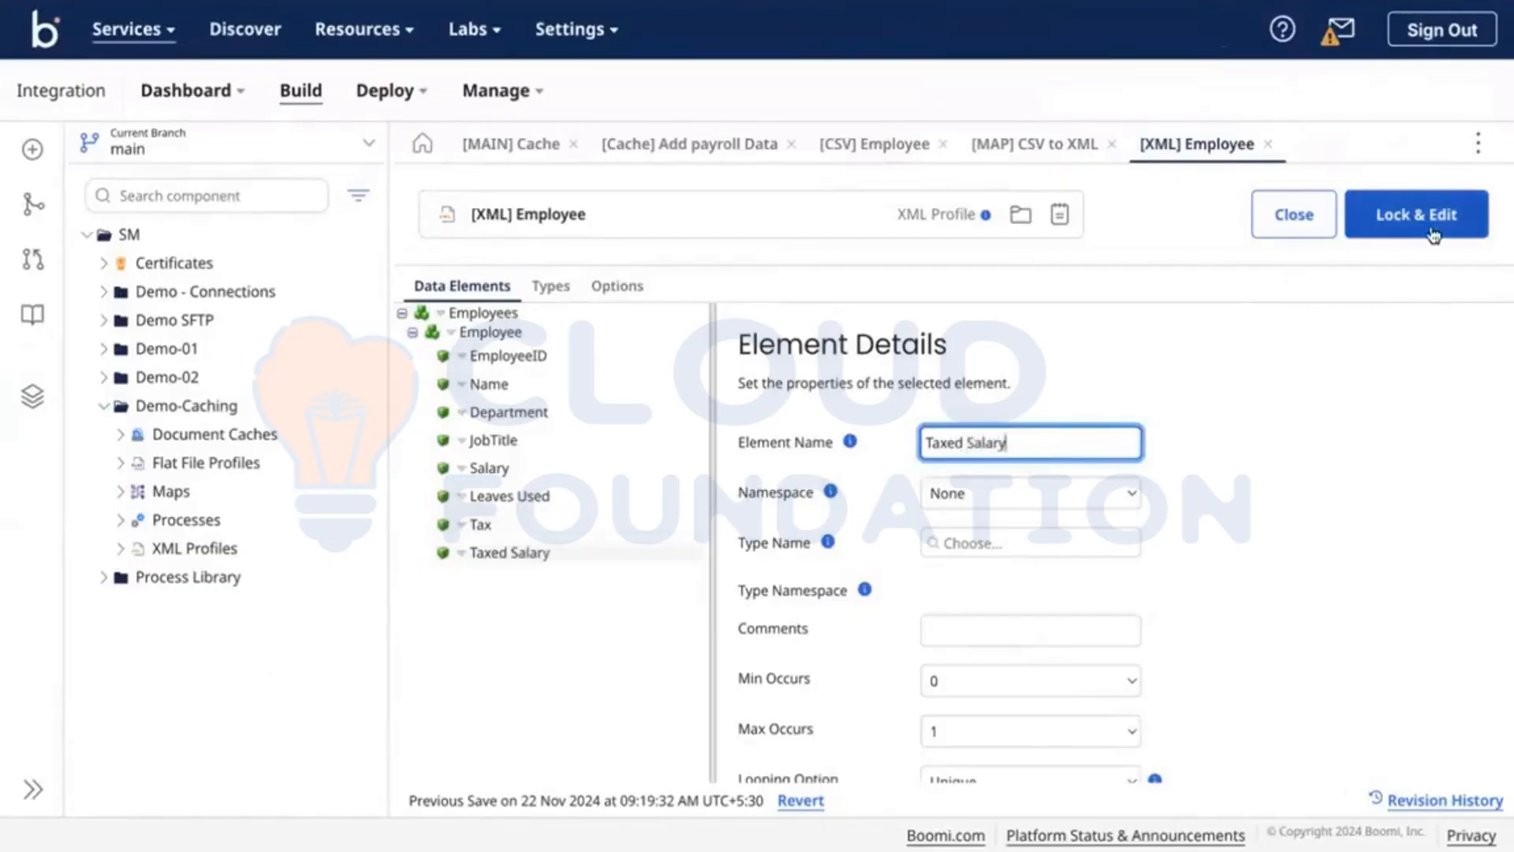
click(1430, 225)
scroll(1346, 502, down, 5)
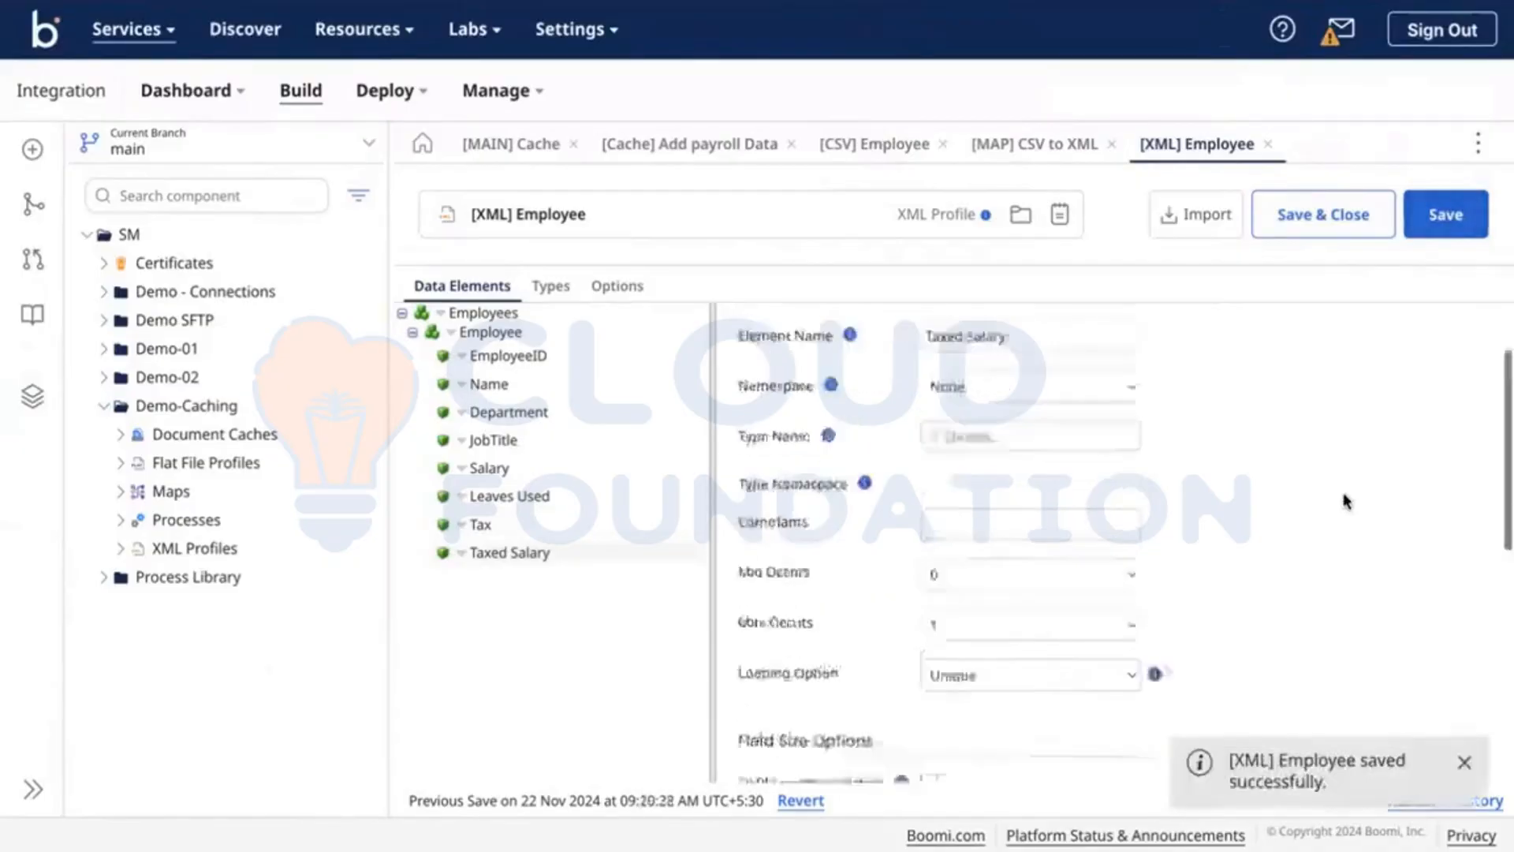
scroll(1346, 502, up, 5)
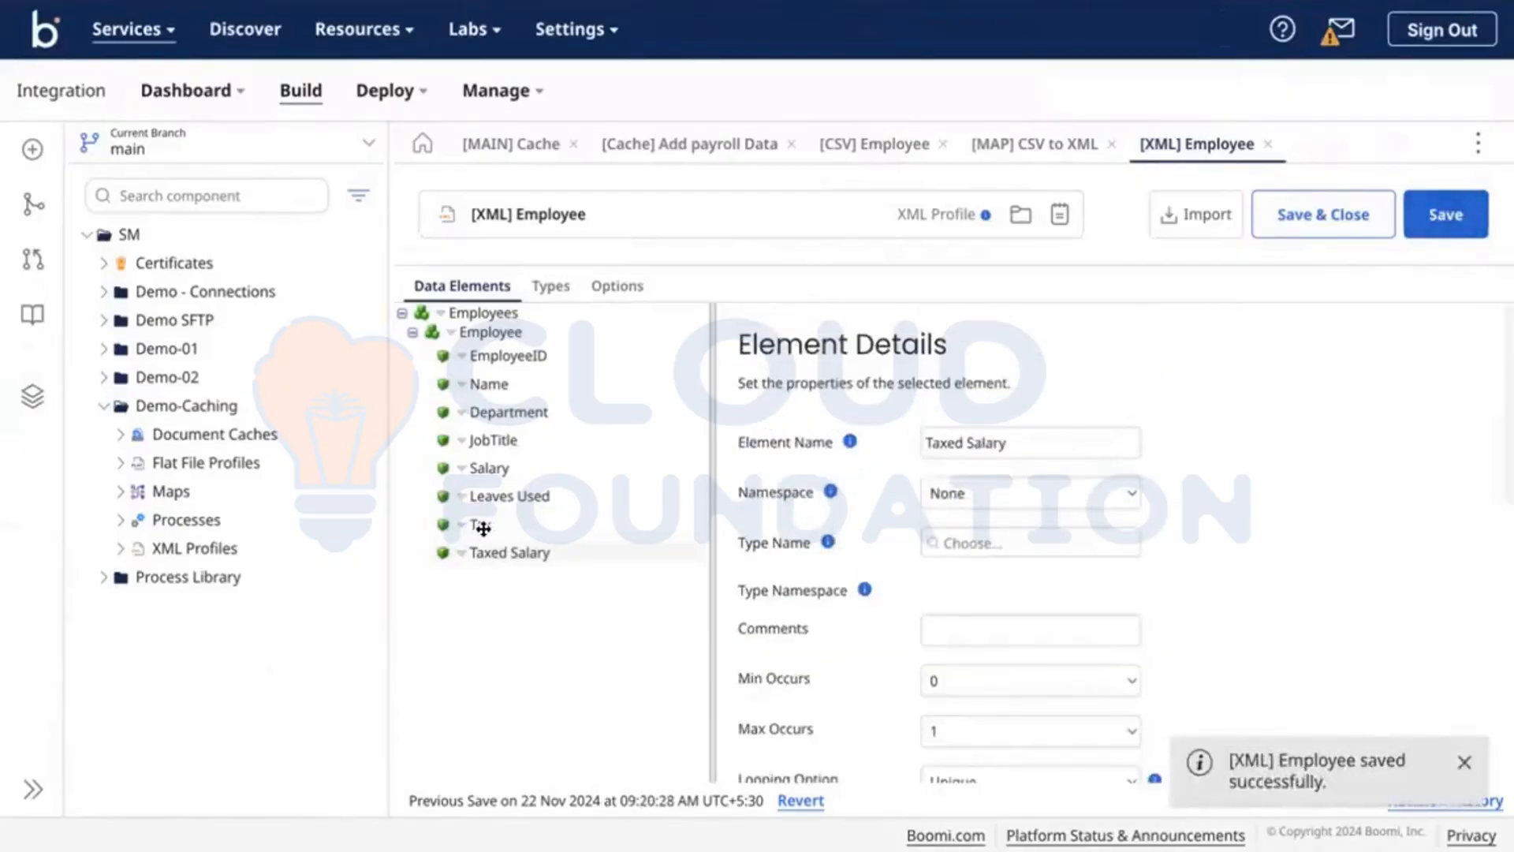
click(480, 524)
scroll(893, 631, down, 5)
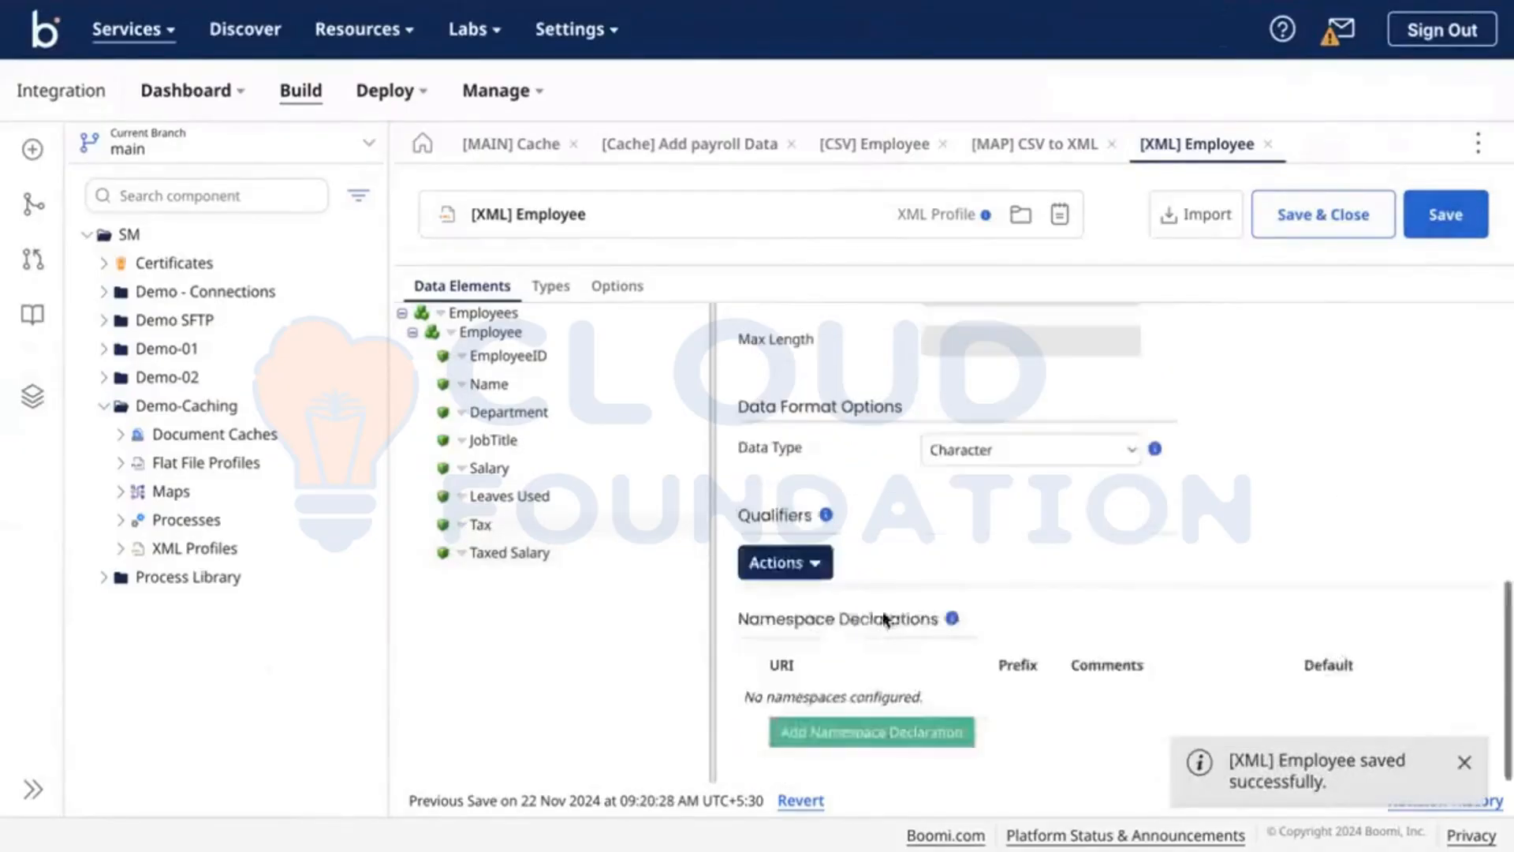
click(541, 496)
scroll(844, 587, down, 5)
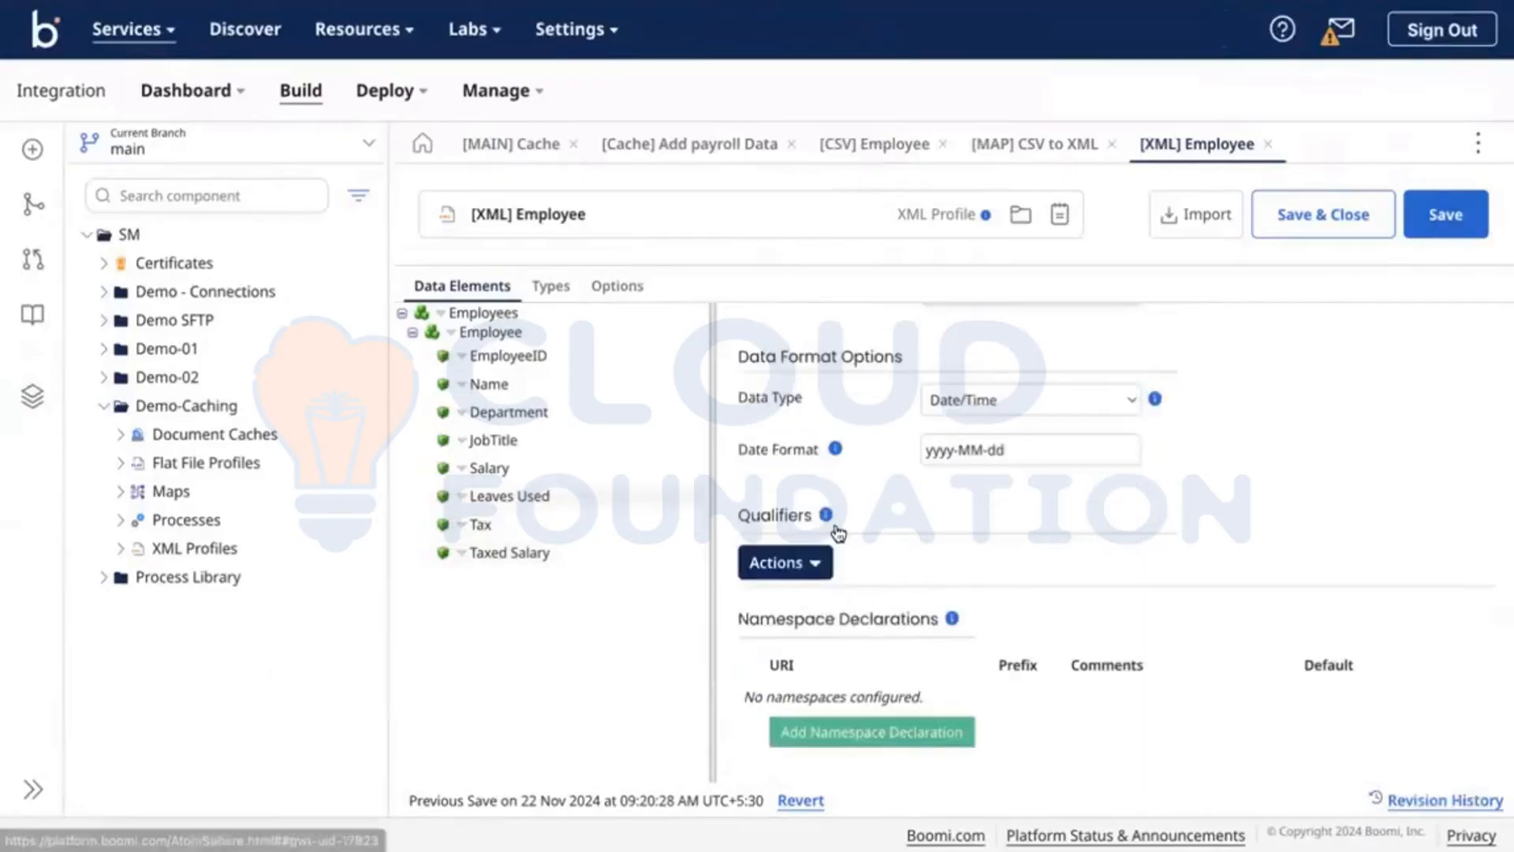
scroll(906, 509, up, 1)
click(1022, 489)
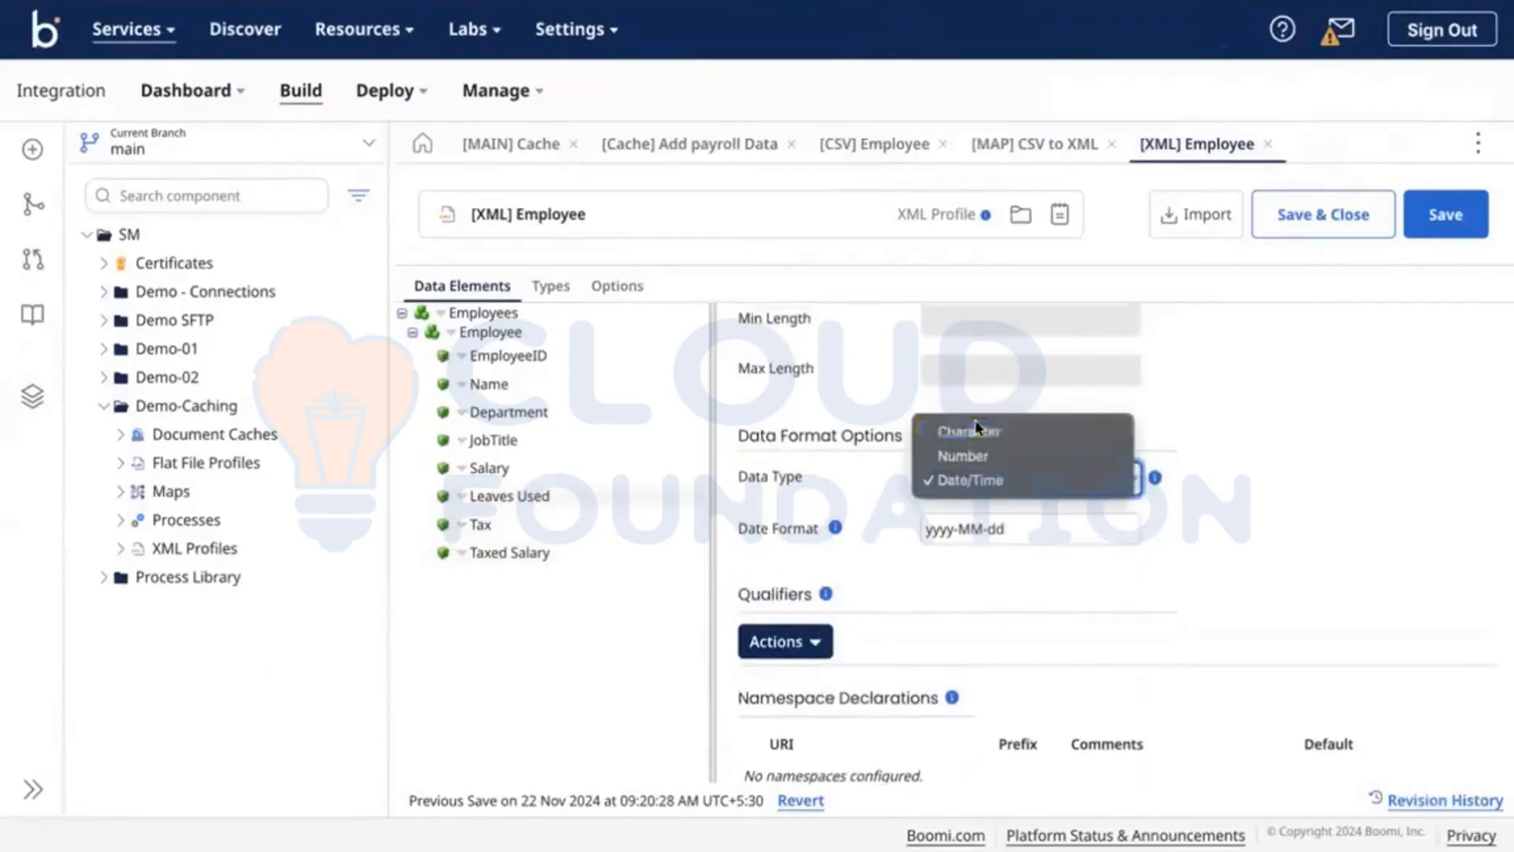
click(969, 429)
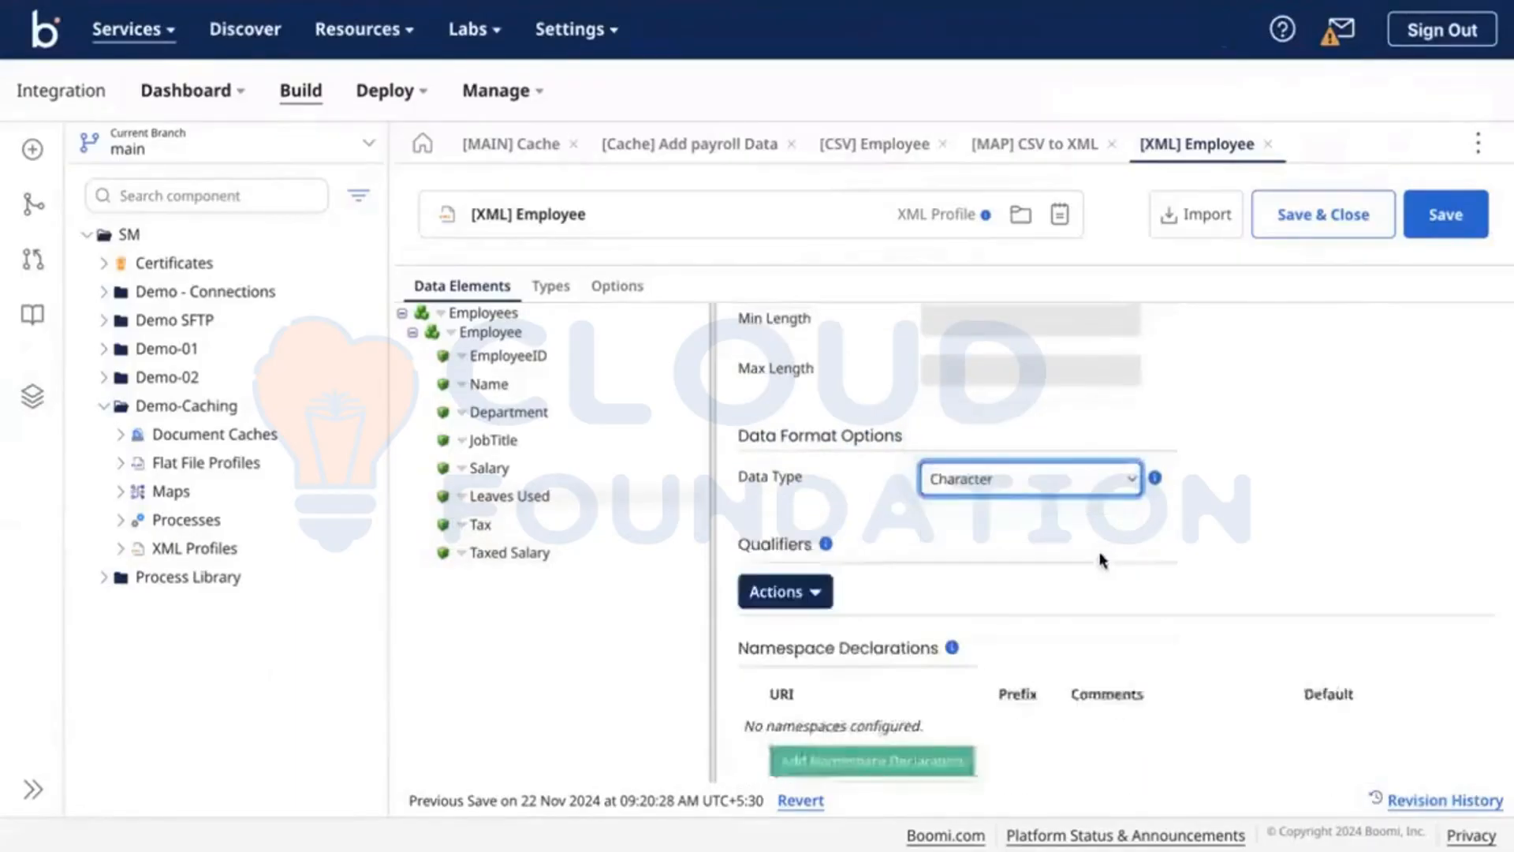
Step: Save the [XML] Employee profile again and go back to the CSV to XML map
click(488, 467)
scroll(731, 548, down, 2)
scroll(731, 548, down, 3)
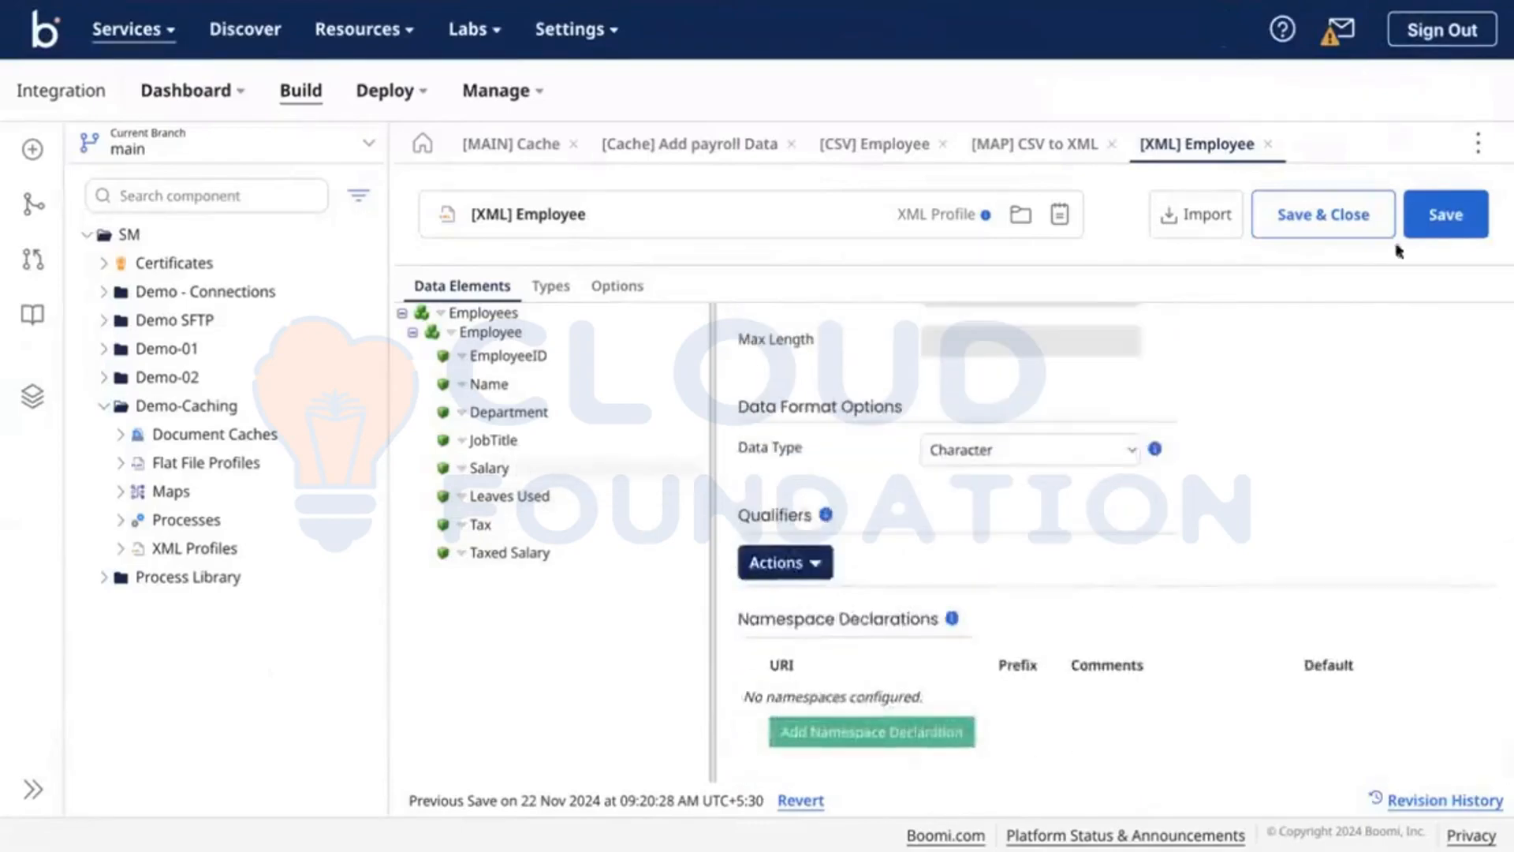
click(1442, 228)
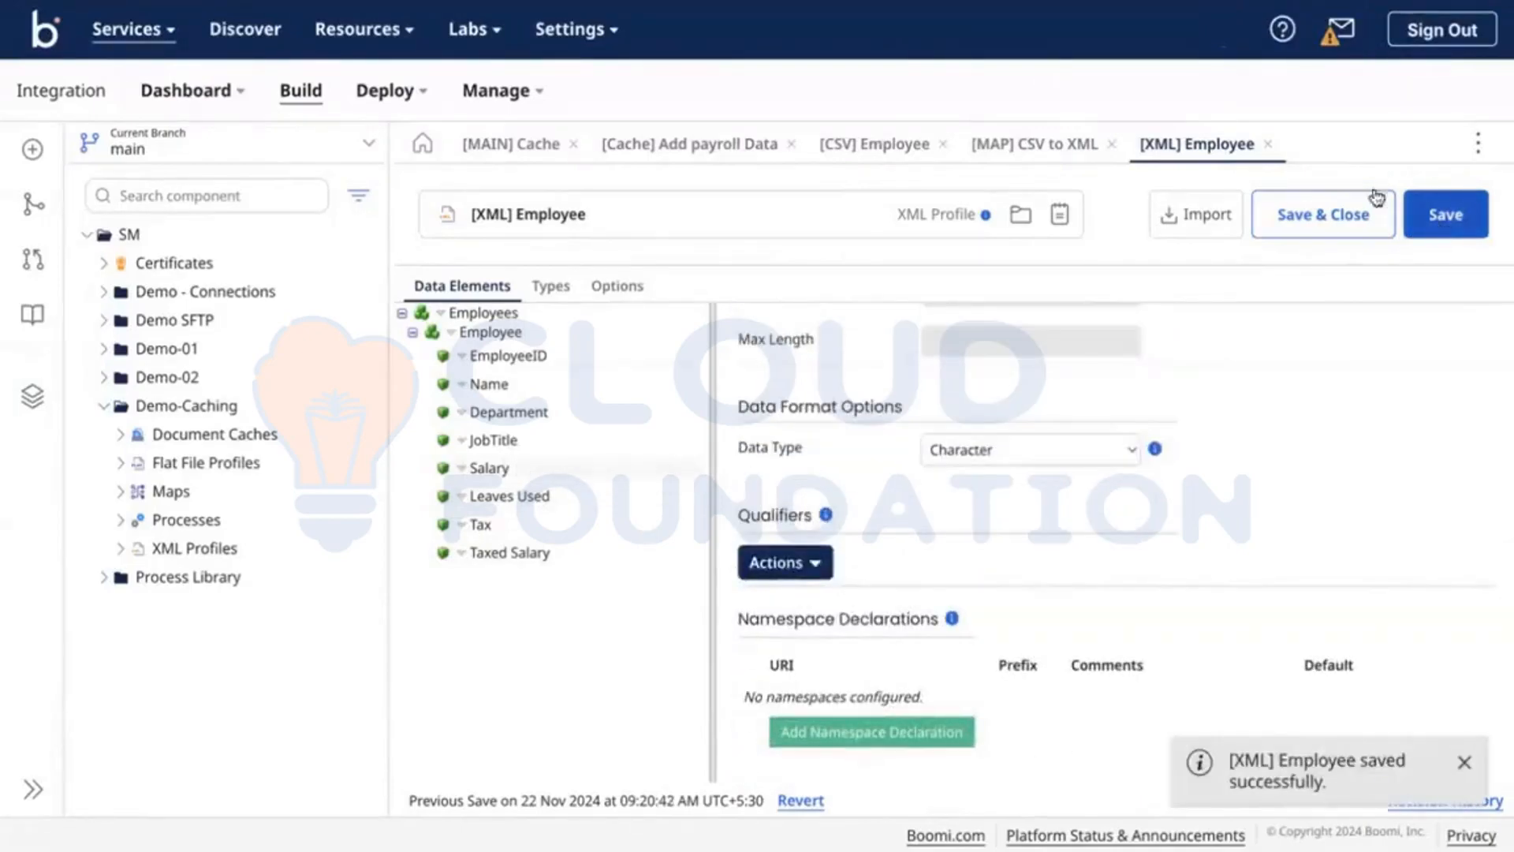
click(1049, 147)
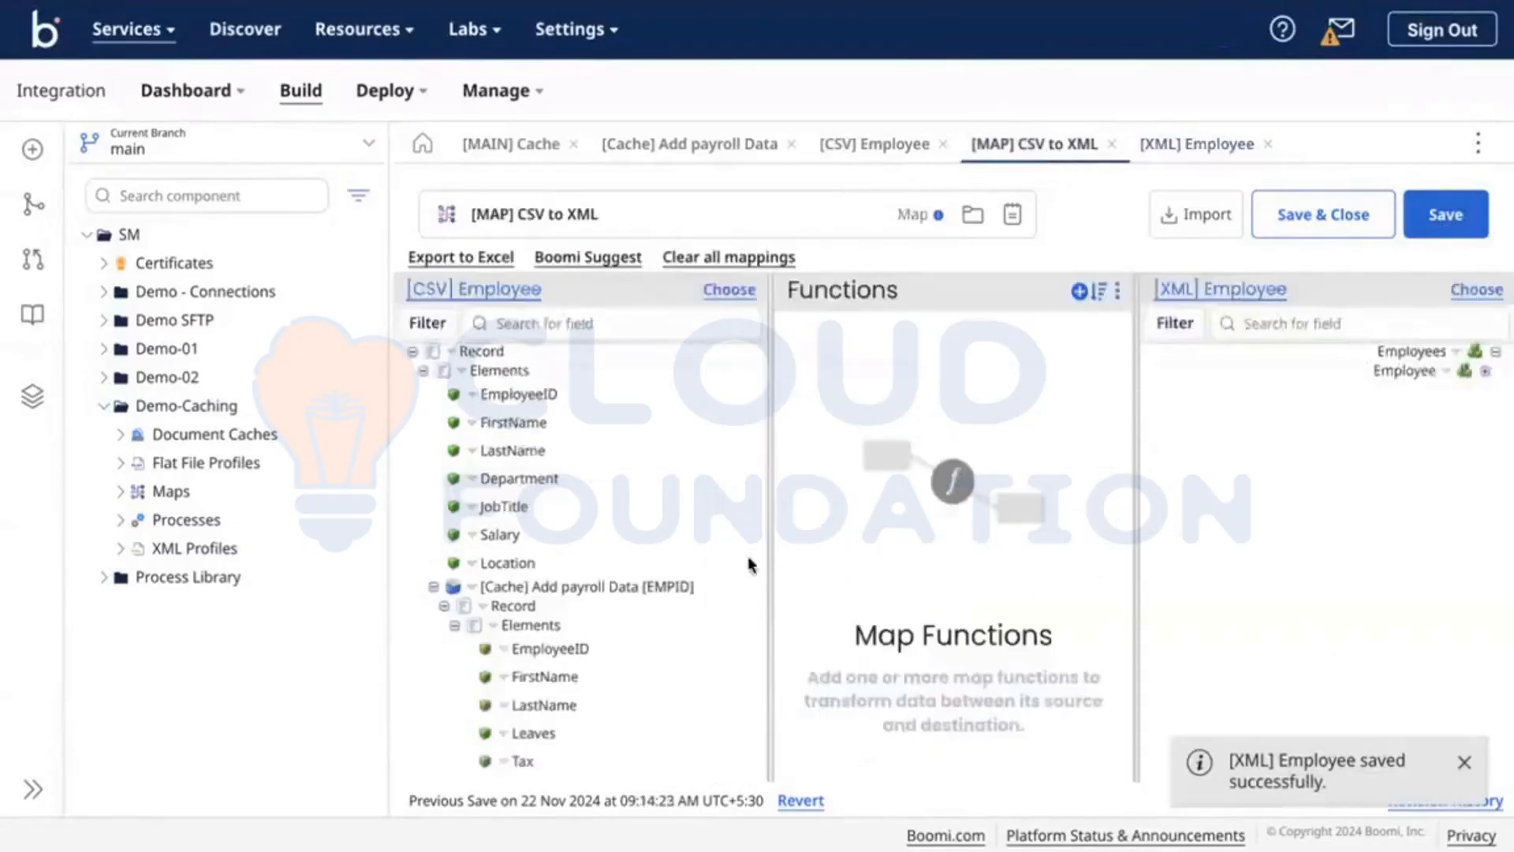
Step: Map EmployeeID directly to EmployeeID and add a String Concat function
click(1484, 370)
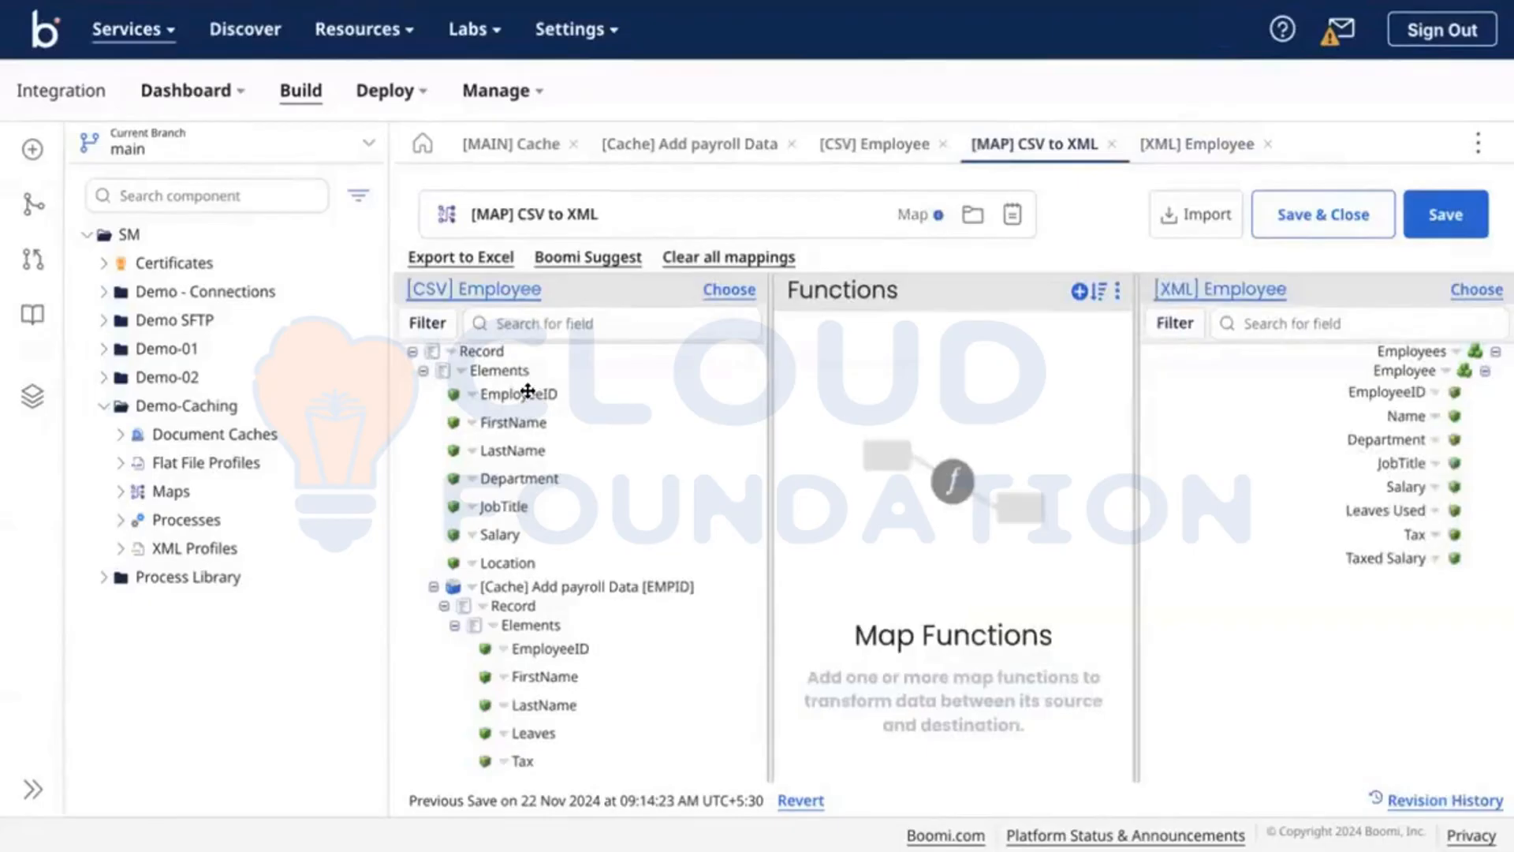
drag(697, 396, 1388, 392)
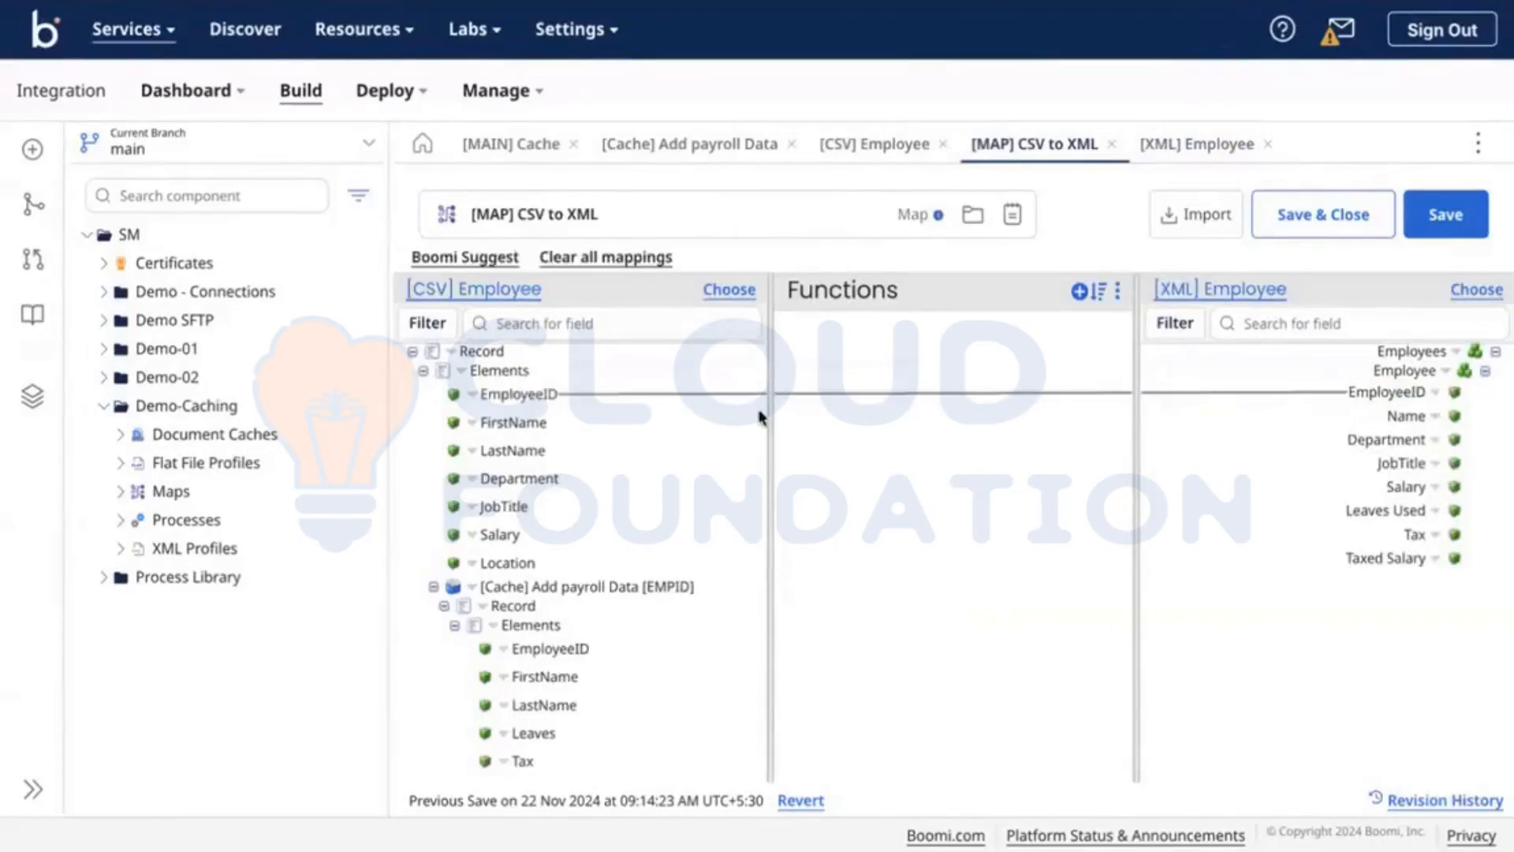
click(1079, 291)
click(714, 252)
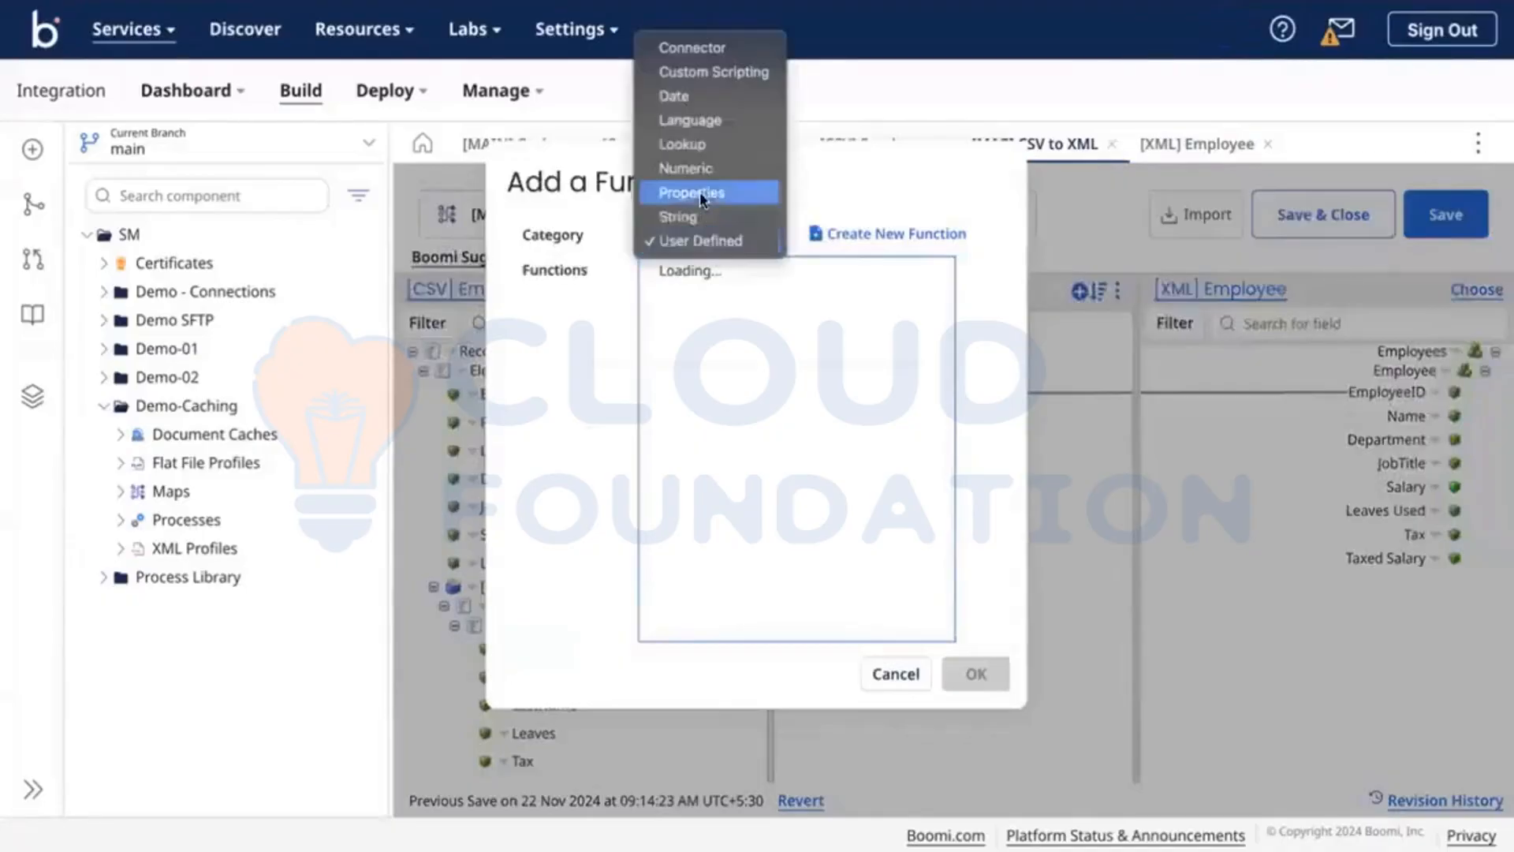
click(672, 212)
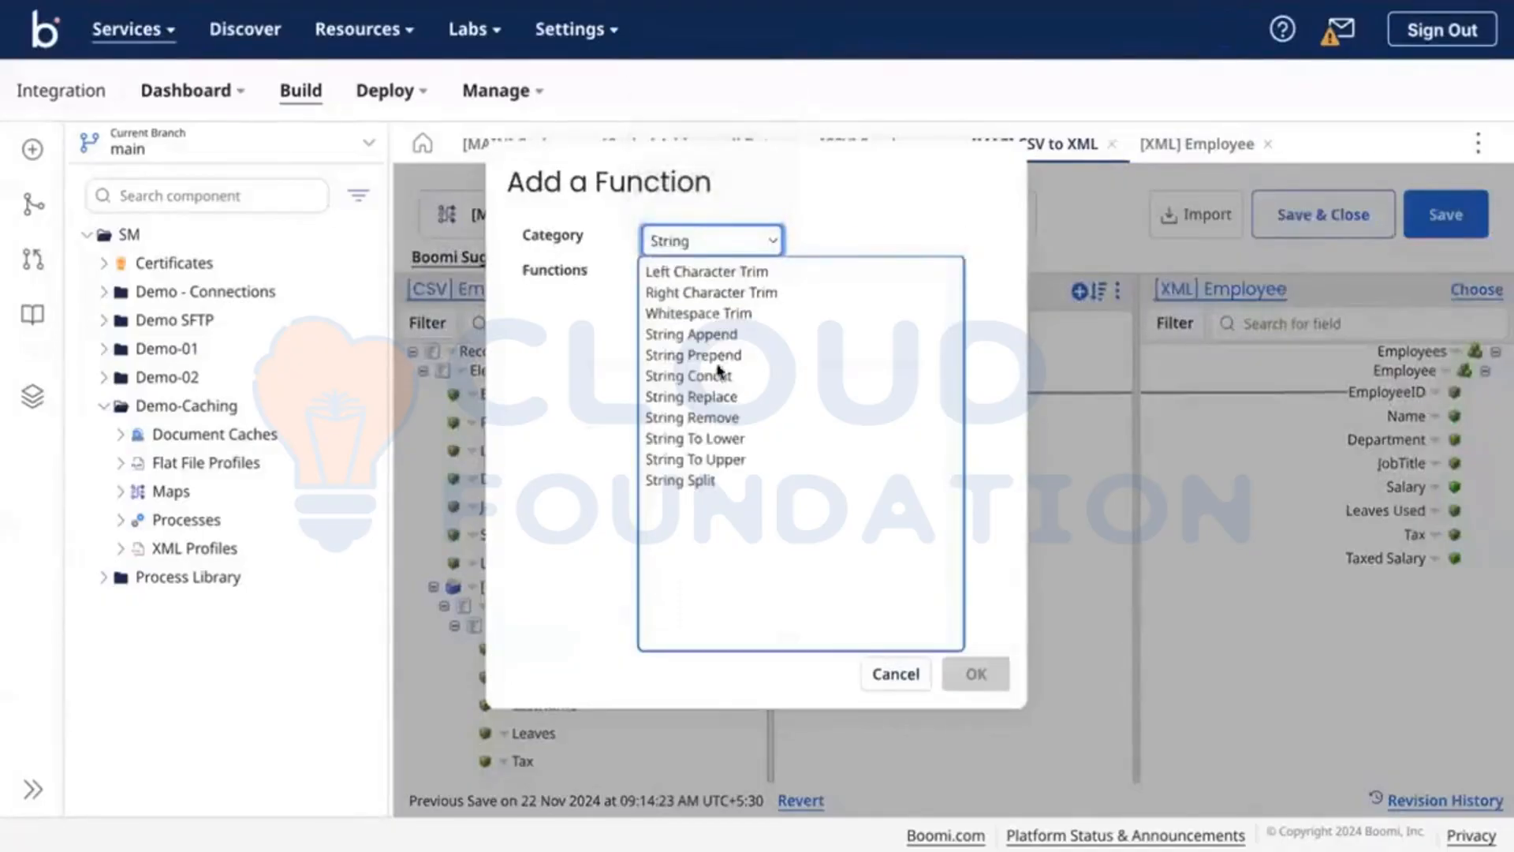
click(680, 376)
click(976, 673)
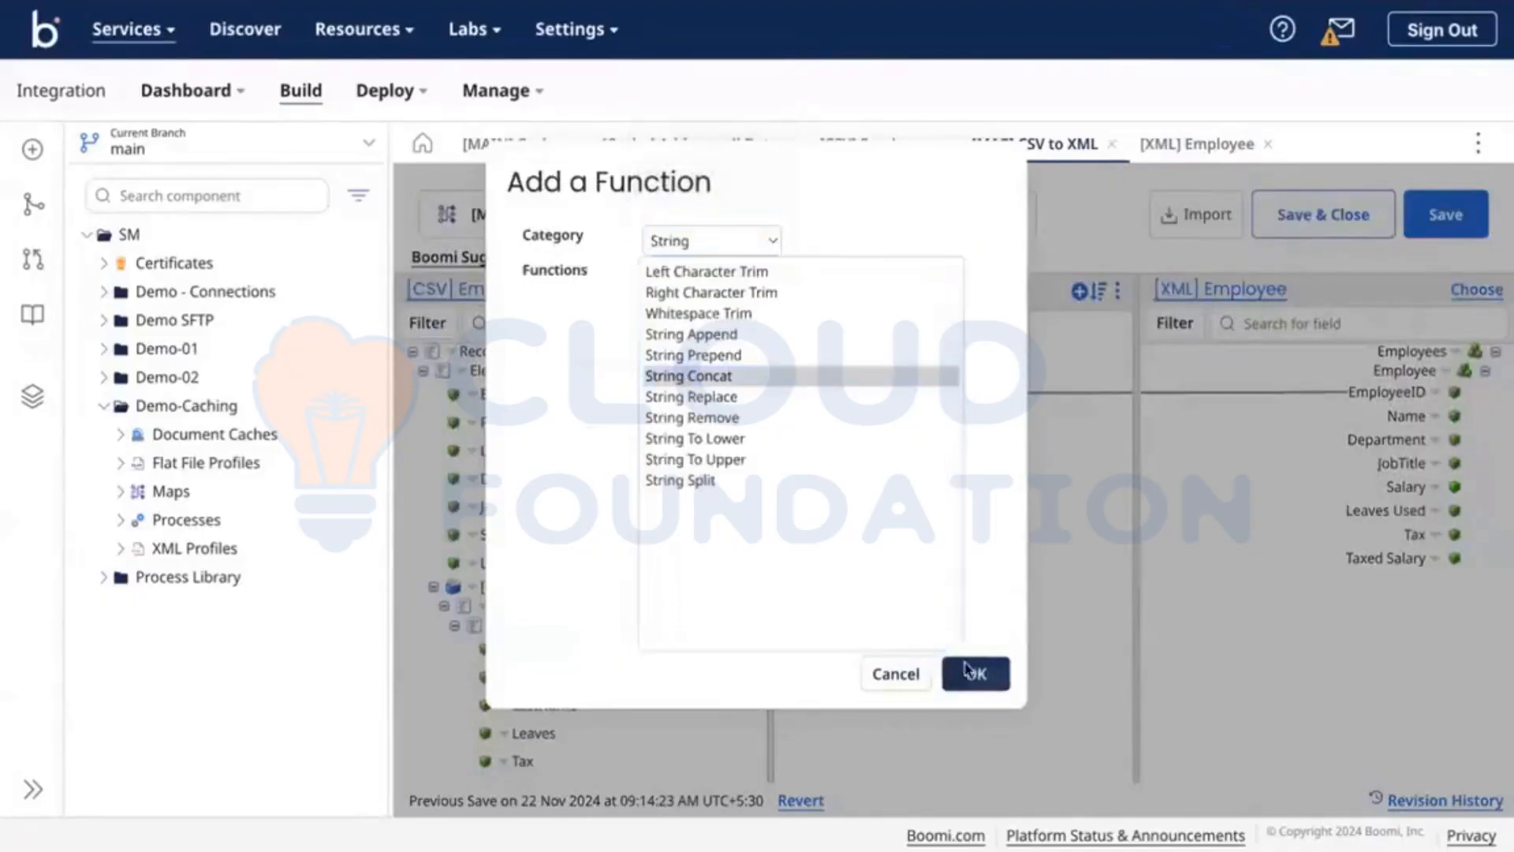
Step: Give String Concat two inputs, firstname and lastname, keeping the other defaults
click(764, 298)
click(724, 265)
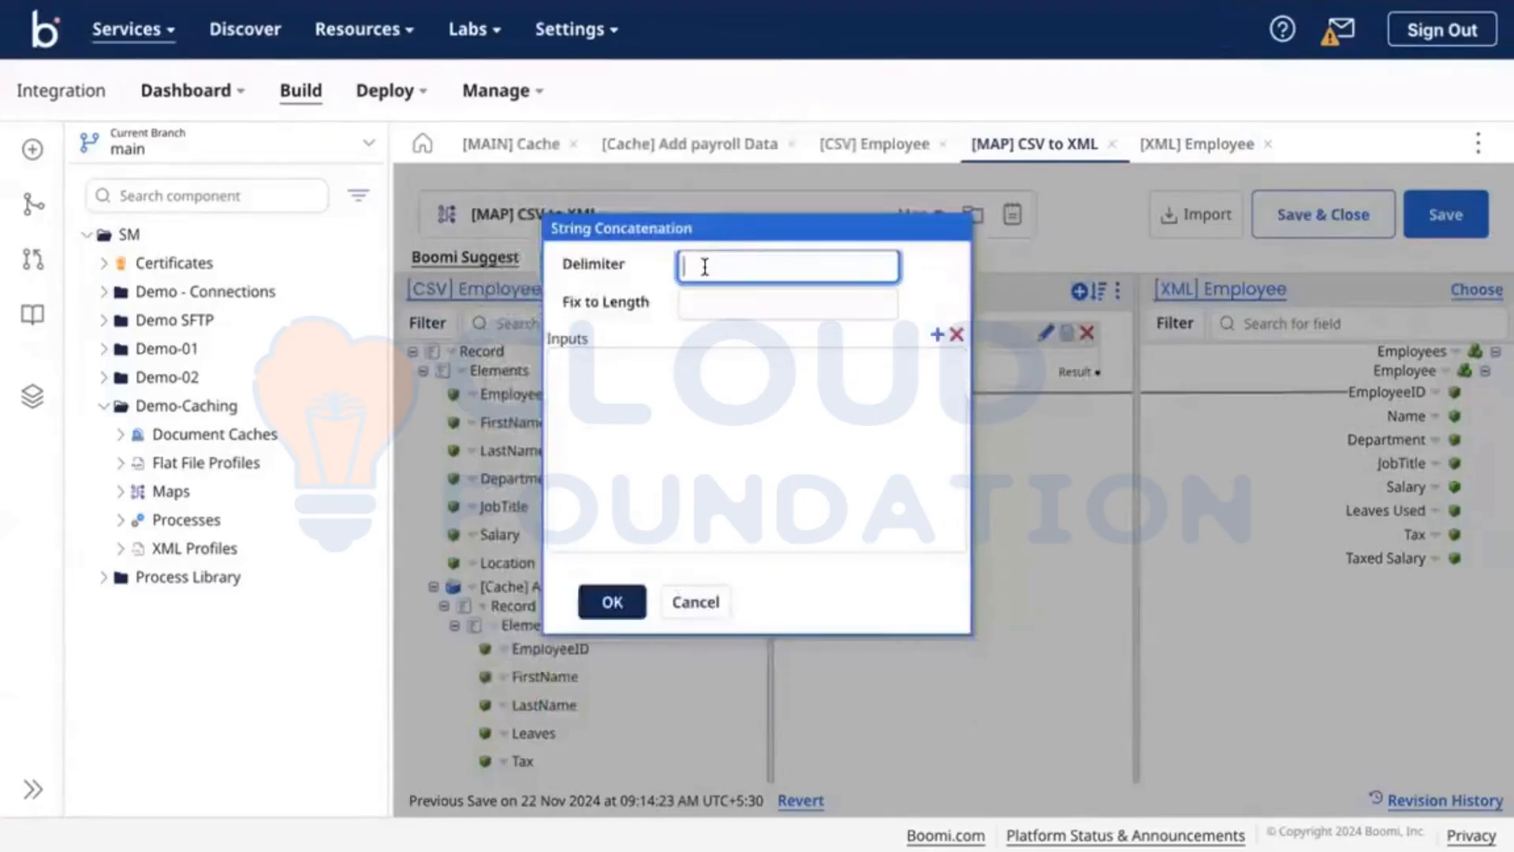
click(936, 334)
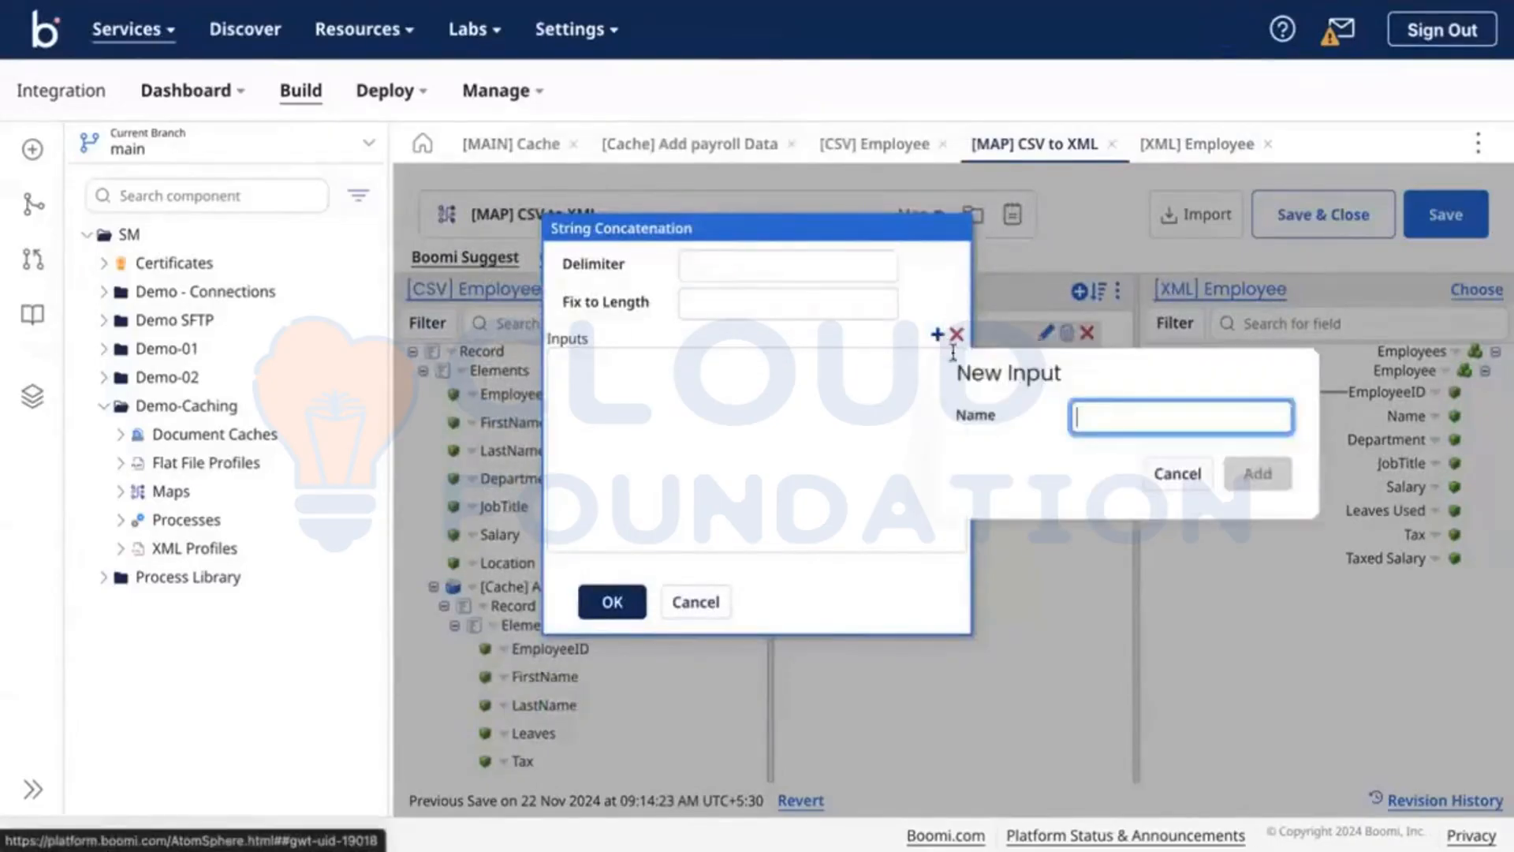
text(f)
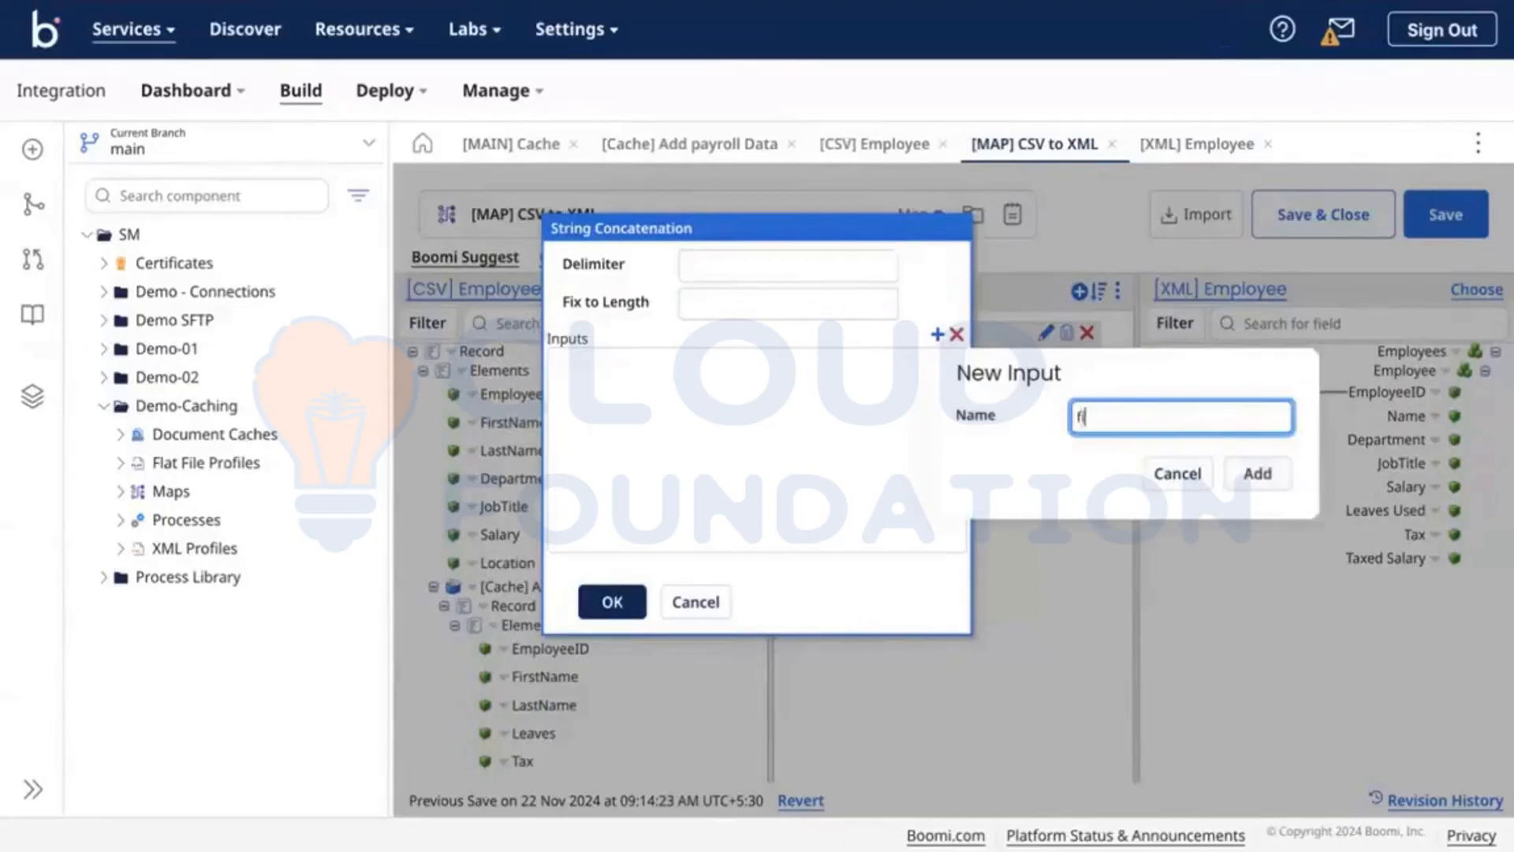
text(irstname)
click(1258, 473)
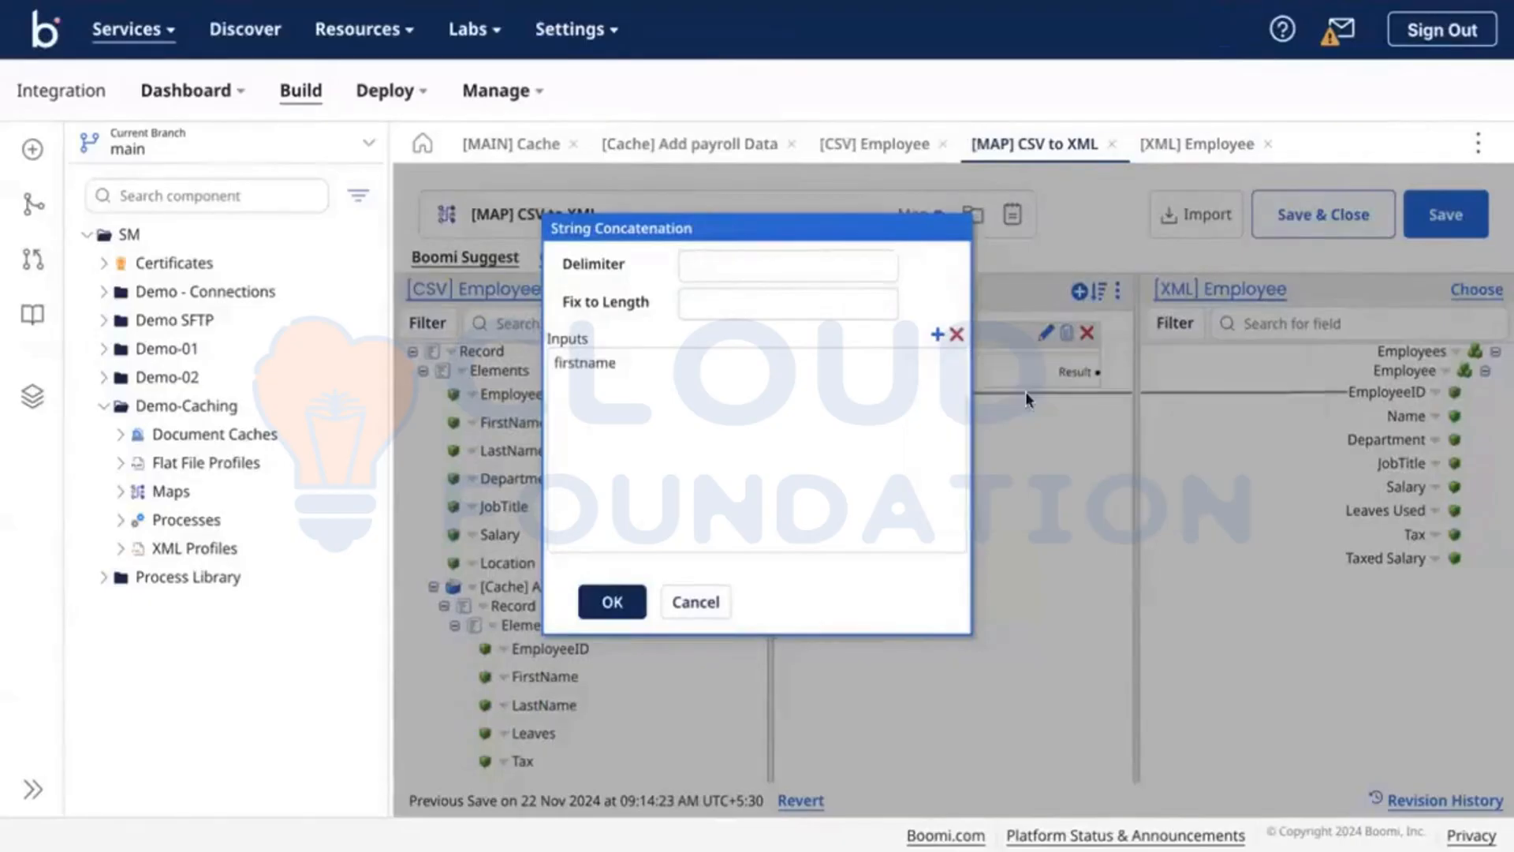
click(937, 334)
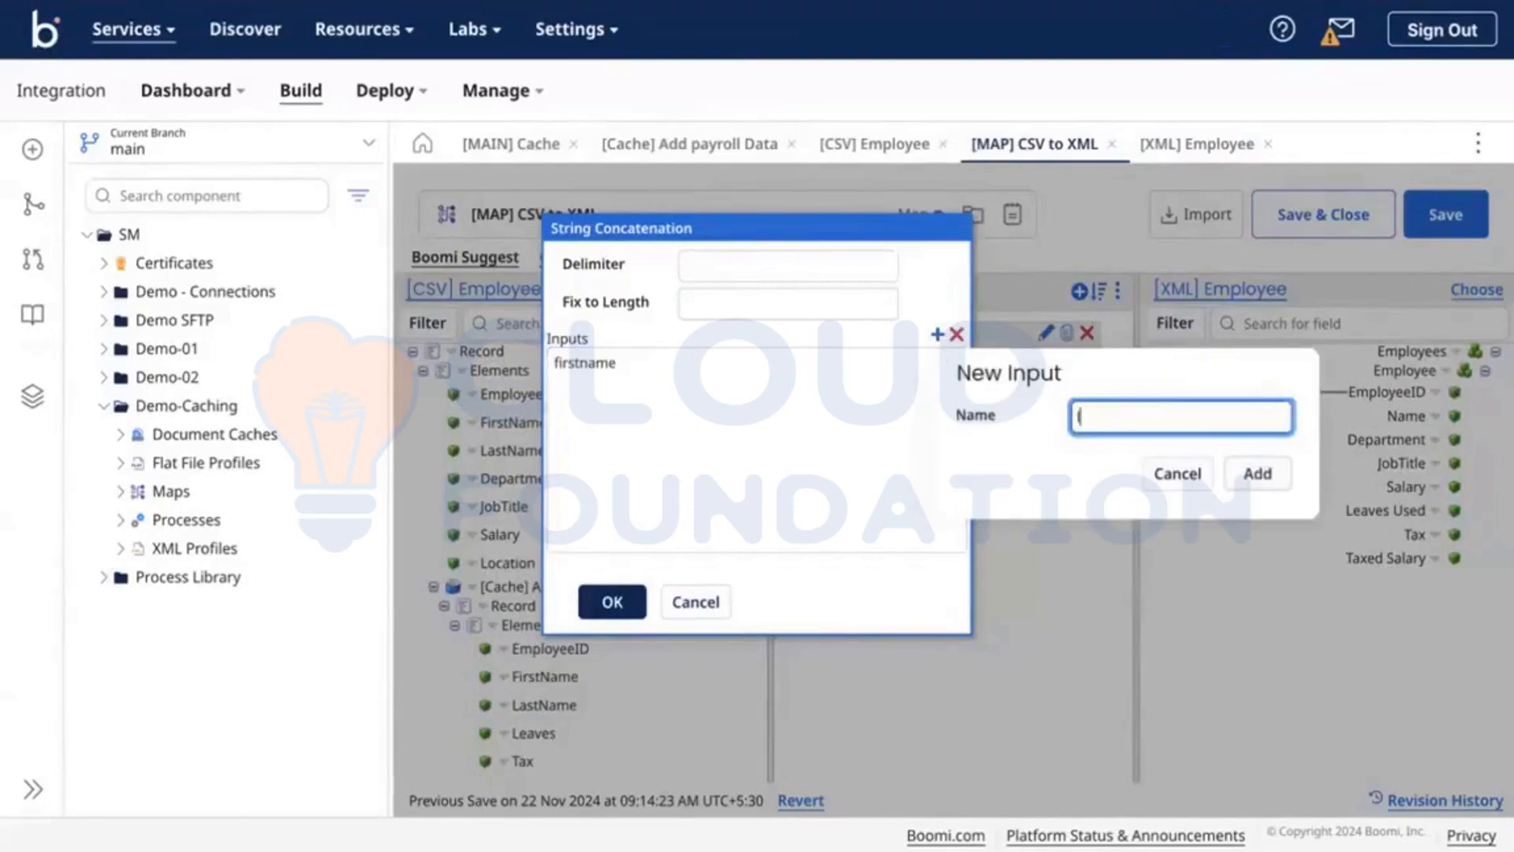
text(lastname)
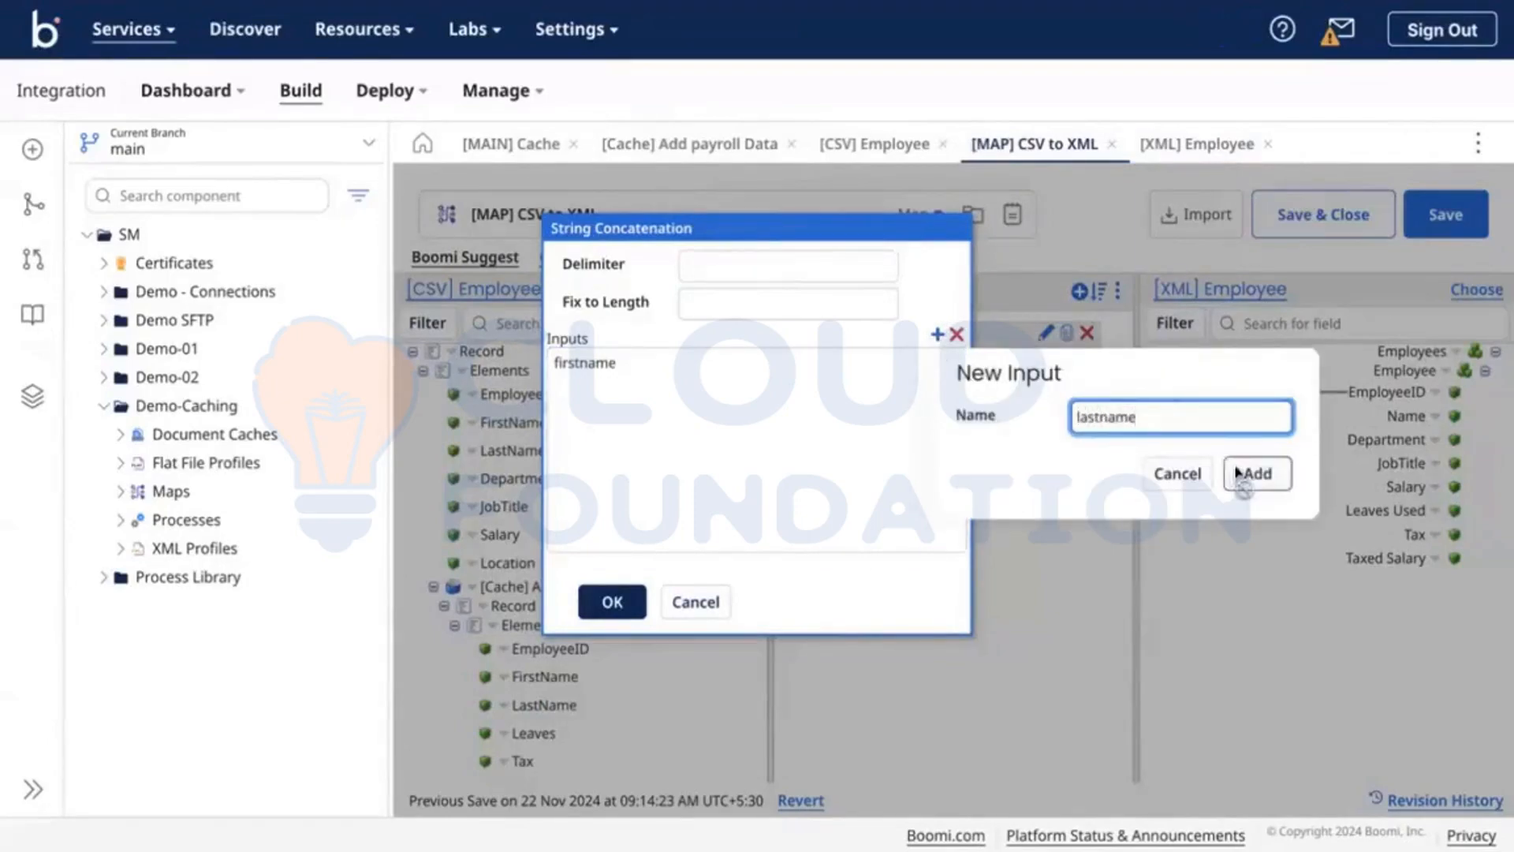
click(1254, 473)
click(615, 607)
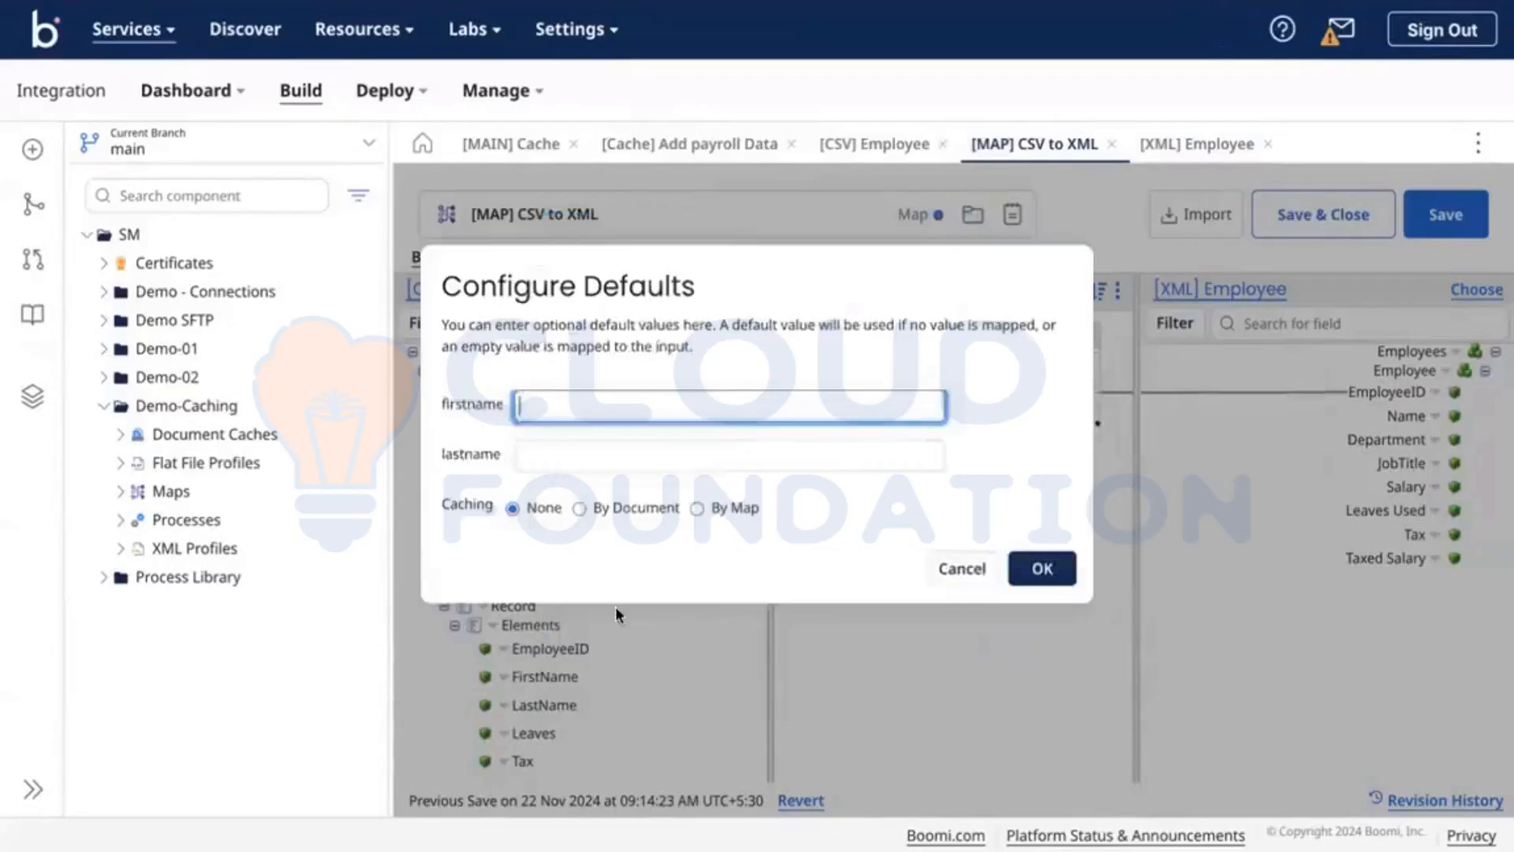
click(1048, 569)
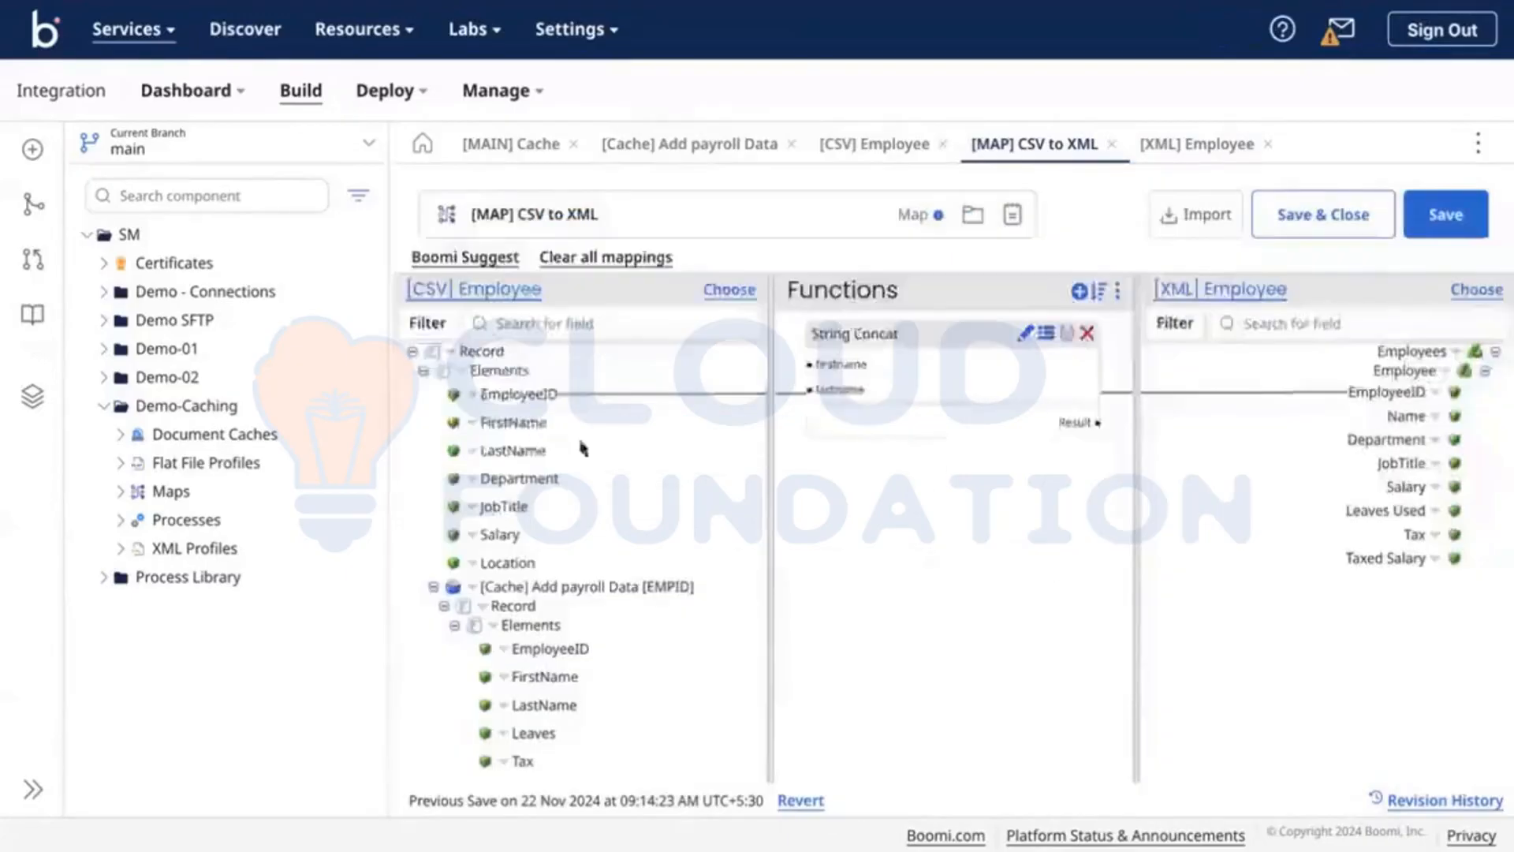
Step: Wire FirstName and LastName into String Concat and its result into Name
drag(684, 421, 812, 364)
drag(505, 451, 824, 391)
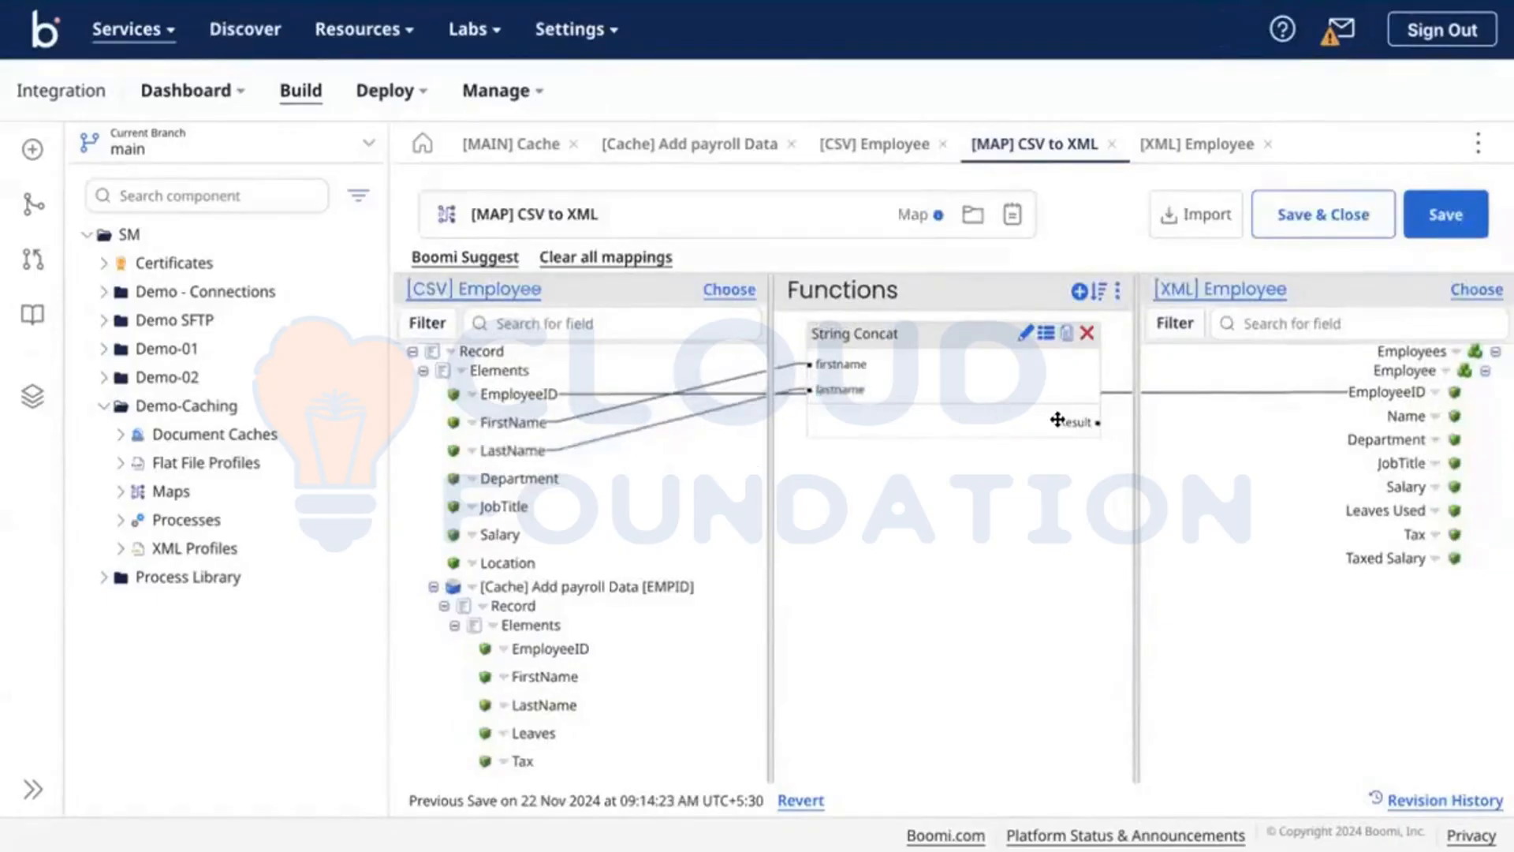
drag(1058, 418, 1388, 416)
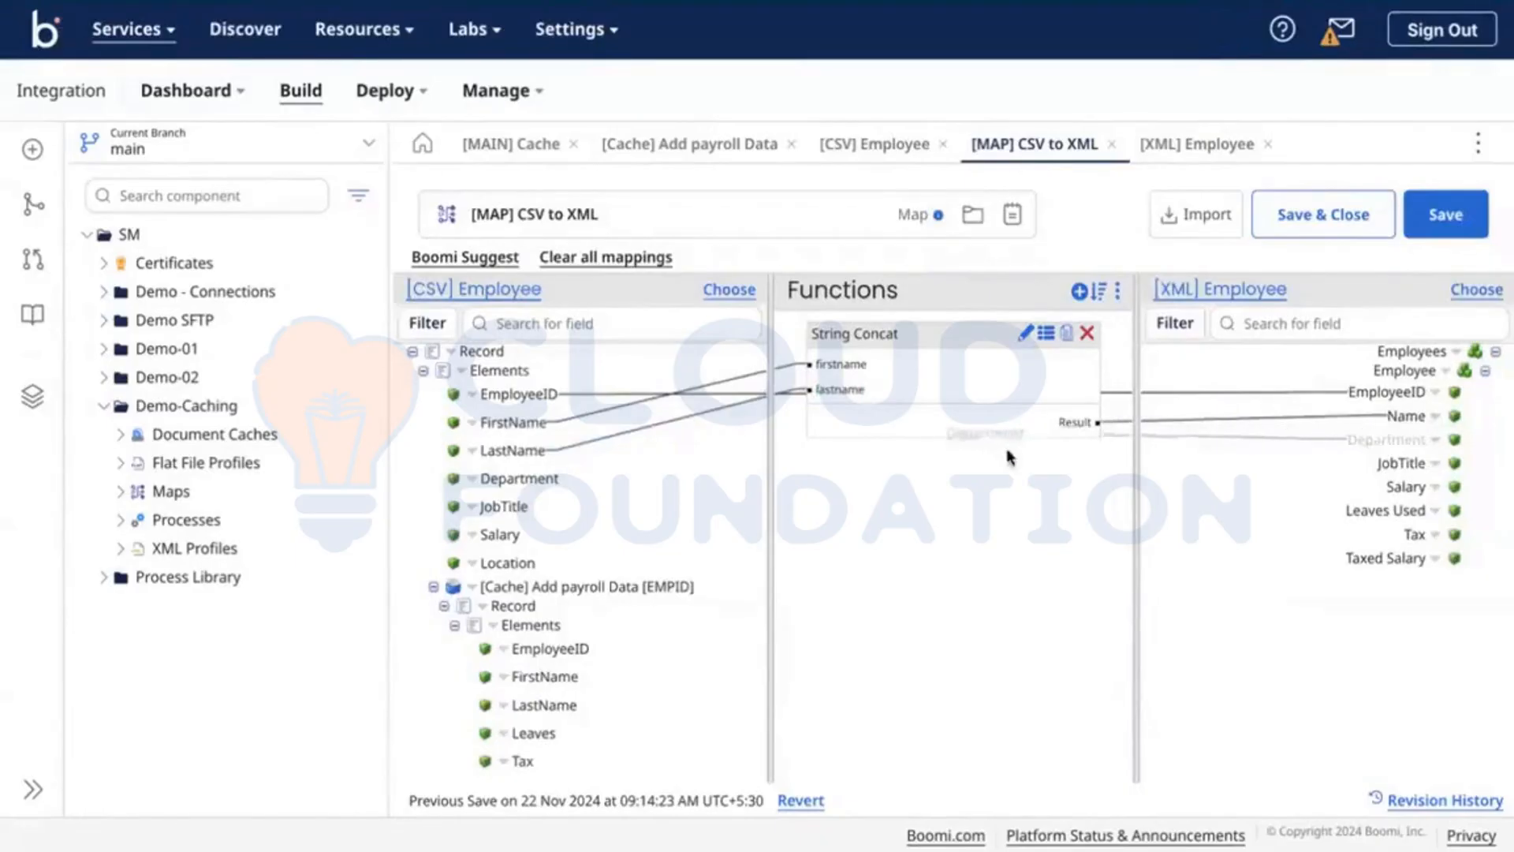
click(1081, 292)
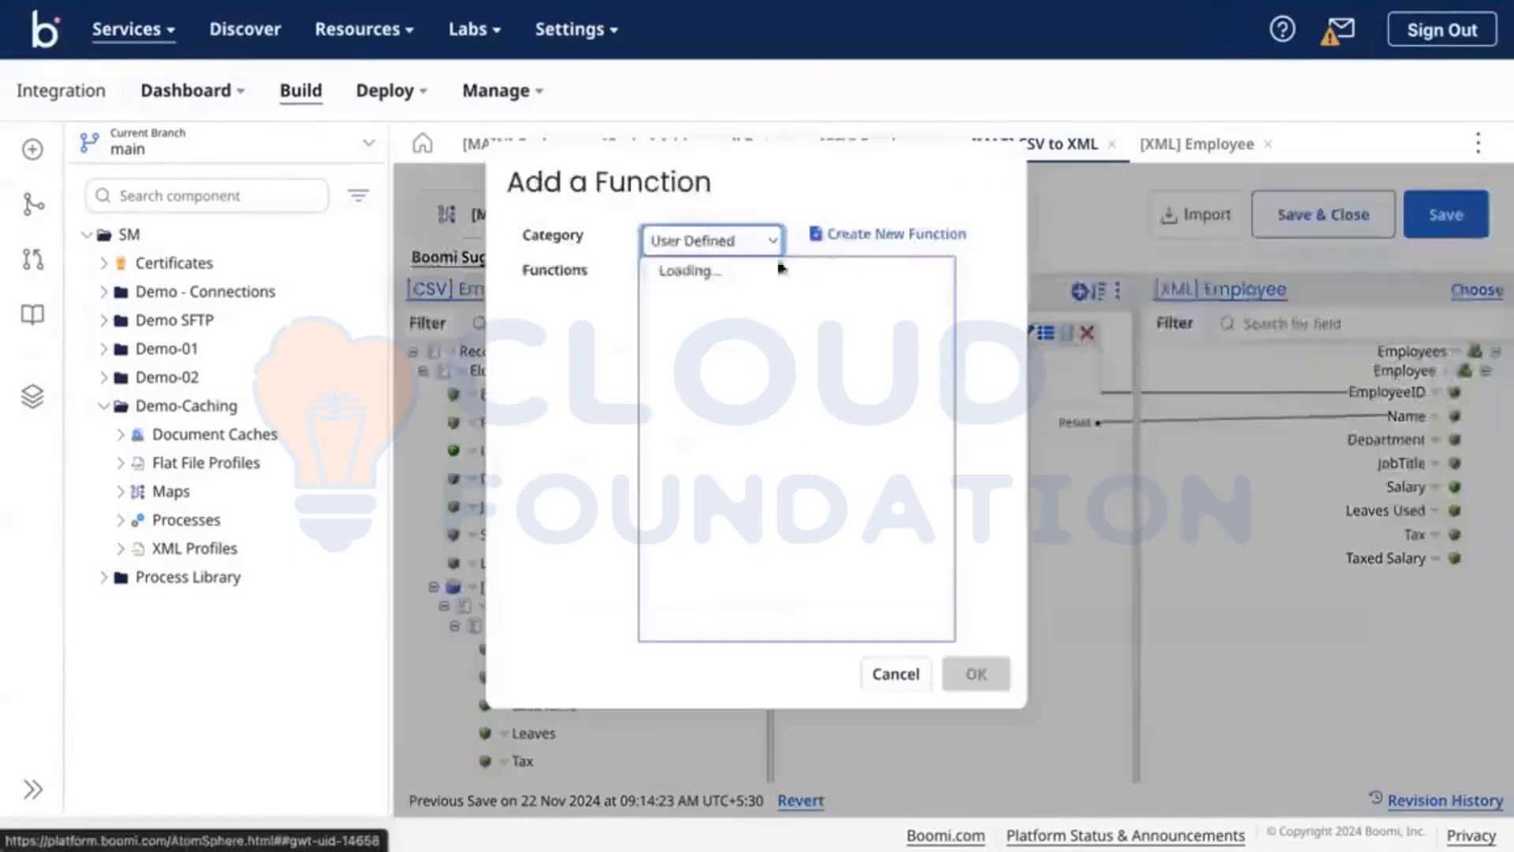
Step: Uppercase Department through a String To Upper function in the map
click(724, 240)
click(713, 215)
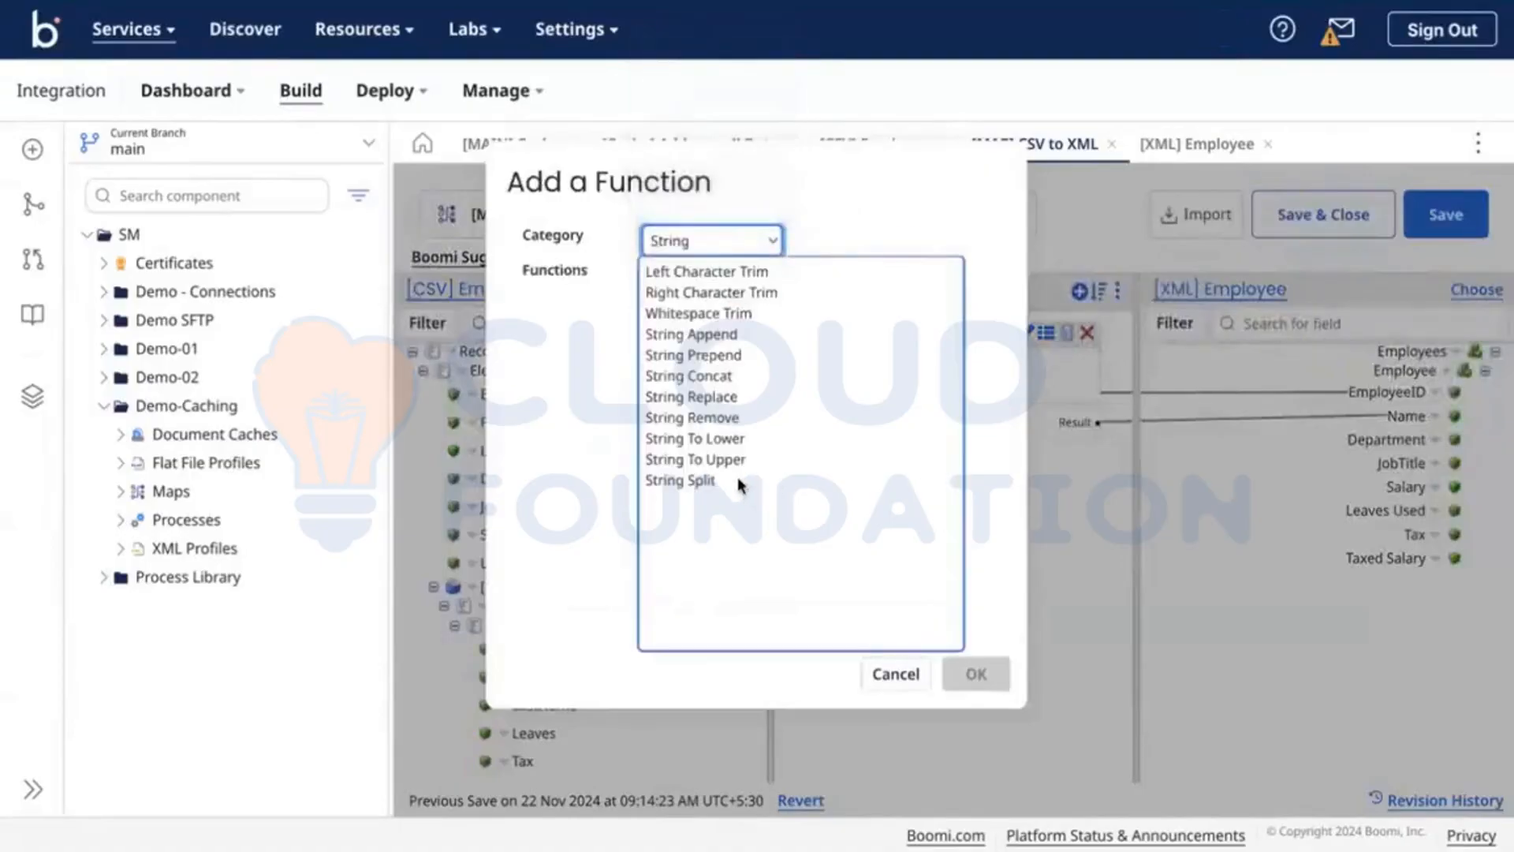
click(697, 458)
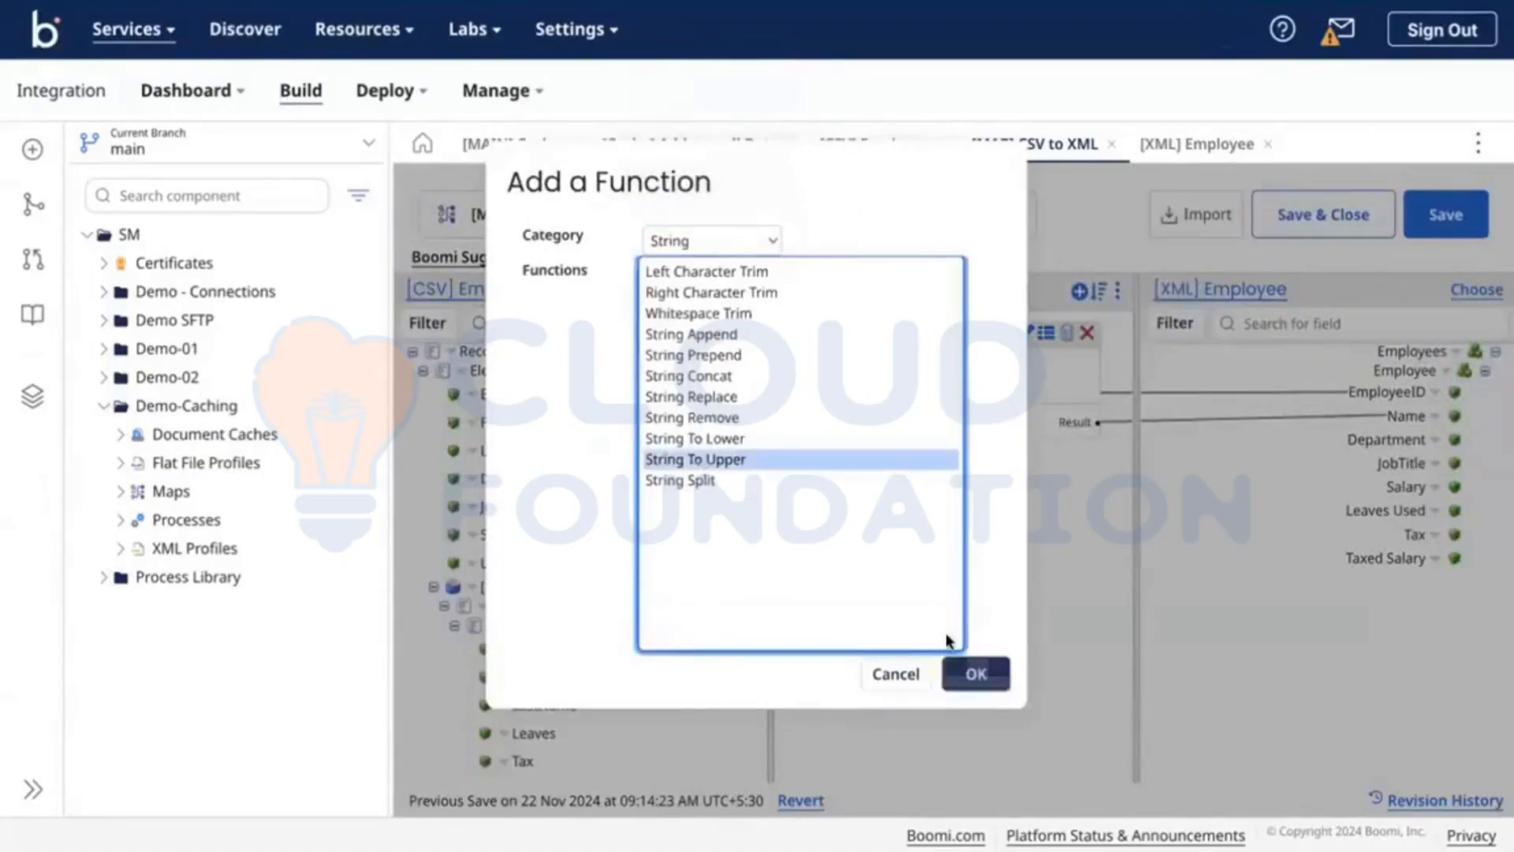
click(976, 674)
click(1059, 549)
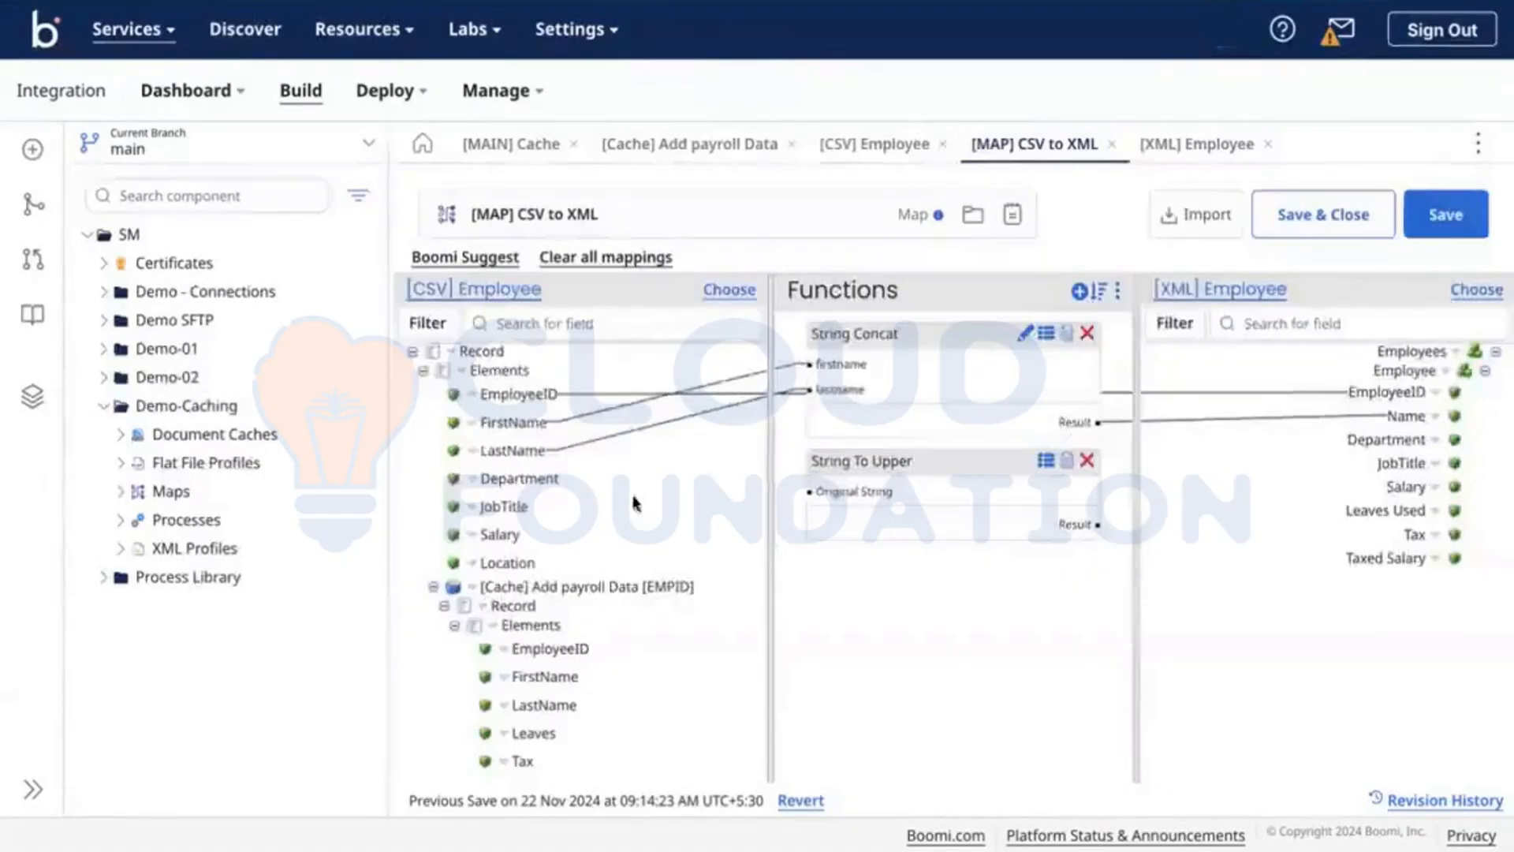
drag(544, 473, 816, 492)
drag(1068, 521, 1386, 440)
Step: Add a Right Character Trim function with Fix to Length defaulting to 6
click(1078, 292)
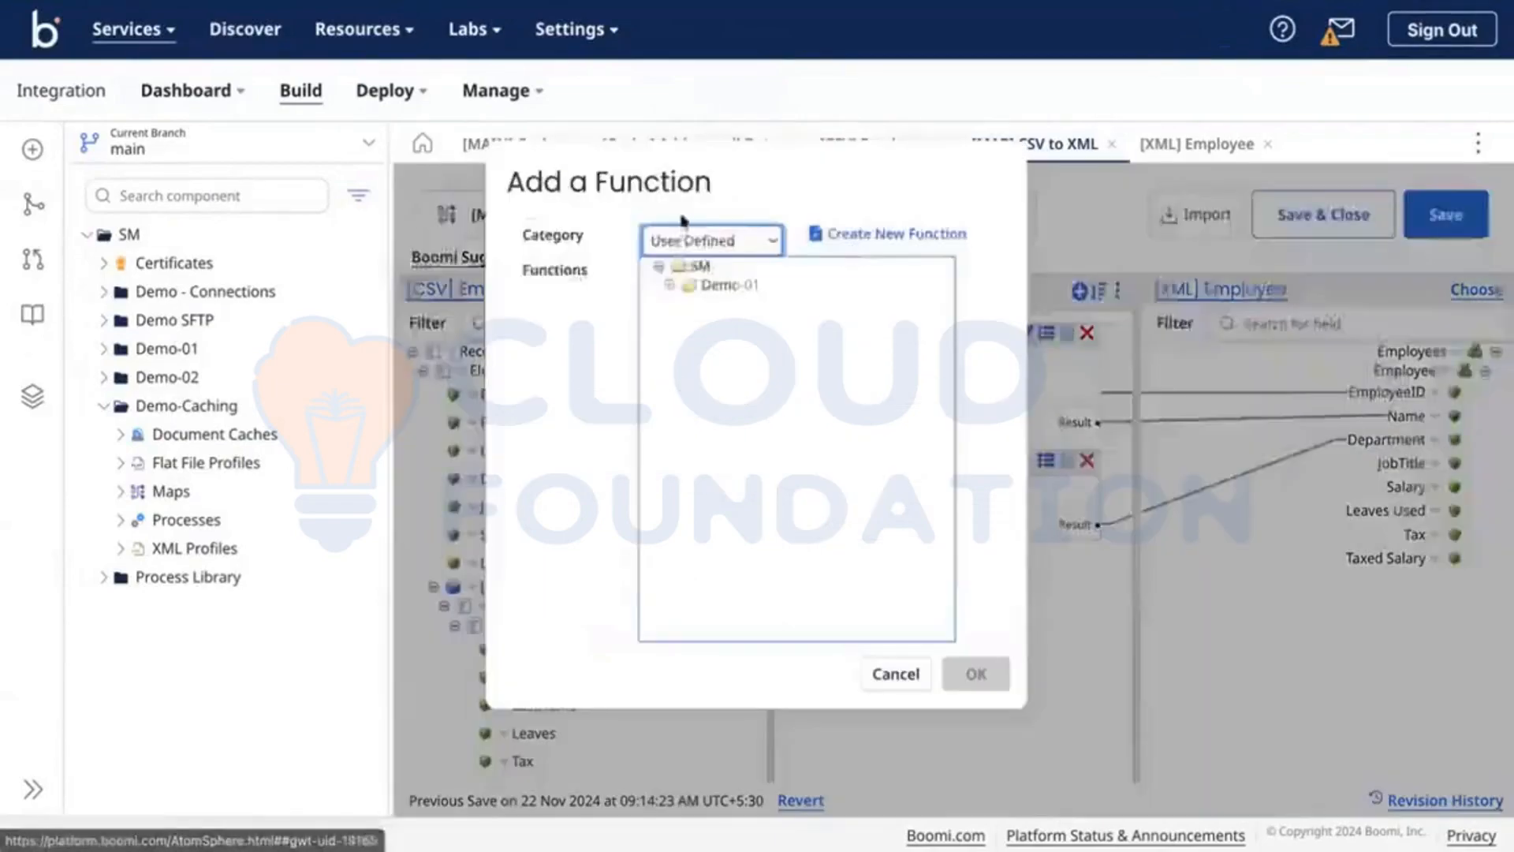
click(668, 242)
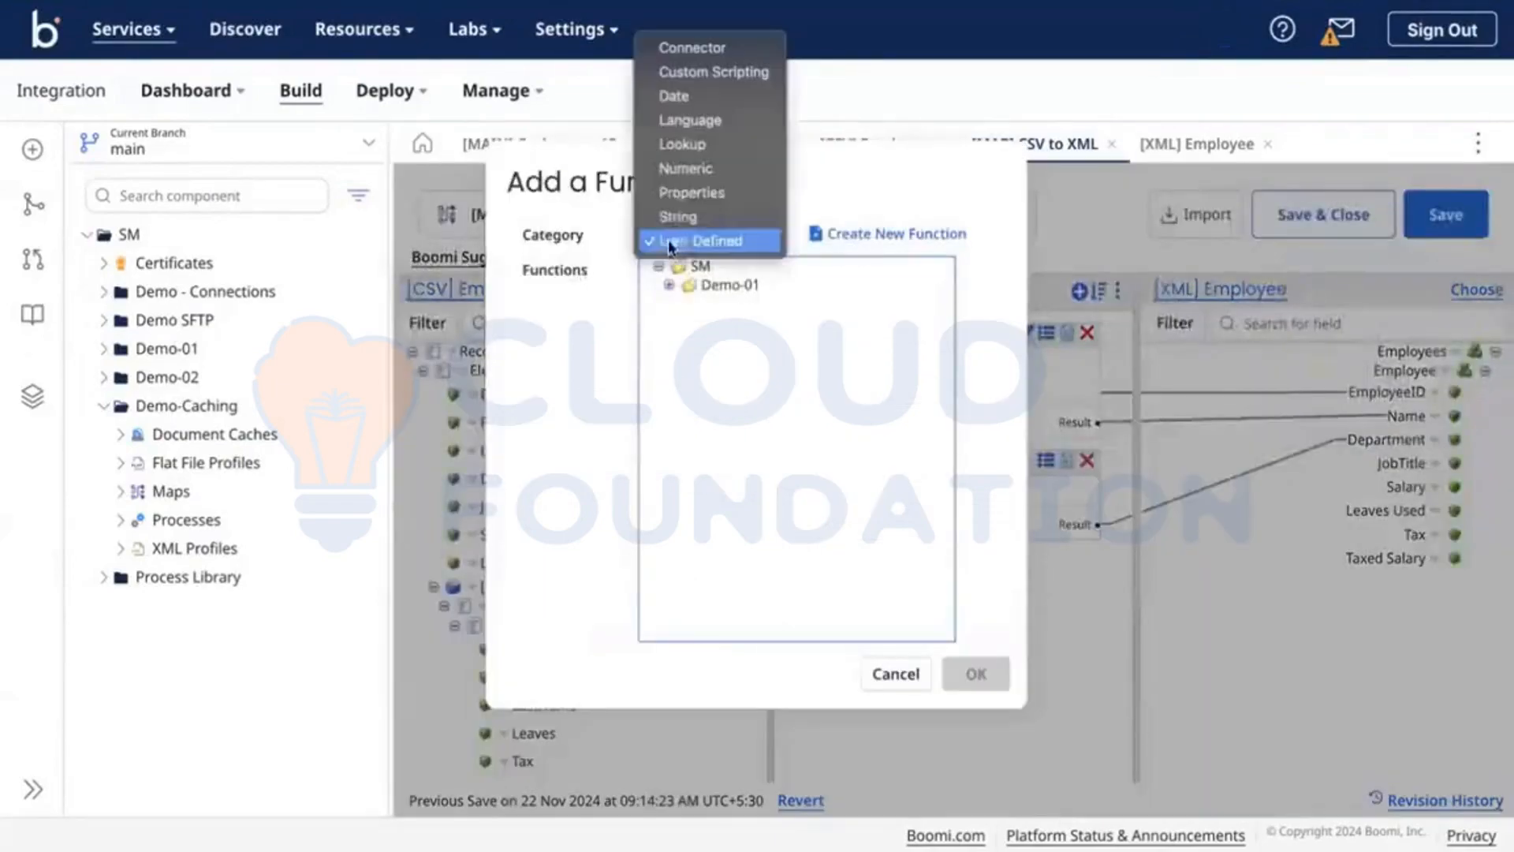
click(681, 144)
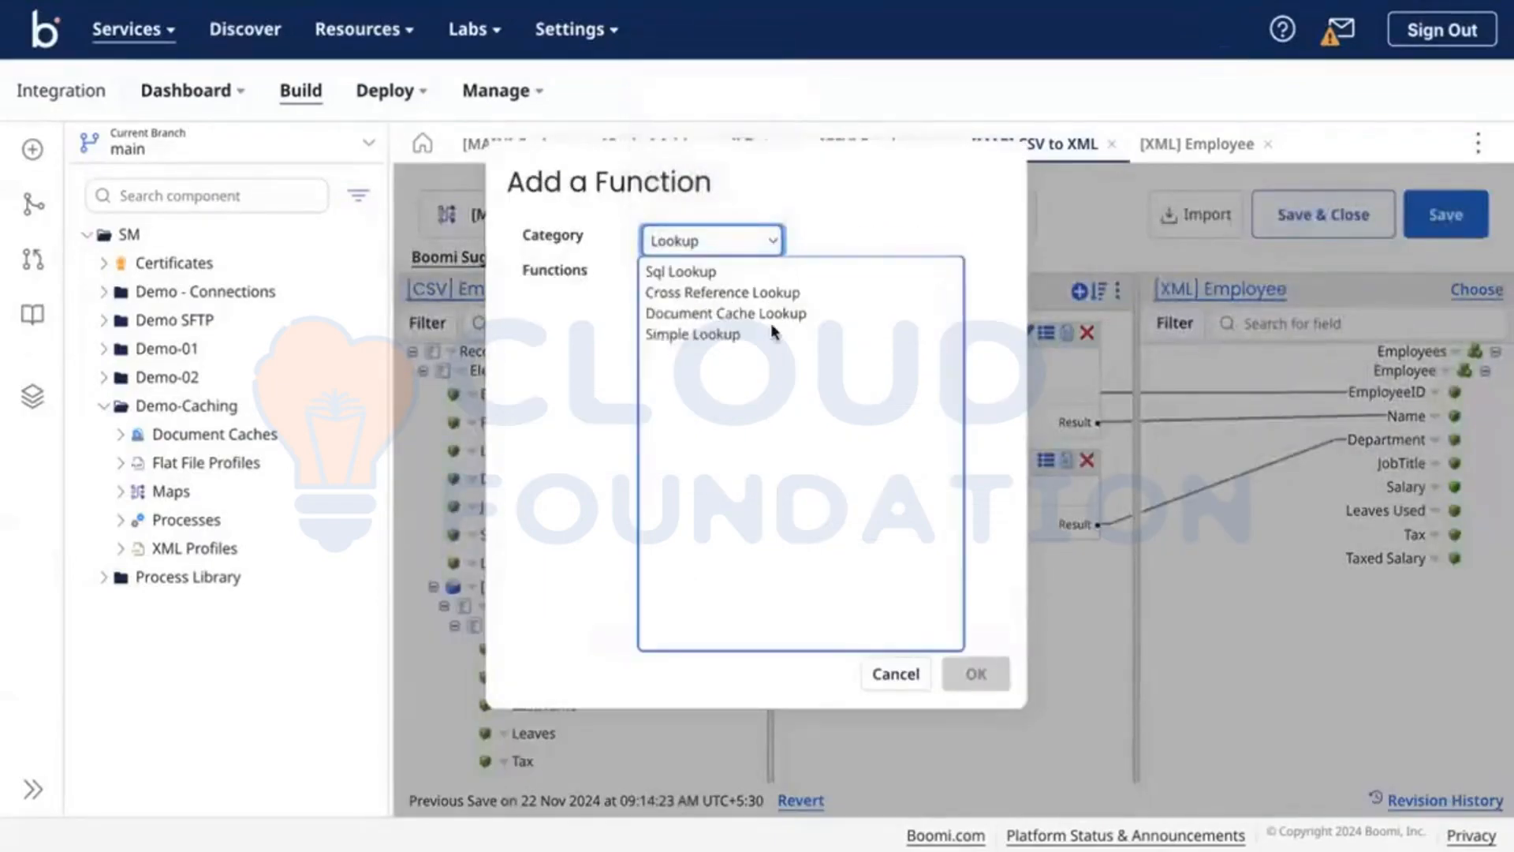
click(709, 316)
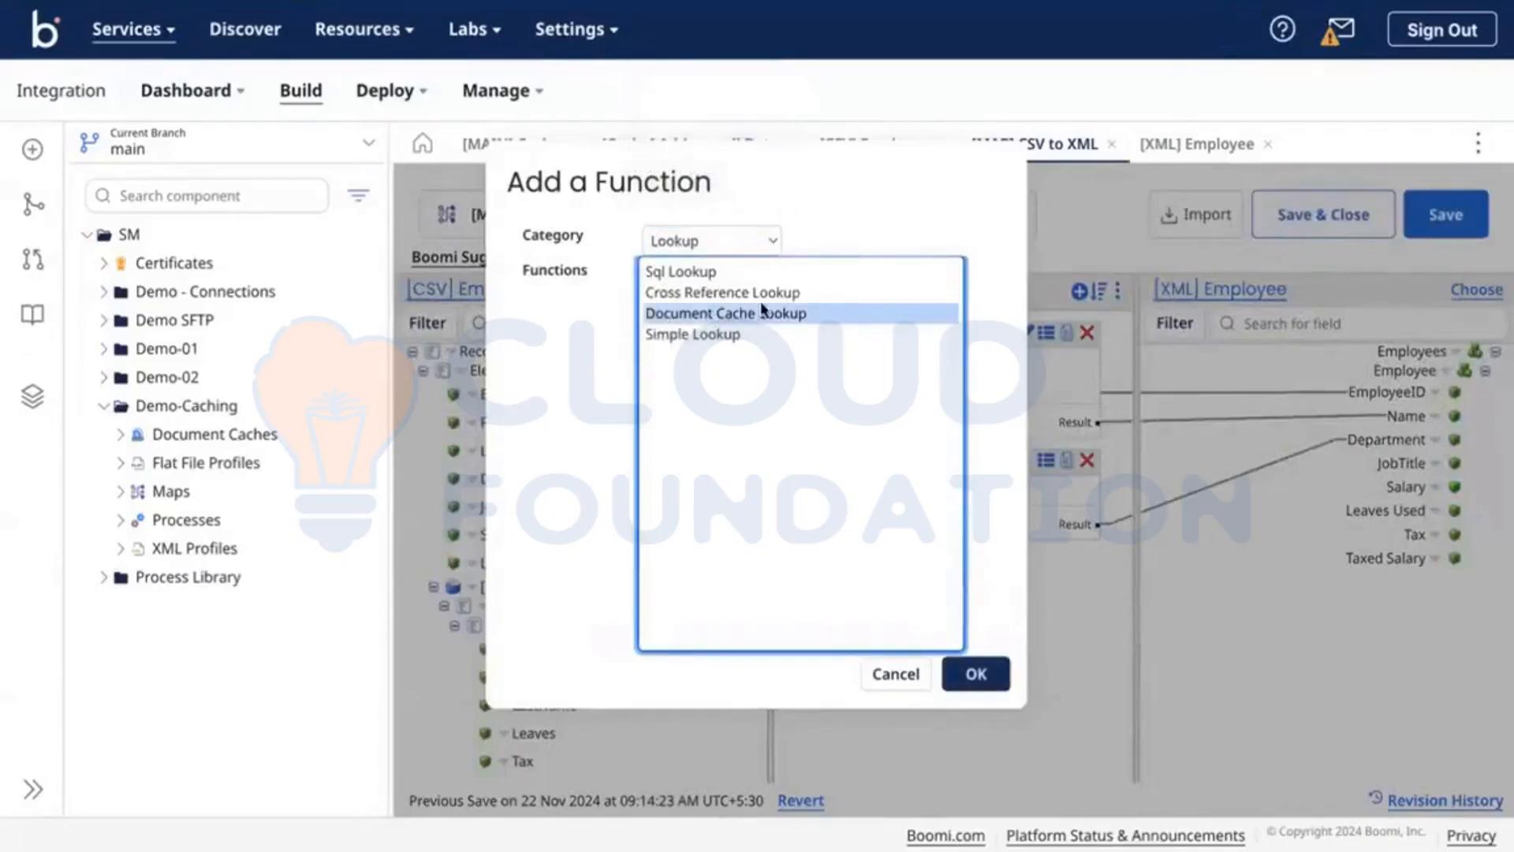
click(686, 241)
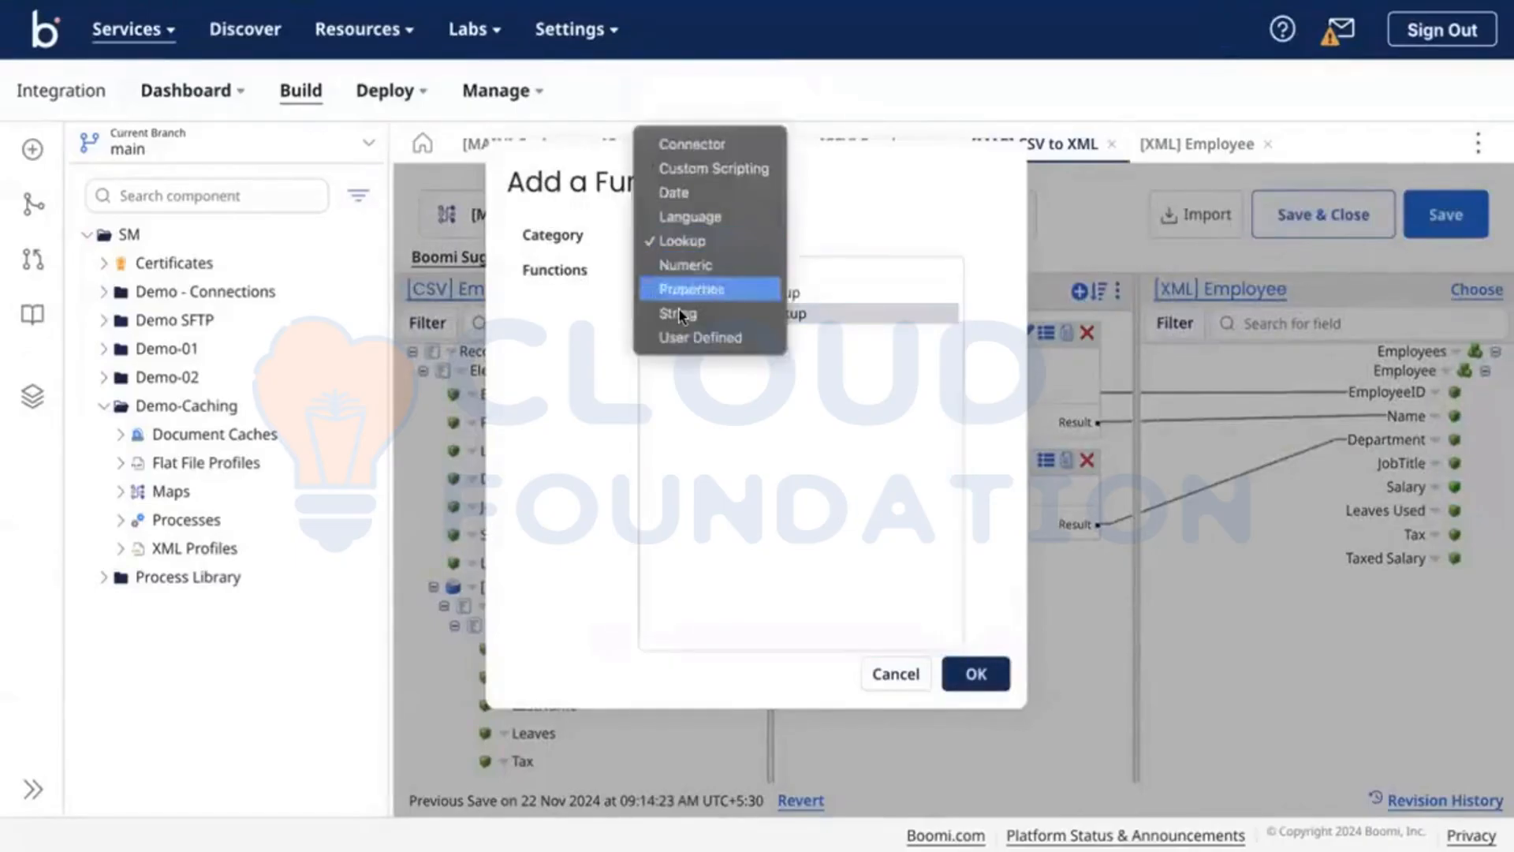
click(725, 315)
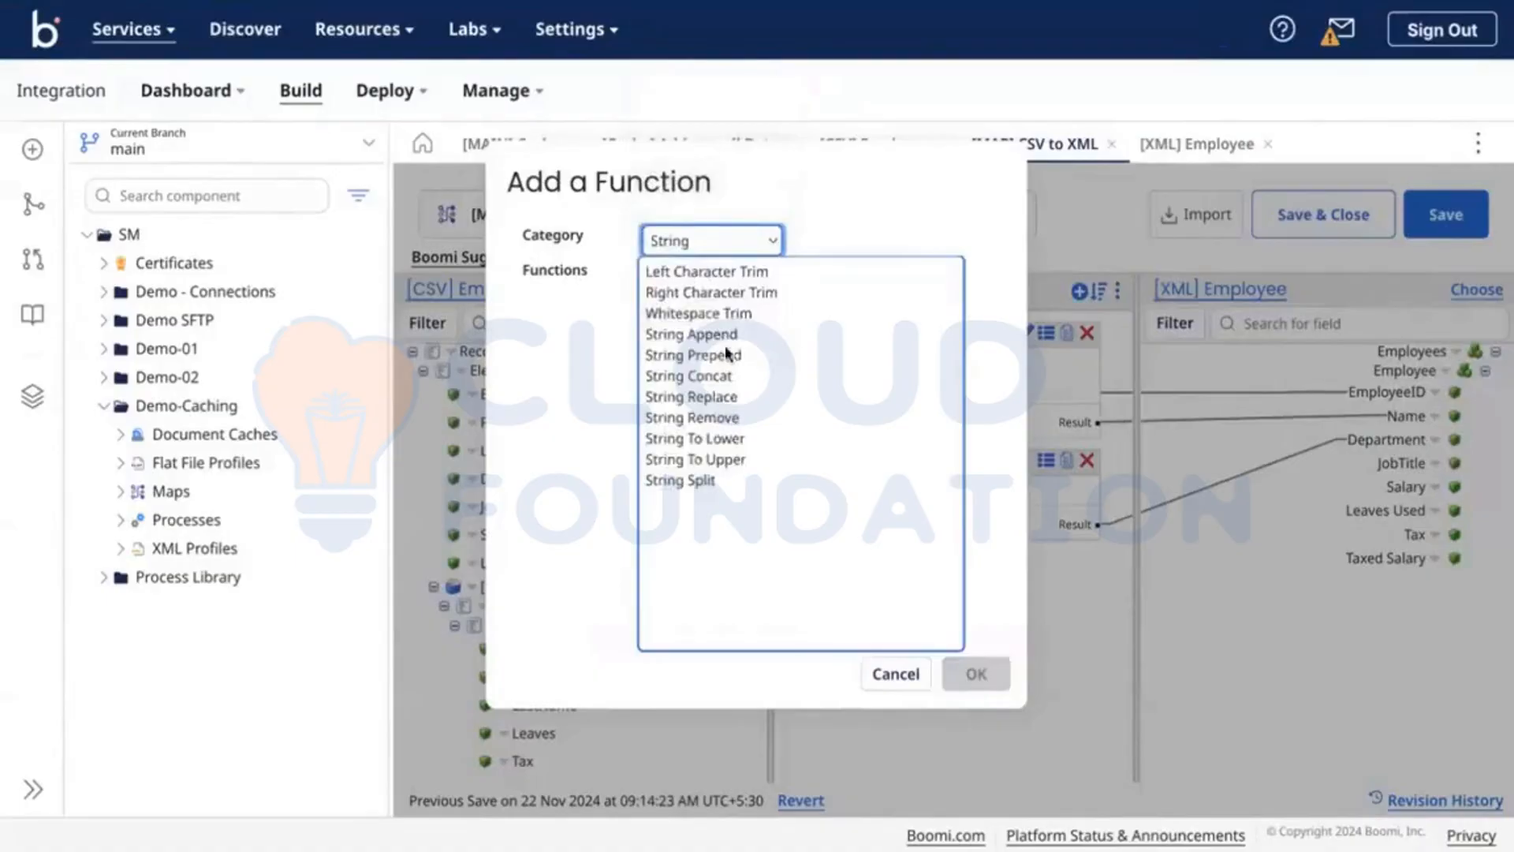
click(694, 290)
click(977, 676)
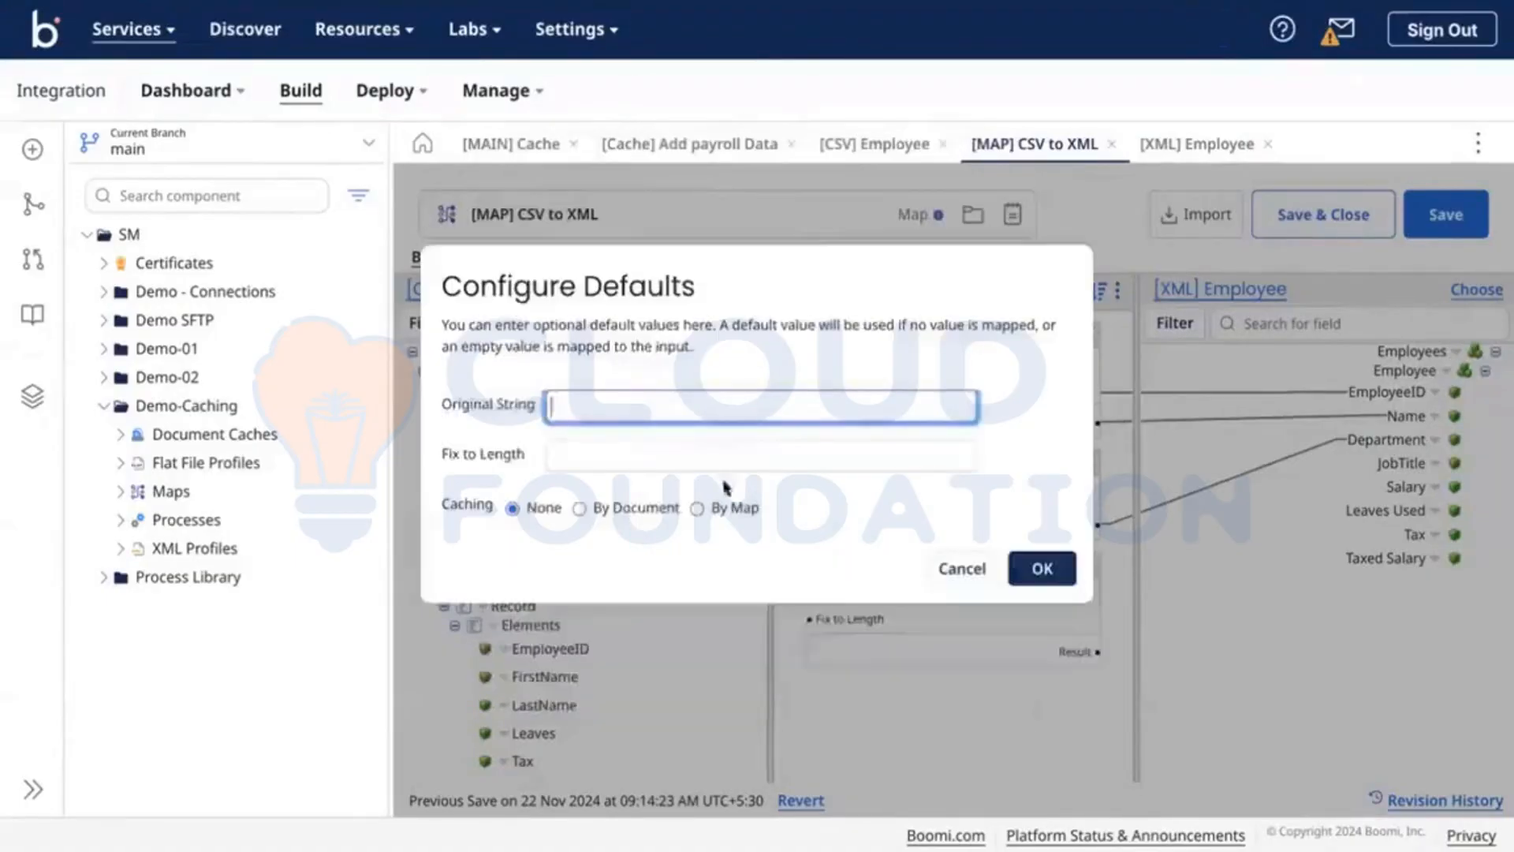
click(662, 455)
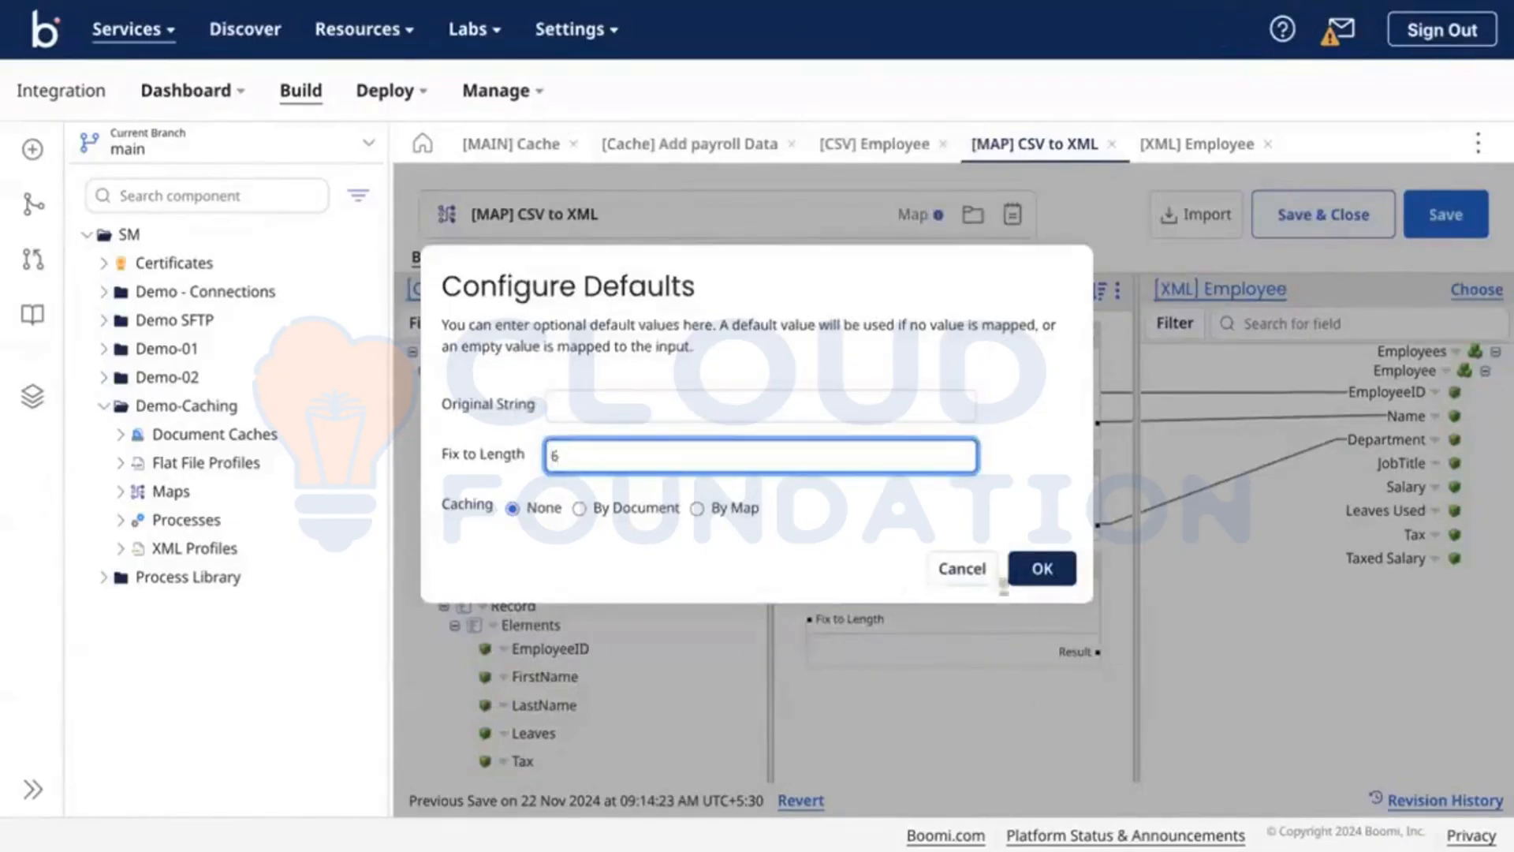
click(1025, 578)
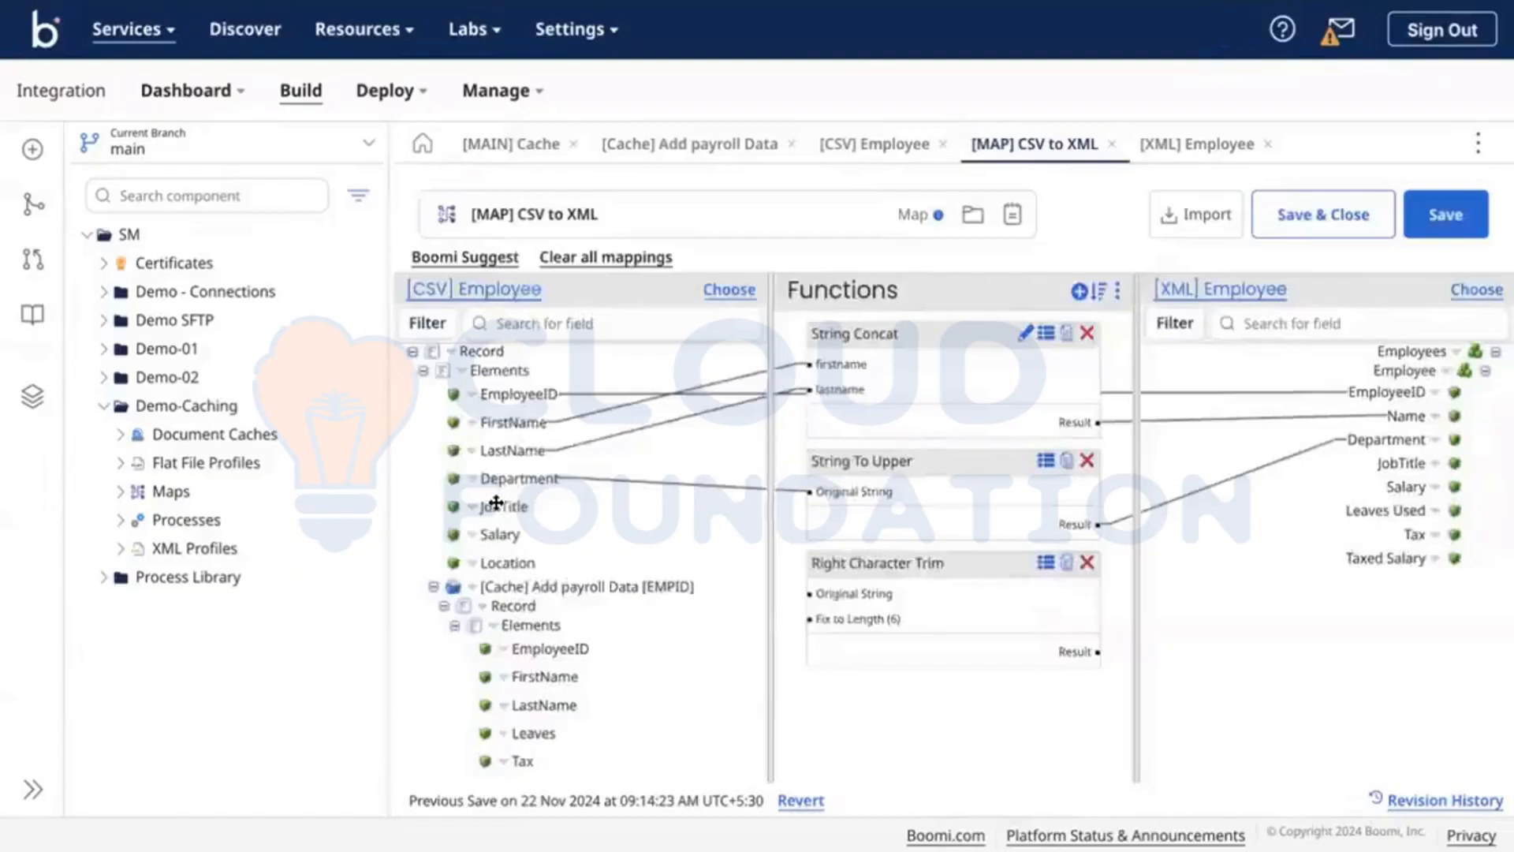
Step: Route JobTitle through Right Character Trim into XML JobTitle, and map Salary, Leaves→Leaves Used, and Tax
drag(503, 503, 877, 603)
drag(1080, 651, 1383, 461)
drag(503, 536, 1404, 487)
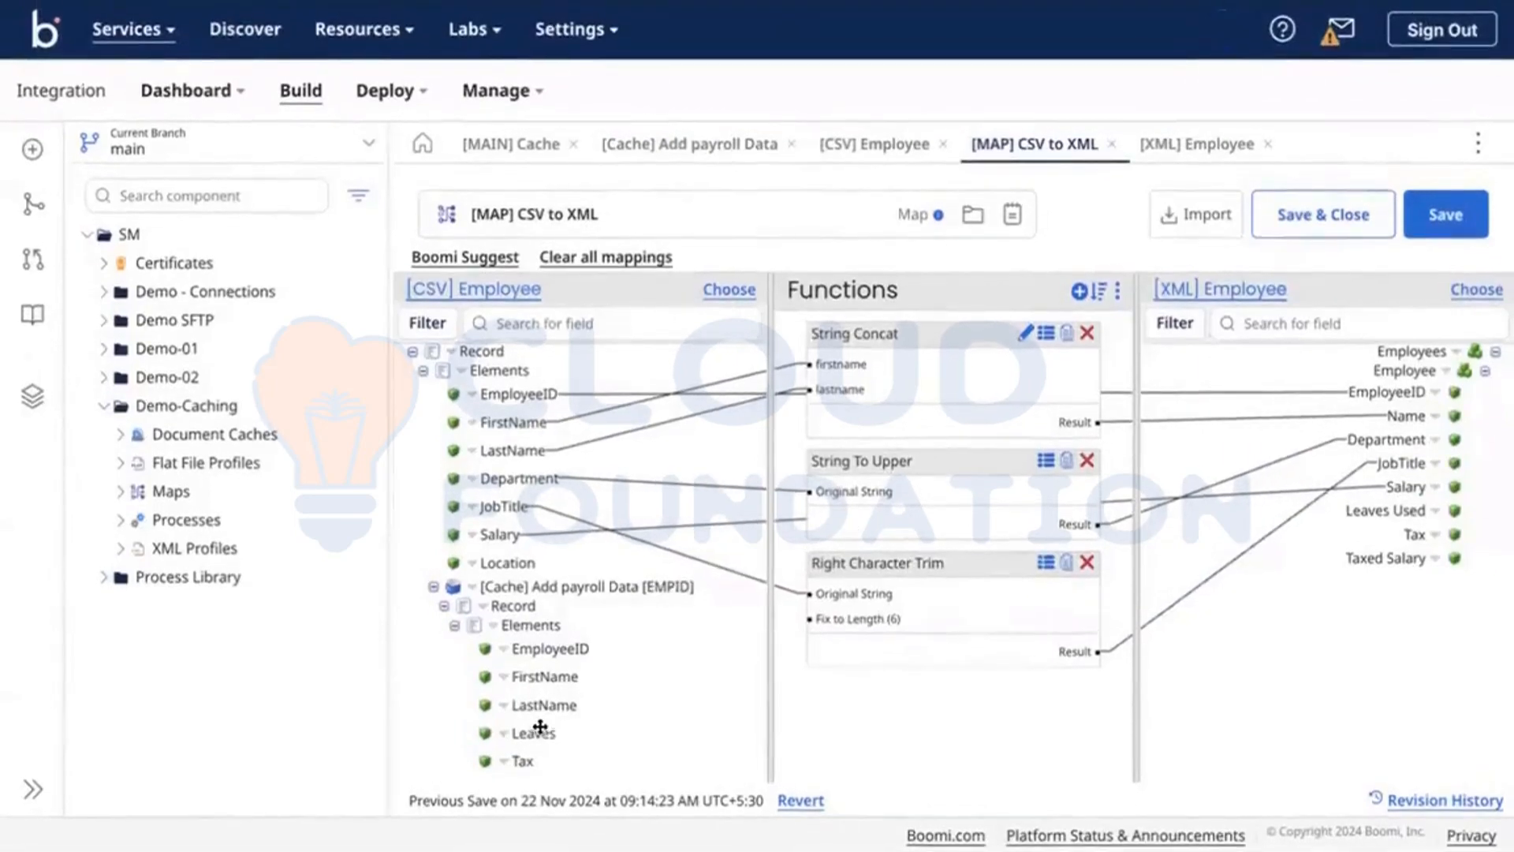
drag(1007, 707, 1388, 510)
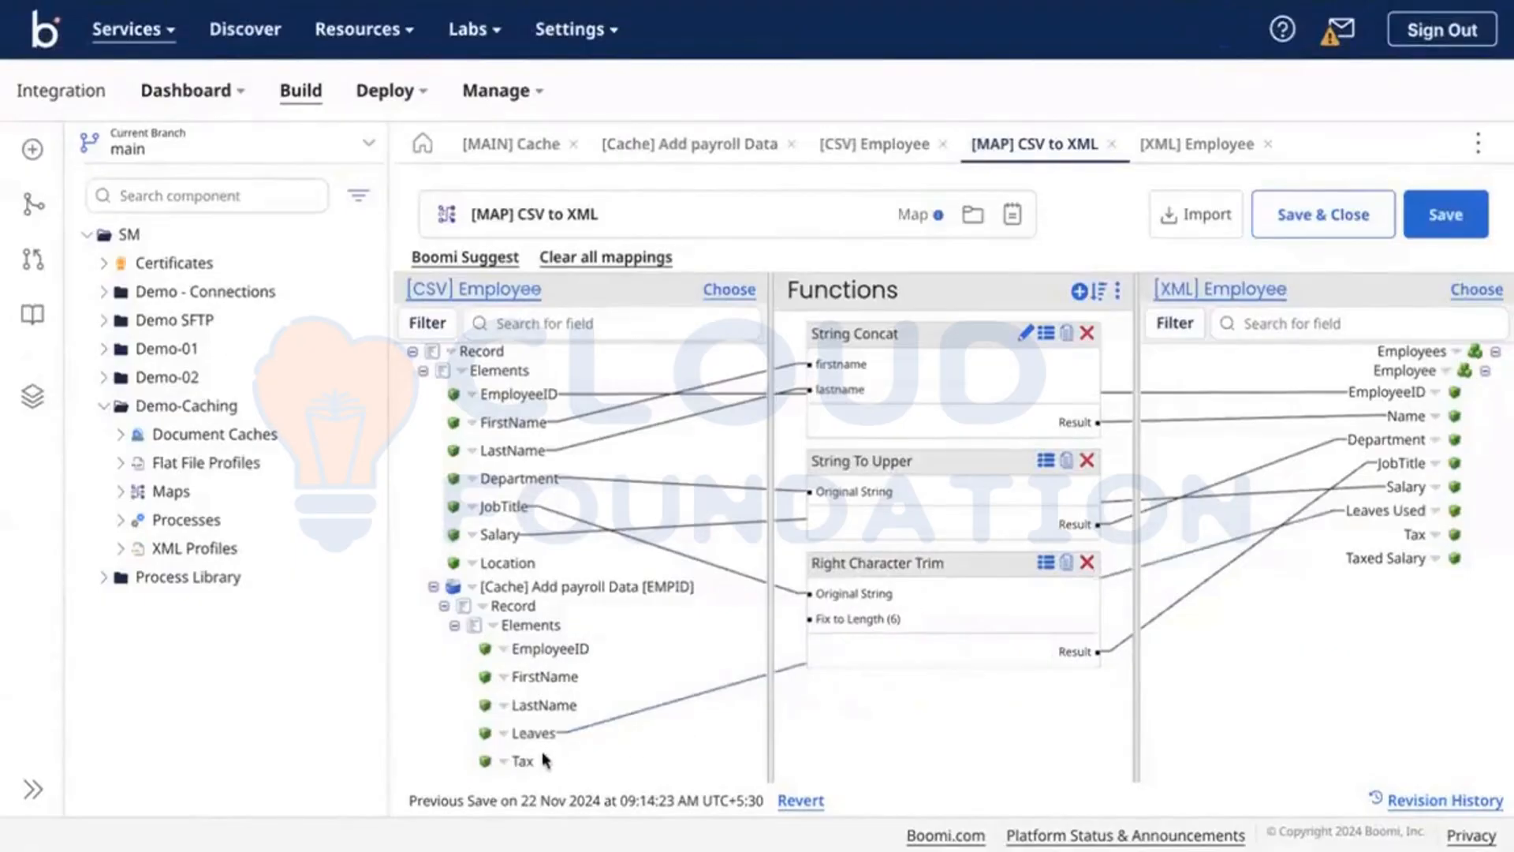
drag(523, 762, 1405, 539)
Step: Add a Numeric Math Subtract function to the map, leaving its default values empty
click(1079, 291)
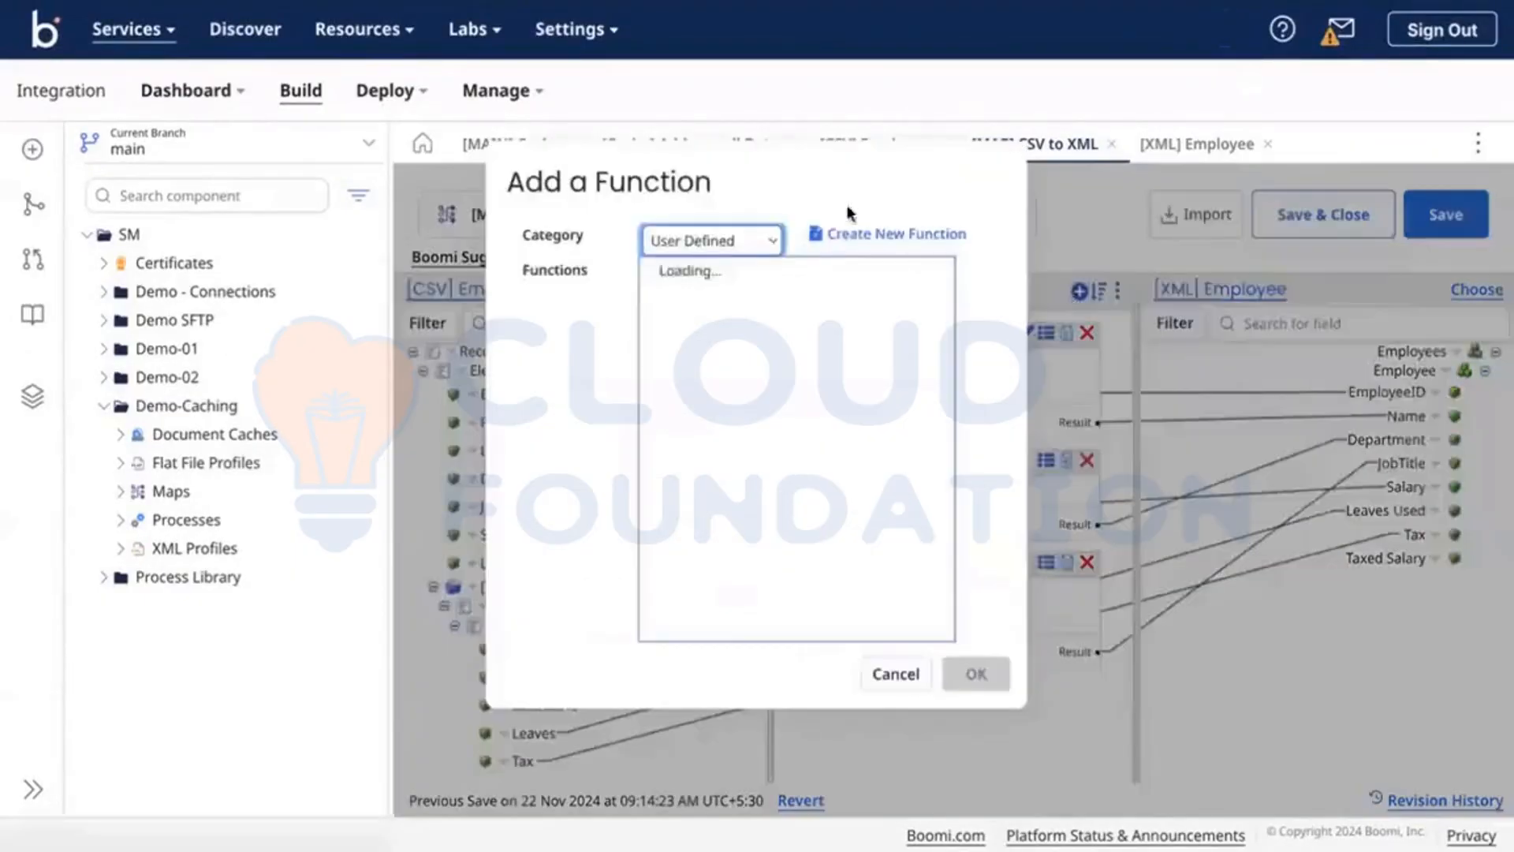
click(756, 233)
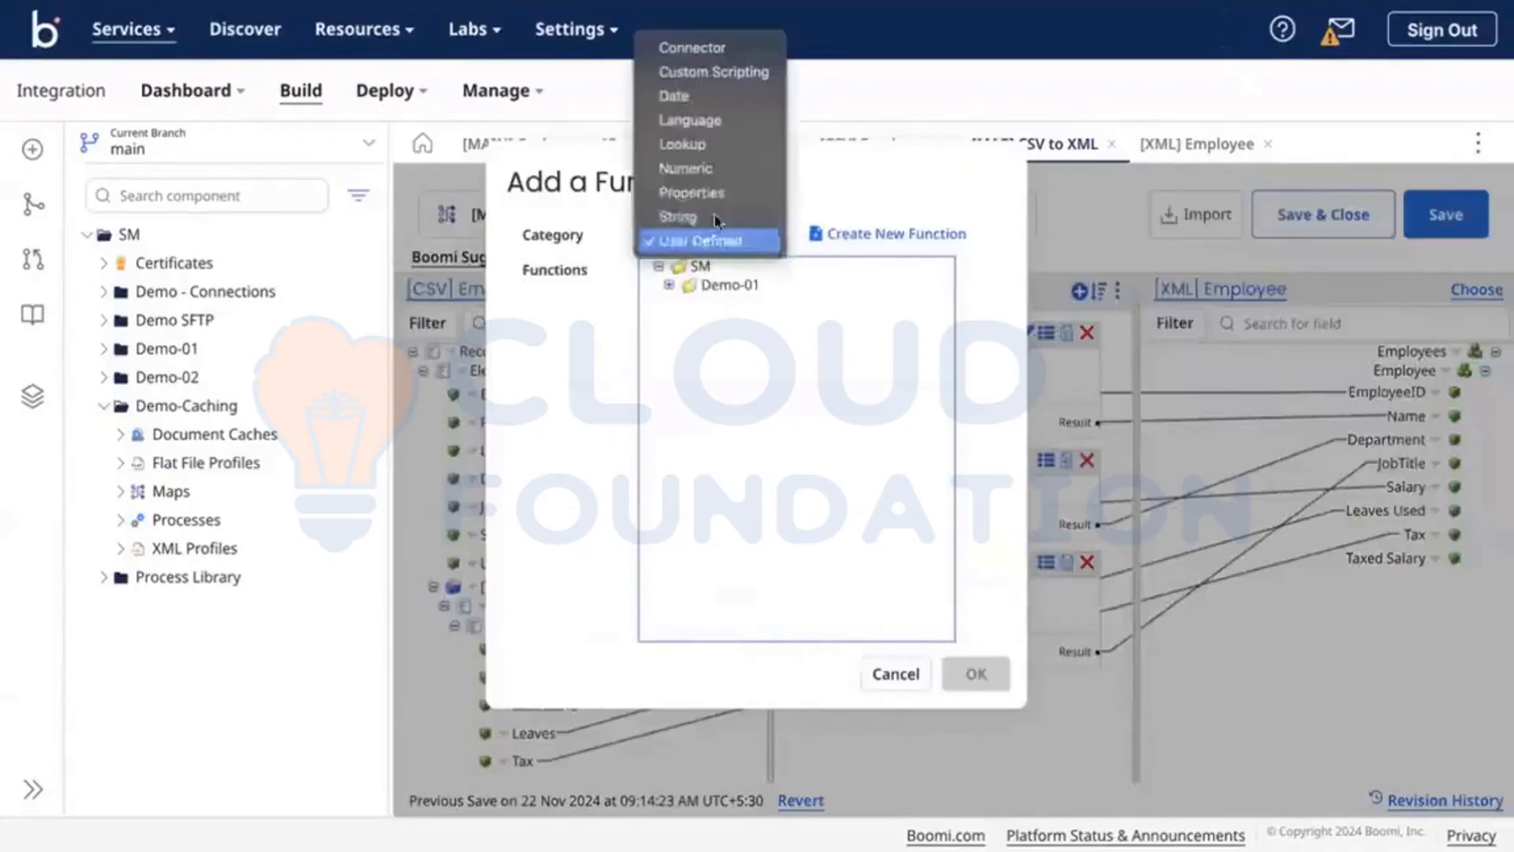
click(698, 169)
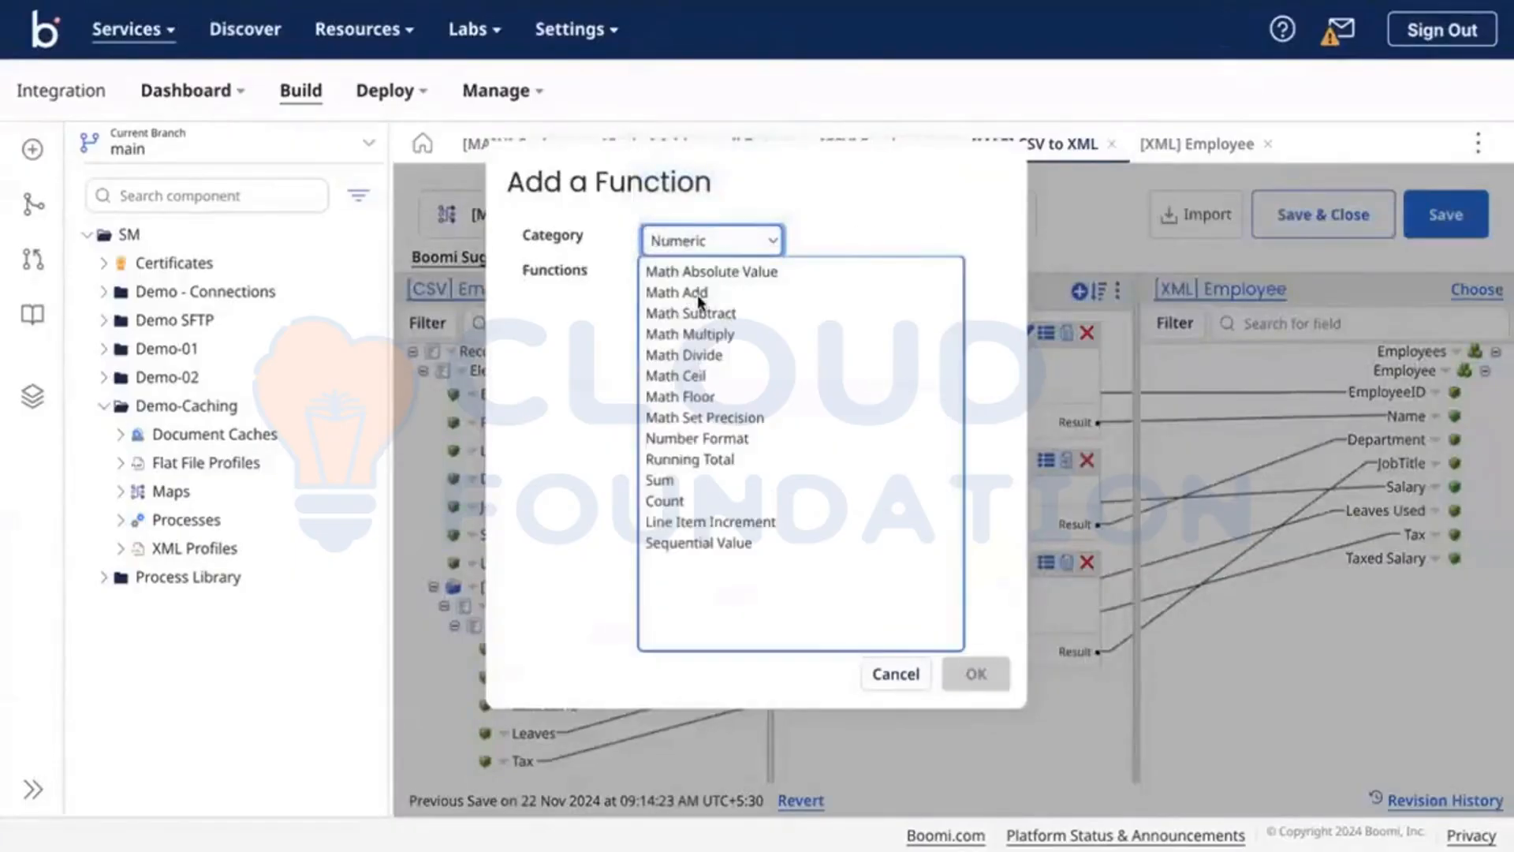
click(710, 313)
click(976, 675)
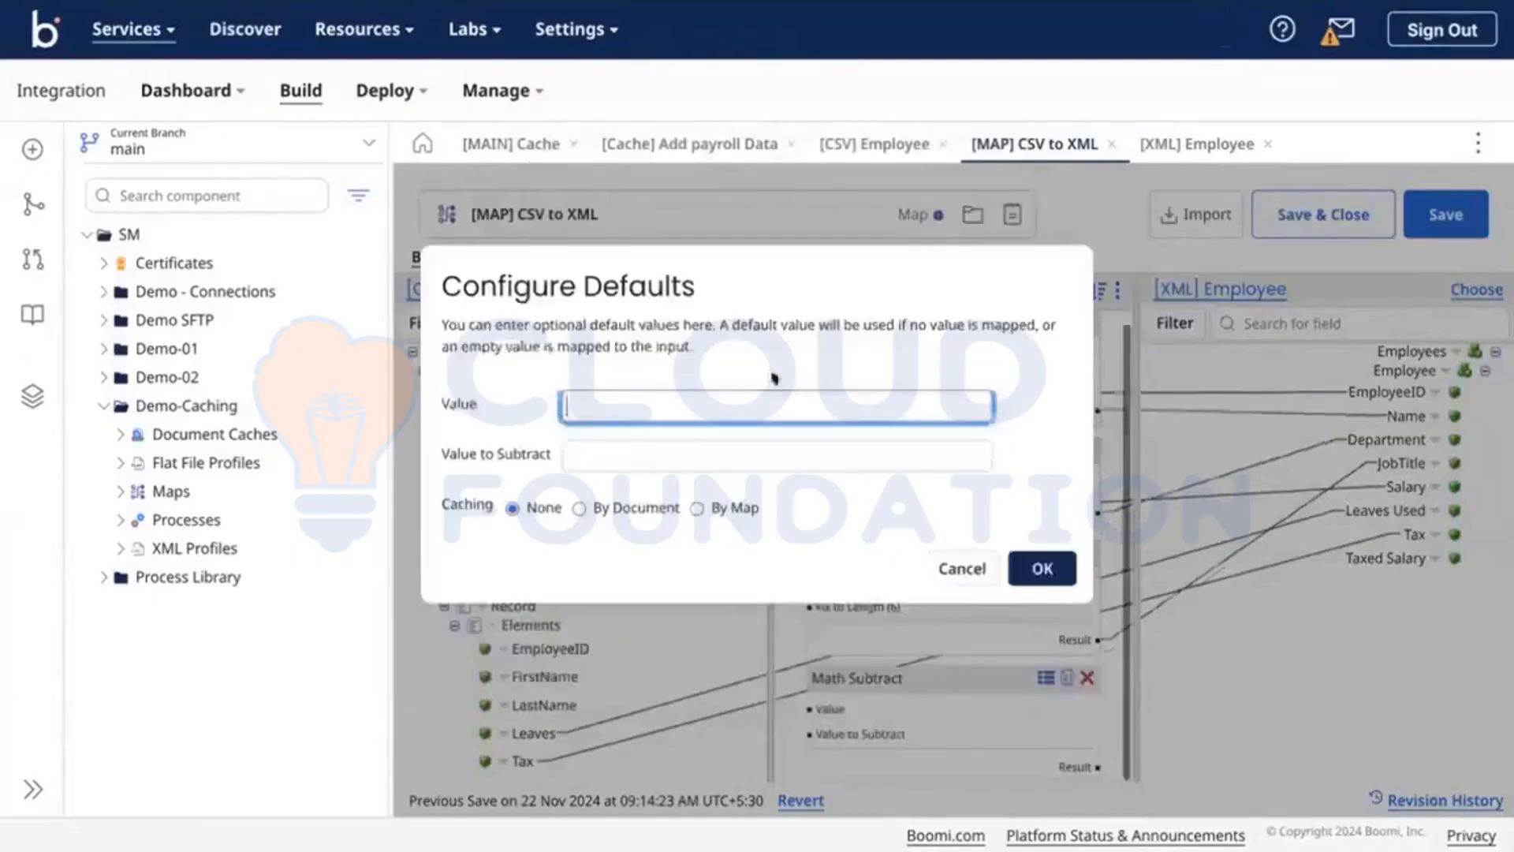
click(776, 456)
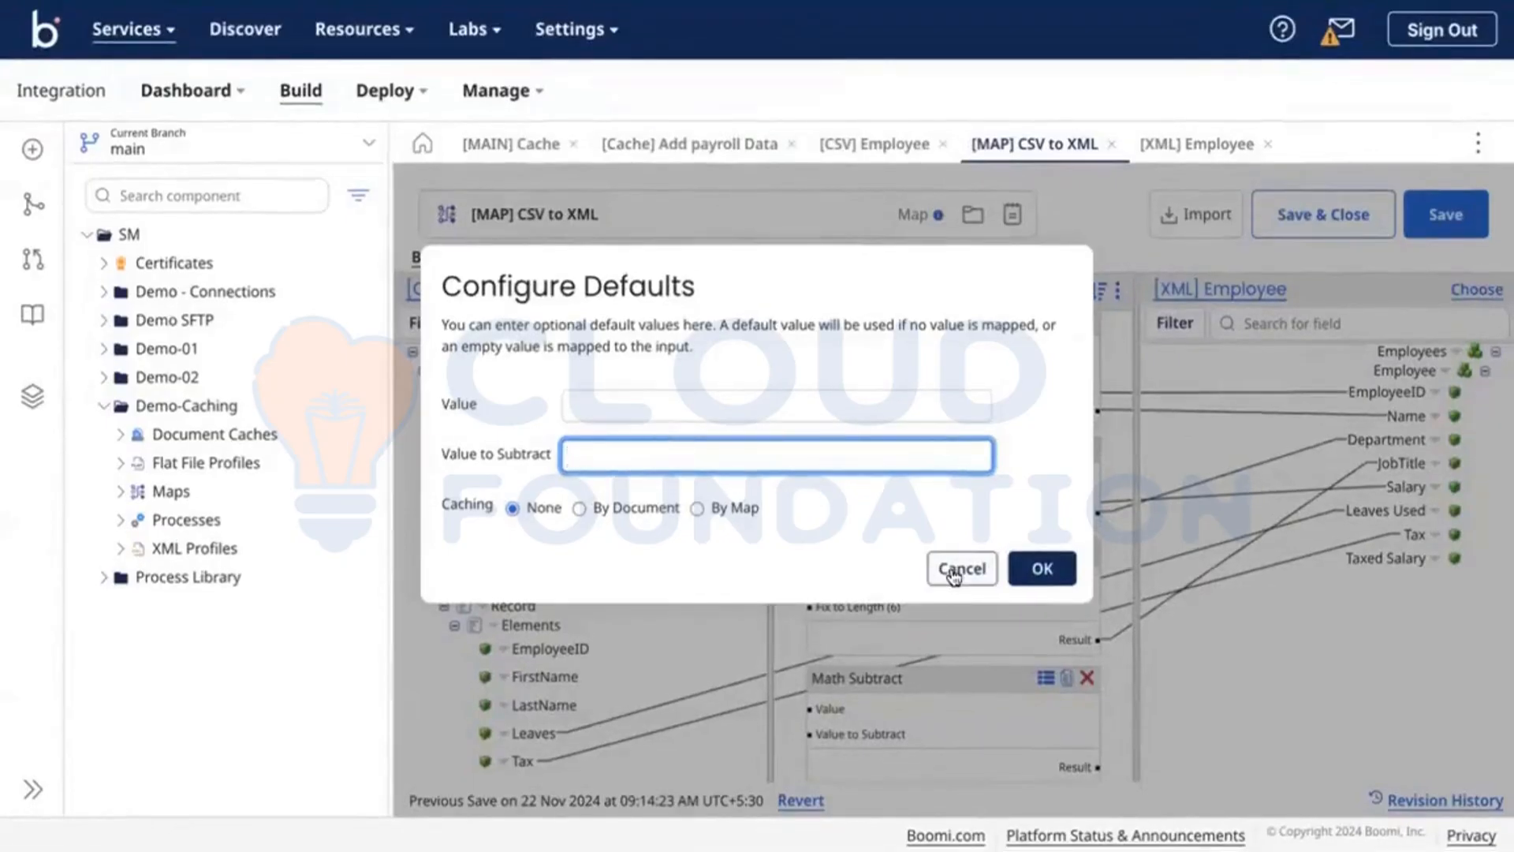
click(1029, 568)
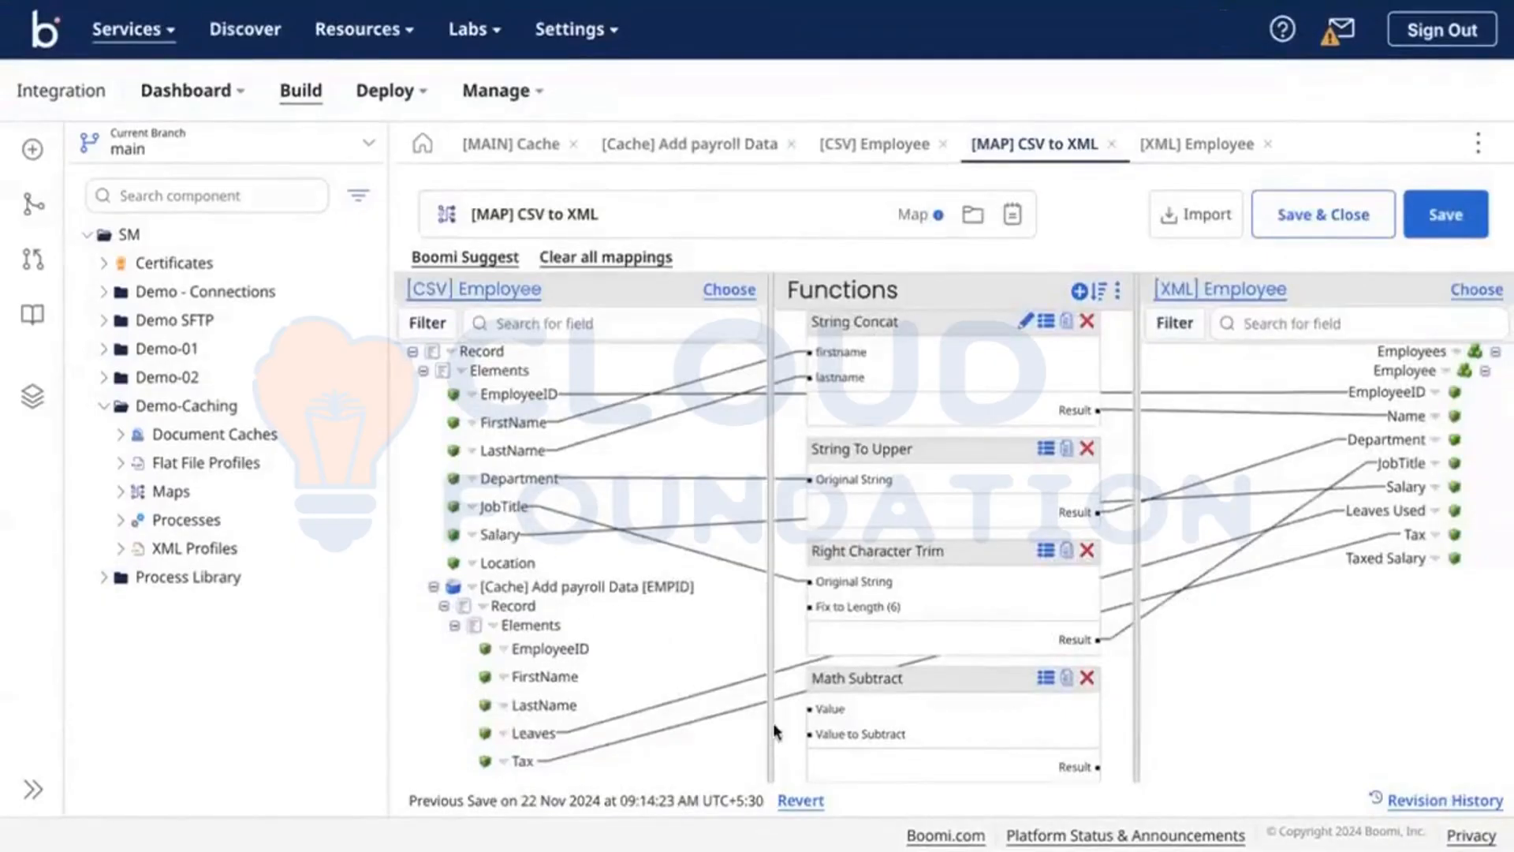
Step: Wire Salary minus Tax through Math Subtract into Taxed Salary
drag(774, 724, 826, 708)
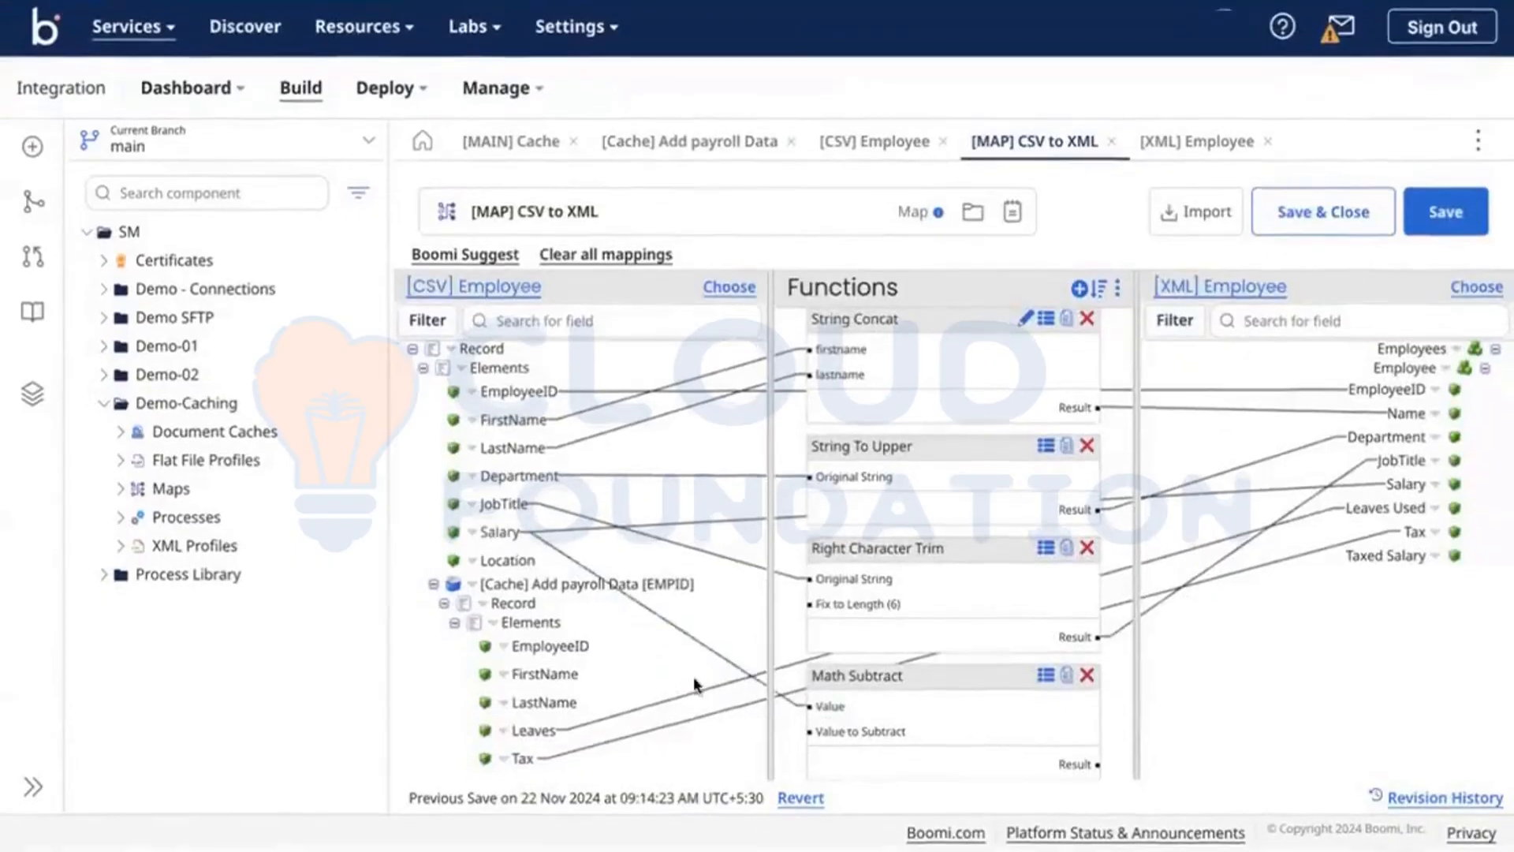
drag(520, 758, 858, 727)
drag(1097, 767, 1385, 560)
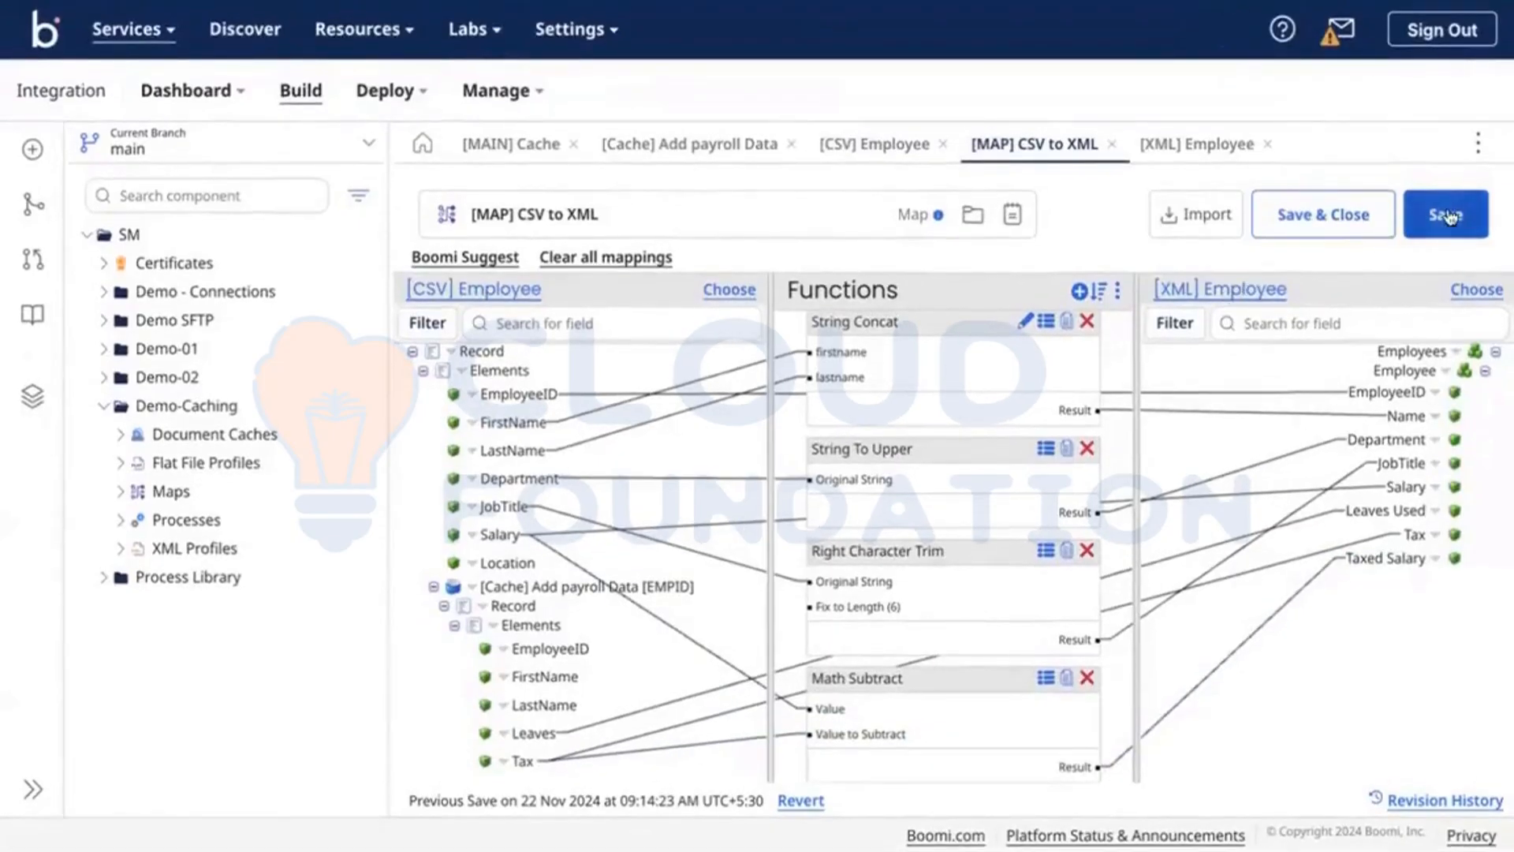
Step: Save the CSV to XML map, then save the [MAIN] Cache process
click(1447, 216)
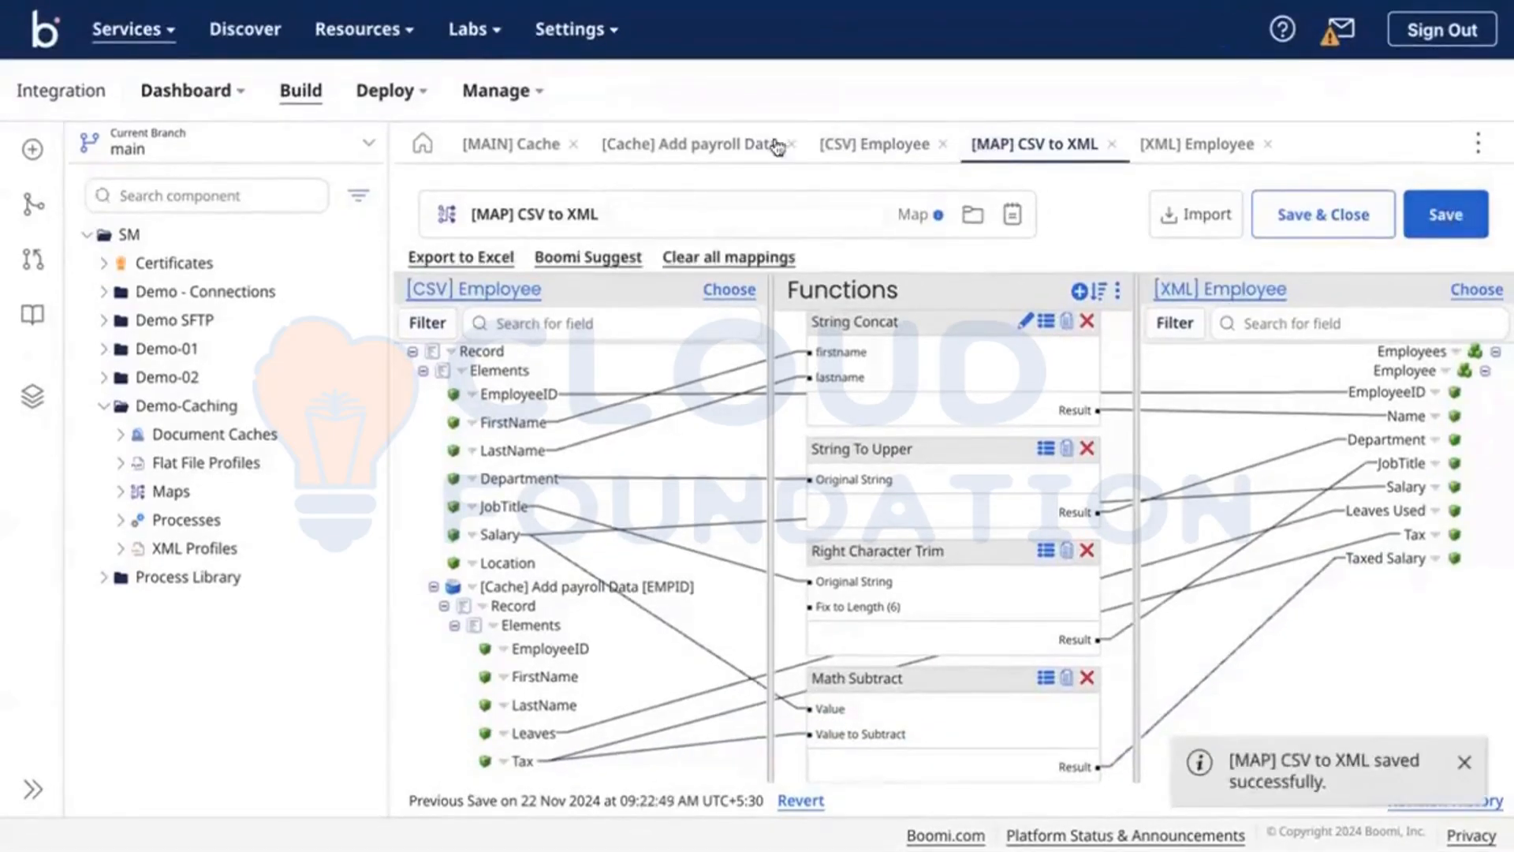
click(715, 141)
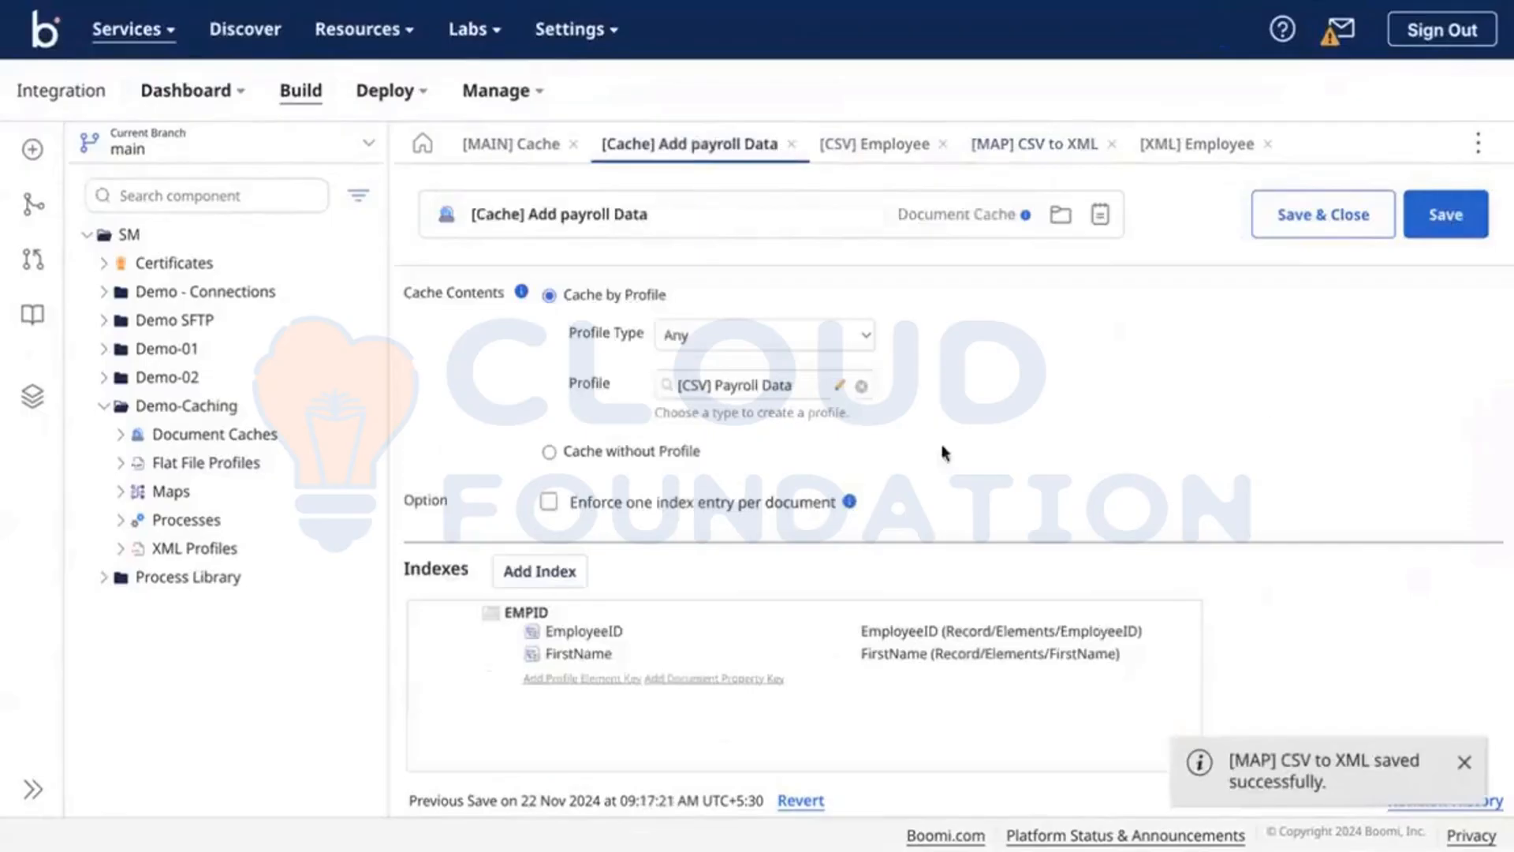
click(508, 143)
scroll(1093, 505, down, 3)
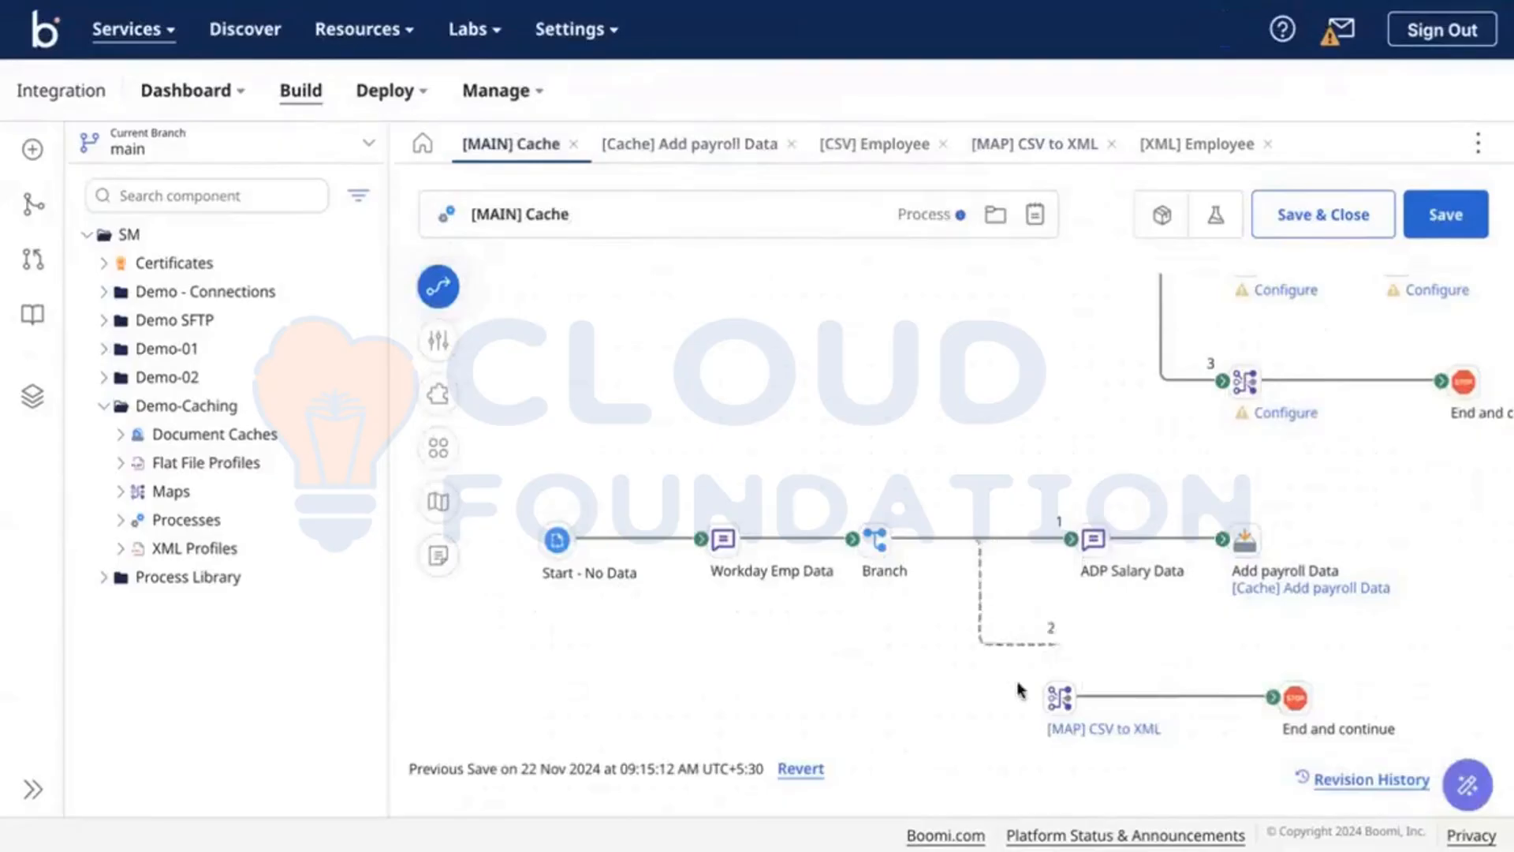
click(1455, 229)
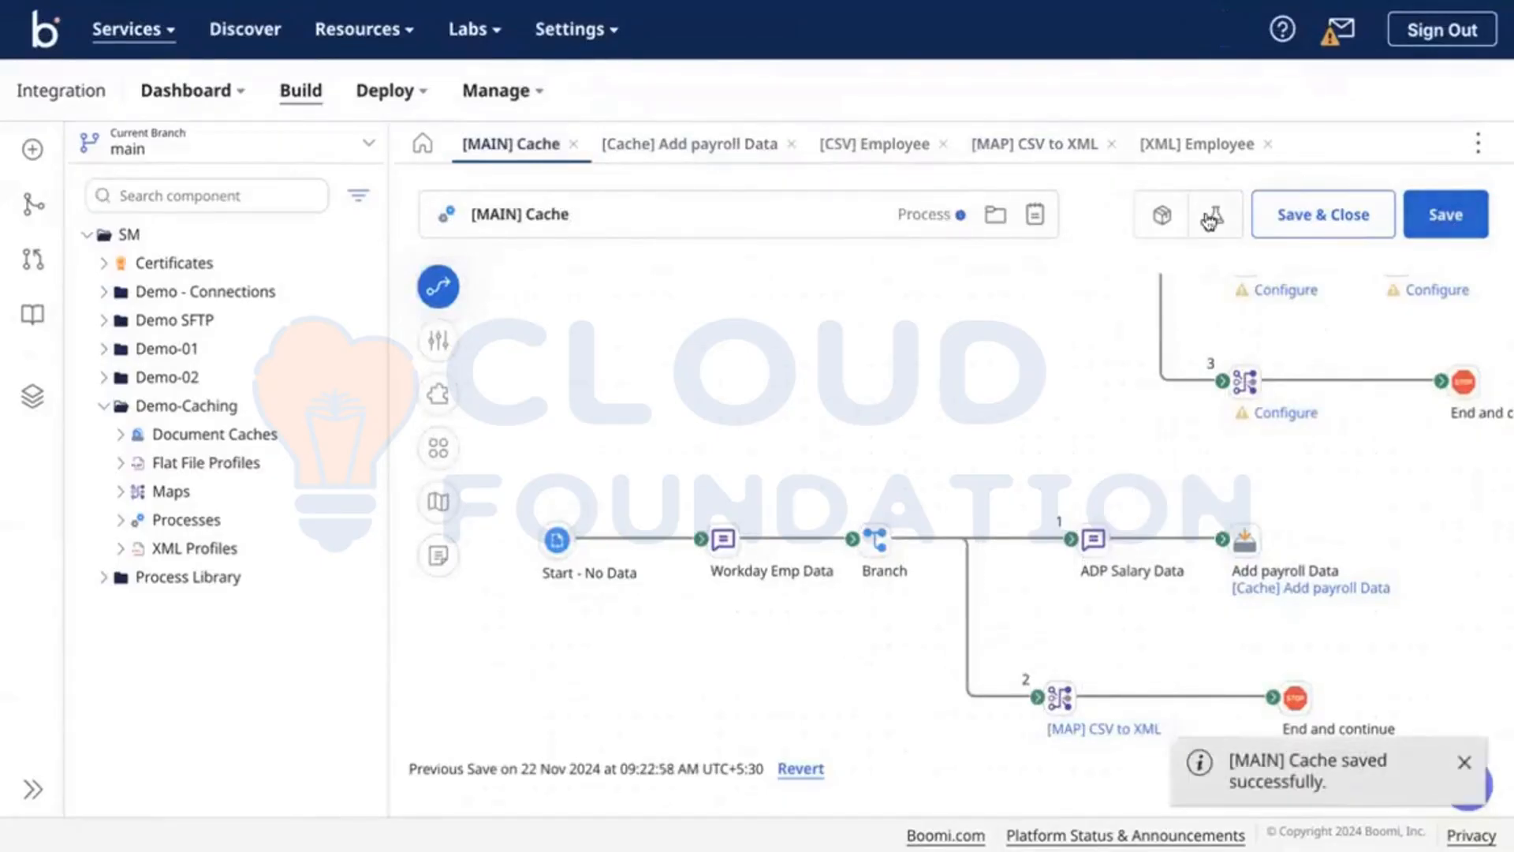
Step: Cancel the test setup and collapse the component tree to widen the canvas
click(1211, 221)
click(1085, 234)
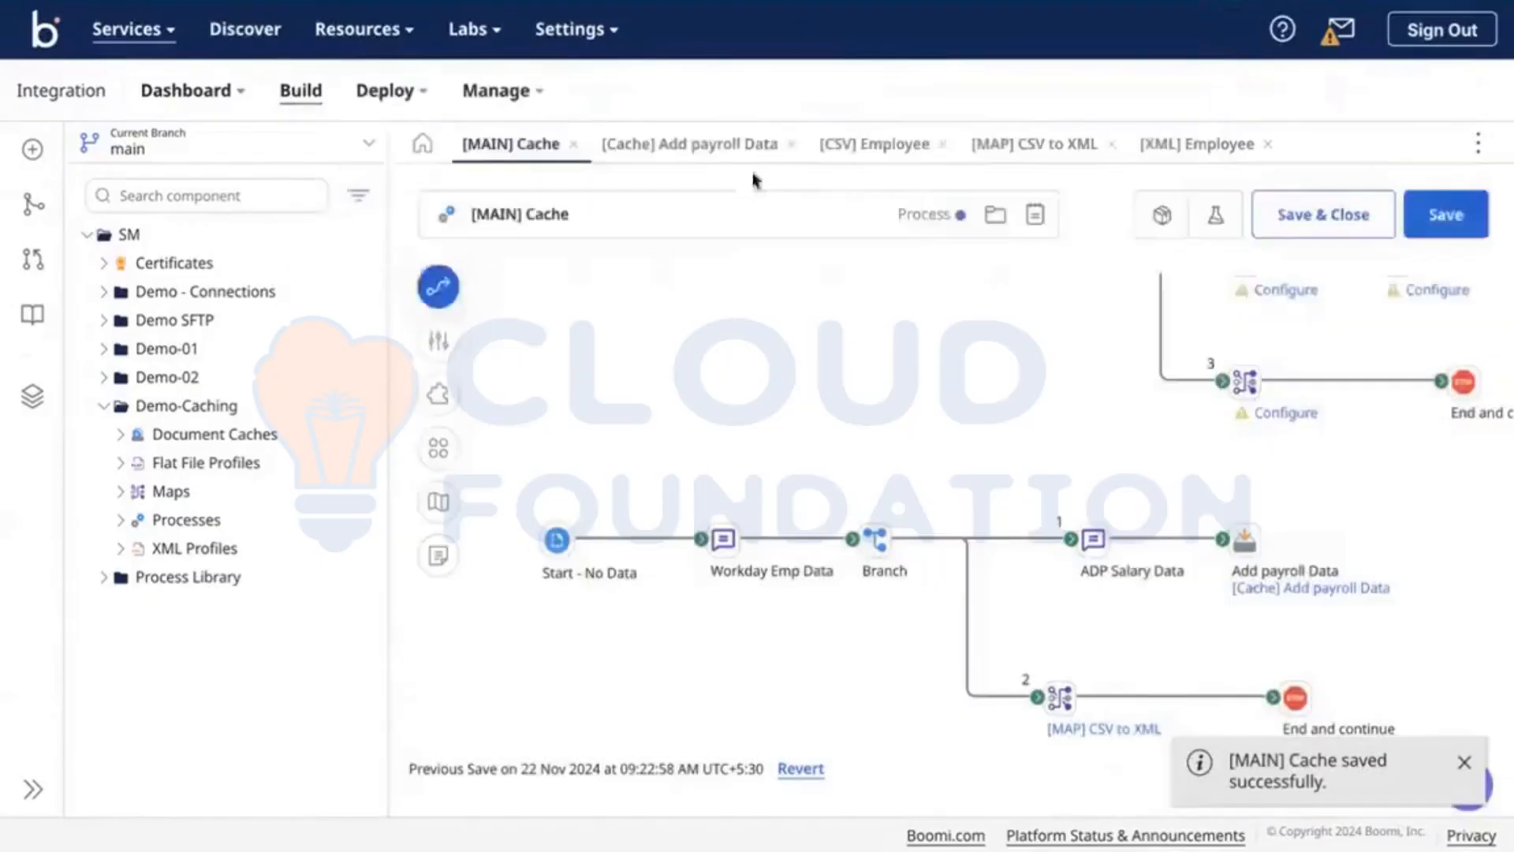
click(38, 403)
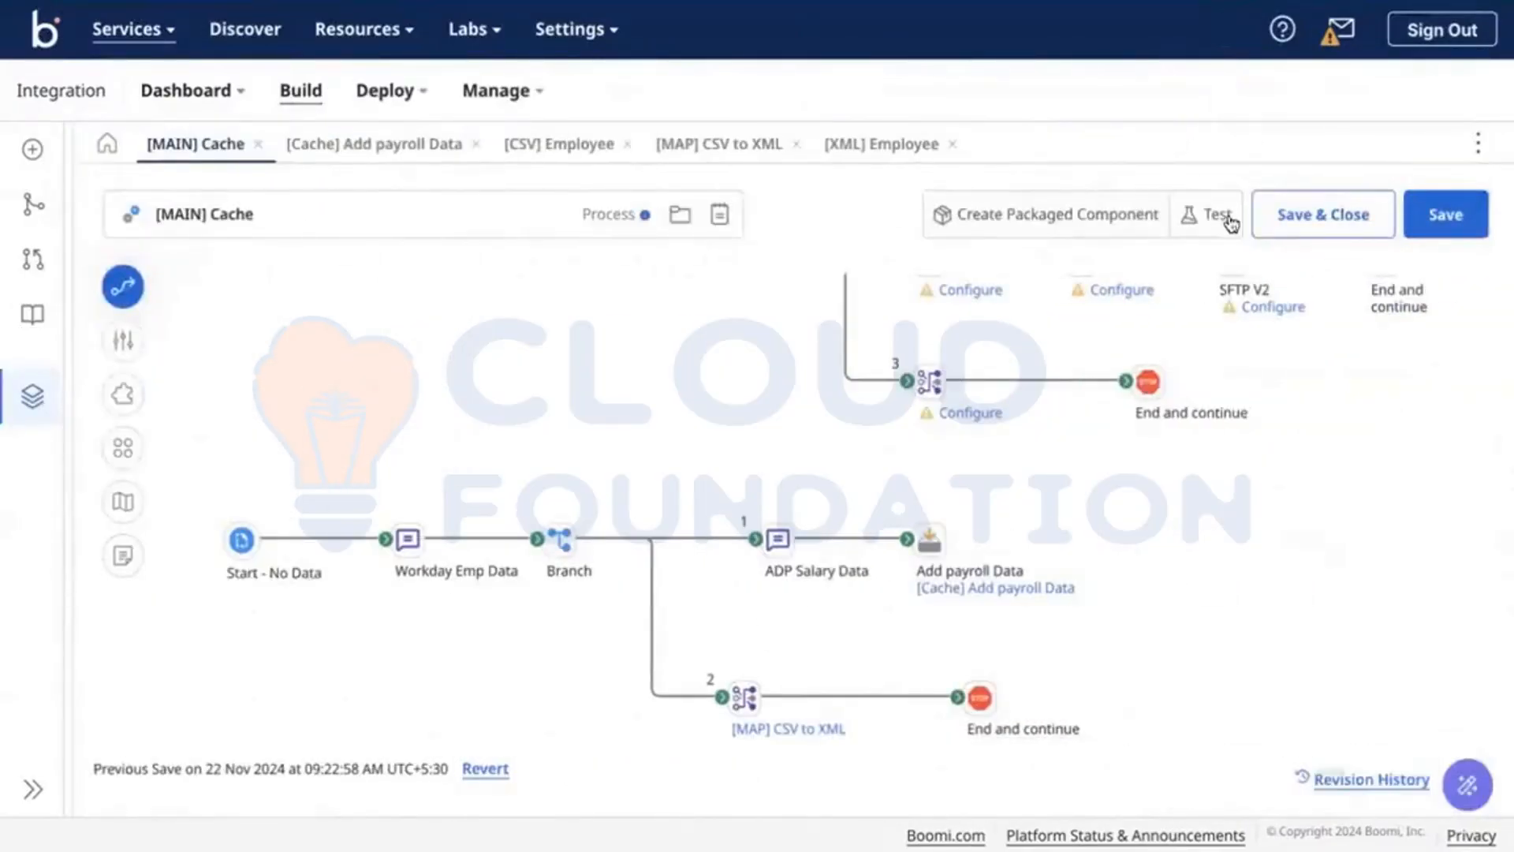
click(1230, 224)
Step: Test, save and retest the process, dismissing the 'Atom ID is null or empty' error
click(1166, 230)
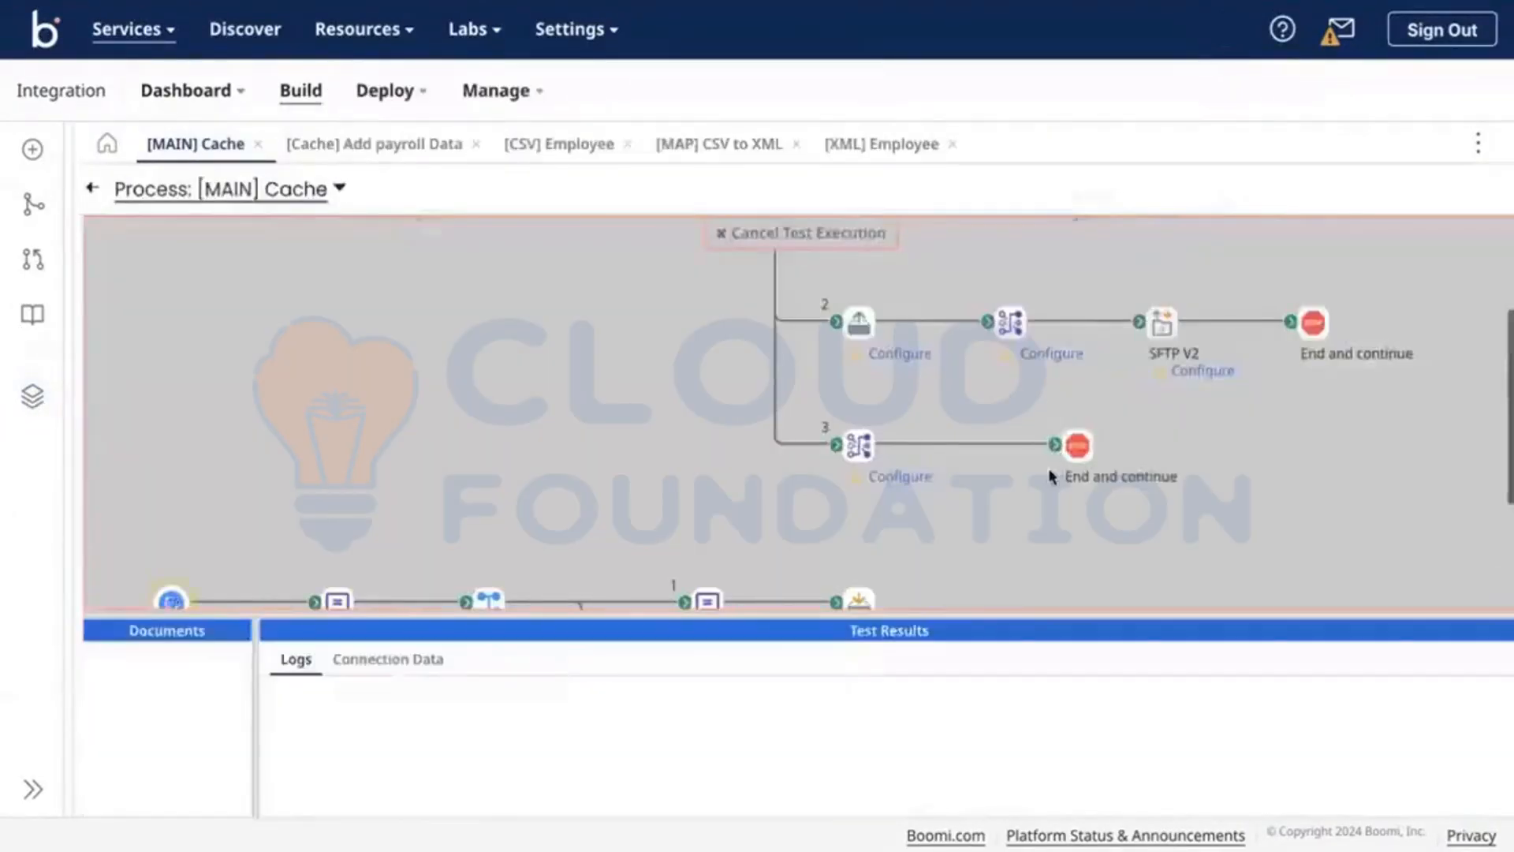
scroll(1051, 476, down, 3)
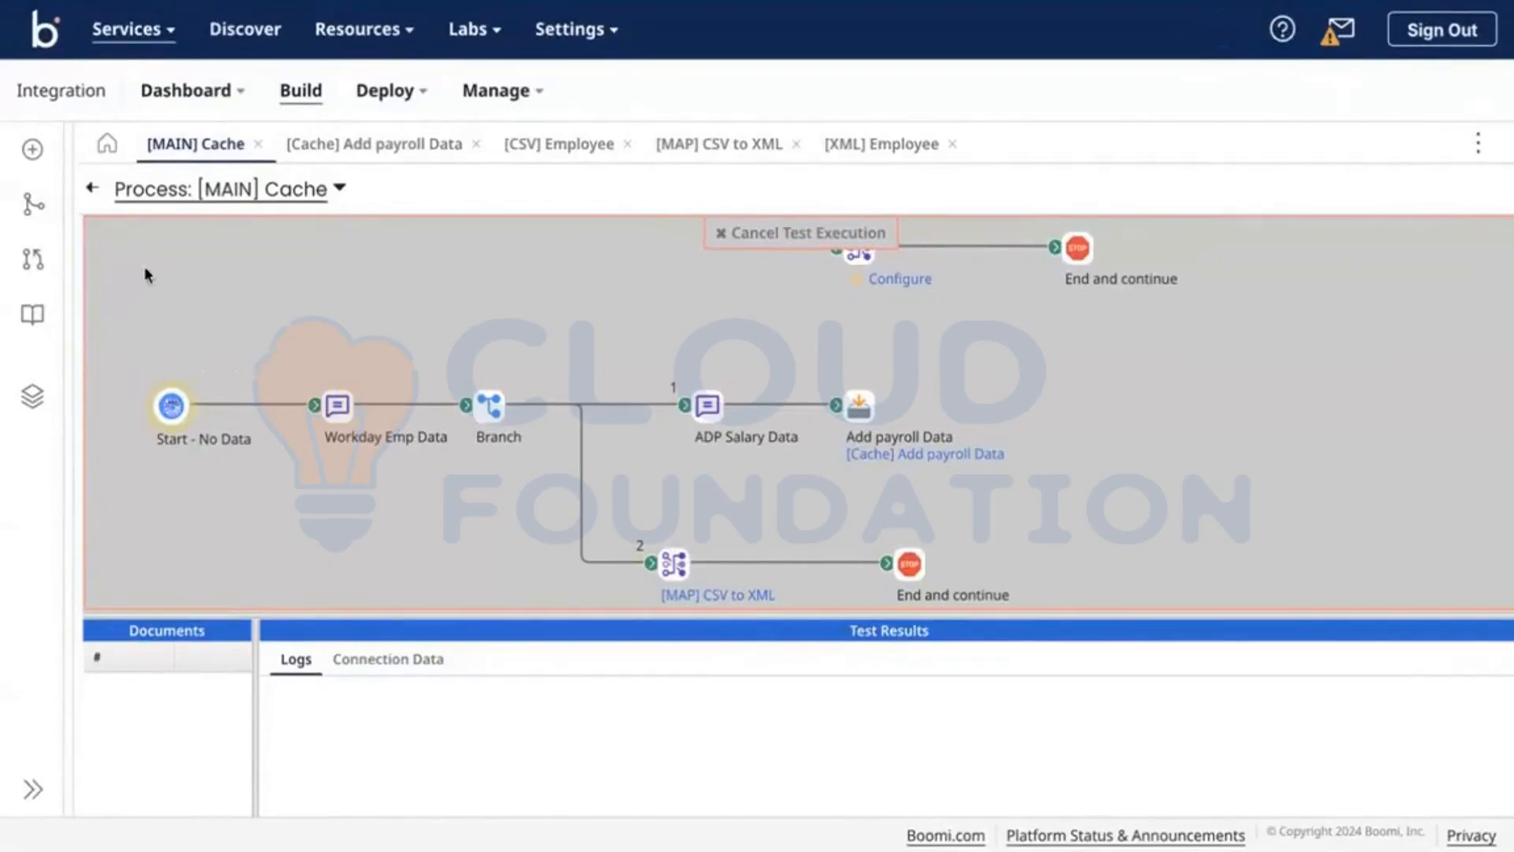
click(91, 194)
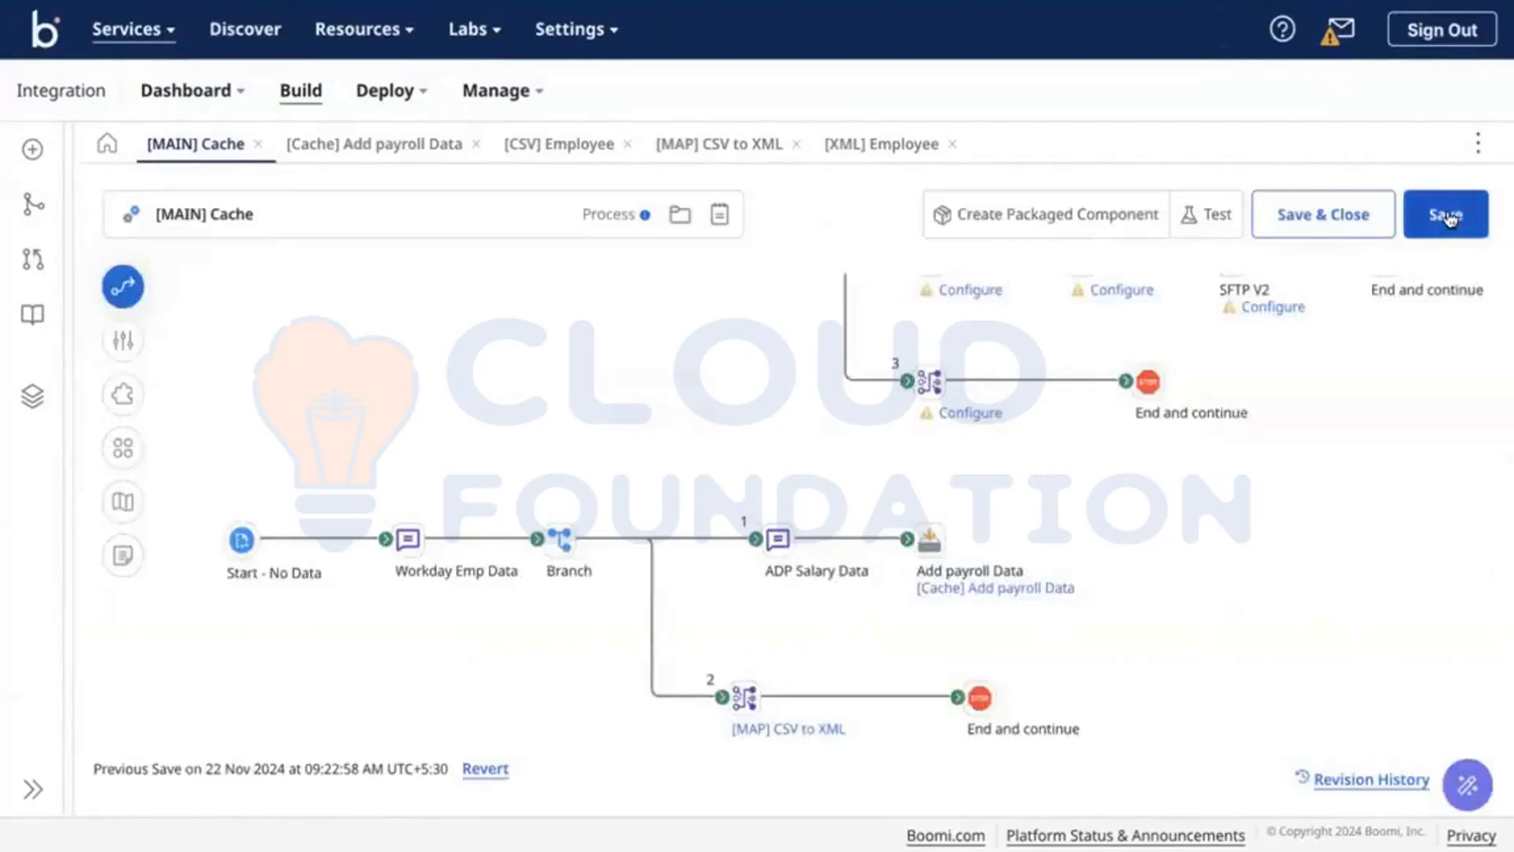
click(1204, 217)
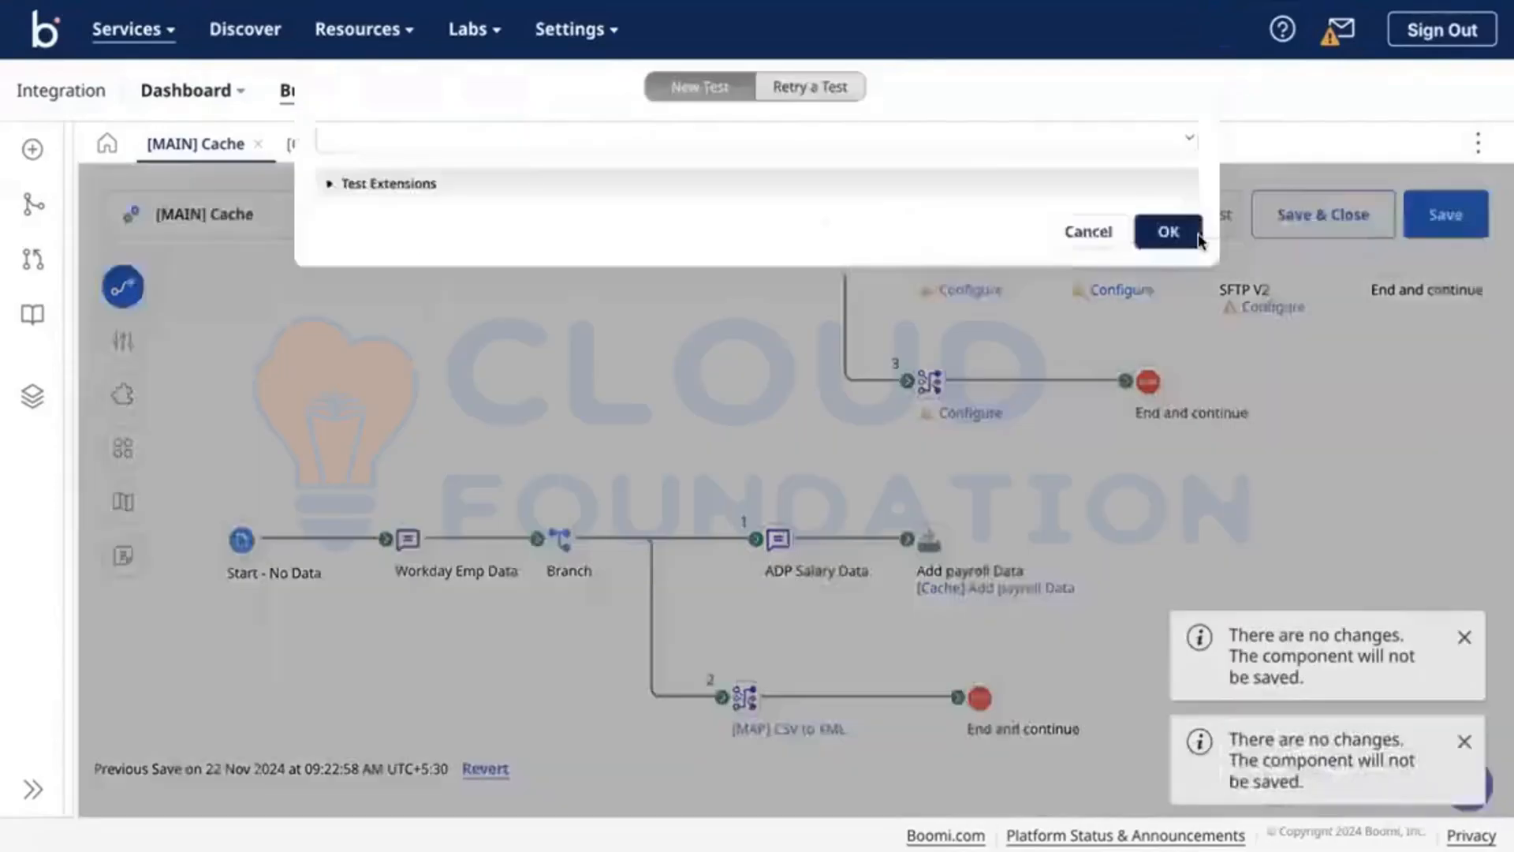
click(1198, 234)
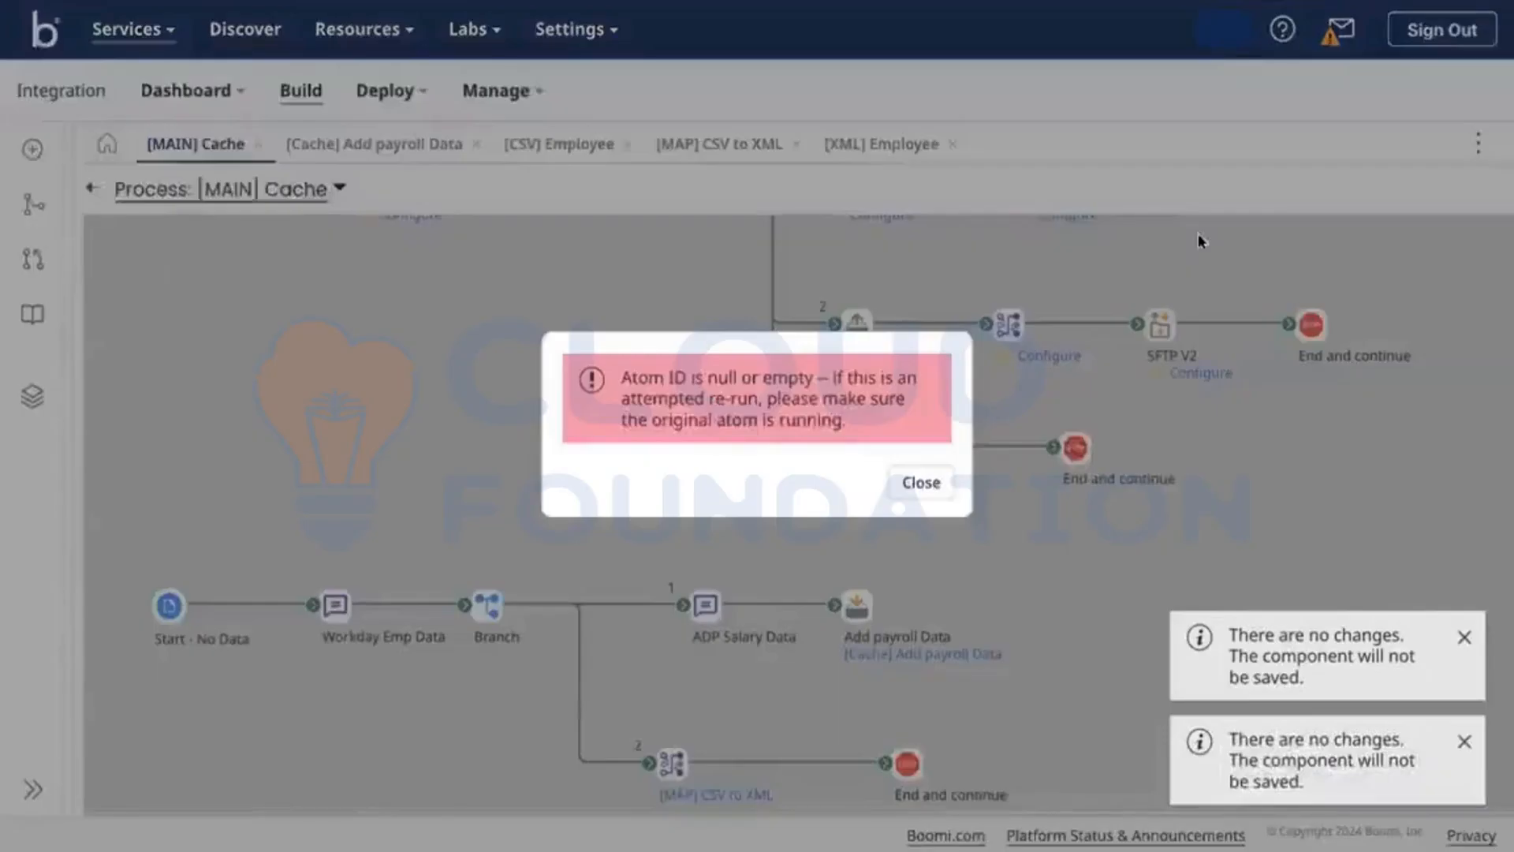
click(920, 482)
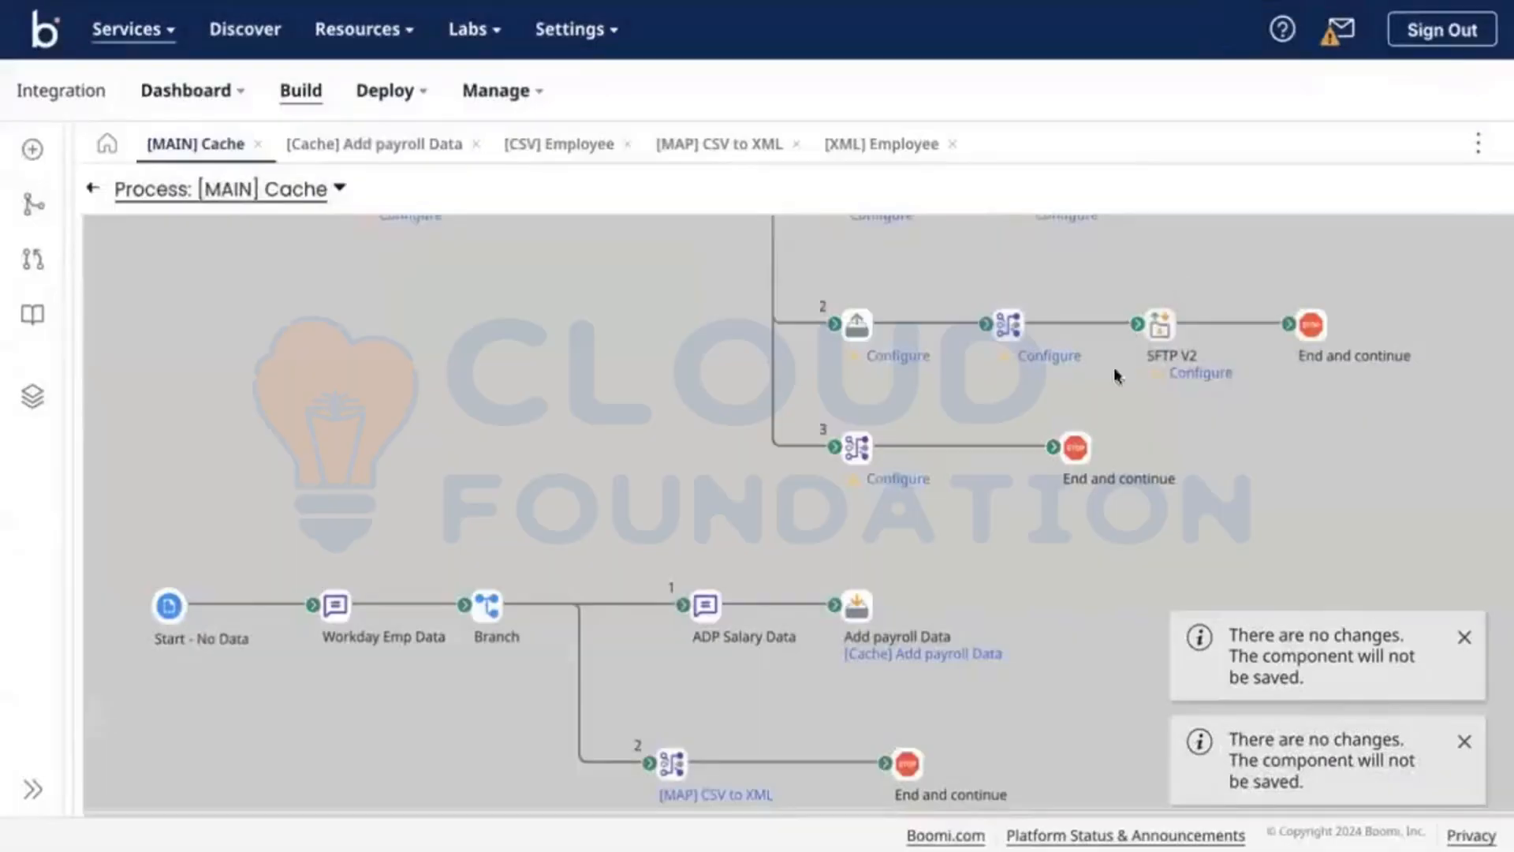
click(91, 188)
Step: Run the test on the Test-DV atom and view the End and continue step's logs
click(1206, 221)
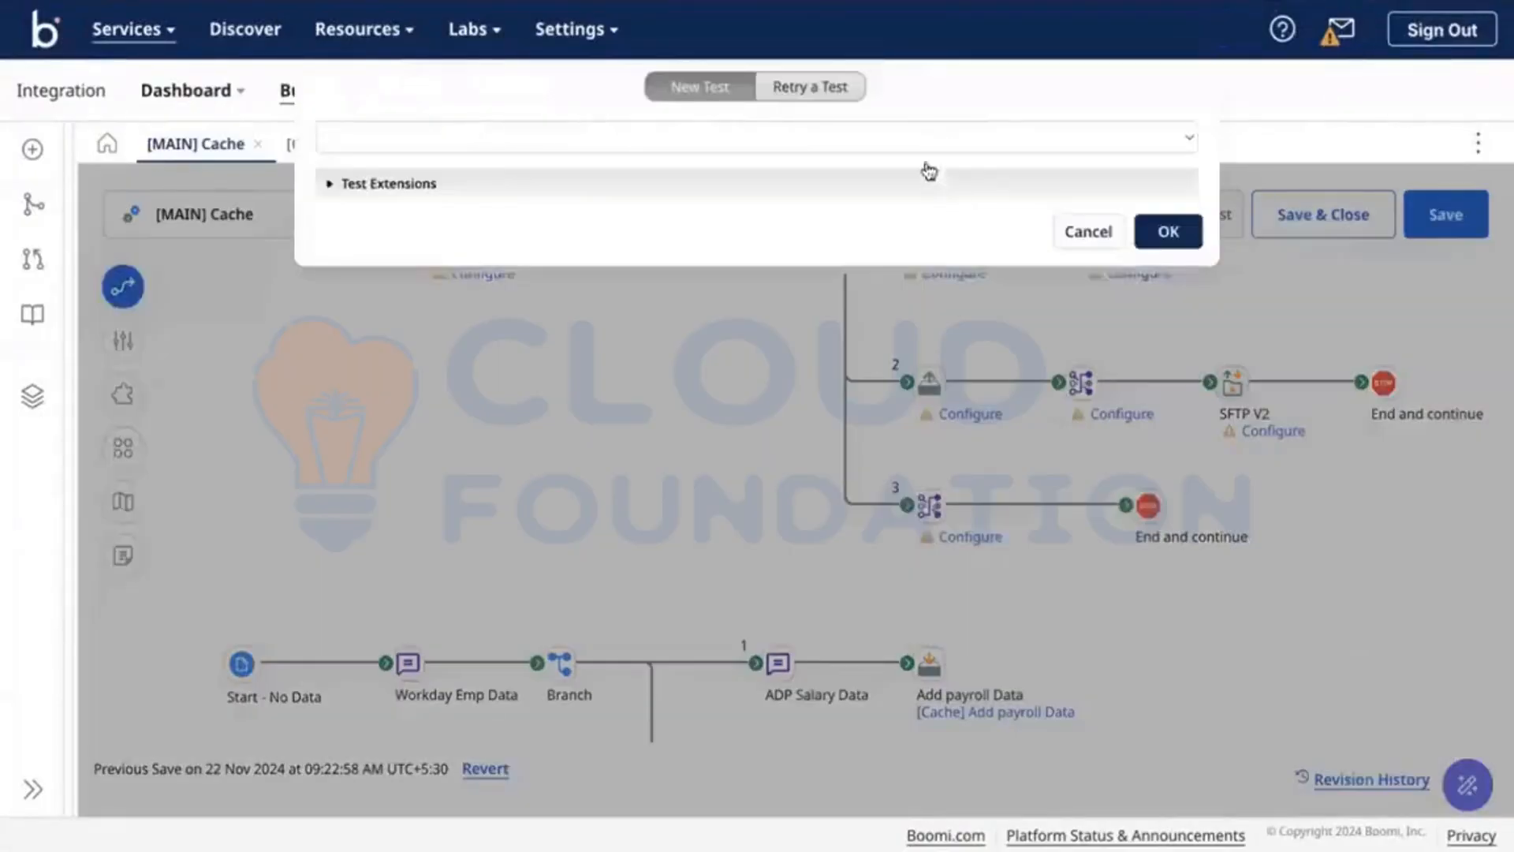
click(922, 143)
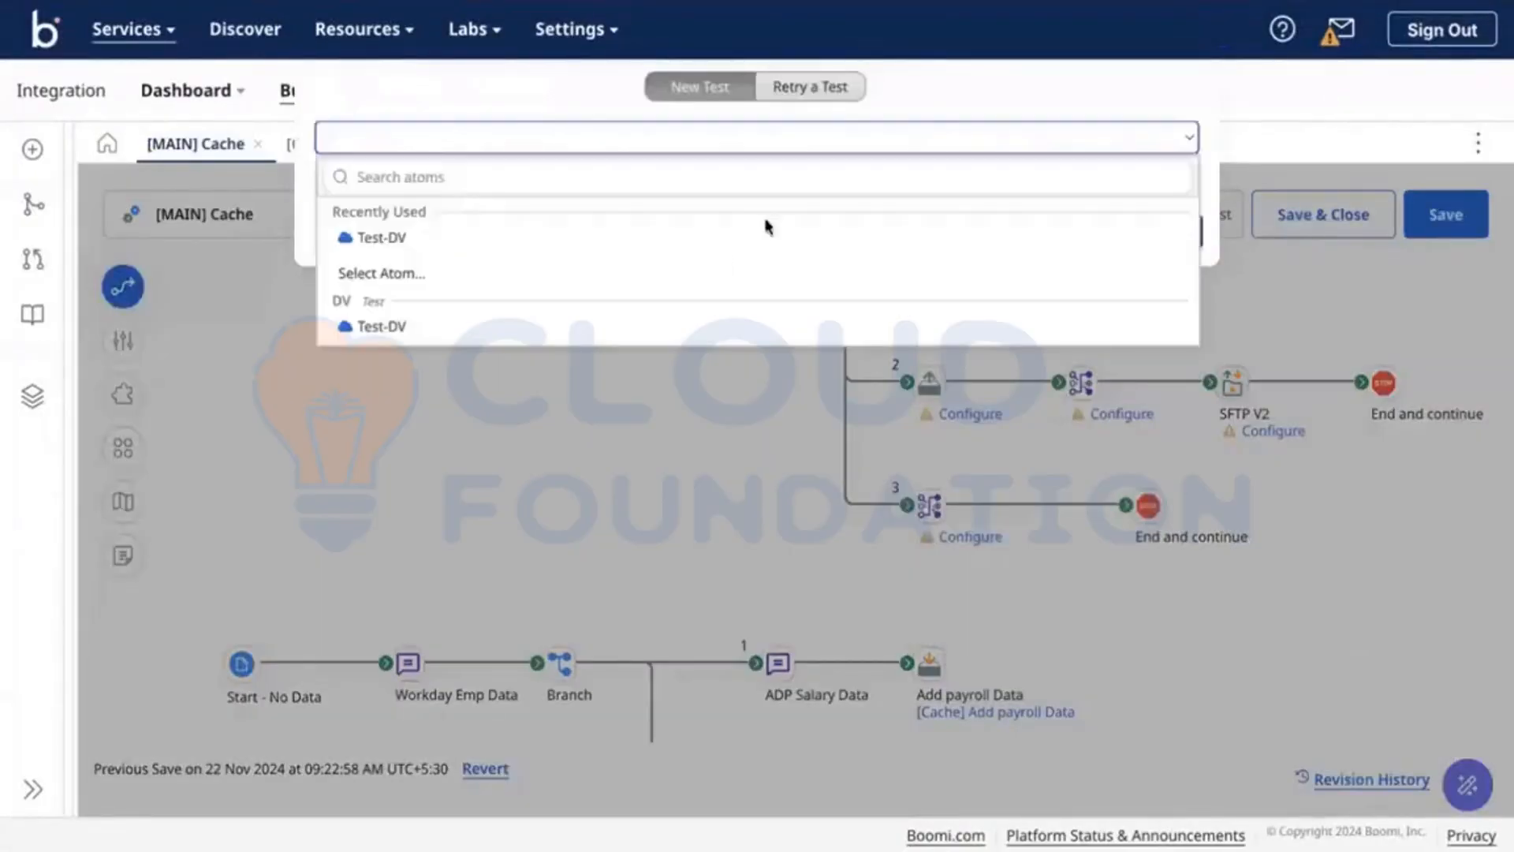
click(683, 239)
key(Return)
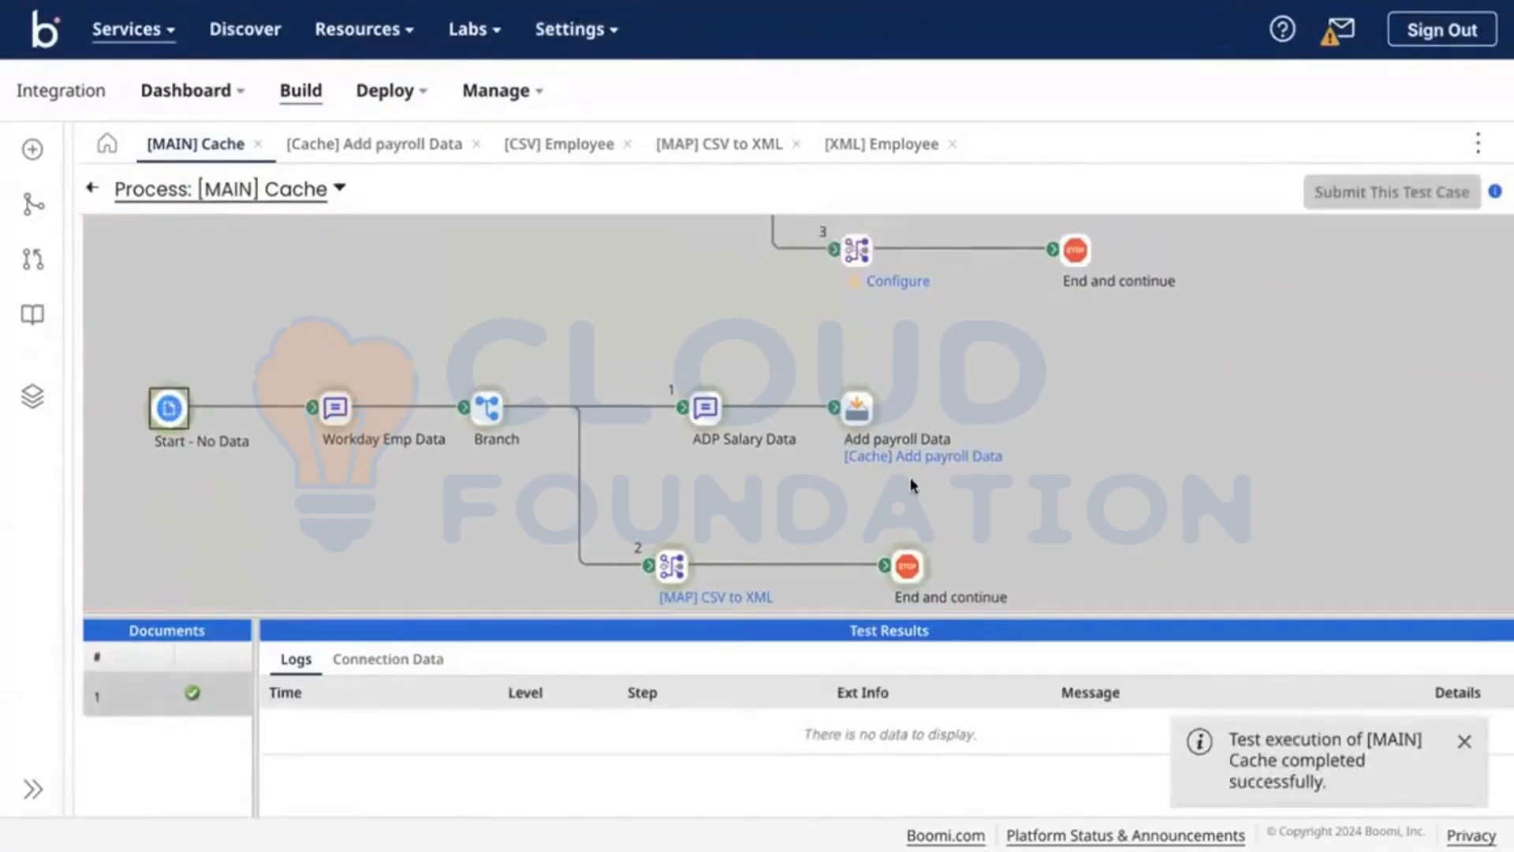
click(905, 556)
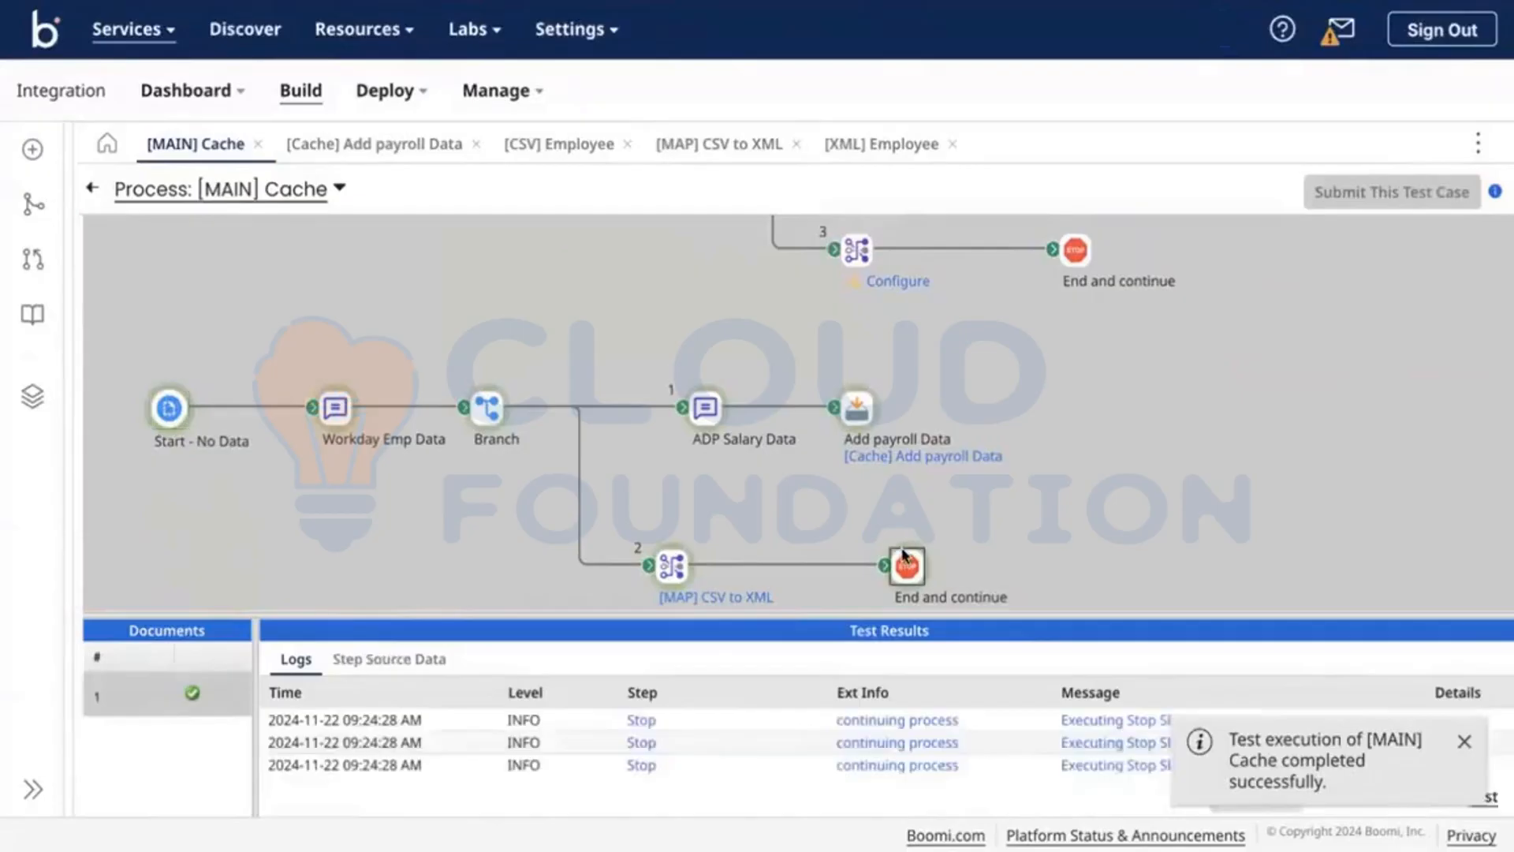
Step: Inspect the output XML values EmployeeID 001, Department ENGINEERING, JobTitle Softwa, Salary 12300, then close it
click(430, 660)
click(278, 729)
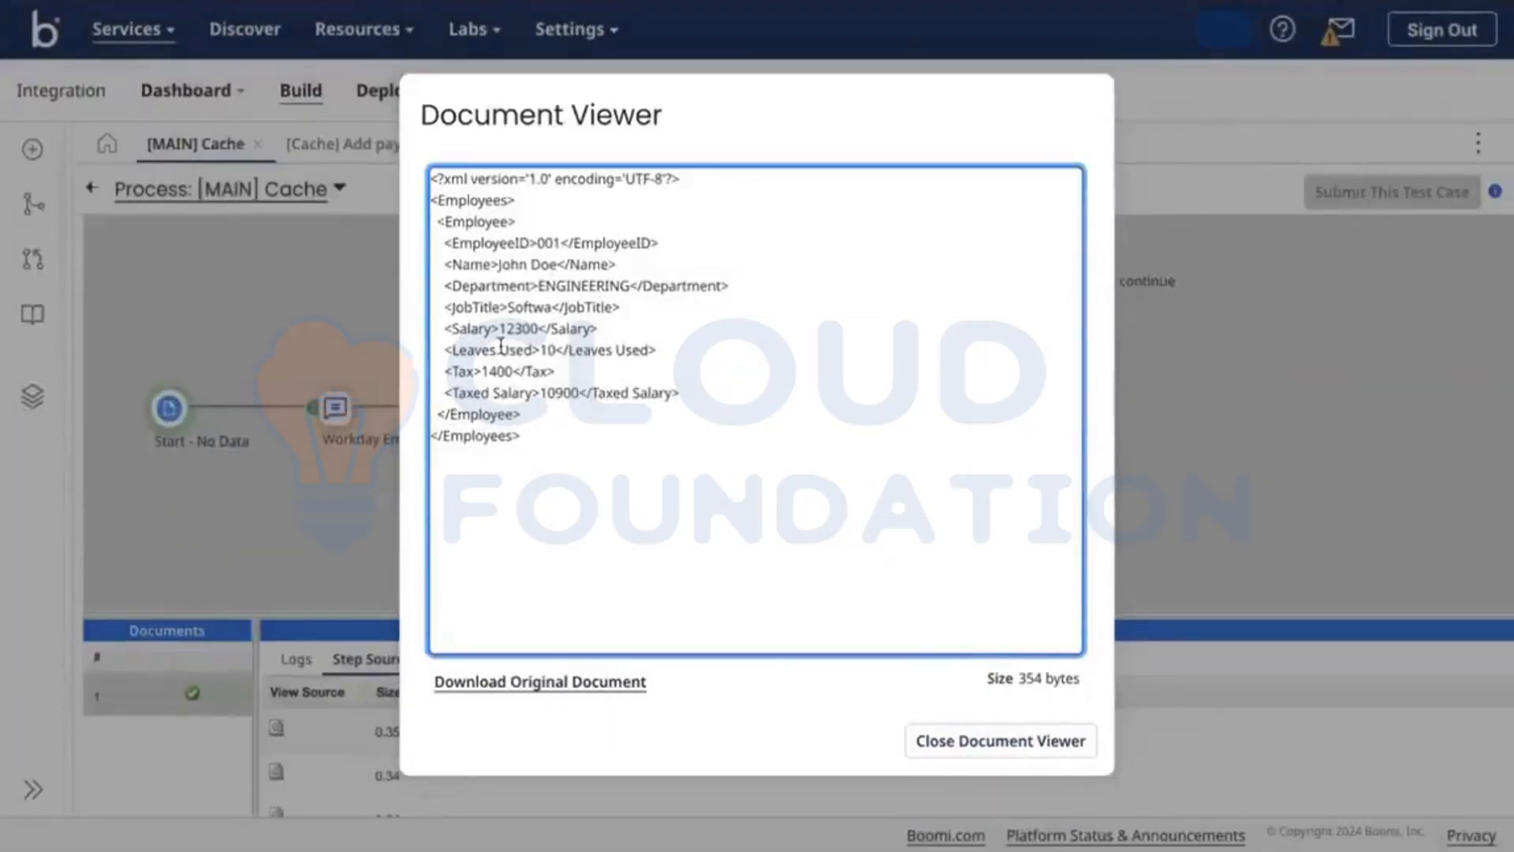
double_click(547, 244)
double_click(578, 282)
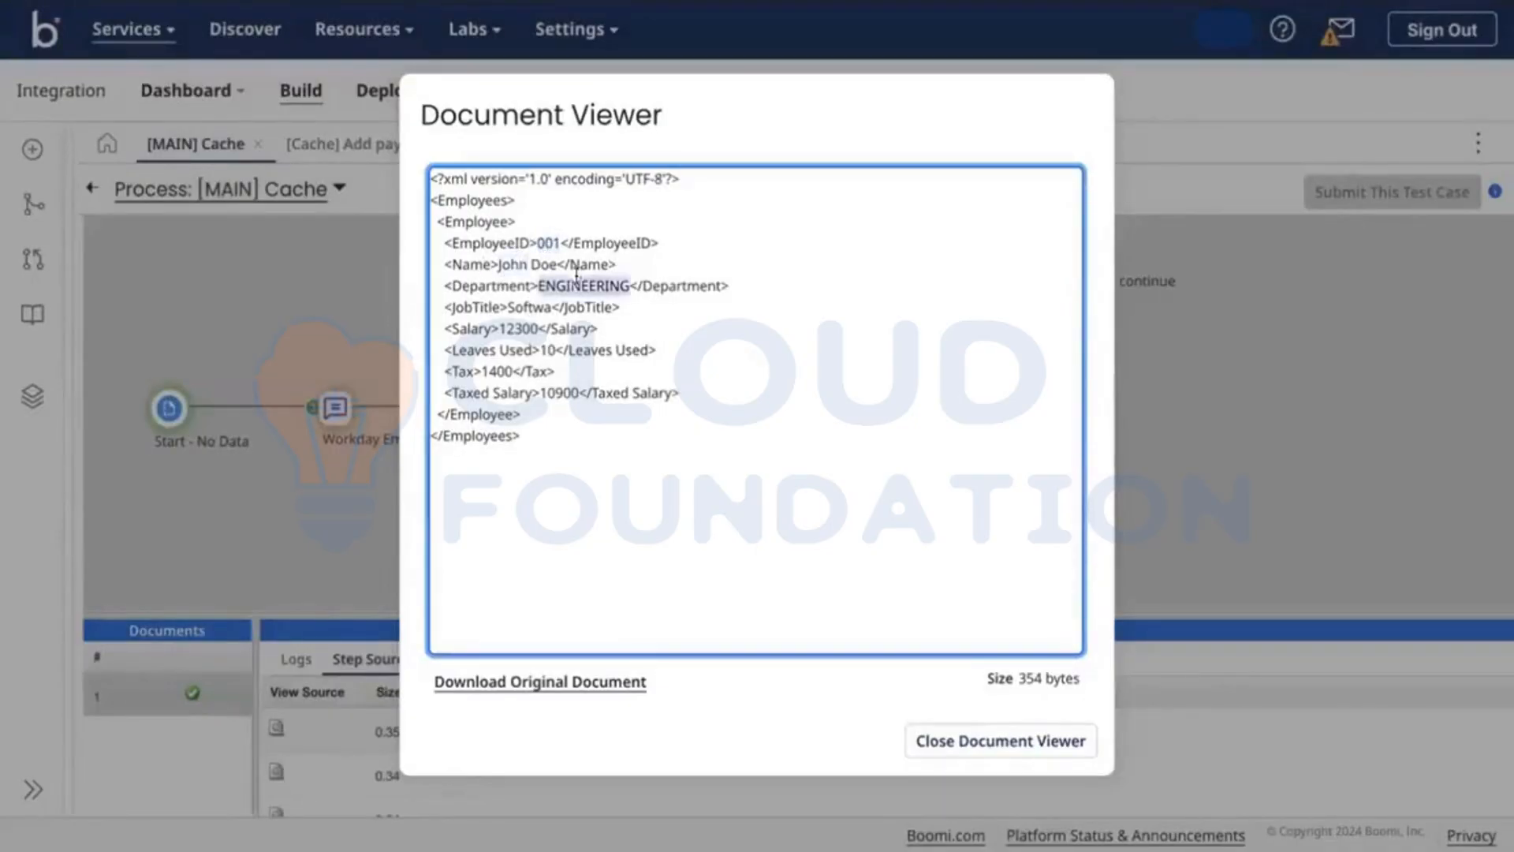
click(534, 307)
double_click(533, 307)
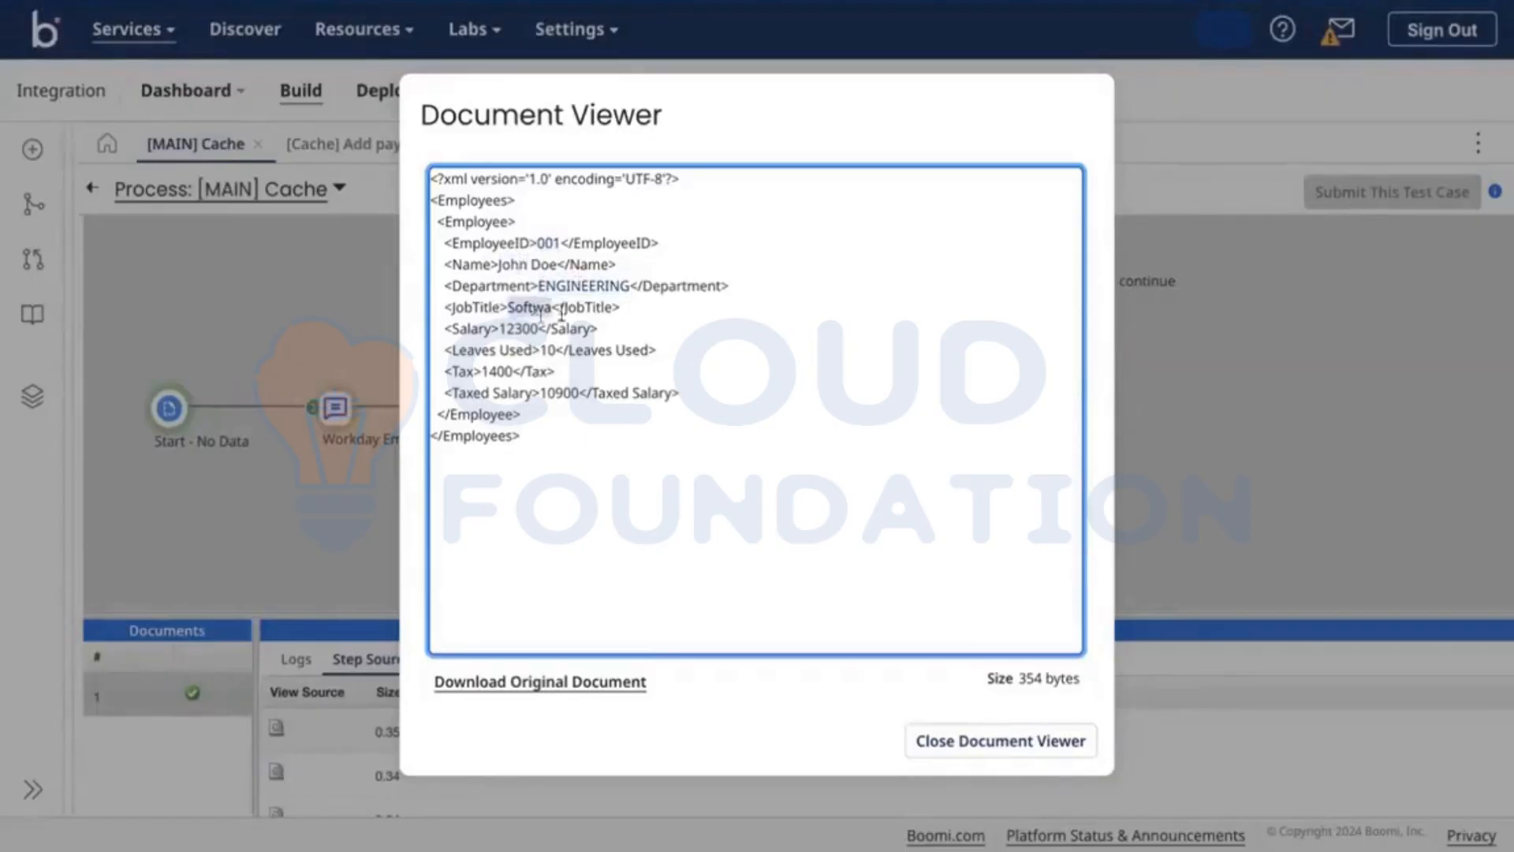
double_click(518, 329)
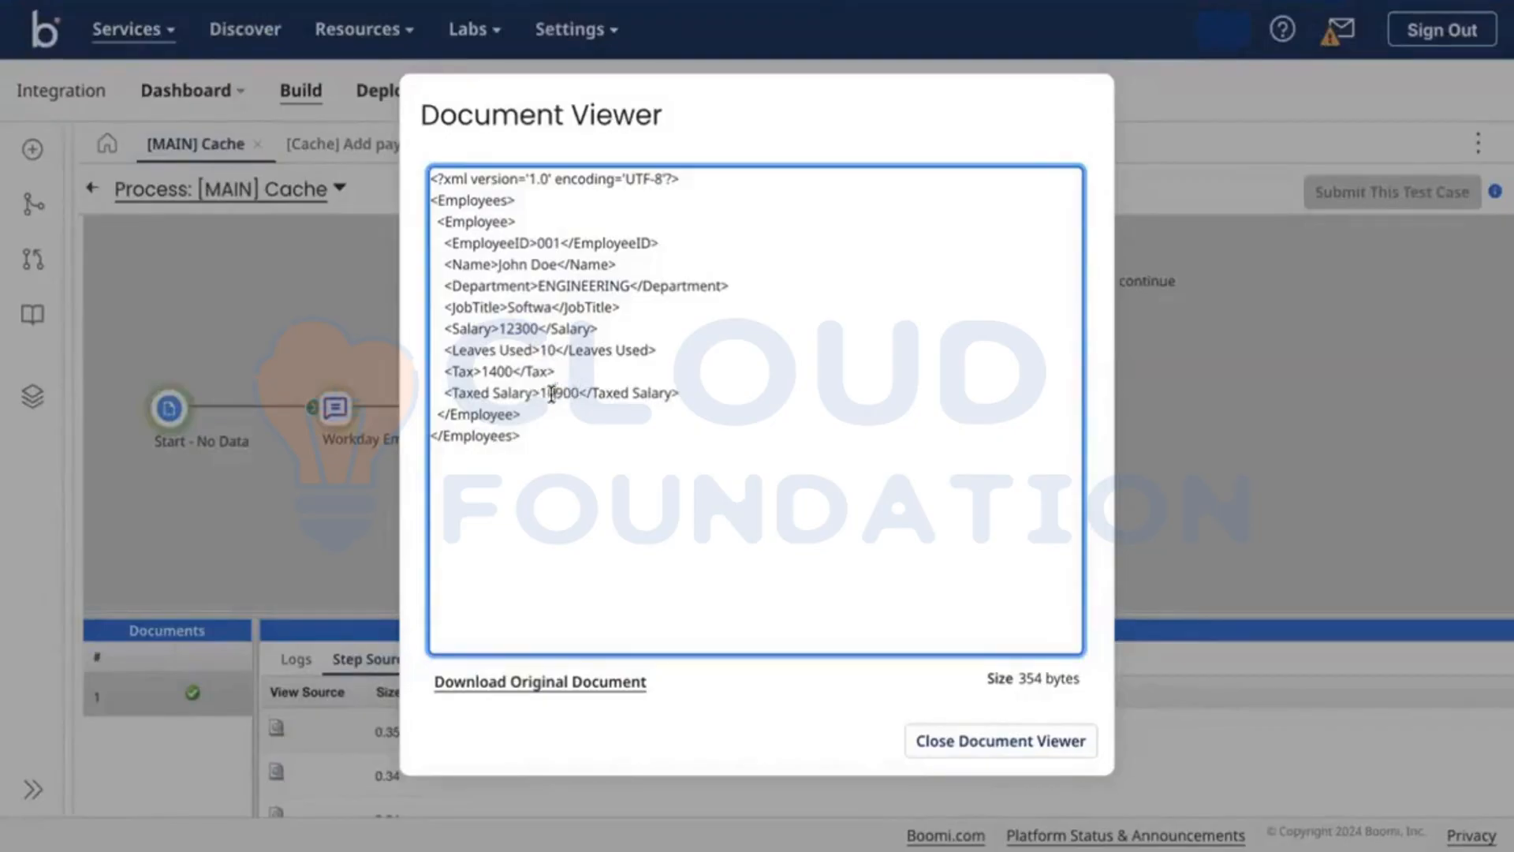
click(935, 741)
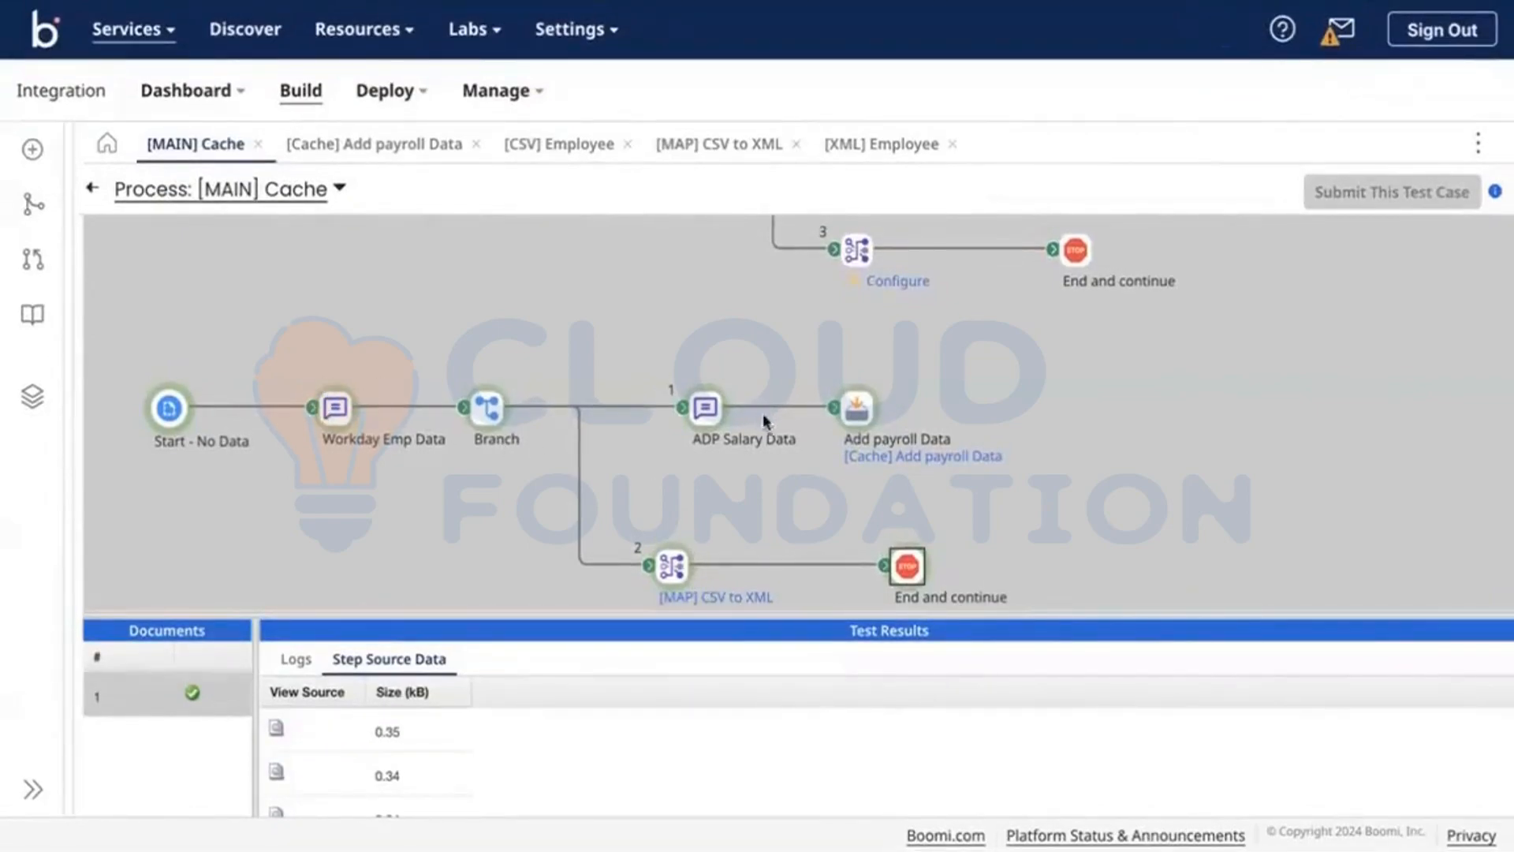
Step: Show the CSV to XML map step's log entries in an enlarged results panel
click(671, 568)
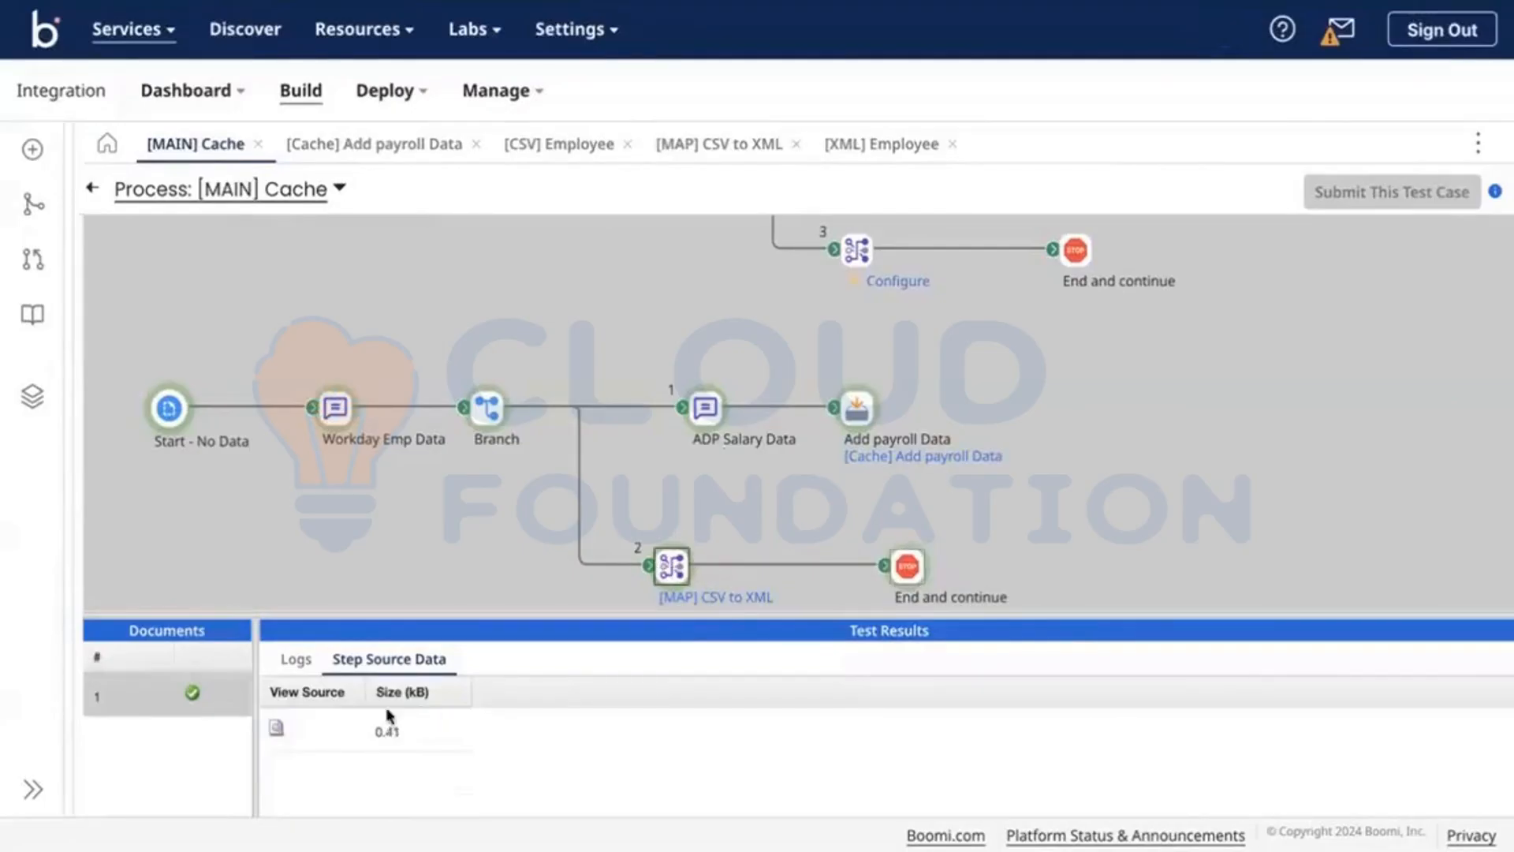
click(284, 666)
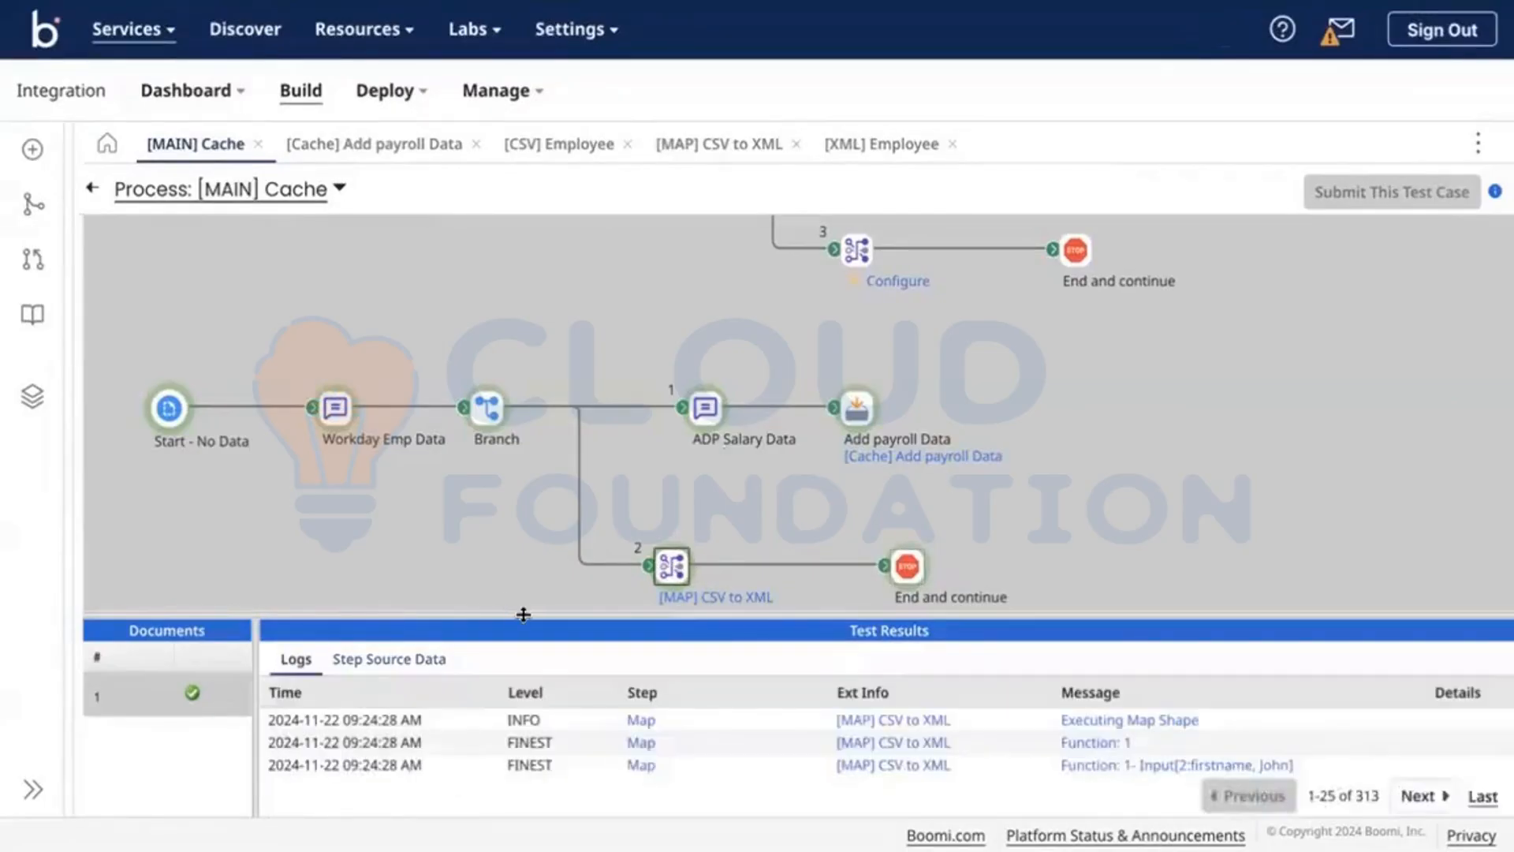
drag(522, 614, 530, 365)
scroll(713, 244, down, 3)
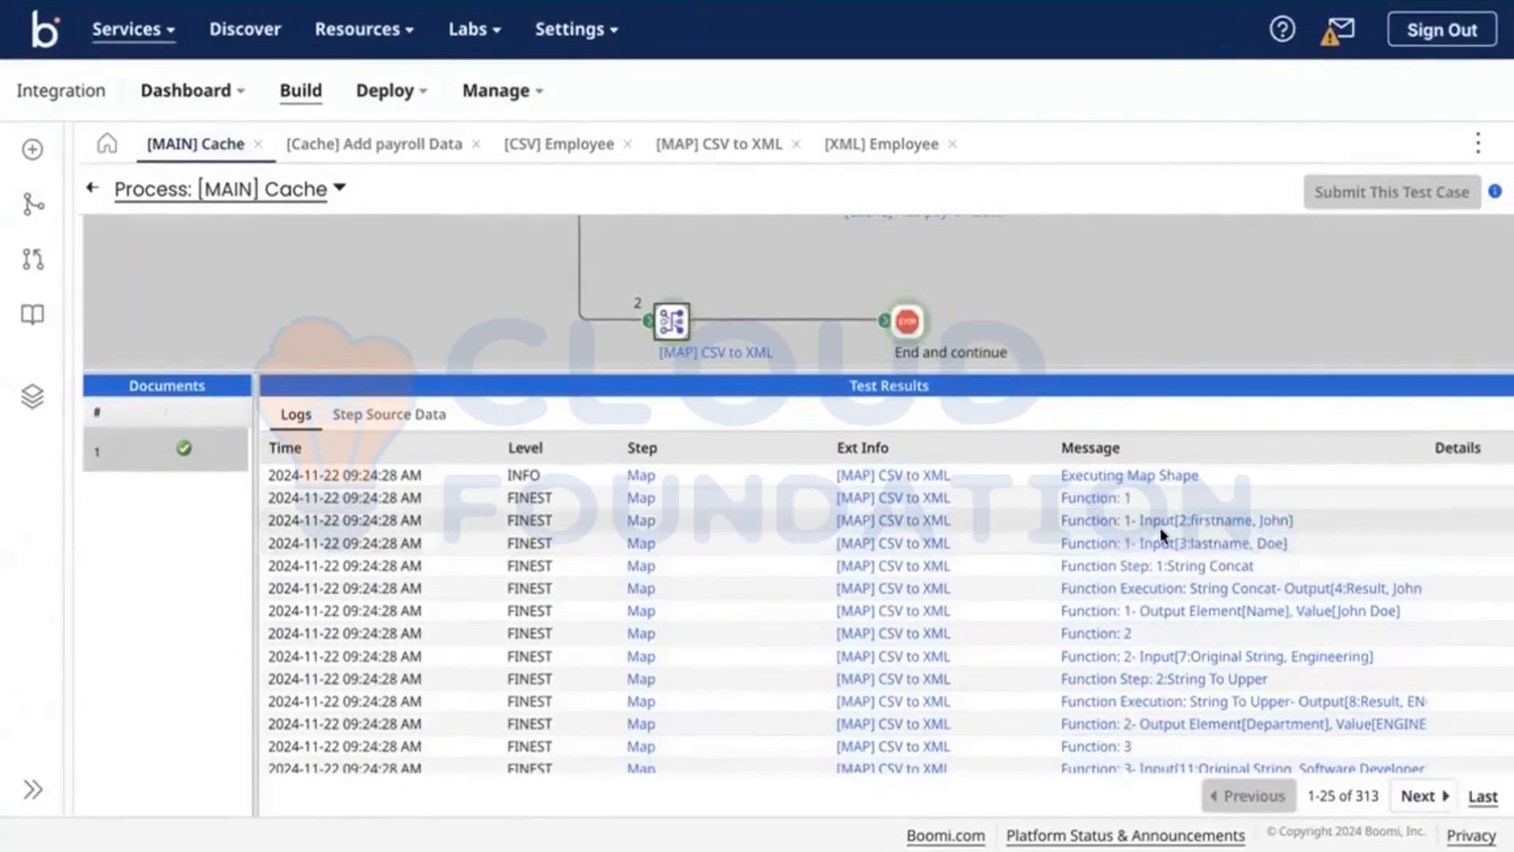
drag(1052, 369, 1055, 302)
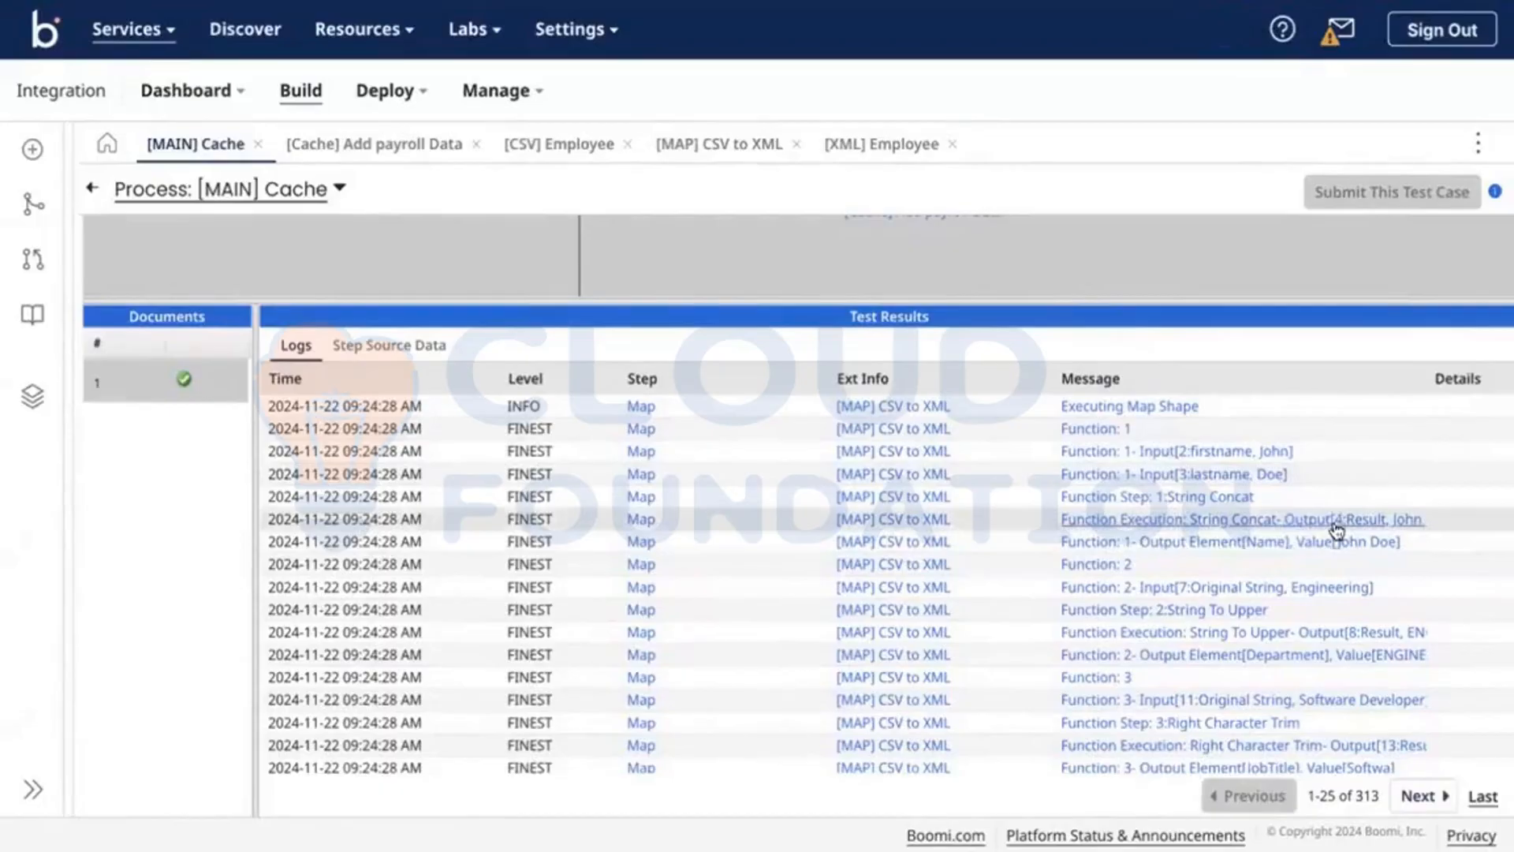
Step: Read the Name output, Software Developer input and Right Character Trim output log messages
click(1281, 544)
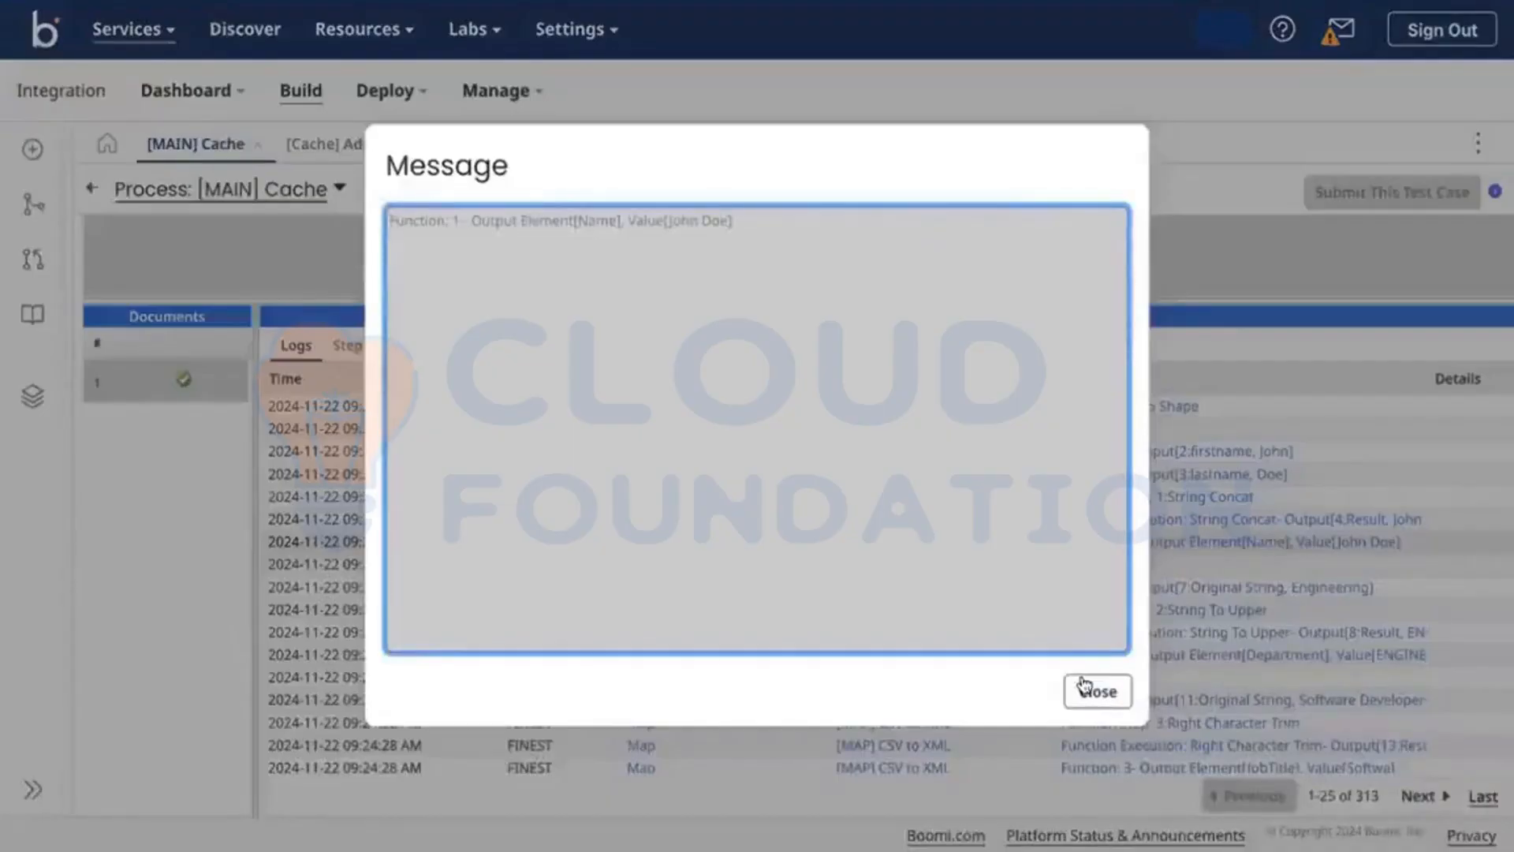
click(1088, 689)
scroll(1212, 569, down, 1)
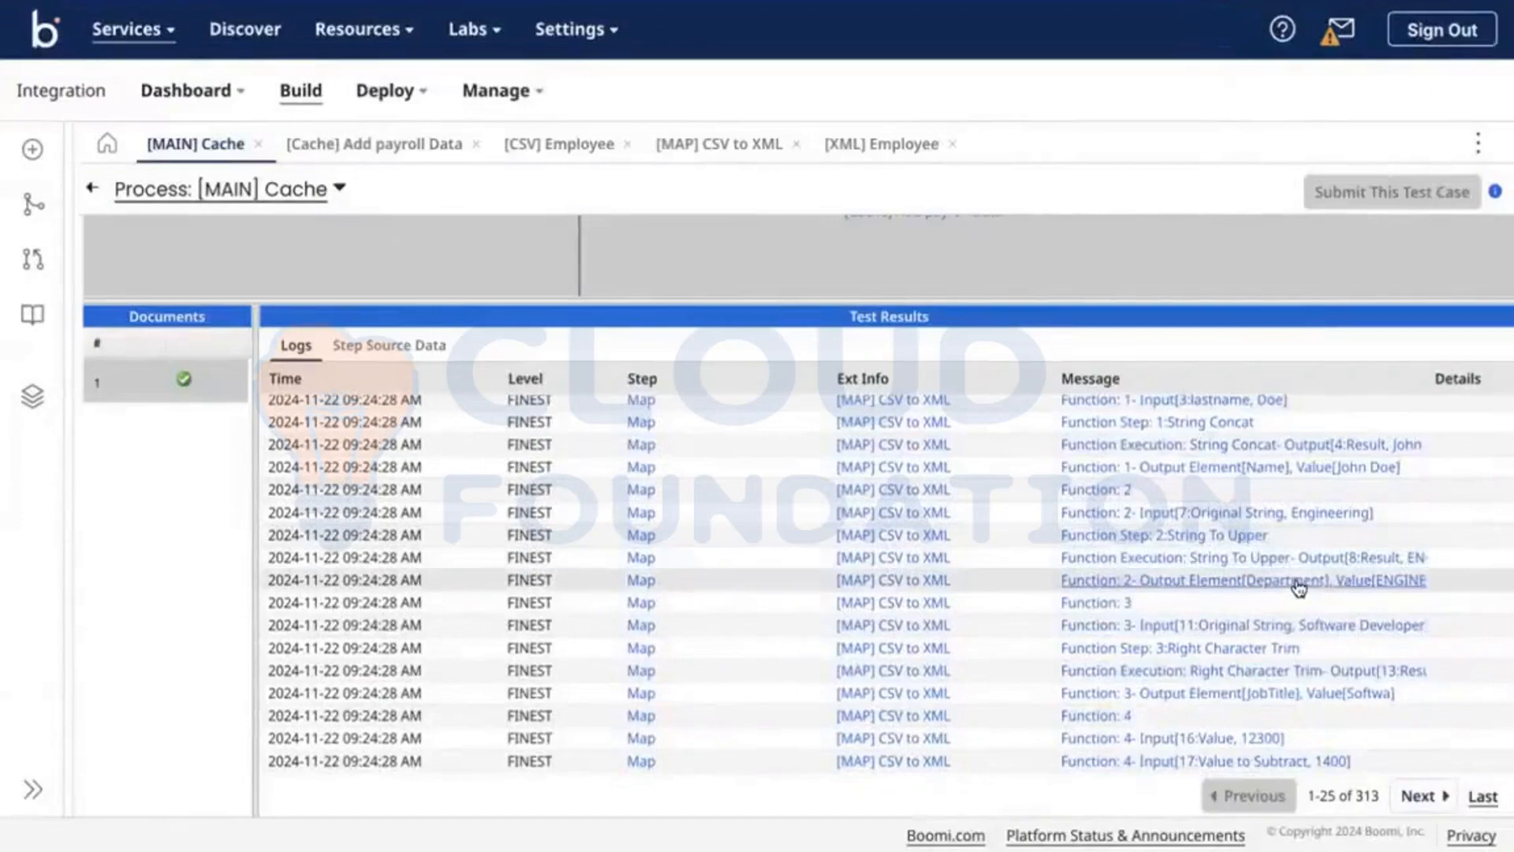
scroll(1275, 582, down, 1)
click(1275, 579)
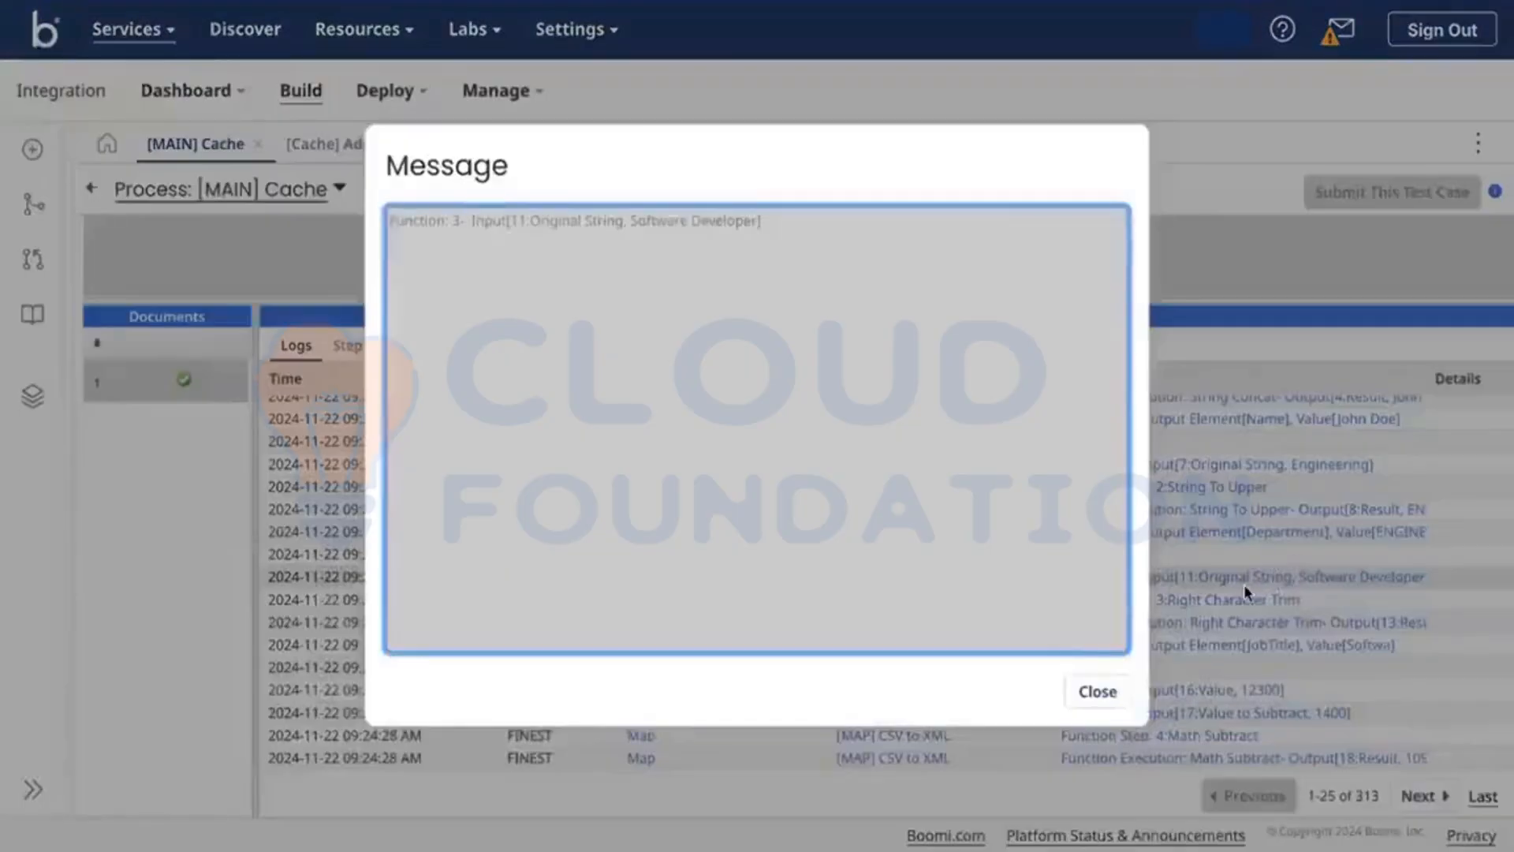
click(1102, 694)
scroll(1327, 608, down, 1)
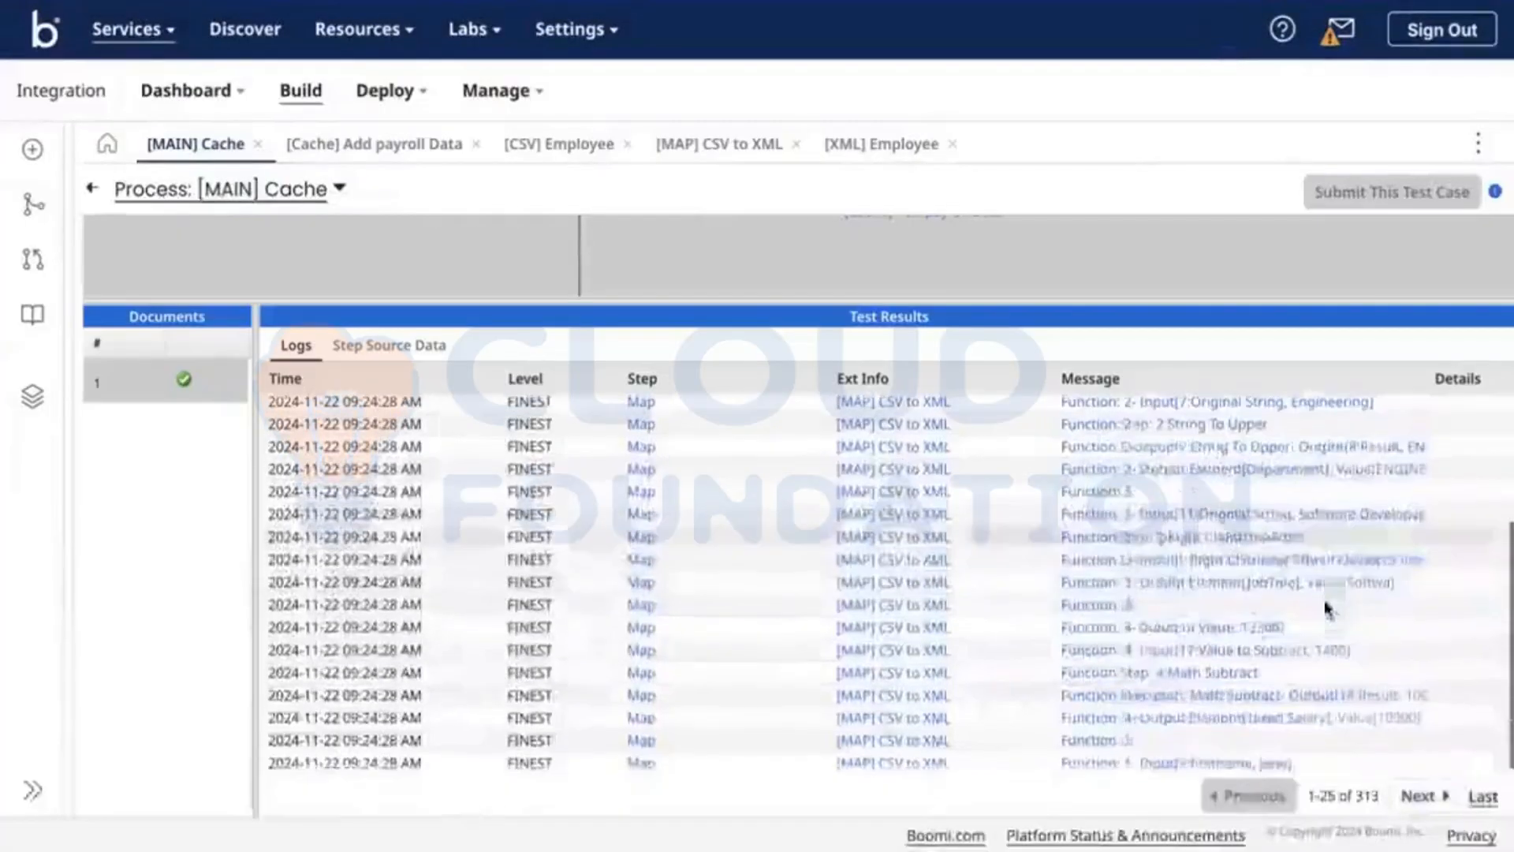
click(1323, 558)
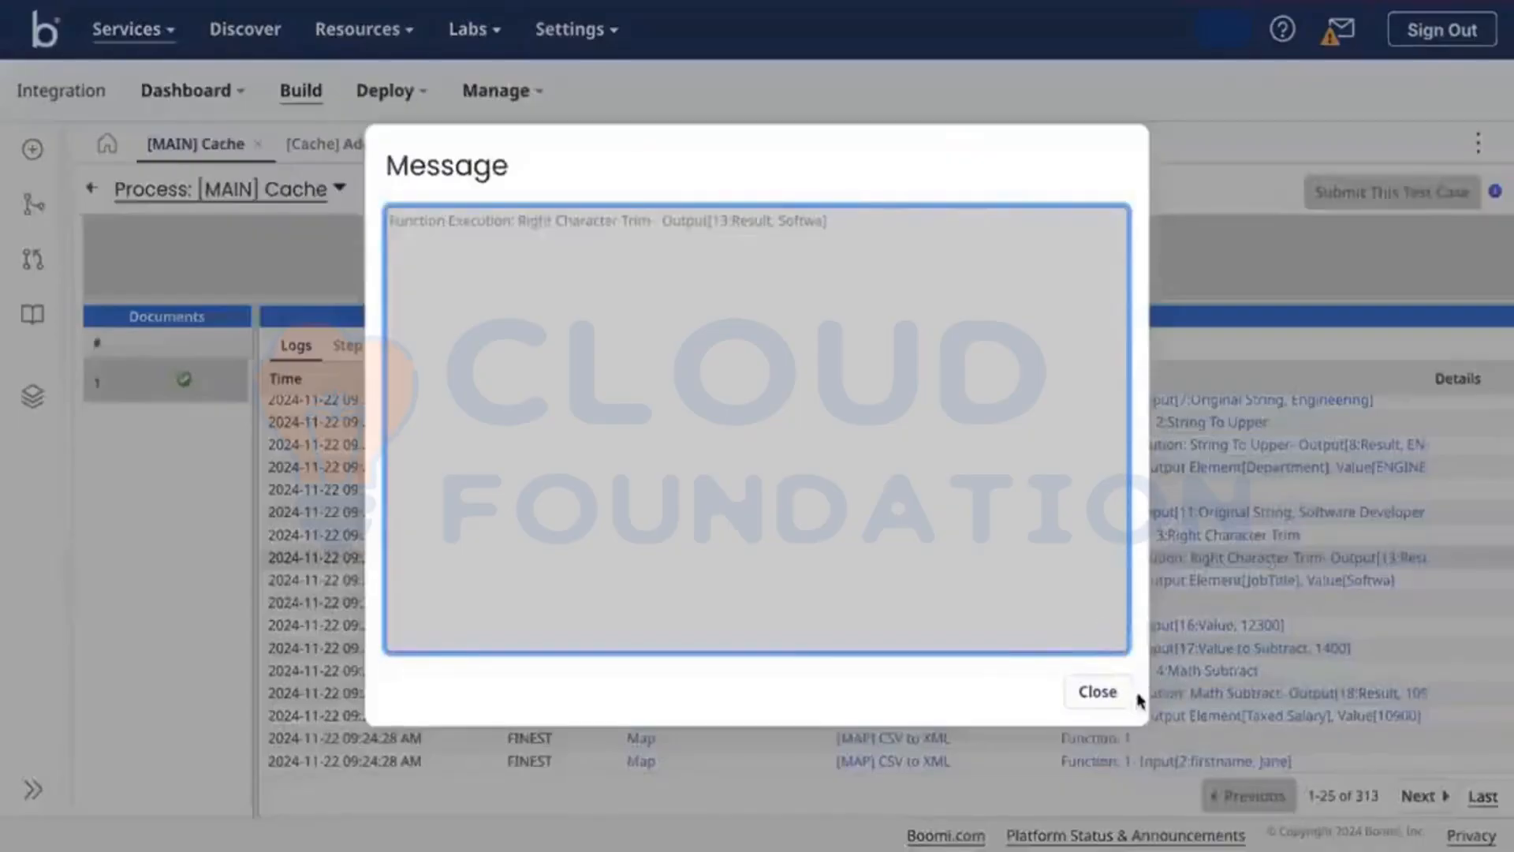
click(1098, 692)
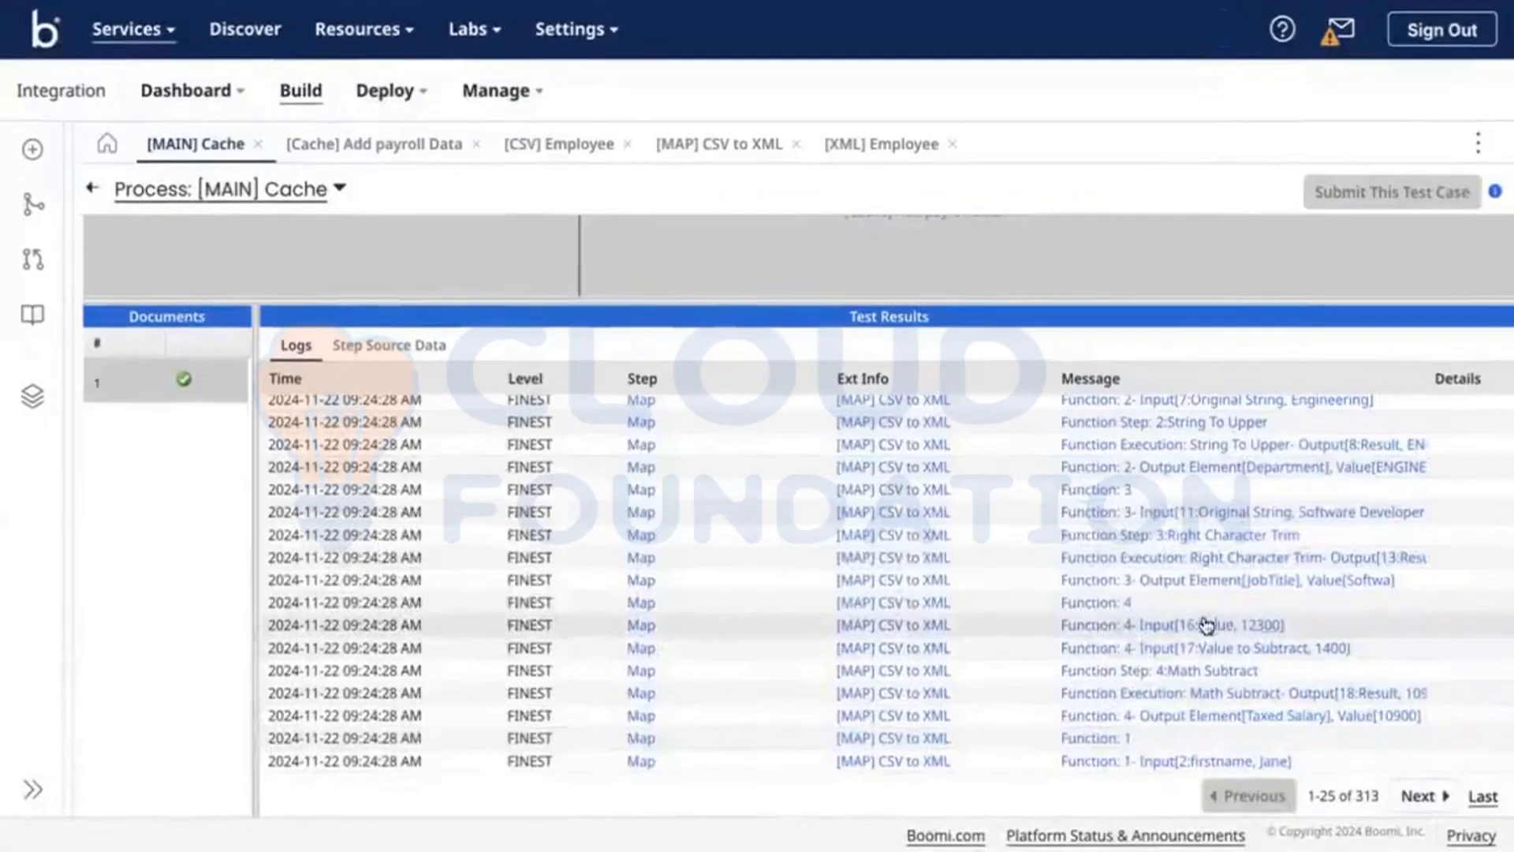
Step: Read the Function 4 input 12300, Math Subtract result 10900 and Taxed Salary messages, then page forward
click(1204, 627)
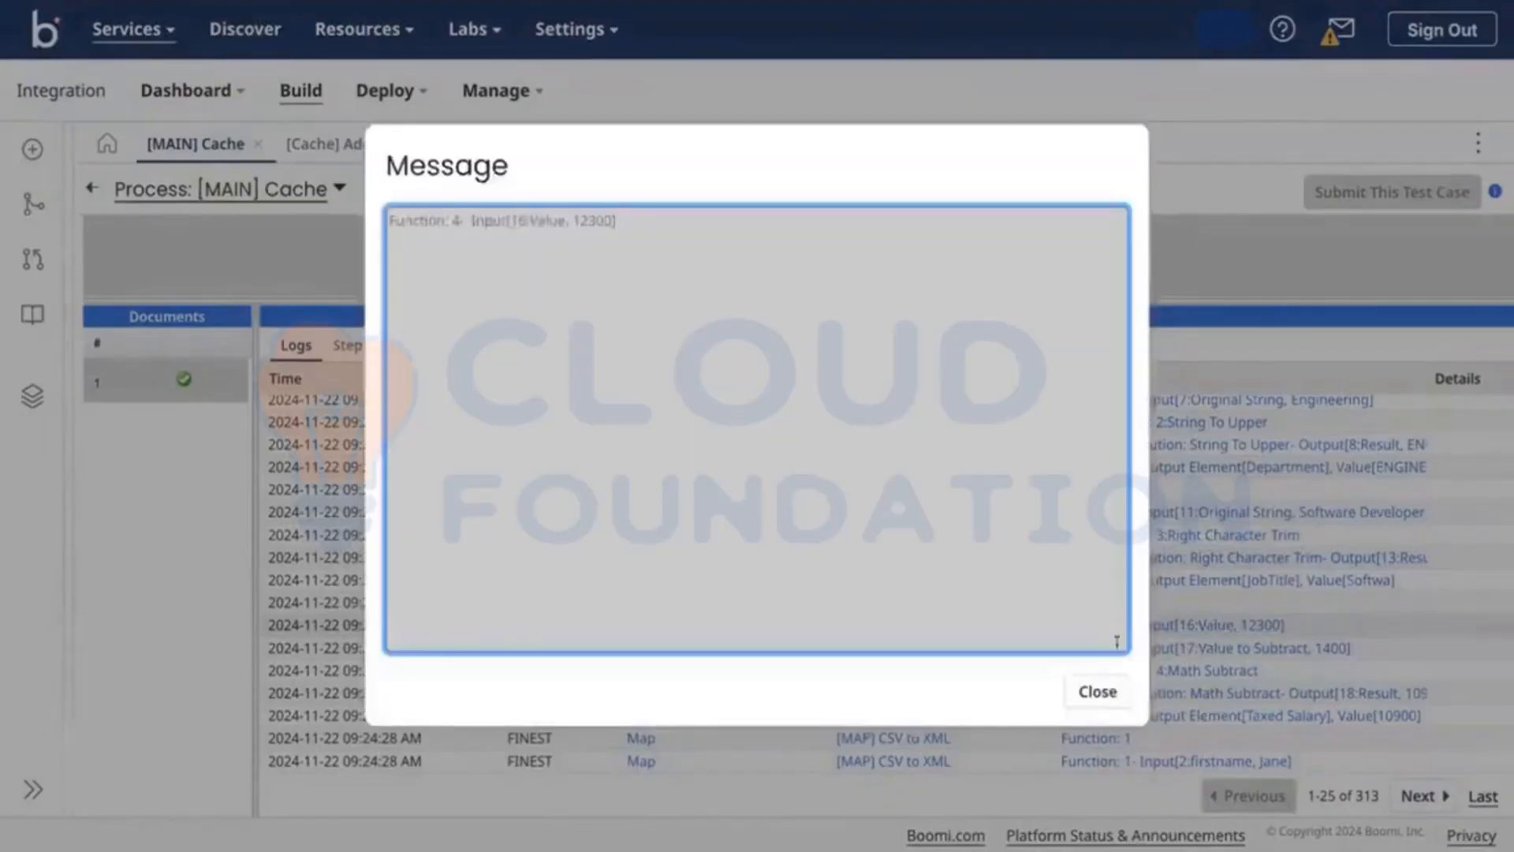
click(1096, 691)
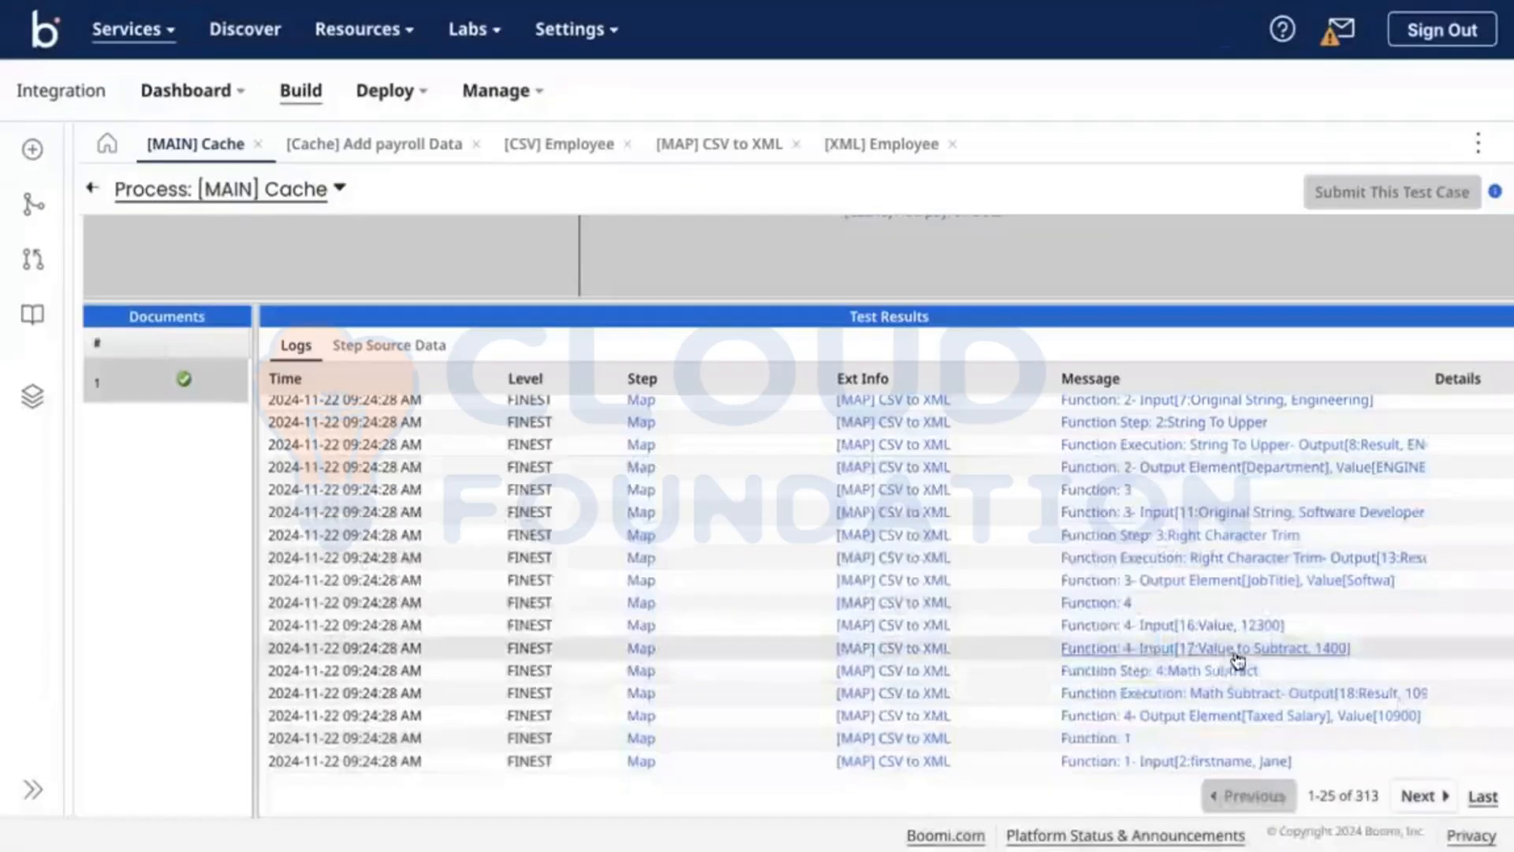
click(1292, 694)
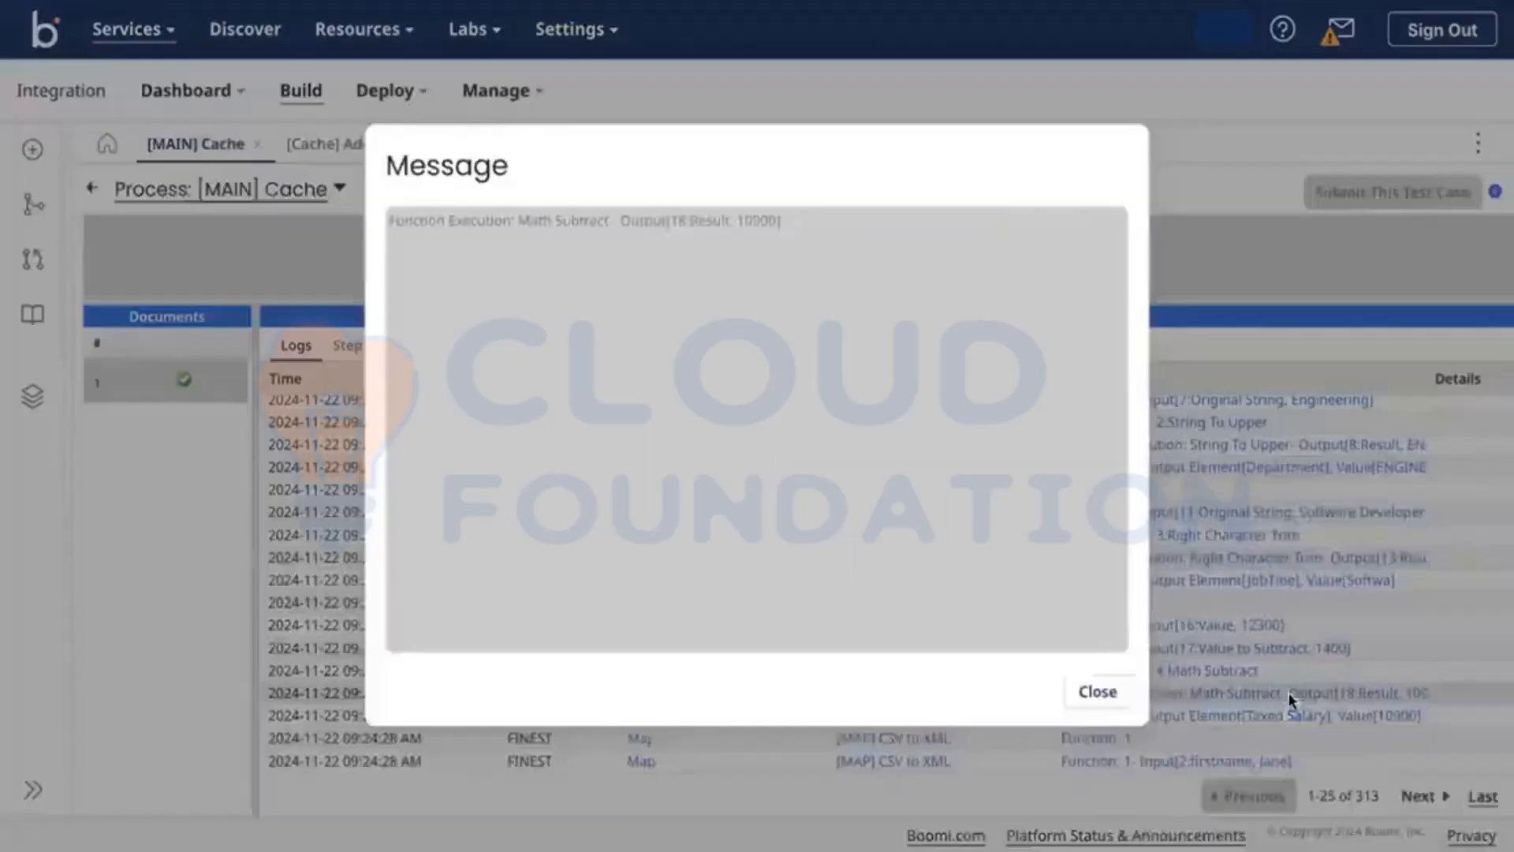
click(1103, 694)
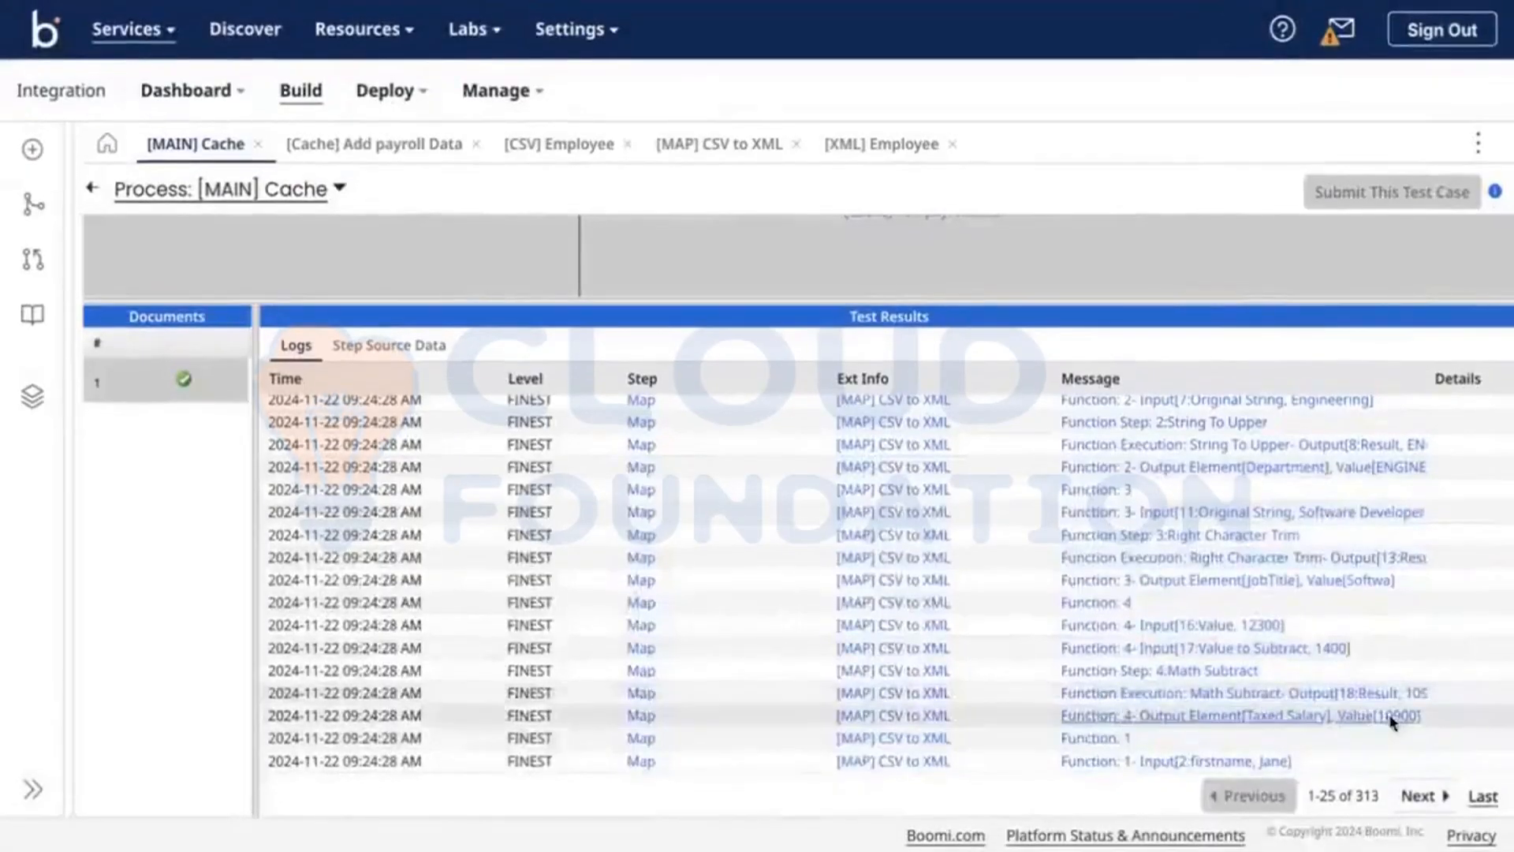
click(1393, 723)
click(1095, 689)
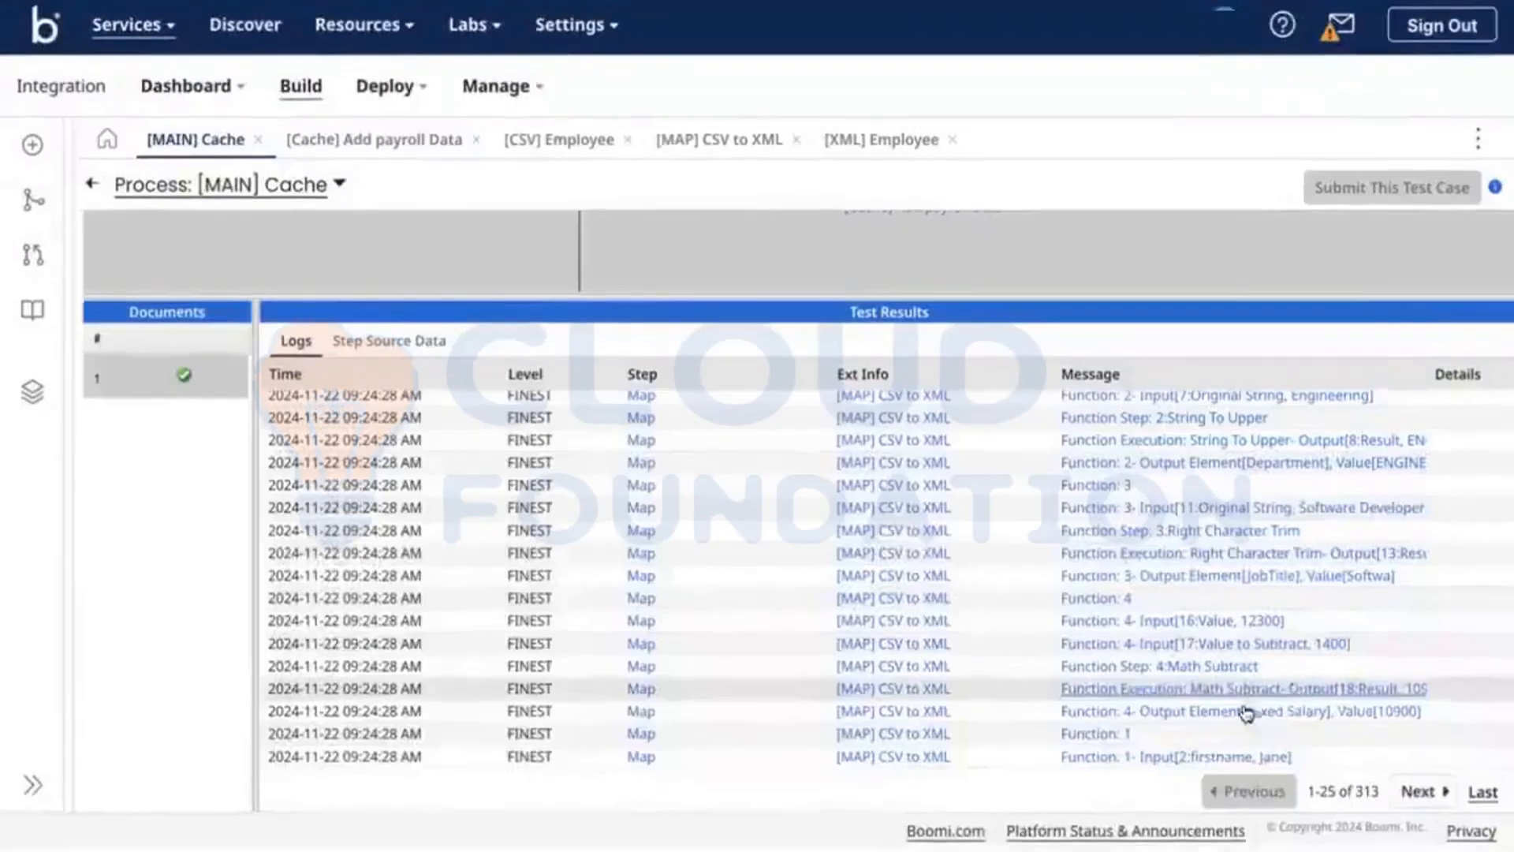
click(1417, 793)
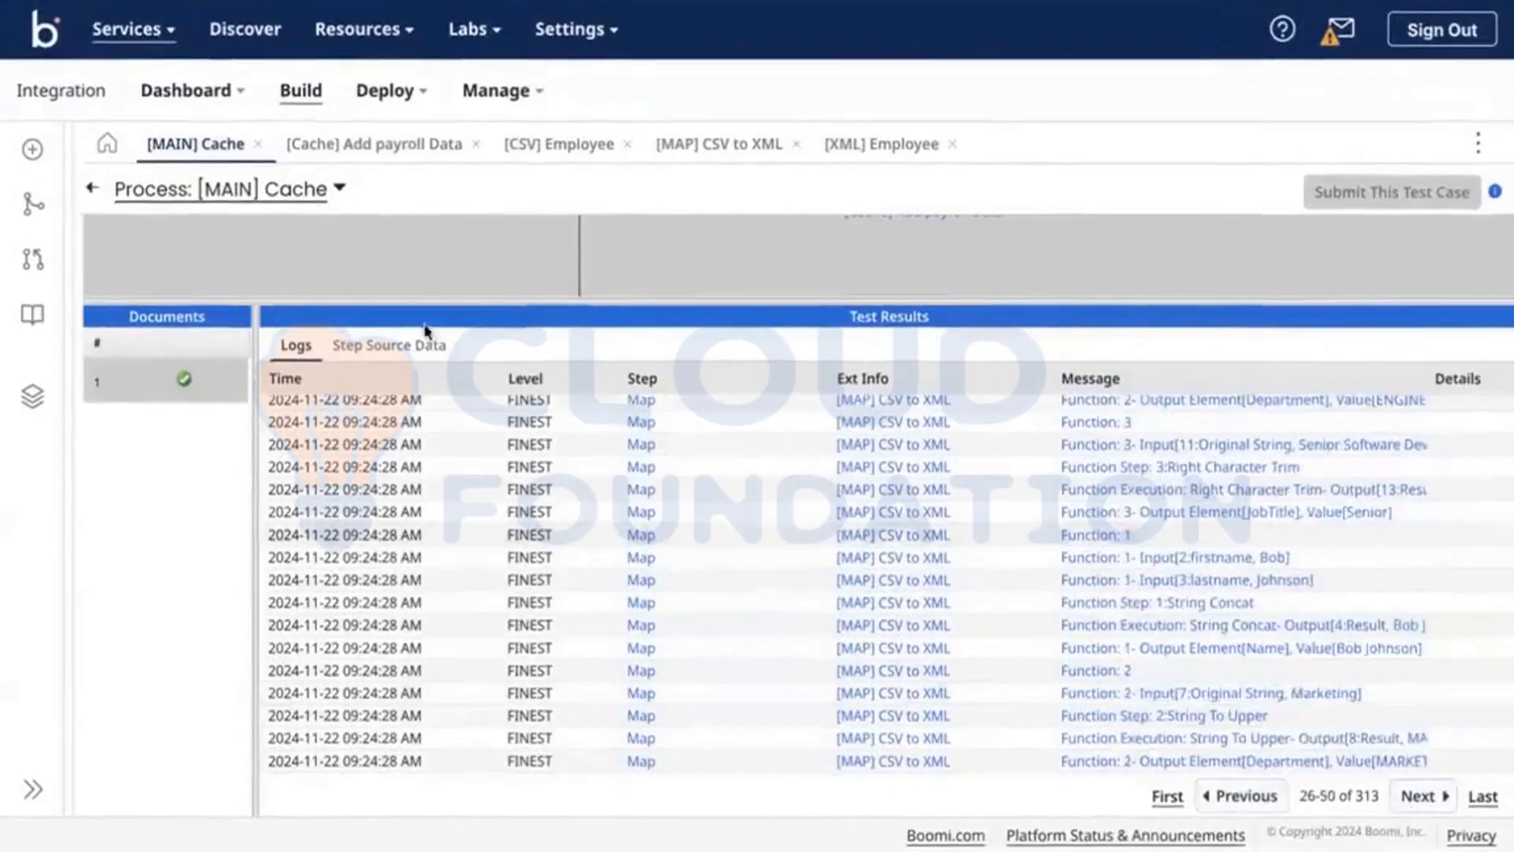
click(399, 346)
Step: Restore the diagram and compare source documents at End and continue, CSV to XML, and Add payroll Data
drag(526, 298, 560, 557)
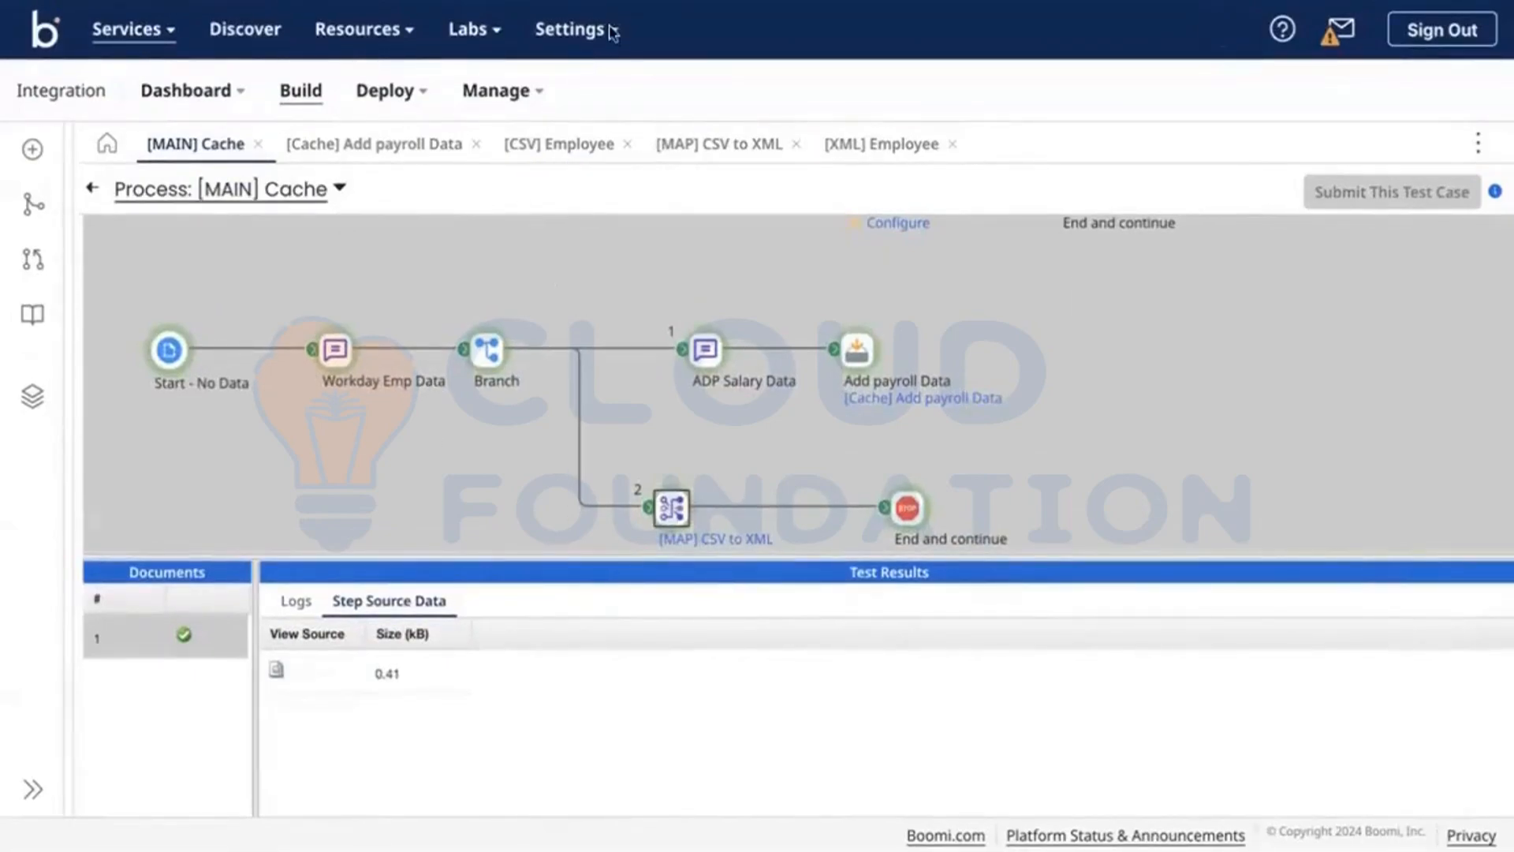
click(910, 509)
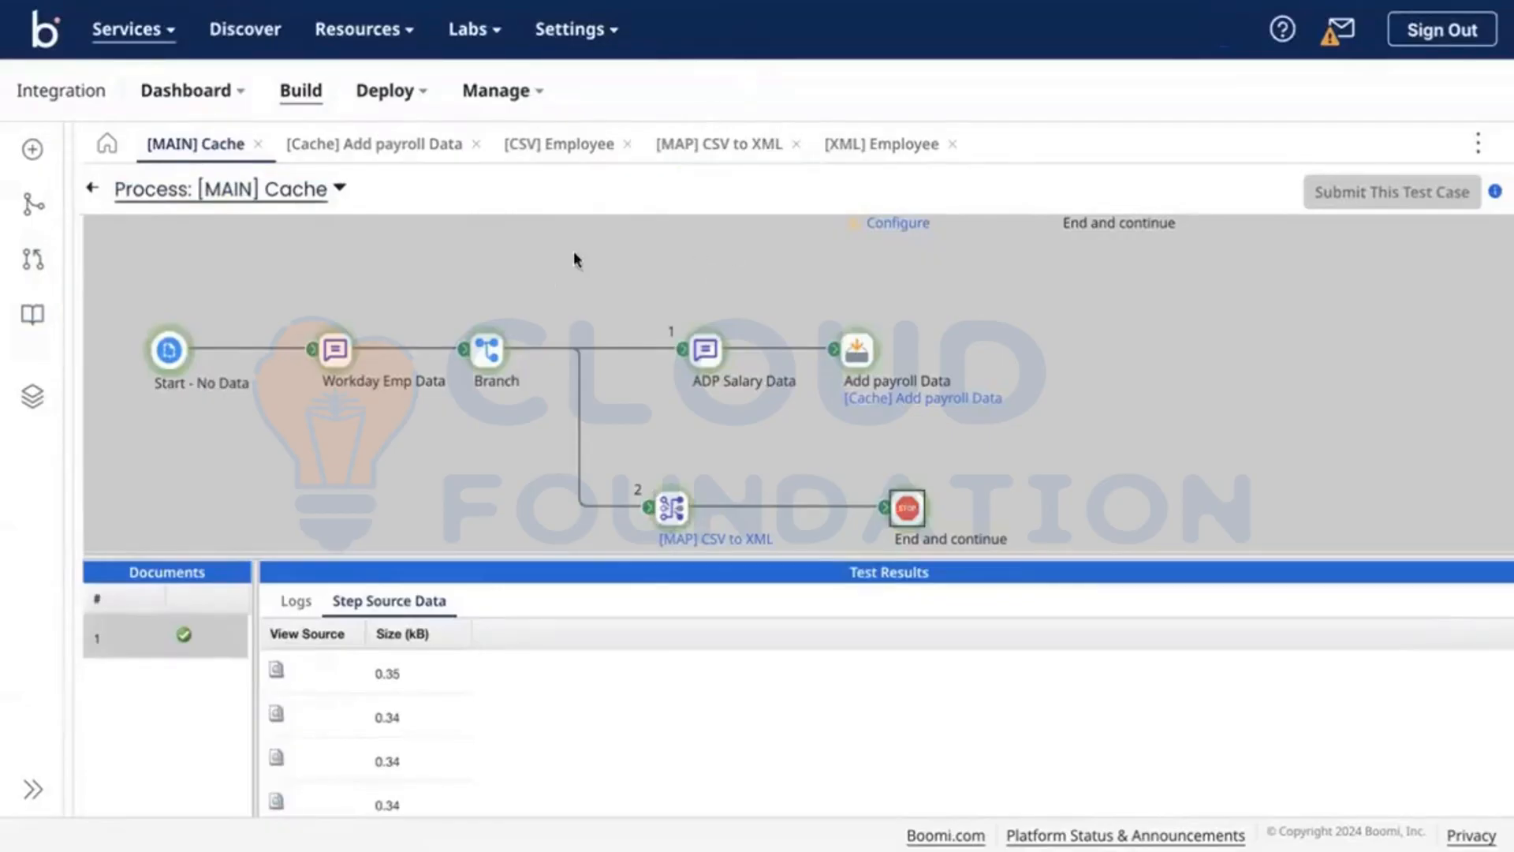
click(671, 508)
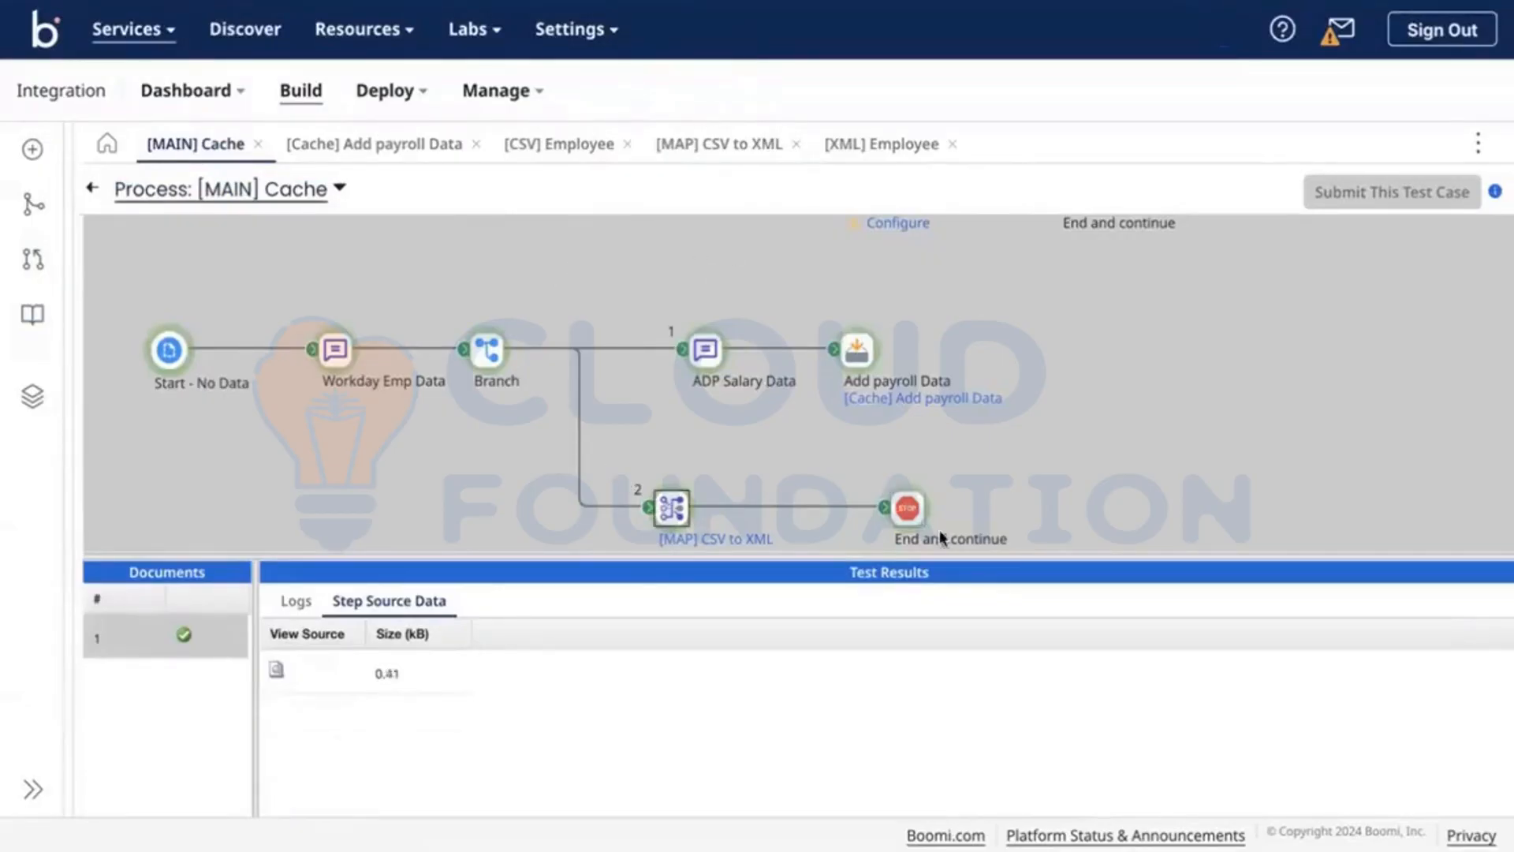
click(907, 513)
click(852, 343)
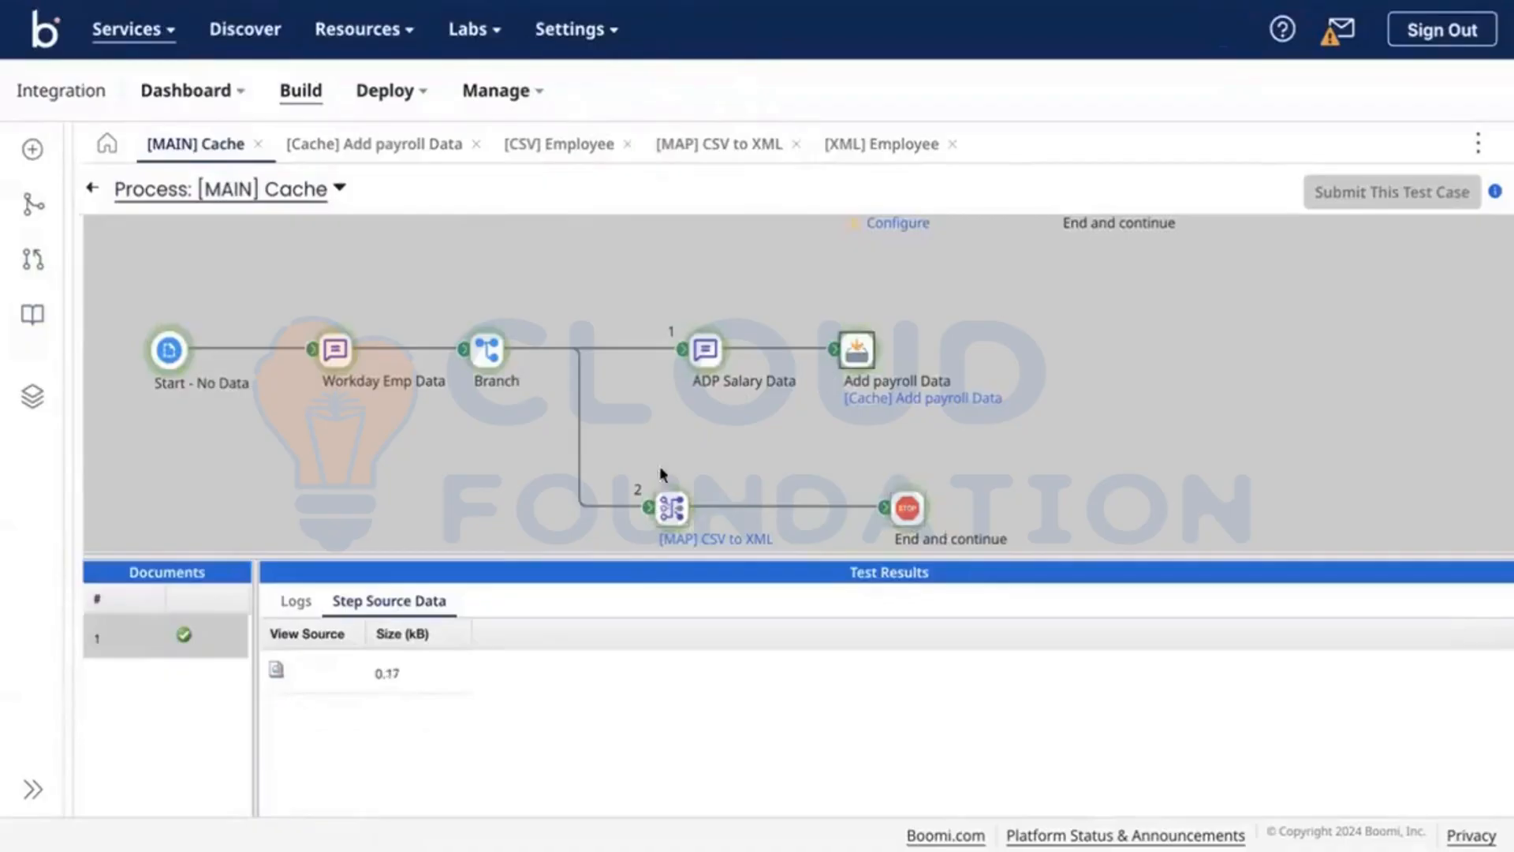
click(674, 512)
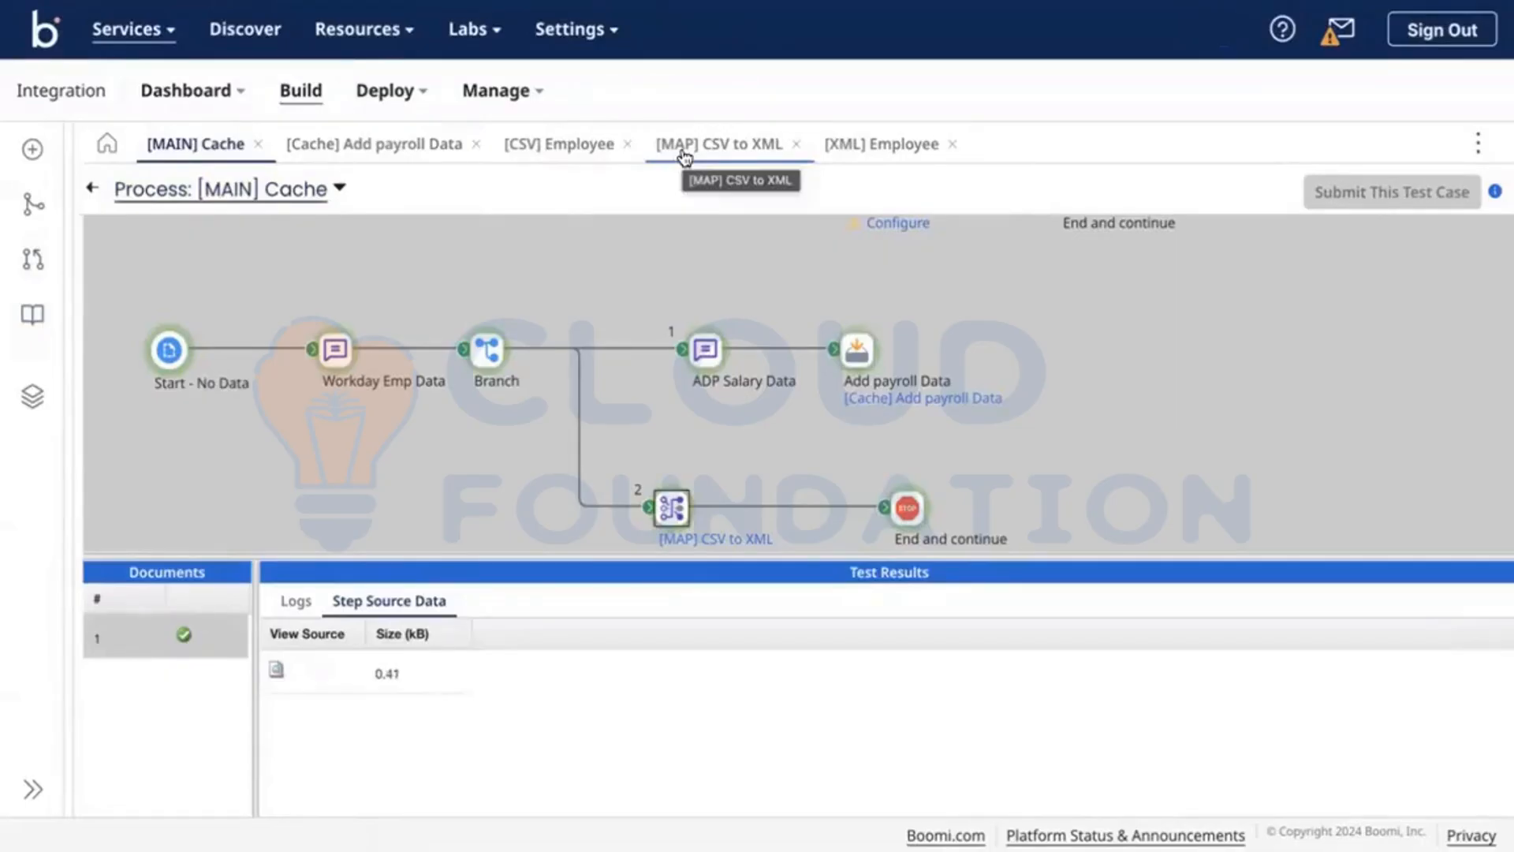
Step: Review the Add payroll Data cache settings and the map's cached payroll lookup options
click(684, 150)
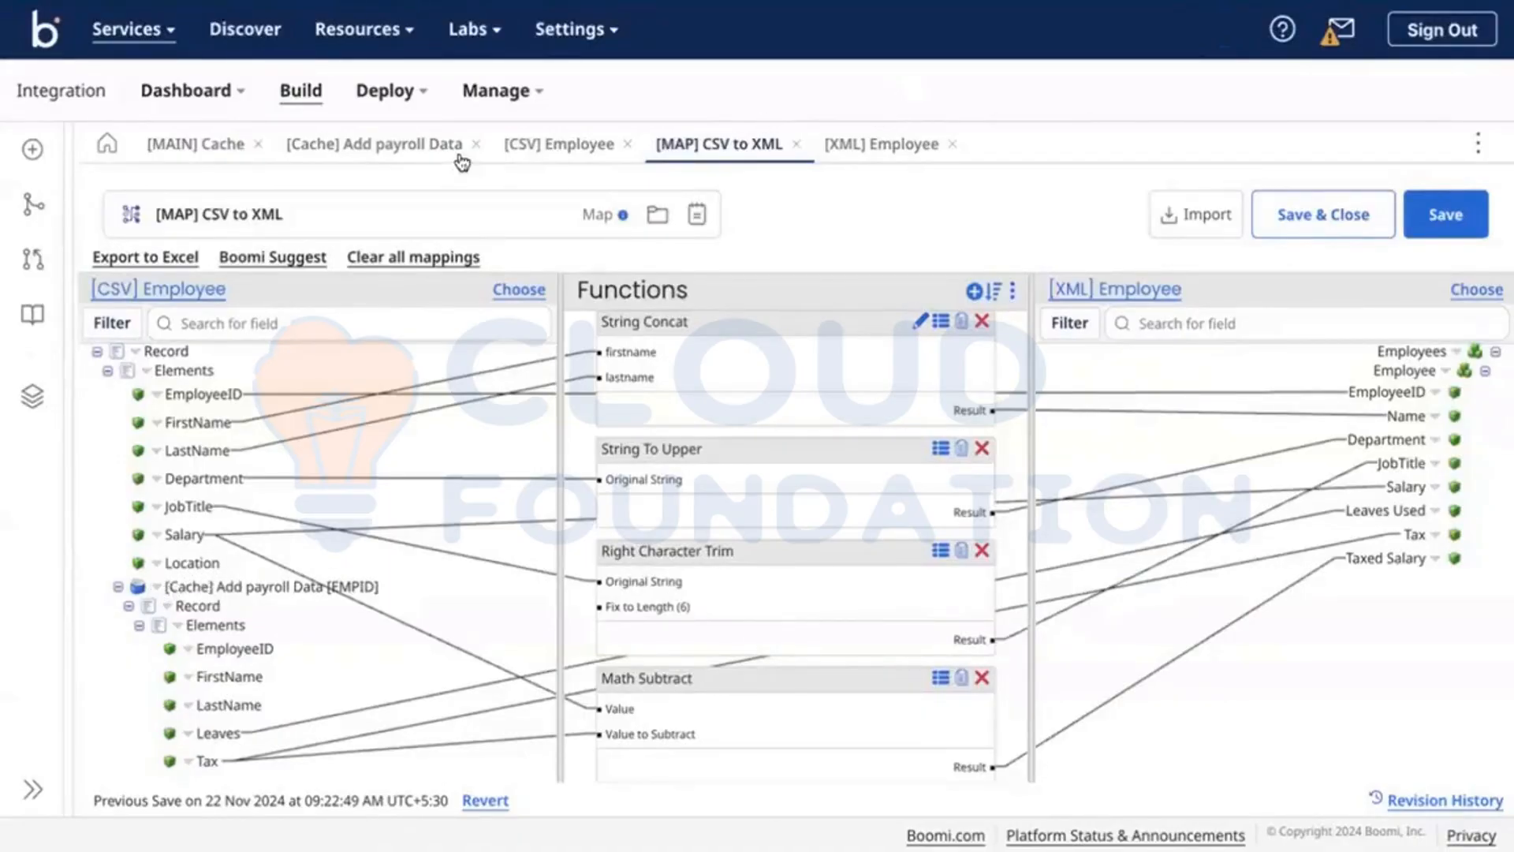
click(374, 157)
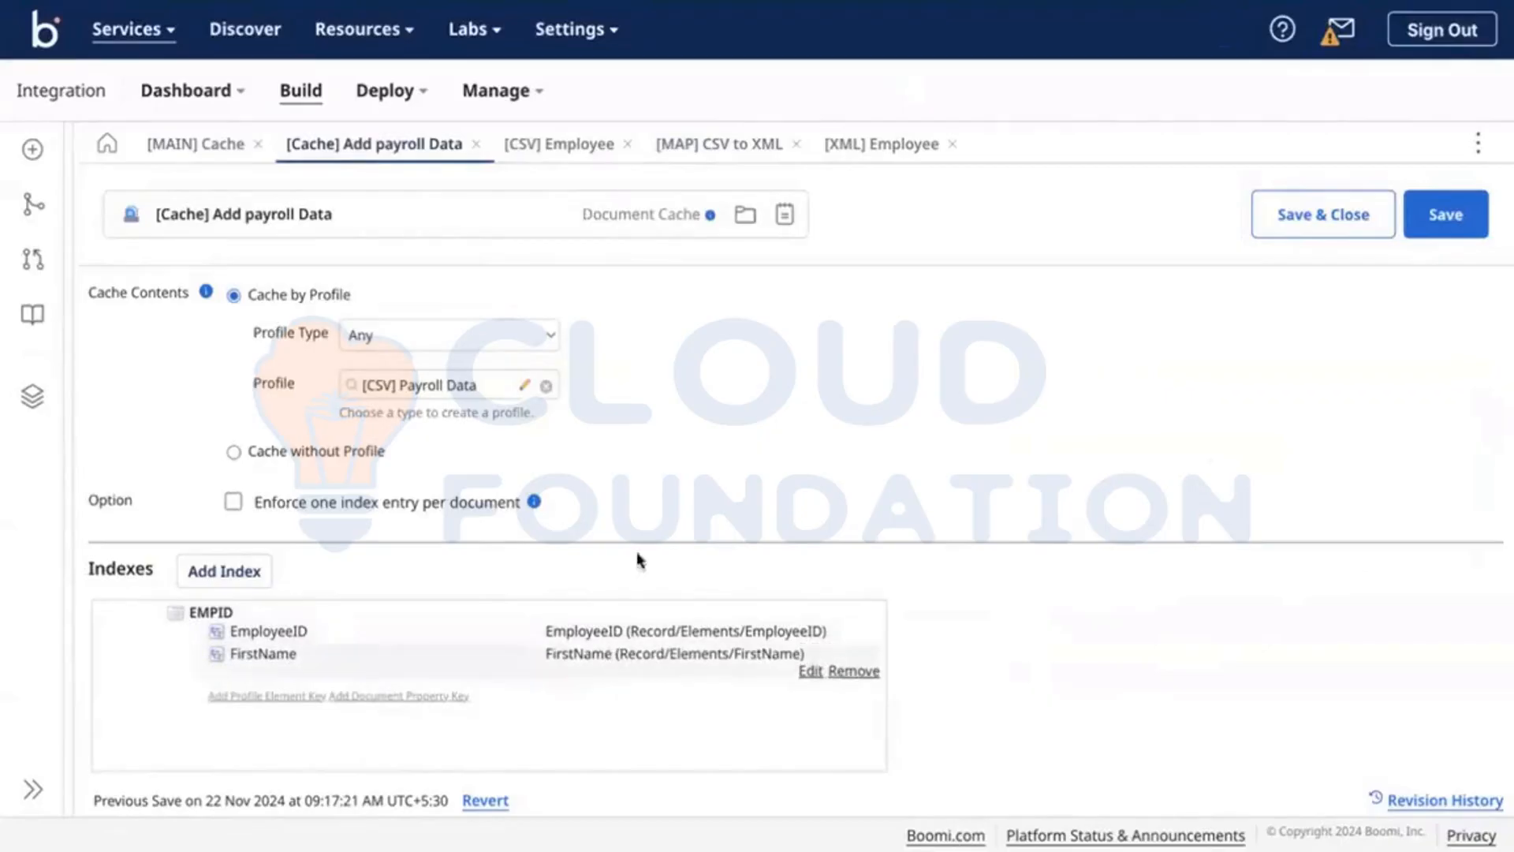
click(714, 140)
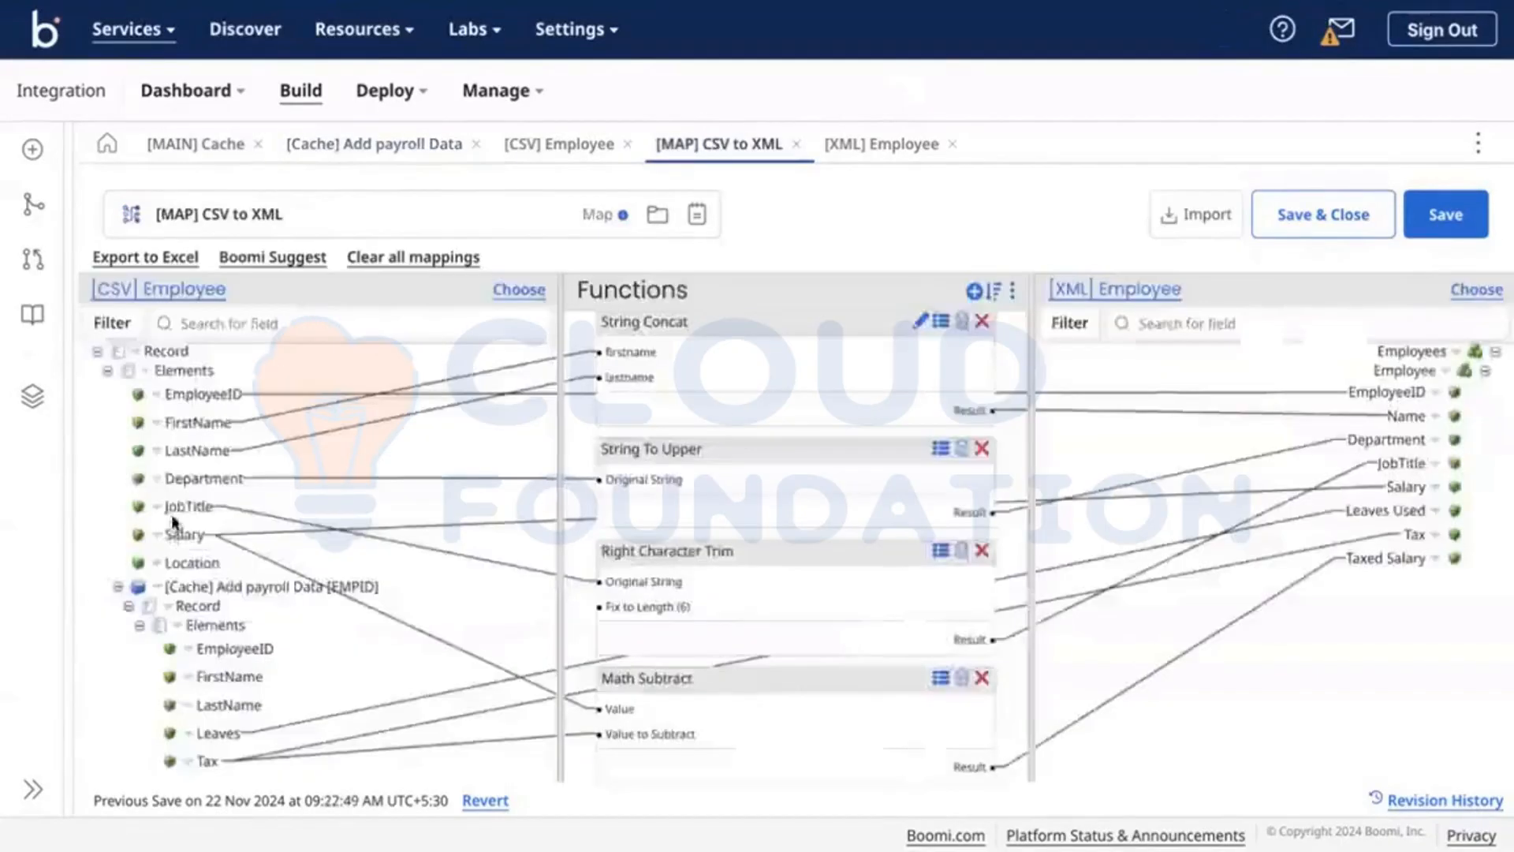
click(172, 605)
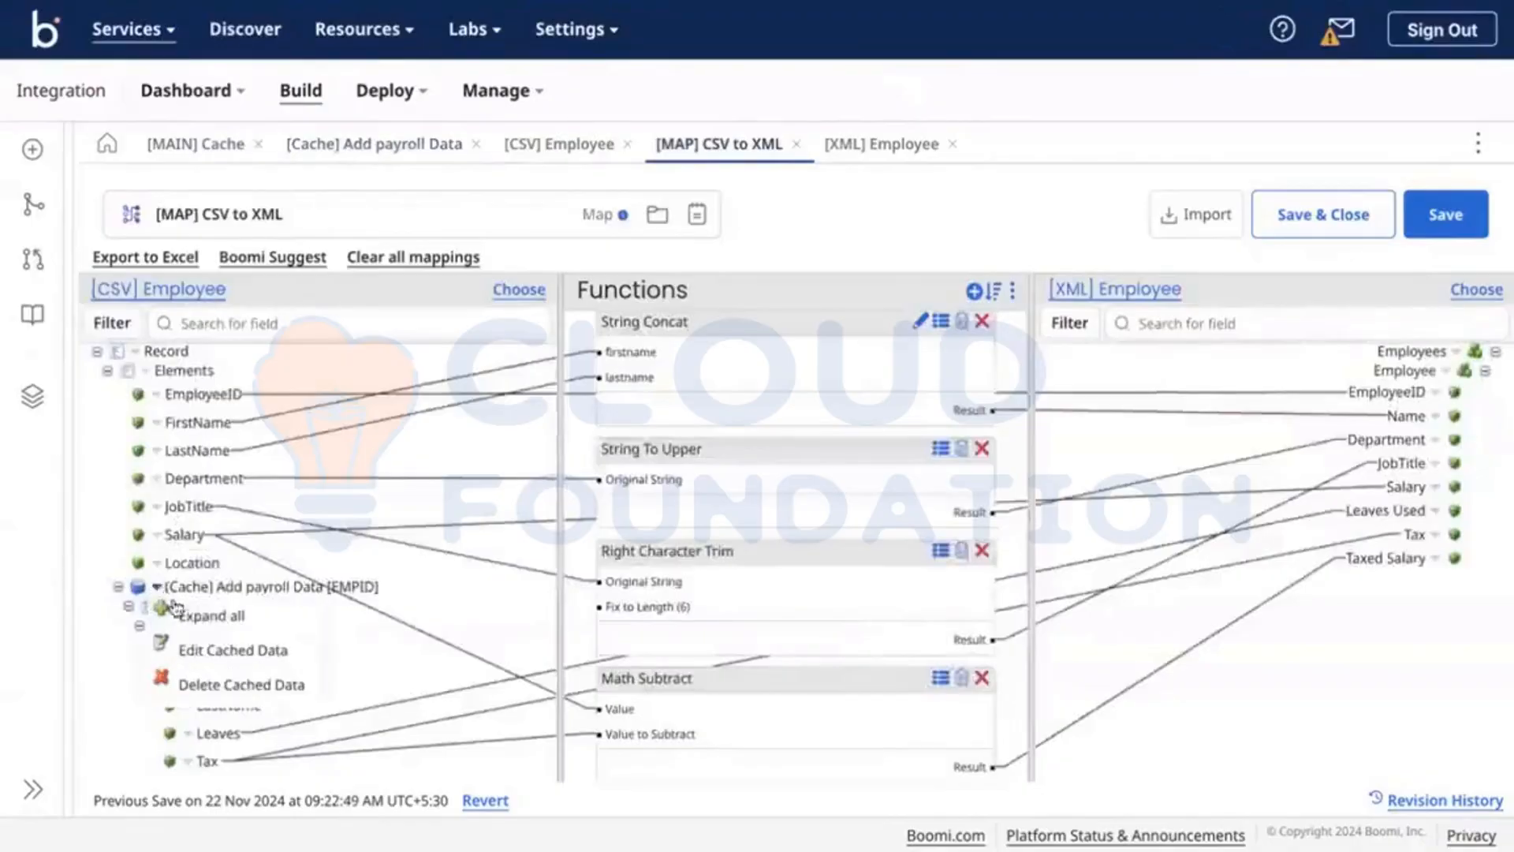
click(217, 648)
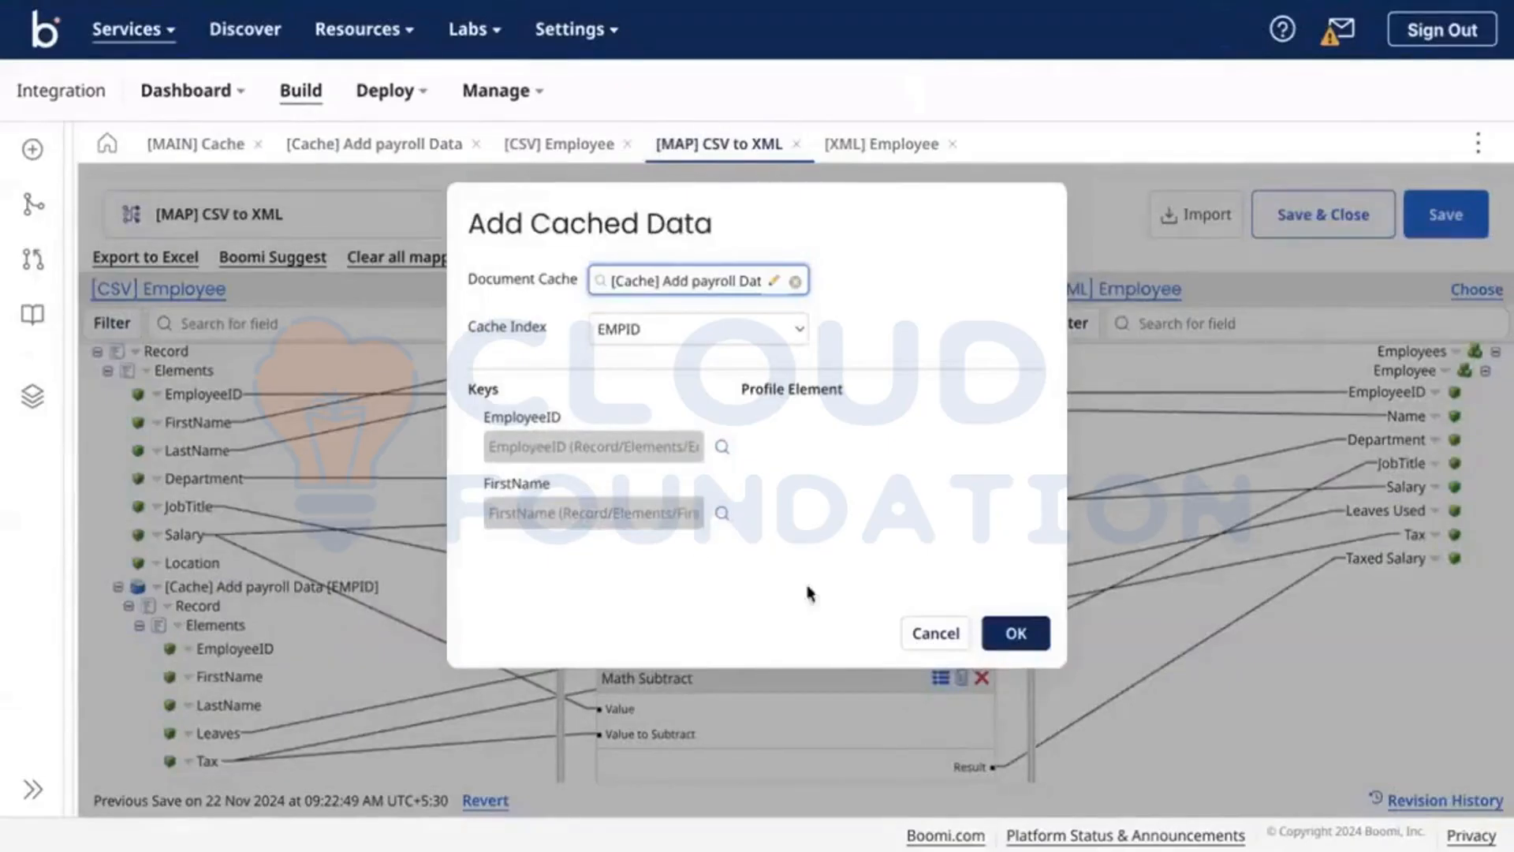
click(917, 638)
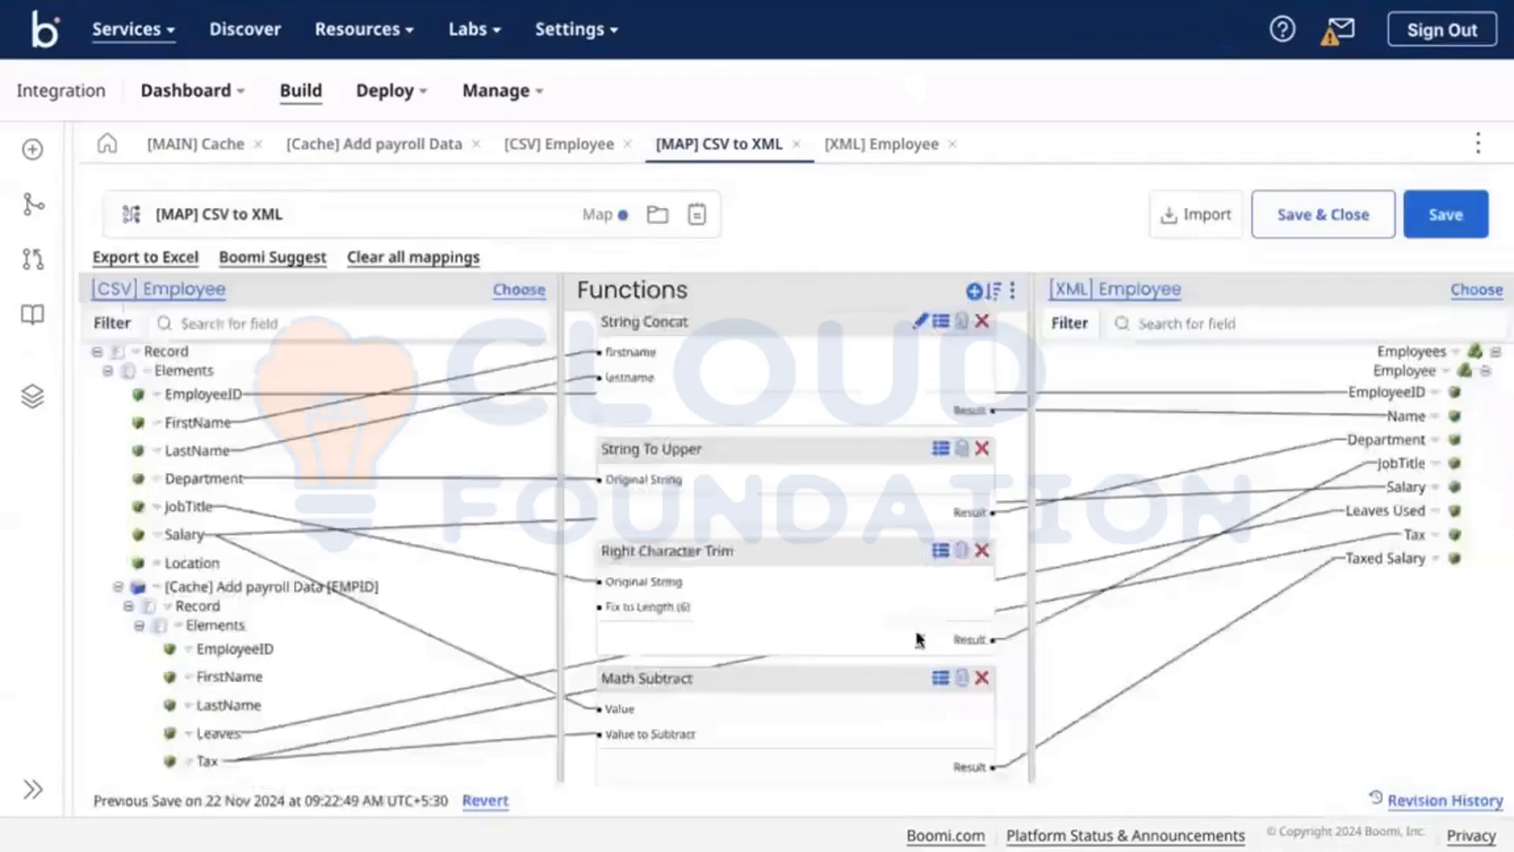
Step: Remove FirstName from the EMPID cache index and save the payroll cache
click(297, 152)
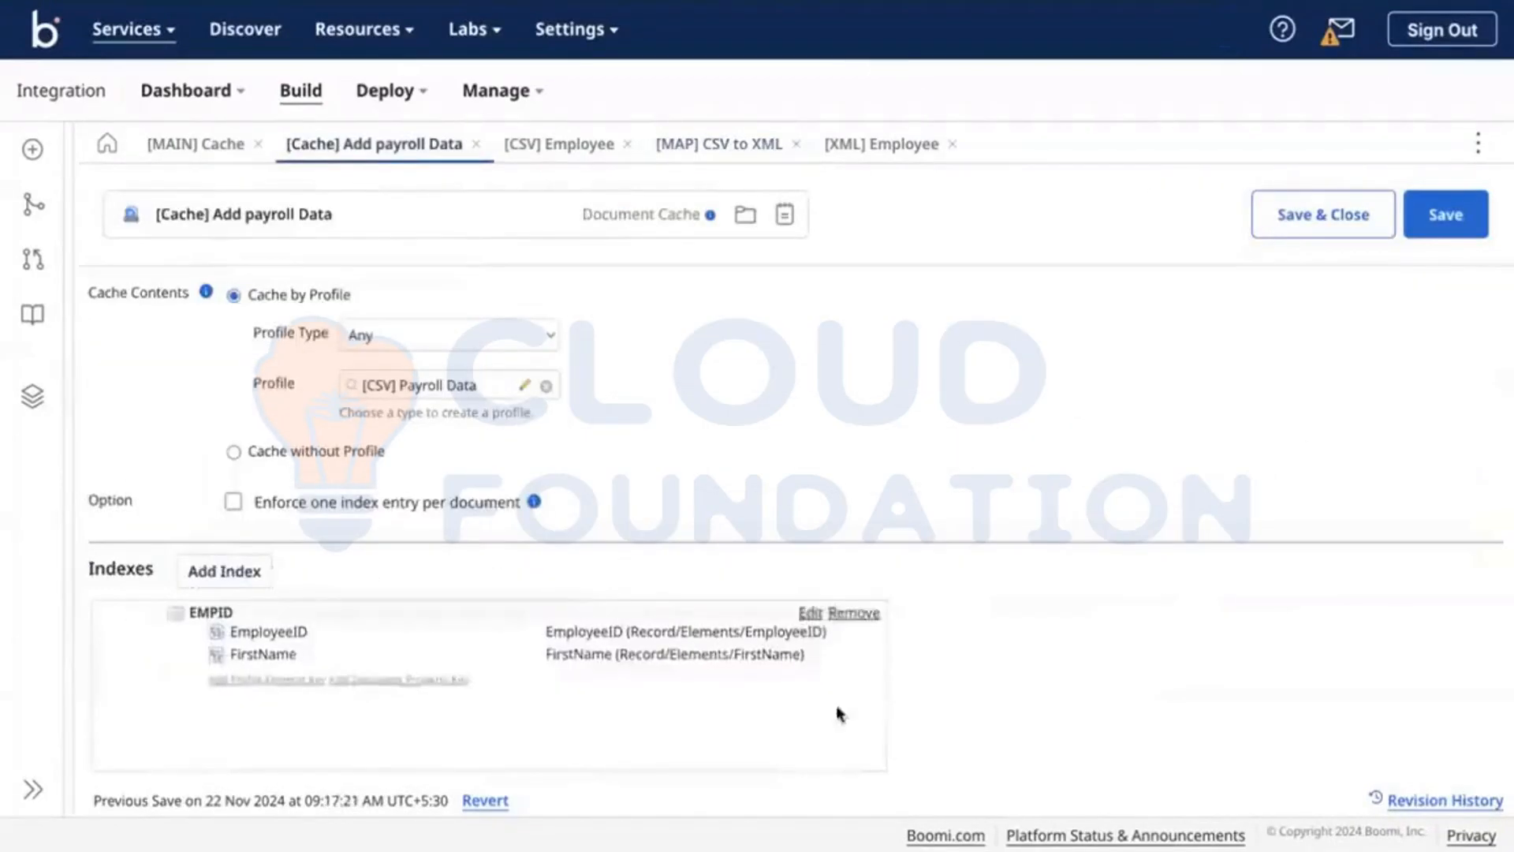
click(854, 670)
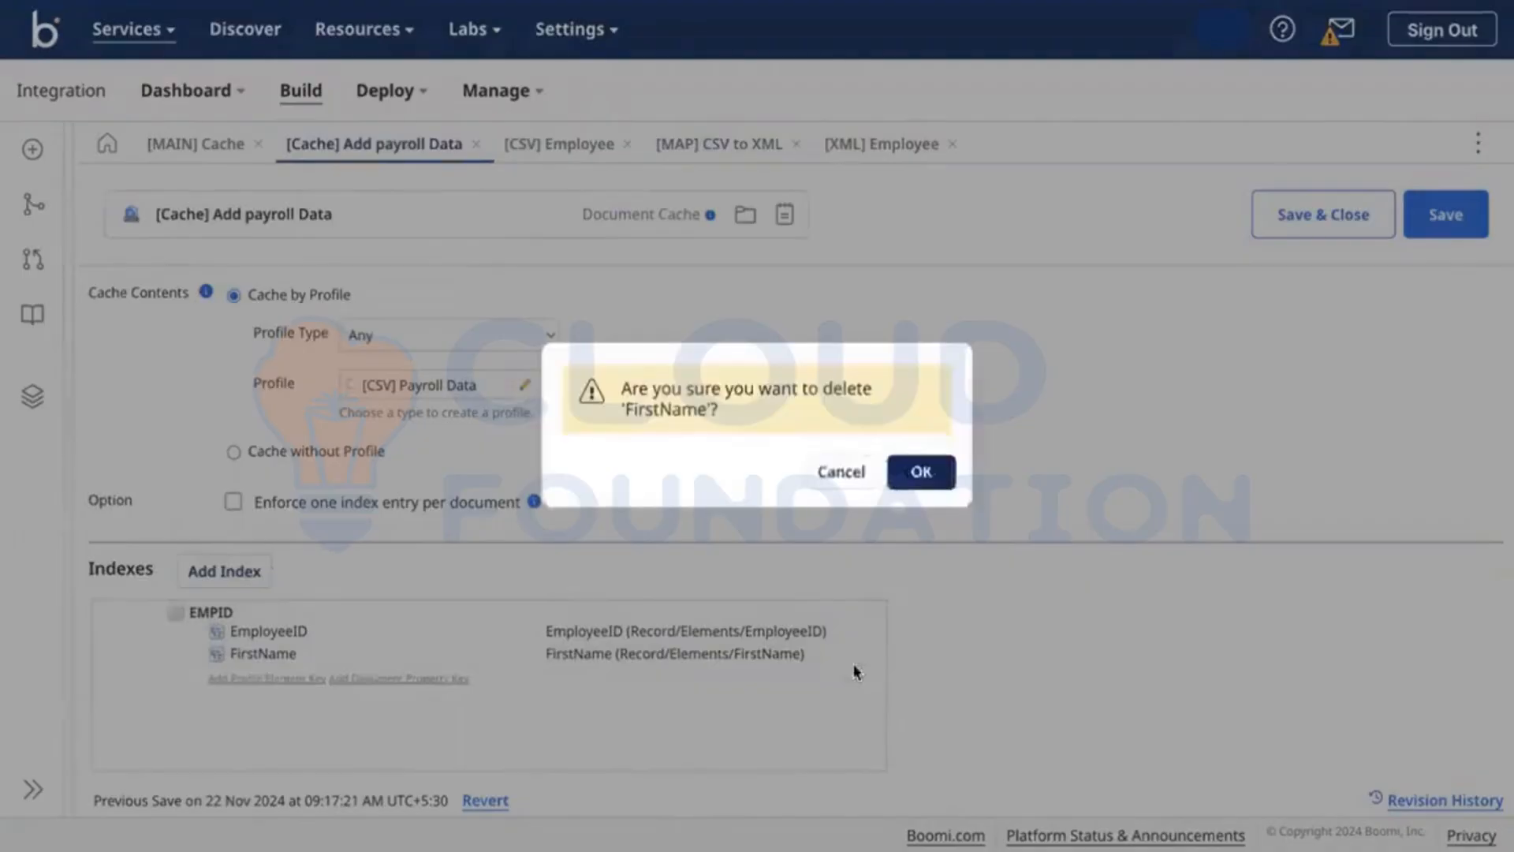
click(924, 473)
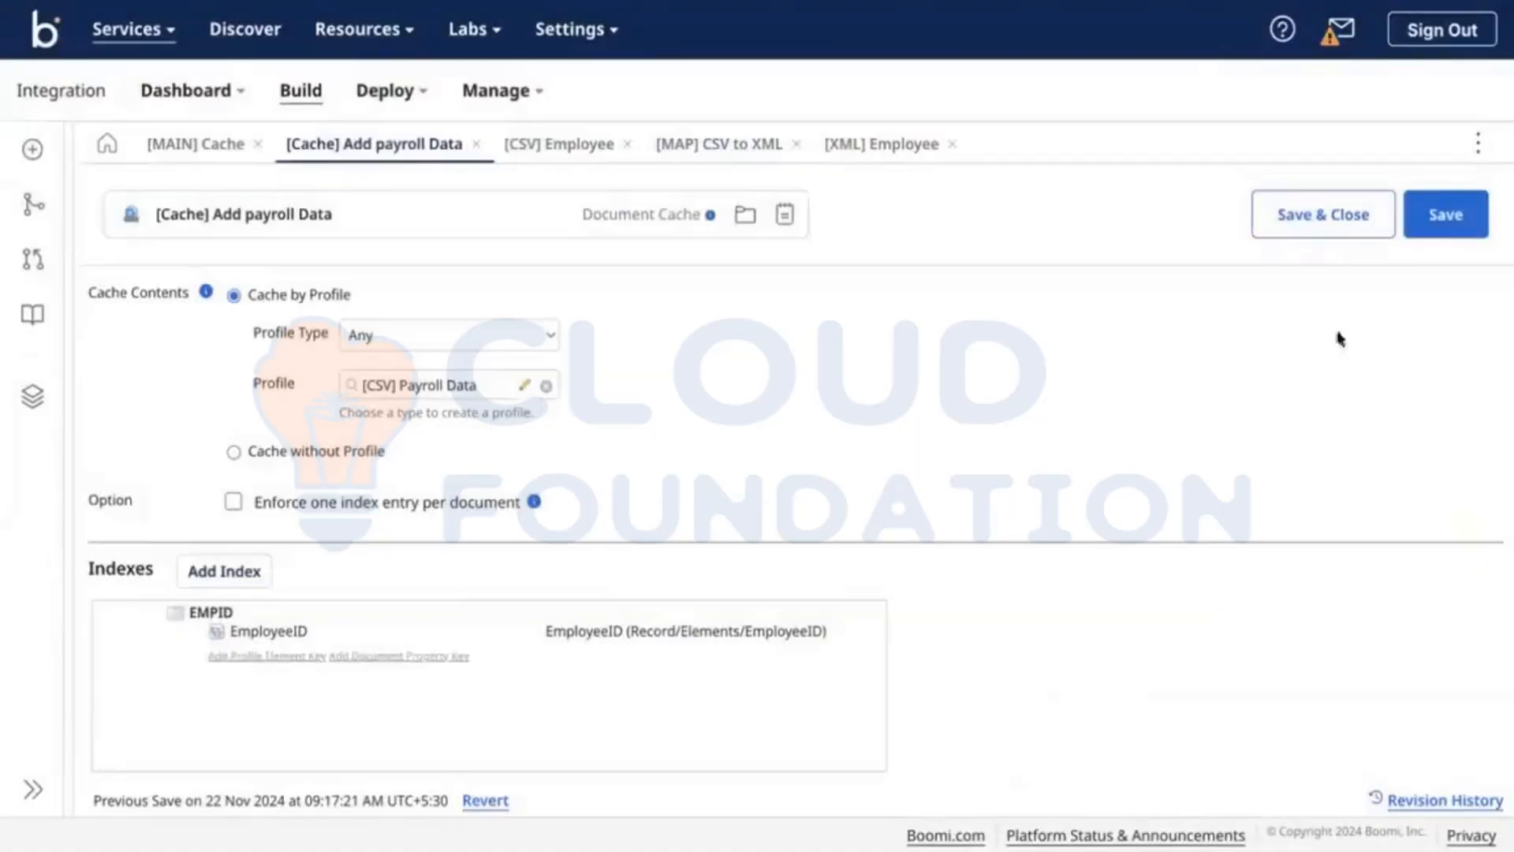
click(1461, 222)
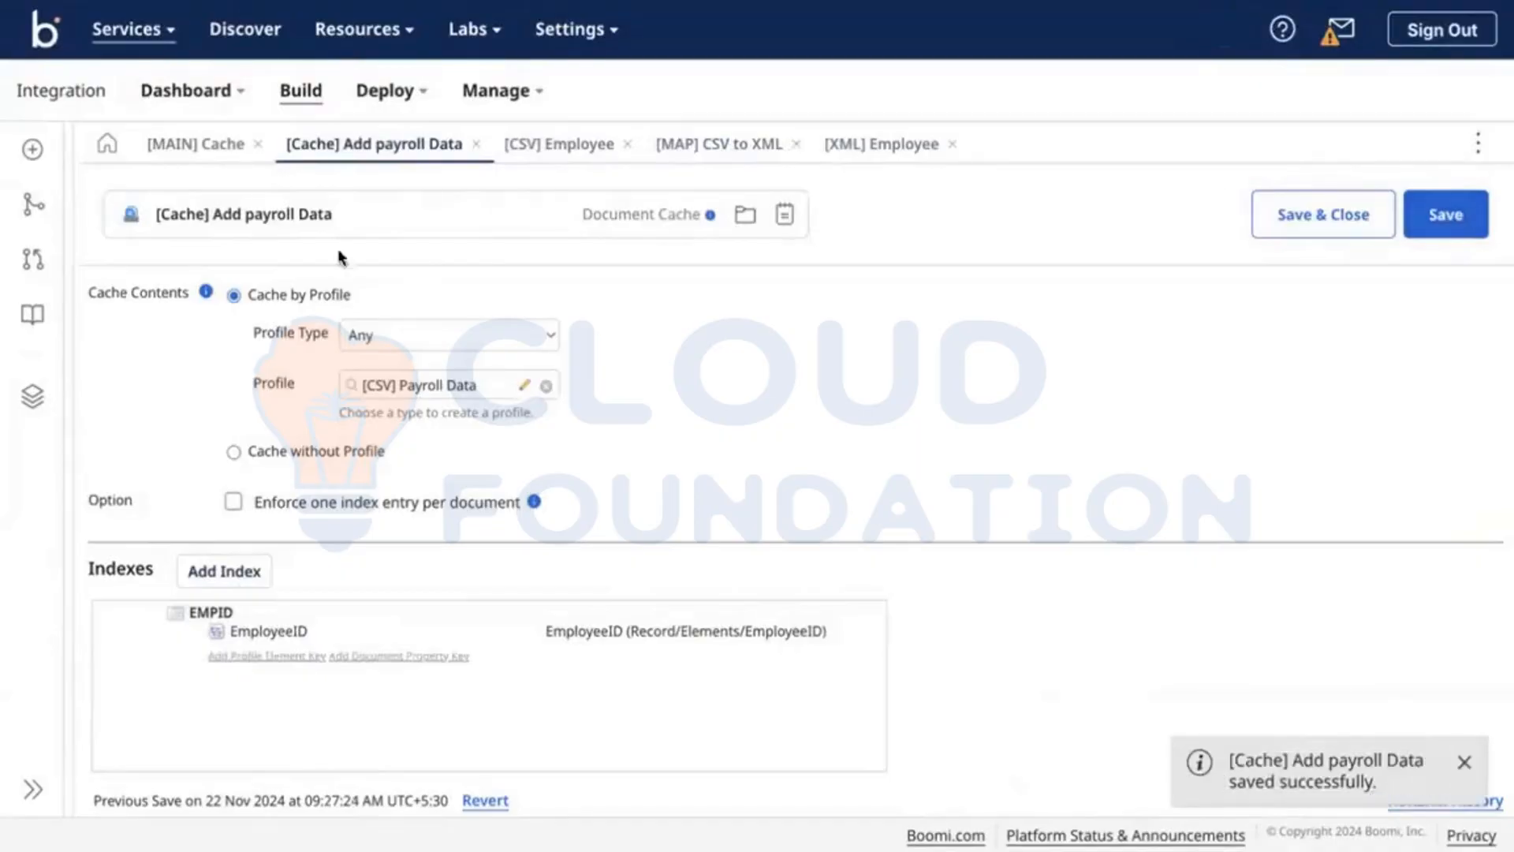
Step: Show the End and continue step's source documents in an enlarged [MAIN] Cache test results panel
click(203, 147)
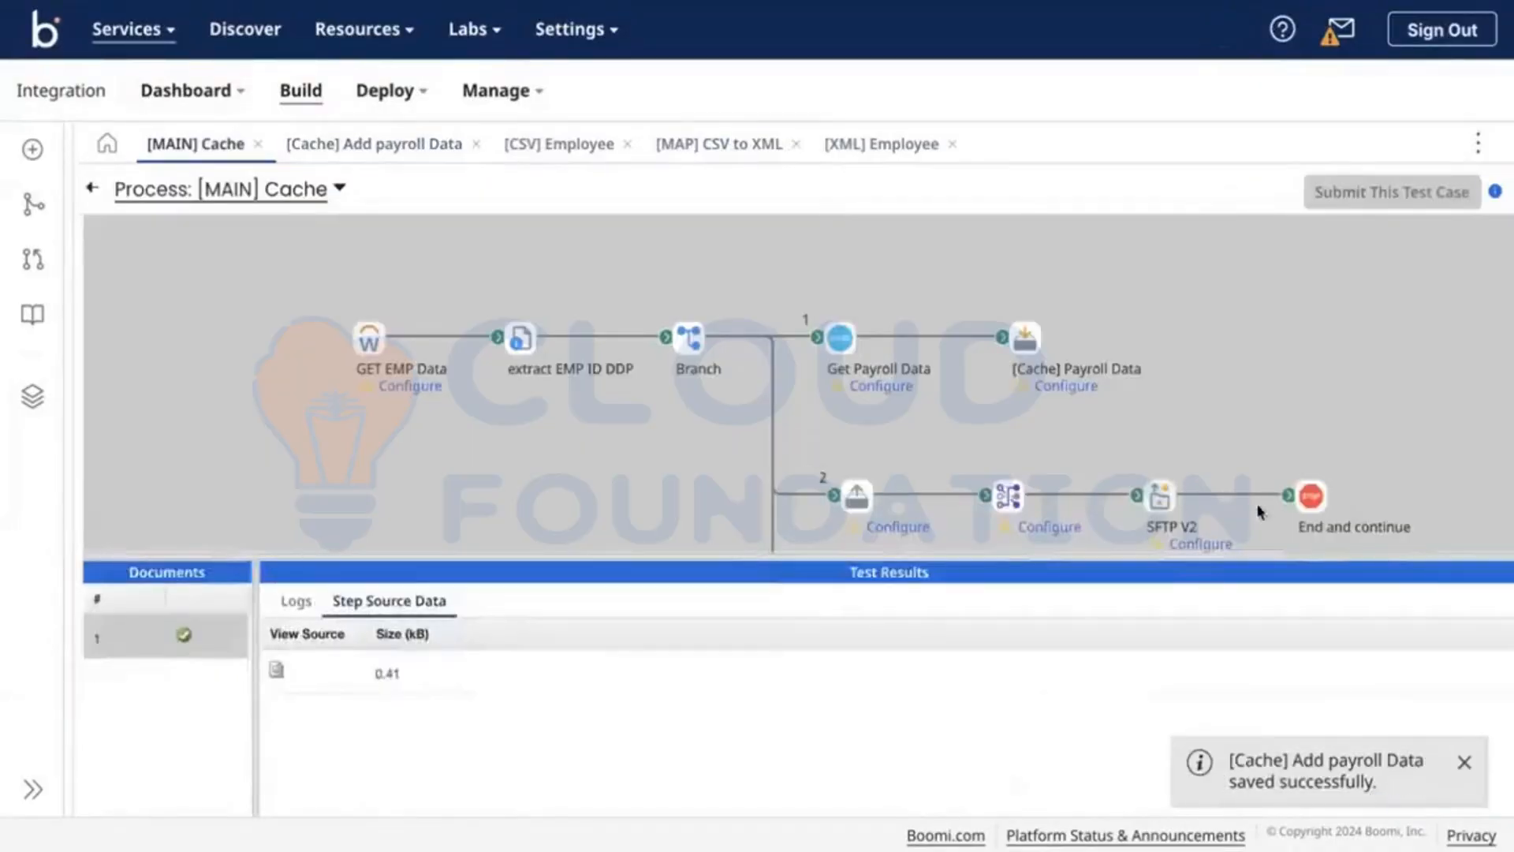
scroll(1104, 419, down, 4)
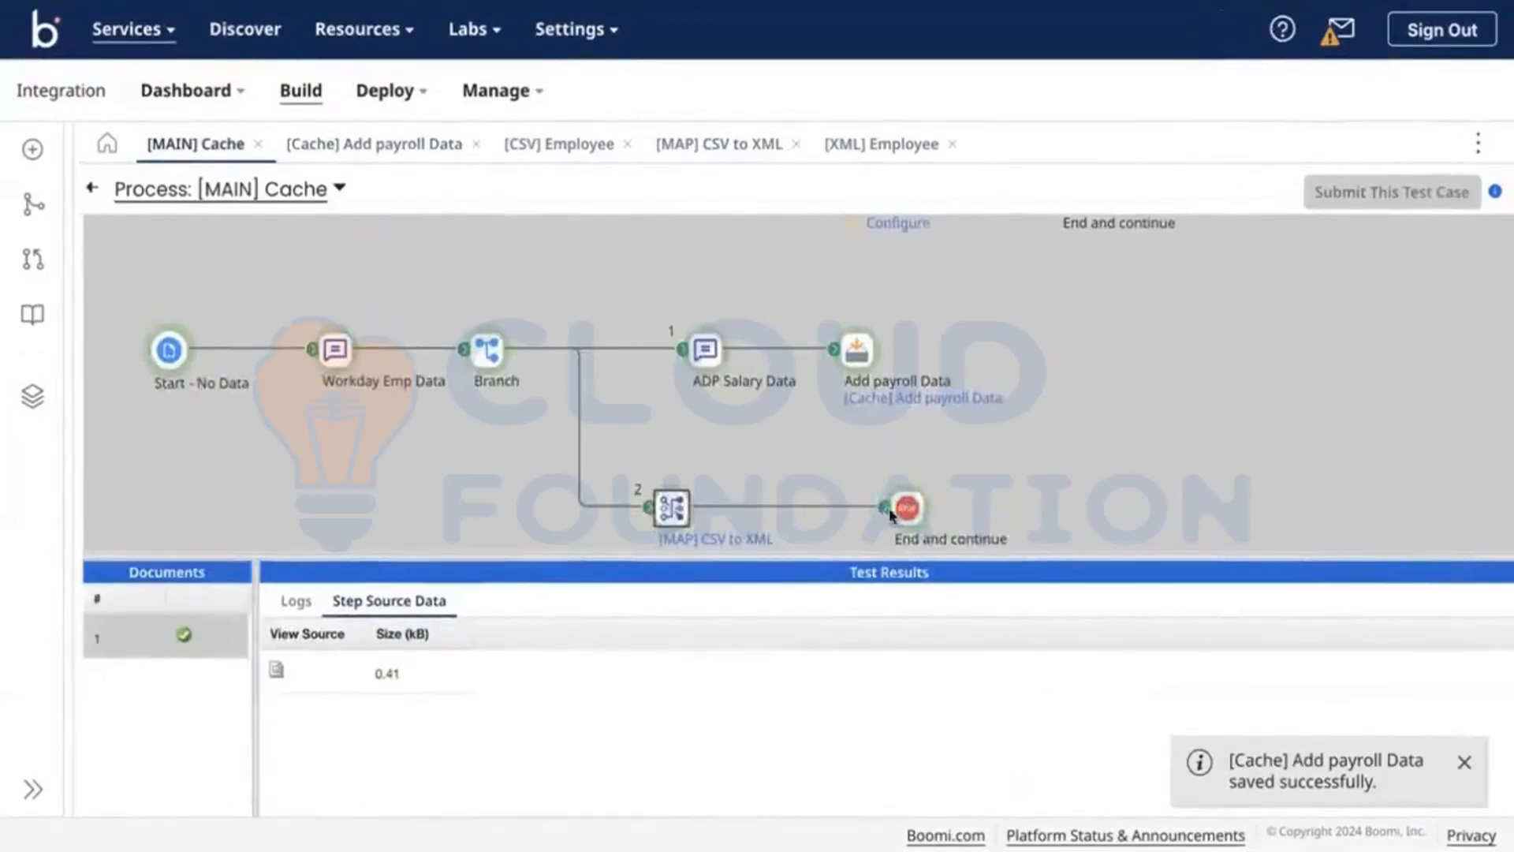
click(903, 513)
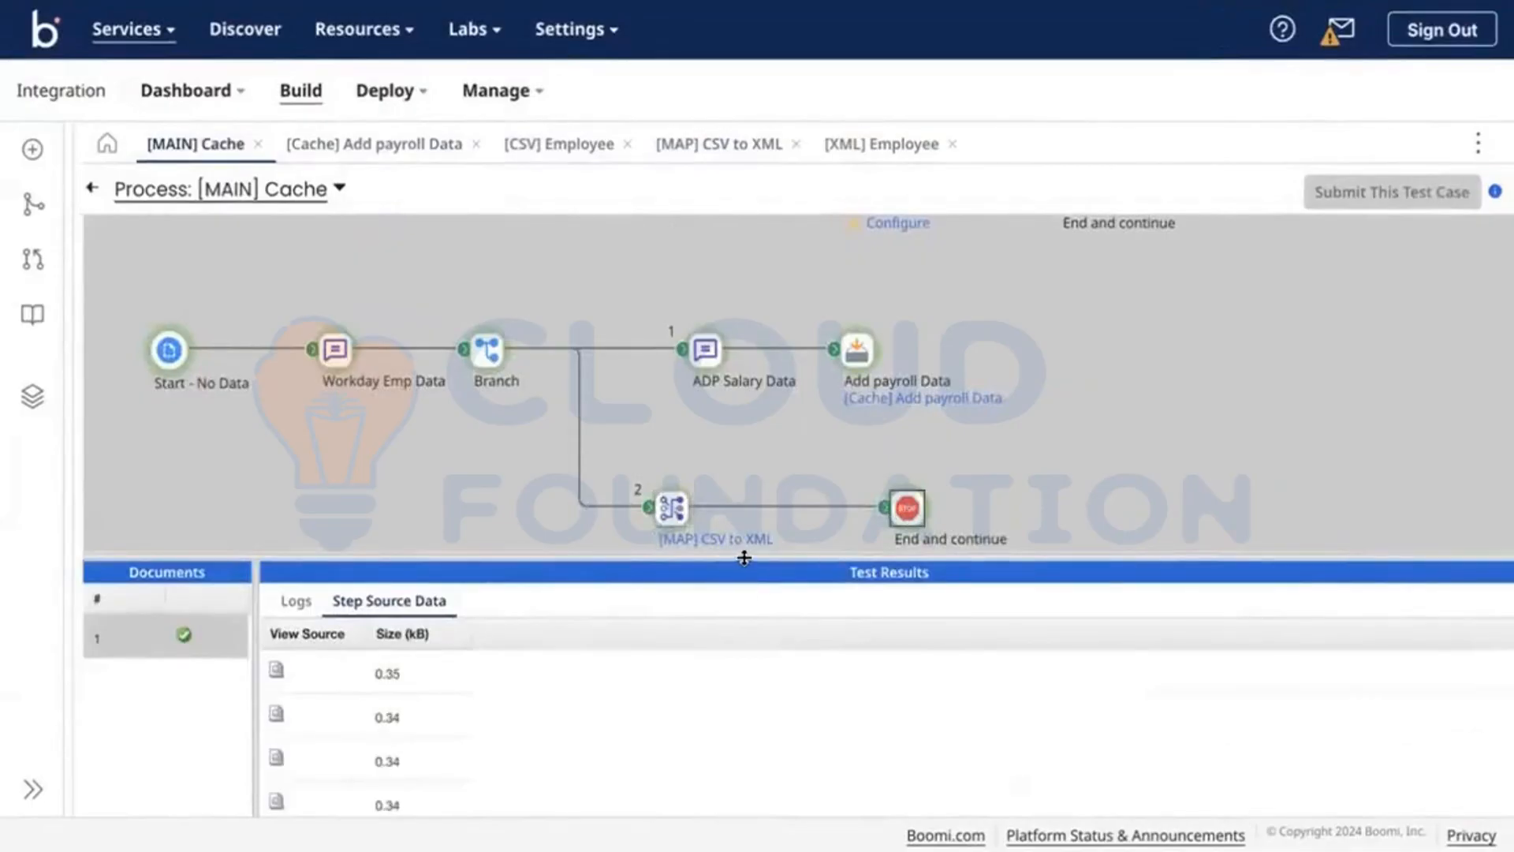
drag(742, 557, 791, 177)
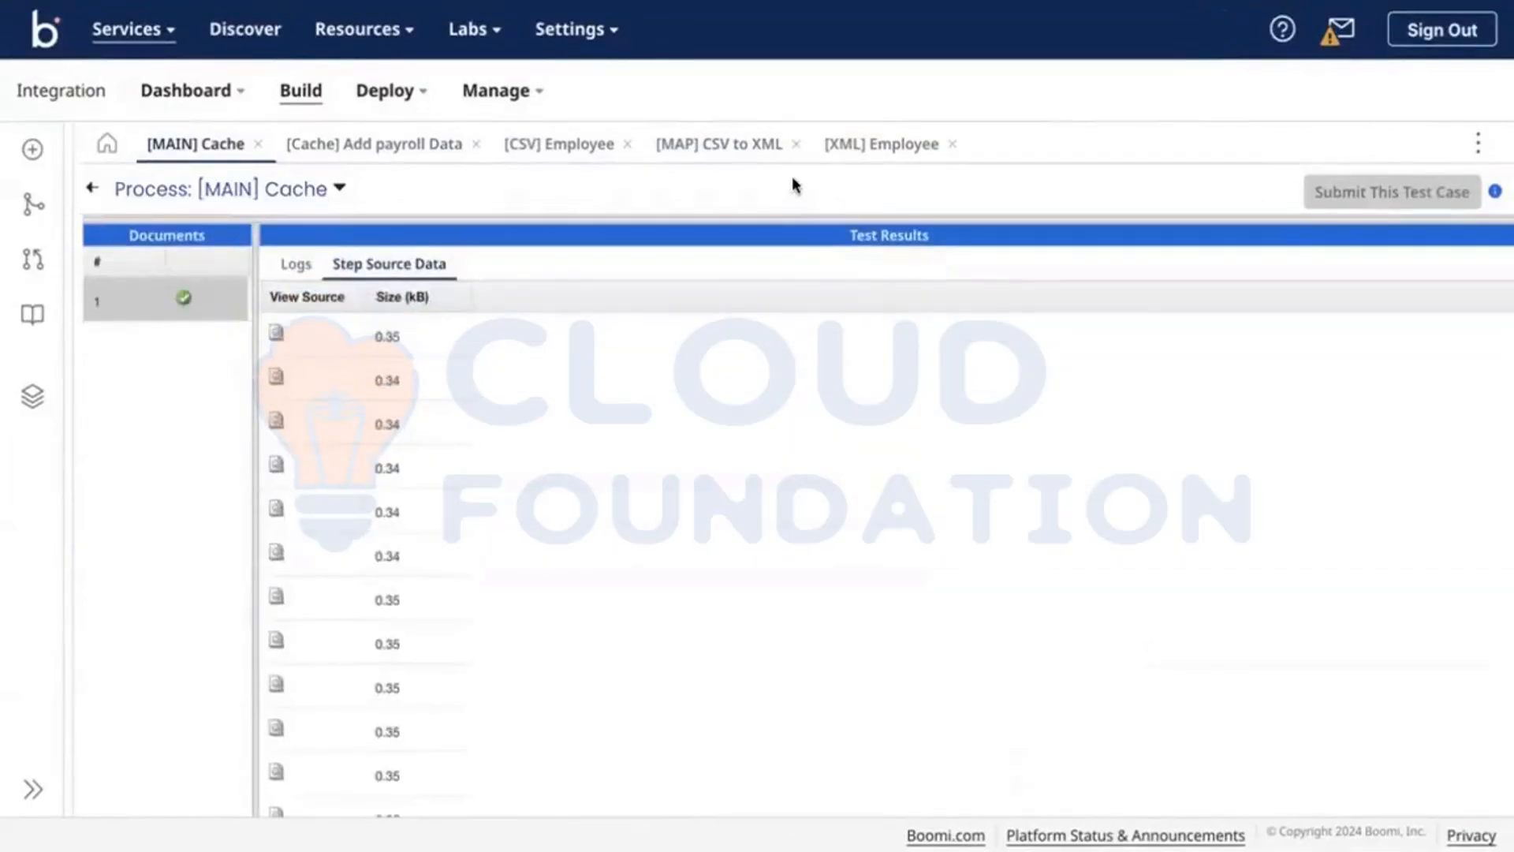
scroll(791, 449, down, 5)
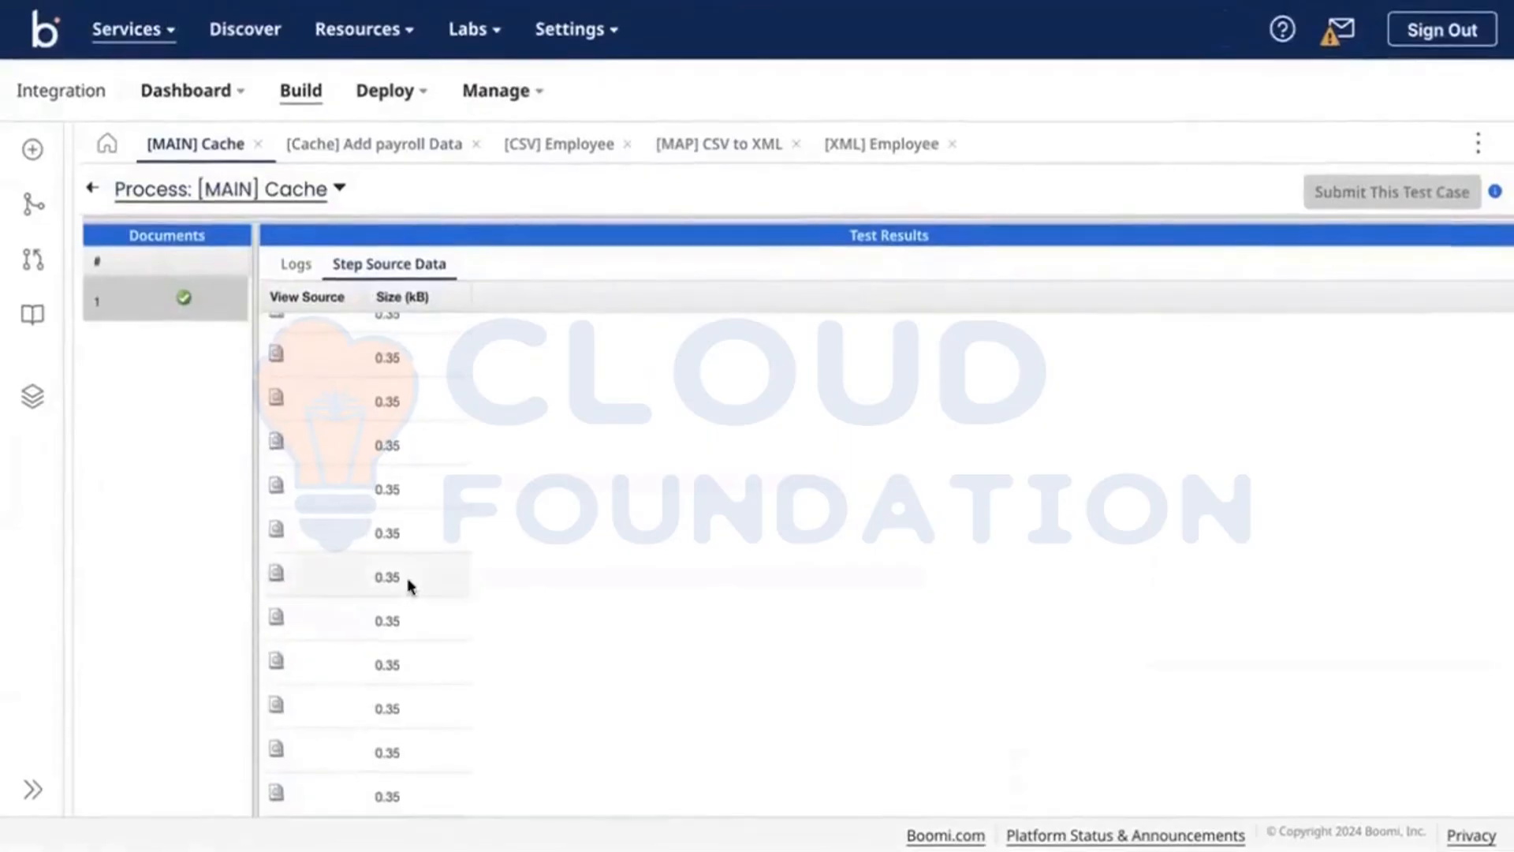
click(276, 664)
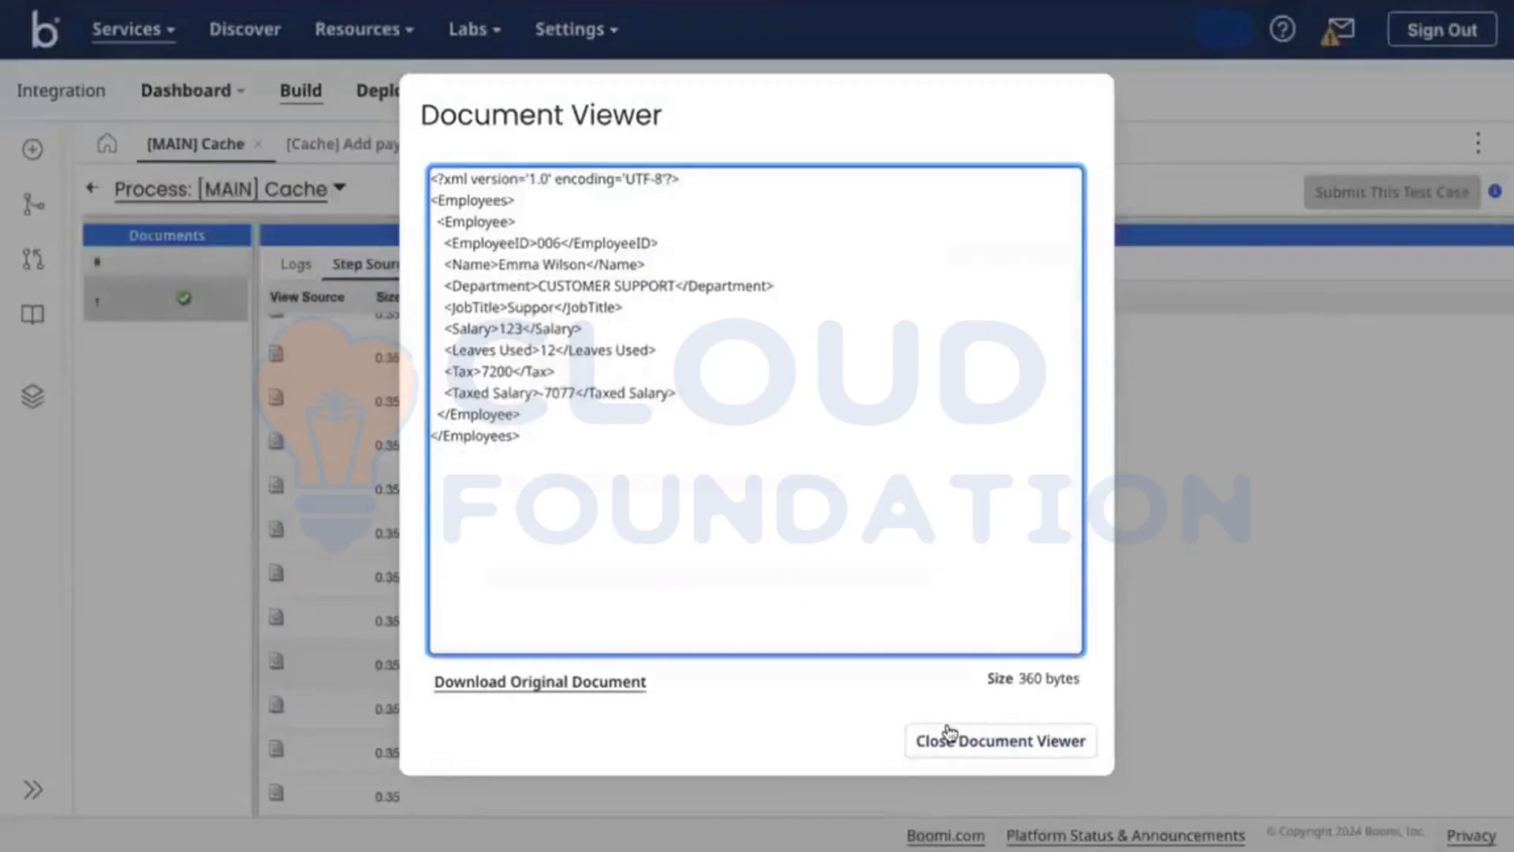
click(949, 733)
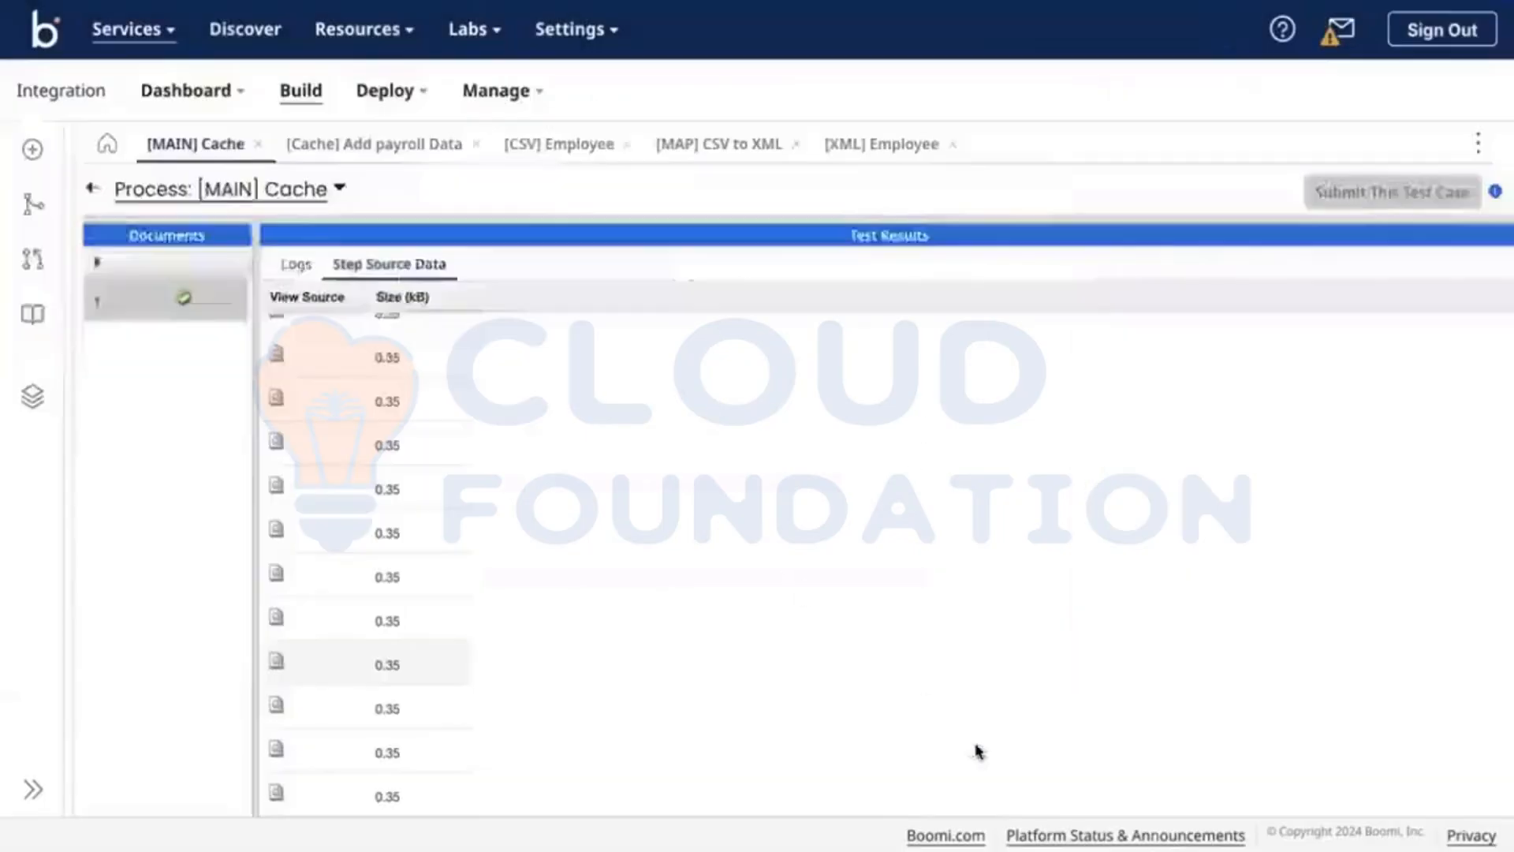
click(276, 526)
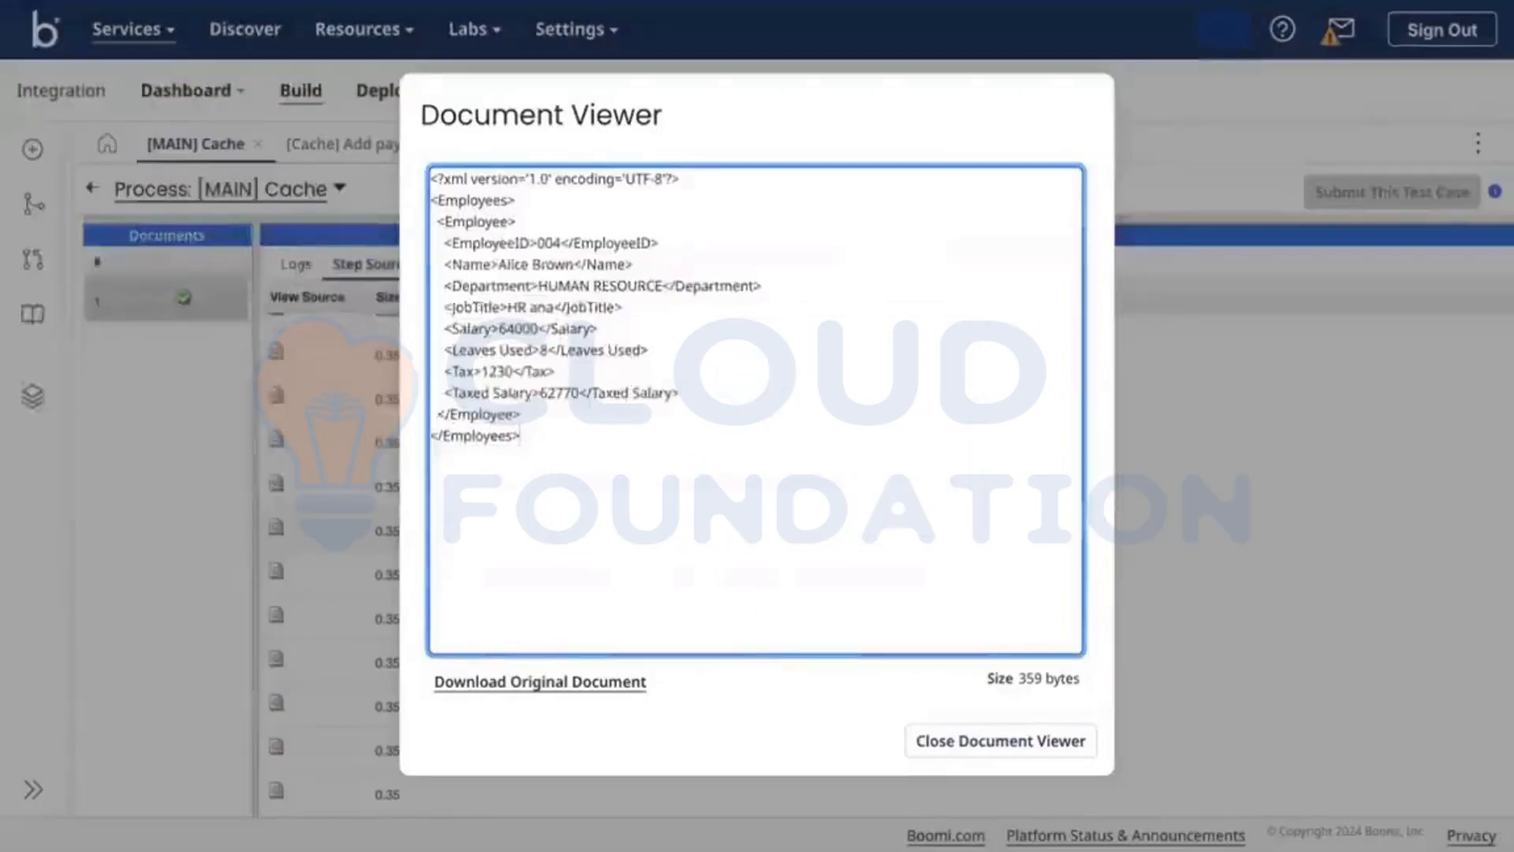
click(946, 741)
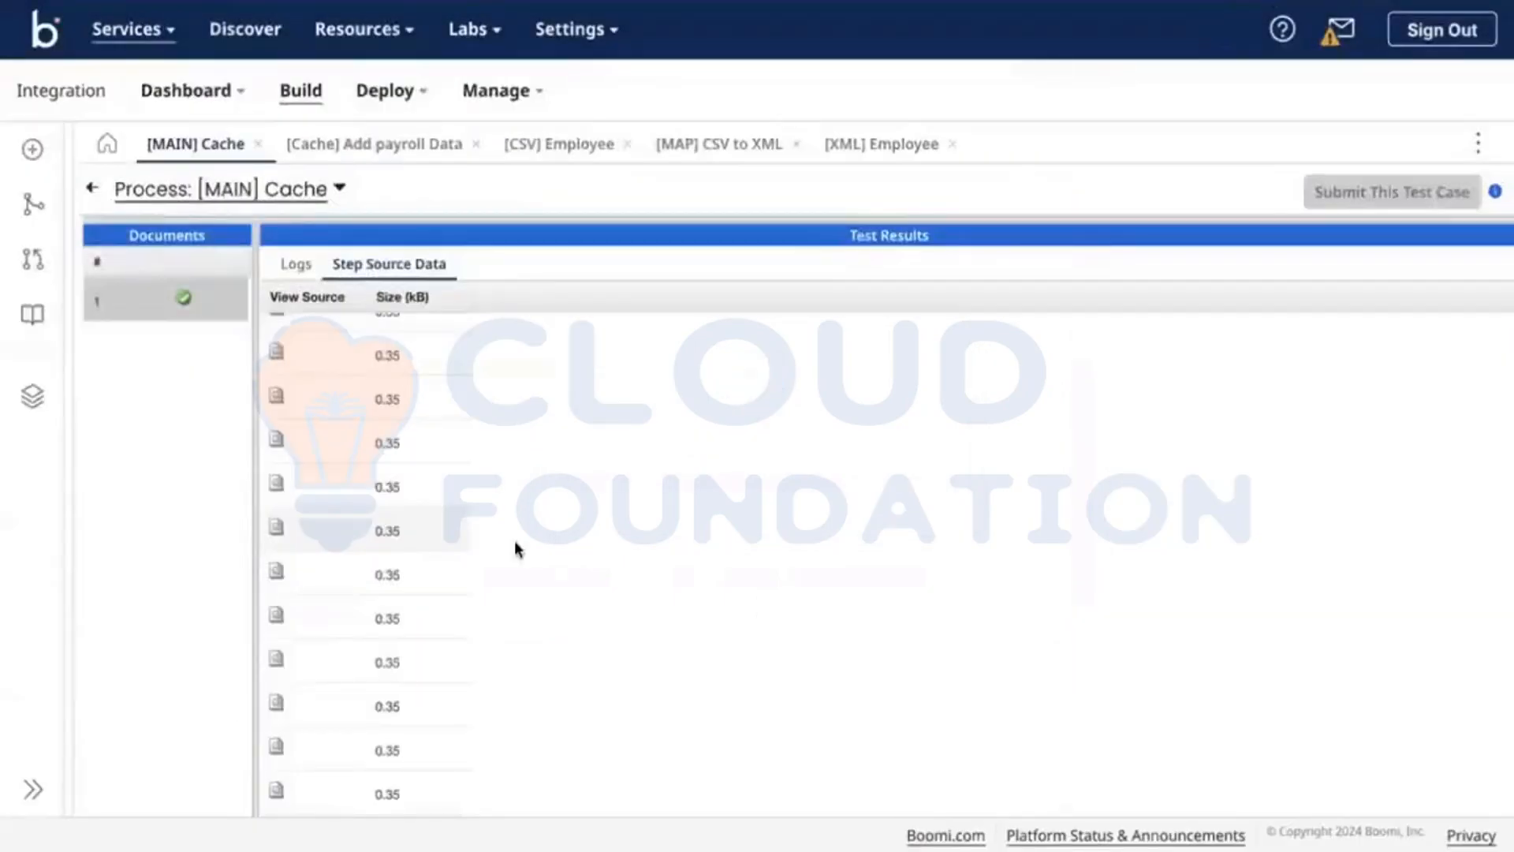
scroll(514, 541, up, 5)
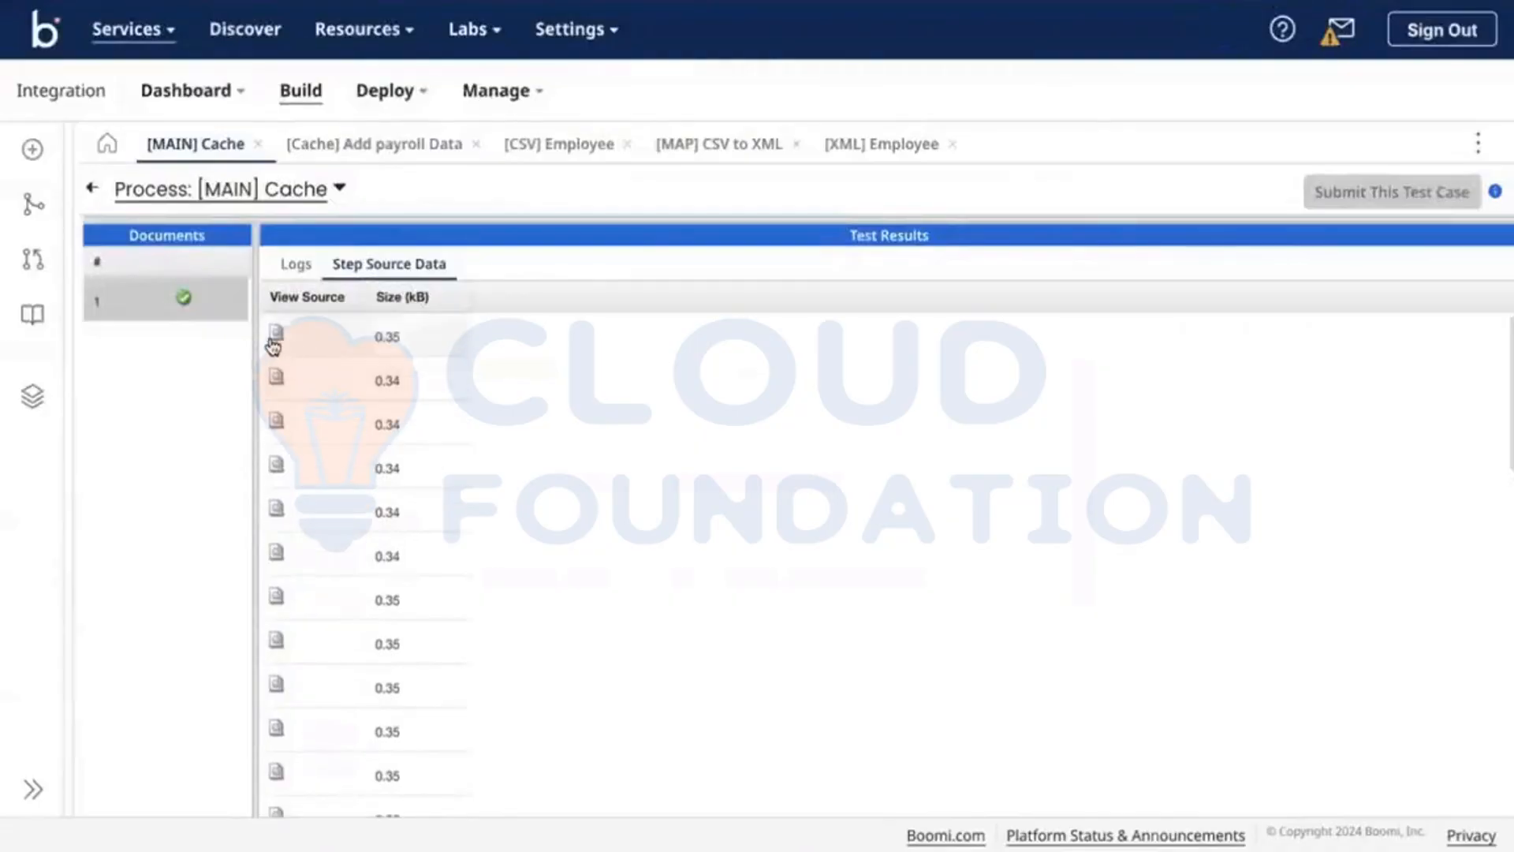
click(274, 334)
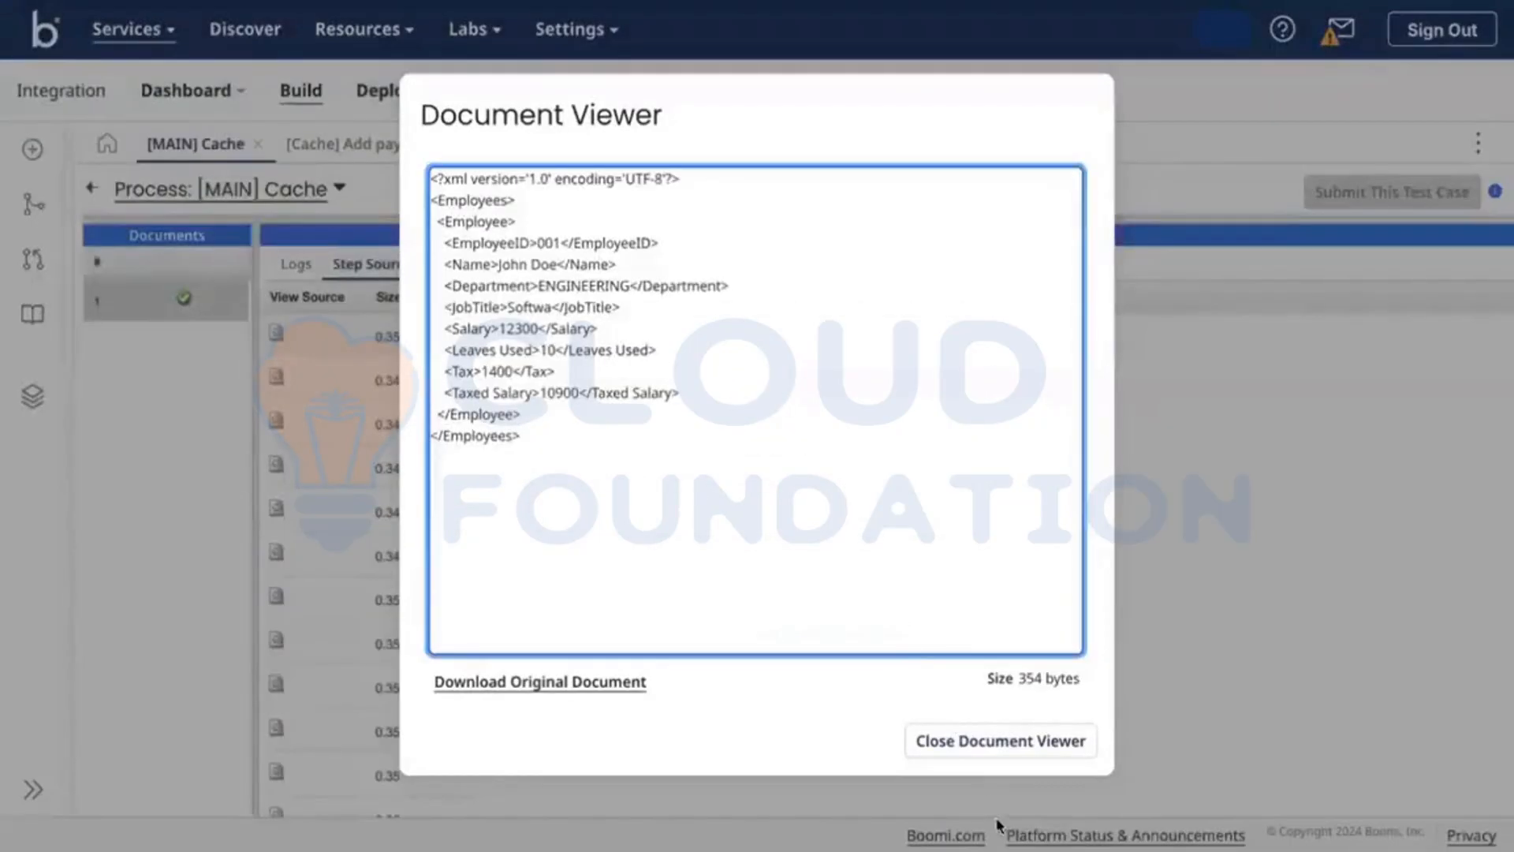
click(975, 756)
click(276, 380)
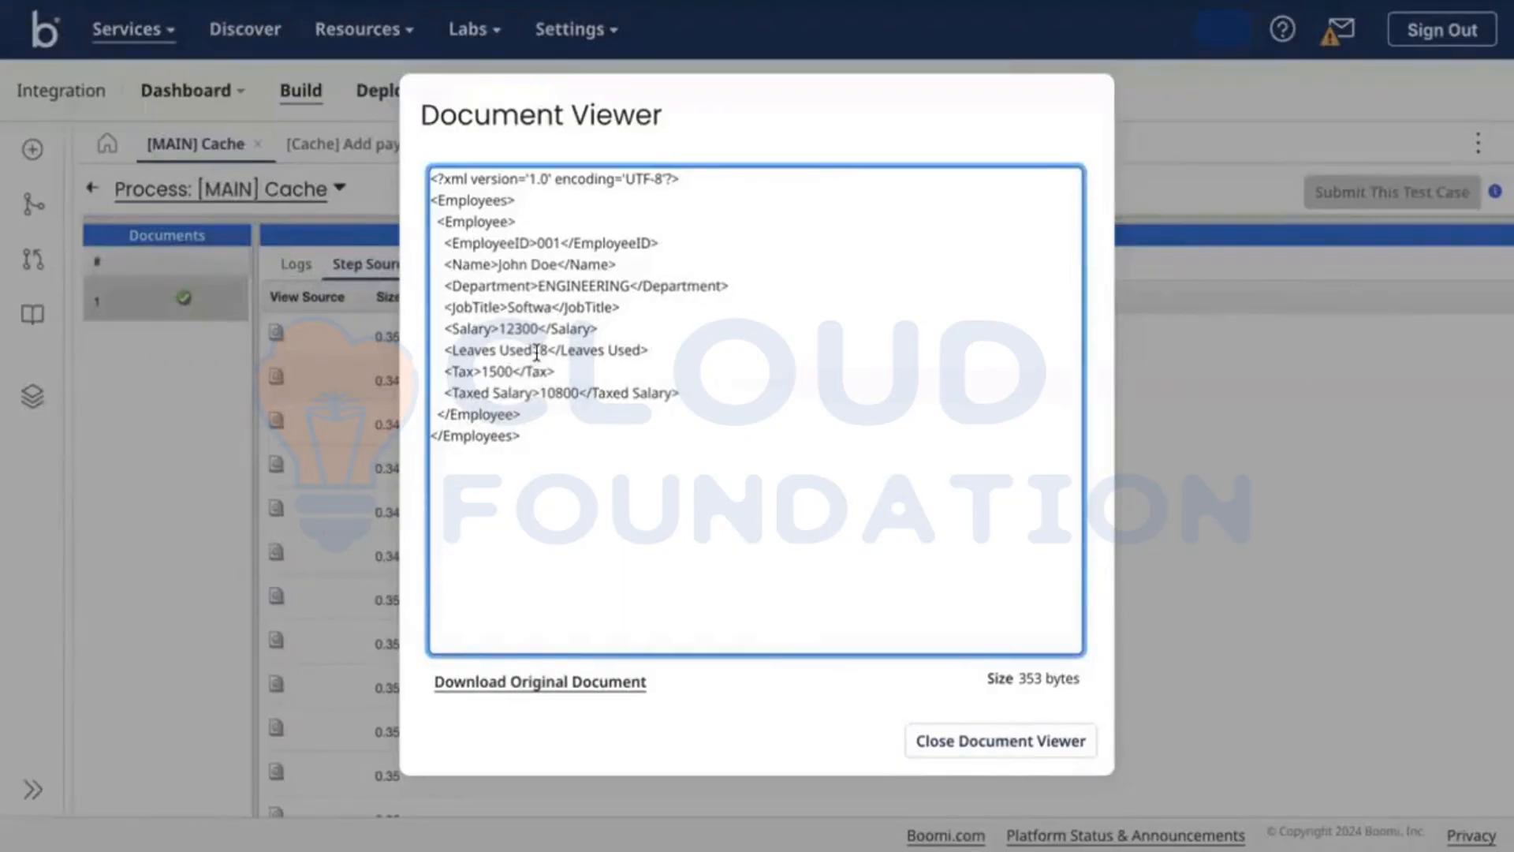
double_click(560, 392)
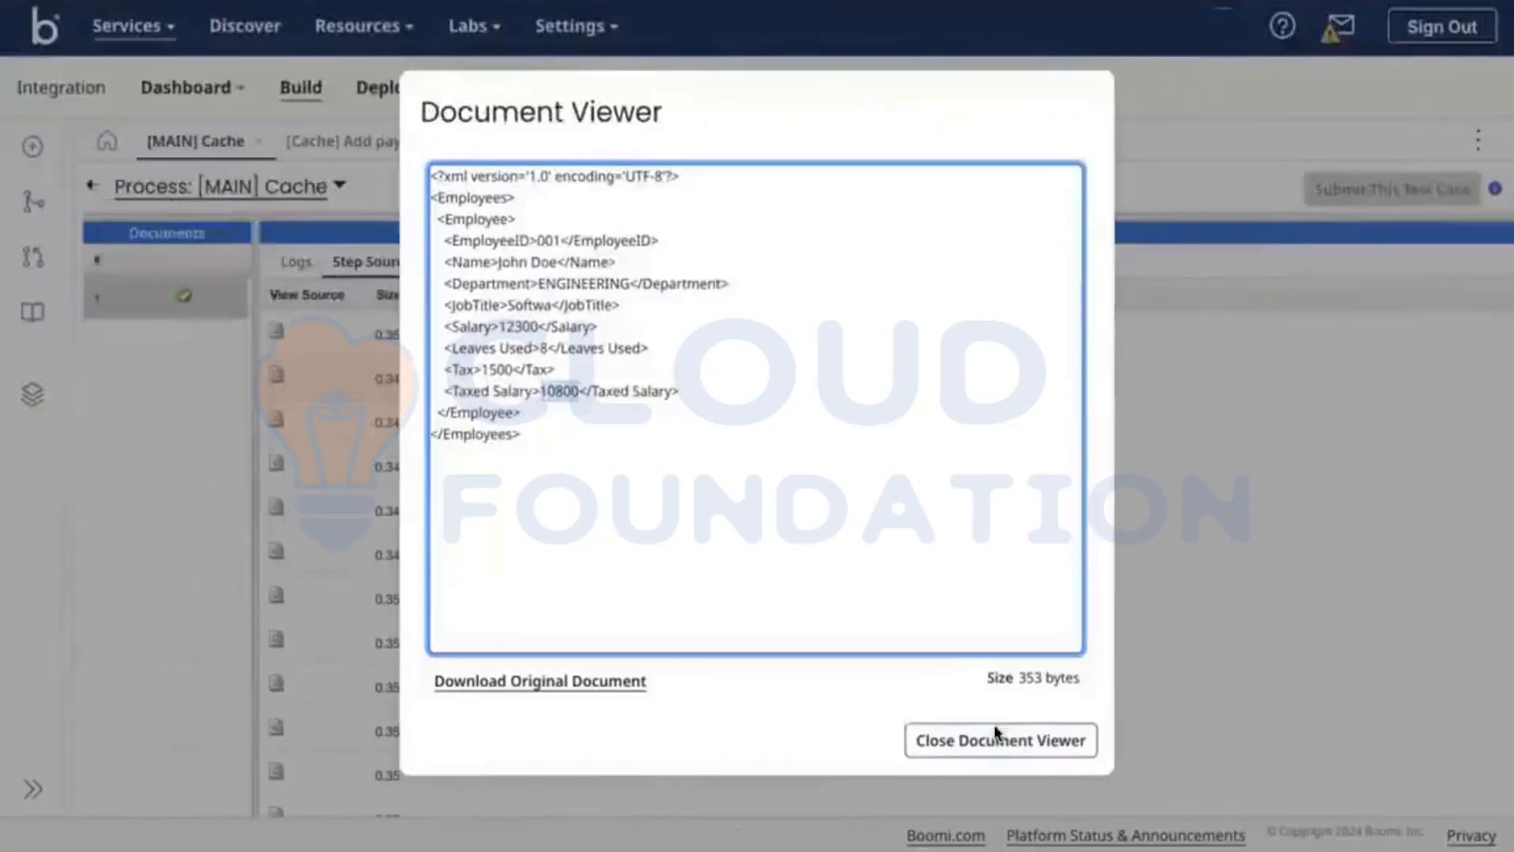
click(919, 735)
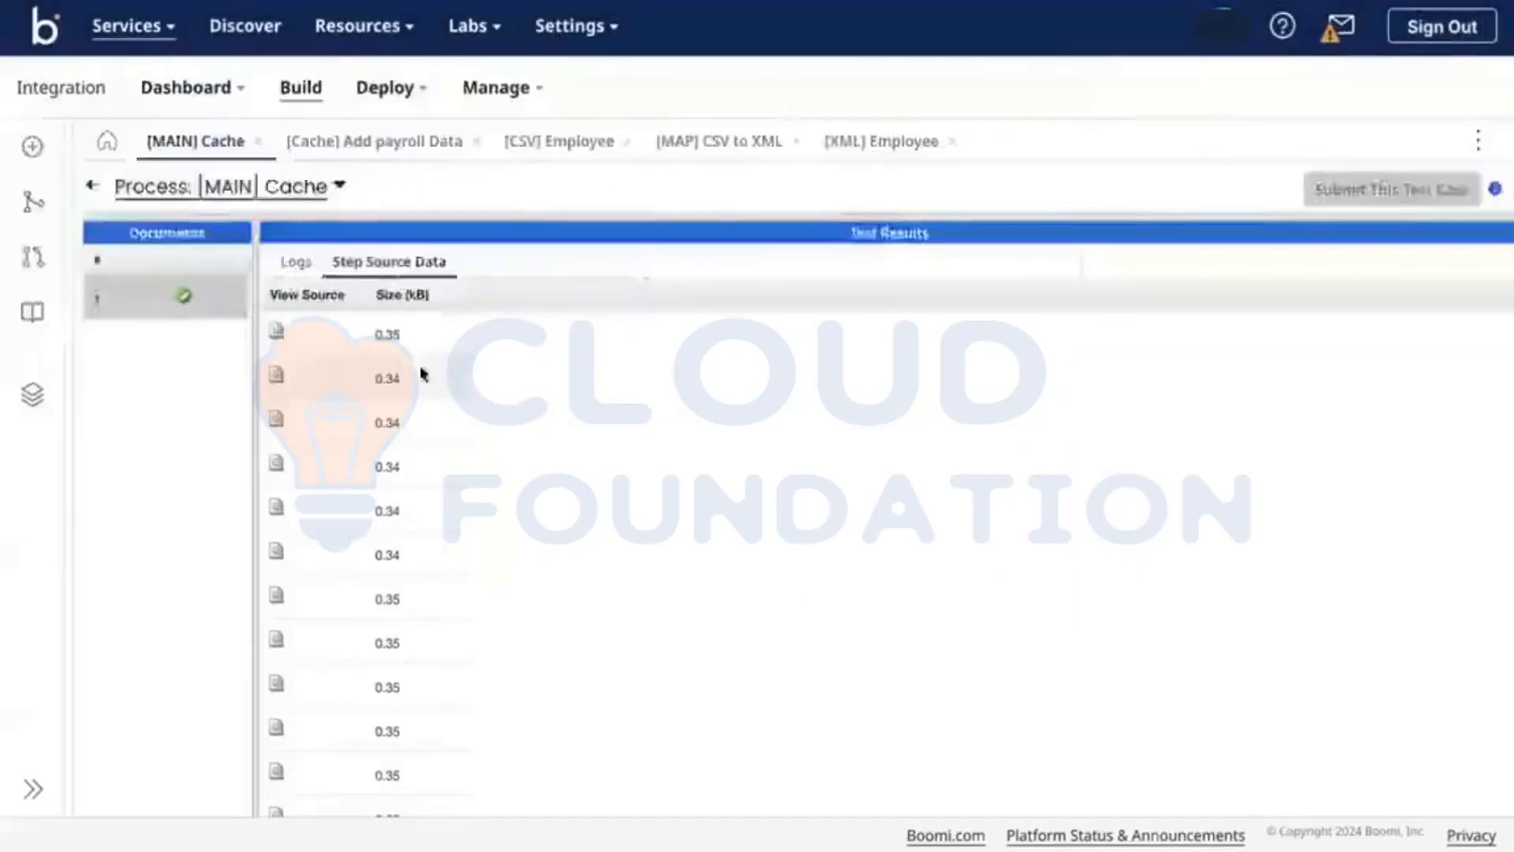
click(279, 424)
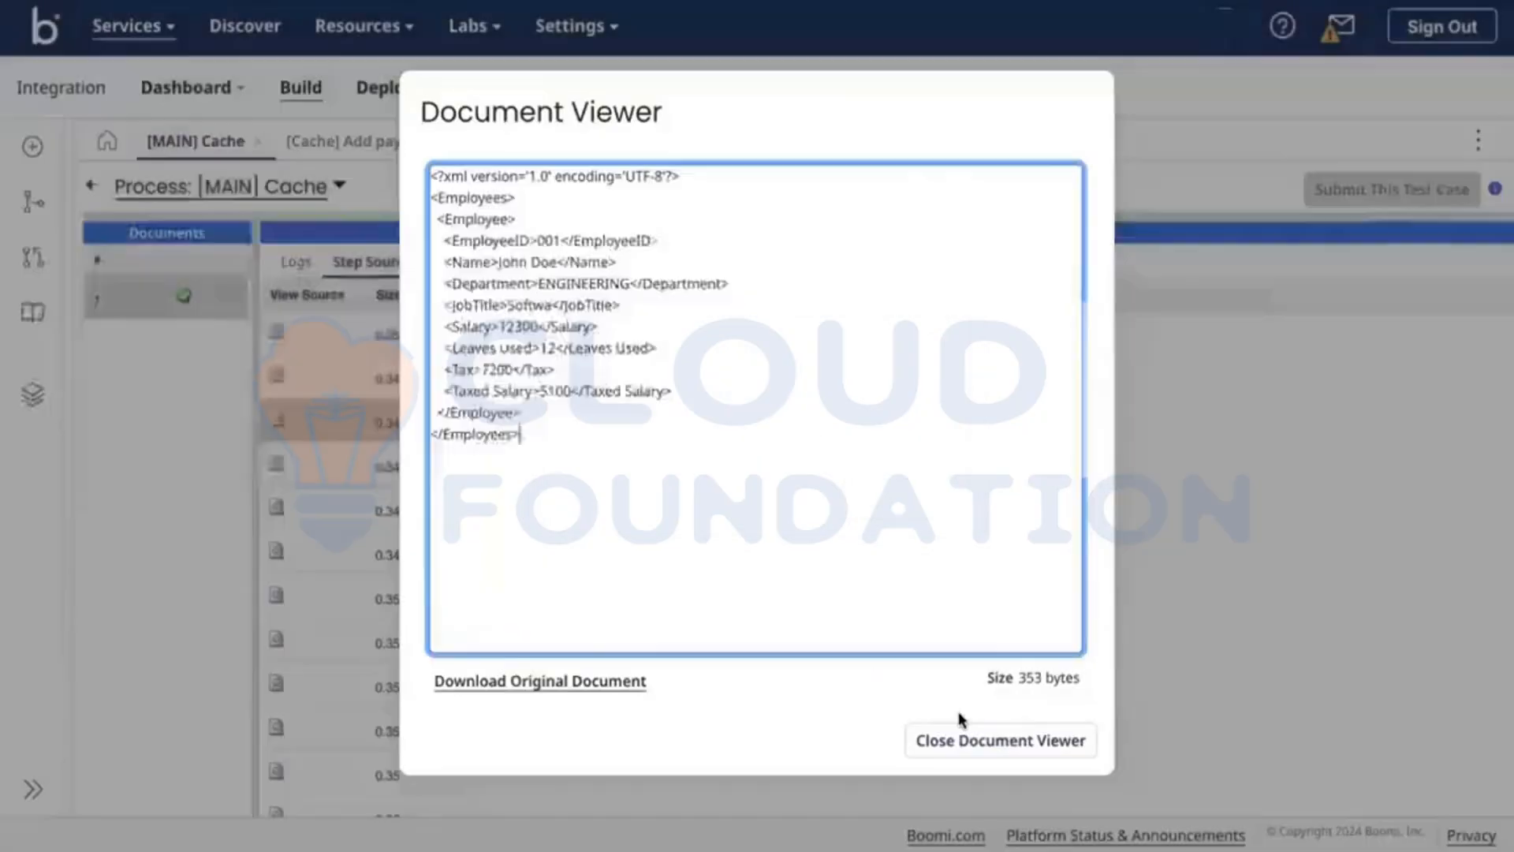
click(1002, 742)
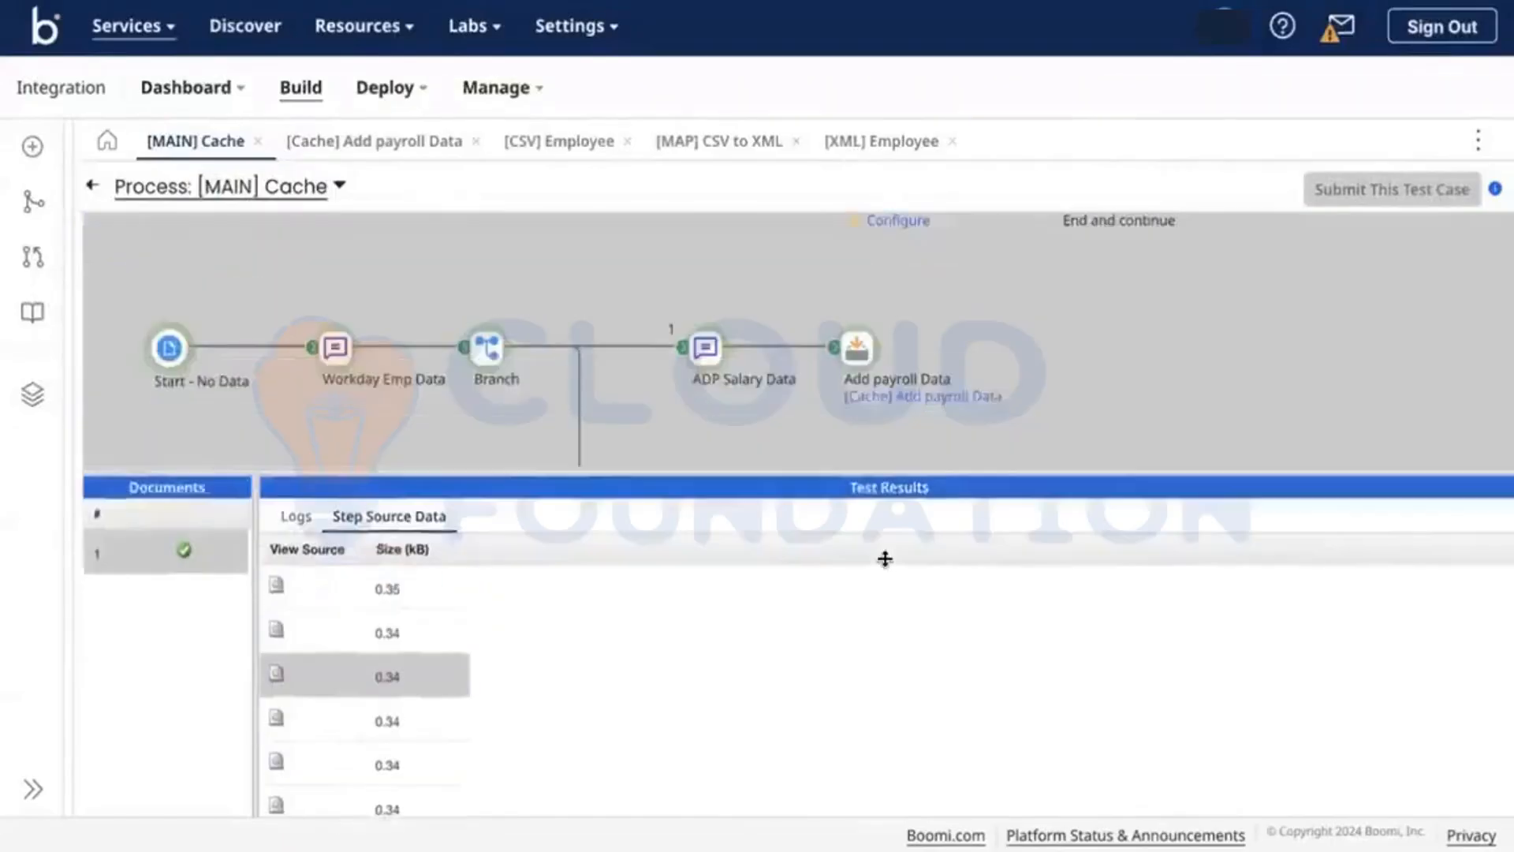
Step: In the CSV to XML map, expand the cached payroll data Record and its Elements fields
click(714, 143)
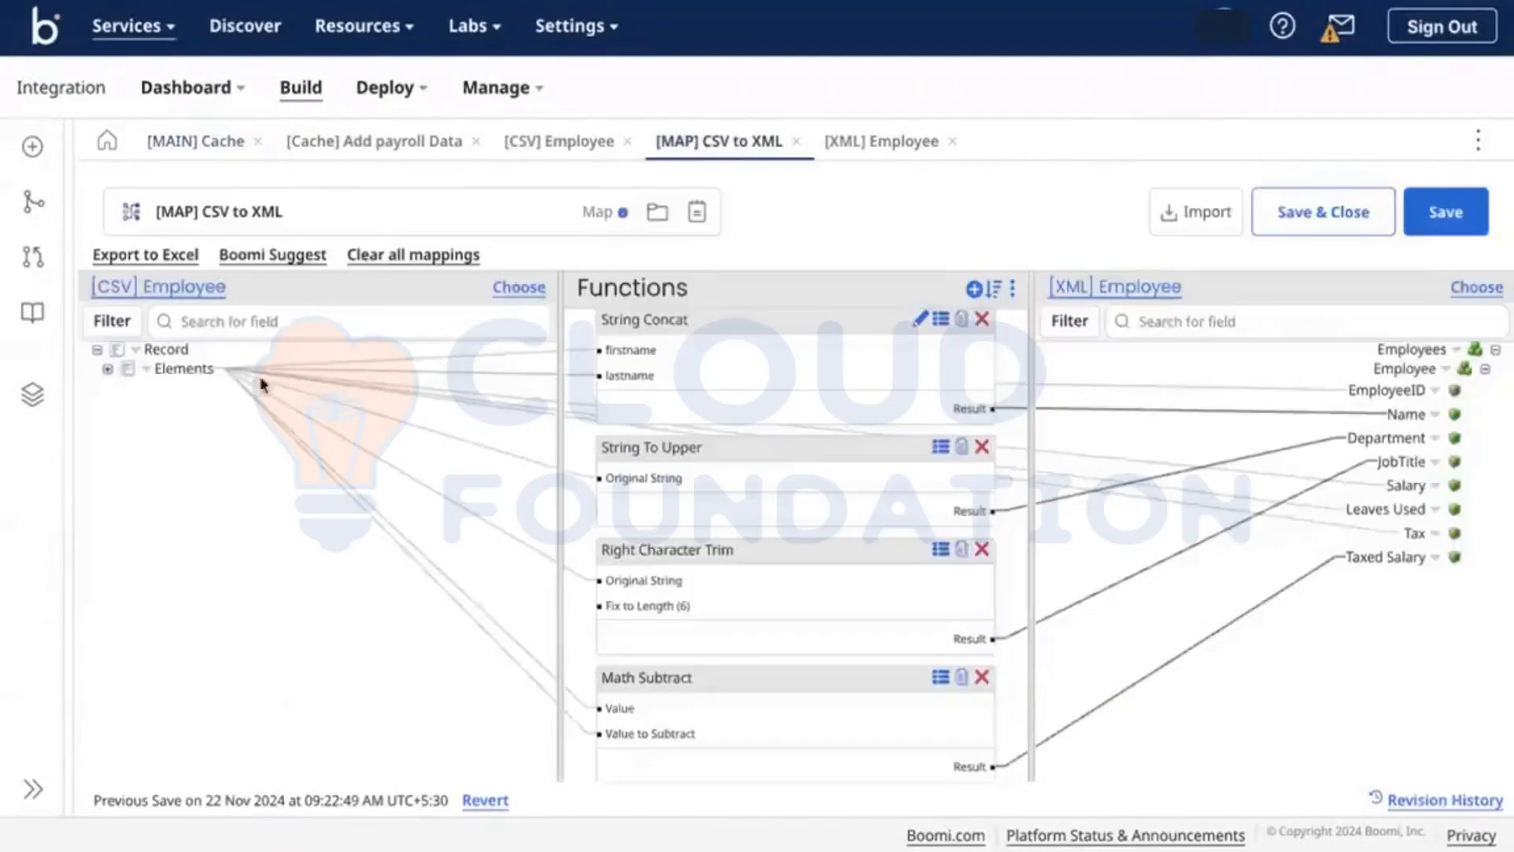
click(105, 370)
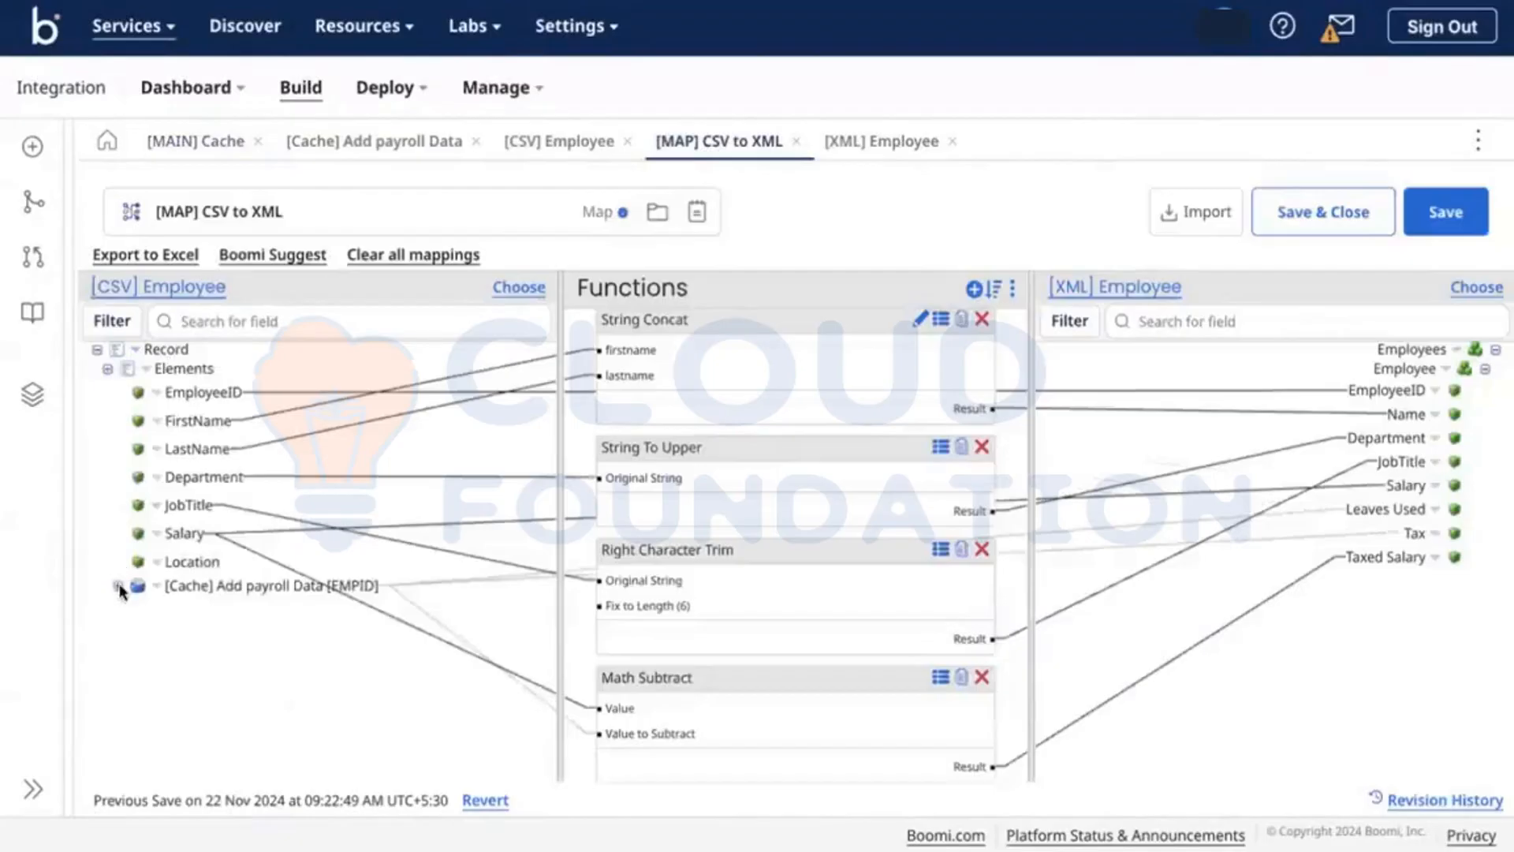
click(117, 586)
click(128, 606)
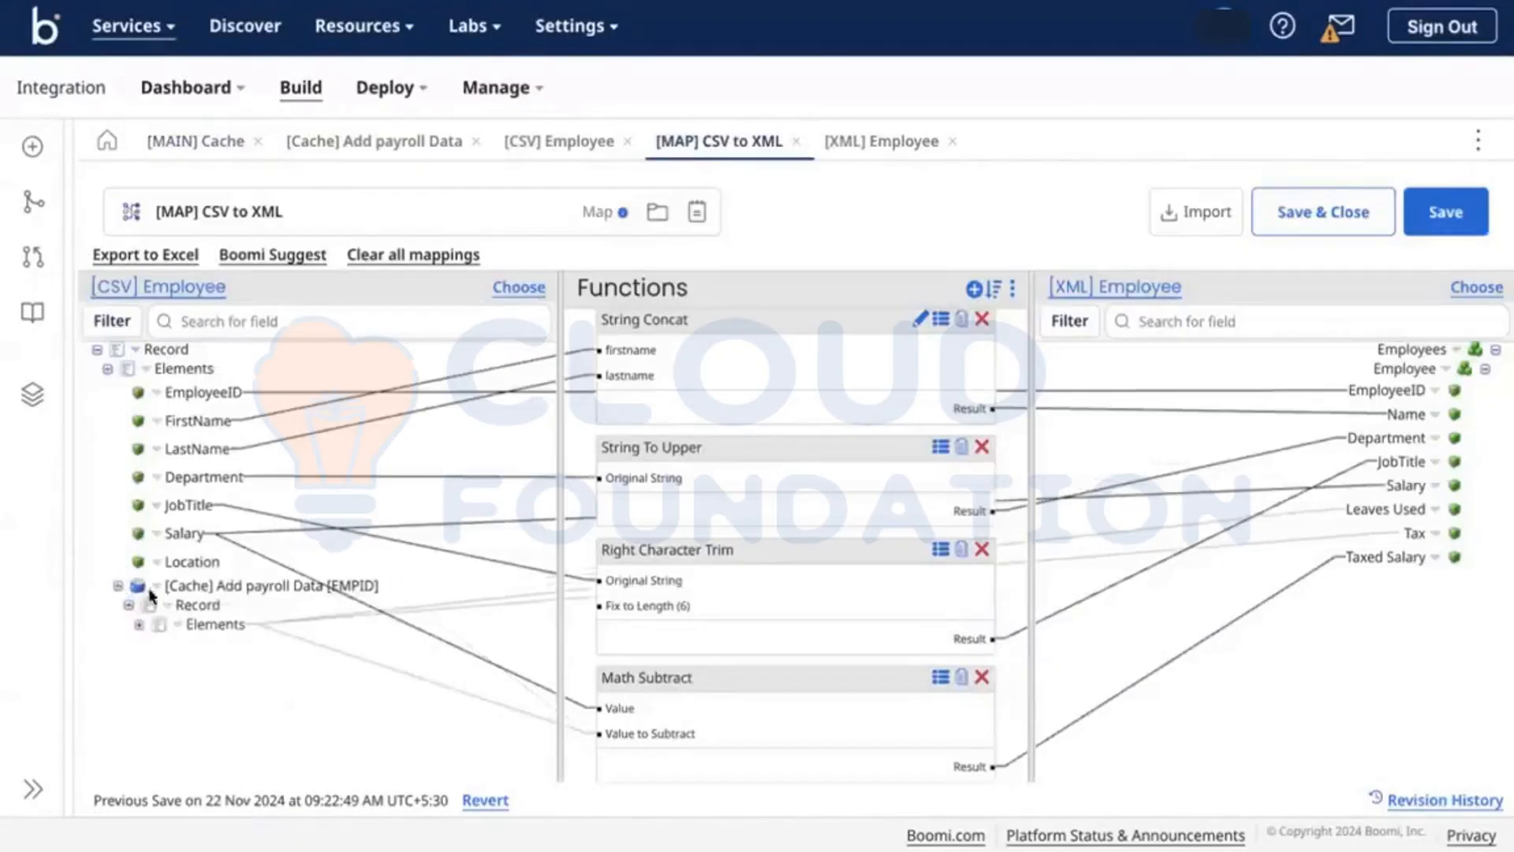
click(139, 624)
Step: Review the cached data lookup settings, keyed on EmployeeID via EMPID, and cancel without changes
right_click(145, 592)
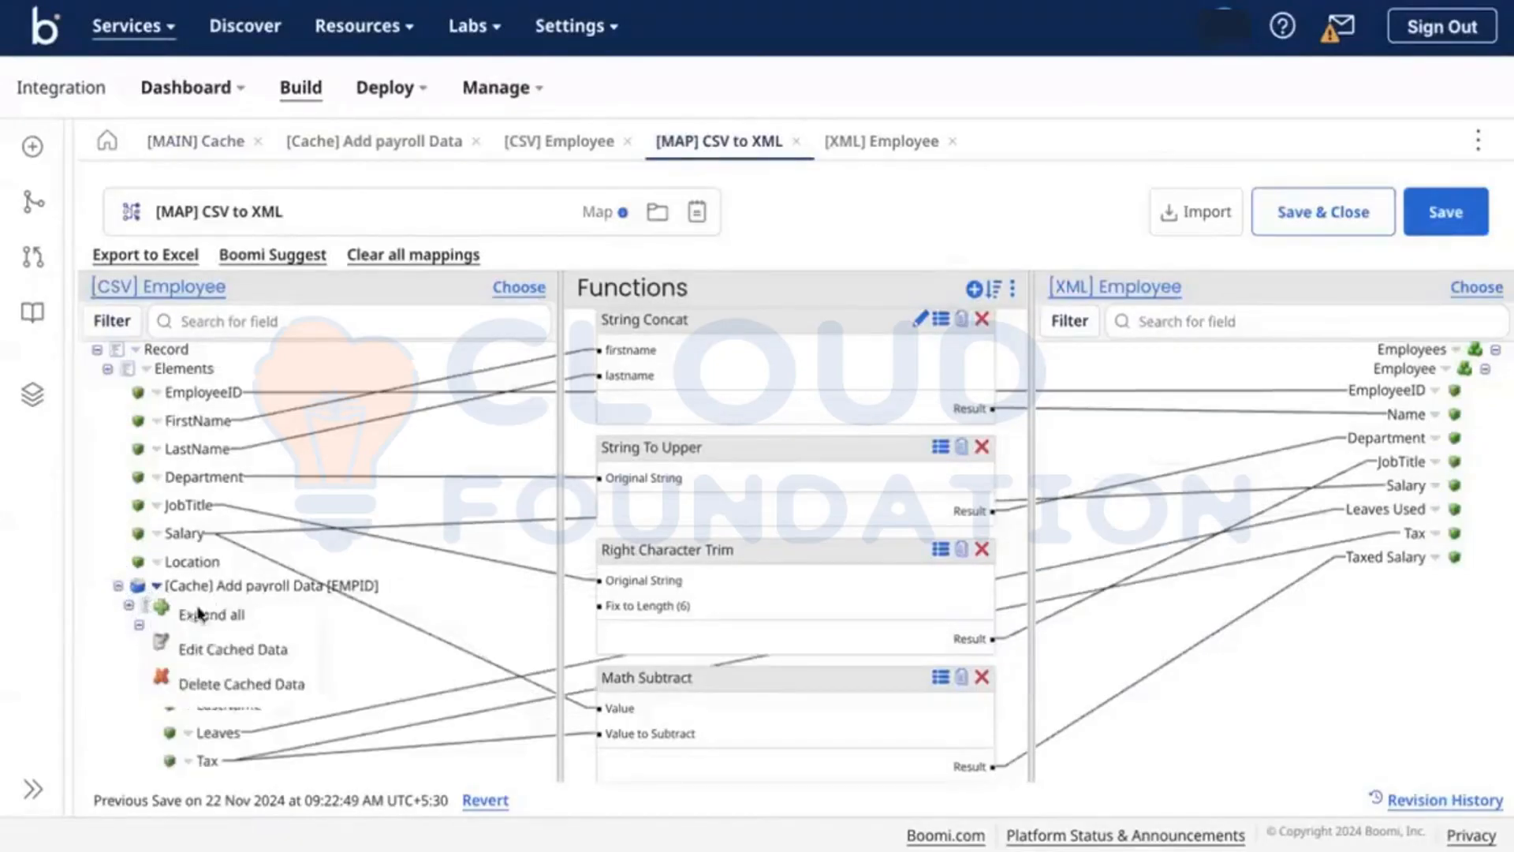
click(233, 649)
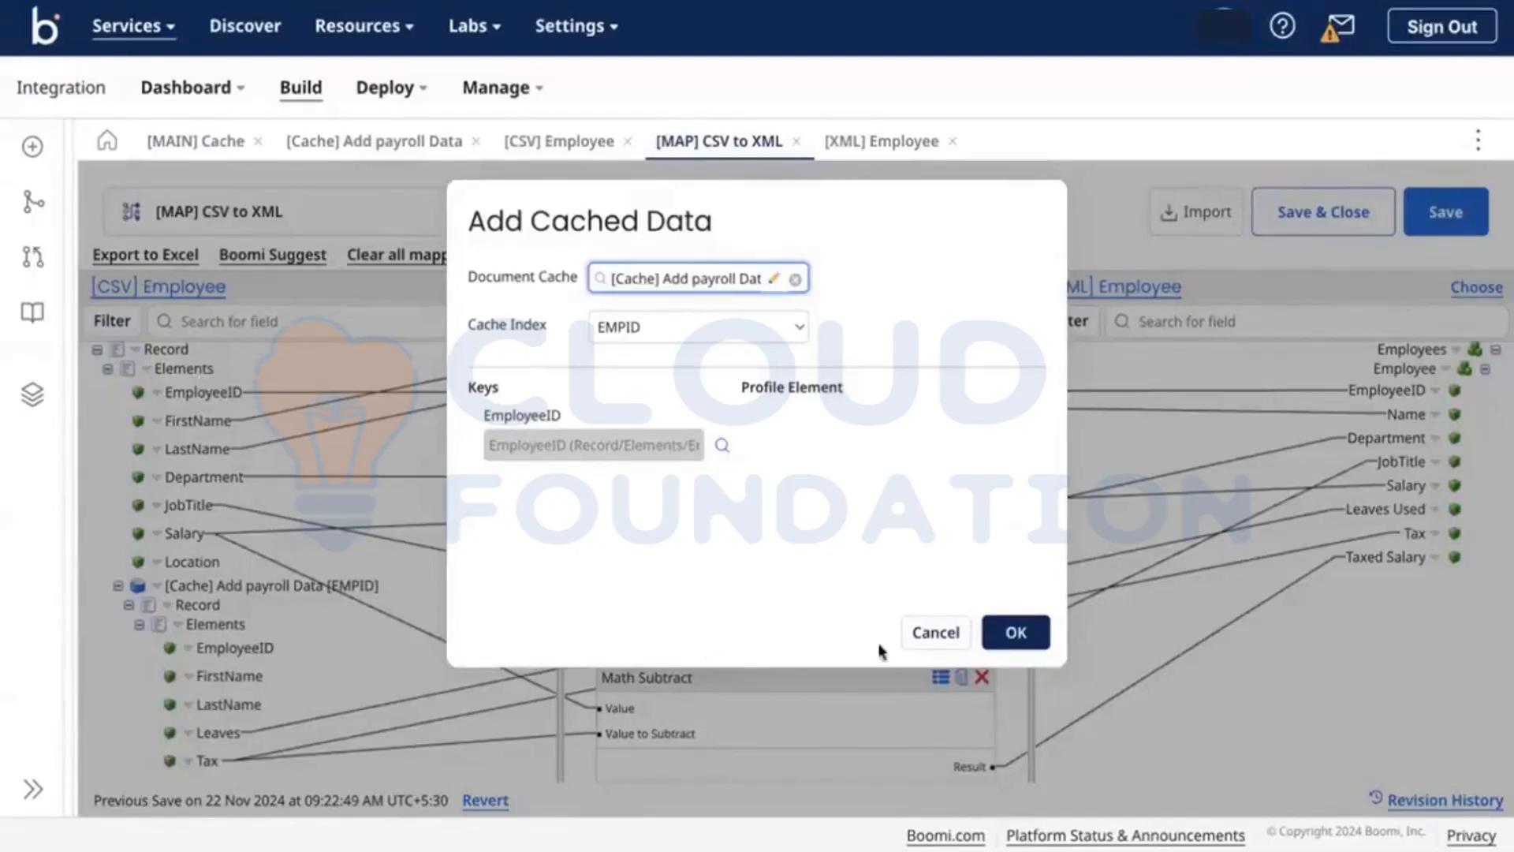
click(923, 633)
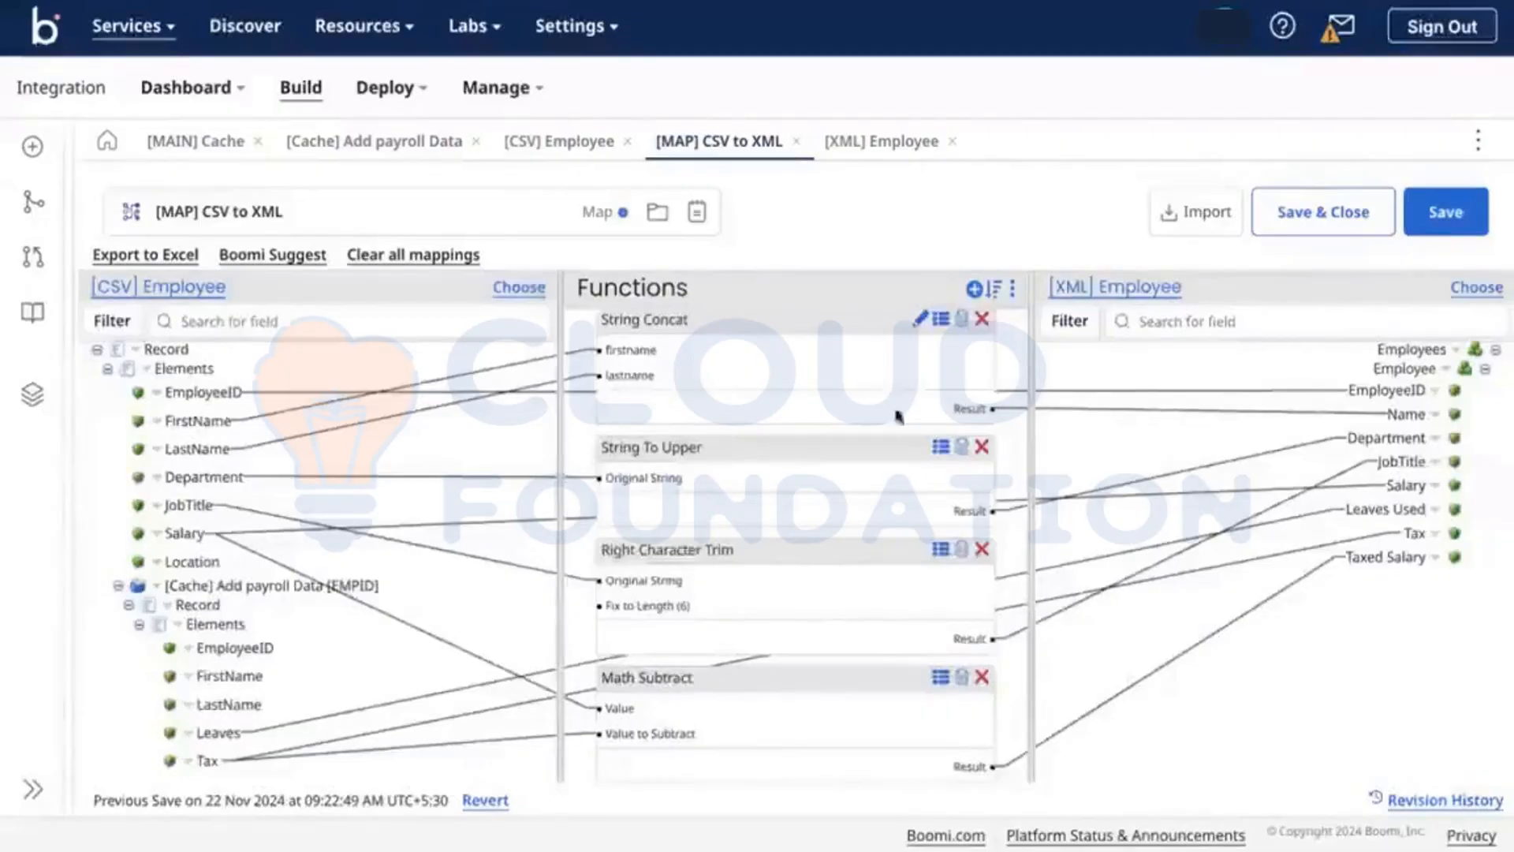
Step: Limit the payroll document cache to one index entry per document and save it
click(369, 144)
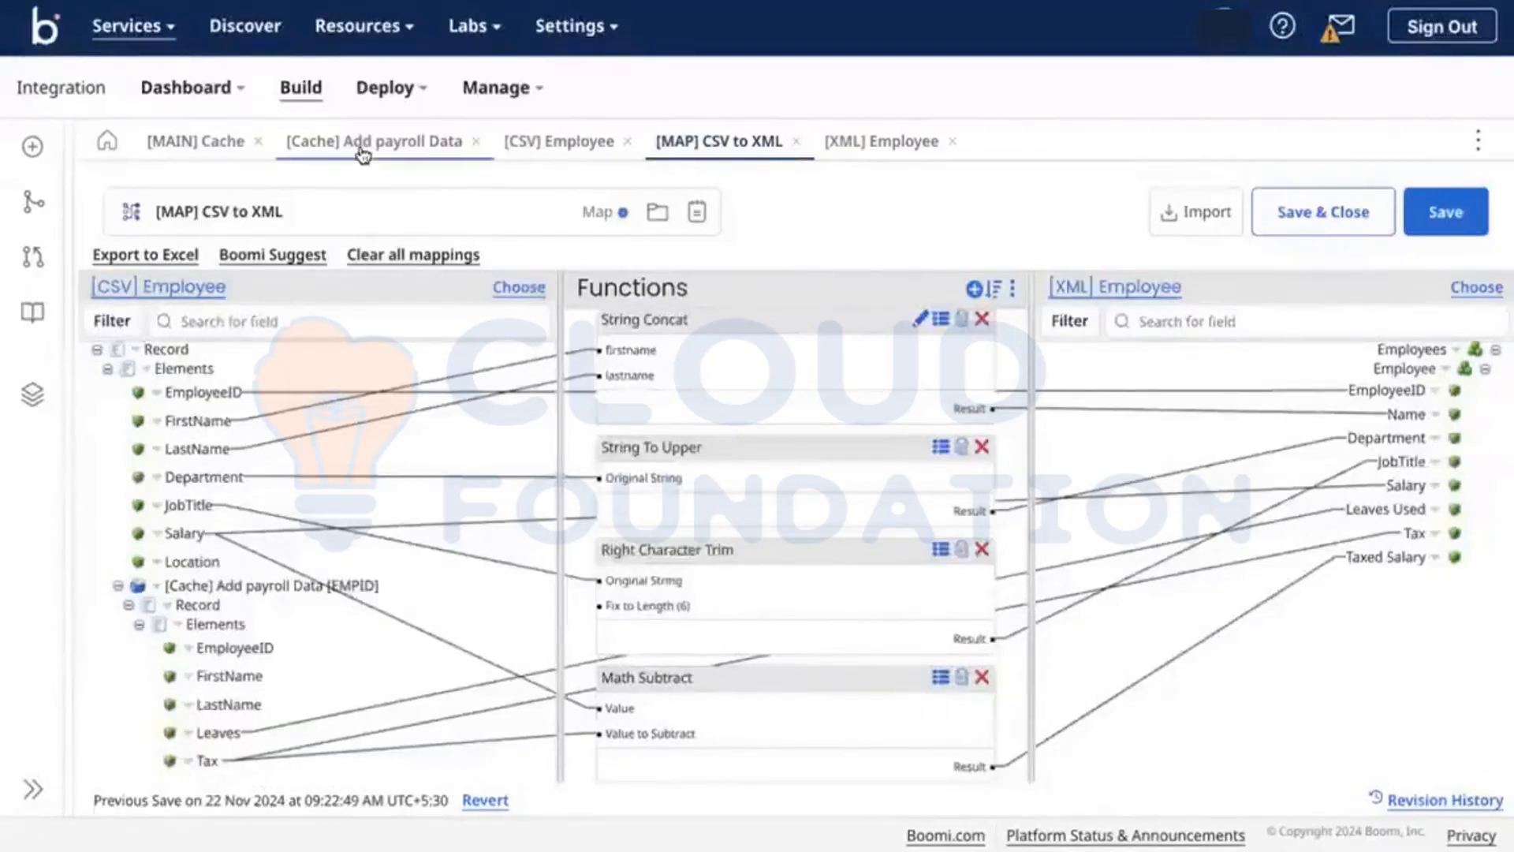
click(291, 499)
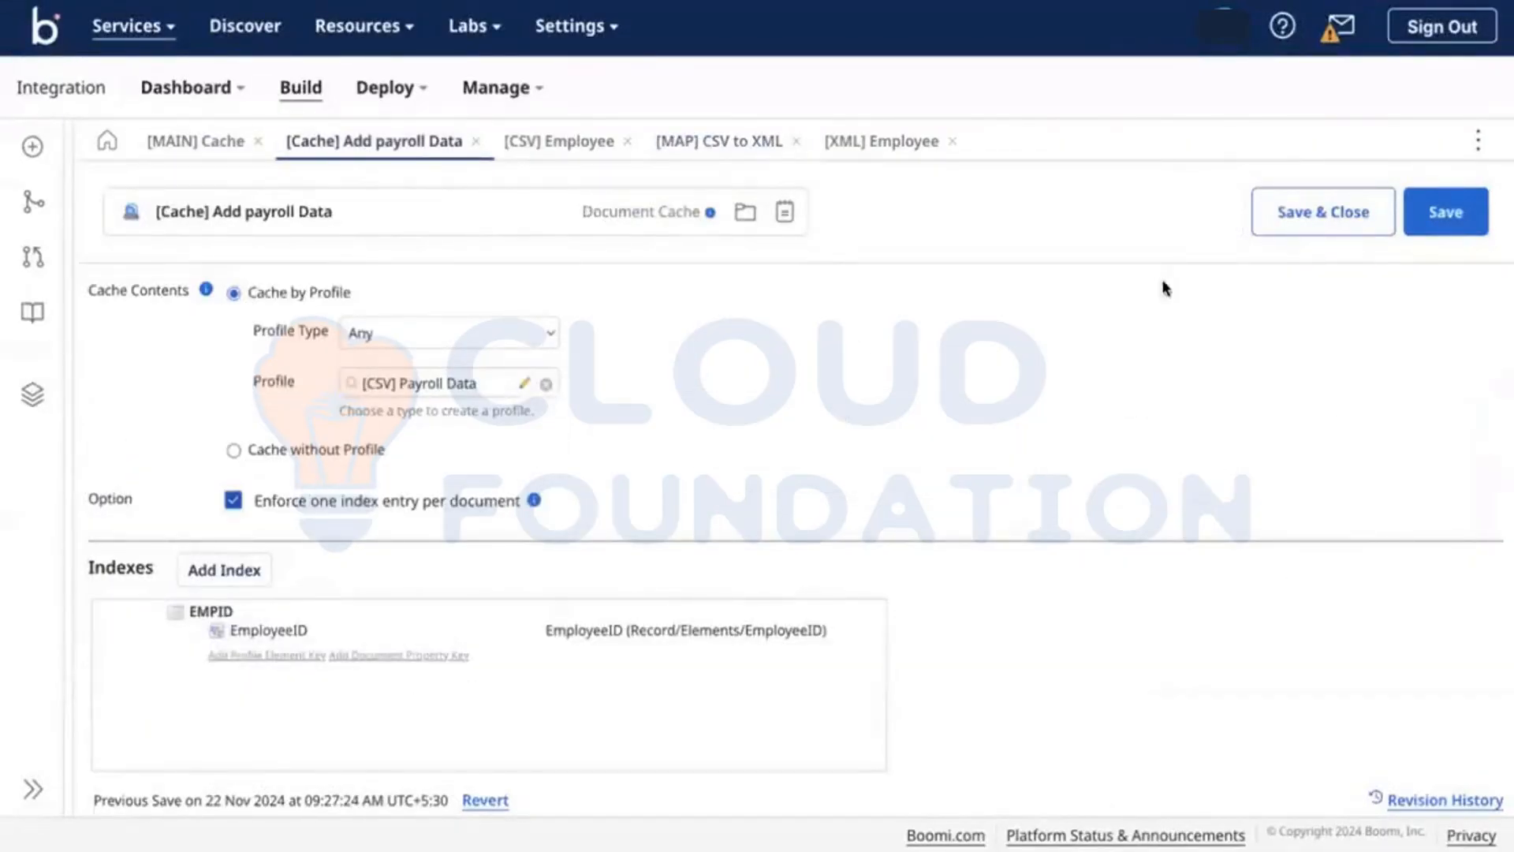
click(1444, 211)
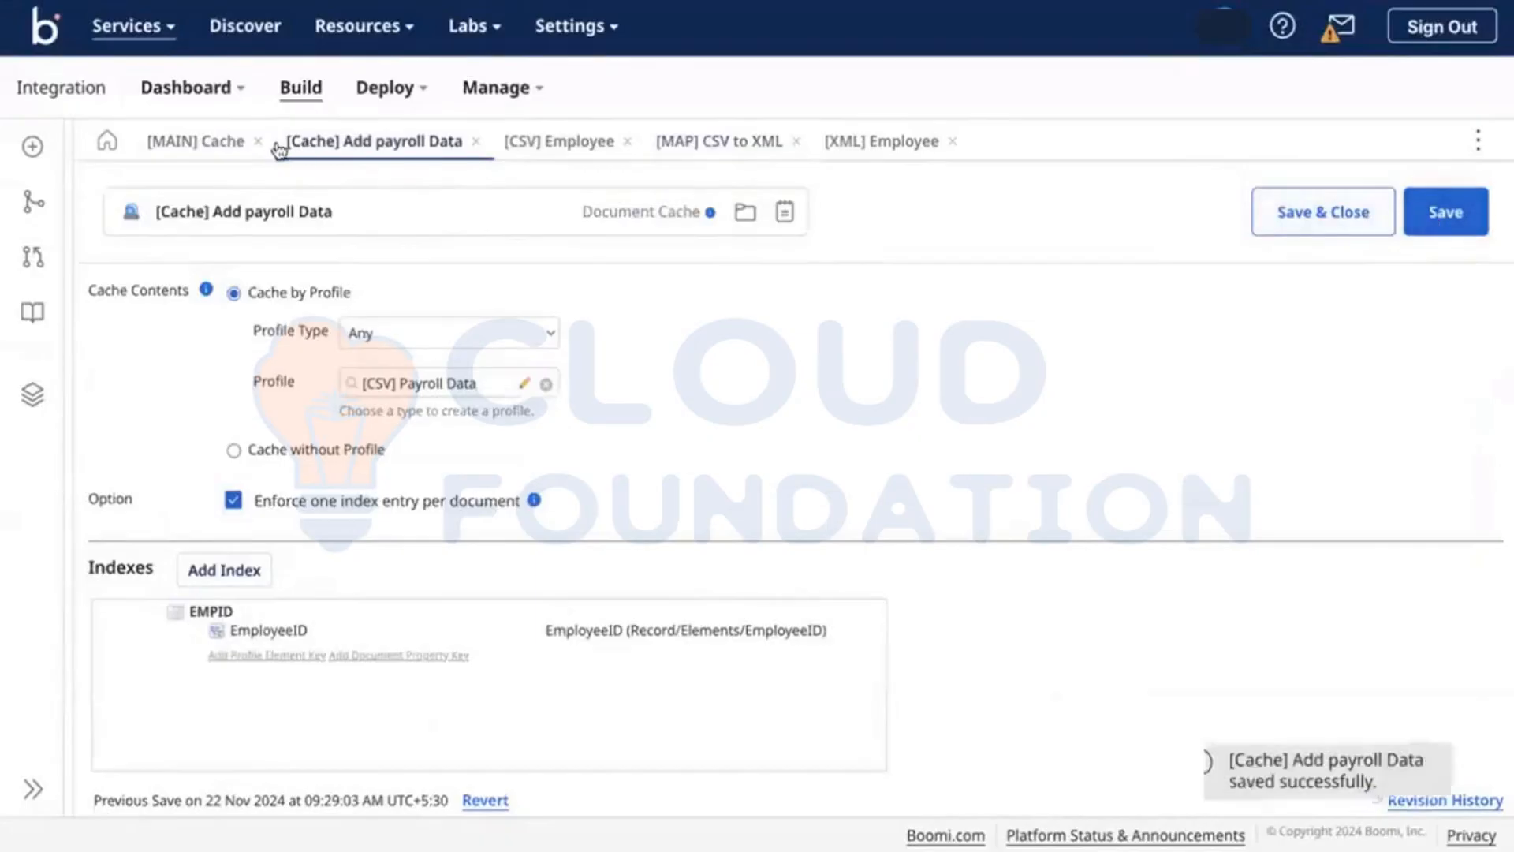
Step: Leave test mode on the main cache process and reopen the Add payroll Data and CSV to XML tabs
click(207, 144)
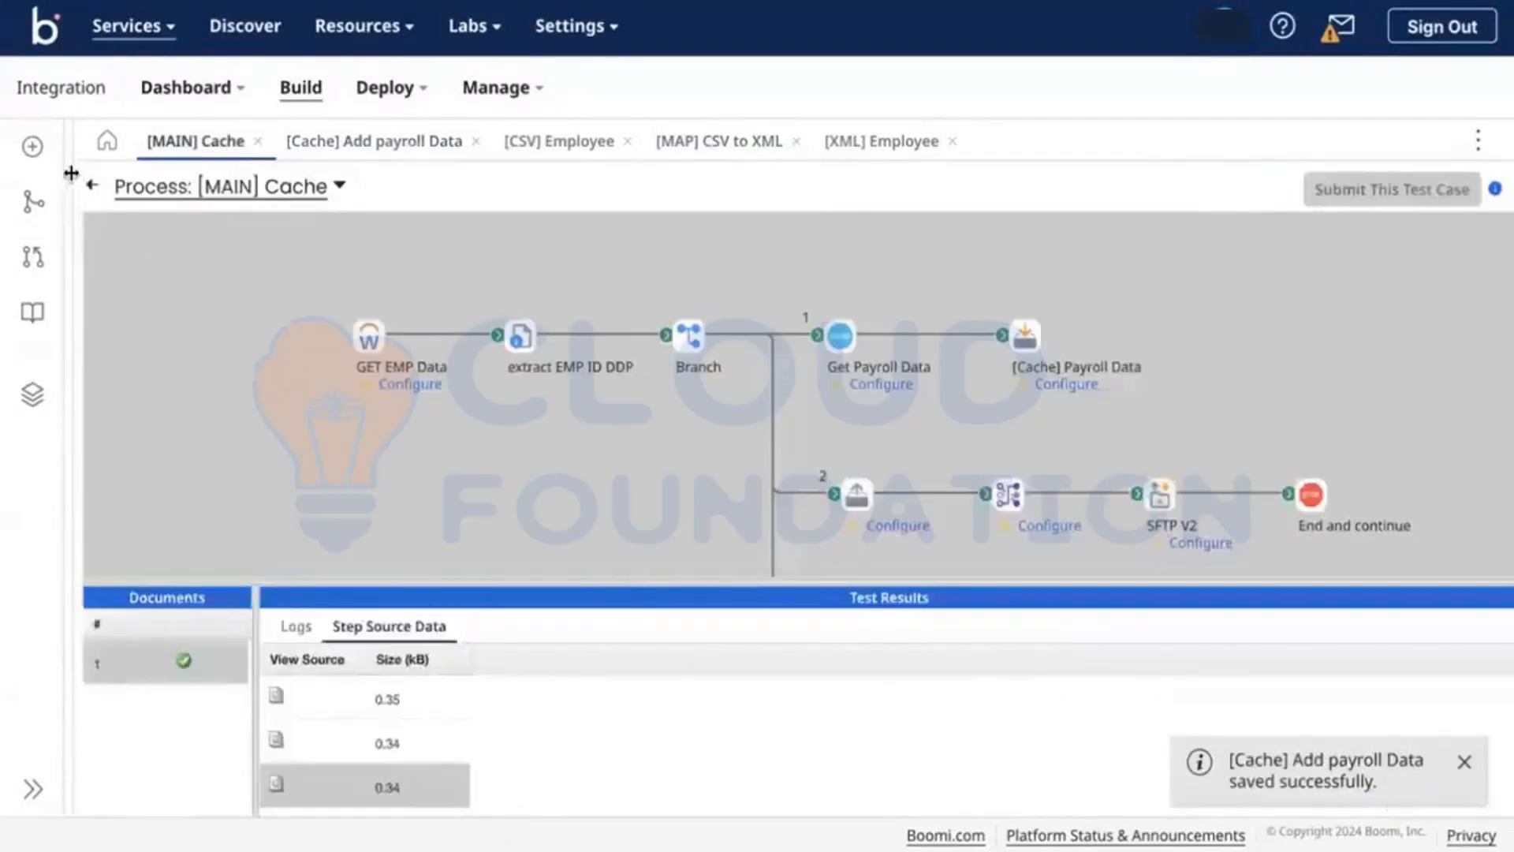
click(92, 185)
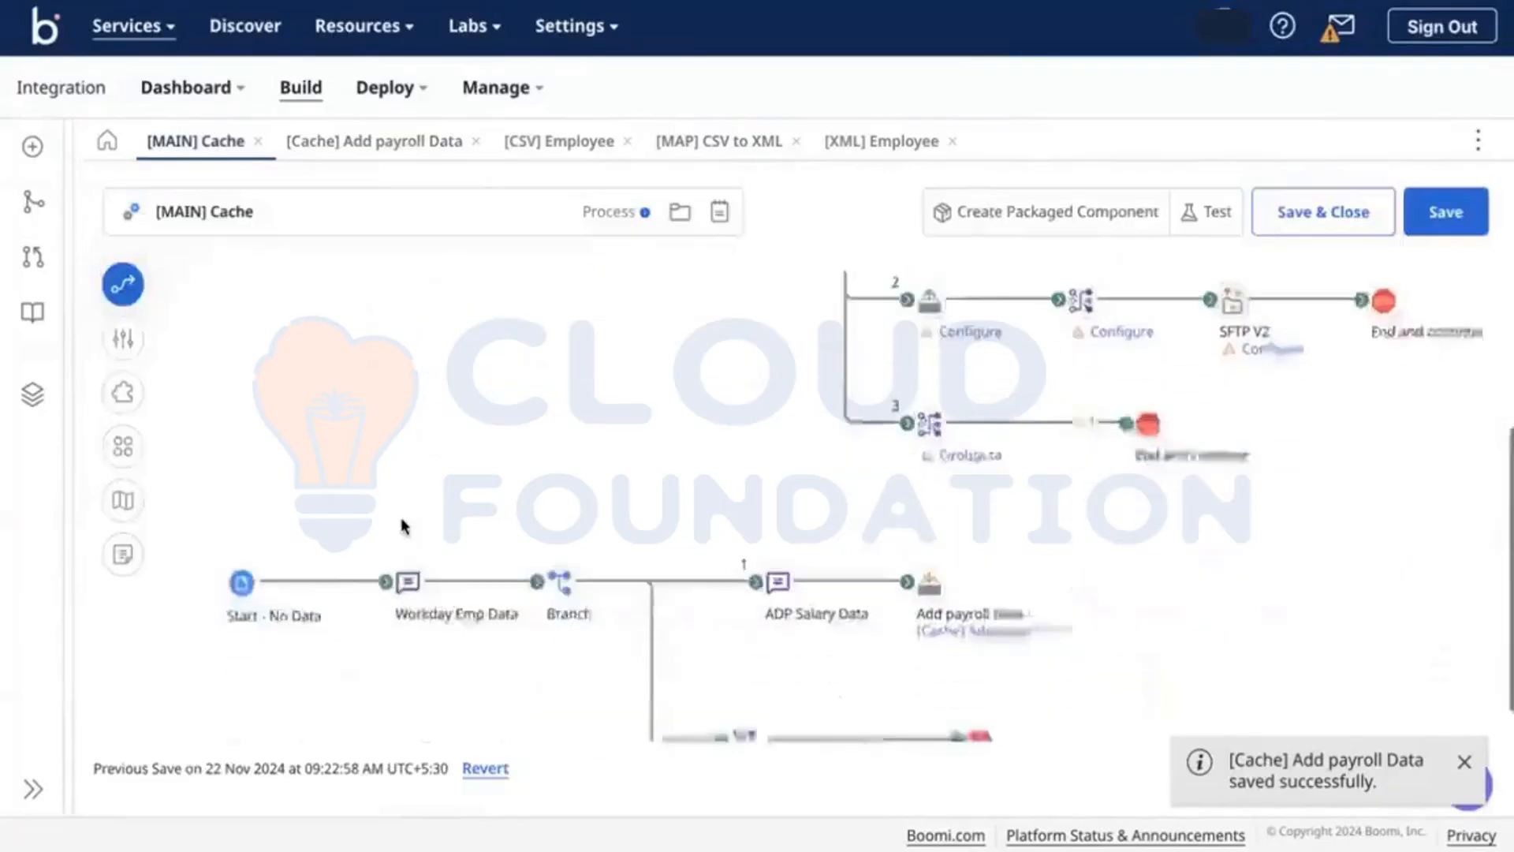
drag(357, 542, 334, 536)
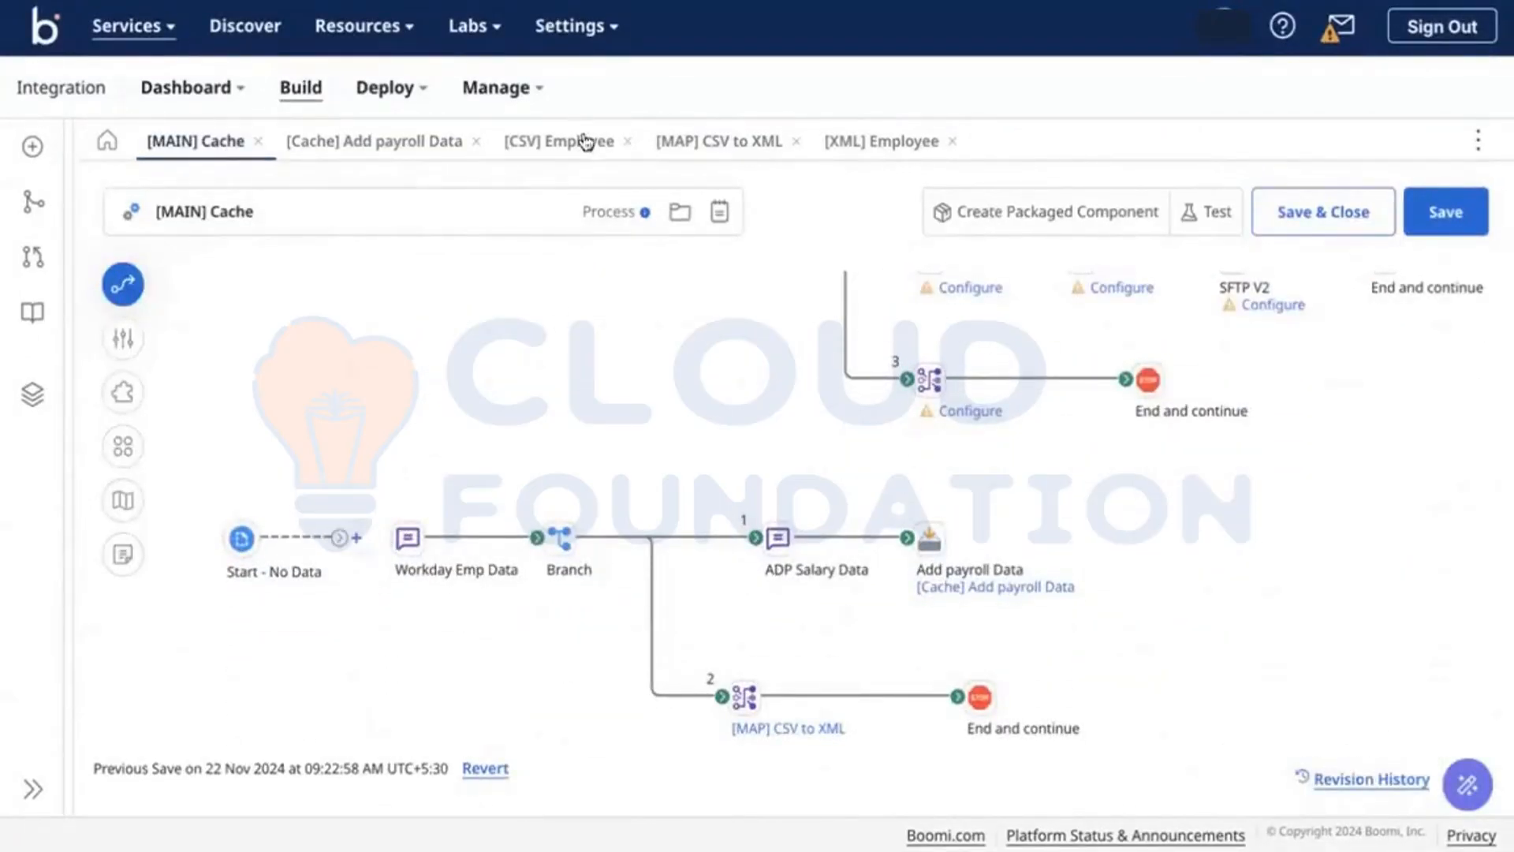
click(382, 140)
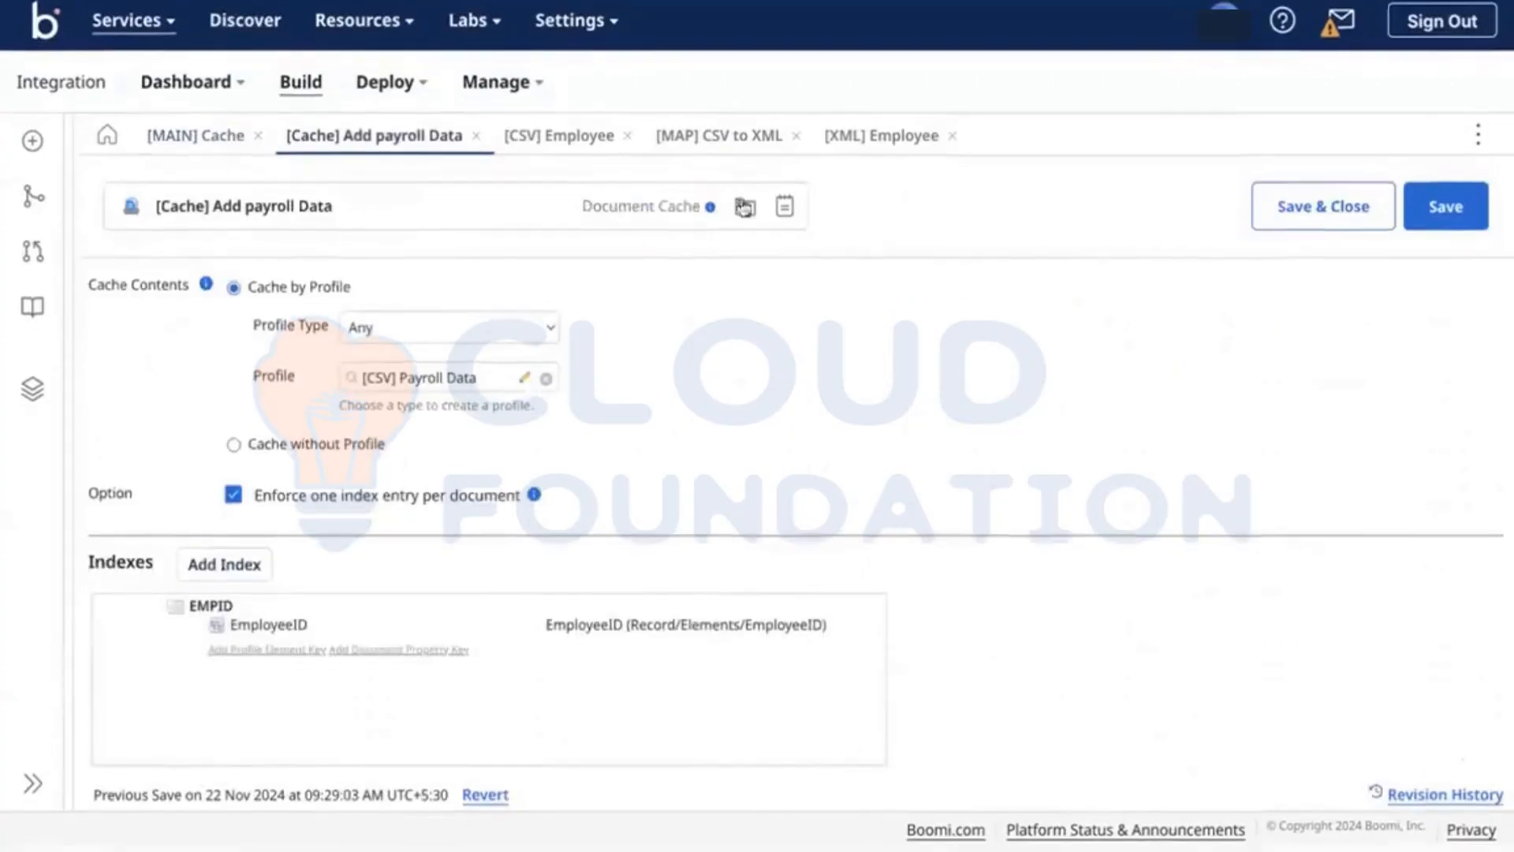
click(721, 146)
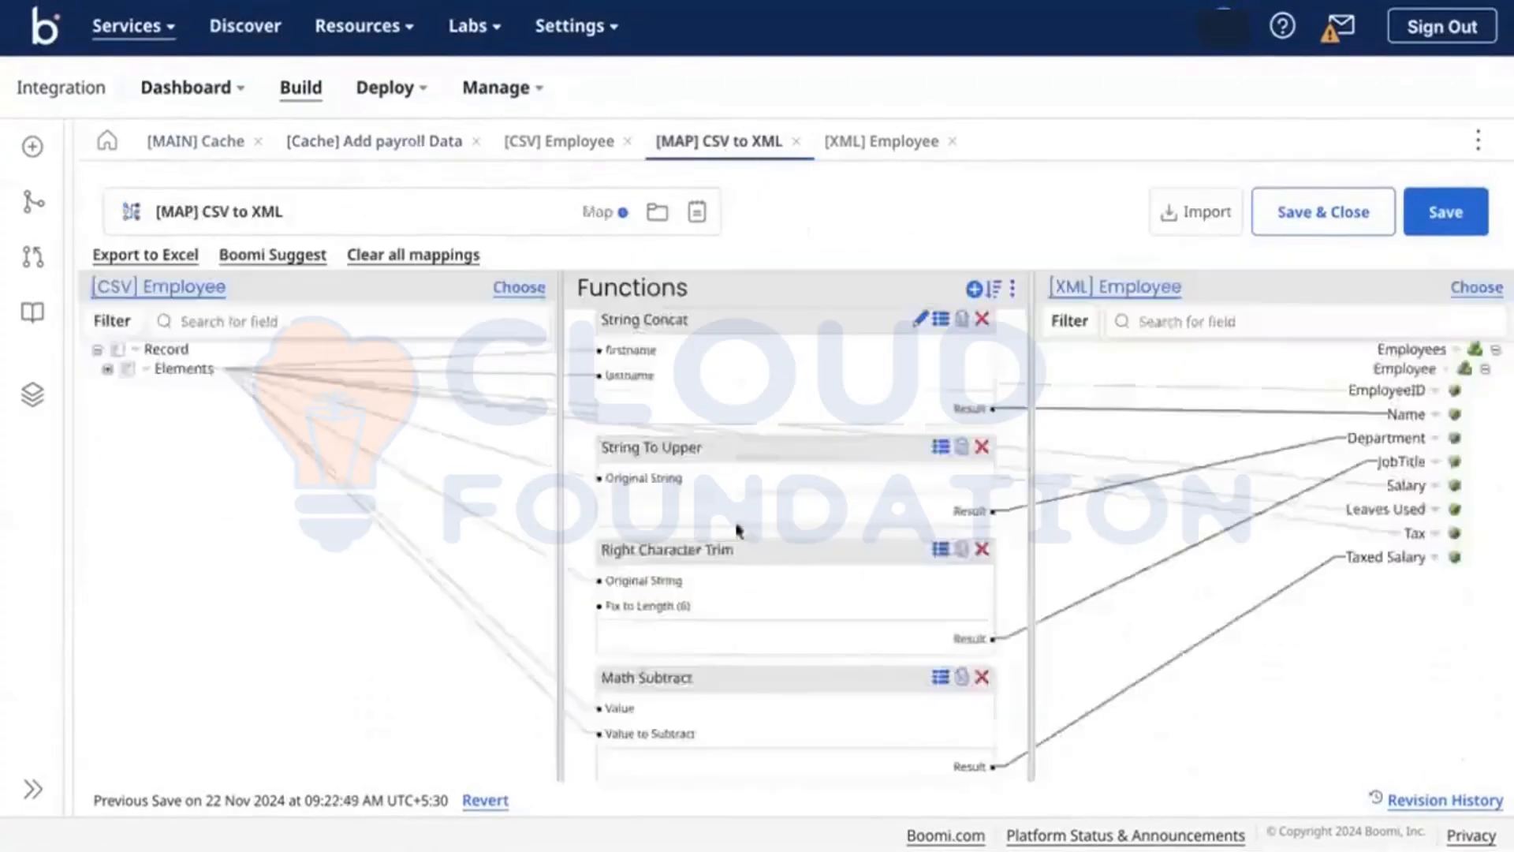
Step: Expand the CSV Employee Elements and the cached node, then add cached data from Add payroll Data's EMPID index
click(107, 369)
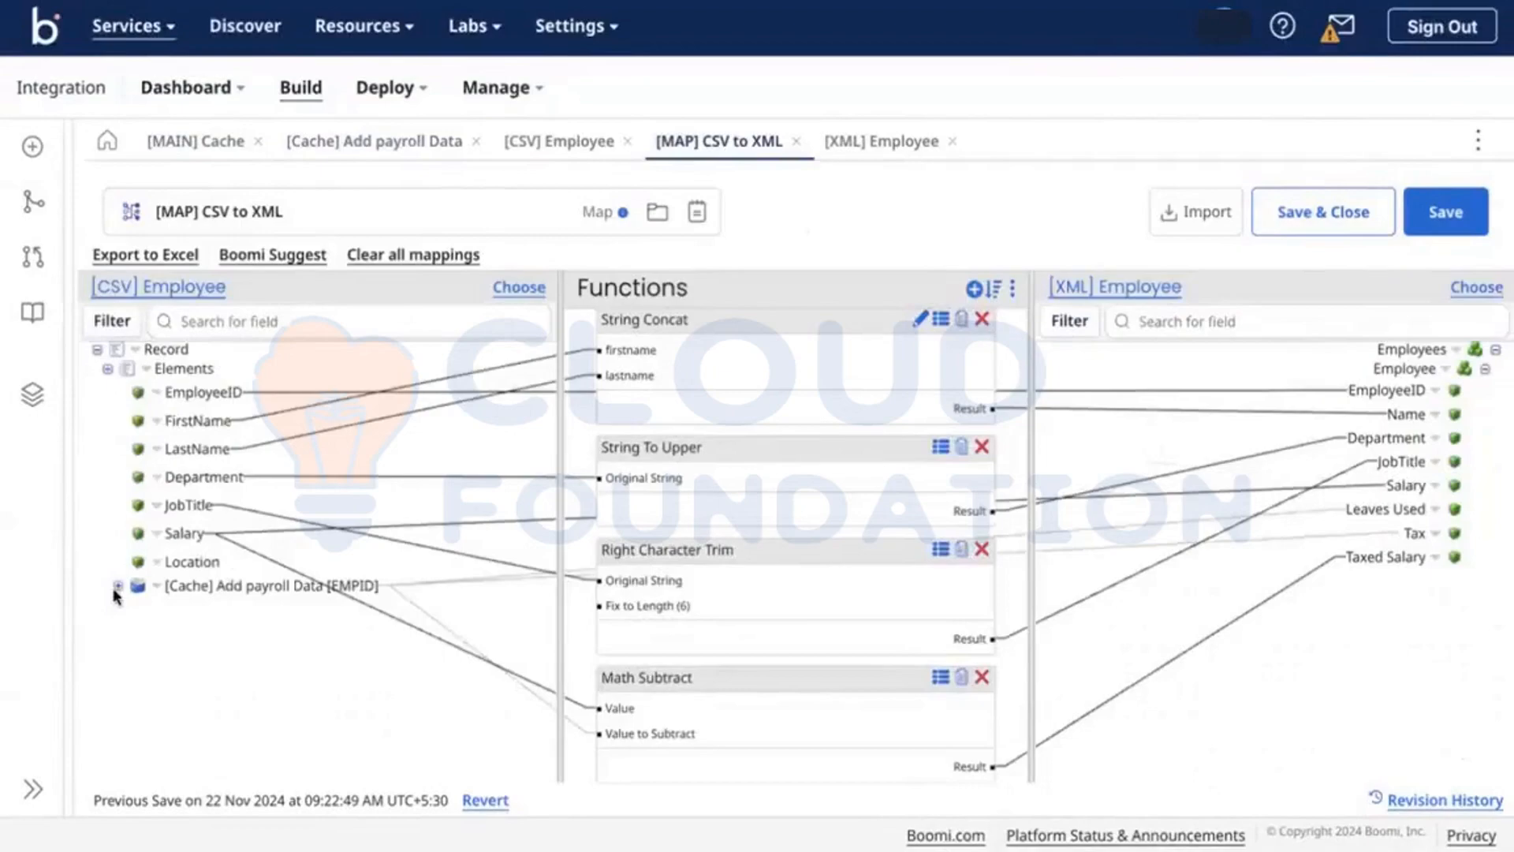
click(118, 587)
click(148, 371)
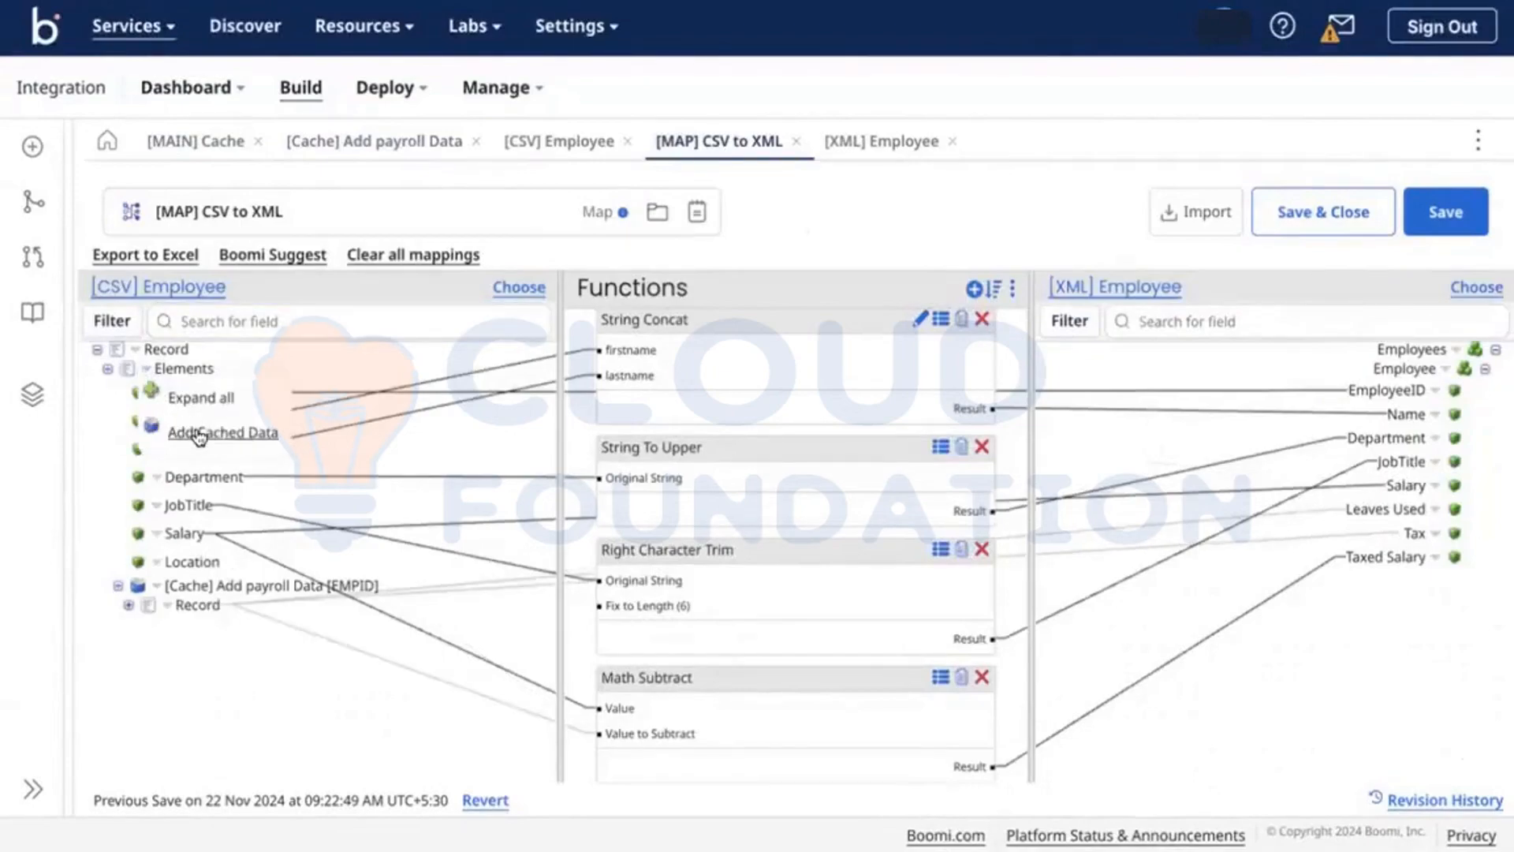
click(199, 433)
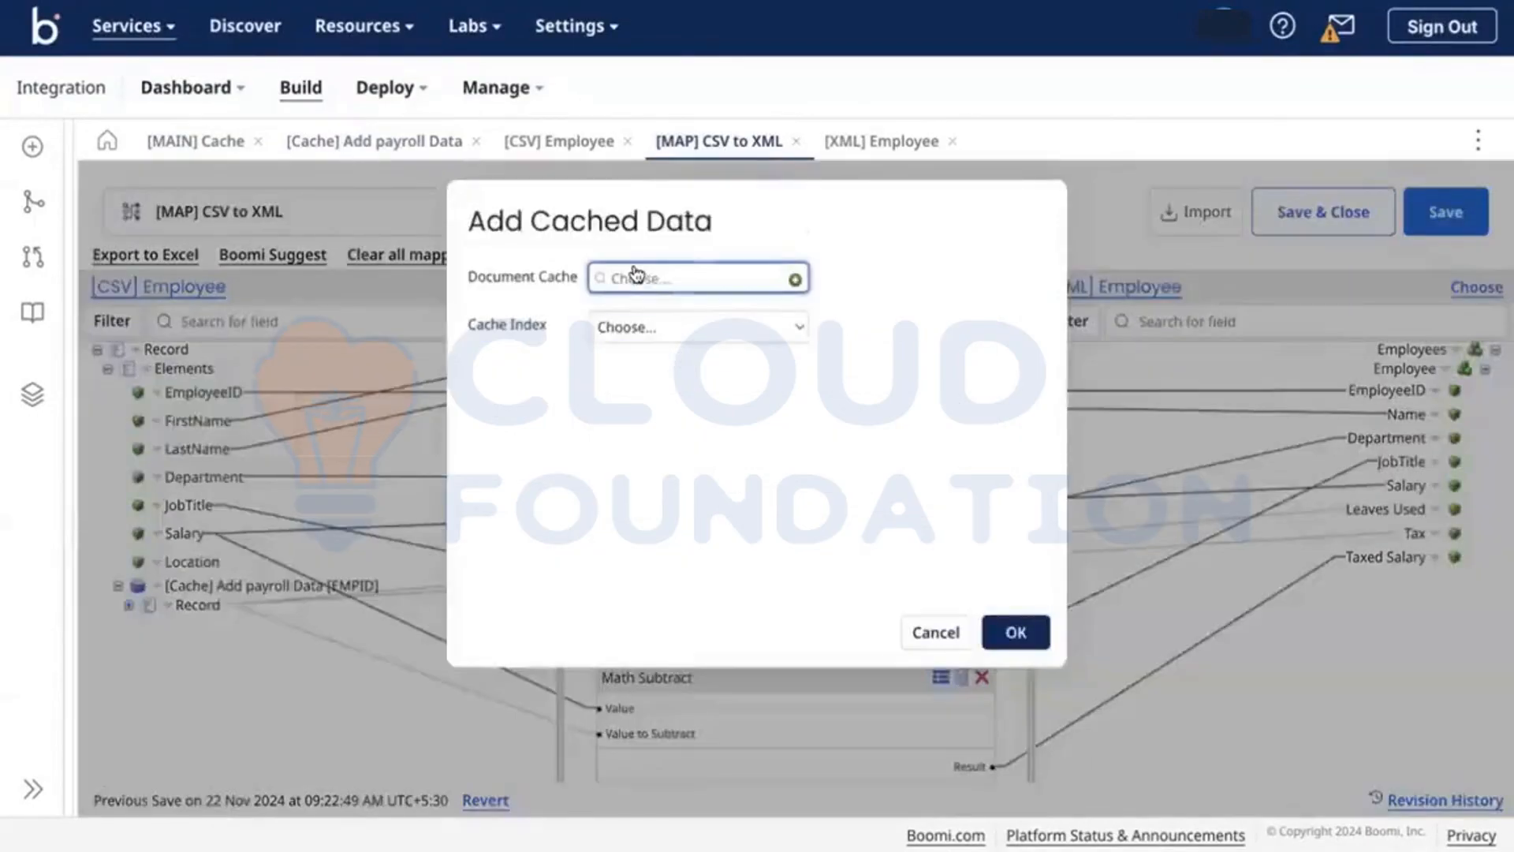
click(636, 278)
click(672, 370)
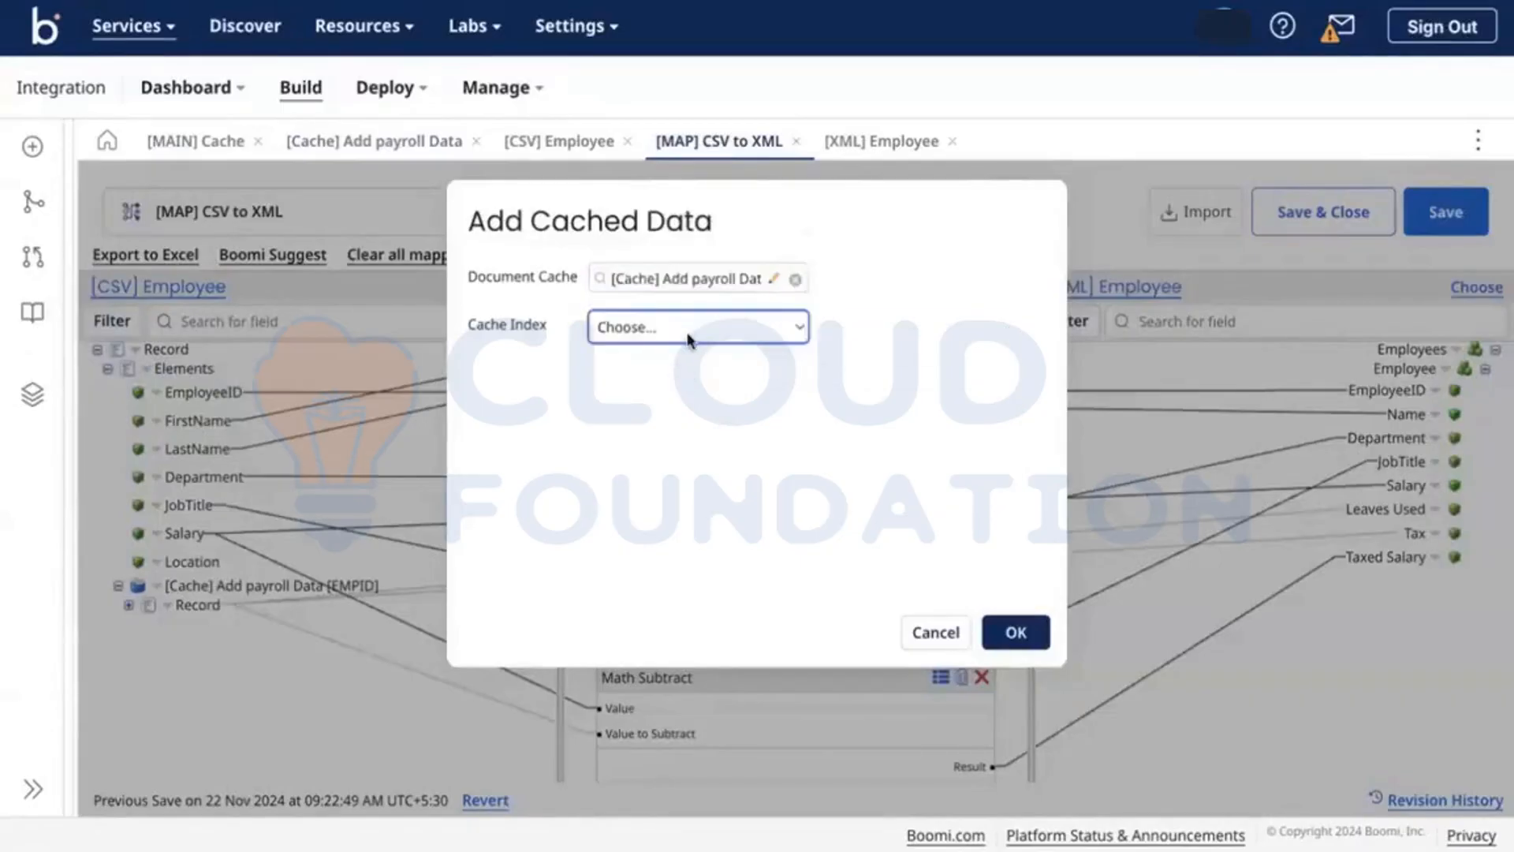
click(700, 325)
click(644, 360)
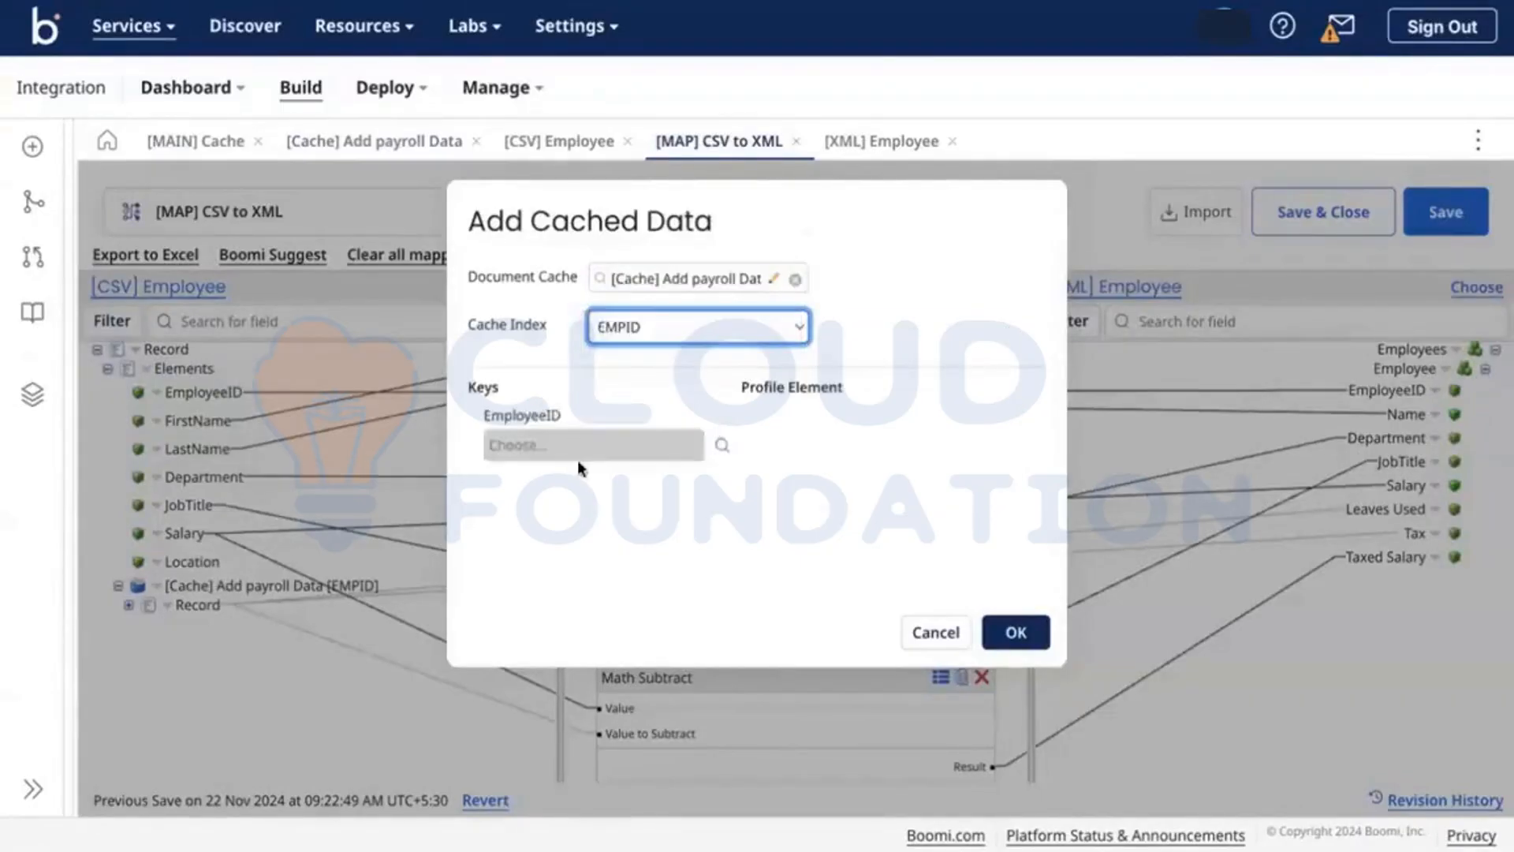
Step: Pick EmployeeID as the cache key element, review it, then discard the cached data addition
click(720, 447)
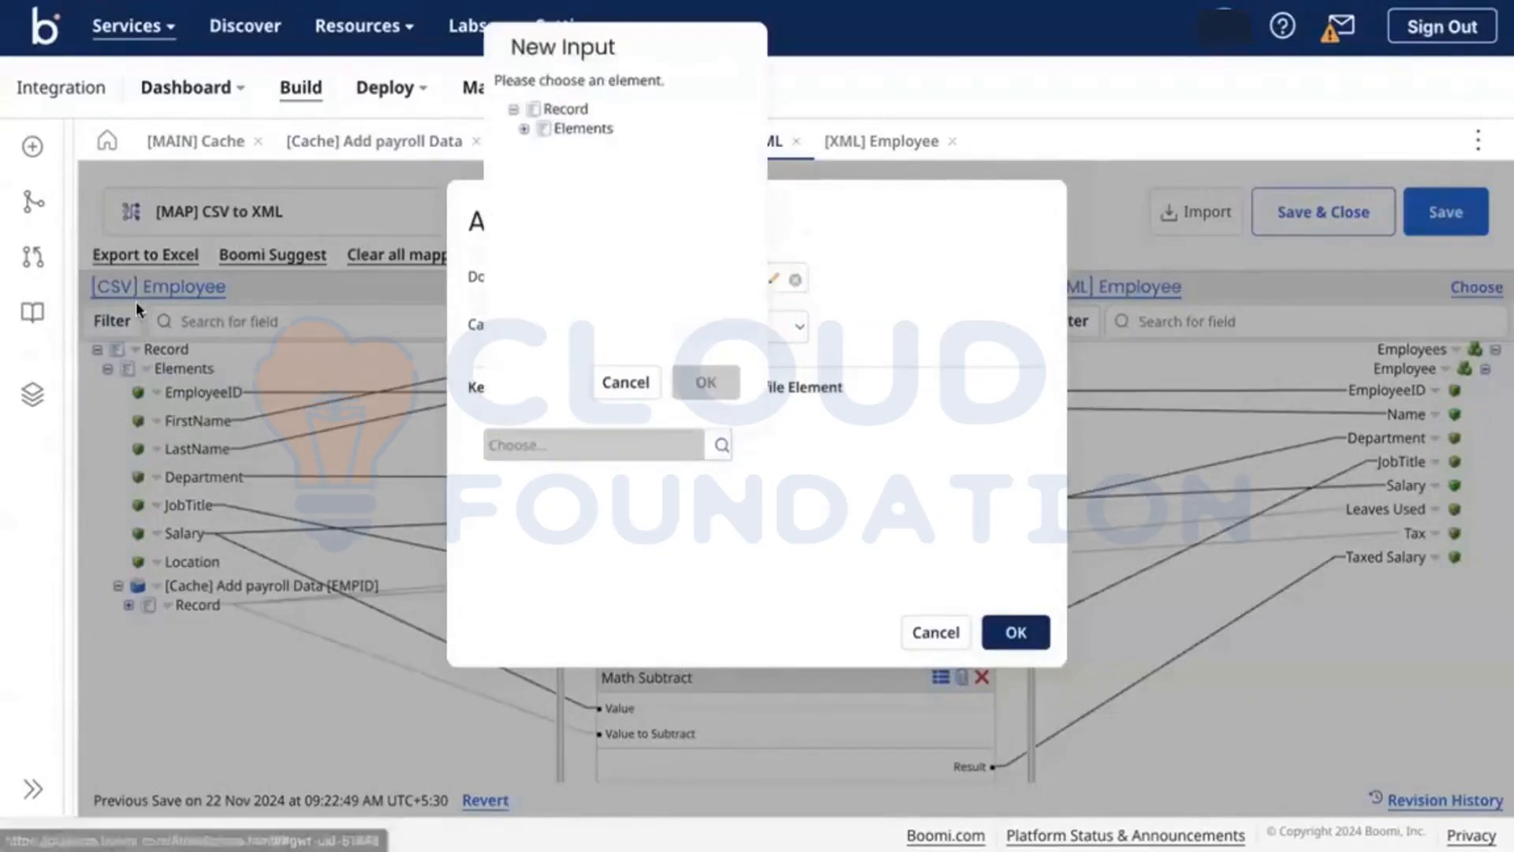
click(523, 129)
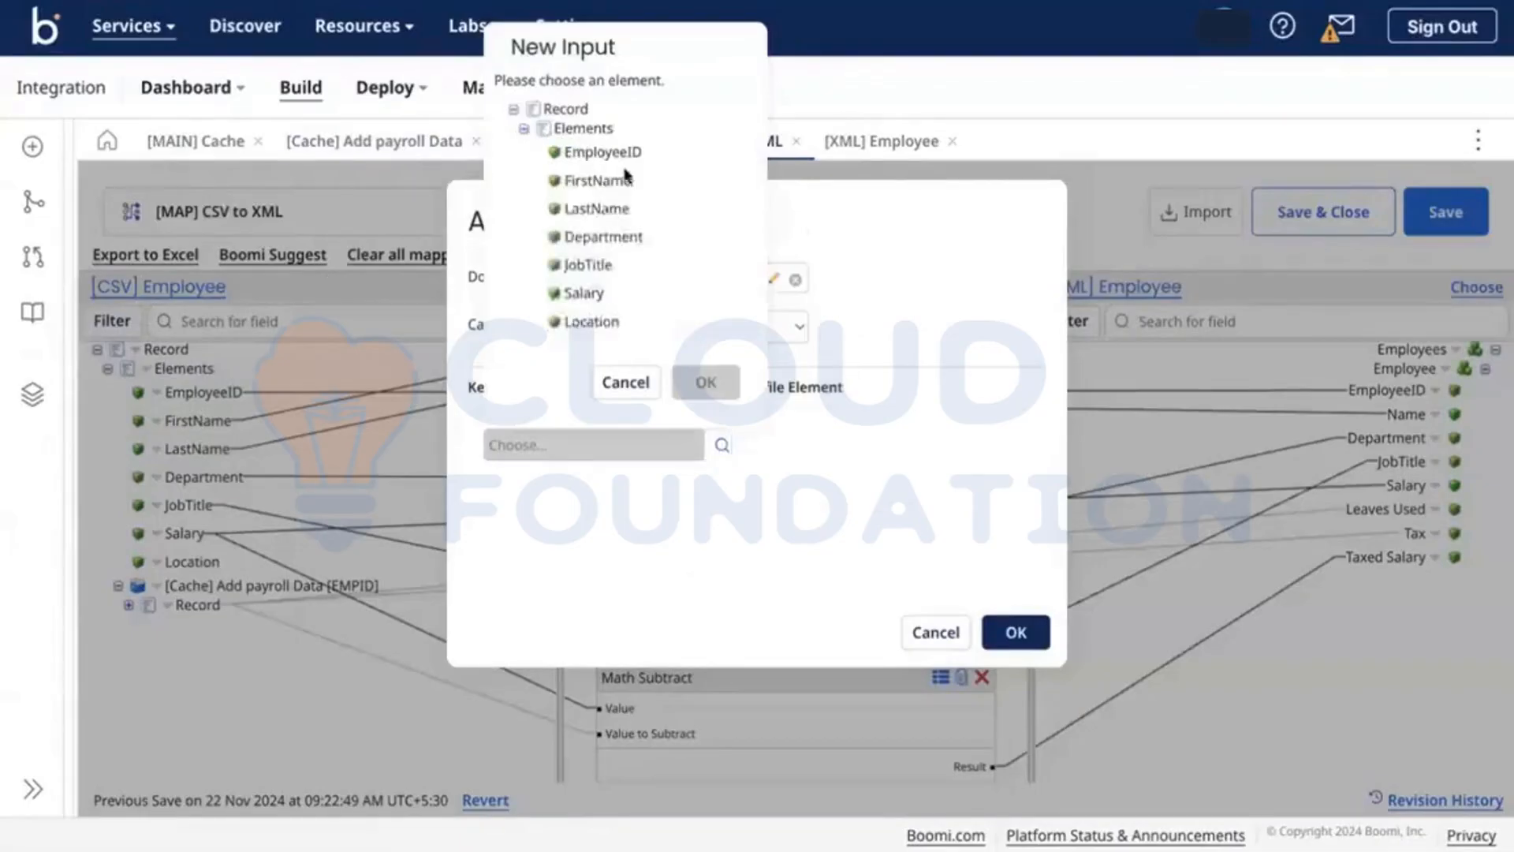
click(604, 151)
click(705, 382)
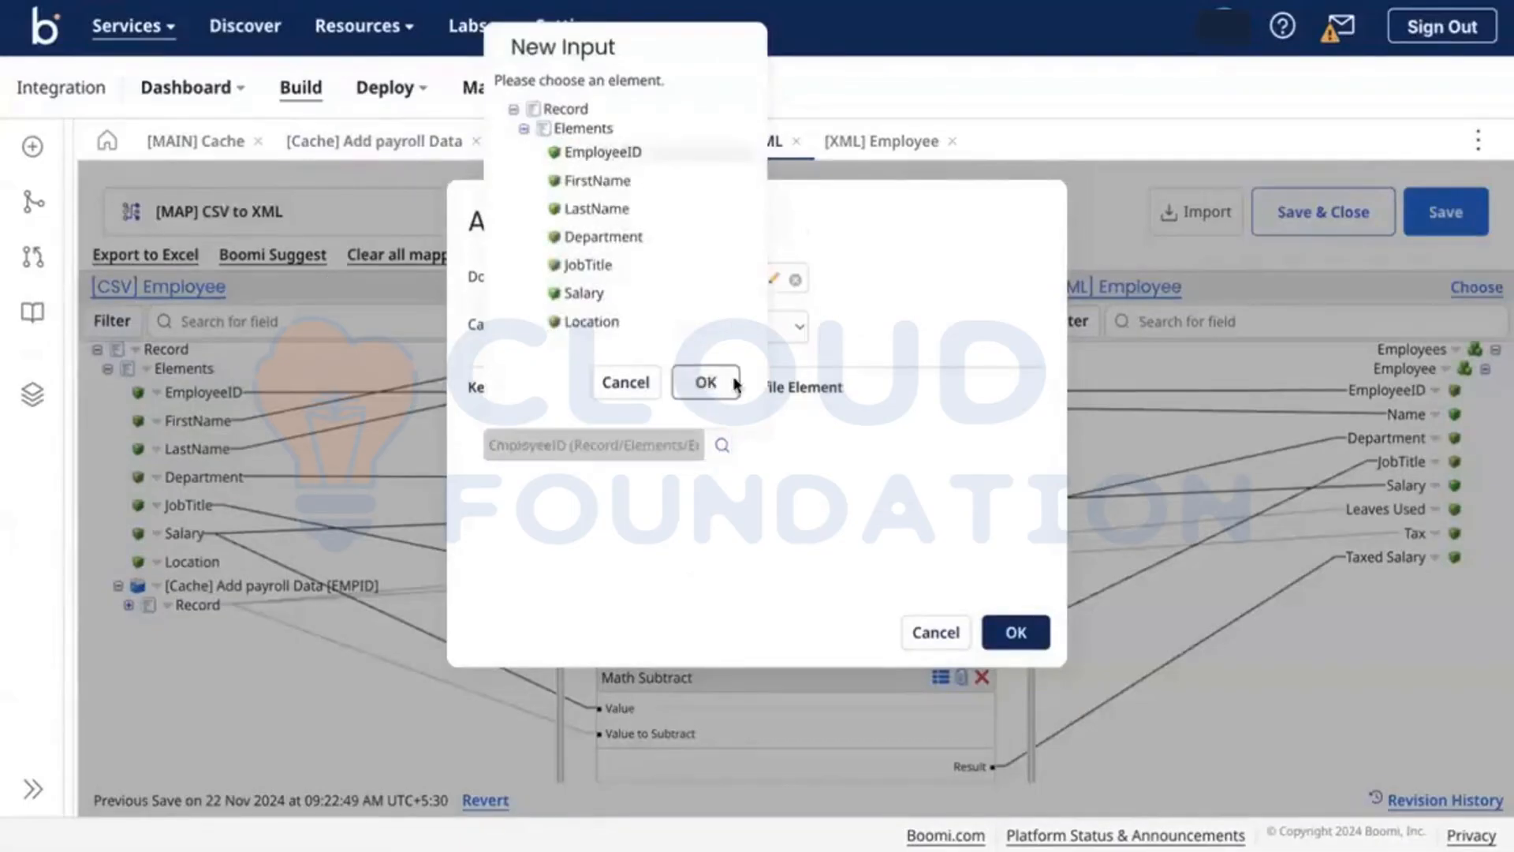
click(696, 457)
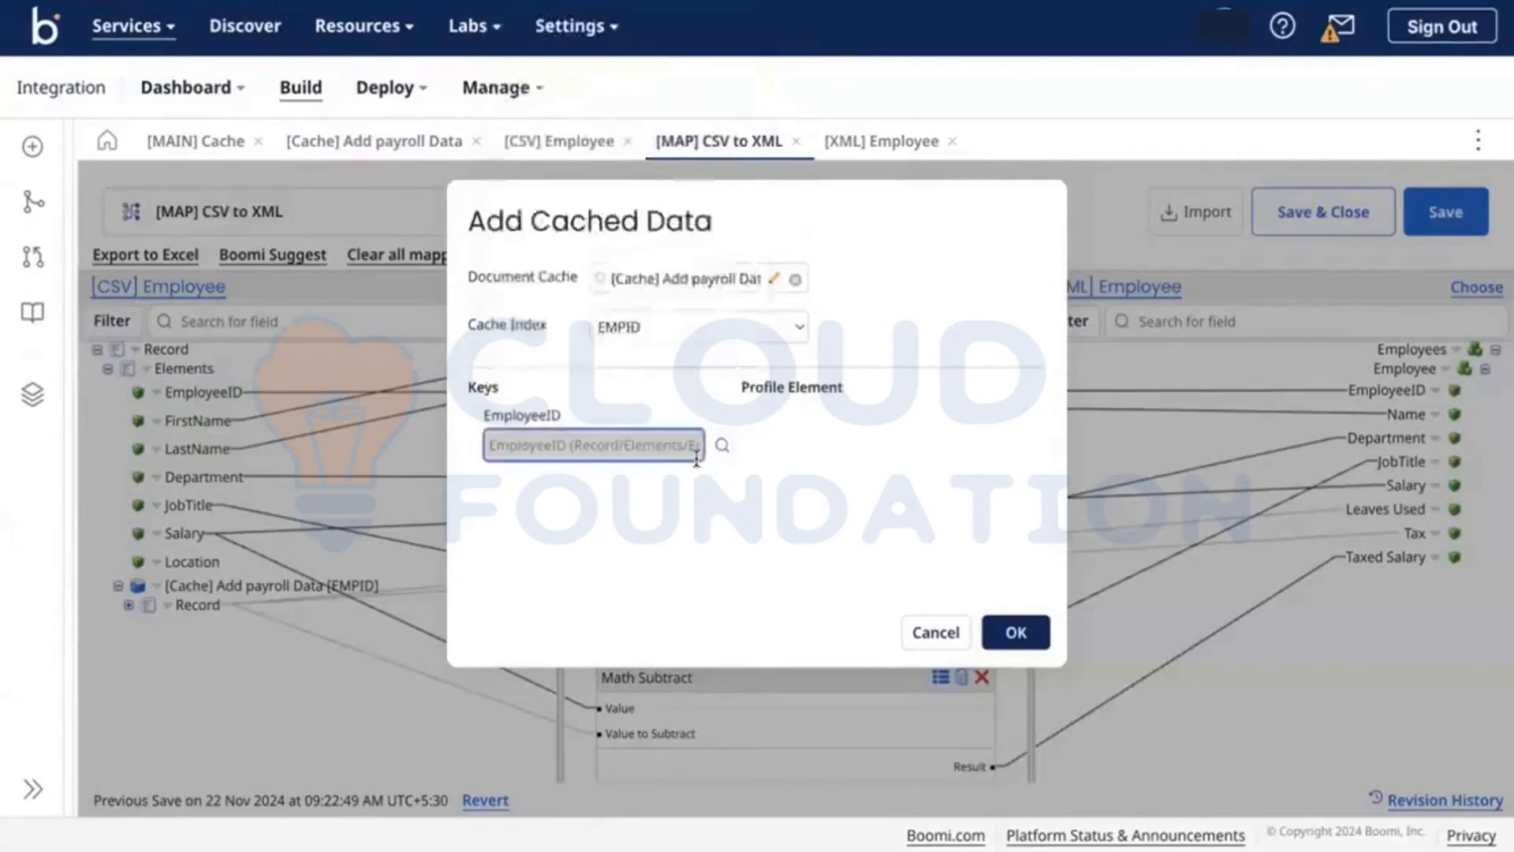
click(872, 586)
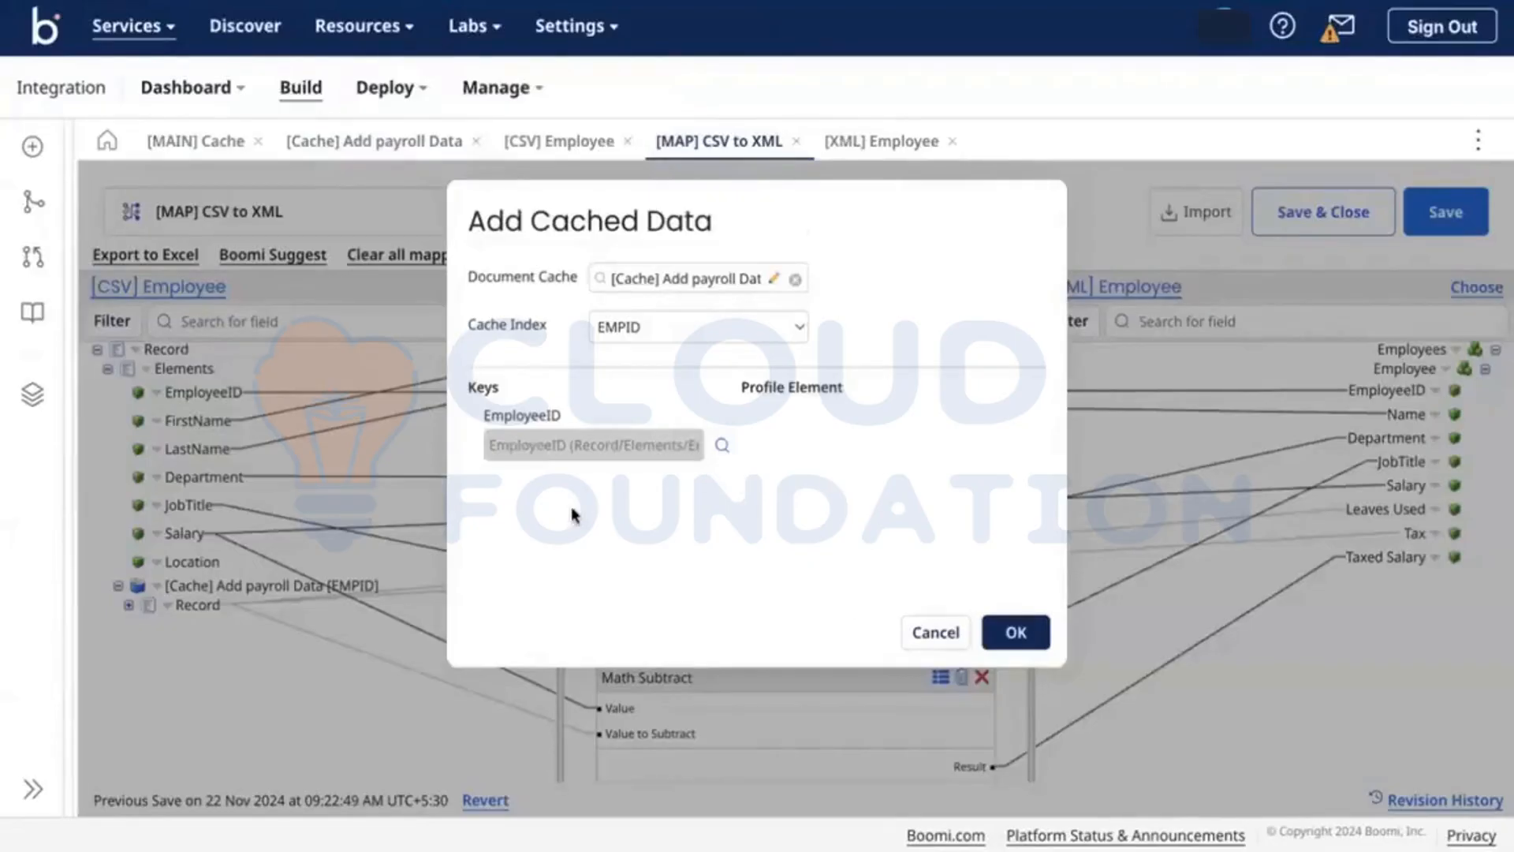
click(919, 631)
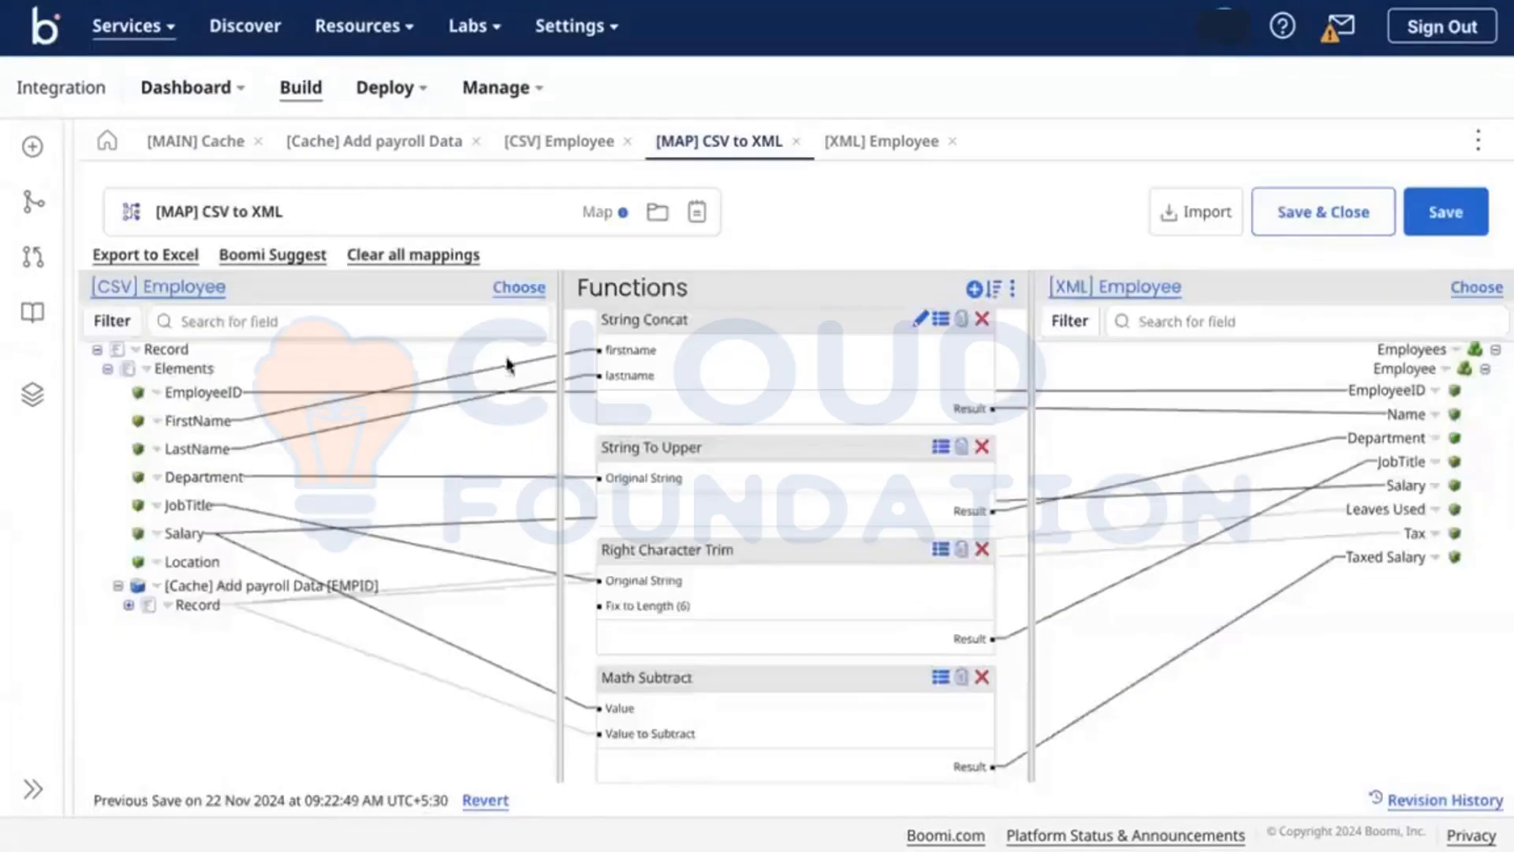
click(369, 142)
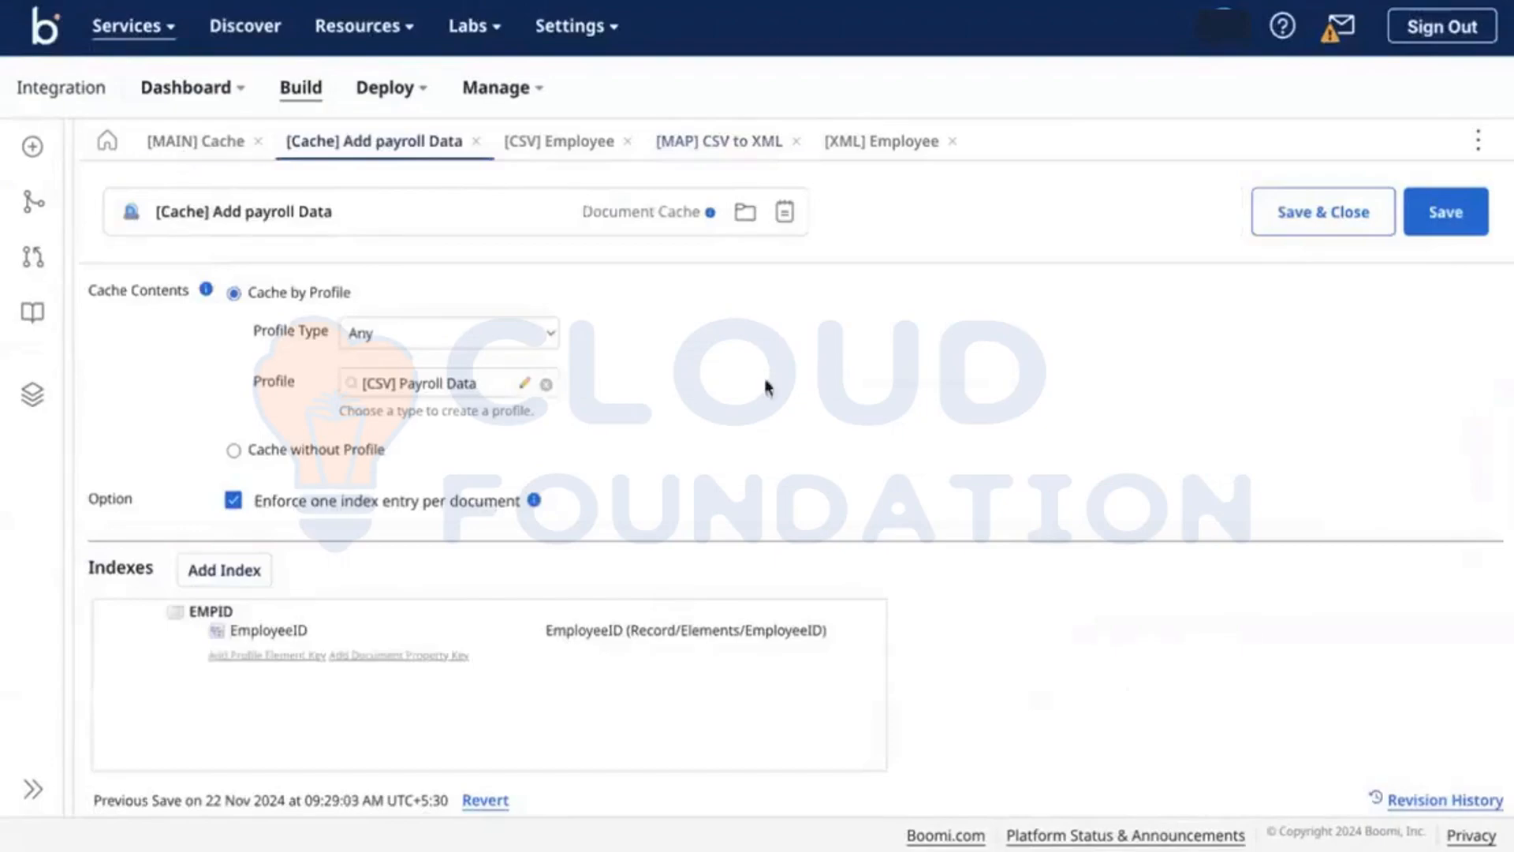
Step: Save the payroll cache and insert a Try/Catch step after Start in [MAIN] Cache
click(1451, 214)
click(202, 142)
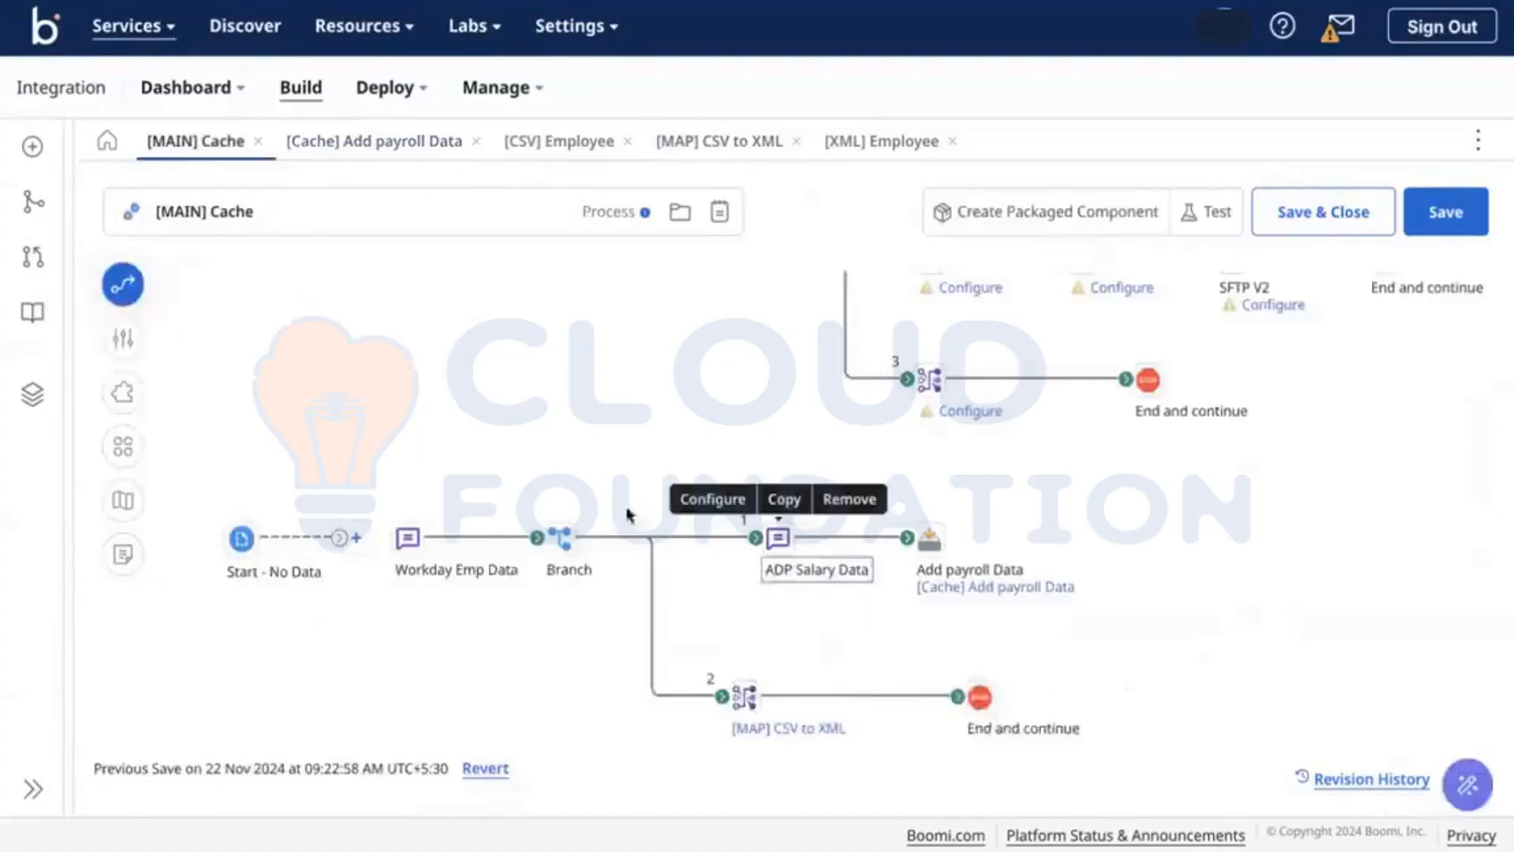
click(355, 536)
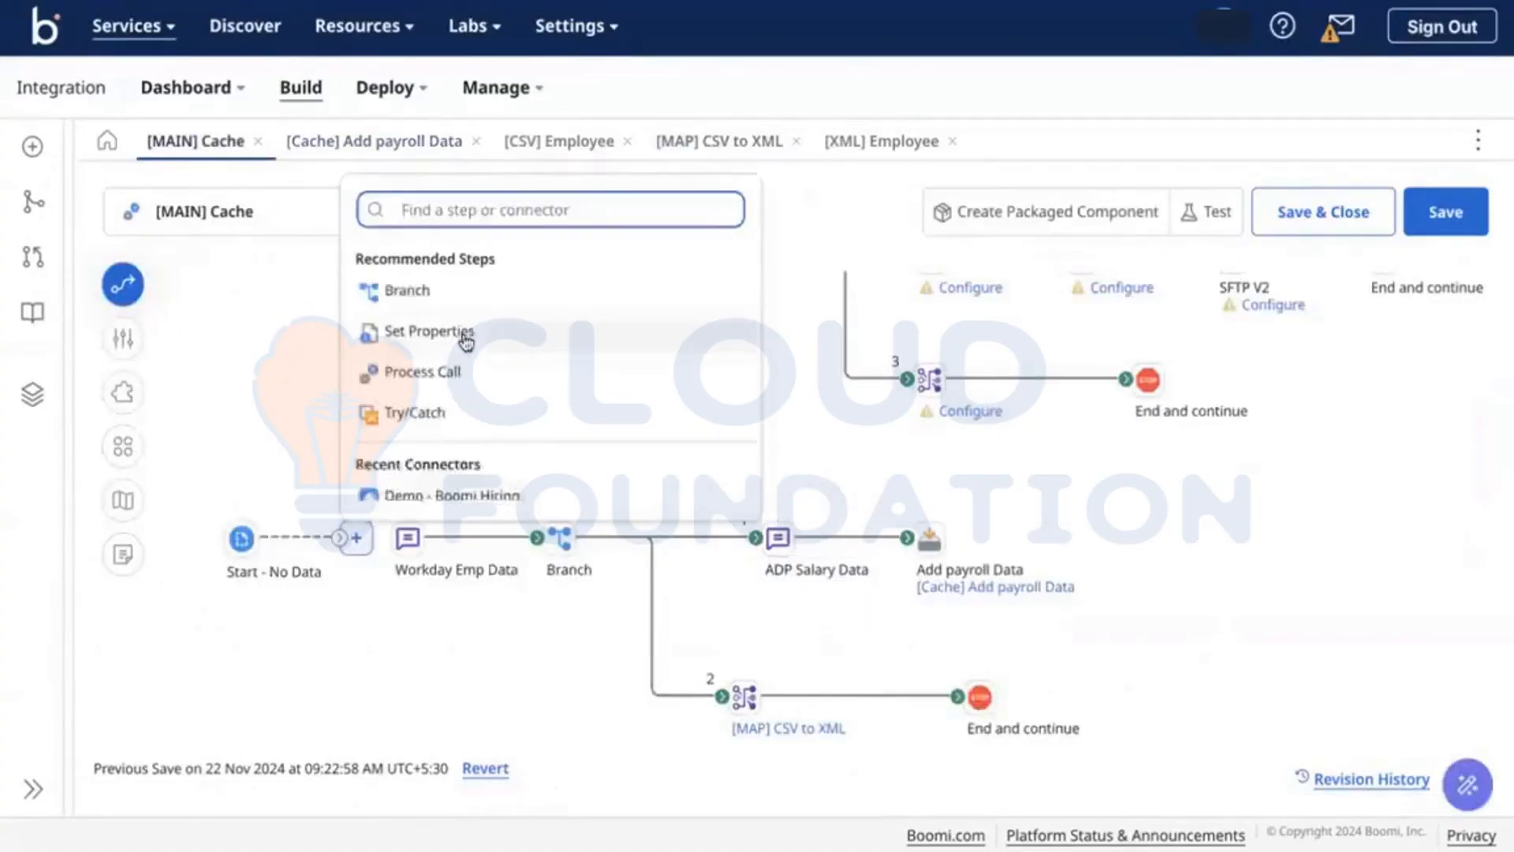
text(tr)
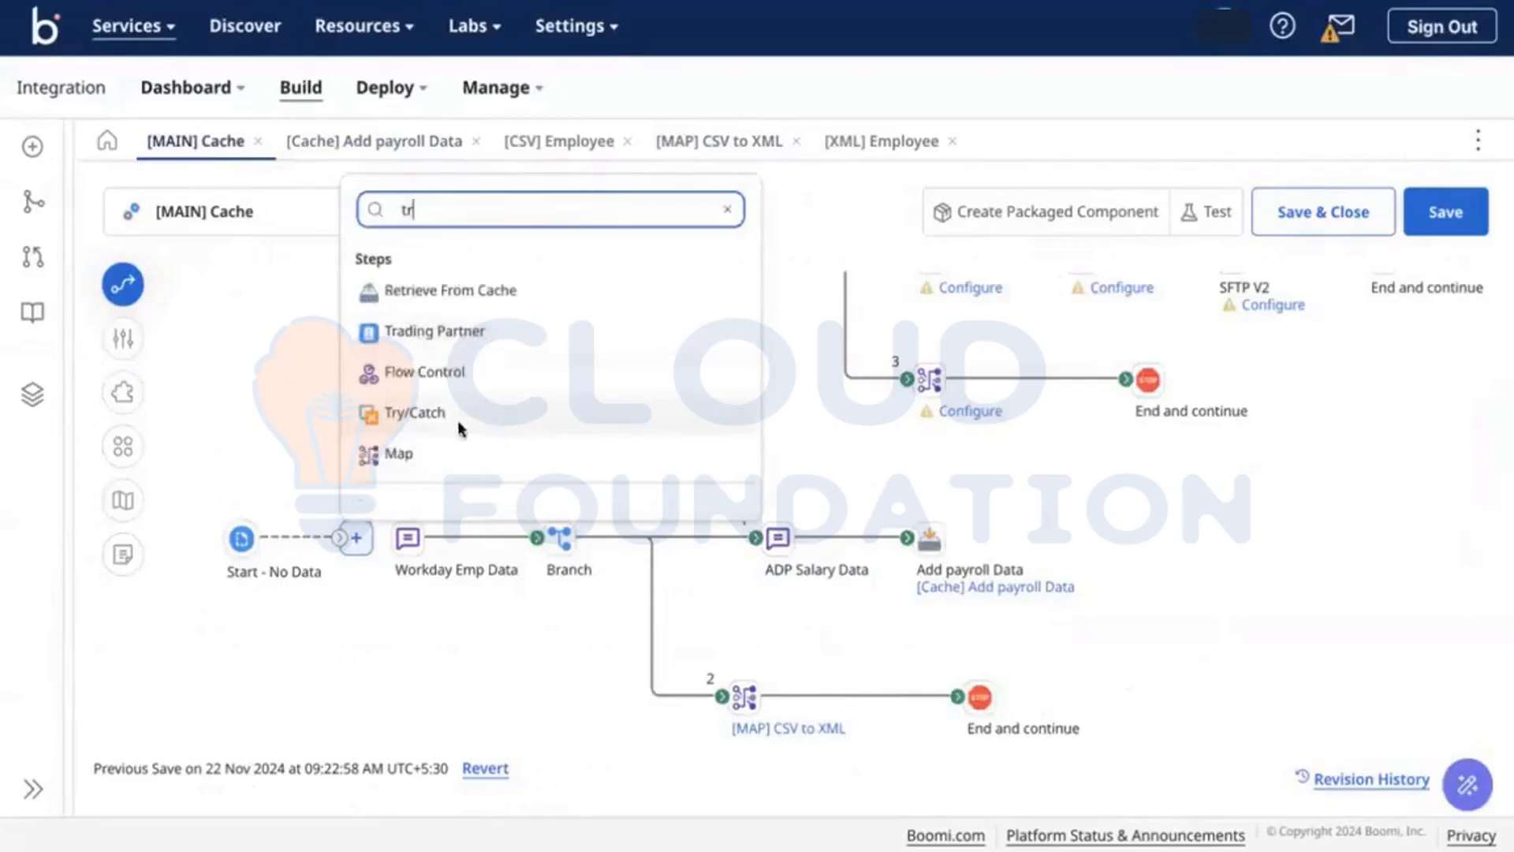
click(441, 413)
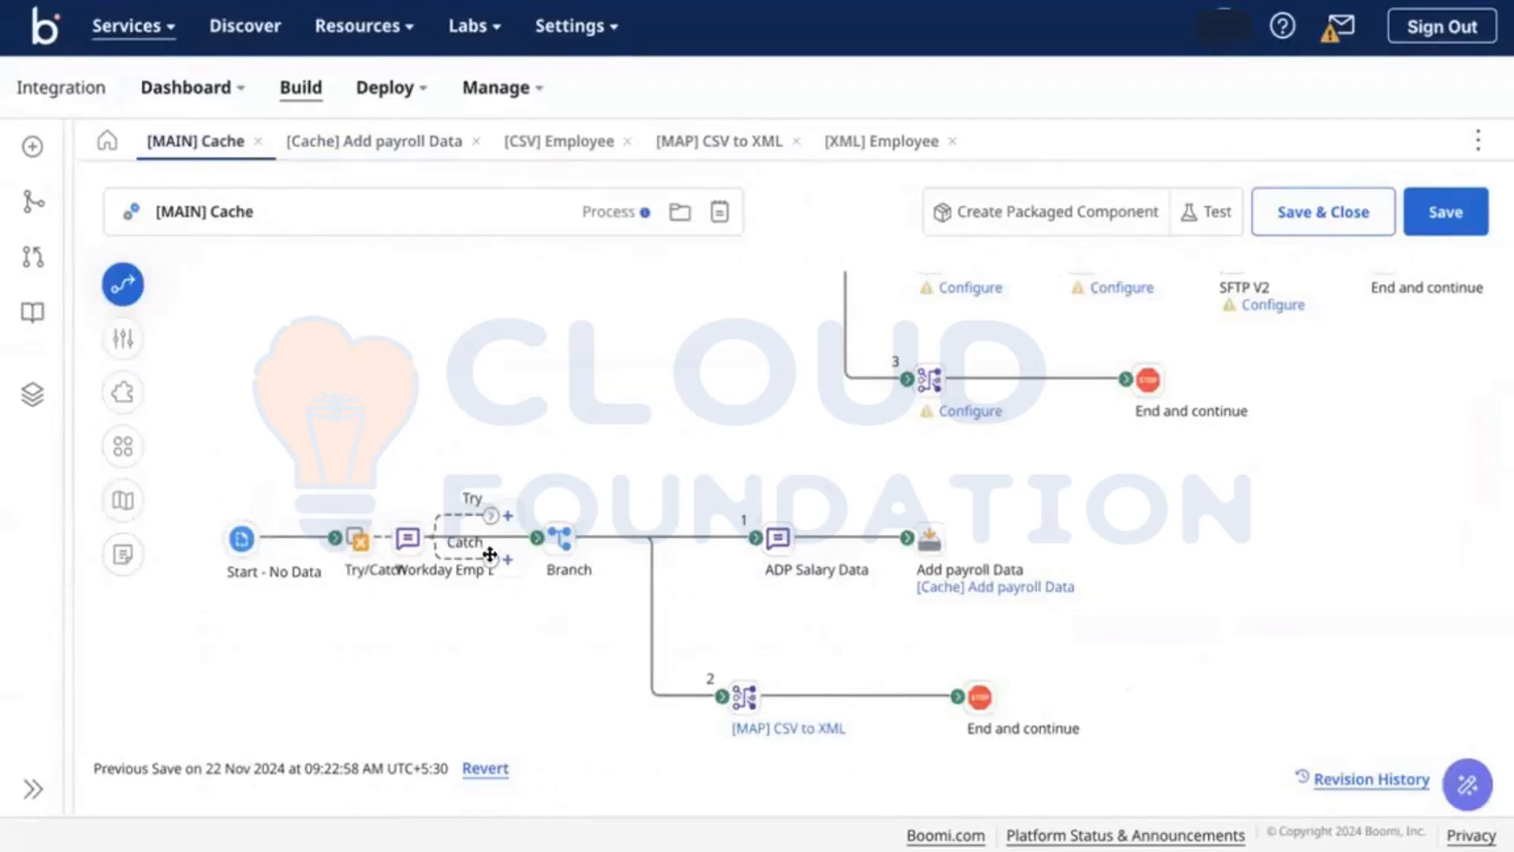
Step: Route Catch below the process, connect Try to Workday Emp Data, and space out the Start and Try/Catch shapes
drag(470, 698, 513, 729)
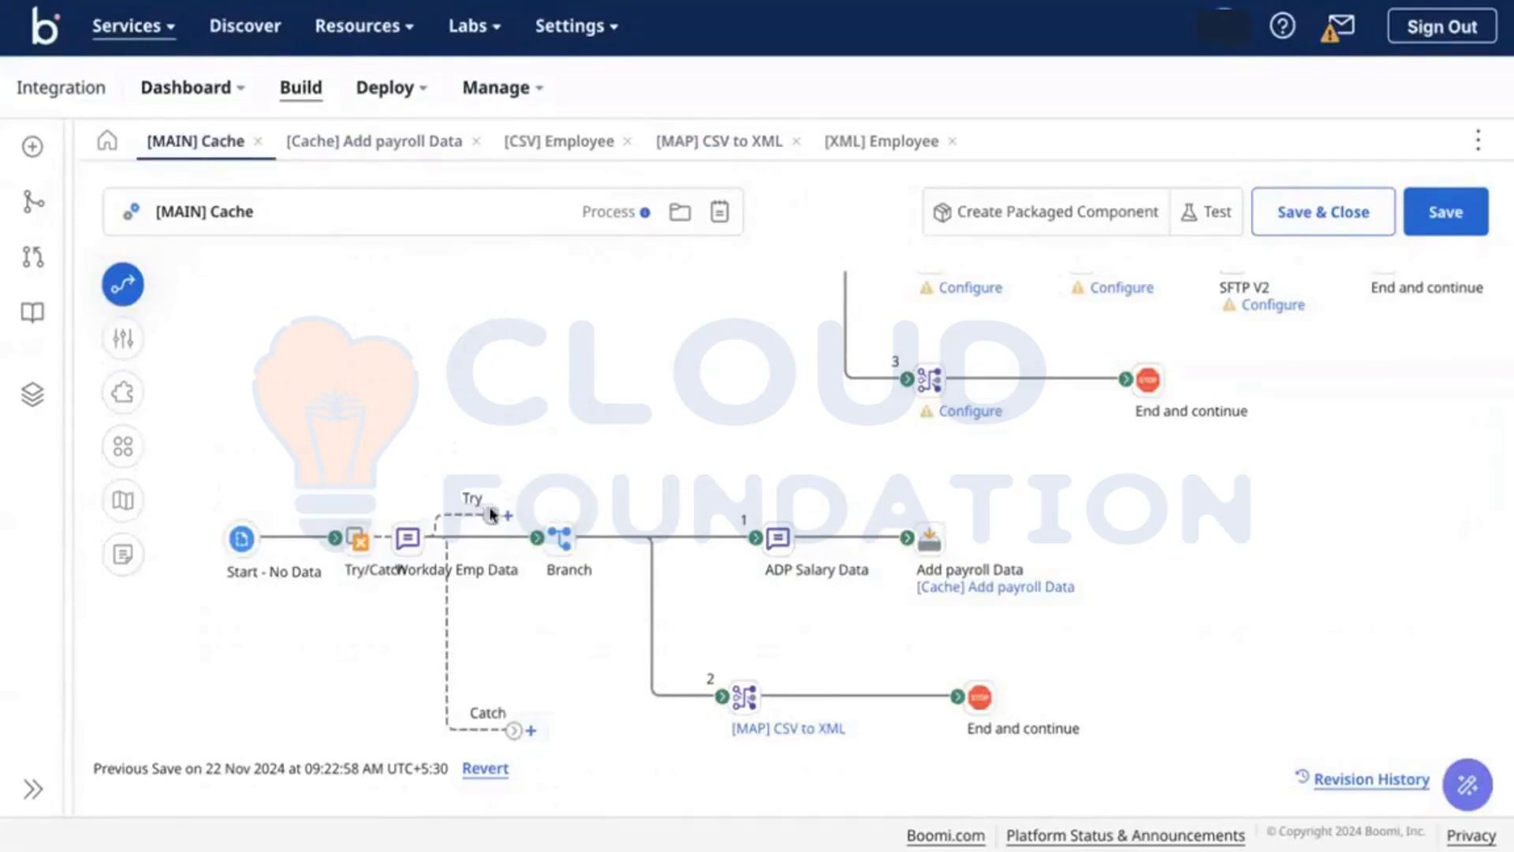
drag(488, 514, 407, 537)
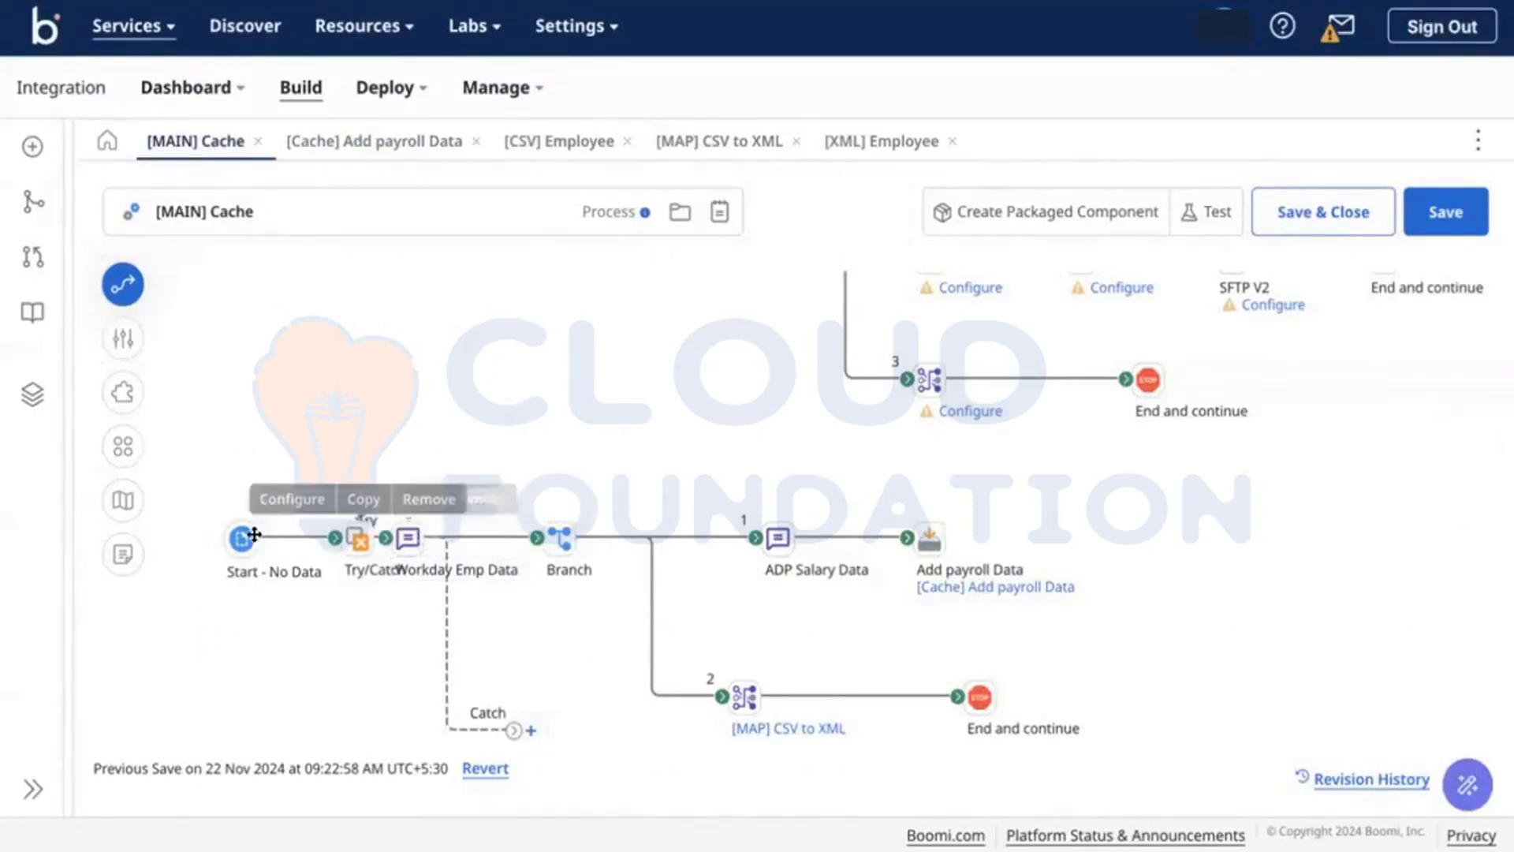
drag(252, 532, 213, 534)
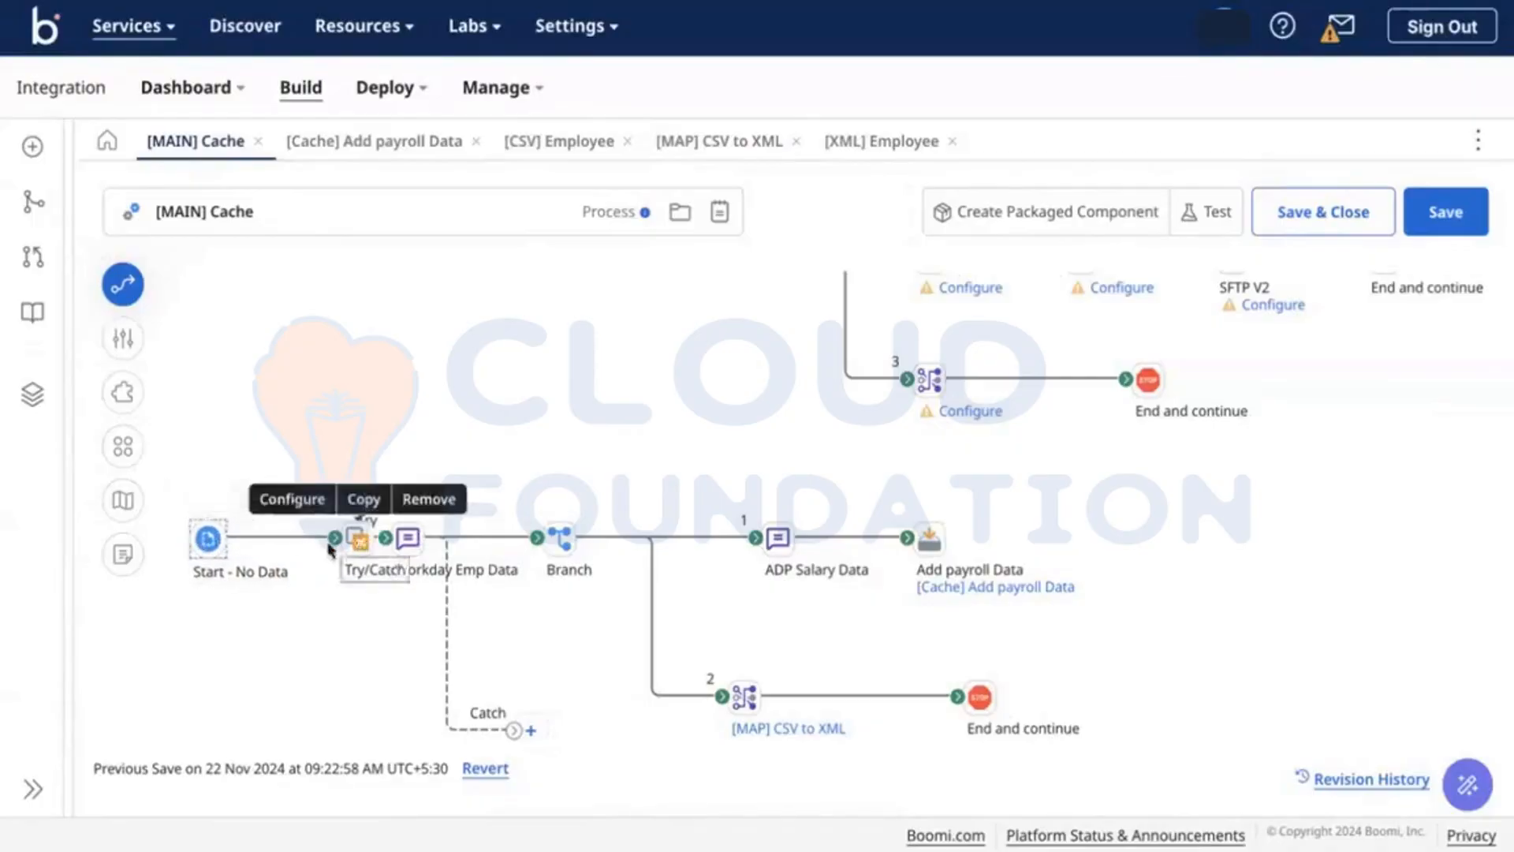
drag(355, 539, 294, 538)
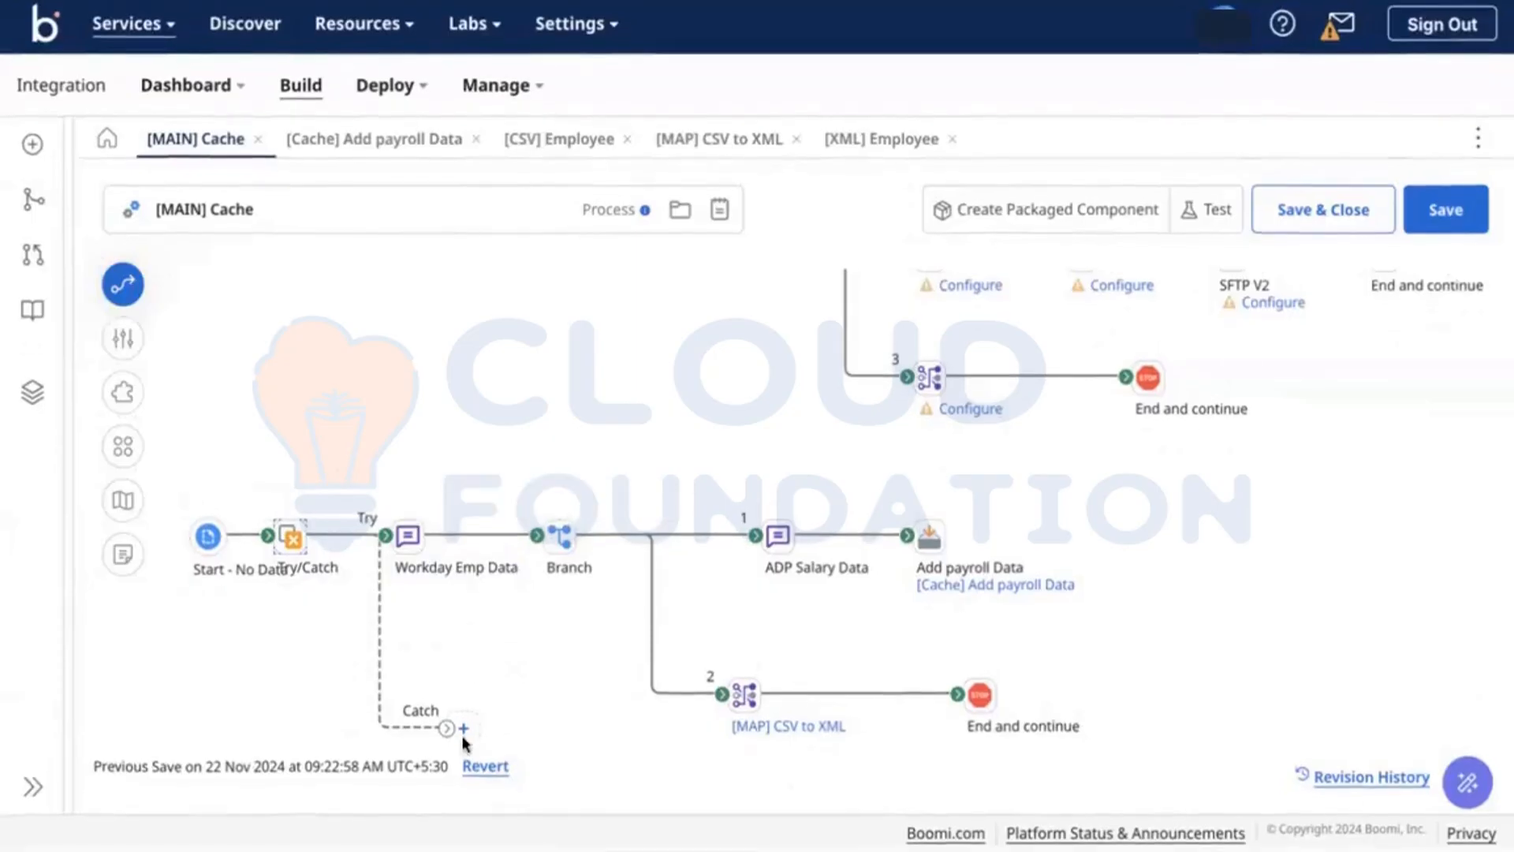
Step: Add a Message step on the Catch path, followed by a Stop step
click(464, 729)
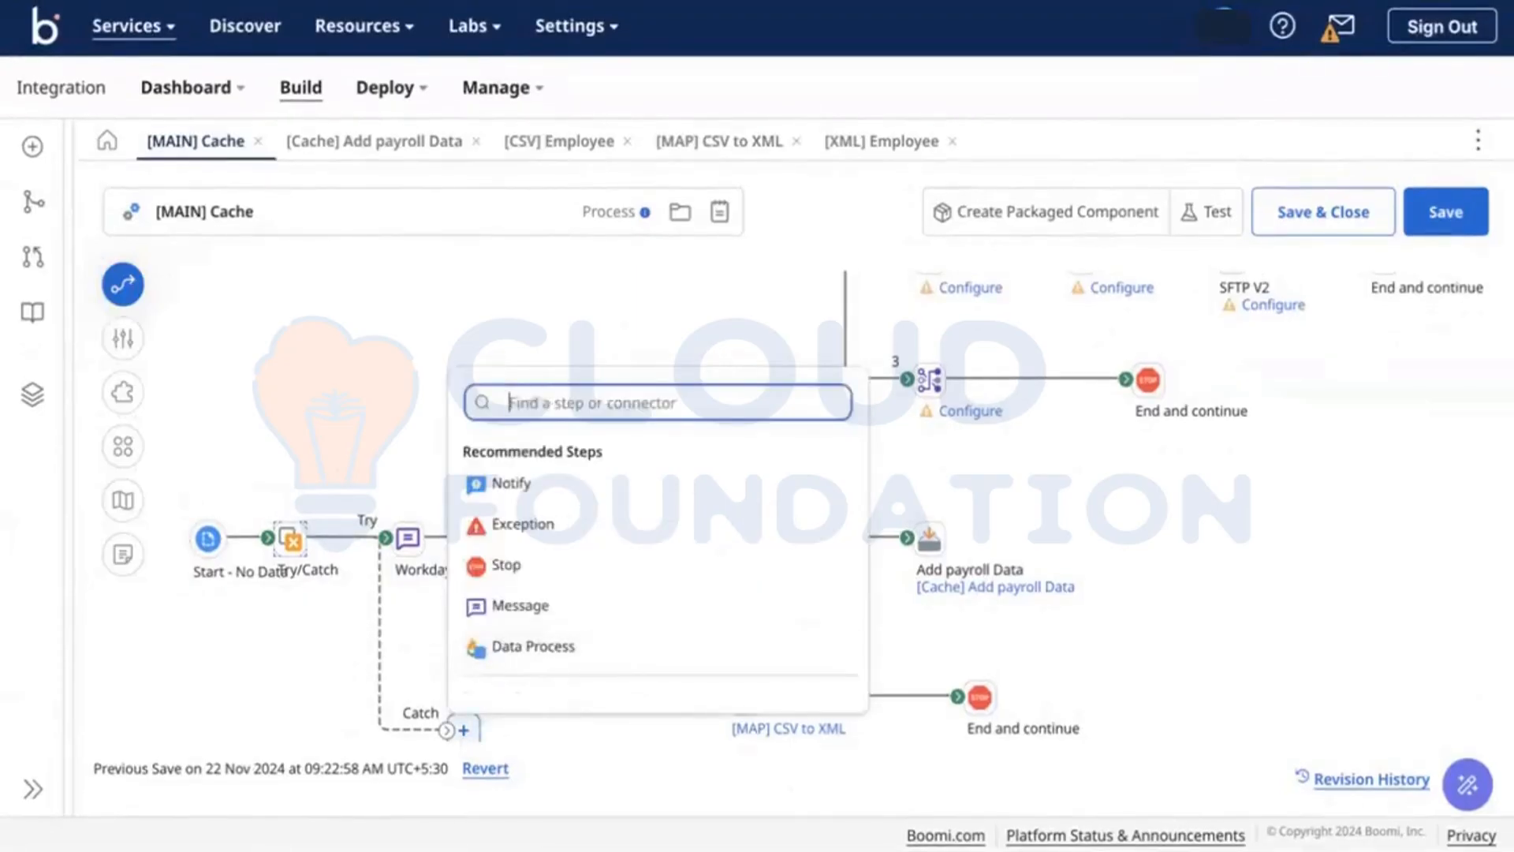
text(mess)
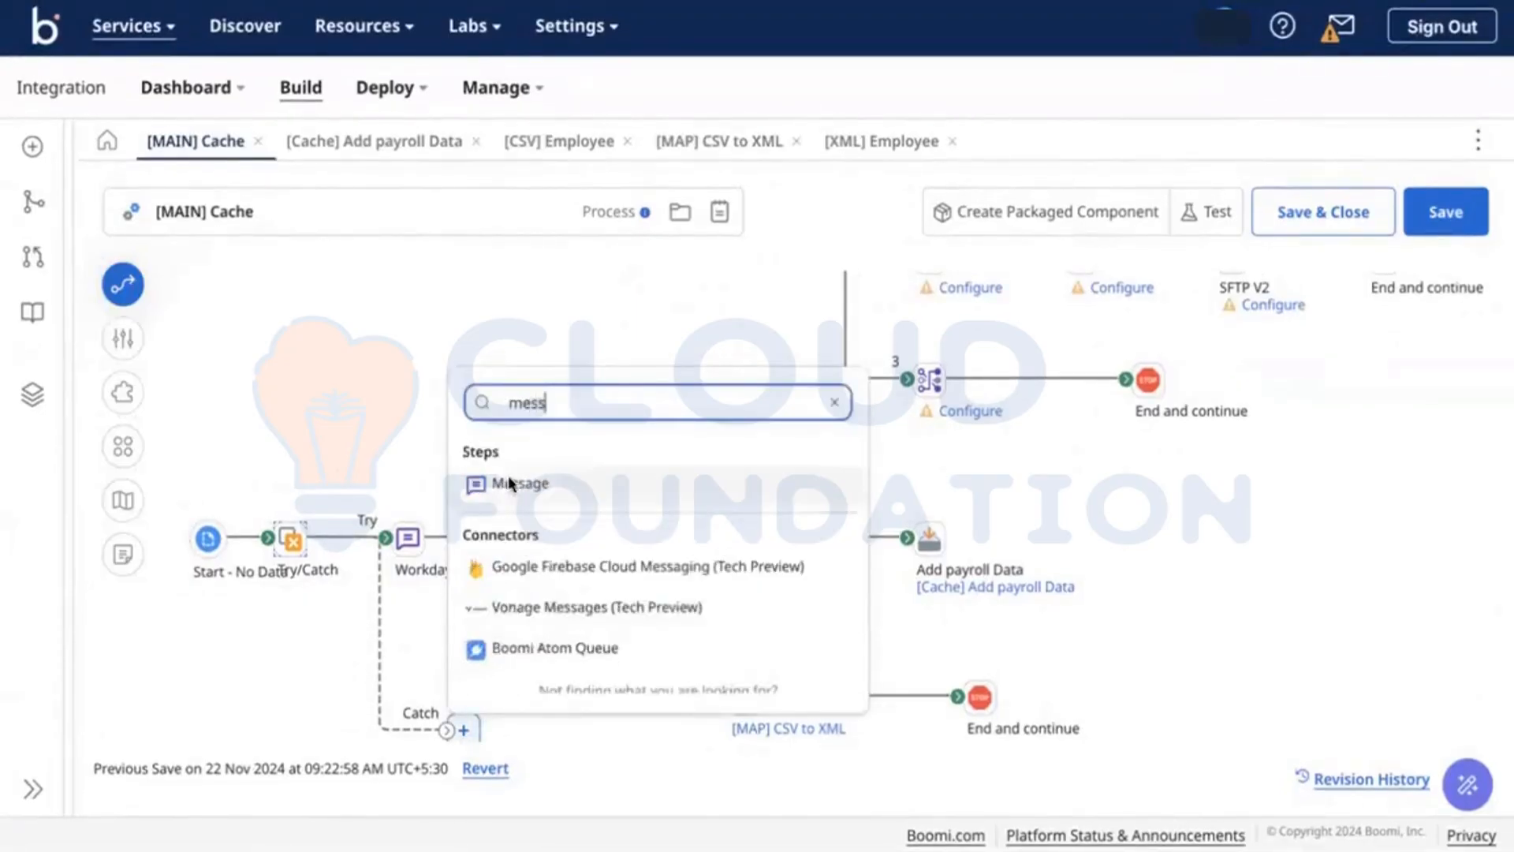
click(508, 482)
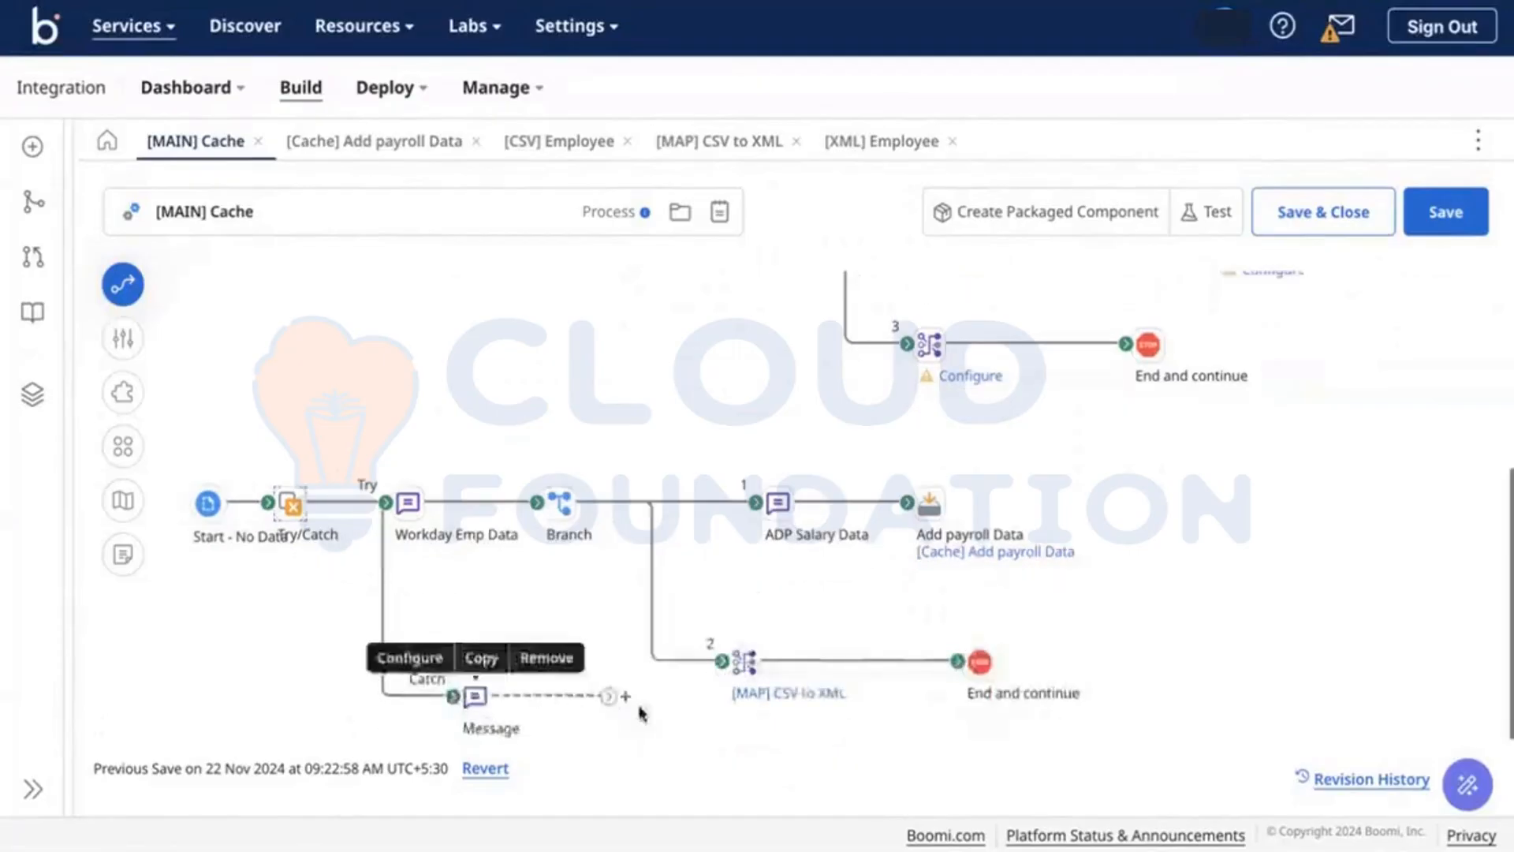
click(627, 696)
text(st)
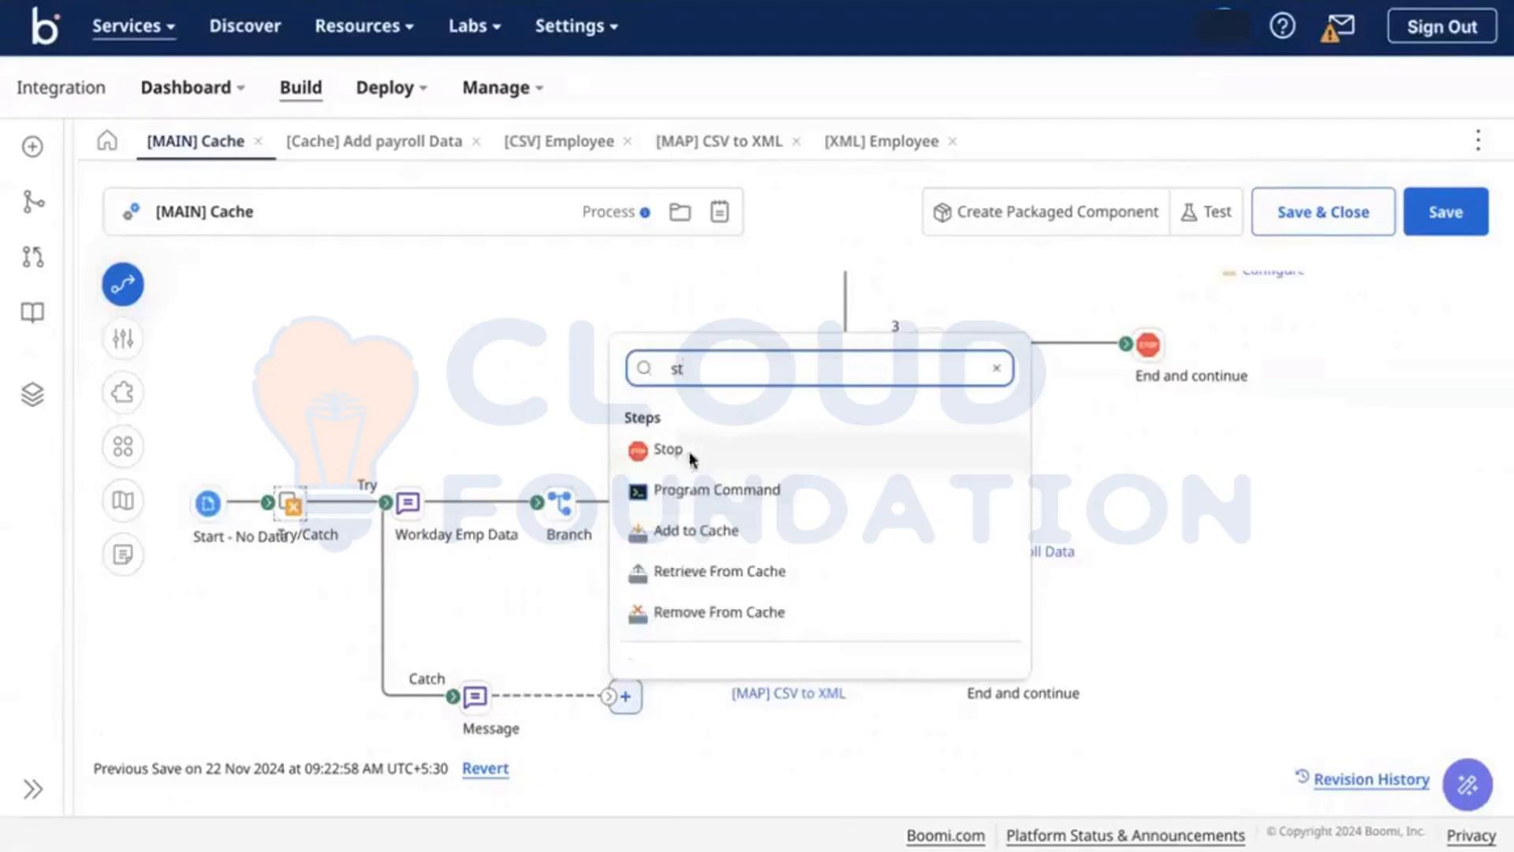
click(688, 450)
Step: Add the Meta Data document property Try/Catch Message as the Message step's variable
double_click(471, 696)
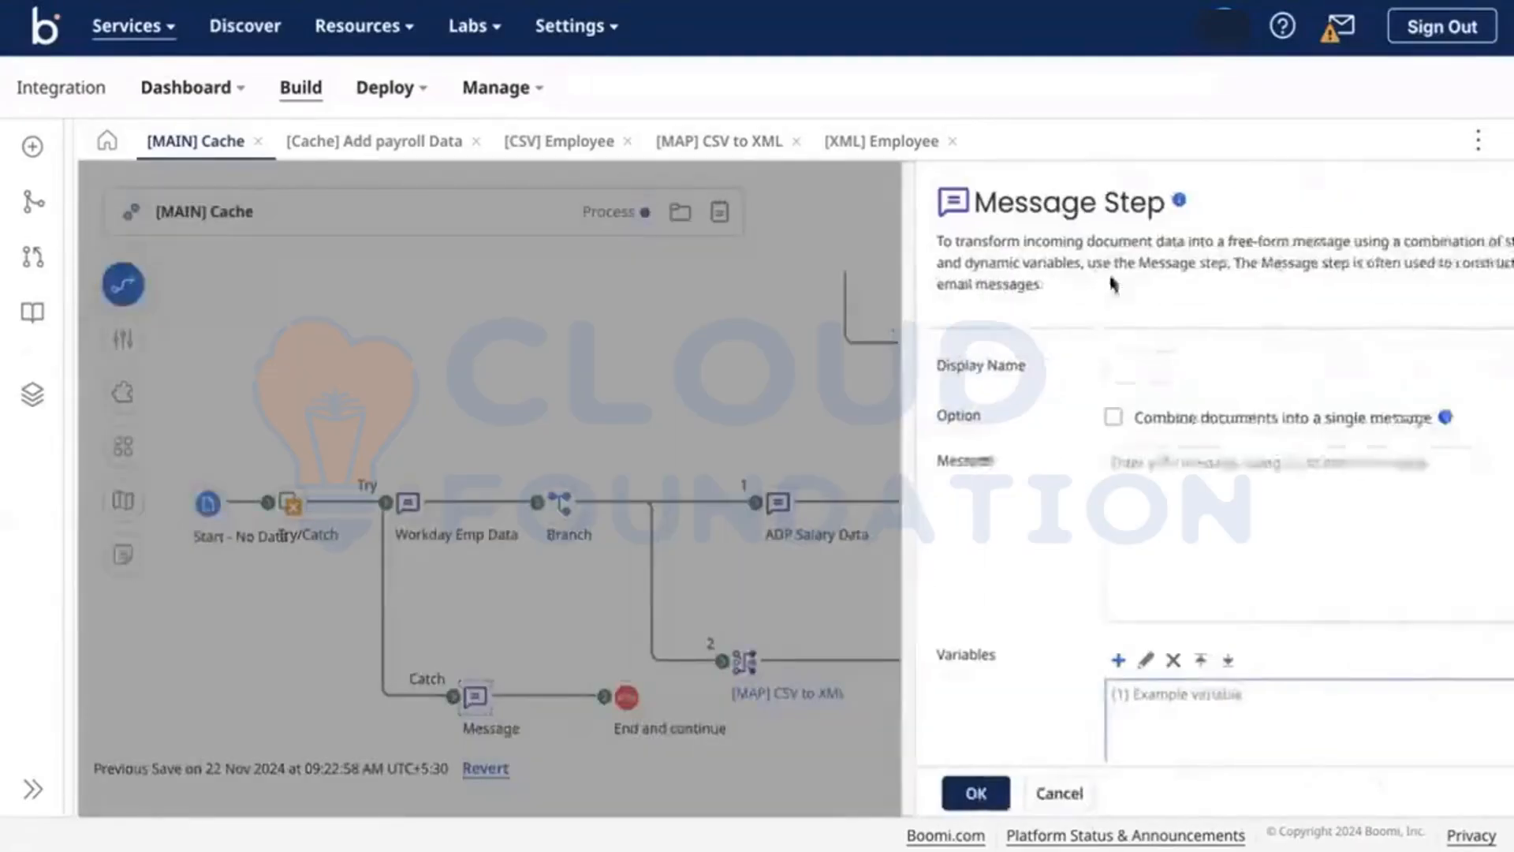
click(1066, 663)
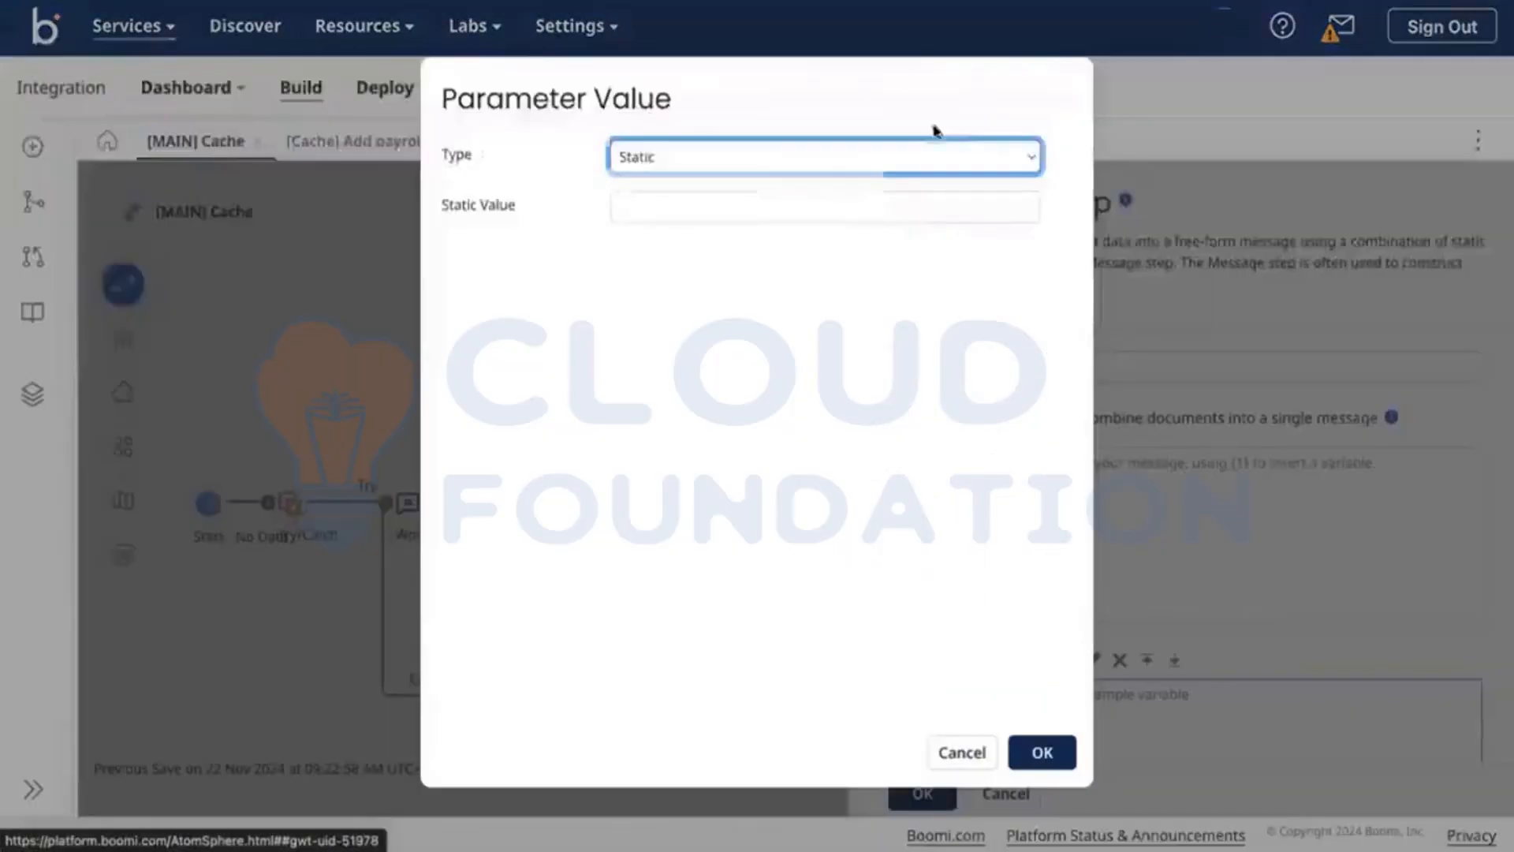
click(882, 153)
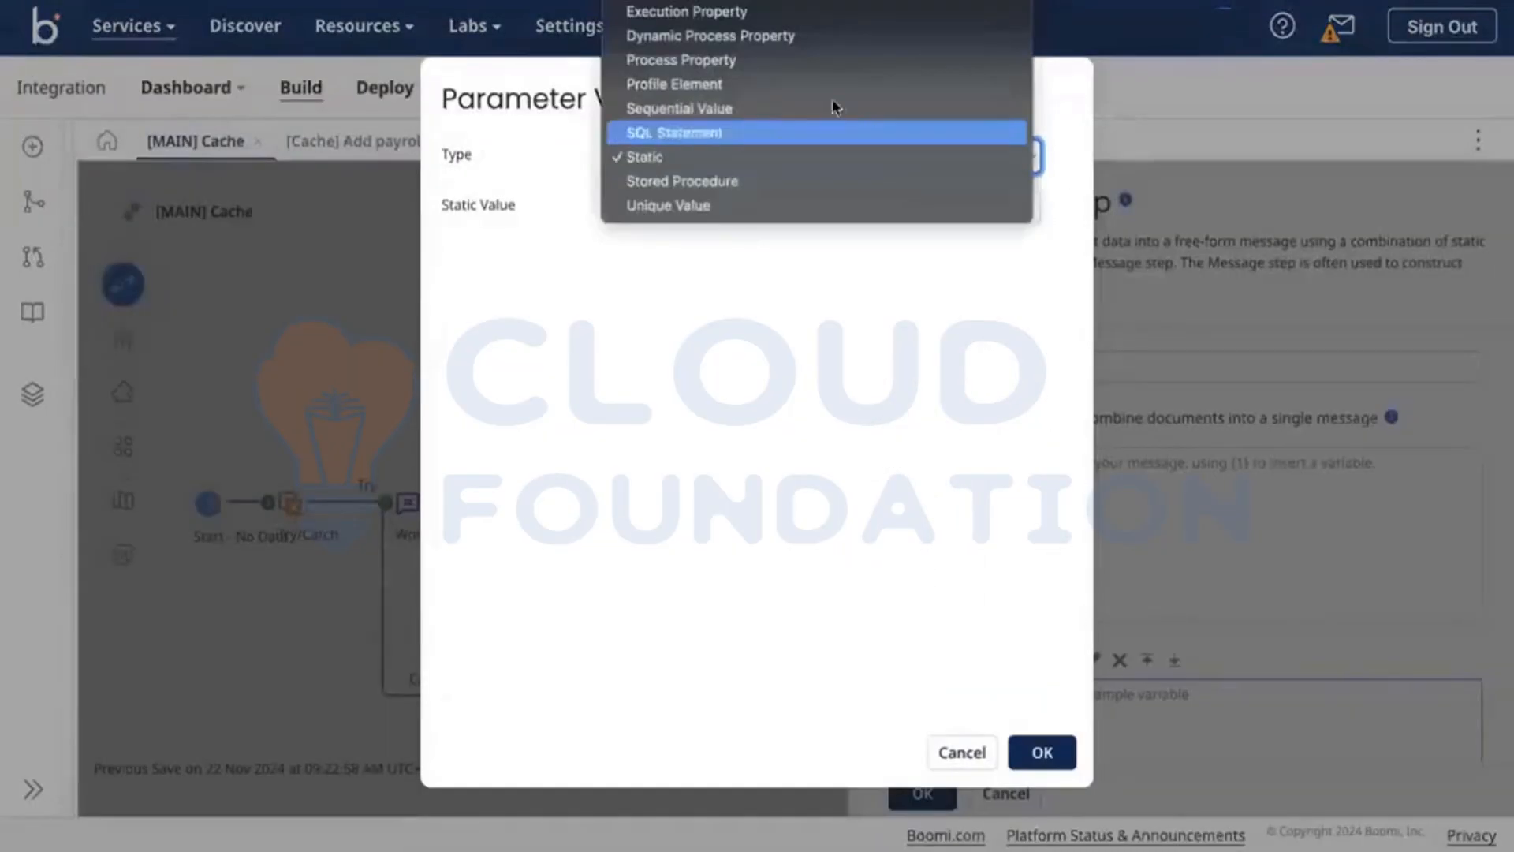
click(805, 3)
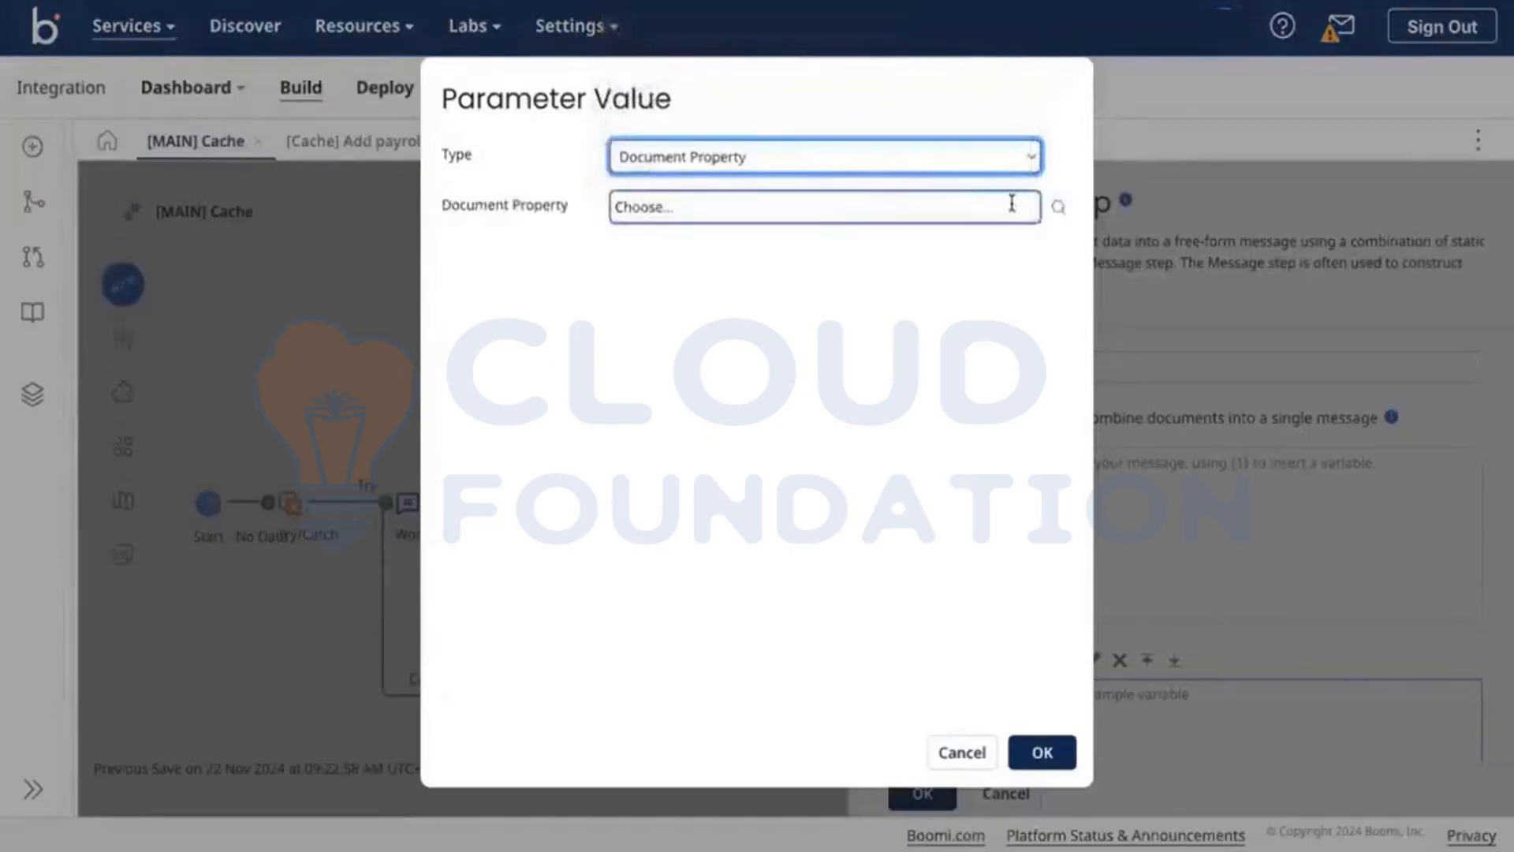
click(1057, 208)
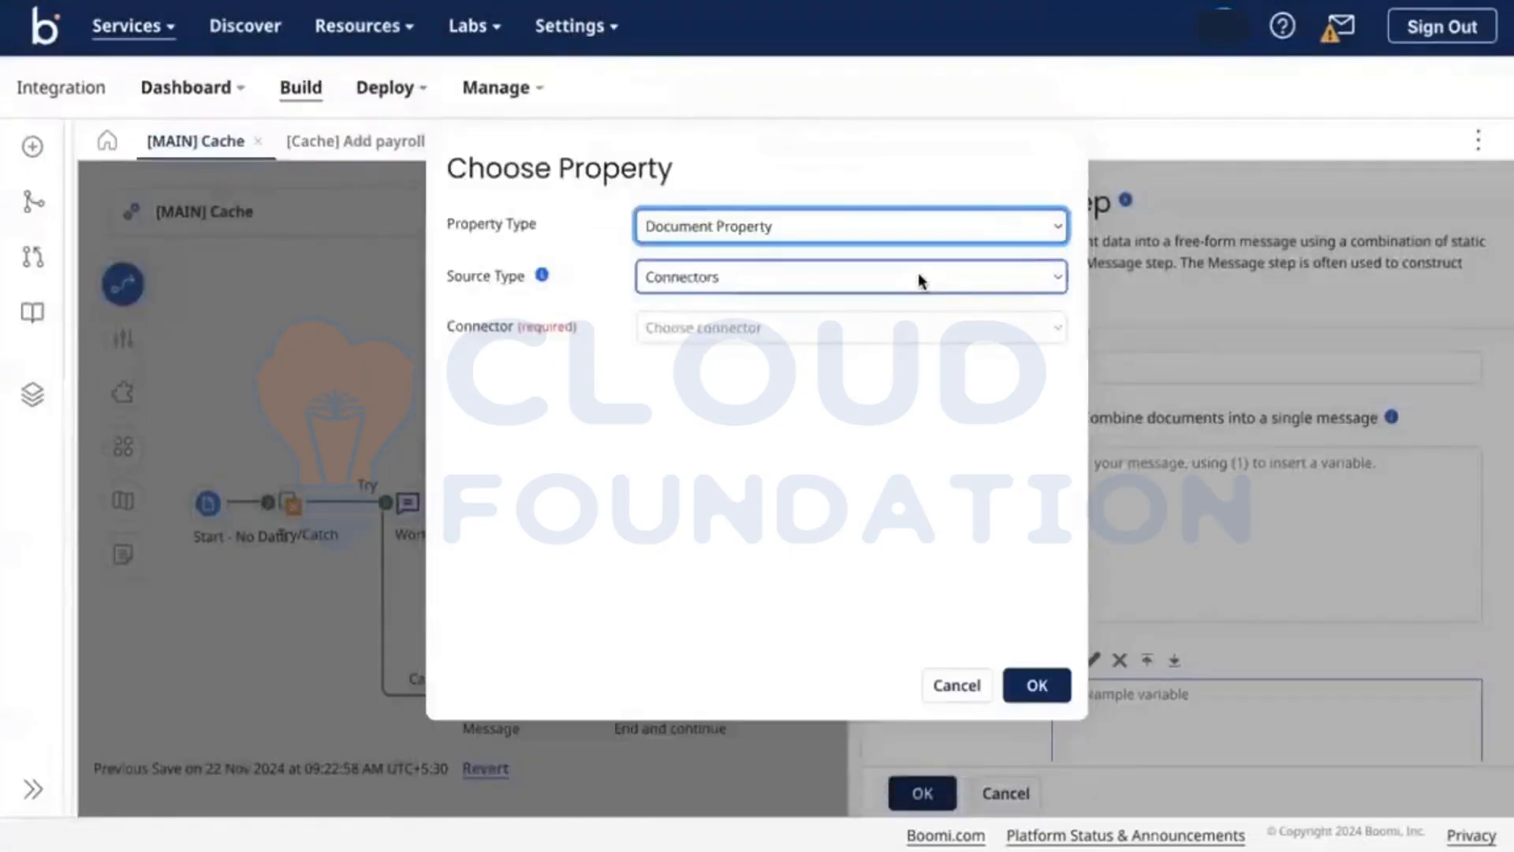
click(918, 273)
click(899, 327)
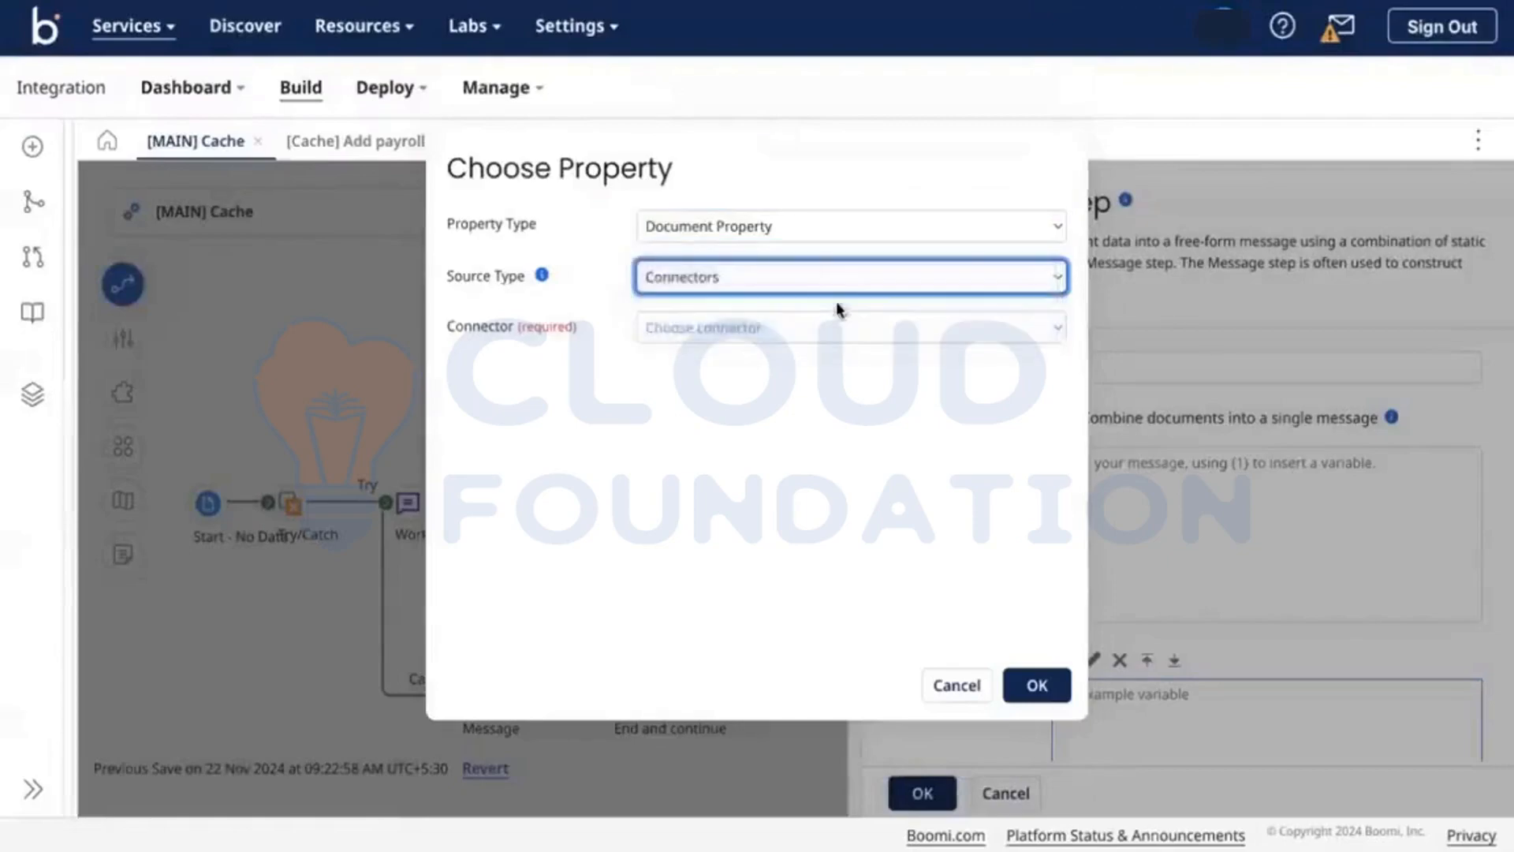
click(850, 328)
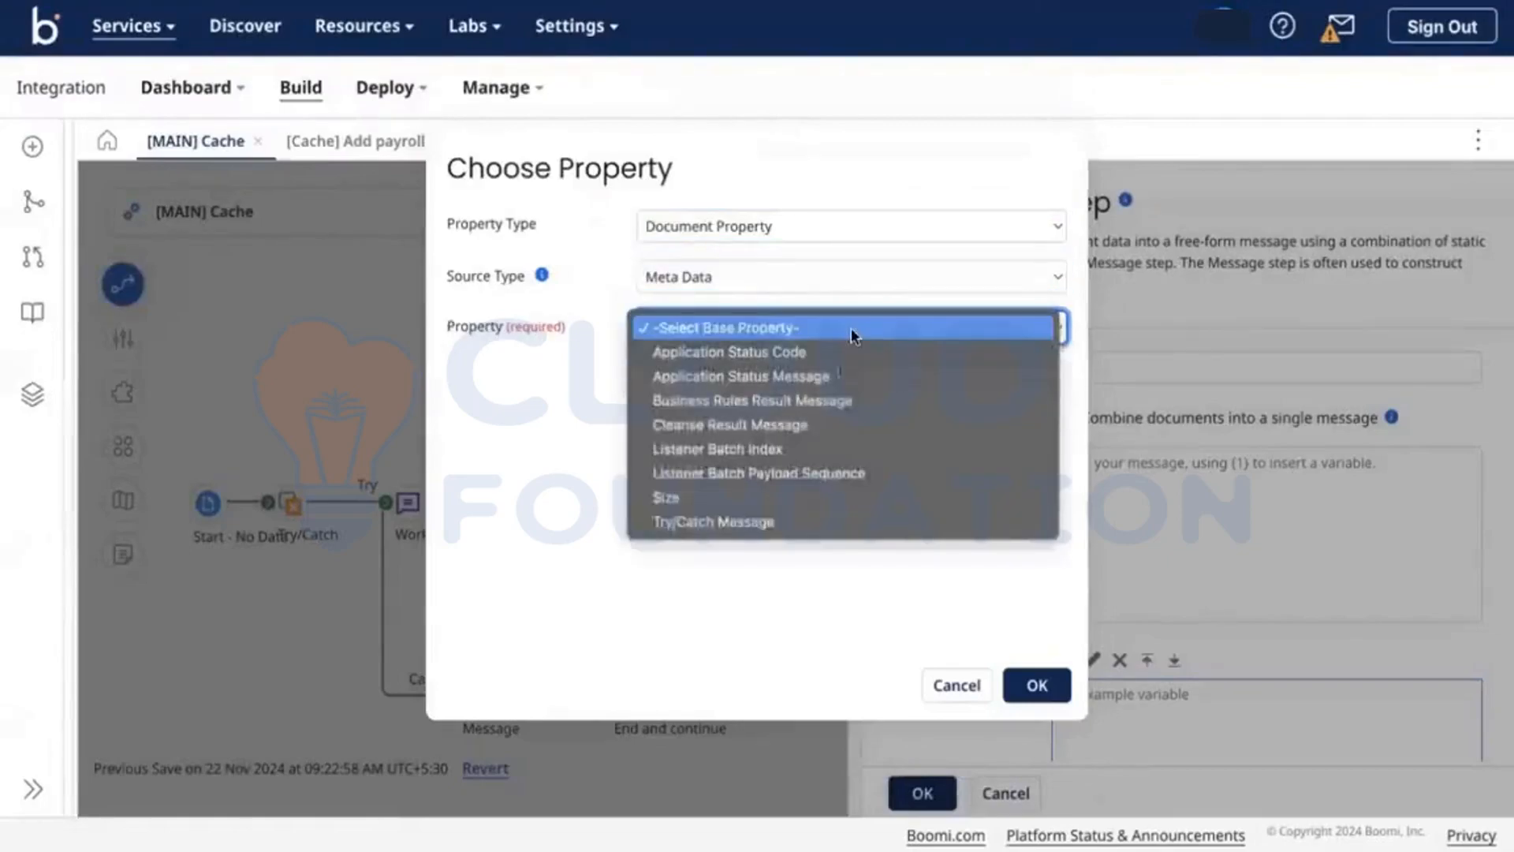
click(745, 521)
click(1051, 685)
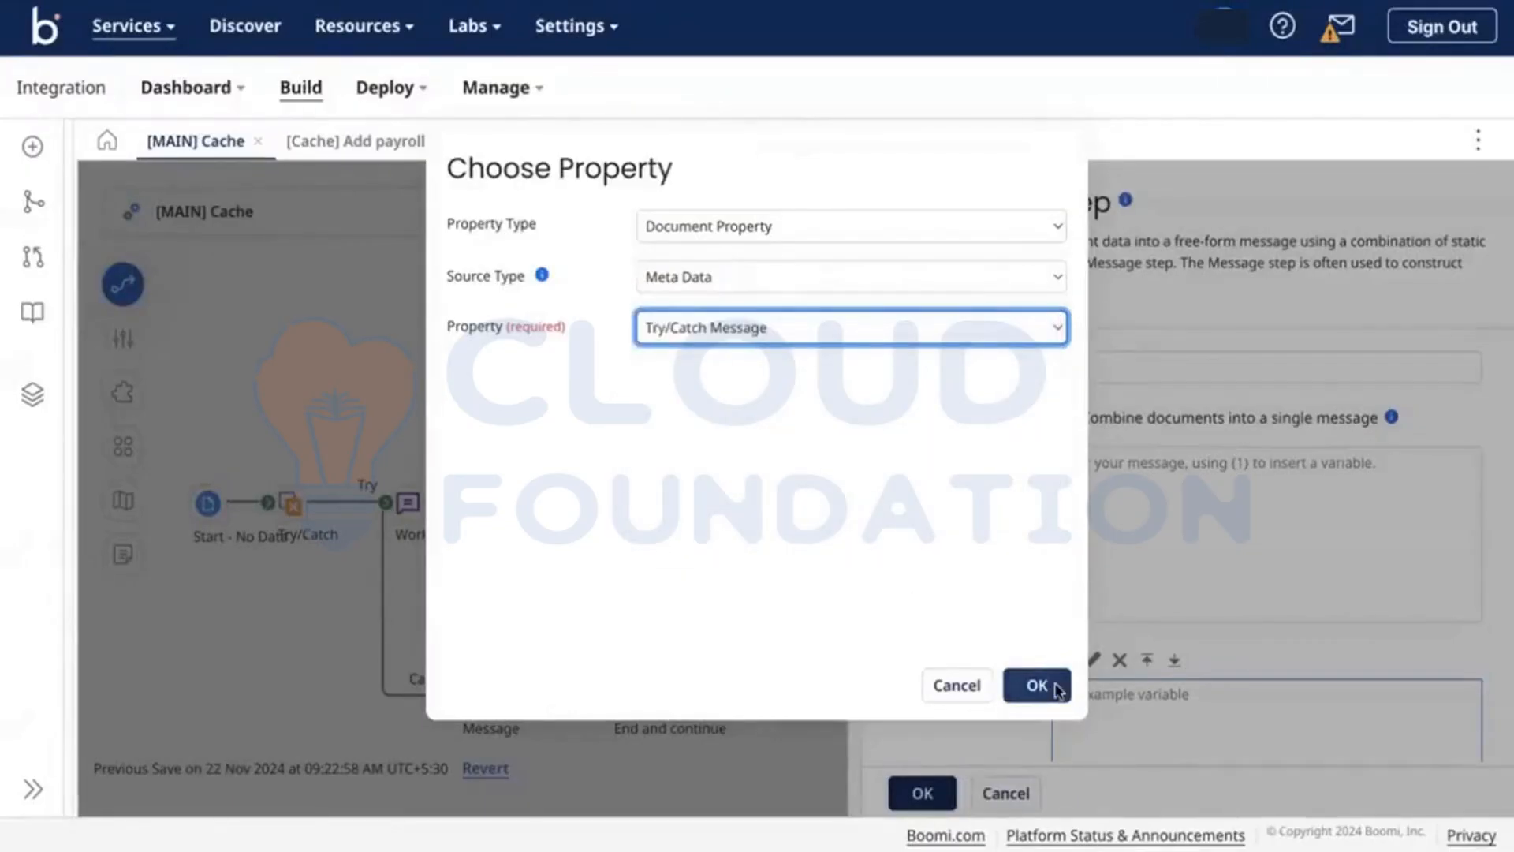
click(1068, 761)
Step: Enter {1} as the message text and apply the Message step settings
click(1122, 487)
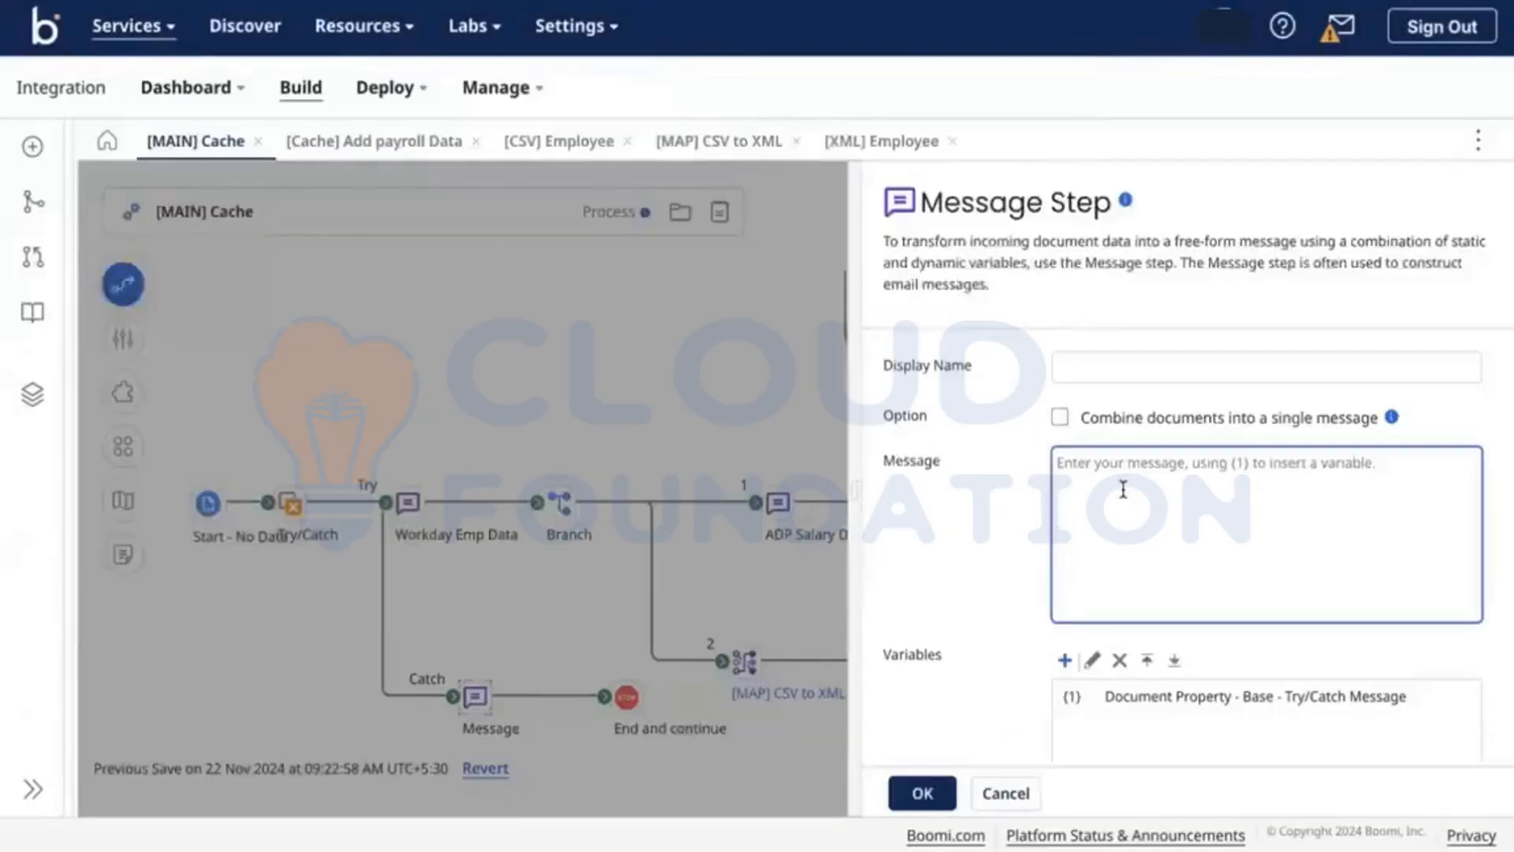
text({})
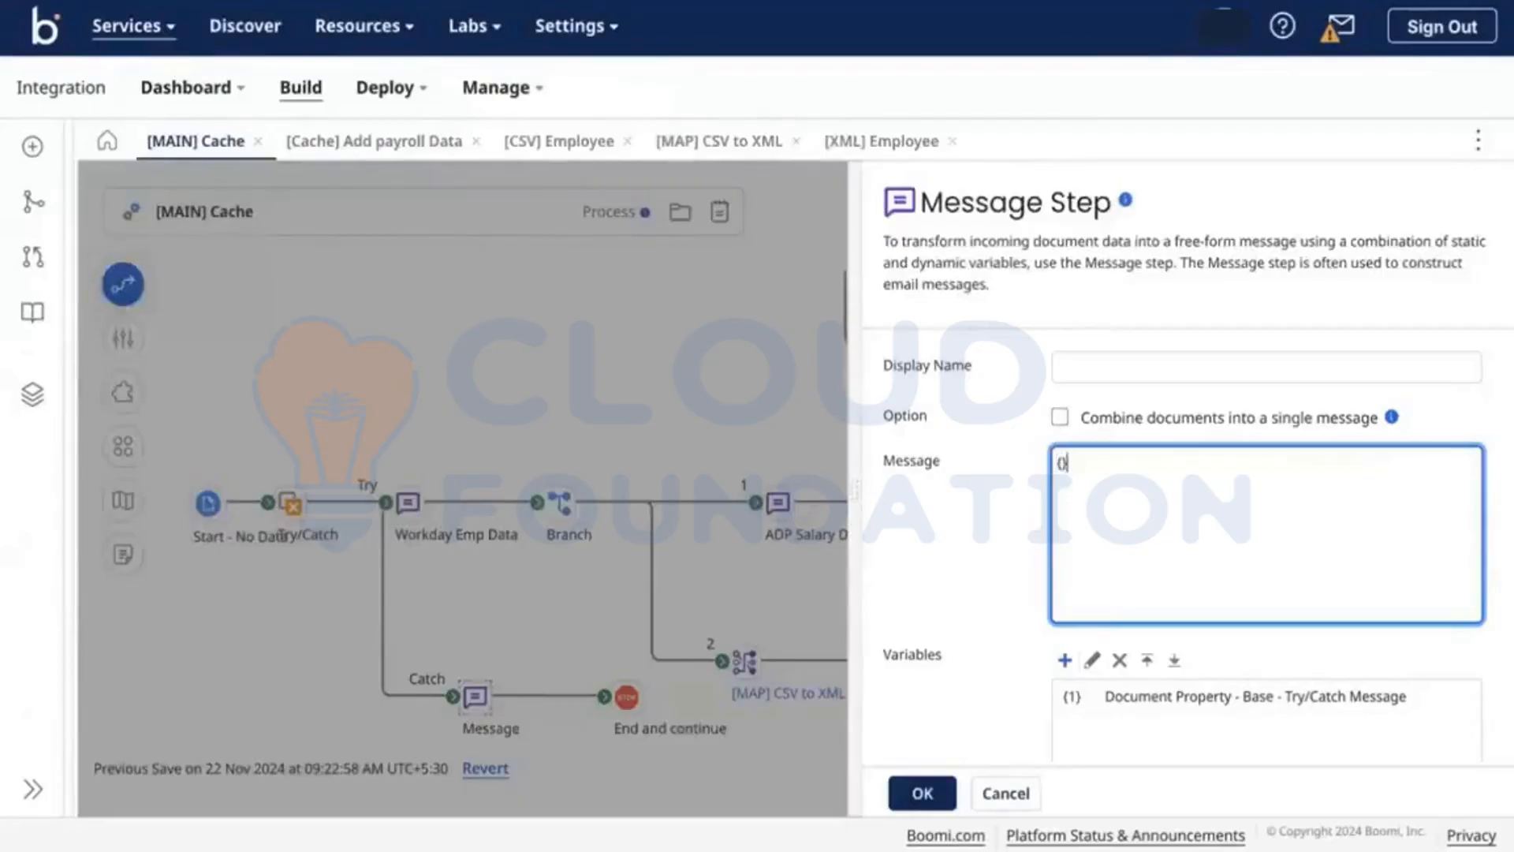
scroll(992, 604, down, 3)
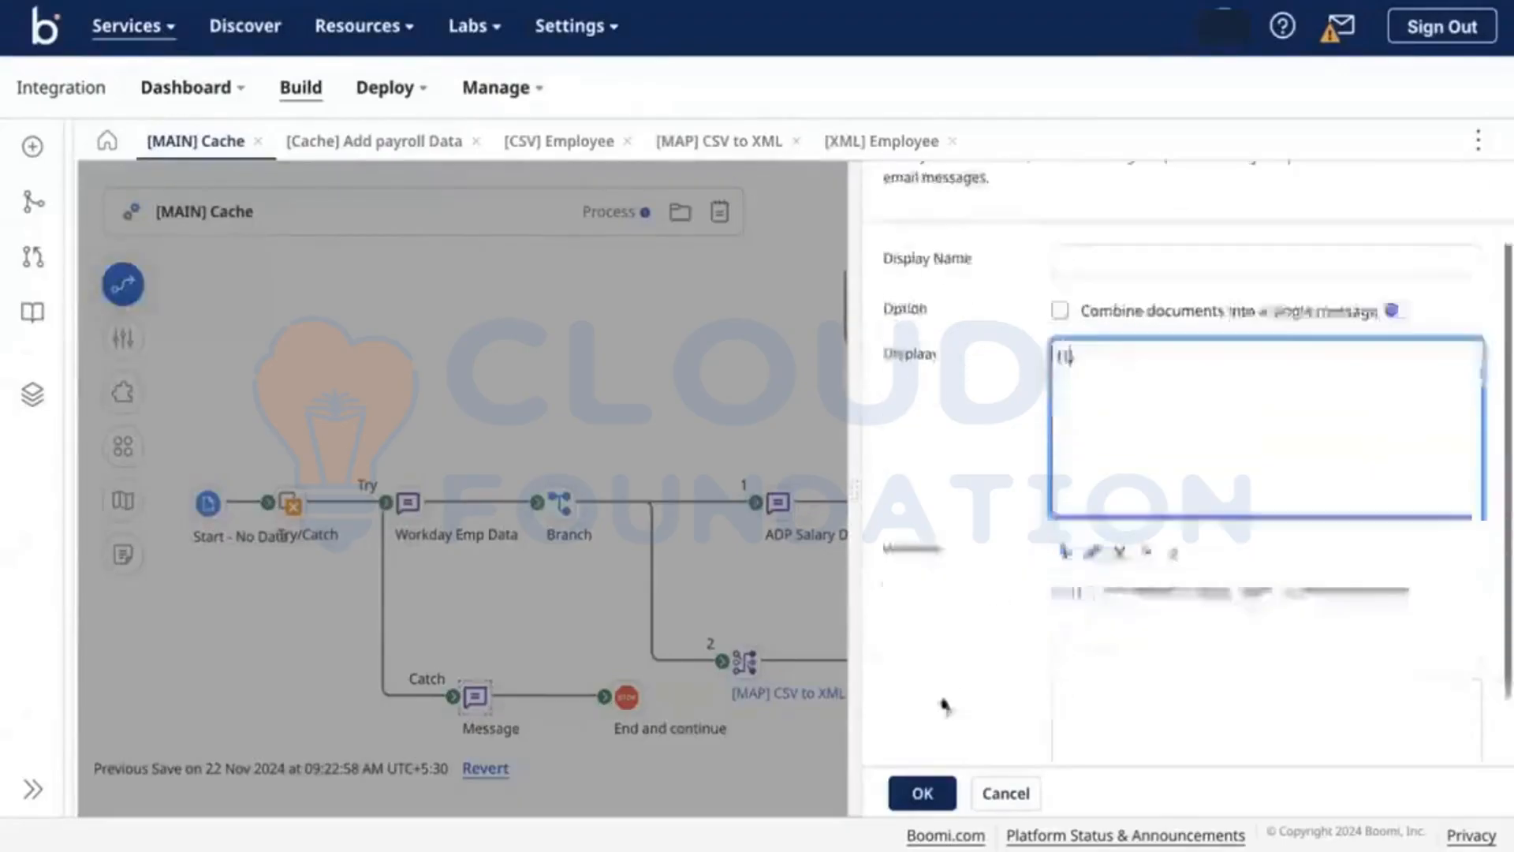
click(924, 790)
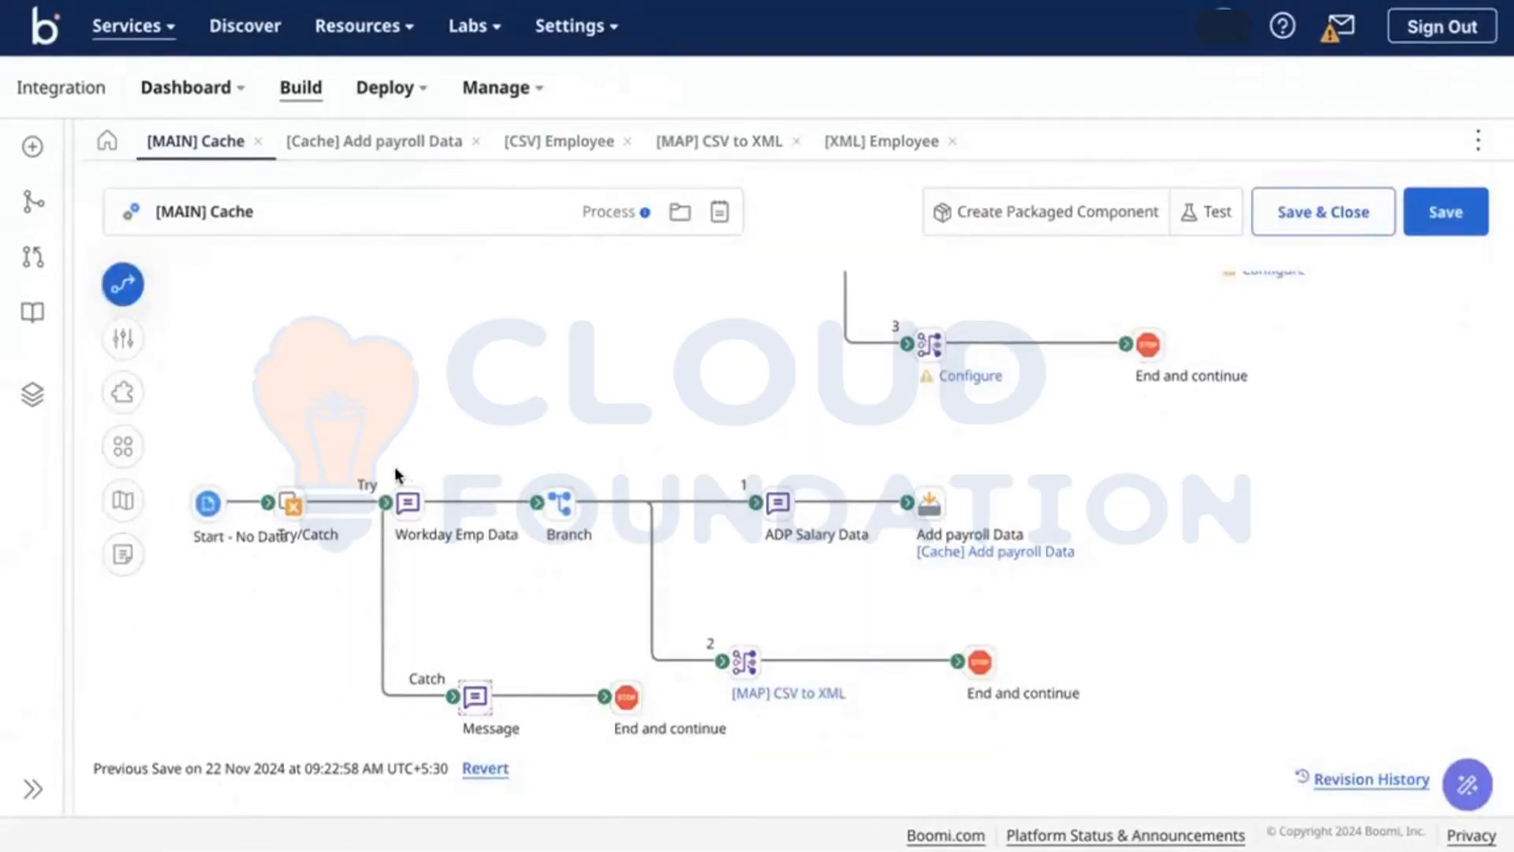
Step: Shift the six Try-branch shapes, the Try/Catch shape, and the Catch Message shape to the right
drag(394, 473, 1112, 672)
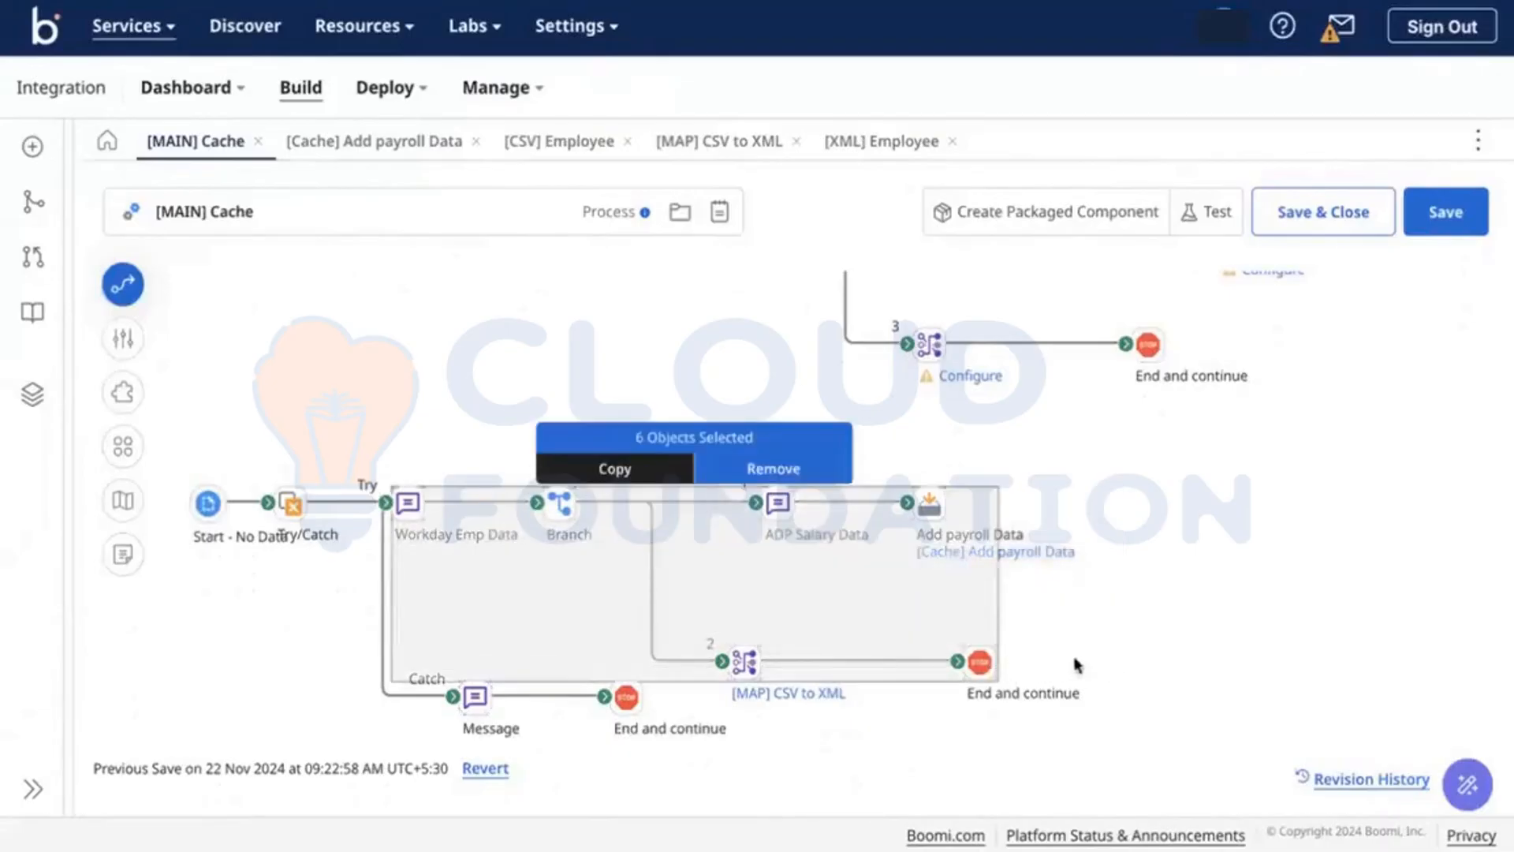
drag(984, 671, 1237, 672)
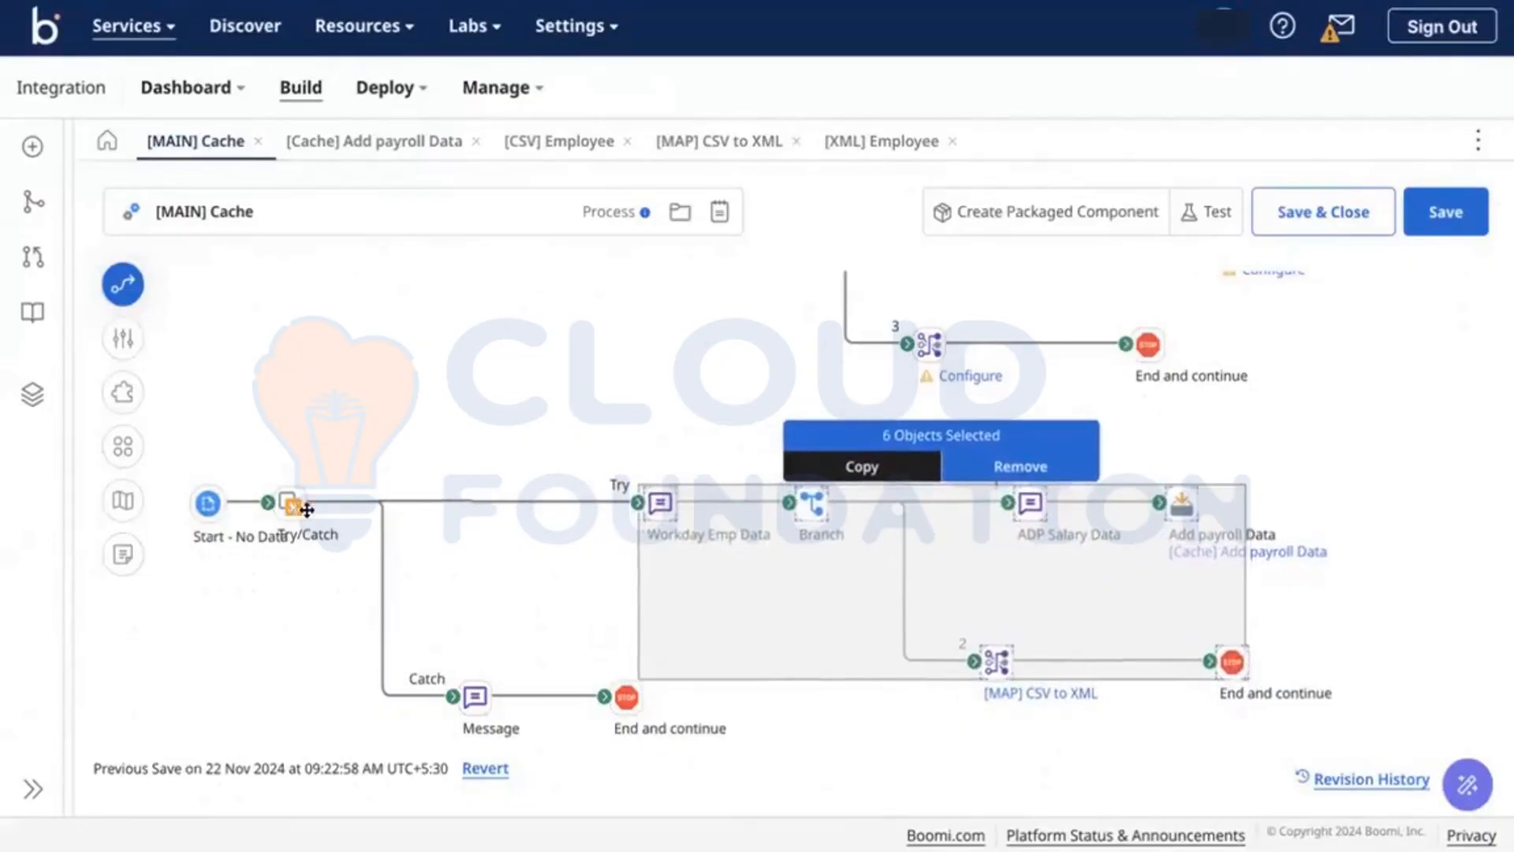
drag(307, 509, 459, 509)
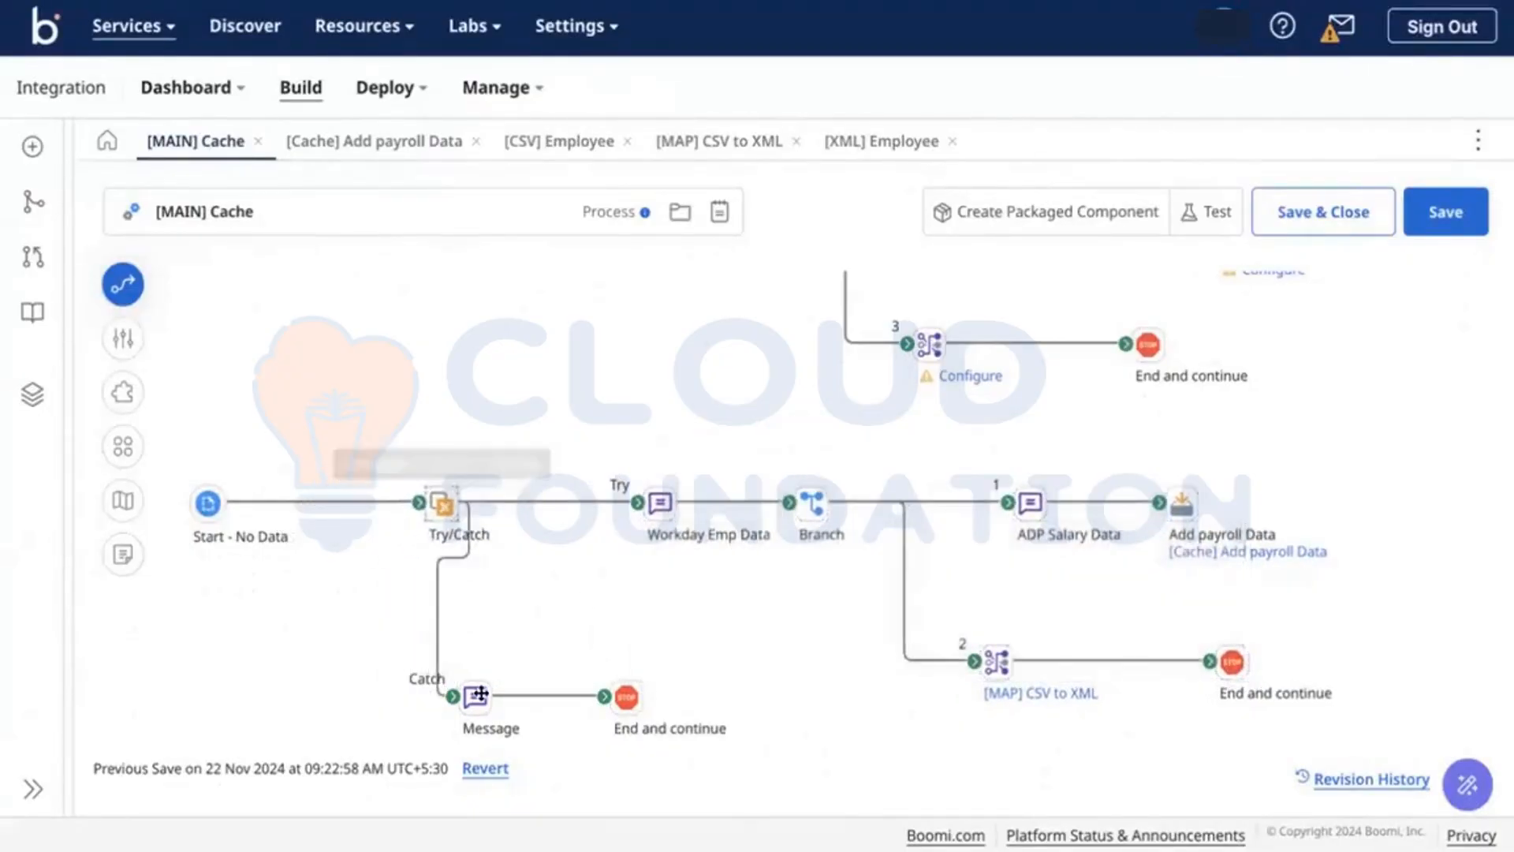
drag(480, 694, 743, 670)
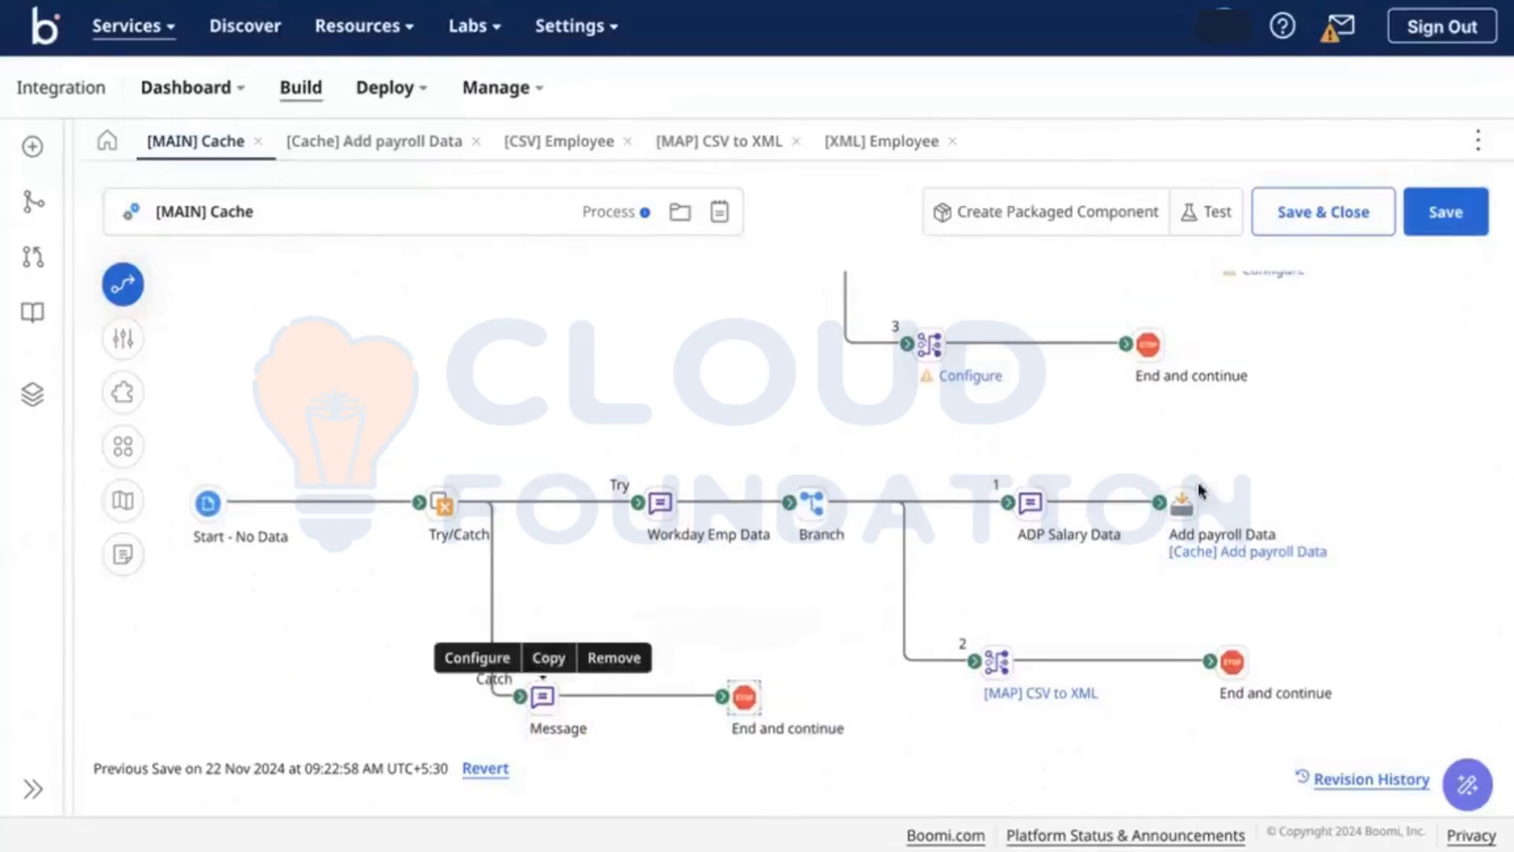
Step: In the [XML] Employee profile, select EmployeeID and set its Min Occurs to 1
click(877, 148)
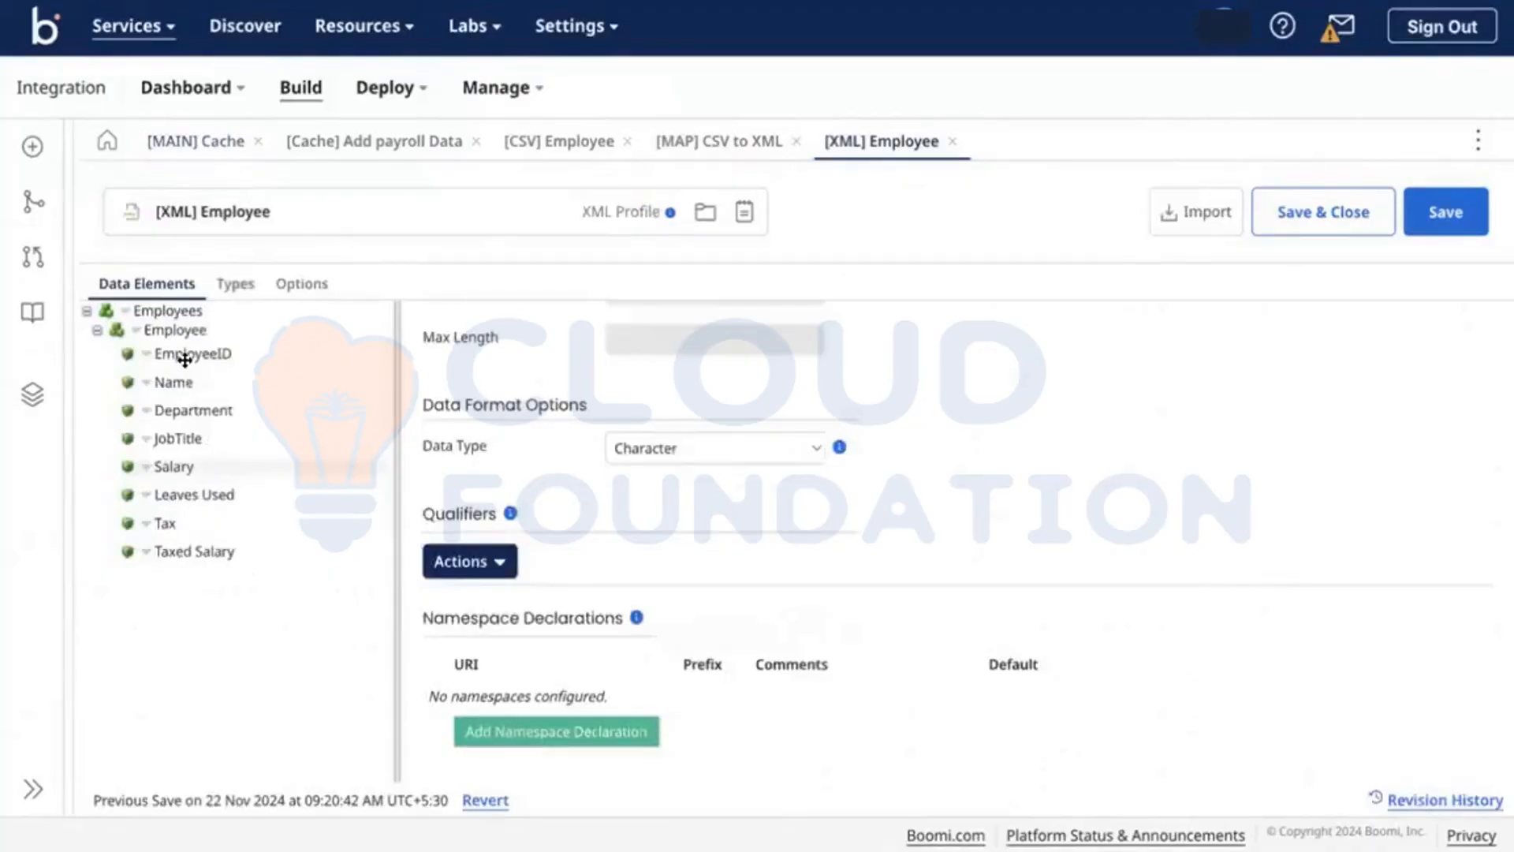
click(184, 360)
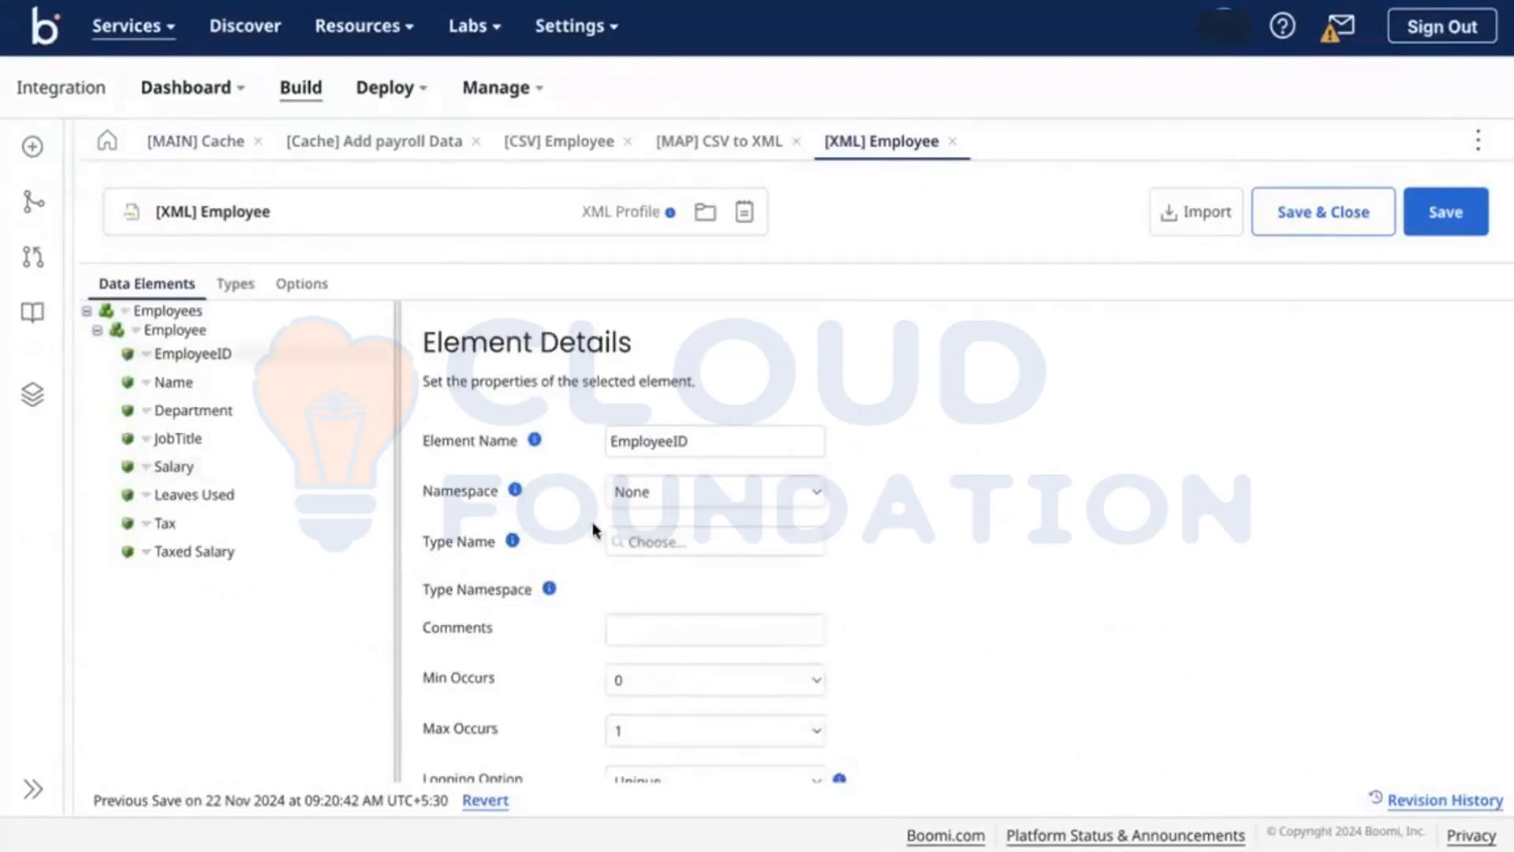
scroll(554, 615, down, 2)
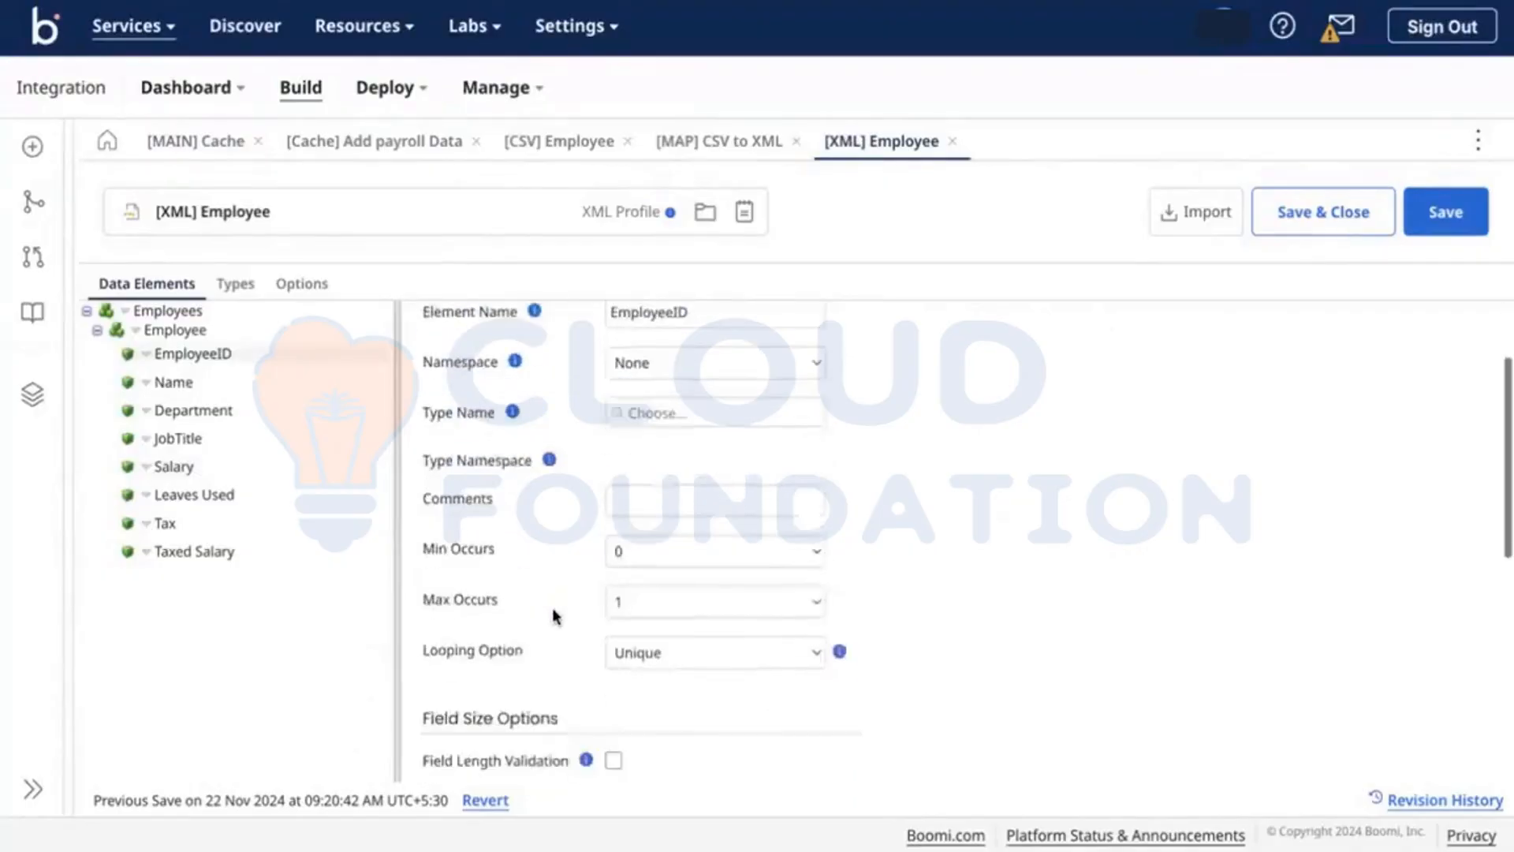
scroll(640, 576, down, 1)
click(675, 470)
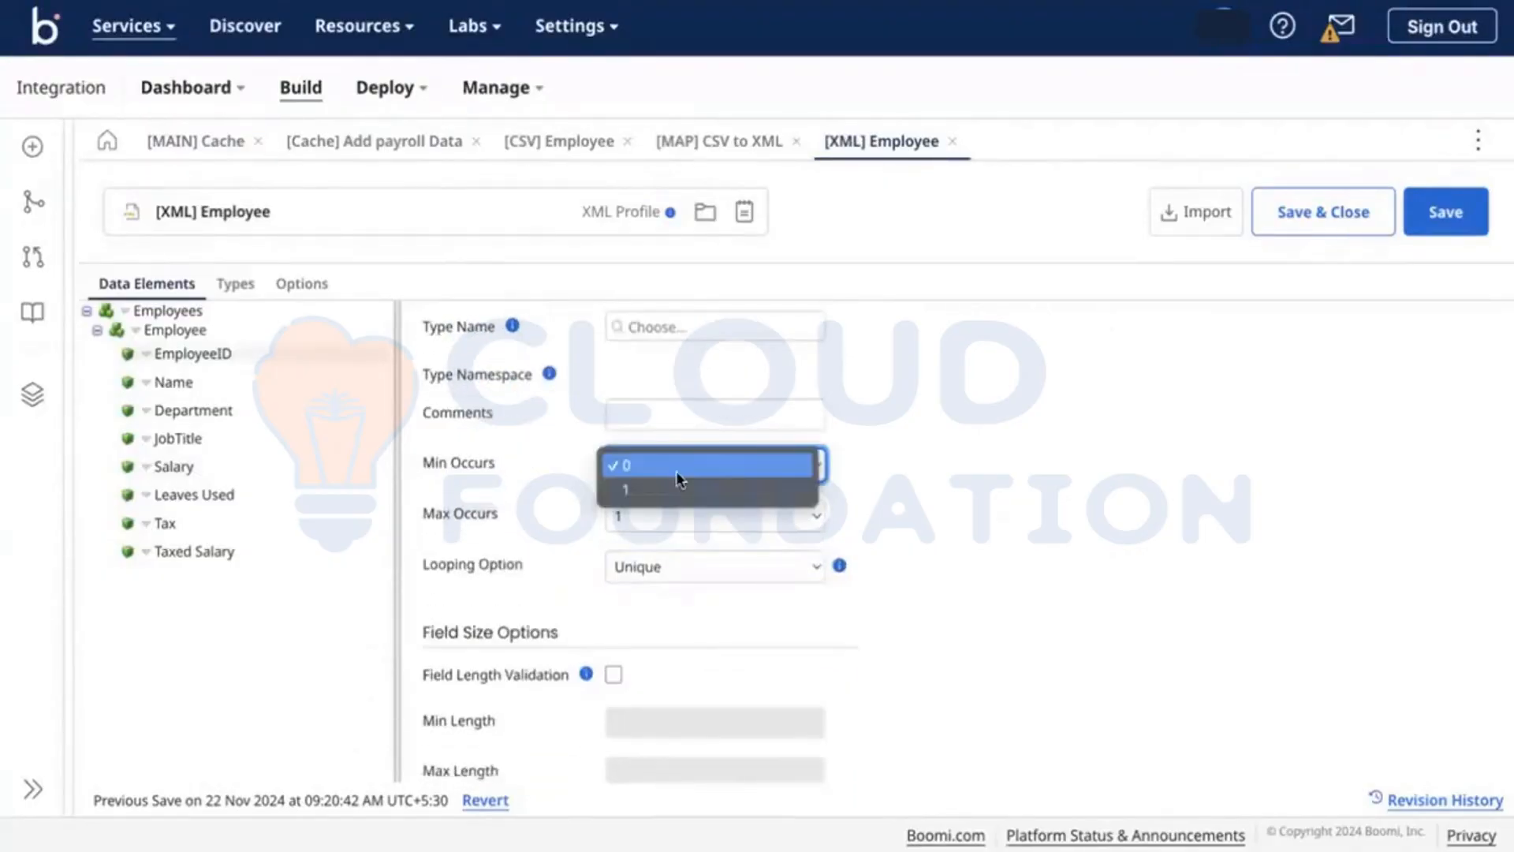
click(624, 491)
Step: Check the profile's Respect Min Occurs option, then return EmployeeID's Min Occurs to 0
scroll(624, 495, up, 3)
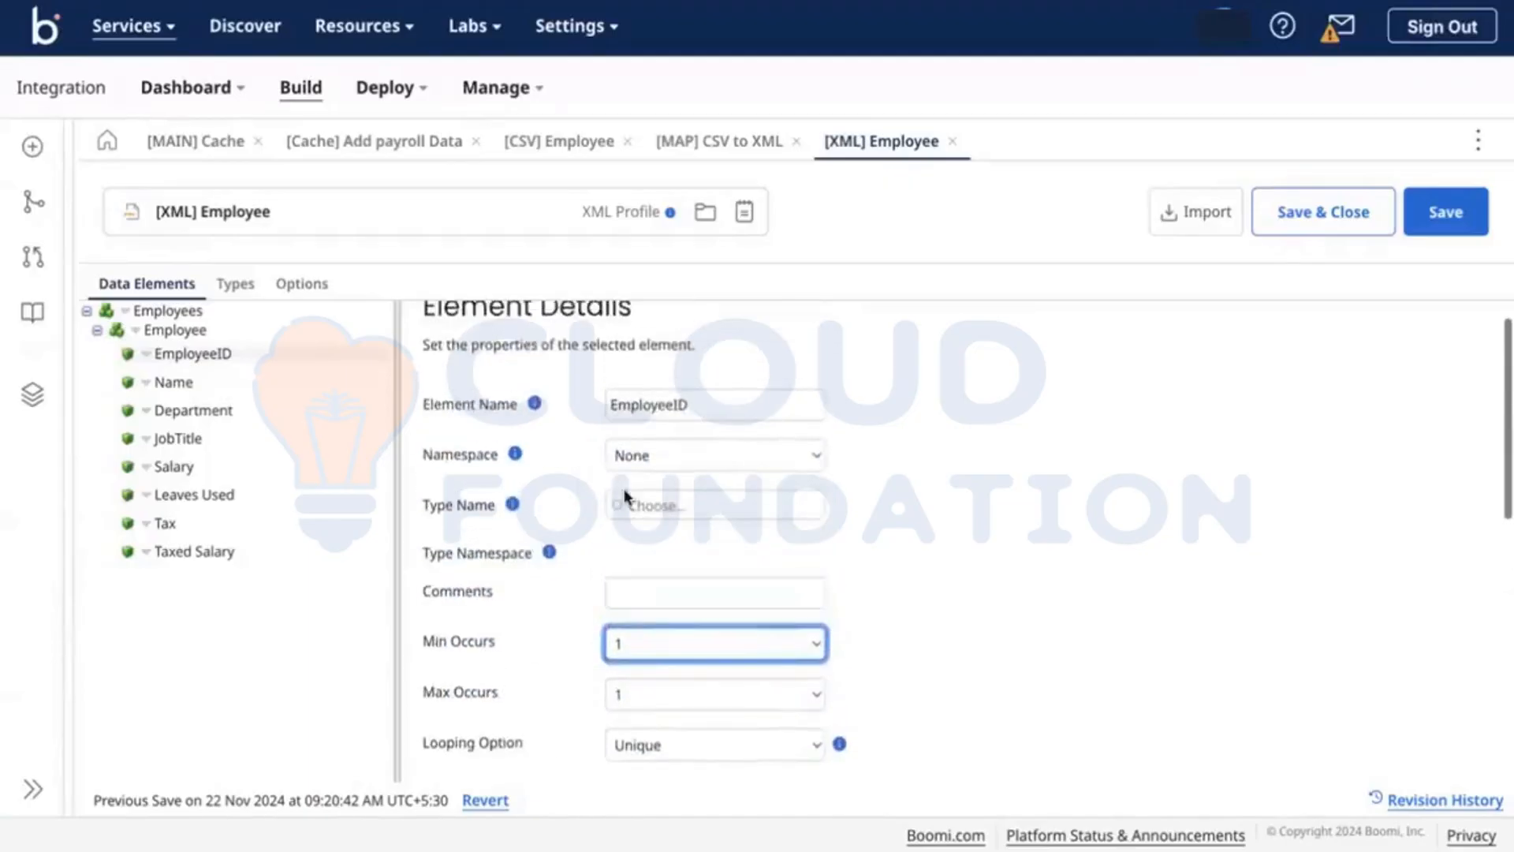
scroll(556, 458, down, 2)
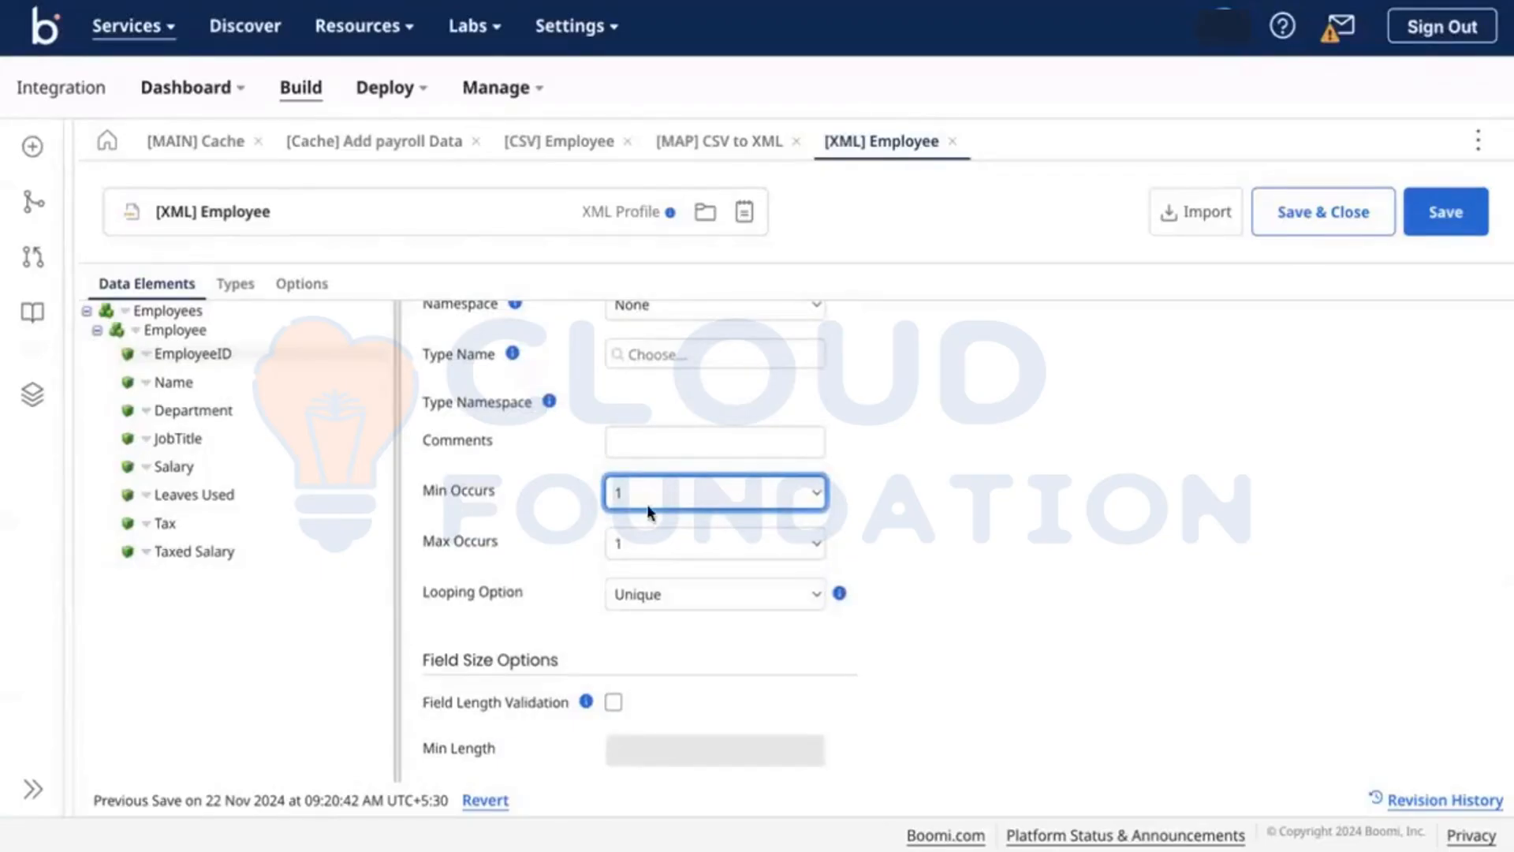
click(298, 286)
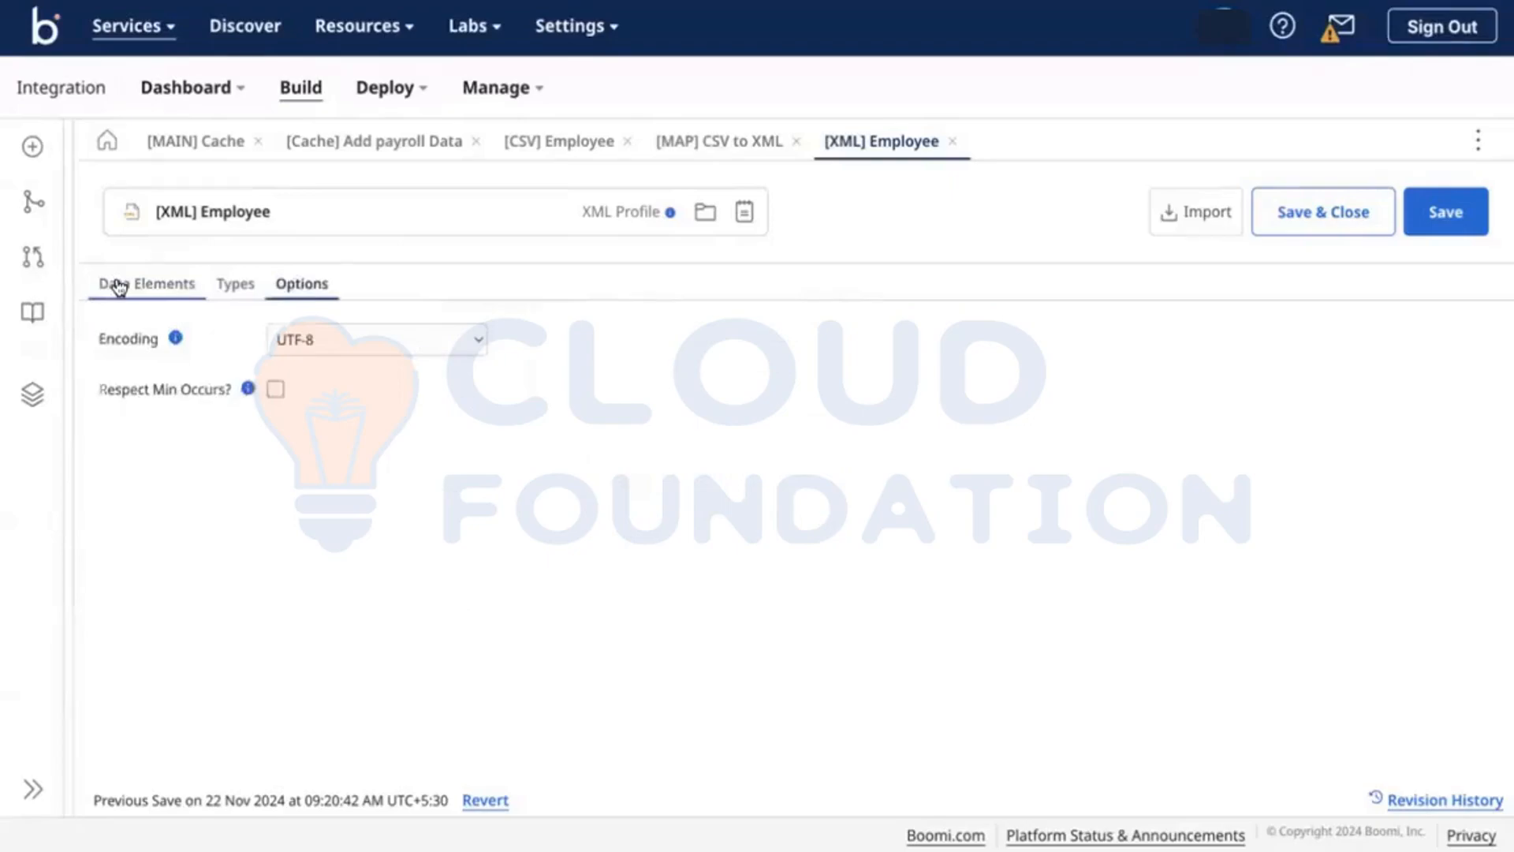
click(119, 285)
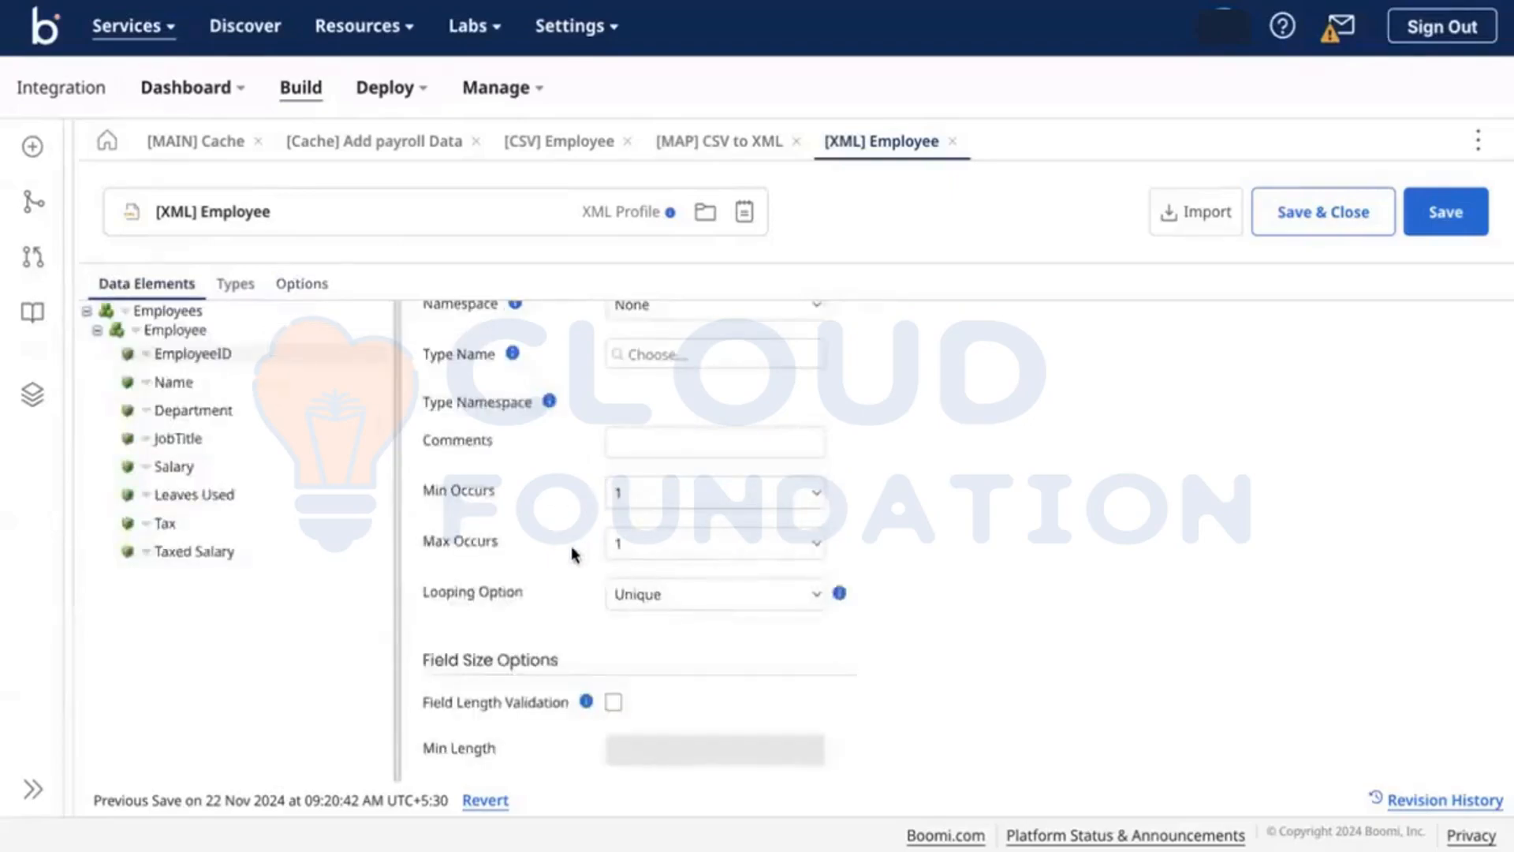
scroll(573, 554, up, 2)
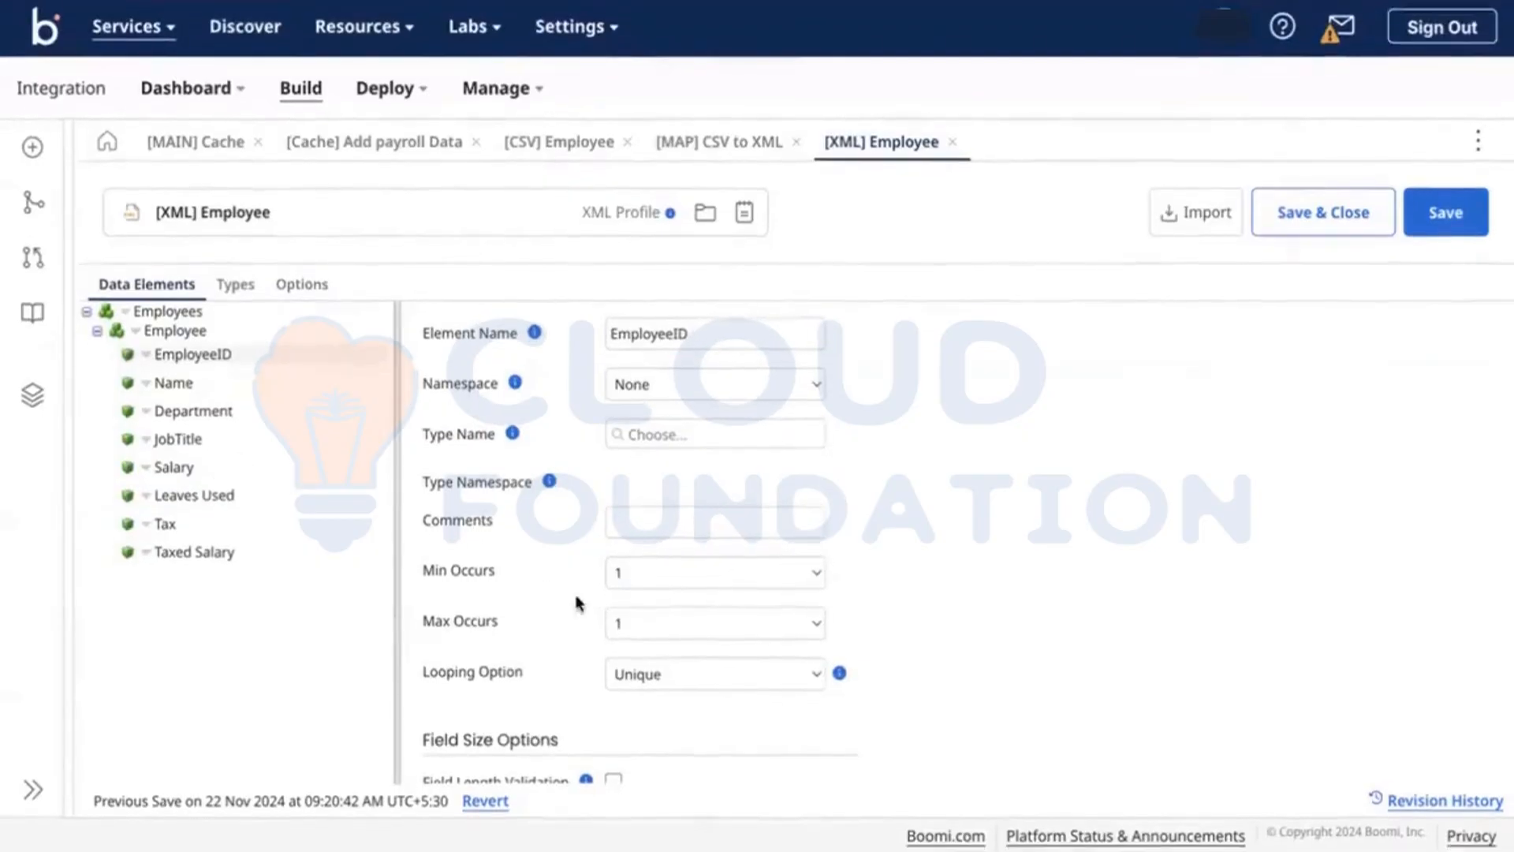
click(645, 570)
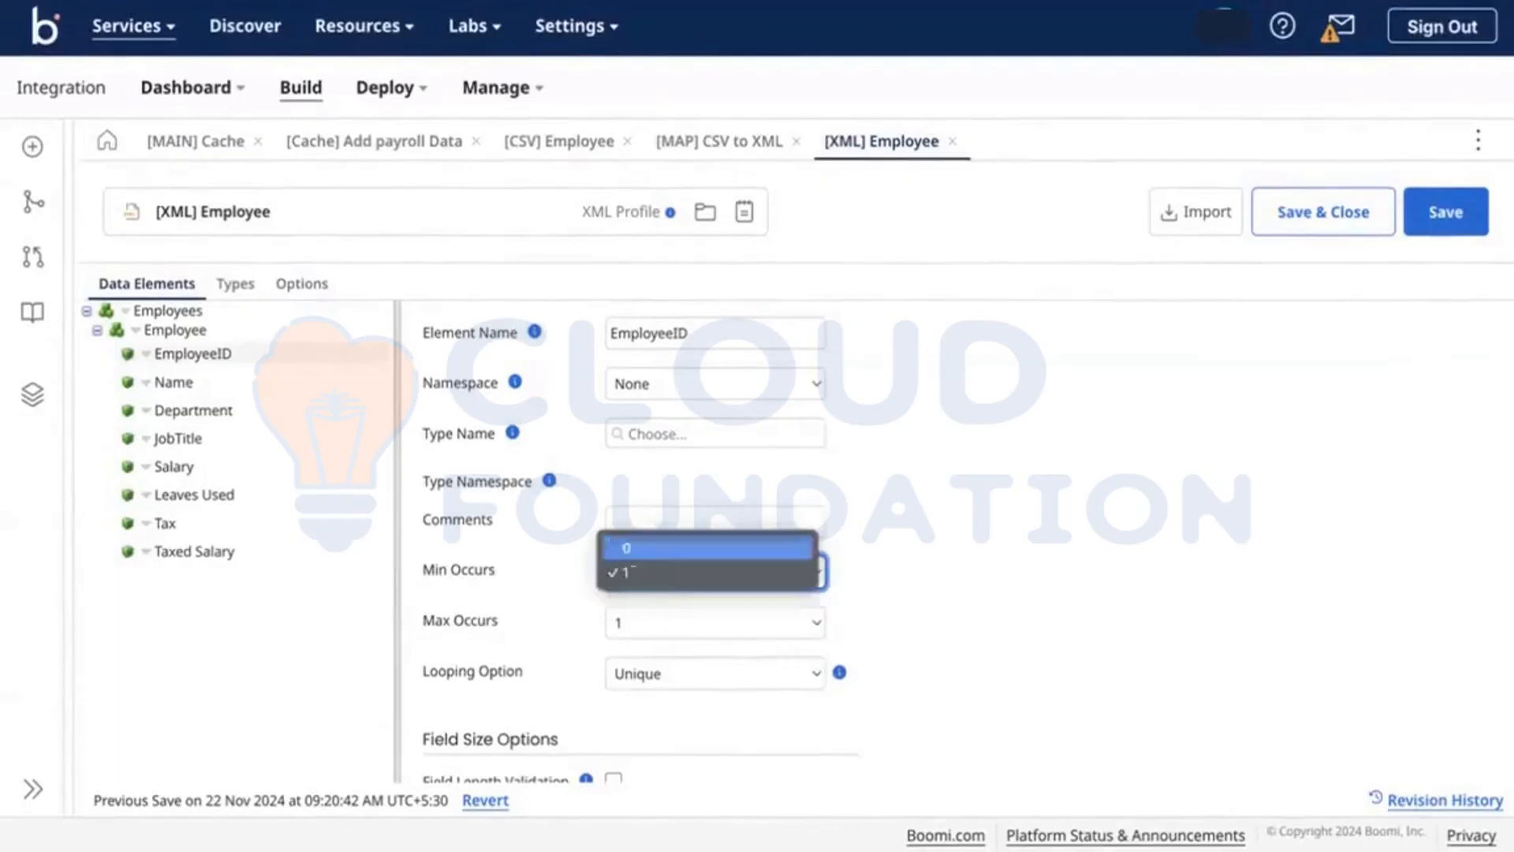
click(637, 541)
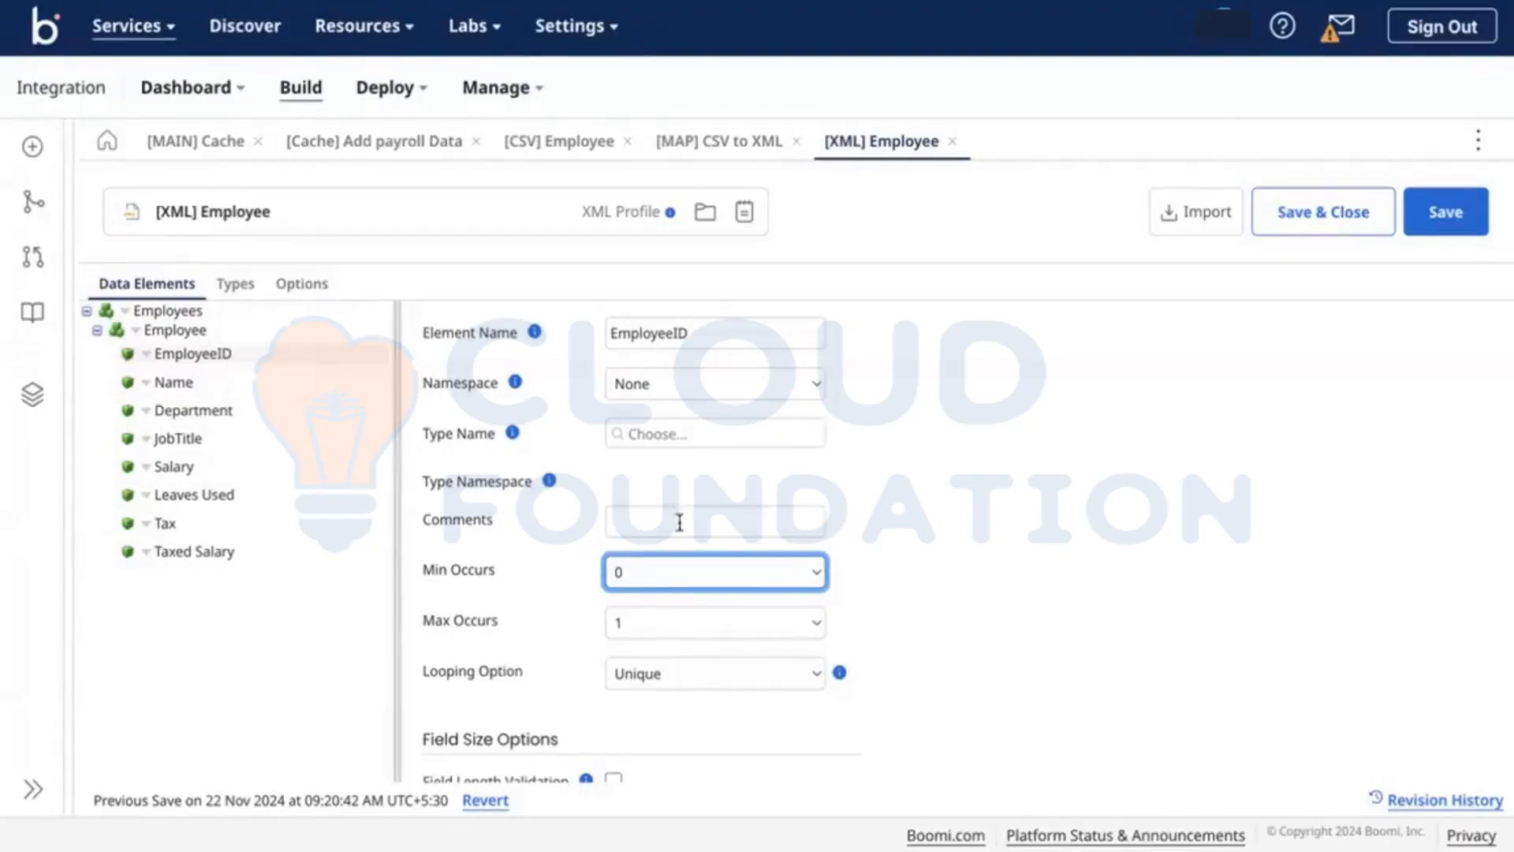
Step: Keep EmployeeID's Min Occurs at 0 in the [XML] Employee profile
click(630, 574)
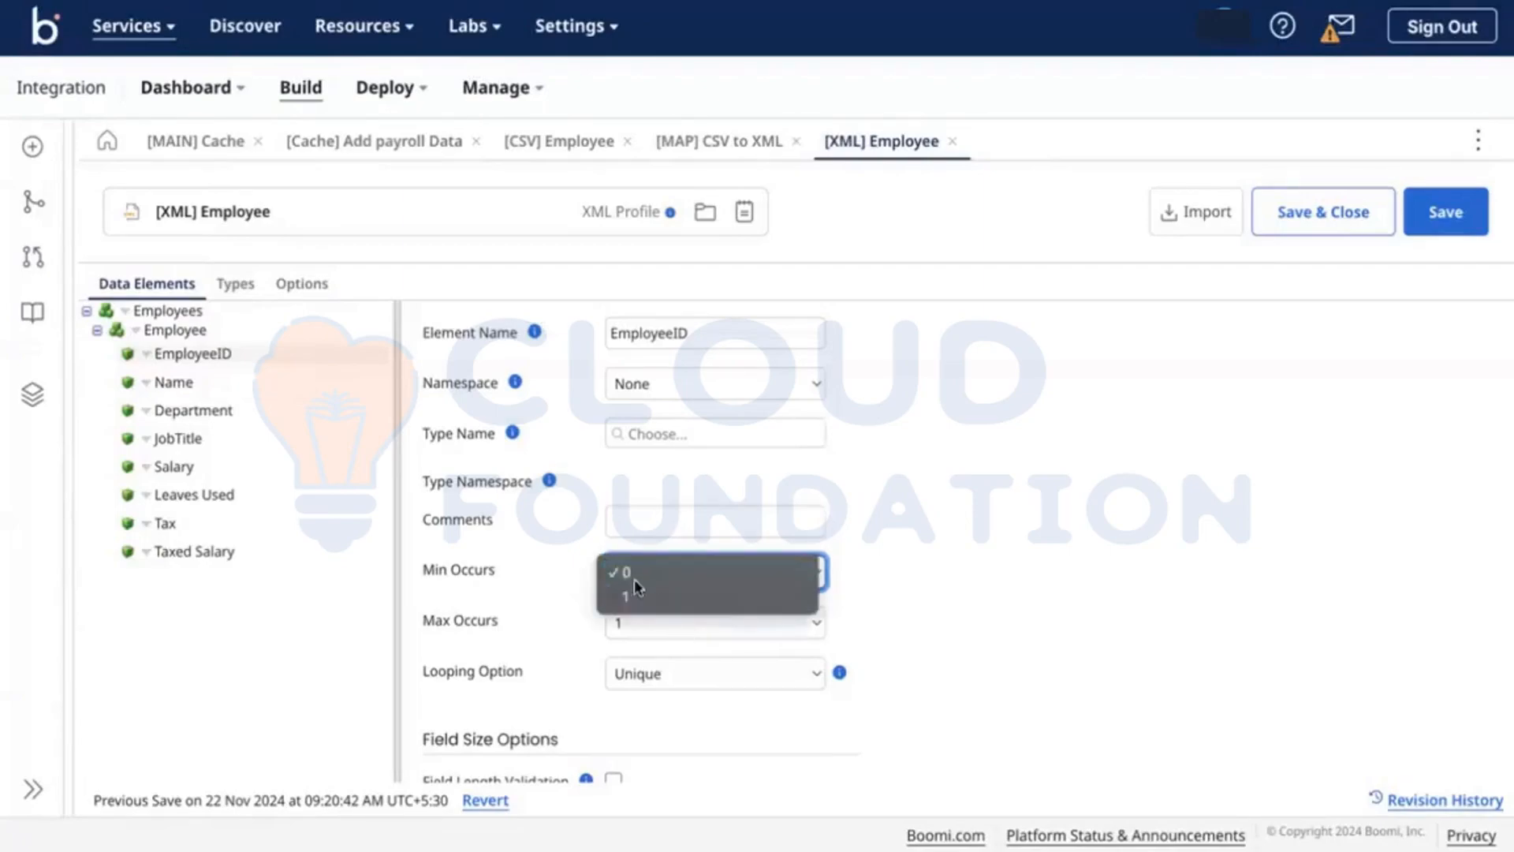
click(565, 605)
scroll(564, 605, down, 1)
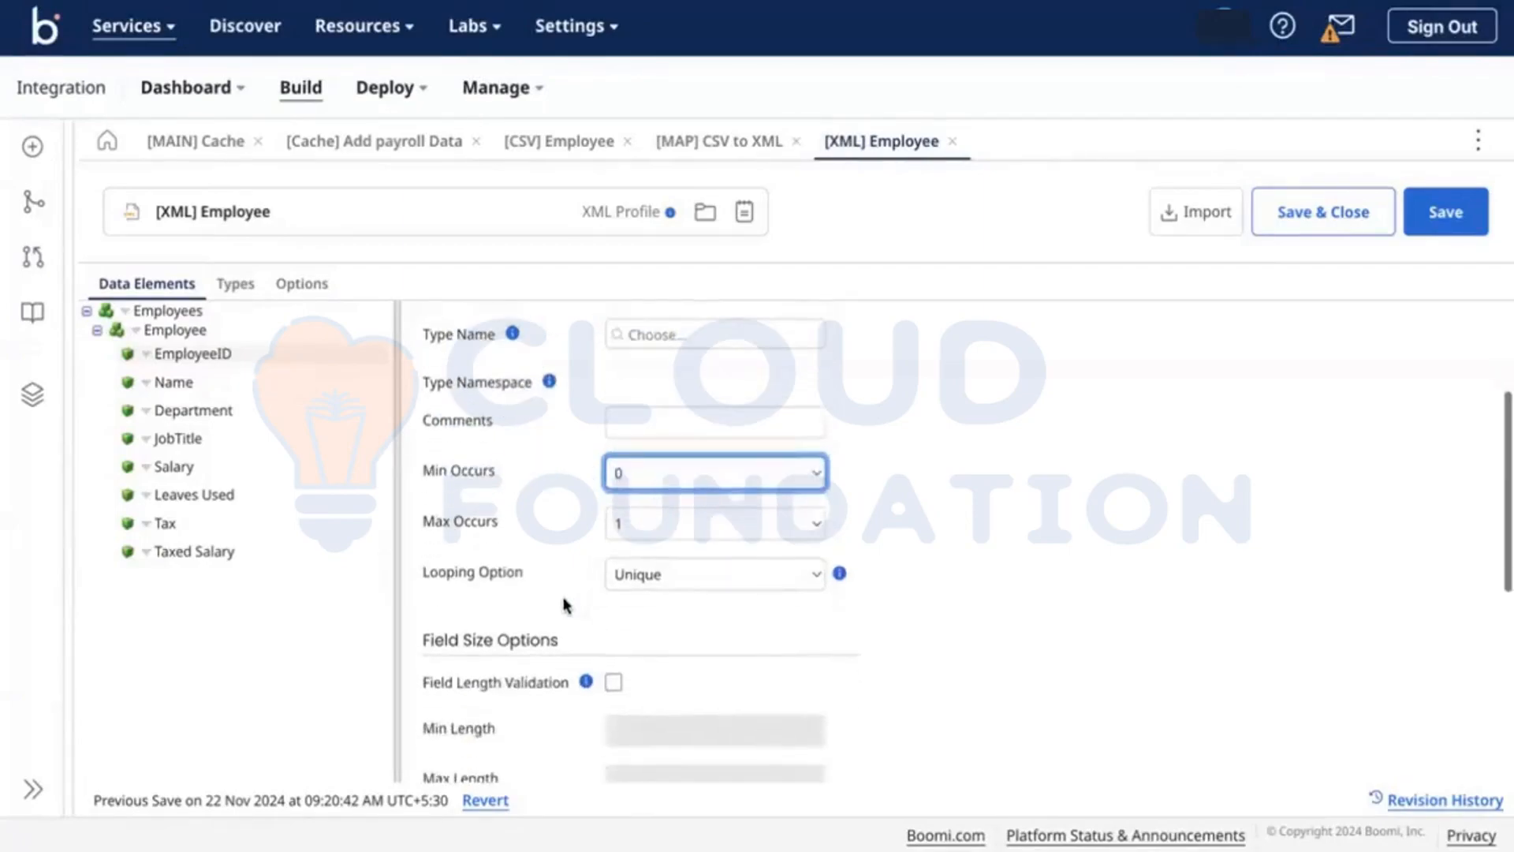
scroll(565, 605, down, 3)
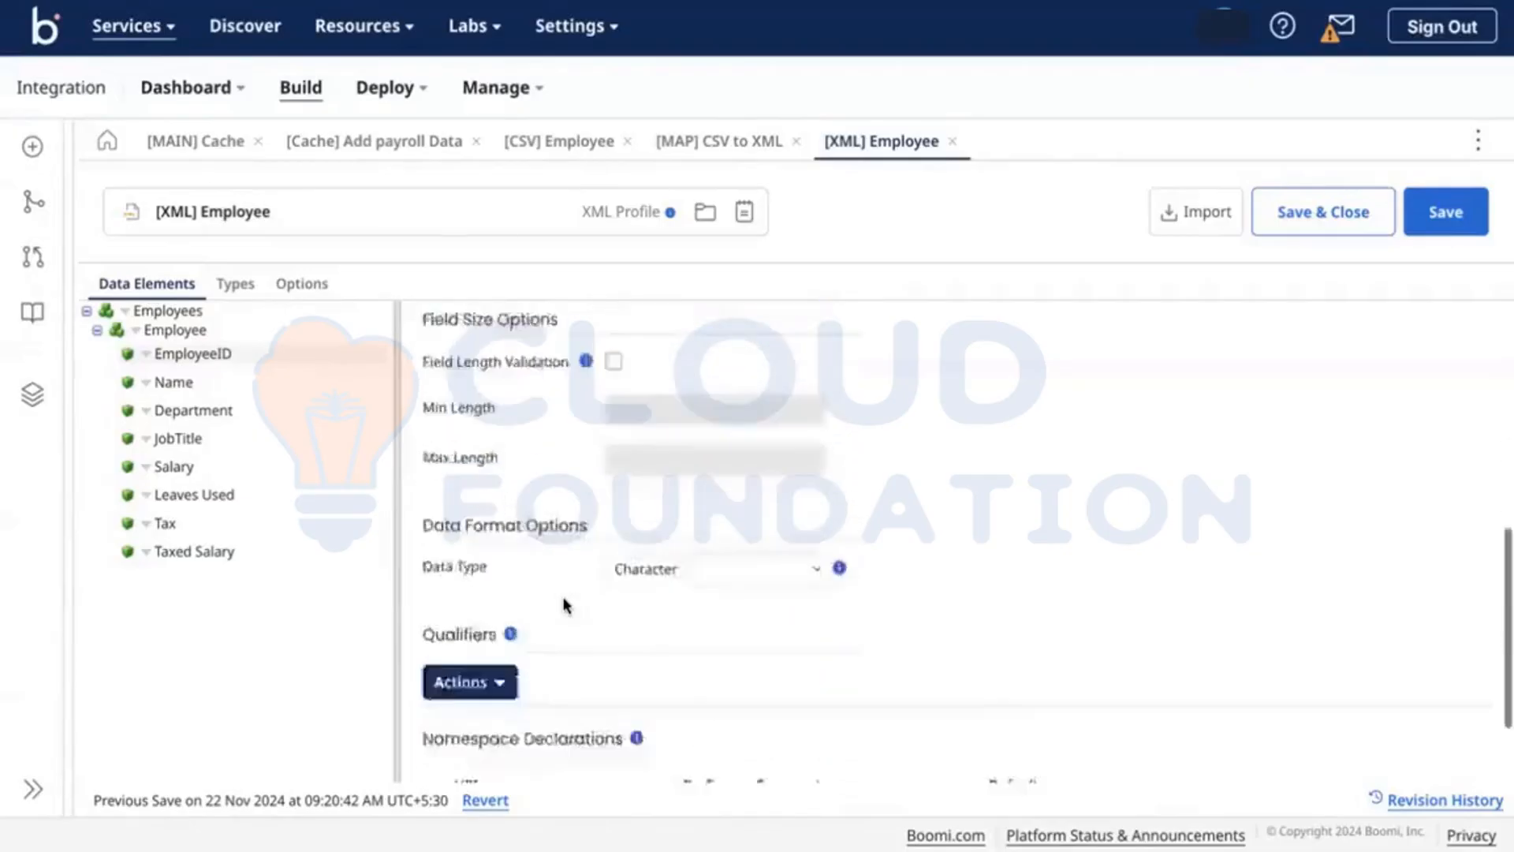
scroll(565, 602, up, 5)
Step: Recheck that Min Occurs is 0, then go back to the [MAIN] Cache process via Add payroll Data
click(700, 688)
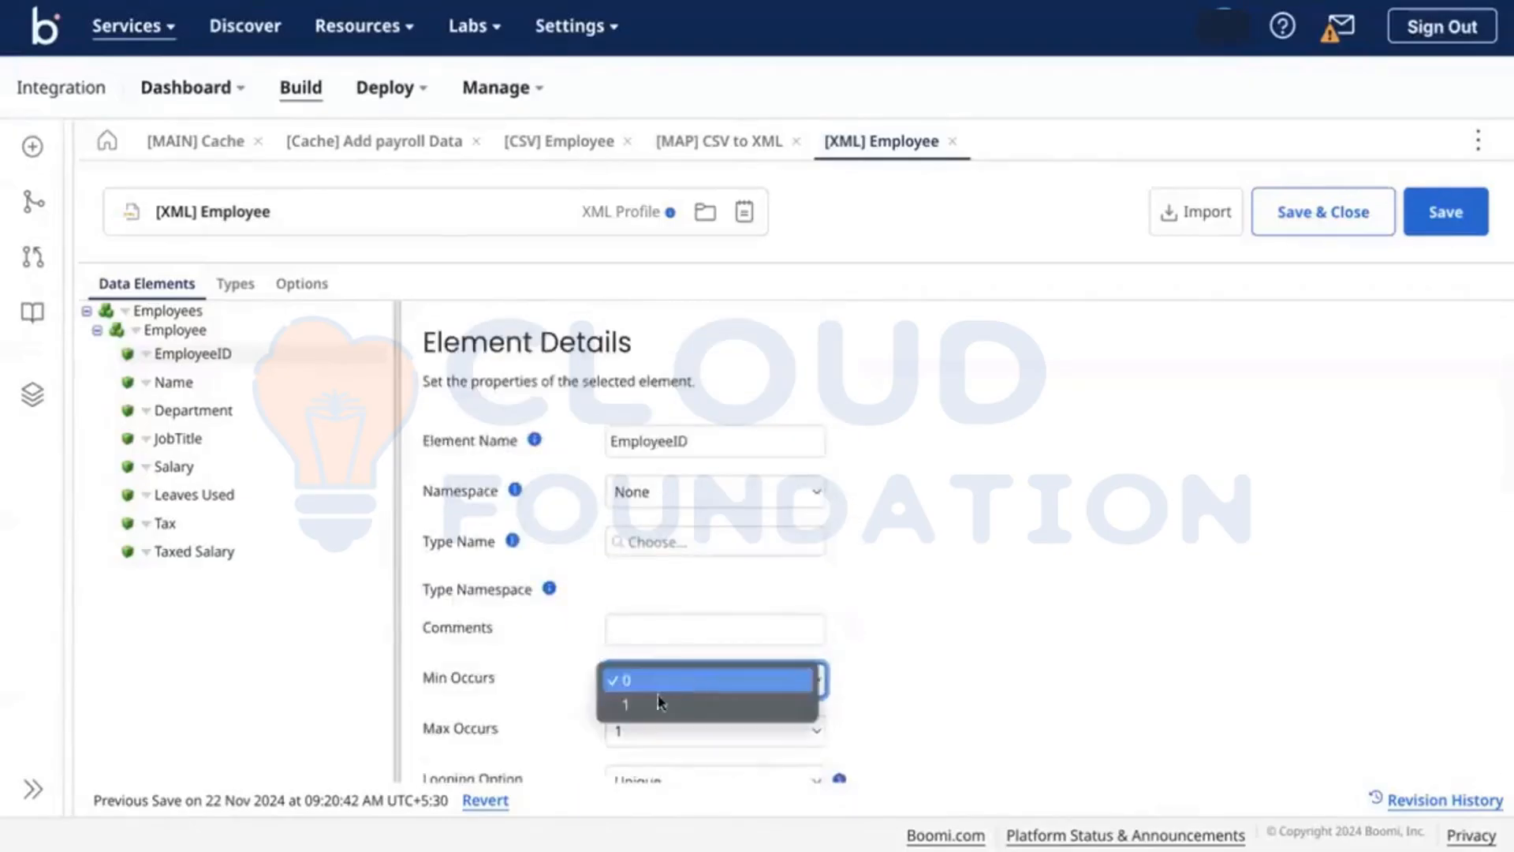
click(541, 703)
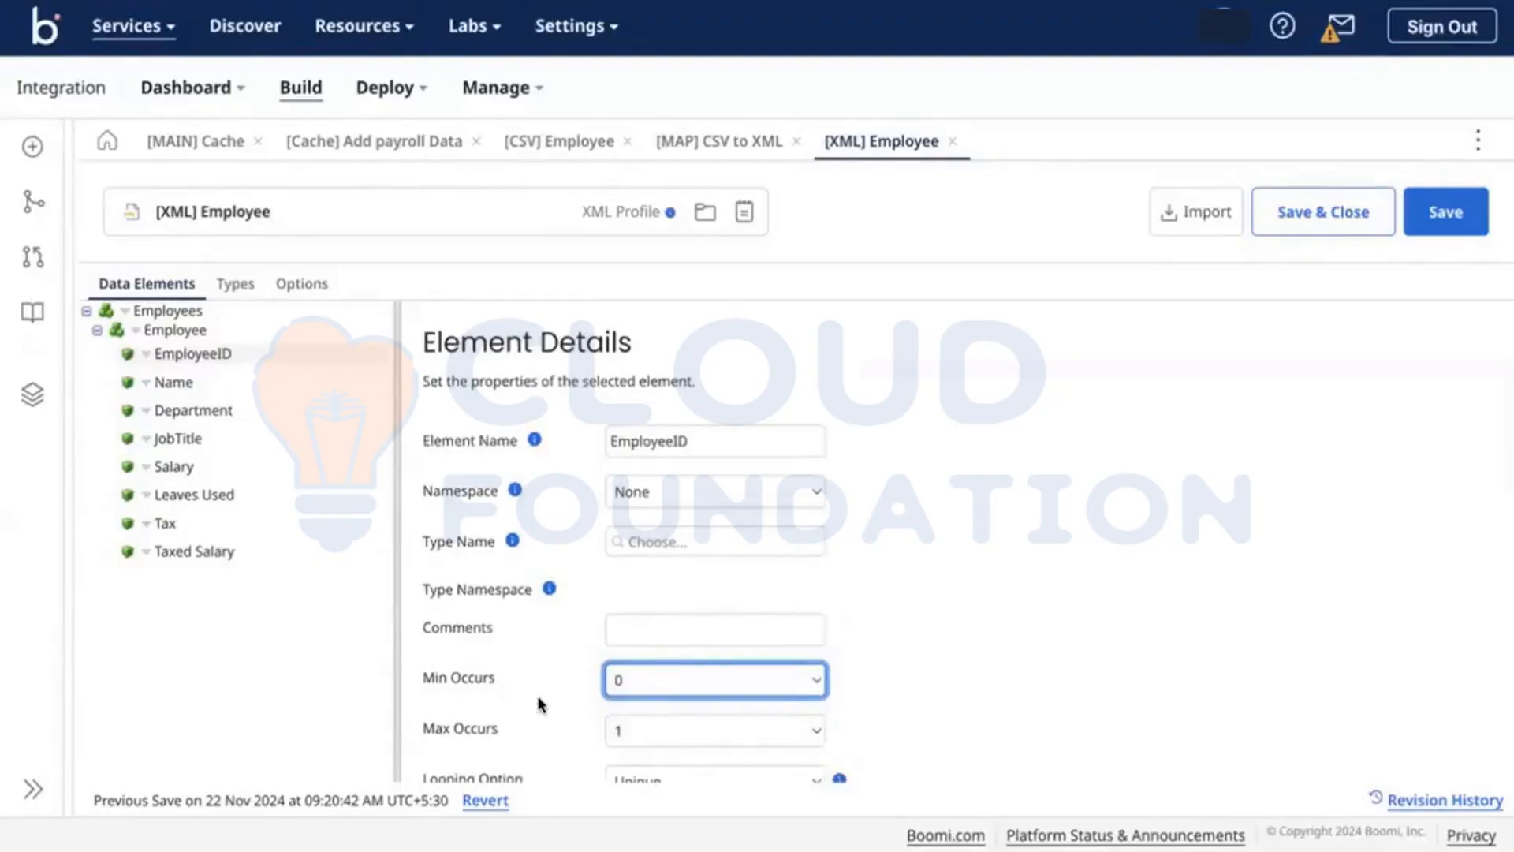
click(378, 144)
click(196, 141)
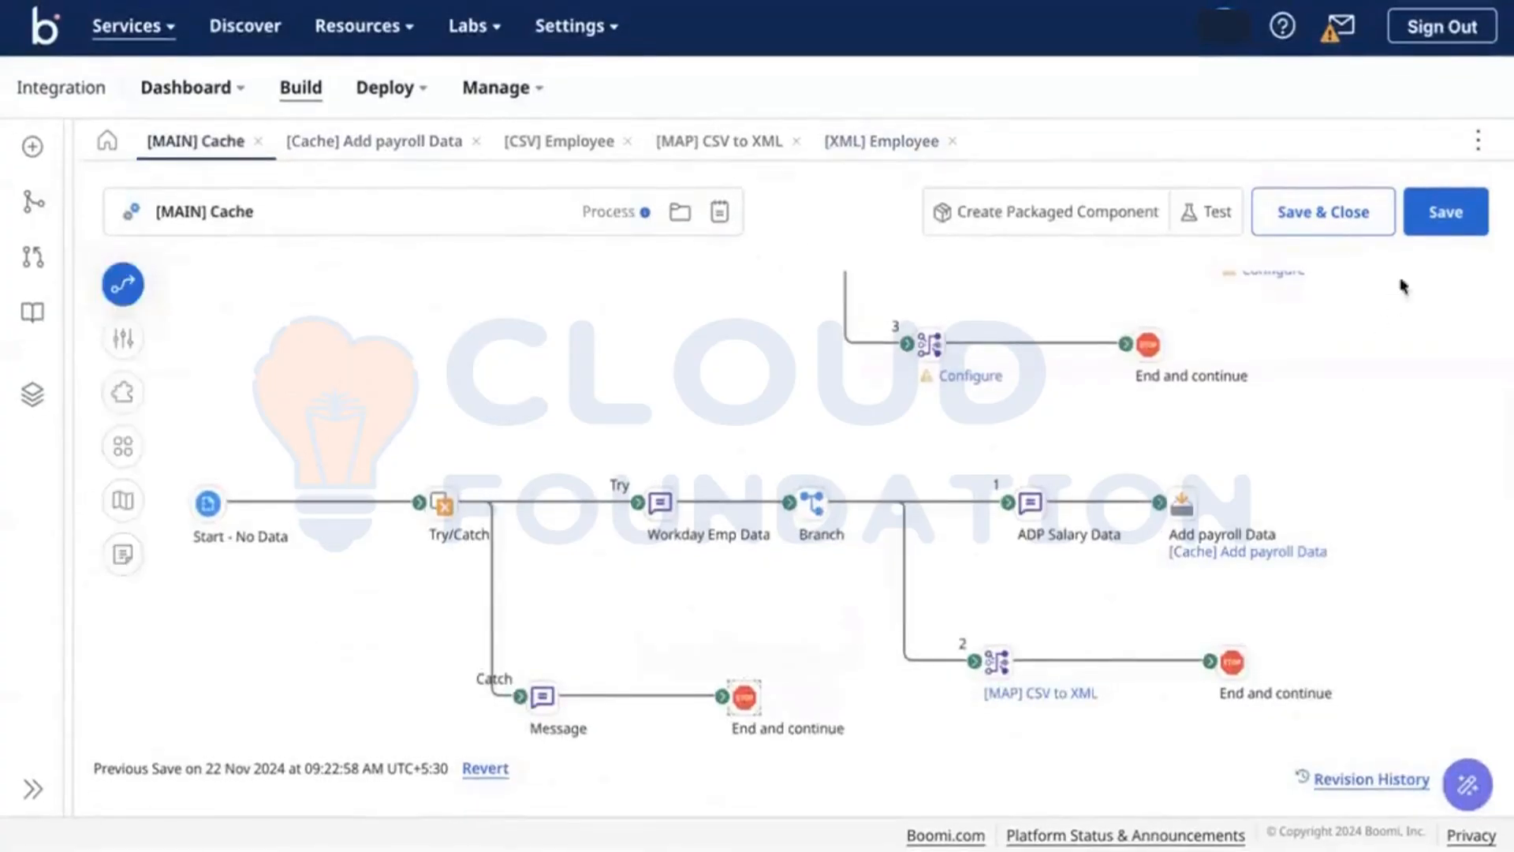
Step: Save [MAIN] Cache, check the Add payroll Data cache, and expand the cached record in the CSV to XML map
click(1424, 209)
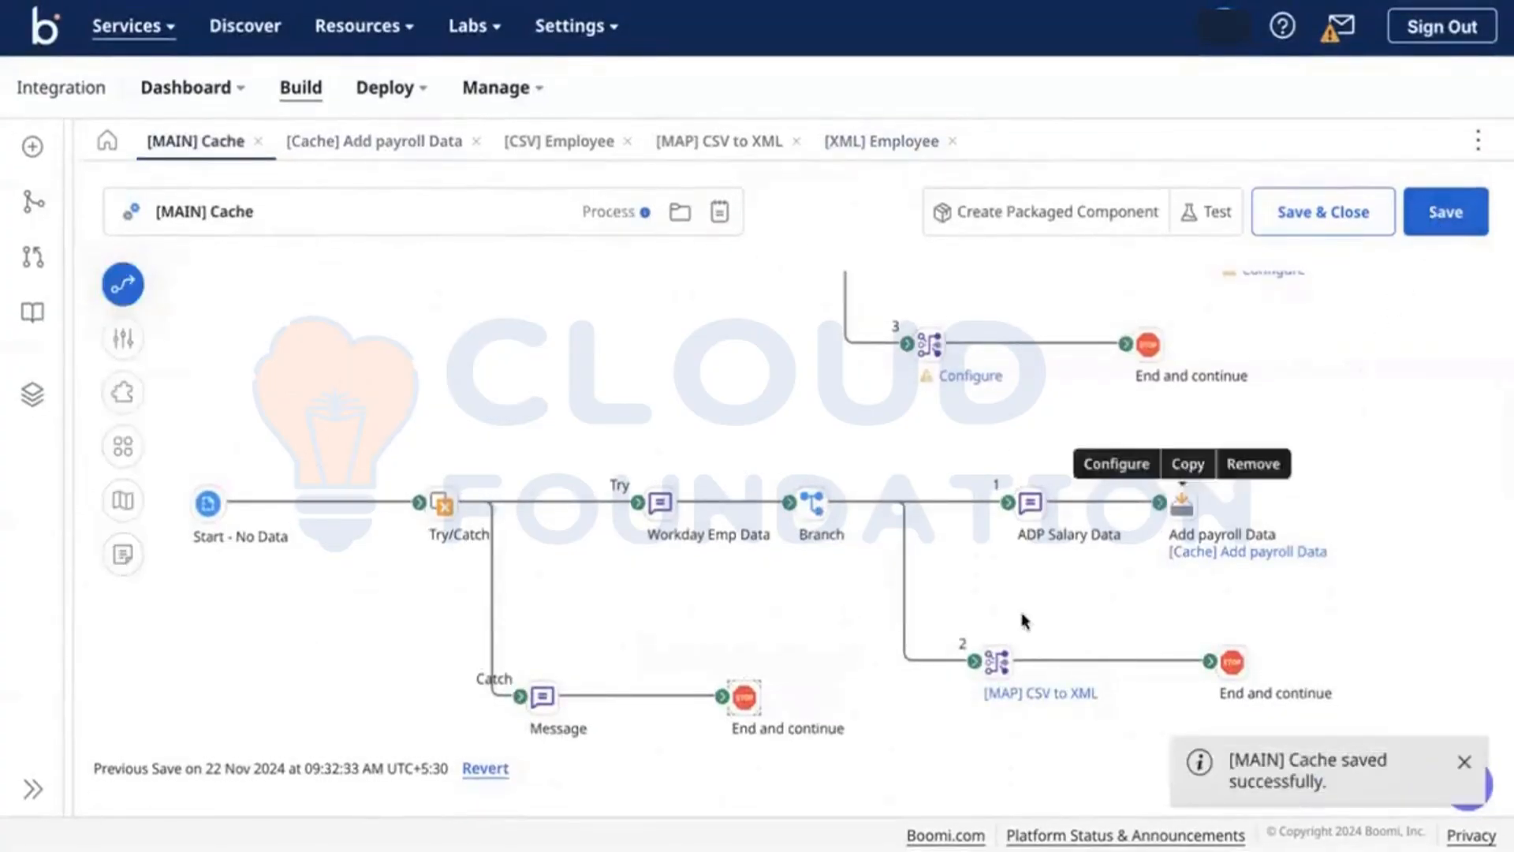
click(1214, 551)
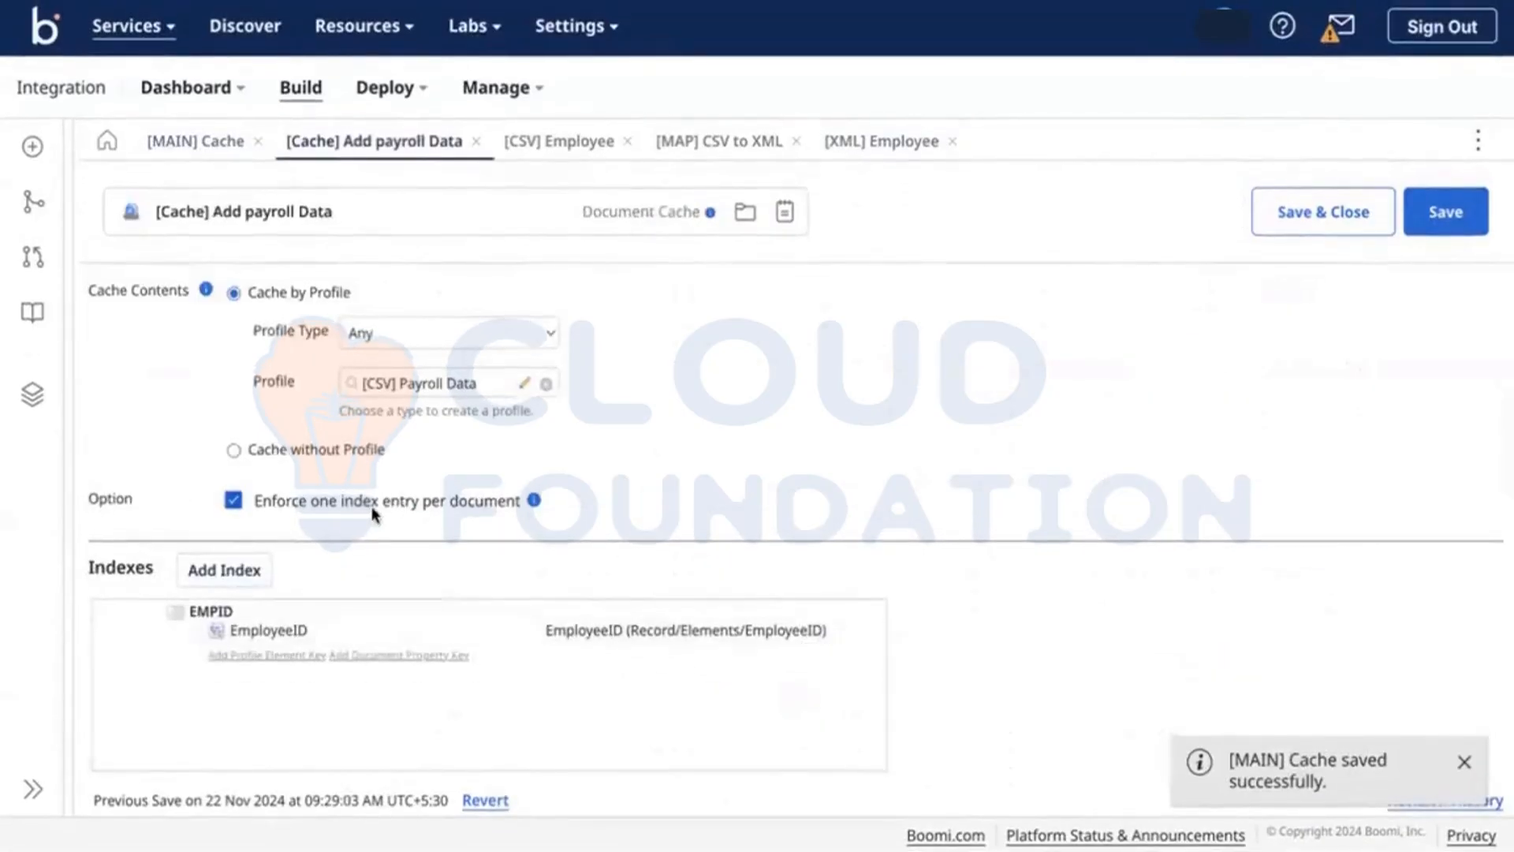
click(188, 144)
click(541, 698)
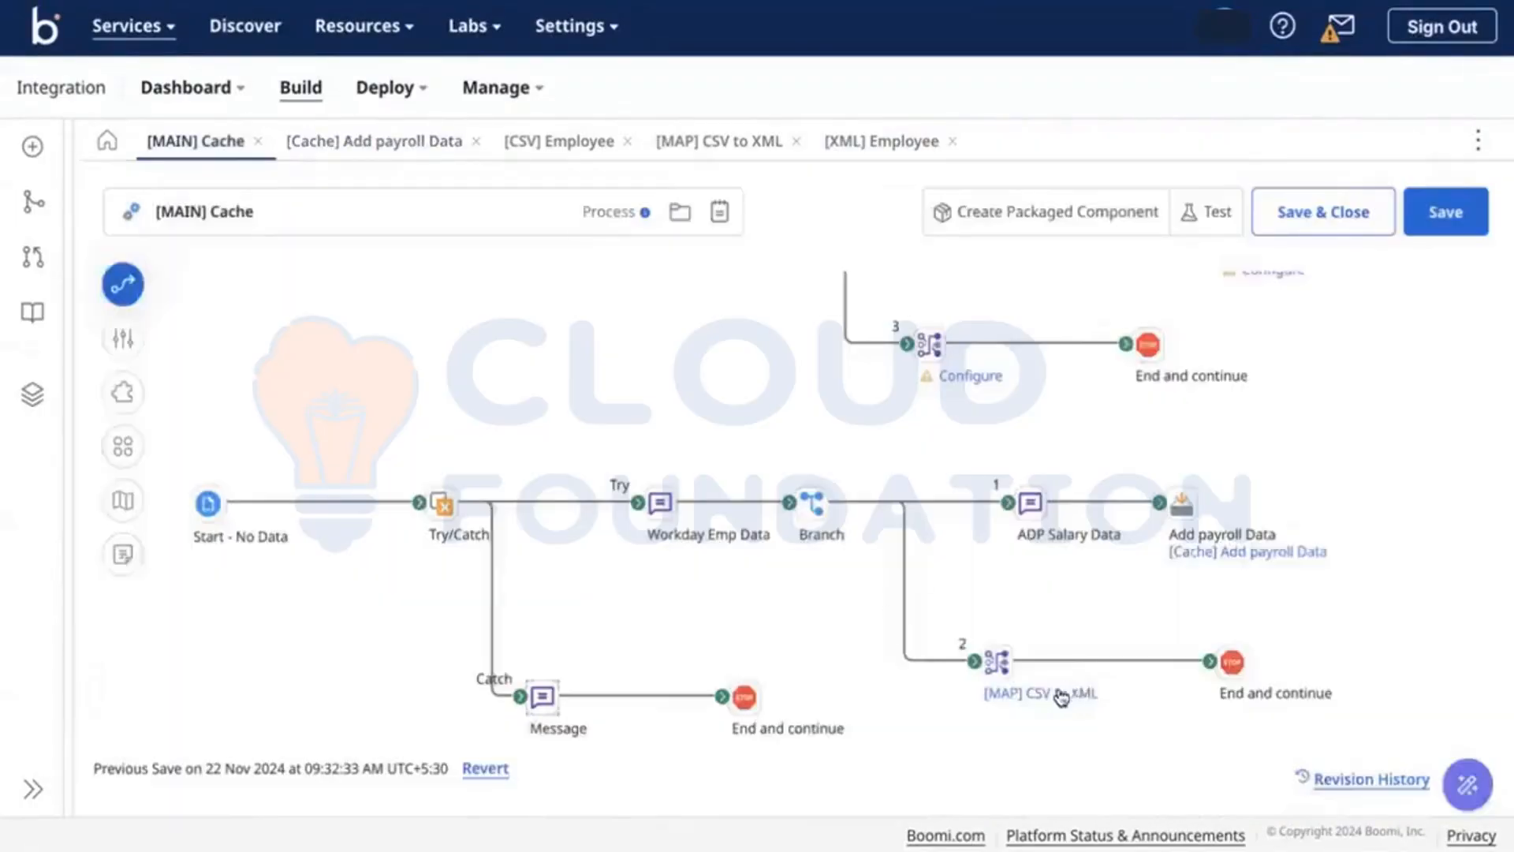
click(1059, 691)
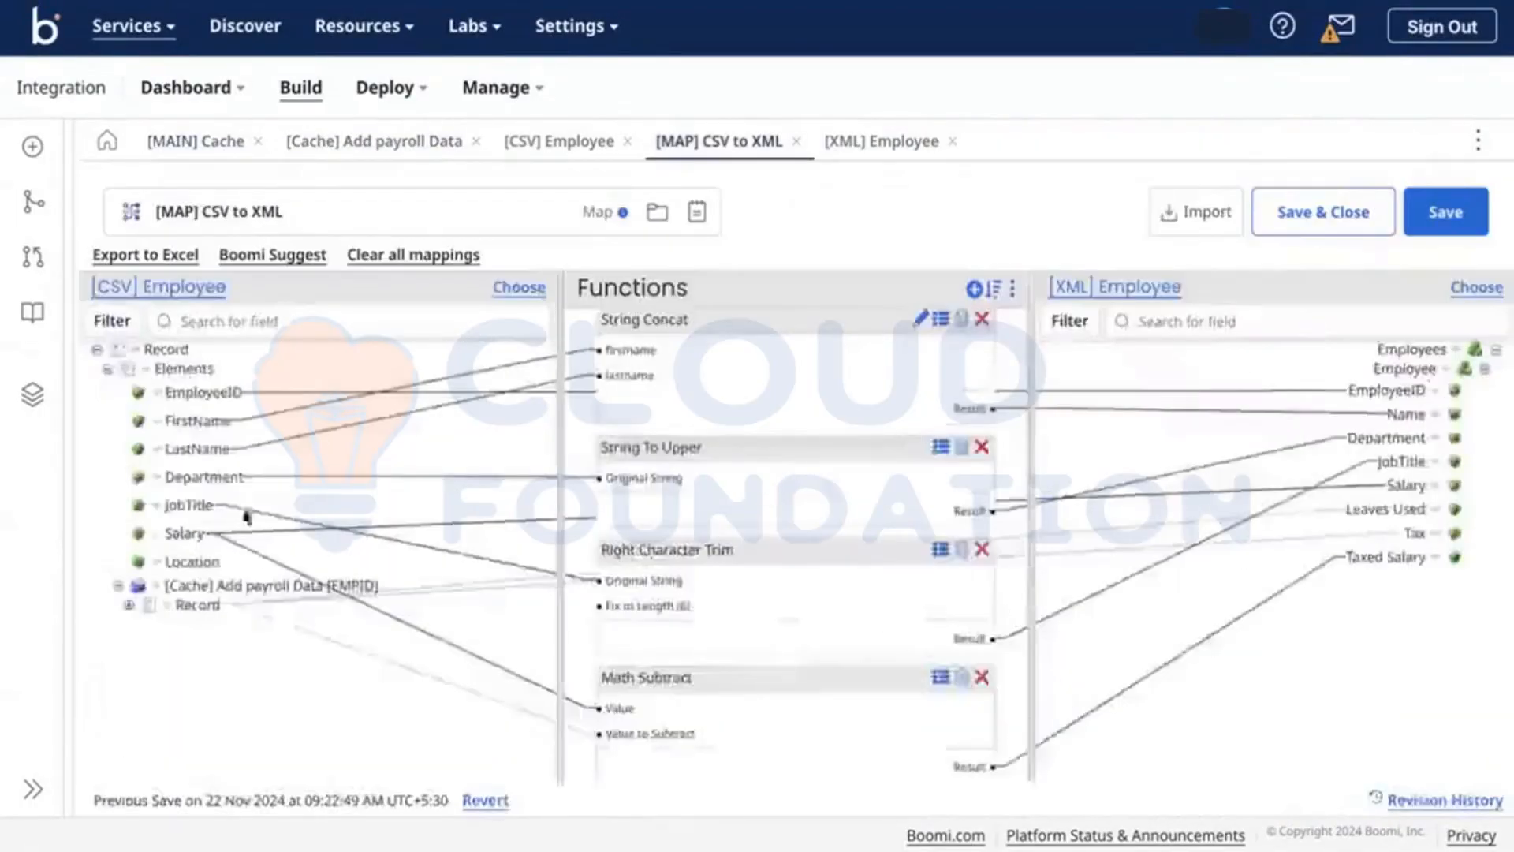
click(129, 605)
click(140, 623)
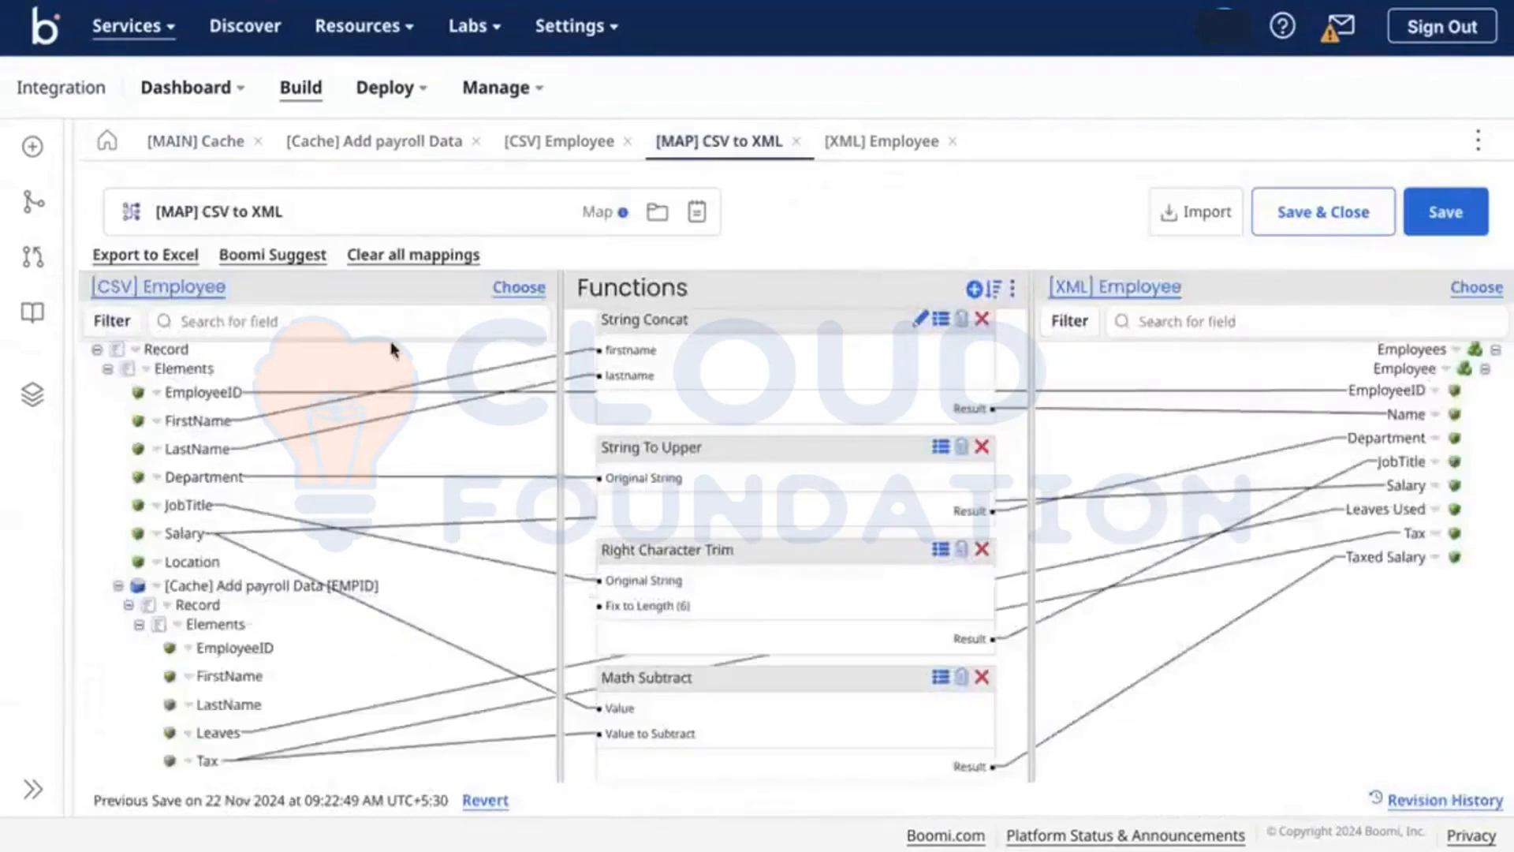
click(201, 142)
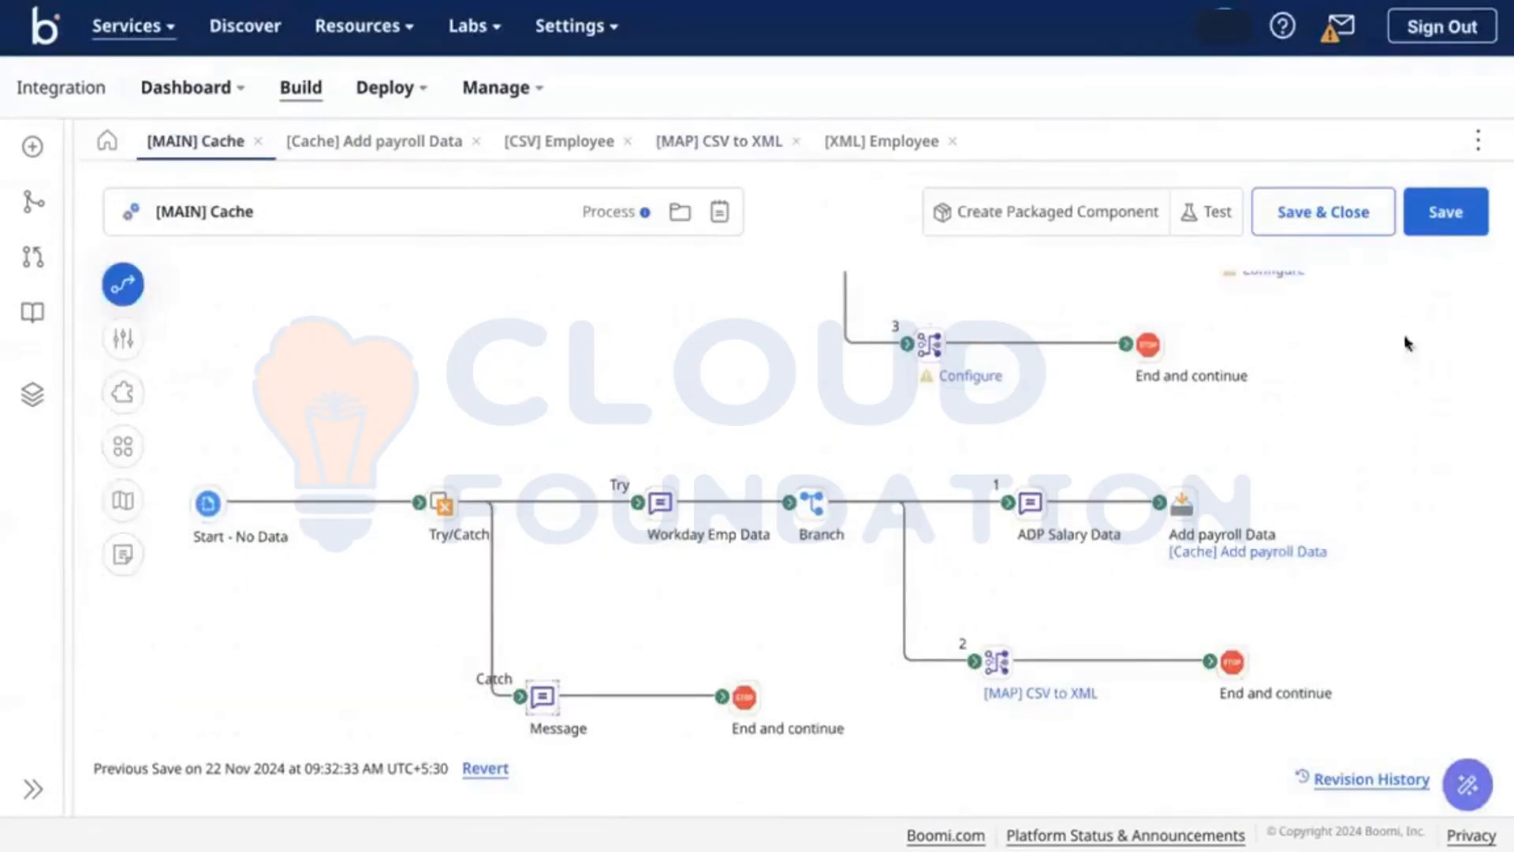
Step: Save again and confirm the map's cached payroll lookup lists EmployeeID through Tax via the EMPID index
click(1479, 228)
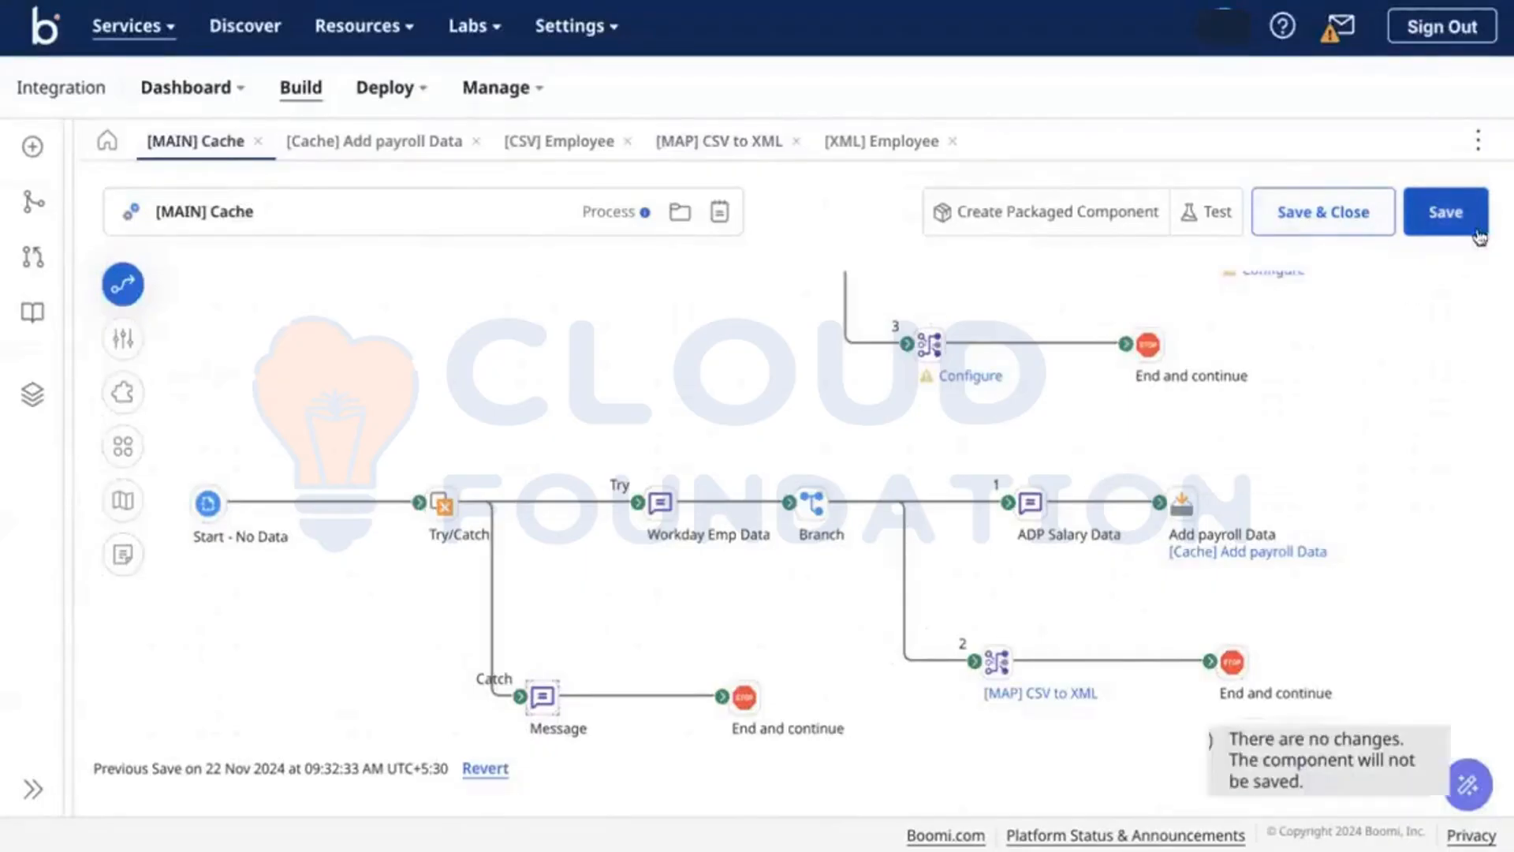
click(1035, 698)
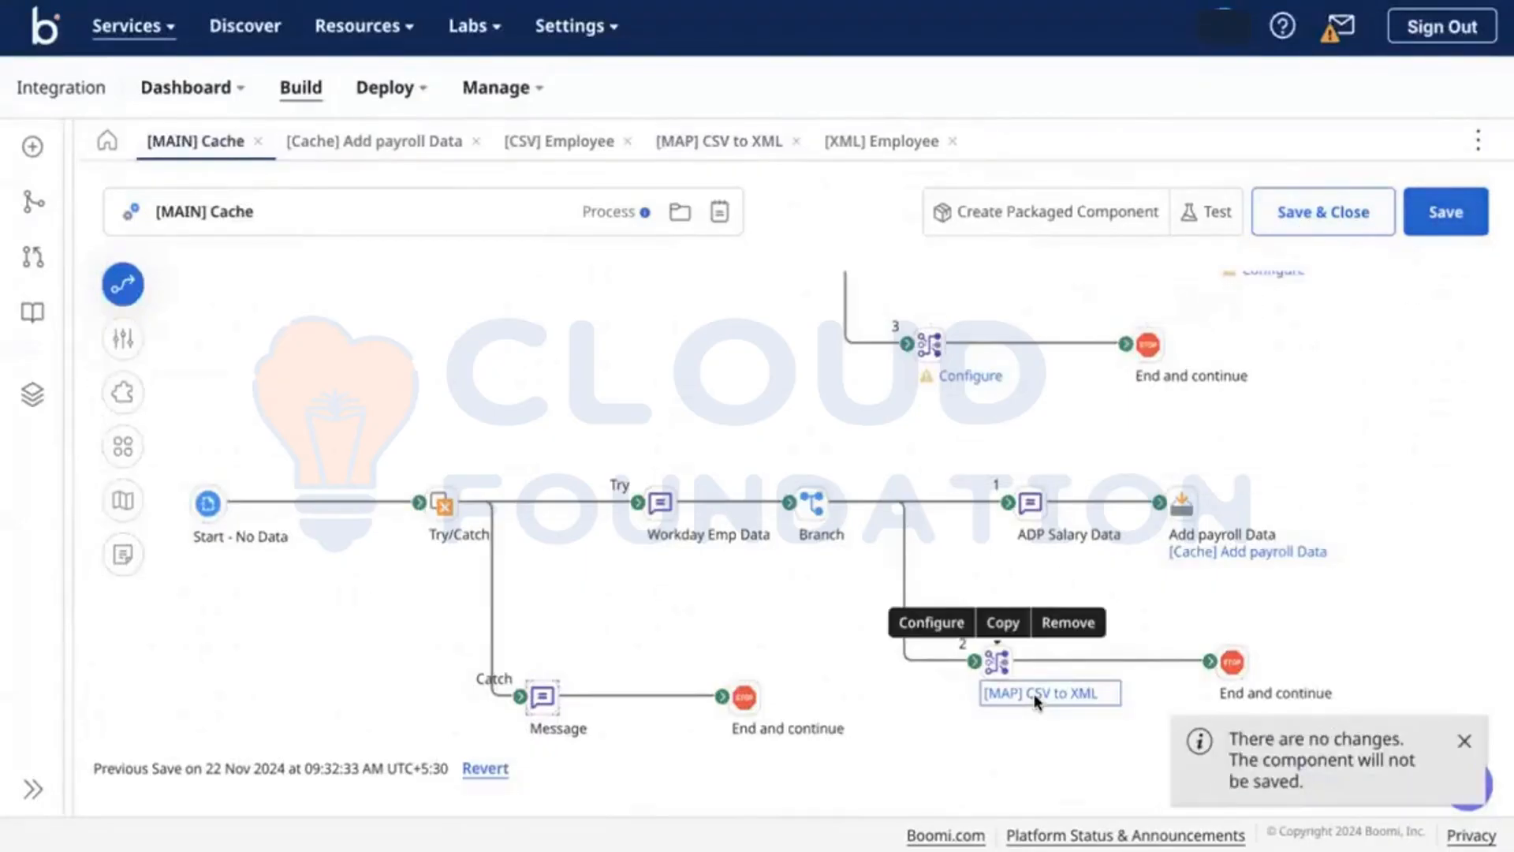
click(1028, 695)
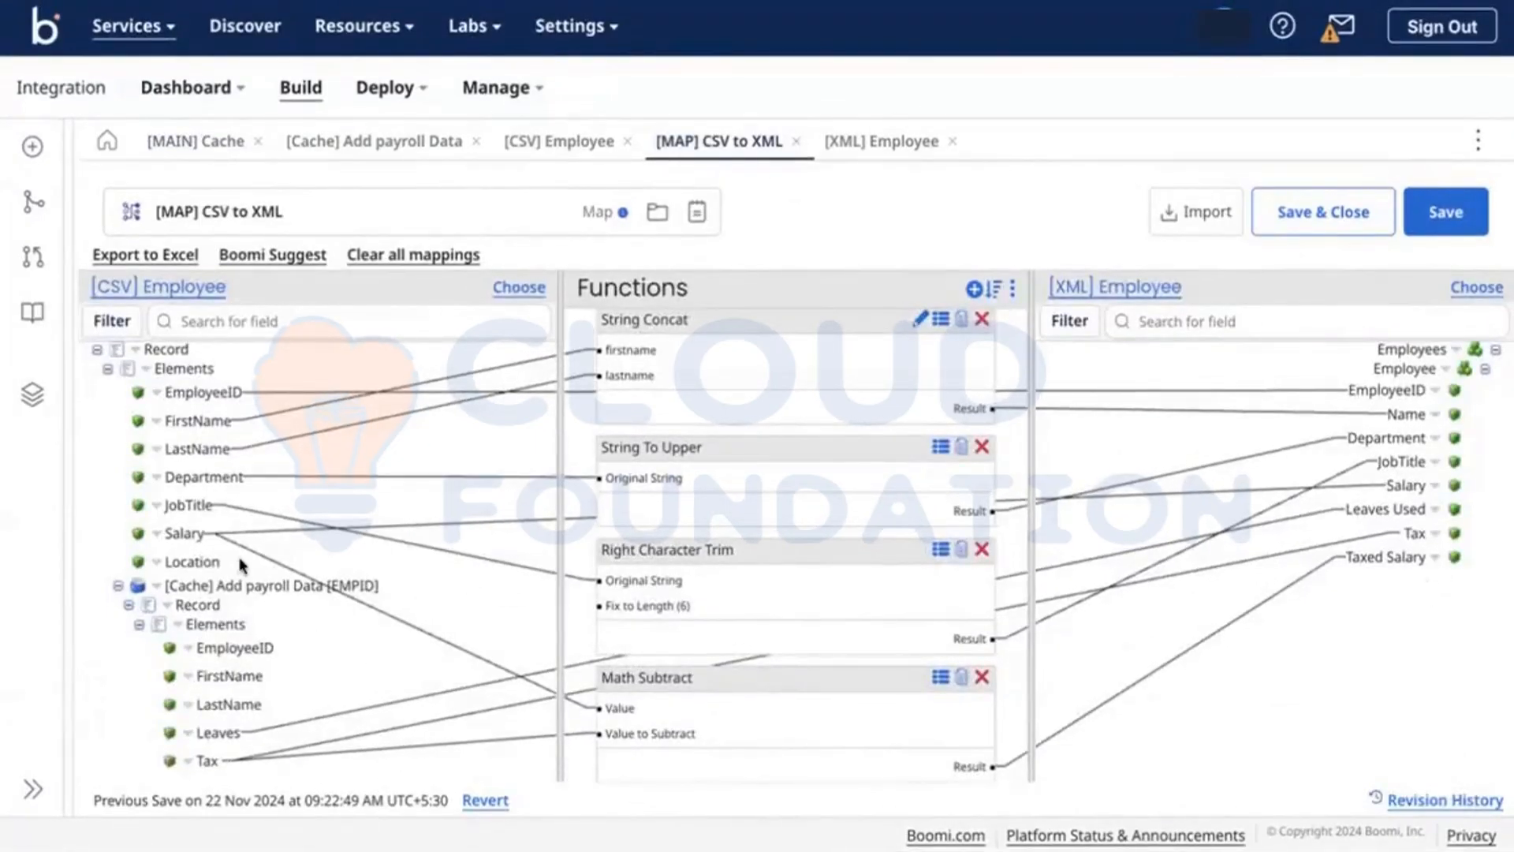
click(157, 586)
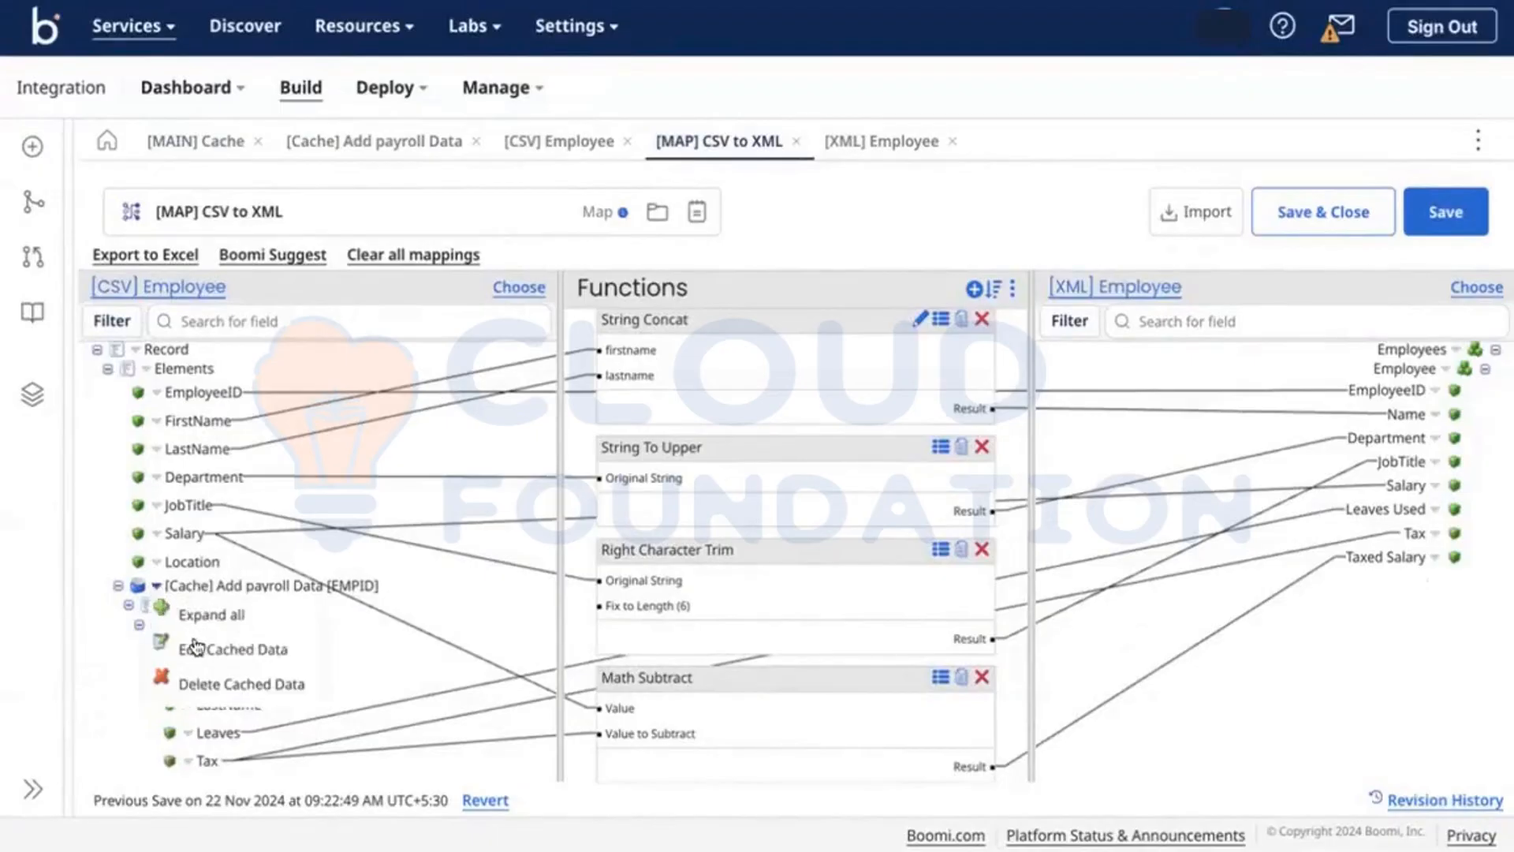
click(193, 647)
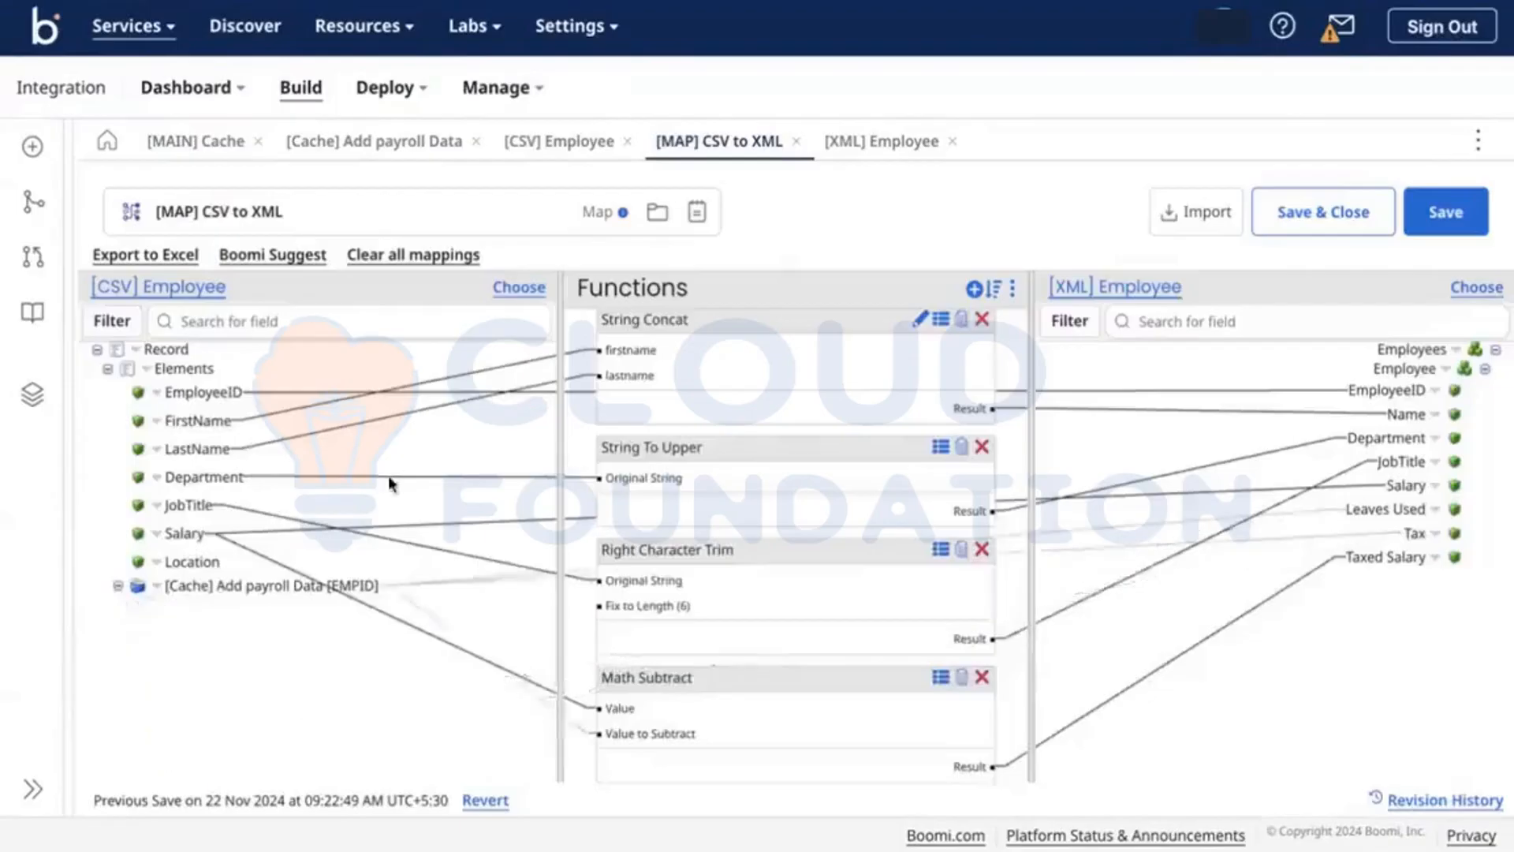
click(126, 604)
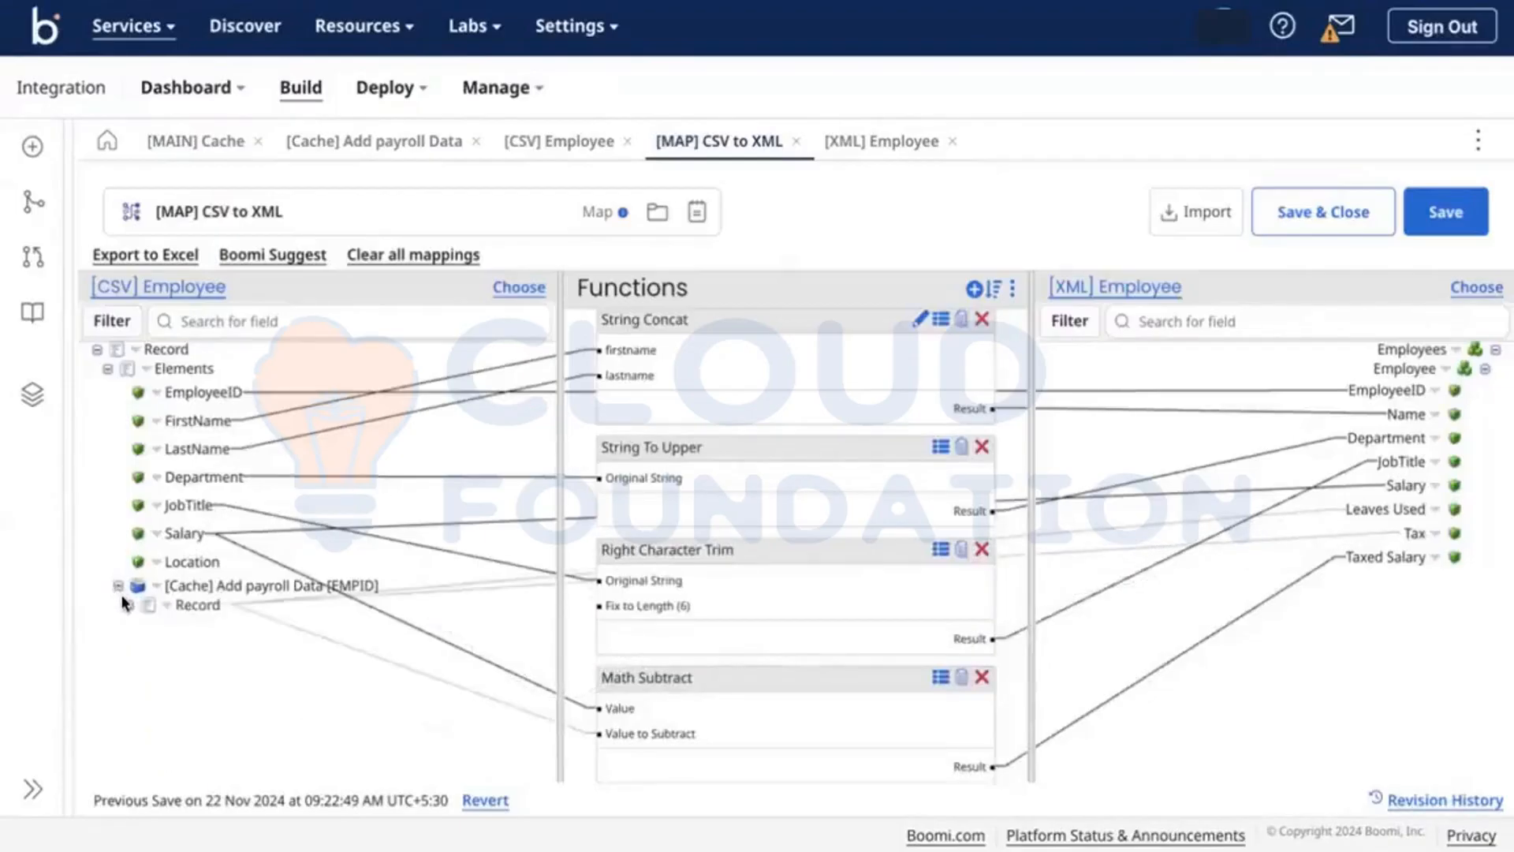
click(126, 604)
click(138, 623)
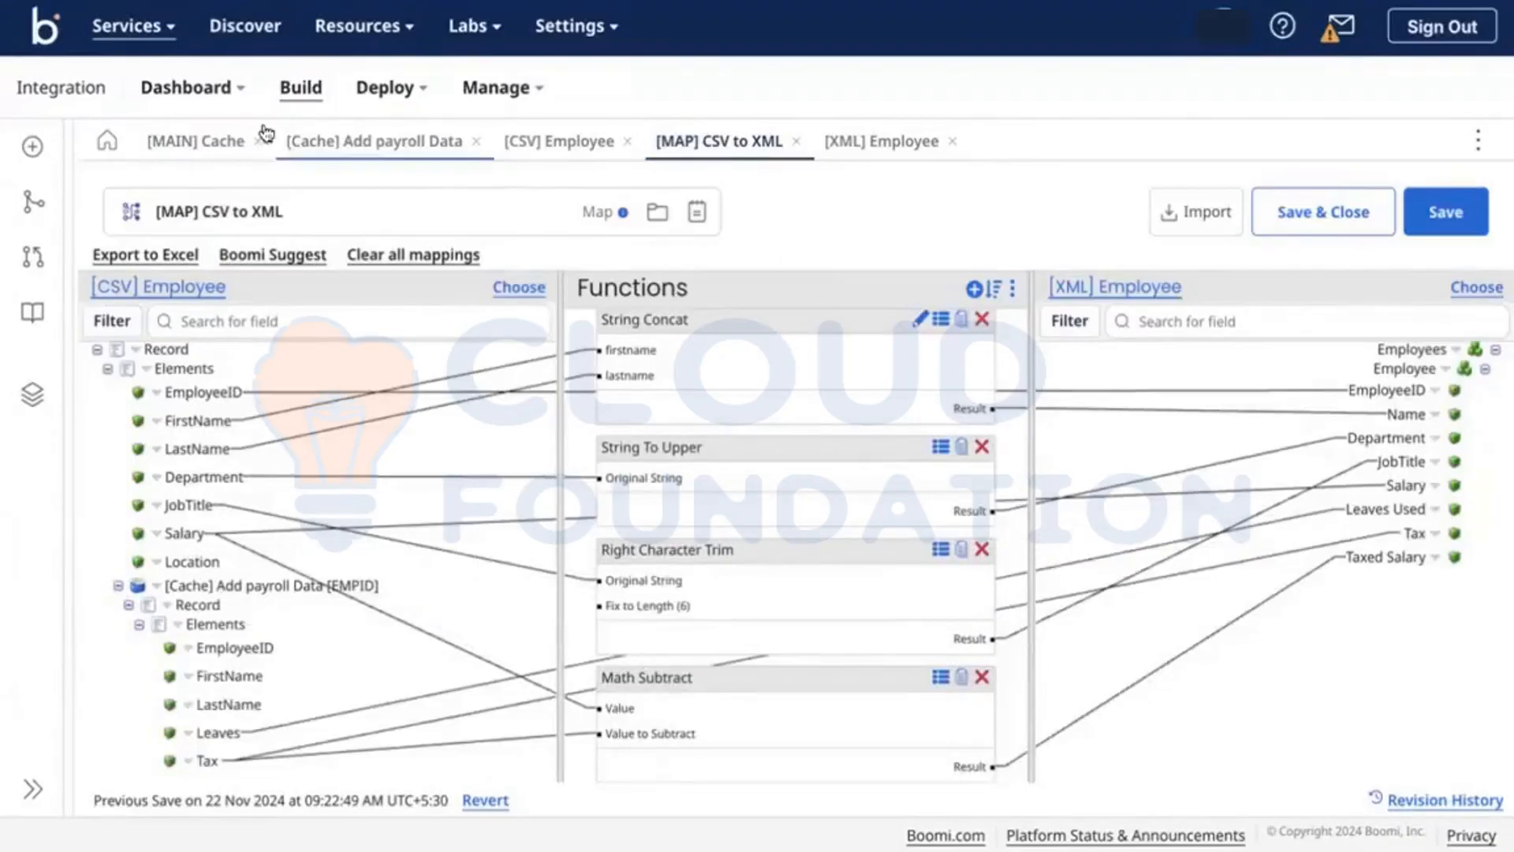
click(209, 141)
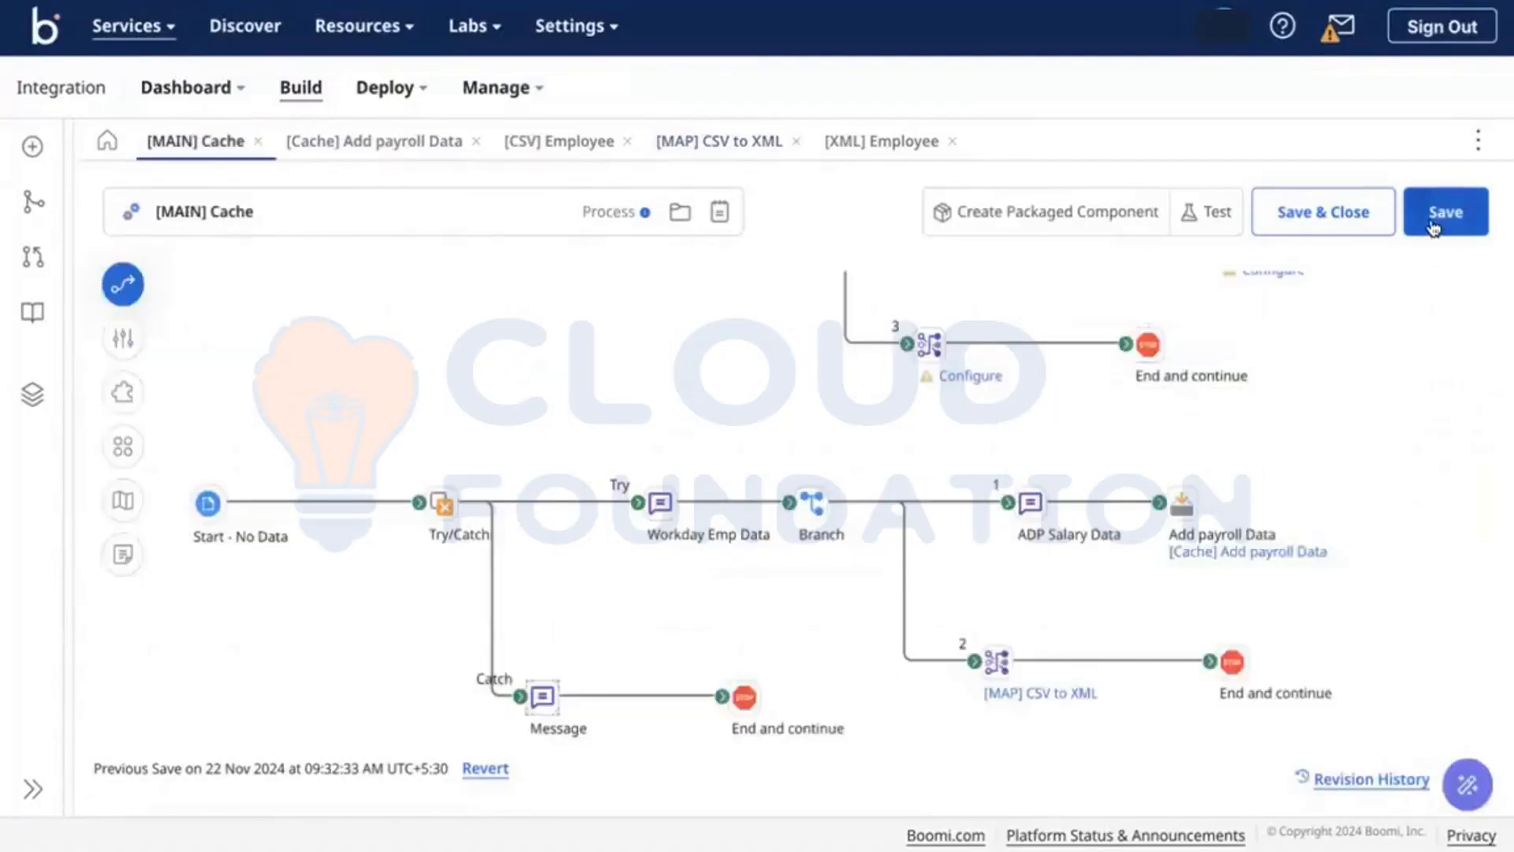
Step: Save and launch a test run of the [MAIN] Cache process
click(1434, 228)
click(1206, 211)
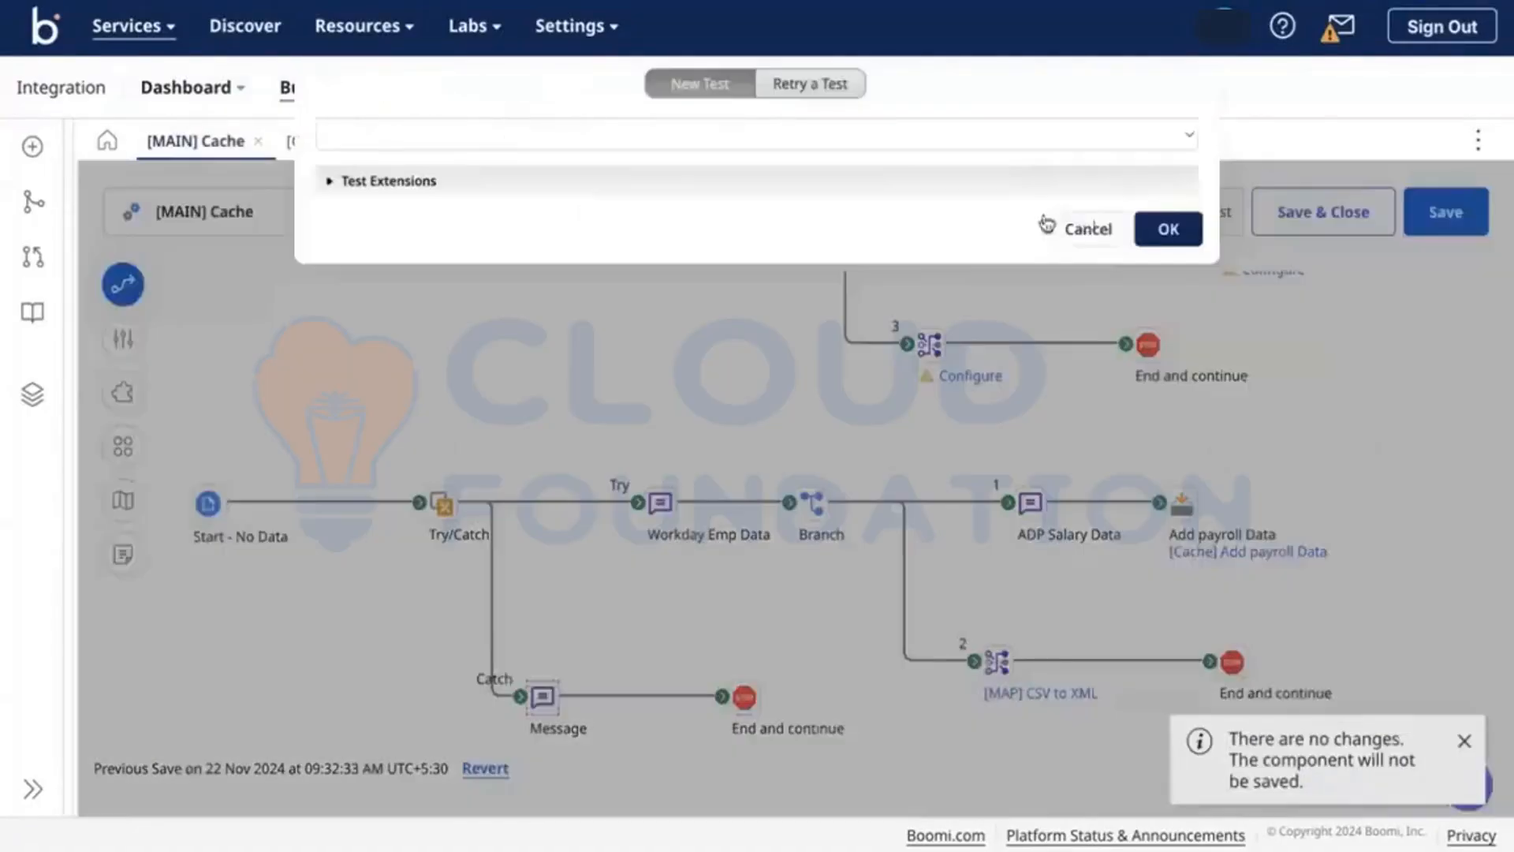
click(1159, 230)
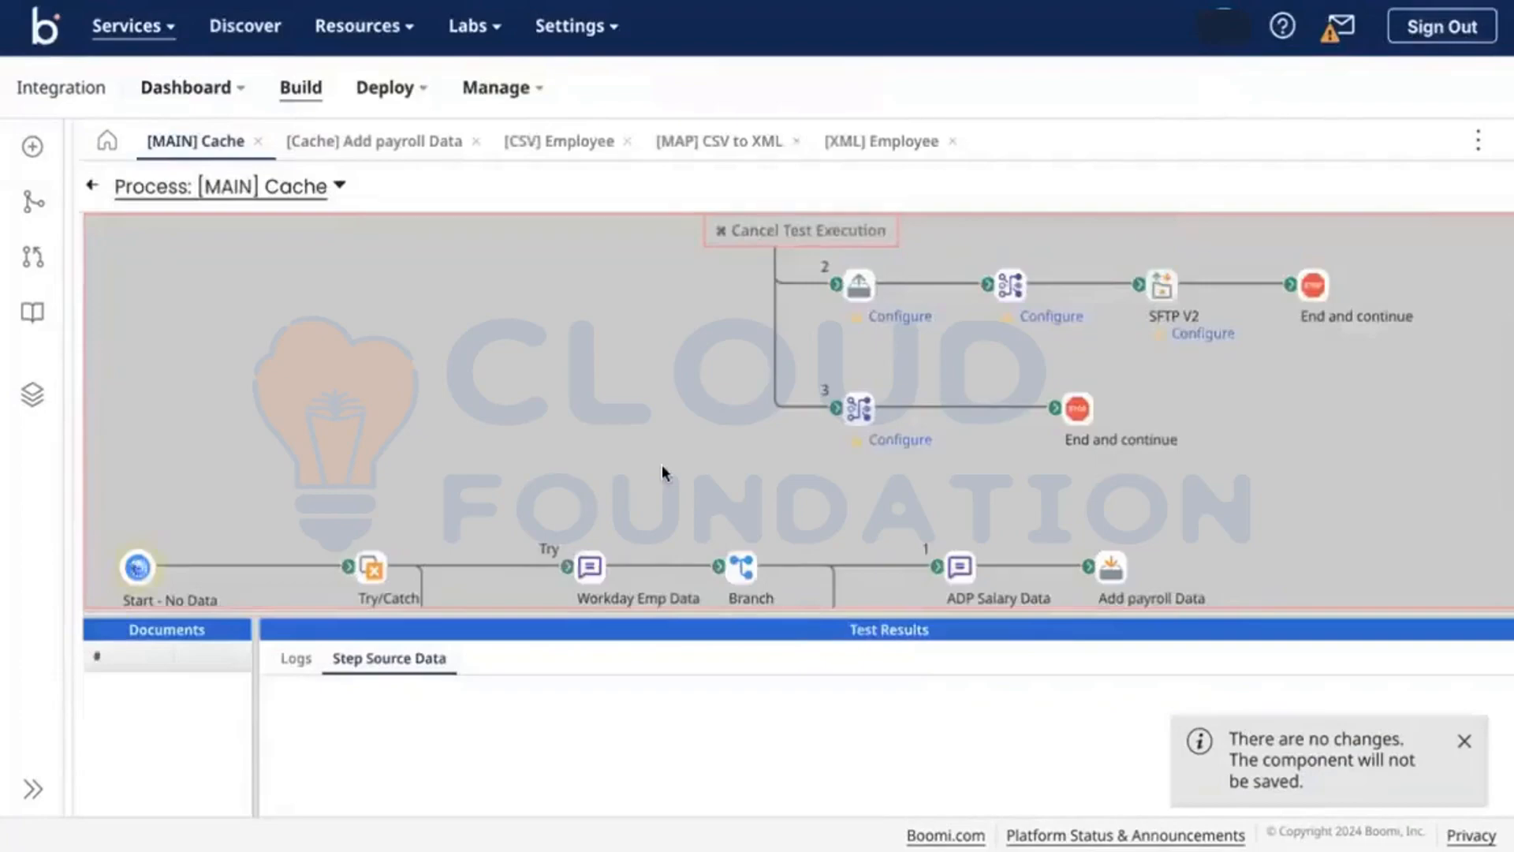
scroll(661, 465, down, 2)
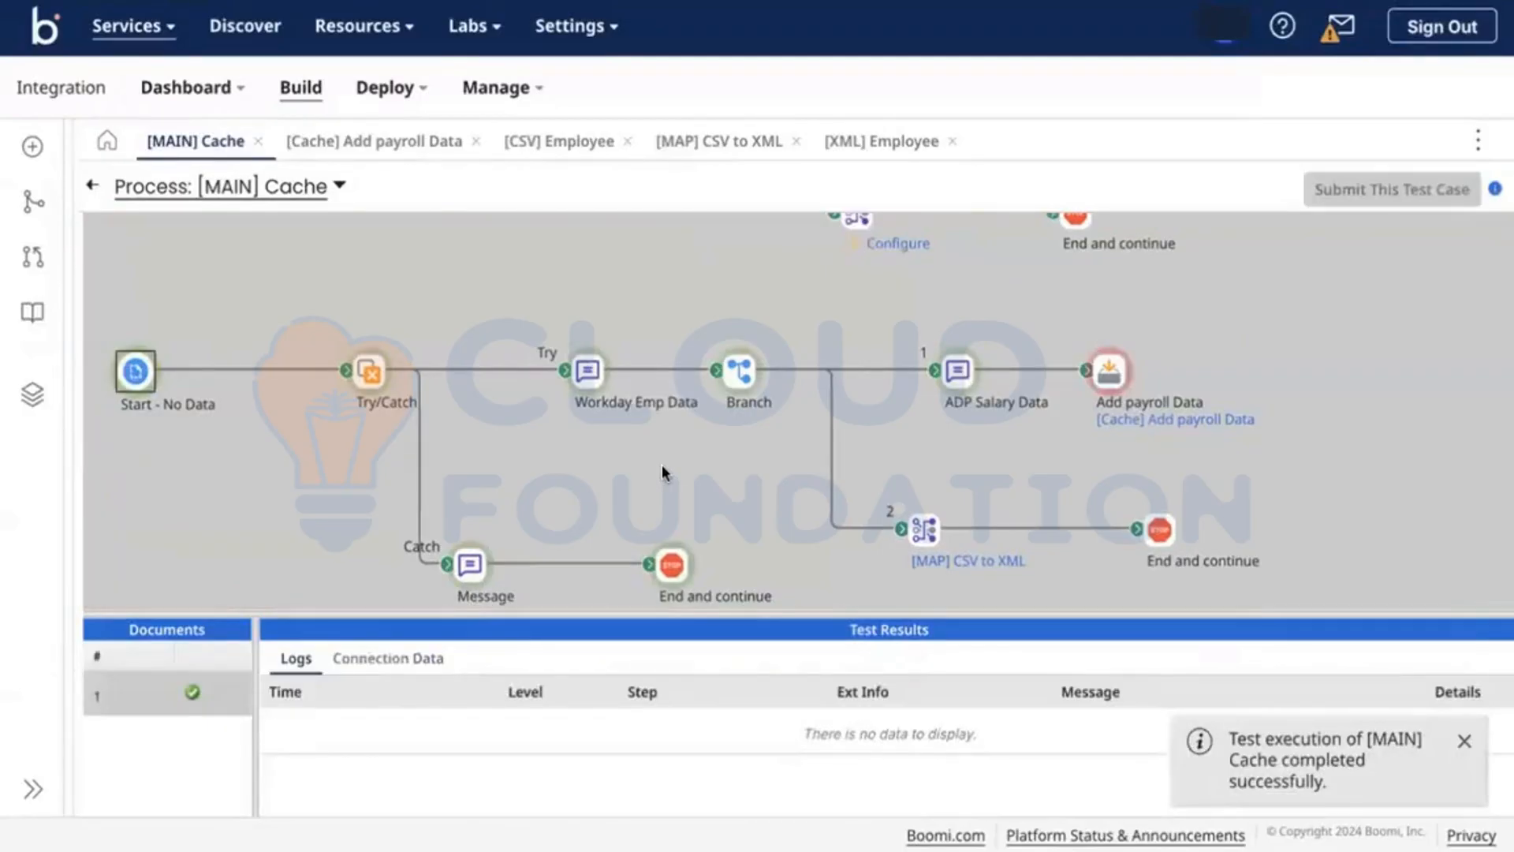
Step: Read the Catch End step's error about multiple EMPID cache entries, then exit test mode
click(671, 563)
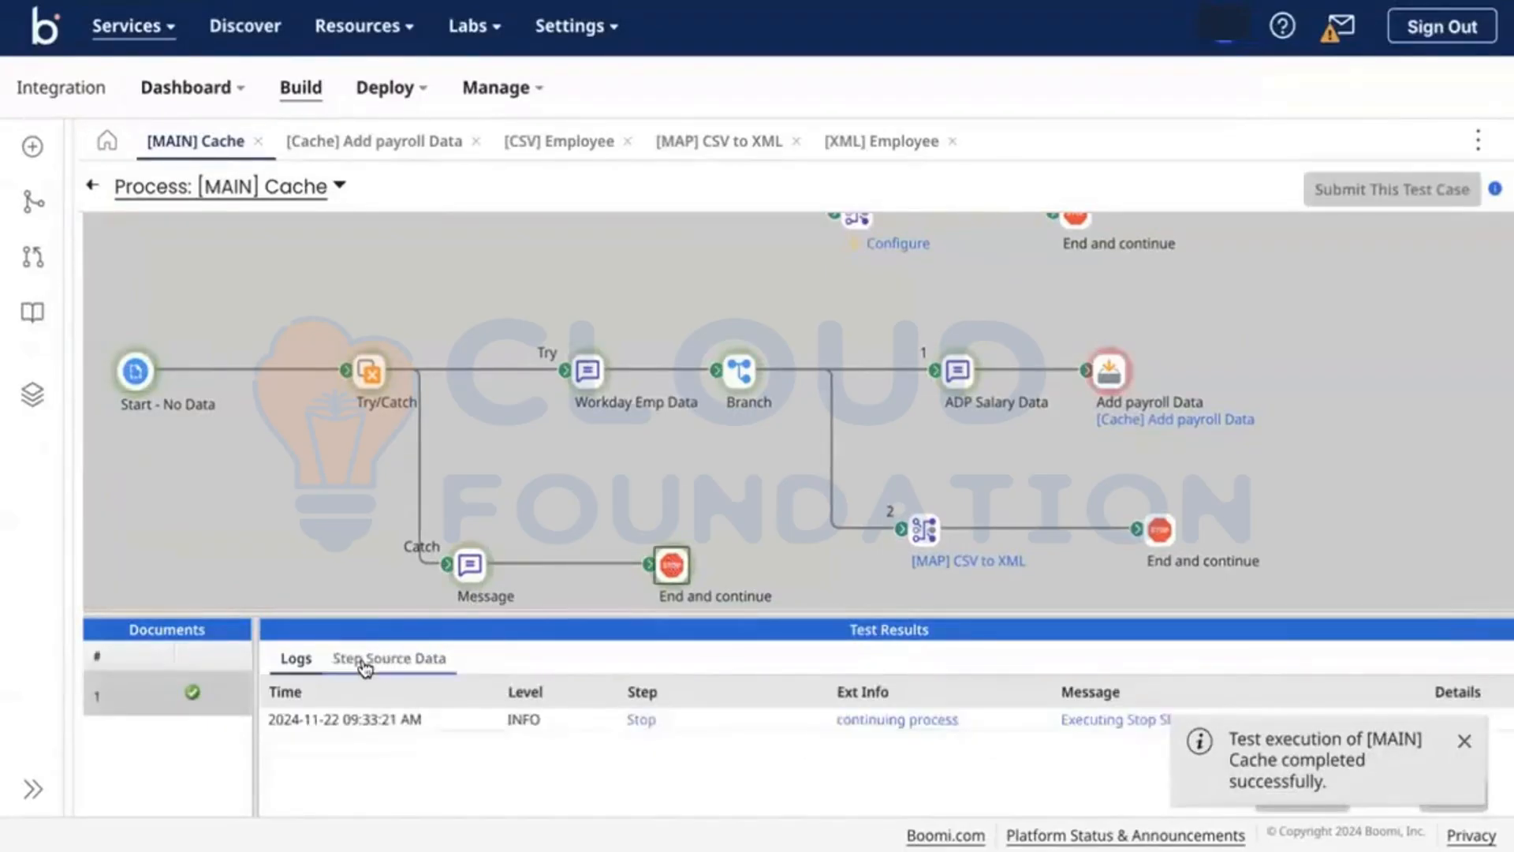
click(364, 667)
click(279, 727)
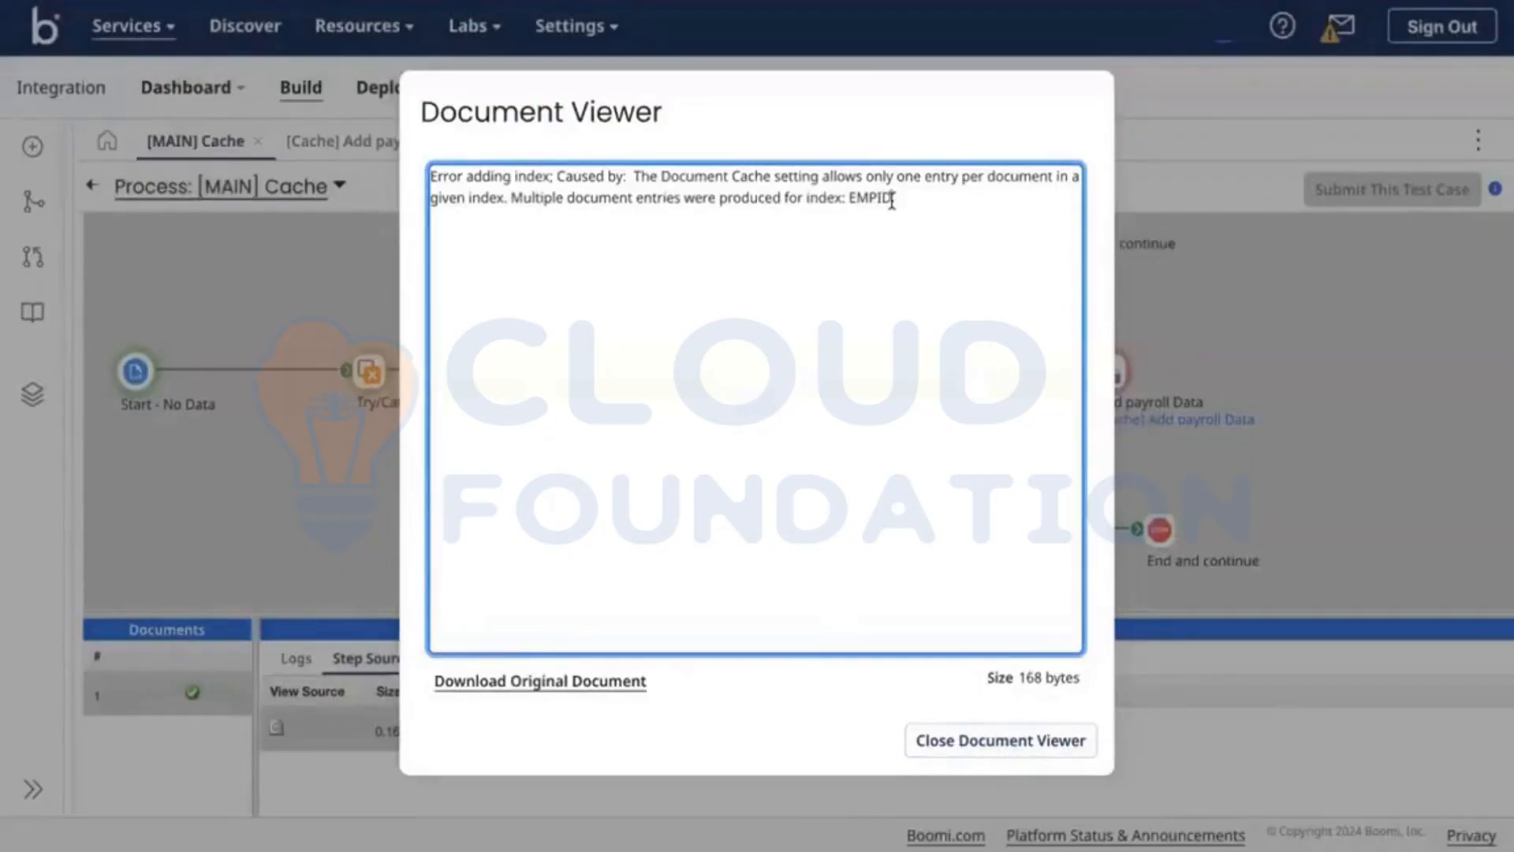
drag(891, 199, 636, 197)
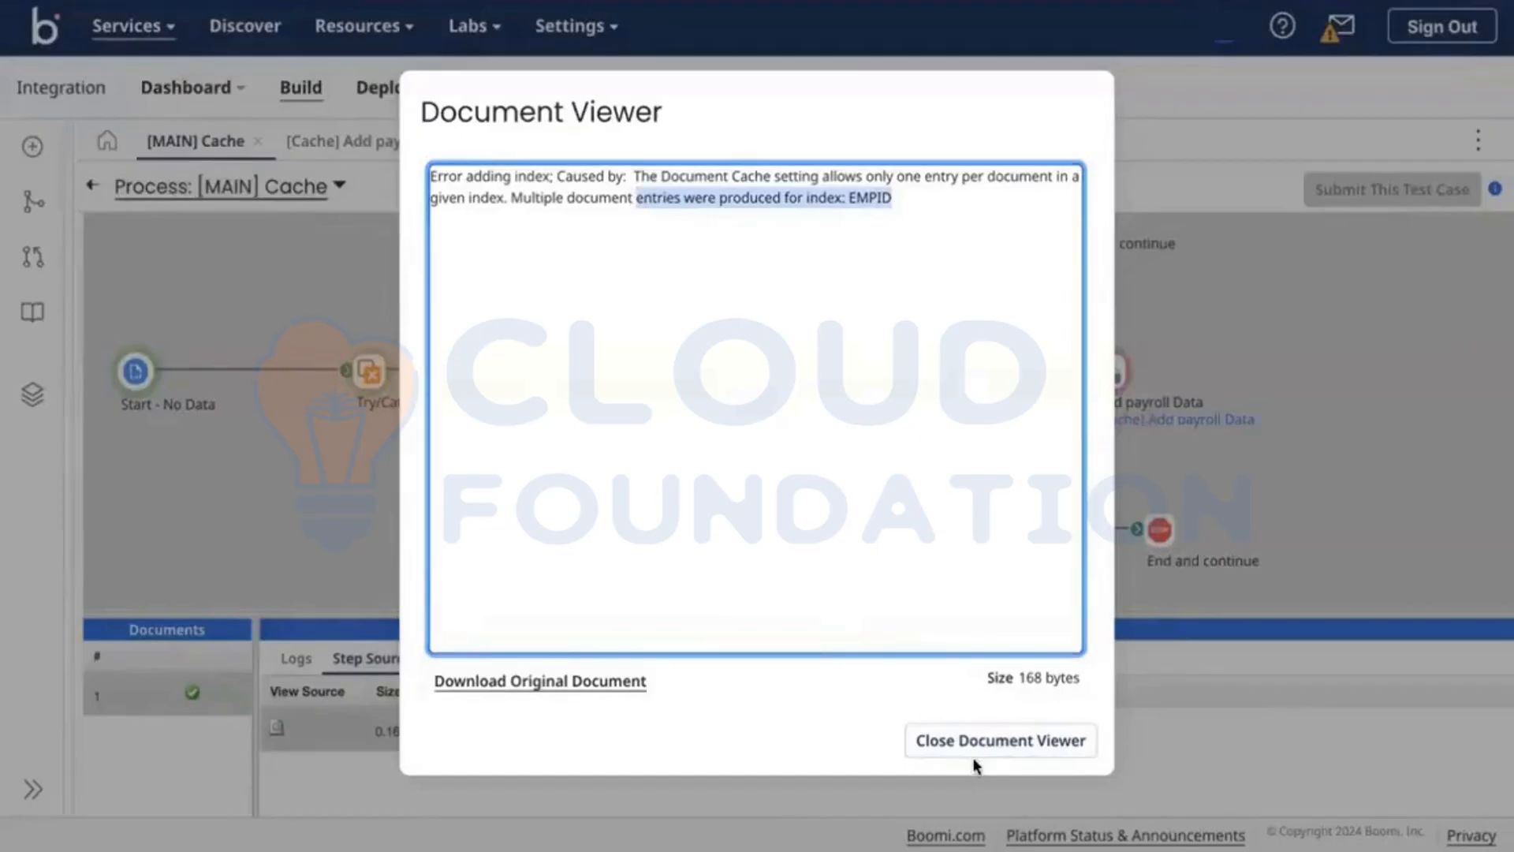
click(993, 749)
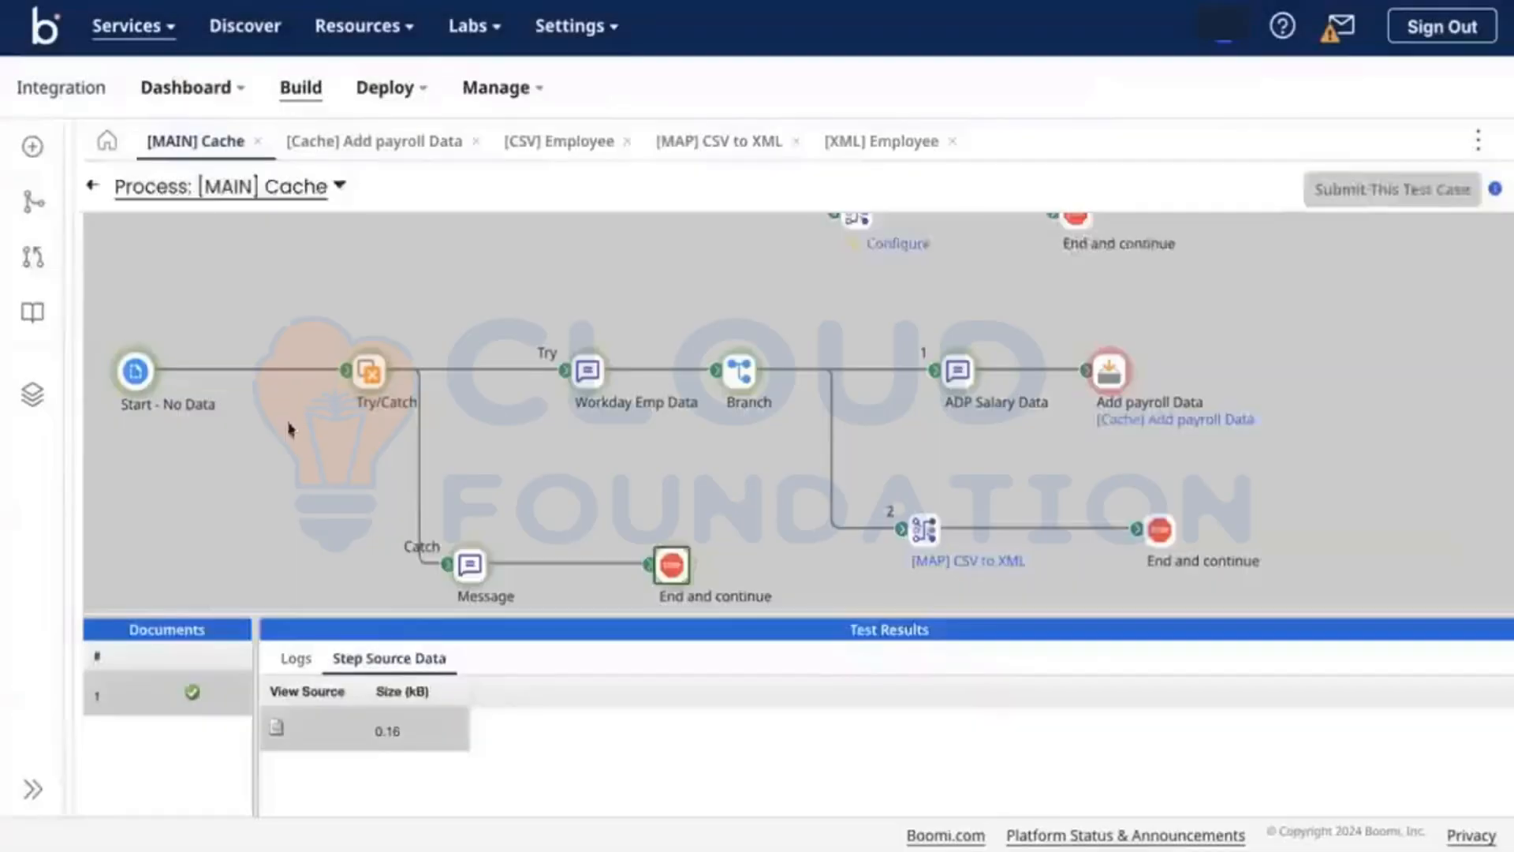
click(93, 186)
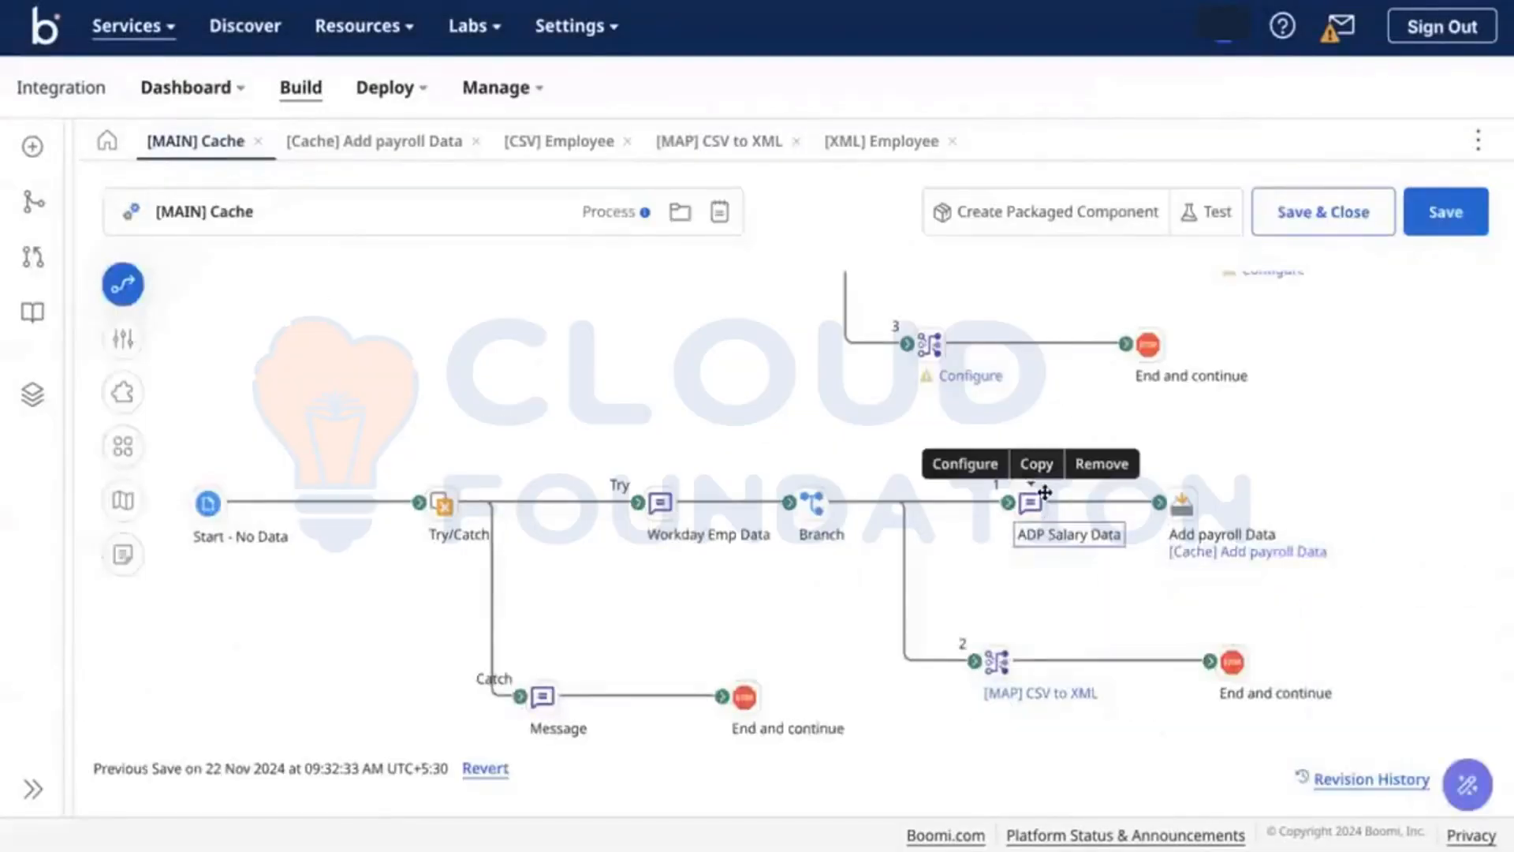
Step: Change the fourth ADP Salary Data row's employee ID from 001 to 003
click(1031, 501)
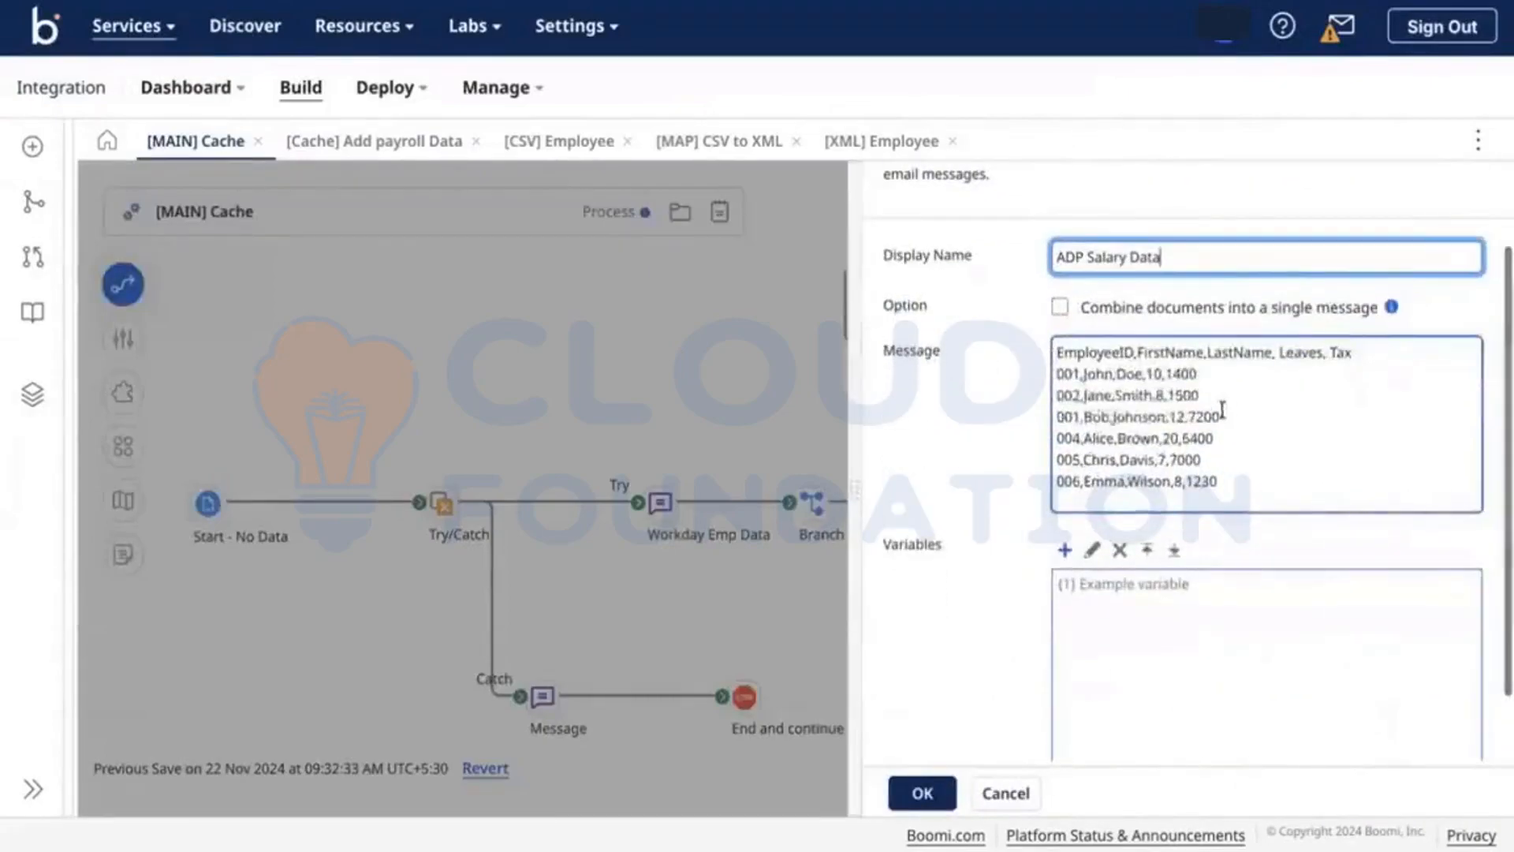
drag(1240, 419, 1060, 416)
click(1088, 417)
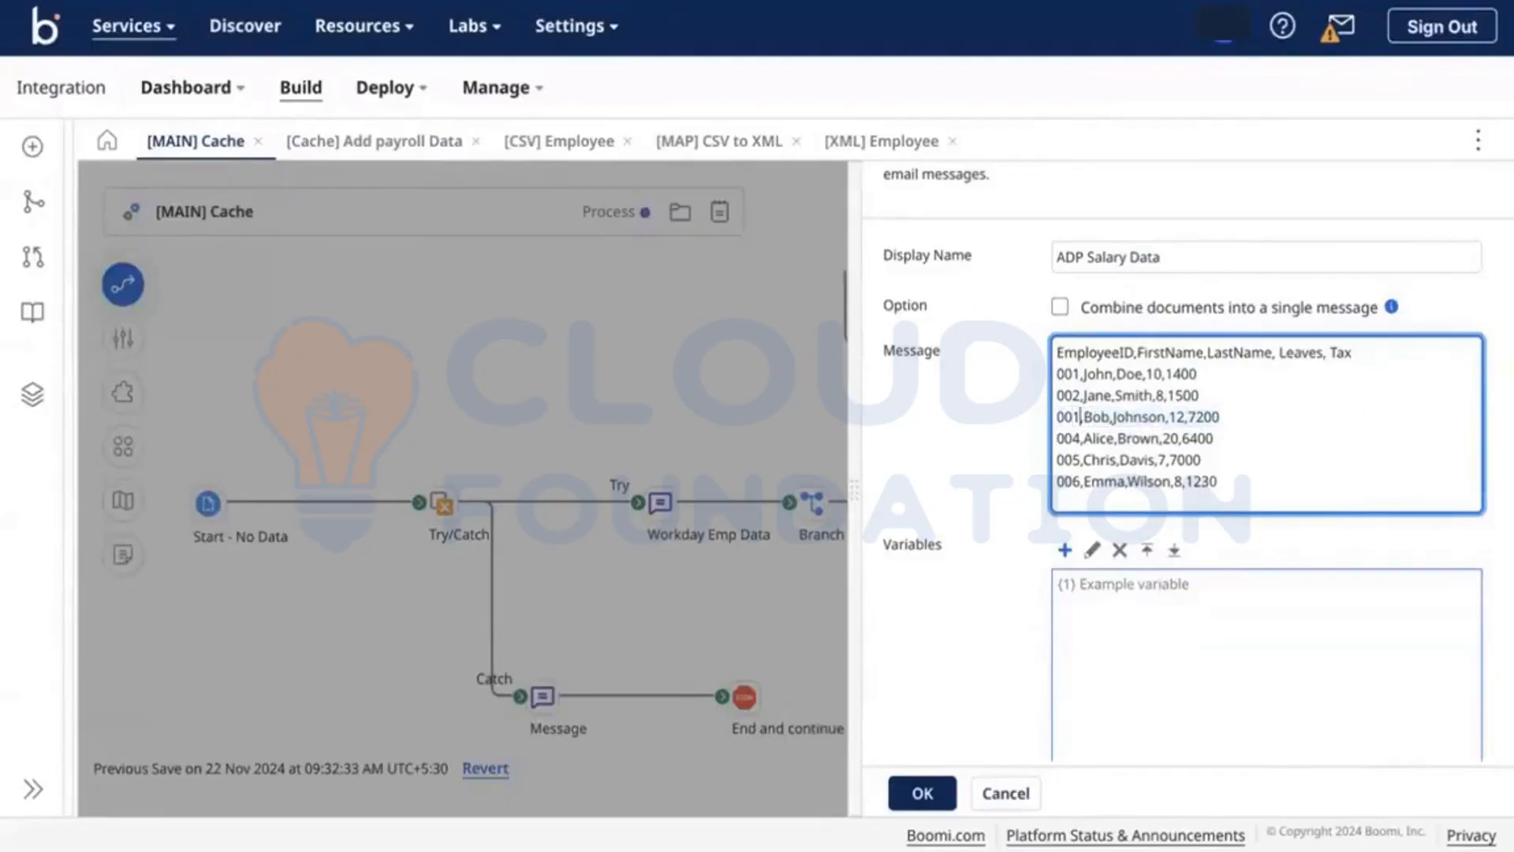
key(BackSpace)
text(3)
click(914, 790)
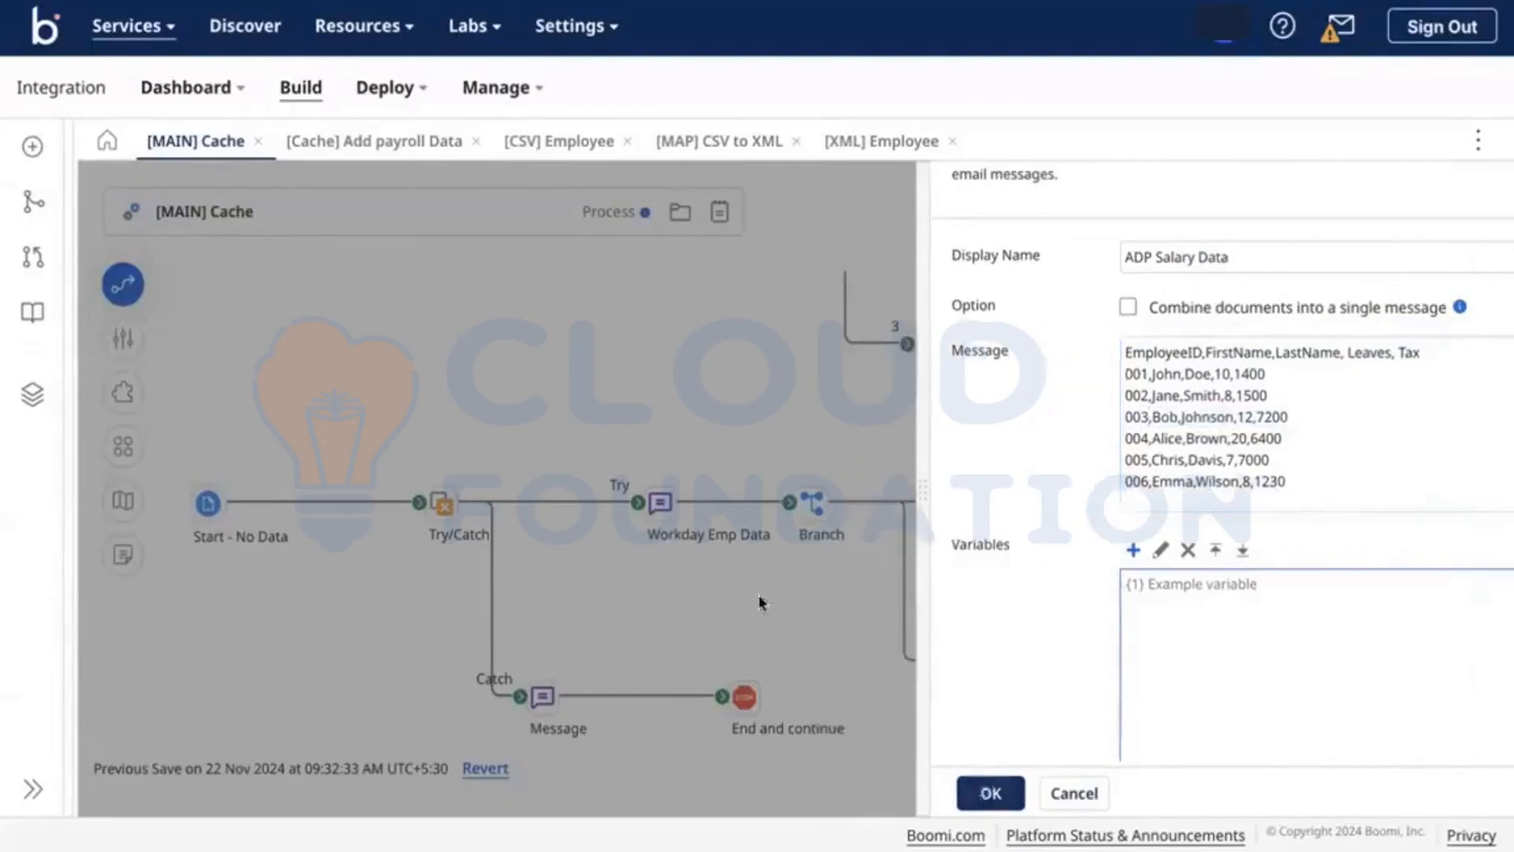
Step: Compare against the Workday Emp Data message, then save the process
double_click(660, 517)
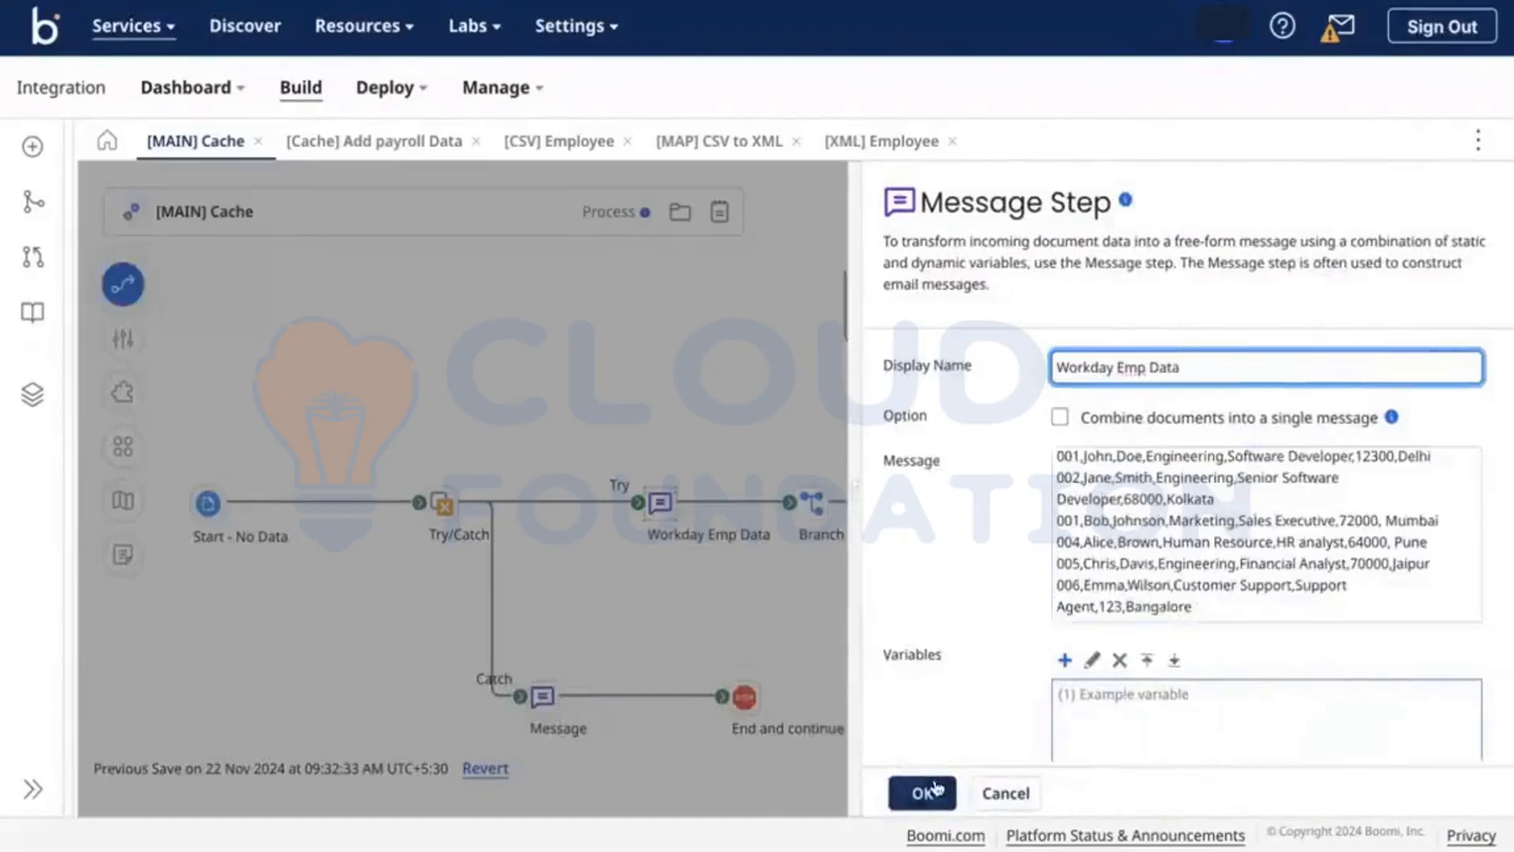
click(921, 792)
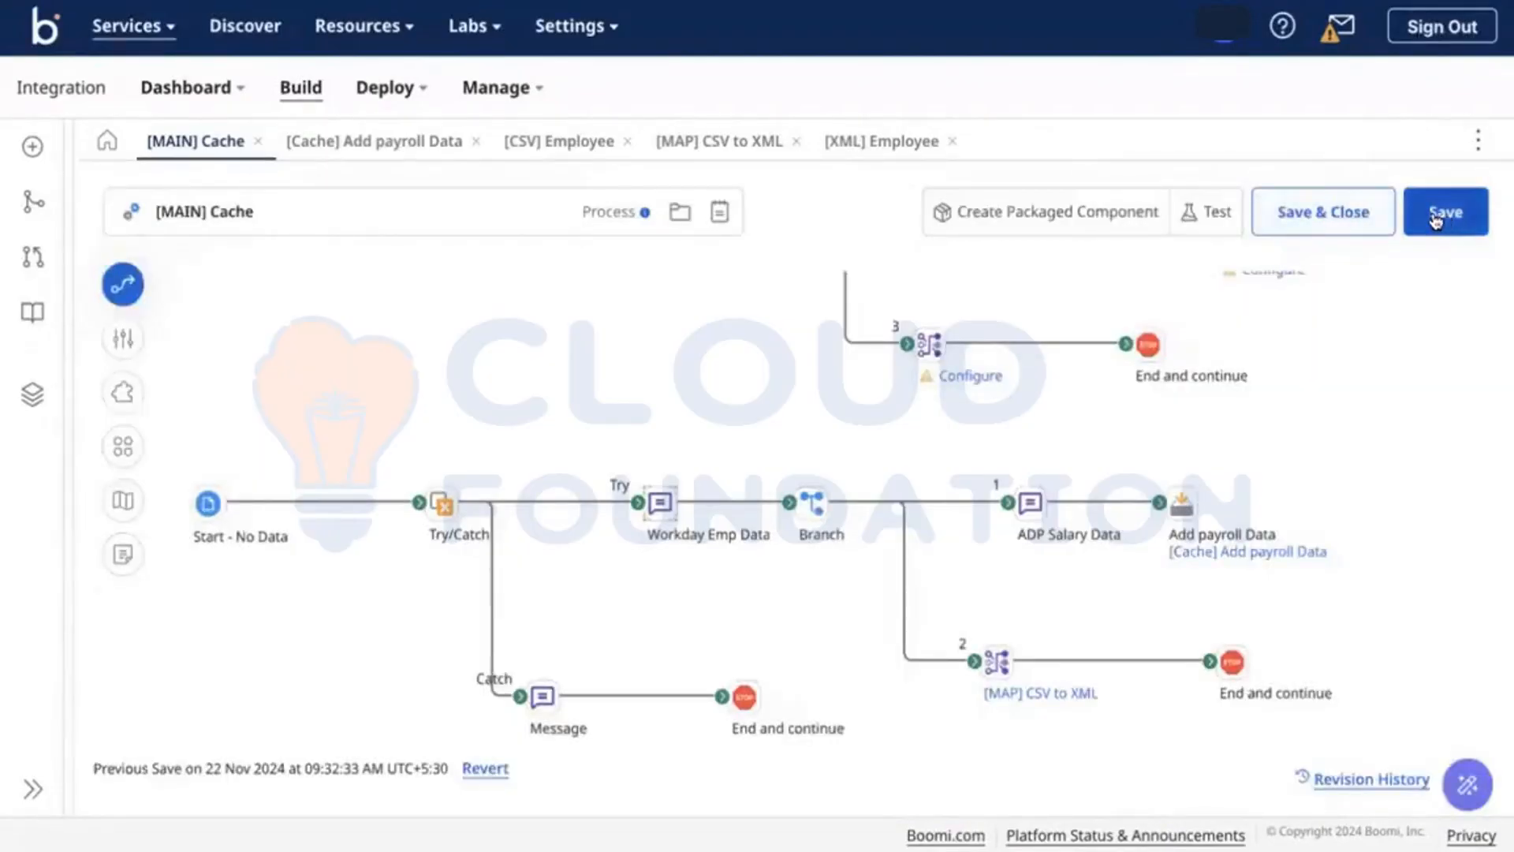
click(1437, 221)
Step: Run the test in Test-DV and read the Catch end step's EMPID index error document
click(1200, 206)
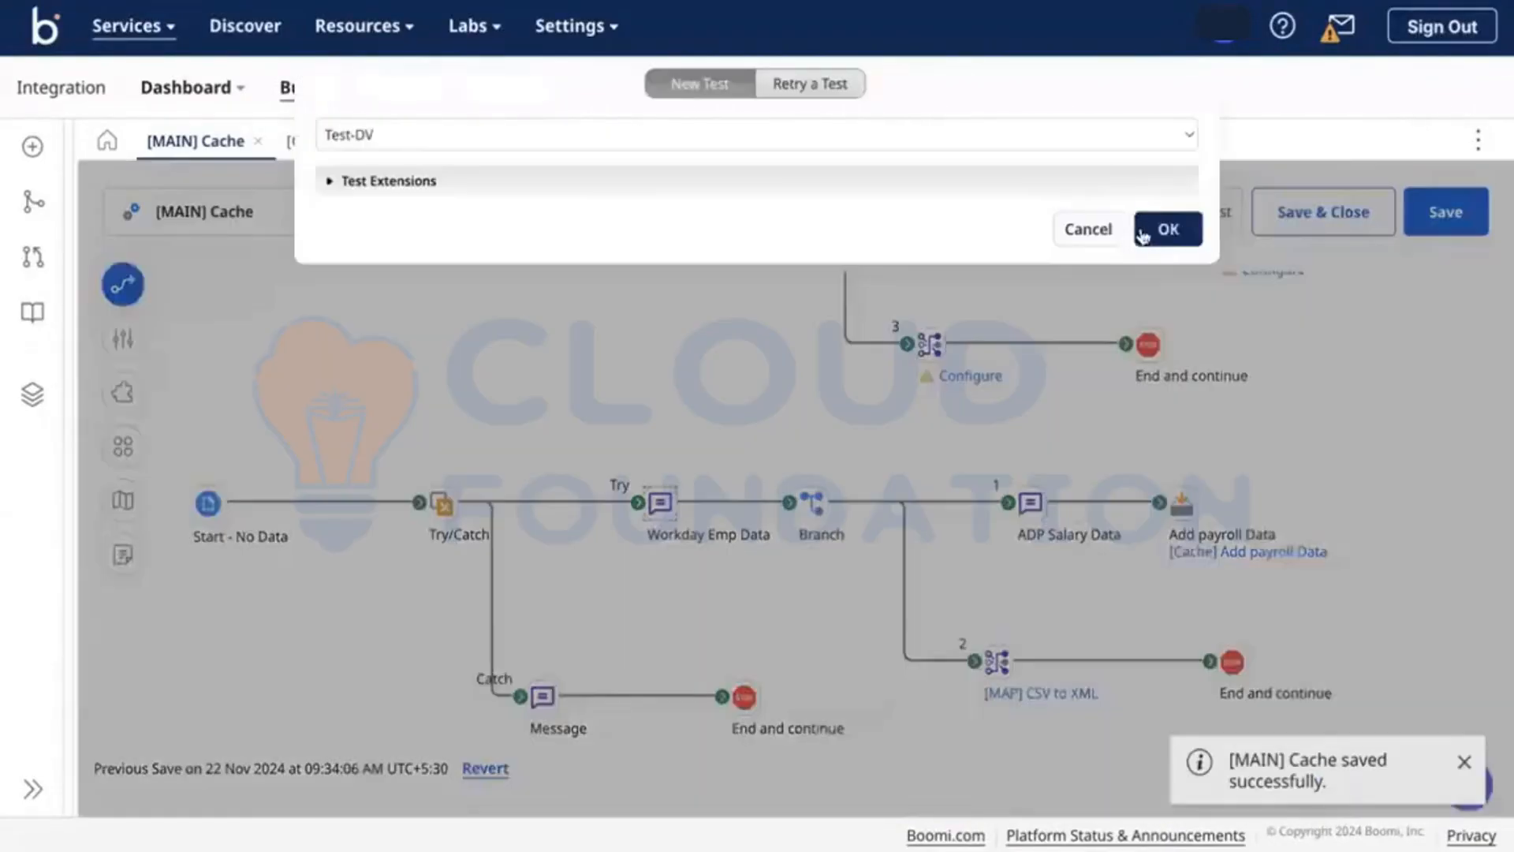
click(1159, 230)
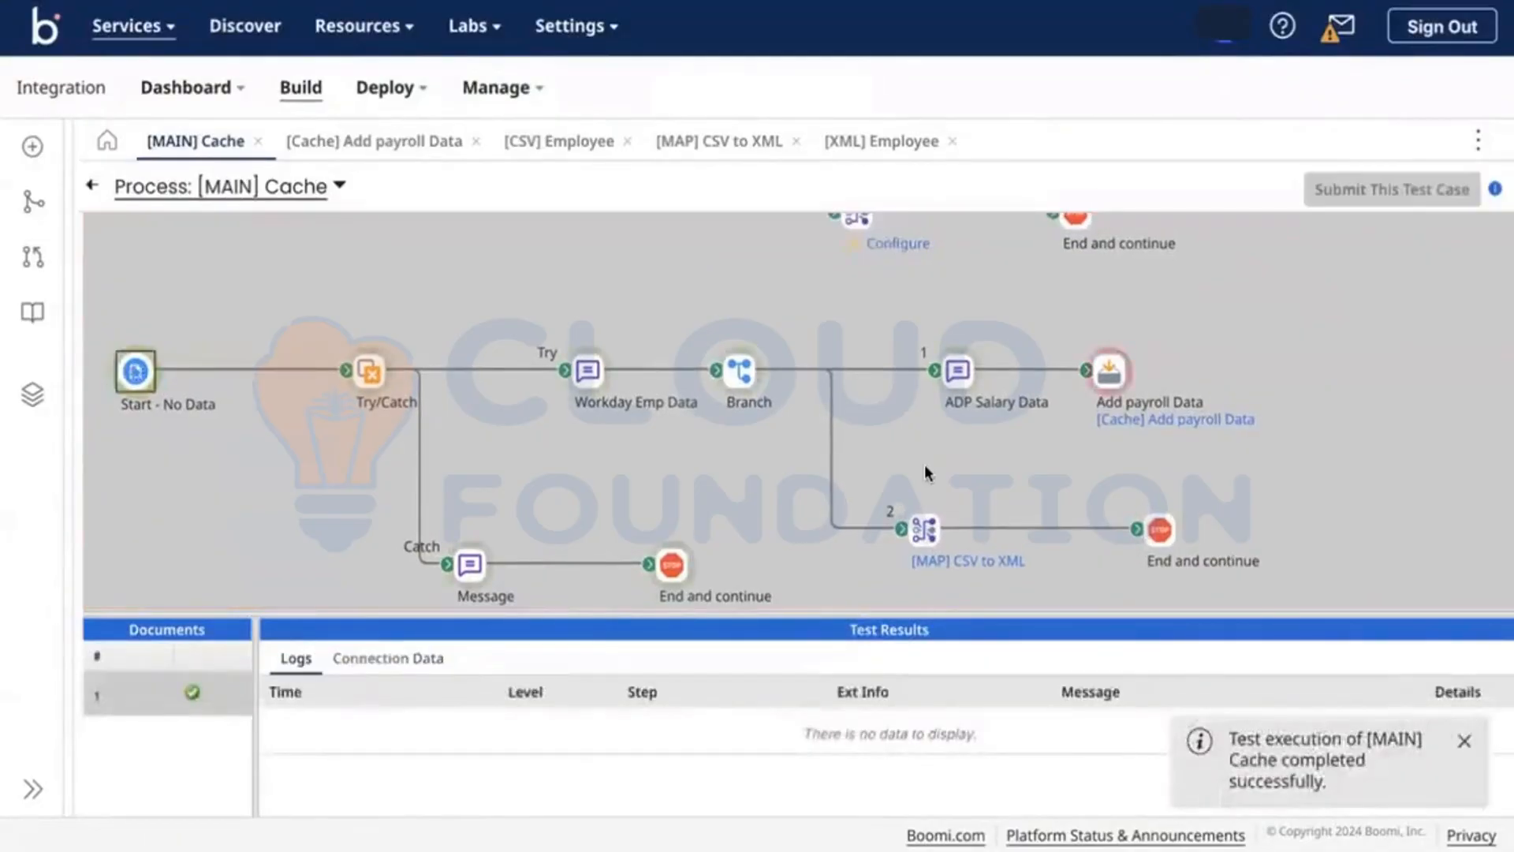
click(1112, 377)
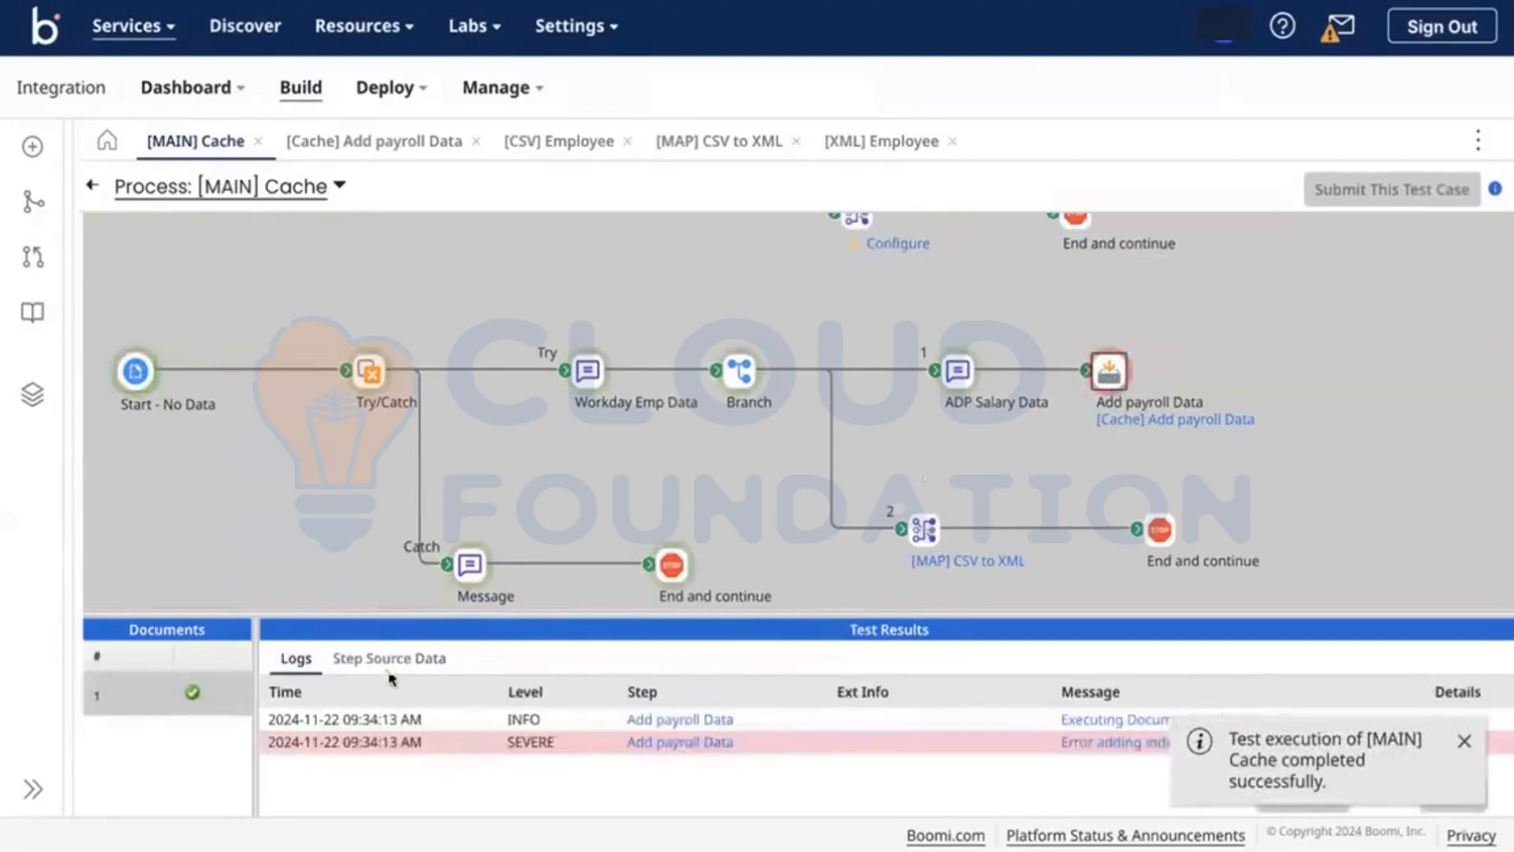
click(674, 562)
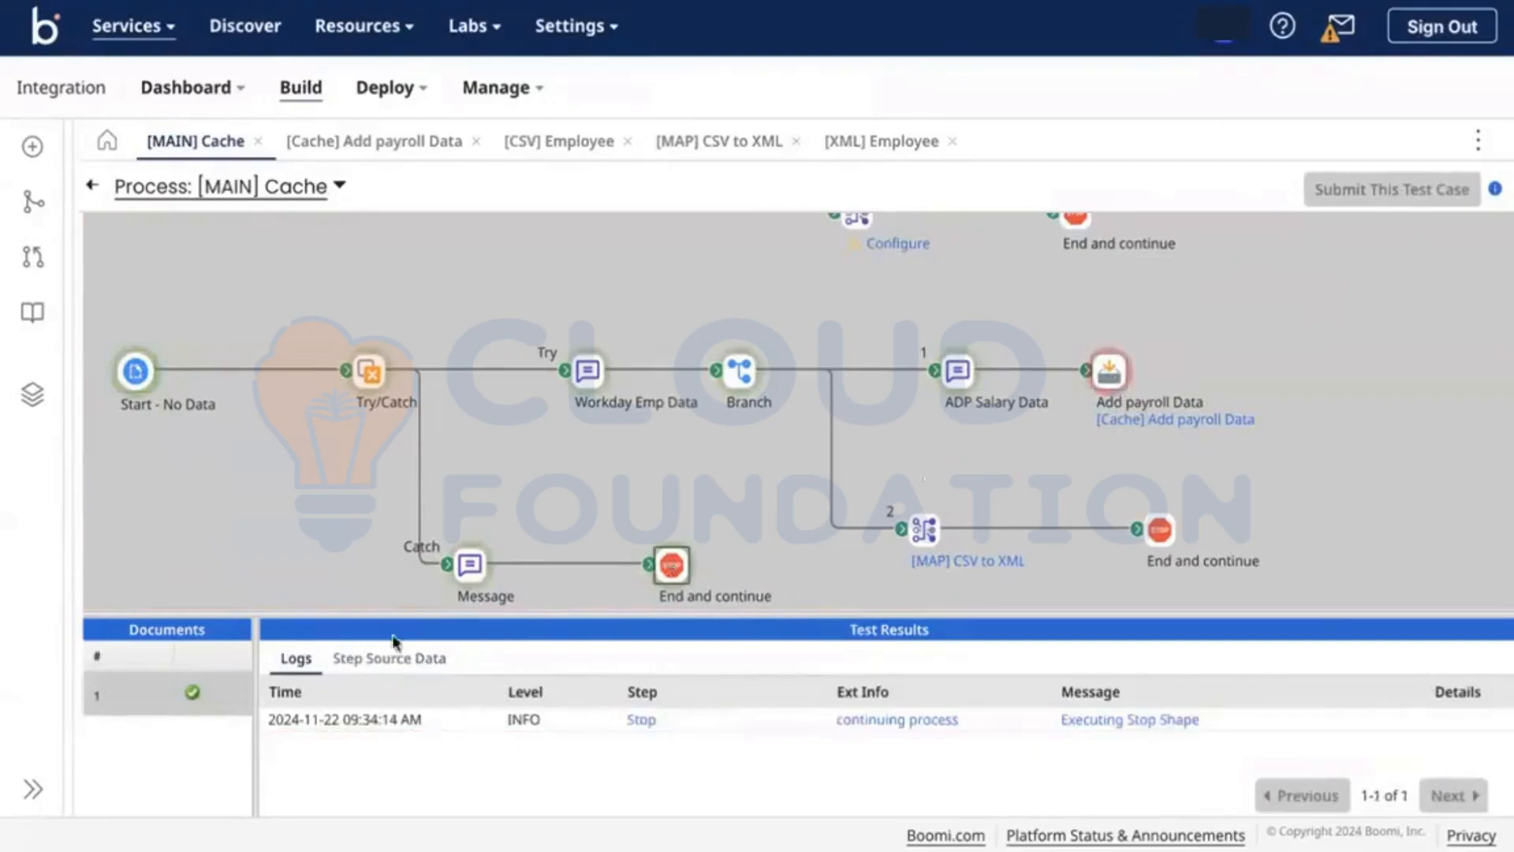
click(377, 657)
click(276, 727)
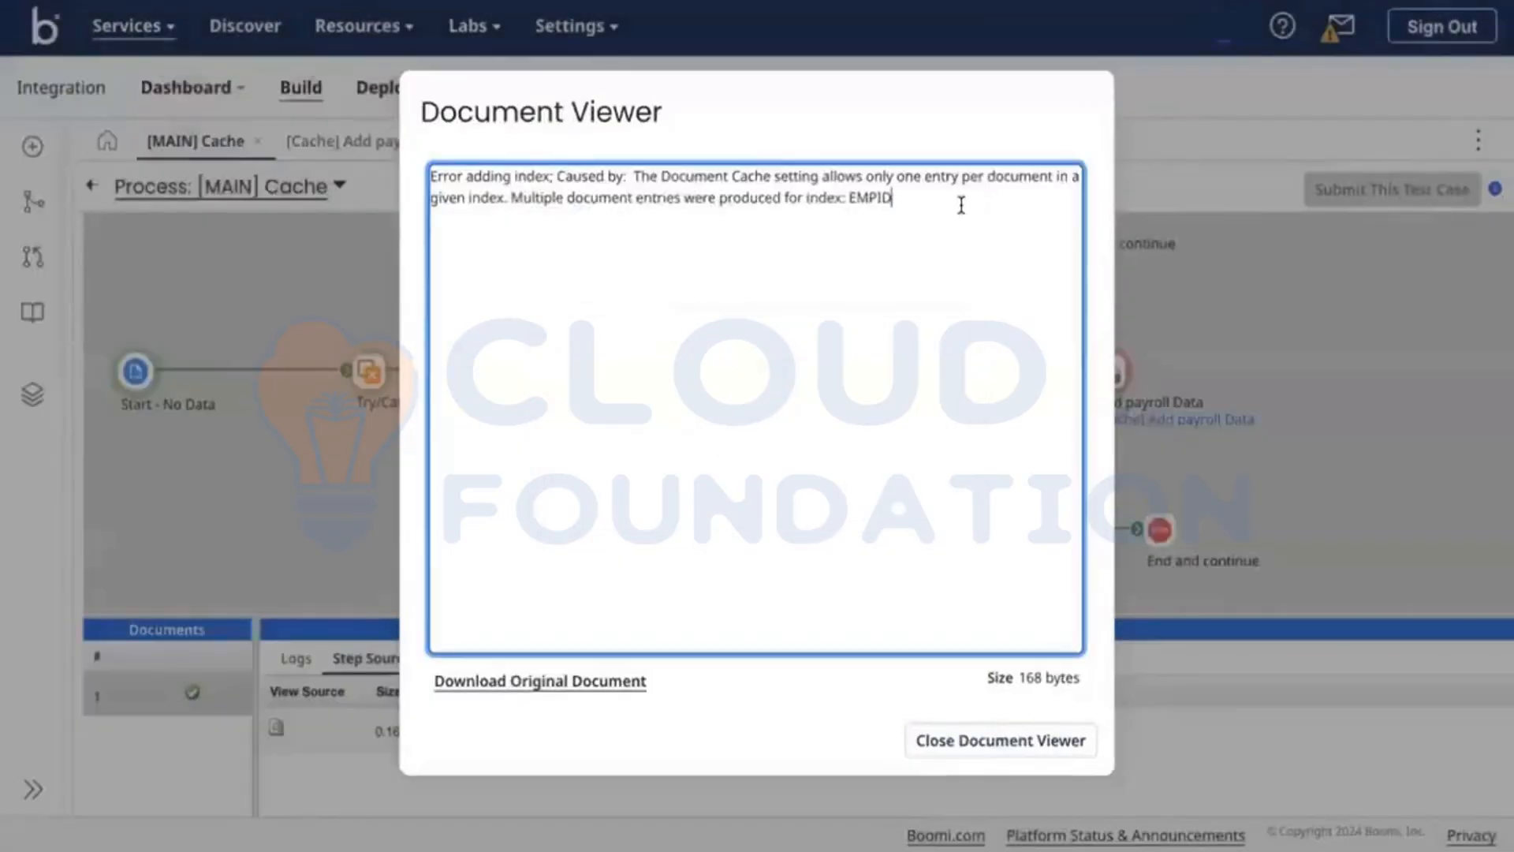
triple_click(780, 178)
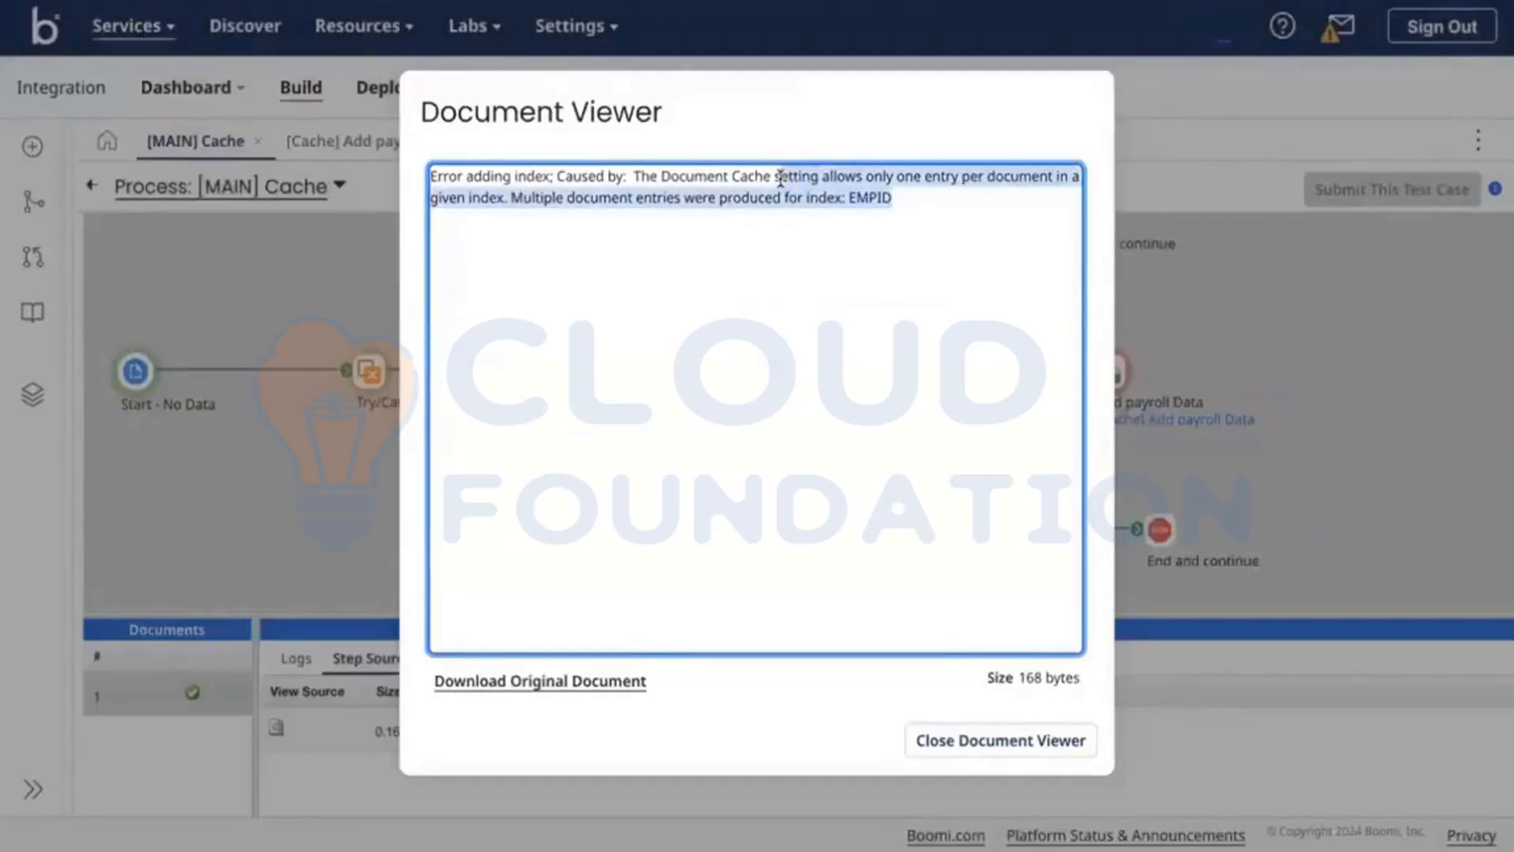
click(639, 197)
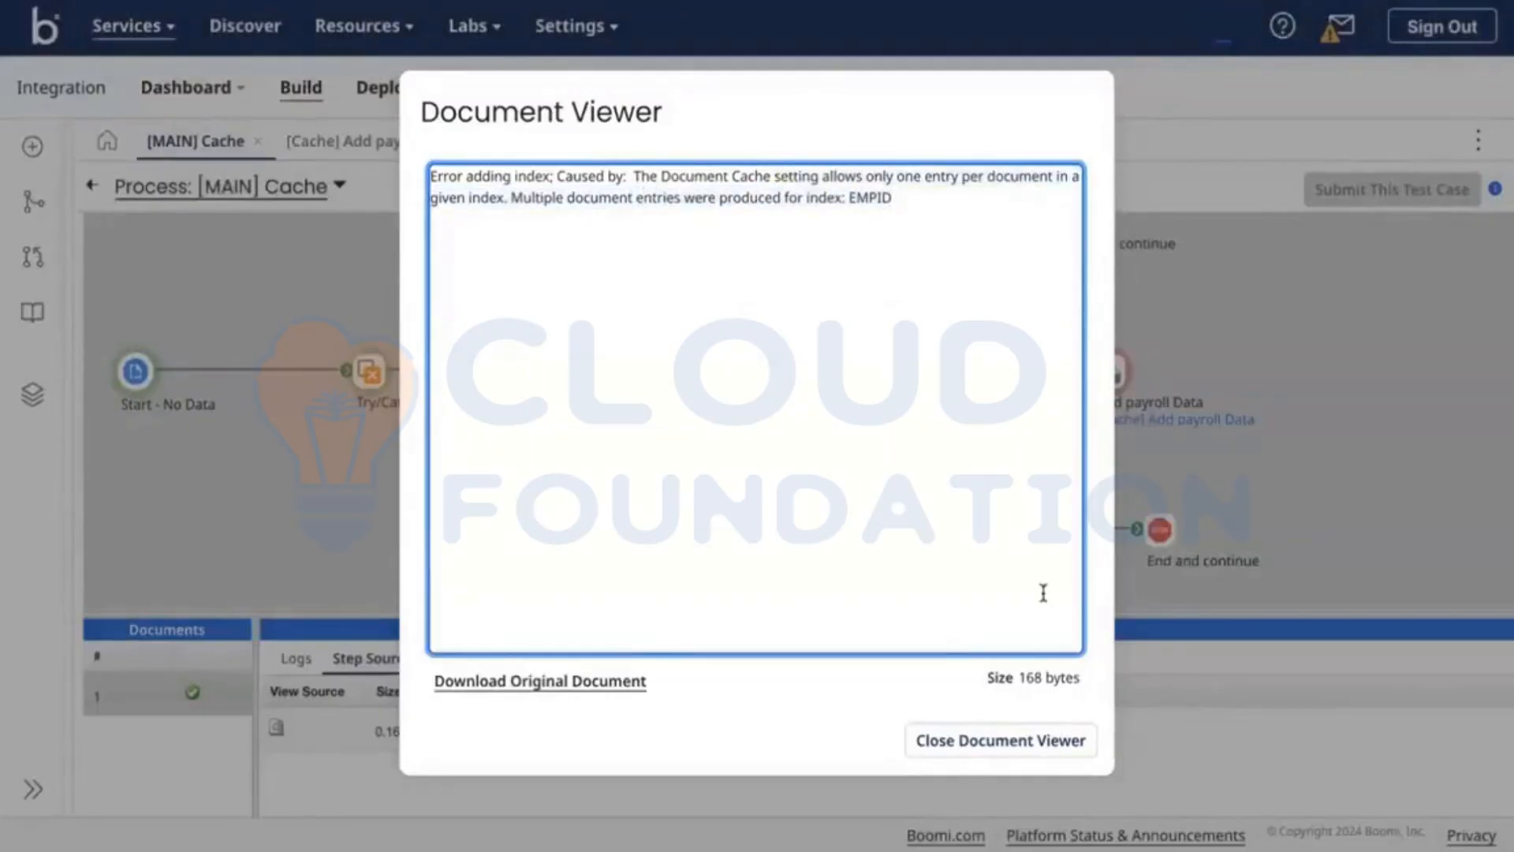
click(963, 739)
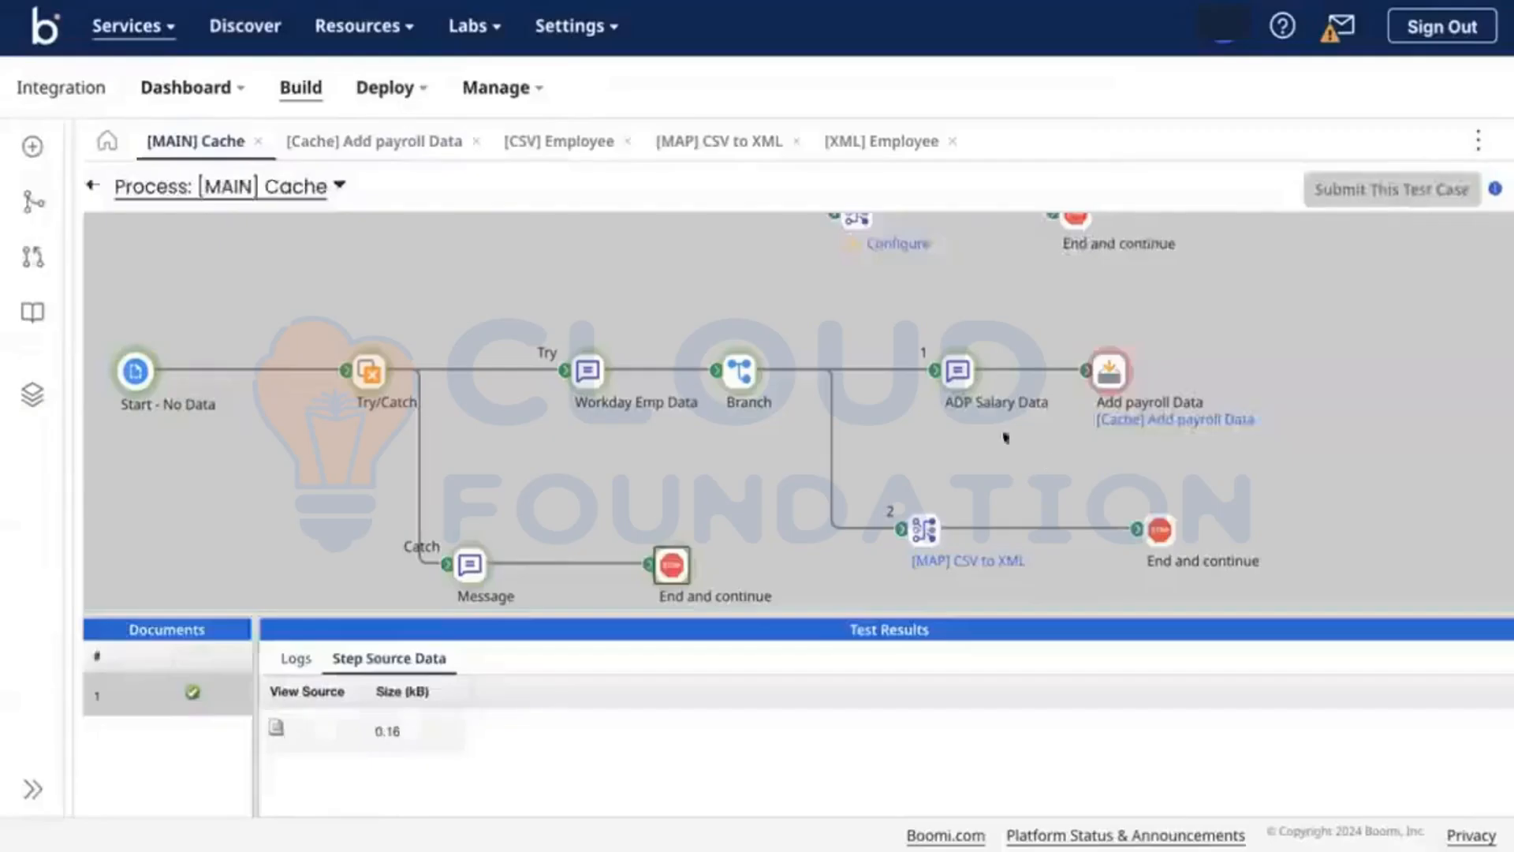
Step: View the source documents of ADP Salary Data and Add payroll Data, showing the 179-byte payroll data (IDs 001–006)
click(959, 374)
click(297, 670)
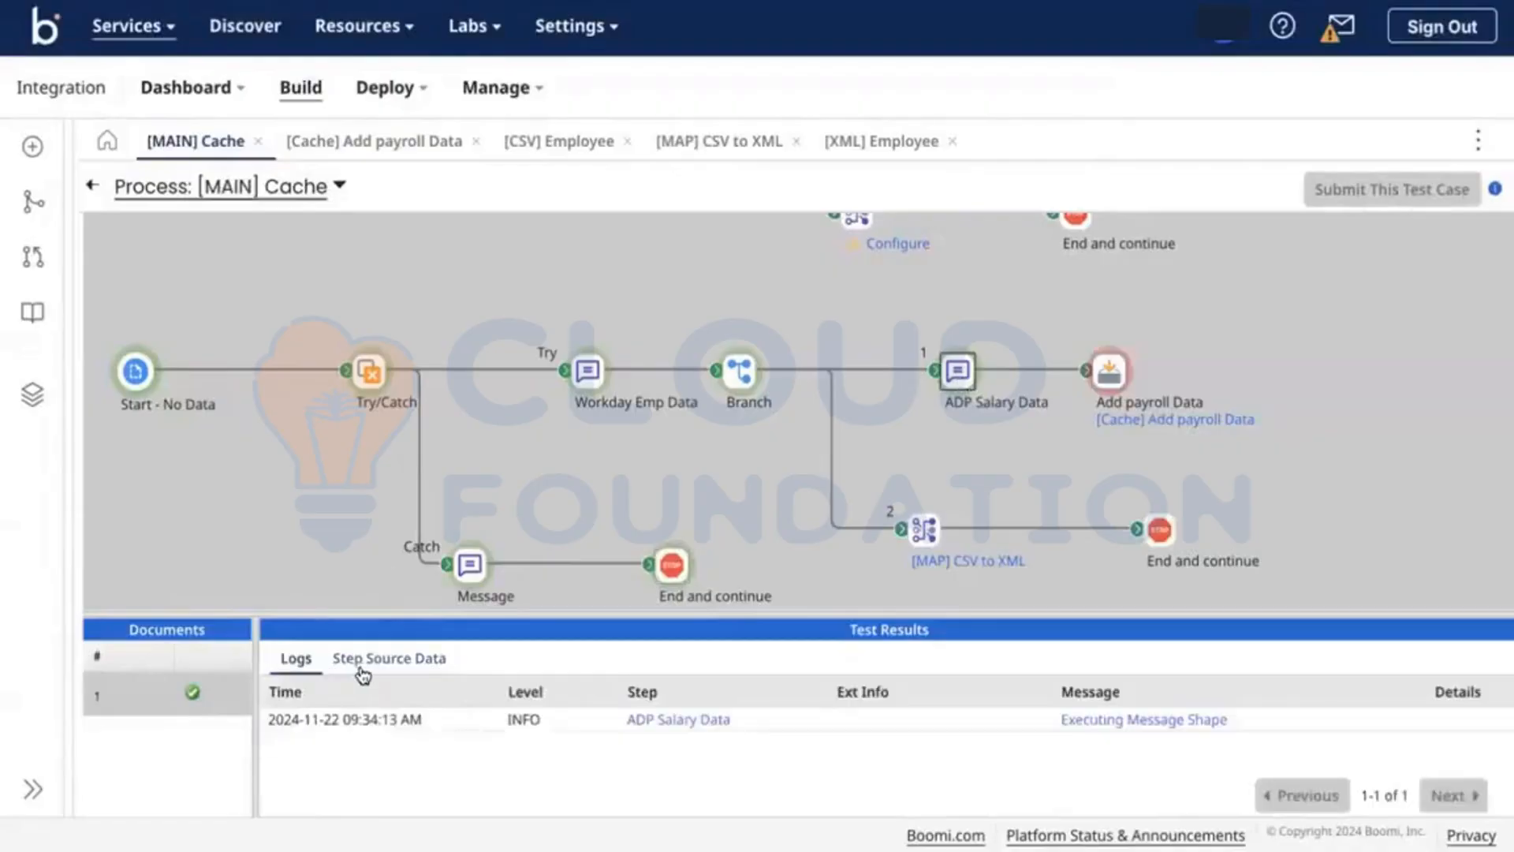
click(363, 662)
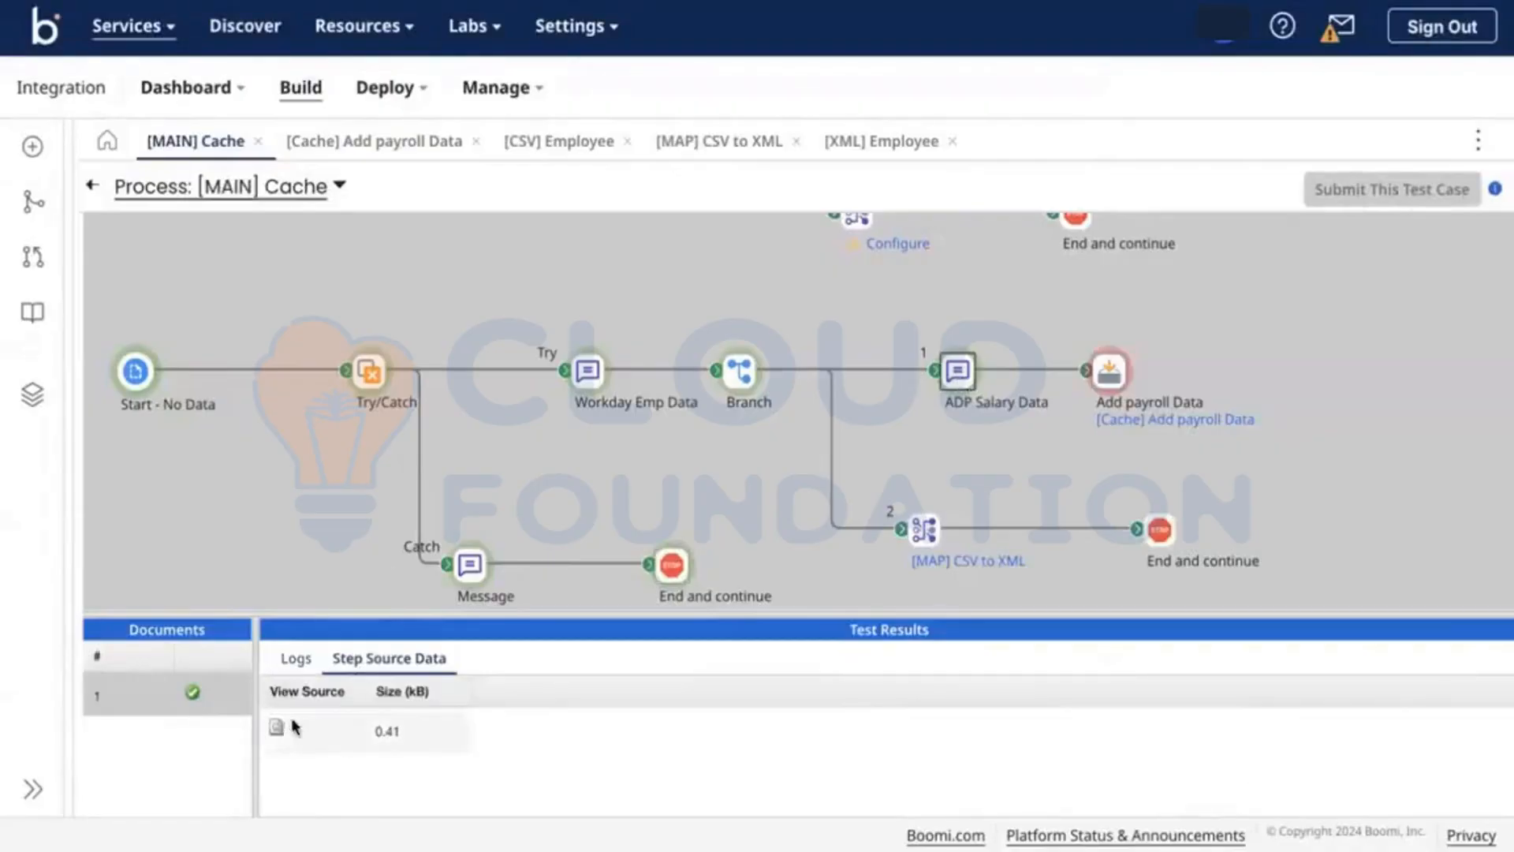
click(292, 726)
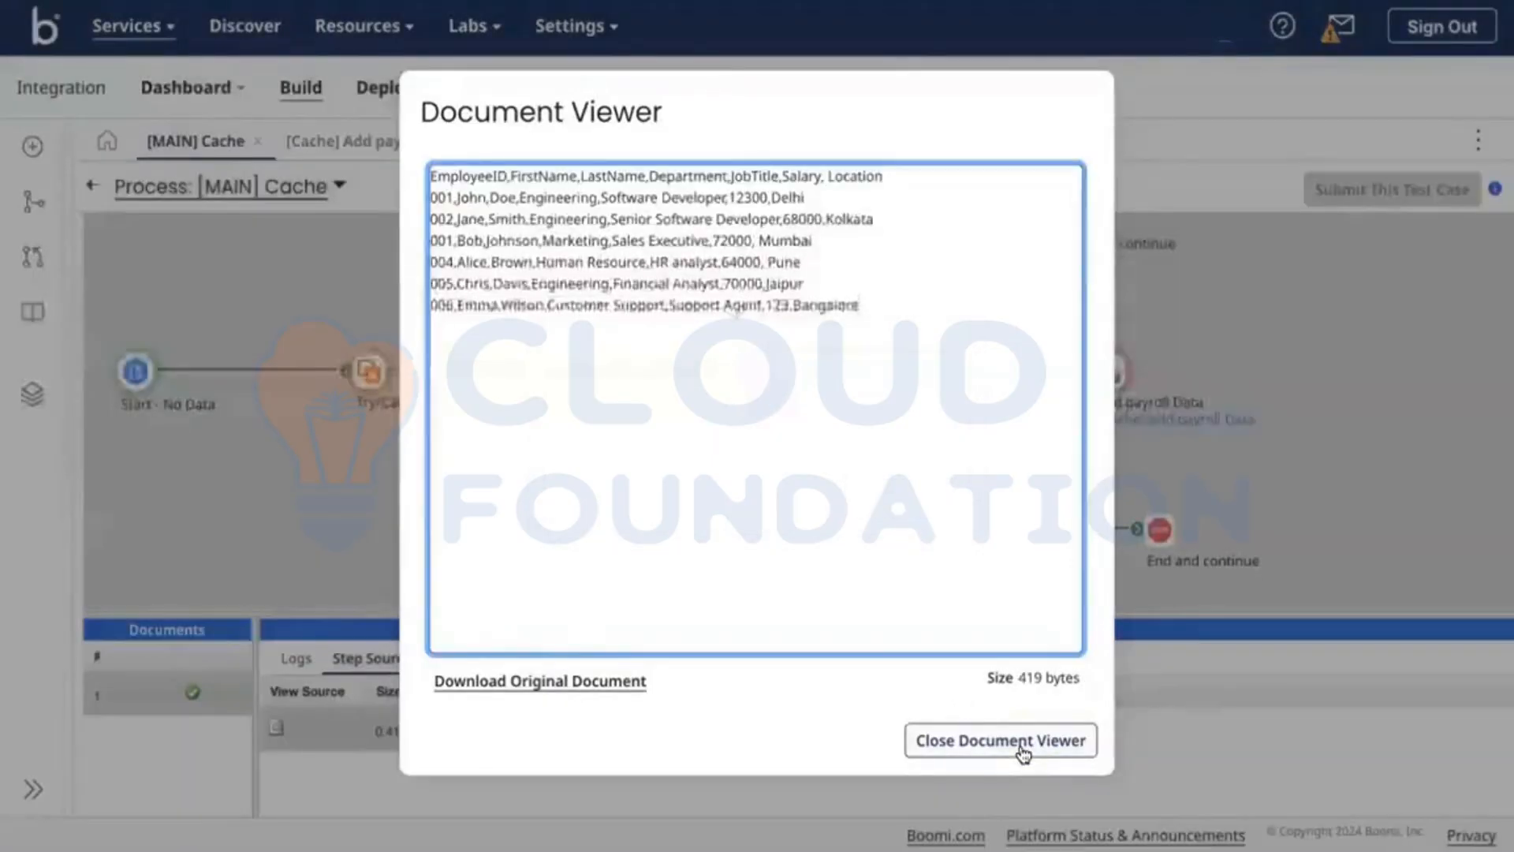
click(1023, 750)
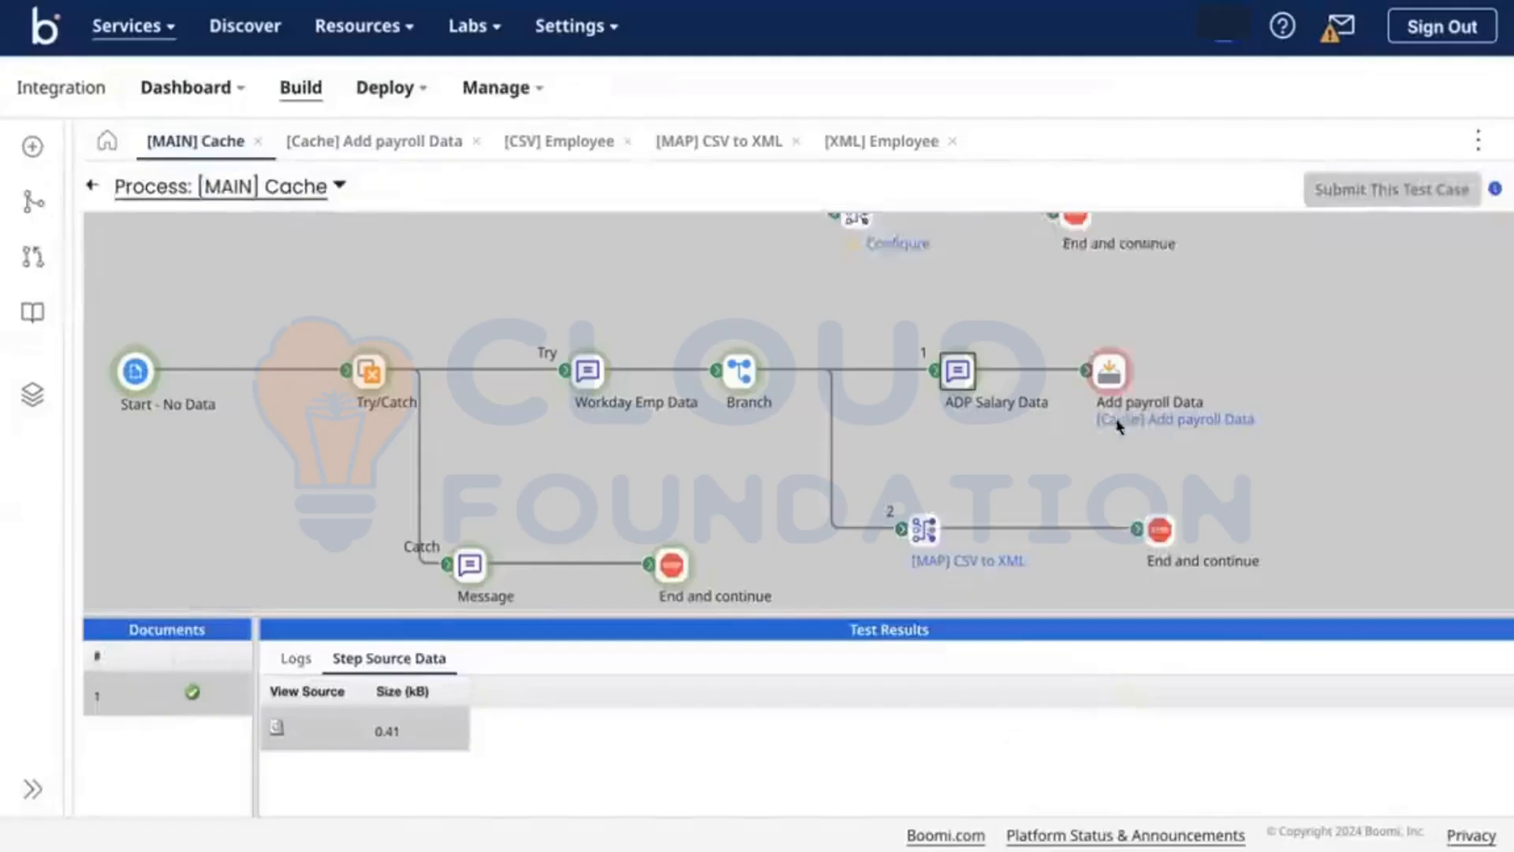
click(1108, 371)
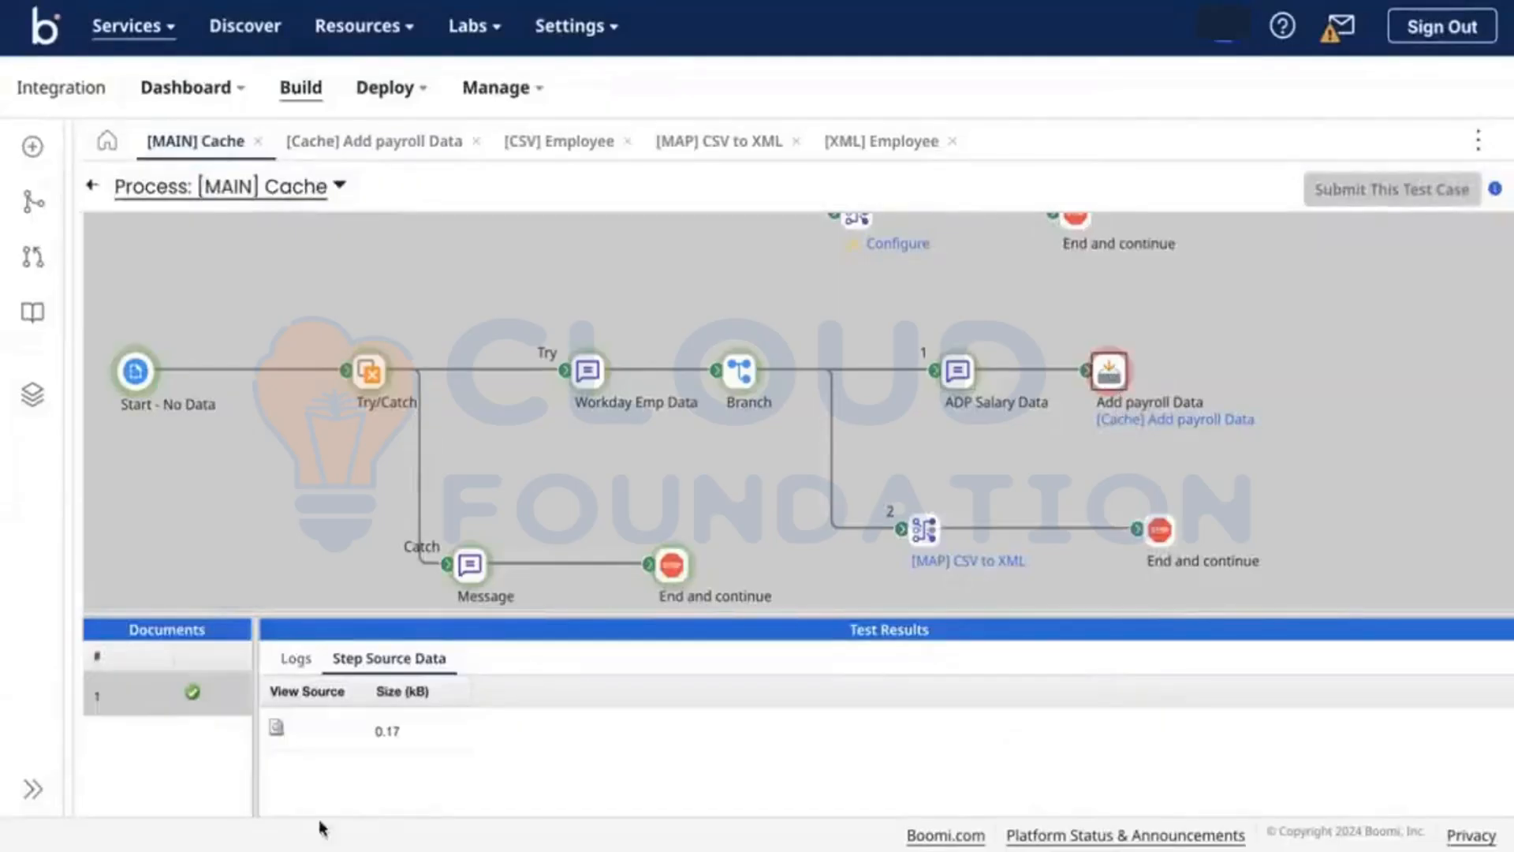
click(277, 728)
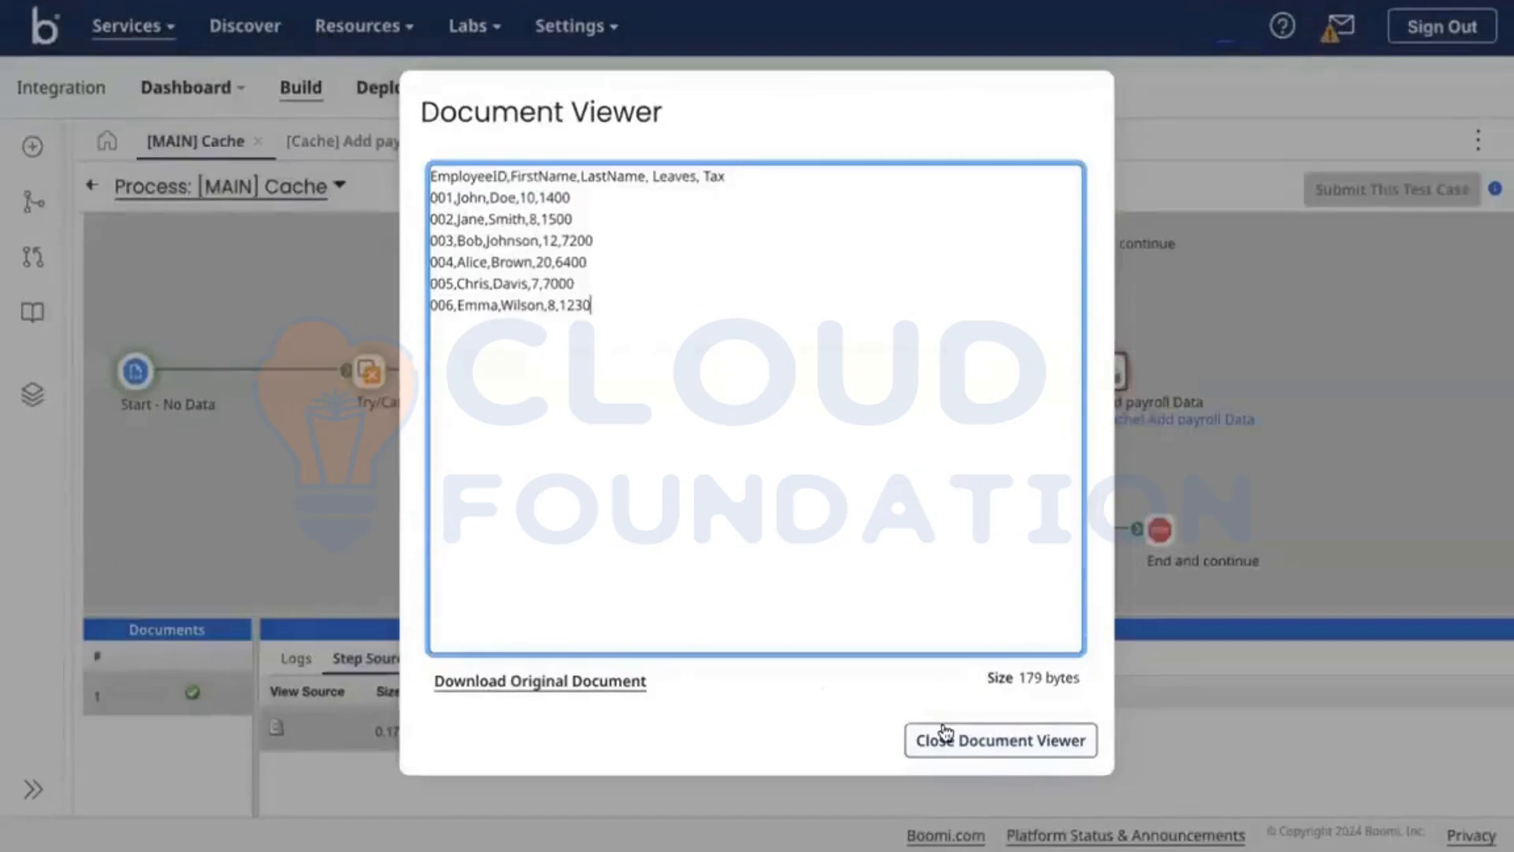
click(945, 733)
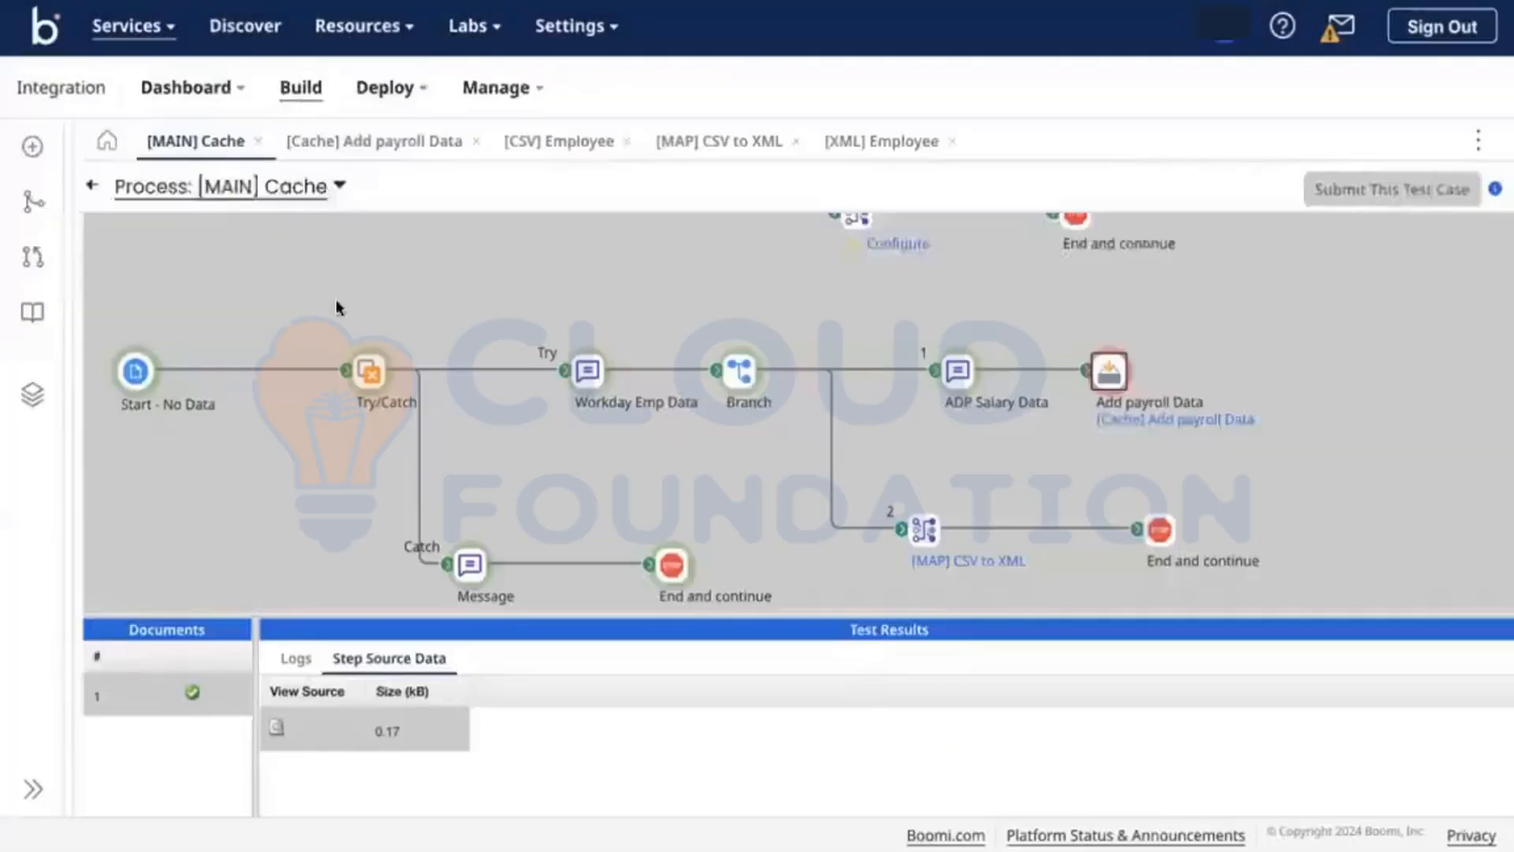
Step: Exit test mode and insert a Data Process step named split after ADP Salary Data
click(90, 190)
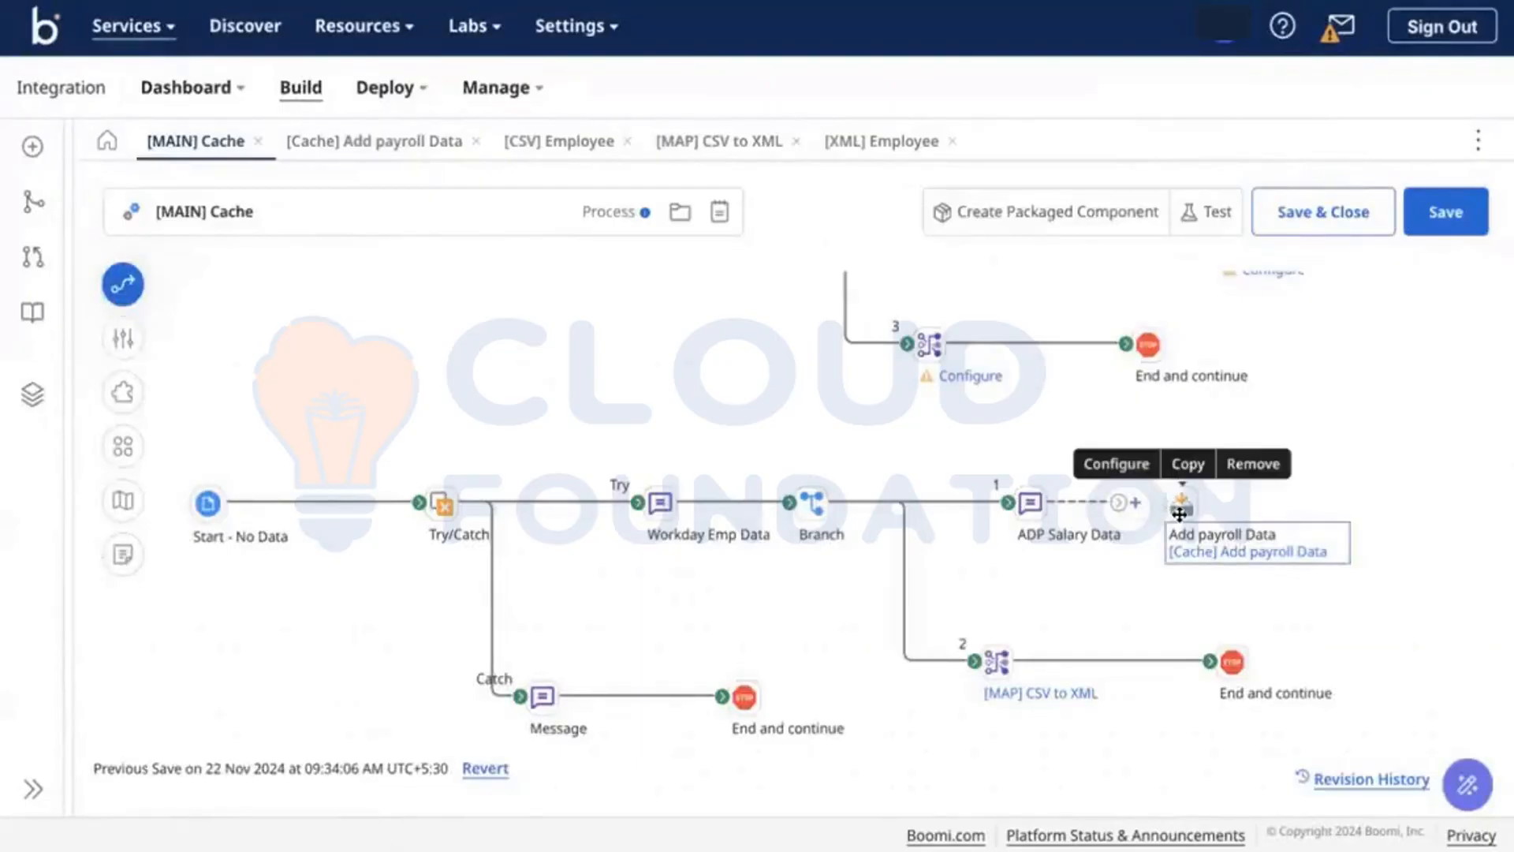
drag(1181, 506, 1303, 507)
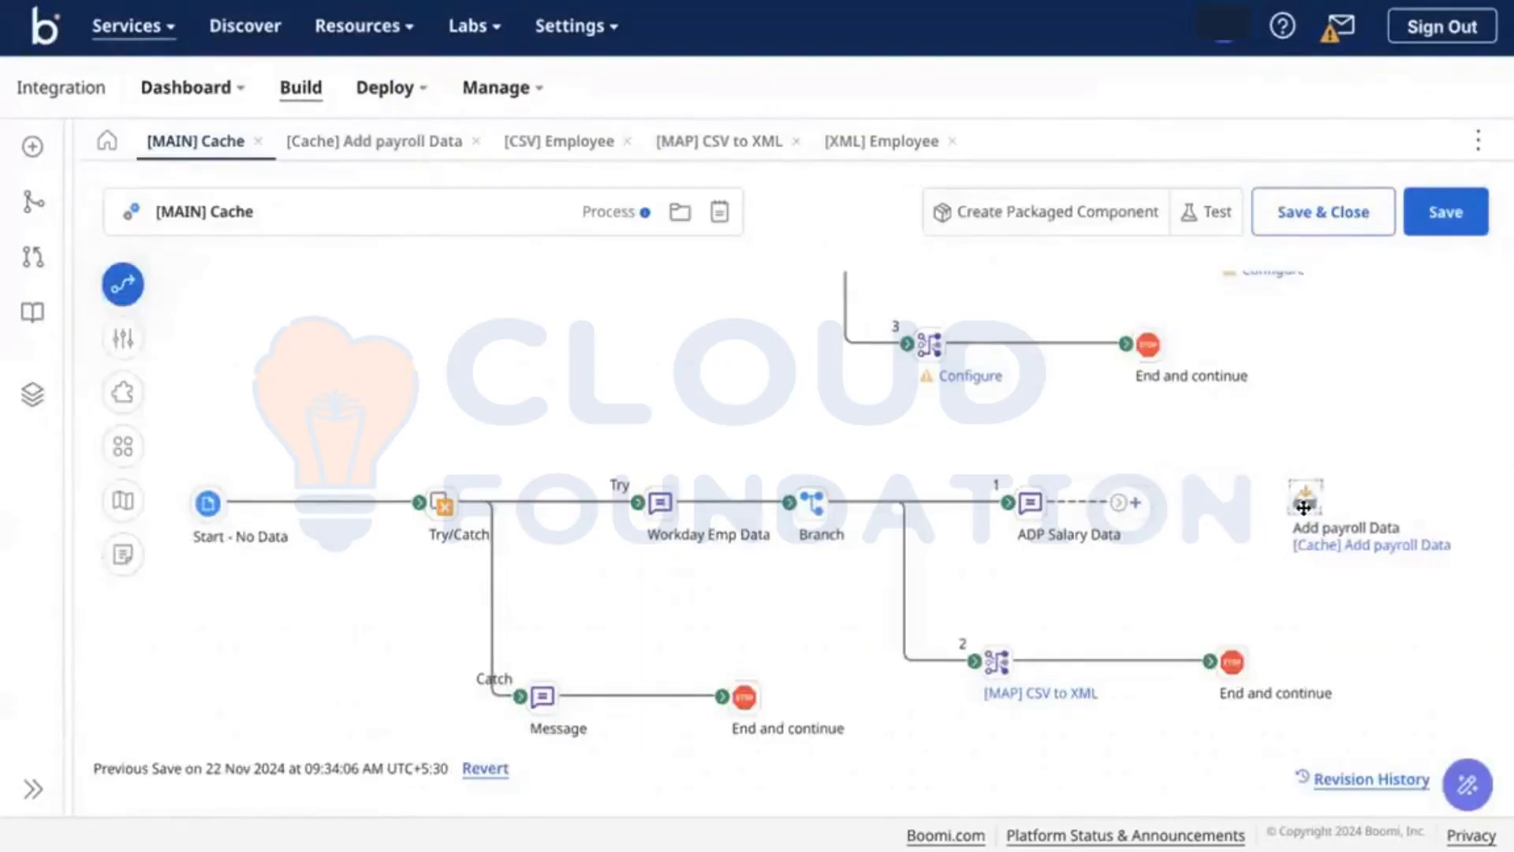
click(1134, 503)
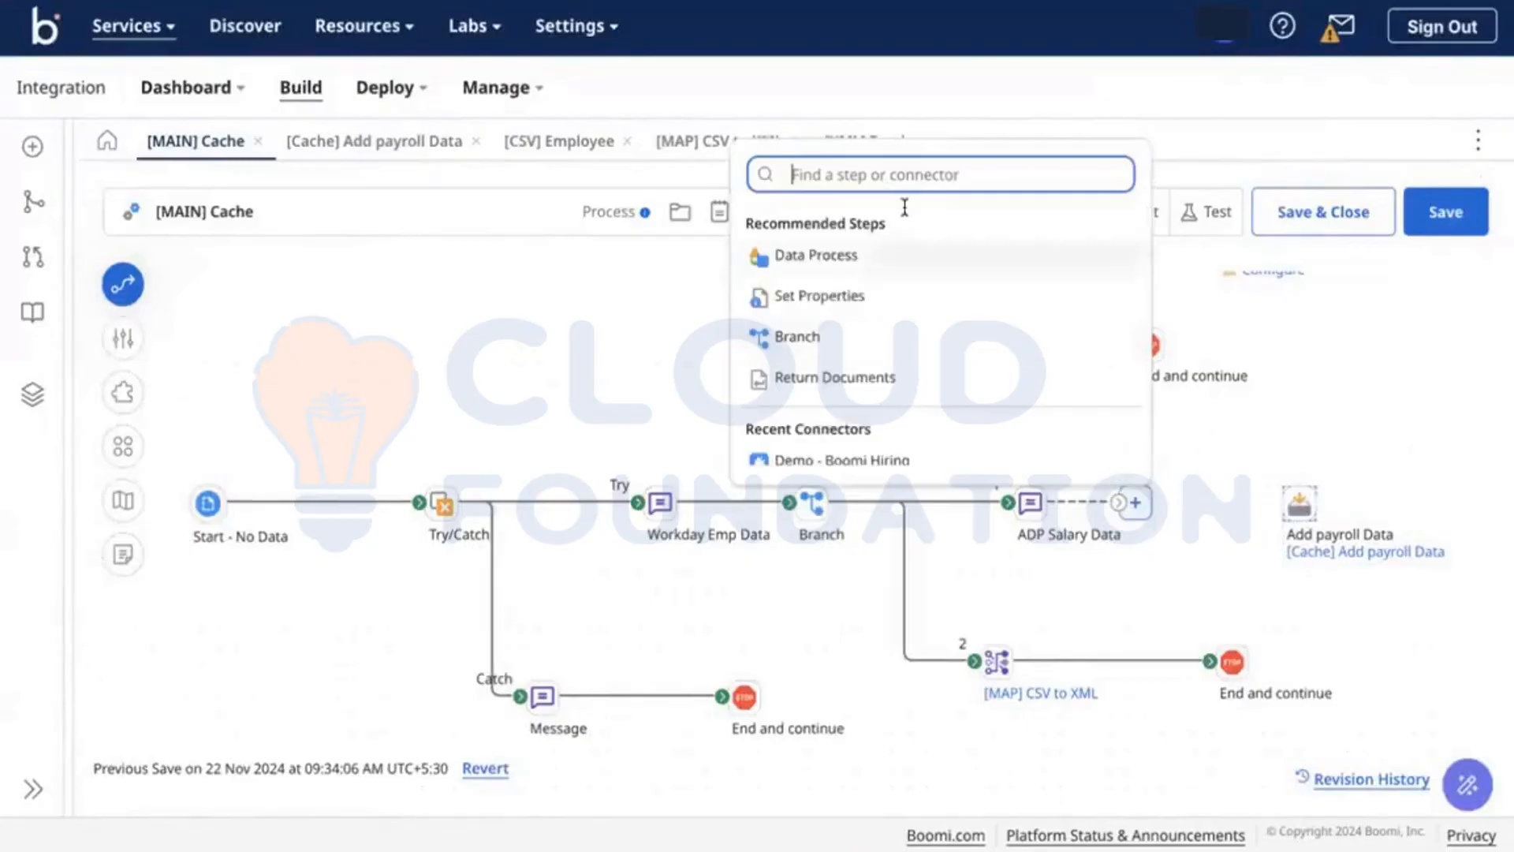
click(824, 254)
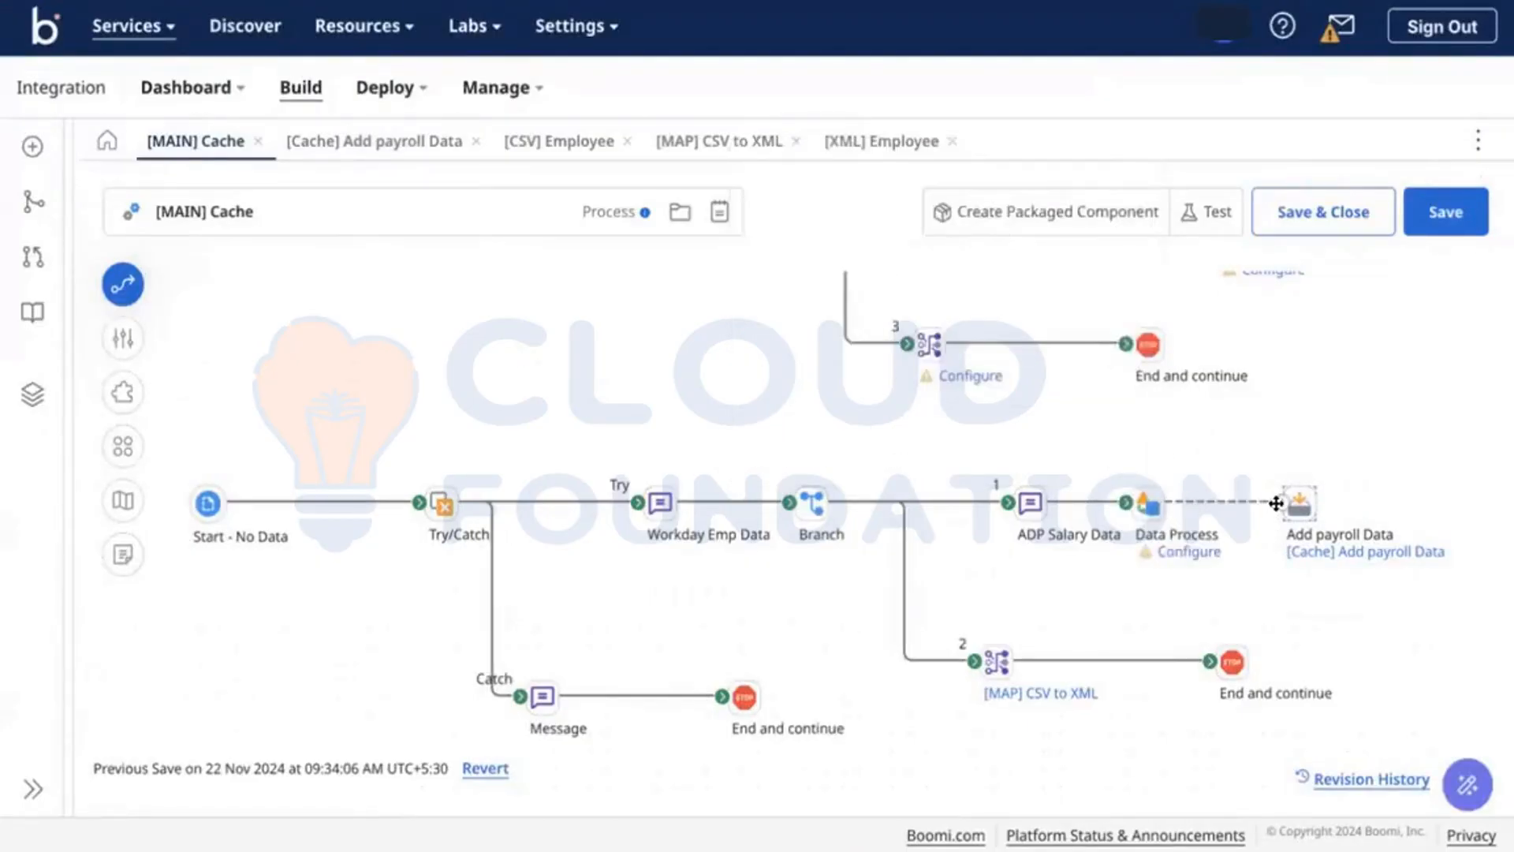
click(1148, 504)
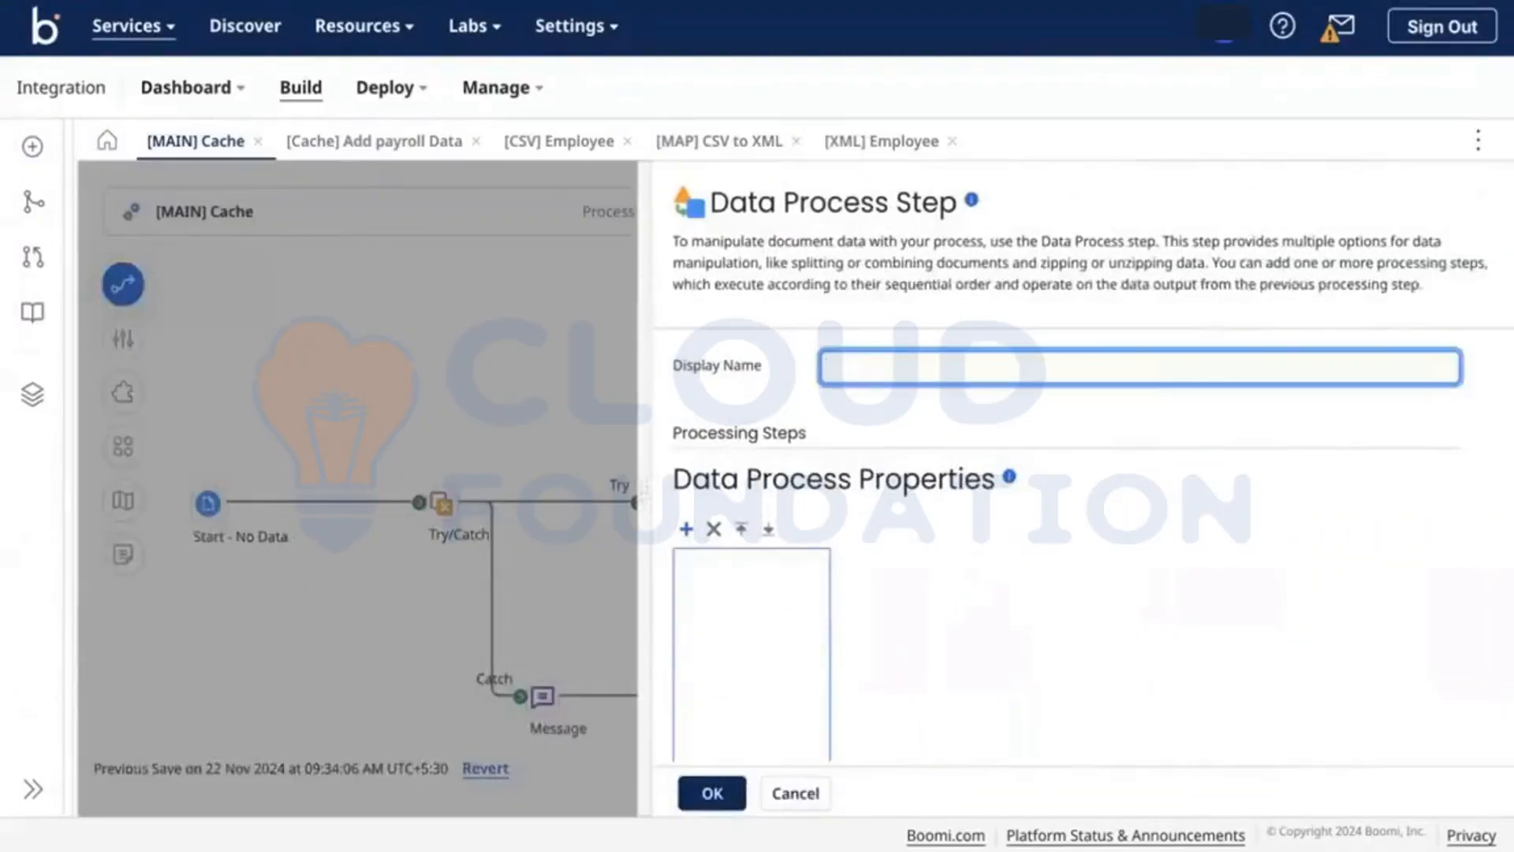
Step: Configure split as Split Documents by line, retaining the first line as column headers
click(686, 529)
click(1201, 566)
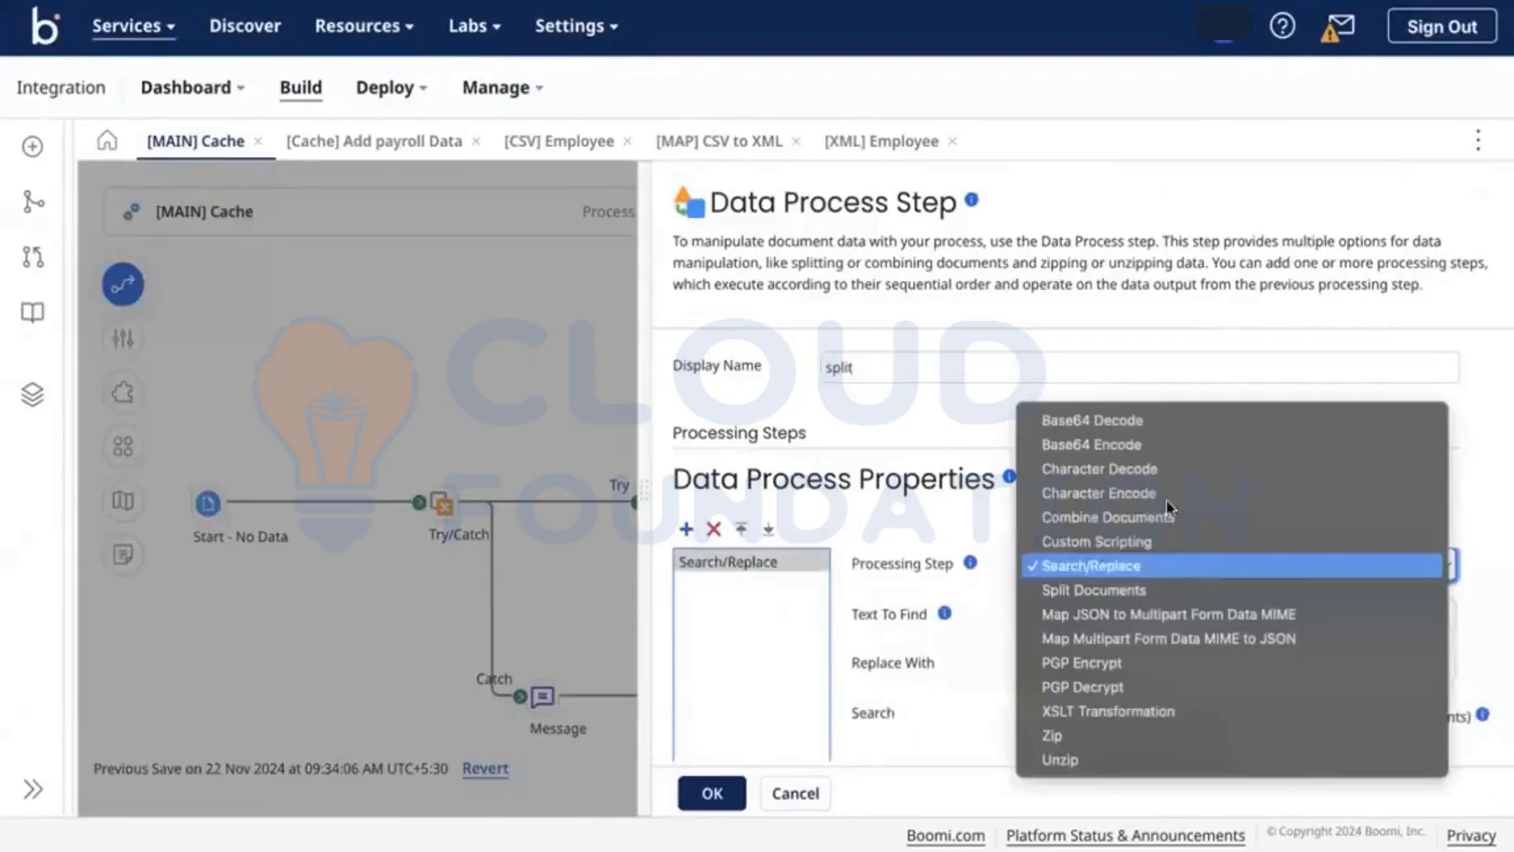
click(1099, 590)
scroll(1098, 584, down, 2)
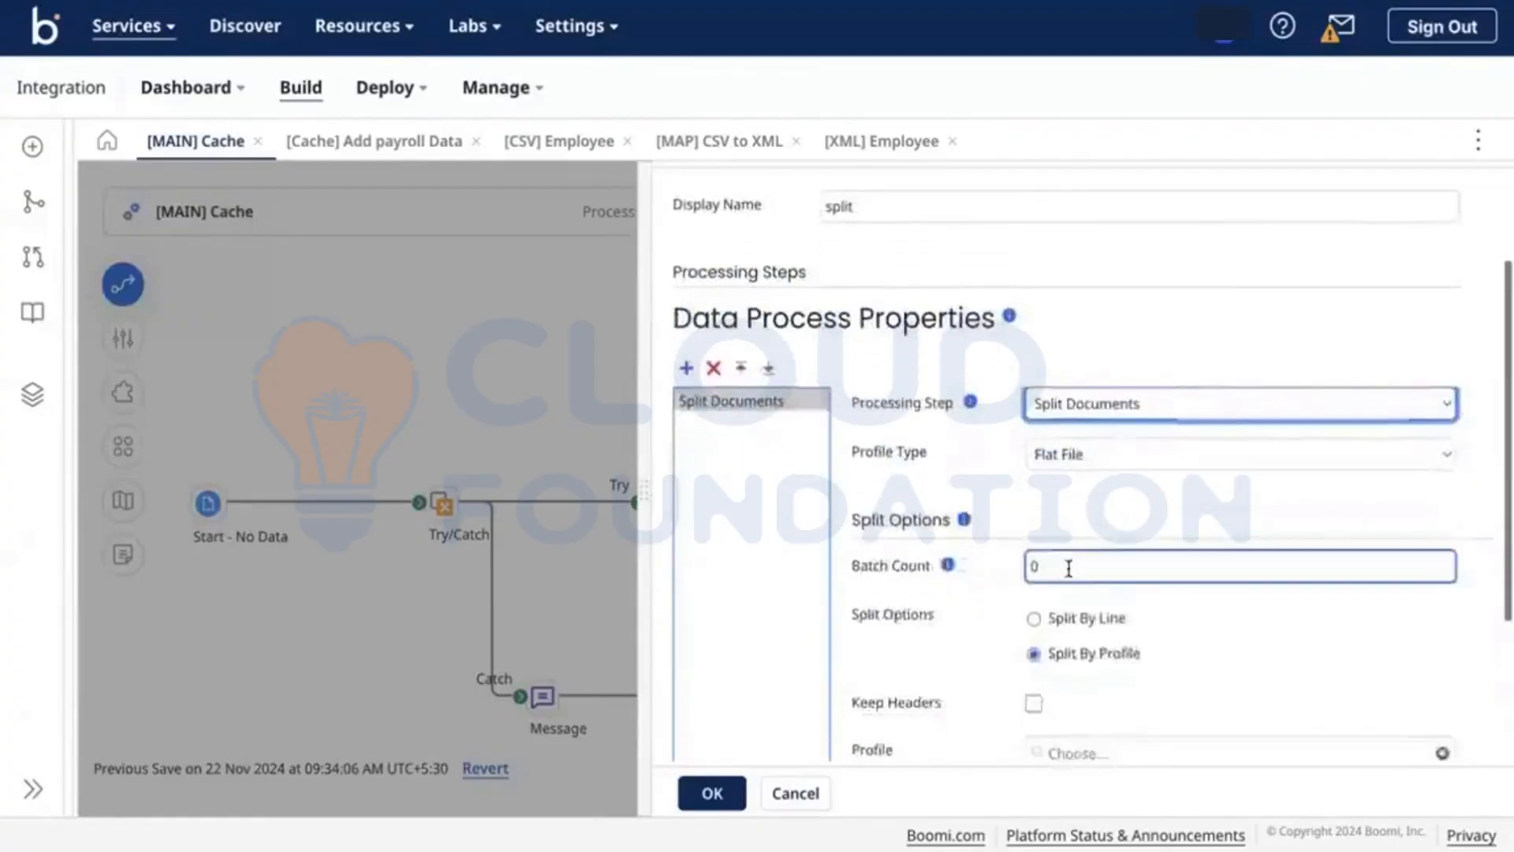
scroll(1068, 568, down, 1)
scroll(1047, 632, down, 1)
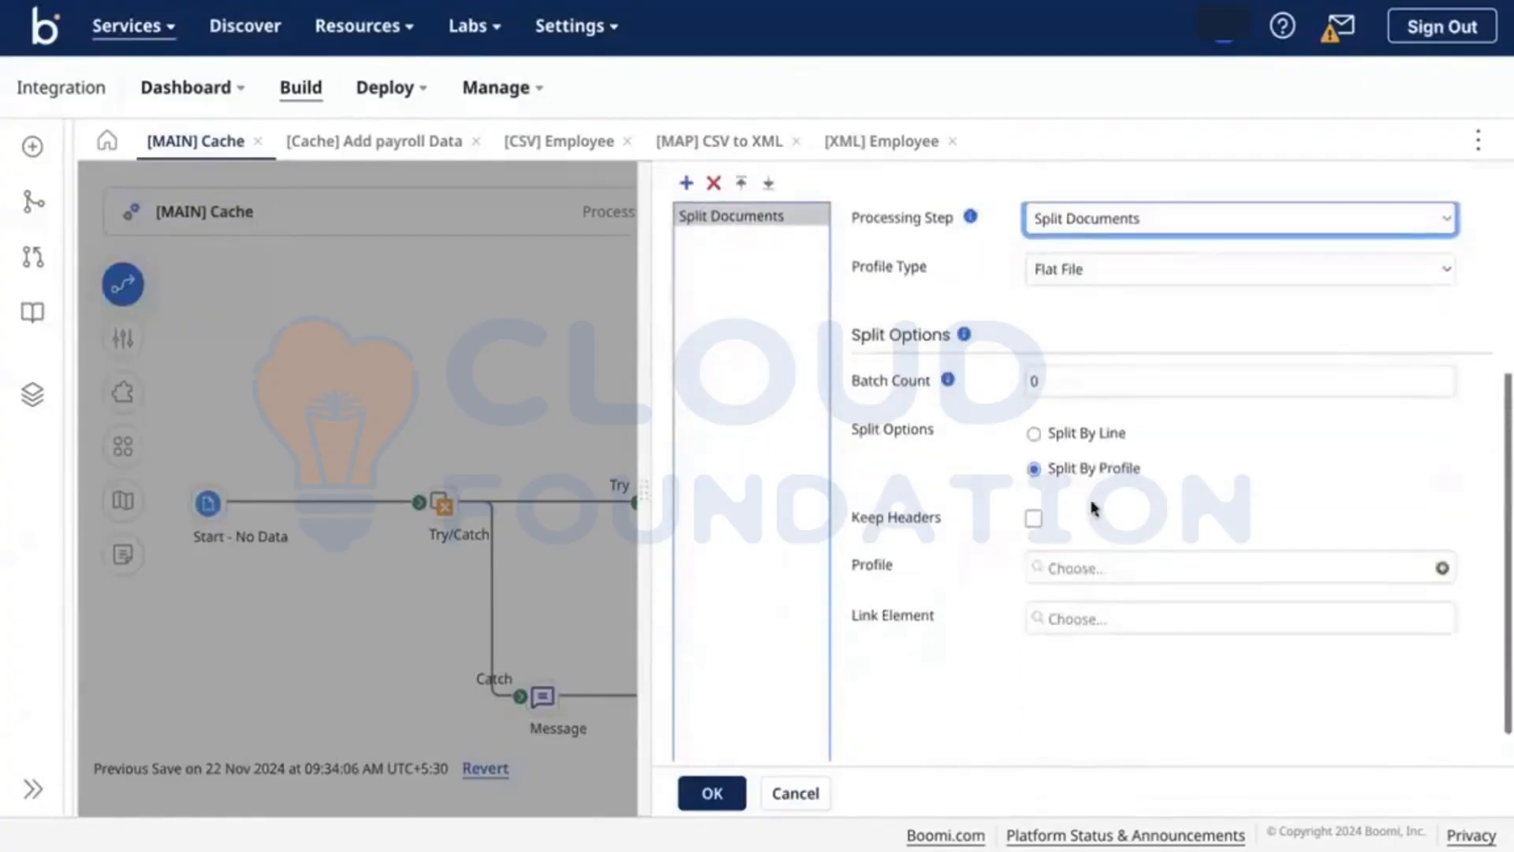
click(1072, 445)
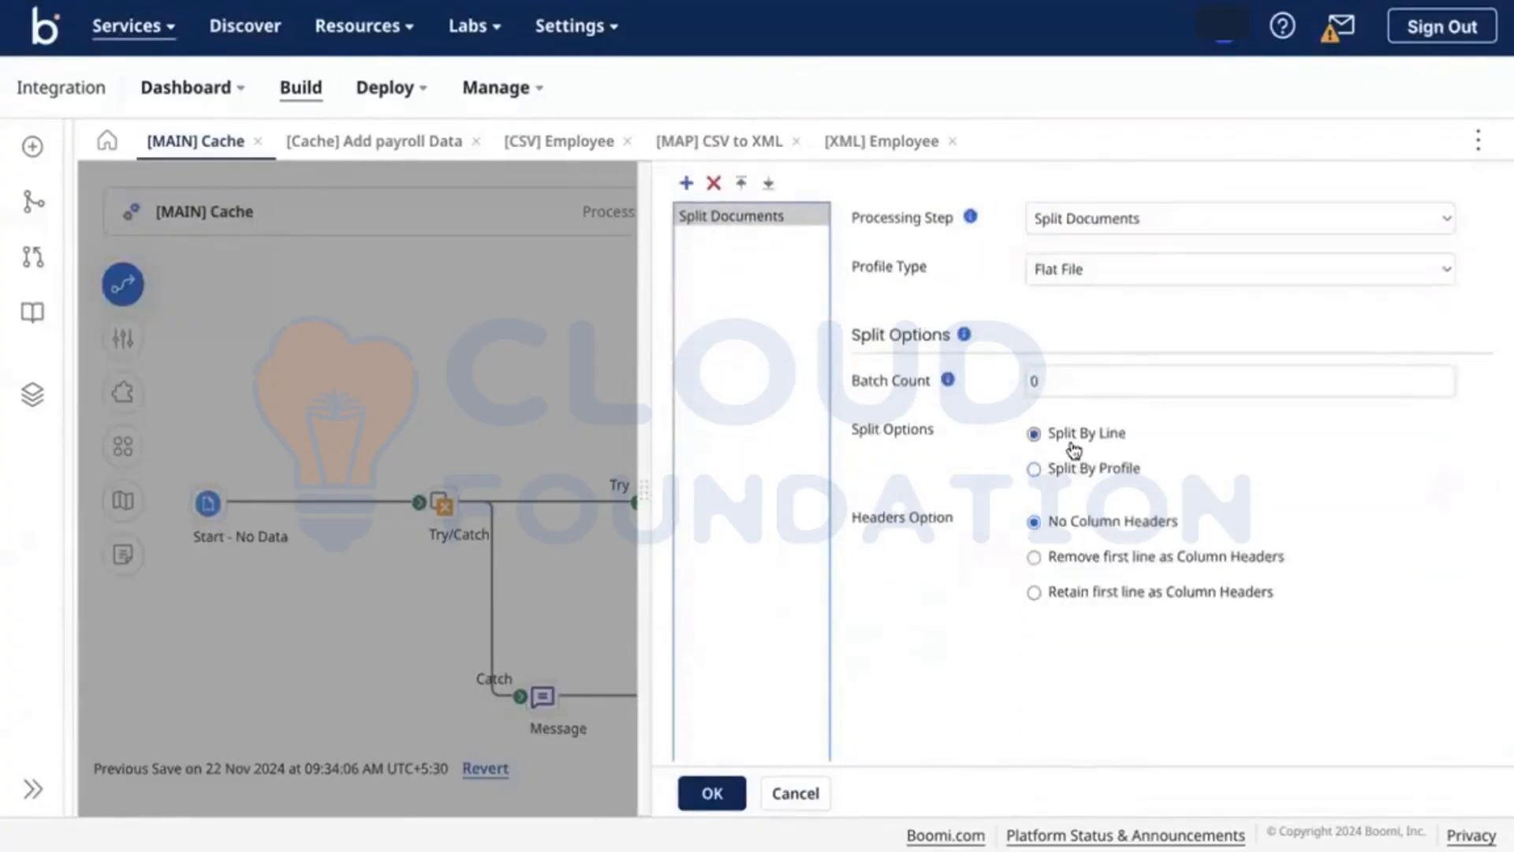
click(1096, 593)
scroll(997, 575, up, 3)
scroll(997, 575, down, 4)
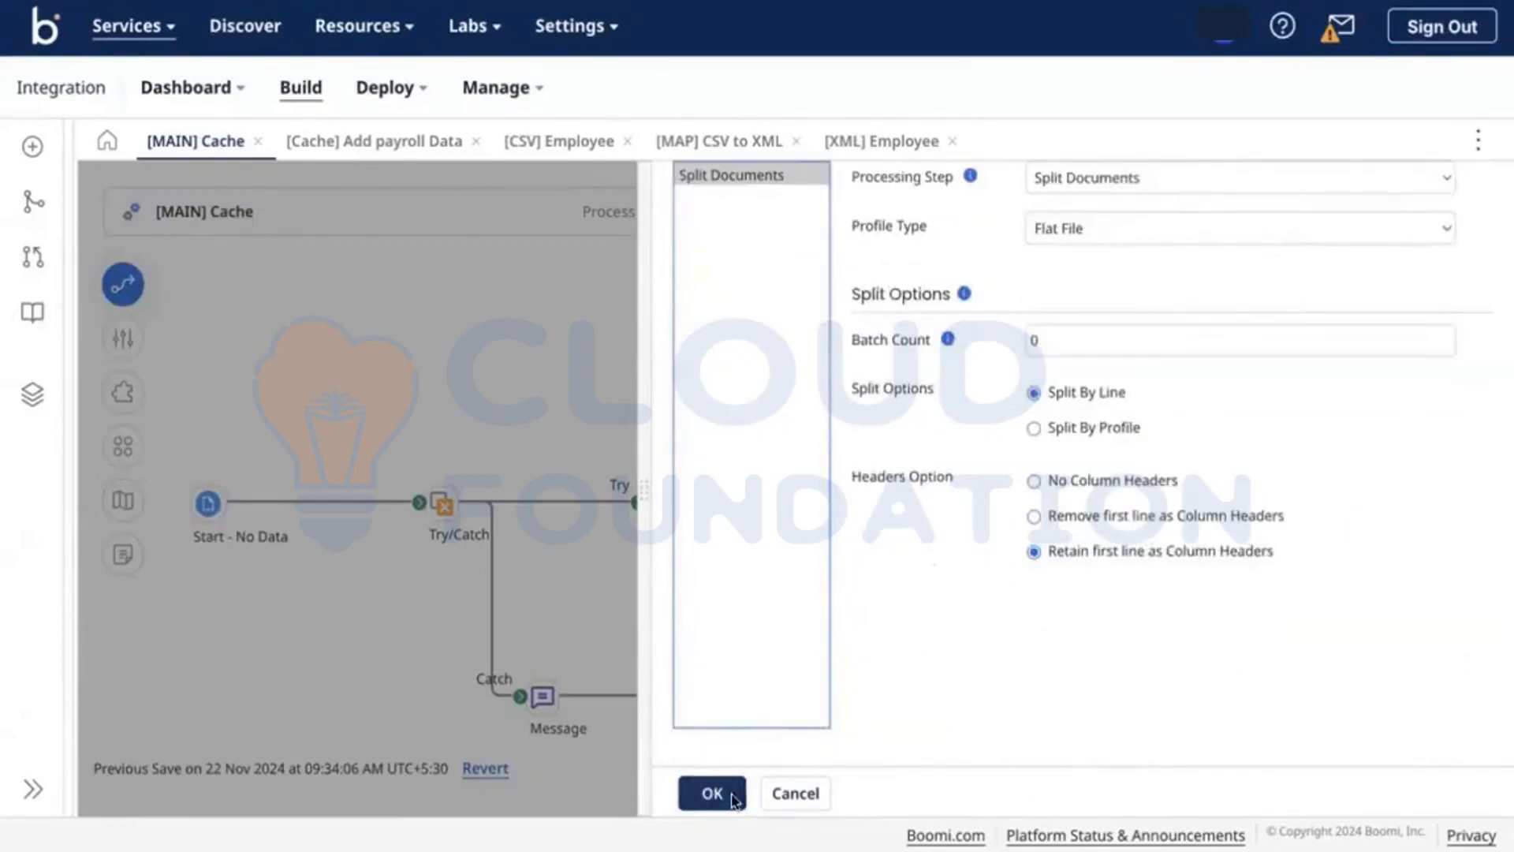
click(733, 799)
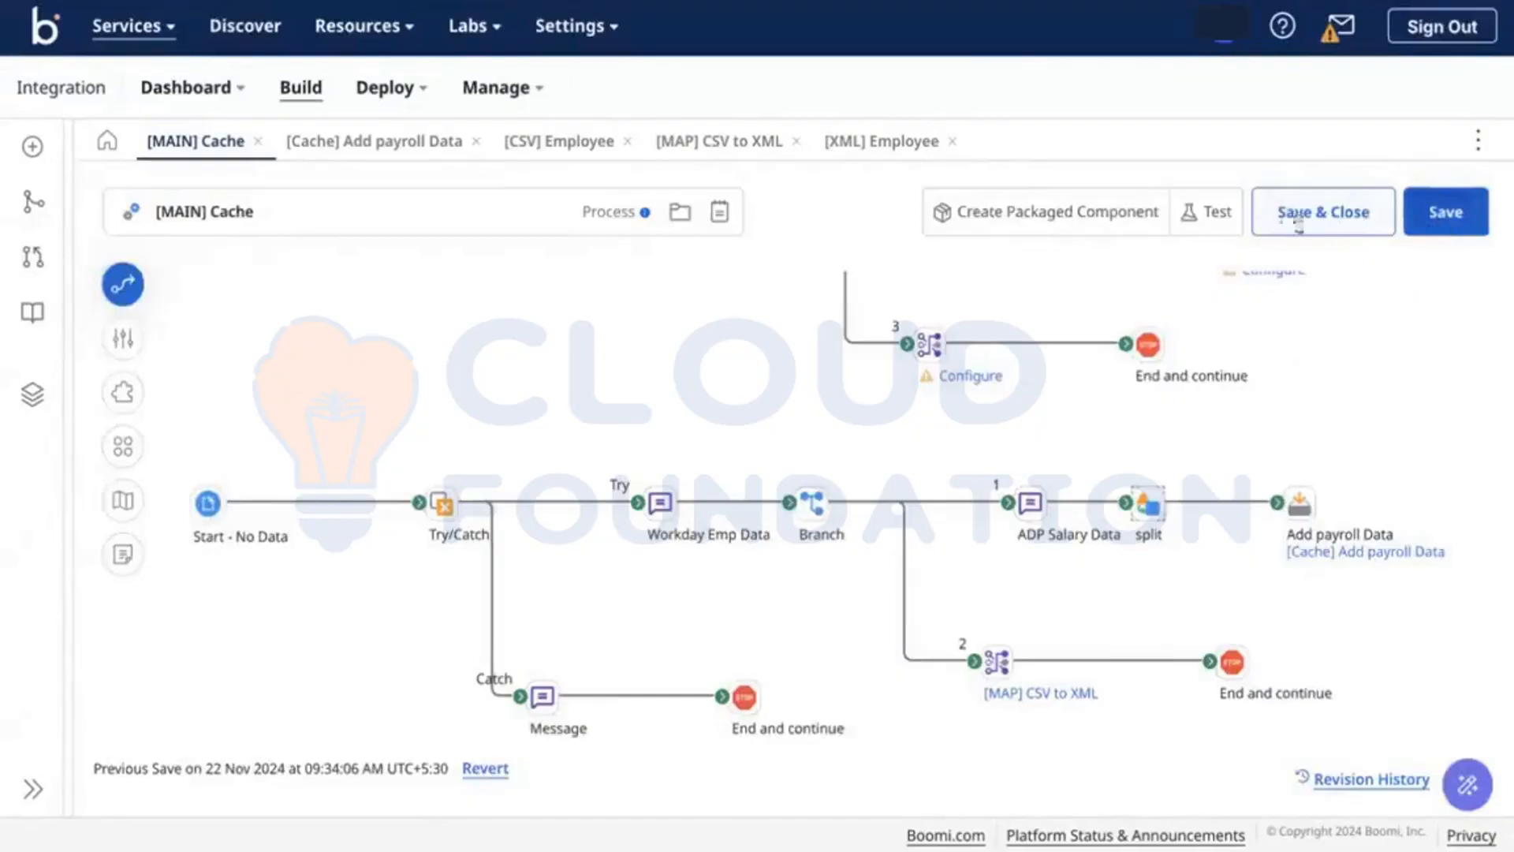
Step: Run the test and view the payroll document entering the split step
click(1235, 223)
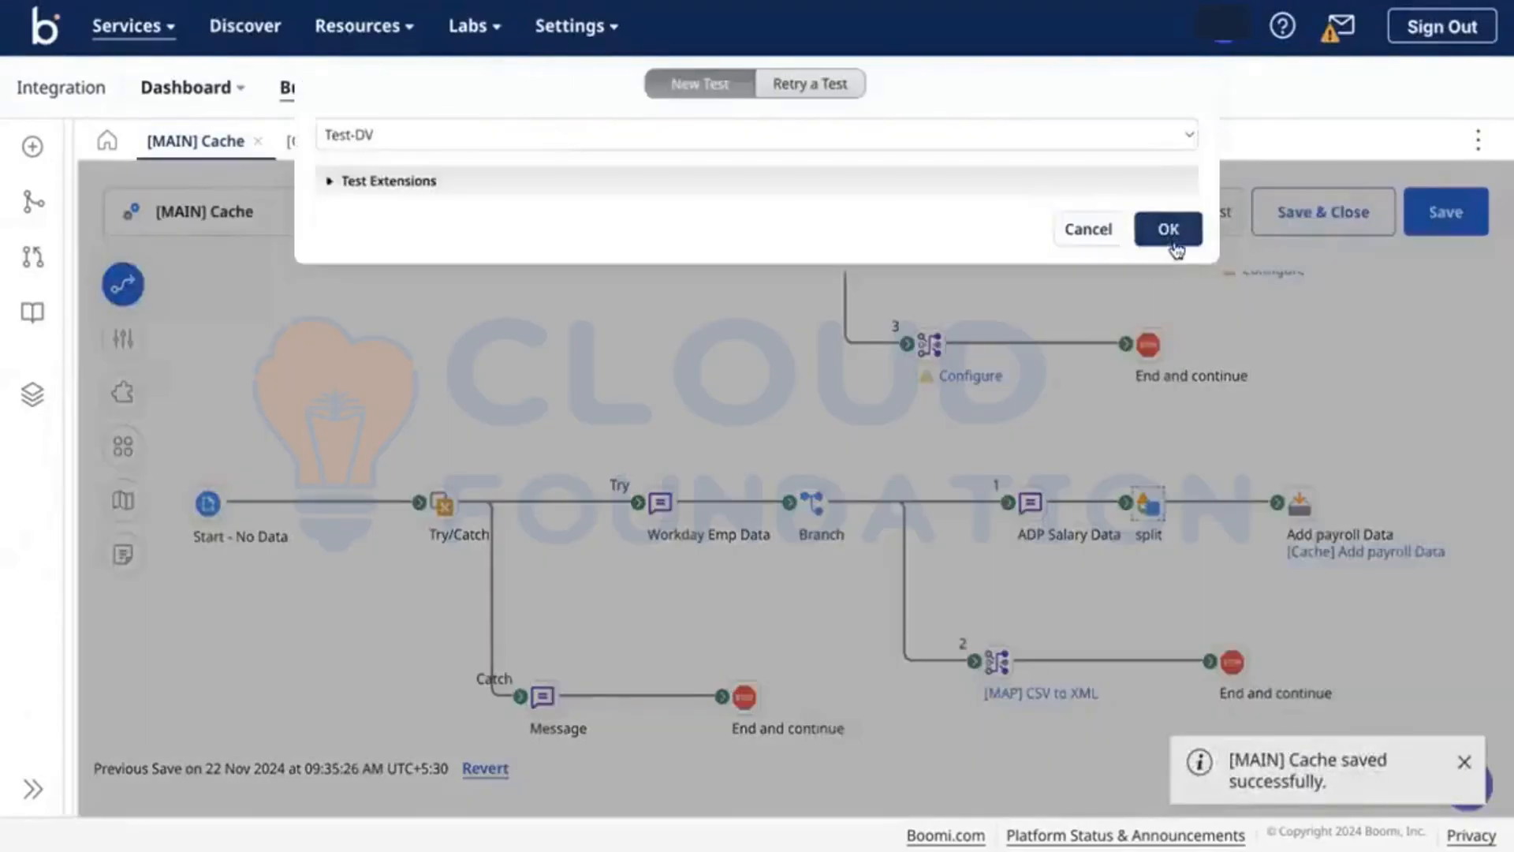
click(1174, 243)
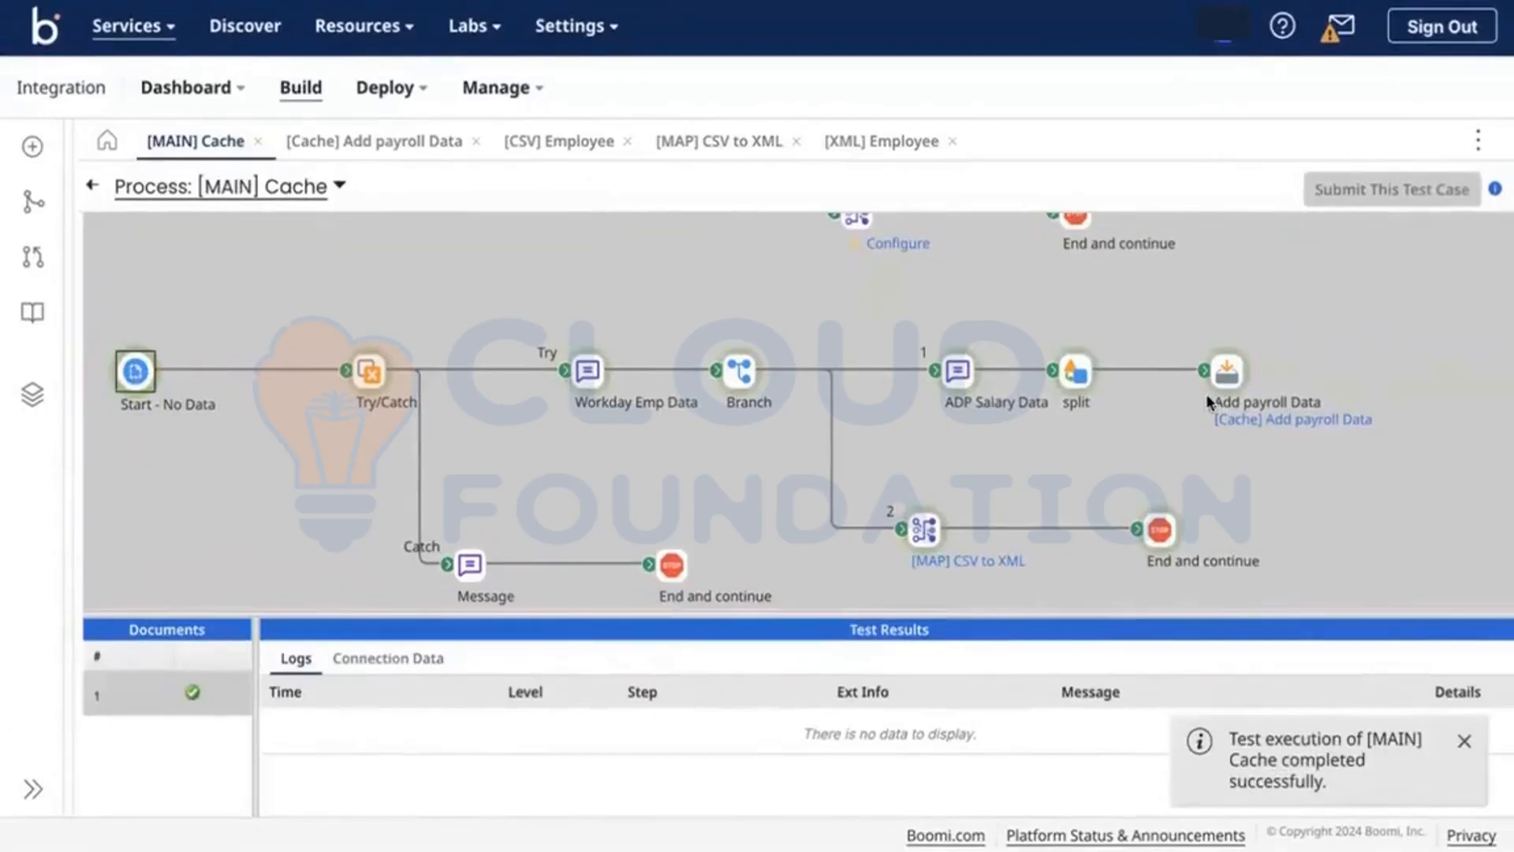
click(1224, 373)
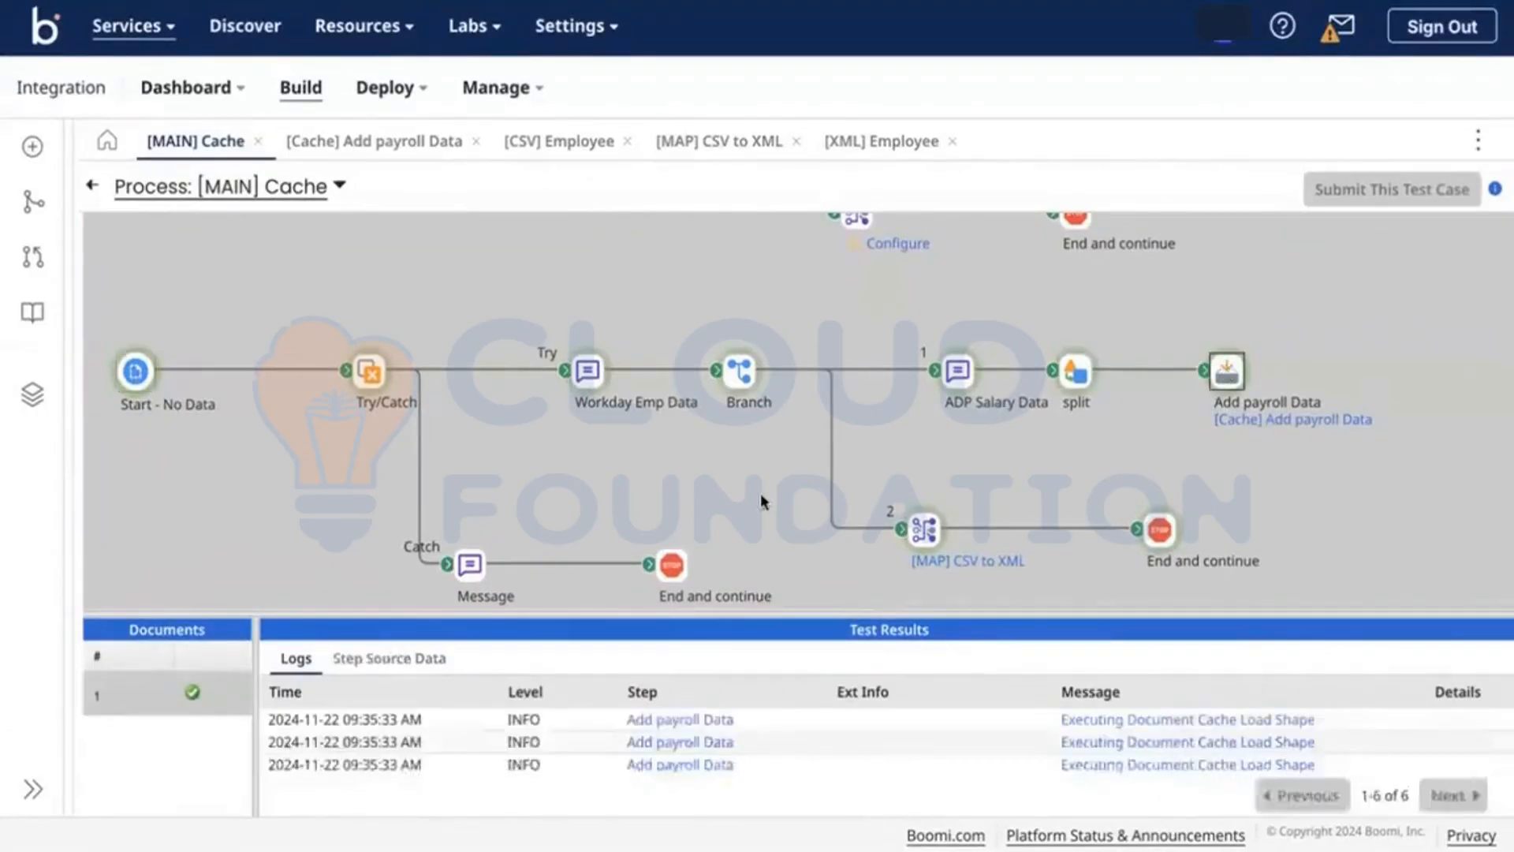
click(1070, 377)
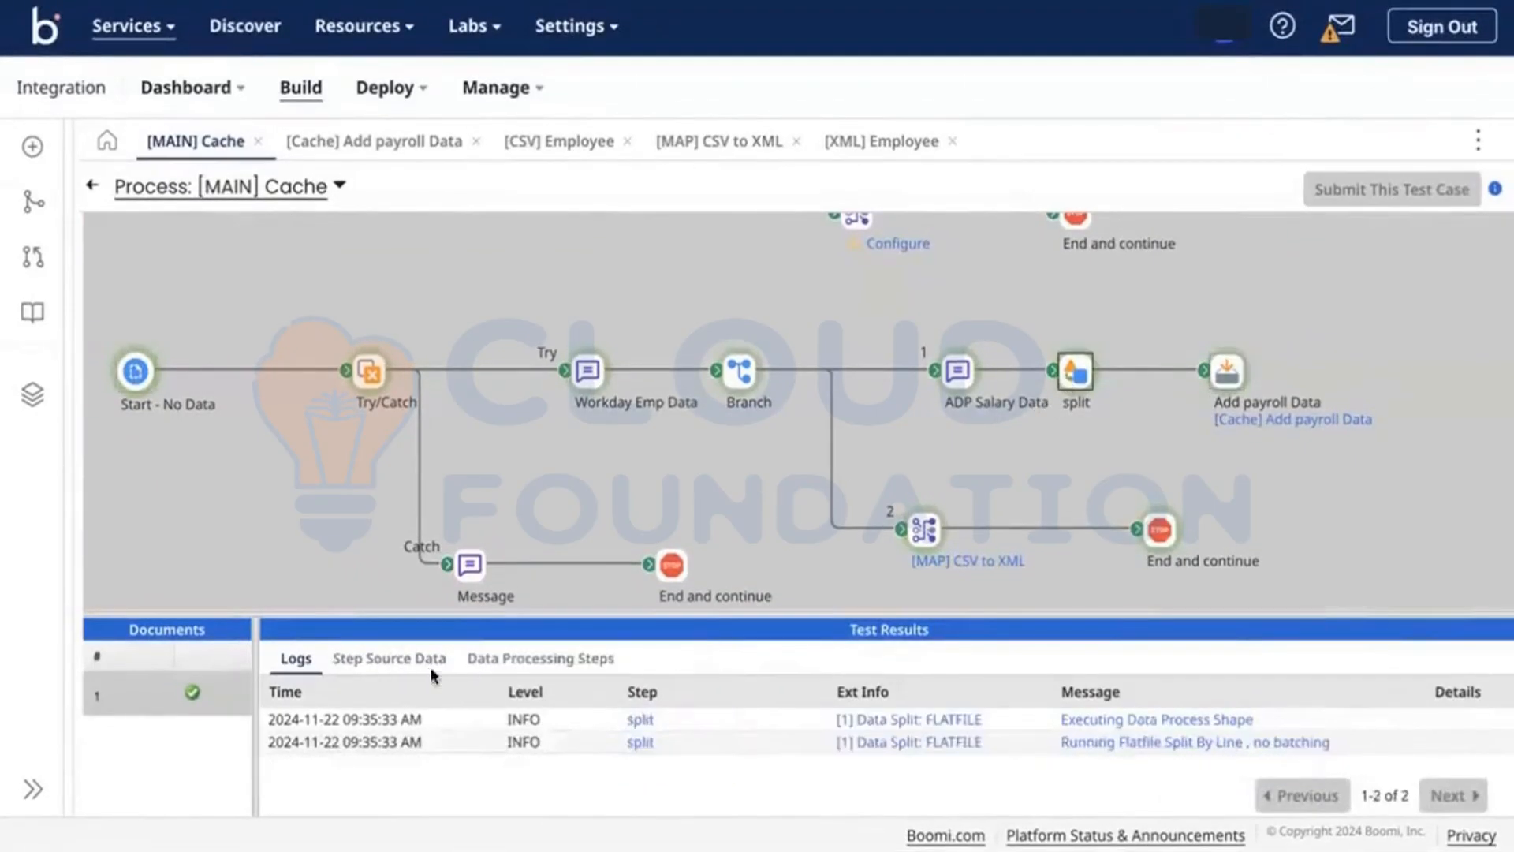
click(402, 661)
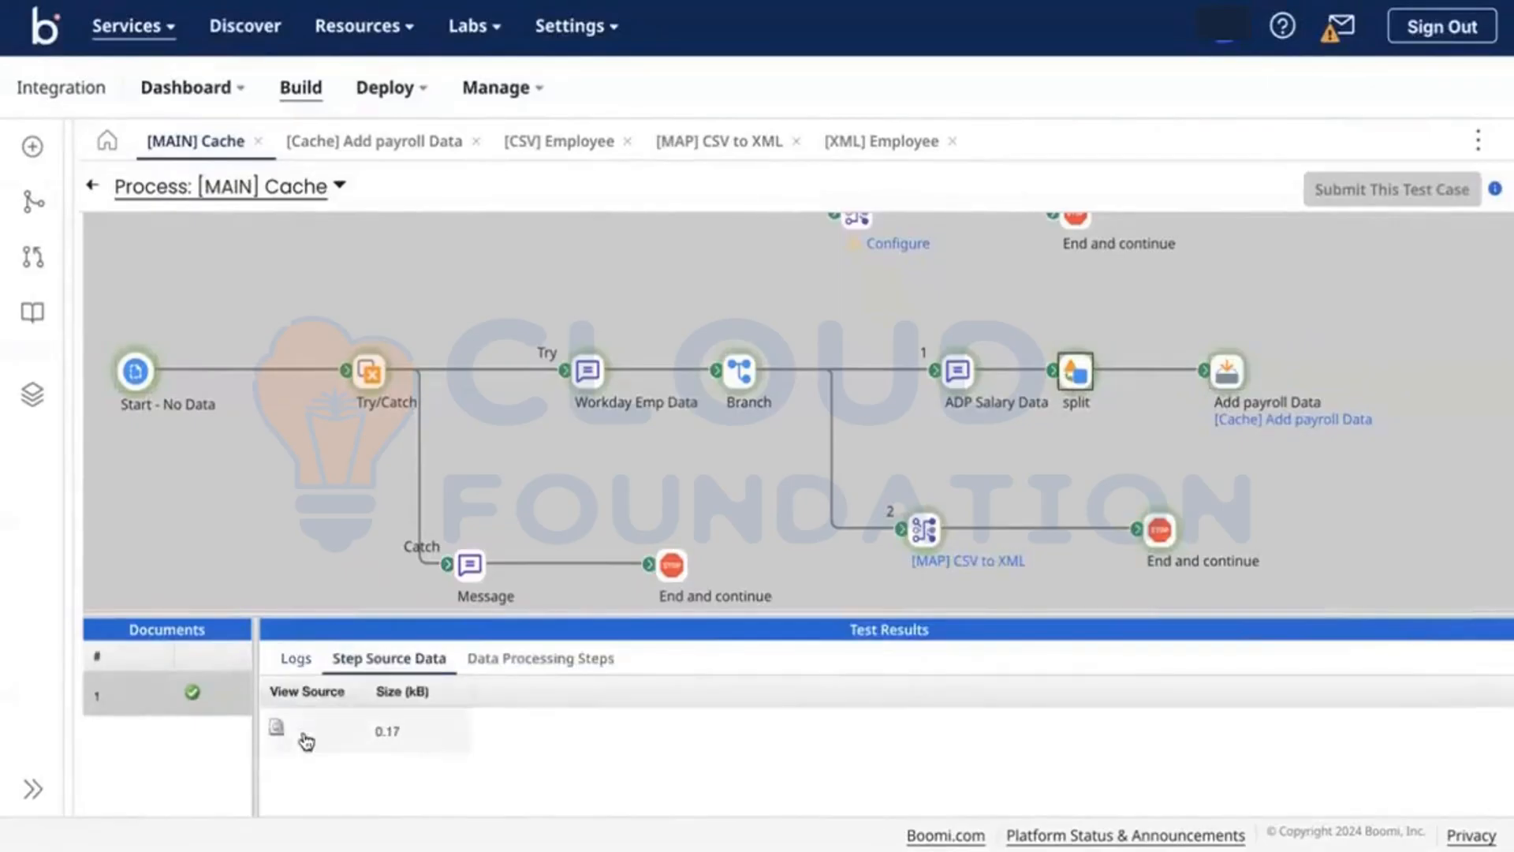
click(277, 726)
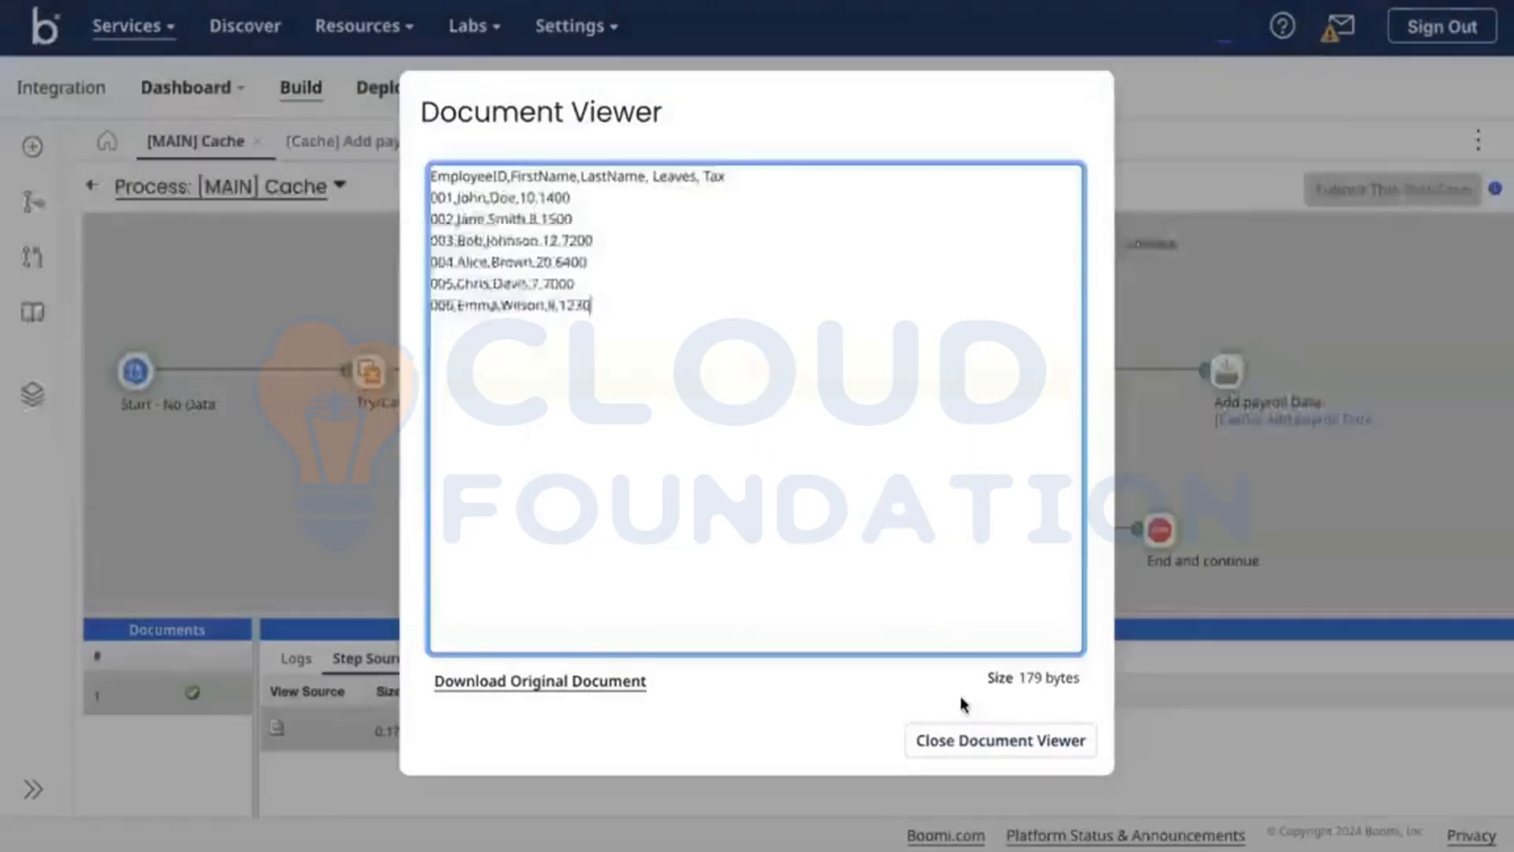
click(989, 738)
Step: Review documents for Add payroll Data, [MAP] CSV to XML and branch 2's end, enlarging the results panel
click(1226, 371)
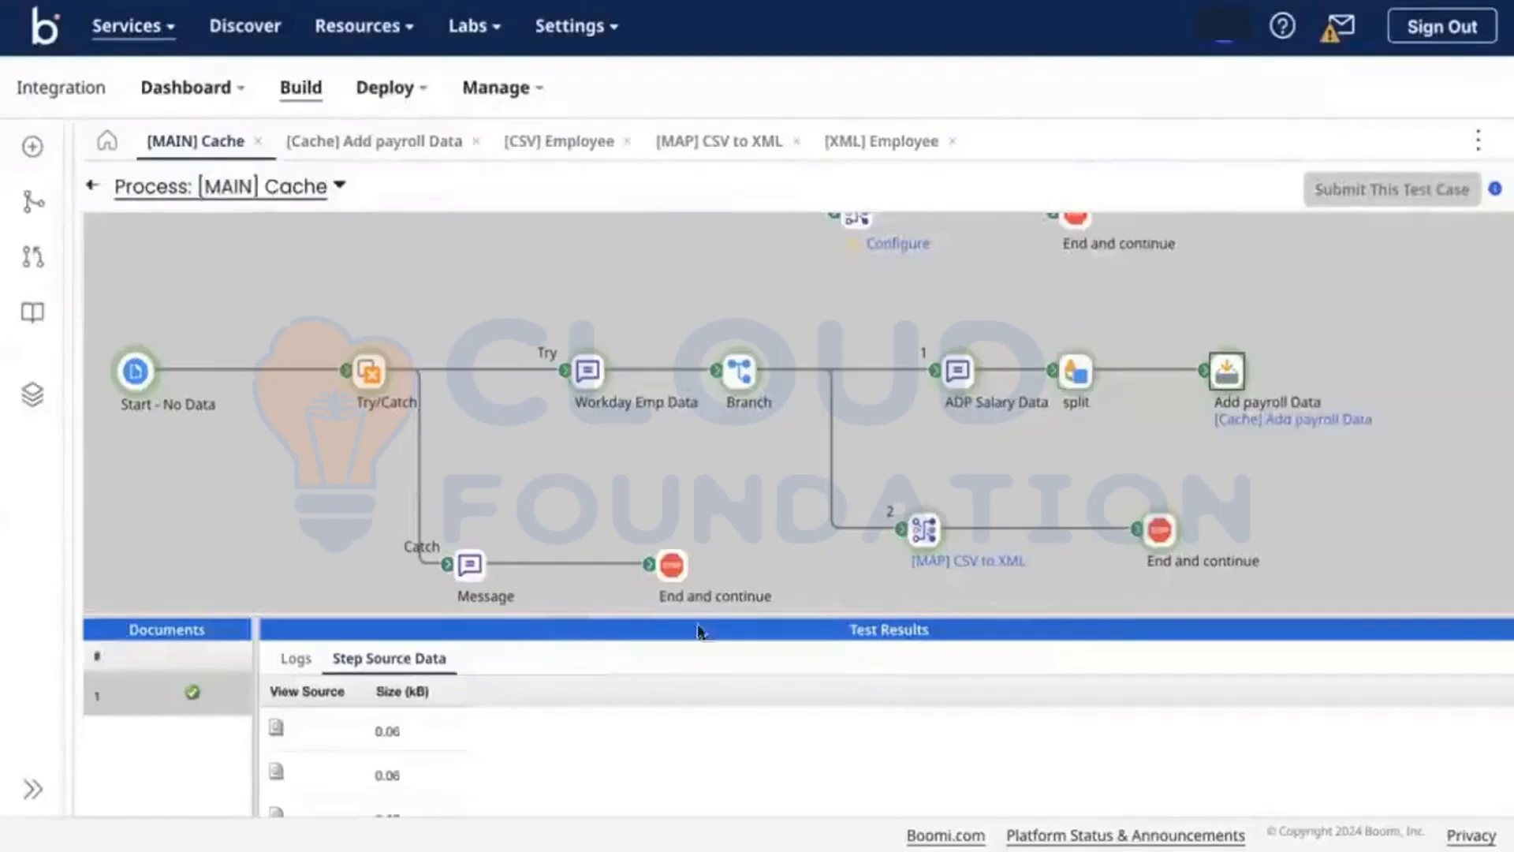
scroll(473, 759, down, 1)
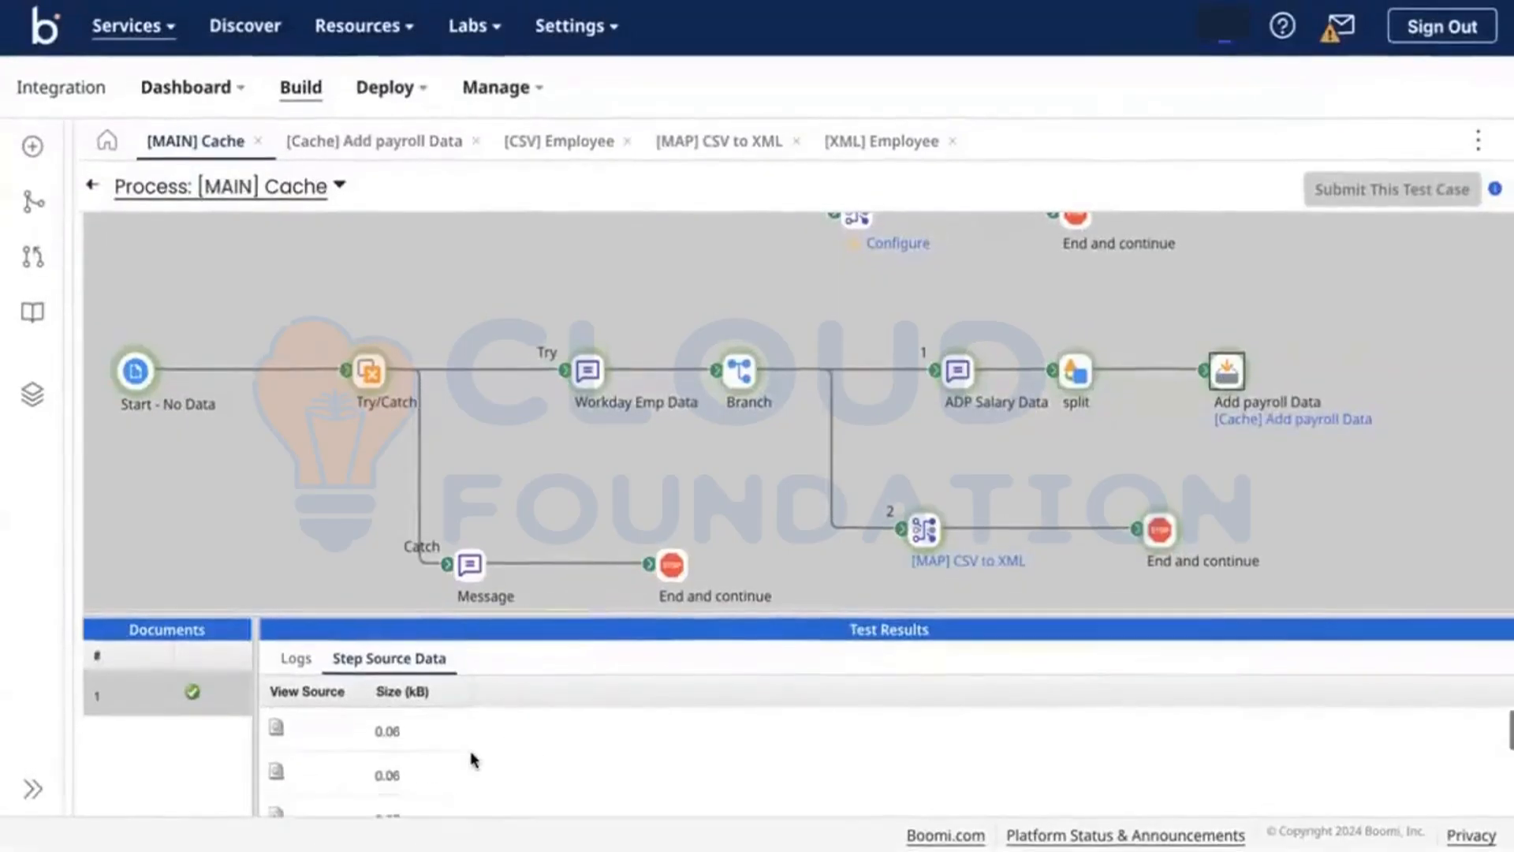
click(924, 524)
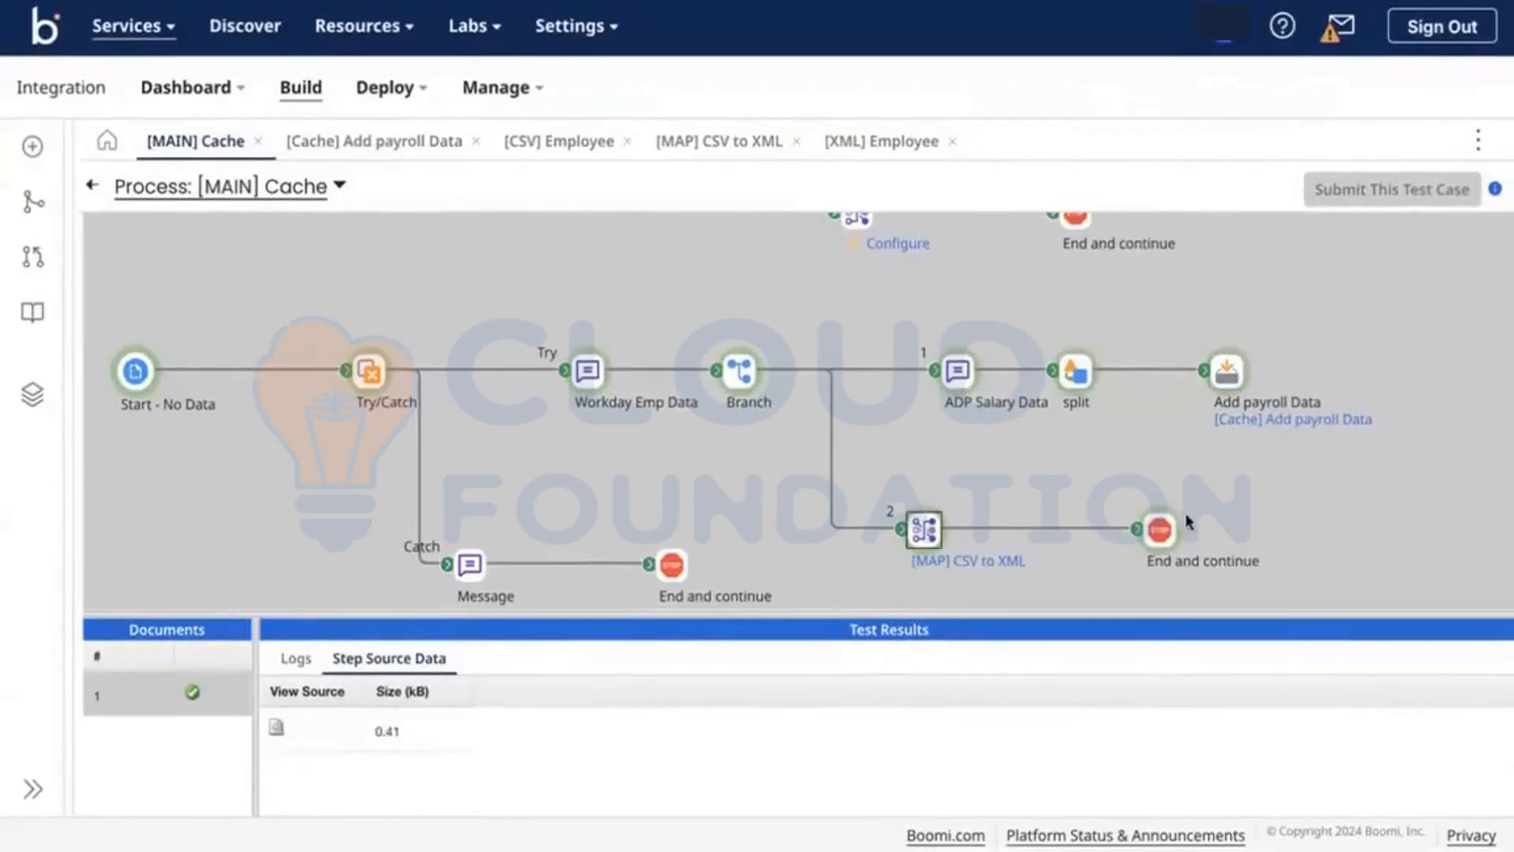
click(1162, 531)
scroll(812, 792, down, 1)
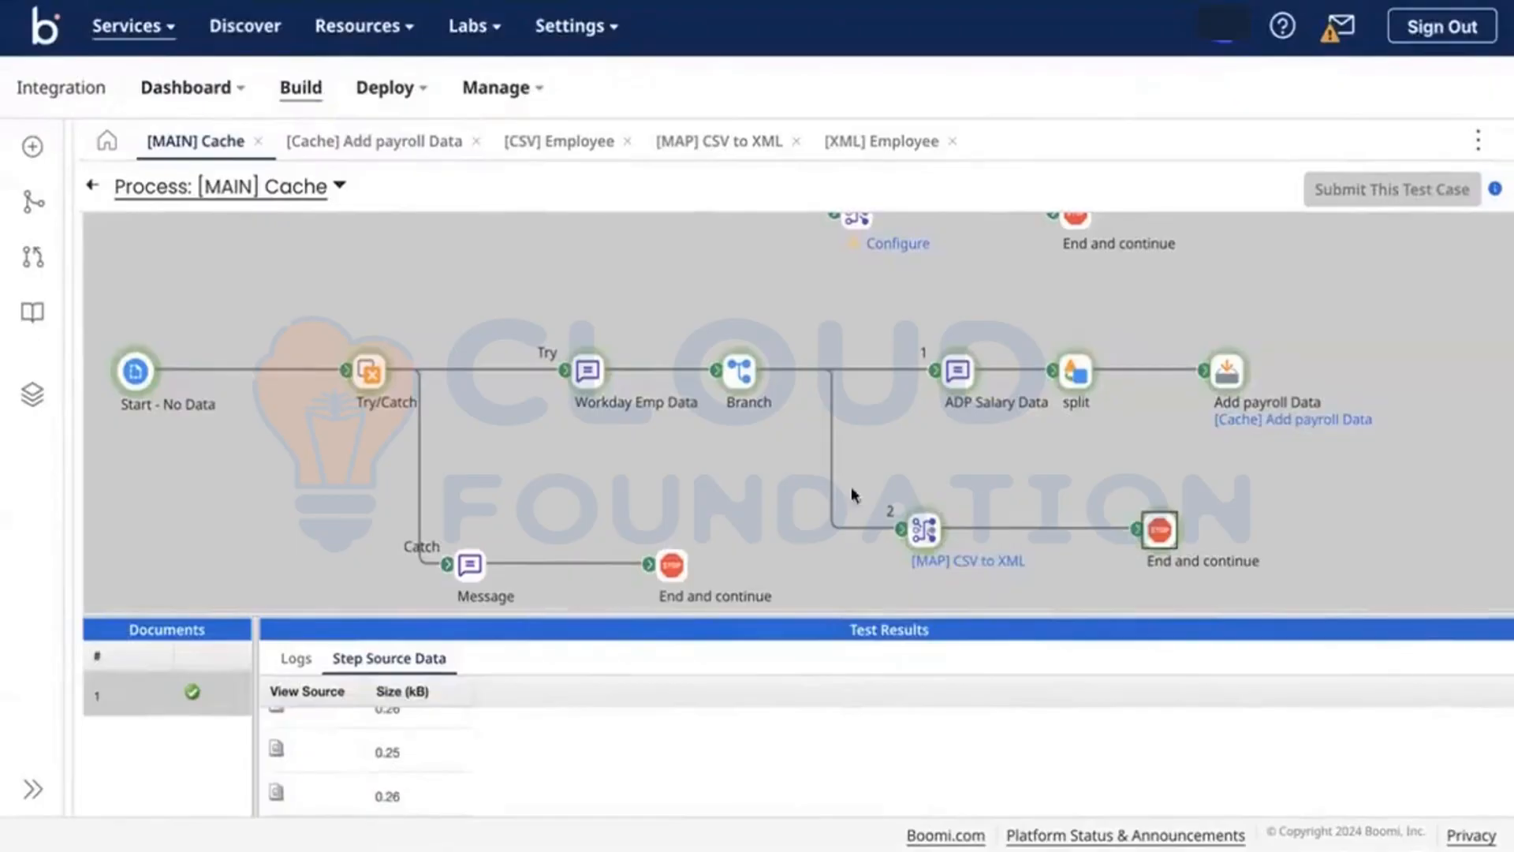
drag(867, 615, 878, 319)
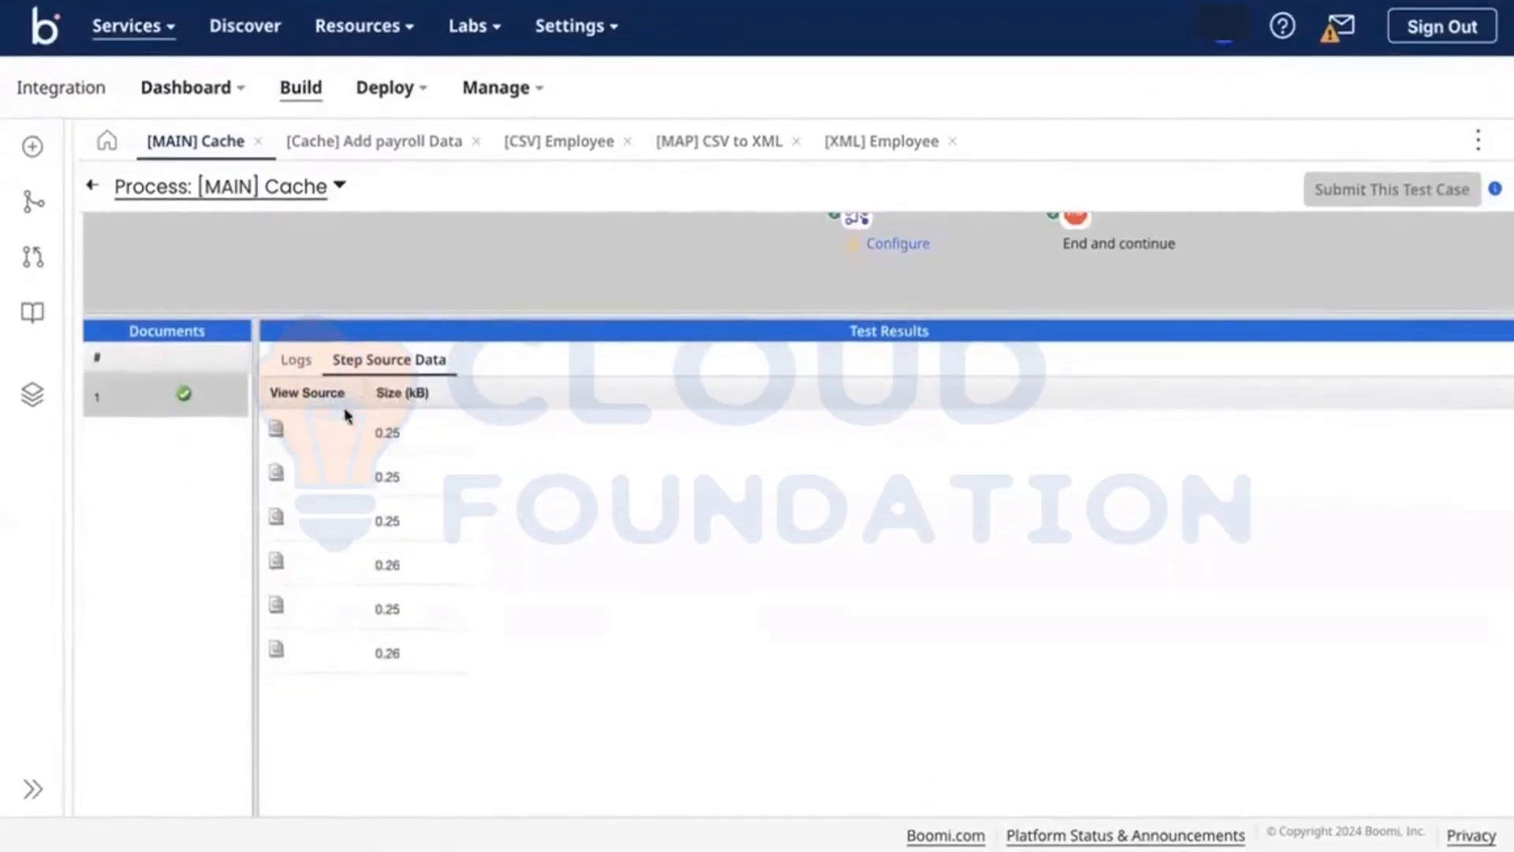
Step: View the first per-employee XML document at branch 2's end and the split step's CSV source
click(276, 428)
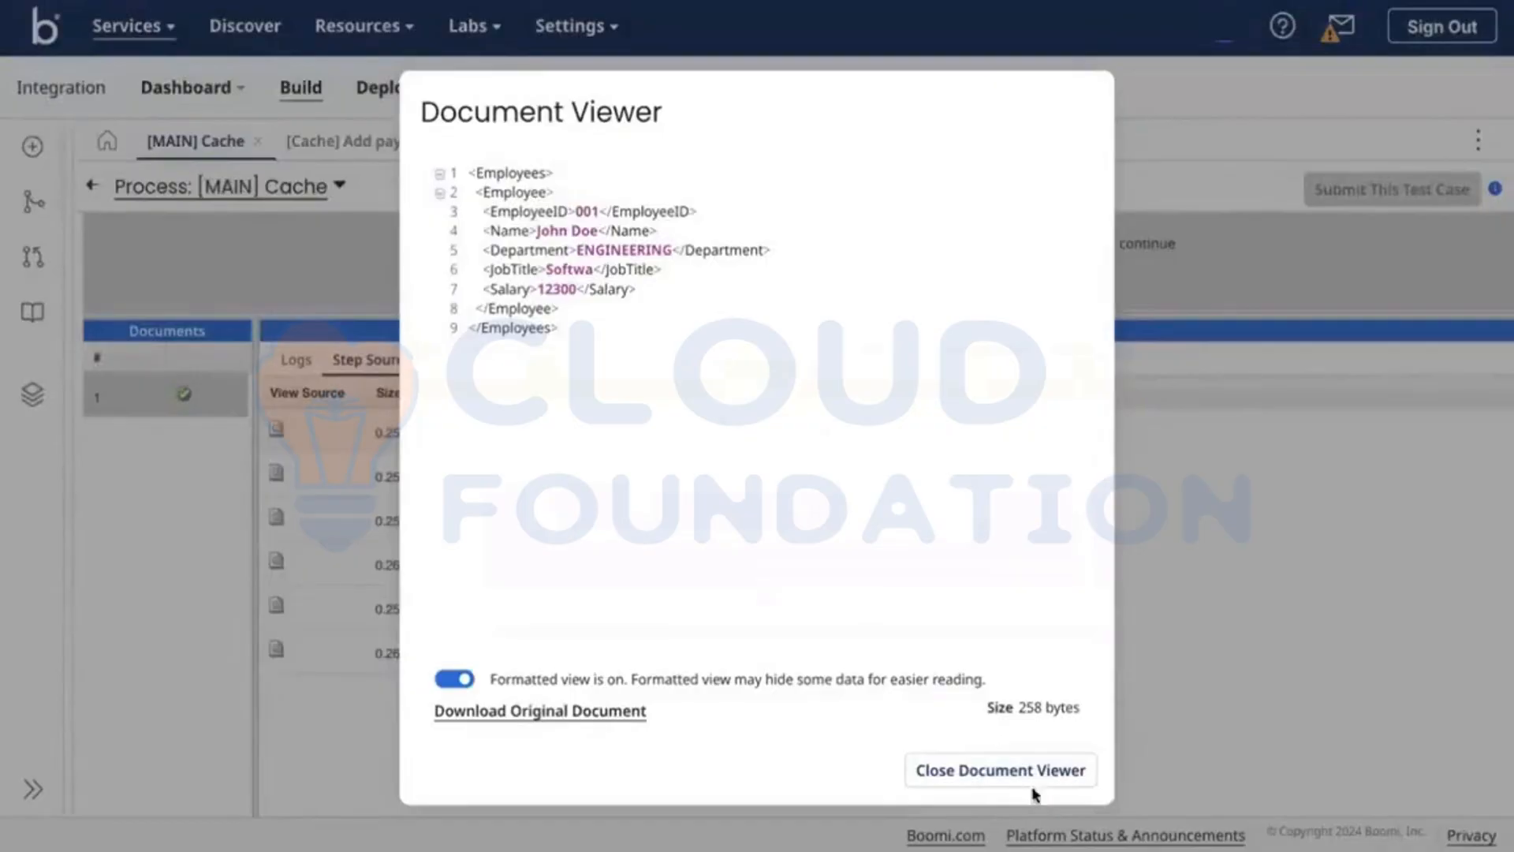
click(944, 777)
drag(868, 315, 913, 509)
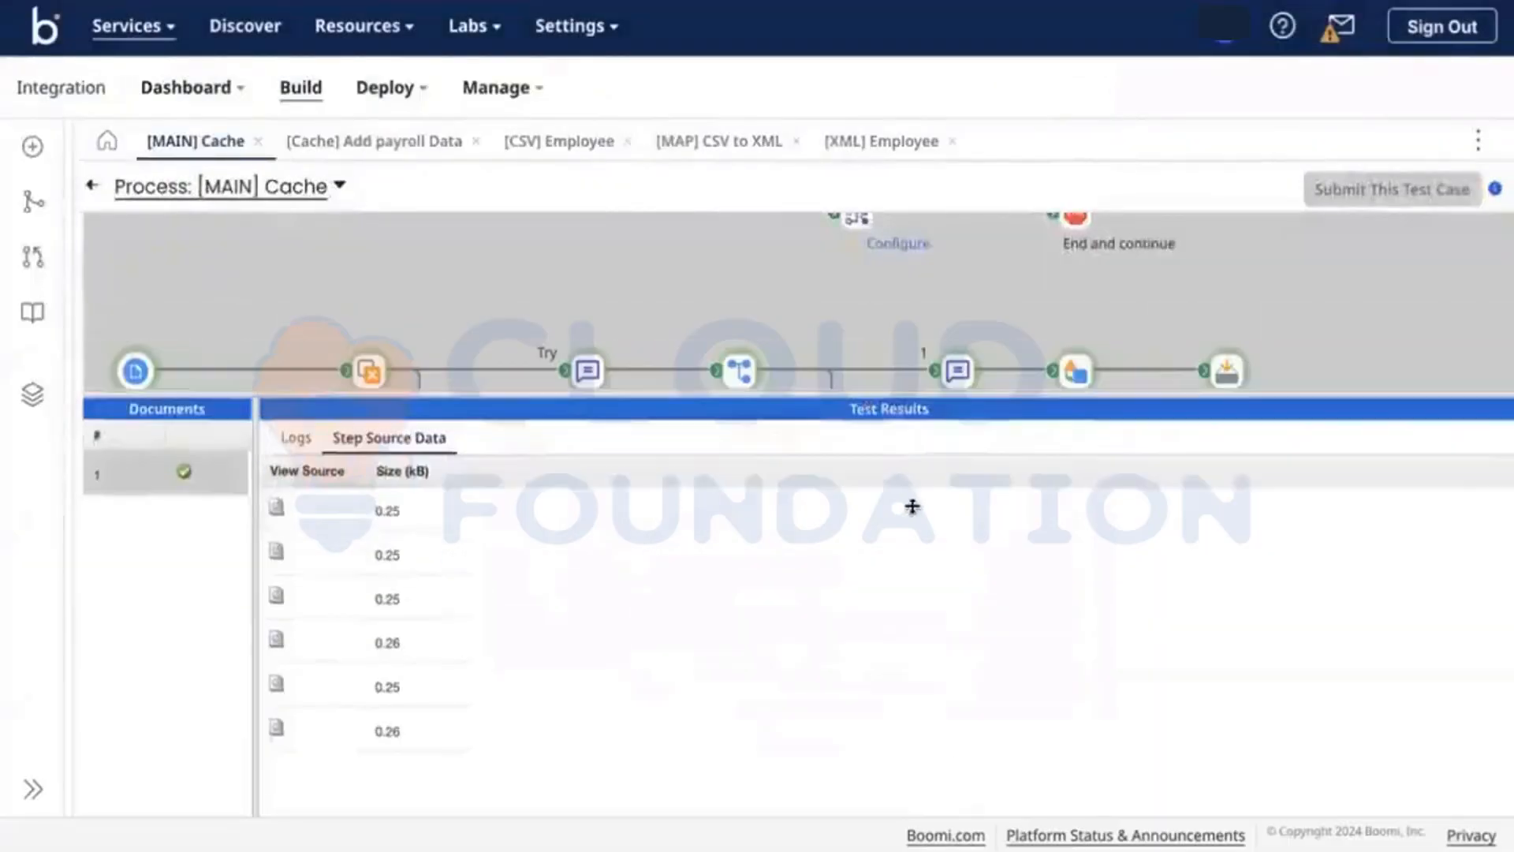
click(1075, 371)
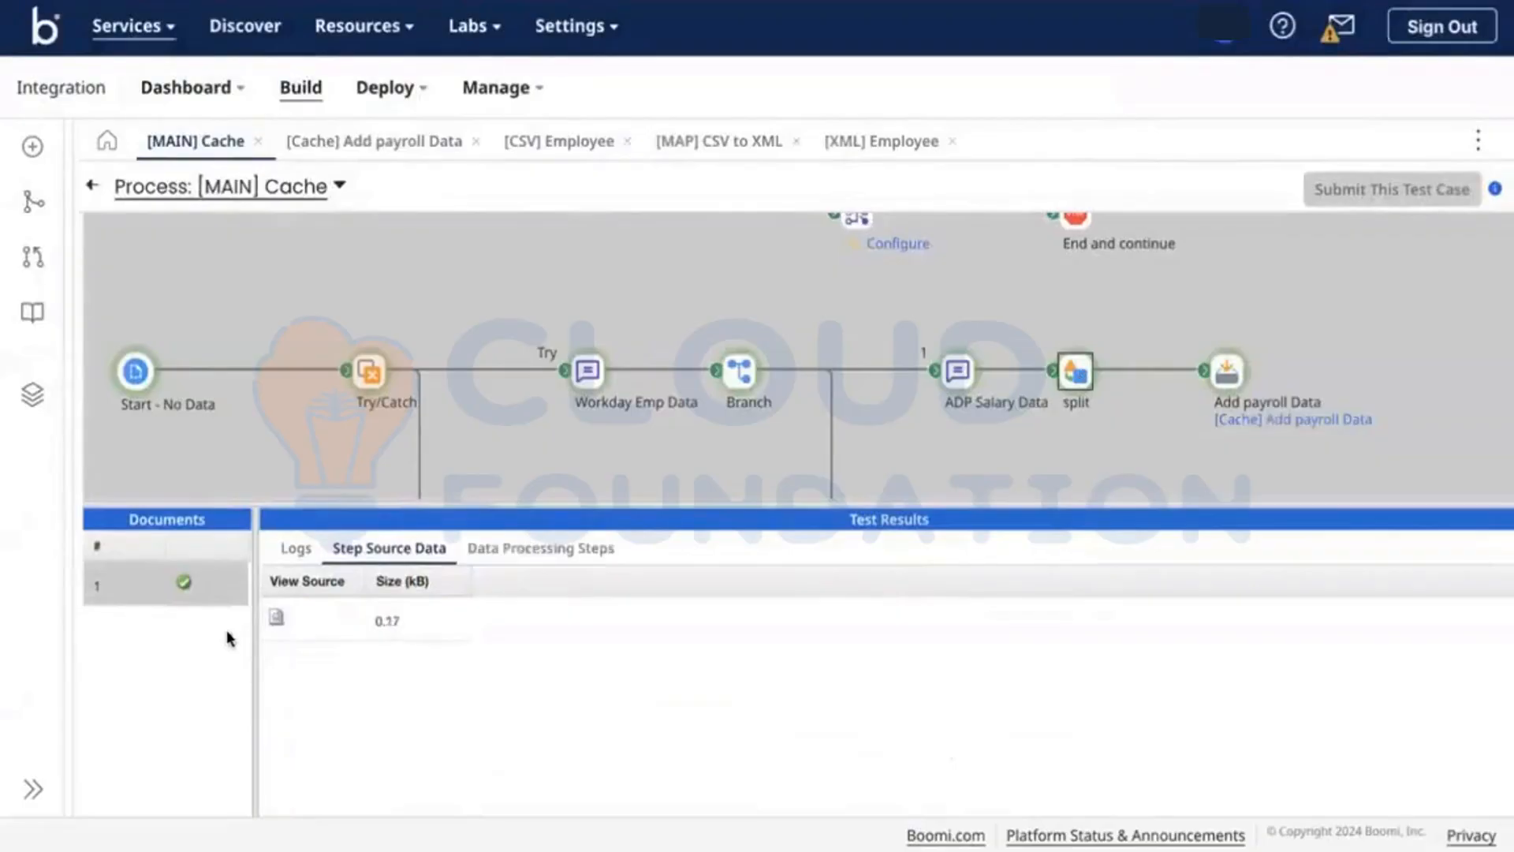
click(275, 614)
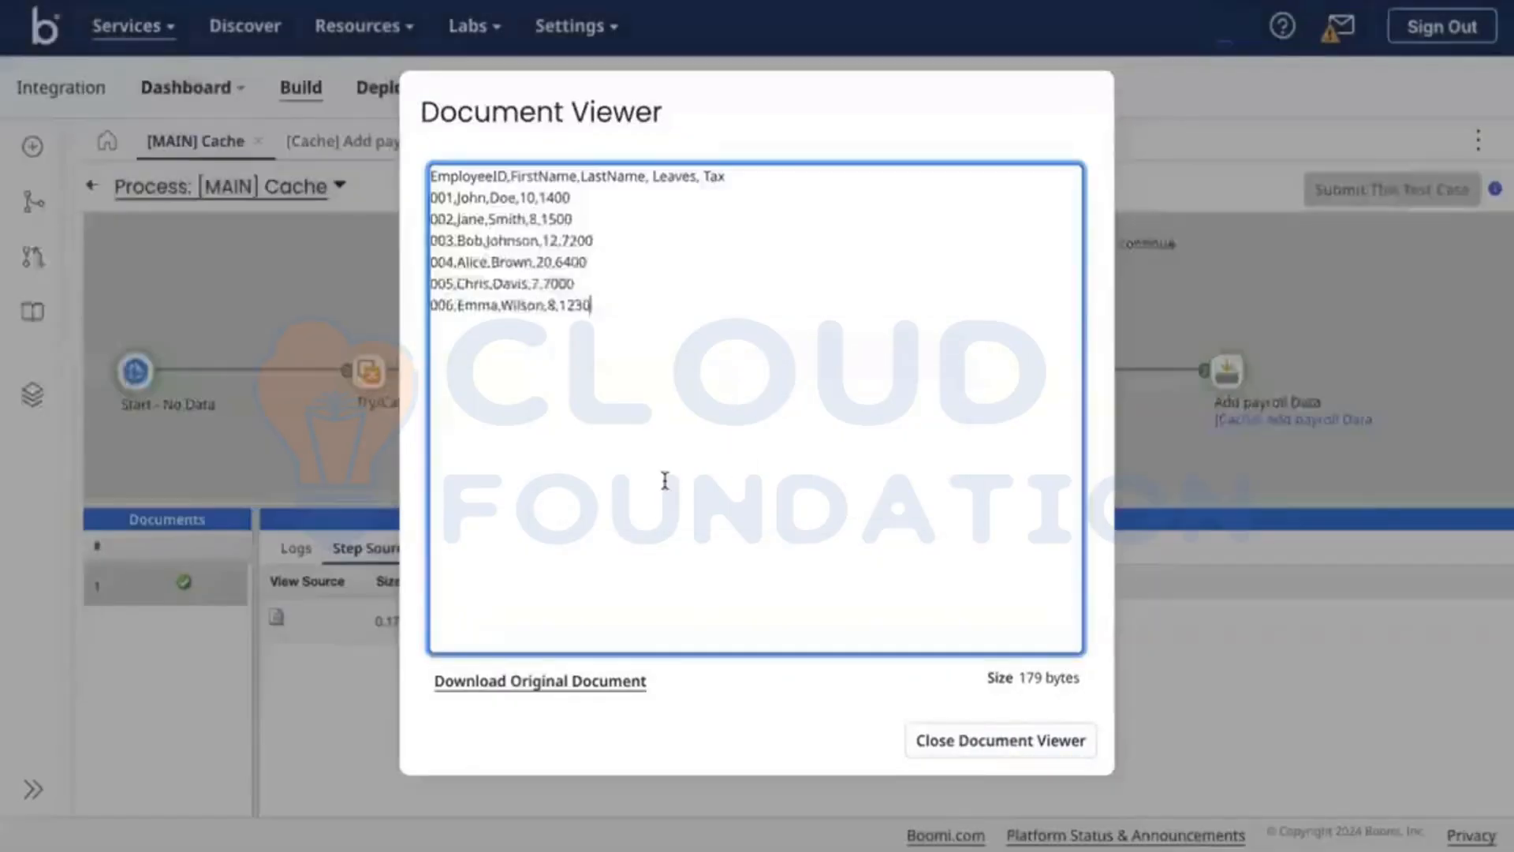
click(1018, 748)
Step: View the second employee document reaching the branch 2 end
scroll(1070, 432, down, 2)
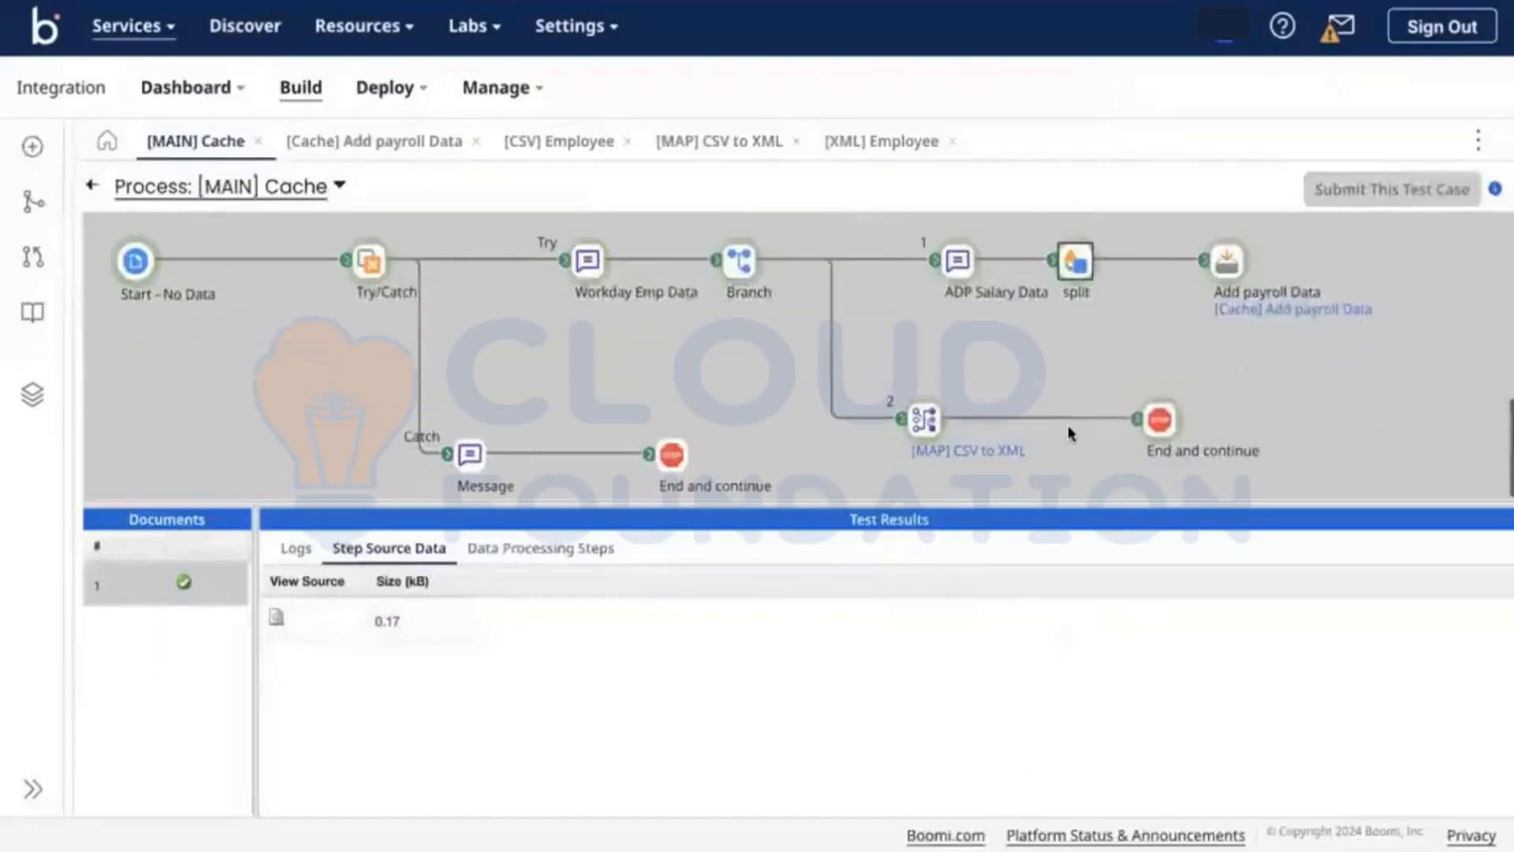
click(1155, 414)
click(276, 665)
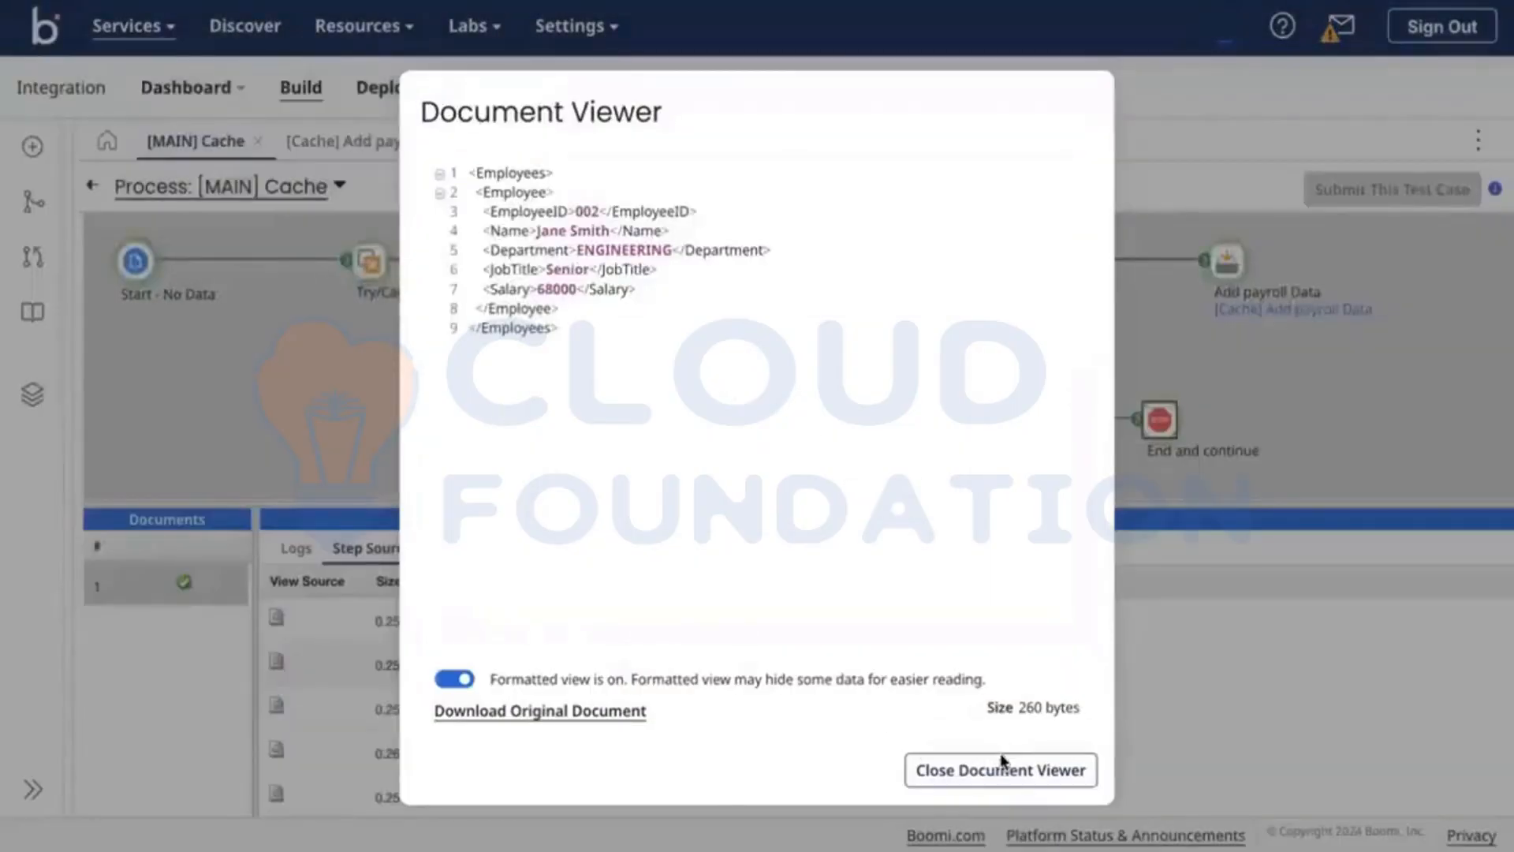
click(1001, 765)
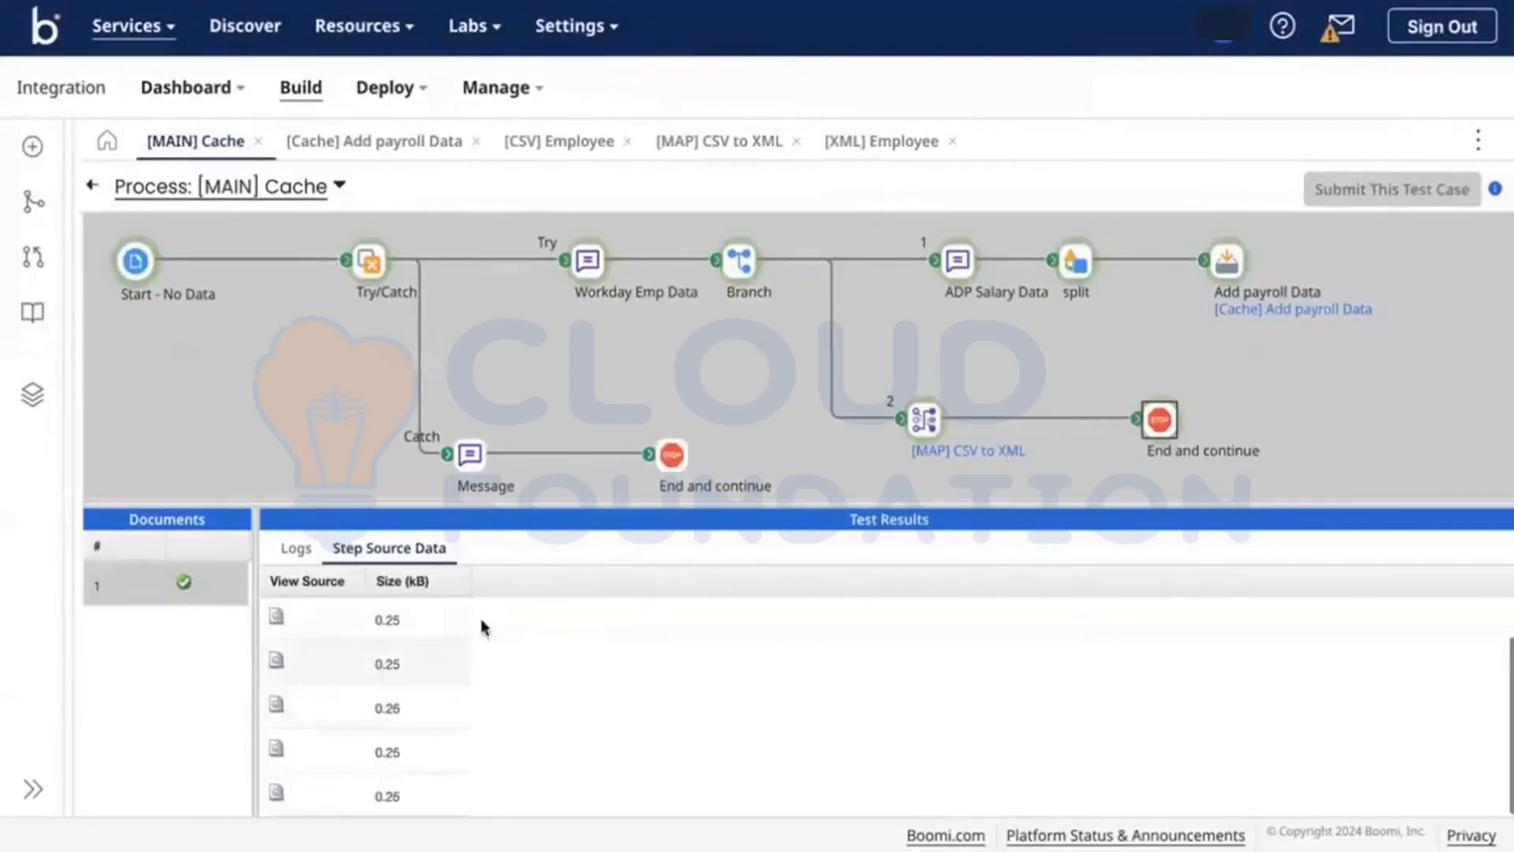
scroll(411, 766, down, 1)
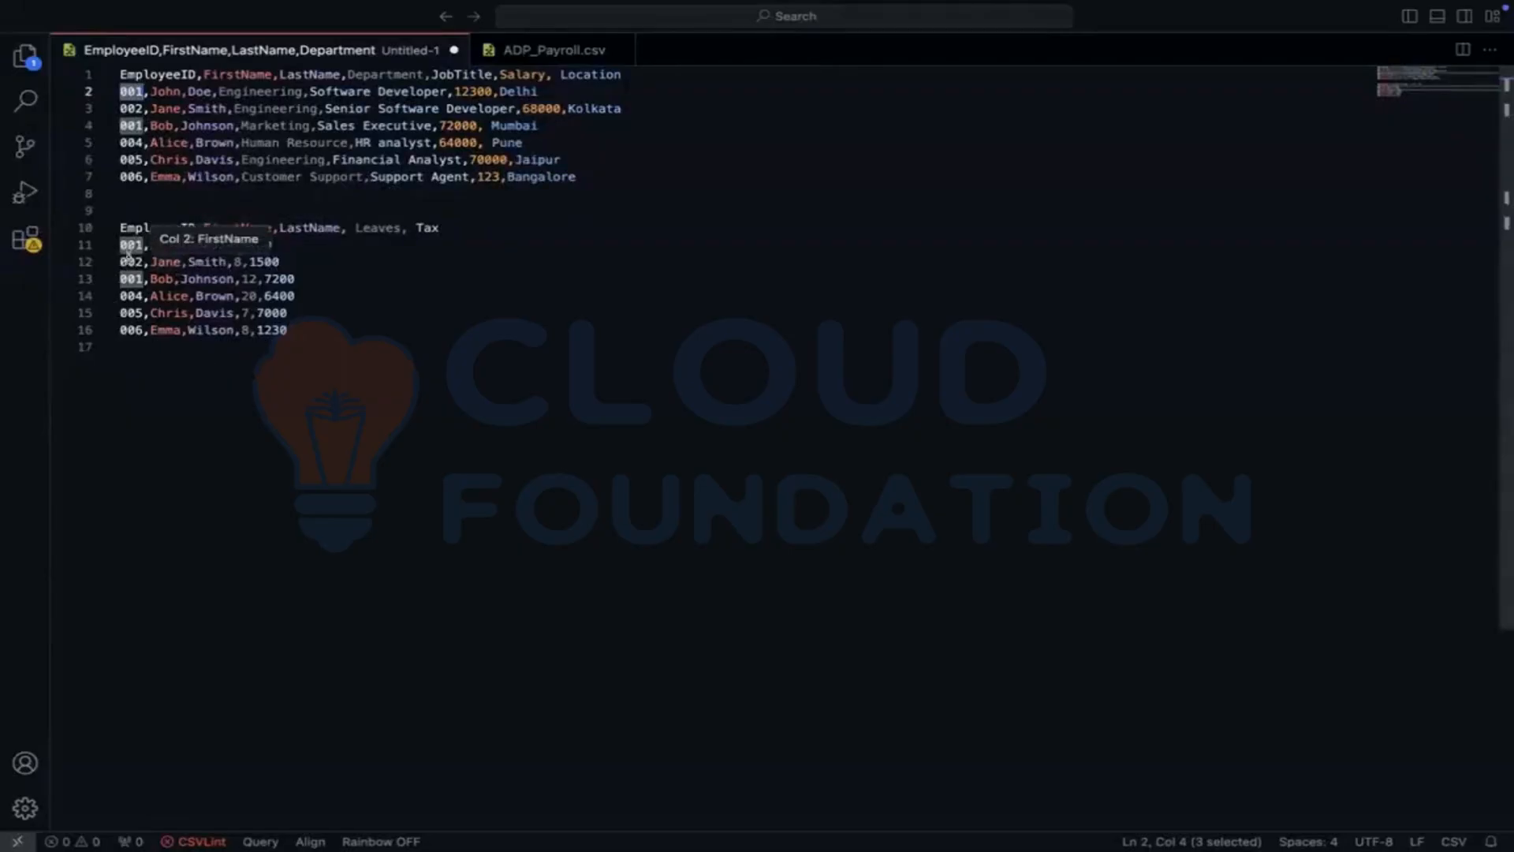
Step: In VS Code, highlight ID 001 and select payroll lines 10–16, finding 001 repeated on line 11
click(127, 261)
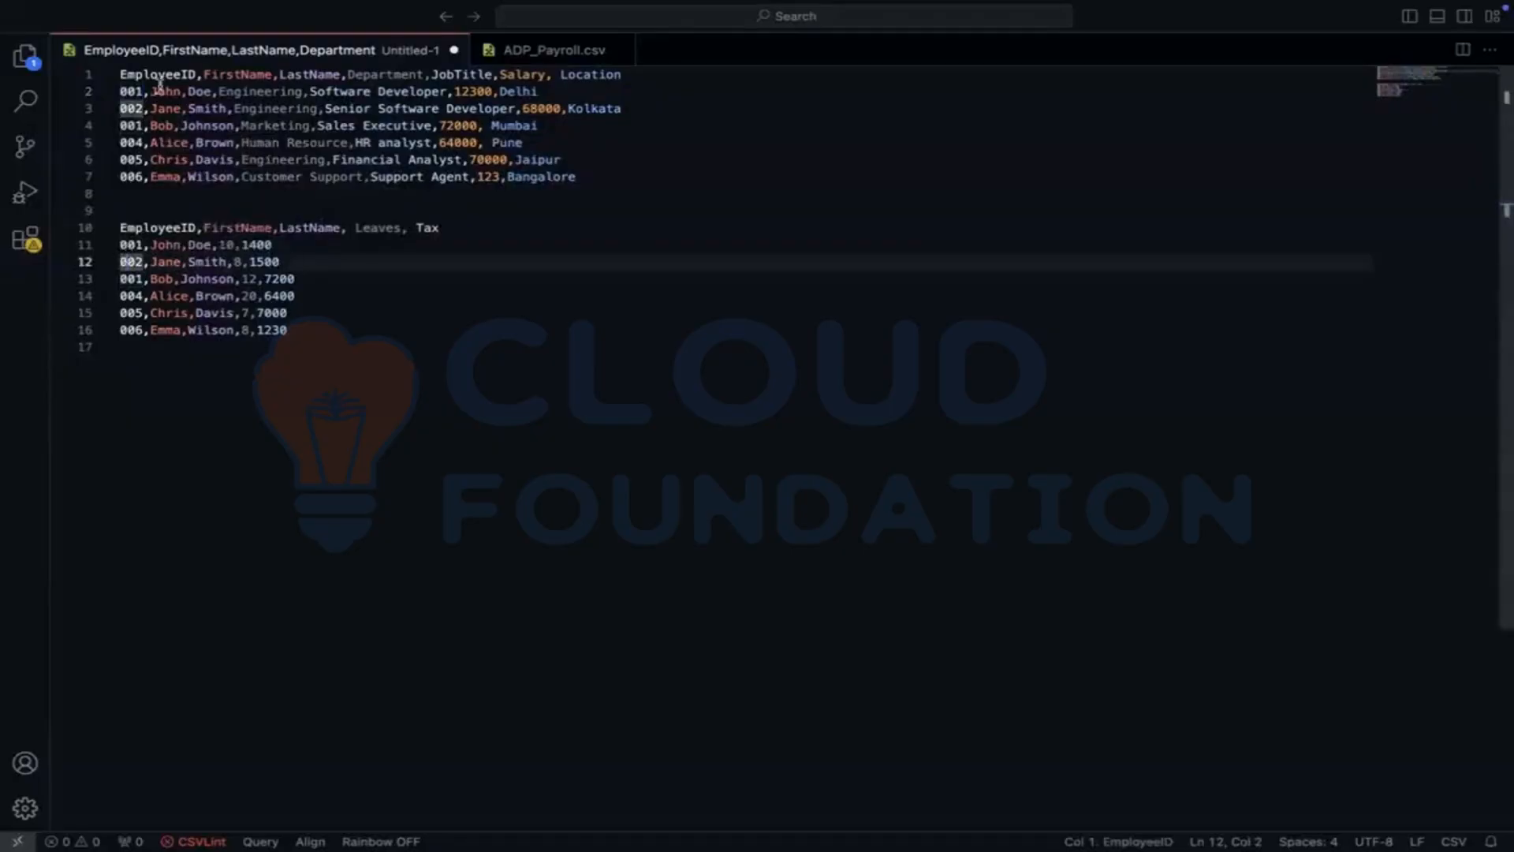
click(133, 90)
double_click(132, 91)
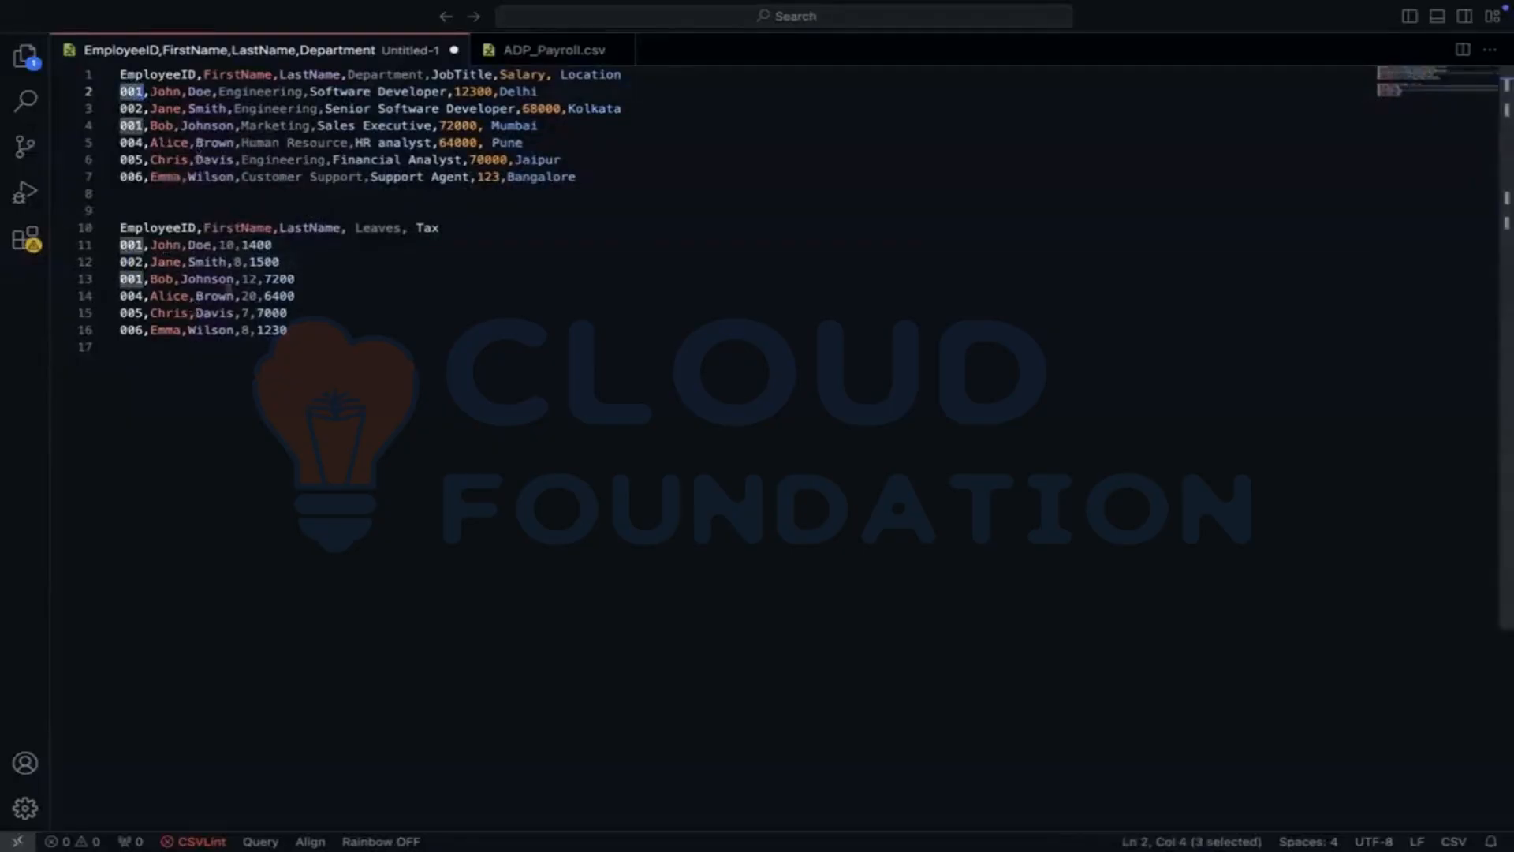
drag(320, 338, 99, 227)
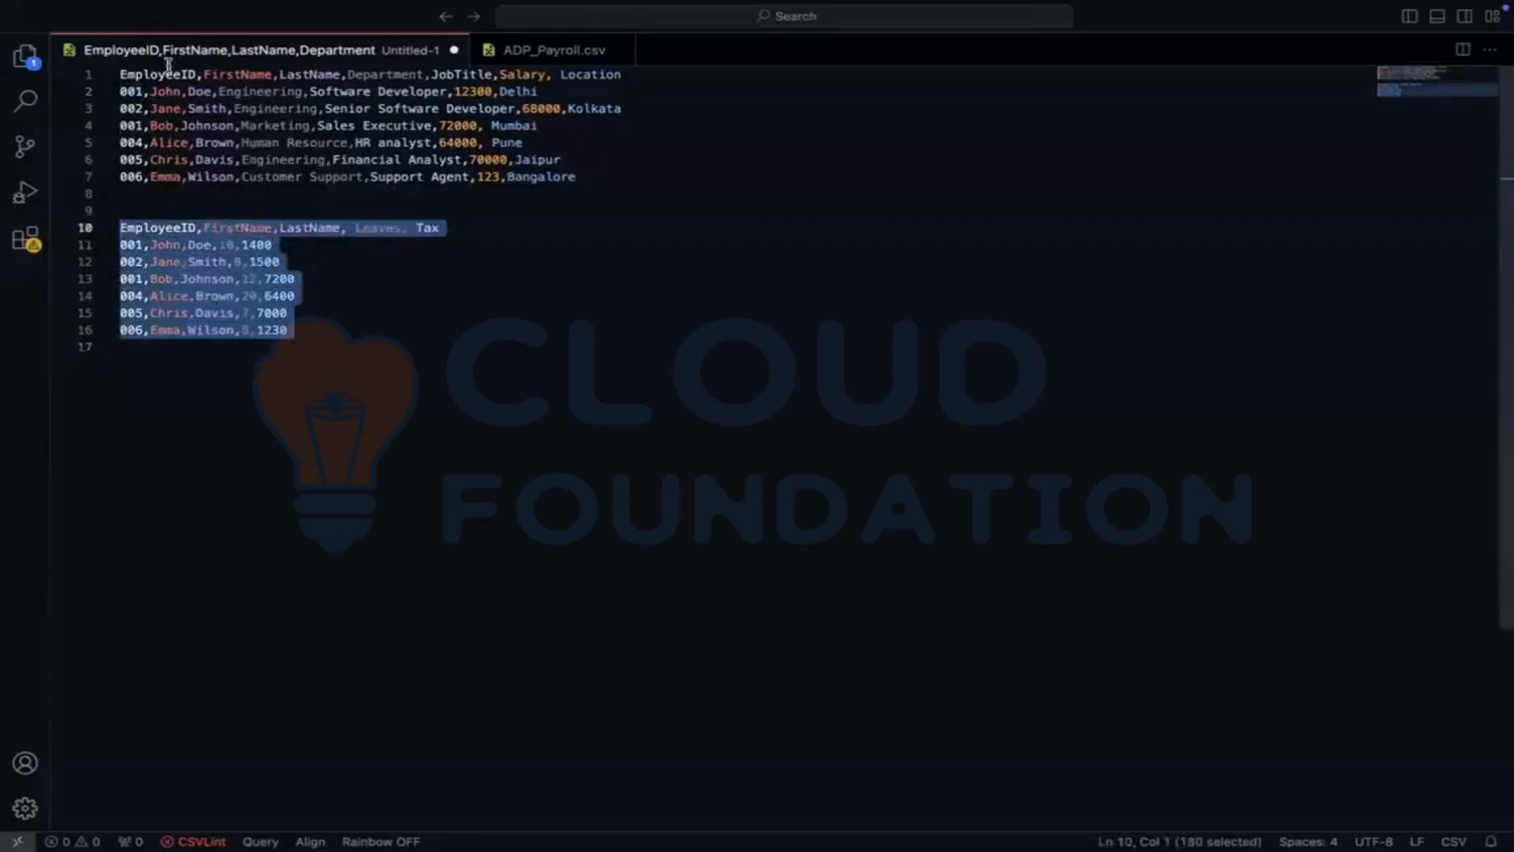
double_click(134, 245)
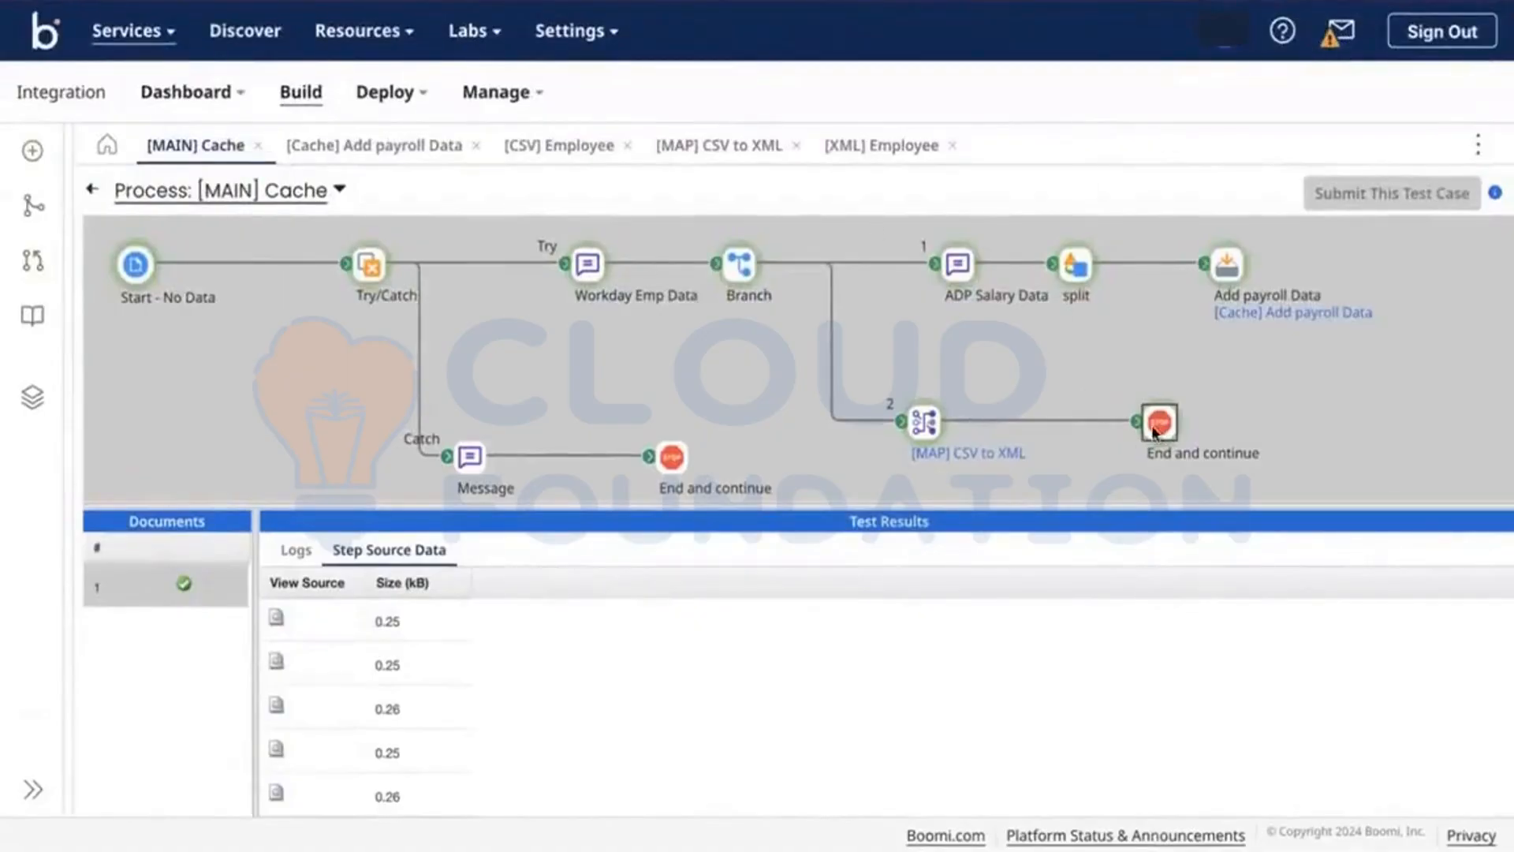
Step: Scroll through the payroll CSV and place the caret on the records at lines 15 and 16
scroll(519, 683, up, 1)
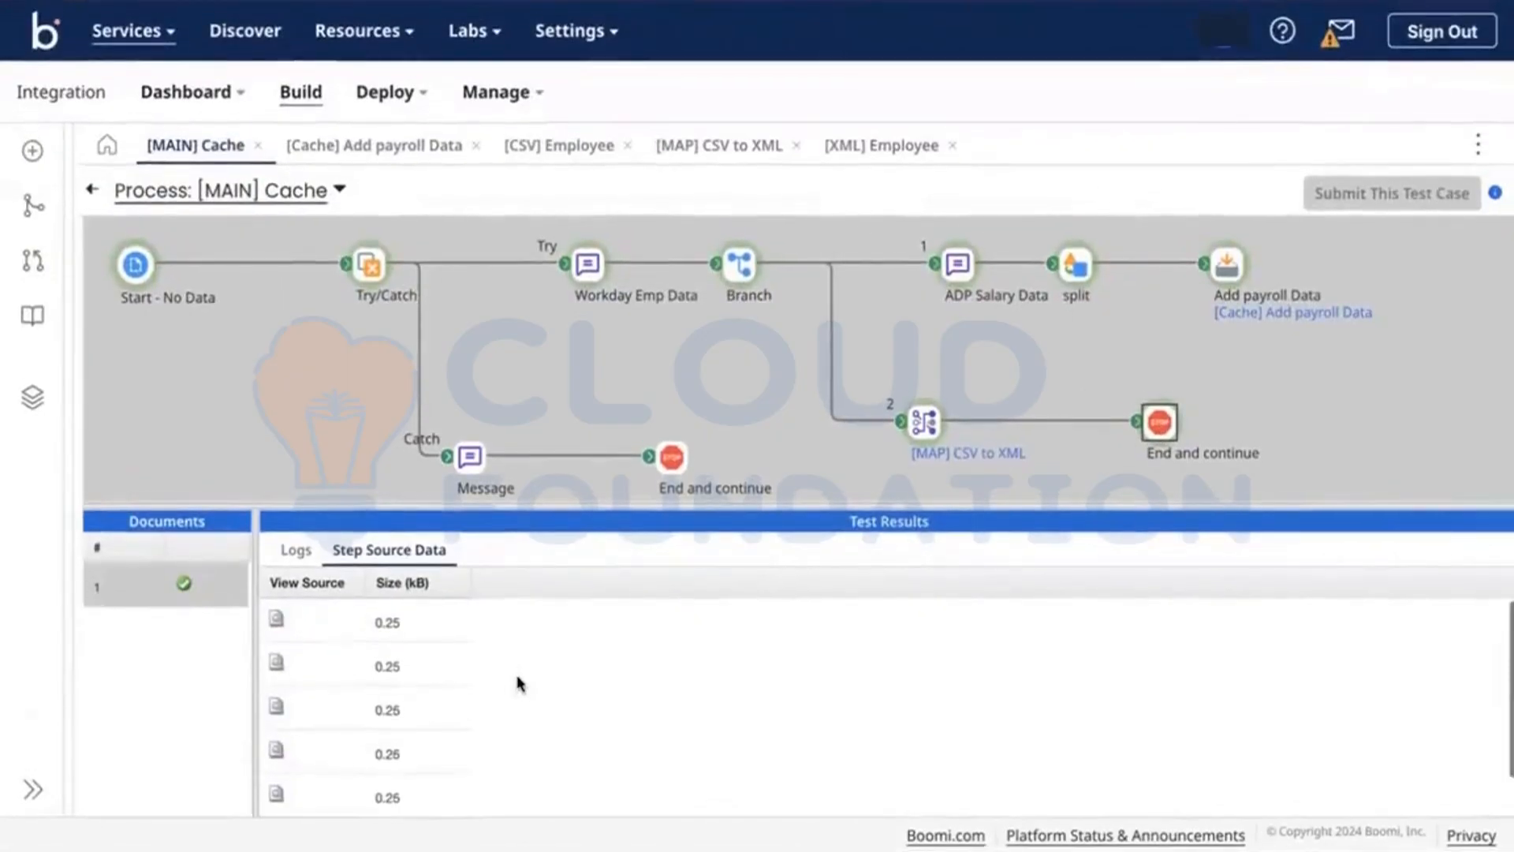
scroll(520, 684, down, 1)
scroll(519, 684, up, 1)
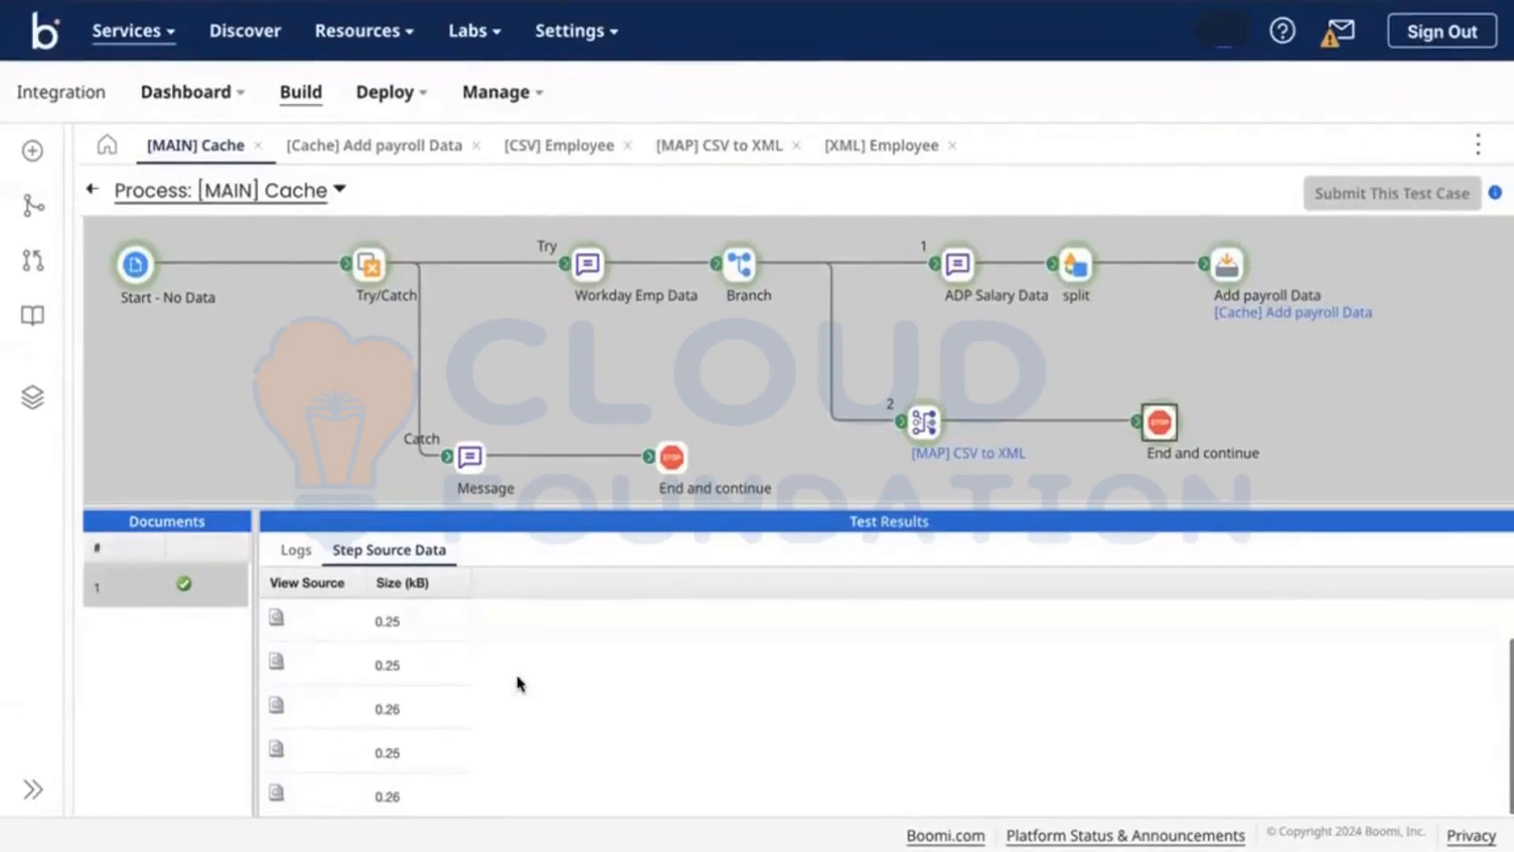
scroll(519, 683, down, 1)
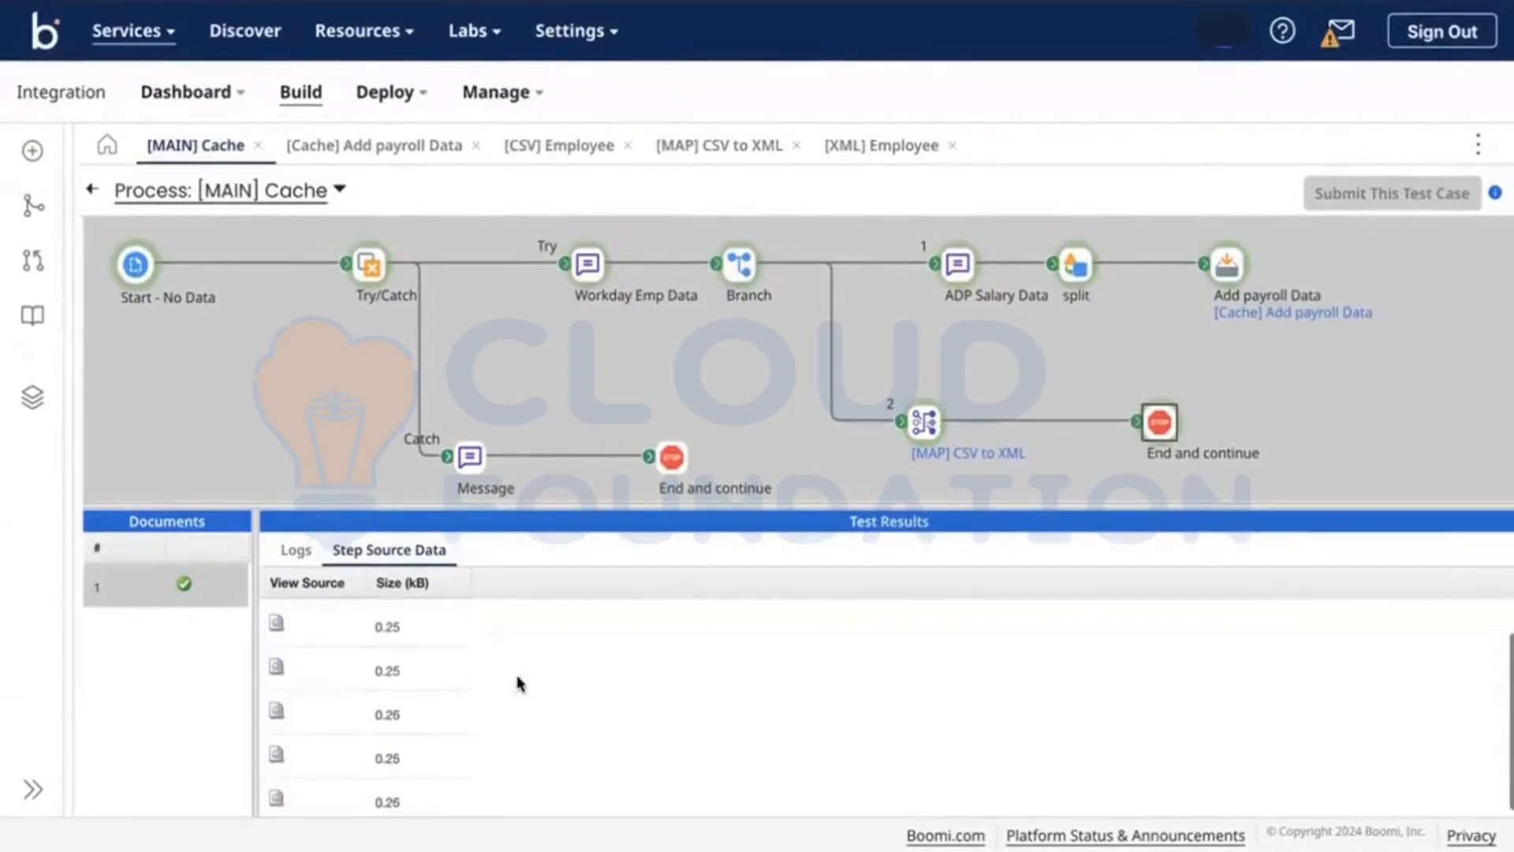
click(392, 332)
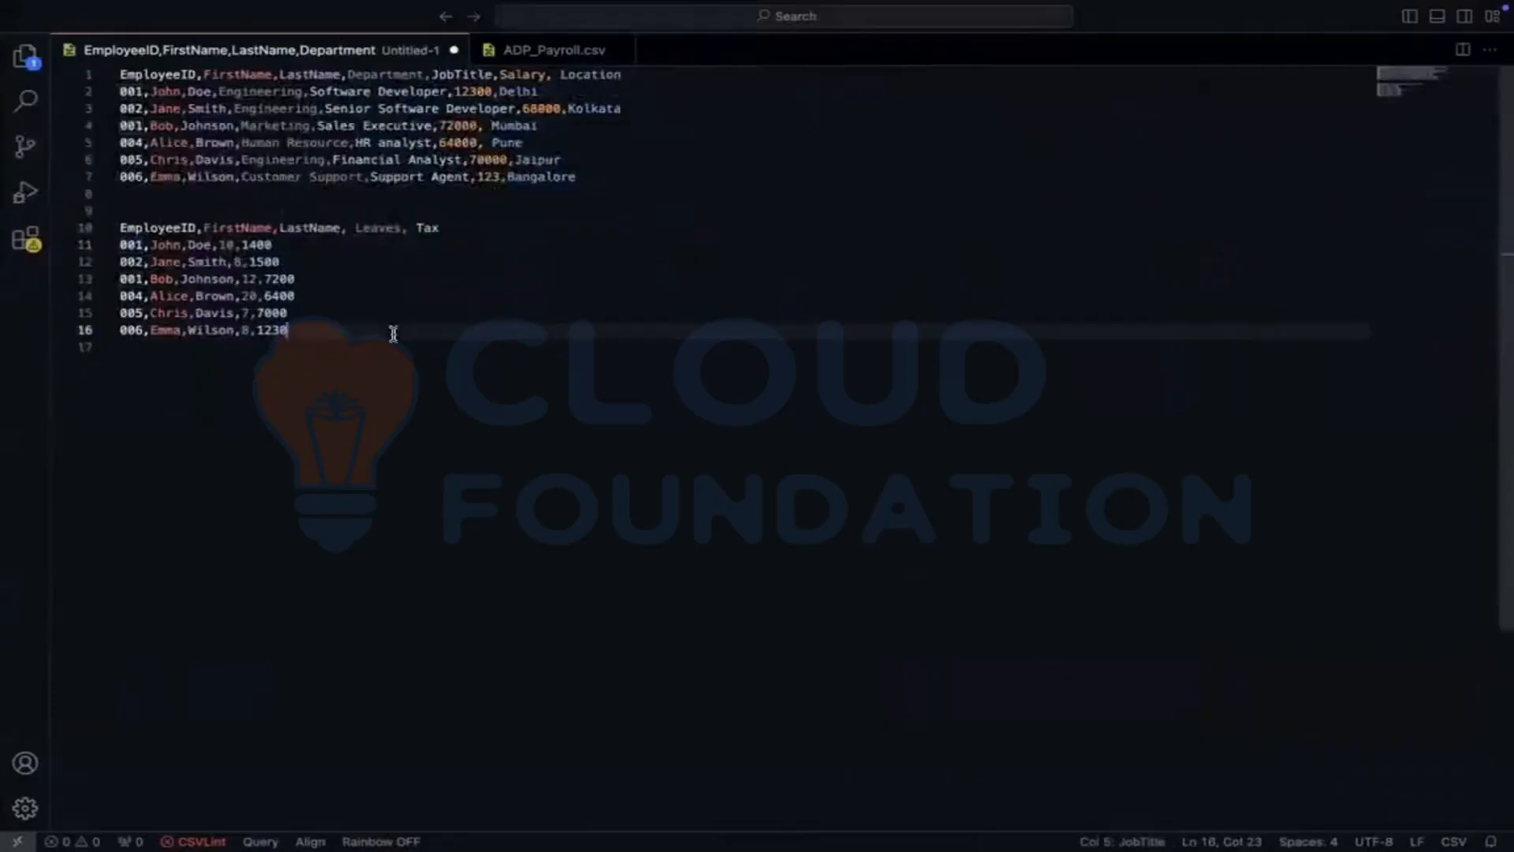
click(349, 312)
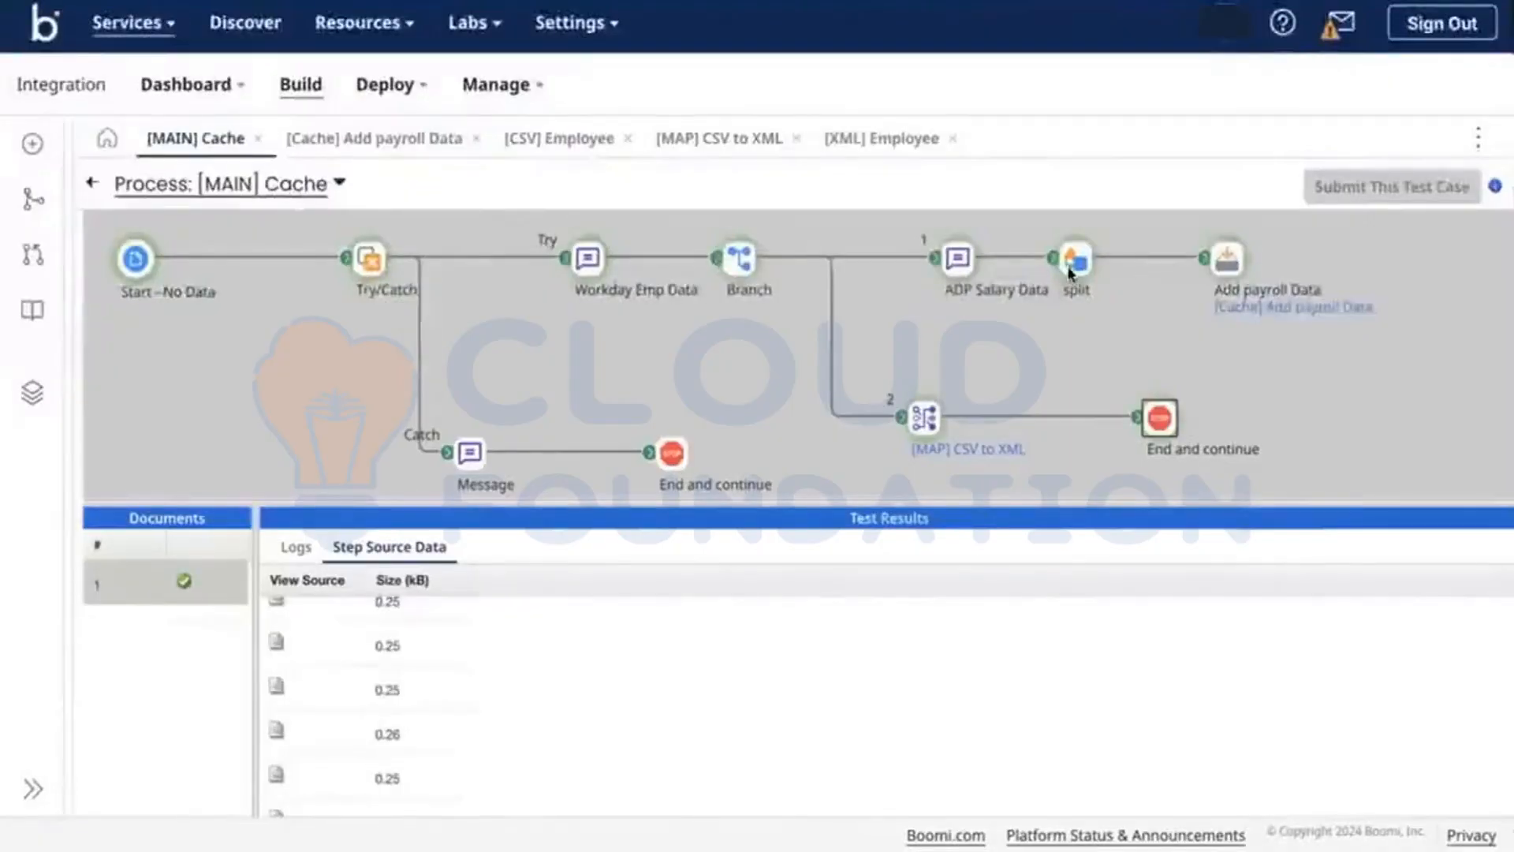
Step: Show the split step's source document and compare it with payroll lines 10–16 in the editor
click(1072, 262)
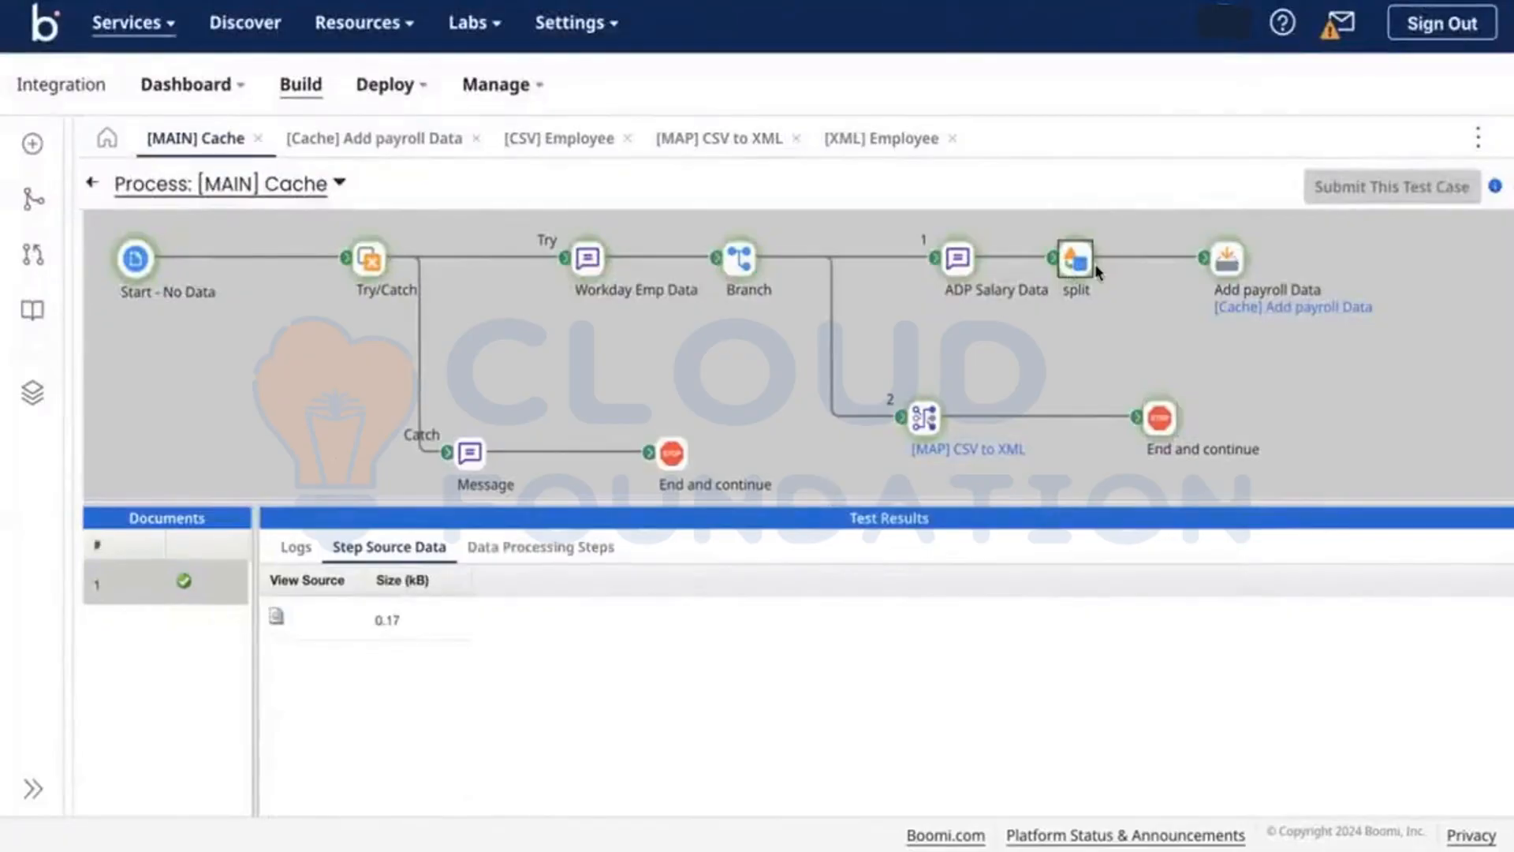
key(ctrl+Right)
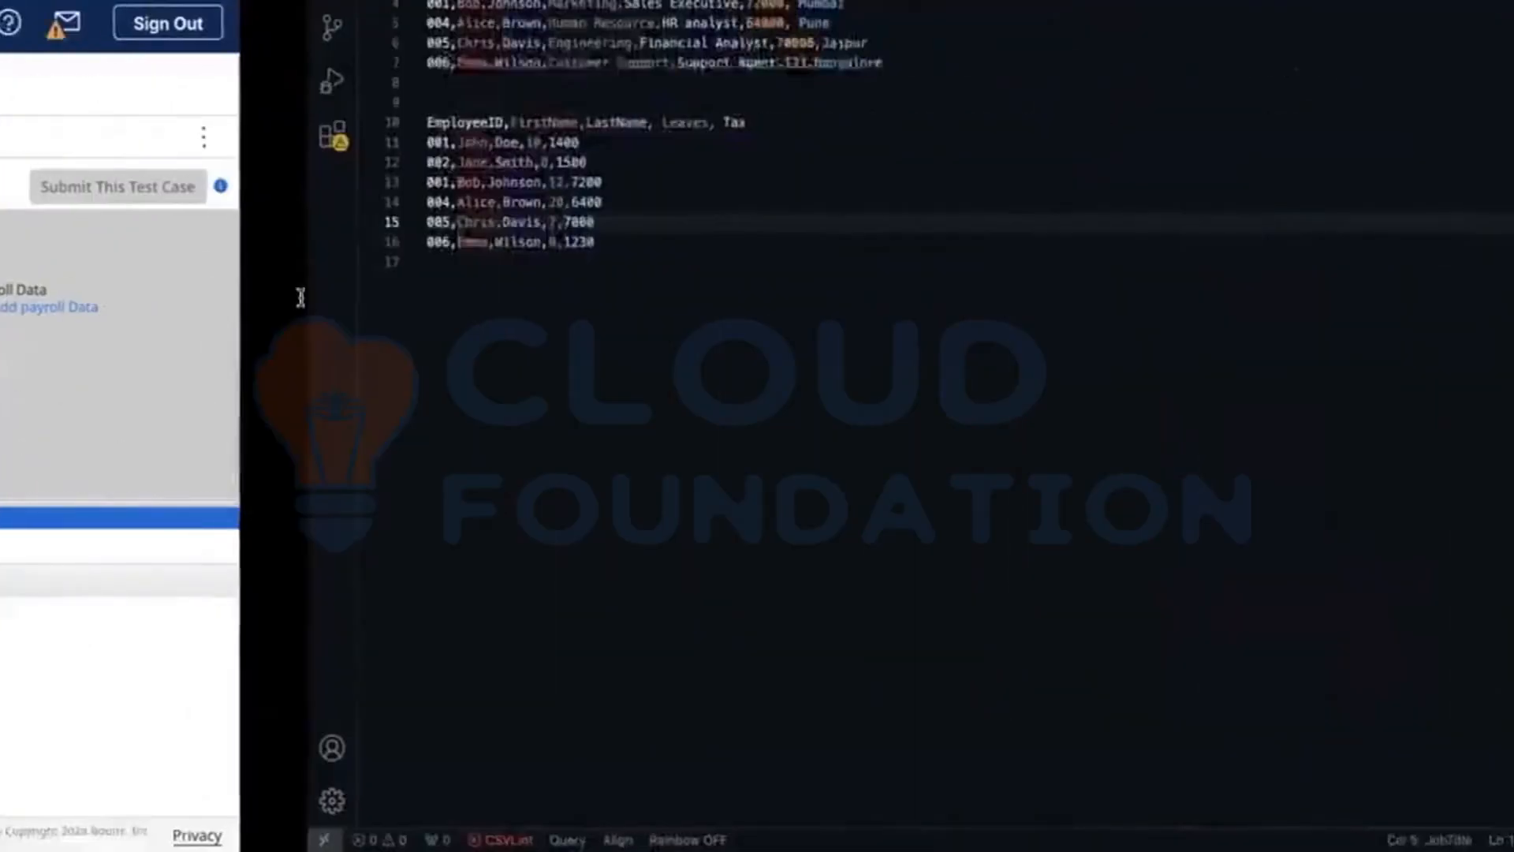
drag(308, 347, 95, 225)
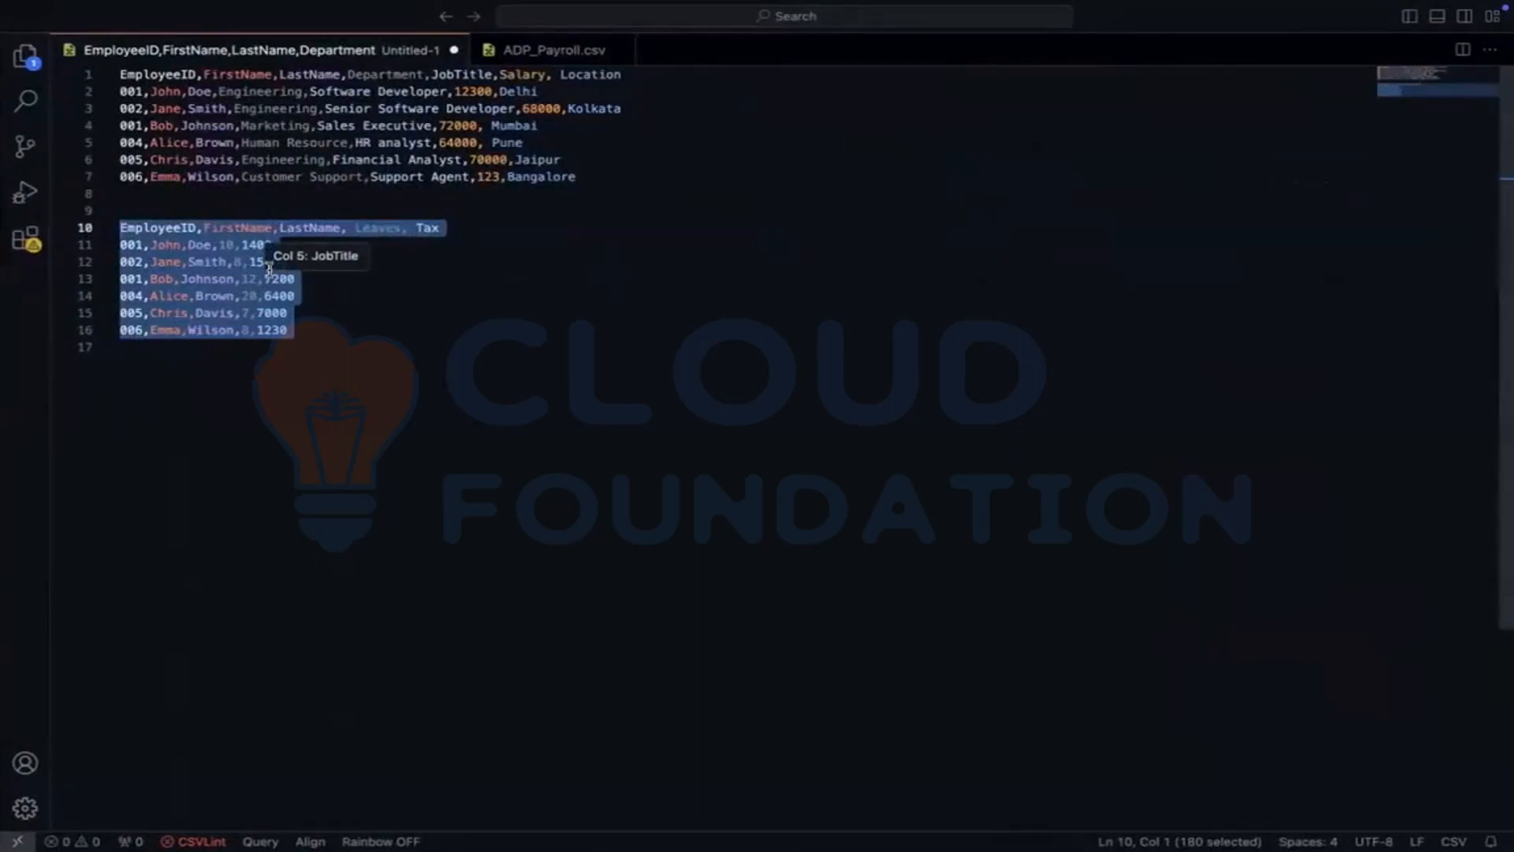
click(377, 382)
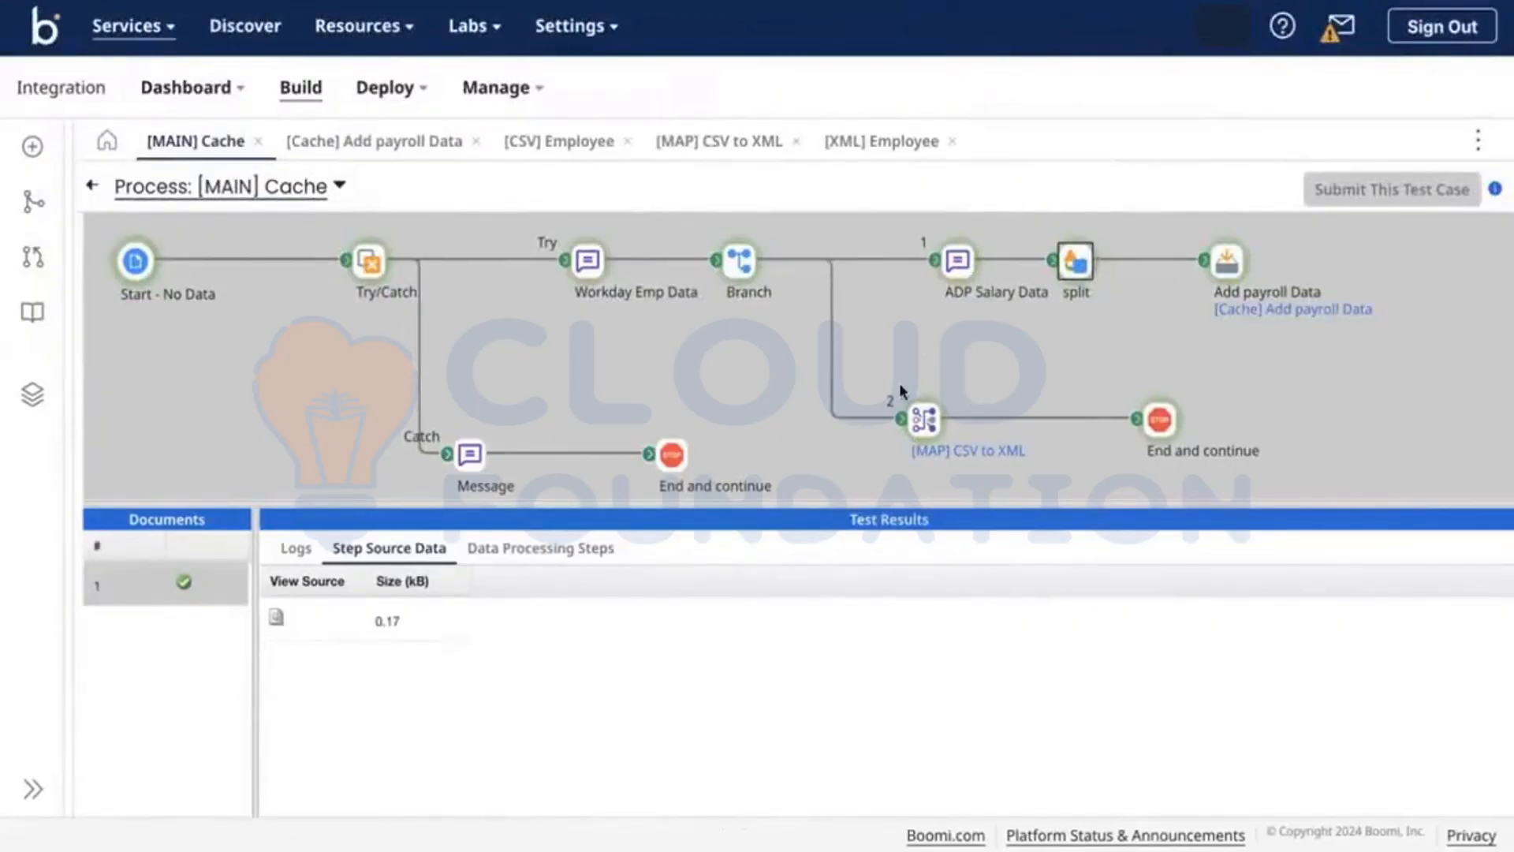
Step: Inspect the CSV to XML map's mappings, then select employee ID 001 in the CSV to spot duplicates
click(701, 162)
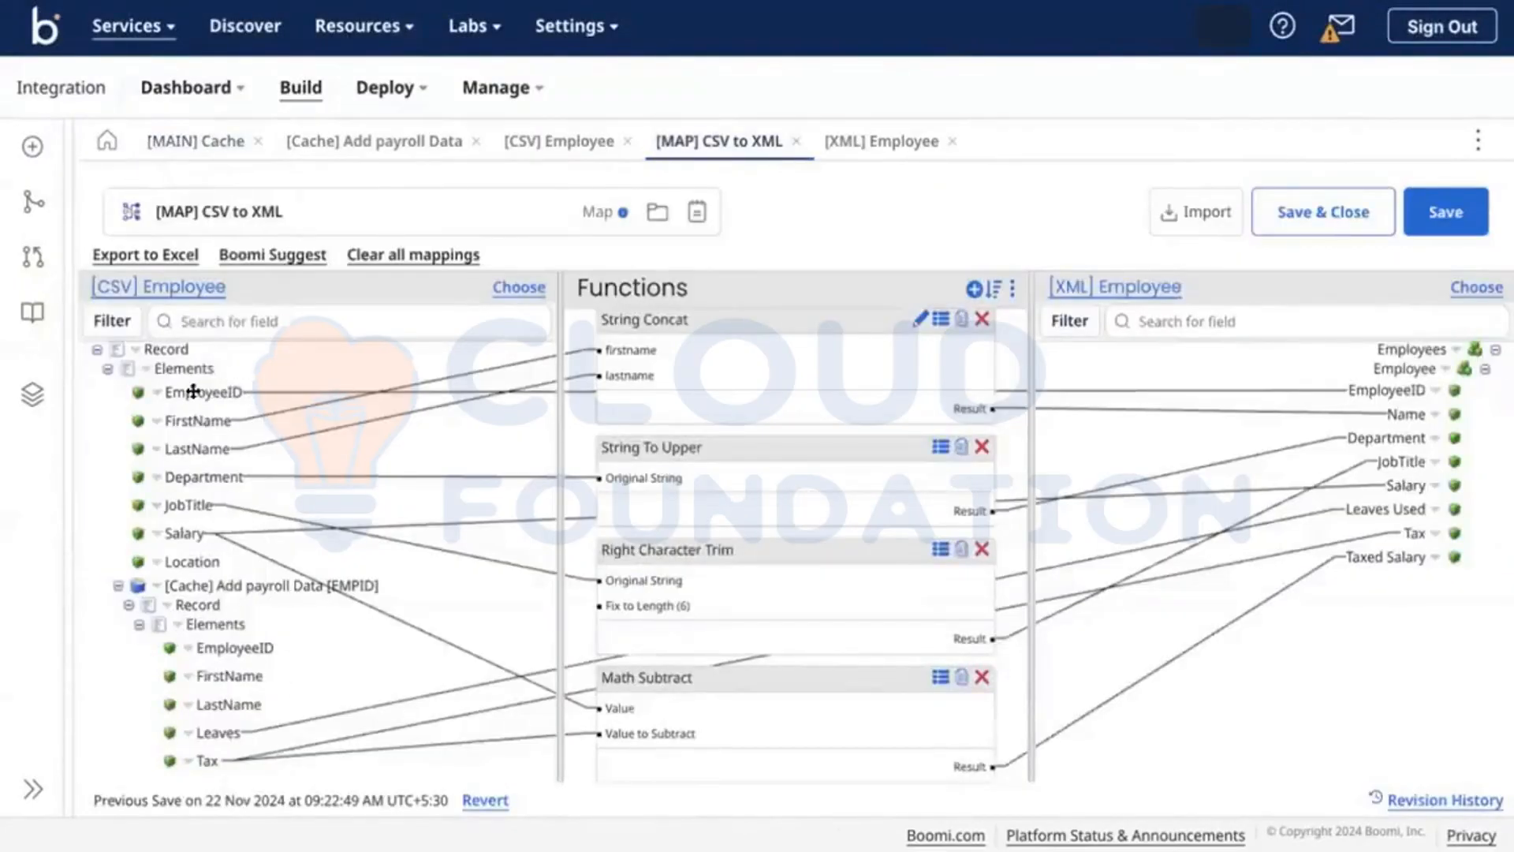
key(ctrl+Right)
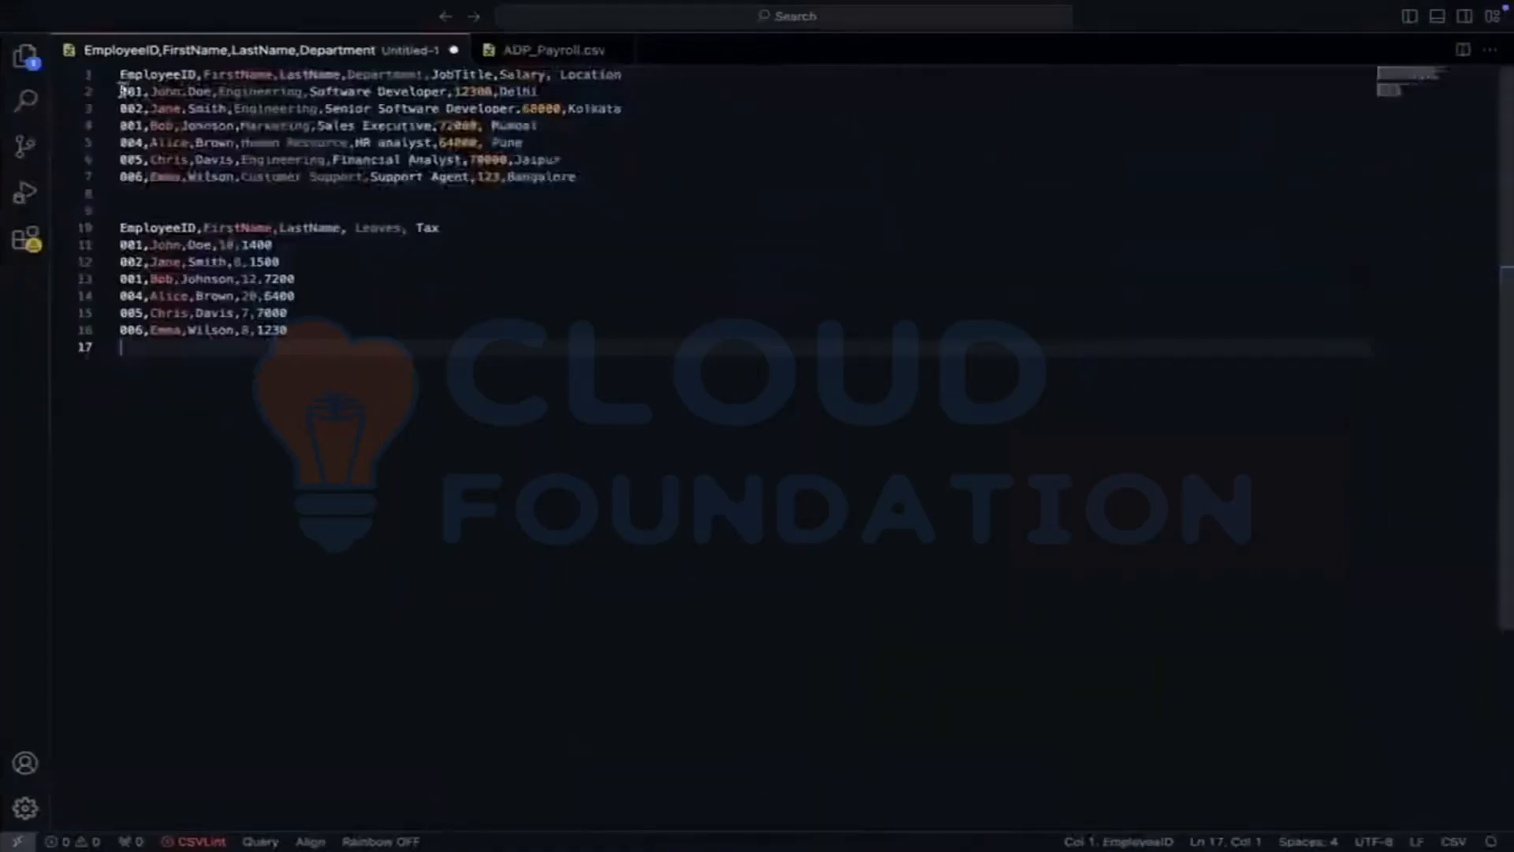
double_click(126, 91)
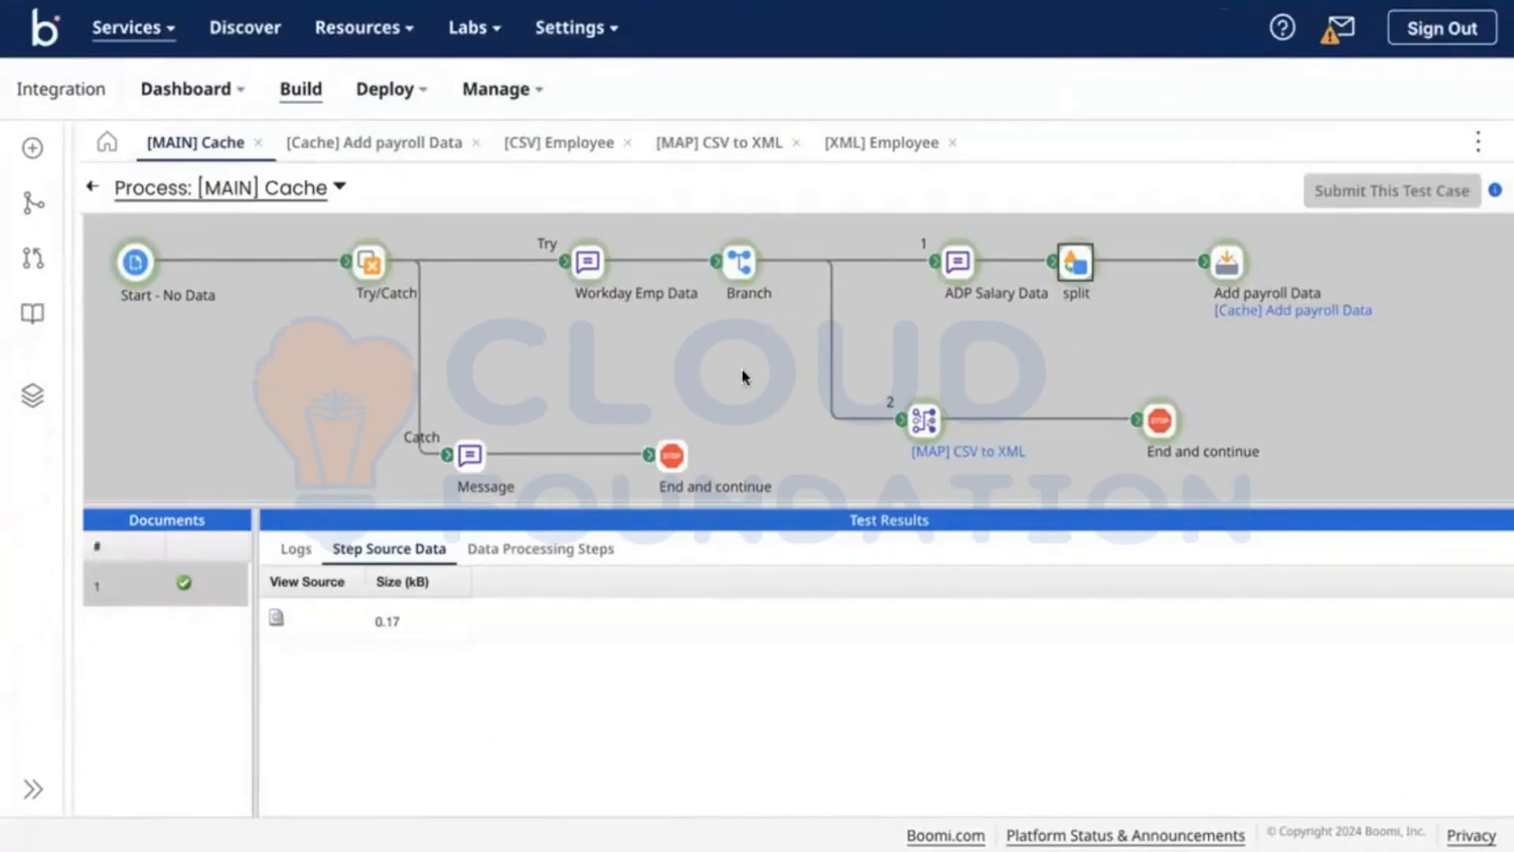
Step: Check branch 2's end documents, then save [MAIN] Cache and test it on the Test-DV atom
click(1161, 417)
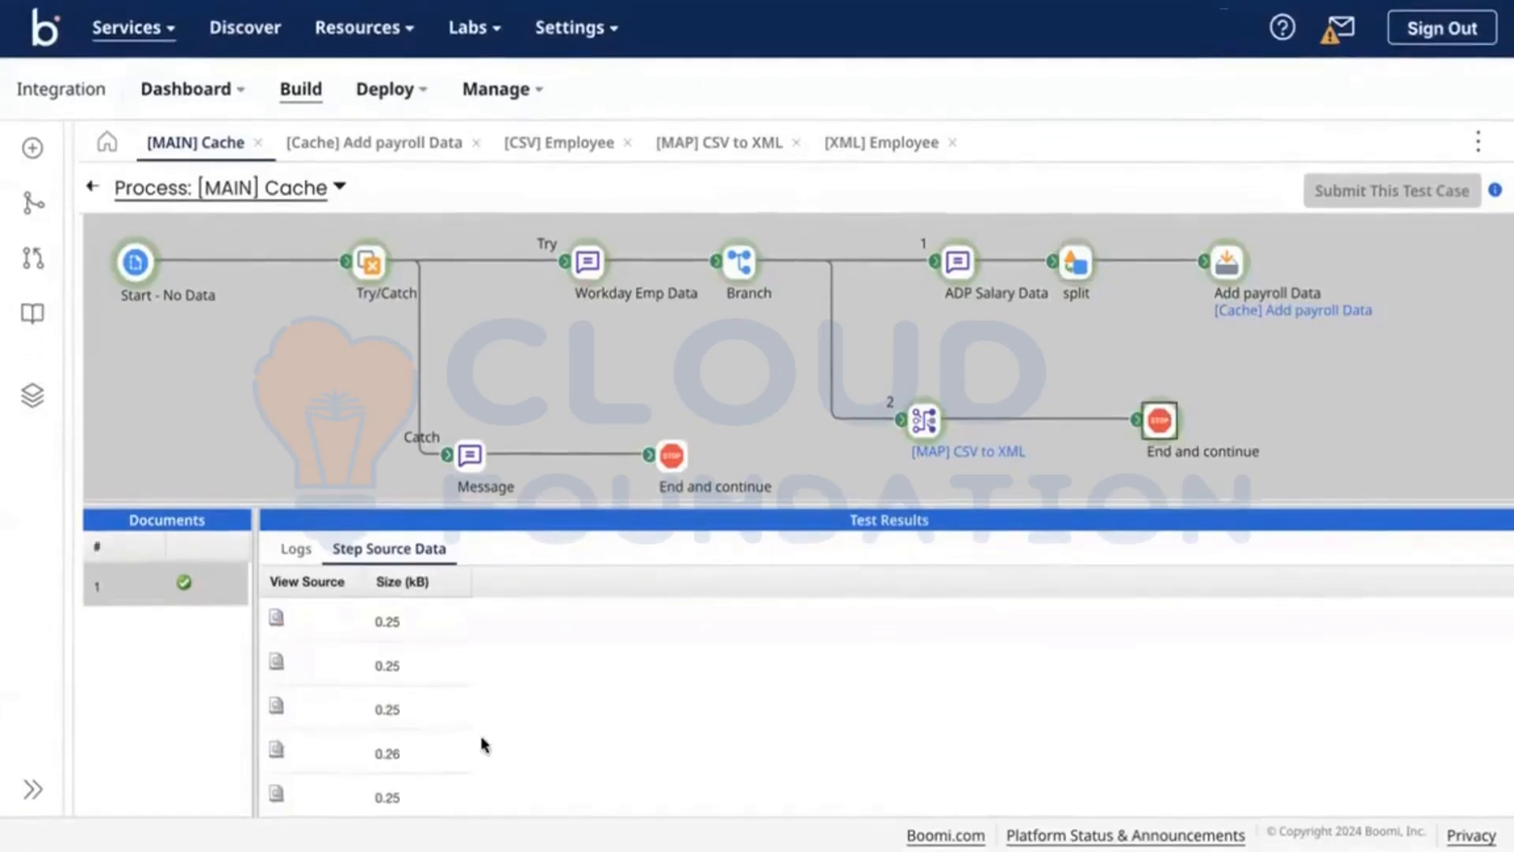
click(94, 185)
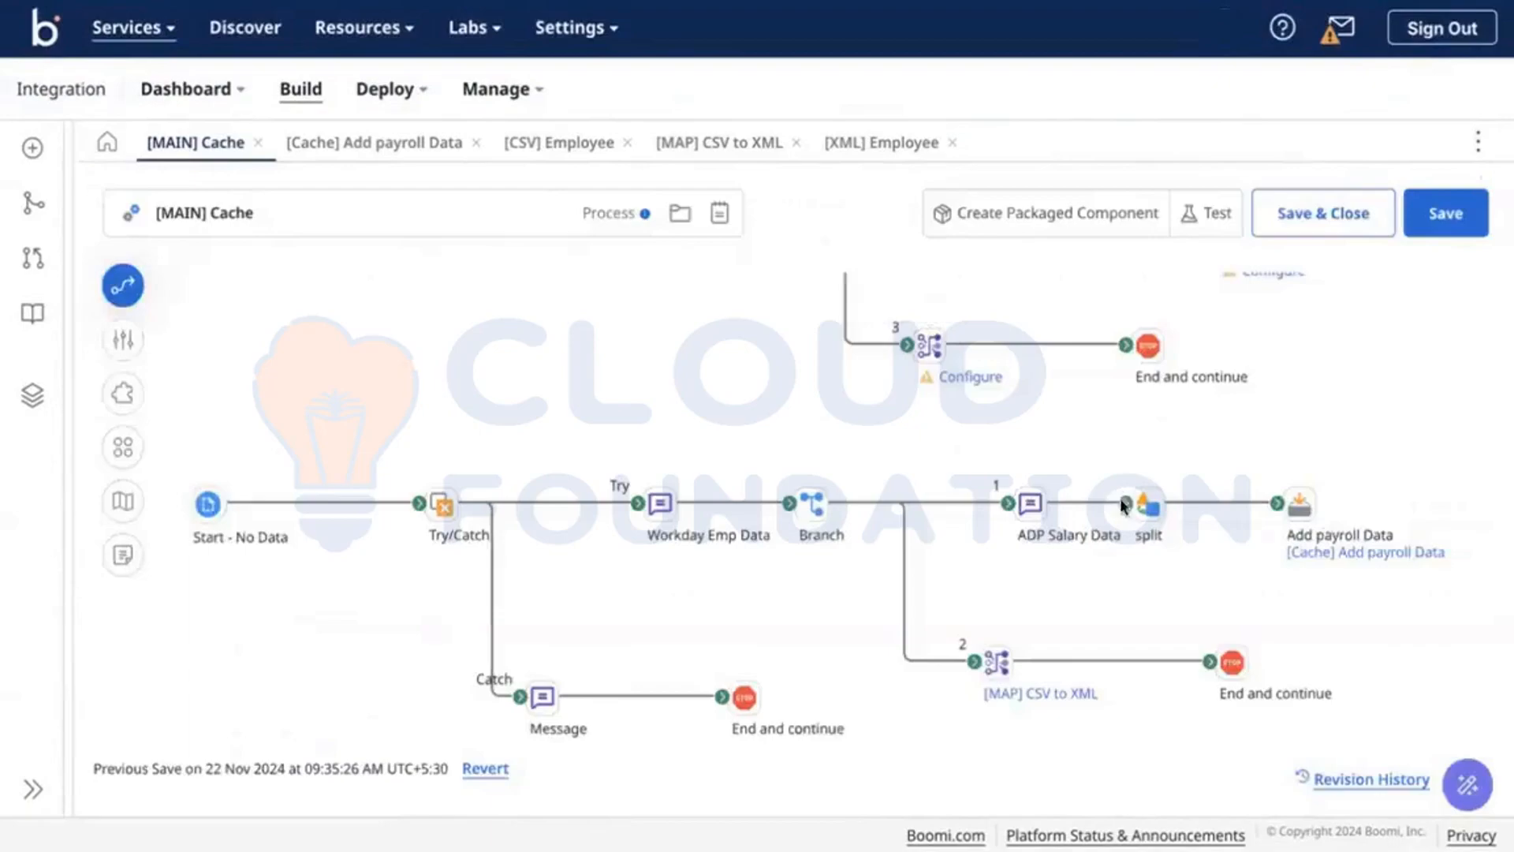
click(1455, 218)
click(1214, 214)
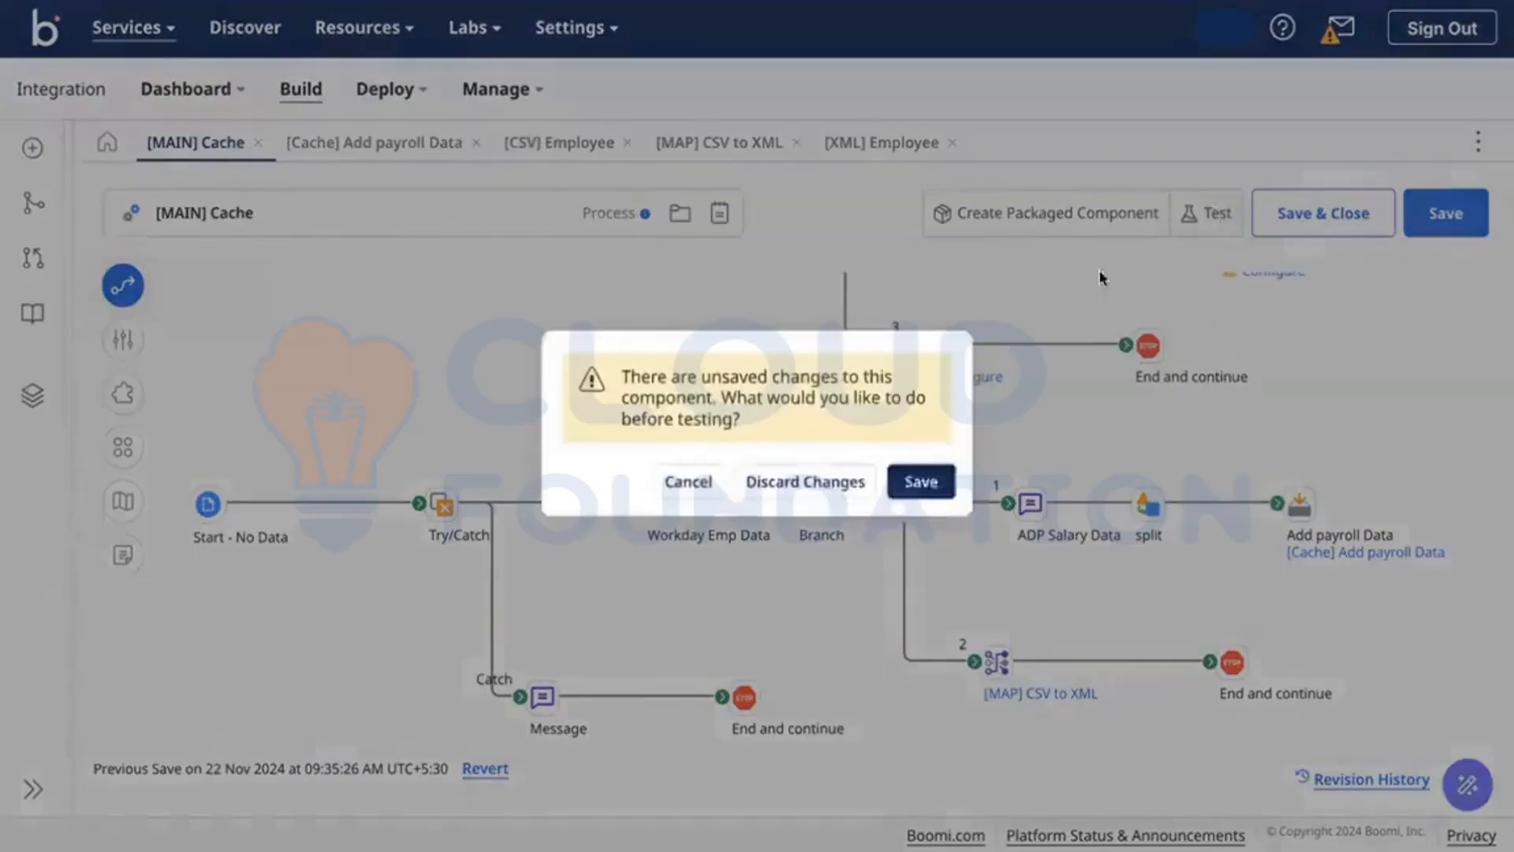
click(915, 483)
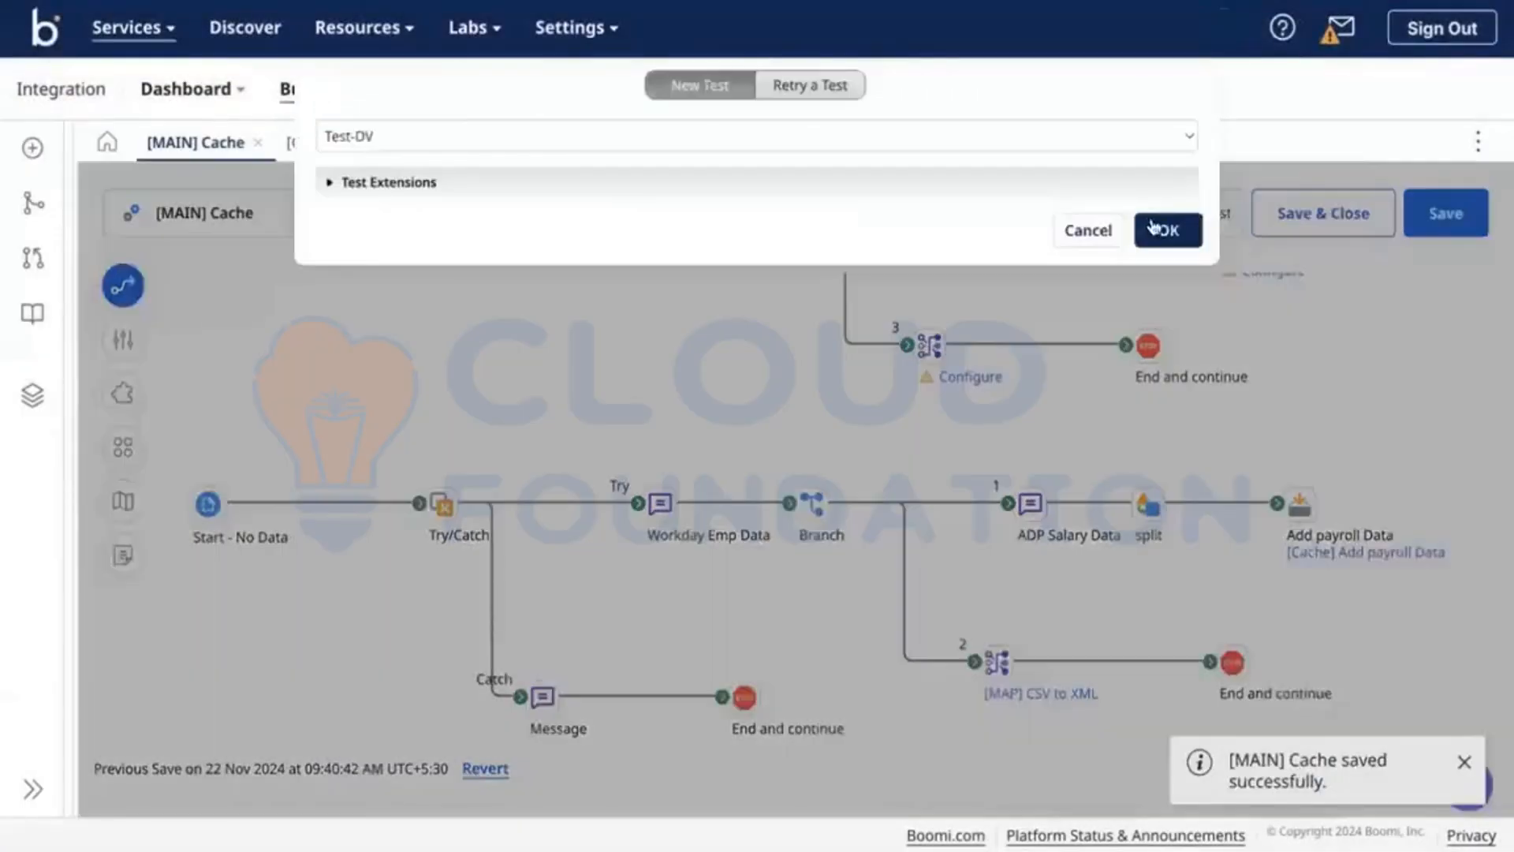
click(1168, 230)
scroll(1006, 573, down, 3)
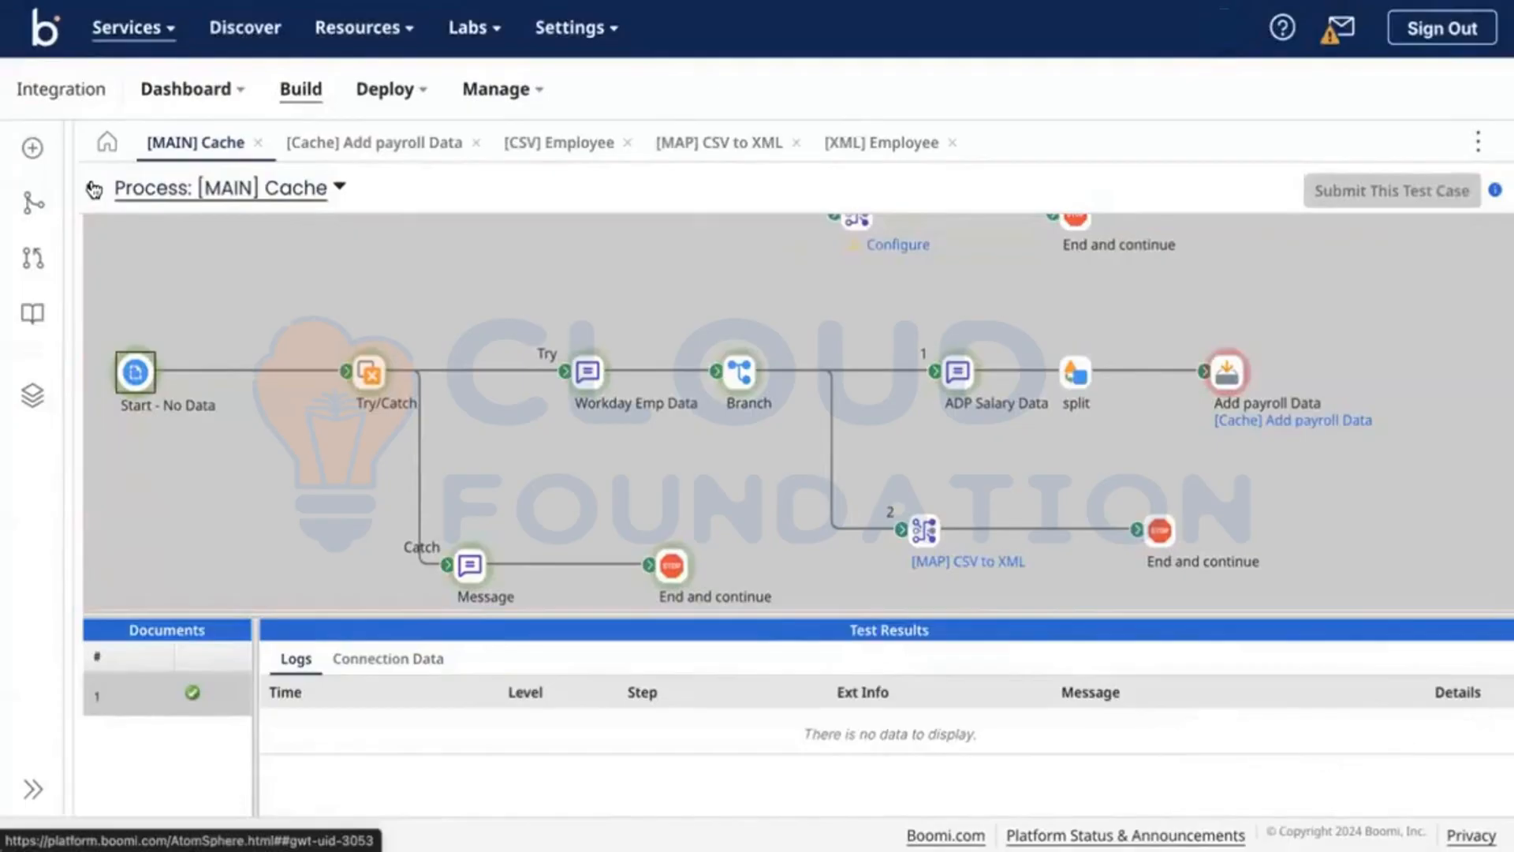
Step: Change the third Workday Emp Data record's employee ID from 001 to 003
click(94, 189)
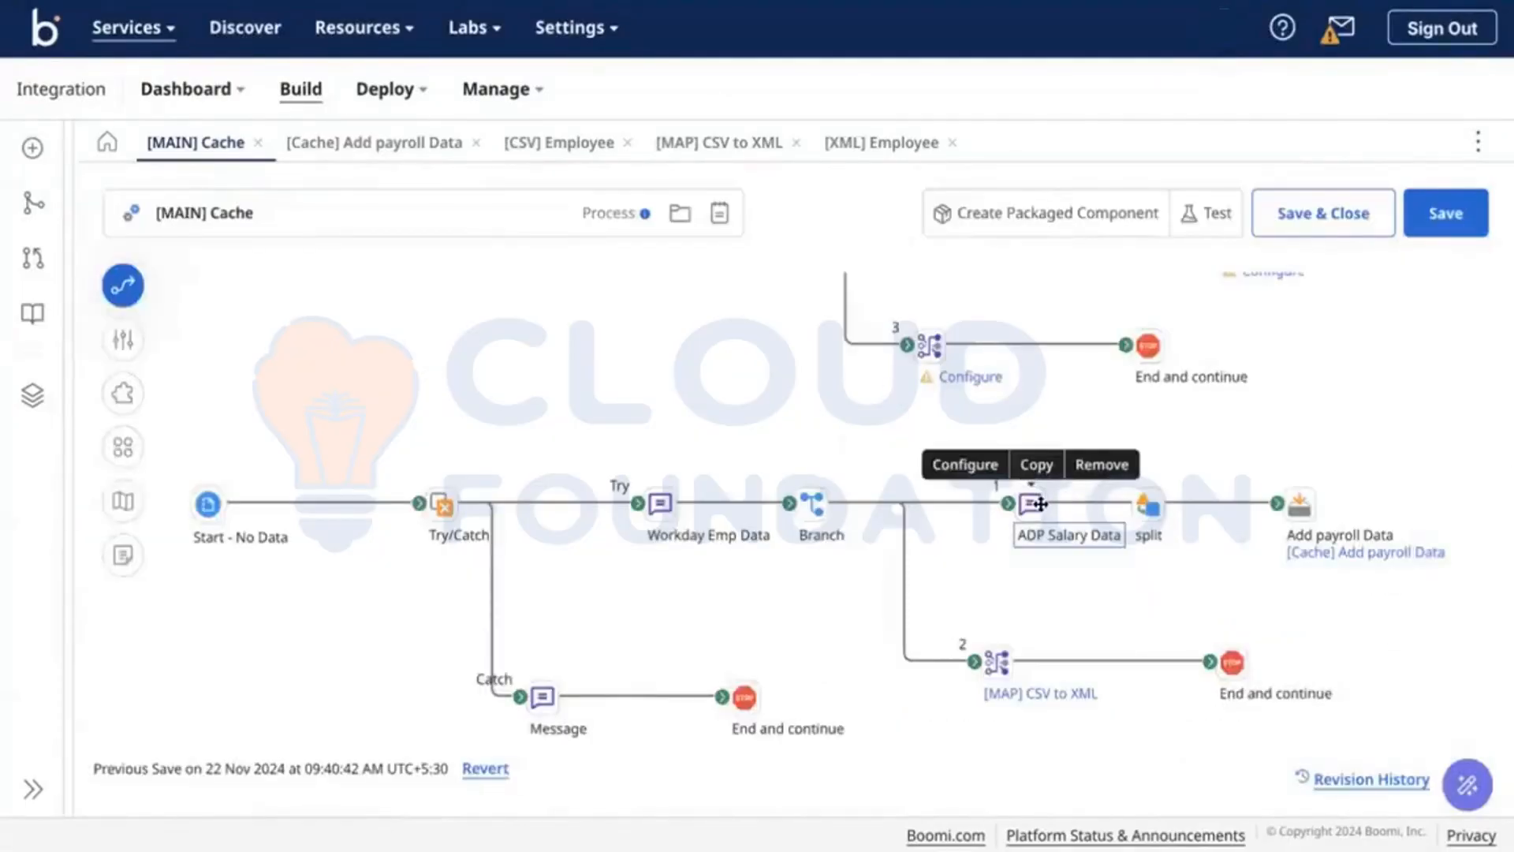
double_click(1047, 505)
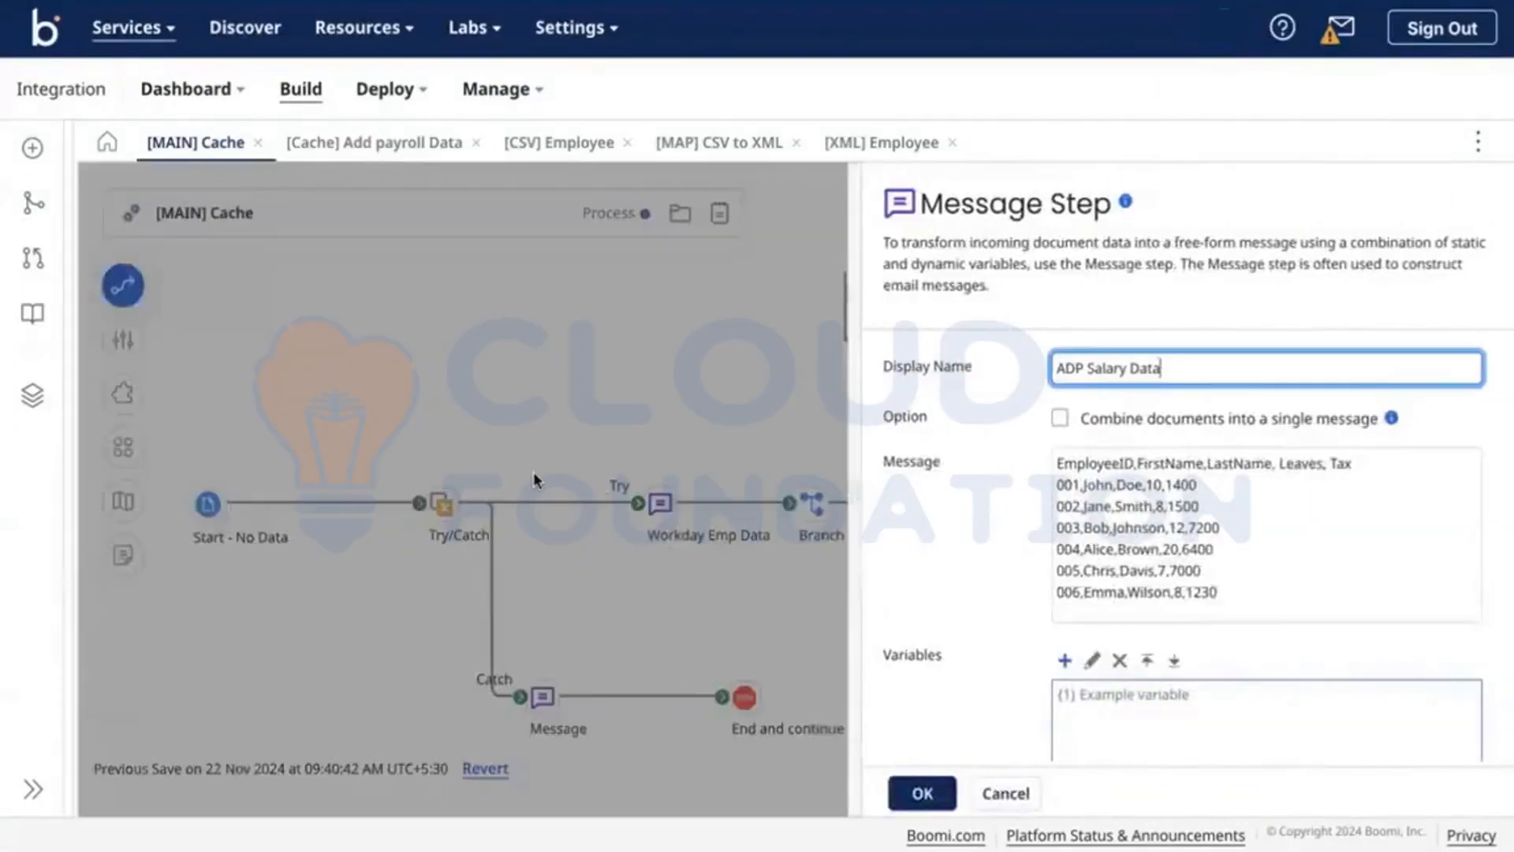
click(534, 475)
double_click(730, 515)
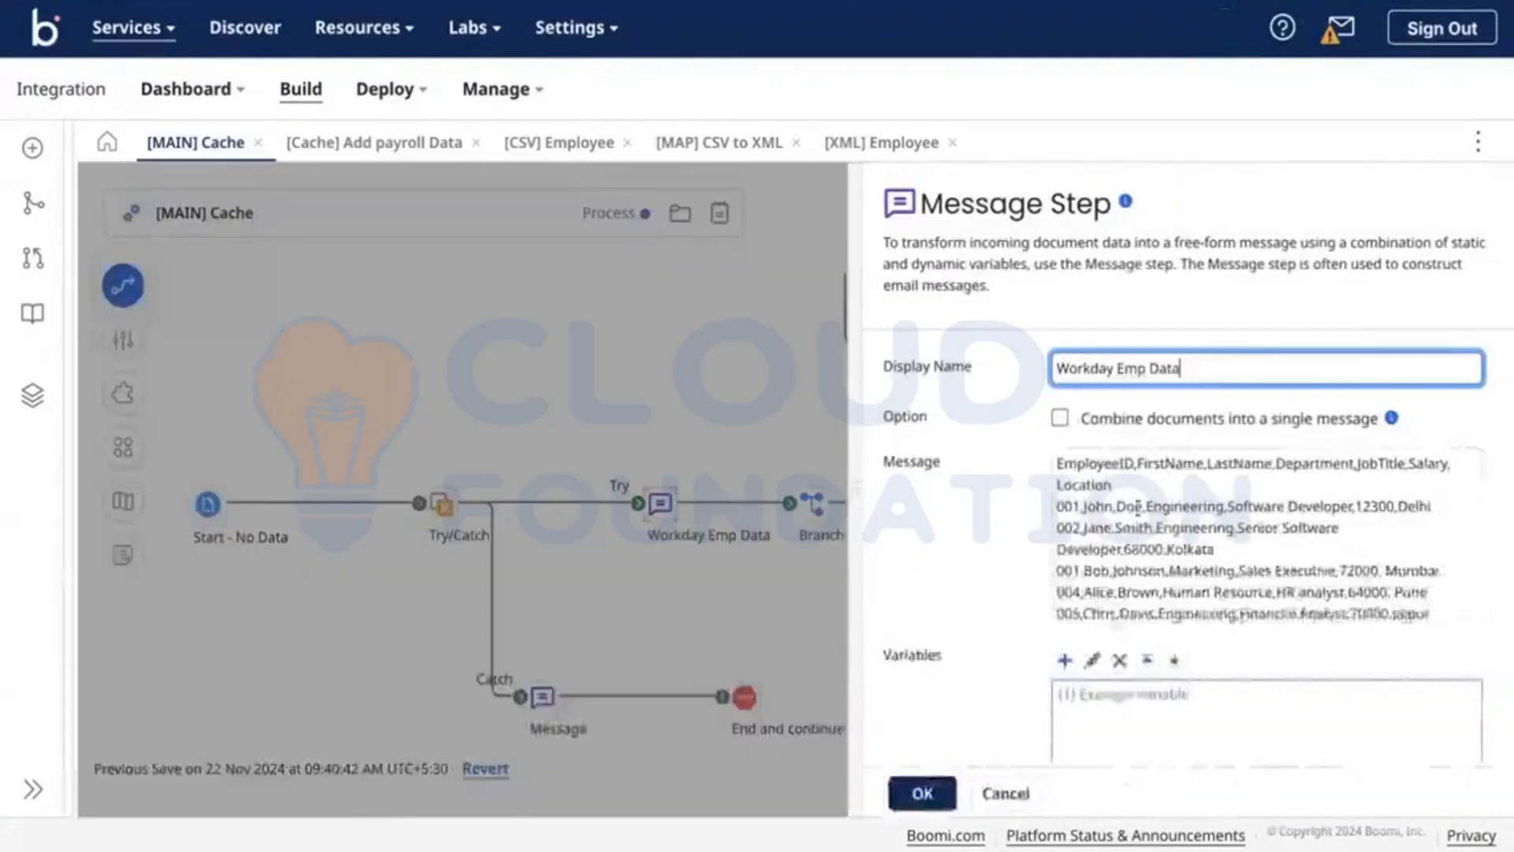
click(1084, 570)
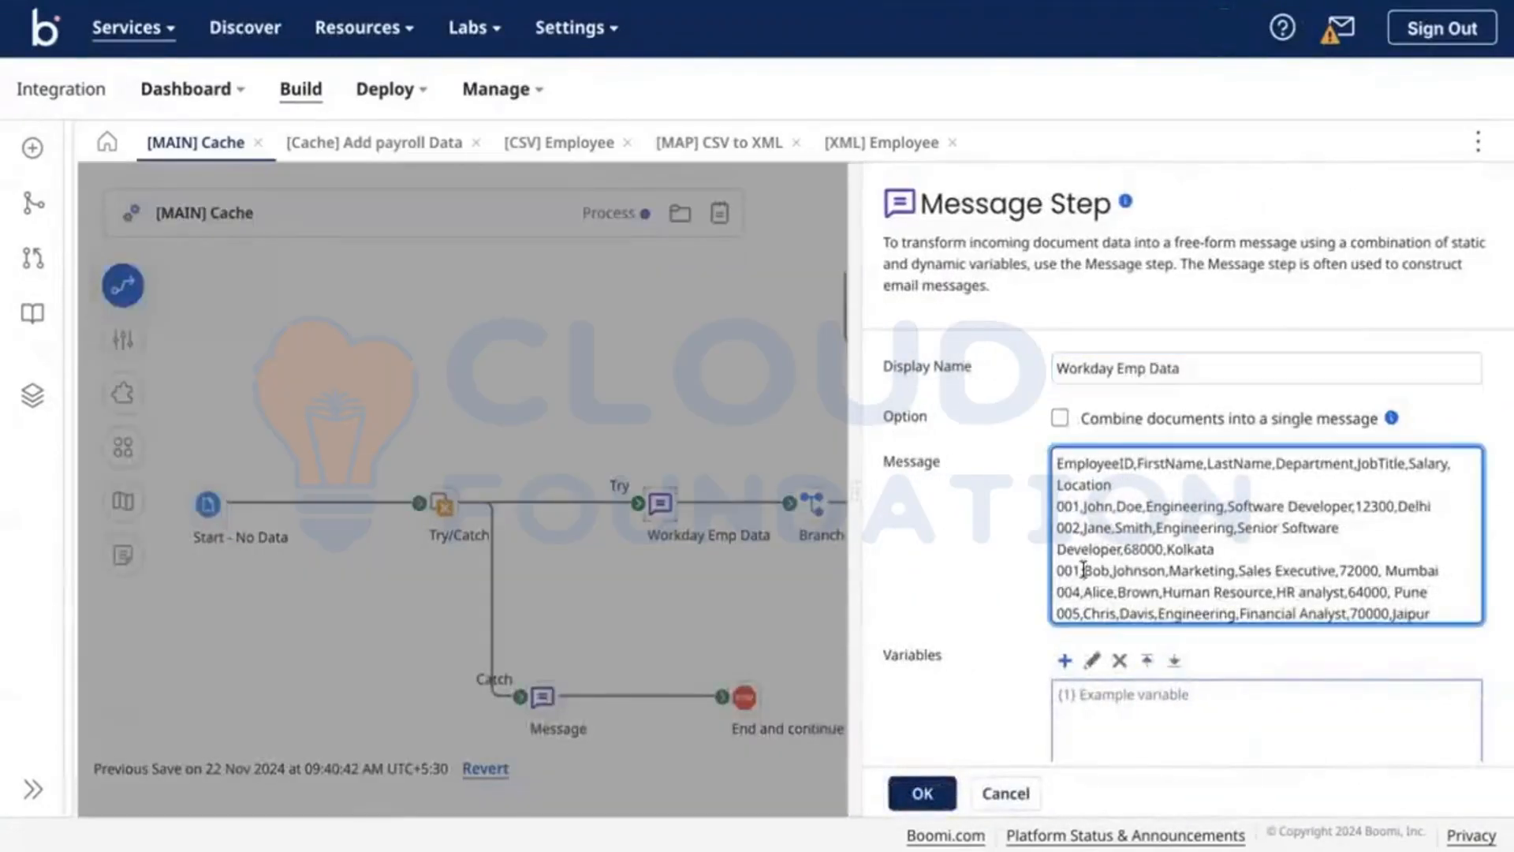
key(BackSpace)
text(3)
click(922, 793)
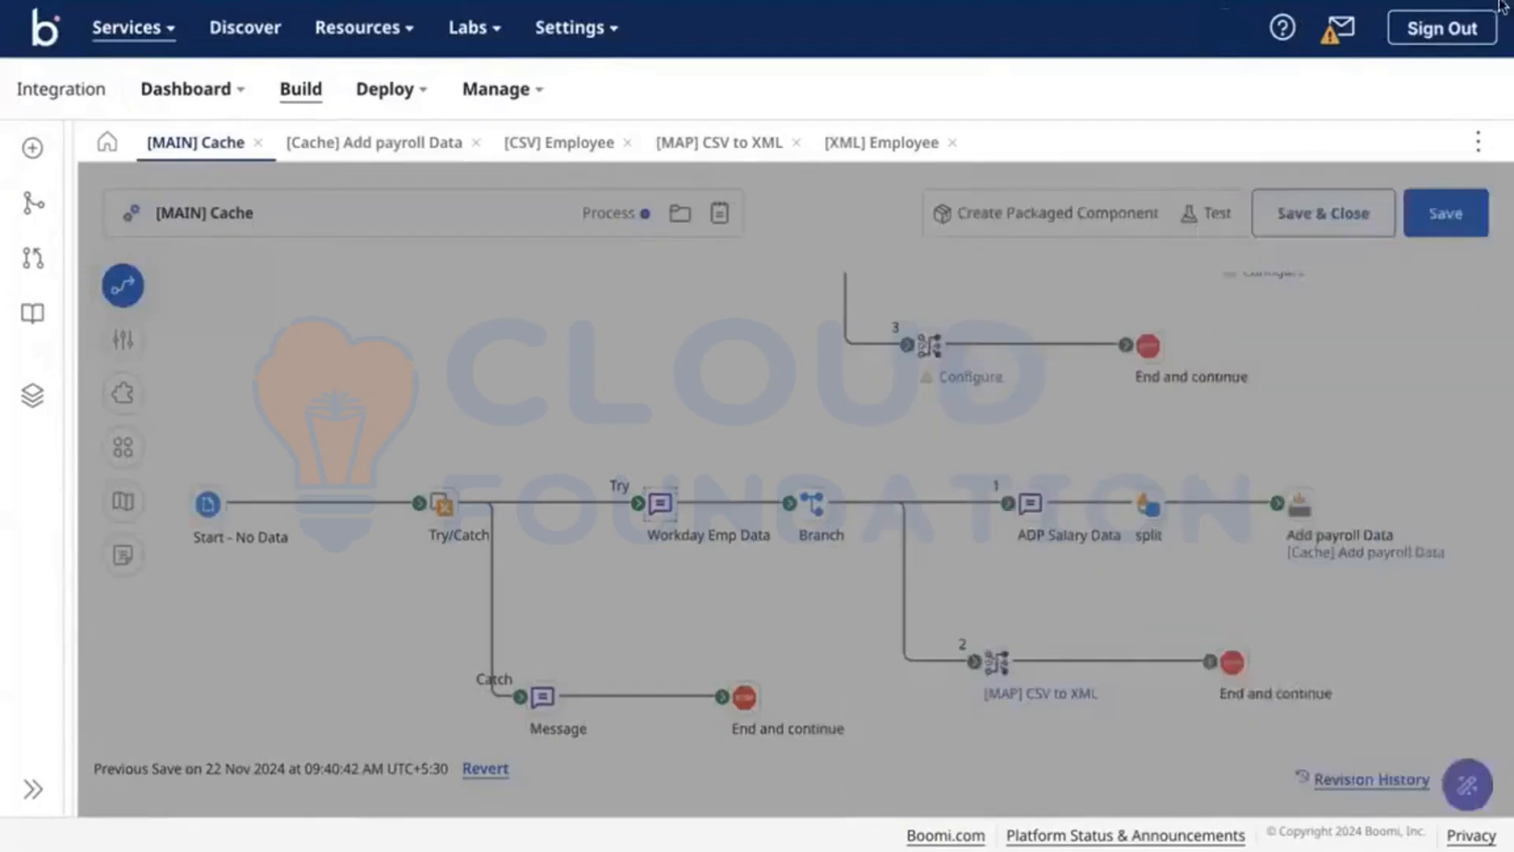
Step: Save the [MAIN] Cache process and start a new test run
click(1440, 210)
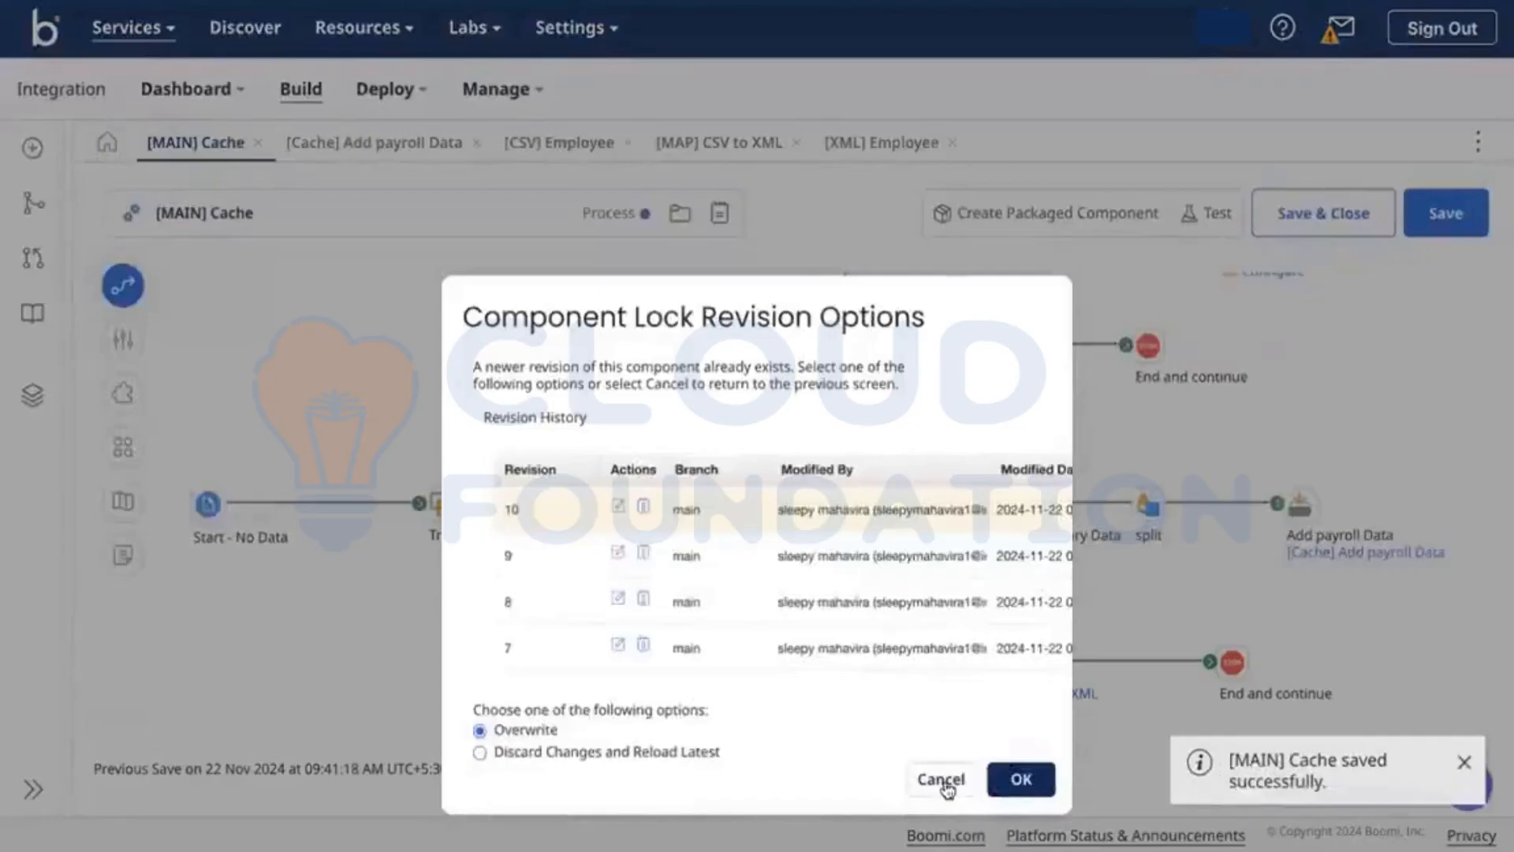
click(940, 781)
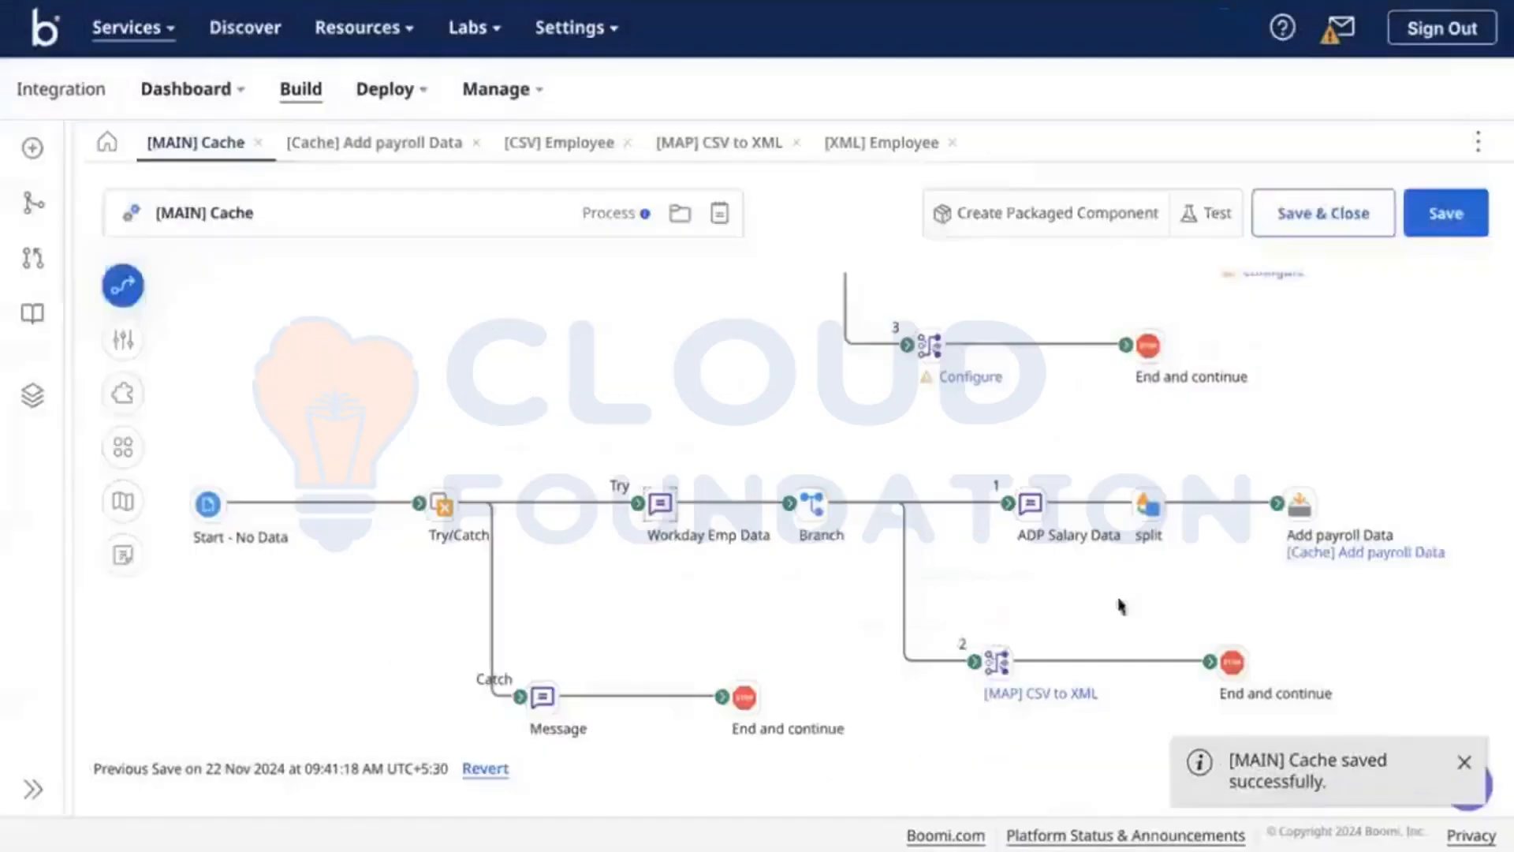
click(1204, 222)
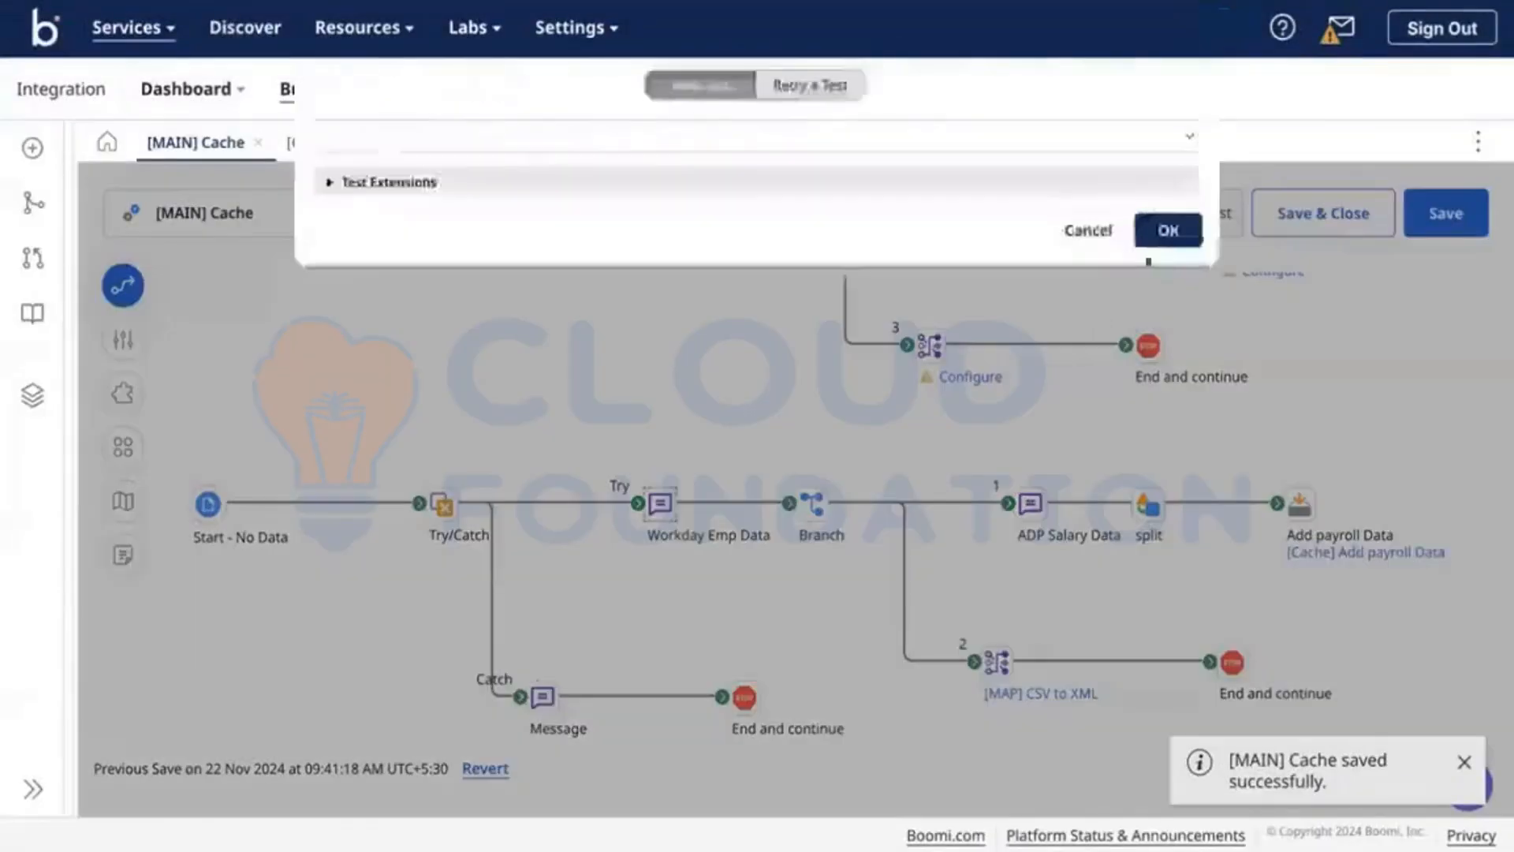
Step: Run the test on Test-DV, read Add payroll Data's 'Error adding index' log, and return to editing
click(1170, 227)
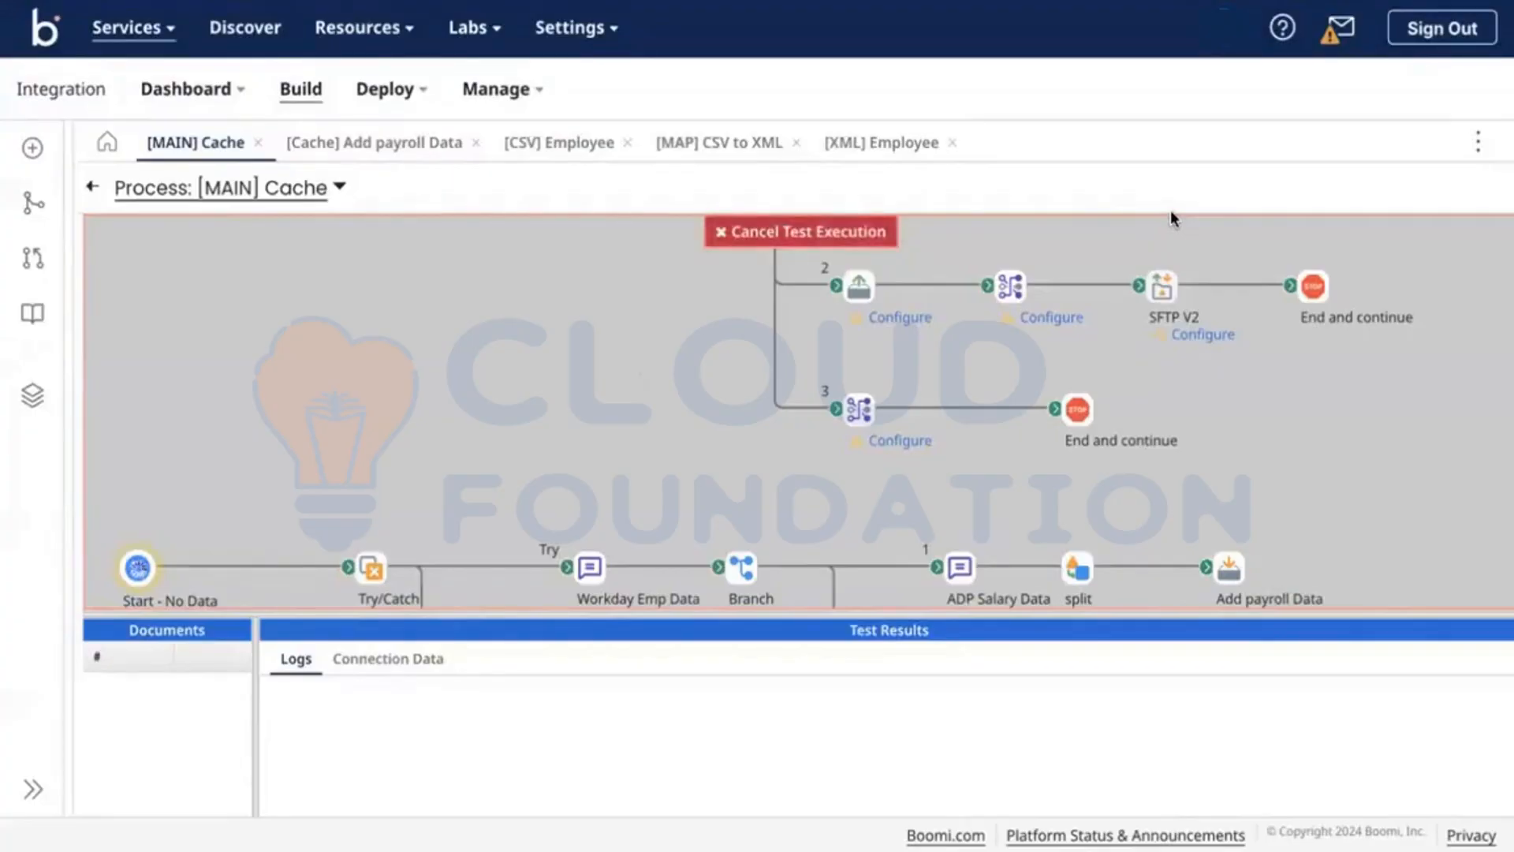
scroll(977, 421, down, 3)
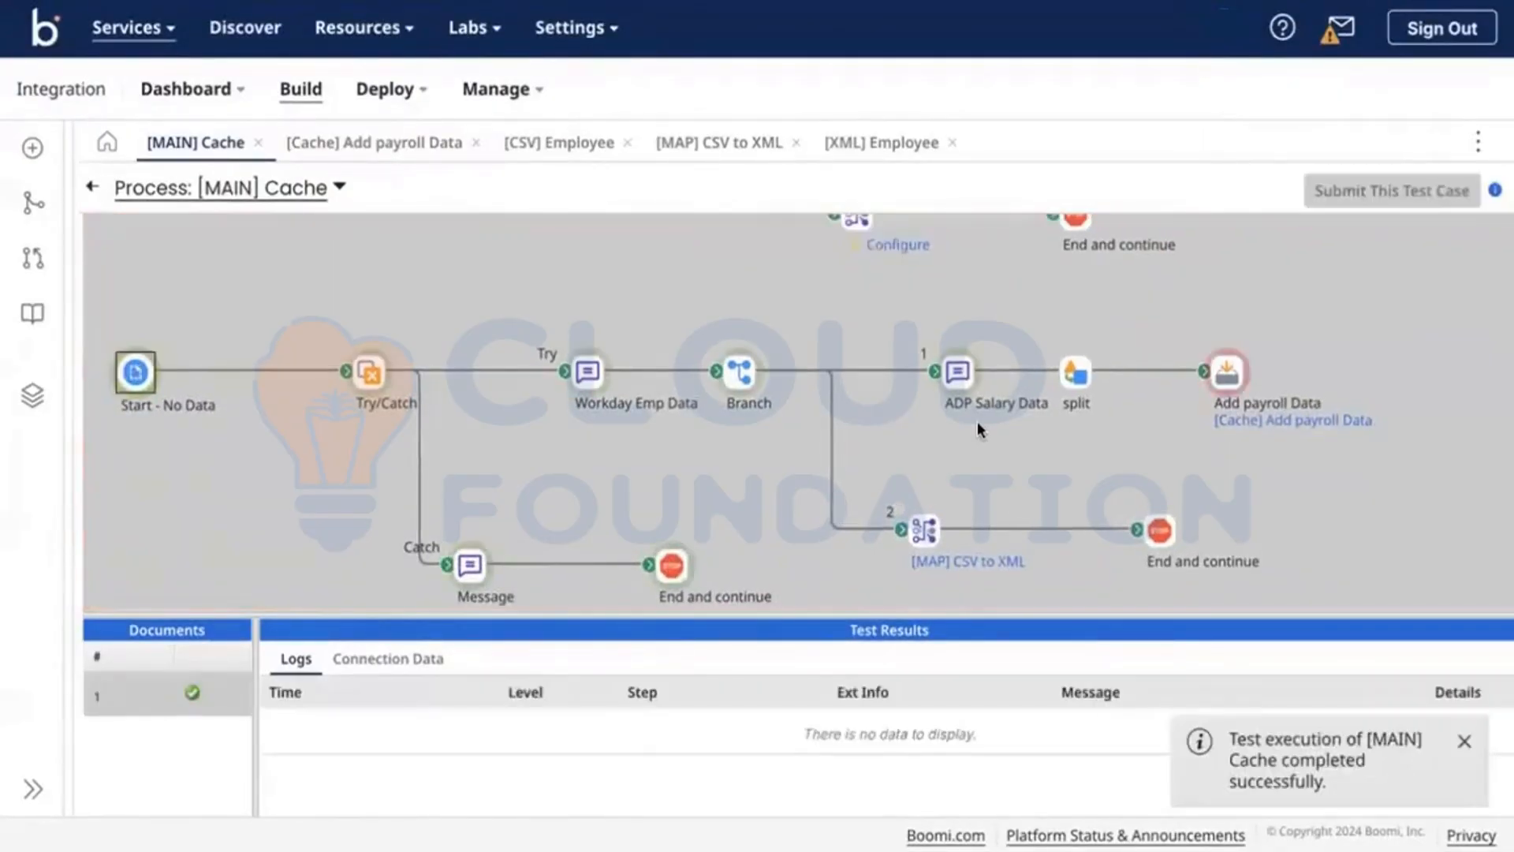
click(1226, 374)
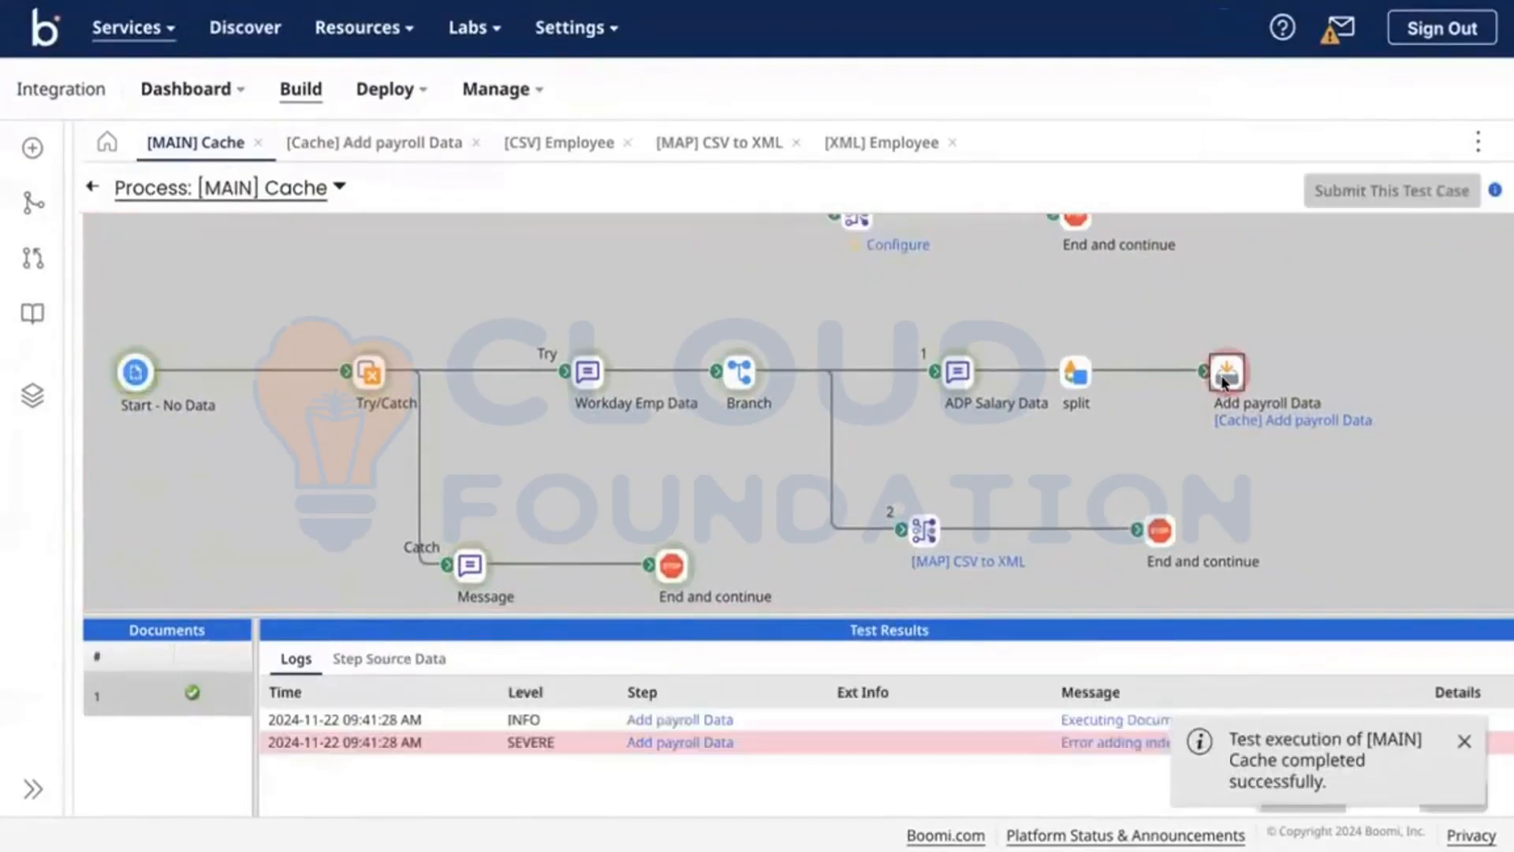
click(1464, 742)
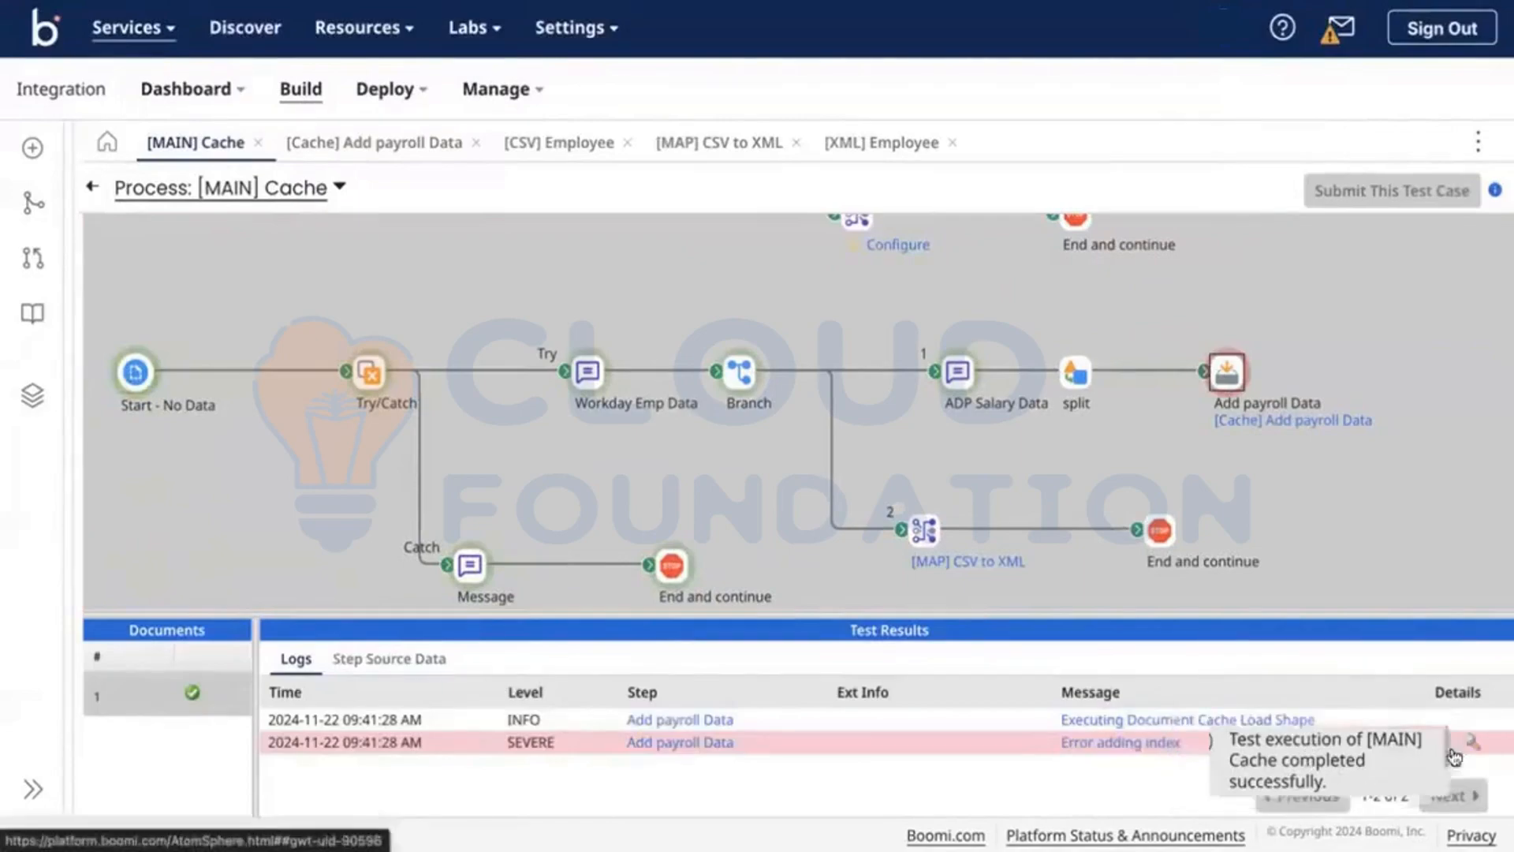
click(93, 189)
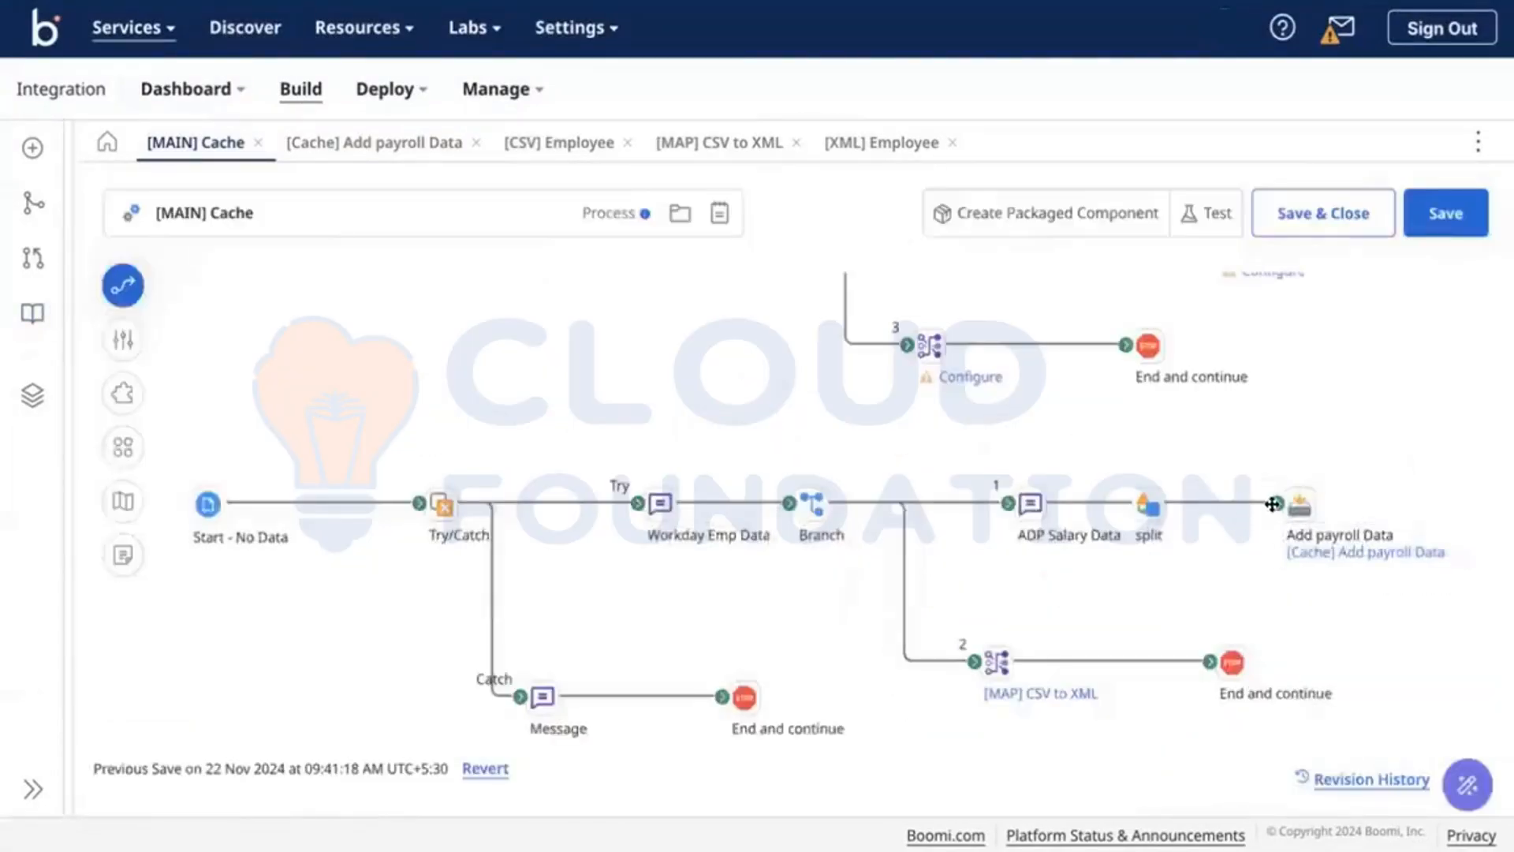
Step: Reconnect ADP Salary Data to the split step, save, and review the Add payroll Data cache settings
mouse_move(1140, 503)
mouse_down()
mouse_move(1152, 525)
mouse_move(1147, 505)
mouse_up()
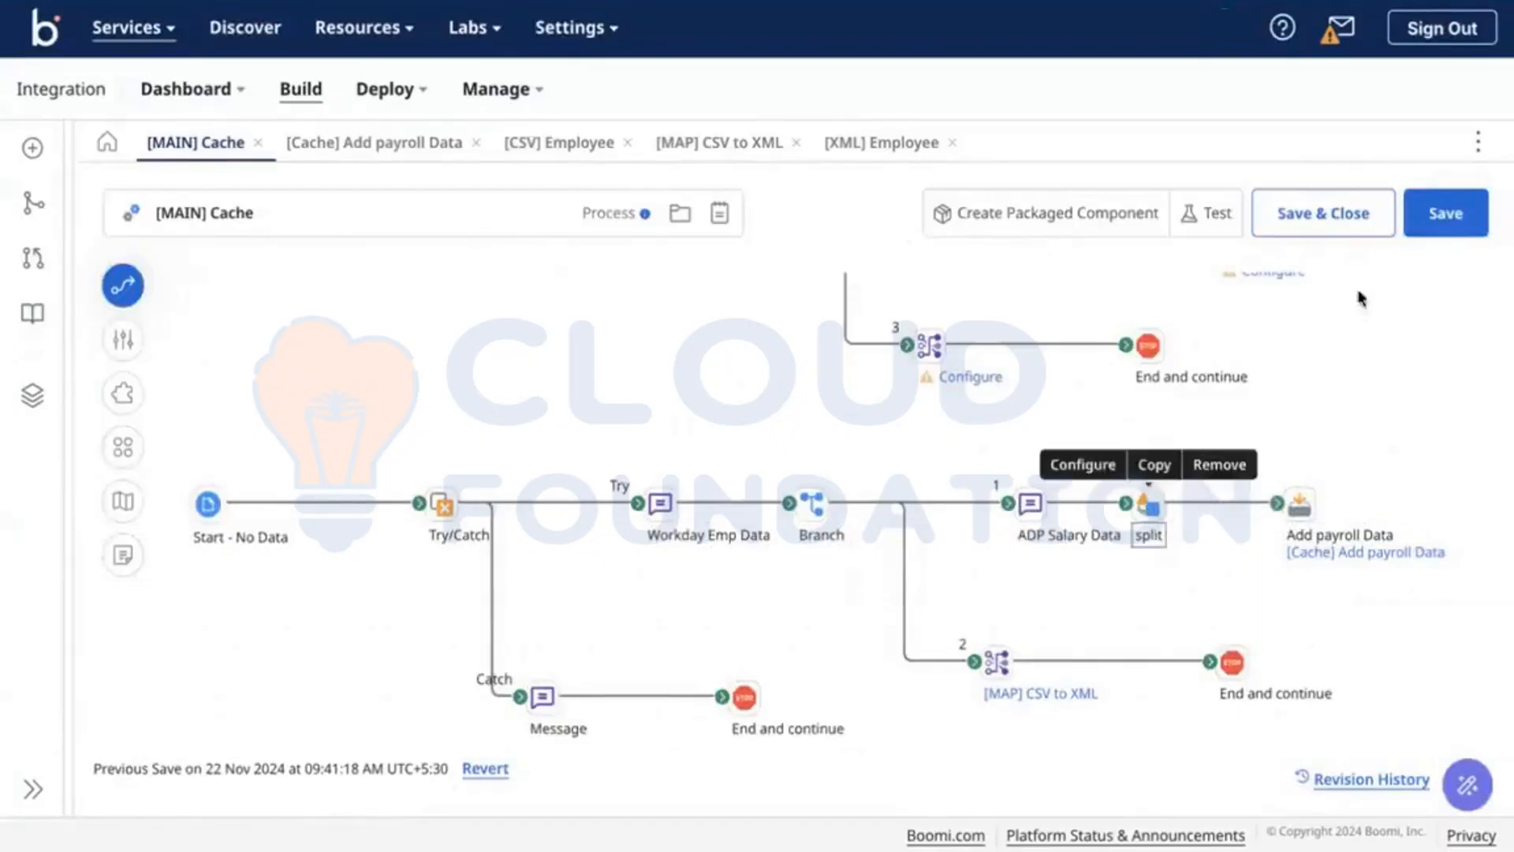
click(1458, 229)
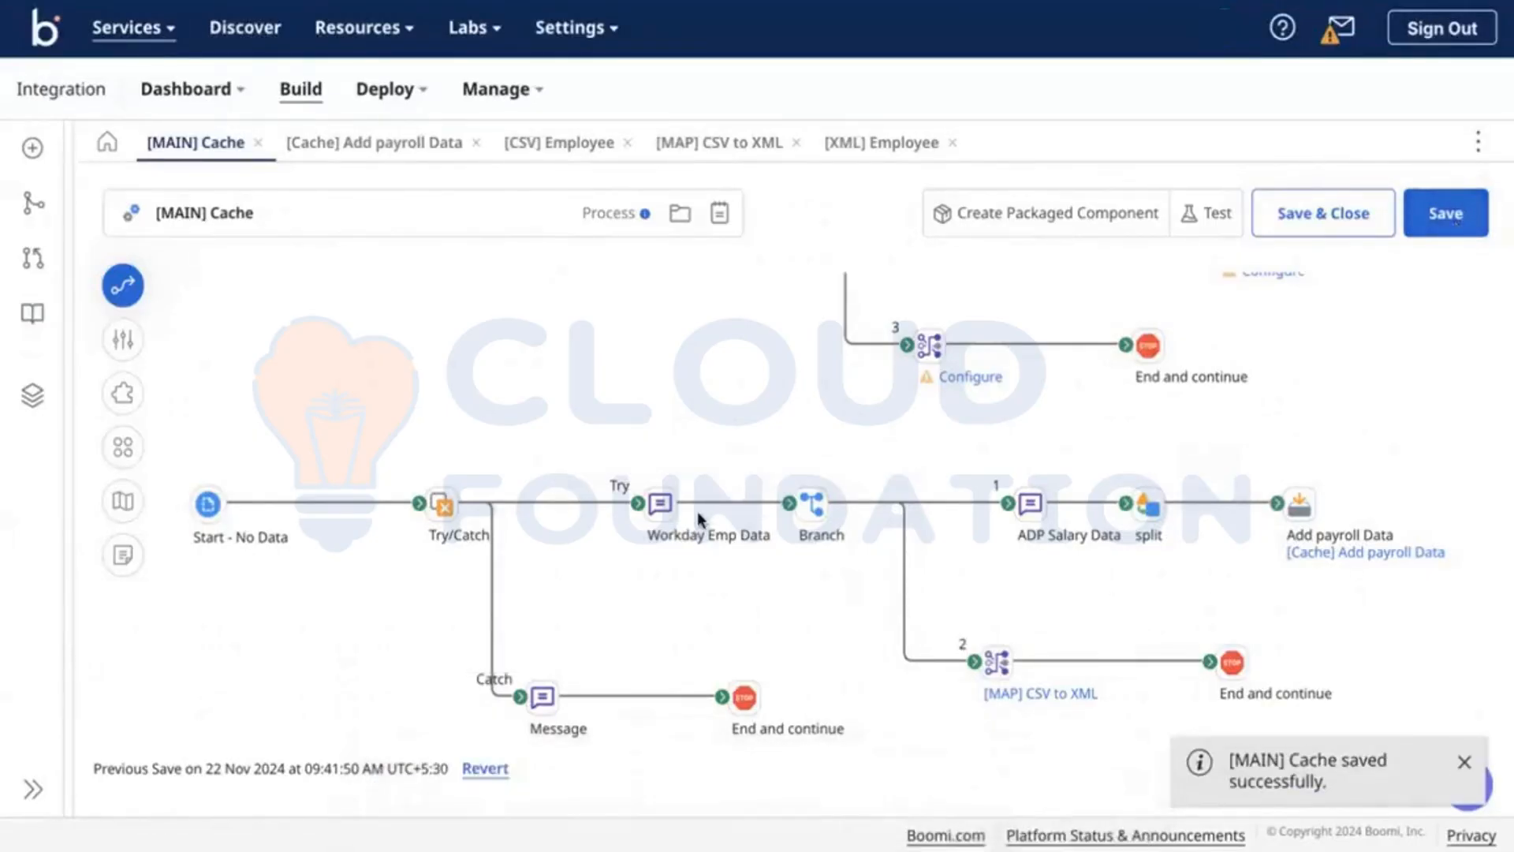
click(1386, 551)
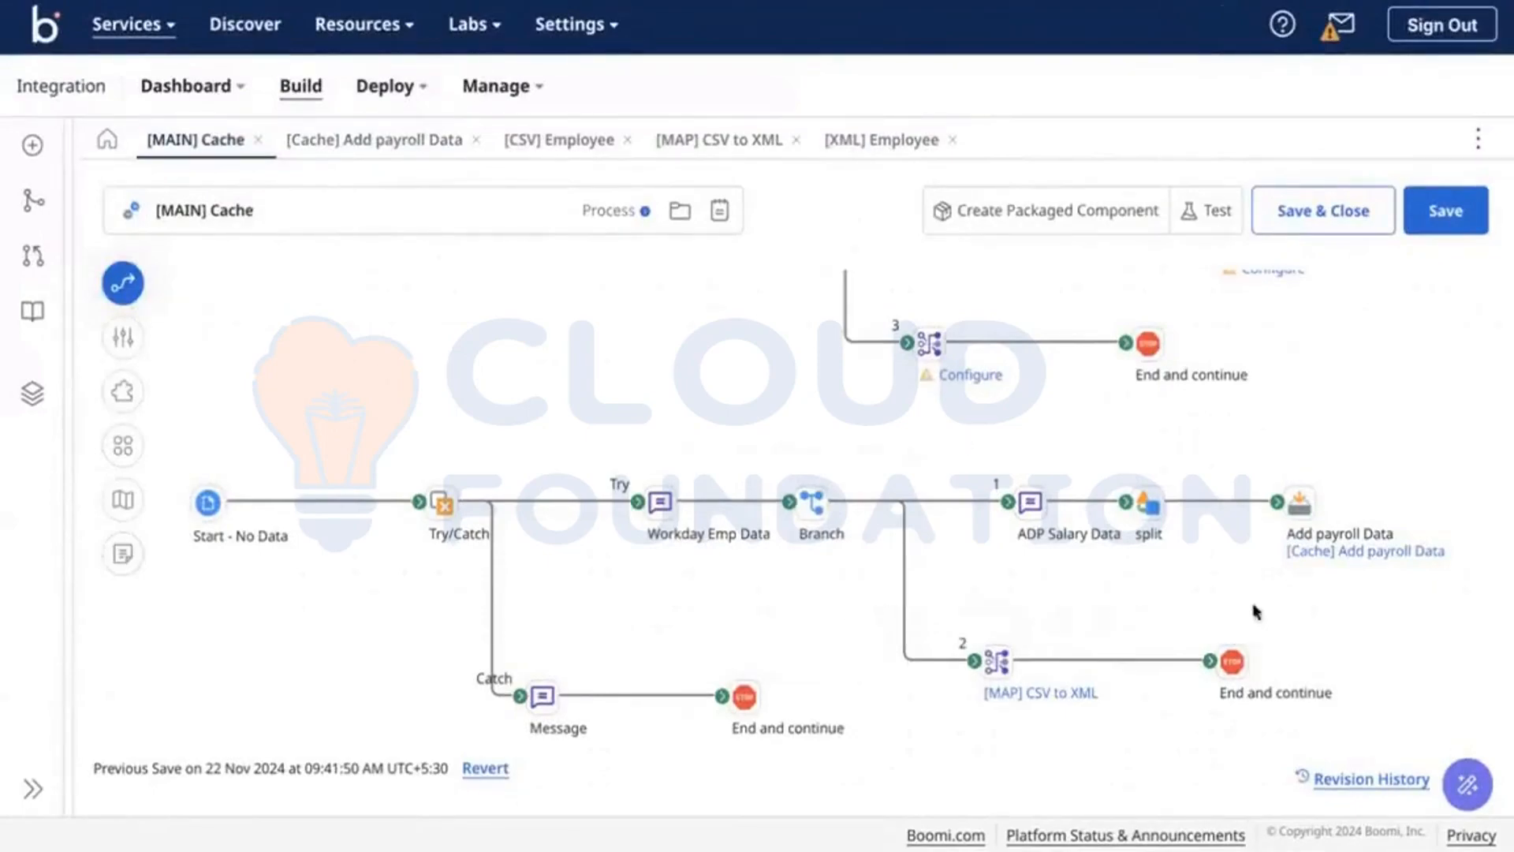
mouse_move(1331, 566)
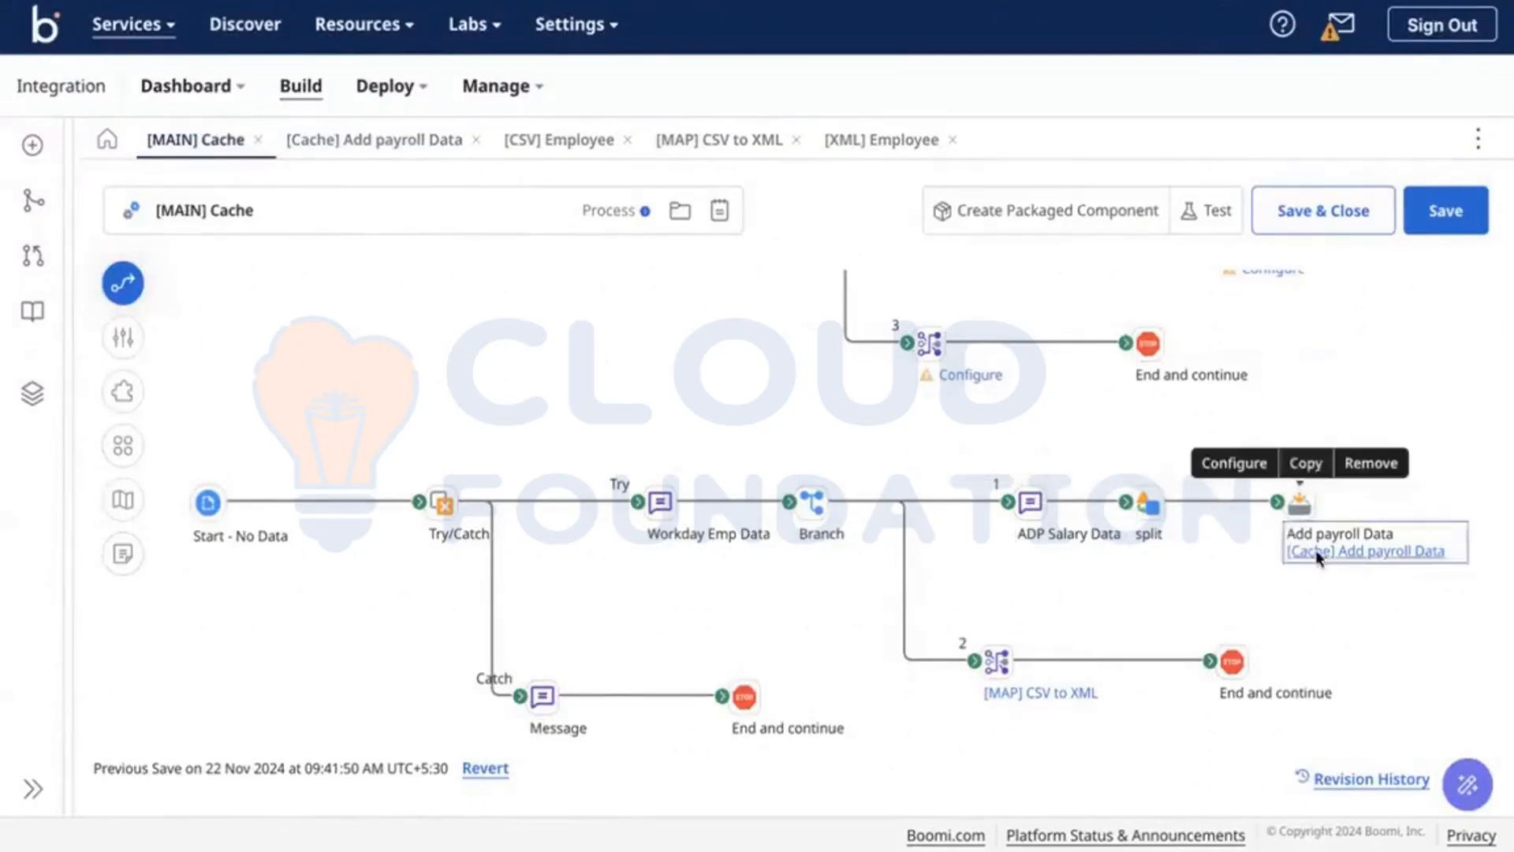
click(1319, 552)
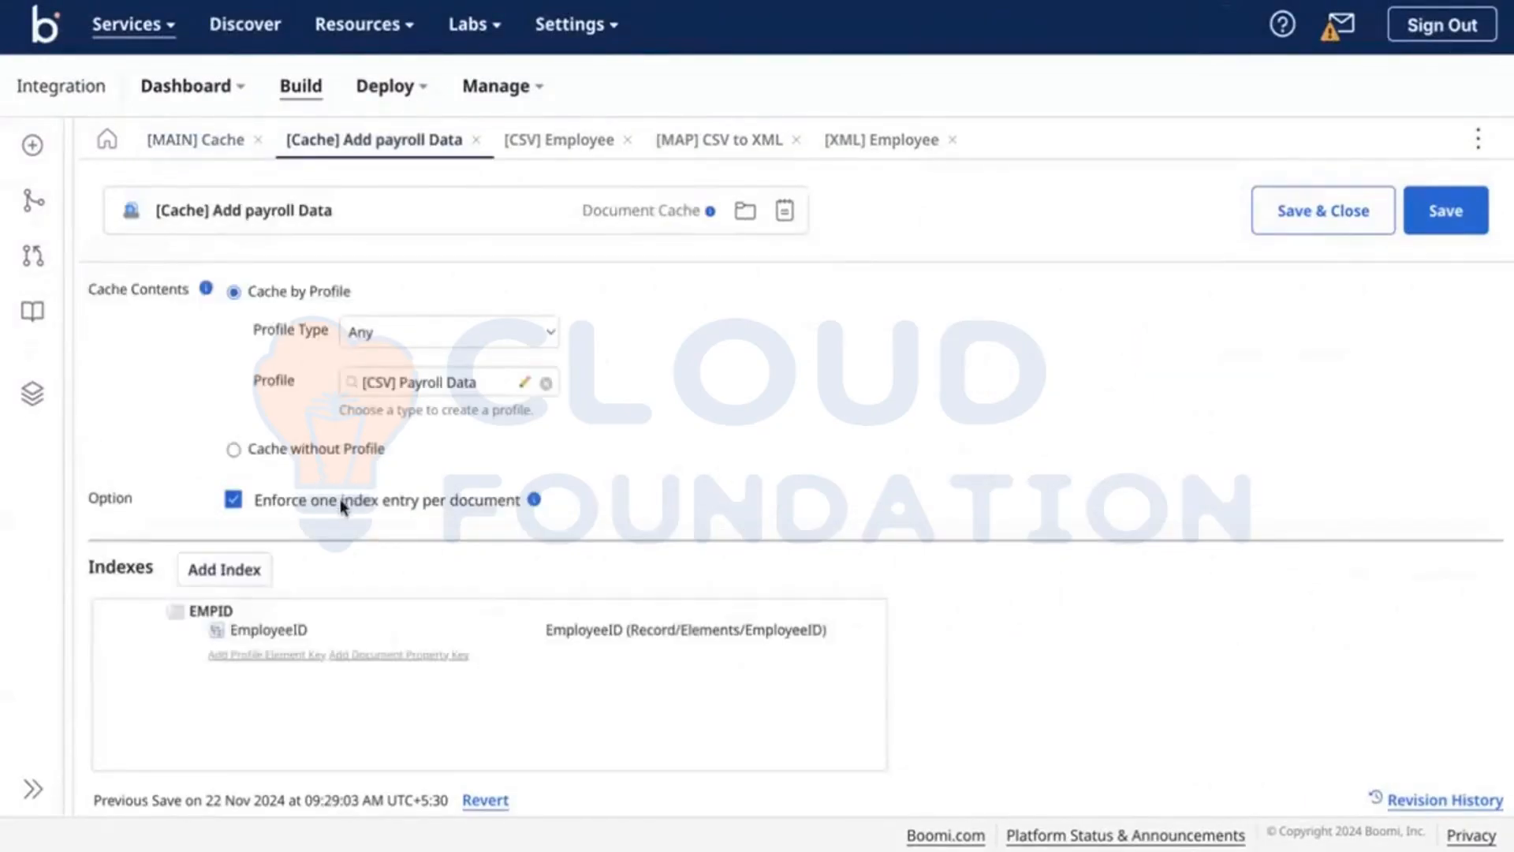
click(232, 142)
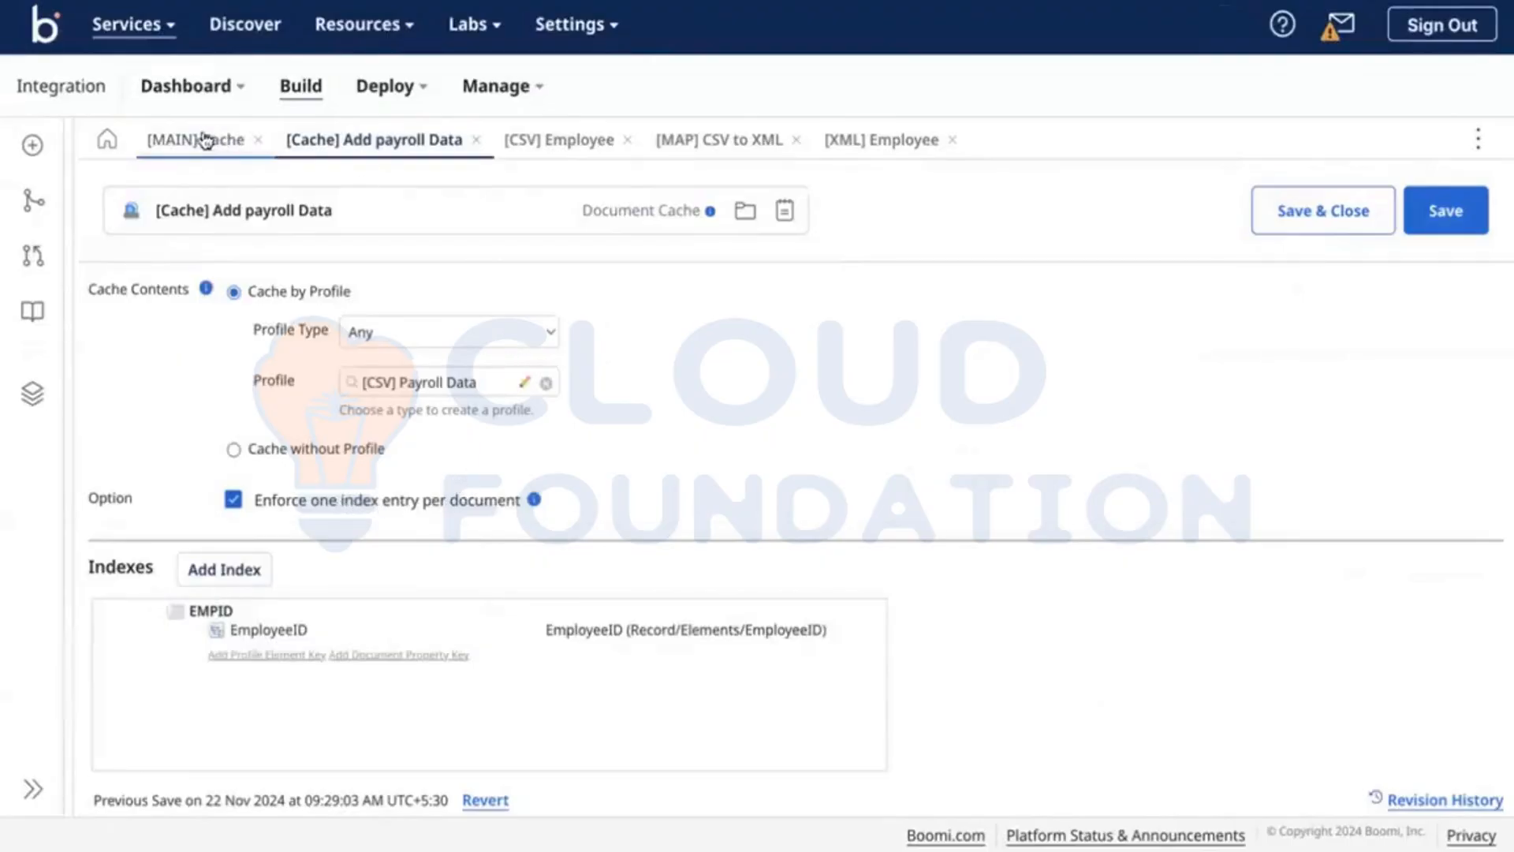
click(1026, 694)
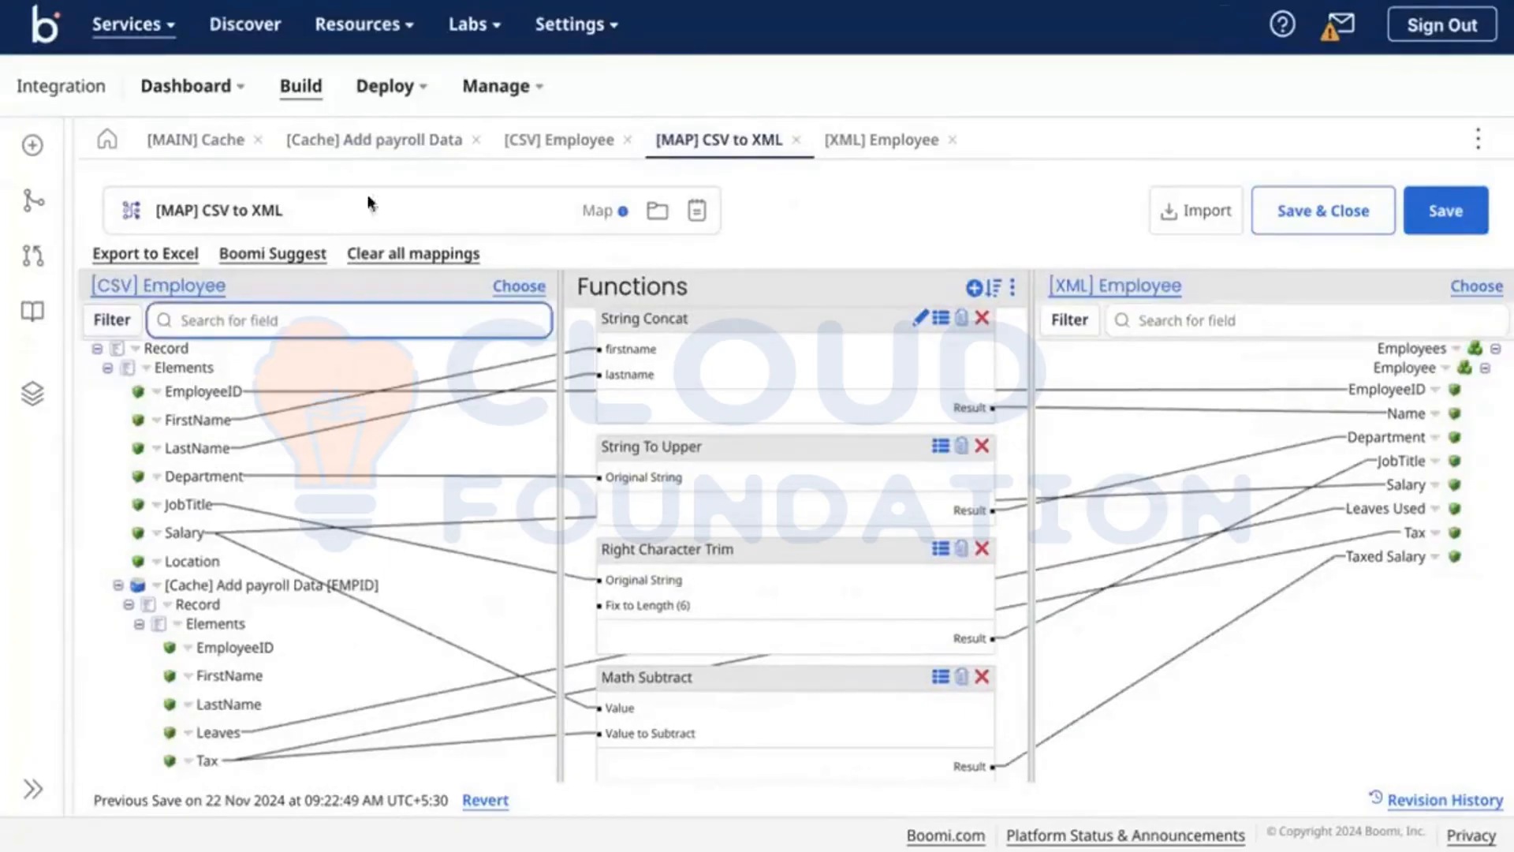
click(173, 157)
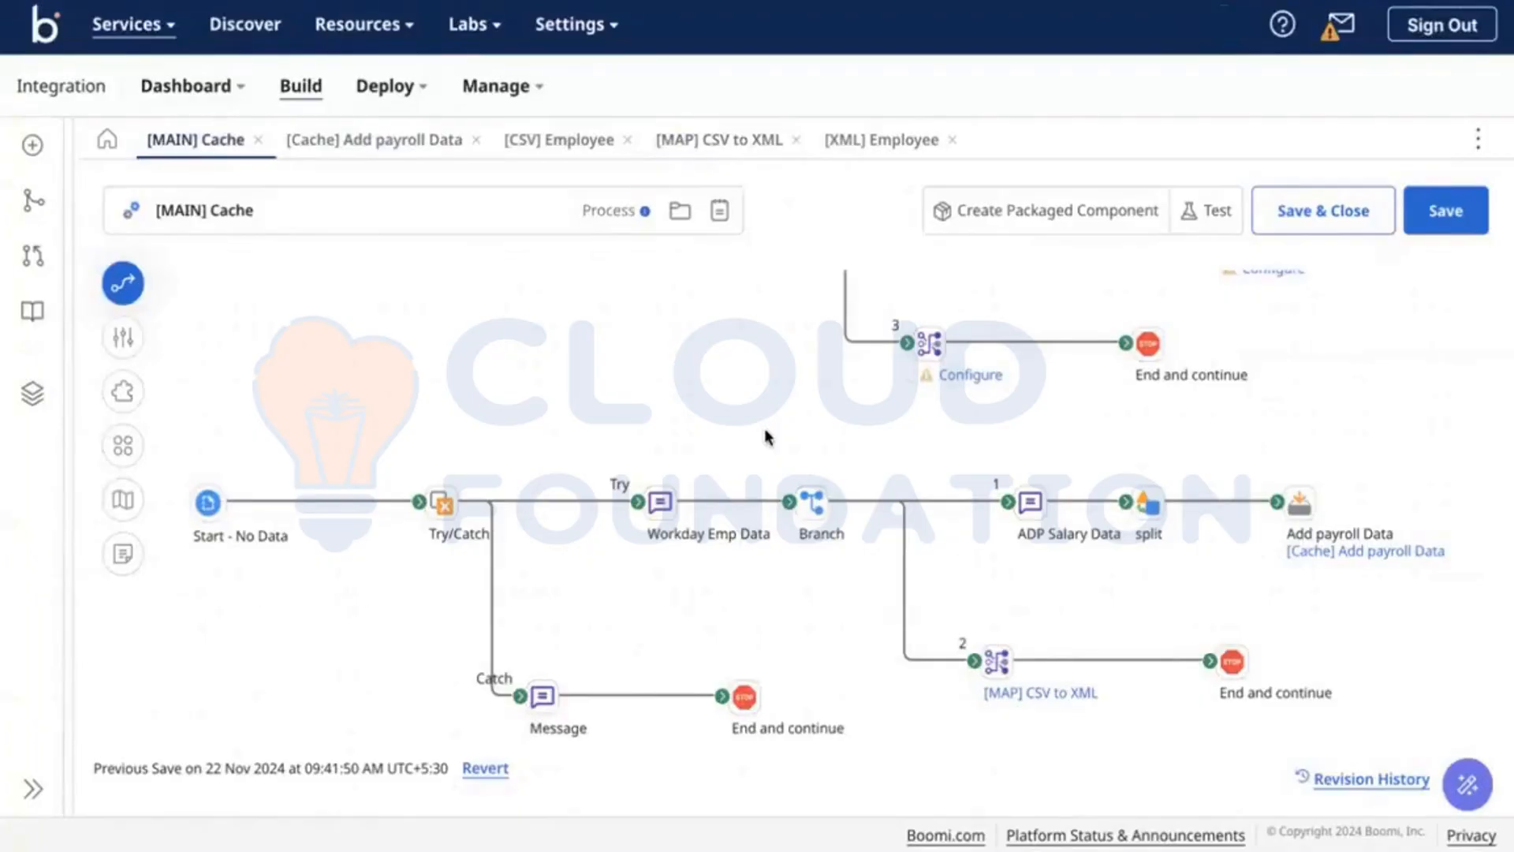
Step: Set Number of Branches to 3 on the Branch step after Workday Emp Data
scroll(765, 436, up, 5)
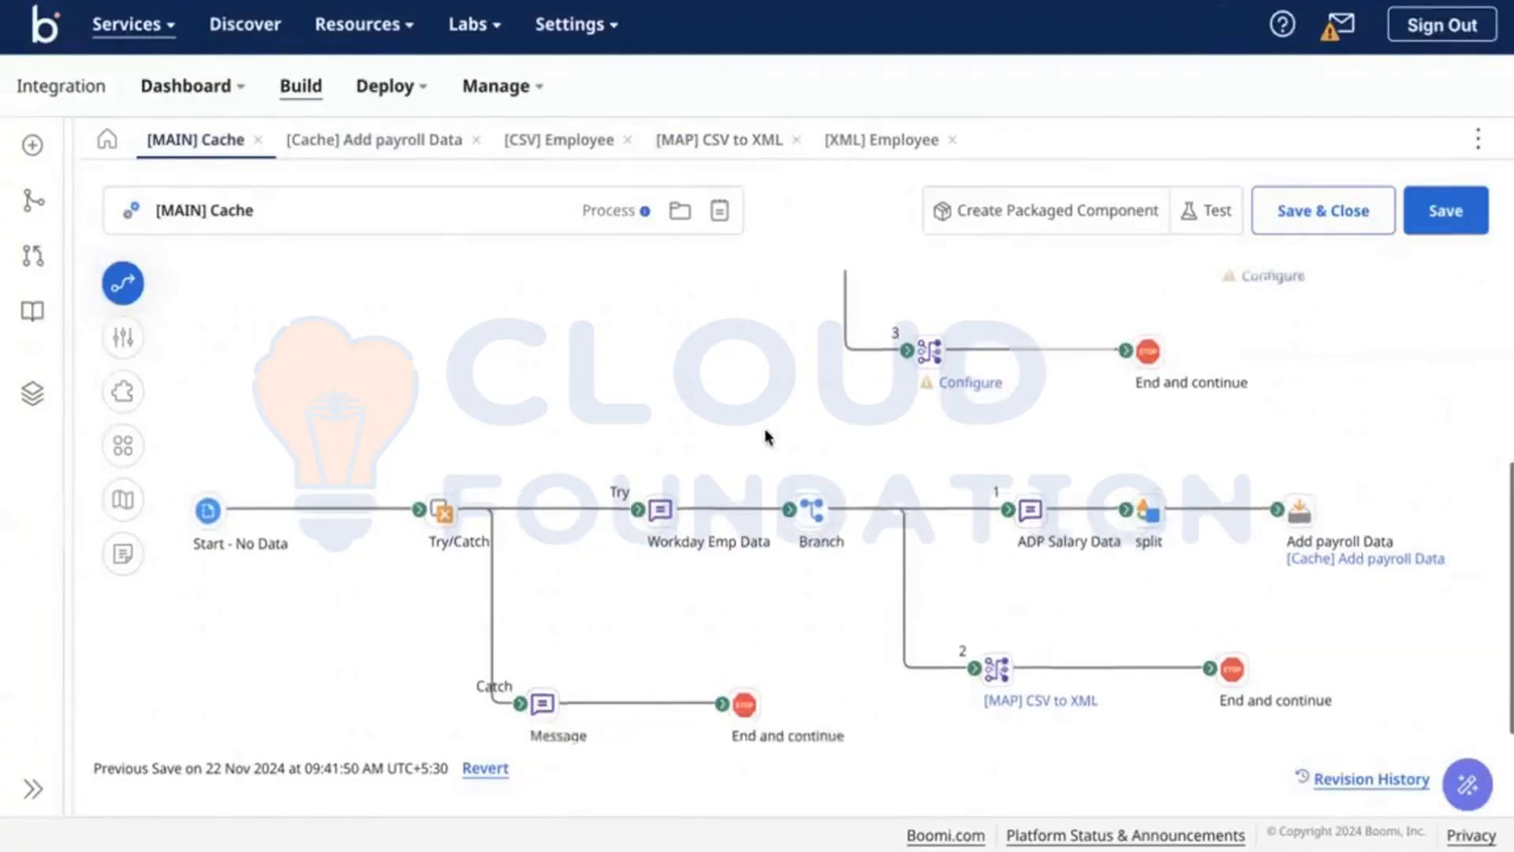
mouse_move(457, 414)
scroll(537, 446, down, 5)
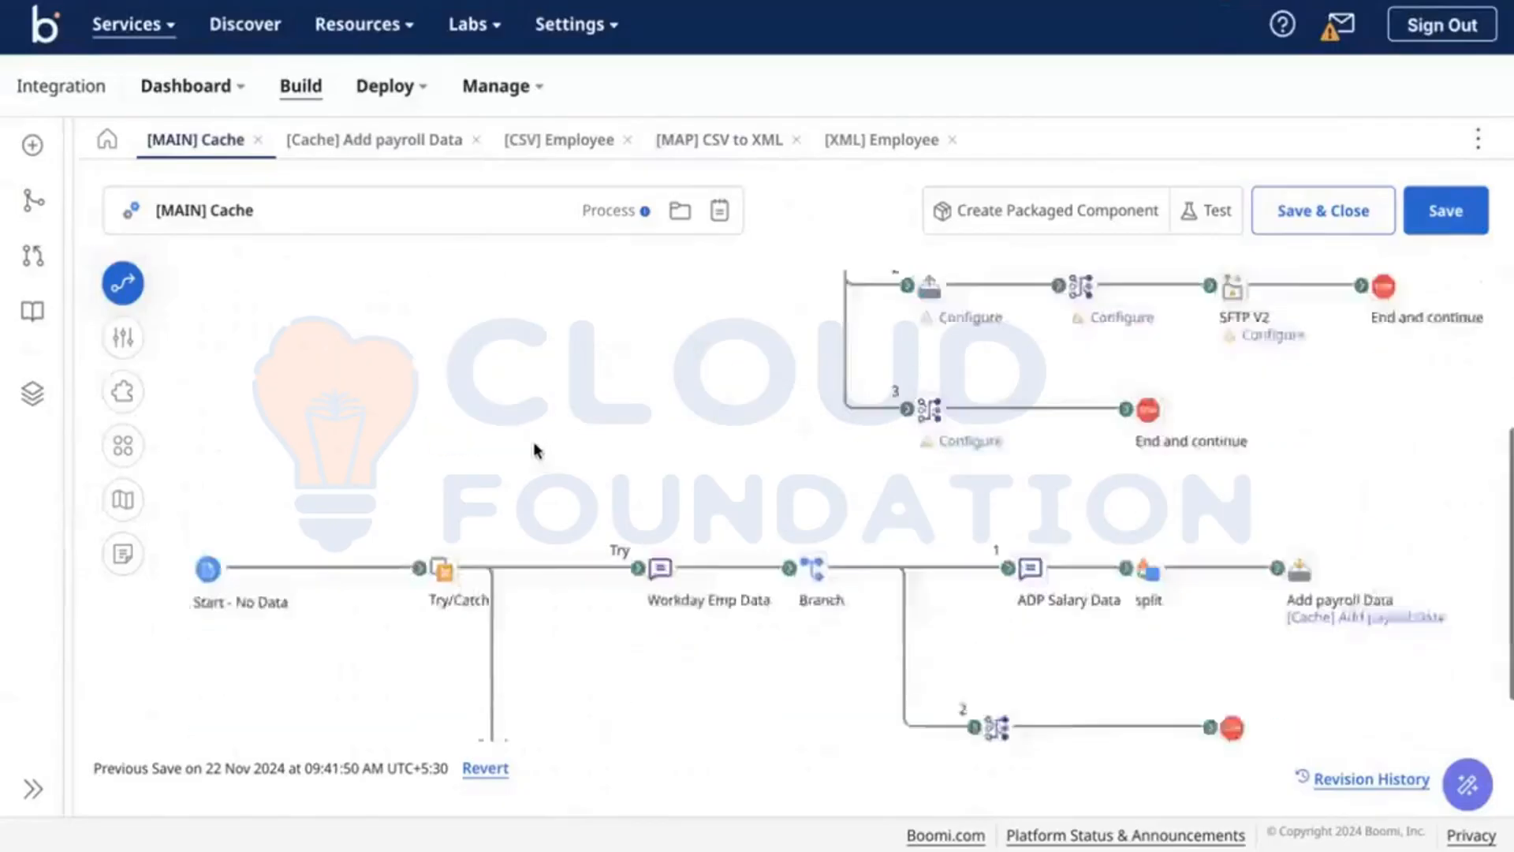
mouse_move(741, 556)
scroll(662, 513, up, 5)
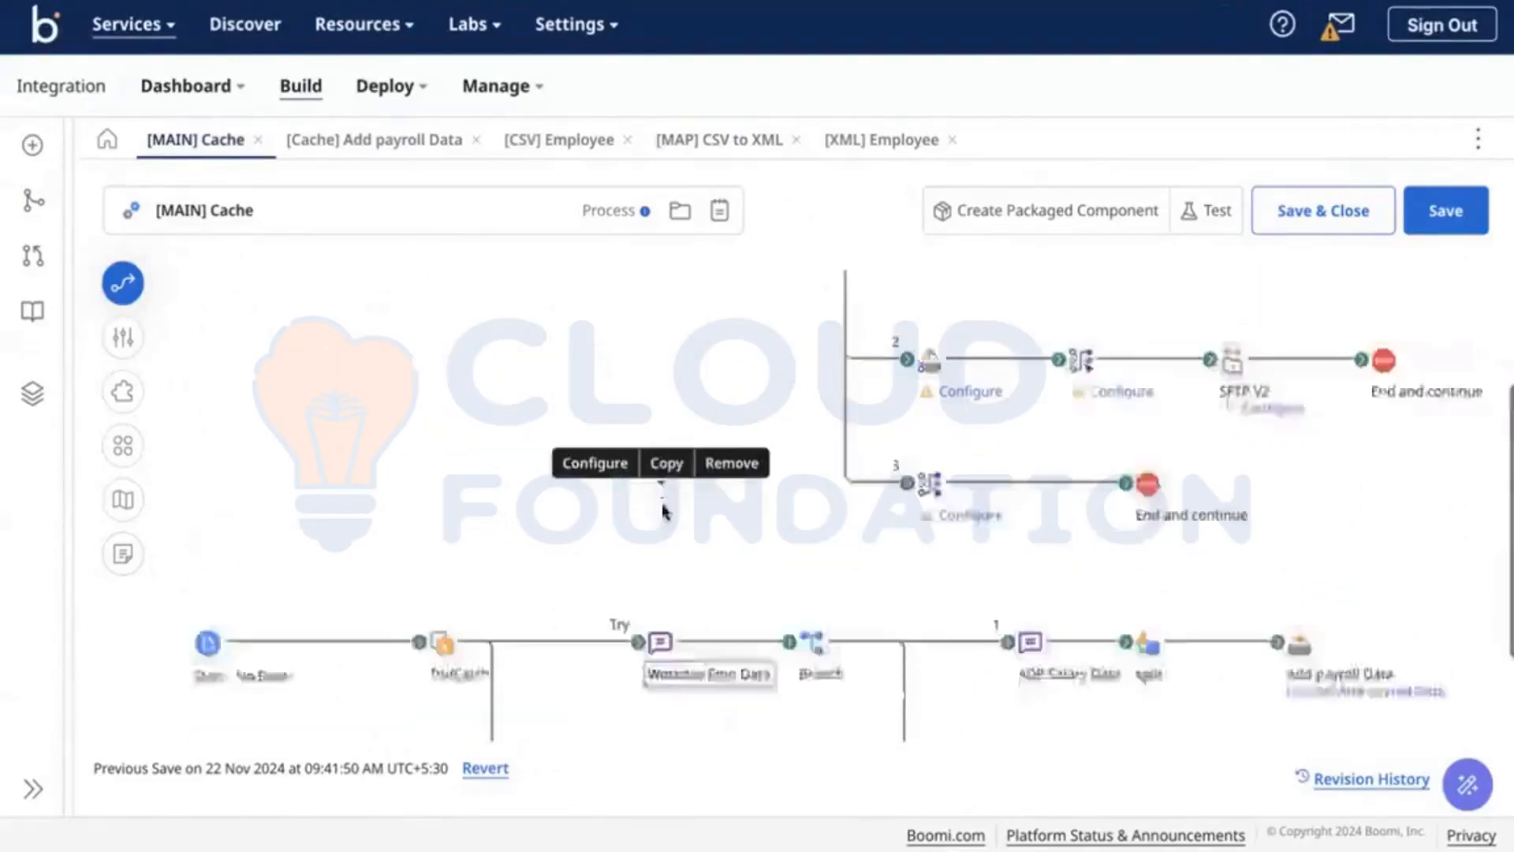
scroll(591, 615, down, 3)
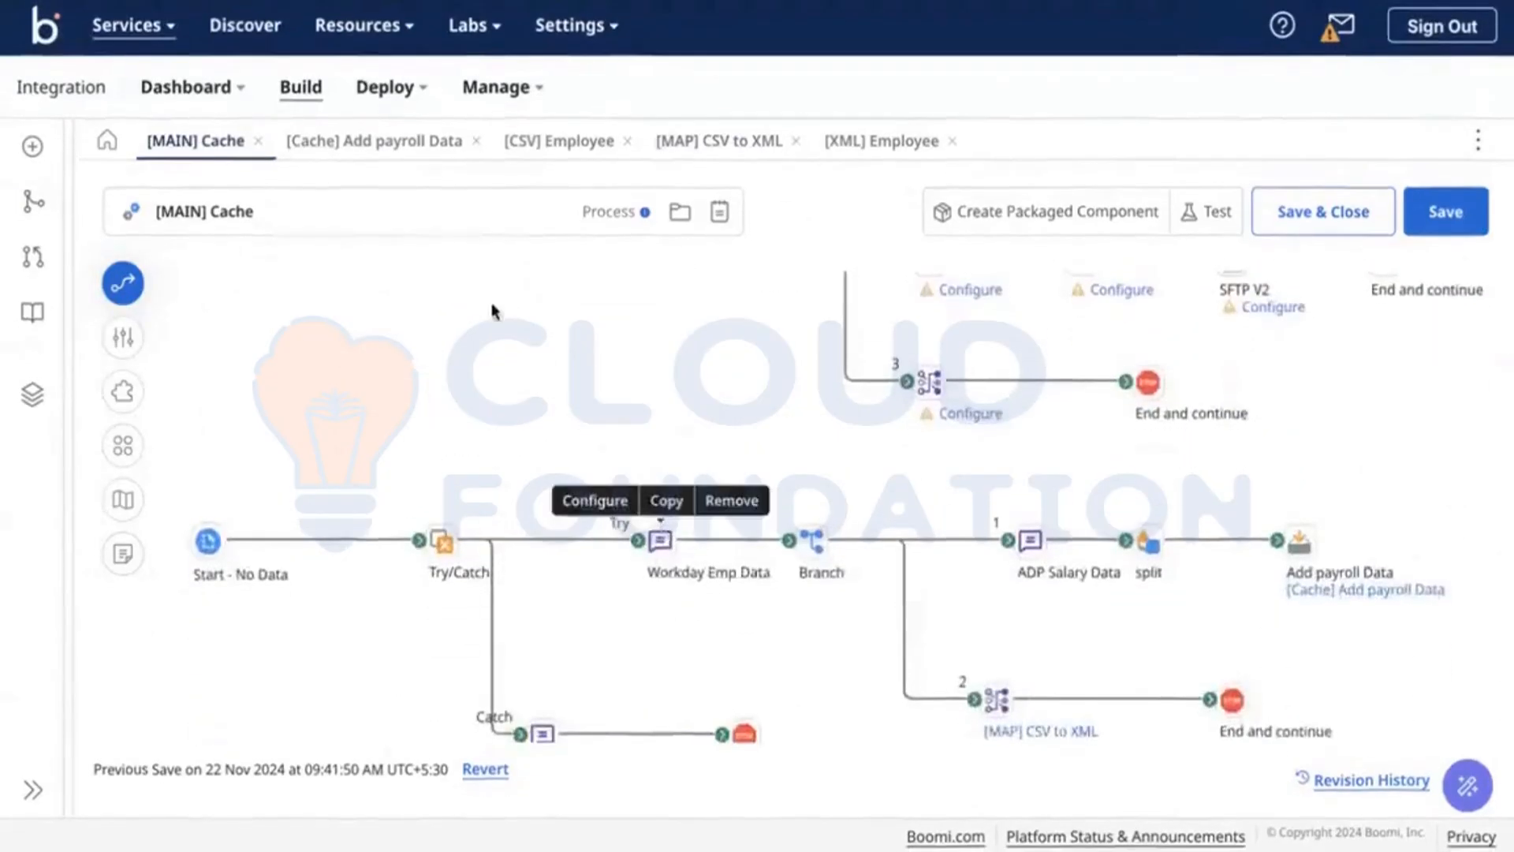
scroll(631, 461, up, 4)
mouse_move(631, 461)
scroll(631, 462, down, 2)
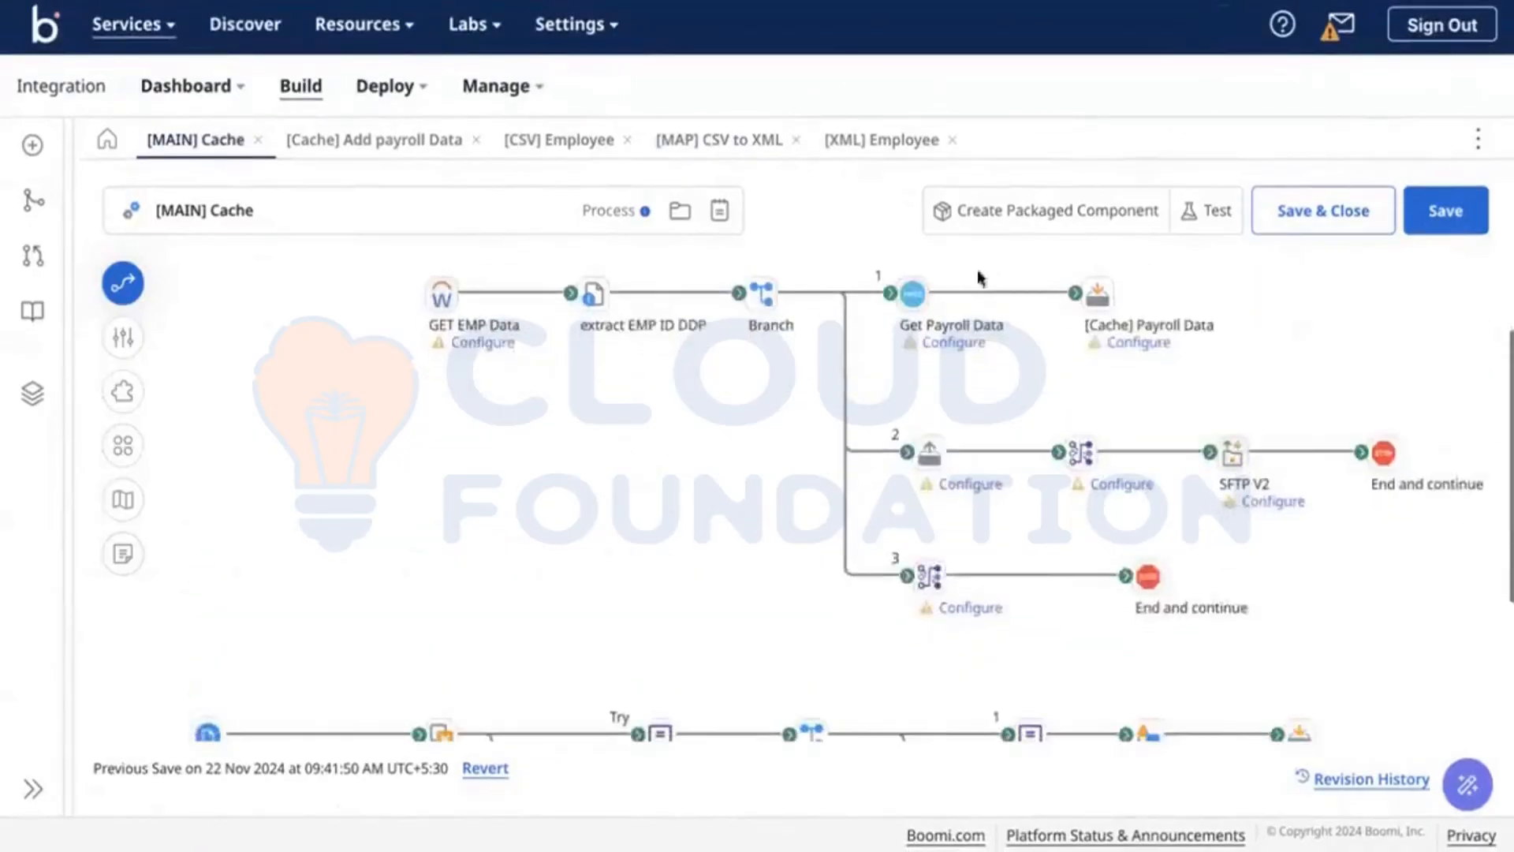
scroll(1010, 395, down, 3)
scroll(1009, 394, up, 3)
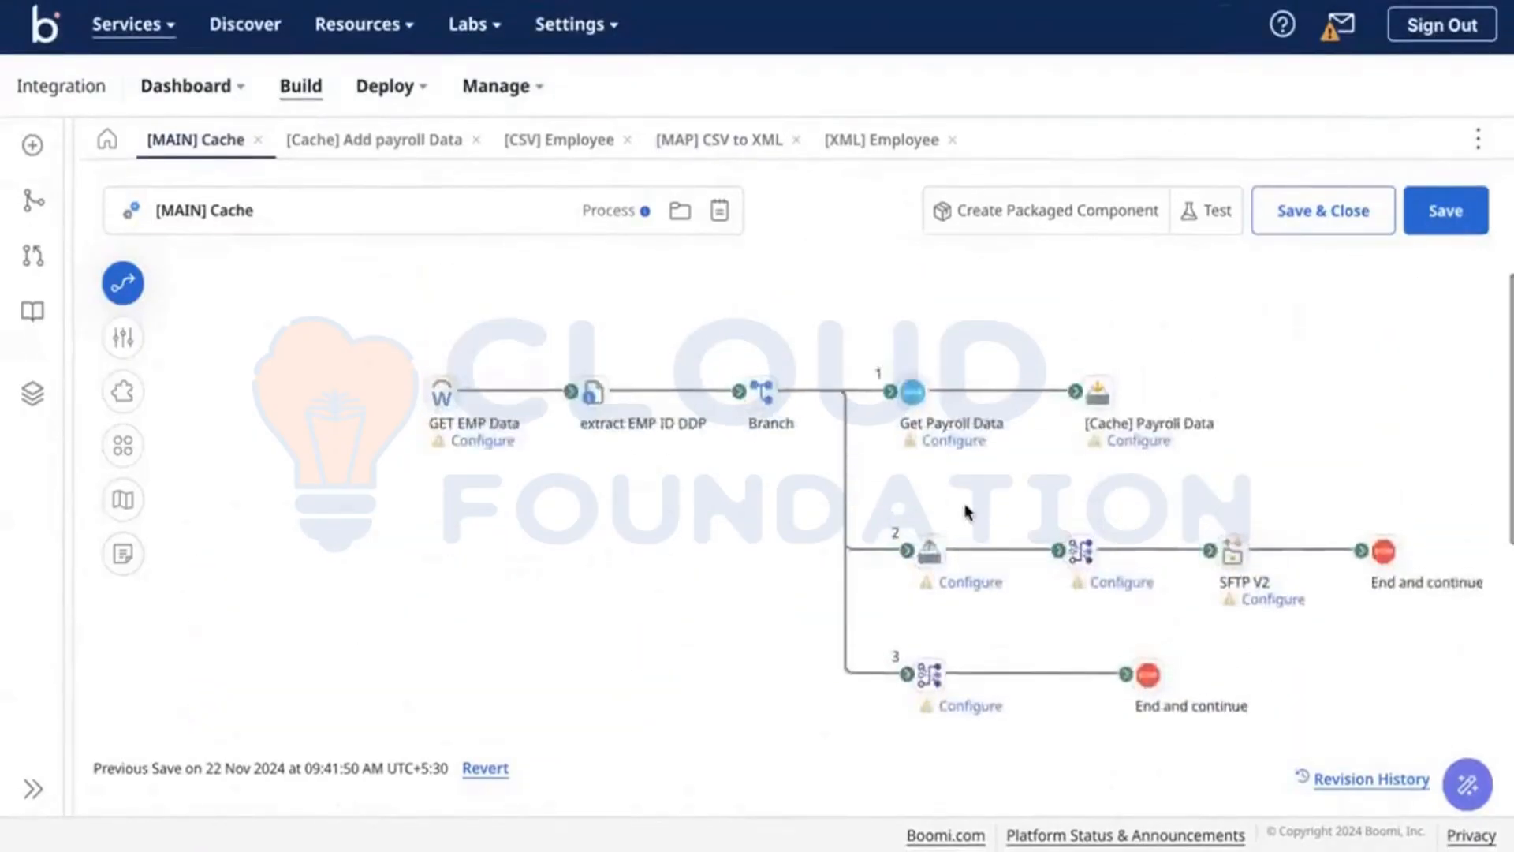
scroll(967, 513, down, 3)
mouse_move(1357, 695)
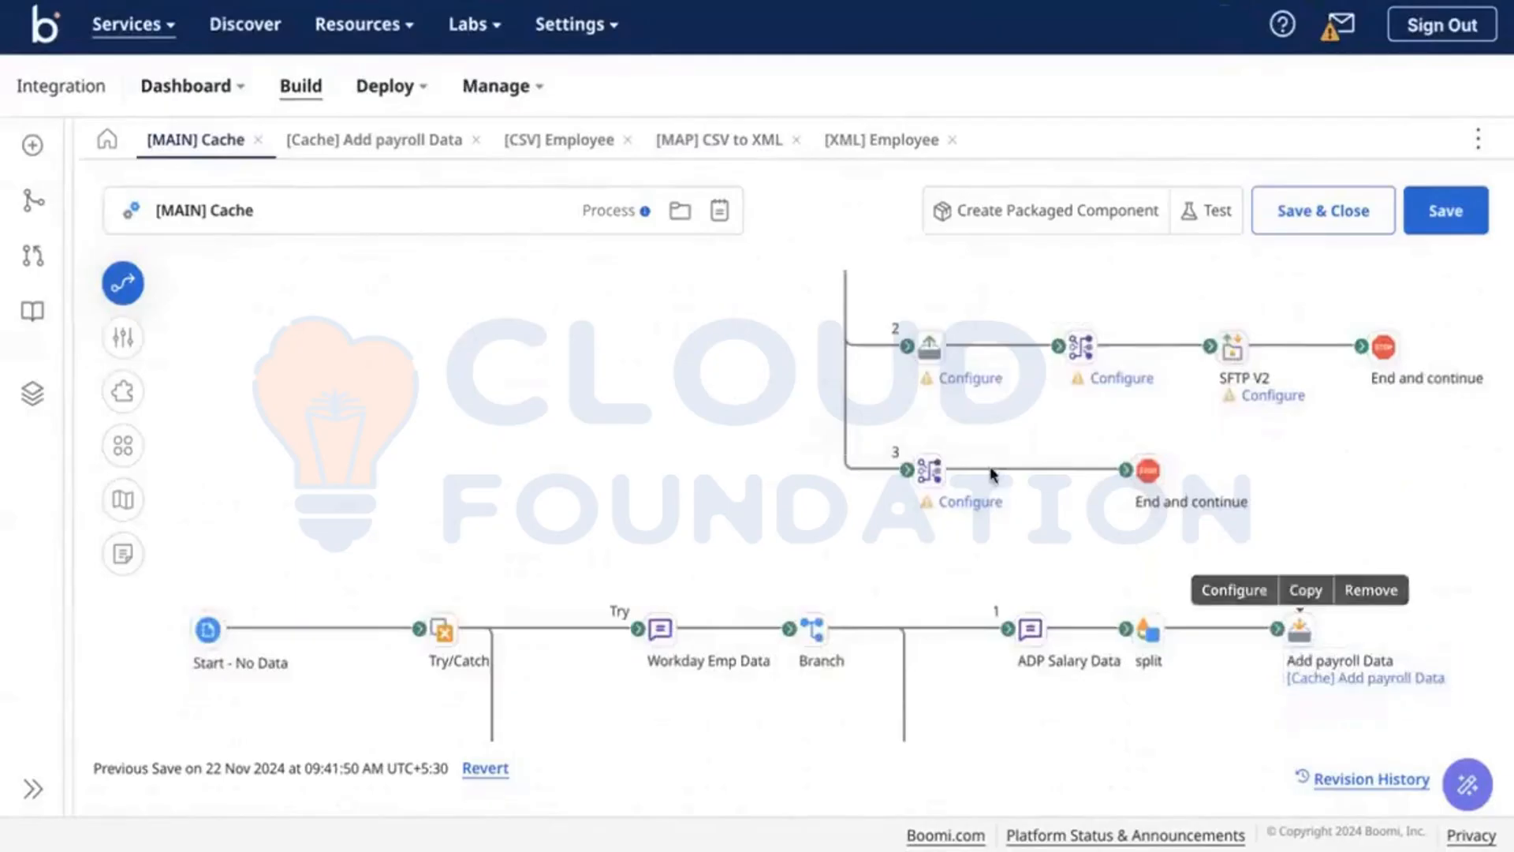
scroll(990, 473, up, 3)
mouse_move(1043, 420)
scroll(1020, 442, down, 4)
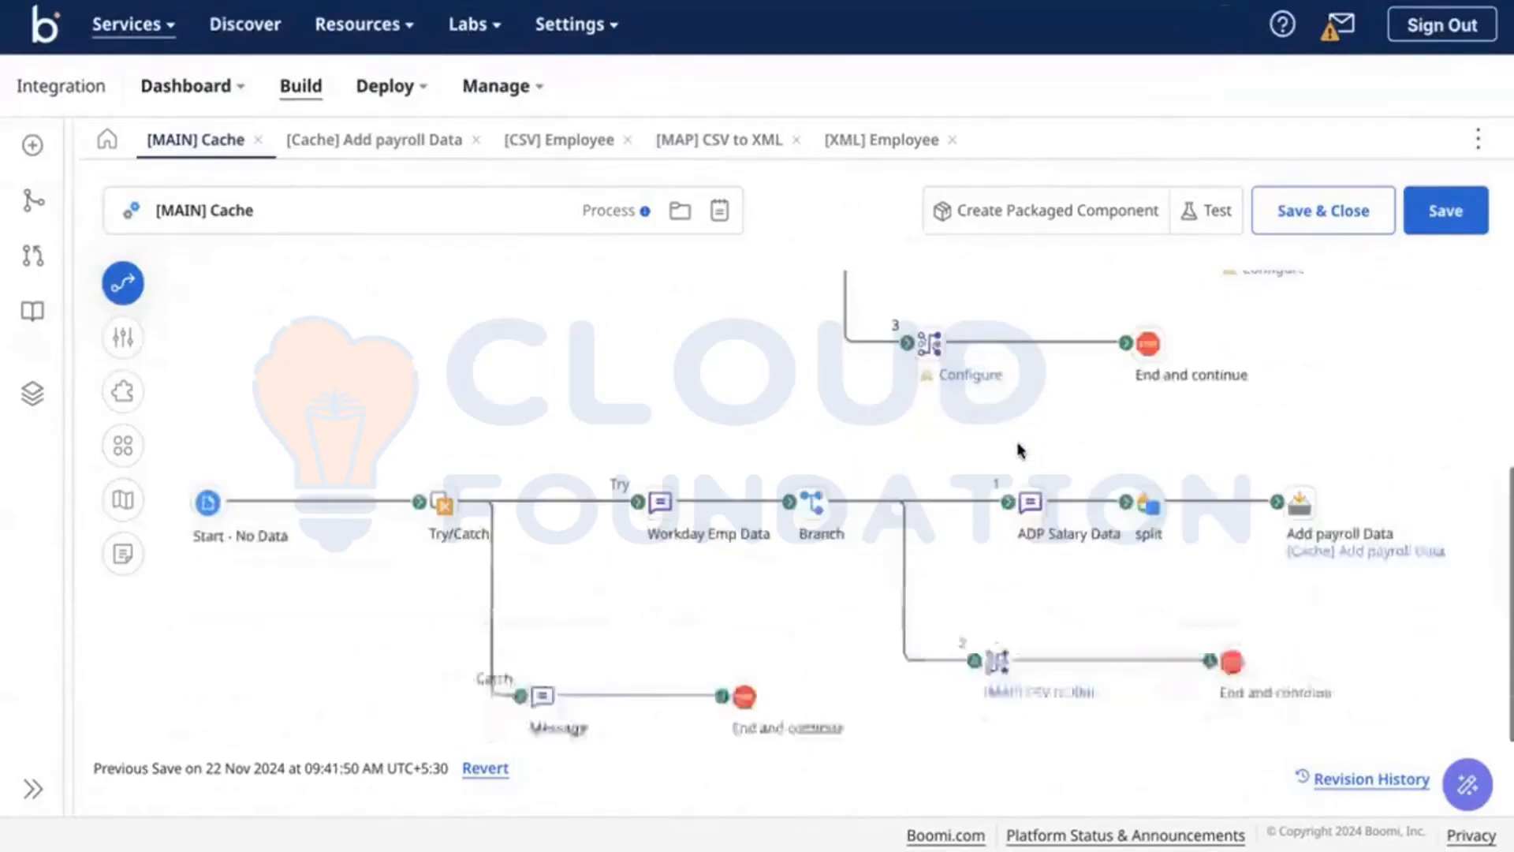
mouse_move(1052, 704)
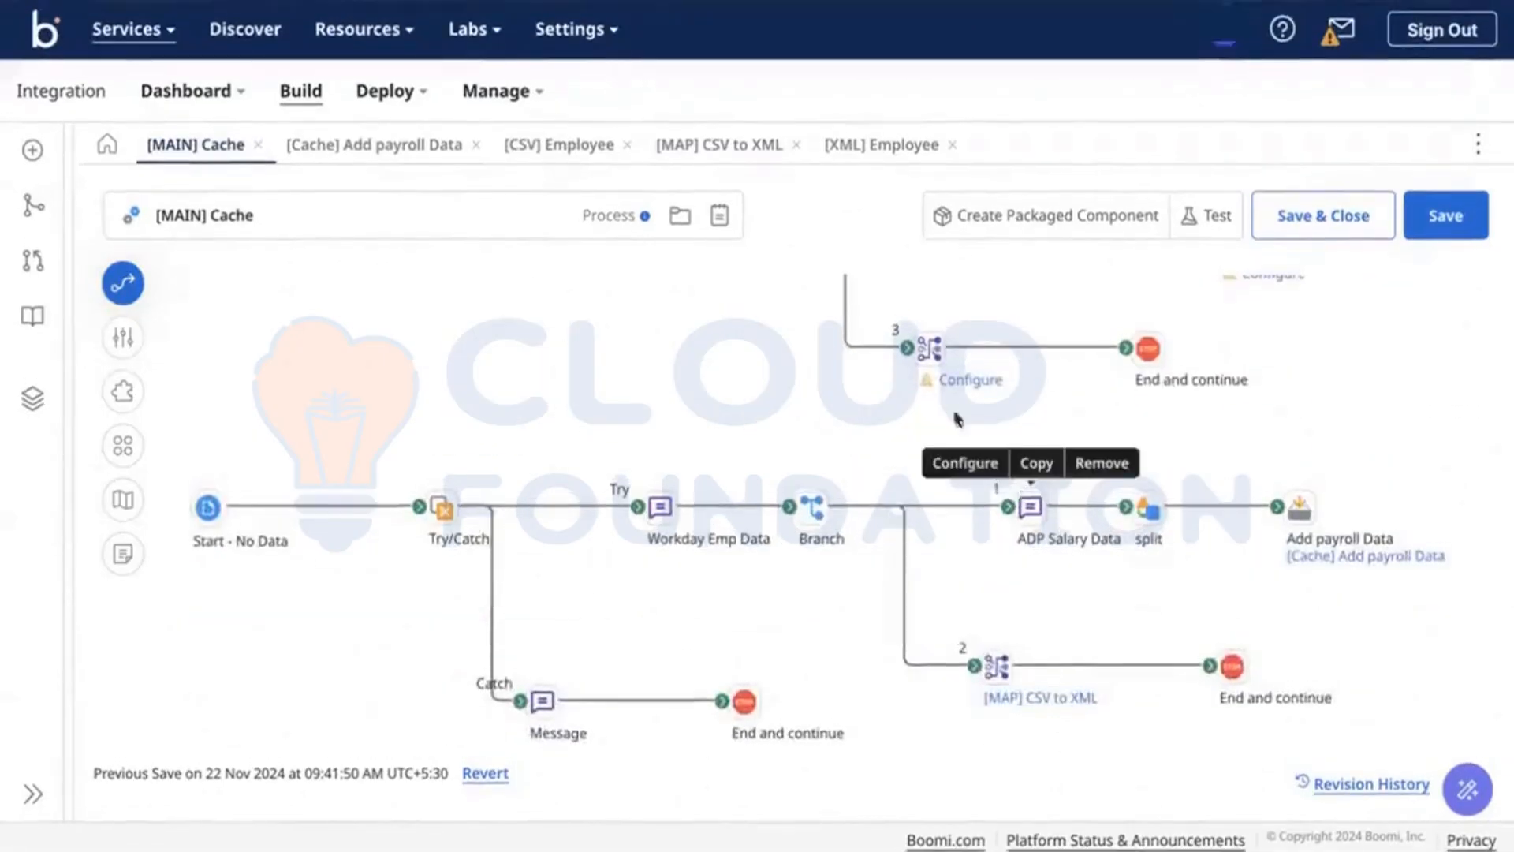
scroll(1025, 513, up, 3)
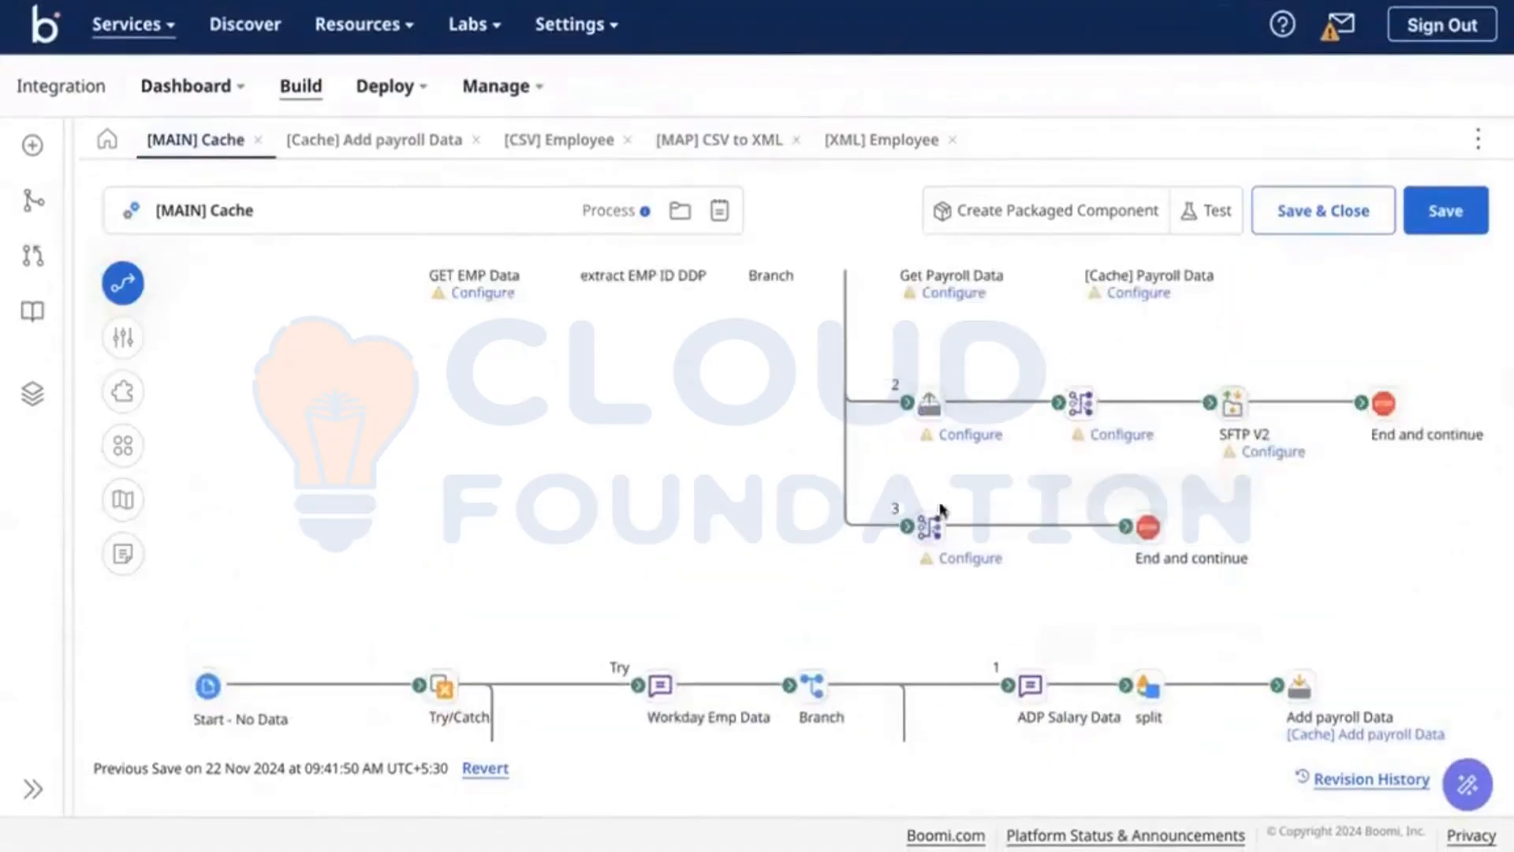
scroll(593, 523, down, 3)
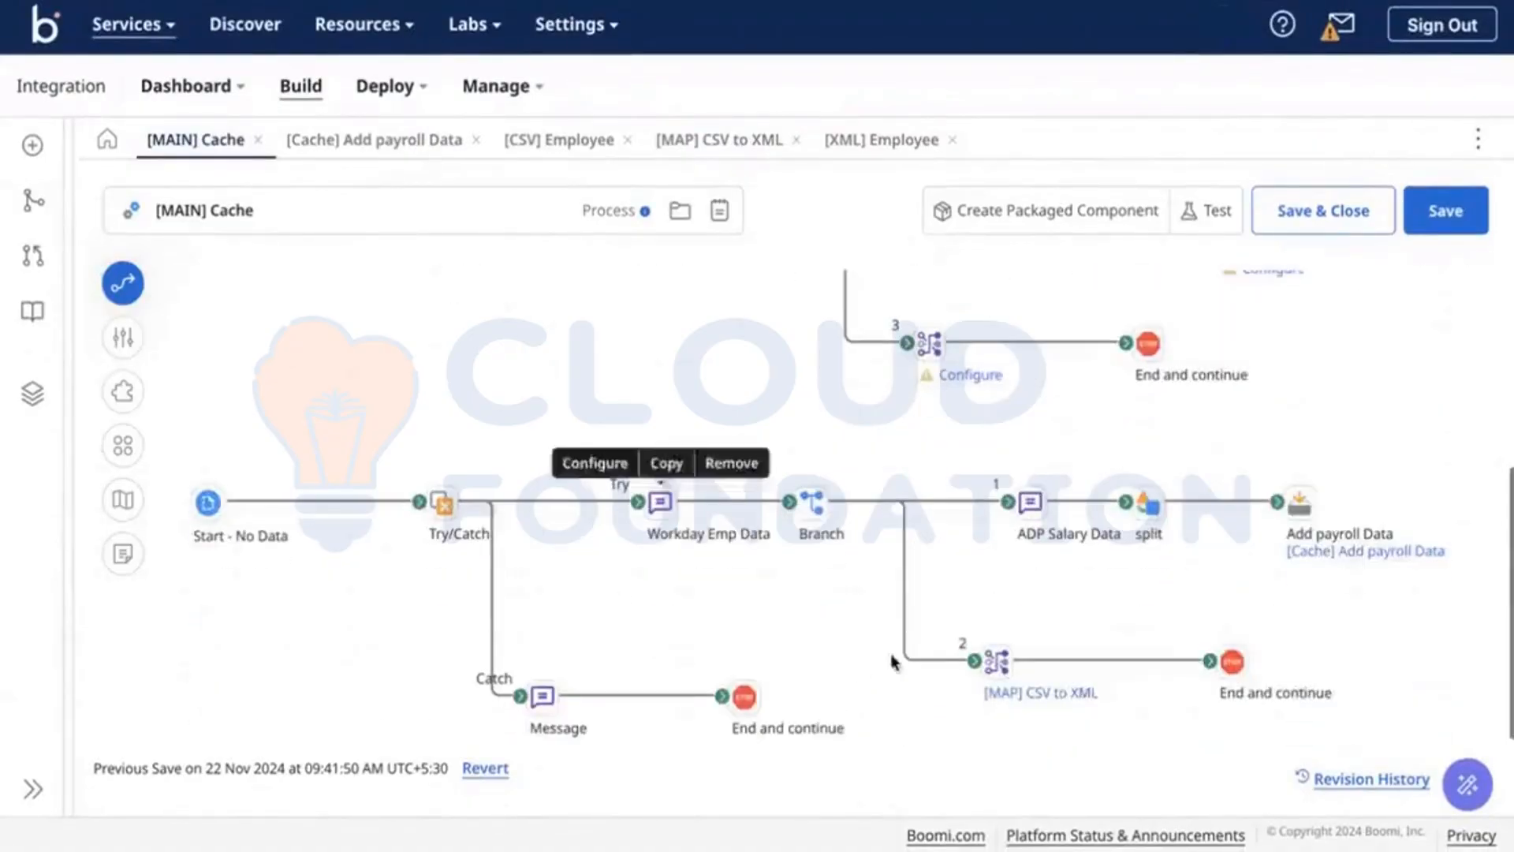
click(816, 511)
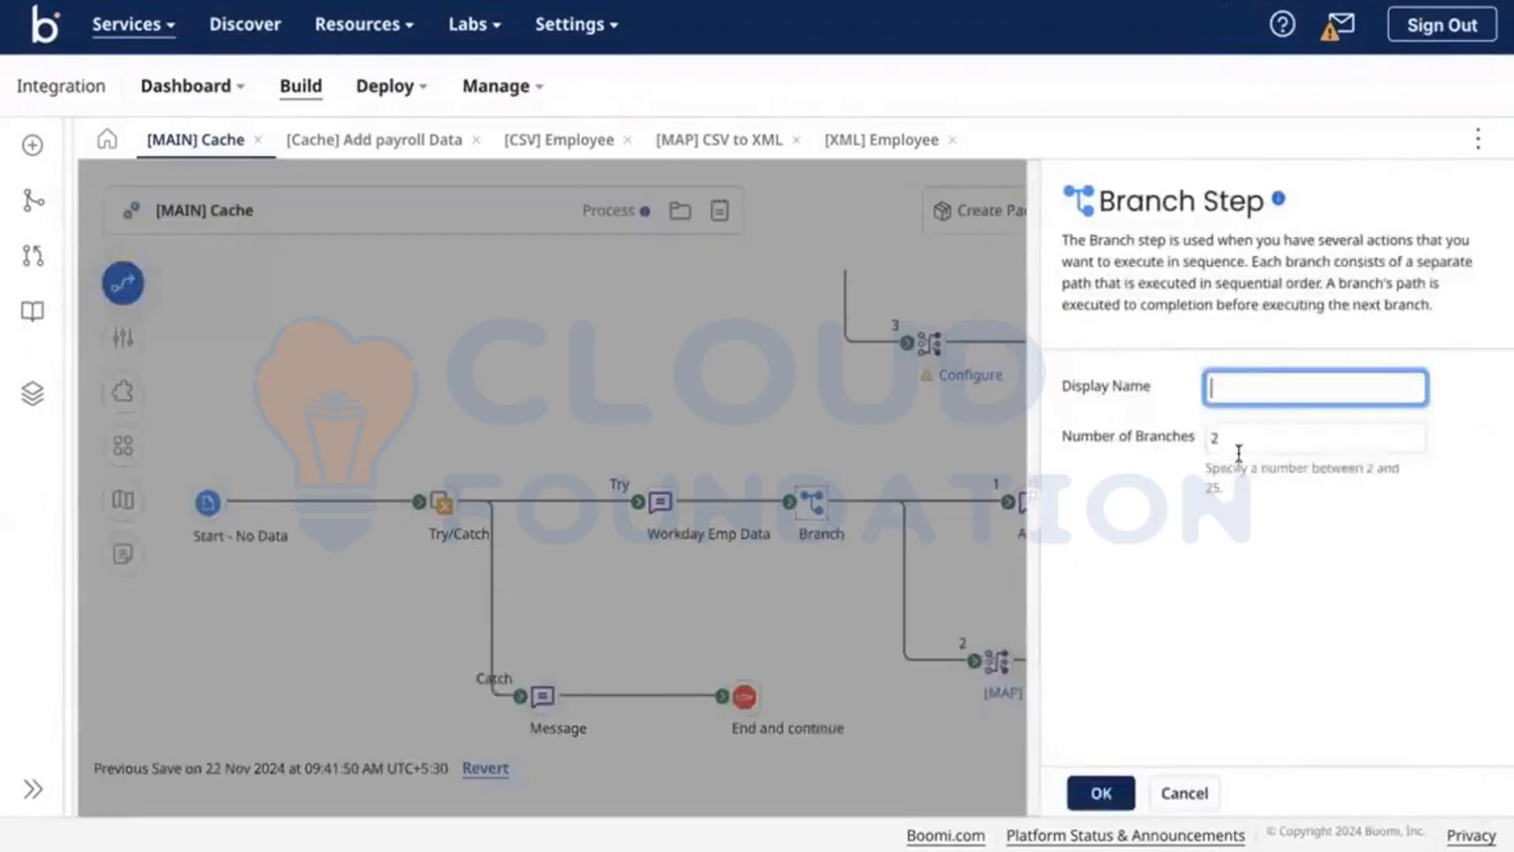
double_click(1235, 430)
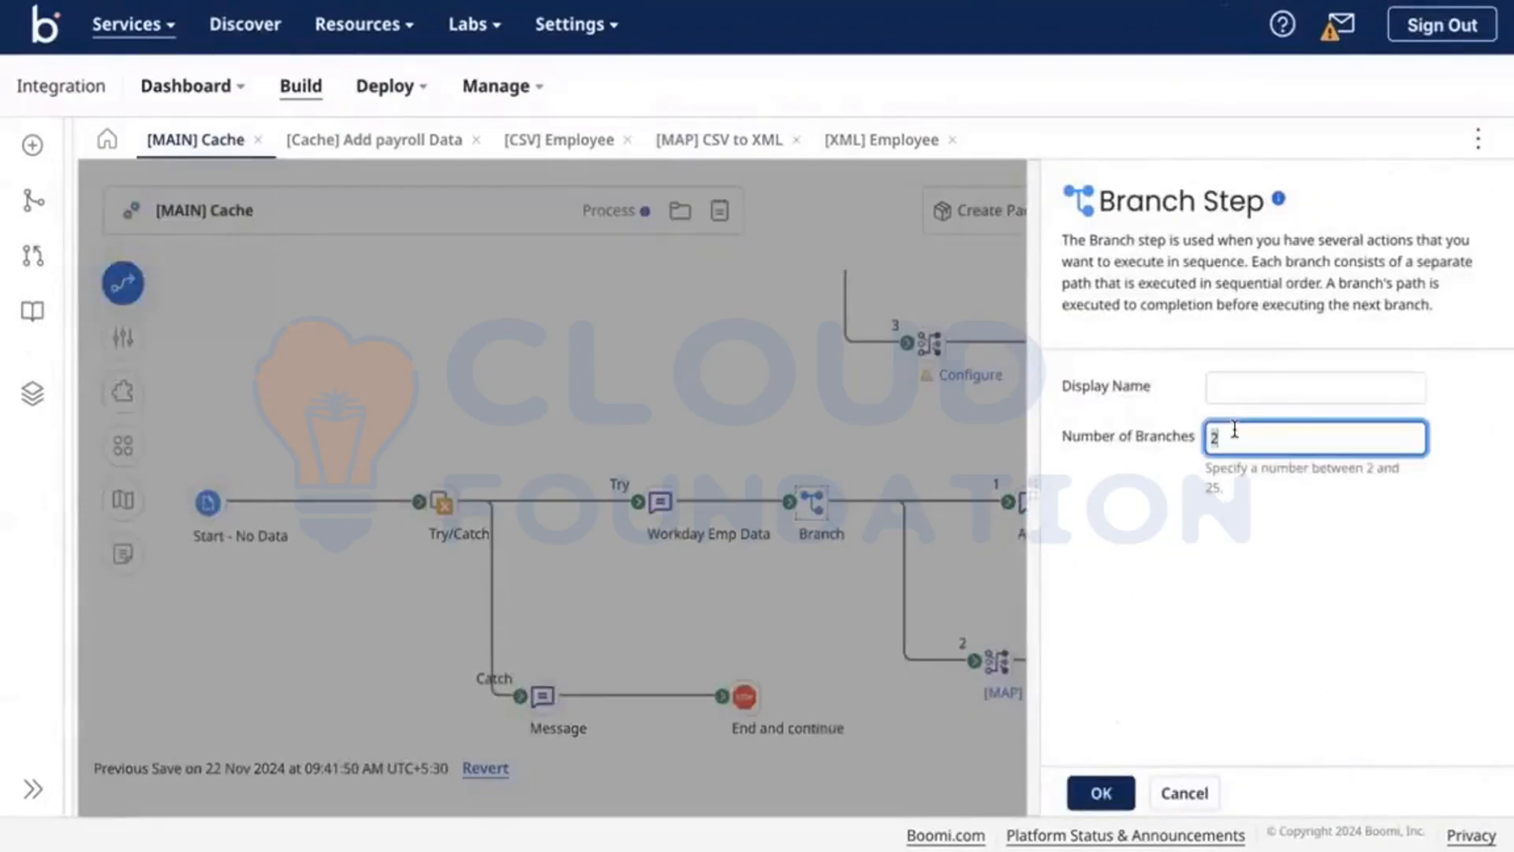
text(3)
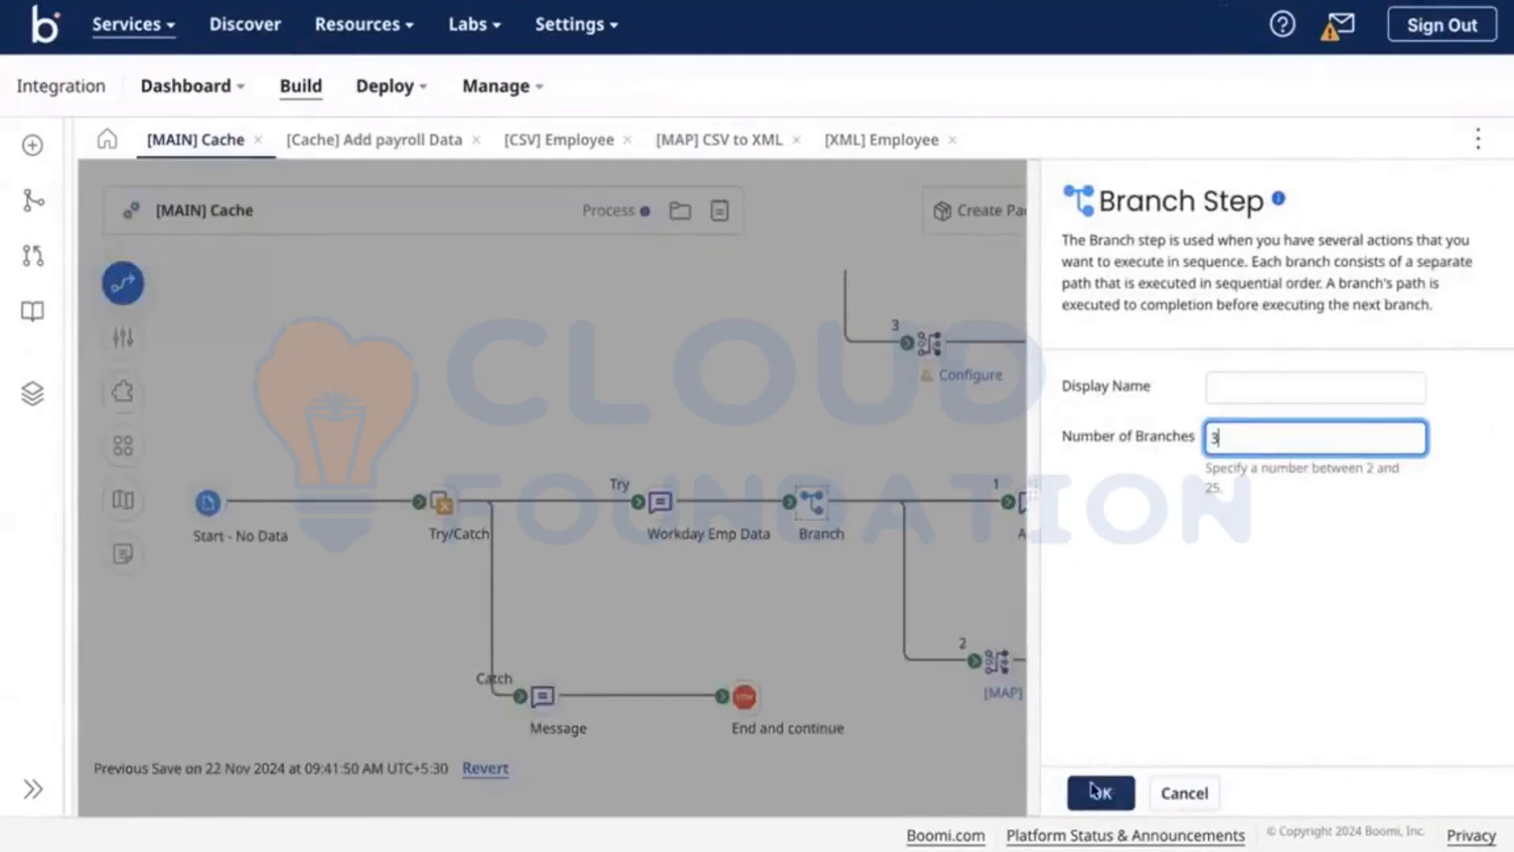
click(1101, 793)
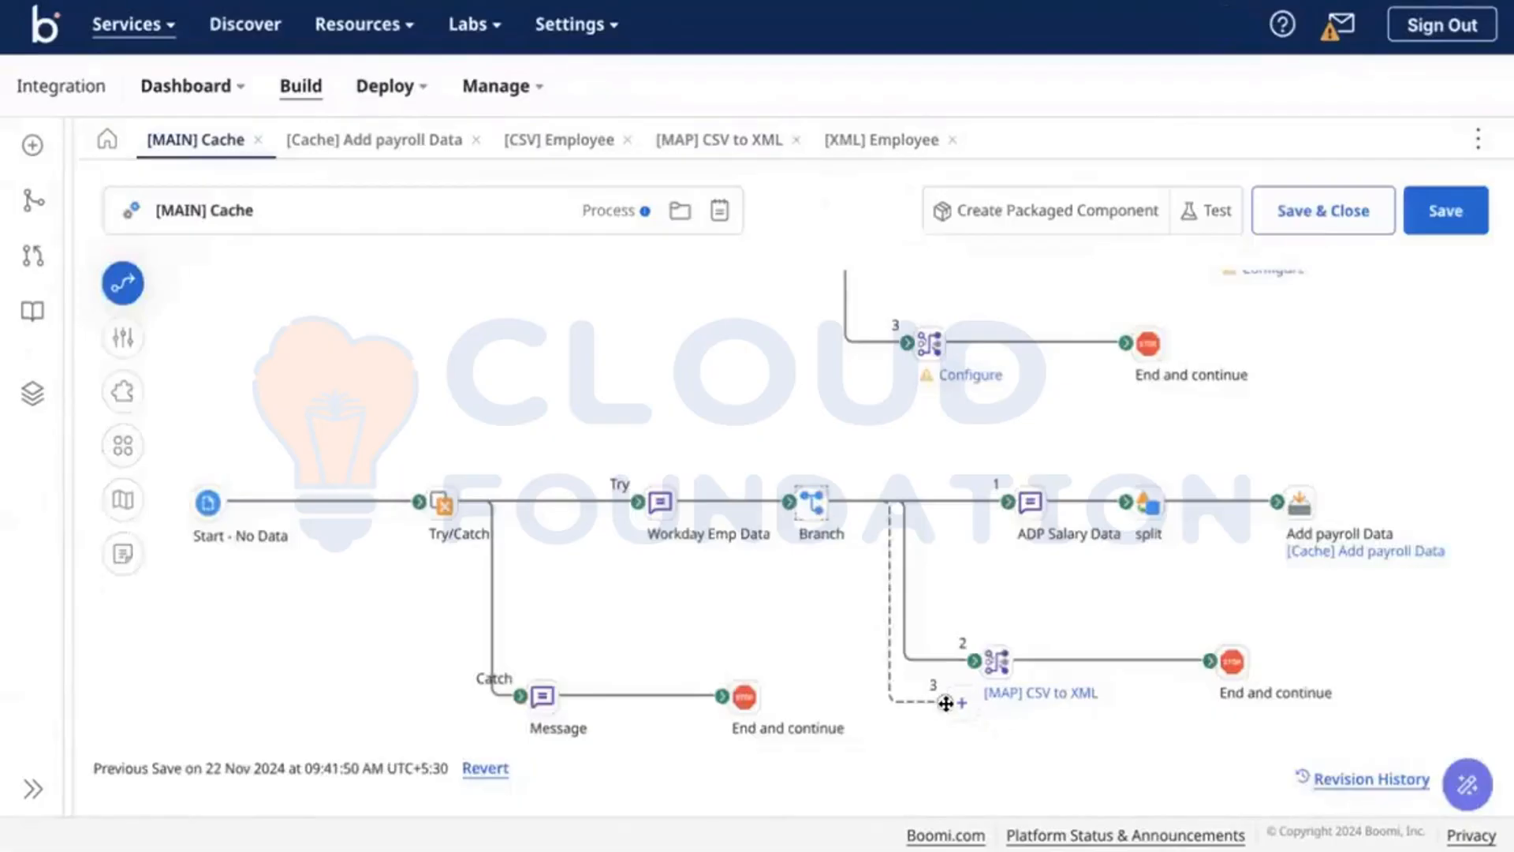
Step: Add a Retrieve From Cache step on the loose end of branch 3
drag(949, 719, 980, 770)
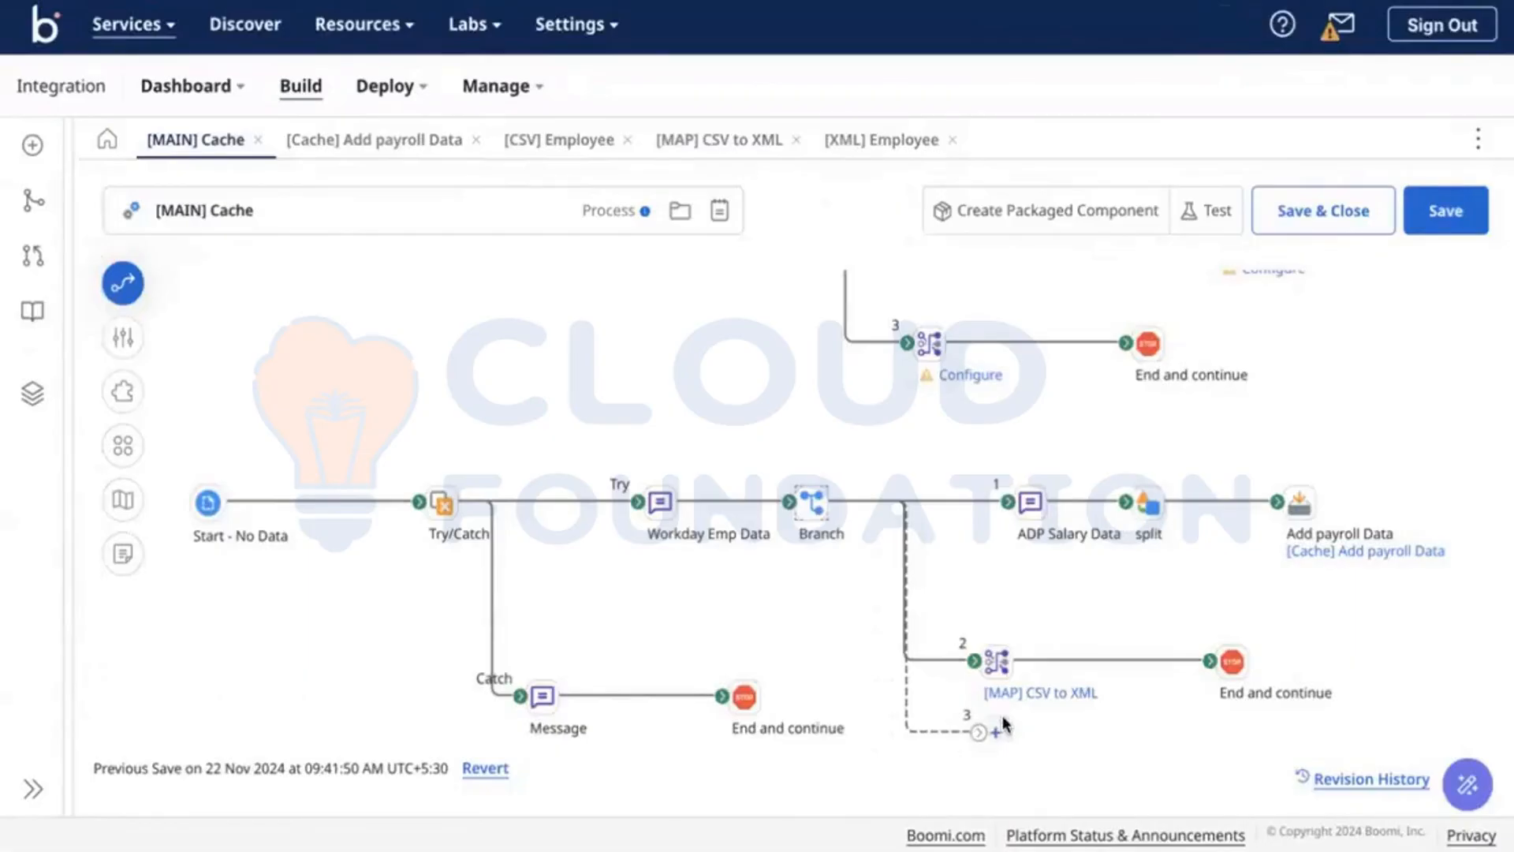
click(996, 731)
text(re)
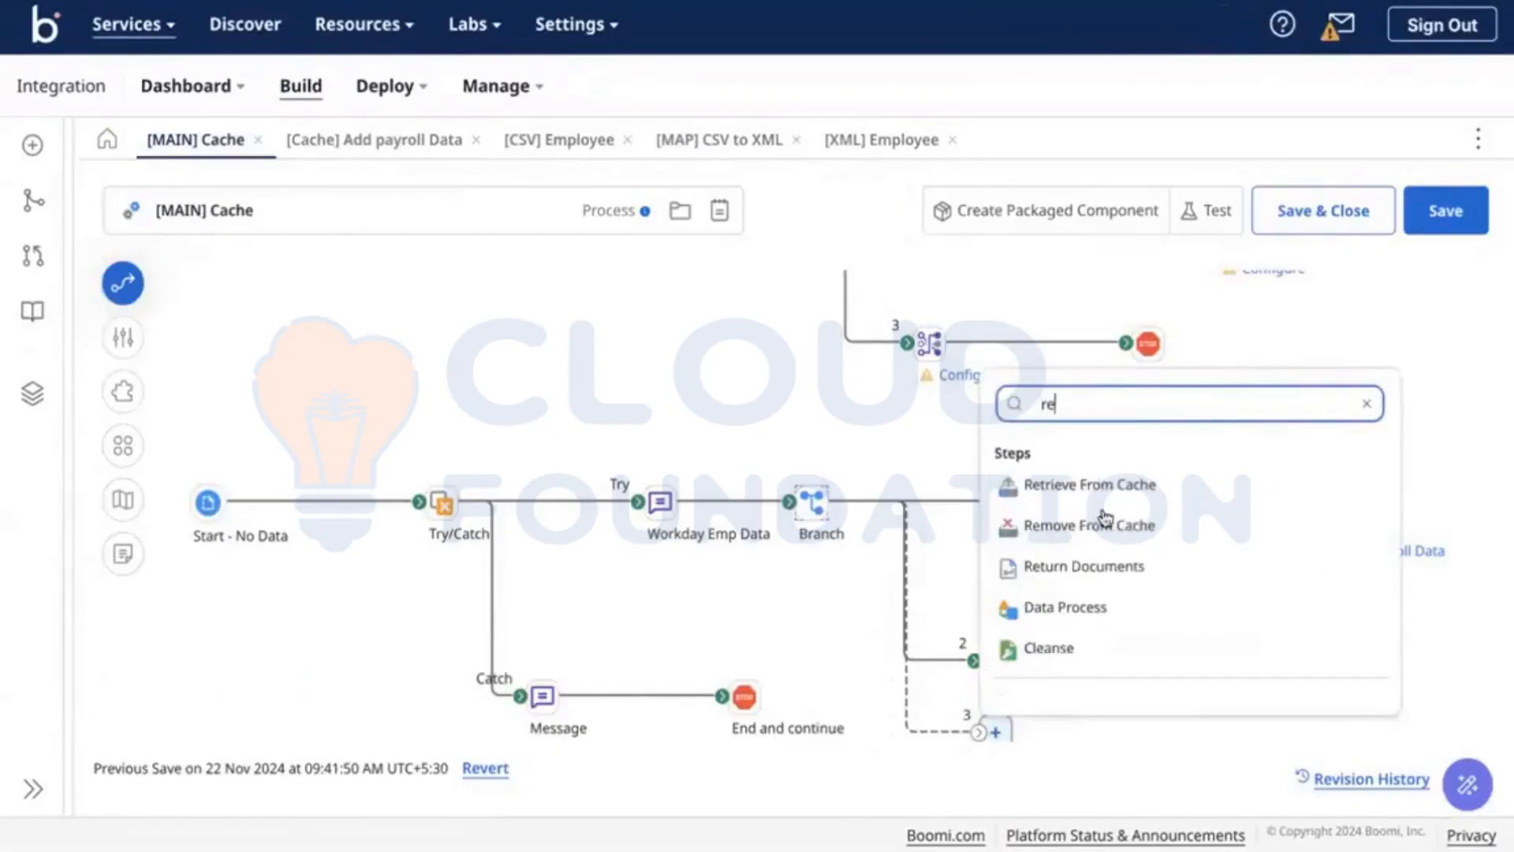
click(1104, 485)
scroll(1088, 670, down, 1)
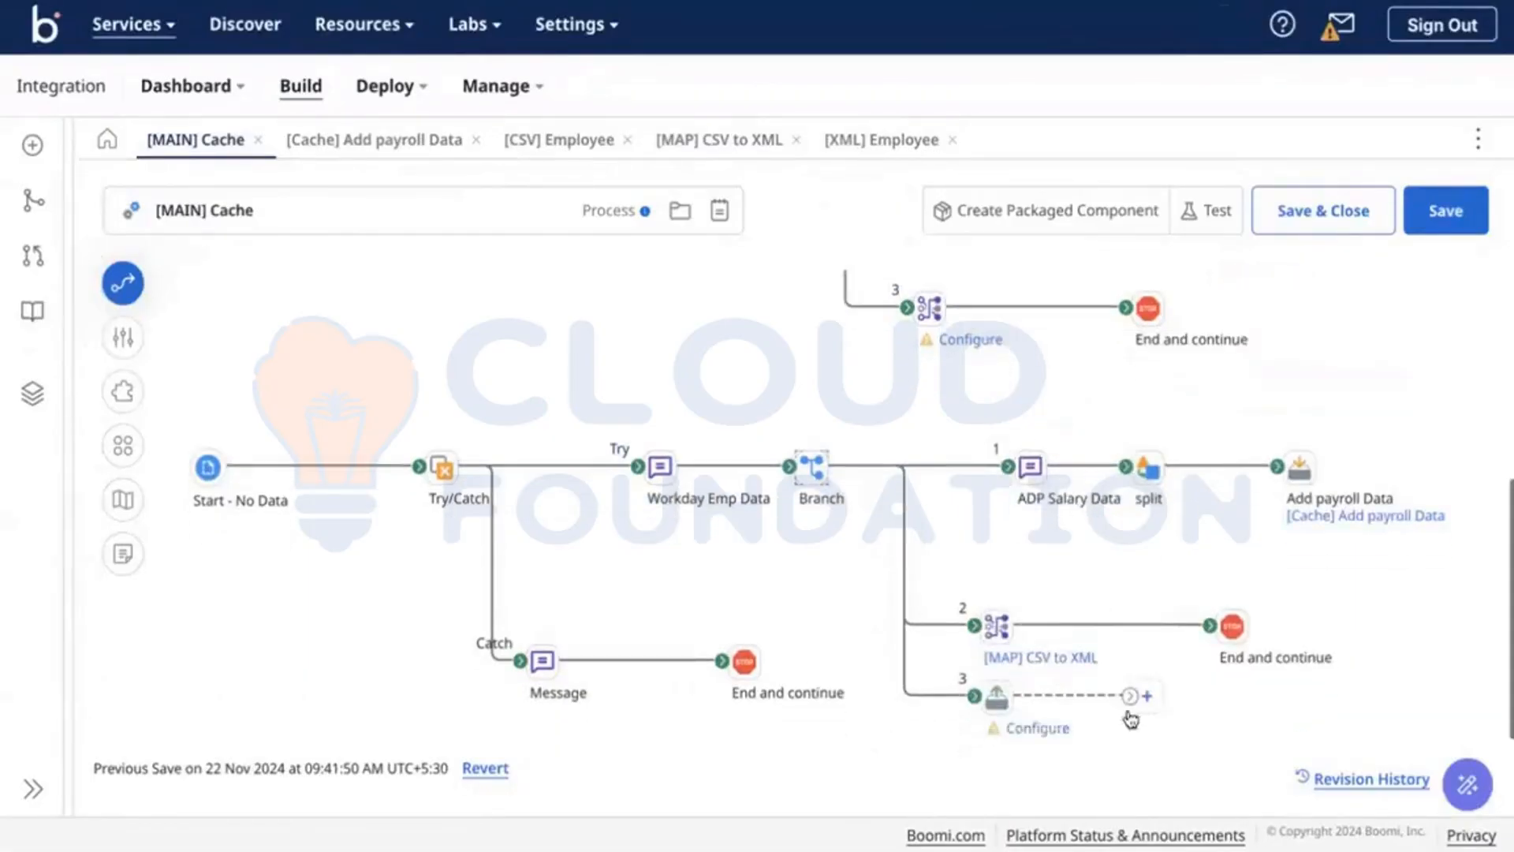
click(994, 697)
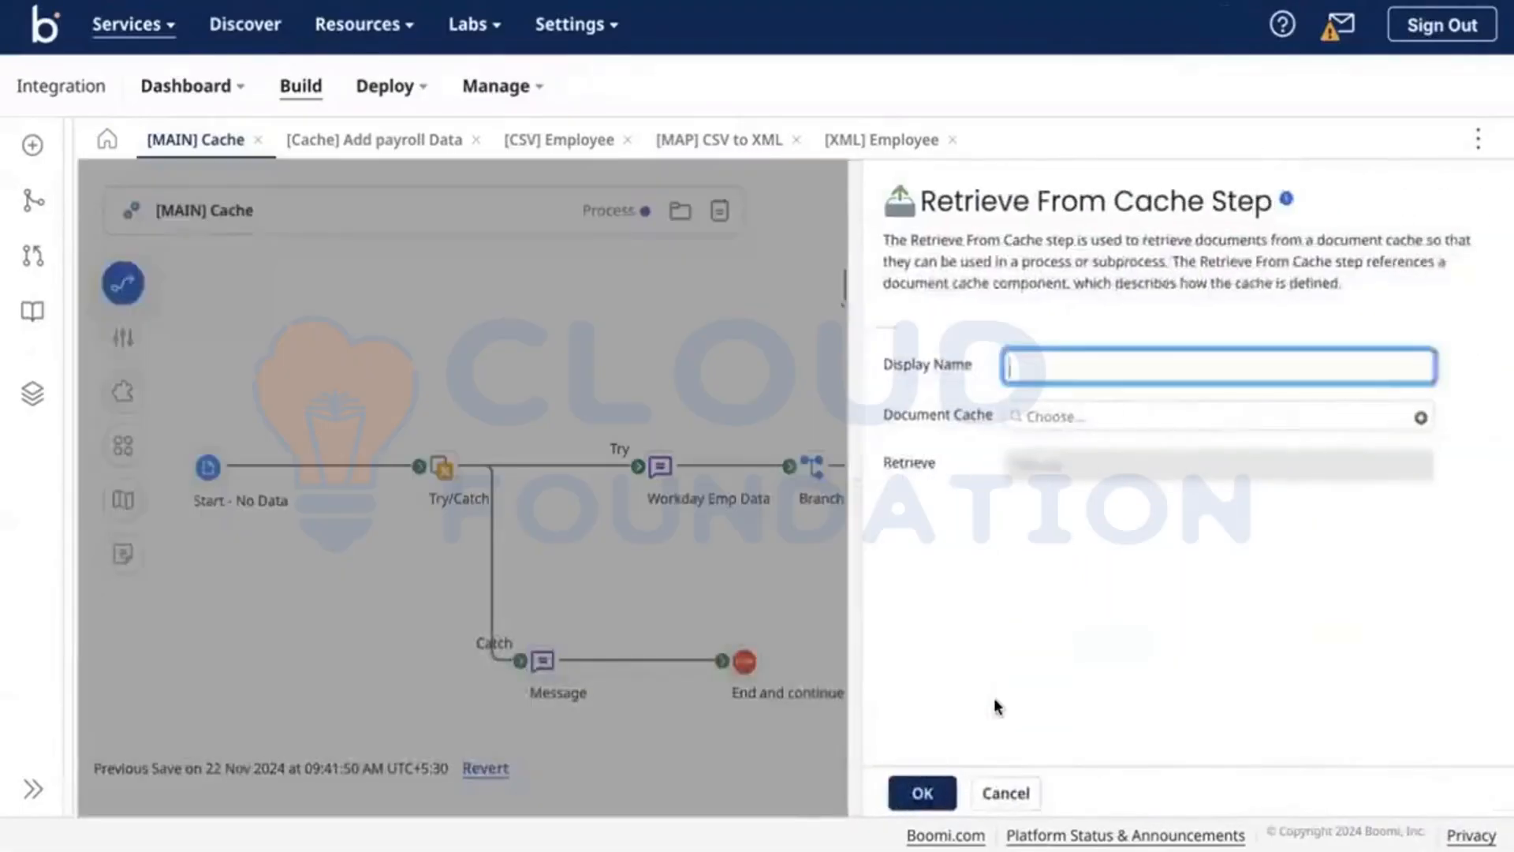
Step: Use the [Cache] Add payroll Data cache and retrieve documents by the EMPID key
click(1343, 418)
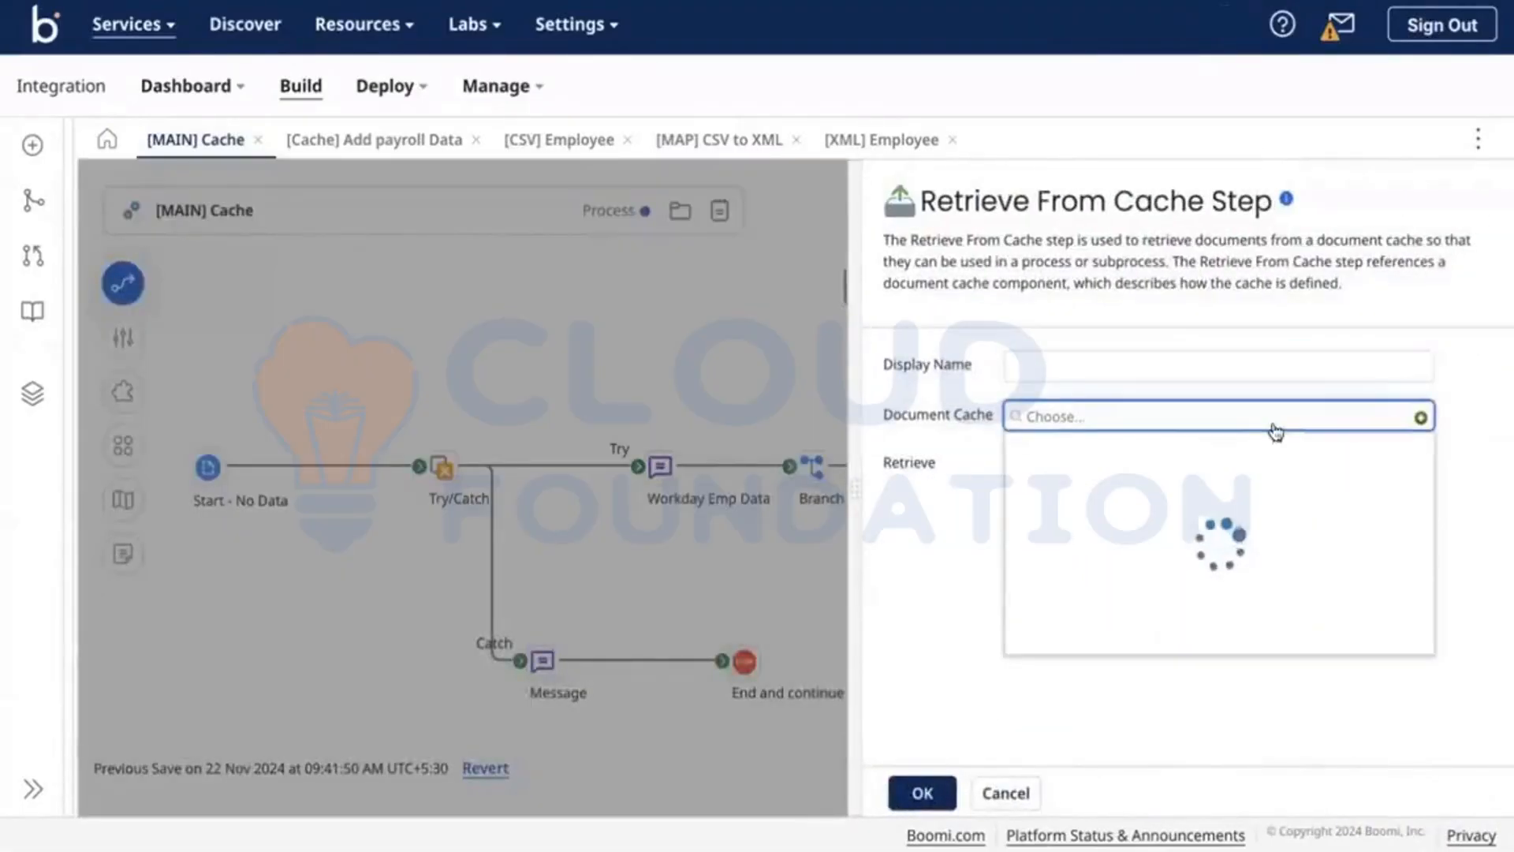
click(1112, 510)
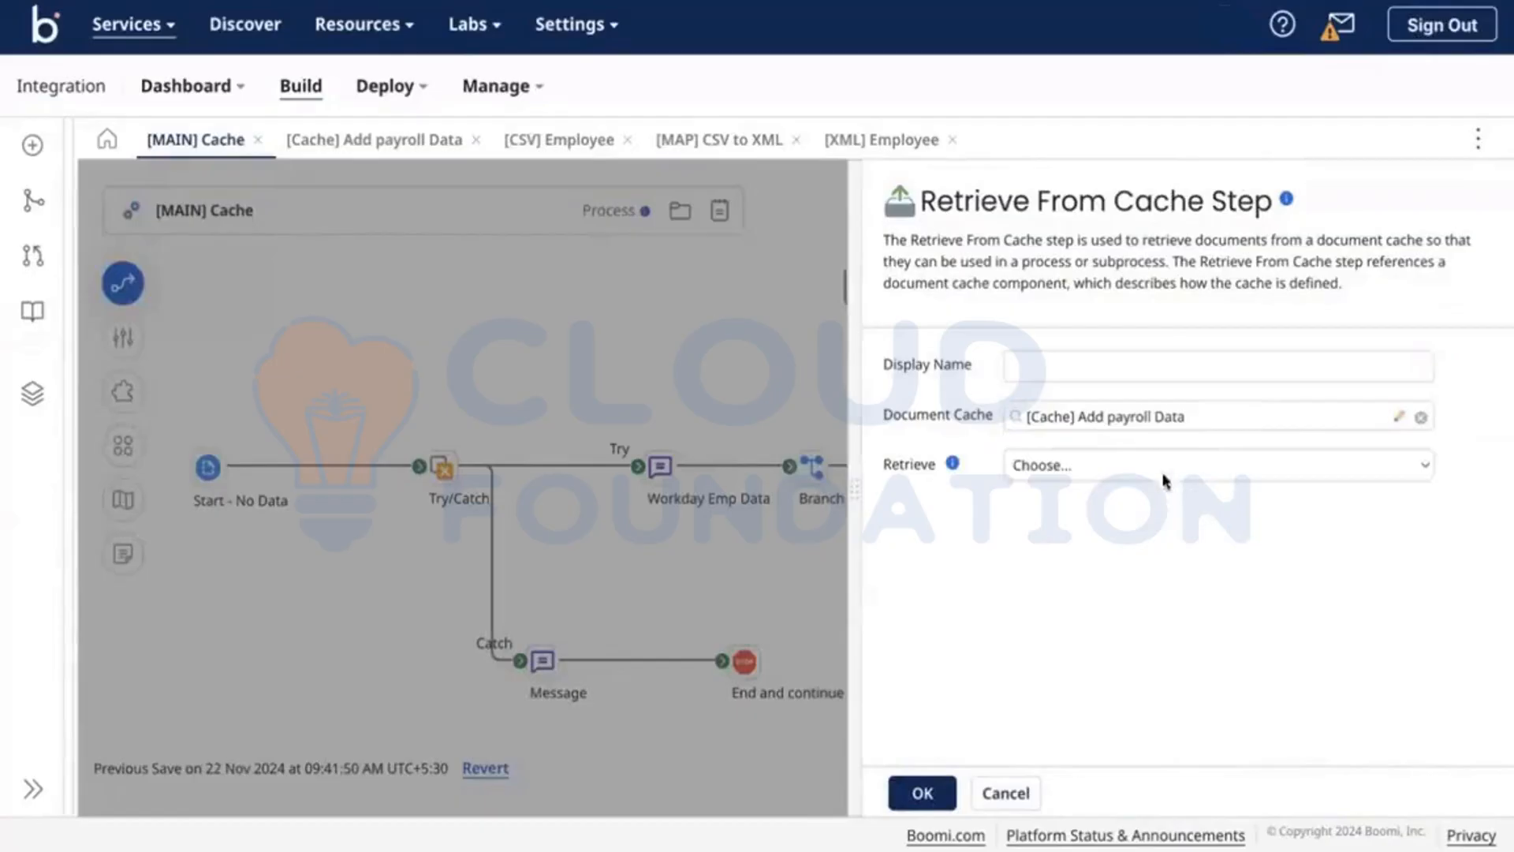
click(1152, 467)
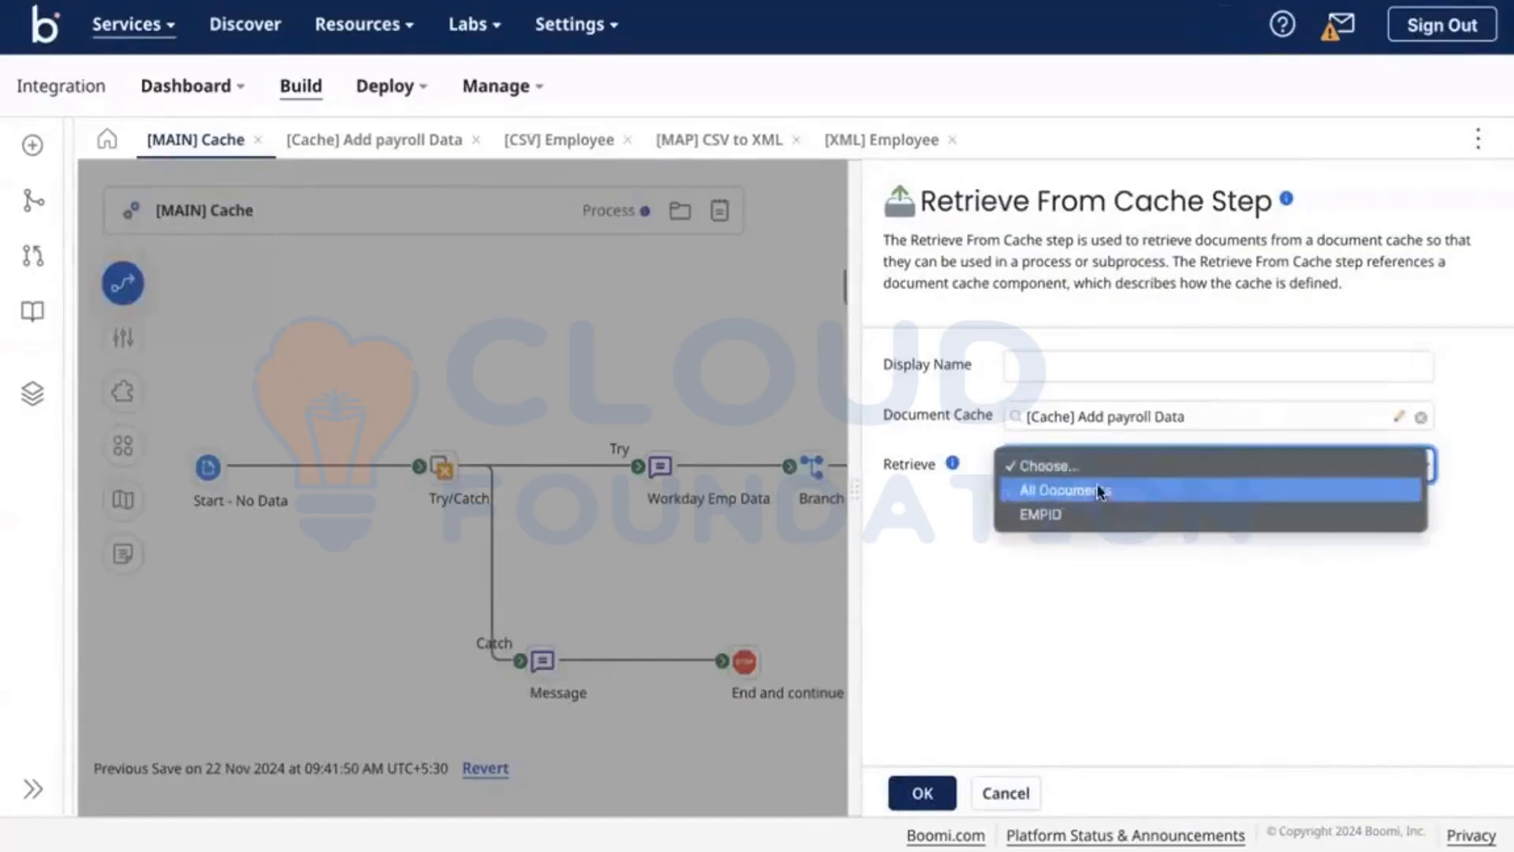
click(1025, 490)
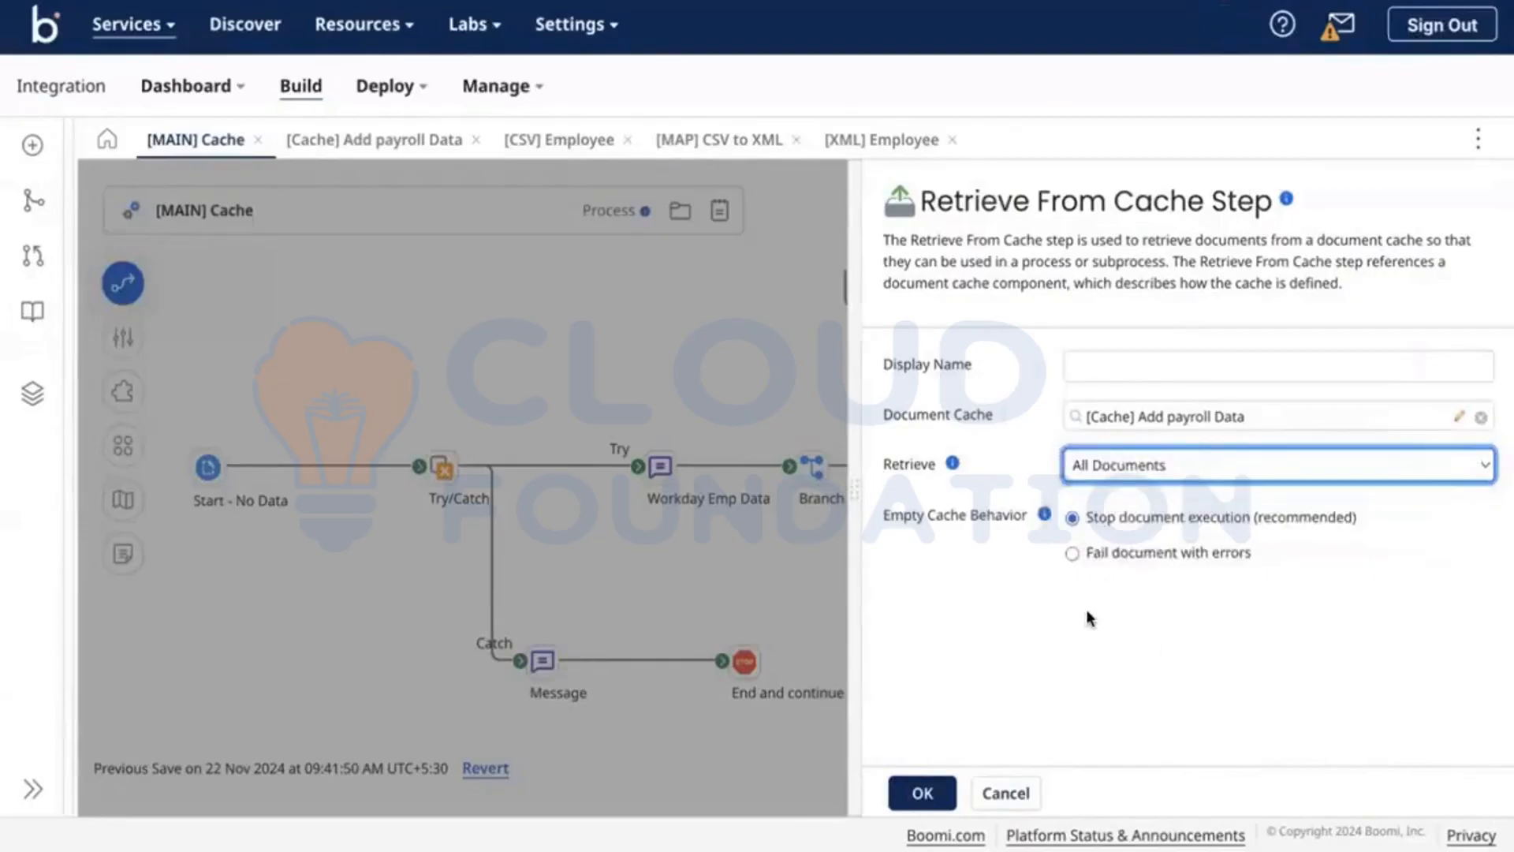
click(1161, 469)
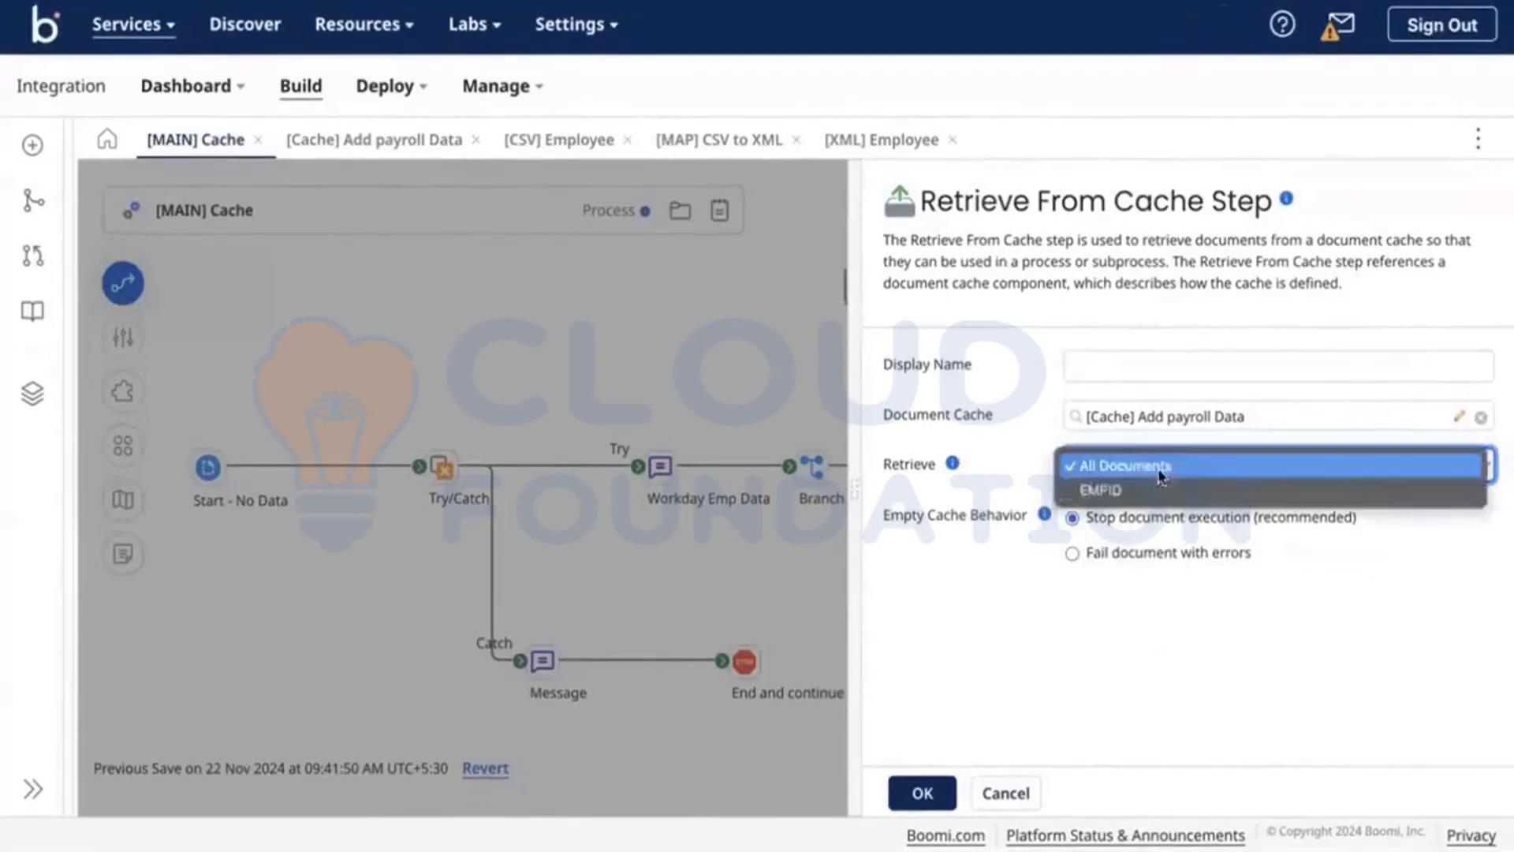
click(1159, 468)
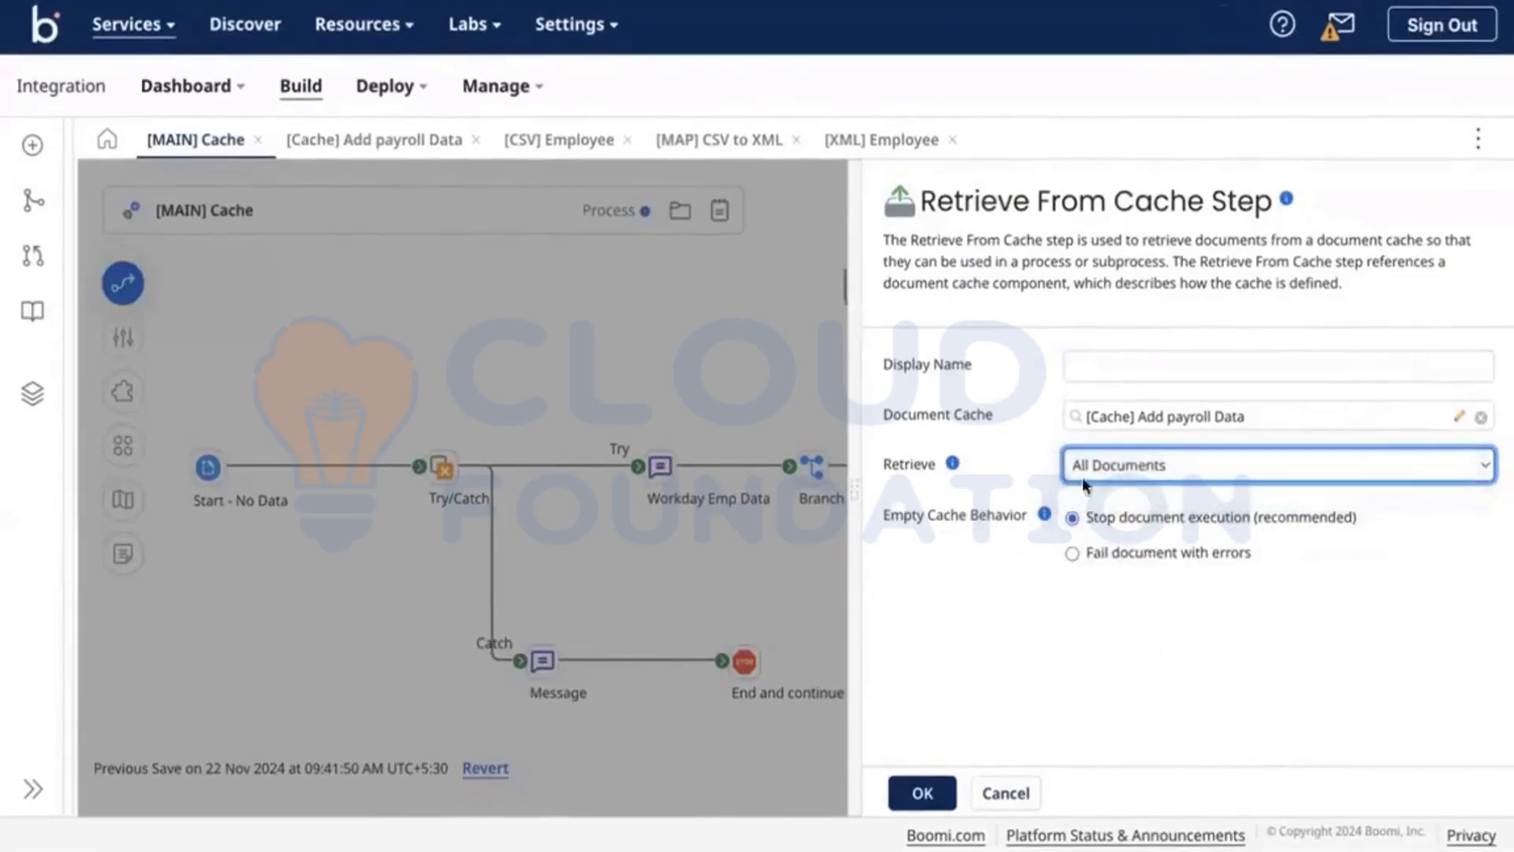
click(1128, 473)
click(1128, 489)
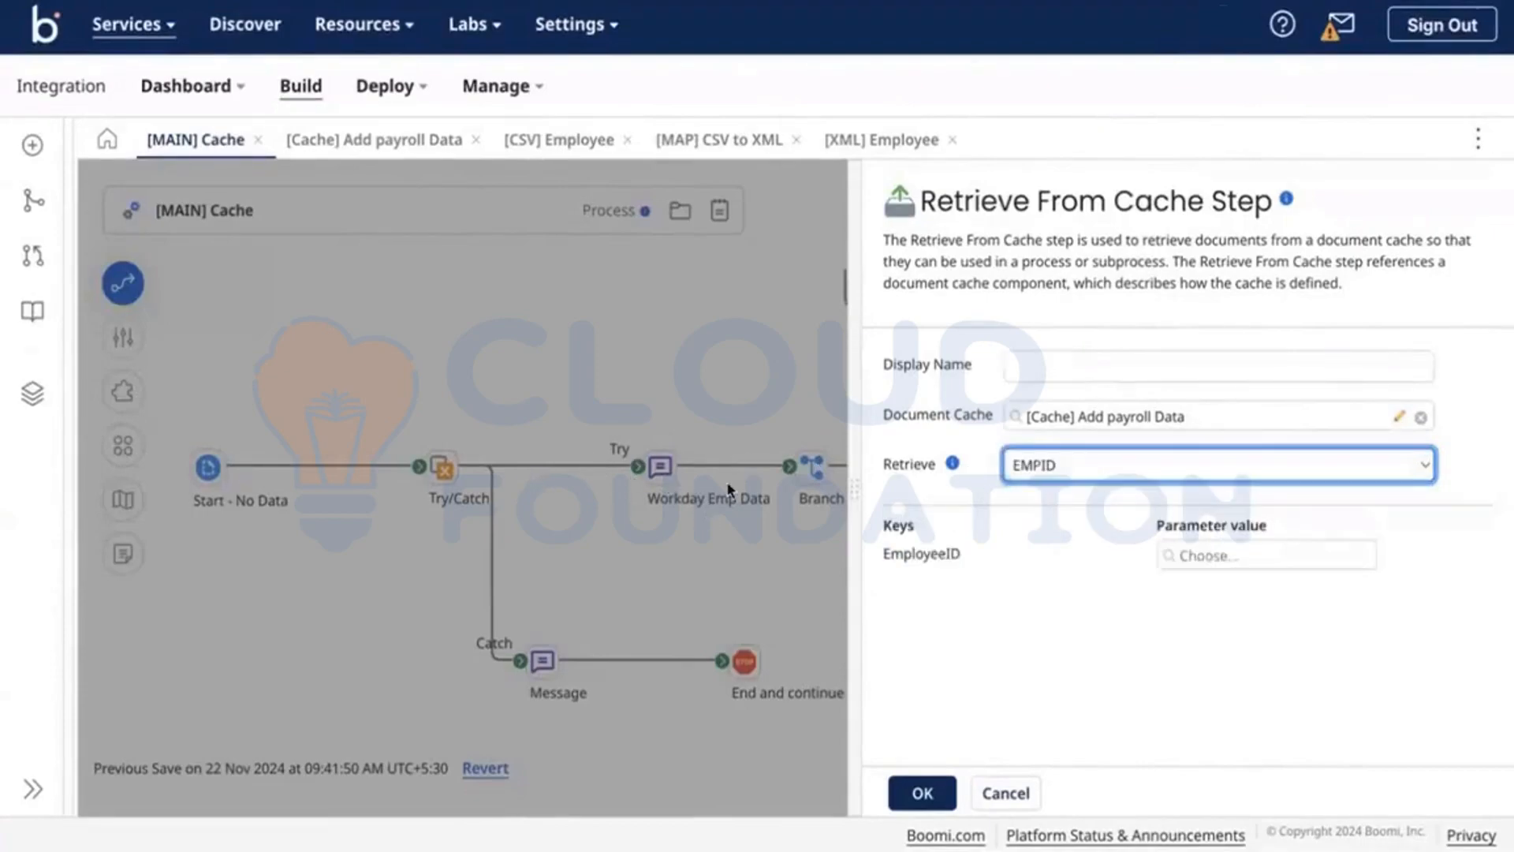
Step: Set the EMPID key value to a Flat File profile element from [CSV] Employee
click(1189, 556)
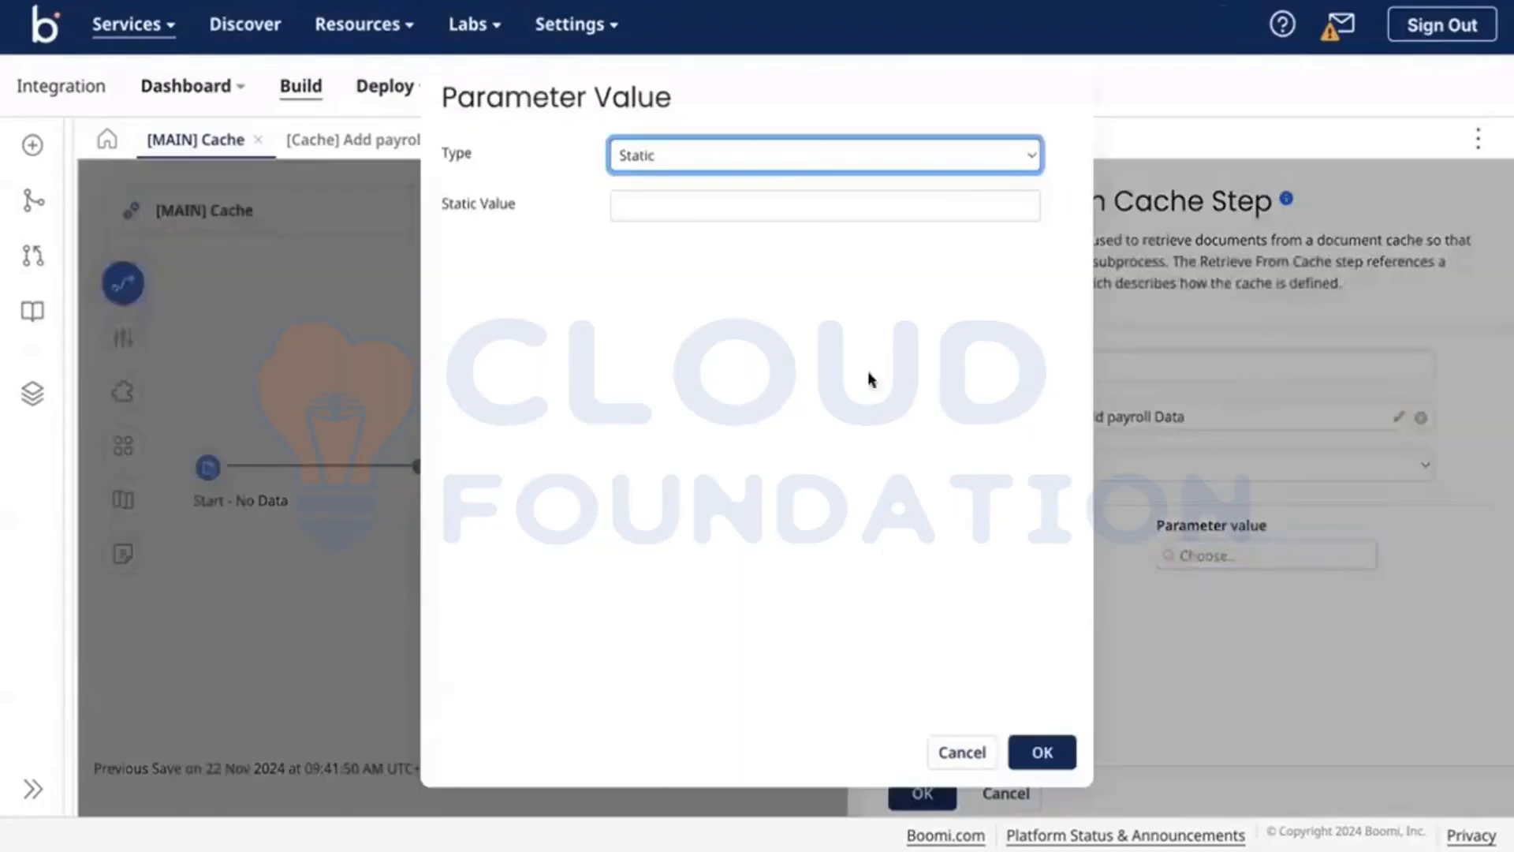
click(693, 158)
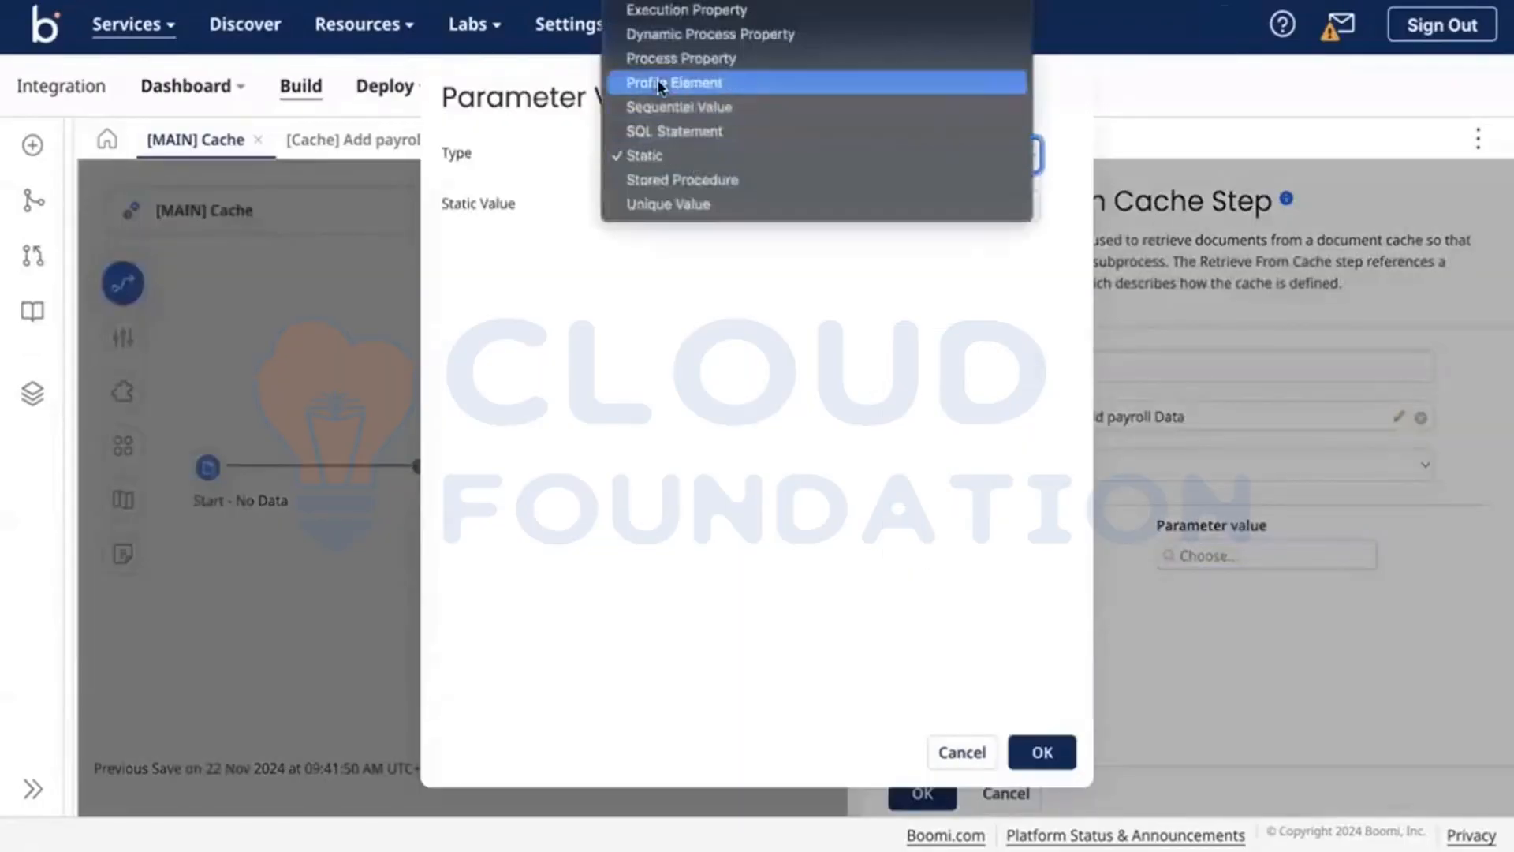
click(661, 84)
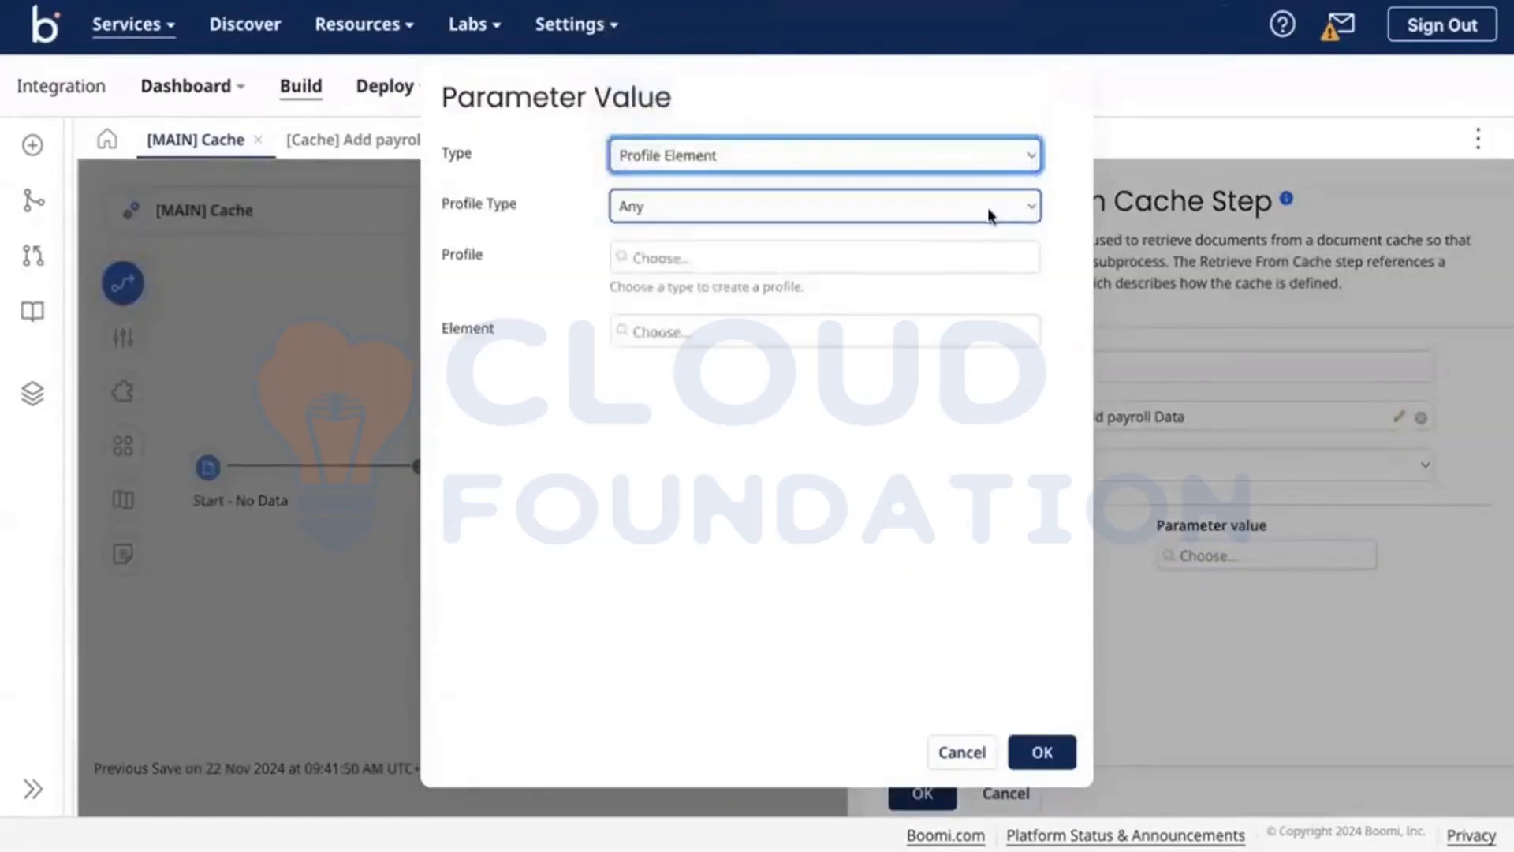
click(990, 215)
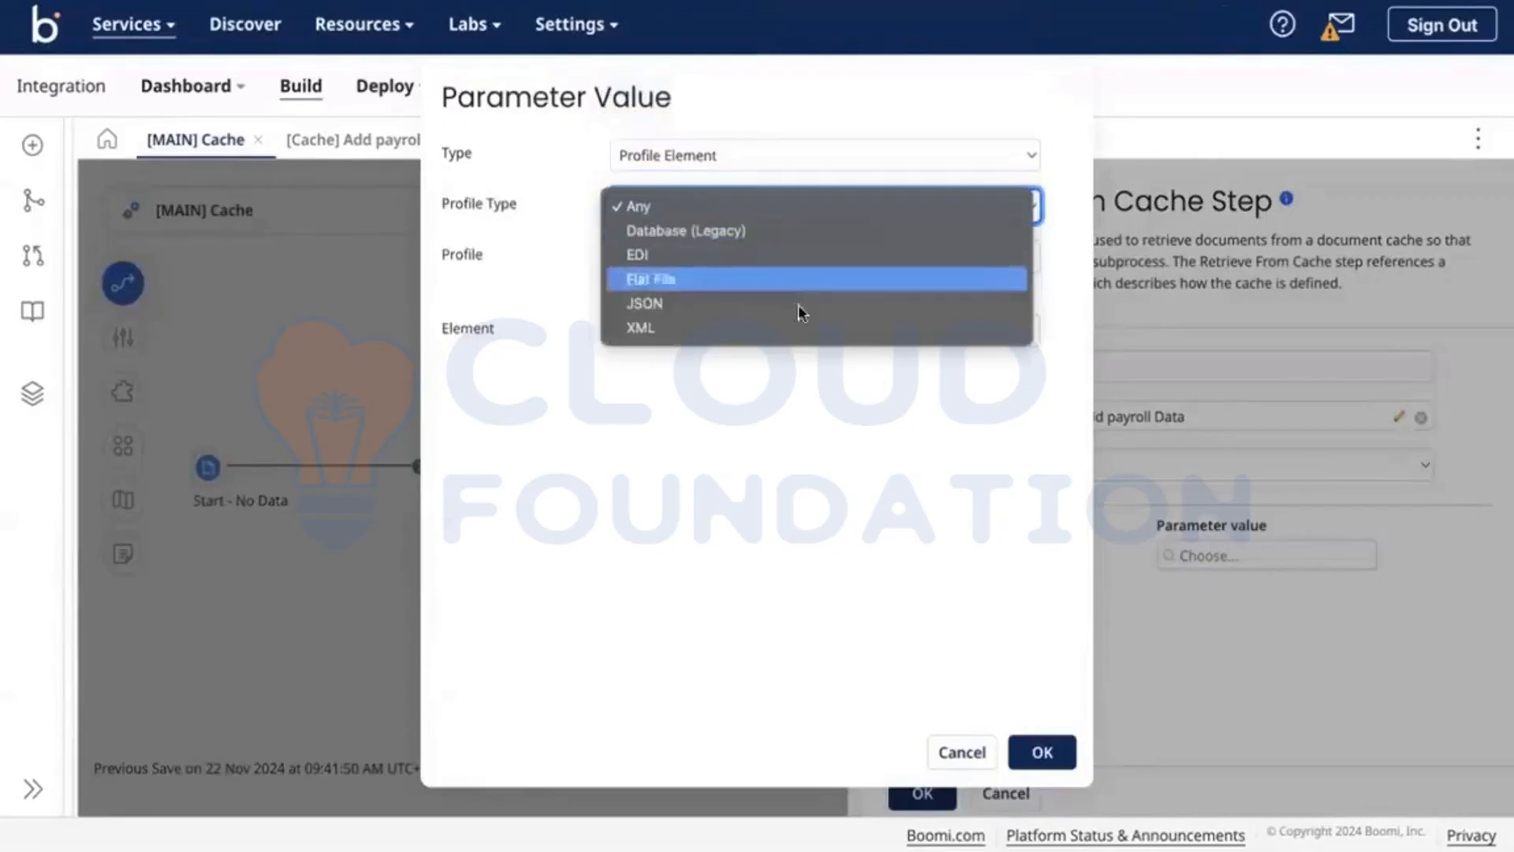
click(669, 283)
click(771, 268)
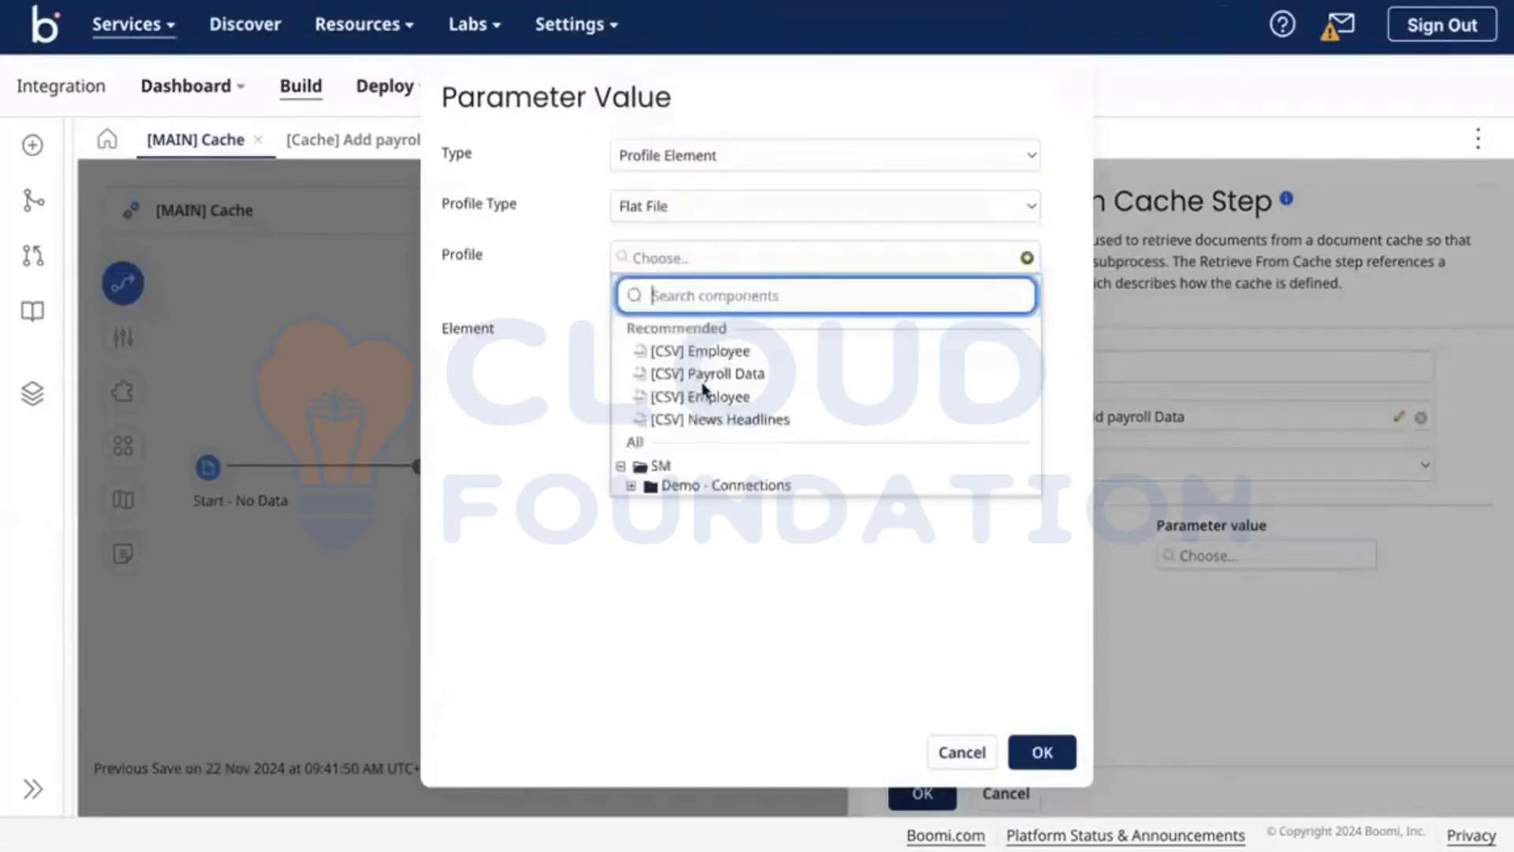
scroll(704, 391, down, 1)
click(631, 486)
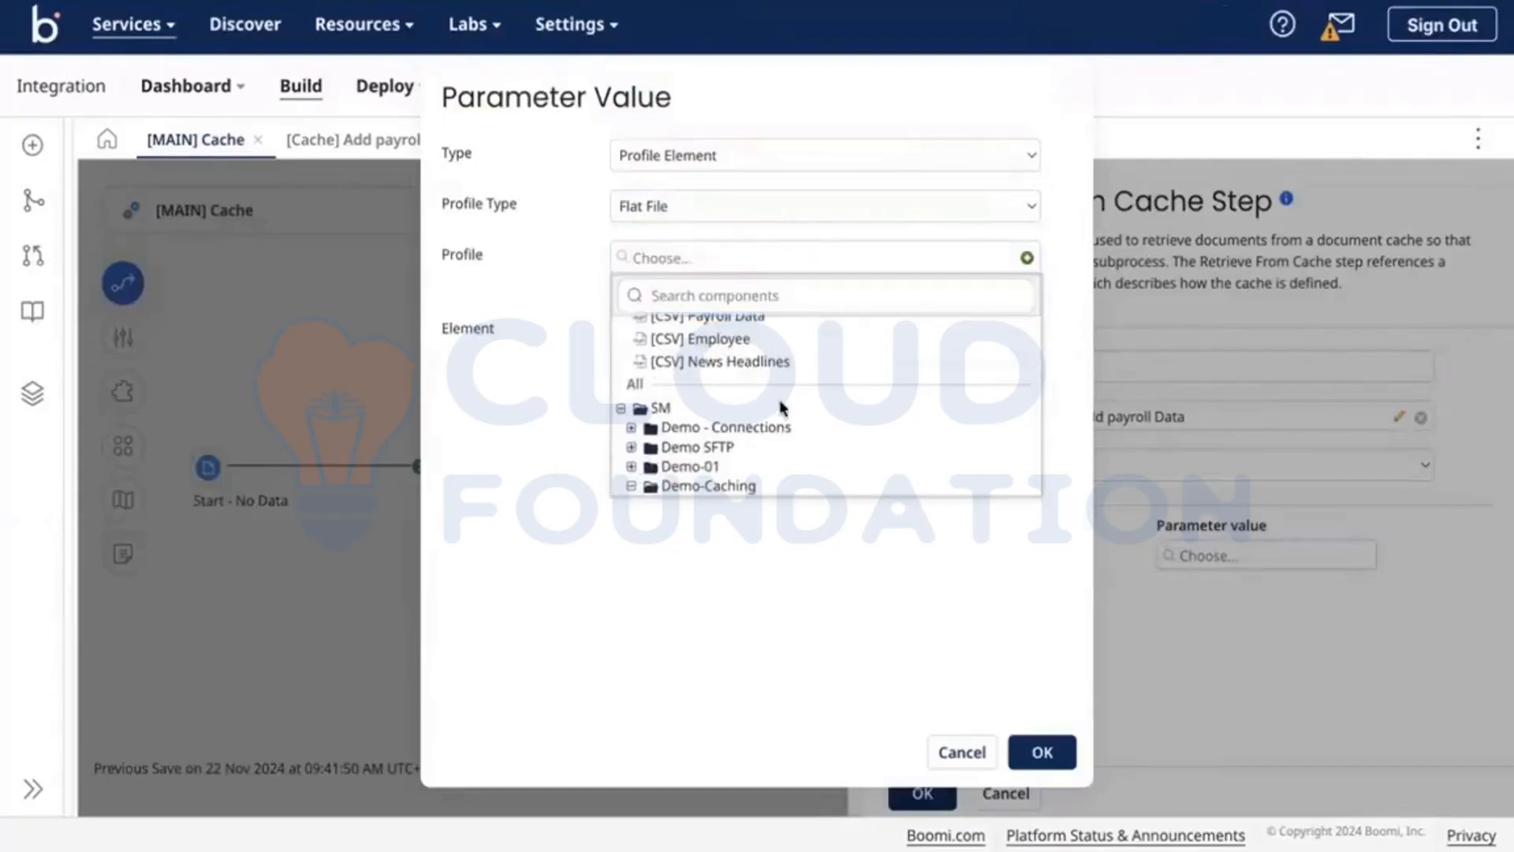
scroll(781, 407, down, 1)
click(706, 467)
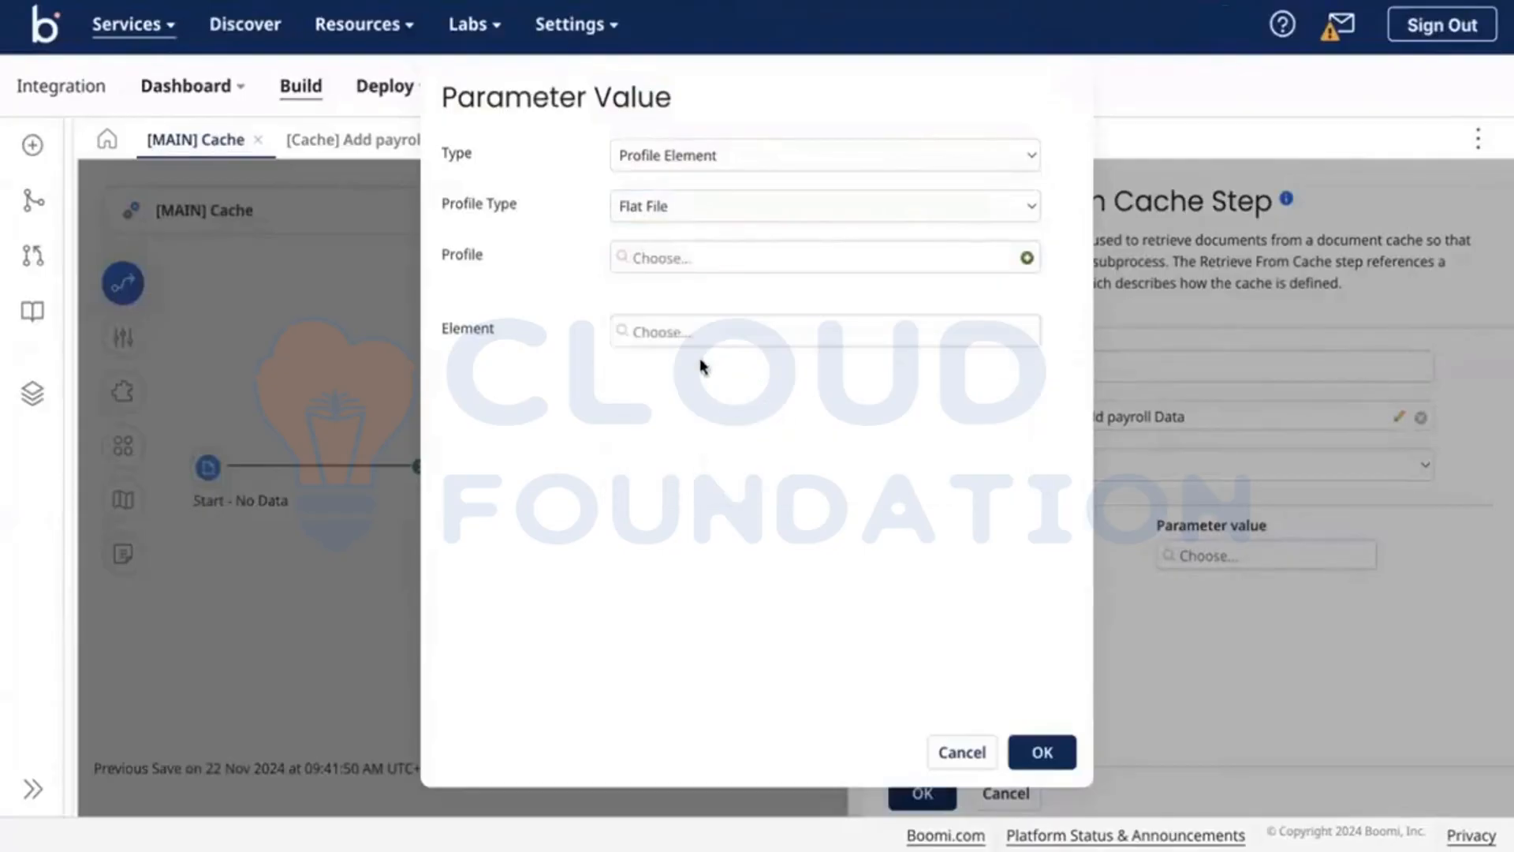
Step: Choose the EmployeeID element and confirm the cache retrieval settings
click(720, 339)
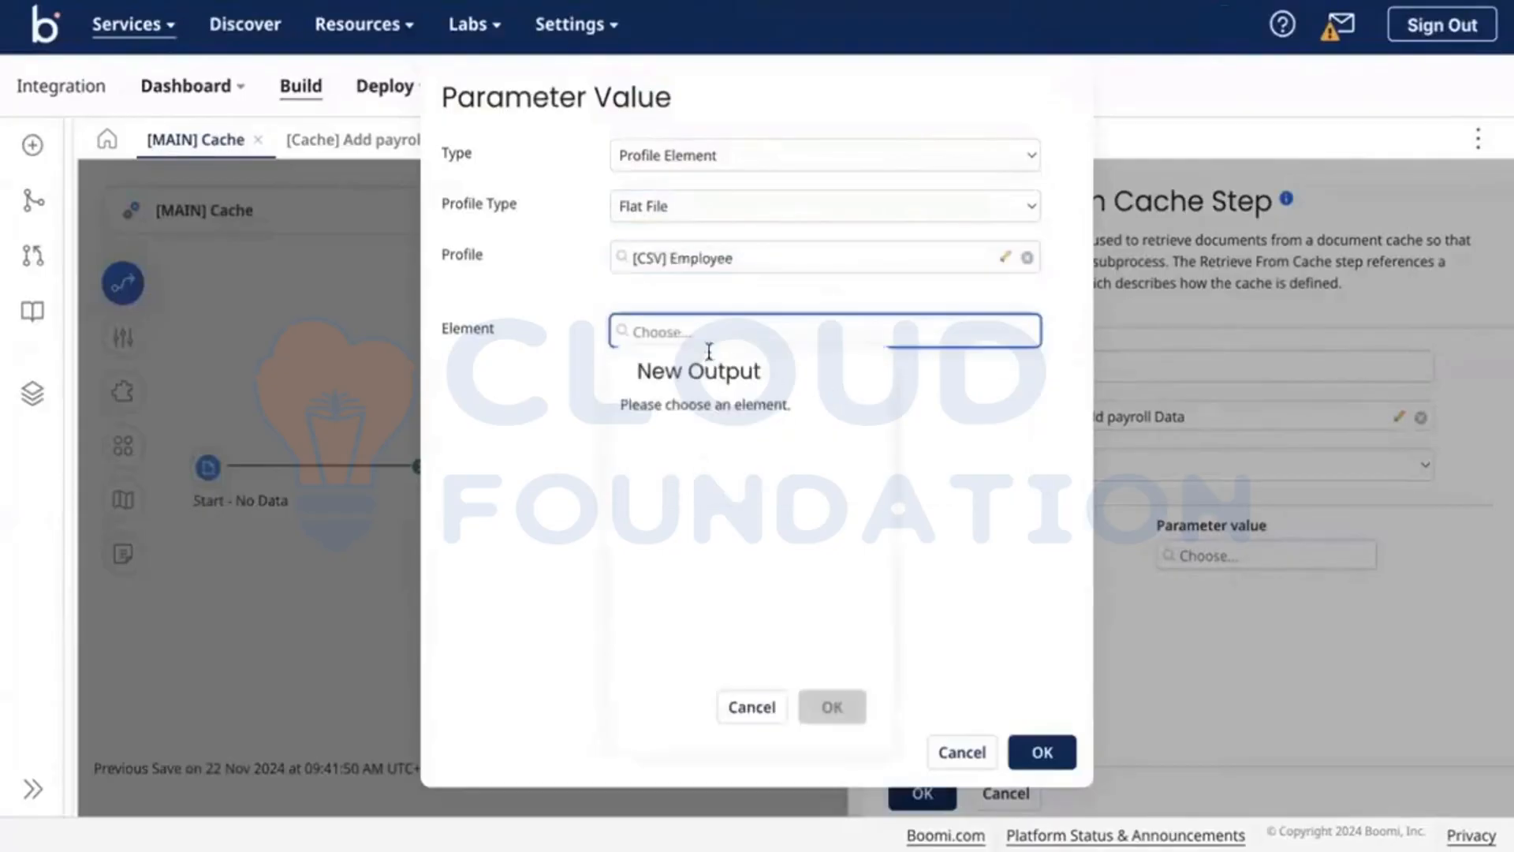
click(725, 477)
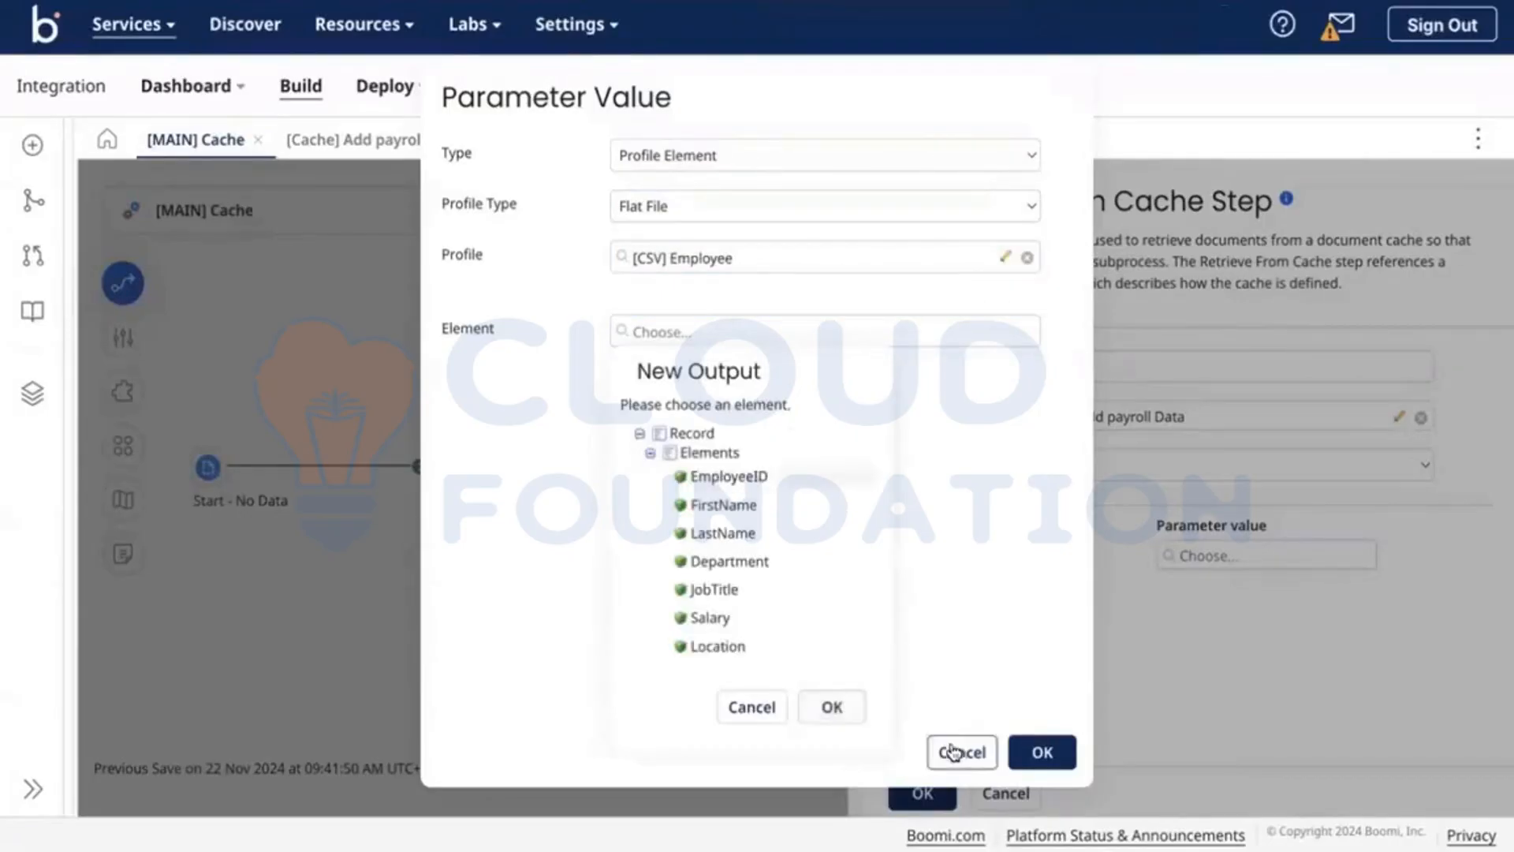
click(832, 706)
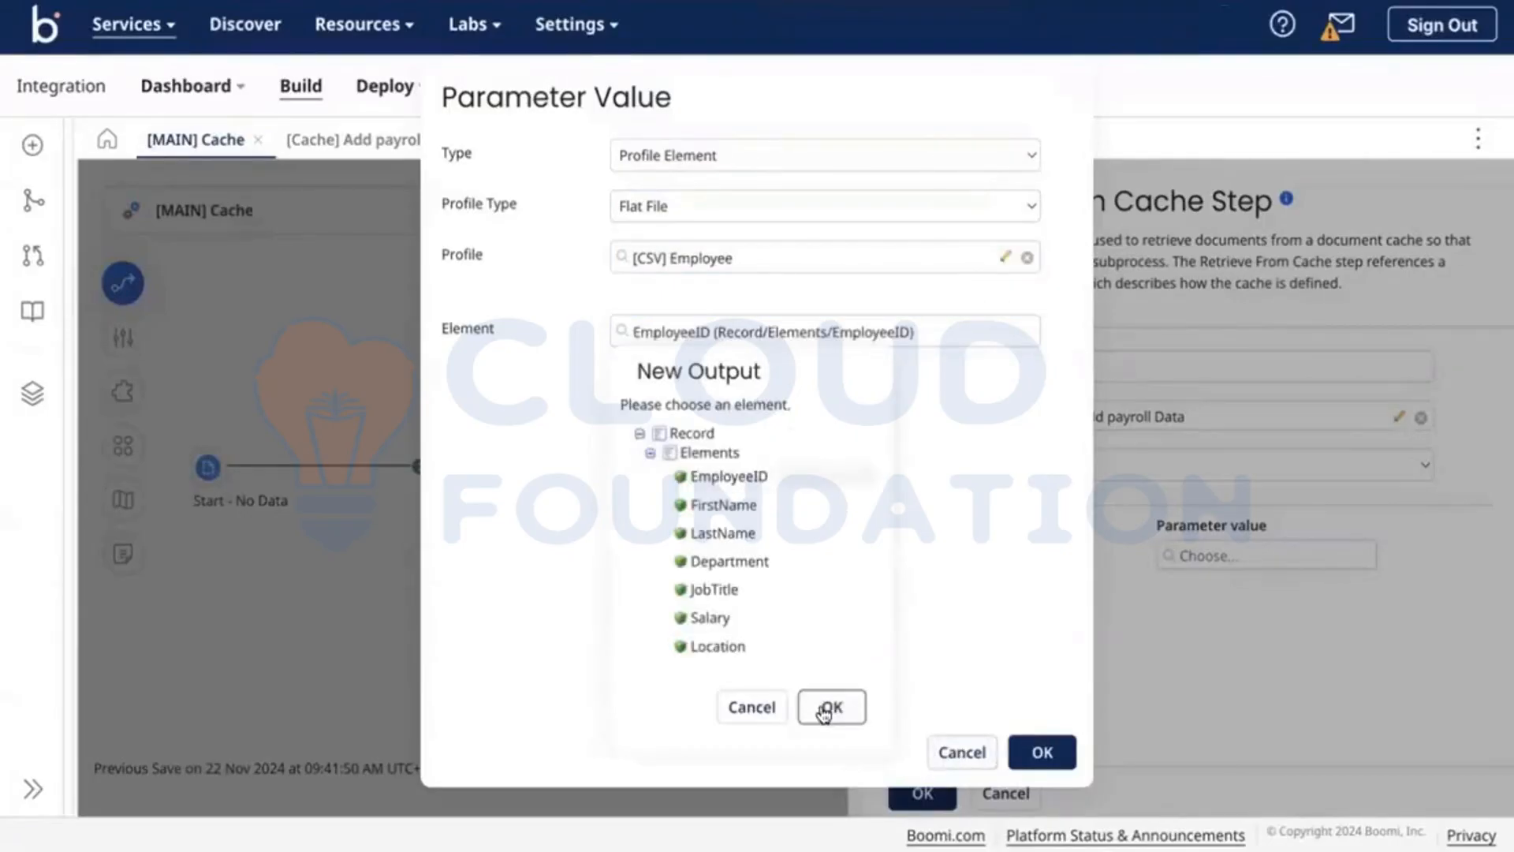
click(1040, 751)
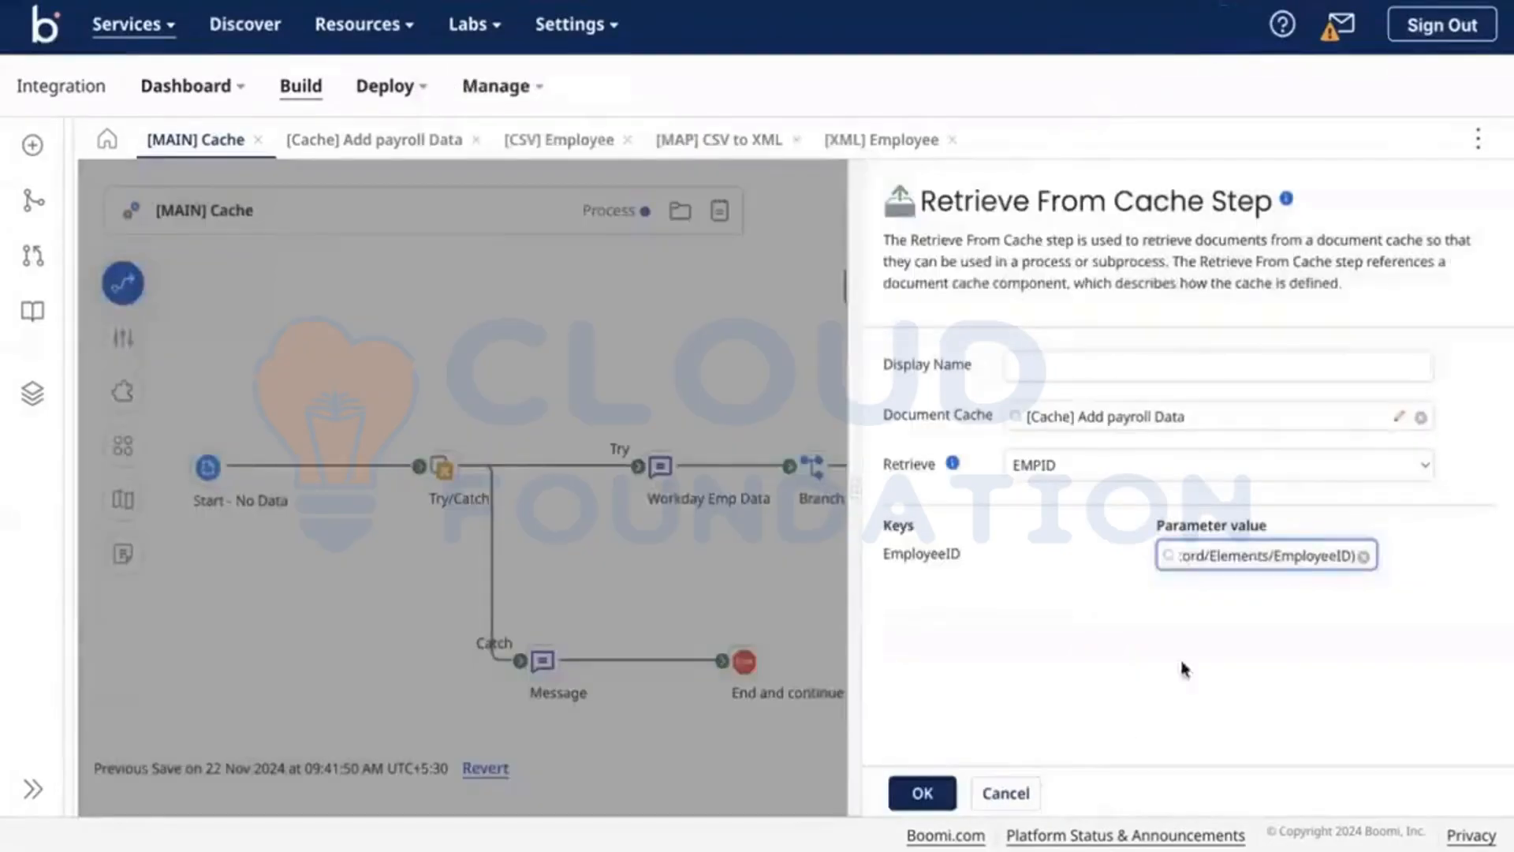
click(921, 789)
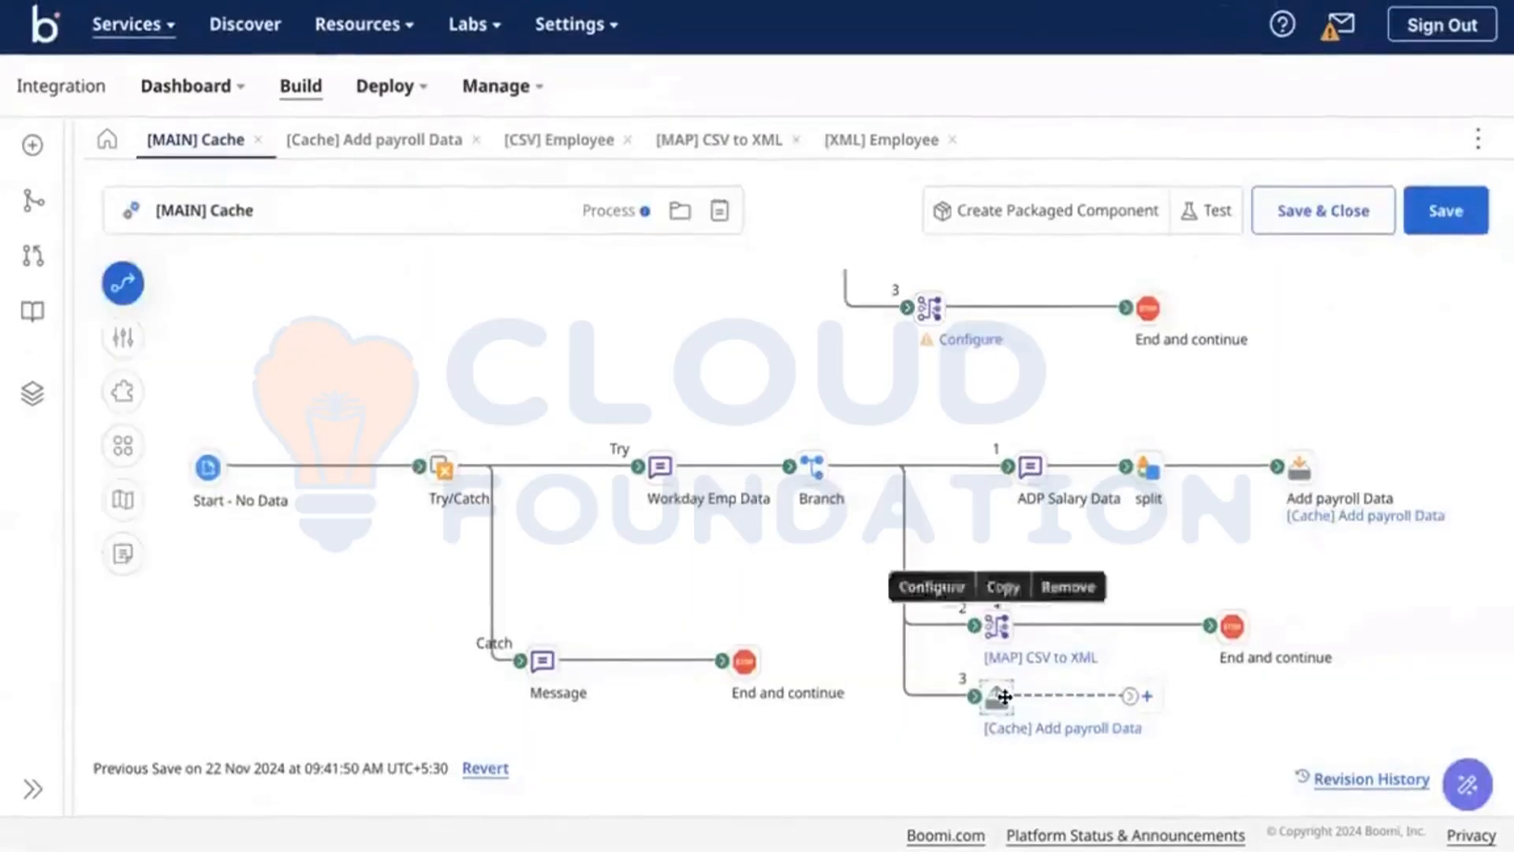
Step: Paste a copy of branch 2's End and continue step after branch 3's cache step
mouse_move(1003, 697)
mouse_move(1003, 697)
mouse_down()
mouse_move(1003, 726)
mouse_move(999, 680)
mouse_up()
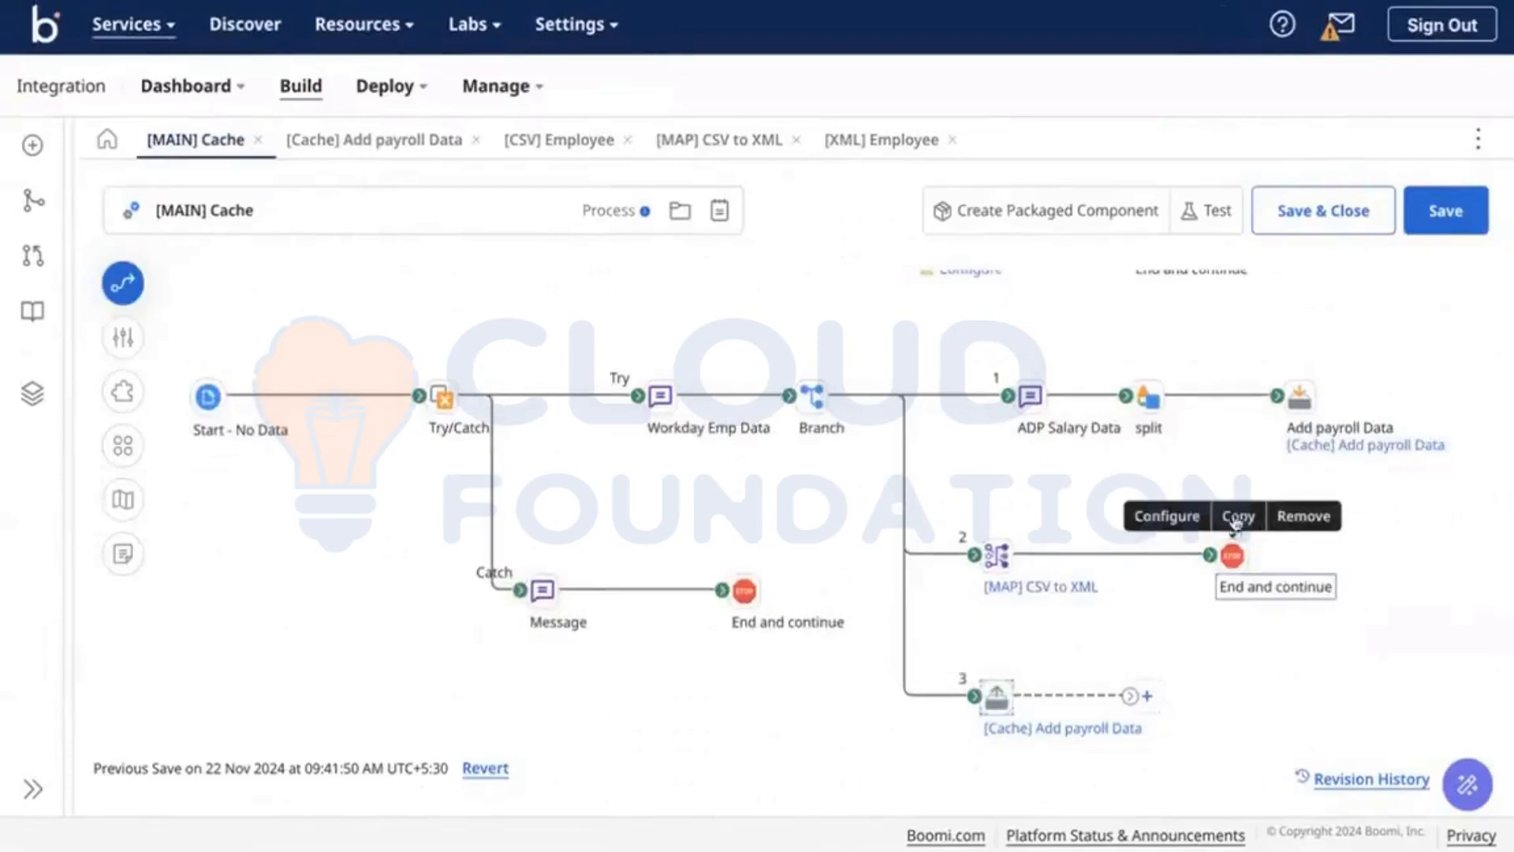
click(1235, 514)
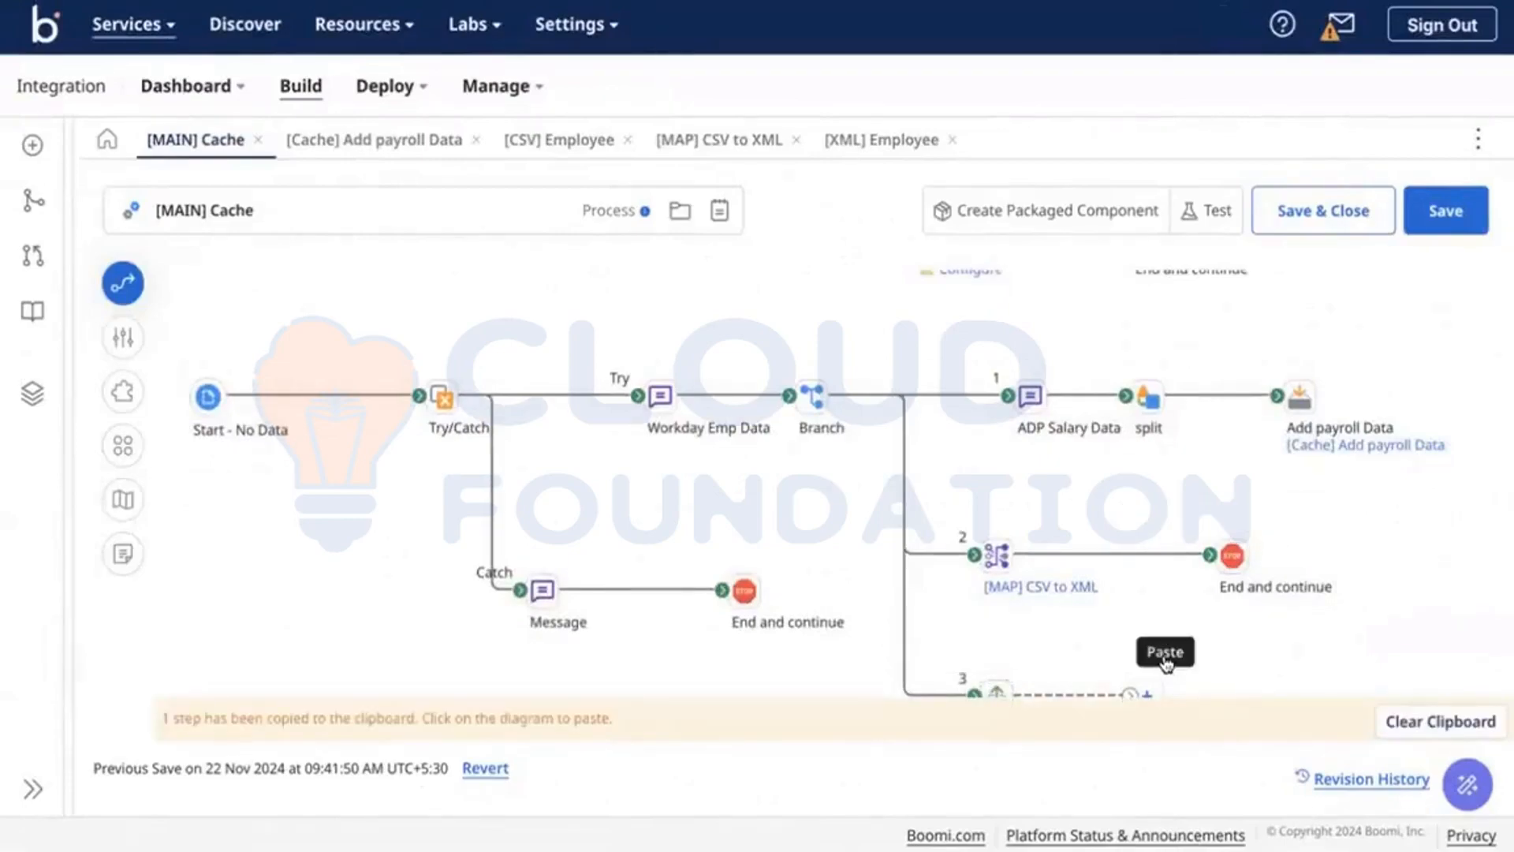
click(1165, 661)
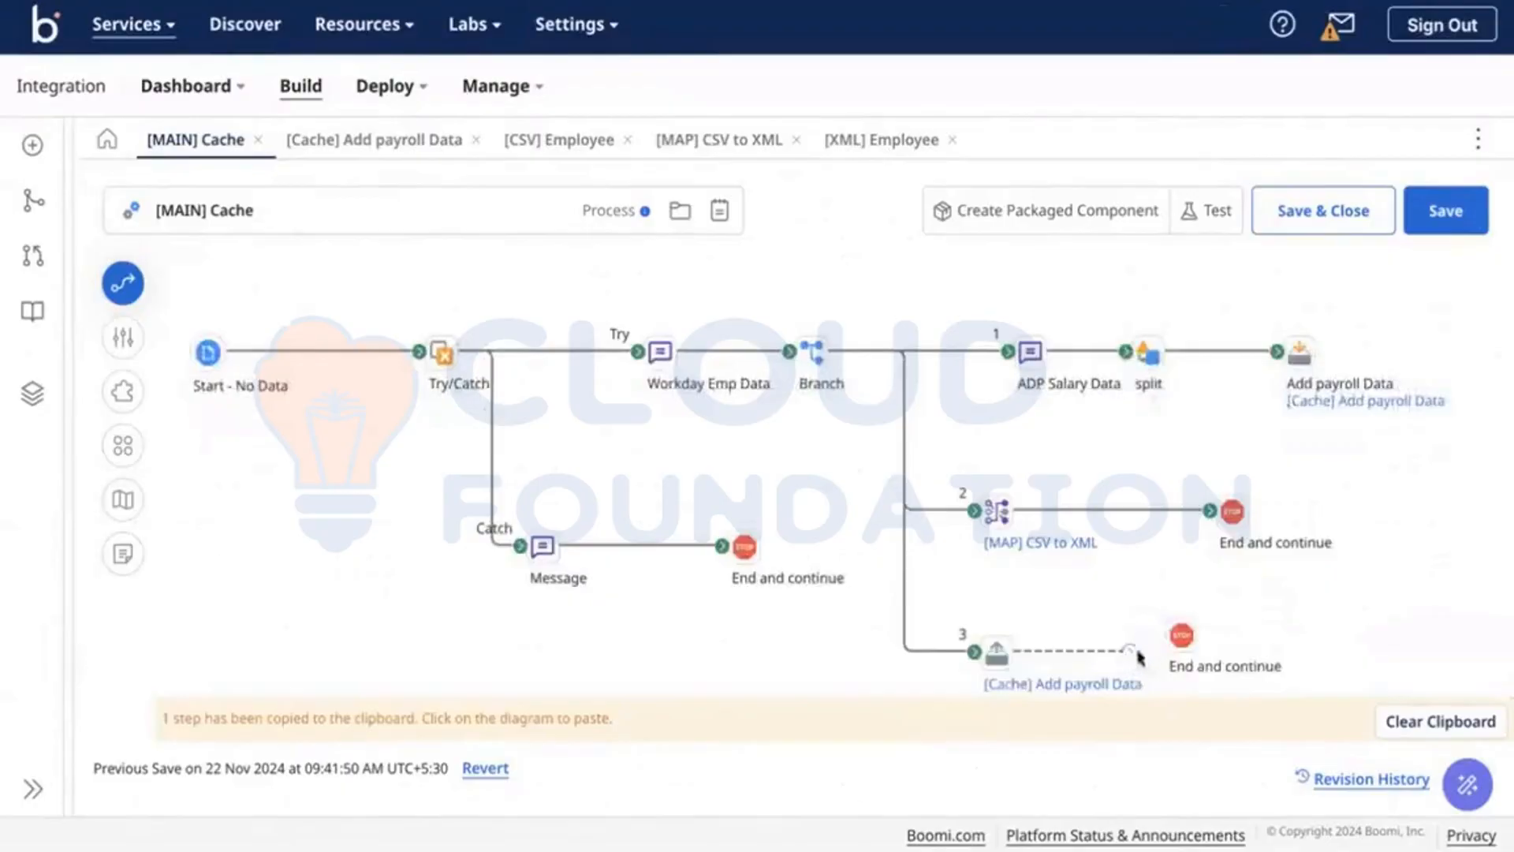
drag(1165, 642, 1170, 638)
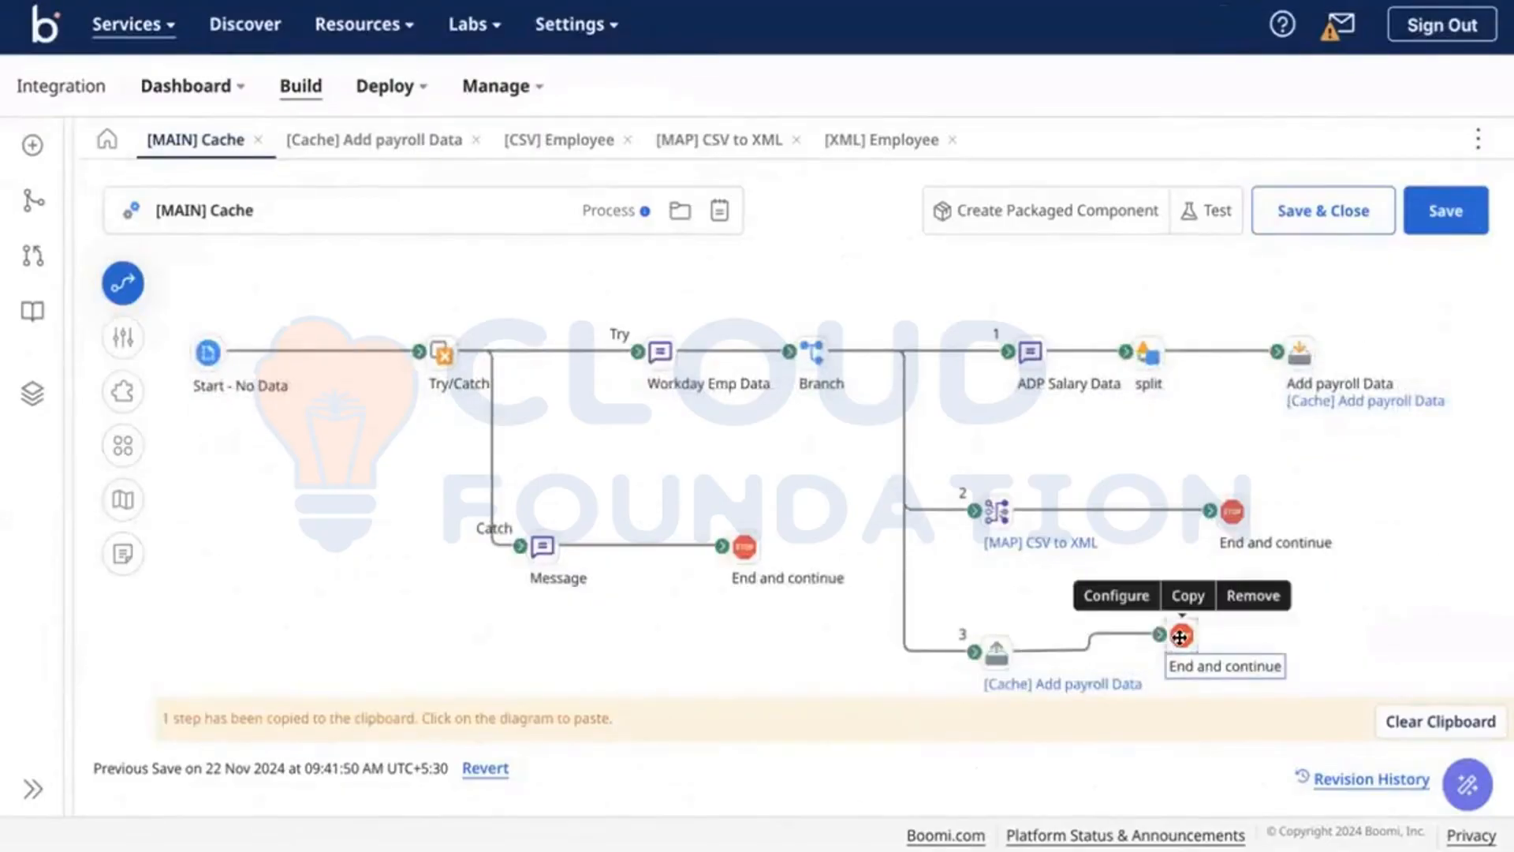
click(1179, 637)
click(904, 620)
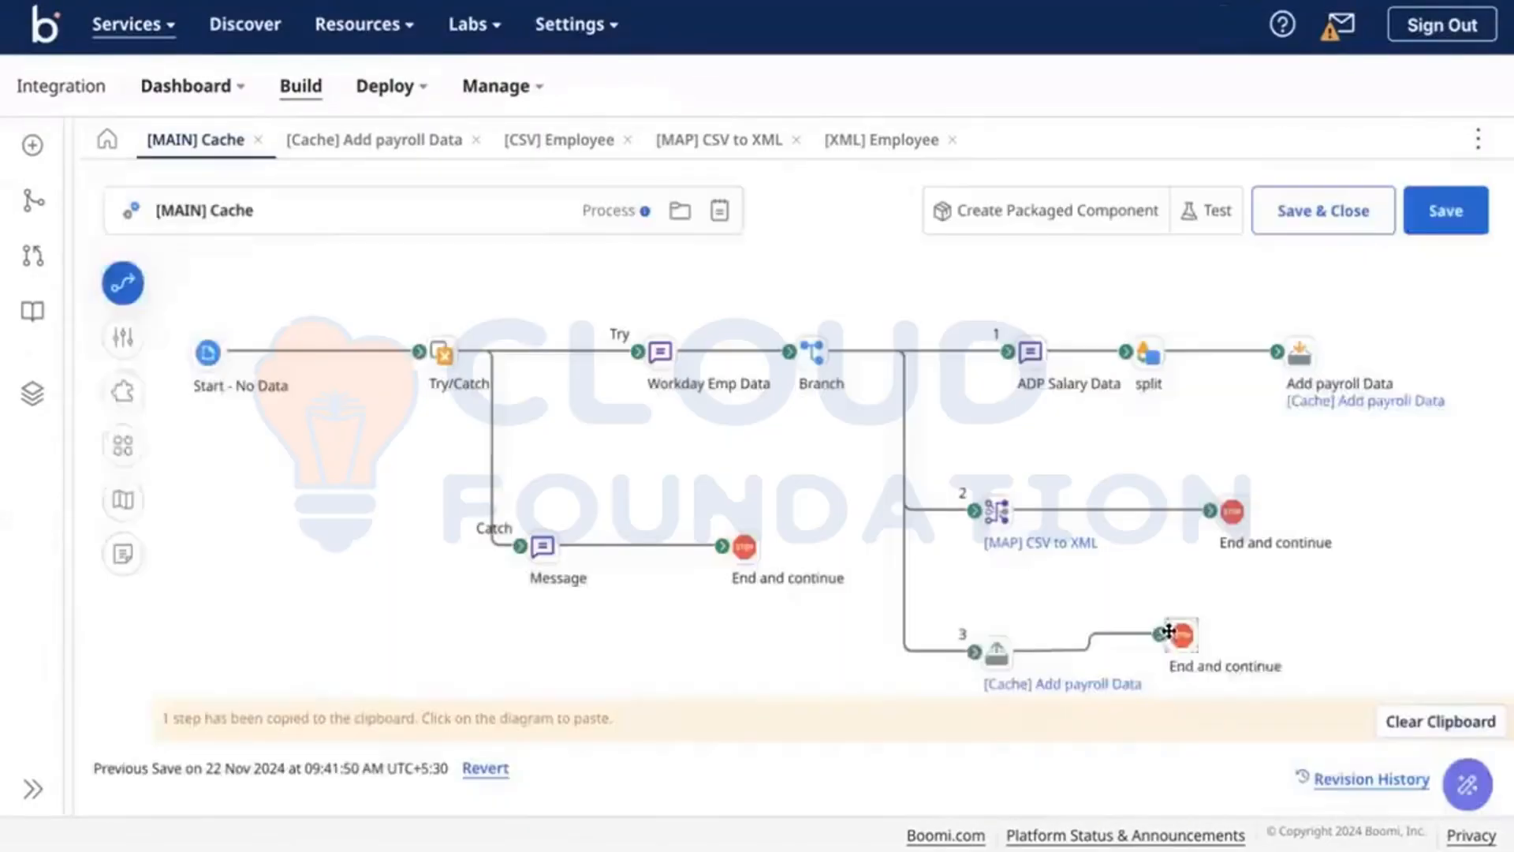
Step: Insert a Message step between the cache step and End and continue
drag(1155, 636, 1299, 635)
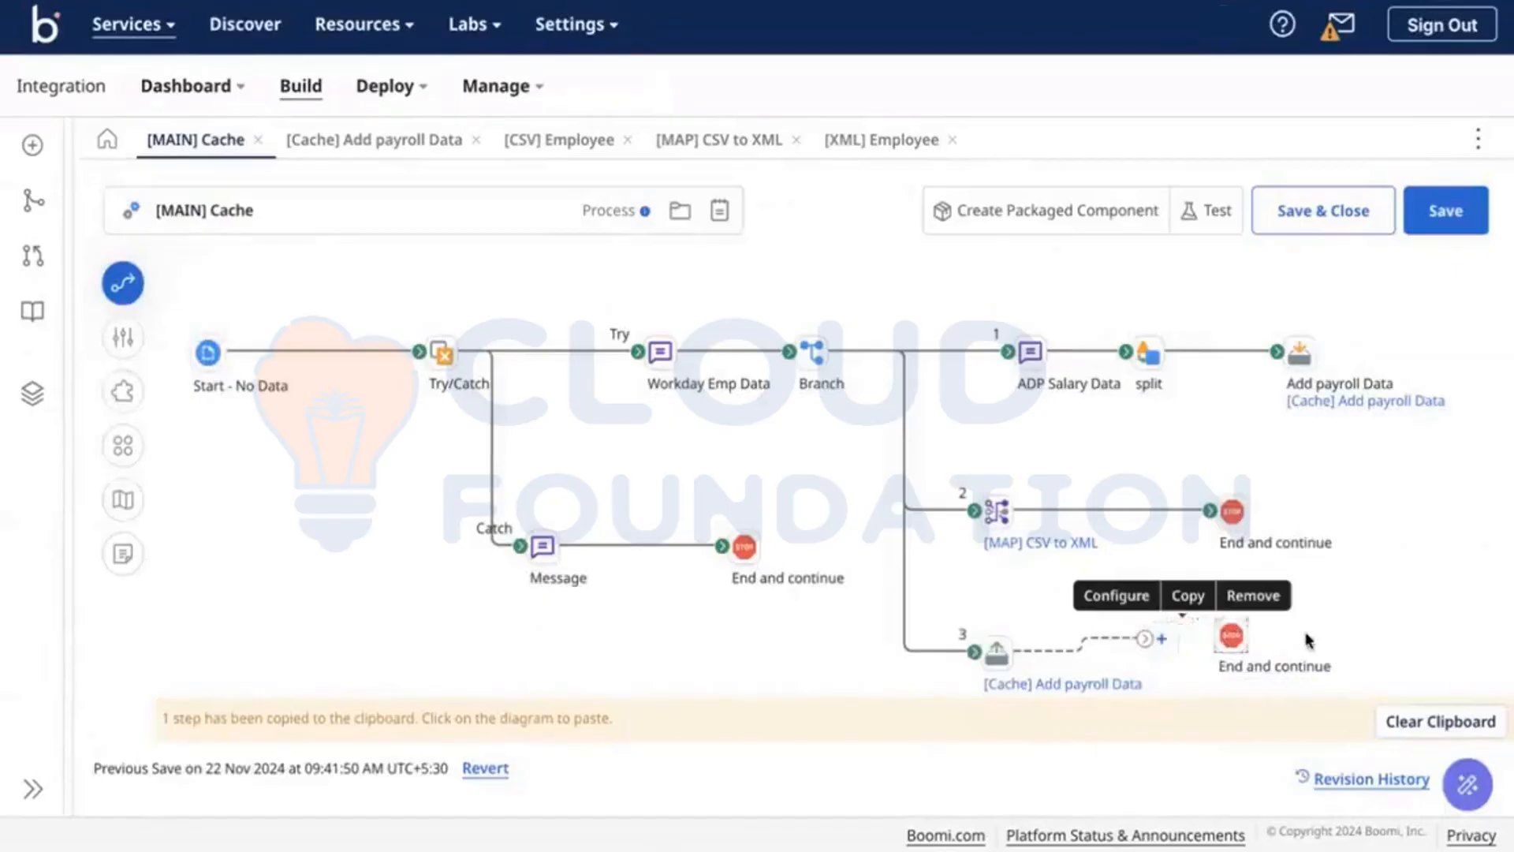
click(1162, 638)
text(mess)
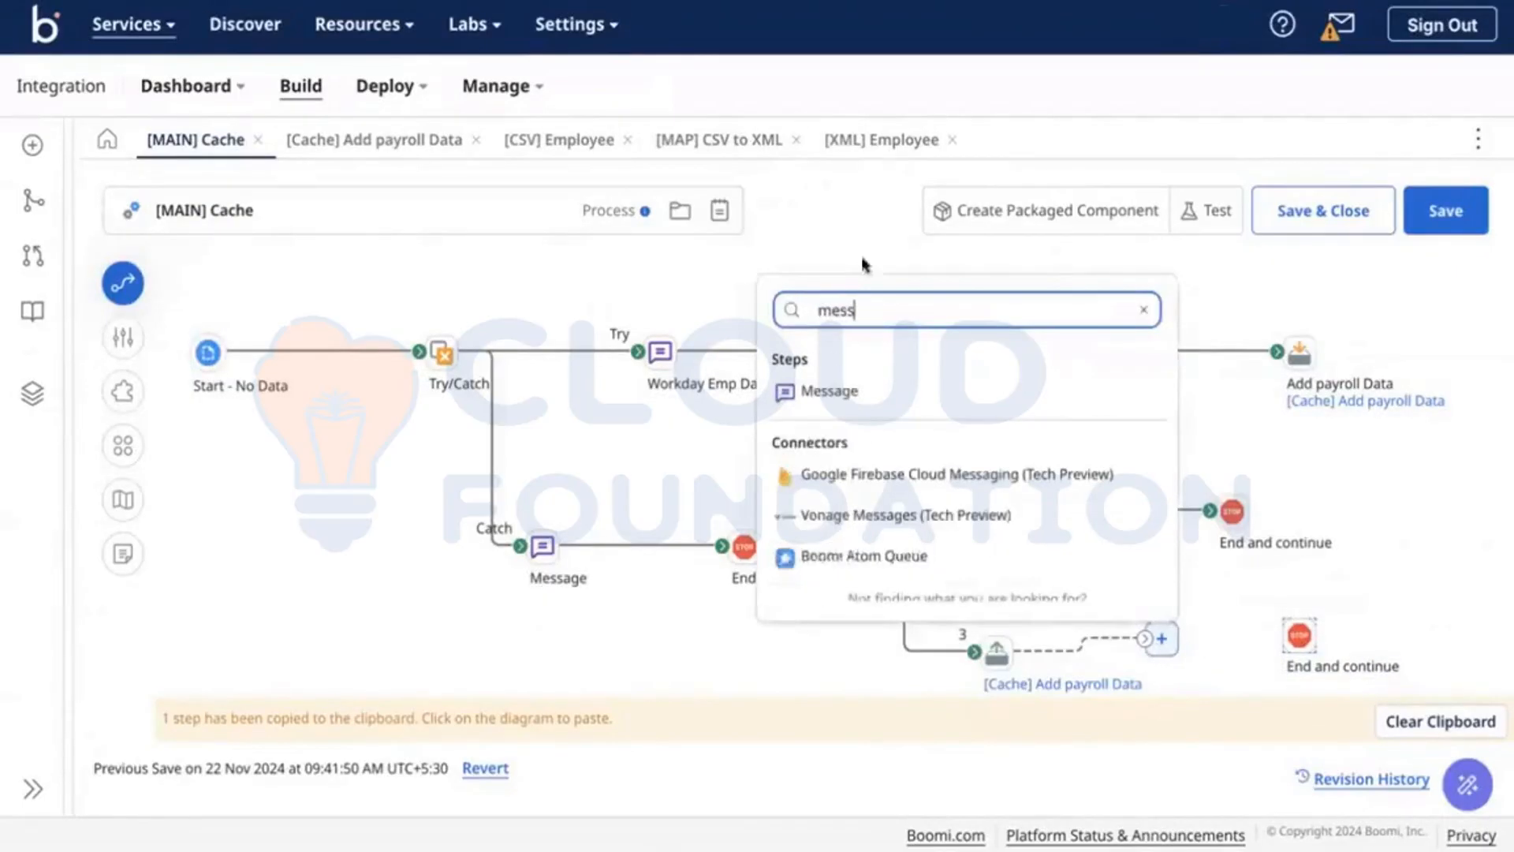
click(862, 386)
drag(1285, 637, 1290, 636)
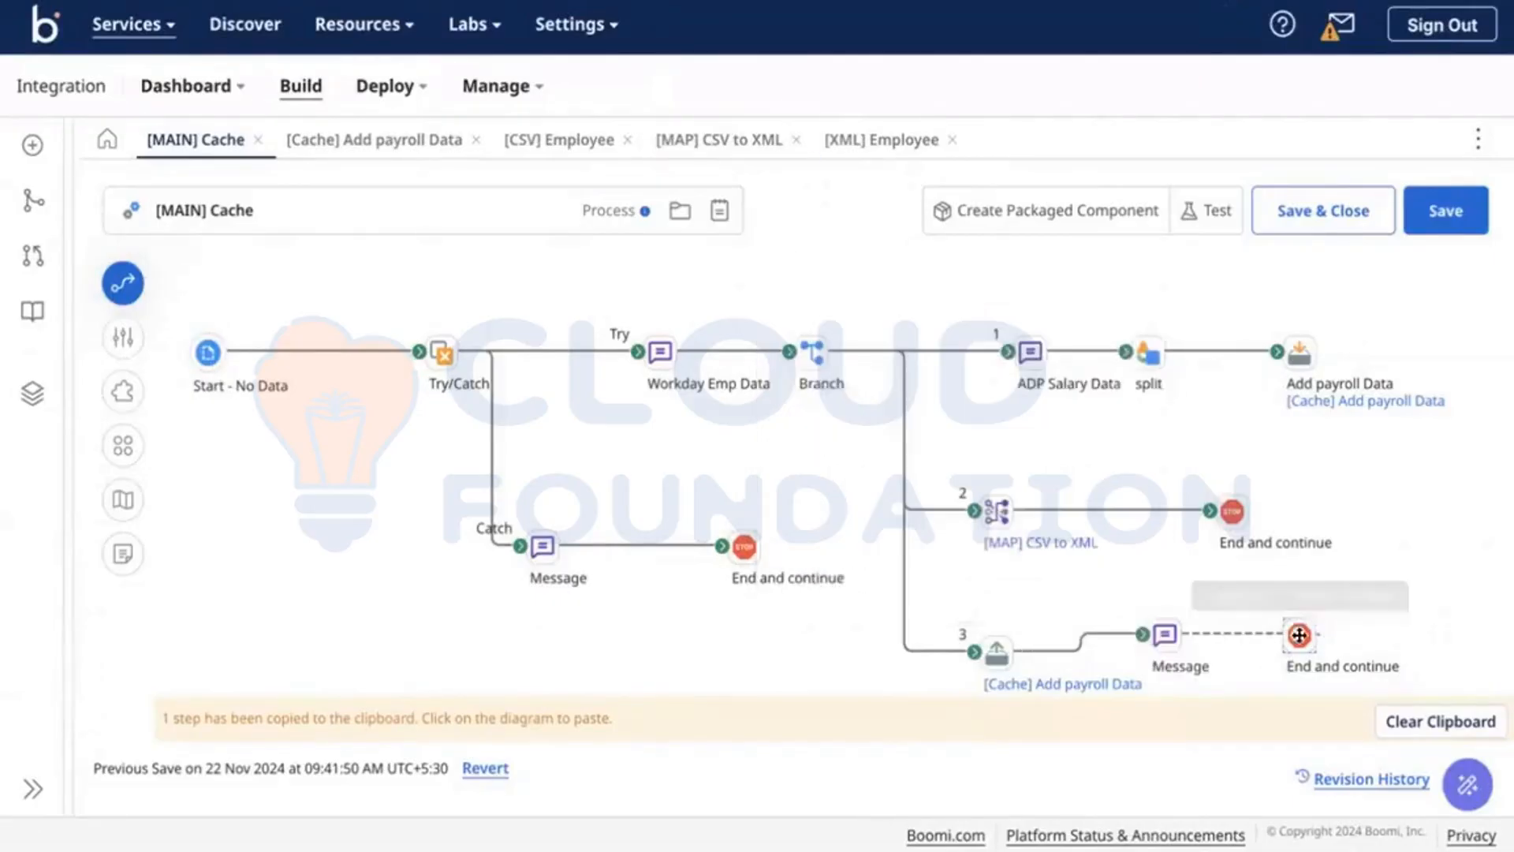
Step: Give the Message a Current Data variable, text '{1},', and Combine documents turned on
click(1163, 634)
click(1066, 662)
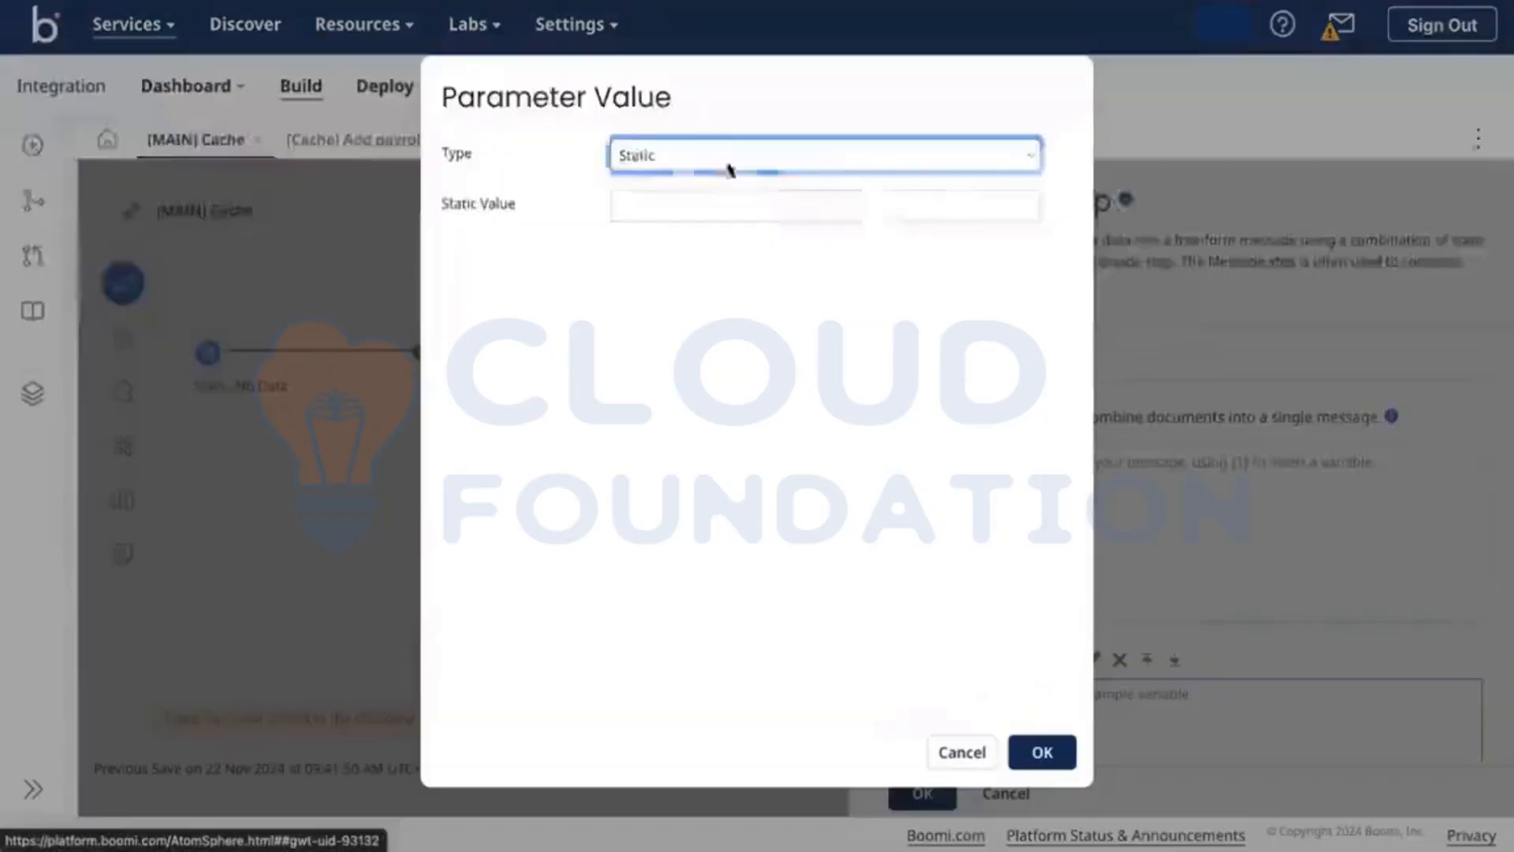
click(696, 152)
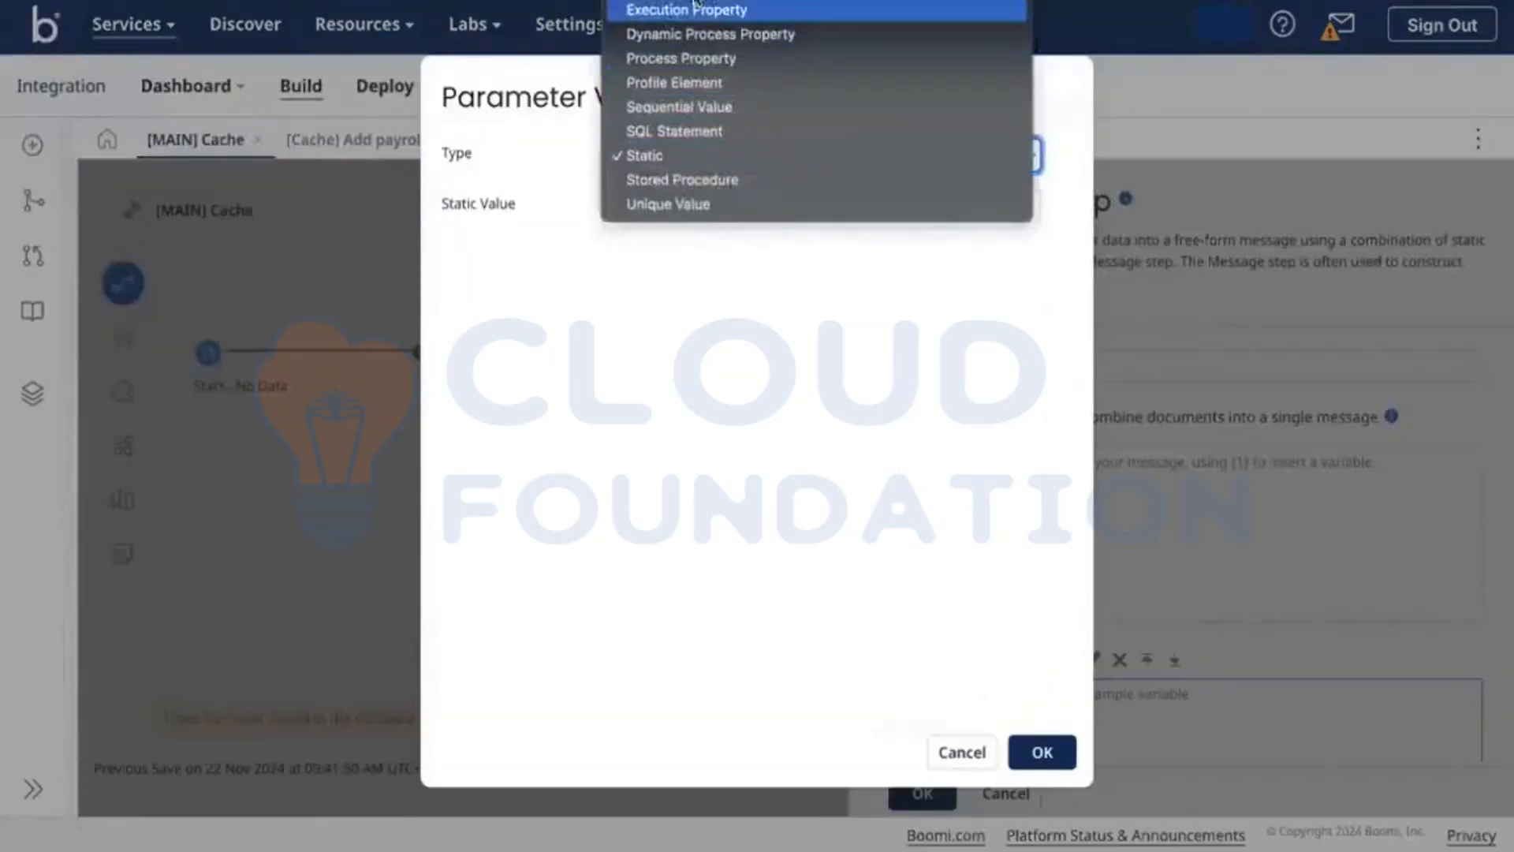
click(670, 1)
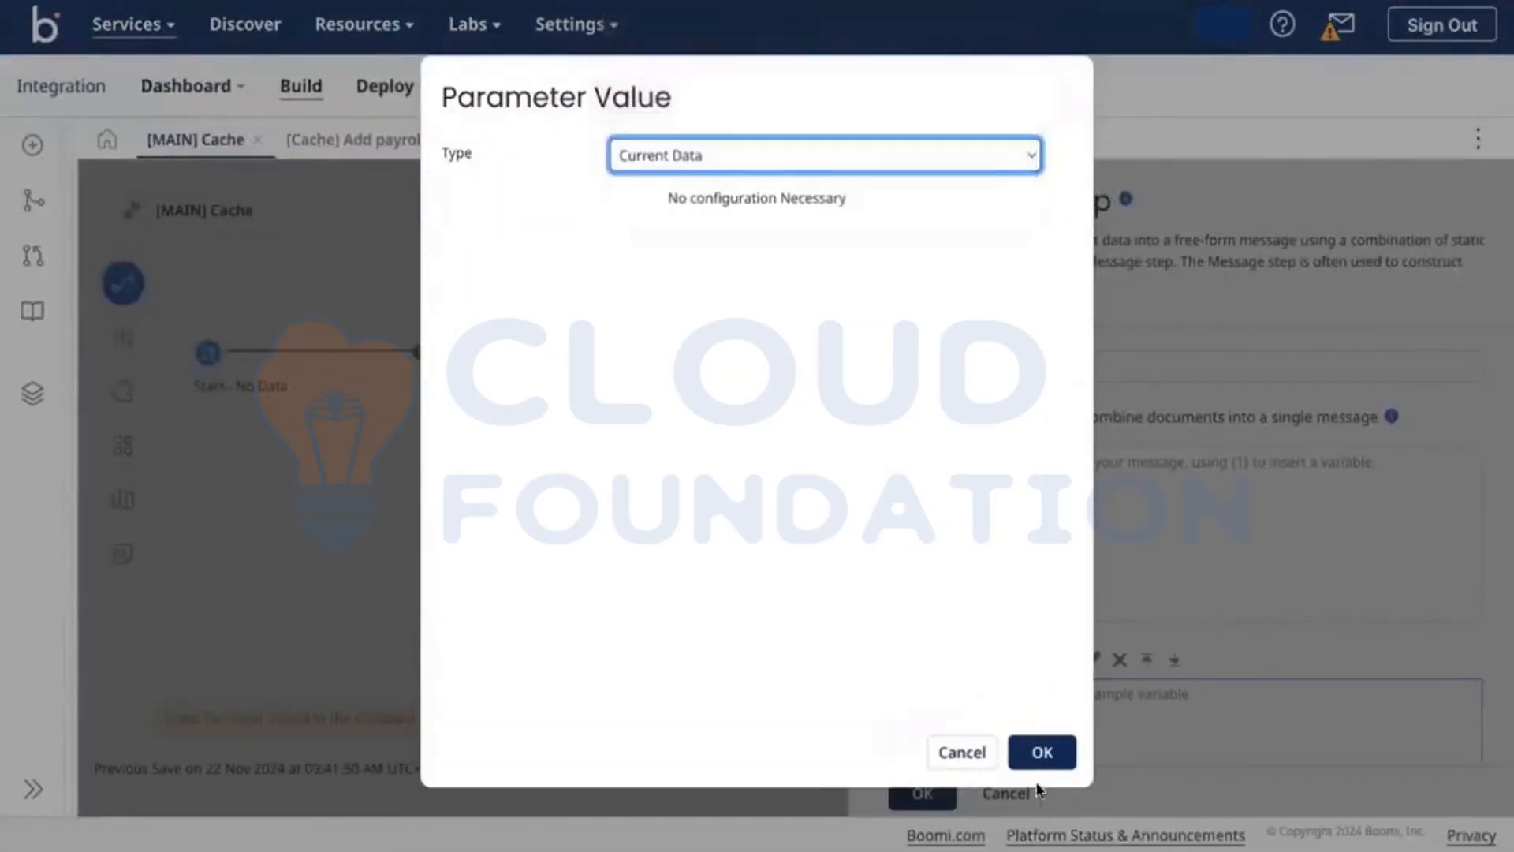
click(1046, 750)
click(1108, 507)
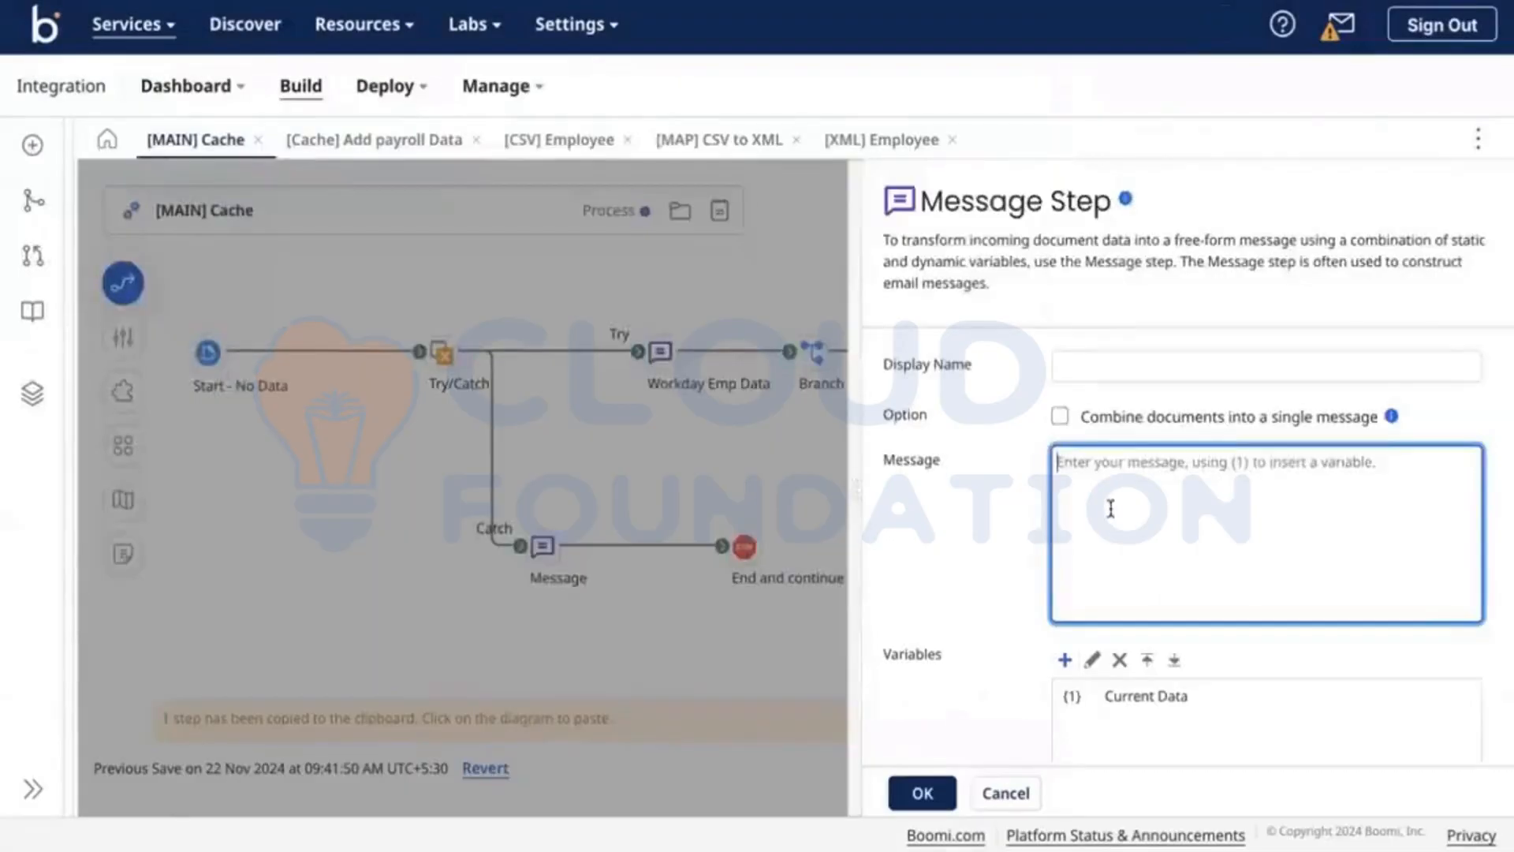
text({1)
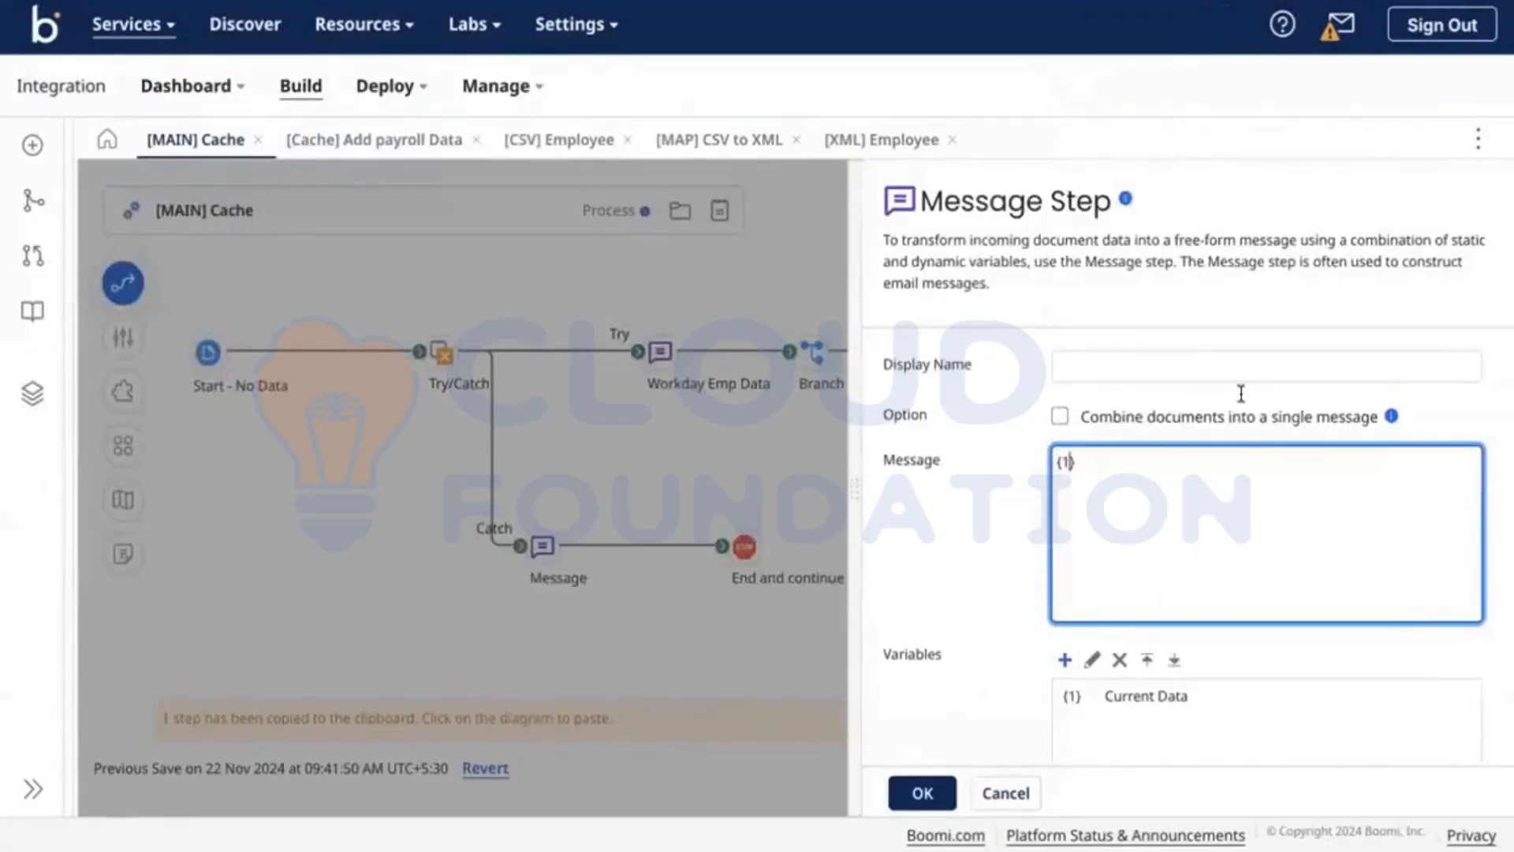
text(},)
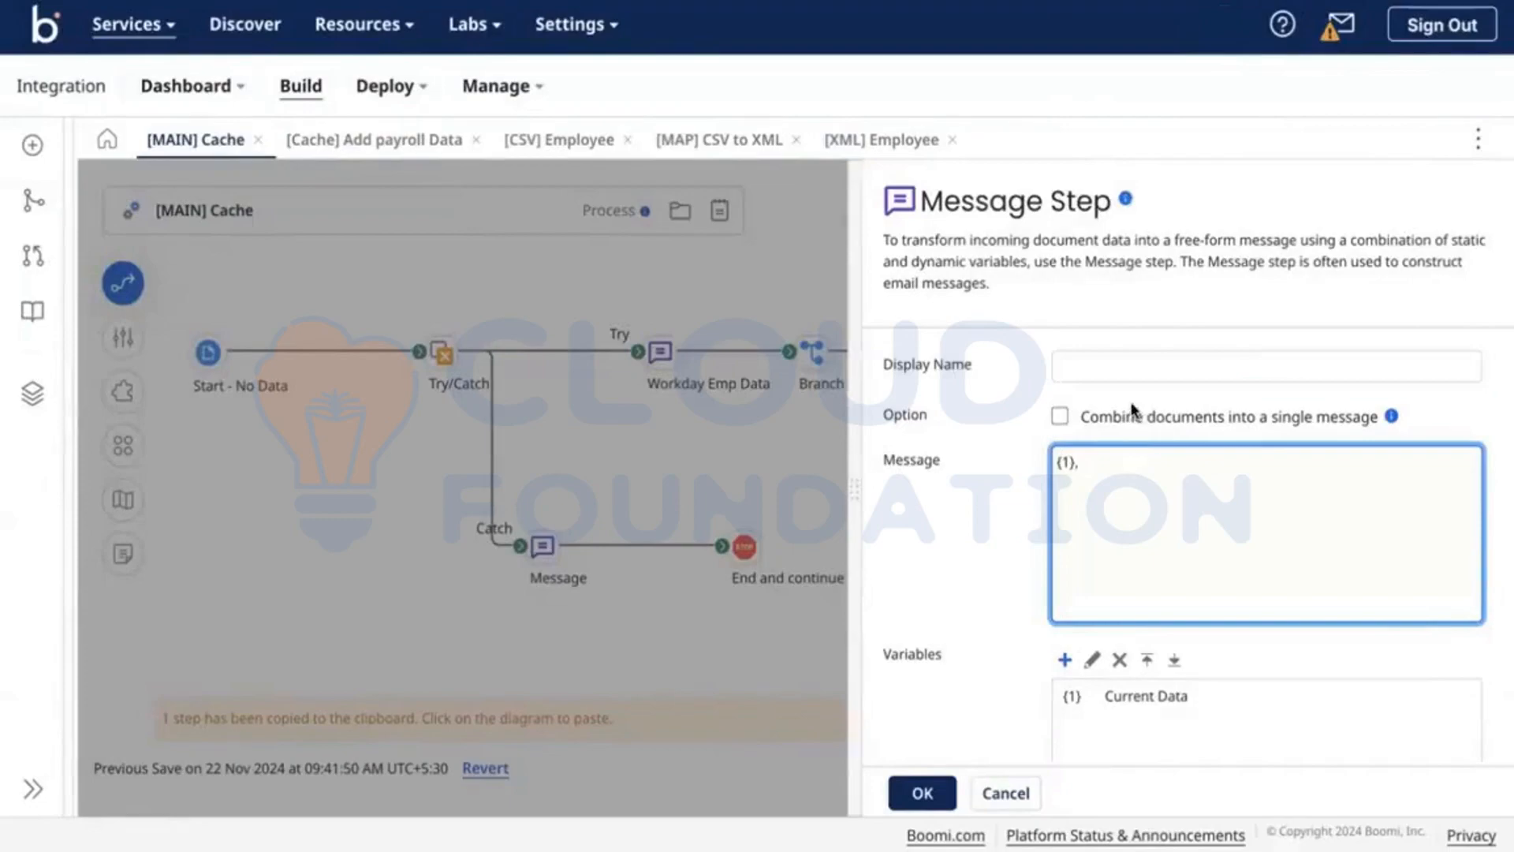
click(1135, 414)
scroll(987, 541, down, 3)
click(922, 792)
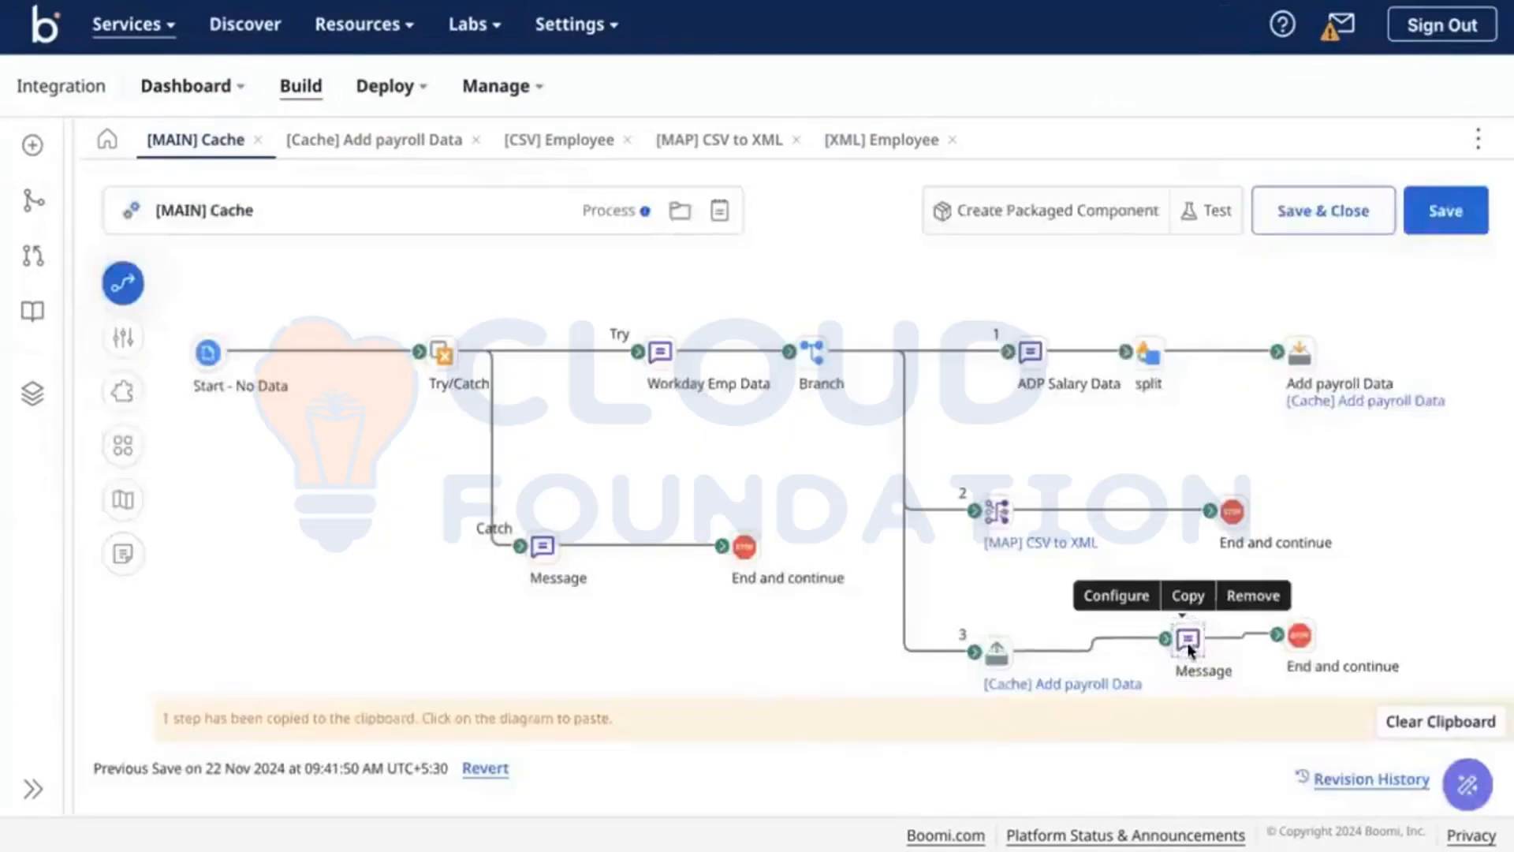
Step: Reopen the Message step settings to review them, then close them
click(1185, 637)
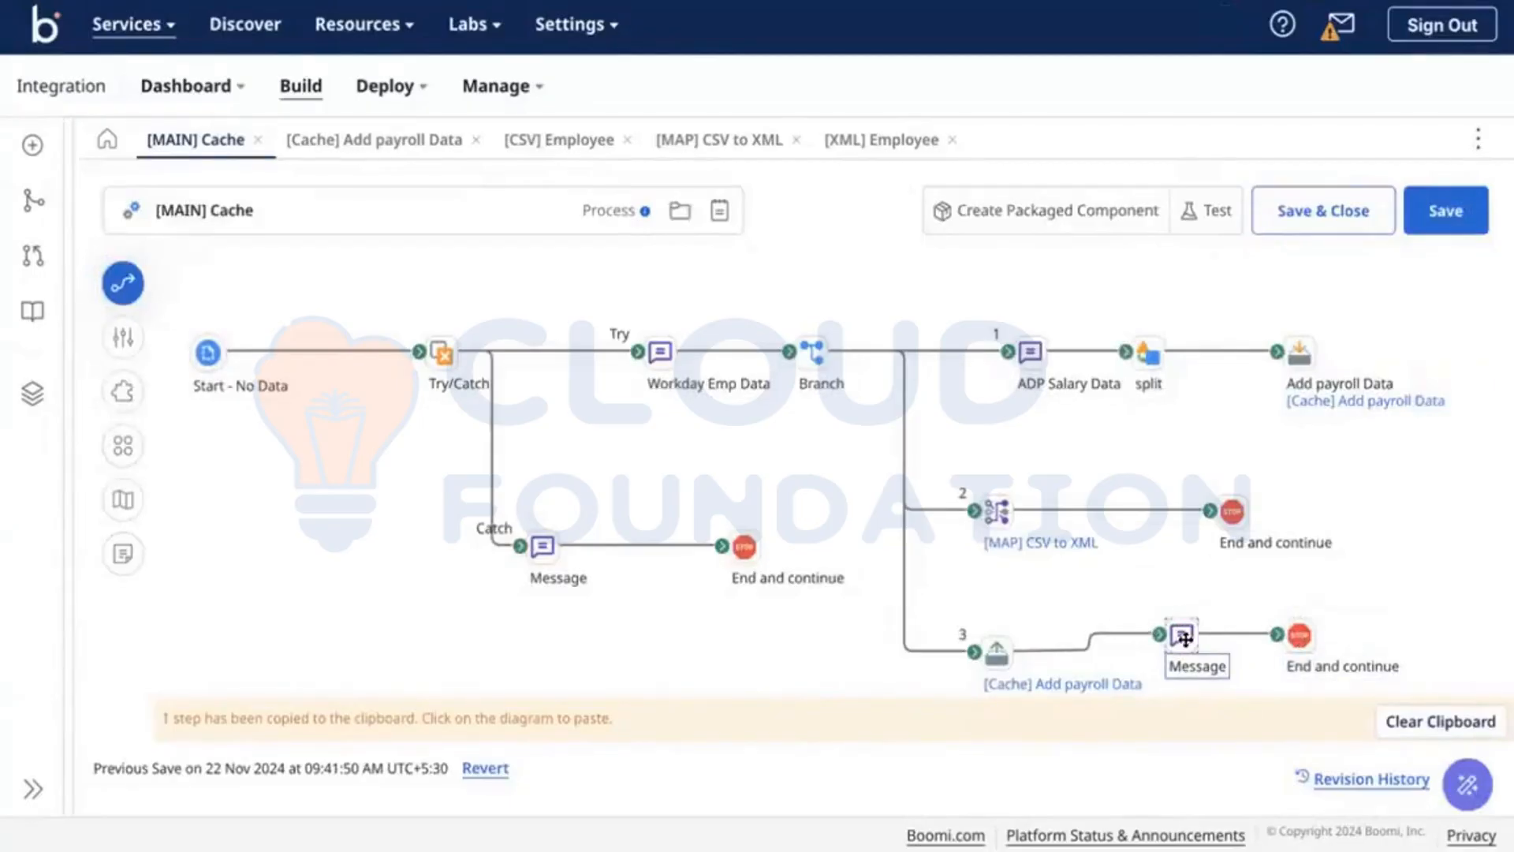
double_click(1180, 645)
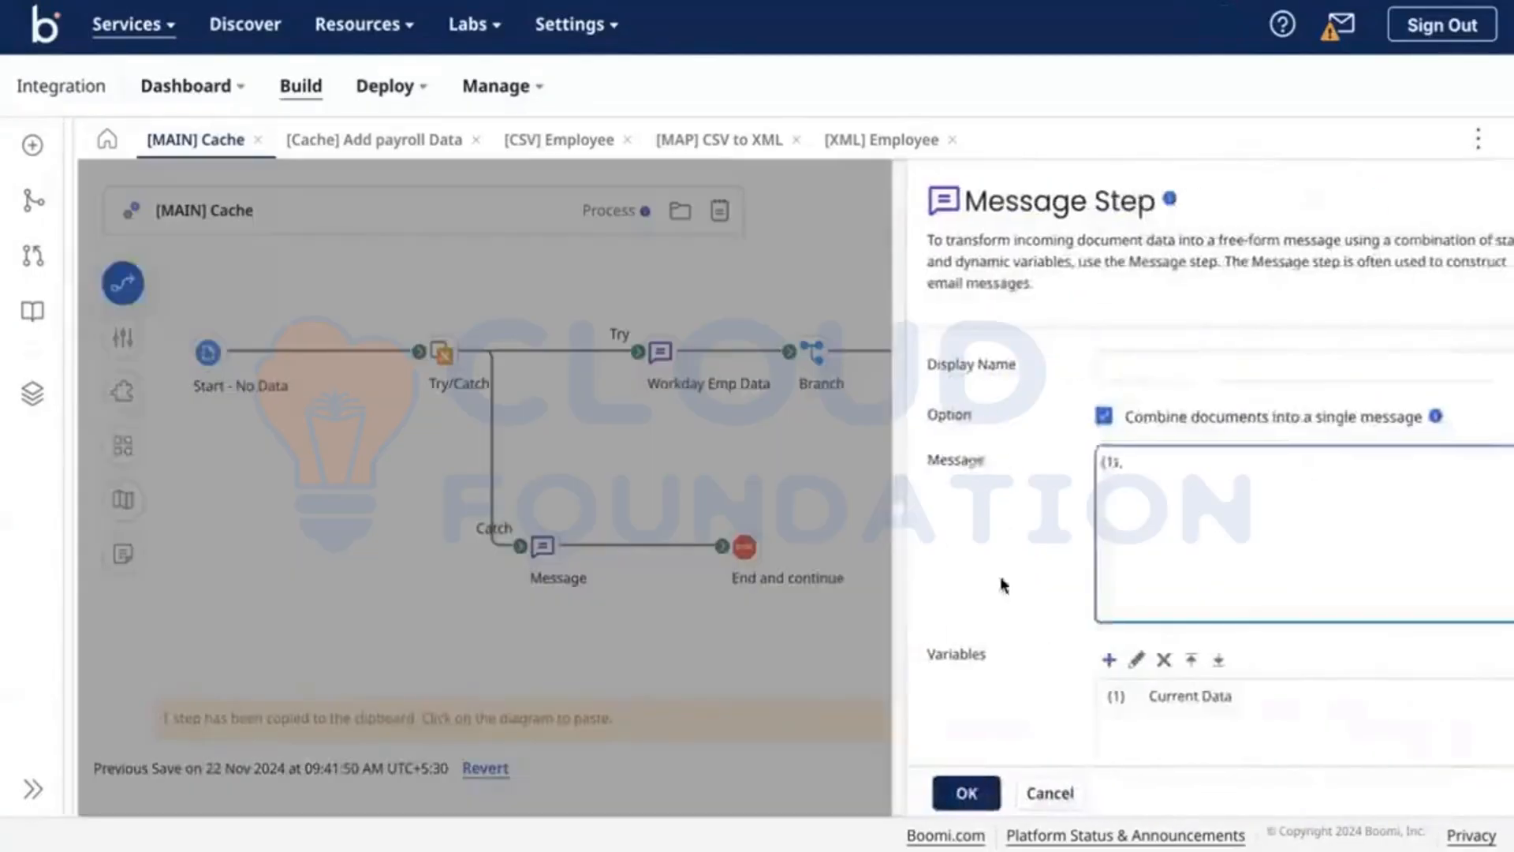
click(755, 630)
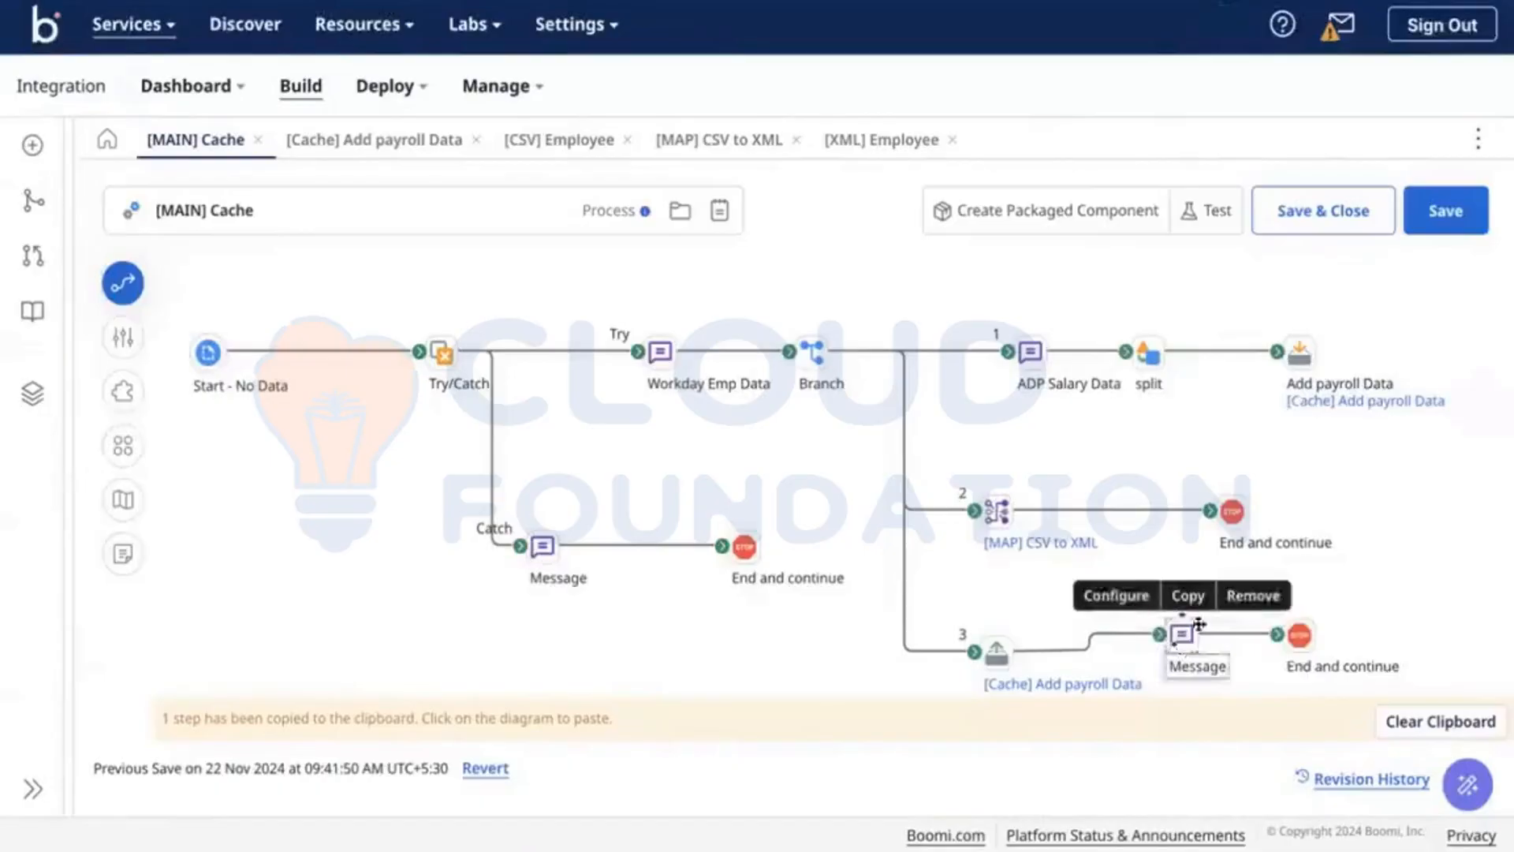
Step: Replace branch 3's Message step with a Data Process step
click(1252, 596)
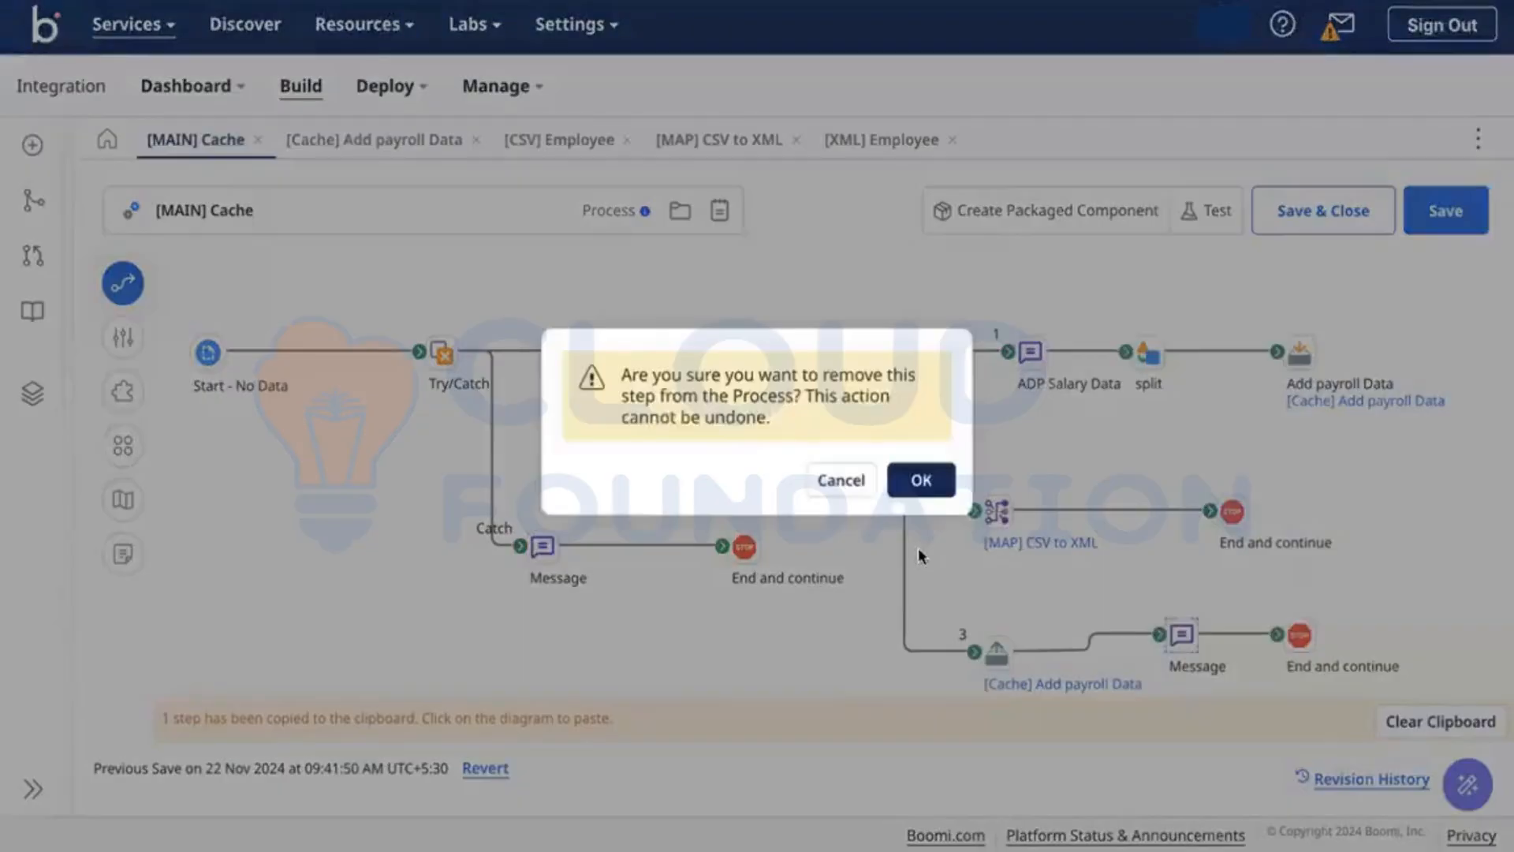
click(921, 480)
click(1173, 634)
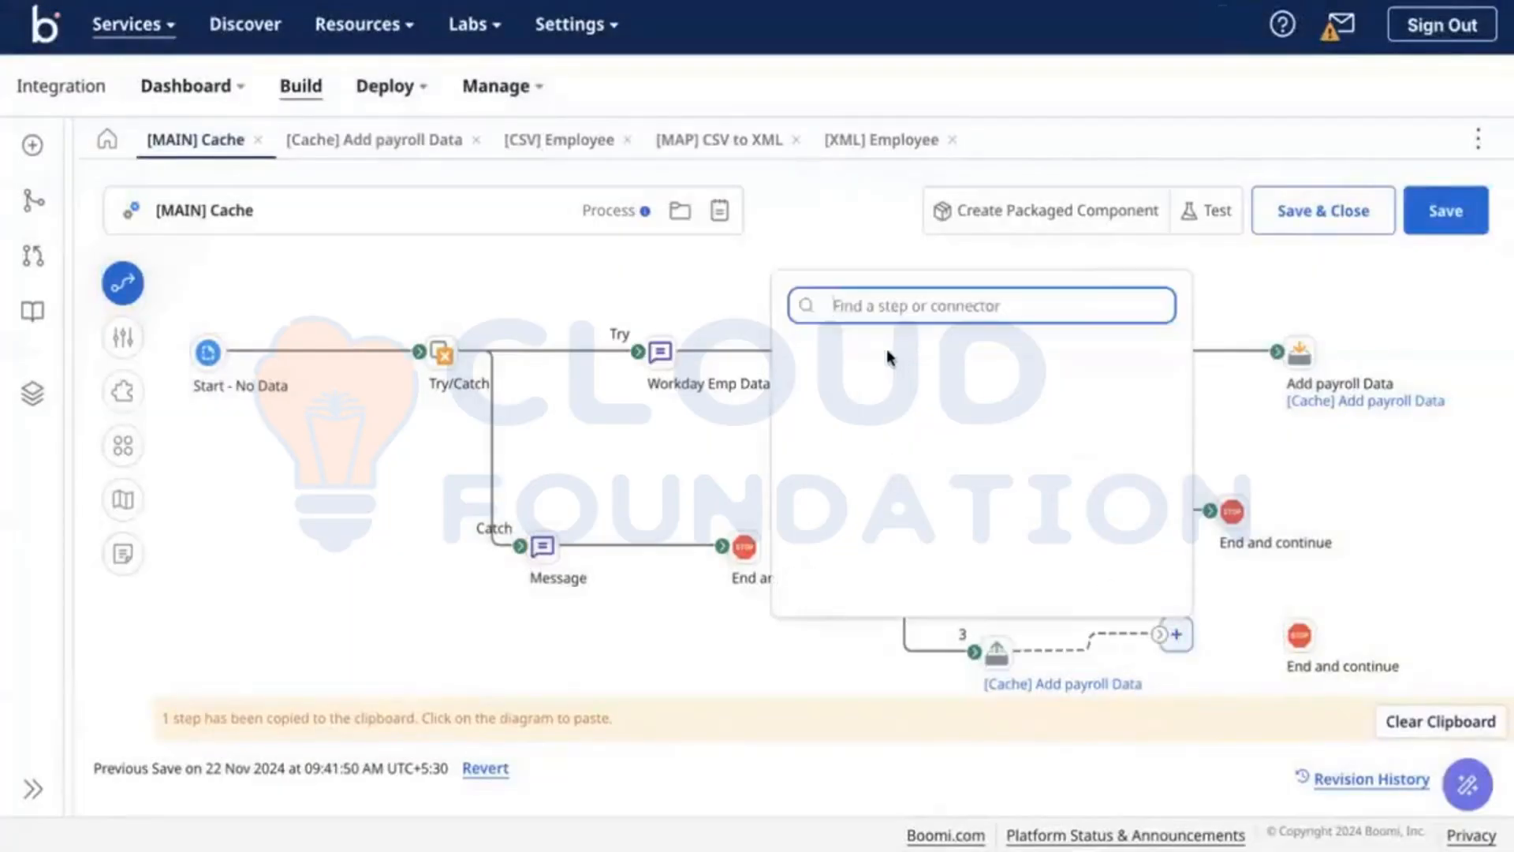
text(data)
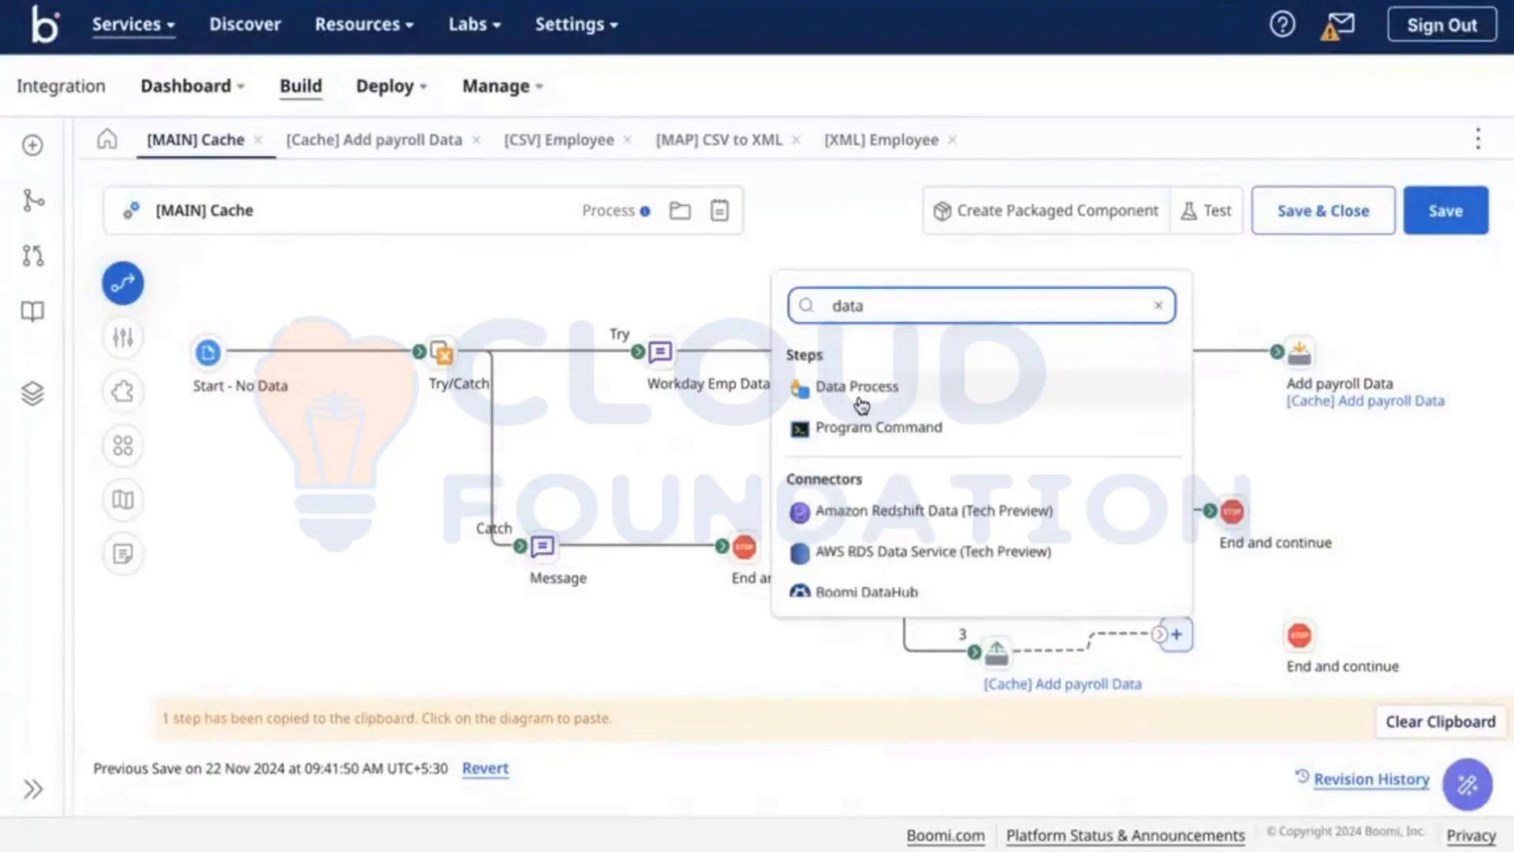
click(858, 387)
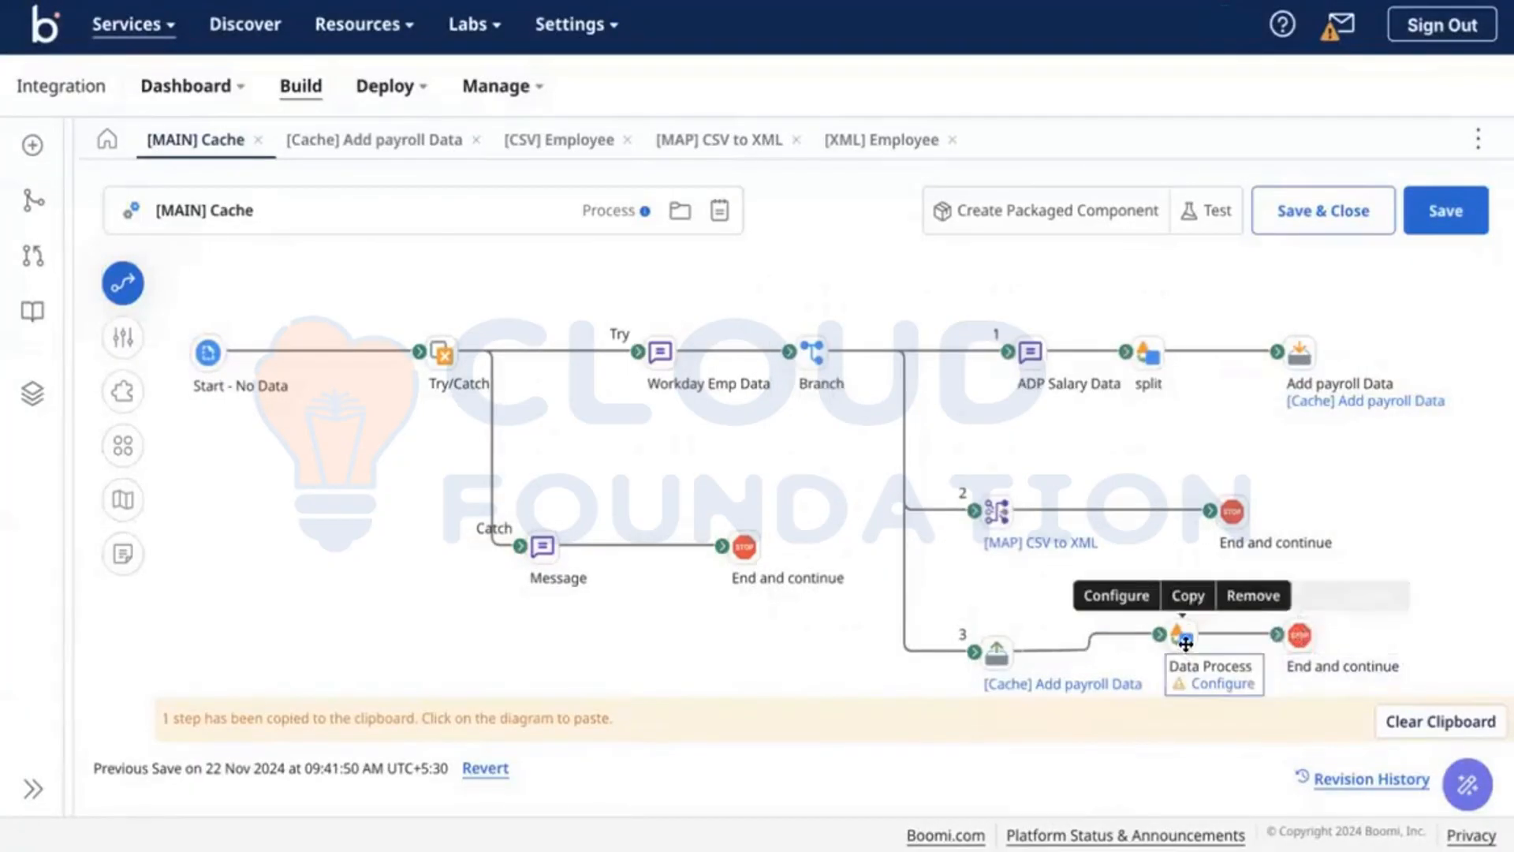
Step: Name it 'combine', add a flat-file Combine Documents step, and connect it to End and continue
click(1115, 595)
text(combine)
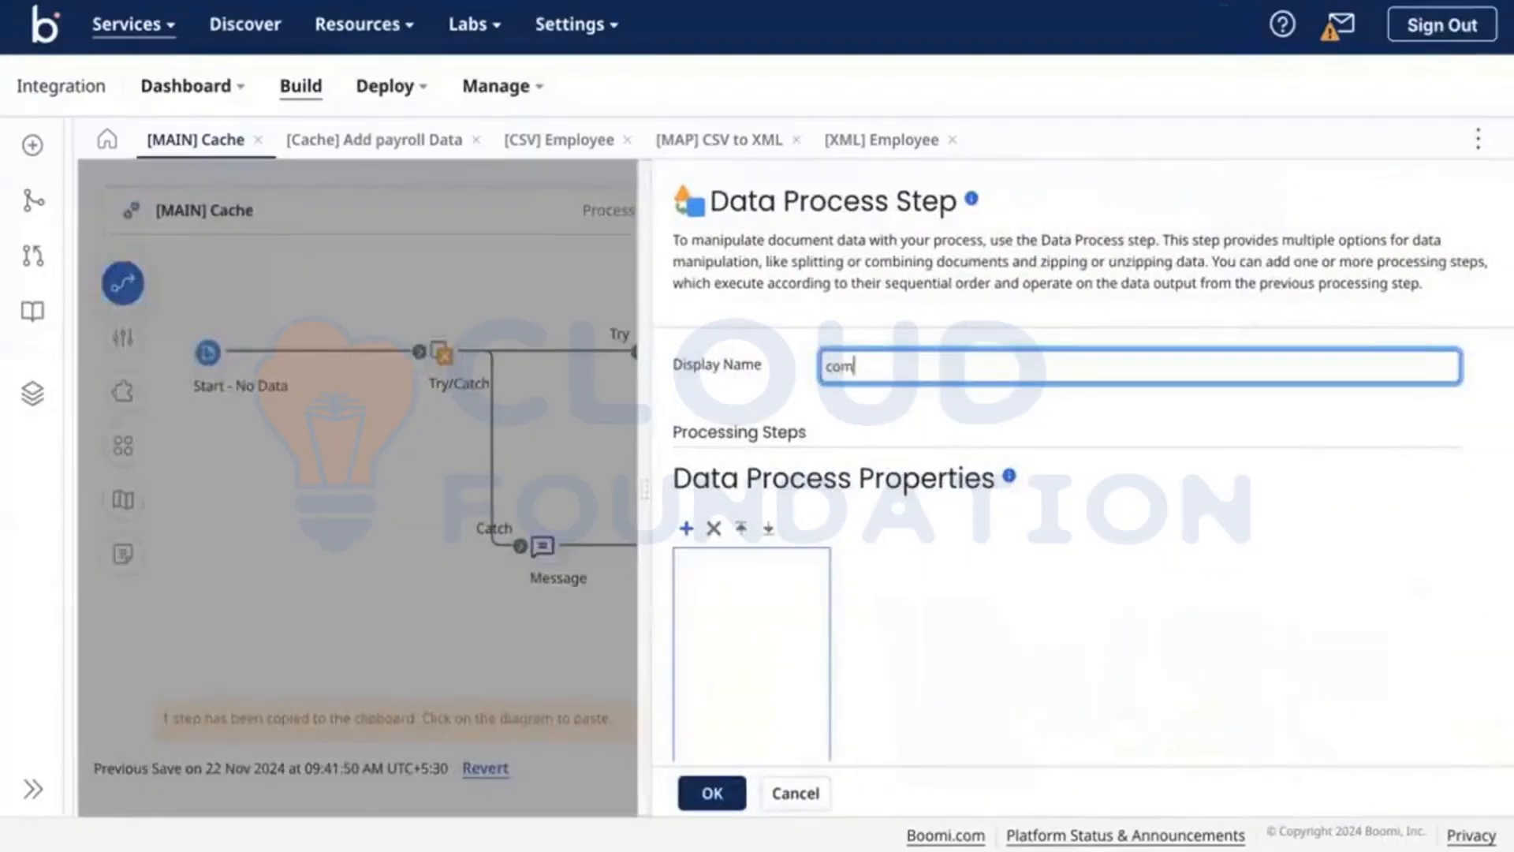
click(686, 530)
click(1101, 561)
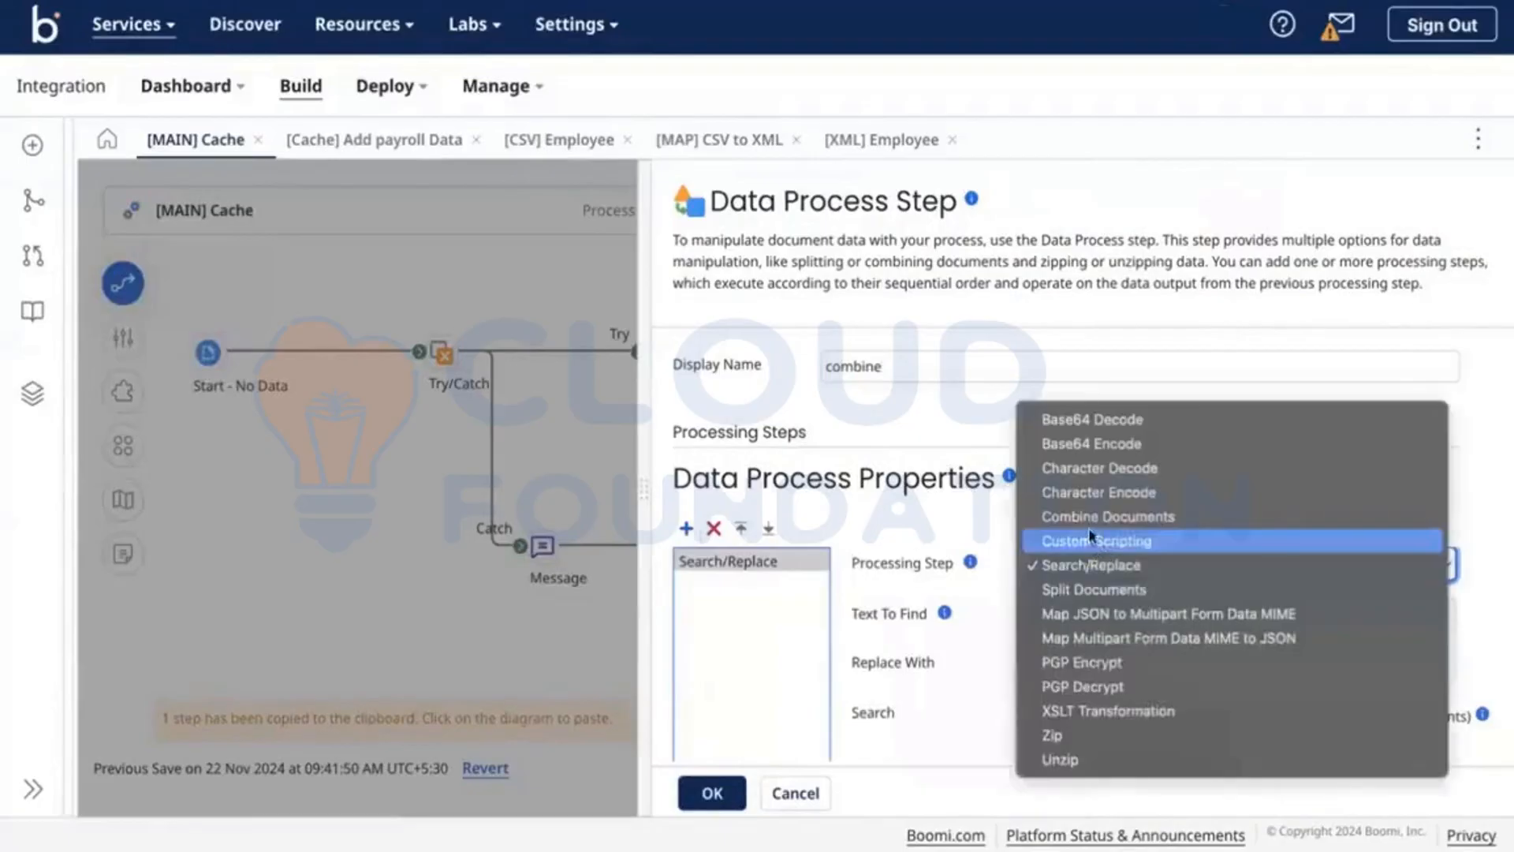
click(1096, 516)
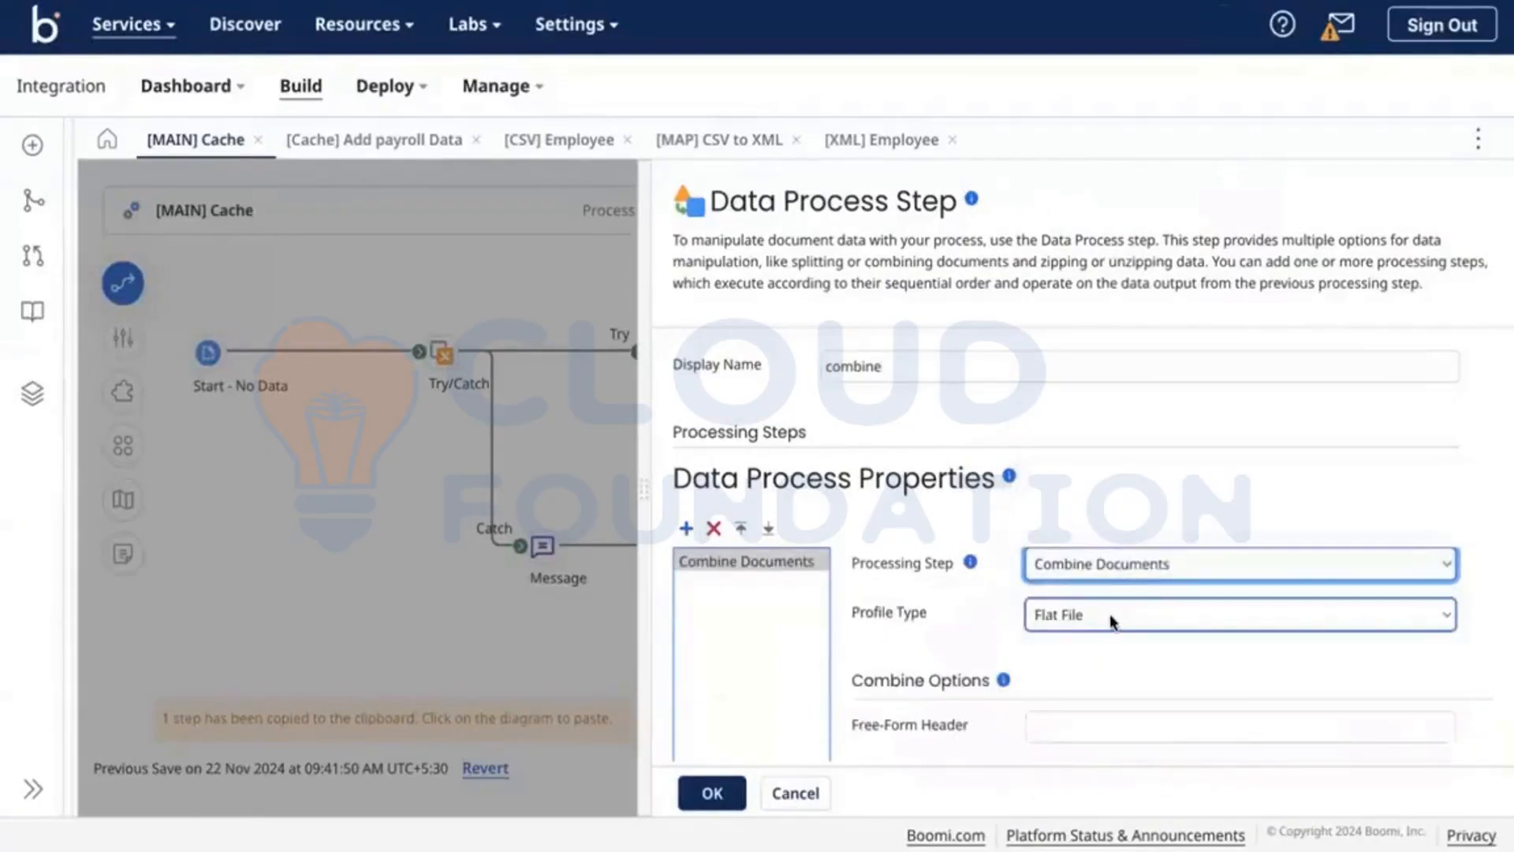
scroll(1110, 614, down, 5)
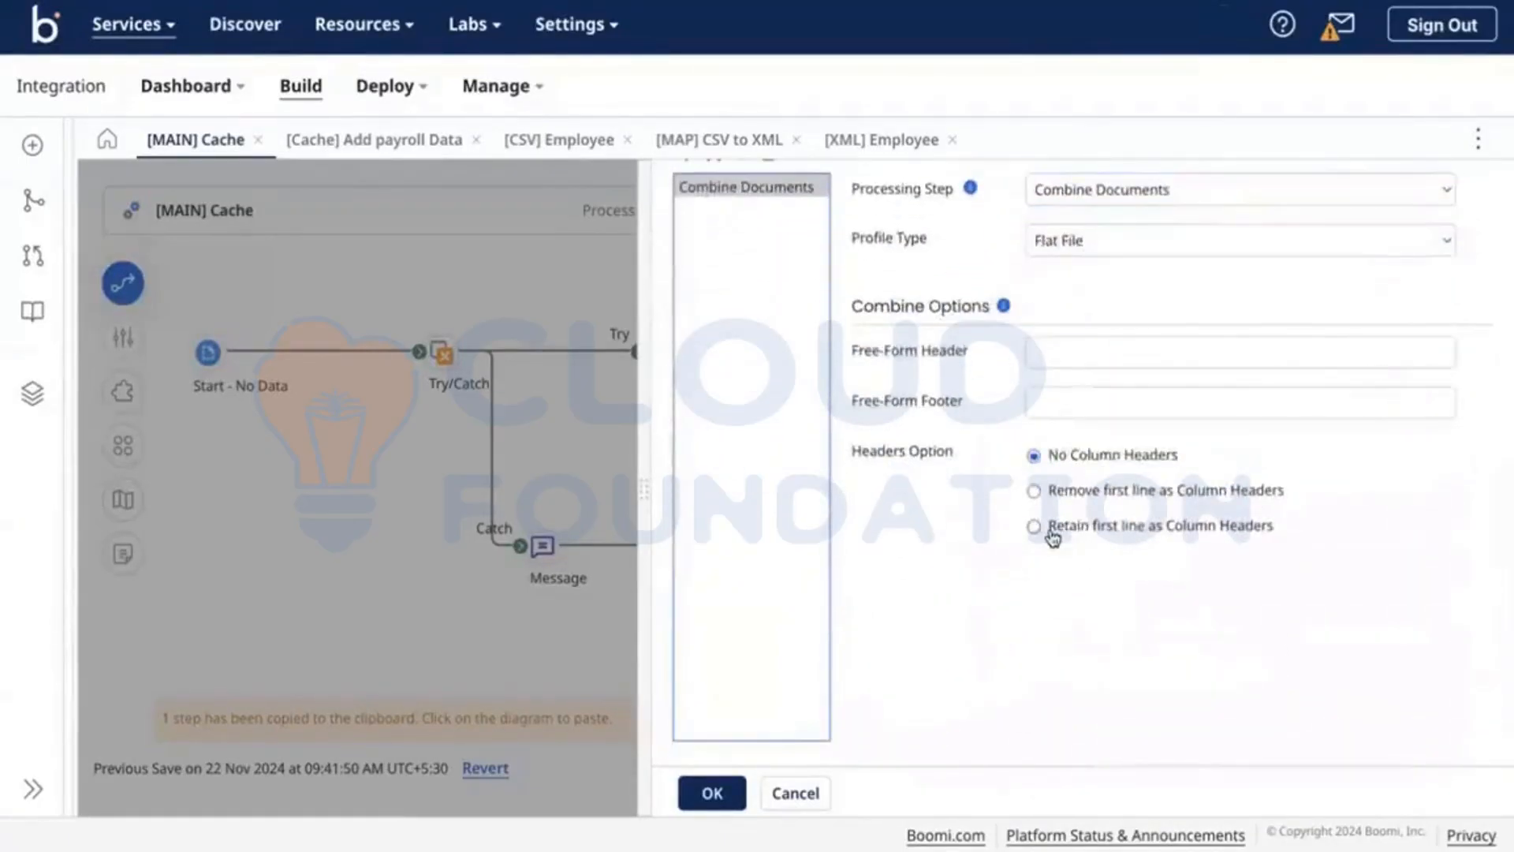
scroll(949, 426, up, 2)
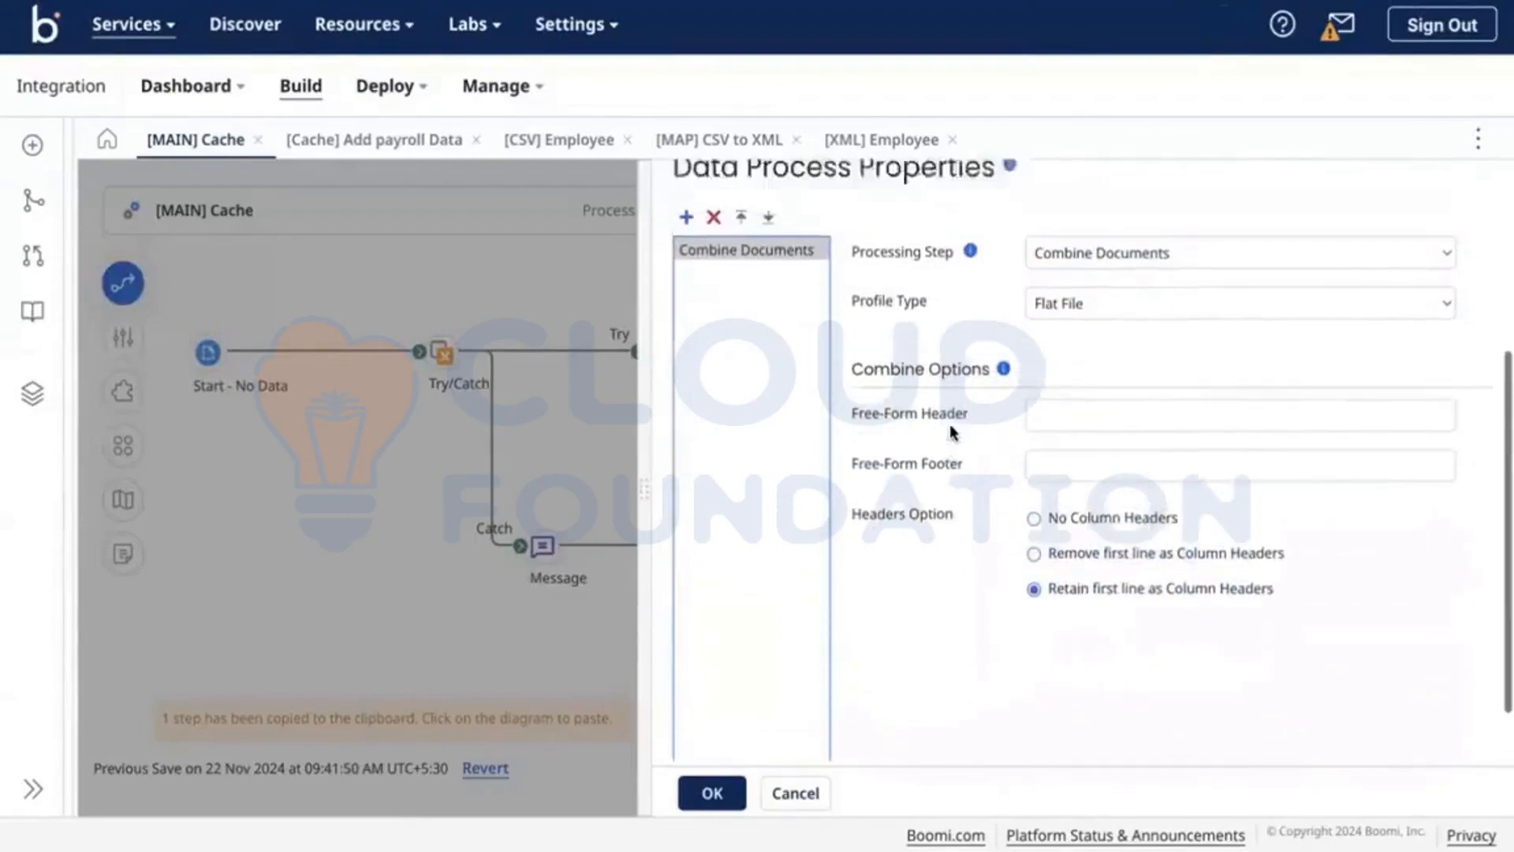
click(693, 800)
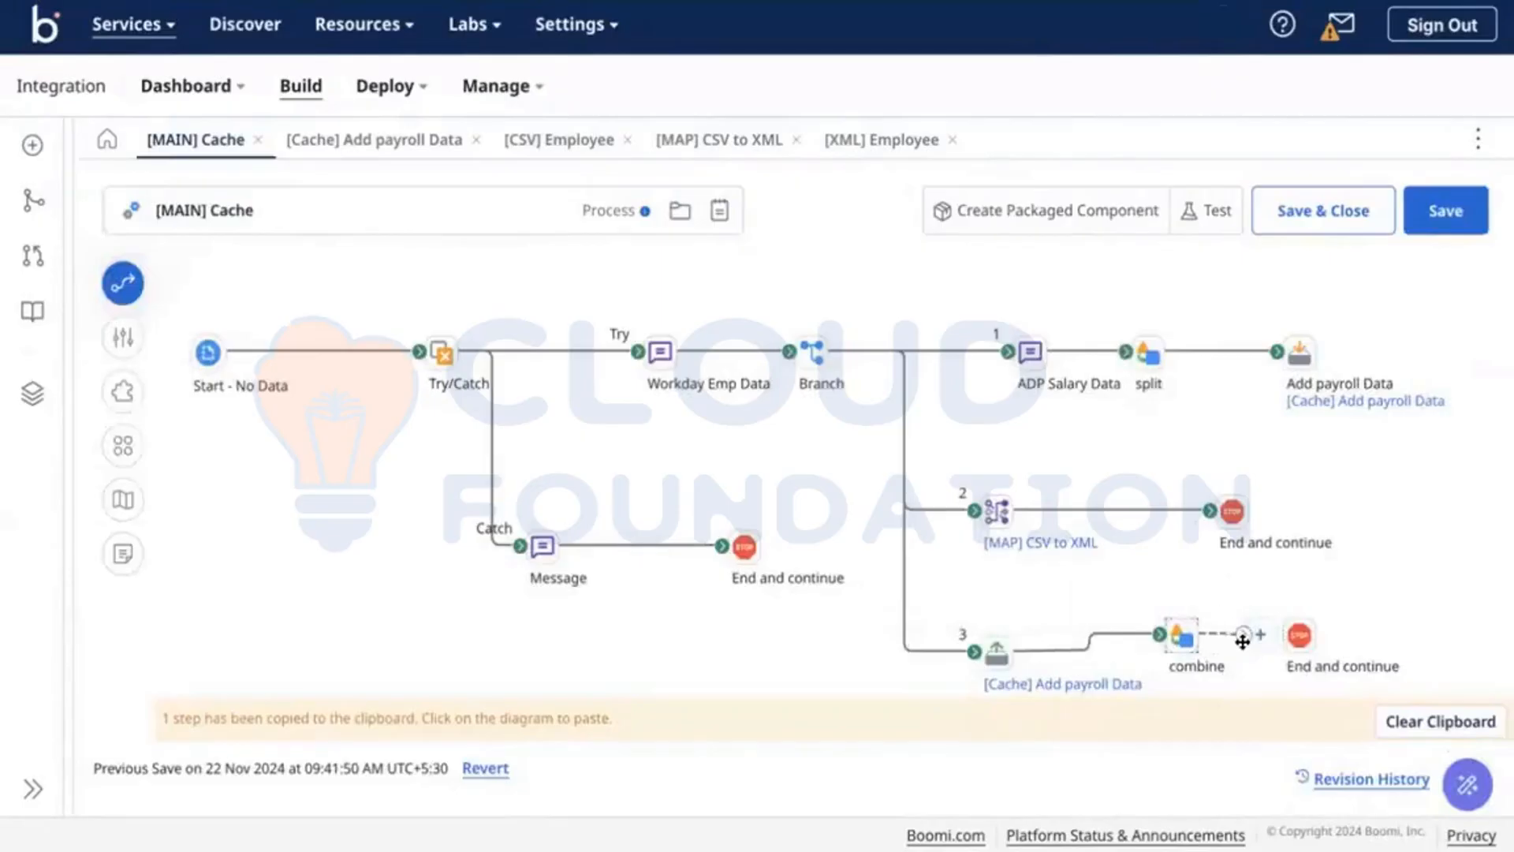
drag(1243, 641, 1298, 635)
drag(1128, 590, 1388, 658)
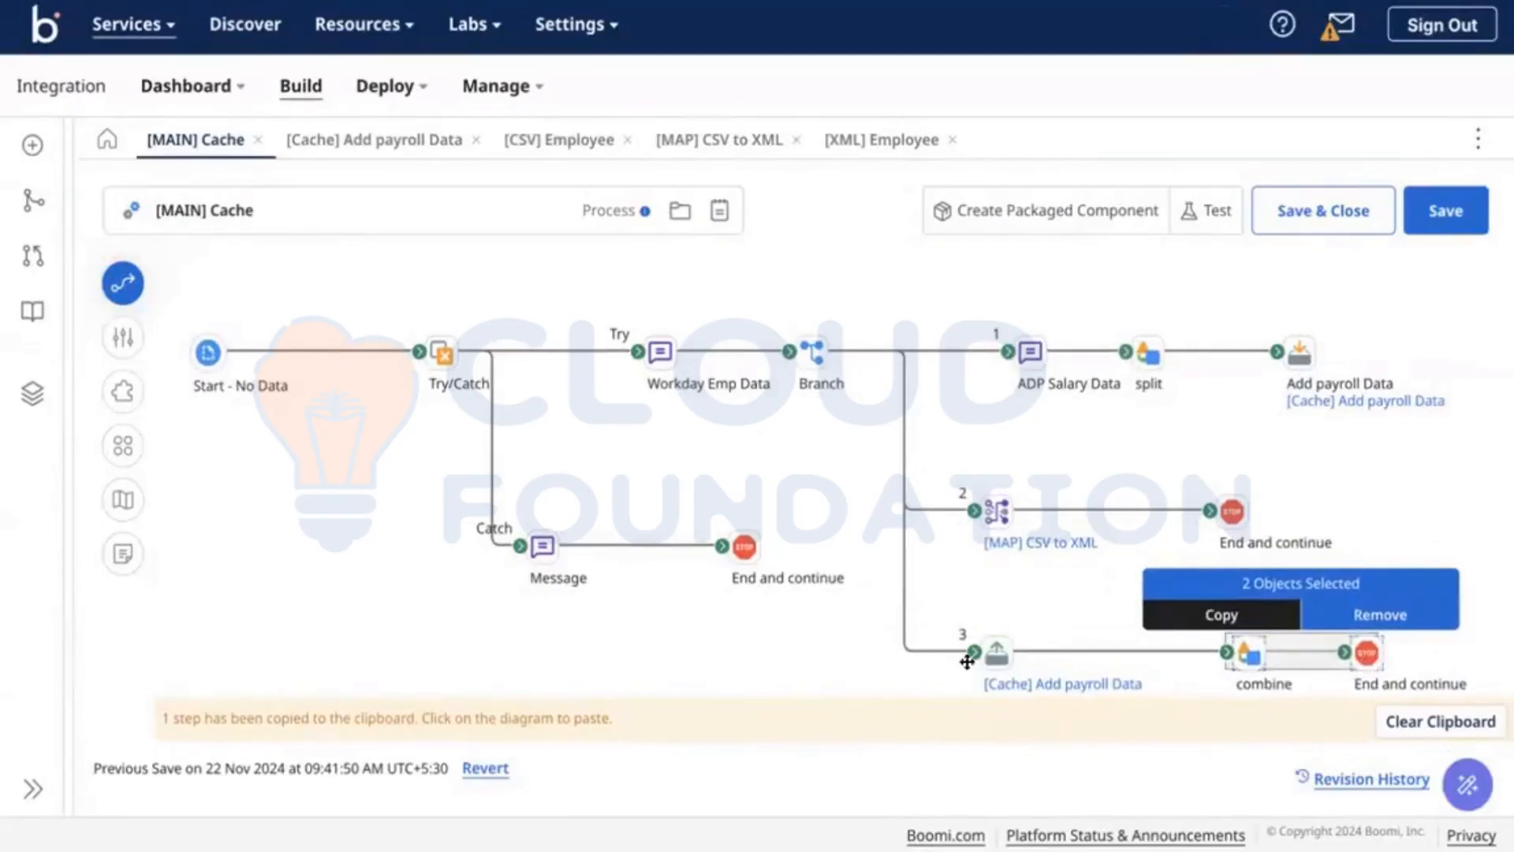
Step: Delete employee rows 005 and 006 from ADP Salary Data, save, and start test setup
click(1030, 352)
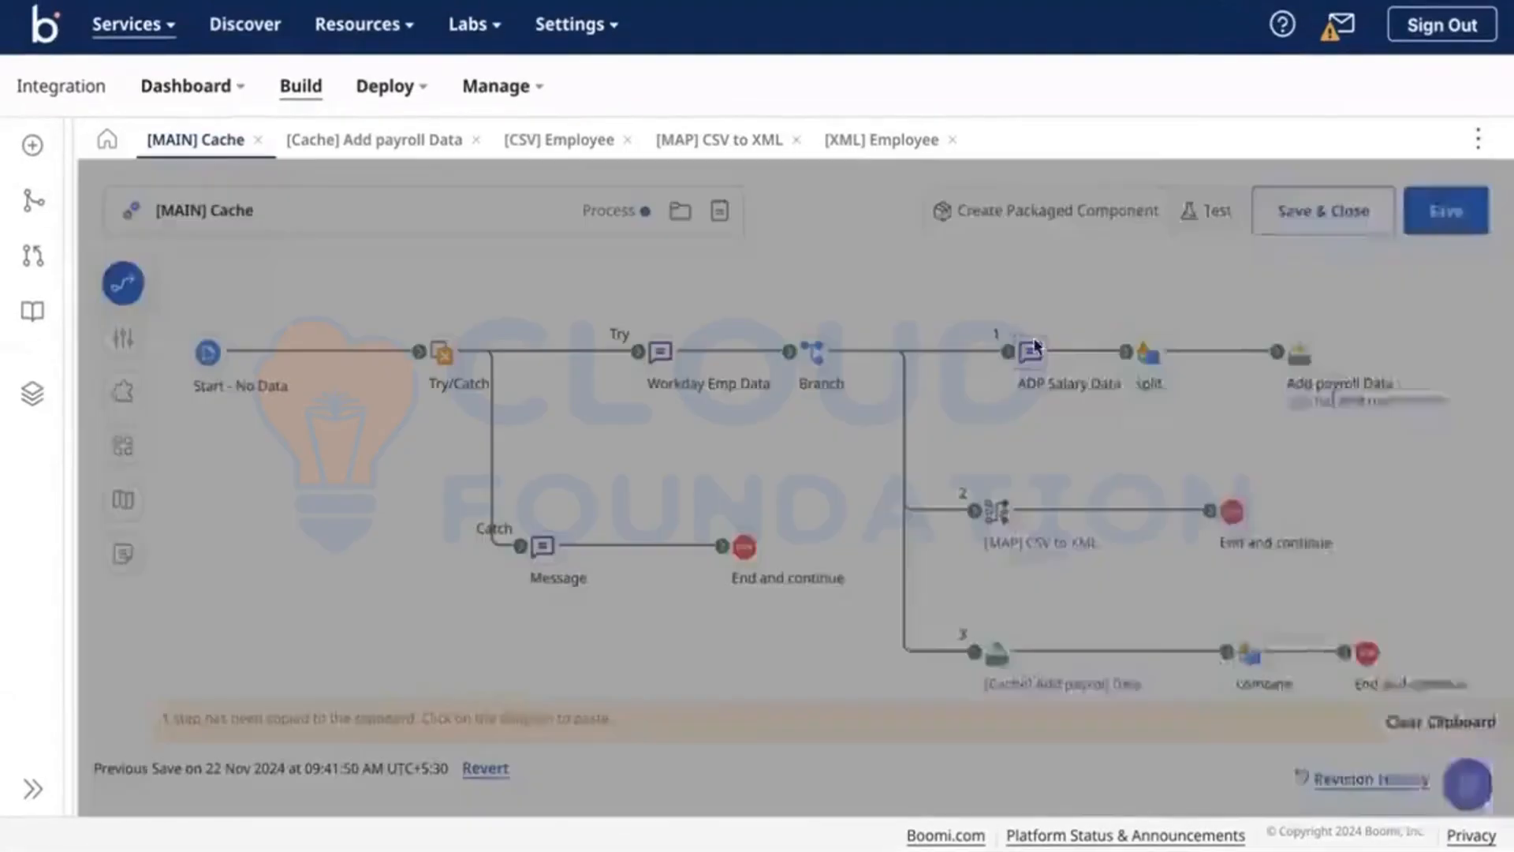
click(1238, 510)
drag(1226, 594, 1038, 574)
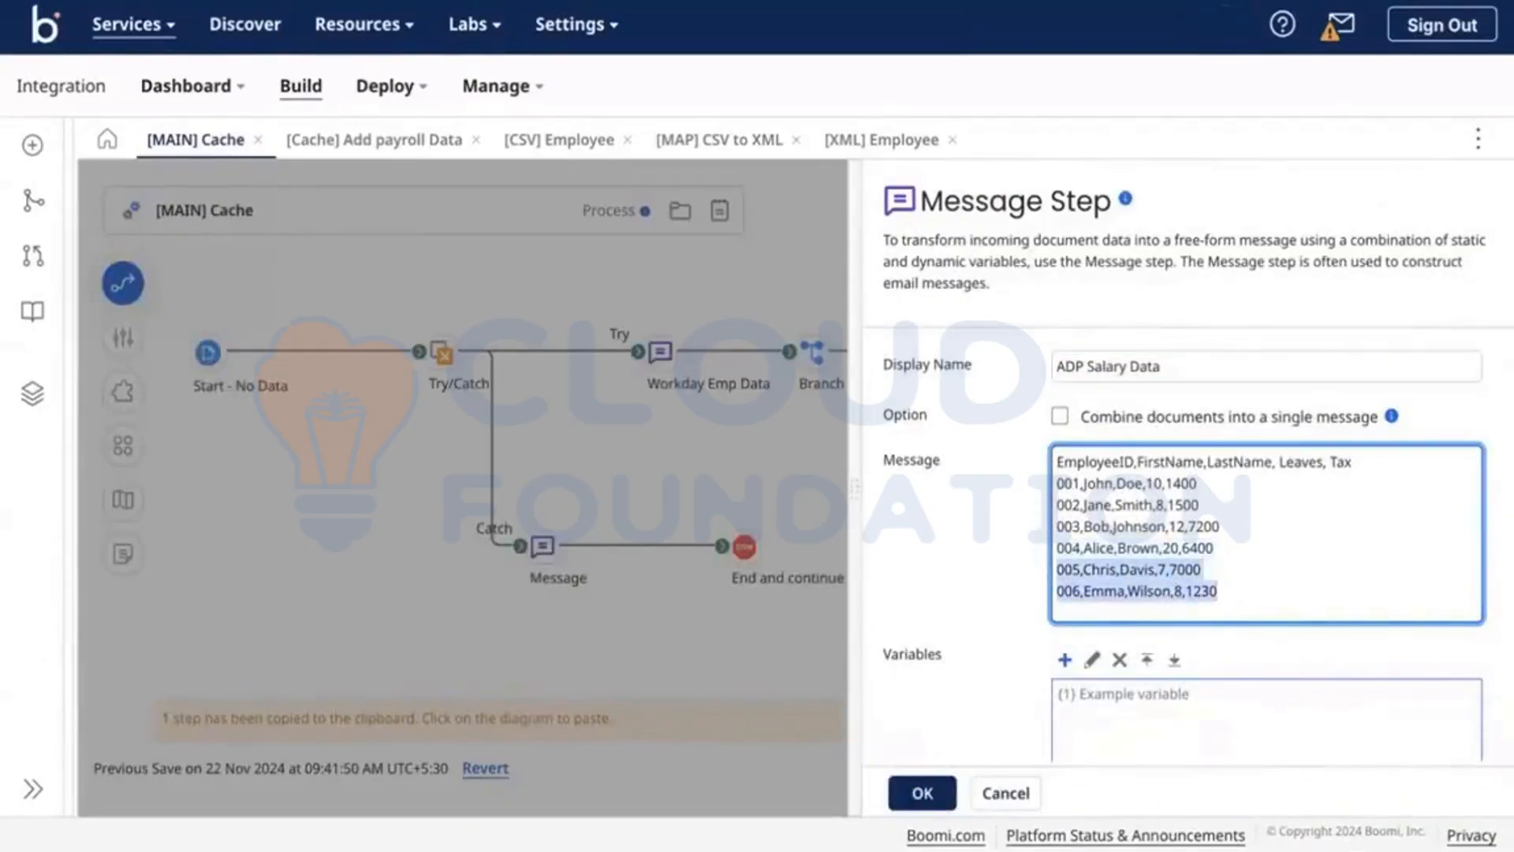
key(BackSpace)
click(921, 792)
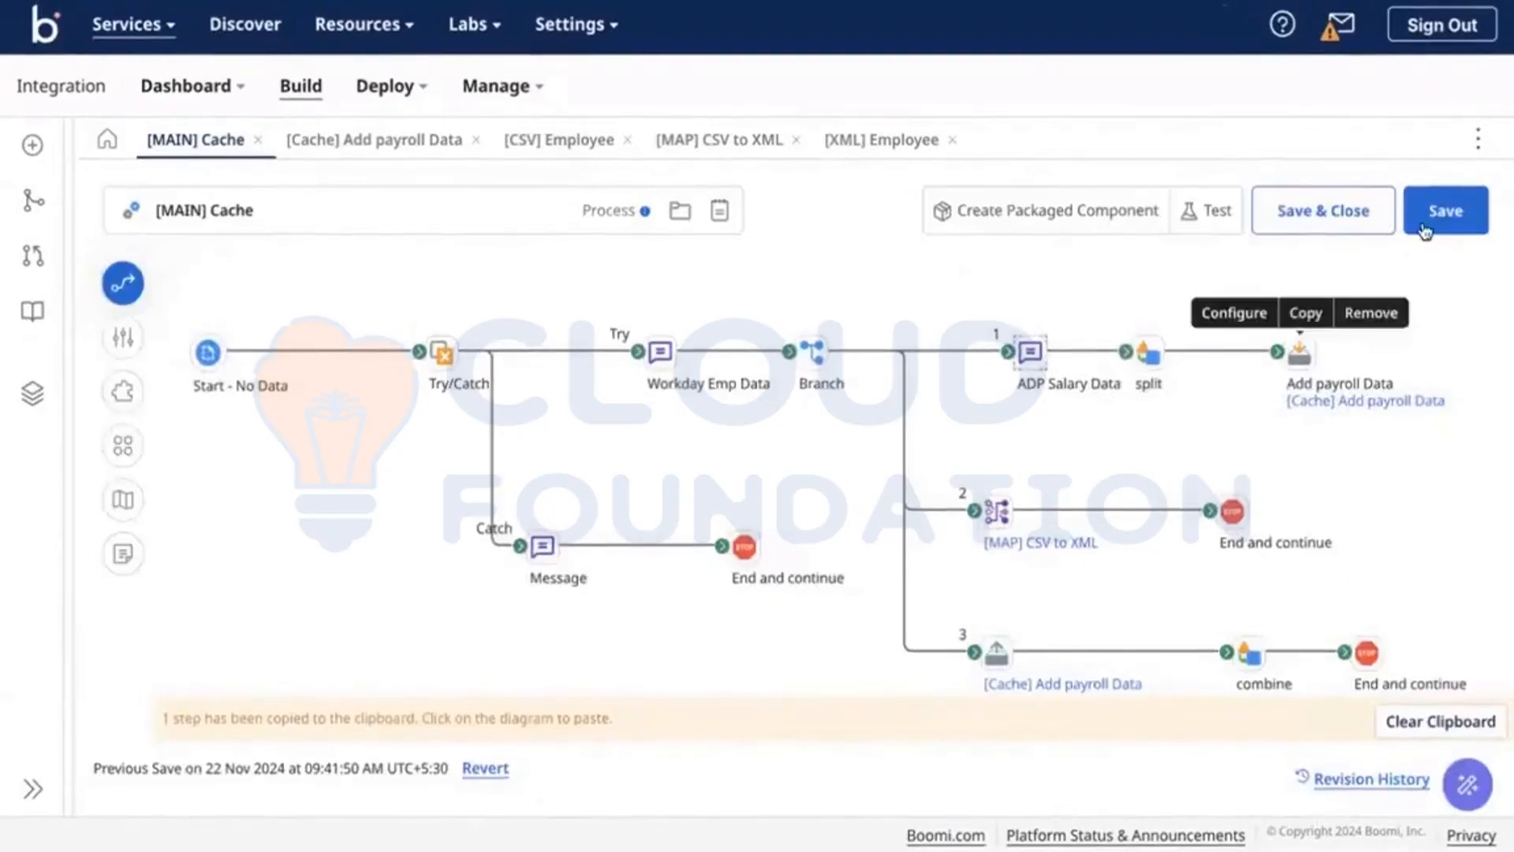
click(1362, 220)
click(1205, 211)
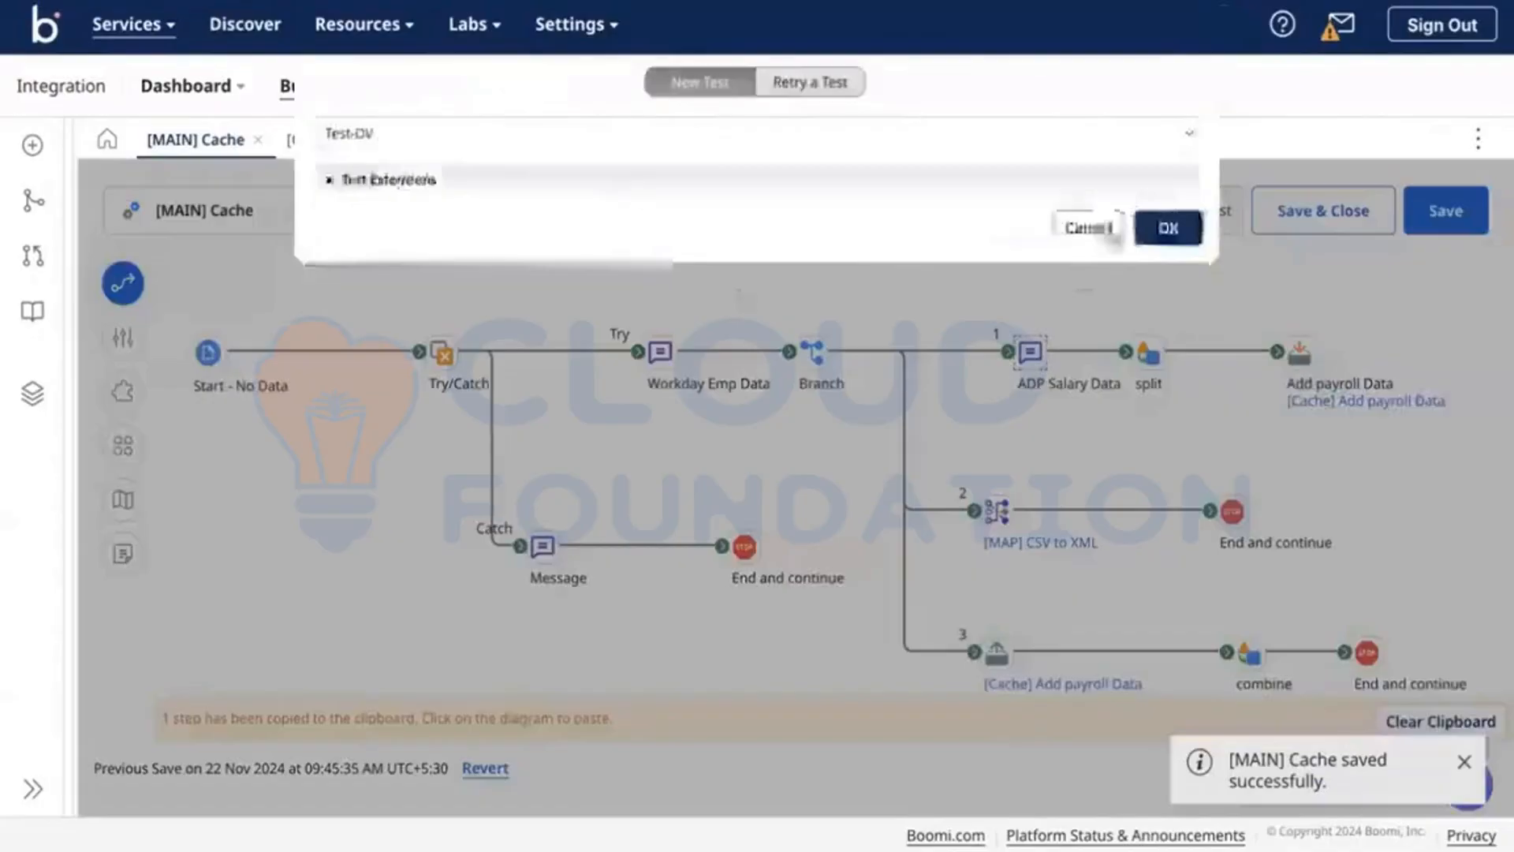
Step: Run the test and view the document reaching branch 3's final End and continue step
click(1156, 231)
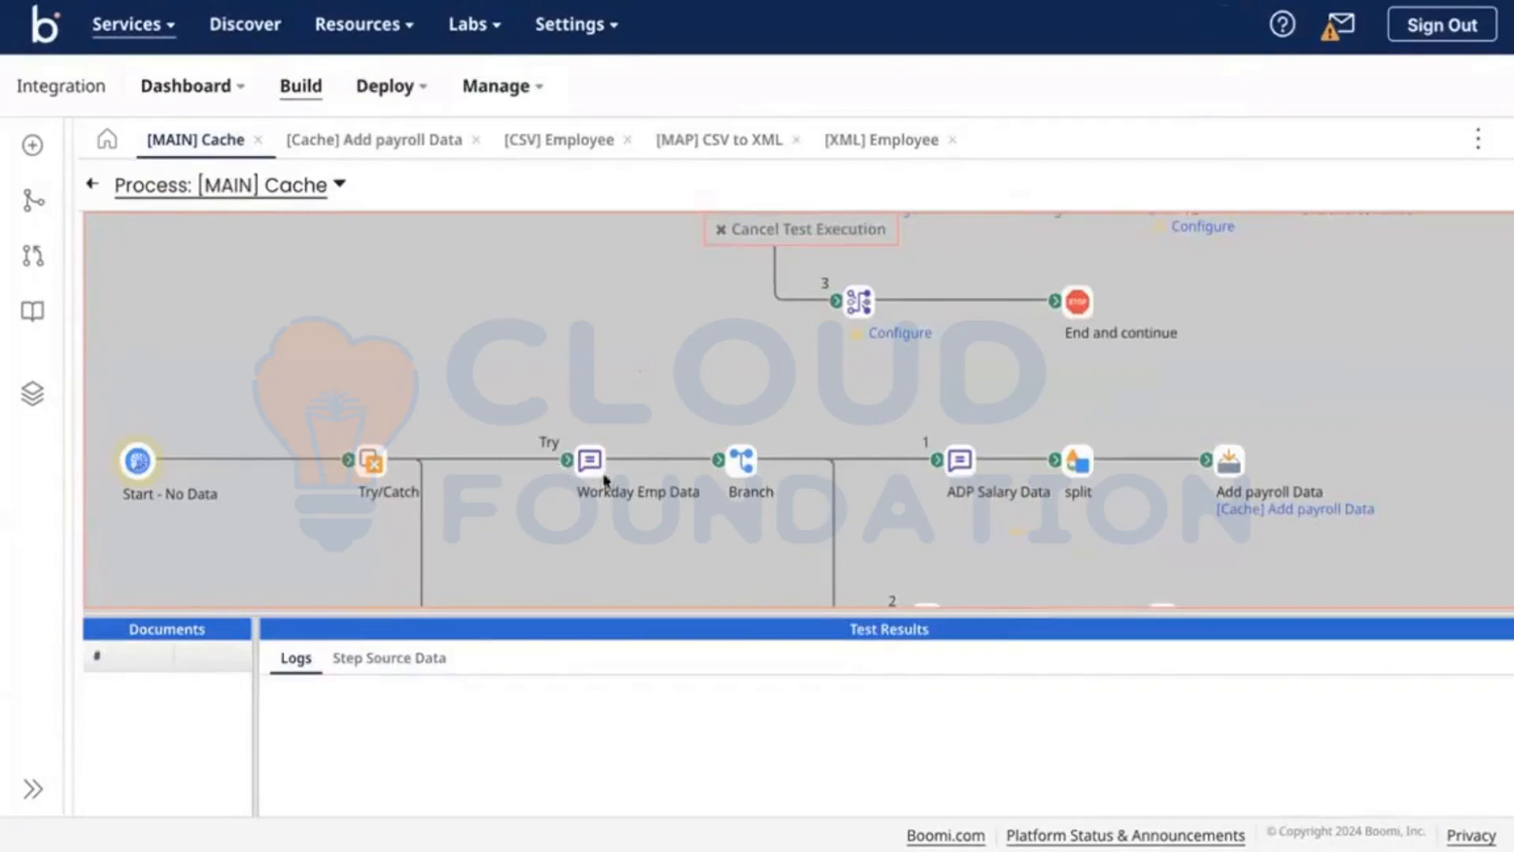
key(ctrl+Right)
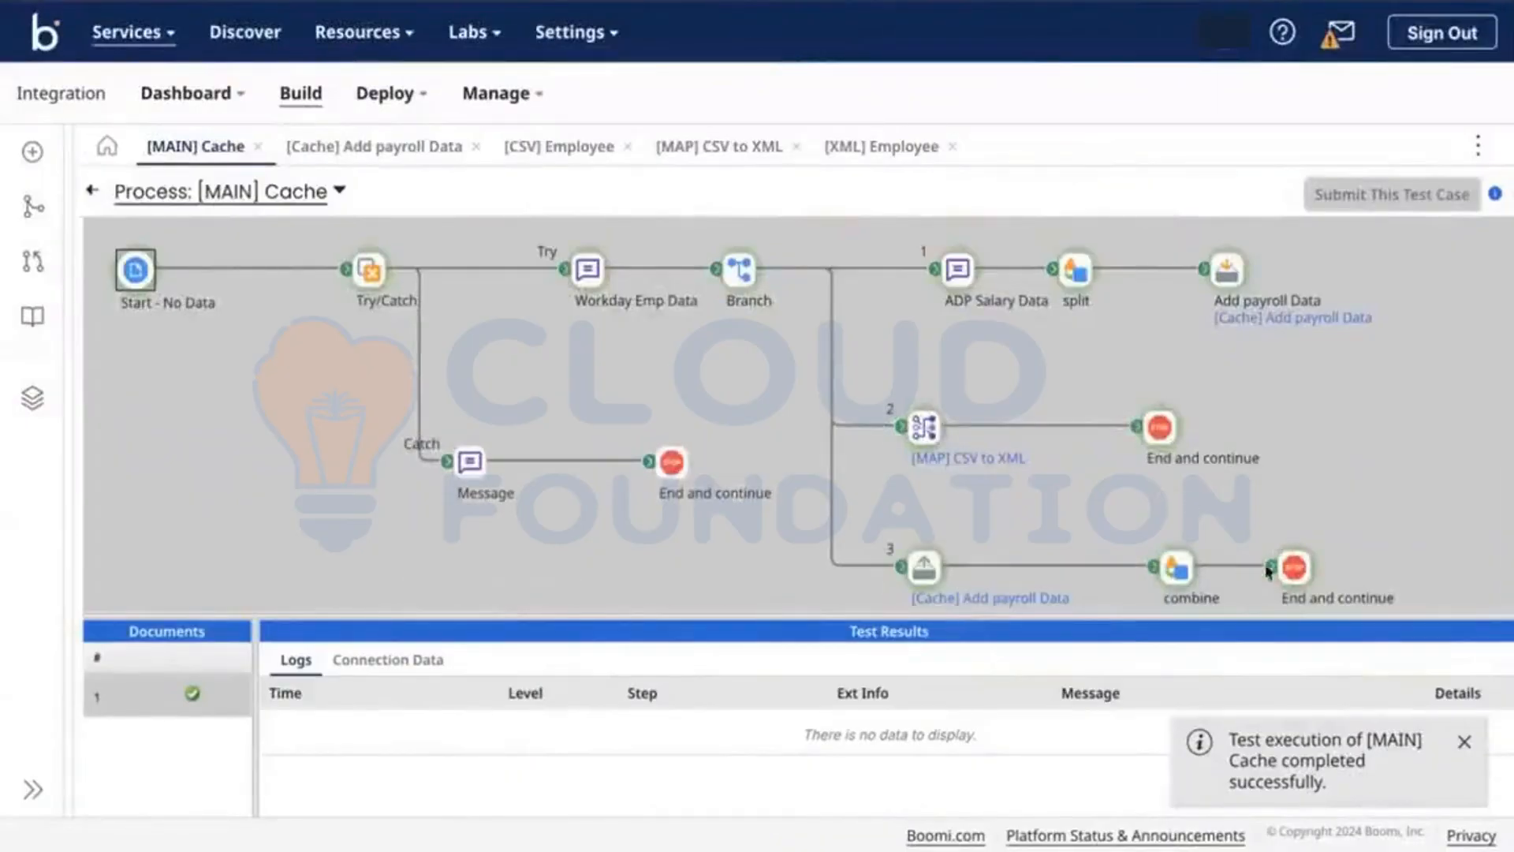
click(1286, 568)
click(388, 663)
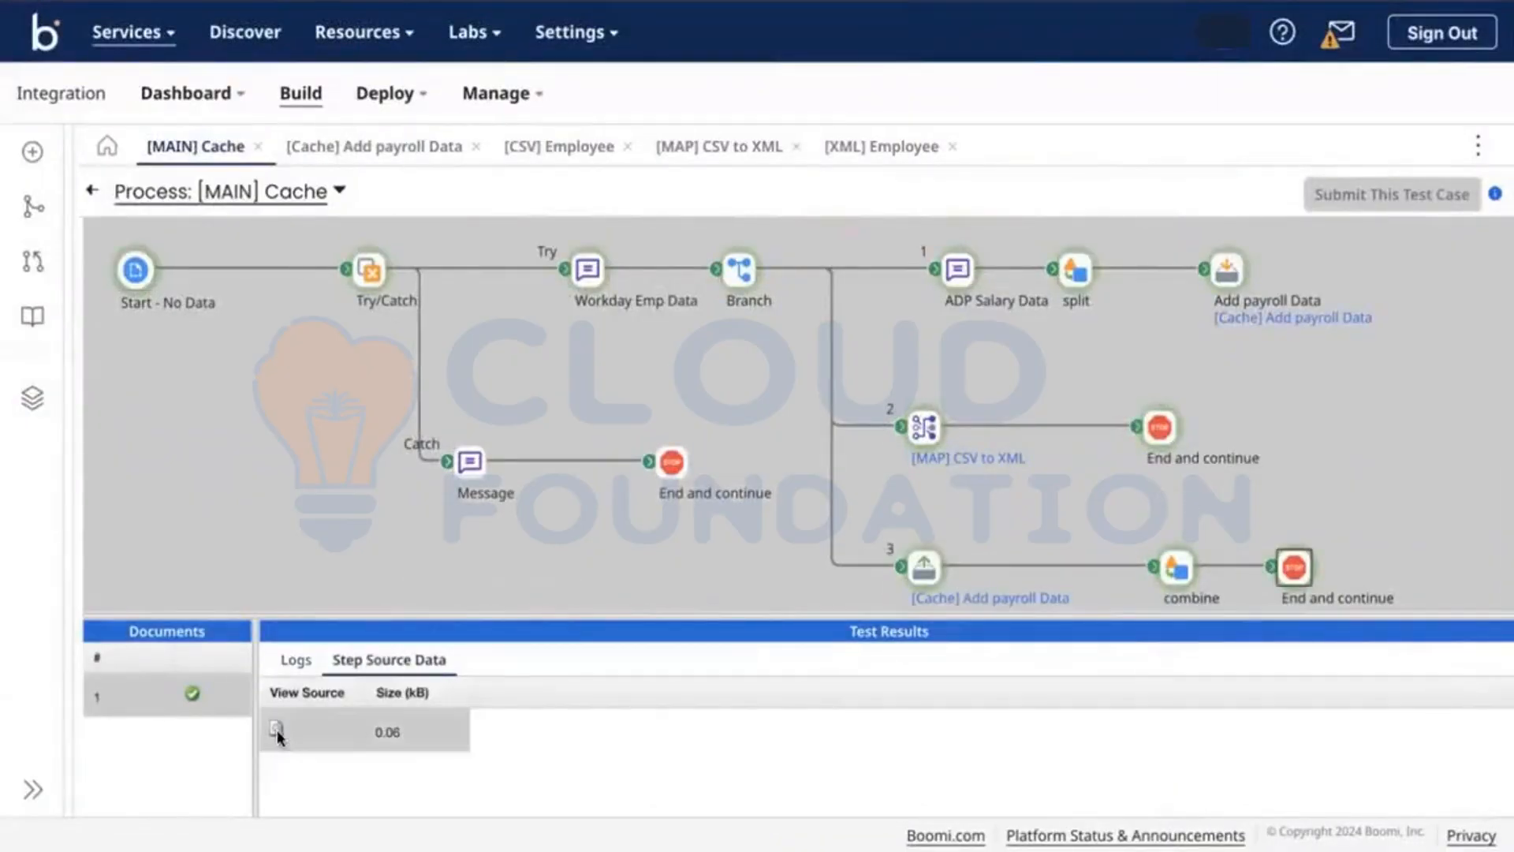
click(276, 727)
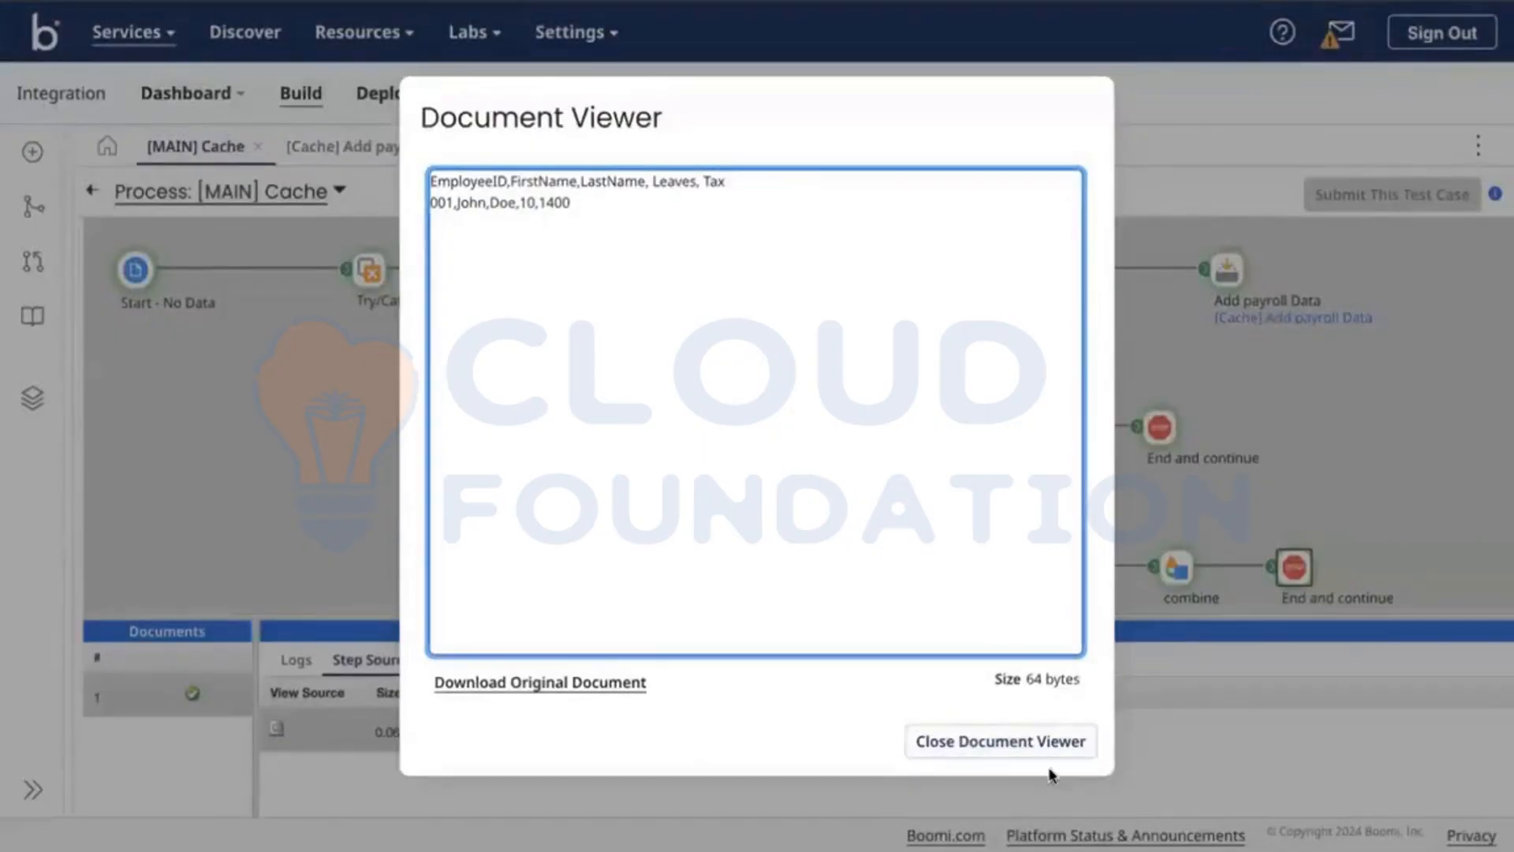
click(1010, 749)
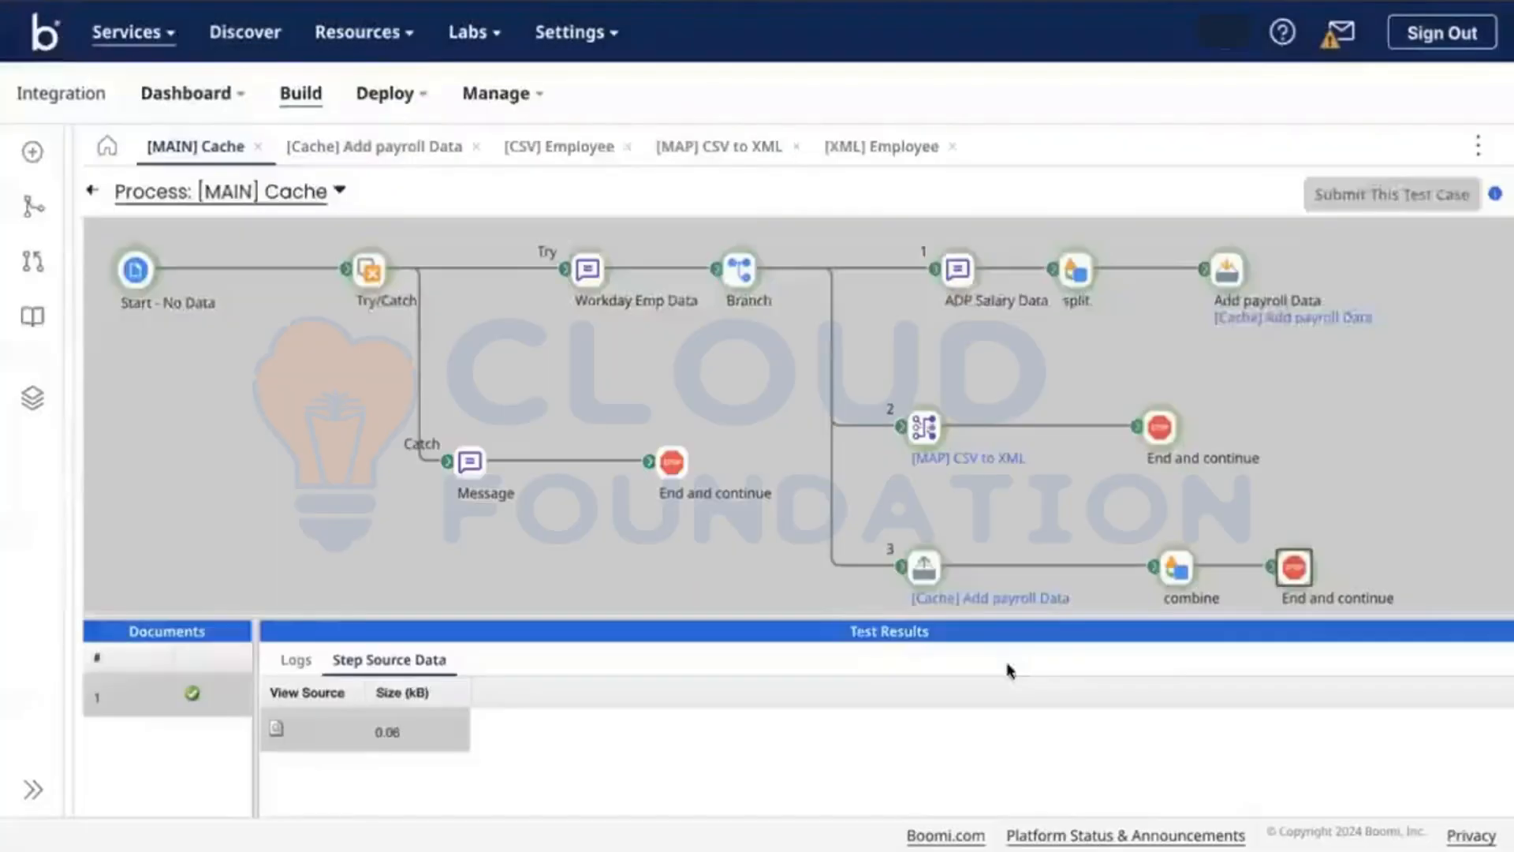
Step: Check the Add payroll Data cache, then compare the end-step document with the CSV data
click(923, 569)
click(1301, 580)
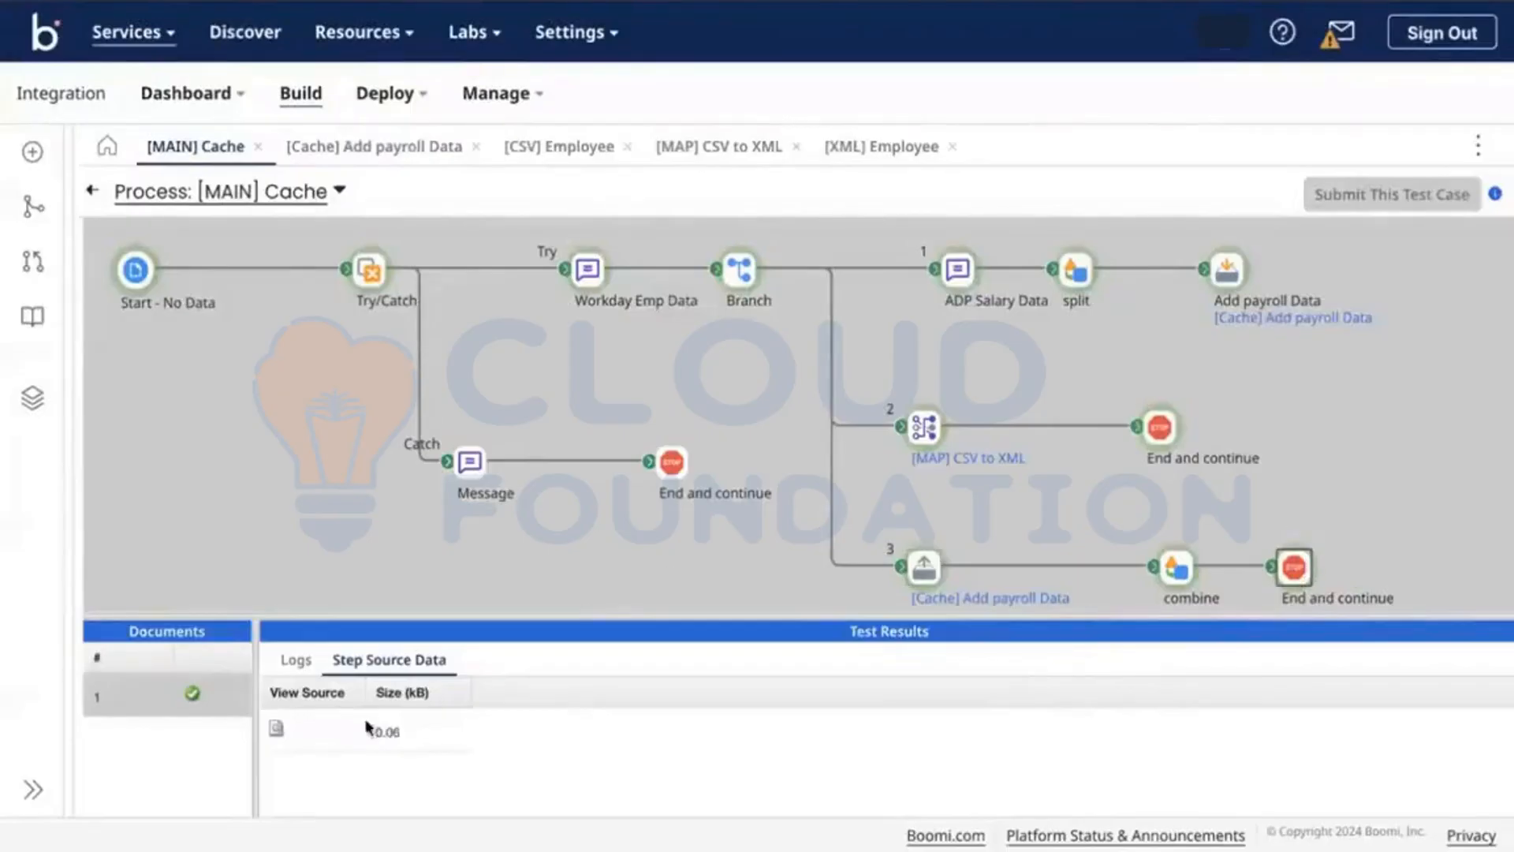
click(276, 730)
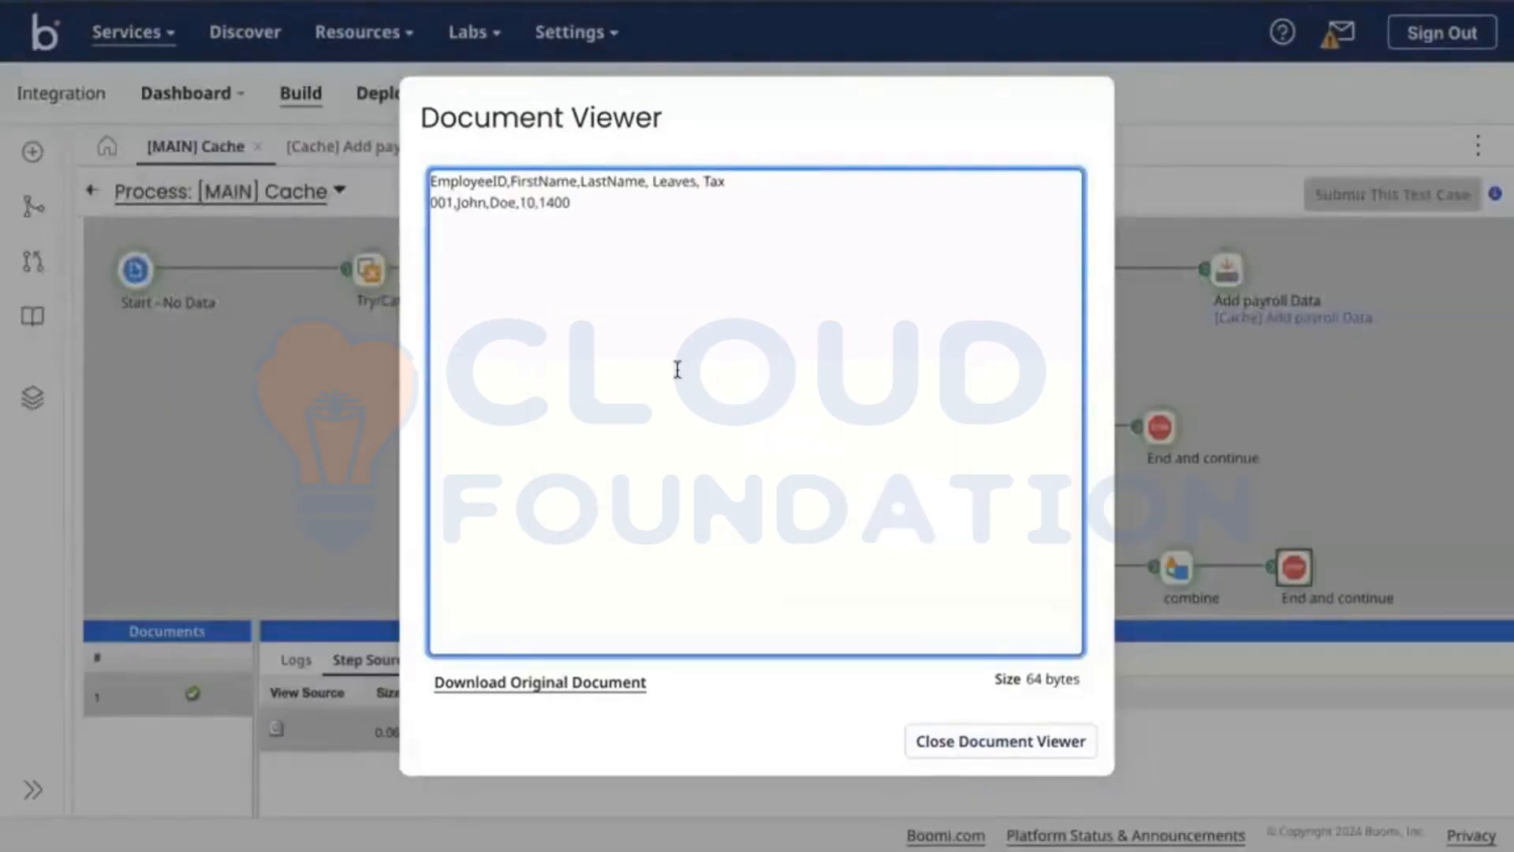
key(ctrl+Right)
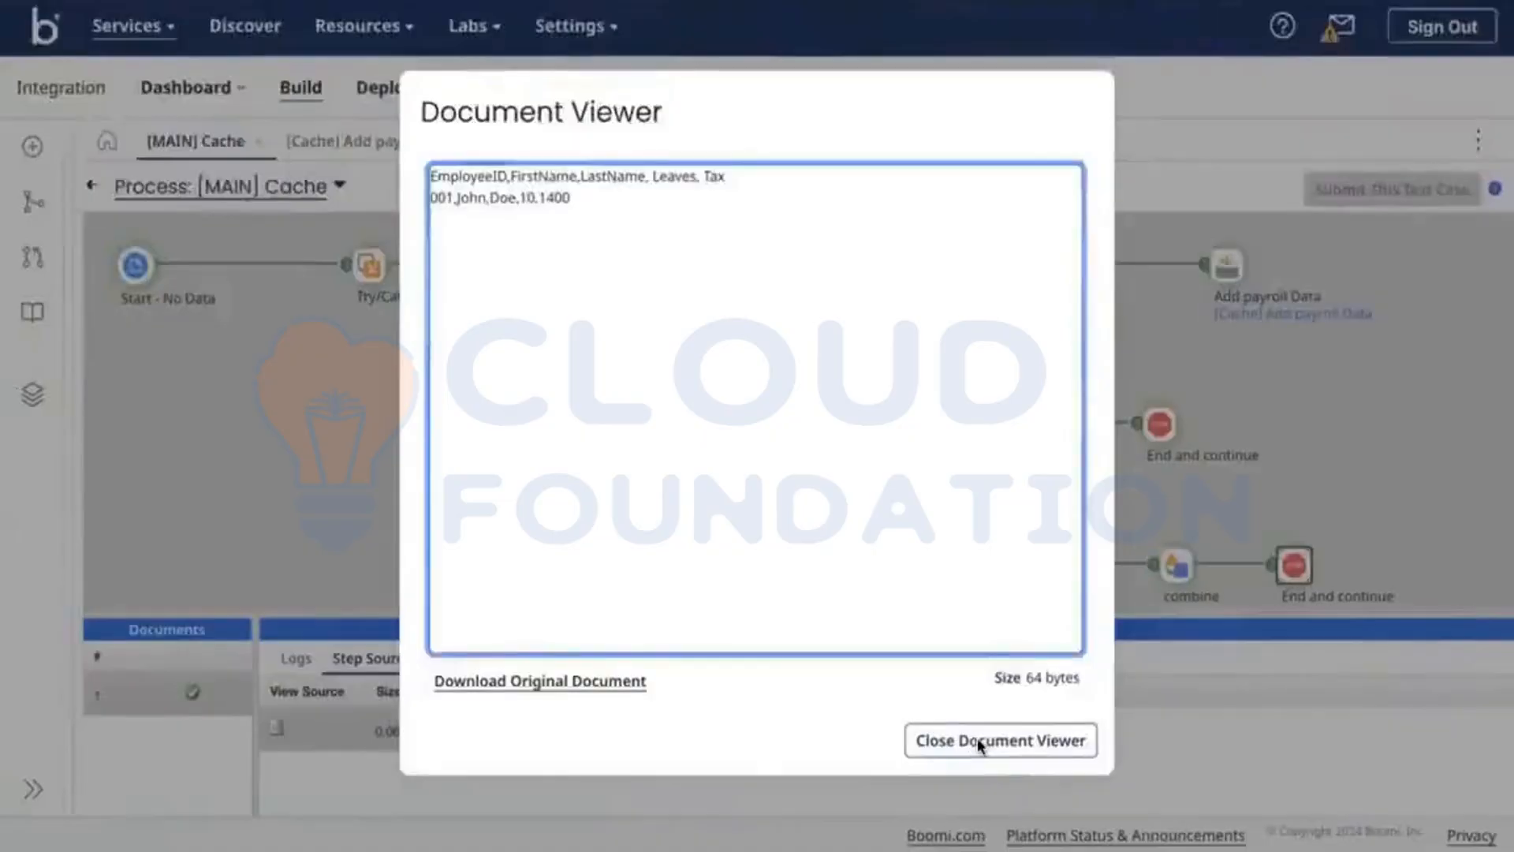
click(977, 739)
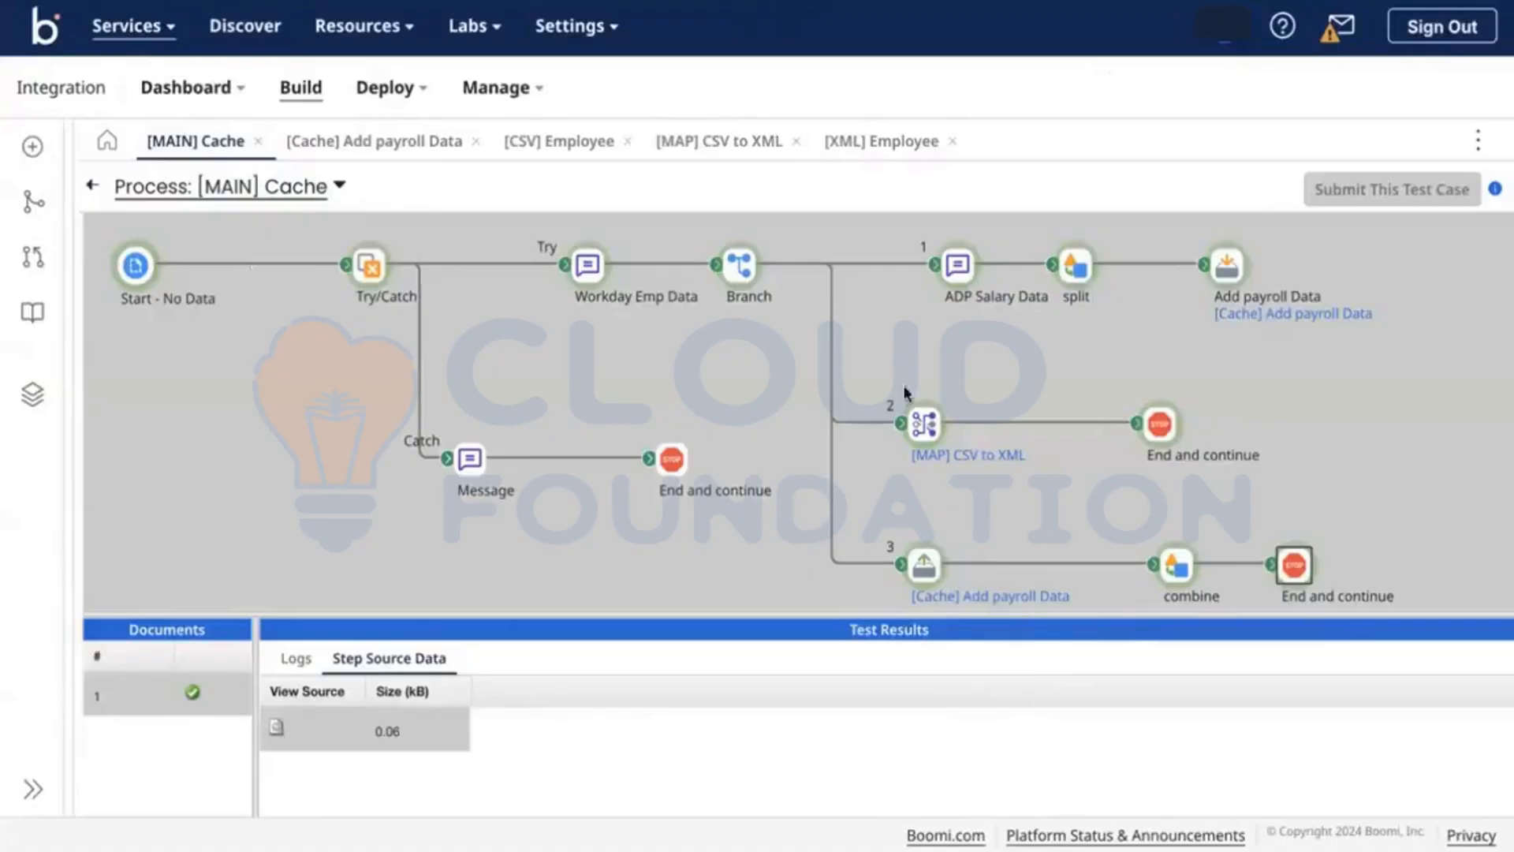
Step: View the 419-byte six-employee document entering [Cache] Add payroll Data, then return to editing
click(931, 561)
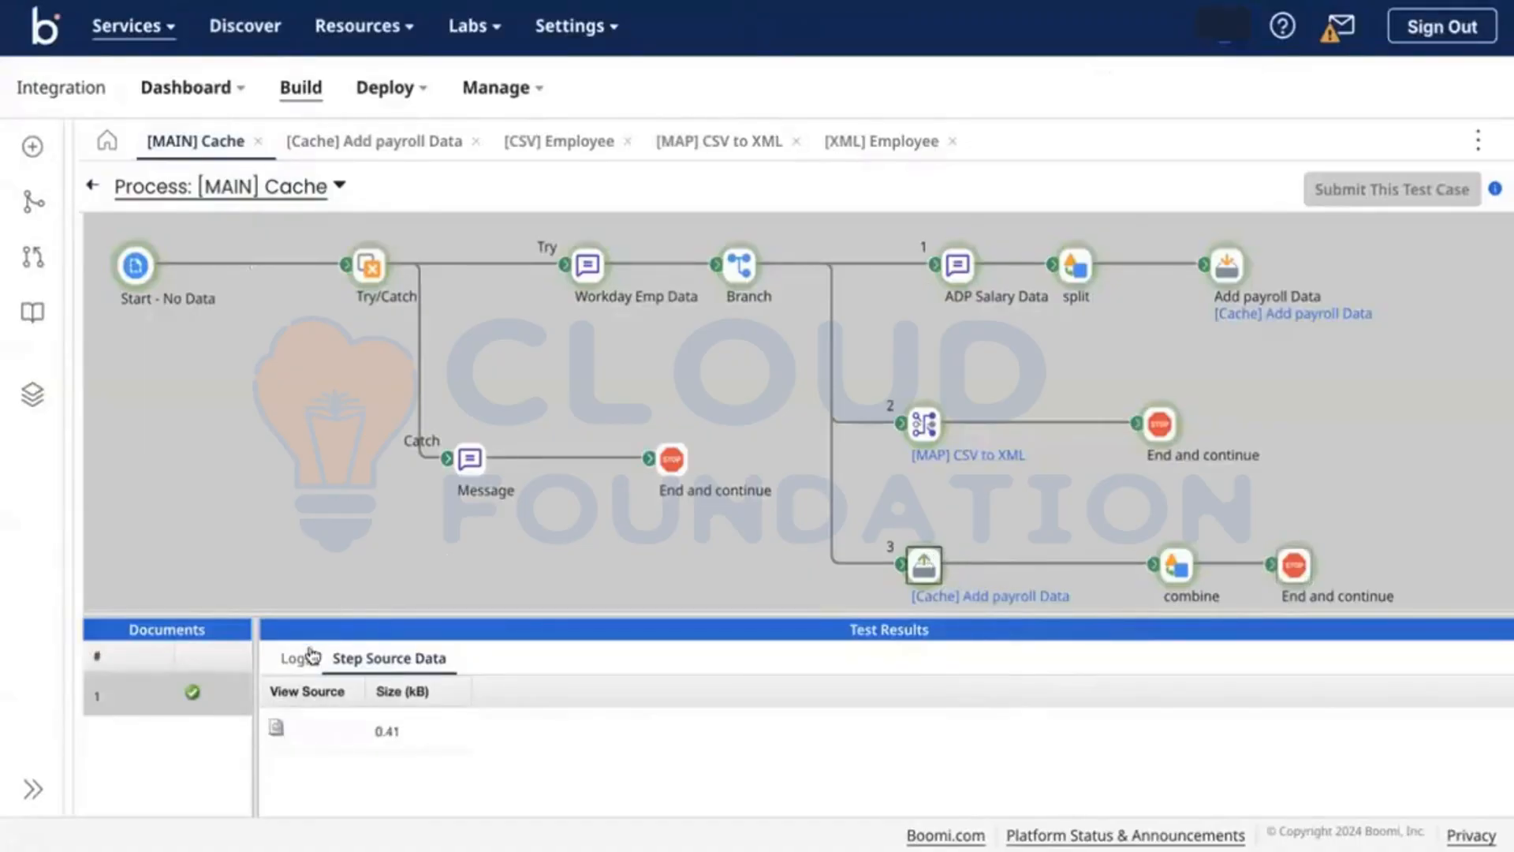
click(276, 727)
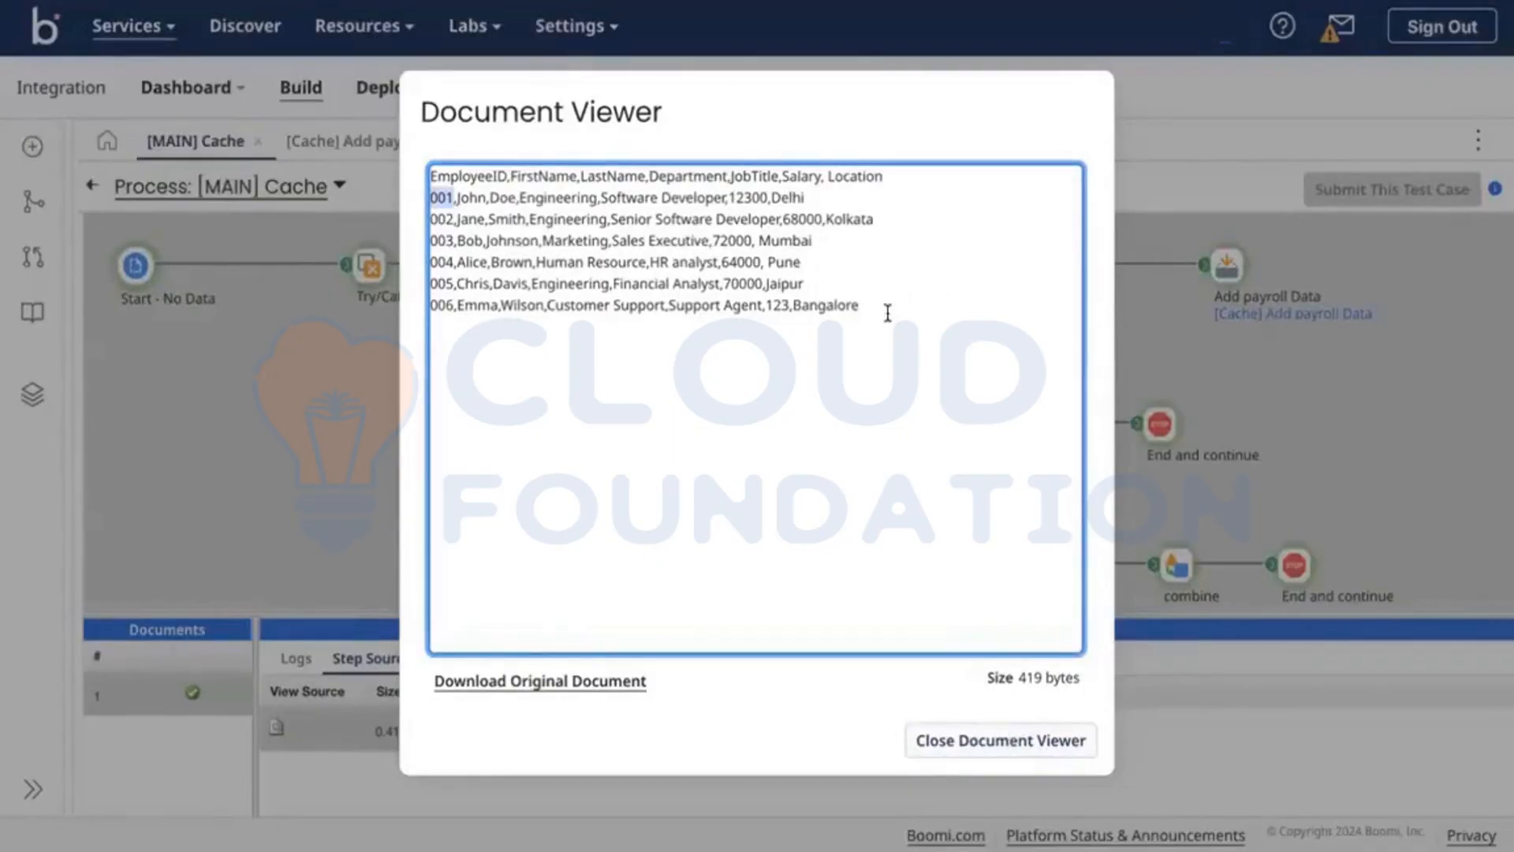
drag(859, 309, 404, 179)
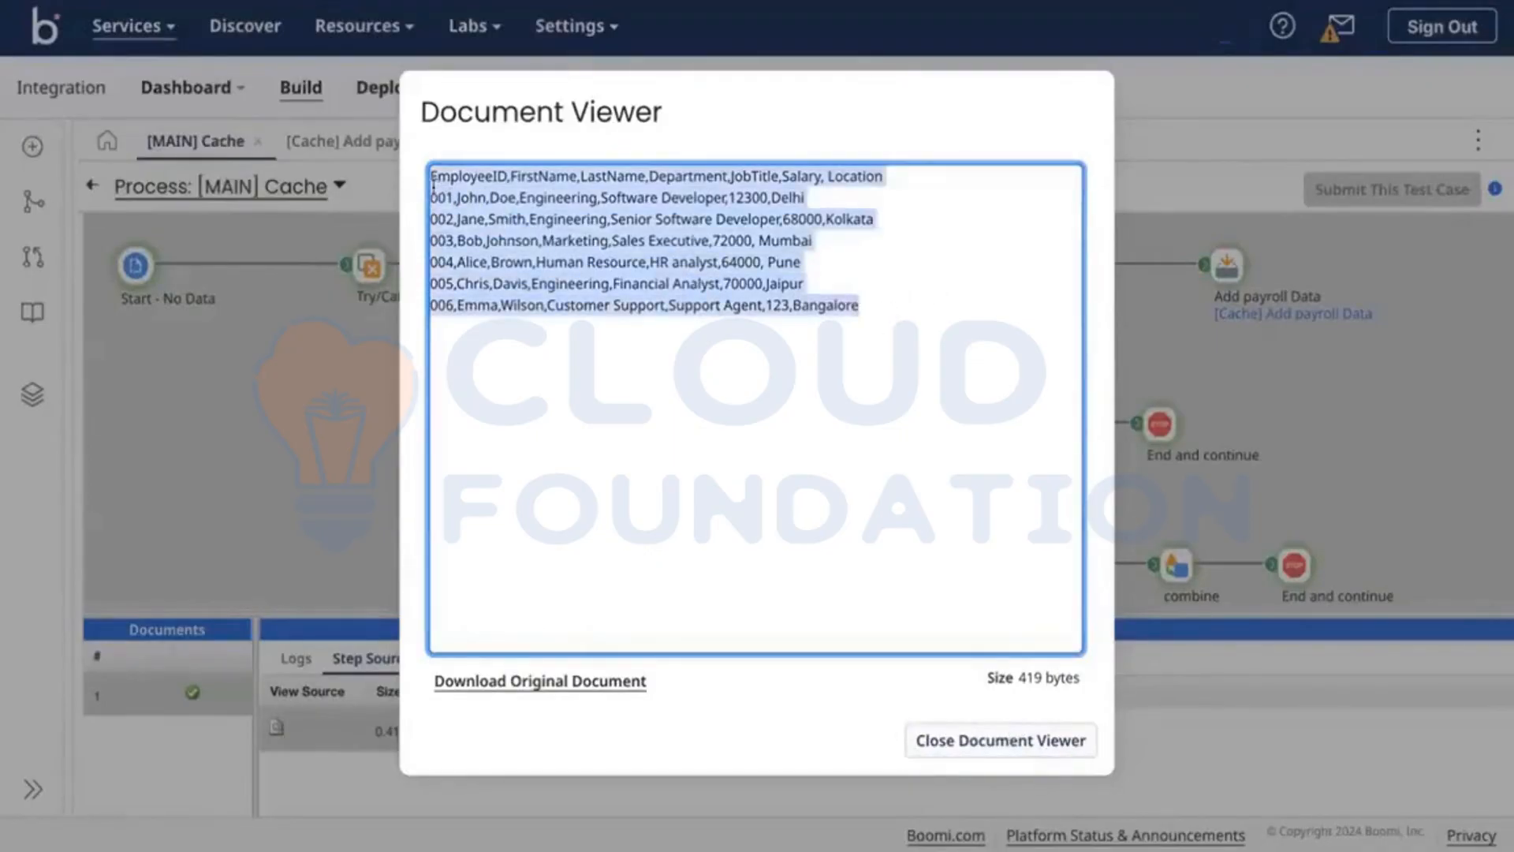
click(746, 372)
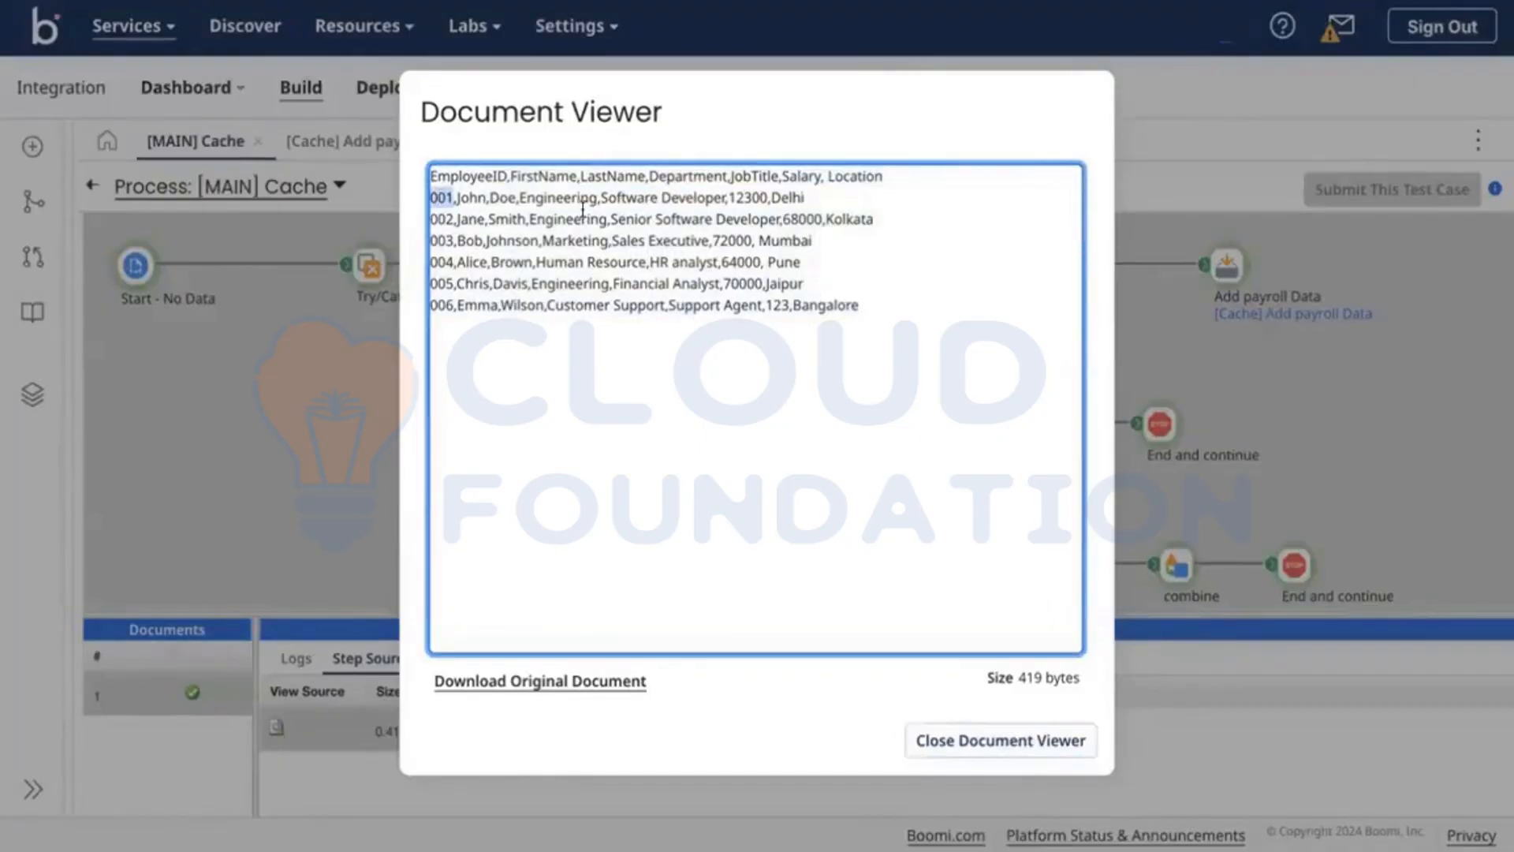
click(1028, 749)
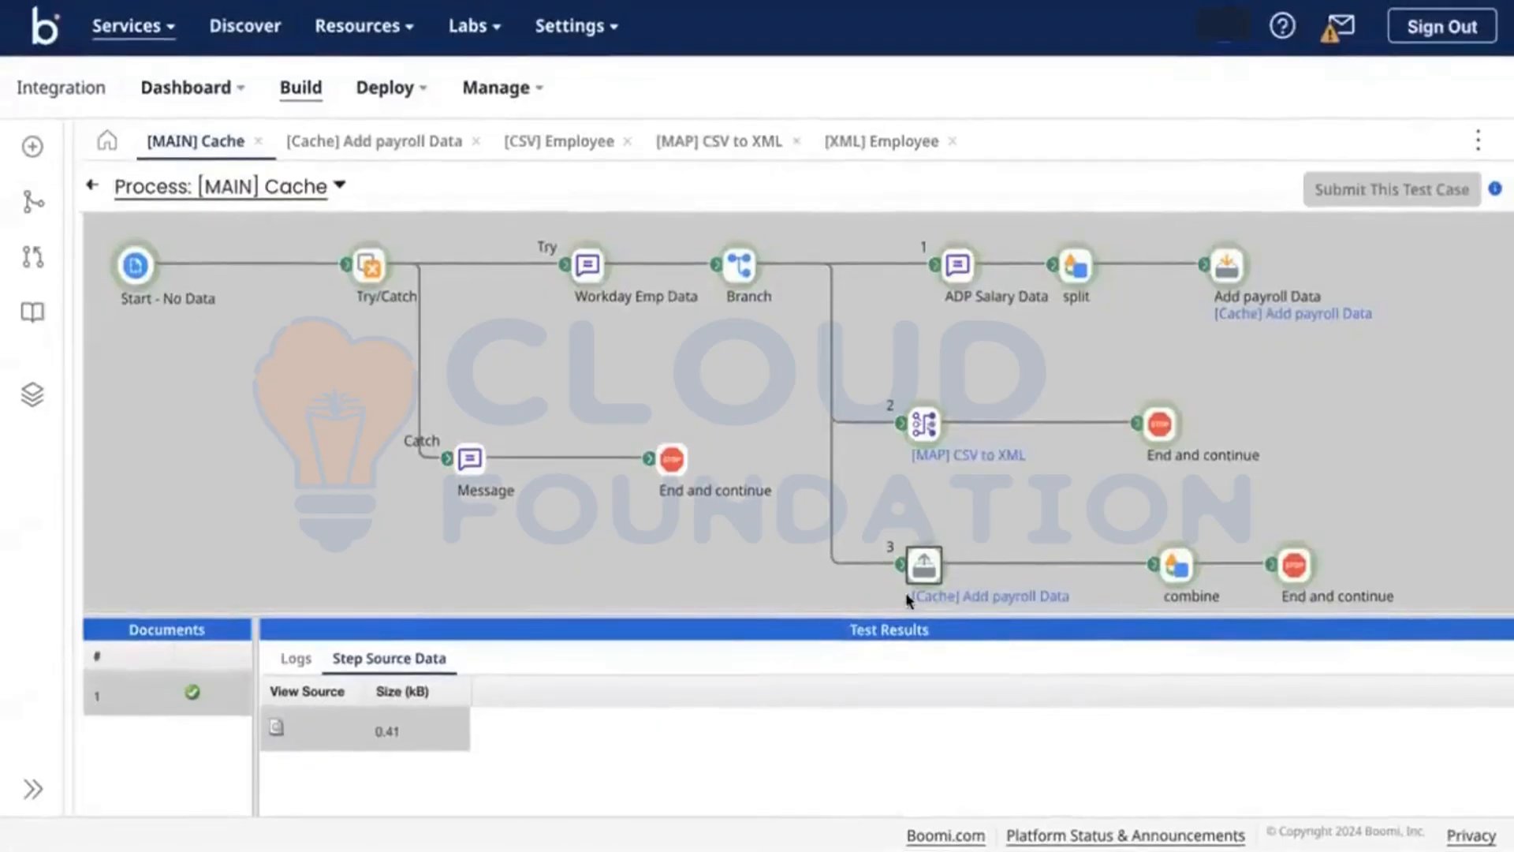
click(92, 187)
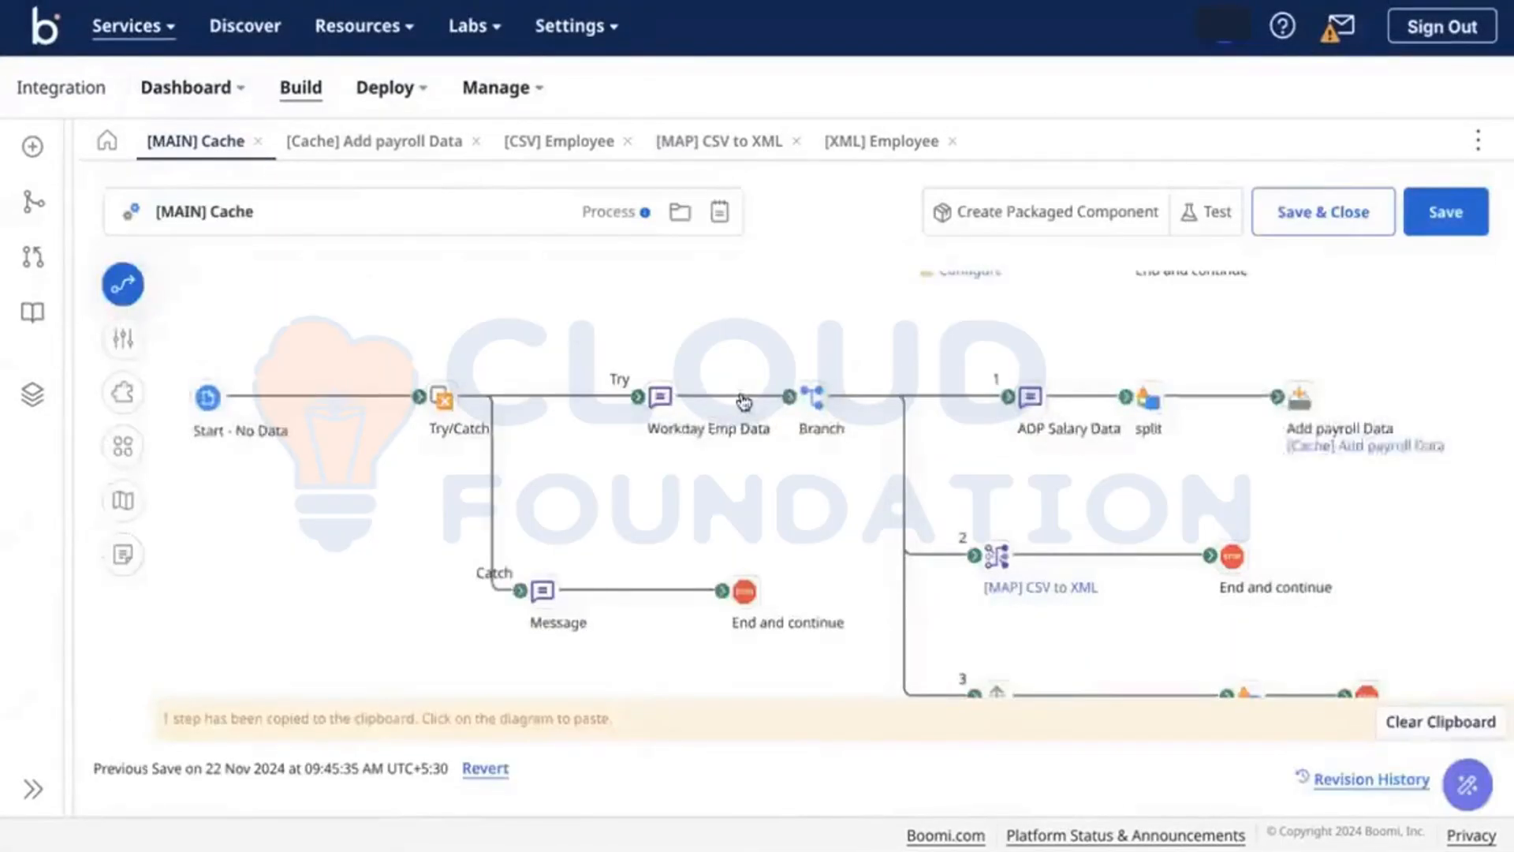
Step: Rearrange branch 3's three steps and reattach its loose connector
mouse_move(765, 386)
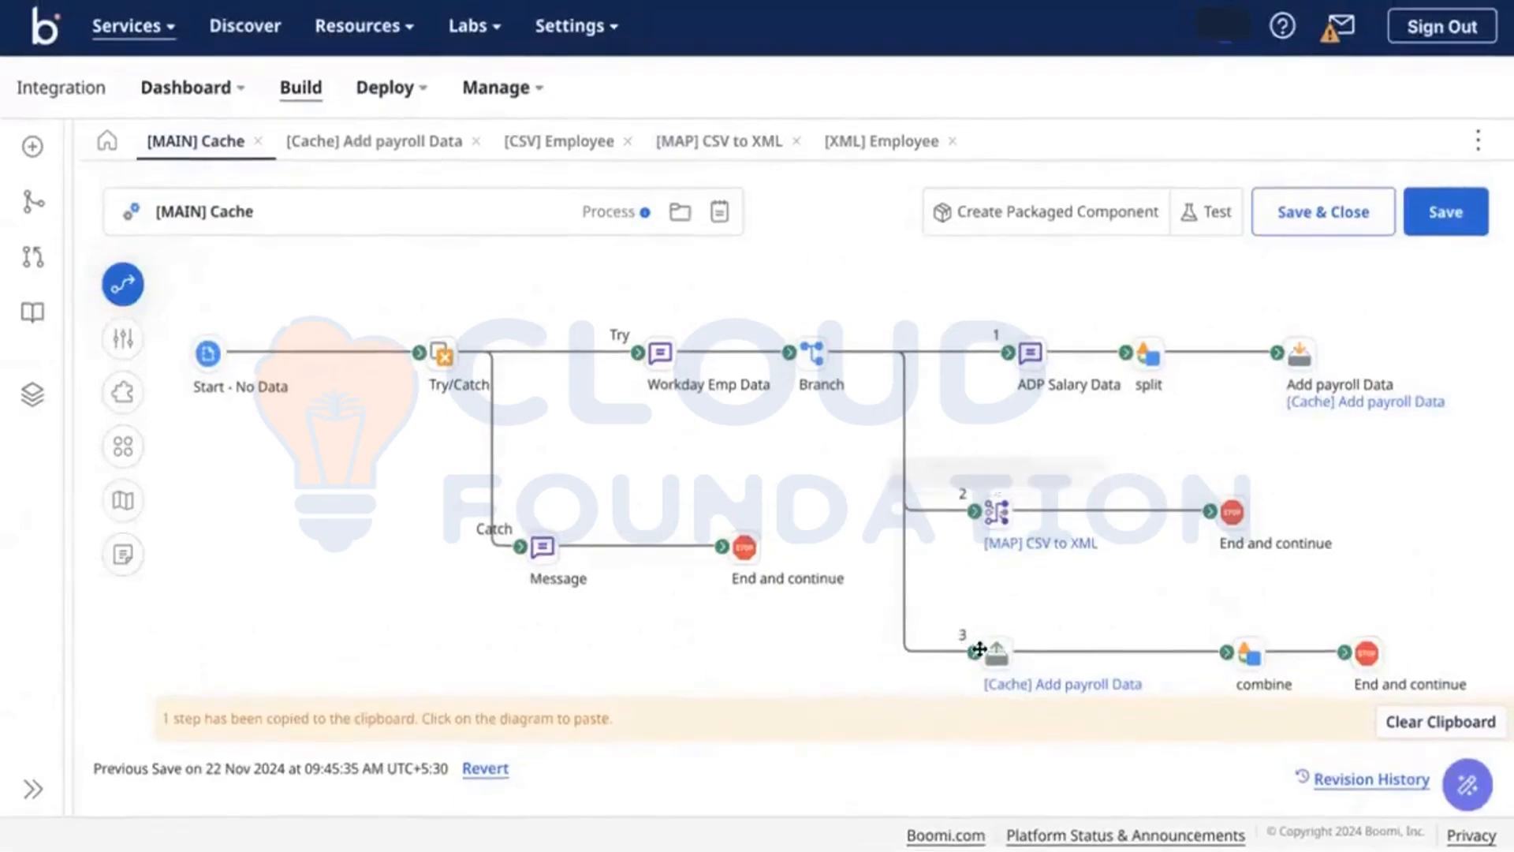
drag(977, 653, 928, 654)
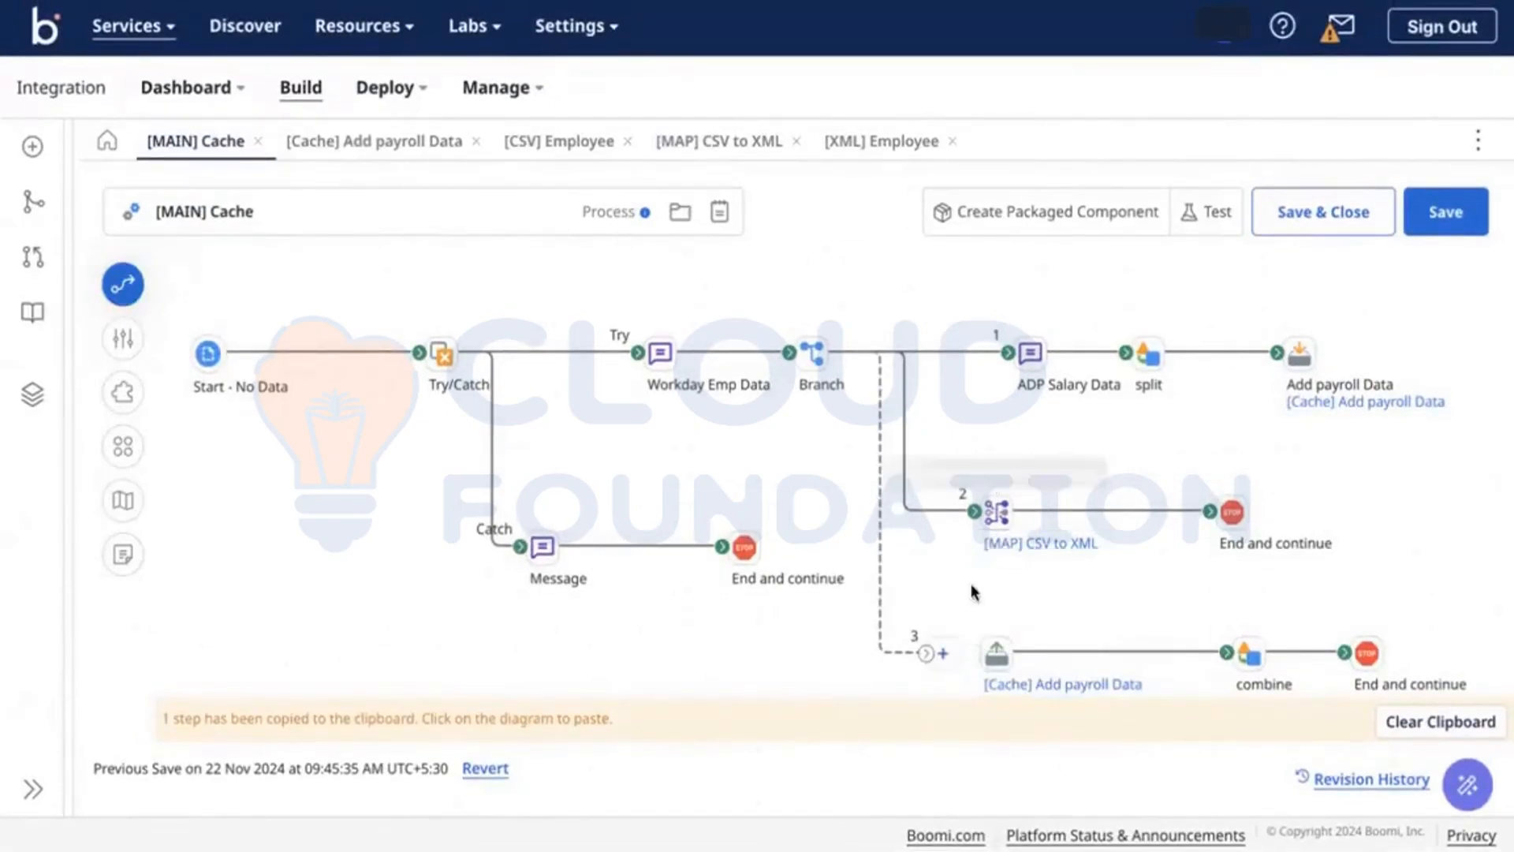
drag(1371, 668, 1424, 643)
drag(1372, 569, 1335, 513)
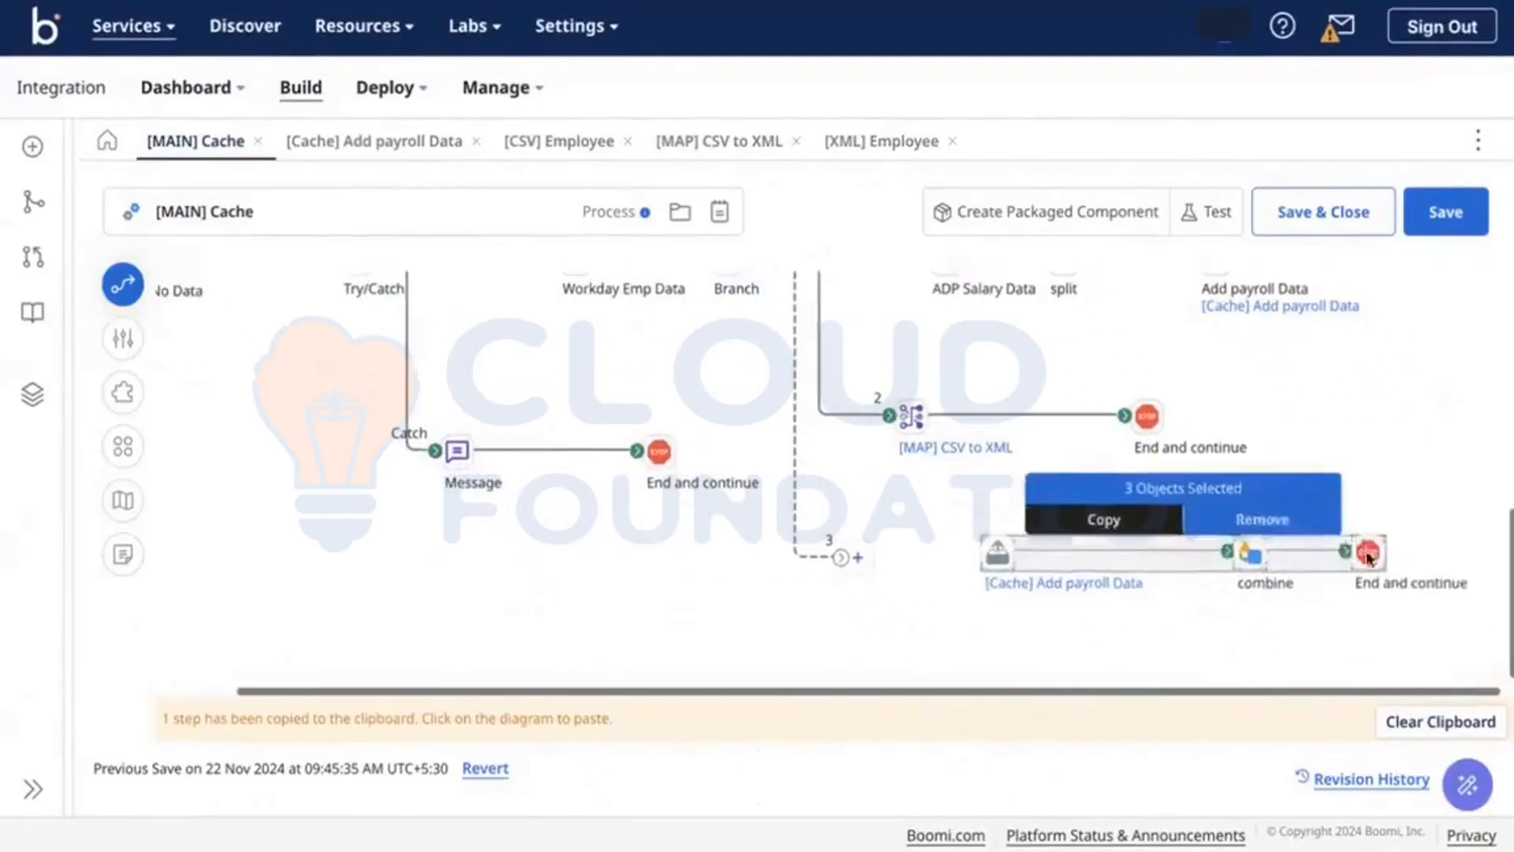
drag(889, 667, 931, 669)
Step: Add a Data Process step at branch 3's open end, connected to [Cache] Add payroll Data
click(946, 673)
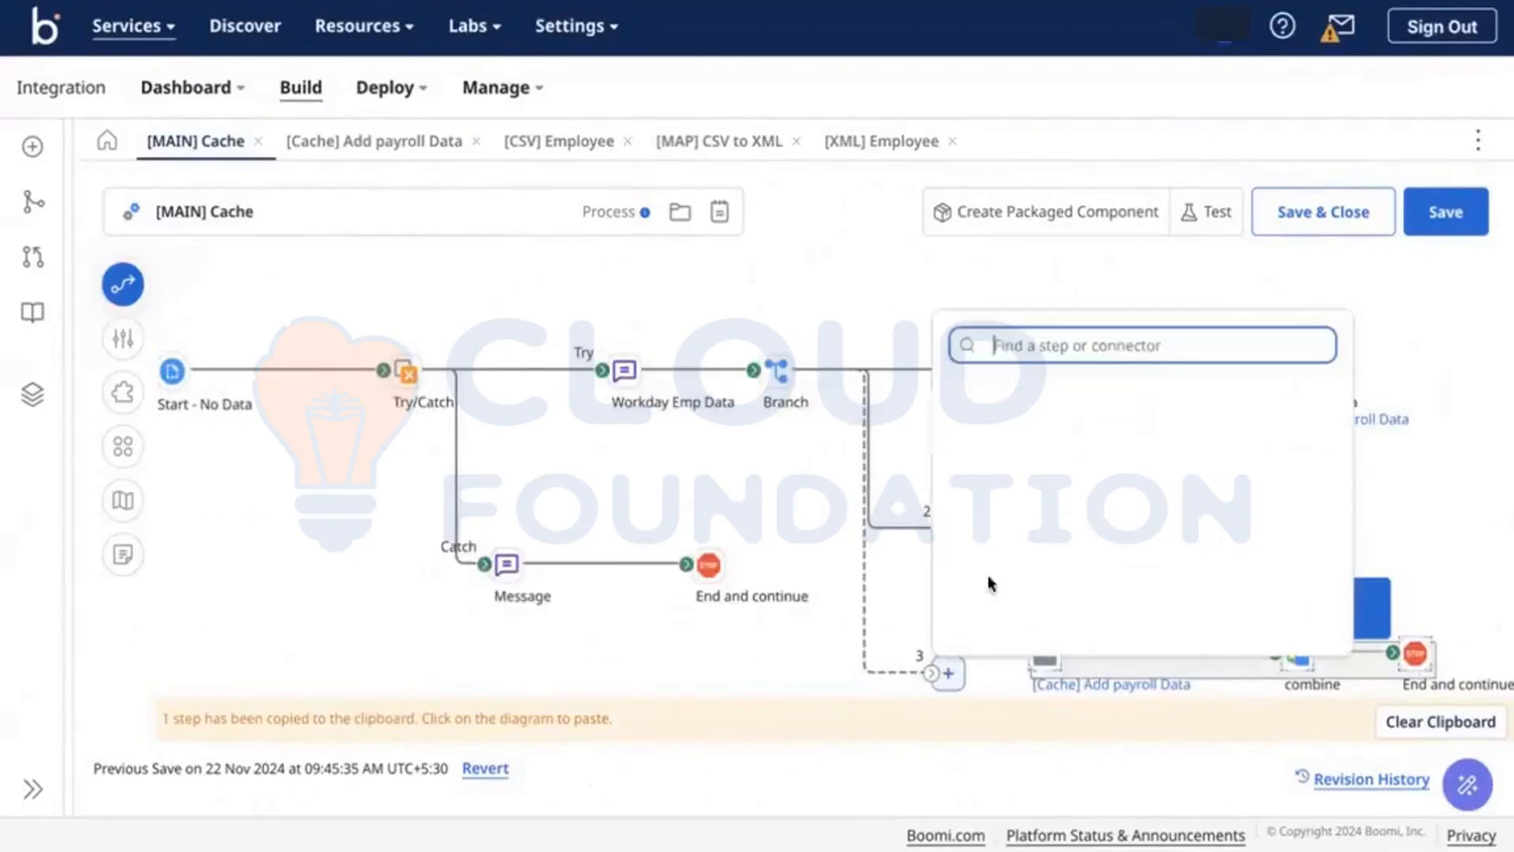
text(d)
key(BackSpace)
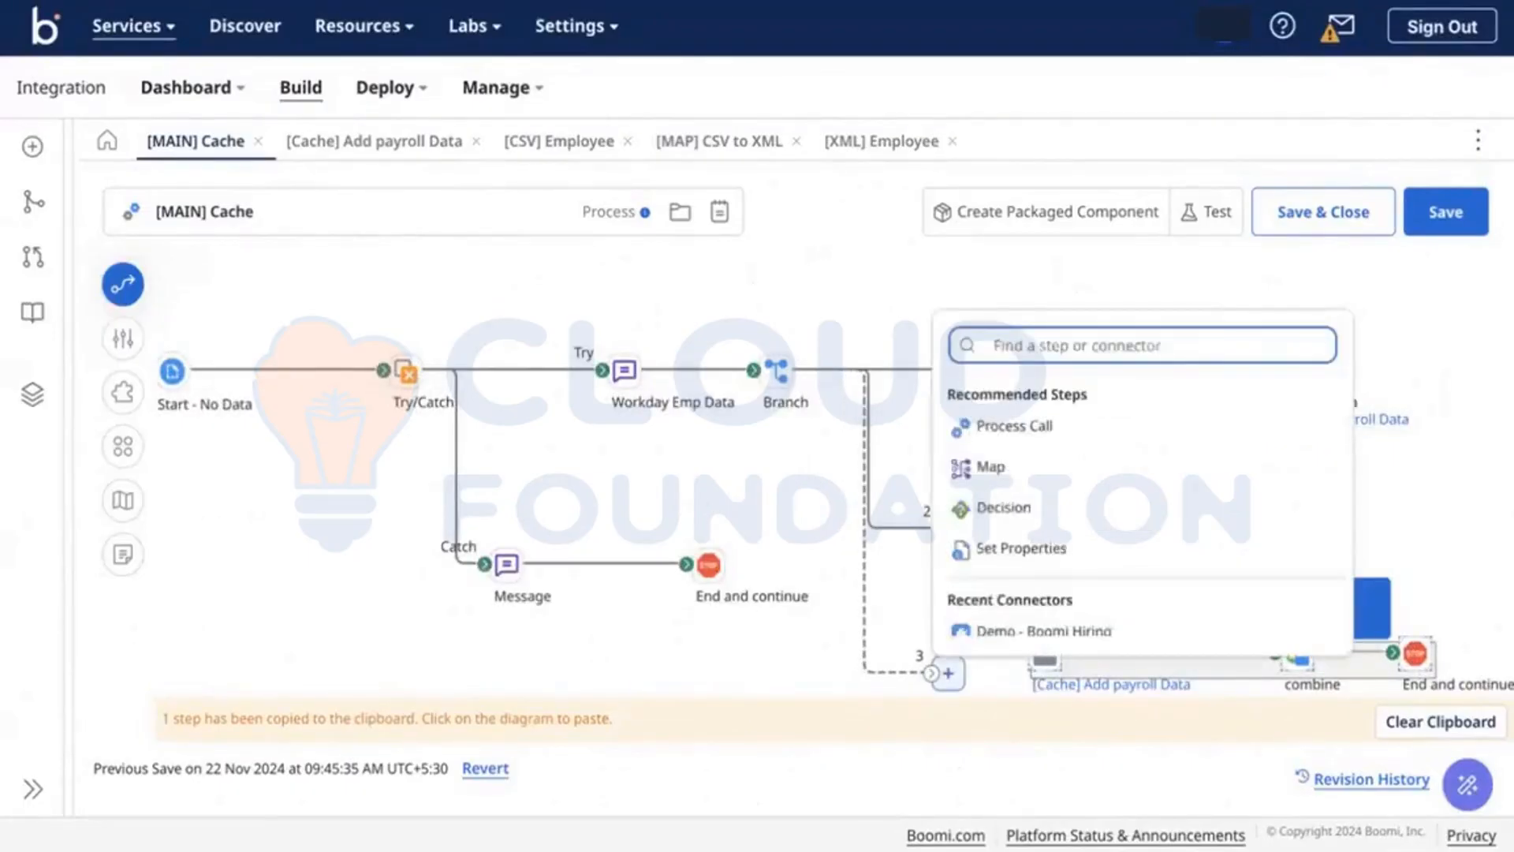
text(data)
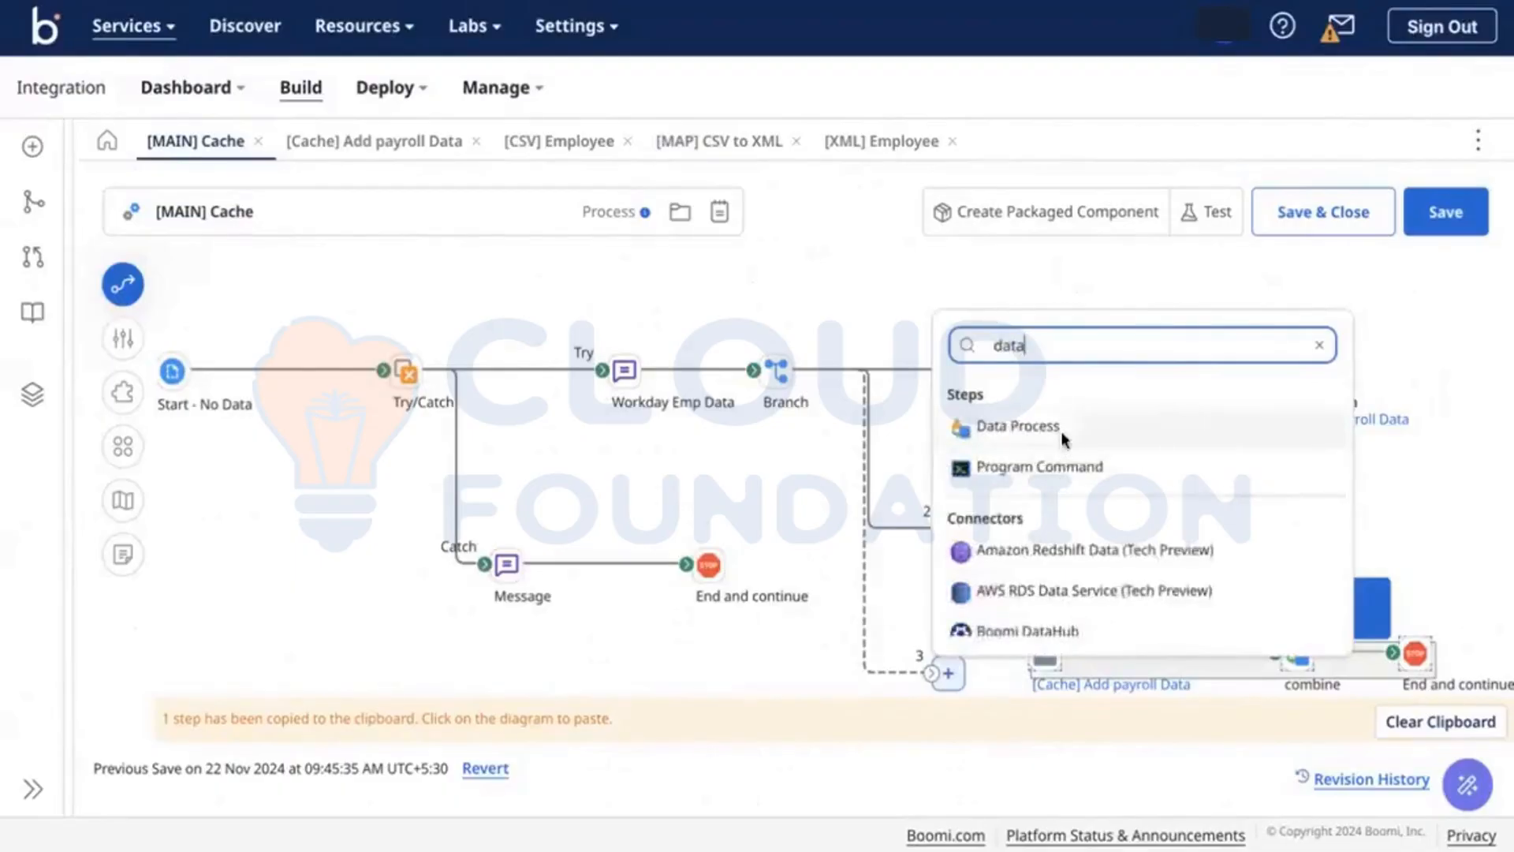
click(1061, 431)
drag(1085, 676, 1049, 661)
drag(950, 669, 951, 653)
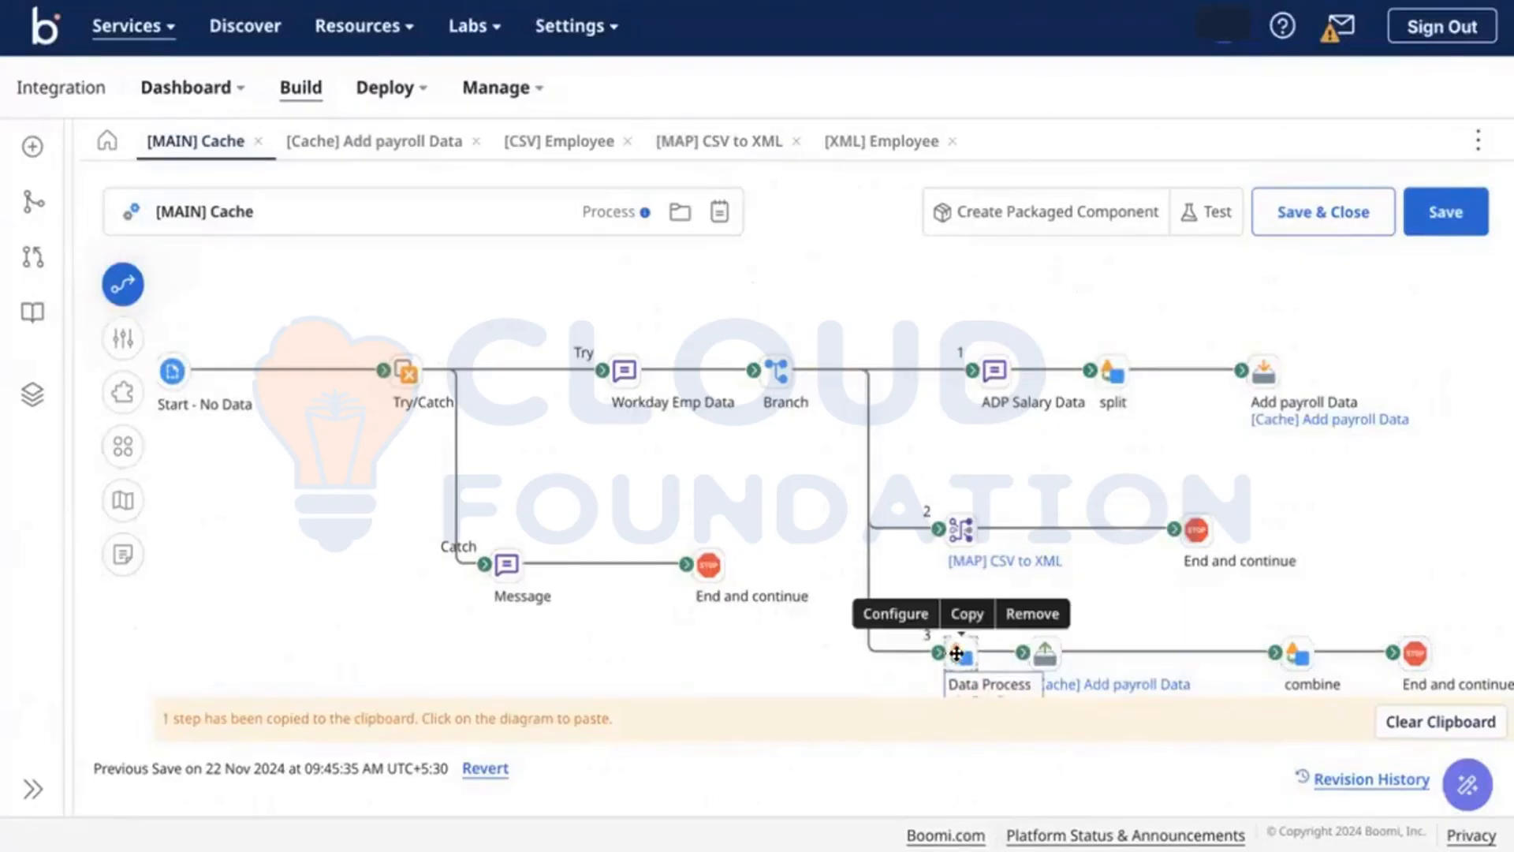
Step: Make the Data Process split documents by line, retaining the first line as column headers
click(956, 656)
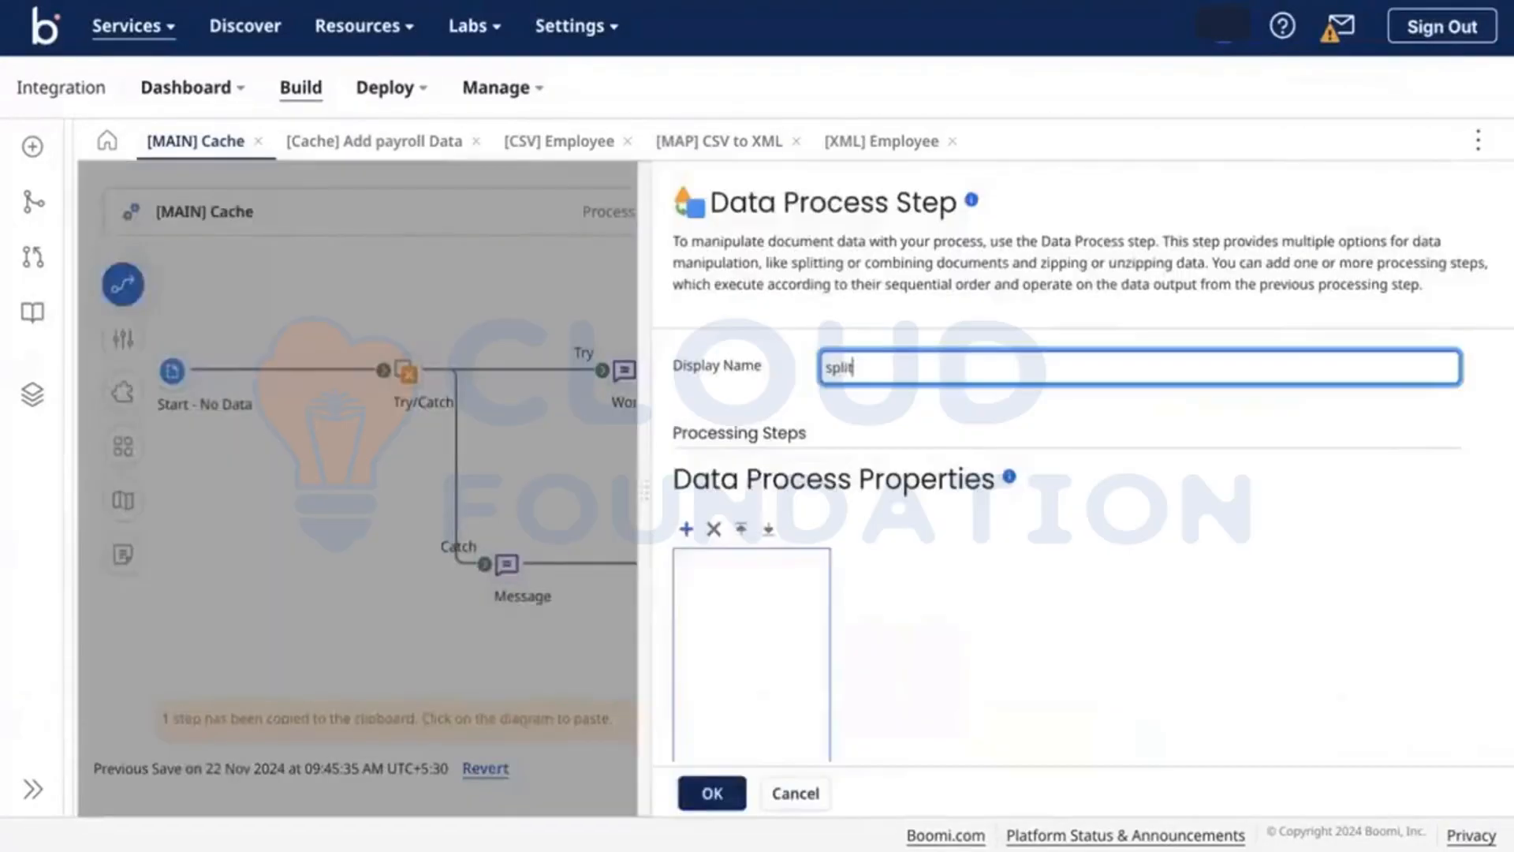
click(686, 529)
click(1139, 565)
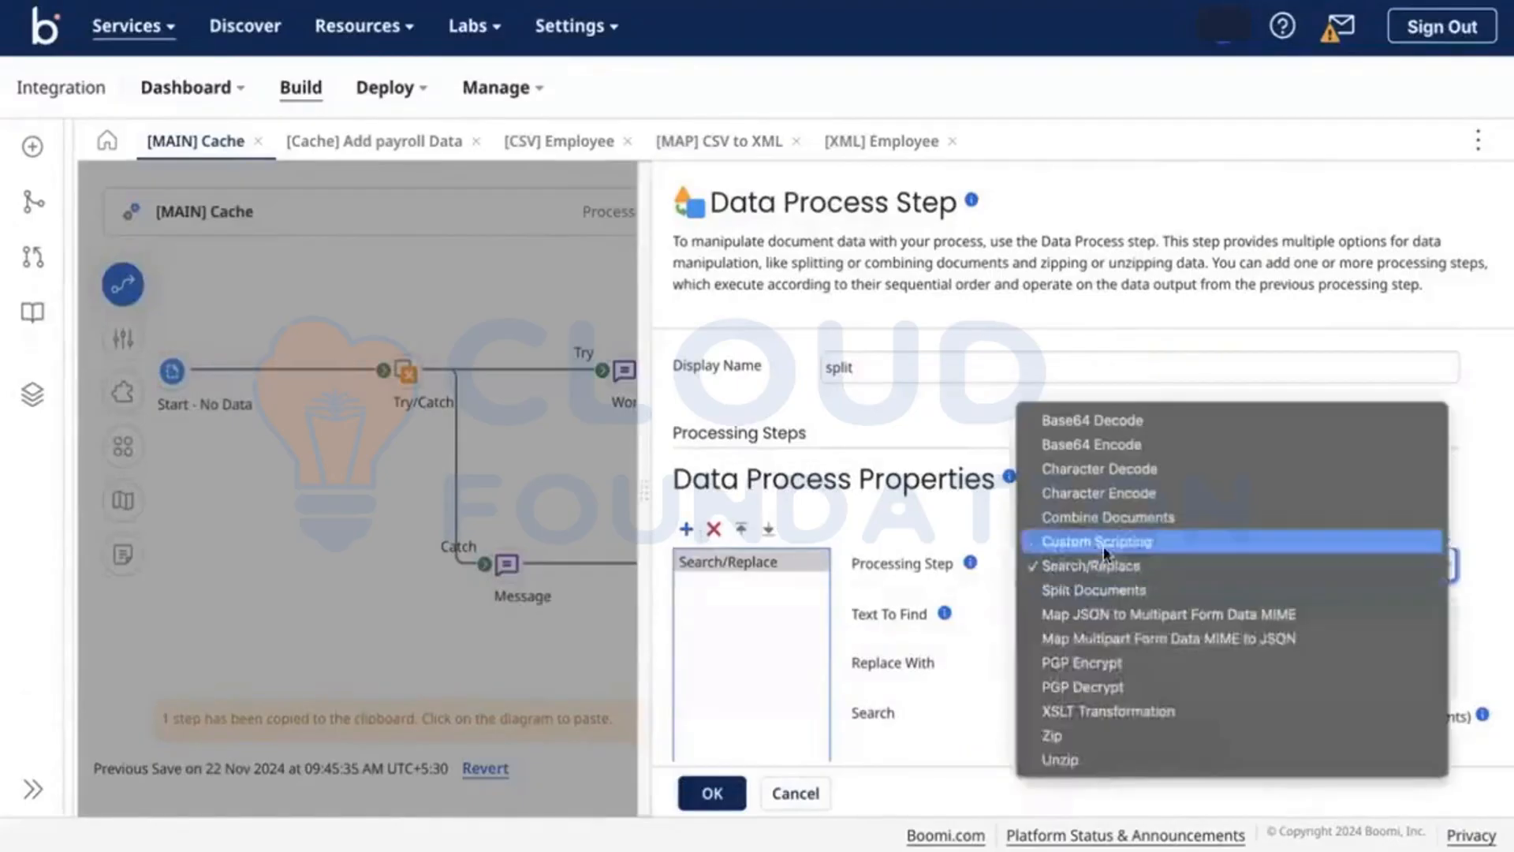
click(1094, 590)
scroll(1096, 536, down, 5)
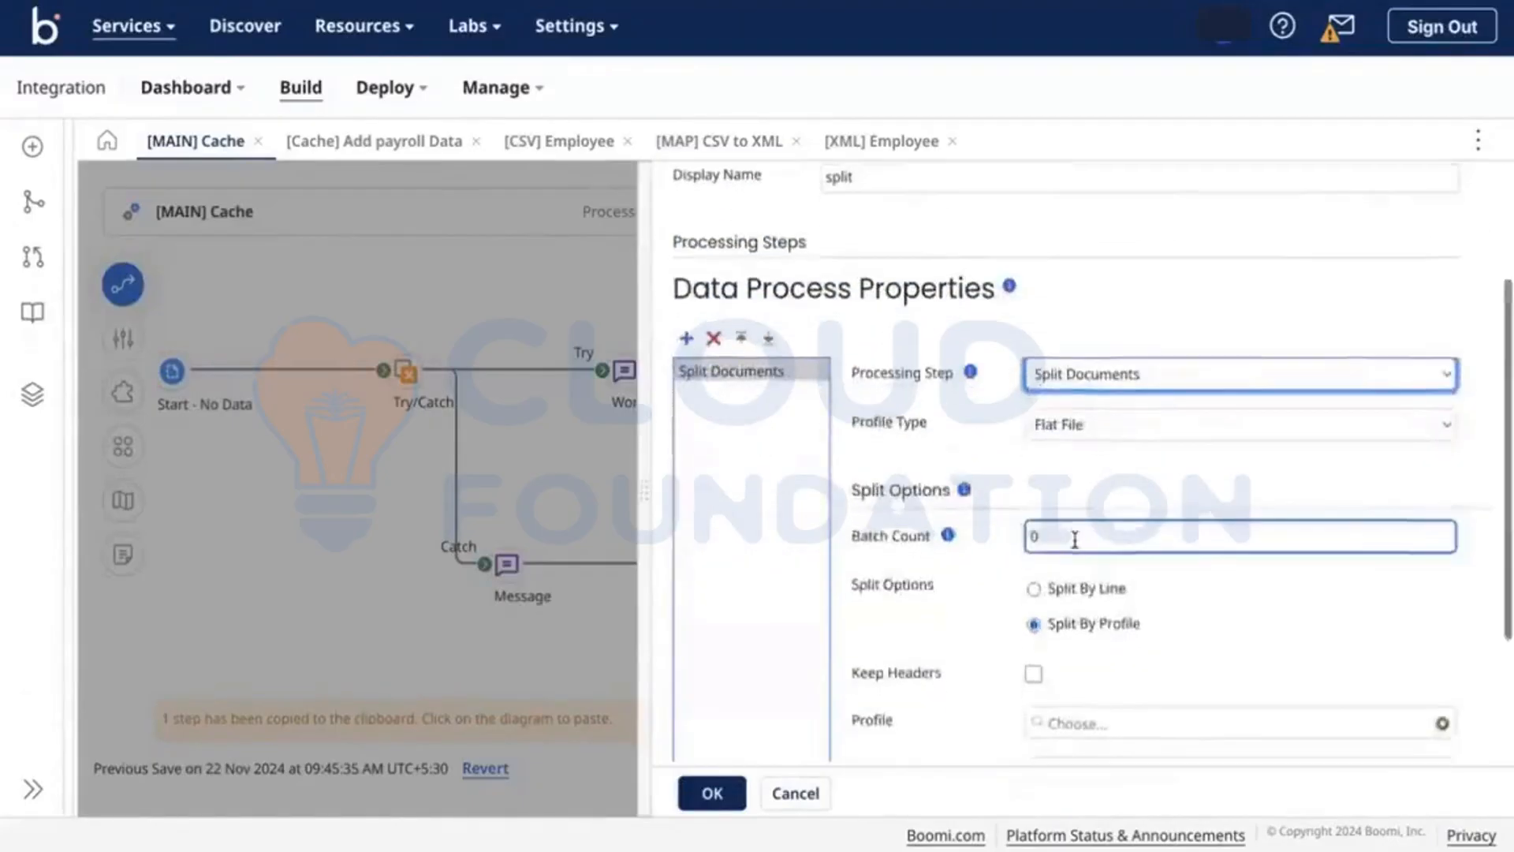
click(1074, 401)
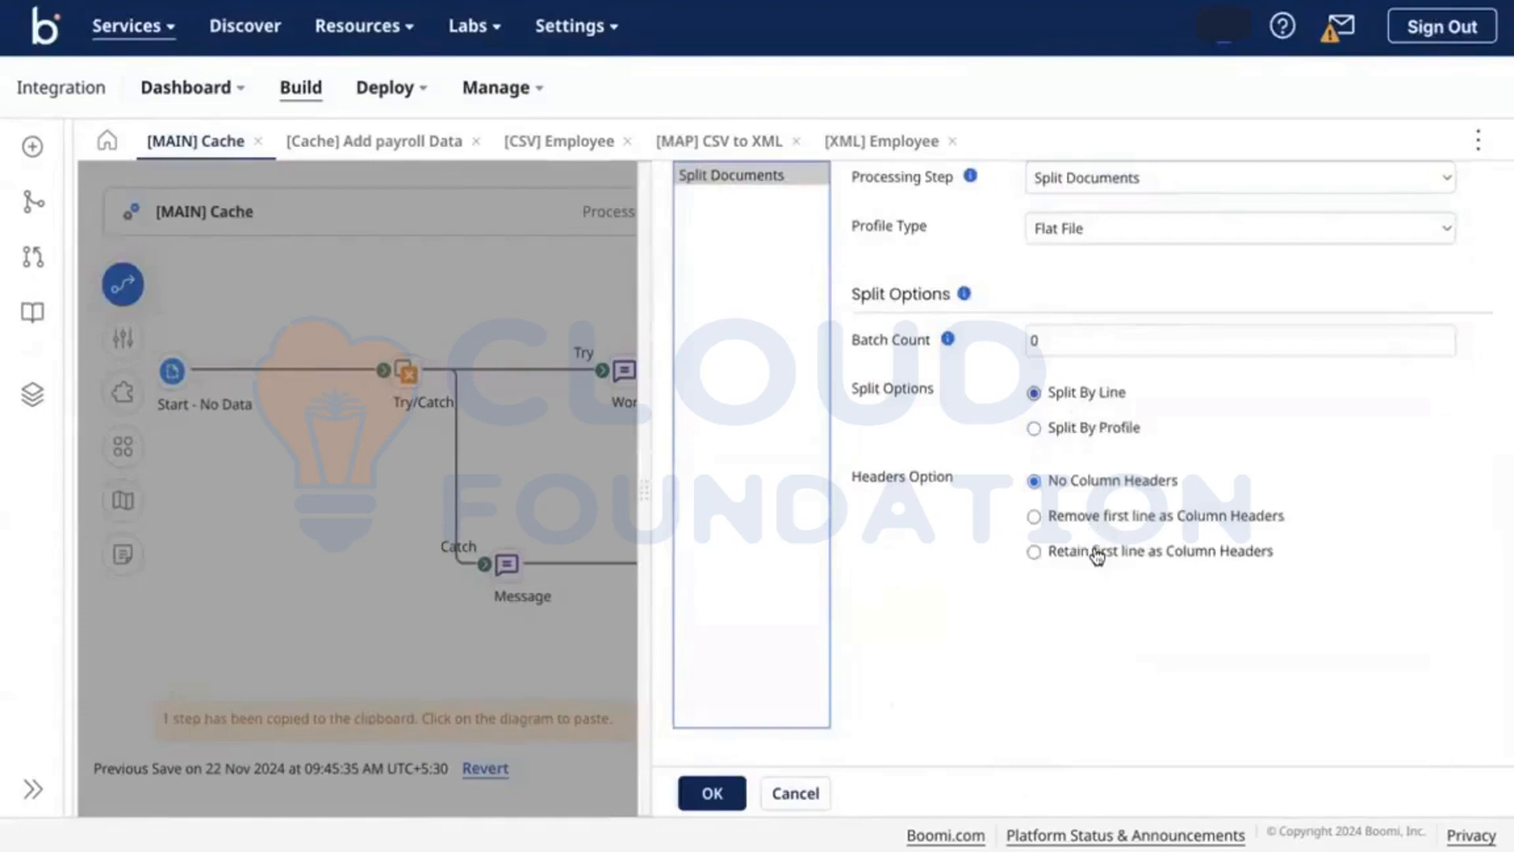
click(1095, 552)
scroll(848, 614, up, 2)
scroll(849, 613, down, 2)
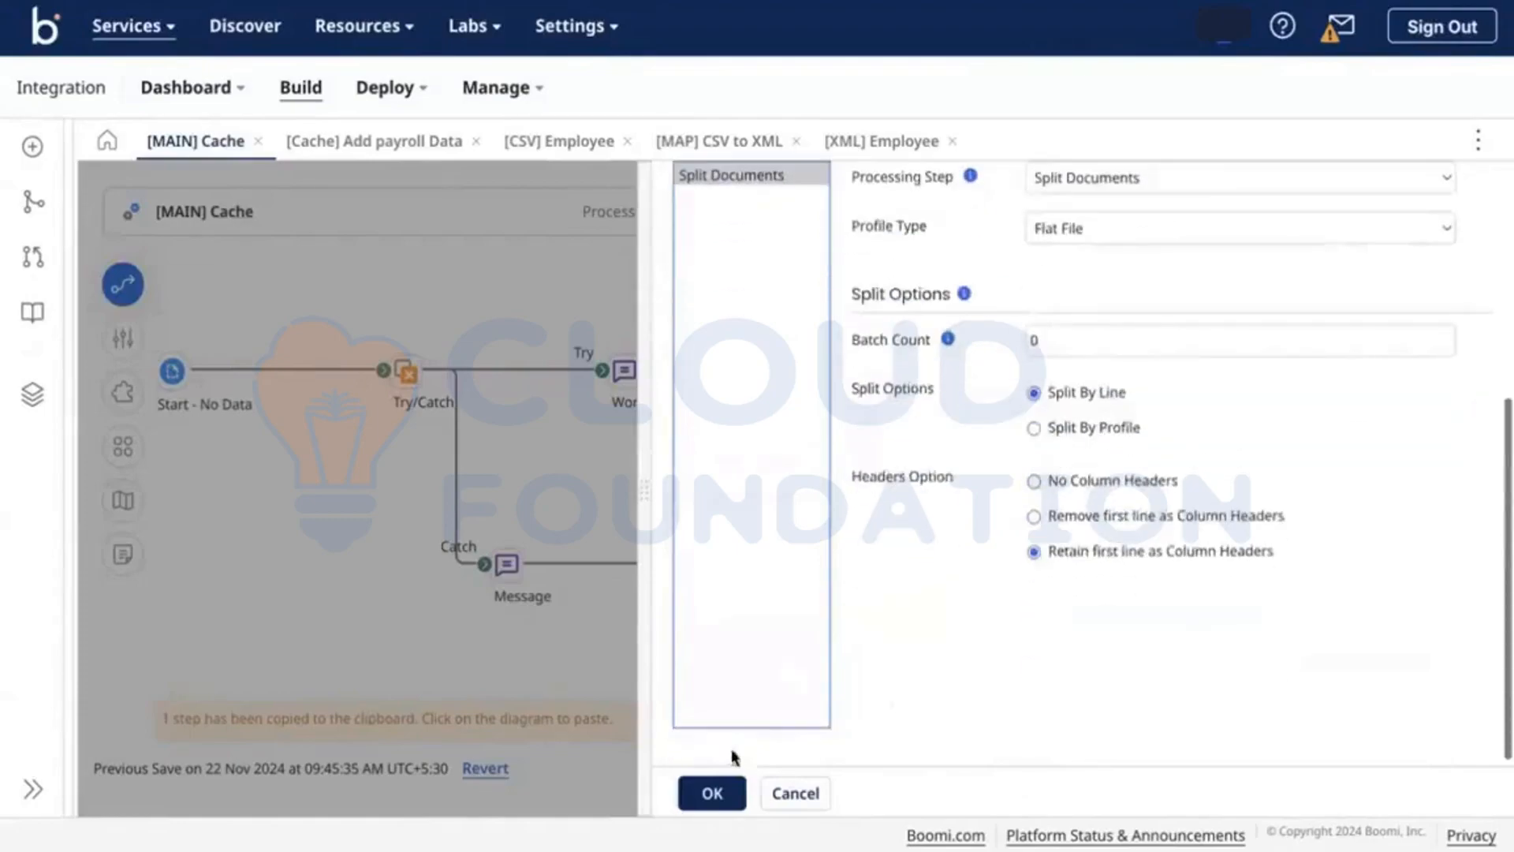
click(704, 790)
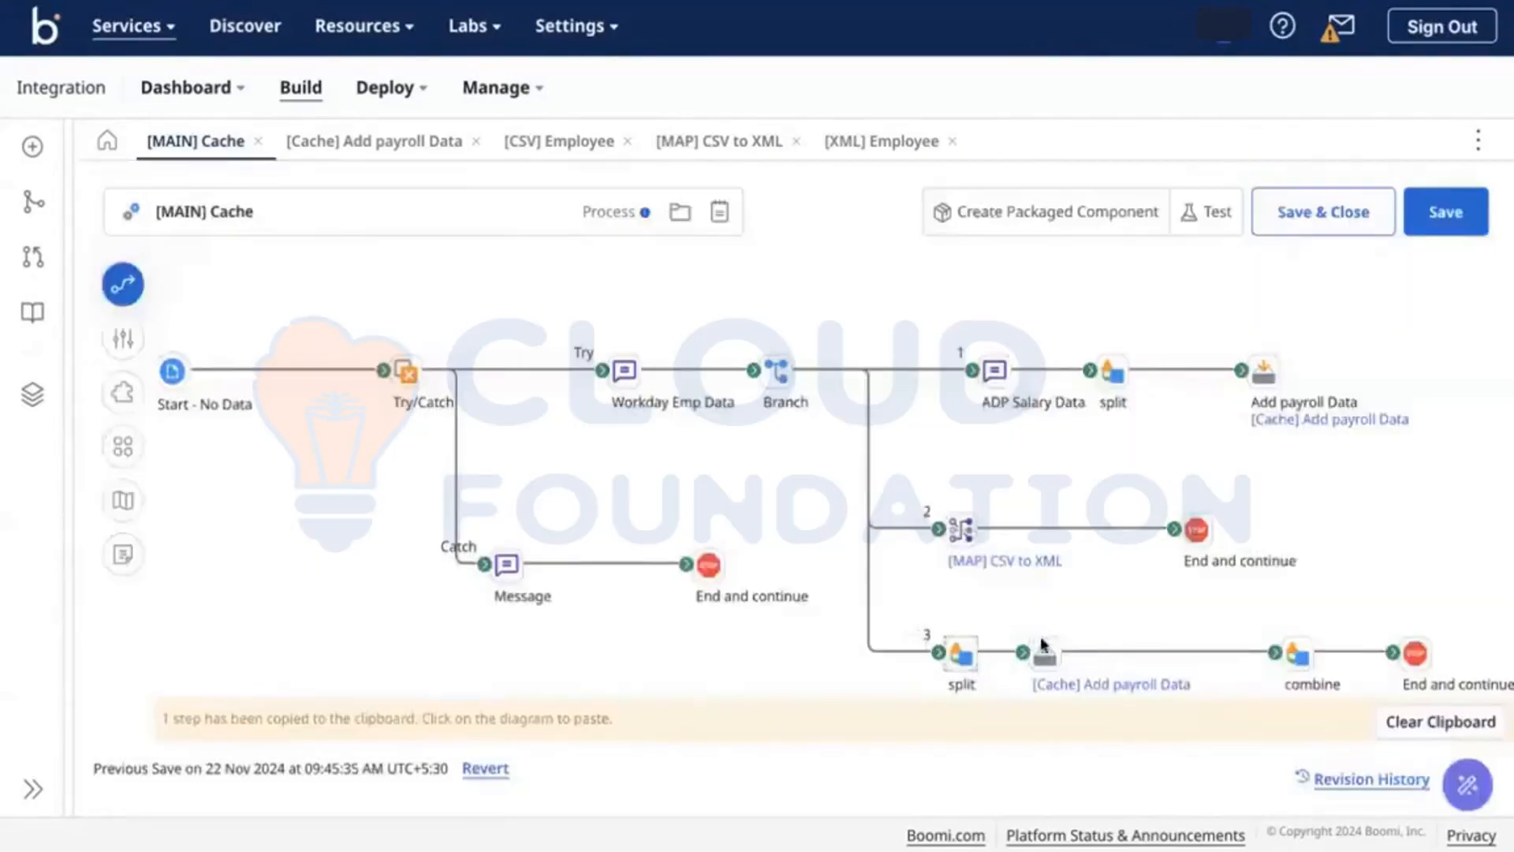
Step: Realign the cache step and detach the combine step from branch 3, moving it aside
mouse_move(1042, 645)
mouse_down()
mouse_move(1074, 643)
mouse_move(1074, 602)
mouse_move(1065, 635)
mouse_up()
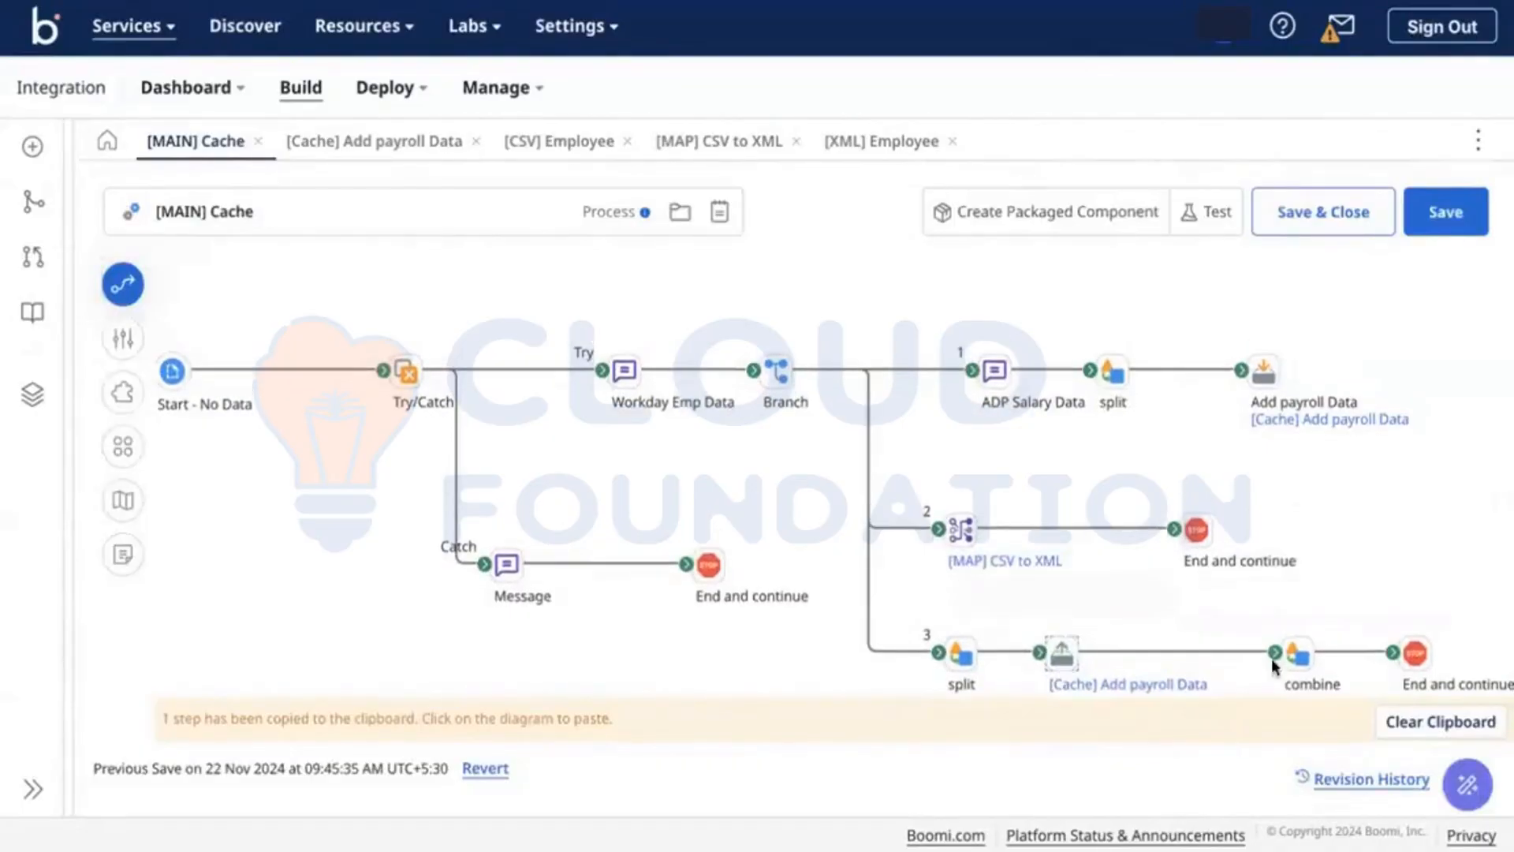
mouse_move(1303, 657)
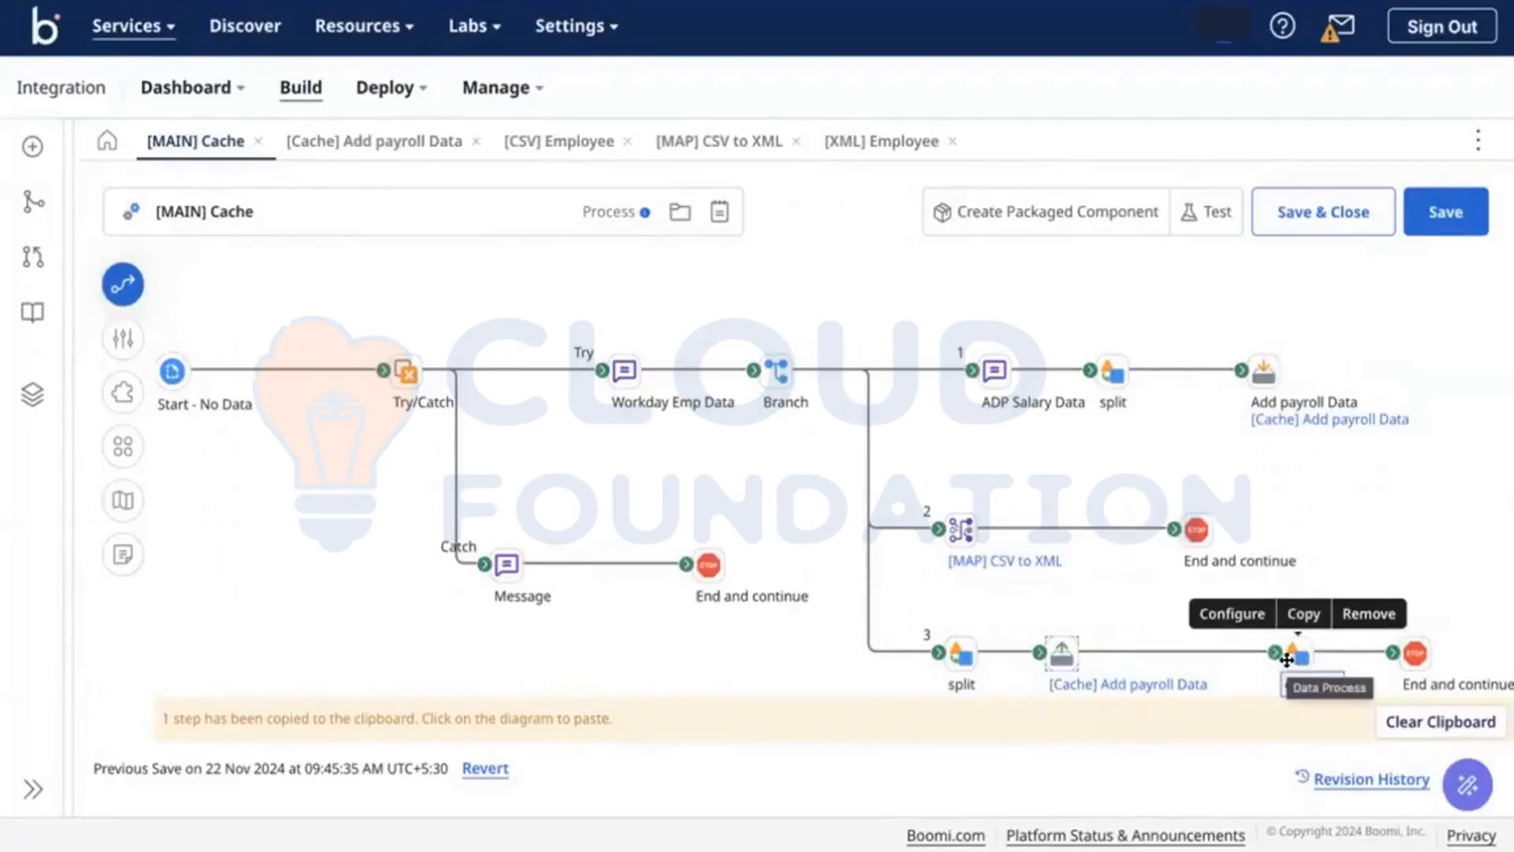
drag(1274, 653, 1254, 646)
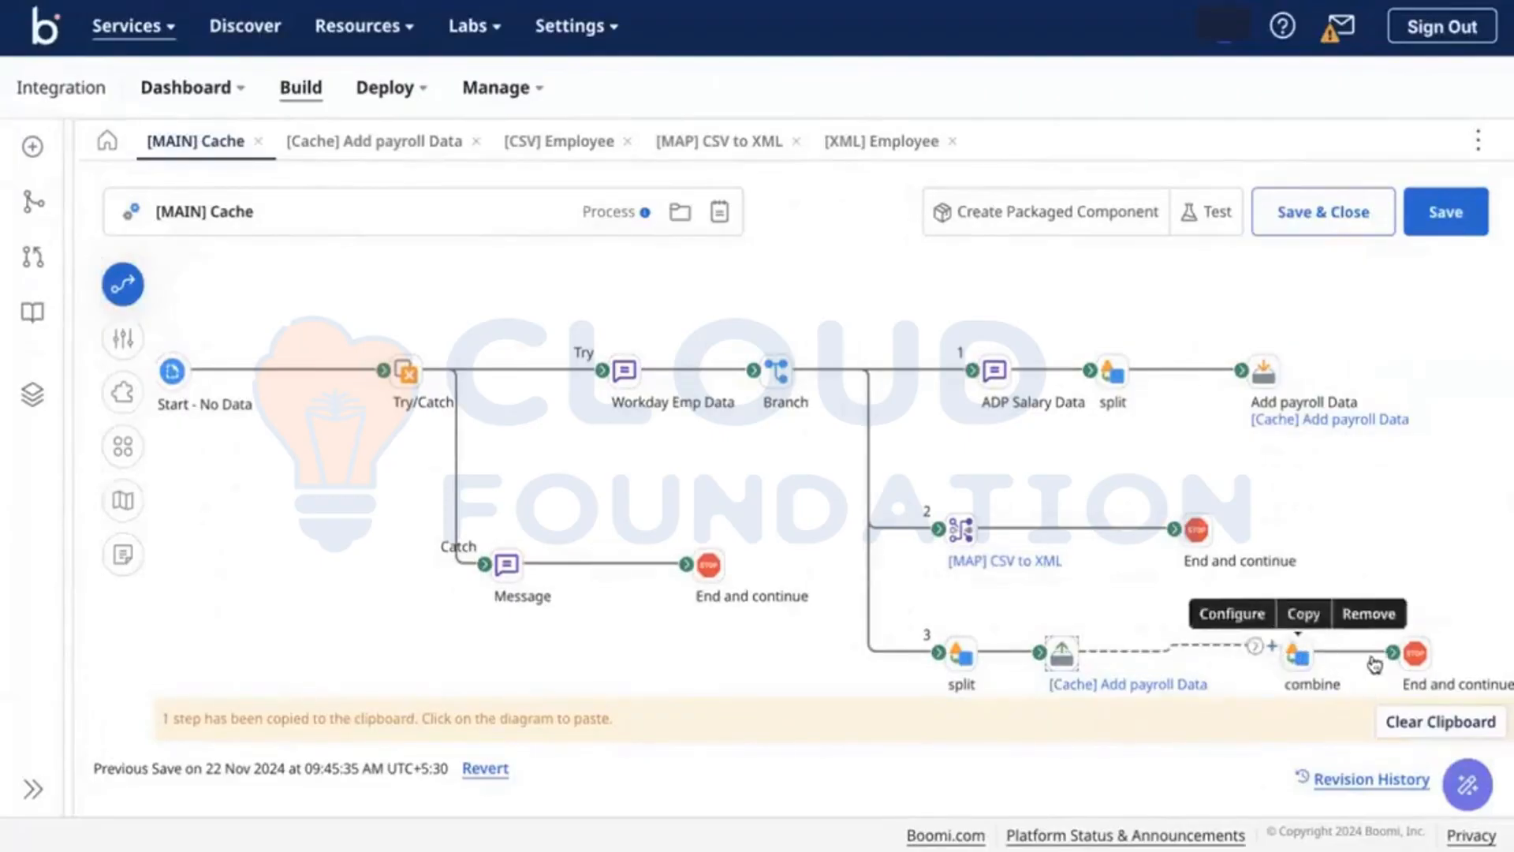
drag(1393, 653, 1380, 494)
Step: Add a Message step on branch 3's loose connector, save the process and start a test
mouse_move(1301, 656)
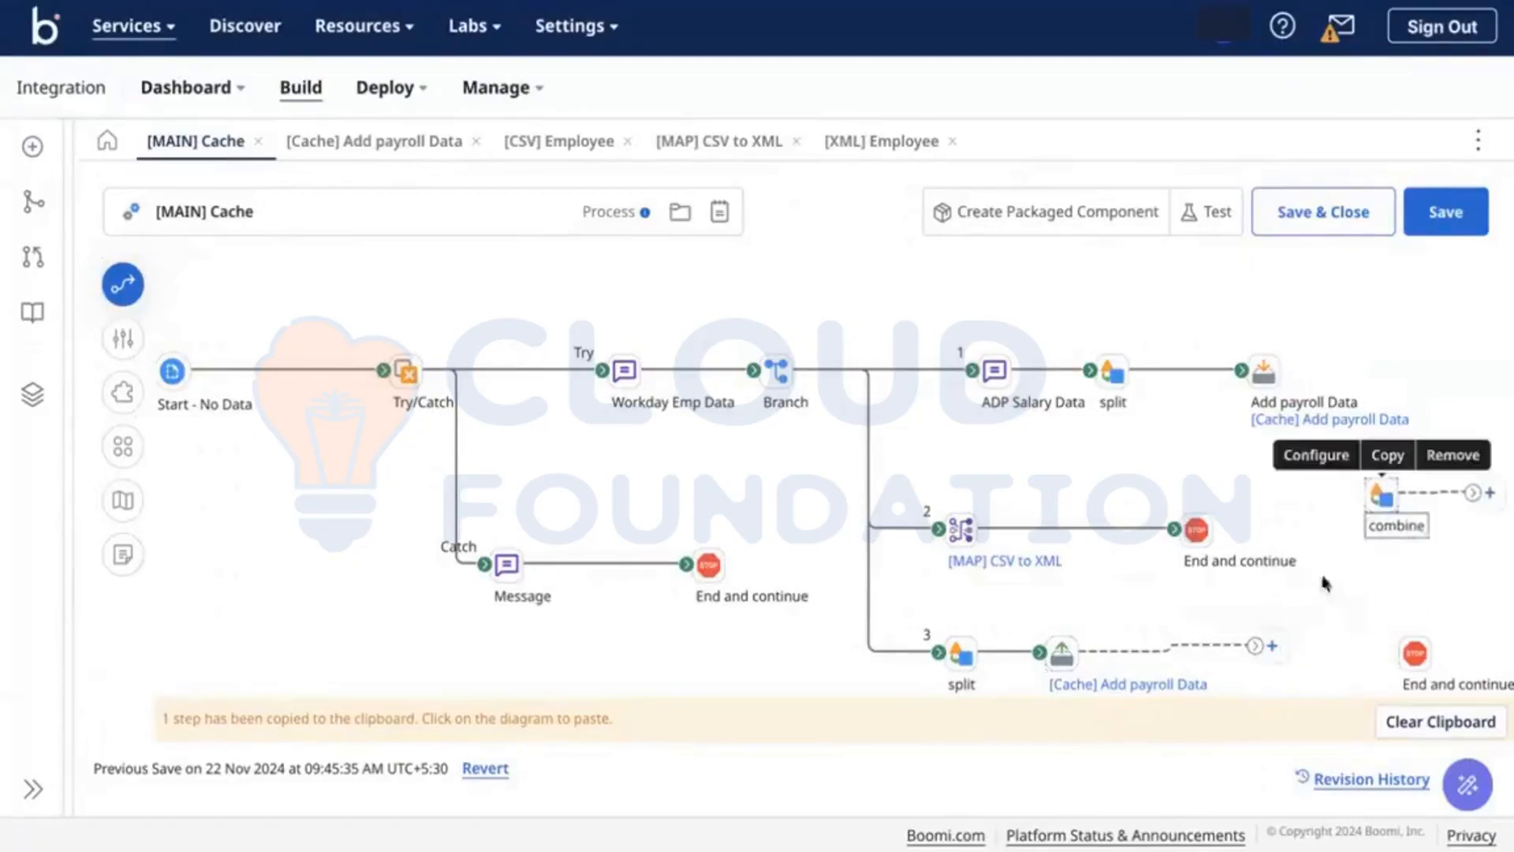
click(1271, 646)
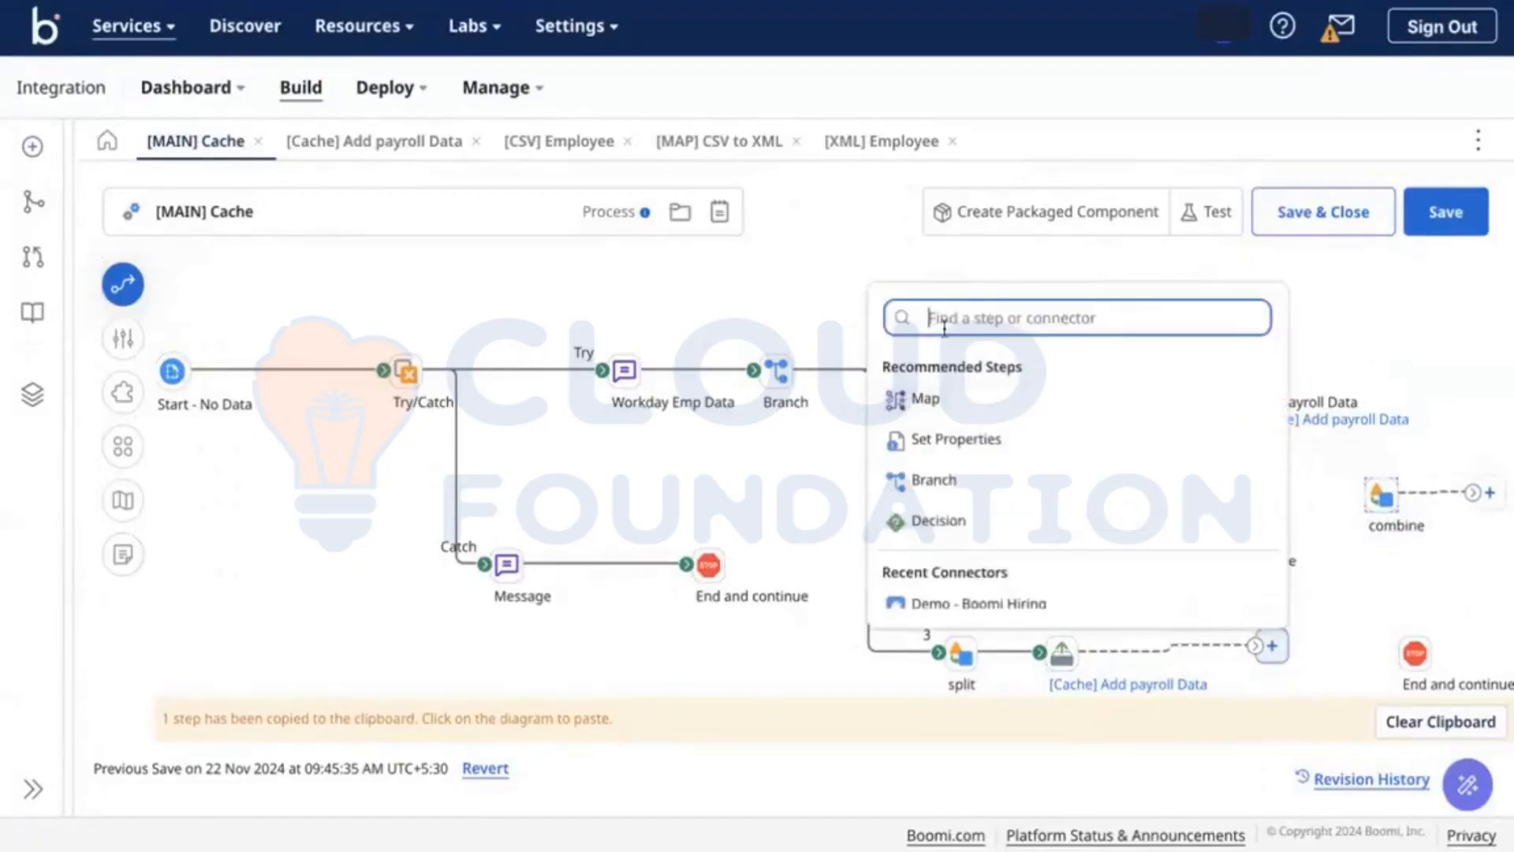
text(mess)
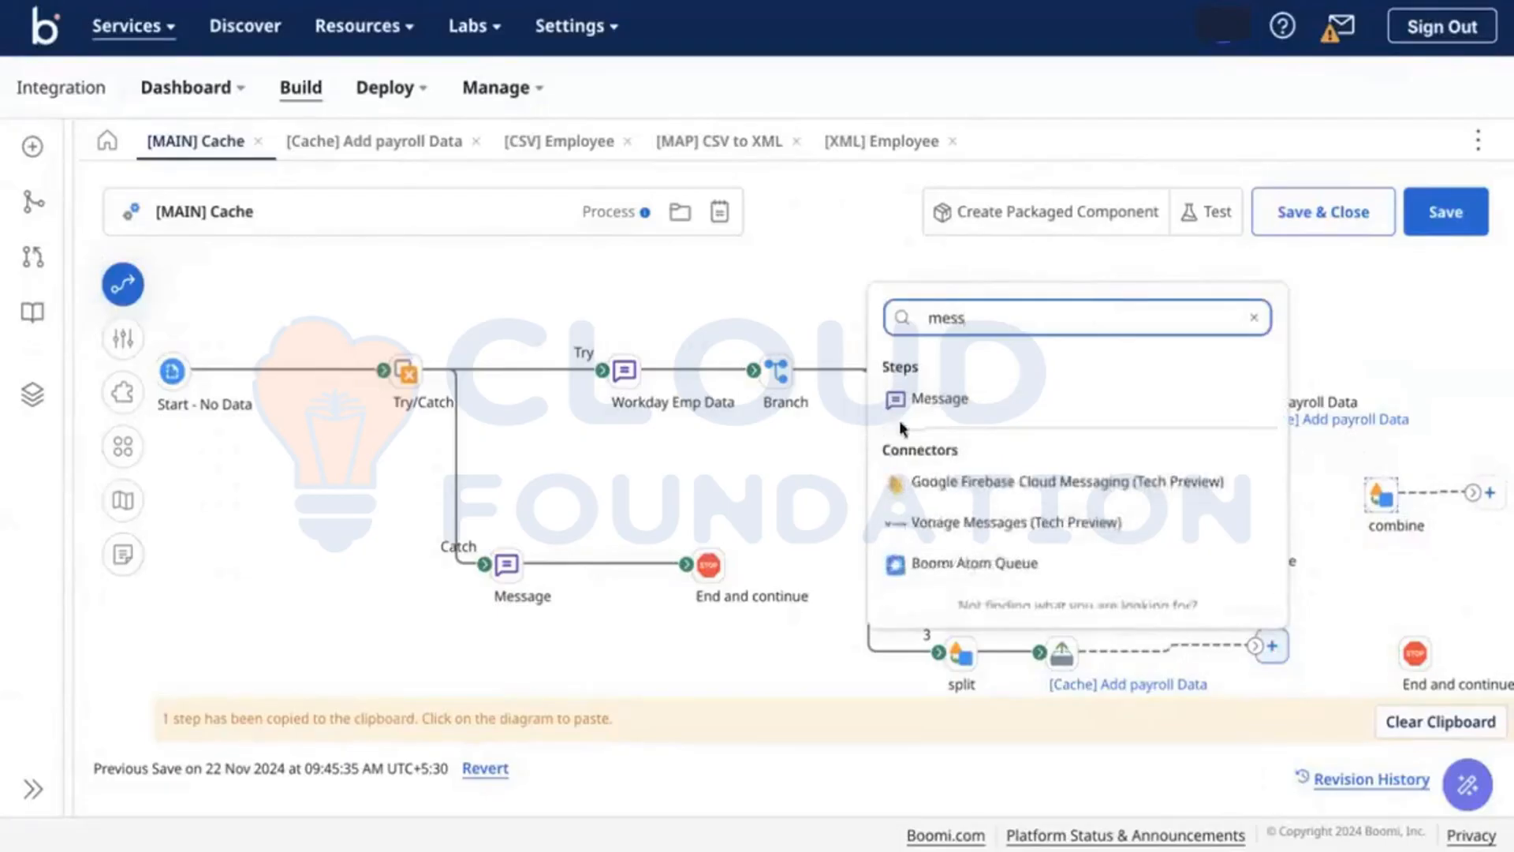
click(916, 403)
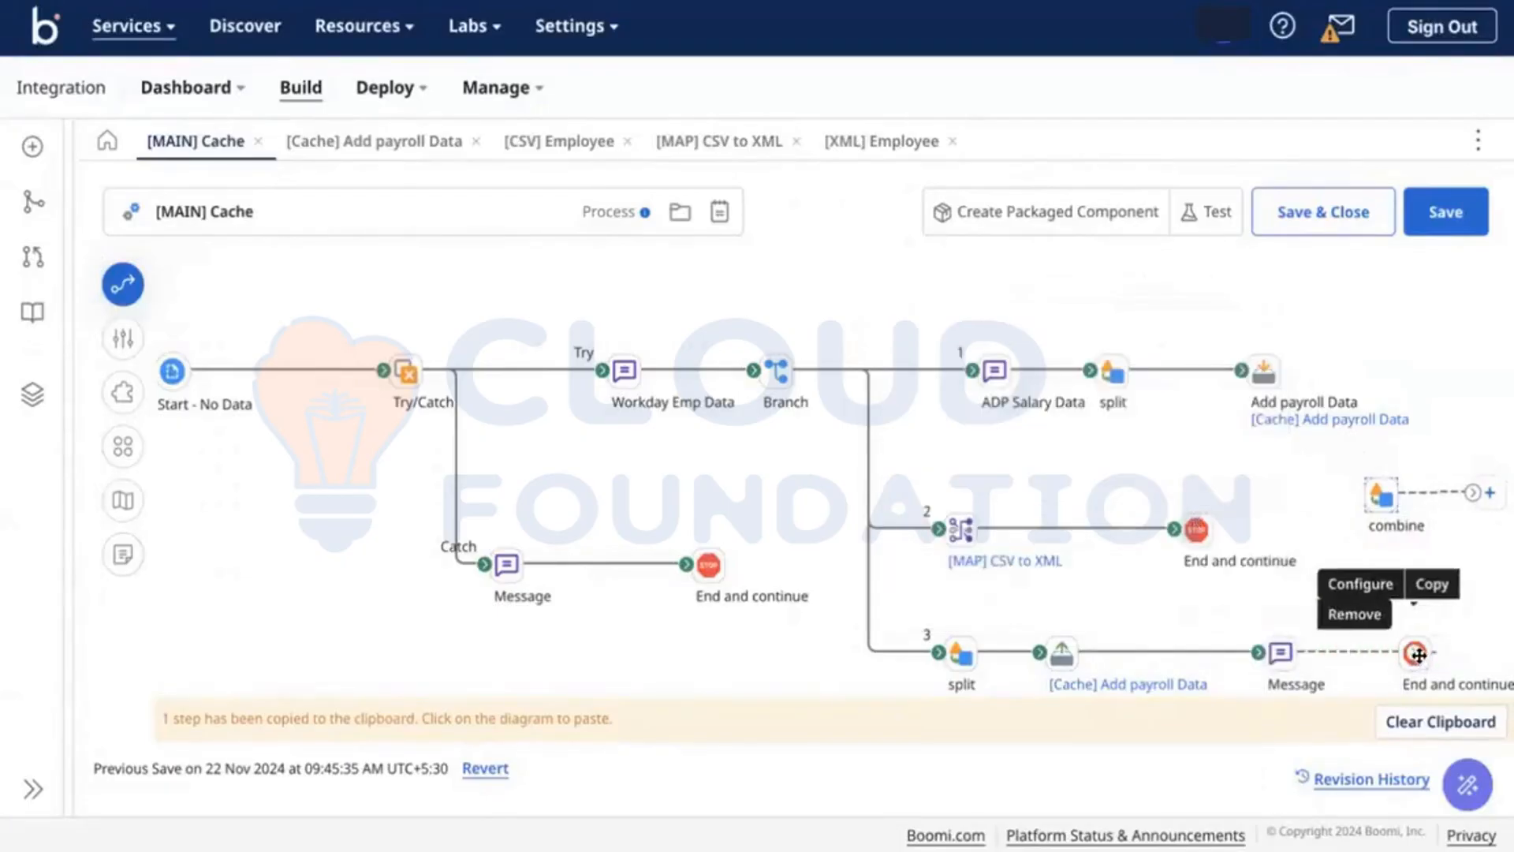
click(1449, 225)
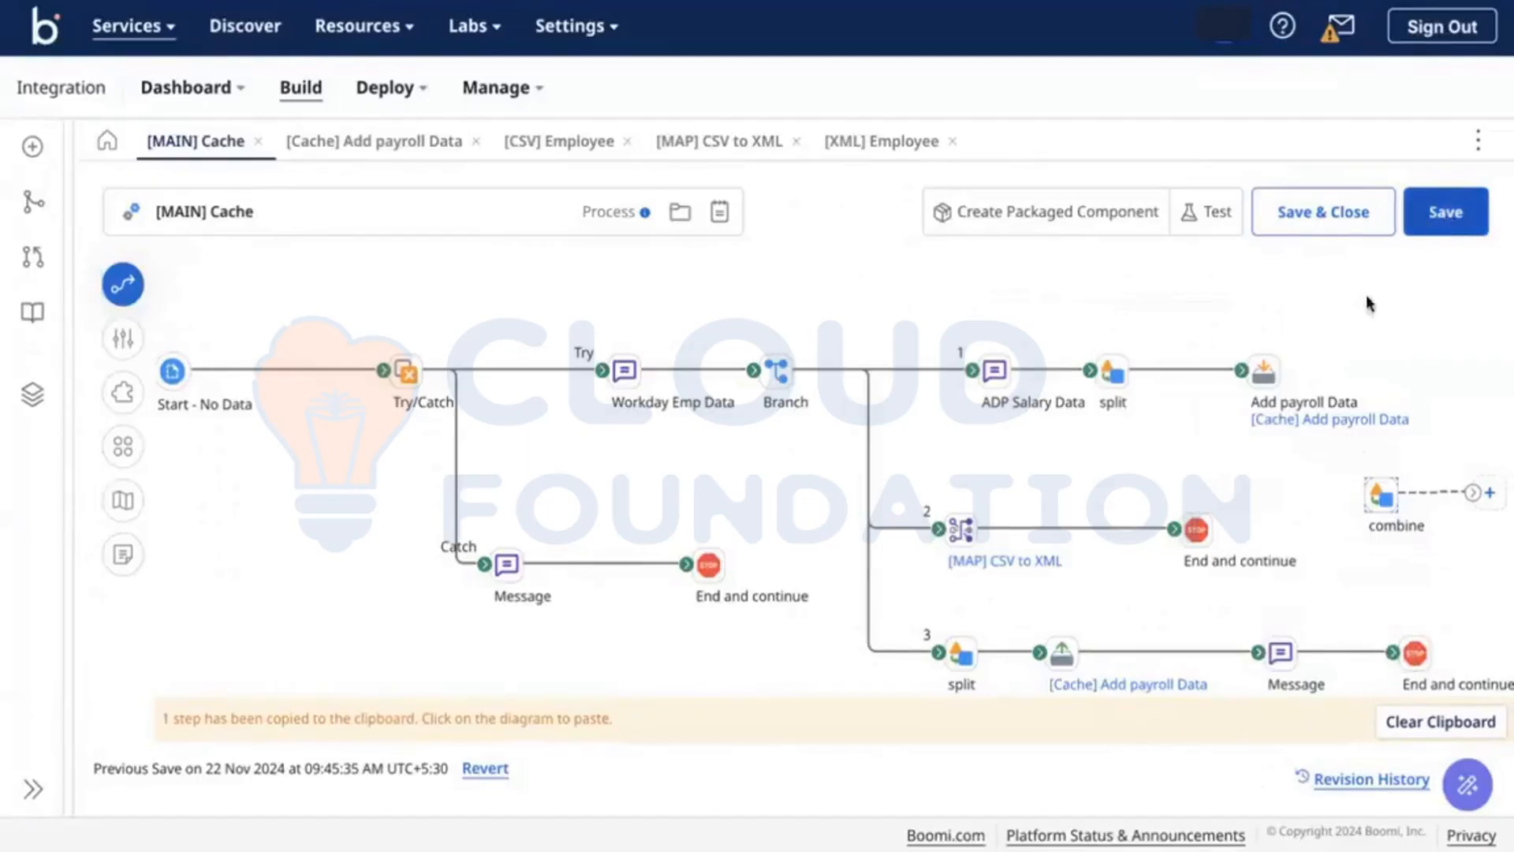
click(1194, 212)
Step: Run the test and list the documents entering [Cache] Add payroll Data
click(1167, 229)
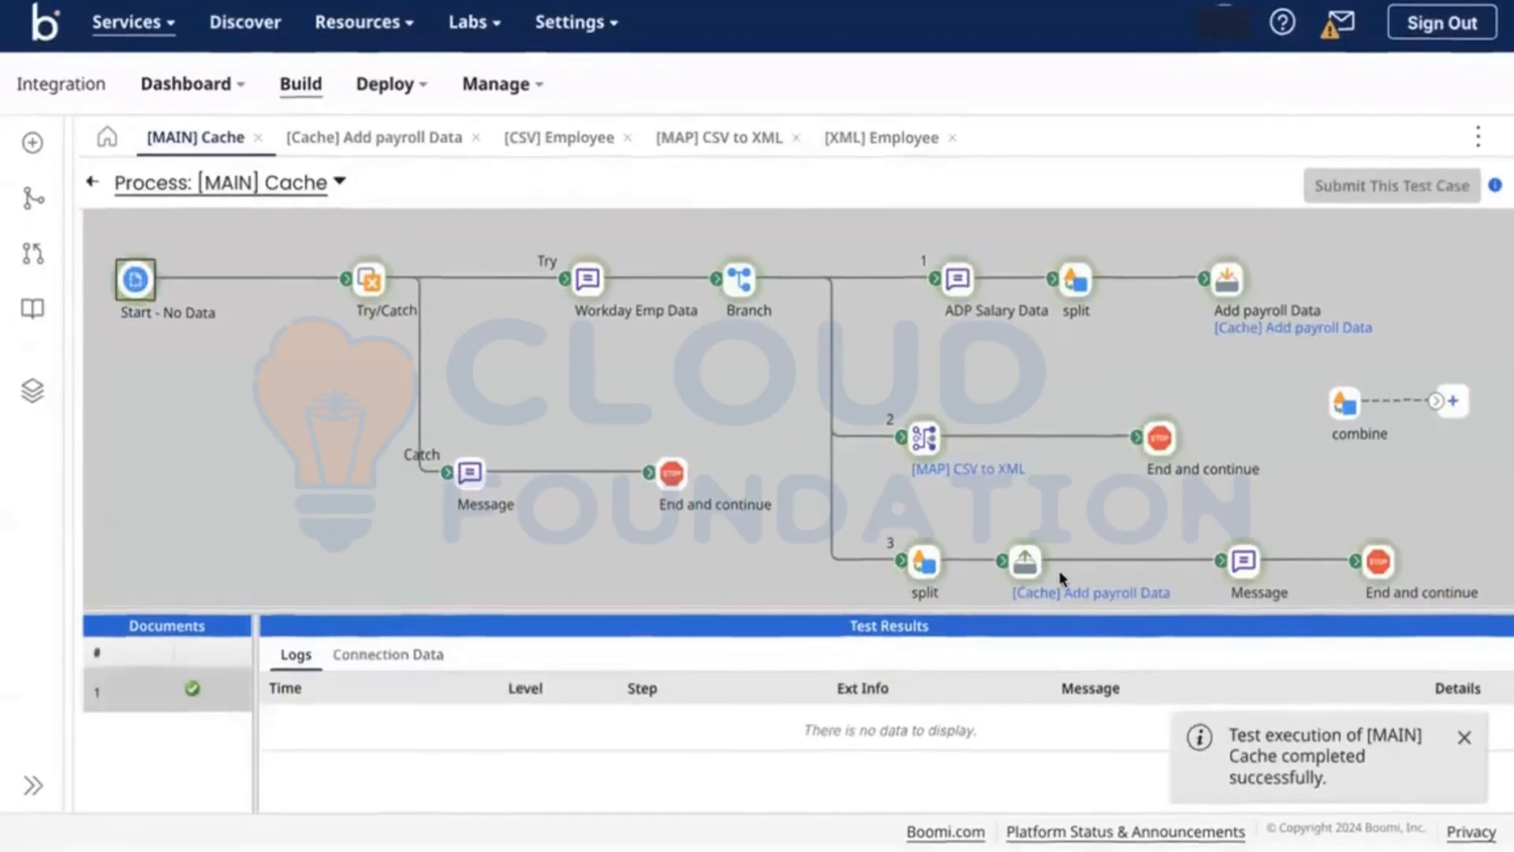
click(1025, 565)
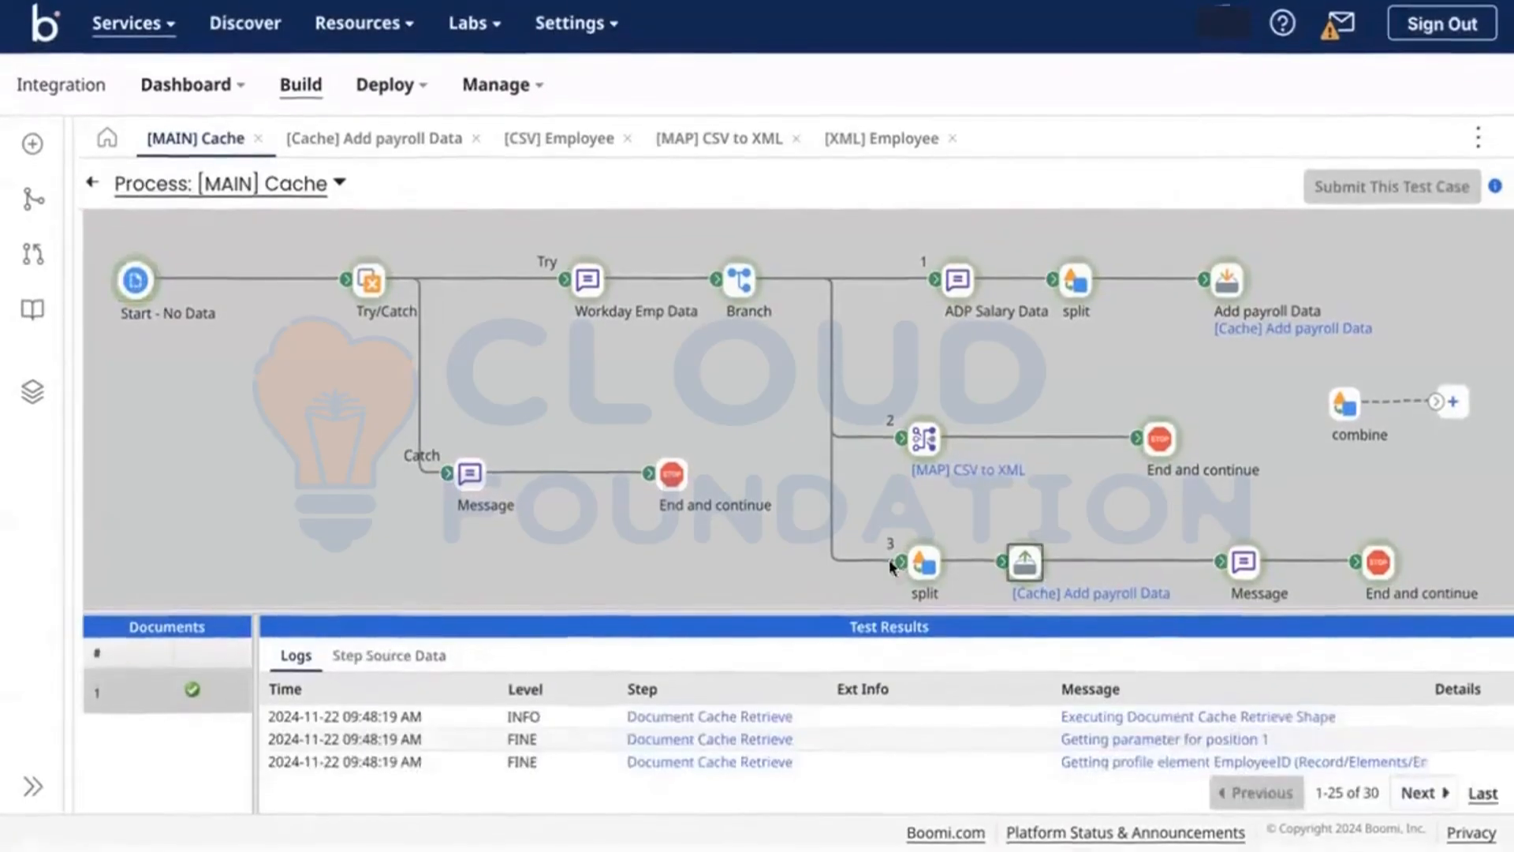
click(375, 659)
scroll(533, 747, down, 2)
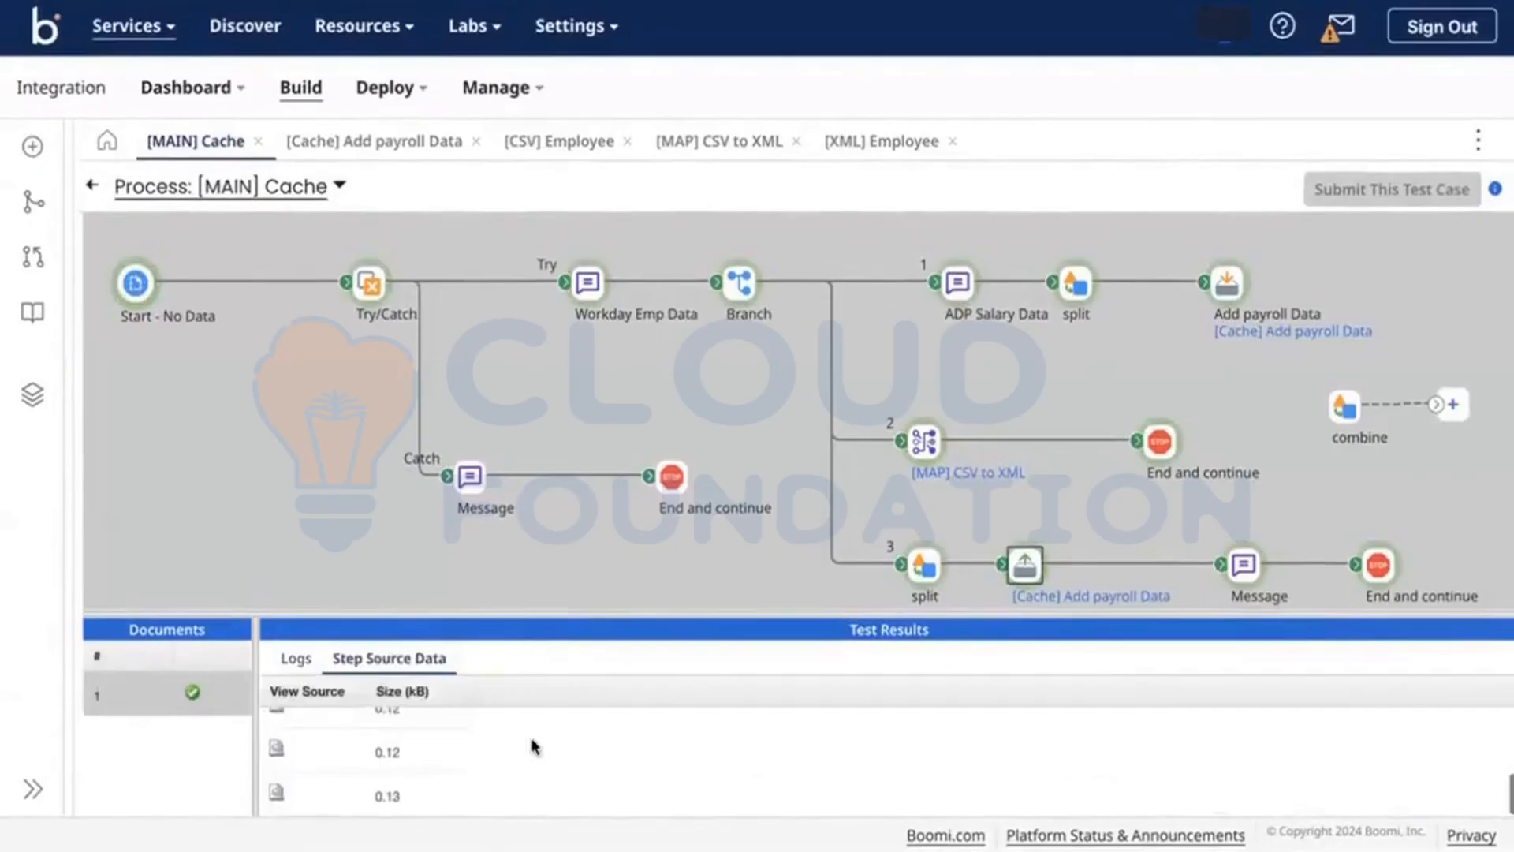
Step: Check the Message step's 67-byte document (headers plus employee 003's Leaves/Tax row), then the end step's documents
click(1246, 570)
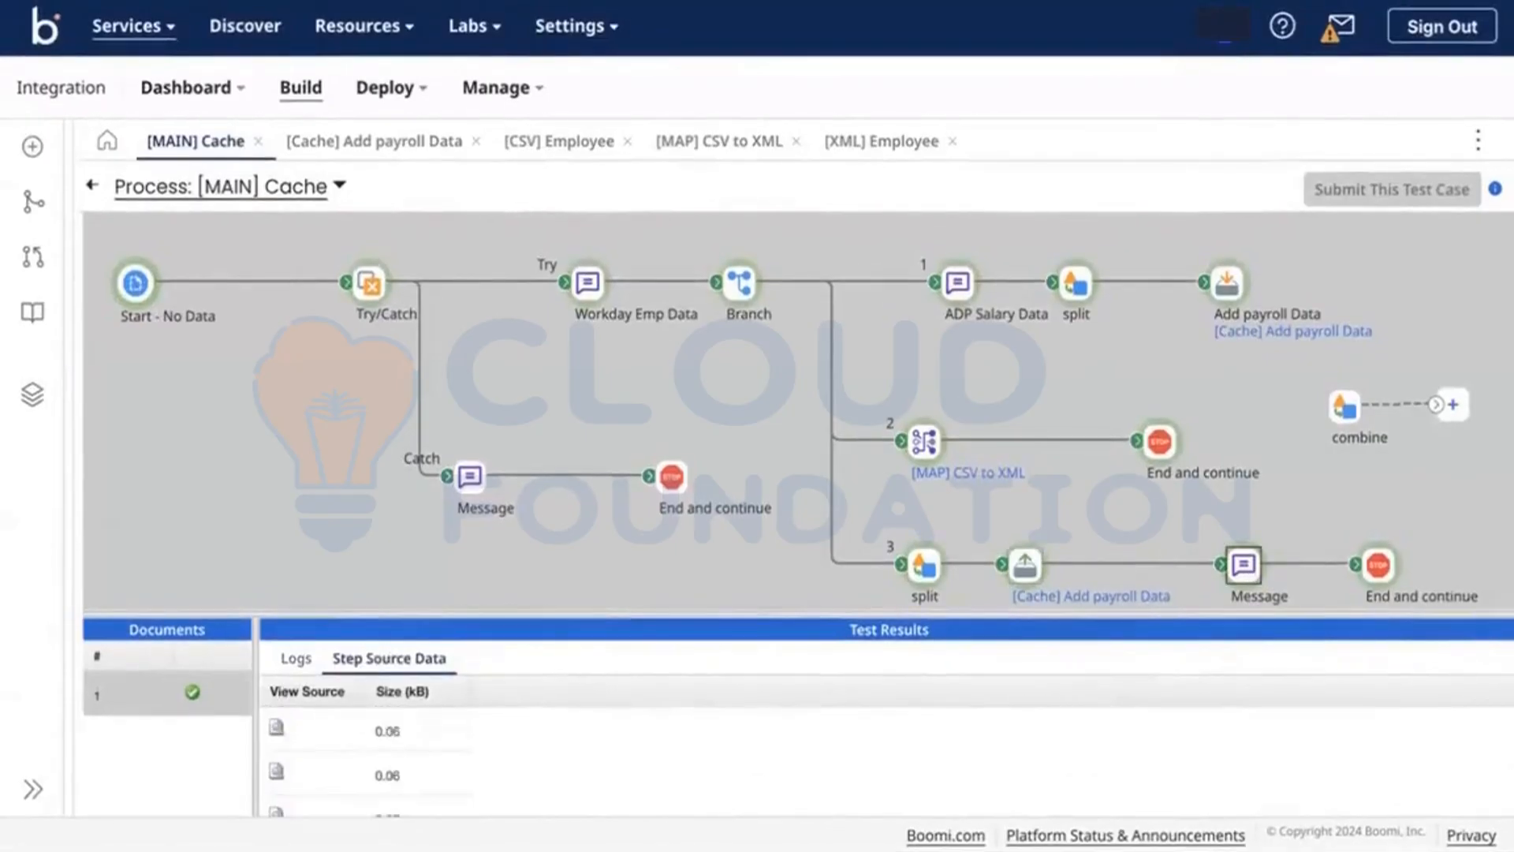
scroll(636, 770, down, 2)
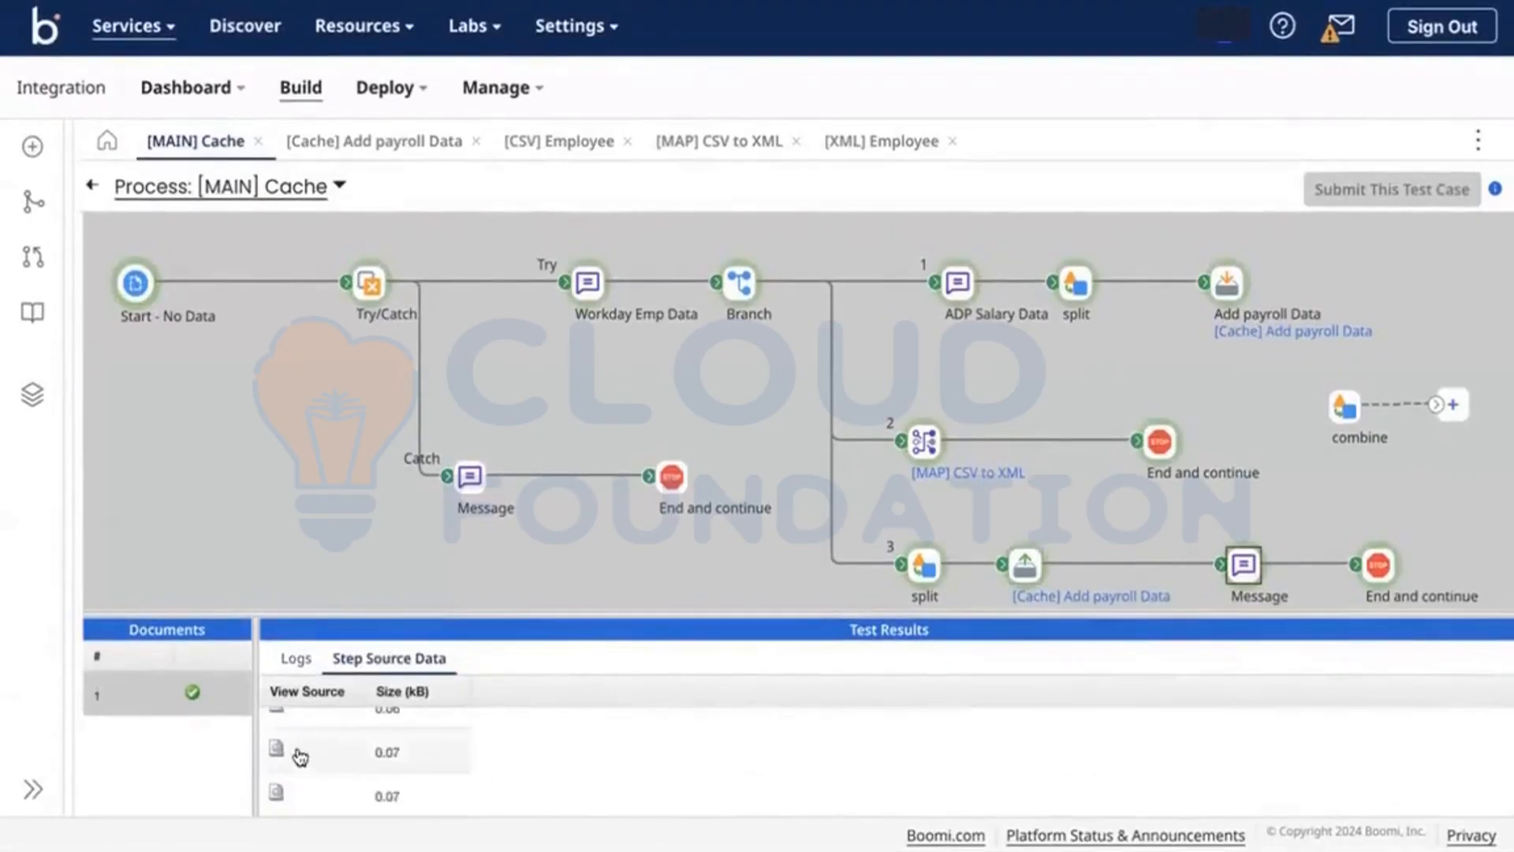
scroll(298, 747, up, 2)
scroll(299, 753, down, 1)
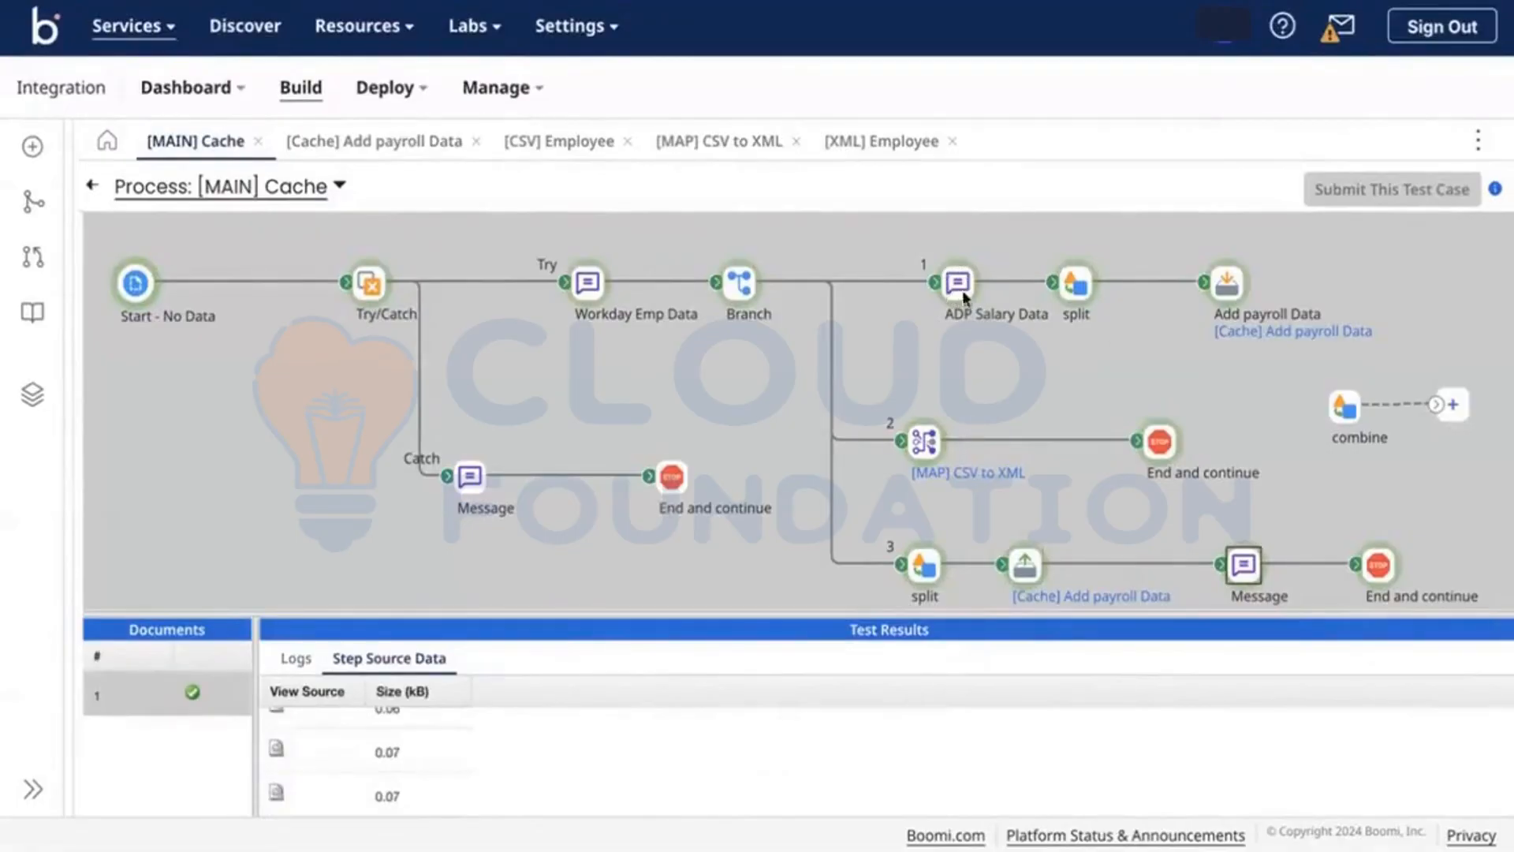
click(276, 749)
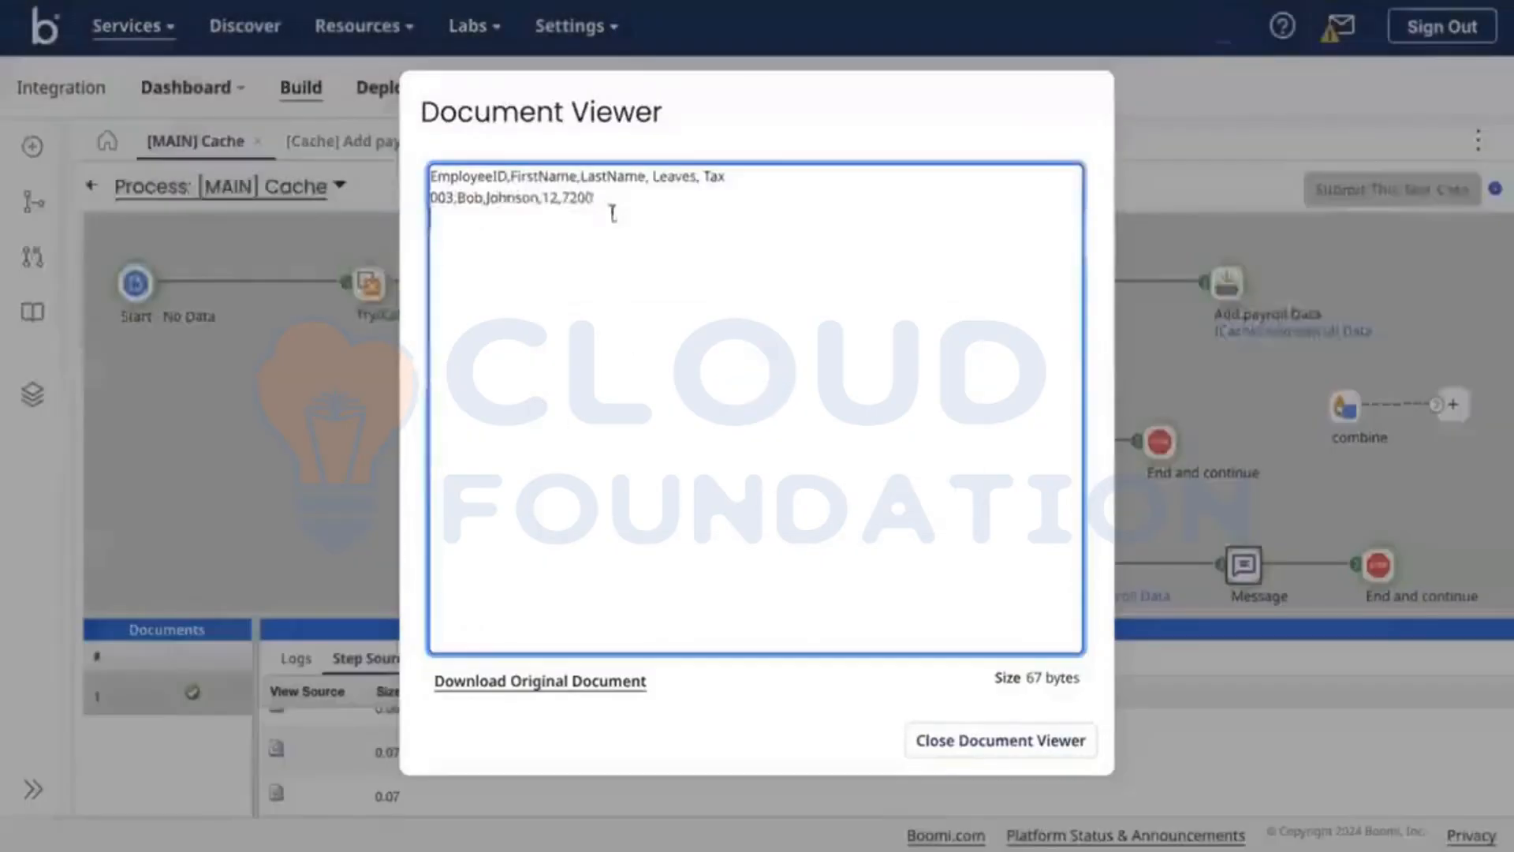
click(603, 195)
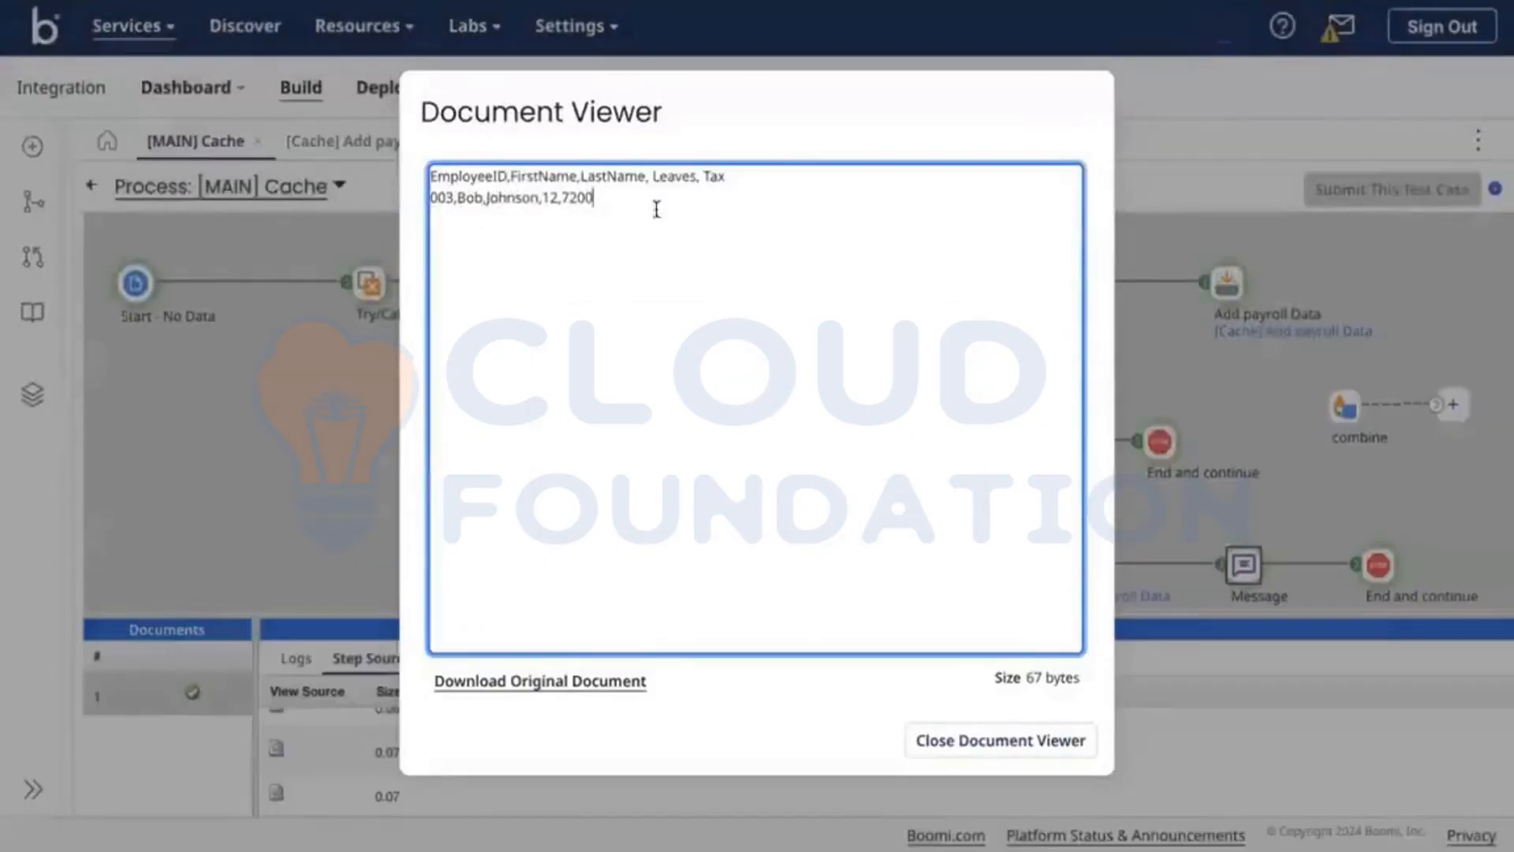
click(995, 738)
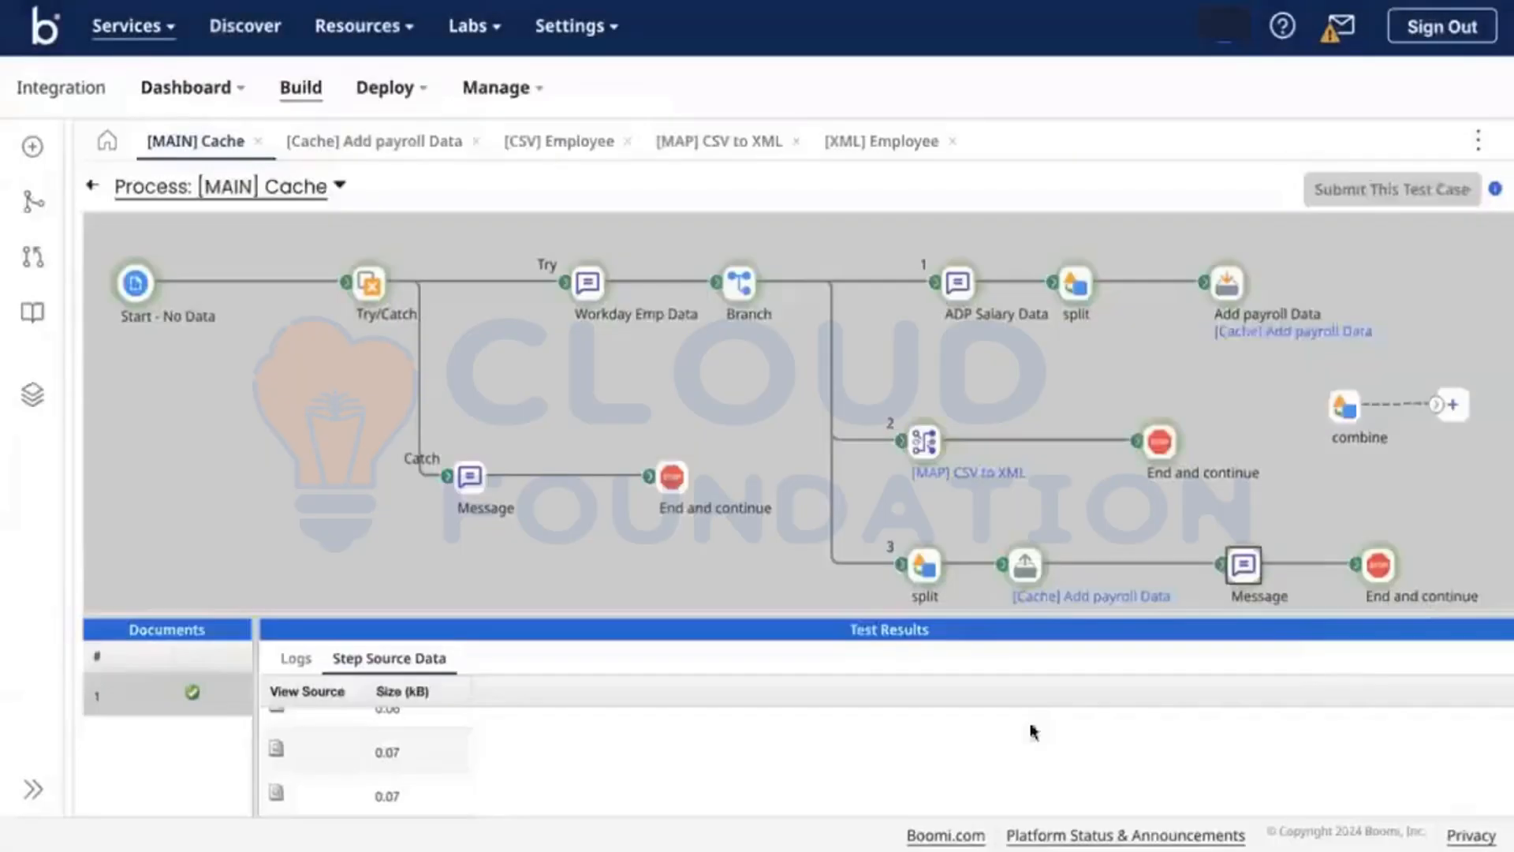
click(1376, 569)
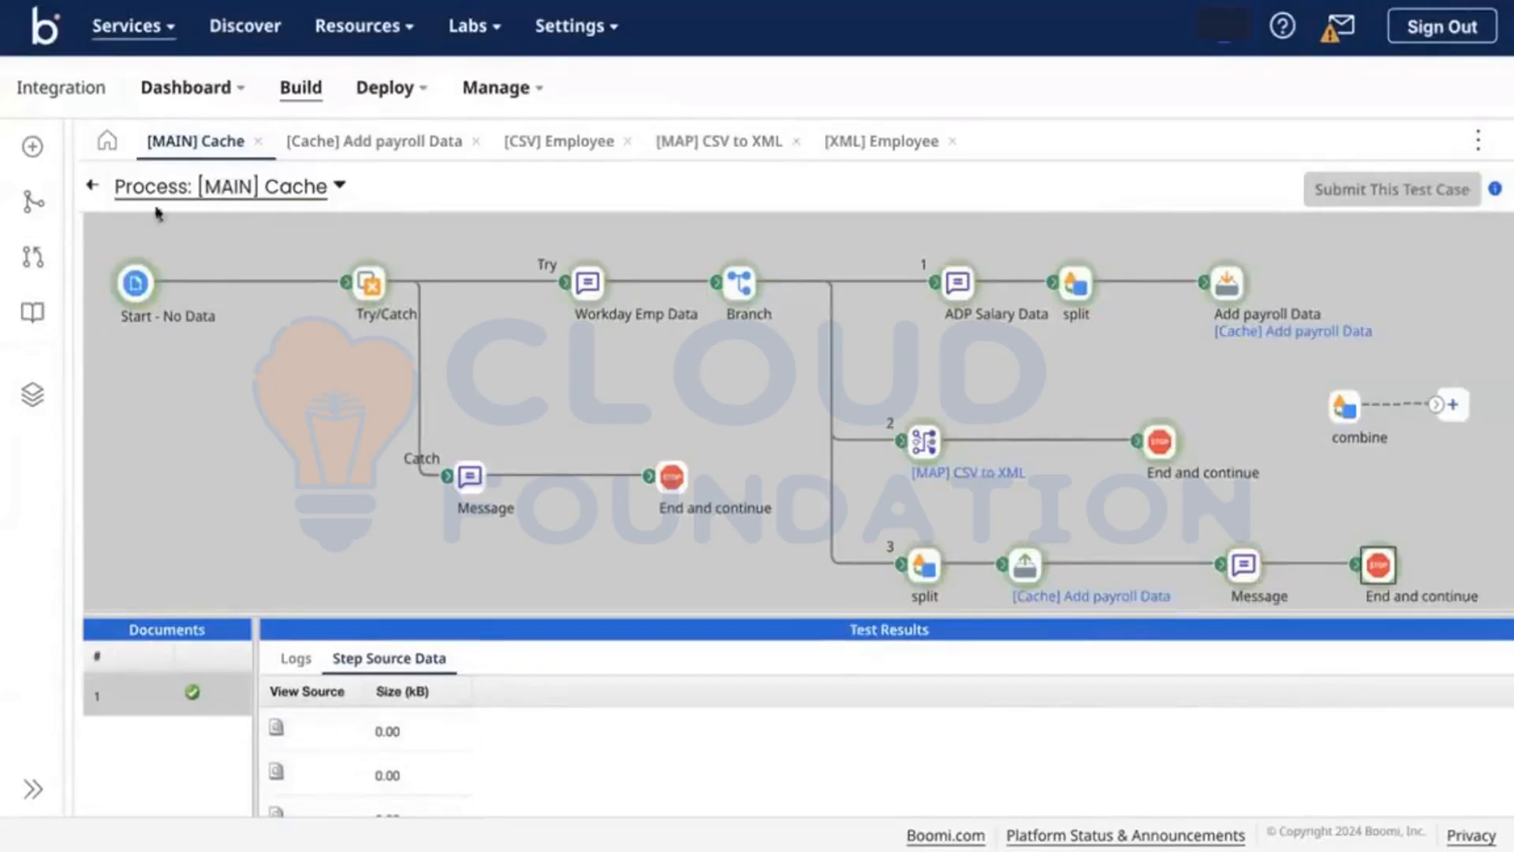
Step: Back in editing, set the Message step to combine documents and add a Current Data variable
click(92, 186)
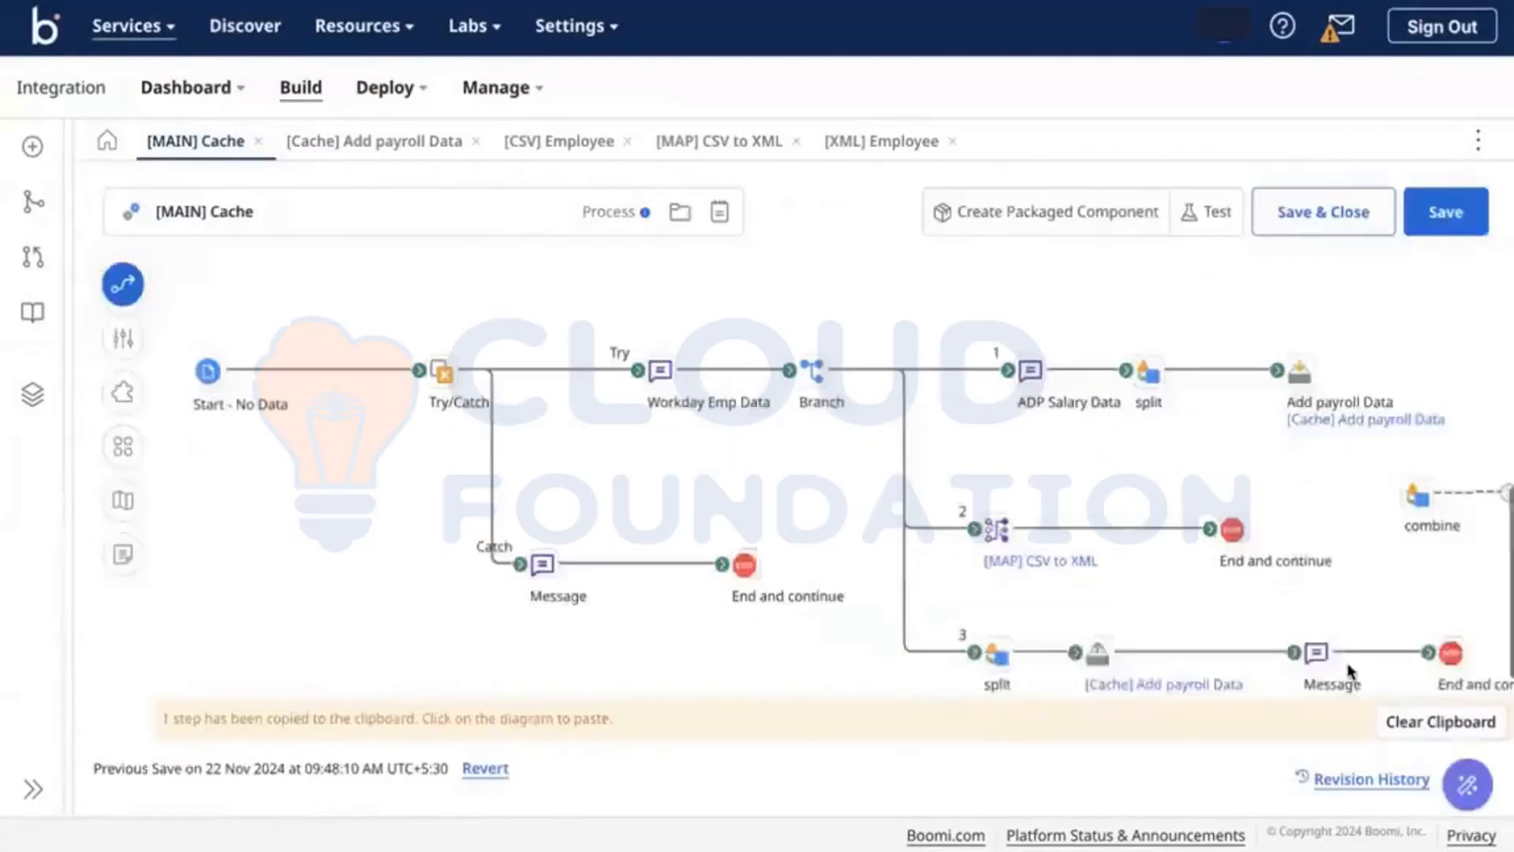
click(1316, 655)
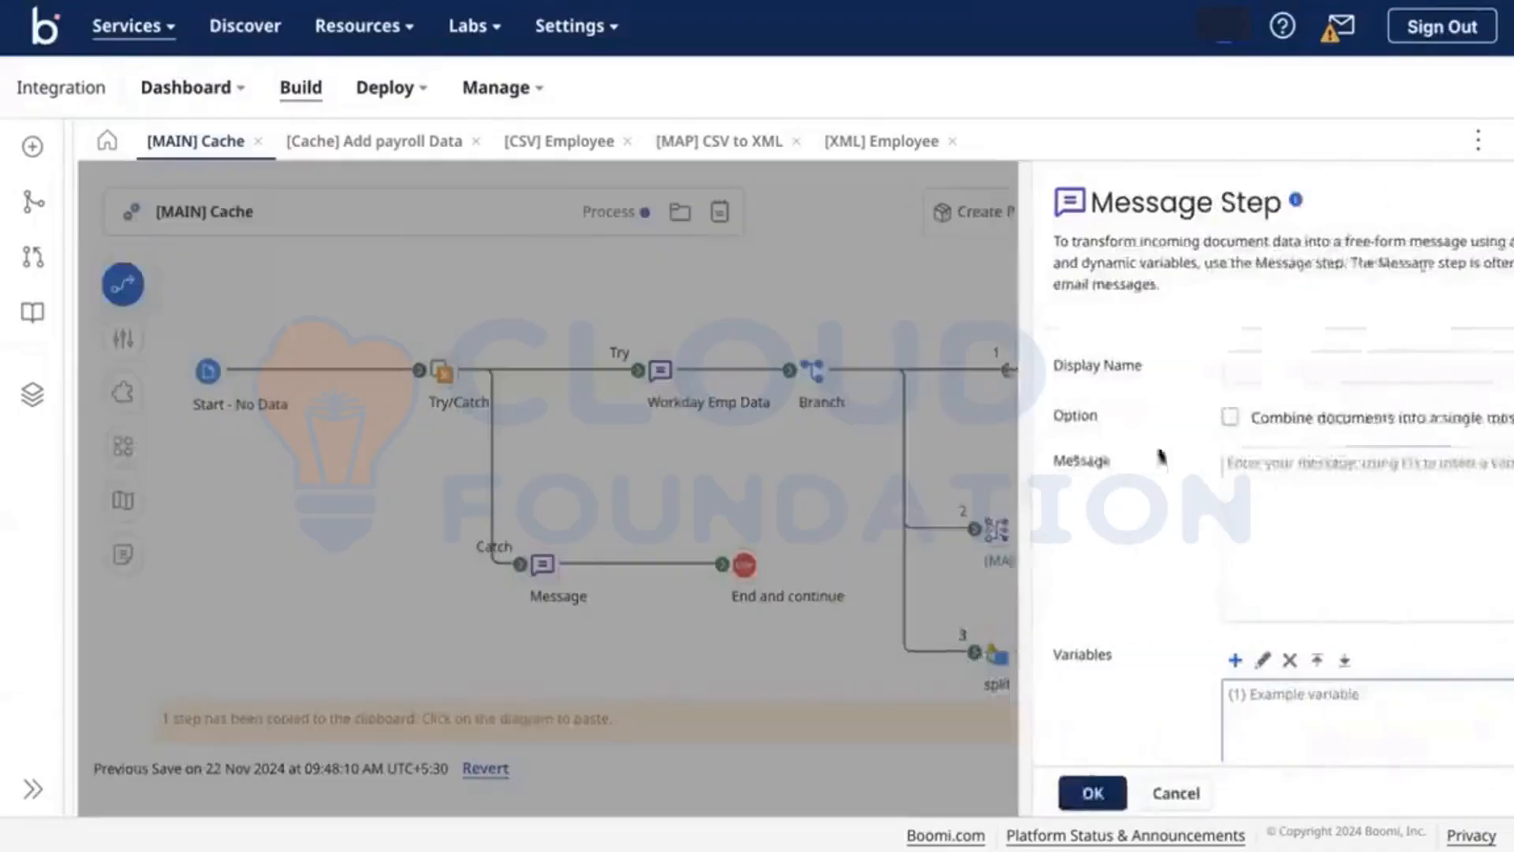
click(1156, 556)
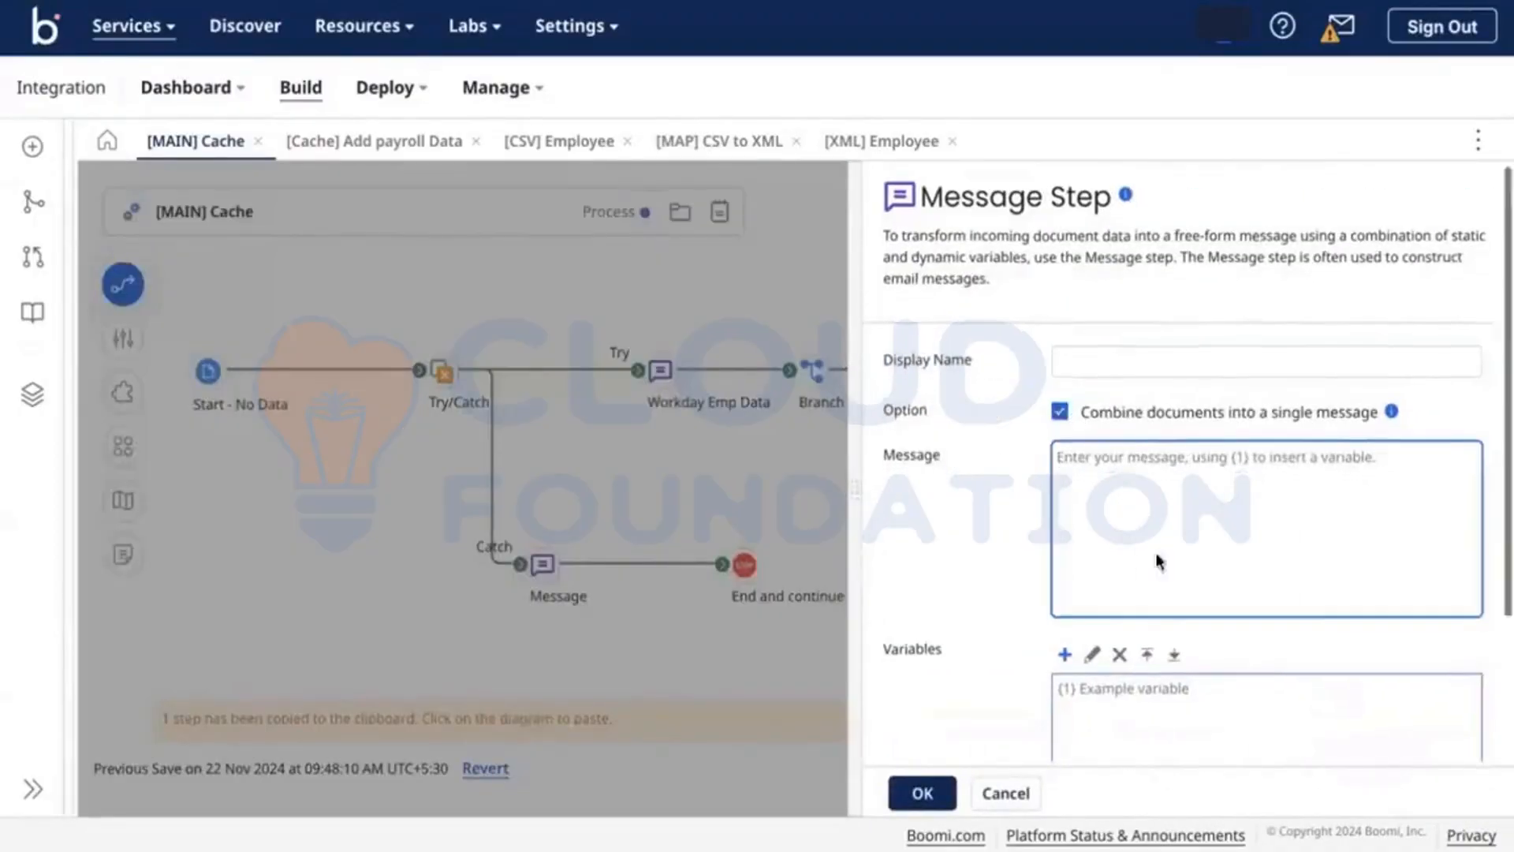
scroll(1156, 561, down, 1)
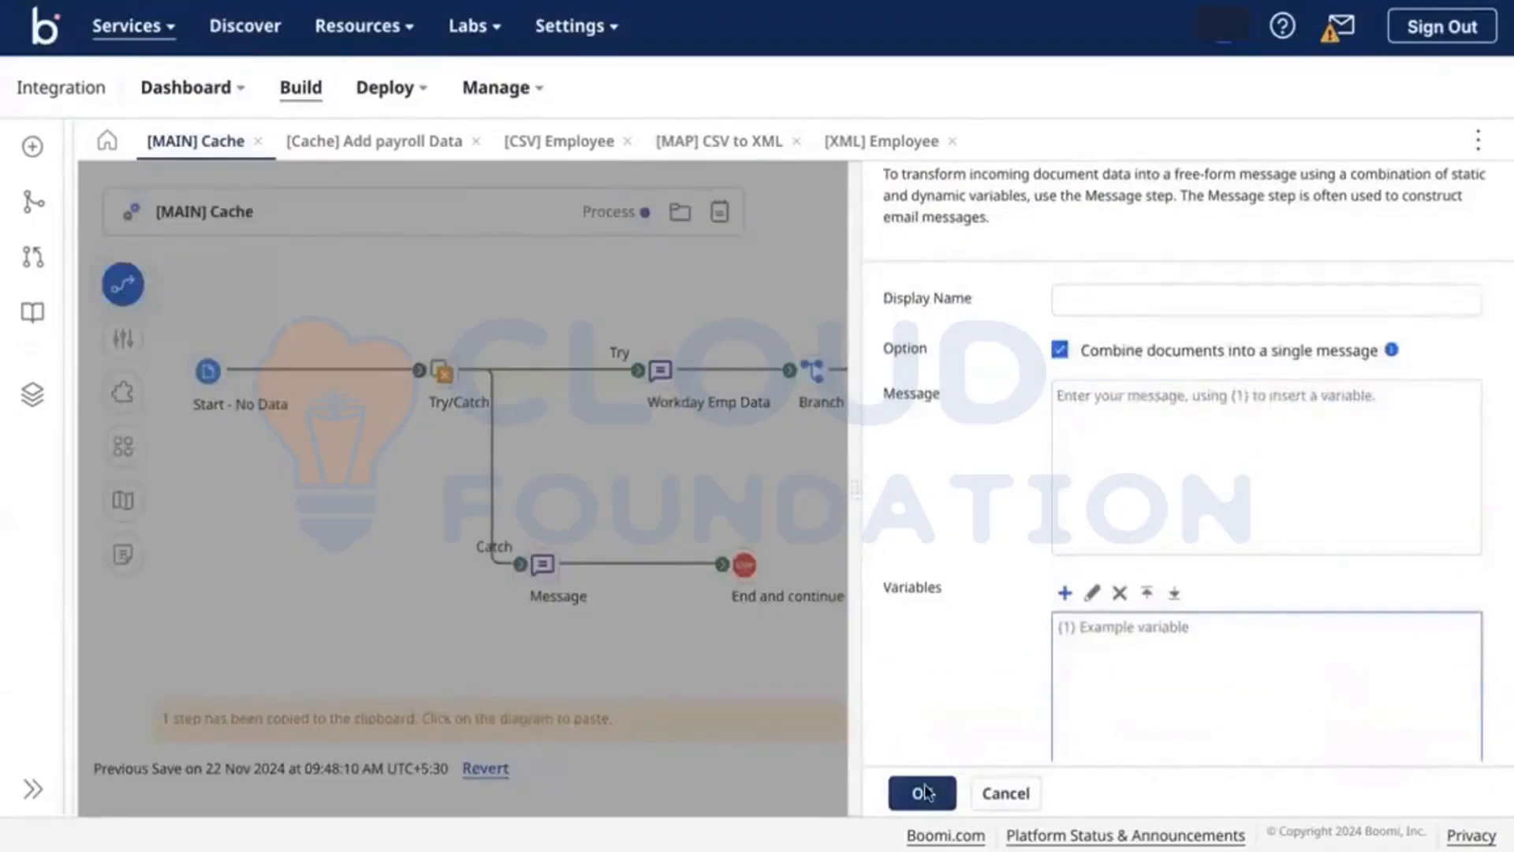
click(1064, 592)
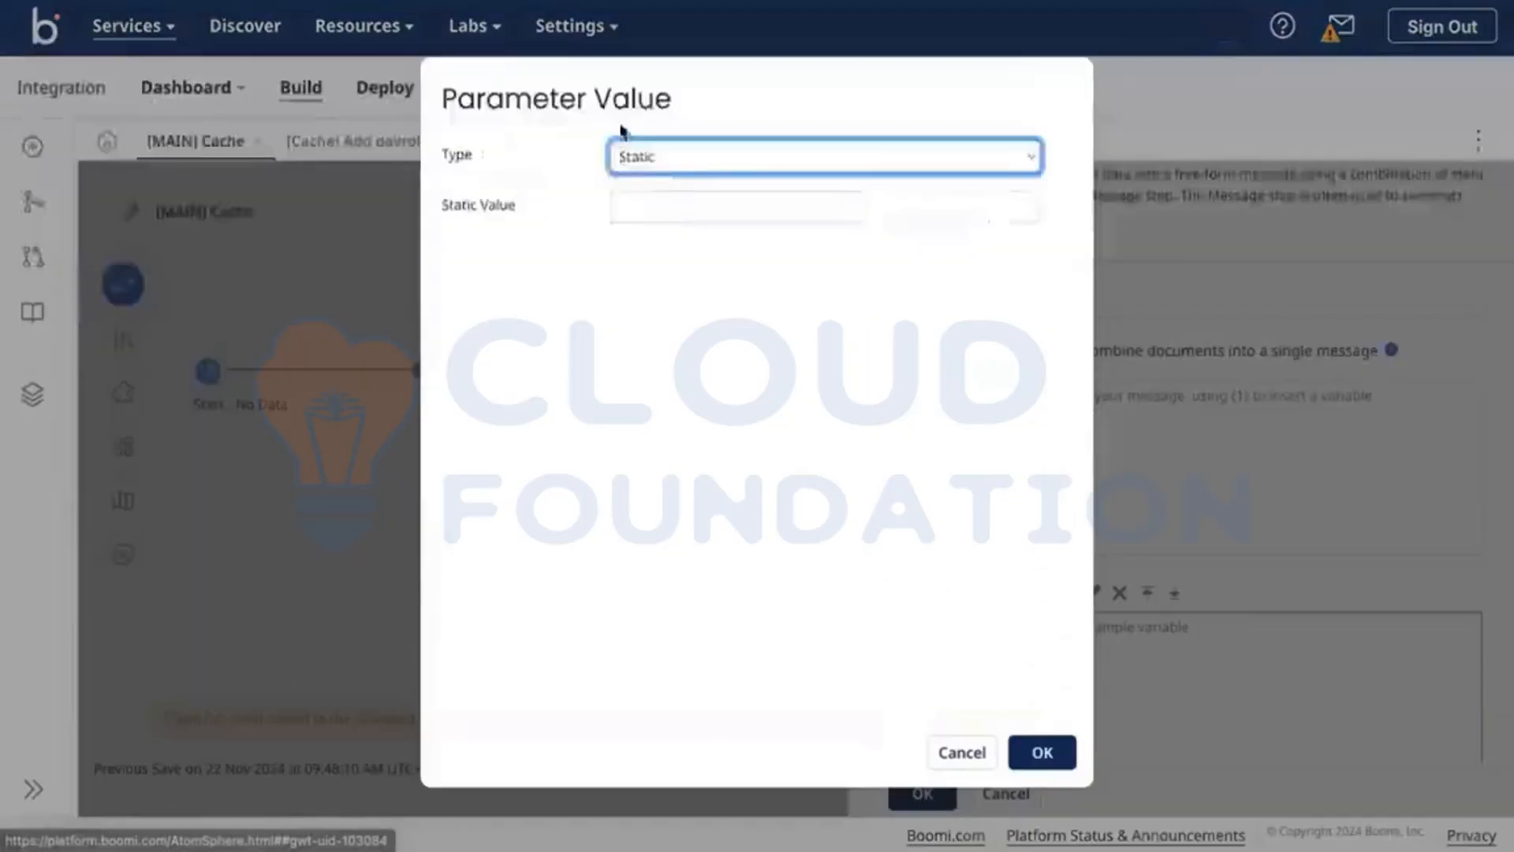
click(645, 161)
click(678, 11)
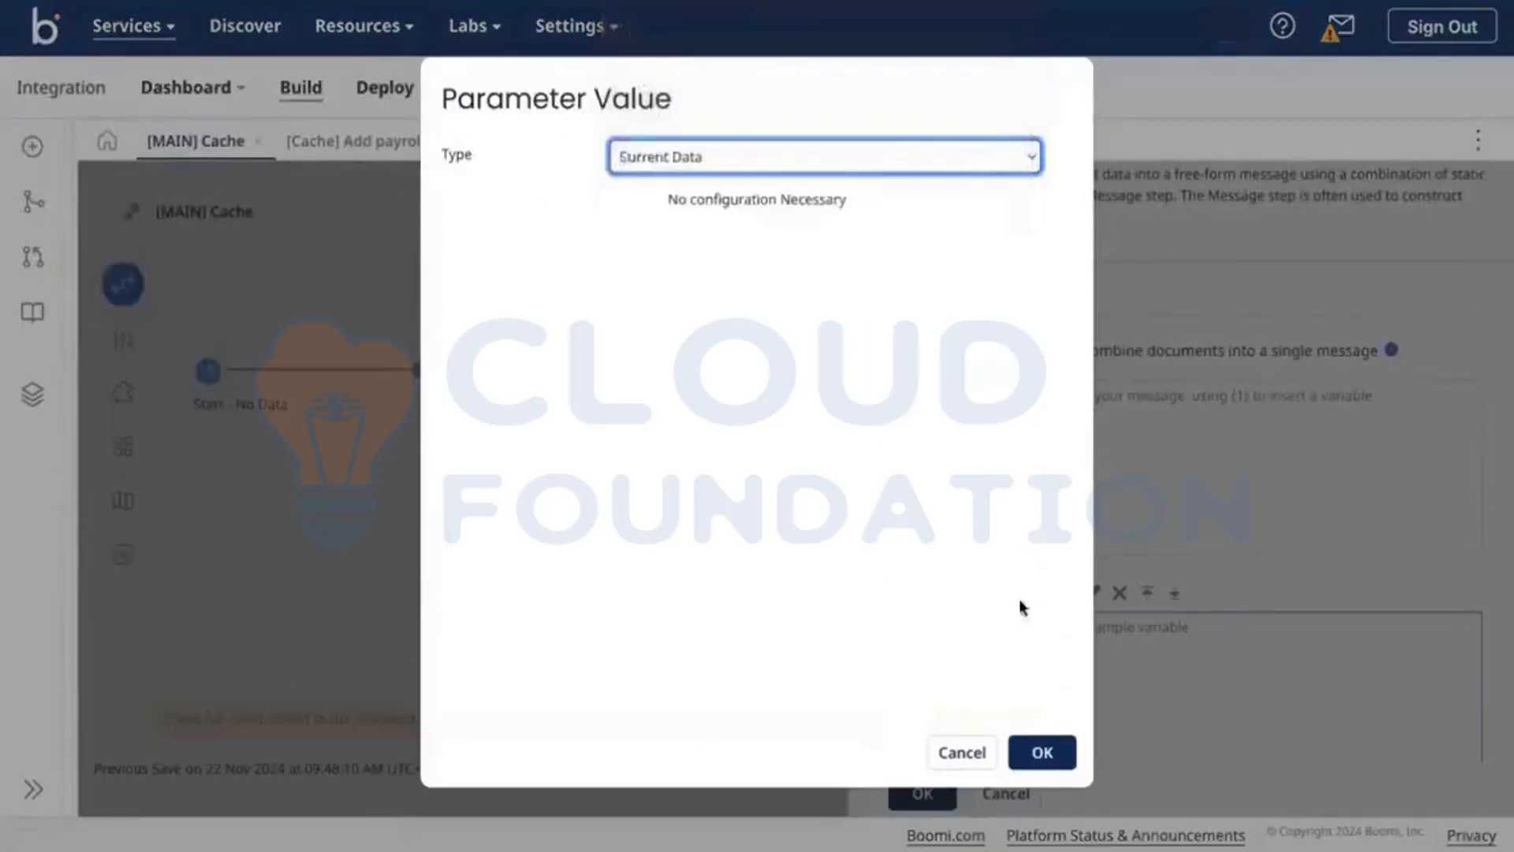
click(1042, 752)
Step: Enter {1} as the message text, confirm, save the process and start a test run
click(1088, 427)
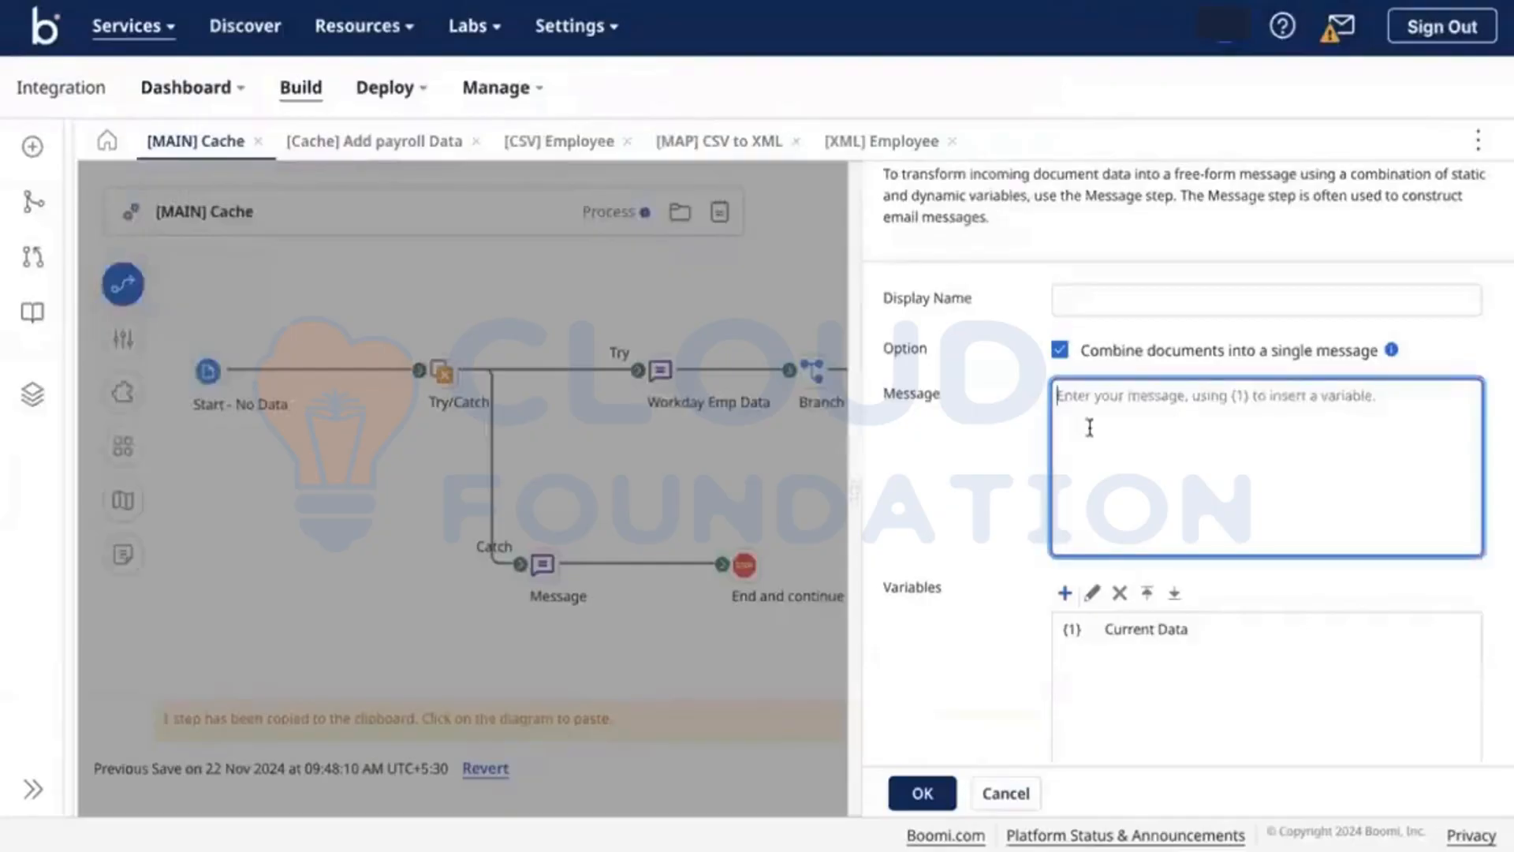
text({1}.)
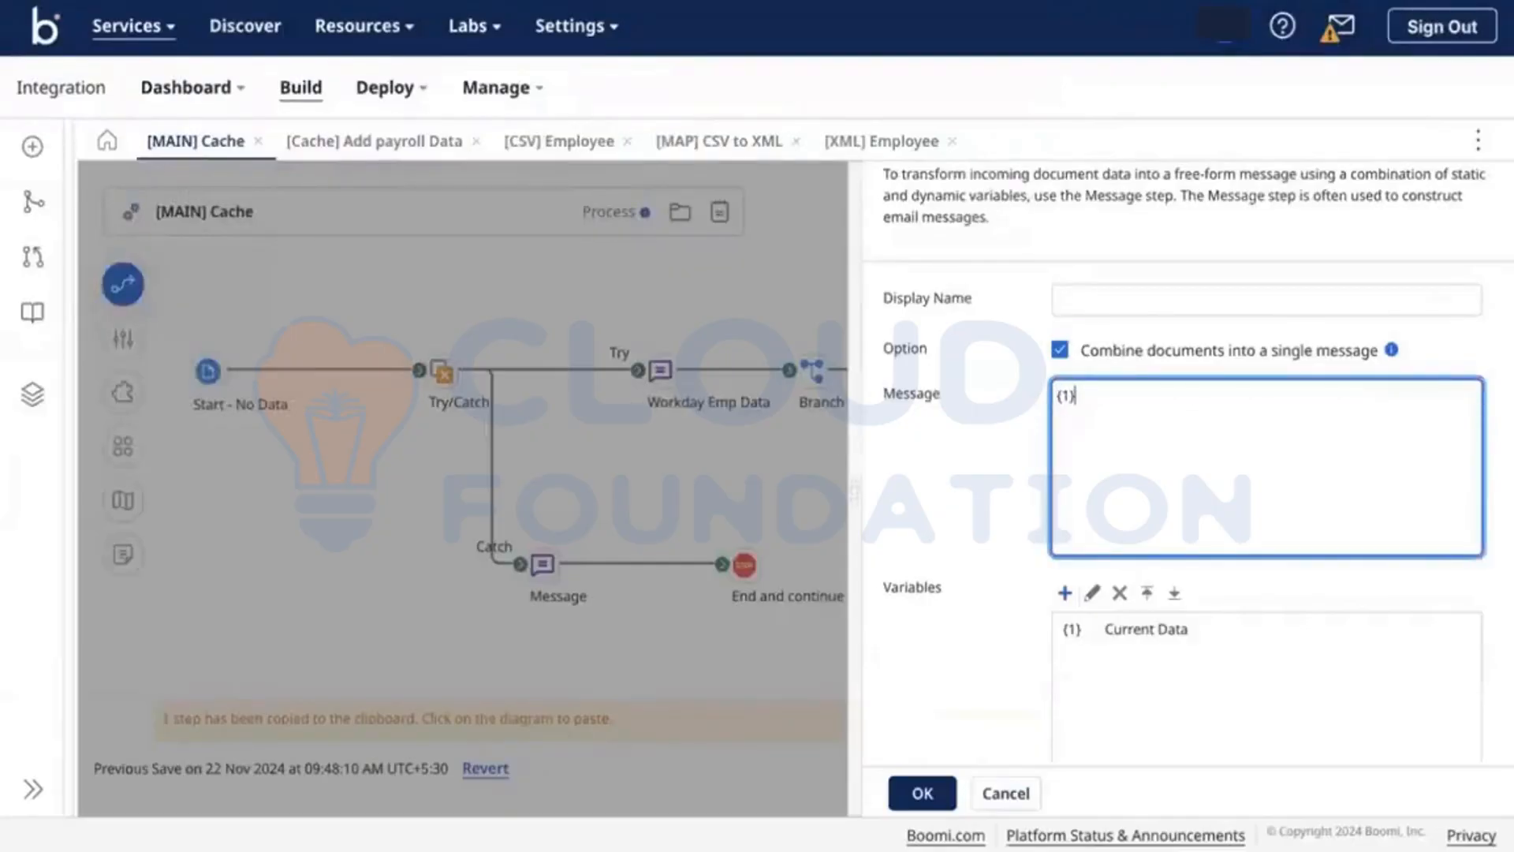
click(922, 794)
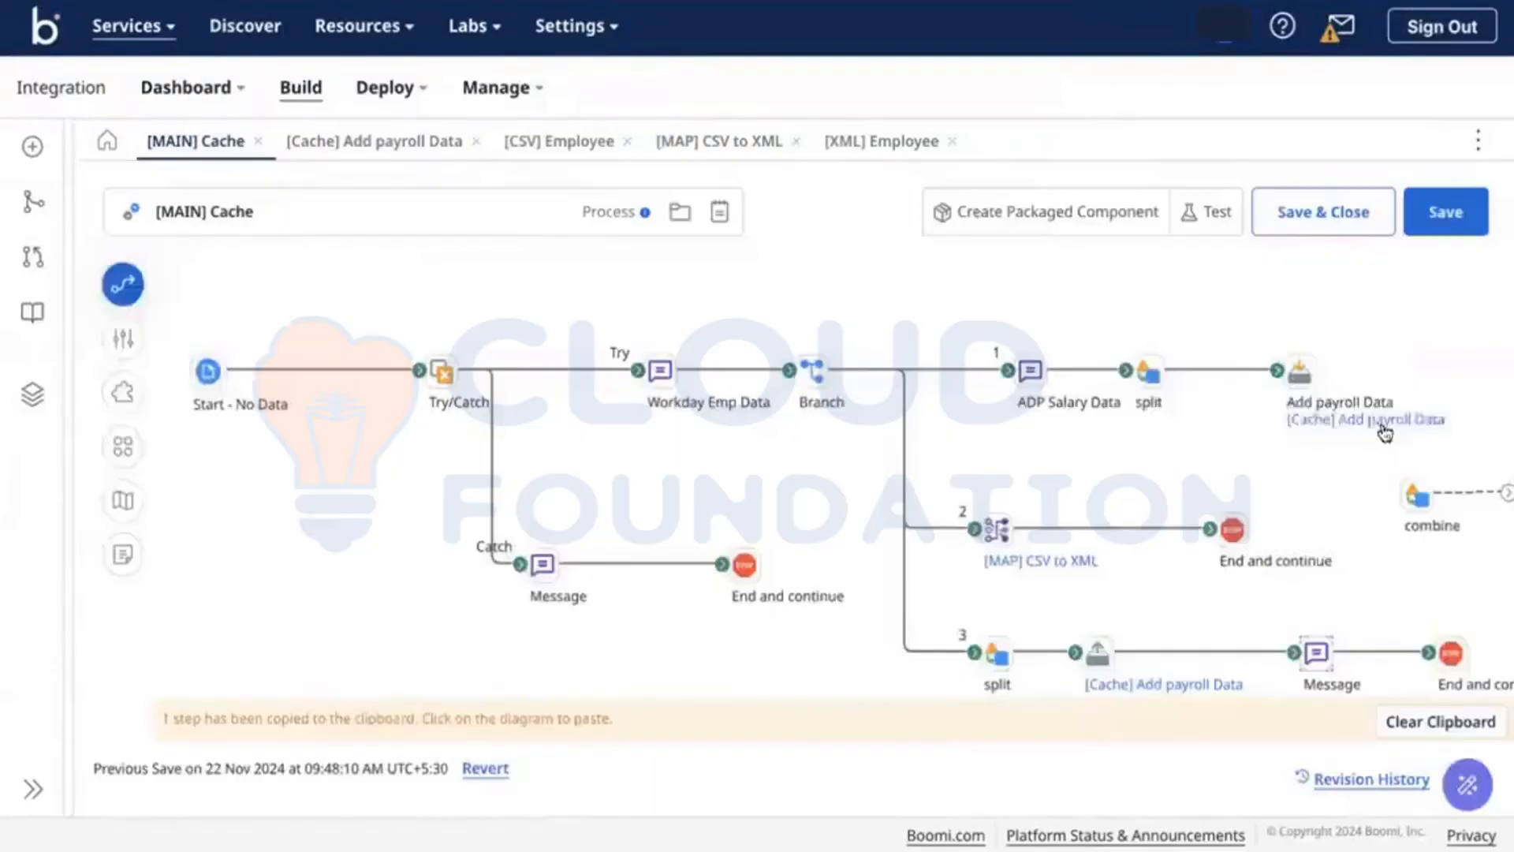
click(1443, 216)
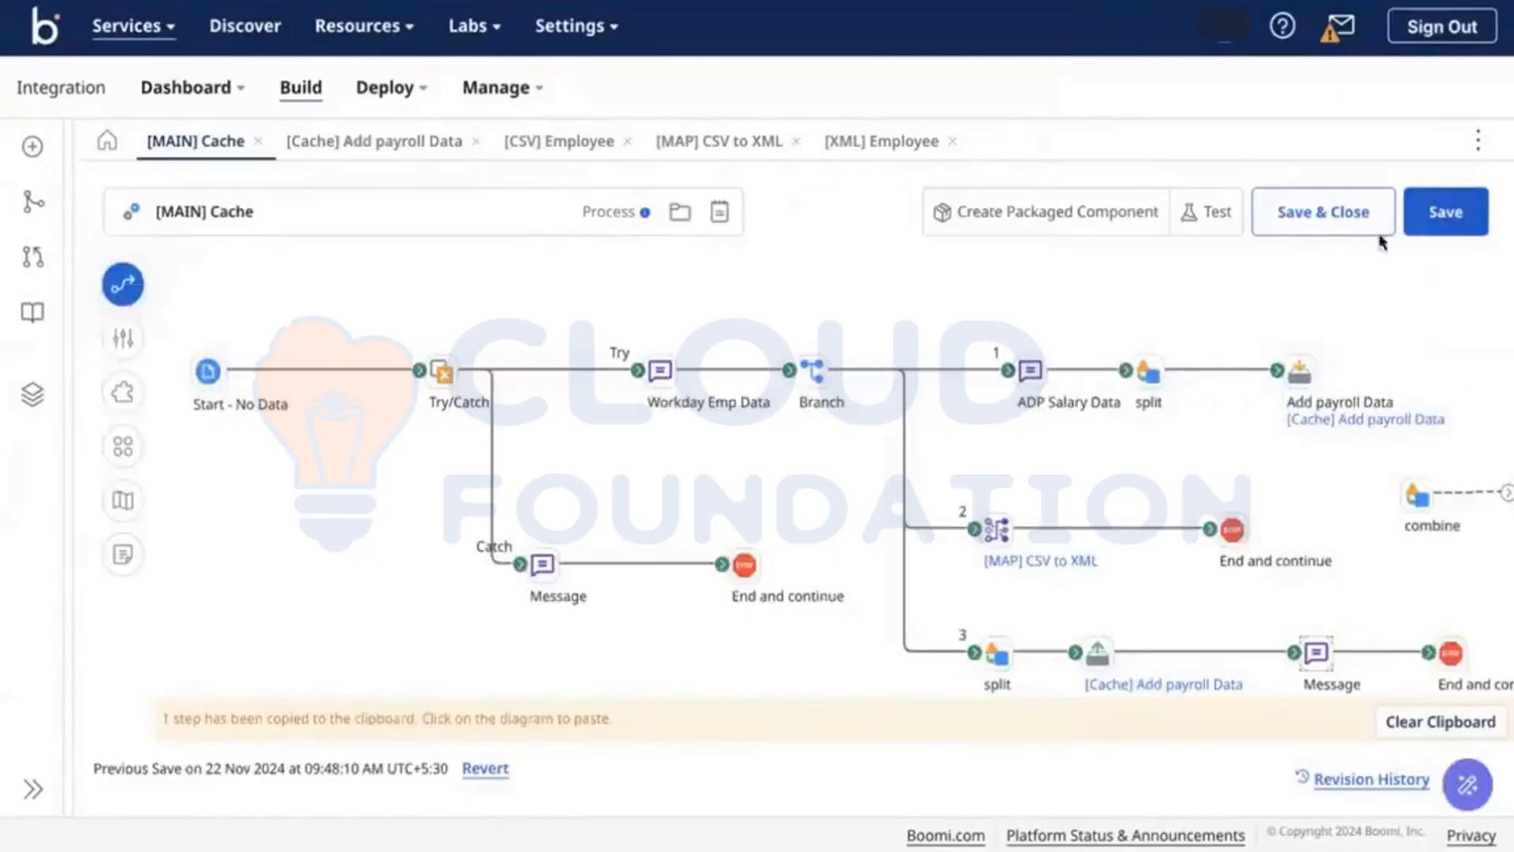
click(1211, 226)
Step: Run the test and inspect the 267-byte combined Leaves/Tax document for employees 001–004 at branch 3's end
click(1167, 229)
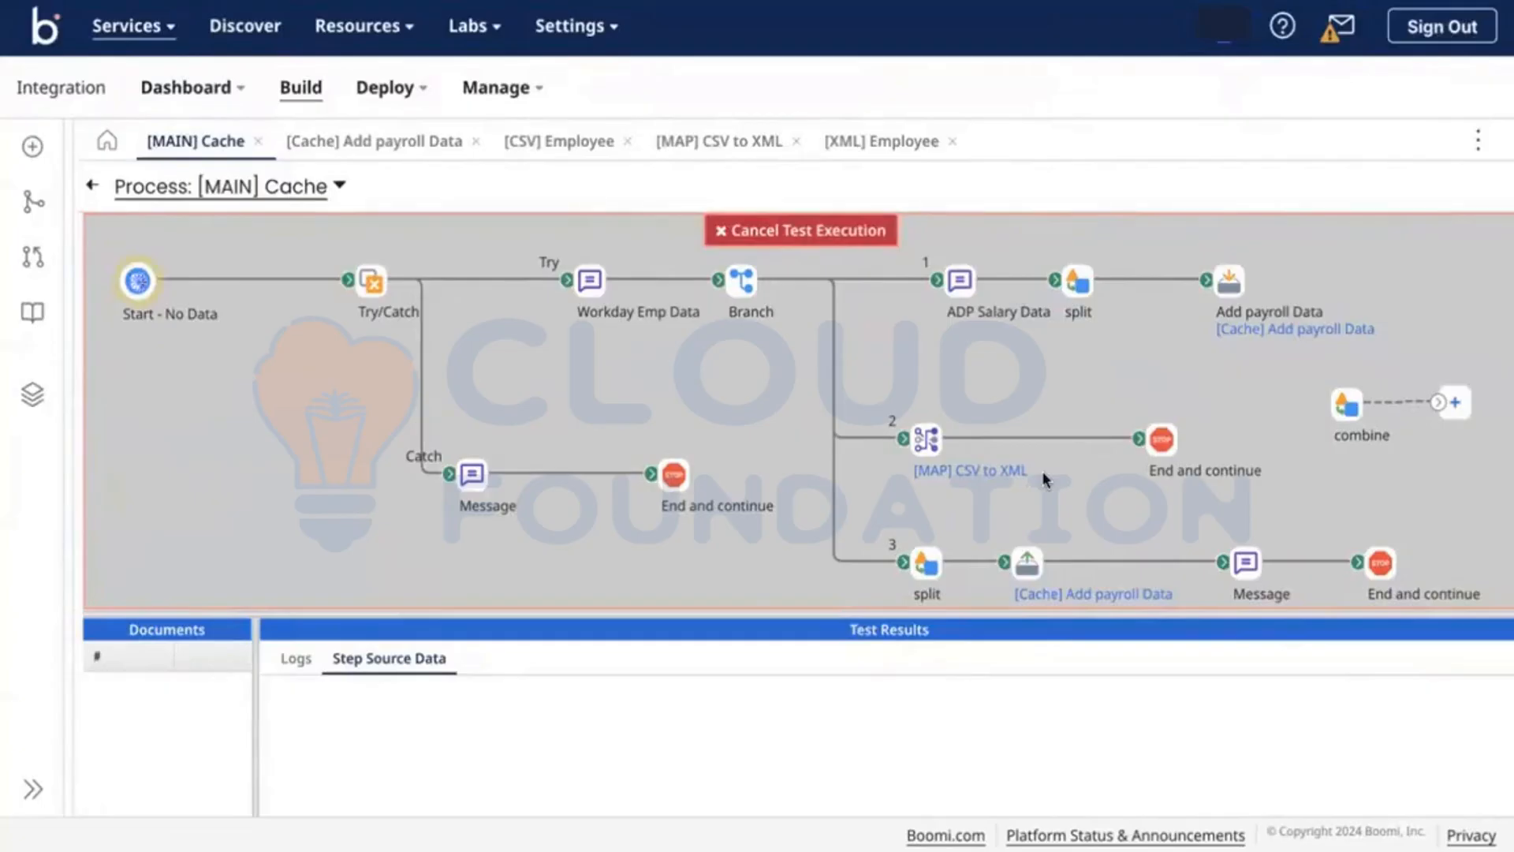
click(1381, 566)
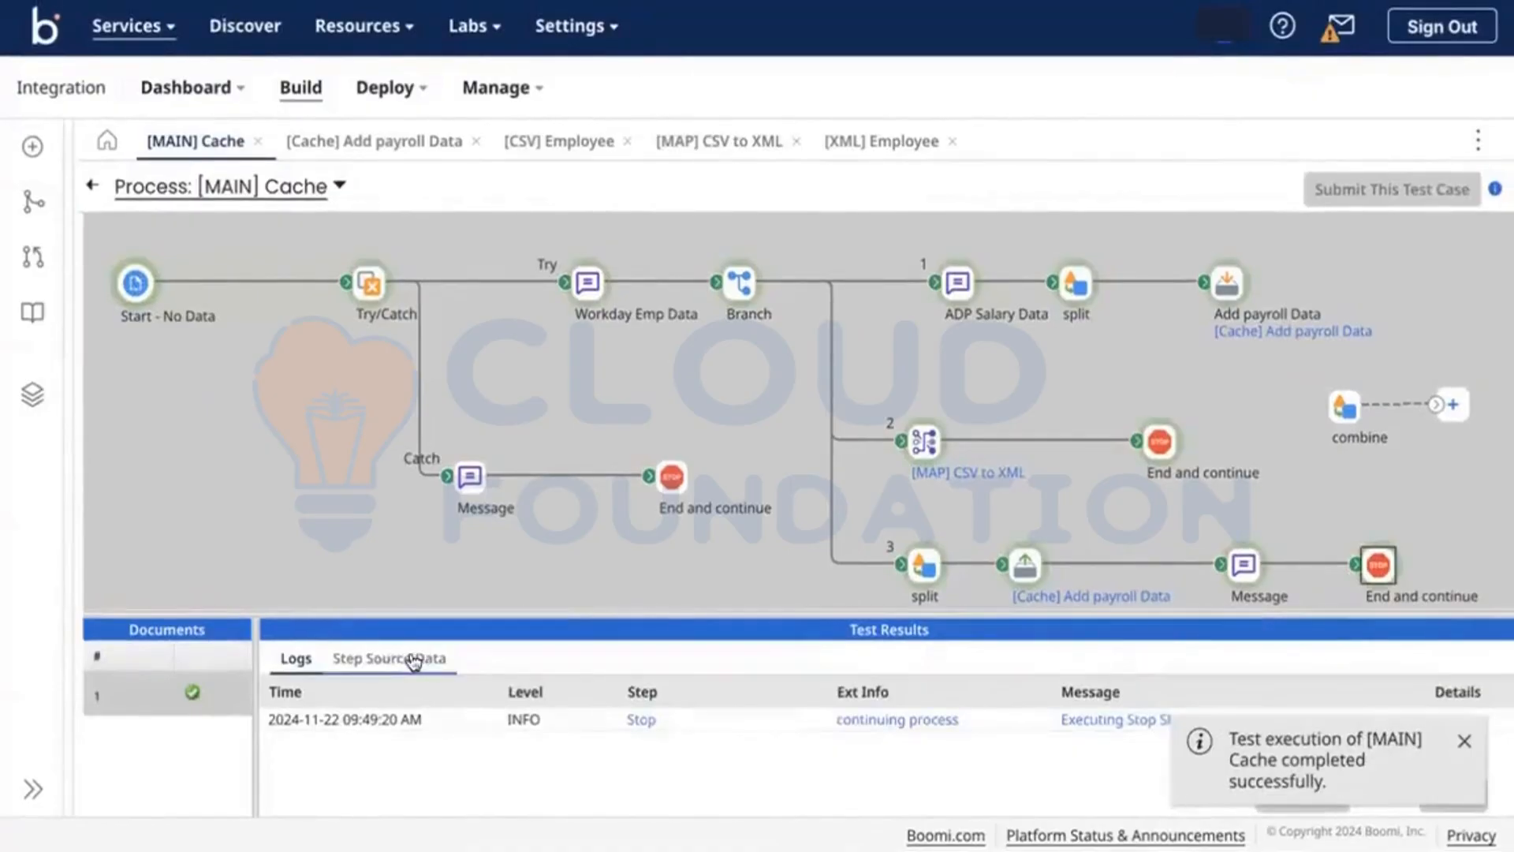
click(413, 660)
click(278, 727)
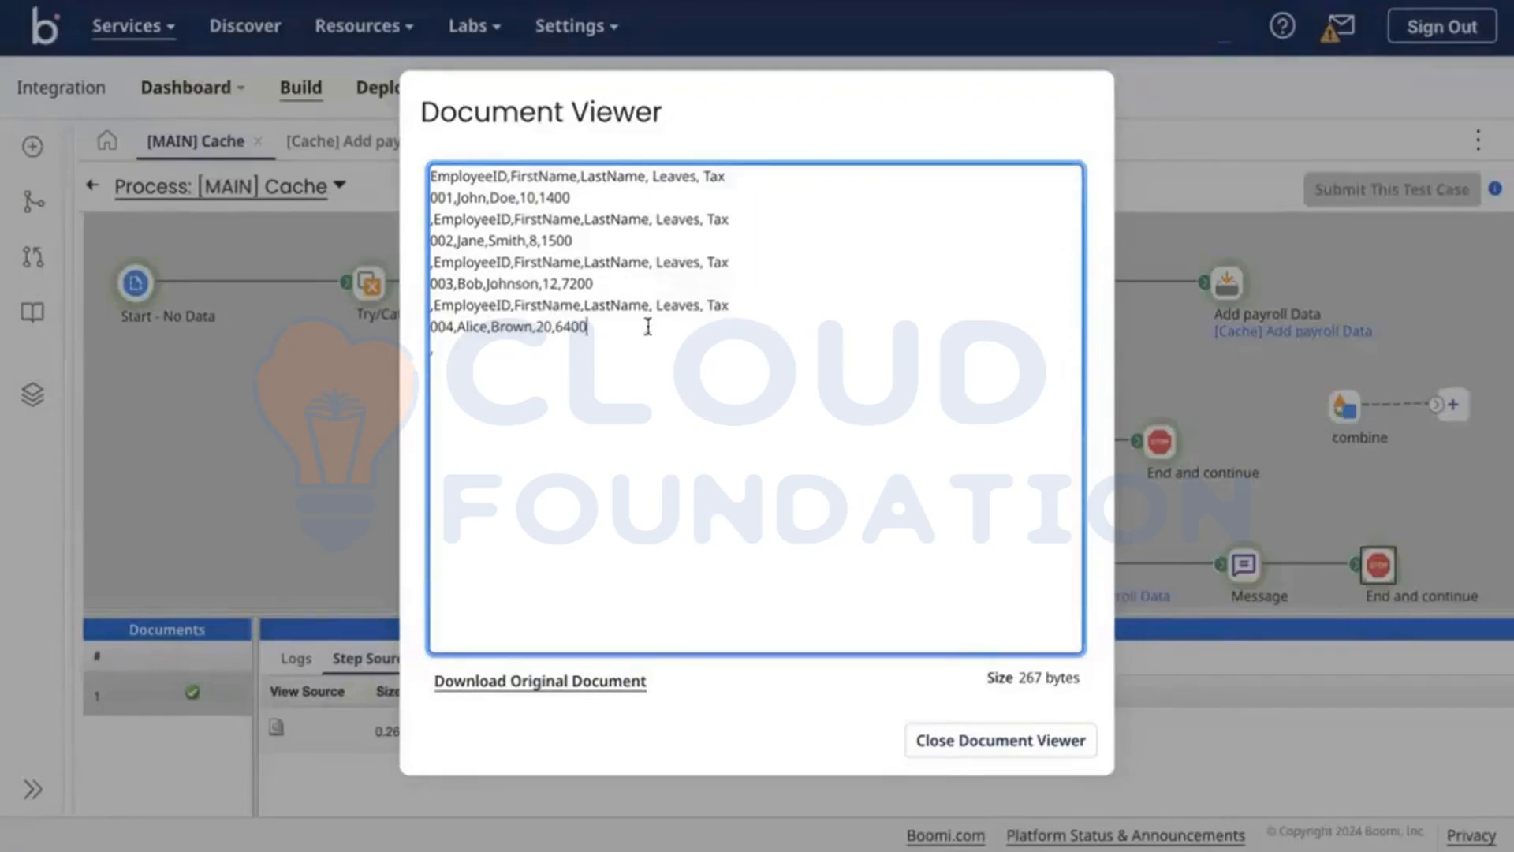
drag(645, 326, 415, 307)
click(593, 318)
drag(729, 310, 419, 315)
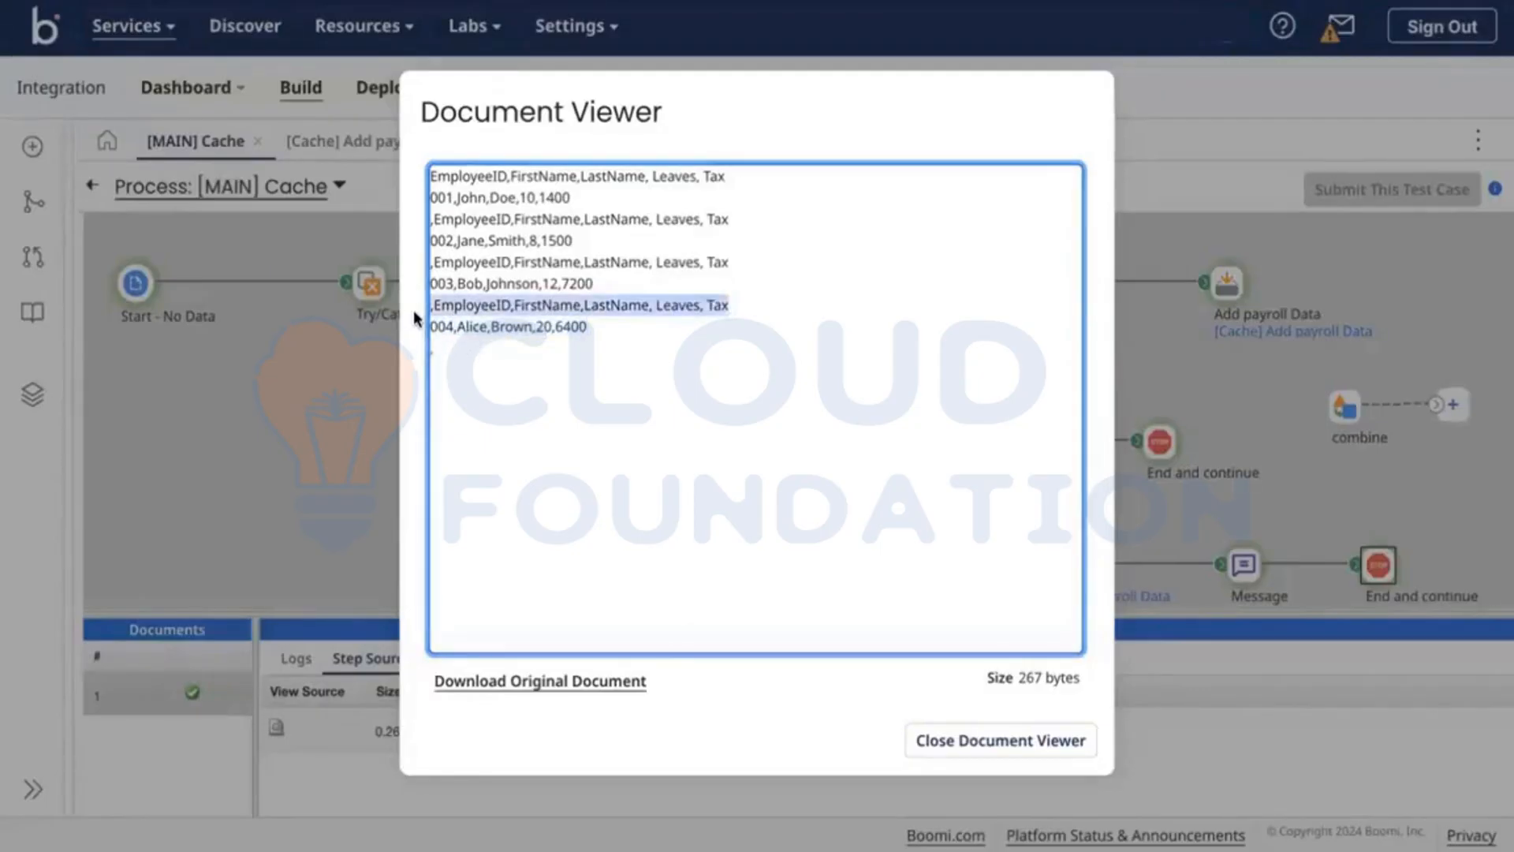
click(743, 276)
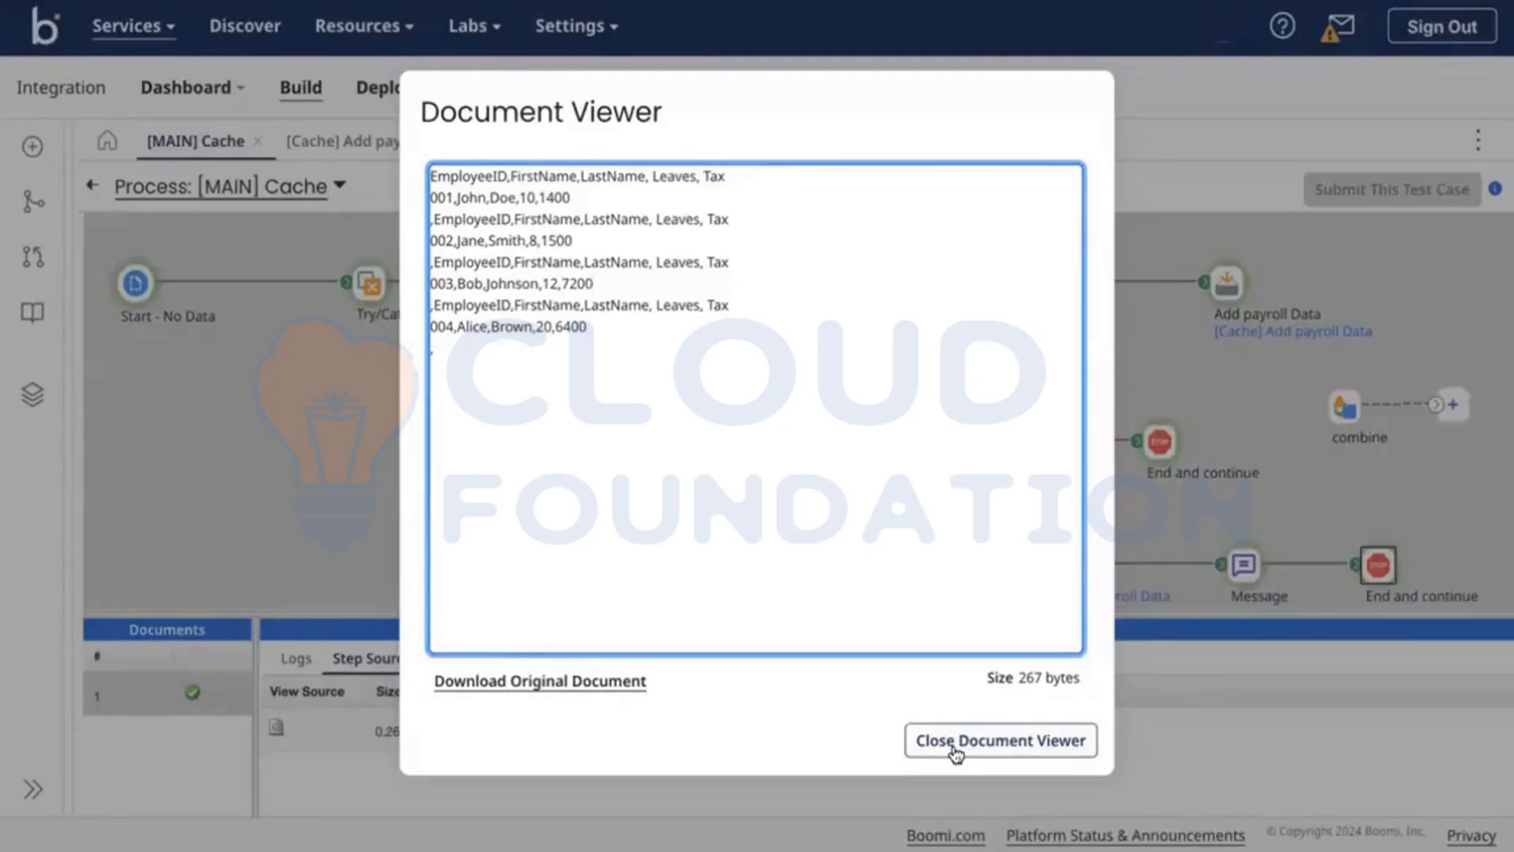
click(957, 747)
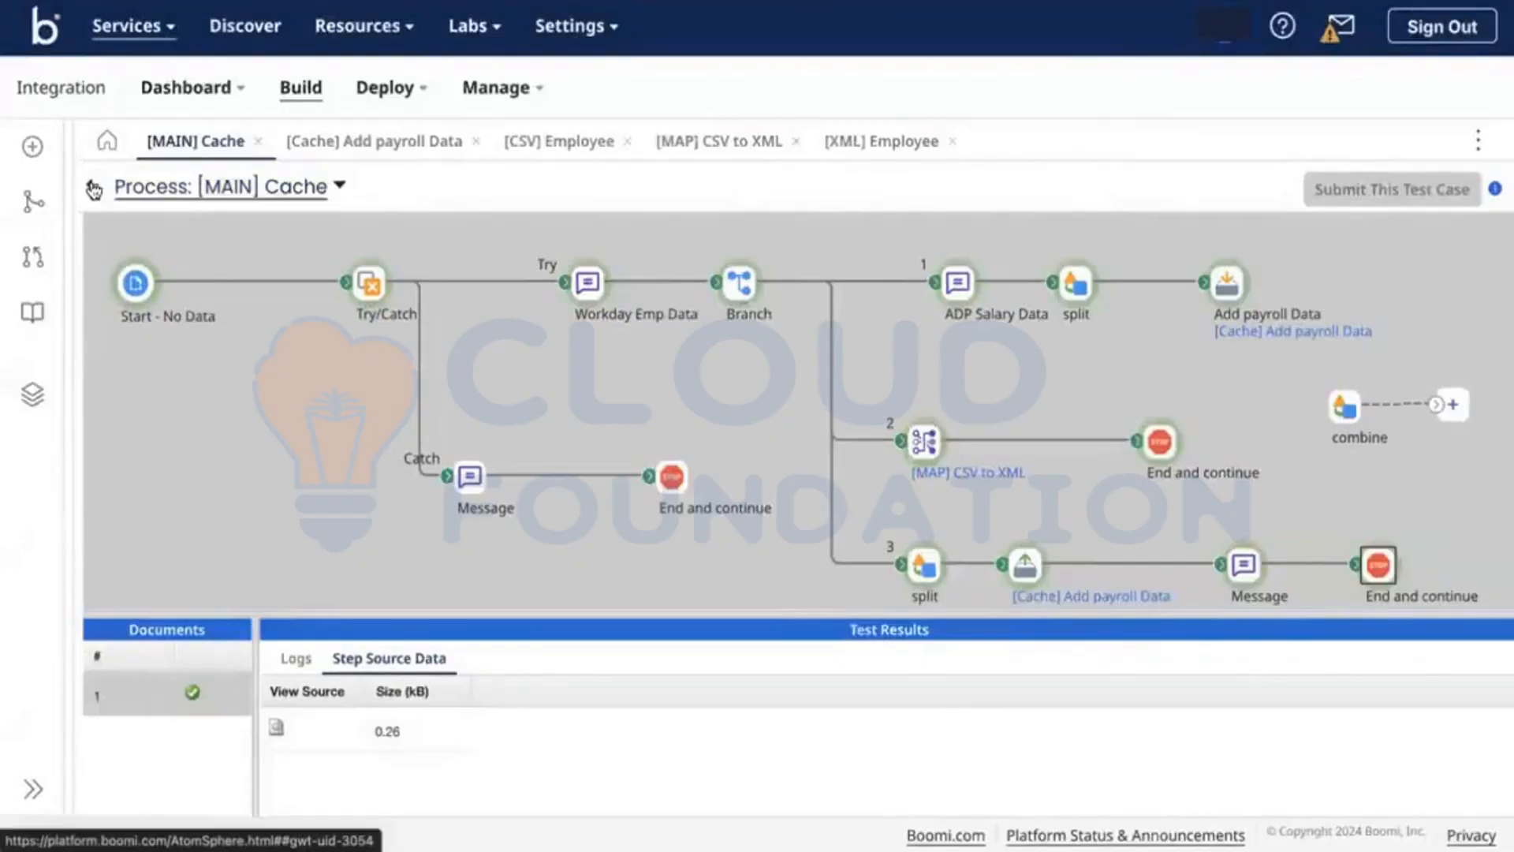
Step: Back in editing, delete branch 3's Message step
click(232, 189)
scroll(1231, 536, down, 1)
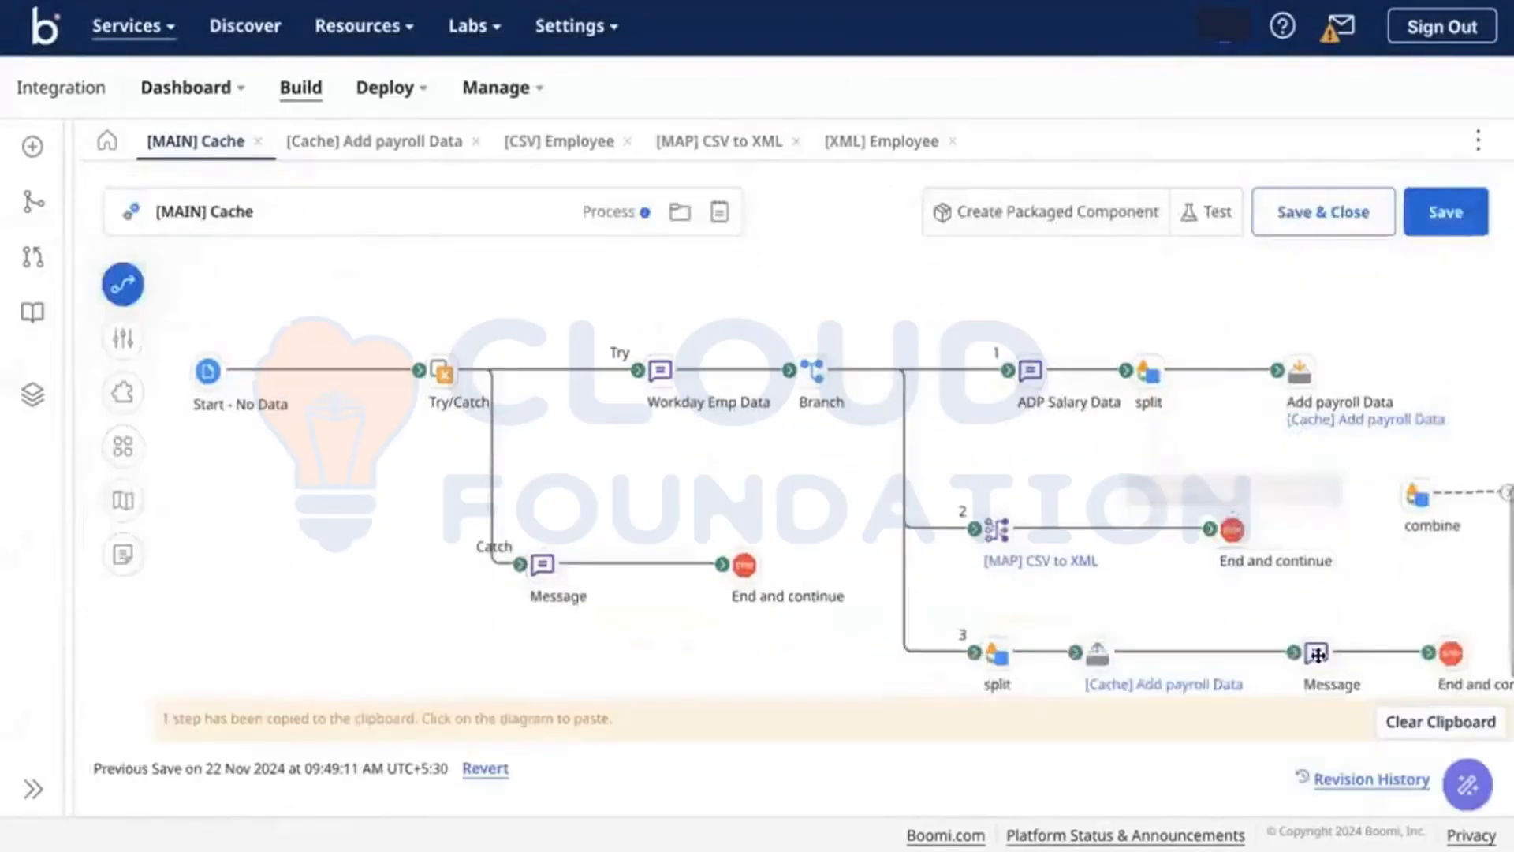
mouse_move(1317, 653)
click(1381, 617)
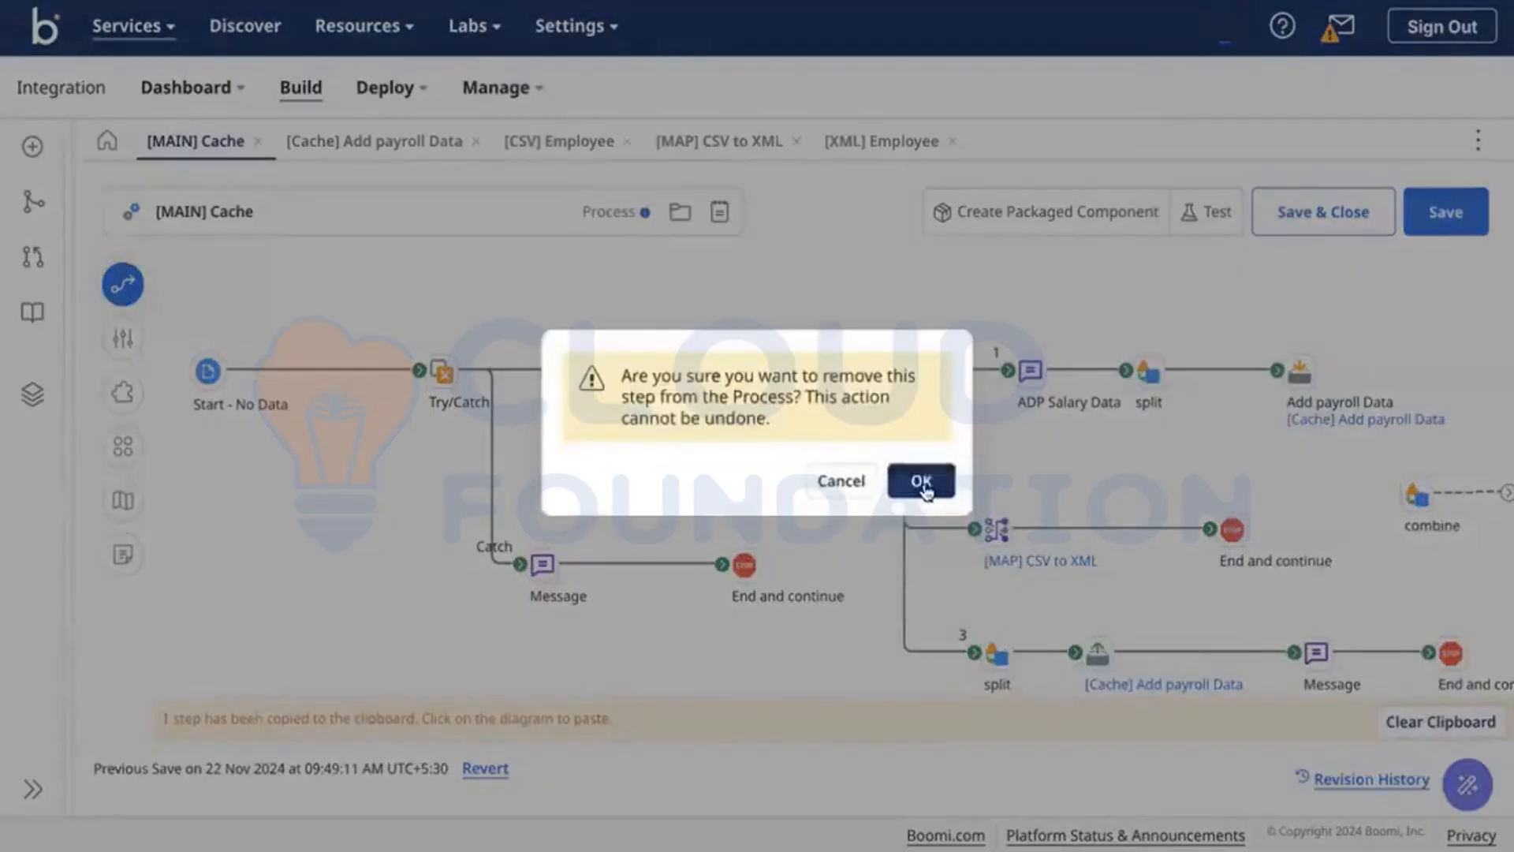
click(921, 481)
Step: Place the combine step before branch 3's end, dismiss the clipboard notice, and switch to the CSV in VS Code
drag(1417, 495, 1329, 650)
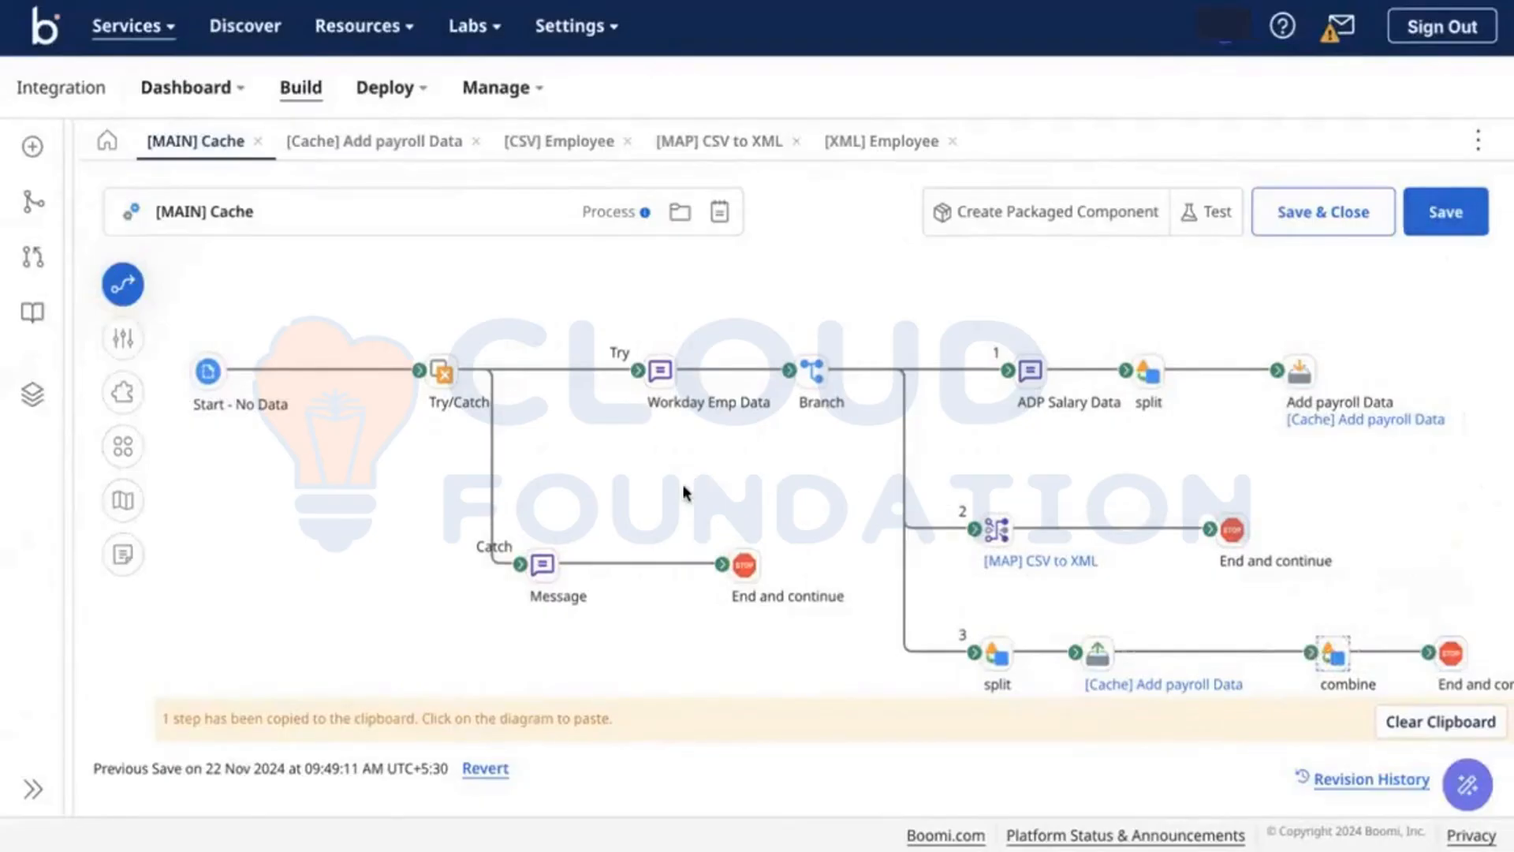
click(1441, 720)
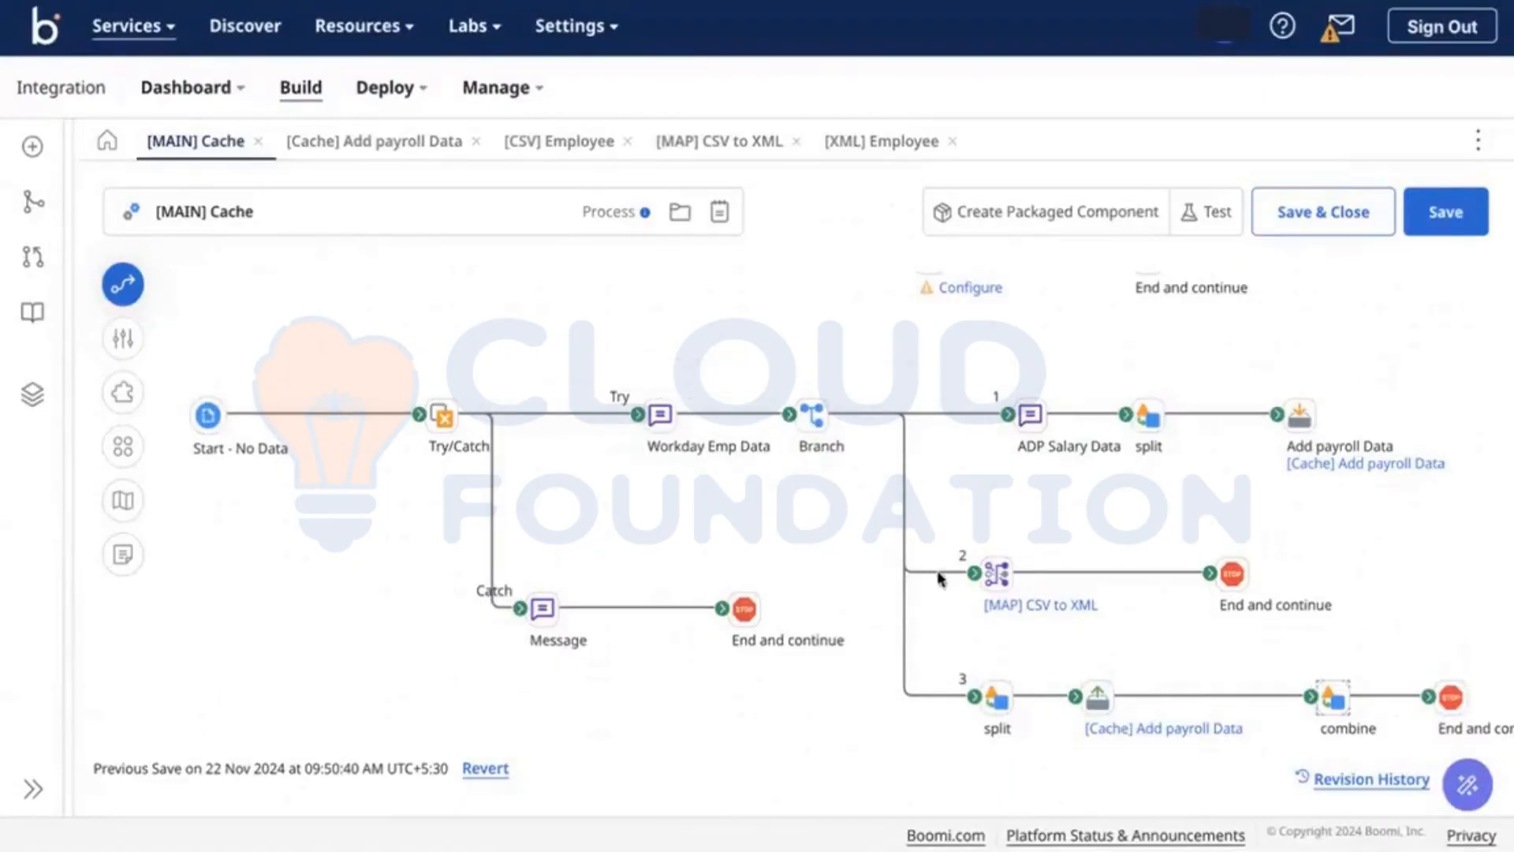
mouse_move(831, 418)
key(ctrl+Right)
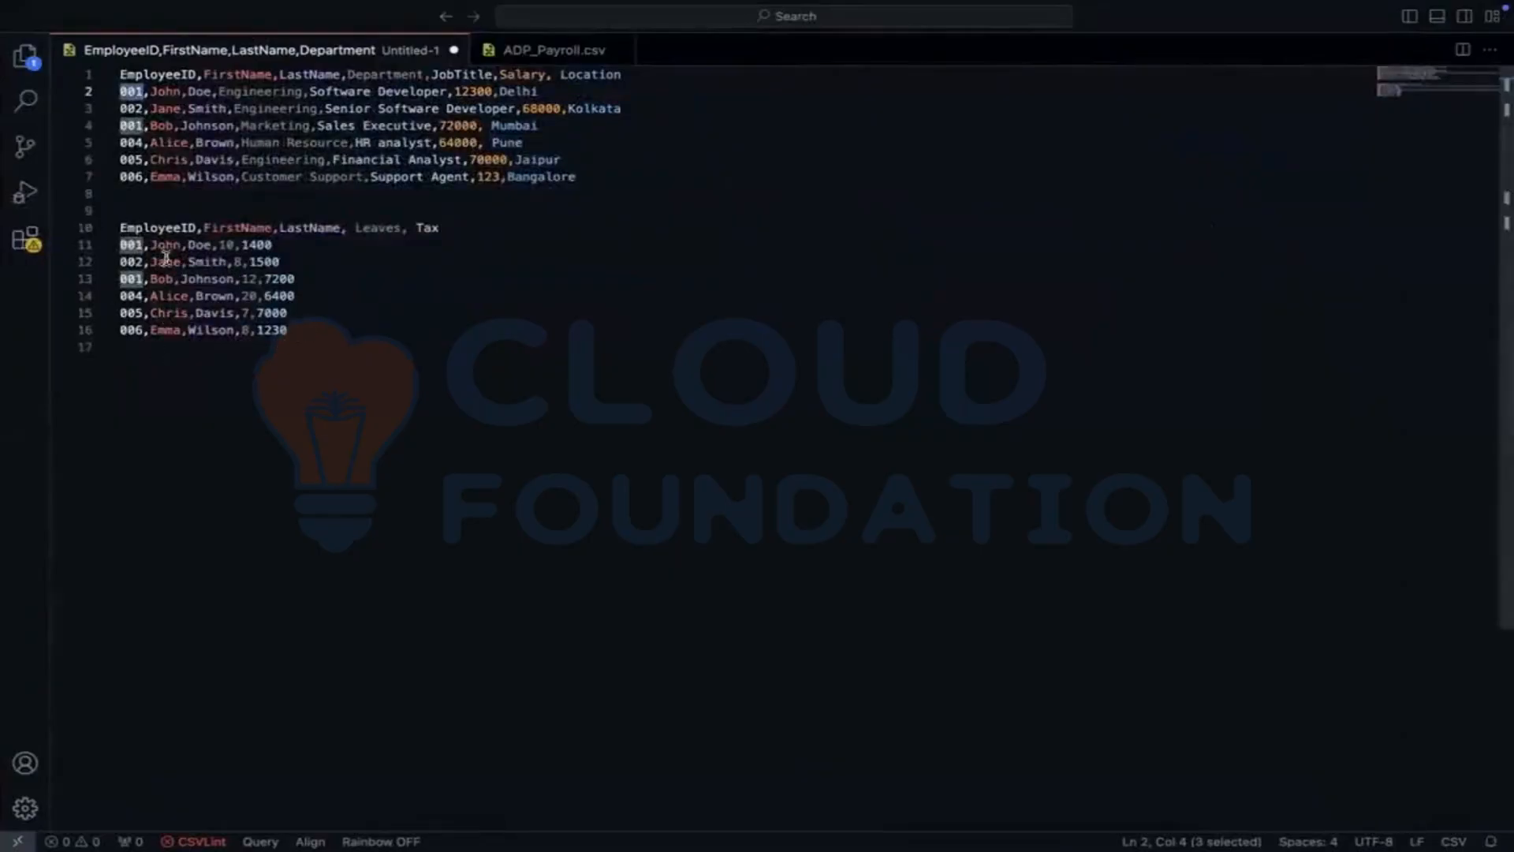
double_click(129, 245)
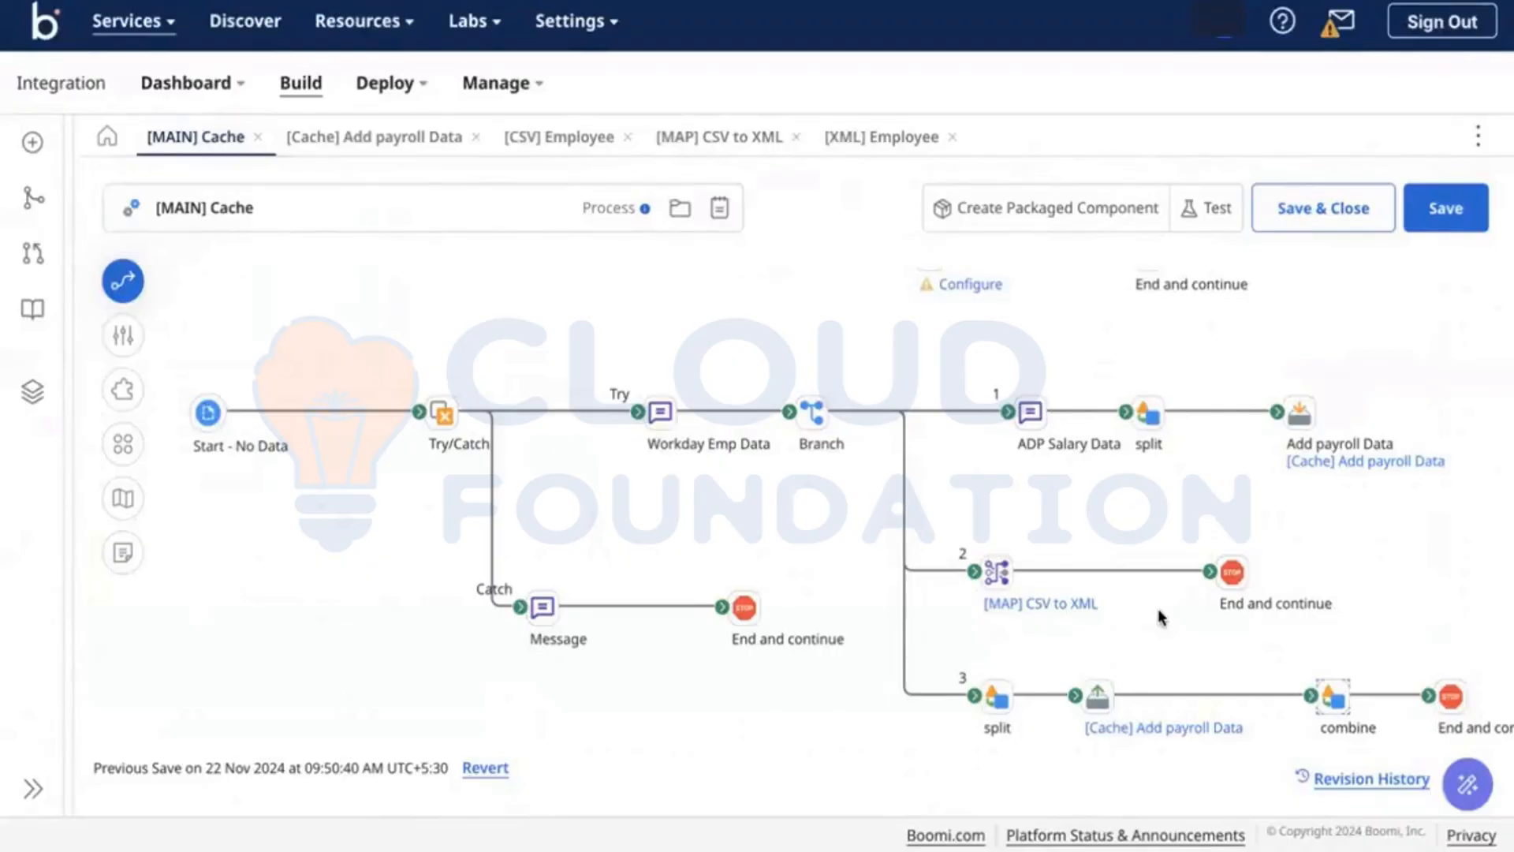
Step: Give branch 3's Retrieve From Cache step the display name 'Retrieve Payroll Data'
click(1097, 701)
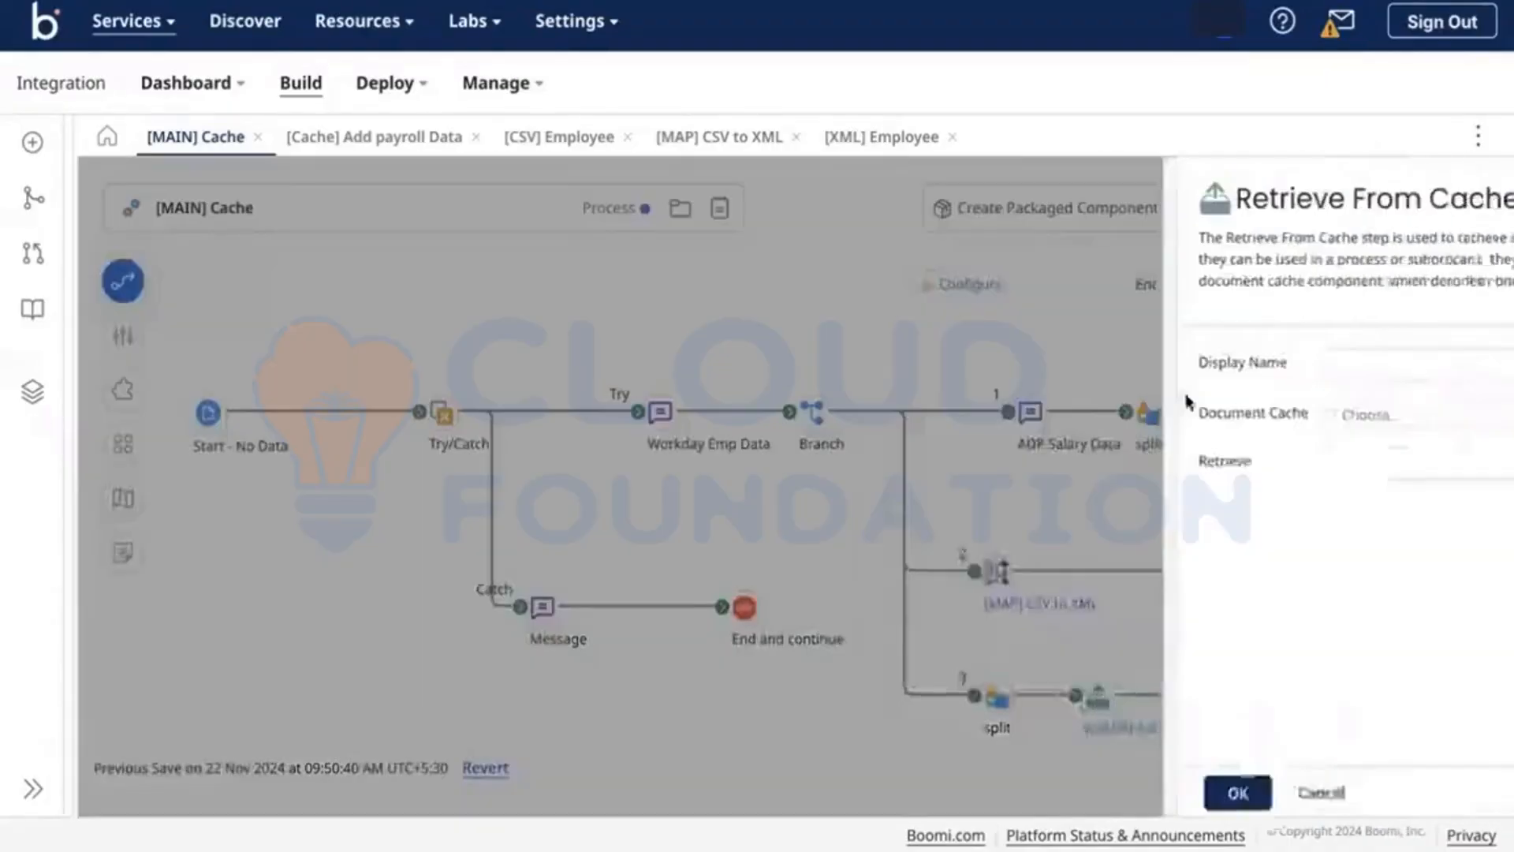
text(Re)
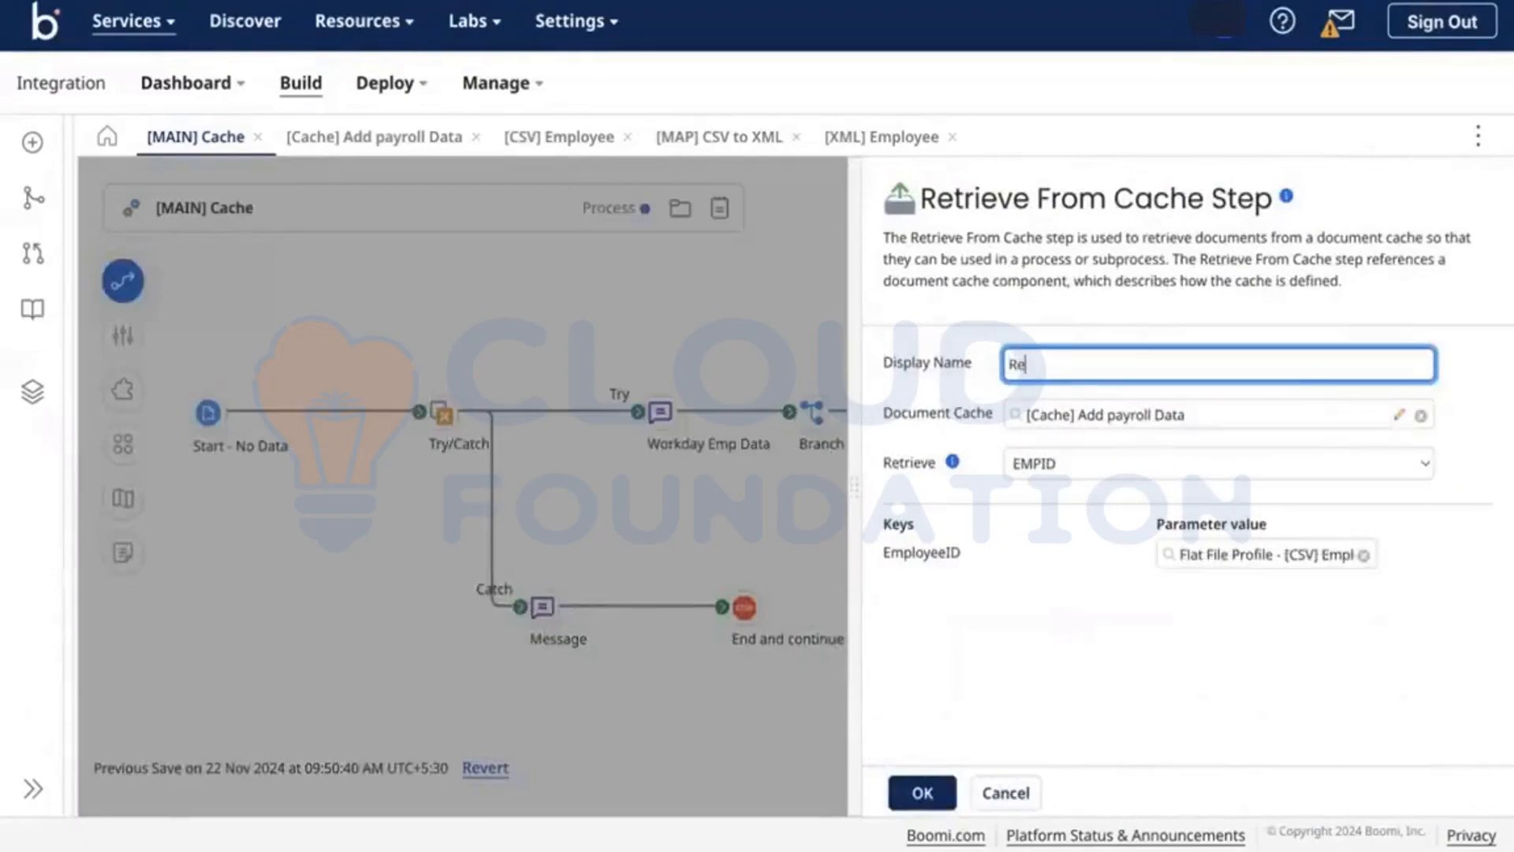
text(trieve from)
key(BackSpace)
key(BackSpace)
text(Payroll Data)
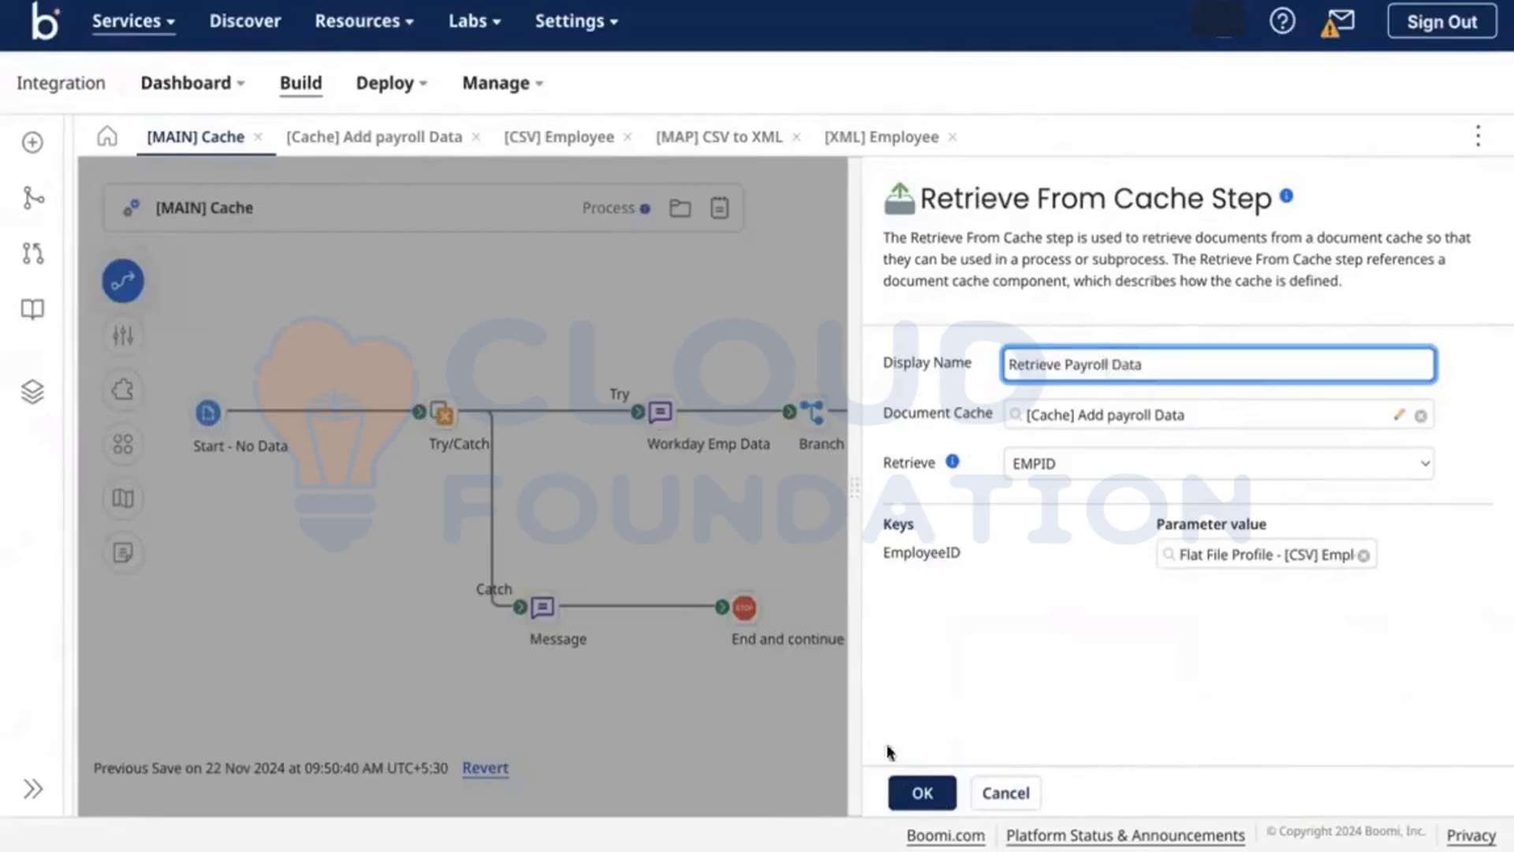
click(917, 791)
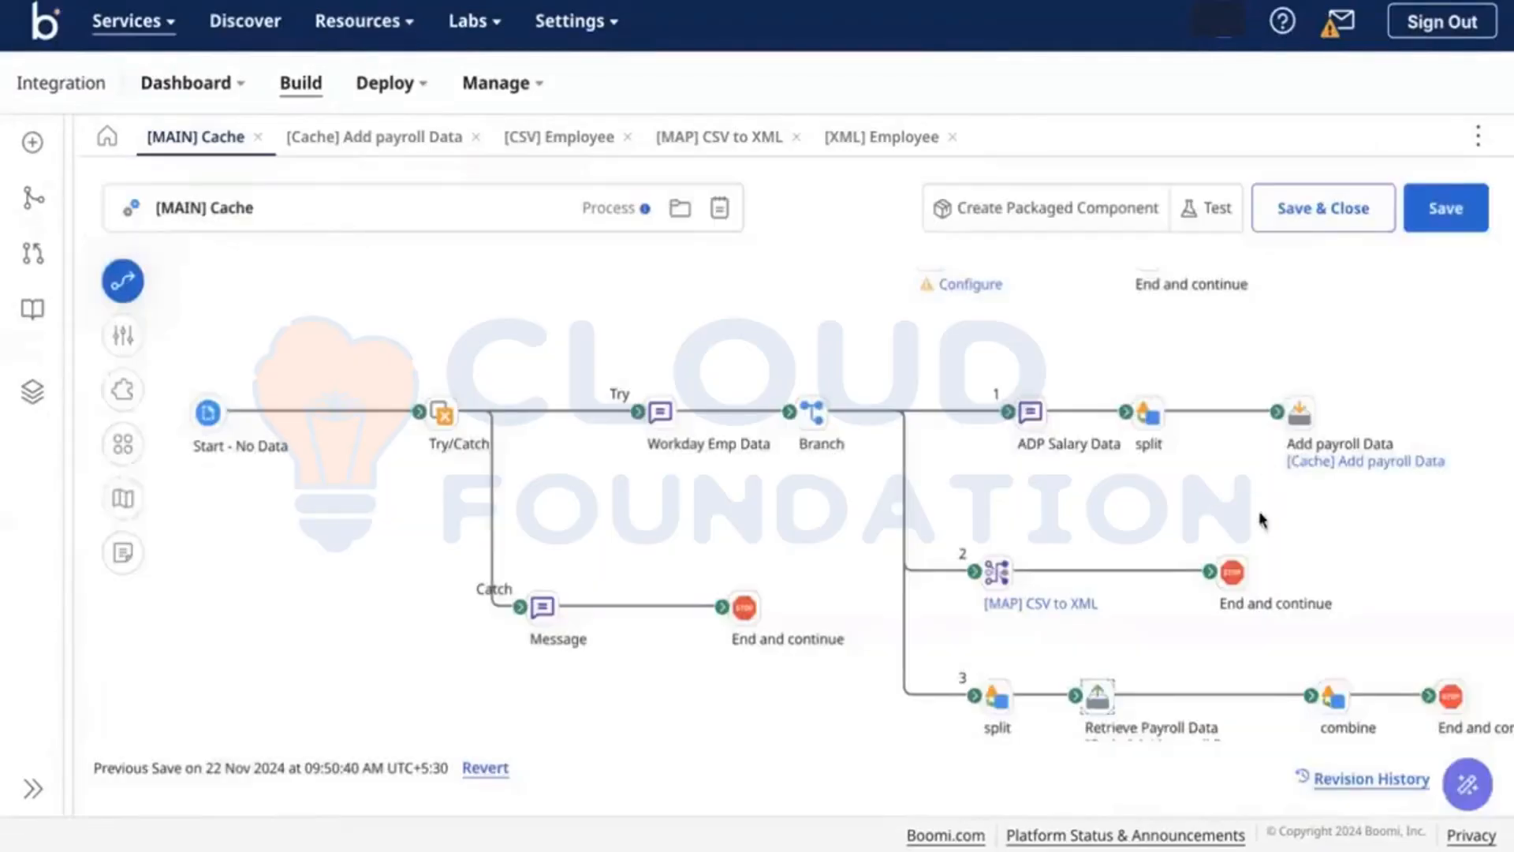
scroll(1120, 575, down, 1)
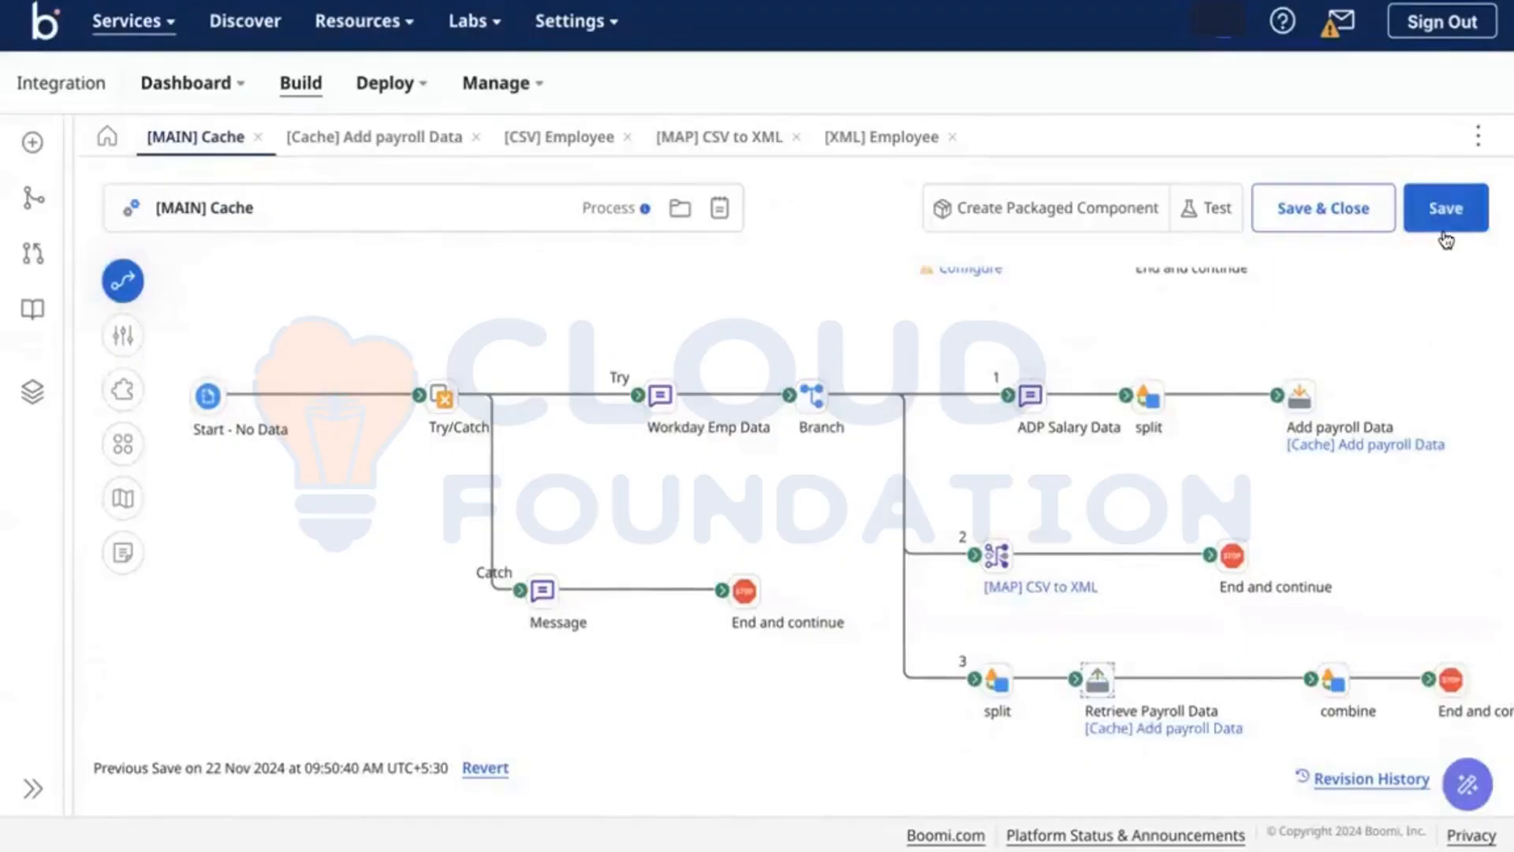